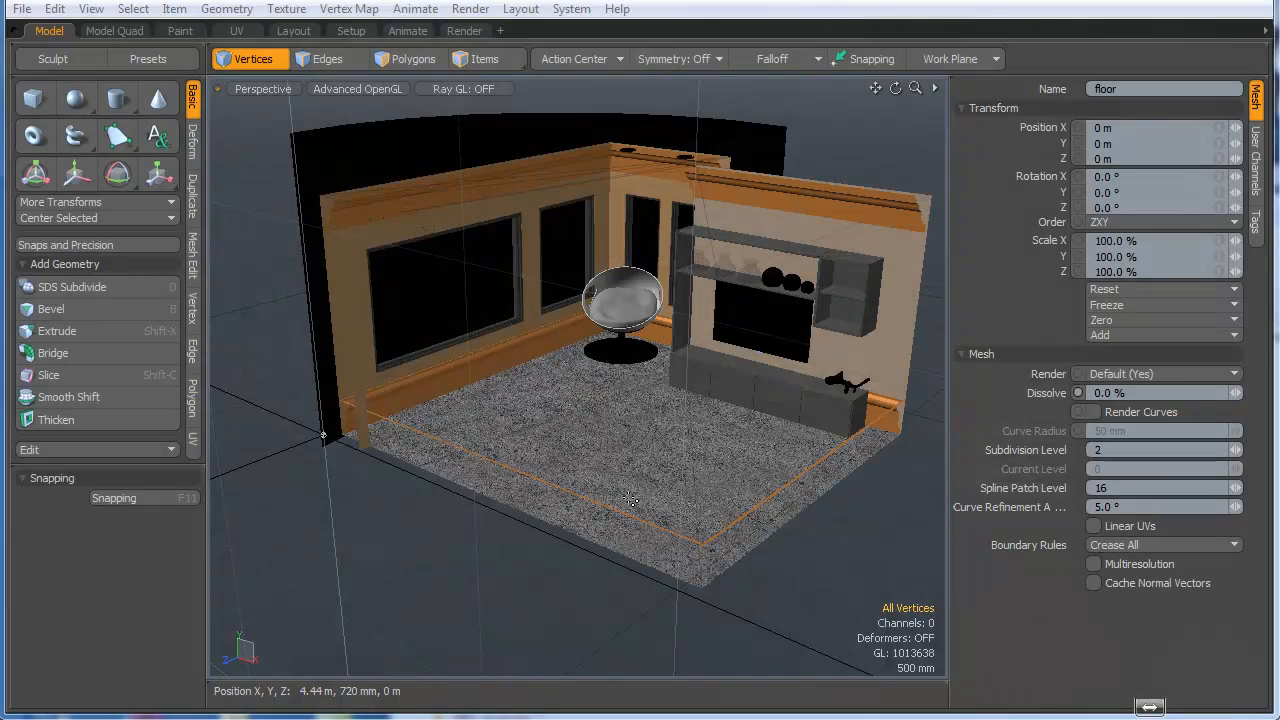
pyautogui.keyDown('alt'); pyautogui.moveTo(674, 516); pyautogui.dragTo(704, 456); pyautogui.keyUp('alt')
pyautogui.keyDown('alt'); pyautogui.moveTo(704, 456); pyautogui.dragTo(590, 490); pyautogui.keyUp('alt')
pyautogui.keyDown('alt'); pyautogui.moveTo(590, 490); pyautogui.dragTo(600, 520); pyautogui.keyUp('alt')
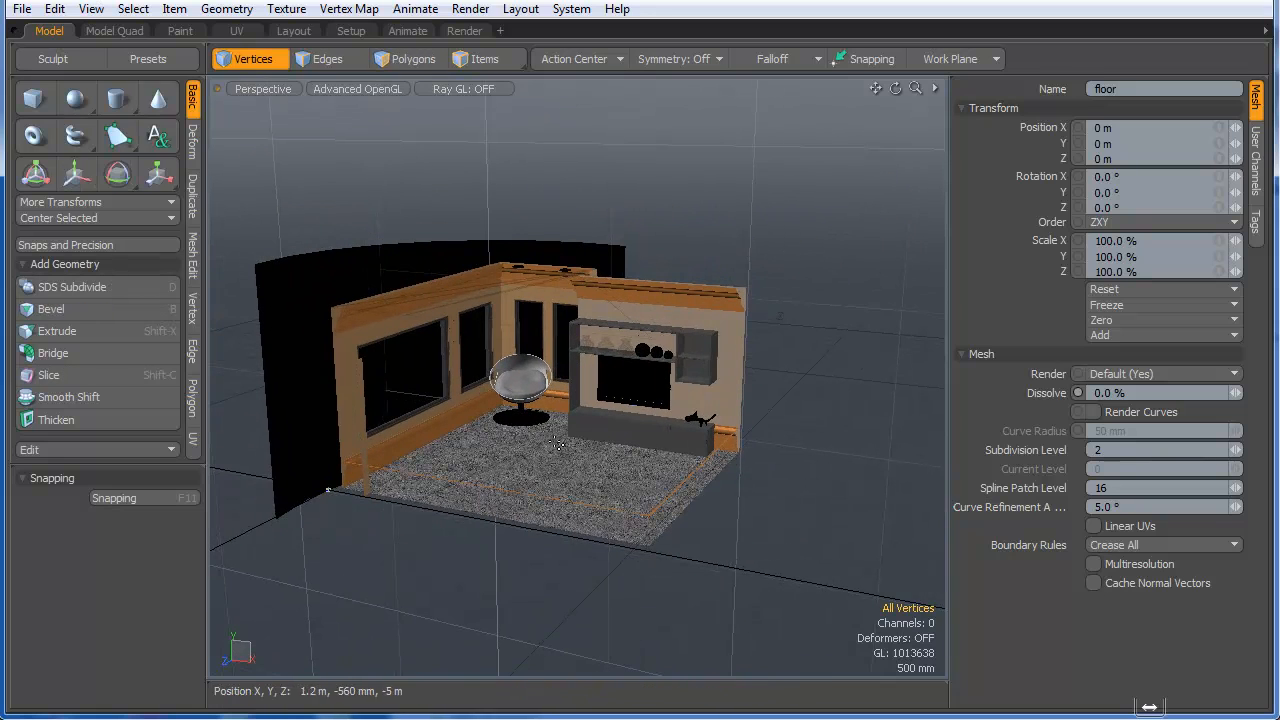
pyautogui.keyDown('alt'); pyautogui.moveTo(537, 455); pyautogui.dragTo(591, 416); pyautogui.keyUp('alt')
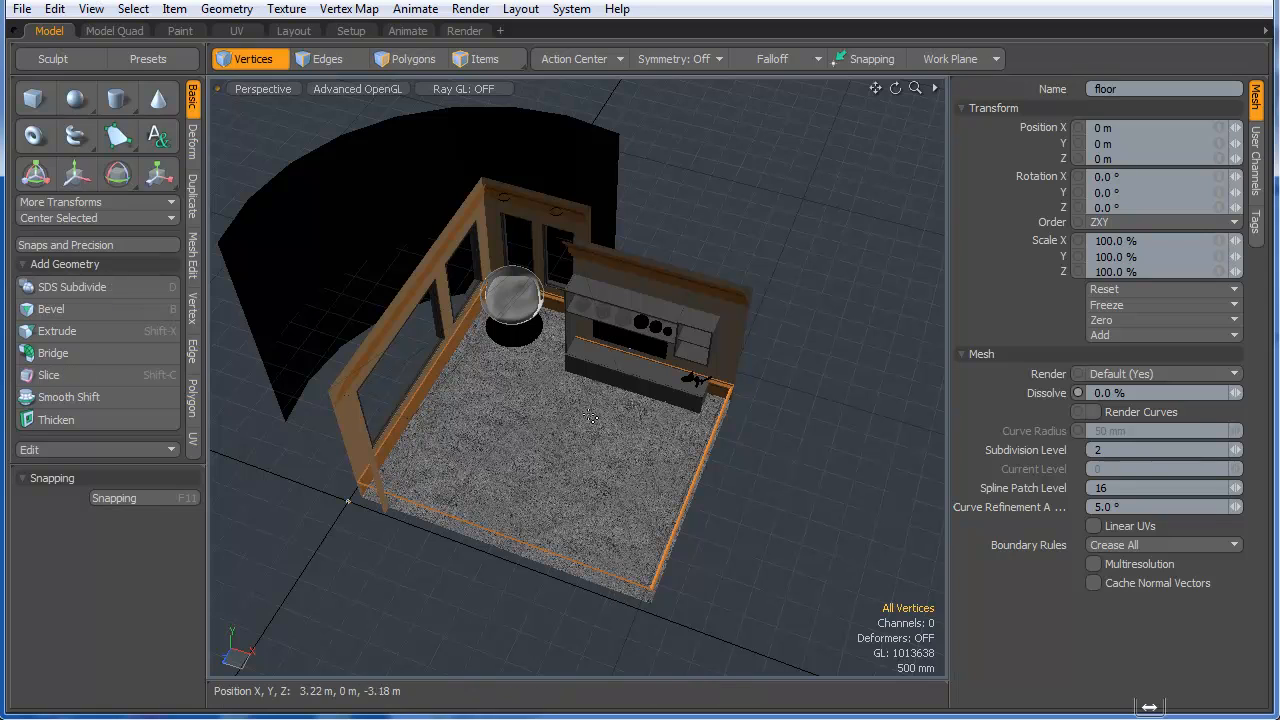
pyautogui.keyDown('alt'); pyautogui.moveTo(556, 455); pyautogui.dragTo(606, 491); pyautogui.keyUp('alt')
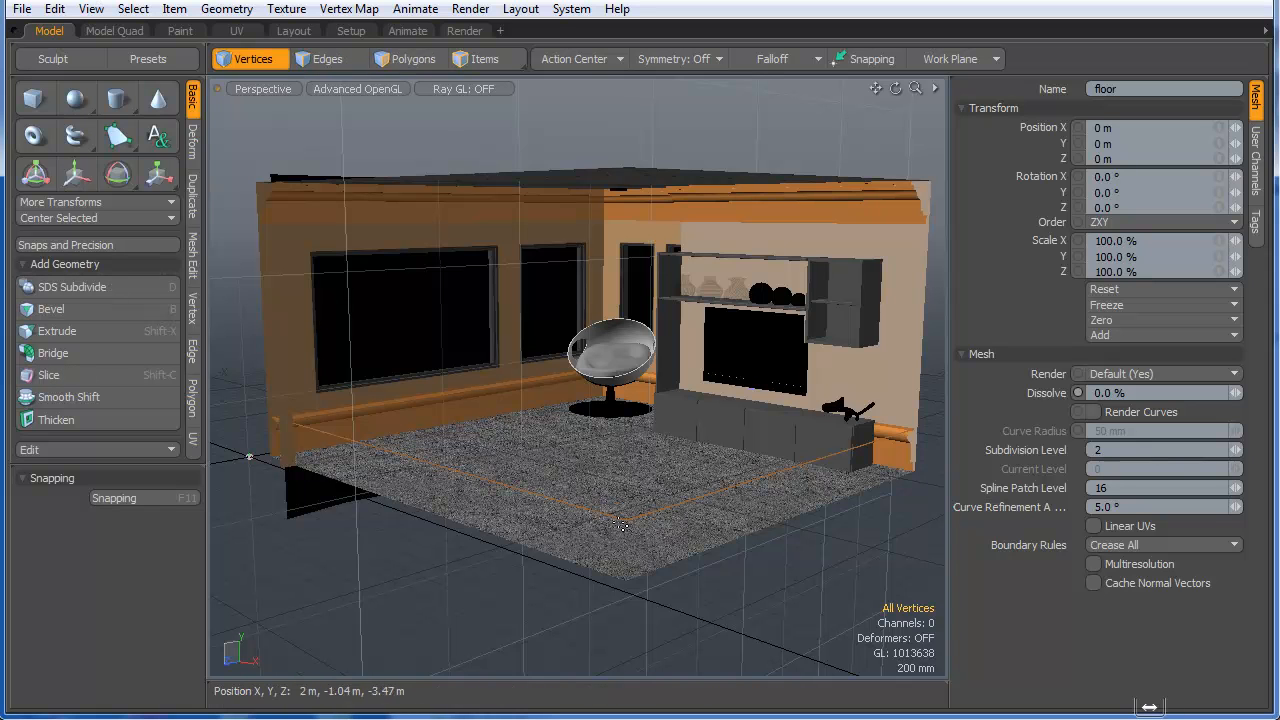
pyautogui.click(22, 10)
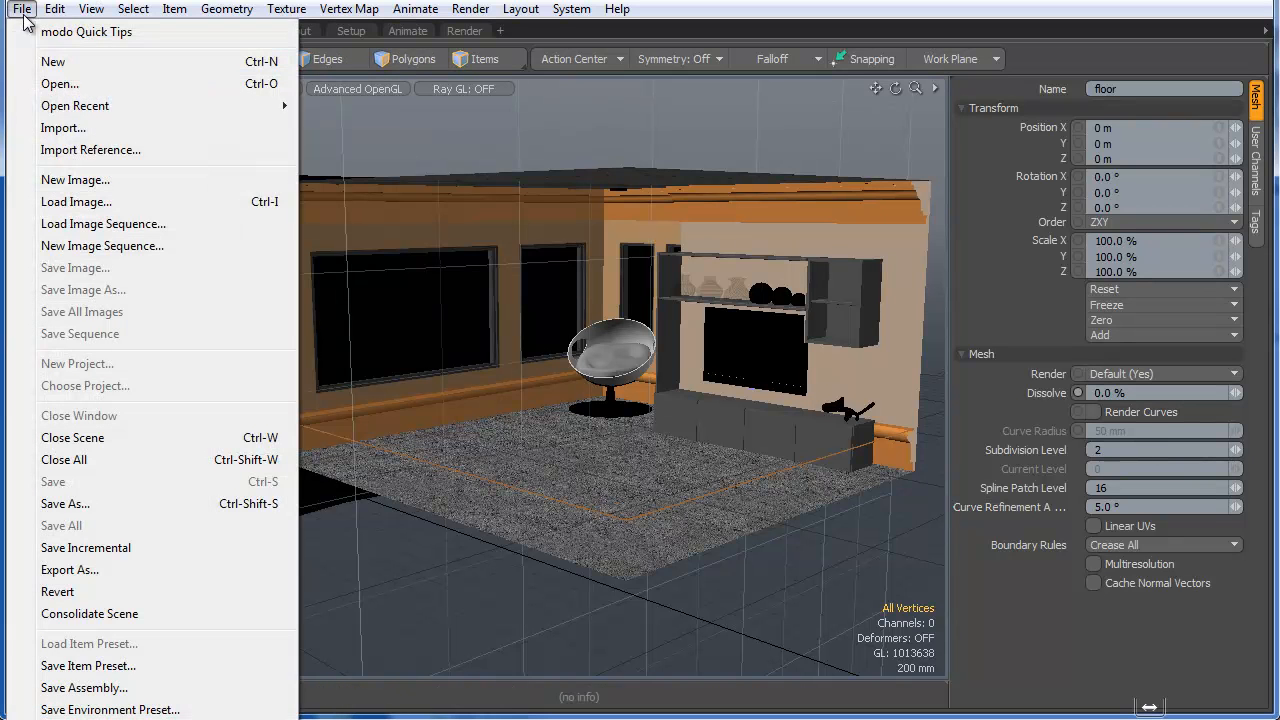
pyautogui.click(60, 84)
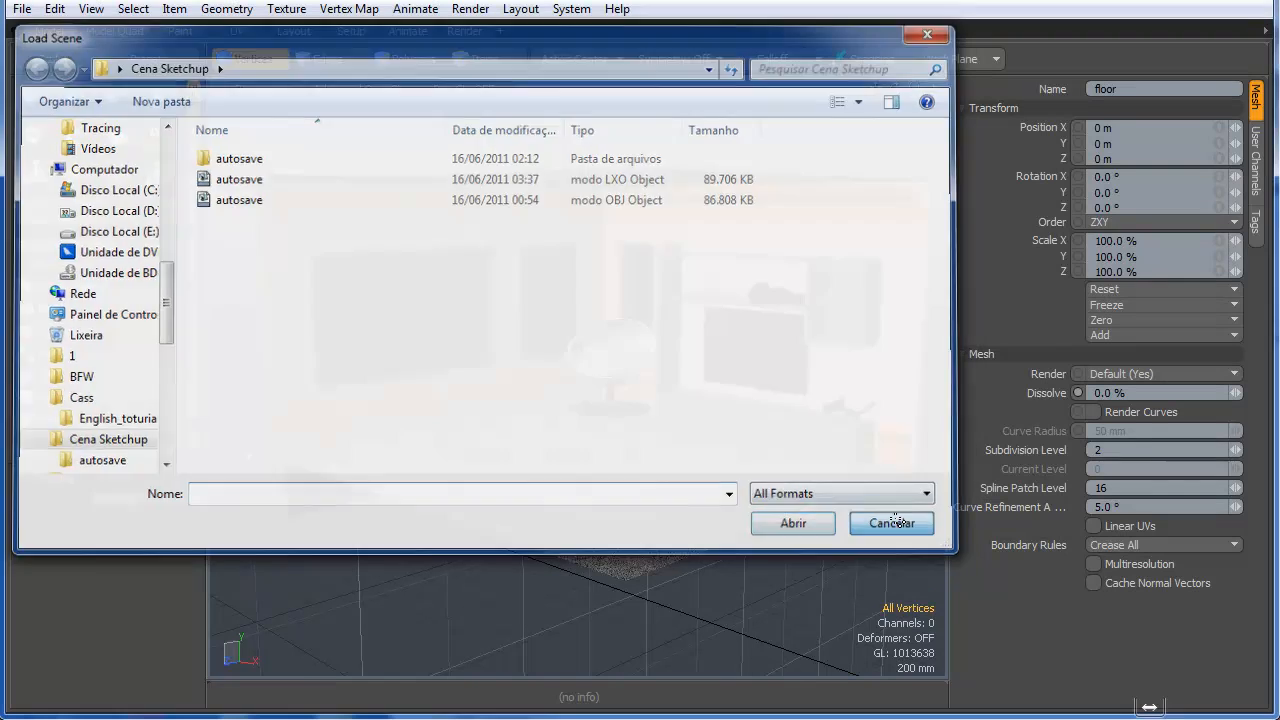
pyautogui.click(897, 525)
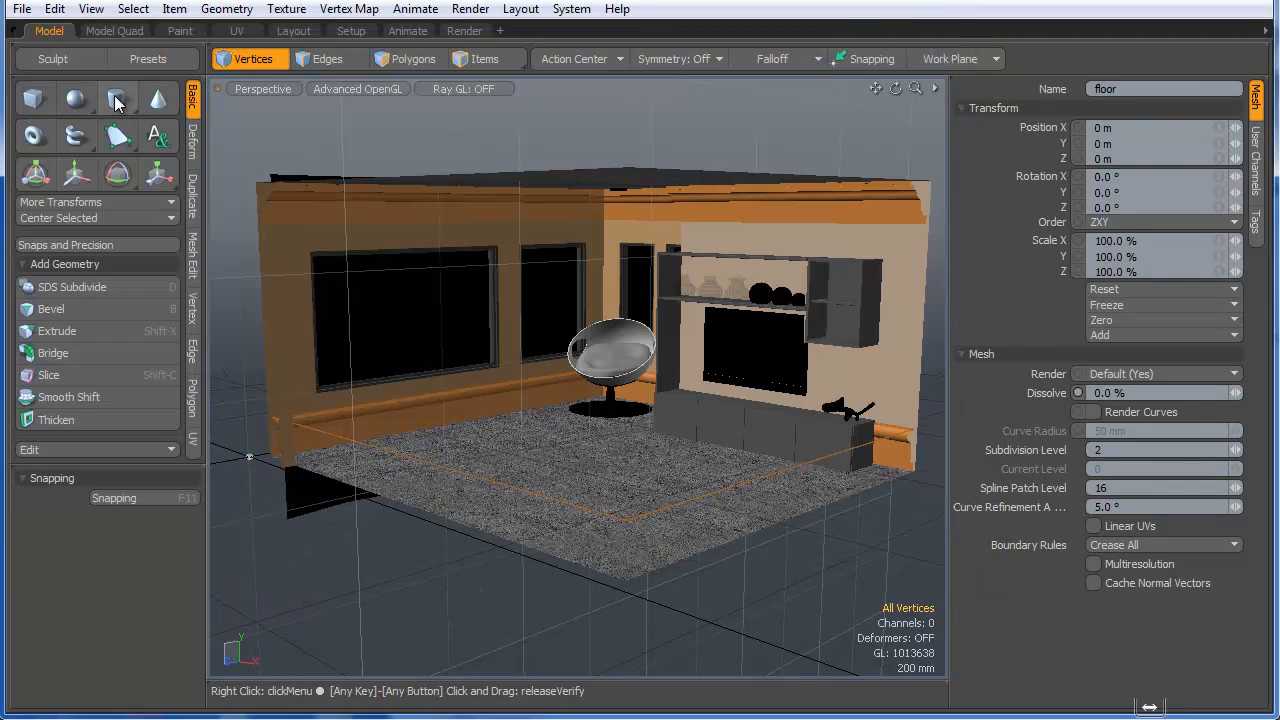
# - Create a new empty scene and fit the perspective view to the origin
pyautogui.click(22, 10)
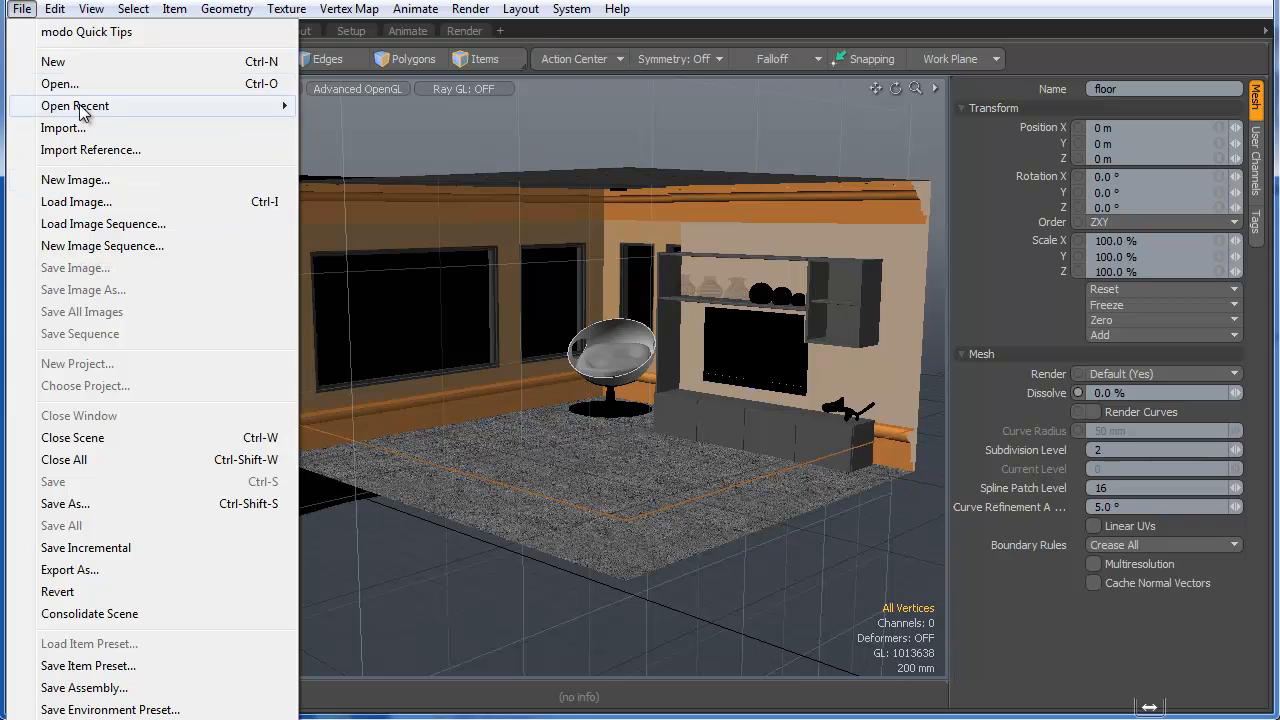
pyautogui.click(80, 63)
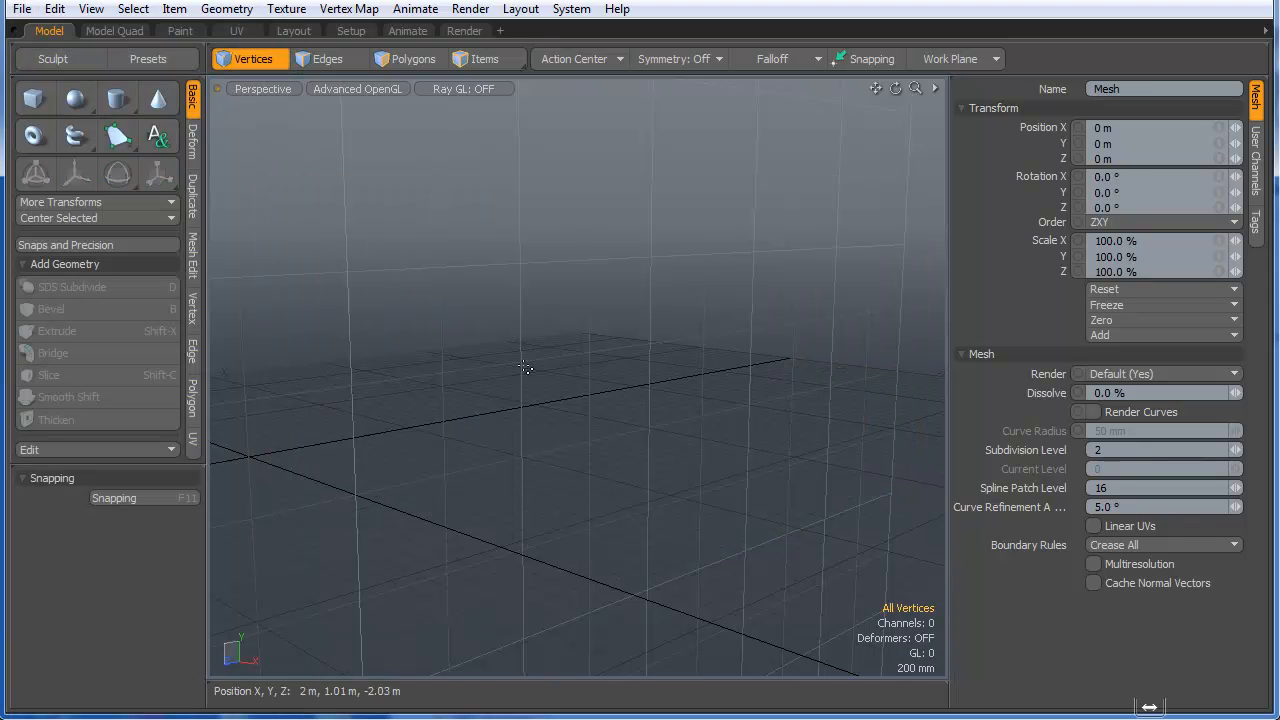
pyautogui.keyDown('alt'); pyautogui.moveTo(523, 412); pyautogui.dragTo(509, 449); pyautogui.keyUp('alt')
pyautogui.press('a')
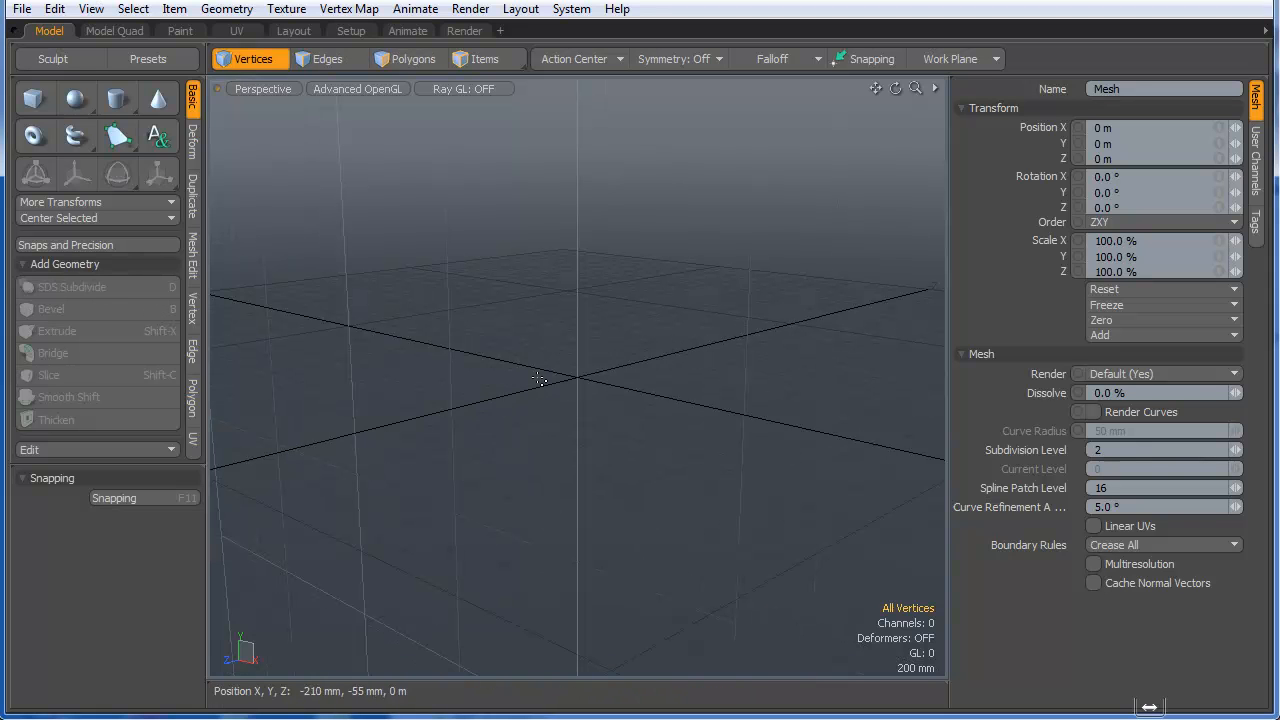
# - Add a unit sphere as its own mesh item at the origin and raise it 550 mm along Y
pyautogui.press('shift')
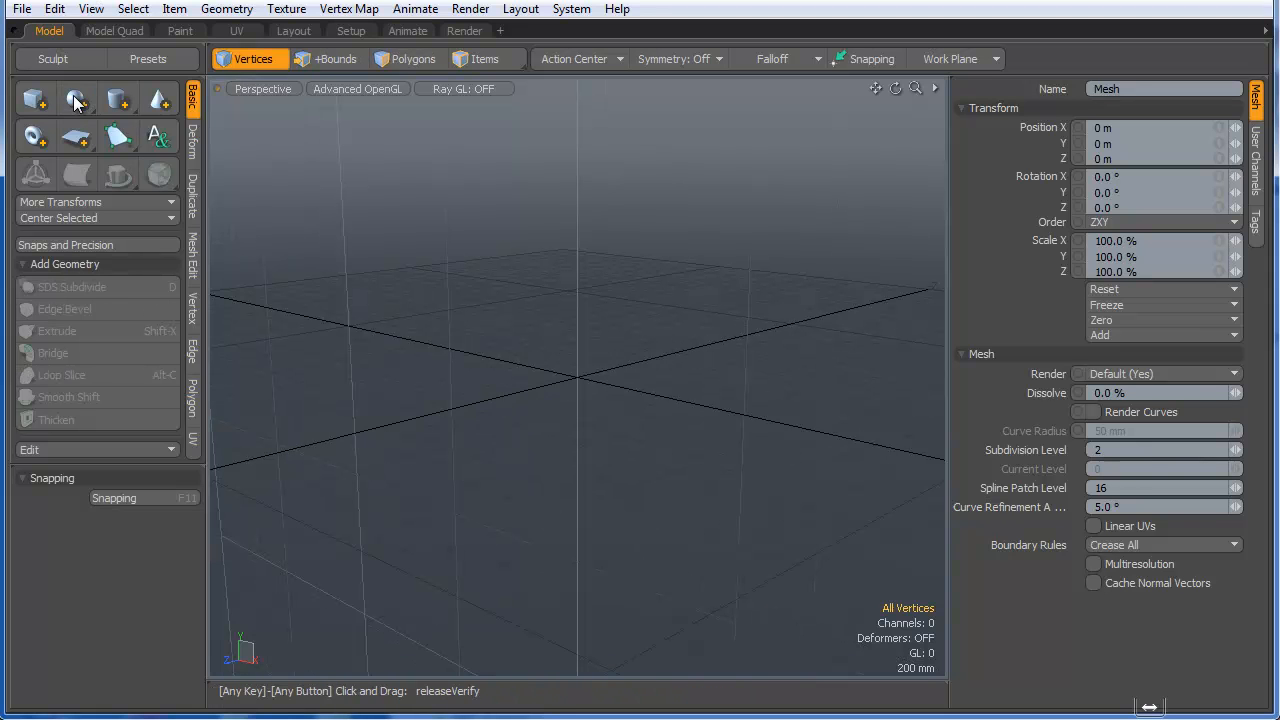
pyautogui.keyDown('shift'); pyautogui.click(76, 103); pyautogui.keyUp('shift')
pyautogui.keyDown('alt'); pyautogui.moveTo(690, 440); pyautogui.dragTo(794, 451); pyautogui.keyUp('alt')
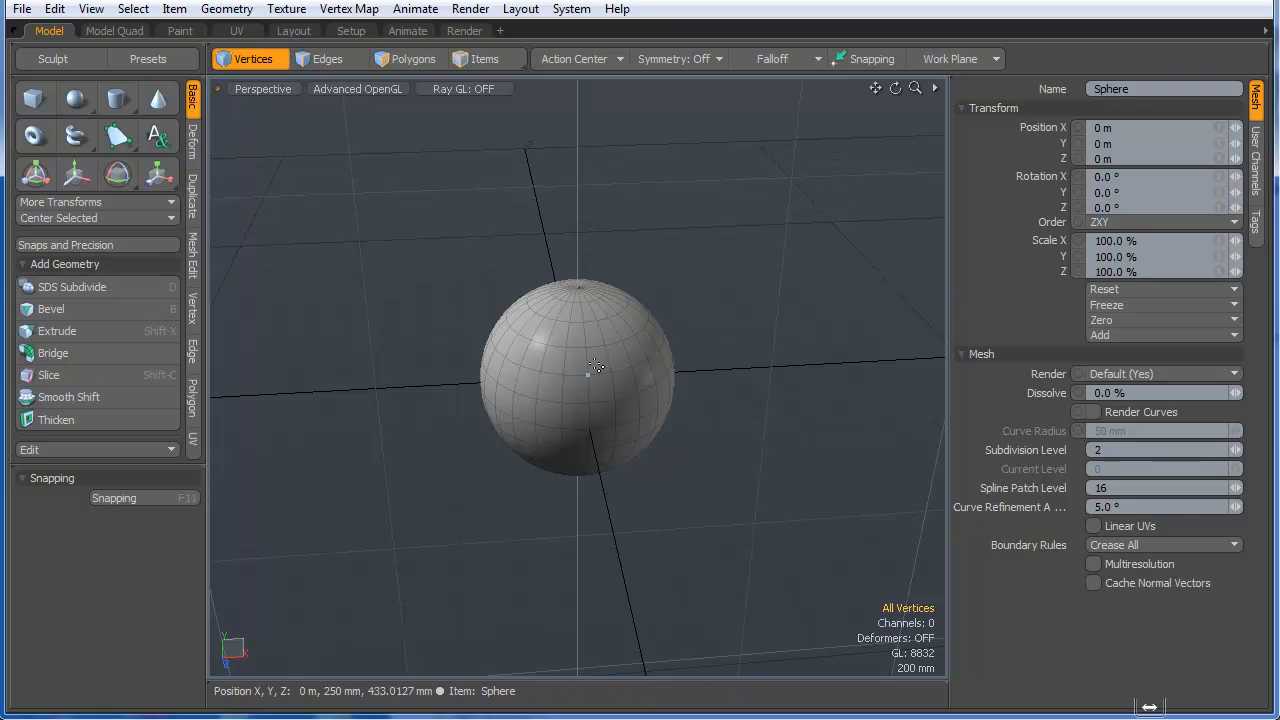
pyautogui.press('w')
pyautogui.moveTo(576, 313); pyautogui.dragTo(576, 213)
pyautogui.keyDown('alt'); pyautogui.moveTo(600, 300); pyautogui.dragTo(617, 334); pyautogui.keyUp('alt')
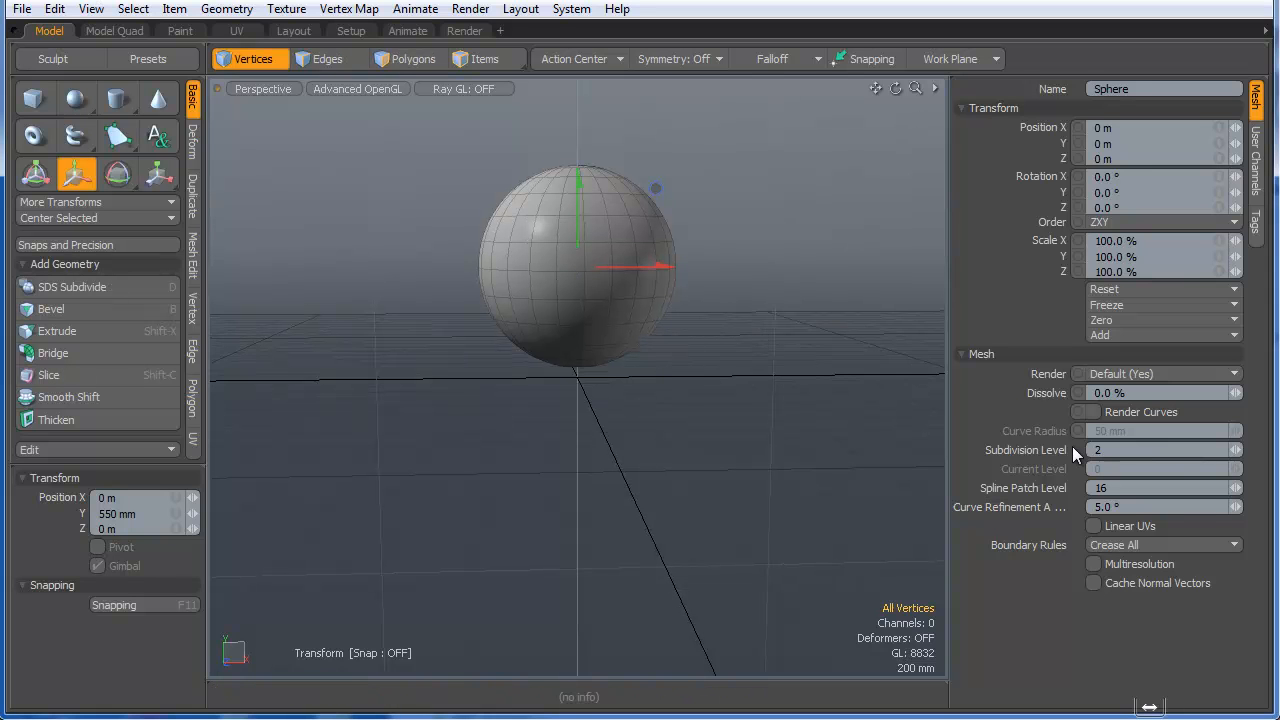
# - In the empty Mesh item, draw a flat ground plane about 6.8 m by 4.96 m beneath the sphere
pyautogui.press('0')
pyautogui.click(992, 89)
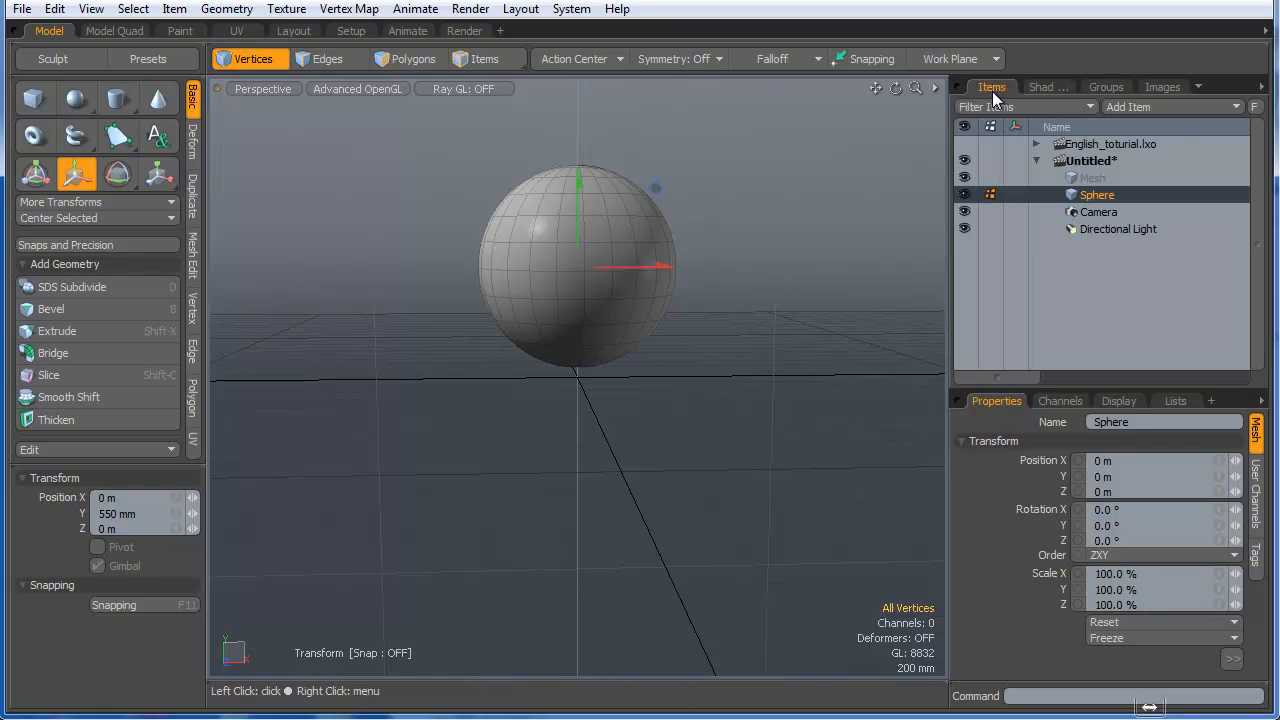
pyautogui.click(1088, 180)
pyautogui.keyDown('alt'); pyautogui.moveTo(745, 300); pyautogui.dragTo(660, 515); pyautogui.keyUp('alt')
pyautogui.keyDown('alt'); pyautogui.moveTo(660, 515); pyautogui.dragTo(689, 543); pyautogui.keyUp('alt')
pyautogui.click(38, 102)
pyautogui.moveTo(312, 238); pyautogui.dragTo(1072, 650)
pyautogui.keyDown('alt'); pyautogui.moveTo(637, 412); pyautogui.dragTo(739, 323); pyautogui.keyUp('alt')
pyautogui.press('1')
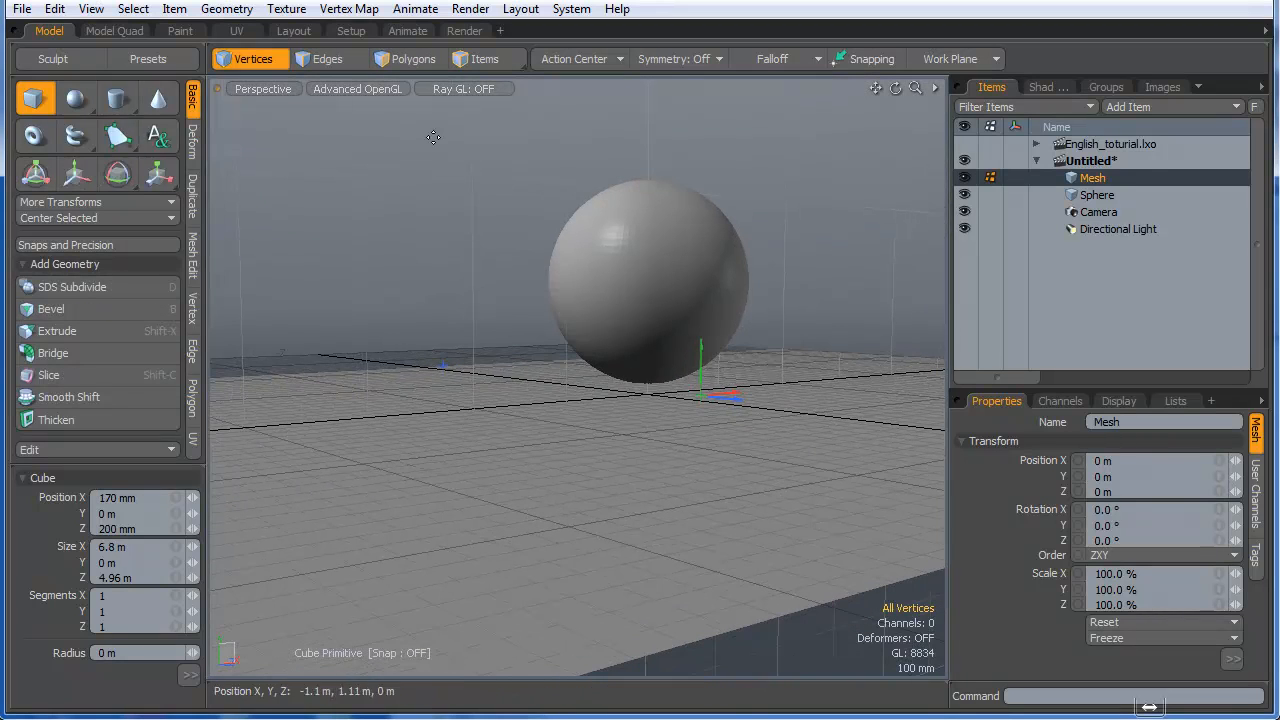
# - Select the Sphere item for moving, set the snapping constraint mode to Background and turn snapping on
pyautogui.click(1096, 195)
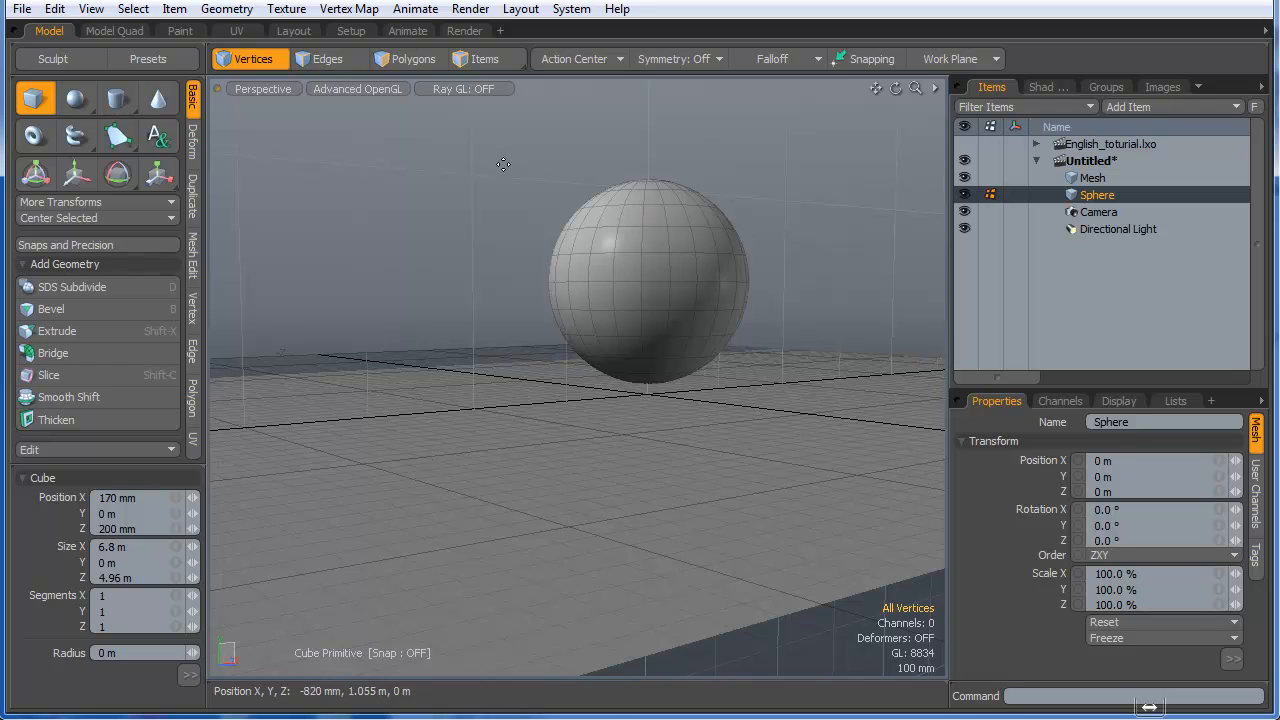
pyautogui.press('w')
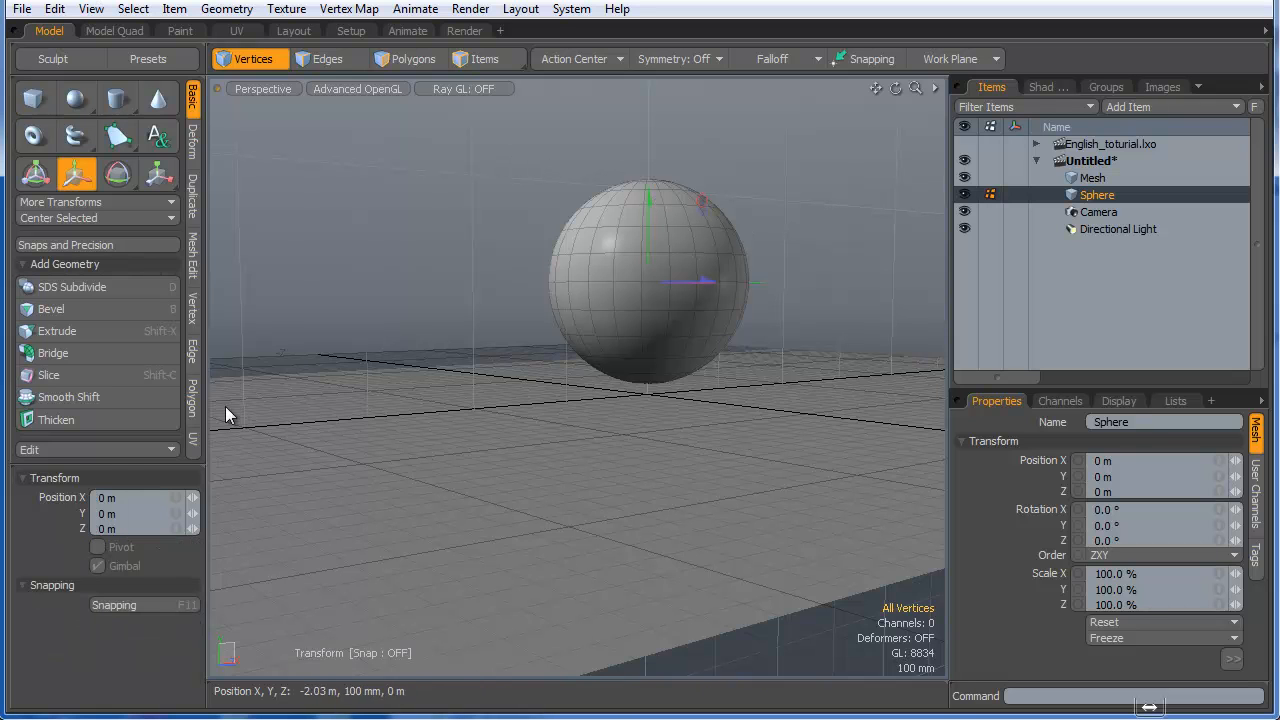
pyautogui.click(112, 604)
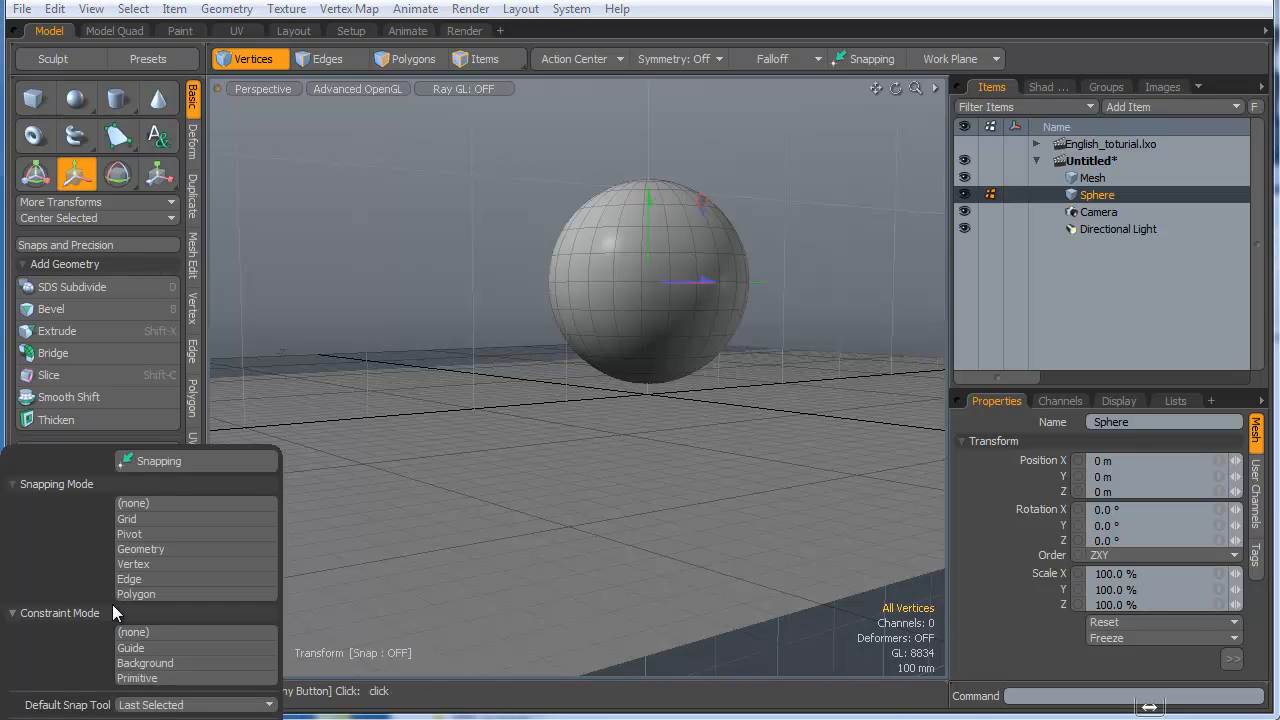
pyautogui.click(140, 608)
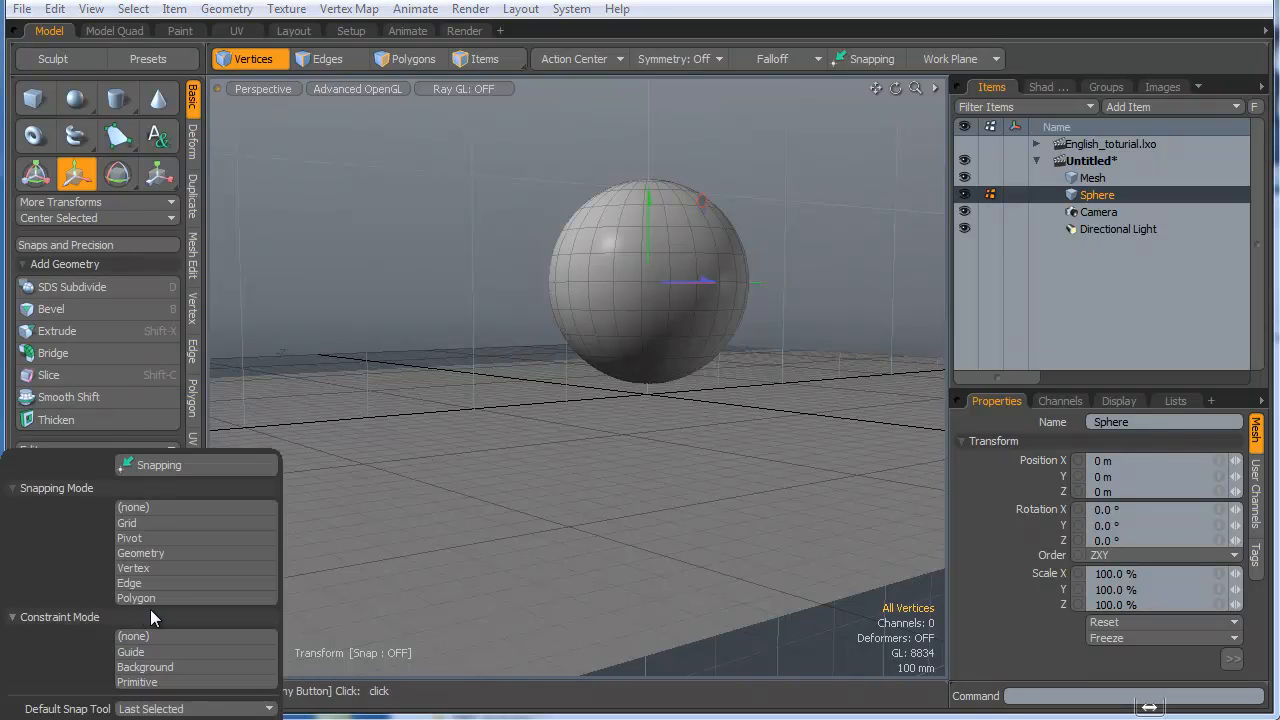
pyautogui.click(152, 665)
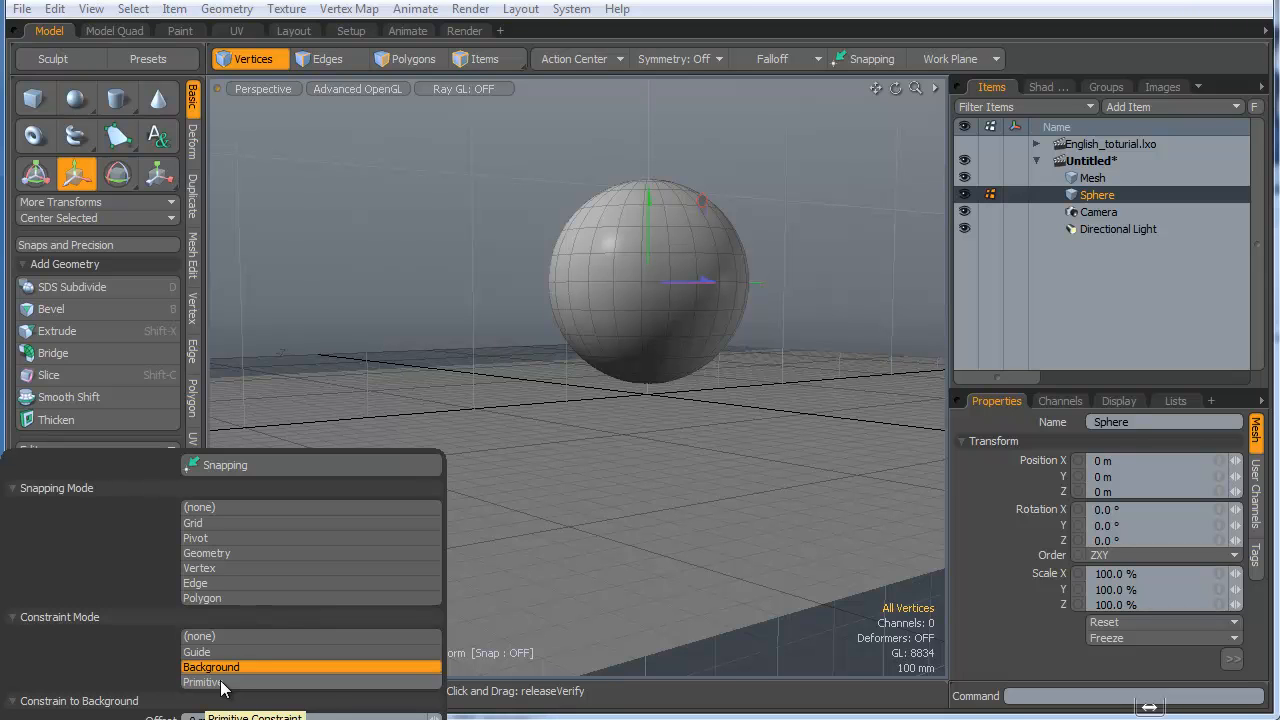
pyautogui.click(204, 466)
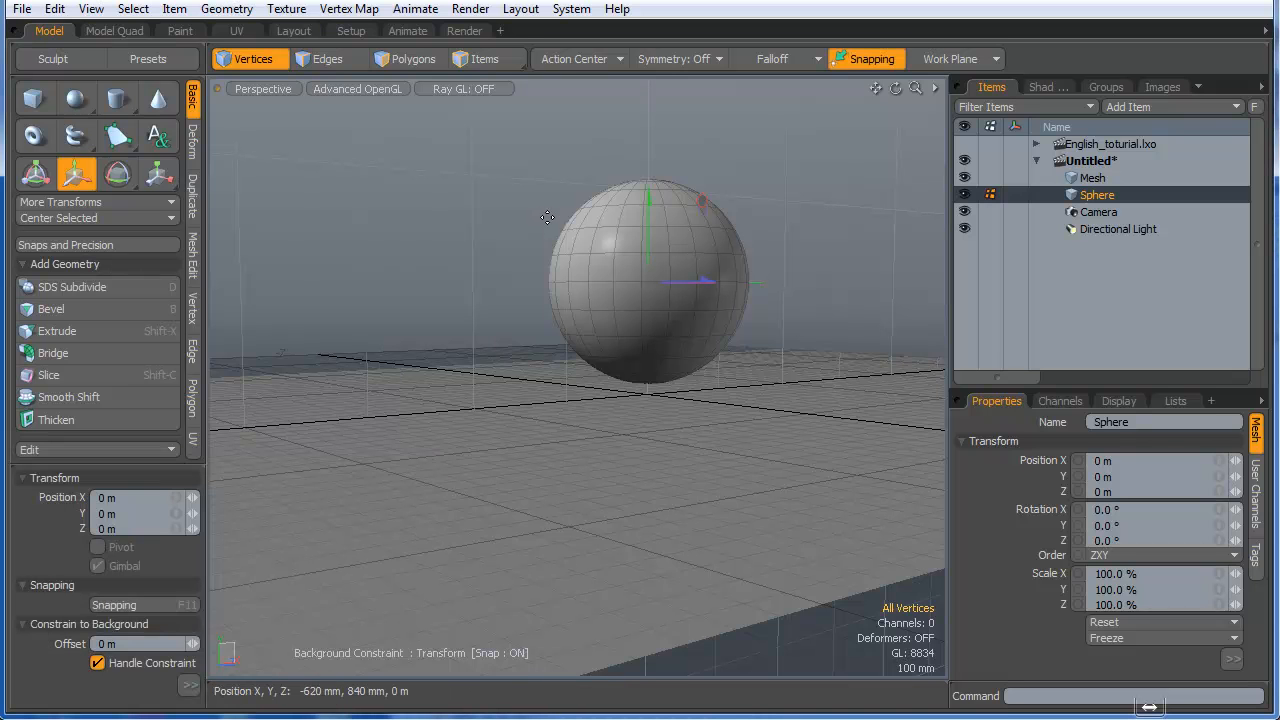
# - Move the sphere down about 380 mm into the ground plane so its underside flattens, and drop the tool
pyautogui.keyDown('alt'); pyautogui.moveTo(651, 214); pyautogui.dragTo(646, 289); pyautogui.keyUp('alt')
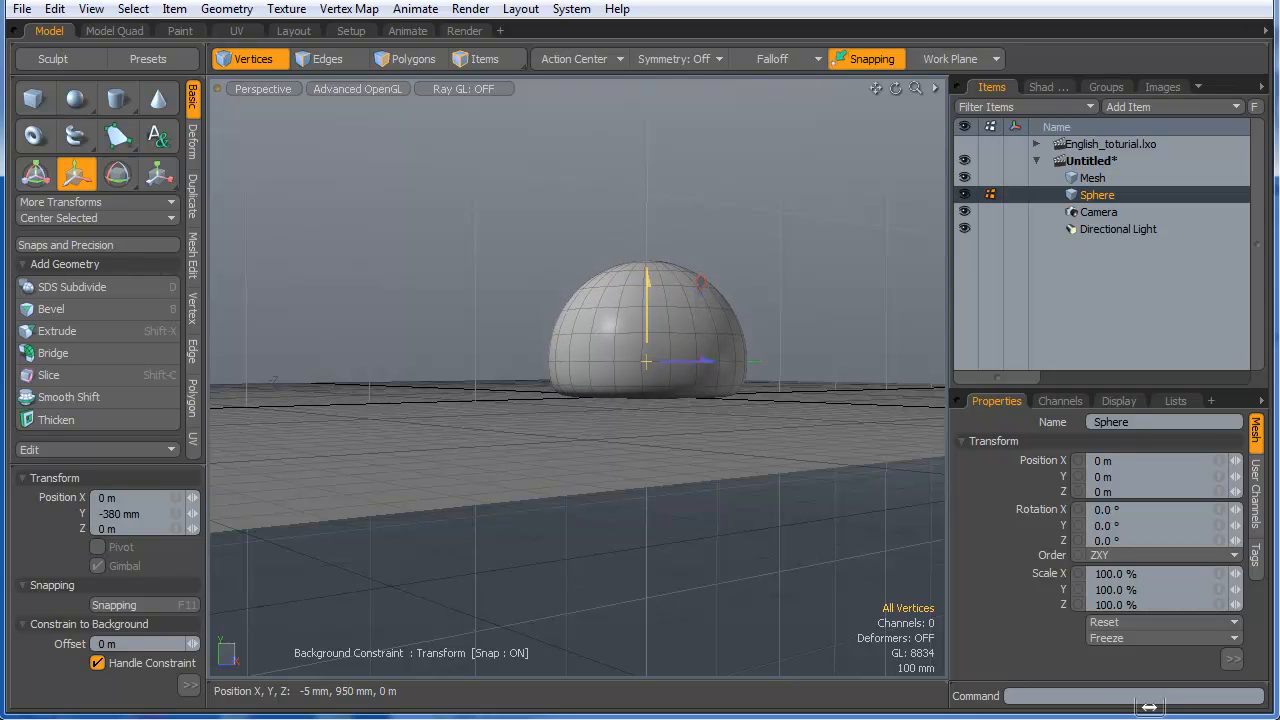
pyautogui.moveTo(646, 291); pyautogui.dragTo(580, 327)
pyautogui.press('space')
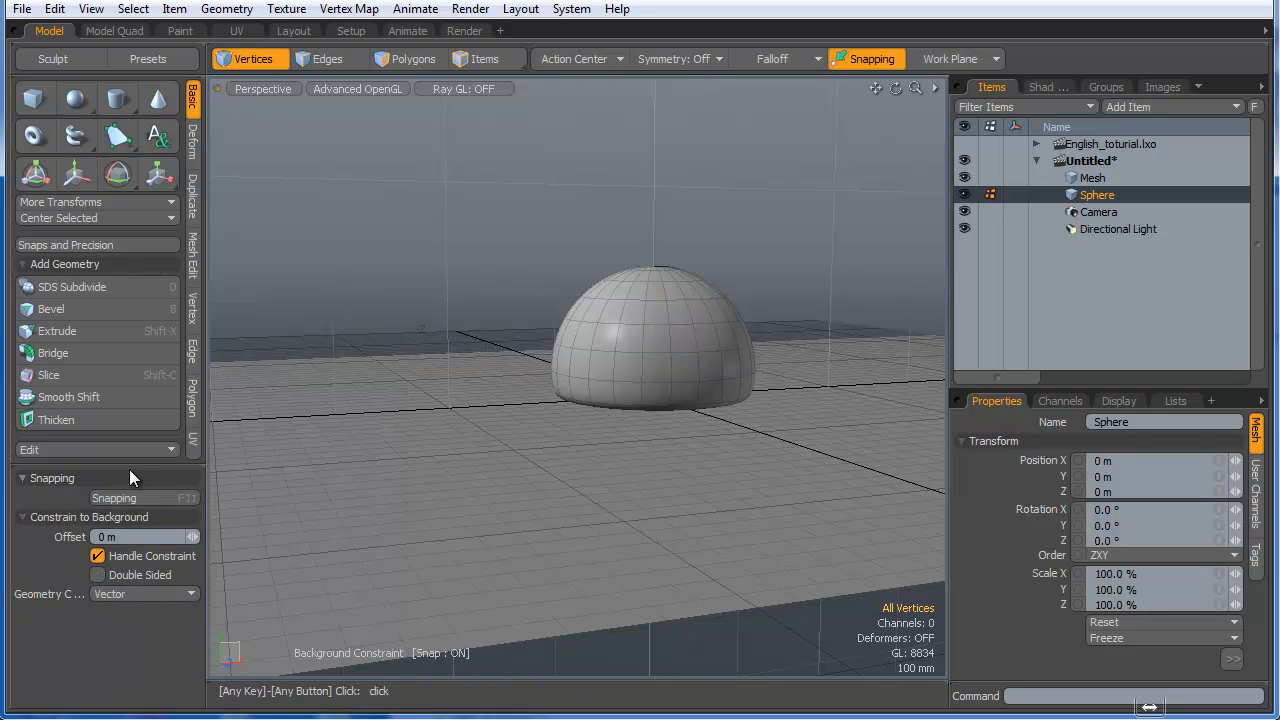
# - Set the constraint mode to none and turn snapping off
pyautogui.moveTo(129, 460); pyautogui.dragTo(129, 340)
pyautogui.click(140, 361)
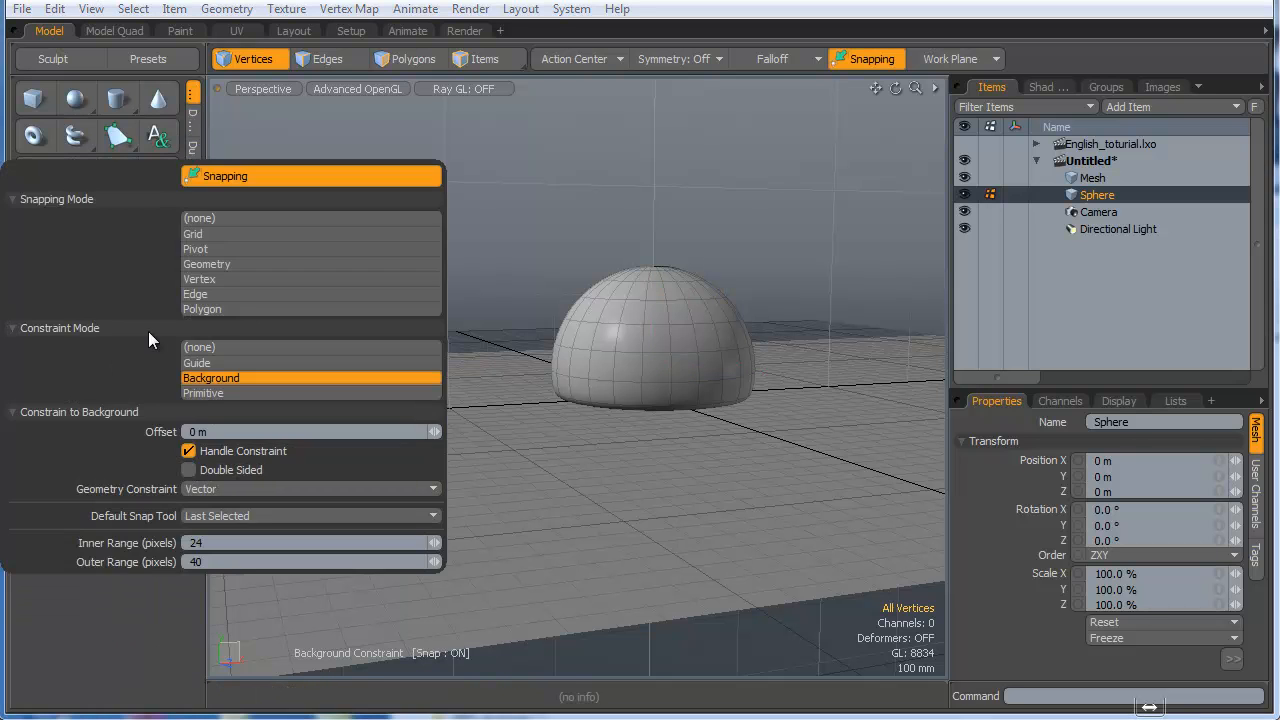
pyautogui.click(210, 349)
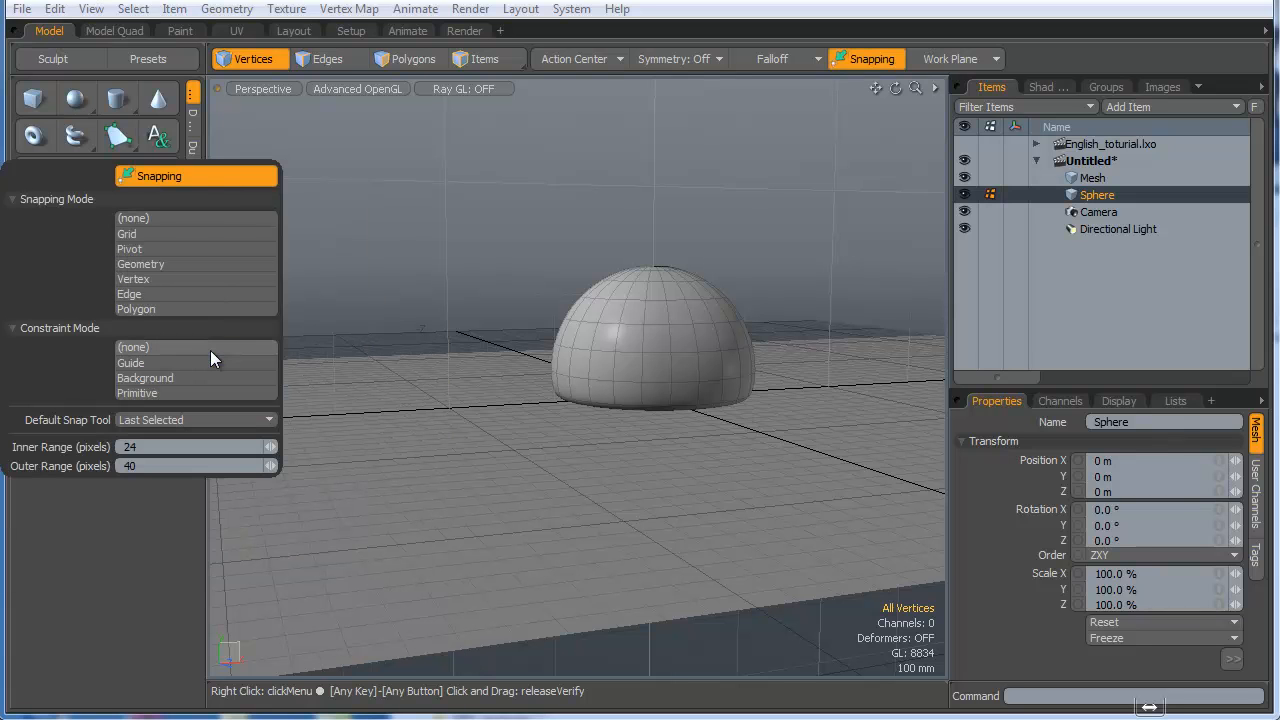
pyautogui.click(159, 182)
# - Select the polygons of the dome's flattened underside, expand the selection outward ring by ring, and clear it
pyautogui.keyDown('alt'); pyautogui.moveTo(634, 238); pyautogui.dragTo(492, 282); pyautogui.keyUp('alt')
pyautogui.keyDown('alt'); pyautogui.moveTo(704, 415); pyautogui.dragTo(611, 350); pyautogui.keyUp('alt')
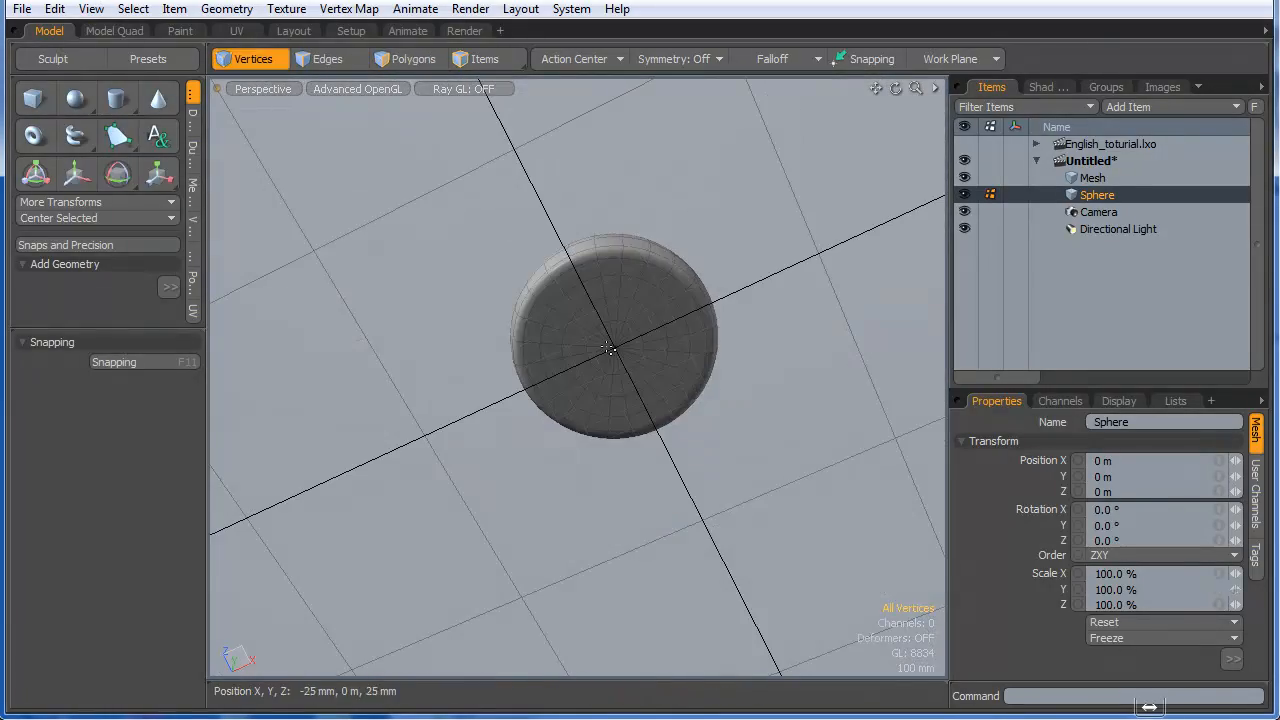
pyautogui.scroll(3, 612, 350)
pyautogui.press('2')
pyautogui.press('3')
pyautogui.moveTo(640, 306); pyautogui.dragTo(640, 335)
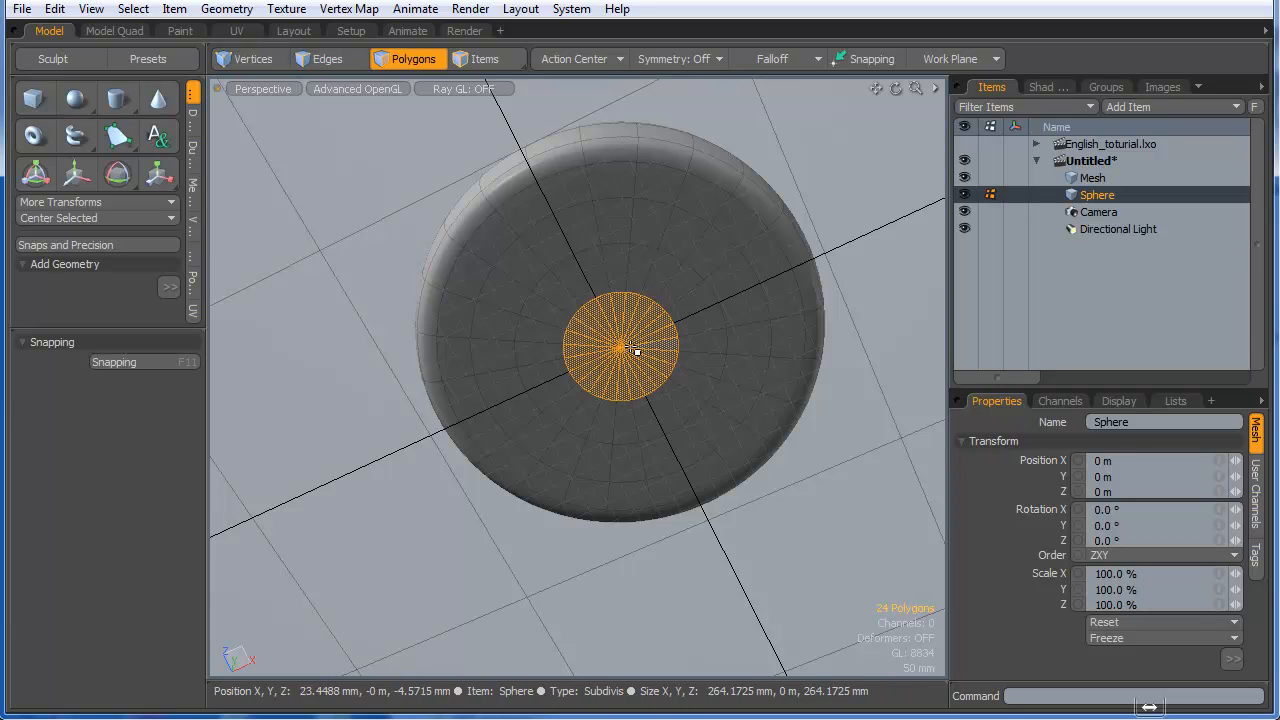
pyautogui.press('shift')
pyautogui.hotkey('shift', 'Up')
pyautogui.hotkey('shift', 'Up')
pyautogui.hotkey('shift', 'Up')
pyautogui.hotkey('shift', 'Up')
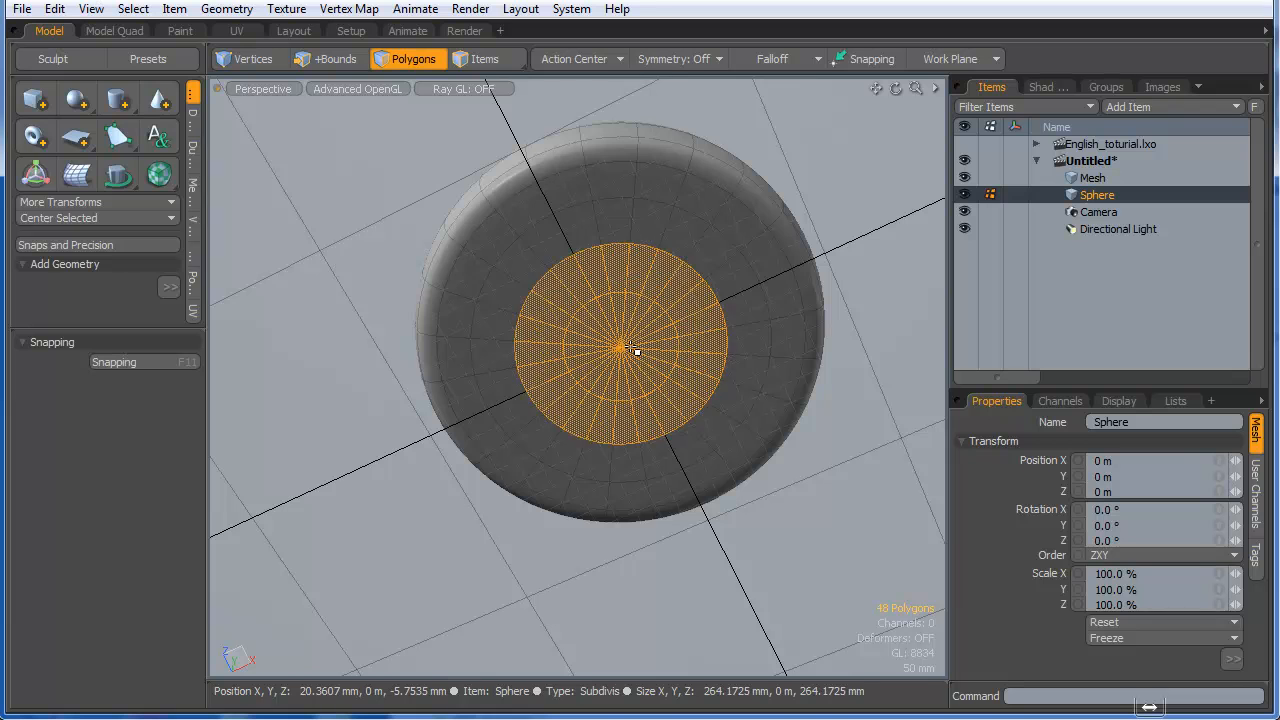
pyautogui.keyDown('alt'); pyautogui.moveTo(609, 249); pyautogui.dragTo(616, 509); pyautogui.keyUp('alt')
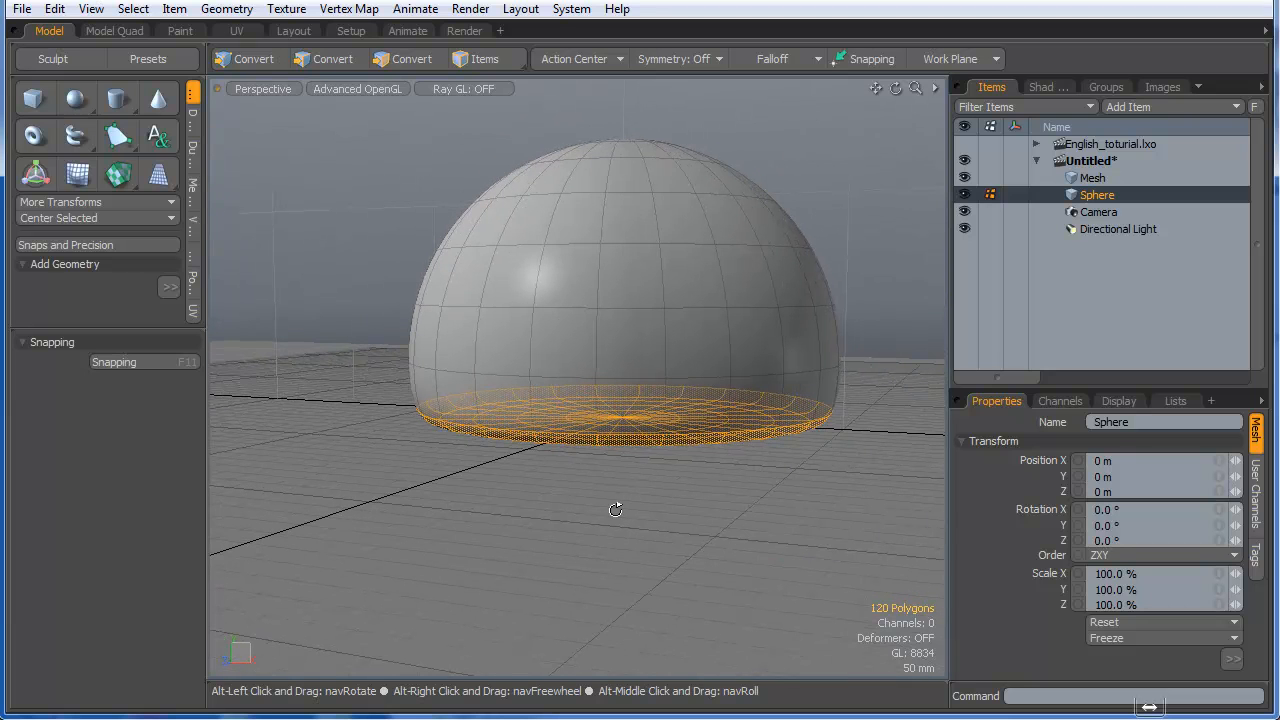
pyautogui.click(617, 513)
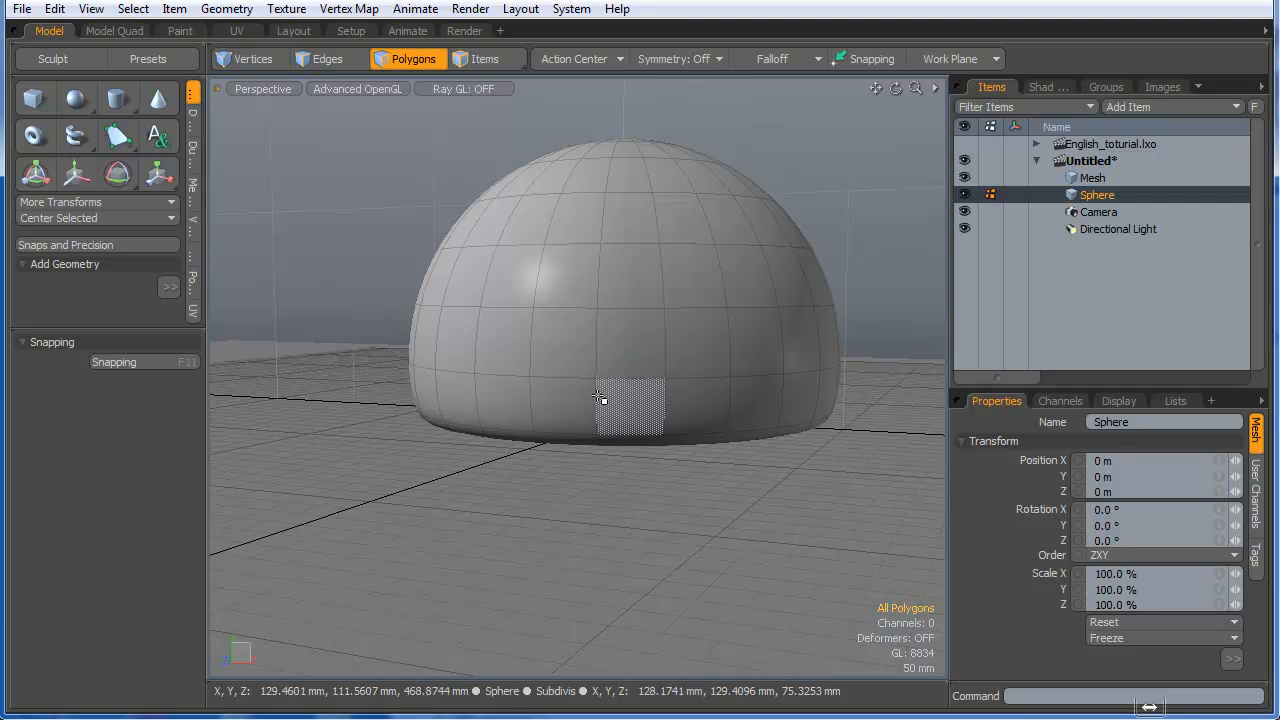
# - Use Element Move with a 400 mm falloff range to pull the dome's upper front down into a seat hollow
pyautogui.press('t')
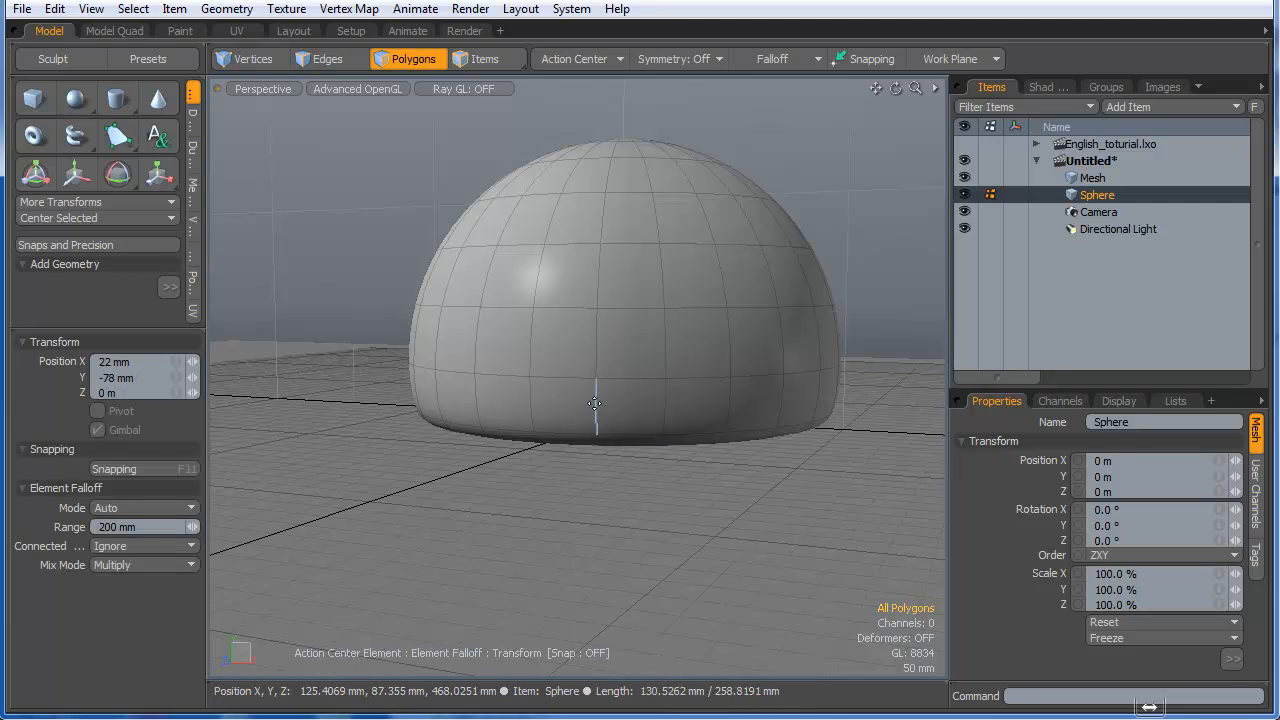
pyautogui.keyDown('alt'); pyautogui.moveTo(643, 366); pyautogui.dragTo(554, 421); pyautogui.keyUp('alt')
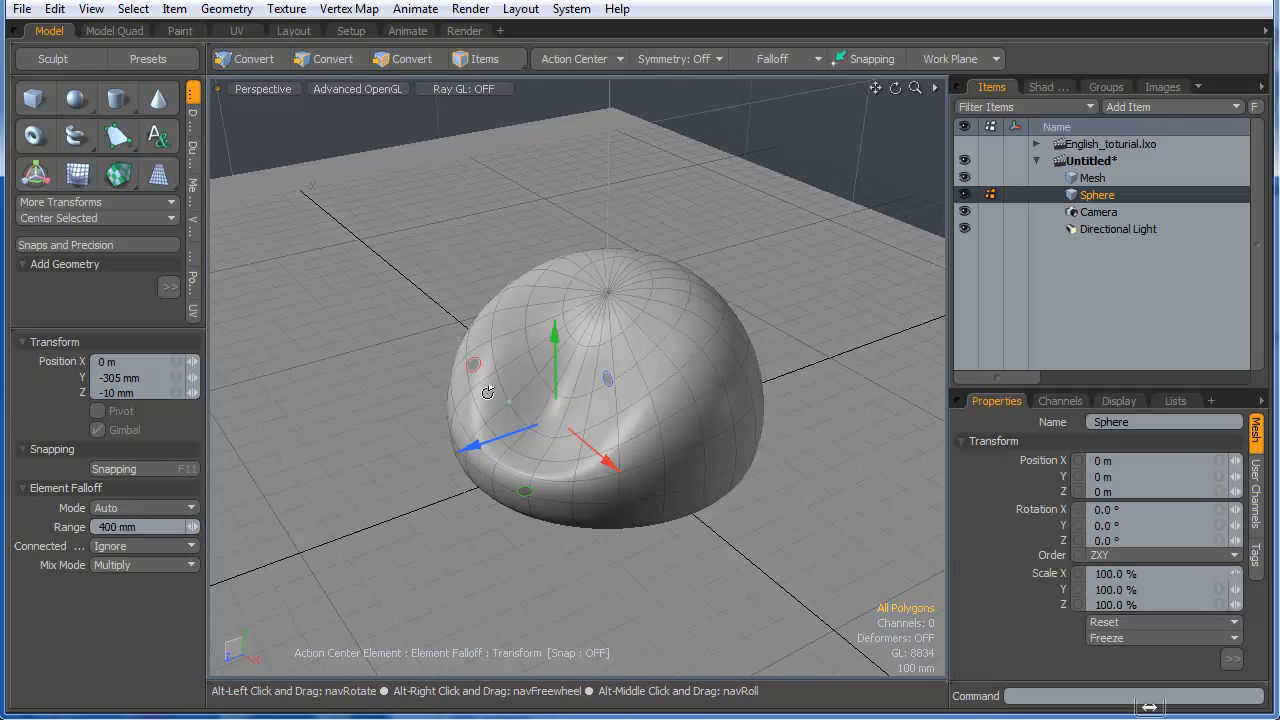
pyautogui.keyDown('alt'); pyautogui.moveTo(486, 394); pyautogui.dragTo(734, 357); pyautogui.keyUp('alt')
pyautogui.moveTo(596, 366); pyautogui.dragTo(572, 425)
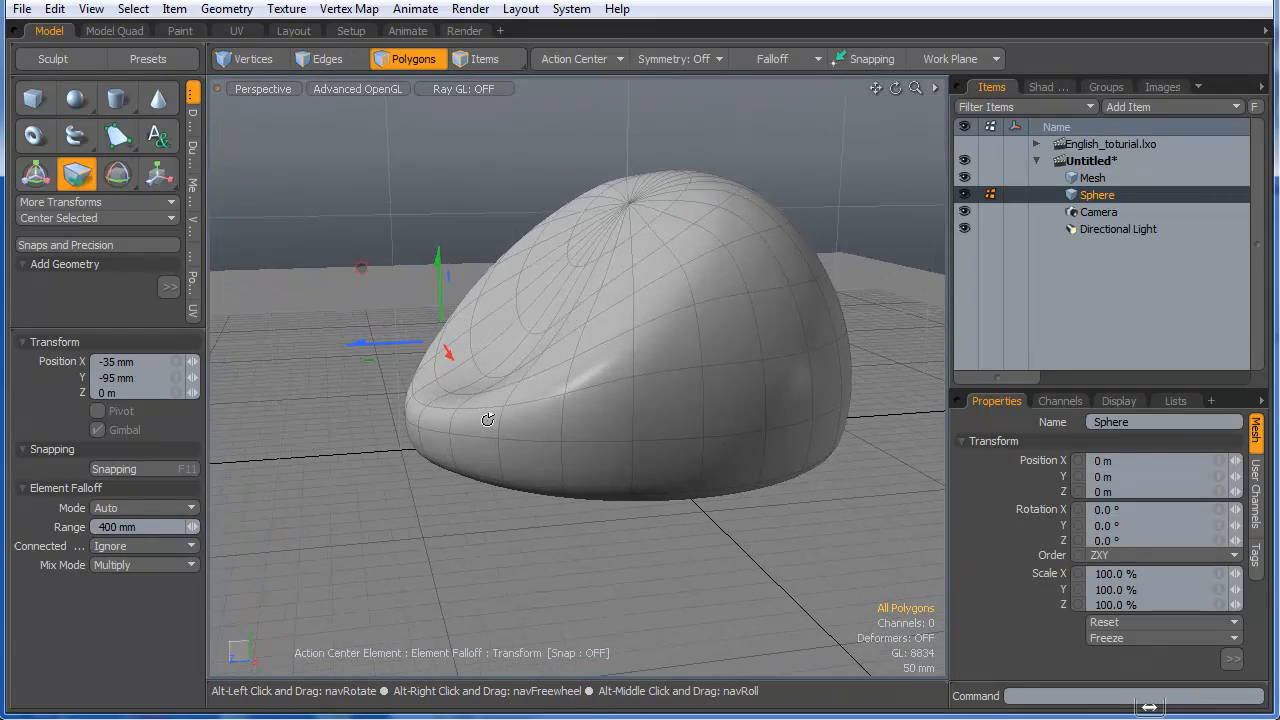
pyautogui.keyDown('alt'); pyautogui.moveTo(486, 420); pyautogui.dragTo(493, 428); pyautogui.keyUp('alt')
pyautogui.moveTo(613, 249); pyautogui.dragTo(618, 288)
# - Set the element falloff range to 230 mm and reshape the rim around the top of the backrest
pyautogui.moveTo(586, 232); pyautogui.dragTo(557, 232, button='right')
pyautogui.moveTo(576, 224); pyautogui.dragTo(495, 185)
pyautogui.moveTo(486, 303); pyautogui.dragTo(483, 335)
pyautogui.keyDown('alt'); pyautogui.moveTo(530, 330); pyautogui.dragTo(435, 350); pyautogui.keyUp('alt')
pyautogui.moveTo(612, 292); pyautogui.dragTo(760, 283)
pyautogui.scroll(3, 620, 284)
pyautogui.keyDown('alt'); pyautogui.moveTo(645, 286); pyautogui.dragTo(842, 332); pyautogui.keyUp('alt')
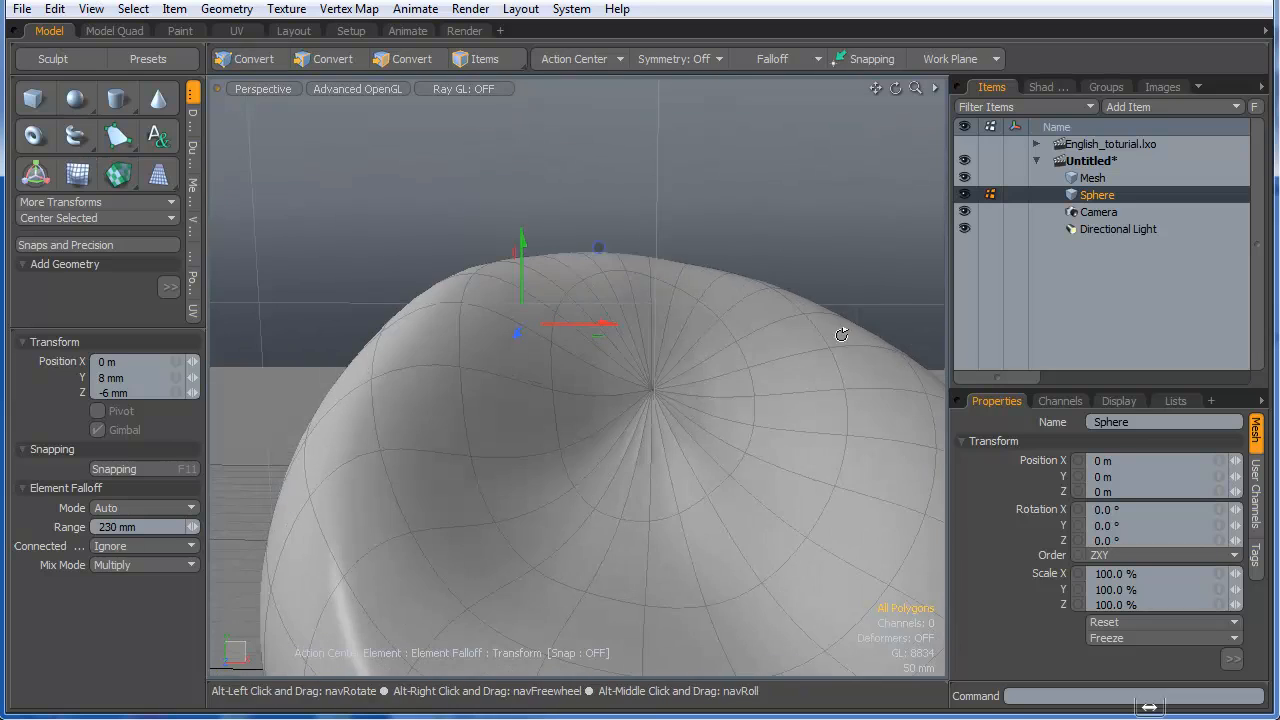
# - Refine the seat hollow and upper back rim with Element Move, and lower the front lip about 52 mm
pyautogui.moveTo(740, 297); pyautogui.dragTo(640, 510)
pyautogui.keyDown('alt'); pyautogui.moveTo(800, 498); pyautogui.dragTo(688, 466); pyautogui.keyUp('alt')
pyautogui.keyDown('alt'); pyautogui.moveTo(688, 466); pyautogui.dragTo(663, 462); pyautogui.keyUp('alt')
pyautogui.press('w')
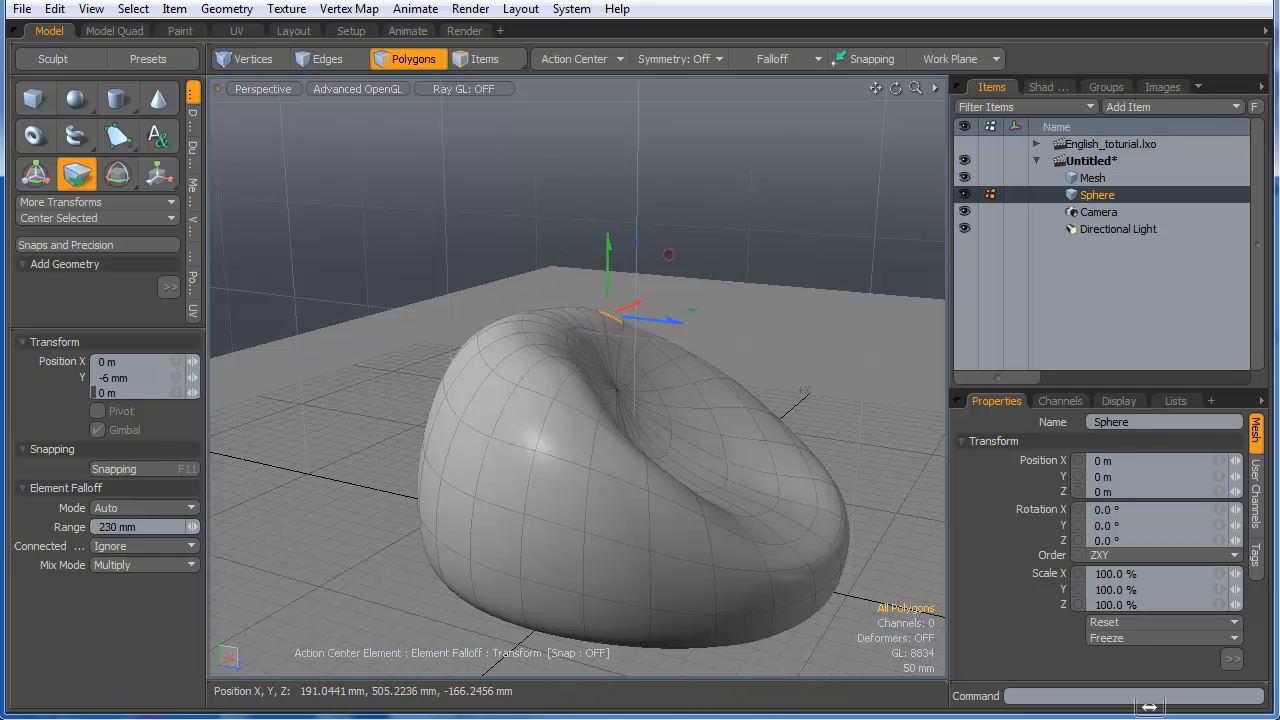
pyautogui.moveTo(582, 397); pyautogui.dragTo(578, 414)
pyautogui.keyDown('alt'); pyautogui.moveTo(868, 484); pyautogui.dragTo(434, 477); pyautogui.keyUp('alt')
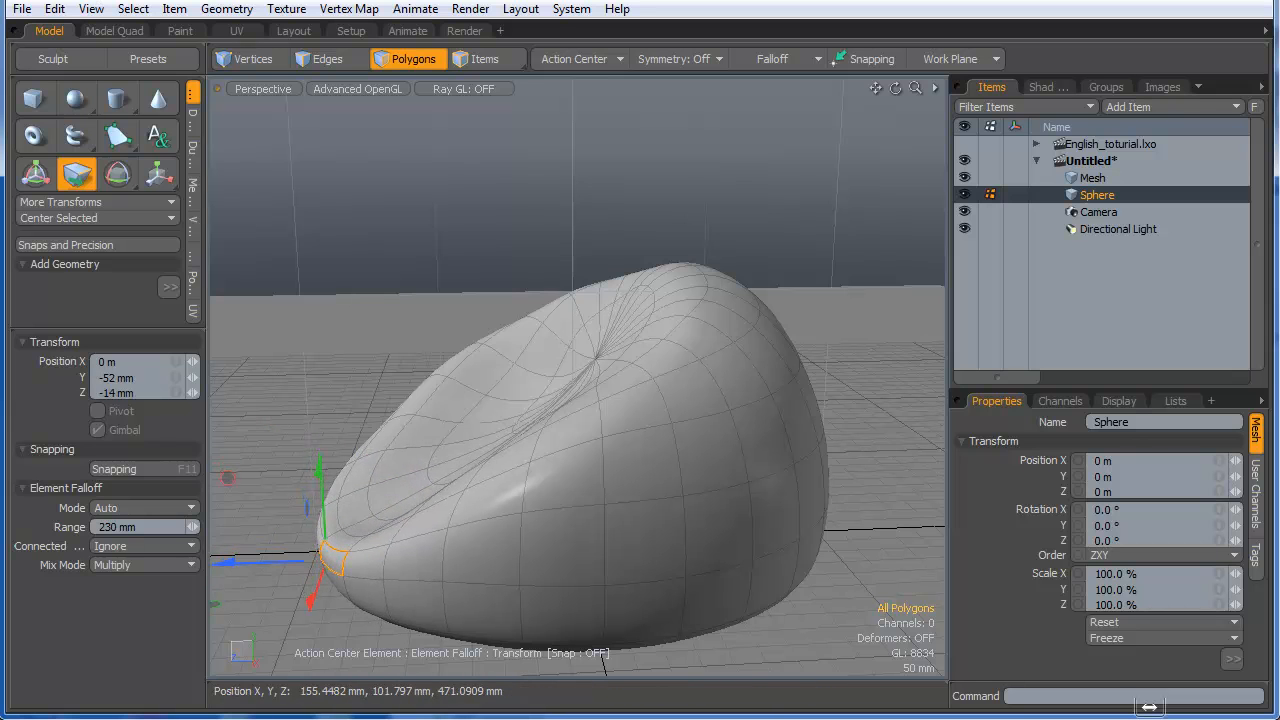
# - Set the element falloff range to 180 mm and raise the lower front rim about 56 mm with Element Move
pyautogui.keyDown('alt'); pyautogui.moveTo(318, 540); pyautogui.dragTo(443, 411); pyautogui.keyUp('alt')
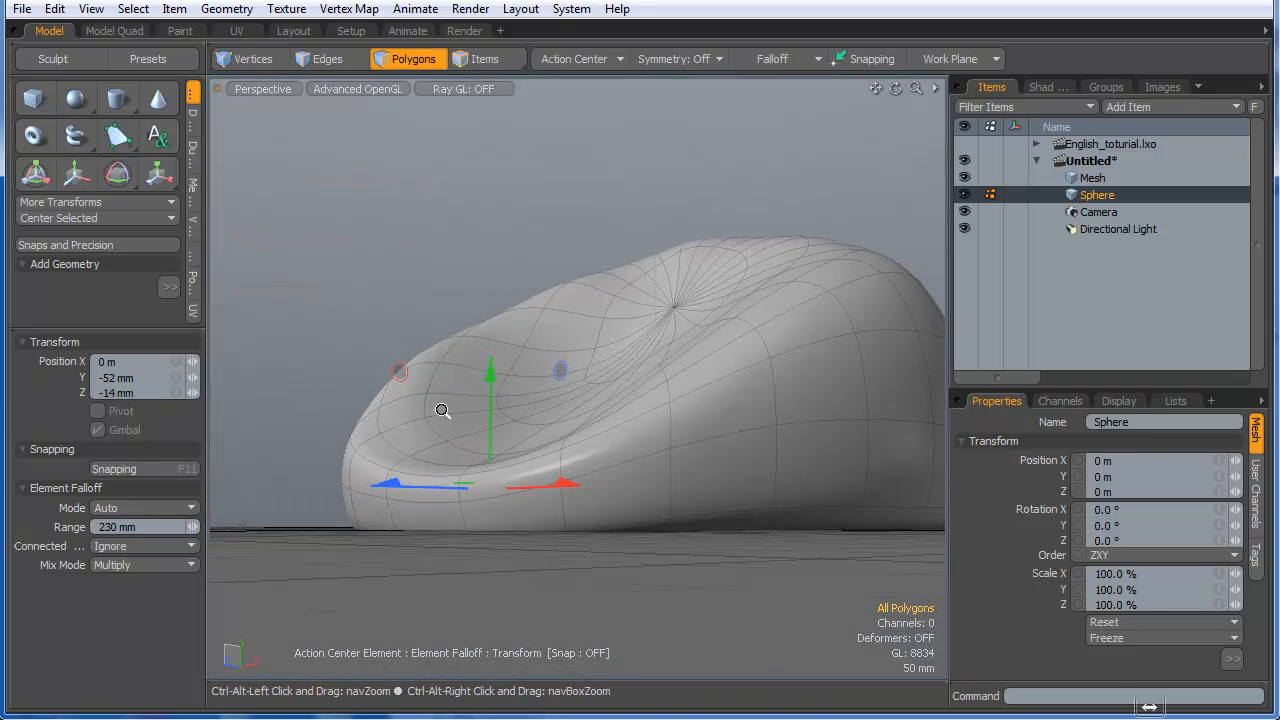
pyautogui.keyDown('alt'); pyautogui.moveTo(486, 486); pyautogui.dragTo(491, 420); pyautogui.keyUp('alt')
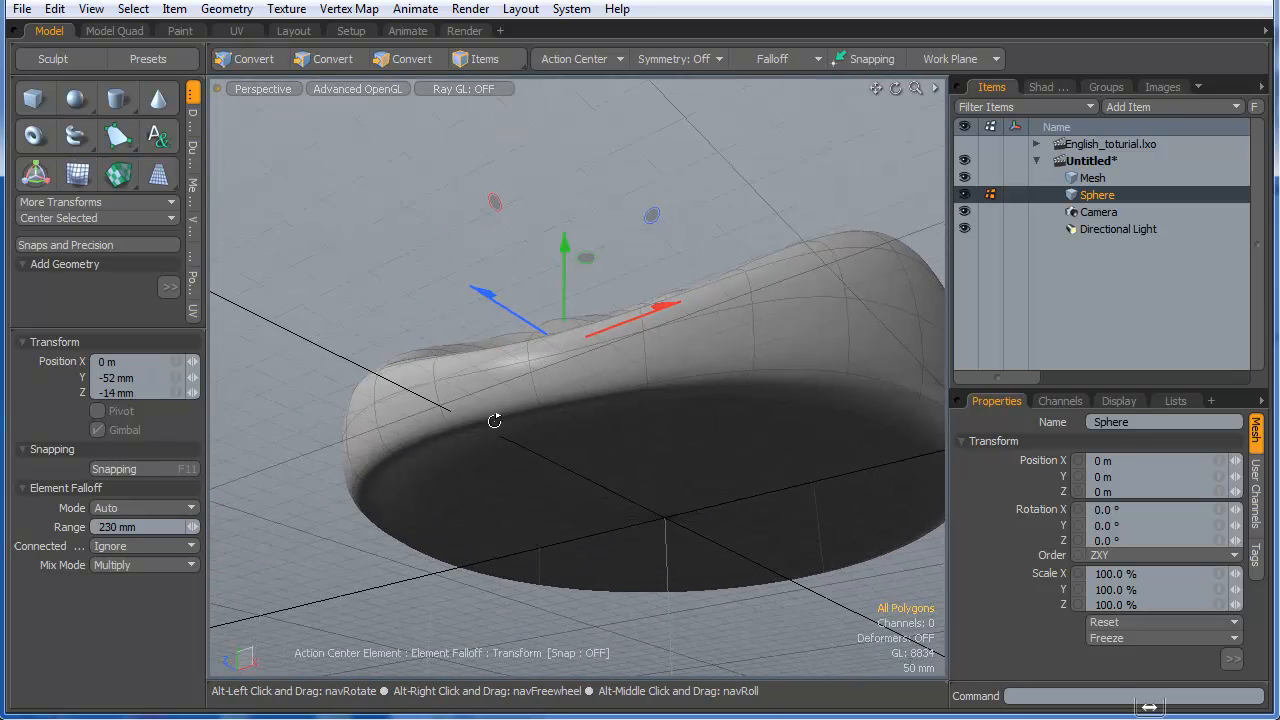
pyautogui.click(541, 392)
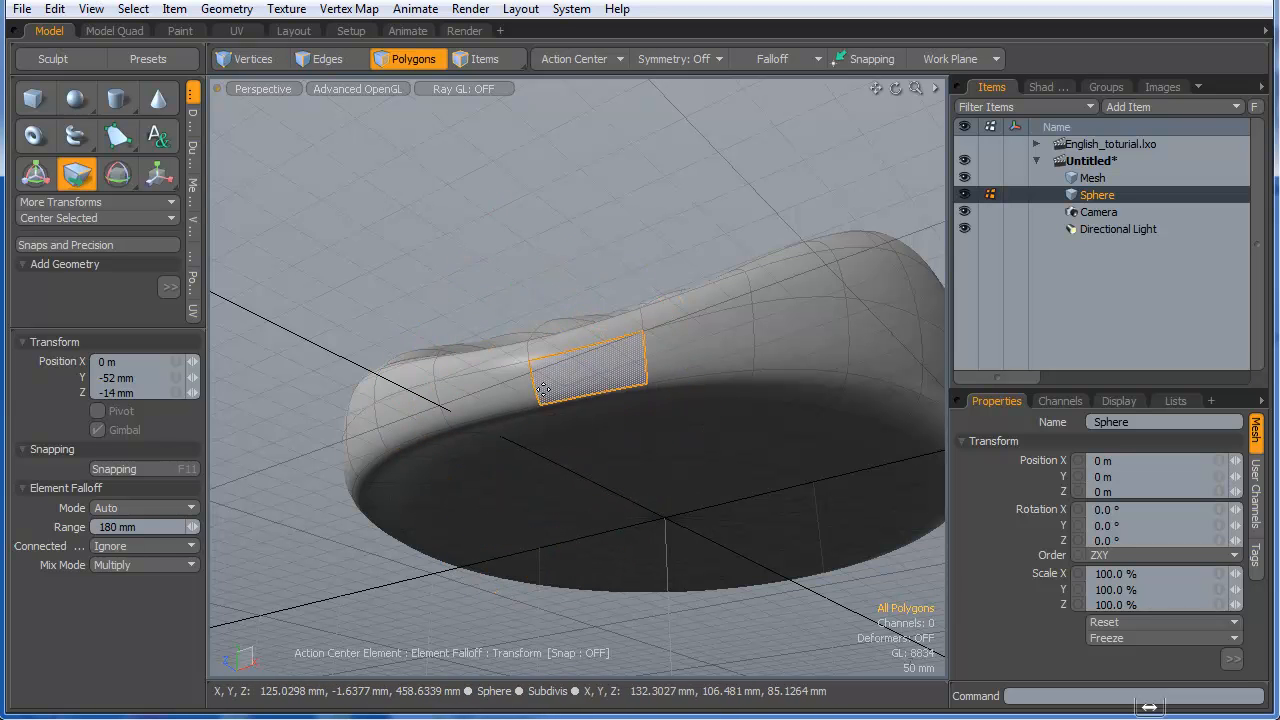
pyautogui.keyDown('alt'); pyautogui.moveTo(586, 430); pyautogui.dragTo(600, 506); pyautogui.keyUp('alt')
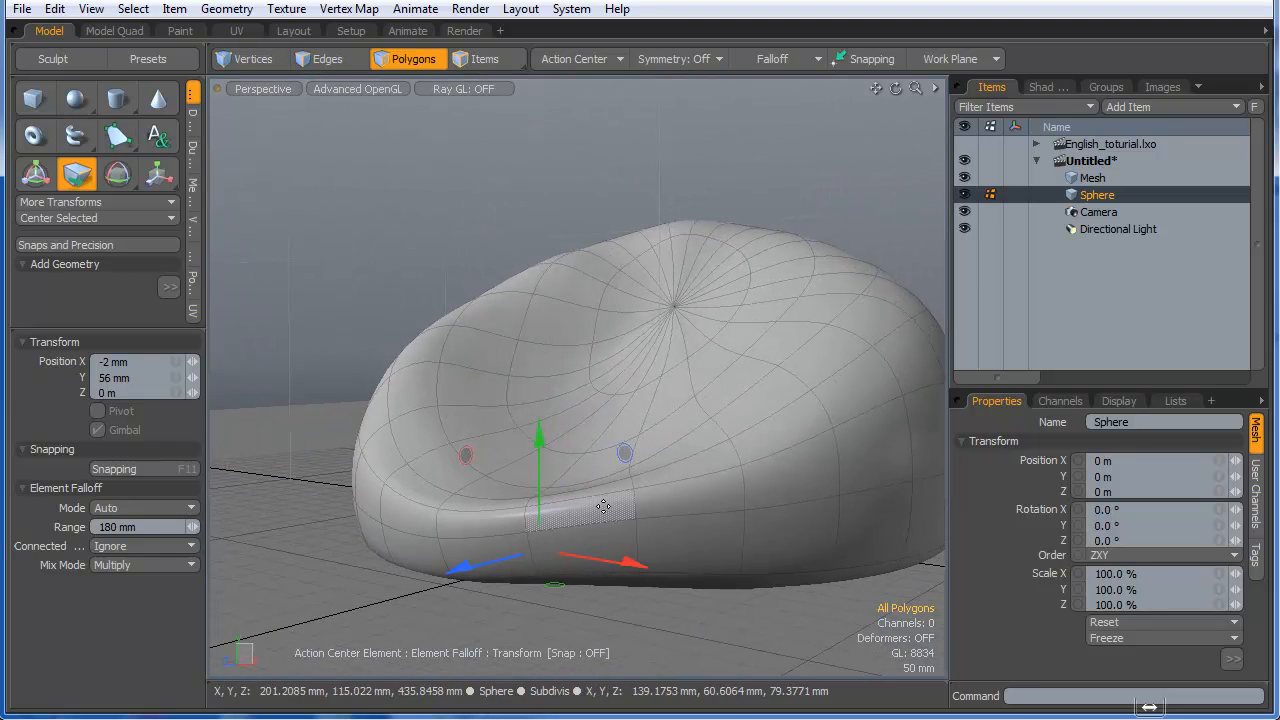
# - Narrow the element falloff range to 94 mm and lower the front lip of the seat about 20 mm
pyautogui.moveTo(467, 547); pyautogui.dragTo(554, 547, button='right')
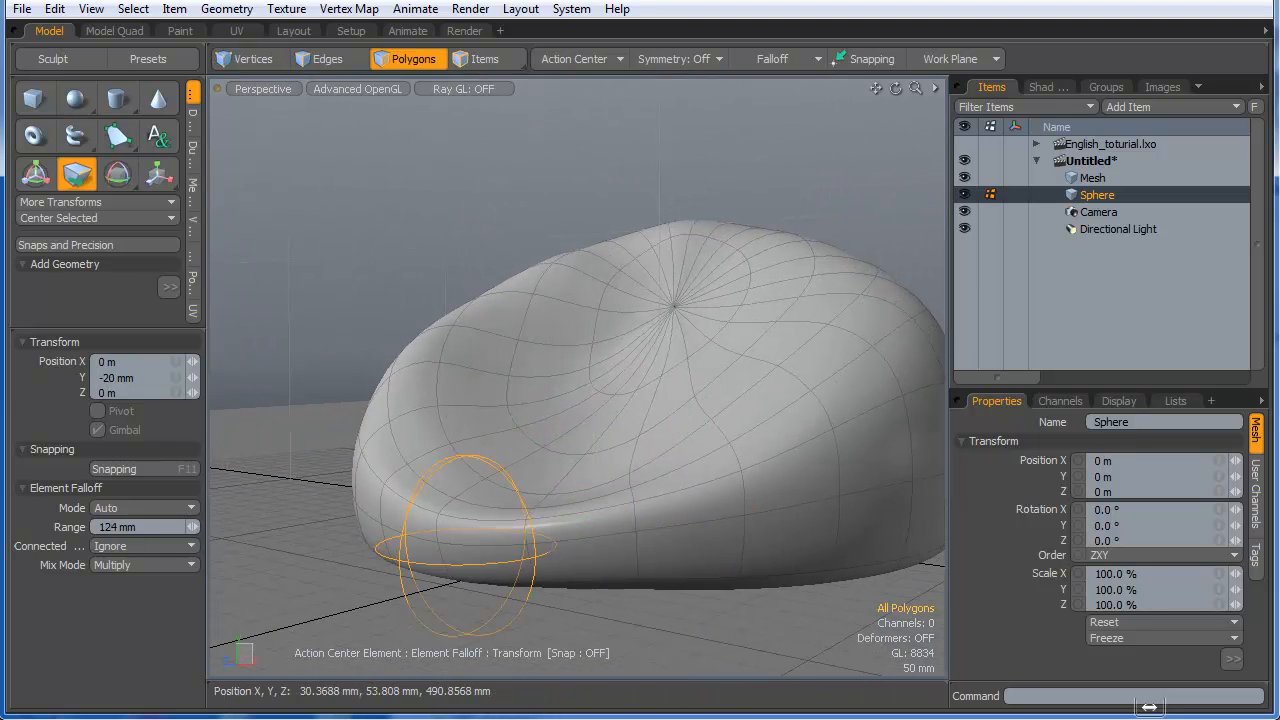
pyautogui.click(436, 521)
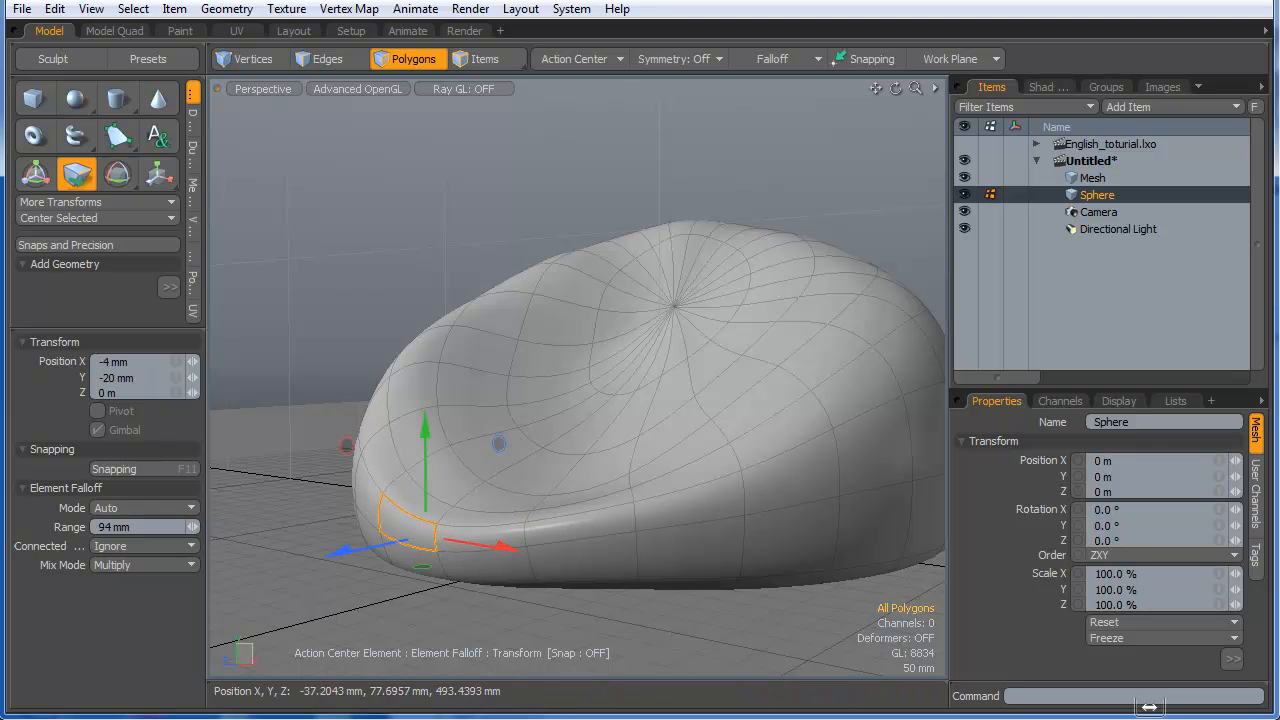
pyautogui.moveTo(565, 520); pyautogui.dragTo(559, 534)
pyautogui.keyDown('alt'); pyautogui.moveTo(689, 514); pyautogui.dragTo(600, 463); pyautogui.keyUp('alt')
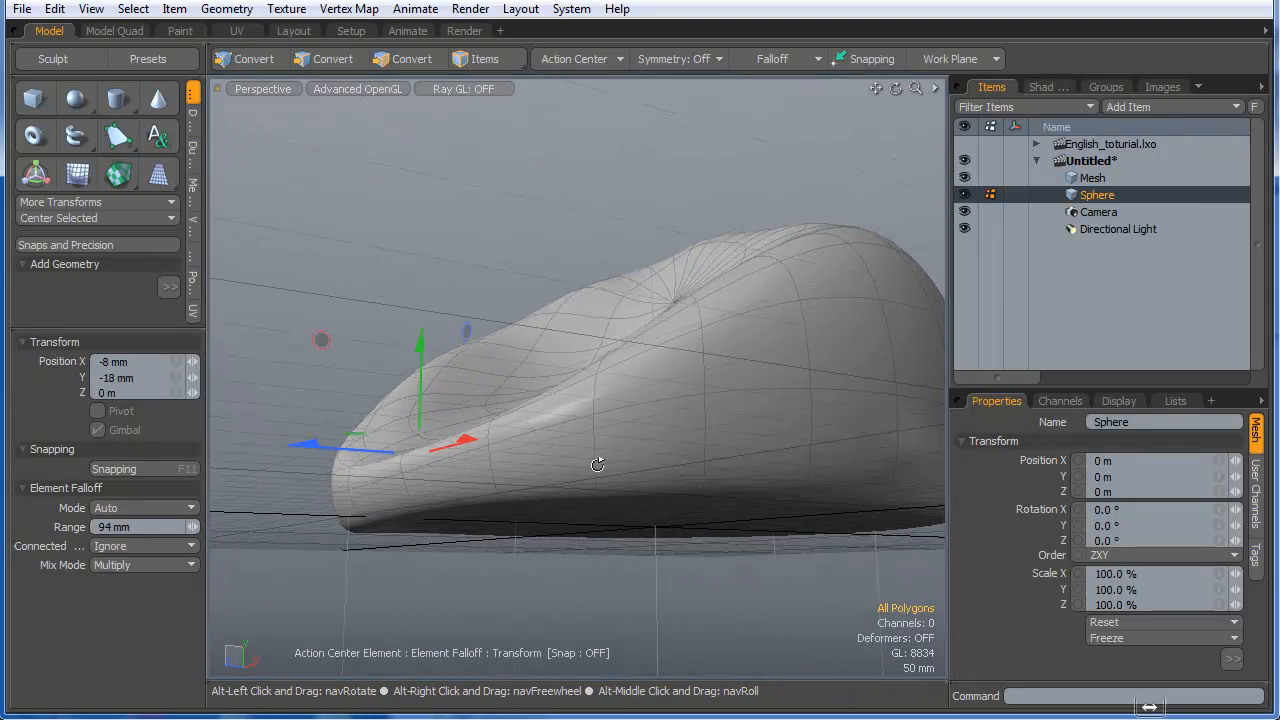
# - Raise the front bottom edge near the ground by up to about 56 mm with Element Move, and drop the tool
pyautogui.click(358, 526)
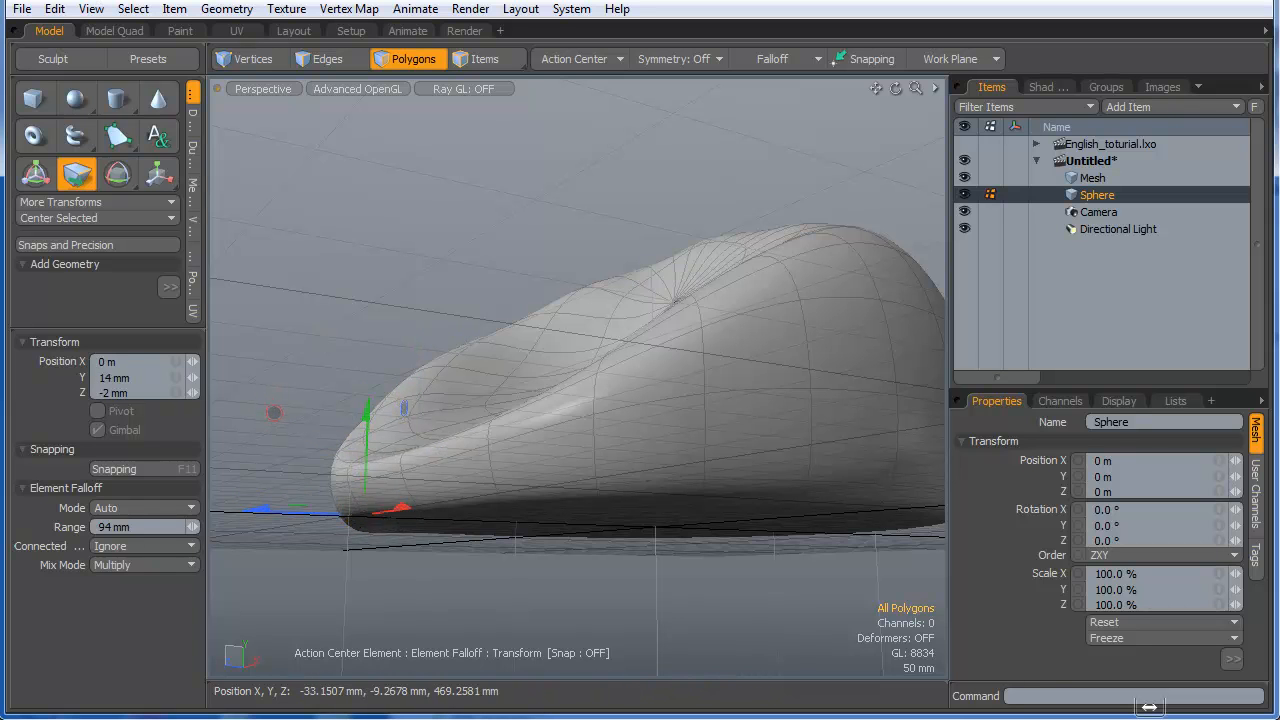
pyautogui.keyDown('alt'); pyautogui.moveTo(394, 491); pyautogui.dragTo(452, 468); pyautogui.keyUp('alt')
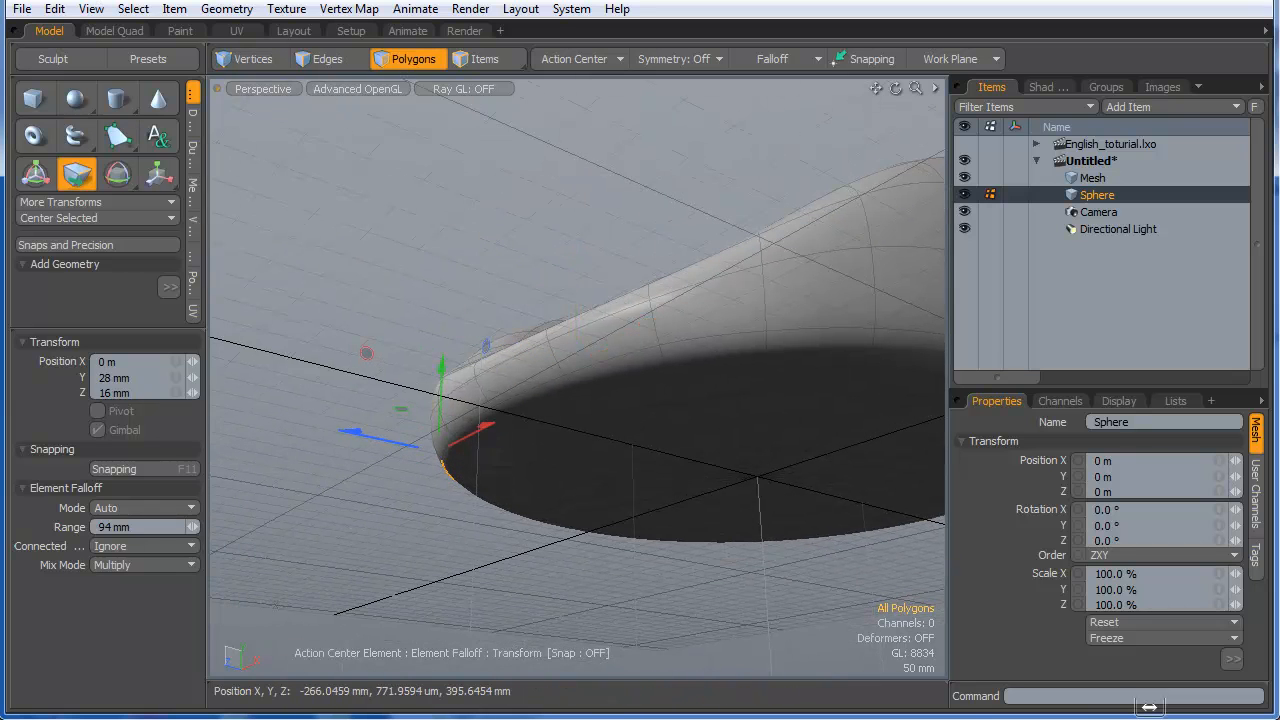
pyautogui.keyDown('alt'); pyautogui.moveTo(447, 471); pyautogui.dragTo(686, 520); pyautogui.keyUp('alt')
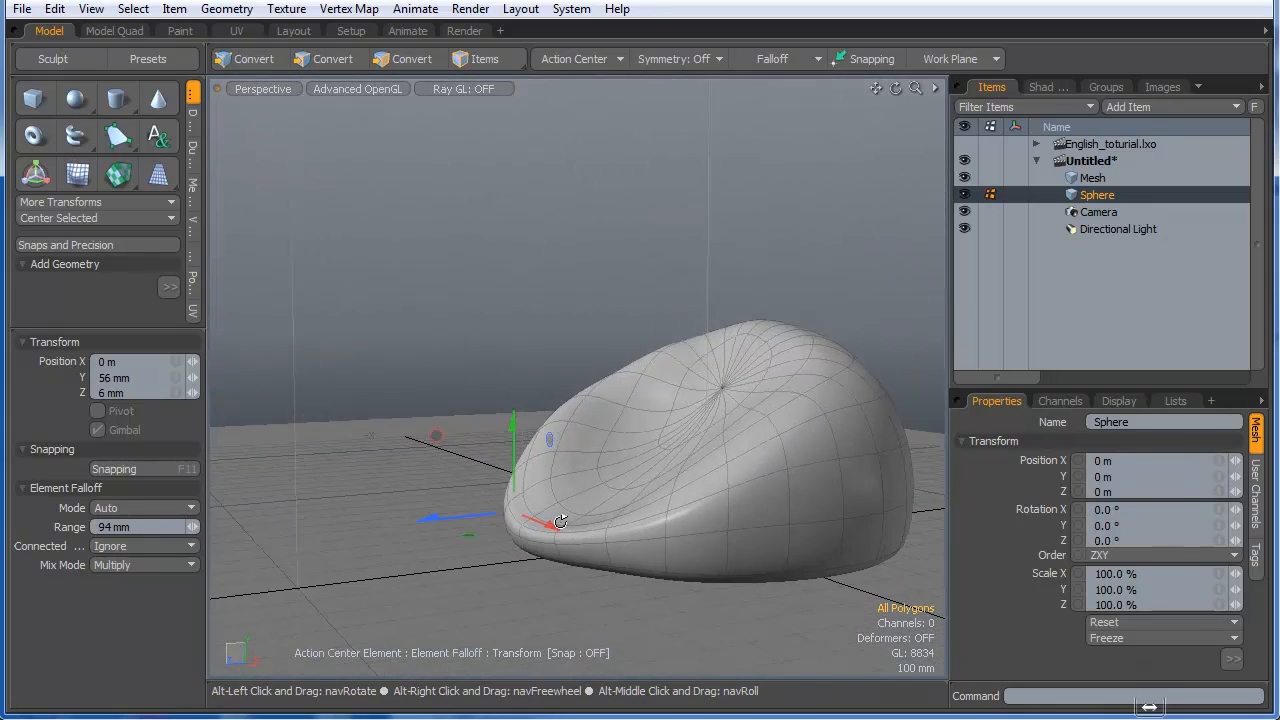
pyautogui.keyDown('ctrl'); pyautogui.keyDown('alt'); pyautogui.moveTo(561, 521); pyautogui.dragTo(651, 518); pyautogui.keyUp('alt'); pyautogui.keyUp('ctrl')
pyautogui.moveTo(556, 513); pyautogui.dragTo(597, 449)
pyautogui.scroll(5, 579, 307)
pyautogui.press('space')
pyautogui.scroll(-5, 590, 432)
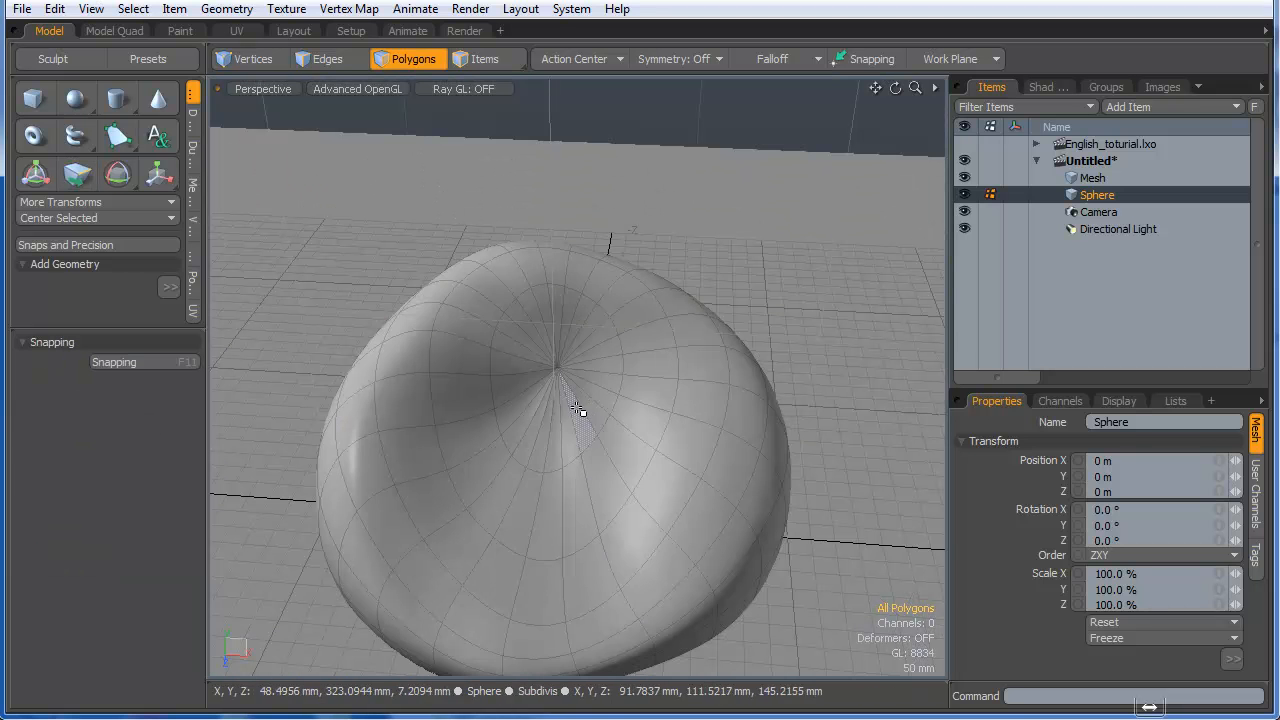
# - Turn off subdivision smoothing, try deleting the radial edges that meet at the top pole, and undo the deletion
pyautogui.press('Tab')
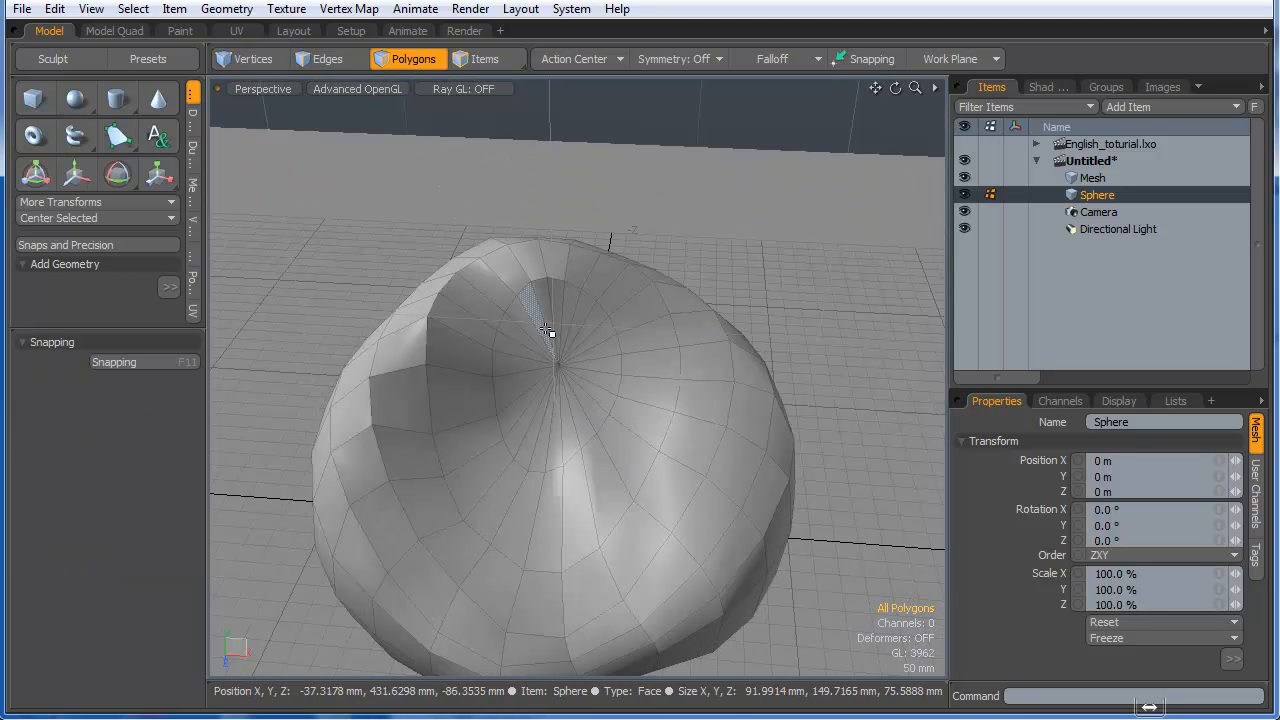
pyautogui.press('space')
pyautogui.press('space')
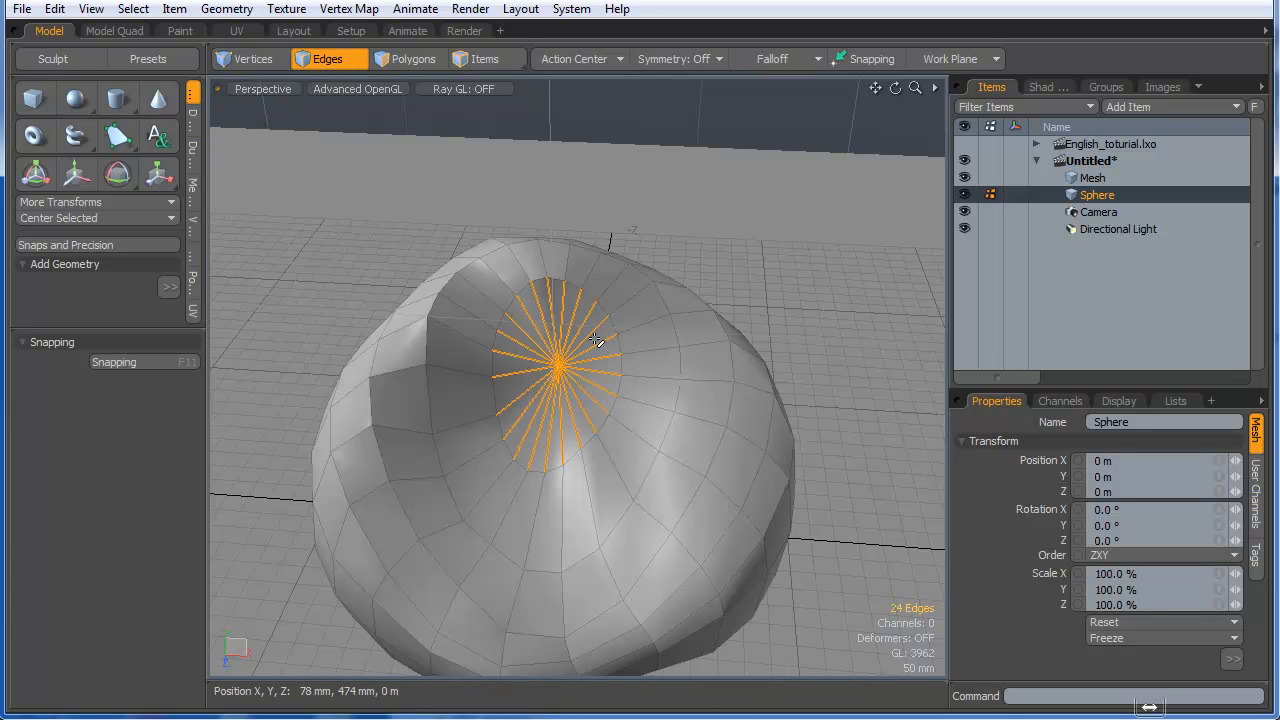
pyautogui.press('Delete')
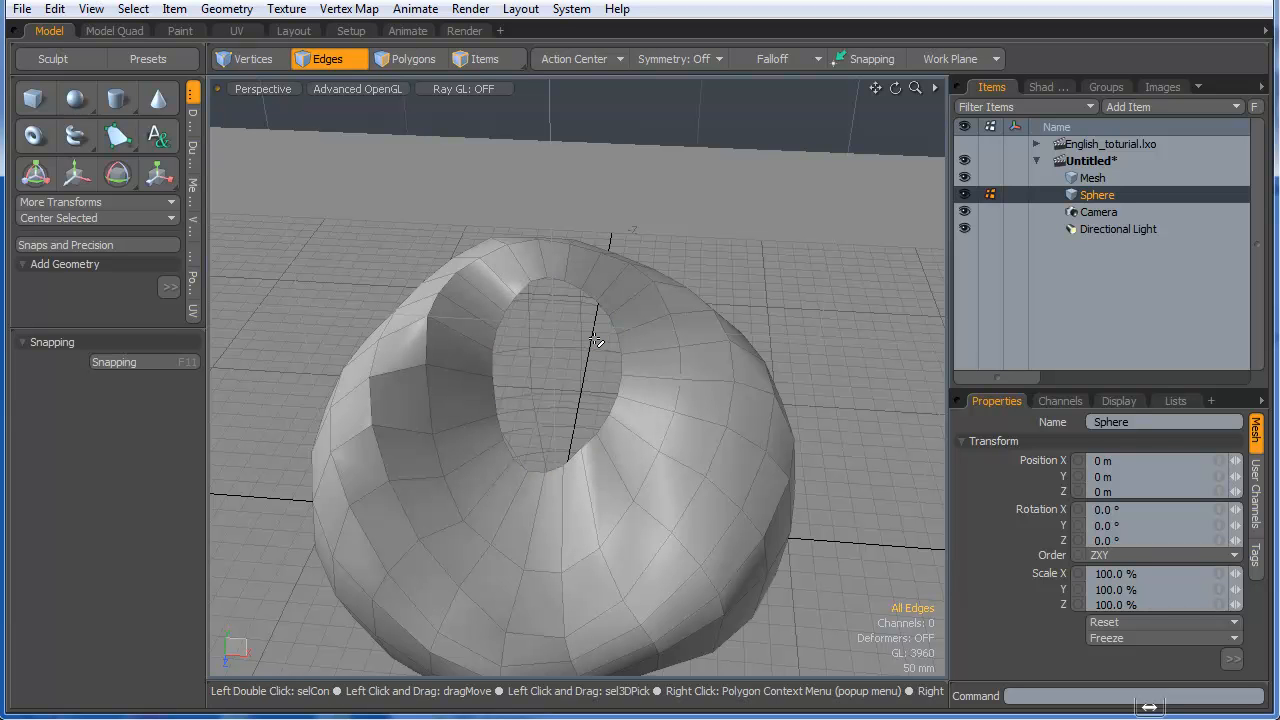
pyautogui.hotkey('ctrl', 'z')
# - Complete the selection of radial edges around the pole, delete them to inspect the opening, and undo the deletion
pyautogui.scroll(3, 568, 409)
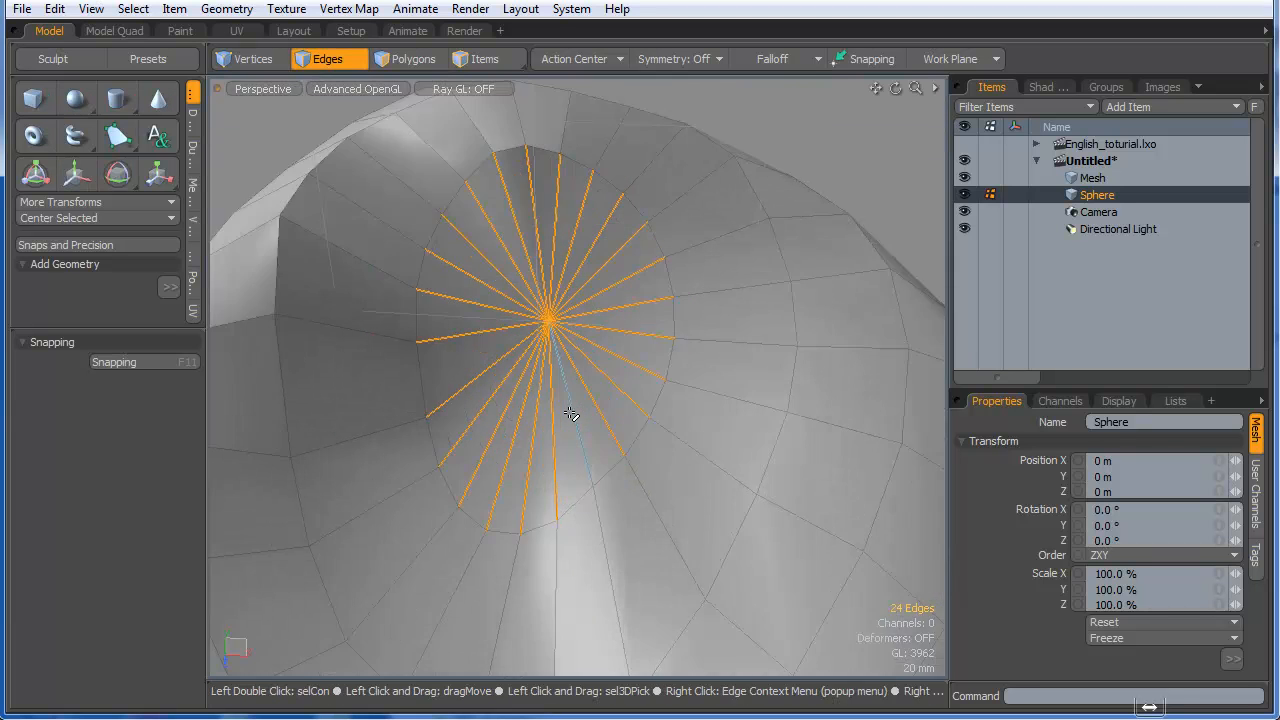
pyautogui.keyDown('alt'); pyautogui.moveTo(568, 380); pyautogui.dragTo(530, 321); pyautogui.keyUp('alt')
pyautogui.moveTo(624, 328)
pyautogui.mouseDown()
pyautogui.moveTo(613, 279)
pyautogui.moveTo(543, 367)
pyautogui.mouseUp()
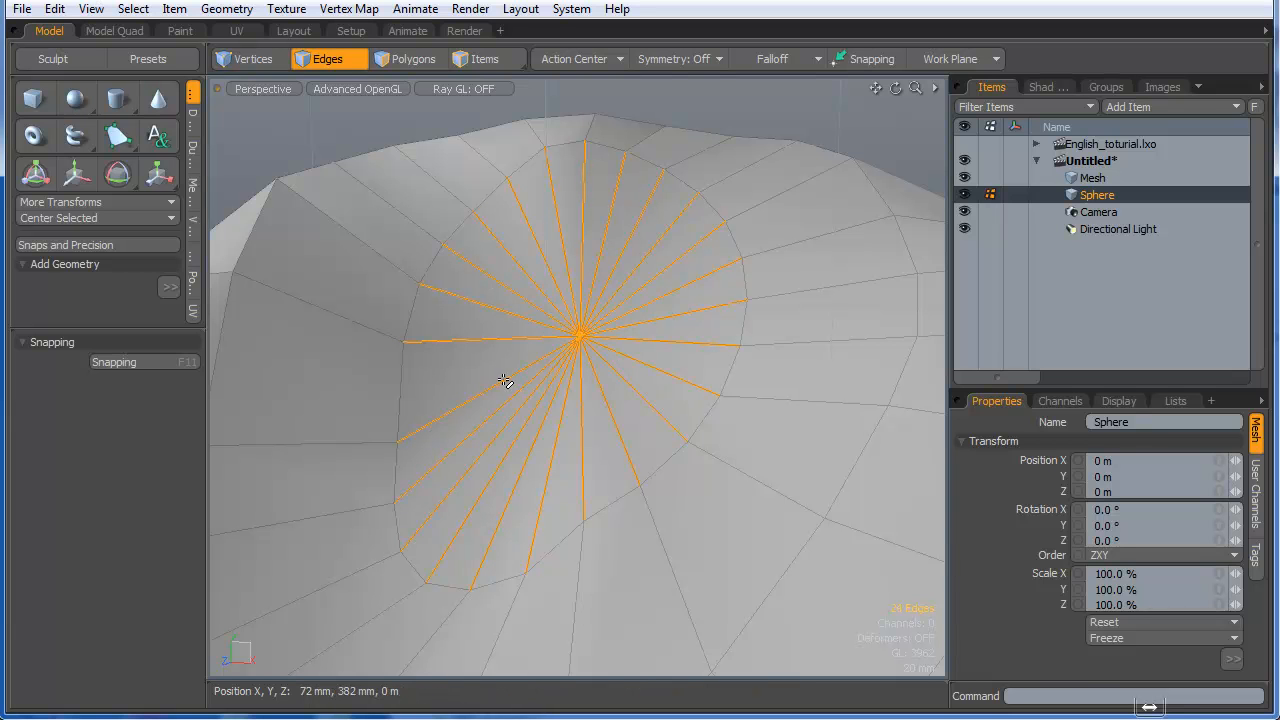
pyautogui.press('Delete')
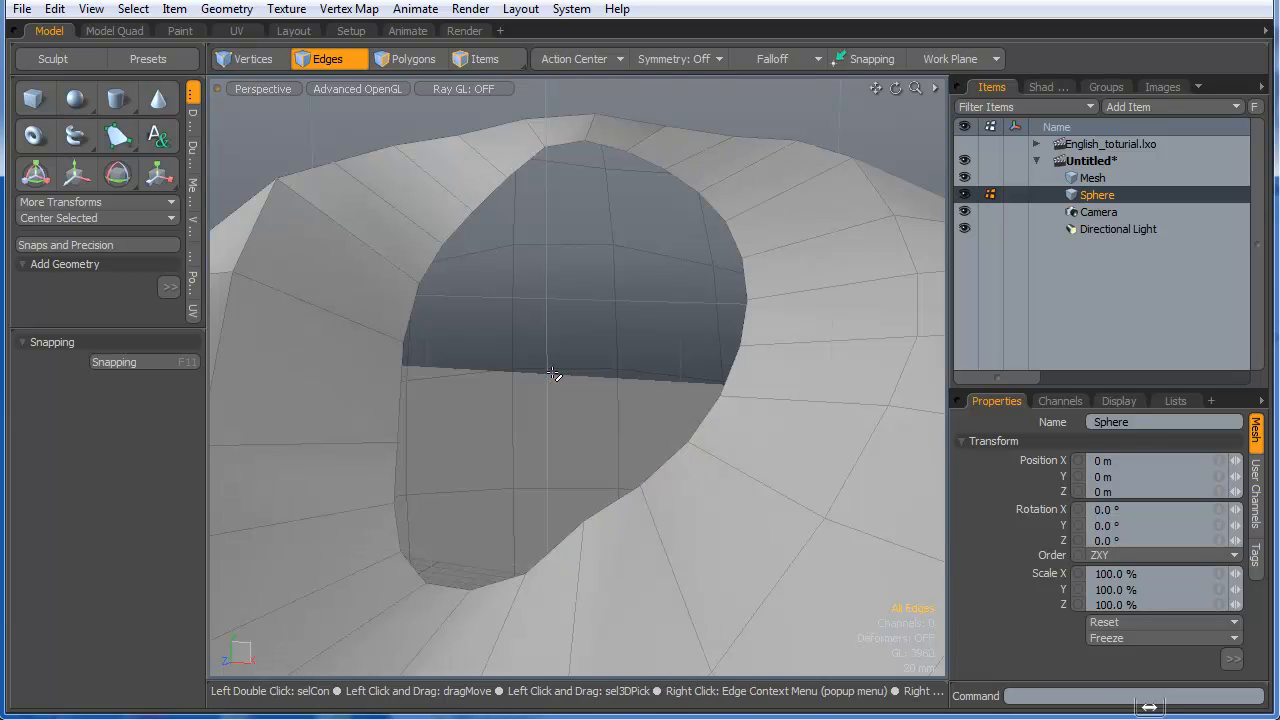
pyautogui.keyDown('alt'); pyautogui.moveTo(551, 363); pyautogui.dragTo(494, 348); pyautogui.keyUp('alt')
pyautogui.hotkey('ctrl', 'z')
# - Restore subdivision smoothing in polygon mode and examine the seat's overall profile and the pinched pole
pyautogui.scroll(-5, 630, 311)
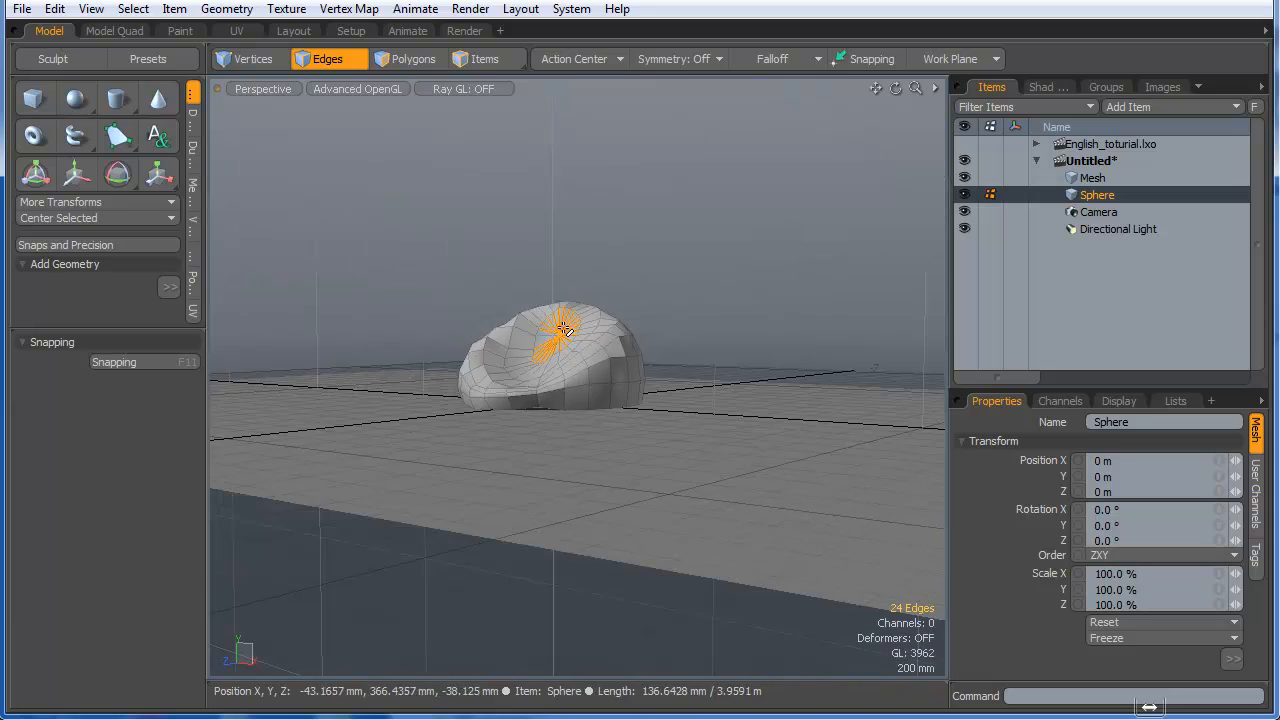
pyautogui.scroll(5, 517, 403)
pyautogui.keyDown('alt'); pyautogui.moveTo(580, 423); pyautogui.dragTo(679, 311); pyautogui.keyUp('alt')
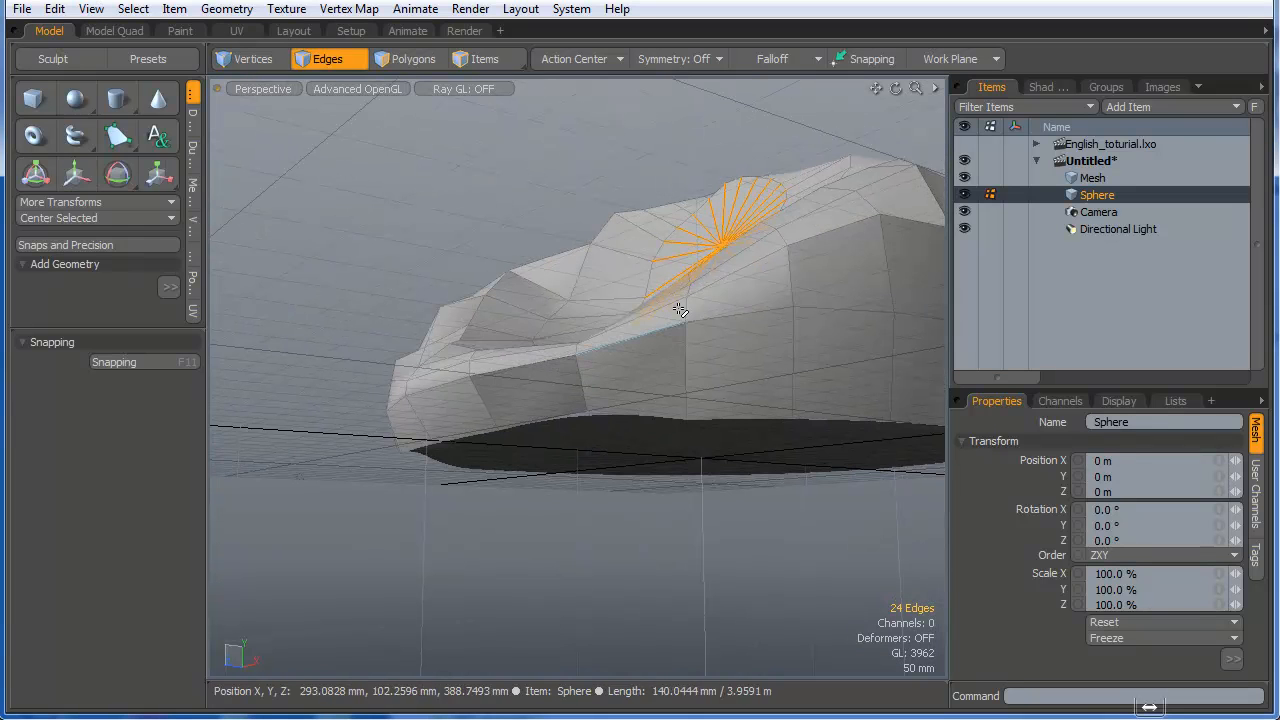
pyautogui.press('3')
pyautogui.press('Tab')
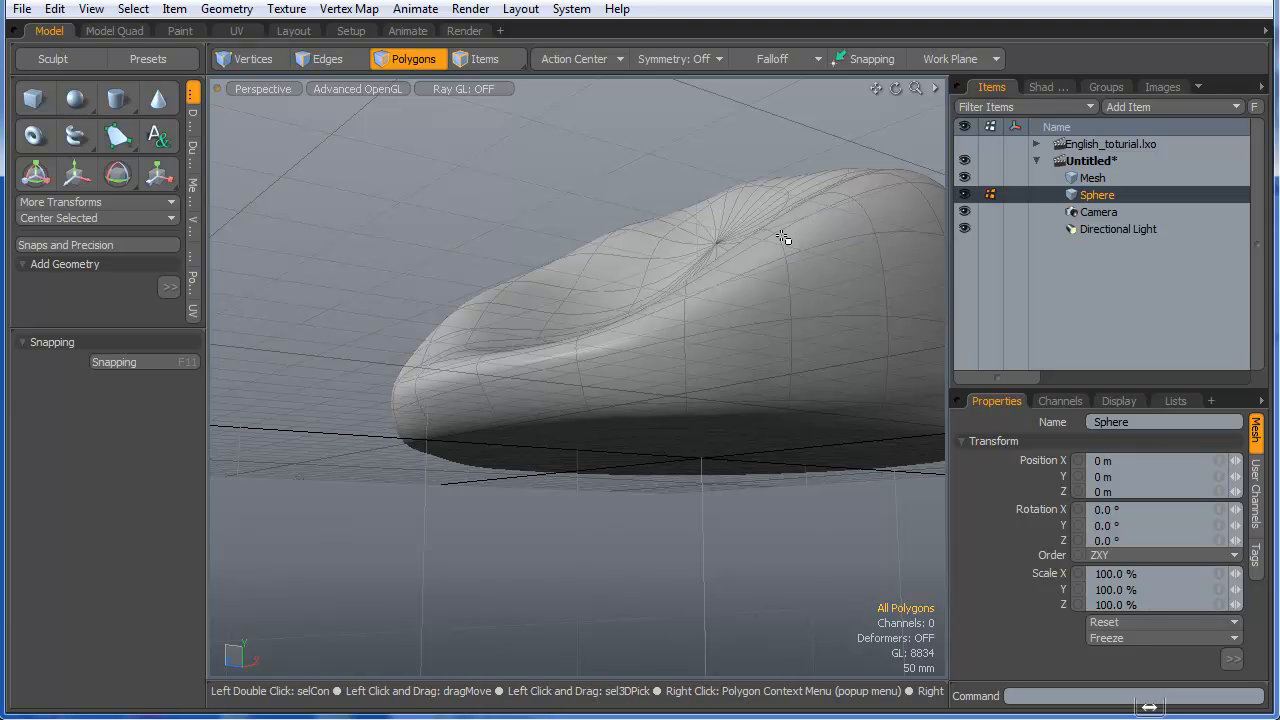
pyautogui.keyDown('alt'); pyautogui.moveTo(784, 238); pyautogui.dragTo(735, 251); pyautogui.keyUp('alt')
pyautogui.keyDown('alt'); pyautogui.moveTo(723, 349); pyautogui.dragTo(577, 209); pyautogui.keyUp('alt')
# - Turn off subdivision smoothing, select all radial edges meeting at the top pole, and delete them
pyautogui.press('Tab')
pyautogui.scroll(3, 540, 225)
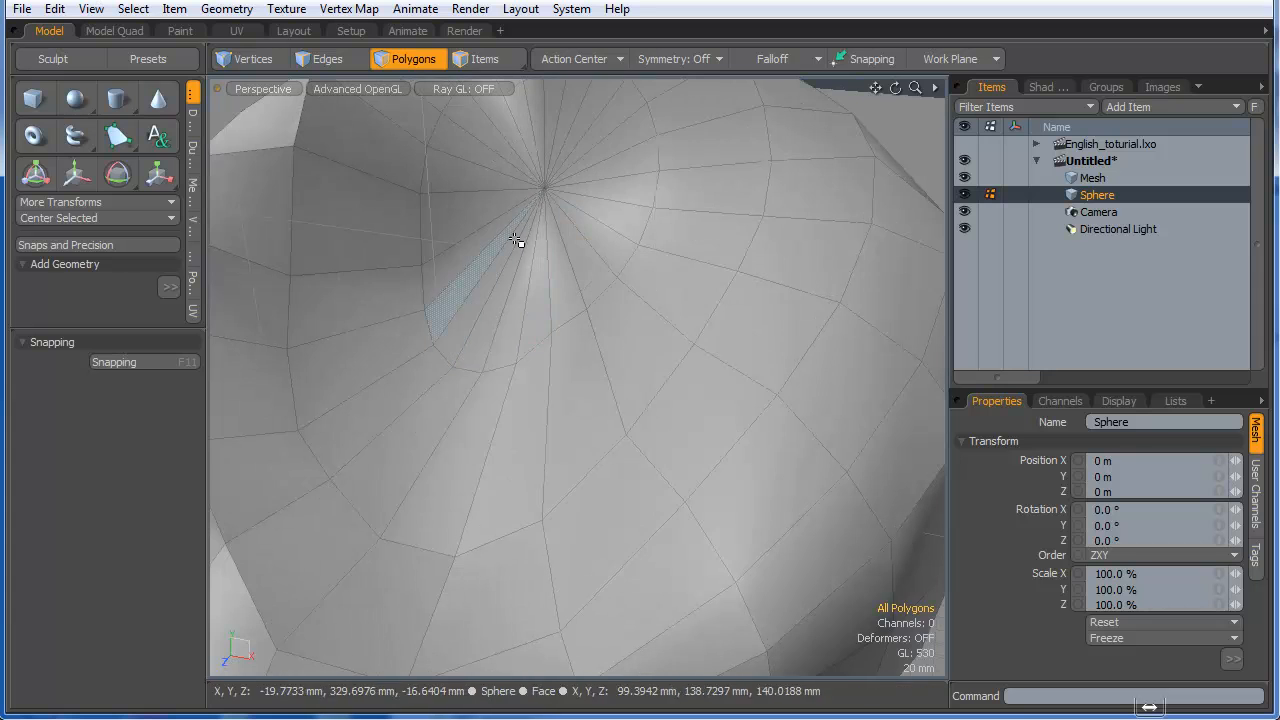
pyautogui.press('1')
pyautogui.press('2')
pyautogui.moveTo(501, 236); pyautogui.dragTo(510, 252)
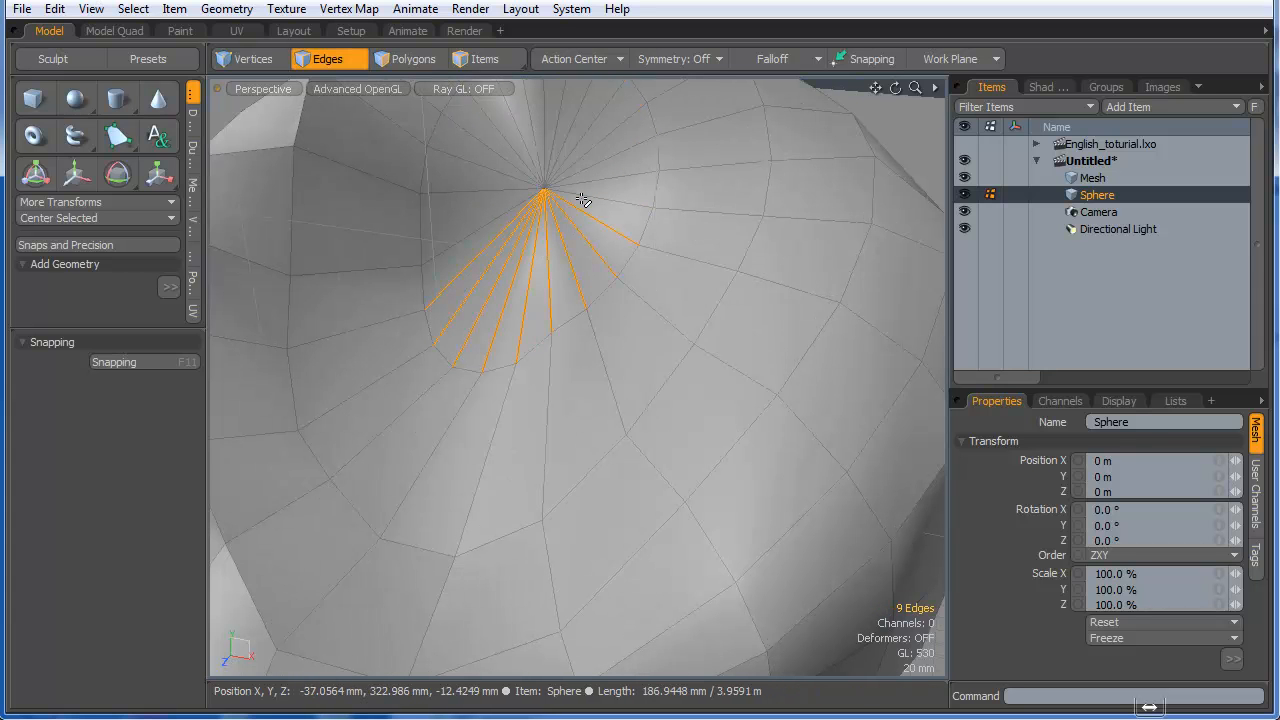
pyautogui.moveTo(548, 179); pyautogui.dragTo(550, 203)
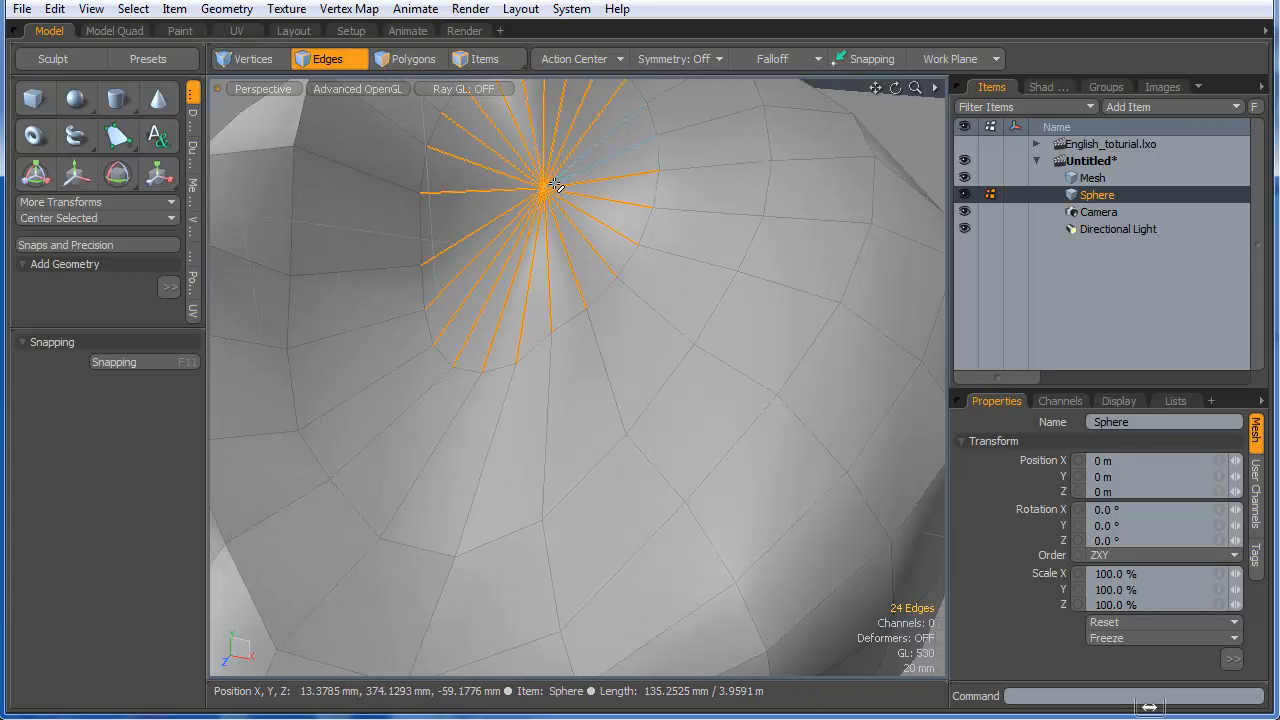
pyautogui.press('Delete')
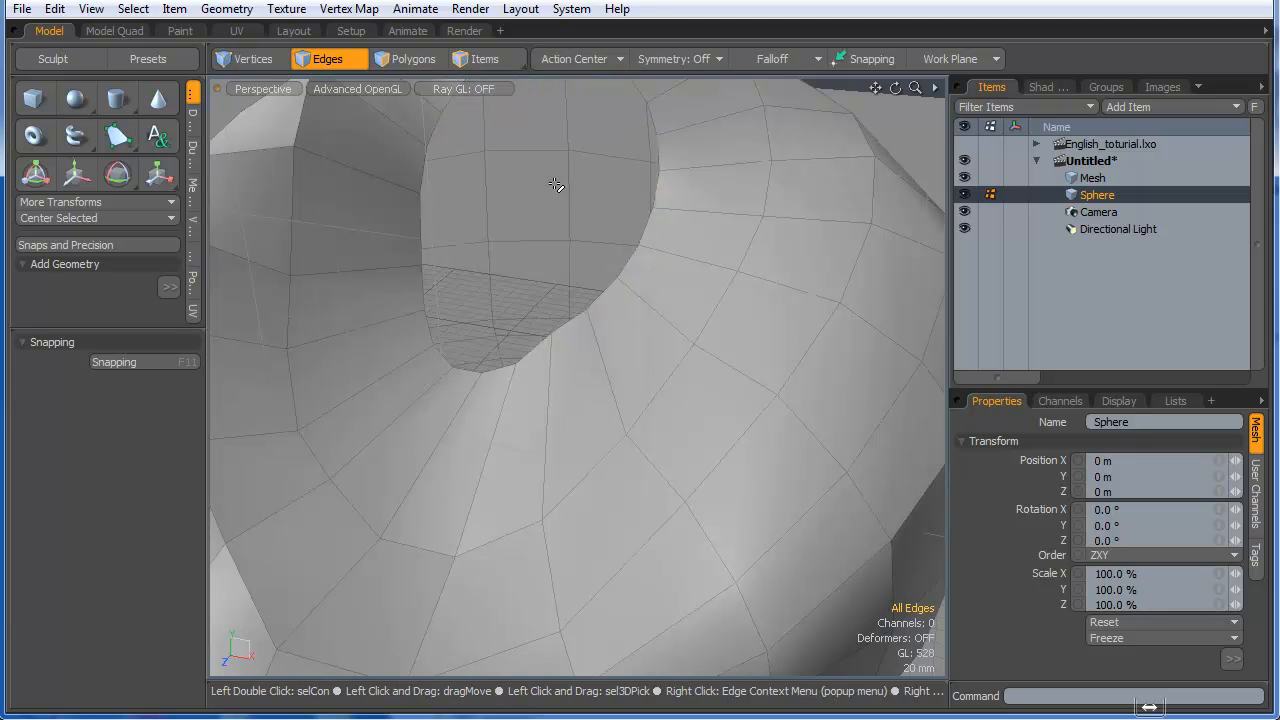
# - Select the border edge loop of the hole and fill the opening with a single polygon
pyautogui.keyDown('alt'); pyautogui.moveTo(555, 187); pyautogui.dragTo(654, 394); pyautogui.keyUp('alt')
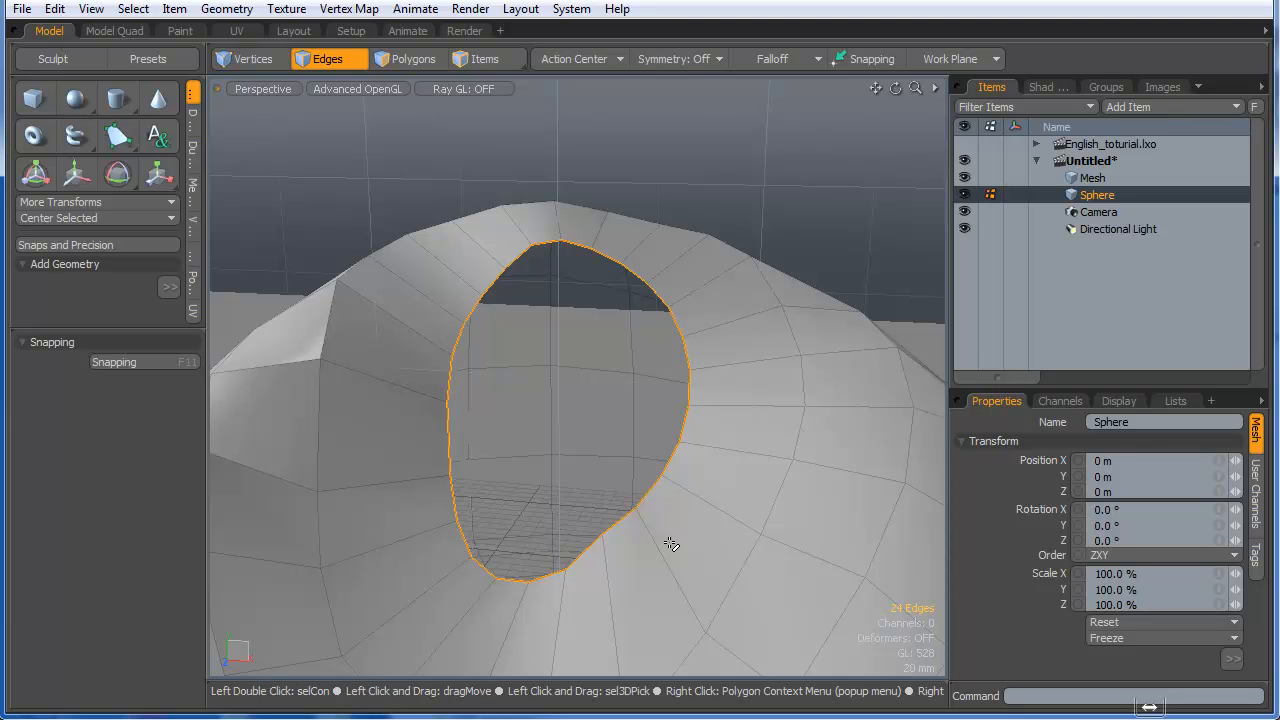
pyautogui.keyDown('alt'); pyautogui.moveTo(670, 543); pyautogui.dragTo(650, 436); pyautogui.keyUp('alt')
pyautogui.keyDown('alt'); pyautogui.moveTo(650, 436); pyautogui.dragTo(482, 620); pyautogui.keyUp('alt')
pyautogui.keyDown('alt'); pyautogui.scroll(-6, 622, 518); pyautogui.keyUp('alt')
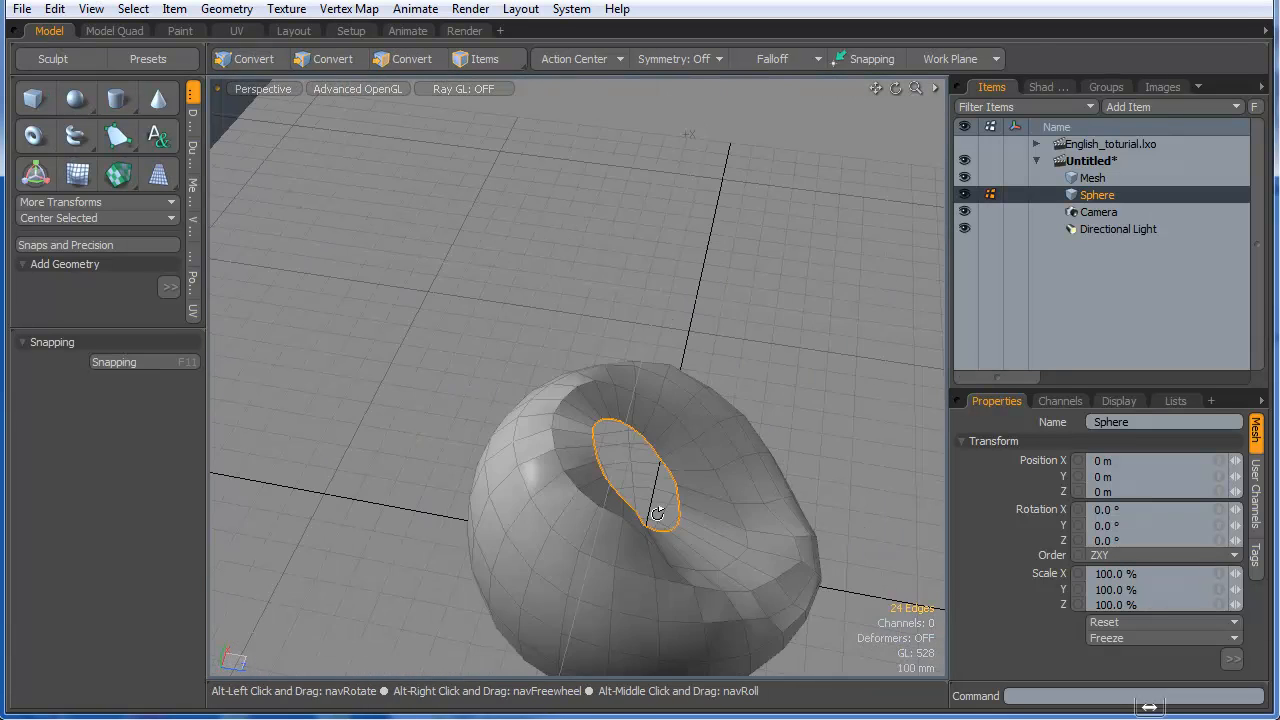
pyautogui.keyDown('alt'); pyautogui.moveTo(657, 517); pyautogui.dragTo(547, 486); pyautogui.keyUp('alt')
pyautogui.click(432, 165)
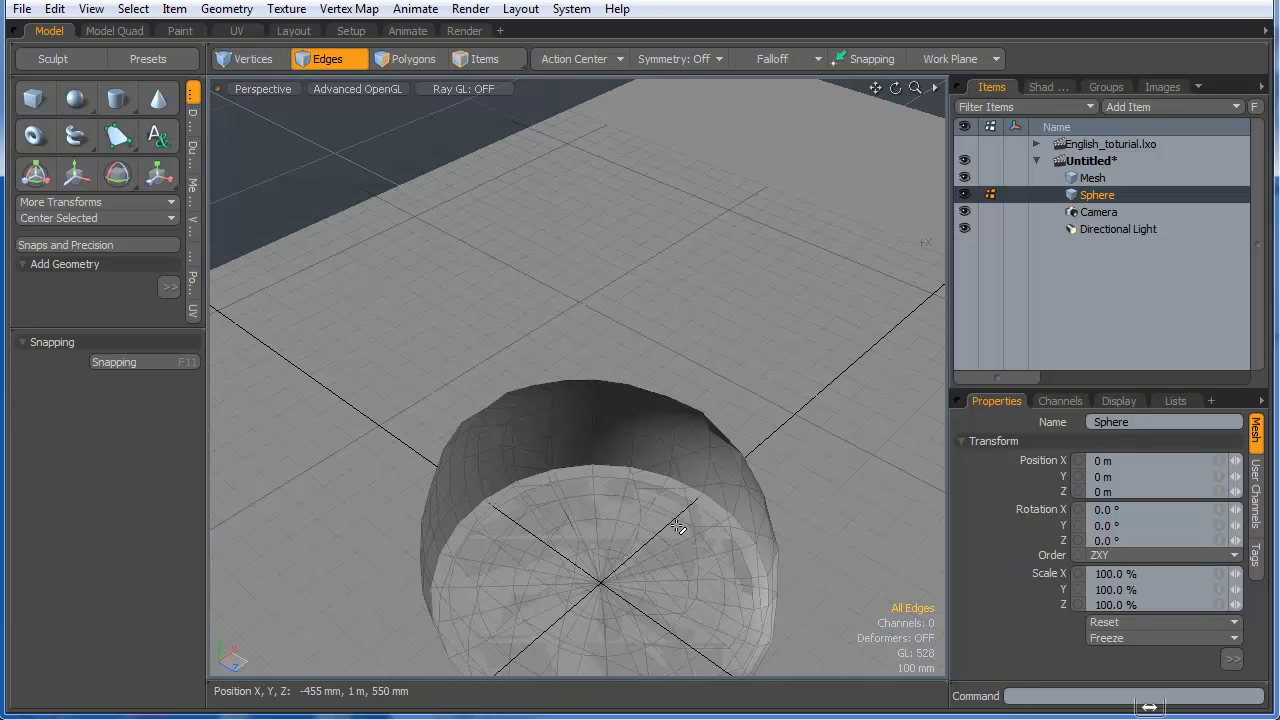
pyautogui.keyDown('alt'); pyautogui.moveTo(700, 534); pyautogui.dragTo(540, 471); pyautogui.keyUp('alt')
pyautogui.scroll(8, 507, 498)
pyautogui.press('3')
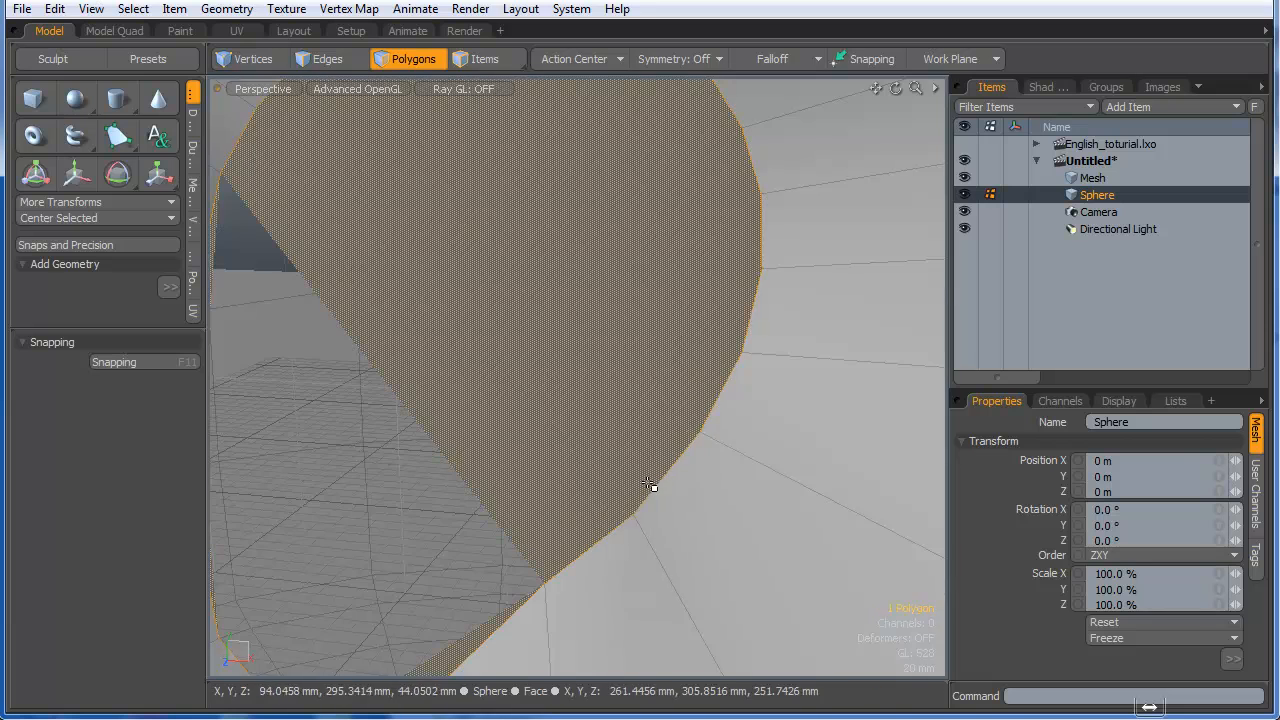
# - Split the filled polygon with Edge Slice from its upper border to its lower border, ending at the 100% position
pyautogui.scroll(-6, 648, 484)
pyautogui.keyDown('alt'); pyautogui.moveTo(640, 474); pyautogui.dragTo(751, 508); pyautogui.keyUp('alt')
pyautogui.keyDown('alt'); pyautogui.moveTo(629, 549); pyautogui.dragTo(757, 563); pyautogui.keyUp('alt')
pyautogui.press('c')
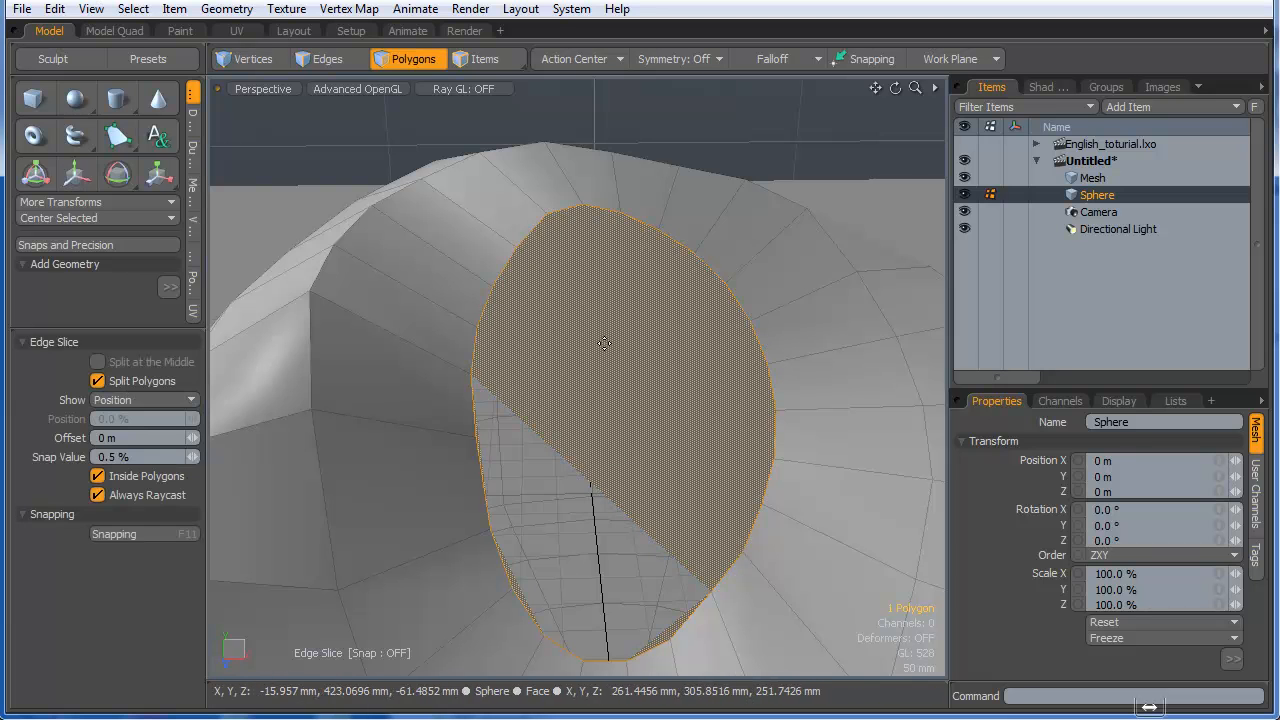
pyautogui.keyDown('alt'); pyautogui.moveTo(589, 423); pyautogui.dragTo(607, 355); pyautogui.keyUp('alt')
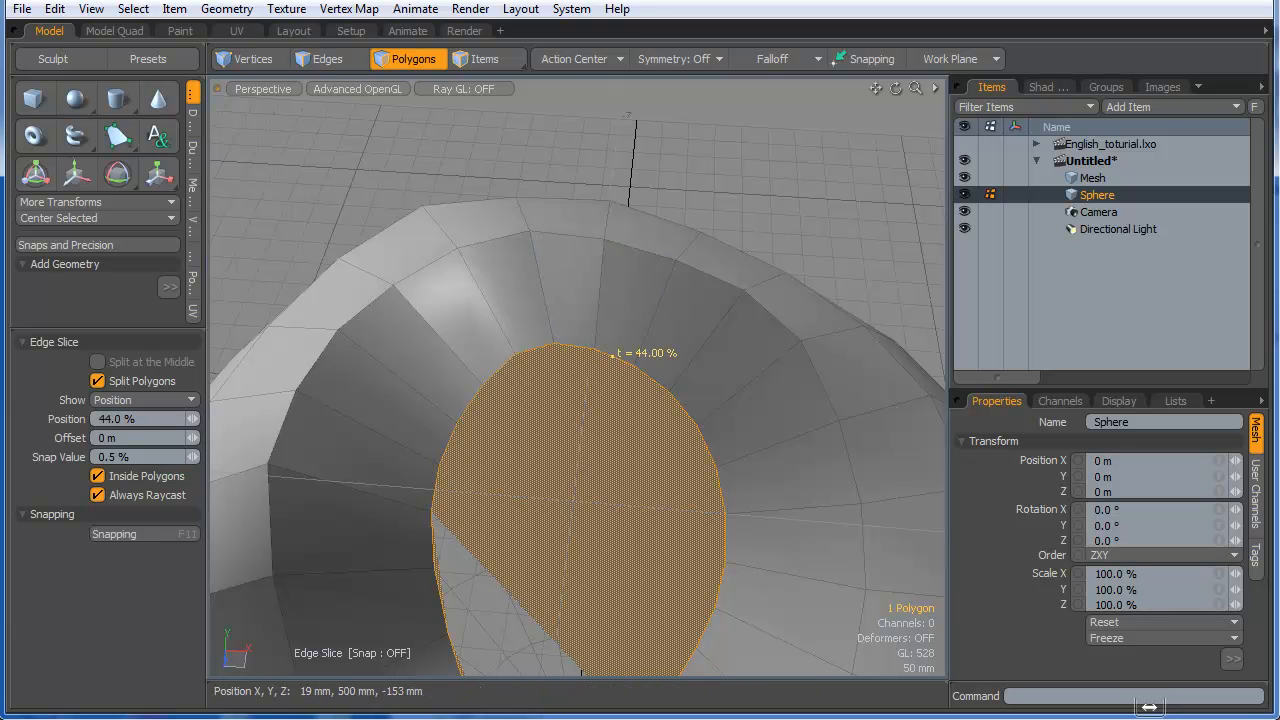
pyautogui.keyDown('alt'); pyautogui.moveTo(612, 356); pyautogui.dragTo(675, 496); pyautogui.keyUp('alt')
pyautogui.click(608, 497)
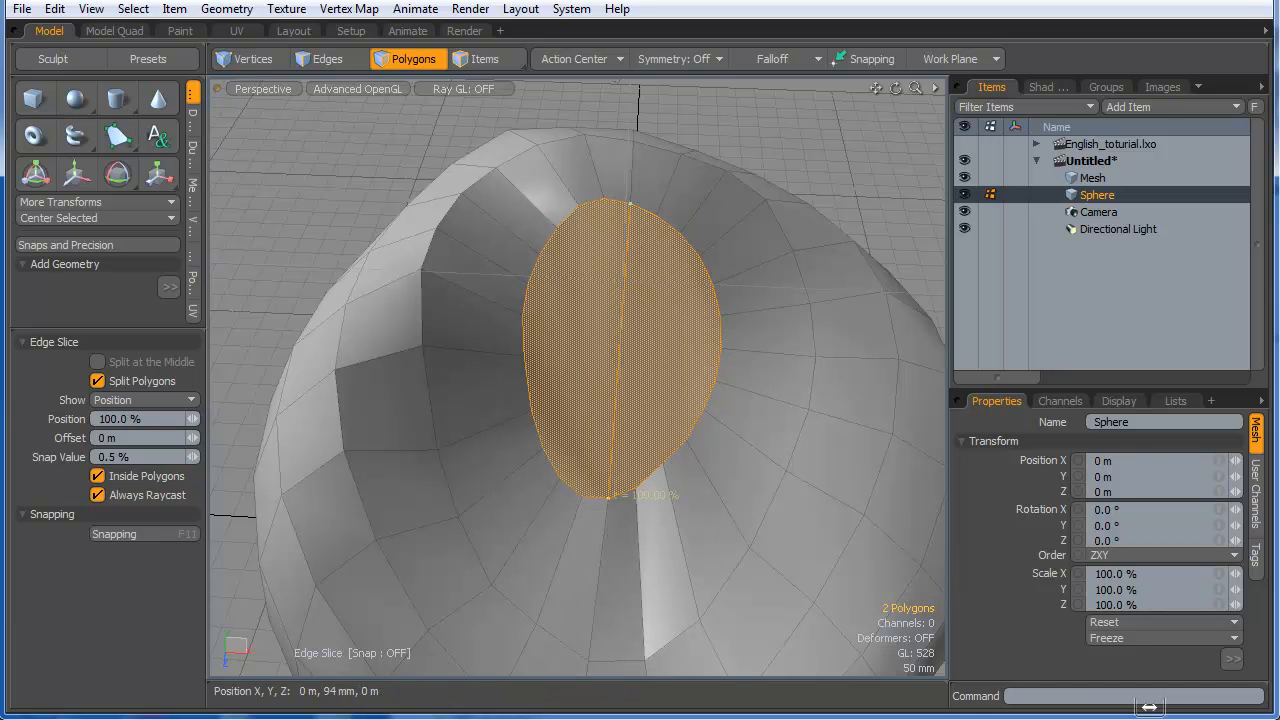
# - Look through the modeling tool categories for the Edge Slice tool among the mesh editing tools
pyautogui.moveTo(151, 331); pyautogui.dragTo(151, 501)
pyautogui.click(192, 150)
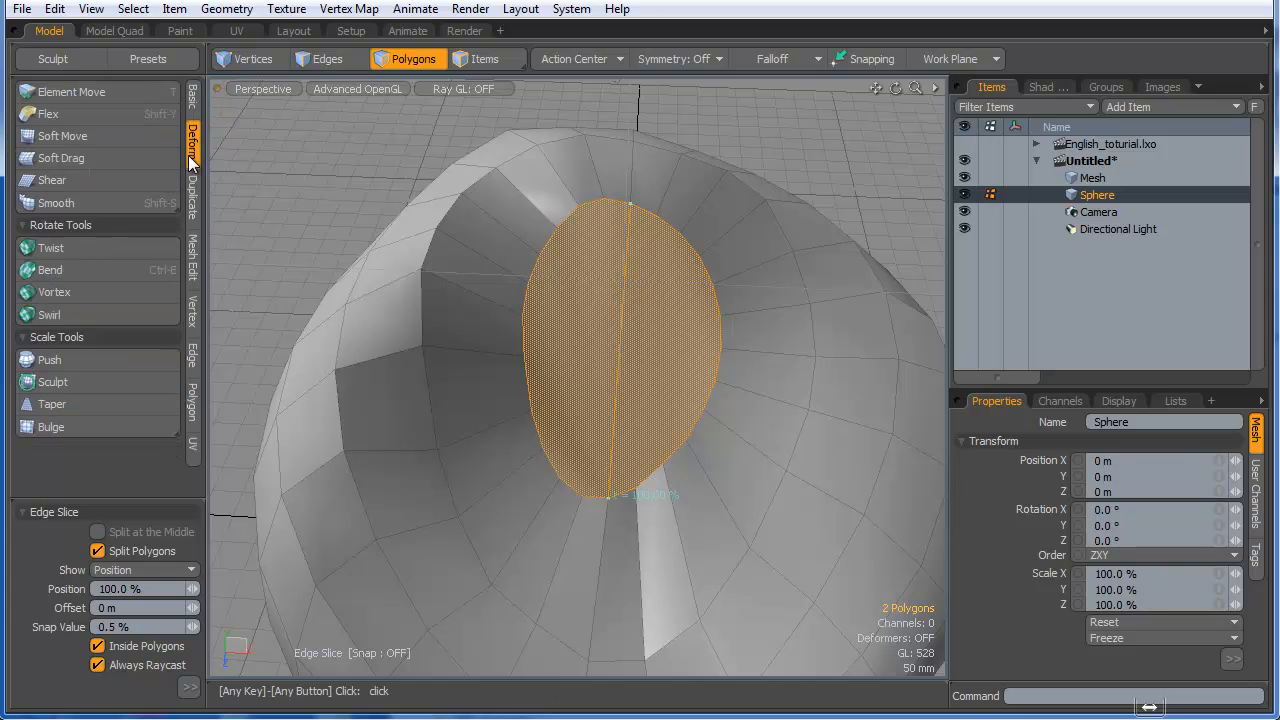
pyautogui.click(194, 195)
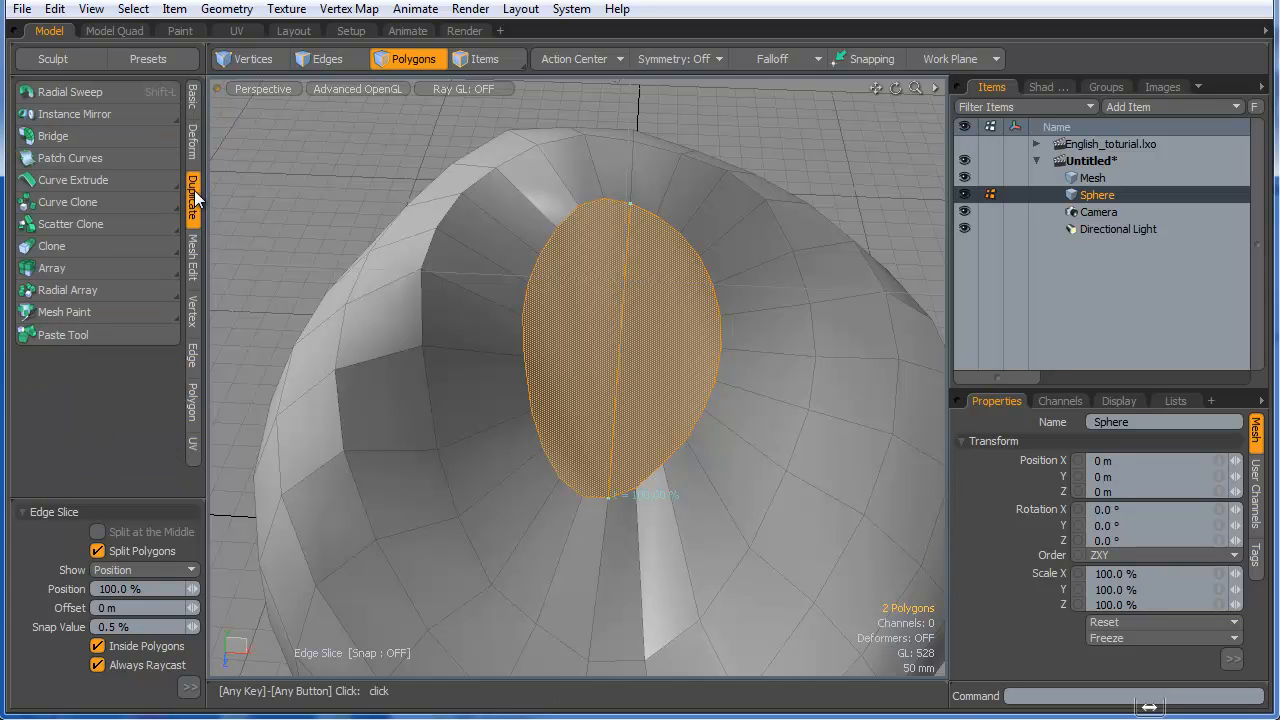
pyautogui.click(190, 245)
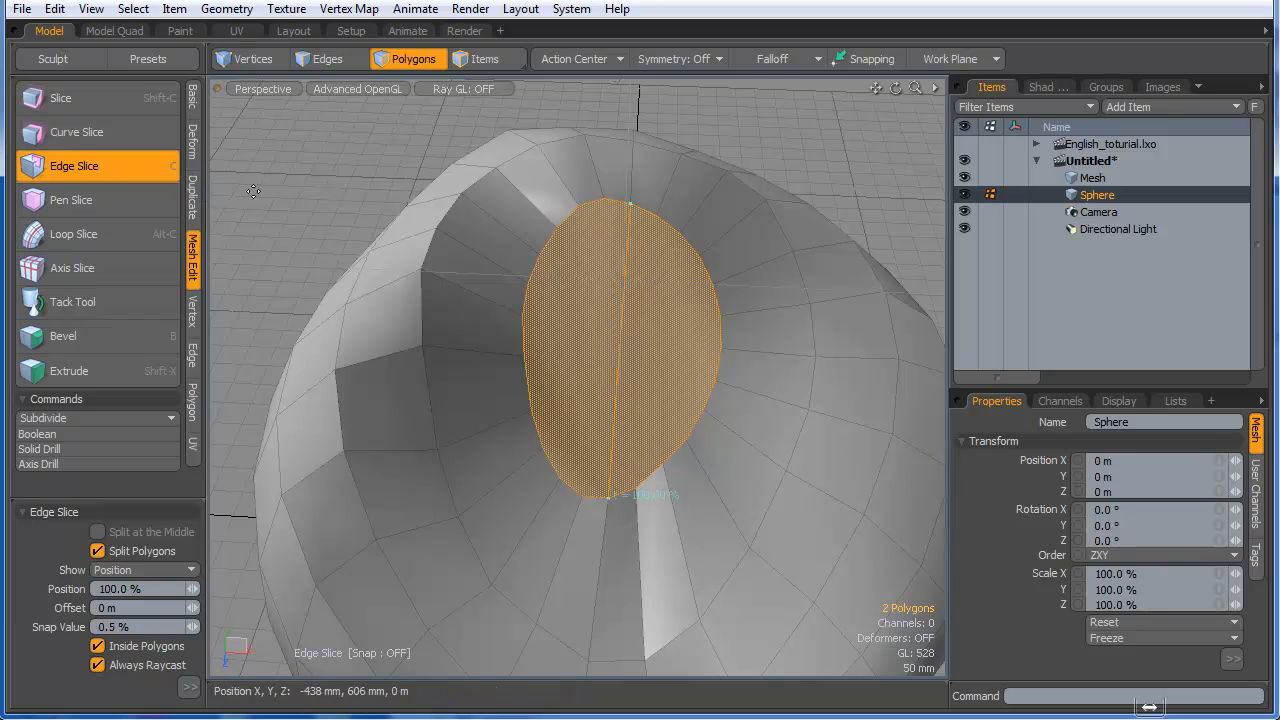
pyautogui.keyDown('alt'); pyautogui.moveTo(536, 254); pyautogui.dragTo(515, 303); pyautogui.keyUp('alt')
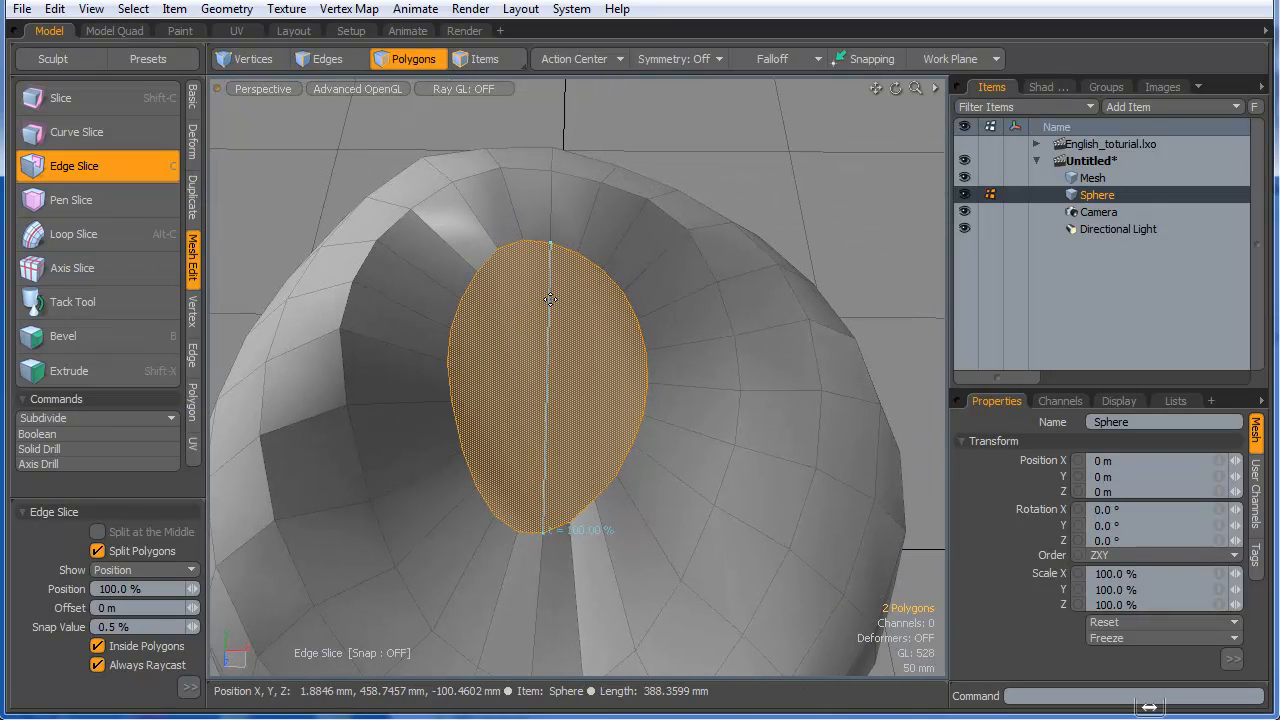
# - Undo the previous Edge Slice across the filled polygon, leave the tool and clear the polygon selection
pyautogui.hotkey('ctrl', 'z')
pyautogui.hotkey('ctrl', 'z')
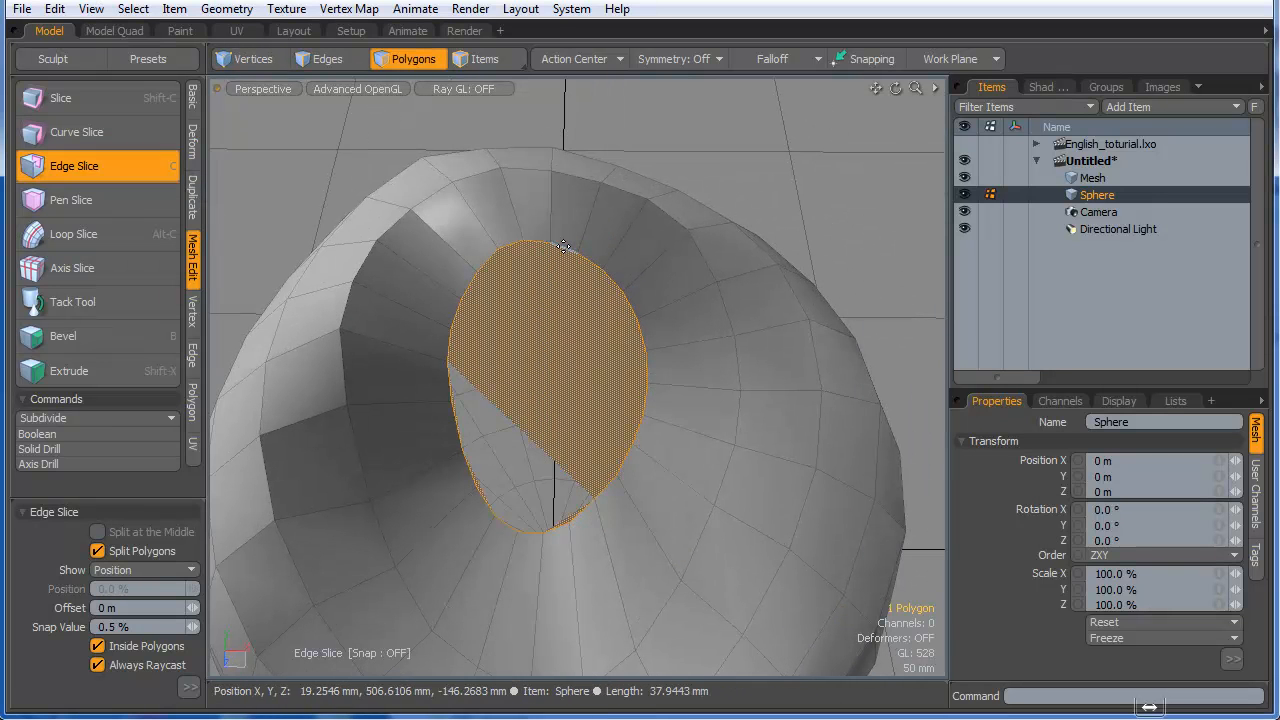
pyautogui.press('space')
pyautogui.scroll(-10, 606, 217)
pyautogui.scroll(10, 626, 255)
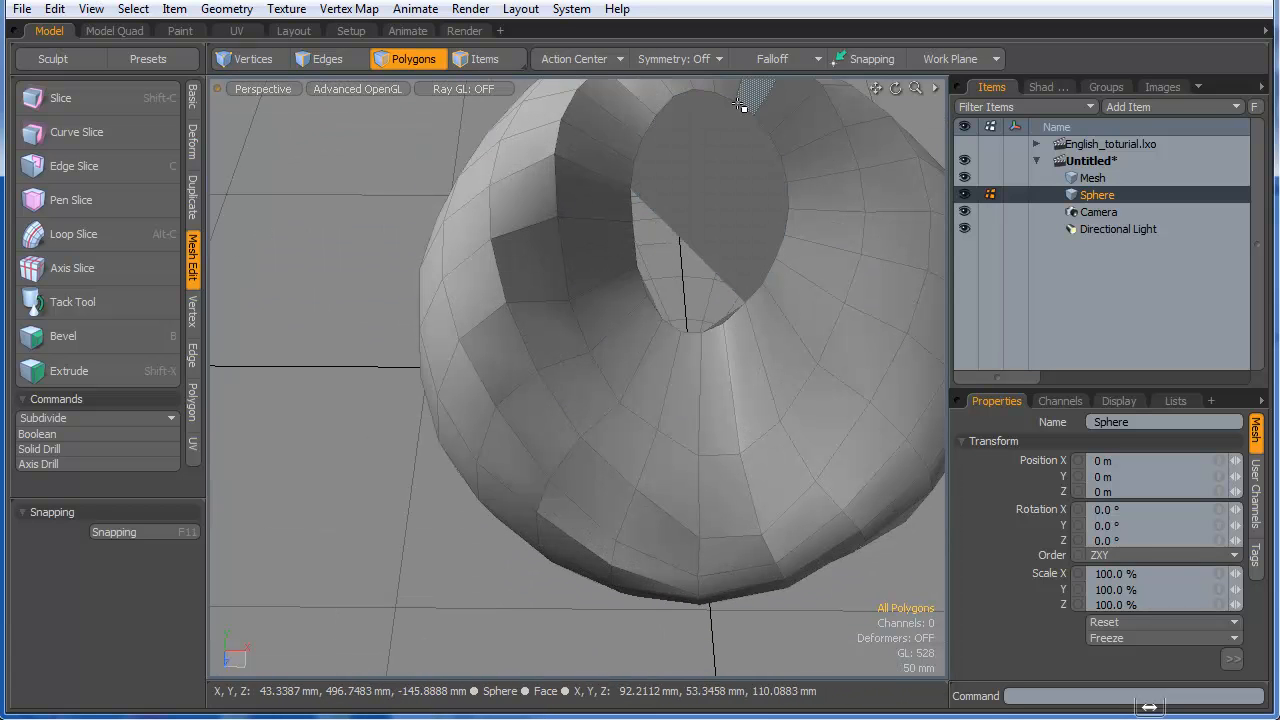
# - Cut the filled polygon down its middle with Edge Slice, from a vertex on the upper border to the opposite lower border vertex
pyautogui.press('c')
pyautogui.scroll(4, 736, 110)
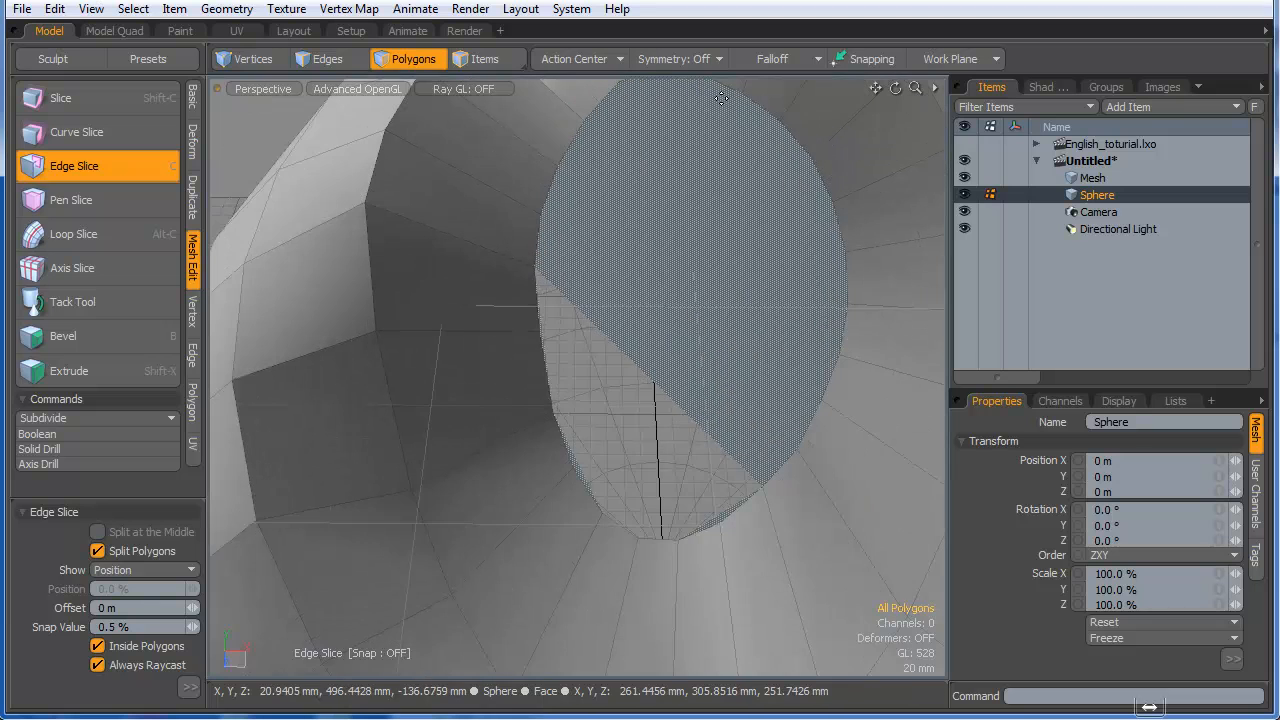
pyautogui.keyDown('alt'); pyautogui.keyDown('shift'); pyautogui.moveTo(723, 143); pyautogui.dragTo(716, 218); pyautogui.keyUp('shift'); pyautogui.keyUp('alt')
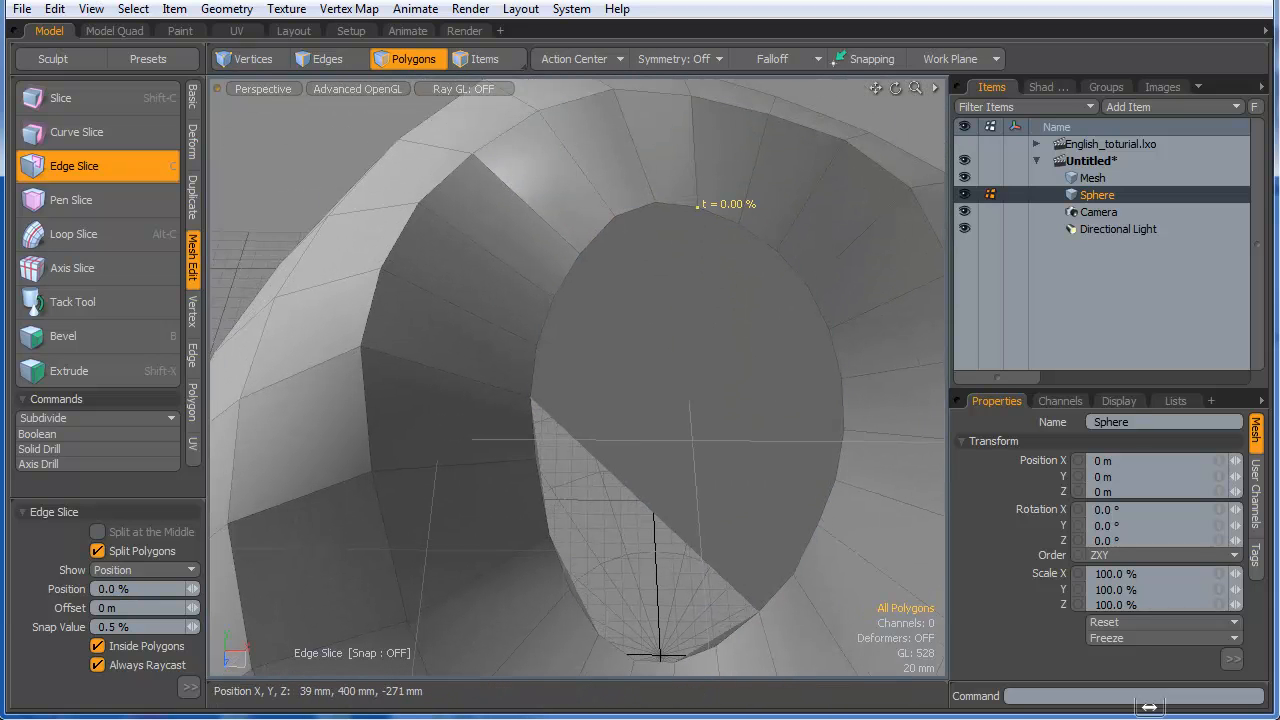
pyautogui.keyDown('ctrl'); pyautogui.keyDown('alt'); pyautogui.moveTo(720, 272); pyautogui.dragTo(646, 352); pyautogui.keyUp('alt'); pyautogui.keyUp('ctrl')
pyautogui.keyDown('alt'); pyautogui.keyDown('shift'); pyautogui.moveTo(646, 352); pyautogui.dragTo(651, 275); pyautogui.keyUp('shift'); pyautogui.keyUp('alt')
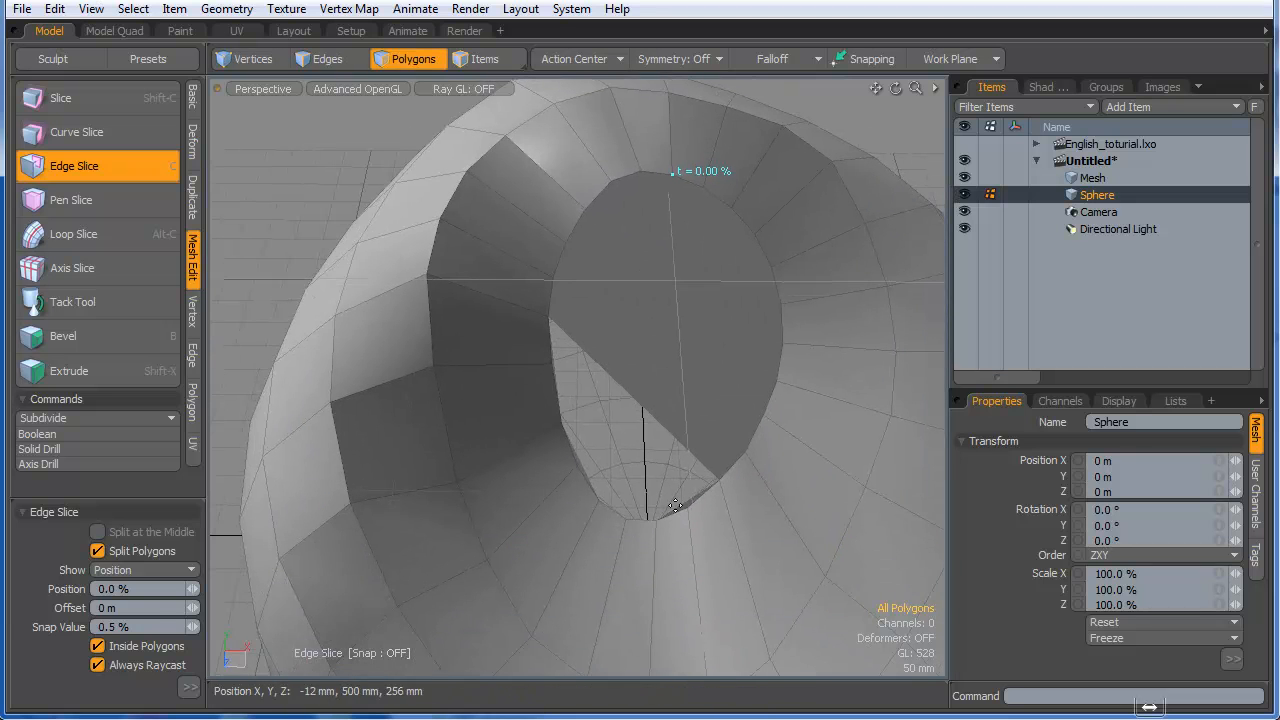
pyautogui.scroll(4, 676, 506)
pyautogui.moveTo(671, 503); pyautogui.dragTo(649, 519)
pyautogui.keyDown('alt'); pyautogui.keyDown('shift'); pyautogui.moveTo(676, 482); pyautogui.dragTo(673, 525); pyautogui.keyUp('shift'); pyautogui.keyUp('alt')
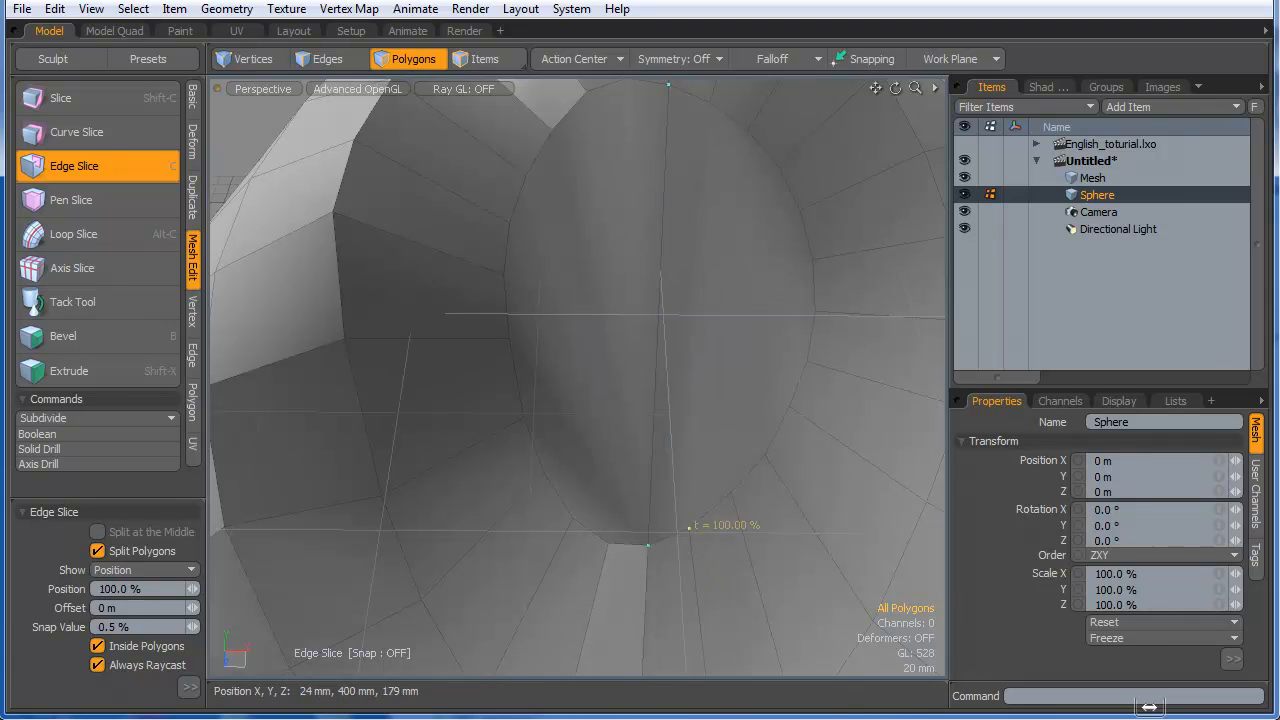
# - Slice two more strips left of the central cut by joining opposite border vertices at the 100% position
pyautogui.keyDown('alt'); pyautogui.keyDown('shift'); pyautogui.moveTo(704, 350); pyautogui.dragTo(700, 421); pyautogui.keyUp('shift'); pyautogui.keyUp('alt')
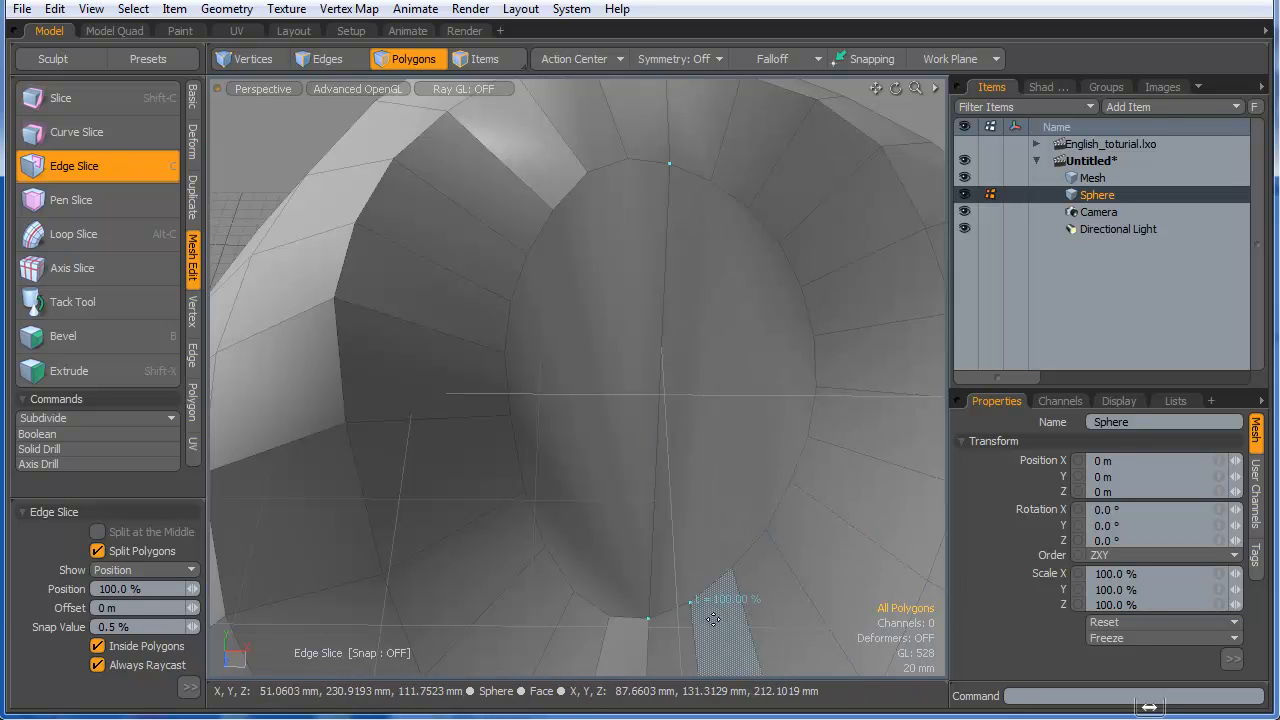
pyautogui.click(711, 181)
pyautogui.keyDown('alt'); pyautogui.moveTo(757, 349); pyautogui.dragTo(731, 587); pyautogui.keyUp('alt')
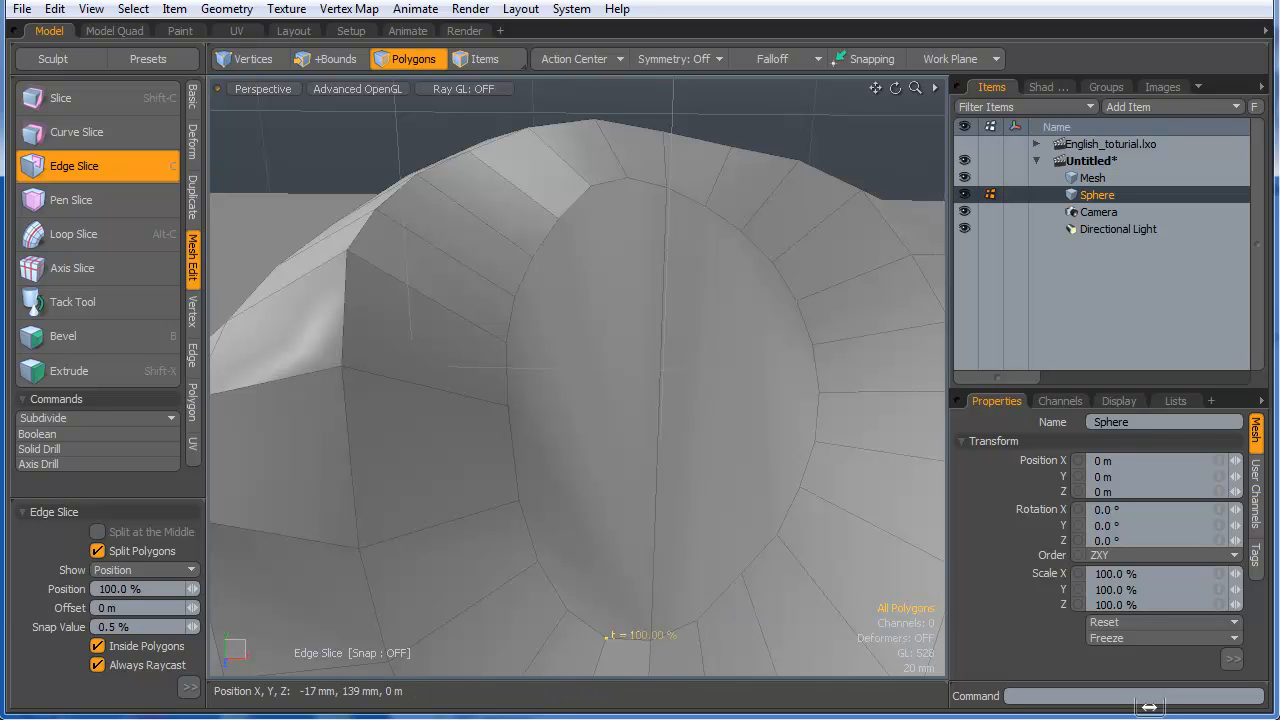
pyautogui.click(629, 176)
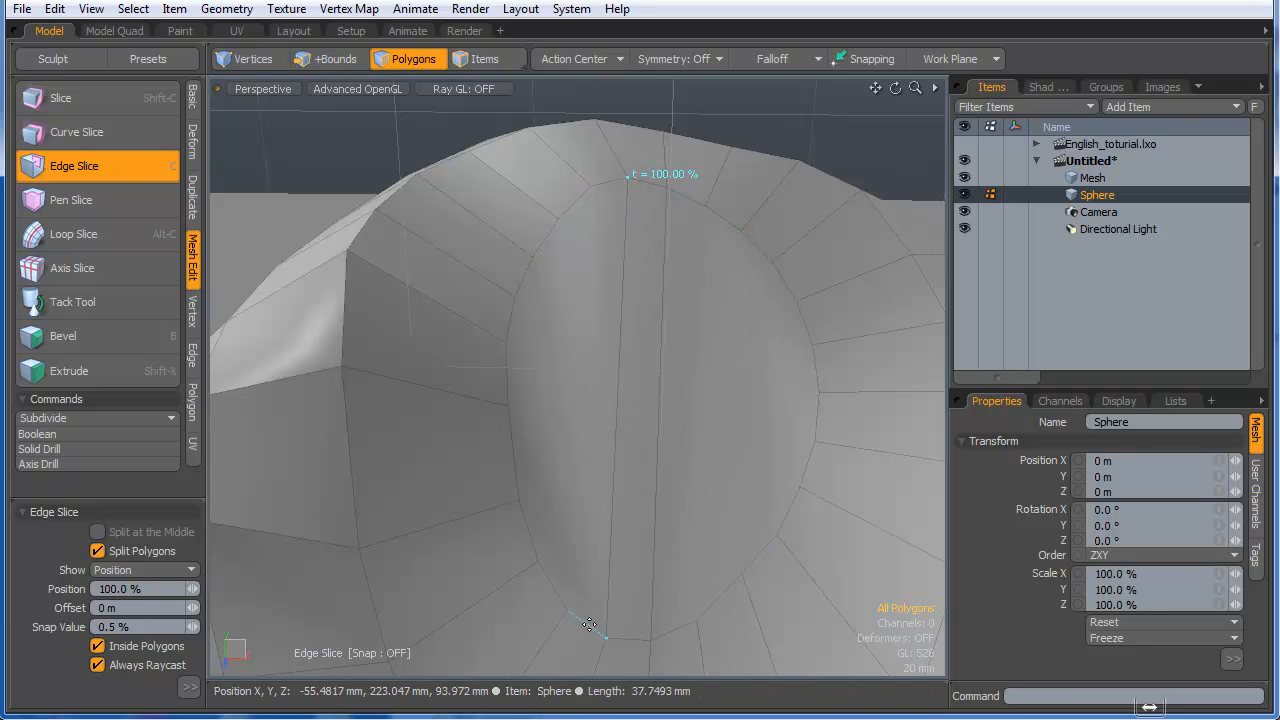
pyautogui.click(606, 182)
# - Slice two strips right of the central cut by joining opposite vertices on the upper and lower borders of the fill
pyautogui.click(705, 202)
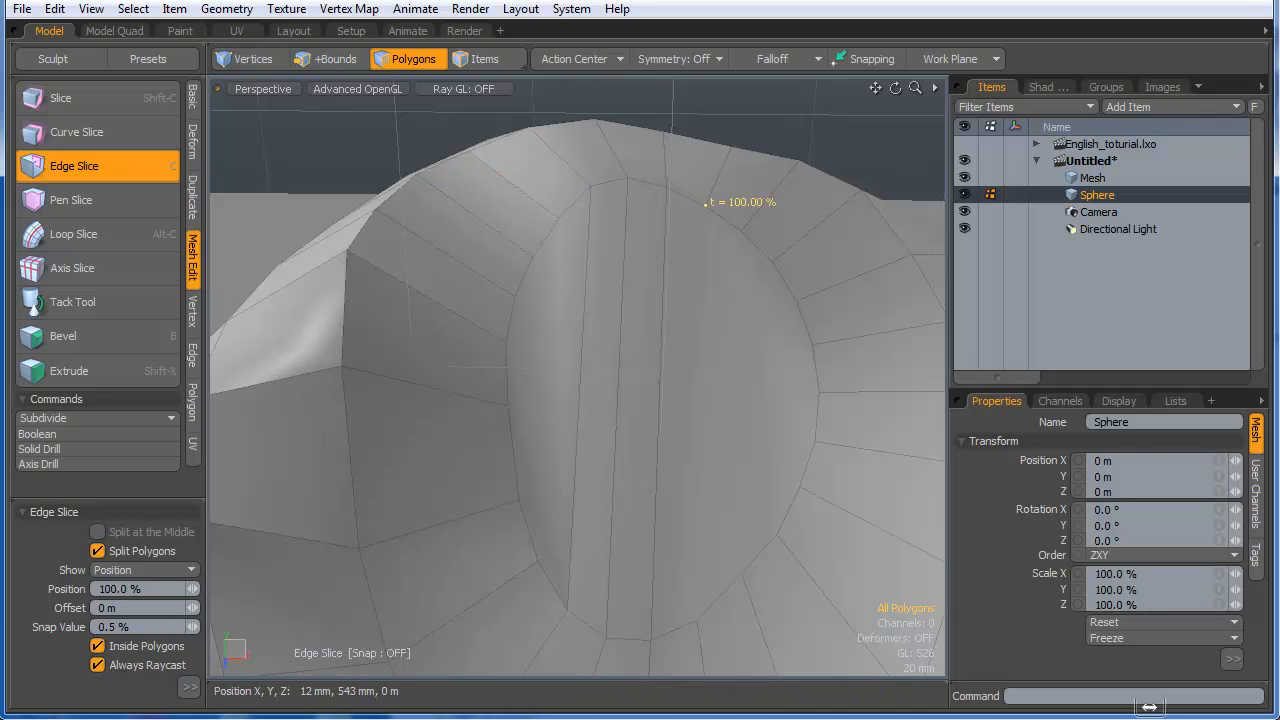
pyautogui.click(710, 609)
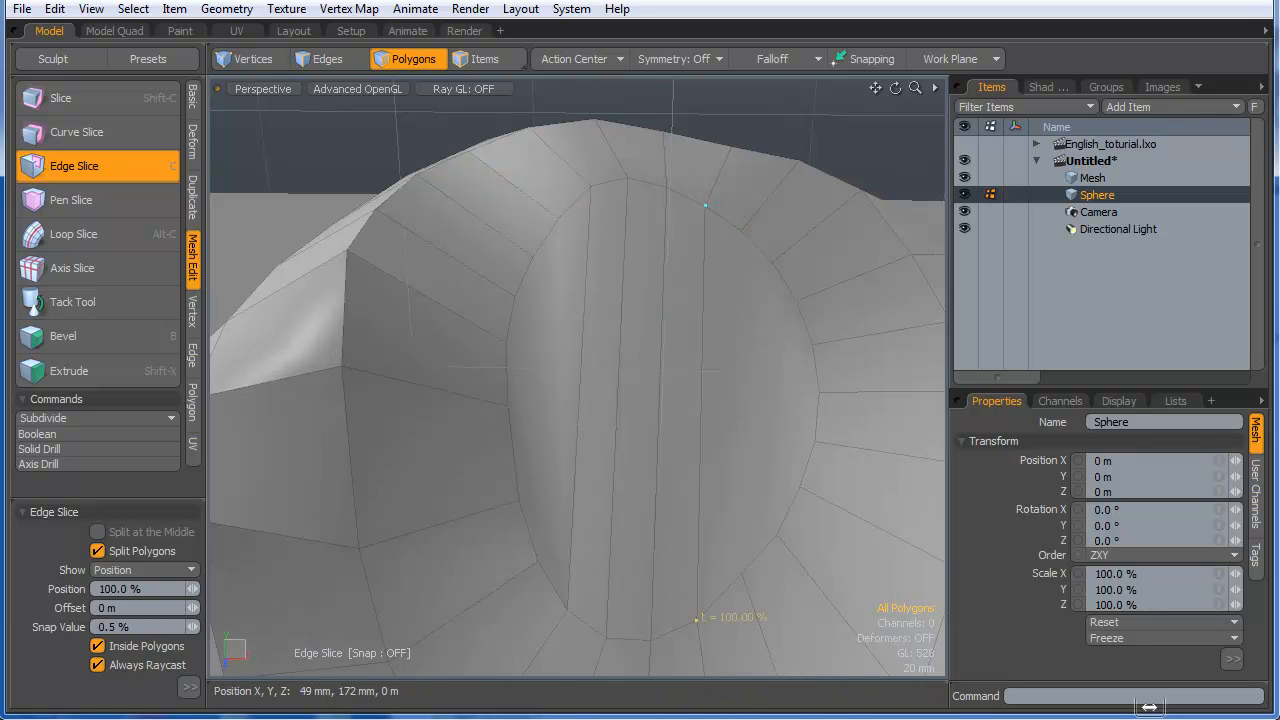
pyautogui.click(753, 238)
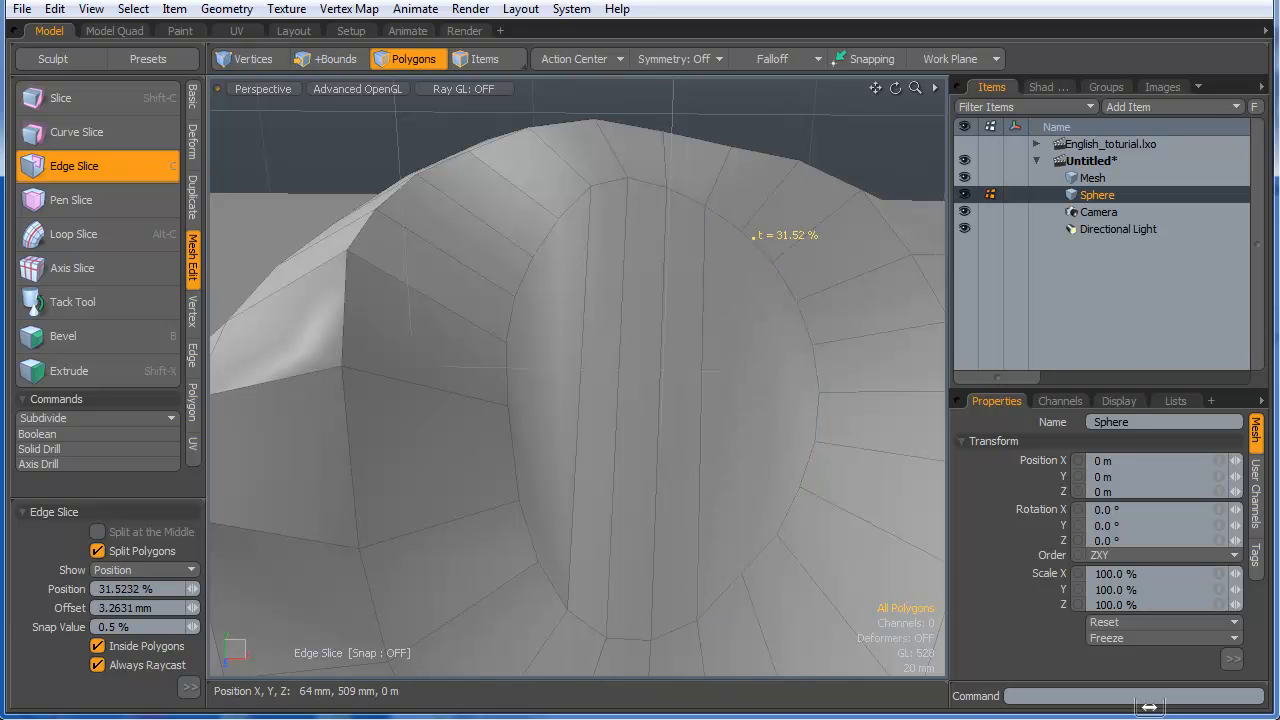
pyautogui.moveTo(760, 236); pyautogui.dragTo(809, 181)
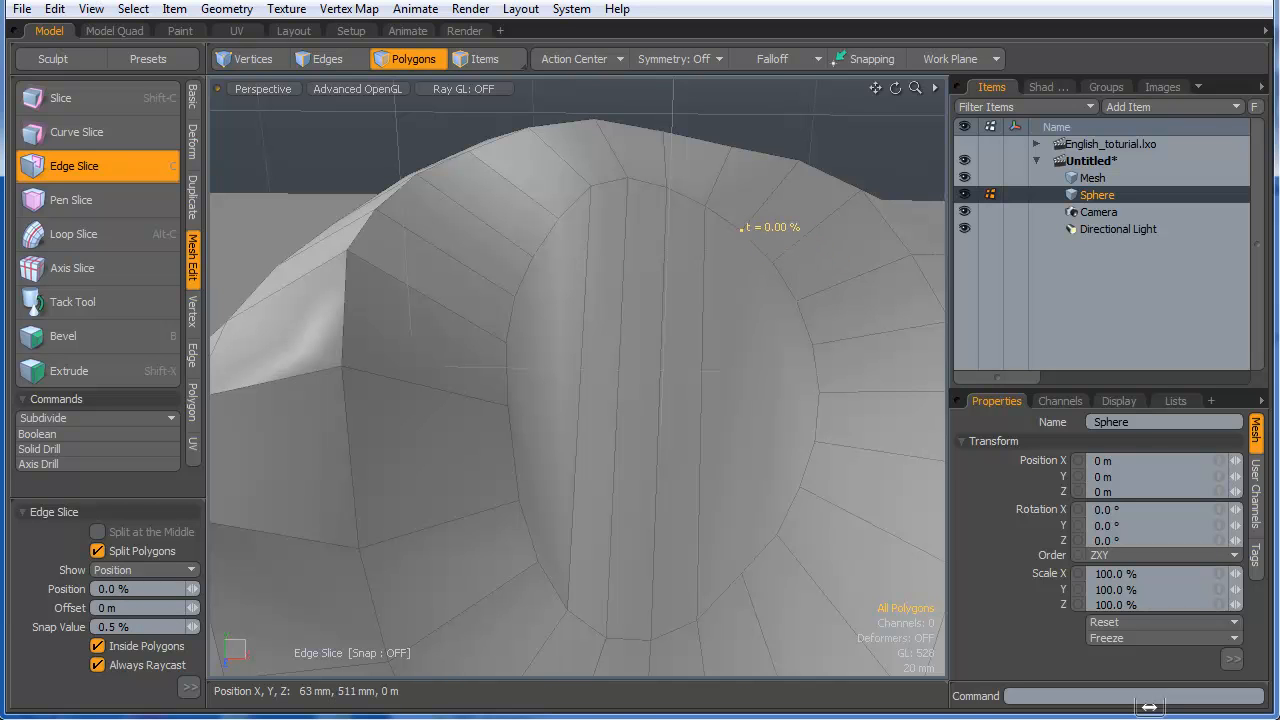
pyautogui.keyDown('alt'); pyautogui.moveTo(611, 271); pyautogui.dragTo(719, 265); pyautogui.keyUp('alt')
pyautogui.keyDown('alt'); pyautogui.moveTo(732, 269); pyautogui.dragTo(703, 267); pyautogui.keyUp('alt')
pyautogui.hotkey('ctrl', 'z')
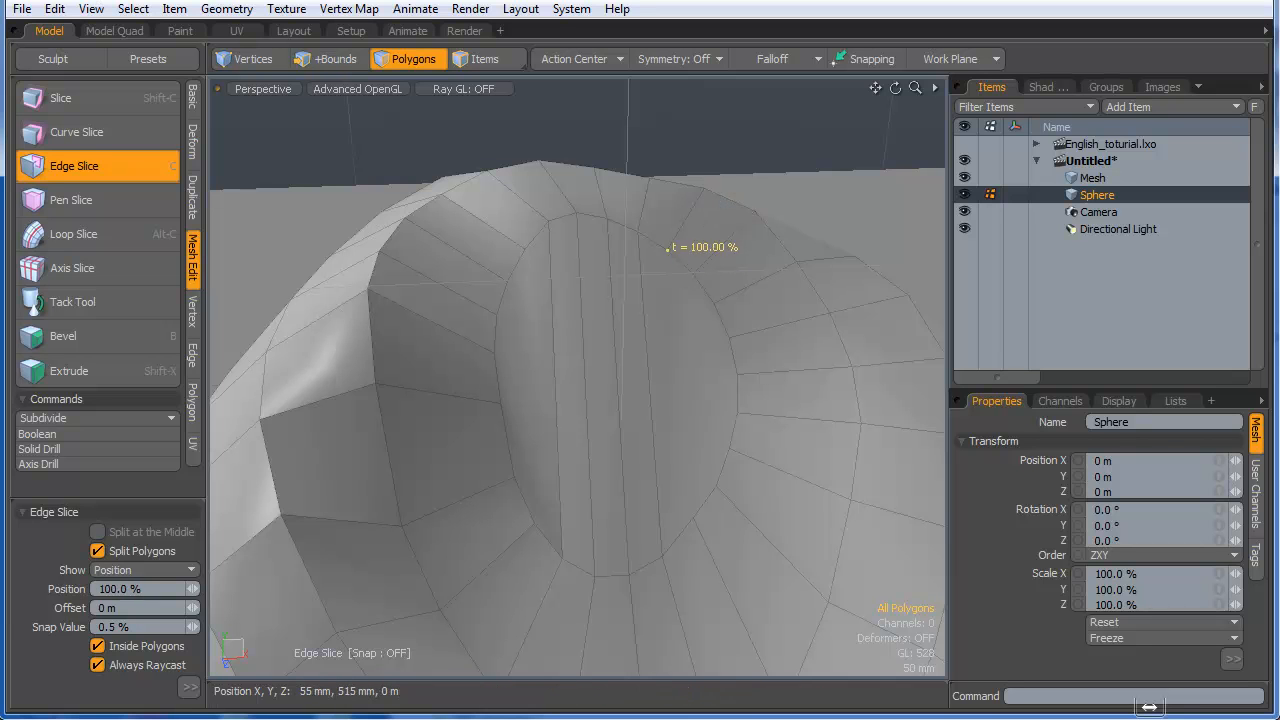
pyautogui.click(697, 511)
pyautogui.keyDown('alt'); pyautogui.moveTo(674, 462); pyautogui.dragTo(650, 493); pyautogui.keyUp('alt')
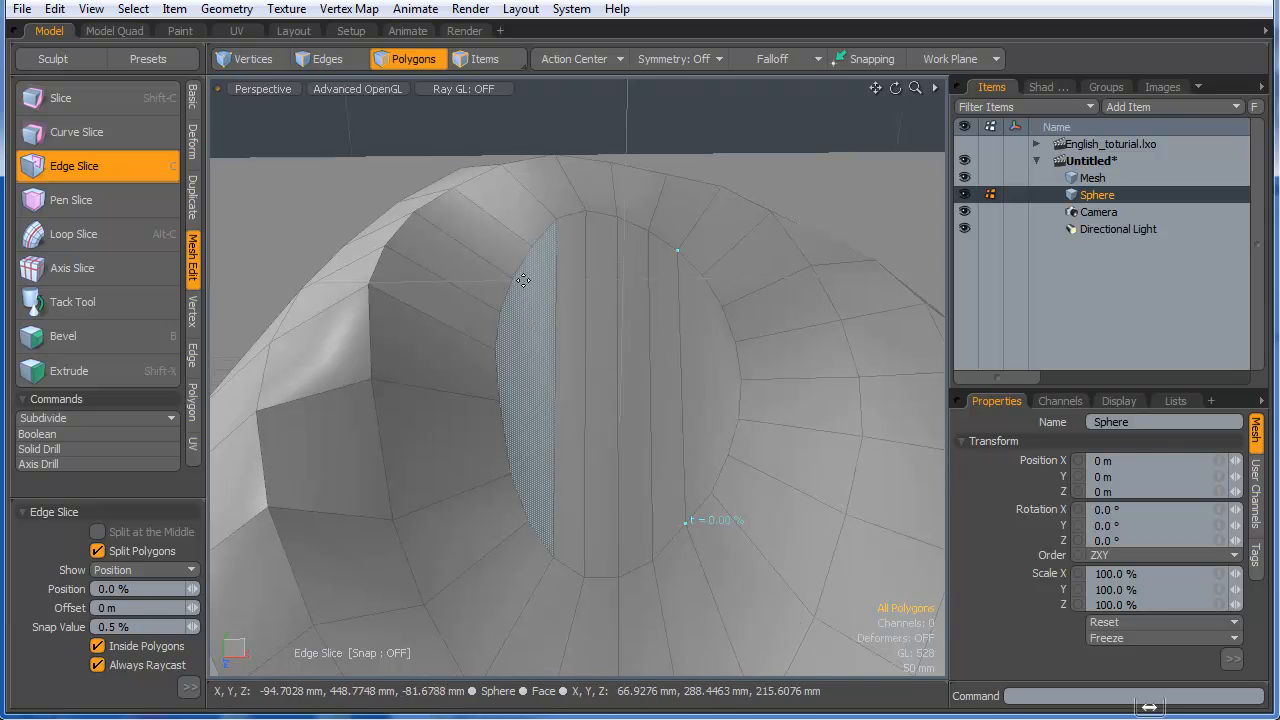
# - Slice the outer areas on both sides of the fill into vertical strips, ending each cut on existing border vertices
pyautogui.click(531, 246)
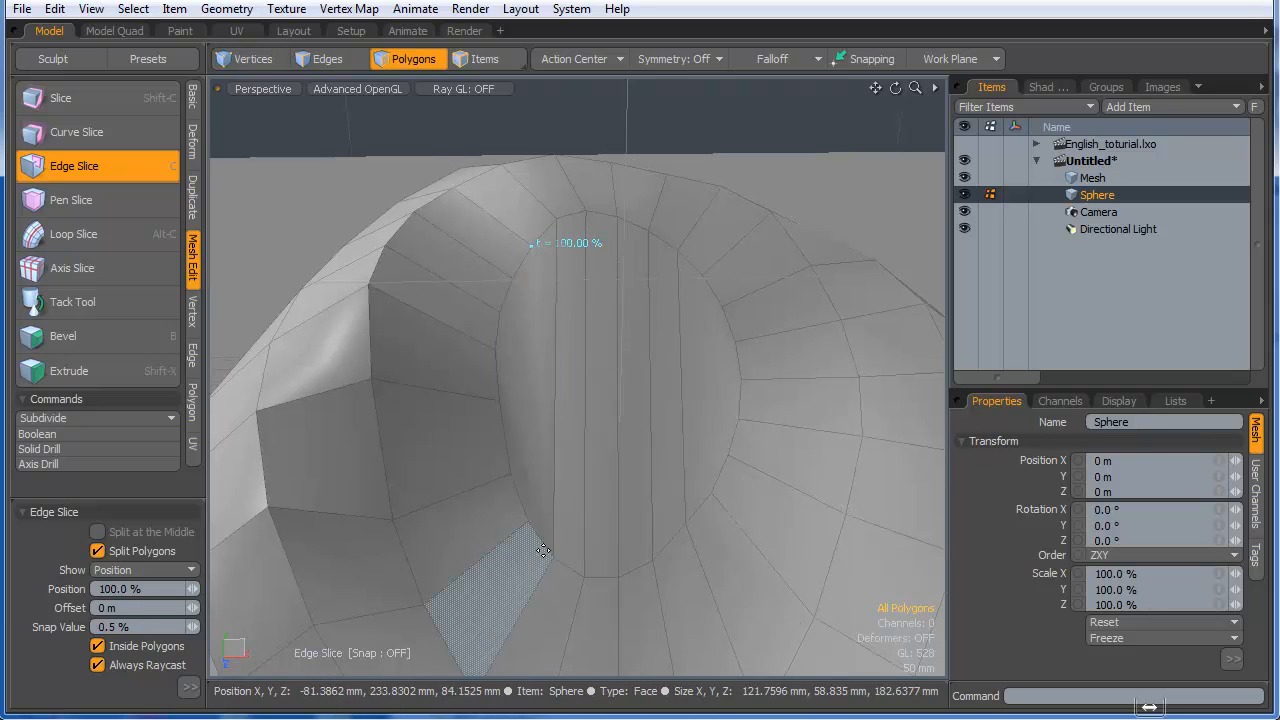
pyautogui.click(507, 437)
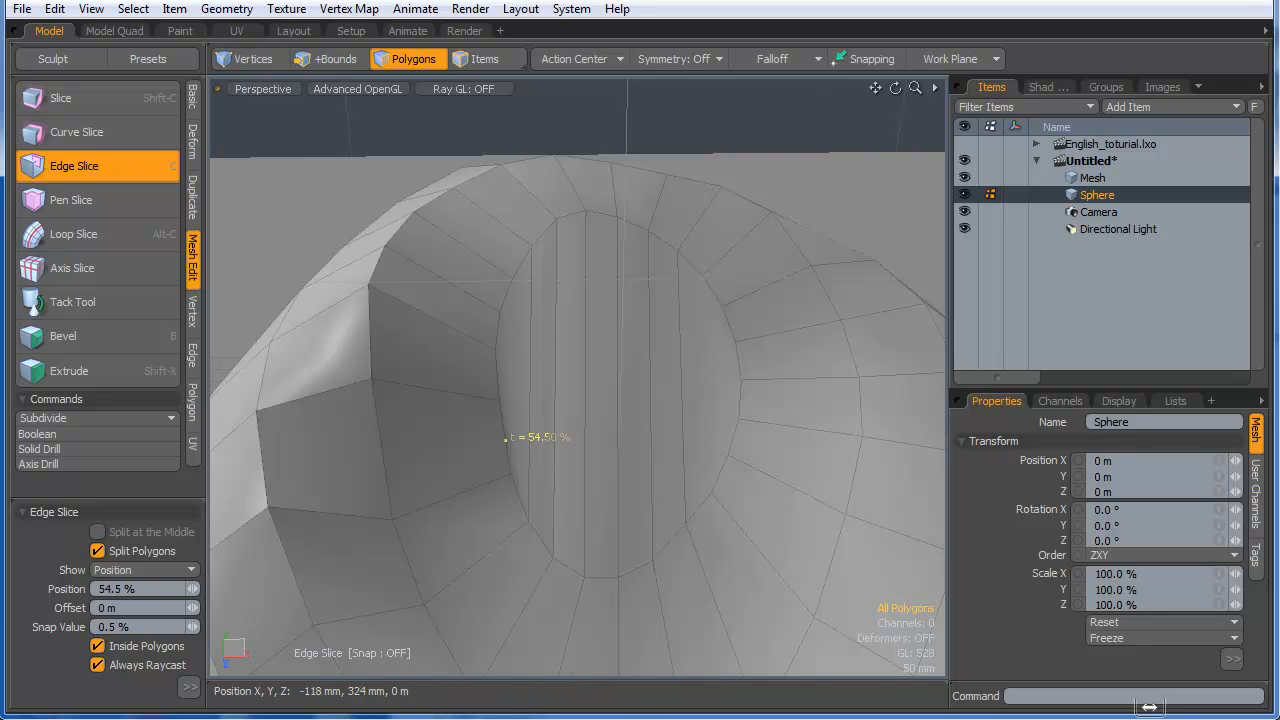
pyautogui.click(510, 471)
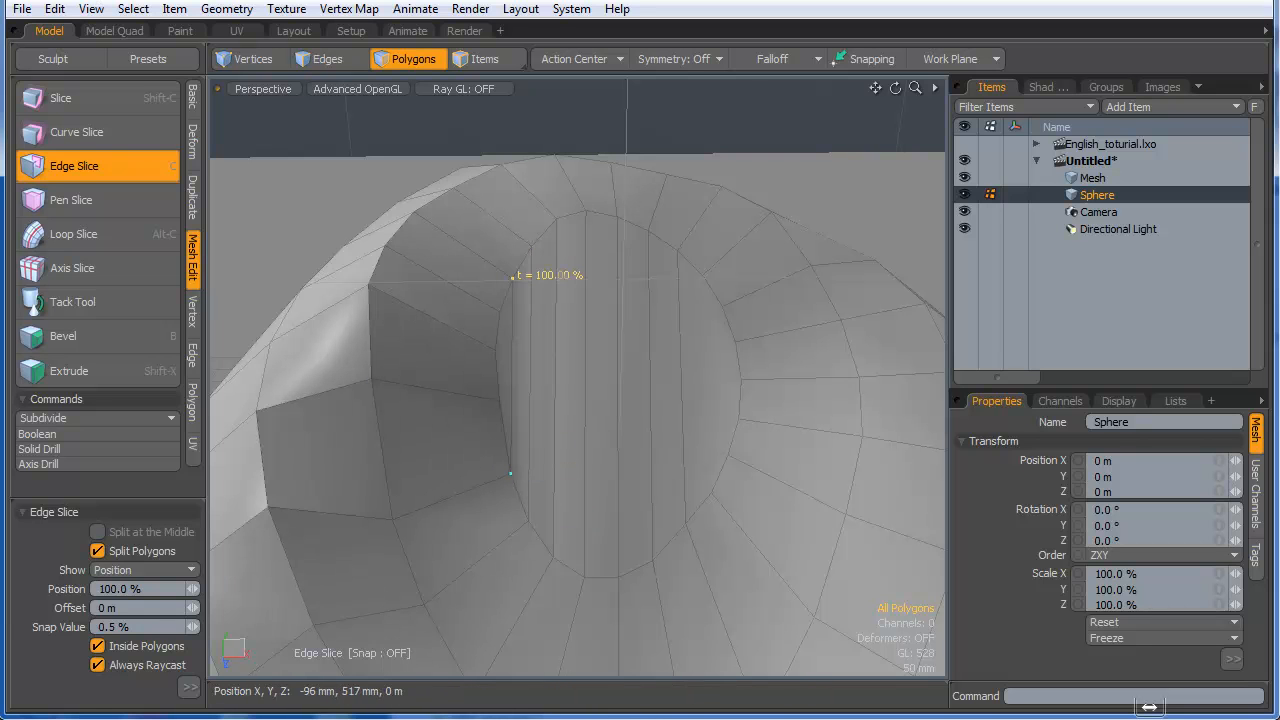
pyautogui.click(512, 276)
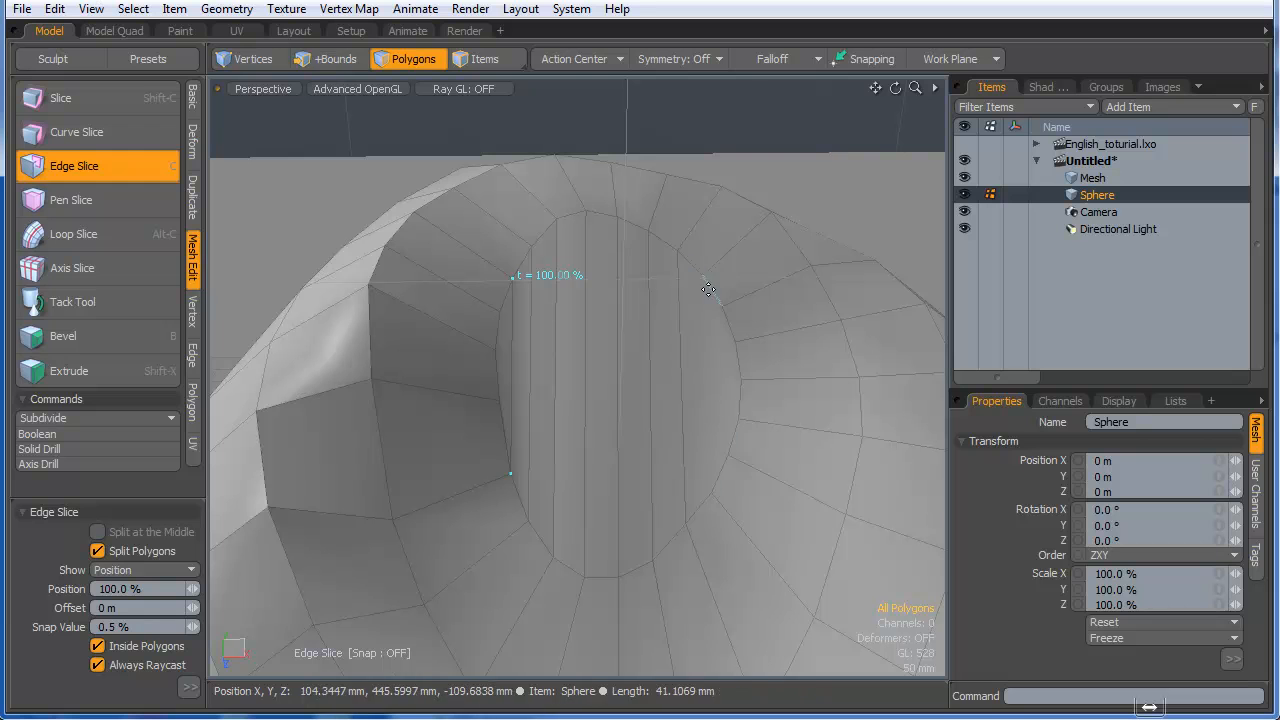
pyautogui.moveTo(710, 287); pyautogui.dragTo(702, 274)
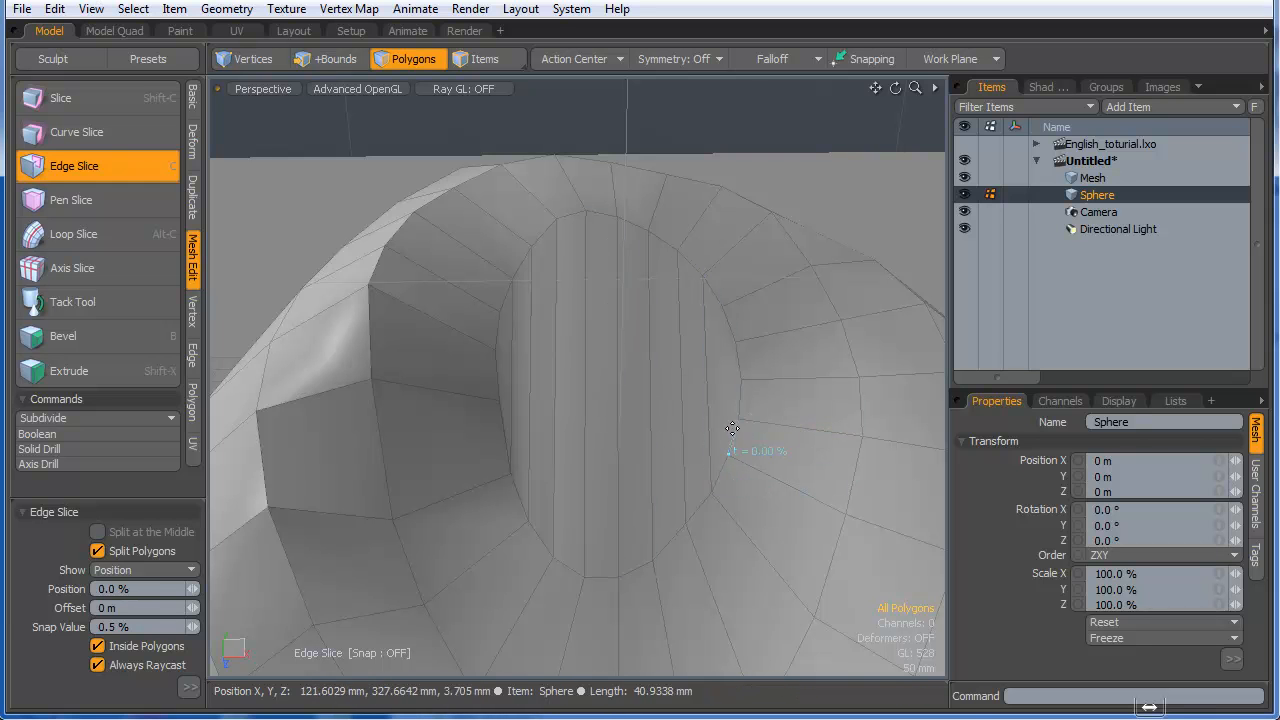
pyautogui.moveTo(731, 324); pyautogui.dragTo(727, 307)
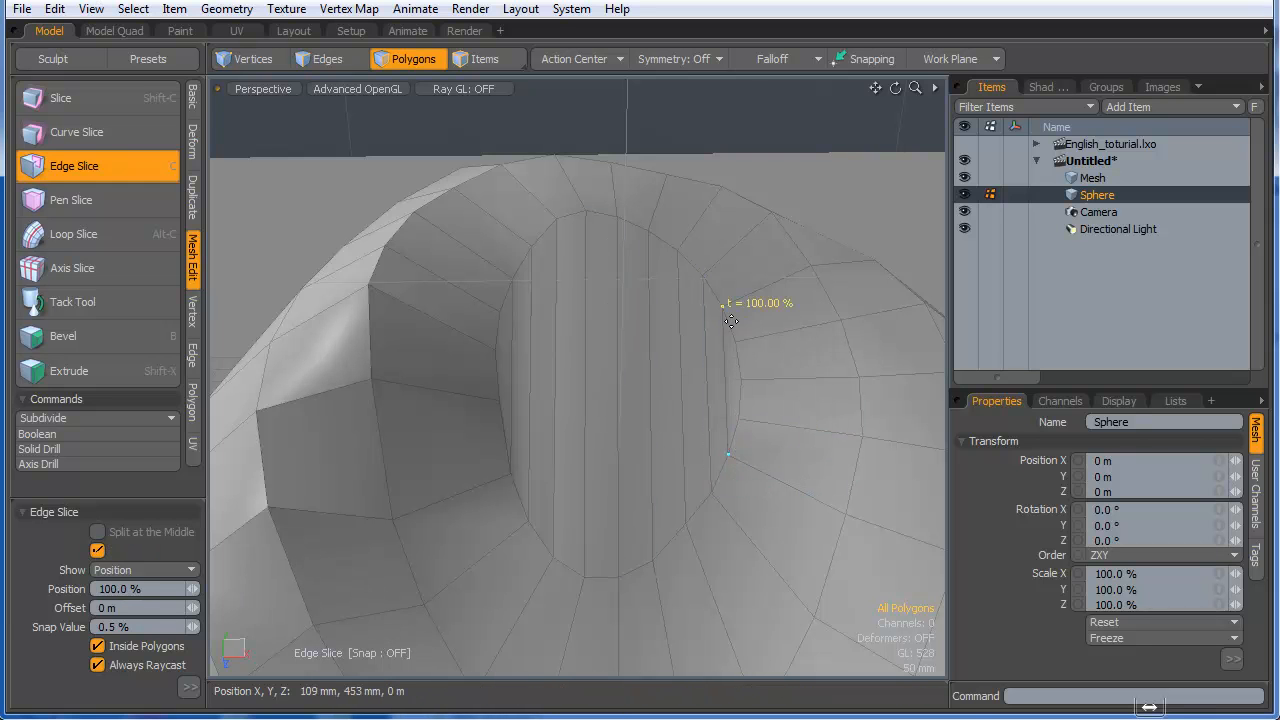
# - Slice across all the vertical strips near mid-height, from the right border vertex to the left border vertex
pyautogui.click(725, 375)
pyautogui.click(686, 376)
pyautogui.click(616, 385)
pyautogui.moveTo(618, 385); pyautogui.dragTo(582, 385)
pyautogui.click(585, 386)
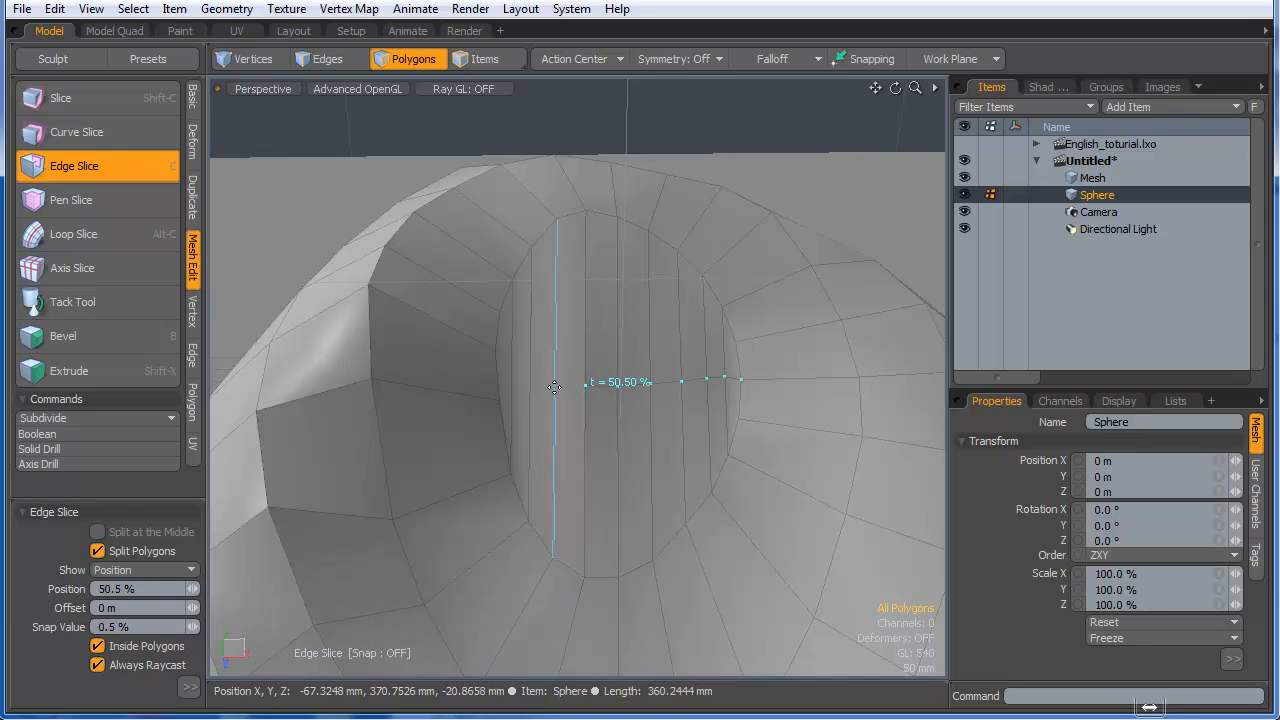
pyautogui.click(555, 387)
pyautogui.click(530, 385)
pyautogui.moveTo(530, 385); pyautogui.dragTo(511, 346)
pyautogui.scroll(2, 511, 387)
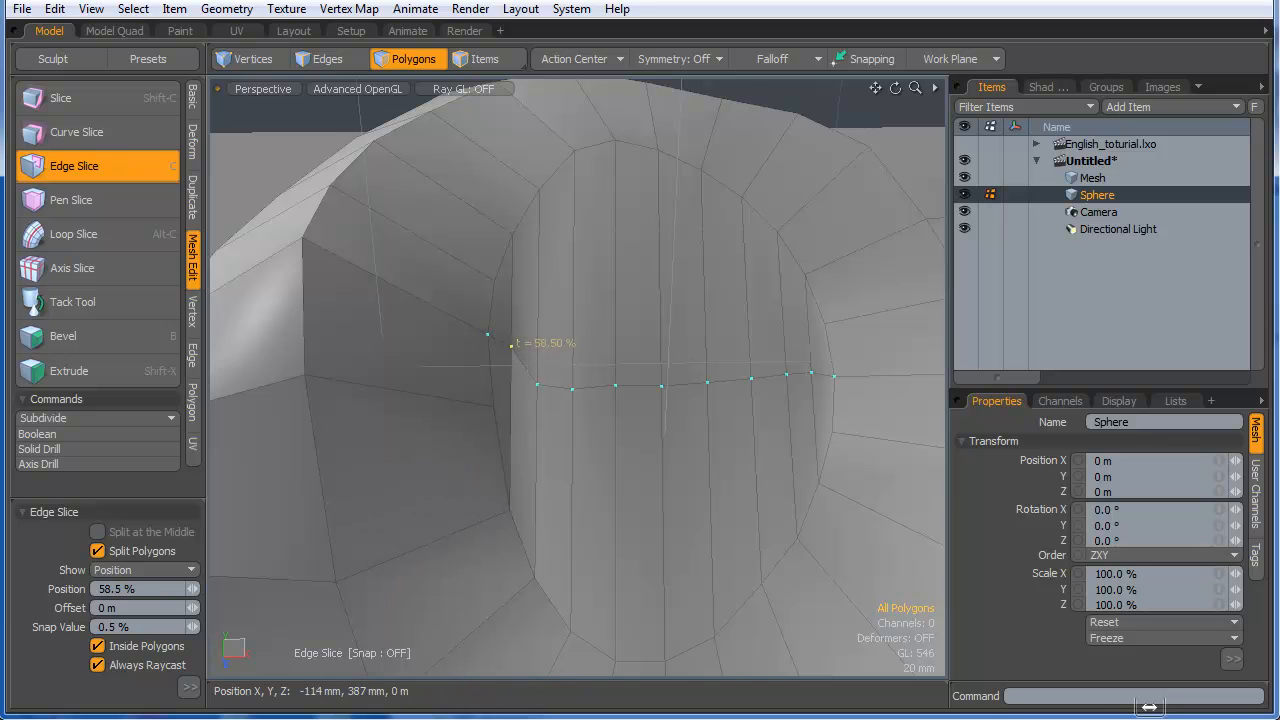
# - Even out the cross cut by sliding its points along the strip edges, including one to 55.5% and another to 50%
pyautogui.click(537, 384)
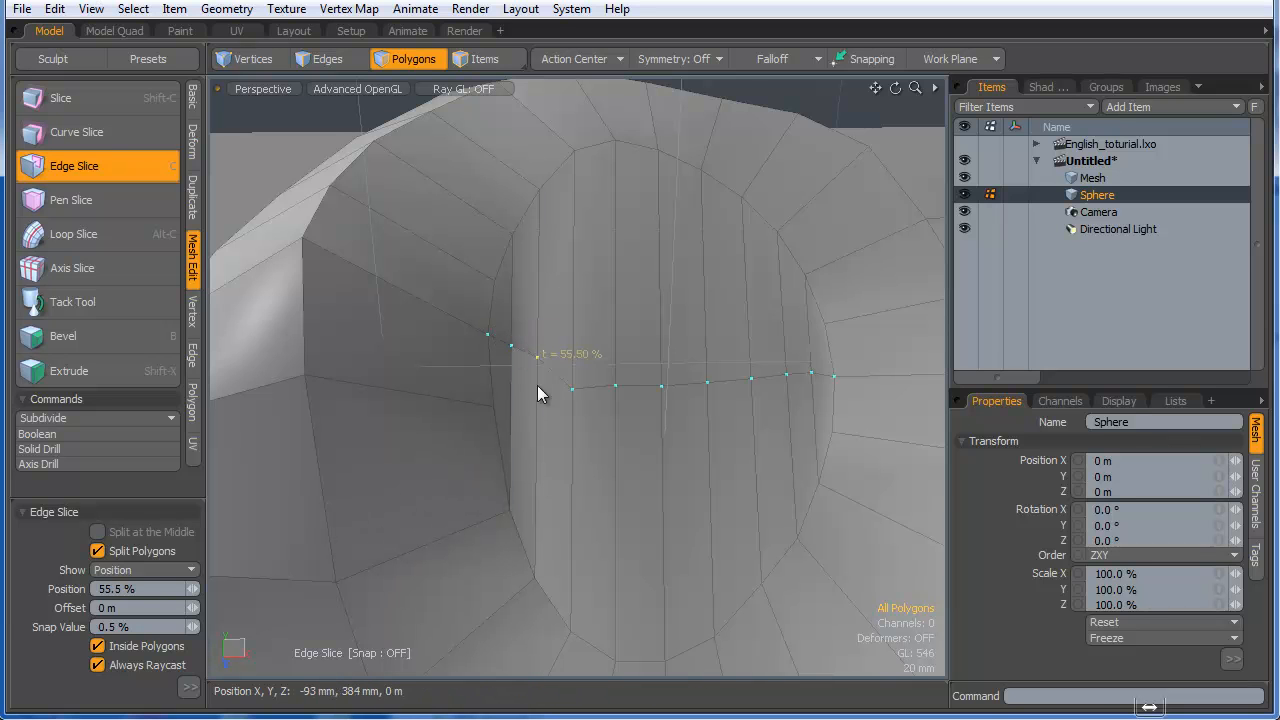
pyautogui.click(574, 387)
pyautogui.click(660, 386)
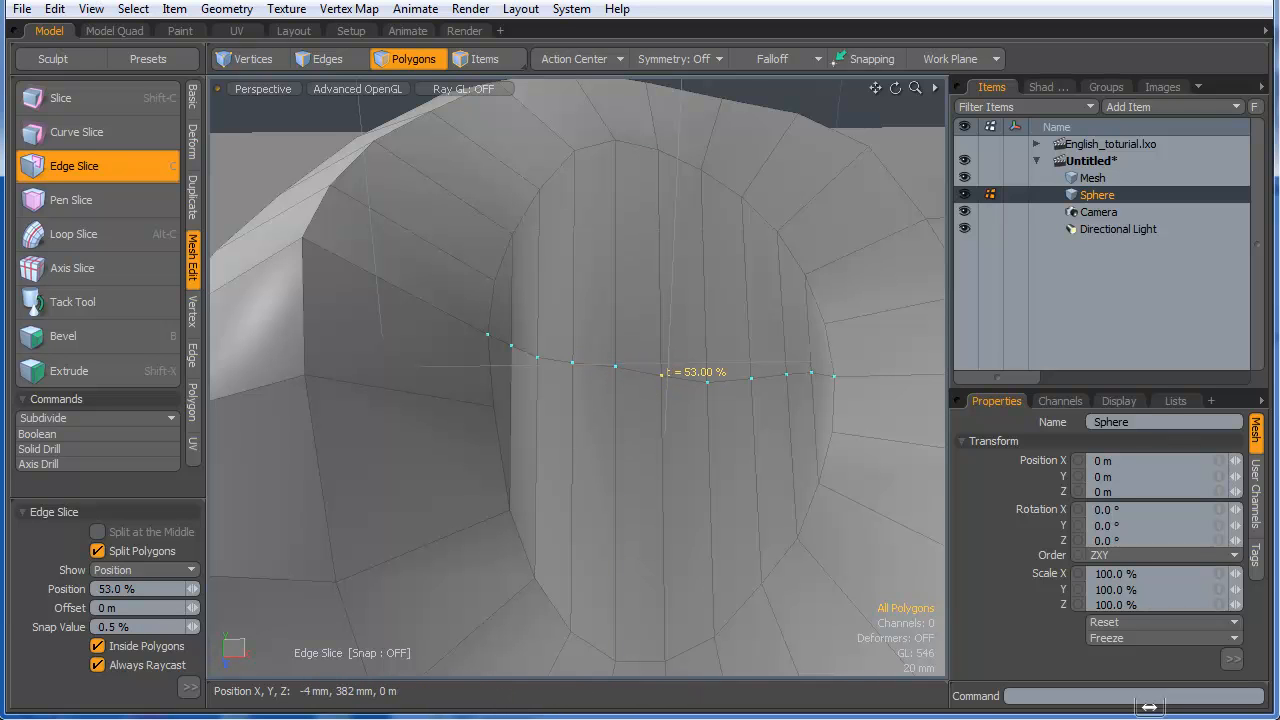
pyautogui.click(709, 383)
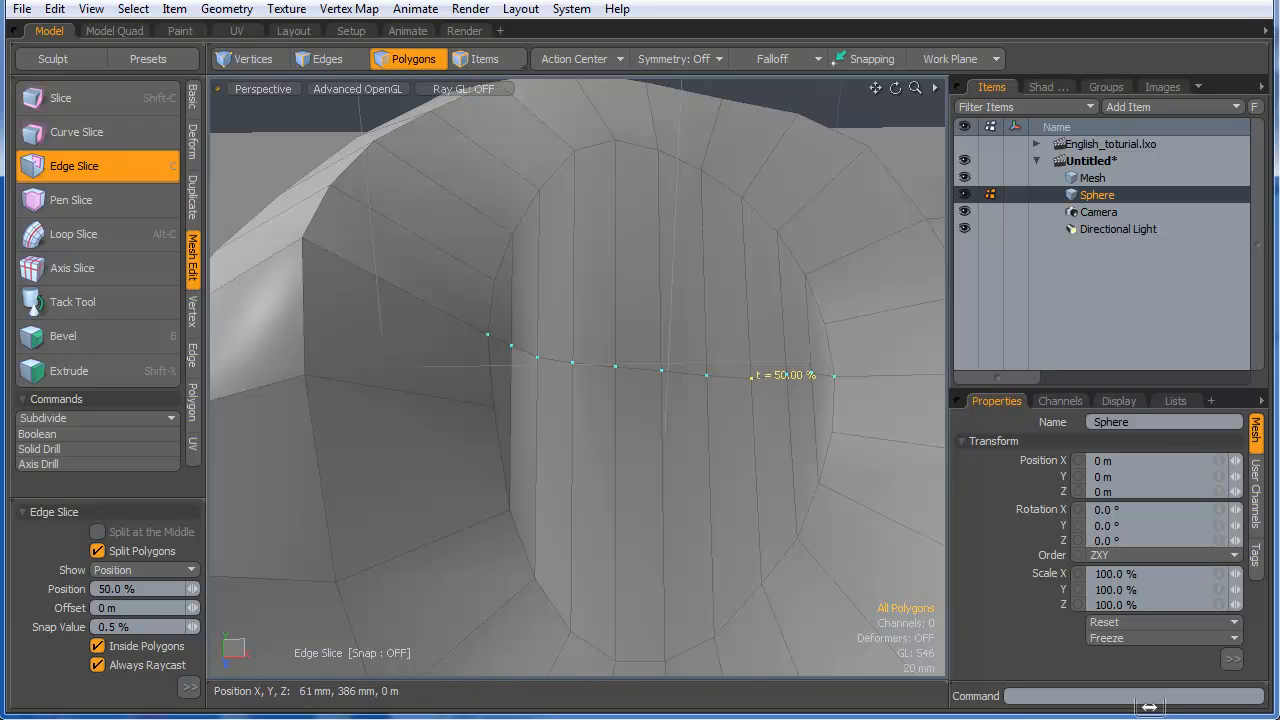
# - Leave Edge Slice and inspect the rebuilt recess with subdivision smoothing switched on and off again
pyautogui.keyDown('alt'); pyautogui.moveTo(757, 380); pyautogui.dragTo(551, 380); pyautogui.keyUp('alt')
pyautogui.press('space')
pyautogui.keyDown('alt'); pyautogui.moveTo(679, 440); pyautogui.dragTo(806, 460); pyautogui.keyUp('alt')
pyautogui.press('Tab')
pyautogui.press('Tab')
pyautogui.moveTo(714, 431)
pyautogui.keyDown('ctrl'); pyautogui.keyDown('alt'); pyautogui.mouseDown()
pyautogui.moveTo(679, 460)
pyautogui.moveTo(503, 323)
pyautogui.mouseUp(); pyautogui.keyUp('alt'); pyautogui.keyUp('ctrl')
# - Smooth the left rim of the recess using the sculpting Smooth brush at size 163
pyautogui.click(53, 59)
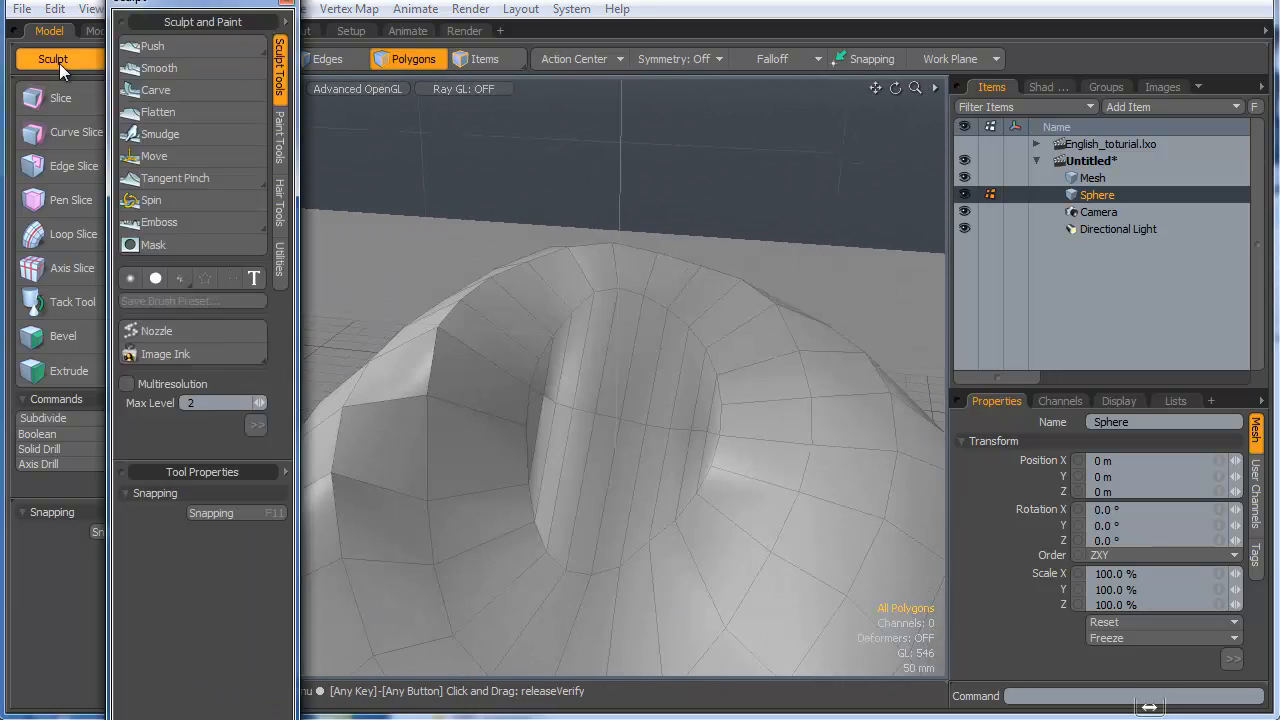
pyautogui.click(145, 68)
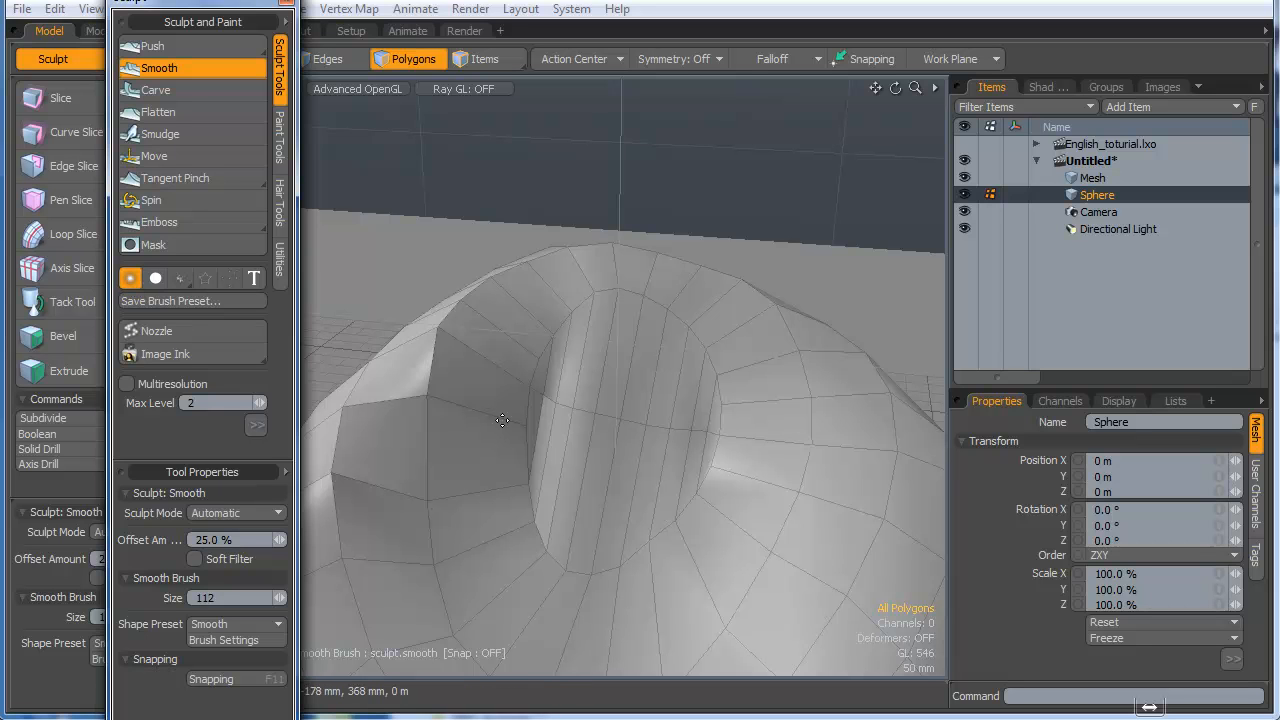
pyautogui.moveTo(562, 416); pyautogui.dragTo(613, 416, button='right')
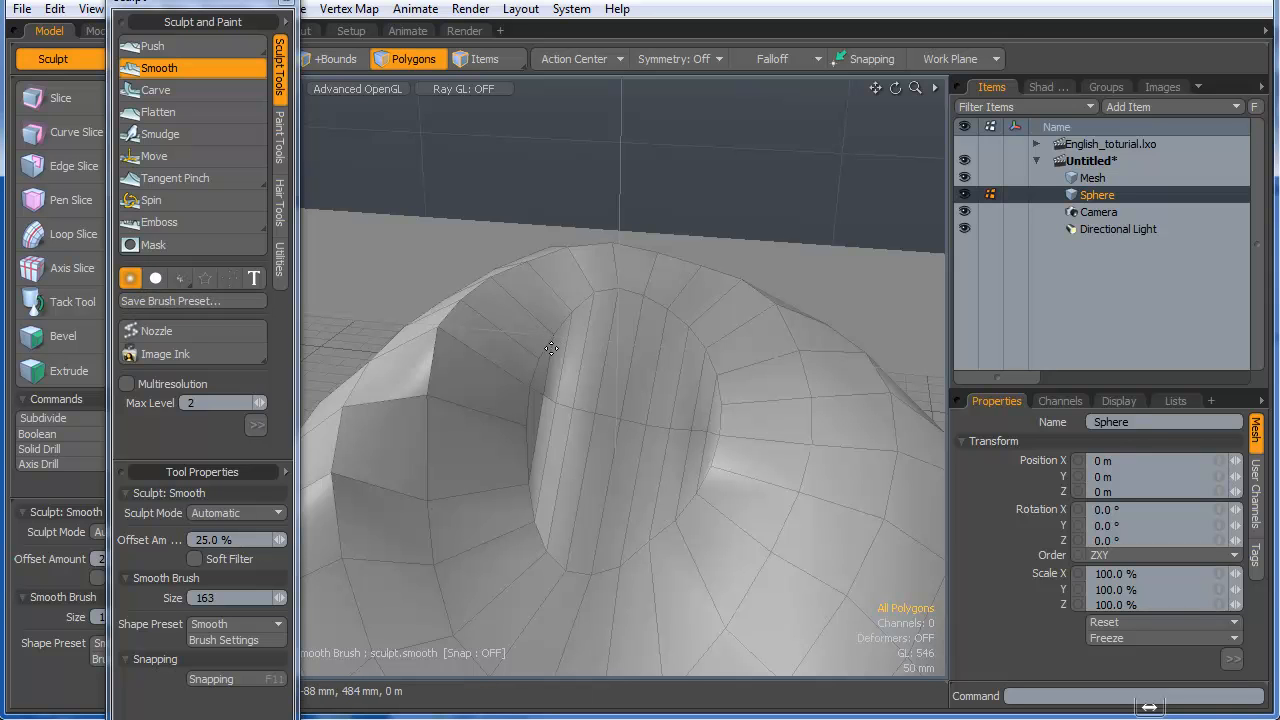
pyautogui.moveTo(551, 352)
pyautogui.mouseDown()
pyautogui.moveTo(548, 379)
pyautogui.moveTo(563, 374)
pyautogui.mouseUp()
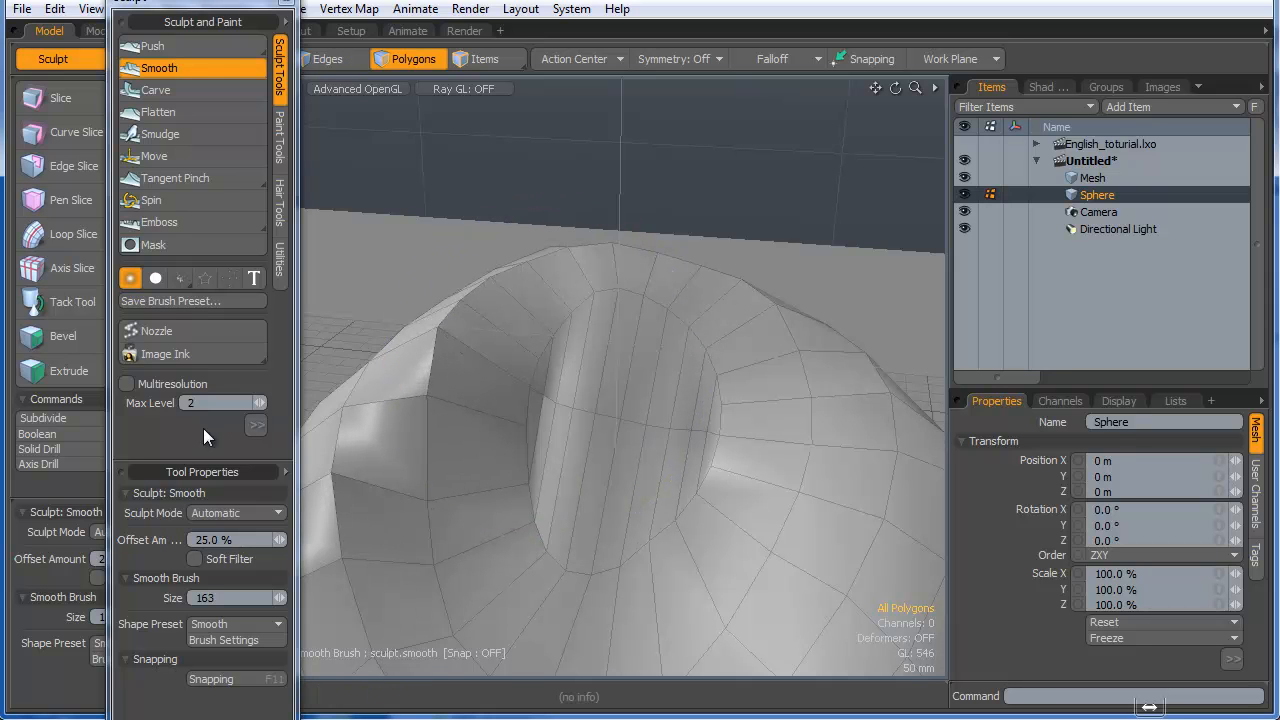
# - Lower the Smooth brush's offset amount to 1.0% and smooth the recess's left rim with it
pyautogui.moveTo(281, 540); pyautogui.dragTo(262, 541)
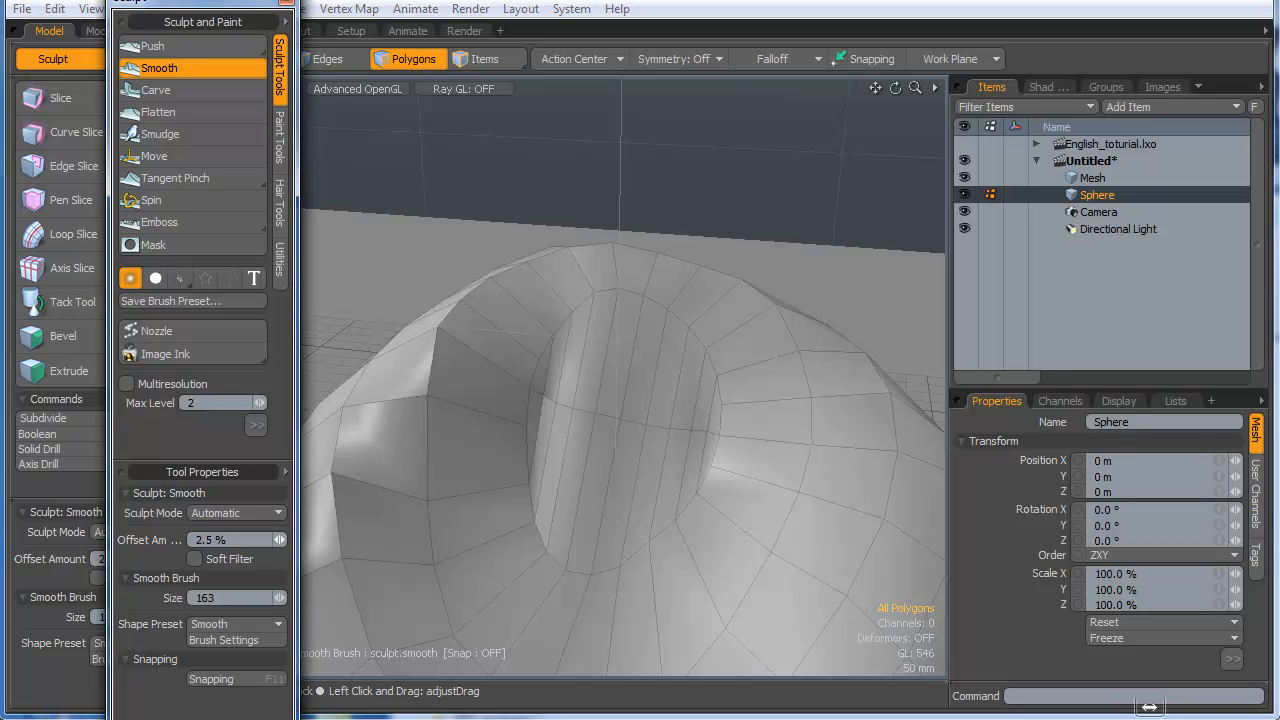
pyautogui.moveTo(281, 540); pyautogui.dragTo(300, 537)
pyautogui.moveTo(498, 389)
pyautogui.mouseDown()
pyautogui.moveTo(537, 394)
pyautogui.moveTo(583, 486)
pyautogui.moveTo(543, 362)
pyautogui.mouseUp()
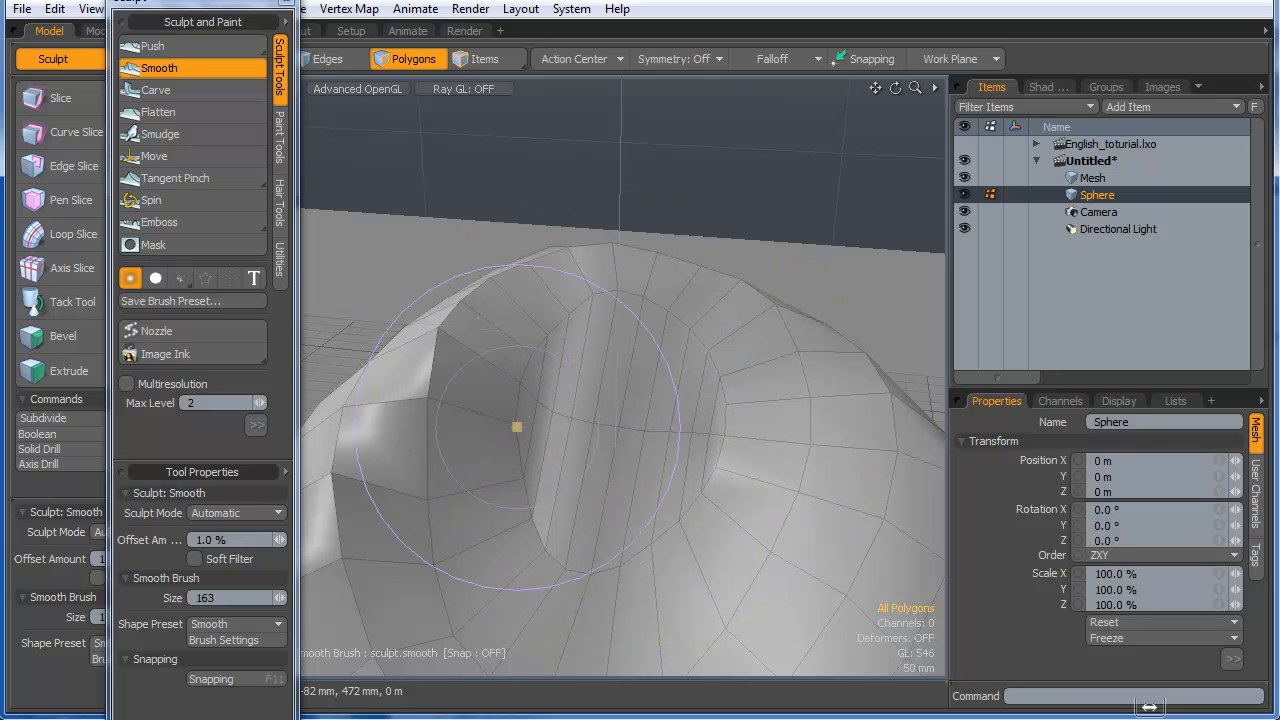
# - Reshape the folds around the recess and the front of the seat with Element Move, adjusting its falloff, and drop the tool
pyautogui.moveTo(517, 426)
pyautogui.keyDown('alt'); pyautogui.mouseDown()
pyautogui.moveTo(517, 334)
pyautogui.moveTo(518, 370)
pyautogui.moveTo(631, 394)
pyautogui.moveTo(658, 429)
pyautogui.moveTo(594, 406)
pyautogui.moveTo(596, 520)
pyautogui.mouseUp(); pyautogui.keyUp('alt')
pyautogui.keyDown('ctrl'); pyautogui.keyDown('alt'); pyautogui.moveTo(596, 570); pyautogui.dragTo(603, 610); pyautogui.keyUp('alt'); pyautogui.keyUp('ctrl')
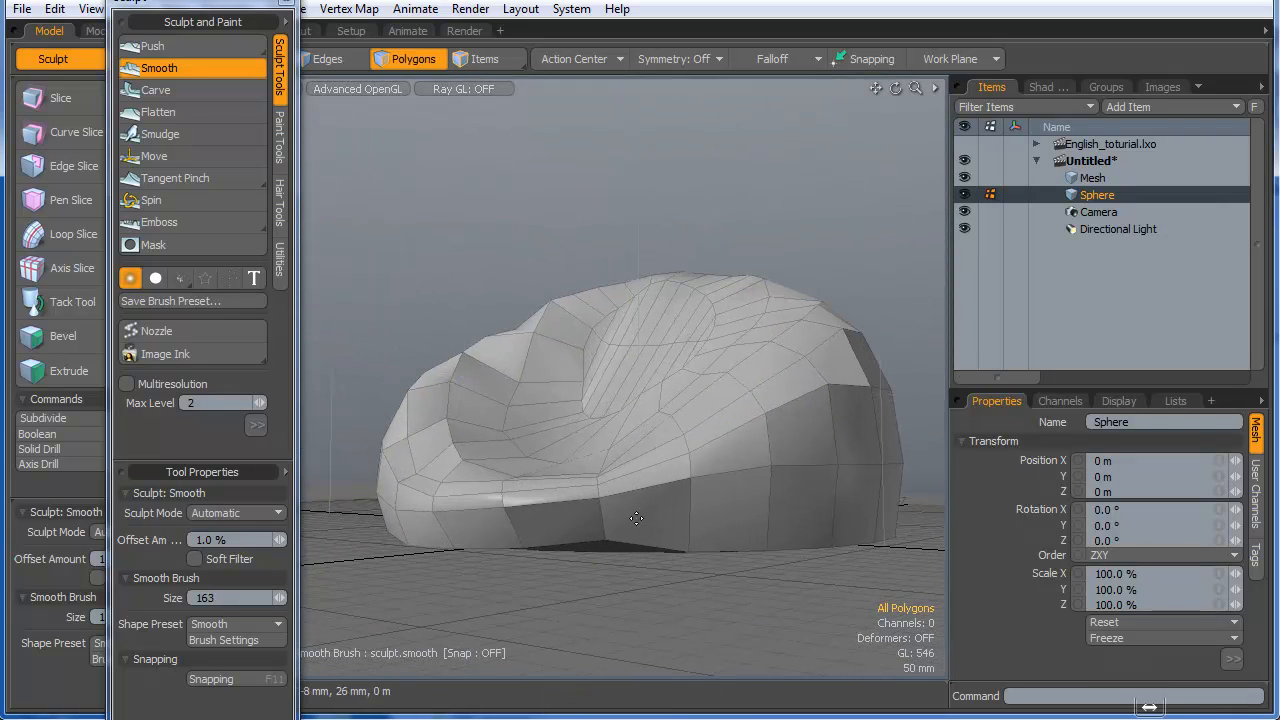
pyautogui.moveTo(666, 486)
pyautogui.keyDown('alt'); pyautogui.mouseDown()
pyautogui.moveTo(509, 509)
pyautogui.moveTo(537, 538)
pyautogui.moveTo(531, 346)
pyautogui.moveTo(452, 530)
pyautogui.moveTo(500, 374)
pyautogui.moveTo(531, 371)
pyautogui.mouseUp(); pyautogui.keyUp('alt')
pyautogui.scroll(3, 451, 517)
pyautogui.press('t')
pyautogui.moveTo(508, 388); pyautogui.dragTo(519, 388, button='right')
pyautogui.moveTo(510, 390); pyautogui.dragTo(778, 560)
pyautogui.press('q')
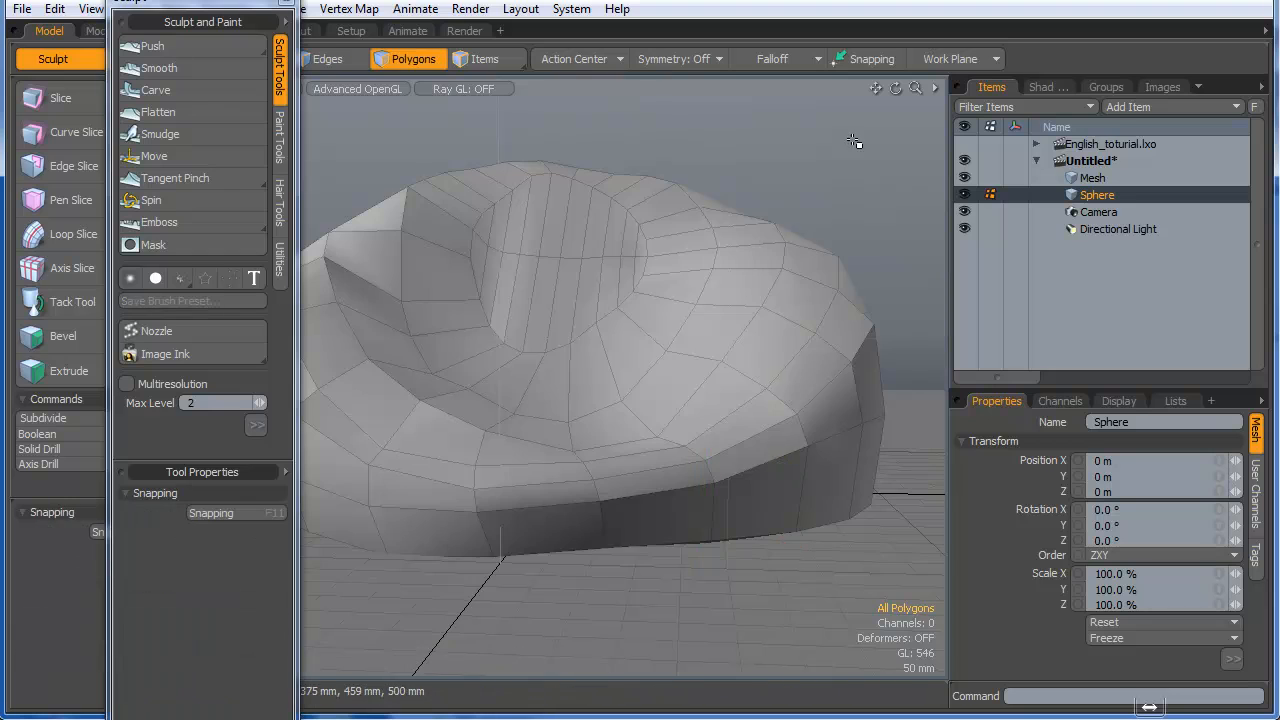
# - Turn on subdivision smoothing for the seat and return to polygon selection
pyautogui.scroll(-4, 746, 357)
pyautogui.keyDown('alt'); pyautogui.moveTo(680, 434); pyautogui.dragTo(728, 500); pyautogui.keyUp('alt')
pyautogui.press('Tab')
pyautogui.moveTo(711, 420)
pyautogui.keyDown('alt'); pyautogui.mouseDown()
pyautogui.moveTo(654, 371)
pyautogui.moveTo(666, 449)
pyautogui.moveTo(690, 407)
pyautogui.mouseUp(); pyautogui.keyUp('alt')
pyautogui.press('3')
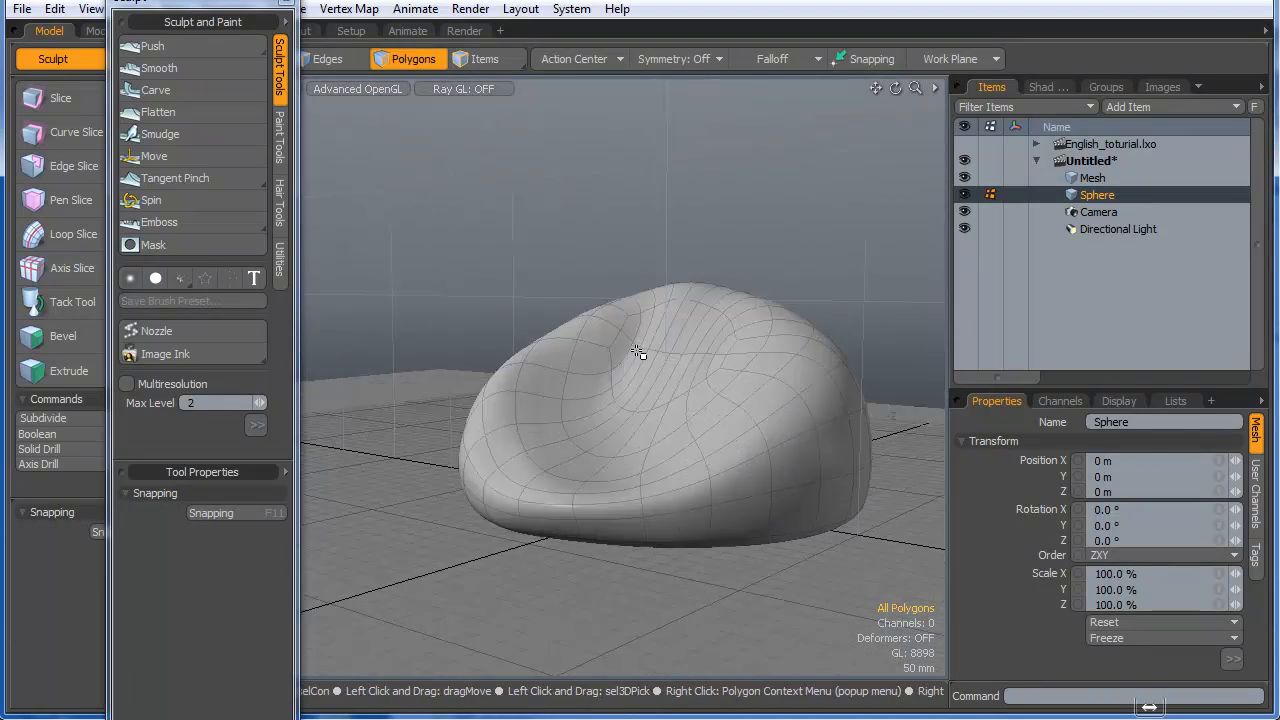
# - Reshape the upper rim of the seat's recess with Element Move and drop the tool
pyautogui.scroll(5, 640, 350)
pyautogui.press('t')
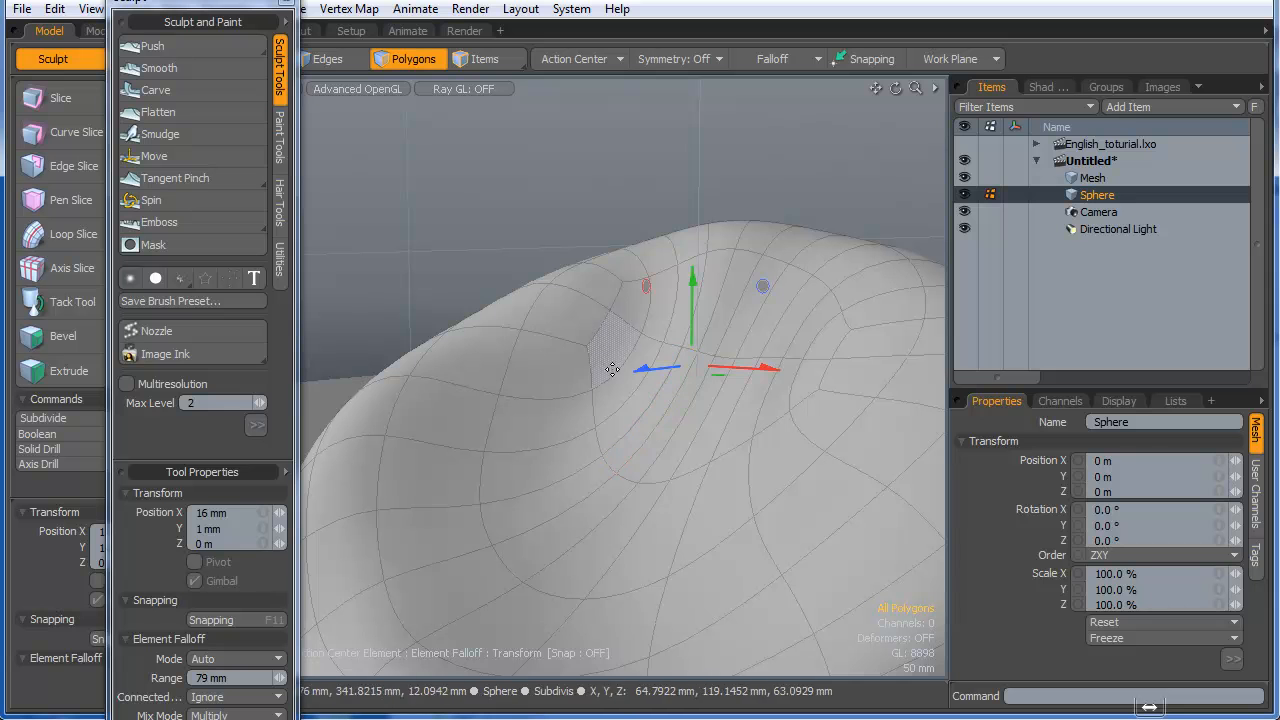
pyautogui.moveTo(625, 361)
pyautogui.mouseDown()
pyautogui.moveTo(590, 350)
pyautogui.moveTo(457, 429)
pyautogui.moveTo(631, 413)
pyautogui.moveTo(800, 428)
pyautogui.moveTo(794, 443)
pyautogui.moveTo(711, 383)
pyautogui.moveTo(731, 380)
pyautogui.moveTo(638, 434)
pyautogui.moveTo(800, 425)
pyautogui.mouseUp()
pyautogui.keyDown('alt'); pyautogui.scroll(-5, 800, 428); pyautogui.keyUp('alt')
pyautogui.press('q')
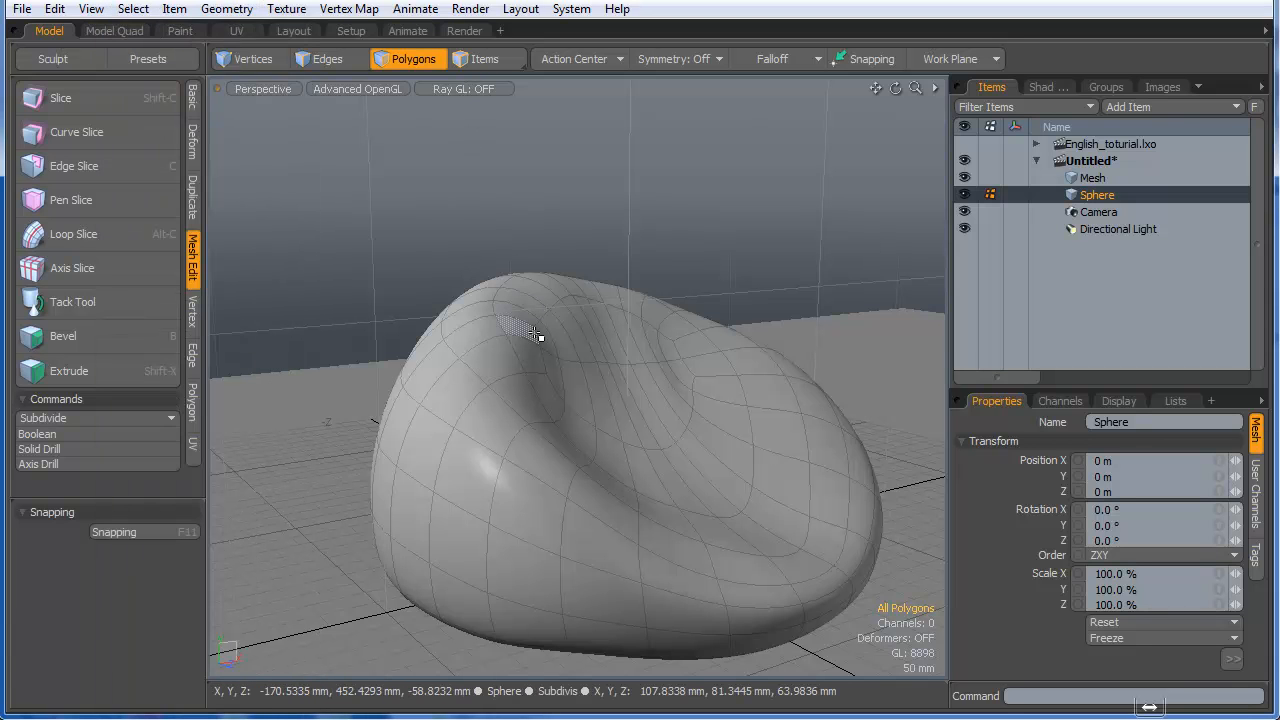
# - Assign a new material named Puff with 100% diffuse to the seat's polygons
pyautogui.press('m')
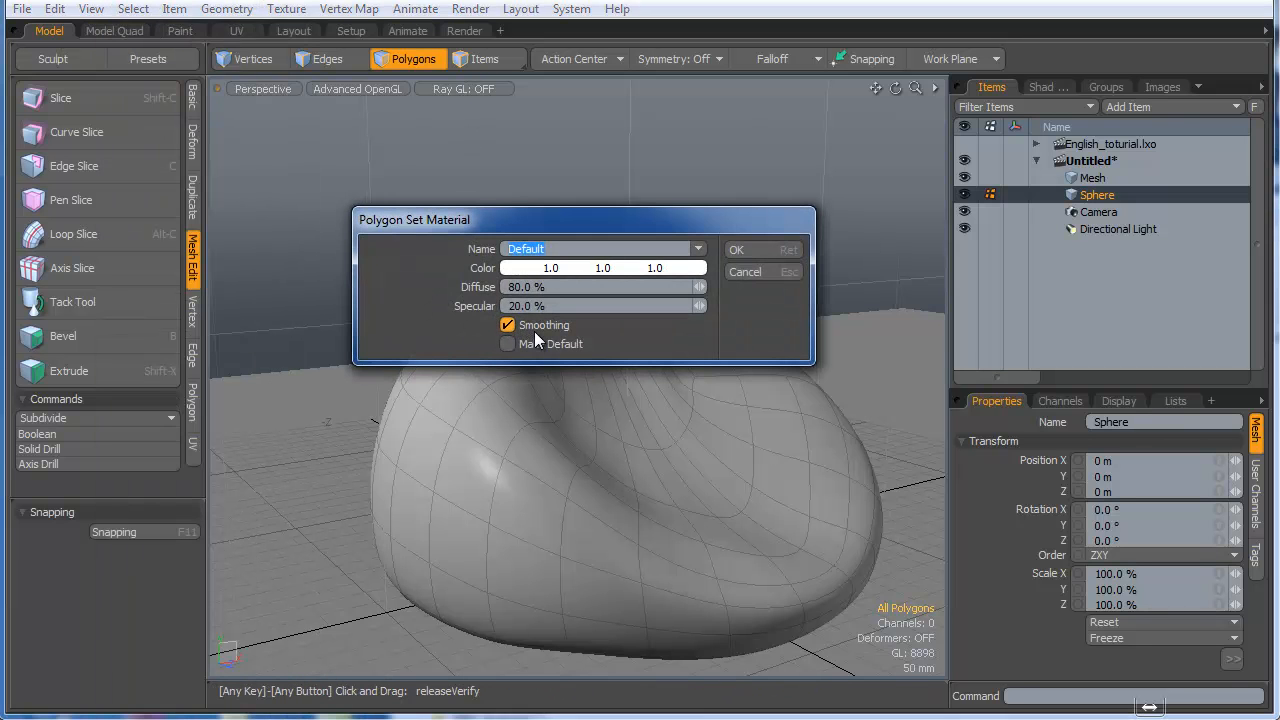
pyautogui.write('Puff')
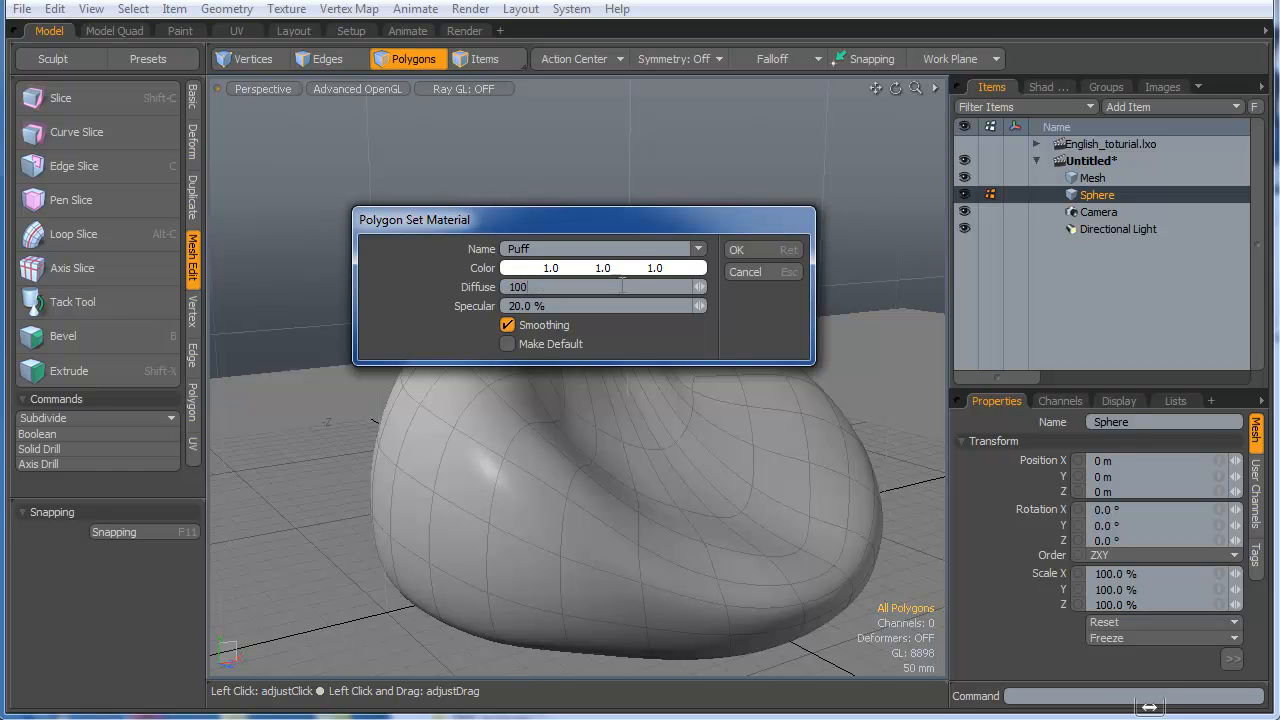
pyautogui.click(773, 250)
pyautogui.keyDown('alt'); pyautogui.moveTo(757, 371); pyautogui.dragTo(606, 363); pyautogui.keyUp('alt')
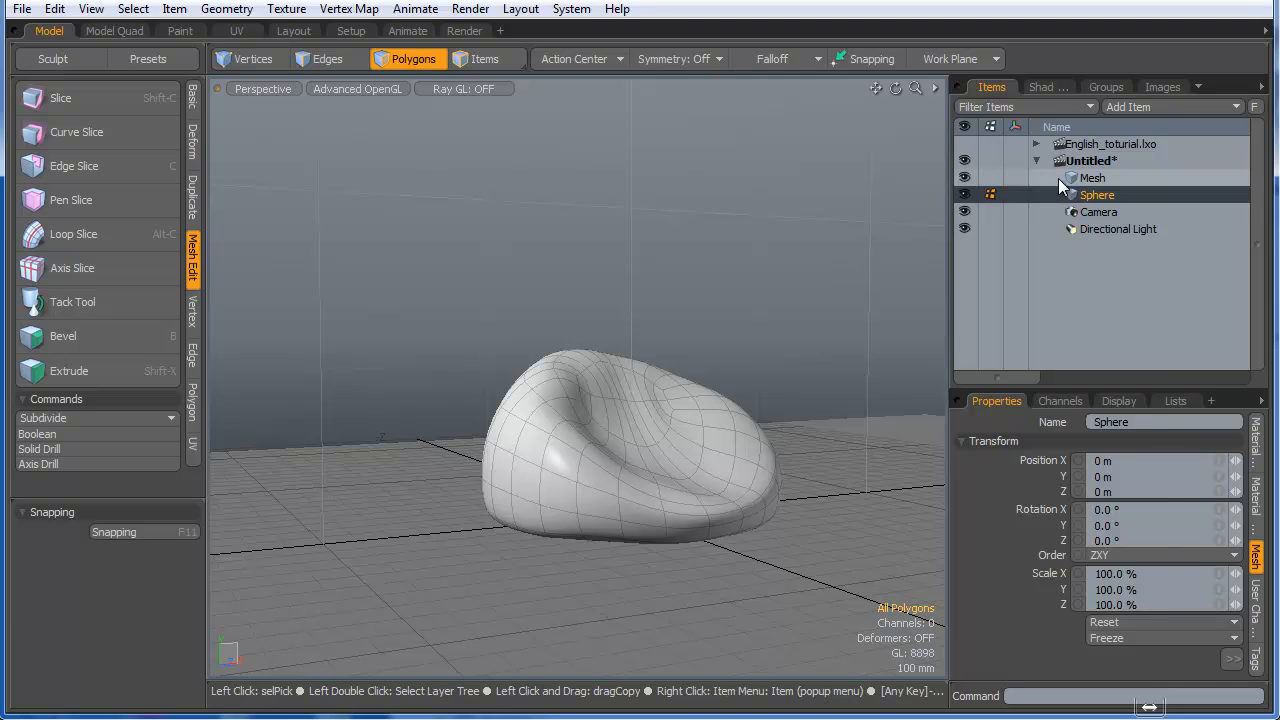
# - Delete the empty Mesh item from the scene and reselect the Sphere item
pyautogui.rightClick(1084, 177)
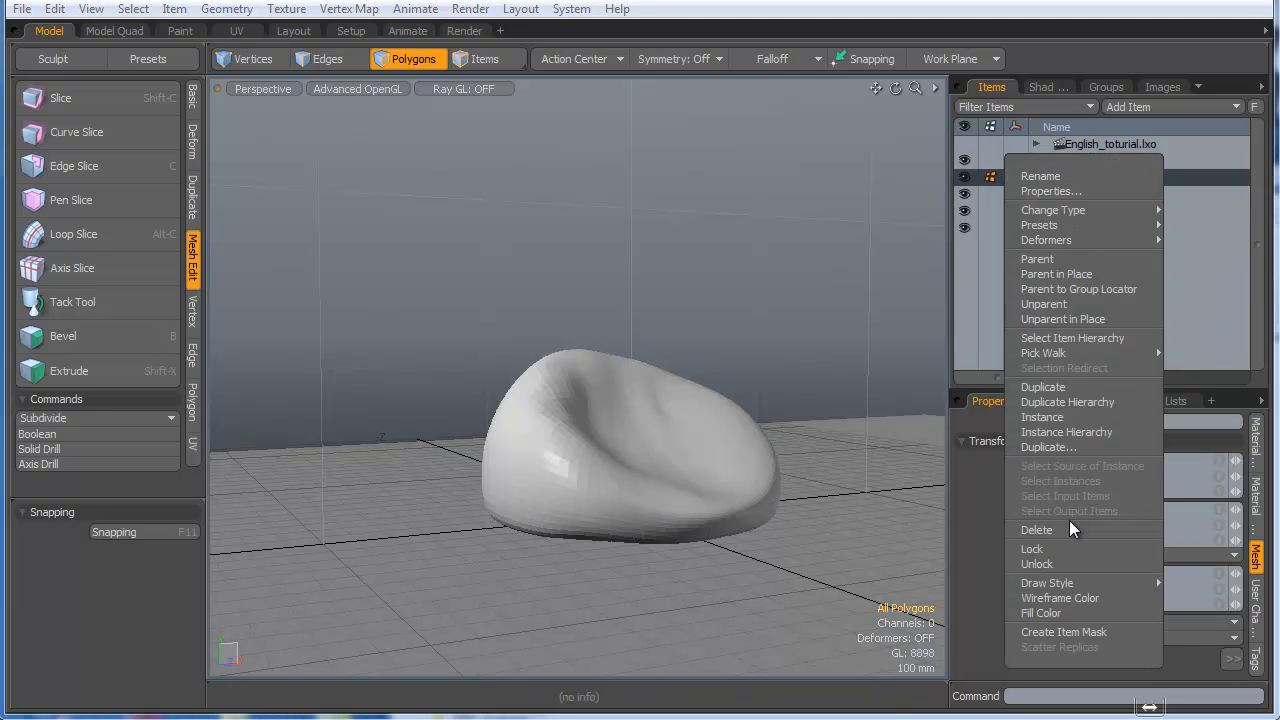
pyautogui.click(1069, 528)
pyautogui.keyDown('alt'); pyautogui.moveTo(682, 398); pyautogui.dragTo(560, 470); pyautogui.keyUp('alt')
pyautogui.click(1100, 178)
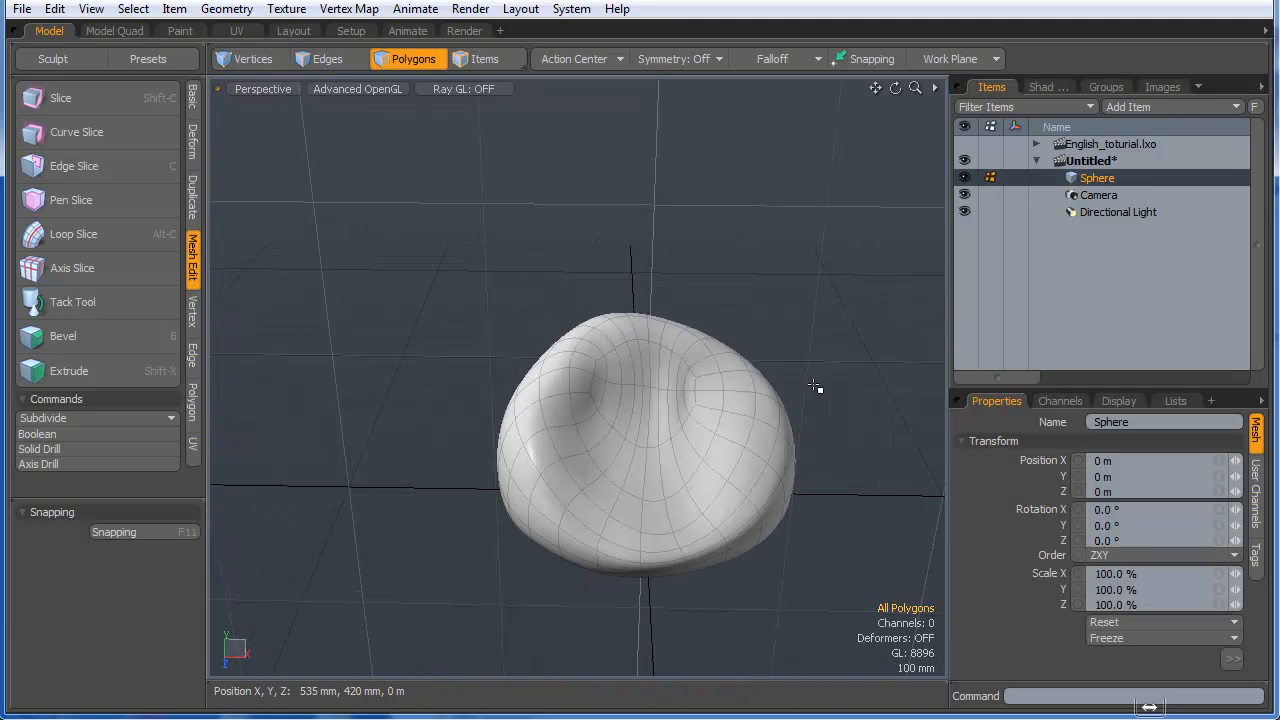
# - Check the seat's UV map in the UV layout and return to the Model layout
pyautogui.keyDown('alt'); pyautogui.moveTo(617, 520); pyautogui.dragTo(433, 207); pyautogui.keyUp('alt')
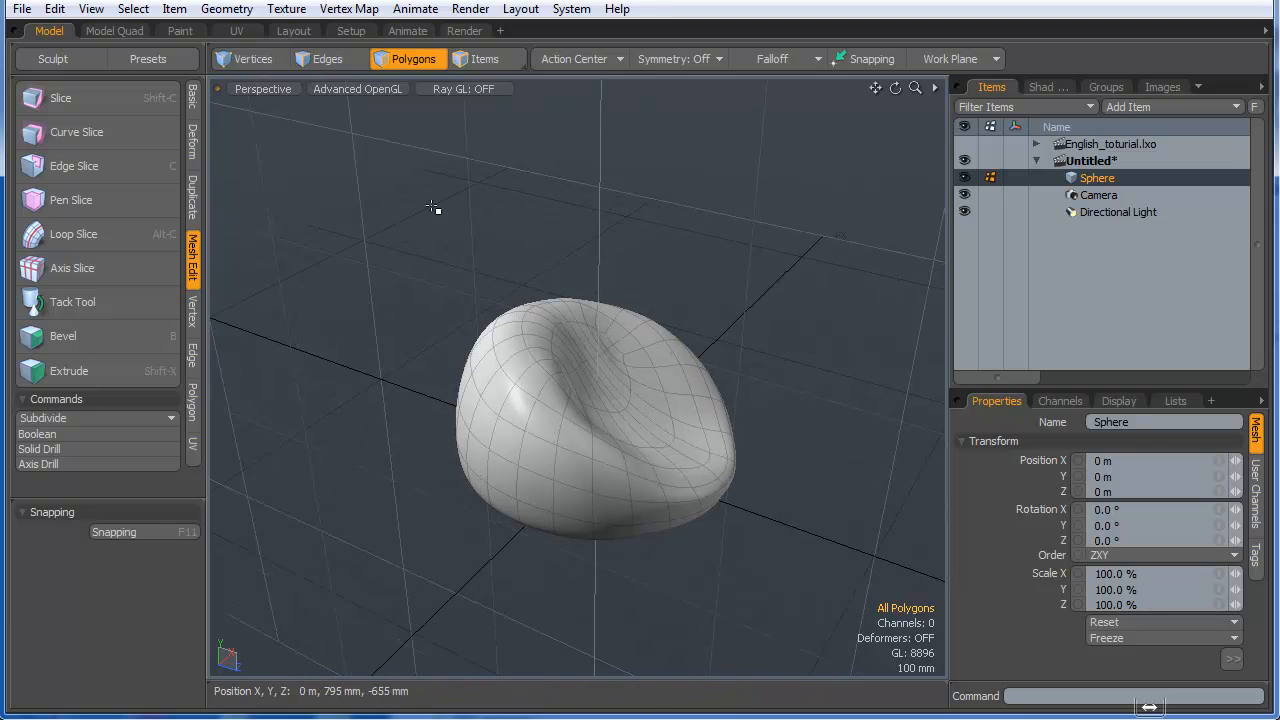
pyautogui.click(236, 31)
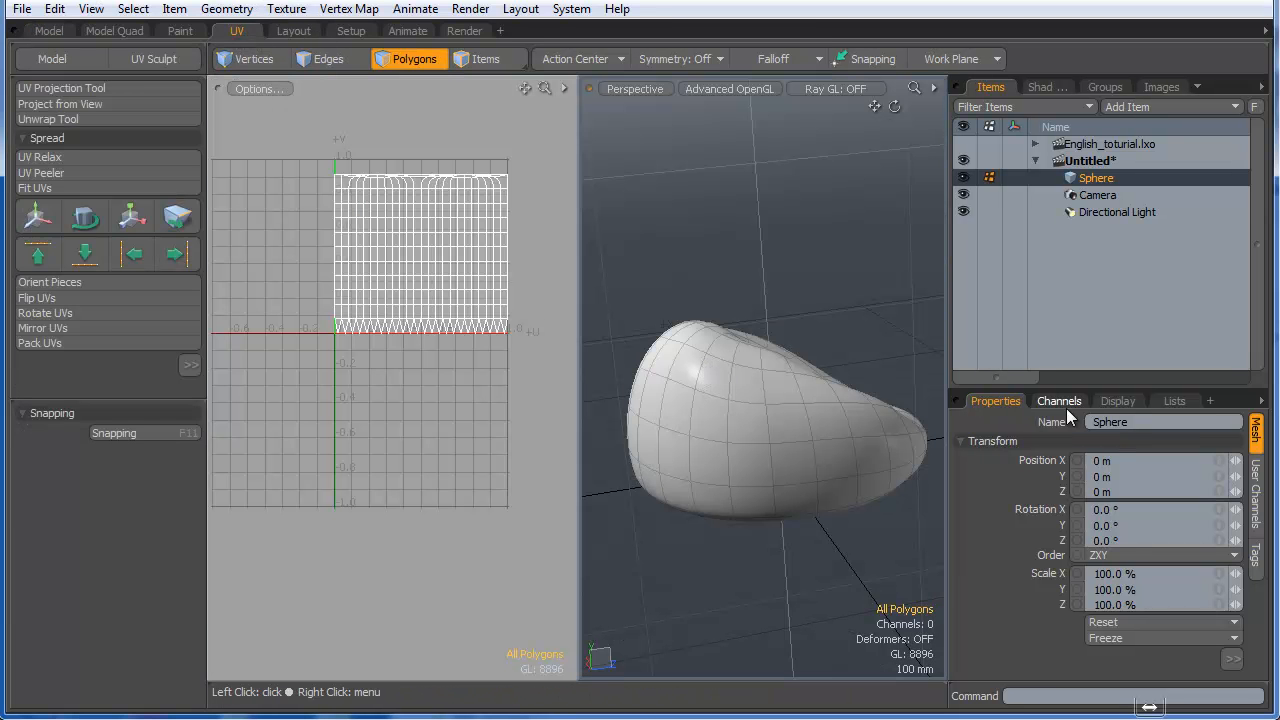
pyautogui.click(39, 36)
pyautogui.keyDown('alt'); pyautogui.moveTo(643, 356); pyautogui.dragTo(510, 381); pyautogui.keyUp('alt')
# - Switch to edge selection and select the horizontal edge loop around the seat's upper side
pyautogui.press('3')
pyautogui.press('1')
pyautogui.press('2')
pyautogui.doubleClick(616, 416)
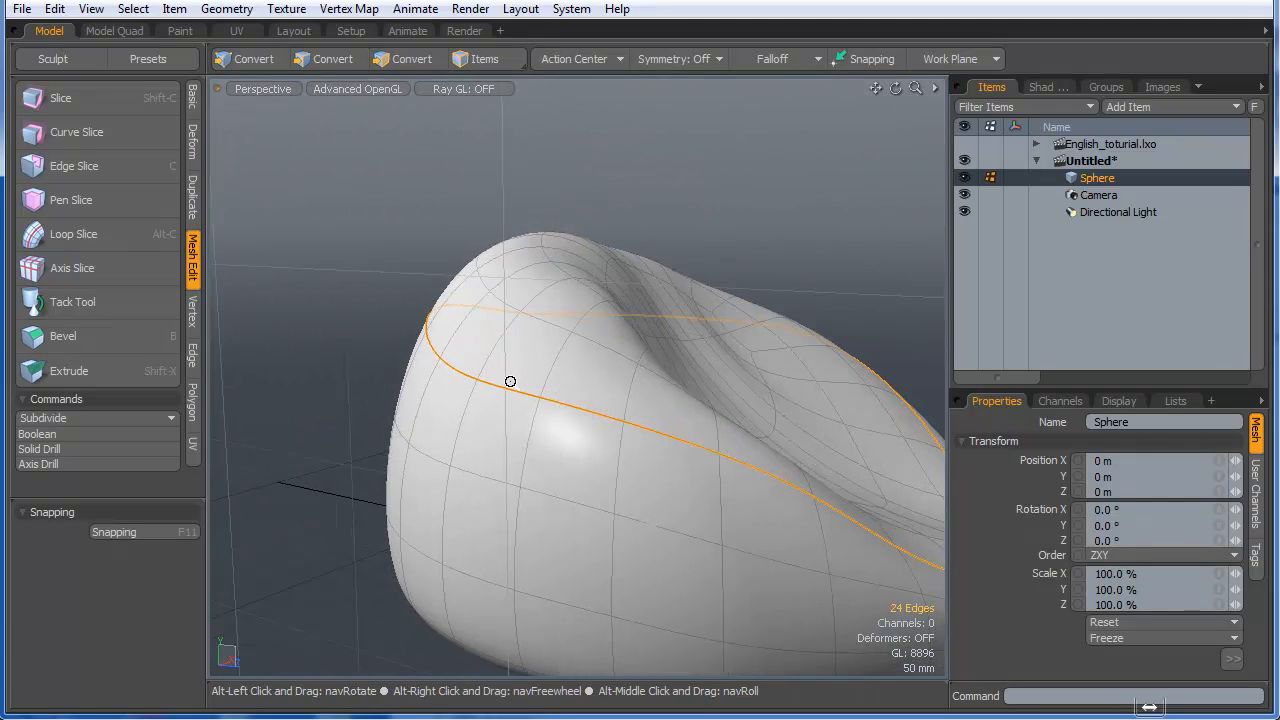
pyautogui.scroll(-4, 588, 423)
pyautogui.keyDown('alt'); pyautogui.moveTo(588, 423); pyautogui.dragTo(520, 383); pyautogui.keyUp('alt')
pyautogui.scroll(3, 538, 399)
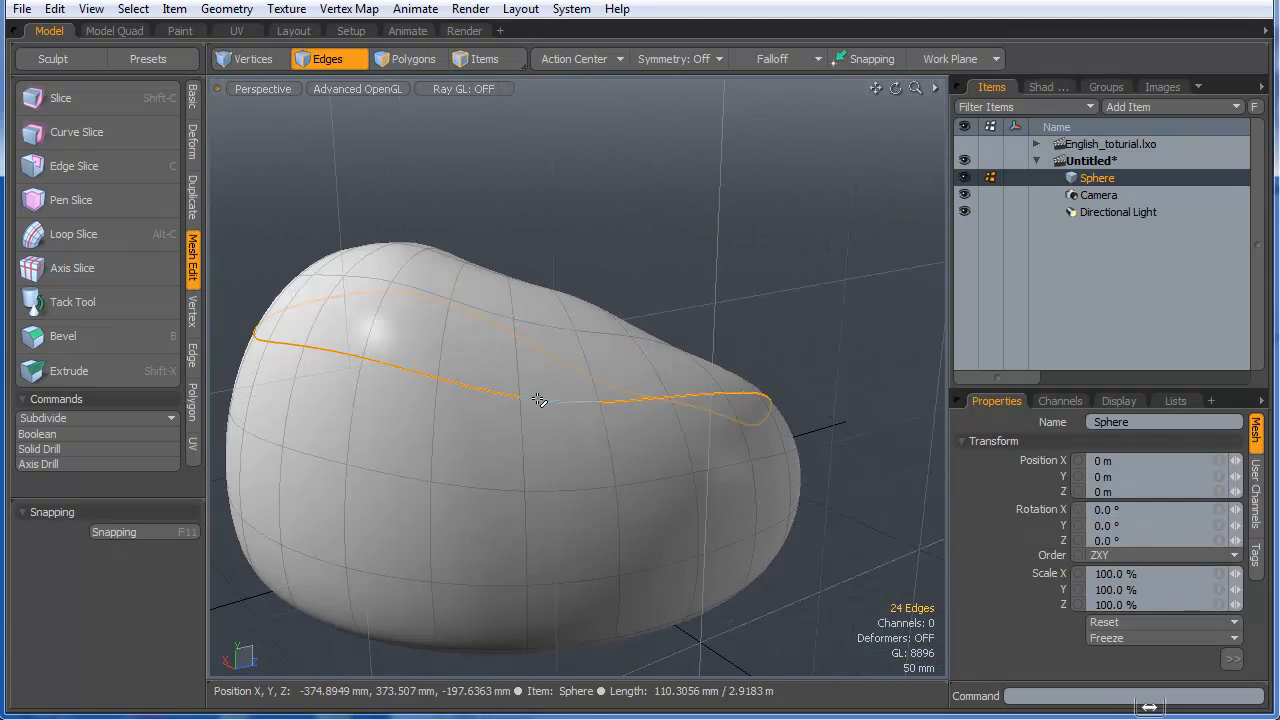
pyautogui.scroll(2, 539, 400)
# - Try an Edge Bevel on the selected loop with smoothing on, undo it, drop the tool and clear the selection
pyautogui.press('b')
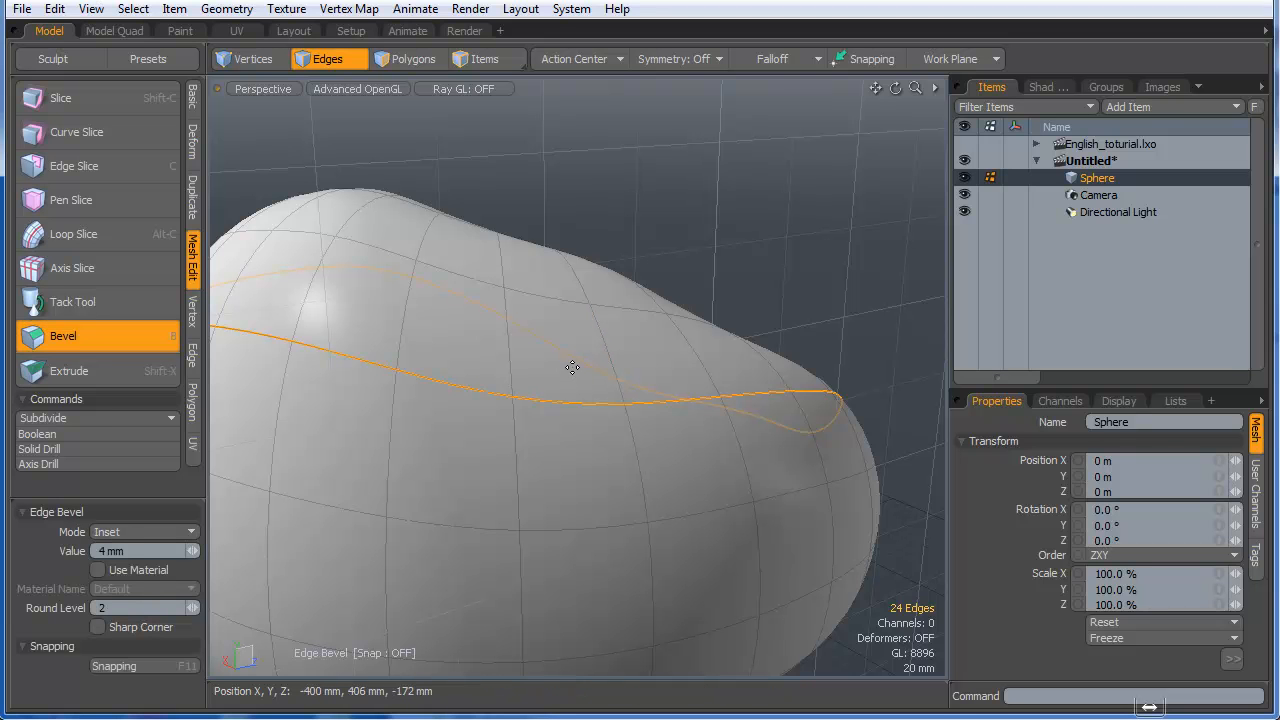
pyautogui.click(572, 365)
pyautogui.keyDown('alt'); pyautogui.moveTo(572, 365); pyautogui.dragTo(795, 338); pyautogui.keyUp('alt')
pyautogui.moveTo(823, 296)
pyautogui.mouseDown()
pyautogui.moveTo(843, 296)
pyautogui.moveTo(823, 296)
pyautogui.mouseUp()
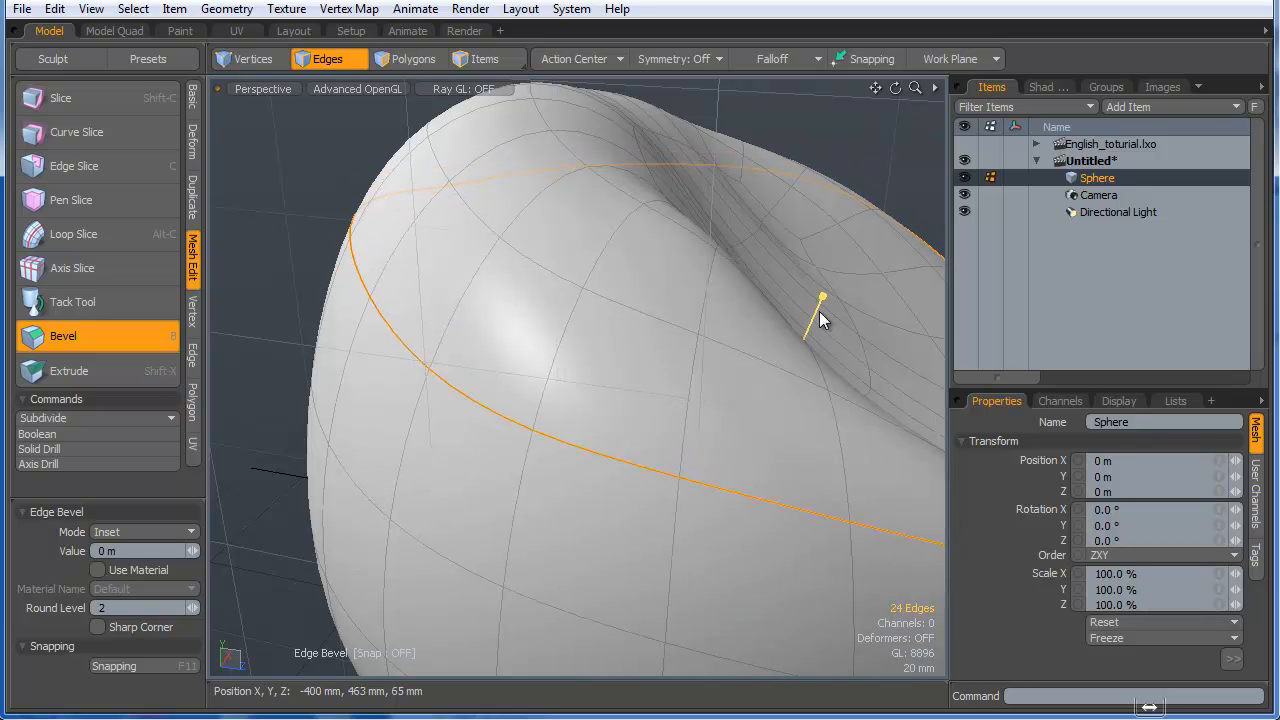
pyautogui.press('ctrl')
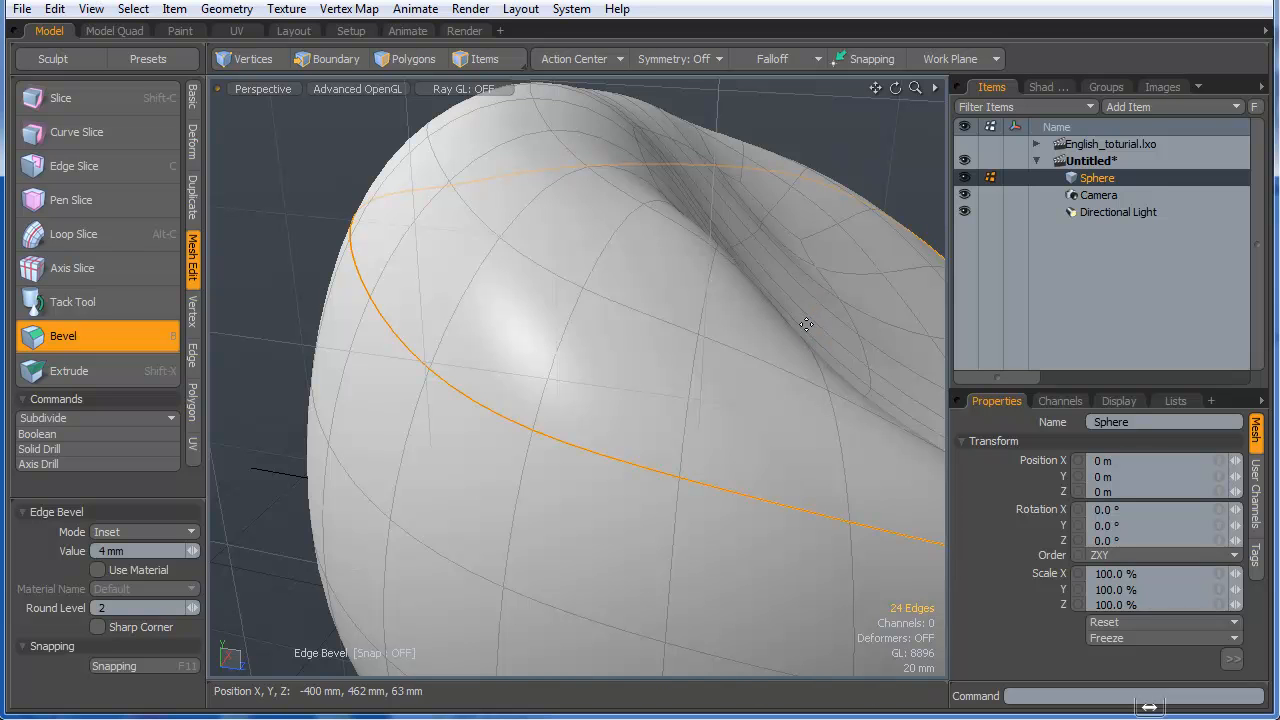
pyautogui.scroll(-4, 606, 327)
pyautogui.press('space')
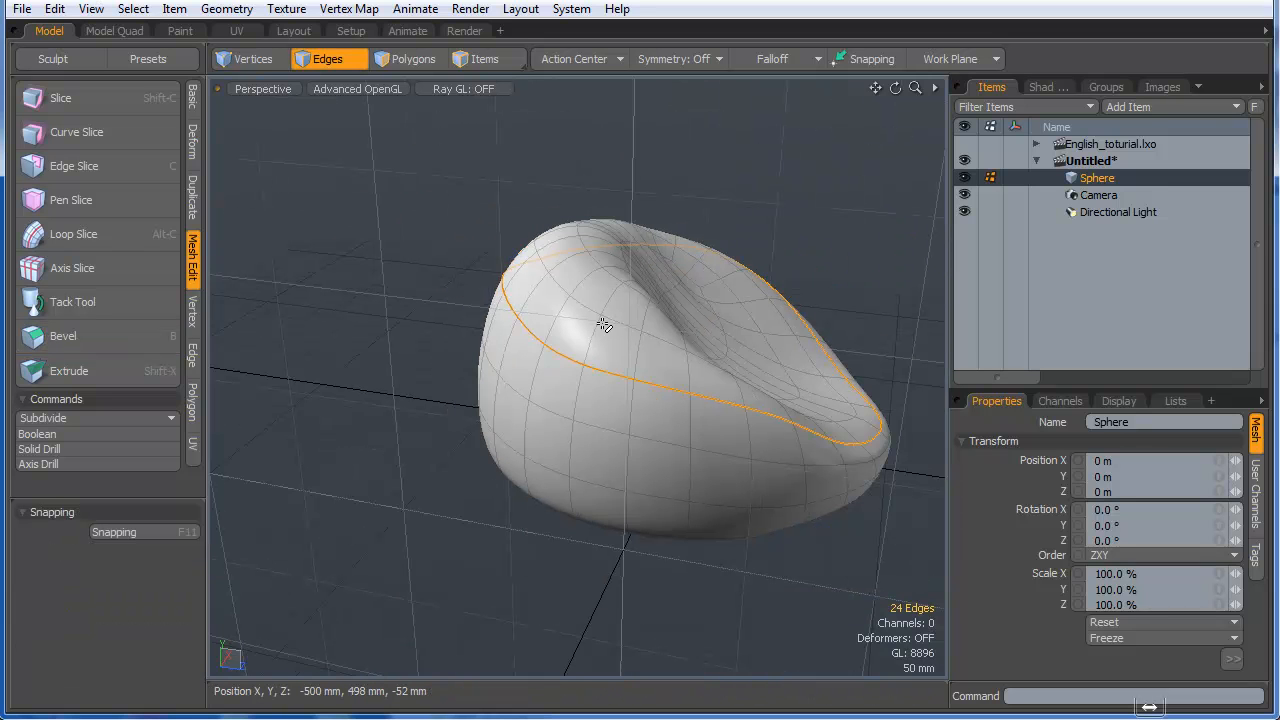
pyautogui.click(631, 173)
# - Turn off subdivision smoothing and select the horizontal edge loop around the seat's upper side
pyautogui.press('Tab')
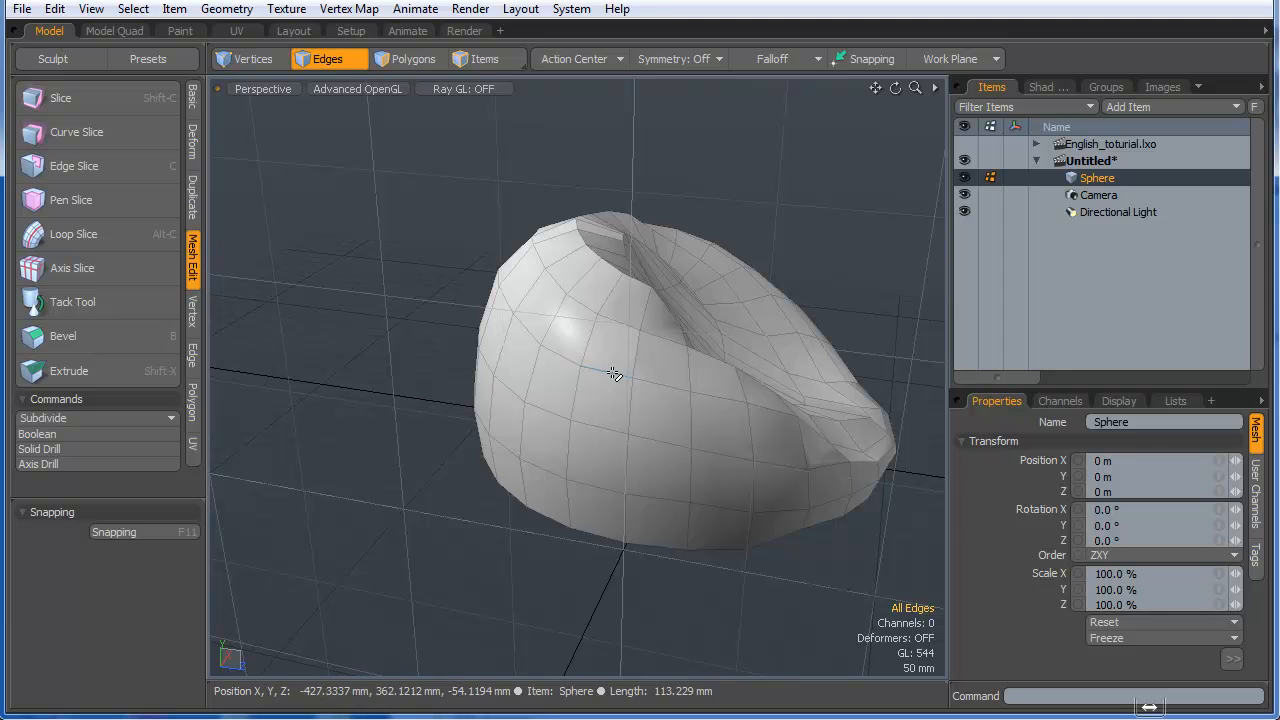
pyautogui.keyDown('alt'); pyautogui.moveTo(711, 318); pyautogui.dragTo(680, 331); pyautogui.keyUp('alt')
pyautogui.doubleClick(558, 355)
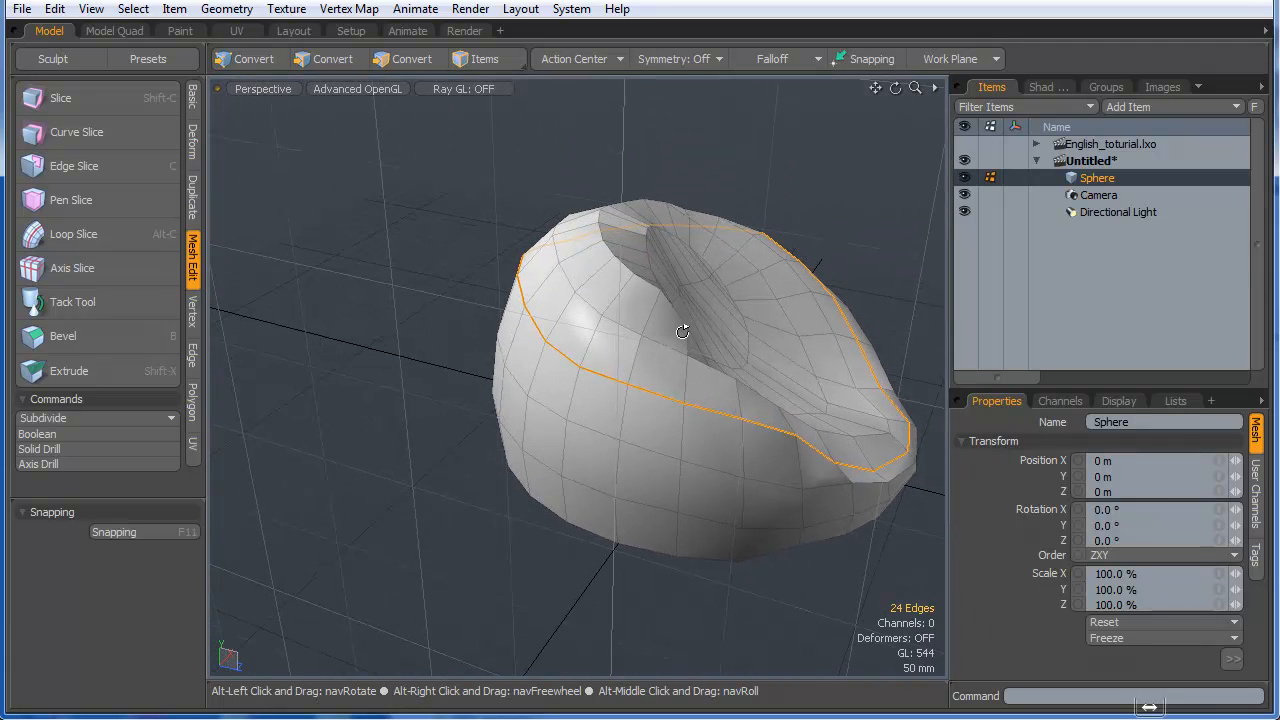
pyautogui.scroll(3, 561, 357)
# - Bevel the edge loop in Inset mode by about 4.35 mm with round level 2, and drop the tool
pyautogui.press('b')
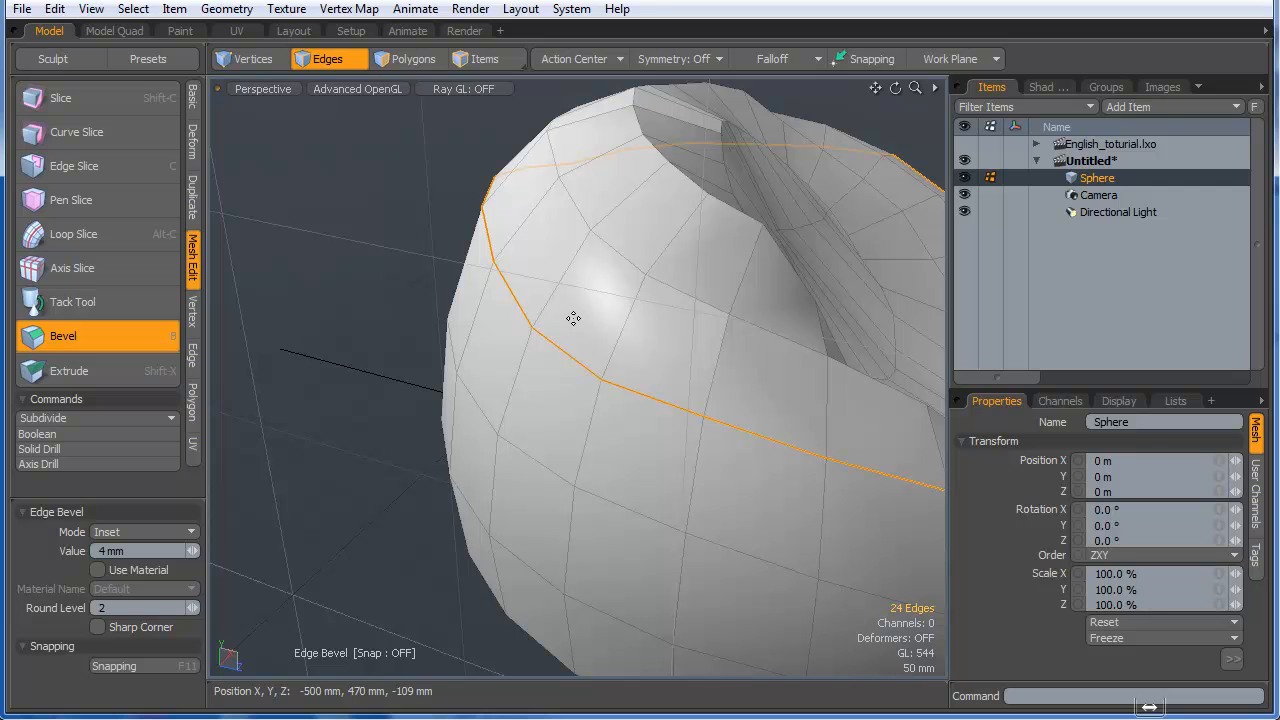
pyautogui.moveTo(575, 328); pyautogui.dragTo(606, 328)
pyautogui.keyDown('ctrl'); pyautogui.keyDown('alt'); pyautogui.moveTo(569, 377); pyautogui.dragTo(645, 398); pyautogui.keyUp('alt'); pyautogui.keyUp('ctrl')
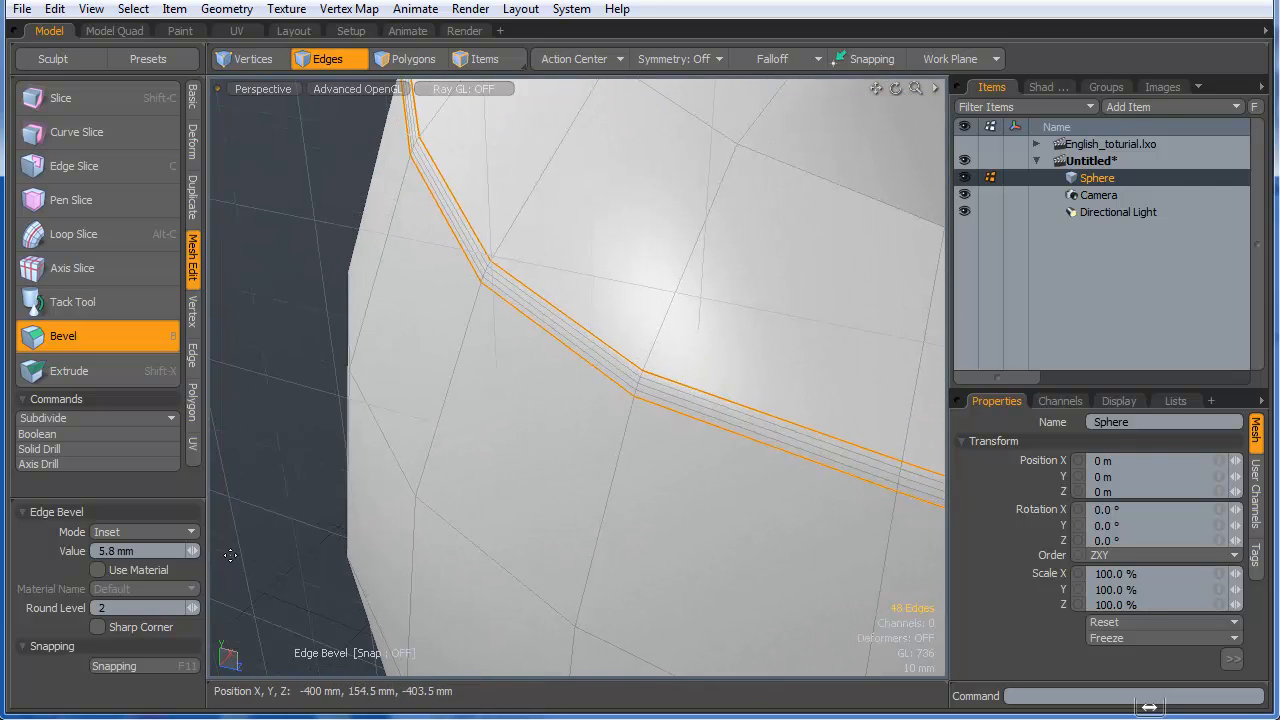
pyautogui.keyDown('alt'); pyautogui.moveTo(306, 549); pyautogui.dragTo(420, 425); pyautogui.keyUp('alt')
pyautogui.keyDown('alt'); pyautogui.moveTo(603, 414); pyautogui.dragTo(650, 404); pyautogui.keyUp('alt')
pyautogui.keyDown('ctrl'); pyautogui.keyDown('alt'); pyautogui.moveTo(658, 403); pyautogui.dragTo(846, 397); pyautogui.keyUp('alt'); pyautogui.keyUp('ctrl')
pyautogui.keyDown('alt'); pyautogui.moveTo(430, 455); pyautogui.dragTo(586, 424); pyautogui.keyUp('alt')
pyautogui.keyDown('ctrl'); pyautogui.keyDown('alt'); pyautogui.moveTo(423, 386); pyautogui.dragTo(490, 390); pyautogui.keyUp('alt'); pyautogui.keyUp('ctrl')
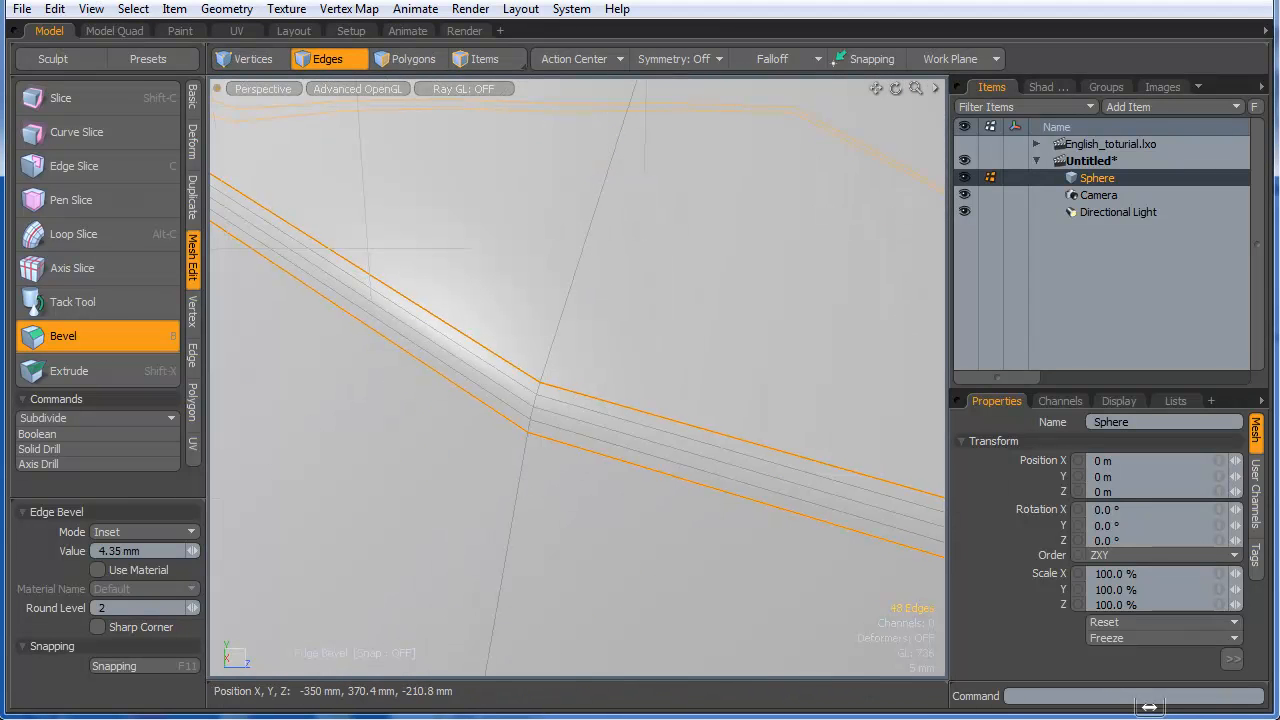
pyautogui.press('space')
# - Select the middle edge loop of the bevelled strip and remove it
pyautogui.doubleClick(554, 414)
pyautogui.scroll(-7, 631, 431)
pyautogui.scroll(5, 667, 437)
pyautogui.scroll(3, 590, 460)
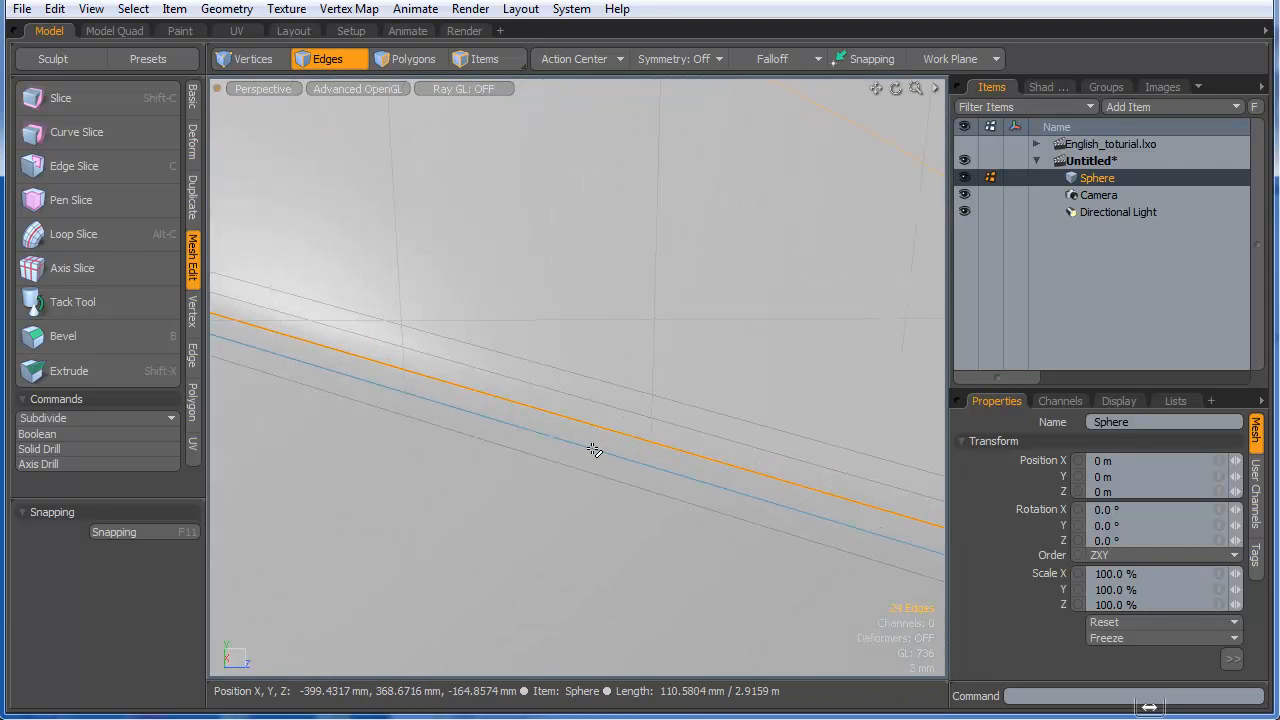
pyautogui.keyDown('alt'); pyautogui.moveTo(609, 443); pyautogui.dragTo(541, 422); pyautogui.keyUp('alt')
# - Switch to polygon selection and select the full loop of polygons along the middle of the bevelled strip
pyautogui.press('3')
pyautogui.scroll(-5, 515, 424)
pyautogui.keyDown('alt'); pyautogui.moveTo(737, 457); pyautogui.dragTo(743, 491); pyautogui.keyUp('alt')
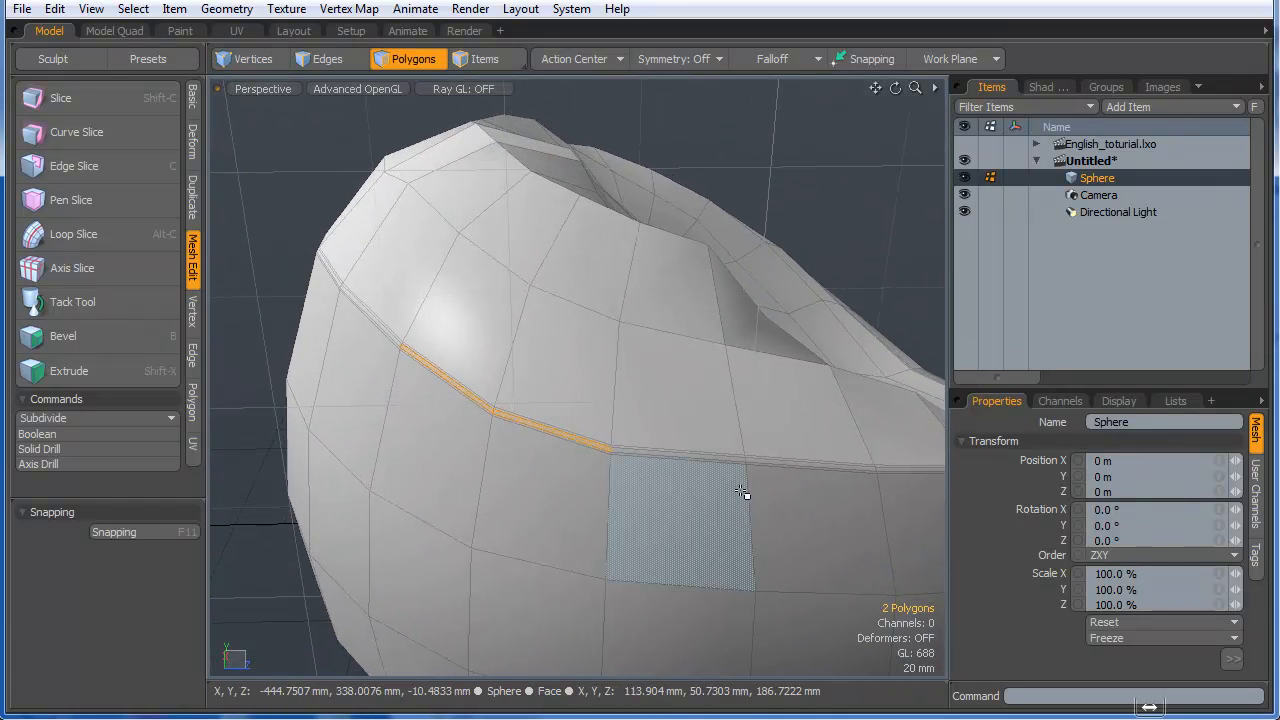
pyautogui.press('l')
pyautogui.scroll(5, 486, 417)
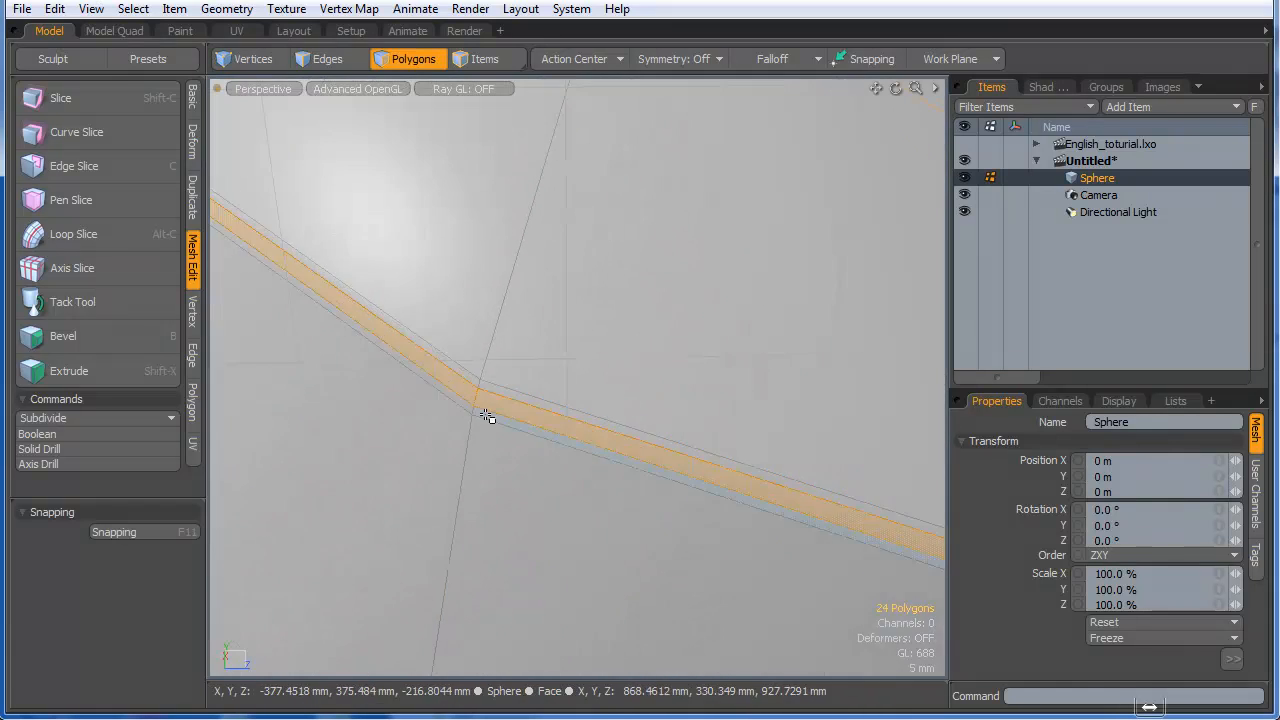
# - Bevel the selected polygon strip inward with a shift of about -1.2 mm
pyautogui.press('b')
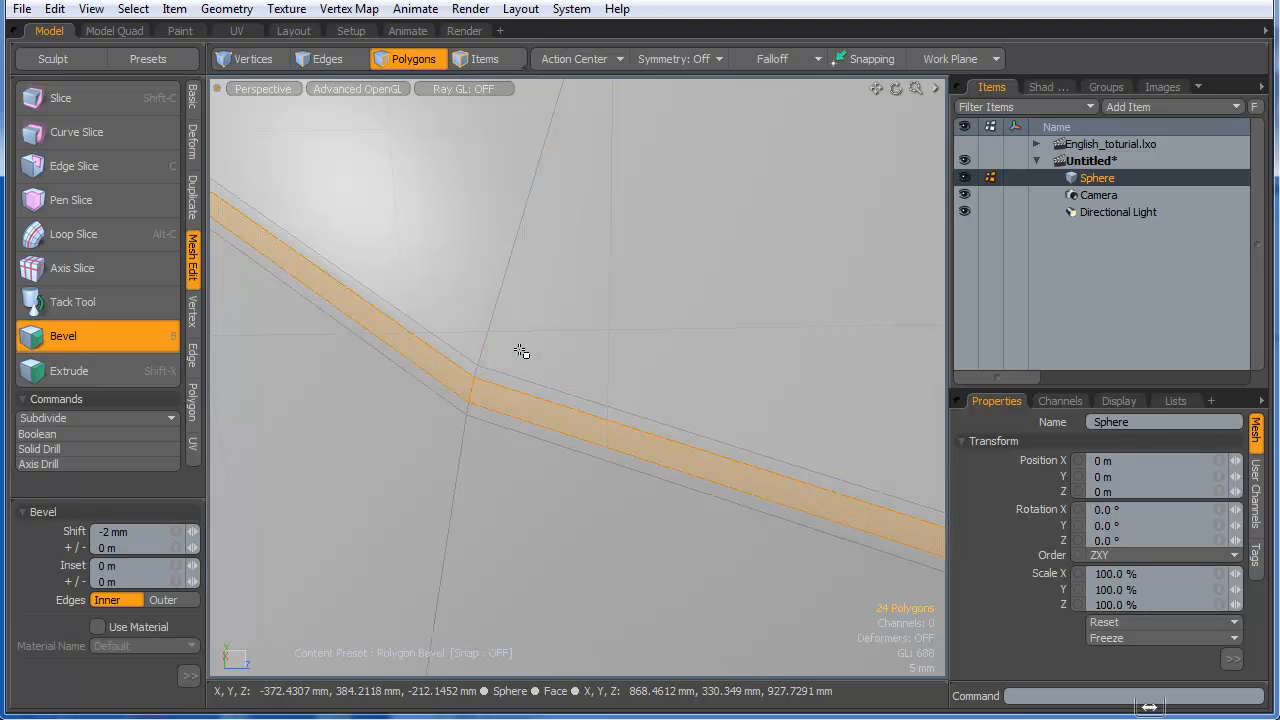
pyautogui.click(550, 362)
pyautogui.keyDown('ctrl'); pyautogui.keyDown('alt'); pyautogui.moveTo(372, 449); pyautogui.dragTo(463, 423); pyautogui.keyUp('alt'); pyautogui.keyUp('ctrl')
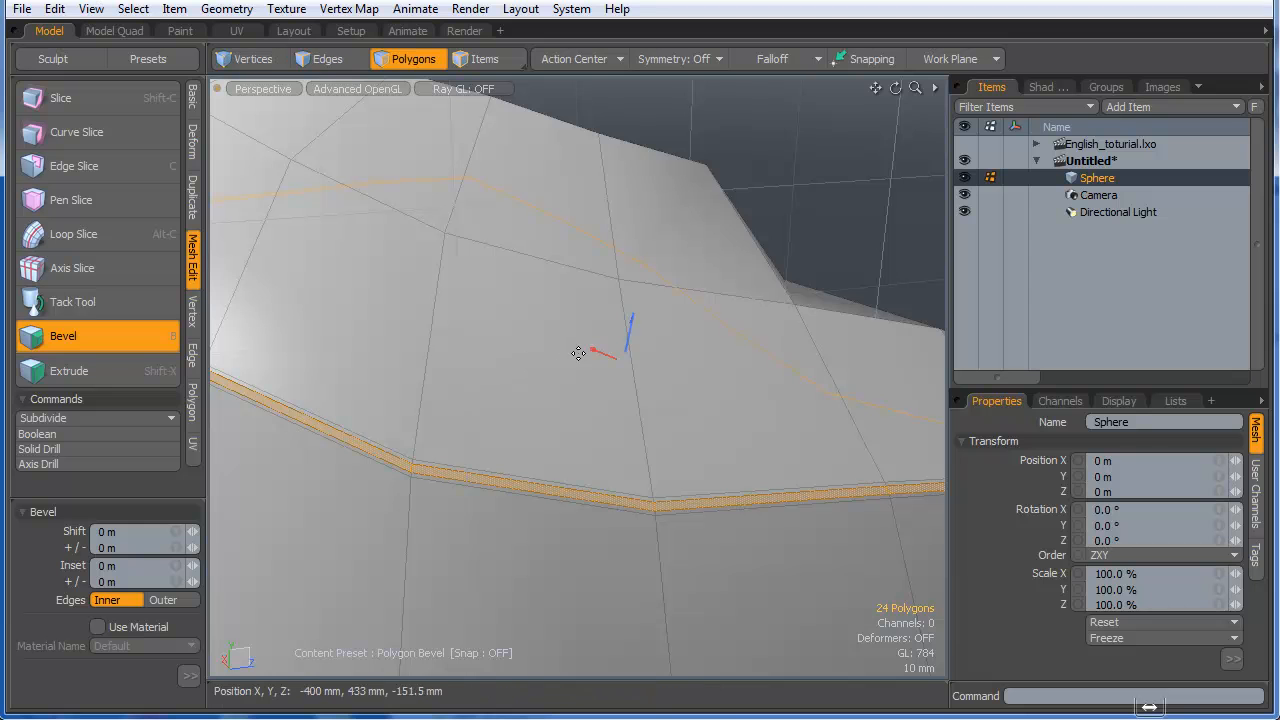
pyautogui.keyDown('ctrl'); pyautogui.keyDown('alt'); pyautogui.moveTo(389, 460); pyautogui.dragTo(520, 409); pyautogui.keyUp('alt'); pyautogui.keyUp('ctrl')
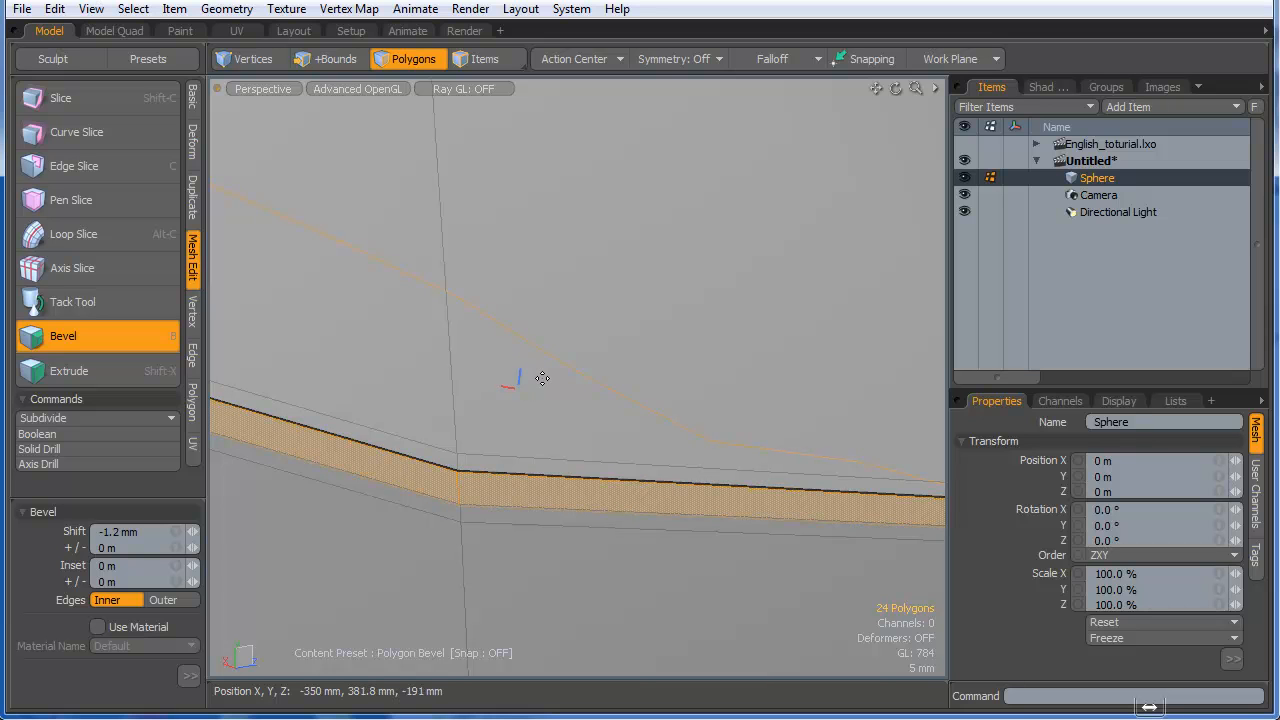
# - Add a second bevel with a shift of about -3.2 mm to deepen the groove, and drop the tool
pyautogui.press('shift')
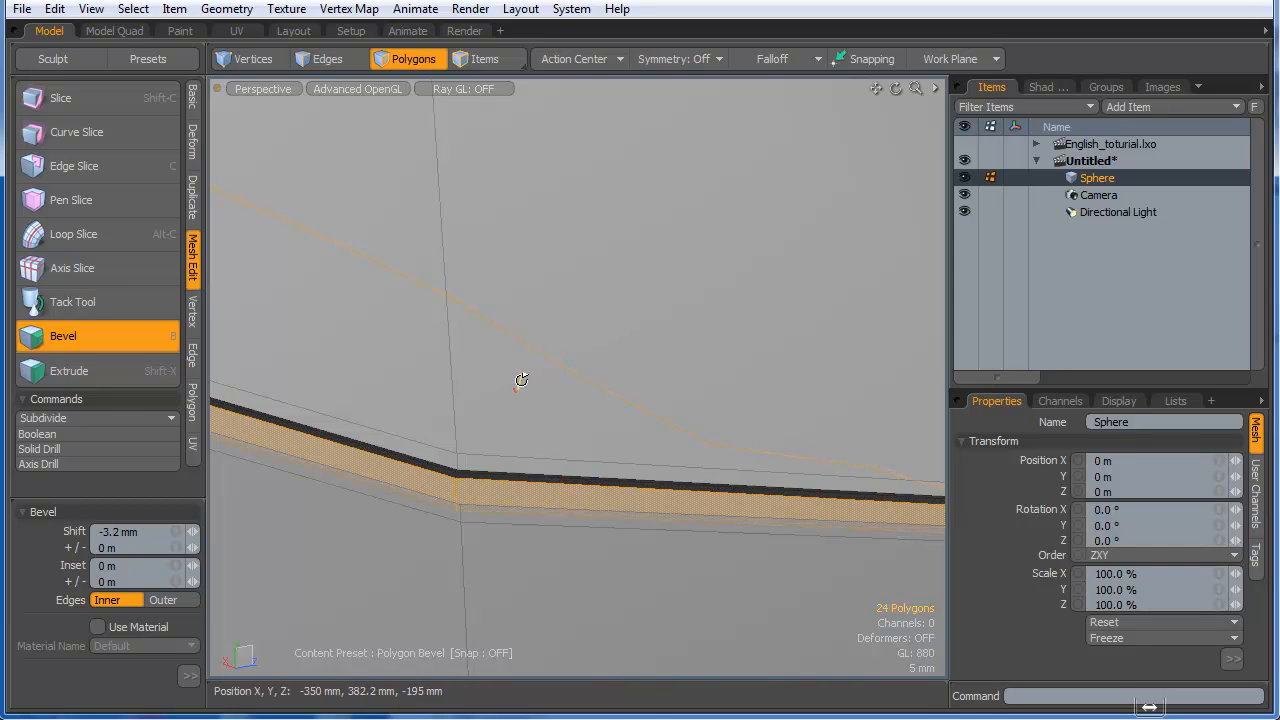
pyautogui.keyDown('alt'); pyautogui.moveTo(521, 380); pyautogui.dragTo(589, 354); pyautogui.keyUp('alt')
pyautogui.keyDown('ctrl'); pyautogui.keyDown('alt'); pyautogui.moveTo(505, 478); pyautogui.dragTo(479, 496); pyautogui.keyUp('alt'); pyautogui.keyUp('ctrl')
pyautogui.press('space')
# - Inspect the seam groove with subdivision smoothing on, and return to the unsmoothed mesh
pyautogui.keyDown('ctrl'); pyautogui.keyDown('alt'); pyautogui.moveTo(548, 310); pyautogui.dragTo(534, 531); pyautogui.keyUp('alt'); pyautogui.keyUp('ctrl')
pyautogui.scroll(4, 546, 532)
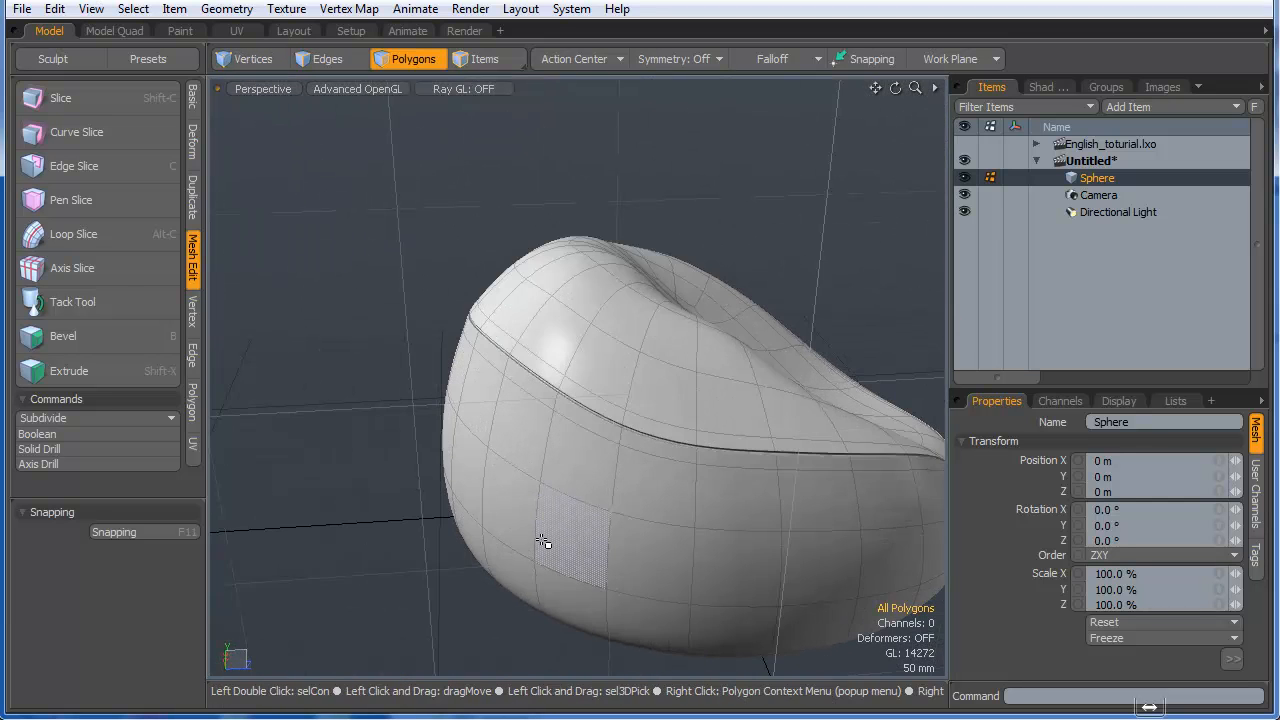
pyautogui.scroll(3, 540, 520)
pyautogui.scroll(4, 572, 340)
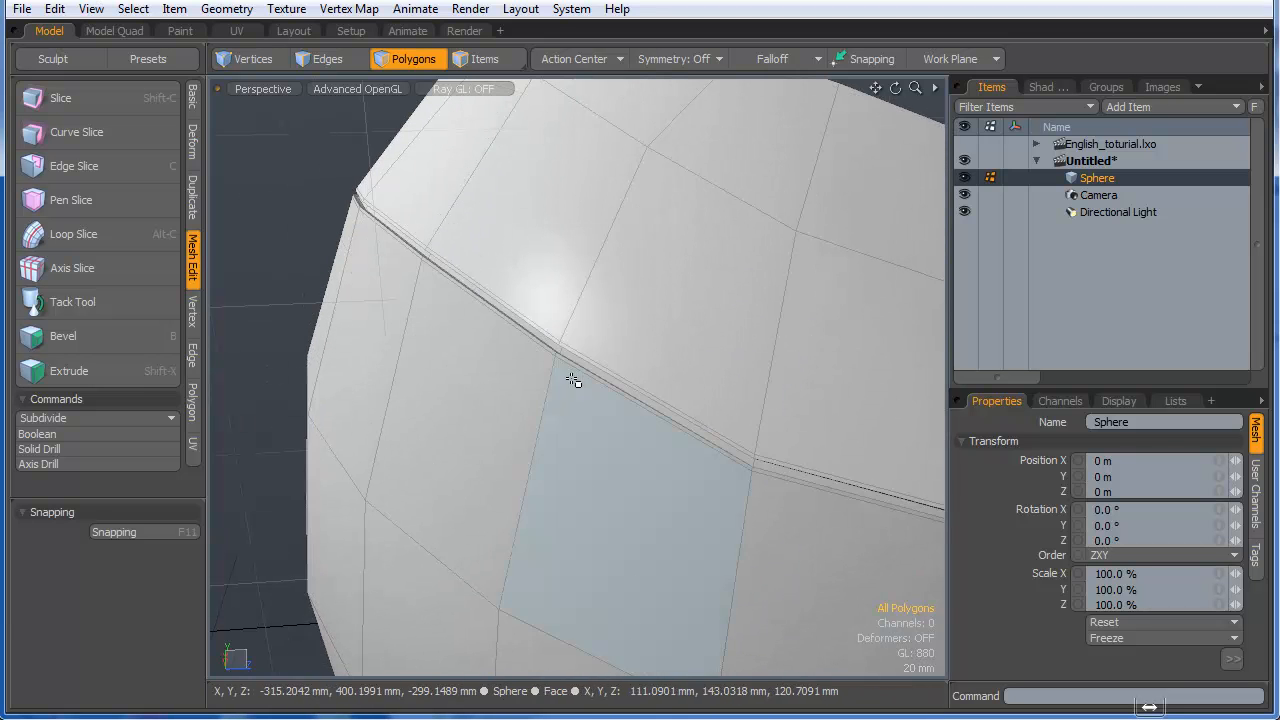
# - Select the line of edges running from inside the groove down the seat's side and onto its underside
pyautogui.scroll(6, 566, 354)
pyautogui.keyDown('alt'); pyautogui.moveTo(554, 317); pyautogui.dragTo(484, 408); pyautogui.keyUp('alt')
pyautogui.press('1')
pyautogui.press('2')
pyautogui.click(620, 306)
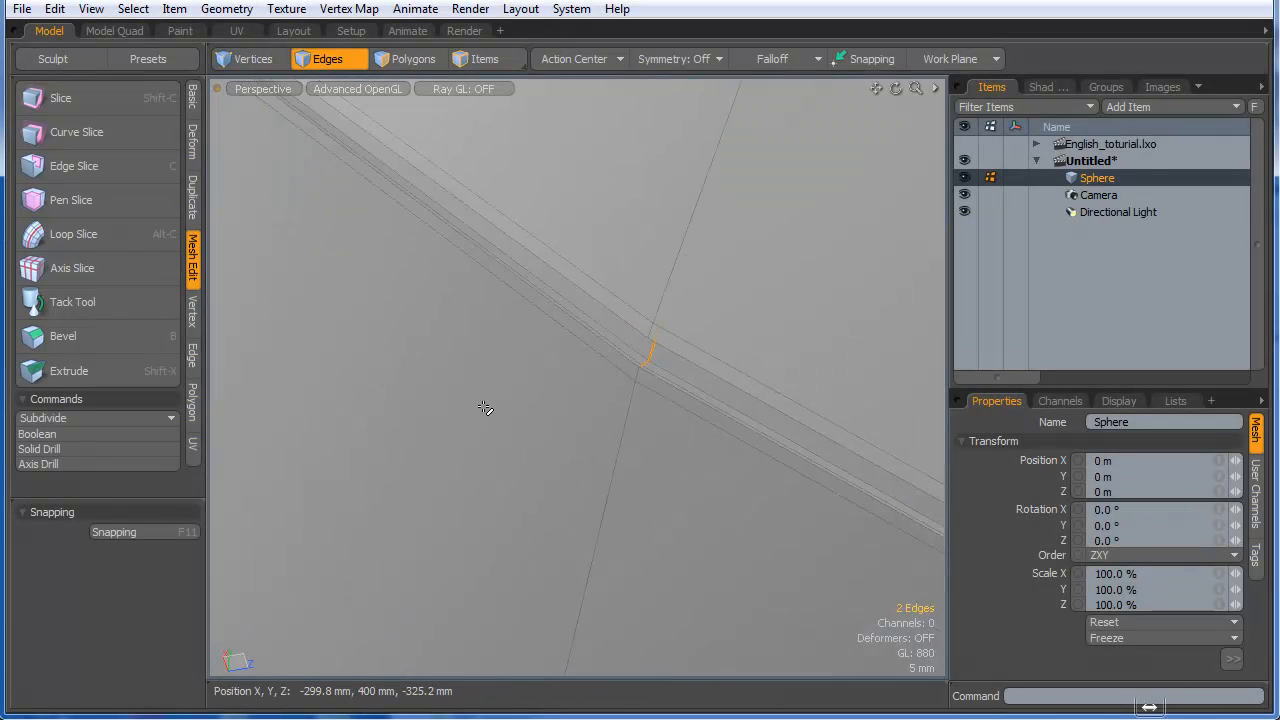
pyautogui.keyDown('ctrl'); pyautogui.keyDown('alt'); pyautogui.moveTo(486, 409); pyautogui.dragTo(503, 357); pyautogui.keyUp('alt'); pyautogui.keyUp('ctrl')
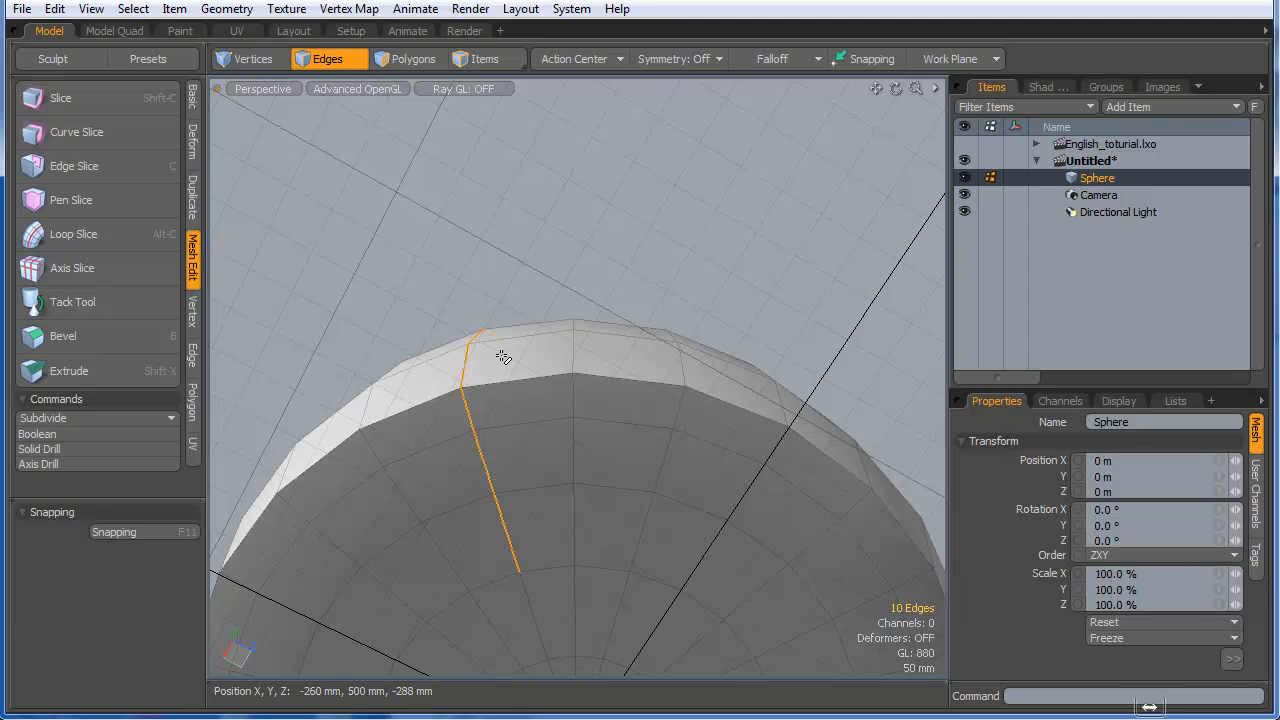
pyautogui.keyDown('alt'); pyautogui.moveTo(500, 361); pyautogui.dragTo(535, 557); pyautogui.keyUp('alt')
# - Bevel the selected vertical edges in Inset mode by 500 um with round level 2
pyautogui.keyDown('ctrl'); pyautogui.keyDown('alt'); pyautogui.moveTo(480, 414); pyautogui.dragTo(696, 429); pyautogui.keyUp('alt'); pyautogui.keyUp('ctrl')
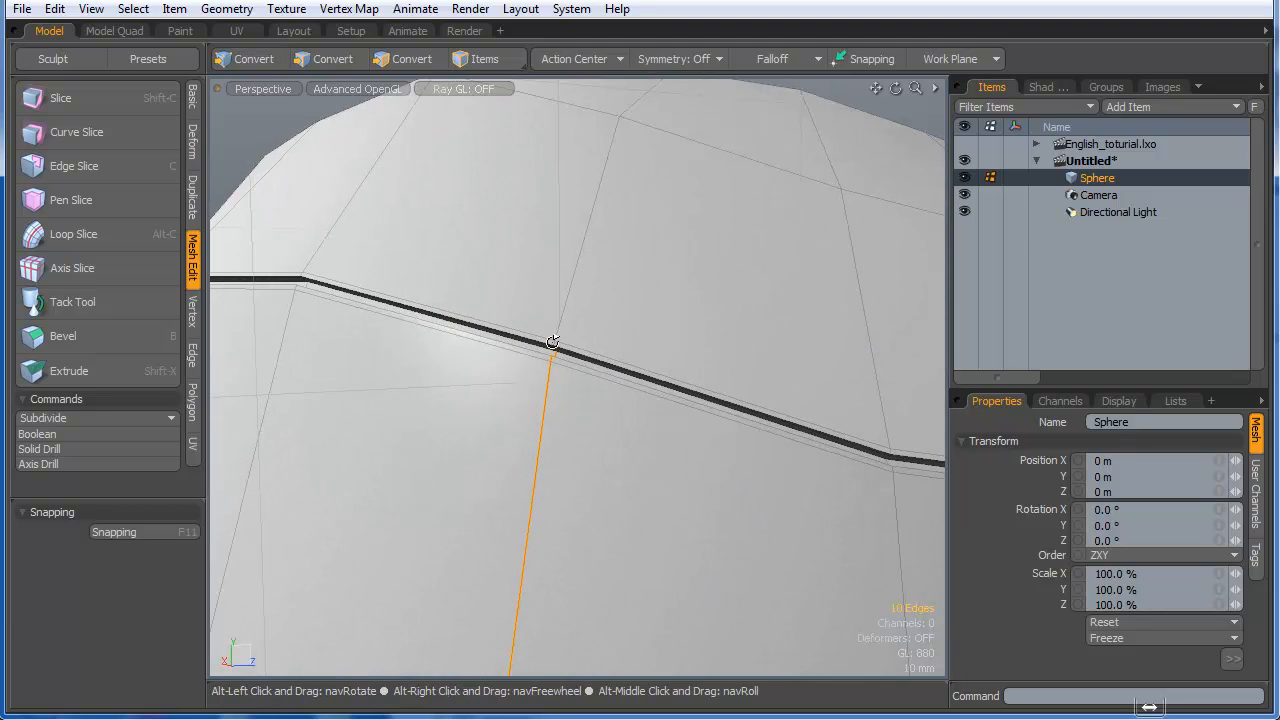
pyautogui.scroll(3, 556, 350)
pyautogui.press('b')
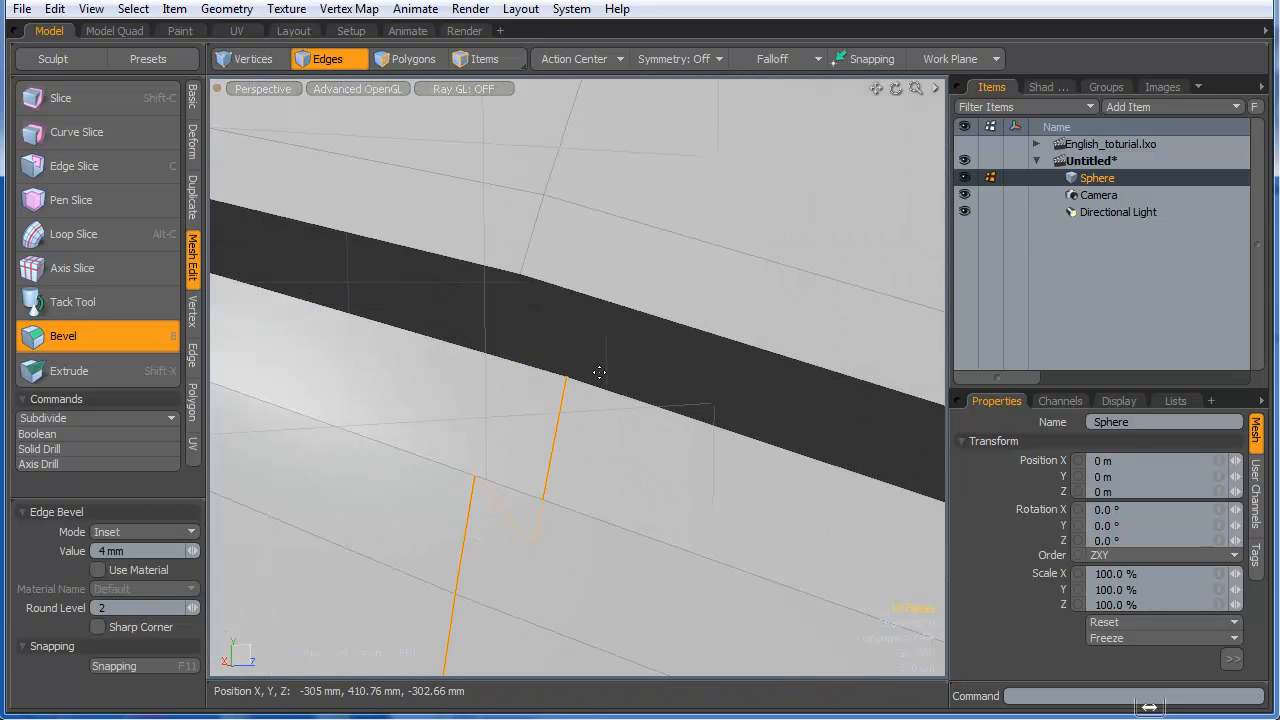
pyautogui.moveTo(600, 380); pyautogui.dragTo(642, 380)
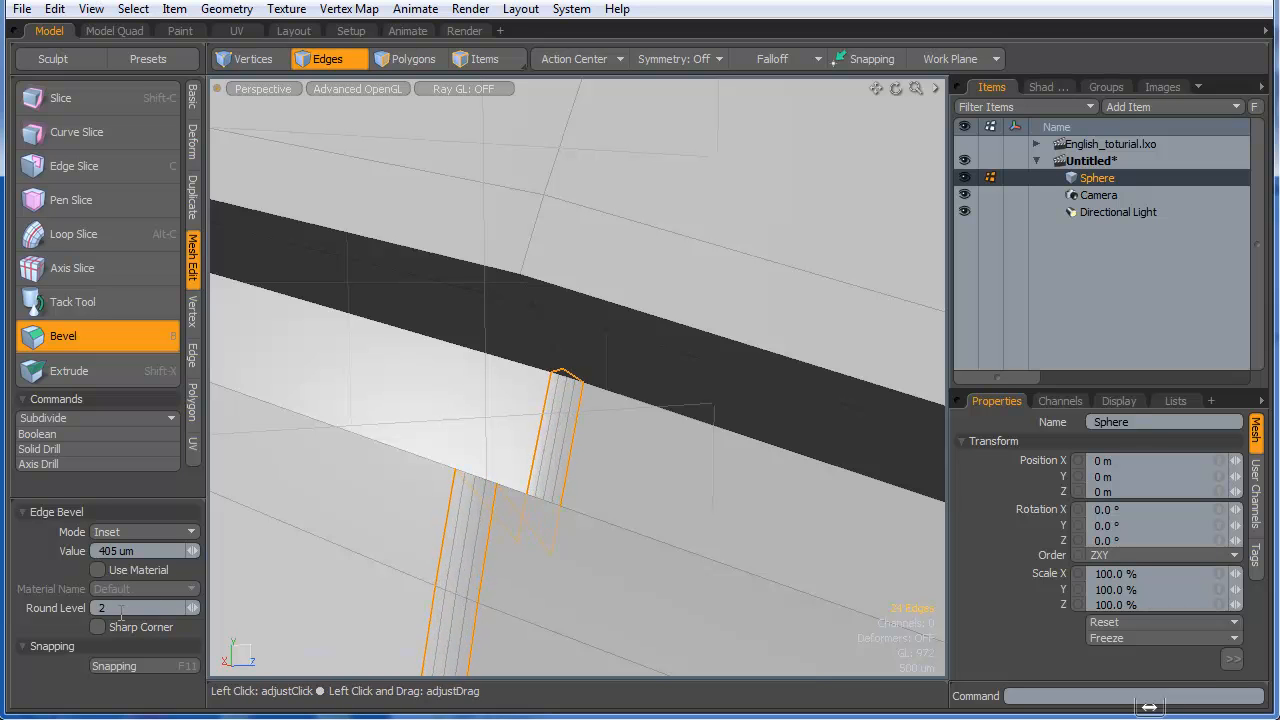
pyautogui.moveTo(192, 551)
pyautogui.mouseDown()
pyautogui.moveTo(180, 551)
pyautogui.moveTo(204, 551)
pyautogui.mouseUp()
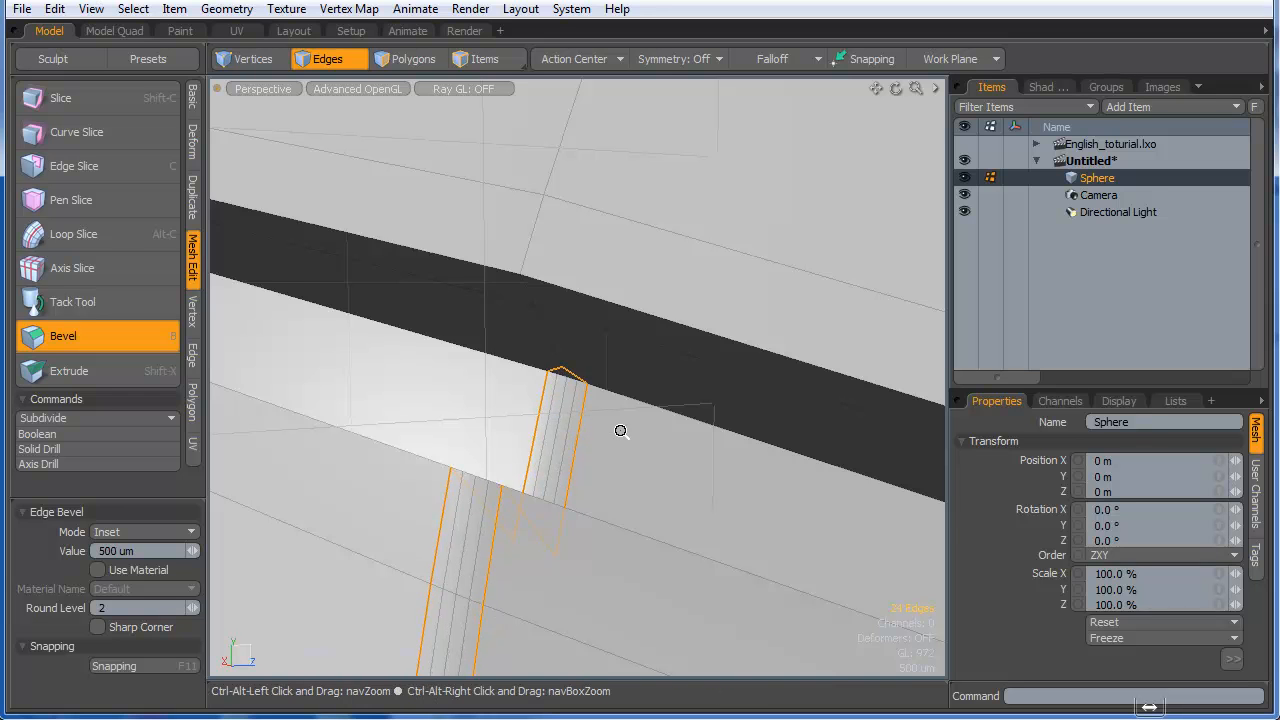
# - Widen the inset bevel on the seat's vertical edges to about 3.6 mm and drop the tool
pyautogui.scroll(-4, 534, 451)
pyautogui.moveTo(600, 400)
pyautogui.mouseDown()
pyautogui.moveTo(584, 400)
pyautogui.moveTo(618, 400)
pyautogui.mouseUp()
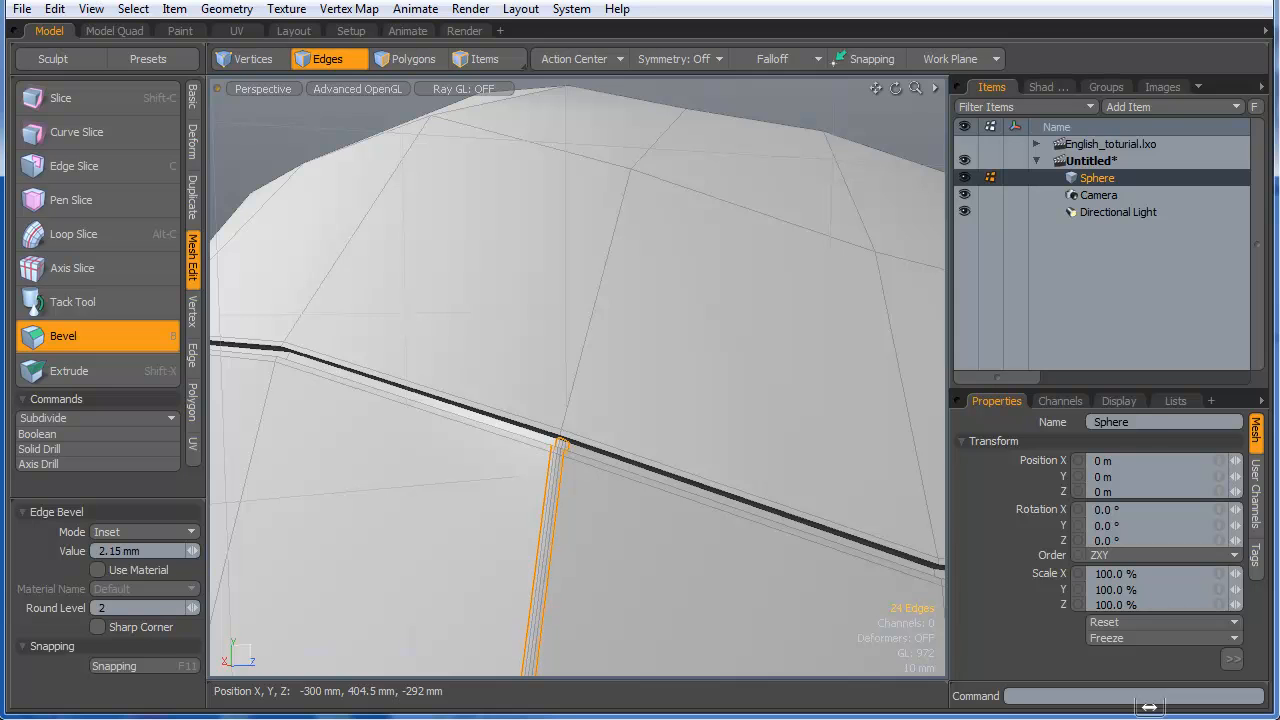
pyautogui.keyDown('ctrl'); pyautogui.keyDown('alt'); pyautogui.moveTo(560, 440); pyautogui.dragTo(829, 466); pyautogui.keyUp('alt'); pyautogui.keyUp('ctrl')
pyautogui.keyDown('alt'); pyautogui.moveTo(583, 380); pyautogui.dragTo(445, 483); pyautogui.keyUp('alt')
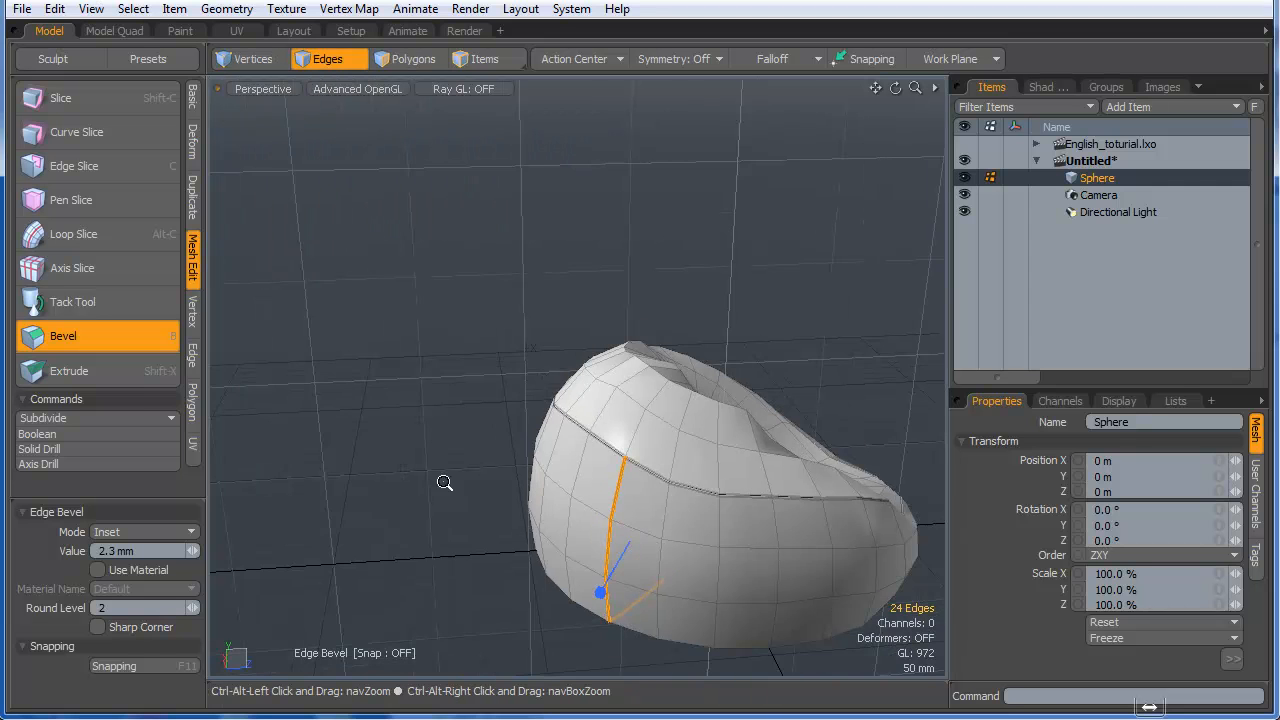
pyautogui.keyDown('ctrl'); pyautogui.keyDown('alt'); pyautogui.moveTo(652, 492); pyautogui.dragTo(706, 486); pyautogui.keyUp('alt'); pyautogui.keyUp('ctrl')
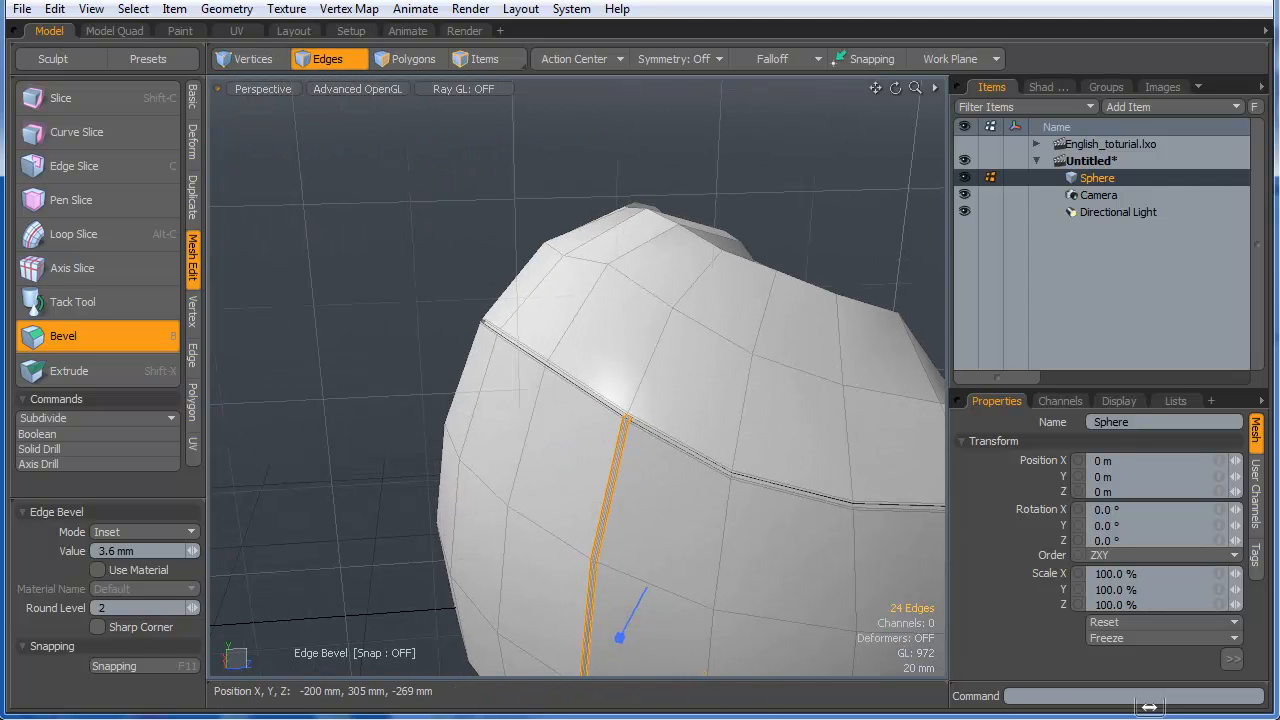
pyautogui.keyDown('alt'); pyautogui.moveTo(640, 460); pyautogui.dragTo(634, 440); pyautogui.keyUp('alt')
pyautogui.press('space')
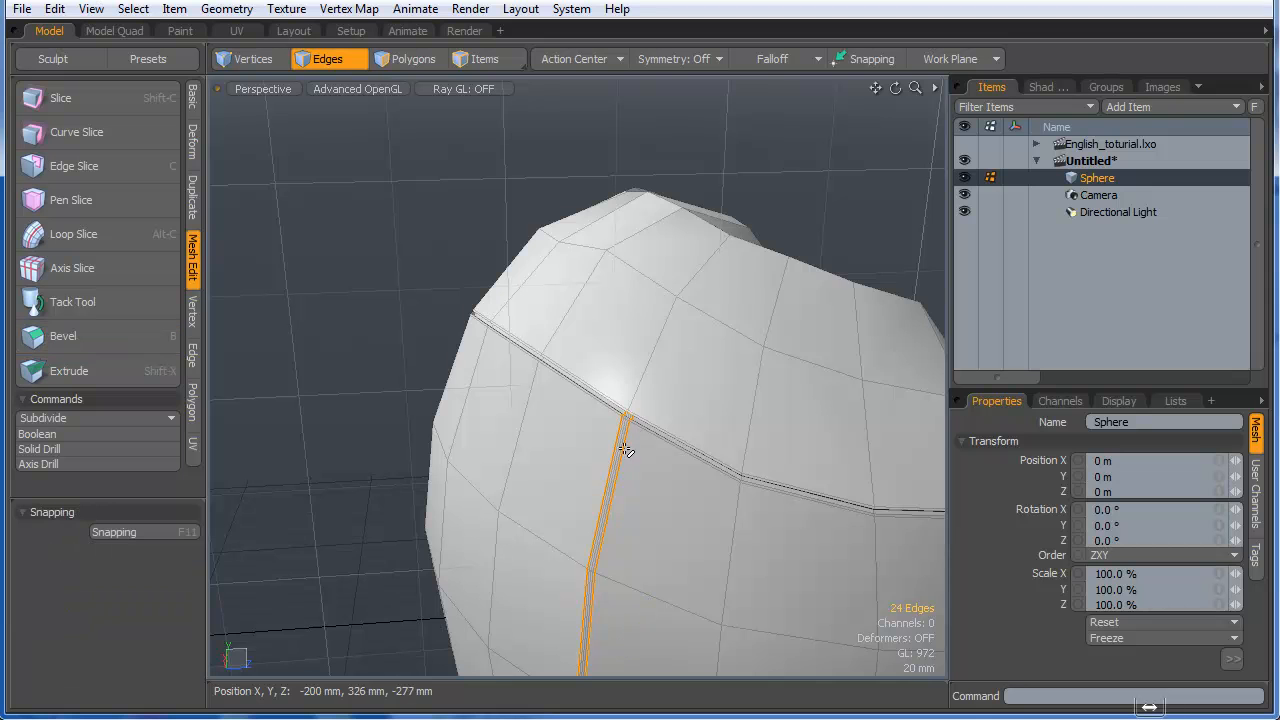
# - Select the middle edge line of the new vertical bevel strip and remove it from the mesh
pyautogui.click(474, 250)
pyautogui.scroll(8, 620, 415)
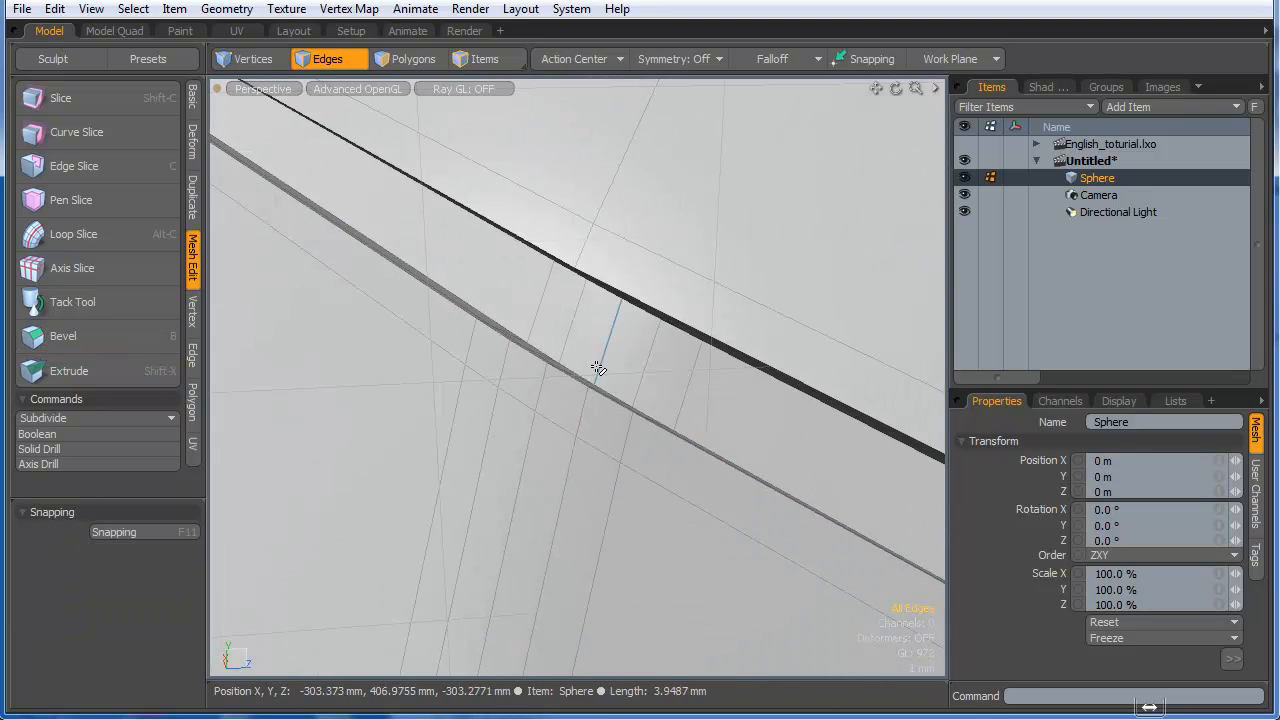
pyautogui.doubleClick(608, 344)
pyautogui.scroll(-3, 652, 330)
pyautogui.keyDown('alt'); pyautogui.moveTo(666, 317); pyautogui.dragTo(450, 462); pyautogui.keyUp('alt')
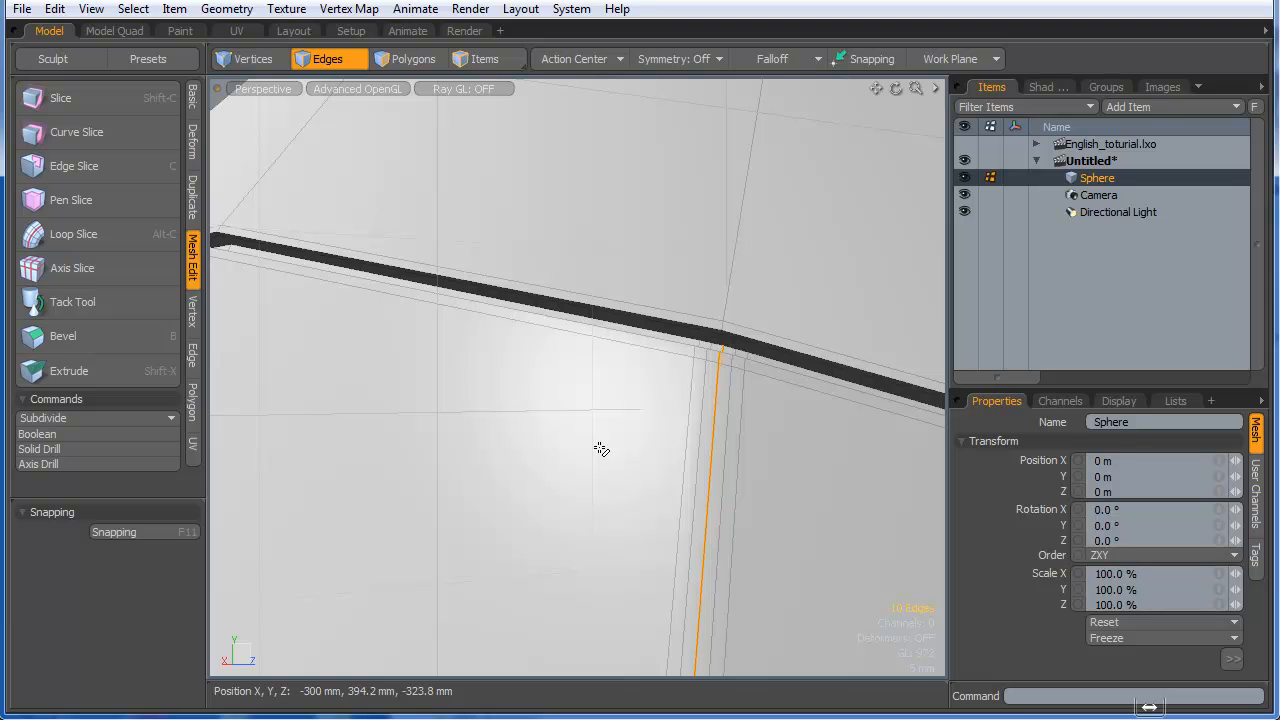
pyautogui.keyDown('alt'); pyautogui.moveTo(737, 406); pyautogui.dragTo(681, 420); pyautogui.keyUp('alt')
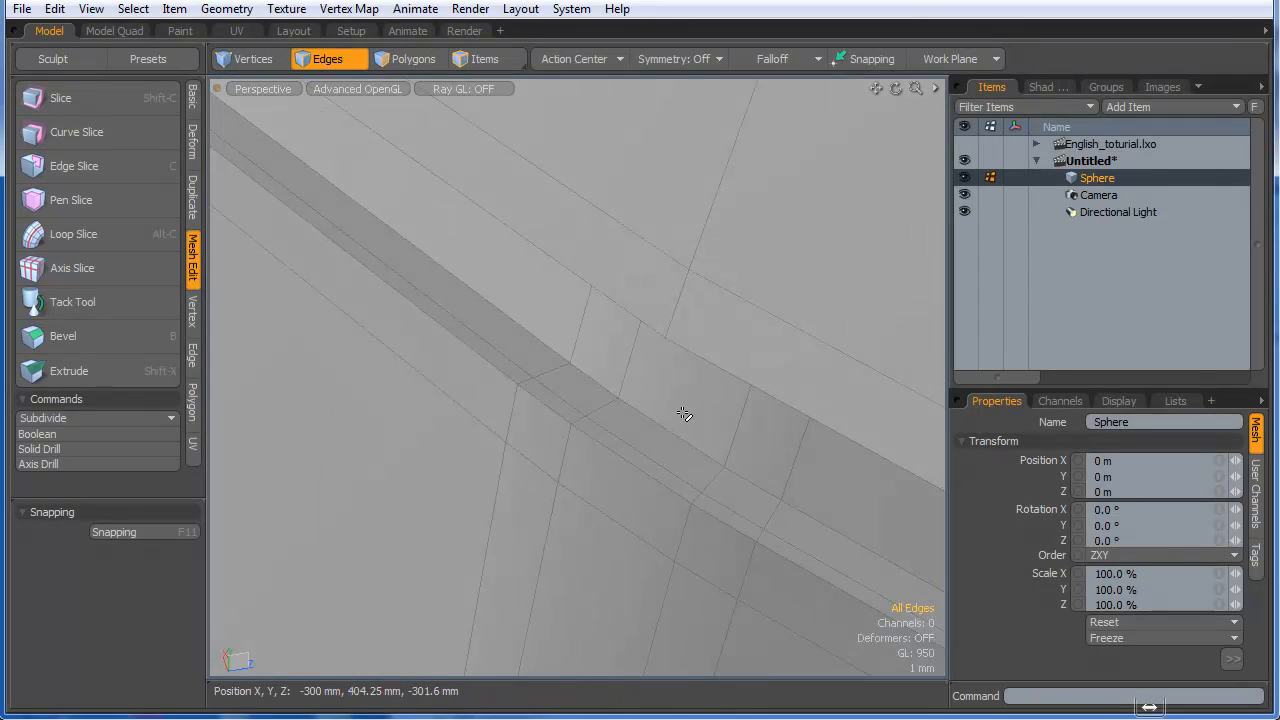
# - Select the strip of polygons running from inside the horizontal groove down the seat's side and underneath
pyautogui.press('3')
pyautogui.click(674, 428)
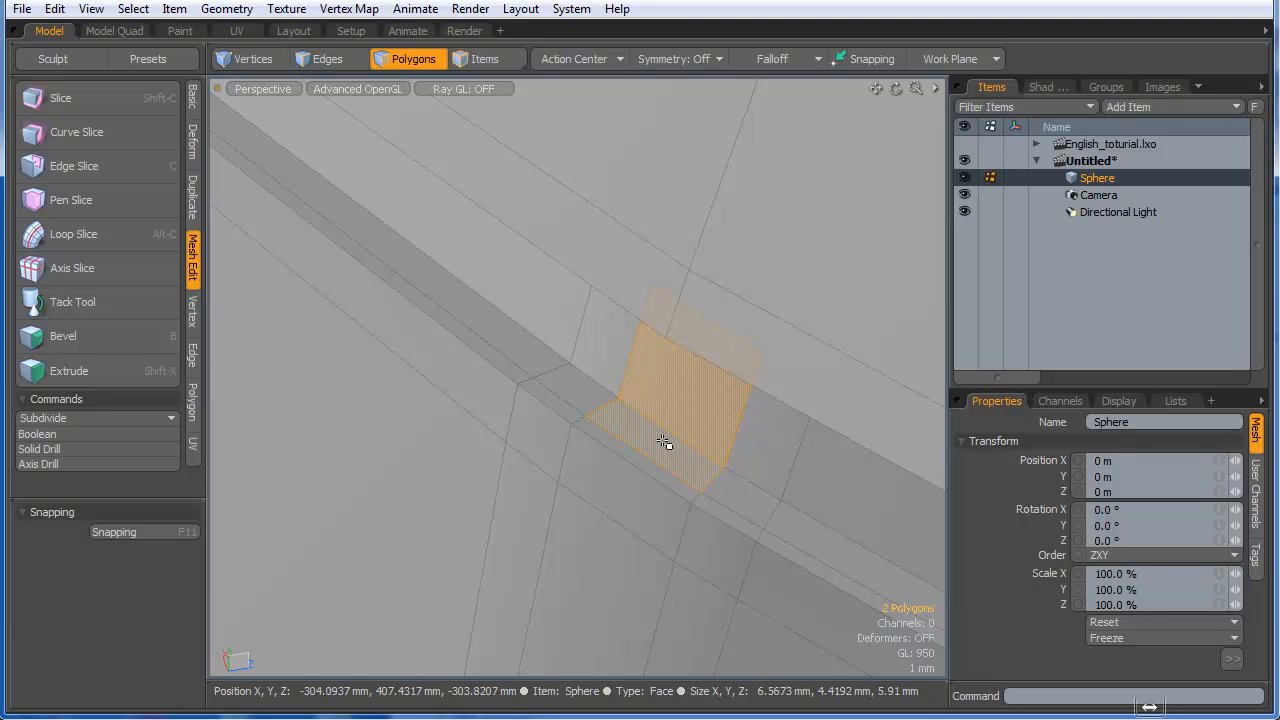
pyautogui.press('l')
pyautogui.keyDown('ctrl'); pyautogui.keyDown('alt'); pyautogui.moveTo(663, 440); pyautogui.dragTo(310, 612); pyautogui.keyUp('alt'); pyautogui.keyUp('ctrl')
pyautogui.keyDown('alt'); pyautogui.keyDown('shift'); pyautogui.moveTo(546, 597); pyautogui.dragTo(541, 346); pyautogui.keyUp('shift'); pyautogui.keyUp('alt')
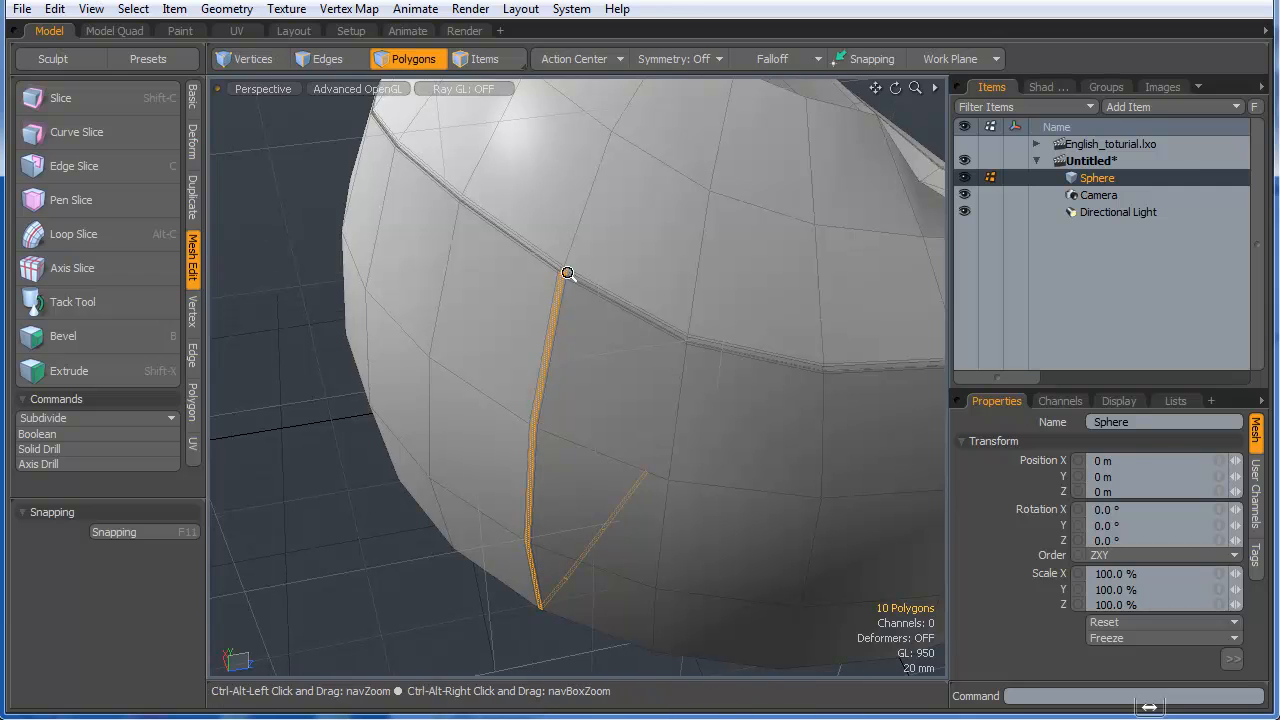
pyautogui.keyDown('ctrl'); pyautogui.keyDown('alt'); pyautogui.moveTo(567, 273); pyautogui.dragTo(824, 246); pyautogui.keyUp('alt'); pyautogui.keyUp('ctrl')
pyautogui.keyDown('ctrl'); pyautogui.keyDown('alt'); pyautogui.moveTo(608, 282); pyautogui.dragTo(786, 292); pyautogui.keyUp('alt'); pyautogui.keyUp('ctrl')
# - Bevel the vertical polygon strip inward twice, using a shift of -200 um for the second bevel, and drop the tool
pyautogui.press('b')
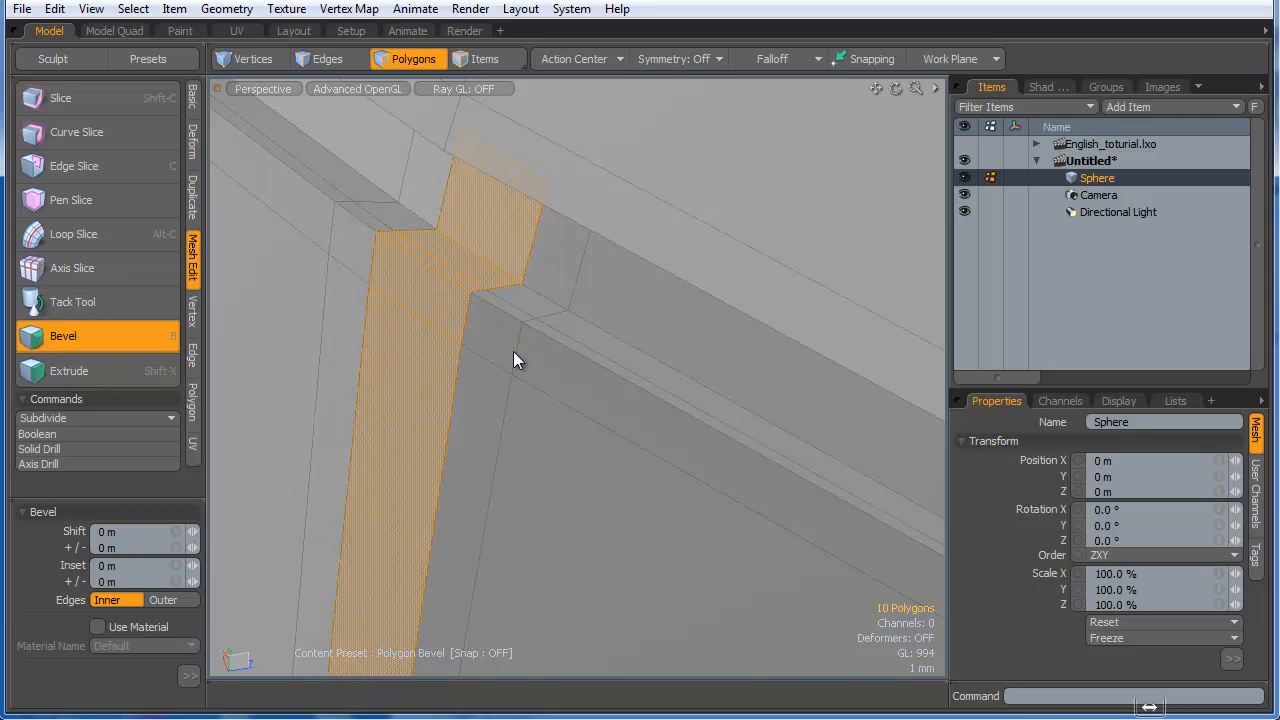
pyautogui.moveTo(192, 532)
pyautogui.mouseDown()
pyautogui.moveTo(179, 532)
pyautogui.moveTo(193, 532)
pyautogui.mouseUp()
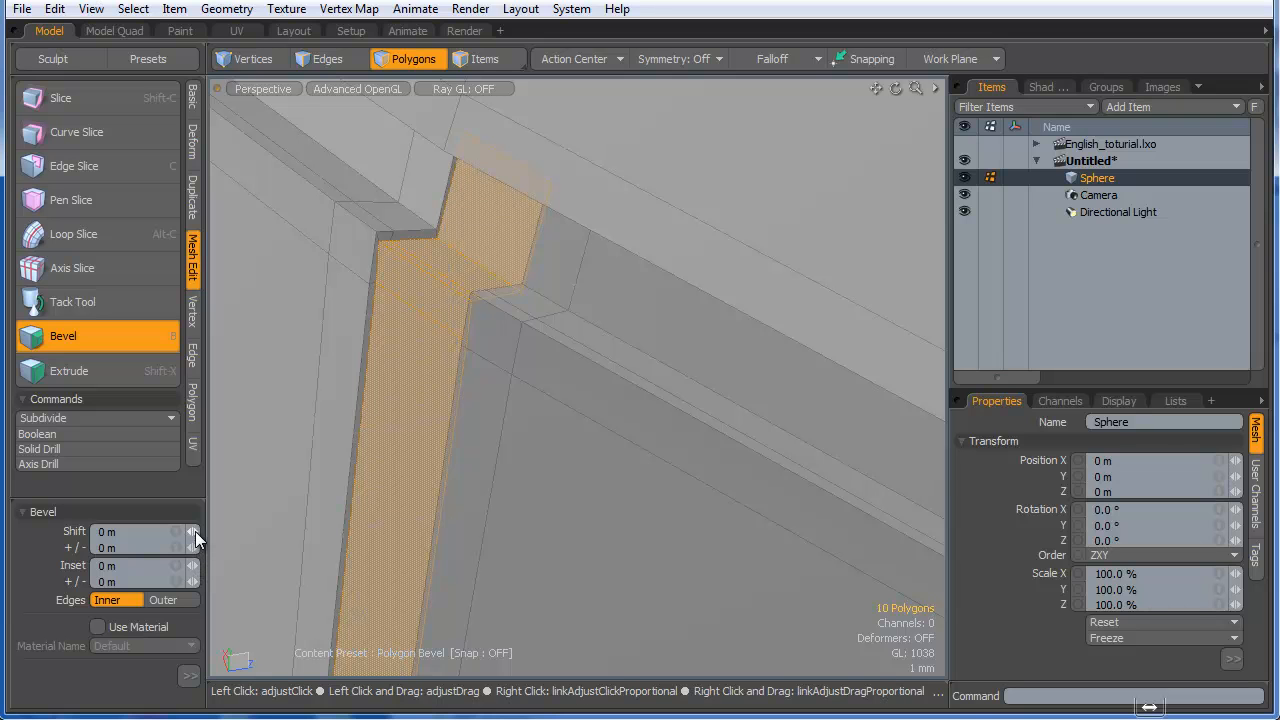
pyautogui.moveTo(195, 530); pyautogui.dragTo(188, 532)
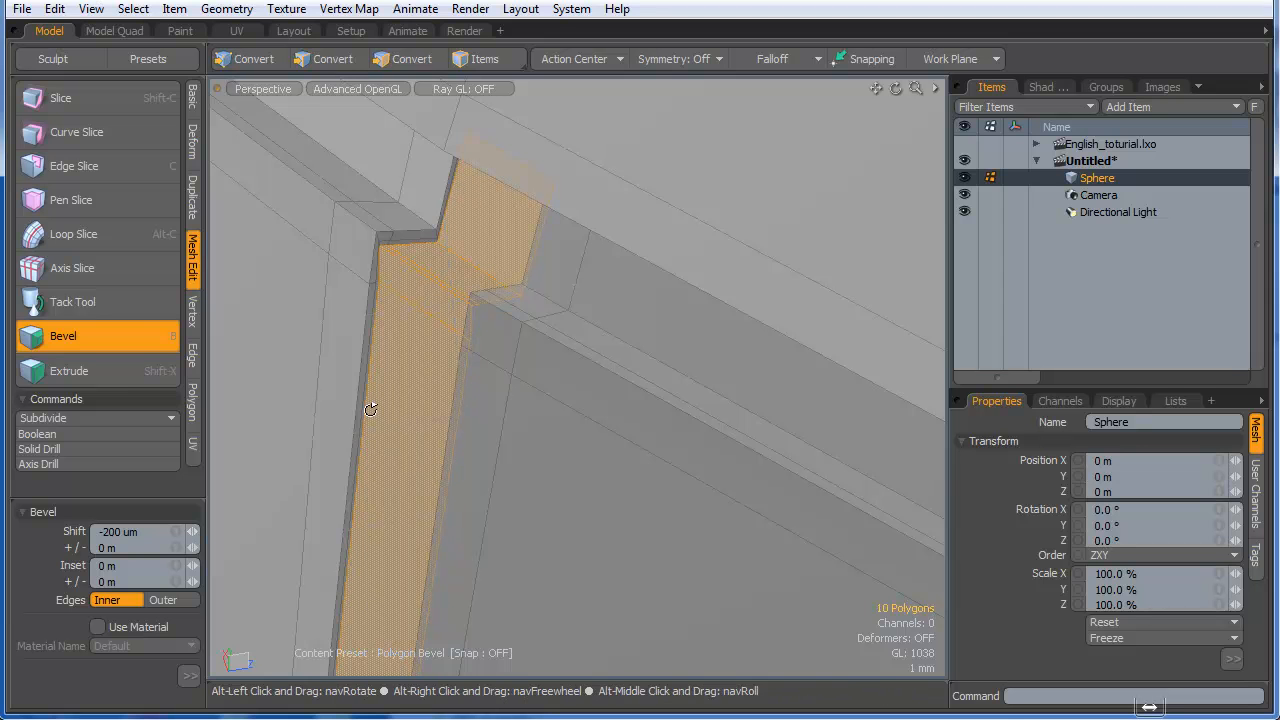
pyautogui.keyDown('ctrl'); pyautogui.keyDown('alt'); pyautogui.moveTo(437, 234); pyautogui.dragTo(551, 277); pyautogui.keyUp('alt'); pyautogui.keyUp('ctrl')
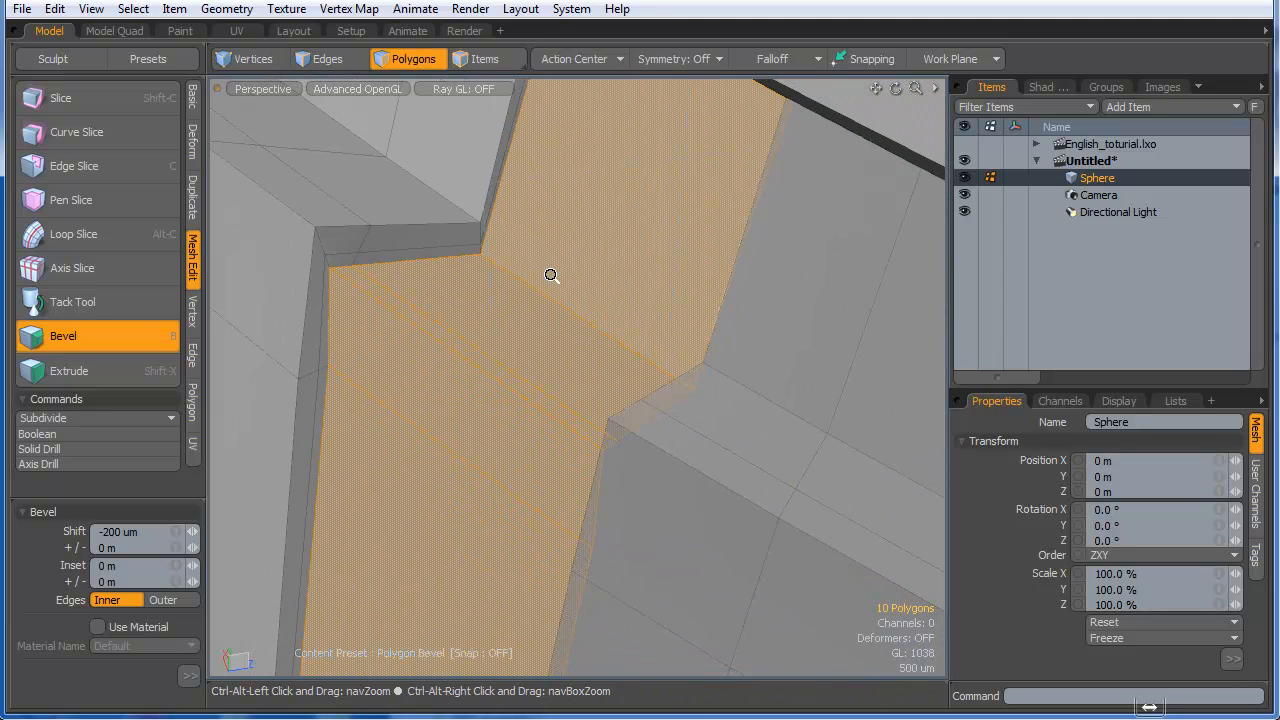
pyautogui.keyDown('alt'); pyautogui.moveTo(471, 277); pyautogui.dragTo(586, 320); pyautogui.keyUp('alt')
pyautogui.scroll(-5, 583, 311)
pyautogui.press('space')
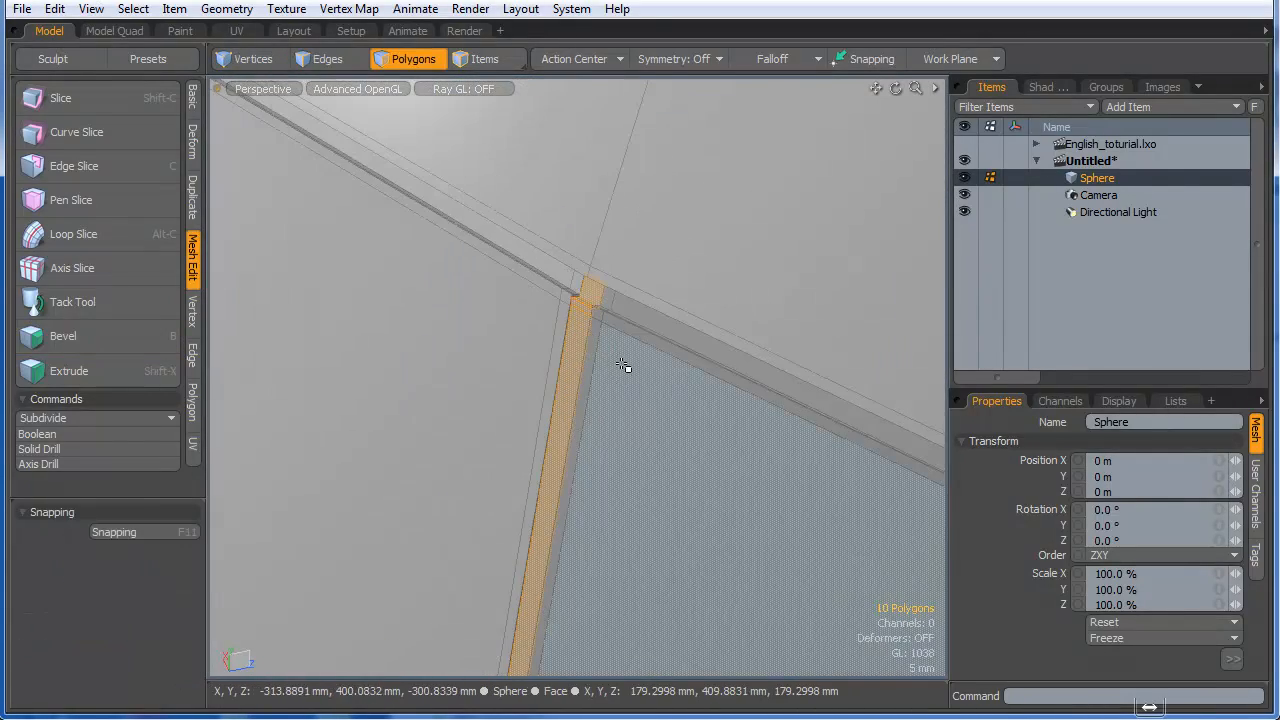
# - Scale the vertical strip to 99.5 % in X and Y with the action center set to Selection, and drop the tool
pyautogui.press('r')
pyautogui.keyDown('ctrl'); pyautogui.keyDown('alt'); pyautogui.moveTo(634, 391); pyautogui.dragTo(491, 343); pyautogui.keyUp('alt'); pyautogui.keyUp('ctrl')
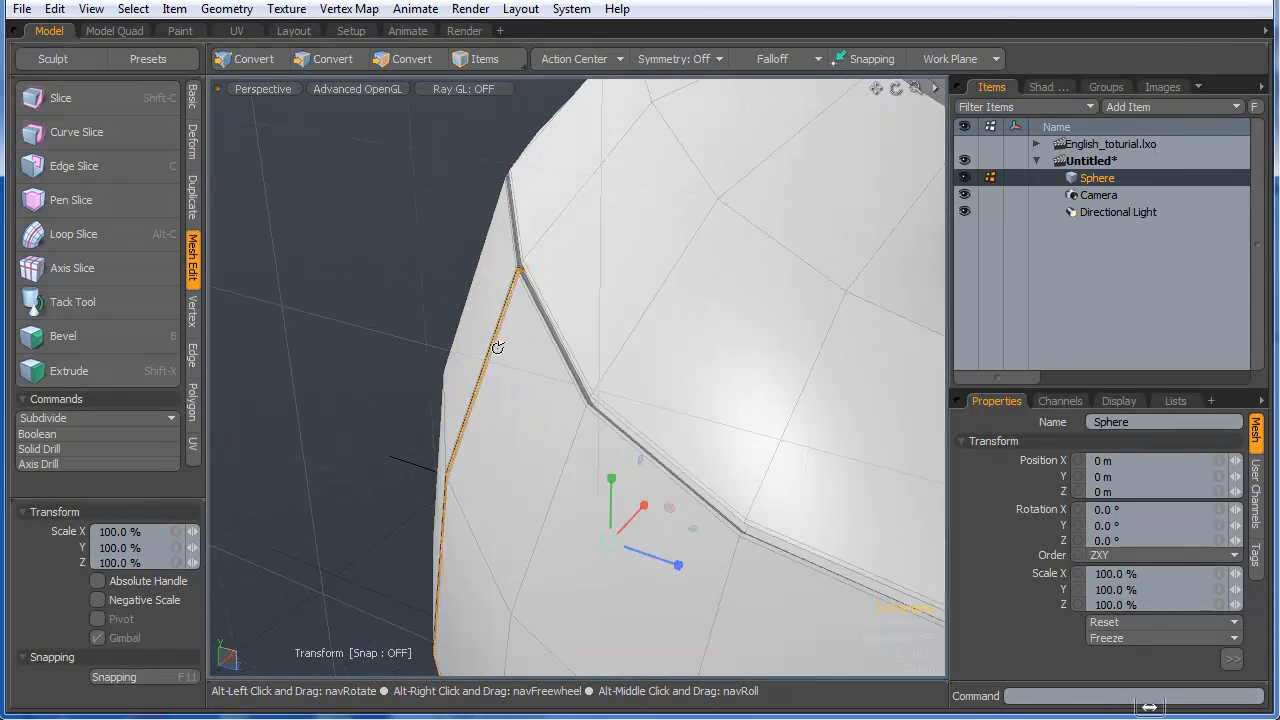
pyautogui.click(602, 58)
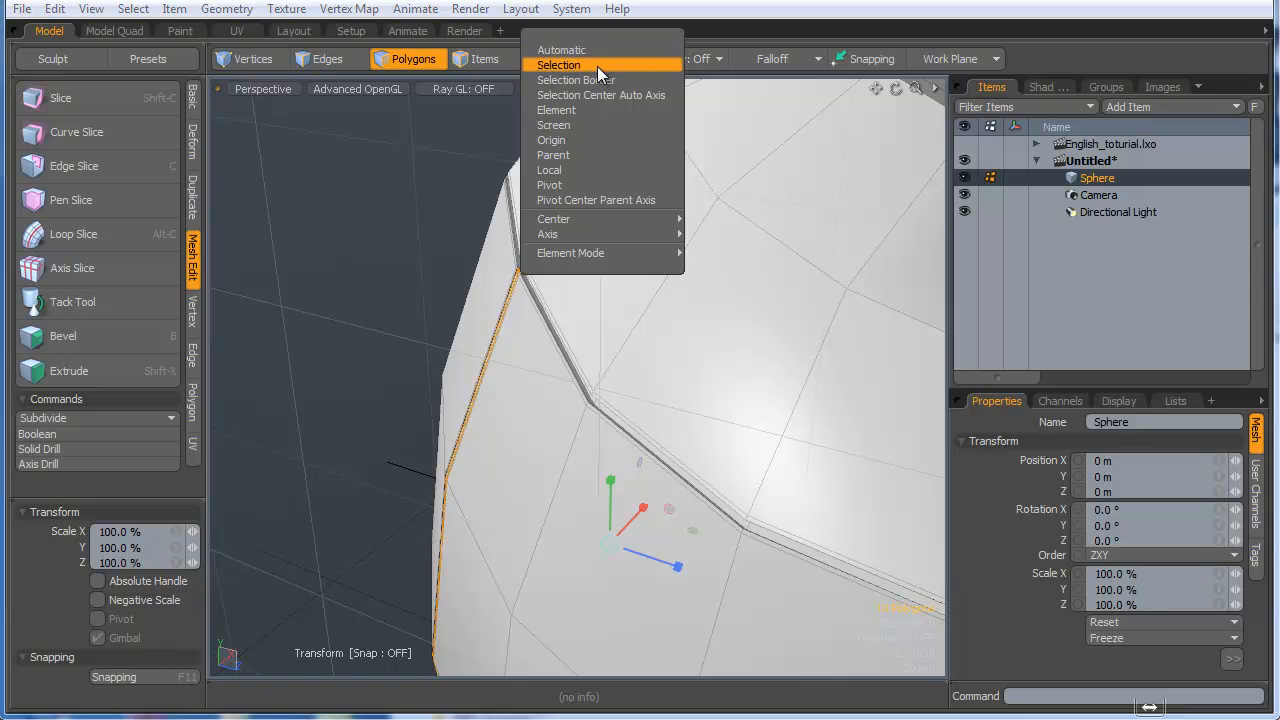
pyautogui.click(597, 66)
pyautogui.keyDown('alt'); pyautogui.moveTo(599, 208); pyautogui.dragTo(703, 434); pyautogui.keyUp('alt')
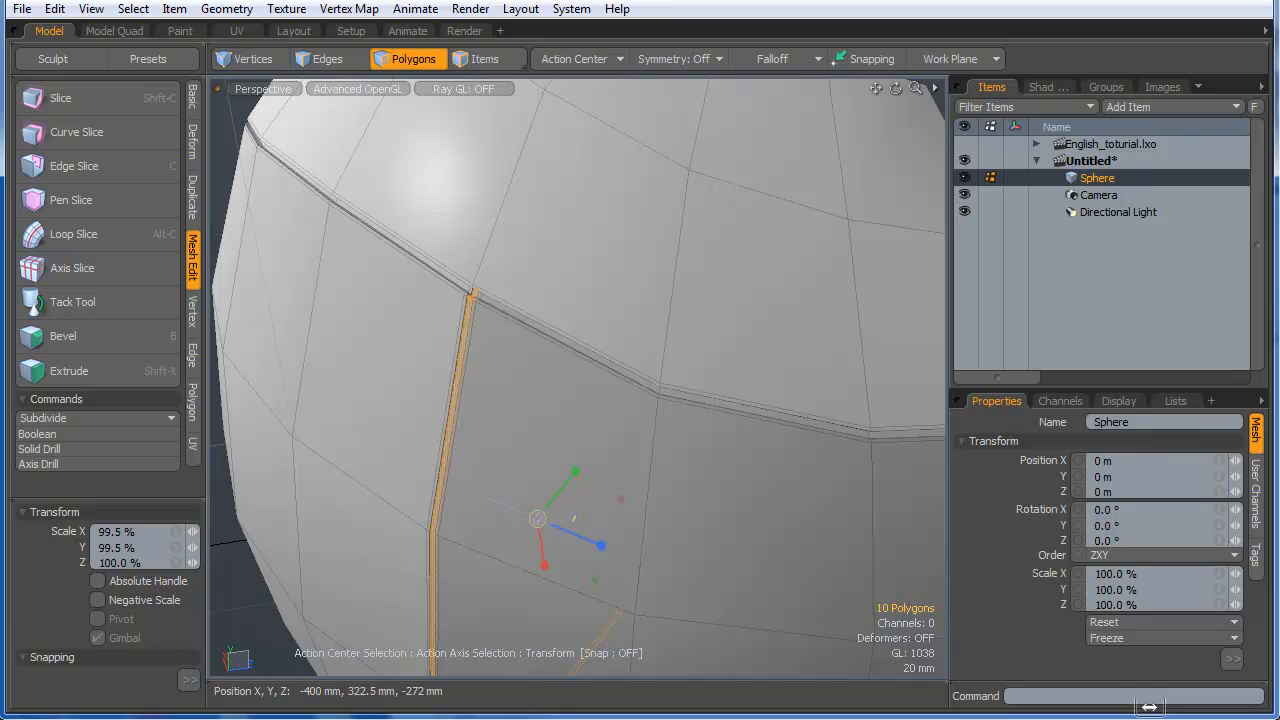
pyautogui.keyDown('ctrl'); pyautogui.keyDown('alt'); pyautogui.moveTo(441, 273); pyautogui.dragTo(425, 508); pyautogui.keyUp('alt'); pyautogui.keyUp('ctrl')
pyautogui.keyDown('alt'); pyautogui.moveTo(425, 508); pyautogui.dragTo(629, 560); pyautogui.keyUp('alt')
pyautogui.press('space')
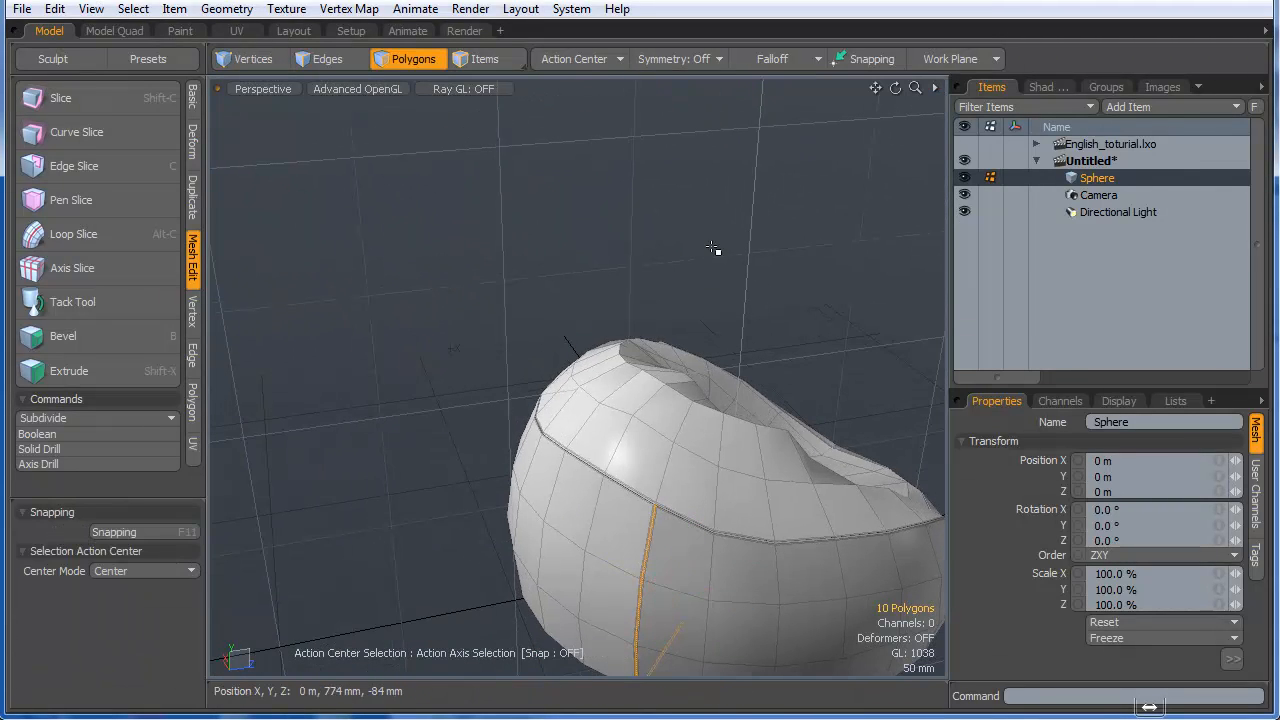
# - Turn on subdivision smoothing and inspect the vertical seam on the seat's side
pyautogui.press('Tab')
pyautogui.scroll(5, 713, 557)
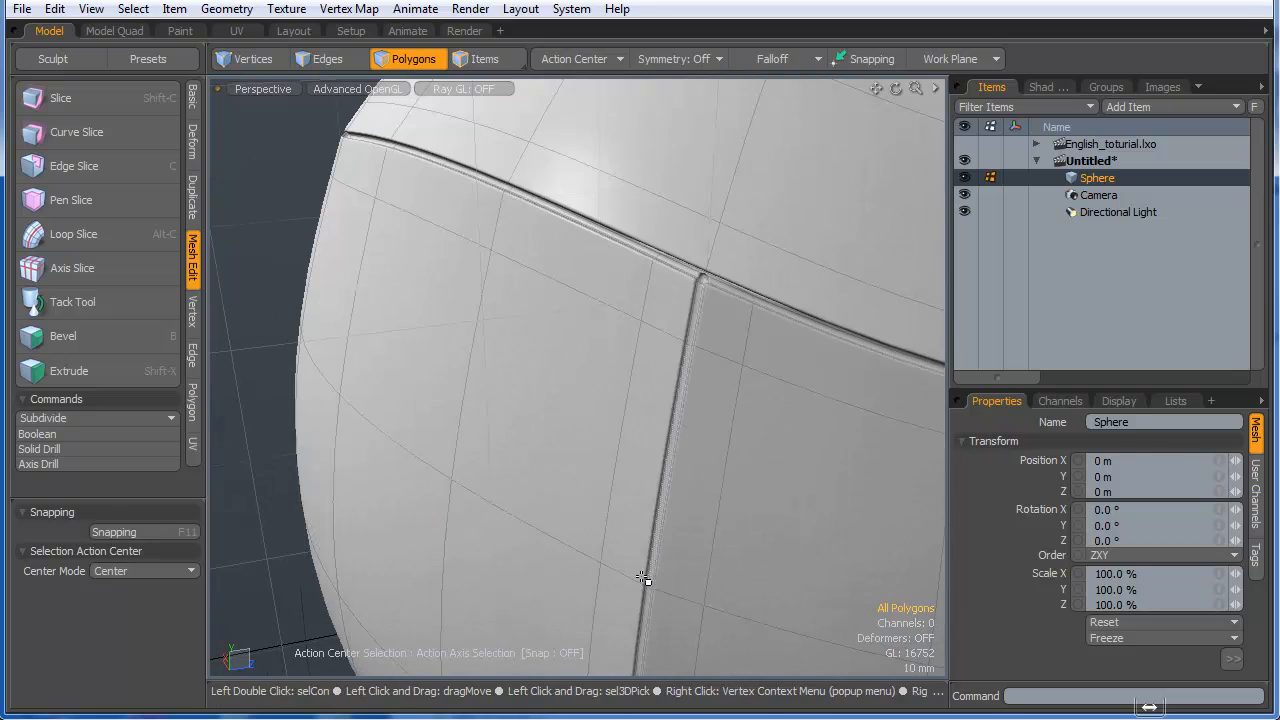
pyautogui.scroll(2, 714, 524)
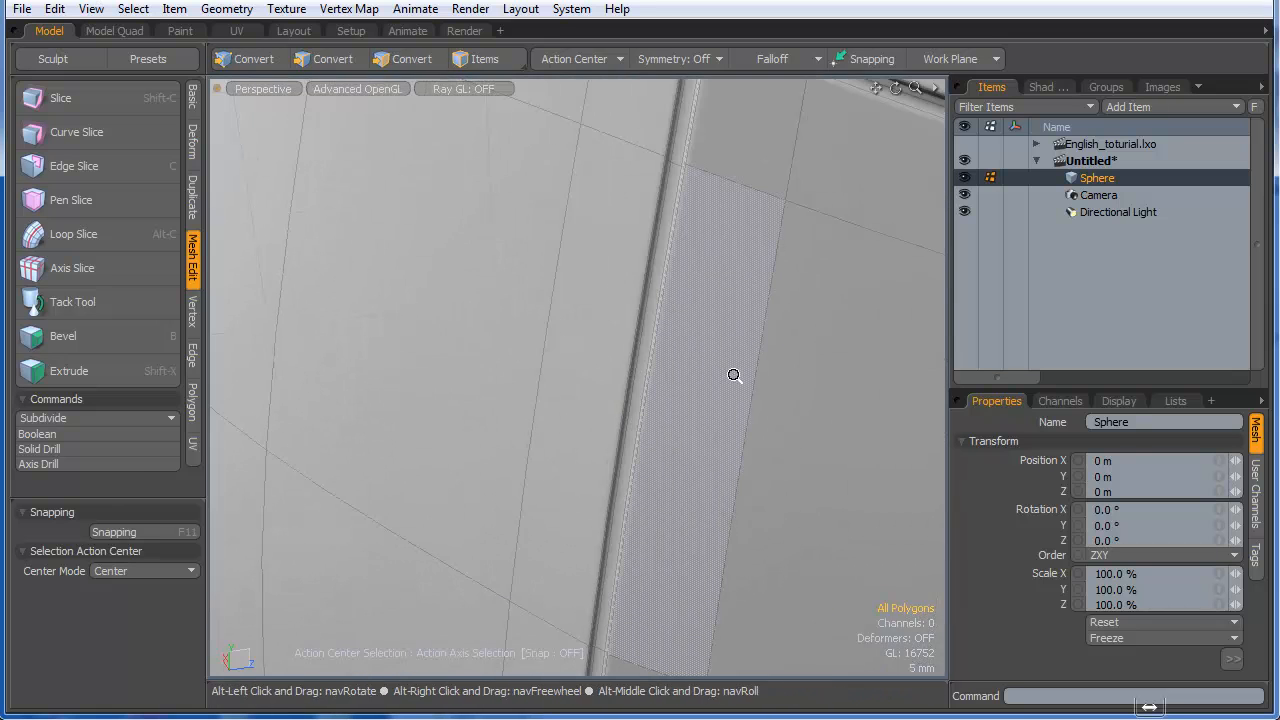
pyautogui.scroll(-7, 734, 375)
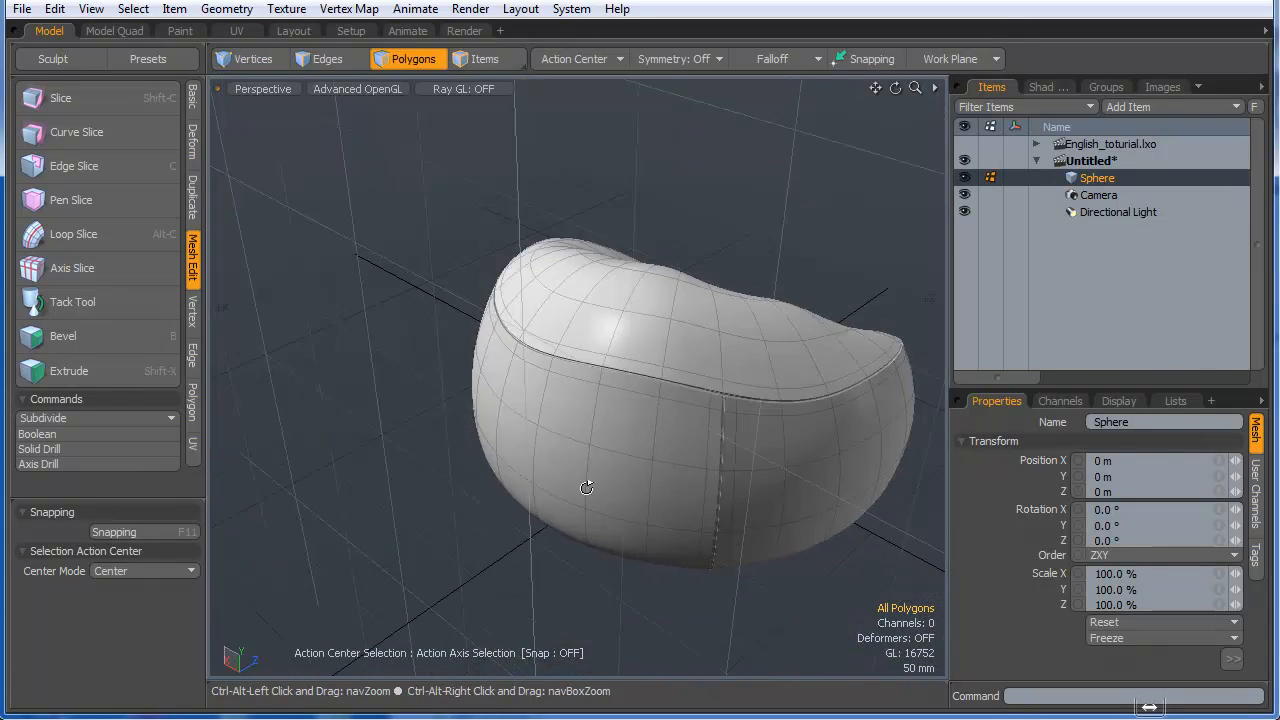
pyautogui.keyDown('alt'); pyautogui.moveTo(586, 487); pyautogui.dragTo(494, 128); pyautogui.keyUp('alt')
# - Select the vertical groove's floor polygons and move them about -1.1 mm in Y with the action center set to Automatic, and clear the selection
pyautogui.keyDown('ctrl'); pyautogui.keyDown('alt'); pyautogui.moveTo(604, 388); pyautogui.dragTo(794, 263); pyautogui.keyUp('alt'); pyautogui.keyUp('ctrl')
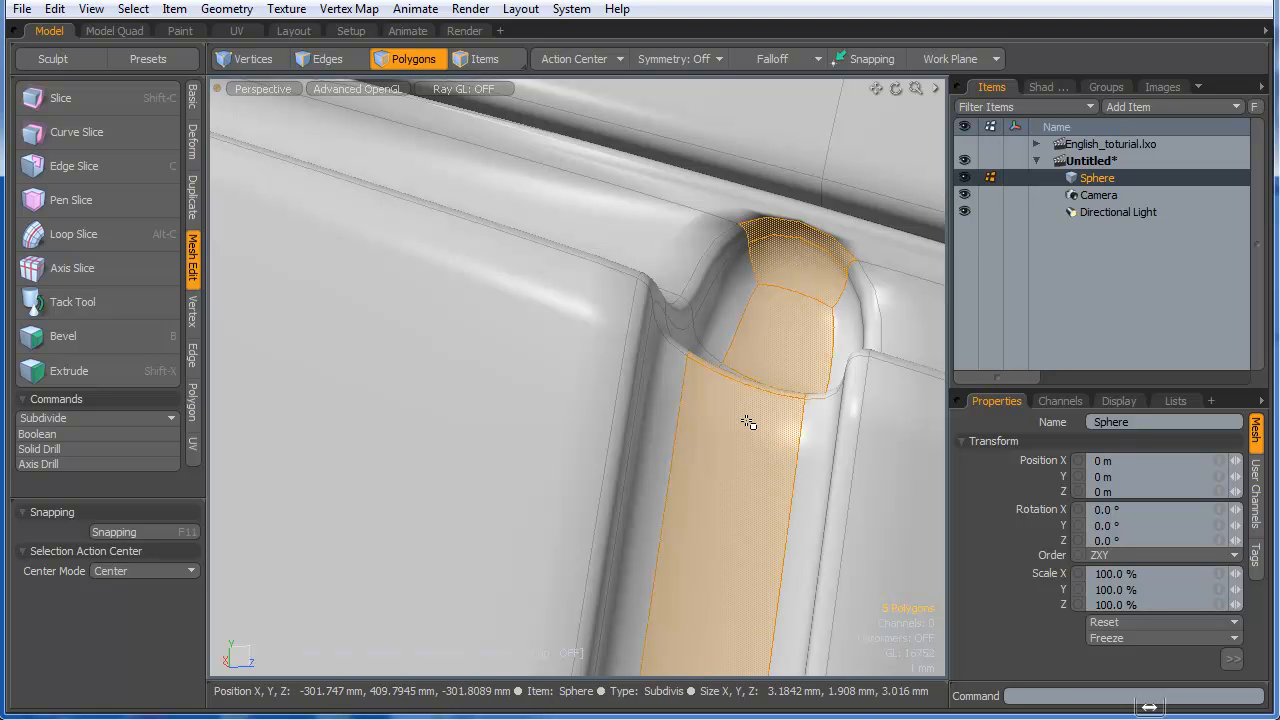
pyautogui.keyDown('alt'); pyautogui.moveTo(766, 323); pyautogui.dragTo(737, 492); pyautogui.keyUp('alt')
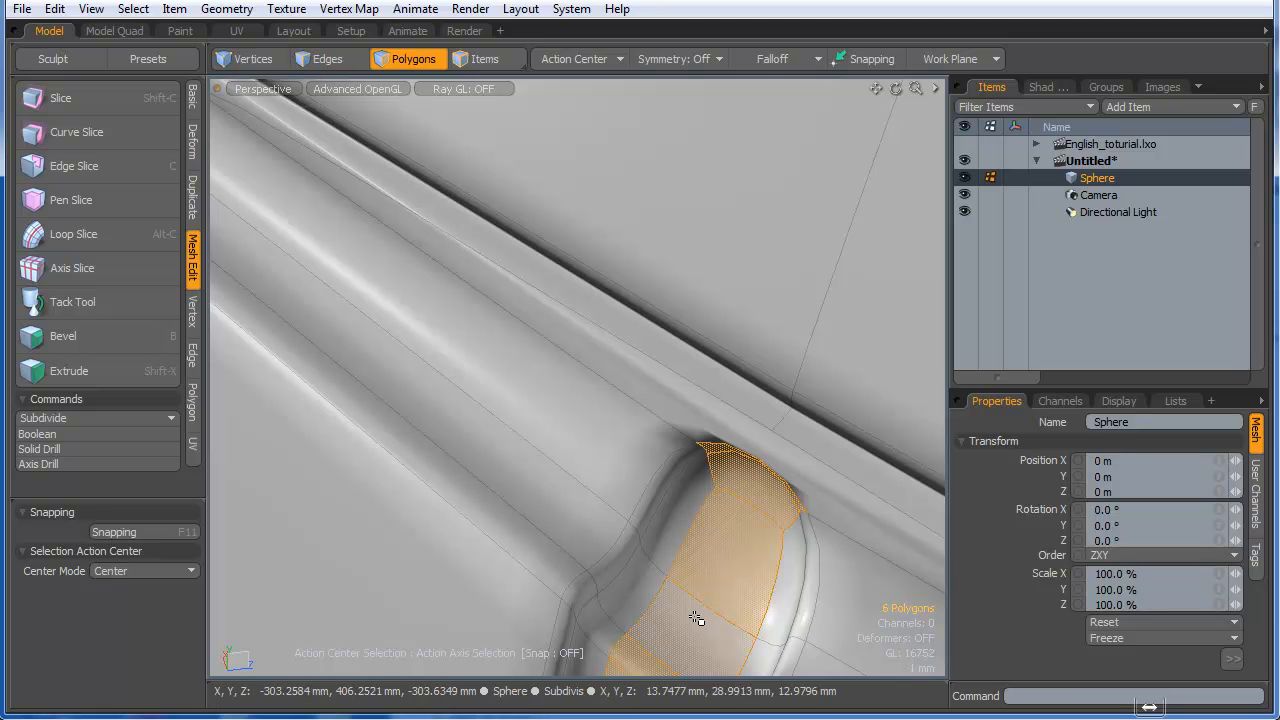
pyautogui.press('w')
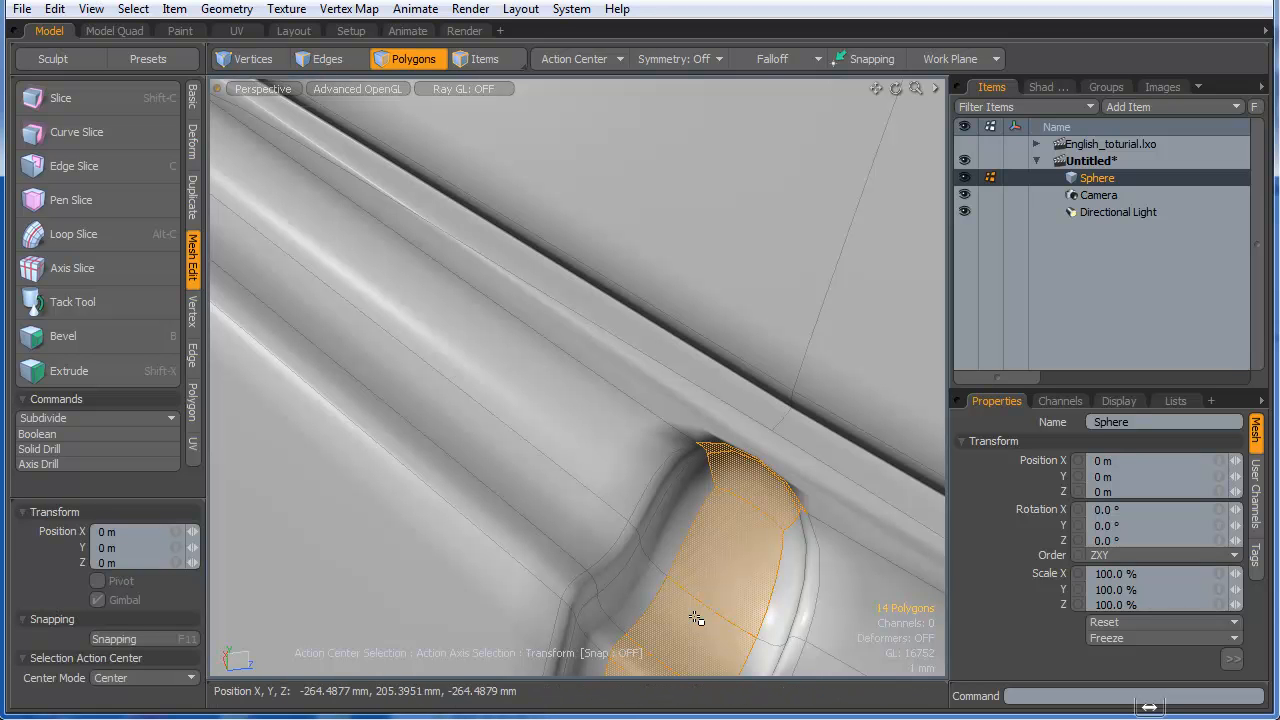
pyautogui.keyDown('alt'); pyautogui.moveTo(740, 515); pyautogui.dragTo(465, 418); pyautogui.keyUp('alt')
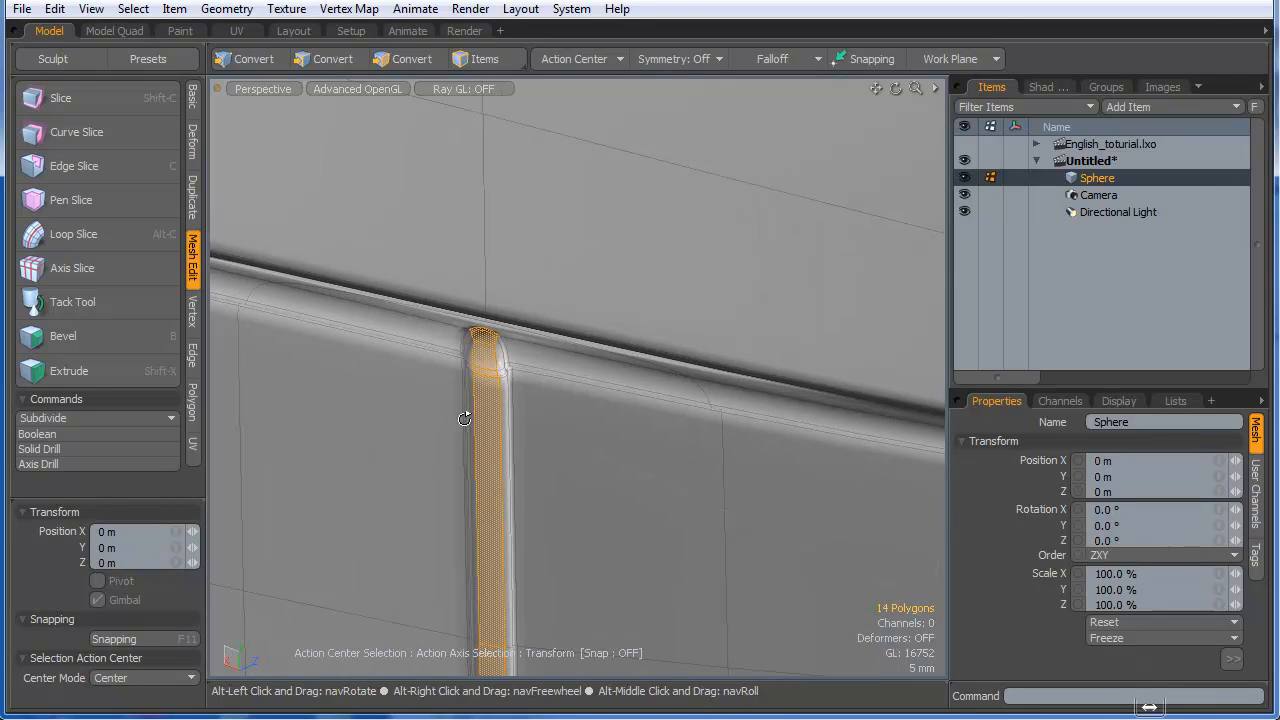
pyautogui.click(578, 59)
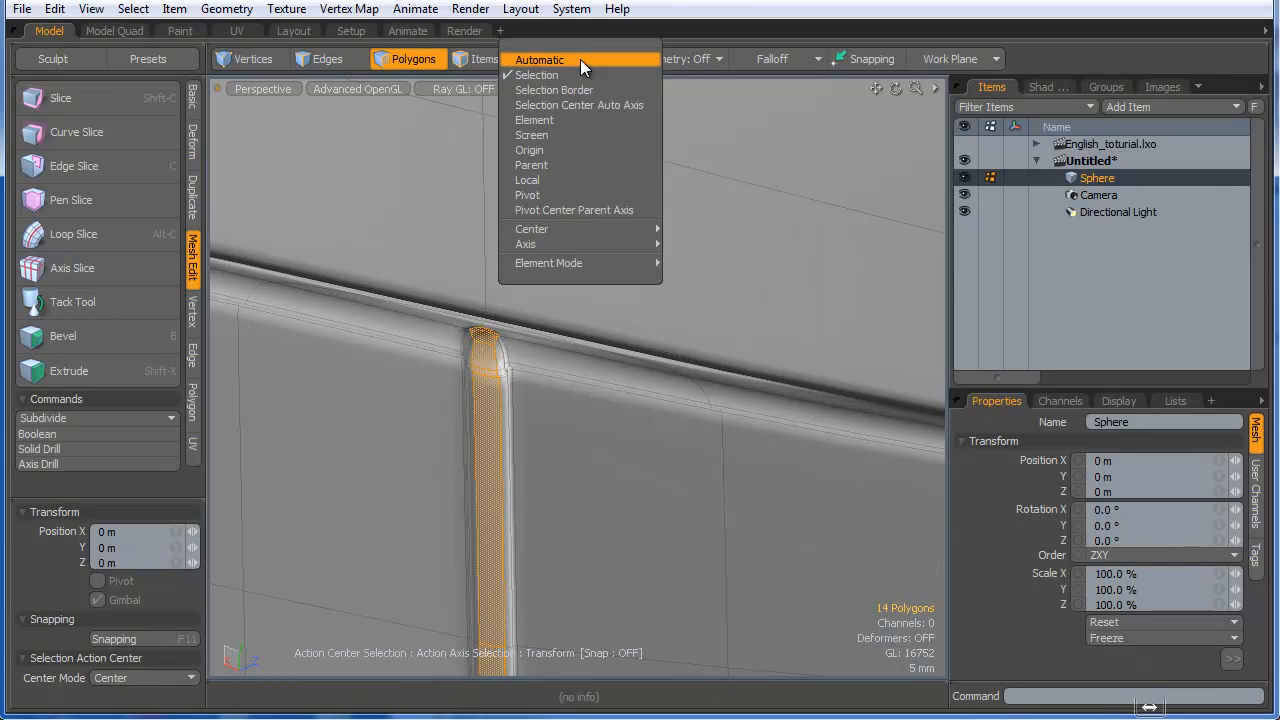
pyautogui.click(580, 56)
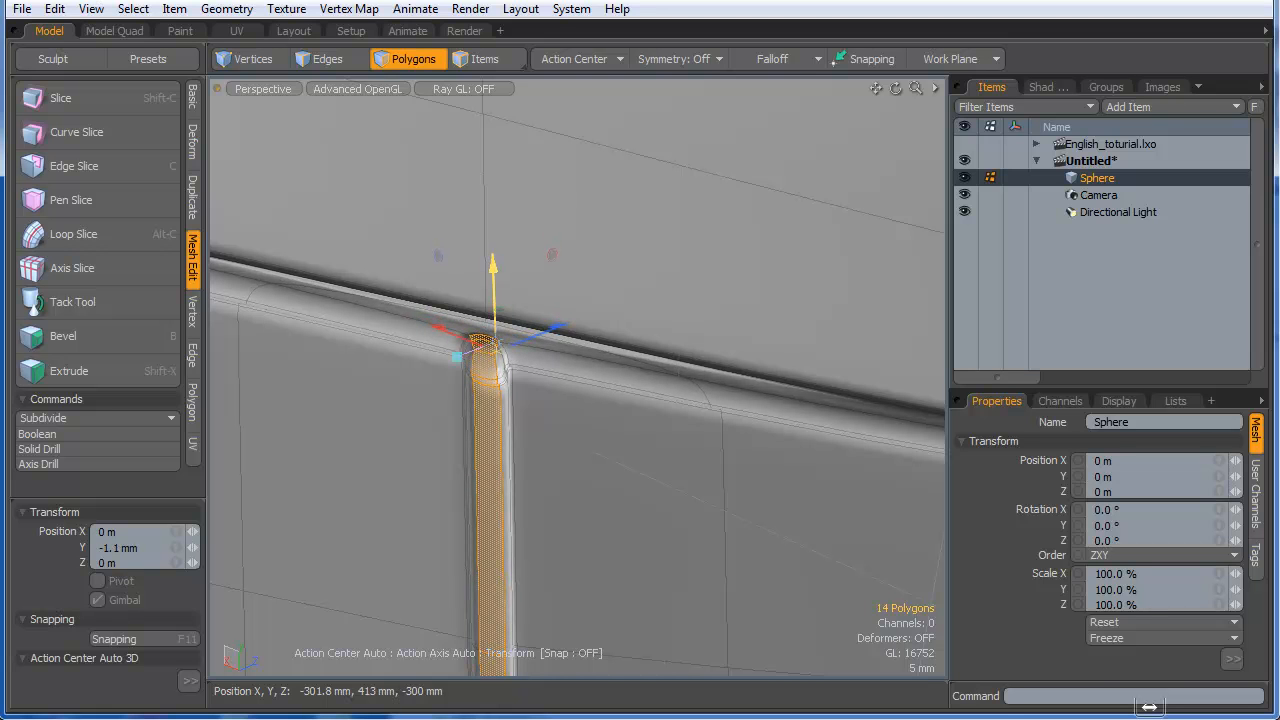
pyautogui.keyDown('alt'); pyautogui.moveTo(502, 347); pyautogui.dragTo(427, 348); pyautogui.keyUp('alt')
pyautogui.press('space')
pyautogui.click(427, 348)
# - Select the polygon loop around the seat just below the horizontal groove and grow the selection over the whole lower body
pyautogui.keyDown('alt'); pyautogui.moveTo(574, 463); pyautogui.dragTo(517, 503); pyautogui.keyUp('alt')
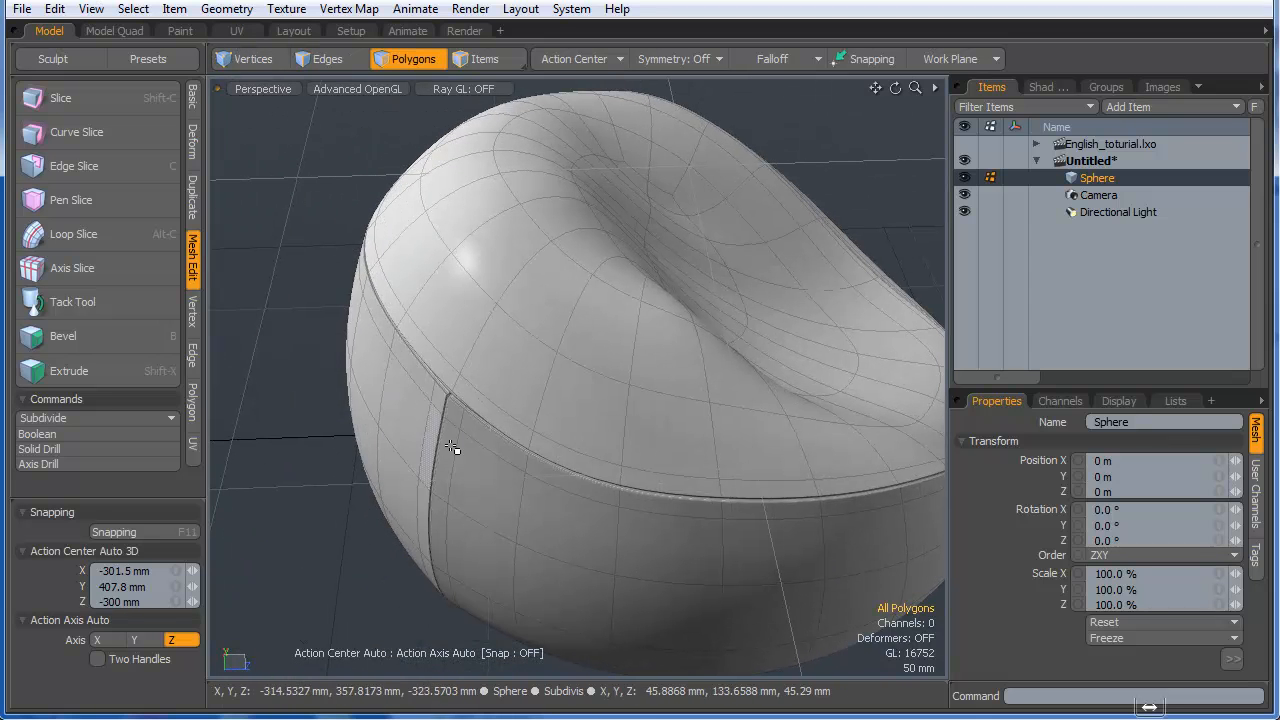
pyautogui.keyDown('alt'); pyautogui.moveTo(432, 437); pyautogui.dragTo(574, 316); pyautogui.keyUp('alt')
pyautogui.keyDown('ctrl'); pyautogui.keyDown('alt'); pyautogui.moveTo(563, 500); pyautogui.dragTo(596, 418); pyautogui.keyUp('alt'); pyautogui.keyUp('ctrl')
pyautogui.press('l')
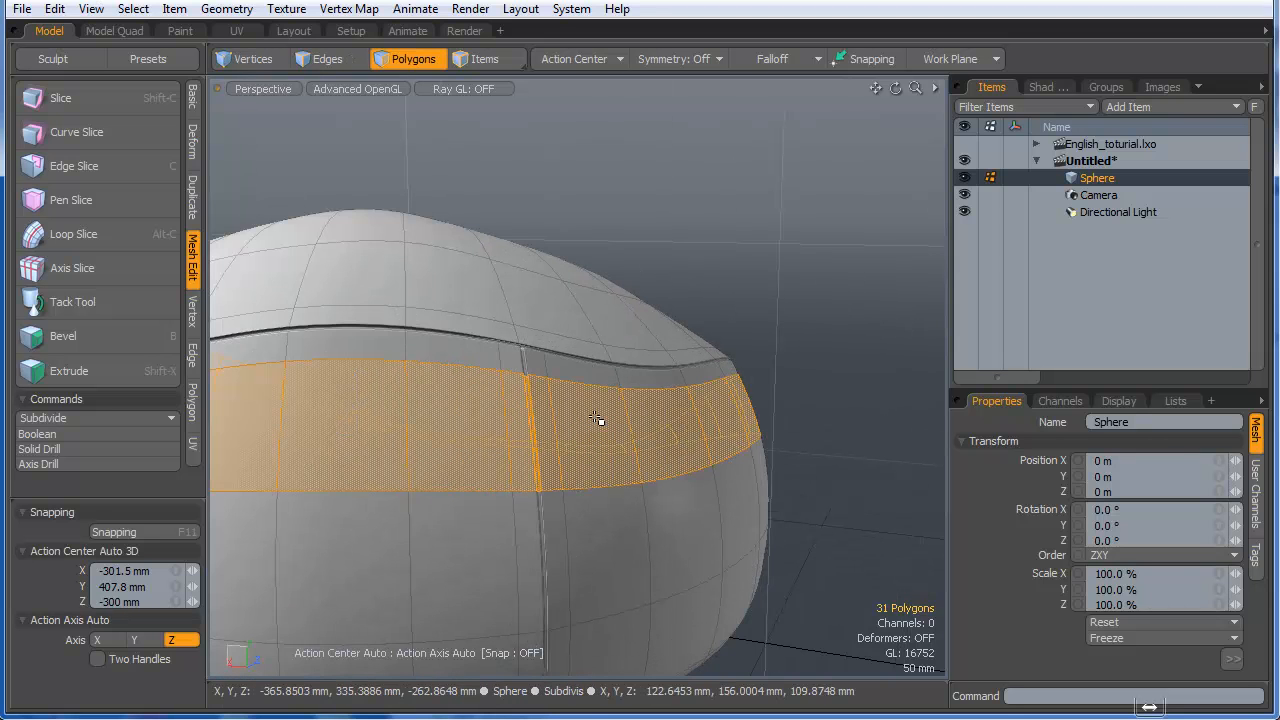
pyautogui.keyDown('alt'); pyautogui.moveTo(596, 420); pyautogui.dragTo(497, 437); pyautogui.keyUp('alt')
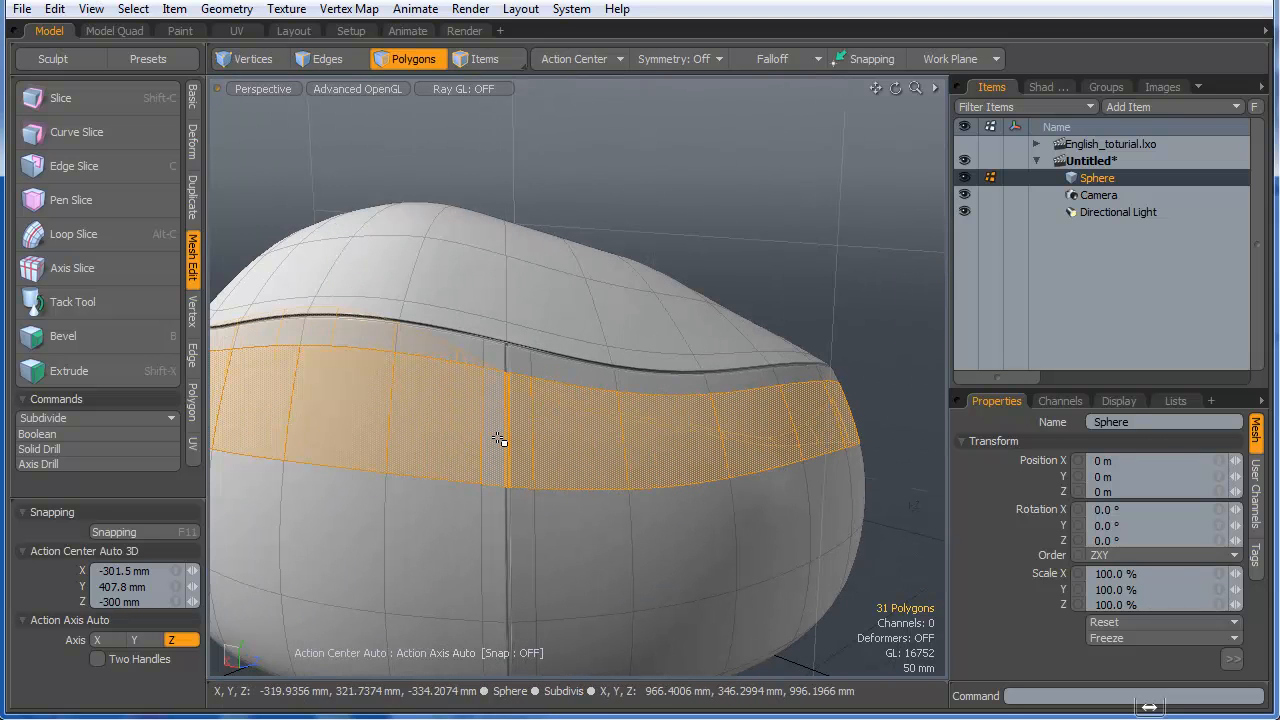
pyautogui.hotkey('shift', 'Up')
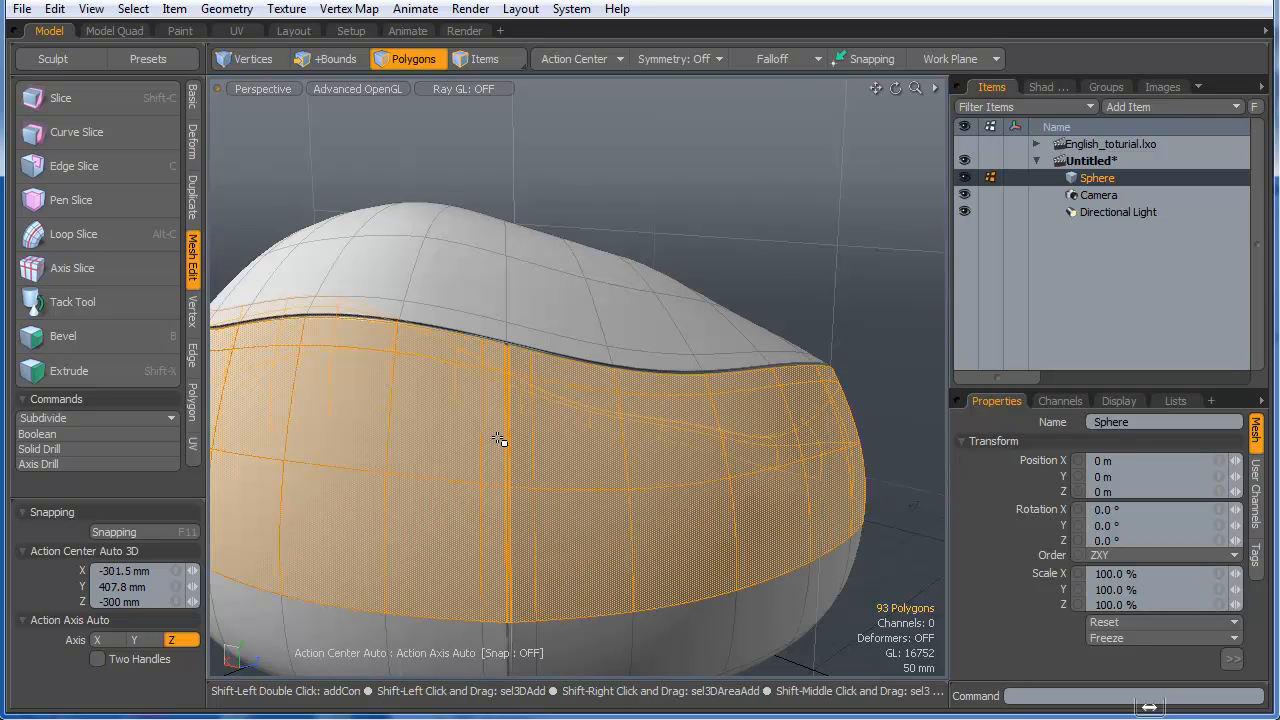
pyautogui.hotkey('shift', 'Up')
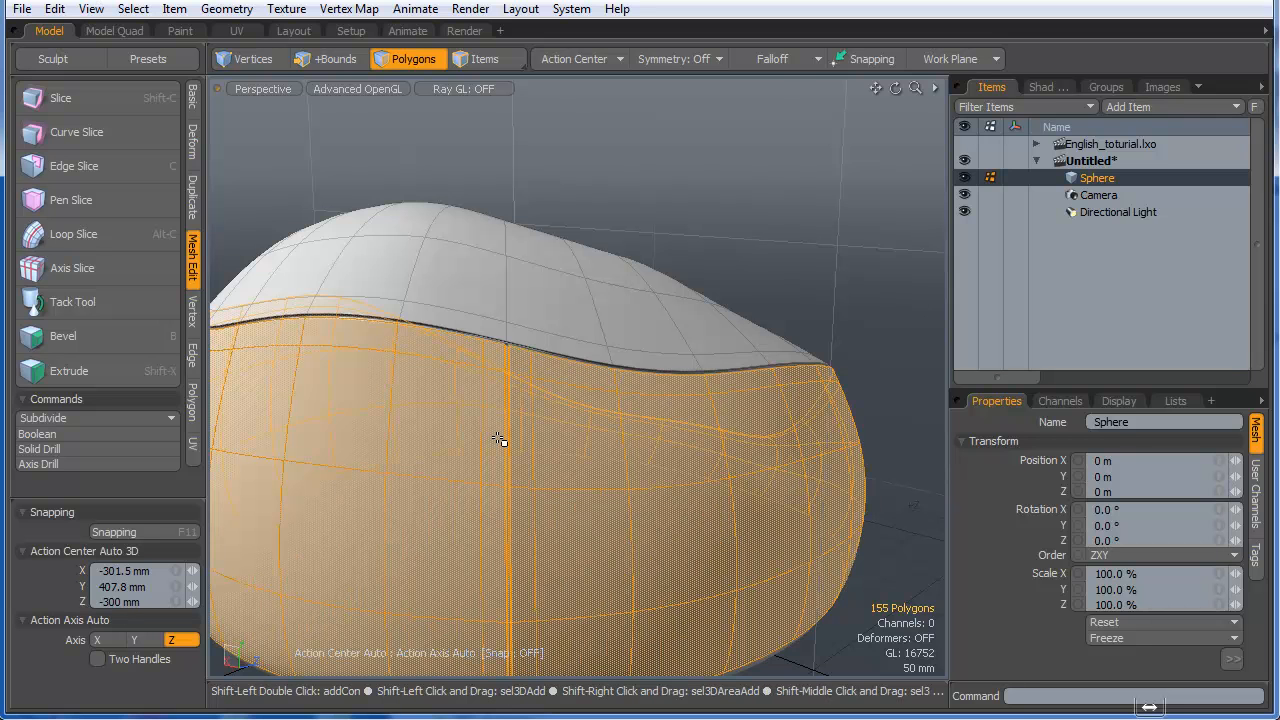
pyautogui.keyDown('ctrl'); pyautogui.keyDown('alt'); pyautogui.moveTo(506, 337); pyautogui.dragTo(432, 547); pyautogui.keyUp('alt'); pyautogui.keyUp('ctrl')
pyautogui.hotkey('shift', 'Up')
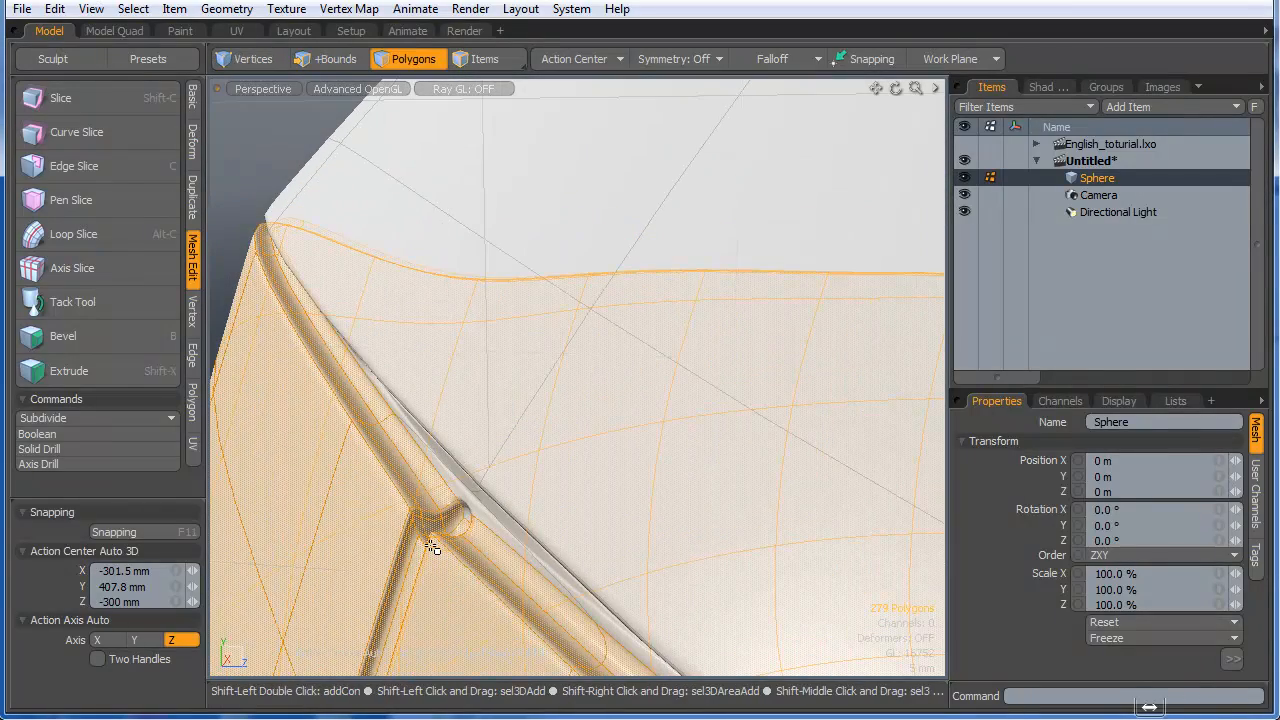
# - Deselect the bottom polygons around the lower end of the vertical groove, on both sides of the seam
pyautogui.keyDown('alt'); pyautogui.moveTo(434, 523); pyautogui.dragTo(474, 573); pyautogui.keyUp('alt')
pyautogui.keyDown('alt'); pyautogui.keyDown('shift'); pyautogui.moveTo(578, 514); pyautogui.dragTo(635, 407); pyautogui.keyUp('shift'); pyautogui.keyUp('alt')
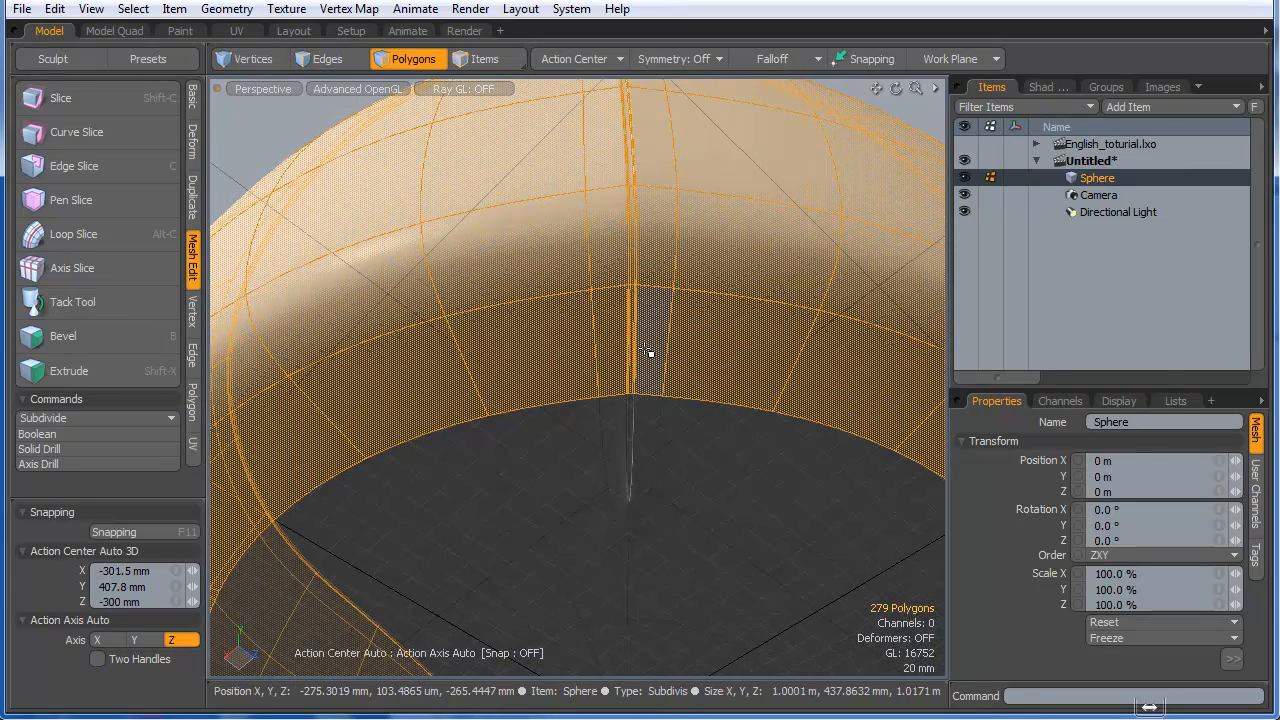
pyautogui.press('Delete')
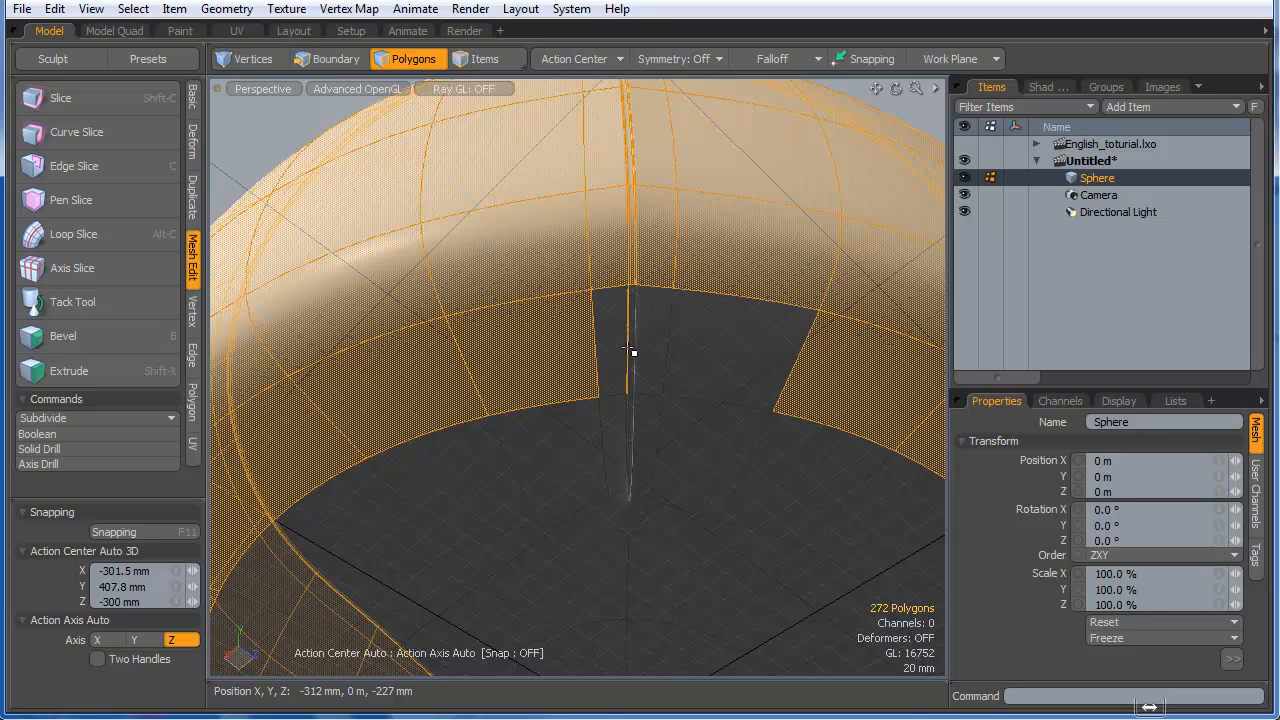
pyautogui.scroll(5, 636, 383)
pyautogui.keyDown('ctrl'); pyautogui.click(619, 388); pyautogui.keyUp('ctrl')
pyautogui.scroll(-6, 696, 417)
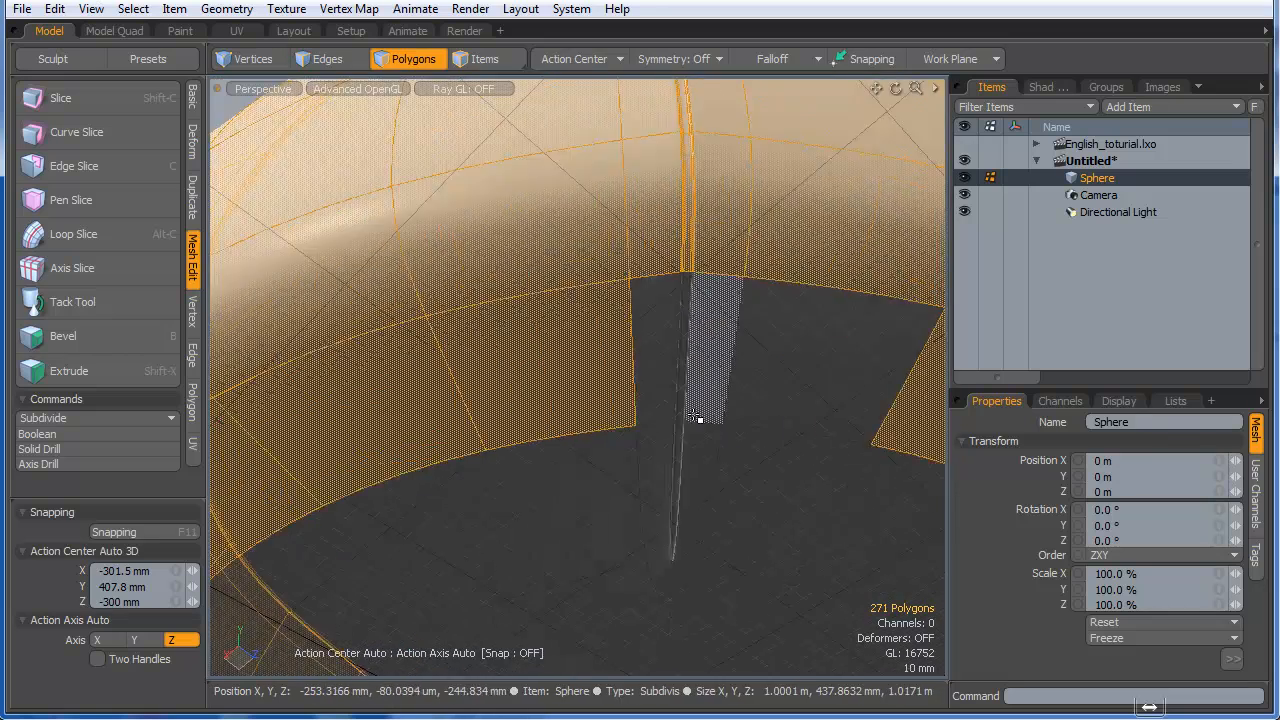
pyautogui.keyDown('ctrl'); pyautogui.click(646, 388); pyautogui.keyUp('ctrl')
pyautogui.keyDown('ctrl'); pyautogui.click(537, 434); pyautogui.keyUp('ctrl')
pyautogui.keyDown('ctrl'); pyautogui.click(822, 402); pyautogui.keyUp('ctrl')
pyautogui.keyDown('ctrl'); pyautogui.click(903, 443); pyautogui.keyUp('ctrl')
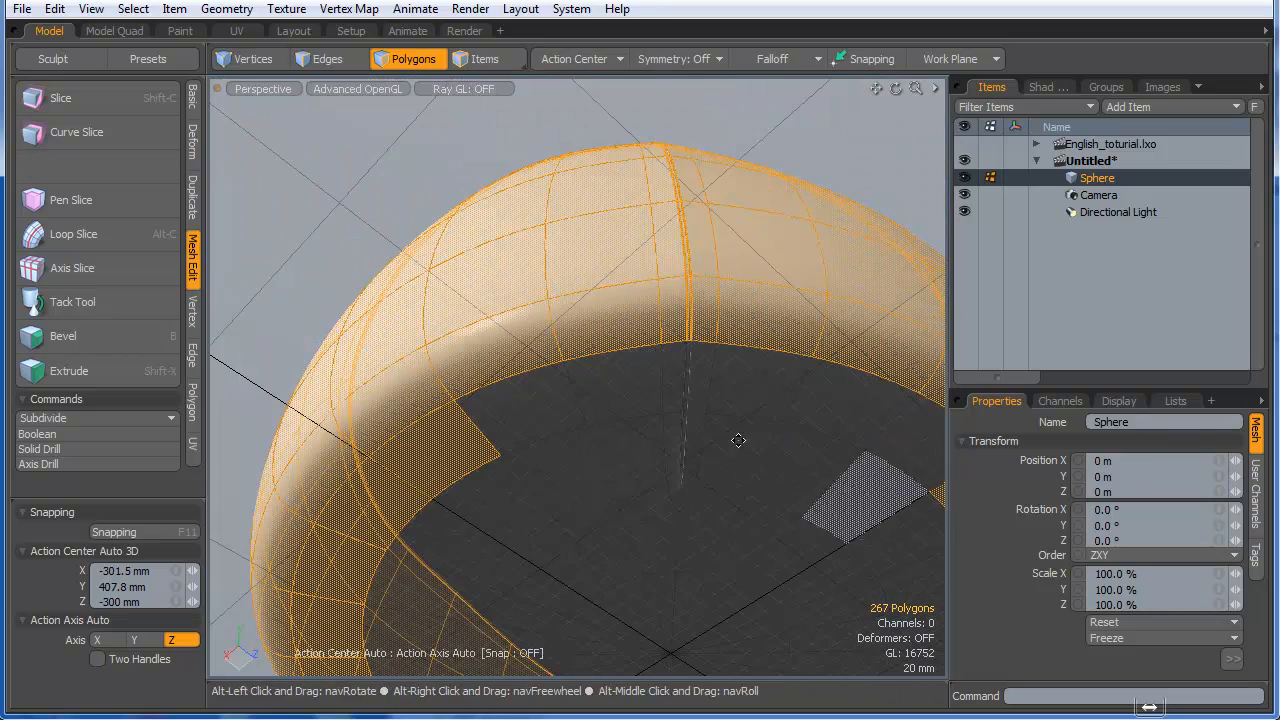
# - Deselect the remaining polygons of the bottom ring around the seat's underside, keeping only the side band selected
pyautogui.keyDown('alt'); pyautogui.keyDown('shift'); pyautogui.moveTo(737, 437); pyautogui.dragTo(547, 273); pyautogui.keyUp('shift'); pyautogui.keyUp('alt')
pyautogui.keyDown('ctrl'); pyautogui.moveTo(788, 332); pyautogui.dragTo(829, 457); pyautogui.keyUp('ctrl')
pyautogui.keyDown('alt'); pyautogui.keyDown('shift'); pyautogui.moveTo(740, 332); pyautogui.dragTo(805, 180); pyautogui.keyUp('shift'); pyautogui.keyUp('alt')
pyautogui.keyDown('ctrl'); pyautogui.moveTo(821, 464); pyautogui.dragTo(804, 493); pyautogui.keyUp('ctrl')
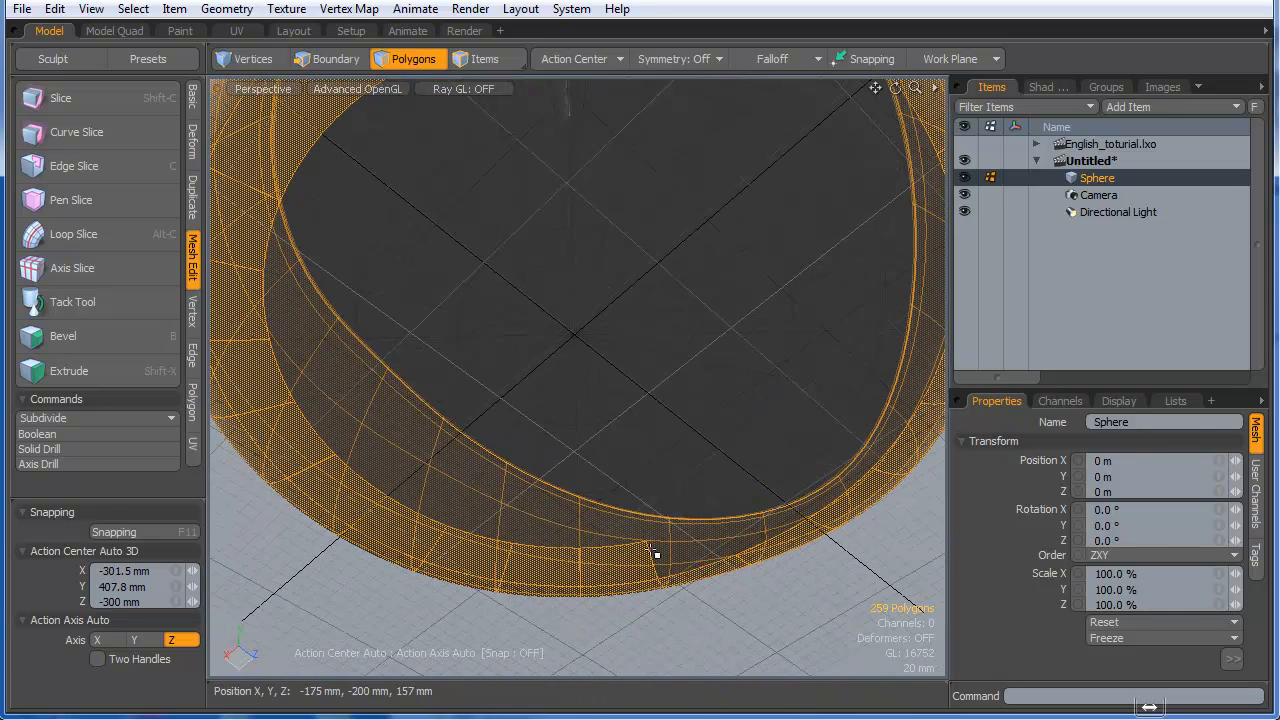
pyautogui.keyDown('ctrl'); pyautogui.moveTo(516, 553); pyautogui.dragTo(330, 481); pyautogui.keyUp('ctrl')
pyautogui.keyDown('ctrl'); pyautogui.moveTo(247, 340); pyautogui.dragTo(286, 183); pyautogui.keyUp('ctrl')
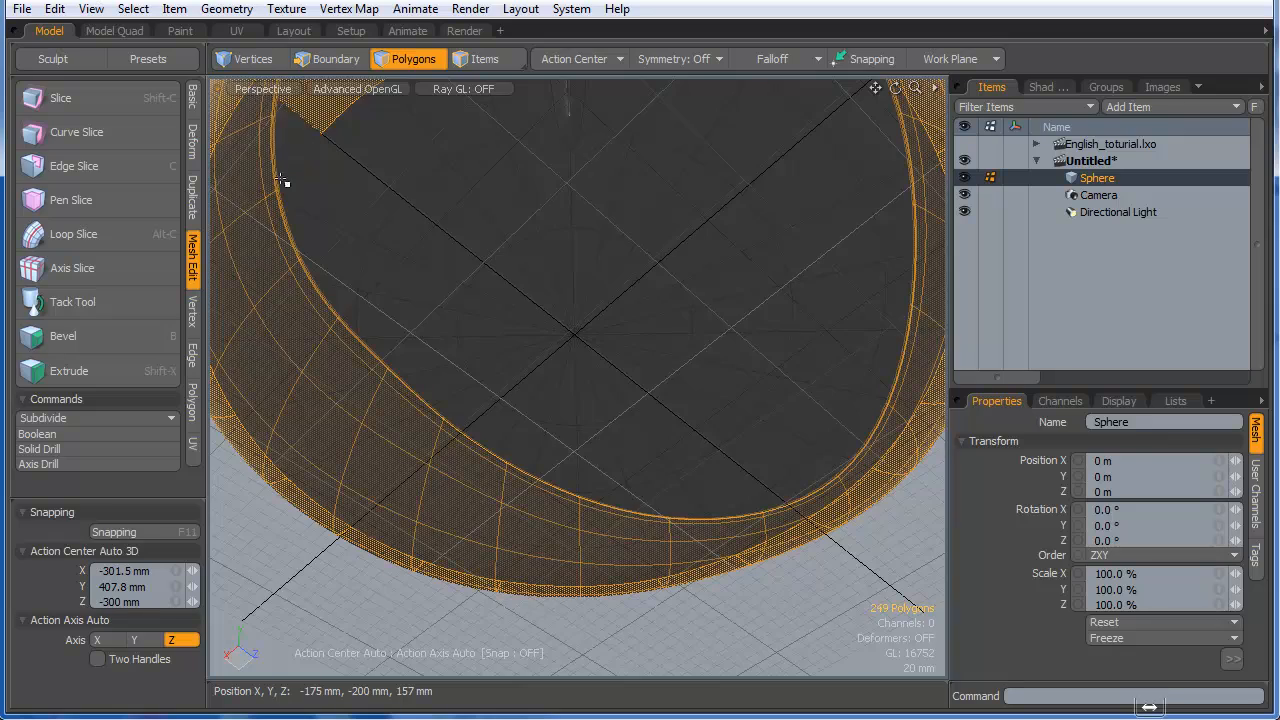
pyautogui.moveTo(343, 223)
pyautogui.keyDown('alt'); pyautogui.mouseDown()
pyautogui.moveTo(534, 537)
pyautogui.moveTo(490, 372)
pyautogui.moveTo(560, 363)
pyautogui.moveTo(797, 597)
pyautogui.moveTo(463, 527)
pyautogui.moveTo(759, 545)
pyautogui.mouseUp(); pyautogui.keyUp('alt')
pyautogui.keyDown('ctrl'); pyautogui.keyDown('alt'); pyautogui.moveTo(504, 484); pyautogui.dragTo(815, 485); pyautogui.keyUp('alt'); pyautogui.keyUp('ctrl')
pyautogui.keyDown('alt'); pyautogui.moveTo(643, 449); pyautogui.dragTo(680, 366); pyautogui.keyUp('alt')
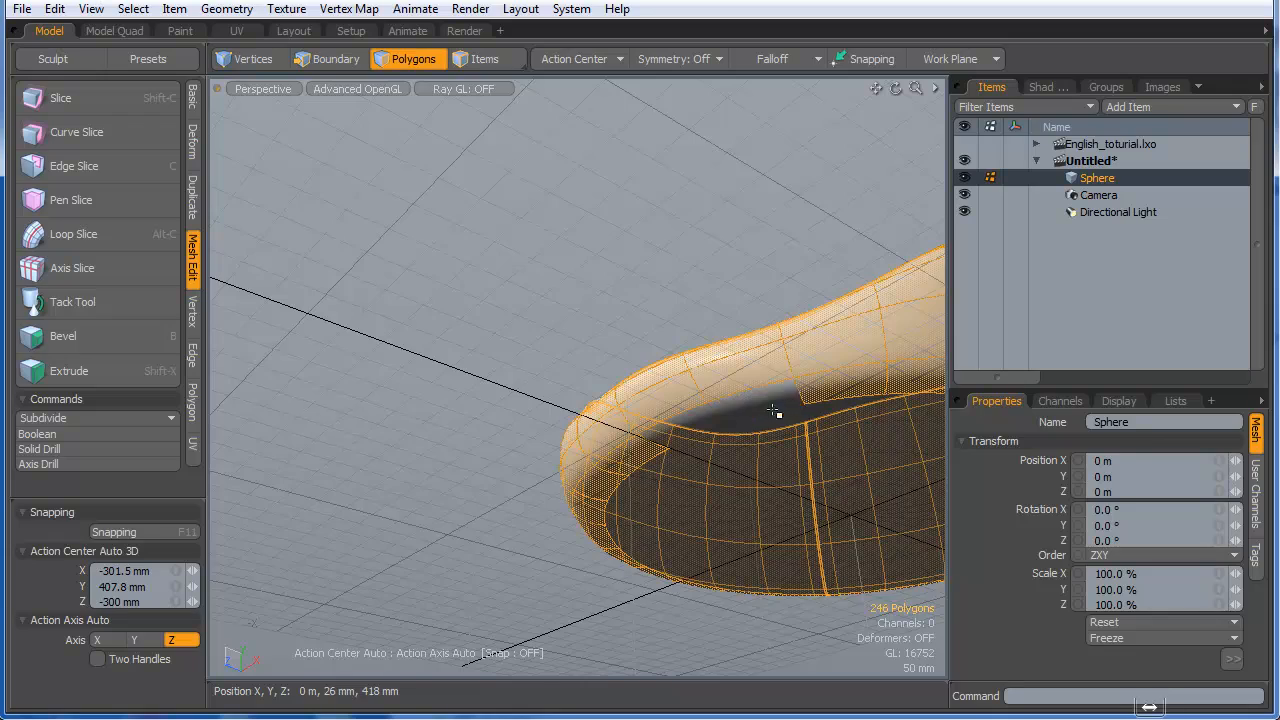
pyautogui.keyDown('alt'); pyautogui.moveTo(838, 403); pyautogui.dragTo(843, 367); pyautogui.keyUp('alt')
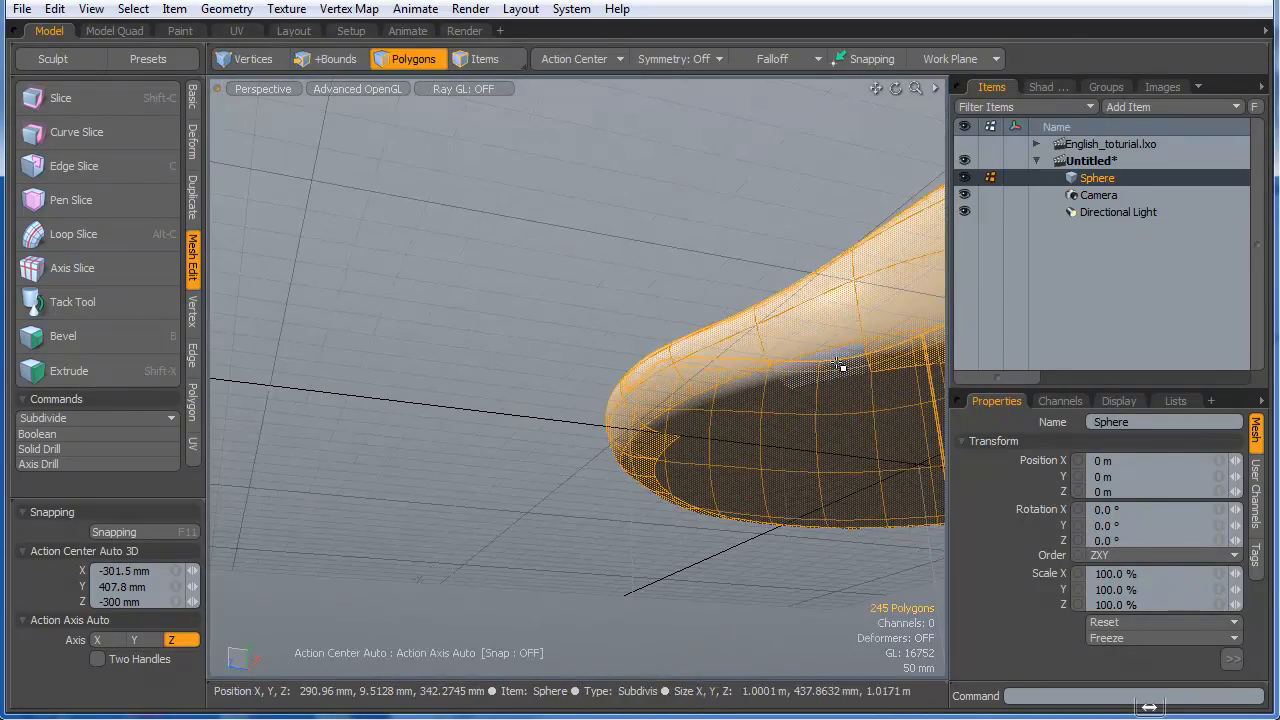
pyautogui.keyDown('alt'); pyautogui.moveTo(694, 413); pyautogui.dragTo(666, 486); pyautogui.keyUp('alt')
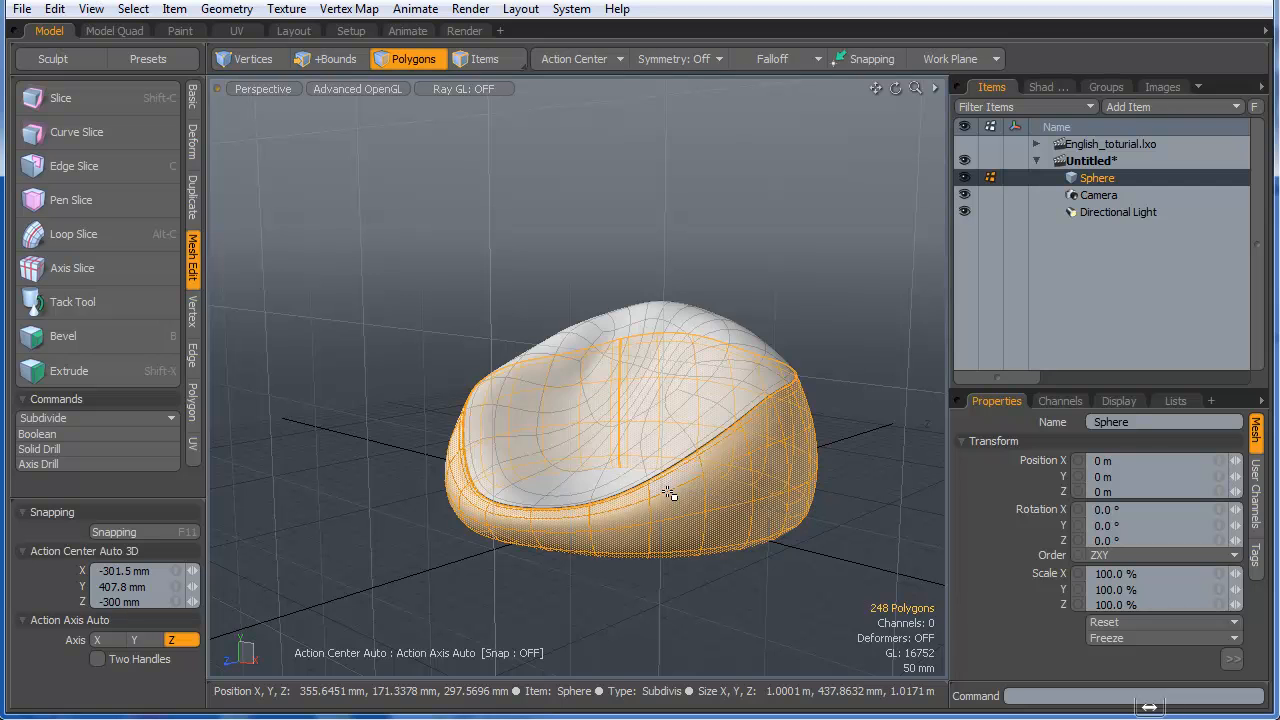
# - Isolate the side band by hiding everything unselected, inspect it, reselect the whole band, and unhide the rest of the seat
pyautogui.hotkey('shift', 'h')
pyautogui.keyDown('alt'); pyautogui.moveTo(517, 471); pyautogui.dragTo(620, 424); pyautogui.keyUp('alt')
pyautogui.click(600, 440)
pyautogui.moveTo(565, 486)
pyautogui.keyDown('alt'); pyautogui.mouseDown()
pyautogui.moveTo(623, 507)
pyautogui.moveTo(509, 514)
pyautogui.moveTo(623, 517)
pyautogui.moveTo(560, 515)
pyautogui.mouseUp(); pyautogui.keyUp('alt')
pyautogui.moveTo(560, 515)
pyautogui.keyDown('alt'); pyautogui.mouseDown()
pyautogui.moveTo(709, 514)
pyautogui.moveTo(603, 518)
pyautogui.moveTo(640, 519)
pyautogui.moveTo(671, 500)
pyautogui.moveTo(866, 534)
pyautogui.moveTo(643, 543)
pyautogui.moveTo(660, 560)
pyautogui.moveTo(651, 594)
pyautogui.moveTo(677, 503)
pyautogui.moveTo(625, 511)
pyautogui.mouseUp(); pyautogui.keyUp('alt')
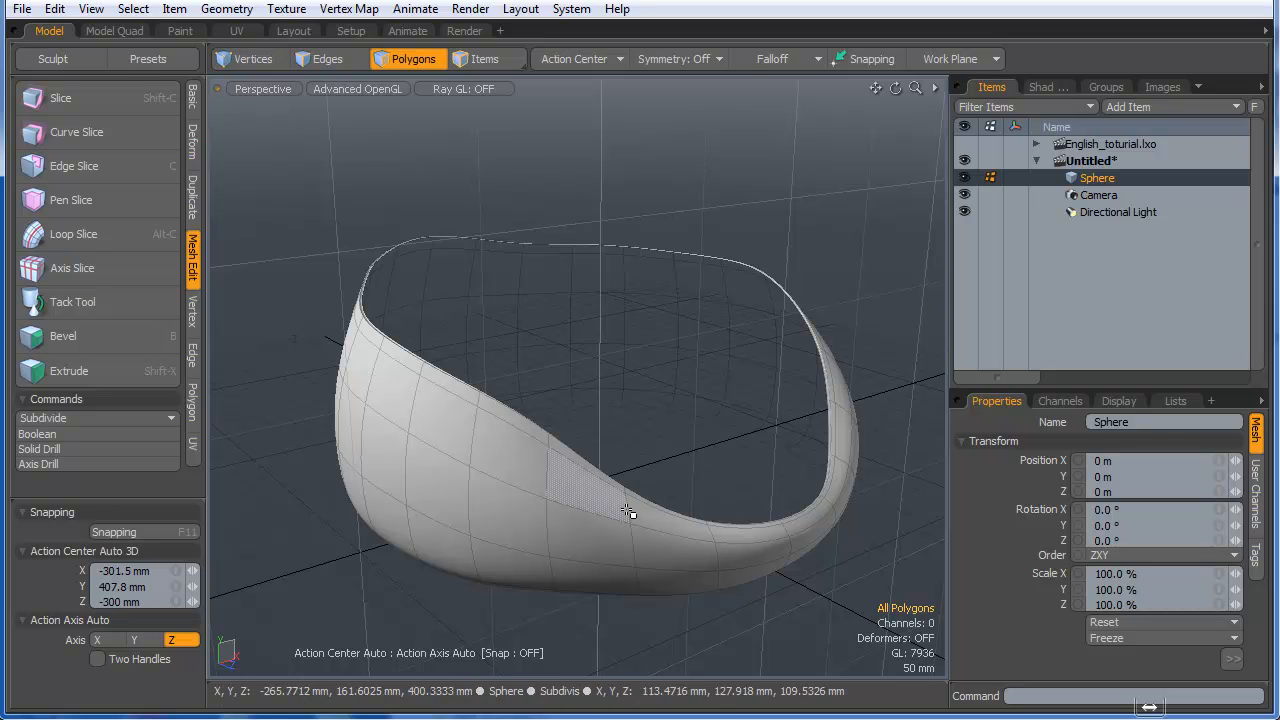
pyautogui.doubleClick(627, 512)
pyautogui.press('u')
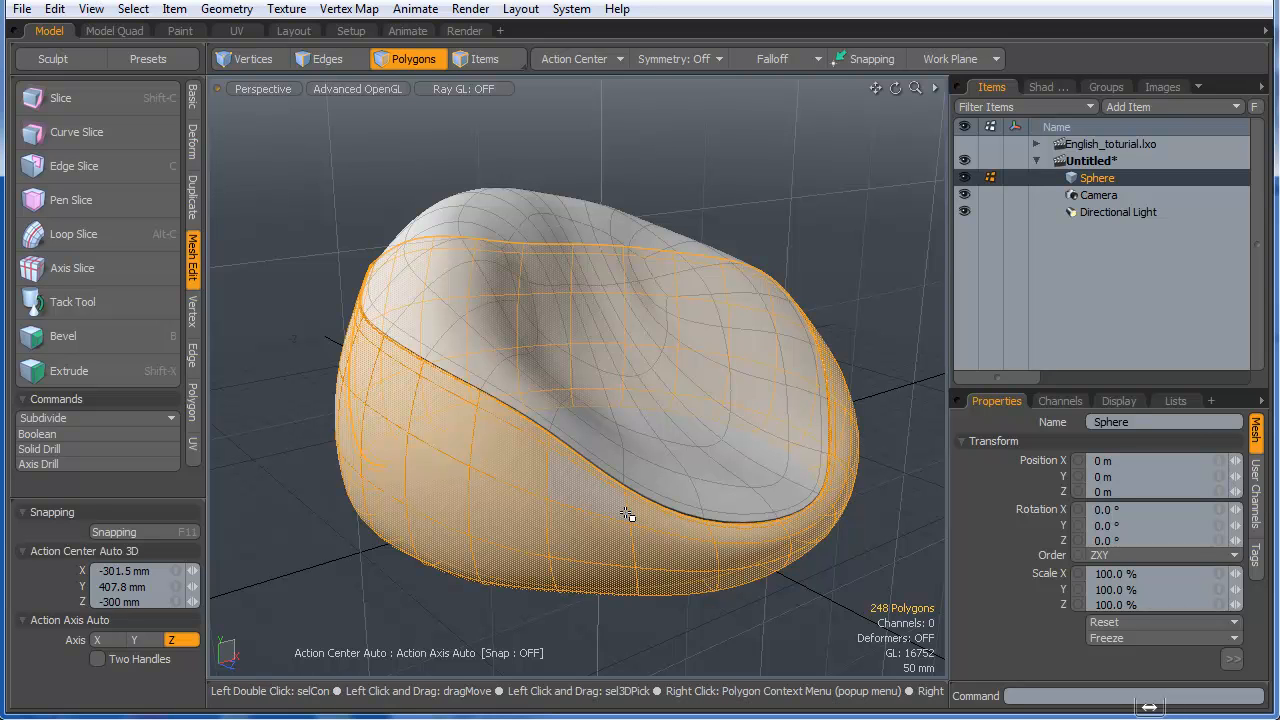
# - Turn off subdivision smoothing, hide everything except the selected side band, and clear the polygon selection
pyautogui.press('1')
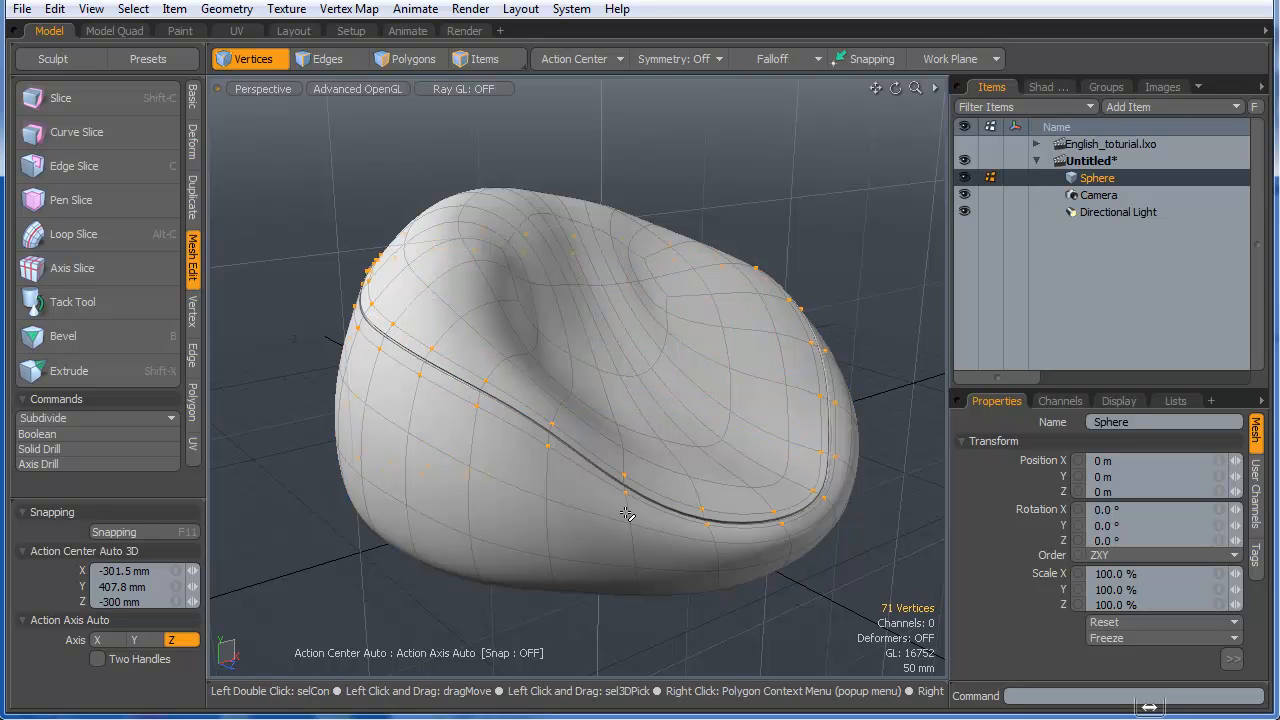
pyautogui.press('Tab')
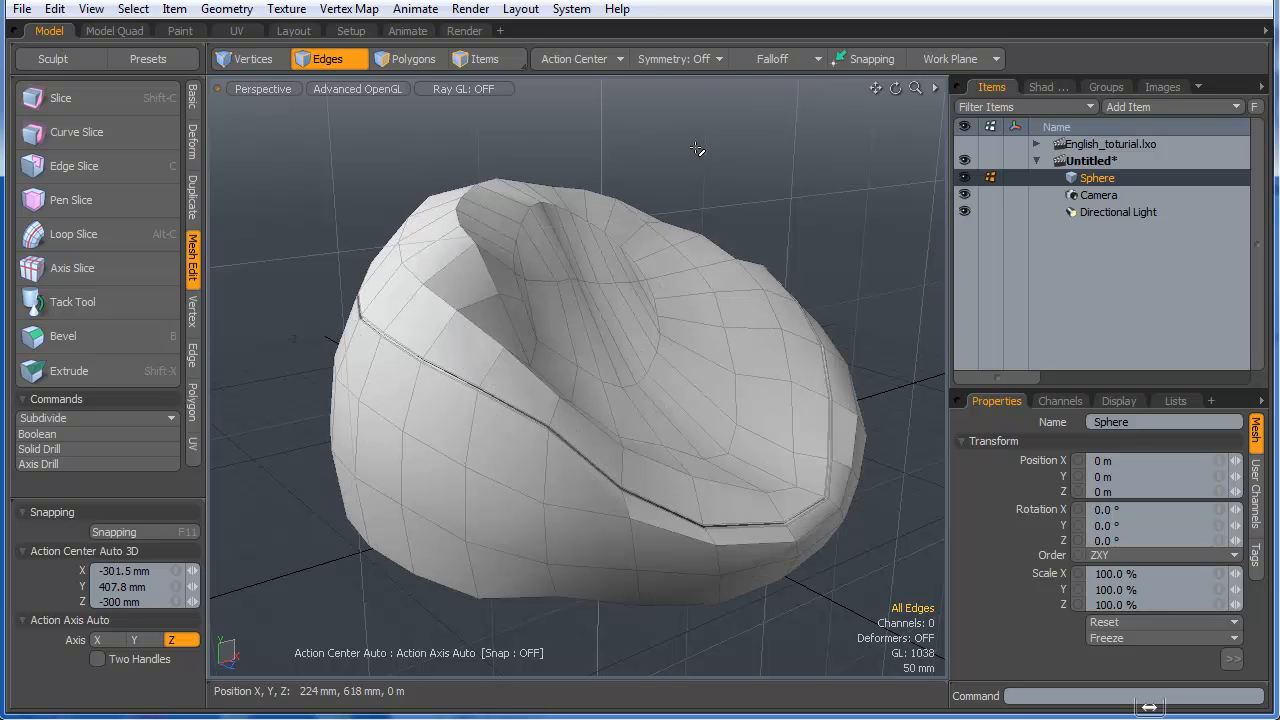
pyautogui.press('3')
pyautogui.keyDown('alt'); pyautogui.moveTo(657, 334); pyautogui.dragTo(623, 386); pyautogui.keyUp('alt')
pyautogui.hotkey('shift', 'h')
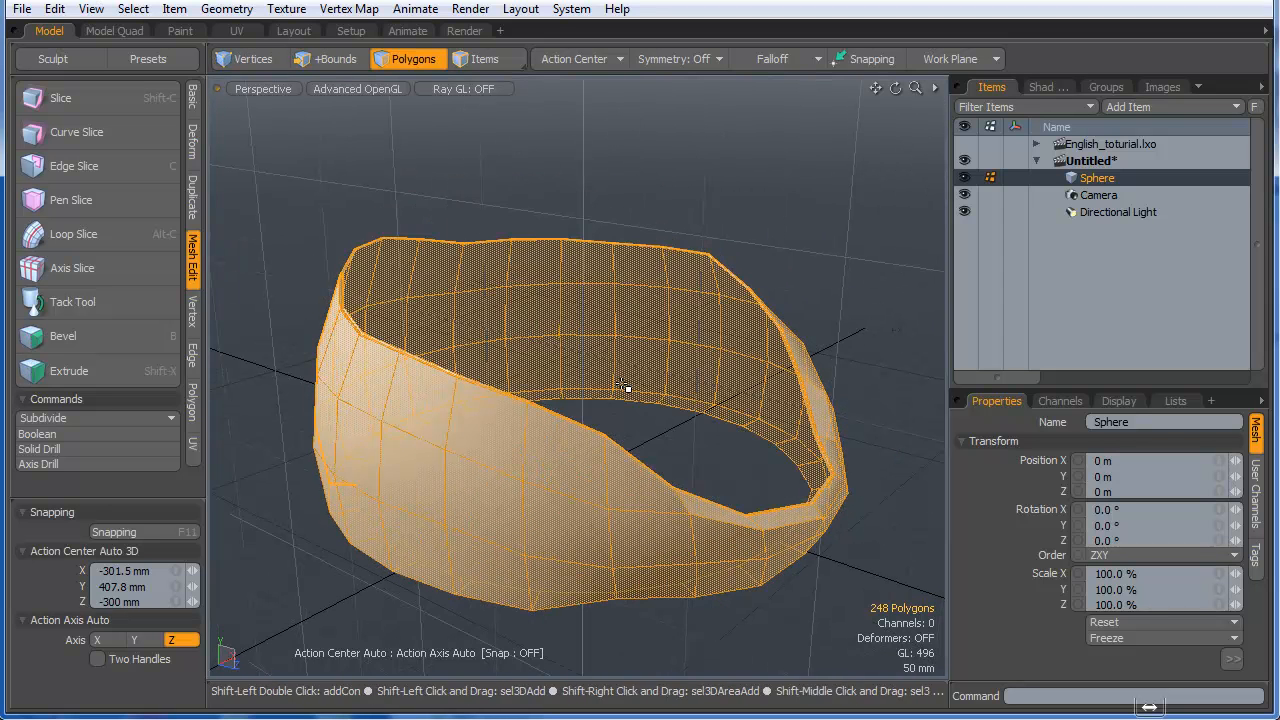
pyautogui.click(622, 198)
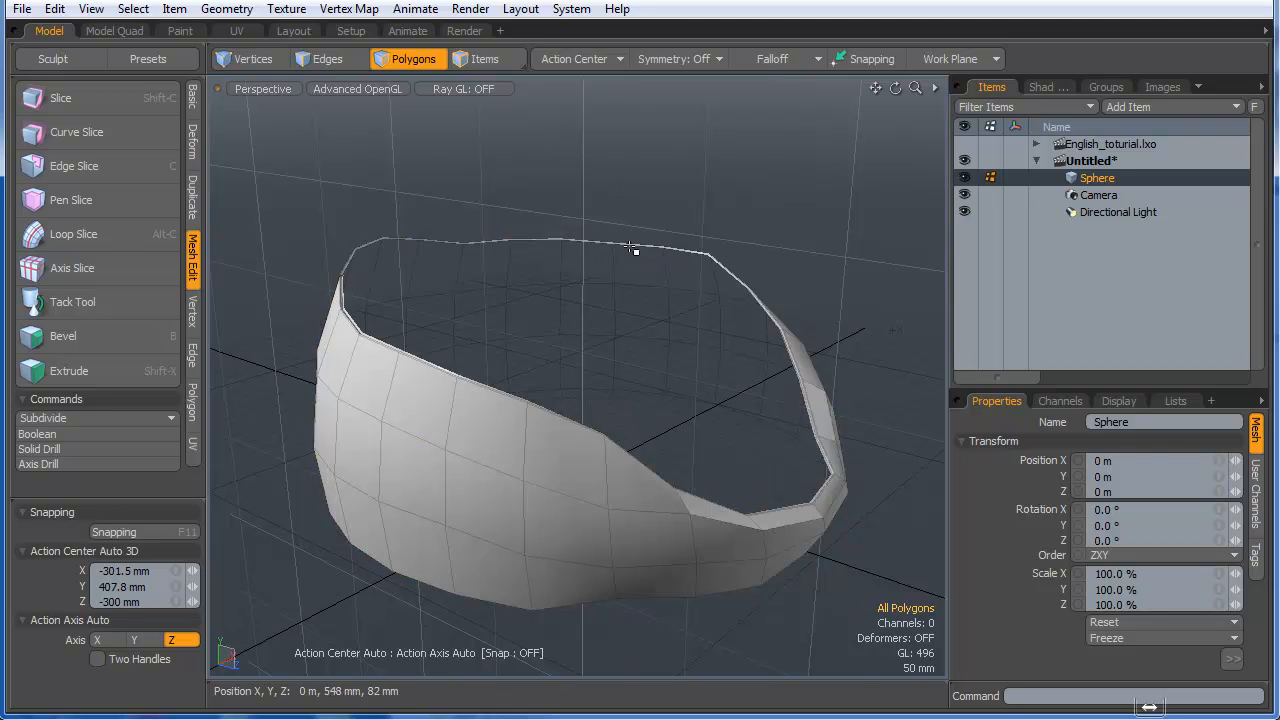
pyautogui.keyDown('alt'); pyautogui.moveTo(711, 391); pyautogui.dragTo(575, 439); pyautogui.keyUp('alt')
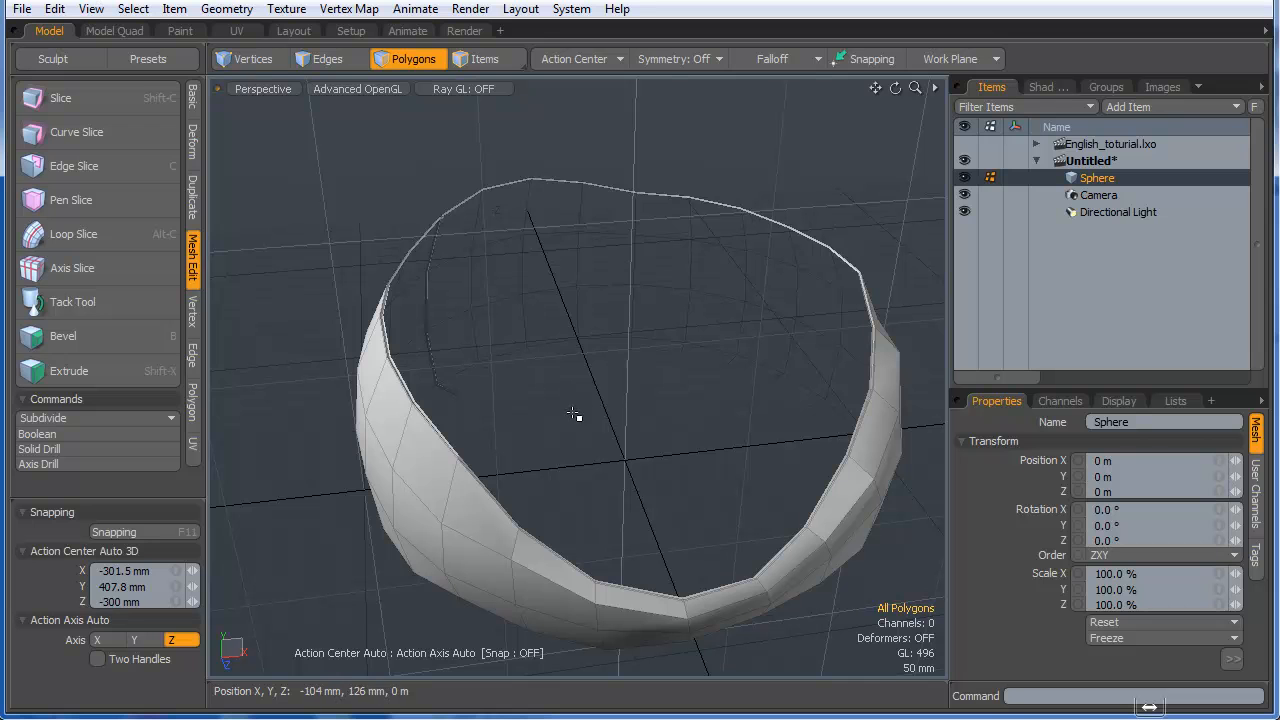
# - Switch to the UV workspace and create a new UV map named Puff
pyautogui.click(242, 31)
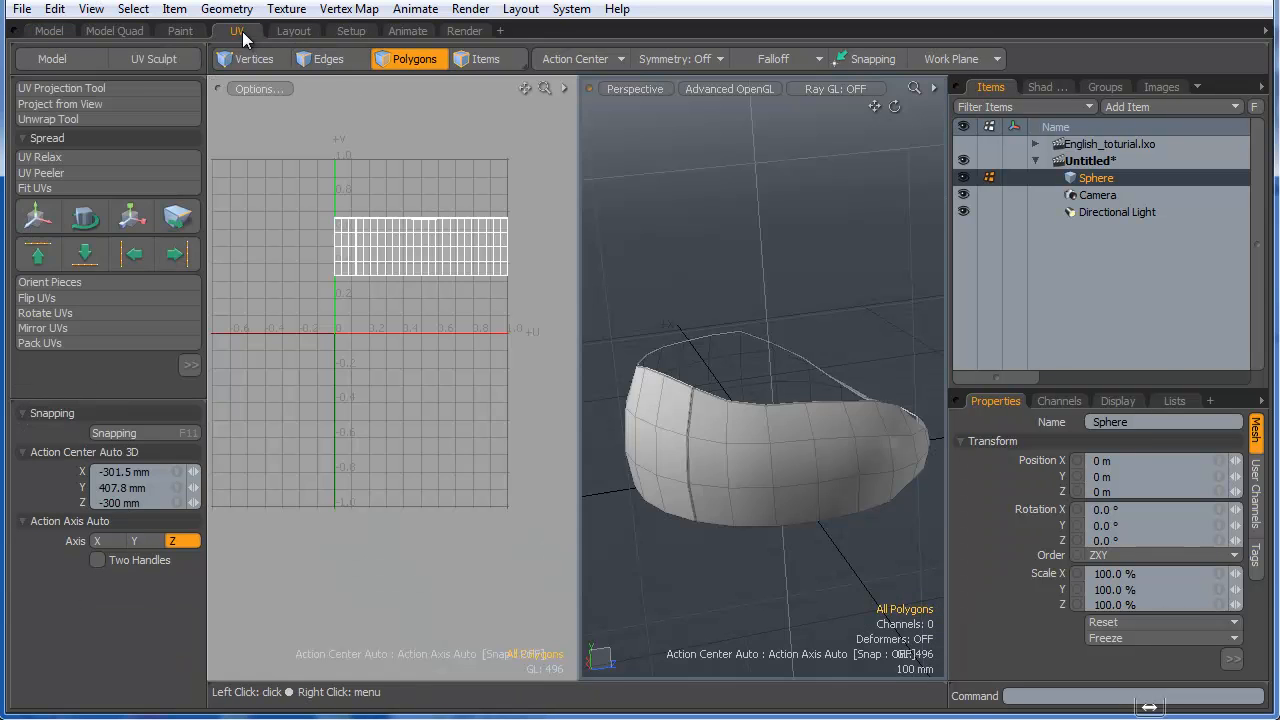
pyautogui.click(1170, 401)
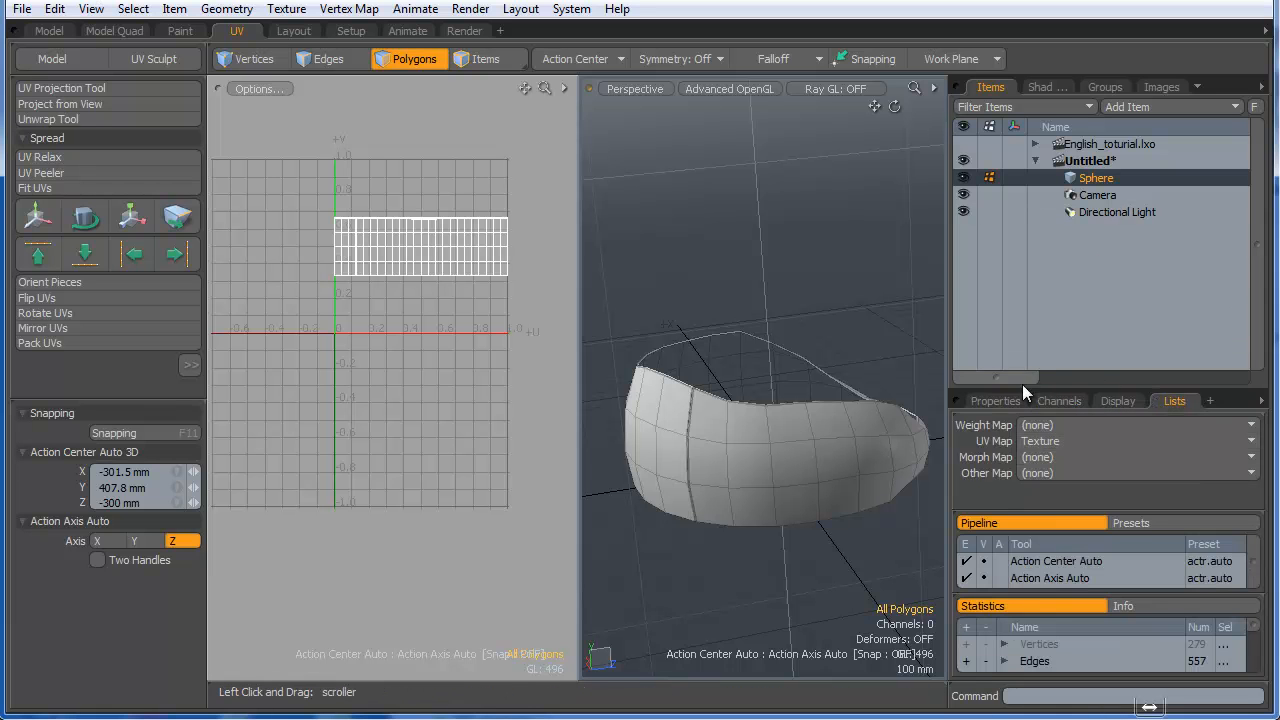
pyautogui.moveTo(1024, 391); pyautogui.dragTo(1024, 309)
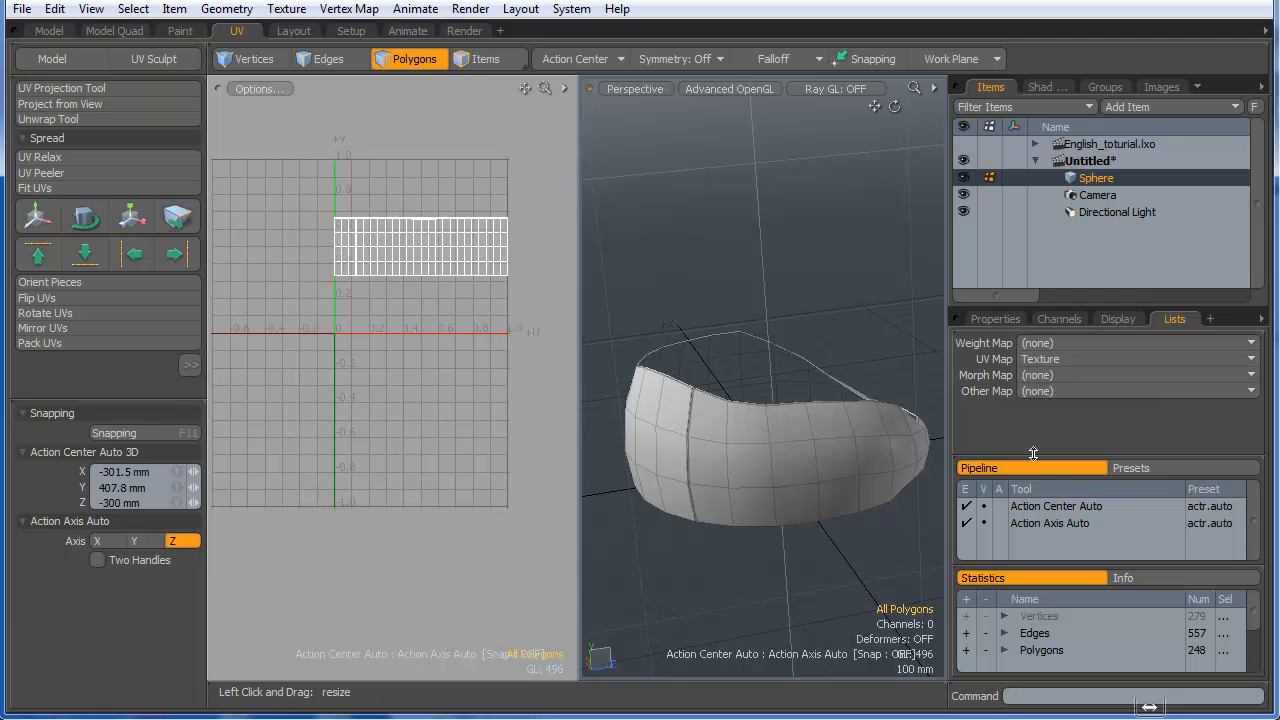
pyautogui.moveTo(1035, 456); pyautogui.dragTo(1040, 522)
pyautogui.click(965, 379)
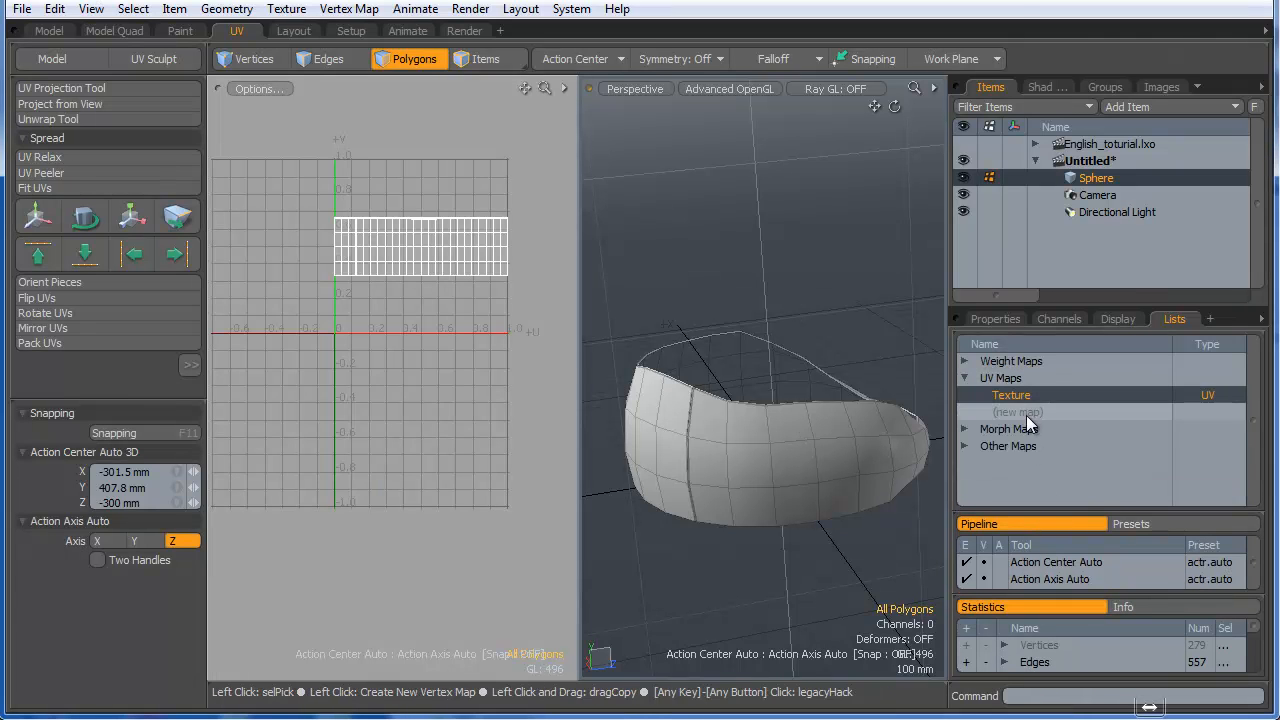
pyautogui.click(1026, 414)
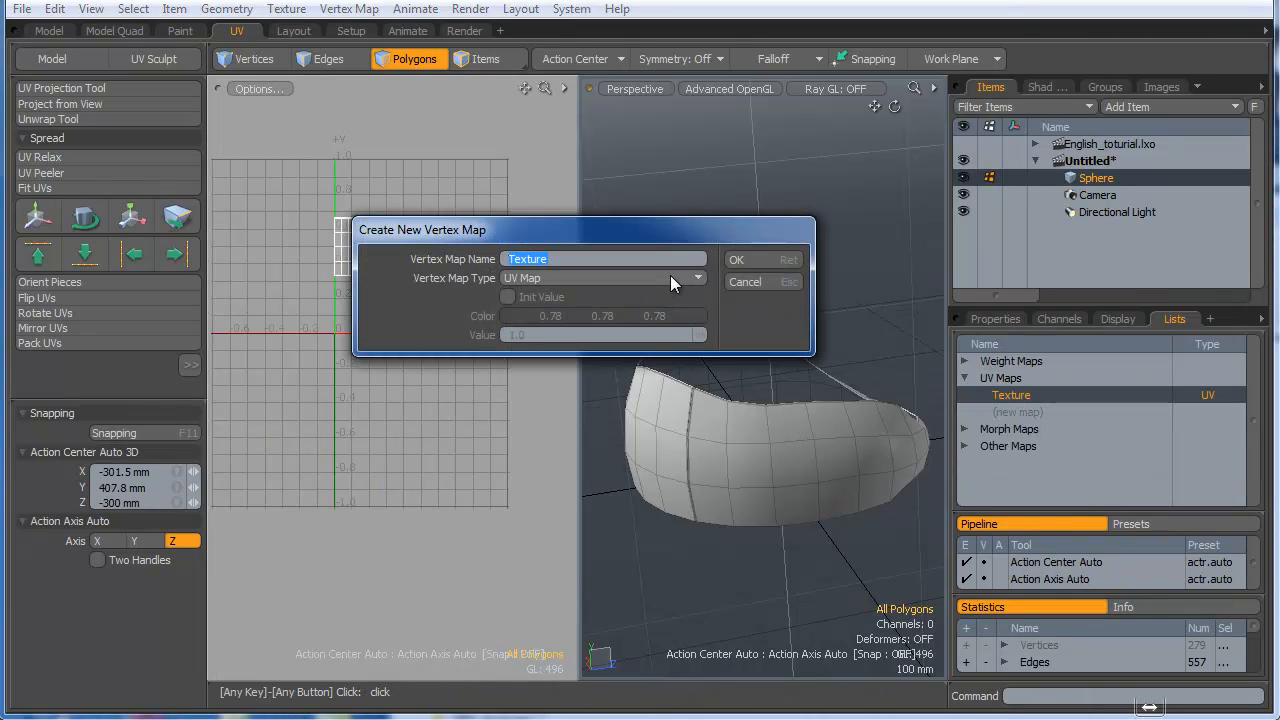
pyautogui.write('Puff')
pyautogui.press('Return')
# - Select the edge line running down the vertical groove, unwrap the side band along it with UV Peeler, and drop the tool
pyautogui.keyDown('alt'); pyautogui.moveTo(671, 357); pyautogui.dragTo(765, 402); pyautogui.keyUp('alt')
pyautogui.keyDown('alt'); pyautogui.moveTo(690, 385); pyautogui.dragTo(989, 451); pyautogui.keyUp('alt')
pyautogui.keyDown('alt'); pyautogui.moveTo(724, 396); pyautogui.dragTo(849, 357); pyautogui.keyUp('alt')
pyautogui.press('2')
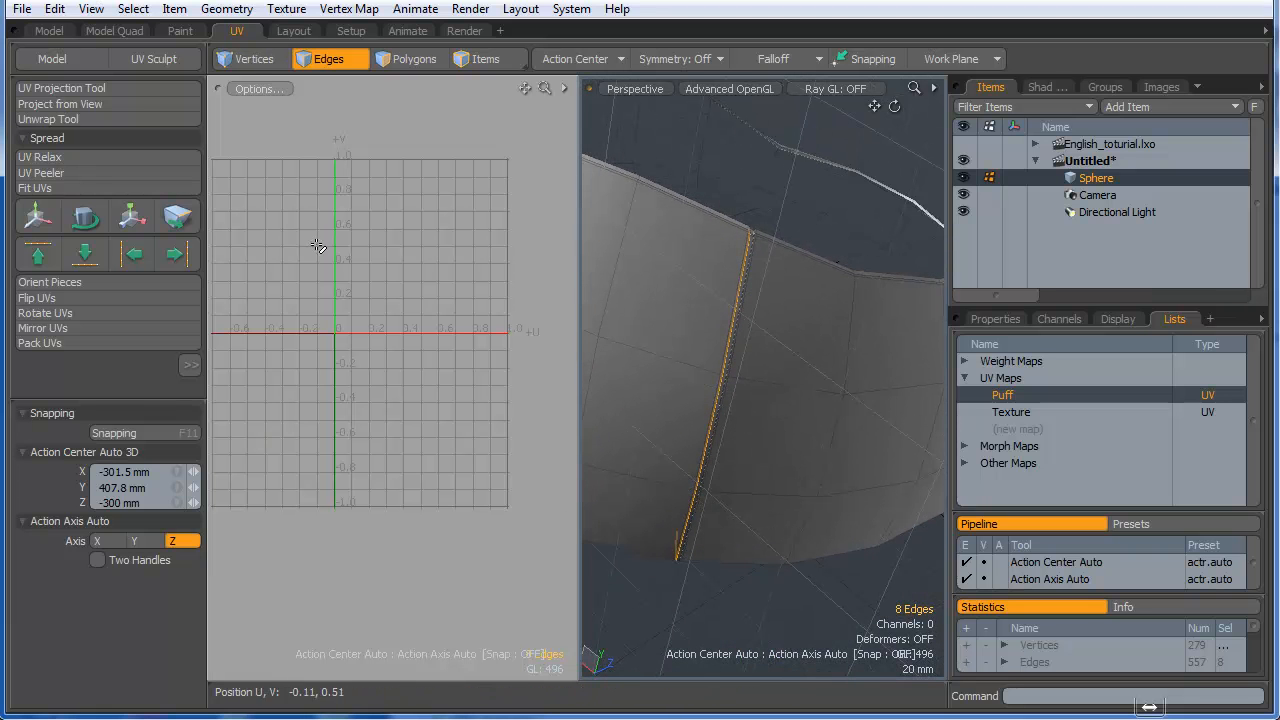
pyautogui.click(63, 172)
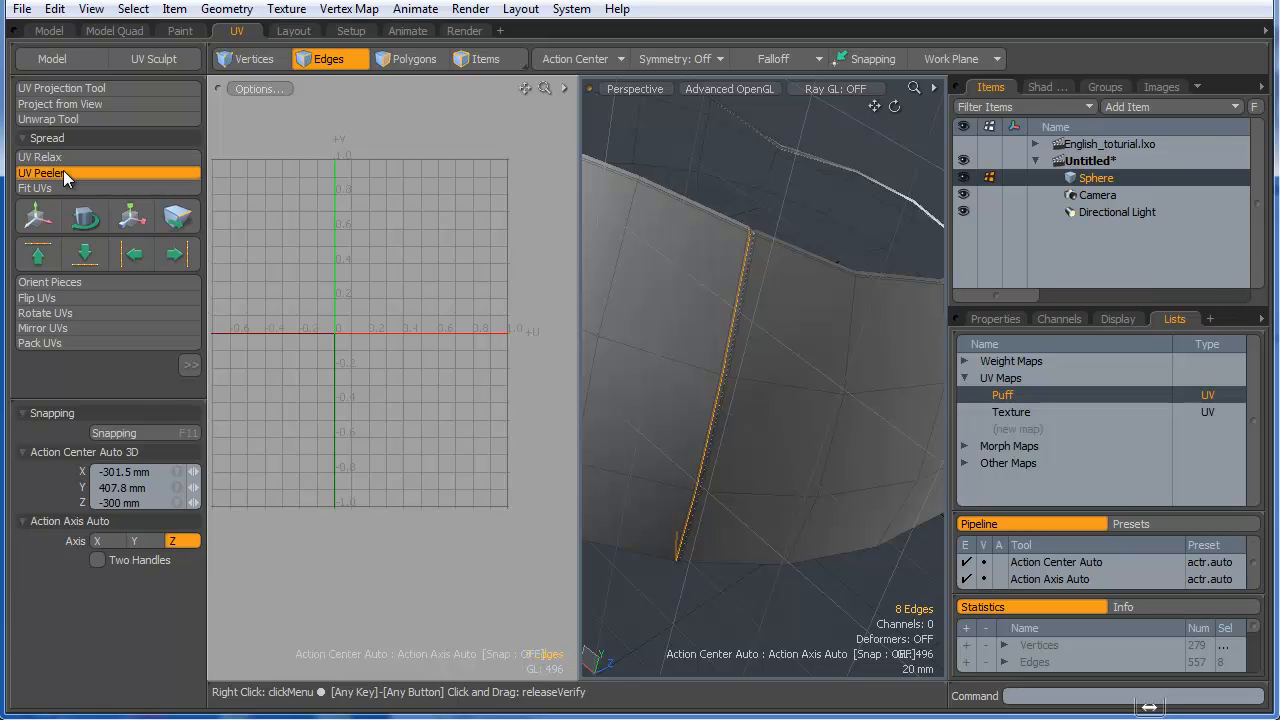
pyautogui.click(452, 225)
pyautogui.keyDown('ctrl'); pyautogui.keyDown('alt'); pyautogui.moveTo(345, 170); pyautogui.dragTo(391, 369); pyautogui.keyUp('alt'); pyautogui.keyUp('ctrl')
pyautogui.keyDown('ctrl'); pyautogui.keyDown('alt'); pyautogui.moveTo(339, 457); pyautogui.dragTo(284, 457); pyautogui.keyUp('alt'); pyautogui.keyUp('ctrl')
pyautogui.keyDown('alt'); pyautogui.keyDown('shift'); pyautogui.moveTo(367, 406); pyautogui.dragTo(789, 360); pyautogui.keyUp('shift'); pyautogui.keyUp('alt')
pyautogui.keyDown('ctrl'); pyautogui.keyDown('alt'); pyautogui.moveTo(457, 296); pyautogui.dragTo(340, 410); pyautogui.keyUp('alt'); pyautogui.keyUp('ctrl')
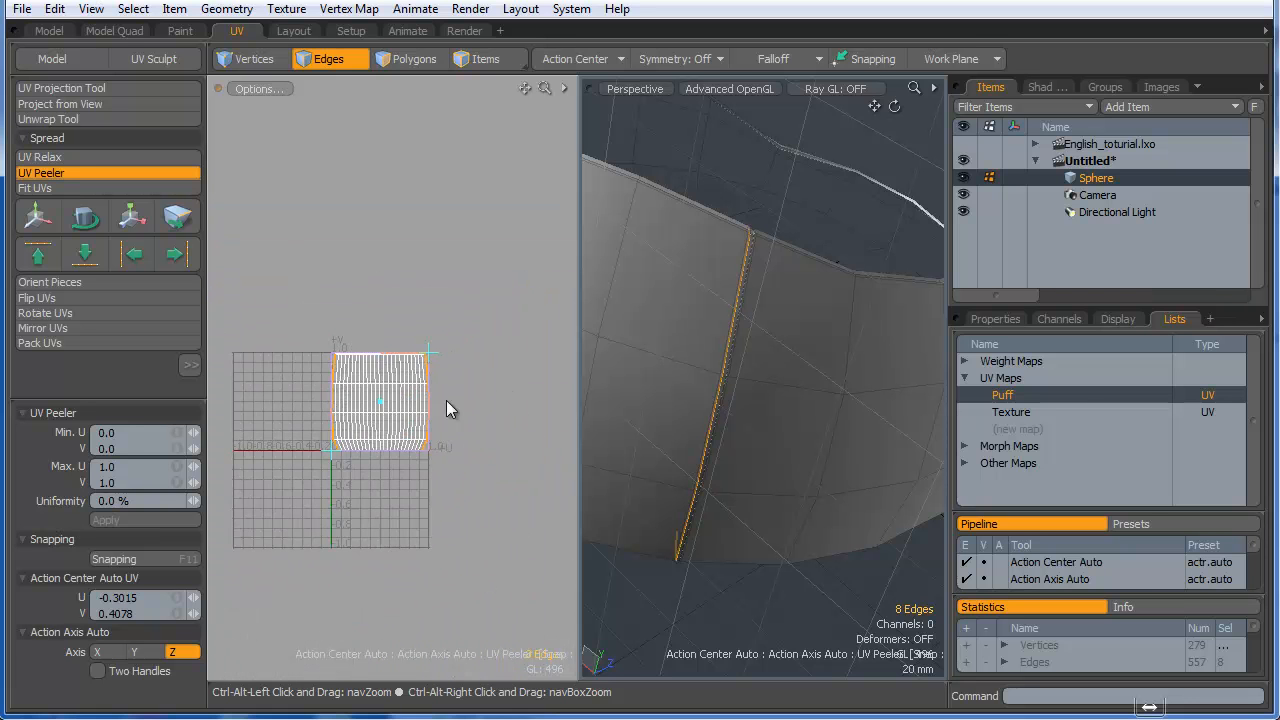
pyautogui.press('space')
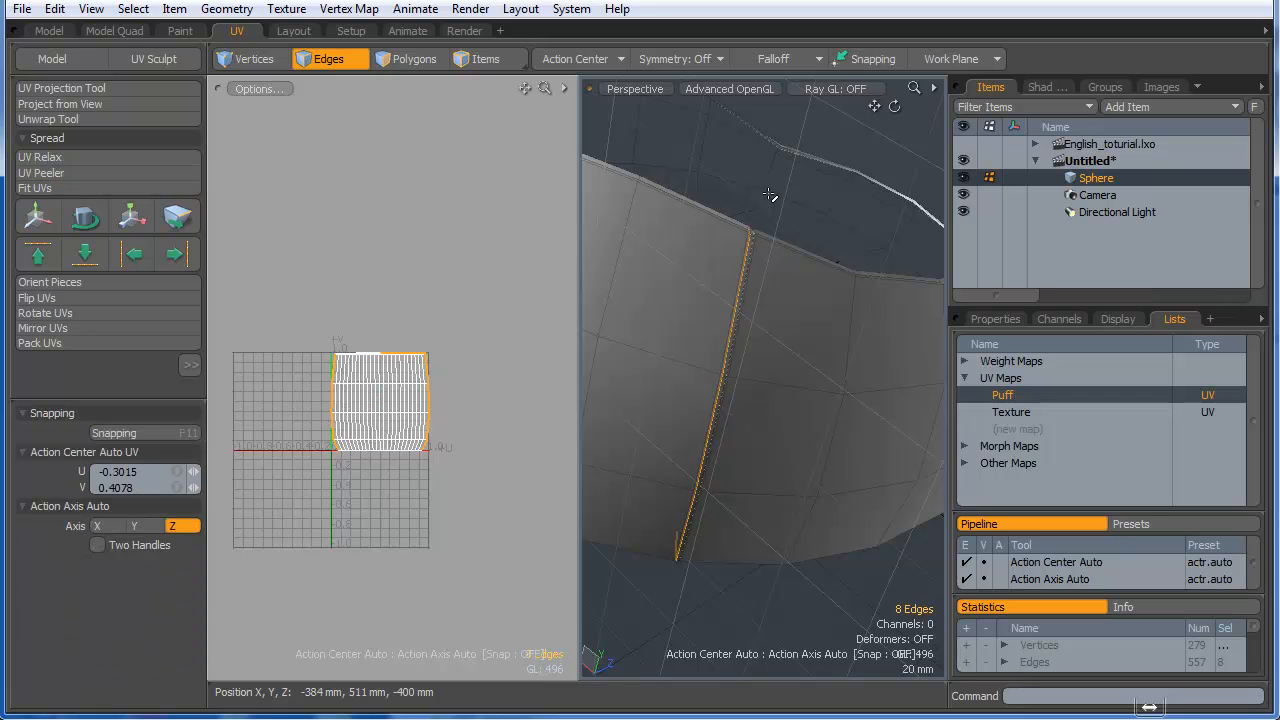
# - Clear the selection and select the full line of seam edges along the UV shell's left border
pyautogui.keyDown('ctrl'); pyautogui.keyDown('alt'); pyautogui.moveTo(423, 388); pyautogui.dragTo(537, 398); pyautogui.keyUp('alt'); pyautogui.keyUp('ctrl')
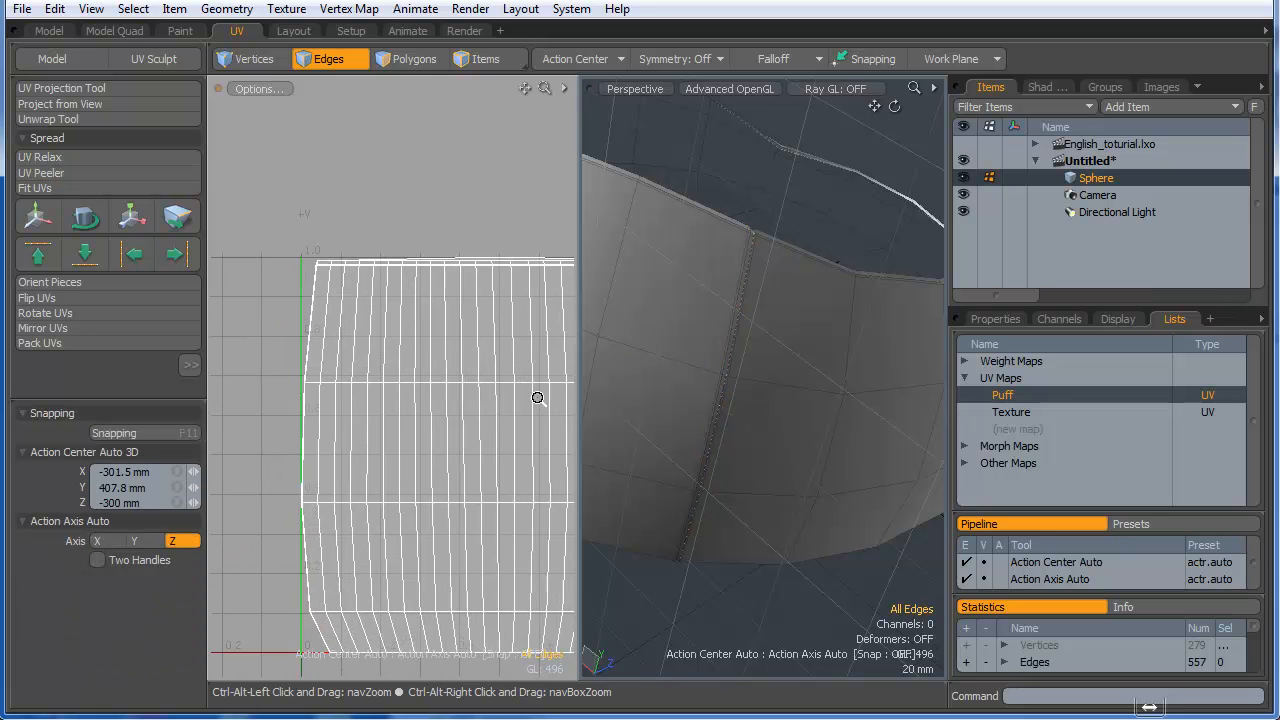
pyautogui.keyDown('ctrl'); pyautogui.keyDown('alt'); pyautogui.moveTo(336, 284); pyautogui.dragTo(583, 305); pyautogui.keyUp('alt'); pyautogui.keyUp('ctrl')
pyautogui.keyDown('ctrl'); pyautogui.keyDown('alt'); pyautogui.moveTo(339, 134); pyautogui.dragTo(574, 169); pyautogui.keyUp('alt'); pyautogui.keyUp('ctrl')
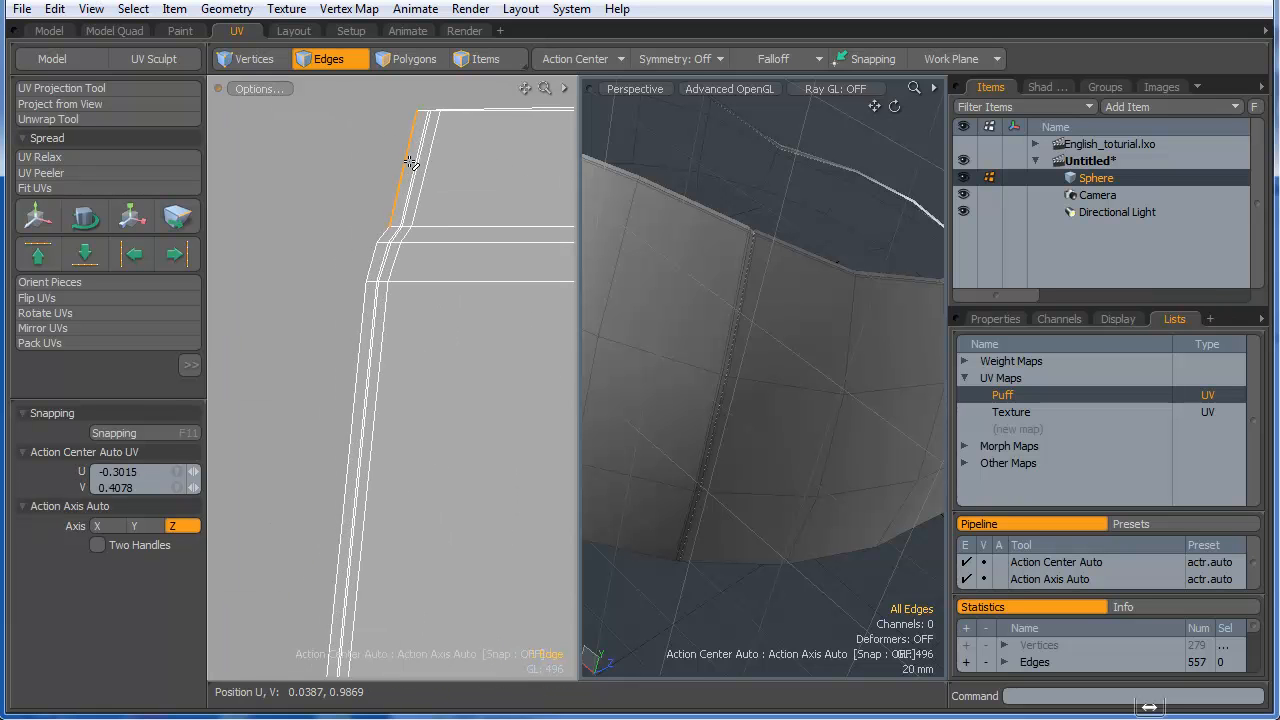
pyautogui.scroll(2, 389, 221)
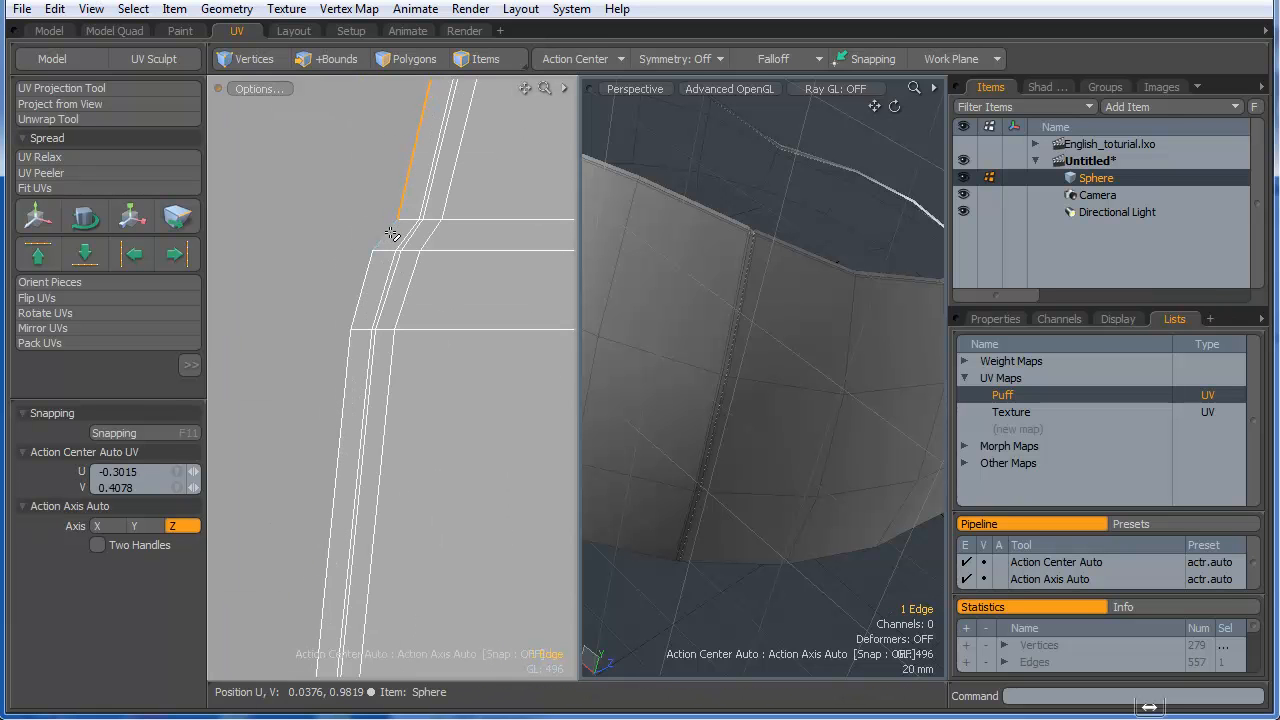
pyautogui.scroll(-6, 371, 183)
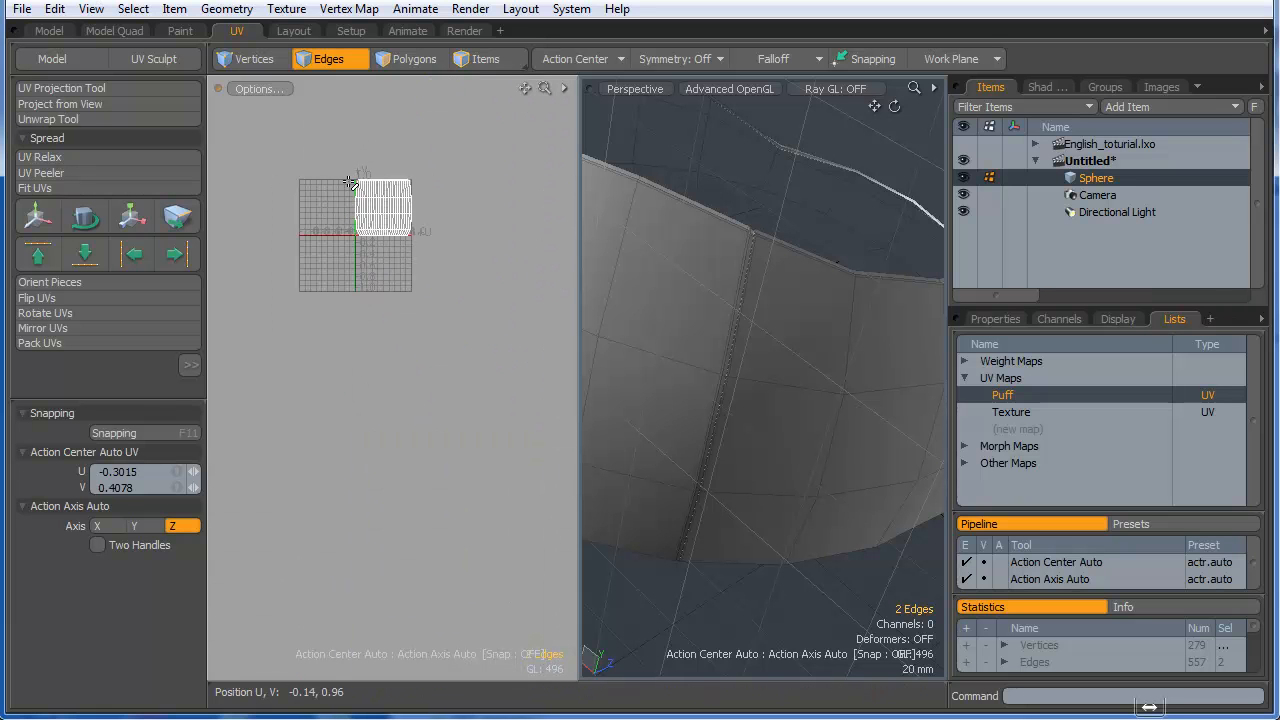
pyautogui.press('Up')
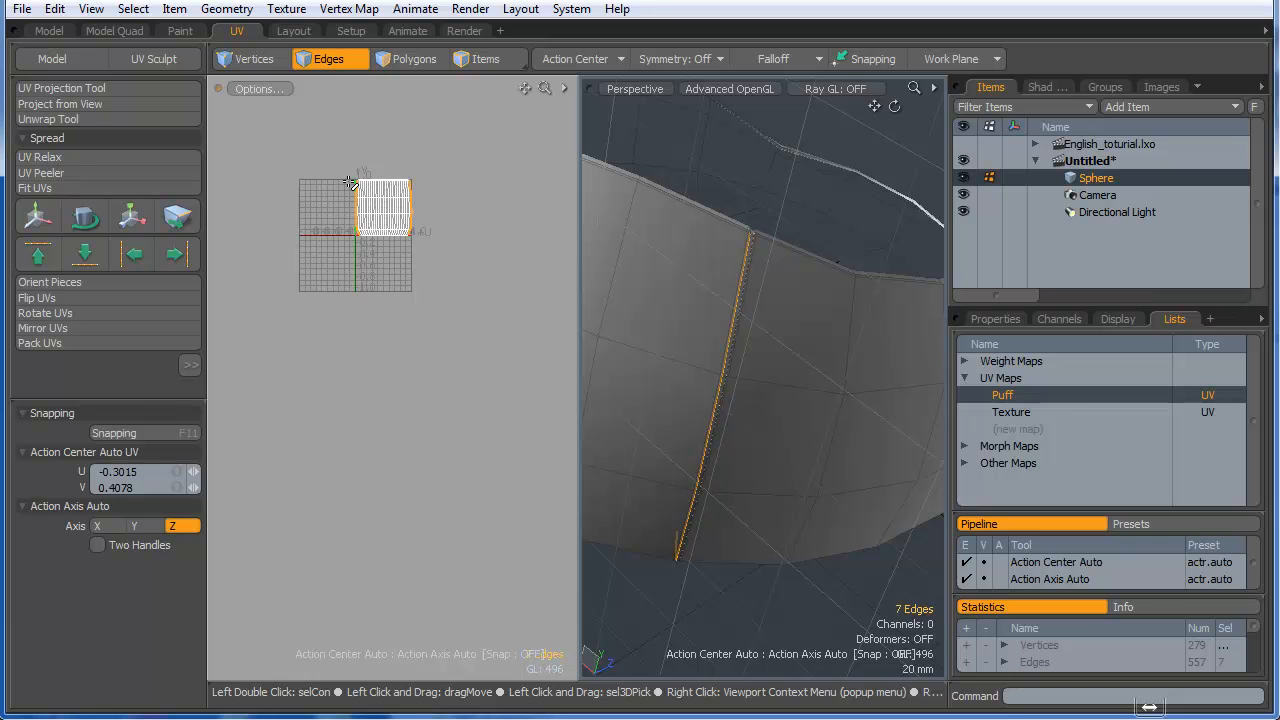
# - Deselect the matching edges on the UV shell's right border and align the left border edges to the left
pyautogui.keyDown('ctrl'); pyautogui.keyDown('alt'); pyautogui.moveTo(363, 230); pyautogui.dragTo(762, 288); pyautogui.keyUp('alt'); pyautogui.keyUp('ctrl')
pyautogui.keyDown('ctrl'); pyautogui.keyDown('alt'); pyautogui.moveTo(227, 317); pyautogui.dragTo(285, 350); pyautogui.keyUp('alt'); pyautogui.keyUp('ctrl')
pyautogui.keyDown('ctrl'); pyautogui.keyDown('alt'); pyautogui.moveTo(371, 414); pyautogui.dragTo(274, 470); pyautogui.keyUp('alt'); pyautogui.keyUp('ctrl')
pyautogui.keyDown('ctrl'); pyautogui.keyDown('alt'); pyautogui.moveTo(357, 445); pyautogui.dragTo(275, 450); pyautogui.keyUp('alt'); pyautogui.keyUp('ctrl')
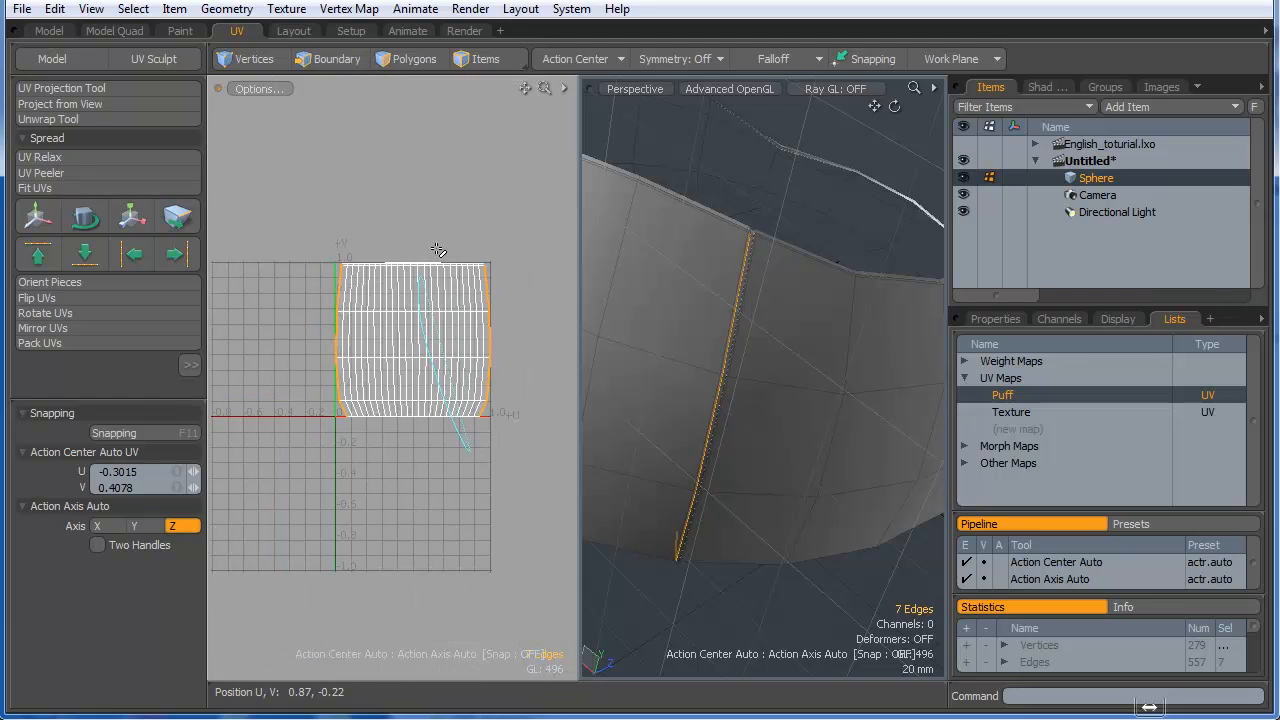
pyautogui.press('2')
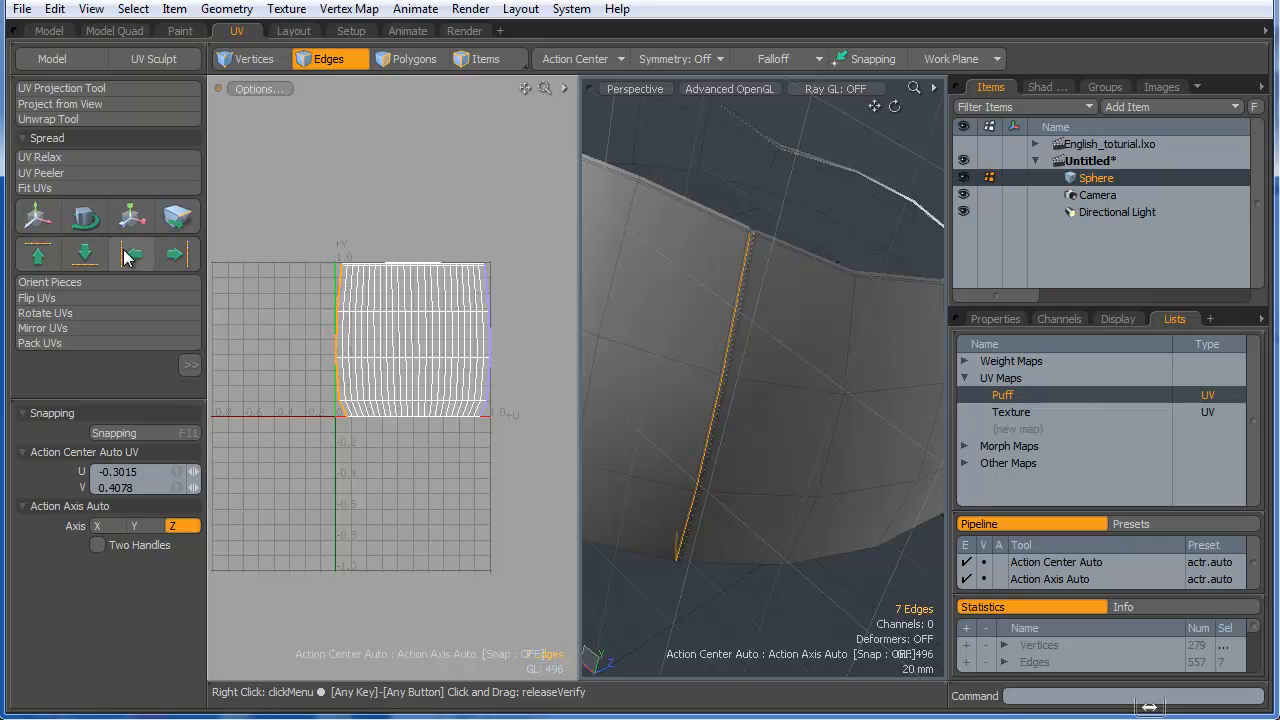
# - Select the slanted vertical edge line just inside the UV shell's left border and align it to the left
pyautogui.scroll(6, 338, 272)
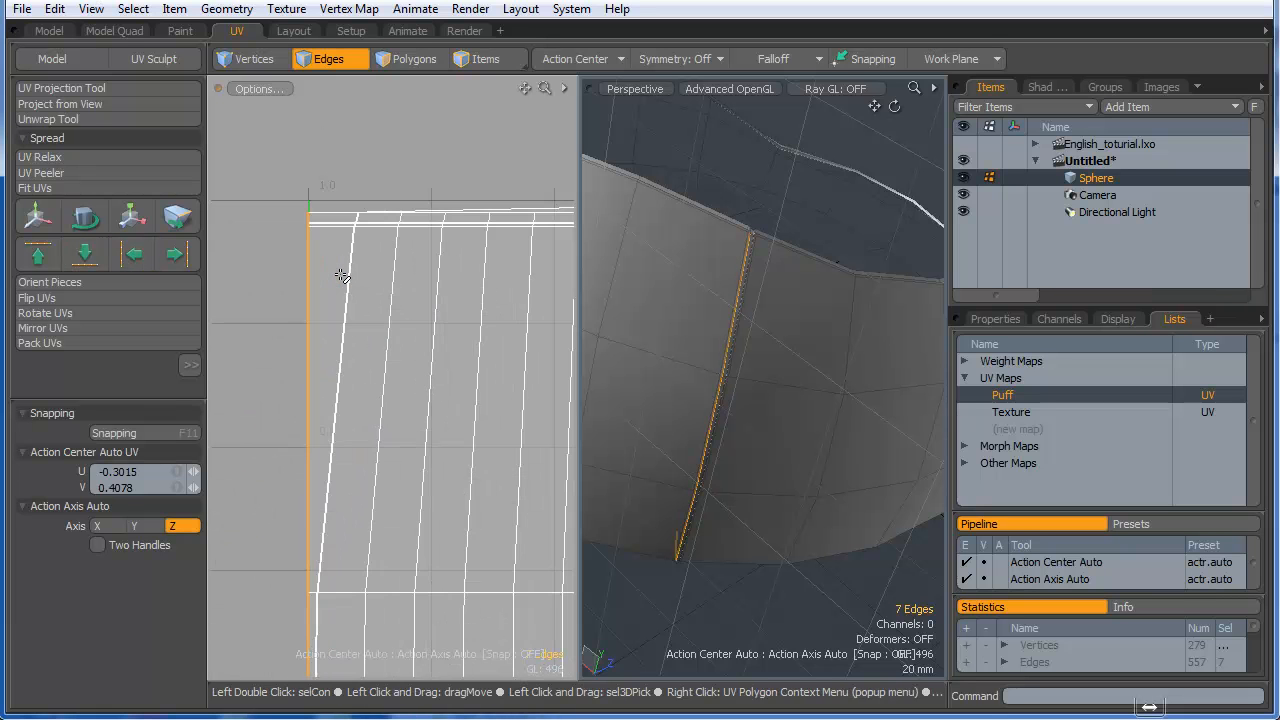
pyautogui.scroll(3, 349, 216)
pyautogui.scroll(3, 387, 217)
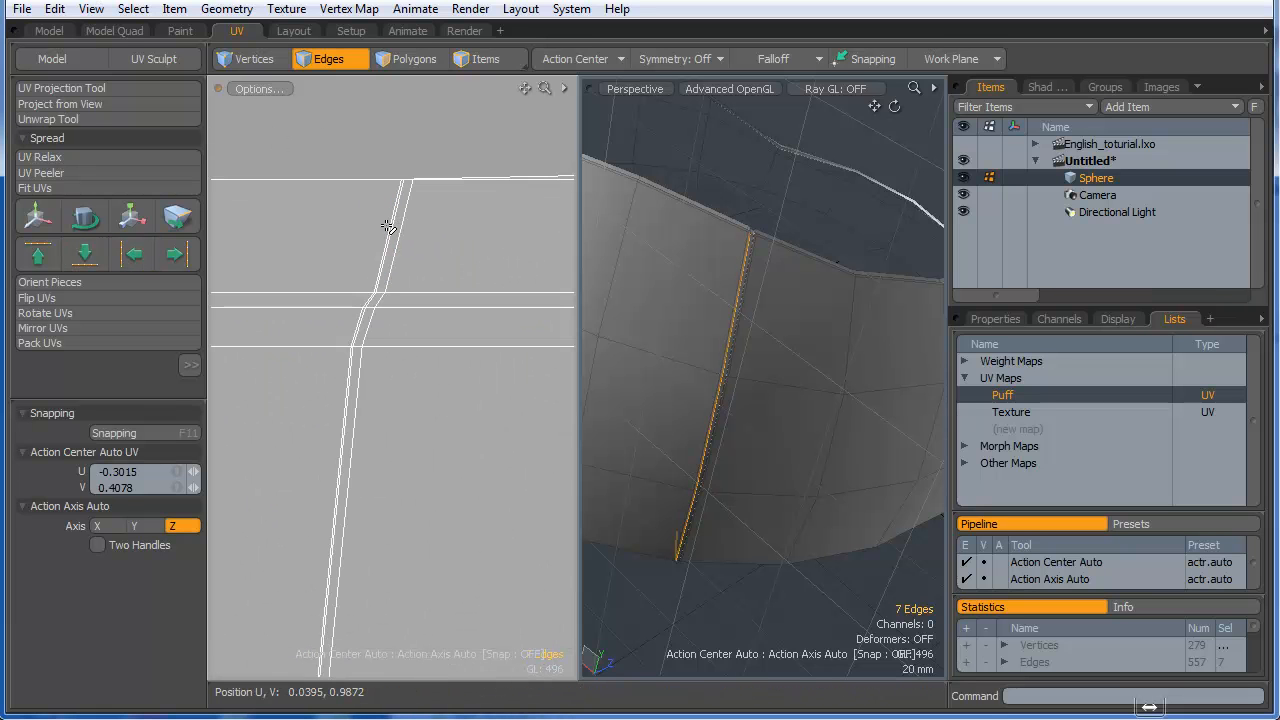
pyautogui.scroll(3, 388, 227)
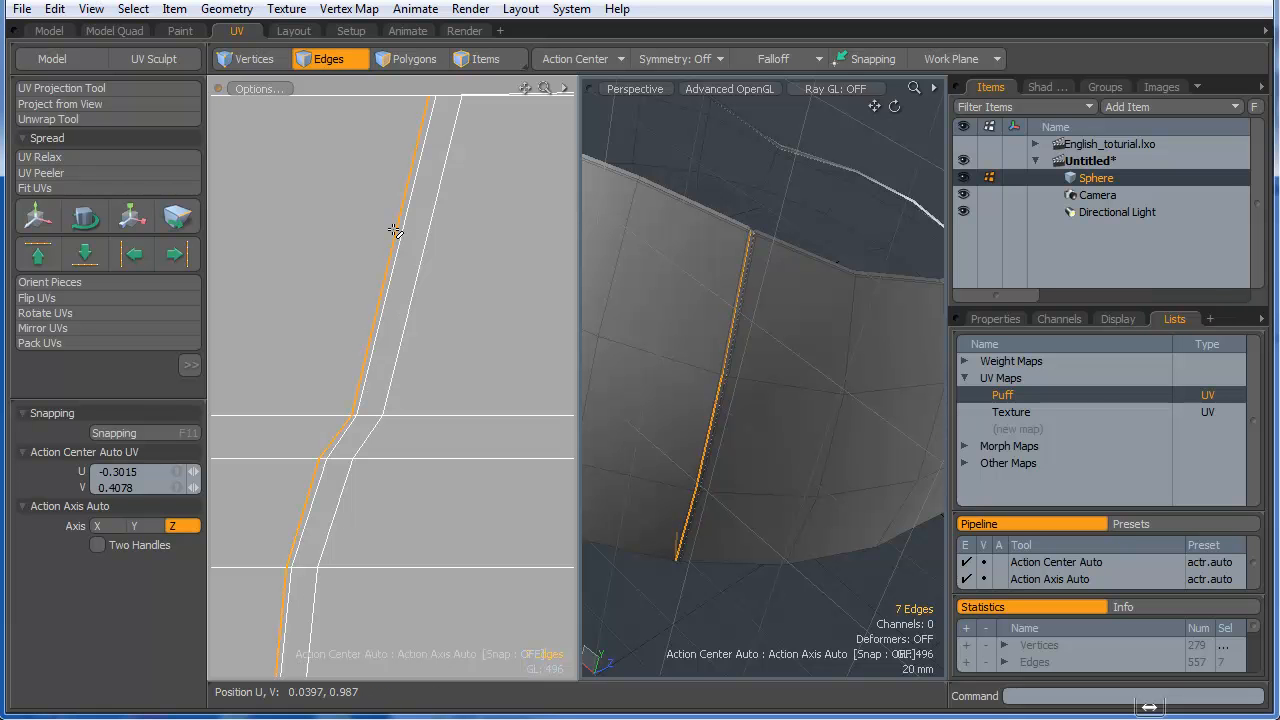
pyautogui.scroll(-10, 403, 320)
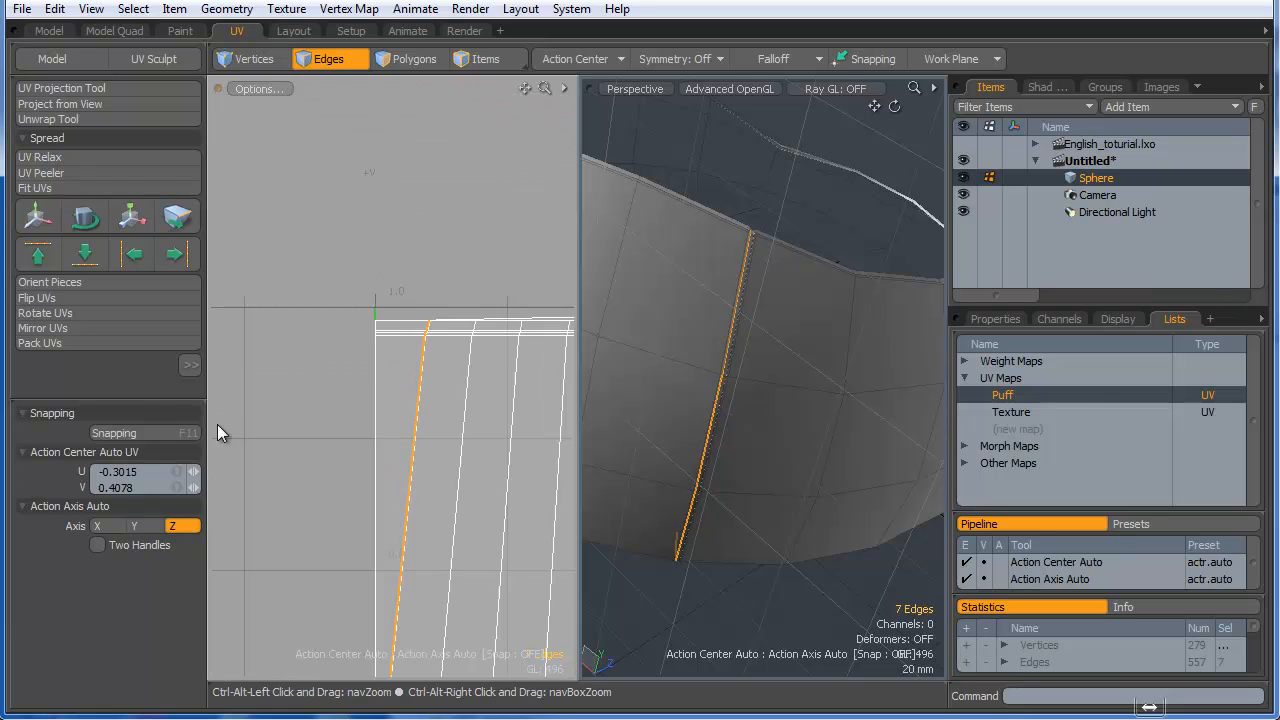
pyautogui.moveTo(393, 425)
pyautogui.keyDown('ctrl'); pyautogui.keyDown('alt'); pyautogui.mouseDown()
pyautogui.moveTo(423, 448)
pyautogui.moveTo(414, 466)
pyautogui.moveTo(408, 440)
pyautogui.mouseUp(); pyautogui.keyUp('alt'); pyautogui.keyUp('ctrl')
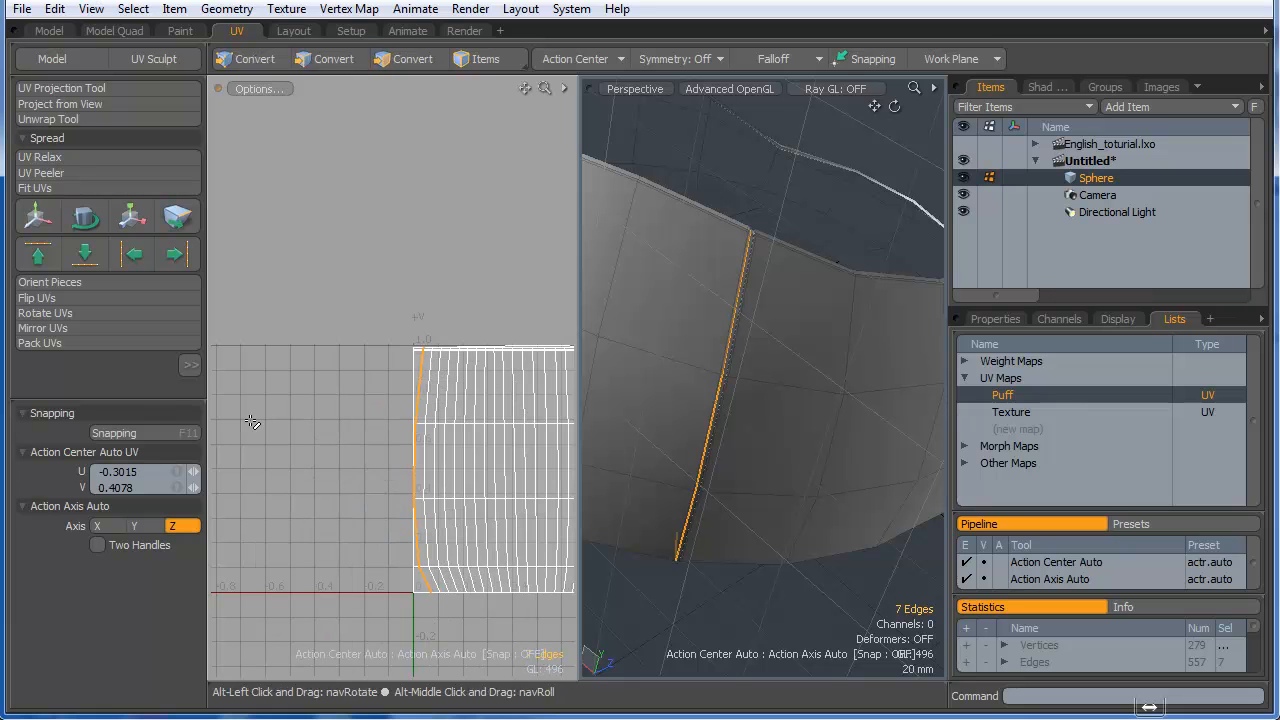
pyautogui.click(133, 256)
# - Select the next vertical edge line inside the UV shell's left border, including the top border edge that continues it
pyautogui.keyDown('ctrl'); pyautogui.keyDown('alt'); pyautogui.moveTo(430, 358); pyautogui.dragTo(892, 443); pyautogui.keyUp('alt'); pyautogui.keyUp('ctrl')
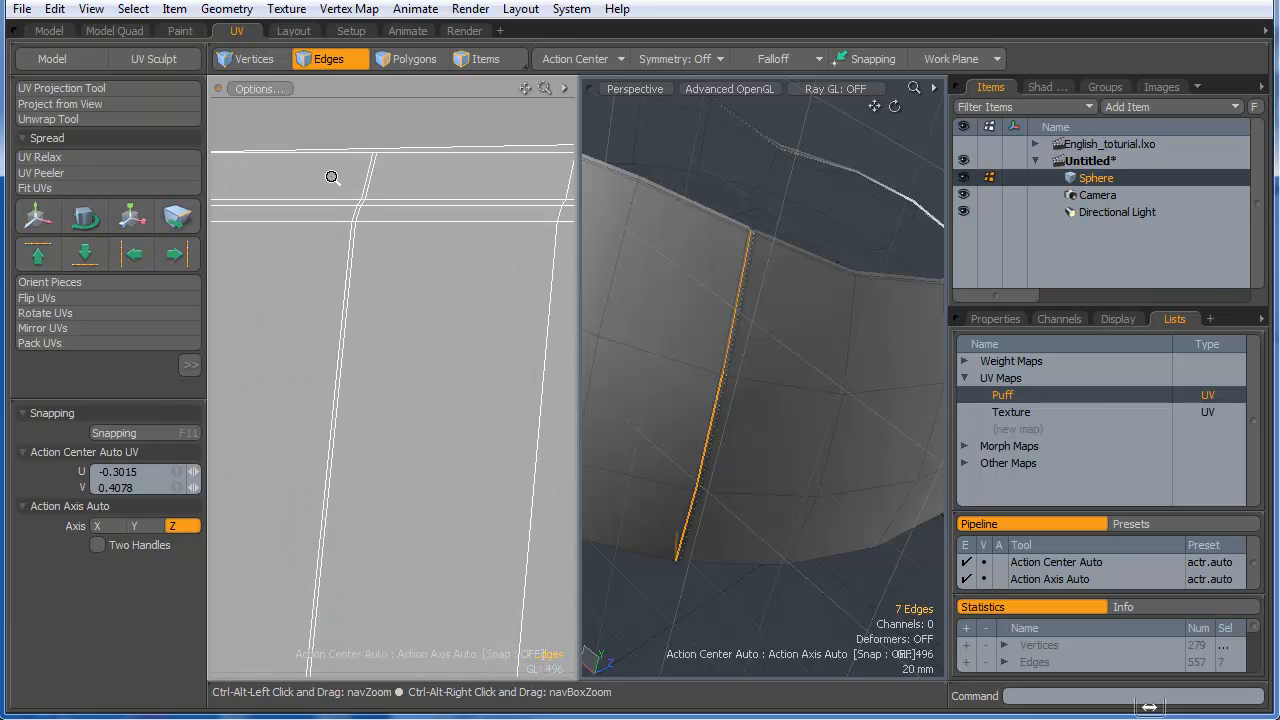
pyautogui.keyDown('ctrl'); pyautogui.keyDown('alt'); pyautogui.moveTo(331, 177); pyautogui.dragTo(449, 174); pyautogui.keyUp('alt'); pyautogui.keyUp('ctrl')
pyautogui.doubleClick(410, 170)
pyautogui.scroll(-4, 462, 290)
pyautogui.scroll(4, 431, 238)
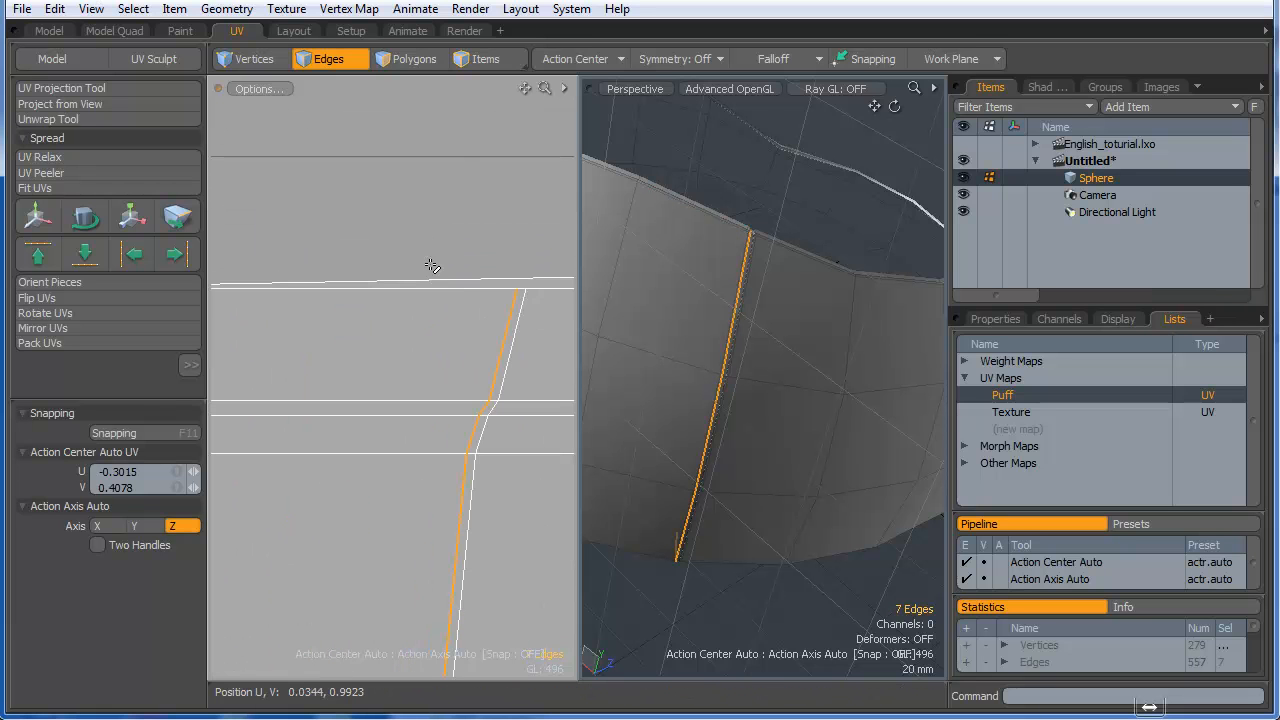
pyautogui.scroll(-2, 433, 274)
pyautogui.scroll(2, 403, 288)
pyautogui.scroll(1, 301, 265)
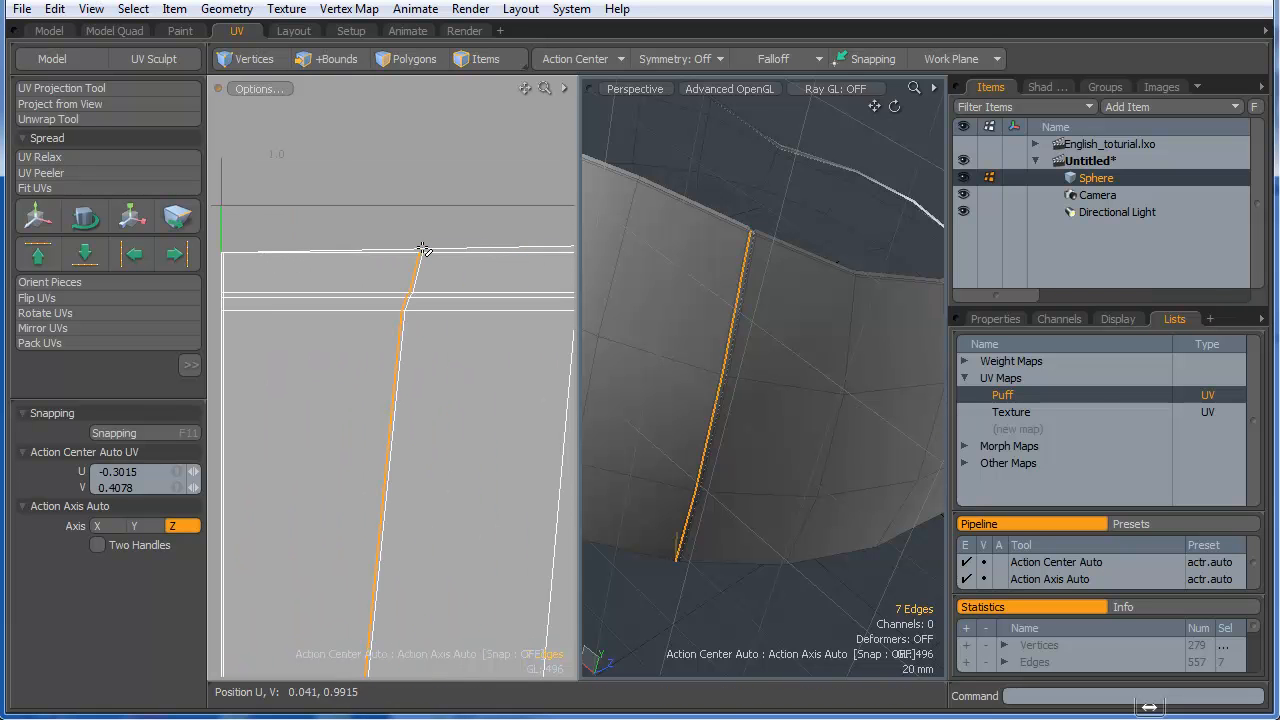
pyautogui.press('2')
pyautogui.scroll(-6, 357, 313)
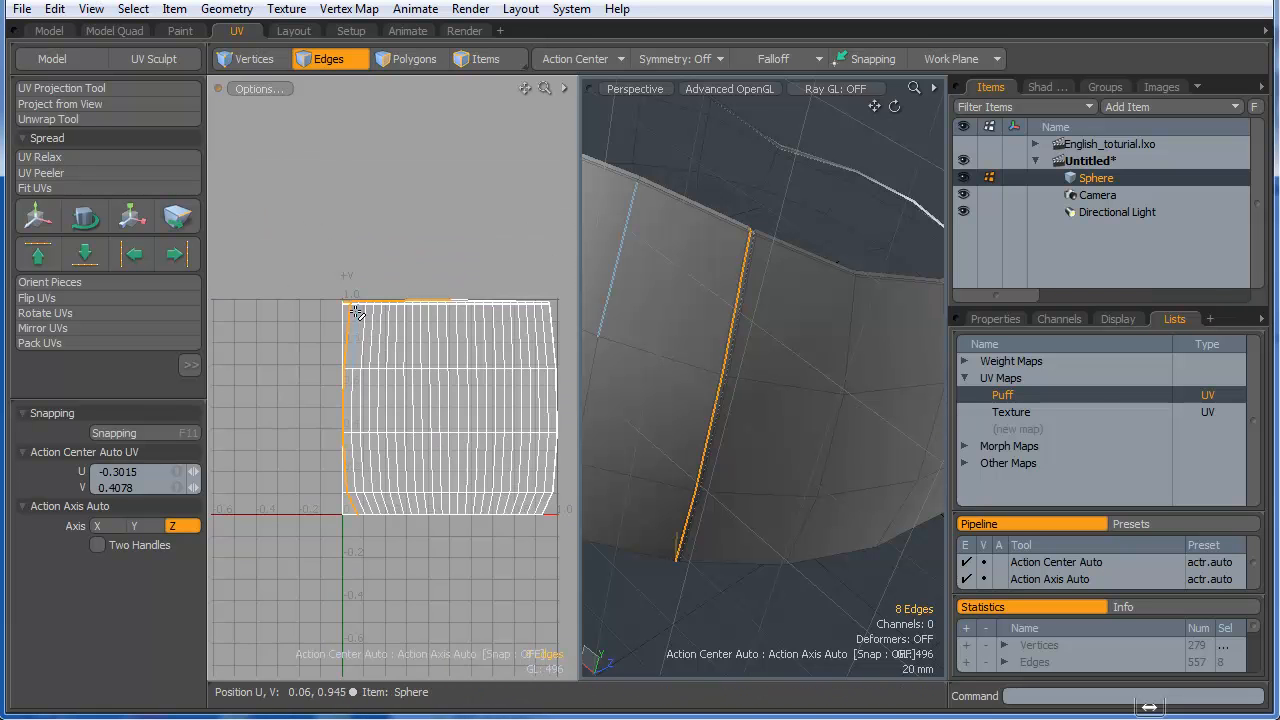
# - Clear the selection and select only the slanted edge along the UV shell's top border
pyautogui.scroll(5, 481, 291)
pyautogui.scroll(5, 366, 283)
pyautogui.scroll(-5, 403, 289)
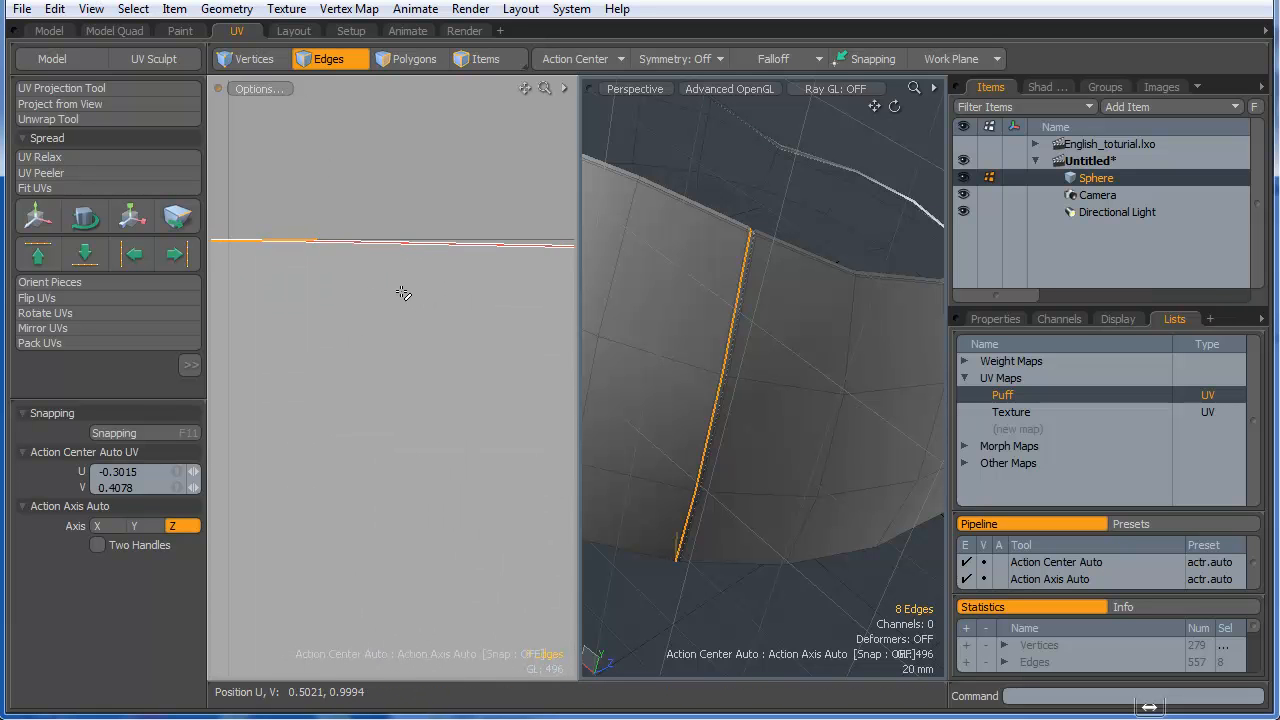
pyautogui.scroll(-3, 416, 332)
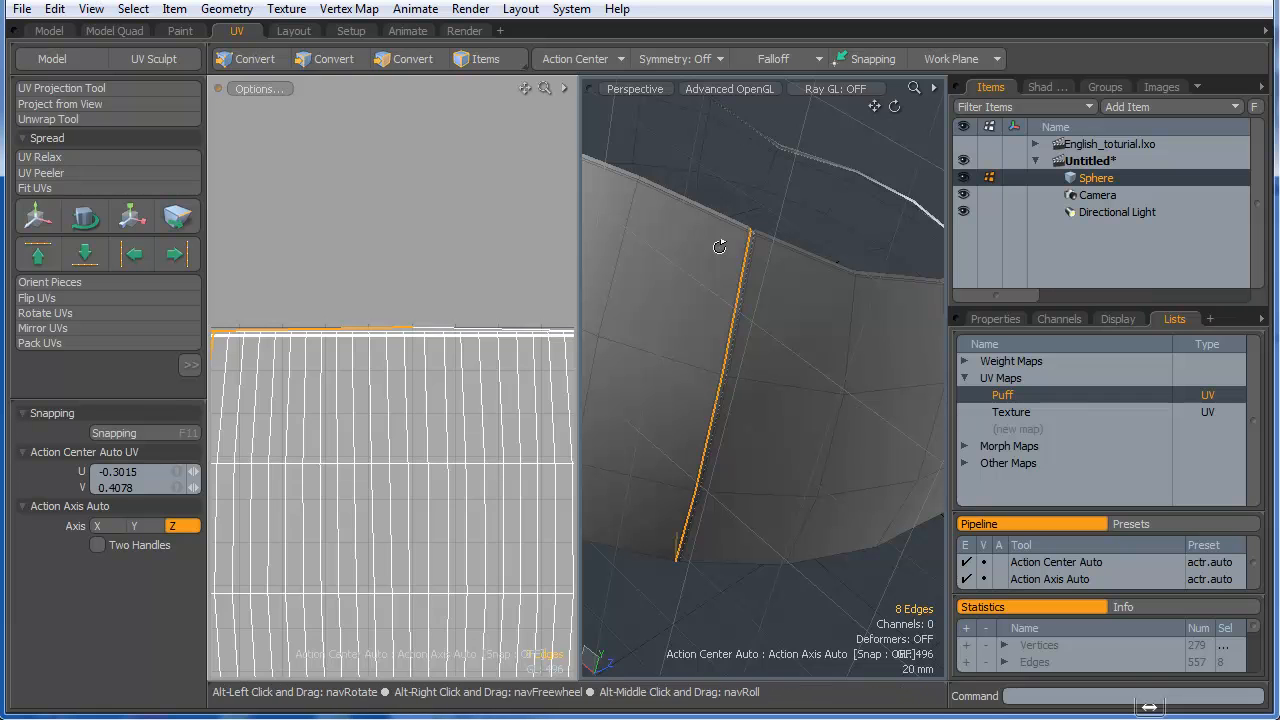
pyautogui.click(368, 285)
pyautogui.scroll(5, 354, 313)
pyautogui.click(387, 388)
# - Locate the selected edge in the 3D groove and add the vertical edge at the UV shell's upper-left corner to the selection
pyautogui.keyDown('alt'); pyautogui.moveTo(779, 237); pyautogui.dragTo(671, 374); pyautogui.keyUp('alt')
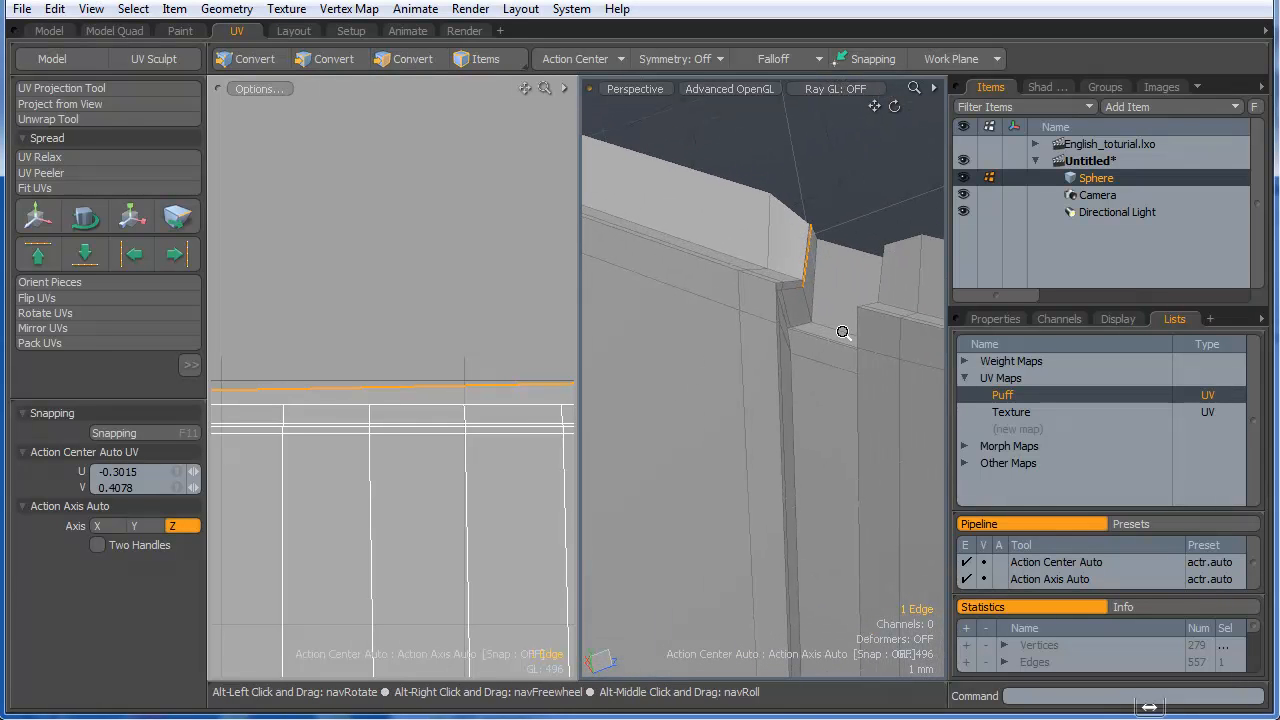
pyautogui.keyDown('ctrl'); pyautogui.keyDown('alt'); pyautogui.moveTo(801, 341); pyautogui.dragTo(785, 351); pyautogui.keyUp('alt'); pyautogui.keyUp('ctrl')
pyautogui.keyDown('ctrl'); pyautogui.keyDown('alt'); pyautogui.moveTo(380, 482); pyautogui.dragTo(262, 512); pyautogui.keyUp('alt'); pyautogui.keyUp('ctrl')
pyautogui.keyDown('alt'); pyautogui.moveTo(303, 506); pyautogui.dragTo(583, 523); pyautogui.keyUp('alt')
pyautogui.keyDown('ctrl'); pyautogui.keyDown('alt'); pyautogui.moveTo(448, 489); pyautogui.dragTo(434, 440); pyautogui.keyUp('alt'); pyautogui.keyUp('ctrl')
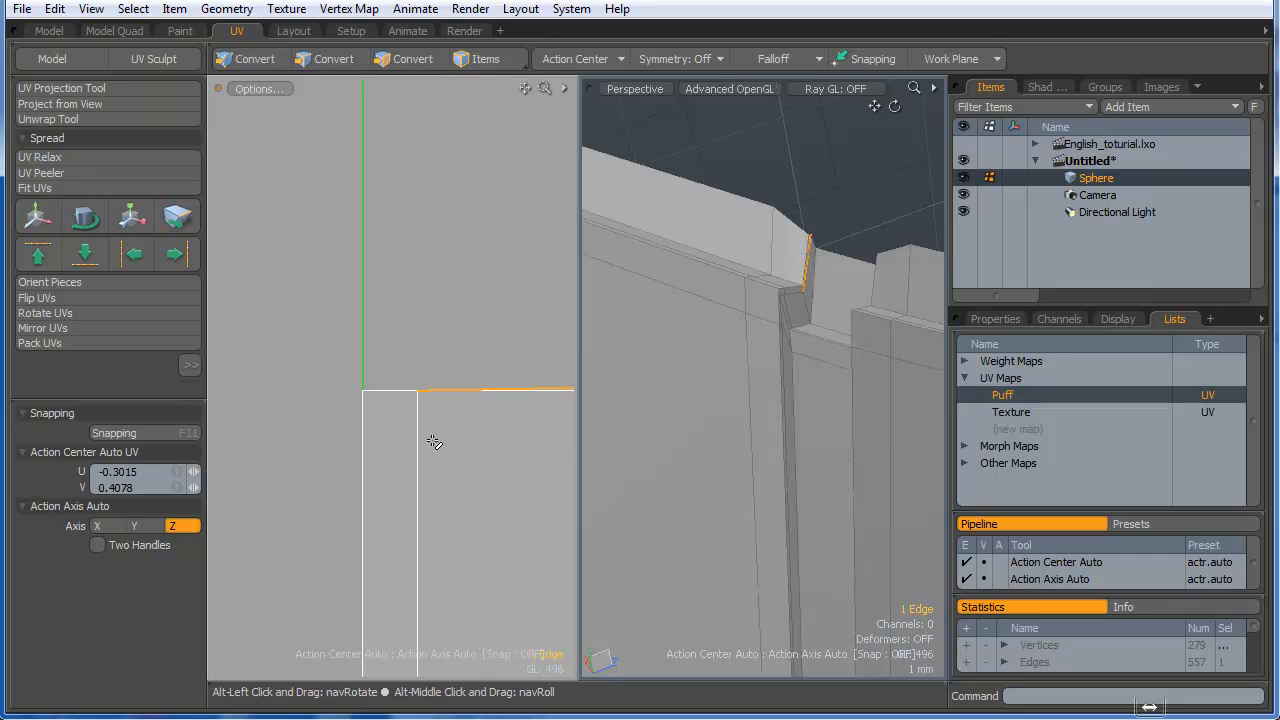
pyautogui.keyDown('ctrl'); pyautogui.click(398, 399); pyautogui.keyUp('ctrl')
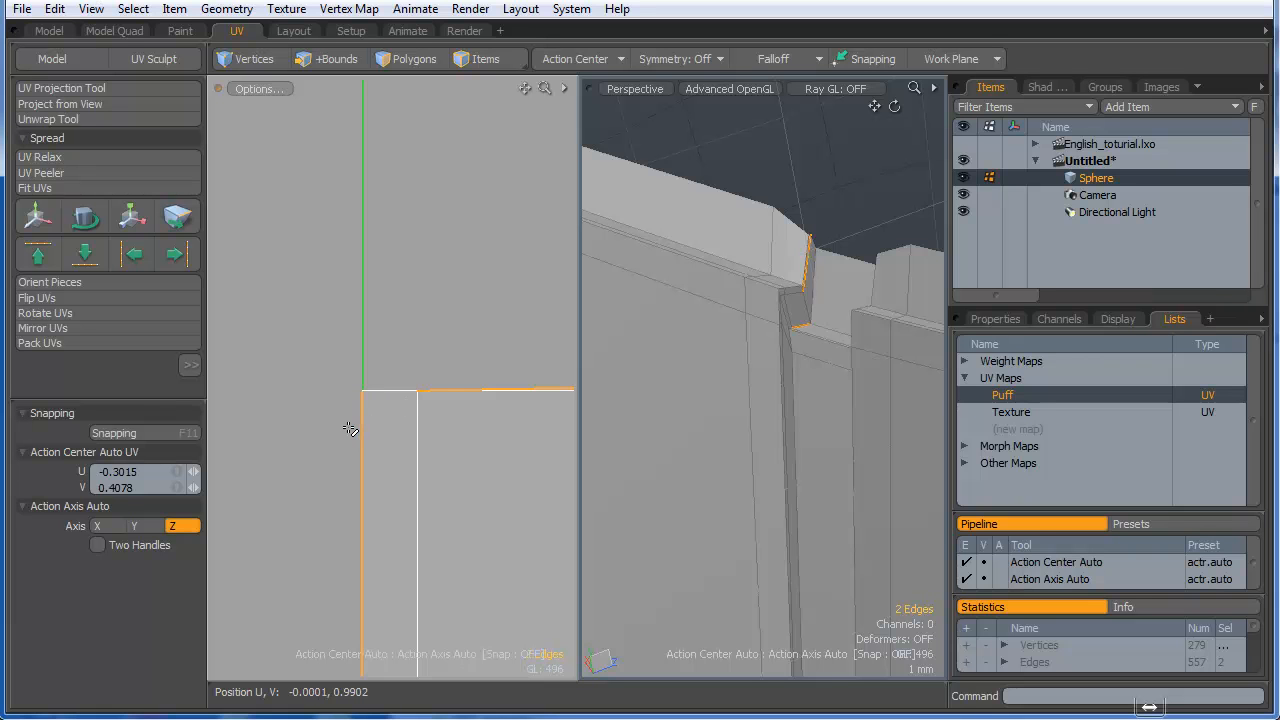
pyautogui.scroll(5, 814, 280)
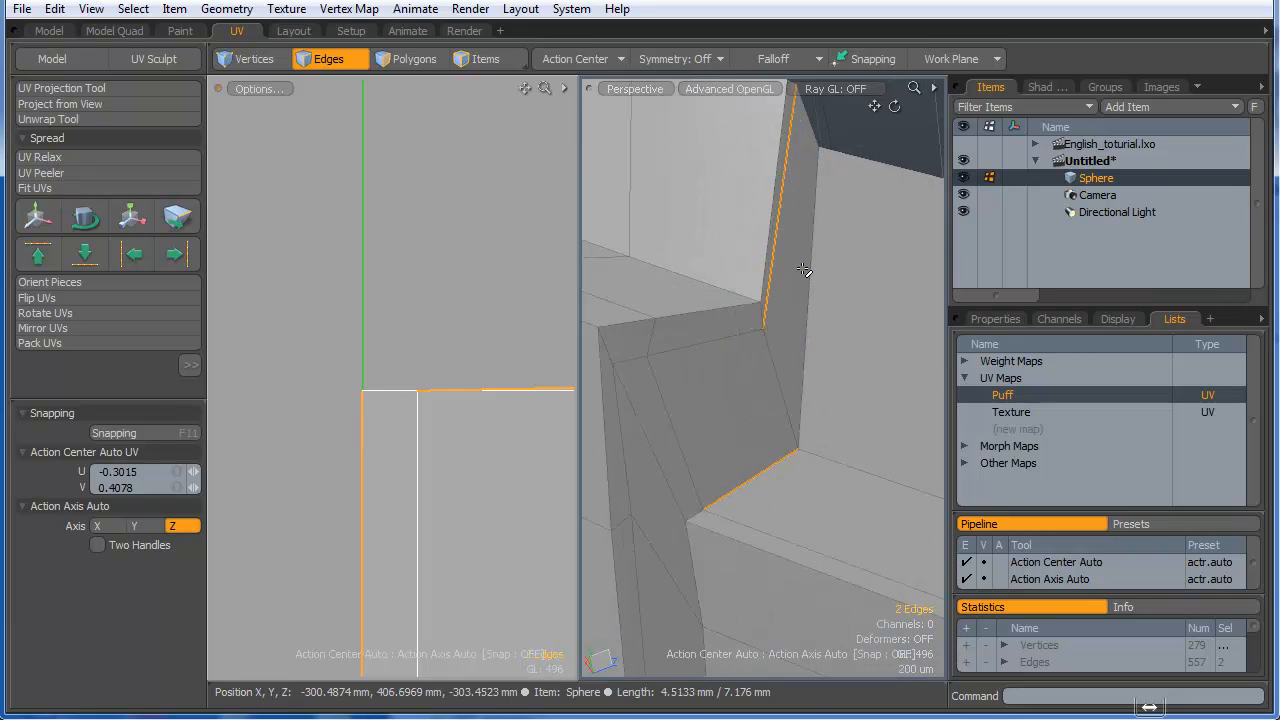
pyautogui.keyDown('shift'); pyautogui.click(776, 282); pyautogui.keyUp('shift')
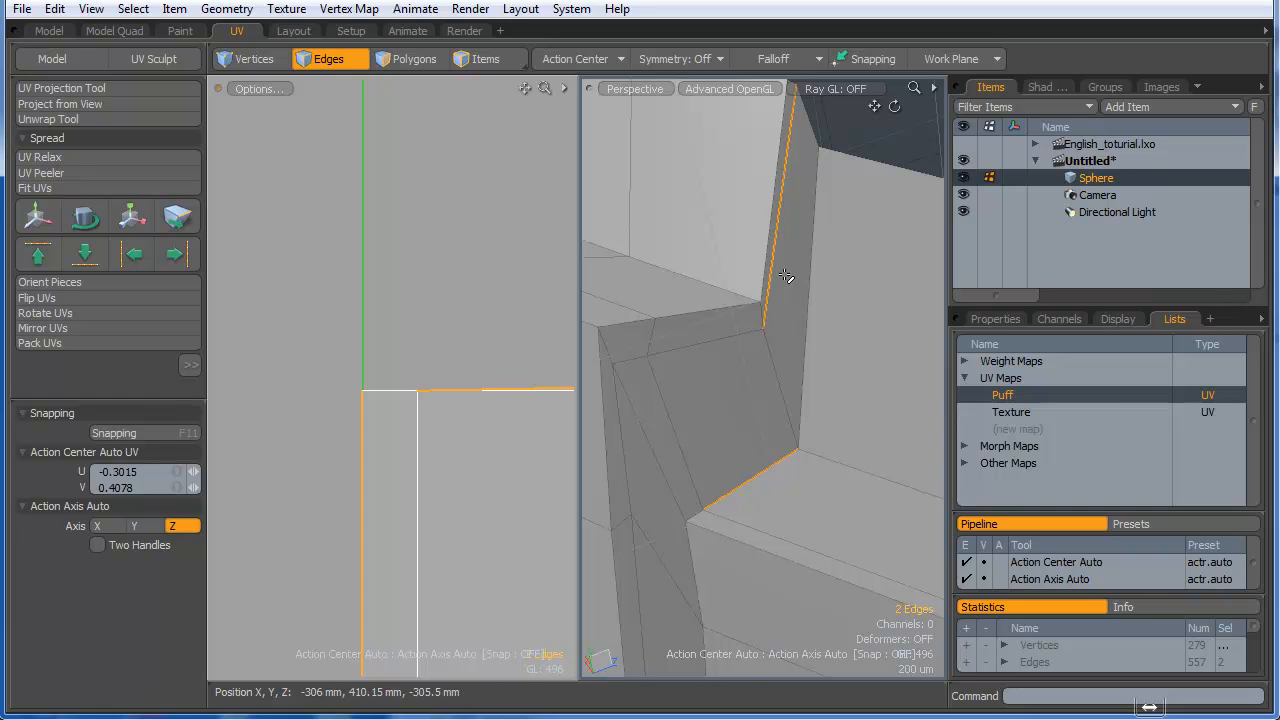
# - Replace the selection with the three connected edges running down the groove's right side to compare them with the UV border
pyautogui.click(818, 292)
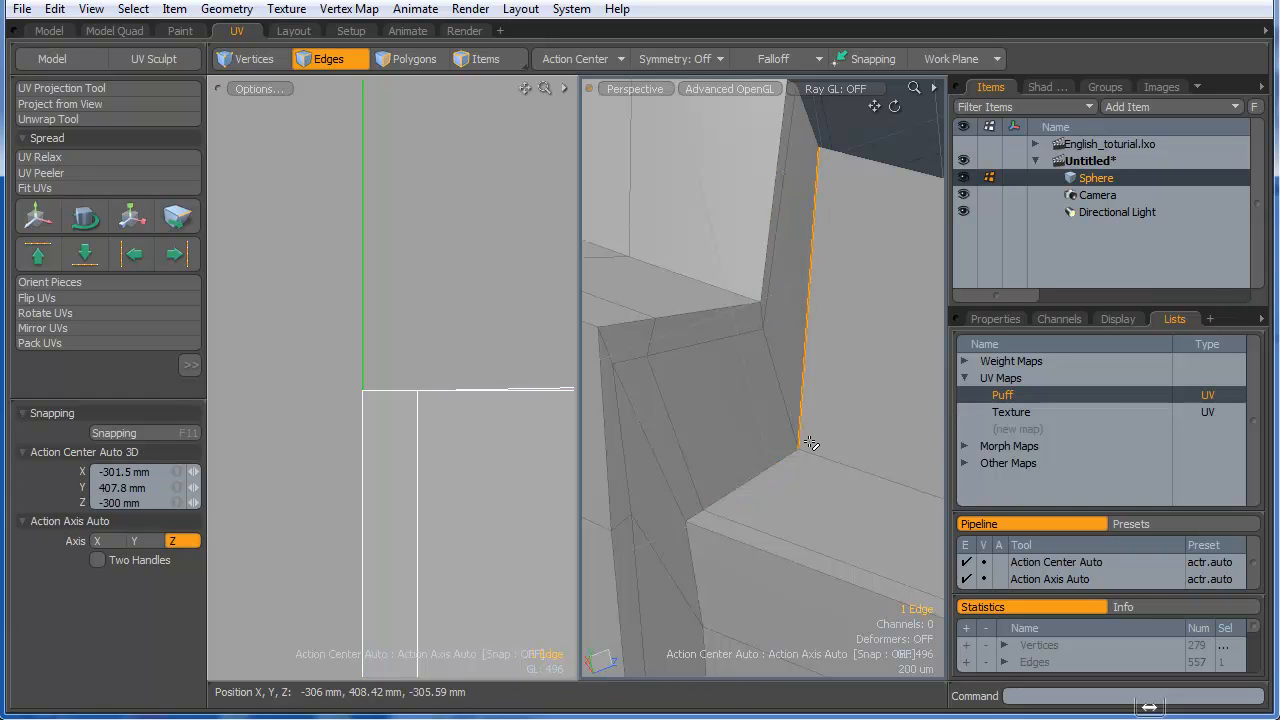
pyautogui.keyDown('shift'); pyautogui.click(764, 466); pyautogui.keyUp('shift')
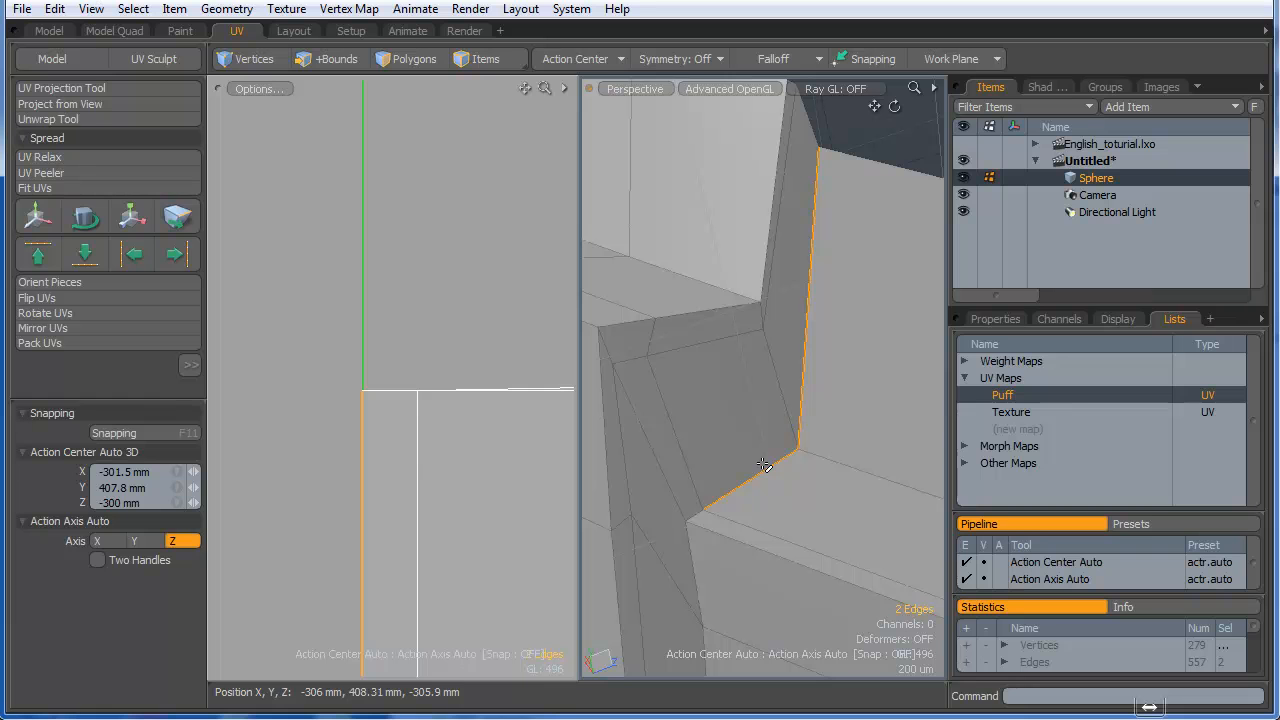
pyautogui.keyDown('shift'); pyautogui.click(692, 518); pyautogui.keyUp('shift')
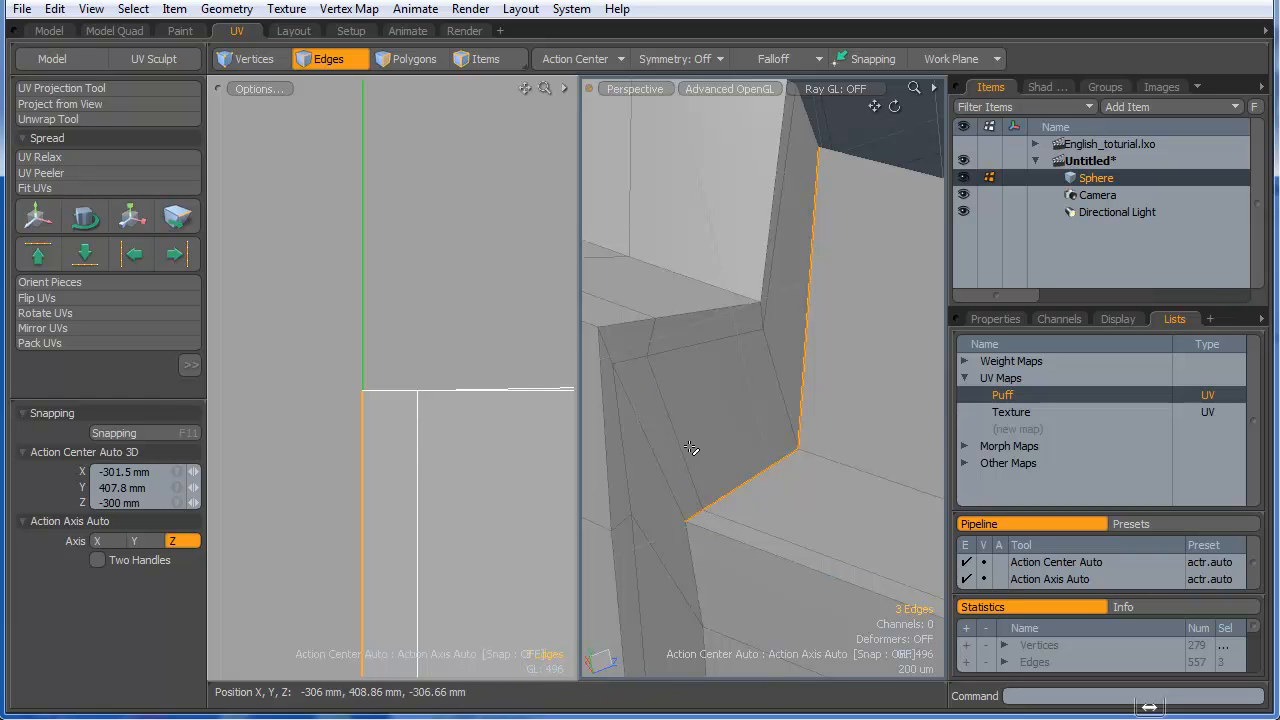
# - Select the inner vertical edge beside the UV shell's left border plus the connected groove edge above it, and align them to the left
pyautogui.click(421, 428)
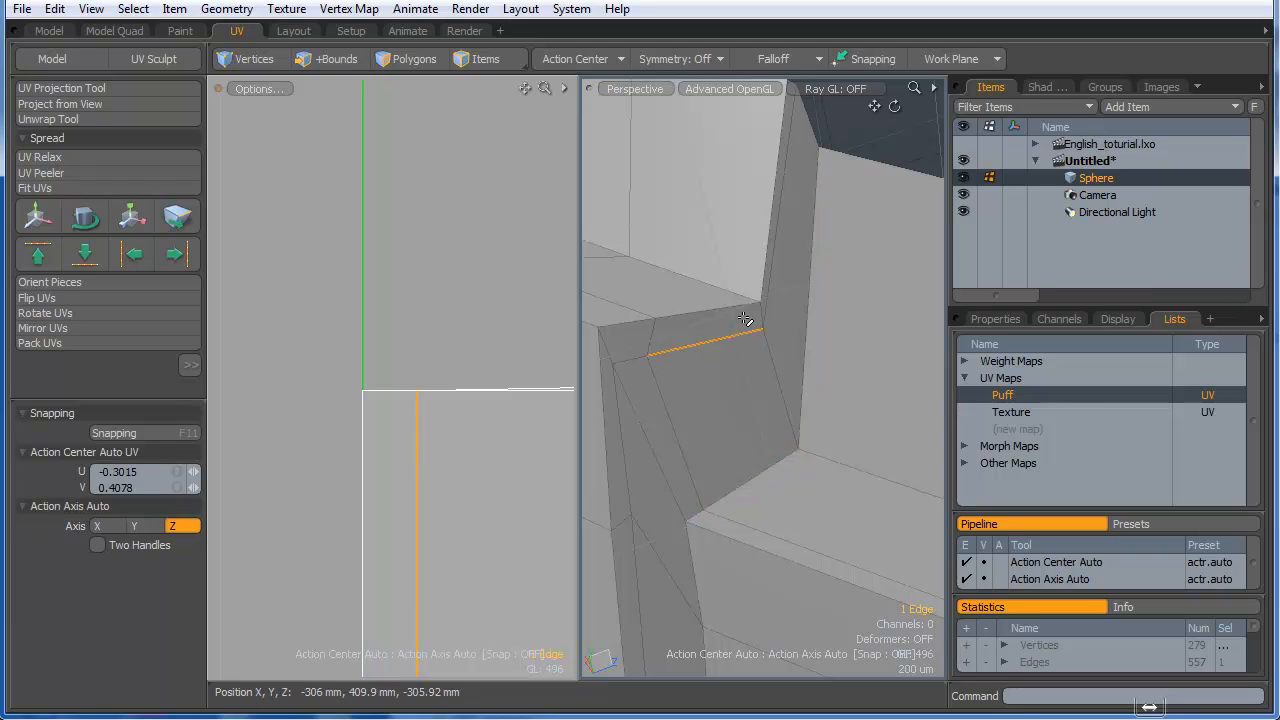
pyautogui.keyDown('shift'); pyautogui.click(773, 272); pyautogui.keyUp('shift')
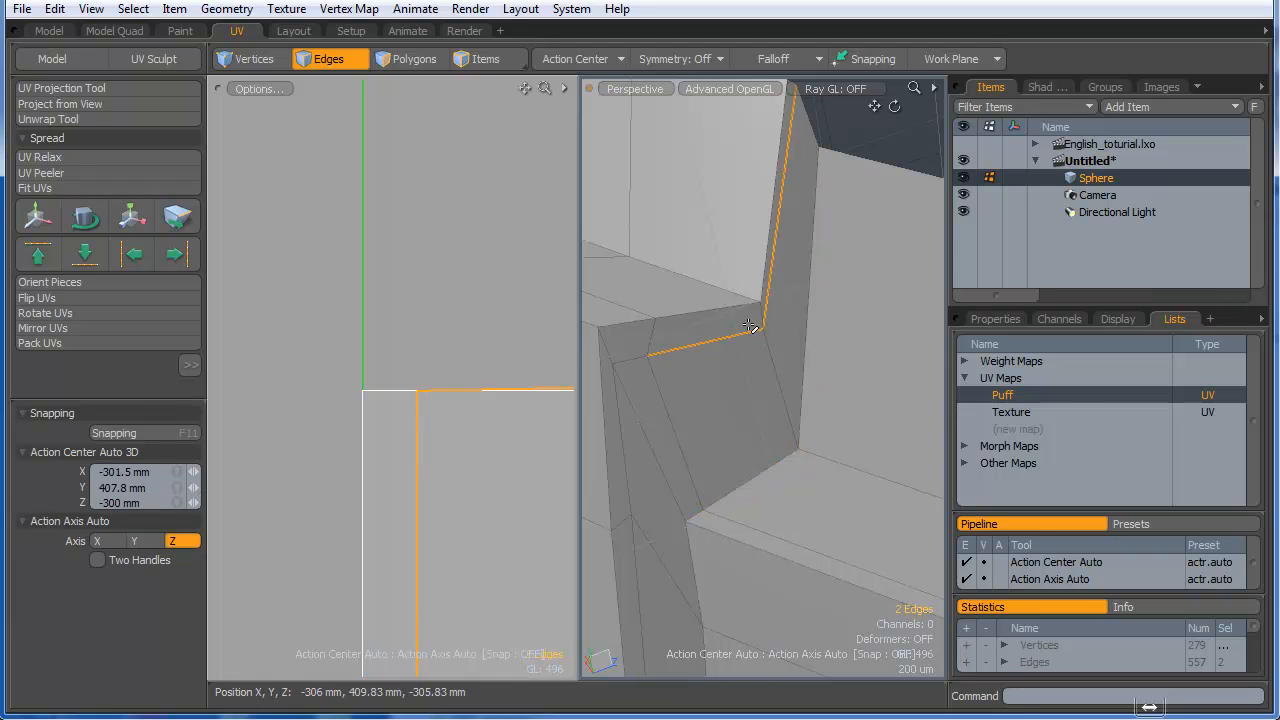
pyautogui.scroll(-3, 349, 368)
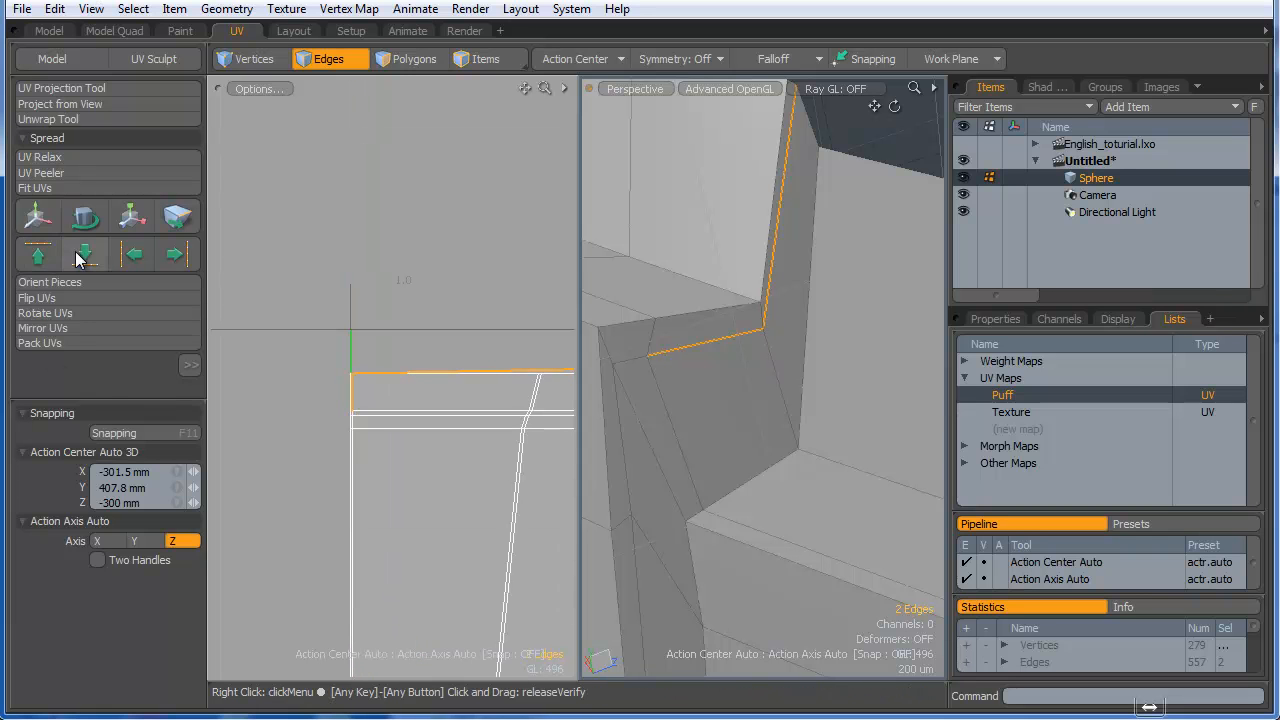
pyautogui.click(129, 259)
# - Clear the edge selection and check the aligned upper-left corner and the whole UV shell
pyautogui.keyDown('ctrl'); pyautogui.keyDown('alt'); pyautogui.moveTo(354, 349); pyautogui.dragTo(700, 409); pyautogui.keyUp('alt'); pyautogui.keyUp('ctrl')
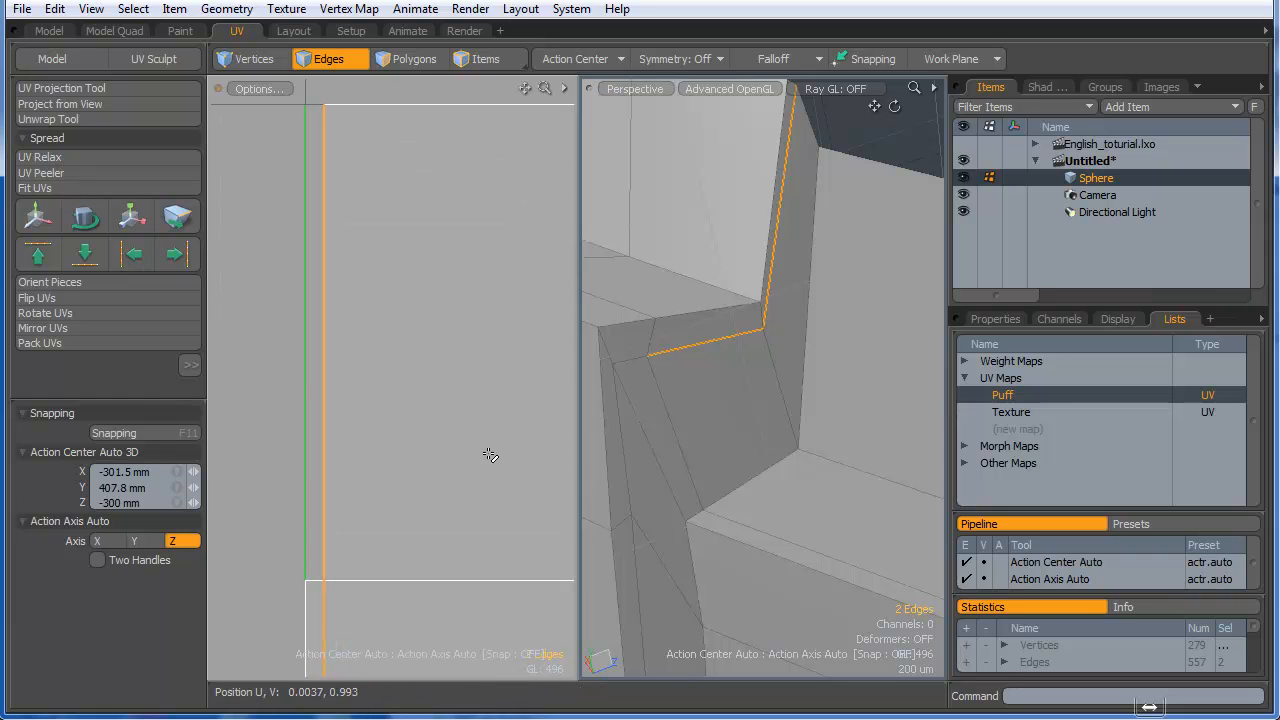
pyautogui.click(391, 411)
pyautogui.scroll(-2, 389, 410)
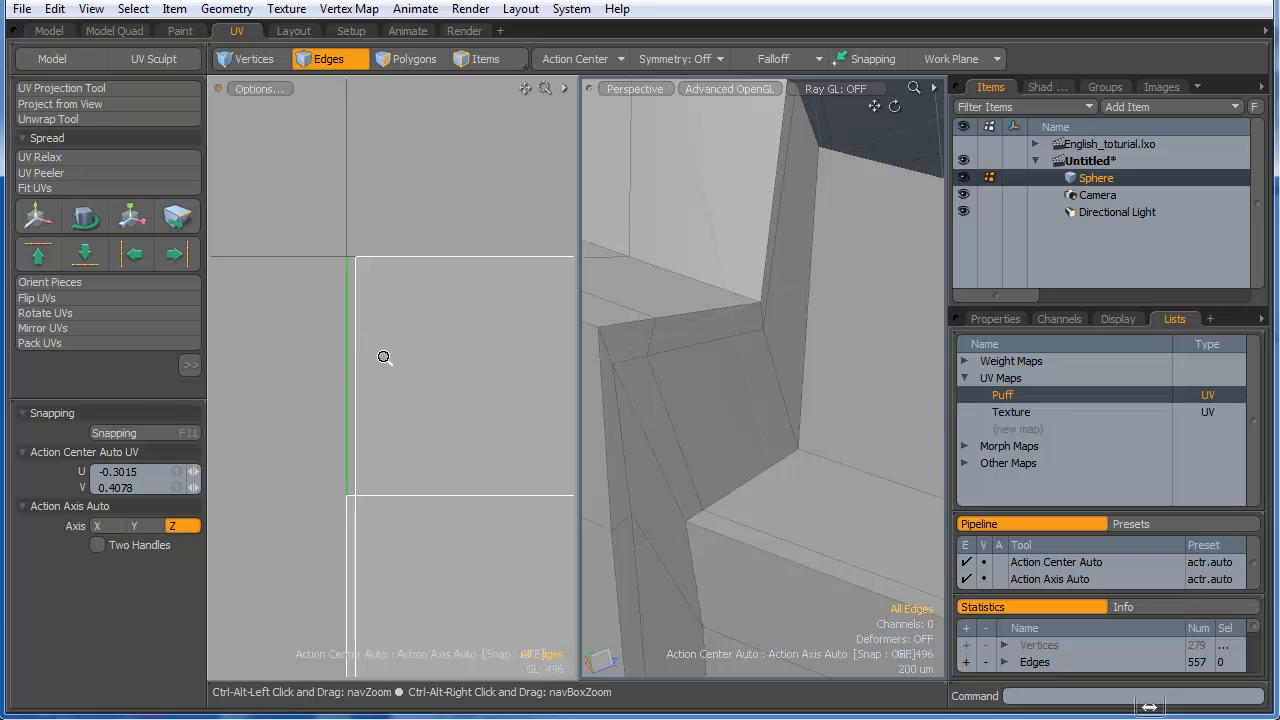
pyautogui.keyDown('ctrl'); pyautogui.keyDown('alt'); pyautogui.moveTo(424, 364); pyautogui.dragTo(210, 338); pyautogui.keyUp('alt'); pyautogui.keyUp('ctrl')
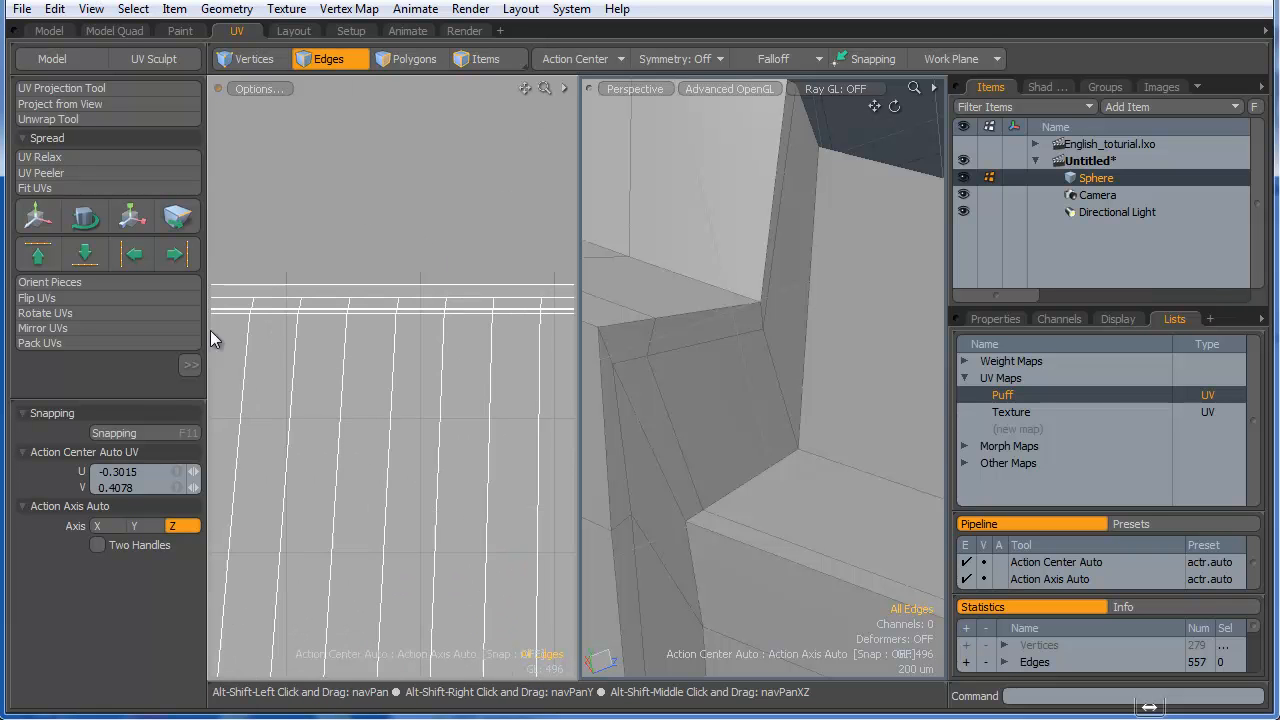
pyautogui.press('a')
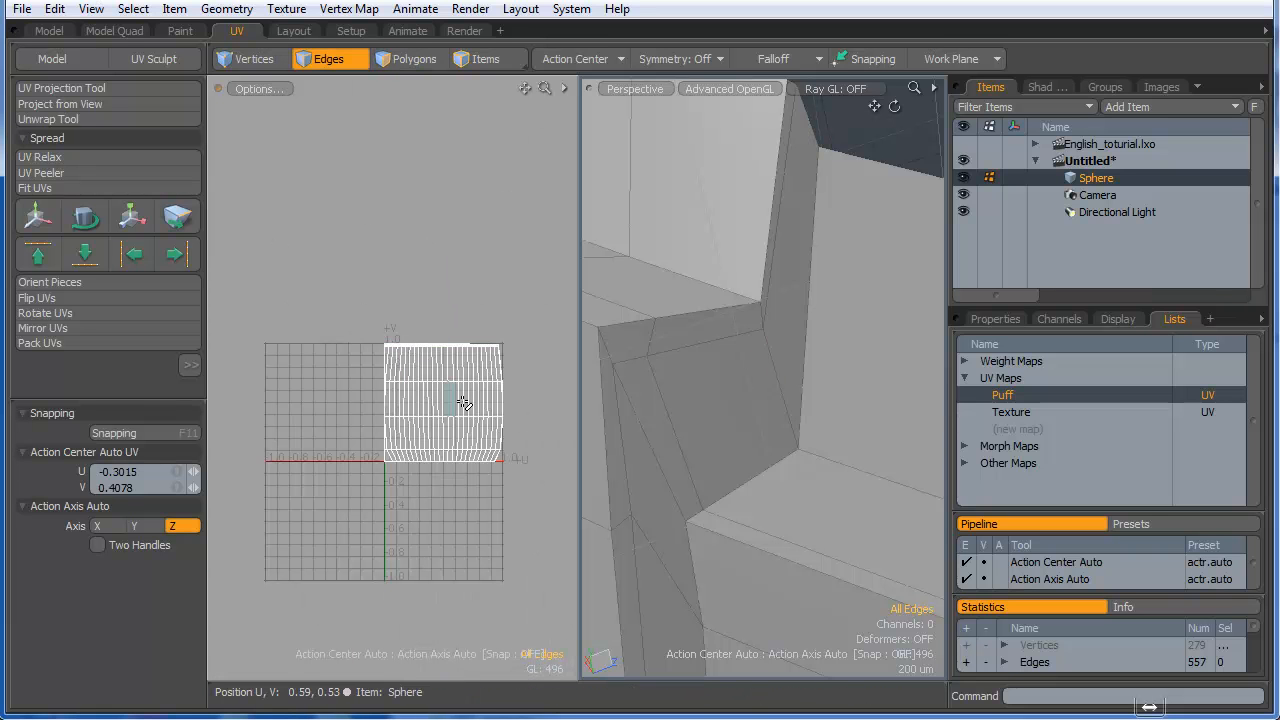
# - Select the edge line along the left side of the groove strip, unwrap the band again with UV Peeler, and drop the tool
pyautogui.keyDown('alt'); pyautogui.moveTo(840, 110); pyautogui.dragTo(930, 400); pyautogui.keyUp('alt')
pyautogui.keyDown('alt'); pyautogui.moveTo(930, 400); pyautogui.dragTo(682, 193); pyautogui.keyUp('alt')
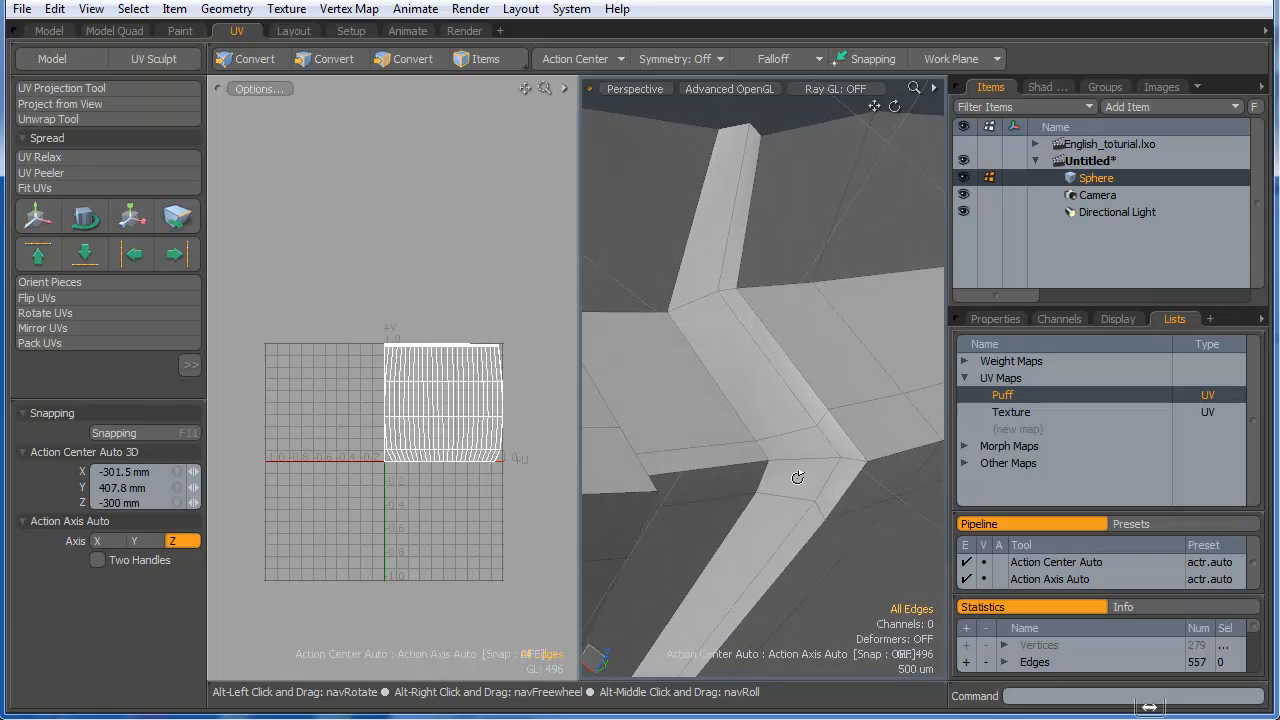
pyautogui.click(698, 202)
pyautogui.keyDown('alt'); pyautogui.moveTo(712, 285); pyautogui.dragTo(757, 333); pyautogui.keyUp('alt')
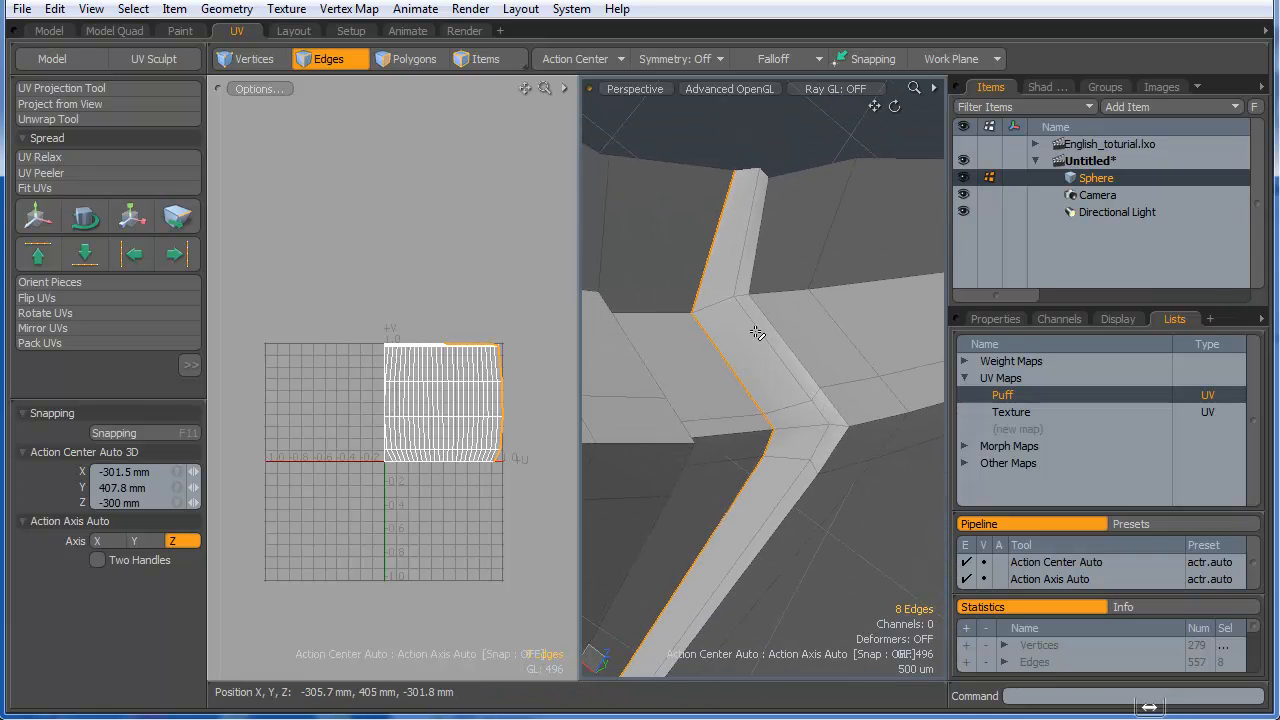
pyautogui.click(42, 175)
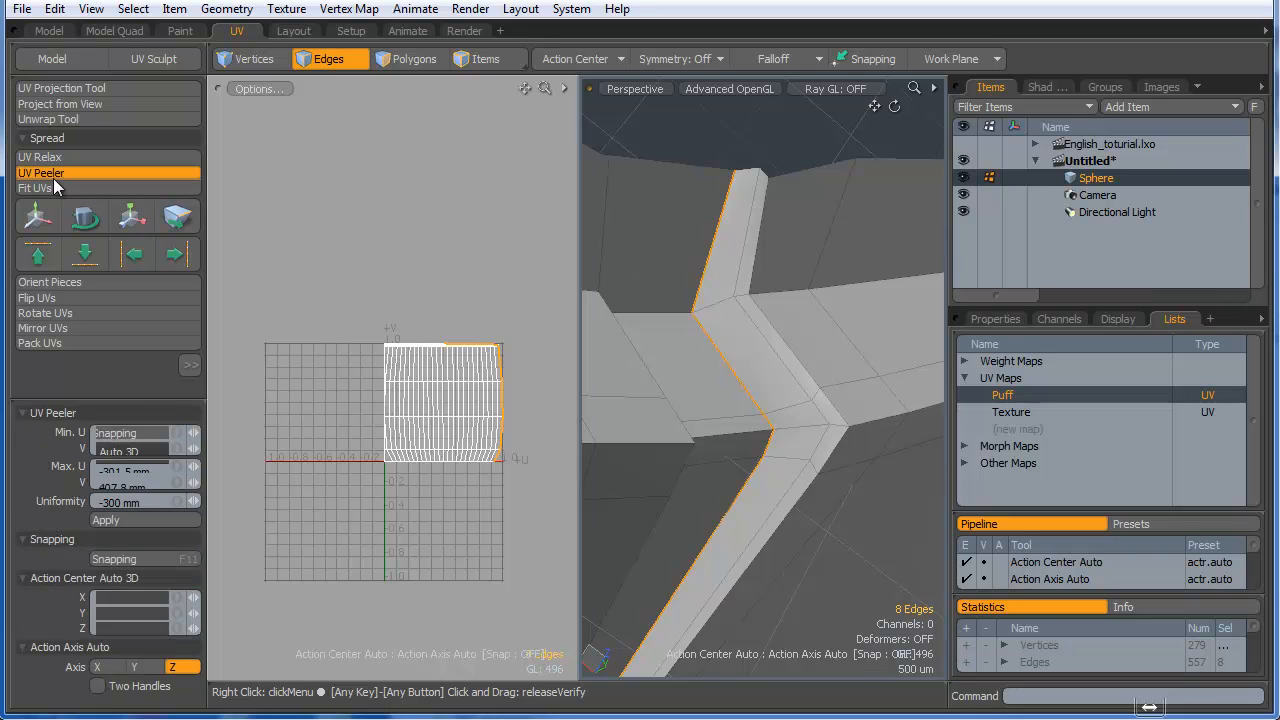
pyautogui.keyDown('ctrl'); pyautogui.keyDown('alt'); pyautogui.moveTo(448, 357); pyautogui.dragTo(214, 451); pyautogui.keyUp('alt'); pyautogui.keyUp('ctrl')
pyautogui.keyDown('alt'); pyautogui.keyDown('shift'); pyautogui.moveTo(400, 413); pyautogui.dragTo(261, 417); pyautogui.keyUp('shift'); pyautogui.keyUp('alt')
pyautogui.keyDown('alt'); pyautogui.keyDown('shift'); pyautogui.moveTo(346, 418); pyautogui.dragTo(313, 367); pyautogui.keyUp('shift'); pyautogui.keyUp('alt')
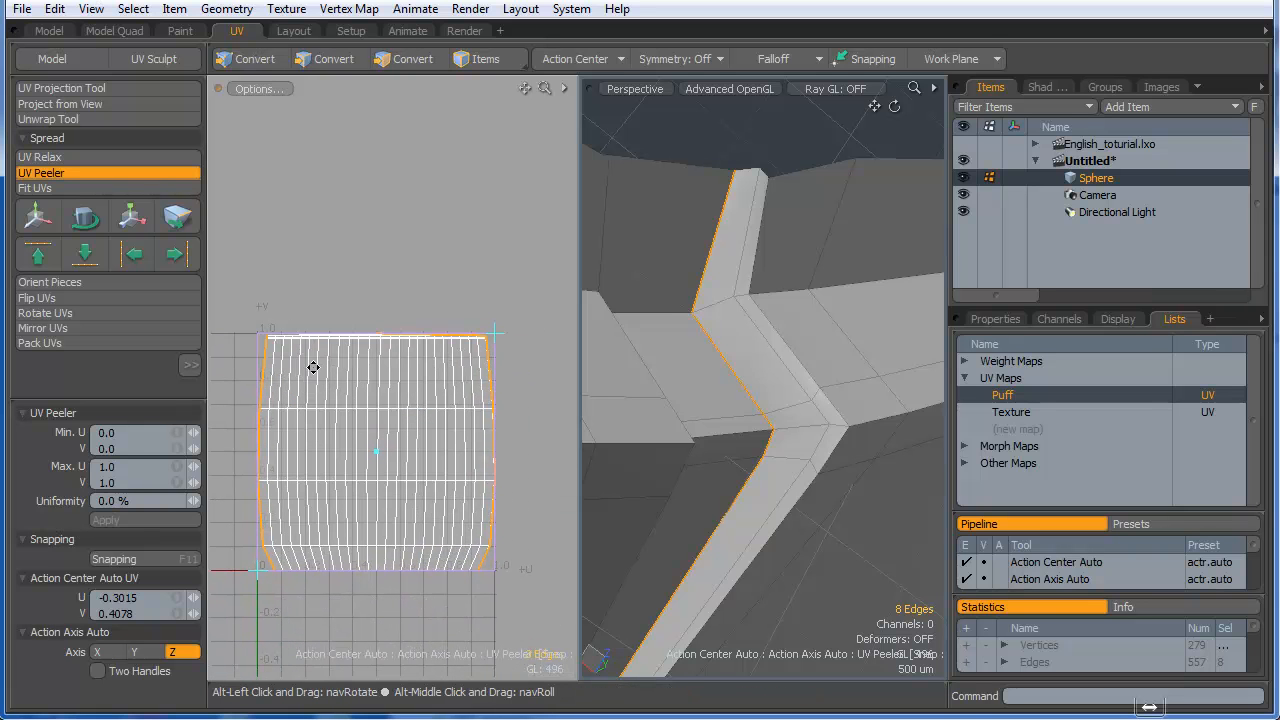
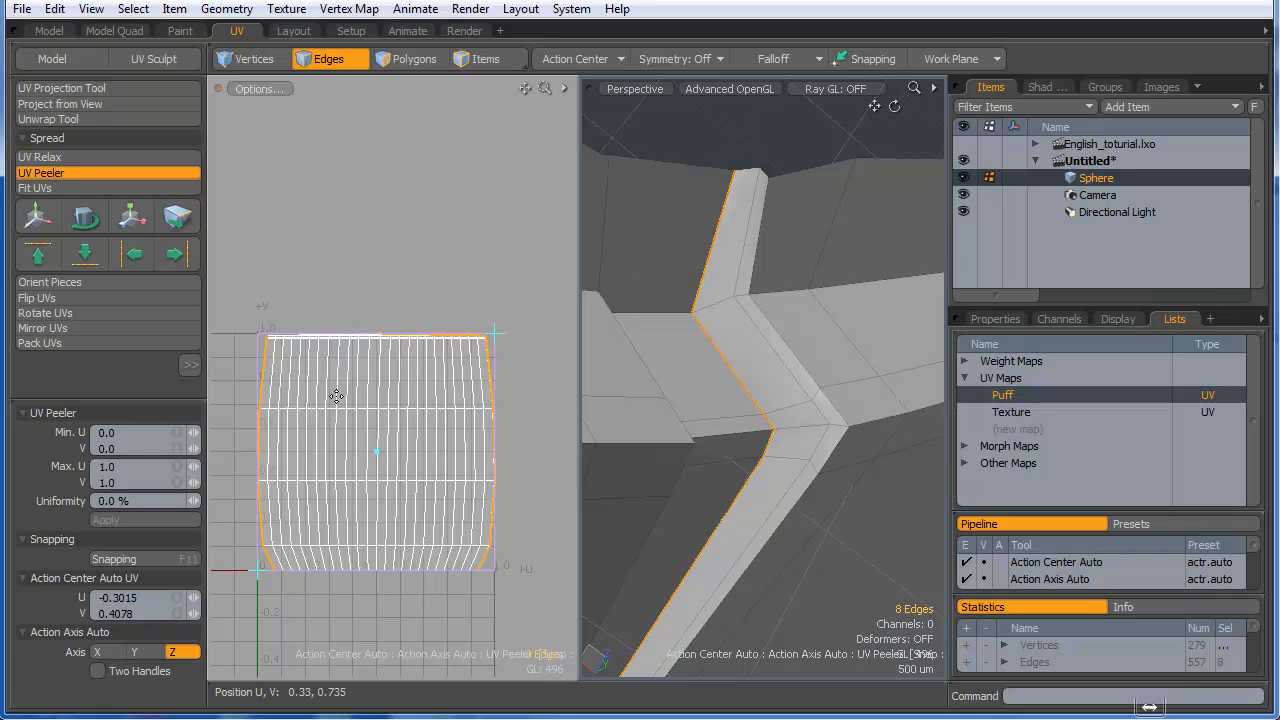
pyautogui.scroll(5, 280, 363)
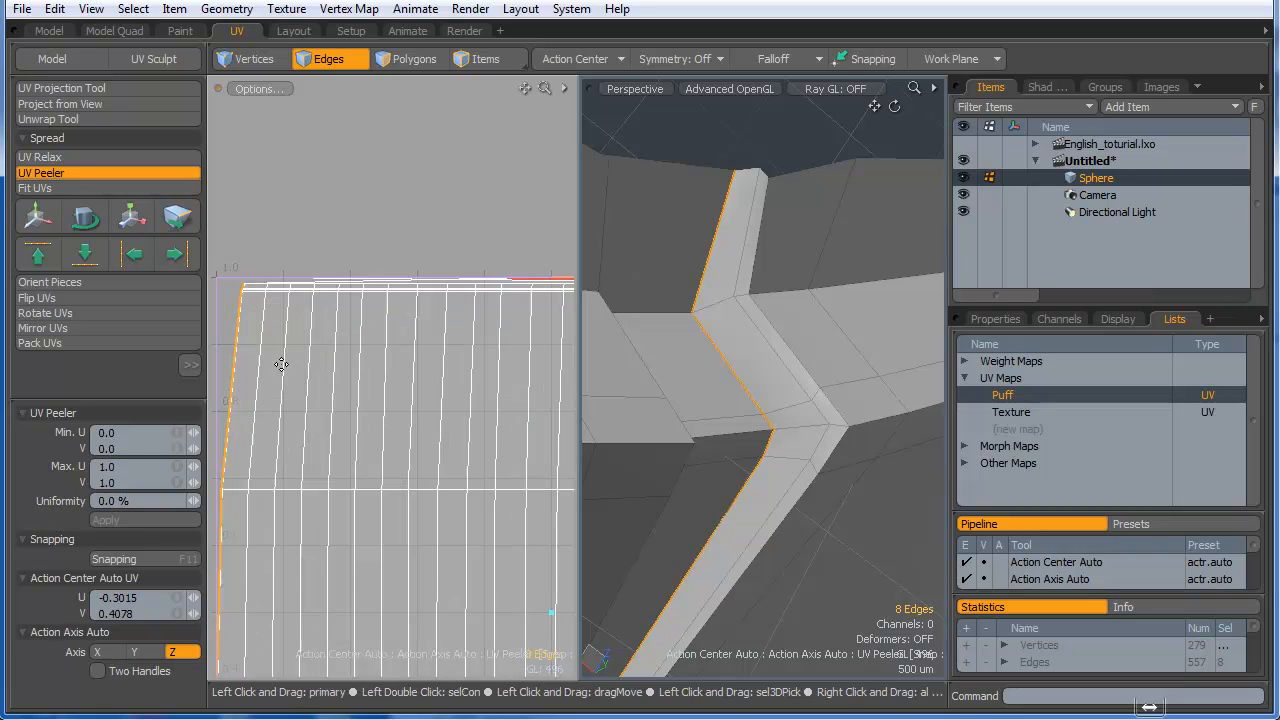
pyautogui.scroll(-6, 313, 342)
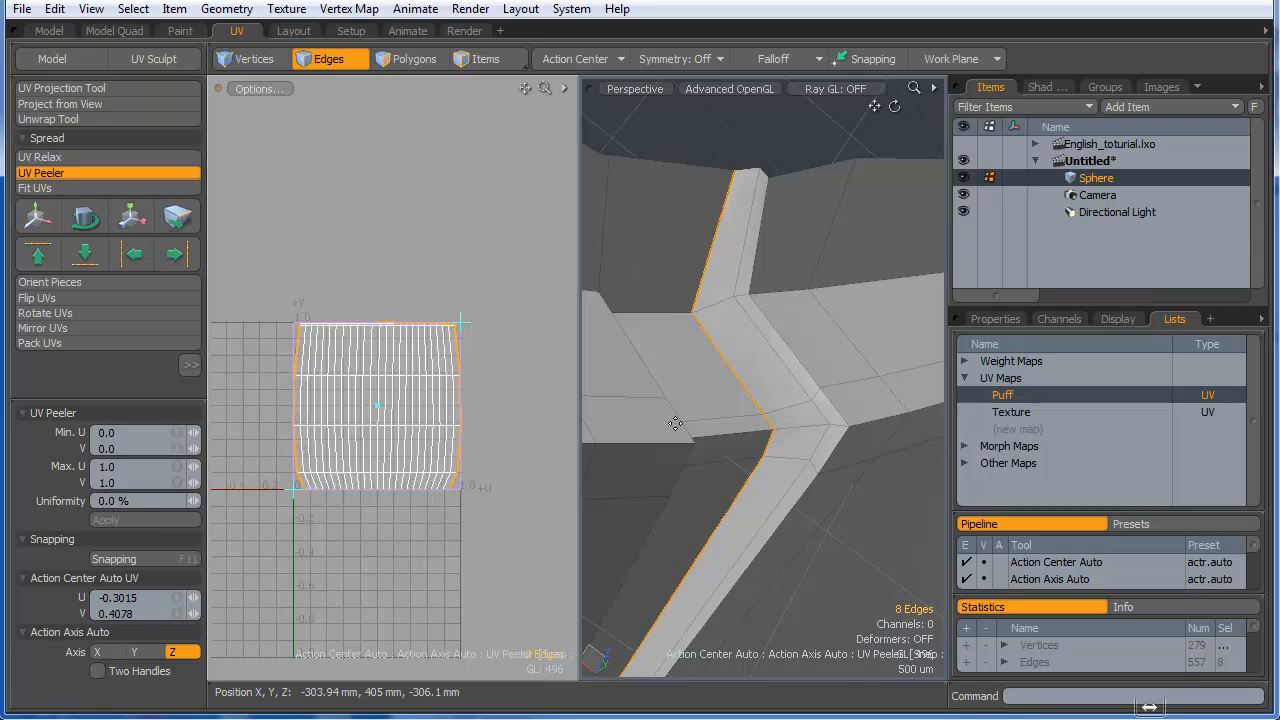
pyautogui.press('space')
# - Try UV Peeler on the vertical edge line running down the panel just right of the groove strip
pyautogui.doubleClick(826, 252)
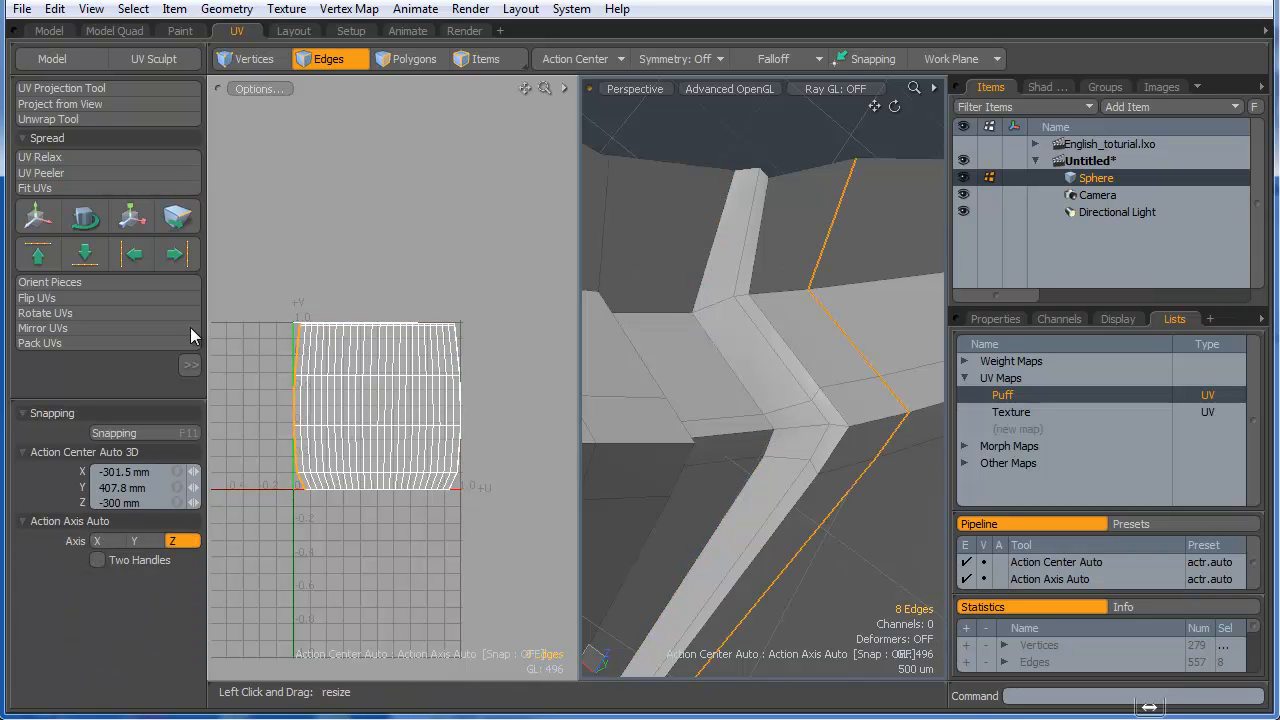
pyautogui.click(45, 173)
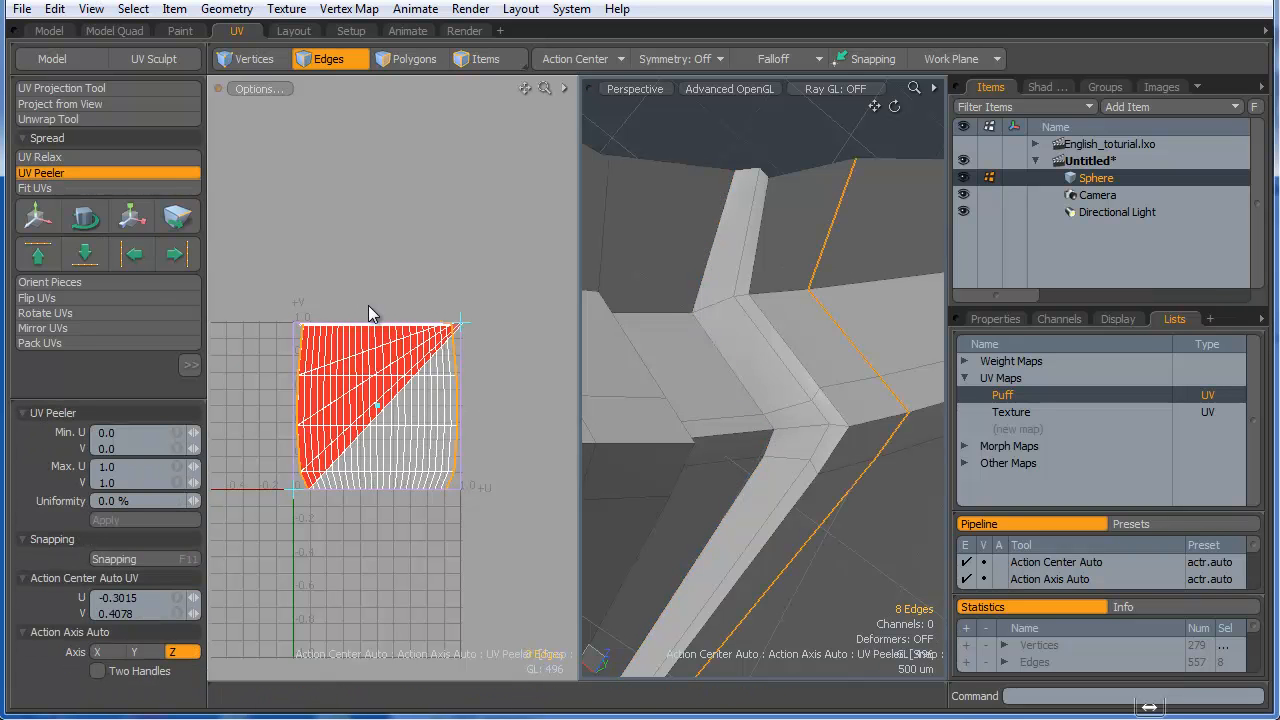
pyautogui.press('space')
# - Peel the band again with UV Peeler along the groove strip's inner edge line, including its matching line, and clear the selection
pyautogui.doubleClick(750, 250)
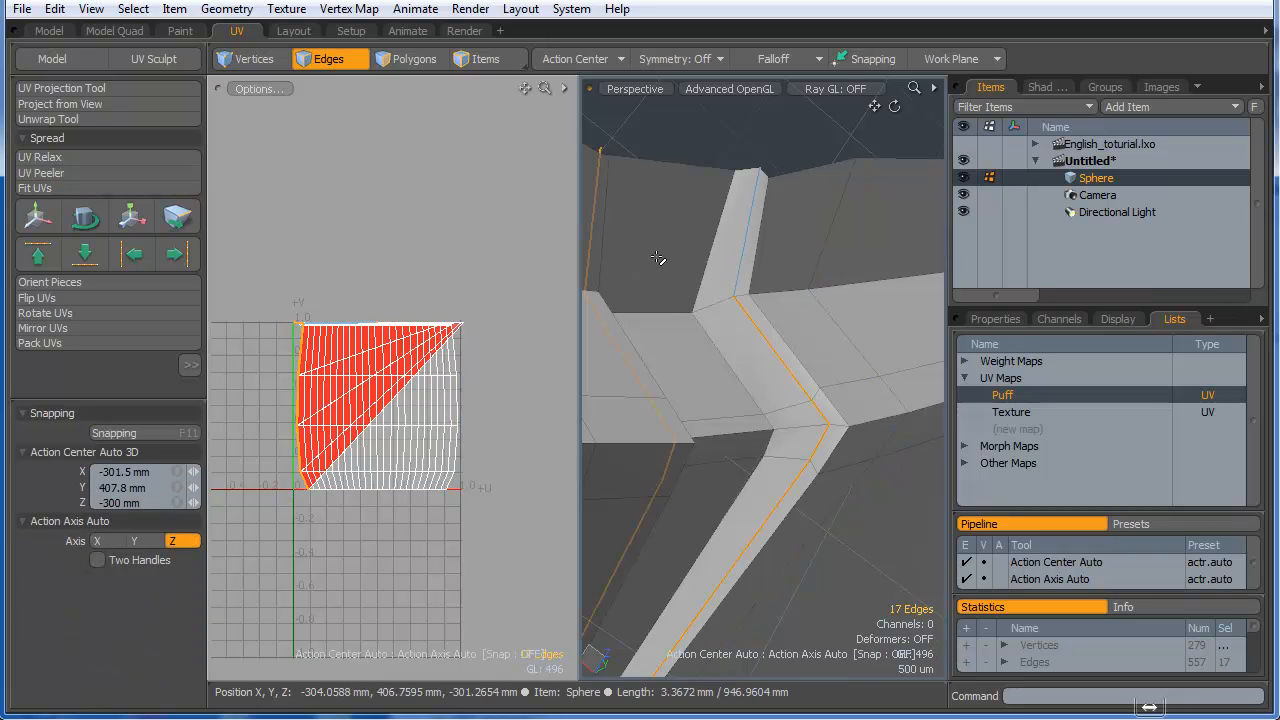
pyautogui.click(45, 173)
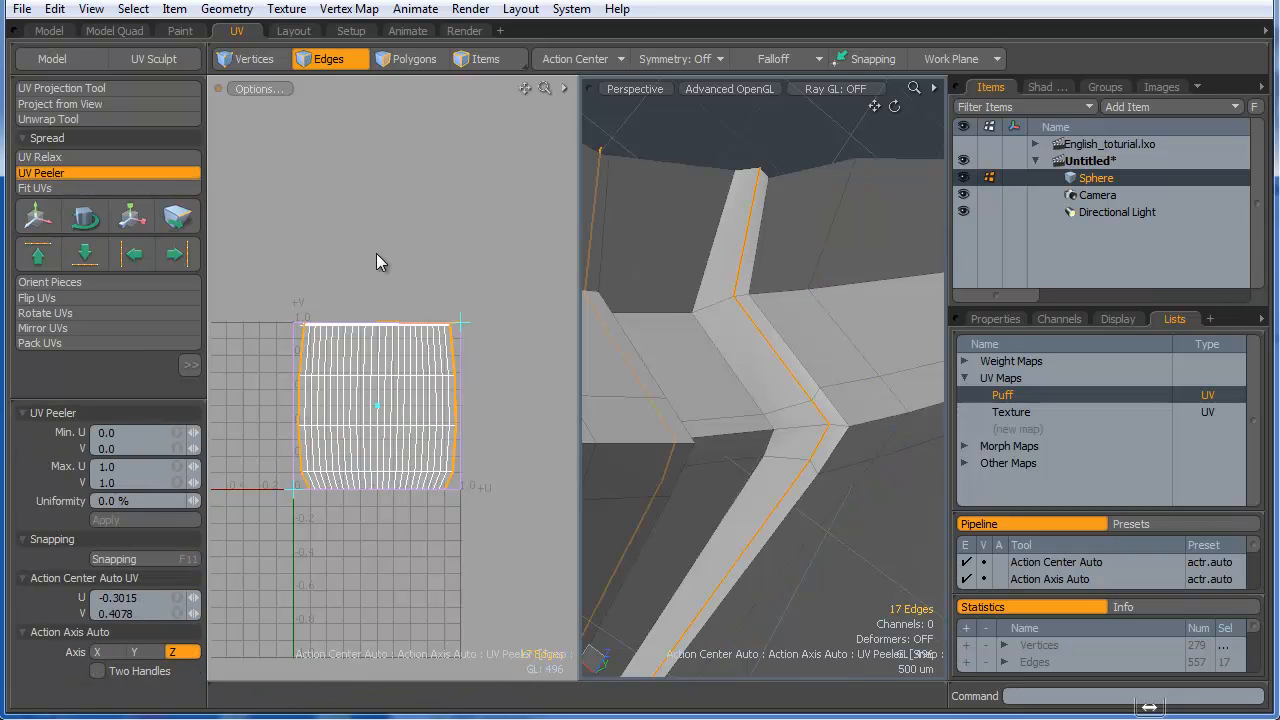
pyautogui.press('space')
pyautogui.click(351, 257)
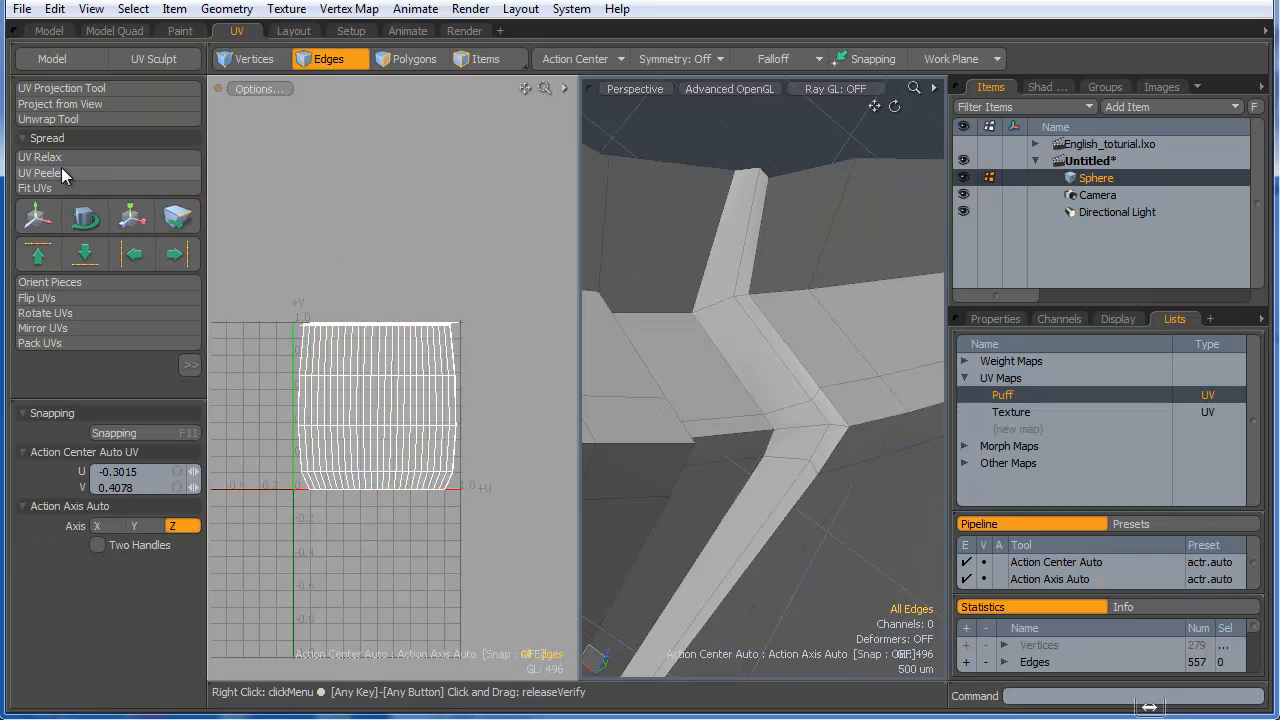
# - Try an Atlas projection with the UV Projection Tool on the Puff UV map and undo it
pyautogui.click(58, 88)
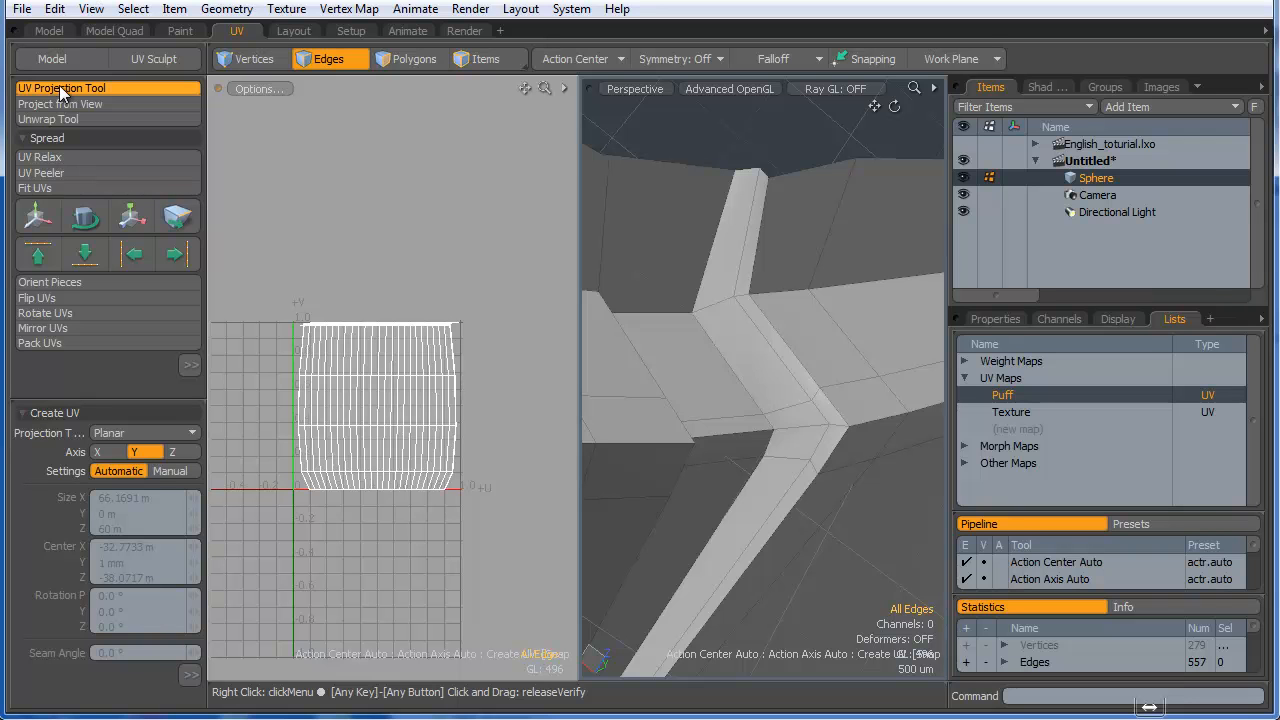
pyautogui.click(117, 432)
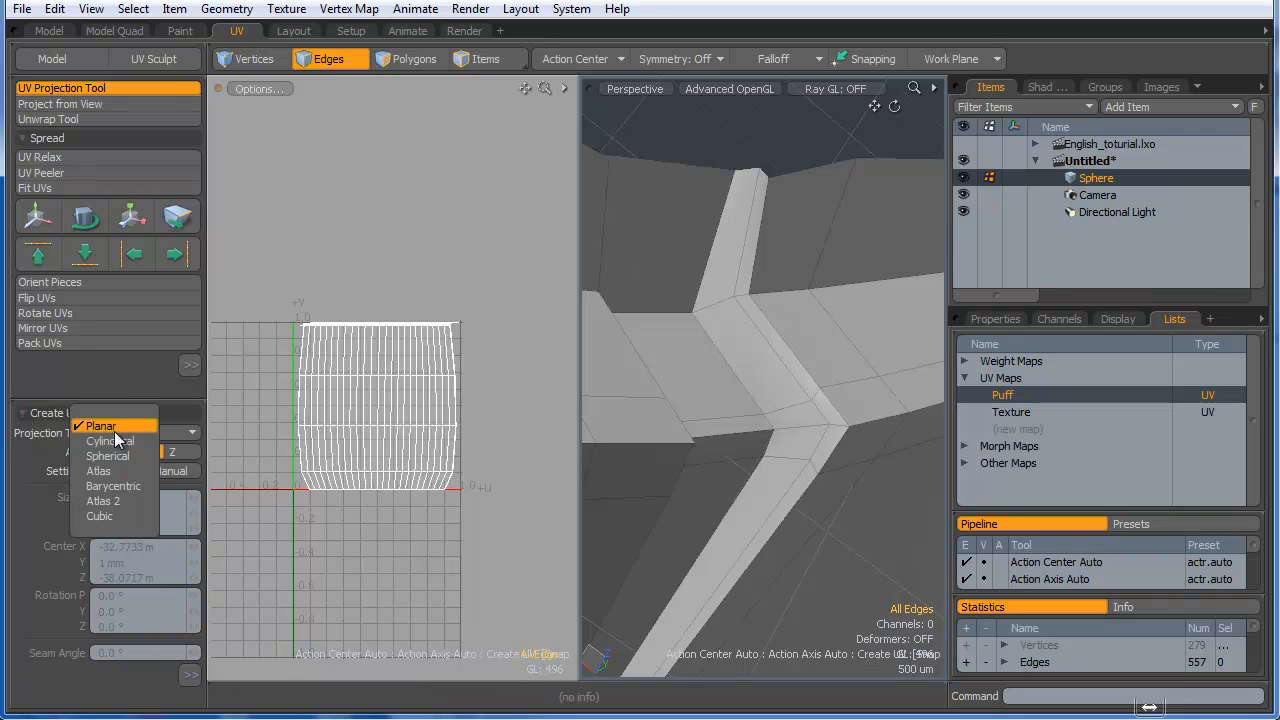
pyautogui.click(114, 470)
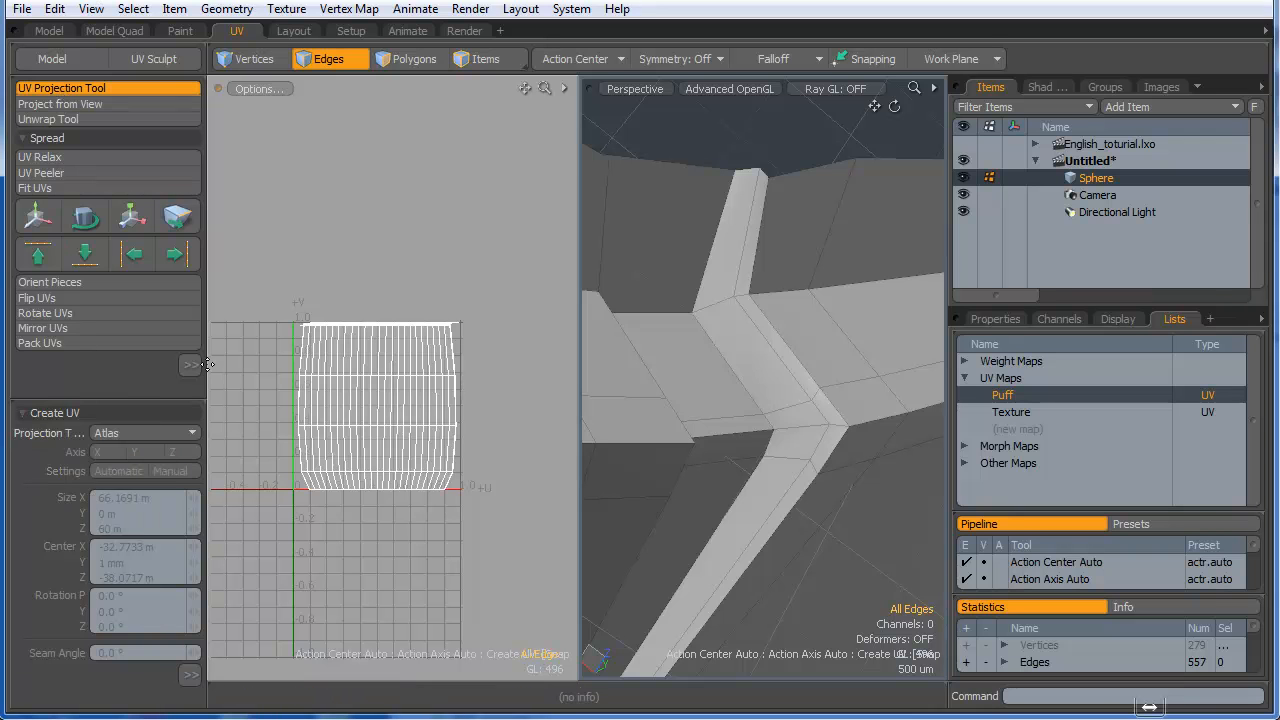
pyautogui.click(341, 258)
pyautogui.keyDown('ctrl'); pyautogui.keyDown('alt'); pyautogui.moveTo(354, 414); pyautogui.dragTo(391, 394); pyautogui.keyUp('alt'); pyautogui.keyUp('ctrl')
pyautogui.keyDown('alt'); pyautogui.keyDown('shift'); pyautogui.moveTo(461, 447); pyautogui.dragTo(424, 442); pyautogui.keyUp('shift'); pyautogui.keyUp('alt')
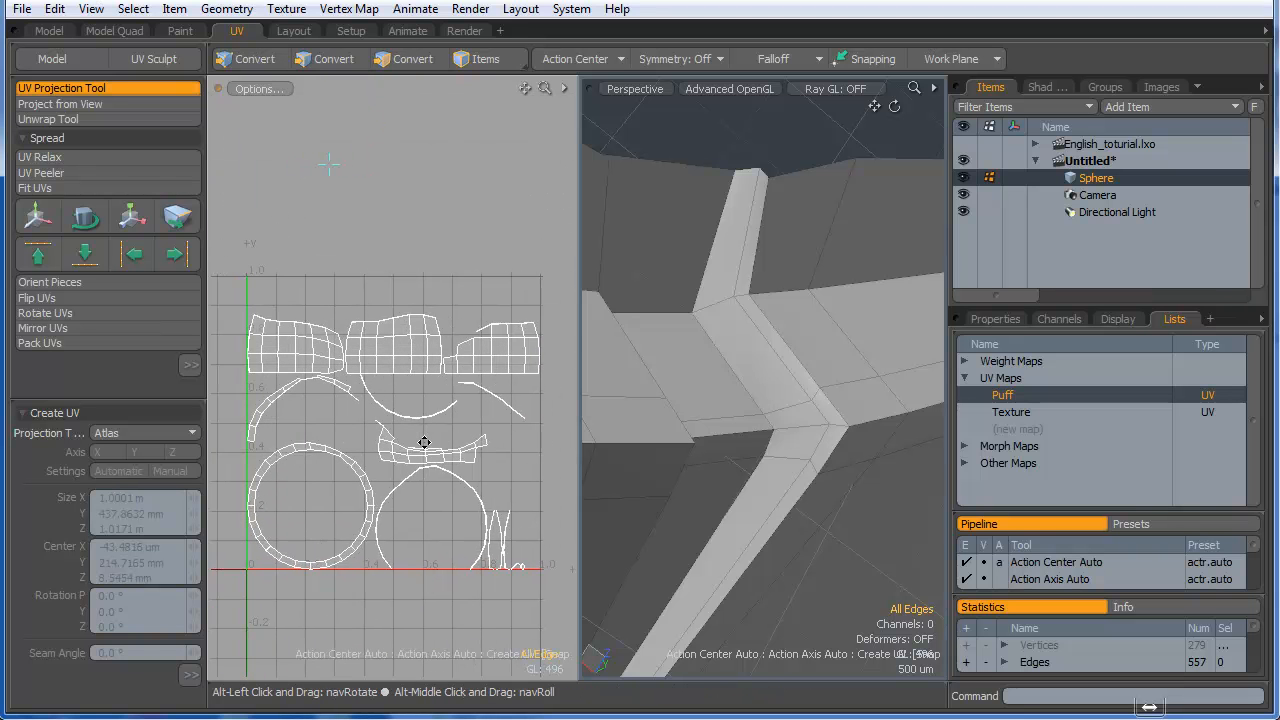
pyautogui.keyDown('ctrl'); pyautogui.keyDown('alt'); pyautogui.moveTo(461, 530); pyautogui.dragTo(398, 516); pyautogui.keyUp('alt'); pyautogui.keyUp('ctrl')
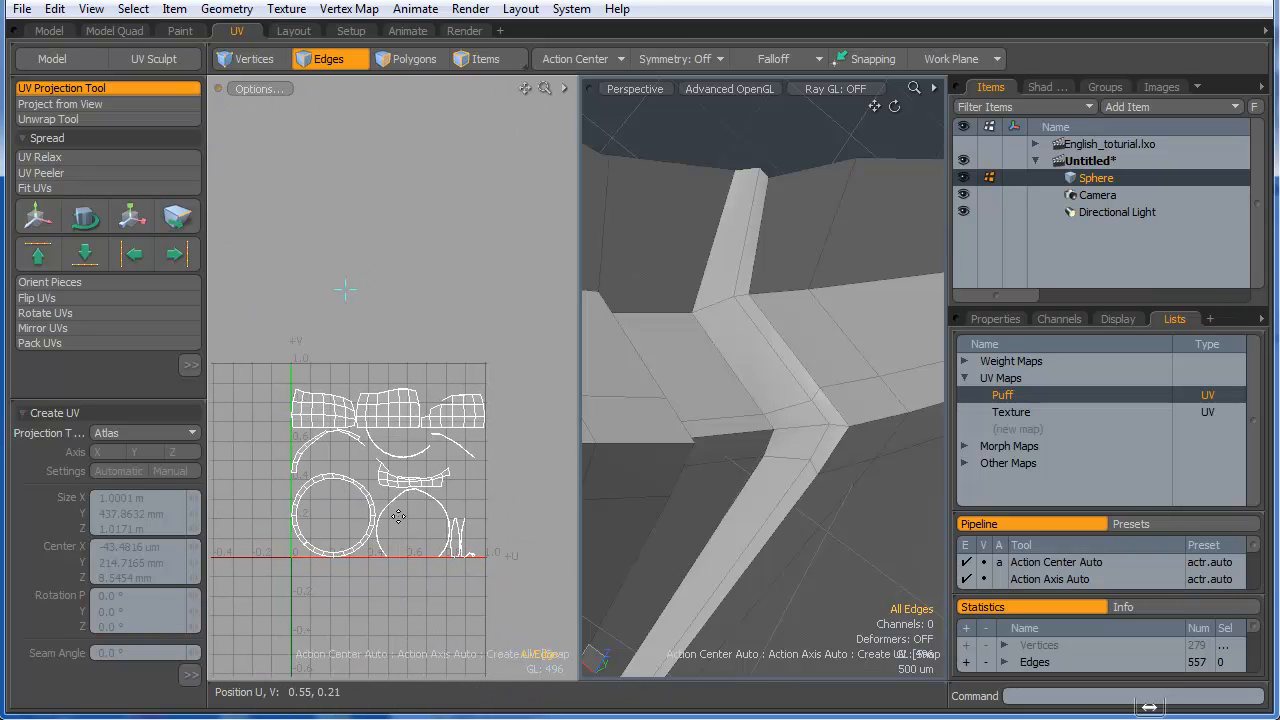
pyautogui.click(449, 444)
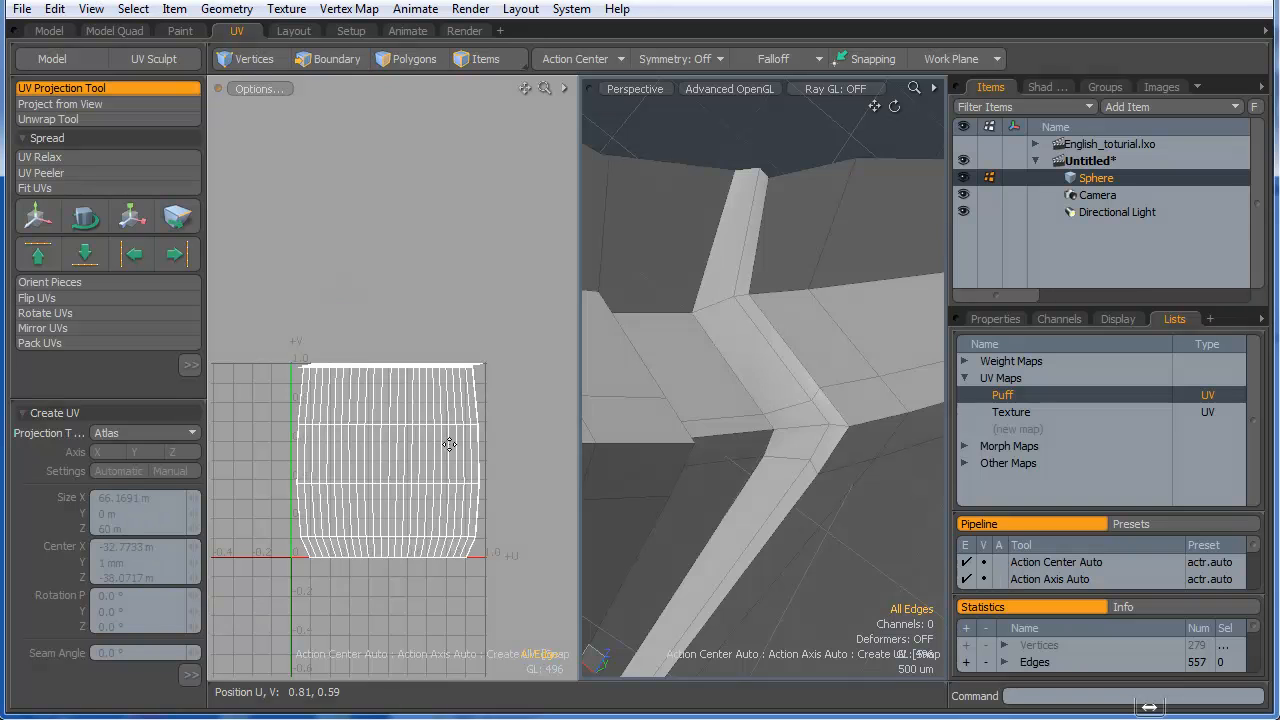
# - Drop the projection tool and select the groove's border edge line beside the neighbouring panel, viewed from the other side of the mesh
pyautogui.scroll(-5, 683, 345)
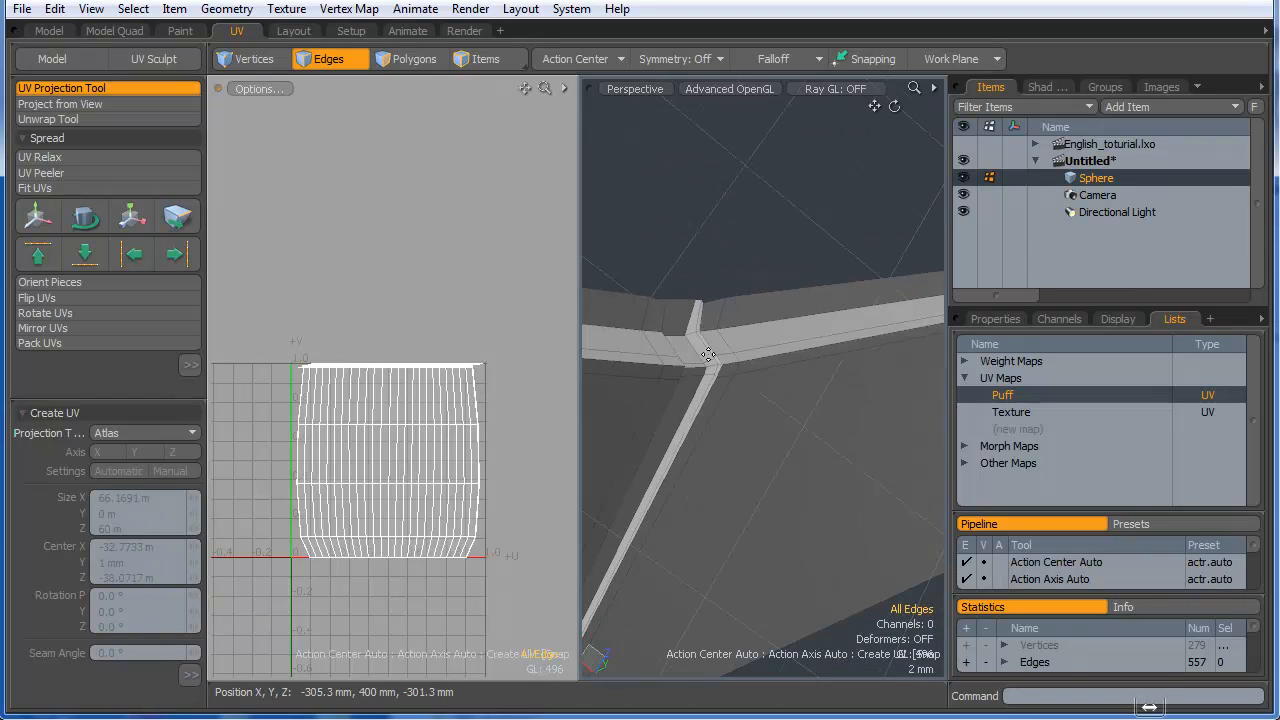
pyautogui.press('q')
pyautogui.keyDown('alt'); pyautogui.moveTo(757, 358); pyautogui.dragTo(669, 321); pyautogui.keyUp('alt')
pyautogui.scroll(2, 669, 321)
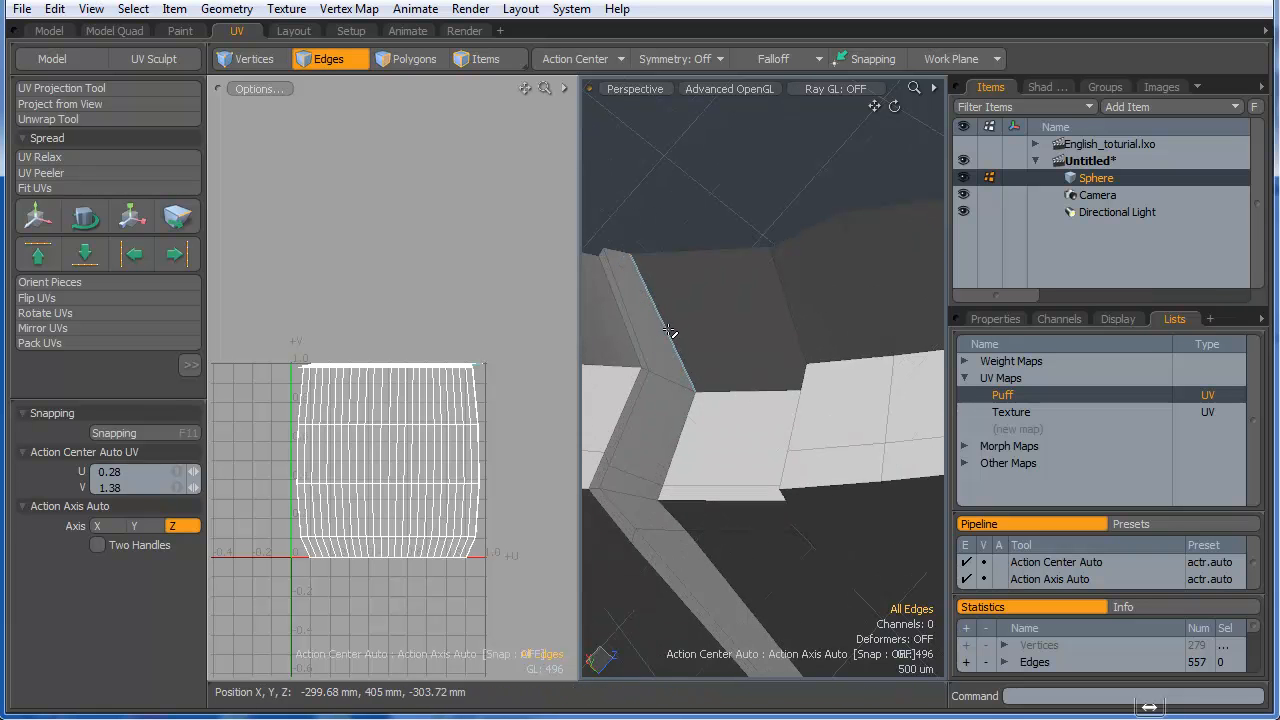
pyautogui.click(690, 355)
pyautogui.keyDown('alt'); pyautogui.moveTo(695, 358); pyautogui.dragTo(749, 455); pyautogui.keyUp('alt')
pyautogui.doubleClick(650, 348)
pyautogui.scroll(4, 737, 380)
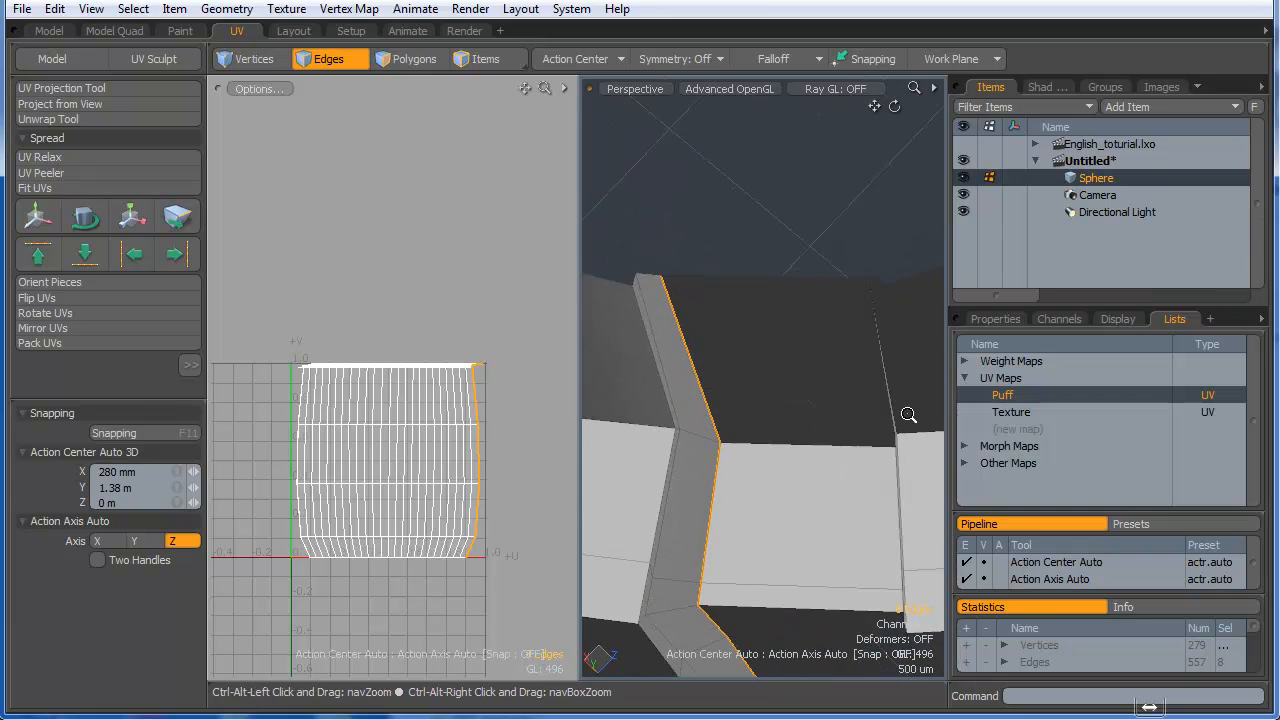
pyautogui.keyDown('alt'); pyautogui.moveTo(669, 374); pyautogui.dragTo(692, 343); pyautogui.keyUp('alt')
pyautogui.click(692, 343)
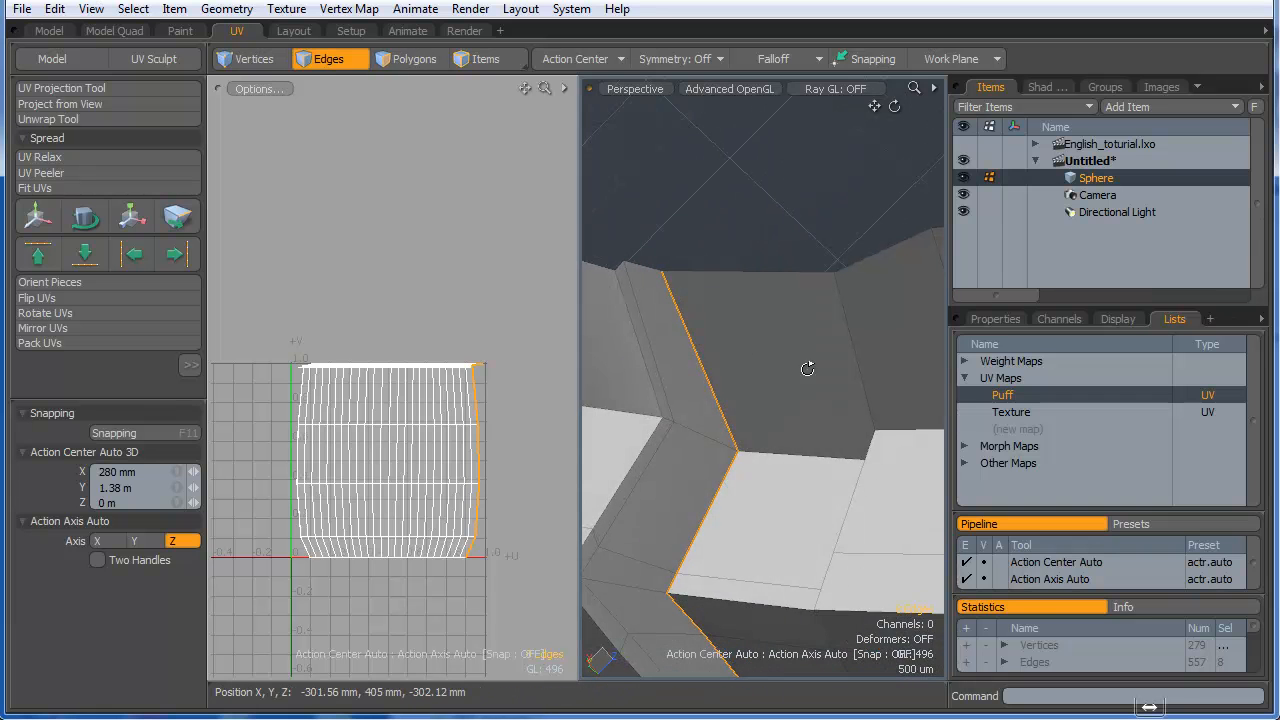
# - Unwrap the band along the selected edge line with the Unwrap Tool, using the Cylindrical initial projection on the X axis
pyautogui.keyDown('ctrl'); pyautogui.keyDown('alt'); pyautogui.moveTo(807, 369); pyautogui.dragTo(754, 400); pyautogui.keyUp('alt'); pyautogui.keyUp('ctrl')
pyautogui.click(51, 120)
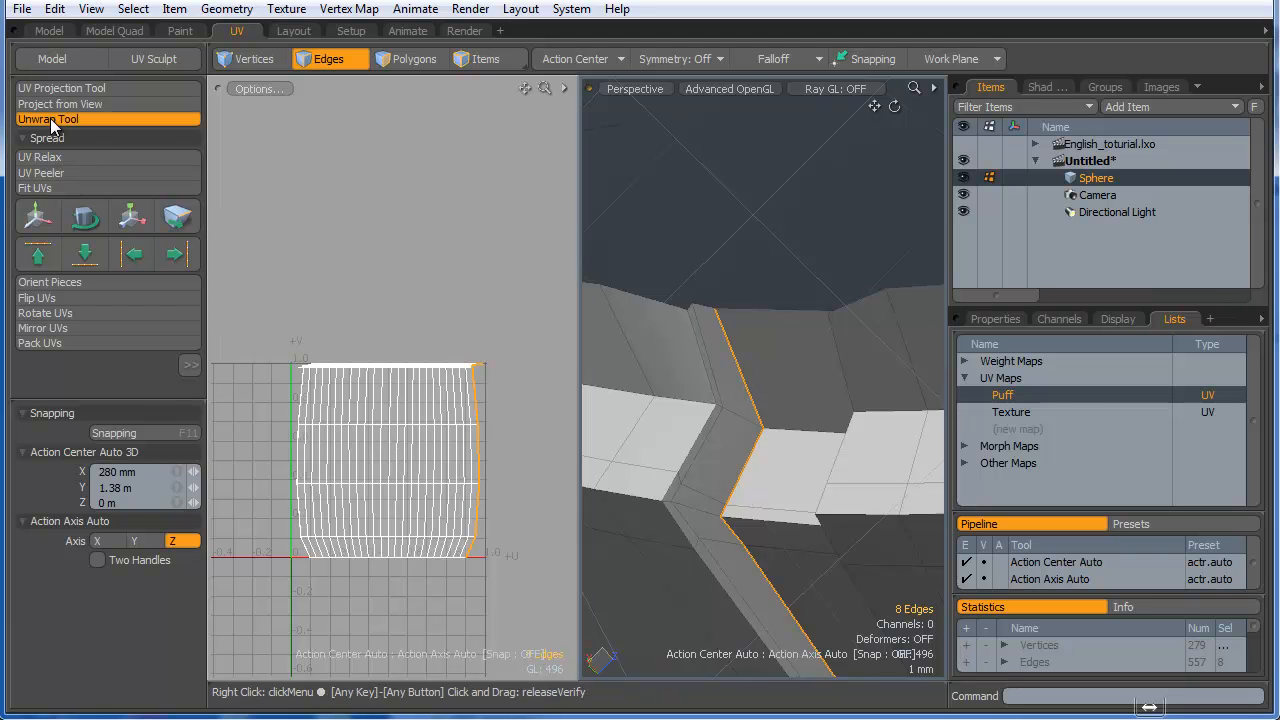
pyautogui.click(394, 342)
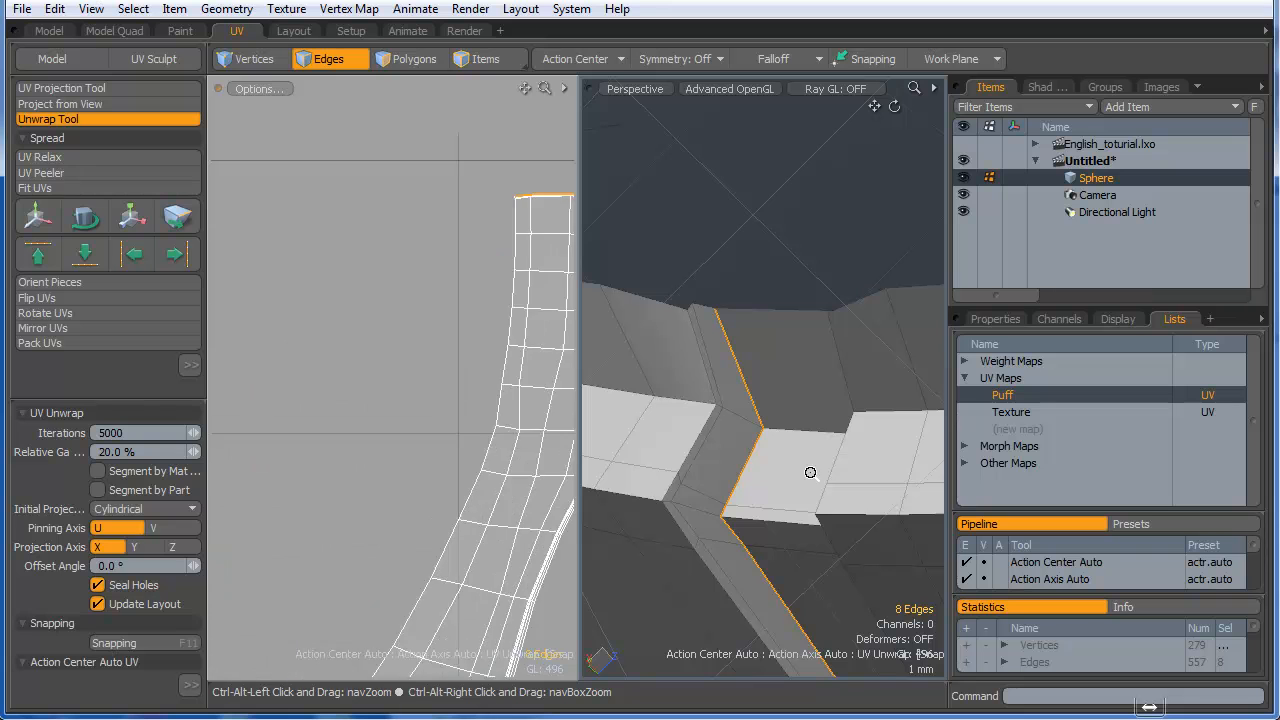
pyautogui.keyDown('ctrl'); pyautogui.keyDown('alt'); pyautogui.moveTo(794, 465); pyautogui.dragTo(449, 469); pyautogui.keyUp('alt'); pyautogui.keyUp('ctrl')
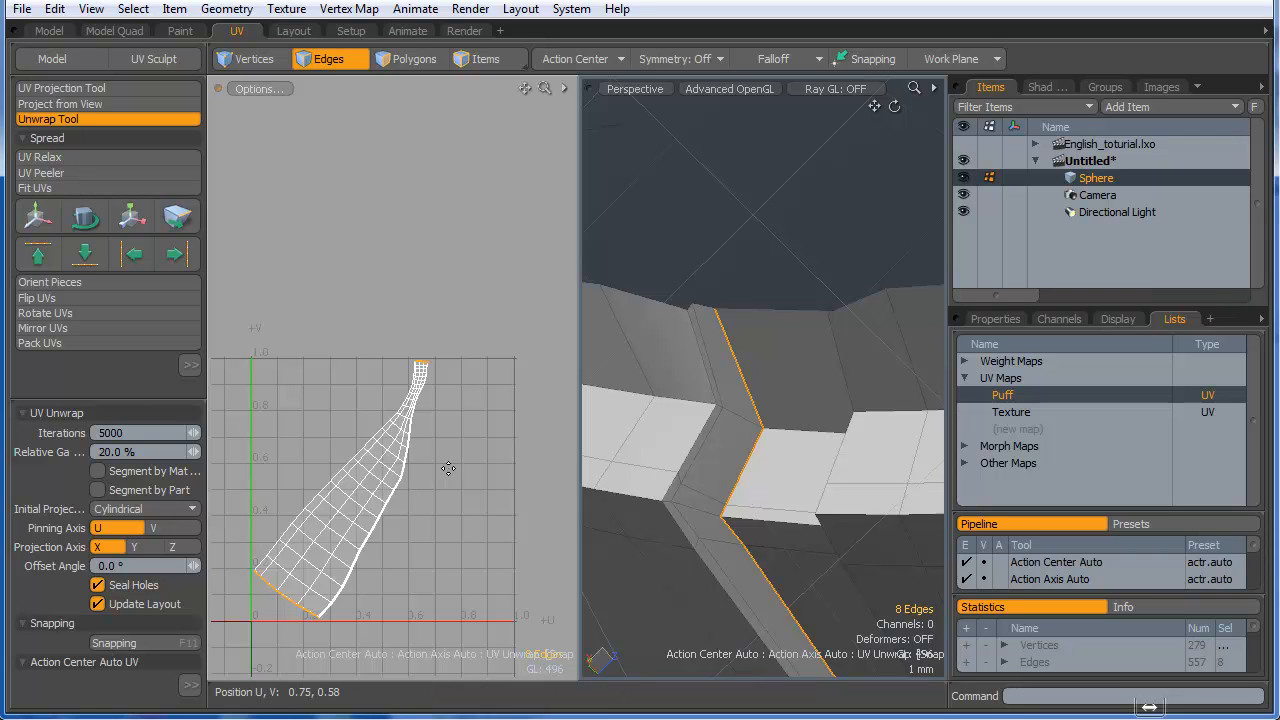
pyautogui.press('space')
# - Clear the edge selection and rotate the whole UV shell 37° so it stands upright
pyautogui.click(436, 440)
pyautogui.press('e')
pyautogui.moveTo(407, 392); pyautogui.dragTo(337, 372)
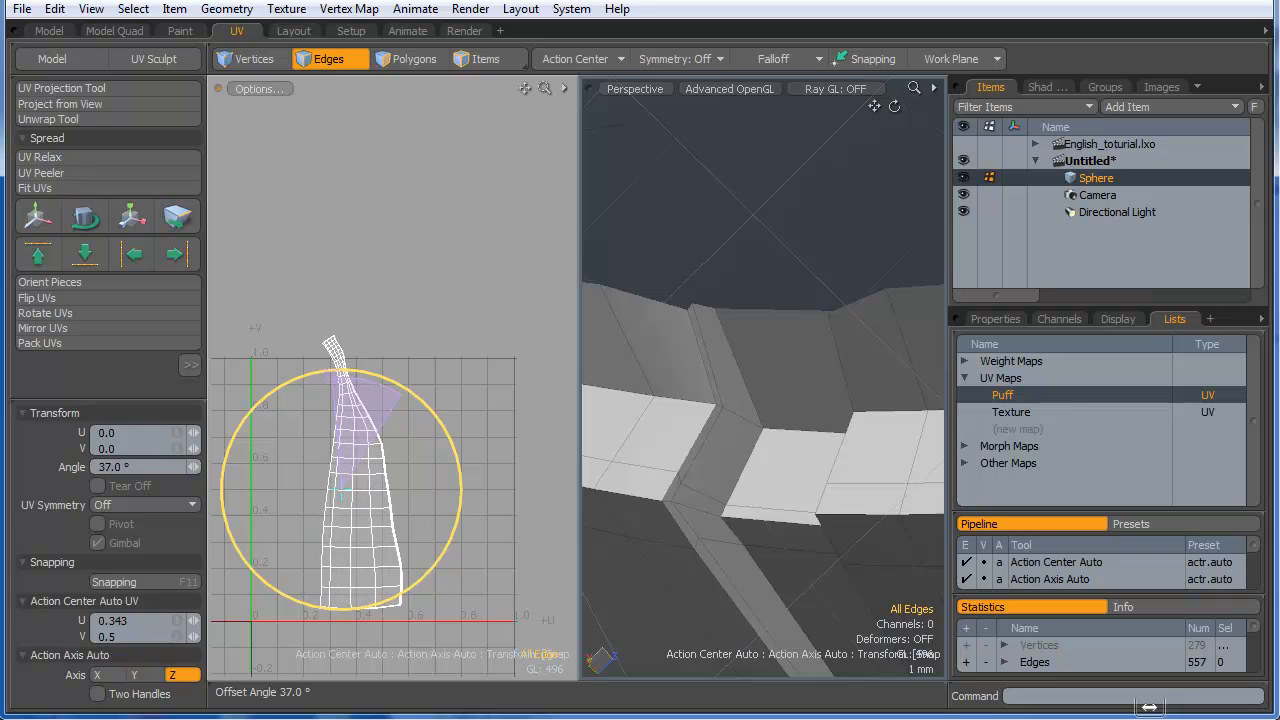
pyautogui.press('space')
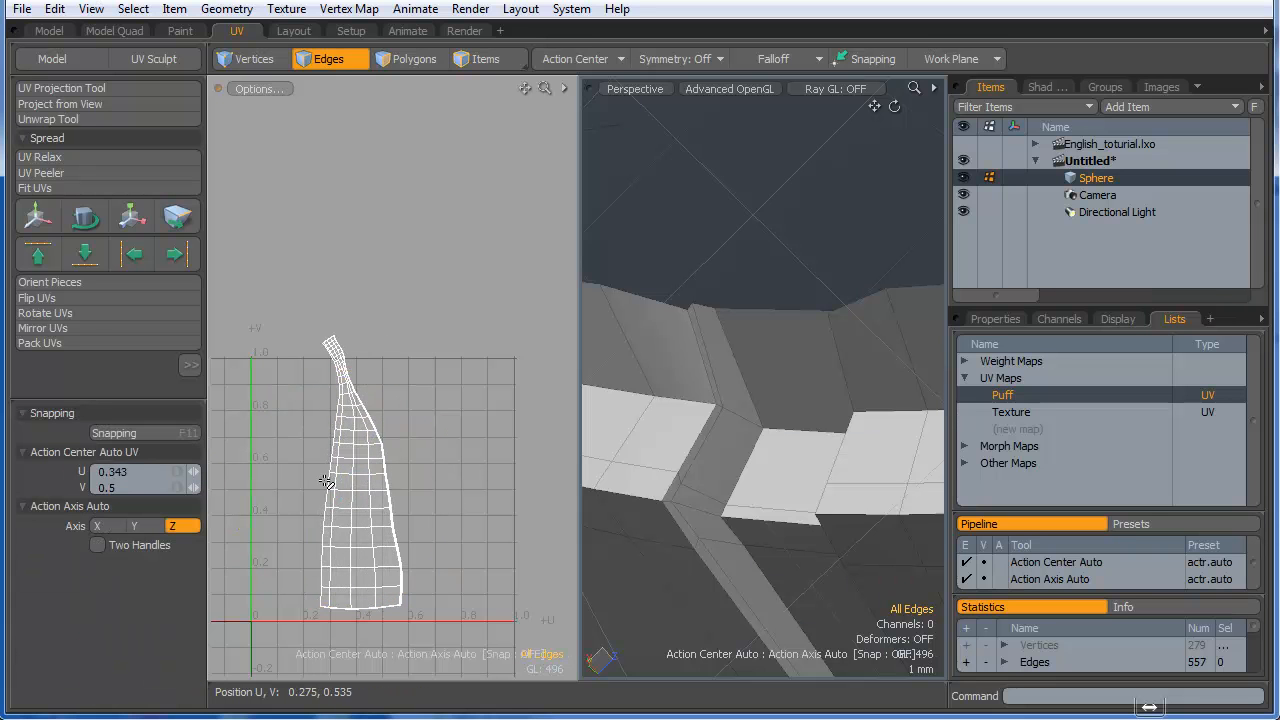
# - Use element move to fix the overlapping flipped polygon at the upper-right corner of the UV shell's narrow end
pyautogui.scroll(3, 326, 482)
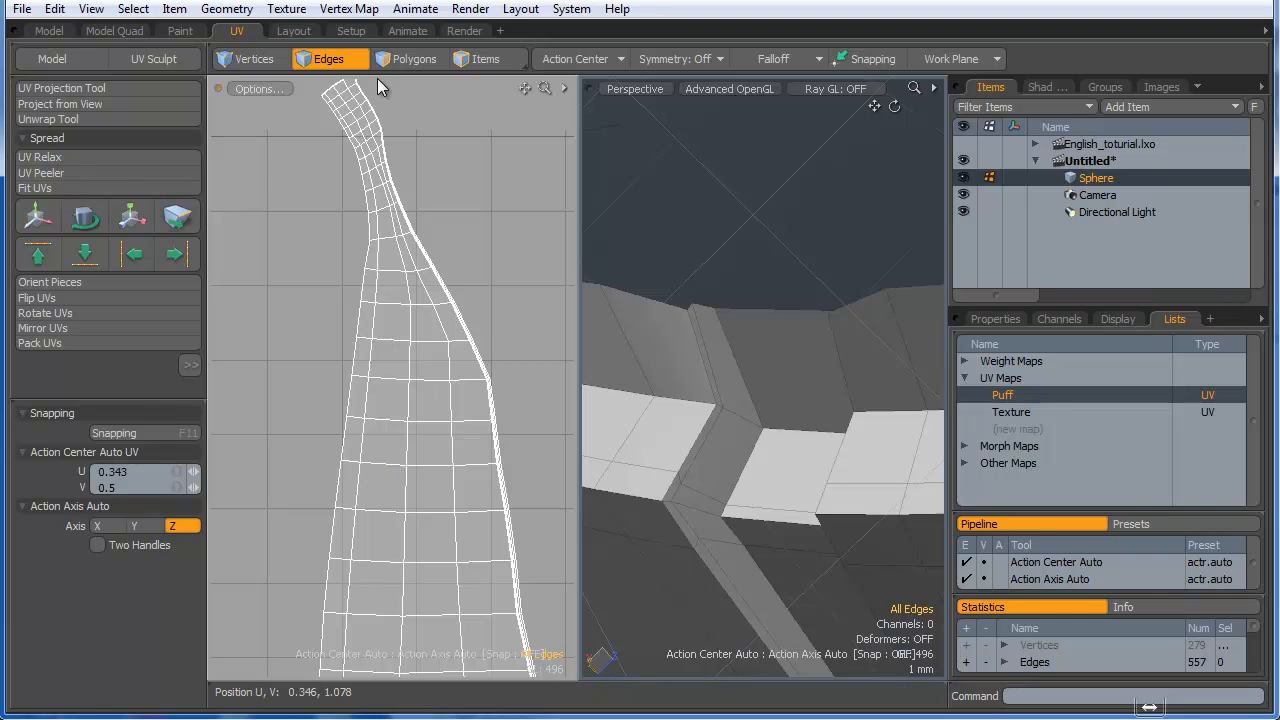
pyautogui.scroll(5, 372, 118)
pyautogui.keyDown('alt'); pyautogui.keyDown('shift'); pyautogui.moveTo(371, 120); pyautogui.dragTo(429, 346); pyautogui.keyUp('shift'); pyautogui.keyUp('alt')
pyautogui.scroll(5, 400, 292)
pyautogui.scroll(5, 402, 280)
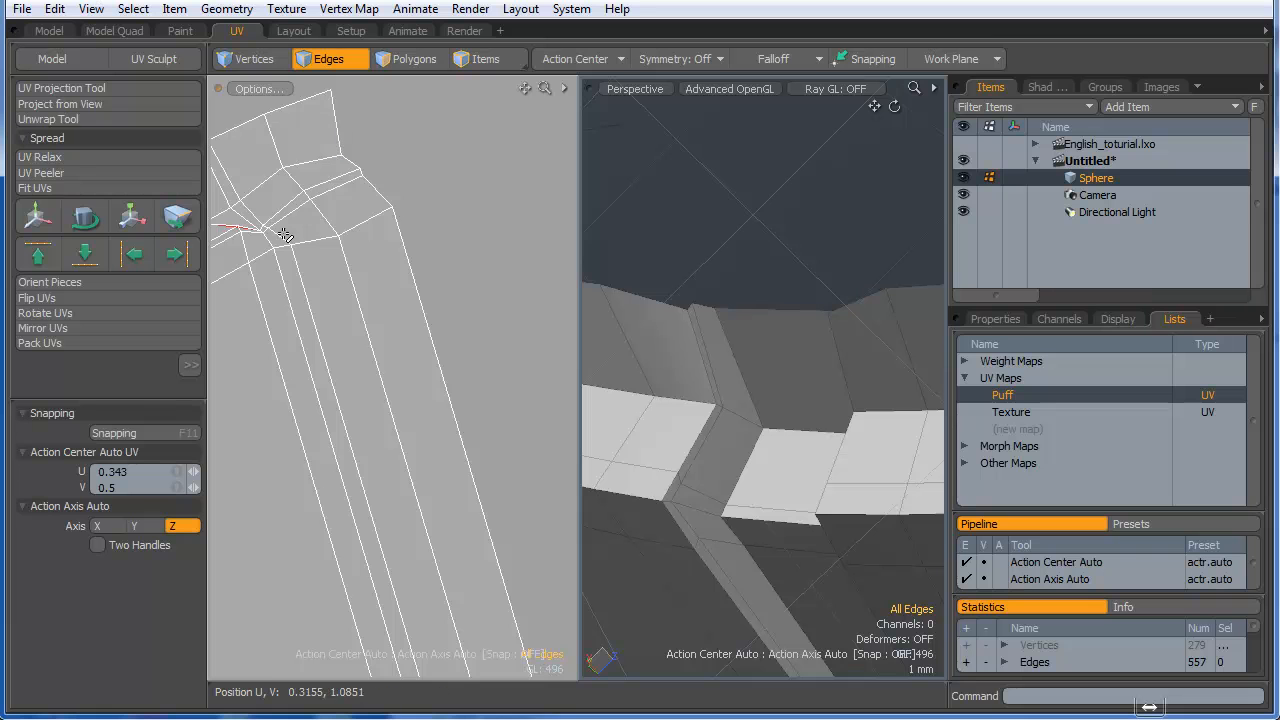
pyautogui.keyDown('alt'); pyautogui.keyDown('shift'); pyautogui.moveTo(303, 280); pyautogui.dragTo(383, 254); pyautogui.keyUp('shift'); pyautogui.keyUp('alt')
pyautogui.scroll(6, 397, 254)
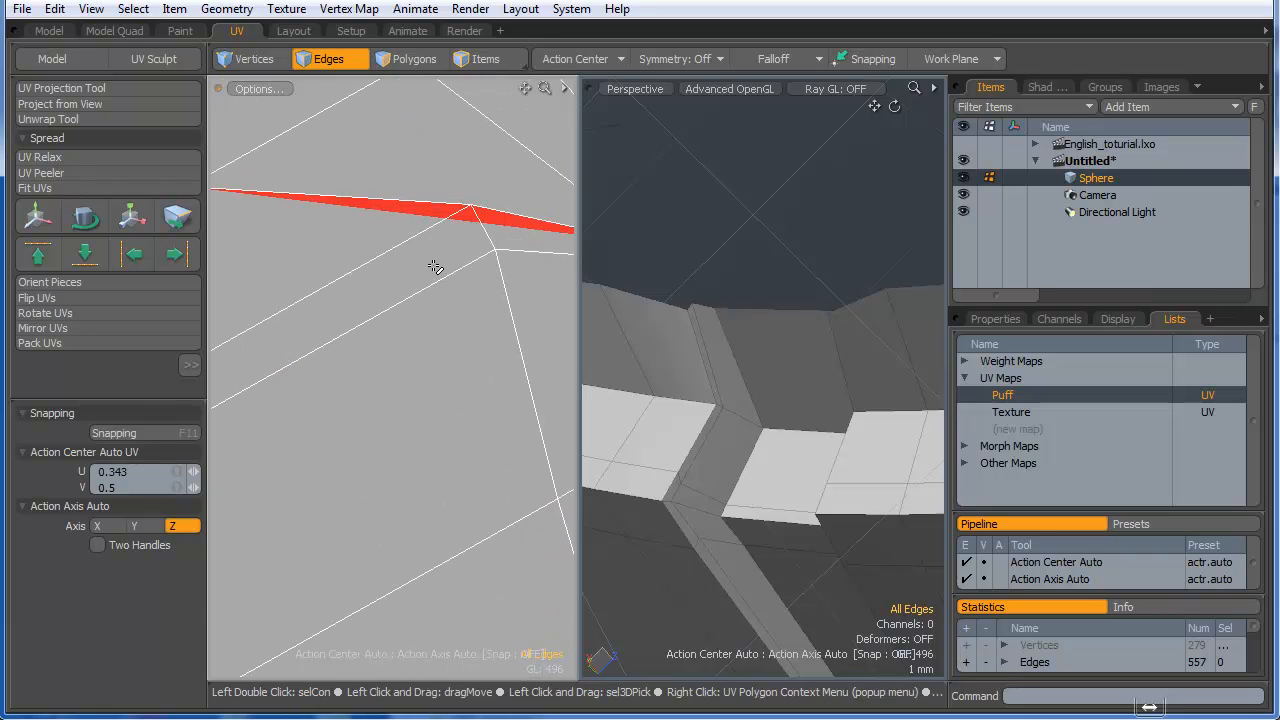
pyautogui.press('t')
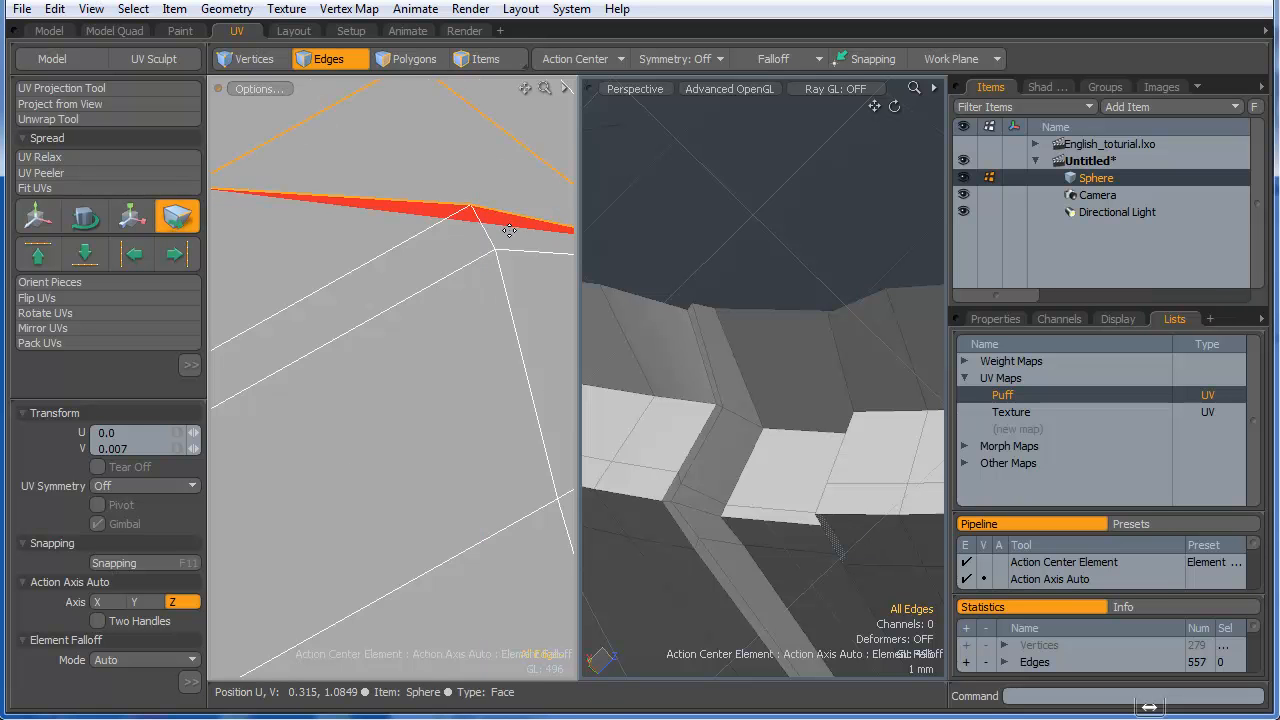
pyautogui.scroll(-5, 495, 225)
pyautogui.scroll(-5, 520, 232)
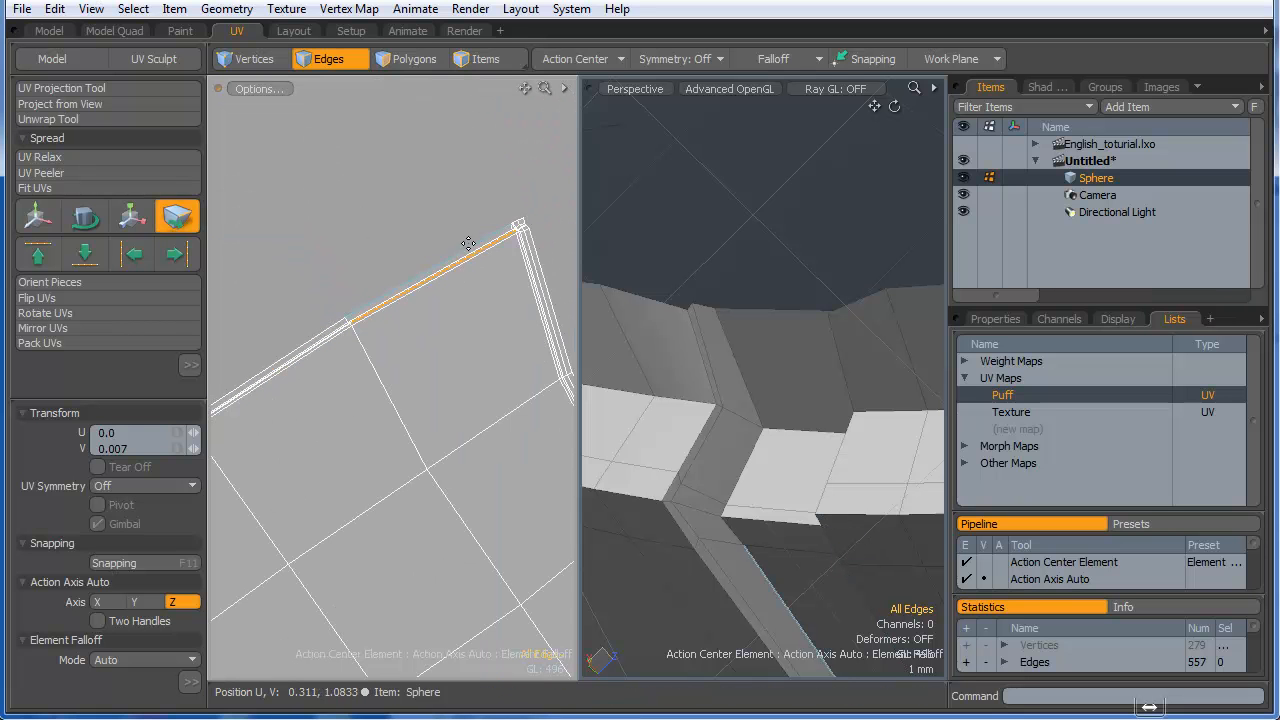
pyautogui.scroll(-5, 476, 224)
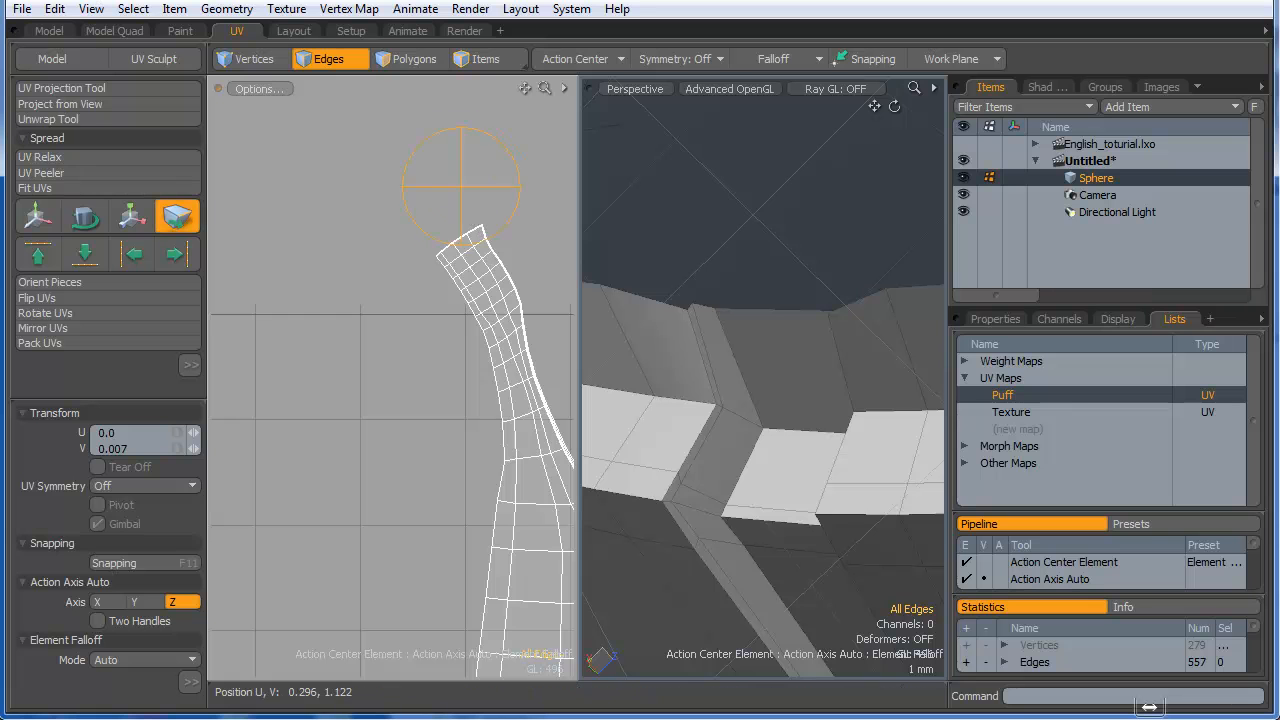
pyautogui.scroll(12, 476, 215)
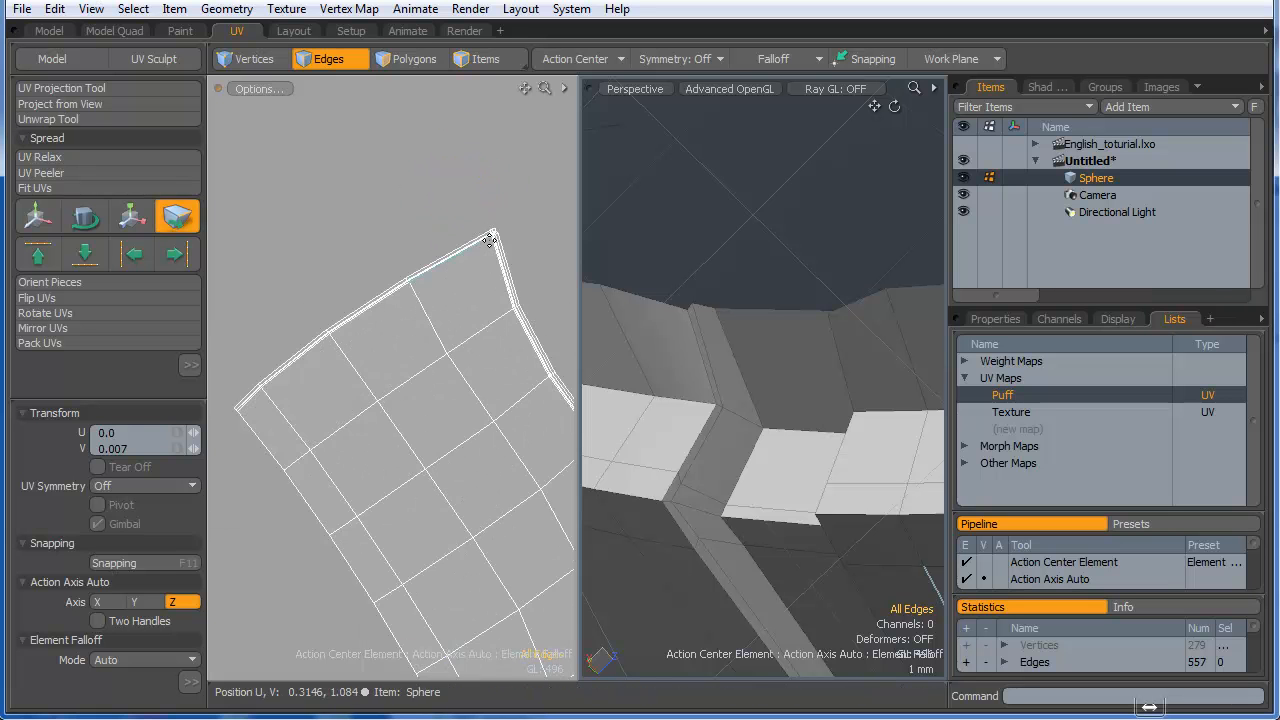
pyautogui.moveTo(466, 191); pyautogui.dragTo(495, 251)
pyautogui.scroll(-5, 450, 227)
pyautogui.press('space')
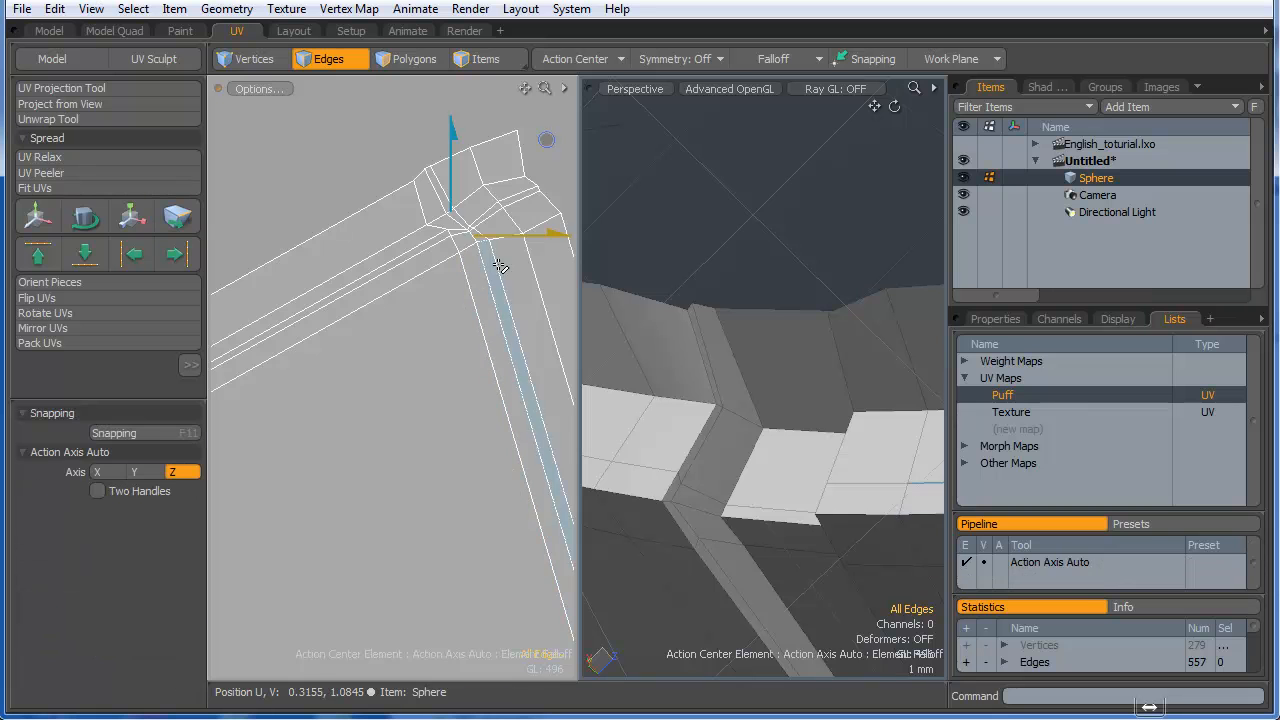
# - Select the complete border edge loop of the UV shell, starting from the edge above its lower-right corner
pyautogui.scroll(-9, 499, 236)
pyautogui.scroll(-4, 499, 236)
pyautogui.press('3')
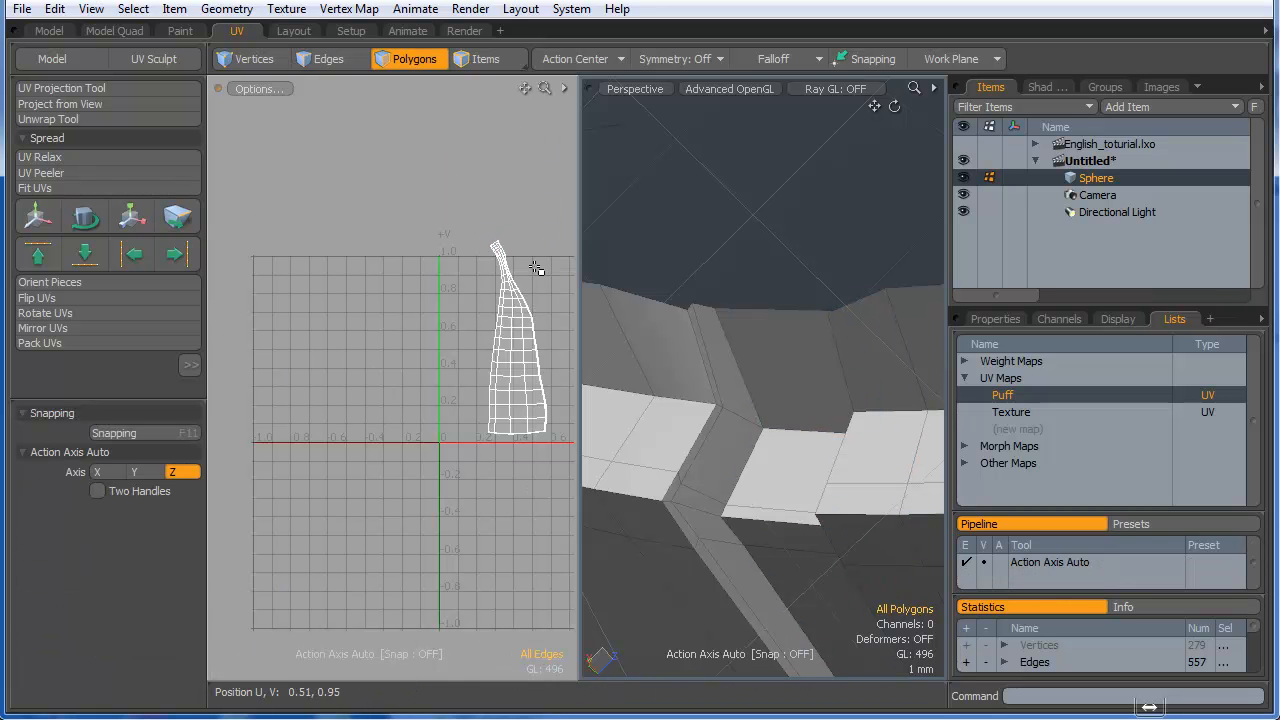
pyautogui.scroll(8, 551, 423)
pyautogui.scroll(3, 540, 615)
pyautogui.press('1')
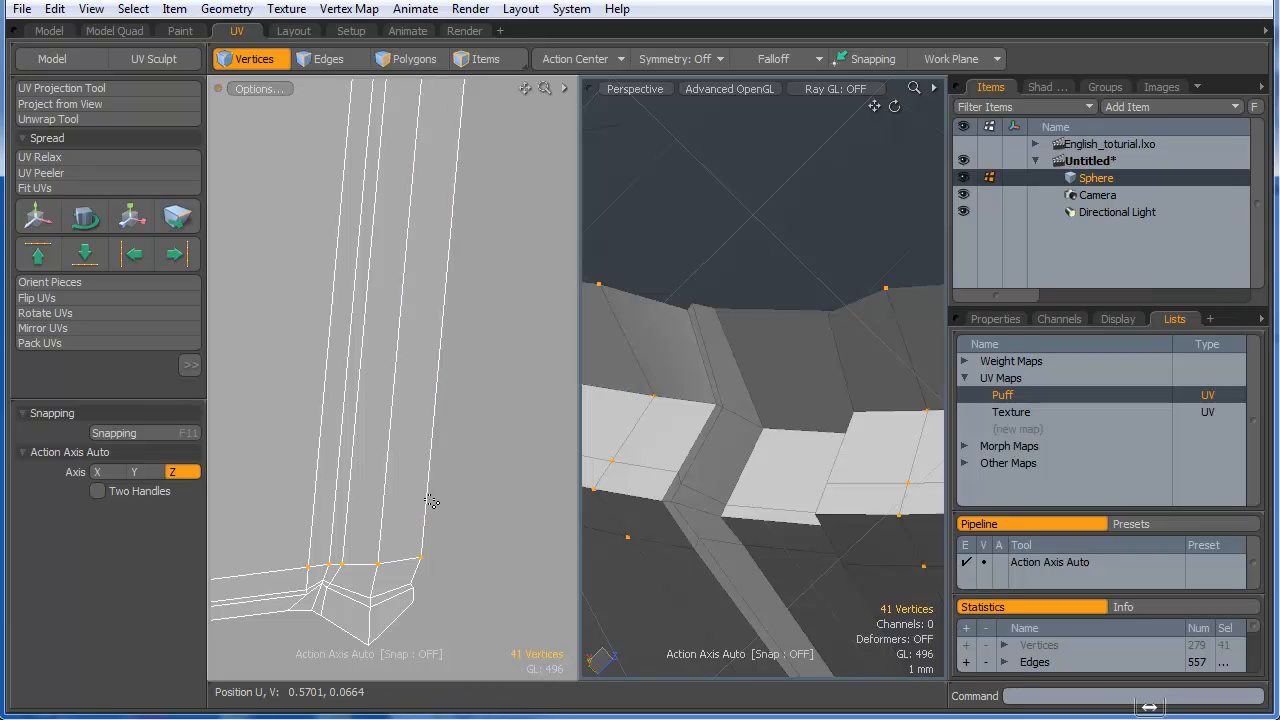
pyautogui.press('2')
pyautogui.doubleClick(428, 501)
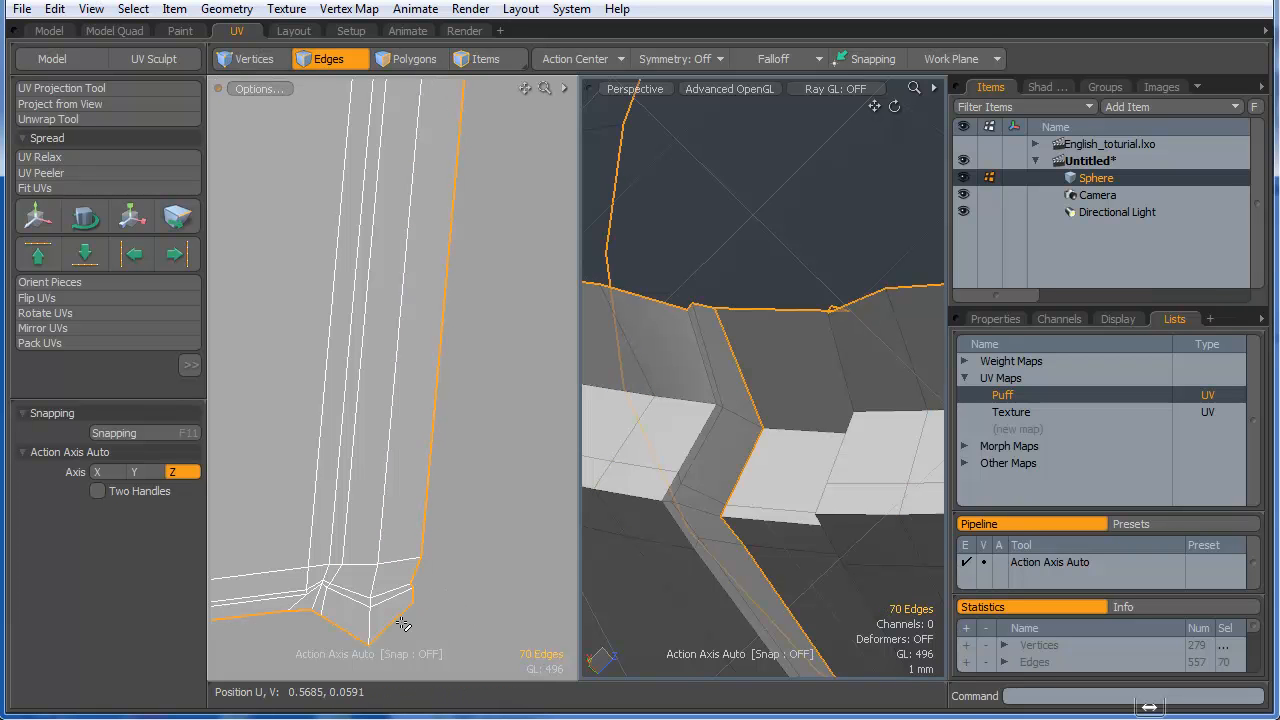
pyautogui.press('ctrl')
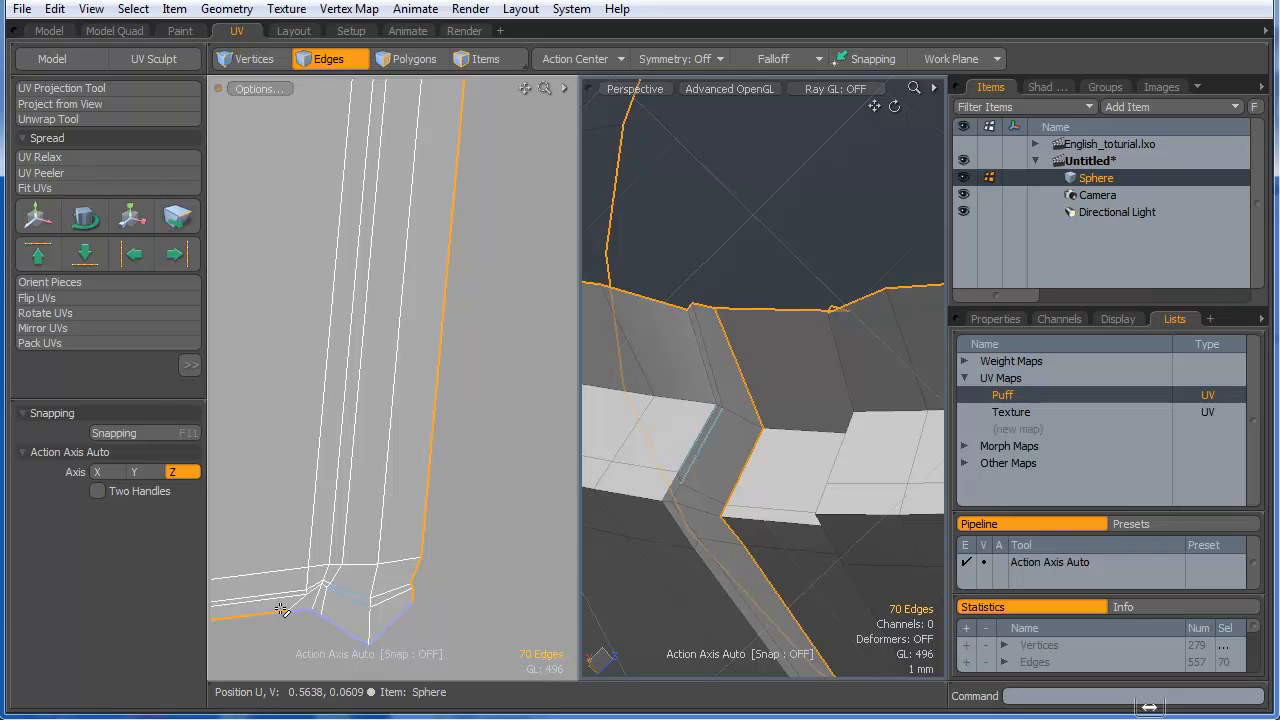
pyautogui.scroll(-6, 489, 510)
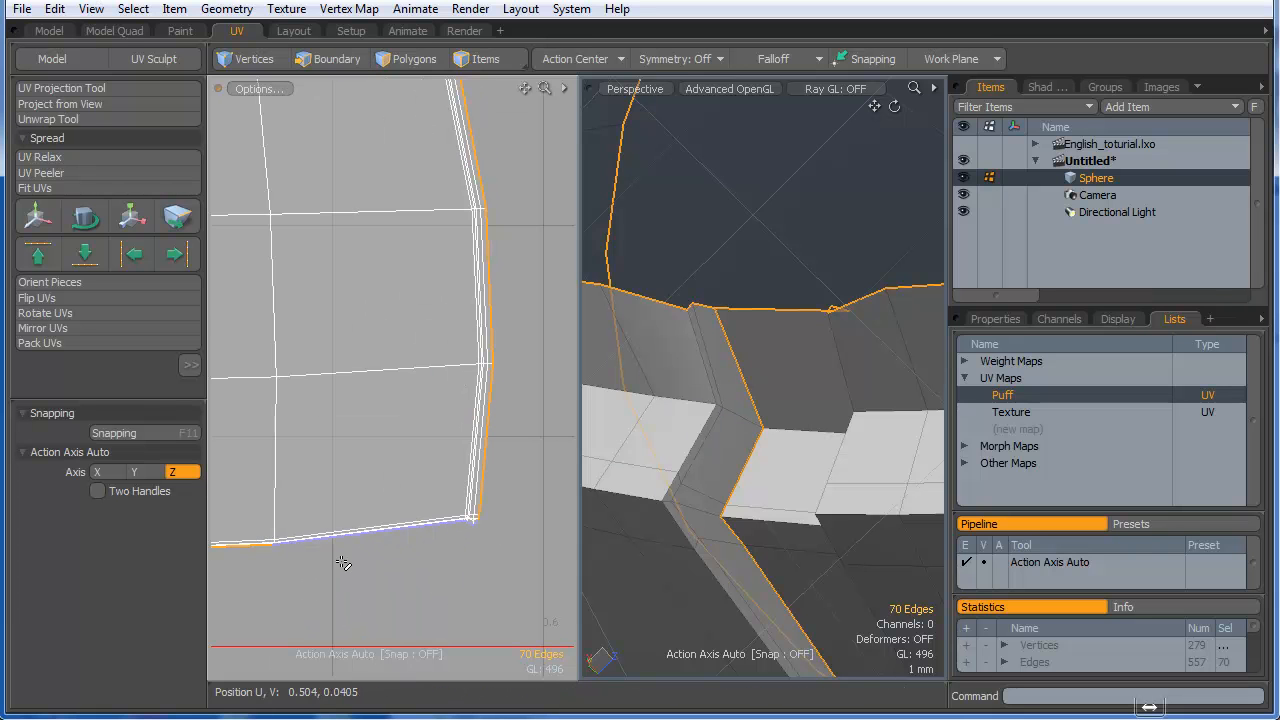
pyautogui.scroll(-5, 442, 548)
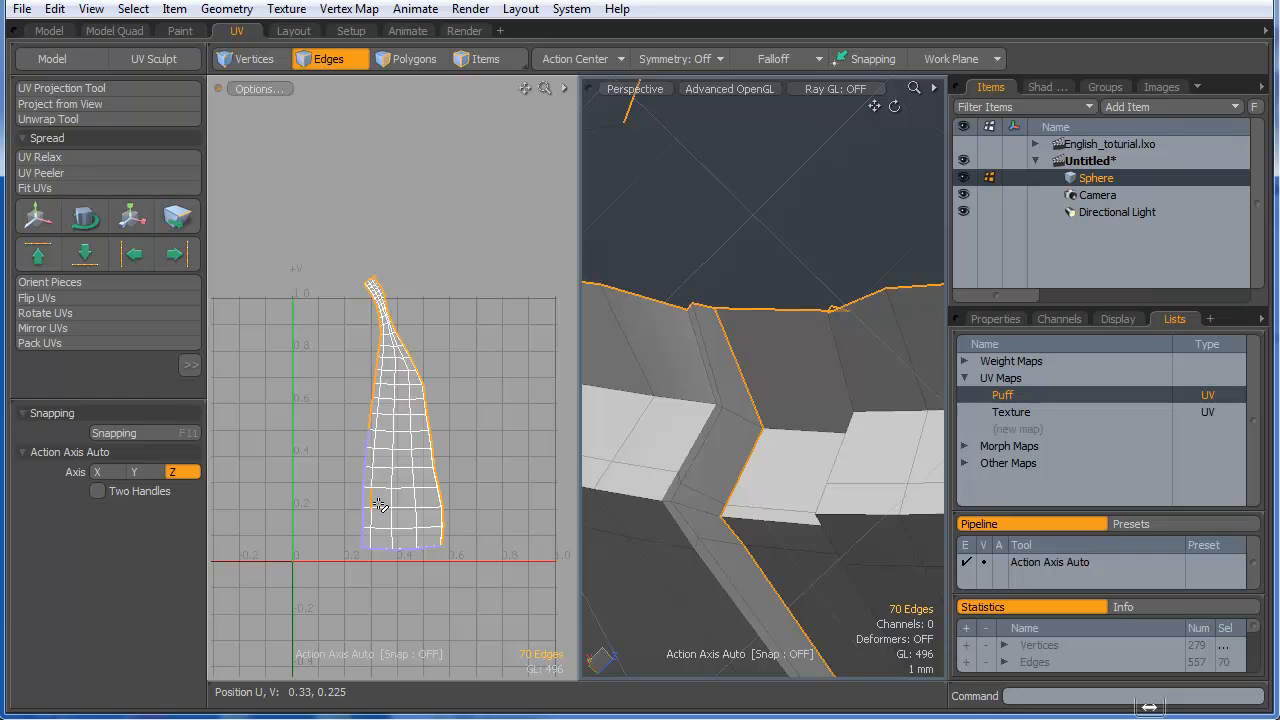
pyautogui.scroll(5, 374, 505)
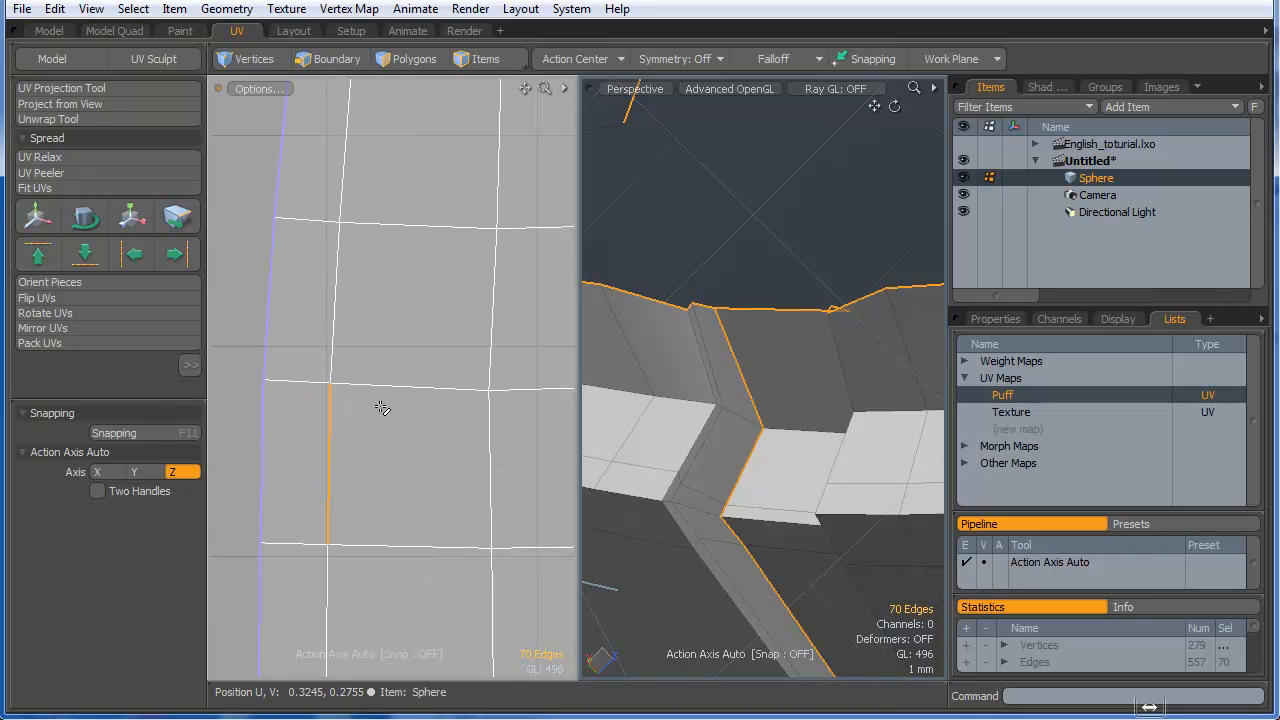
pyautogui.press('2')
pyautogui.press('a')
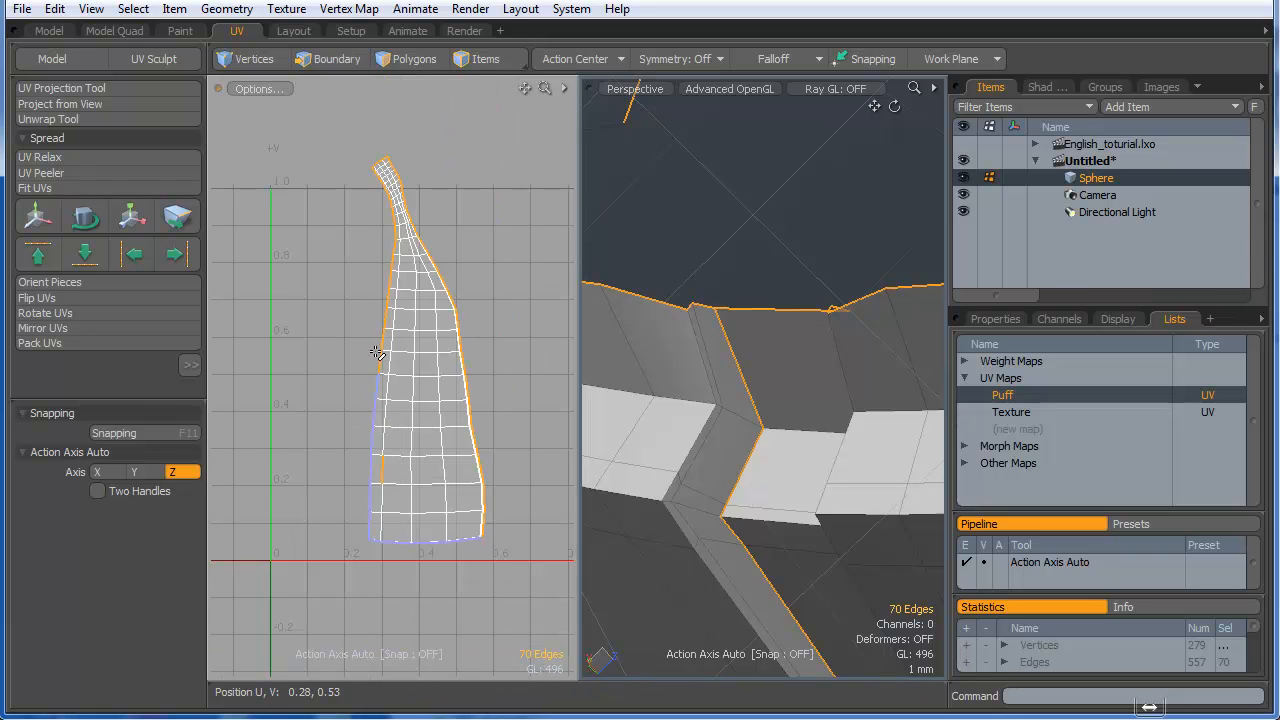
# - Select only the border edges down the UV shell's right side, from the narrow top corner to the lower-right corner, and align them to the right
pyautogui.click(400, 138)
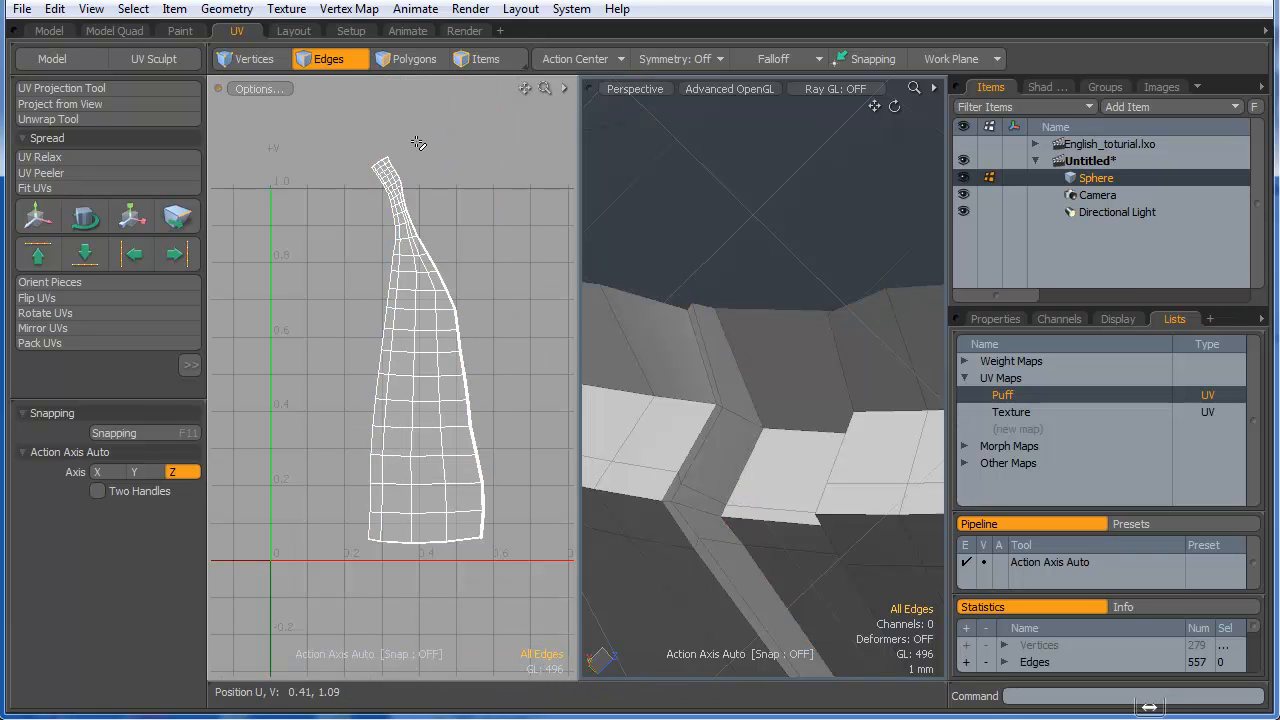
pyautogui.scroll(6, 362, 220)
pyautogui.scroll(-4, 330, 190)
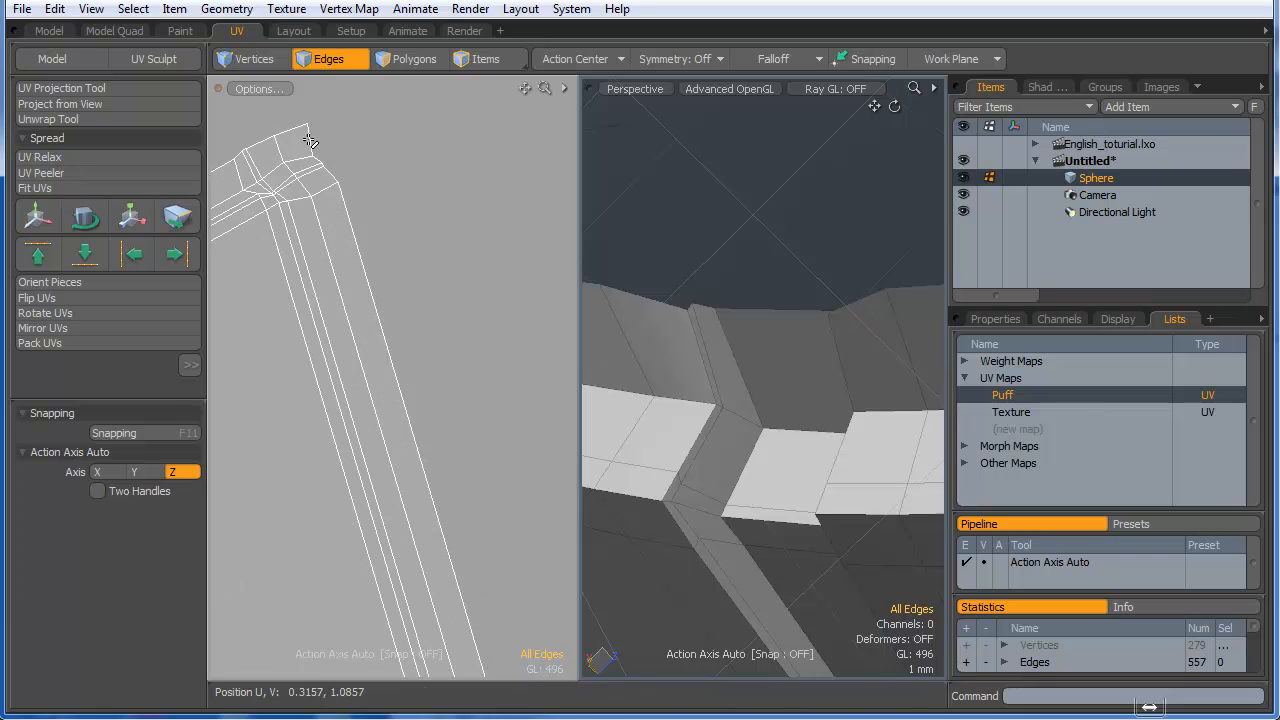
pyautogui.click(312, 142)
pyautogui.scroll(3, 318, 158)
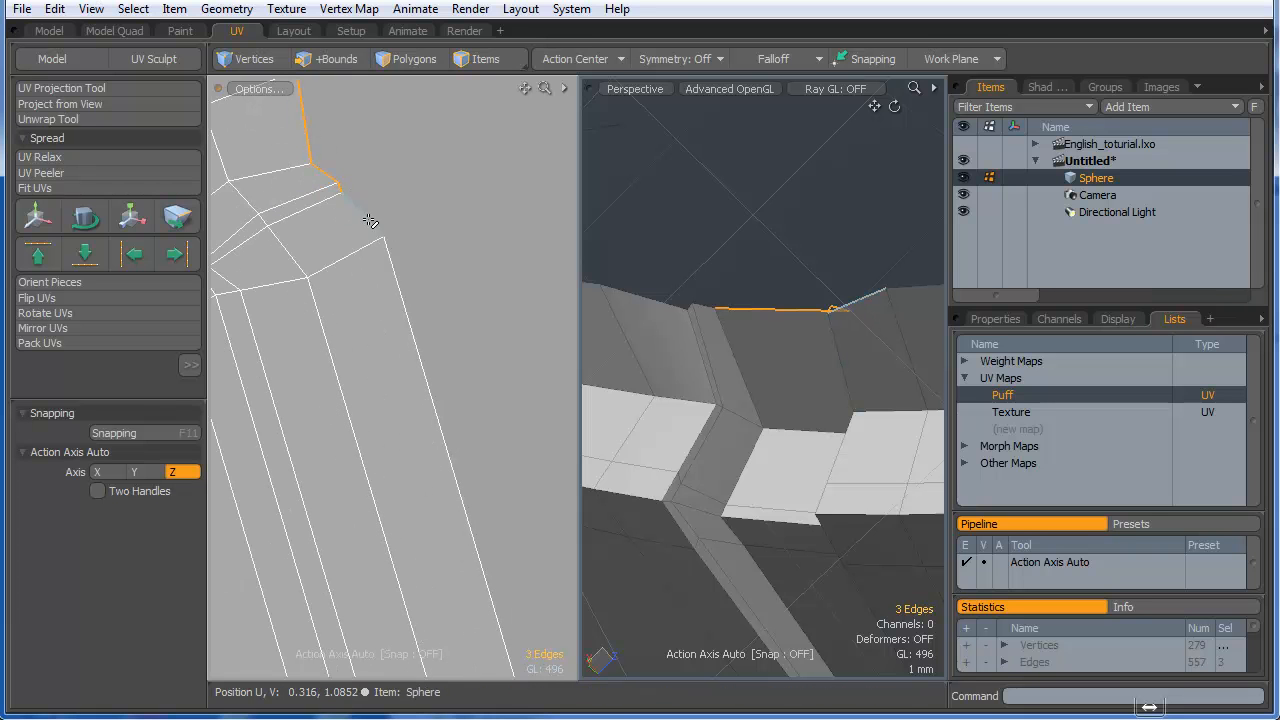
pyautogui.scroll(-6, 400, 171)
pyautogui.scroll(3, 474, 304)
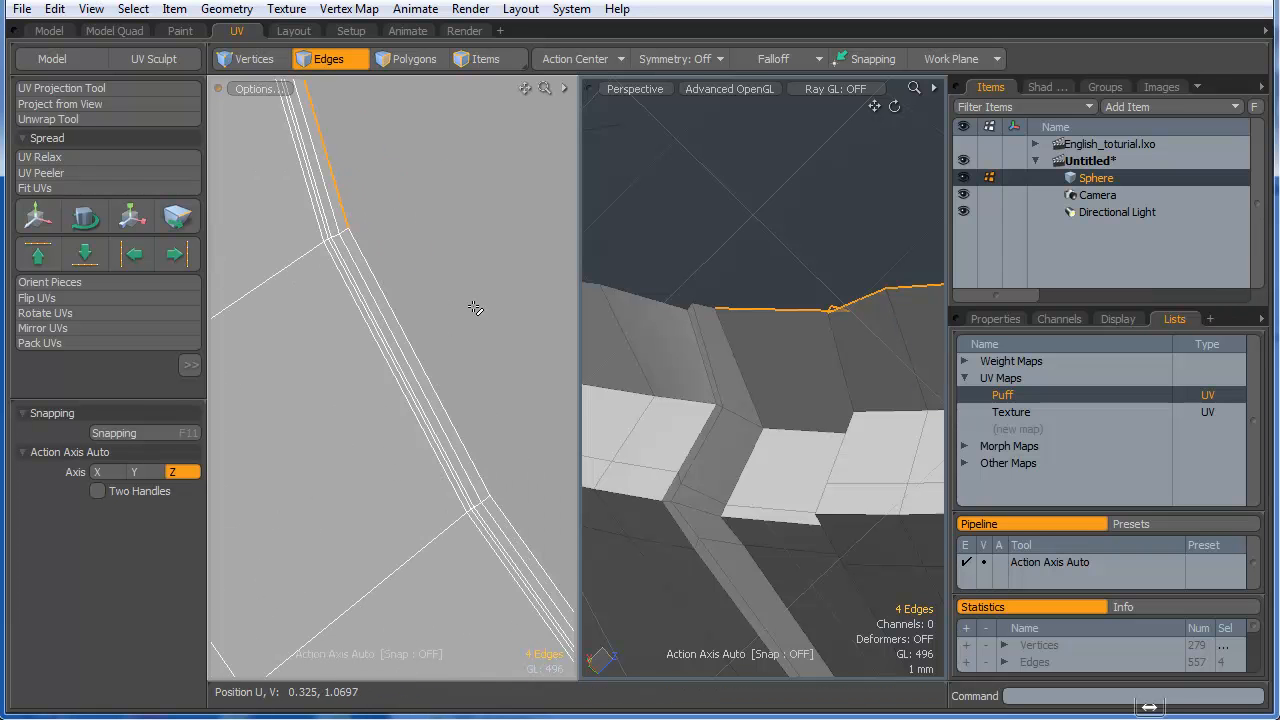
pyautogui.scroll(4, 415, 332)
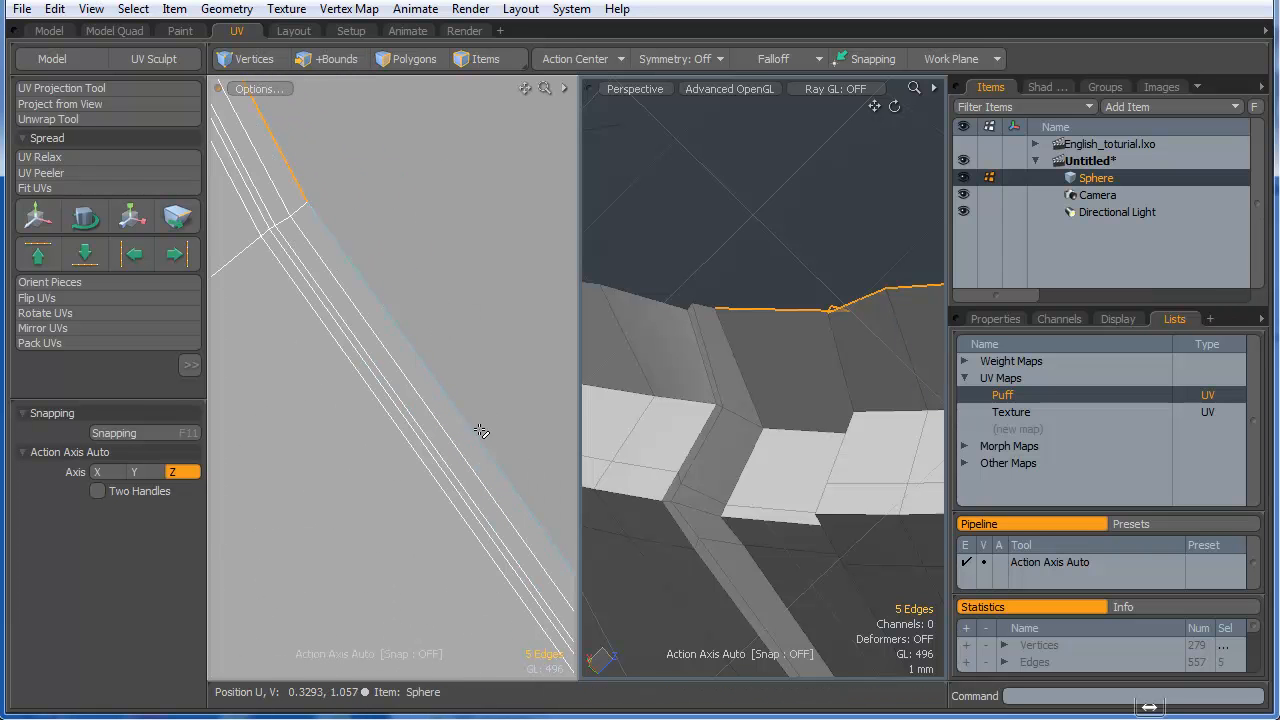
pyautogui.scroll(-4, 322, 234)
pyautogui.scroll(4, 369, 308)
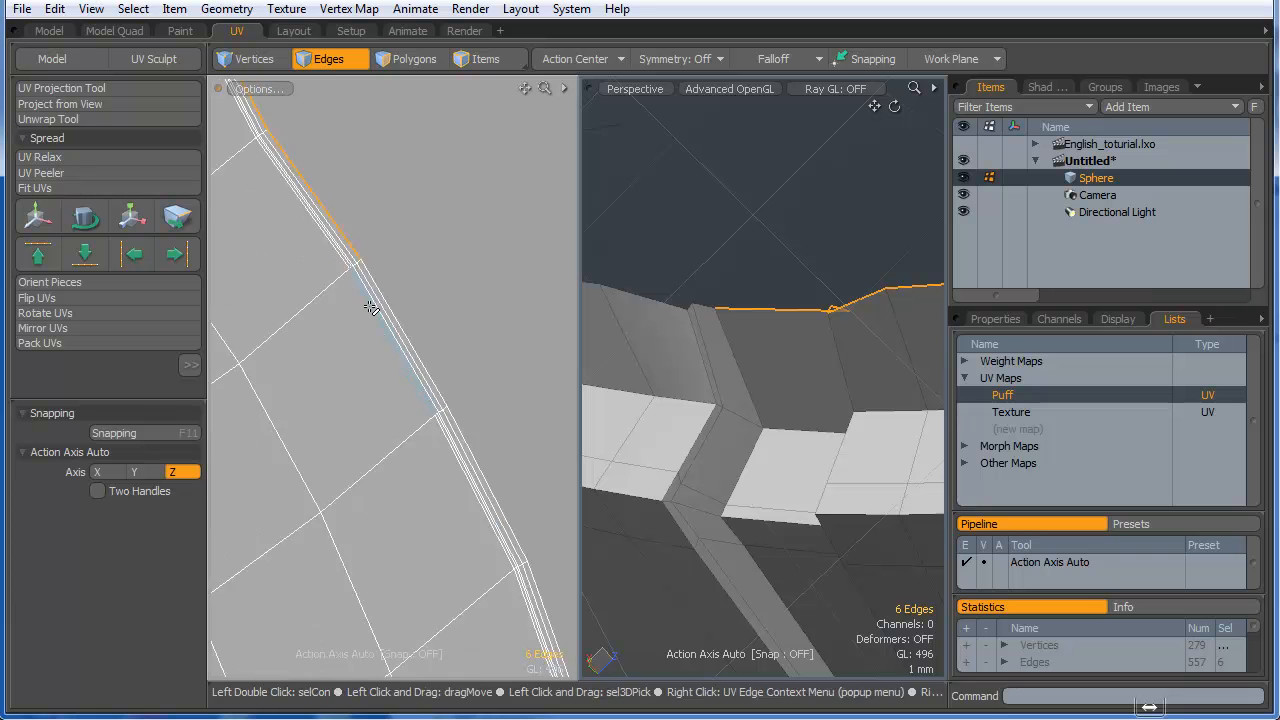
pyautogui.keyDown('shift'); pyautogui.click(408, 291); pyautogui.keyUp('shift')
pyautogui.scroll(-4, 410, 295)
pyautogui.scroll(4, 441, 382)
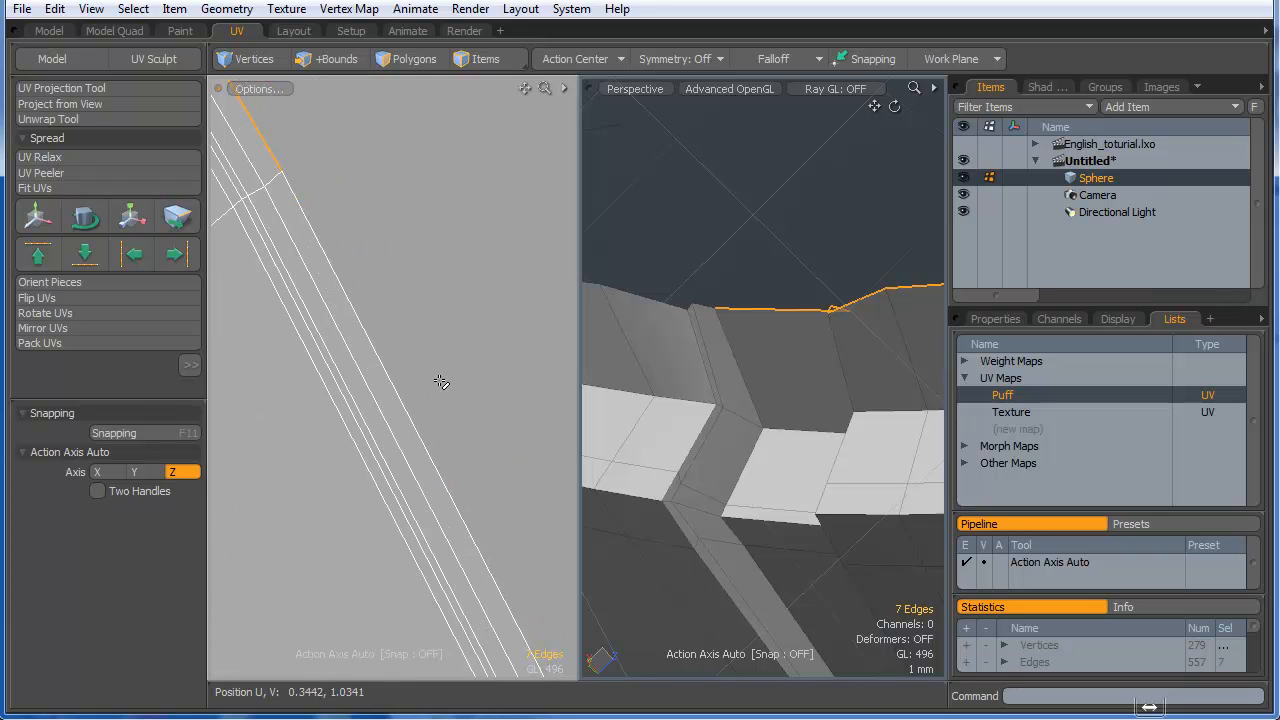
pyautogui.keyDown('shift'); pyautogui.click(405, 393); pyautogui.keyUp('shift')
pyautogui.scroll(-4, 437, 343)
pyautogui.scroll(4, 460, 390)
pyautogui.keyDown('shift'); pyautogui.click(509, 440); pyautogui.keyUp('shift')
pyautogui.scroll(-4, 409, 349)
pyautogui.scroll(4, 480, 503)
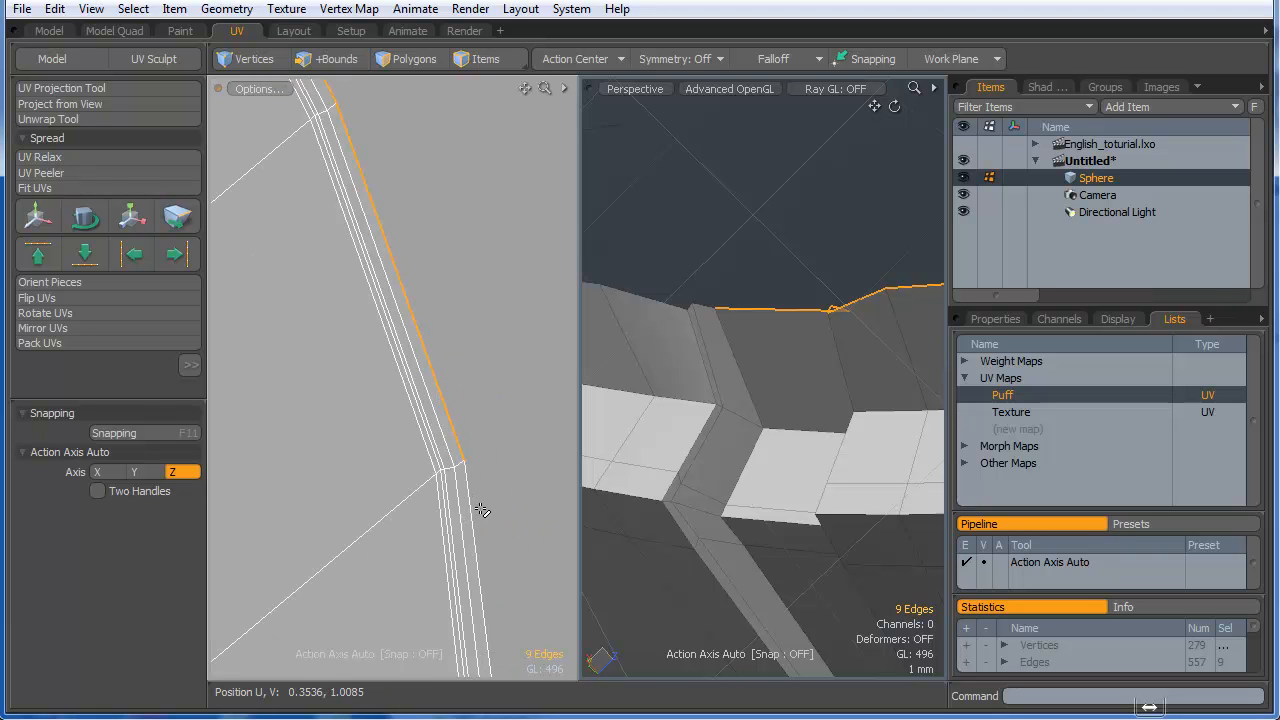
pyautogui.scroll(-4, 475, 467)
pyautogui.scroll(4, 453, 255)
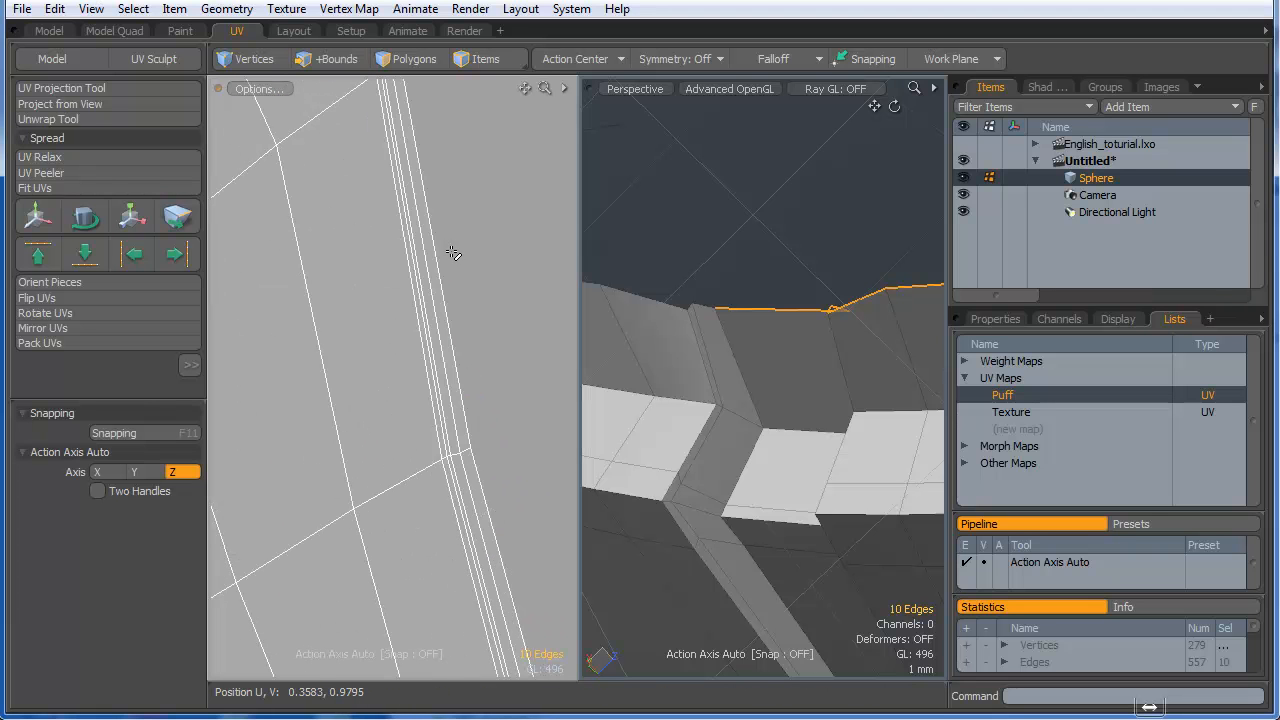
pyautogui.scroll(-4, 437, 261)
pyautogui.scroll(4, 440, 360)
pyautogui.keyDown('shift'); pyautogui.click(453, 383); pyautogui.keyUp('shift')
pyautogui.scroll(-4, 453, 383)
pyautogui.scroll(4, 486, 251)
pyautogui.keyDown('shift'); pyautogui.click(478, 313); pyautogui.keyUp('shift')
pyautogui.scroll(-4, 482, 316)
pyautogui.scroll(4, 508, 388)
pyautogui.keyDown('shift'); pyautogui.click(529, 446); pyautogui.keyUp('shift')
pyautogui.scroll(-4, 513, 418)
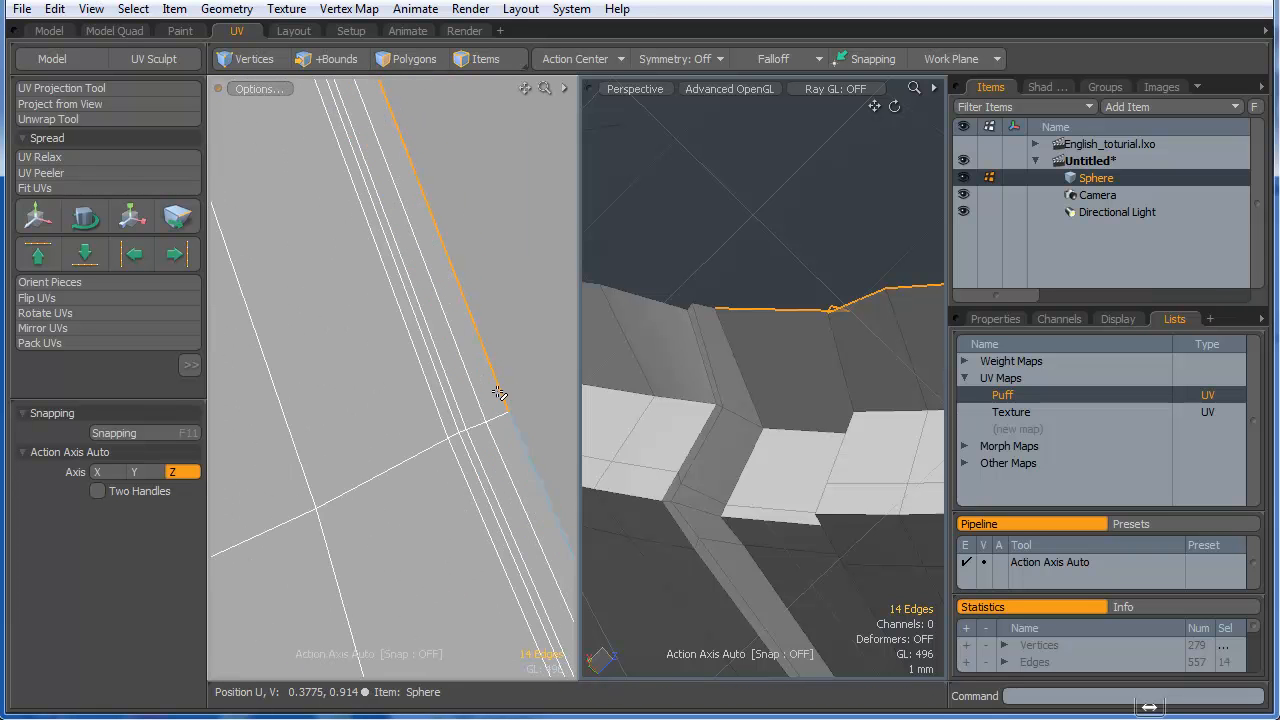
pyautogui.scroll(3, 507, 433)
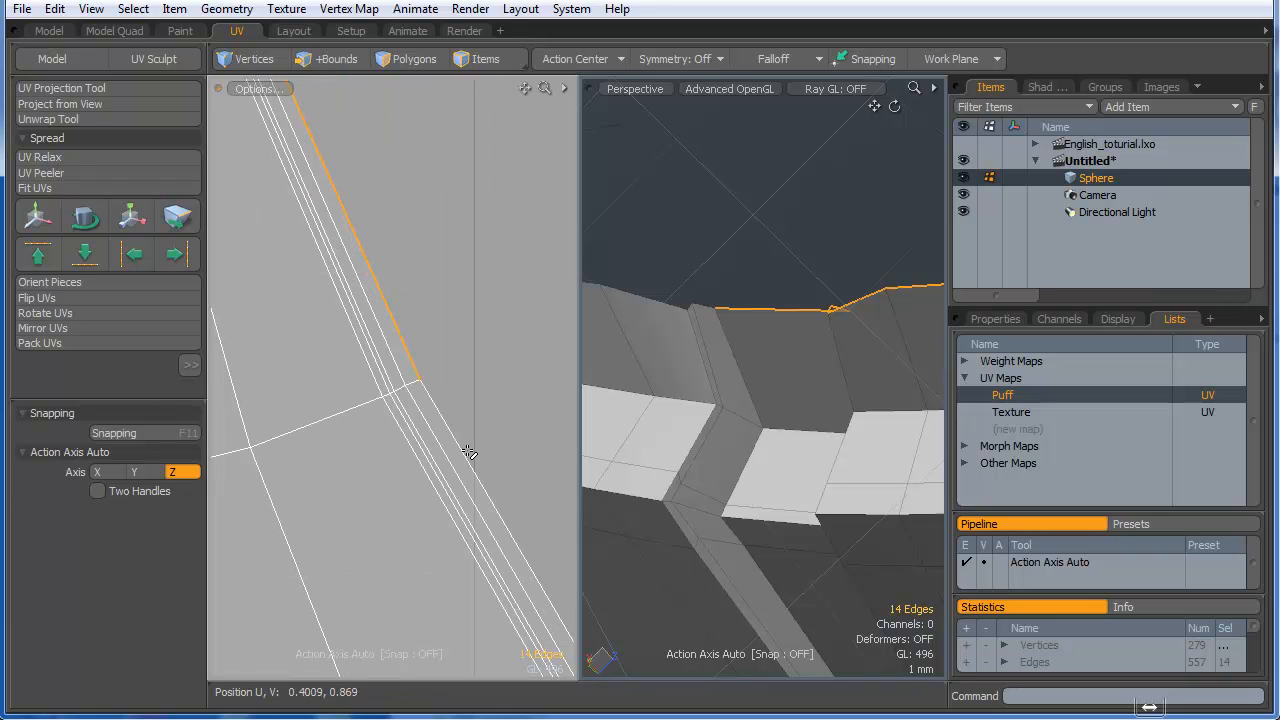
pyautogui.scroll(-4, 475, 333)
pyautogui.scroll(5, 447, 389)
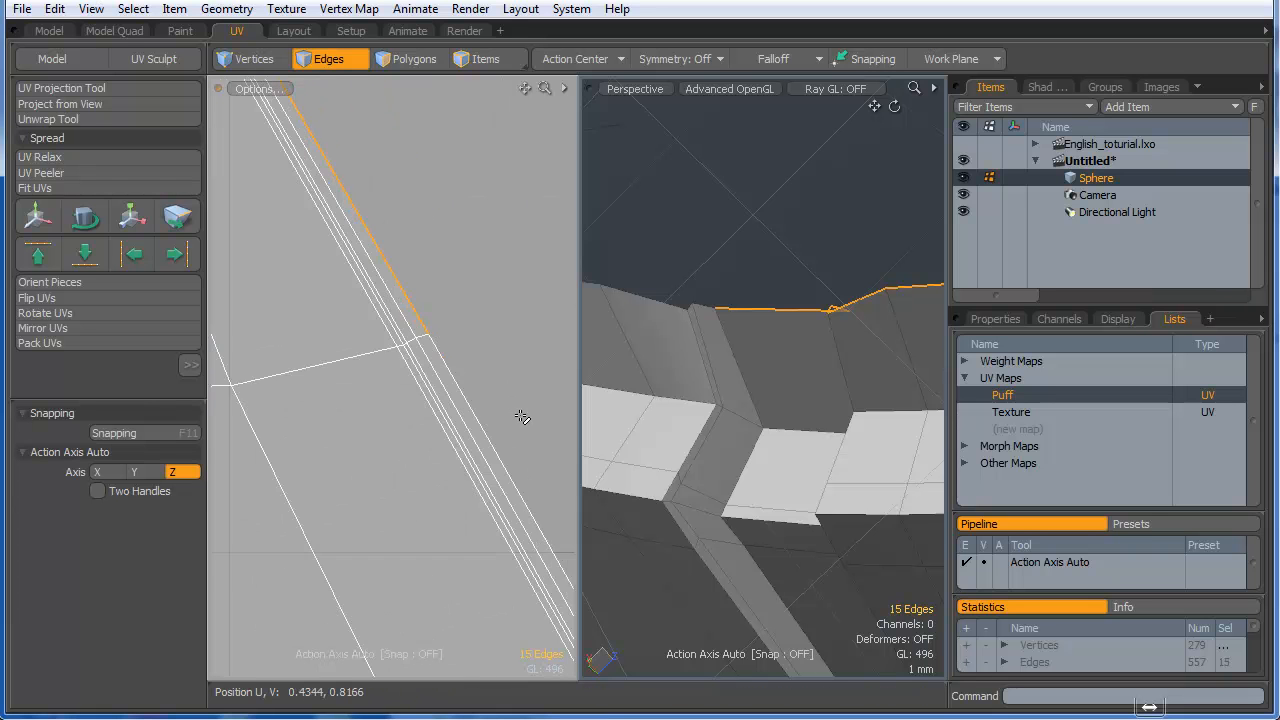
pyautogui.scroll(-3, 457, 319)
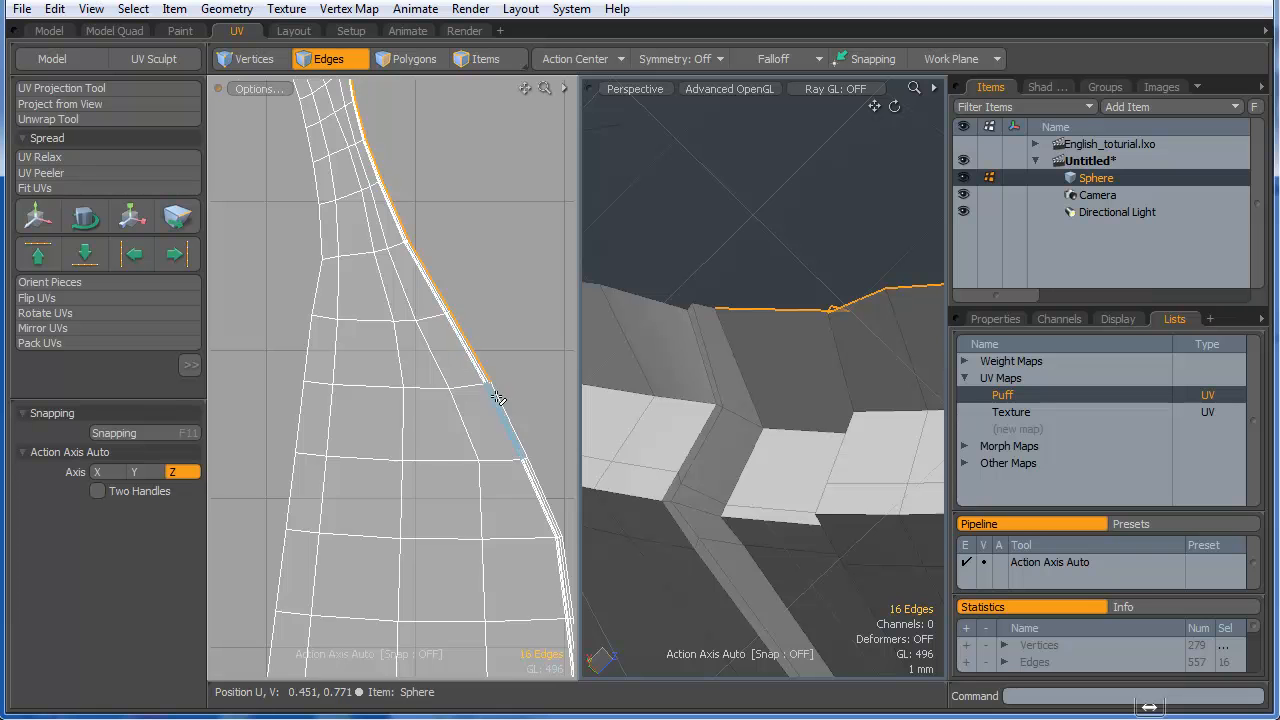
pyautogui.scroll(4, 498, 398)
pyautogui.scroll(-4, 430, 280)
pyautogui.scroll(4, 457, 336)
pyautogui.scroll(-3, 455, 300)
pyautogui.scroll(3, 459, 305)
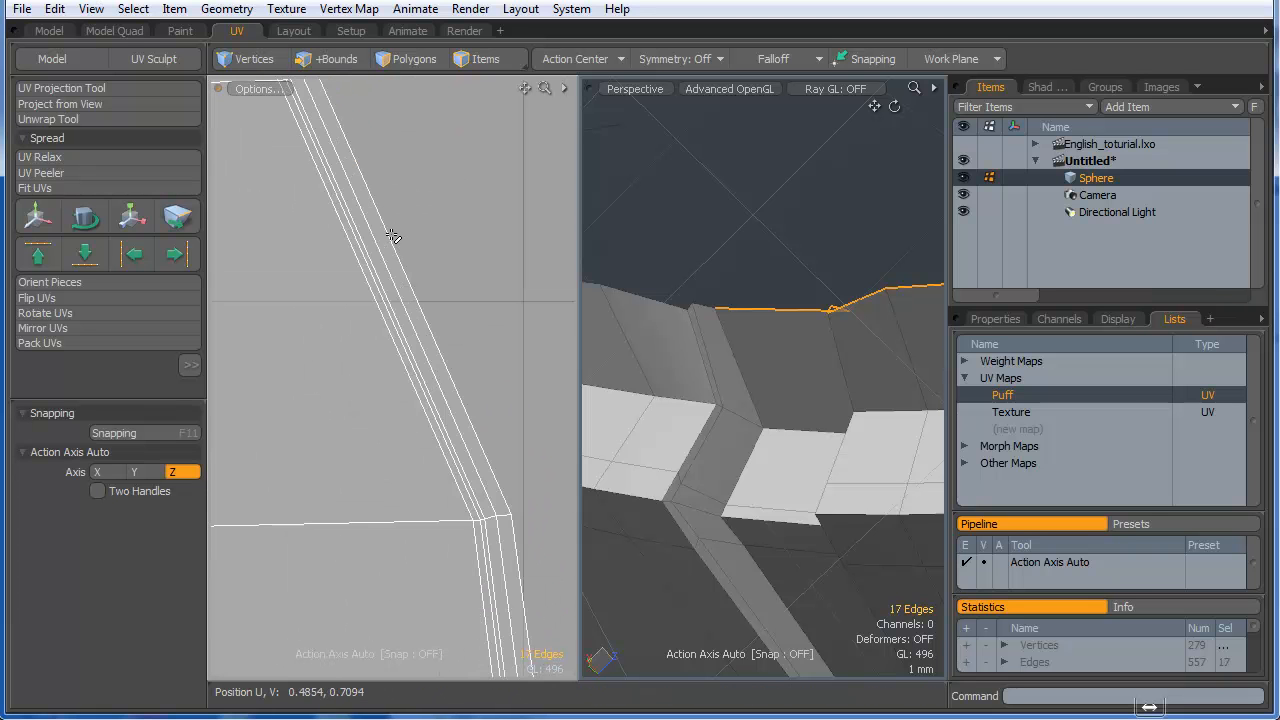
pyautogui.scroll(-3, 533, 405)
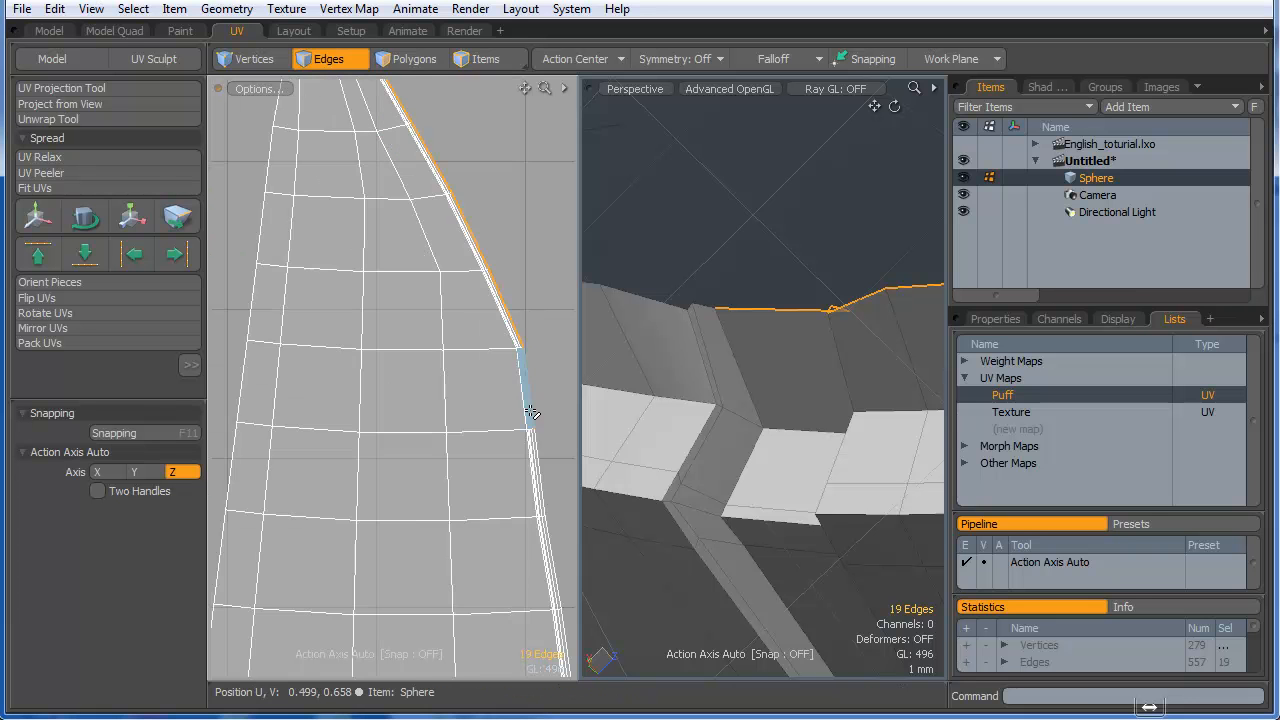
pyautogui.scroll(3, 539, 453)
pyautogui.scroll(-5, 378, 295)
pyautogui.scroll(5, 400, 417)
pyautogui.scroll(-2, 400, 300)
pyautogui.scroll(-2, 385, 178)
pyautogui.scroll(3, 374, 180)
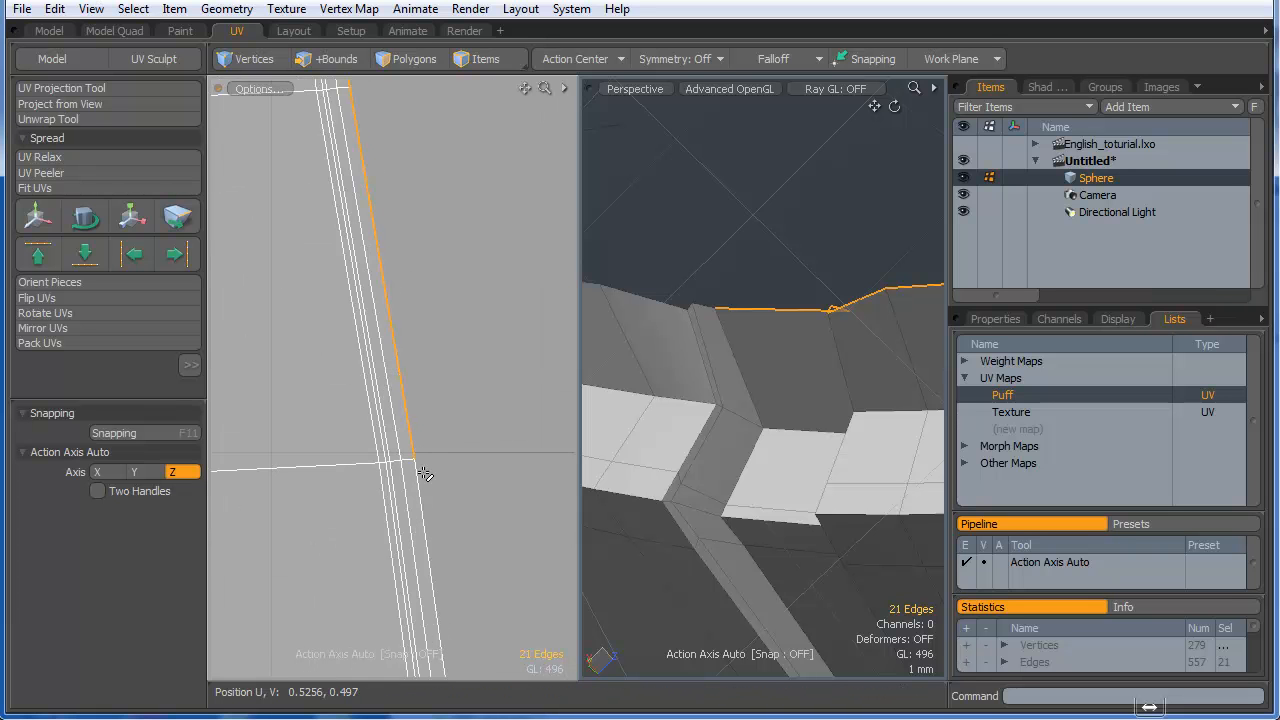
pyautogui.keyDown('shift'); pyautogui.click(420, 475); pyautogui.keyUp('shift')
pyautogui.scroll(-4, 463, 357)
pyautogui.scroll(3, 475, 527)
pyautogui.keyDown('shift'); pyautogui.click(459, 534); pyautogui.keyUp('shift')
pyautogui.scroll(-4, 467, 343)
pyautogui.scroll(3, 470, 450)
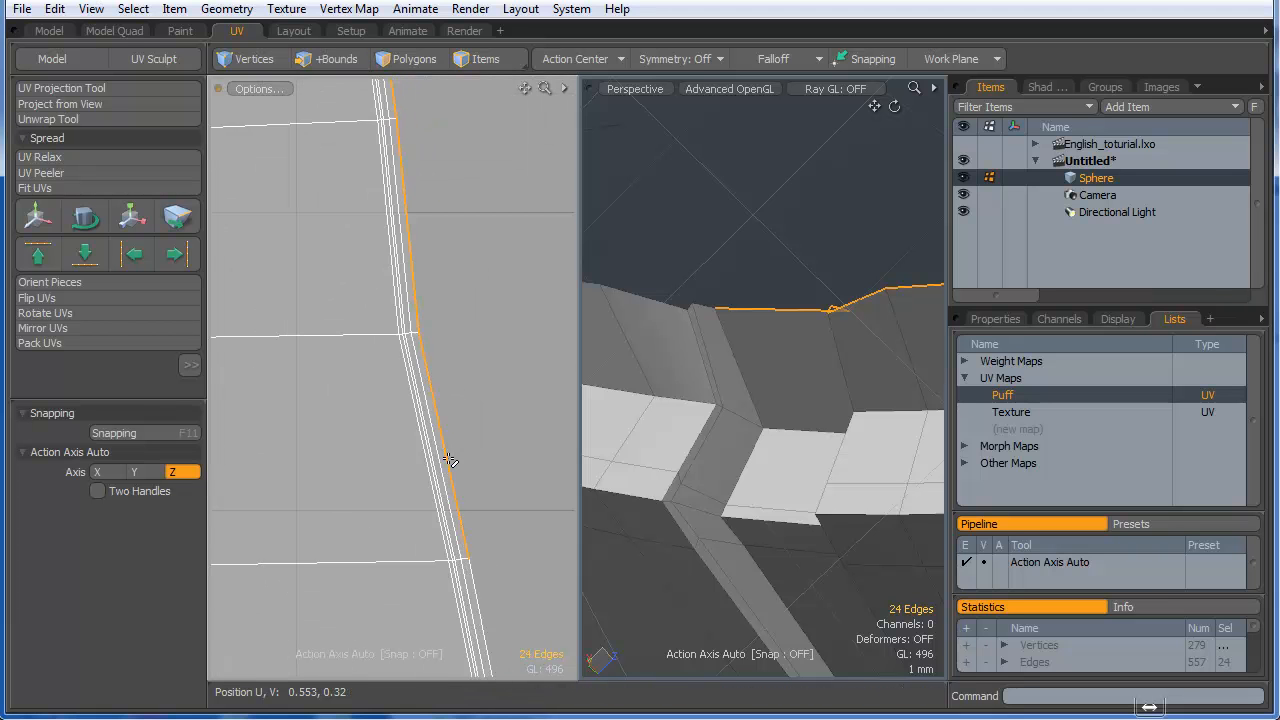
pyautogui.keyDown('shift'); pyautogui.click(450, 460); pyautogui.keyUp('shift')
pyautogui.scroll(-4, 463, 434)
pyautogui.scroll(3, 480, 500)
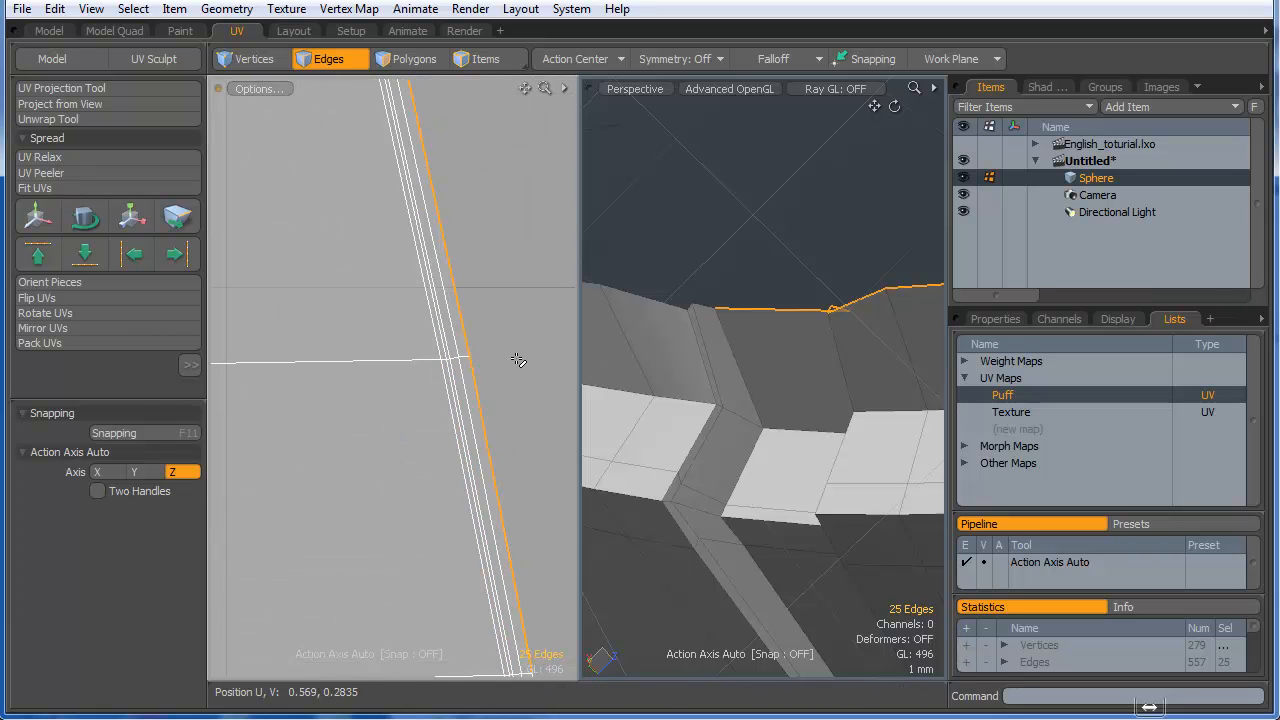
pyautogui.scroll(-4, 517, 360)
pyautogui.scroll(3, 509, 357)
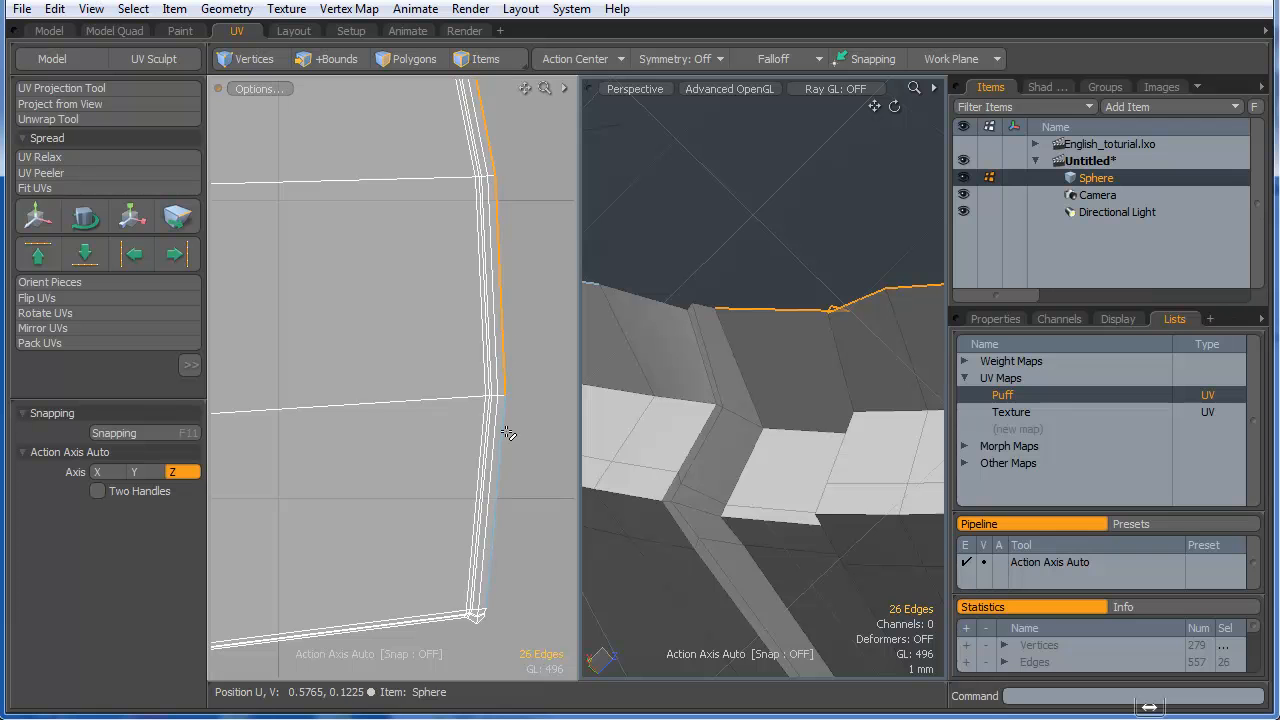
pyautogui.scroll(-4, 516, 407)
pyautogui.scroll(3, 520, 476)
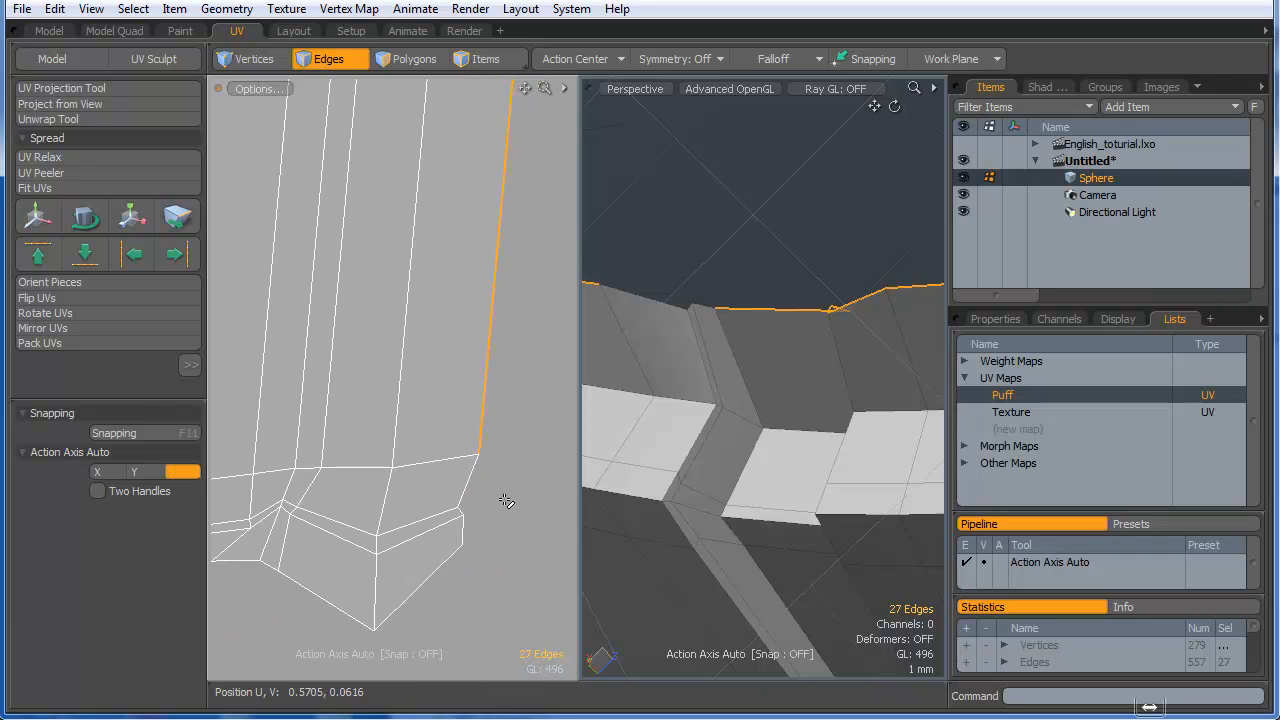
pyautogui.scroll(3, 464, 509)
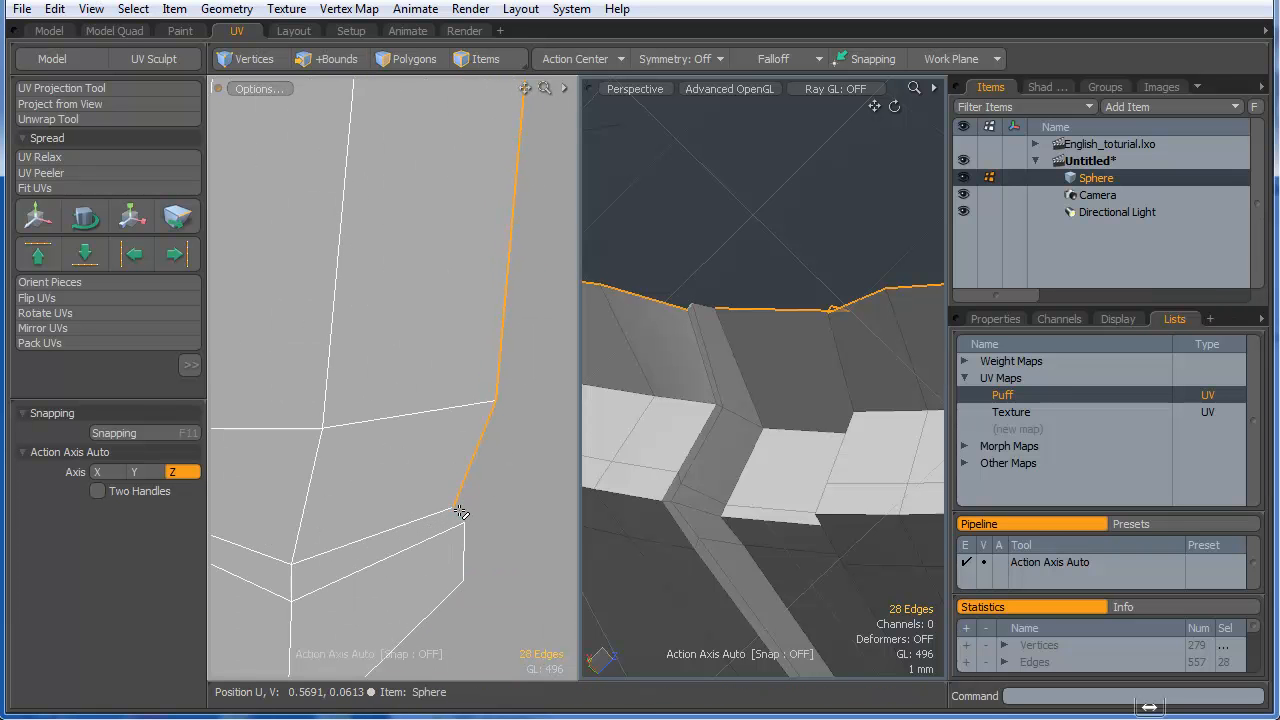
pyautogui.scroll(-8, 476, 542)
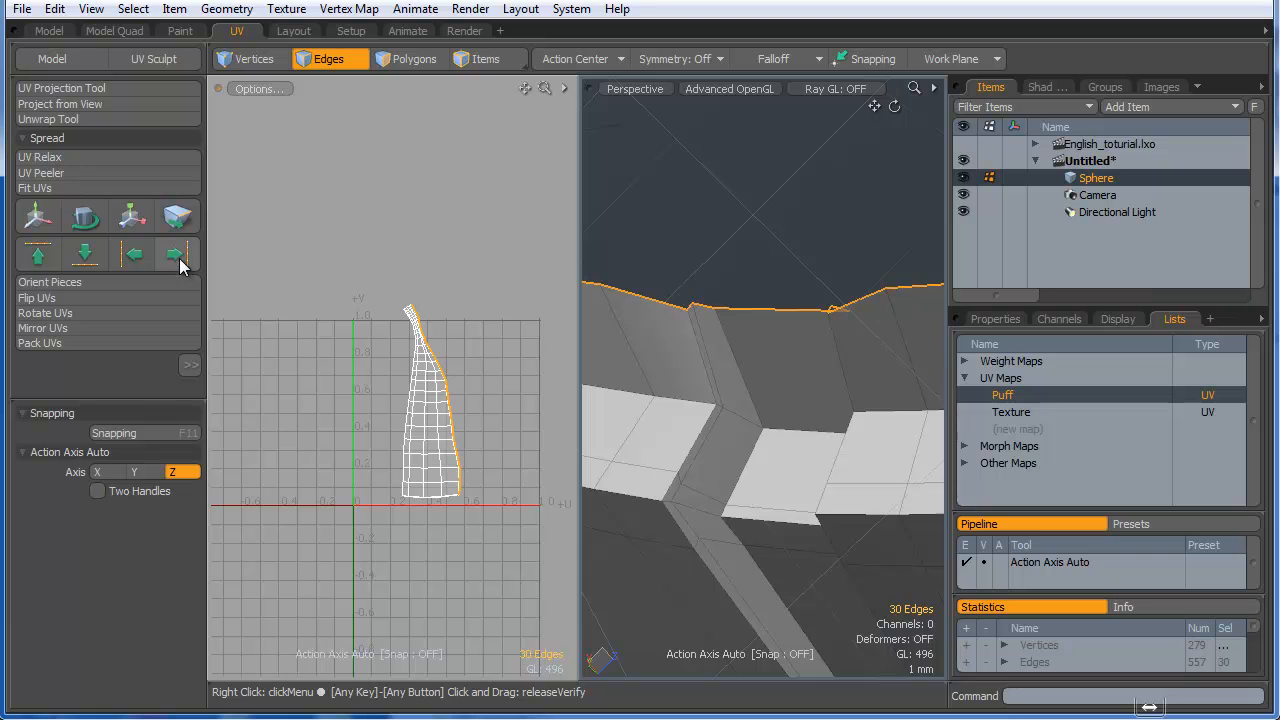
pyautogui.keyDown('alt'); pyautogui.moveTo(745, 356); pyautogui.dragTo(771, 483); pyautogui.keyUp('alt')
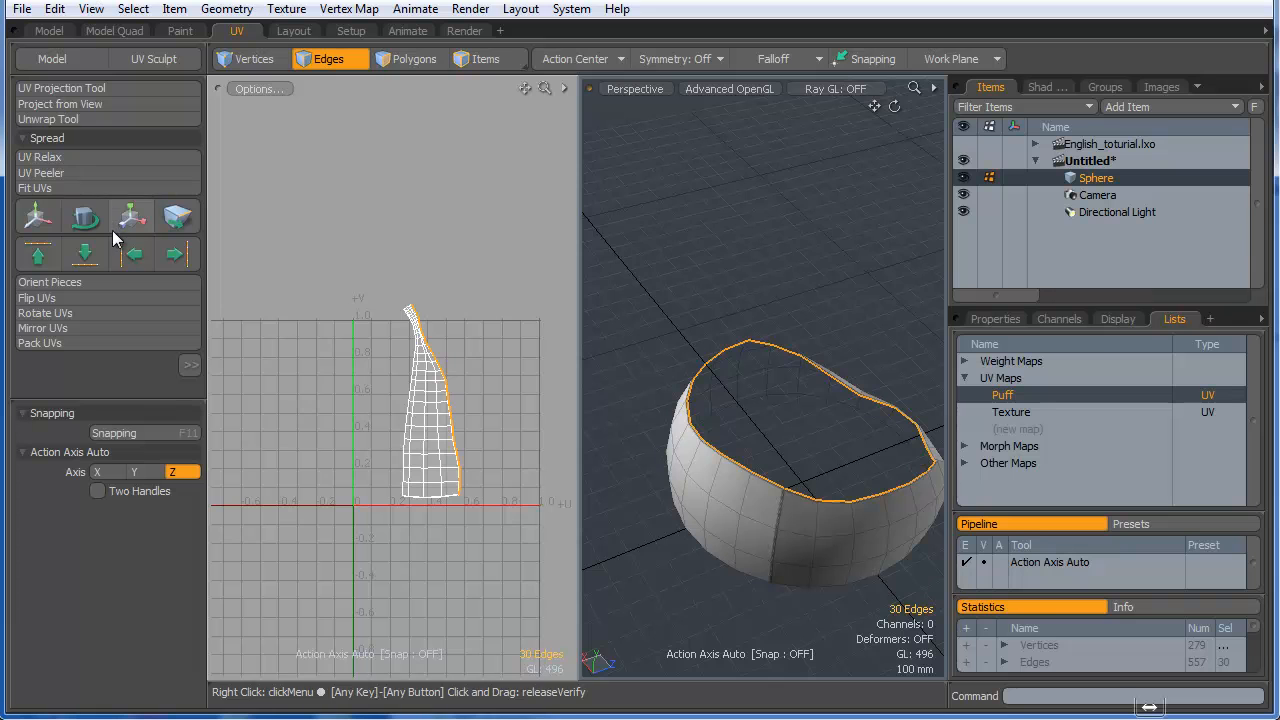
pyautogui.click(170, 258)
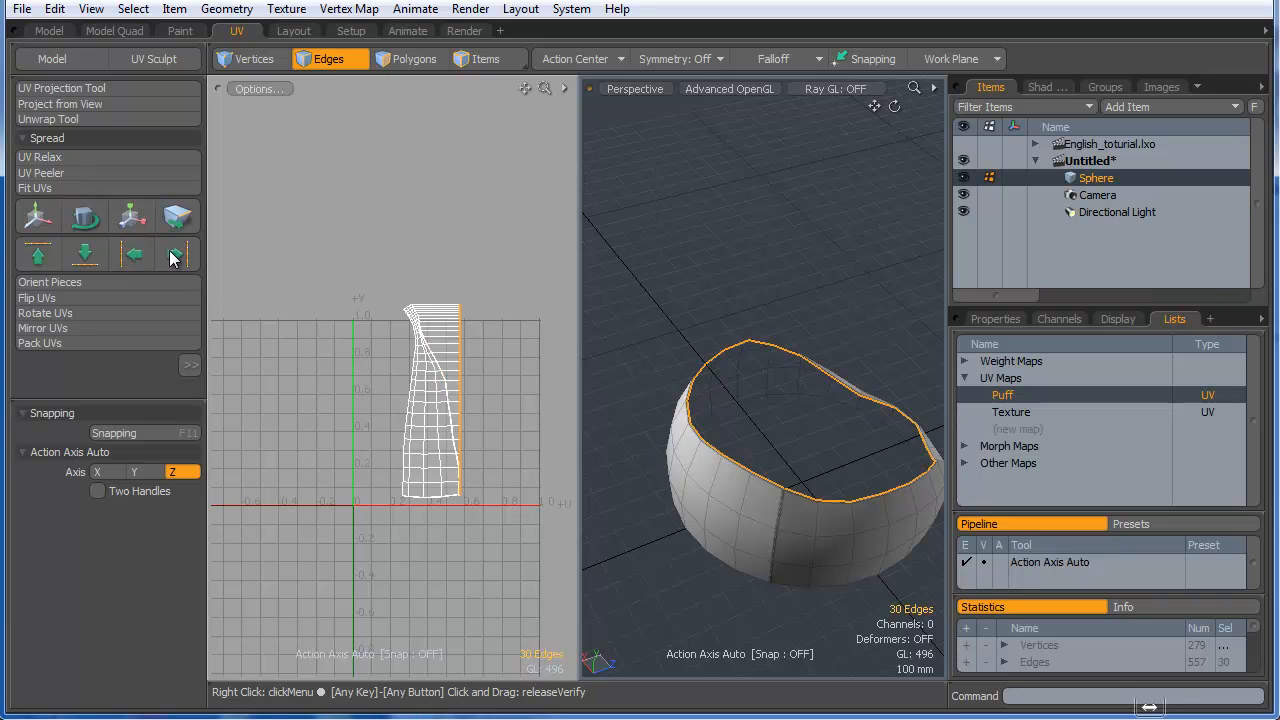
# - Straighten the two inner edge loops nearest the aligned right border by selecting each full loop and aligning it to the right
pyautogui.scroll(5, 454, 392)
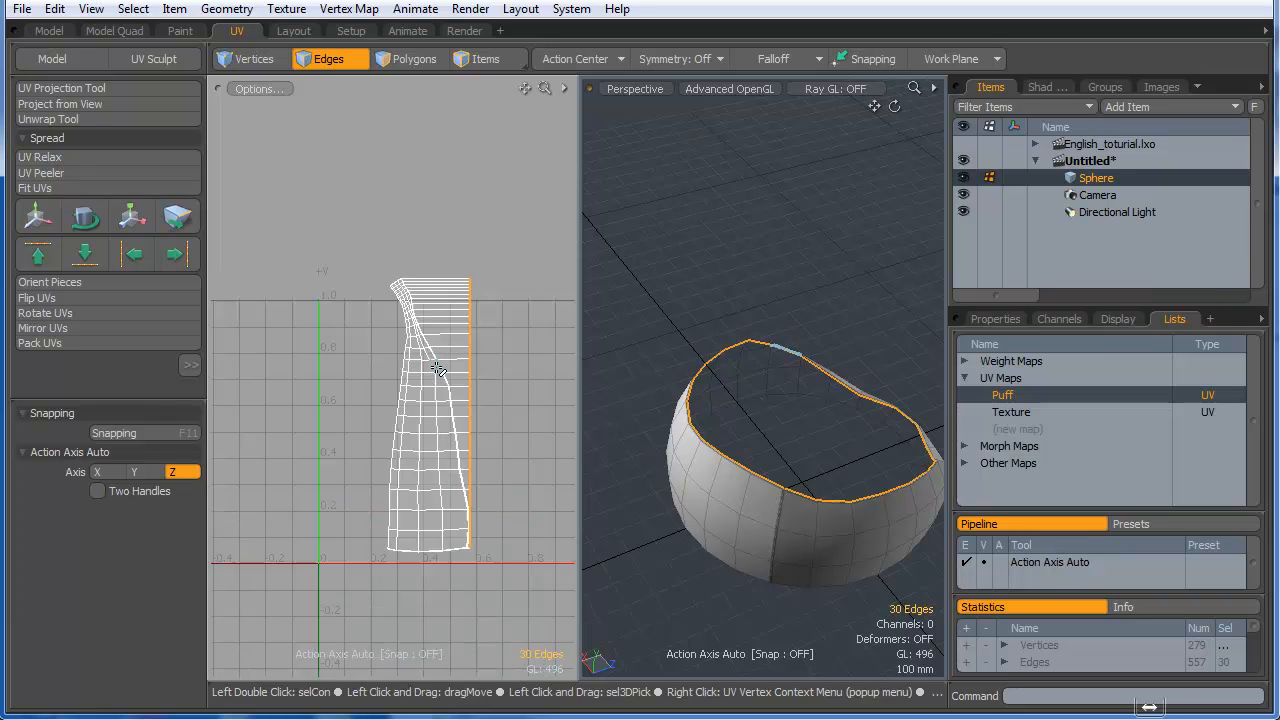
pyautogui.keyDown('shift'); pyautogui.click(439, 359); pyautogui.keyUp('shift')
pyautogui.scroll(-5, 445, 307)
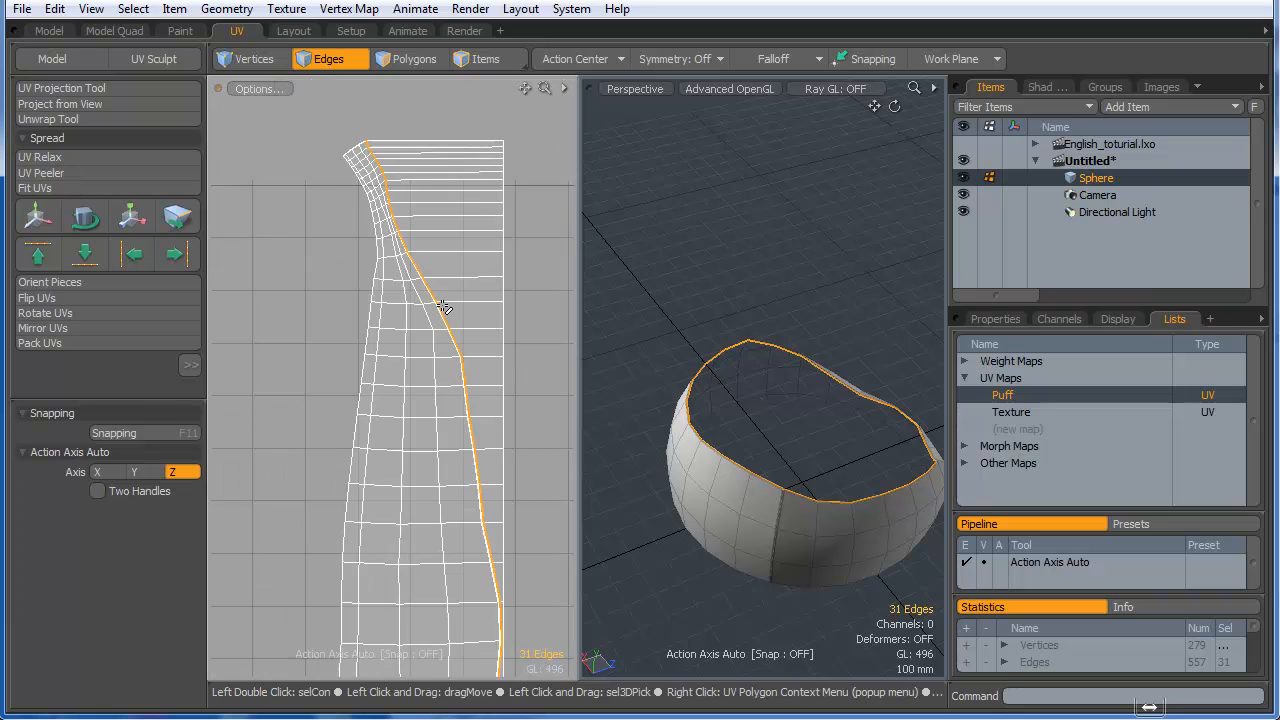
pyautogui.scroll(-3, 444, 308)
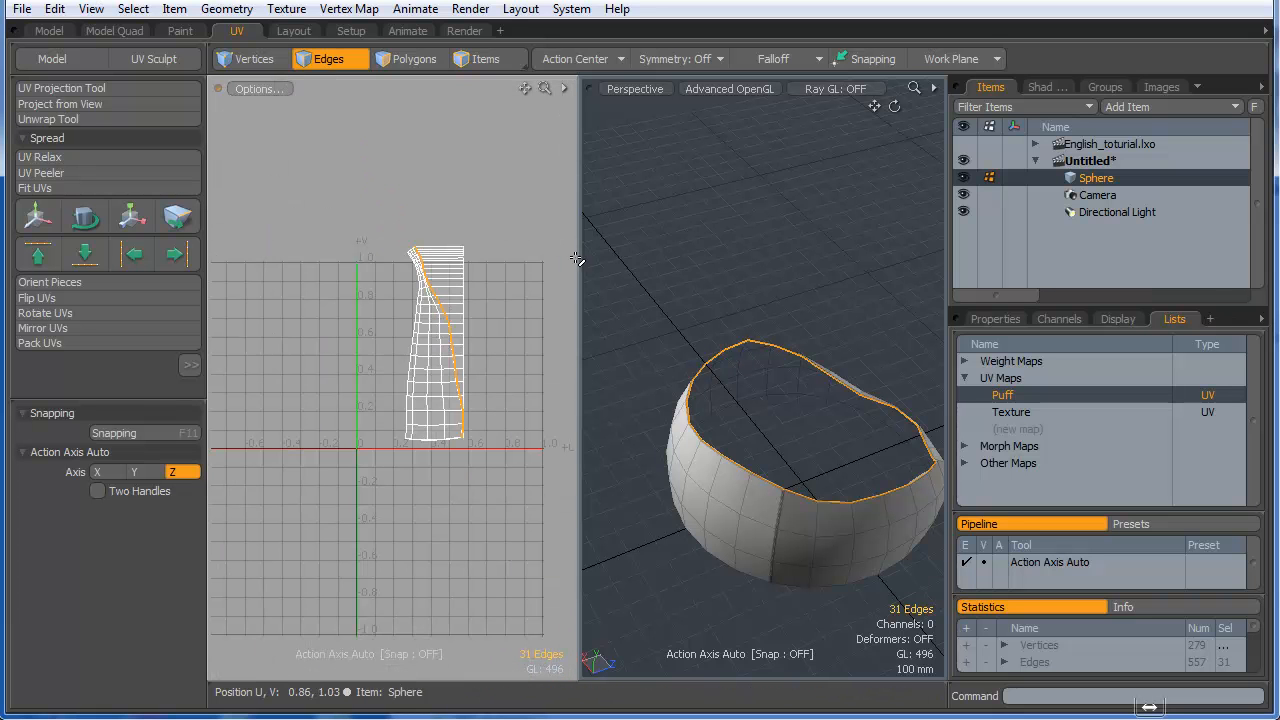
pyautogui.scroll(8, 500, 455)
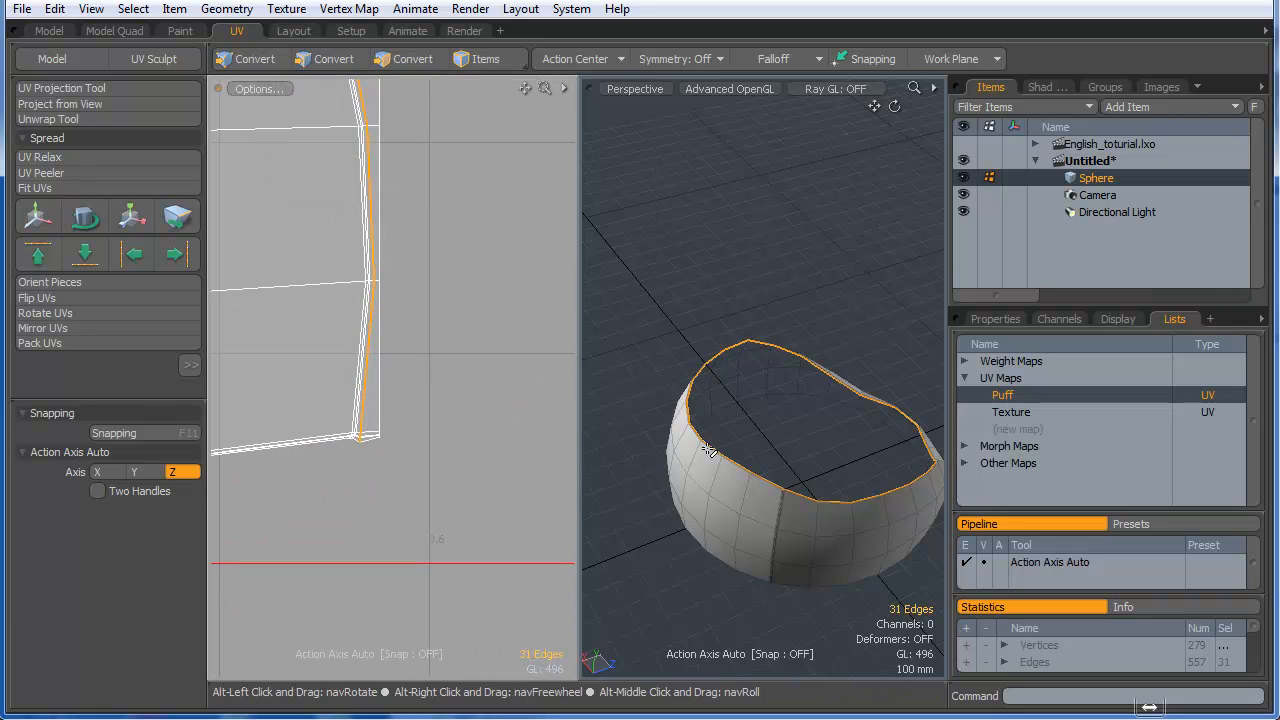
pyautogui.scroll(5, 360, 340)
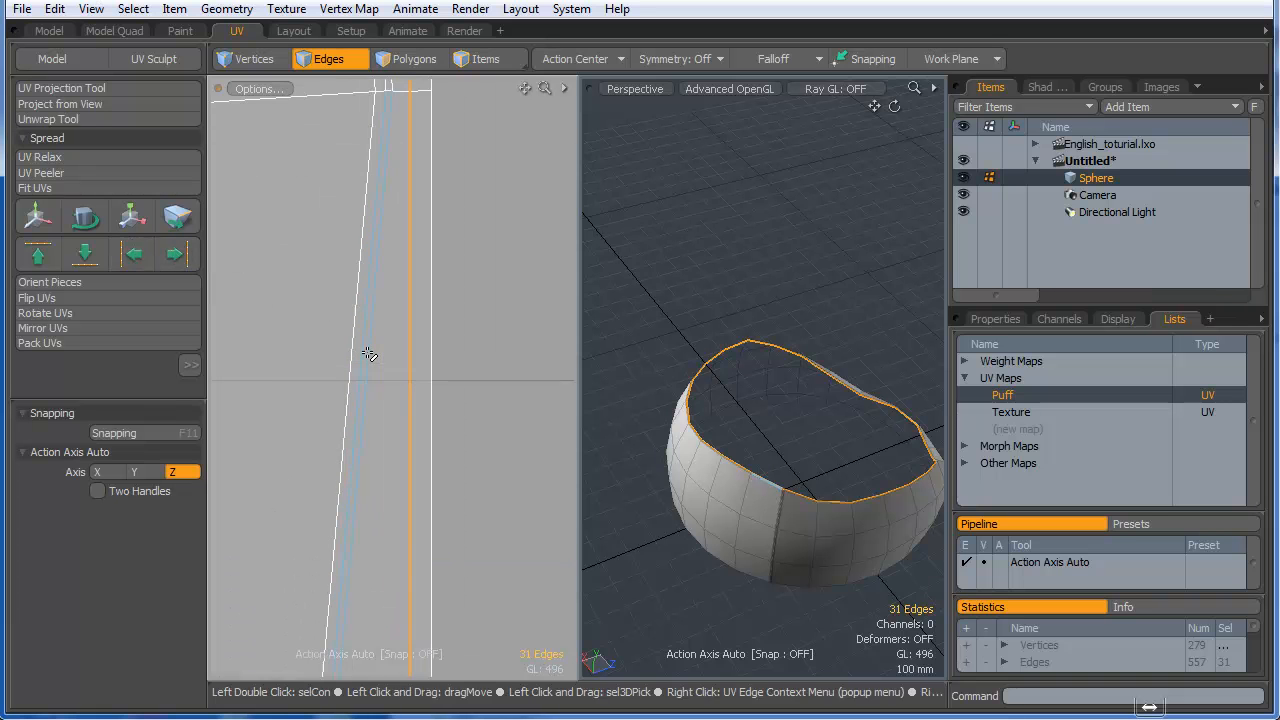
pyautogui.scroll(-3, 372, 338)
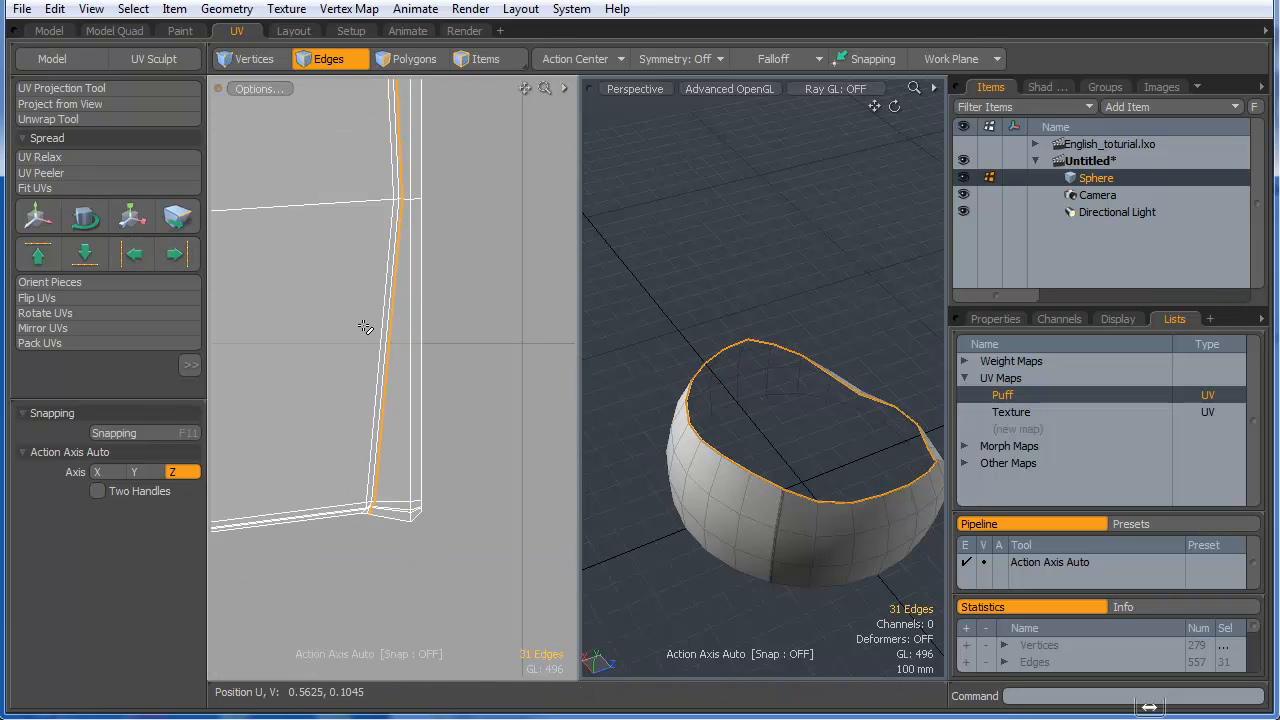
pyautogui.scroll(3, 375, 400)
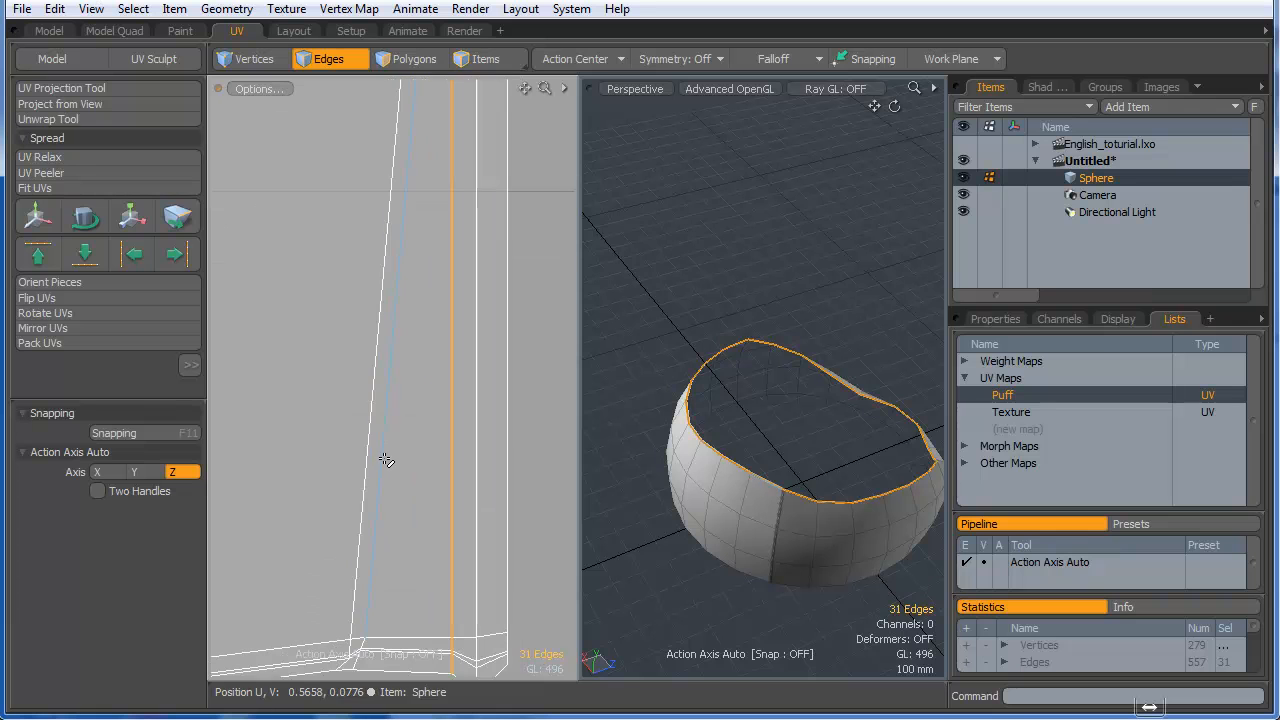
# - Select the next two closely spaced lengthwise edge loops further inward and align each one to the right
pyautogui.doubleClick(384, 460)
pyautogui.click(173, 259)
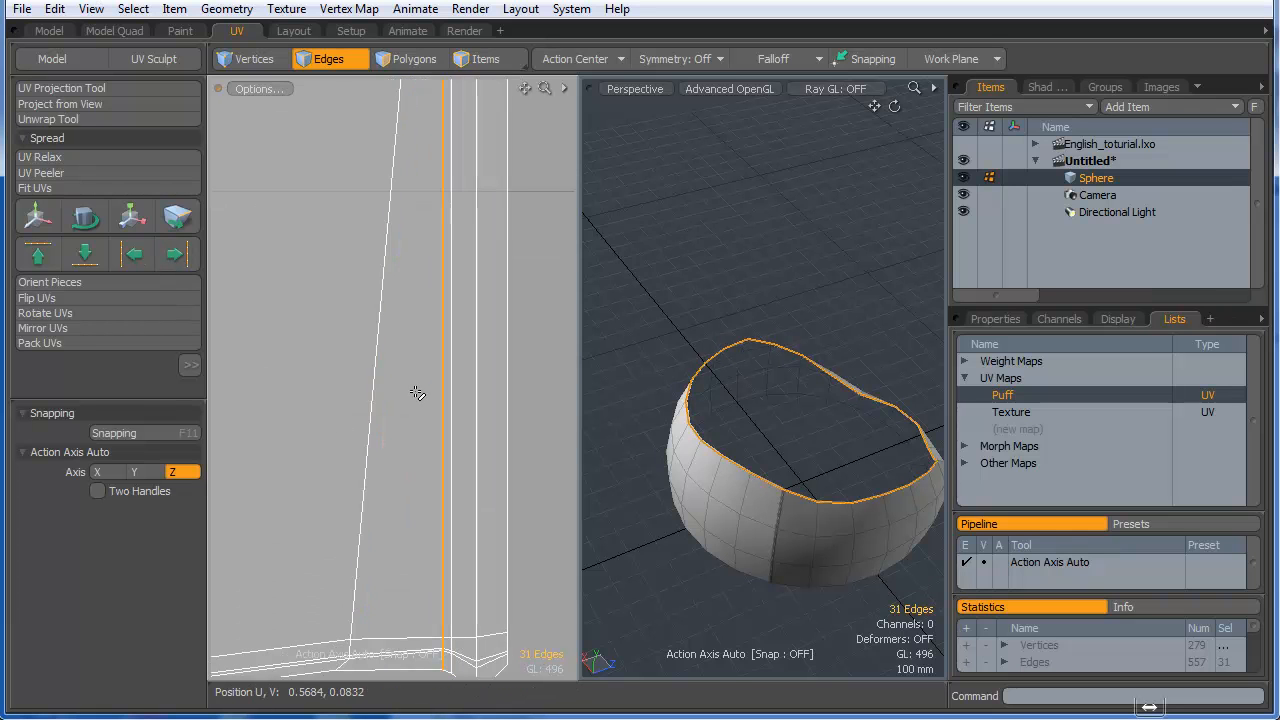
pyautogui.doubleClick(372, 397)
pyautogui.click(174, 257)
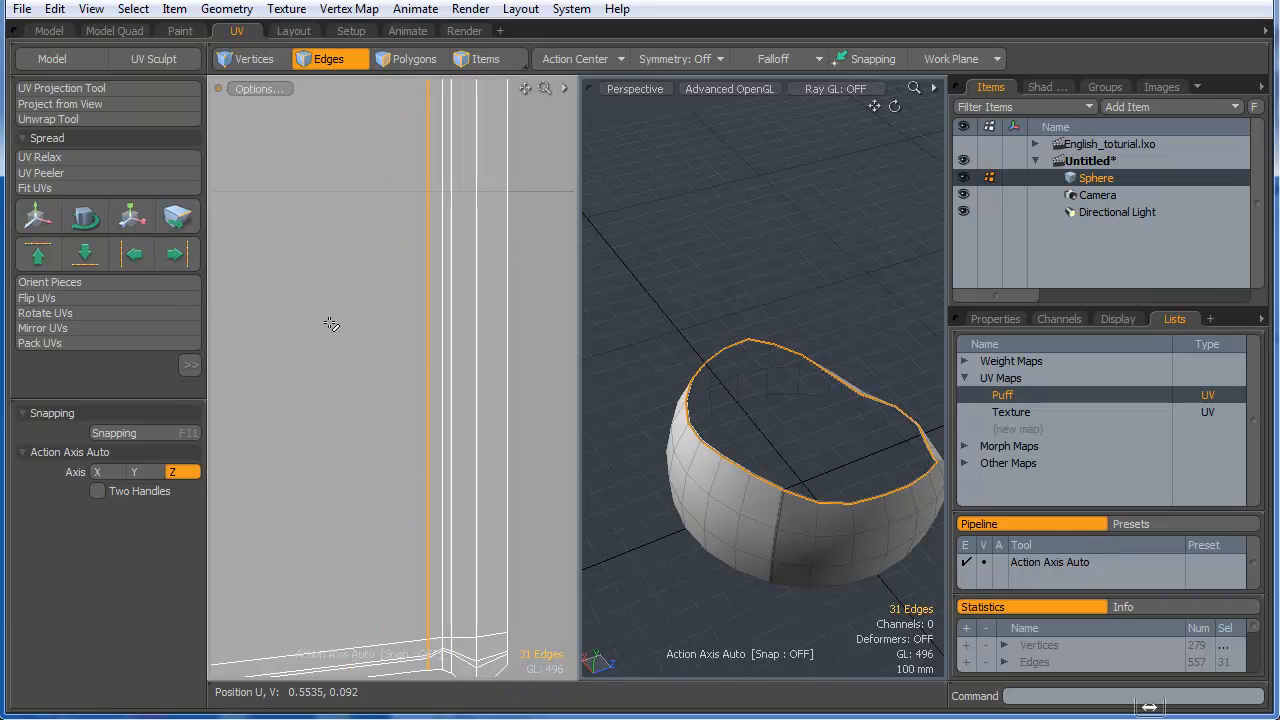
pyautogui.scroll(-3, 459, 392)
pyautogui.scroll(-2, 466, 441)
pyautogui.scroll(4, 437, 385)
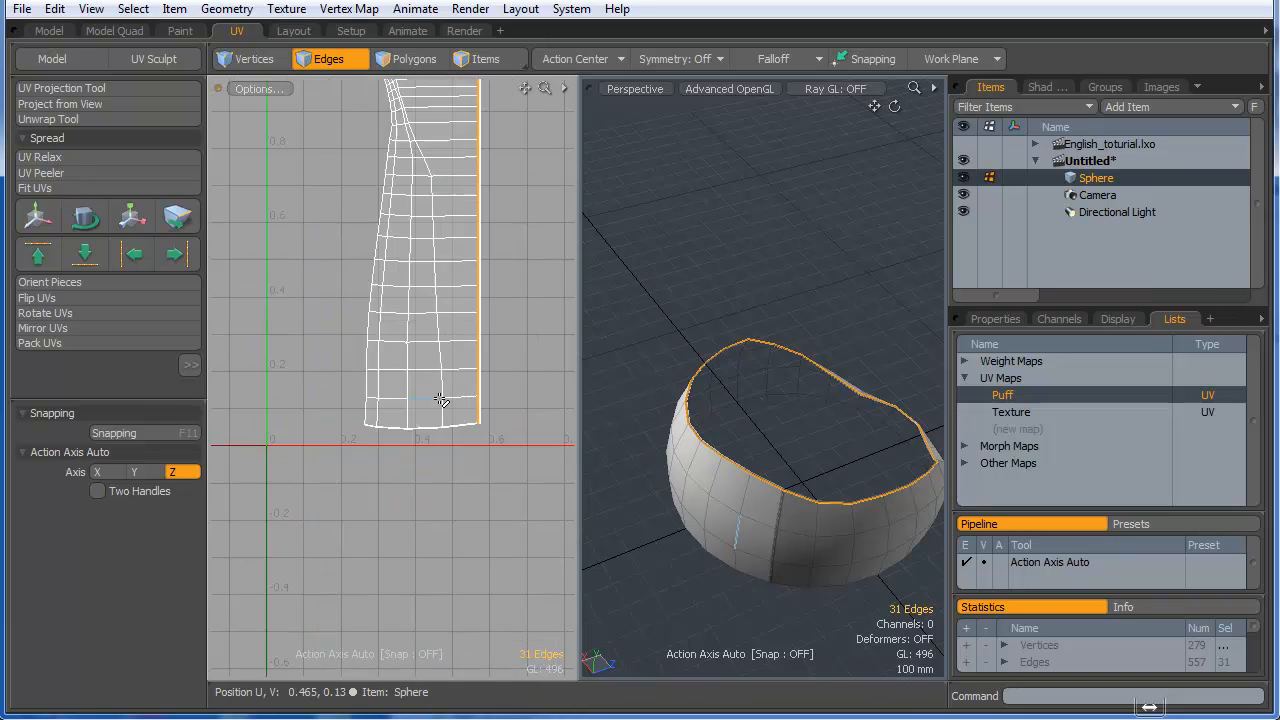
# - Straighten the inner vertical edge loops of the Puff UV strip by aligning each loop's UVs to its rightmost point
pyautogui.doubleClick(449, 366)
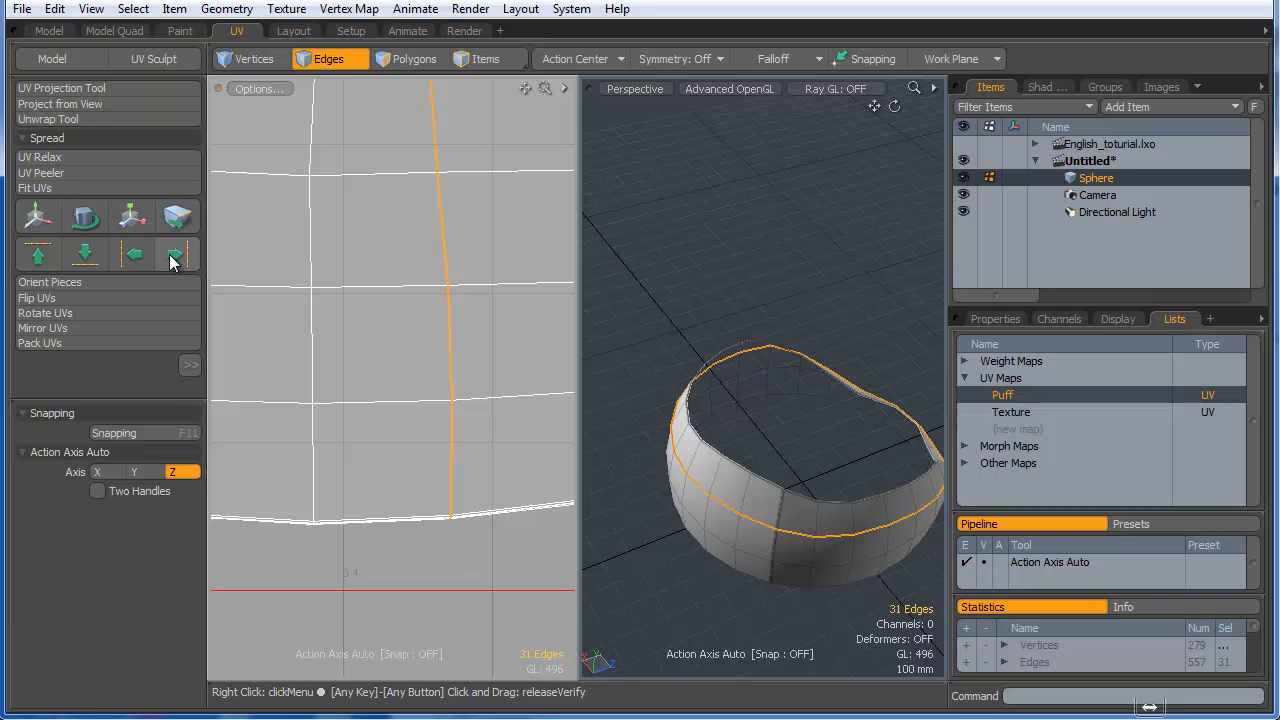
pyautogui.click(174, 257)
pyautogui.doubleClick(311, 331)
pyautogui.click(181, 261)
pyautogui.scroll(-3, 467, 356)
pyautogui.scroll(5, 438, 362)
pyautogui.click(199, 258)
# - Select the strip's left border edge loop and align its UVs to the right so it is vertical
pyautogui.click(376, 367)
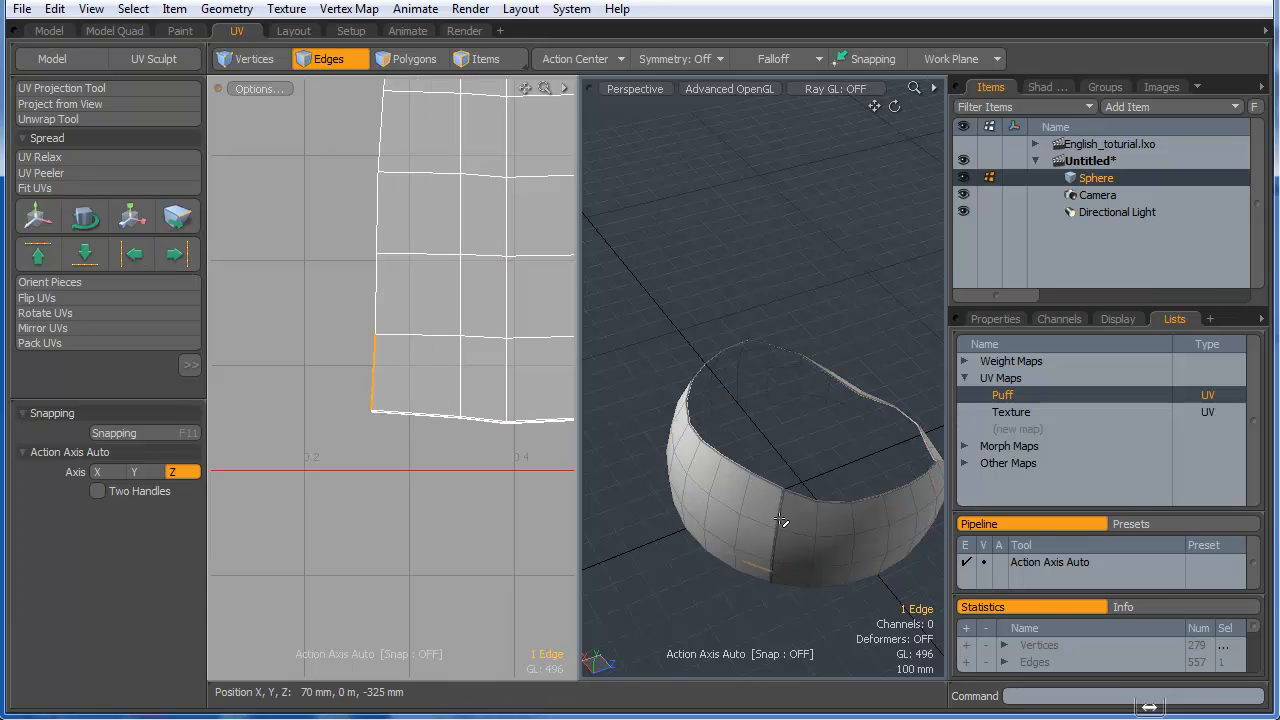
pyautogui.keyDown('alt'); pyautogui.moveTo(777, 523); pyautogui.dragTo(771, 448); pyautogui.keyUp('alt')
pyautogui.doubleClick(771, 450)
pyautogui.scroll(-6, 486, 523)
pyautogui.scroll(2, 480, 390)
pyautogui.scroll(5, 448, 341)
pyautogui.scroll(-5, 406, 408)
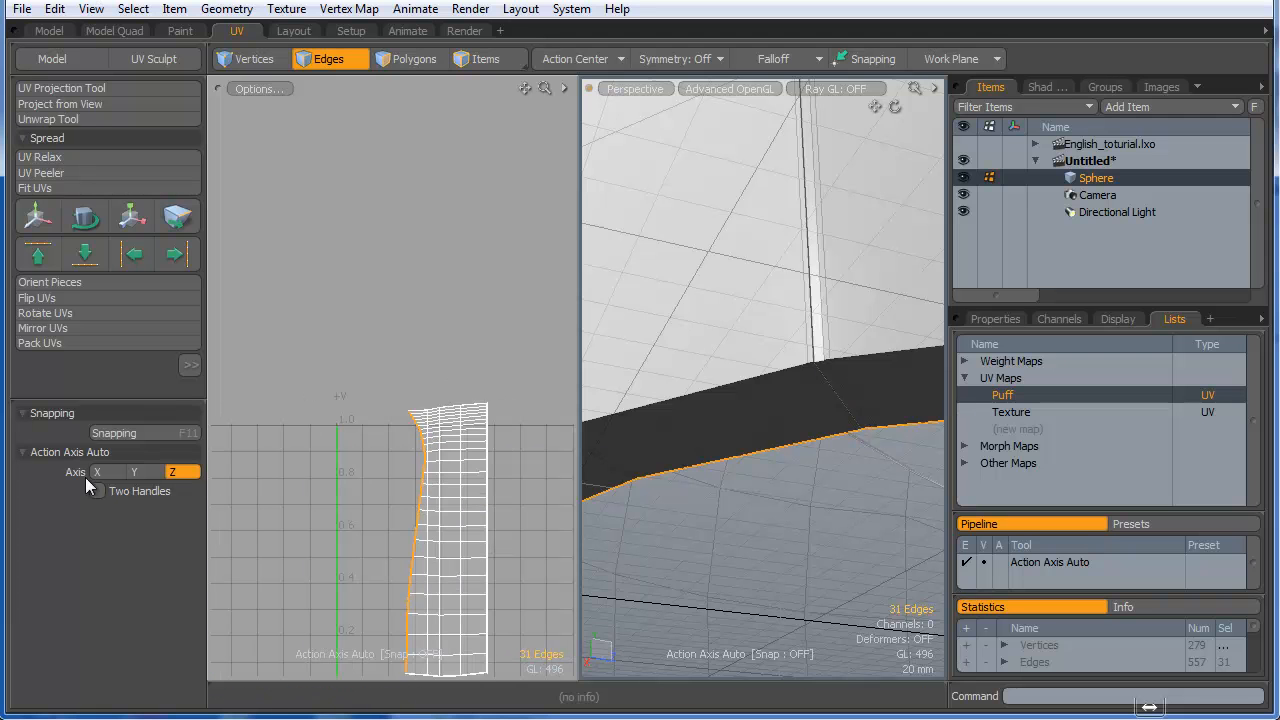
pyautogui.click(175, 254)
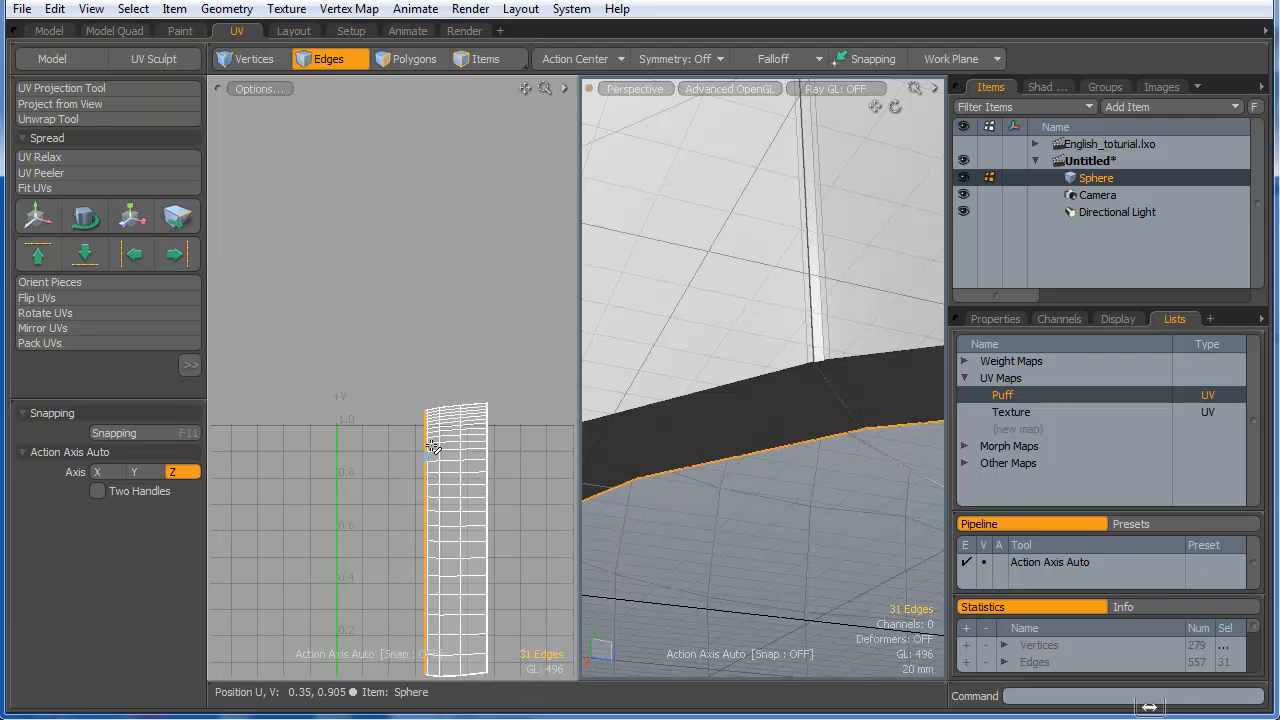
# - Select the seam edges that form the upper border of the UV strip
pyautogui.scroll(6, 450, 430)
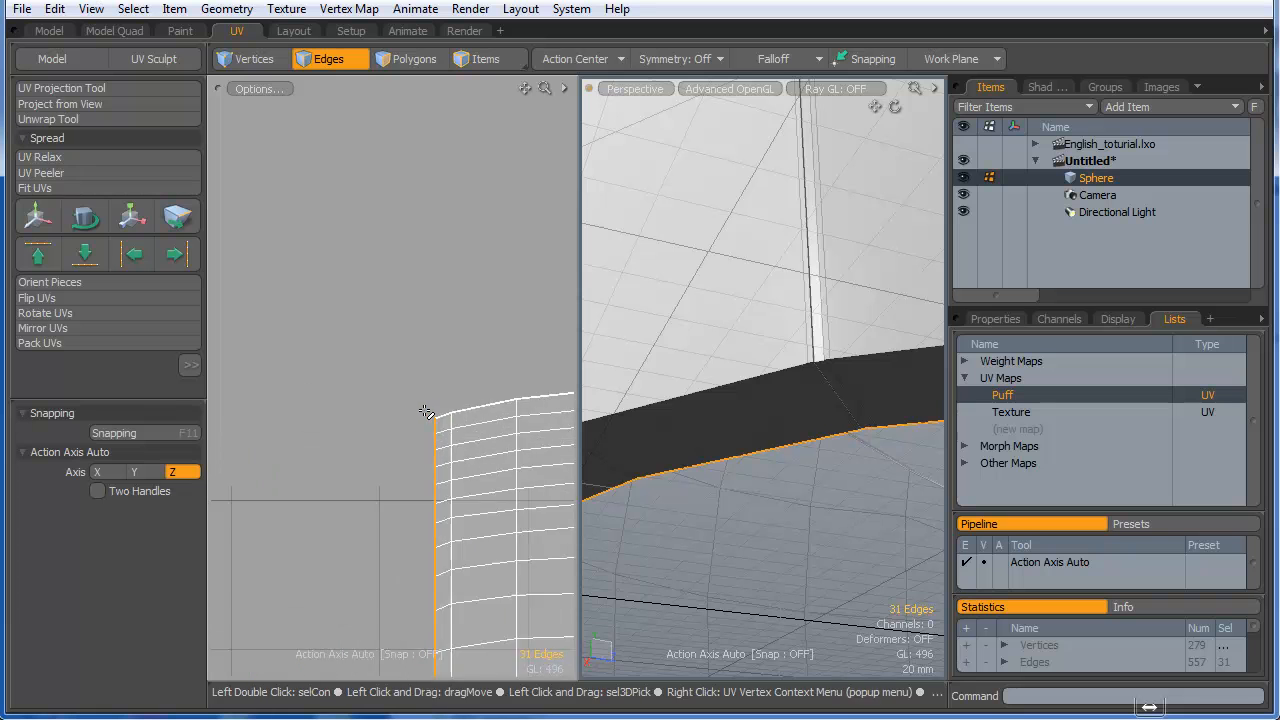
pyautogui.click(446, 420)
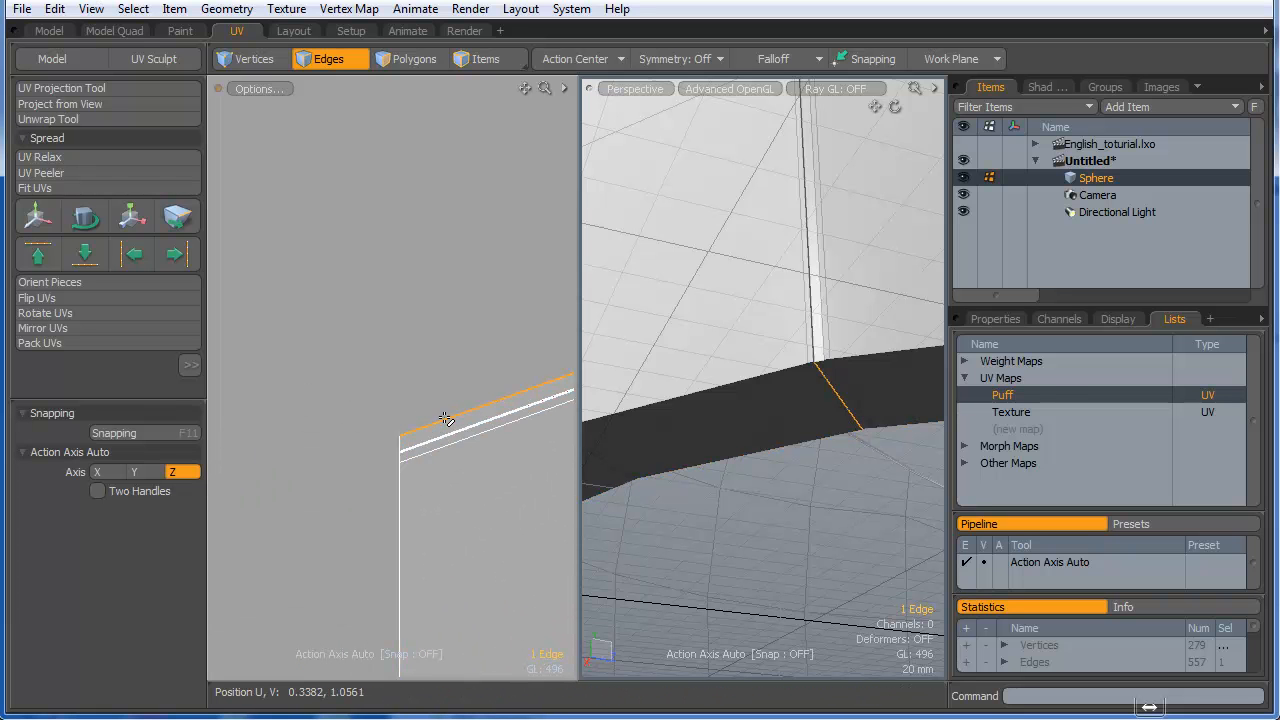
pyautogui.press('l')
pyautogui.keyDown('alt'); pyautogui.moveTo(777, 414); pyautogui.dragTo(976, 505); pyautogui.keyUp('alt')
pyautogui.keyDown('ctrl'); pyautogui.keyDown('alt'); pyautogui.moveTo(894, 488); pyautogui.dragTo(1040, 515); pyautogui.keyUp('alt'); pyautogui.keyUp('ctrl')
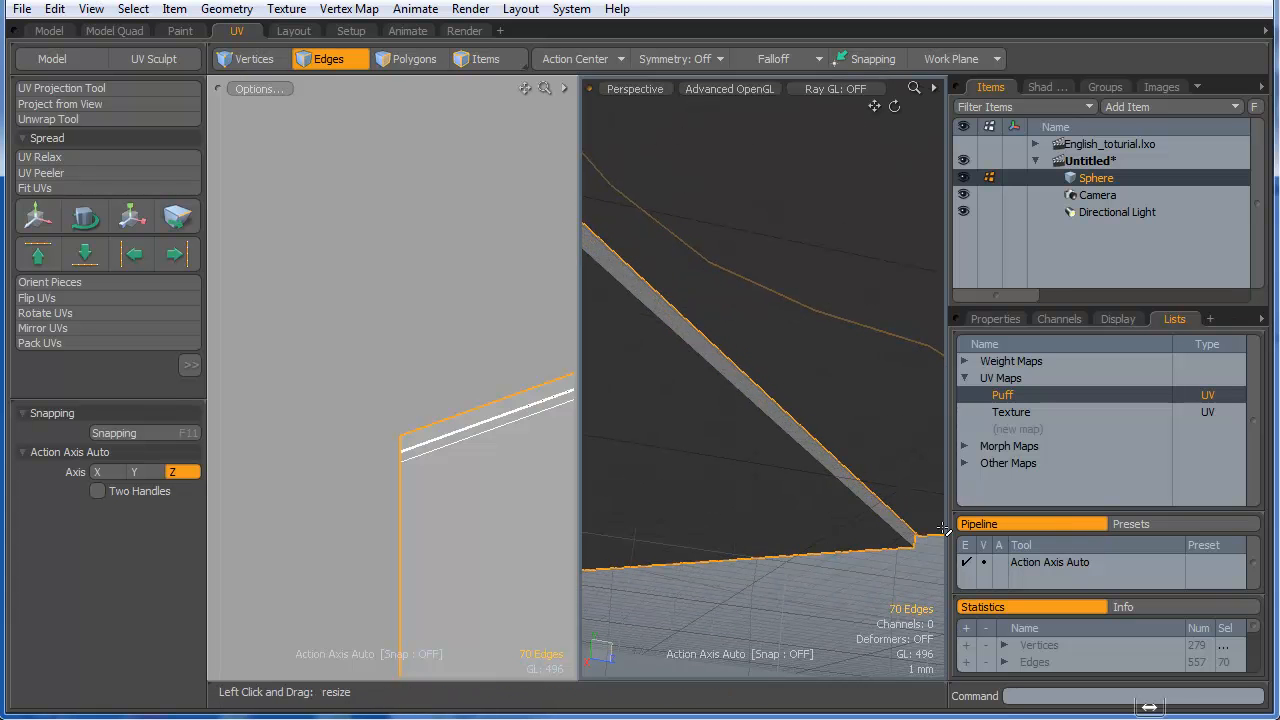
pyautogui.doubleClick(904, 522)
pyautogui.scroll(5, 897, 512)
pyautogui.doubleClick(896, 512)
pyautogui.scroll(-15, 877, 440)
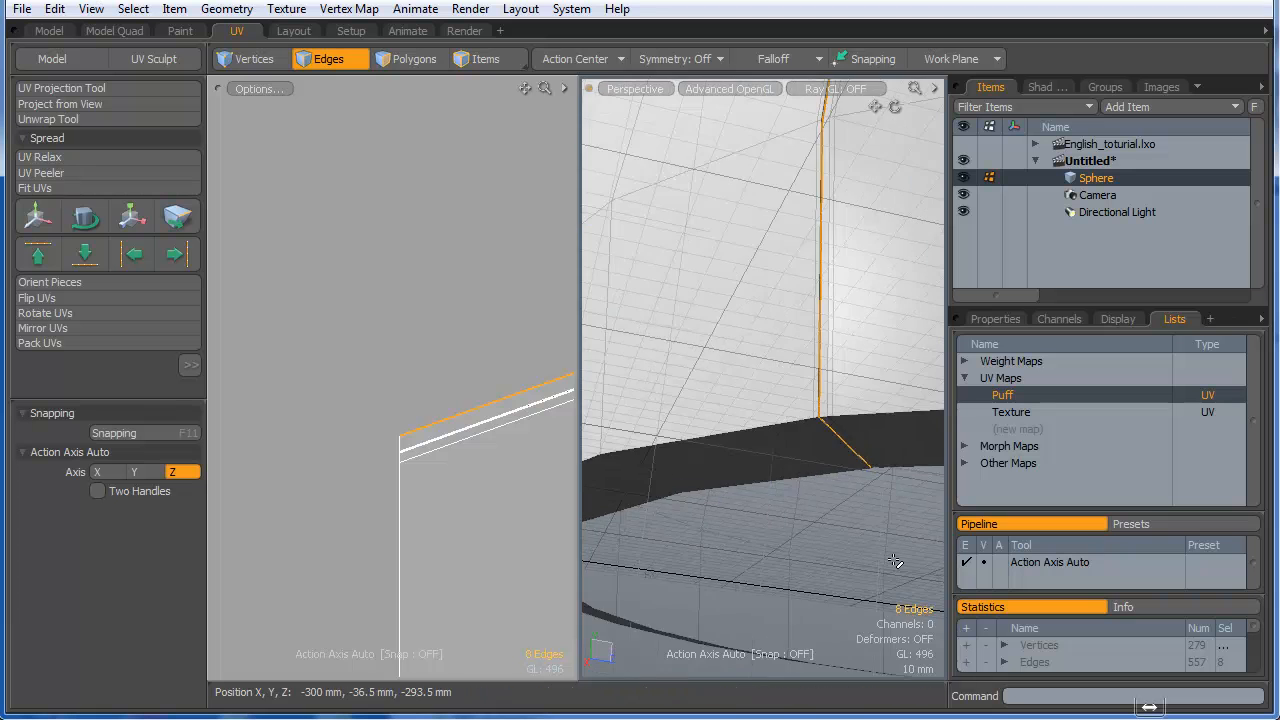
pyautogui.scroll(4, 863, 378)
pyautogui.keyDown('ctrl'); pyautogui.keyDown('alt'); pyautogui.moveTo(469, 460); pyautogui.dragTo(338, 502); pyautogui.keyUp('alt'); pyautogui.keyUp('ctrl')
pyautogui.keyDown('alt'); pyautogui.keyDown('shift'); pyautogui.moveTo(468, 498); pyautogui.dragTo(100, 558); pyautogui.keyUp('shift'); pyautogui.keyUp('alt')
pyautogui.keyDown('alt'); pyautogui.keyDown('shift'); pyautogui.moveTo(560, 518); pyautogui.dragTo(120, 562); pyautogui.keyUp('shift'); pyautogui.keyUp('alt')
pyautogui.keyDown('alt'); pyautogui.keyDown('shift'); pyautogui.moveTo(515, 485); pyautogui.dragTo(130, 547); pyautogui.keyUp('shift'); pyautogui.keyUp('alt')
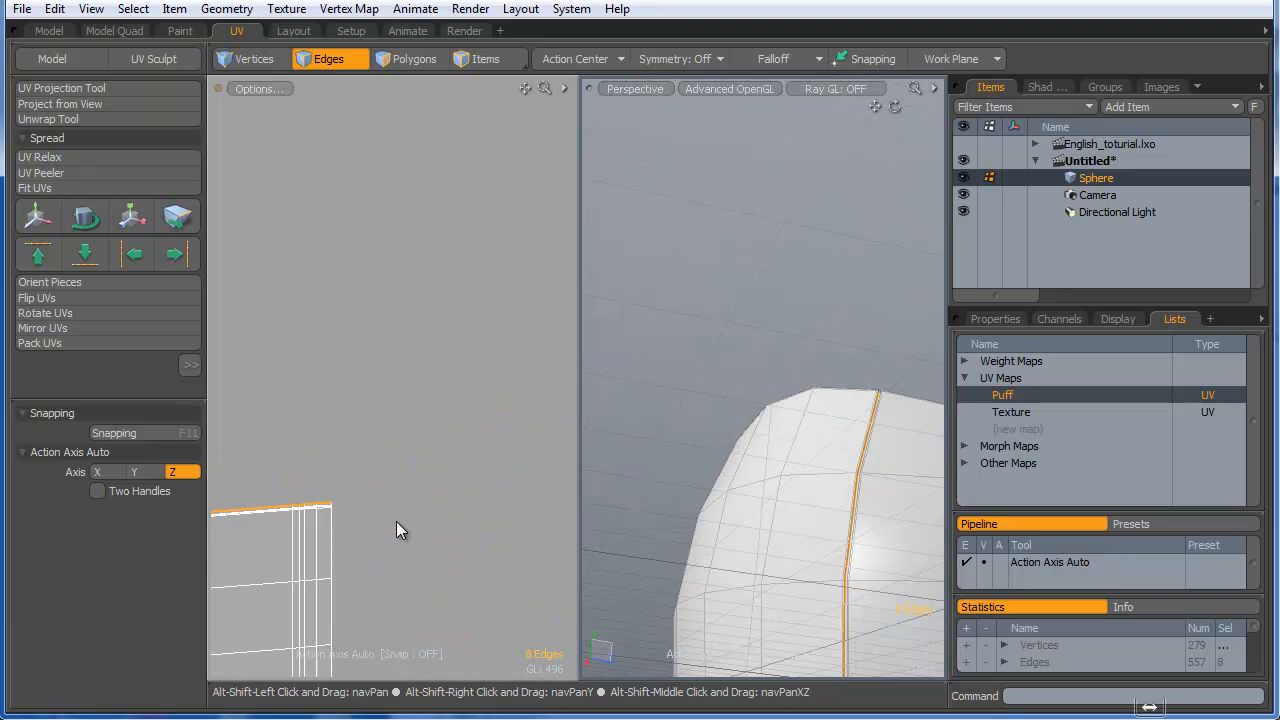
pyautogui.click(35, 252)
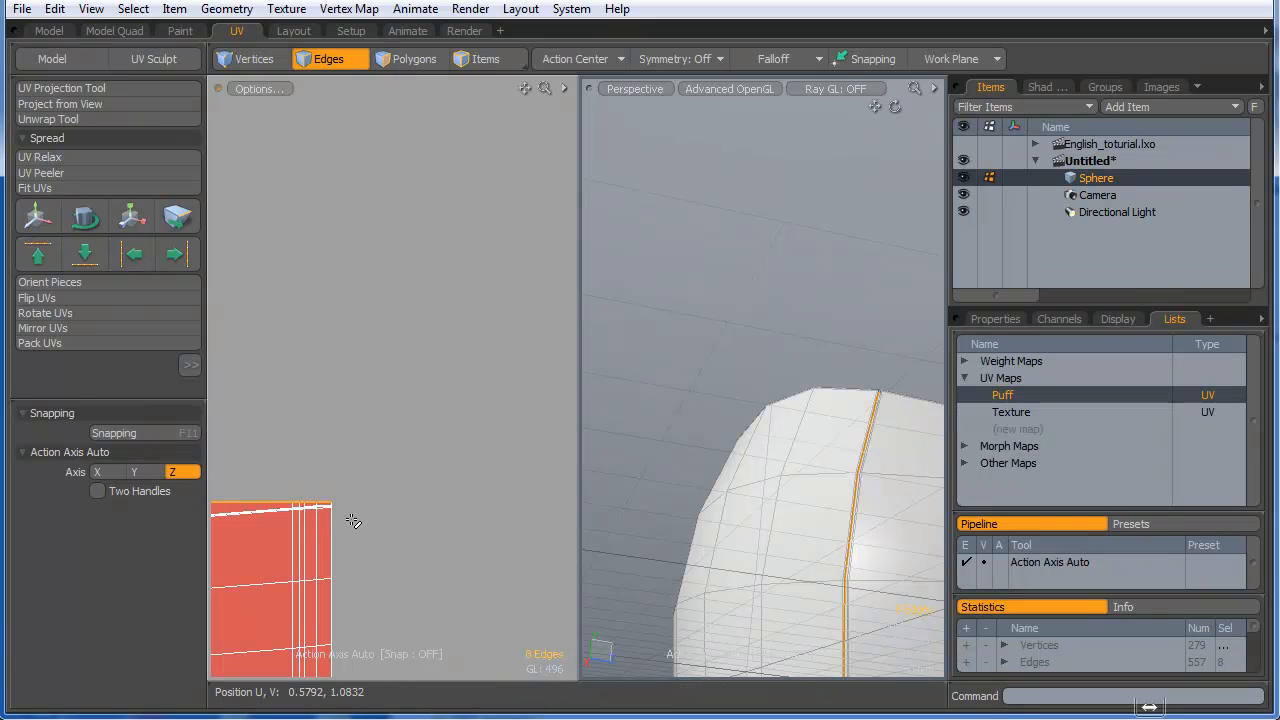
pyautogui.hotkey('ctrl', 'z')
# - Align the selected upper border edges of the UV strip upward so the border is horizontal
pyautogui.scroll(-8, 433, 411)
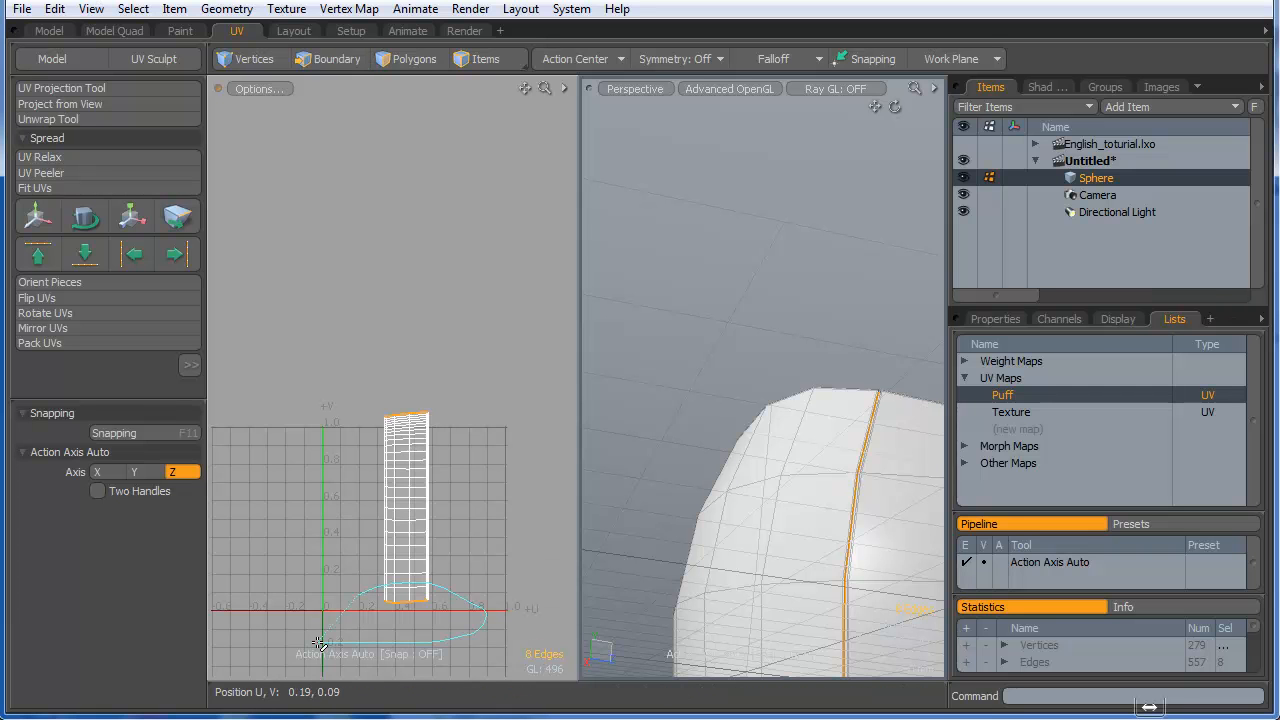
pyautogui.scroll(8, 421, 438)
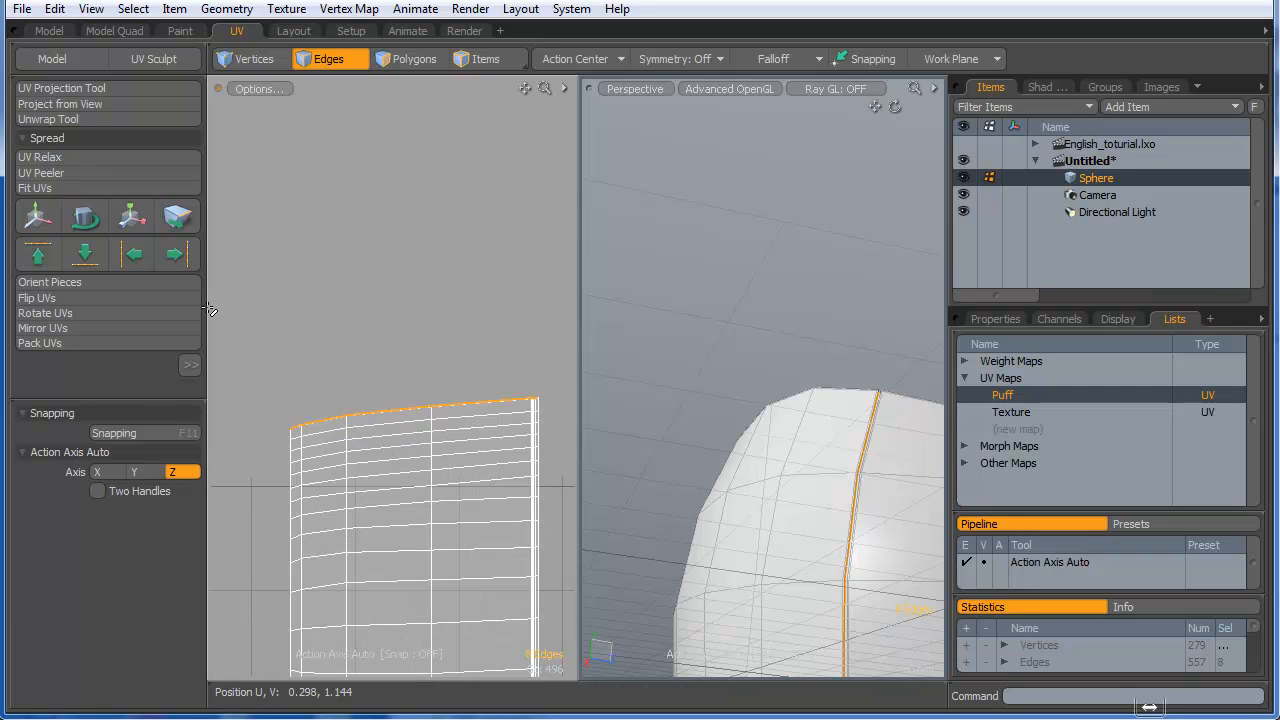
pyautogui.click(41, 258)
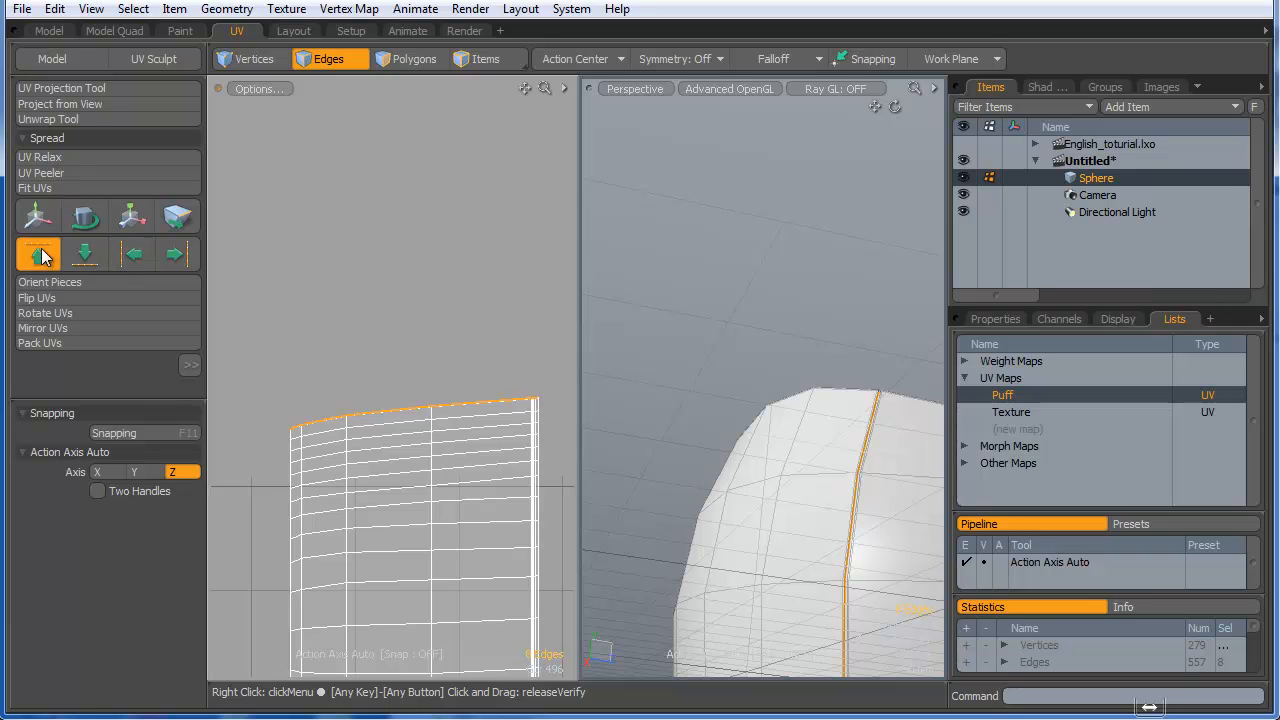
pyautogui.scroll(5, 350, 421)
pyautogui.scroll(6, 352, 402)
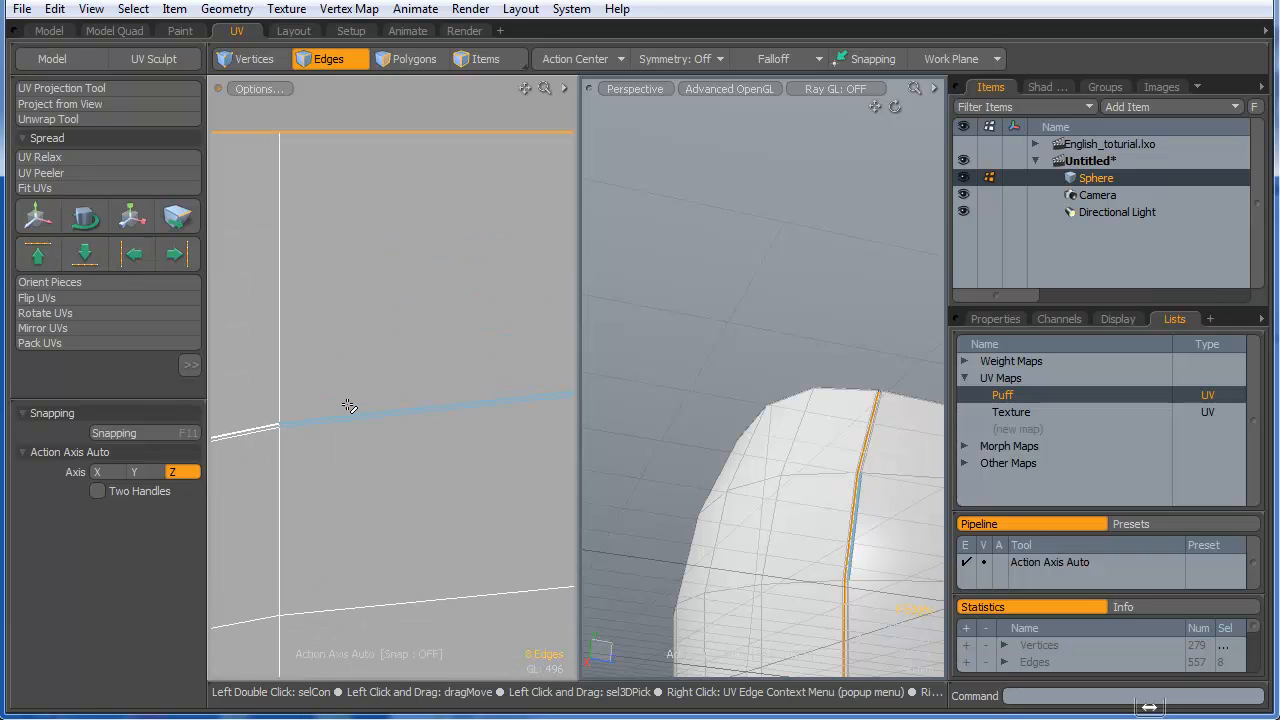
# - Select the closely spaced edge rows just beneath the upper border and align each one upward
pyautogui.keyDown('ctrl'); pyautogui.keyDown('alt'); pyautogui.moveTo(285, 438); pyautogui.dragTo(575, 430); pyautogui.keyUp('alt'); pyautogui.keyUp('ctrl')
pyautogui.scroll(-2, 459, 514)
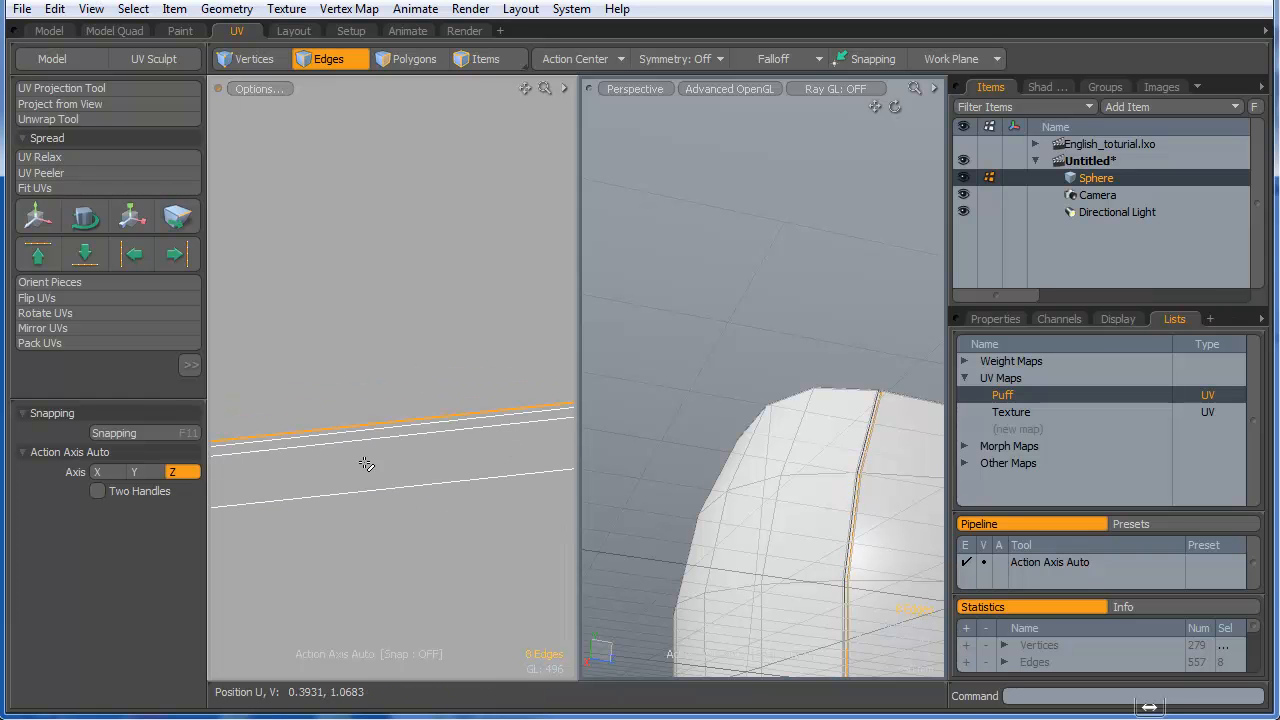
pyautogui.click(43, 262)
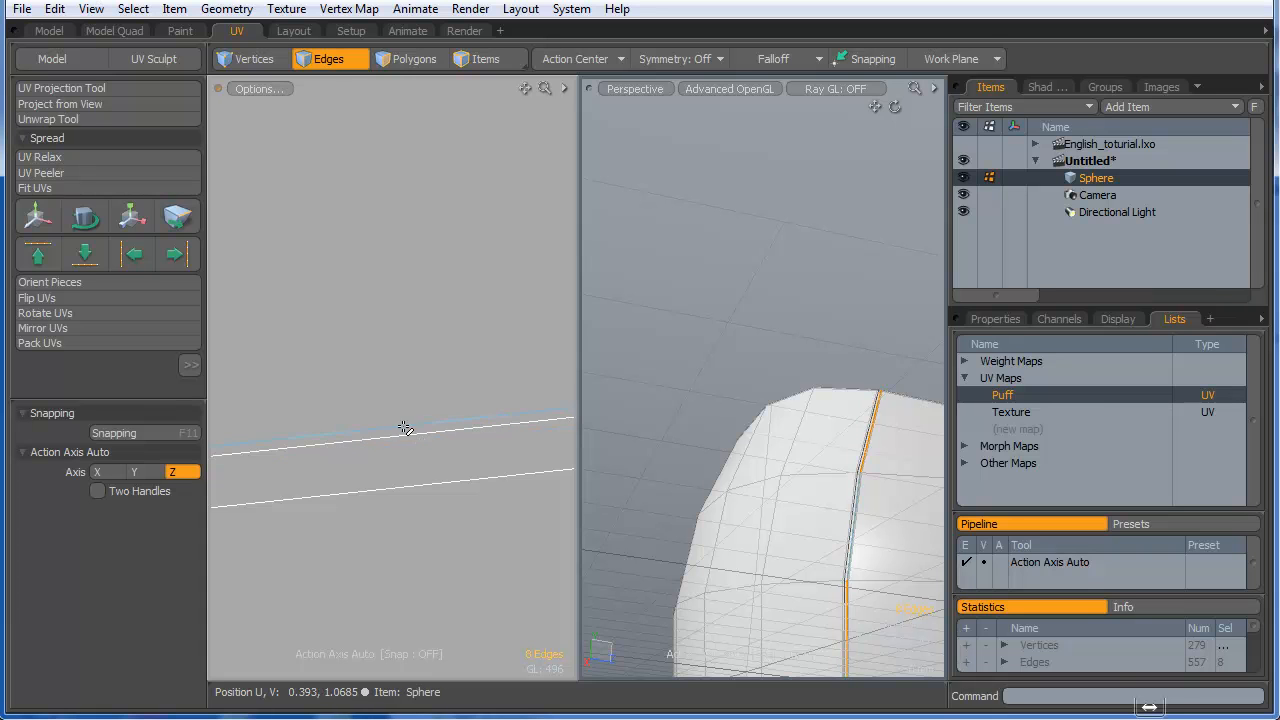
pyautogui.click(41, 261)
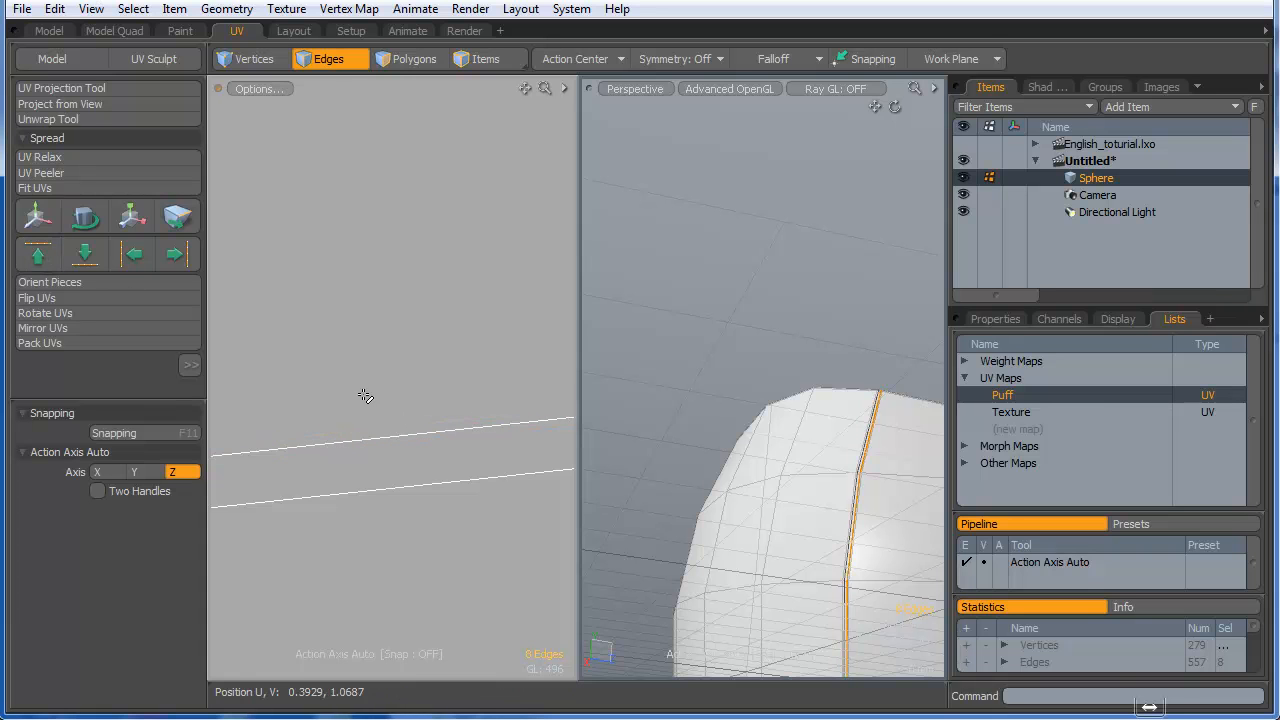
pyautogui.doubleClick(390, 442)
pyautogui.click(48, 265)
pyautogui.doubleClick(363, 493)
pyautogui.click(40, 262)
# - Align the next sloped edge rows below the tightly spaced upper rows upward, one row at a time
pyautogui.scroll(-5, 458, 496)
pyautogui.scroll(-10, 438, 480)
pyautogui.scroll(7, 438, 482)
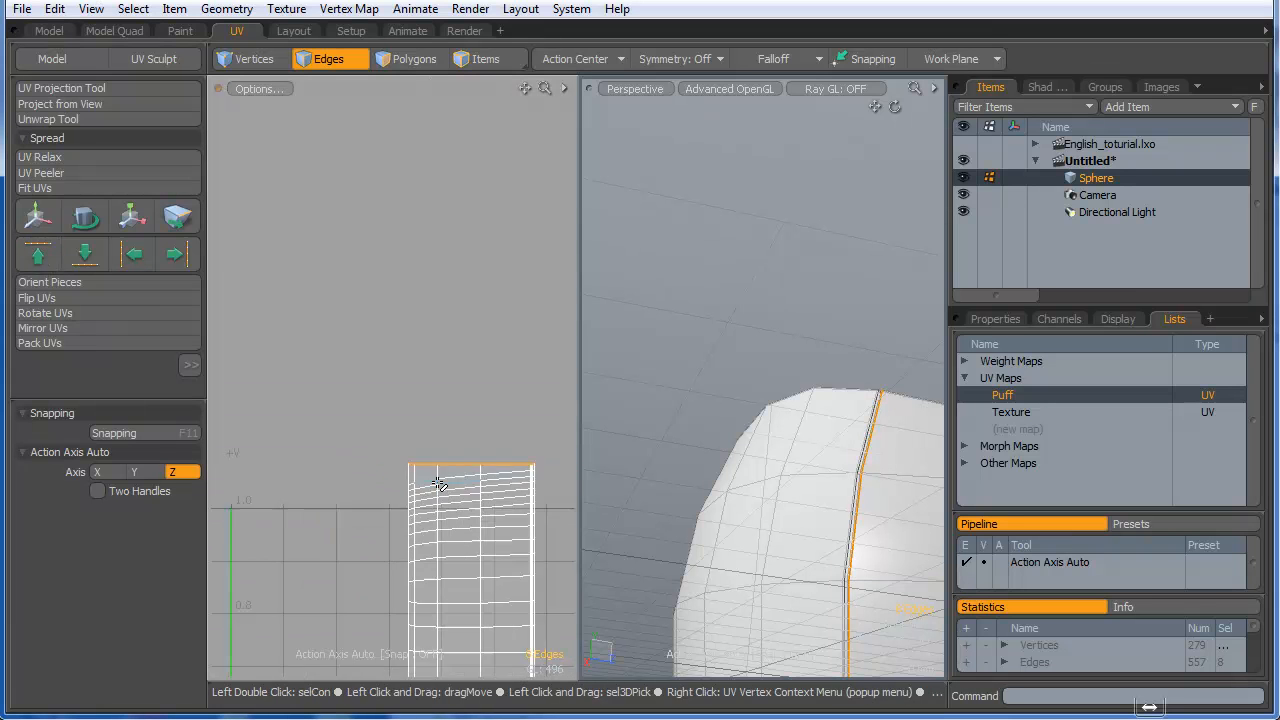
pyautogui.click(470, 455)
pyautogui.click(28, 263)
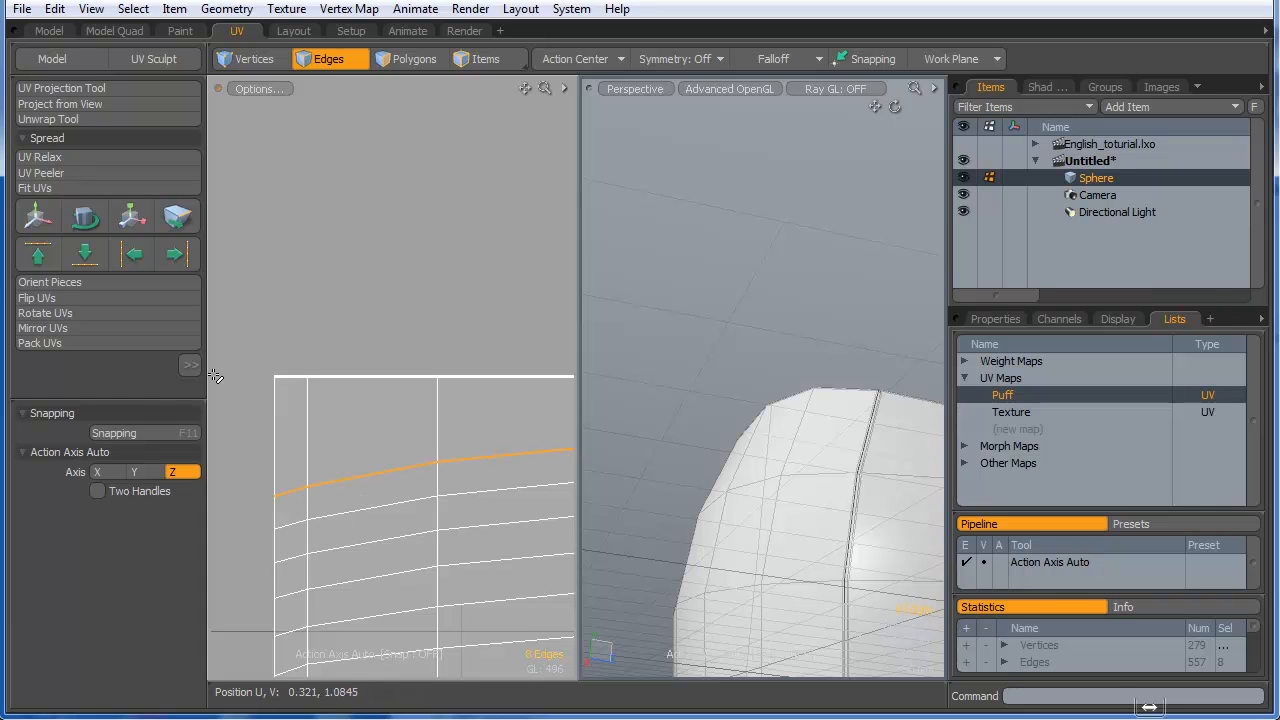
pyautogui.click(38, 253)
# - Straighten the four following sloped edge rows above the V 1.0 line by aligning each upward
pyautogui.doubleClick(473, 497)
pyautogui.click(38, 253)
pyautogui.doubleClick(465, 514)
pyautogui.click(38, 253)
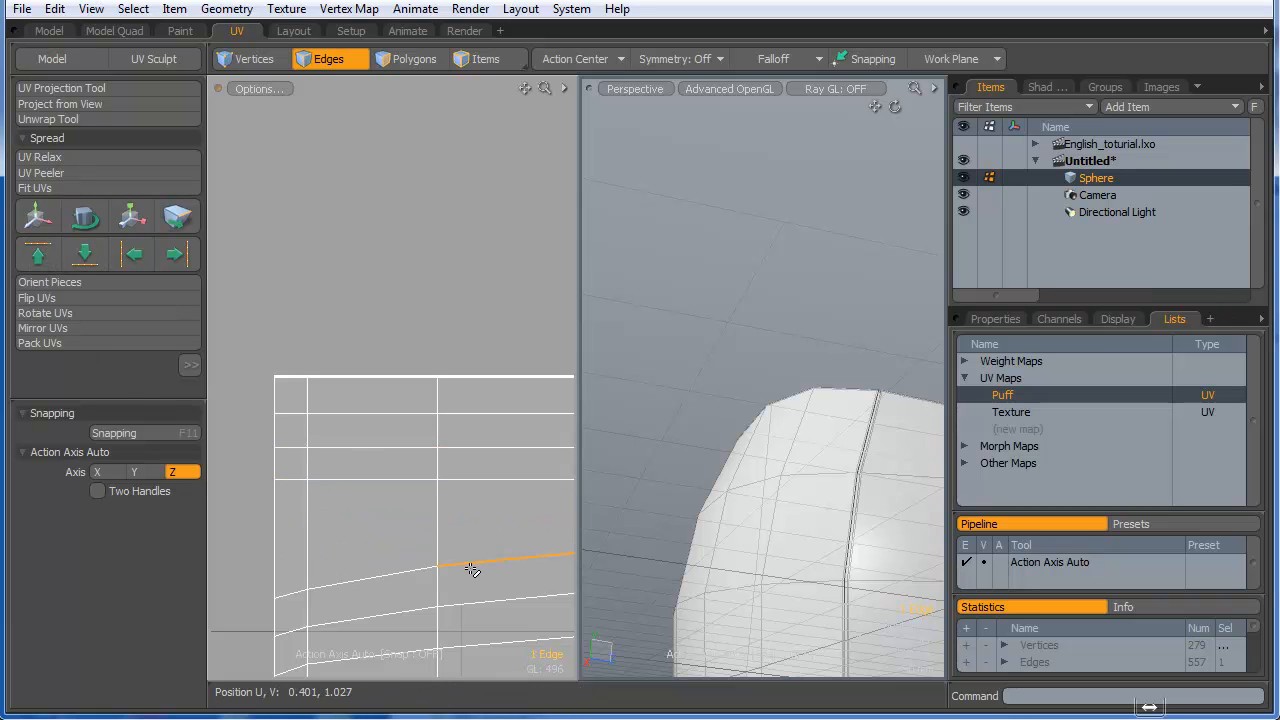
pyautogui.click(38, 253)
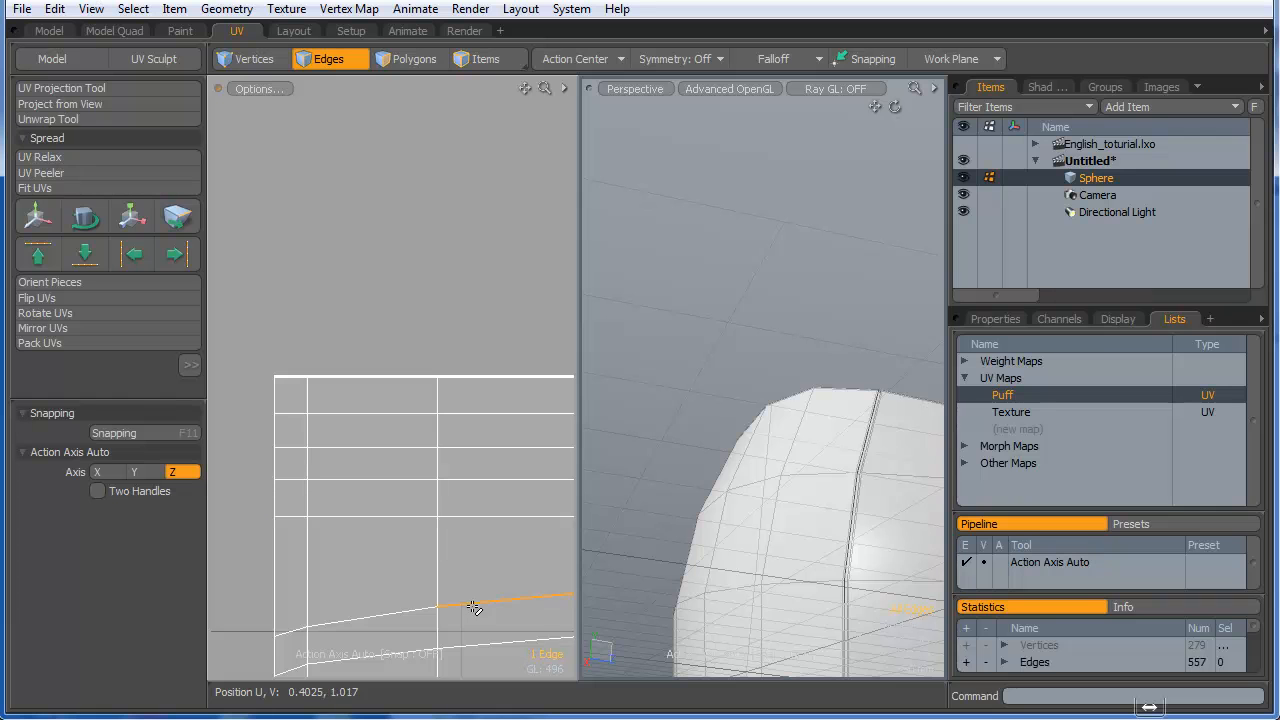
pyautogui.click(38, 253)
# - Align the curved edge rows around and just below the V 1.0 line upward so each becomes horizontal
pyautogui.scroll(-2, 360, 420)
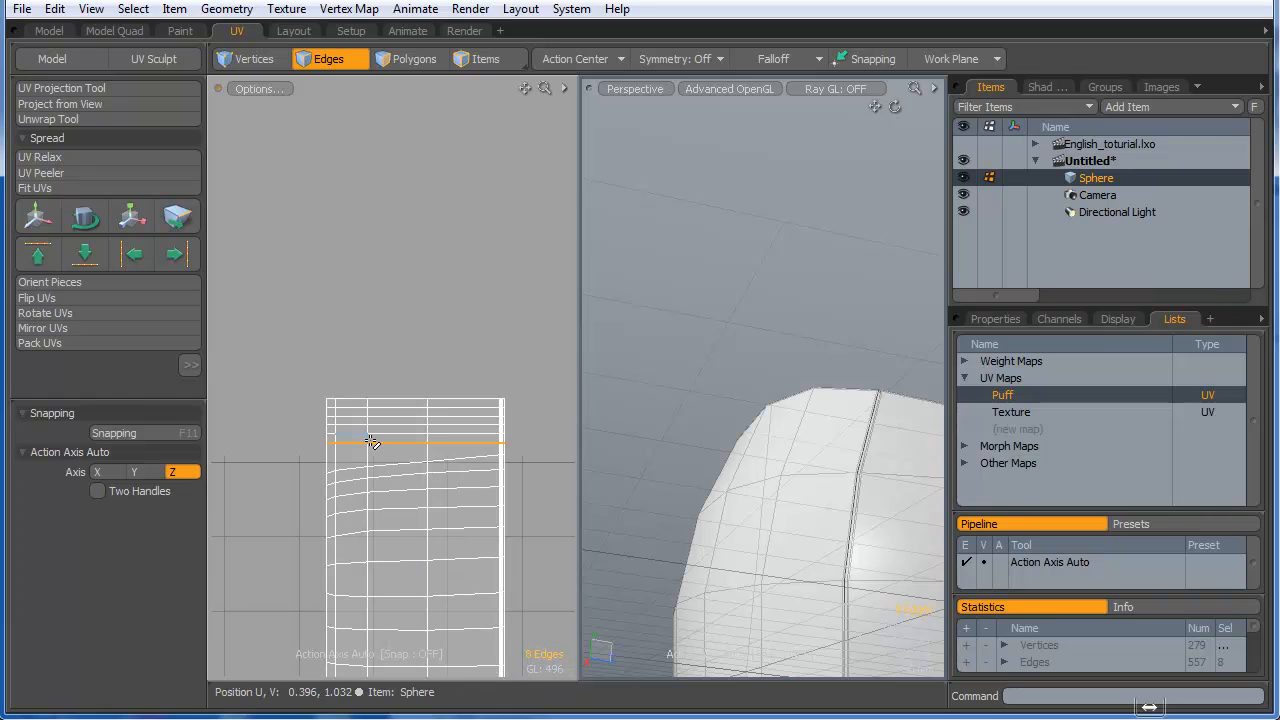
pyautogui.click(40, 258)
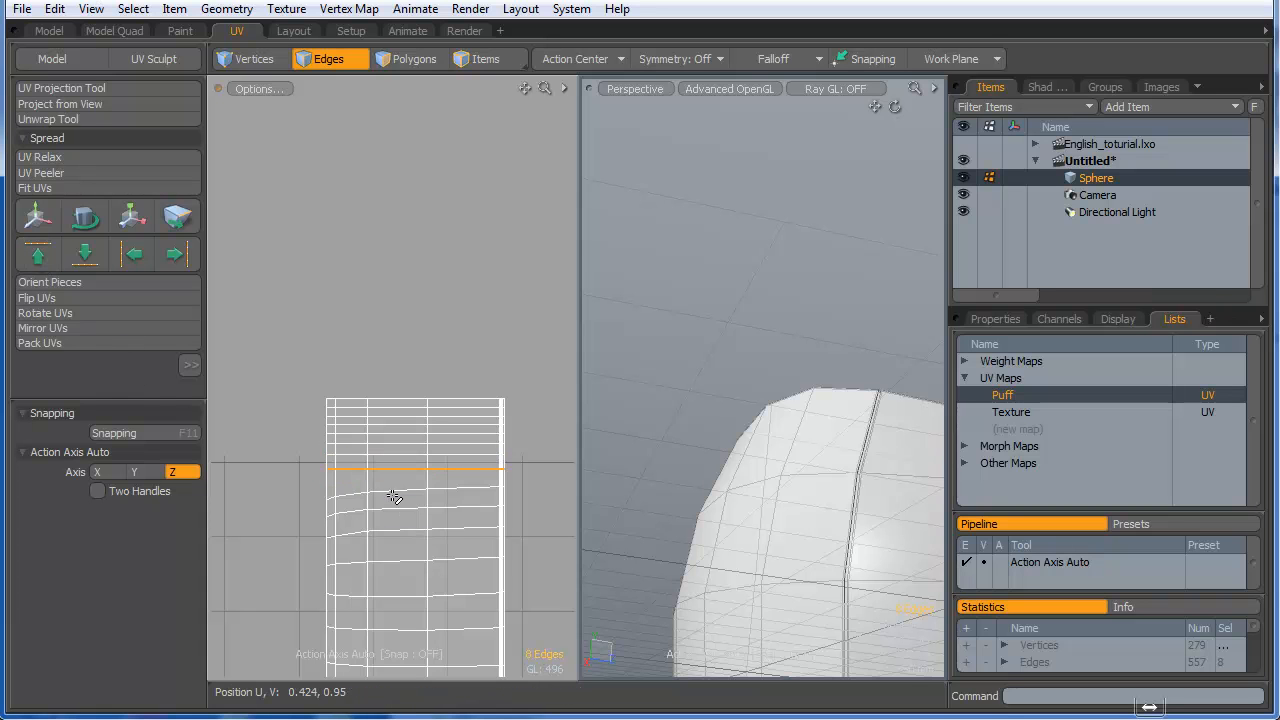
pyautogui.press('l')
pyautogui.click(44, 260)
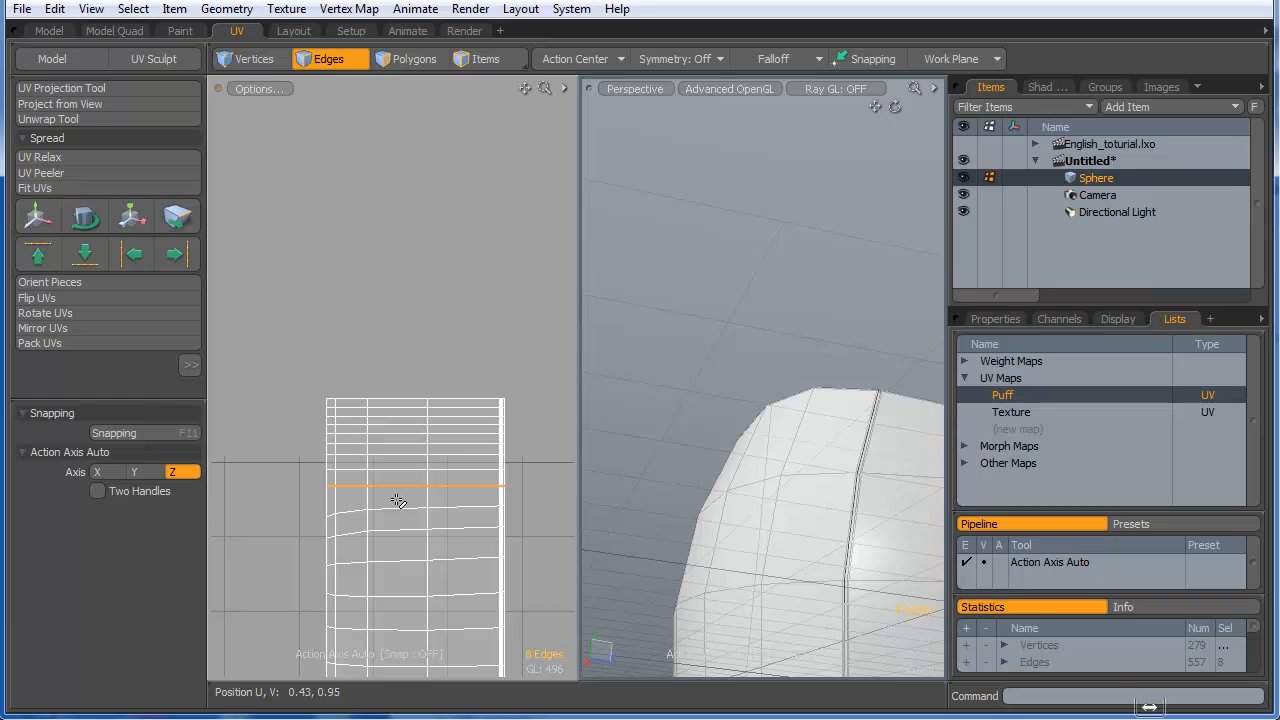
pyautogui.press('l')
pyautogui.click(52, 256)
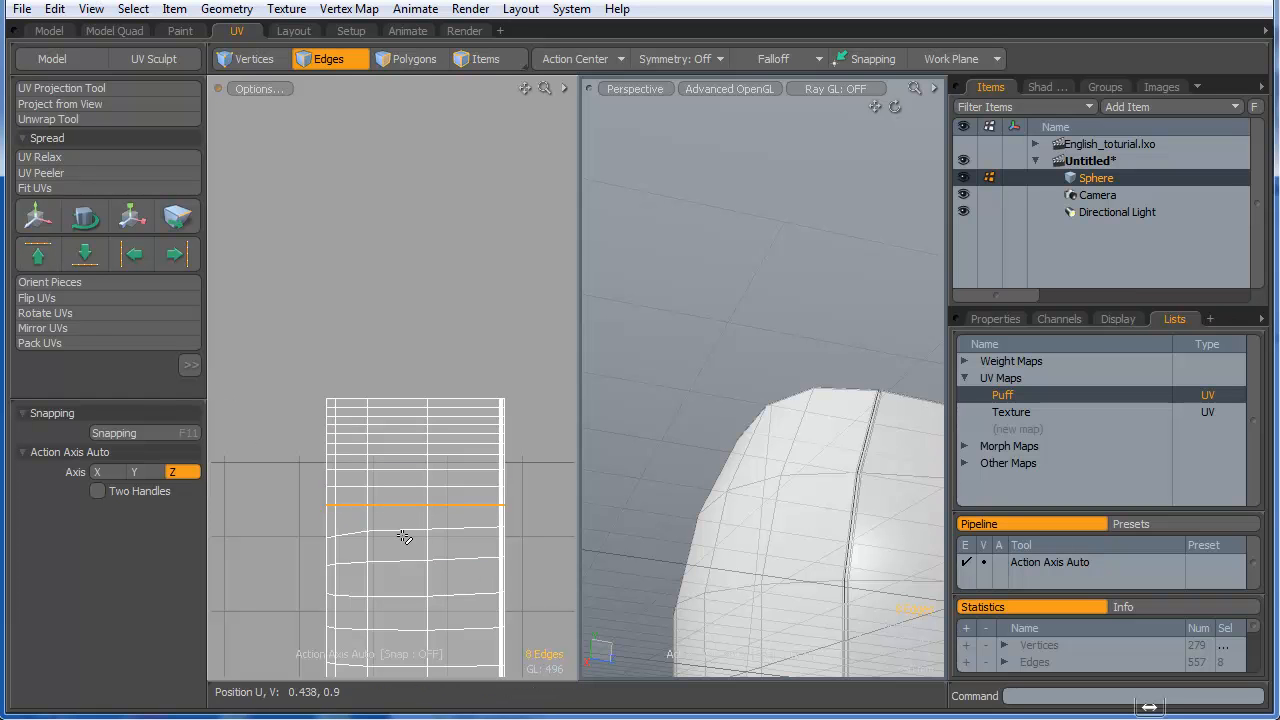
# - Align the edge rows between about V 0.9 and V 0.8 upward, selecting each full row in turn
pyautogui.click(38, 254)
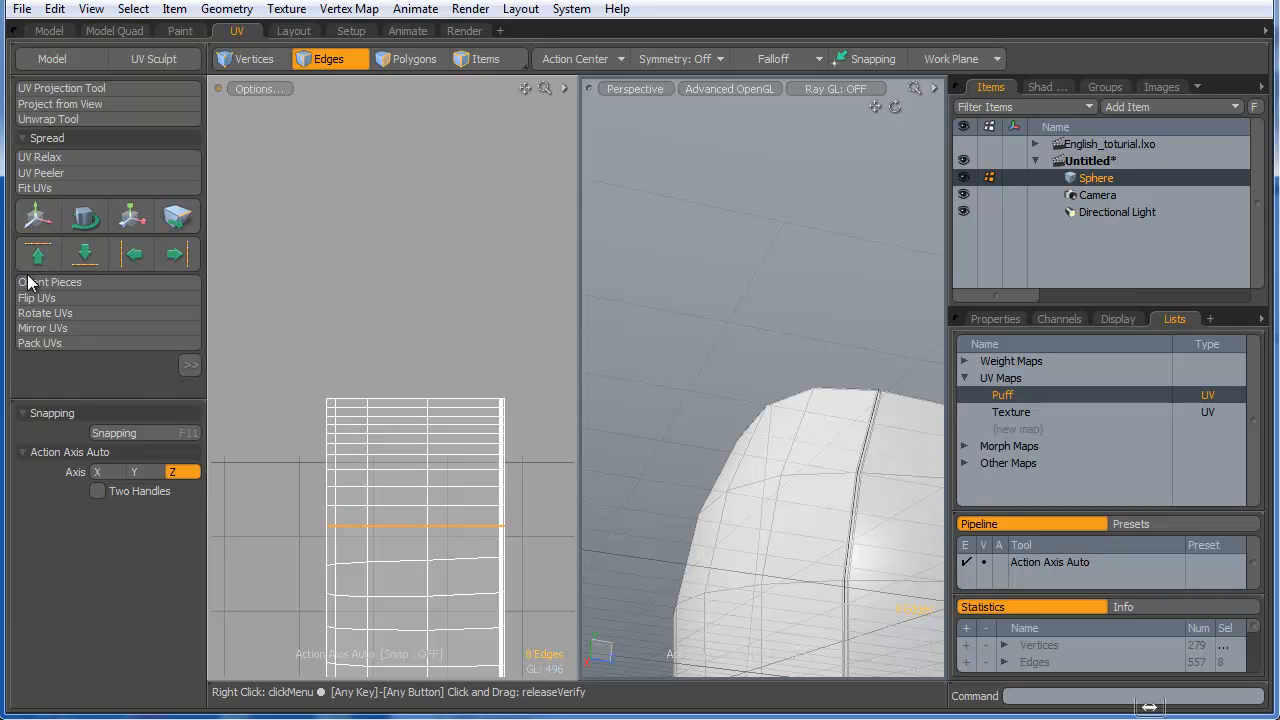
pyautogui.press('l')
pyautogui.click(38, 254)
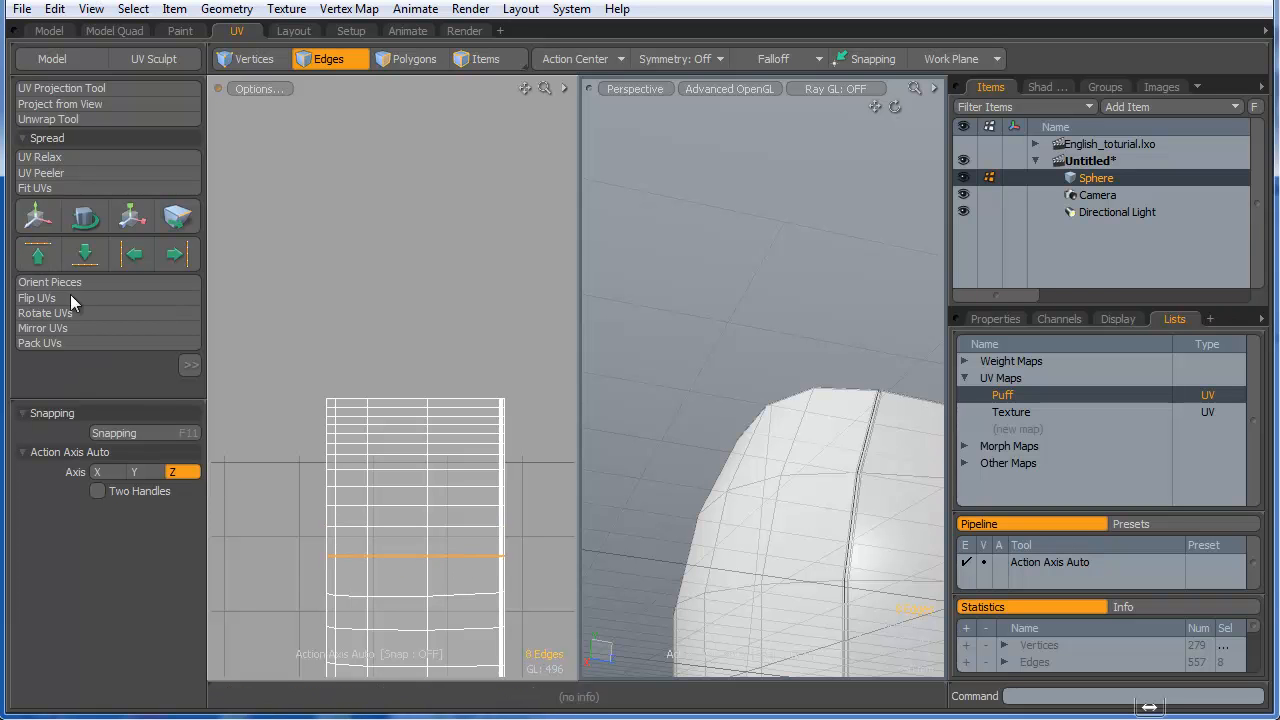
pyautogui.press('l')
pyautogui.click(38, 254)
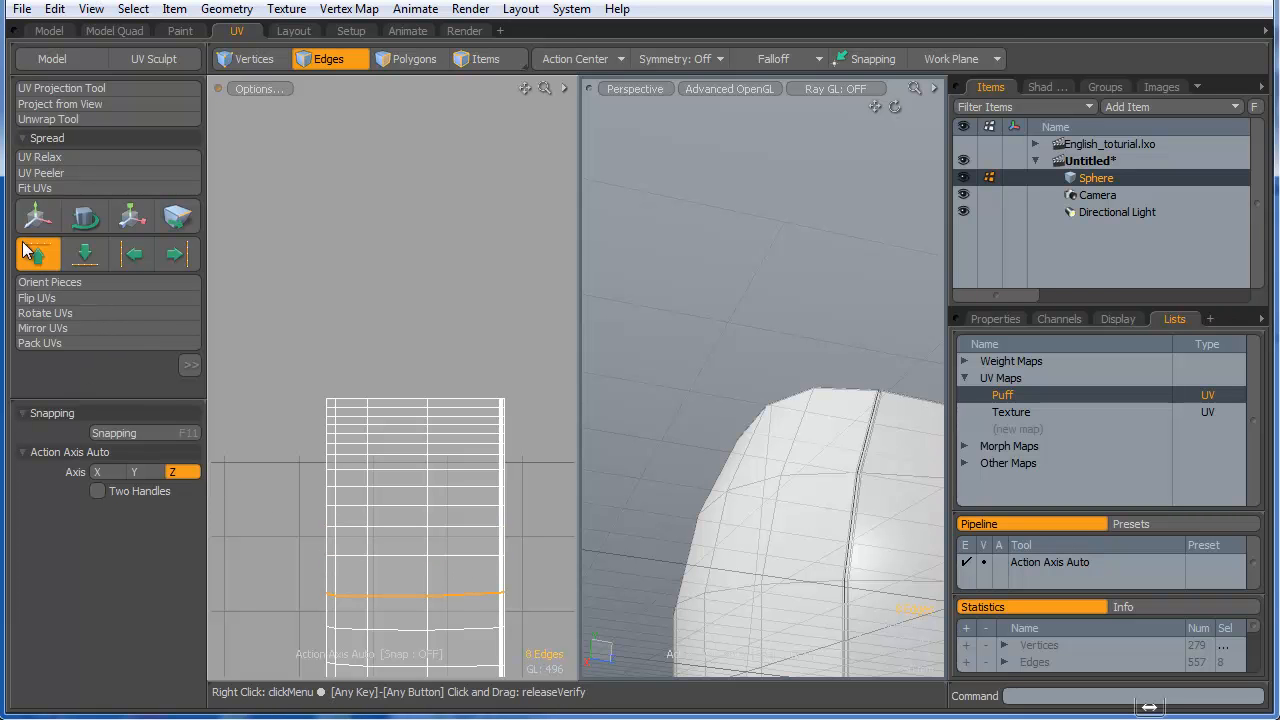
pyautogui.click(42, 259)
# - Straighten the edge rows between about V 0.8 and V 0.6 of the UV strip by aligning each upward
pyautogui.scroll(-5, 446, 449)
pyautogui.scroll(5, 426, 515)
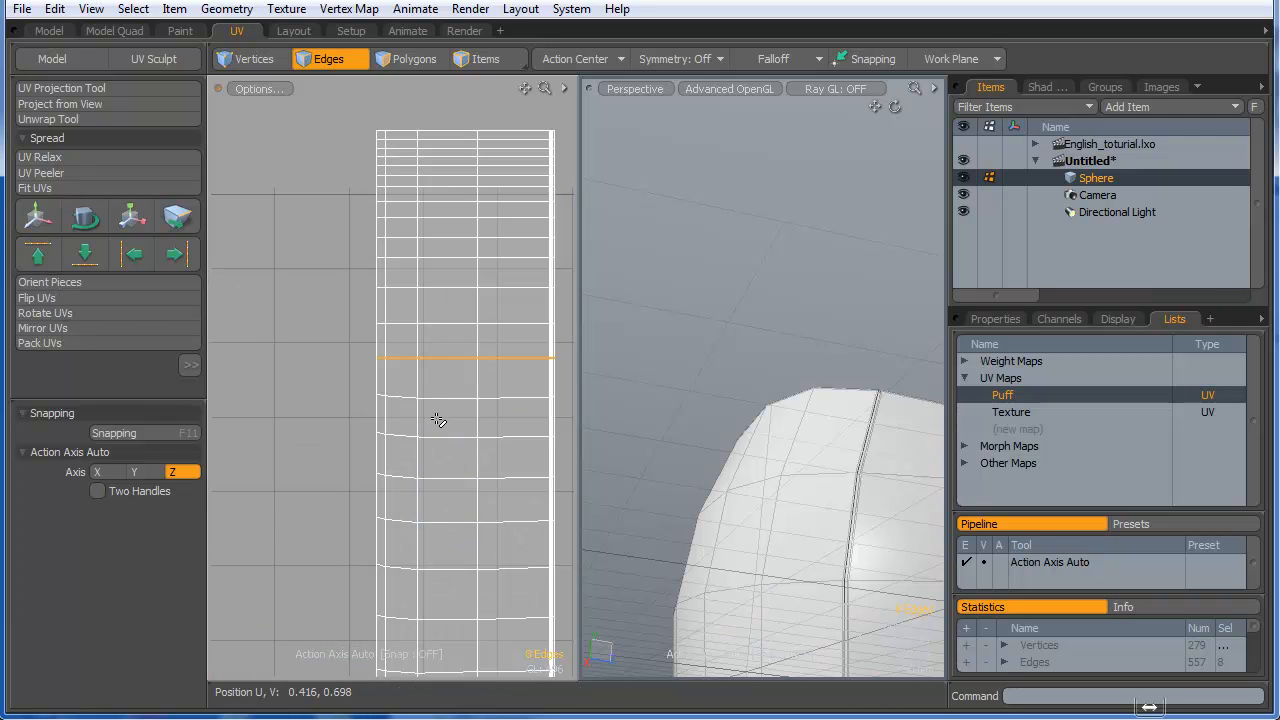
pyautogui.press('l')
pyautogui.click(38, 254)
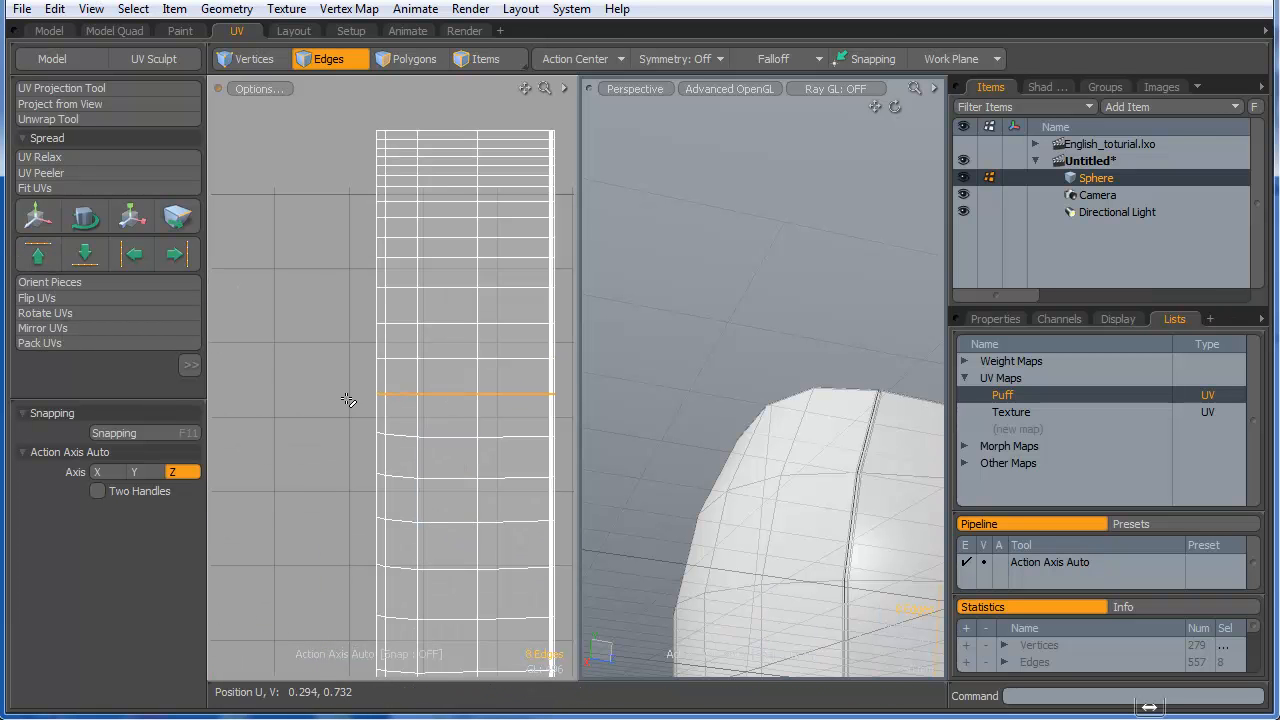
pyautogui.press('l')
pyautogui.click(38, 254)
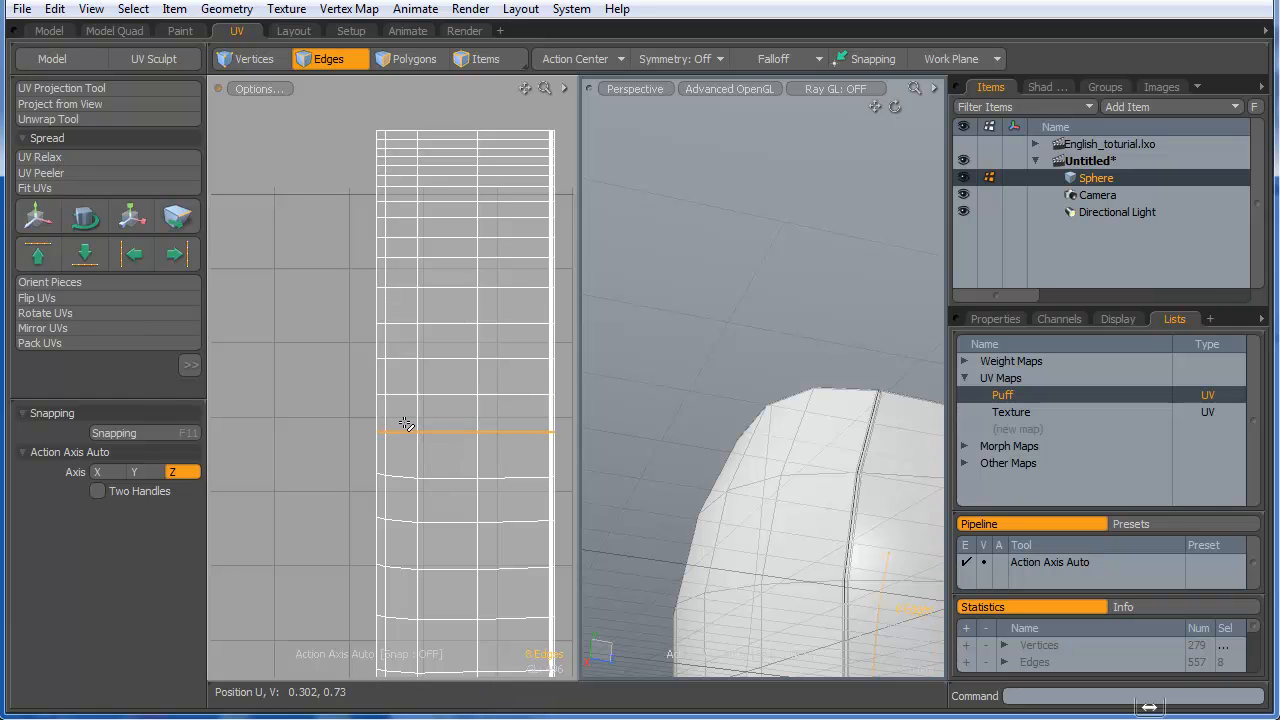
pyautogui.click(44, 280)
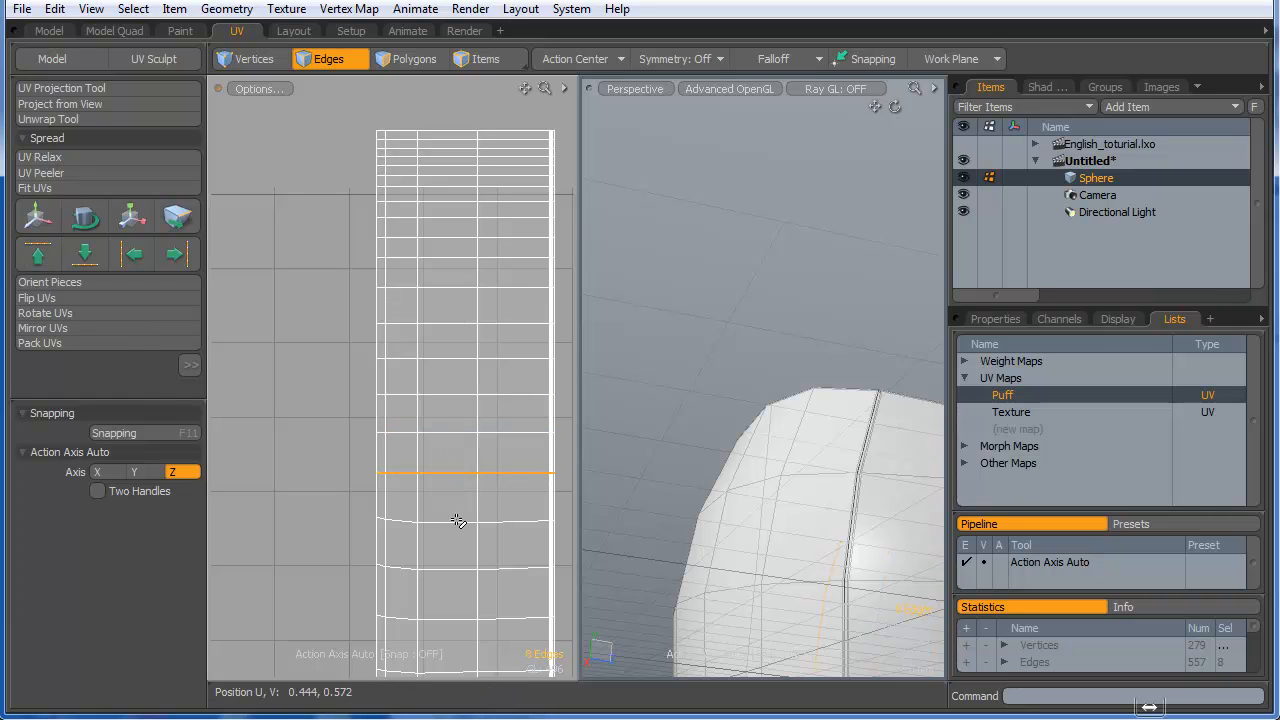
# - Align the three edge rows between about V 0.6 and V 0.4 upward so they are horizontal
pyautogui.click(38, 254)
pyautogui.press('l')
pyautogui.click(38, 254)
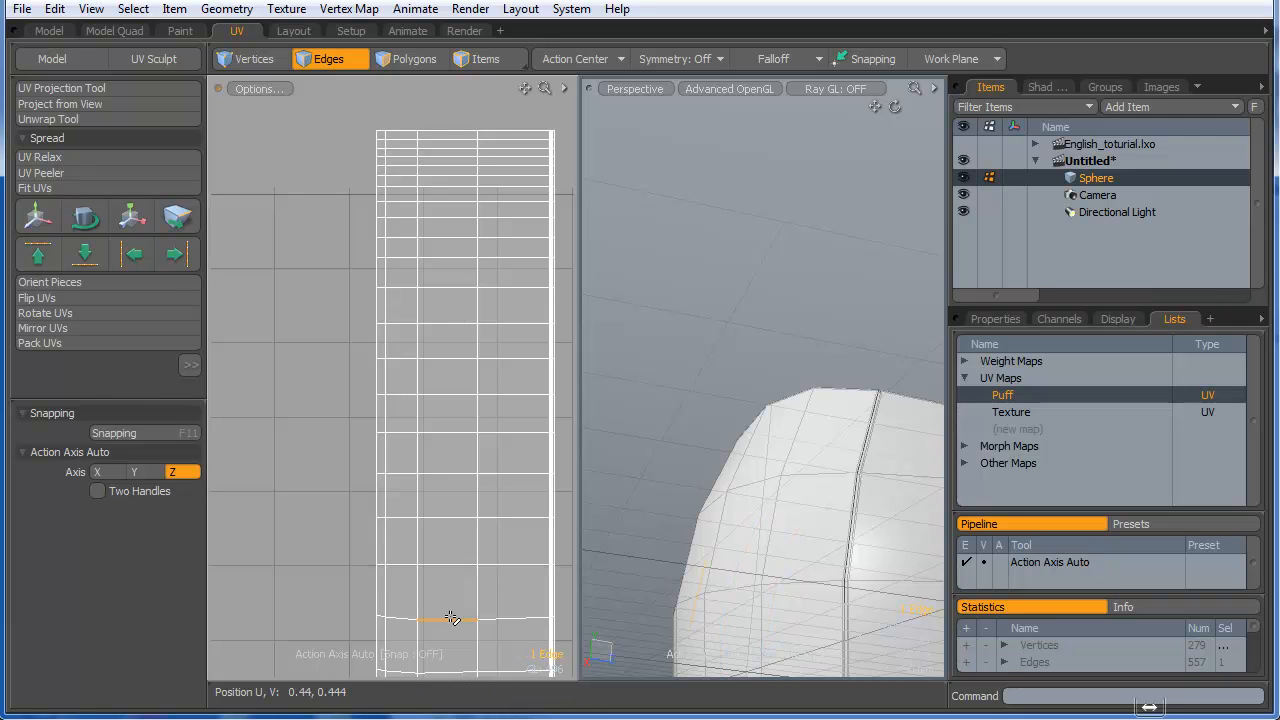
pyautogui.press('l')
pyautogui.click(38, 256)
# - Align the edge rows between about V 0.44 and V 0.14 upward, selecting each full row in turn
pyautogui.scroll(-3, 394, 402)
pyautogui.scroll(3, 416, 487)
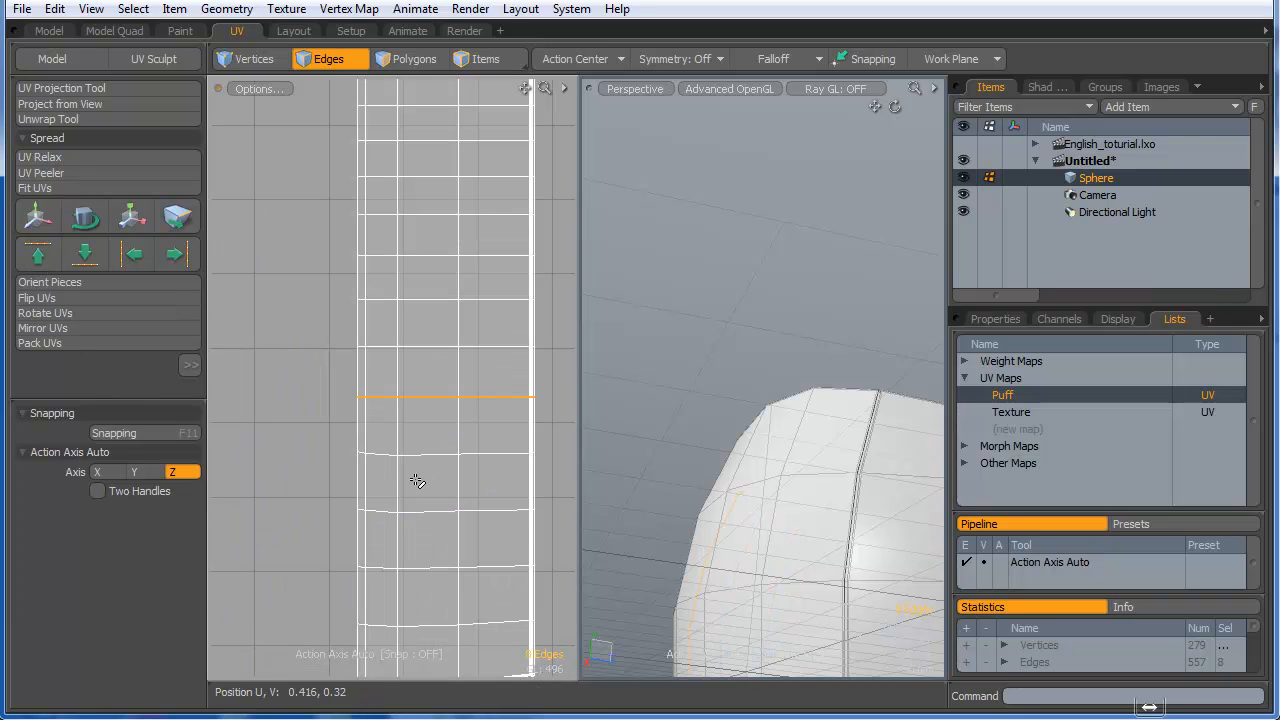
pyautogui.press('l')
pyautogui.click(40, 257)
pyautogui.click(431, 514)
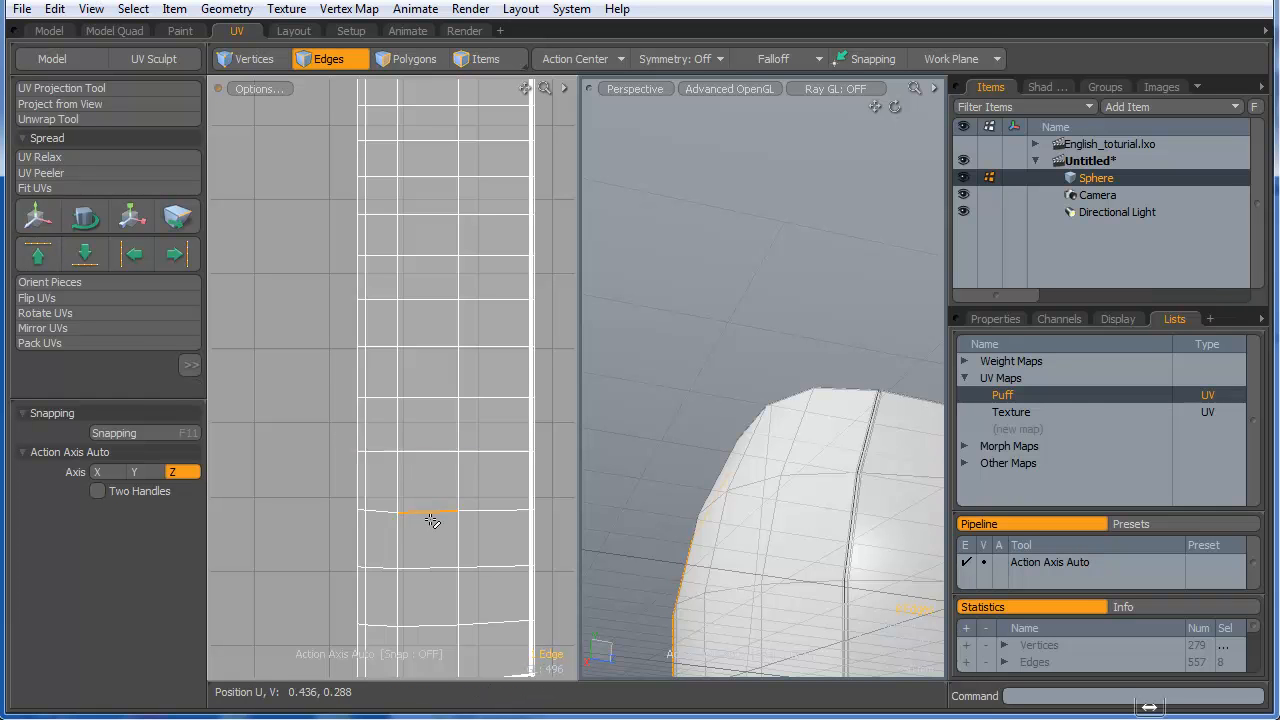
pyautogui.press('l')
pyautogui.click(38, 254)
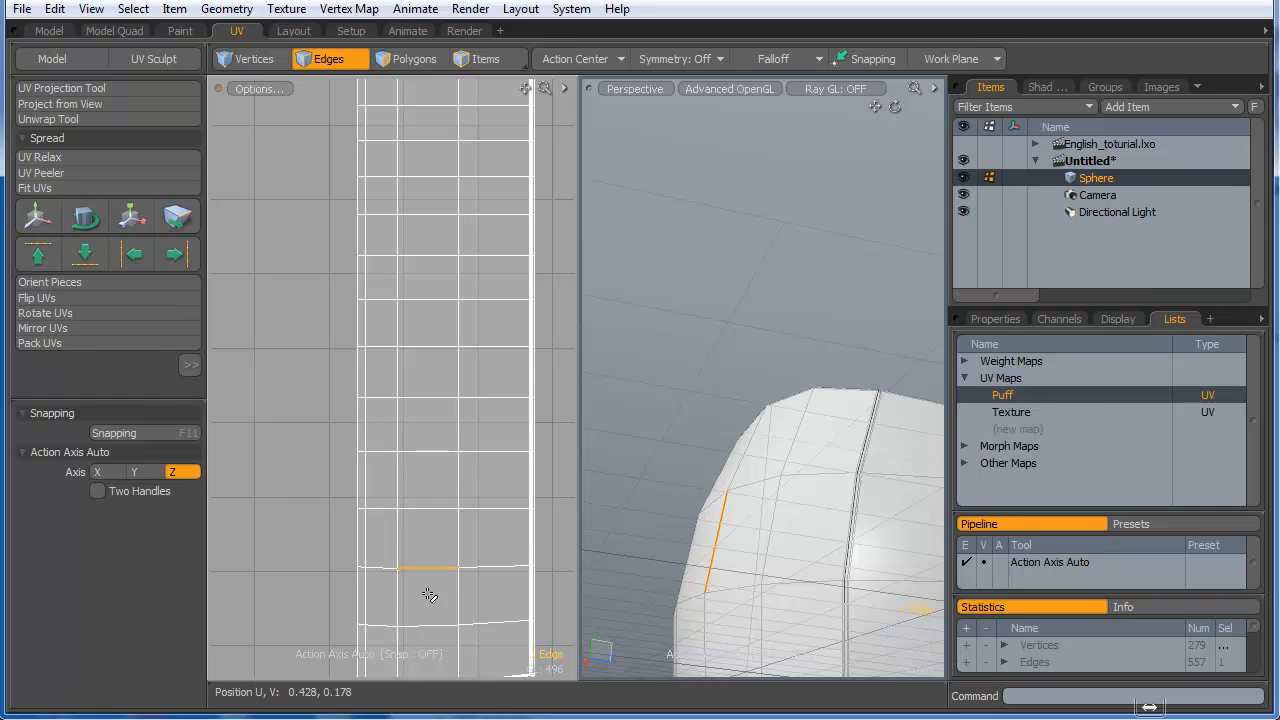
pyautogui.click(38, 254)
pyautogui.click(405, 615)
pyautogui.press('l')
pyautogui.click(38, 254)
# - Select the uppermost of the closely spaced edge rows near the strip's lower end and align it upward
pyautogui.scroll(-3, 423, 457)
pyautogui.scroll(2, 413, 429)
pyautogui.scroll(4, 413, 429)
pyautogui.click(418, 405)
pyautogui.scroll(-1, 463, 590)
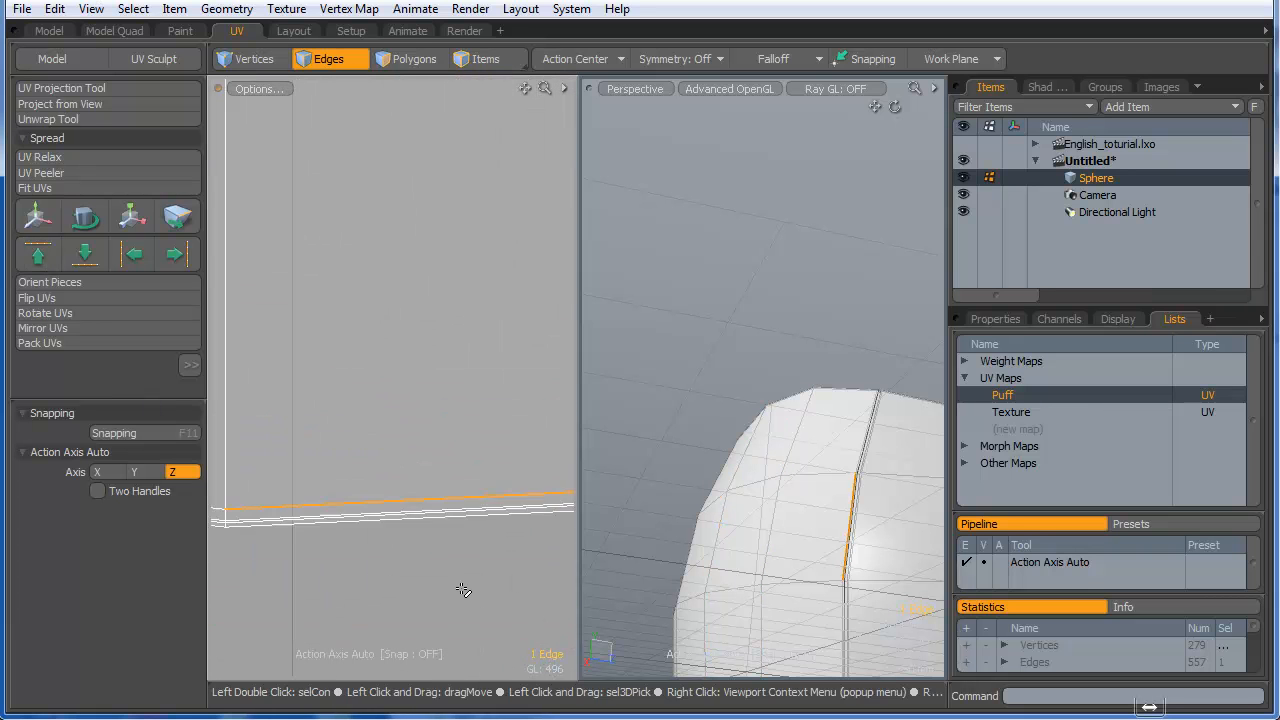
pyautogui.scroll(-2, 463, 590)
pyautogui.press('l')
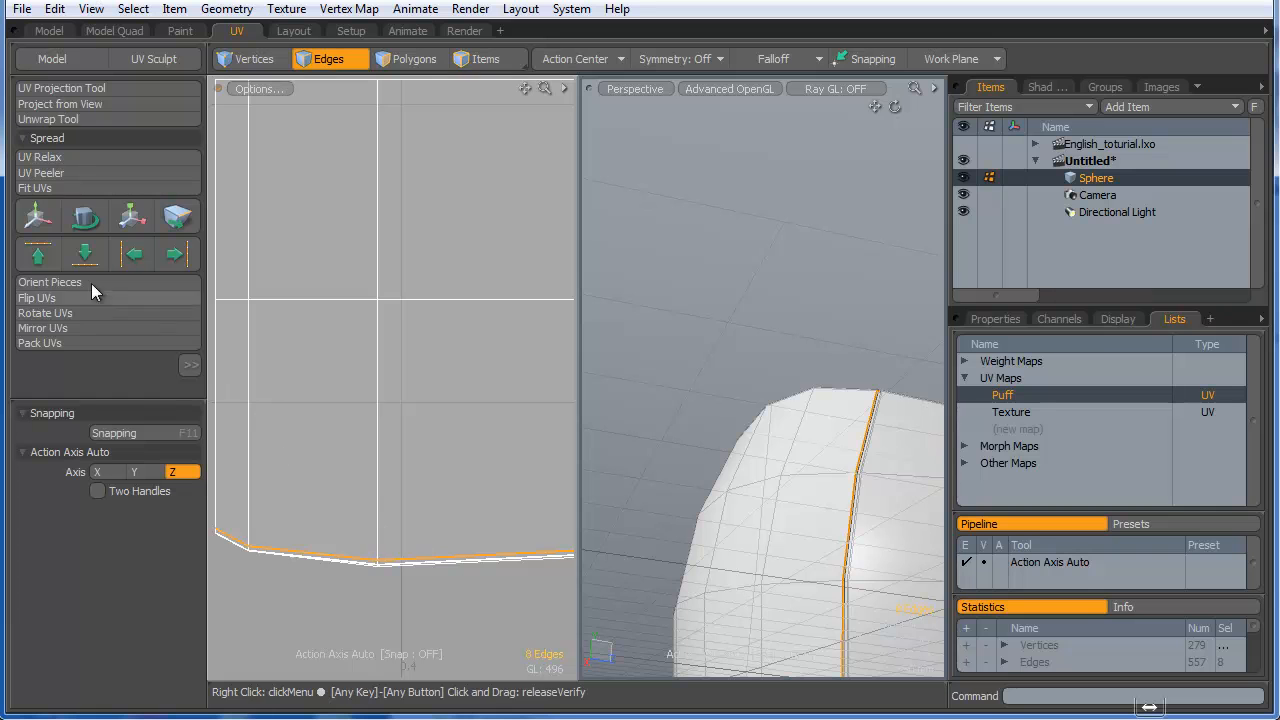
pyautogui.click(41, 253)
# - Align the next two closely spaced edge rows just above the strip's bottom border upward
pyautogui.scroll(3, 386, 517)
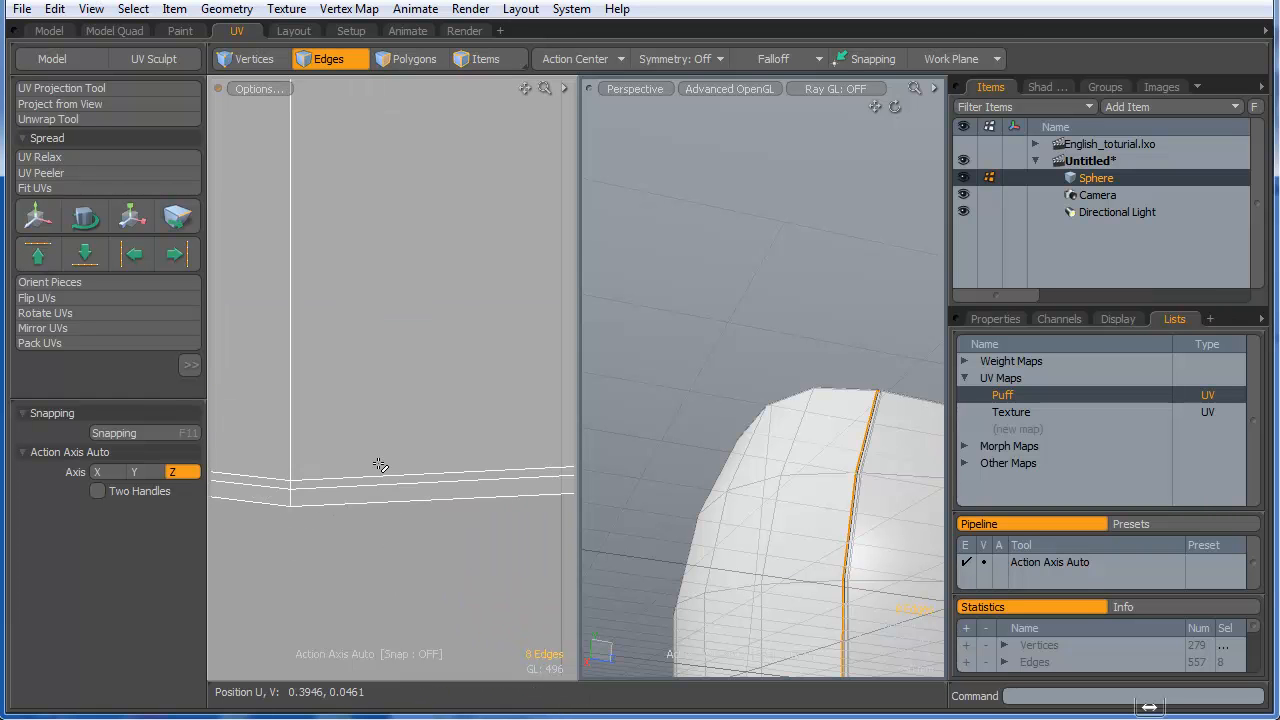
pyautogui.press('l')
pyautogui.click(43, 255)
pyautogui.click(342, 478)
pyautogui.press('l')
pyautogui.click(37, 256)
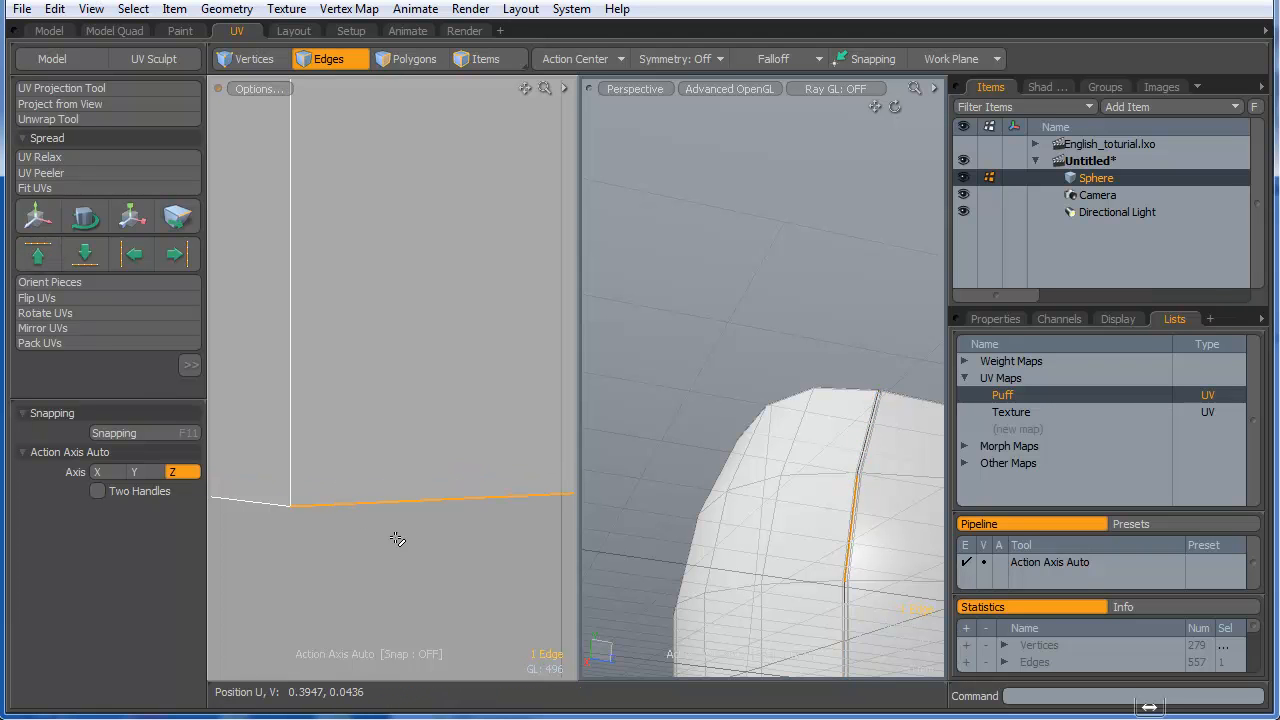
# - Try to align the strip's bottom border loop upward, and undo it together with the last row alignments
pyautogui.scroll(-2, 430, 440)
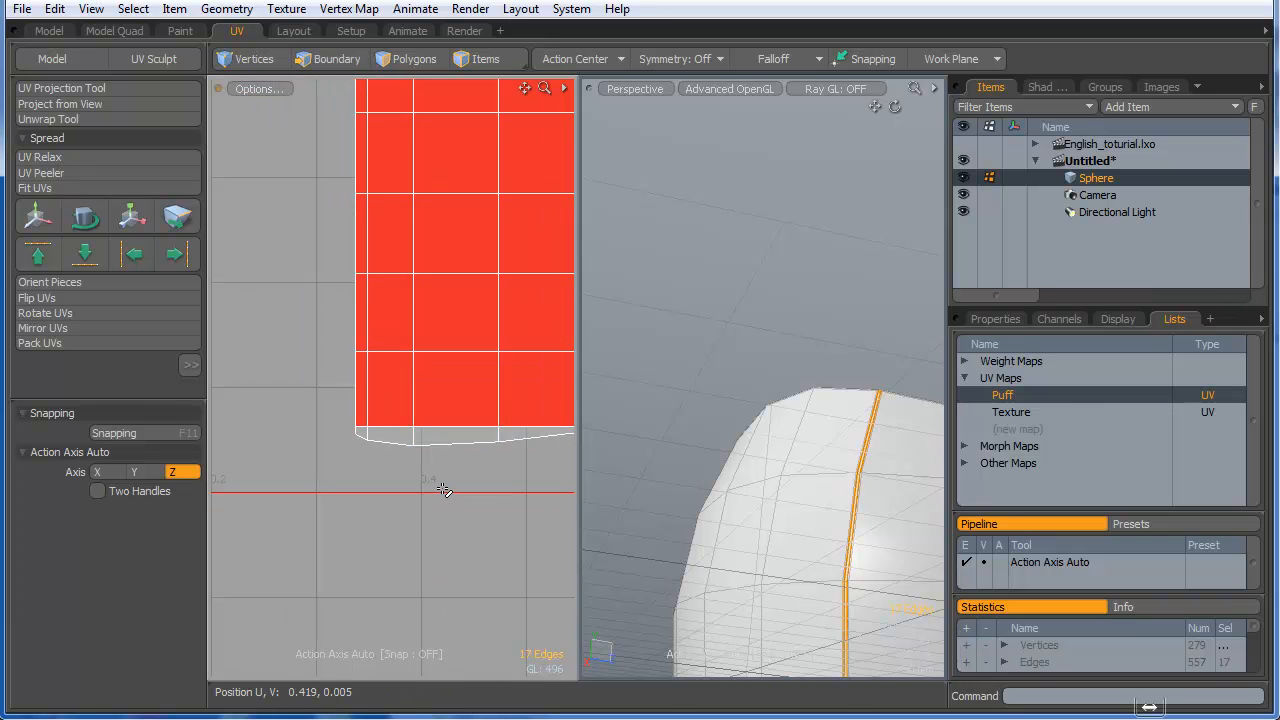
pyautogui.click(444, 490)
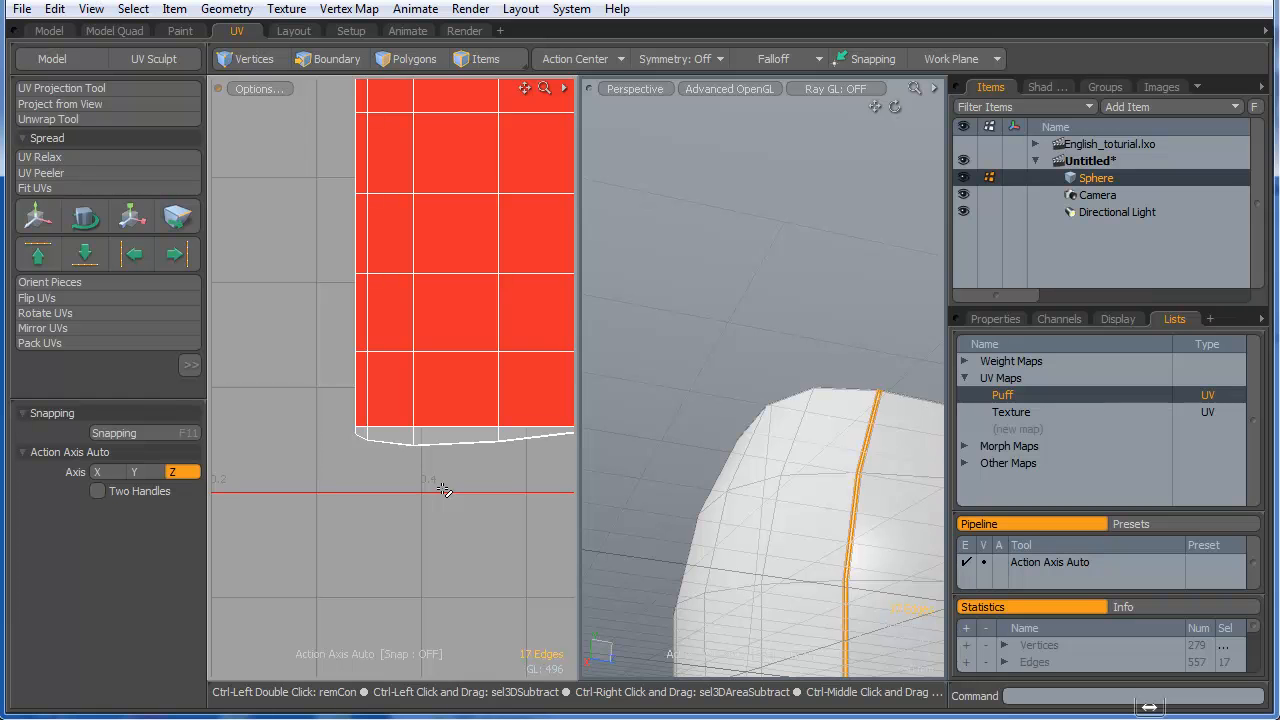
pyautogui.hotkey('ctrl', 'z')
# - Try to select the uneven edge loop near the bottom border as a whole and align it upward
pyautogui.scroll(5, 400, 443)
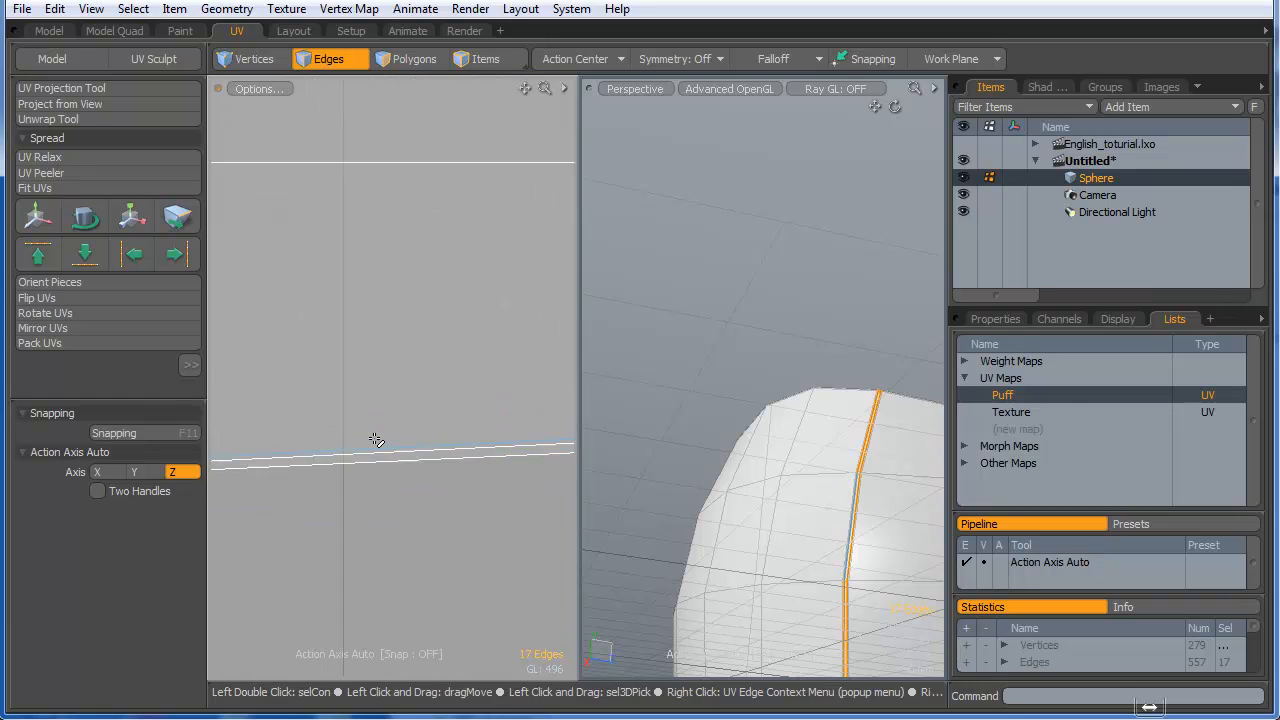
pyautogui.click(395, 476)
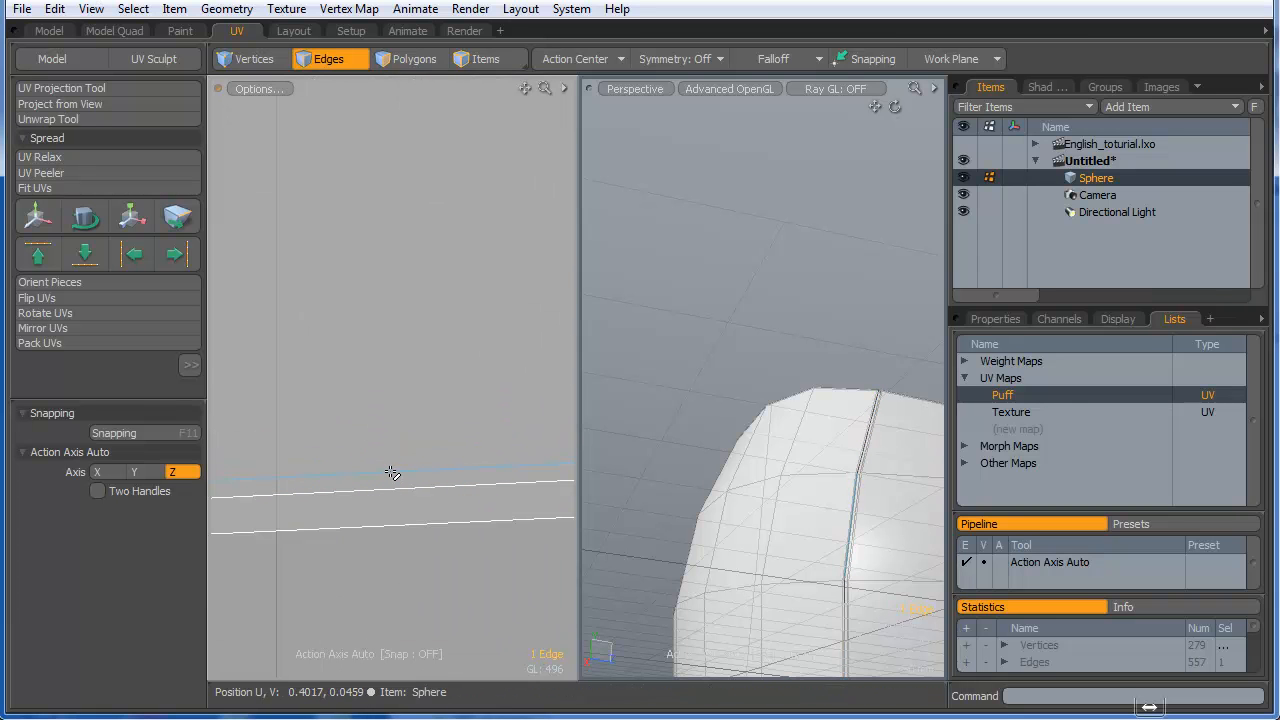
pyautogui.doubleClick(392, 474)
pyautogui.scroll(-5, 388, 430)
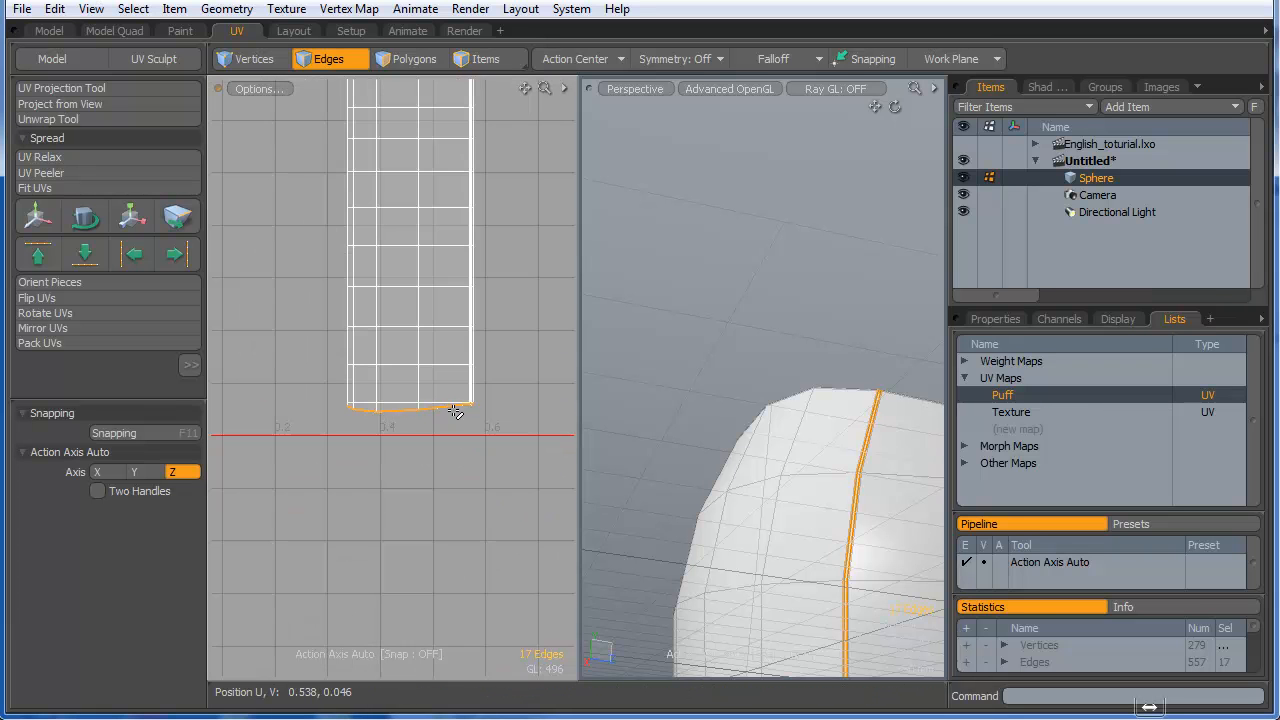
pyautogui.scroll(6, 455, 412)
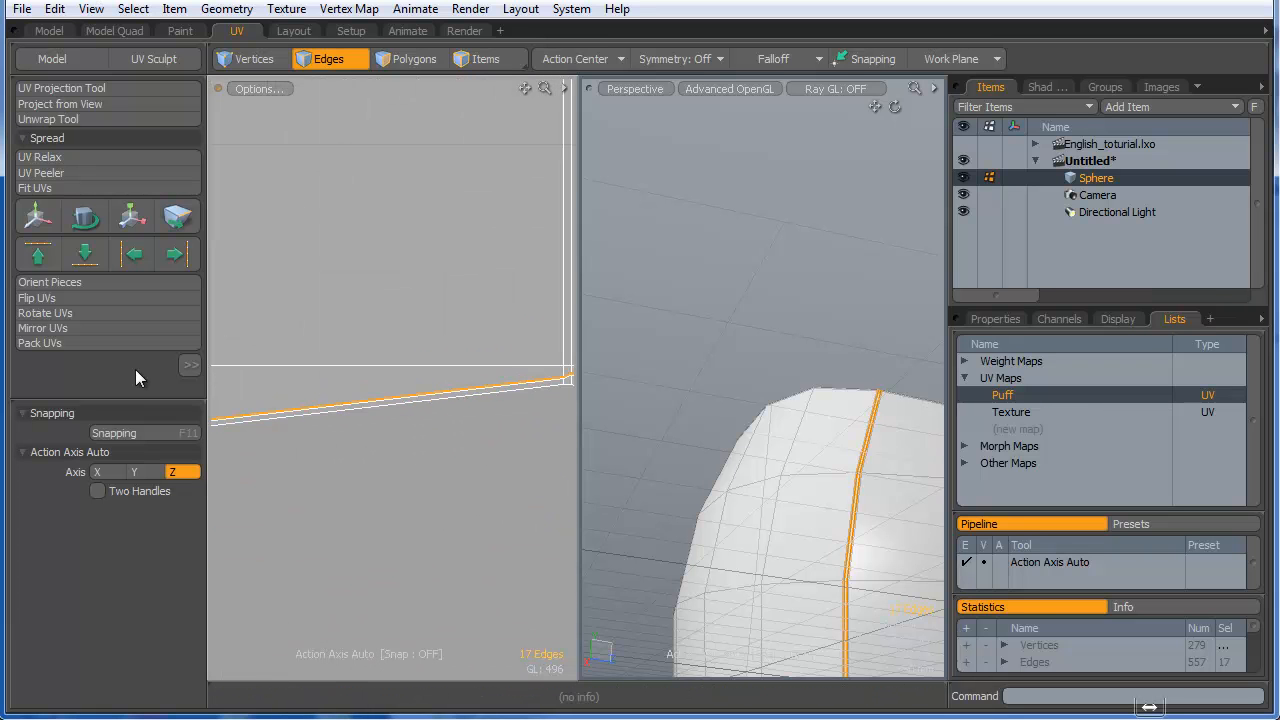
pyautogui.click(44, 255)
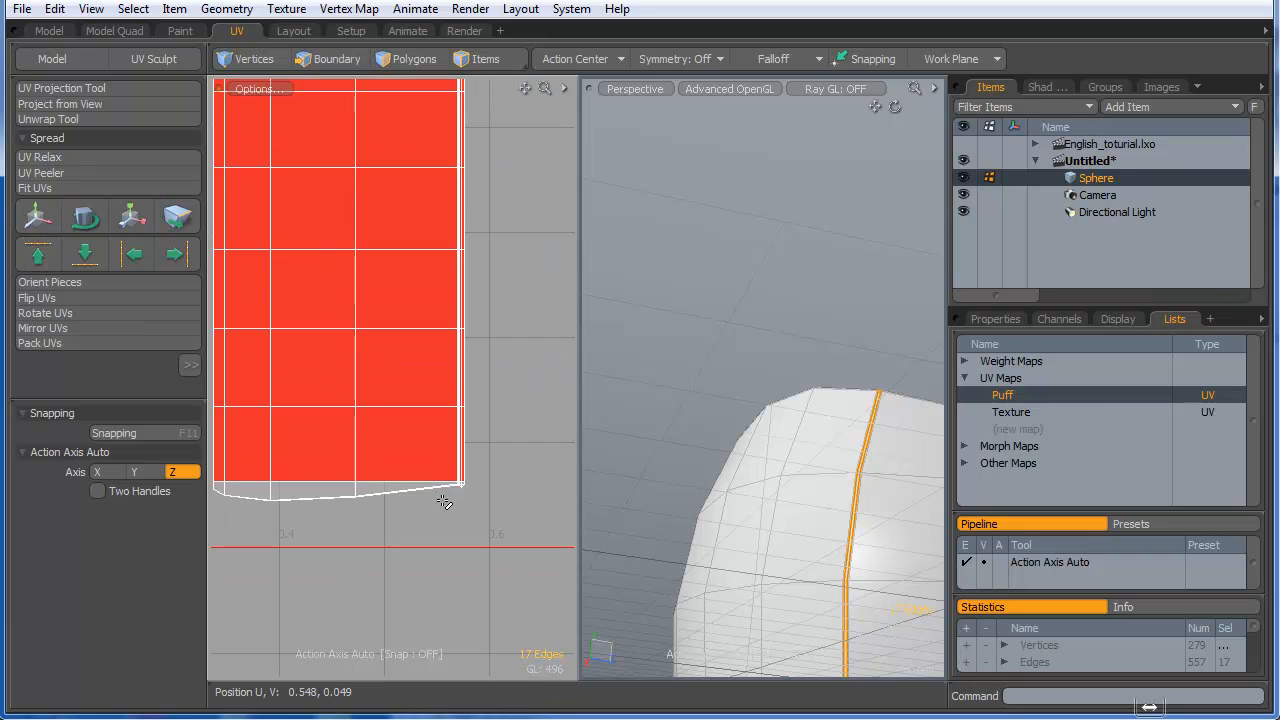
pyautogui.scroll(-5, 476, 532)
pyautogui.scroll(5, 464, 383)
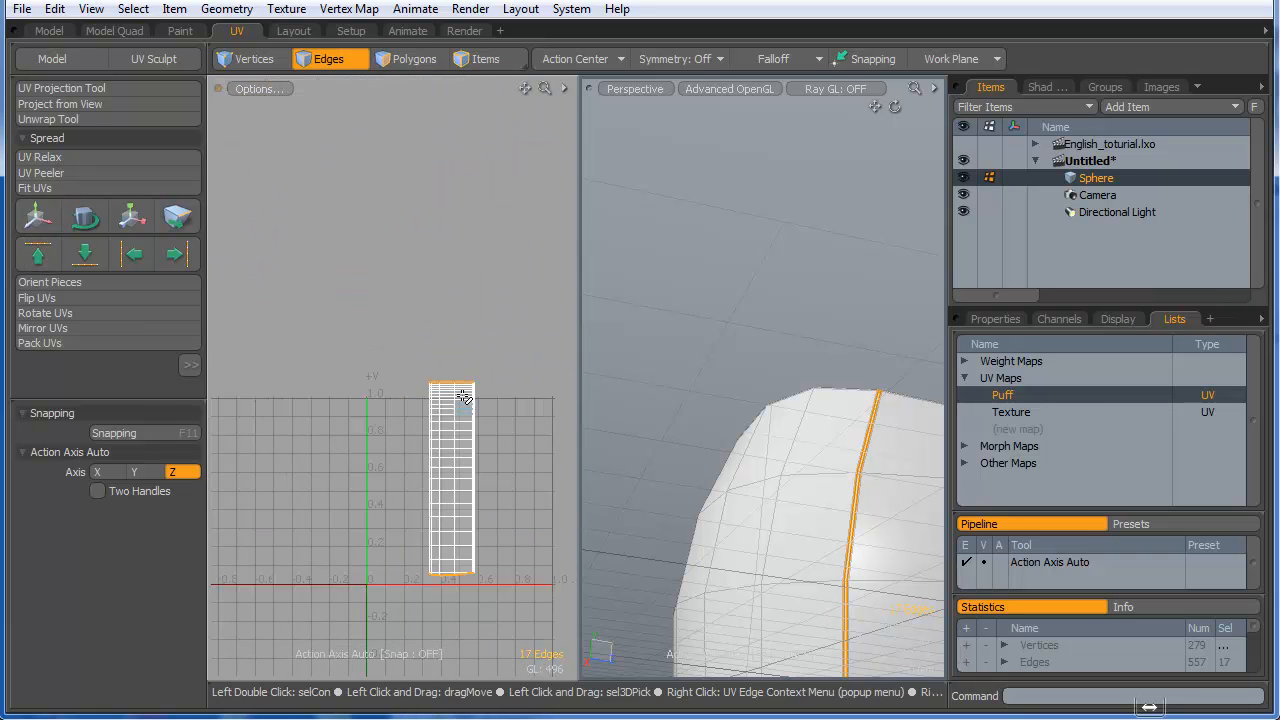
# - Deselect the strip's top border edges and align the upper remaining uneven row near the bottom border upward
pyautogui.keyDown('ctrl'); pyautogui.moveTo(447, 394); pyautogui.dragTo(417, 386, button='right'); pyautogui.keyUp('ctrl')
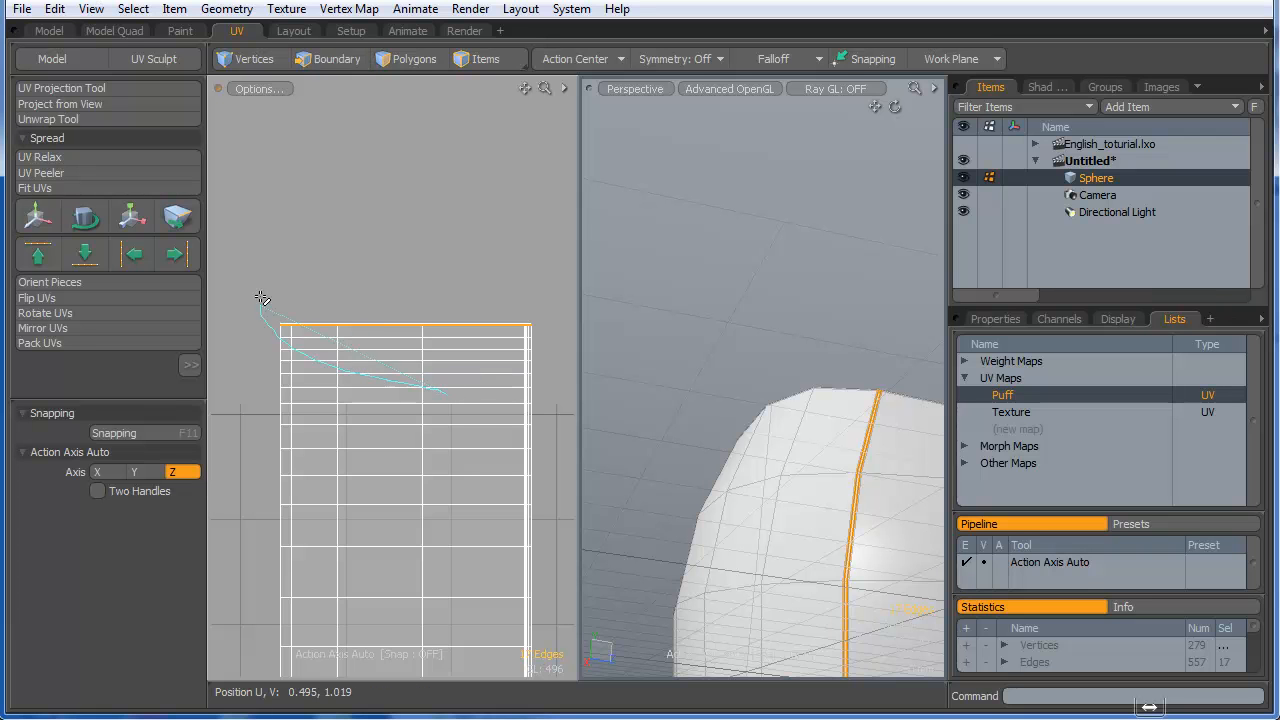
pyautogui.keyDown('ctrl'); pyautogui.moveTo(594, 367); pyautogui.dragTo(588, 372, button='right'); pyautogui.keyUp('ctrl')
pyautogui.scroll(-5, 460, 212)
pyautogui.scroll(6, 444, 422)
pyautogui.scroll(3, 411, 460)
pyautogui.scroll(-2, 397, 505)
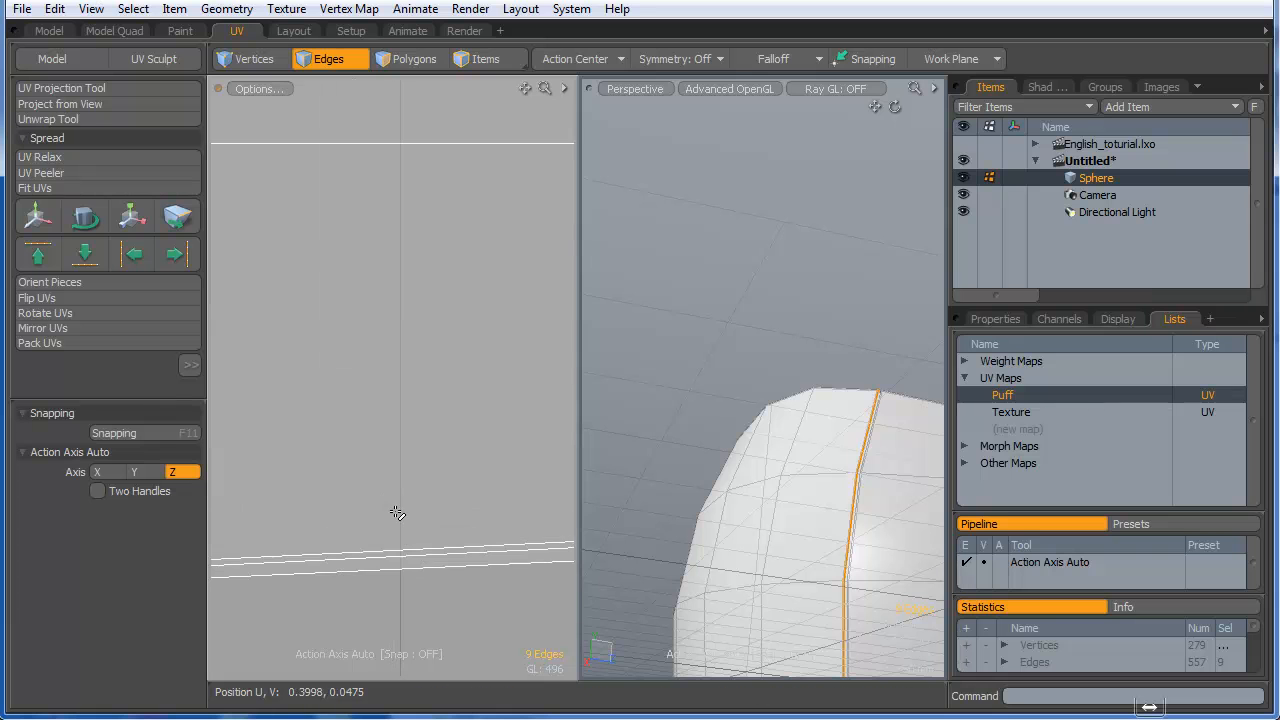
pyautogui.scroll(-2, 406, 517)
pyautogui.scroll(1, 410, 516)
pyautogui.scroll(-3, 420, 514)
pyautogui.scroll(3, 426, 518)
pyautogui.scroll(1, 428, 505)
pyautogui.scroll(-3, 428, 497)
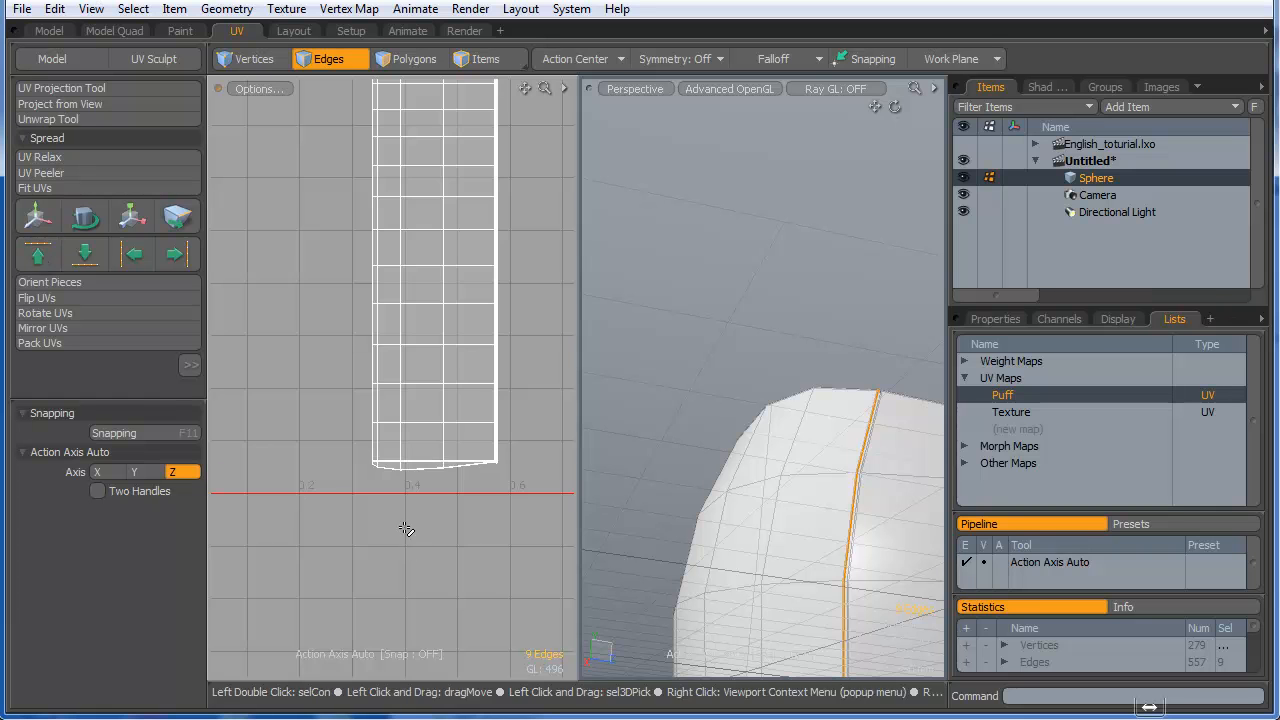
pyautogui.scroll(3, 400, 357)
pyautogui.scroll(2, 420, 217)
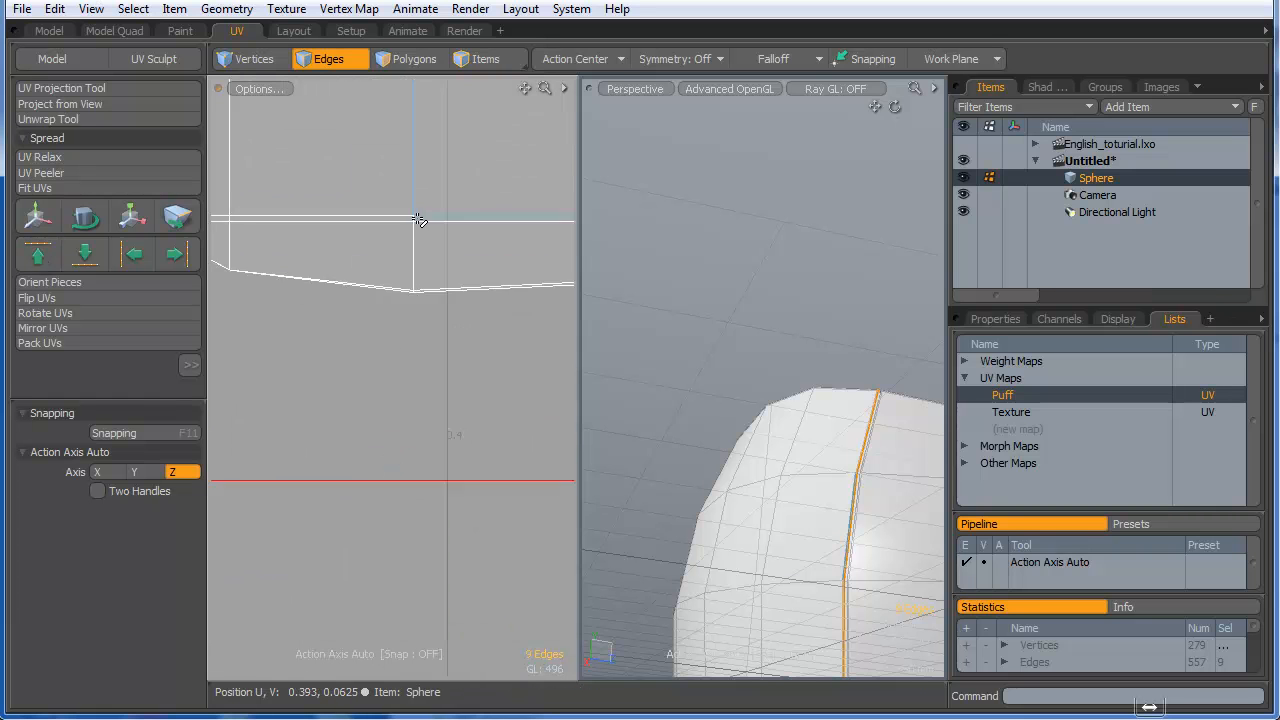
# - Select the uneven edge row directly above the bottom border and align it upward
pyautogui.scroll(1, 443, 391)
pyautogui.click(435, 411)
pyautogui.doubleClick(435, 411)
pyautogui.scroll(-4, 440, 400)
pyautogui.click(38, 253)
pyautogui.scroll(2, 478, 367)
pyautogui.scroll(3, 478, 367)
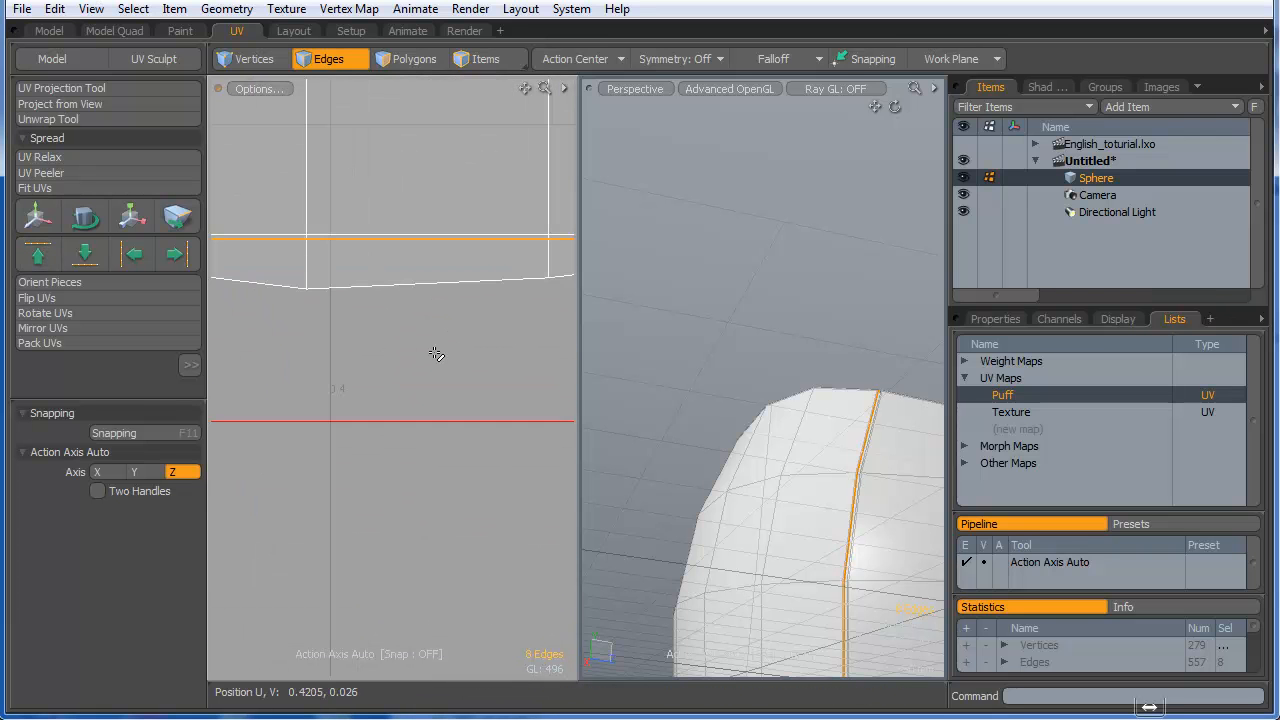
pyautogui.keyDown('shift'); pyautogui.click(400, 321); pyautogui.keyUp('shift')
pyautogui.scroll(-4, 327, 404)
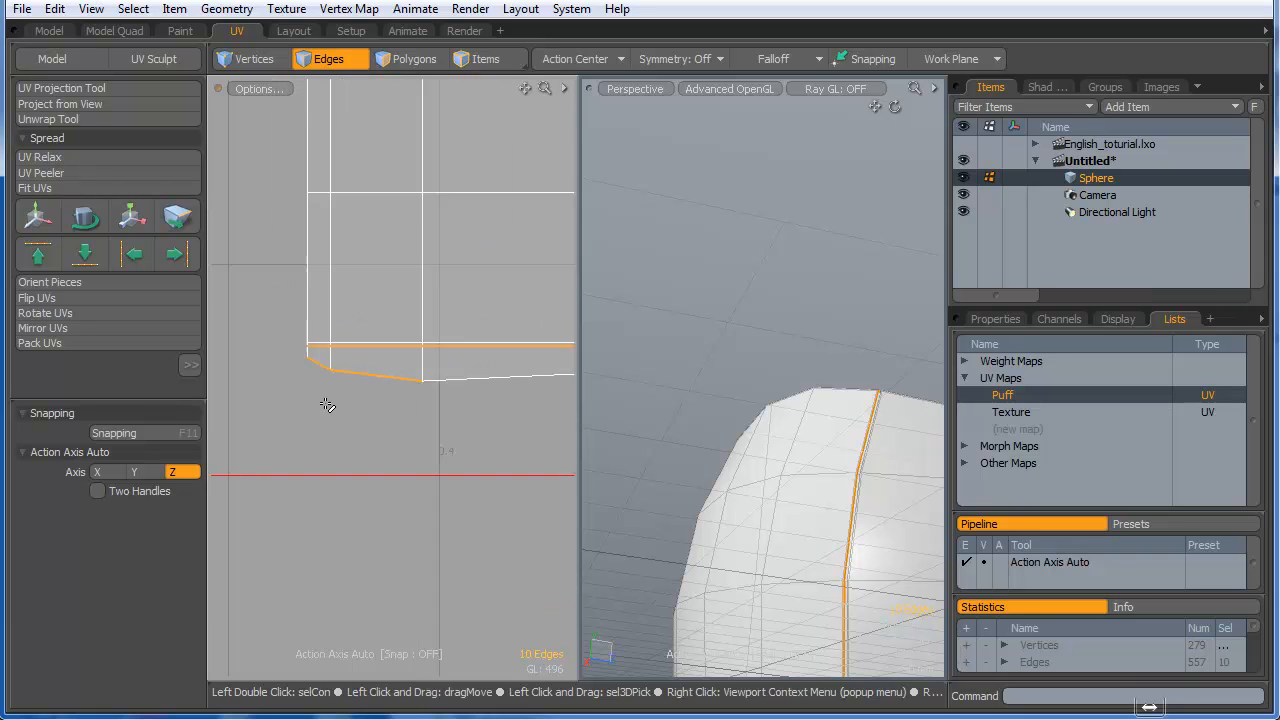
pyautogui.keyDown('shift'); pyautogui.click(449, 385); pyautogui.keyUp('shift')
# - Select the eight edges of the strip's bottom border one by one and align them upward
pyautogui.click(407, 402)
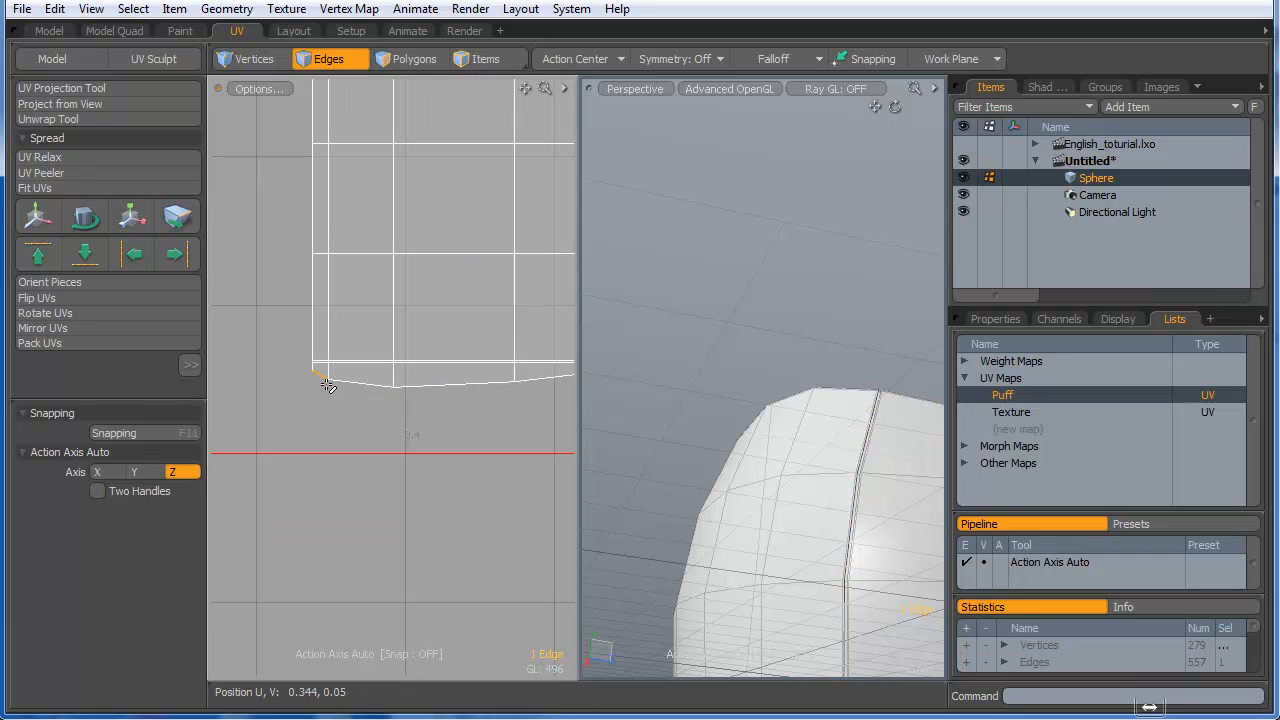
pyautogui.keyDown('shift'); pyautogui.click(353, 381); pyautogui.keyUp('shift')
pyautogui.scroll(2, 440, 400)
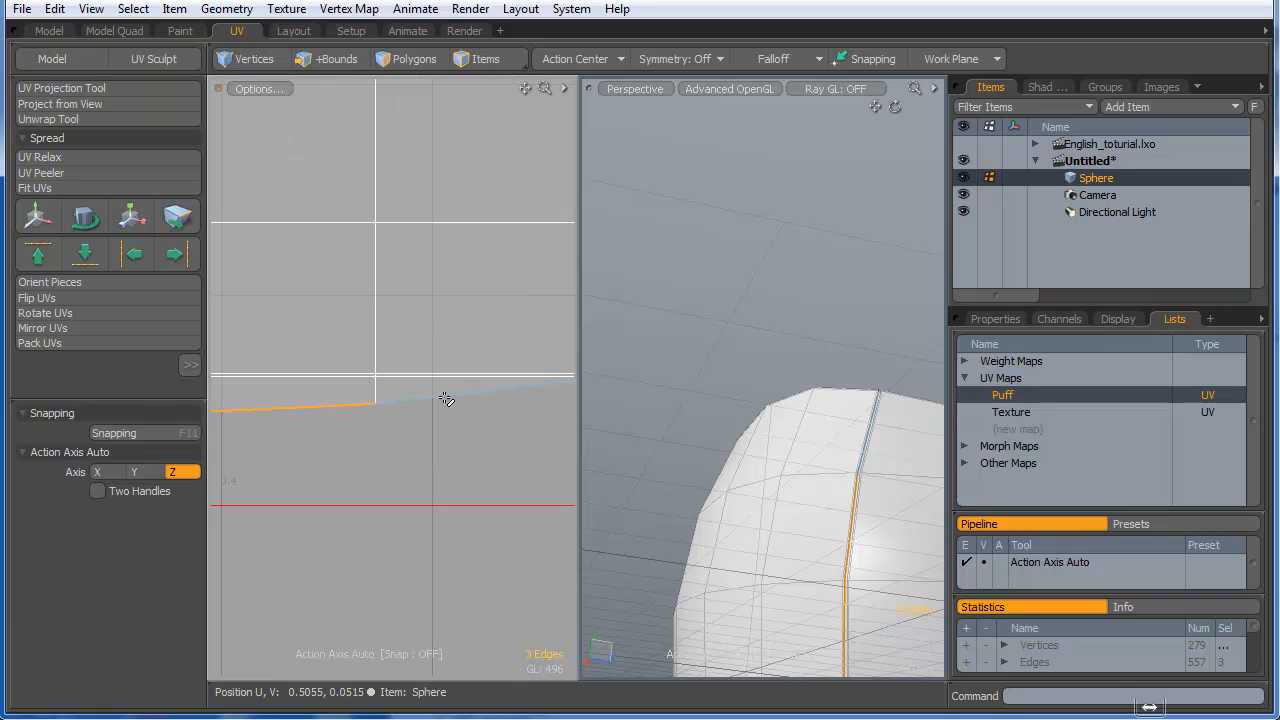
pyautogui.scroll(-3, 422, 406)
pyautogui.scroll(8, 466, 415)
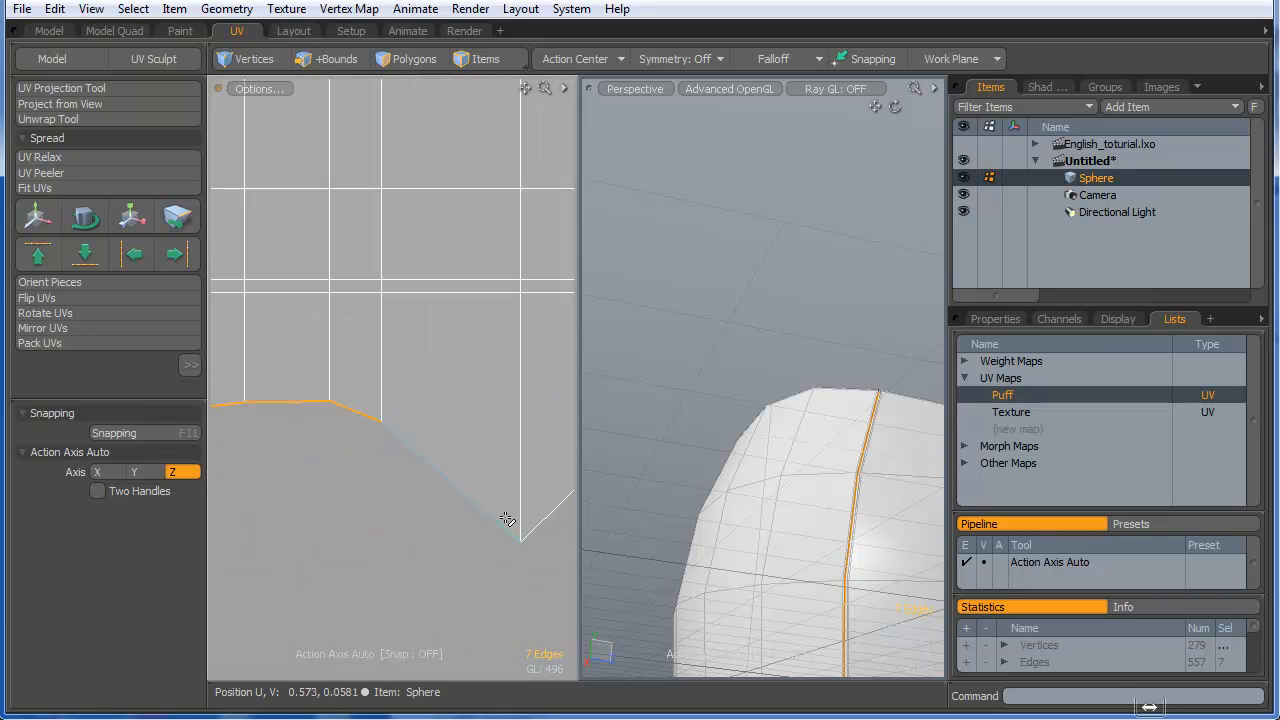
pyautogui.keyDown('alt'); pyautogui.keyDown('shift'); pyautogui.moveTo(515, 536); pyautogui.dragTo(426, 536); pyautogui.keyUp('shift'); pyautogui.keyUp('alt')
pyautogui.scroll(-4, 426, 536)
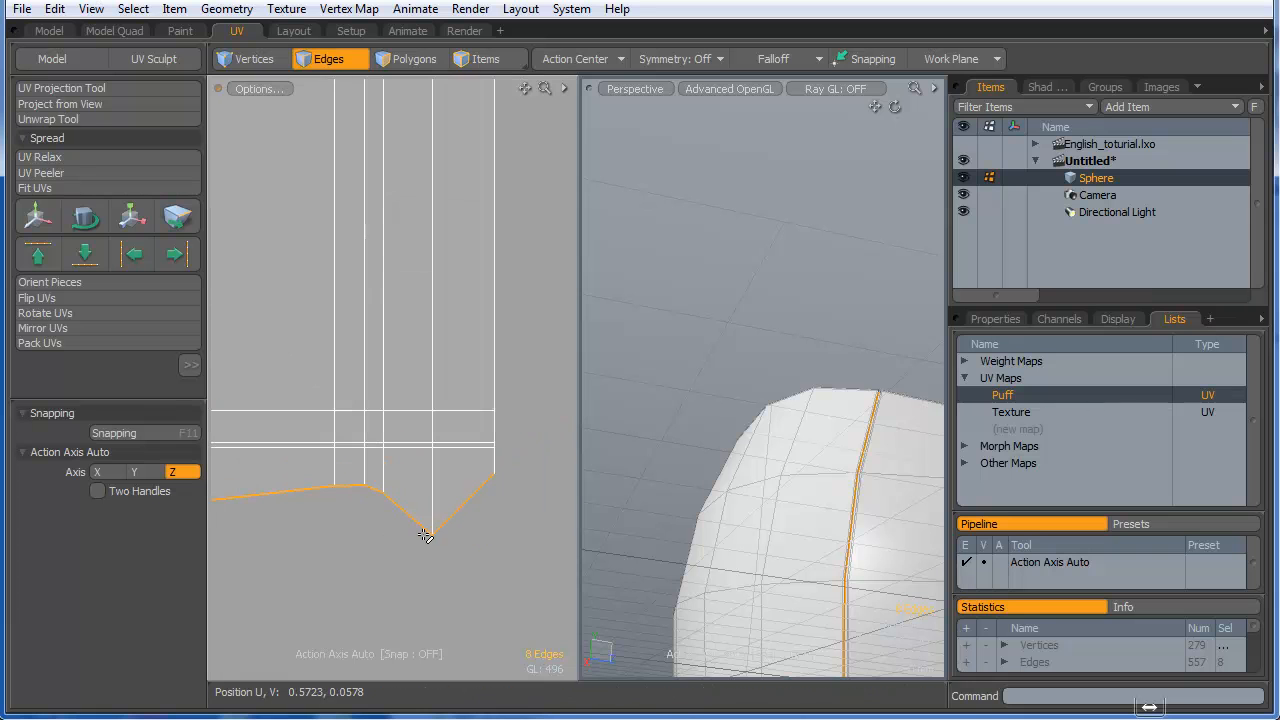
pyautogui.click(48, 261)
# - Clear the edge selection and examine the straightened UV strip and the band mesh in 3D
pyautogui.keyDown('ctrl'); pyautogui.keyDown('alt'); pyautogui.moveTo(474, 503); pyautogui.dragTo(300, 545); pyautogui.keyUp('alt'); pyautogui.keyUp('ctrl')
pyautogui.keyDown('alt'); pyautogui.keyDown('shift'); pyautogui.moveTo(448, 380); pyautogui.dragTo(451, 497); pyautogui.keyUp('shift'); pyautogui.keyUp('alt')
pyautogui.click(429, 440)
pyautogui.keyDown('alt'); pyautogui.keyDown('shift'); pyautogui.moveTo(346, 440); pyautogui.dragTo(394, 451); pyautogui.keyUp('shift'); pyautogui.keyUp('alt')
pyautogui.keyDown('ctrl'); pyautogui.keyDown('alt'); pyautogui.moveTo(708, 503); pyautogui.dragTo(640, 512); pyautogui.keyUp('alt'); pyautogui.keyUp('ctrl')
pyautogui.keyDown('alt'); pyautogui.moveTo(645, 510); pyautogui.dragTo(853, 648); pyautogui.keyUp('alt')
pyautogui.keyDown('alt'); pyautogui.moveTo(655, 450); pyautogui.dragTo(790, 515); pyautogui.keyUp('alt')
# - Show the shader tree and expand the Render and Puff material groups
pyautogui.click(1040, 88)
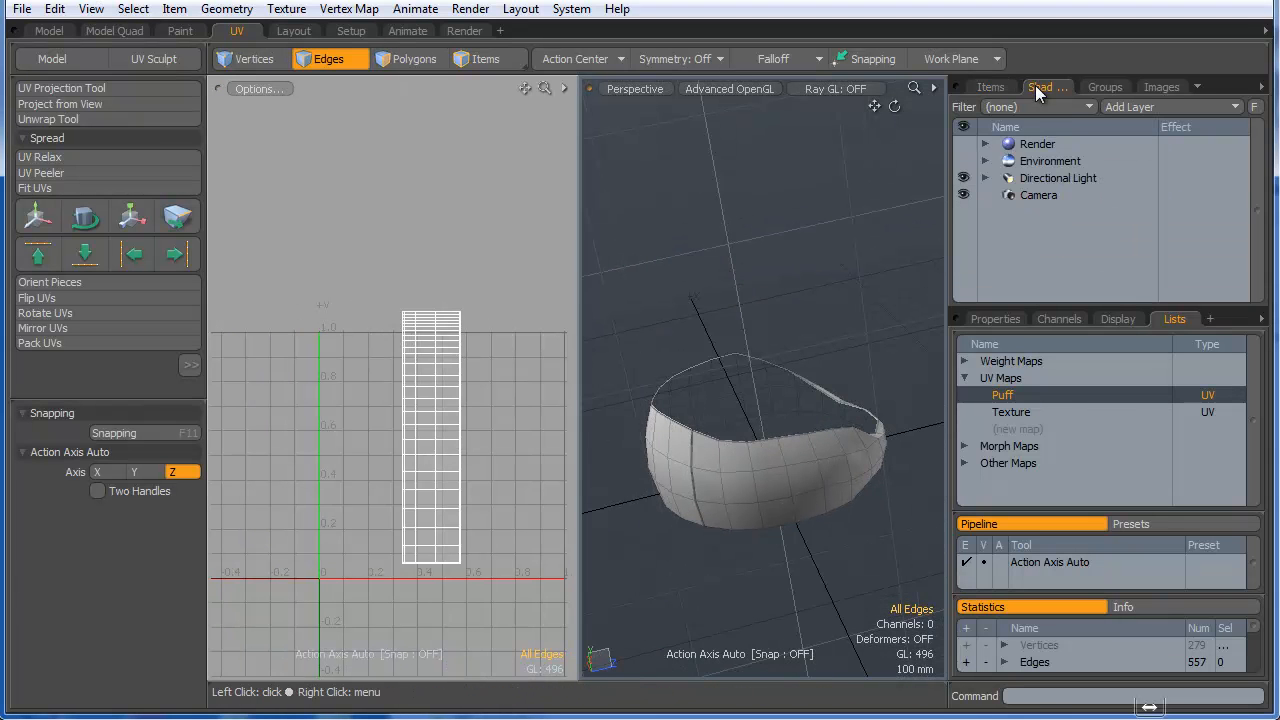
pyautogui.click(985, 145)
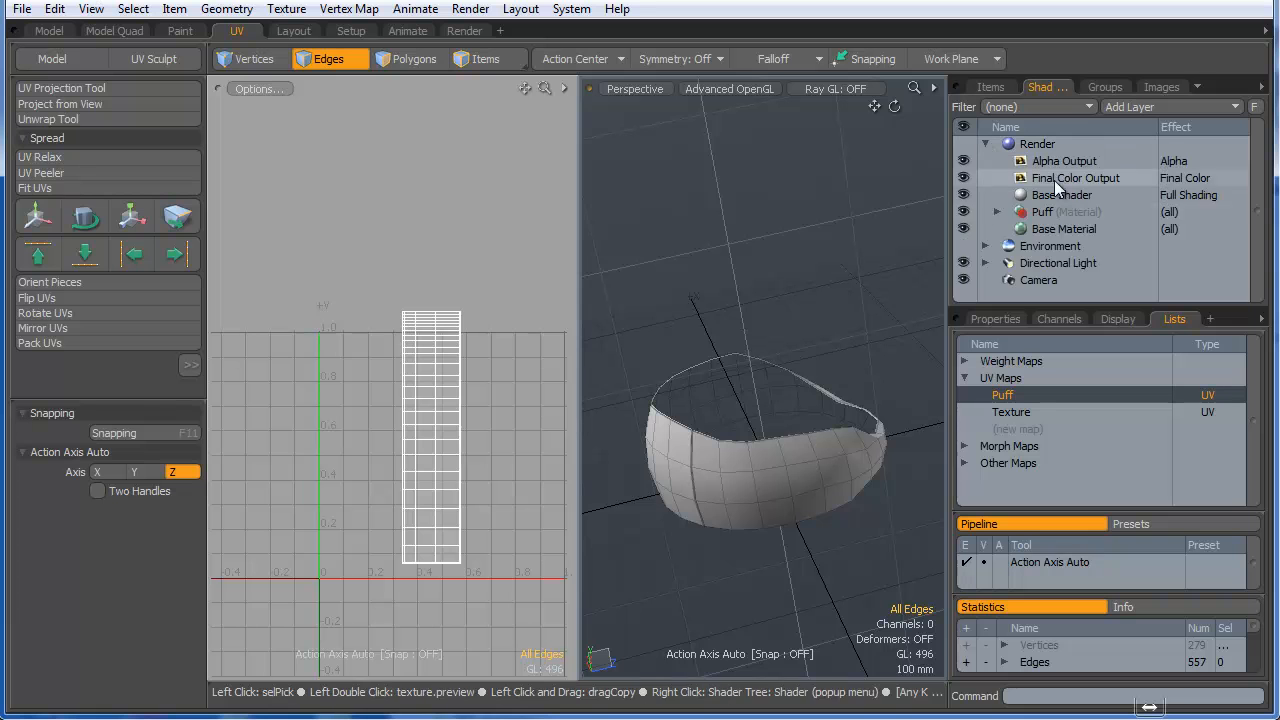
pyautogui.click(998, 212)
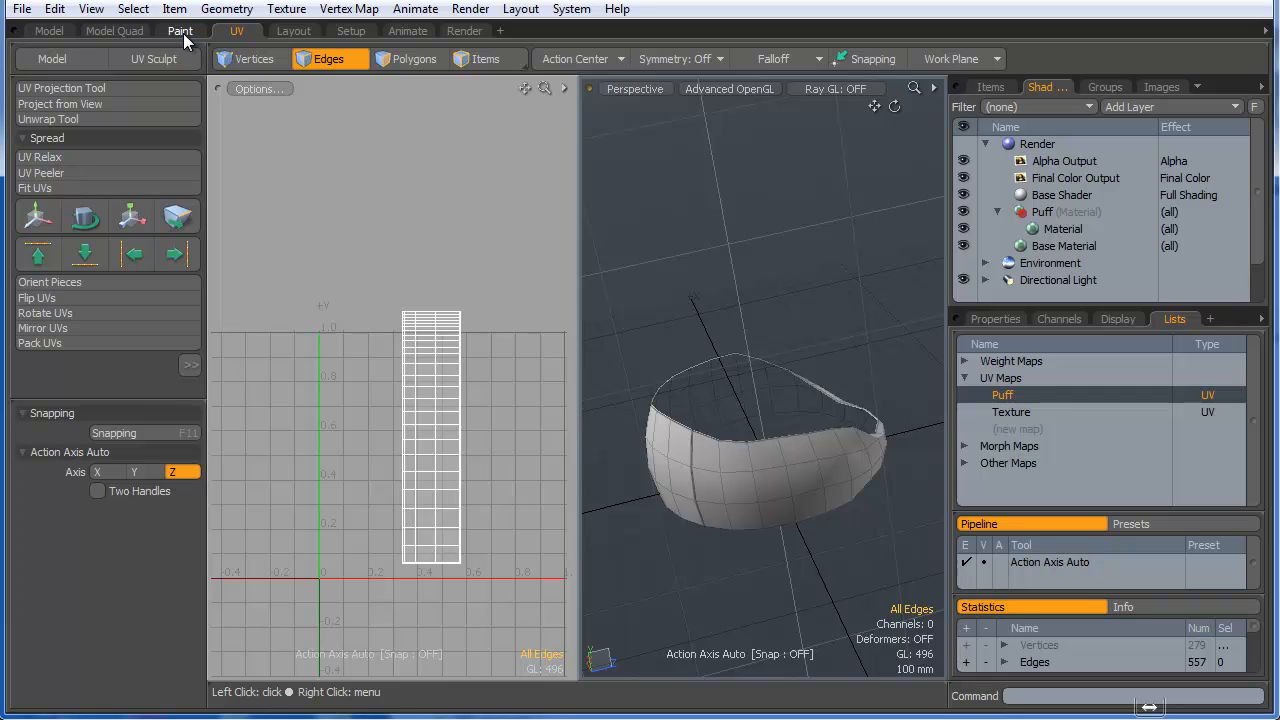
pyautogui.click(49, 31)
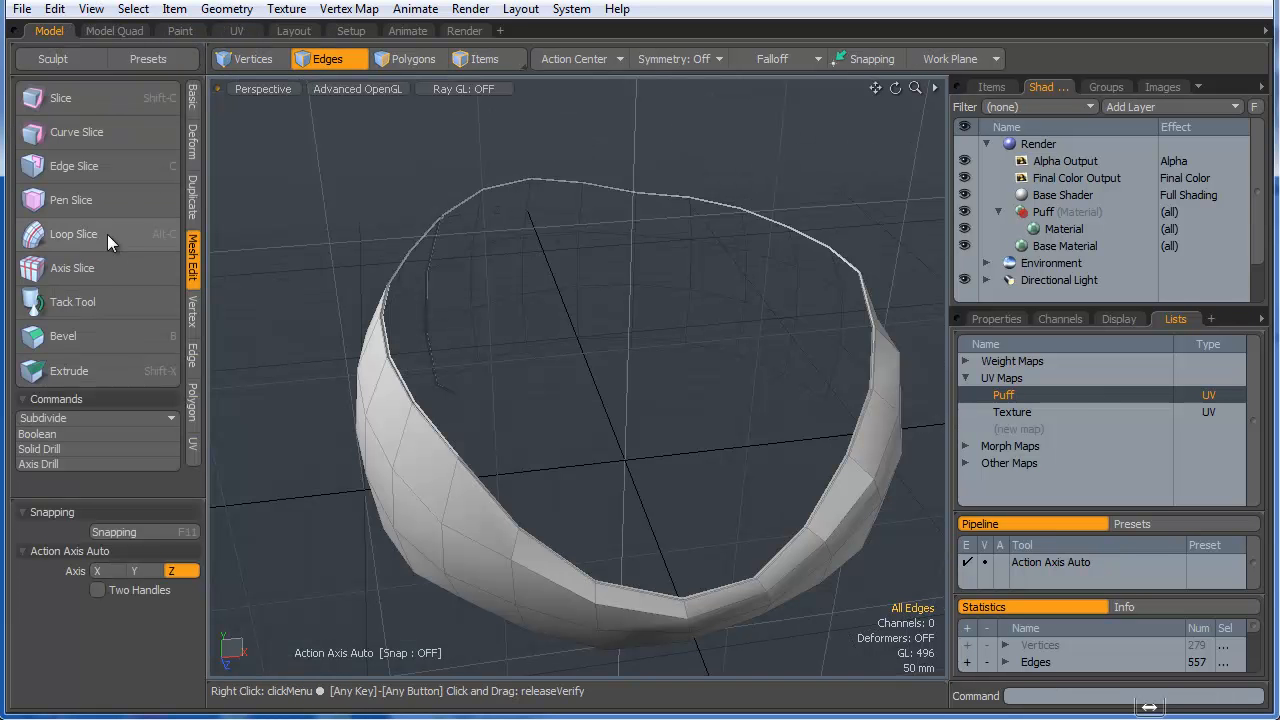
# - In the Render layout, find Modo_UV_checker.jpg in the image presets' UV folder and add it to the Puff material group
pyautogui.click(464, 31)
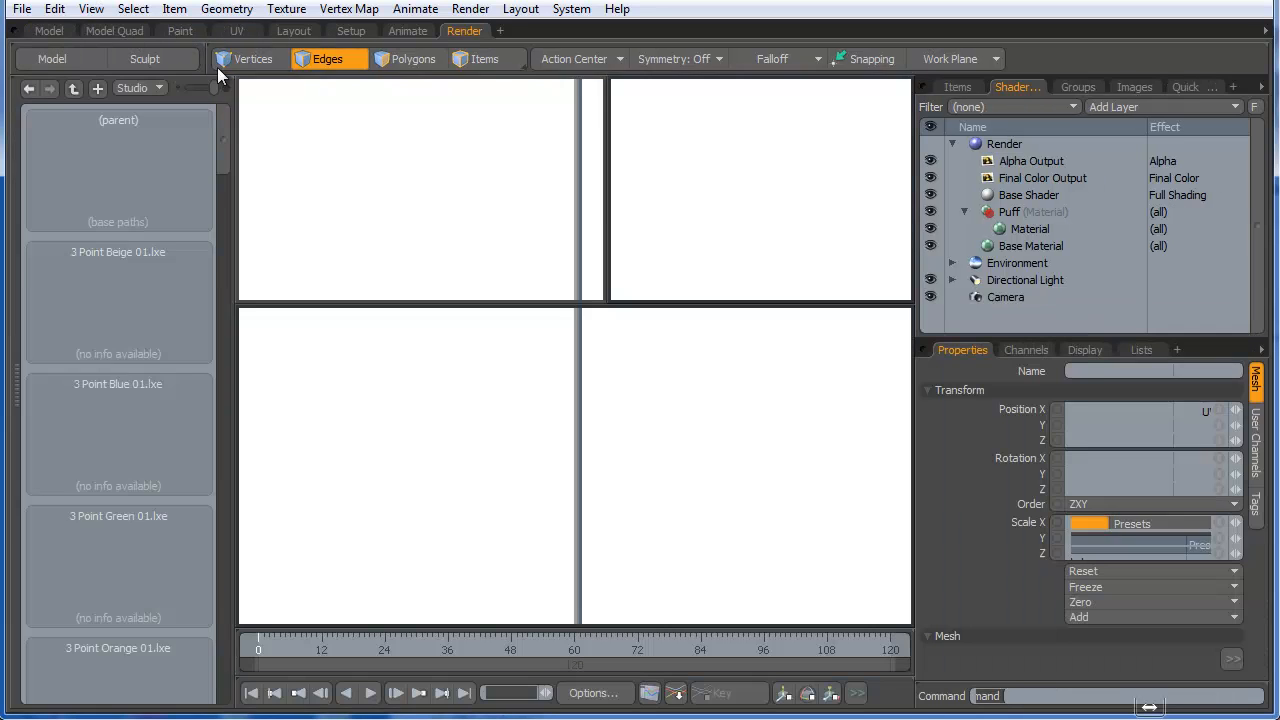
pyautogui.click(165, 85)
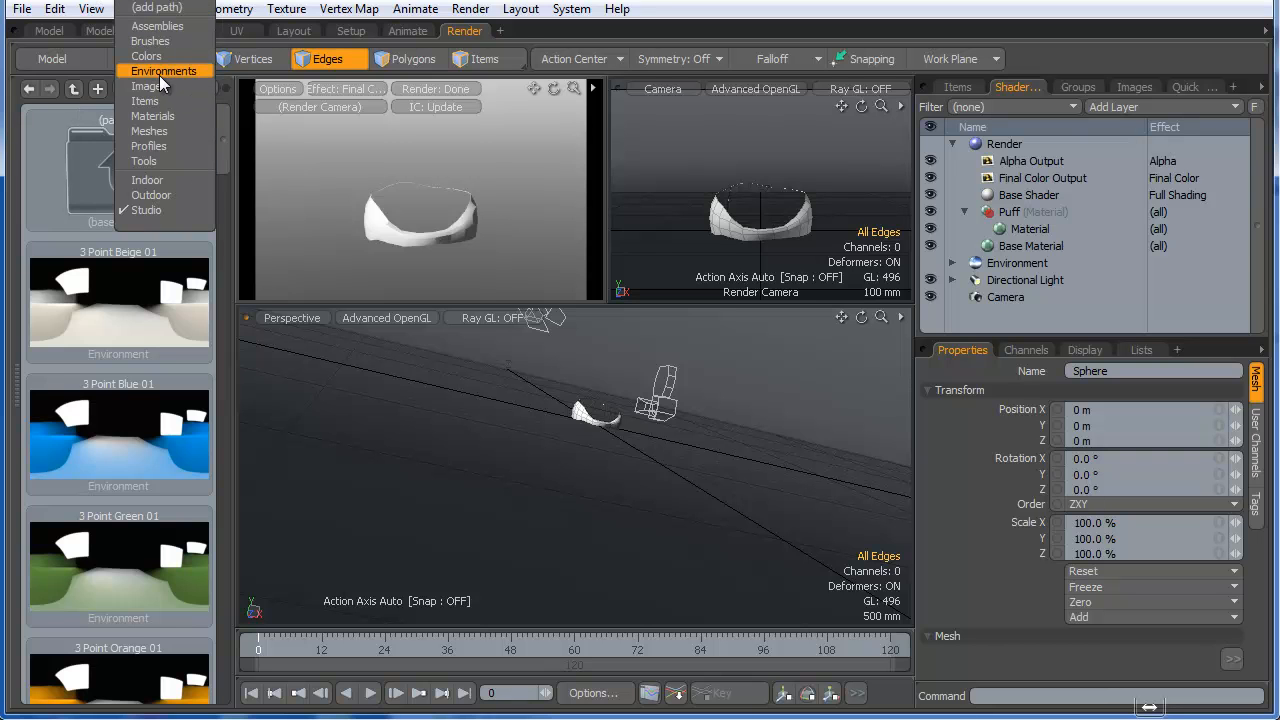
pyautogui.click(155, 84)
pyautogui.moveTo(224, 135); pyautogui.dragTo(210, 646)
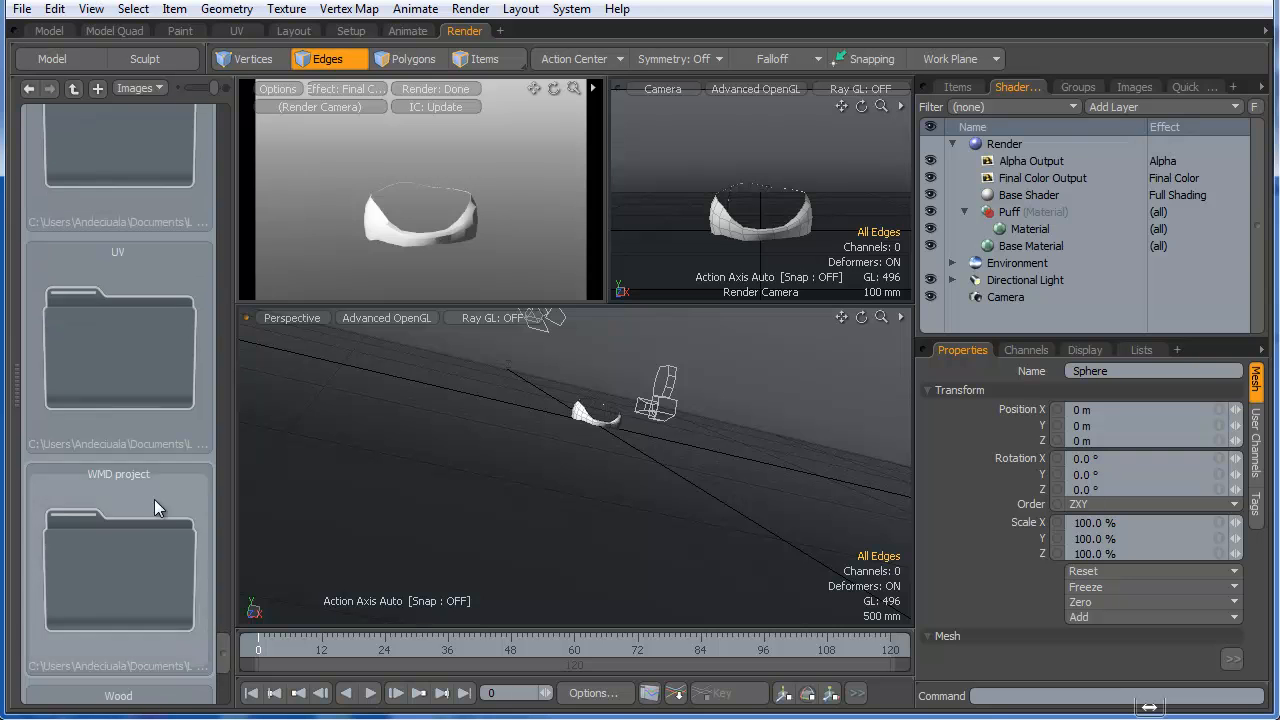
pyautogui.doubleClick(74, 398)
pyautogui.moveTo(213, 283); pyautogui.dragTo(1000, 228)
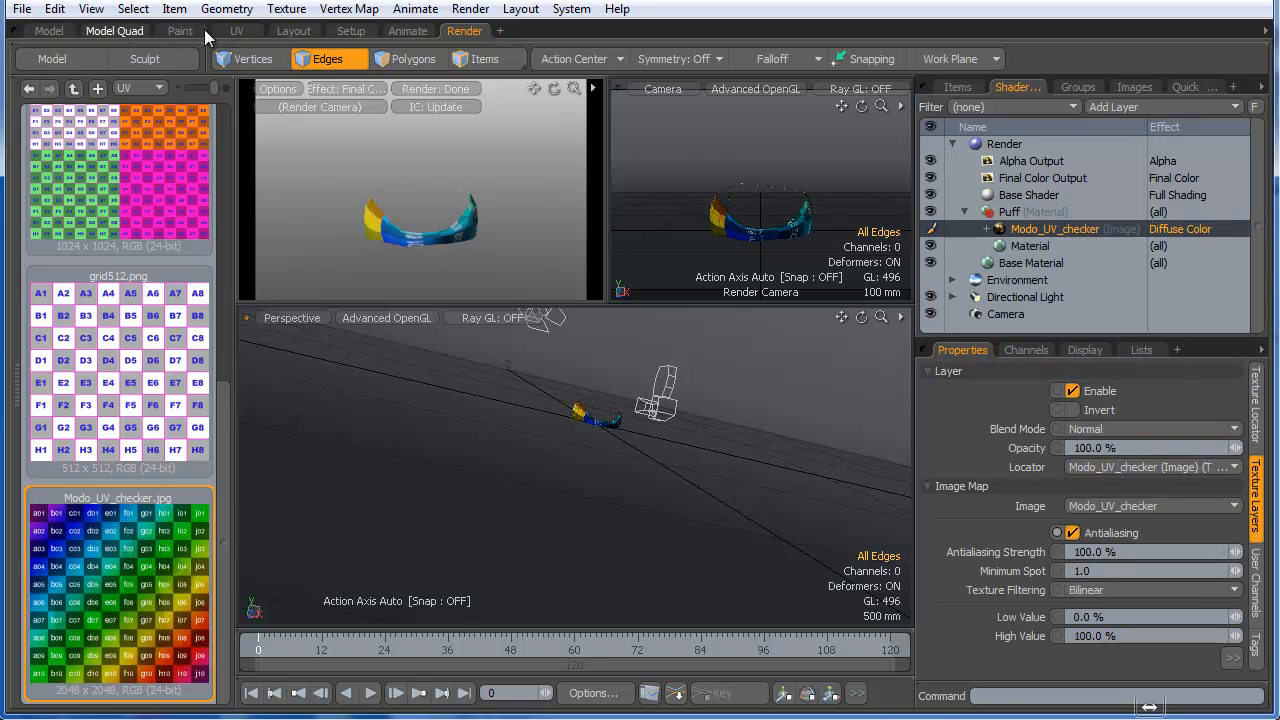
# - Return to the UV layout and inspect how the checker image maps onto the band from several angles
pyautogui.click(251, 29)
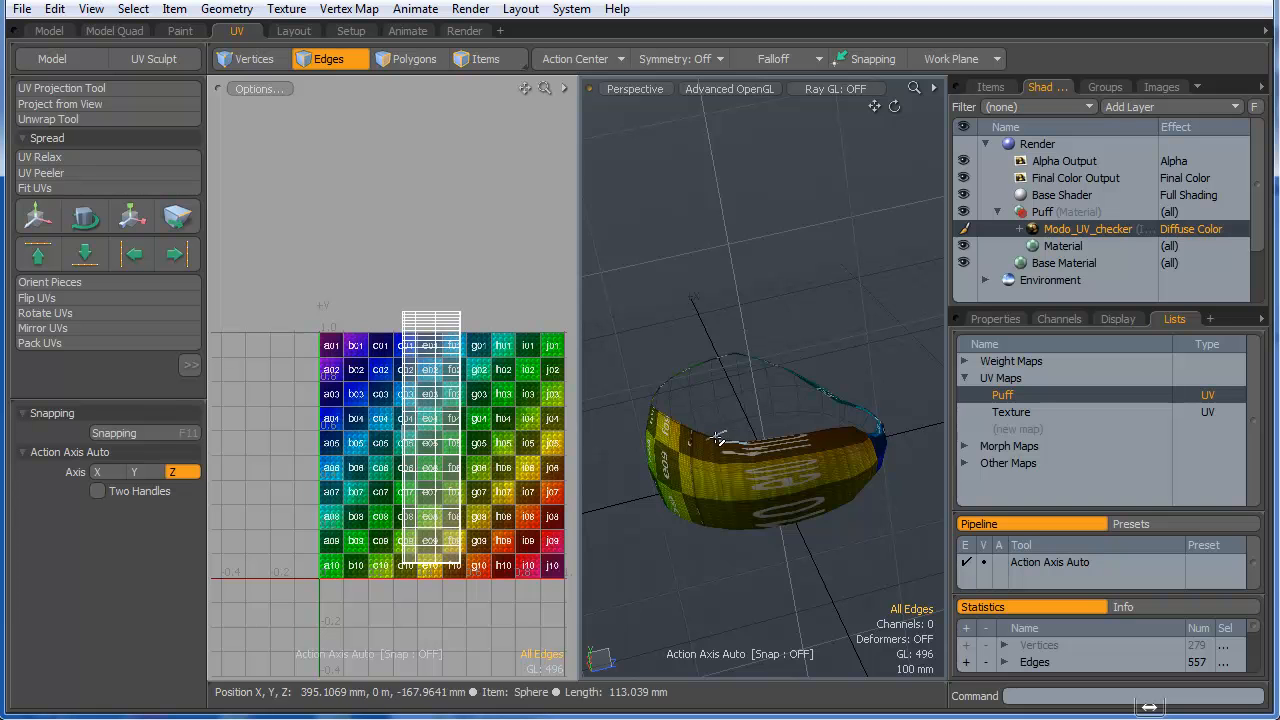
pyautogui.keyDown('alt'); pyautogui.moveTo(690, 443); pyautogui.dragTo(720, 495); pyautogui.keyUp('alt')
pyautogui.keyDown('ctrl'); pyautogui.keyDown('alt'); pyautogui.moveTo(806, 501); pyautogui.dragTo(833, 574); pyautogui.keyUp('alt'); pyautogui.keyUp('ctrl')
pyautogui.keyDown('alt'); pyautogui.moveTo(660, 480); pyautogui.dragTo(703, 421); pyautogui.keyUp('alt')
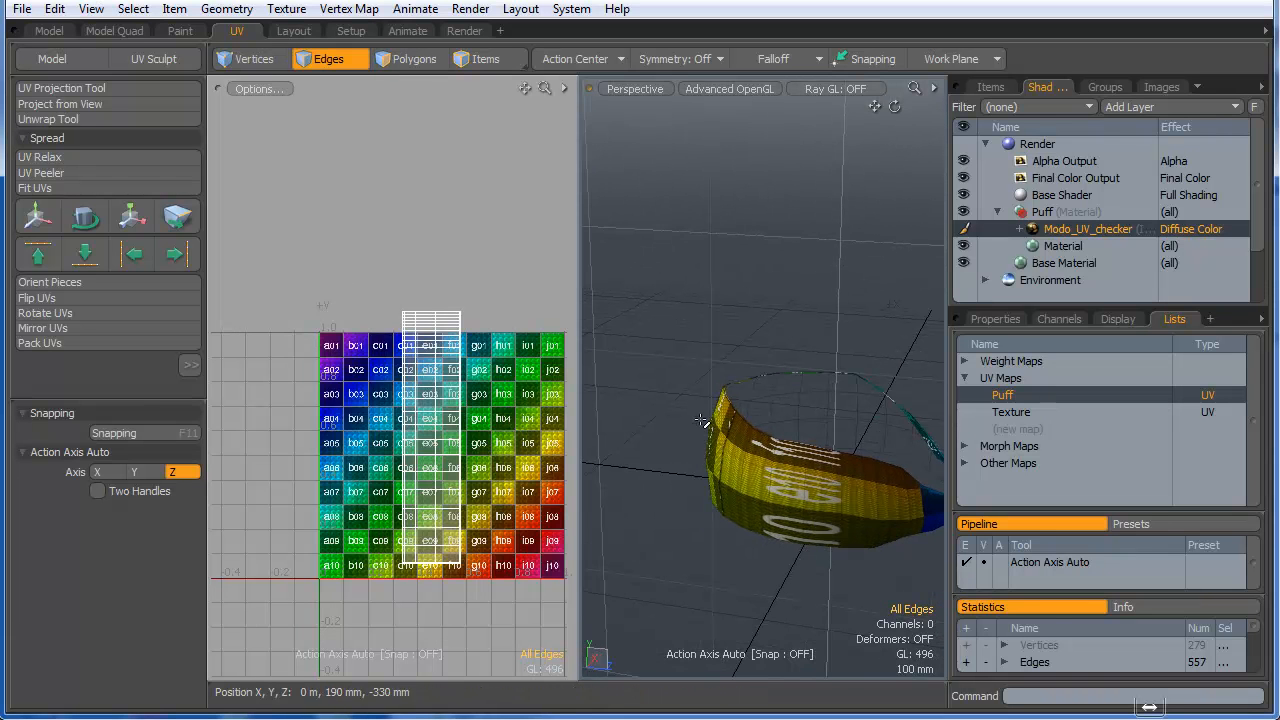
# - Try UV Relax in Unwrap mode on the unsubdivided band's straightened Puff UVs, check the checker mapping, and undo it
pyautogui.scroll(10, 440, 305)
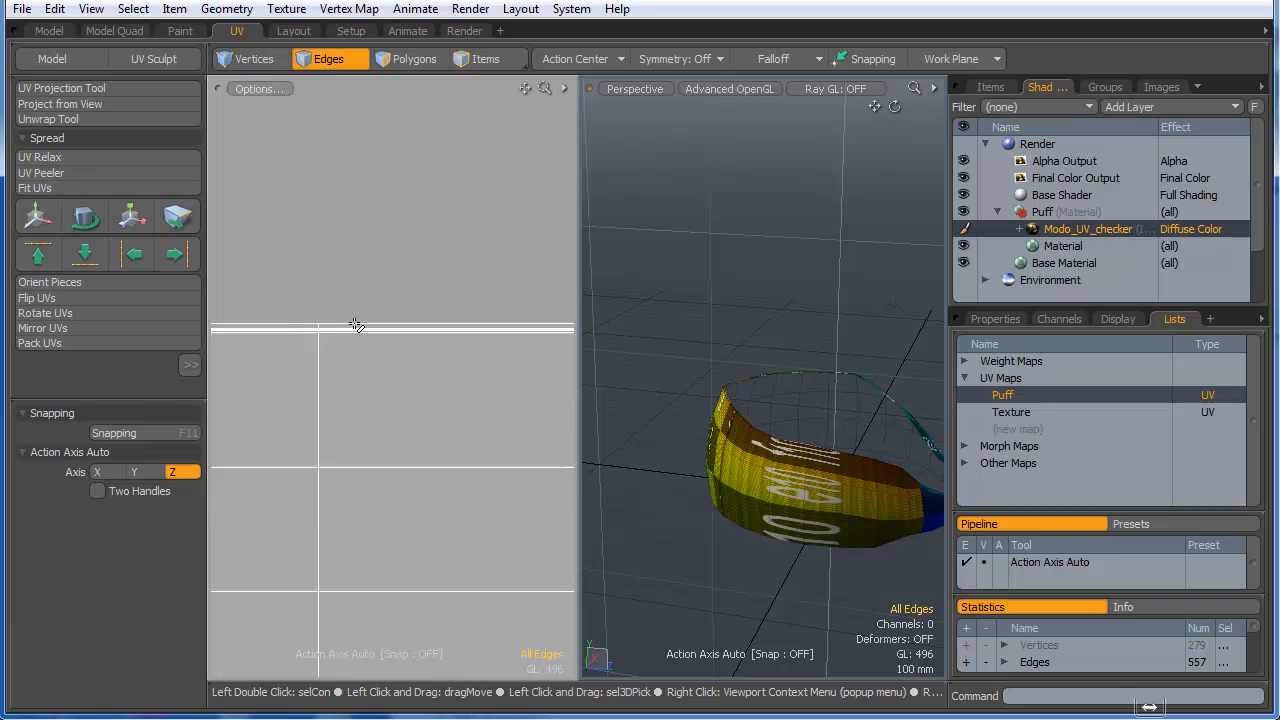
pyautogui.scroll(-4, 449, 345)
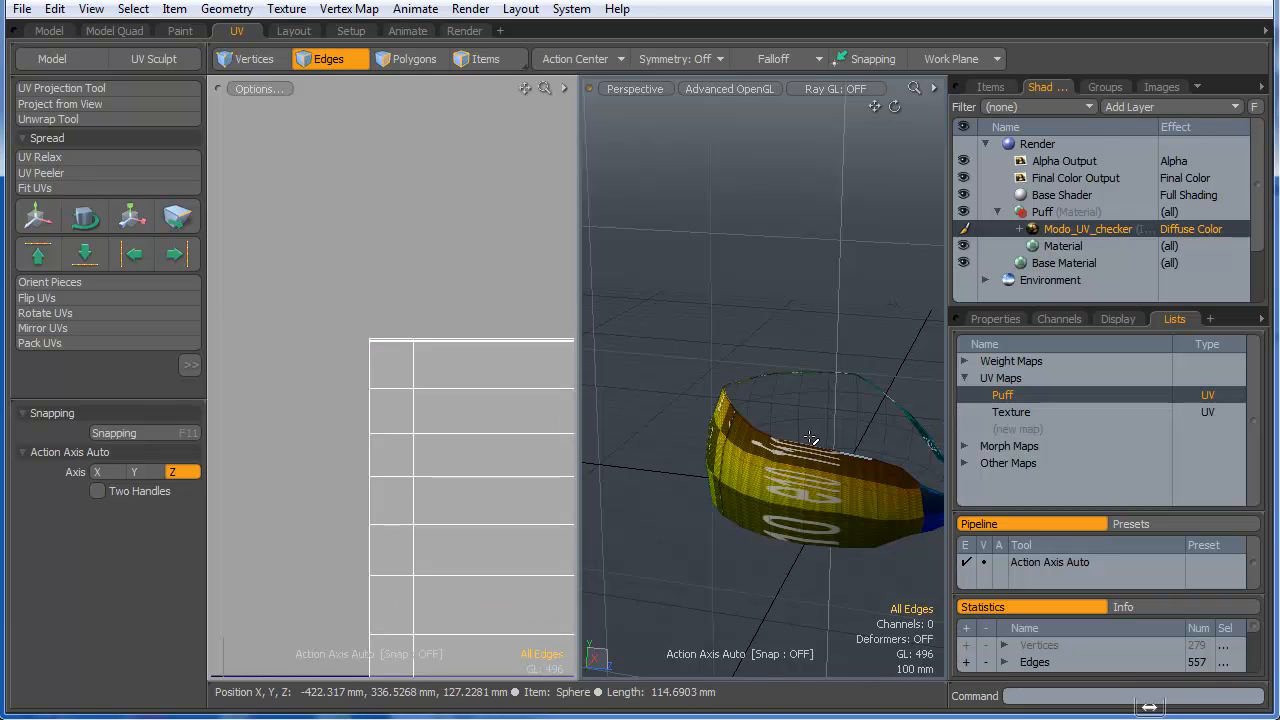
pyautogui.click(51, 158)
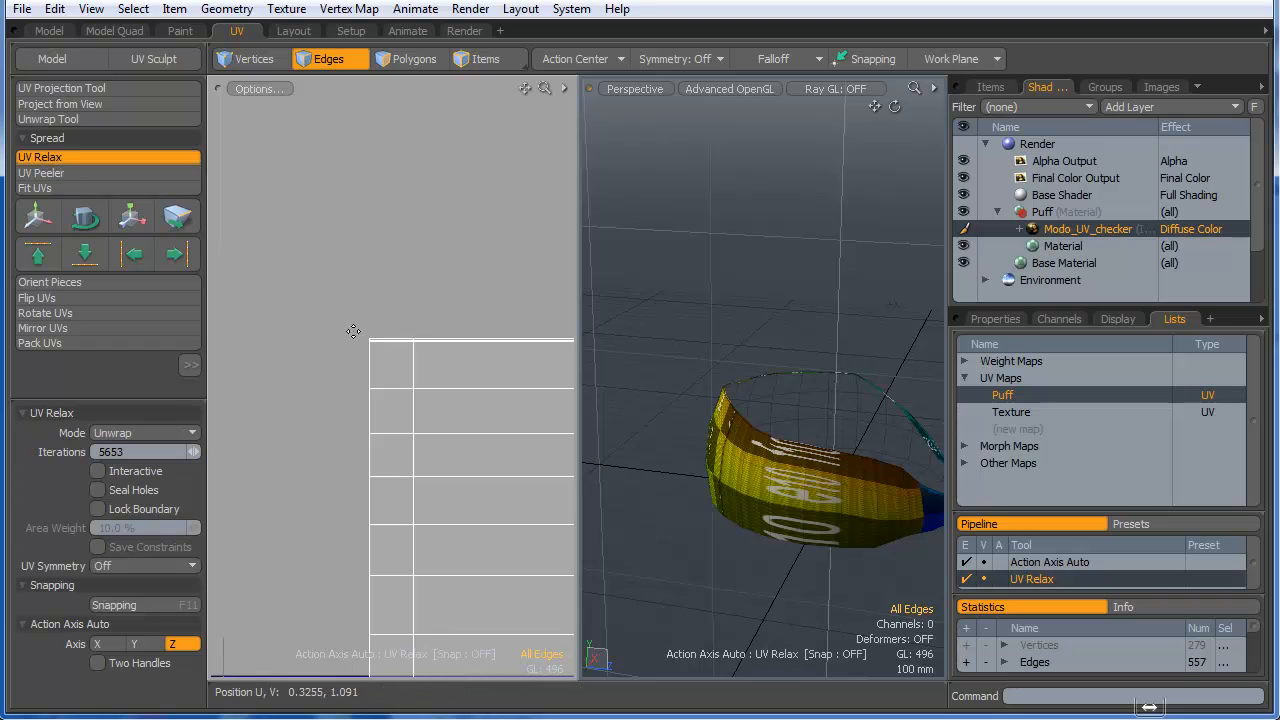
pyautogui.click(410, 309)
pyautogui.keyDown('alt'); pyautogui.moveTo(802, 474); pyautogui.dragTo(899, 450); pyautogui.keyUp('alt')
pyautogui.keyDown('alt'); pyautogui.moveTo(719, 444); pyautogui.dragTo(769, 474); pyautogui.keyUp('alt')
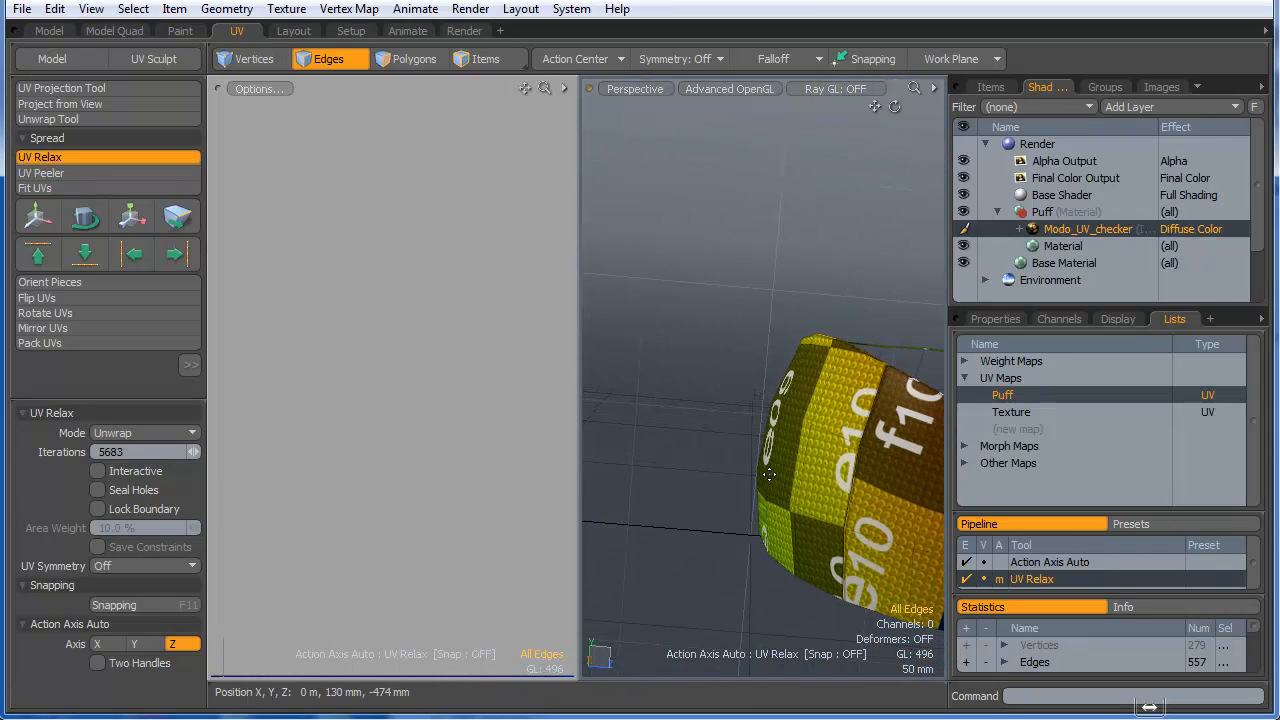
pyautogui.hotkey('ctrl', 'z')
pyautogui.press('space')
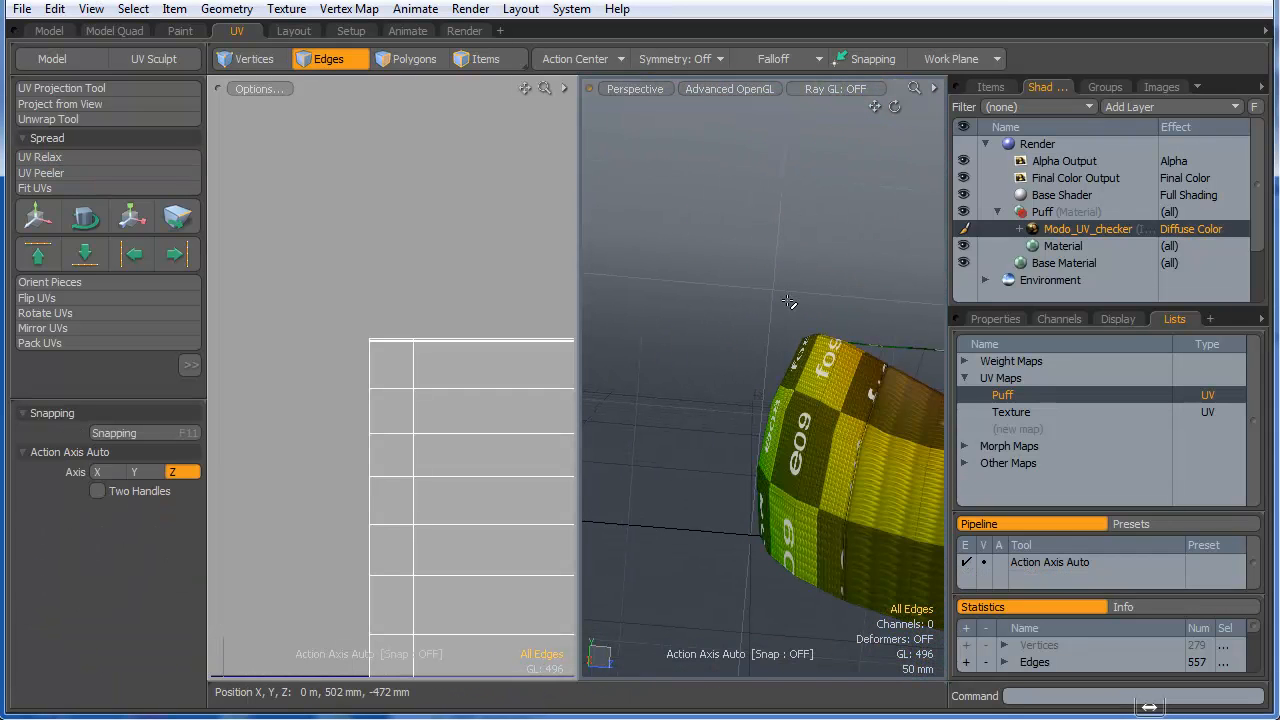
# - Convert the band to a subdivision surface and relax its Puff UVs with UV Relax in Unwrap mode
pyautogui.press('Tab')
pyautogui.scroll(-5, 724, 346)
pyautogui.keyDown('ctrl'); pyautogui.keyDown('alt'); pyautogui.moveTo(800, 370); pyautogui.dragTo(1062, 428); pyautogui.keyUp('alt'); pyautogui.keyUp('ctrl')
pyautogui.keyDown('alt'); pyautogui.moveTo(680, 357); pyautogui.dragTo(712, 370); pyautogui.keyUp('alt')
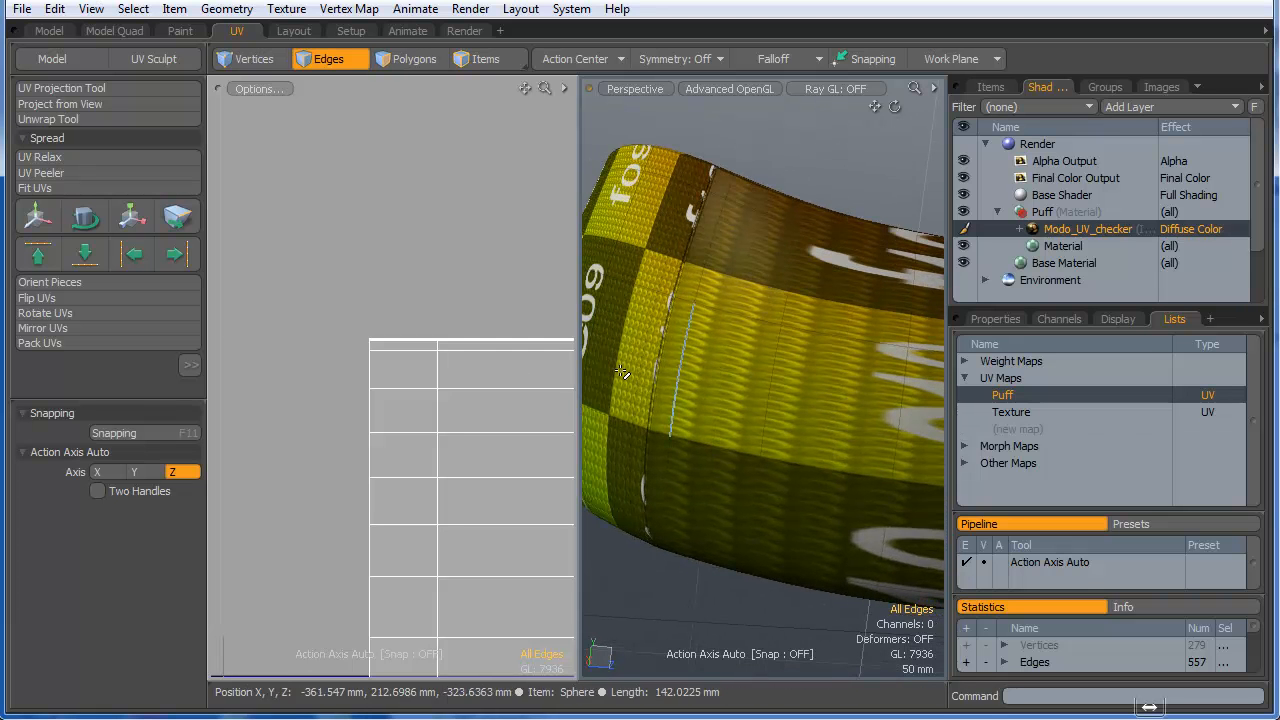
pyautogui.click(51, 157)
pyautogui.click(324, 232)
pyautogui.keyDown('alt'); pyautogui.moveTo(726, 326); pyautogui.dragTo(812, 200); pyautogui.keyUp('alt')
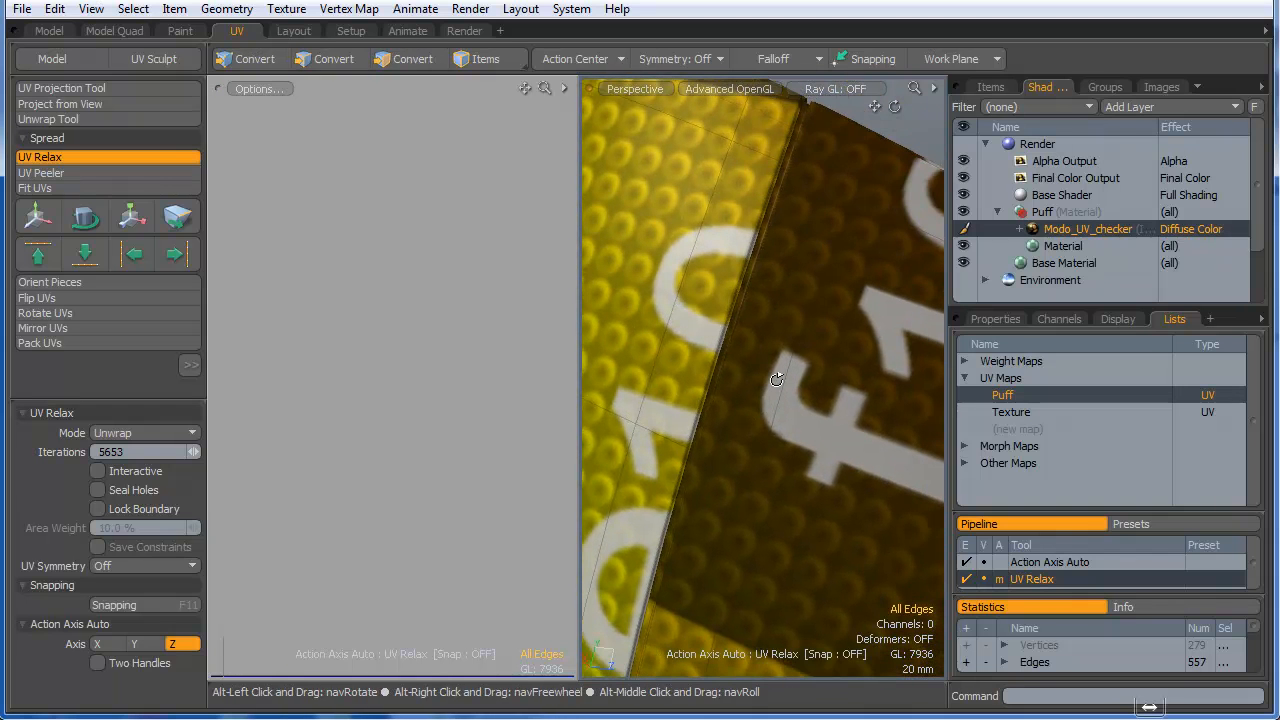
pyautogui.press('space')
# - Select the three band polygons running along the seam beside the f10 checker tile
pyautogui.press('3')
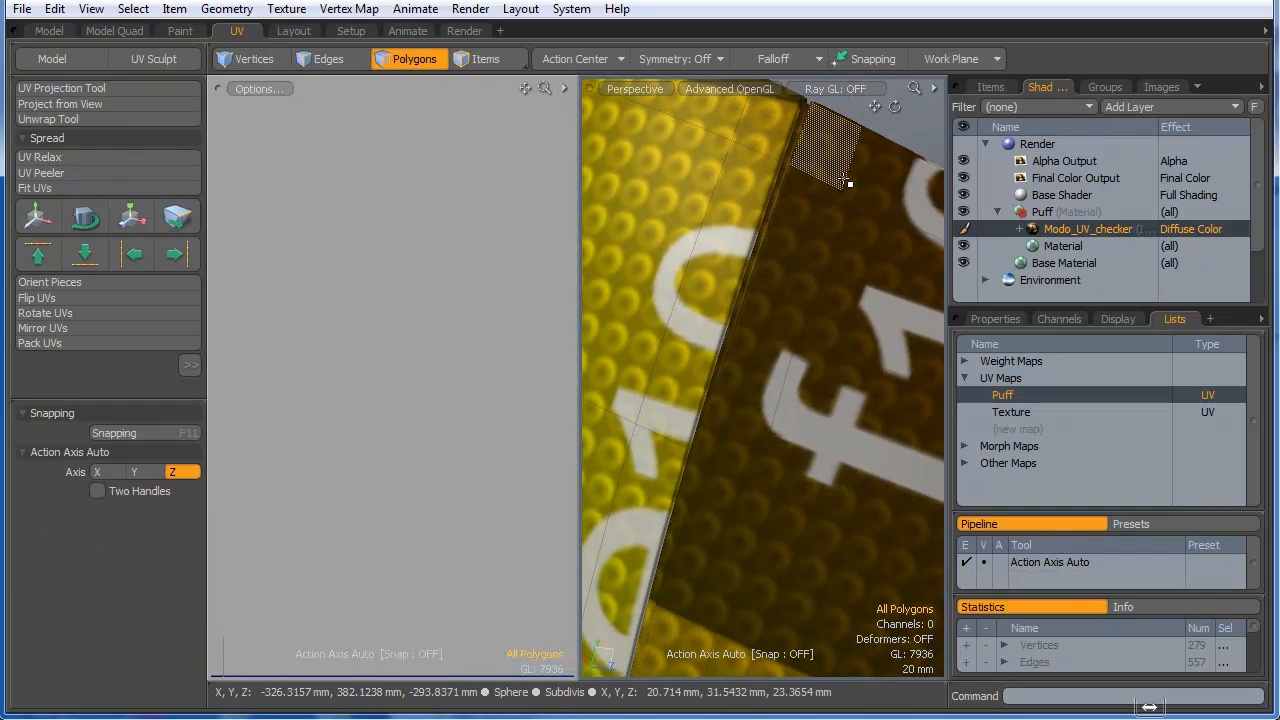
pyautogui.click(815, 215)
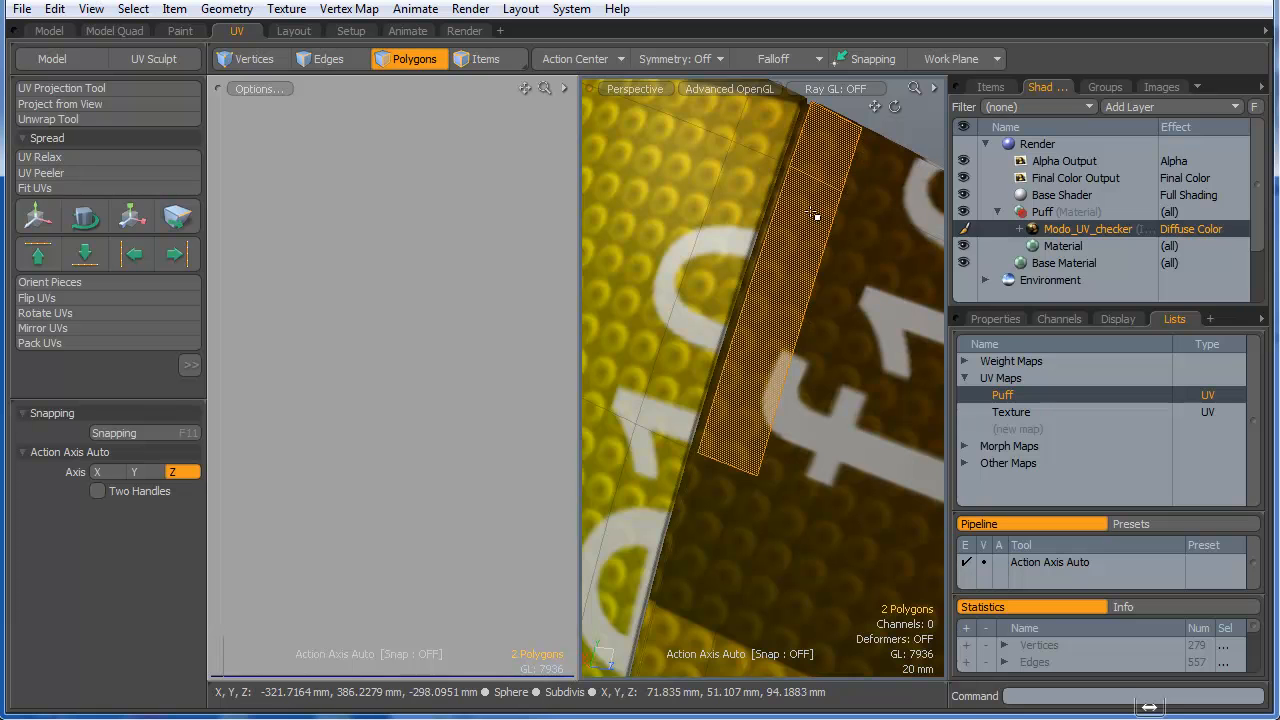
pyautogui.keyDown('shift'); pyautogui.click(718, 500); pyautogui.keyUp('shift')
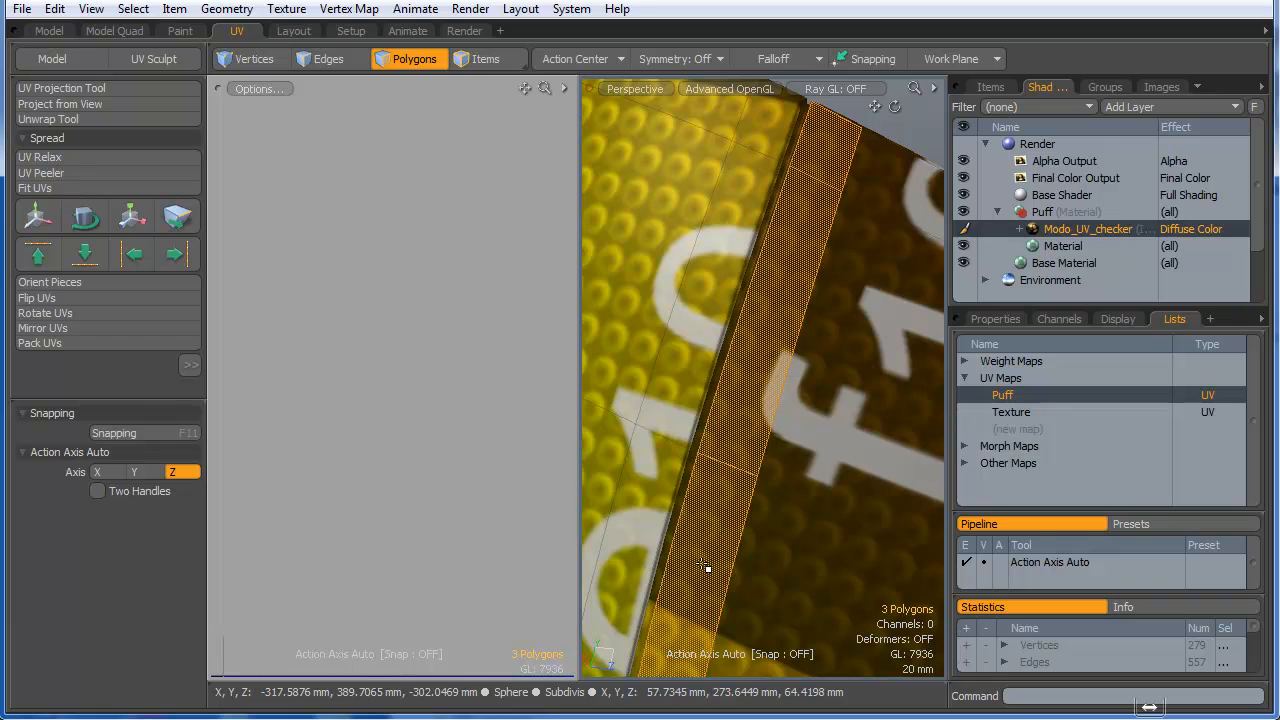
pyautogui.press('a')
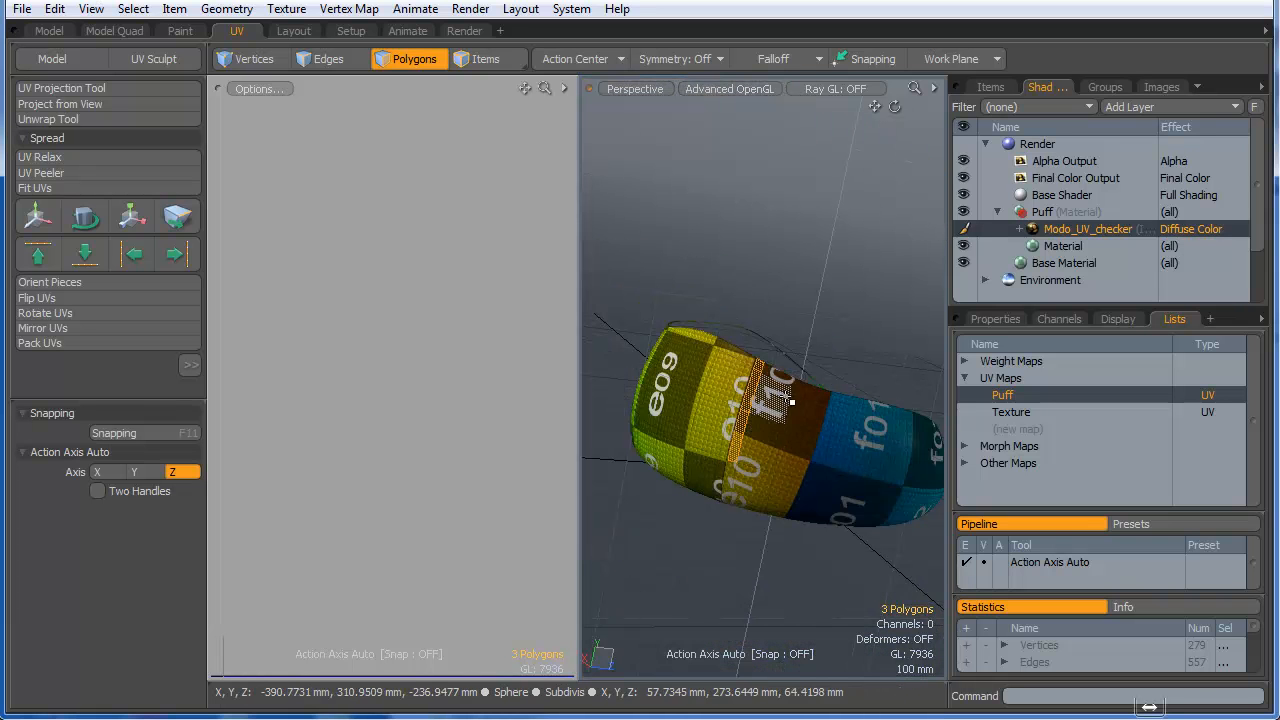
# - Clear the vertex selection, turn the band's subdivision off, and return to polygon selection
pyautogui.scroll(2, 780, 385)
pyautogui.press('1')
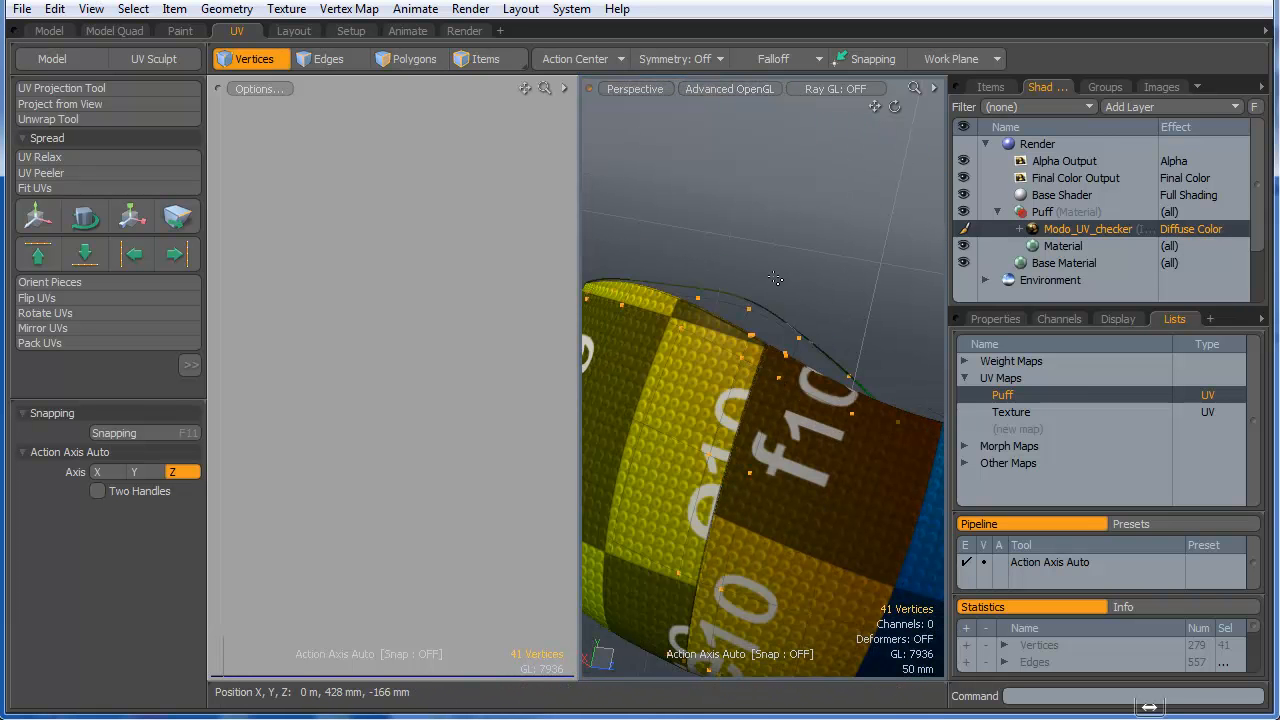
pyautogui.click(777, 243)
pyautogui.press('Tab')
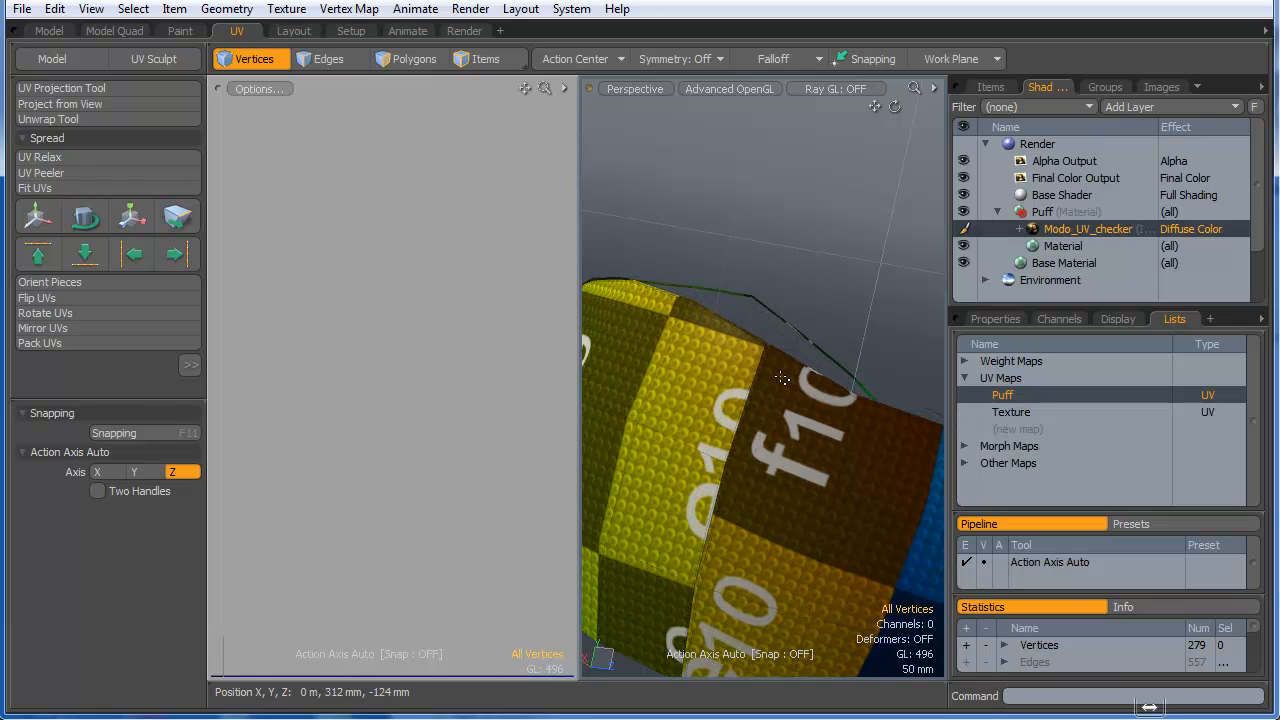
pyautogui.press('2')
pyautogui.press('3')
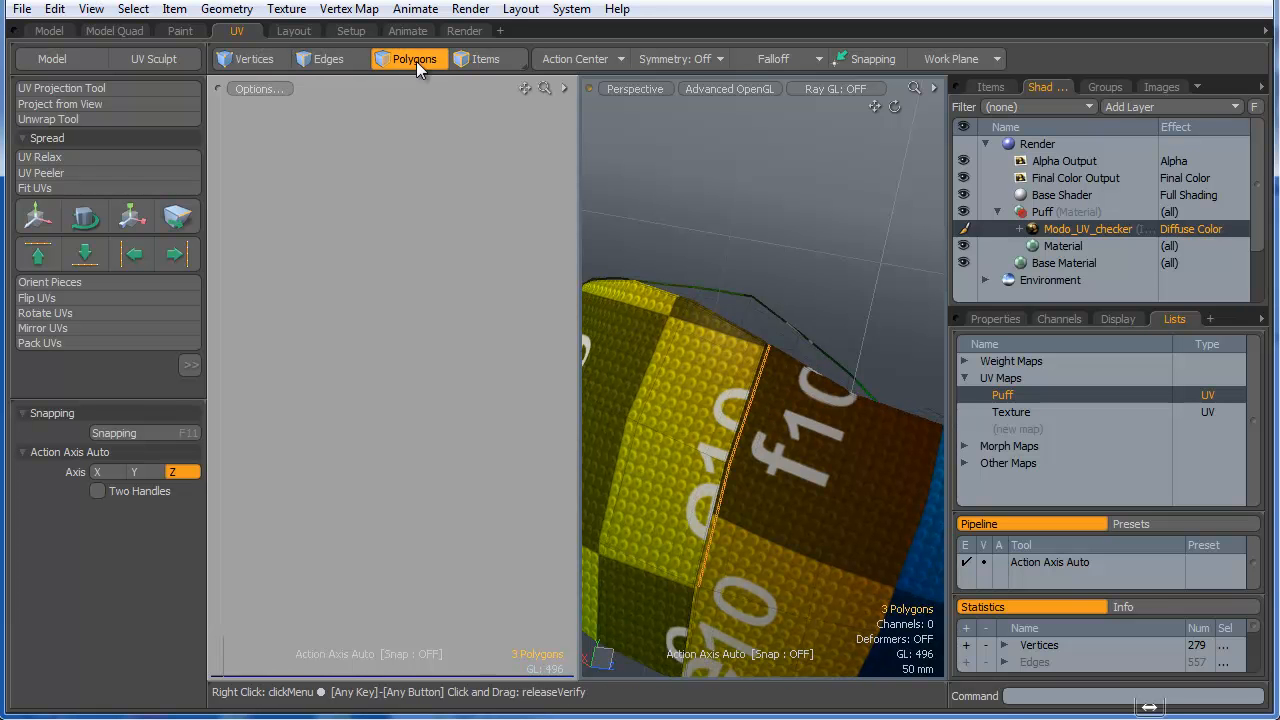
# - Examine the seam along the three selected polygons on the faceted band, then clear the polygon selection
pyautogui.scroll(3, 706, 311)
pyautogui.scroll(-1, 740, 318)
pyautogui.scroll(2, 692, 215)
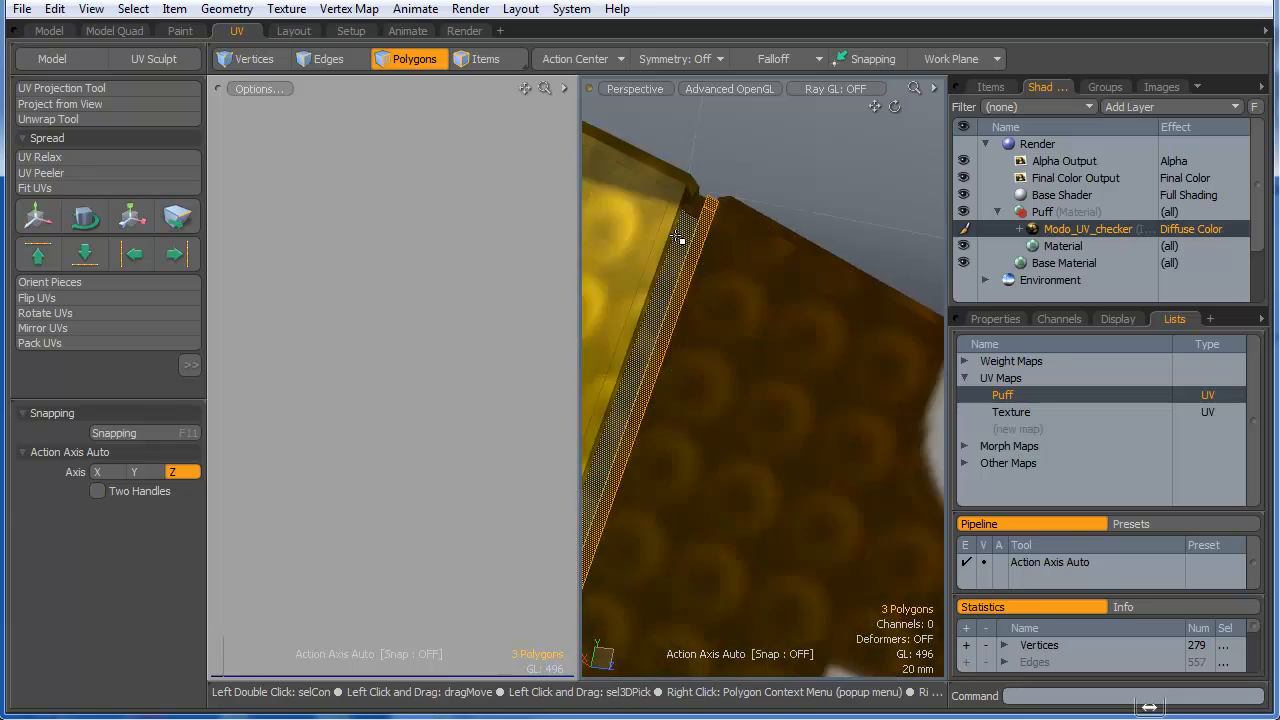
pyautogui.scroll(1, 686, 248)
pyautogui.scroll(-1, 686, 248)
pyautogui.scroll(-2, 773, 246)
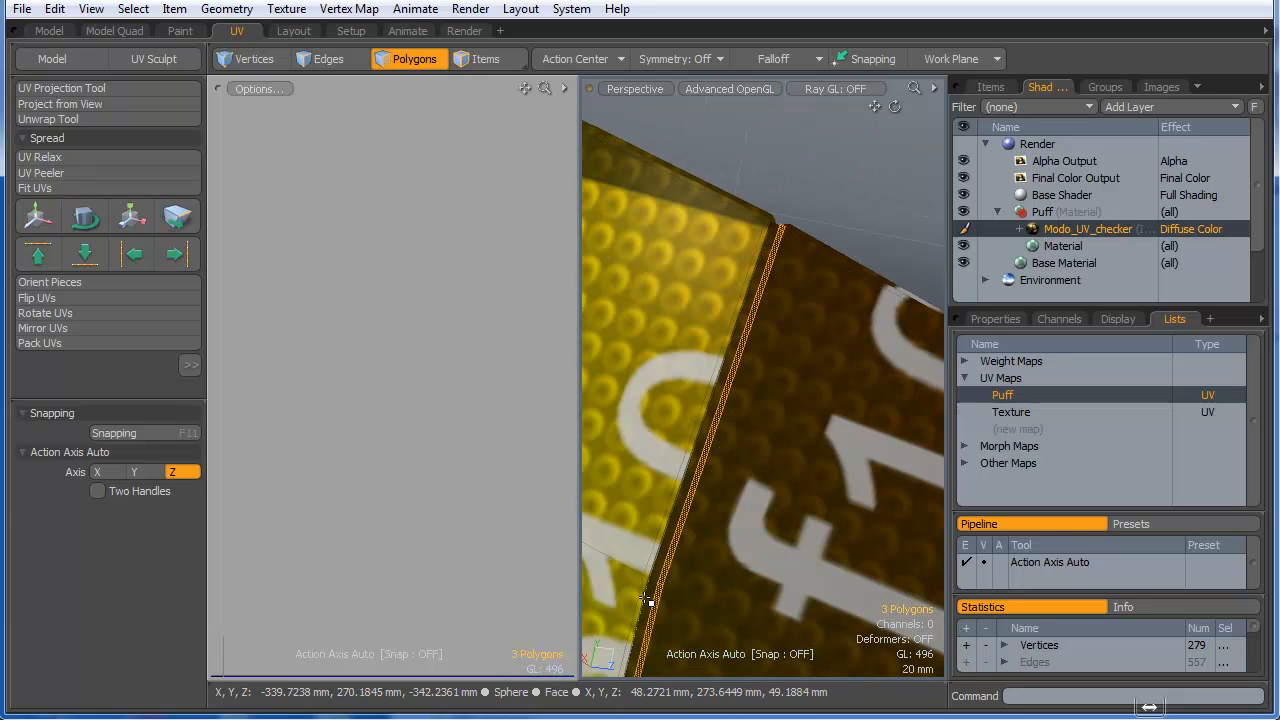
pyautogui.keyDown('ctrl'); pyautogui.keyDown('alt'); pyautogui.moveTo(863, 400); pyautogui.dragTo(768, 410); pyautogui.keyUp('alt'); pyautogui.keyUp('ctrl')
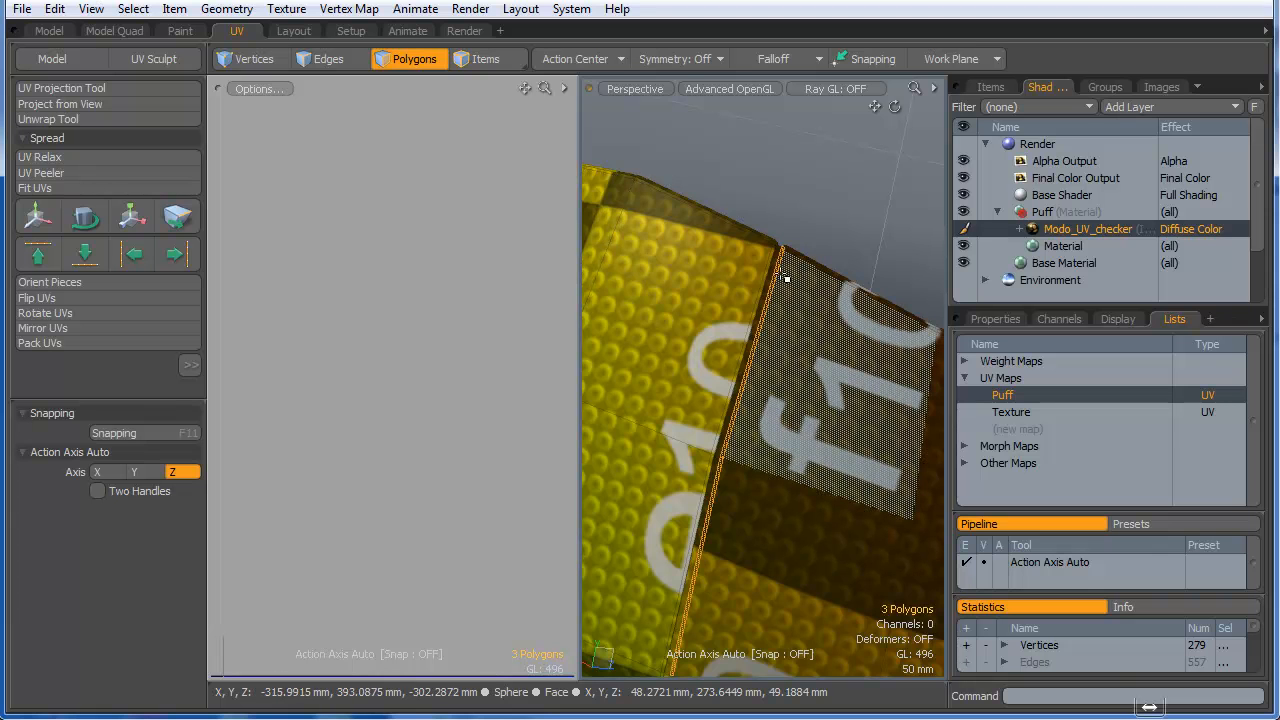
pyautogui.keyDown('alt'); pyautogui.moveTo(777, 282); pyautogui.dragTo(903, 342); pyautogui.keyUp('alt')
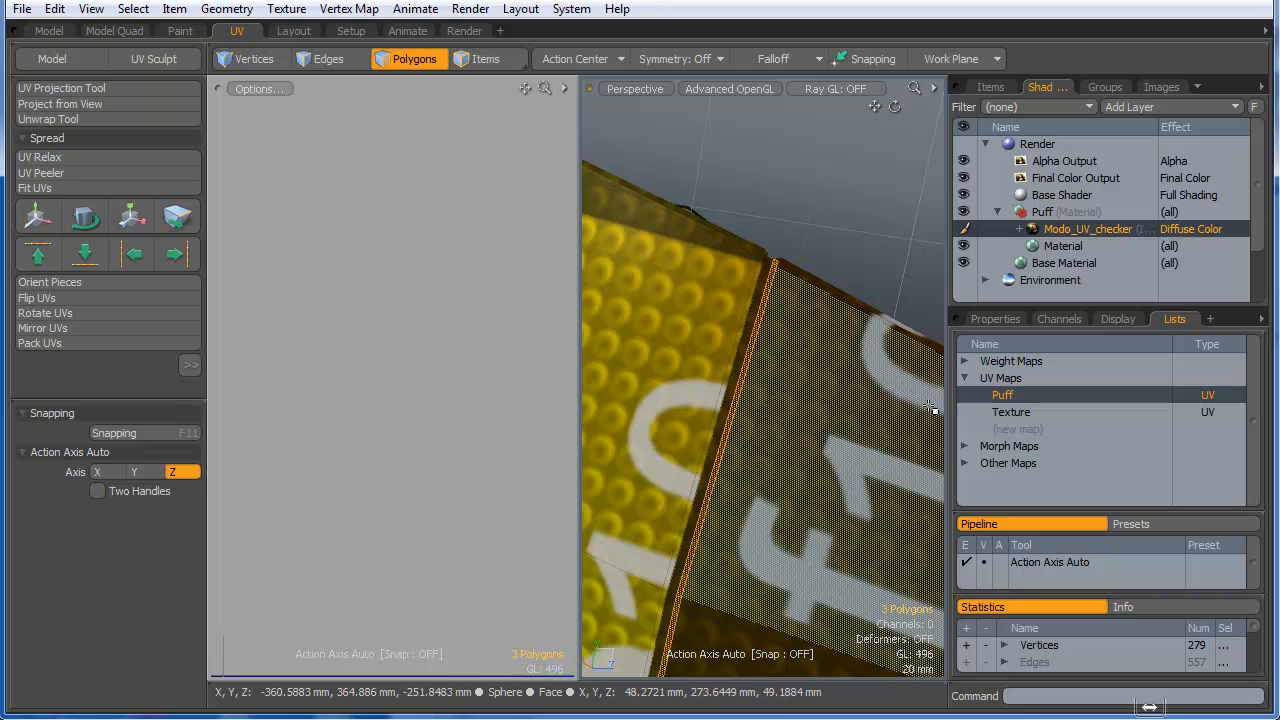
pyautogui.keyDown('ctrl'); pyautogui.keyDown('alt'); pyautogui.moveTo(886, 397); pyautogui.dragTo(845, 268); pyautogui.keyUp('alt'); pyautogui.keyUp('ctrl')
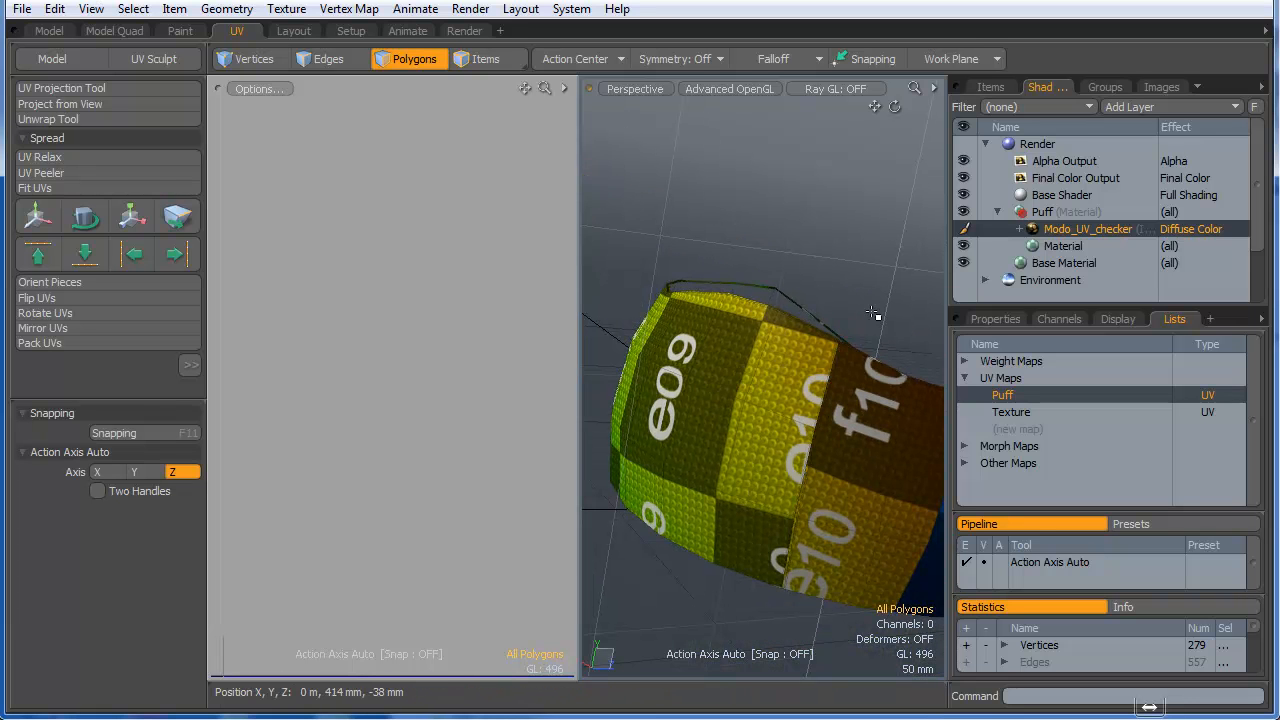
# - Restore the band's subdivision and examine the checker along its seam and outer surface
pyautogui.keyDown('ctrl'); pyautogui.keyDown('alt'); pyautogui.moveTo(878, 322); pyautogui.dragTo(1010, 420); pyautogui.keyUp('alt'); pyautogui.keyUp('ctrl')
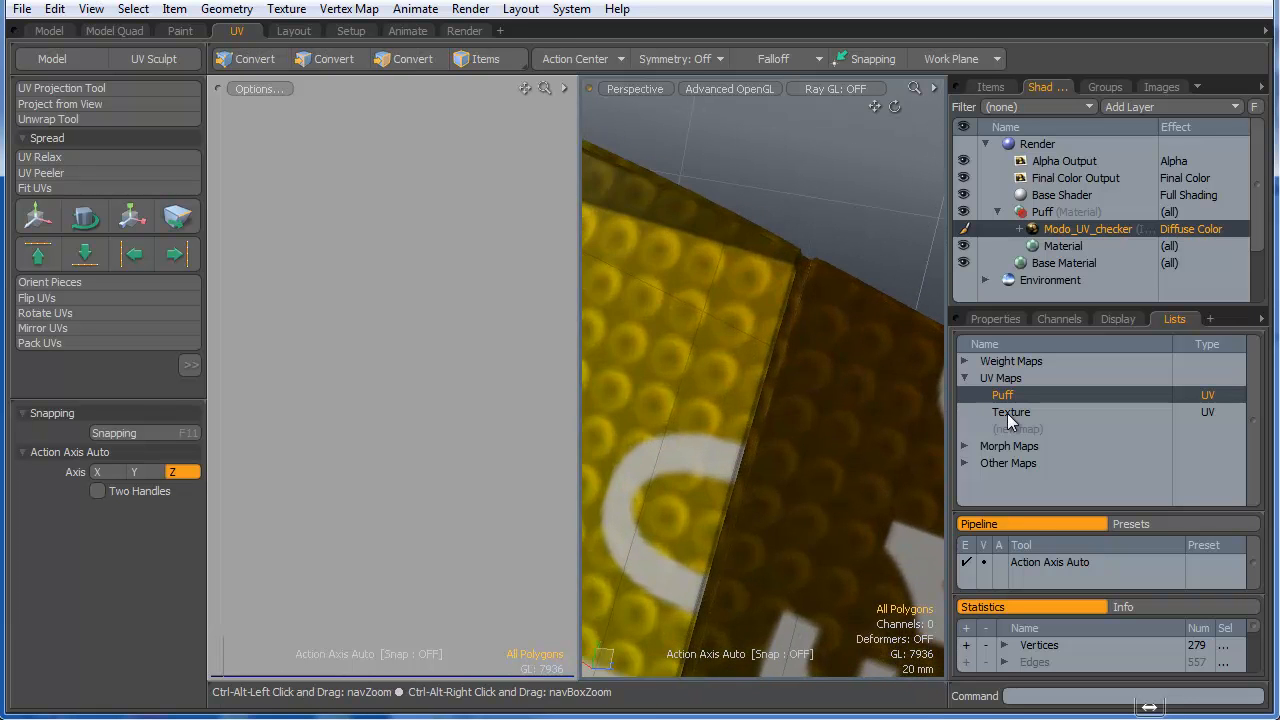
pyautogui.keyDown('ctrl'); pyautogui.keyDown('alt'); pyautogui.moveTo(846, 366); pyautogui.dragTo(660, 415); pyautogui.keyUp('alt'); pyautogui.keyUp('ctrl')
pyautogui.keyDown('alt'); pyautogui.moveTo(800, 420); pyautogui.dragTo(863, 534); pyautogui.keyUp('alt')
pyautogui.press('3')
pyautogui.keyDown('alt'); pyautogui.moveTo(784, 488); pyautogui.dragTo(912, 424); pyautogui.keyUp('alt')
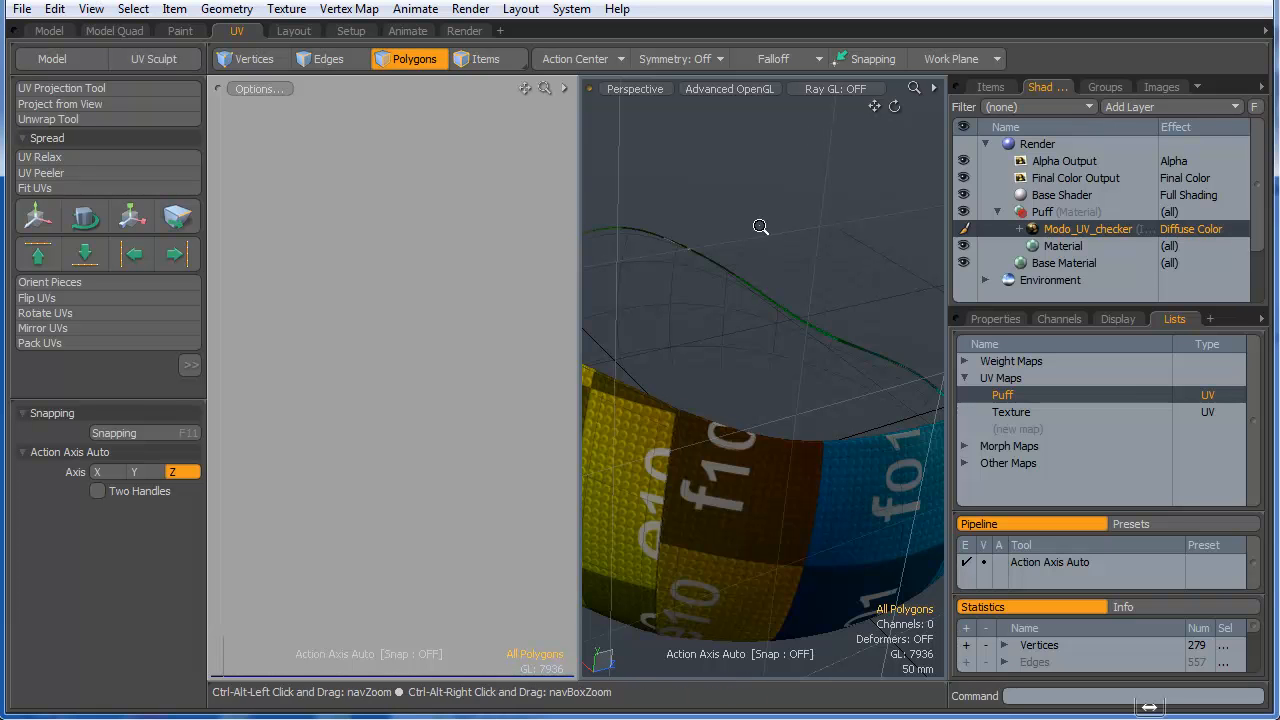
# - Unhide the rest of the sphere mesh, then select the band's whole UV island and hide it
pyautogui.scroll(-3, 617, 233)
pyautogui.press('u')
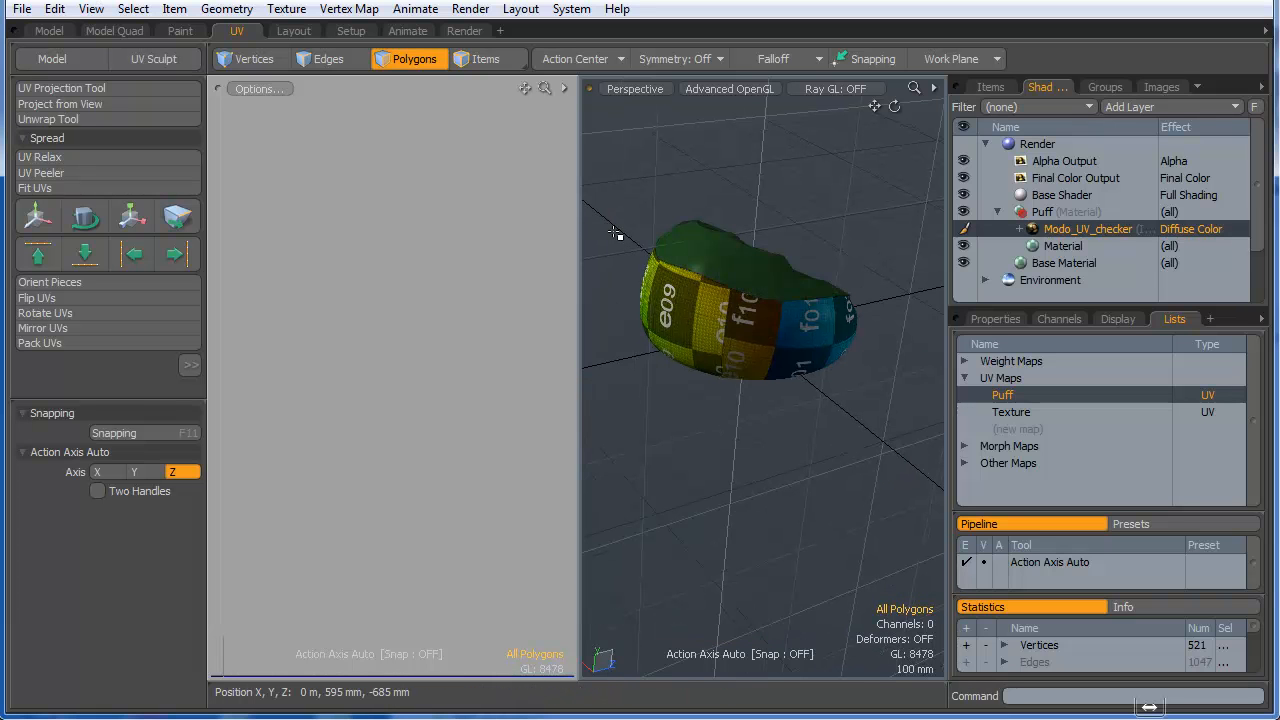
pyautogui.press('a')
pyautogui.keyDown('alt'); pyautogui.moveTo(648, 380); pyautogui.dragTo(798, 342); pyautogui.keyUp('alt')
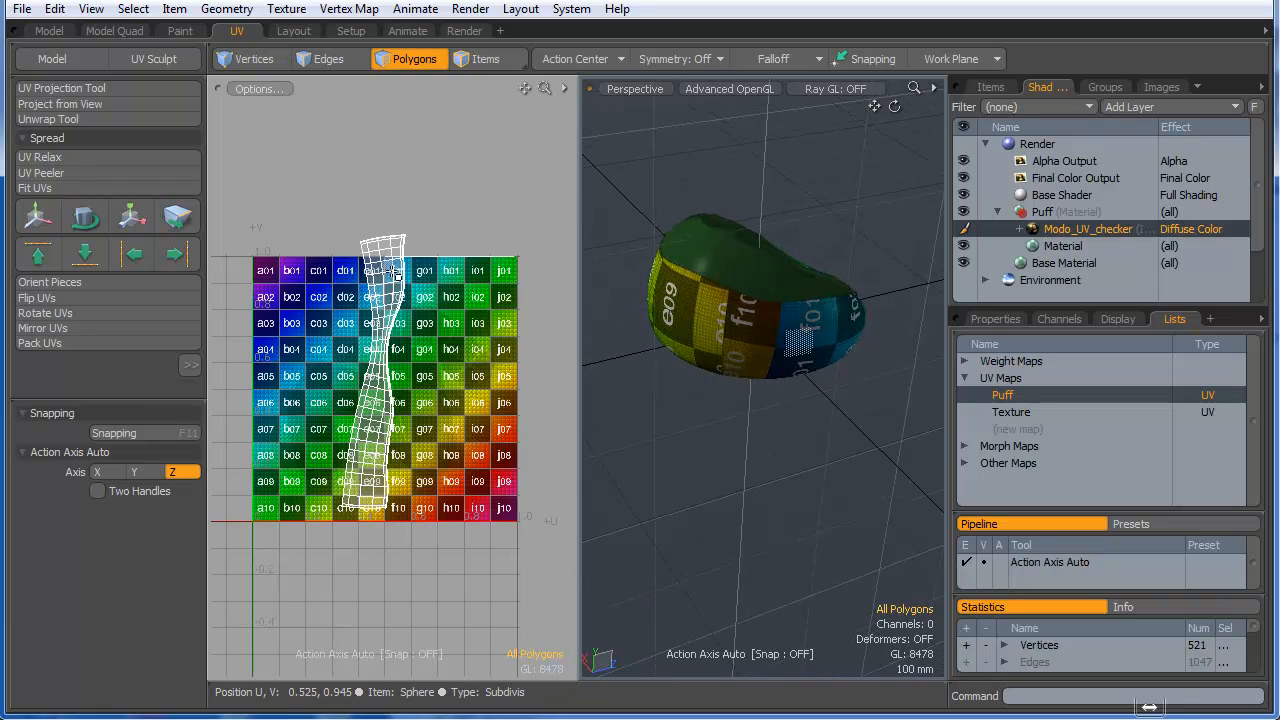
pyautogui.doubleClick(393, 270)
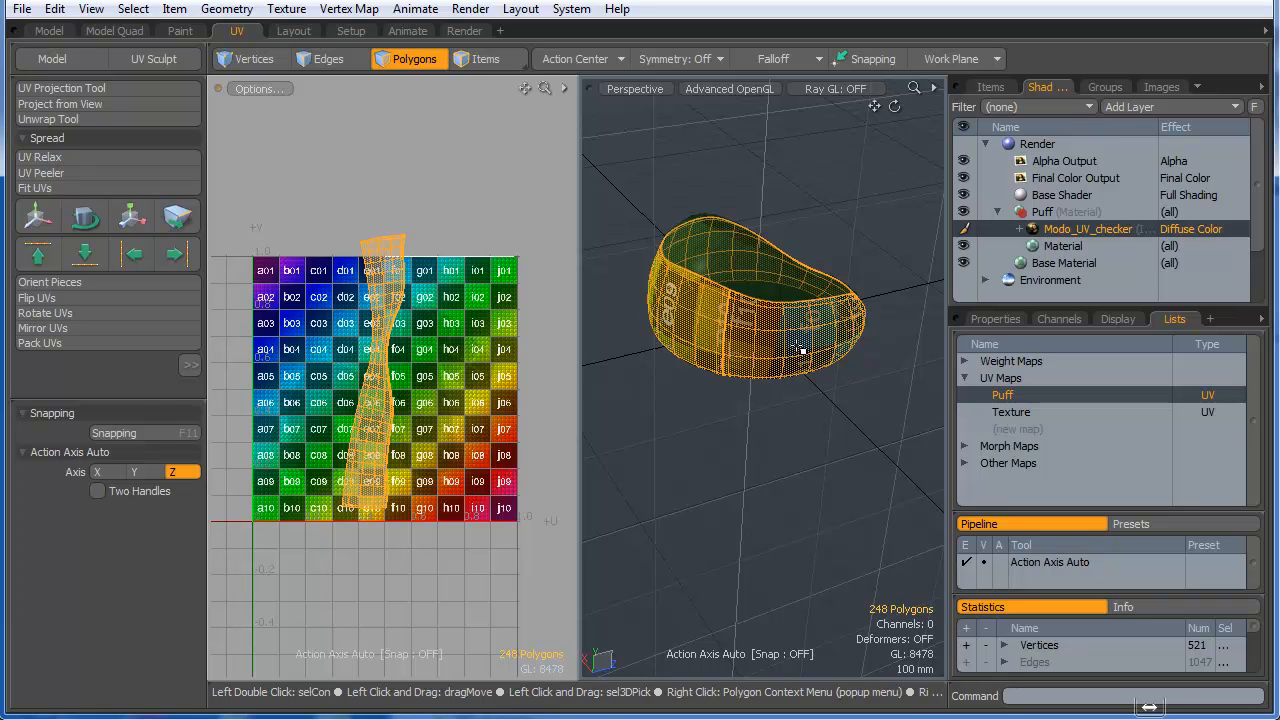
pyautogui.press('h')
# - Unwrap the remaining sphere polygons with the Unwrap Tool, using Cylindrical projection, pinning axis U, projection axis X and 5000 iterations
pyautogui.keyDown('alt'); pyautogui.moveTo(797, 346); pyautogui.dragTo(970, 334); pyautogui.keyUp('alt')
pyautogui.keyDown('ctrl'); pyautogui.keyDown('alt'); pyautogui.moveTo(735, 360); pyautogui.dragTo(893, 358); pyautogui.keyUp('alt'); pyautogui.keyUp('ctrl')
pyautogui.keyDown('alt'); pyautogui.moveTo(684, 272); pyautogui.dragTo(751, 137); pyautogui.keyUp('alt')
pyautogui.keyDown('ctrl'); pyautogui.keyDown('alt'); pyautogui.moveTo(738, 284); pyautogui.dragTo(783, 276); pyautogui.keyUp('alt'); pyautogui.keyUp('ctrl')
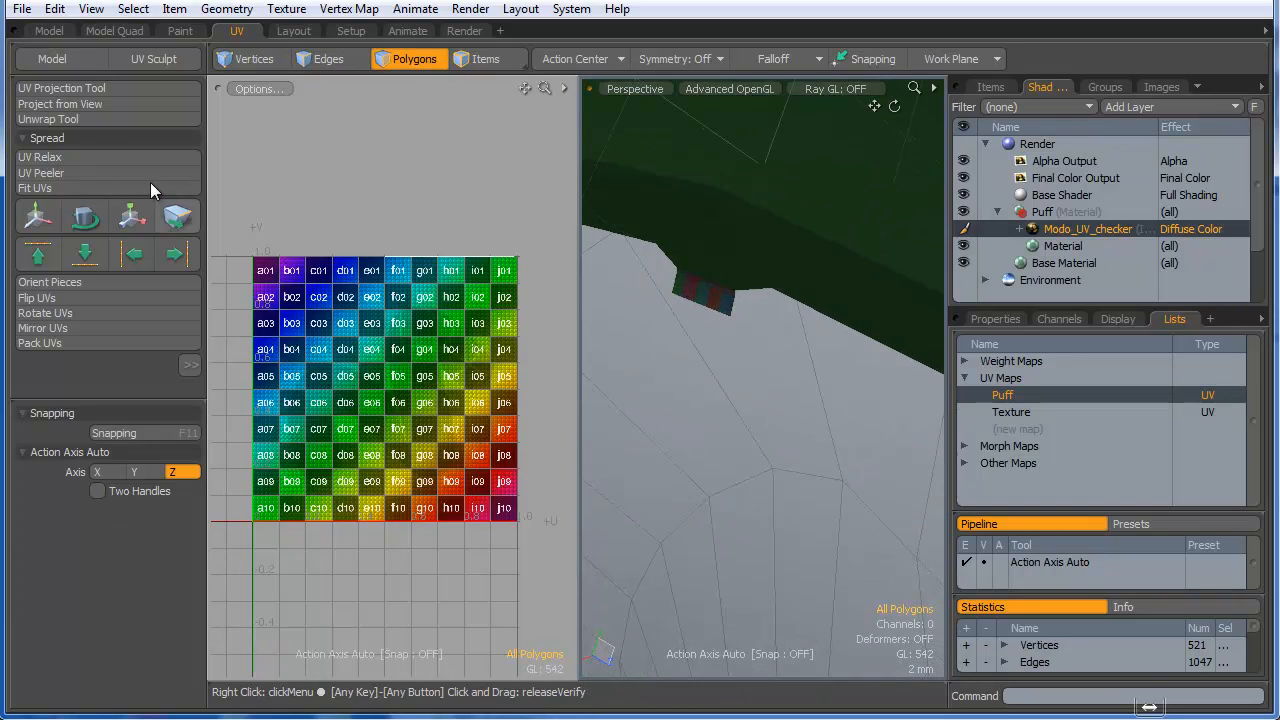
pyautogui.click(60, 119)
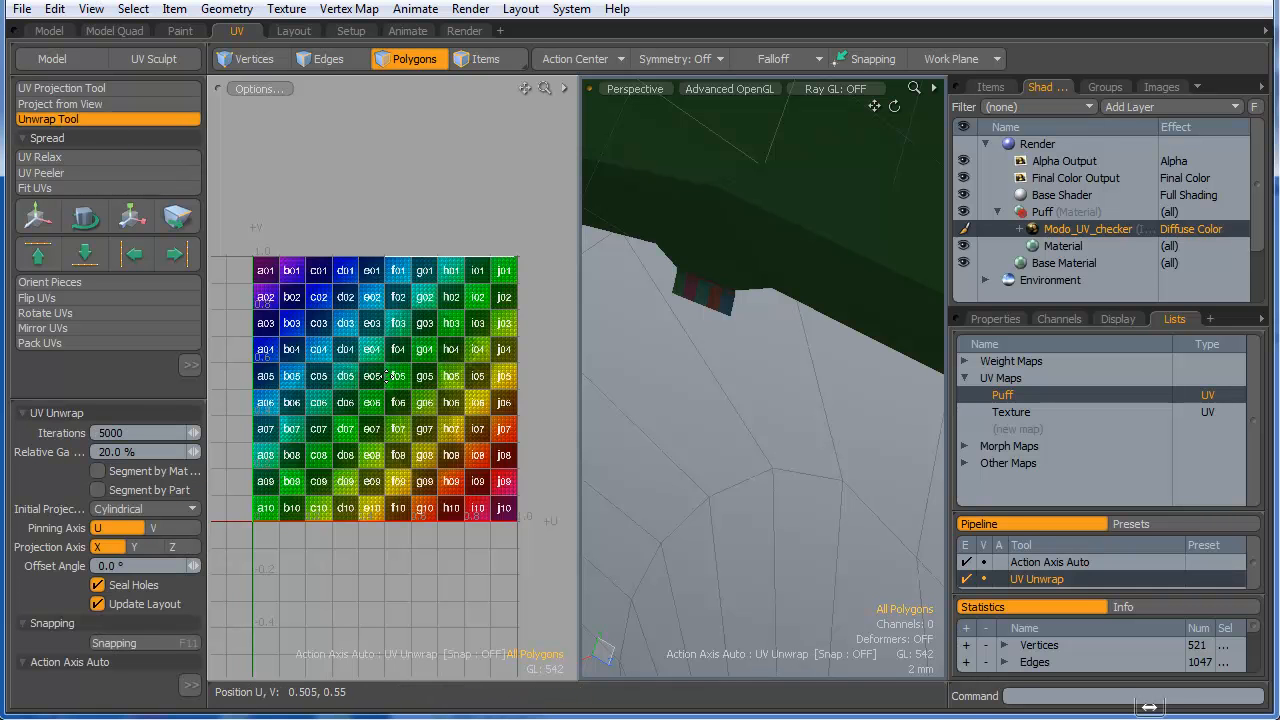
pyautogui.click(390, 383)
pyautogui.keyDown('ctrl'); pyautogui.keyDown('alt'); pyautogui.moveTo(278, 444); pyautogui.dragTo(412, 450); pyautogui.keyUp('alt'); pyautogui.keyUp('ctrl')
pyautogui.keyDown('alt'); pyautogui.keyDown('shift'); pyautogui.moveTo(282, 464); pyautogui.dragTo(393, 590); pyautogui.keyUp('shift'); pyautogui.keyUp('alt')
pyautogui.keyDown('ctrl'); pyautogui.keyDown('alt'); pyautogui.moveTo(425, 450); pyautogui.dragTo(277, 483); pyautogui.keyUp('alt'); pyautogui.keyUp('ctrl')
pyautogui.keyDown('alt'); pyautogui.keyDown('shift'); pyautogui.moveTo(562, 455); pyautogui.dragTo(297, 512); pyautogui.keyUp('shift'); pyautogui.keyUp('alt')
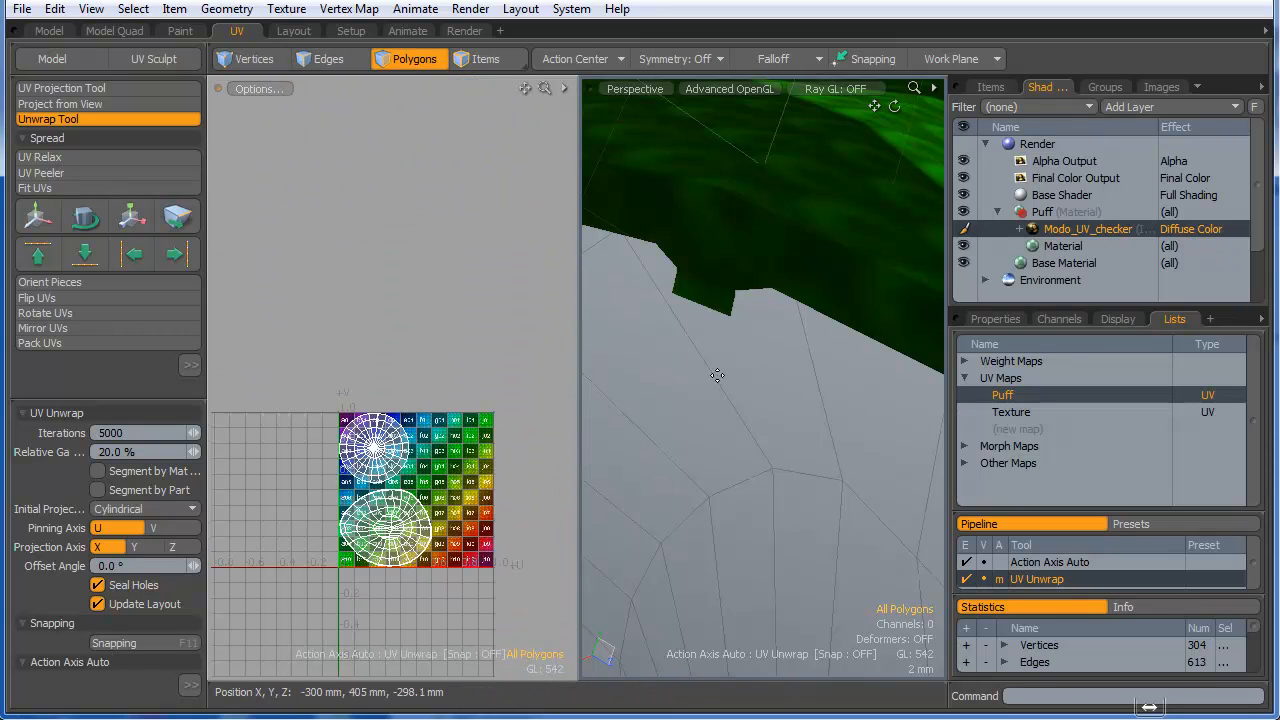
pyautogui.press('space')
# - Convert the remaining sphere polygons to subdivision surfaces and relax their UVs in Unwrap mode with 5729 iterations
pyautogui.keyDown('alt'); pyautogui.moveTo(777, 360); pyautogui.dragTo(778, 384); pyautogui.keyUp('alt')
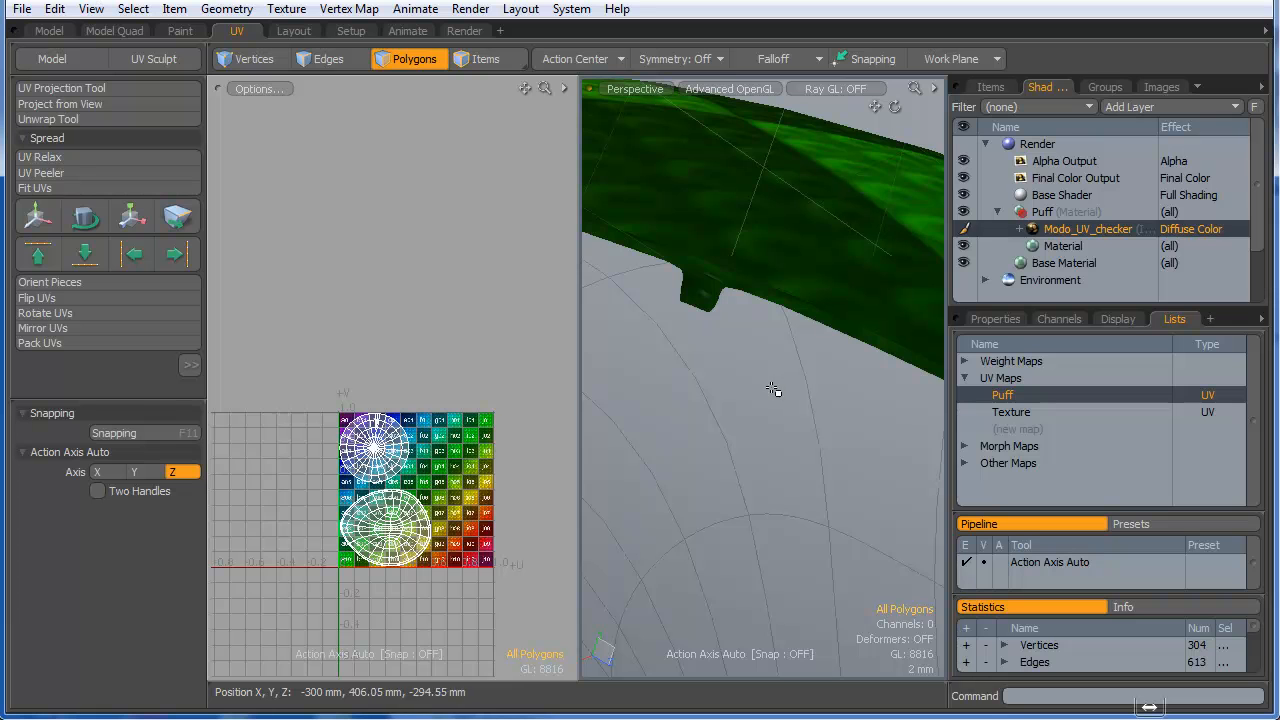
pyautogui.keyDown('ctrl'); pyautogui.keyDown('alt'); pyautogui.moveTo(495, 557); pyautogui.dragTo(355, 527); pyautogui.keyUp('alt'); pyautogui.keyUp('ctrl')
pyautogui.click(53, 158)
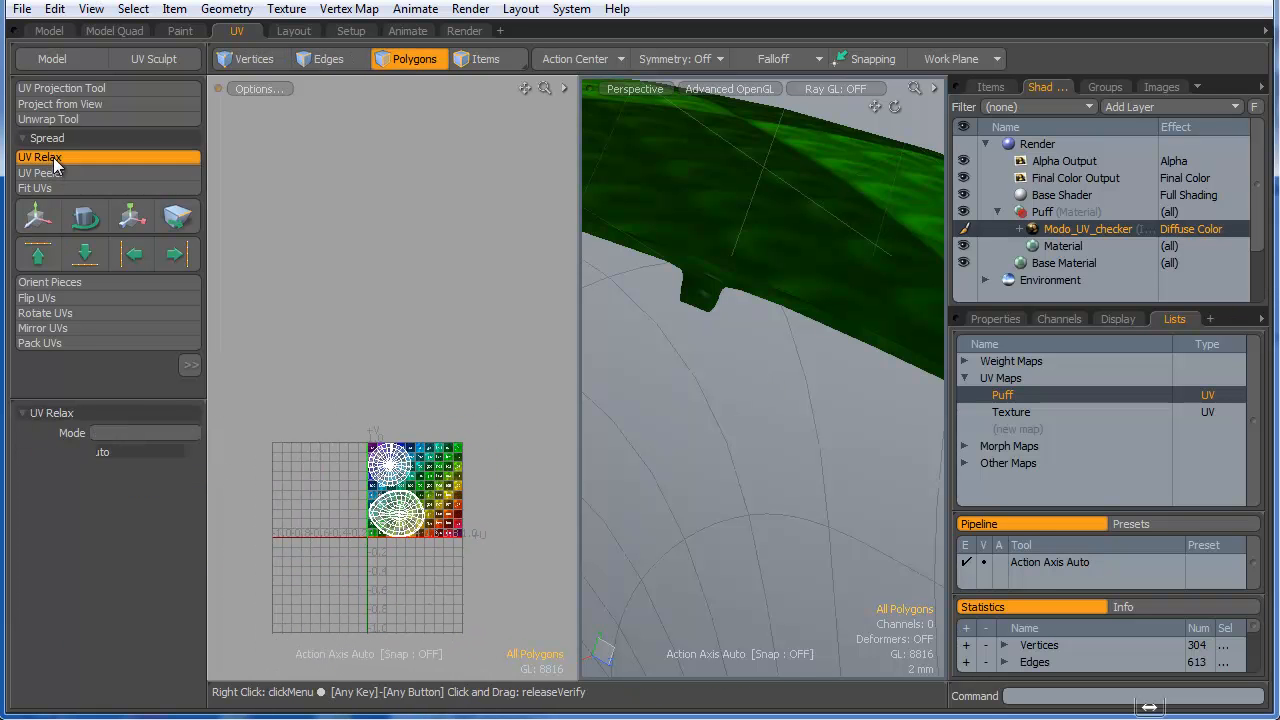
pyautogui.moveTo(428, 422); pyautogui.dragTo(528, 424)
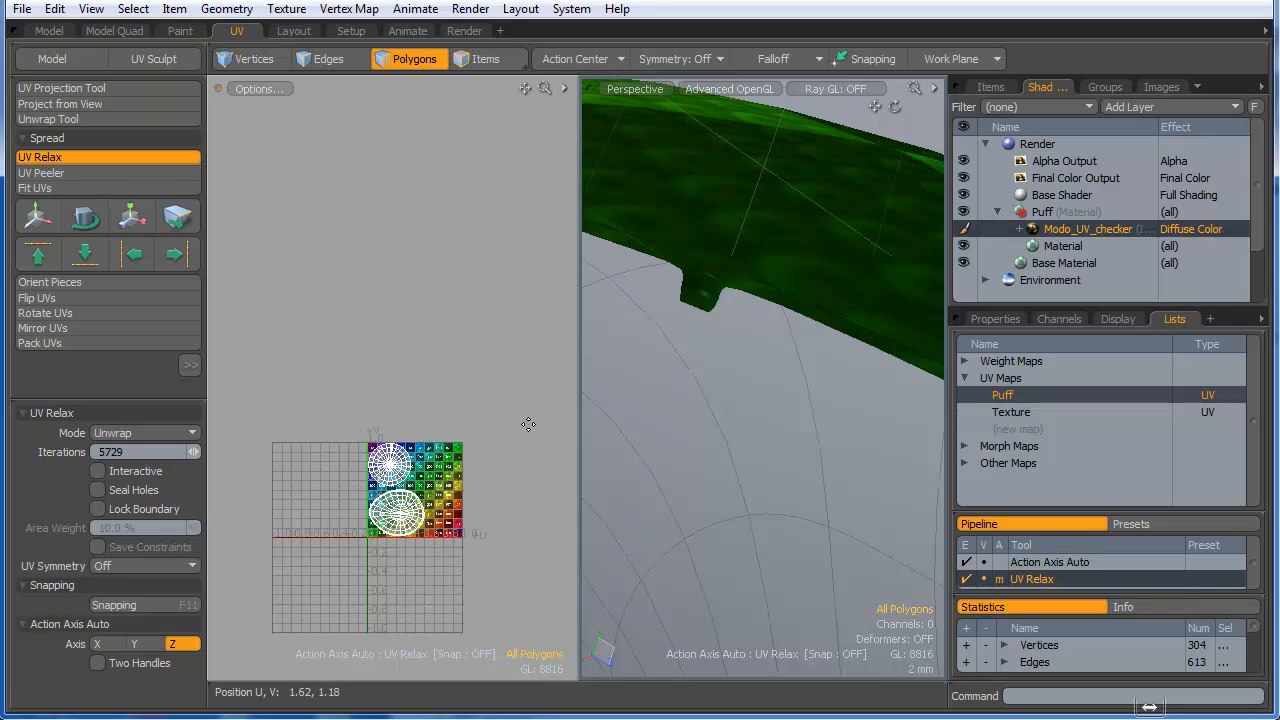
pyautogui.keyDown('ctrl'); pyautogui.keyDown('alt'); pyautogui.moveTo(760, 520); pyautogui.dragTo(514, 543); pyautogui.keyUp('alt'); pyautogui.keyUp('ctrl')
pyautogui.keyDown('ctrl'); pyautogui.keyDown('alt'); pyautogui.moveTo(840, 545); pyautogui.dragTo(720, 563); pyautogui.keyUp('alt'); pyautogui.keyUp('ctrl')
pyautogui.press('q')
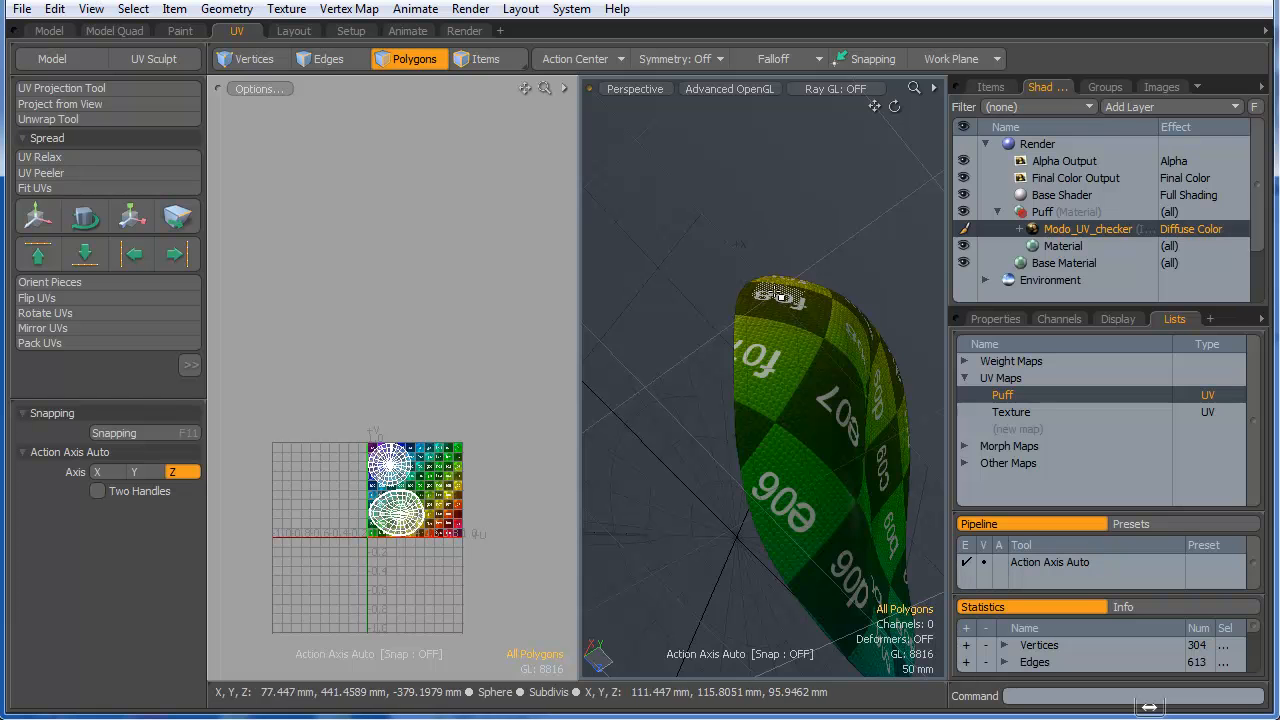
# - Unhide the band and pack all UV islands with Pack, Stretch and Orient enabled, Auto direction and 20% gaps
pyautogui.press('u')
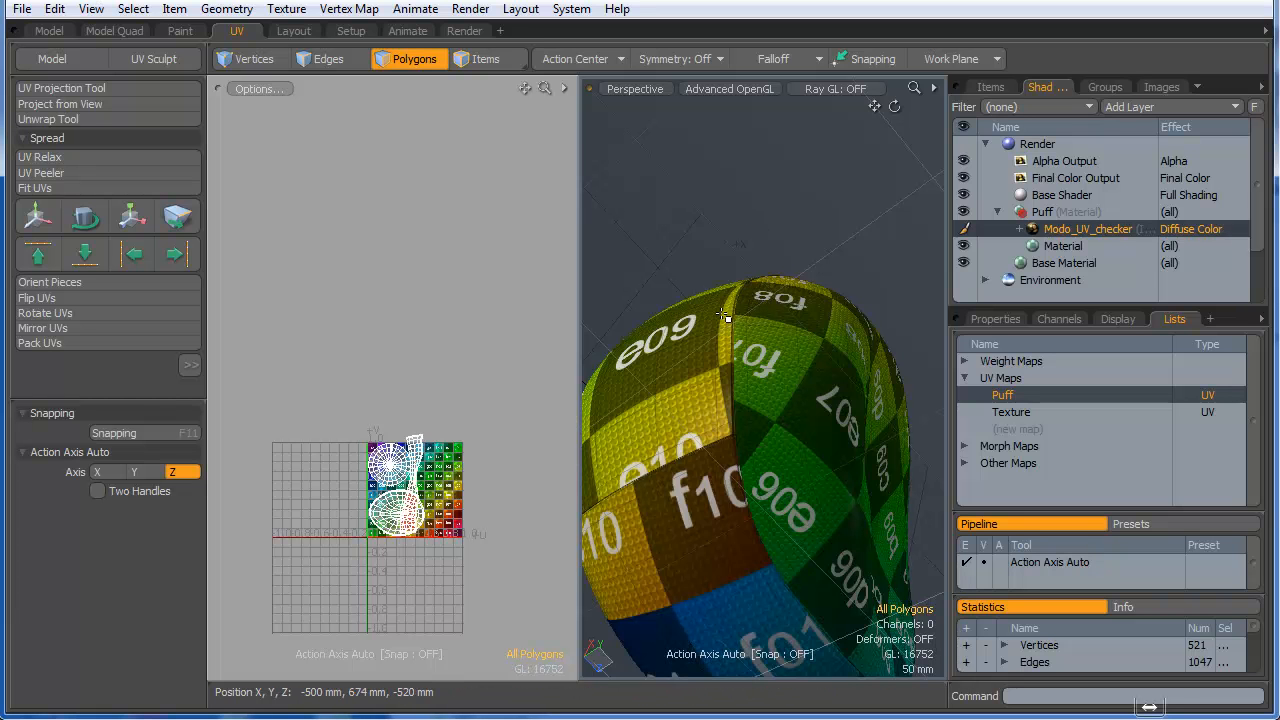
pyautogui.keyDown('alt'); pyautogui.keyDown('shift'); pyautogui.moveTo(729, 378); pyautogui.dragTo(790, 530); pyautogui.keyUp('shift'); pyautogui.keyUp('alt')
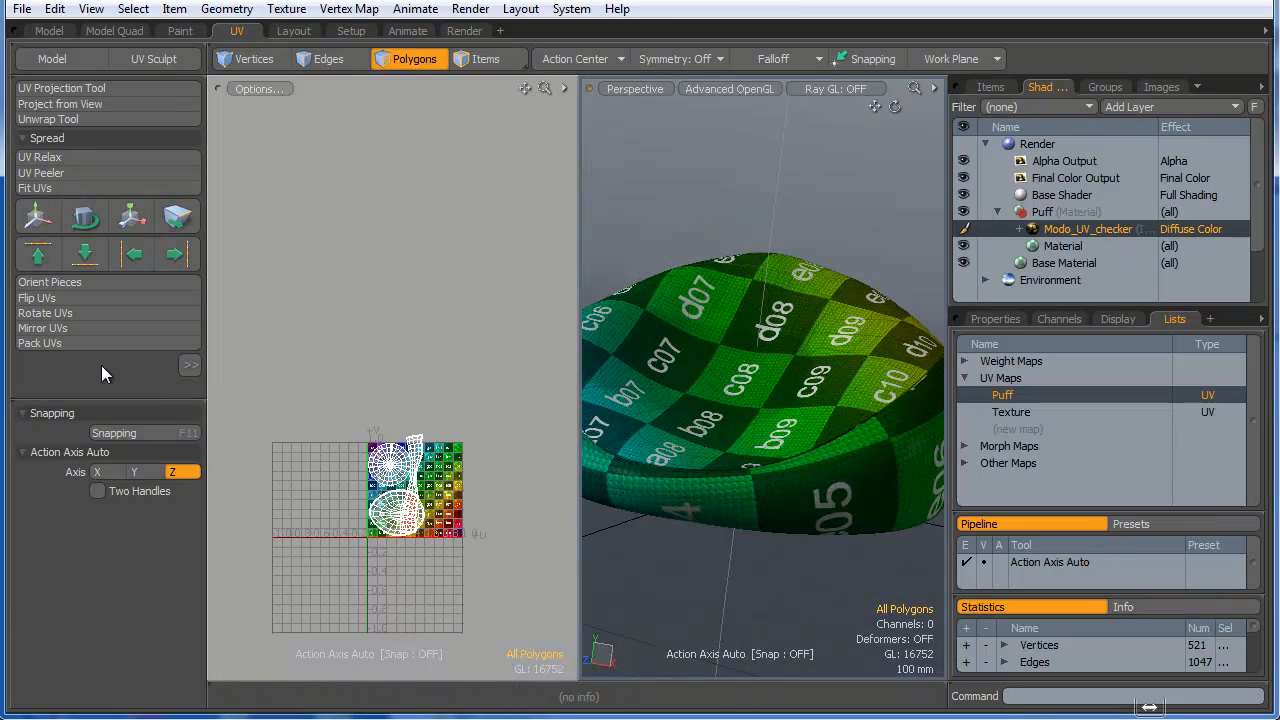
pyautogui.click(39, 341)
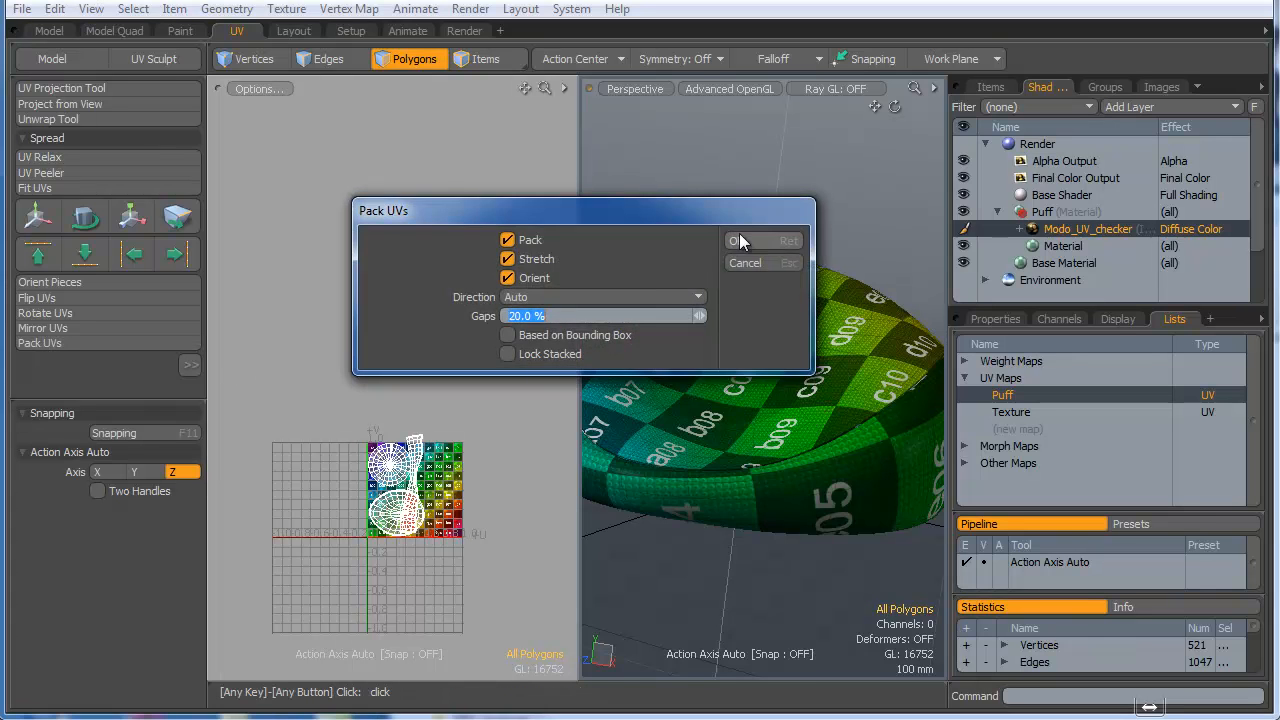
pyautogui.click(739, 240)
pyautogui.keyDown('alt'); pyautogui.moveTo(387, 526); pyautogui.dragTo(352, 505); pyautogui.keyUp('alt')
pyautogui.keyDown('alt'); pyautogui.moveTo(855, 455); pyautogui.dragTo(848, 480); pyautogui.keyUp('alt')
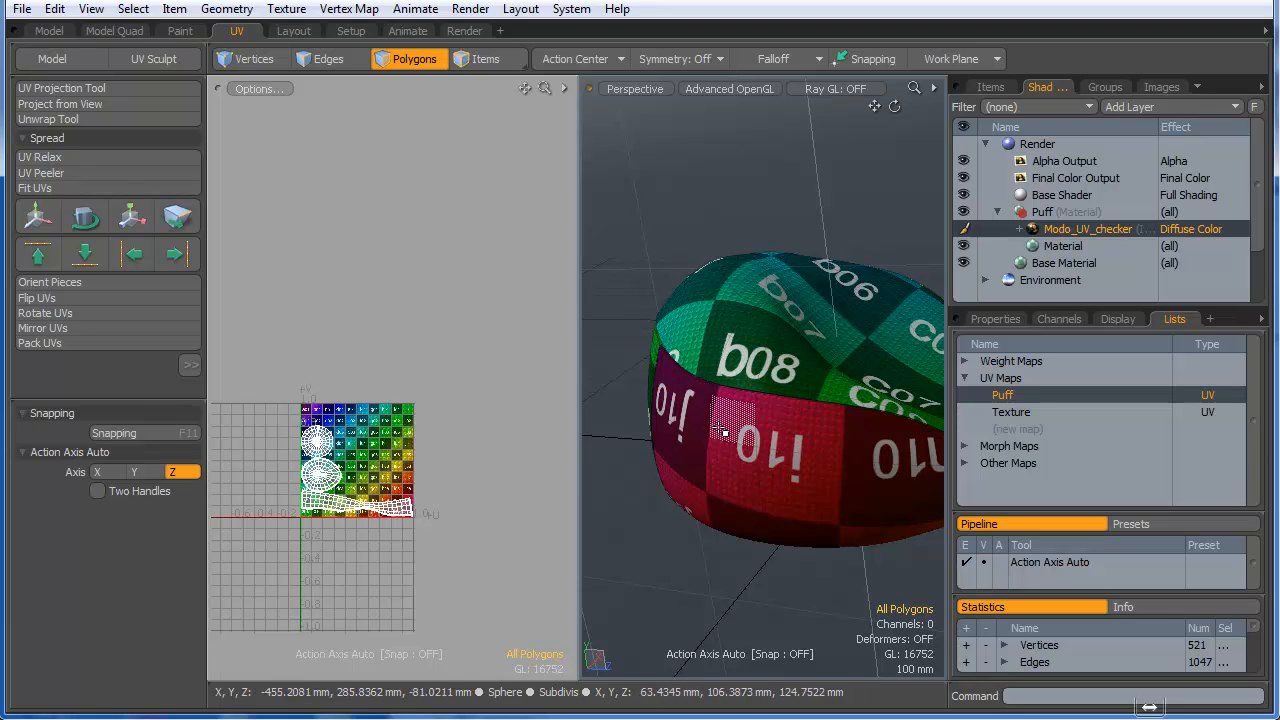
# - Delete the Modo_UV_checker image layer from the Puff material group
pyautogui.keyDown('alt'); pyautogui.moveTo(737, 426); pyautogui.dragTo(789, 505); pyautogui.keyUp('alt')
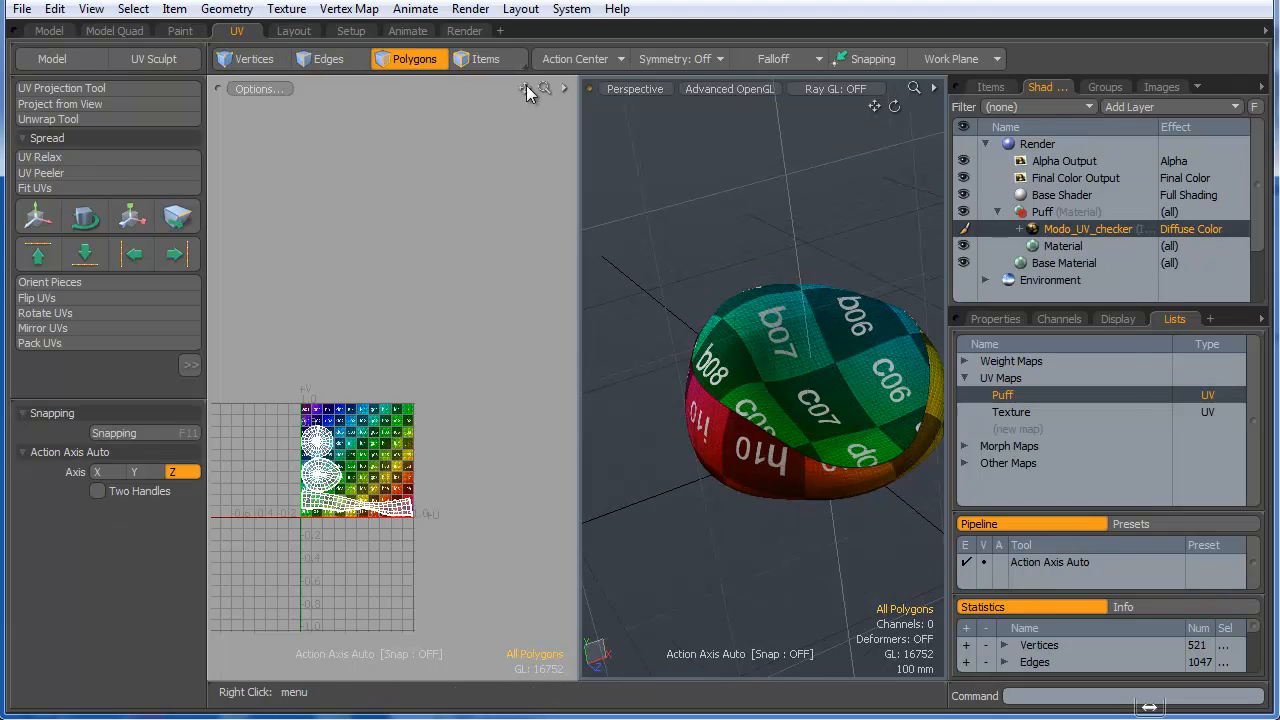
pyautogui.rightClick(1045, 228)
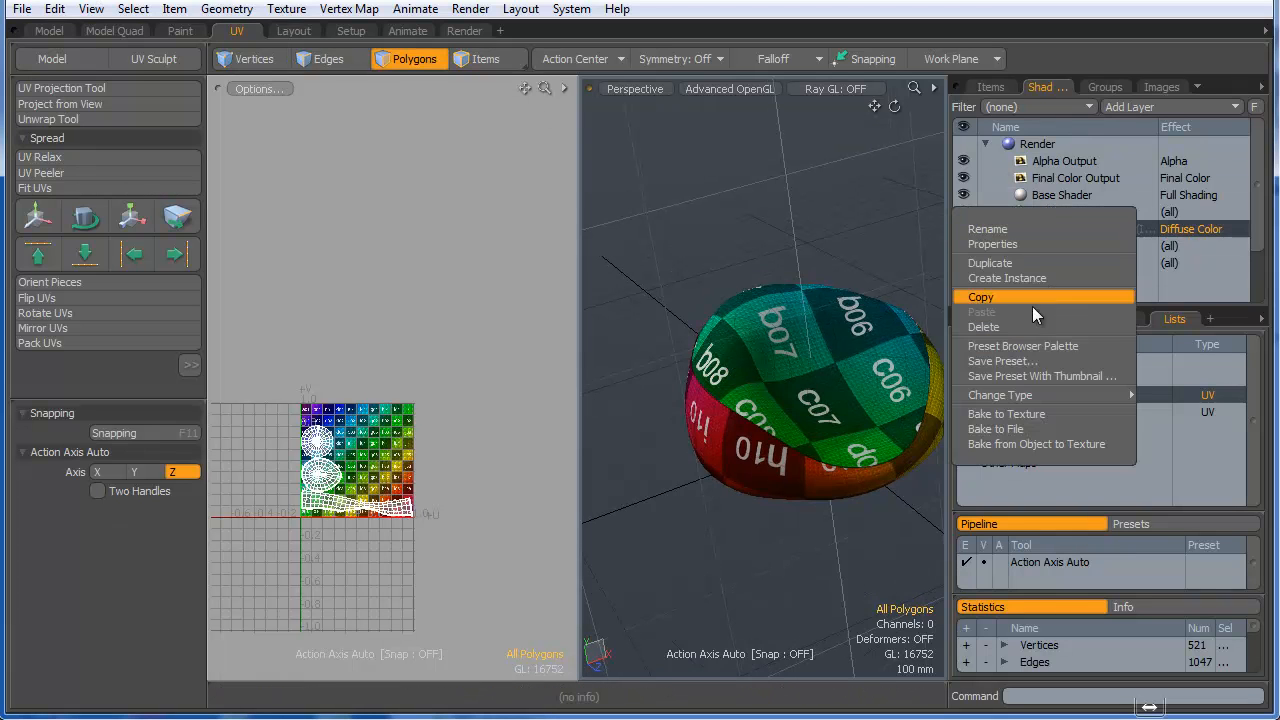
pyautogui.click(1019, 328)
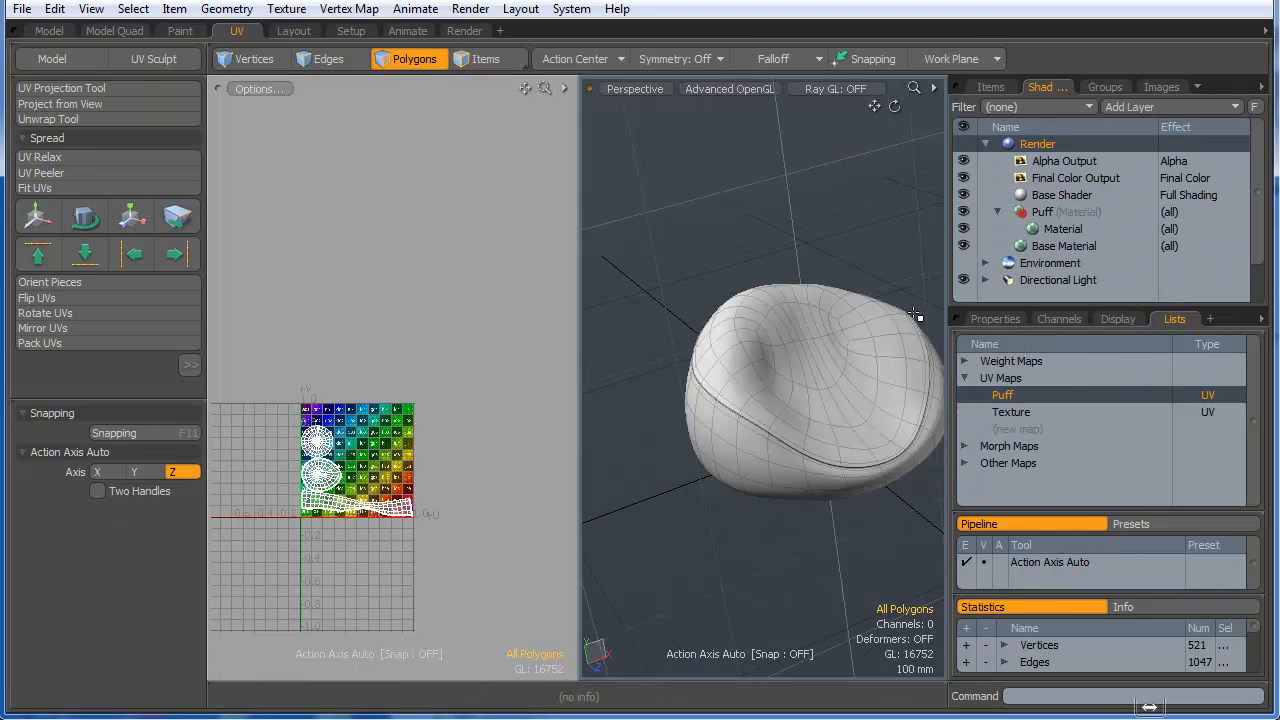
# - Switch to the Render layout with the Puff's Material selected, frame the beanbag closely in the render camera and maximize the preview
pyautogui.click(1041, 230)
pyautogui.click(460, 31)
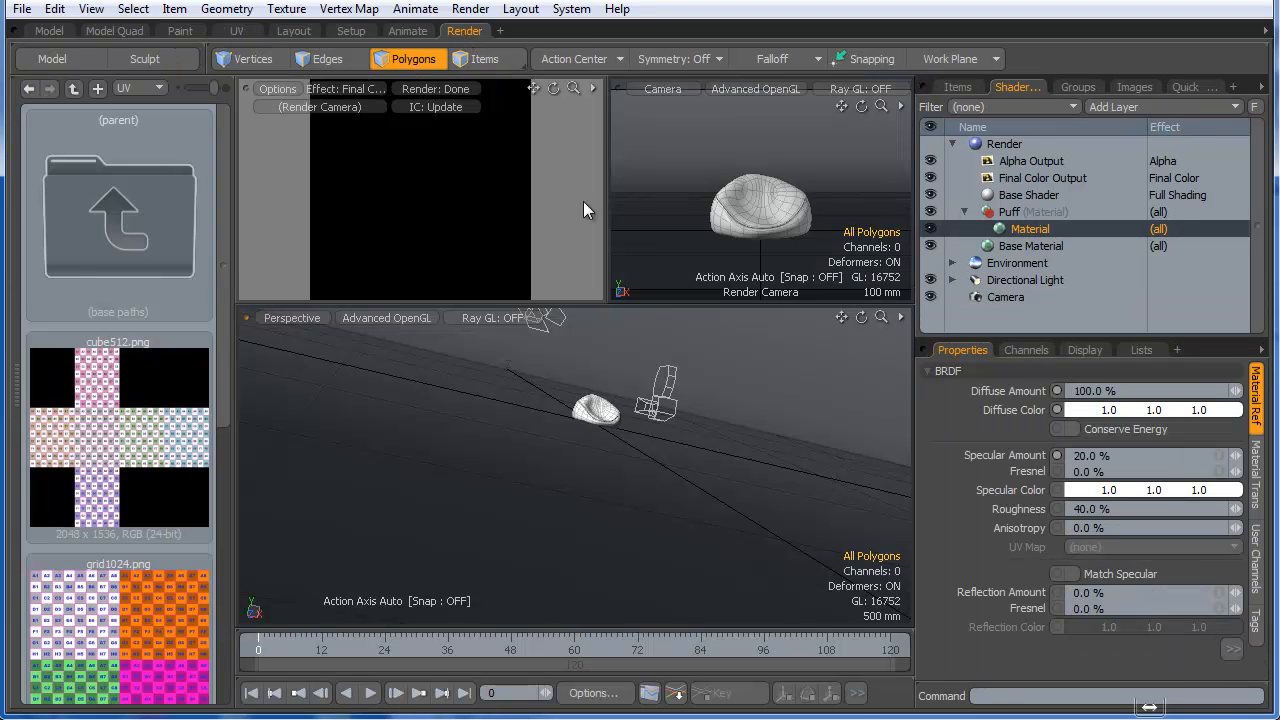
pyautogui.keyDown('ctrl'); pyautogui.keyDown('alt'); pyautogui.moveTo(877, 228); pyautogui.dragTo(1008, 254); pyautogui.keyUp('alt'); pyautogui.keyUp('ctrl')
pyautogui.keyDown('alt'); pyautogui.keyDown('shift'); pyautogui.moveTo(759, 204); pyautogui.dragTo(779, 236); pyautogui.keyUp('shift'); pyautogui.keyUp('alt')
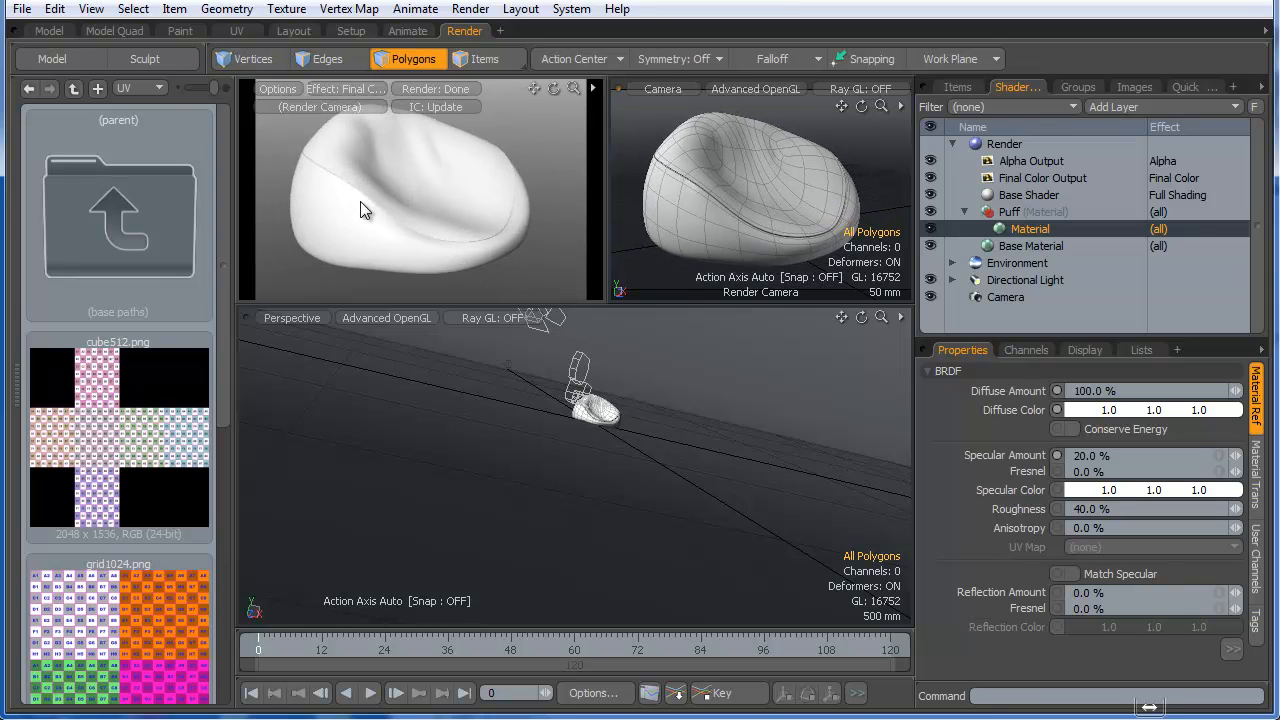
pyautogui.hotkey('ctrl', 'space')
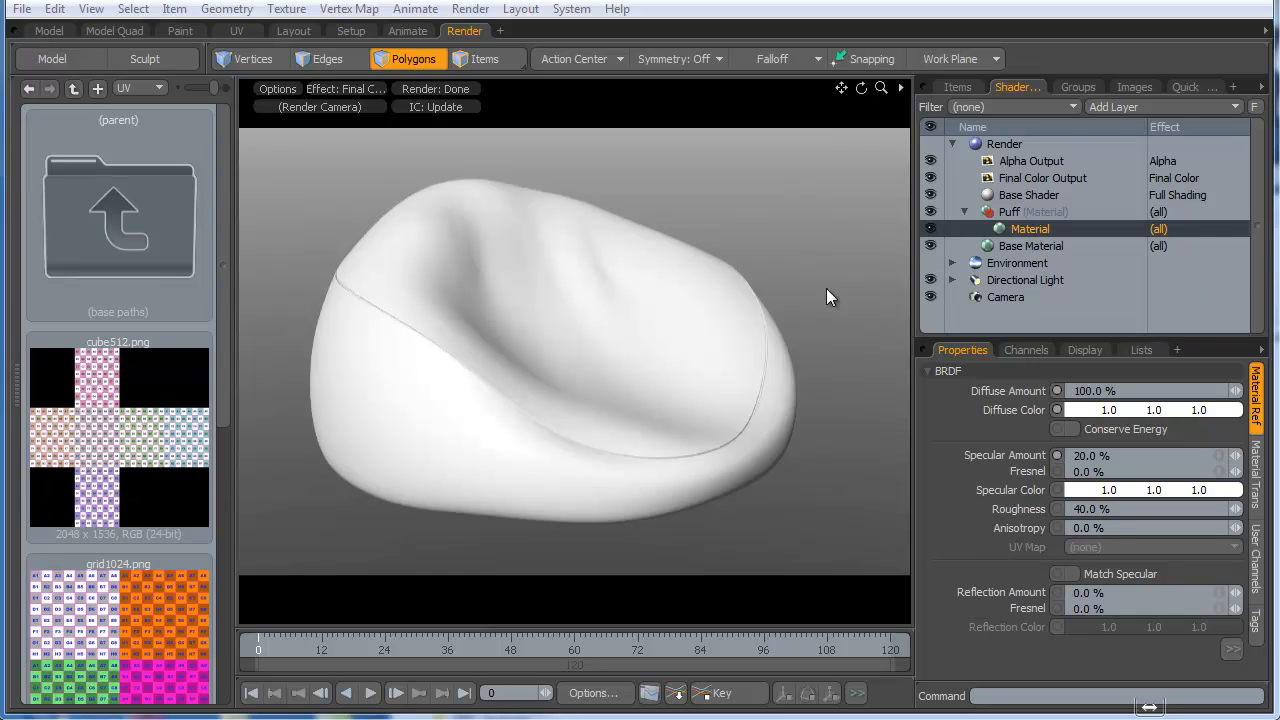
# - Add a Leather texture from the Enhance:modo Skins set to the Puff material
pyautogui.click(1112, 108)
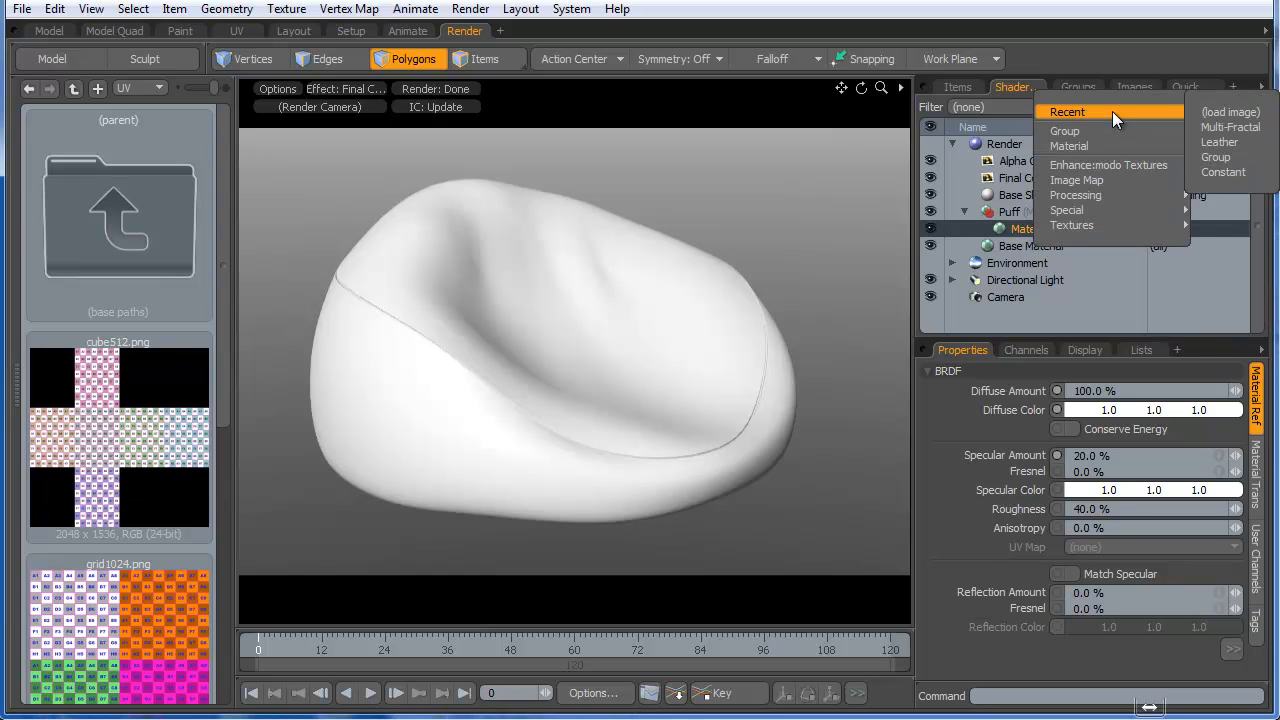
pyautogui.moveTo(1100, 163)
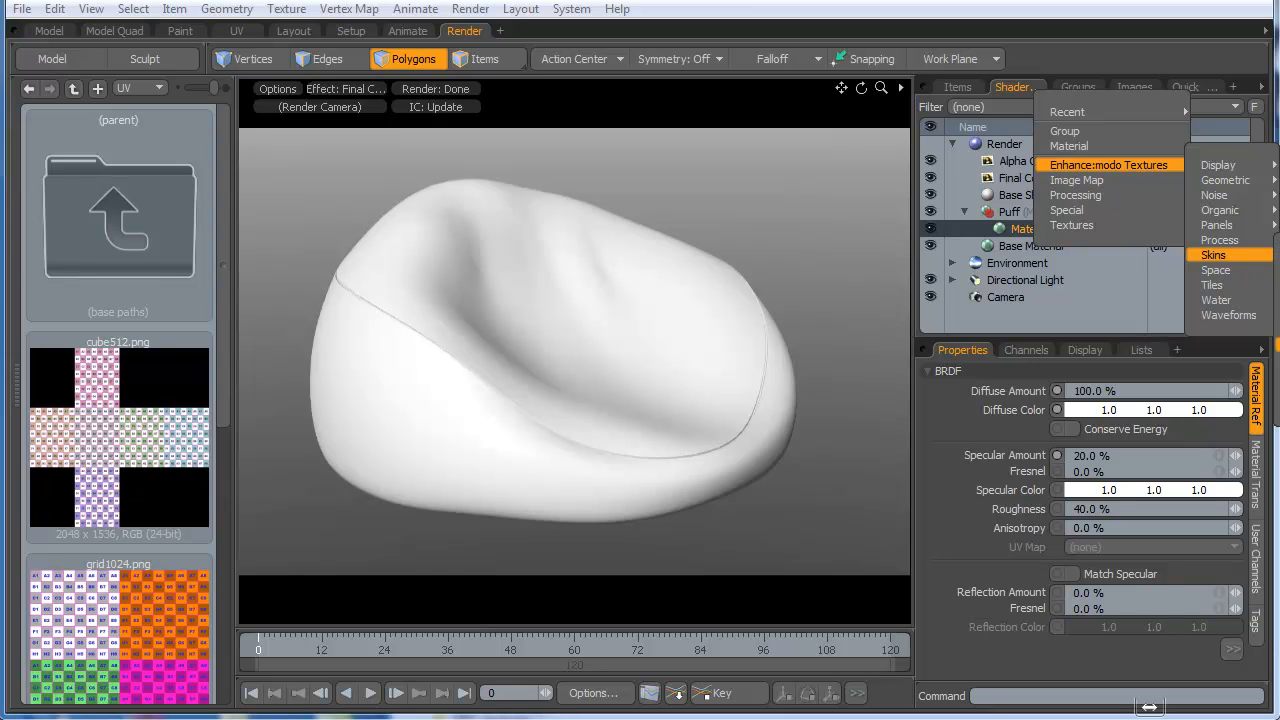
pyautogui.click(1213, 255)
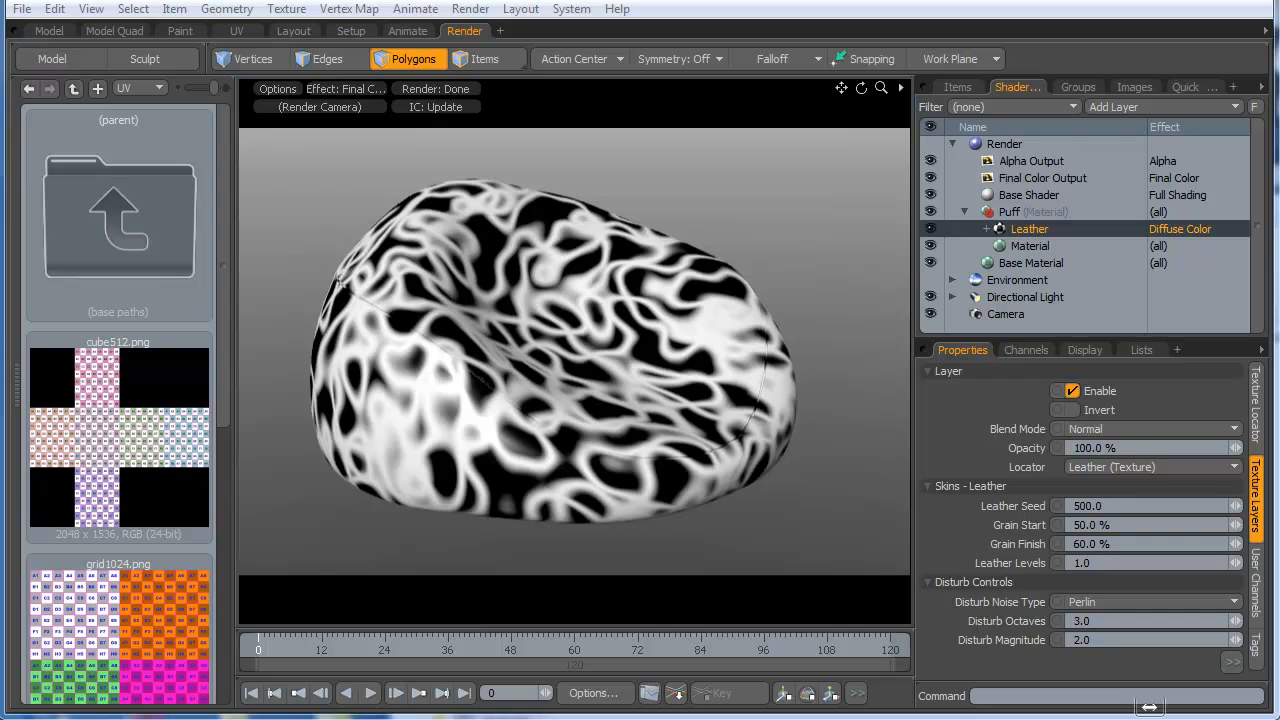
# - Set the Leather texture locator's size to 30 mm on X, Y and Z
pyautogui.click(1255, 405)
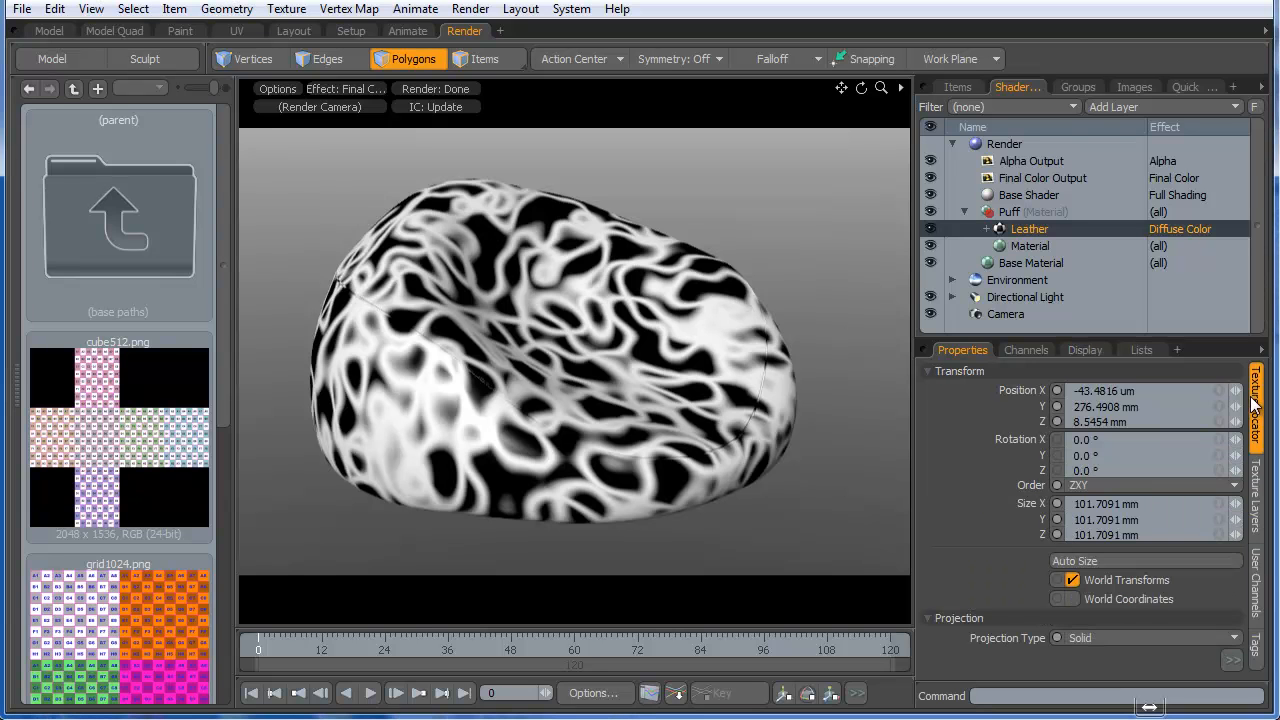
pyautogui.click(1222, 509)
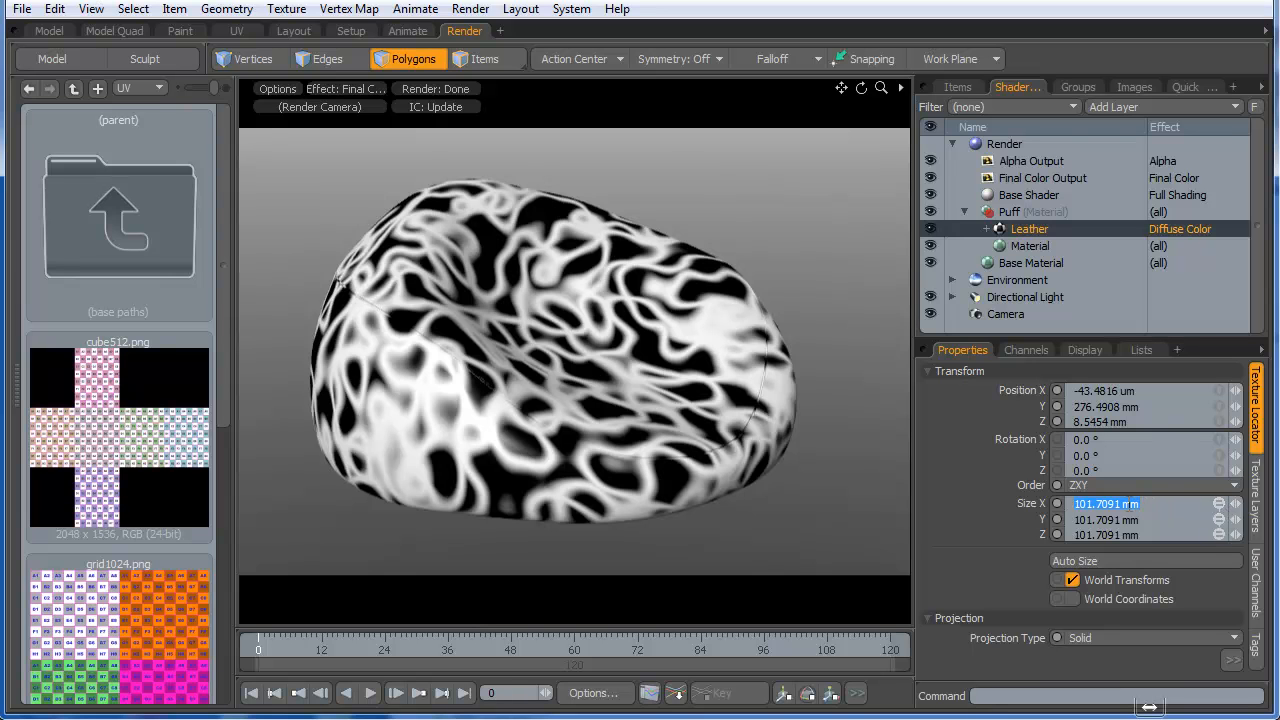
pyautogui.write('30')
pyautogui.press('Return')
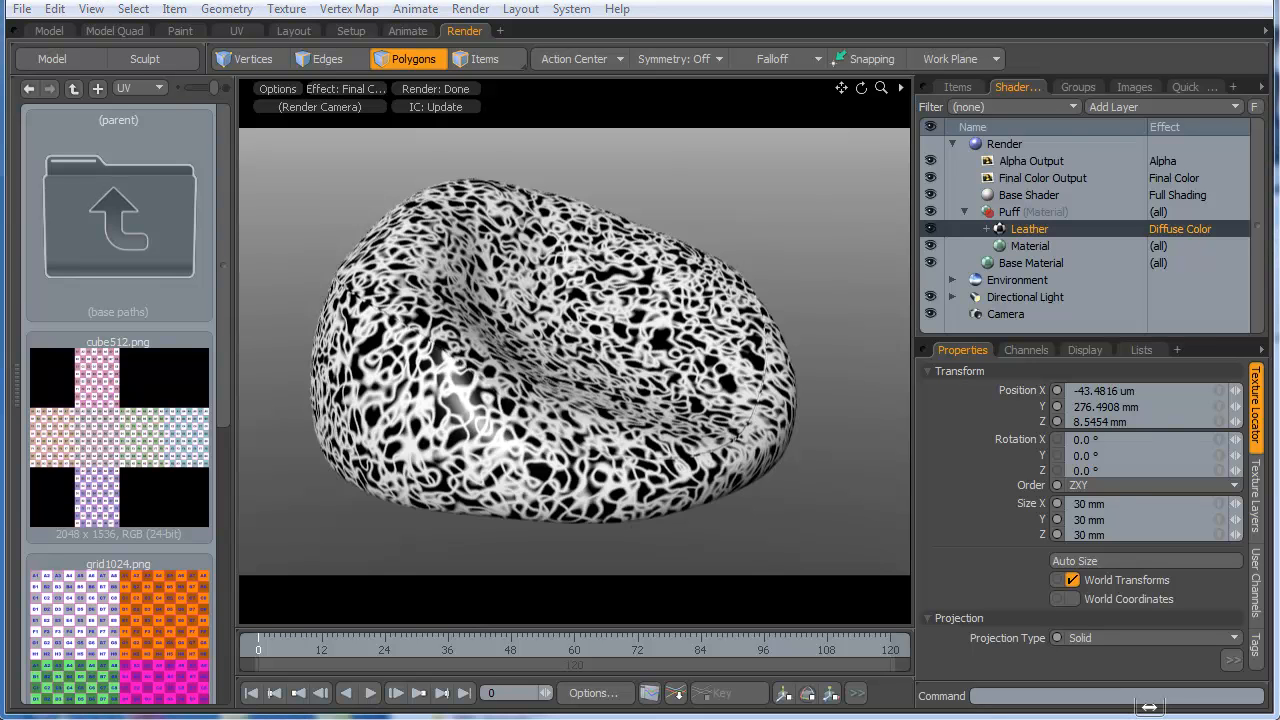
# - Set the 30 mm Leather texture's output Bias to 4%
pyautogui.click(1256, 484)
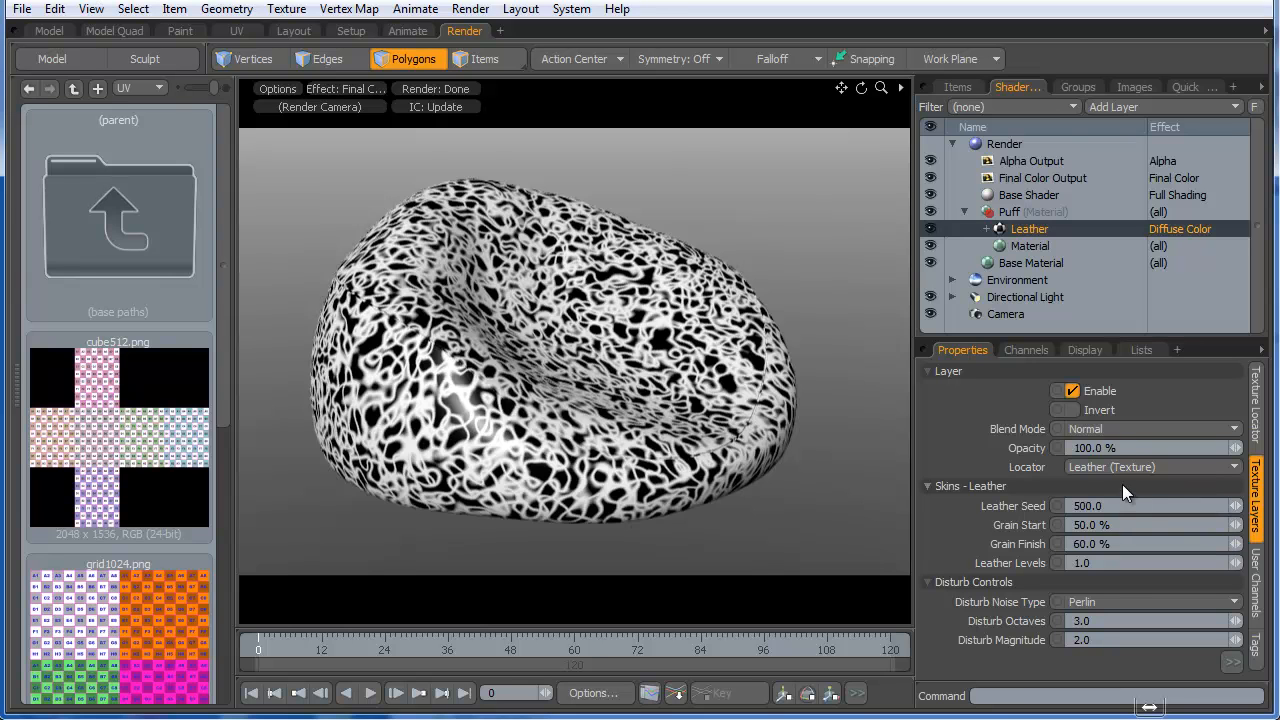
pyautogui.press('KP_0')
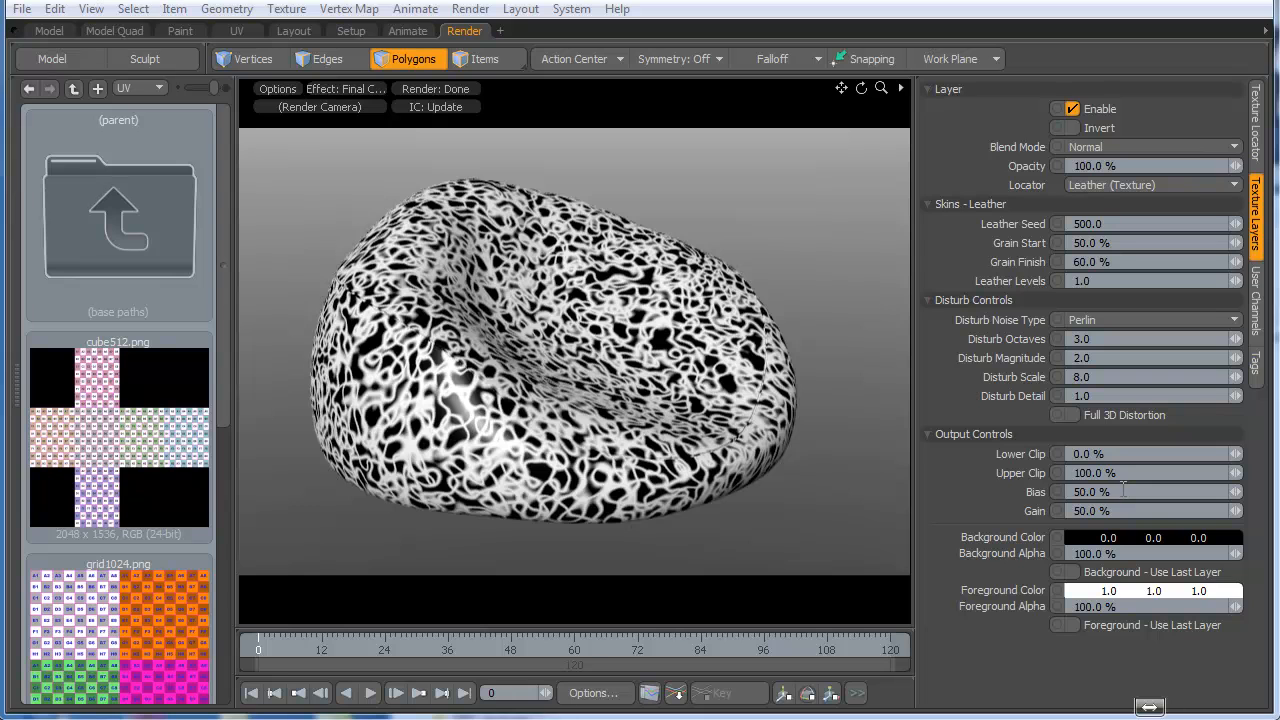
pyautogui.click(1062, 491)
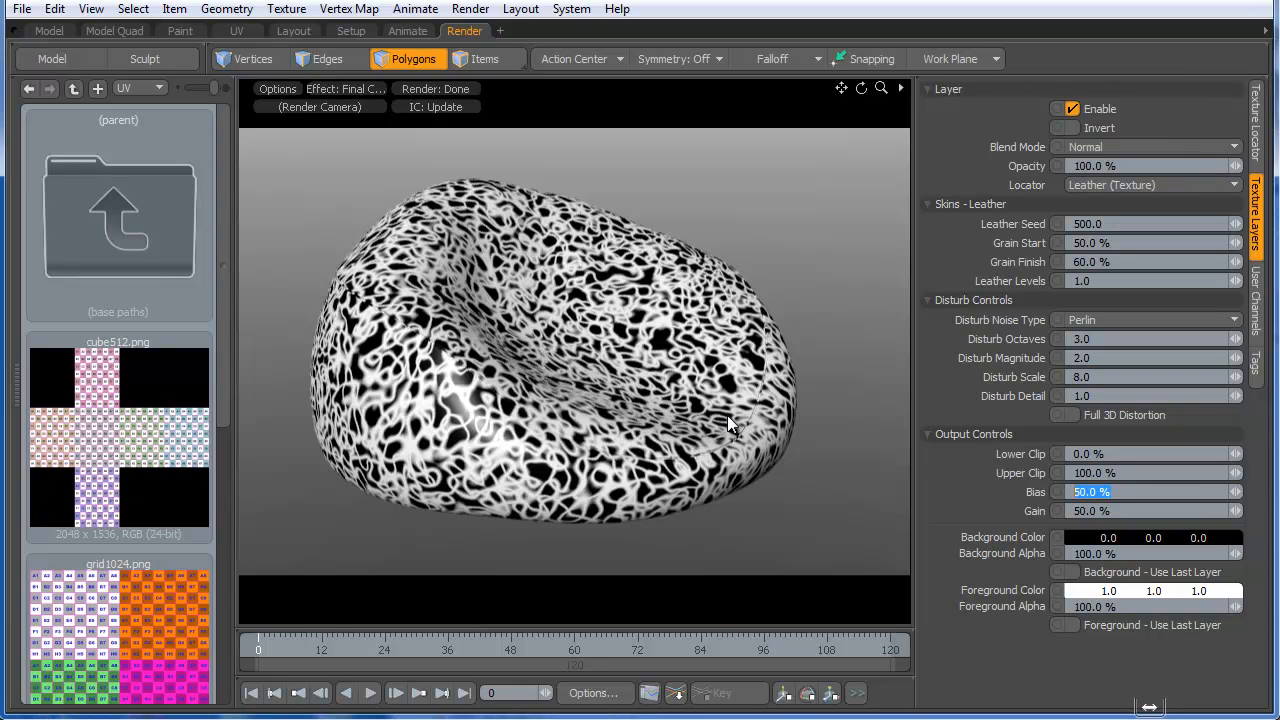
pyautogui.write('4')
pyautogui.press('Return')
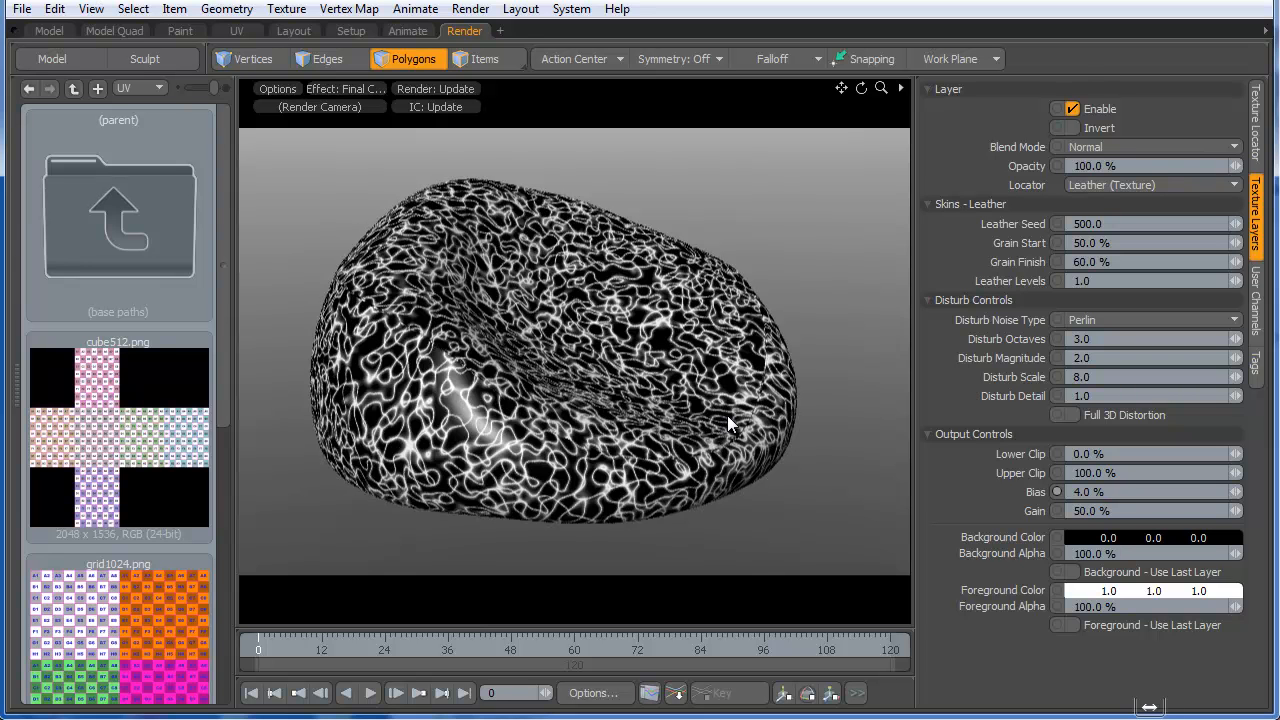
# - Examine the leather grain up close in the render preview and invert the Leather layer
pyautogui.keyDown('alt'); pyautogui.moveTo(477, 542); pyautogui.dragTo(476, 507); pyautogui.keyUp('alt')
pyautogui.scroll(5, 476, 507)
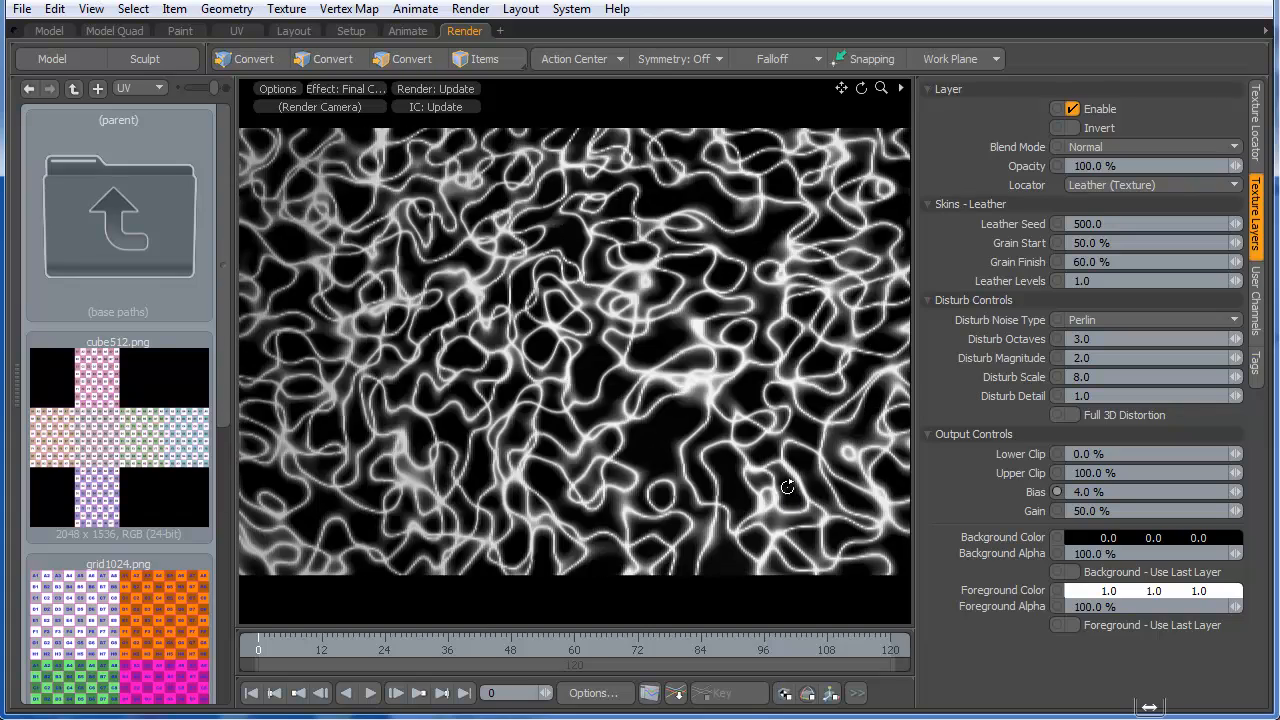
pyautogui.scroll(-5, 790, 464)
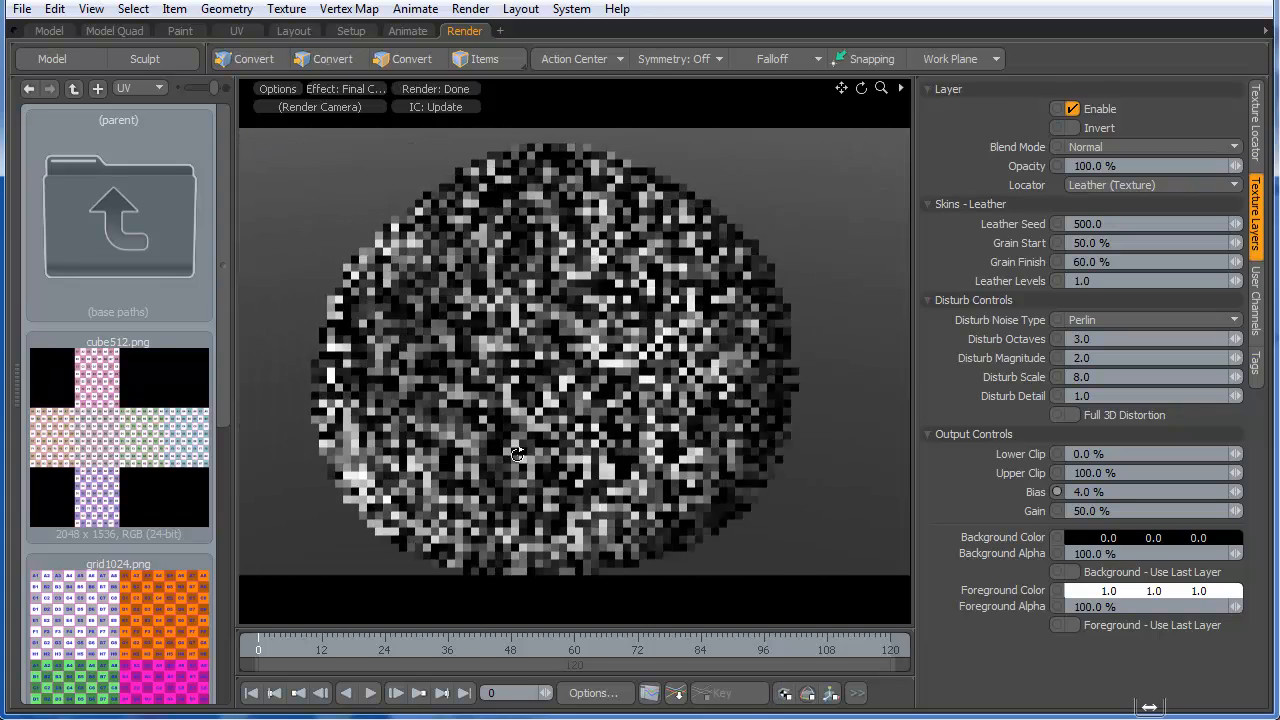
pyautogui.keyDown('alt'); pyautogui.moveTo(535, 455); pyautogui.dragTo(613, 408); pyautogui.keyUp('alt')
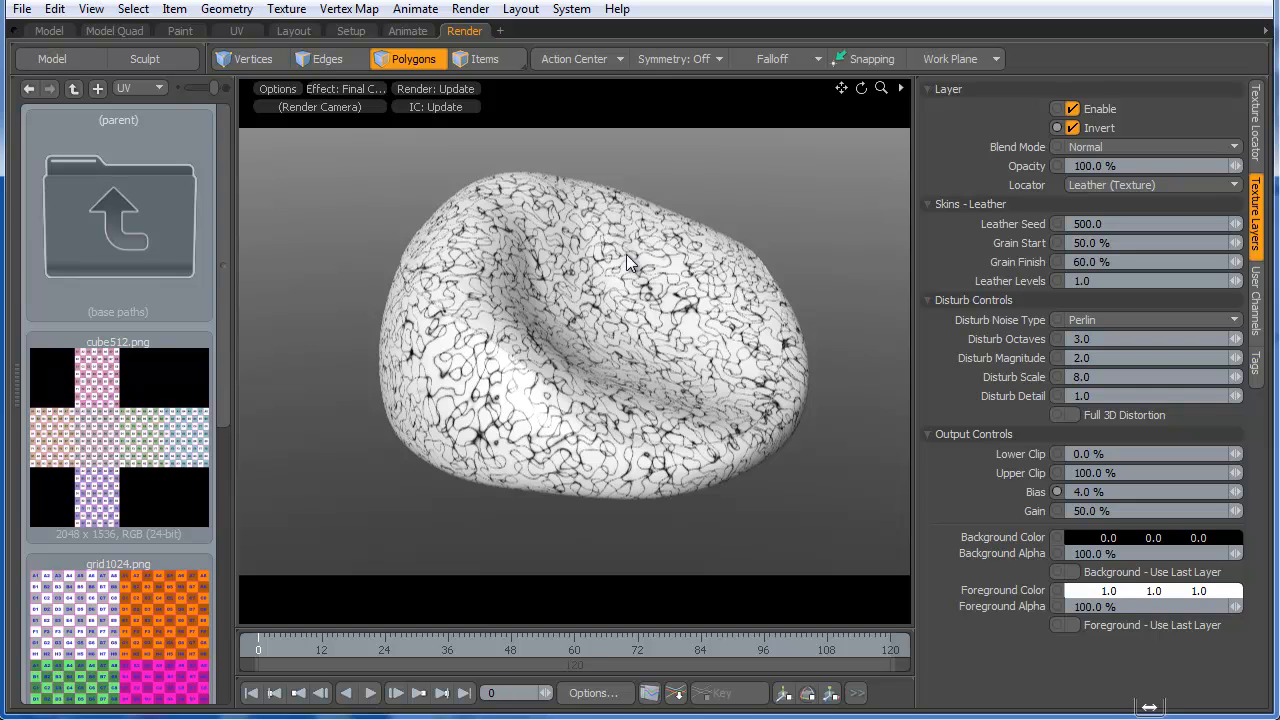
pyautogui.keyDown('alt'); pyautogui.moveTo(697, 379); pyautogui.dragTo(738, 306); pyautogui.keyUp('alt')
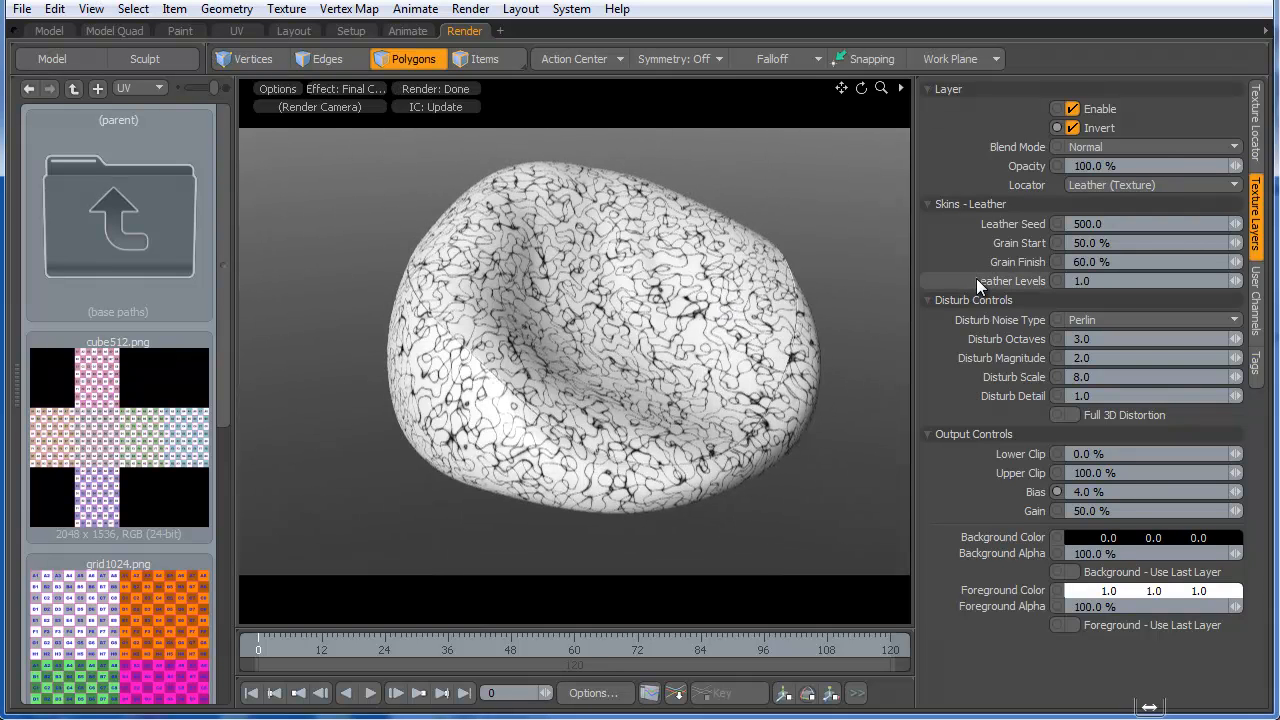
# - Add a second Leather texture above the first one in the Puff material
pyautogui.press('KP_0')
pyautogui.click(1109, 107)
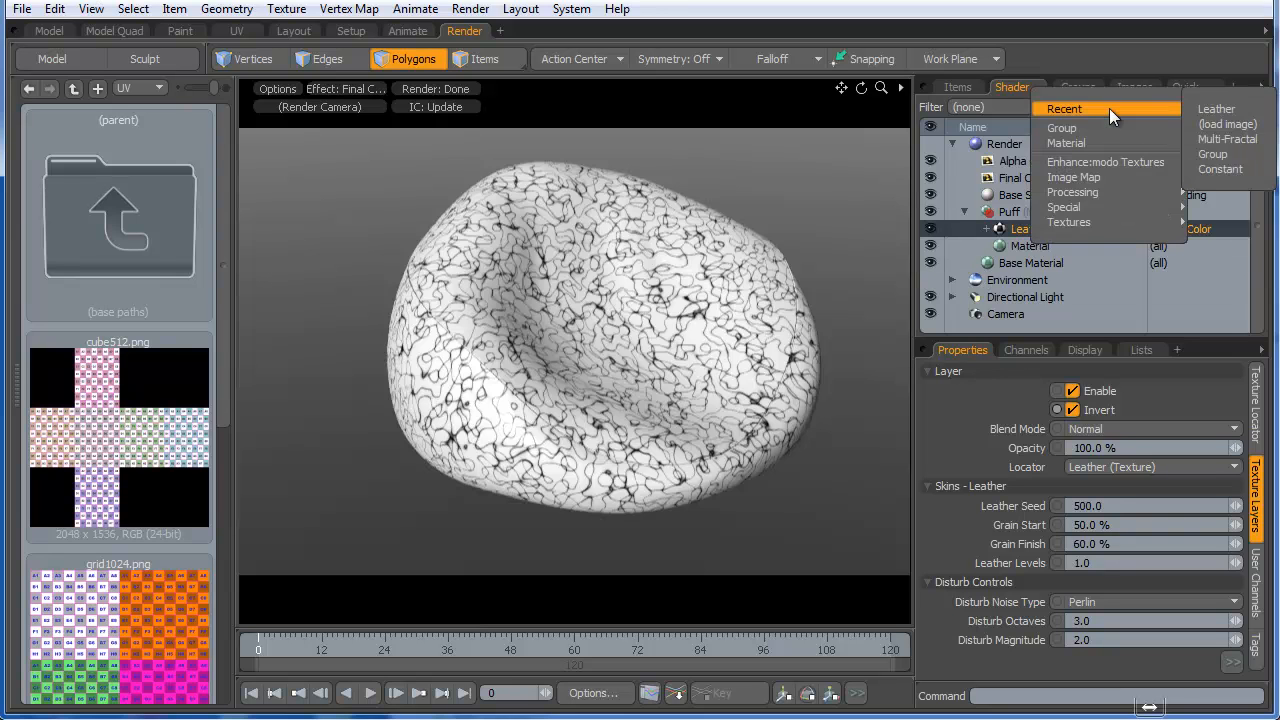
pyautogui.moveTo(1096, 176)
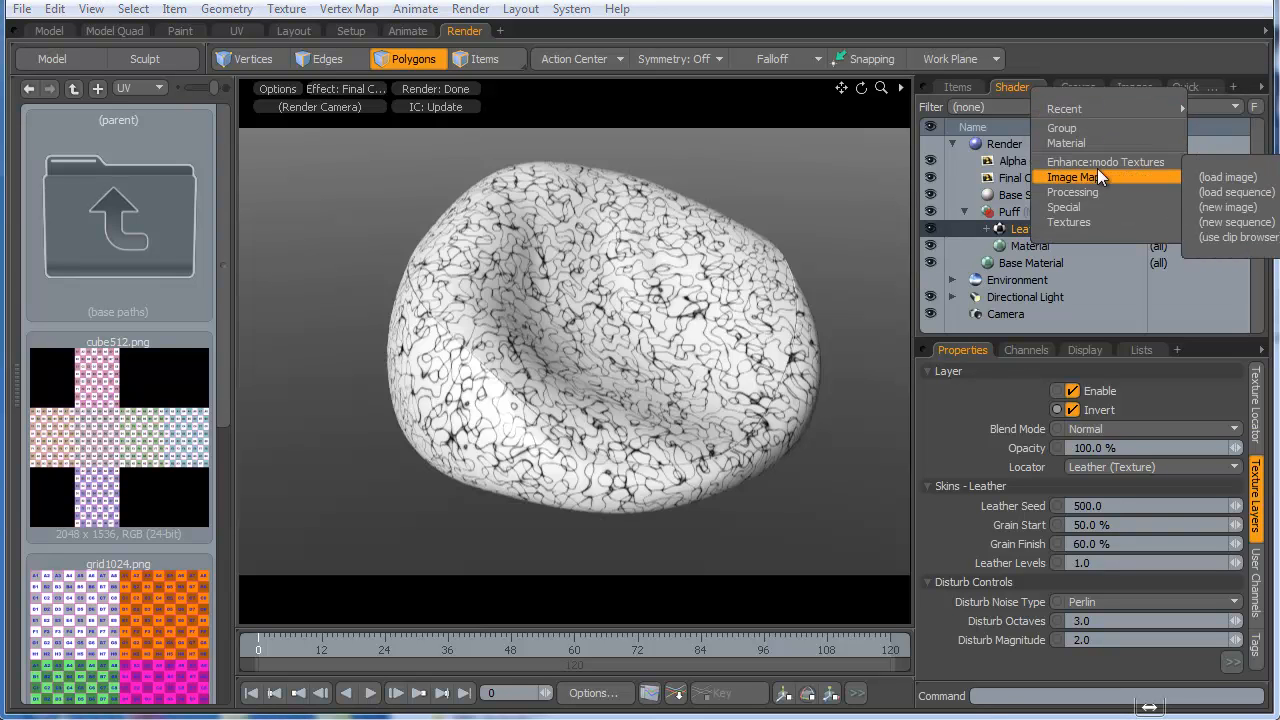
pyautogui.moveTo(1106, 109)
pyautogui.click(1212, 110)
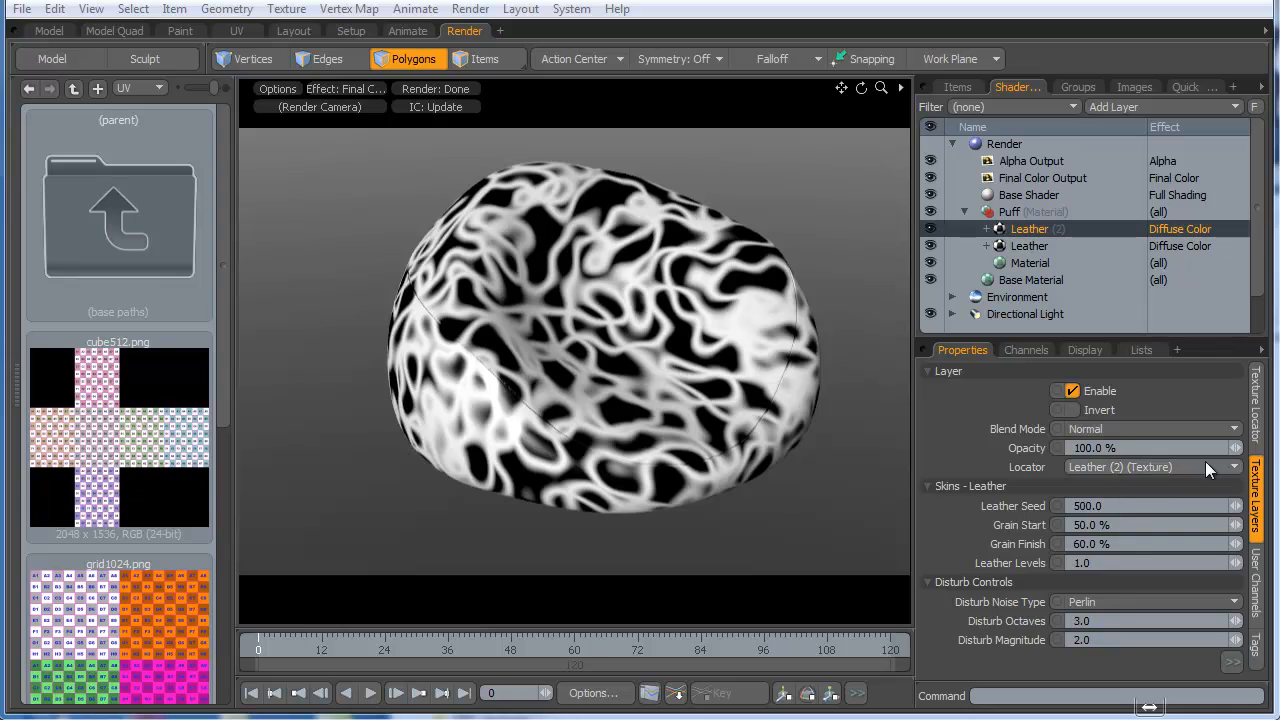
# - Set the second Leather texture locator's size to 45.6 mm on all three axes
pyautogui.click(1262, 448)
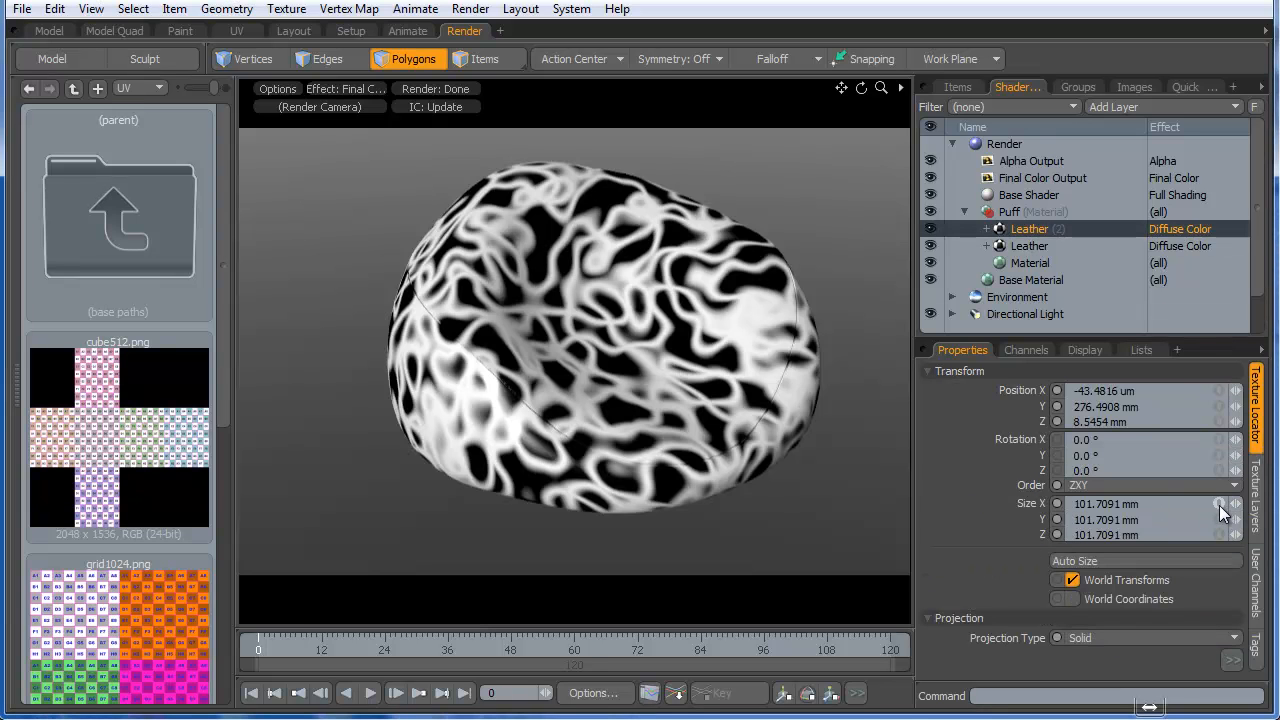
pyautogui.click(1162, 505)
pyautogui.write('45.6 m')
pyautogui.press('Return')
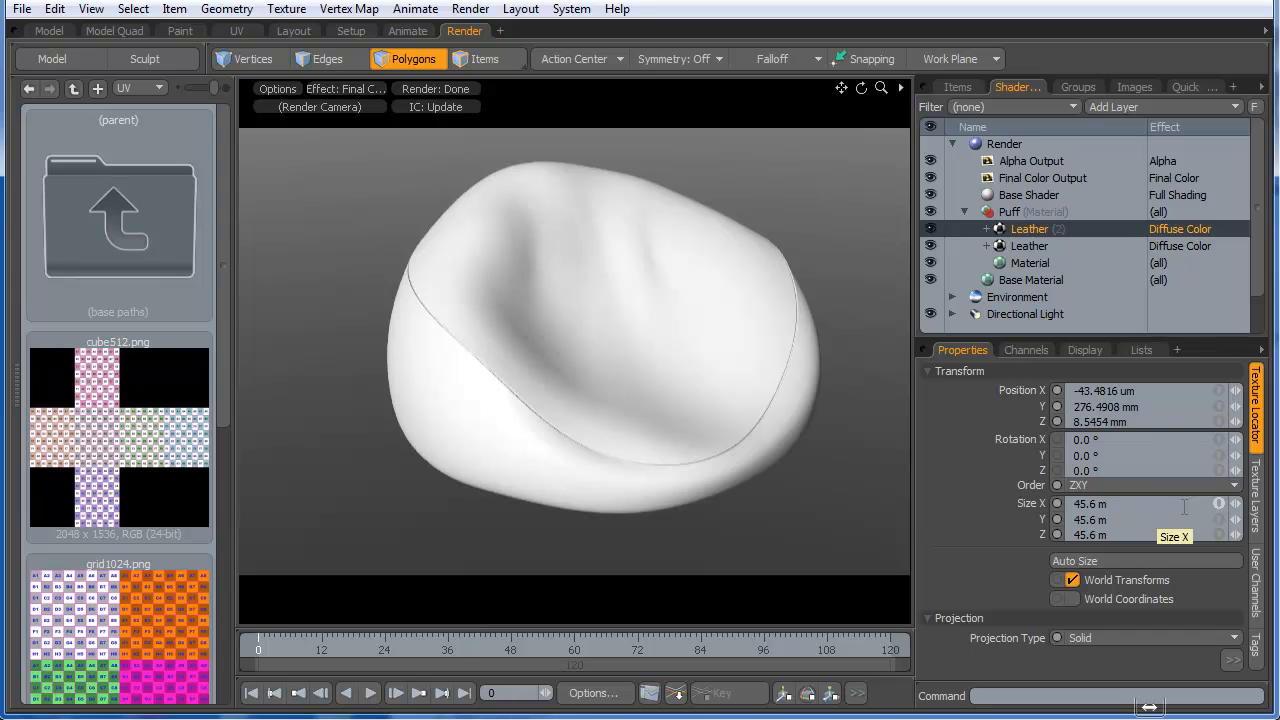
pyautogui.click(1110, 505)
pyautogui.click(1112, 501)
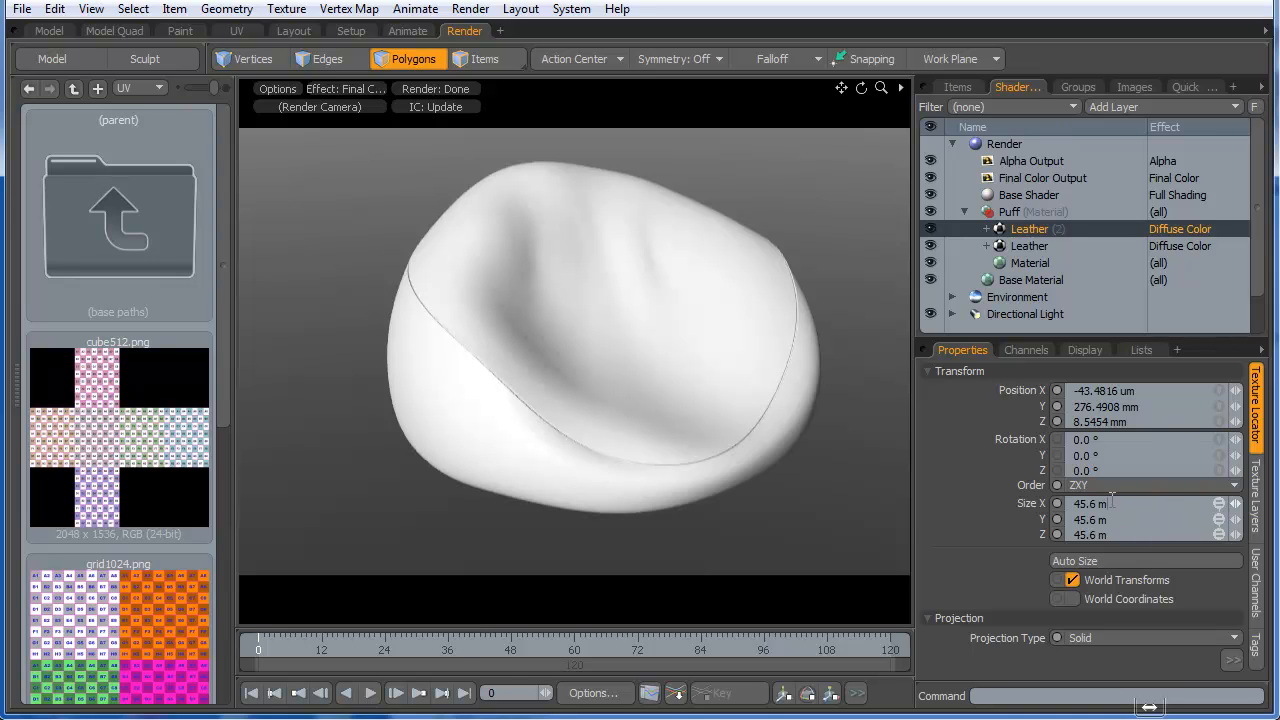
pyautogui.write('m')
pyautogui.press('Return')
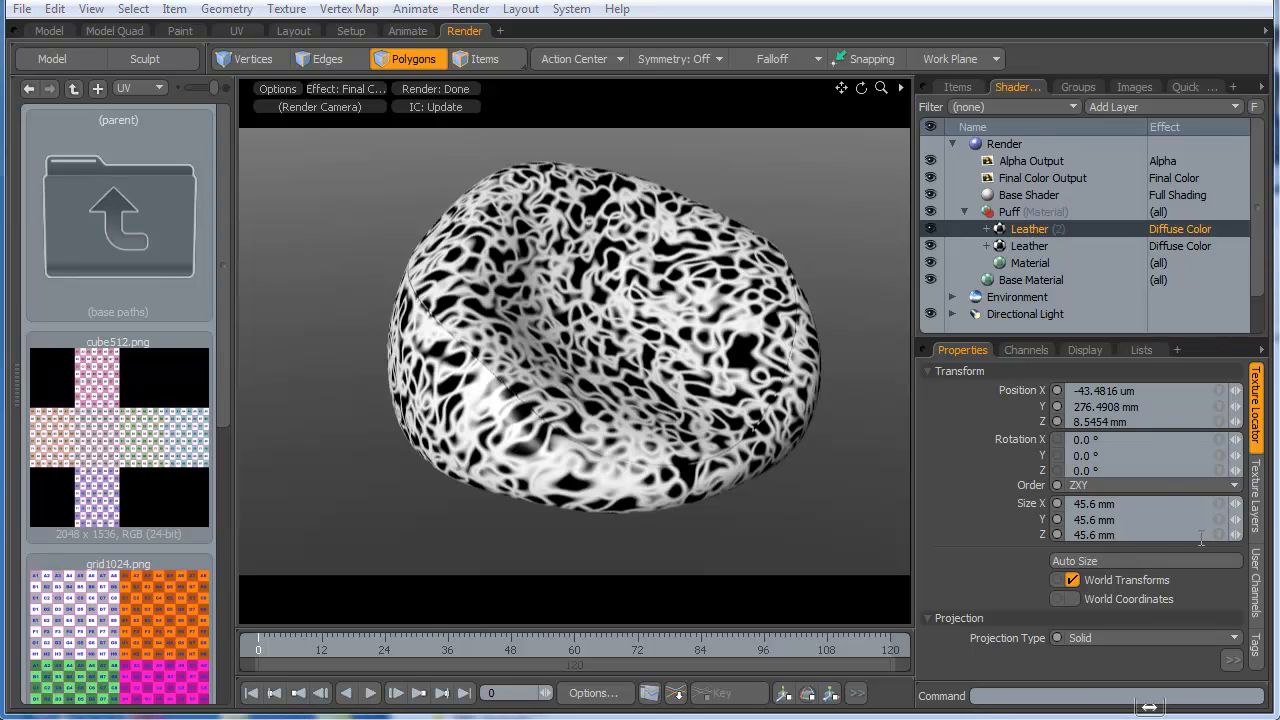
# - Set the second Leather texture's output Bias to 4%
pyautogui.click(1255, 495)
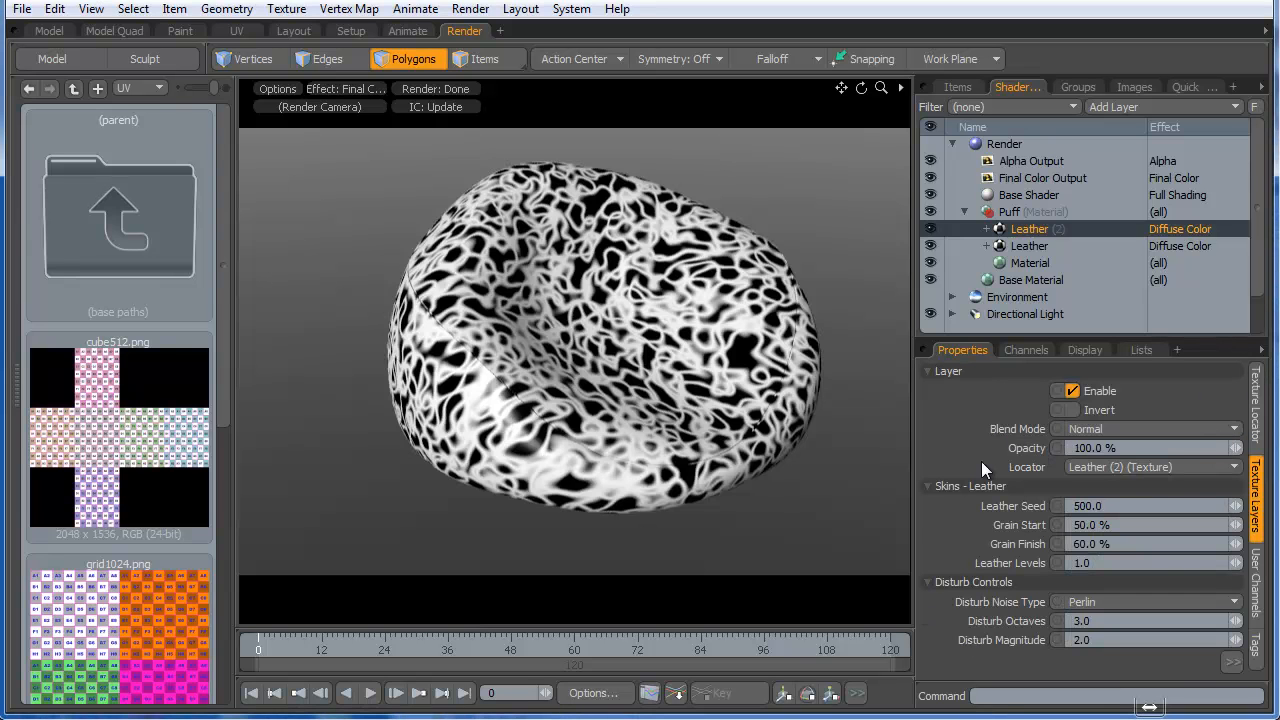
pyautogui.press('0')
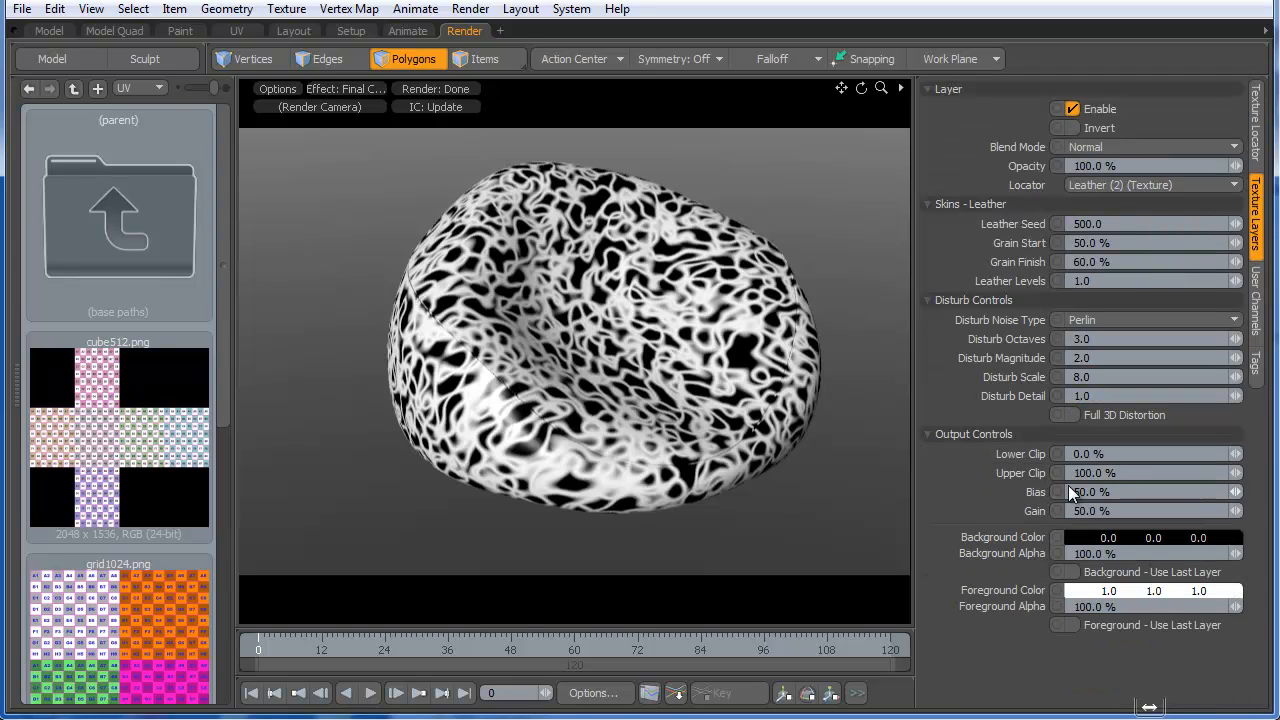
pyautogui.click(1116, 492)
pyautogui.write('4')
pyautogui.press('Return')
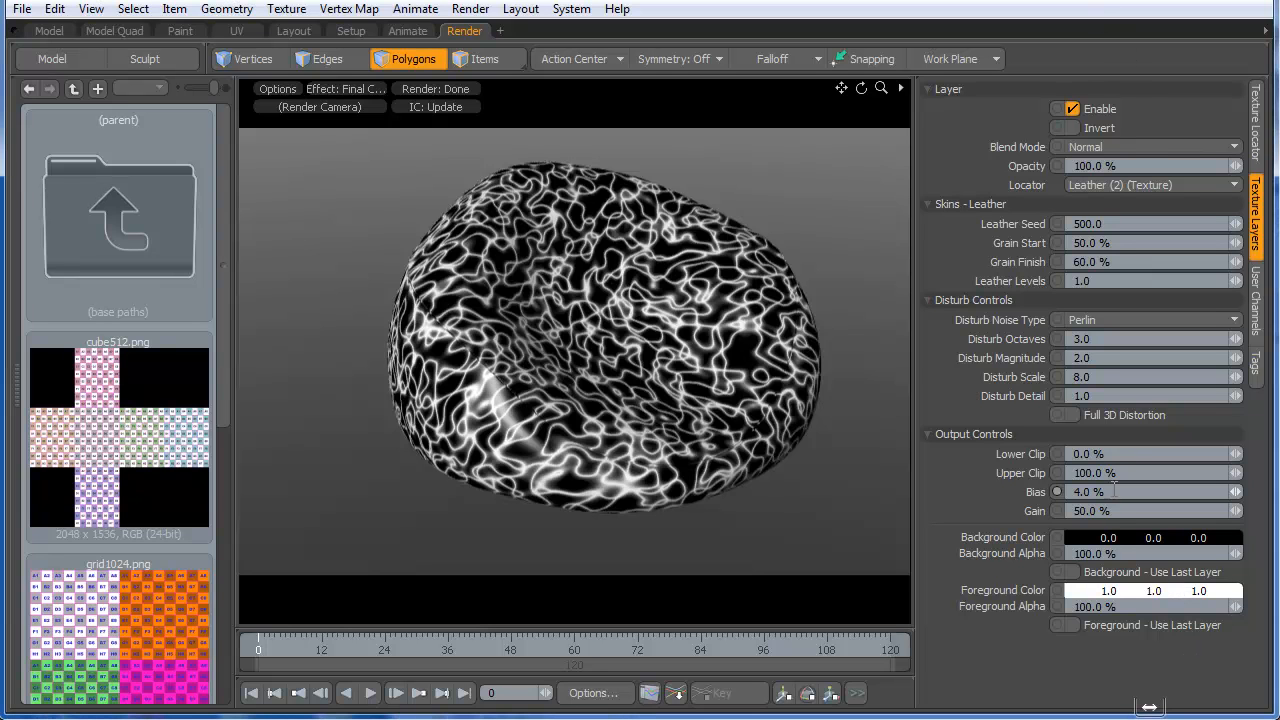
# - Add a Multi-Fractal texture from the Enhance:modo Noise set above the Leather layers and show its full layer properties
pyautogui.press('KP_0')
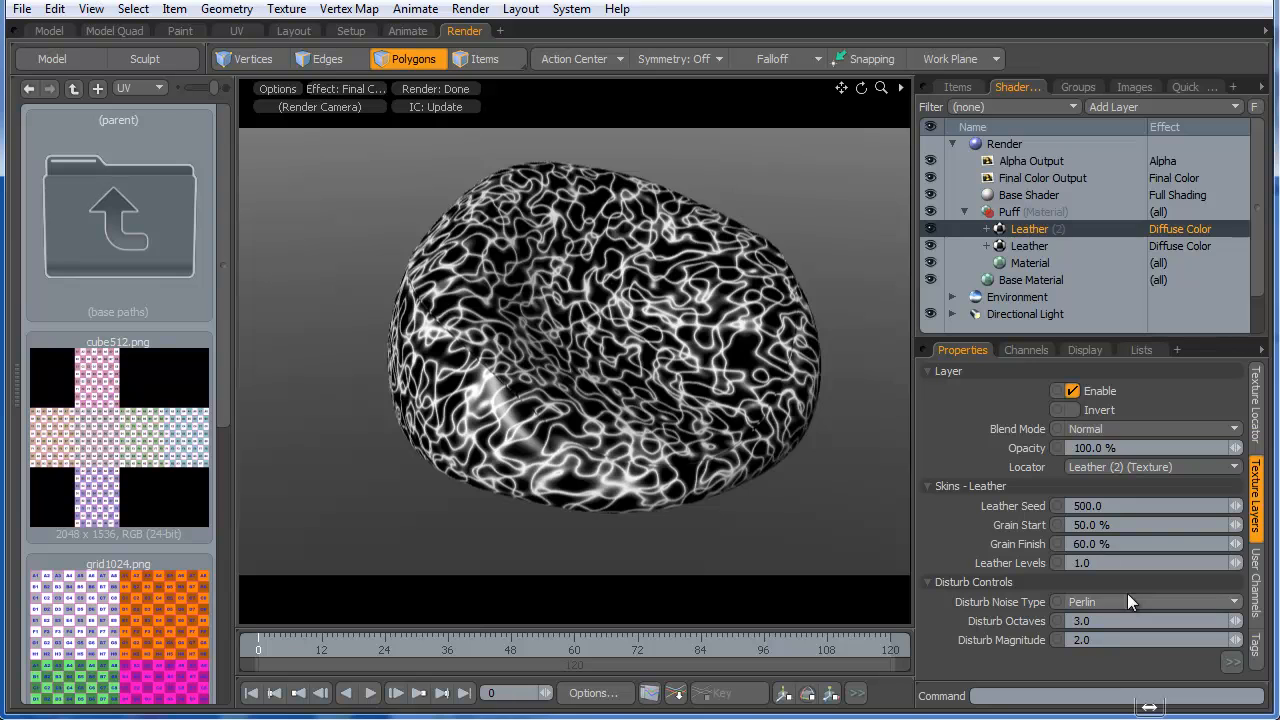
pyautogui.click(1139, 107)
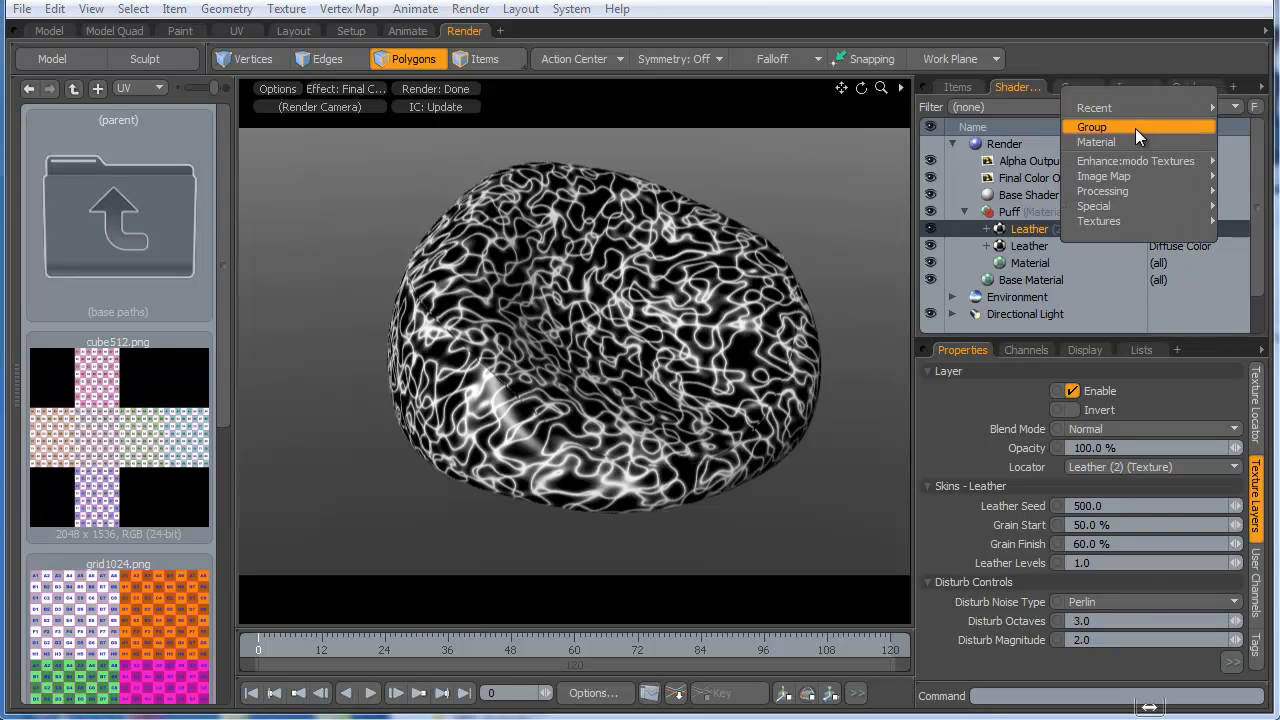
pyautogui.moveTo(1134, 160)
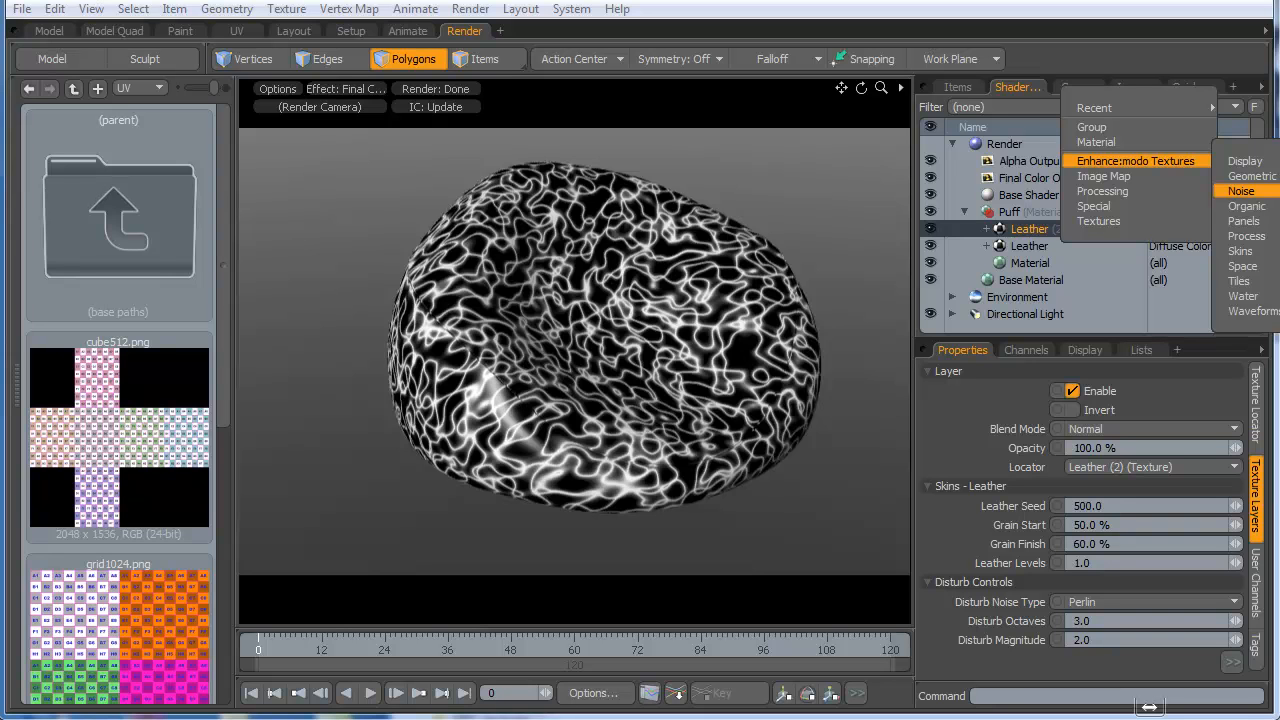
pyautogui.click(1278, 368)
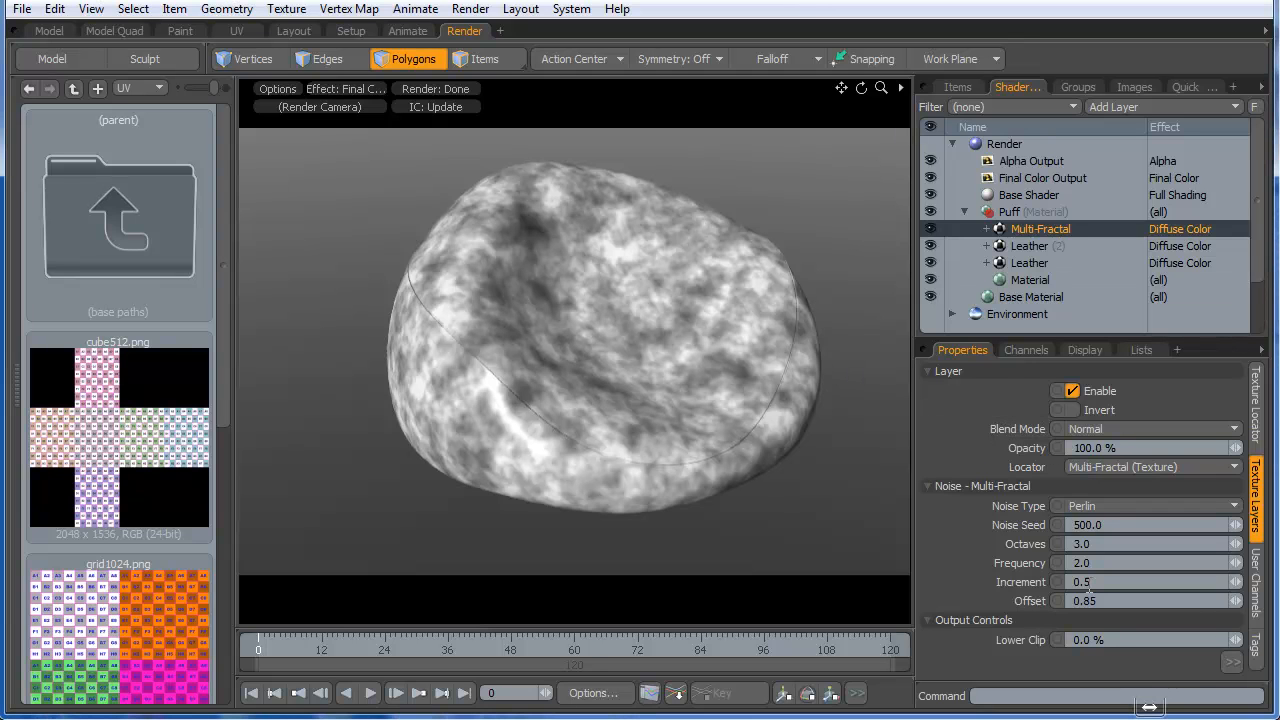
pyautogui.press('KP_0')
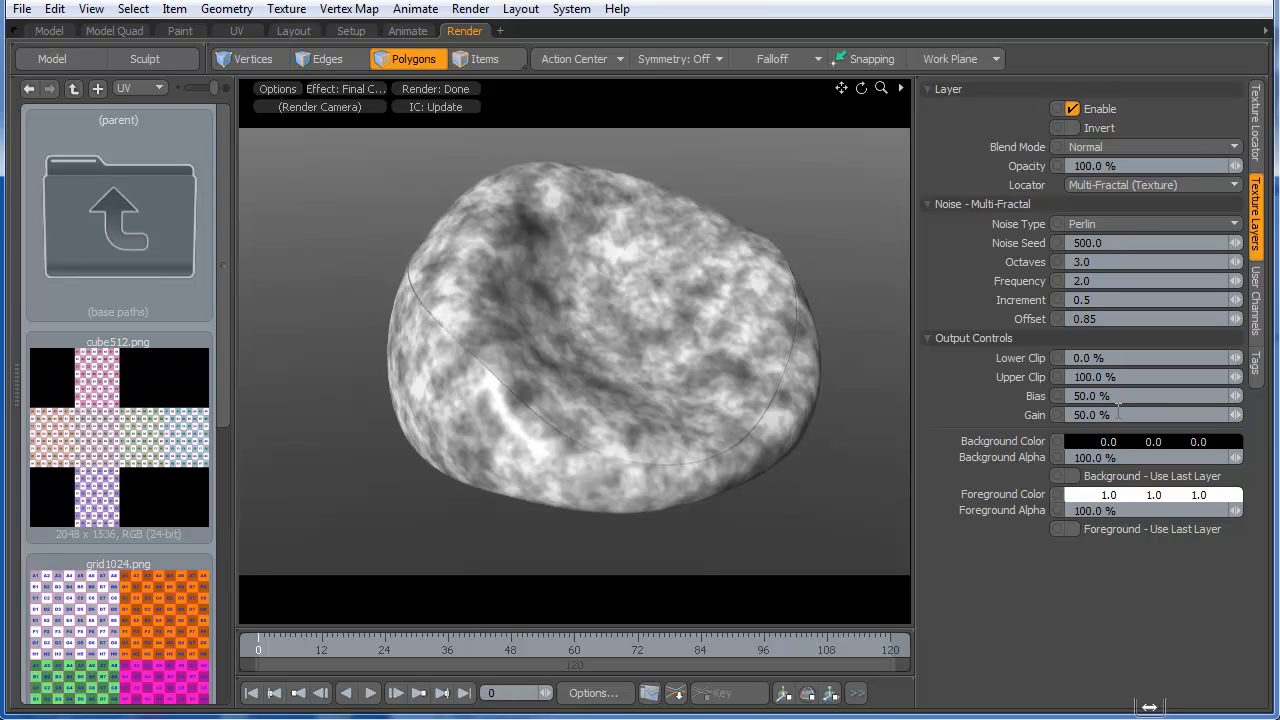
# - Set the Multi-Fractal texture's output Gain to 100% and return to the shader tree view
pyautogui.click(1118, 413)
pyautogui.write('100')
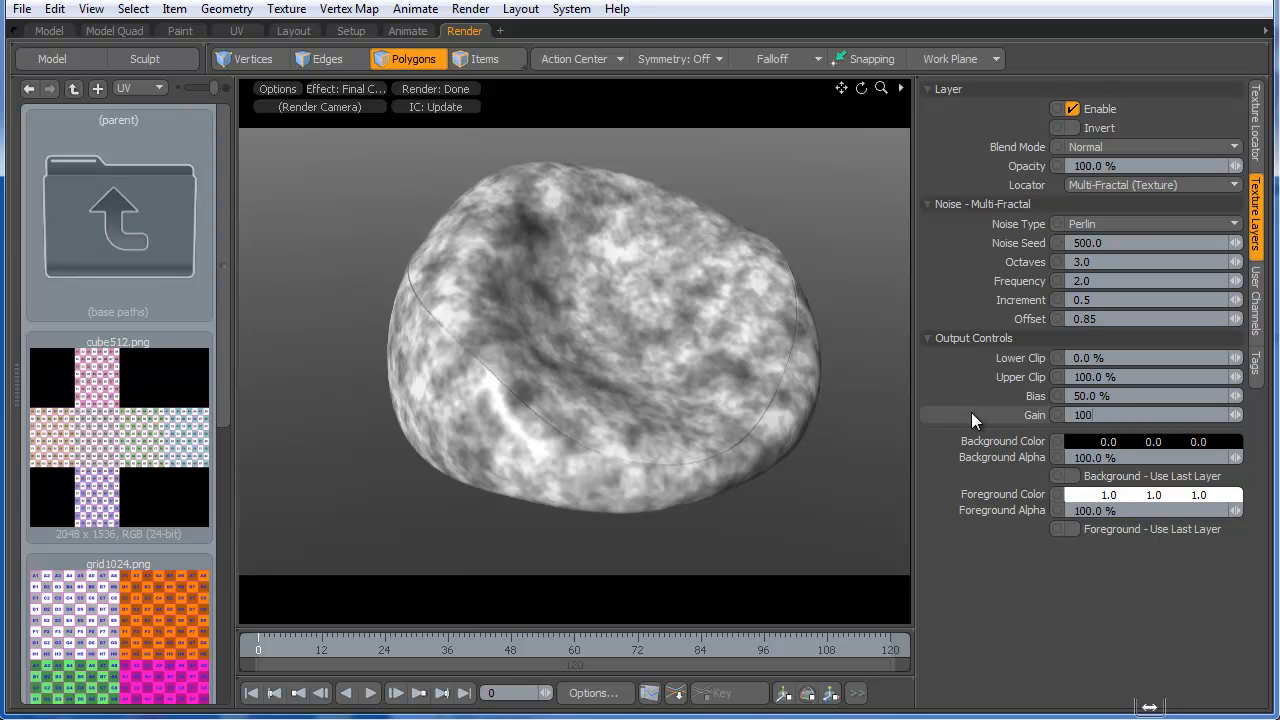
pyautogui.press('Return')
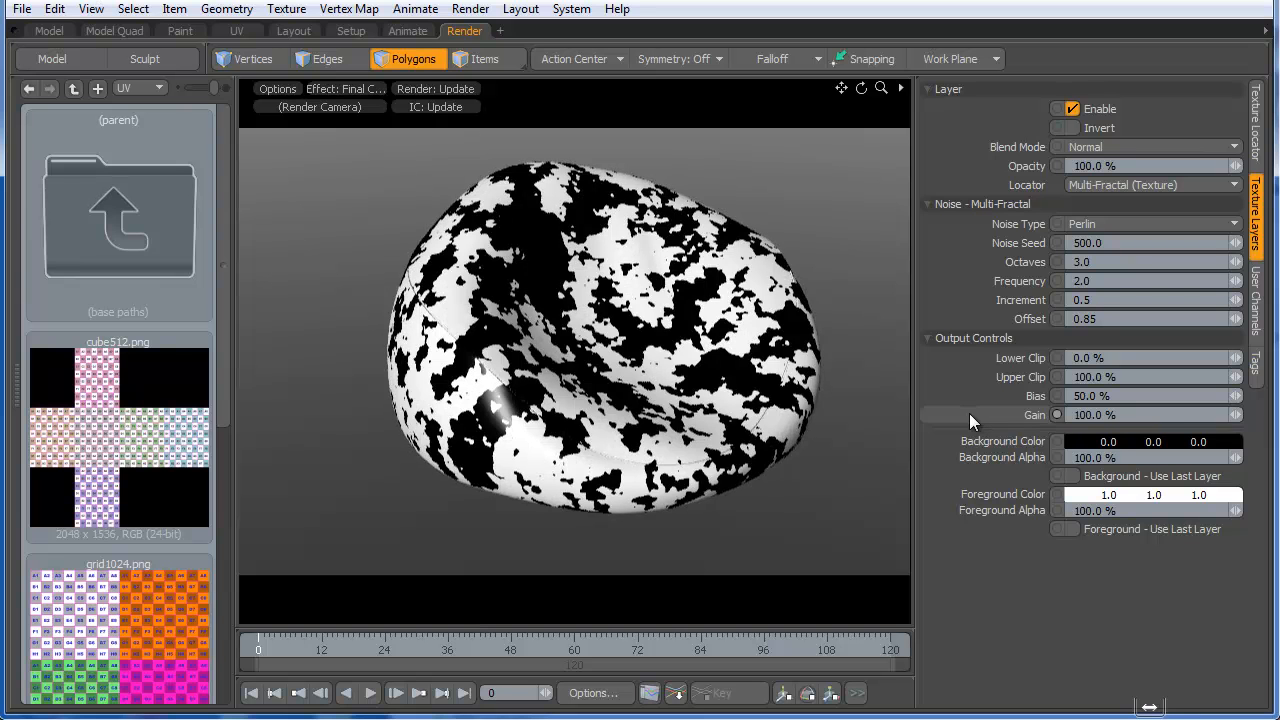
pyautogui.press('0')
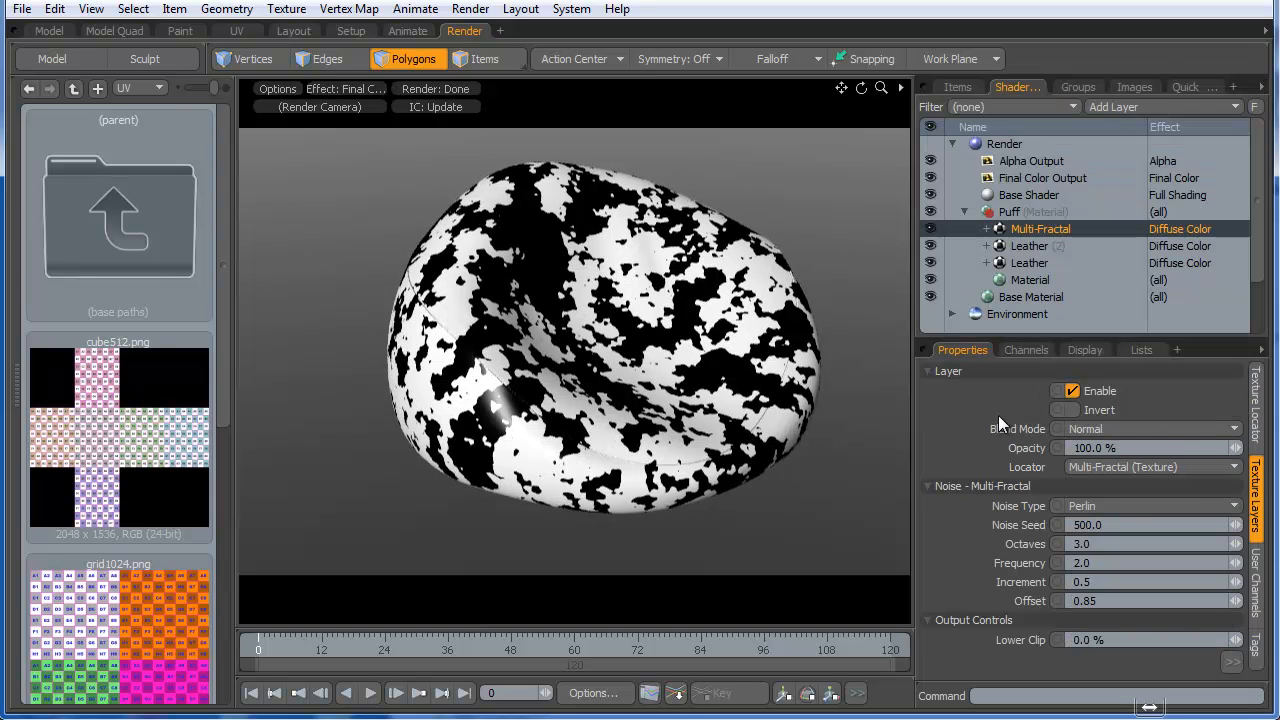
# - Make the Multi-Fractal texture a layer mask of the second Leather texture and check its nesting in the shader tree
pyautogui.moveTo(1022, 230); pyautogui.dragTo(1023, 244)
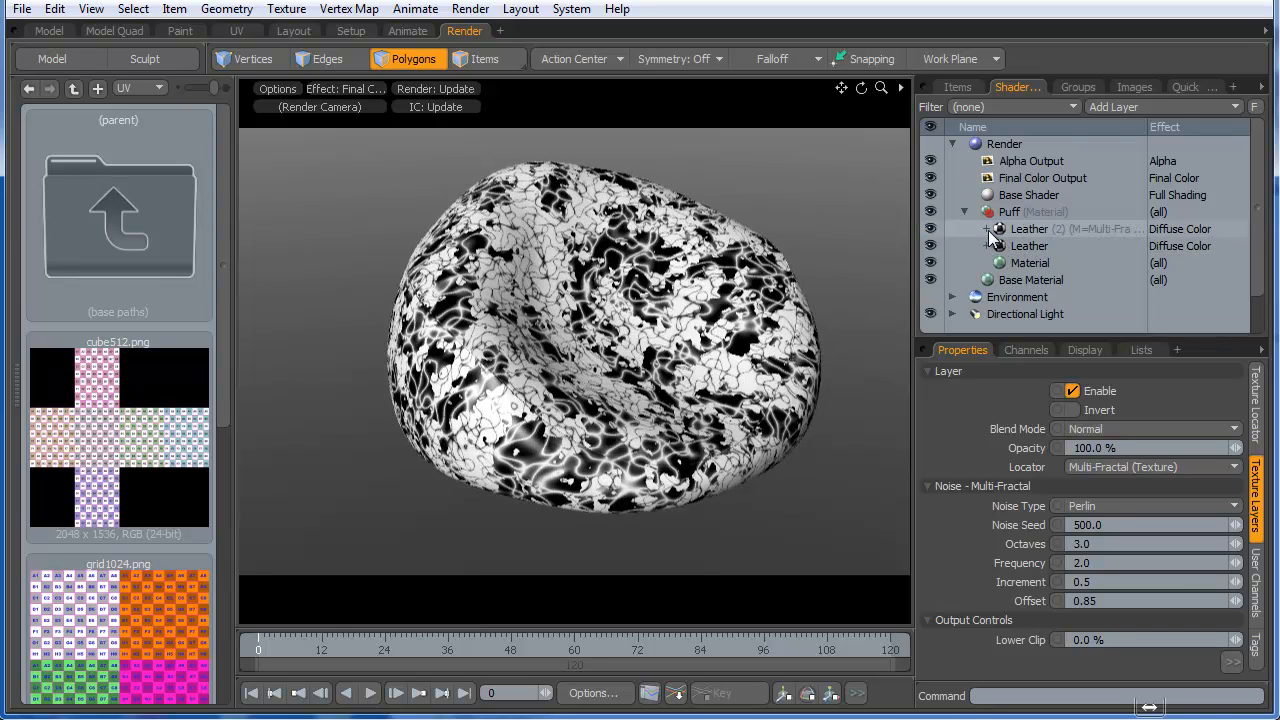
pyautogui.click(987, 229)
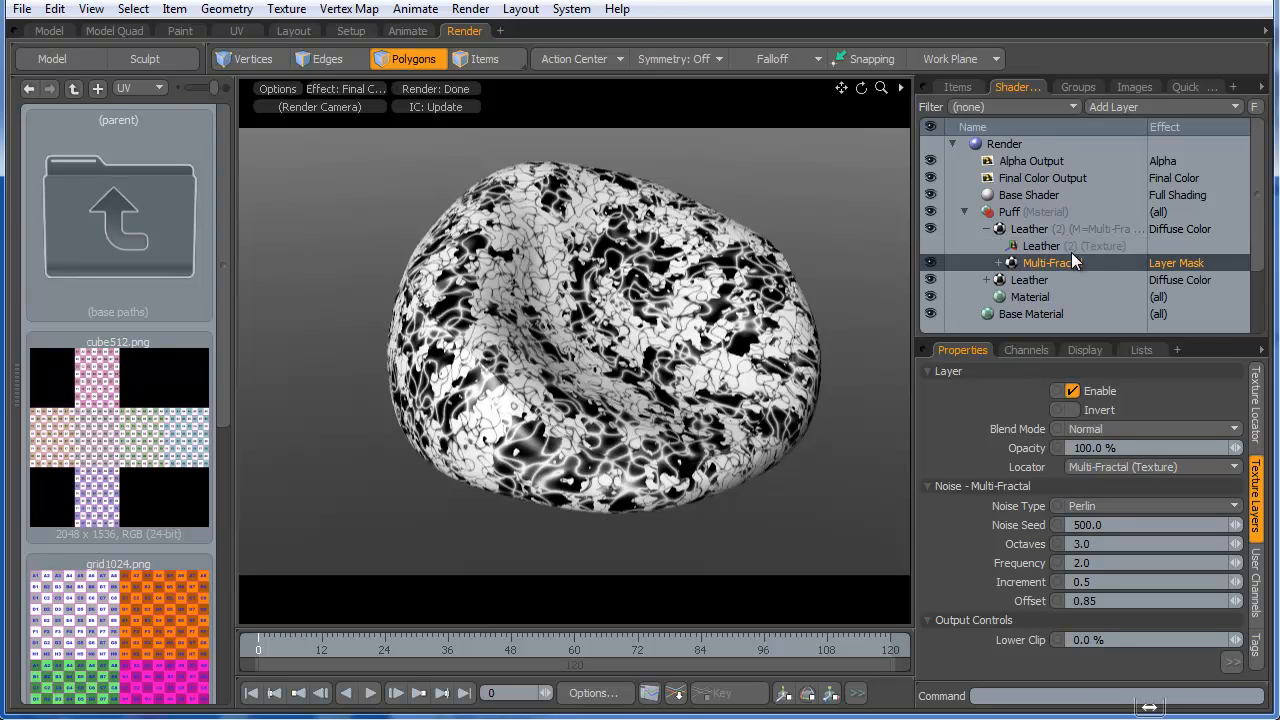
pyautogui.click(987, 230)
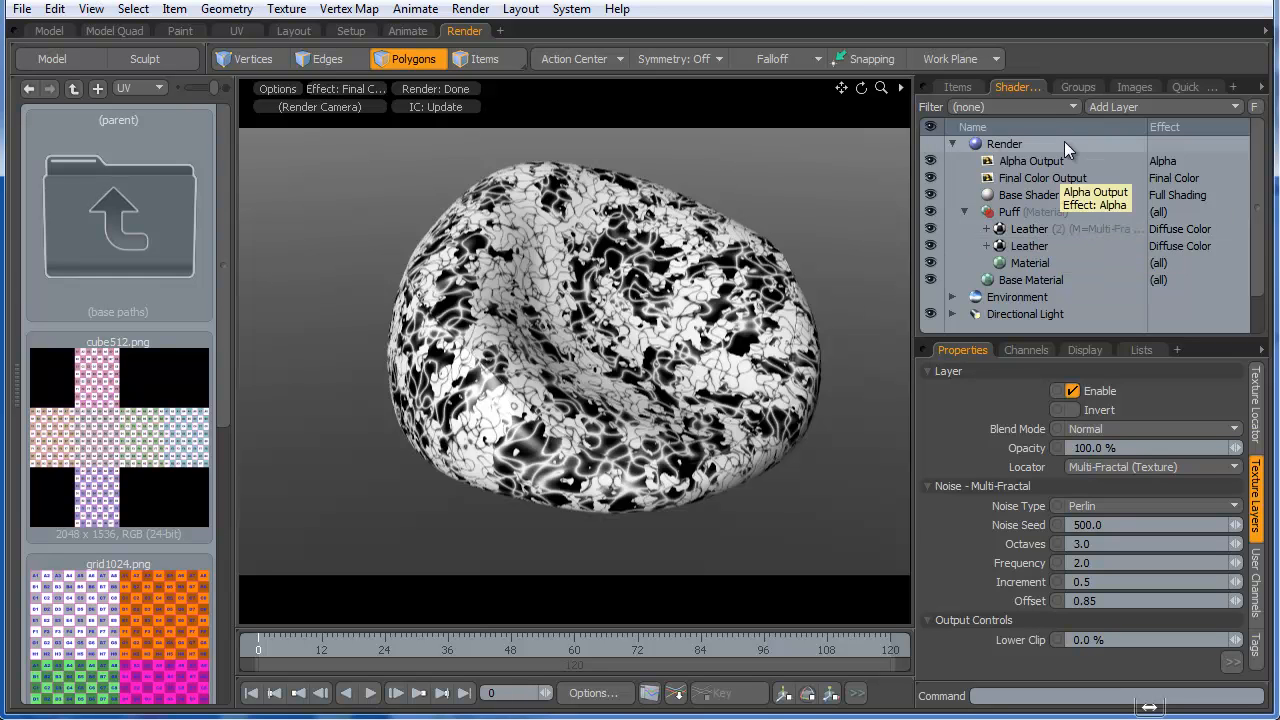
# - Add a third Leather texture from the Enhance:modo Skins set above the masked second Leather layer
pyautogui.click(1120, 107)
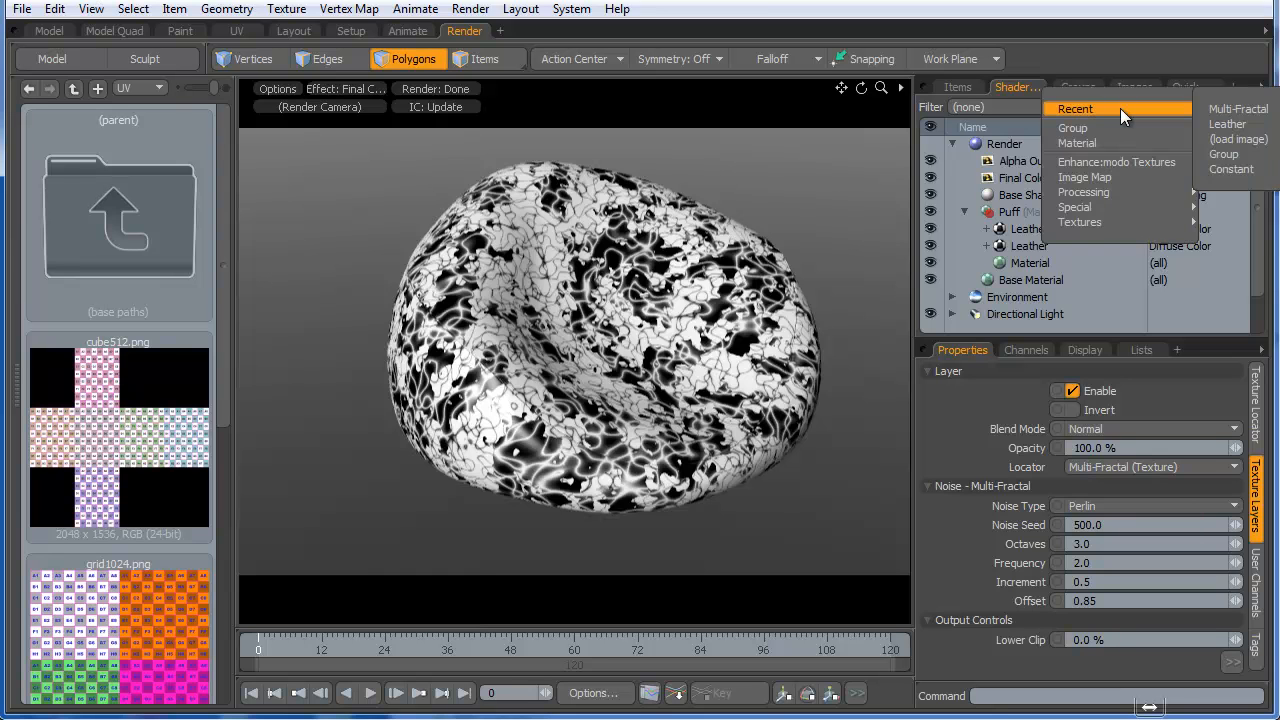
pyautogui.click(1024, 228)
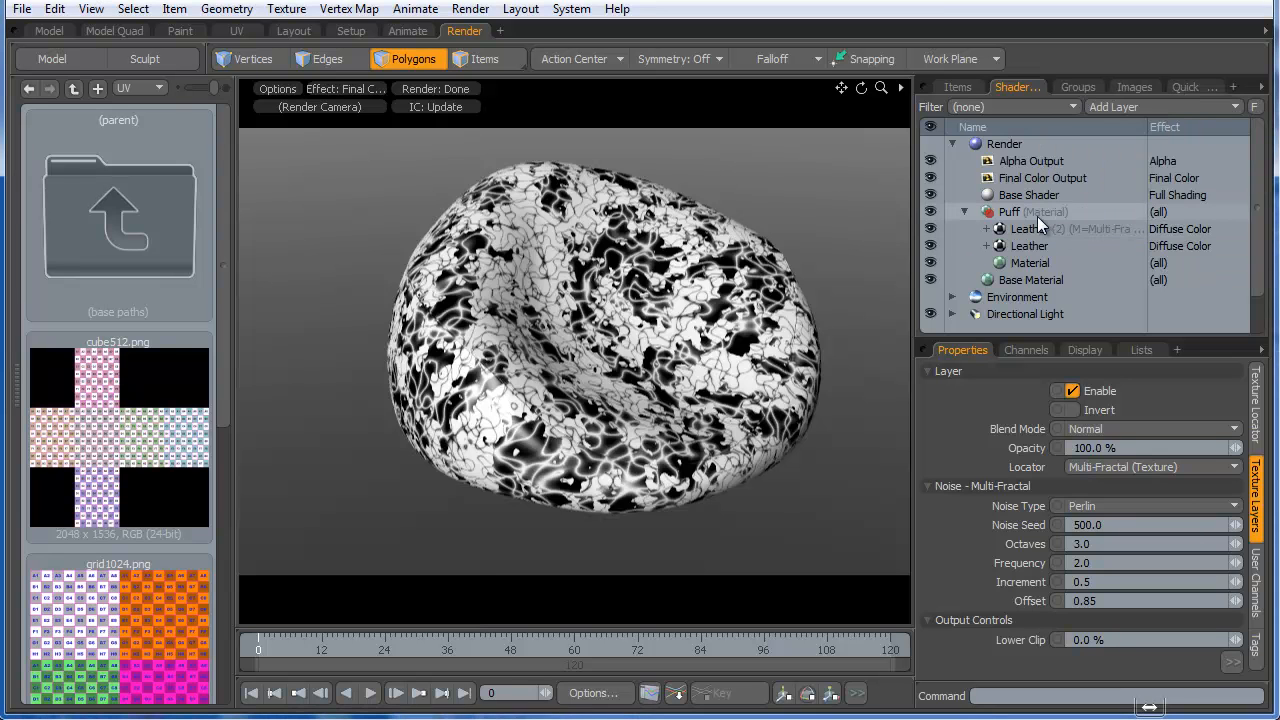
pyautogui.click(1030, 229)
pyautogui.click(1120, 107)
pyautogui.moveTo(1146, 170)
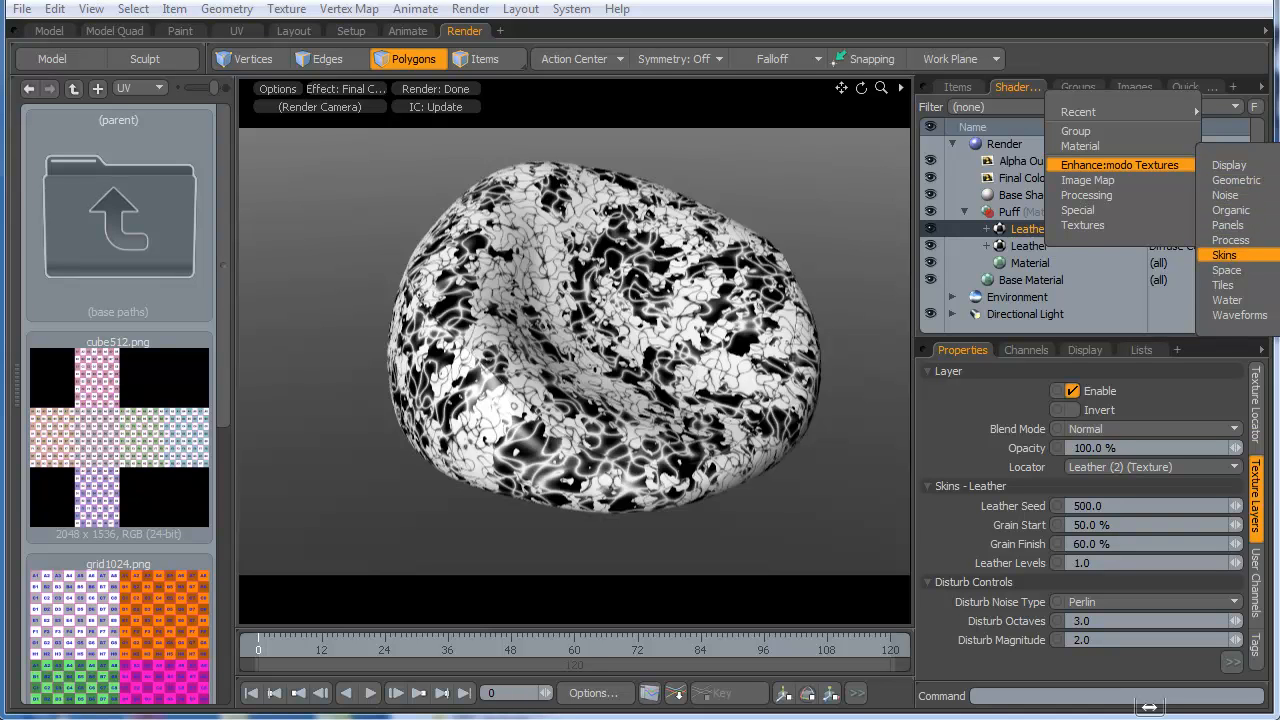
pyautogui.click(1224, 255)
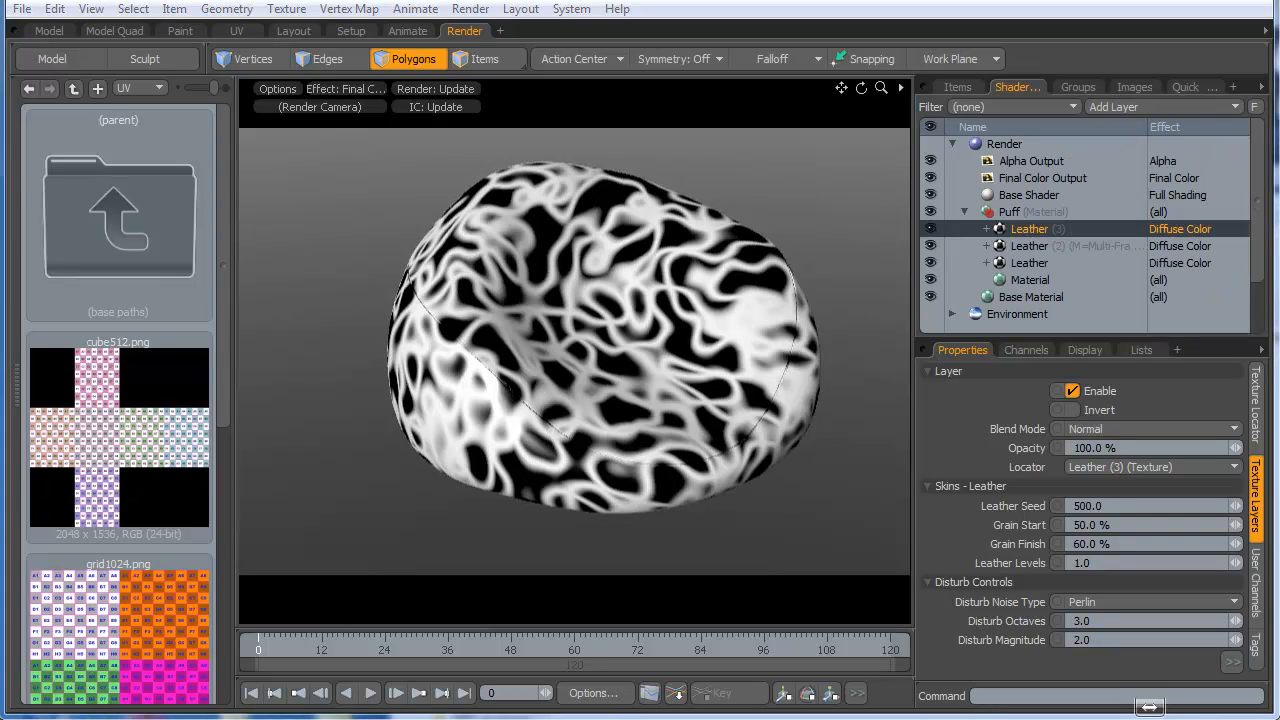
# - Set the third Leather texture locator's size to 5.8 mm on all three axes and inspect the fine grain up close
pyautogui.click(1256, 408)
pyautogui.click(1236, 507)
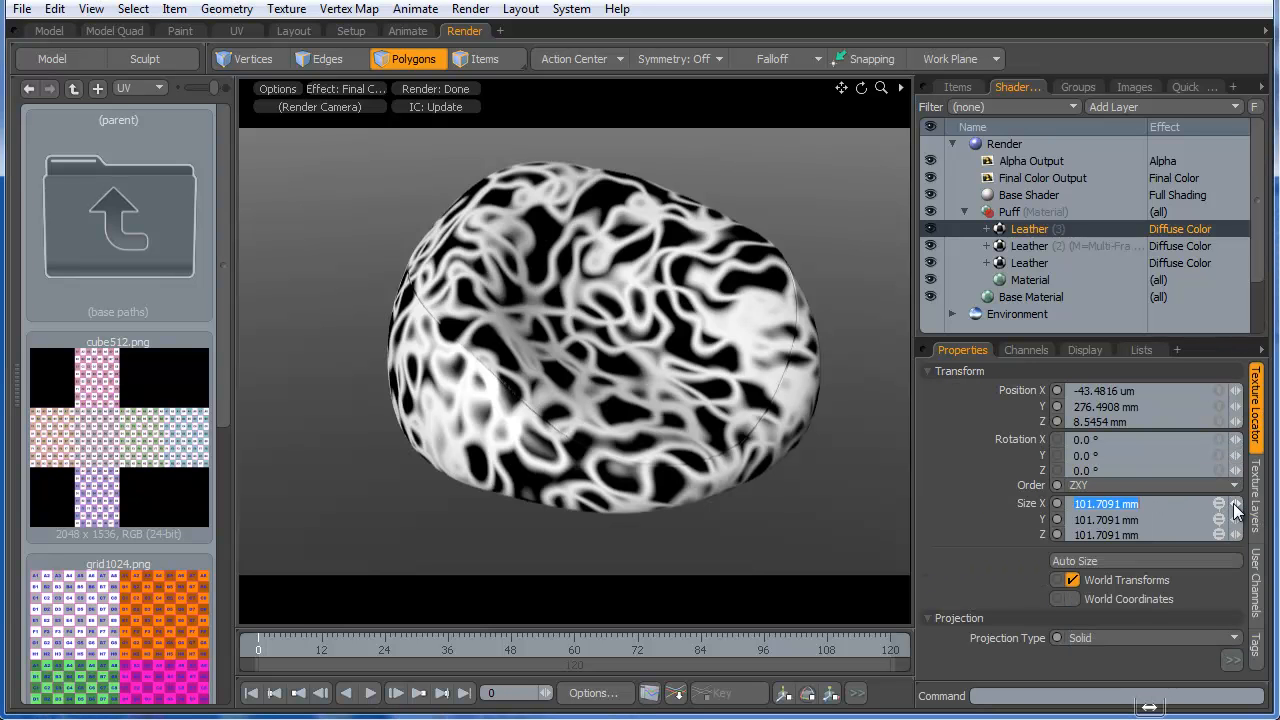
pyautogui.moveTo(1236, 507); pyautogui.dragTo(1201, 507)
pyautogui.moveTo(1149, 706); pyautogui.dragTo(1149, 706)
pyautogui.moveTo(1230, 510); pyautogui.dragTo(1230, 510)
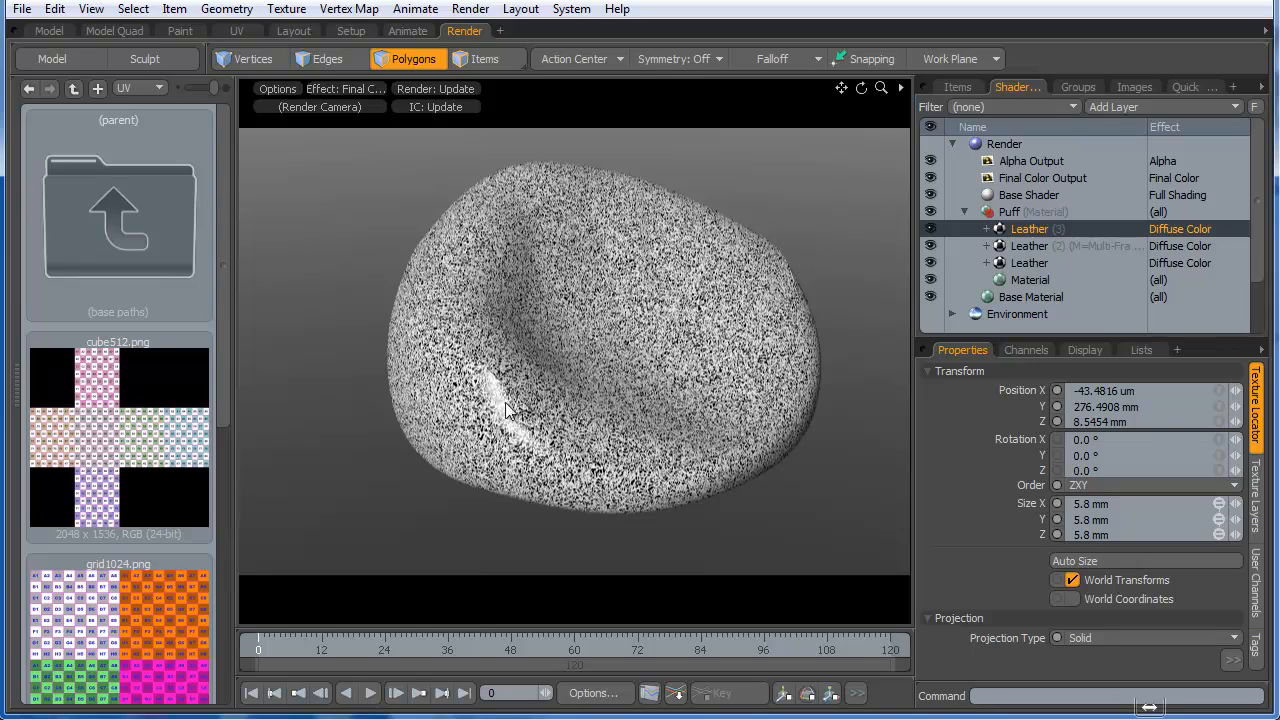
pyautogui.keyDown('ctrl'); pyautogui.keyDown('alt'); pyautogui.moveTo(530, 397); pyautogui.dragTo(772, 437); pyautogui.keyUp('alt'); pyautogui.keyUp('ctrl')
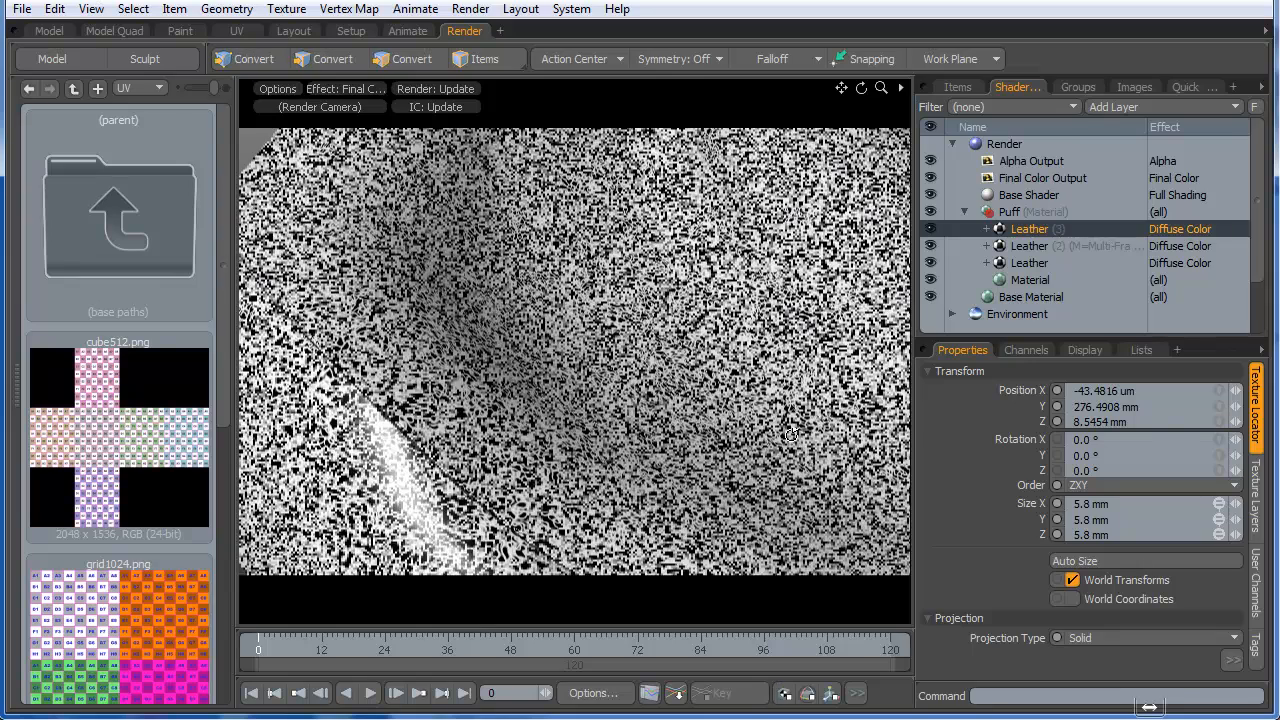
pyautogui.keyDown('ctrl'); pyautogui.keyDown('alt'); pyautogui.moveTo(635, 447); pyautogui.dragTo(672, 446); pyautogui.keyUp('alt'); pyautogui.keyUp('ctrl')
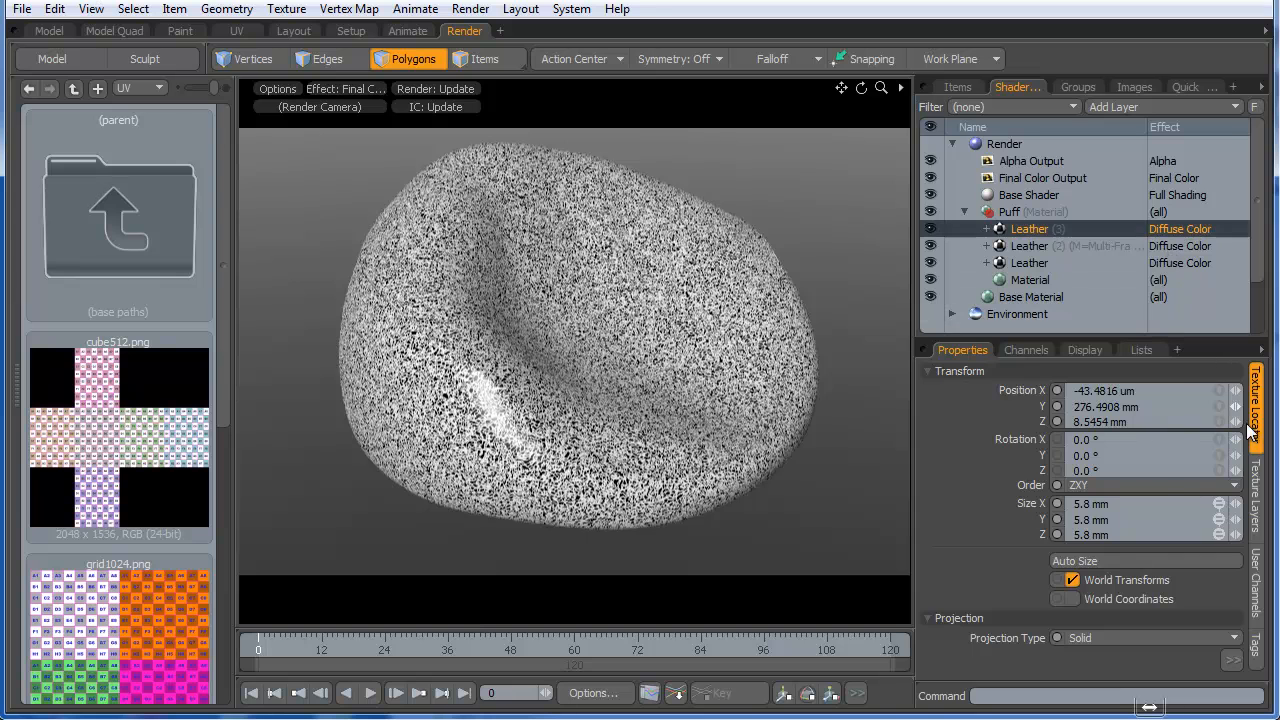
# - Set the third Leather layer's blend mode to Multiply and its opacity to 50%
pyautogui.click(1258, 500)
pyautogui.click(1100, 429)
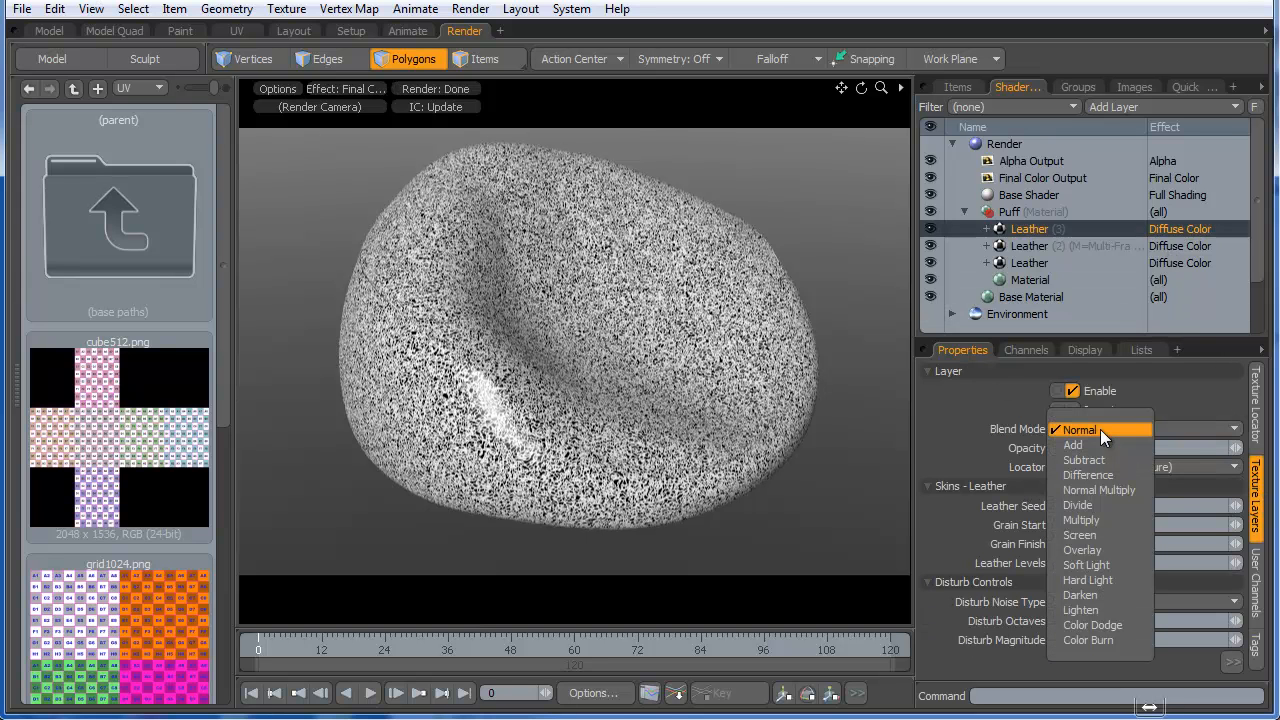
pyautogui.click(1095, 515)
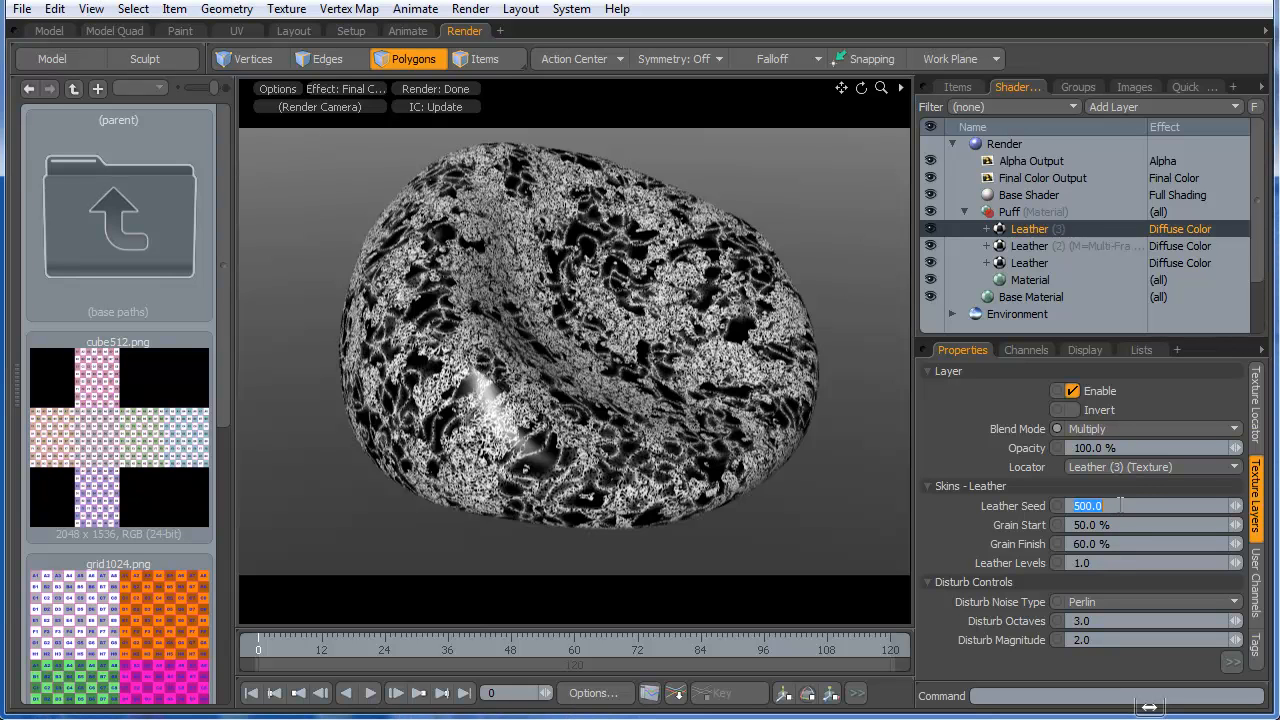
pyautogui.click(1191, 450)
pyautogui.write('50')
pyautogui.press('Return')
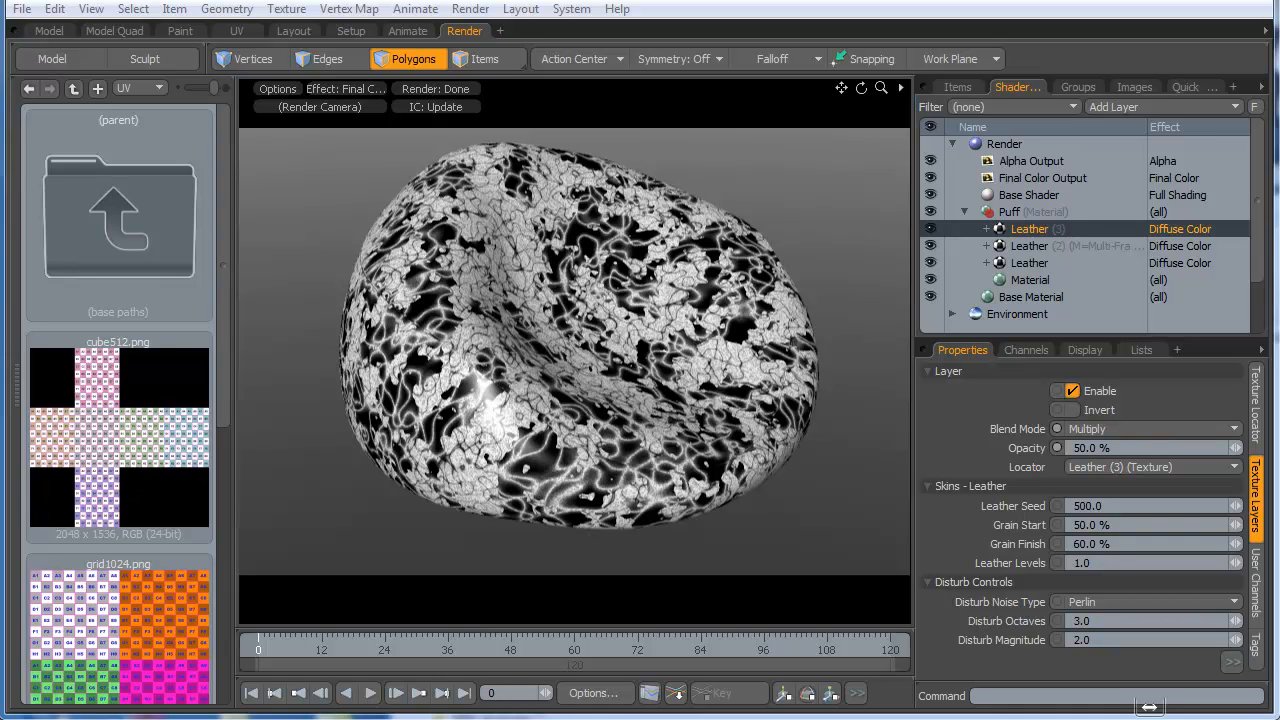
# - Add a fourth Leather texture above the third Leather layer in the Puff material
pyautogui.click(1106, 108)
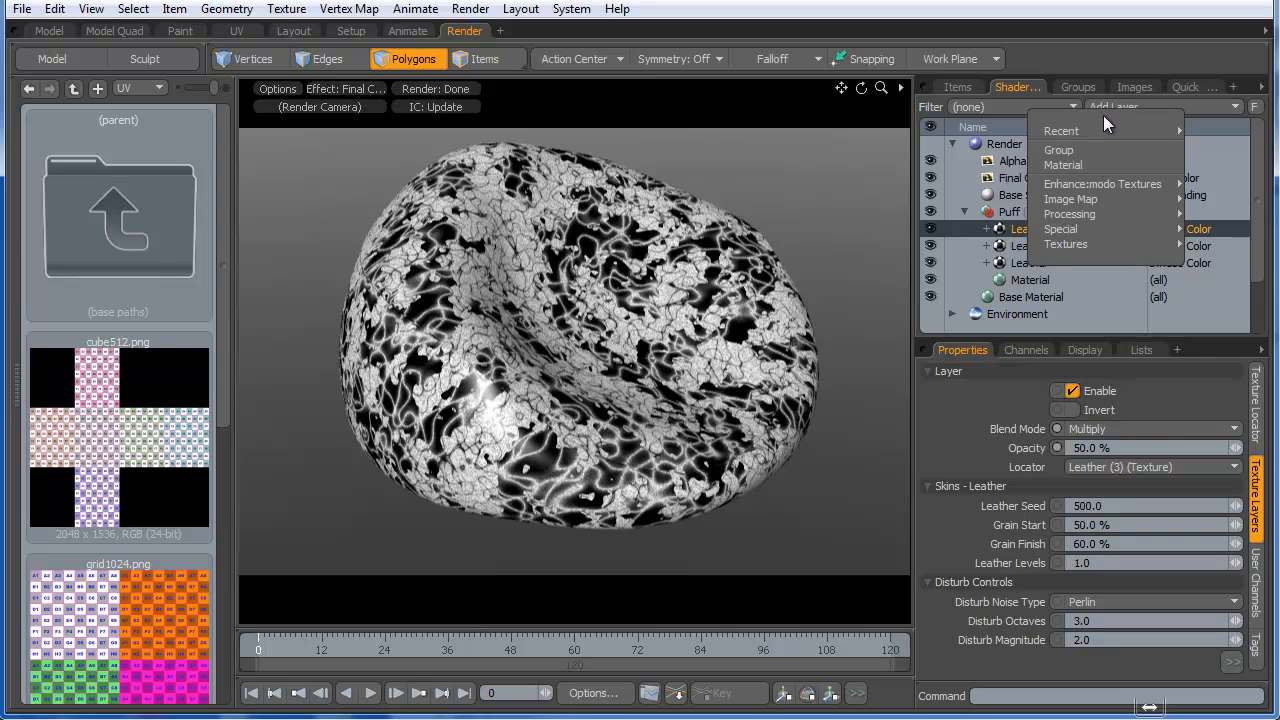
pyautogui.moveTo(1094, 196)
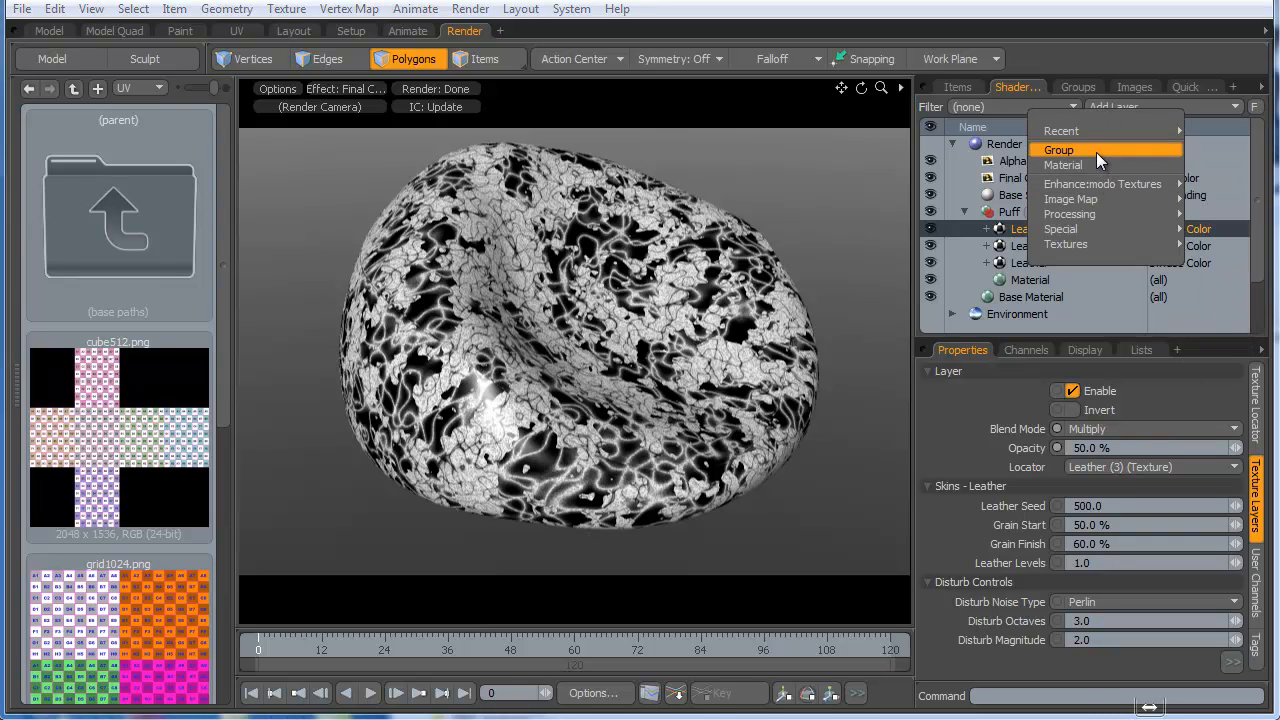
pyautogui.moveTo(1127, 128)
pyautogui.click(1221, 131)
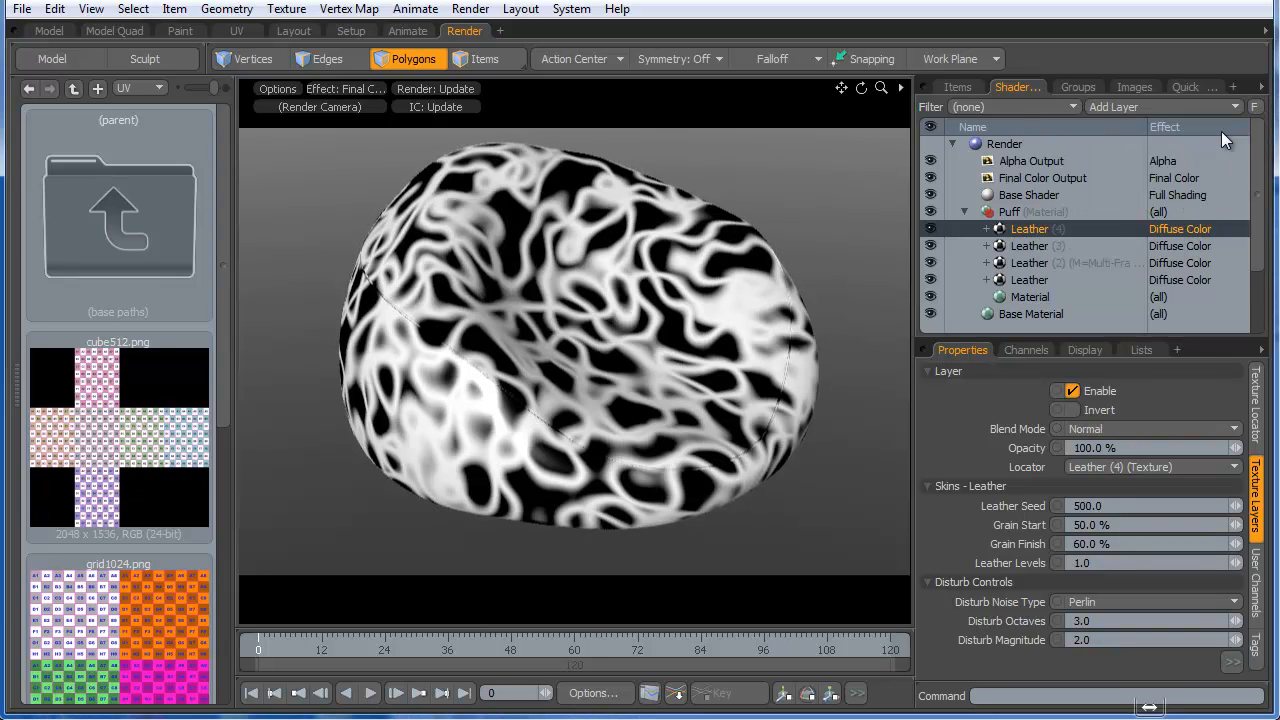
# - Set the fourth Leather texture locator's size to 5.8 mm on all three axes
pyautogui.click(1257, 408)
pyautogui.click(1143, 505)
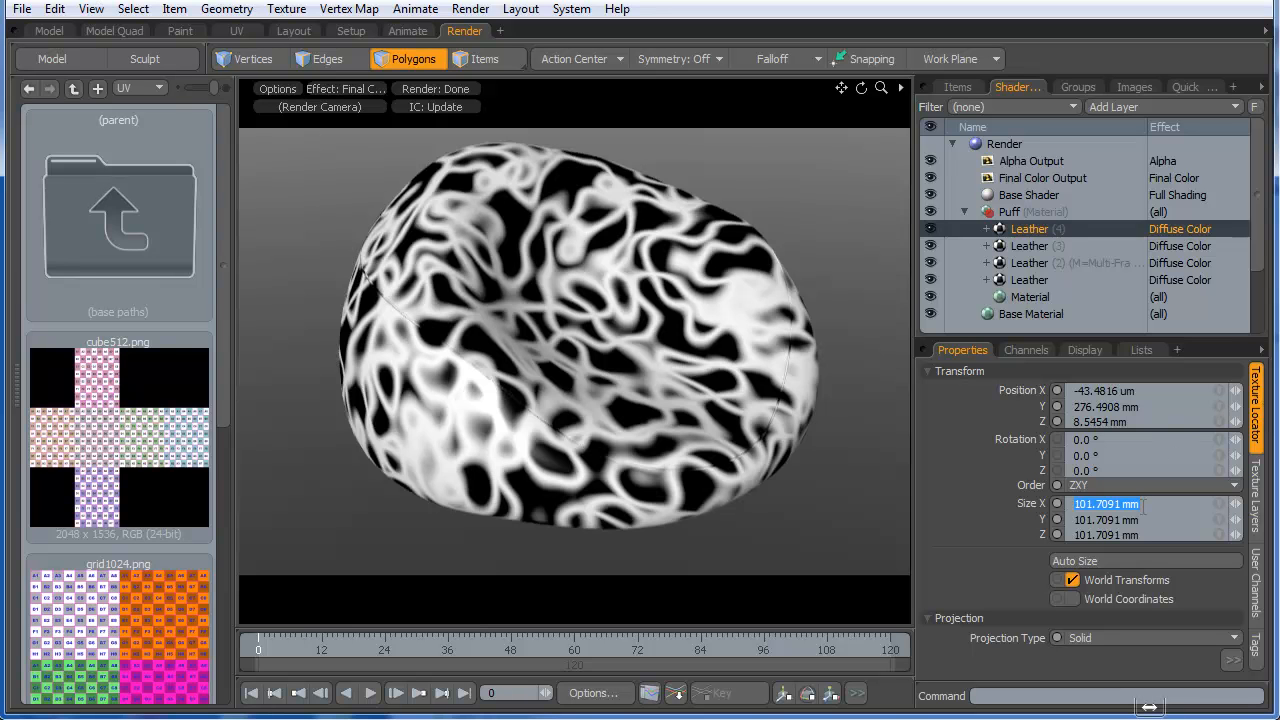
pyautogui.write('5.8')
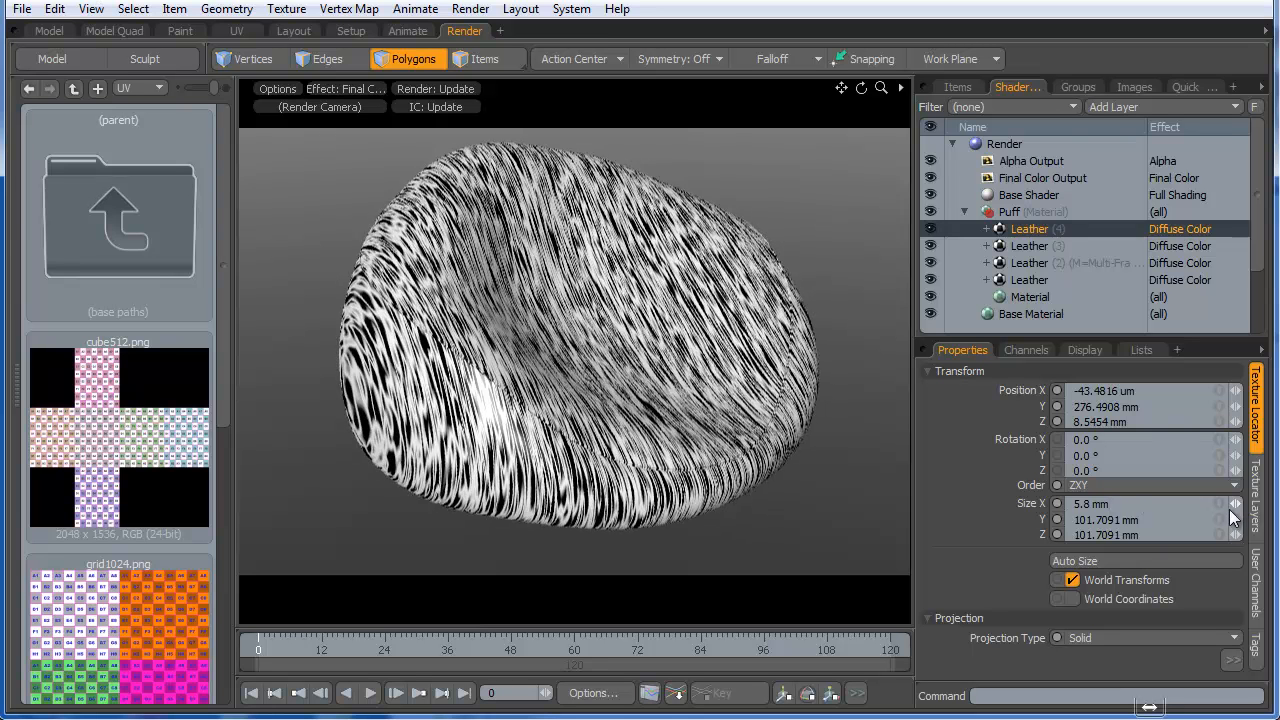
pyautogui.click(1220, 503)
pyautogui.click(1233, 505)
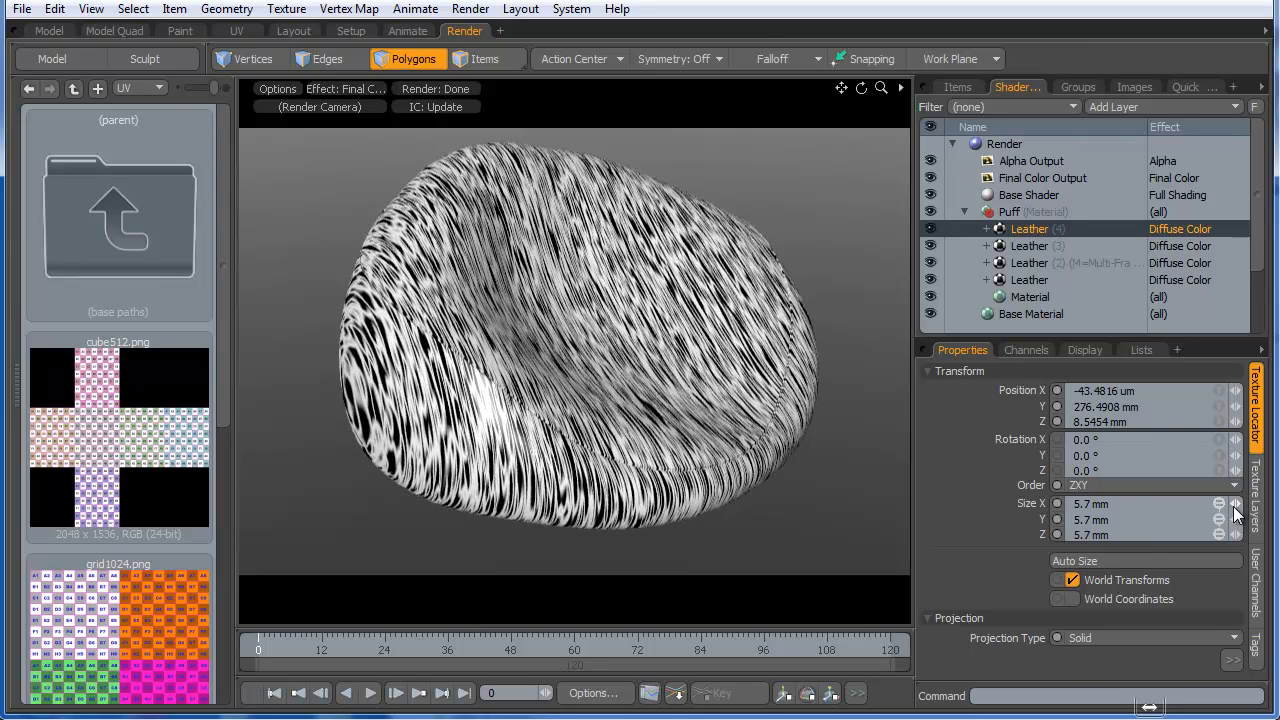
pyautogui.click(1239, 506)
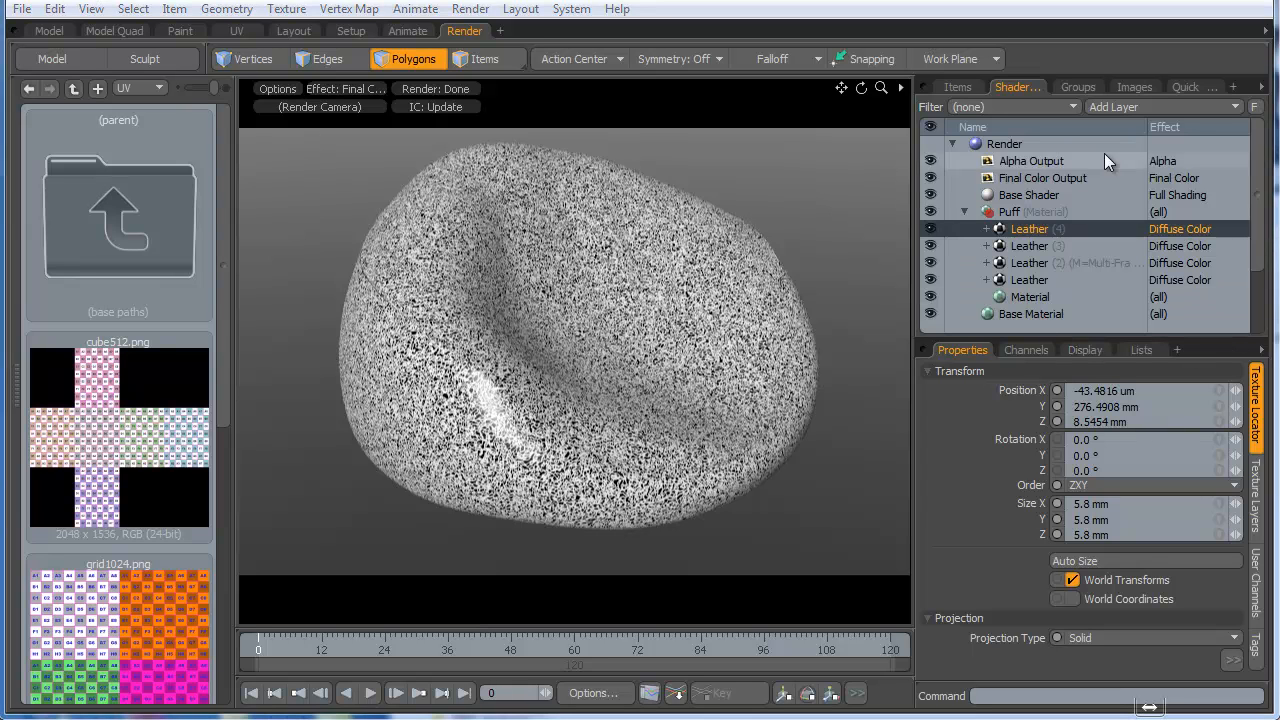
pyautogui.click(1125, 104)
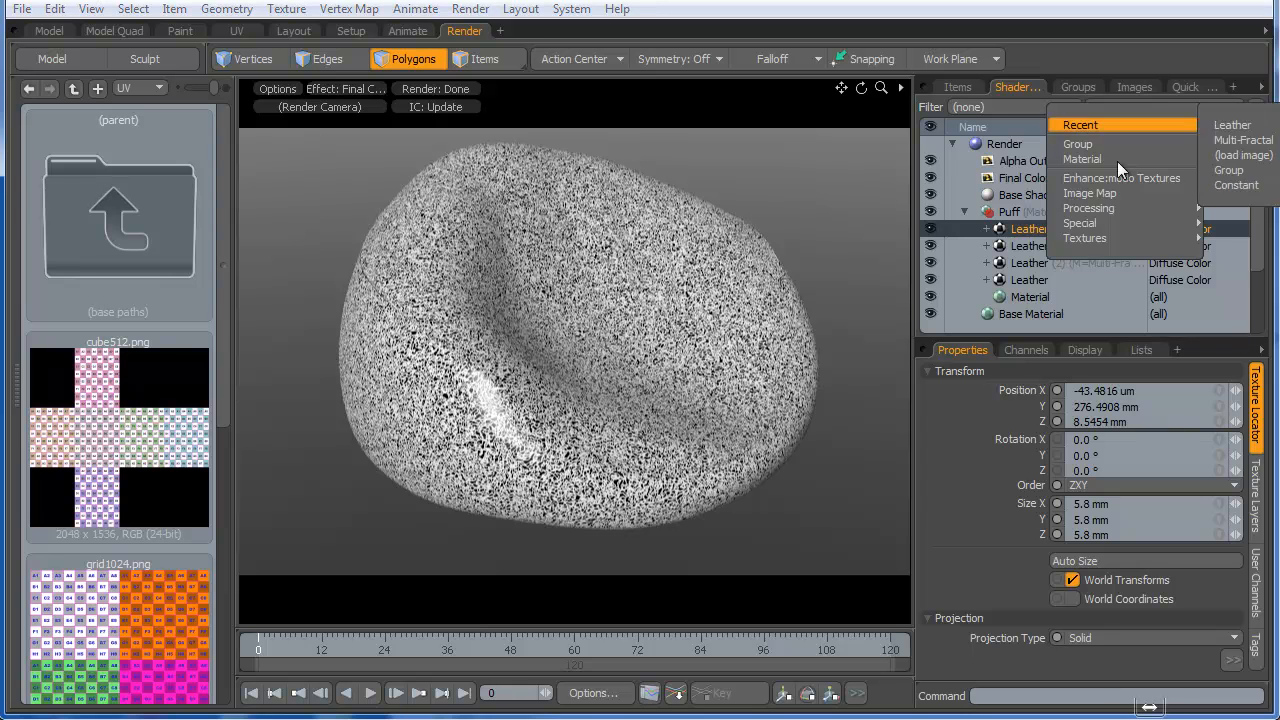
pyautogui.moveTo(1112, 192)
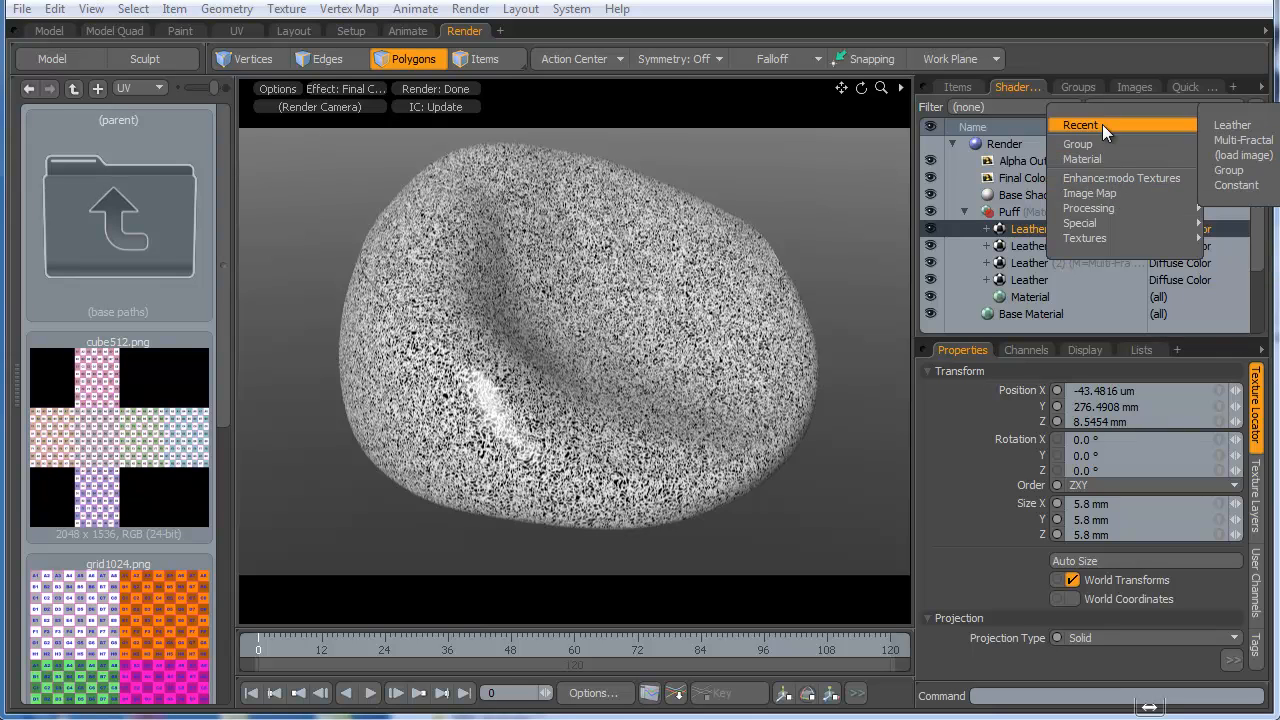
pyautogui.click(1256, 462)
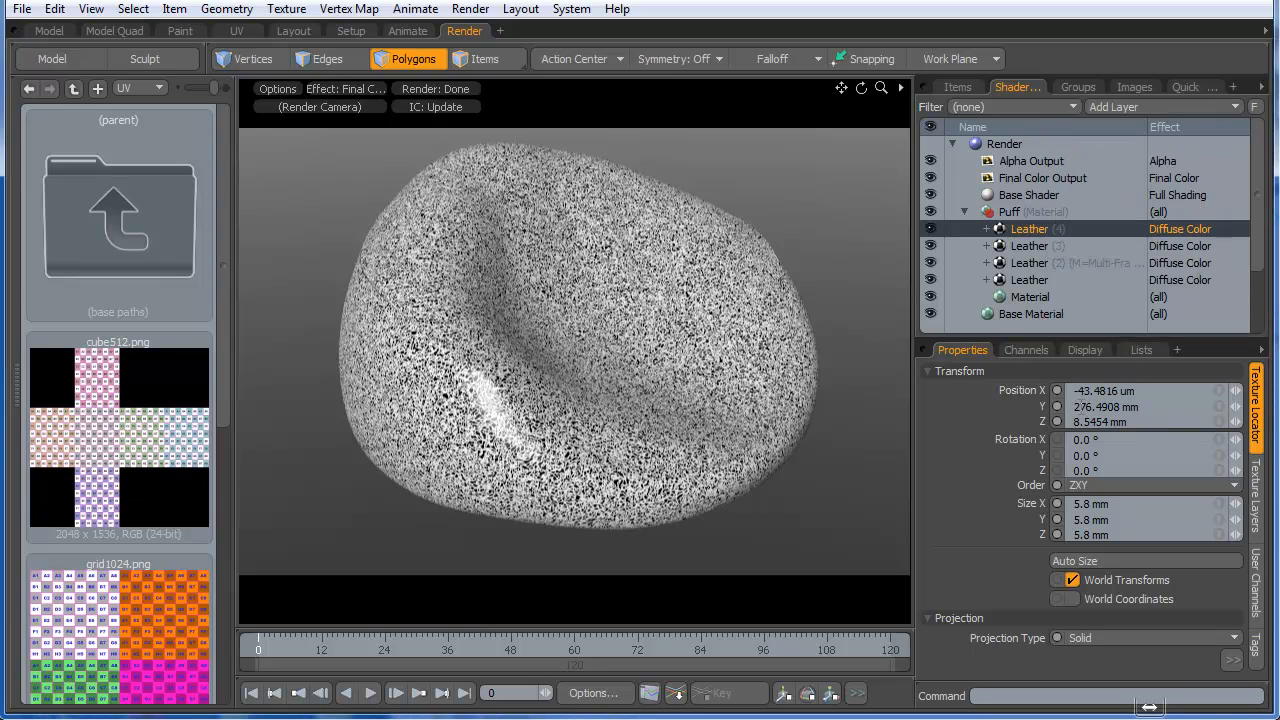
# - Set the fourth Leather layer's blend mode to Screen and its opacity to 50%
pyautogui.click(1256, 484)
pyautogui.click(1091, 426)
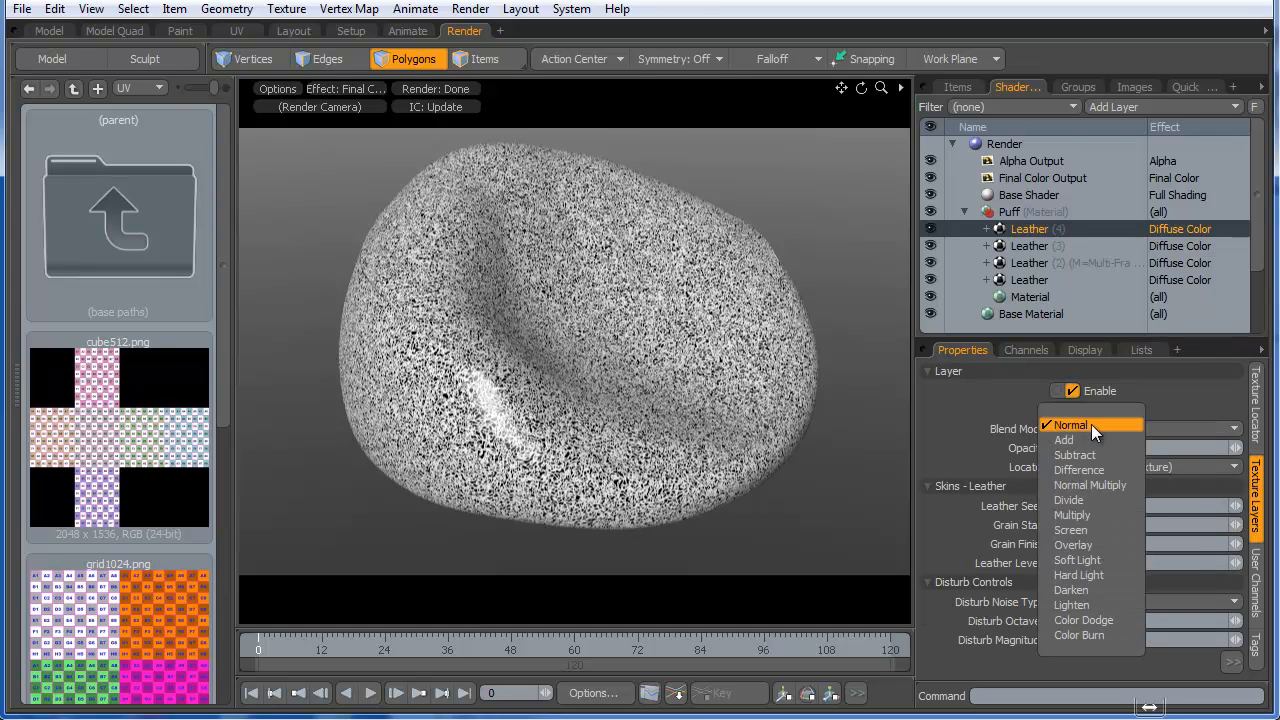
pyautogui.click(1098, 529)
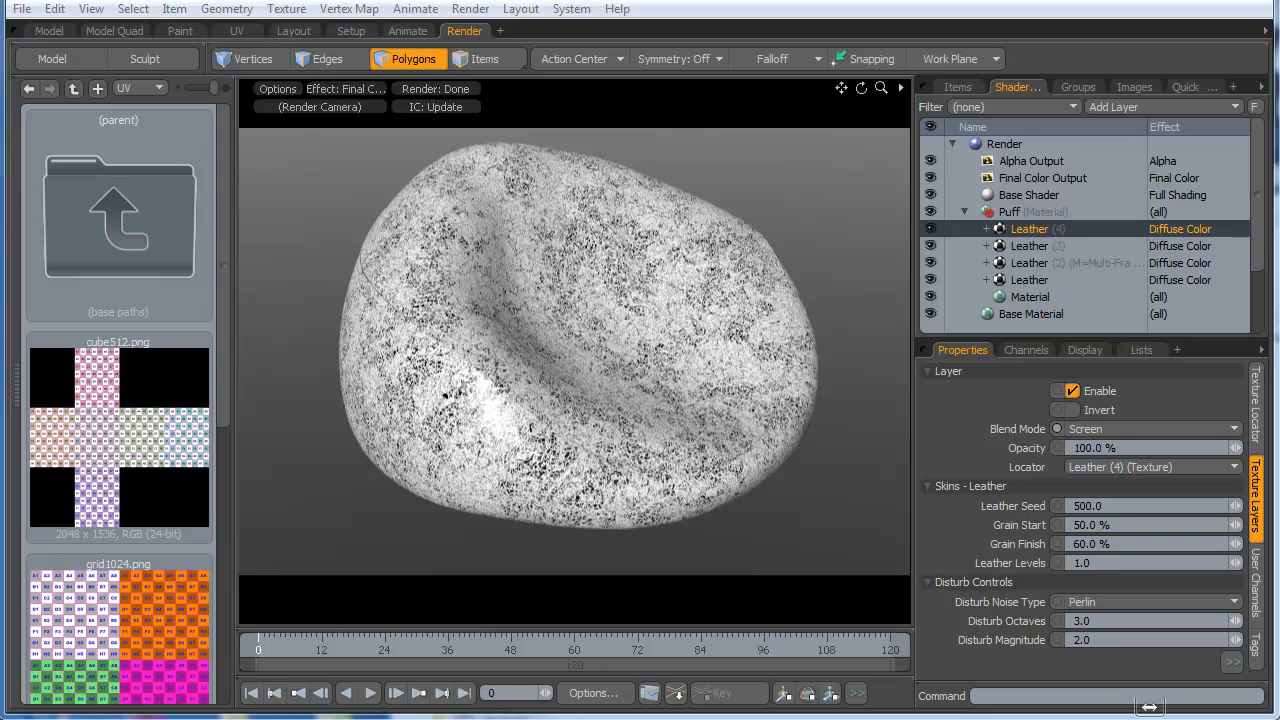
pyautogui.click(1126, 448)
pyautogui.write('50')
pyautogui.press('Return')
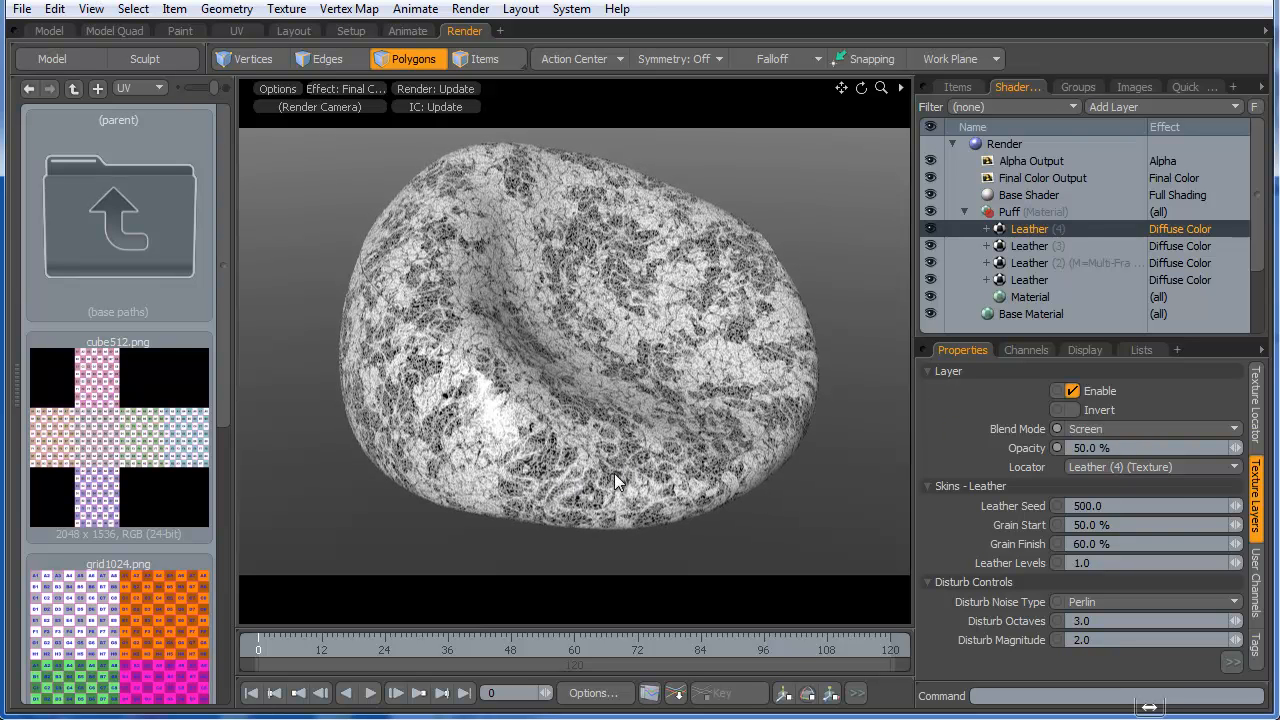
pyautogui.keyDown('alt'); pyautogui.moveTo(686, 433); pyautogui.dragTo(700, 380); pyautogui.keyUp('alt')
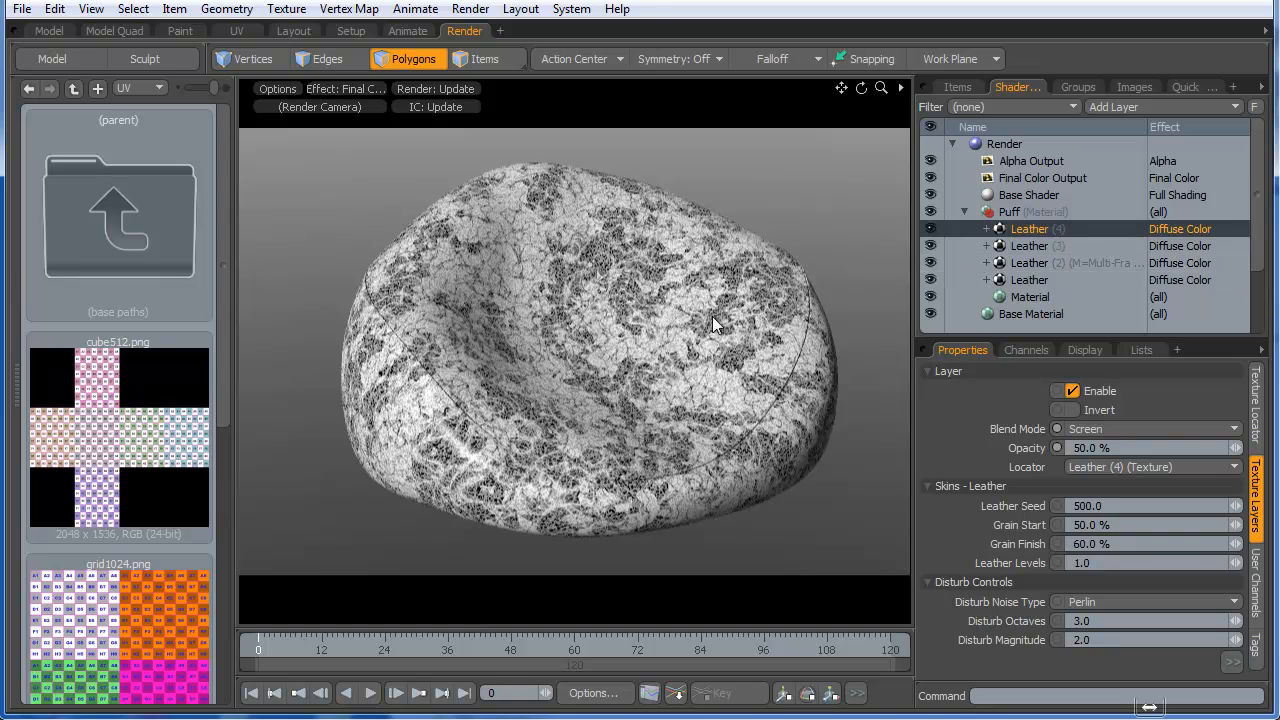
# - Change the effect of all four Leather layers in the Puff material from diffuse color to Bump
pyautogui.keyDown('shift'); pyautogui.click(1024, 283); pyautogui.keyUp('shift')
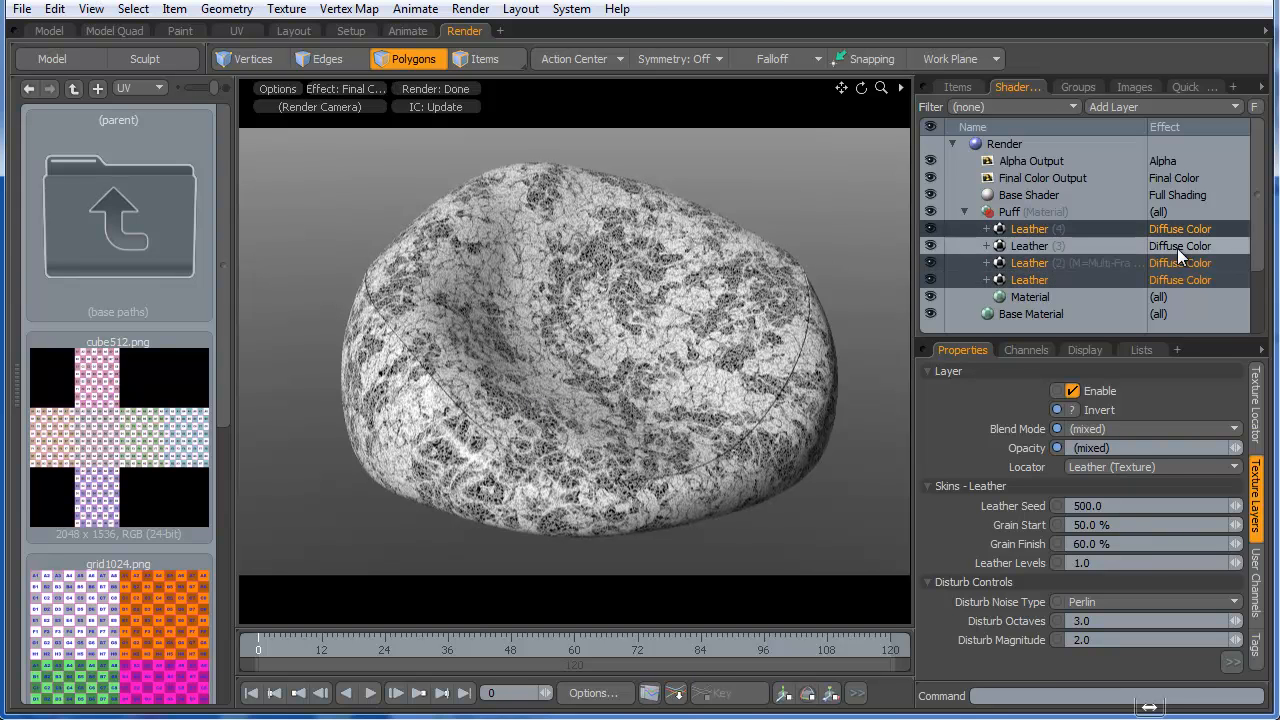
pyautogui.click(1030, 230)
pyautogui.keyDown('shift'); pyautogui.click(1012, 283); pyautogui.keyUp('shift')
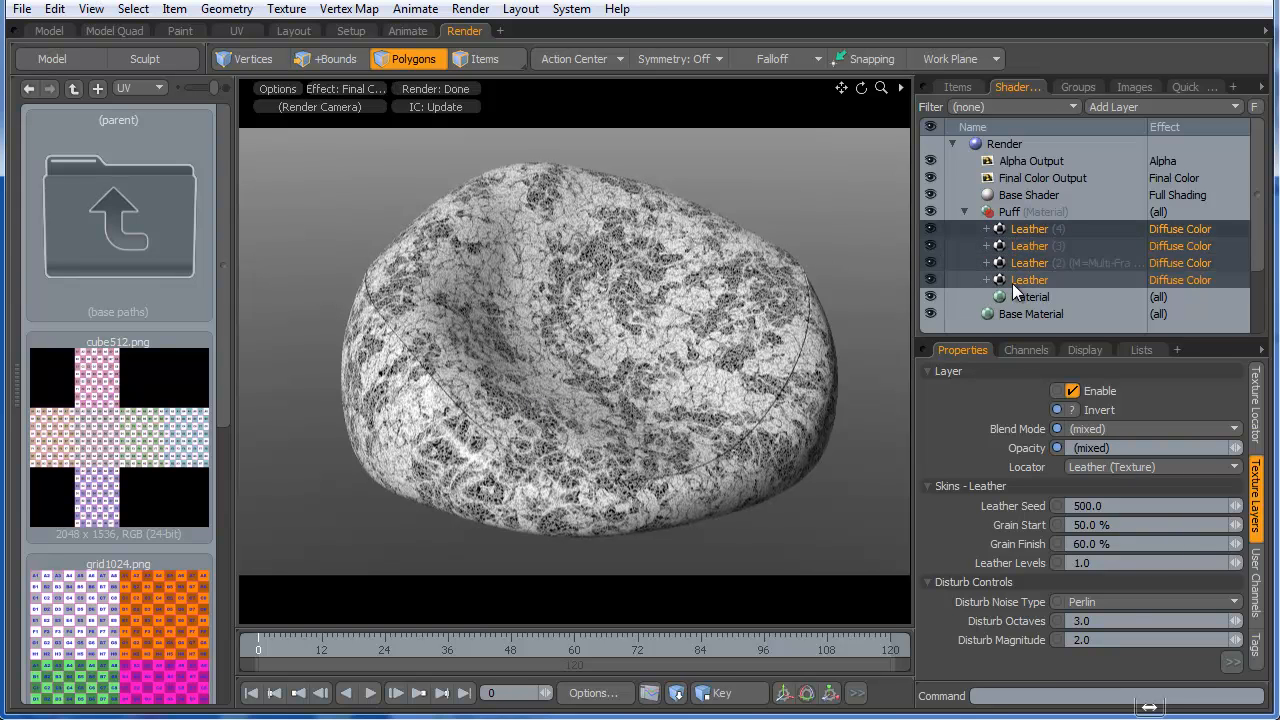
pyautogui.click(1189, 227)
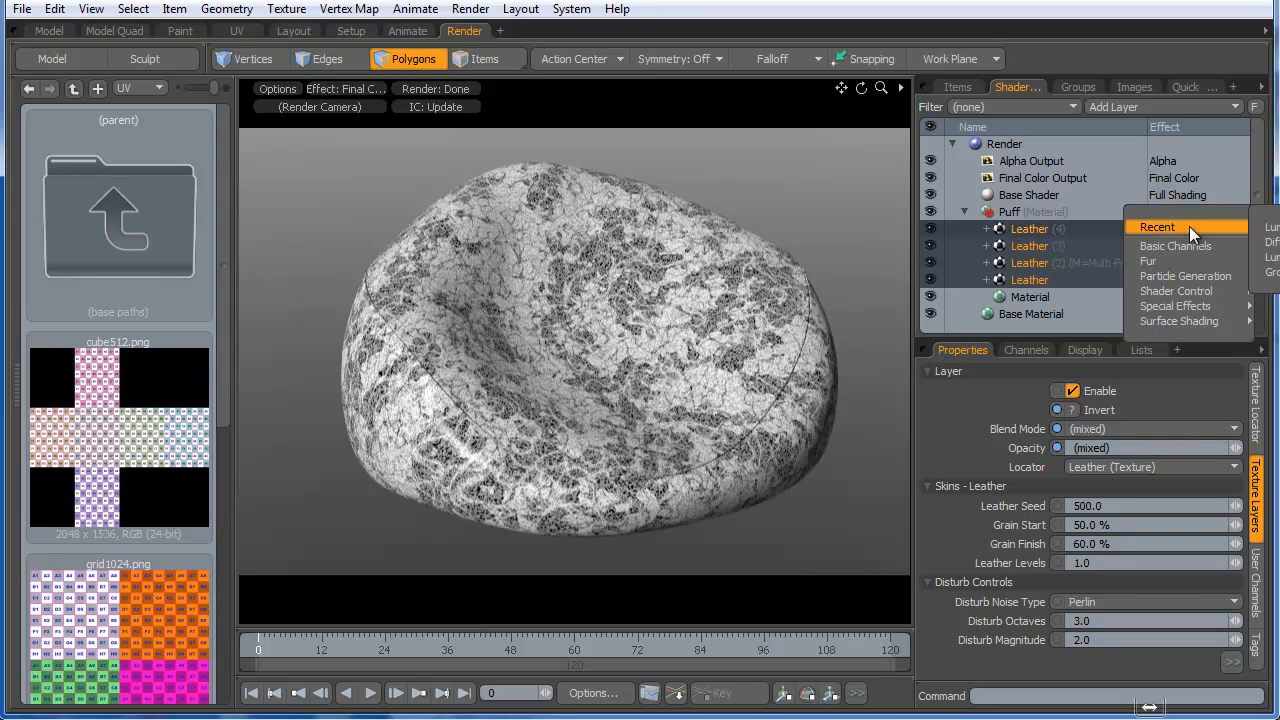
pyautogui.moveTo(1180, 321)
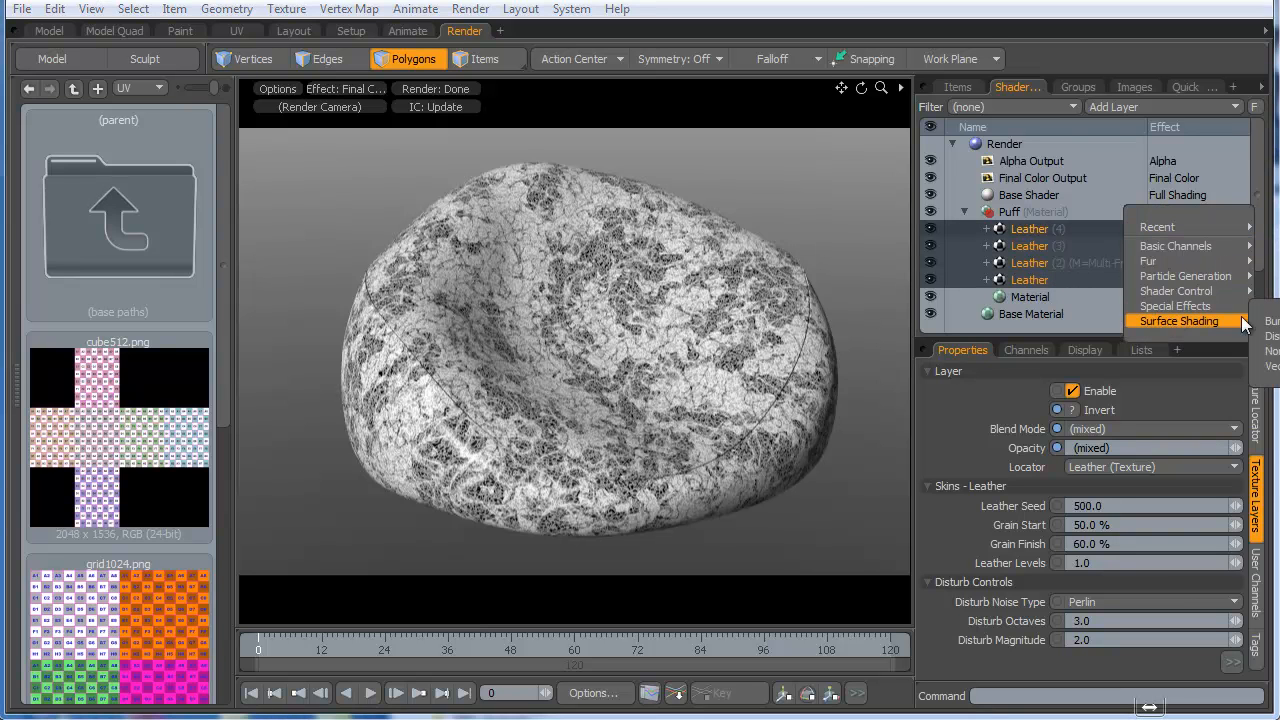
pyautogui.click(1266, 321)
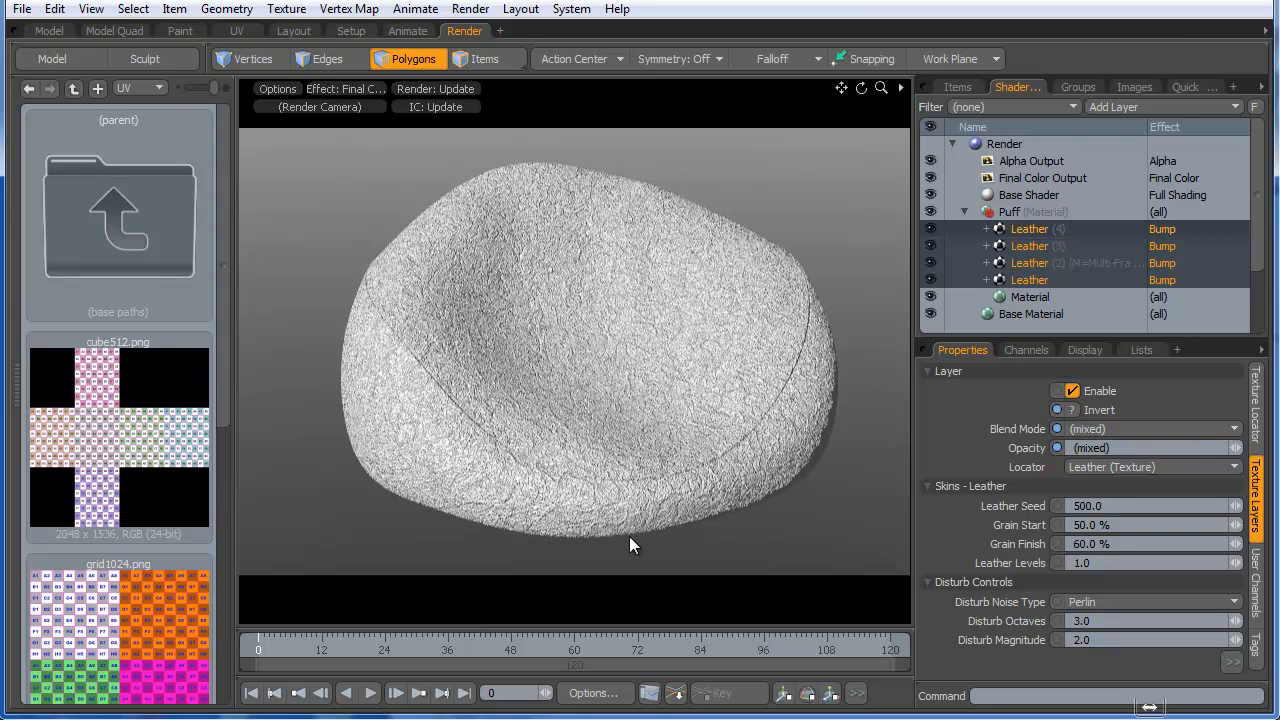
pyautogui.keyDown('alt'); pyautogui.moveTo(634, 500); pyautogui.dragTo(598, 488); pyautogui.keyUp('alt')
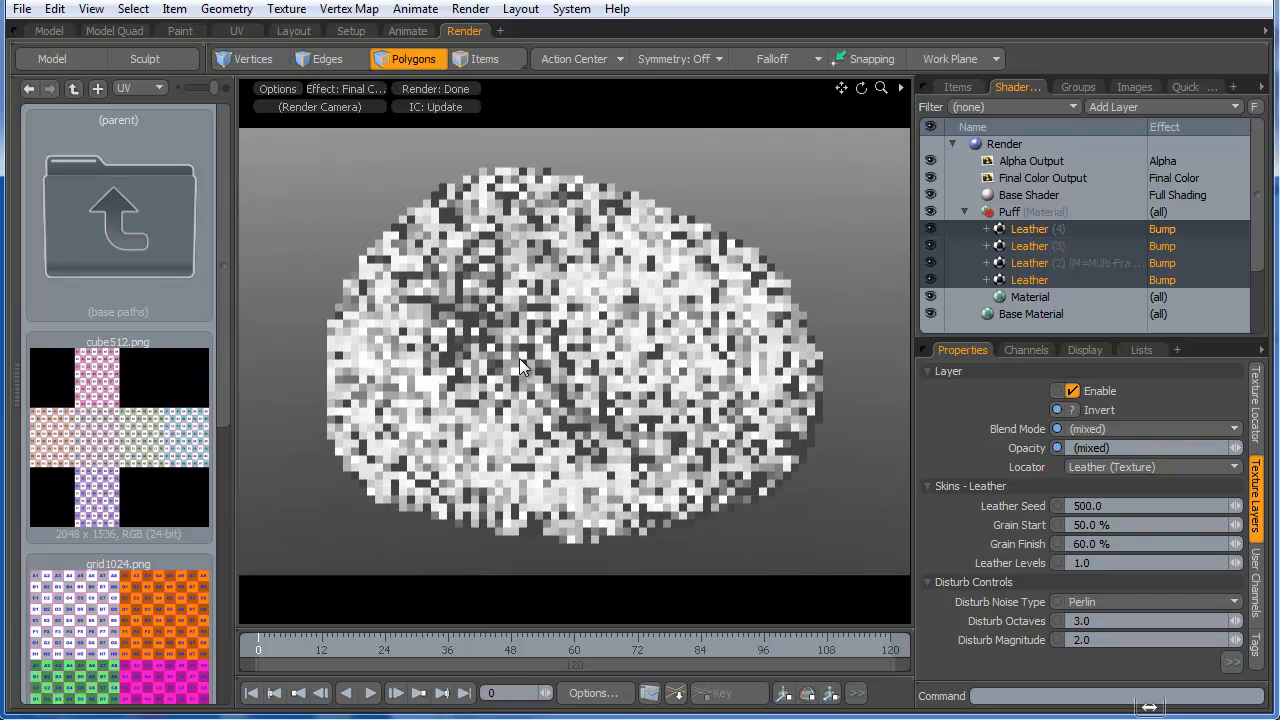
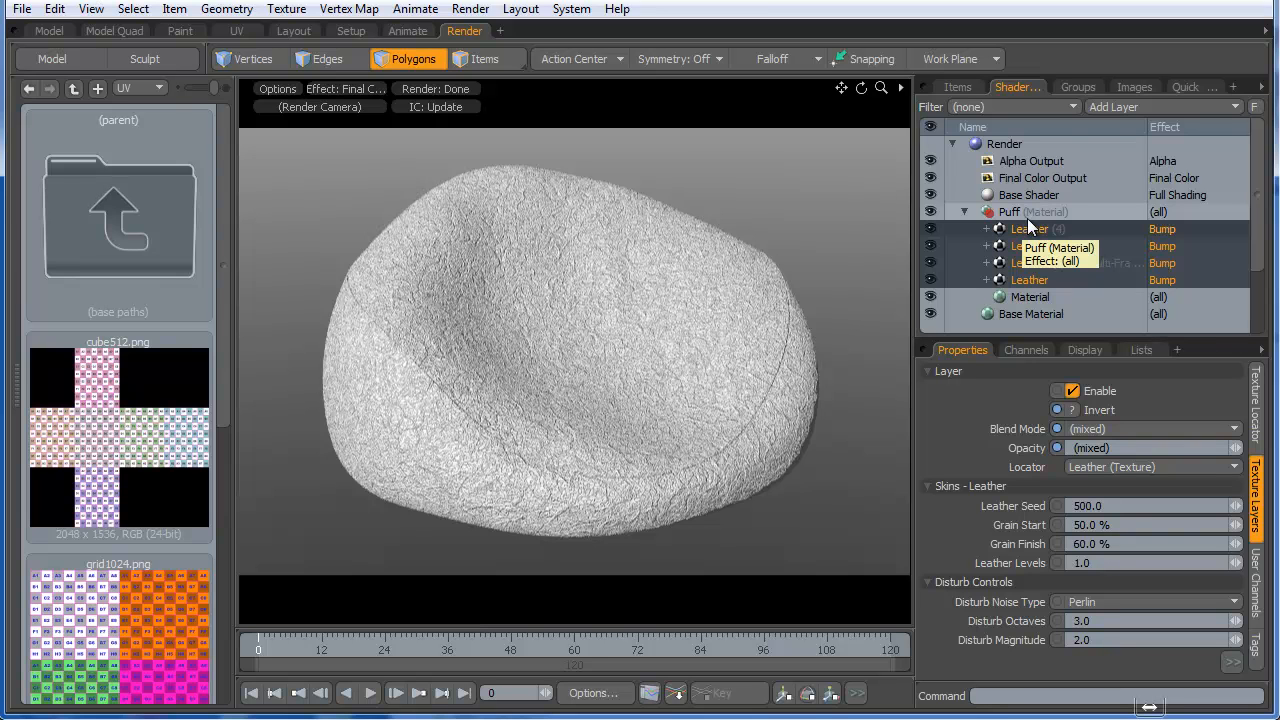
# - Set the Puff material's bump amplitude to 1 mm
pyautogui.click(1027, 297)
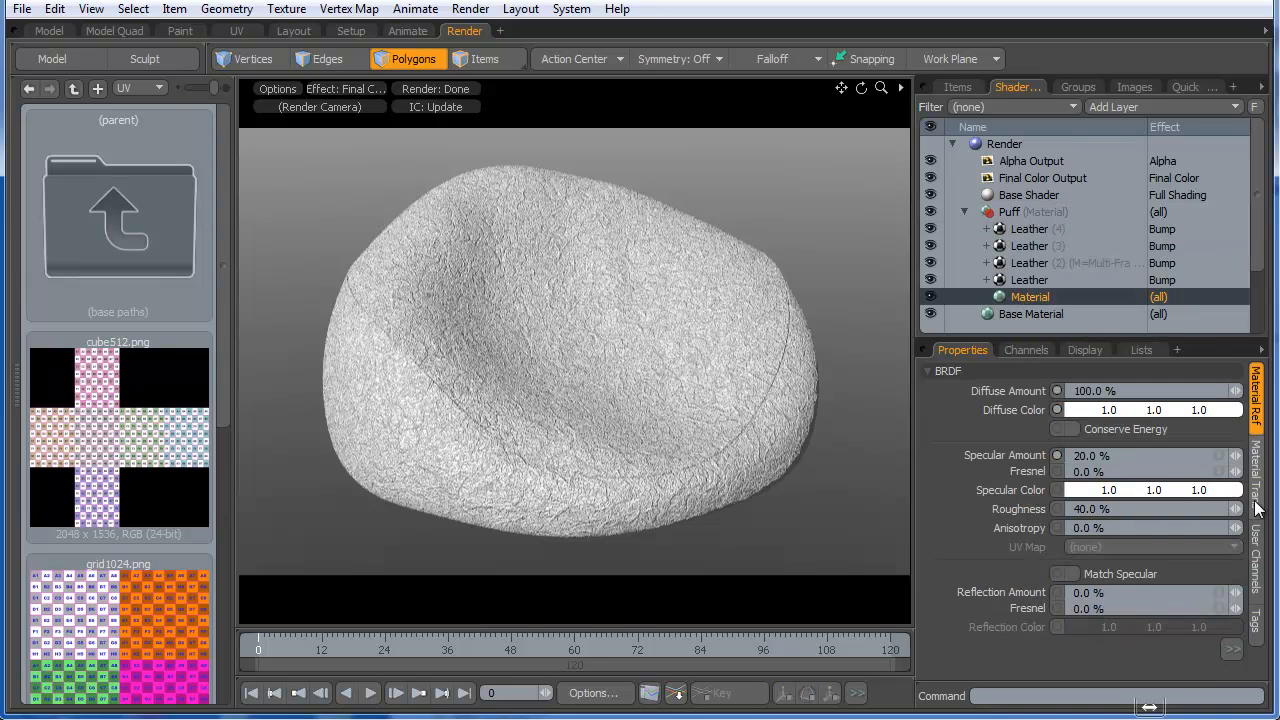
pyautogui.click(1232, 648)
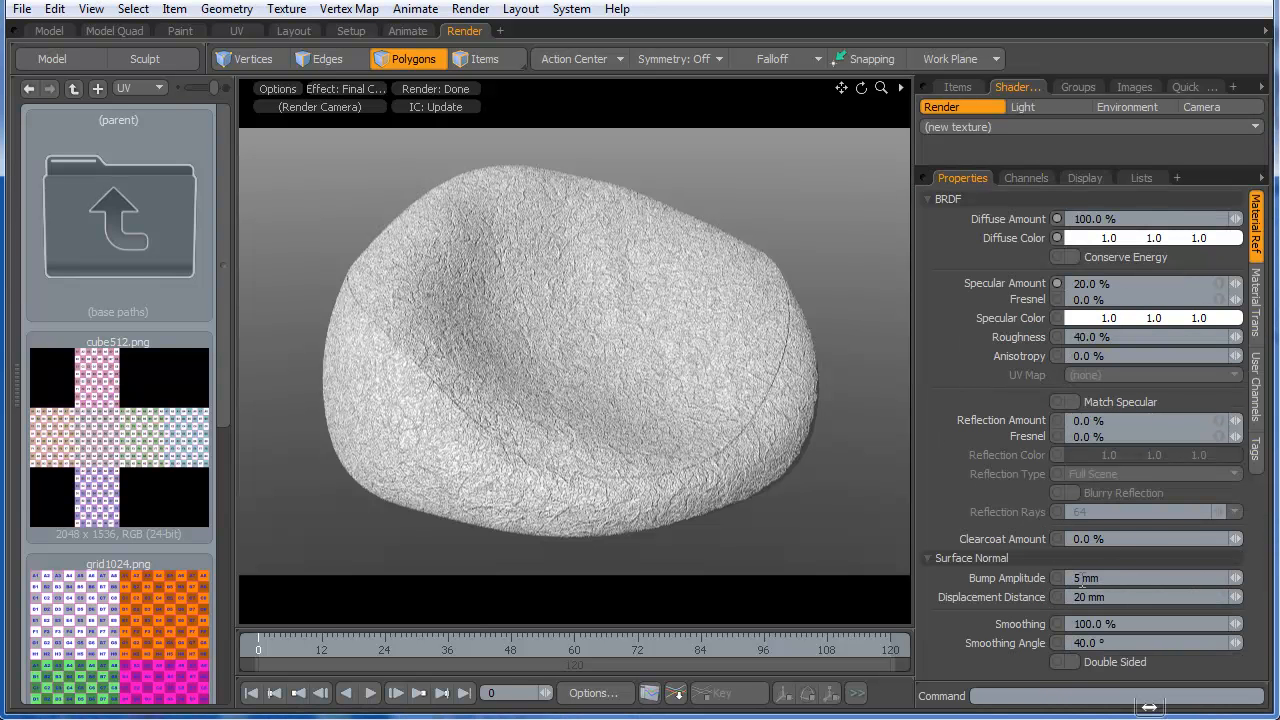
pyautogui.doubleClick(1080, 578)
pyautogui.write('1')
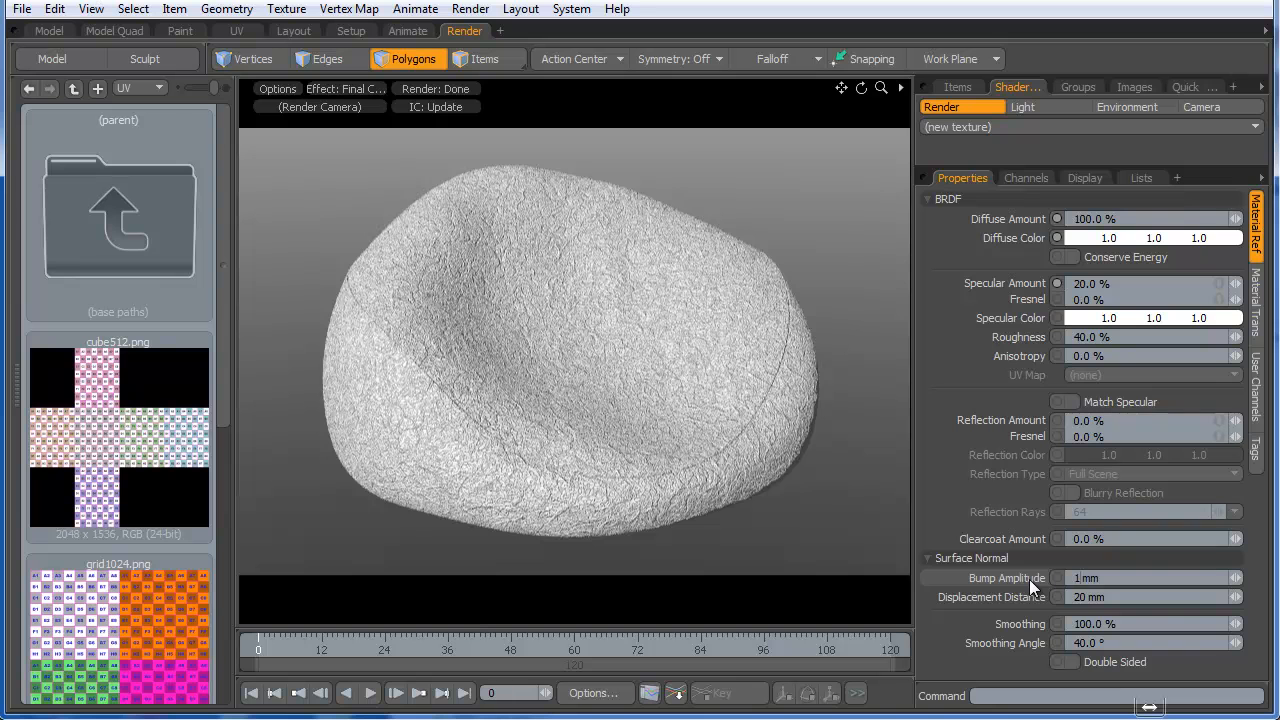
pyautogui.press('Return')
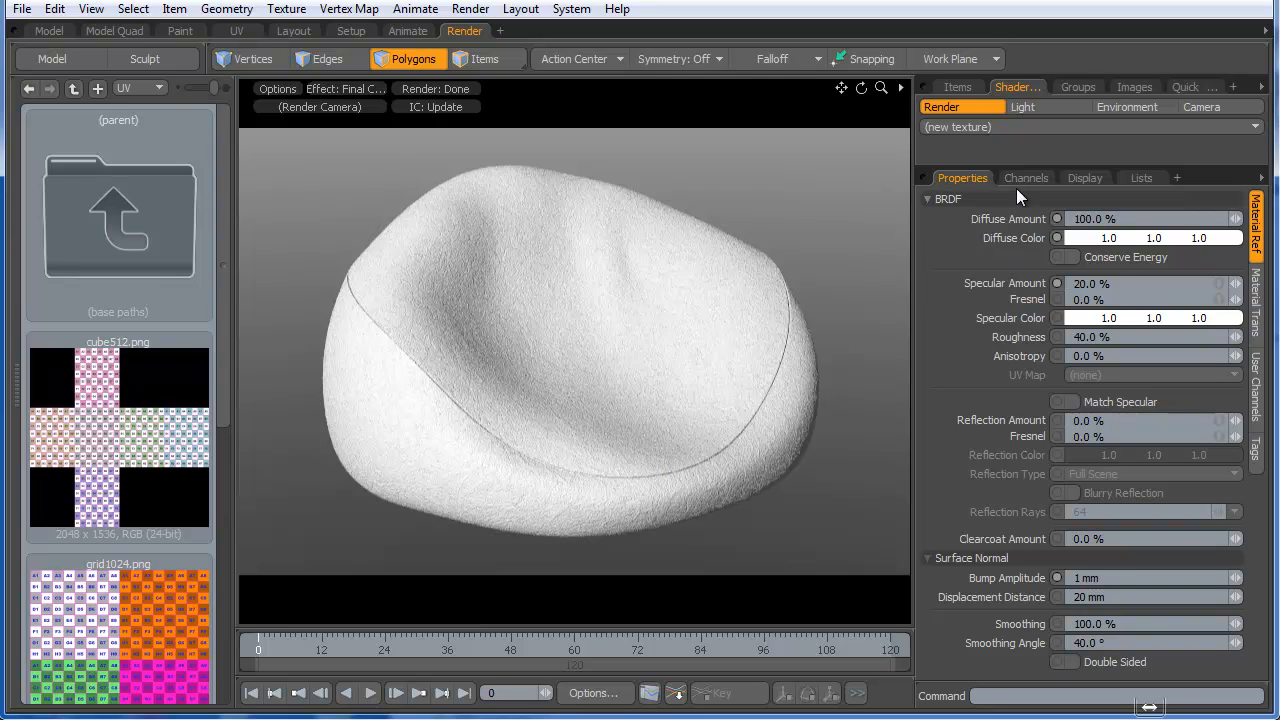
# - Apply the 3 Point Beige 01 environment from the Studio environment presets to the scene
pyautogui.moveTo(1020, 186); pyautogui.dragTo(1024, 330)
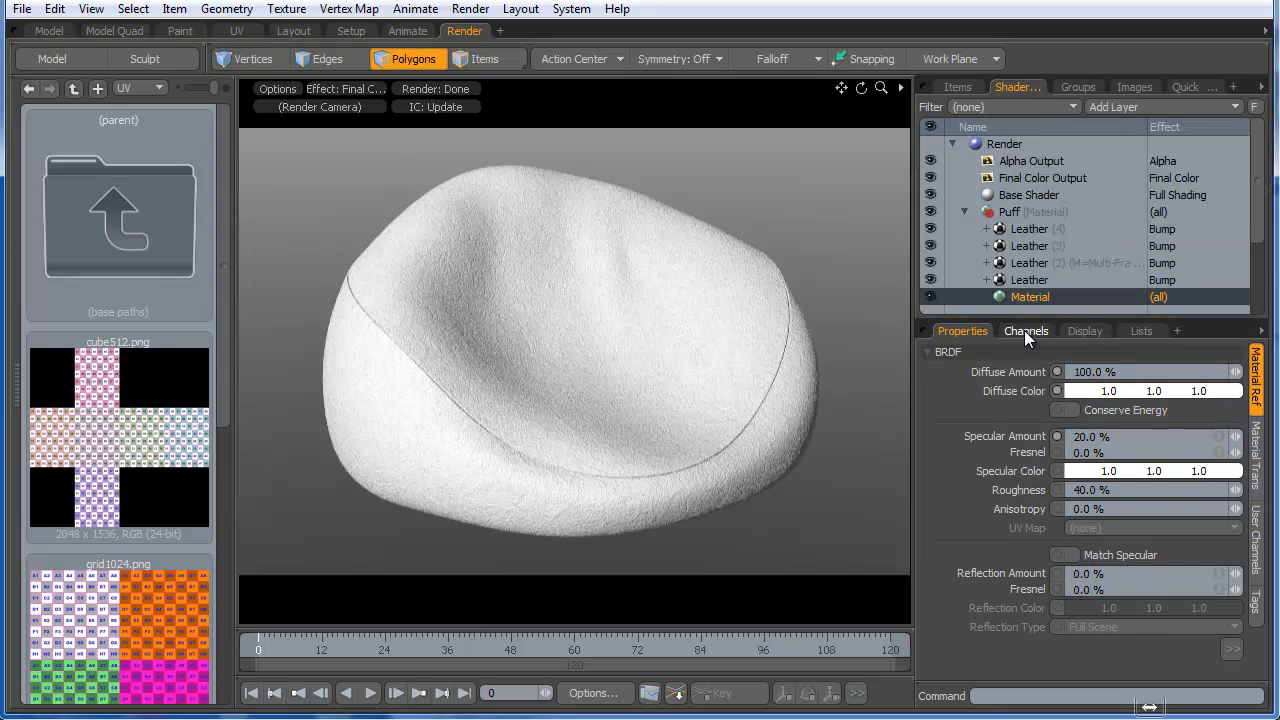
pyautogui.click(145, 88)
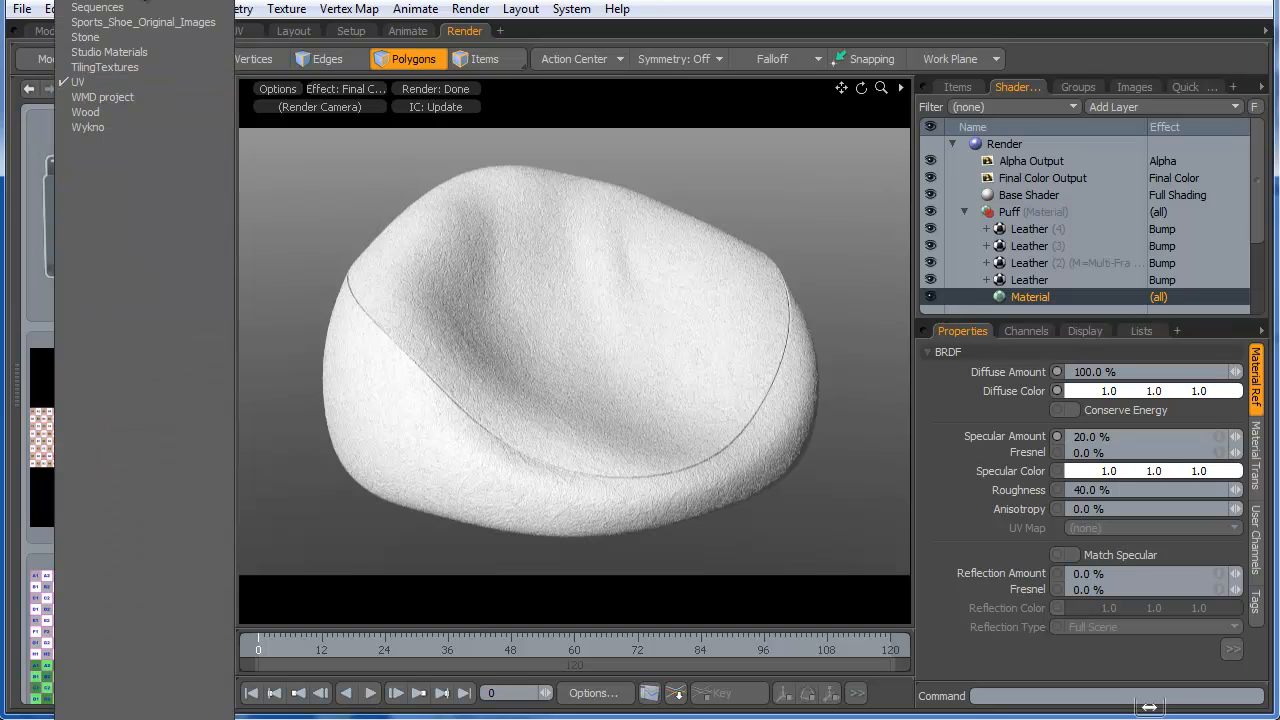
pyautogui.click(129, 71)
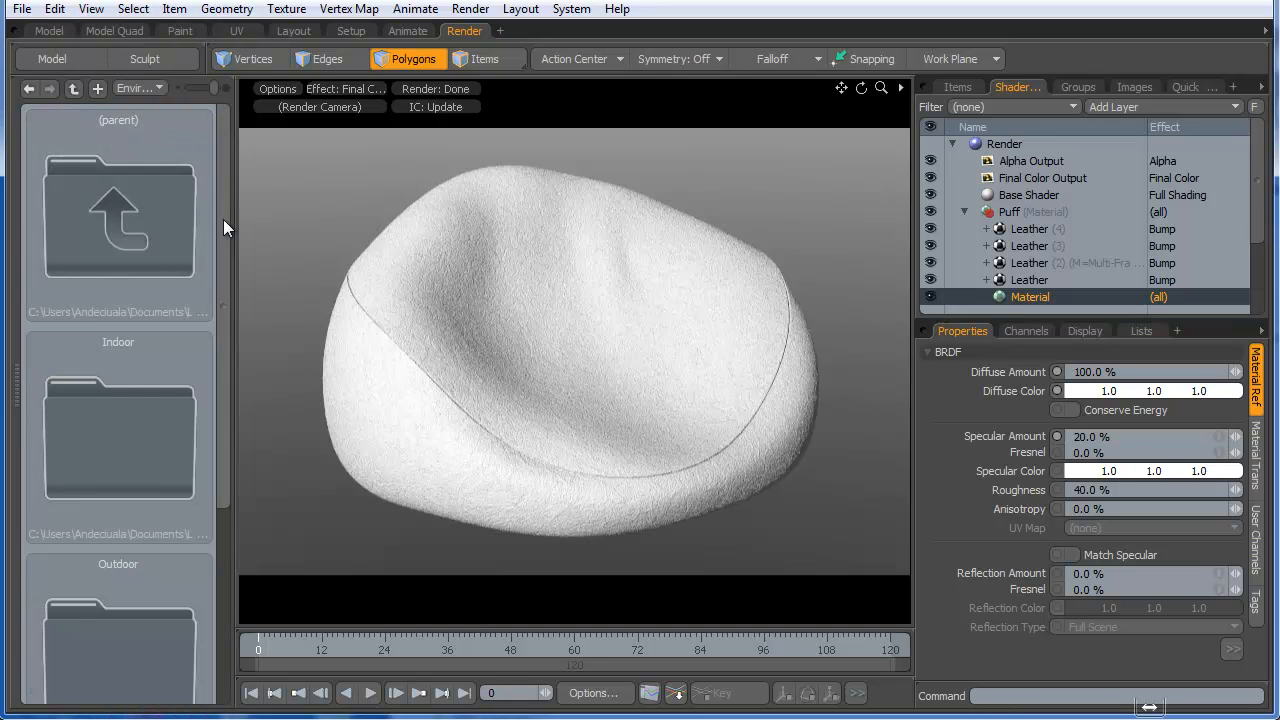
pyautogui.scroll(-1, 216, 273)
pyautogui.moveTo(217, 275); pyautogui.dragTo(217, 348)
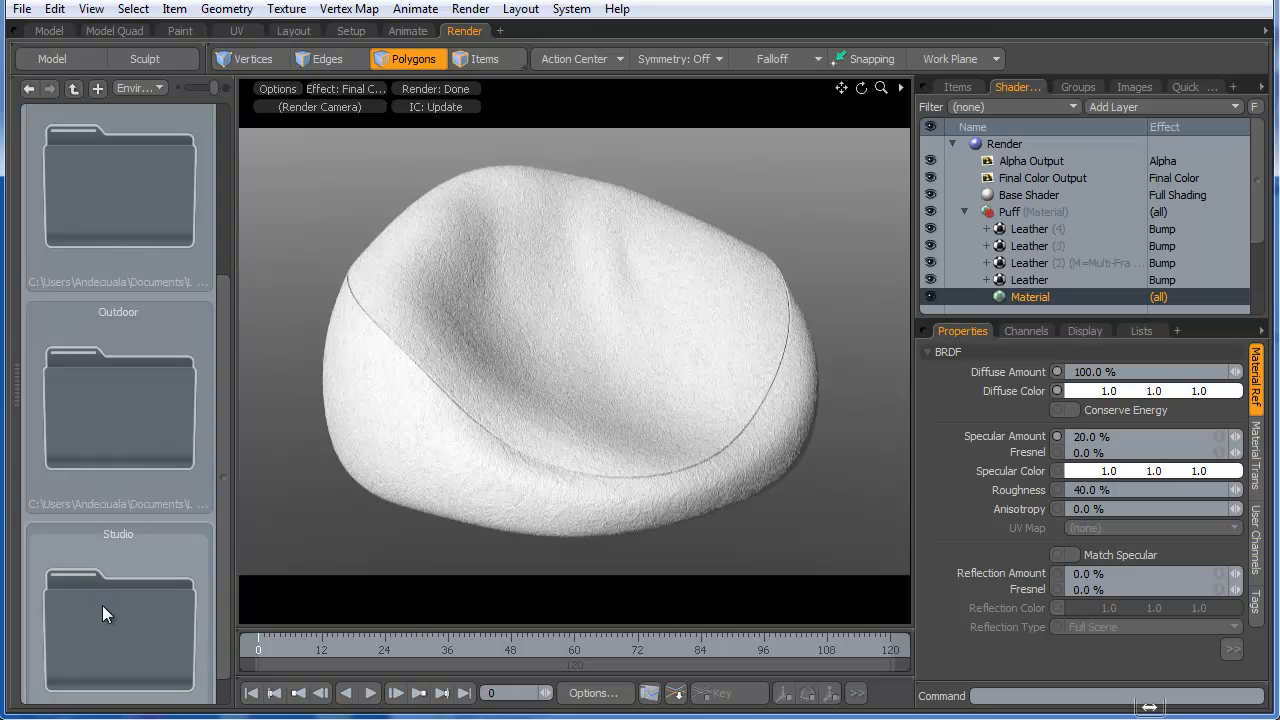
pyautogui.doubleClick(102, 605)
pyautogui.moveTo(146, 310); pyautogui.dragTo(509, 349)
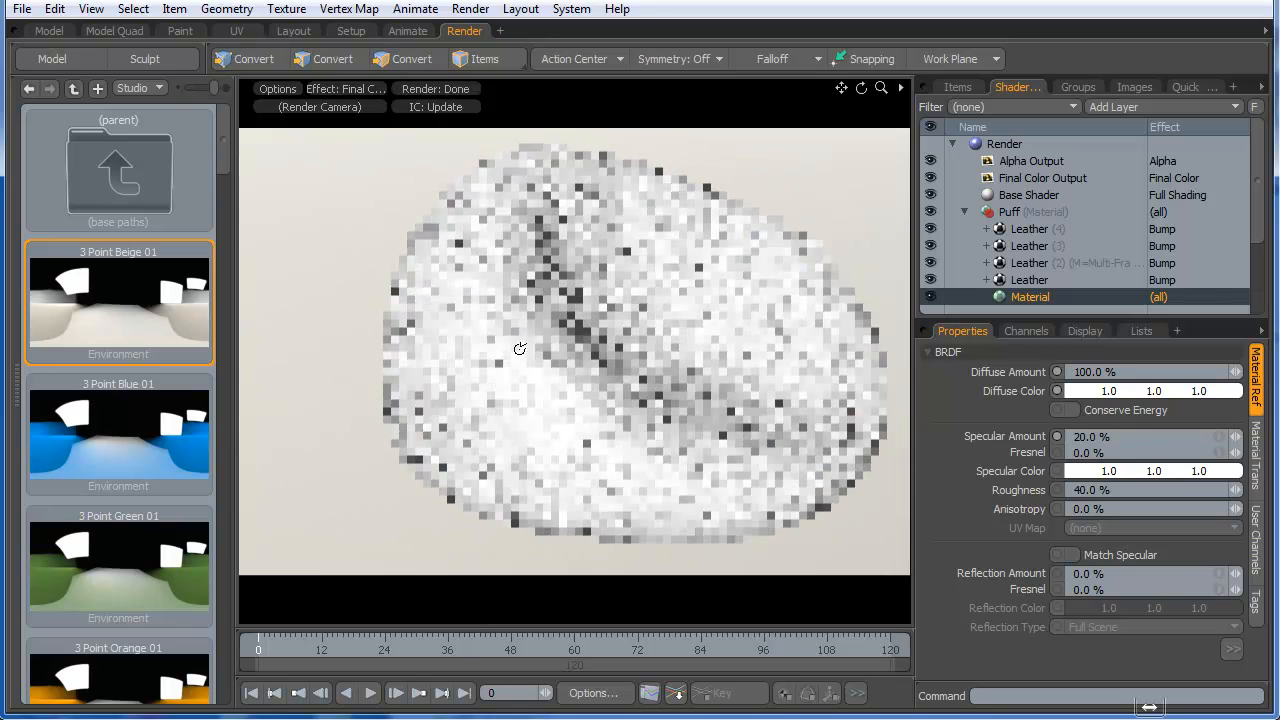
pyautogui.keyDown('alt'); pyautogui.moveTo(604, 327); pyautogui.dragTo(457, 394); pyautogui.keyUp('alt')
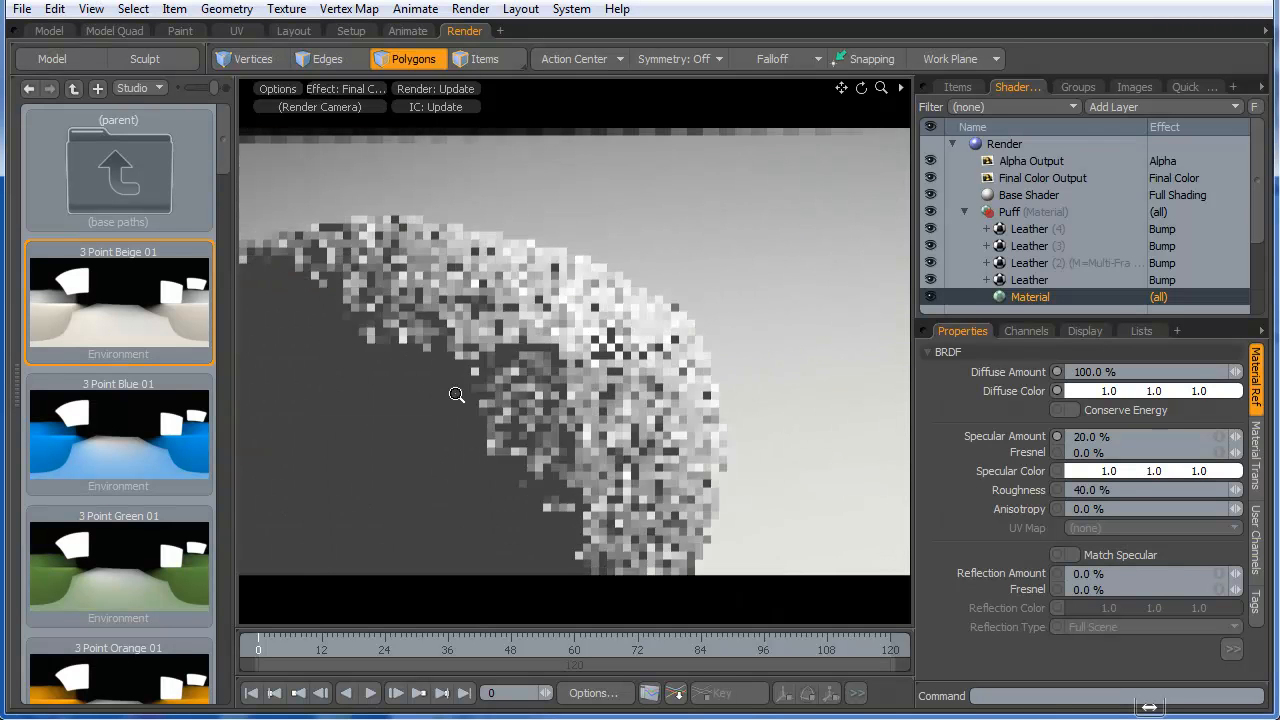
# - Enable indirect illumination in the render's global illumination settings
pyautogui.click(1040, 143)
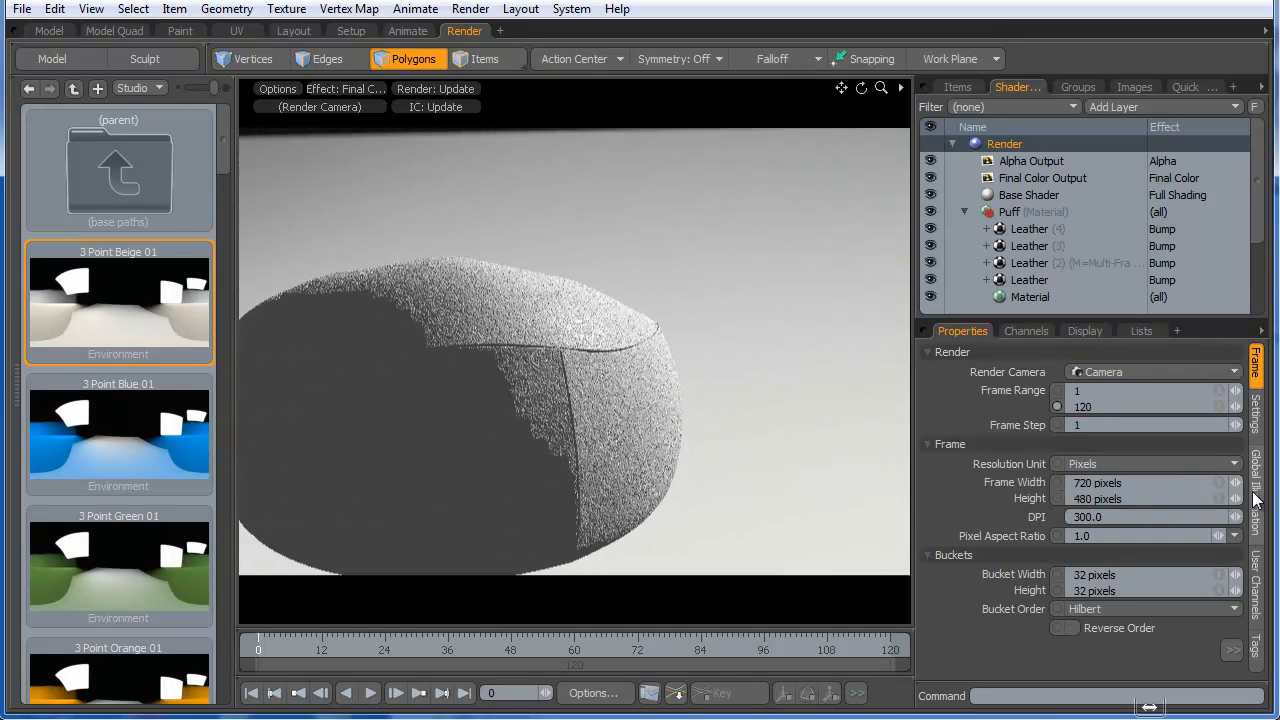
pyautogui.click(1255, 490)
pyautogui.click(1072, 429)
pyautogui.keyDown('alt'); pyautogui.moveTo(694, 437); pyautogui.dragTo(560, 447); pyautogui.keyUp('alt')
pyautogui.keyDown('alt'); pyautogui.moveTo(514, 381); pyautogui.dragTo(634, 286); pyautogui.keyUp('alt')
pyautogui.keyDown('alt'); pyautogui.moveTo(753, 365); pyautogui.dragTo(611, 357); pyautogui.keyUp('alt')
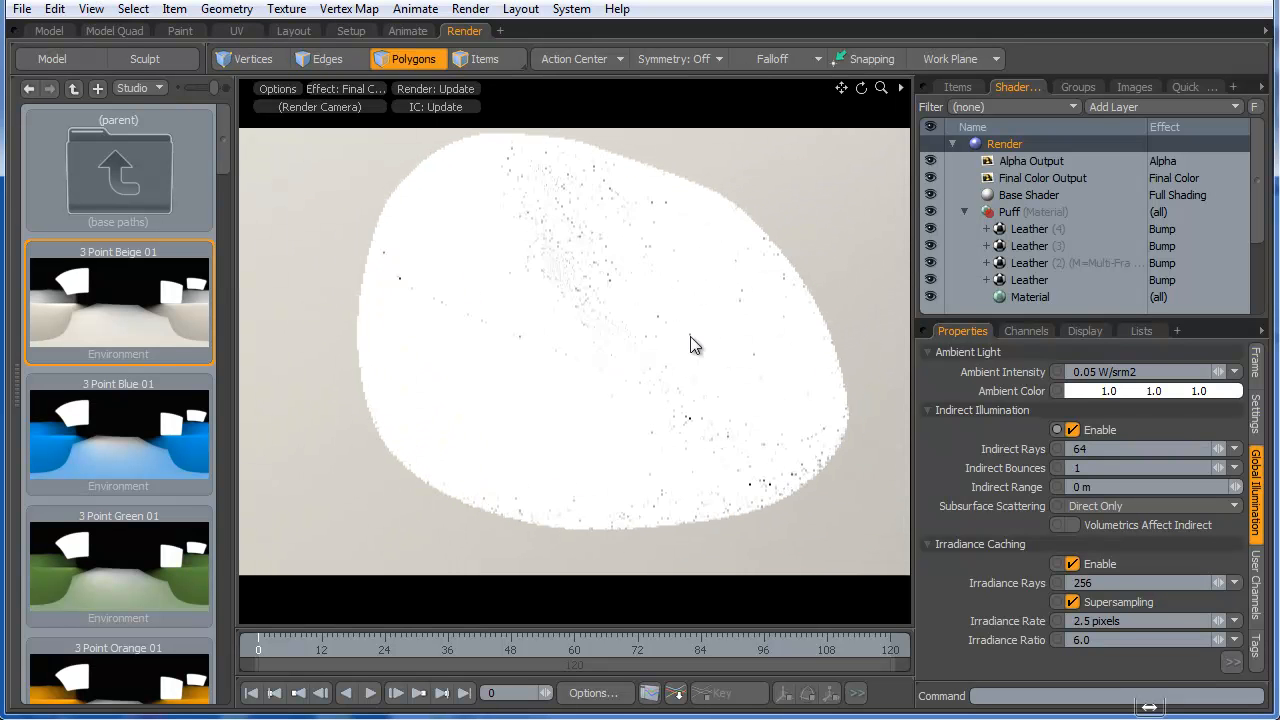
pyautogui.keyDown('alt'); pyautogui.moveTo(744, 388); pyautogui.dragTo(637, 371); pyautogui.keyUp('alt')
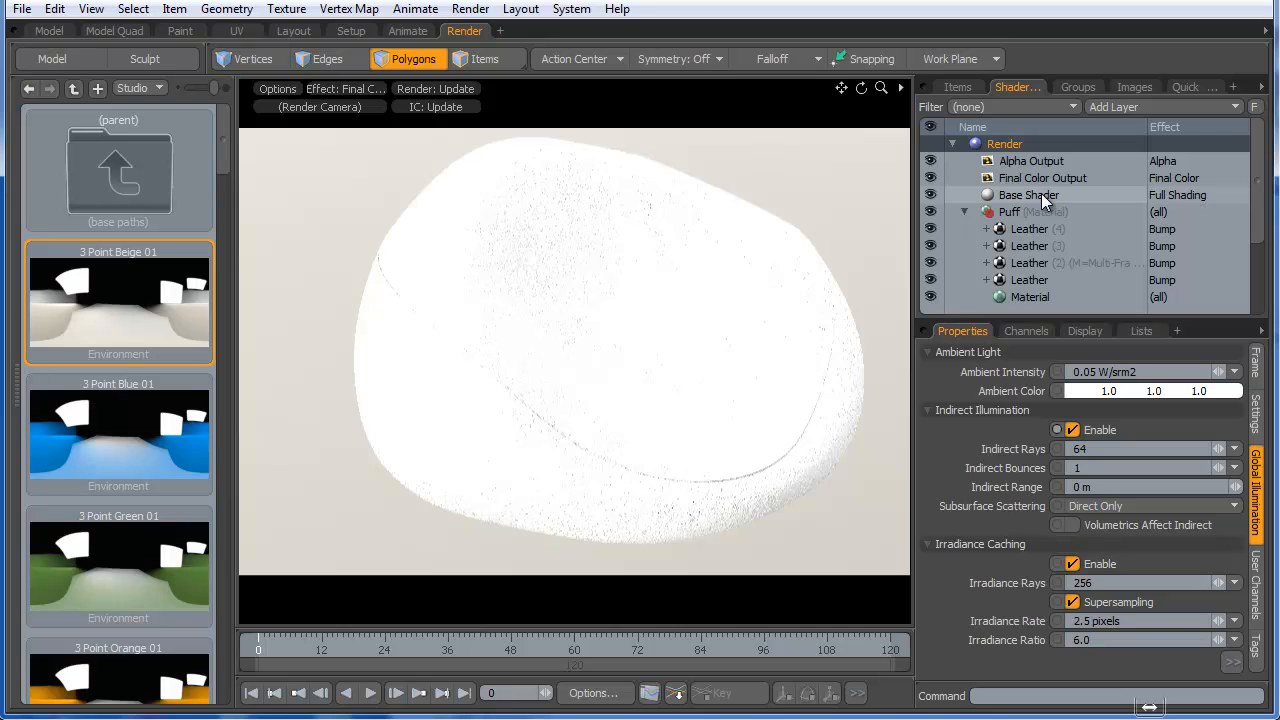
# - Set the Puff material's diffuse color to a dark brown of 0.14, 0.06, 0.04
pyautogui.scroll(-4, 1041, 193)
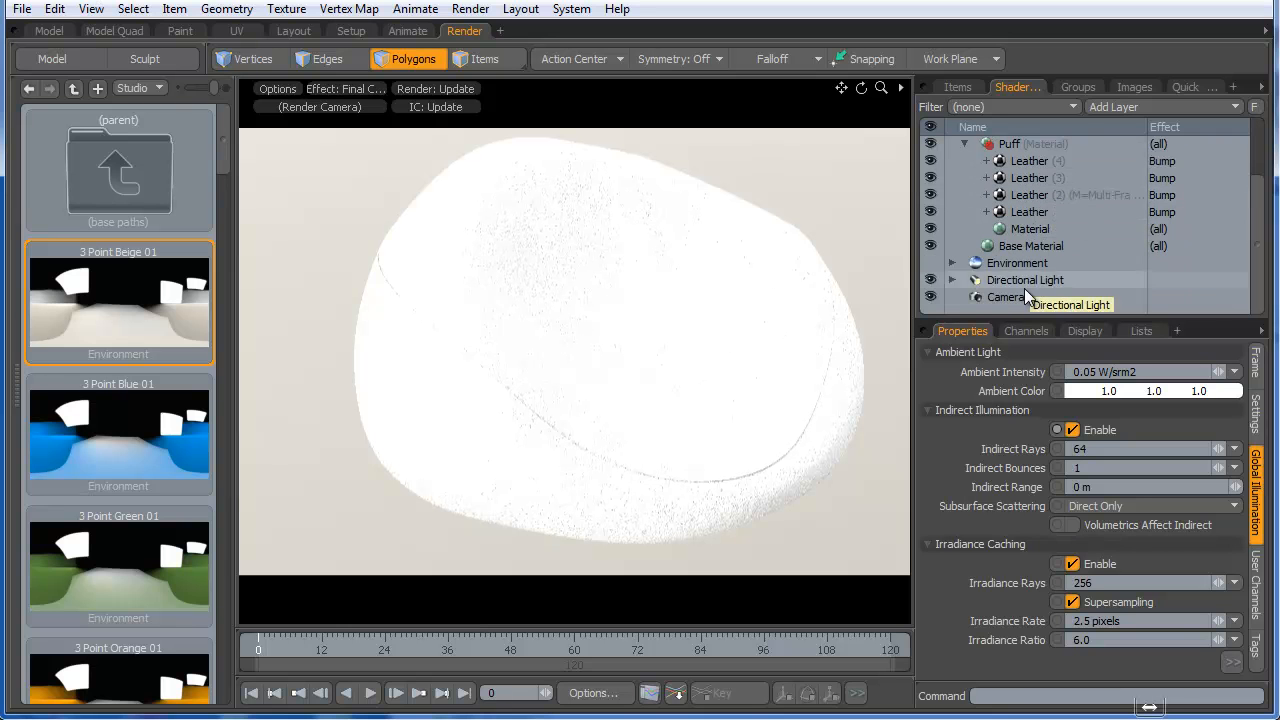
pyautogui.click(1021, 264)
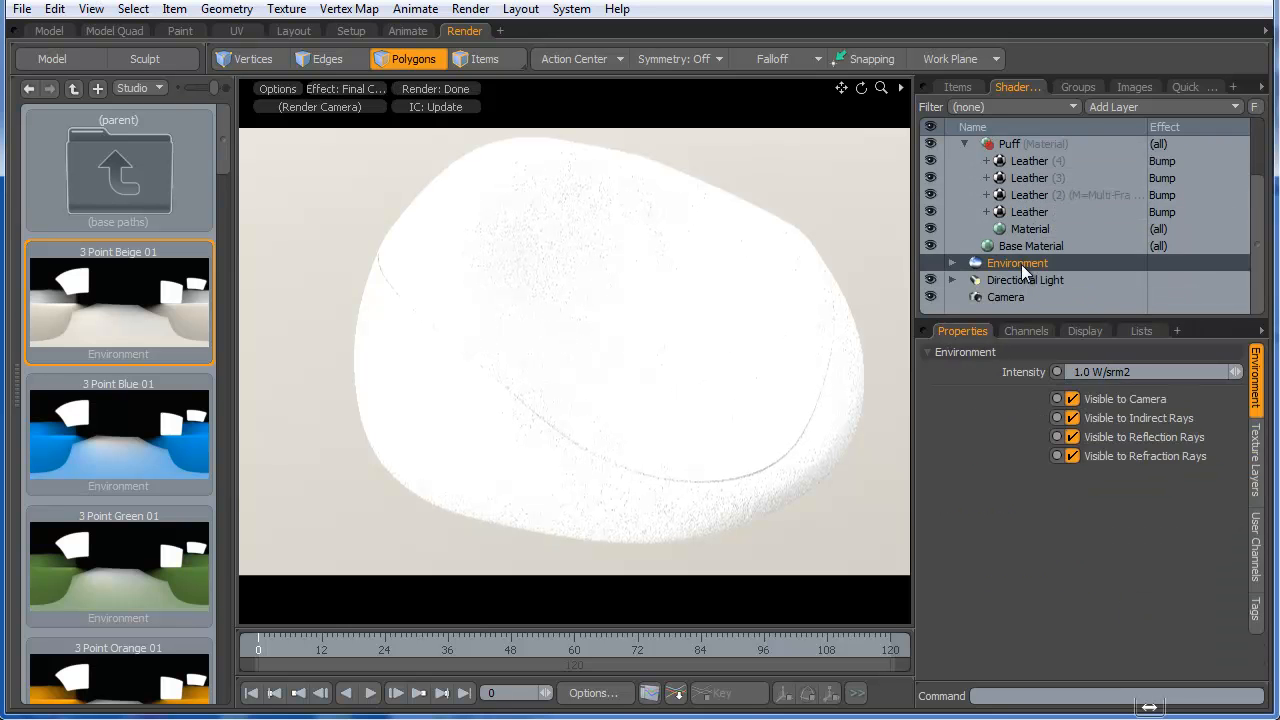
pyautogui.scroll(3, 1021, 264)
pyautogui.scroll(1, 1021, 264)
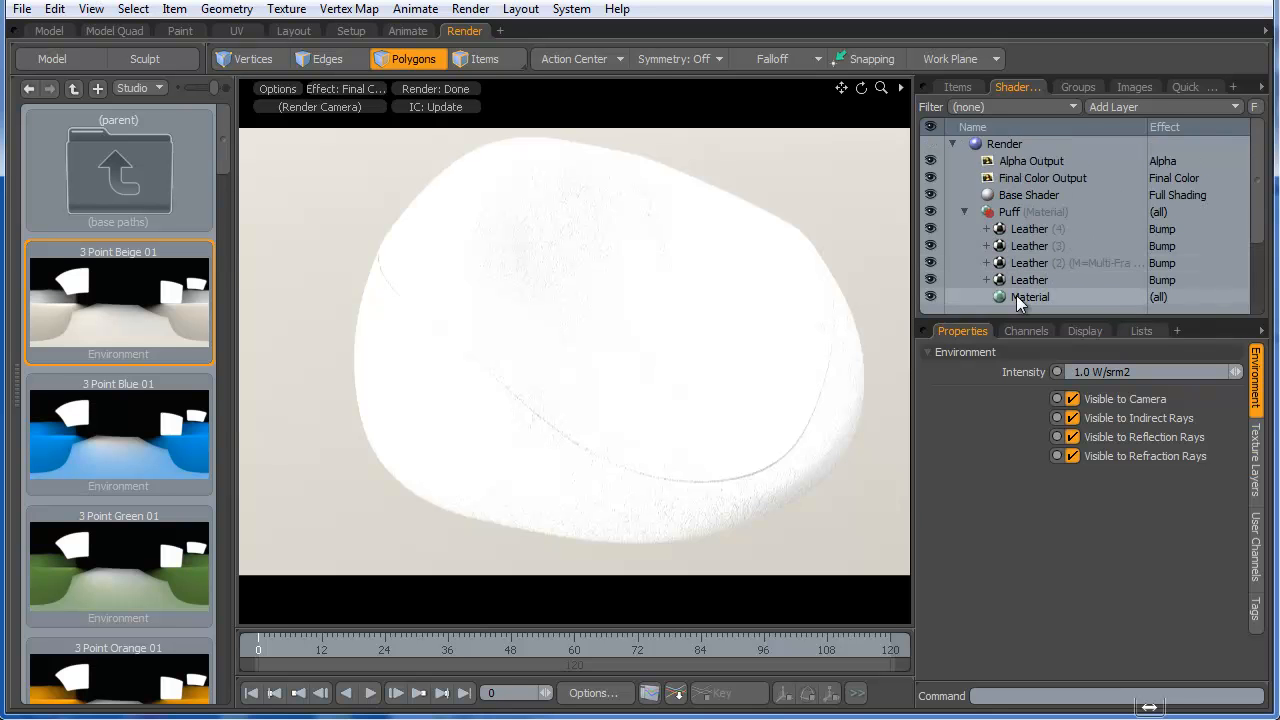
pyautogui.click(1016, 295)
pyautogui.scroll(-3, 1069, 245)
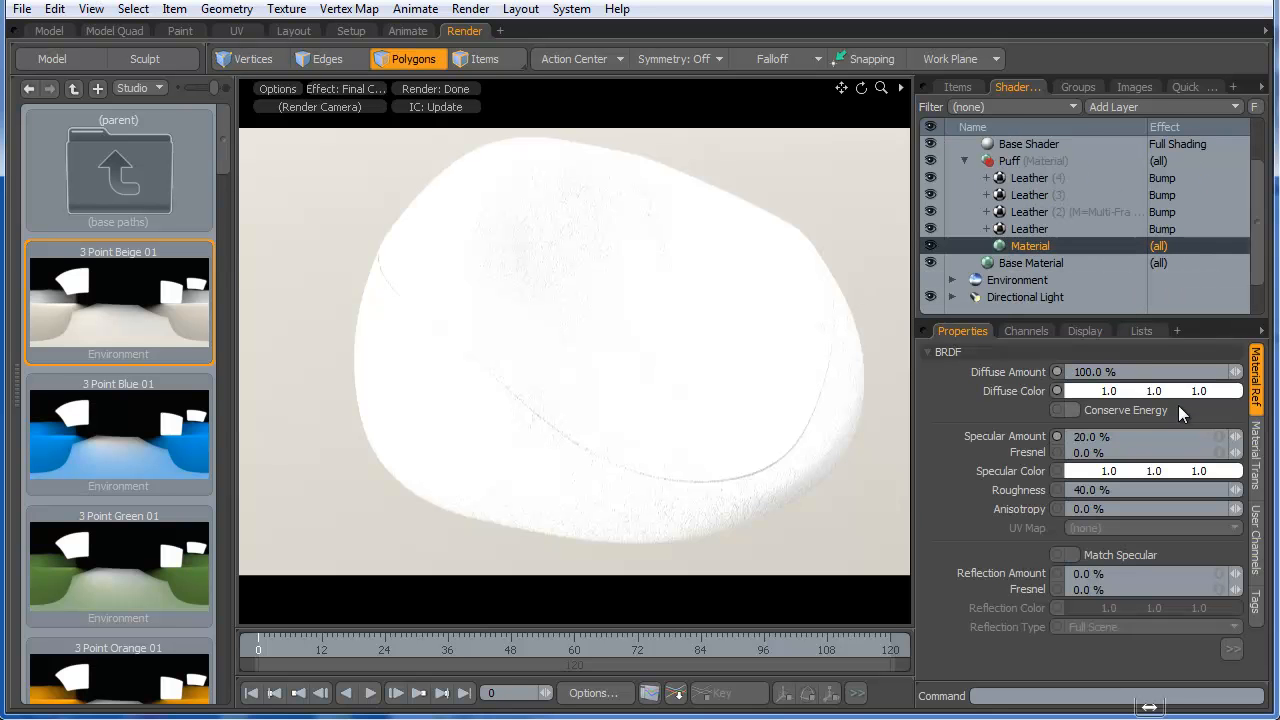
pyautogui.click(1149, 392)
pyautogui.click(1089, 253)
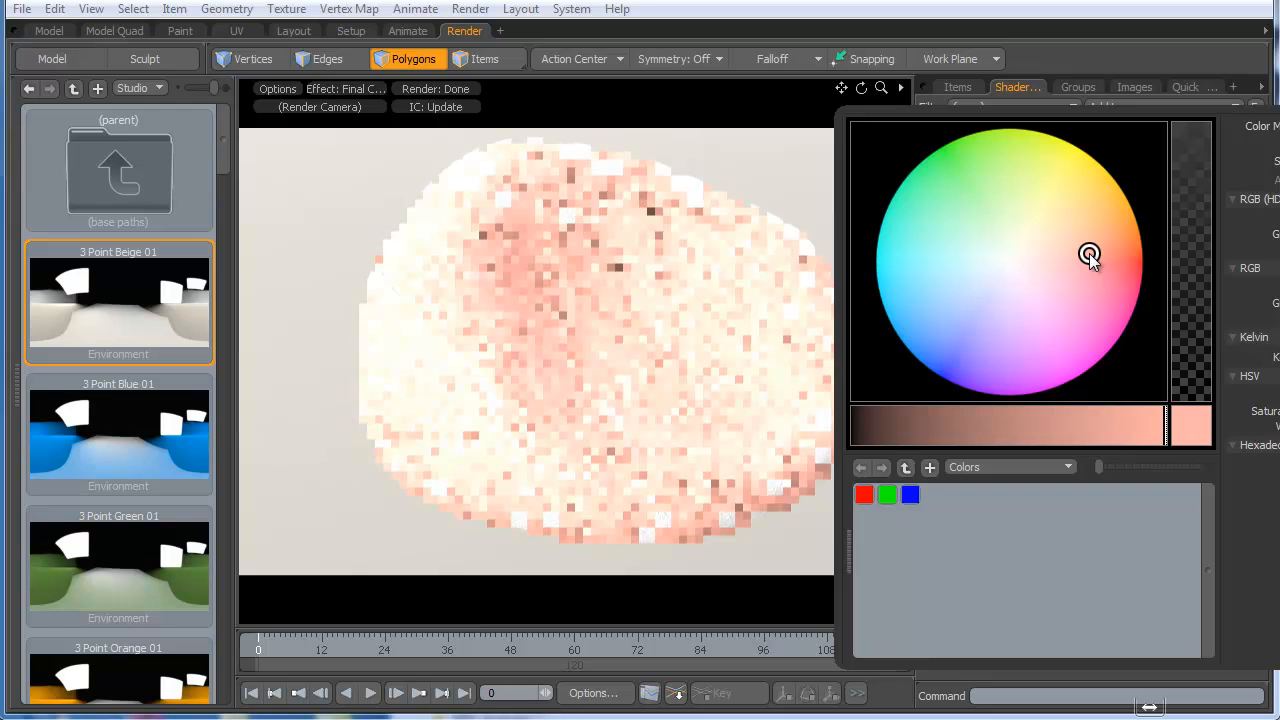
pyautogui.click(1104, 243)
pyautogui.click(916, 425)
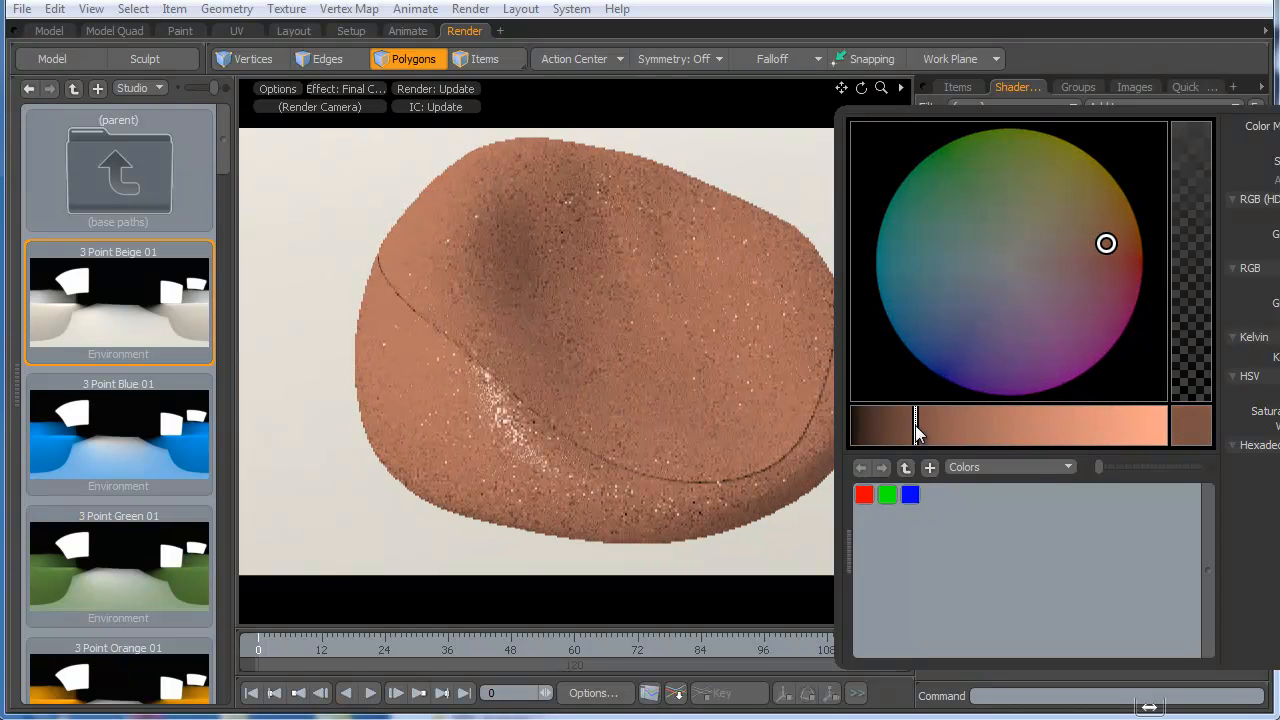
pyautogui.moveTo(915, 425); pyautogui.dragTo(895, 433)
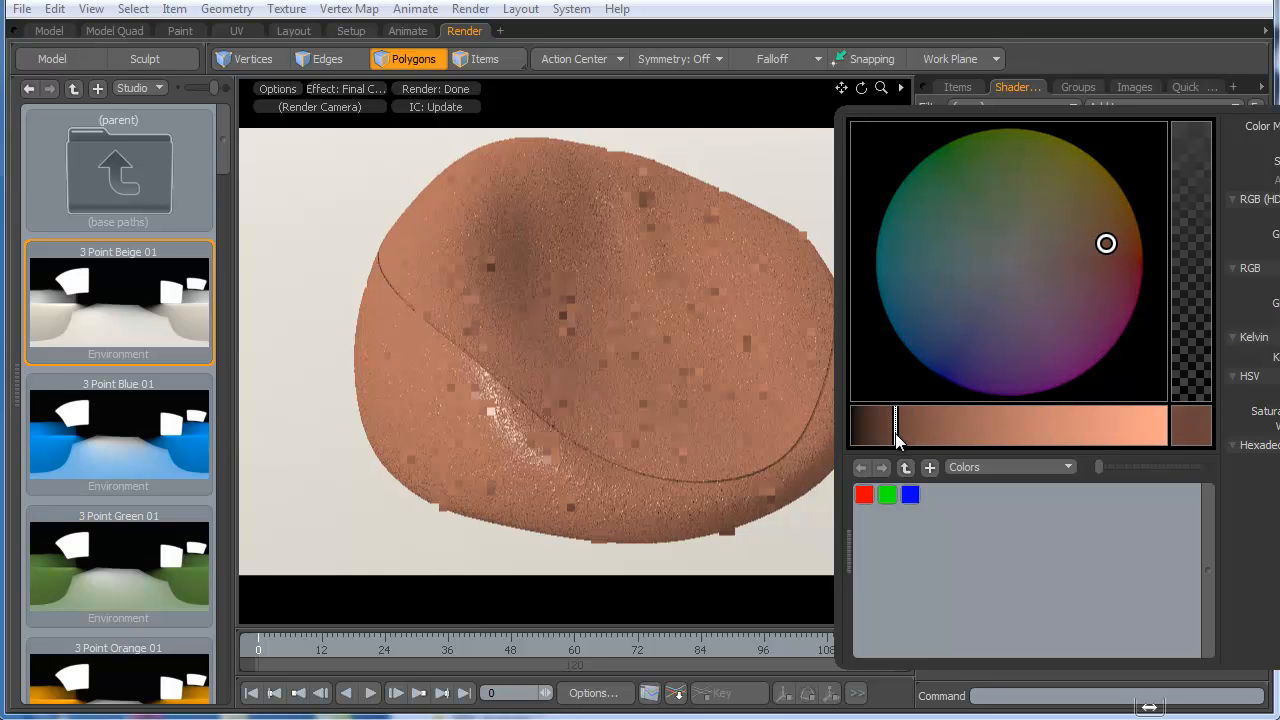
pyautogui.click(528, 368)
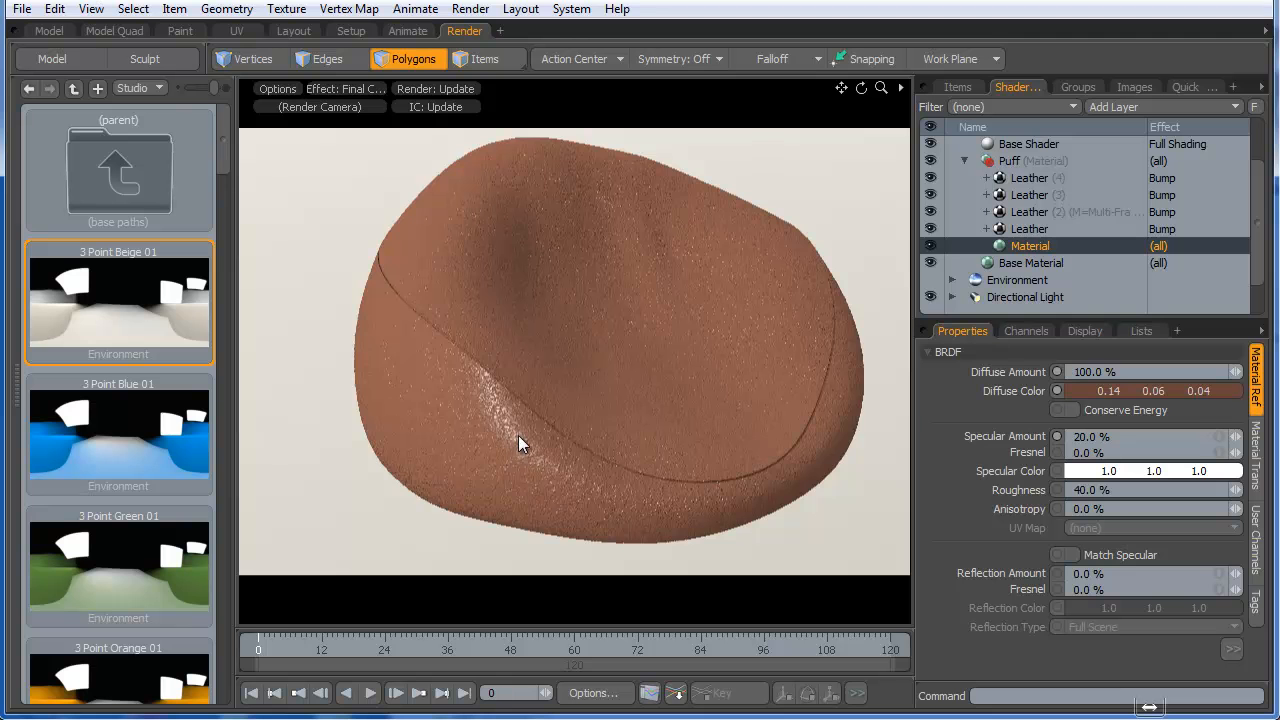
# - Set the Puff material's bump amplitude to 700 um
pyautogui.keyDown('ctrl'); pyautogui.keyDown('alt'); pyautogui.moveTo(500, 429); pyautogui.dragTo(631, 443); pyautogui.keyUp('alt'); pyautogui.keyUp('ctrl')
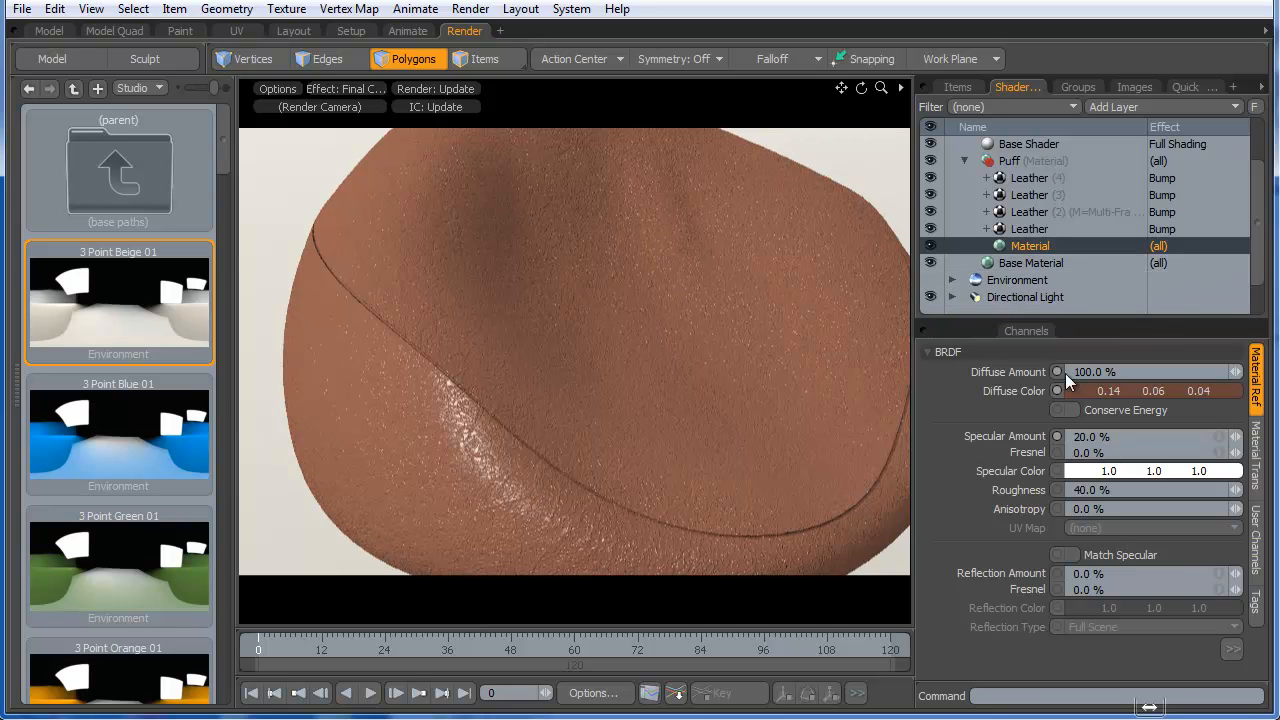
pyautogui.click(1255, 445)
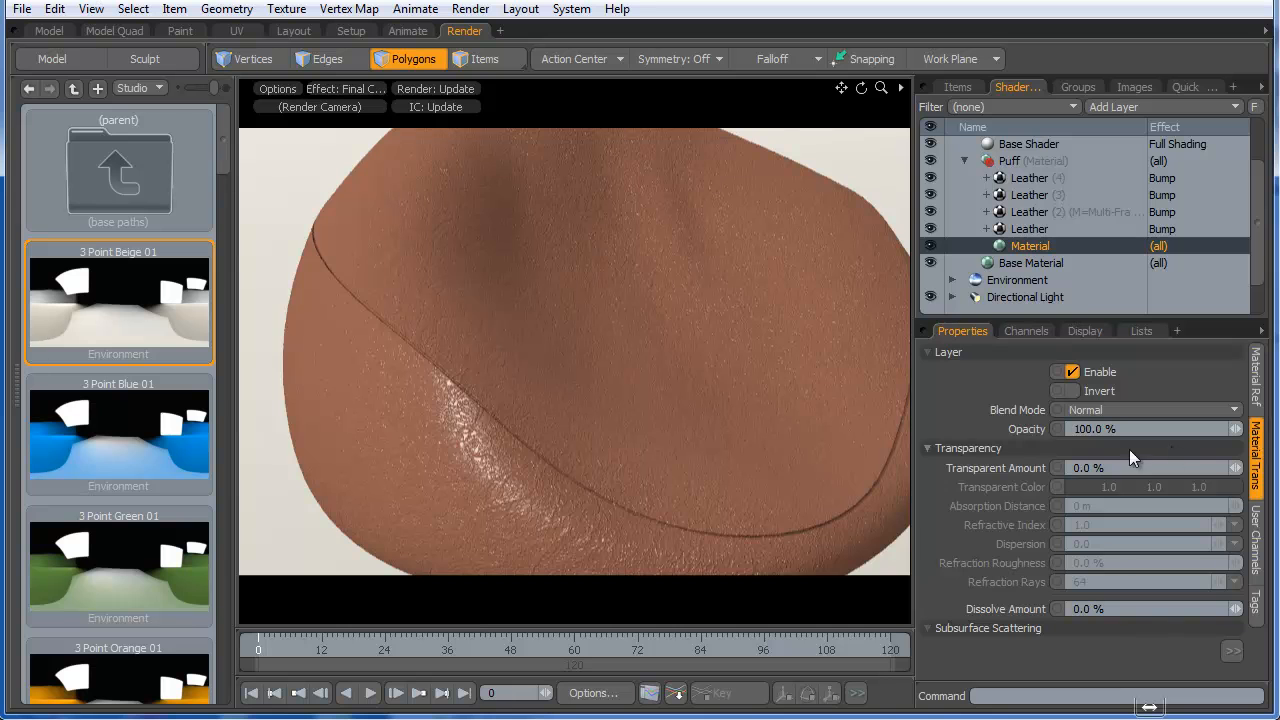
pyautogui.click(1259, 400)
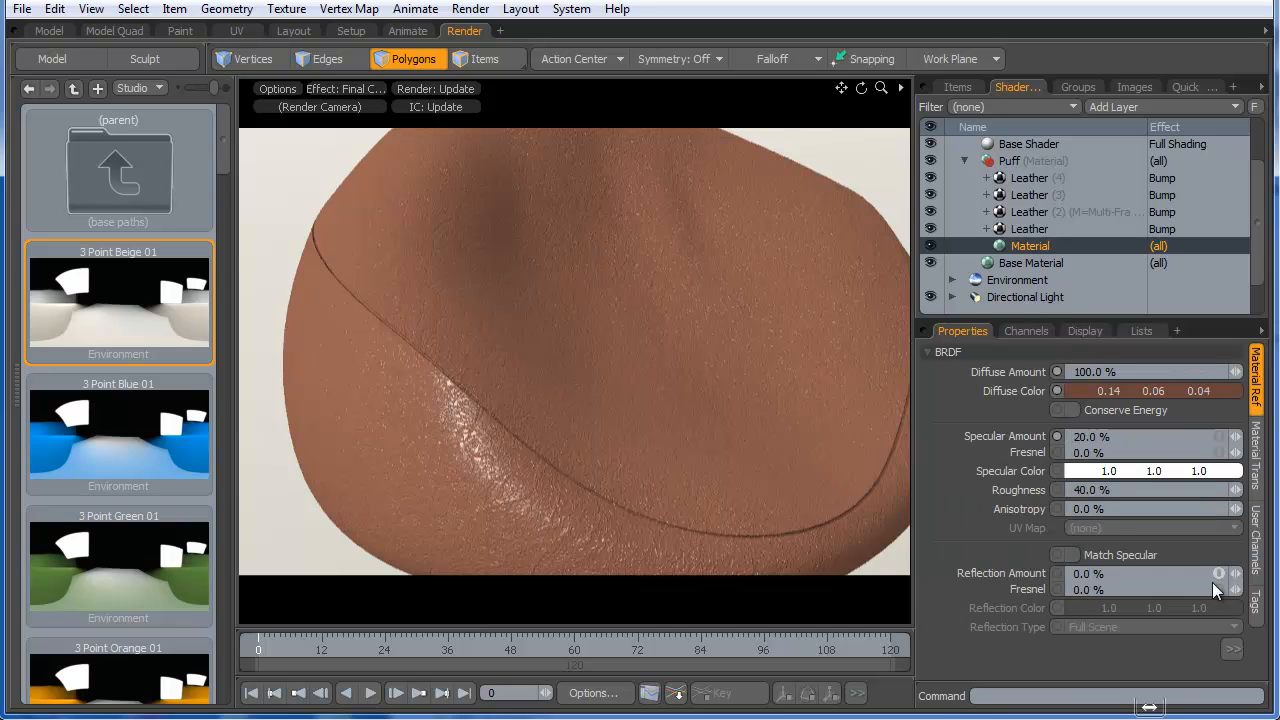
pyautogui.moveTo(1028, 314); pyautogui.dragTo(1030, 184)
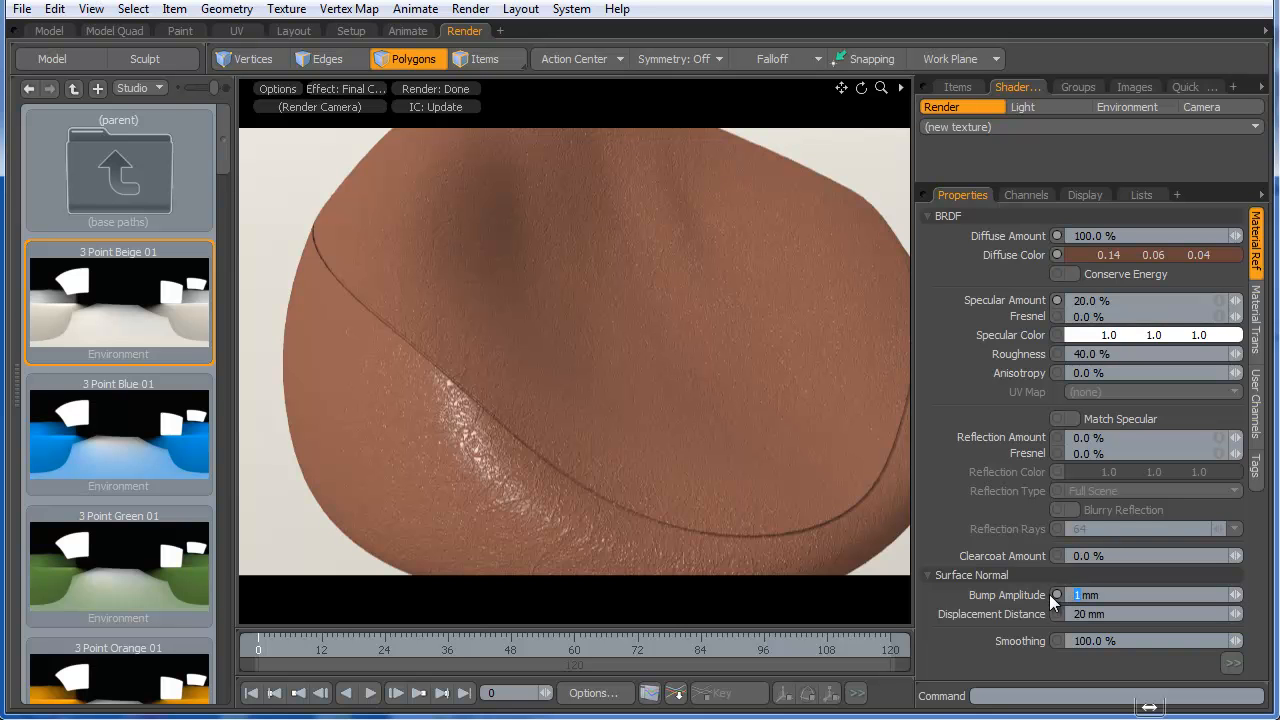
pyautogui.write('7')
pyautogui.press('Return')
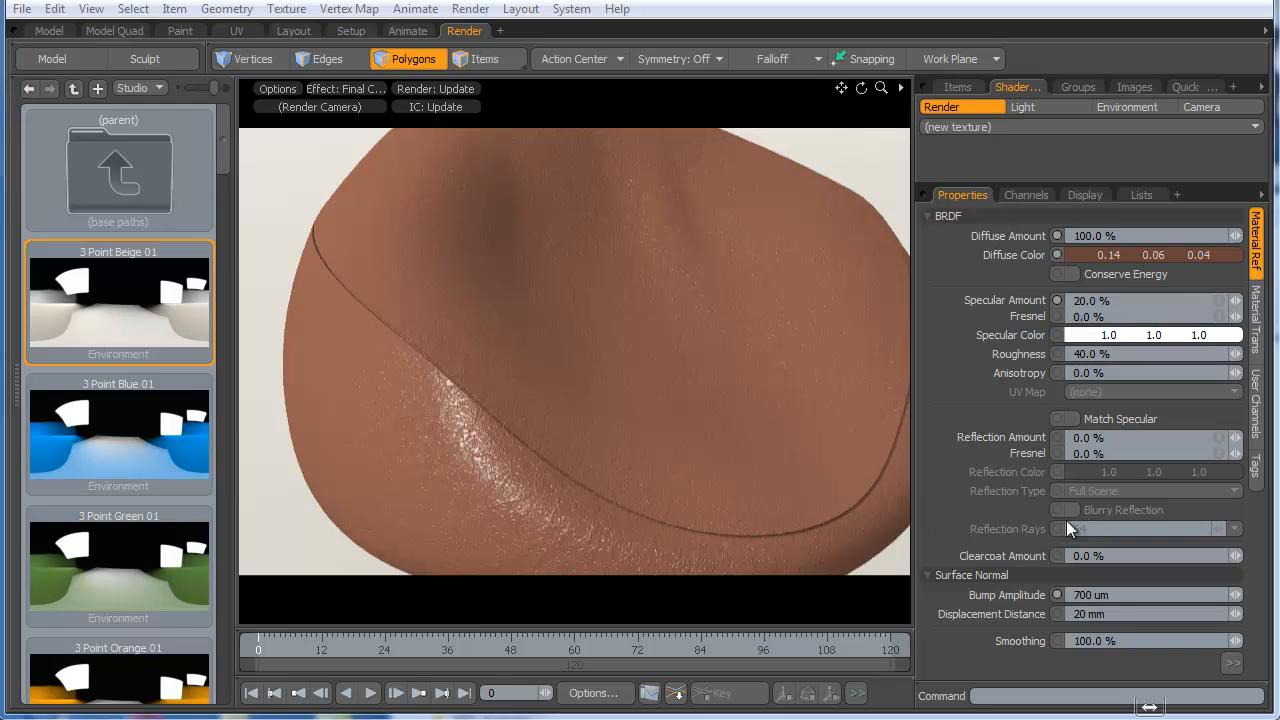
# - Set the Puff material's roughness to 60% and its specular amount to 10%
pyautogui.keyDown('alt'); pyautogui.moveTo(733, 412); pyautogui.dragTo(700, 404); pyautogui.keyUp('alt')
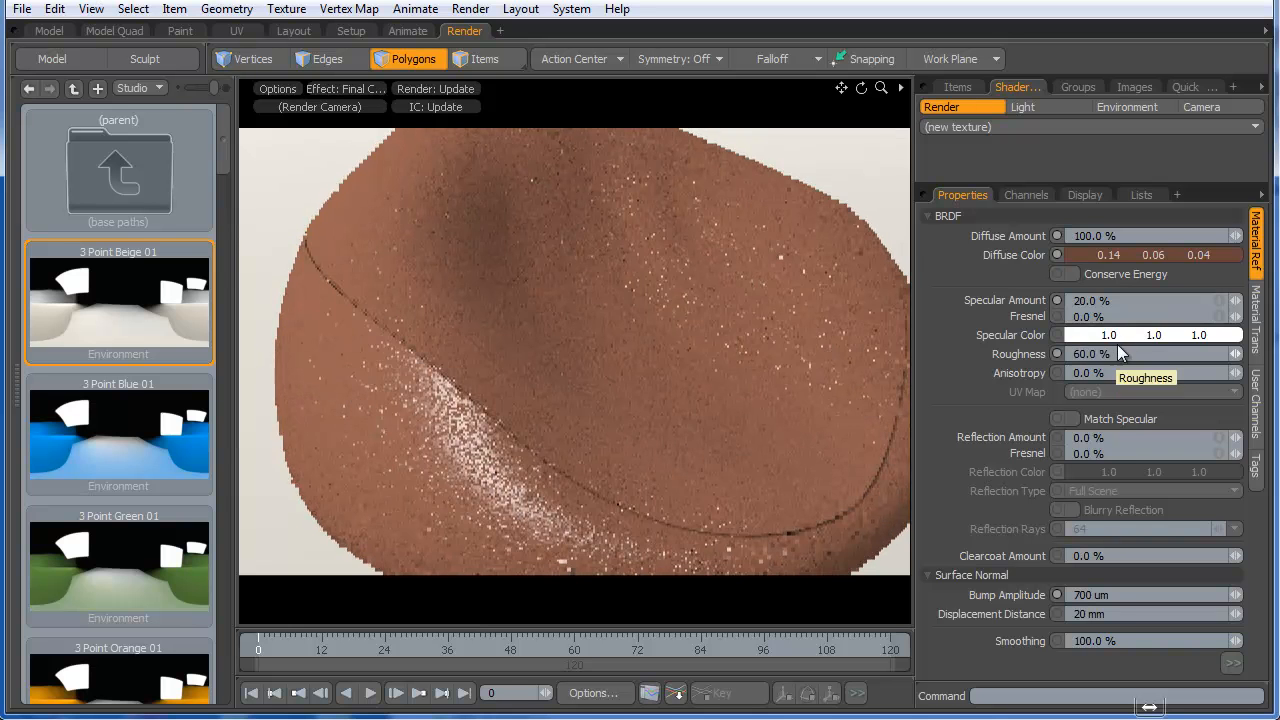
pyautogui.click(1125, 300)
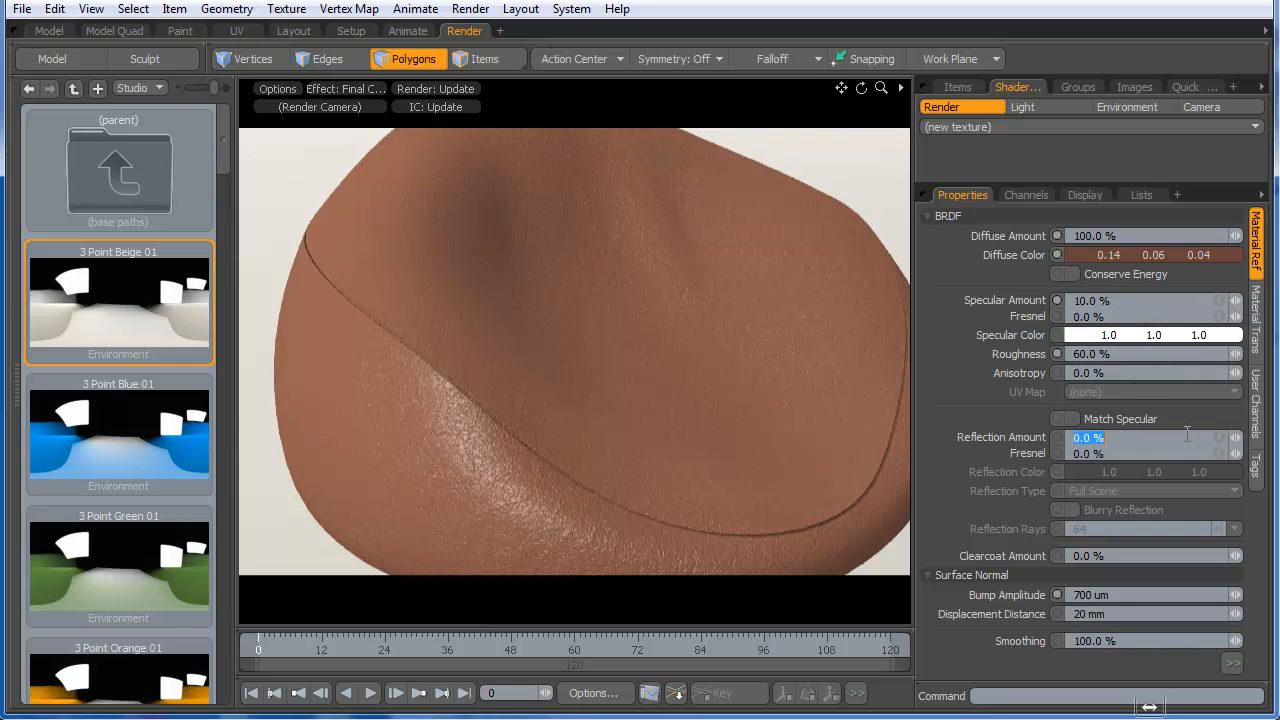
# - Set the Puff material's reflection amount to 5% and its reflection Fresnel to 8%, with blurry reflections enabled
pyautogui.press('Return')
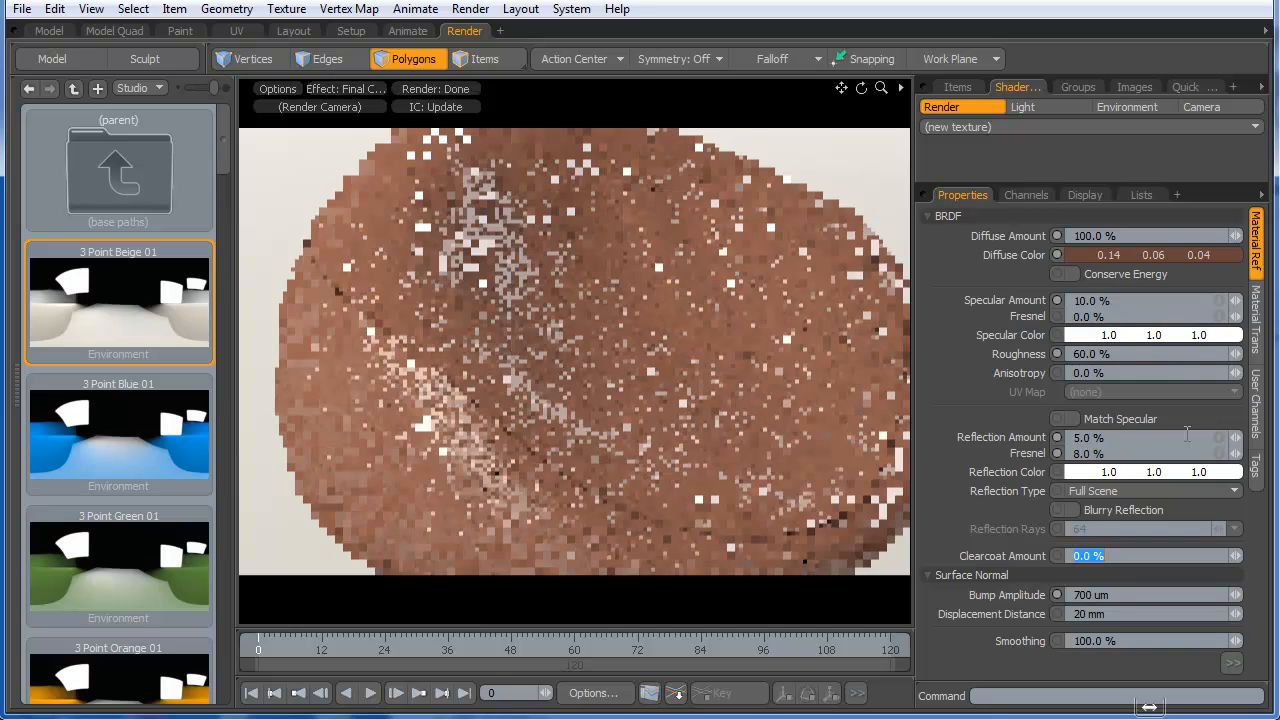
pyautogui.click(1074, 510)
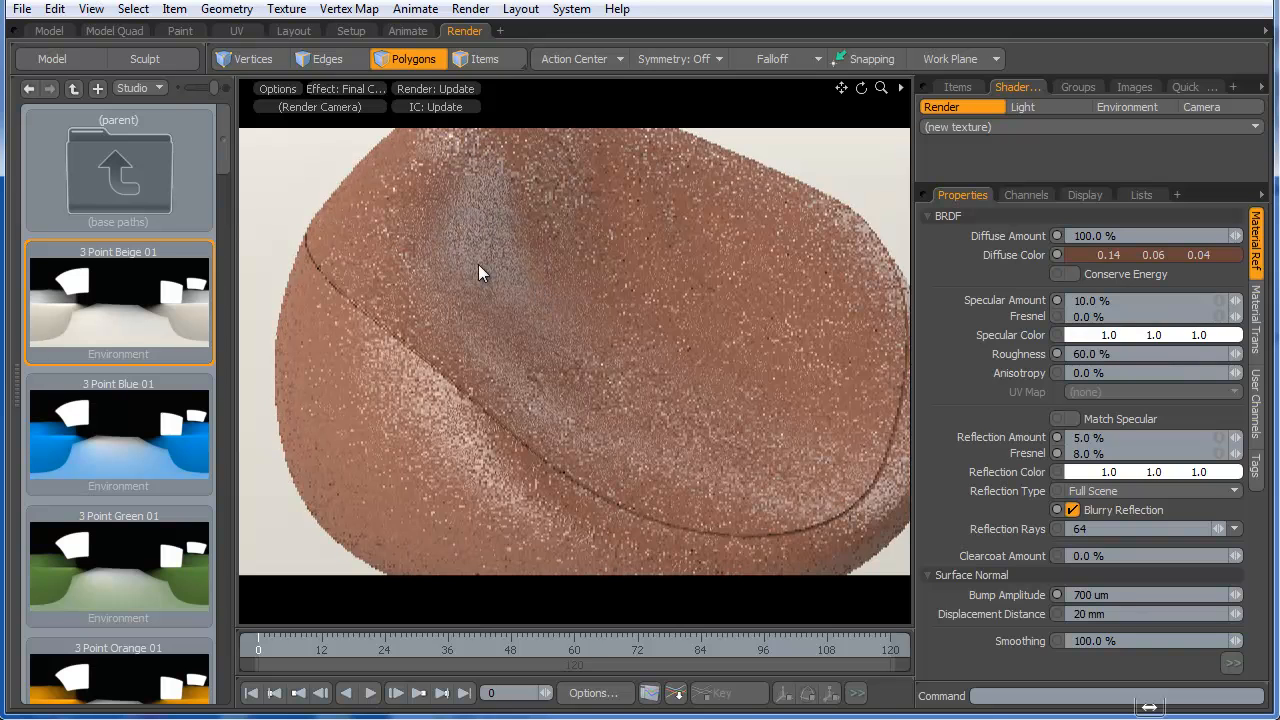
pyautogui.keyDown('ctrl'); pyautogui.keyDown('alt'); pyautogui.moveTo(683, 338); pyautogui.dragTo(611, 386); pyautogui.keyUp('alt'); pyautogui.keyUp('ctrl')
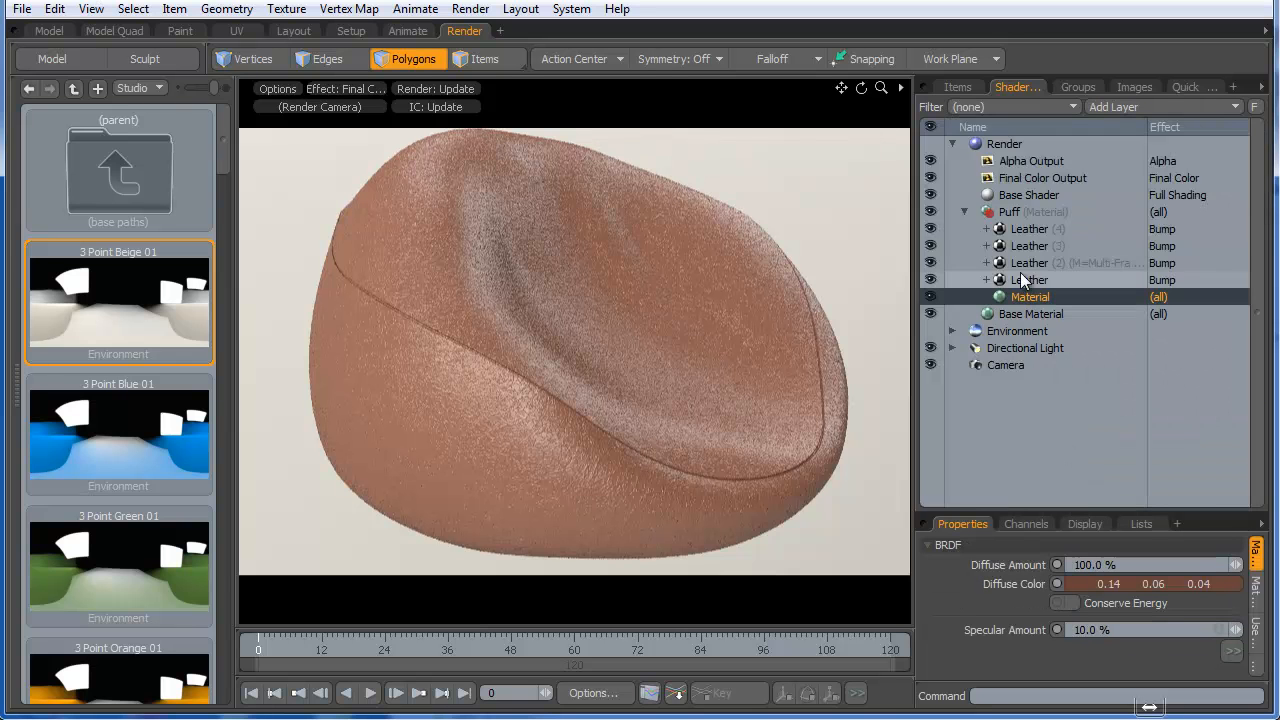
# - Load the couro marrom and Couro bump images from the English_toturial folder as image maps for the Puff material
pyautogui.click(1094, 106)
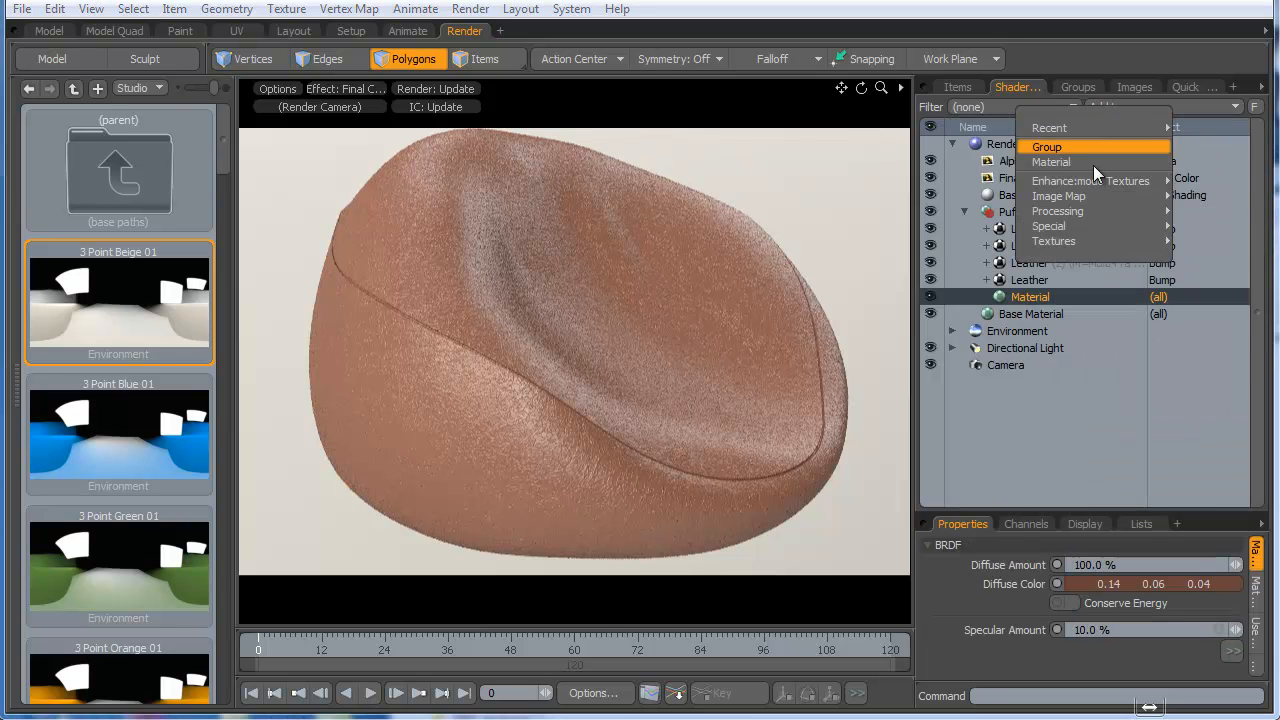
pyautogui.moveTo(1077, 197)
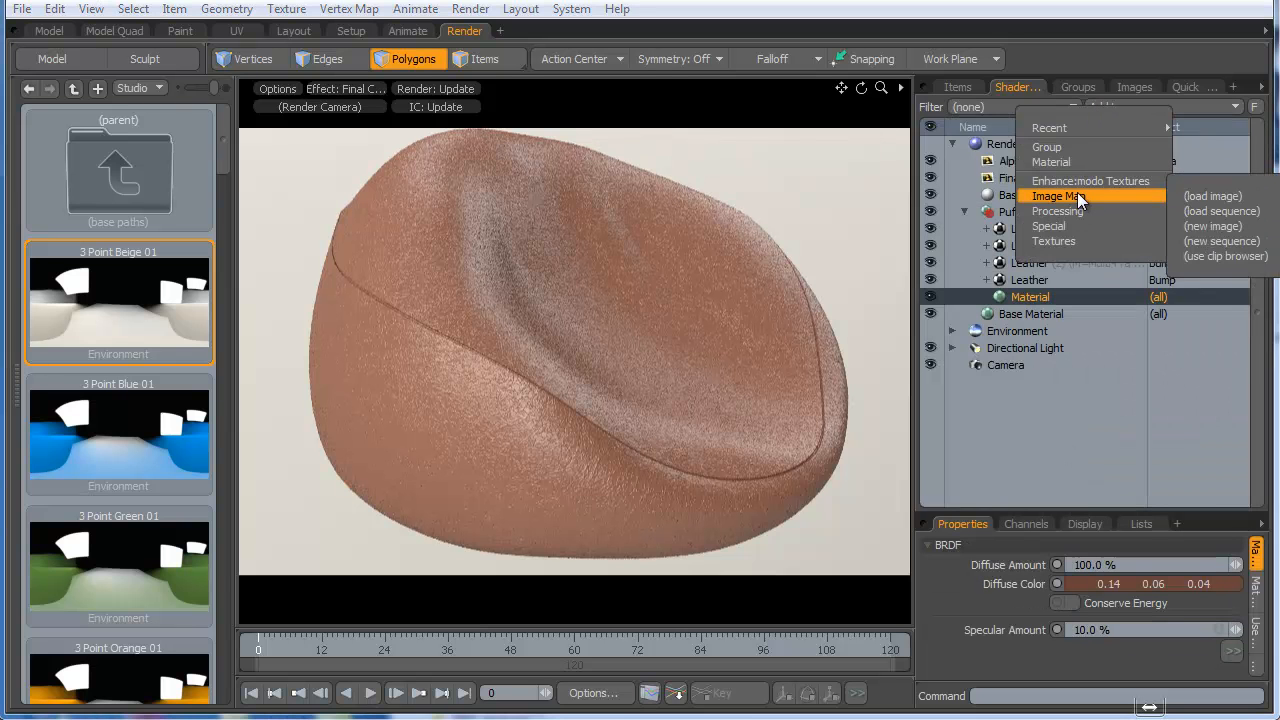
pyautogui.click(1225, 196)
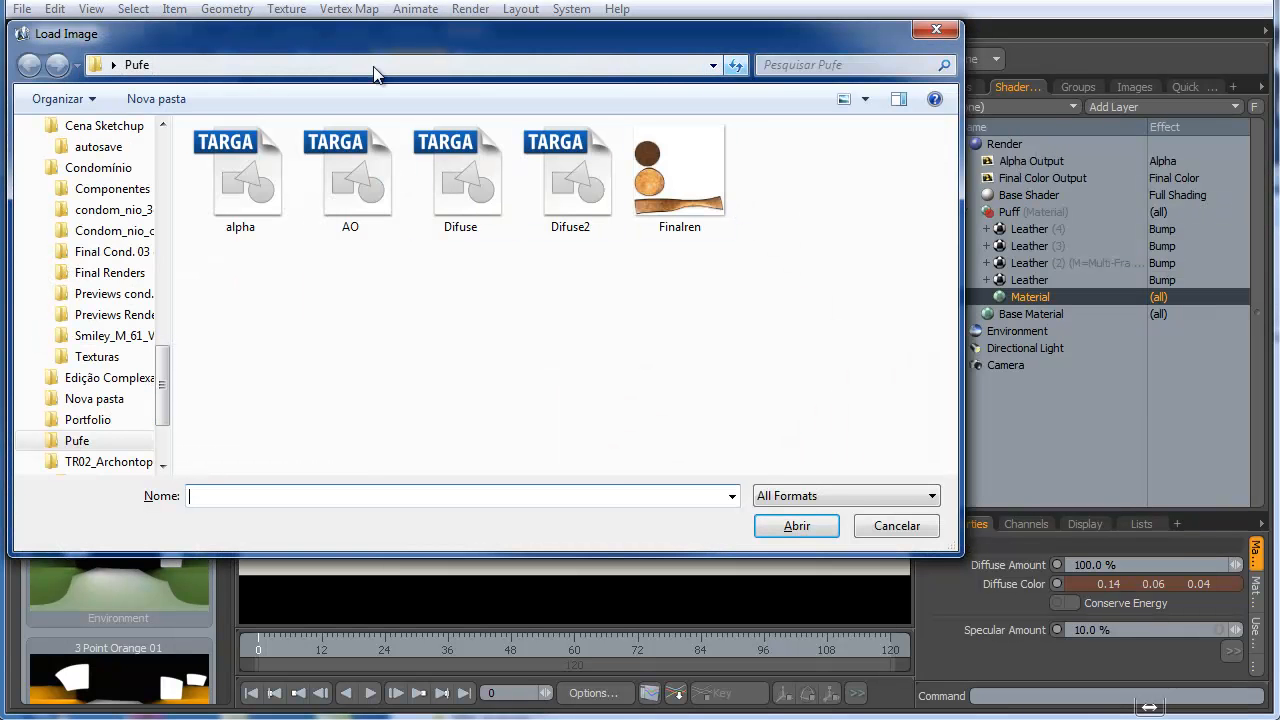
pyautogui.click(712, 64)
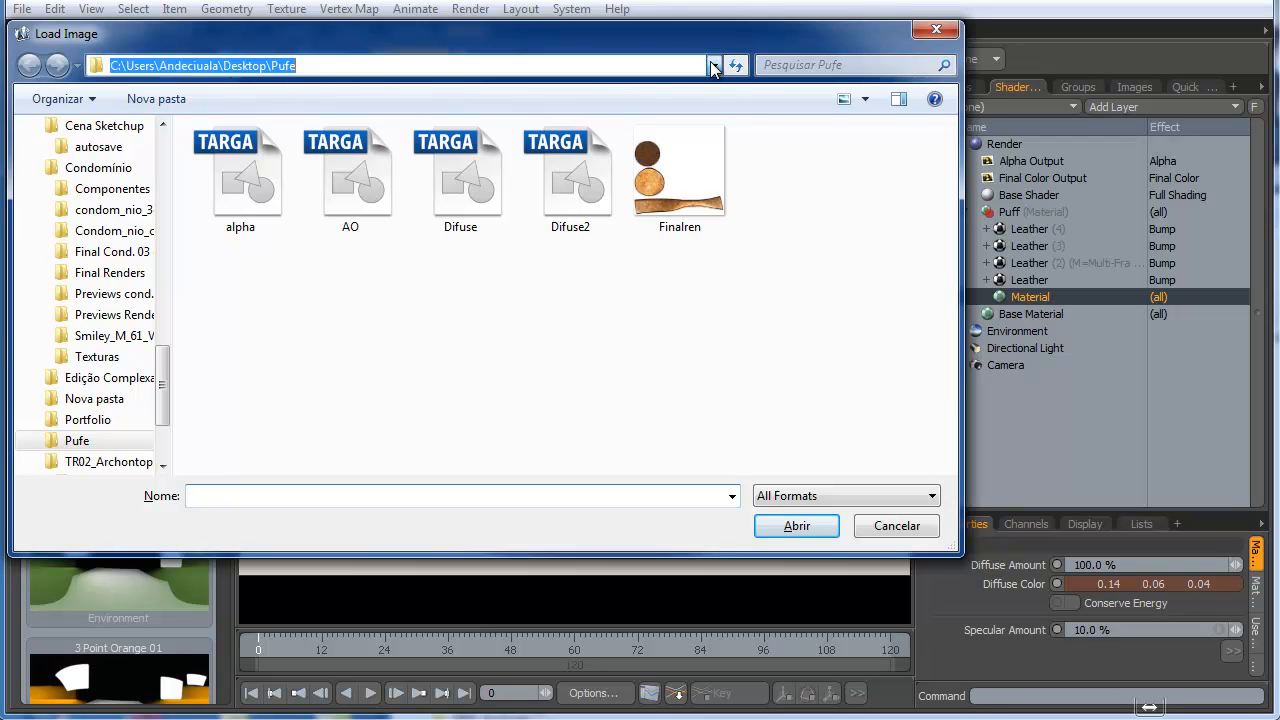
pyautogui.click(167, 375)
pyautogui.moveTo(164, 362); pyautogui.dragTo(167, 310)
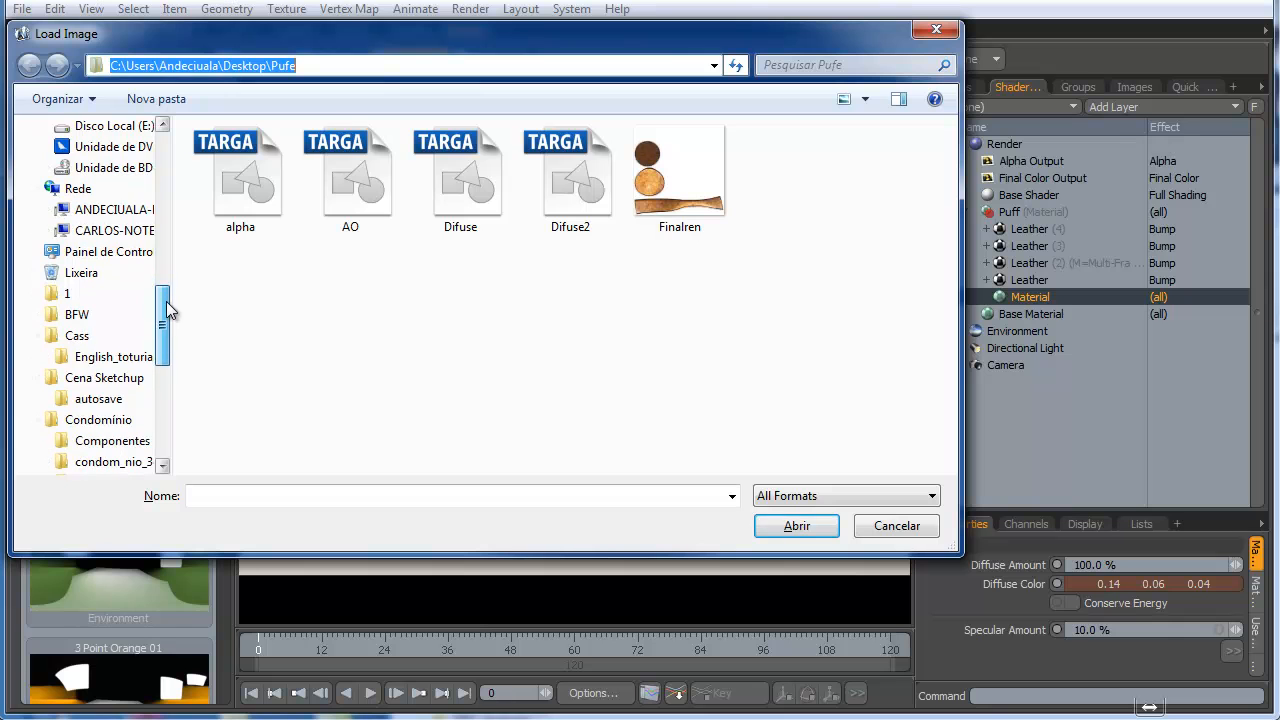
pyautogui.click(105, 356)
pyautogui.click(451, 188)
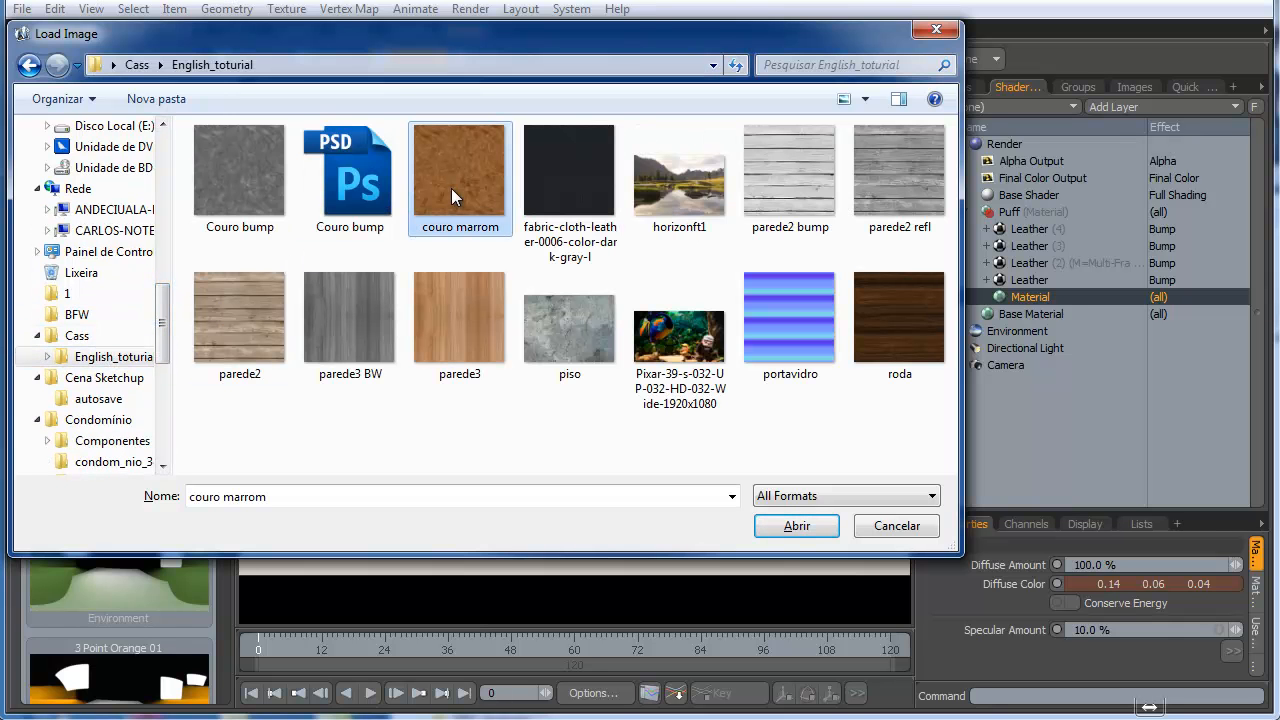
pyautogui.keyDown('ctrl'); pyautogui.click(253, 207); pyautogui.keyUp('ctrl')
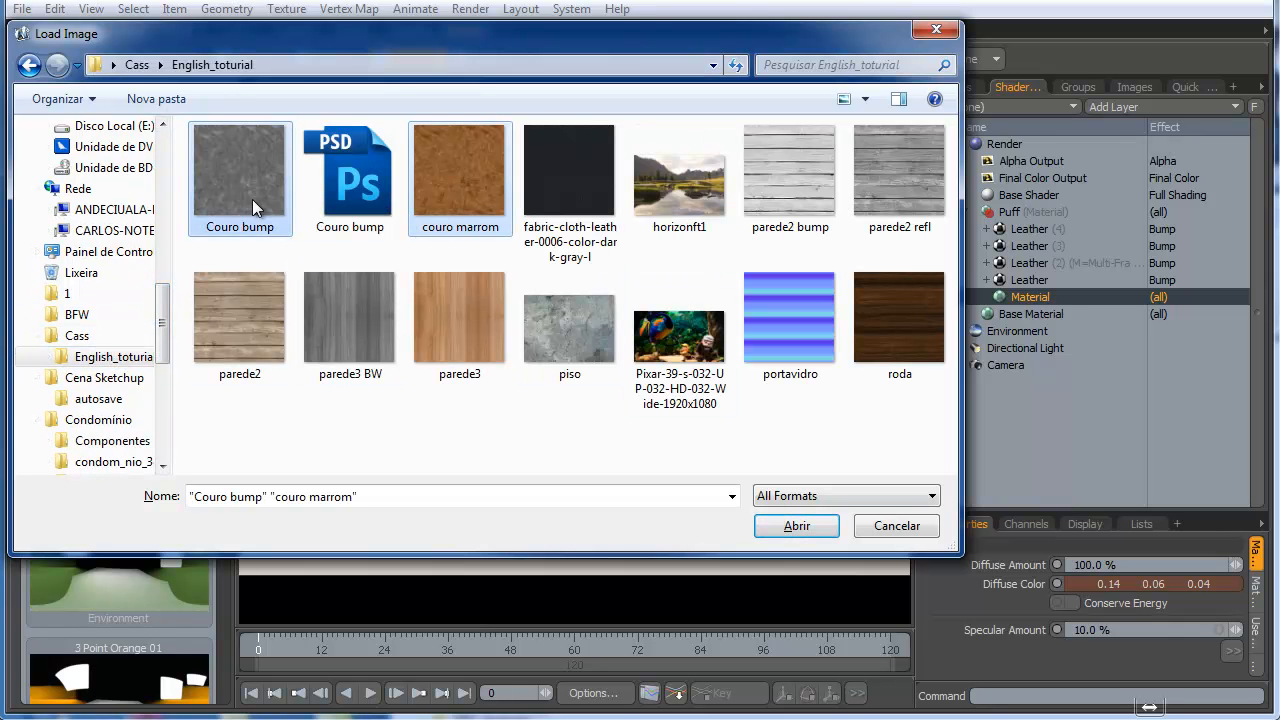
pyautogui.click(785, 526)
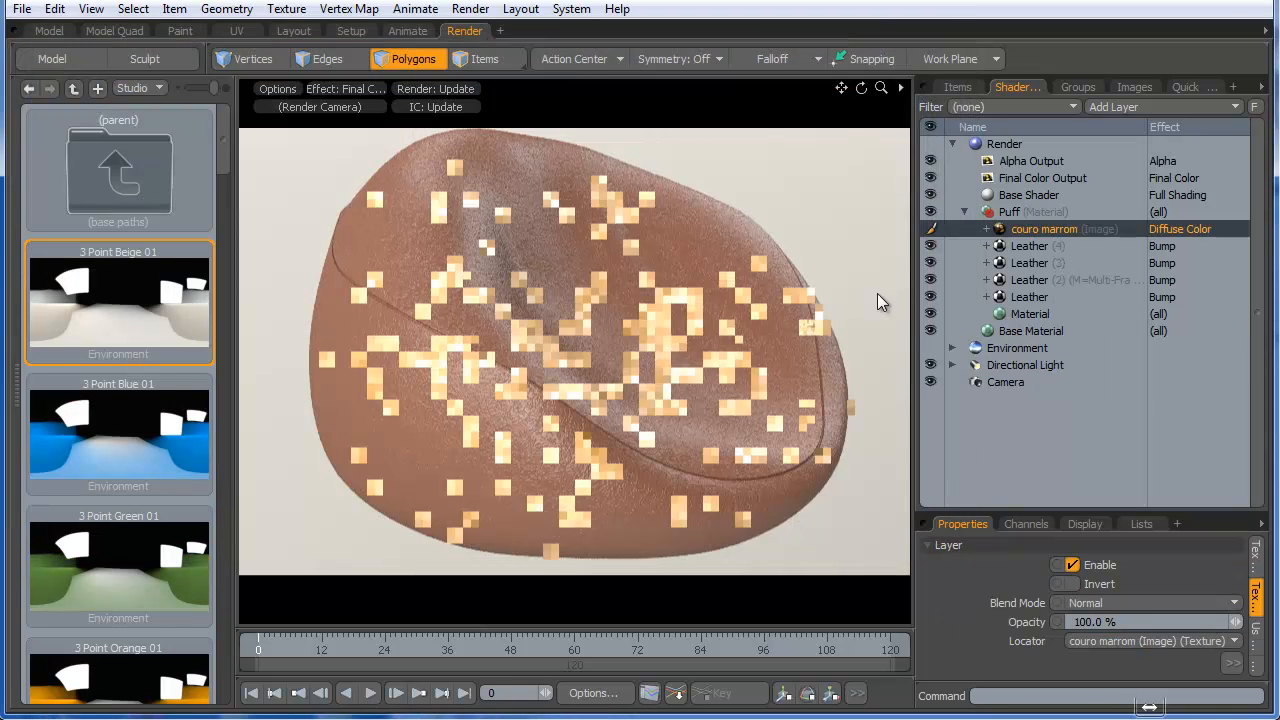
# - Set the gamma of the couro marrom image map to 0.4546
pyautogui.click(1001, 226)
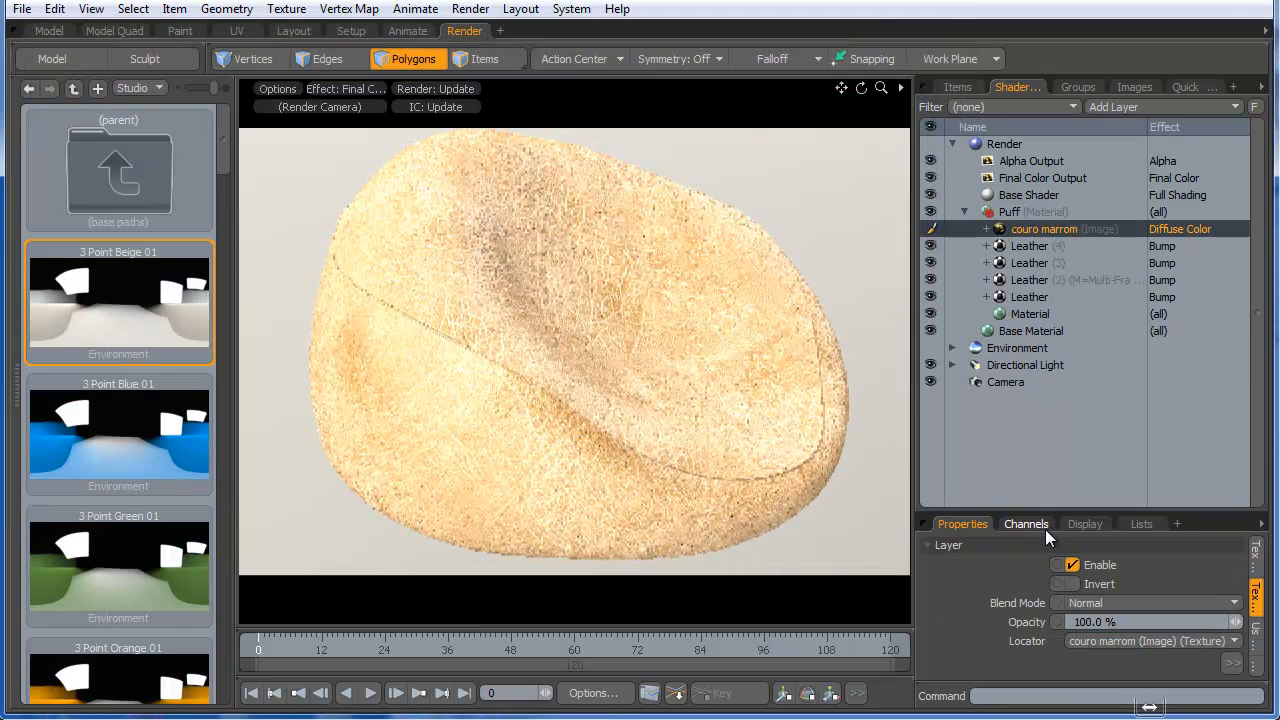
pyautogui.moveTo(1035, 515); pyautogui.dragTo(1028, 347)
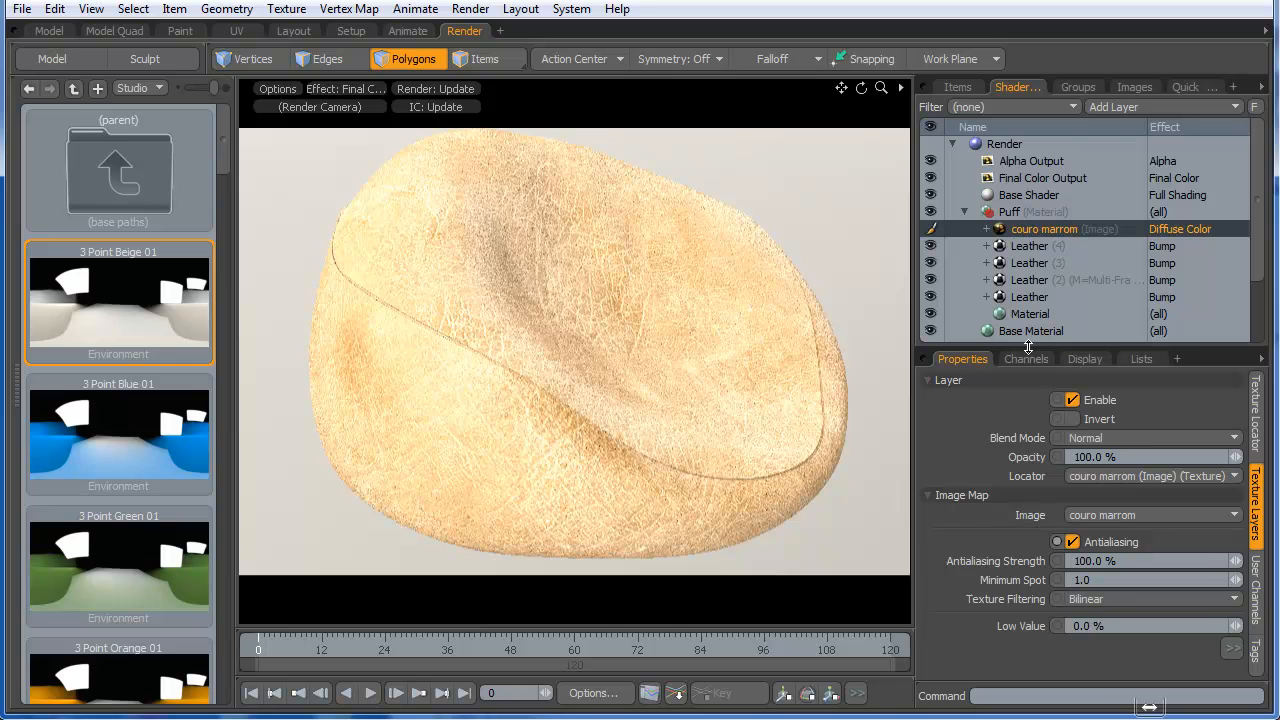
pyautogui.moveTo(1067, 250); pyautogui.dragTo(1071, 244)
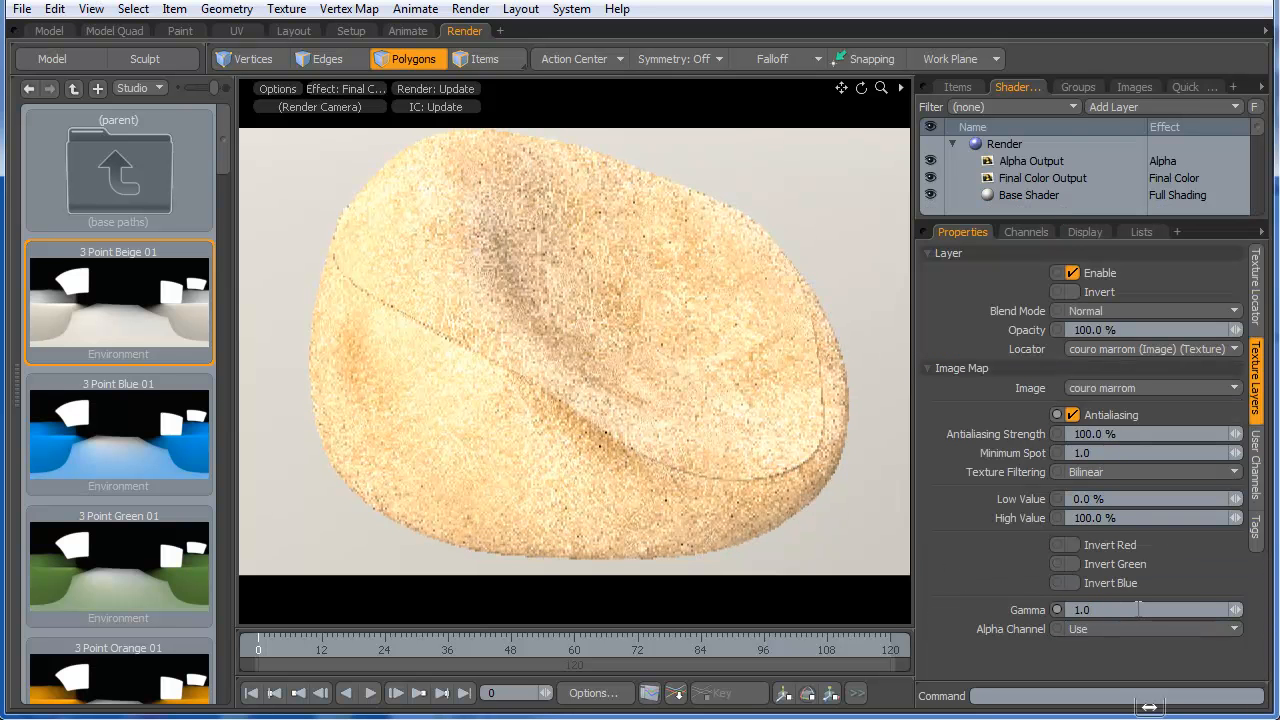
pyautogui.write('/2')
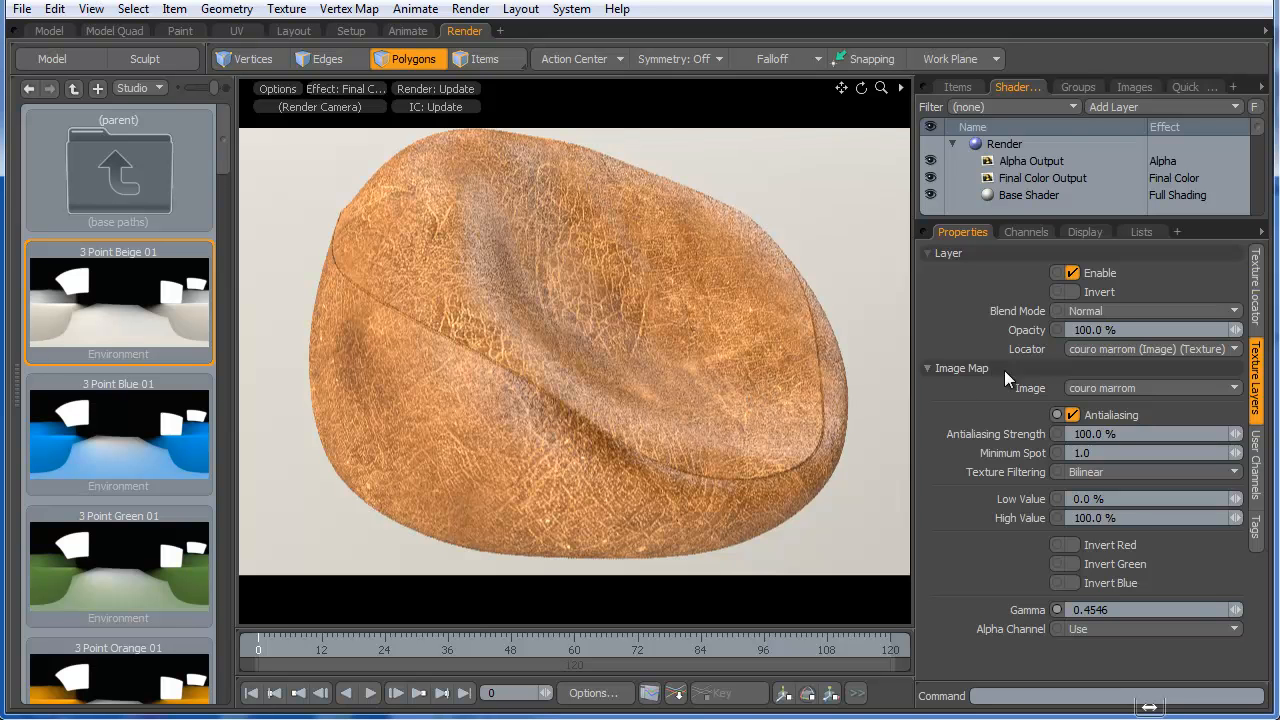
# - Set the couro marrom image's horizontal and vertical wrap to 3.0
pyautogui.click(1259, 305)
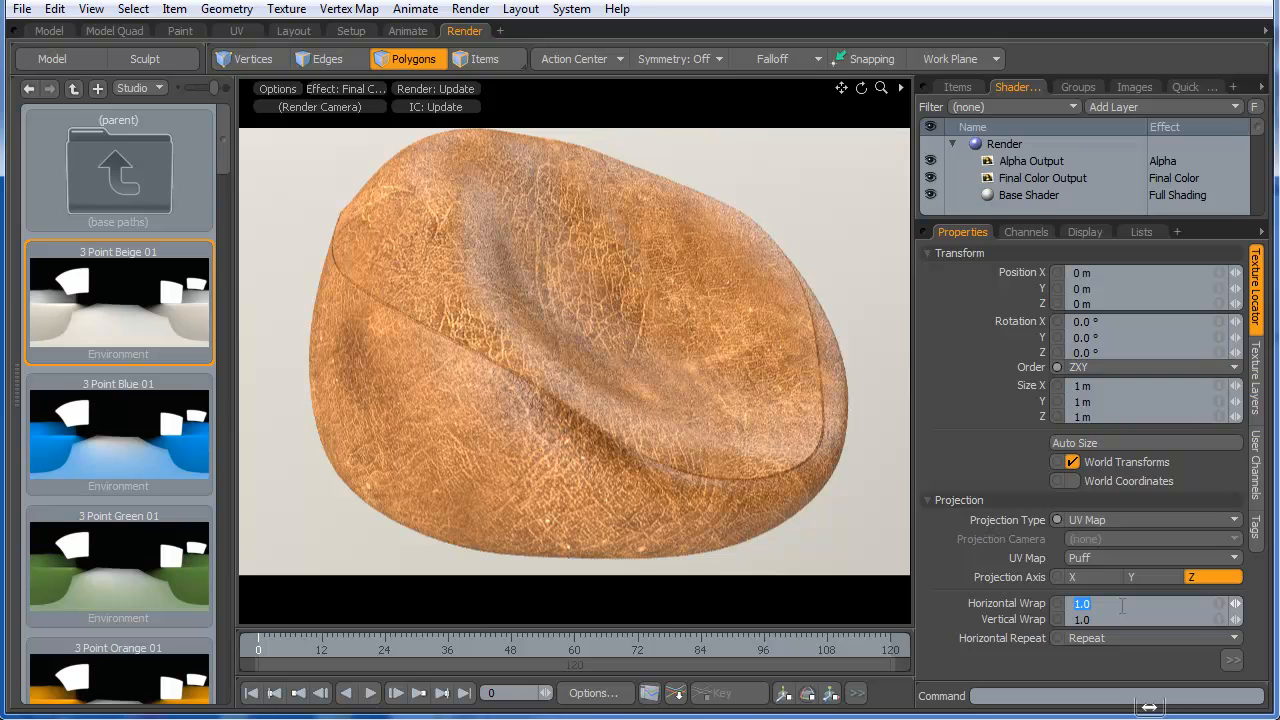
pyautogui.write('3')
pyautogui.press('Return')
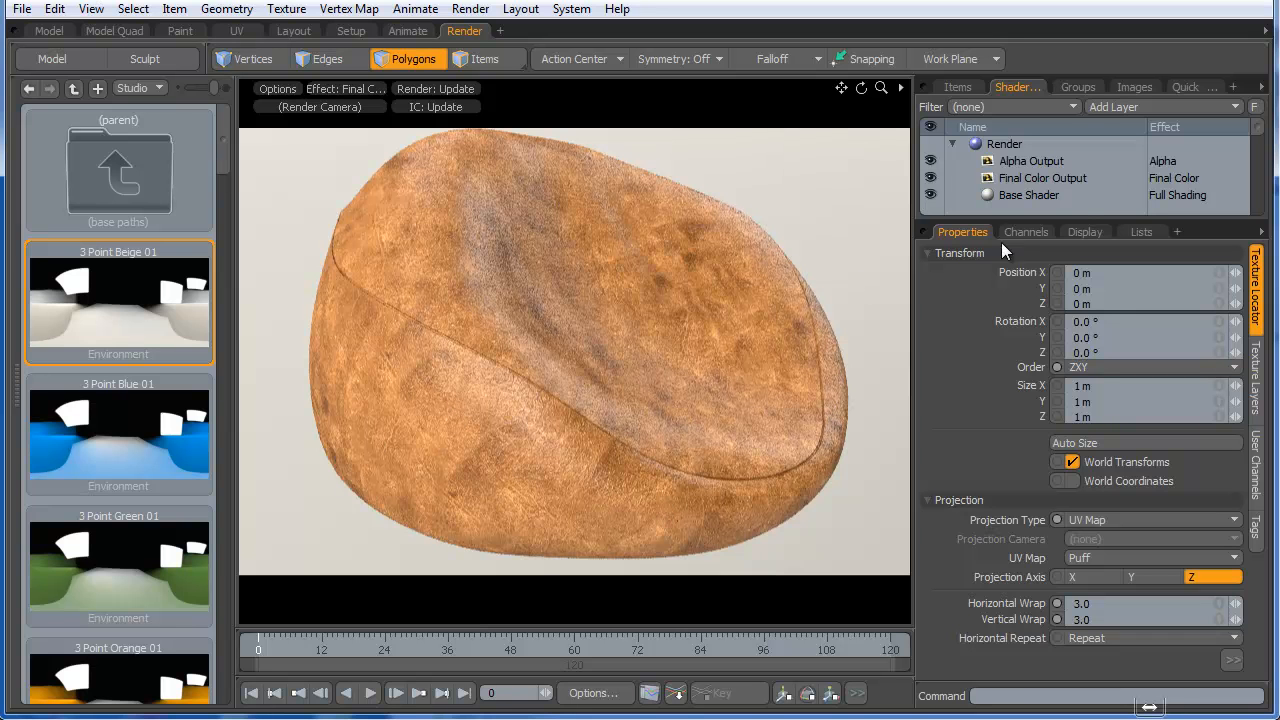
# - Add the already loaded Couro bump image as a layer above couro marrom in the Puff material
pyautogui.moveTo(1048, 339); pyautogui.dragTo(1045, 345)
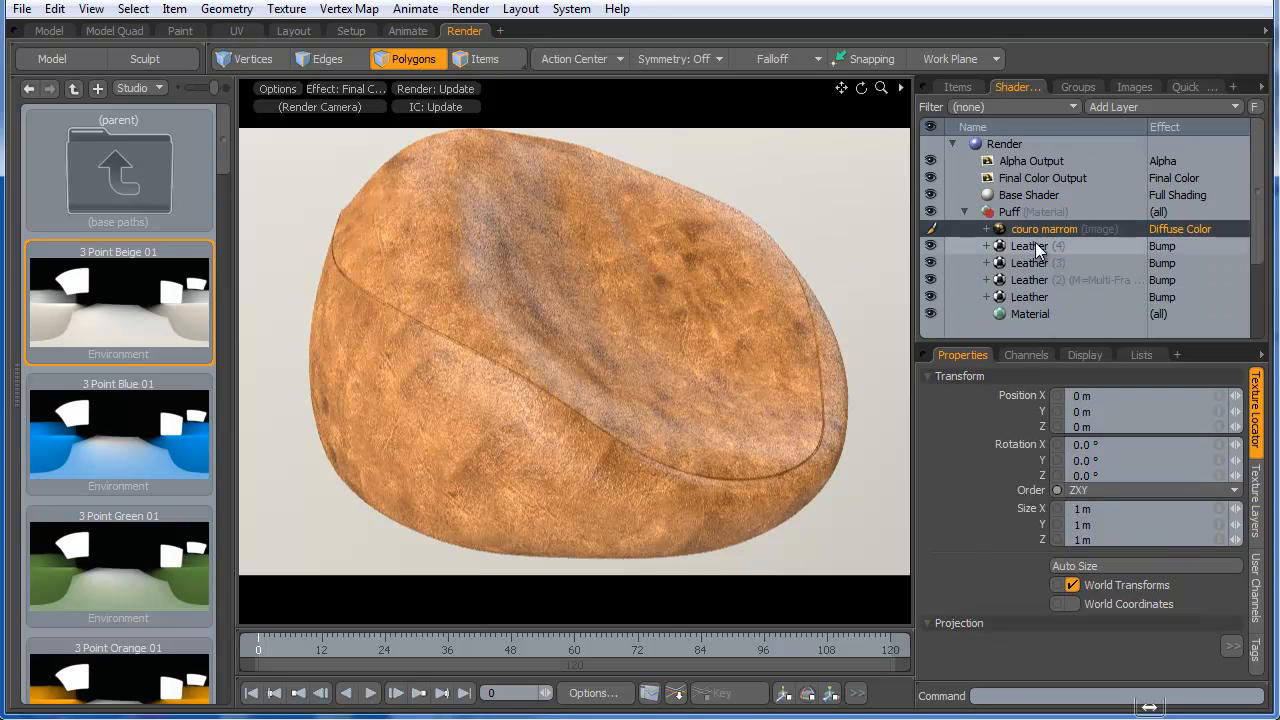
pyautogui.rightClick(1026, 230)
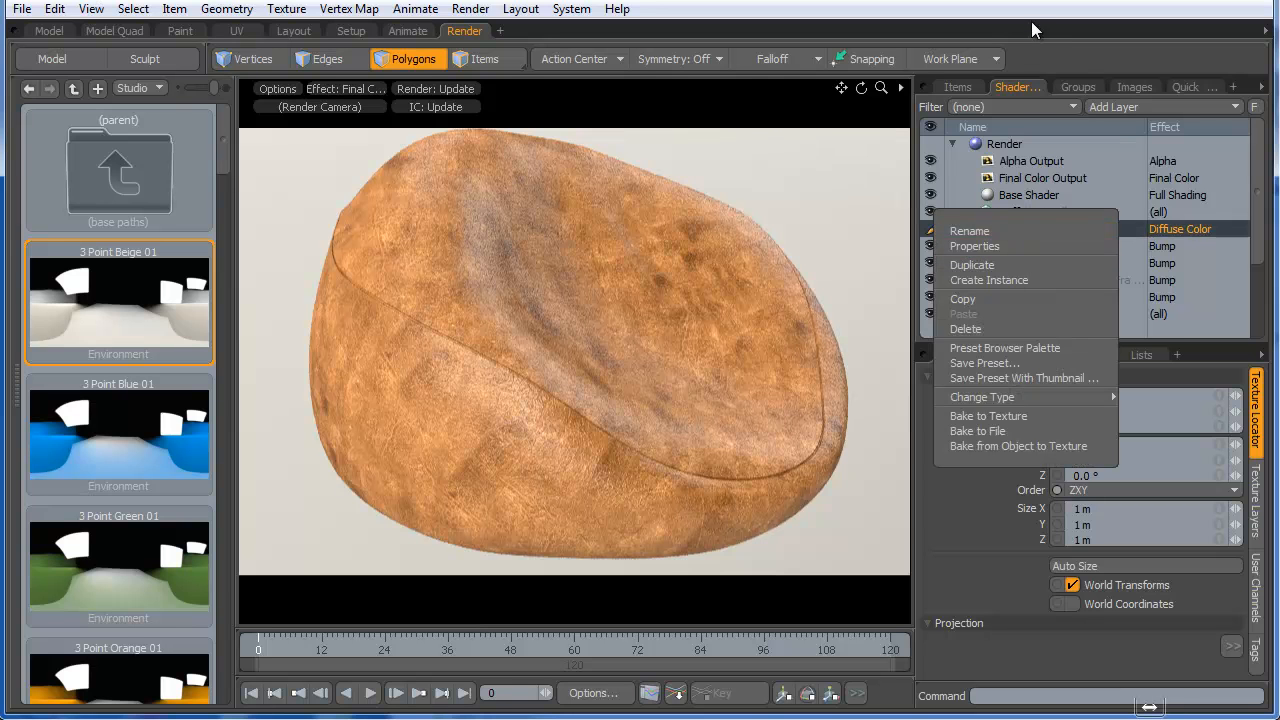
pyautogui.click(1021, 246)
pyautogui.click(1108, 107)
pyautogui.moveTo(1088, 200)
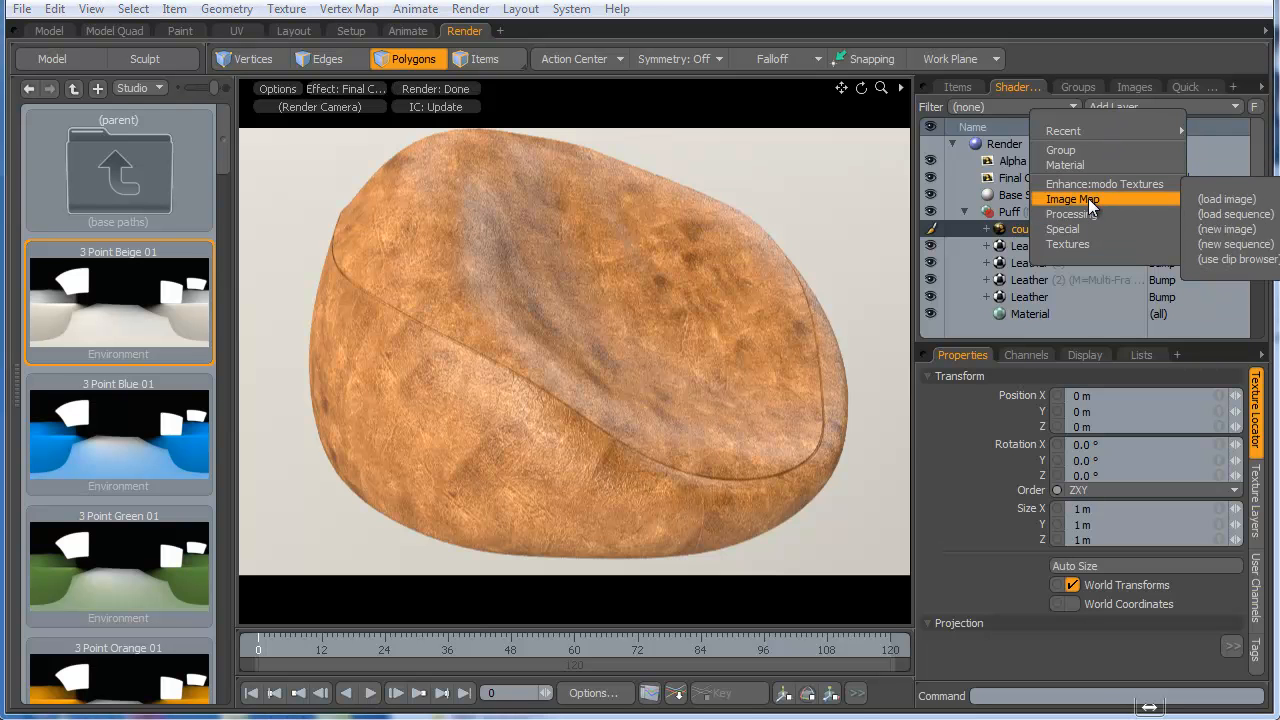
pyautogui.click(1215, 259)
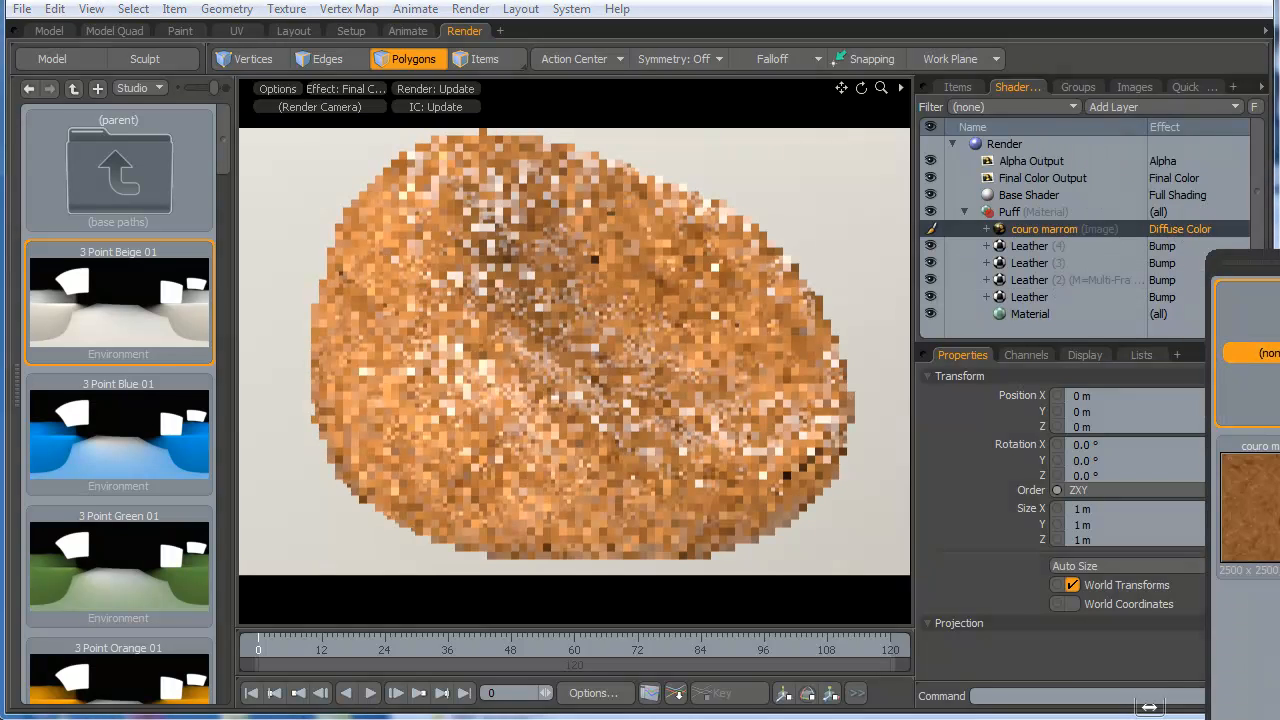
pyautogui.click(1275, 350)
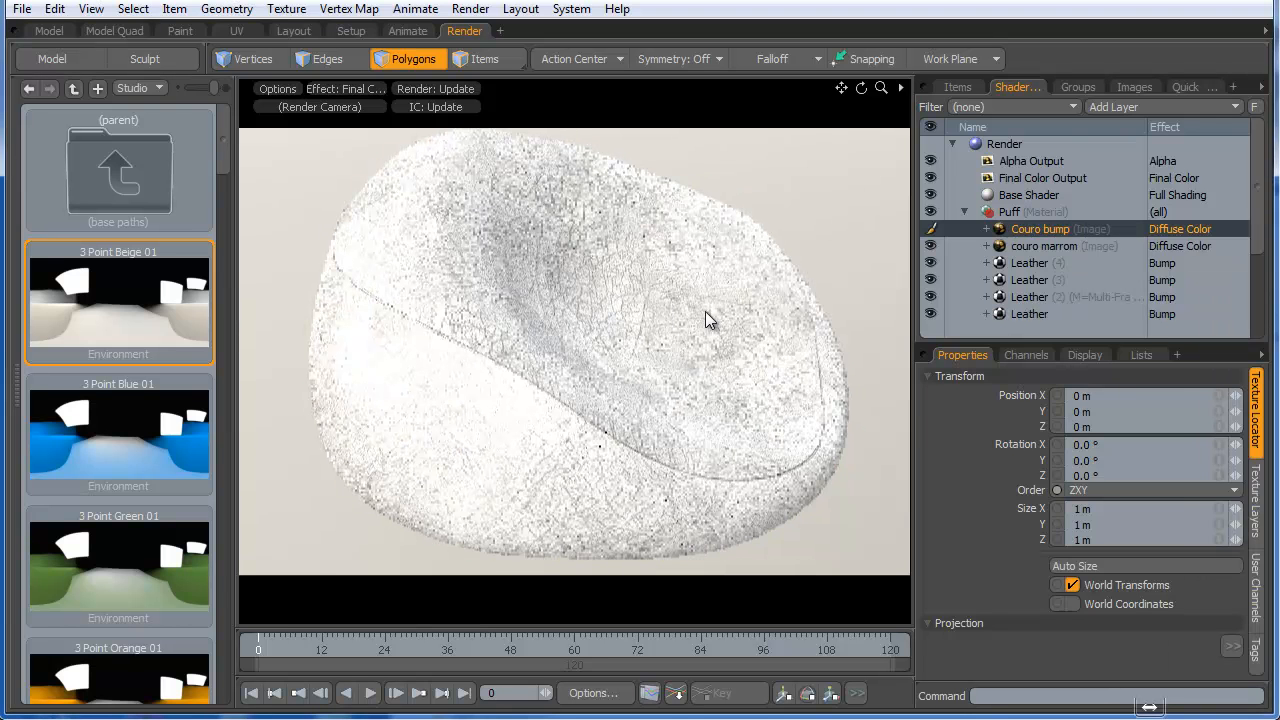
# - Set the Couro bump image's horizontal and vertical wrap to 3.0
pyautogui.click(1255, 500)
pyautogui.click(1254, 445)
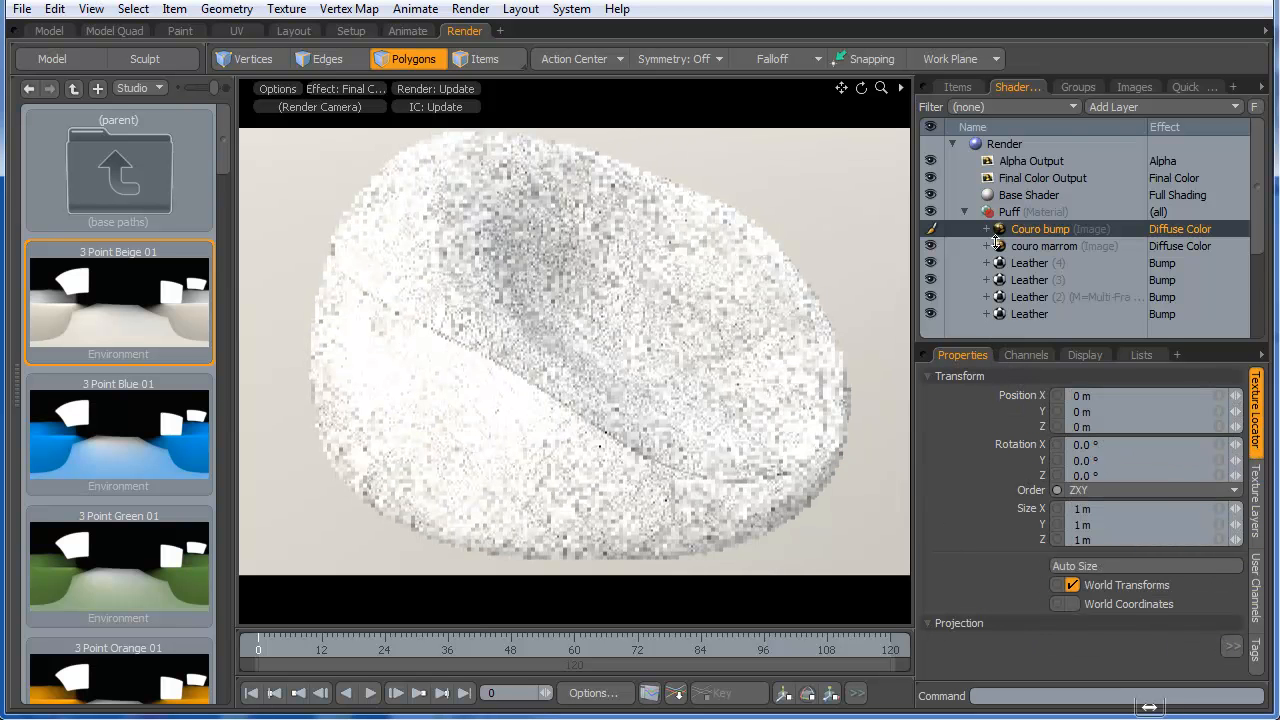
pyautogui.moveTo(995, 345); pyautogui.dragTo(995, 244)
pyautogui.click(1132, 625)
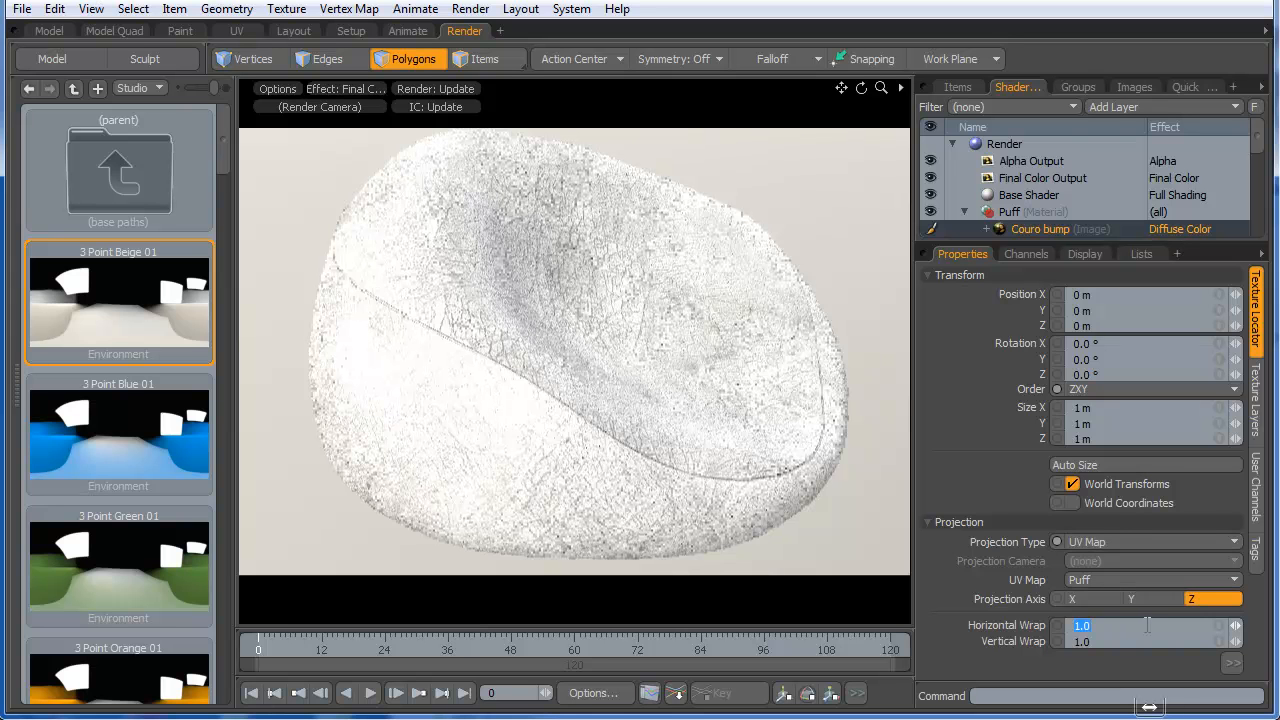
pyautogui.write('3')
pyautogui.press('Tab')
pyautogui.write('3')
pyautogui.press('Return')
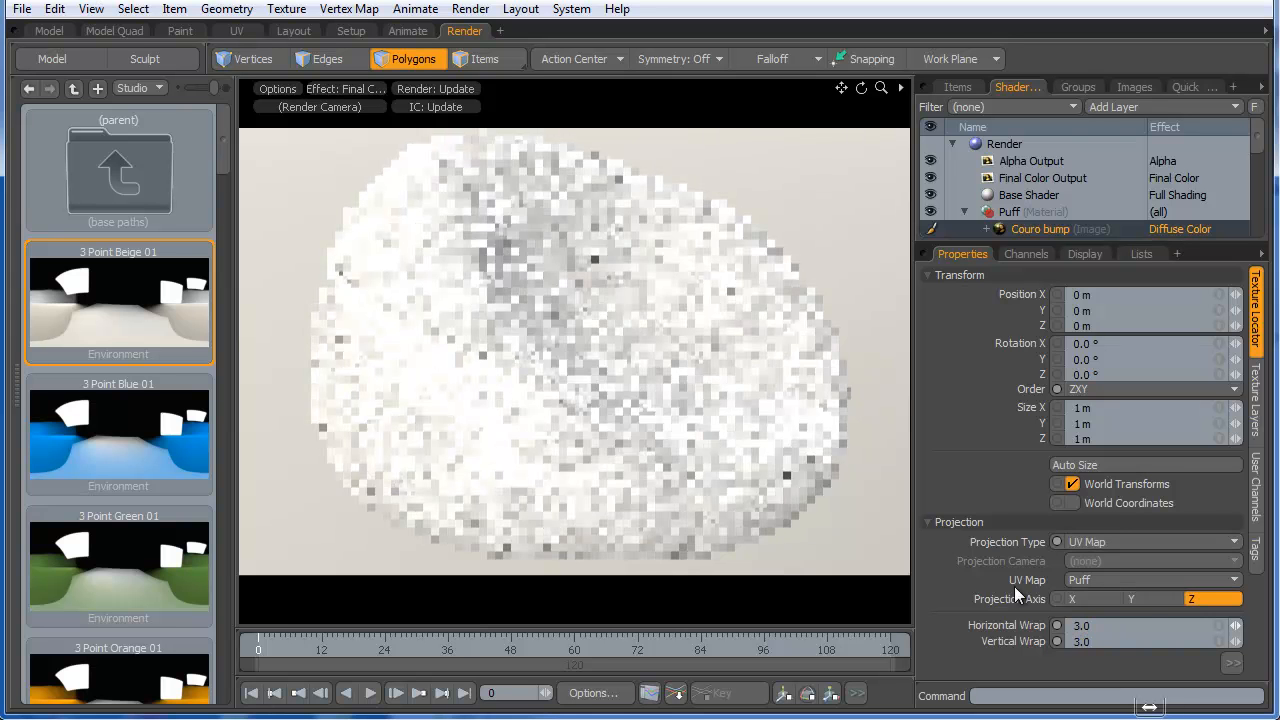
# - Change the effect of the Couro bump layer to Bump
pyautogui.moveTo(1055, 237); pyautogui.dragTo(1057, 348)
pyautogui.click(1181, 231)
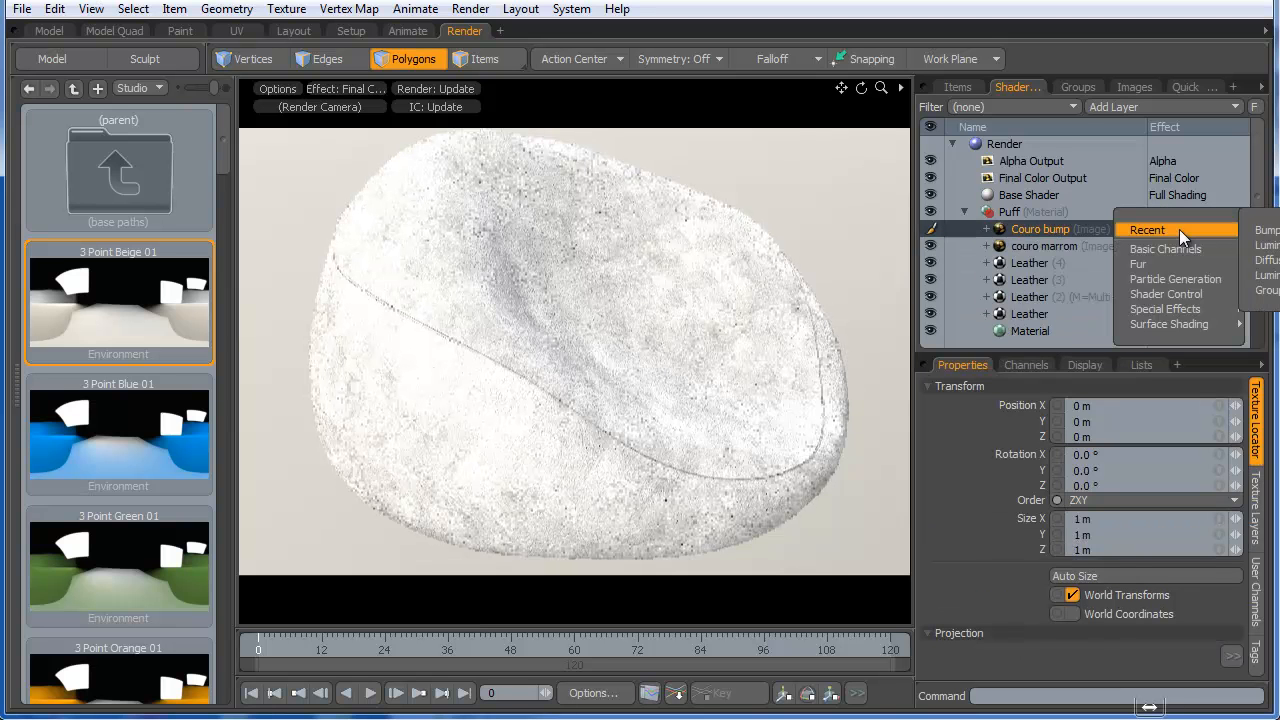
pyautogui.click(1262, 234)
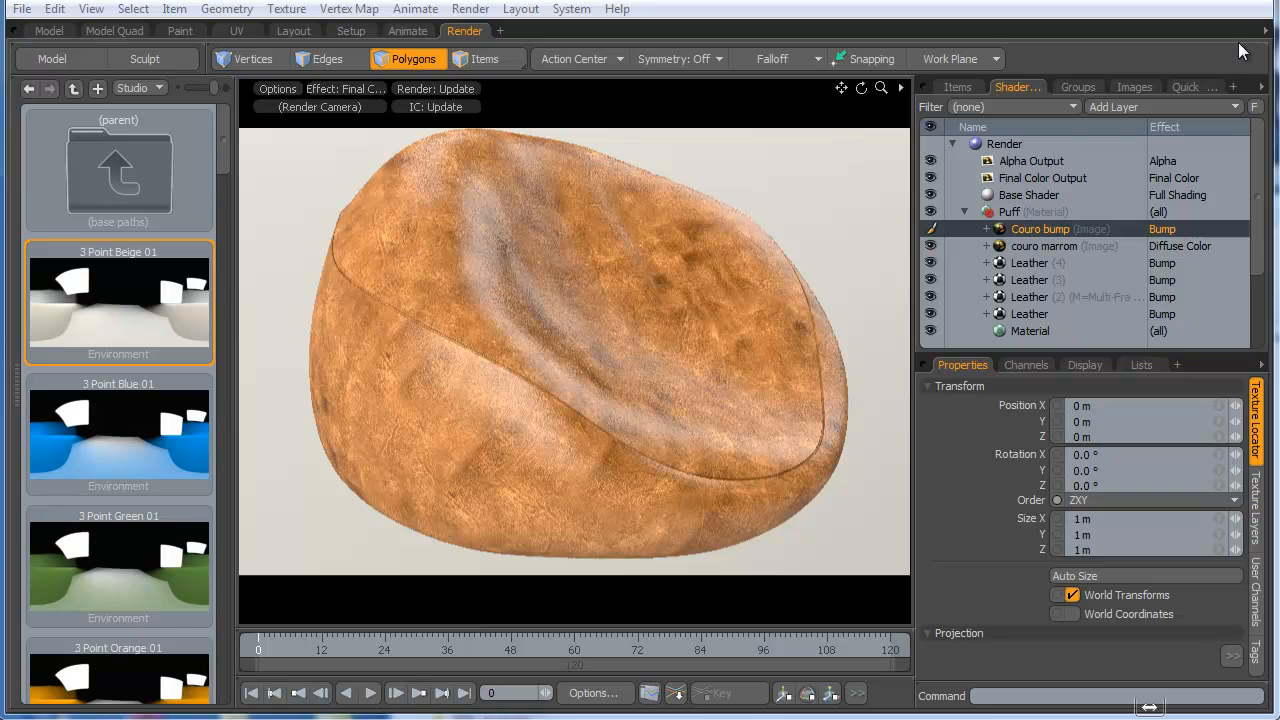
# - Set the Couro bump layer's opacity to 10%
pyautogui.click(1029, 243)
pyautogui.click(1027, 232)
pyautogui.click(1256, 505)
pyautogui.click(1112, 462)
pyautogui.write('10')
pyautogui.press('Return')
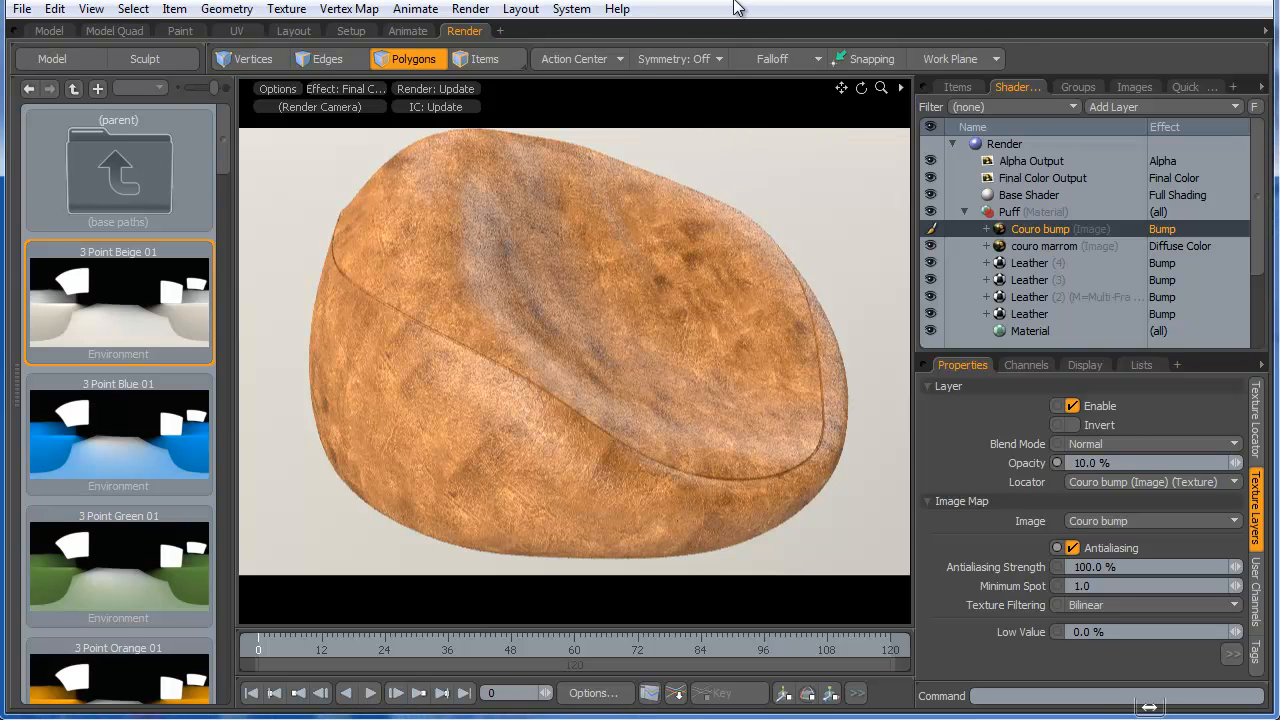
# - Add another Leather texture above the Couro bump layer in the Puff material
pyautogui.click(1112, 101)
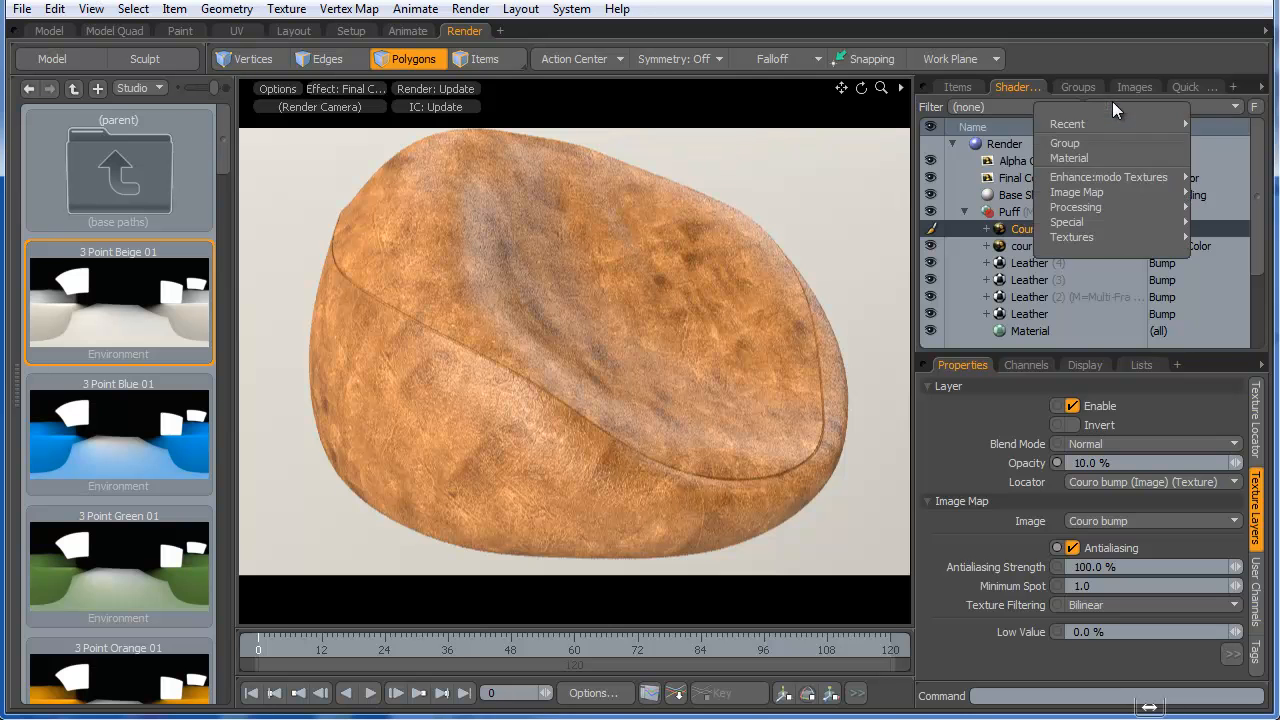
pyautogui.moveTo(1088, 124)
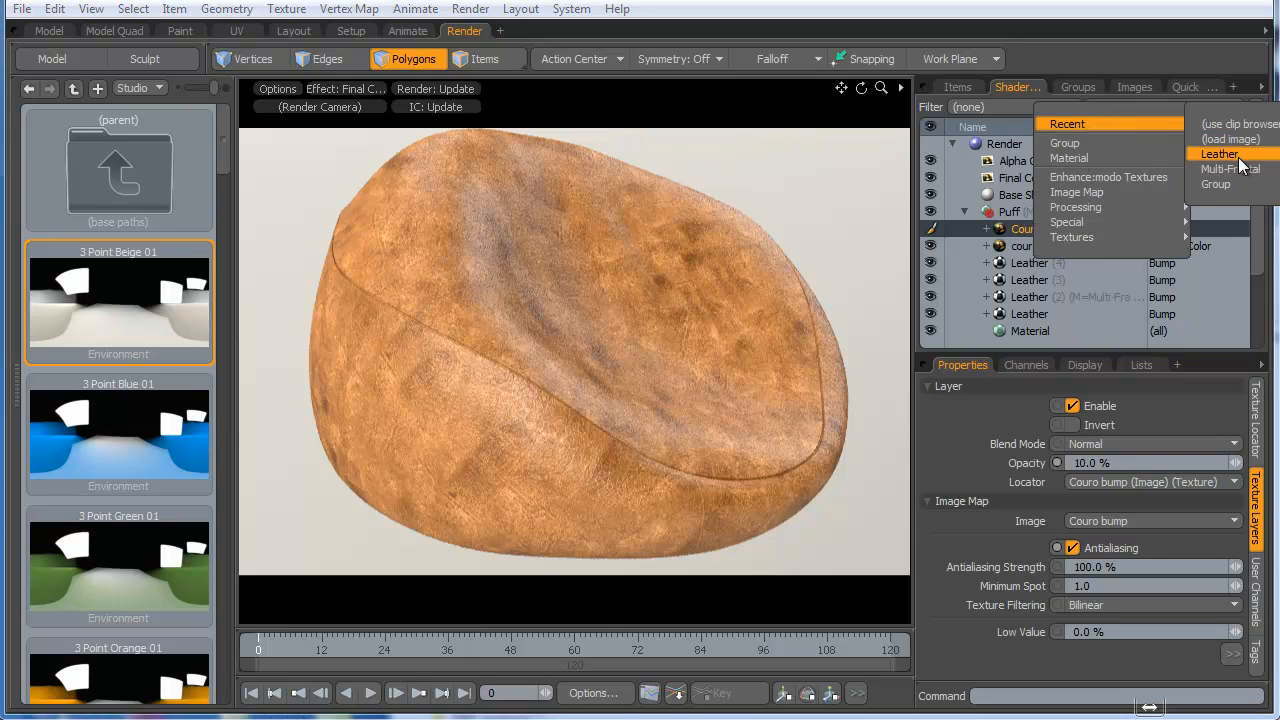
pyautogui.click(1222, 155)
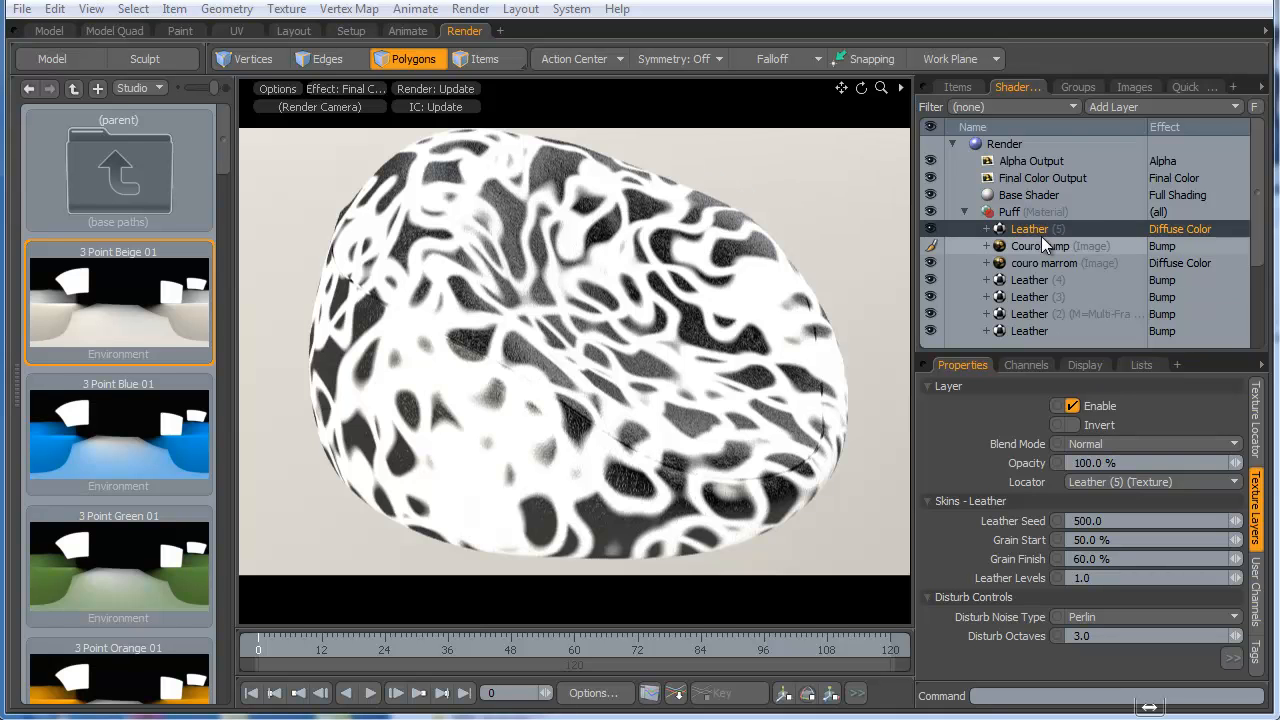
# - Set the new Leather texture's size to 100 mm in X, Y and Z
pyautogui.click(1253, 428)
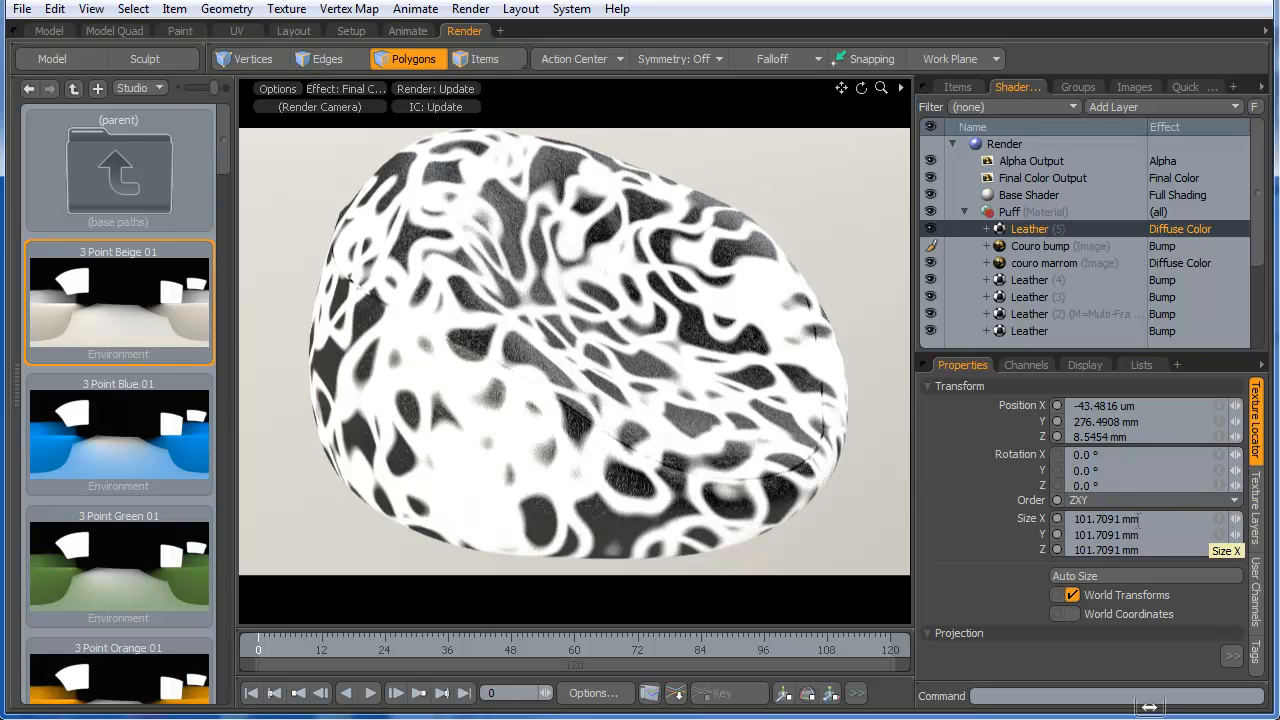
pyautogui.click(1154, 521)
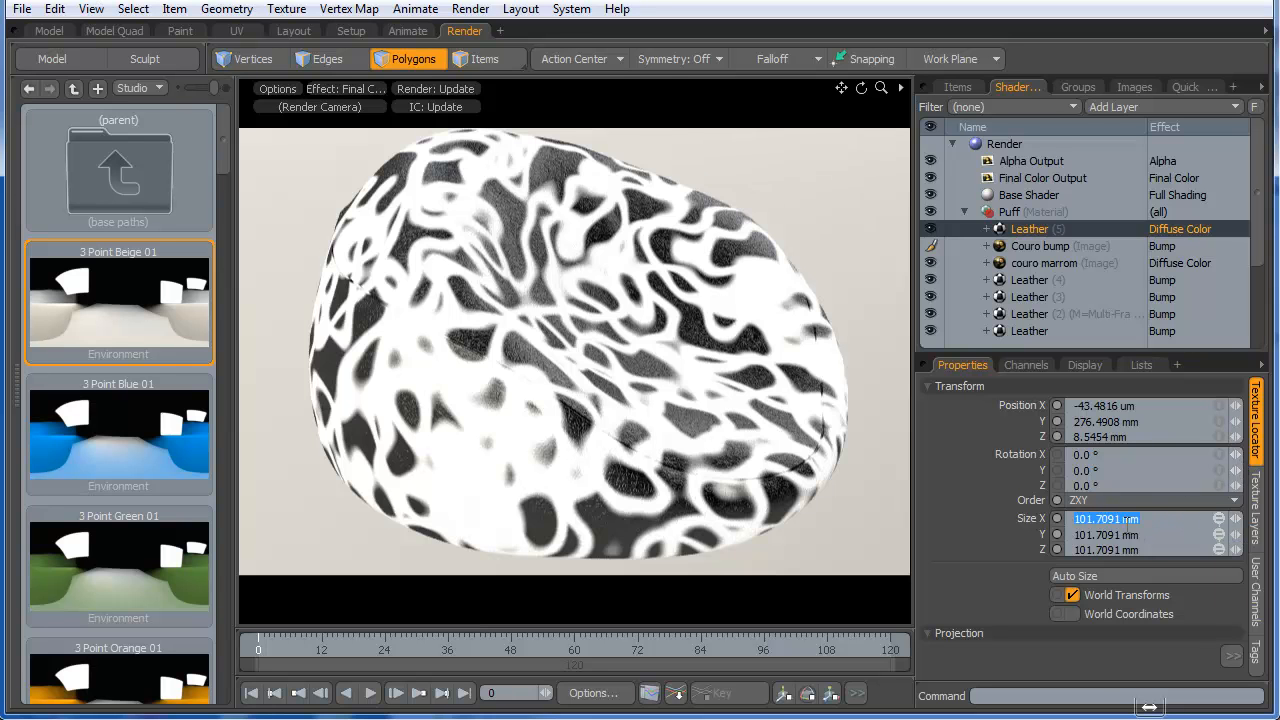
pyautogui.moveTo(1127, 519); pyautogui.dragTo(968, 517)
pyautogui.write('100')
pyautogui.press('Return')
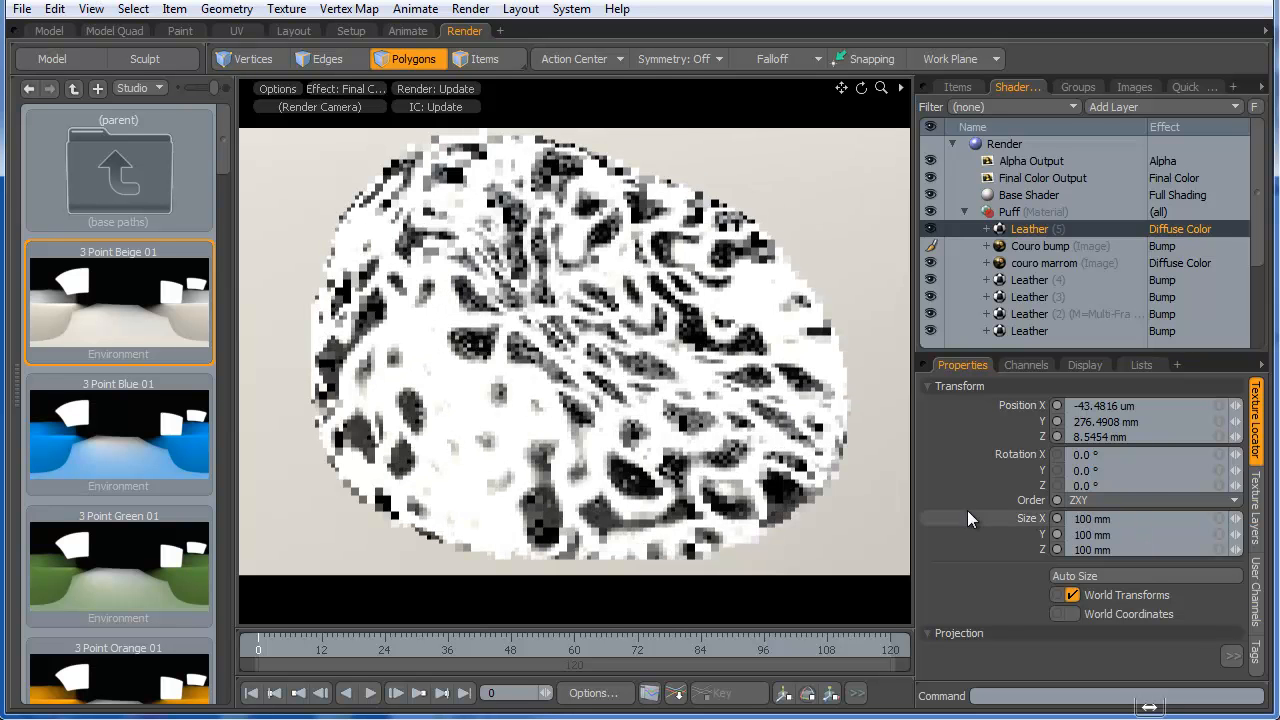
pyautogui.click(1256, 522)
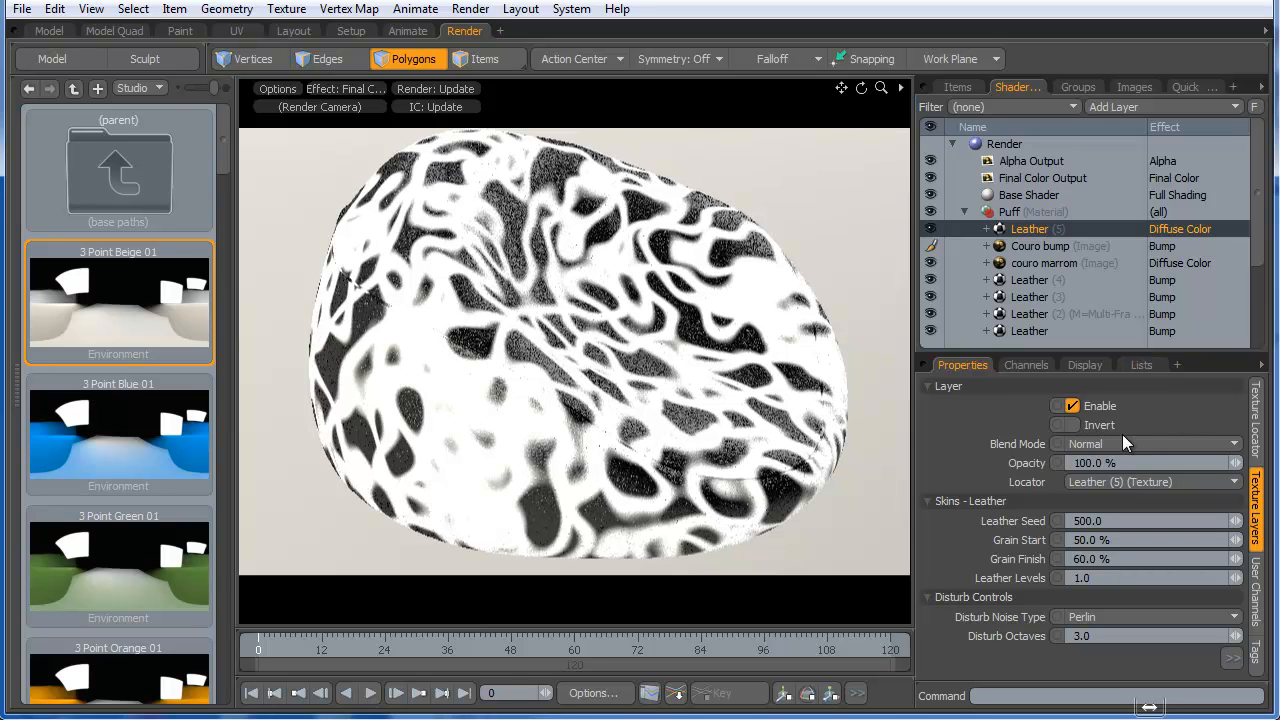
pyautogui.press('0')
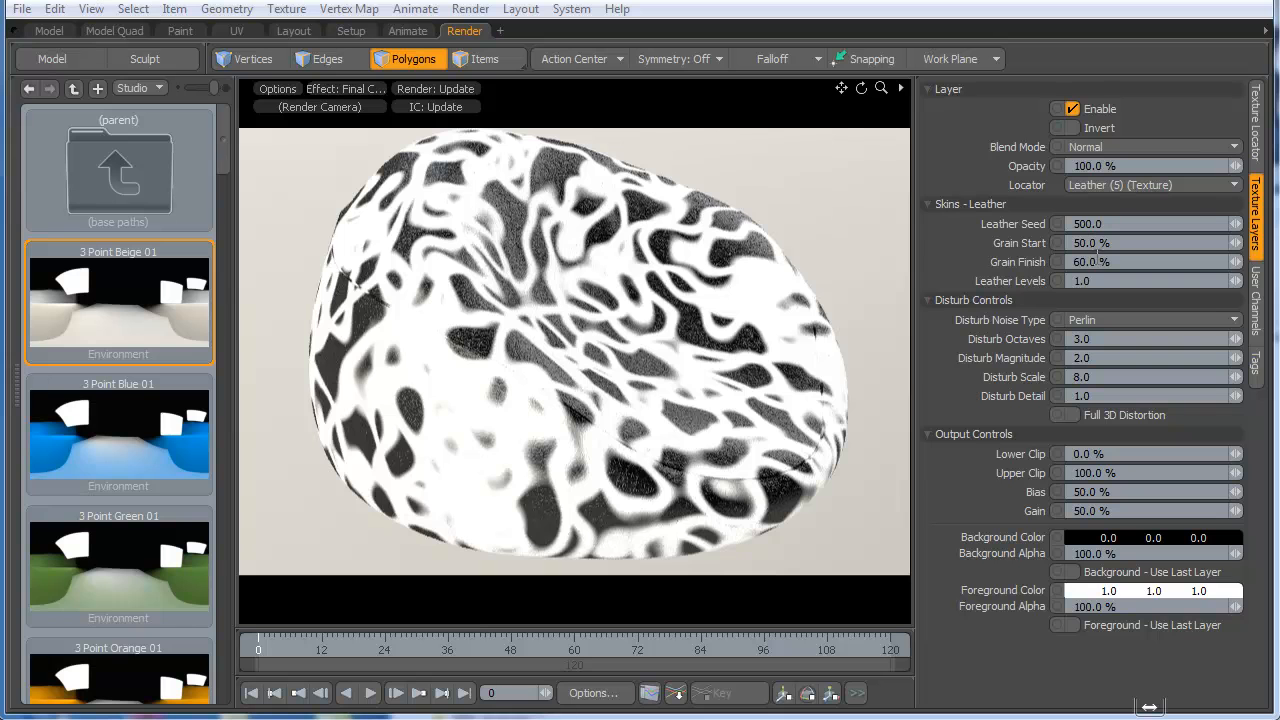
pyautogui.click(1100, 376)
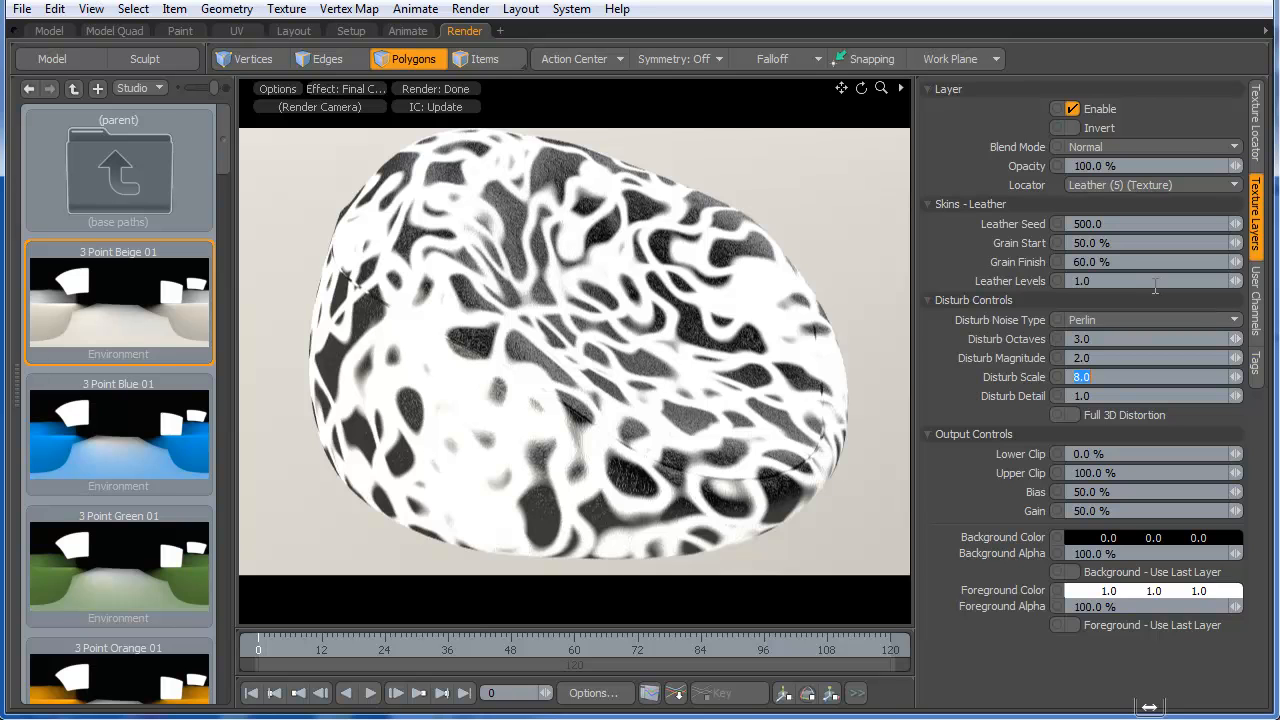
pyautogui.write('0')
pyautogui.click(1256, 122)
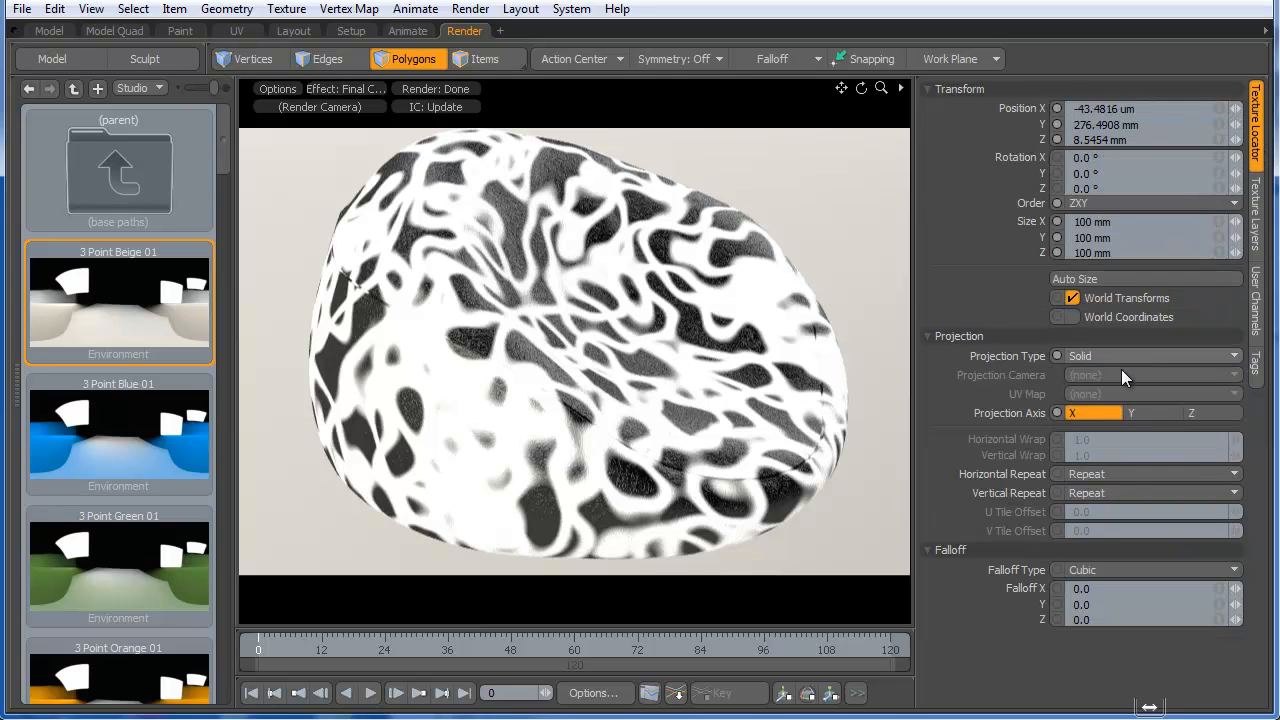
pyautogui.press('0')
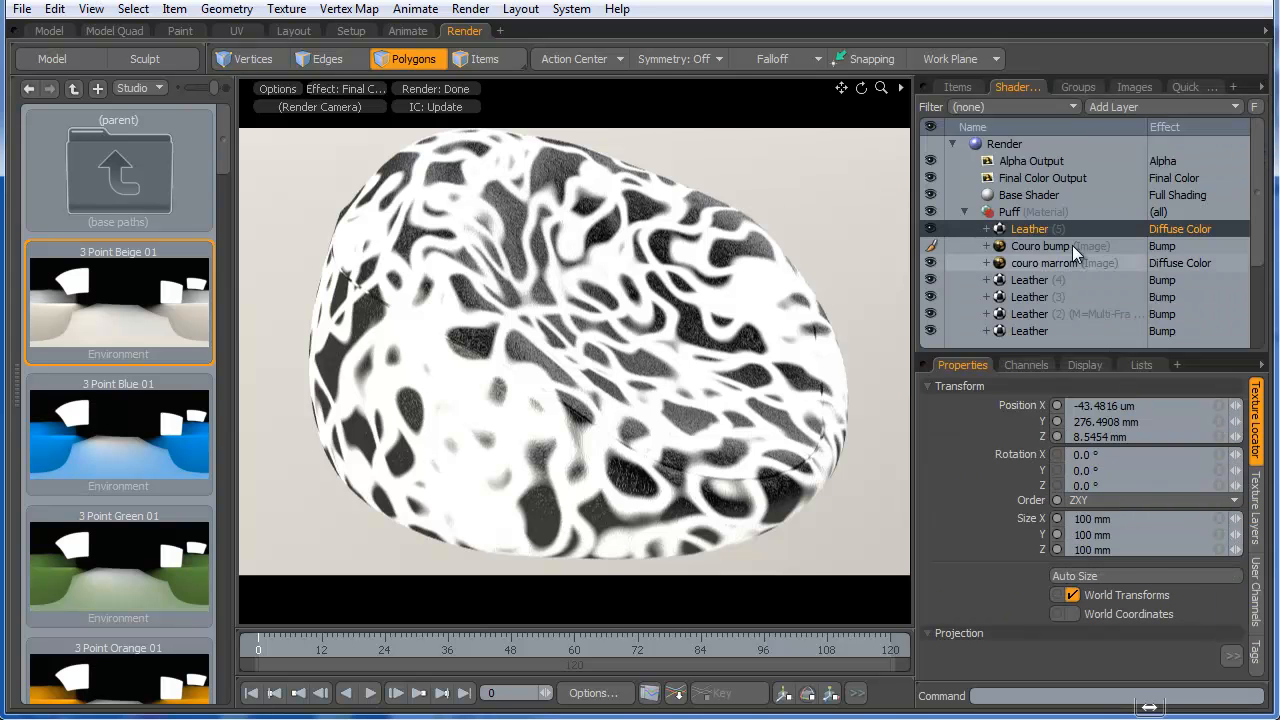
# - Set the topmost Leather texture's Grain Start to 53.5% and lower its Leather Levels to about 0.837
pyautogui.click(1256, 505)
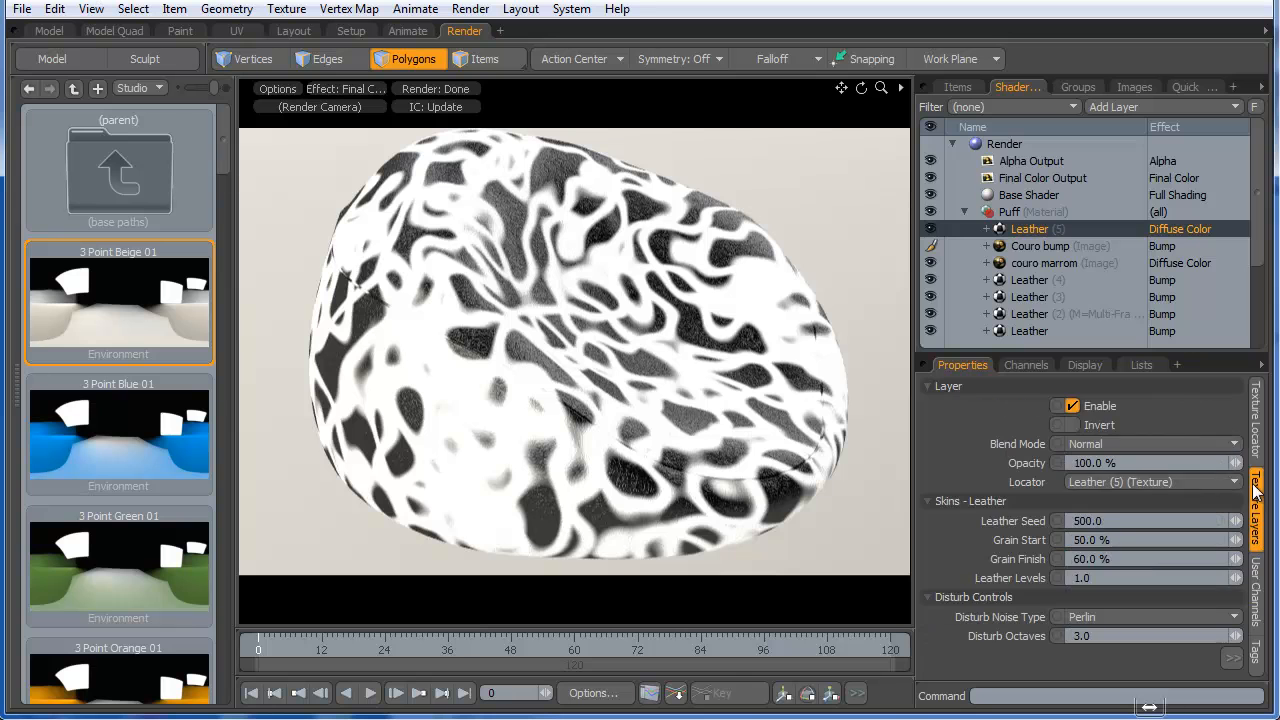
pyautogui.press('0')
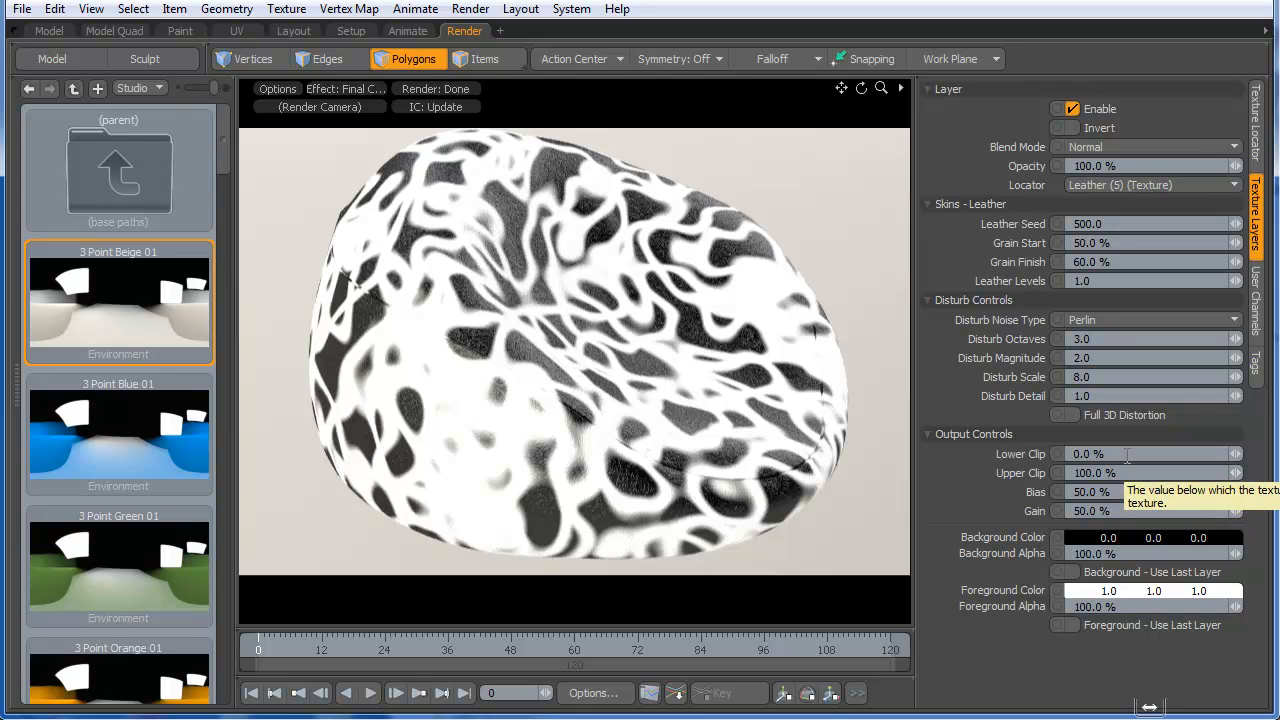
pyautogui.click(1095, 242)
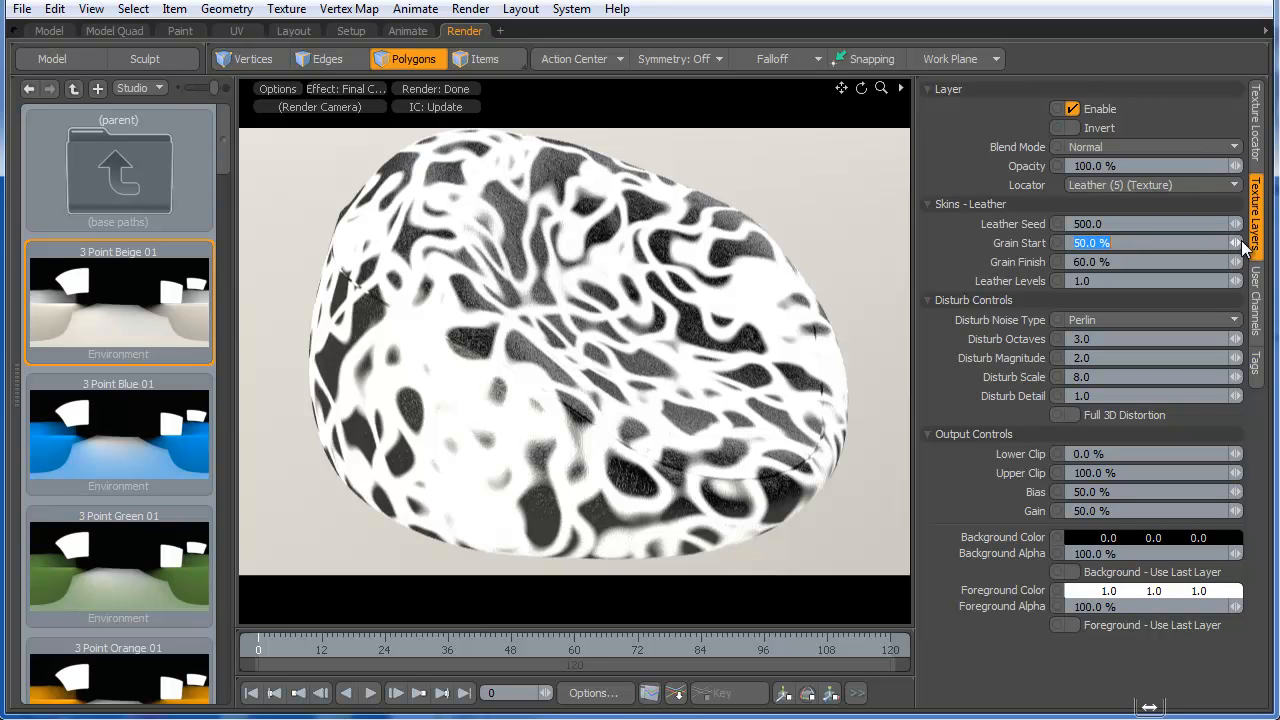
pyautogui.write('53.5')
pyautogui.press('Return')
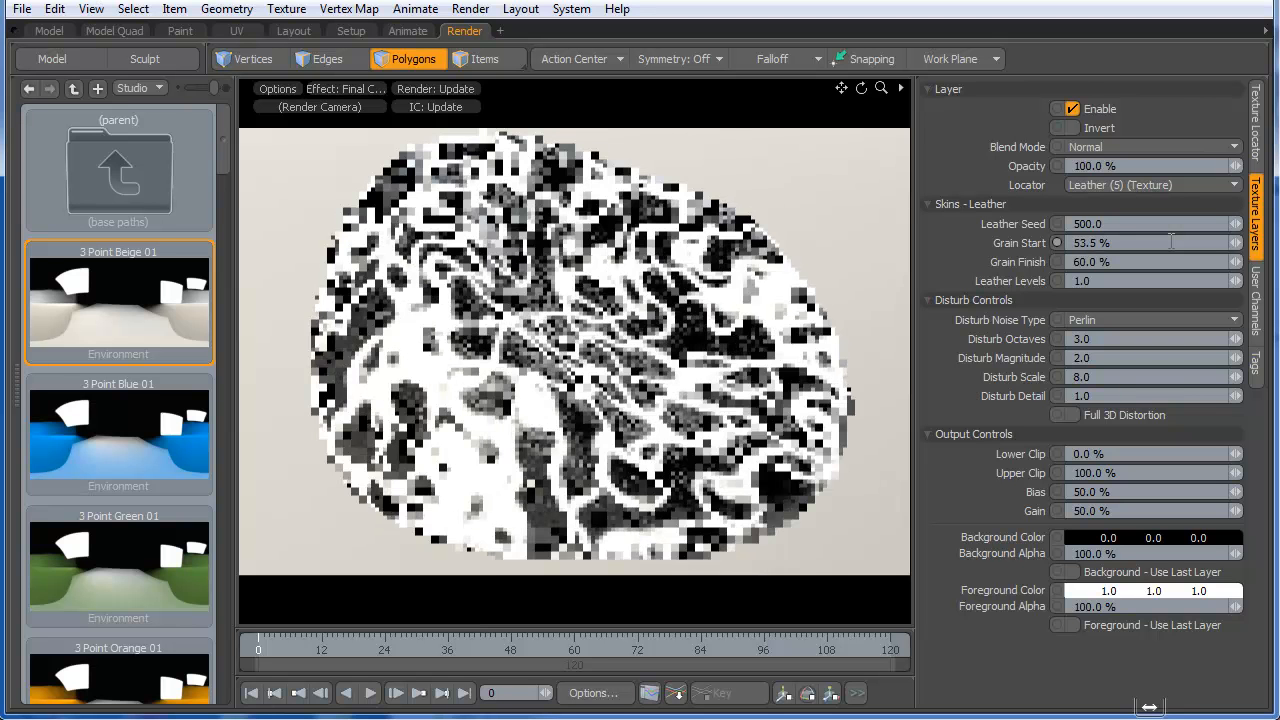
pyautogui.click(1132, 261)
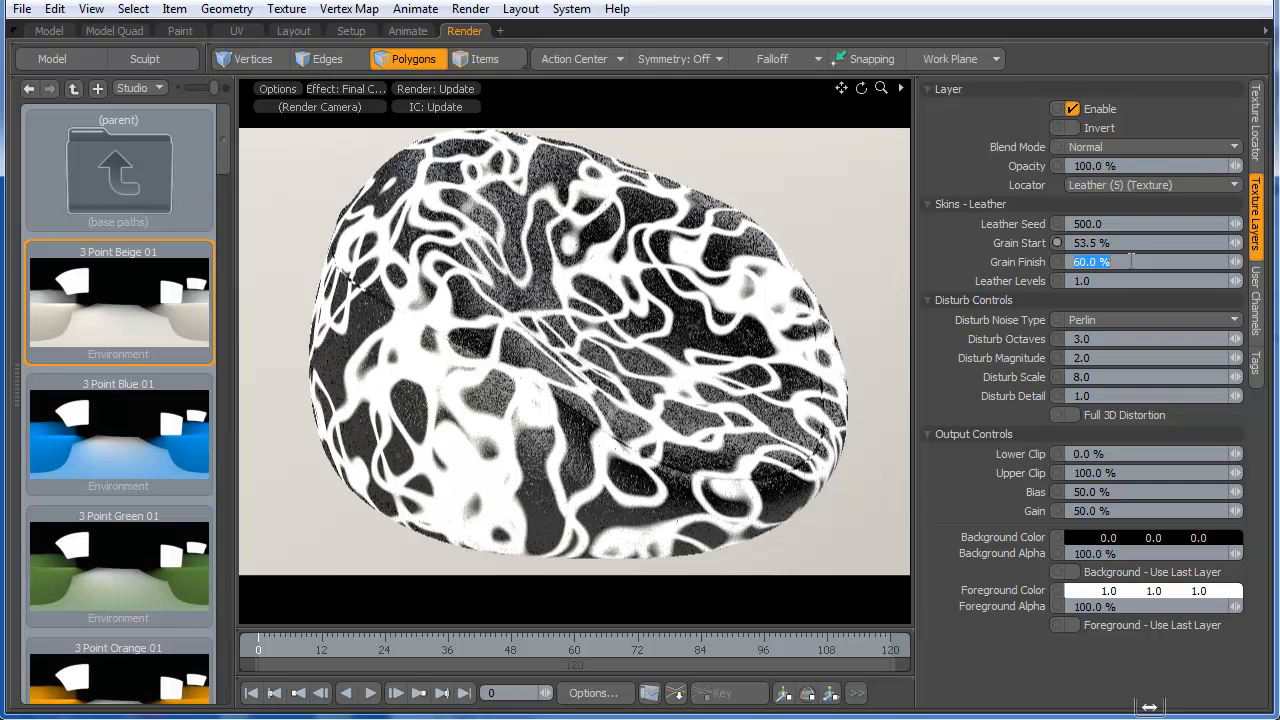
pyautogui.click(1132, 281)
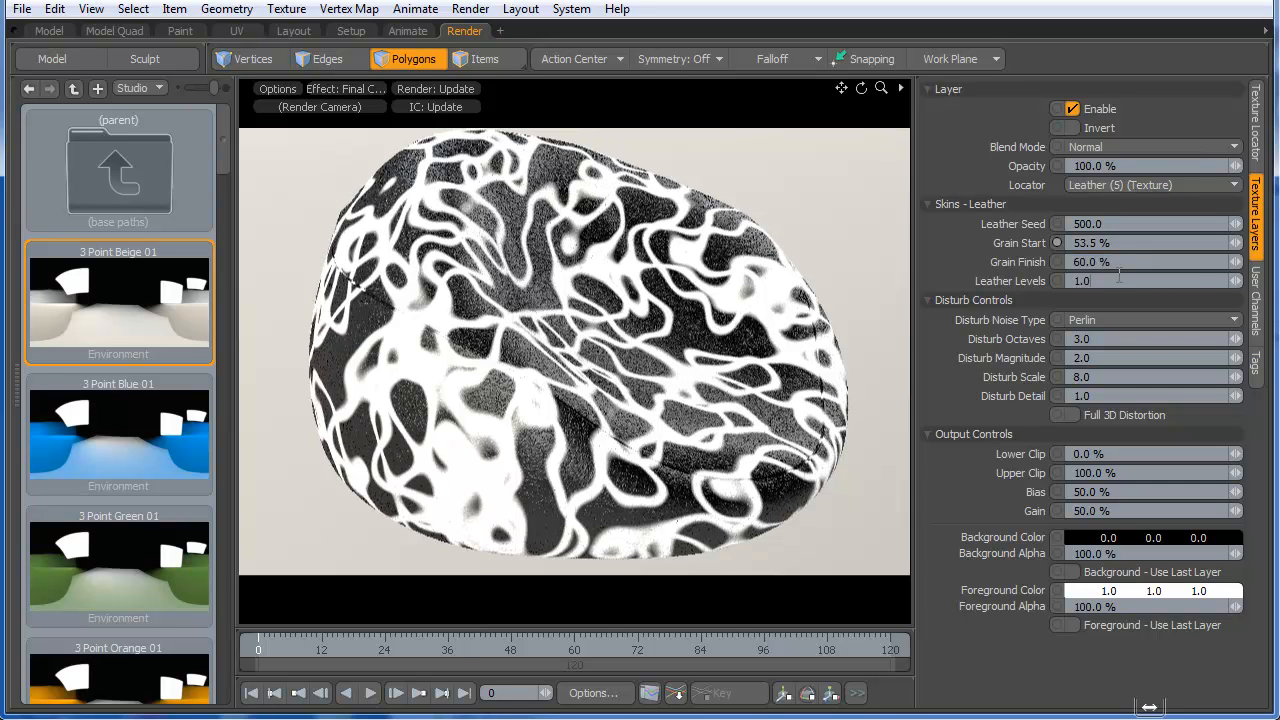
pyautogui.moveTo(1236, 282)
pyautogui.mouseDown()
pyautogui.moveTo(1213, 282)
pyautogui.moveTo(1231, 279)
pyautogui.mouseUp()
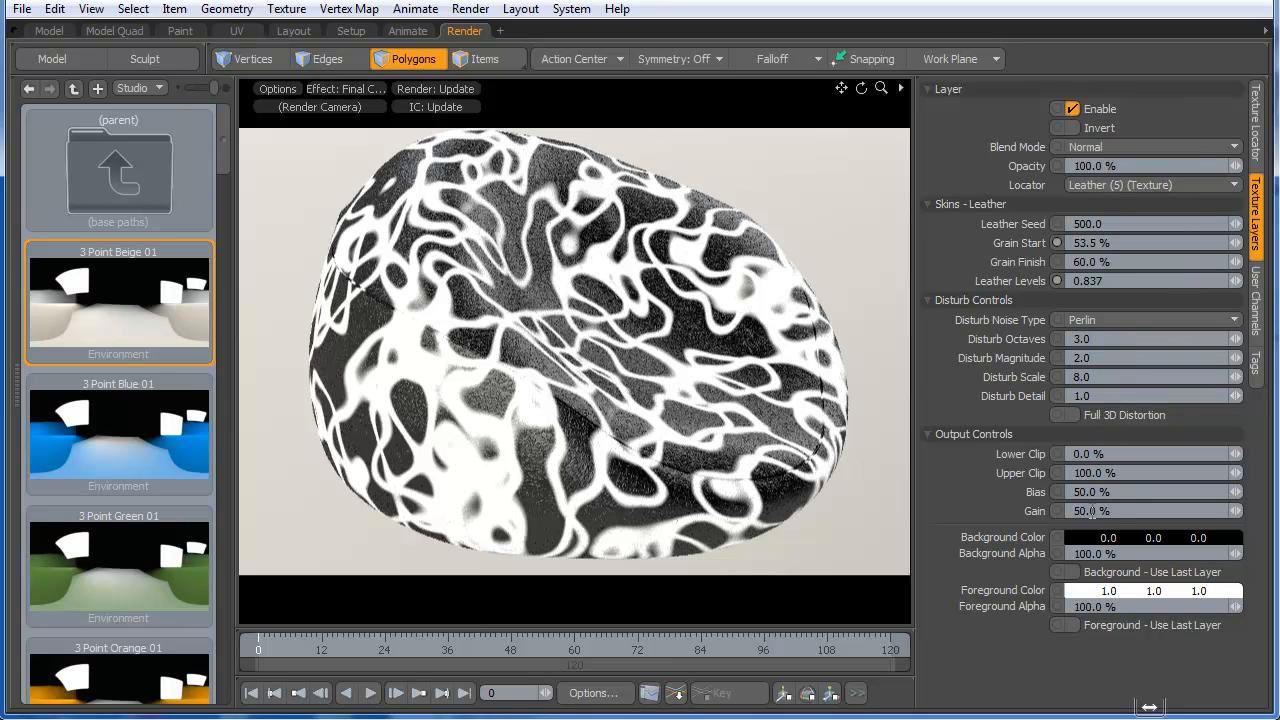
# - Set the topmost Leather texture's Bias to 4% and raise its Grain Start to 59.5% to thin the vein lines
pyautogui.click(1125, 492)
pyautogui.write('4')
pyautogui.press('Return')
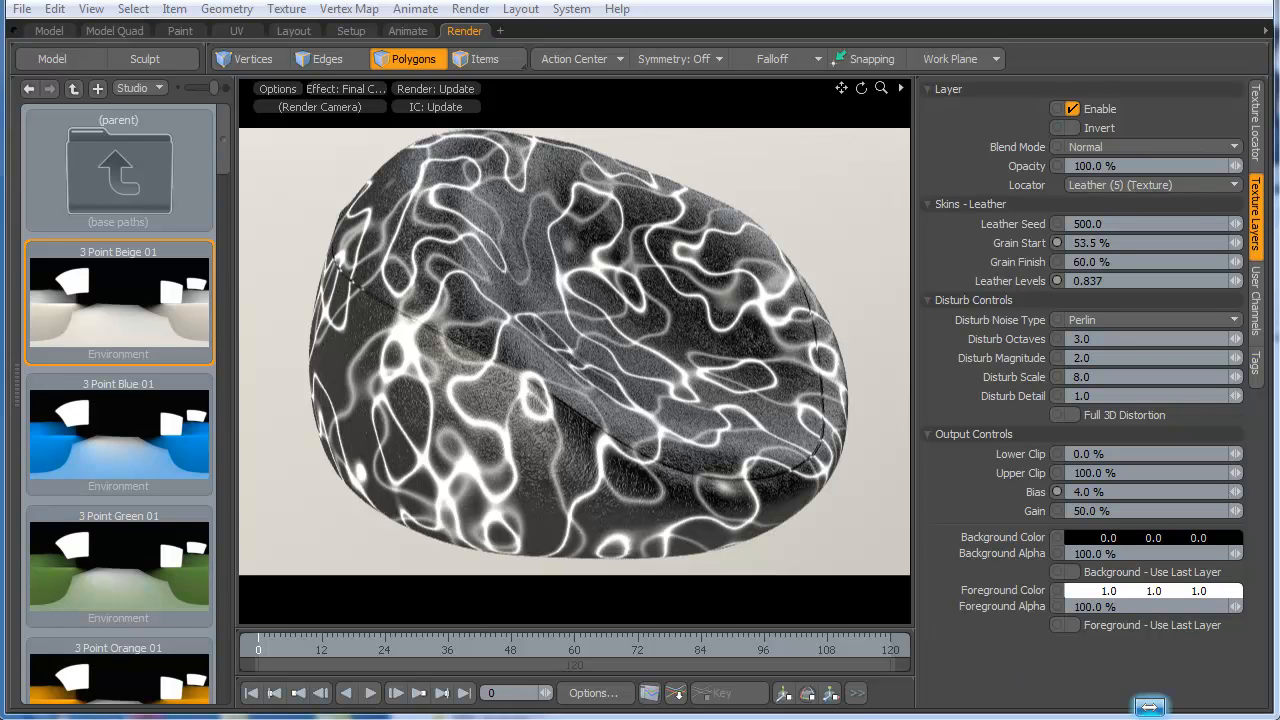
pyautogui.moveTo(1236, 243); pyautogui.dragTo(1245, 243)
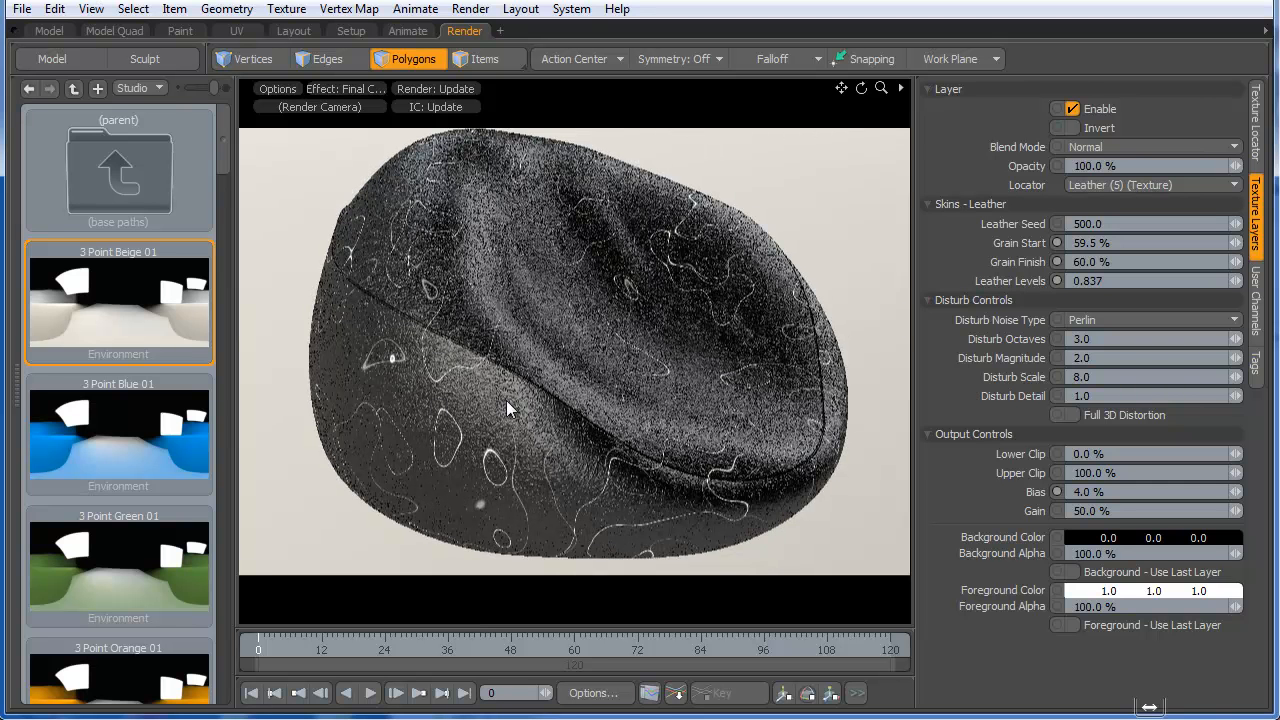
# - Reduce the Leather texture's size to about 86.9 mm on all axes and adjust its Leather Levels to about 0.862
pyautogui.click(1261, 144)
pyautogui.moveTo(1236, 222); pyautogui.dragTo(1183, 222)
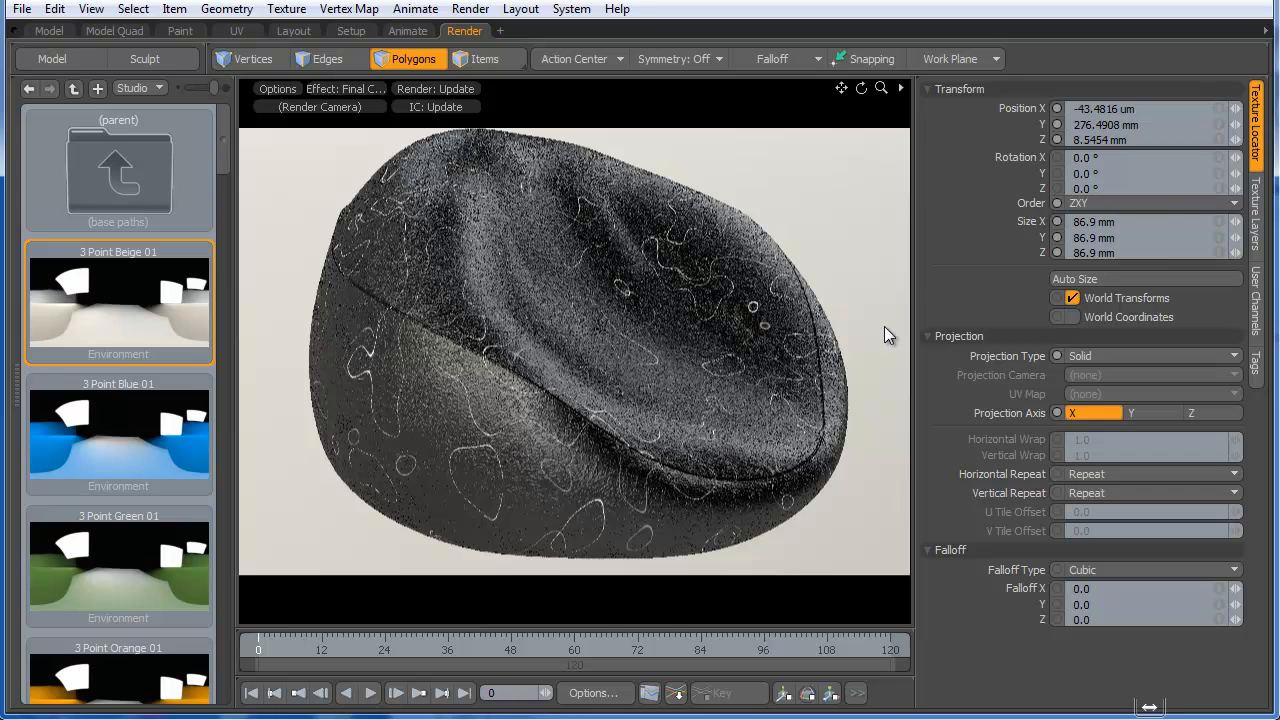
pyautogui.click(1262, 228)
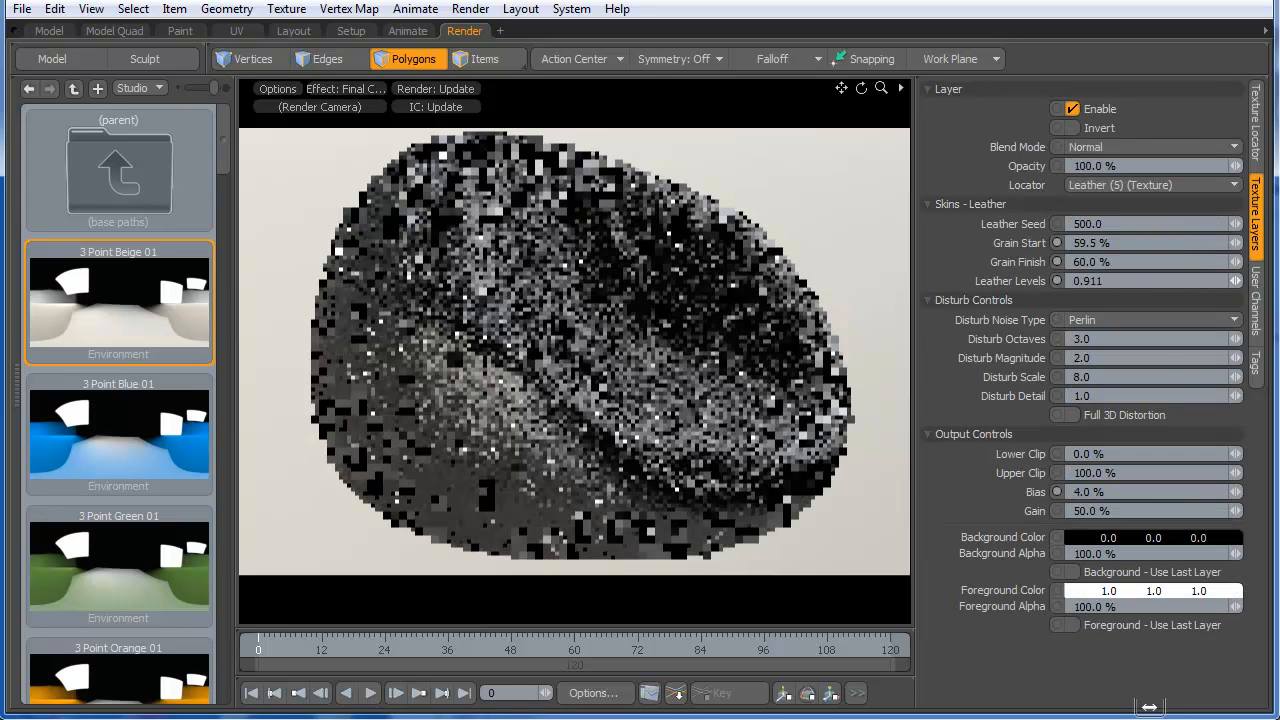
pyautogui.moveTo(1236, 281); pyautogui.dragTo(1256, 281)
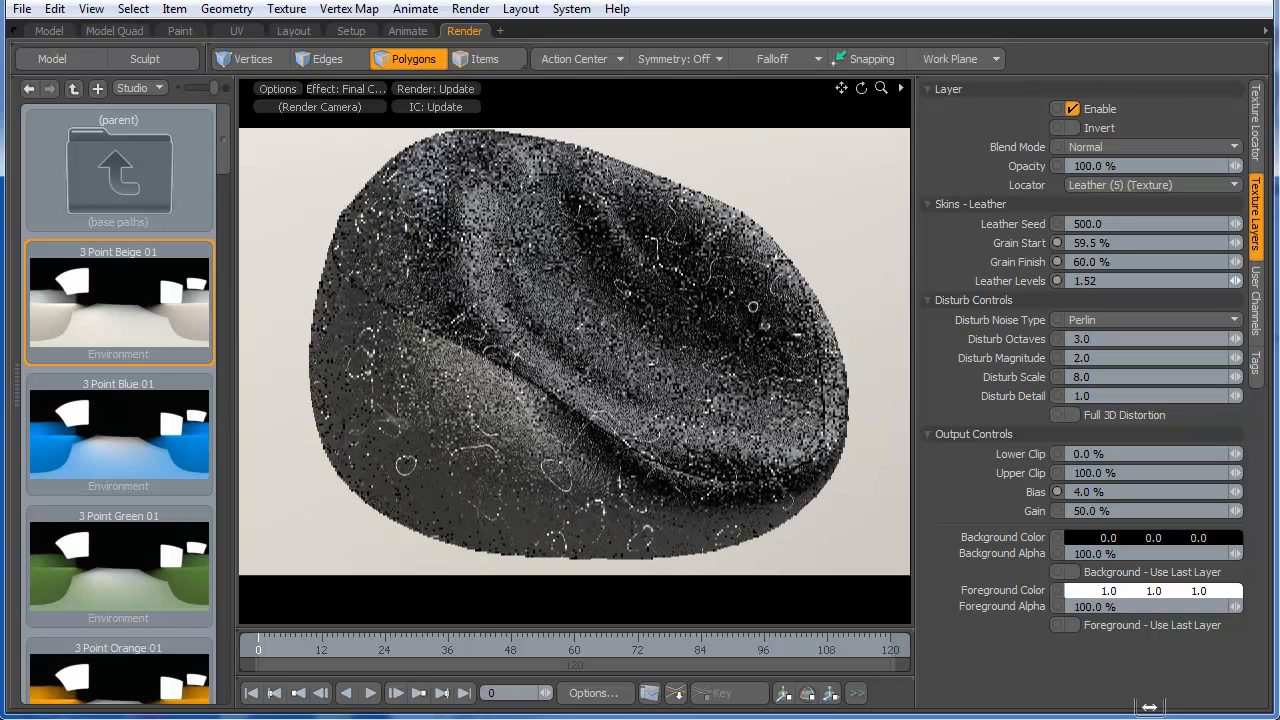
pyautogui.moveTo(1236, 281)
pyautogui.mouseDown()
pyautogui.moveTo(1262, 281)
pyautogui.moveTo(1204, 281)
pyautogui.moveTo(1231, 281)
pyautogui.mouseUp()
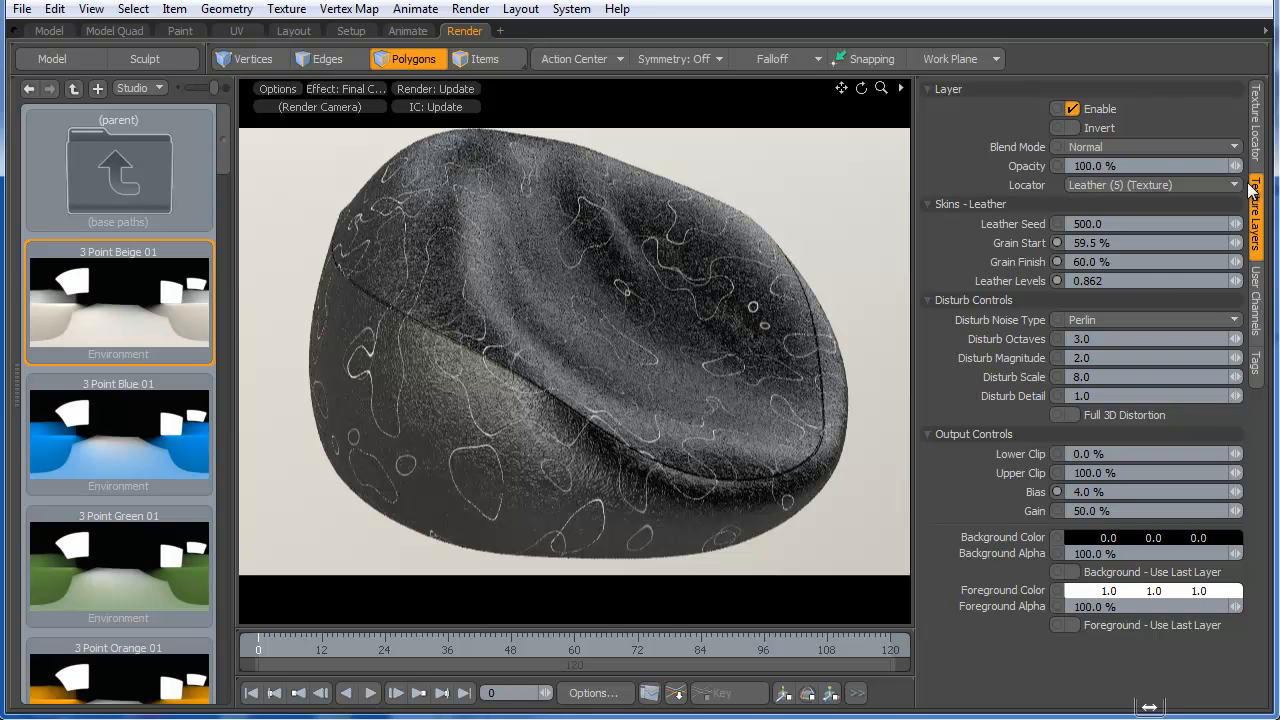
# - Shrink the Leather texture further to about 49.3 mm in X, Y and Z
pyautogui.click(1255, 125)
pyautogui.moveTo(1235, 223); pyautogui.dragTo(1215, 223)
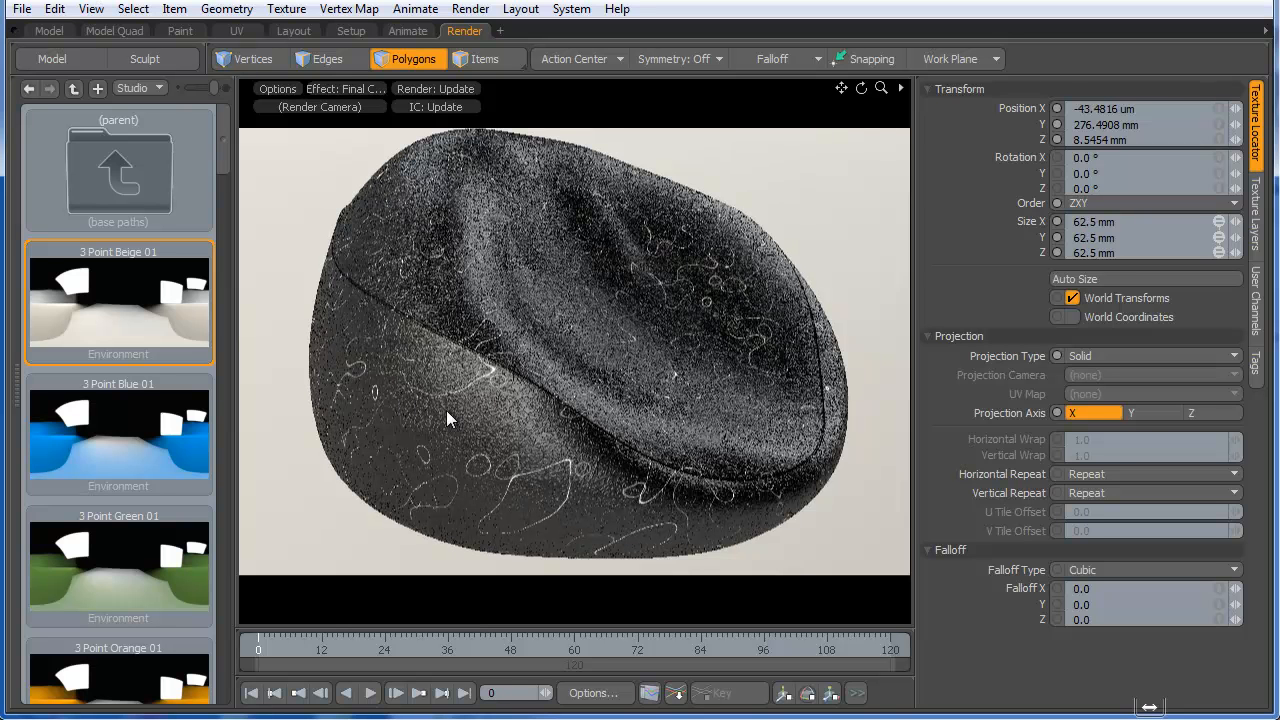
pyautogui.click(1213, 221)
pyautogui.moveTo(1235, 222); pyautogui.dragTo(1211, 222)
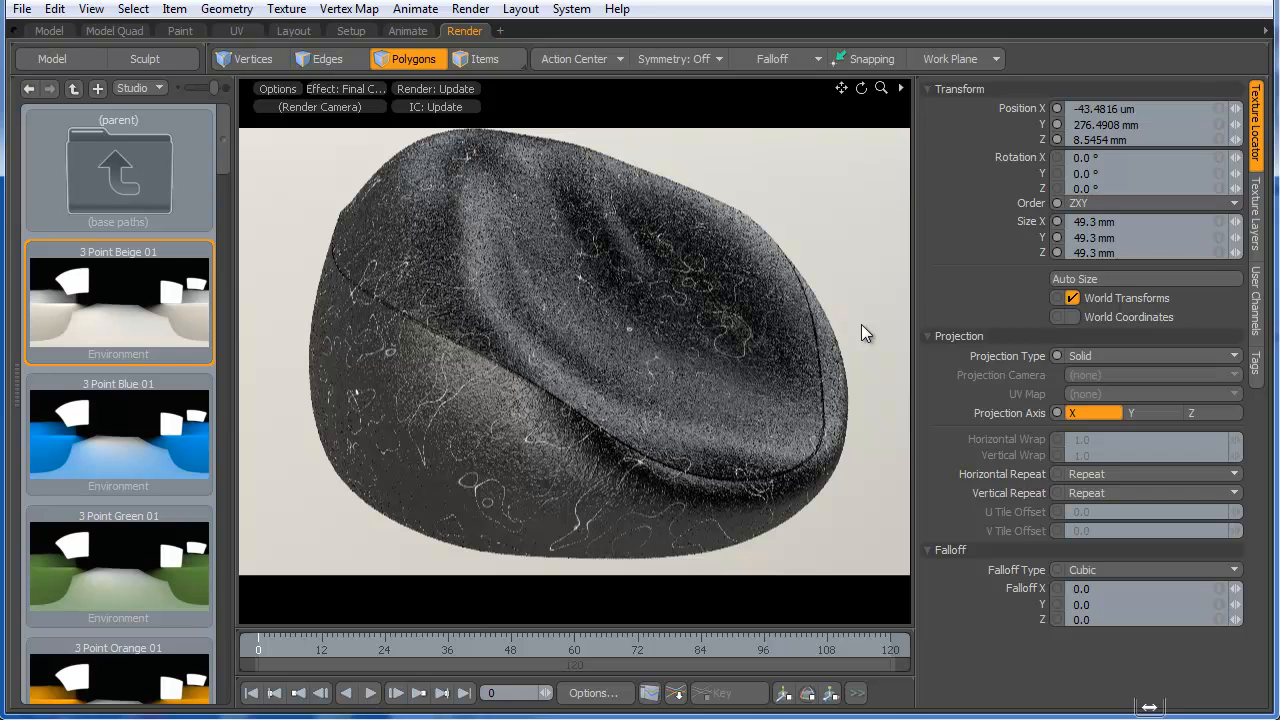
# - Lower the Leather texture's Grain Start to 56% and its Grain Finish to 56.5%
pyautogui.click(1255, 215)
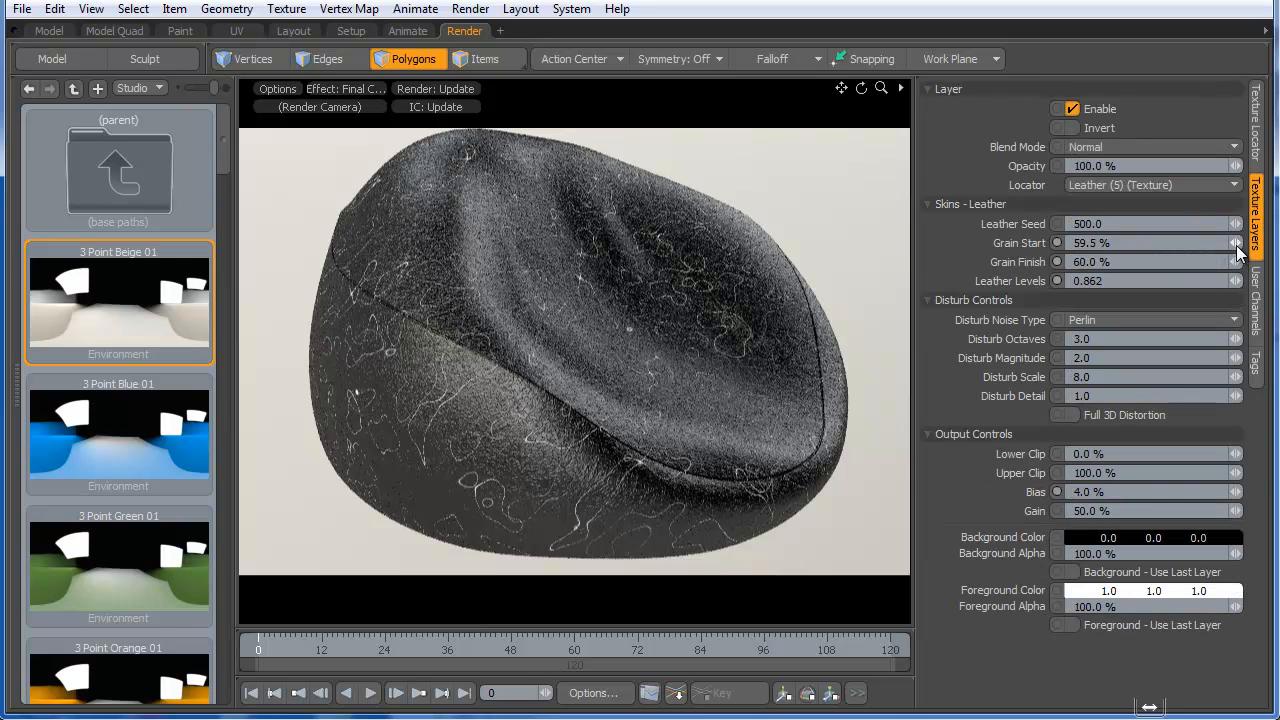
pyautogui.moveTo(1236, 246); pyautogui.dragTo(1222, 246)
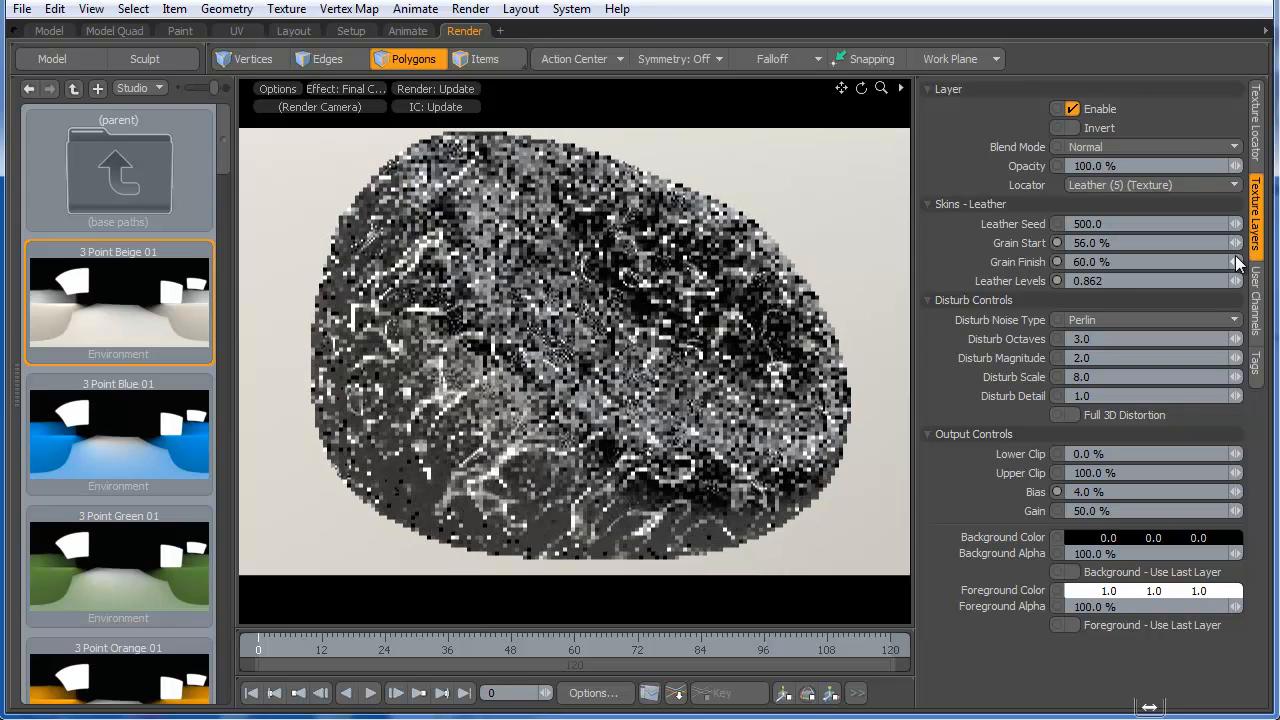
pyautogui.moveTo(1238, 265); pyautogui.dragTo(1226, 265)
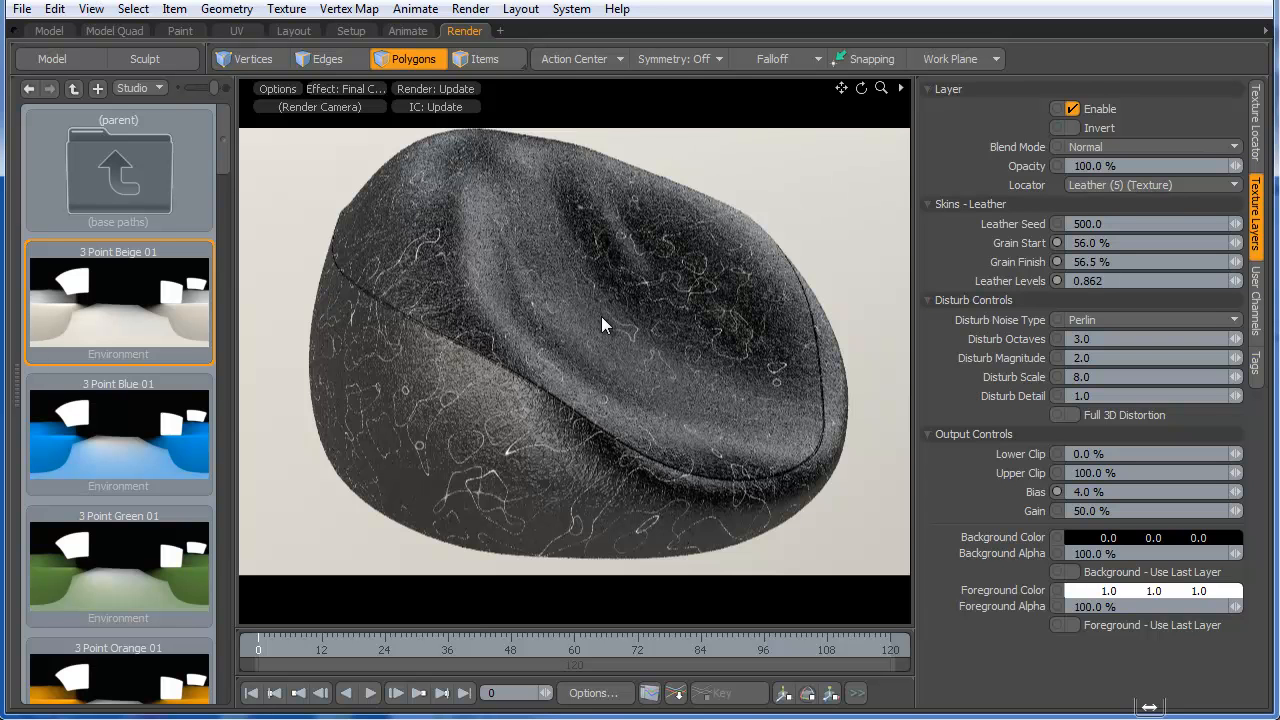
# - Set the Leather texture's size to 40 mm in X, Y and Z
pyautogui.click(1258, 163)
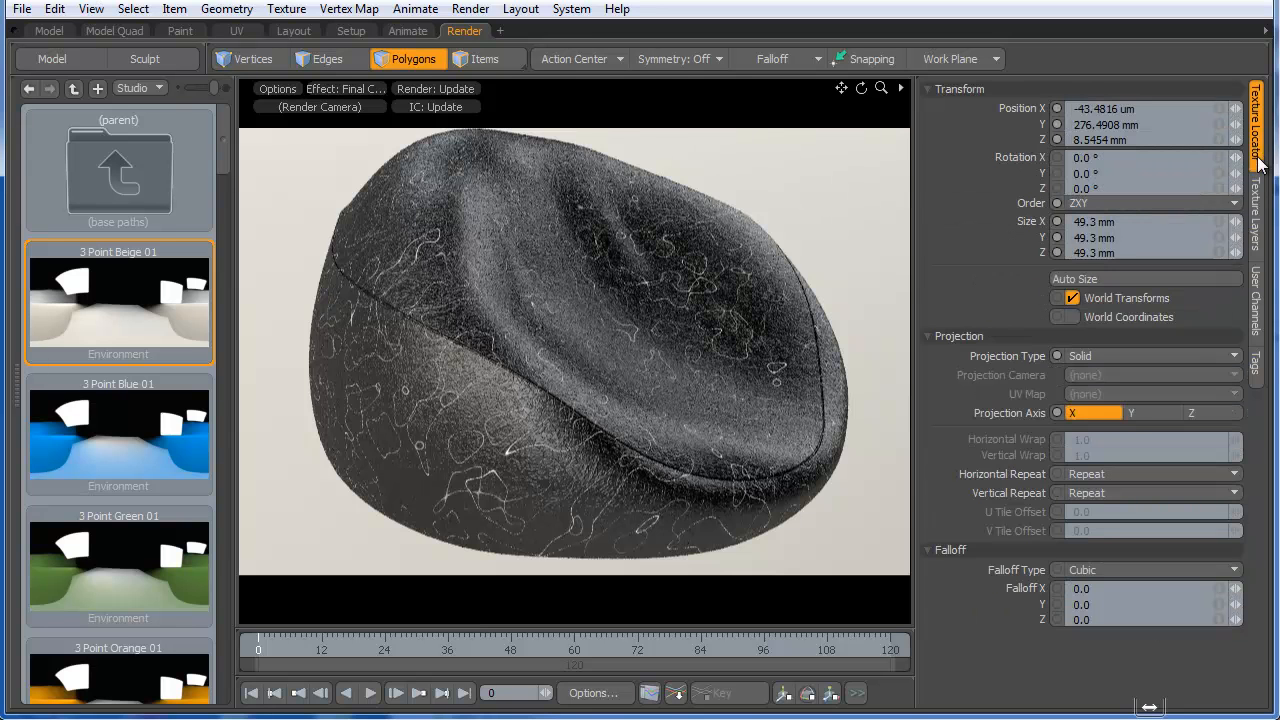
pyautogui.click(1090, 221)
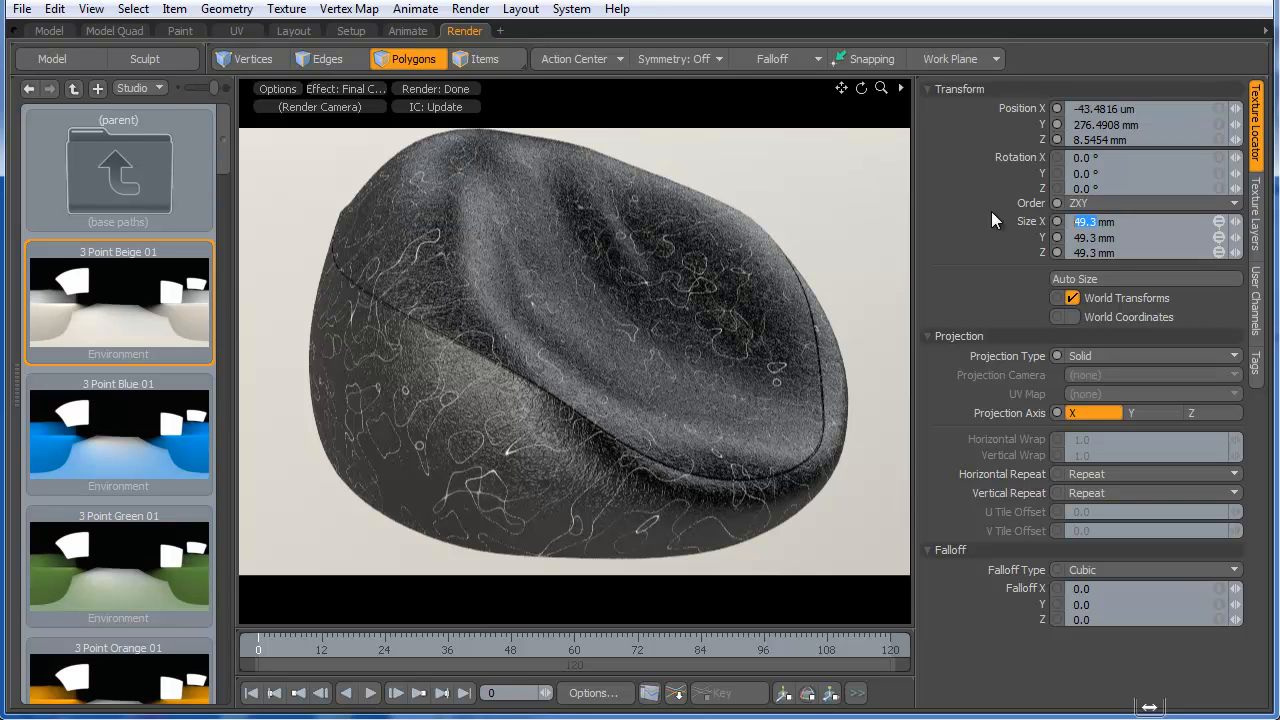
pyautogui.write('40')
pyautogui.press('Return')
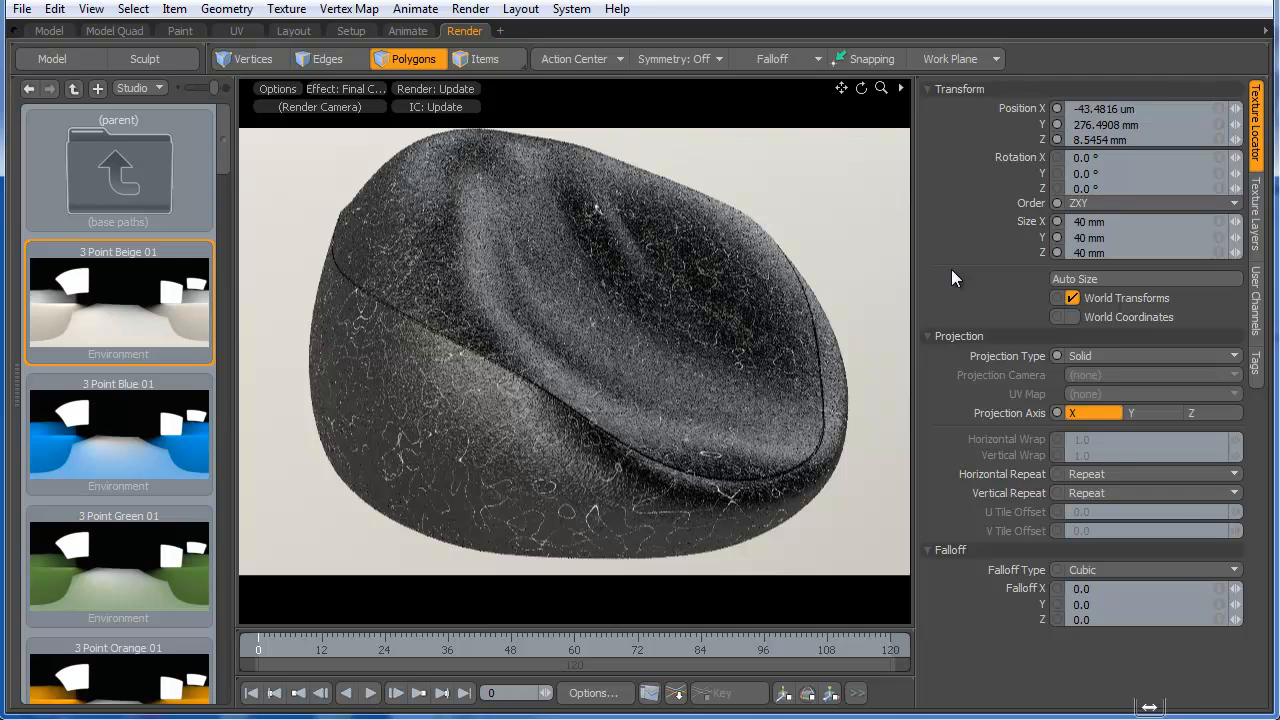
# - Set the Leather texture's Background Alpha to 0% so the brown leather layers underneath show through
pyautogui.press('KP_0')
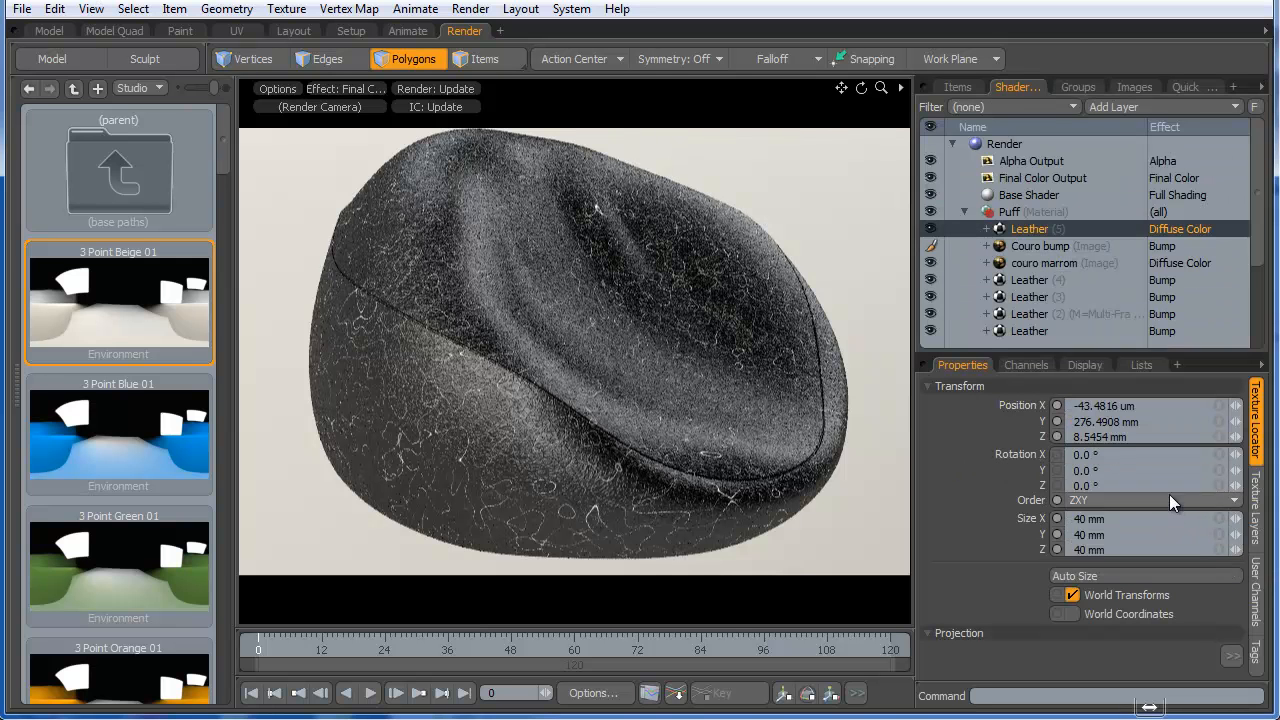
pyautogui.moveTo(1066, 353); pyautogui.dragTo(1066, 182)
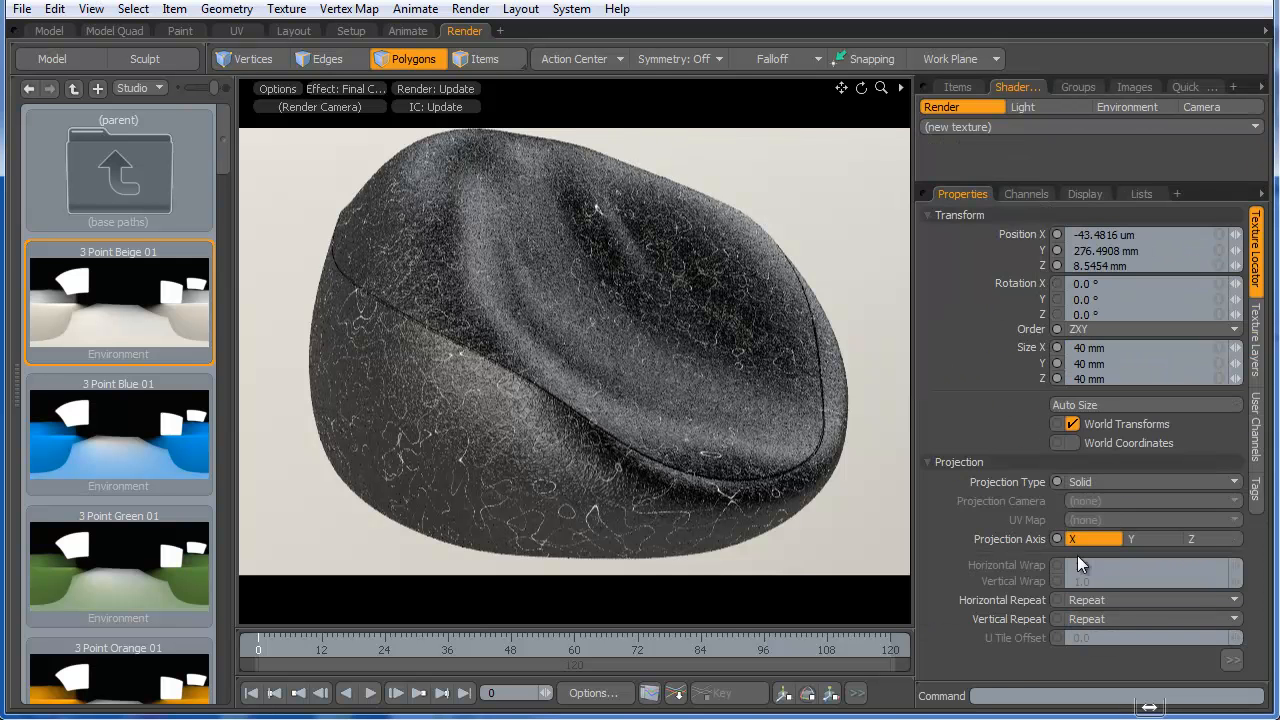
pyautogui.click(1249, 340)
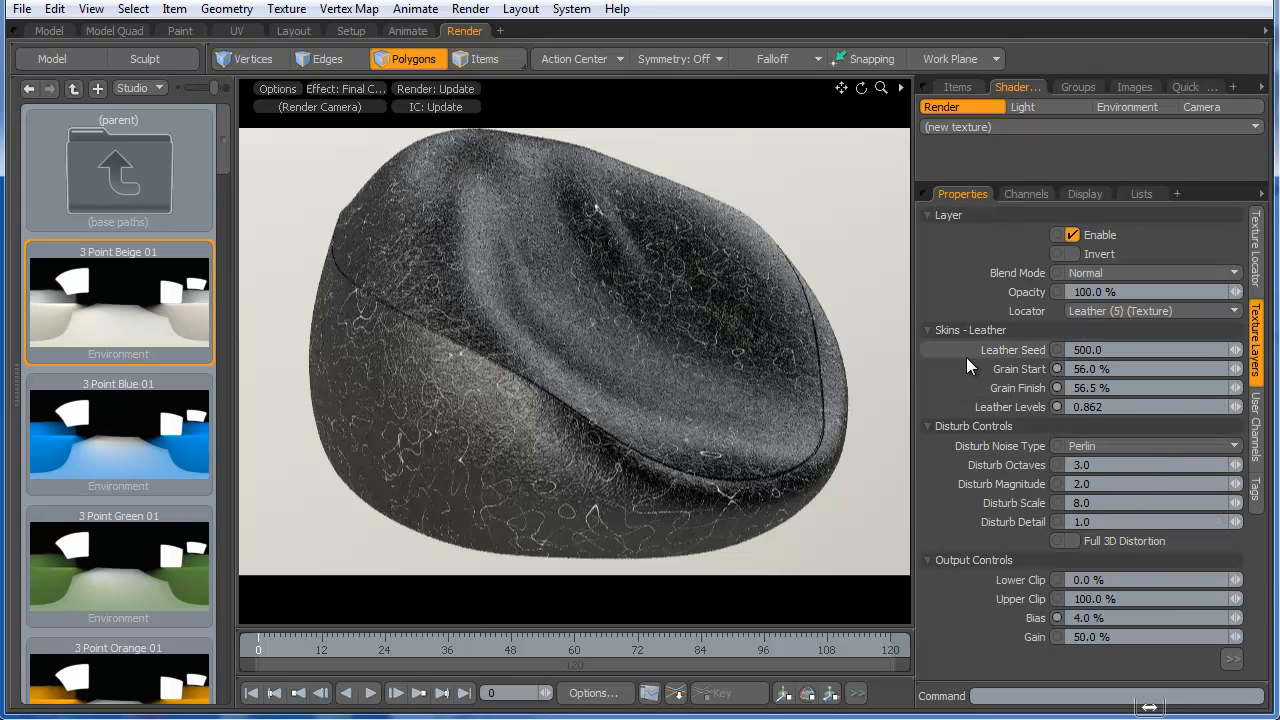
pyautogui.press('KP_0')
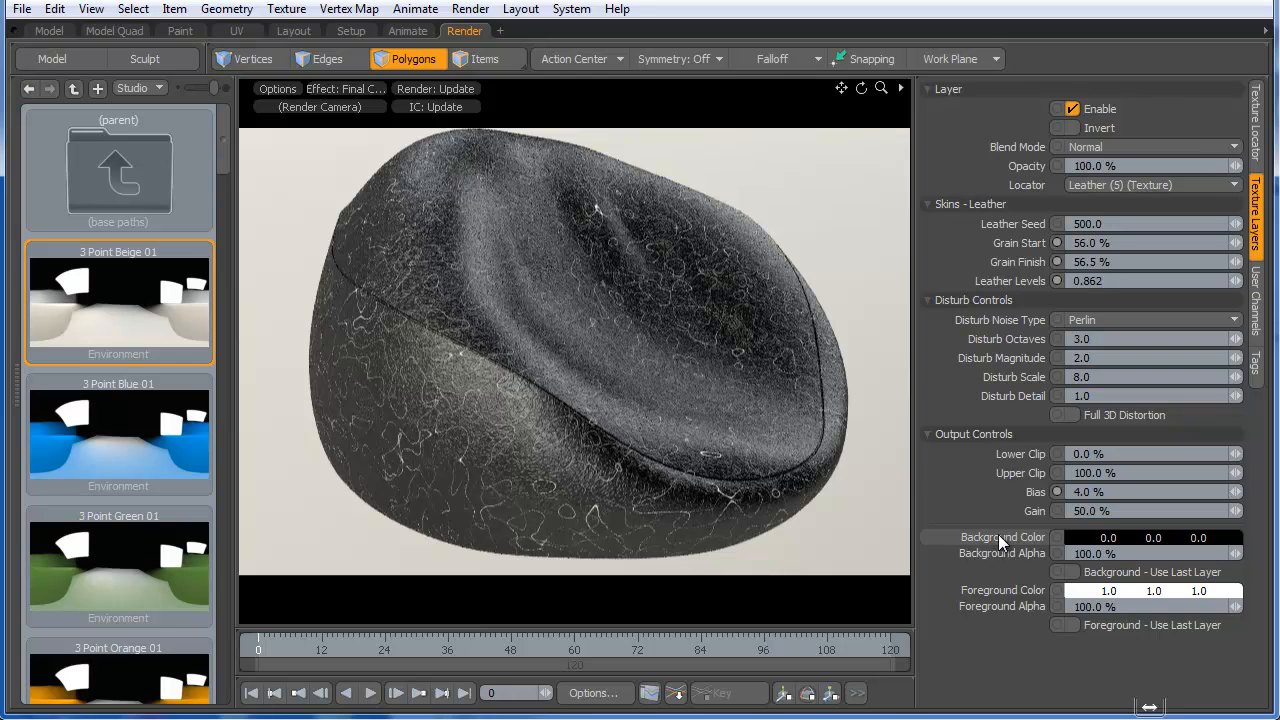
pyautogui.click(1130, 553)
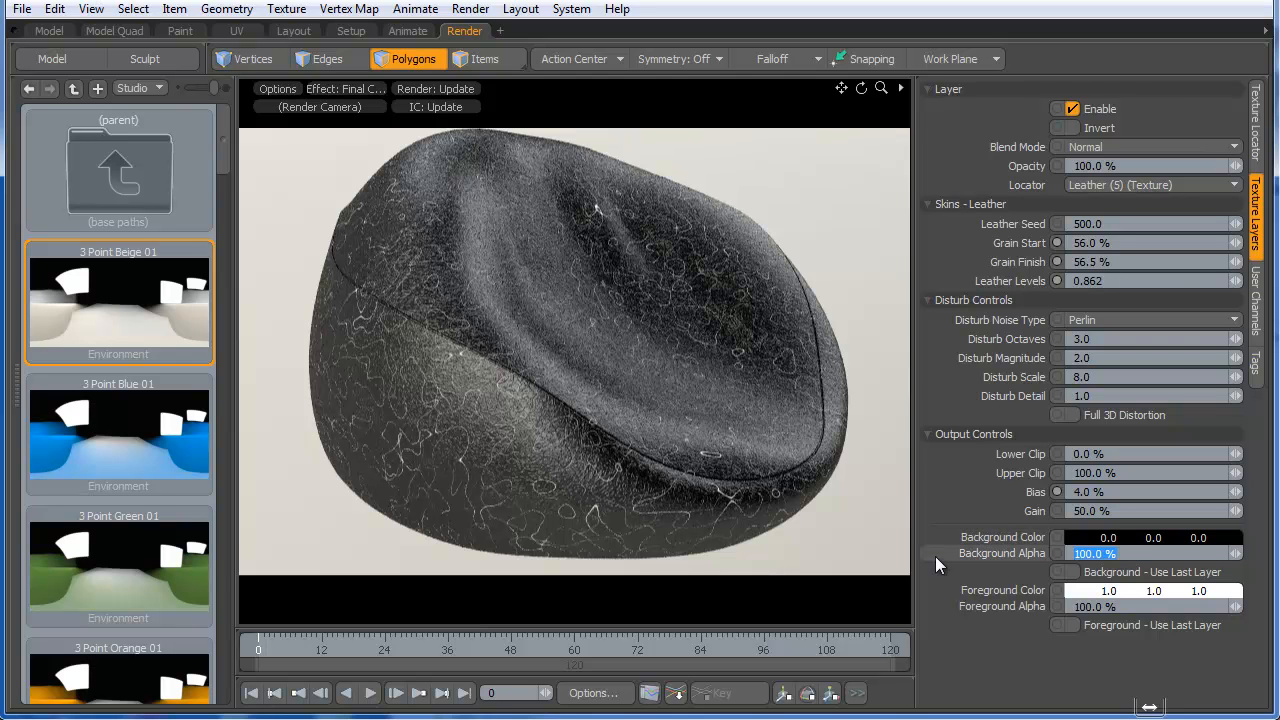
pyautogui.write('0')
pyautogui.press('Return')
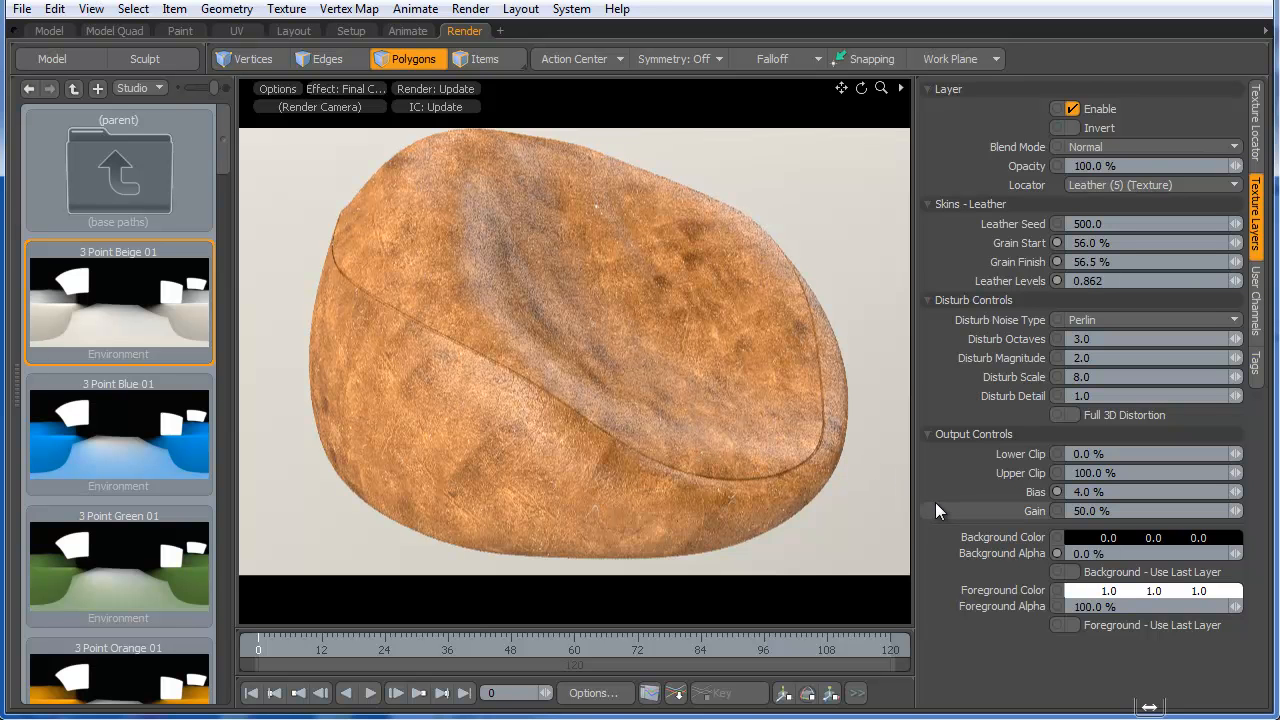
# - Adjust the Leather texture's Grain Start to 52% to strengthen the white vein lines on the brown leather
pyautogui.press('KP_0')
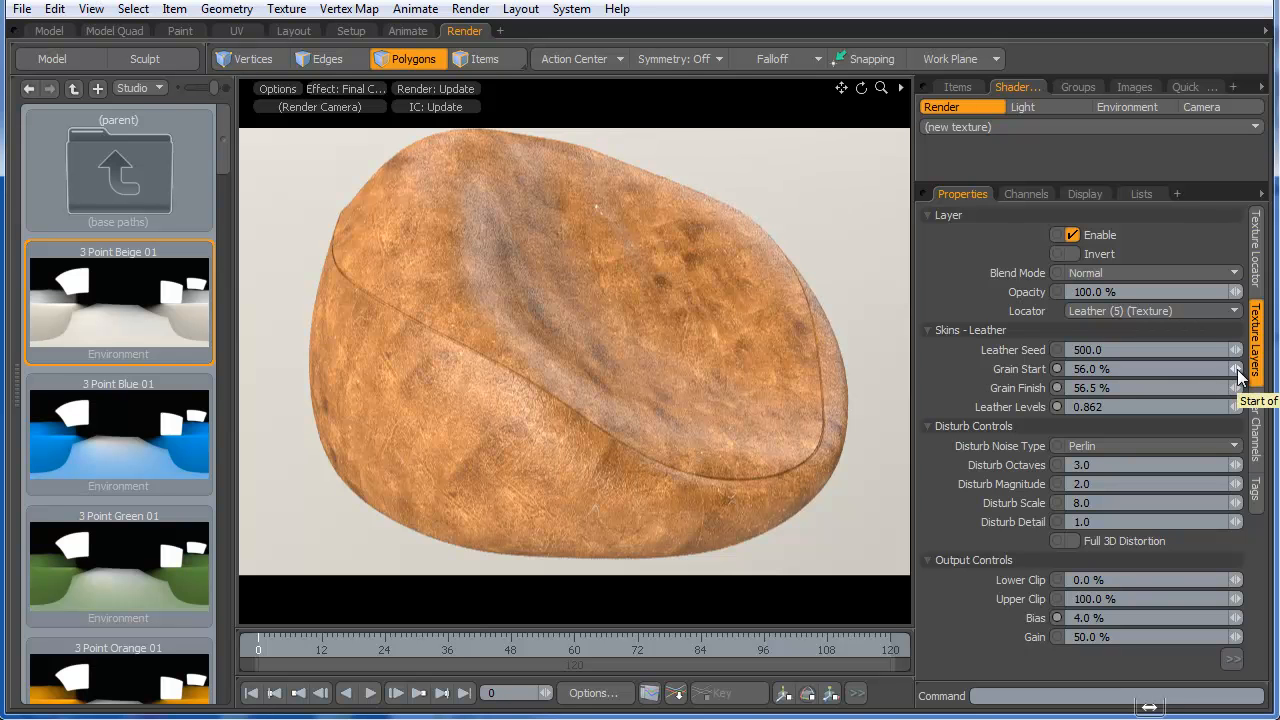
pyautogui.moveTo(1237, 371); pyautogui.dragTo(1222, 371)
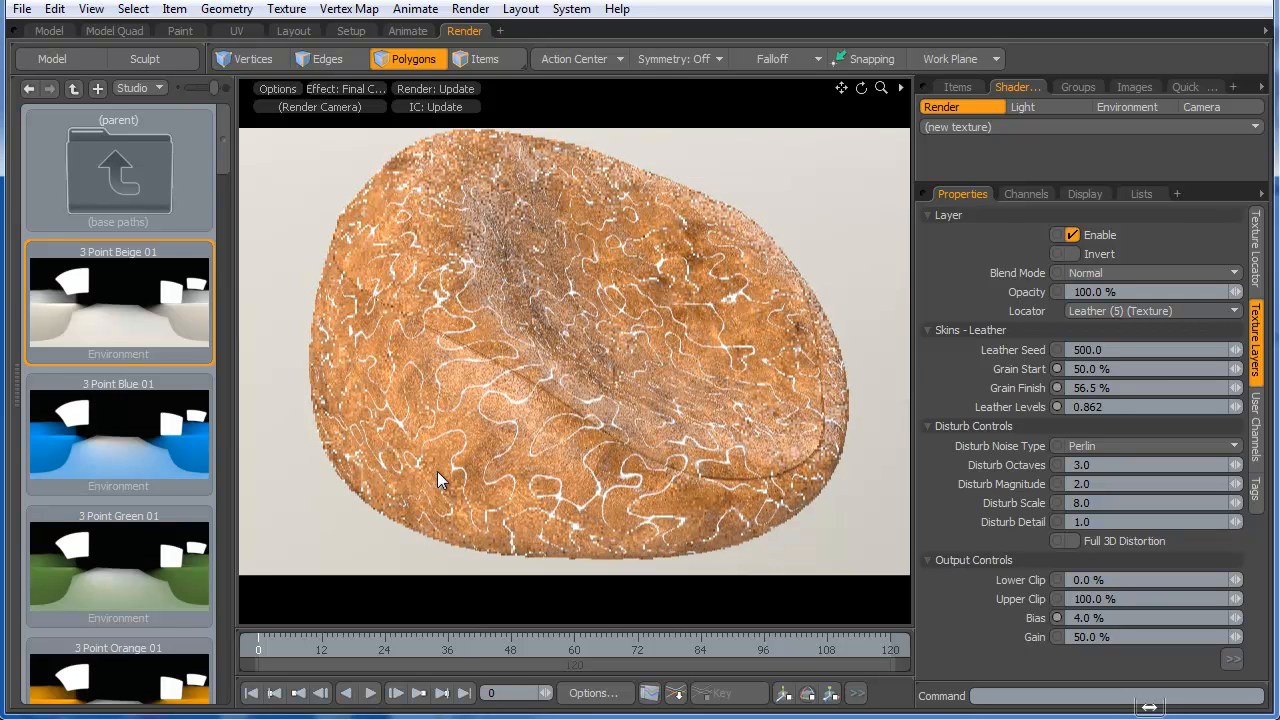
pyautogui.click(1238, 369)
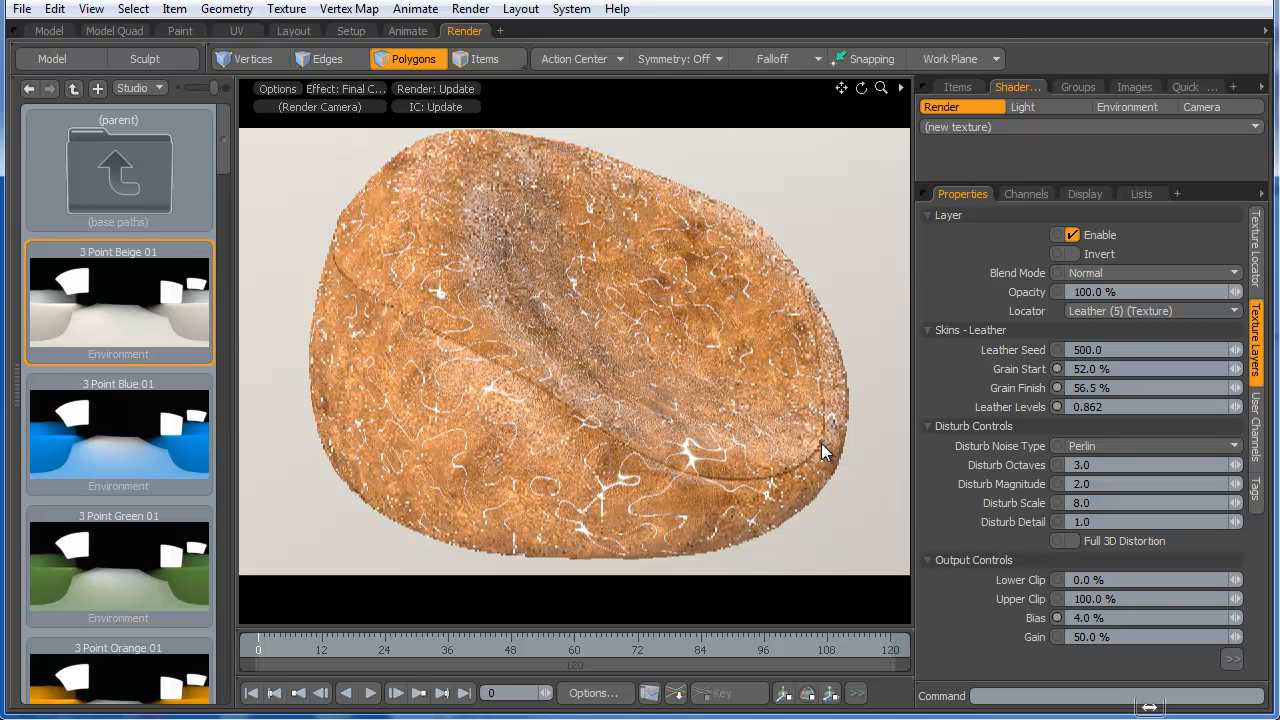
# - Lower the Leather texture's Grain Finish to 55.5% to sharpen the white vein lines
pyautogui.moveTo(1235, 386); pyautogui.dragTo(1240, 387)
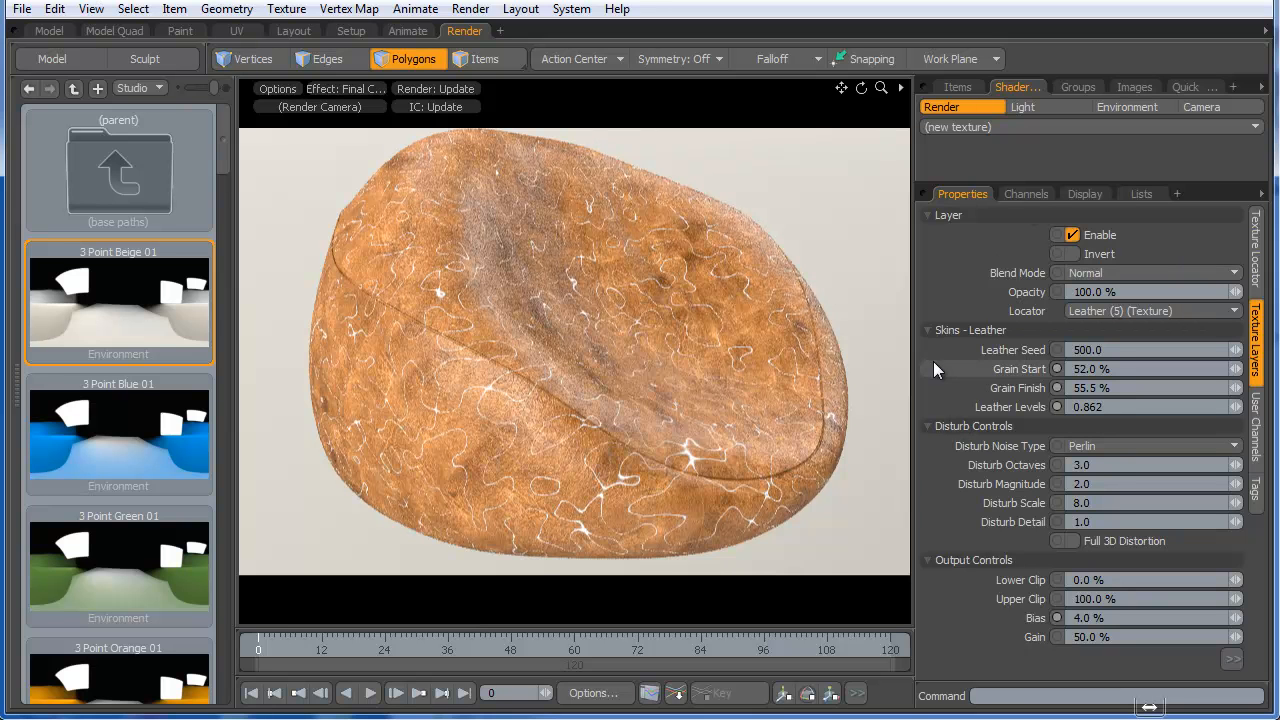
pyautogui.press('KP_0')
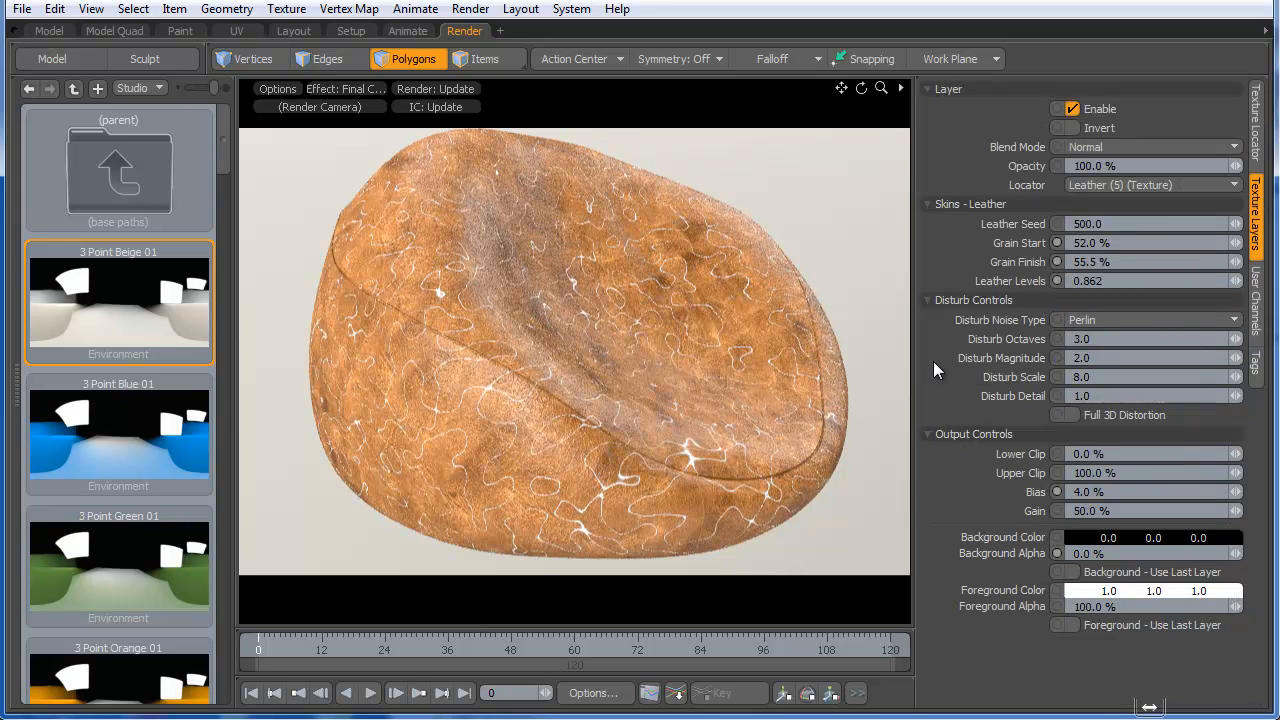
pyautogui.hotkey('ctrl', 'space')
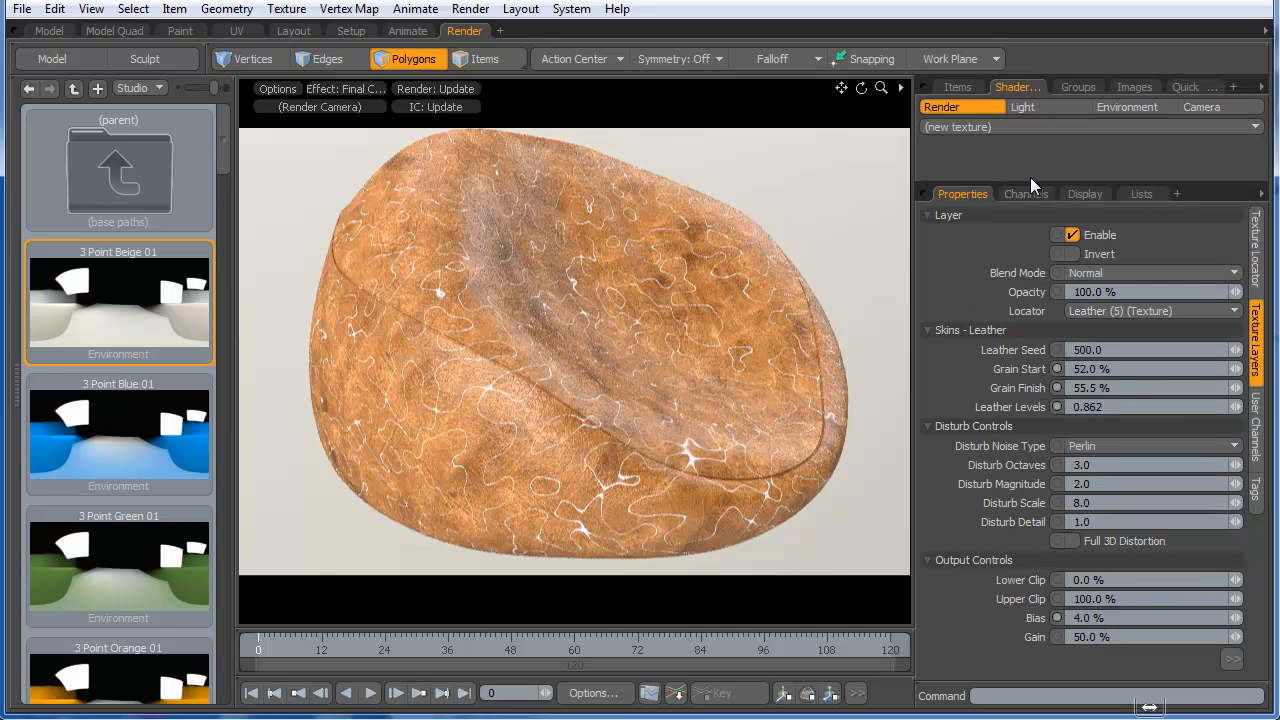
# - Add a Multi-Fractal texture above the topmost Leather layer in the Puff material and set its Gain to 99%
pyautogui.moveTo(1030, 180); pyautogui.dragTo(1057, 389)
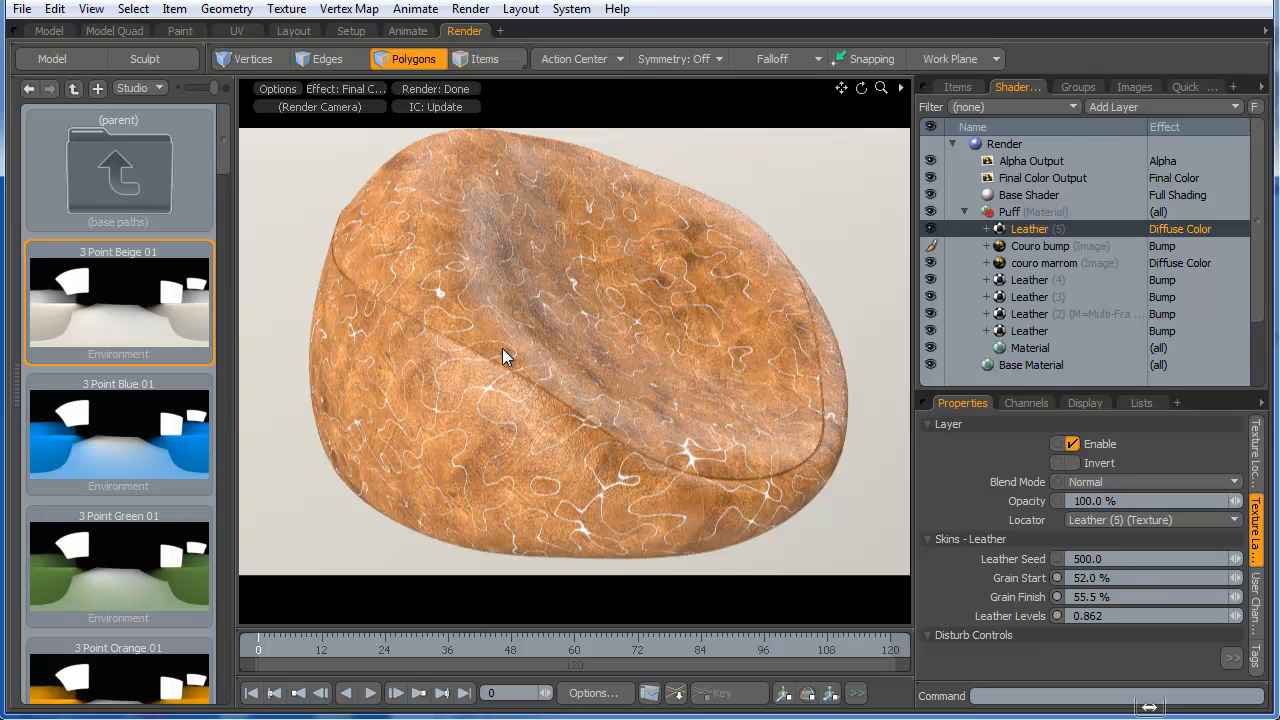
pyautogui.click(1145, 107)
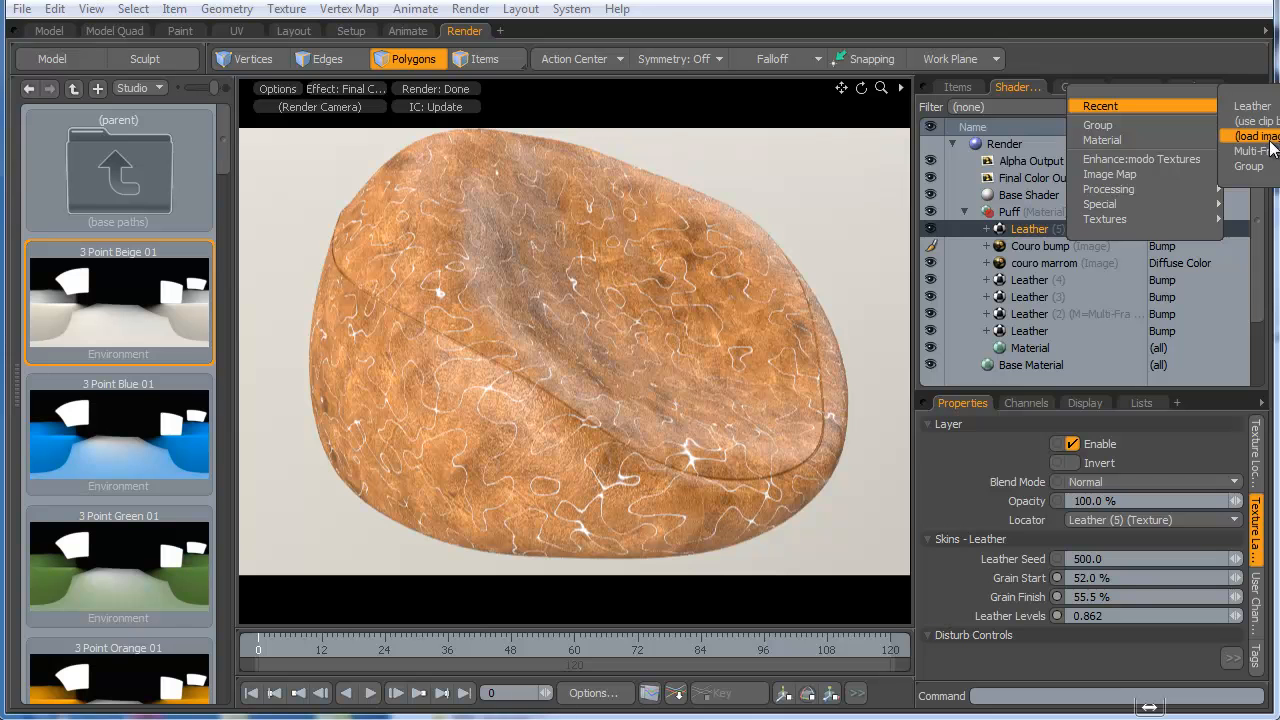
pyautogui.click(1271, 155)
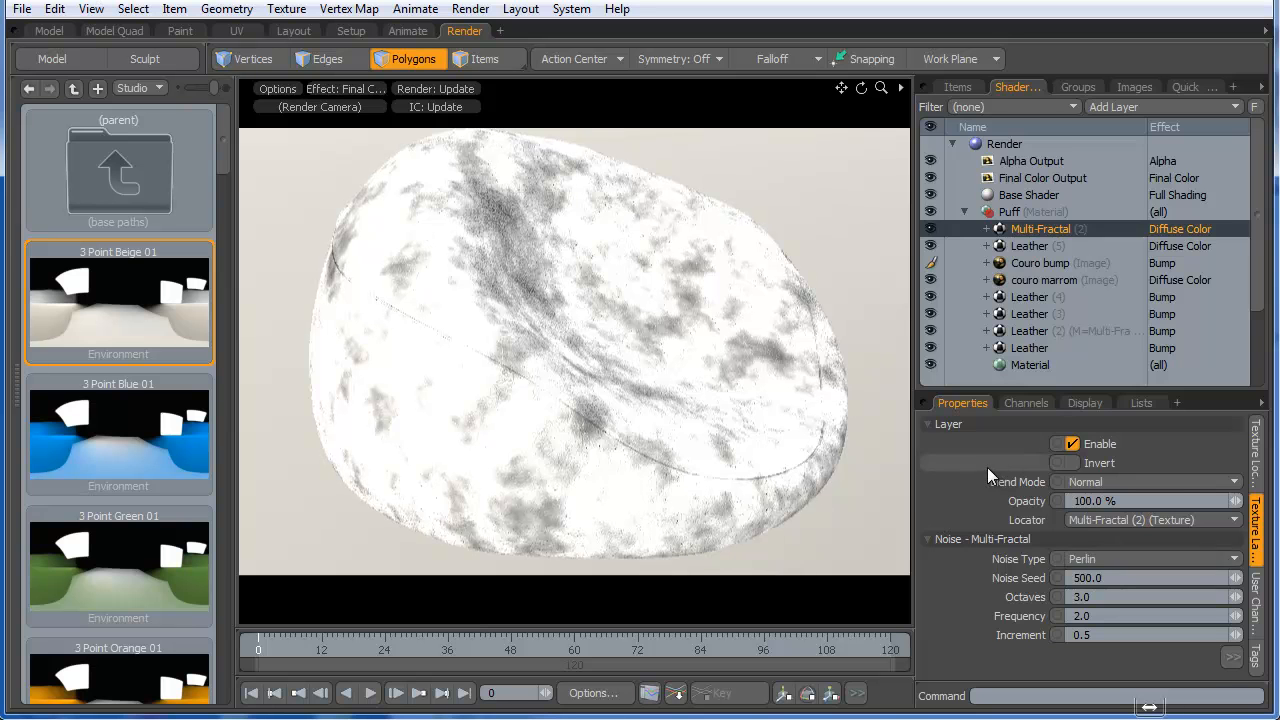
pyautogui.press('KP_0')
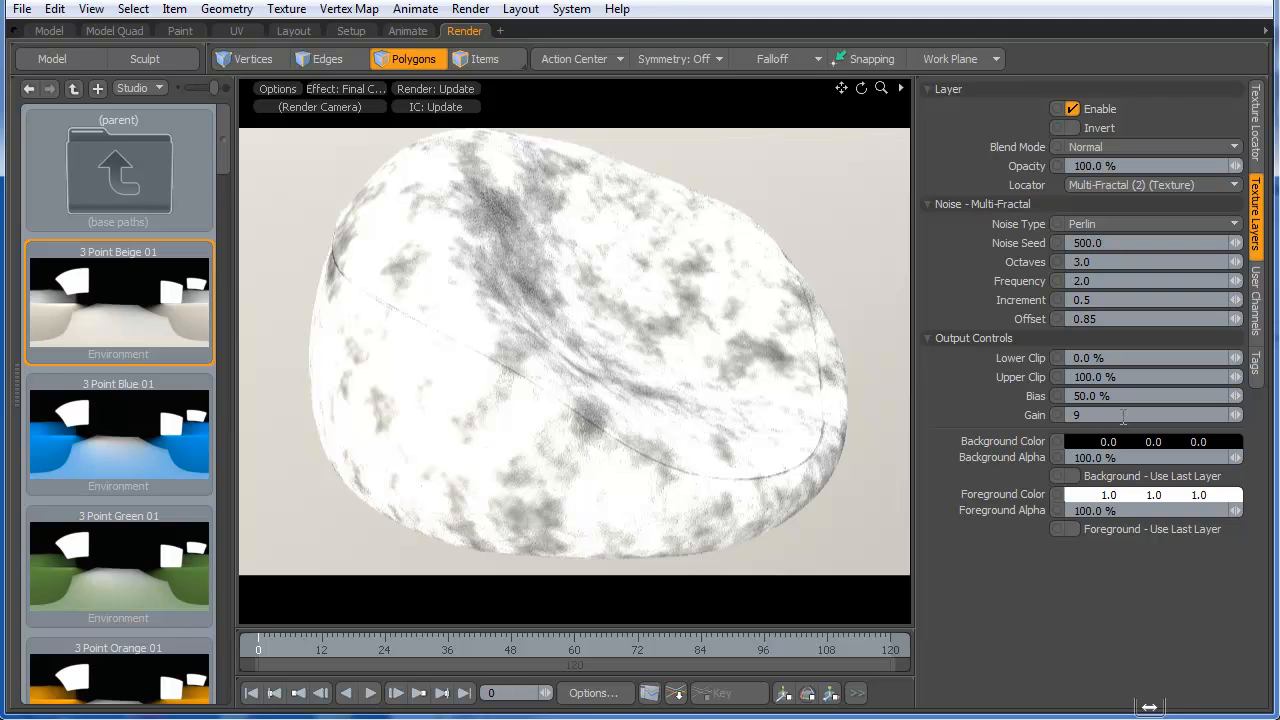
pyautogui.press('Return')
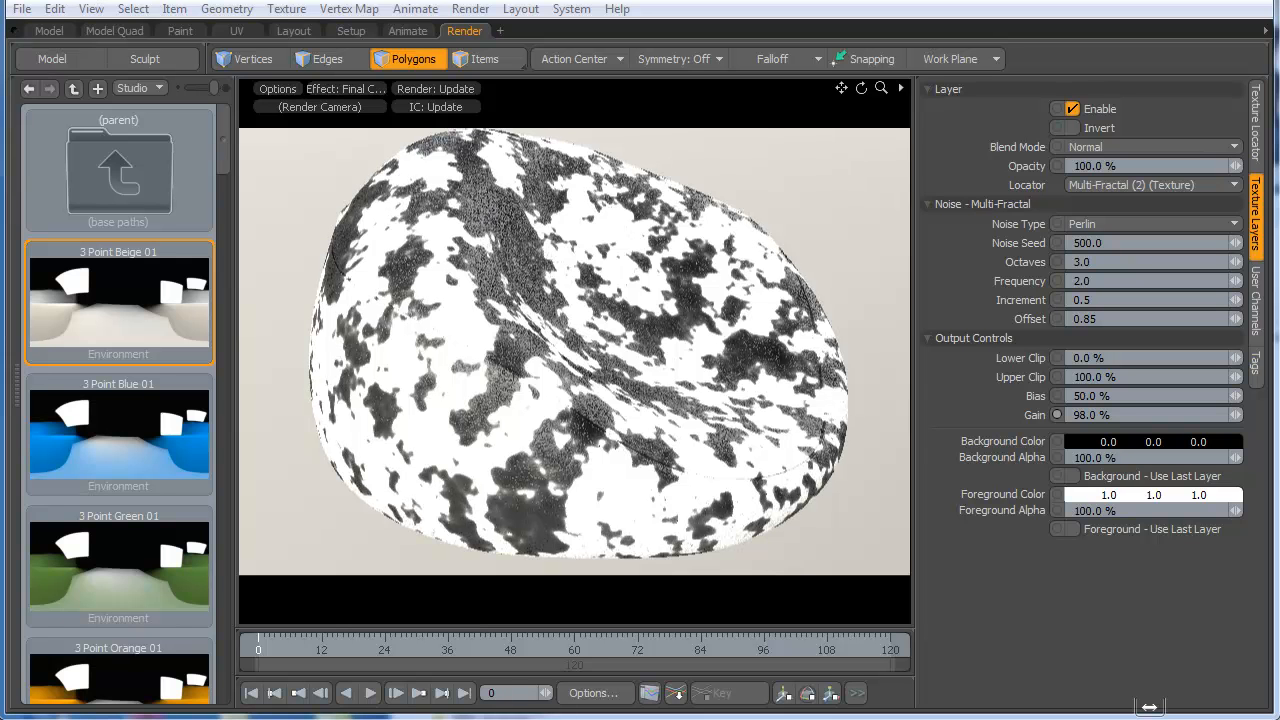
pyautogui.click(1156, 416)
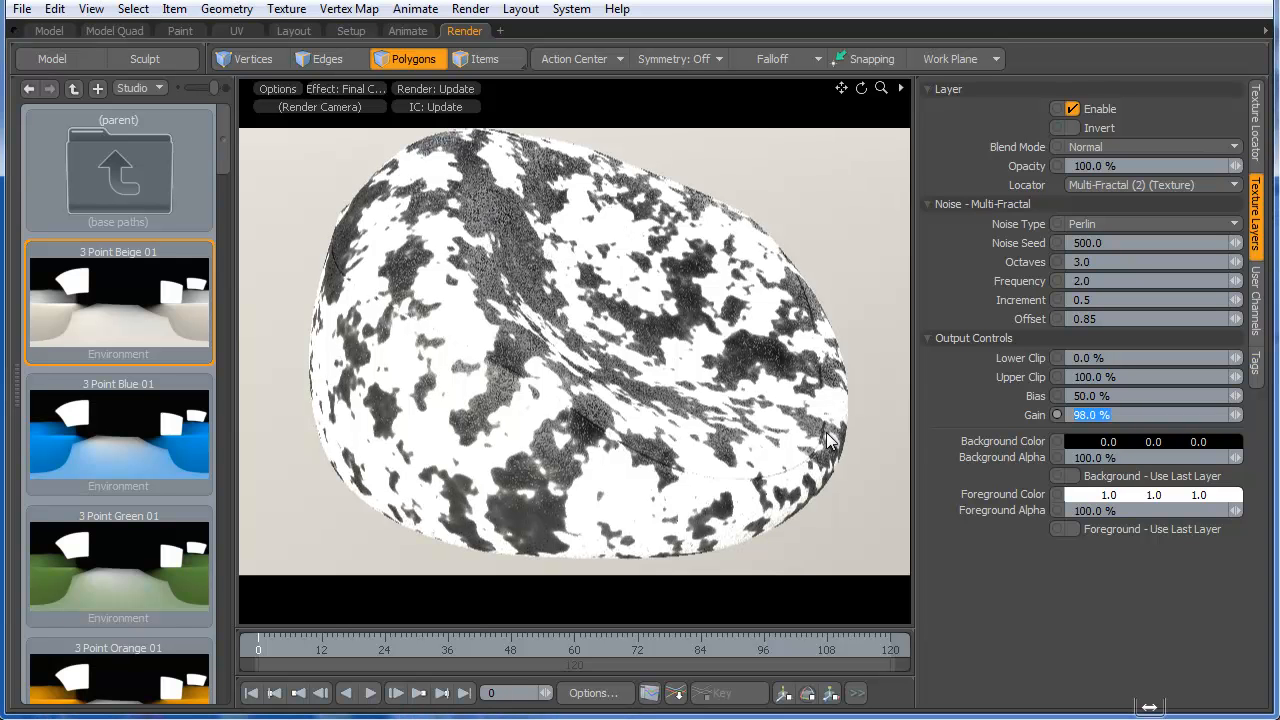
pyautogui.write('99')
pyautogui.press('Return')
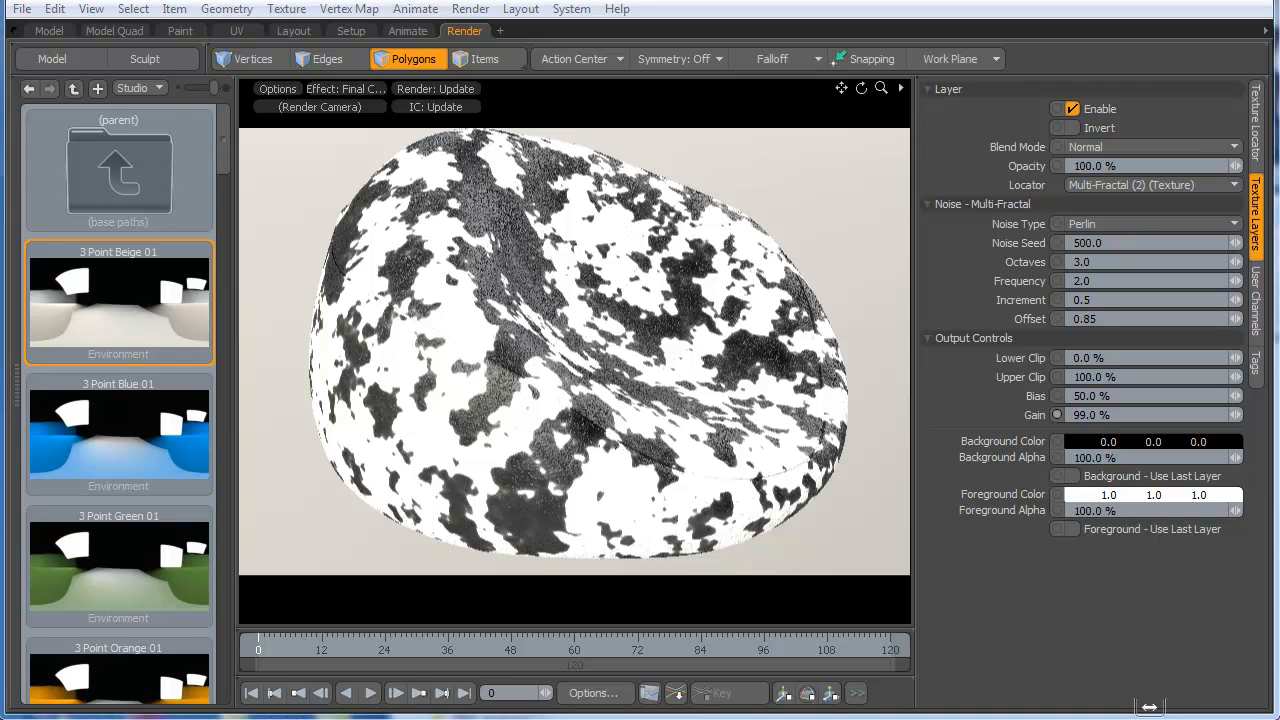
# - Set the Multi-Fractal texture's Y position to 77.4 mm and make it the layer mask of the diffuse color Leather texture
pyautogui.click(1253, 135)
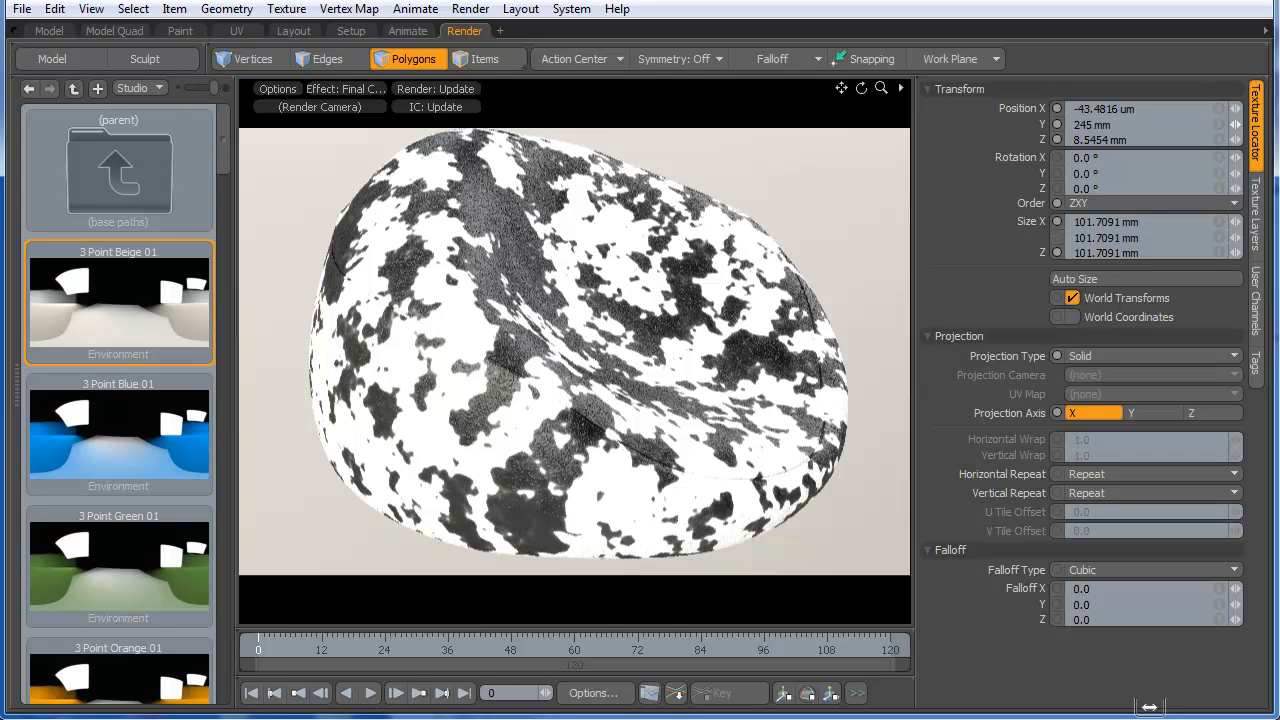
pyautogui.moveTo(1236, 125); pyautogui.dragTo(1234, 125)
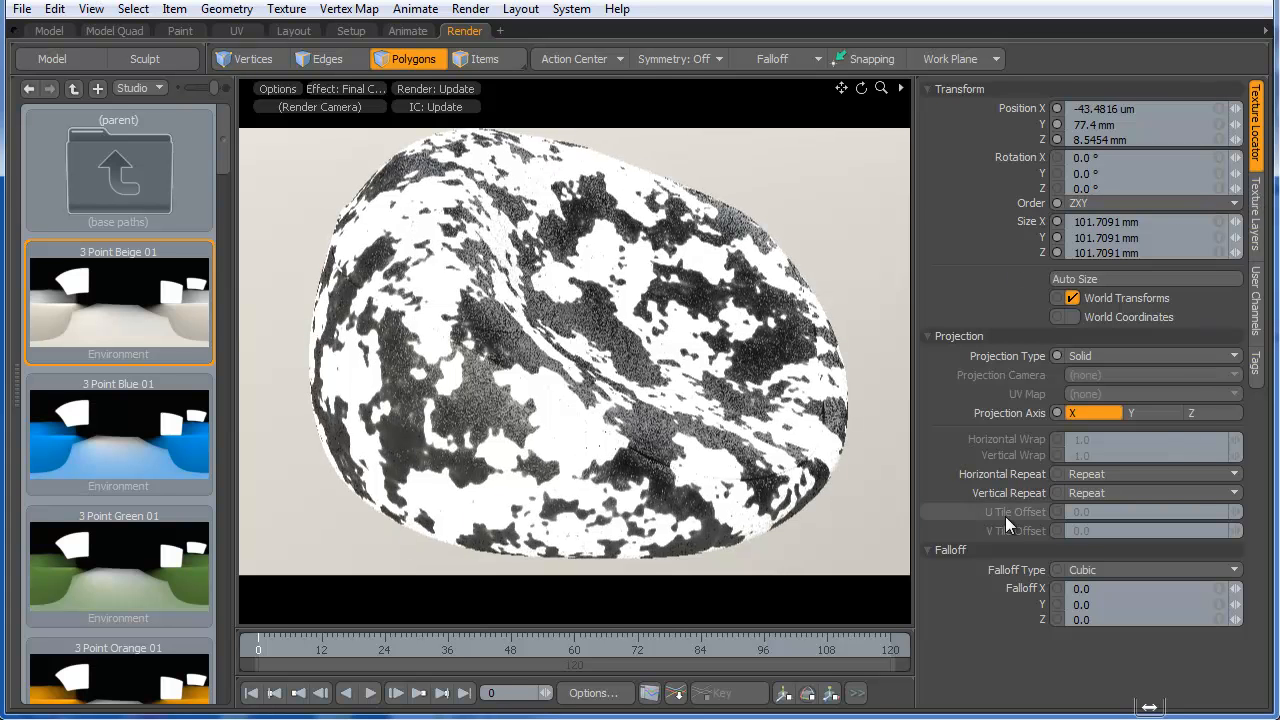
pyautogui.press('KP_0')
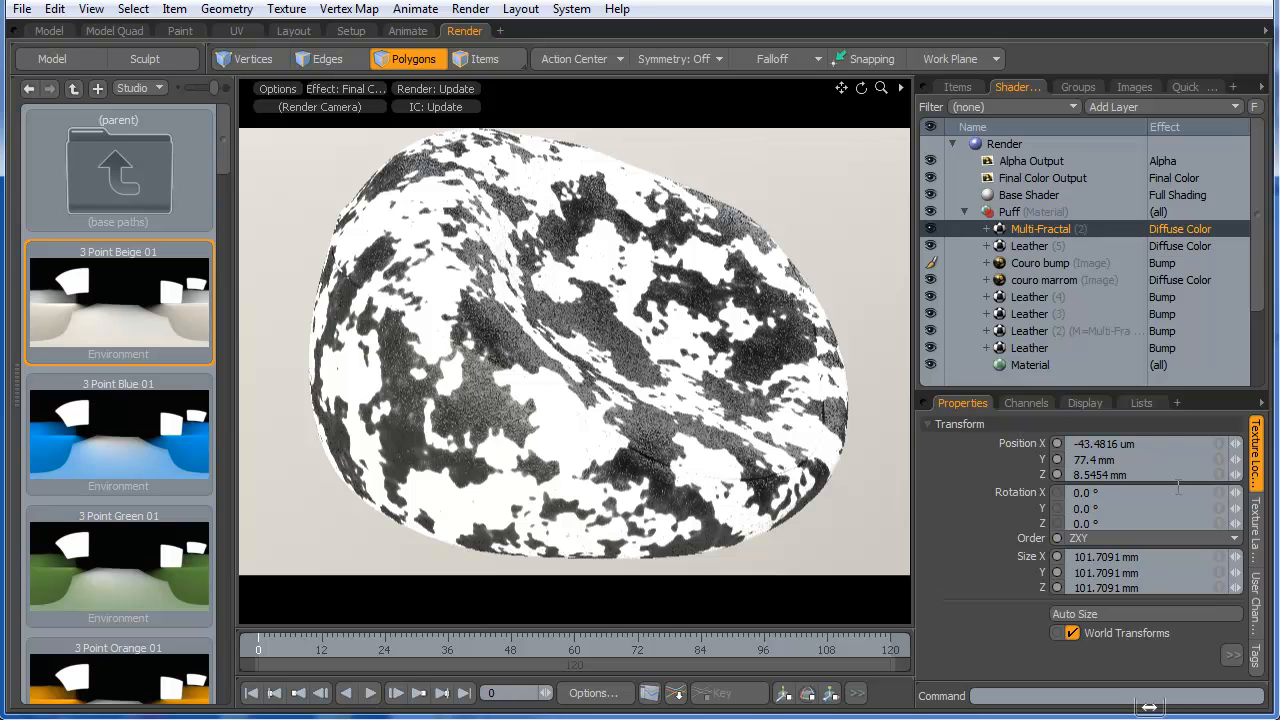
pyautogui.moveTo(1015, 229); pyautogui.dragTo(1020, 246)
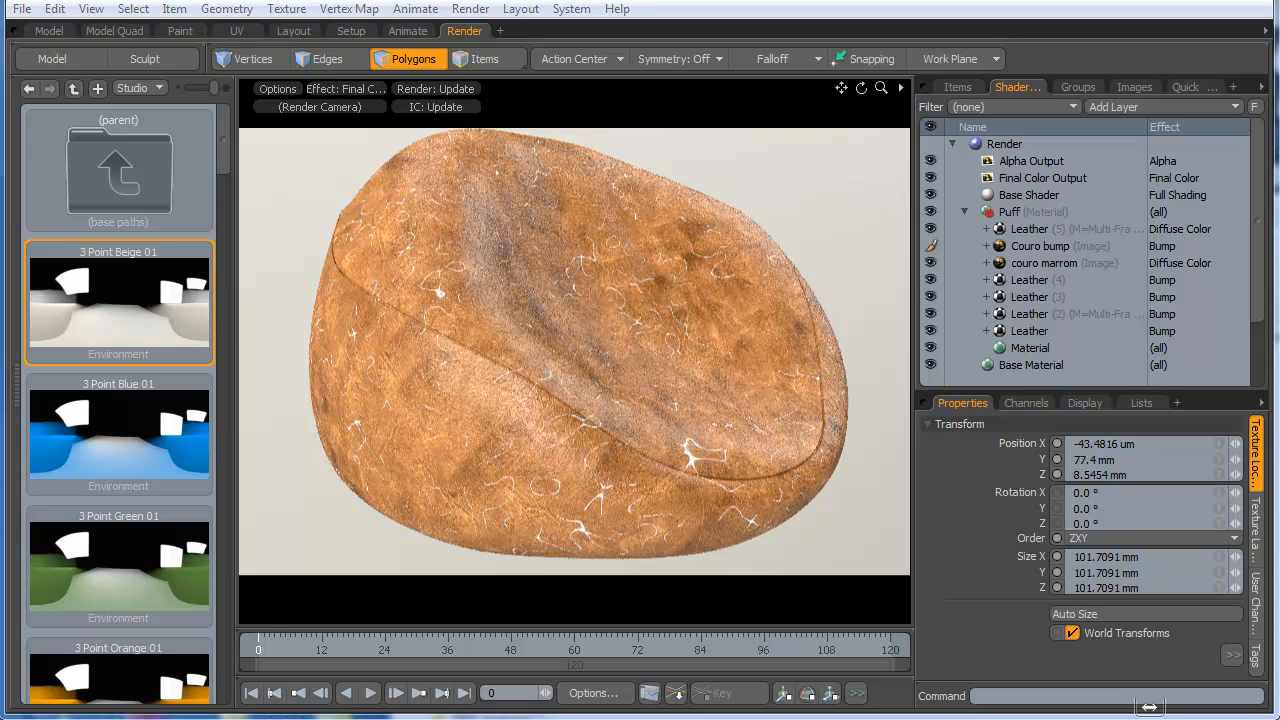
# - Set the masked diffuse color Leather texture's blend mode to Soft Light
pyautogui.click(1040, 230)
pyautogui.click(1255, 535)
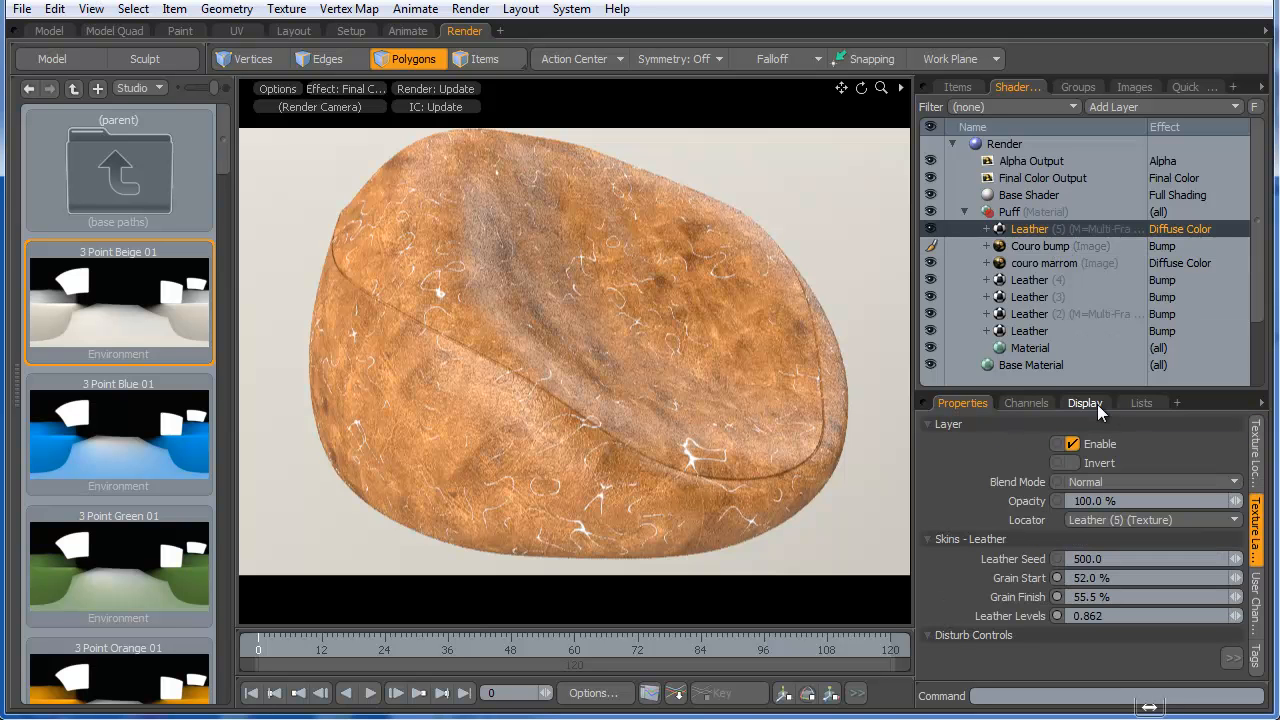
pyautogui.moveTo(1093, 388); pyautogui.dragTo(1094, 258)
pyautogui.click(1084, 350)
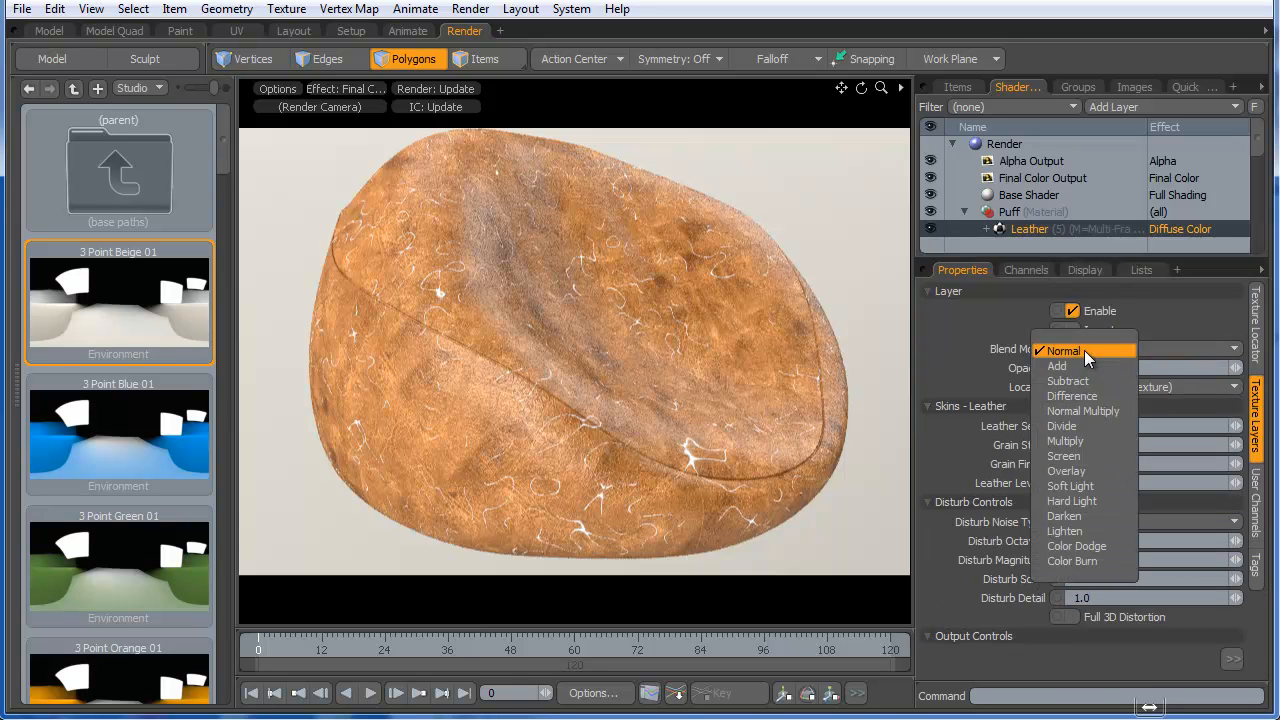
pyautogui.click(1070, 486)
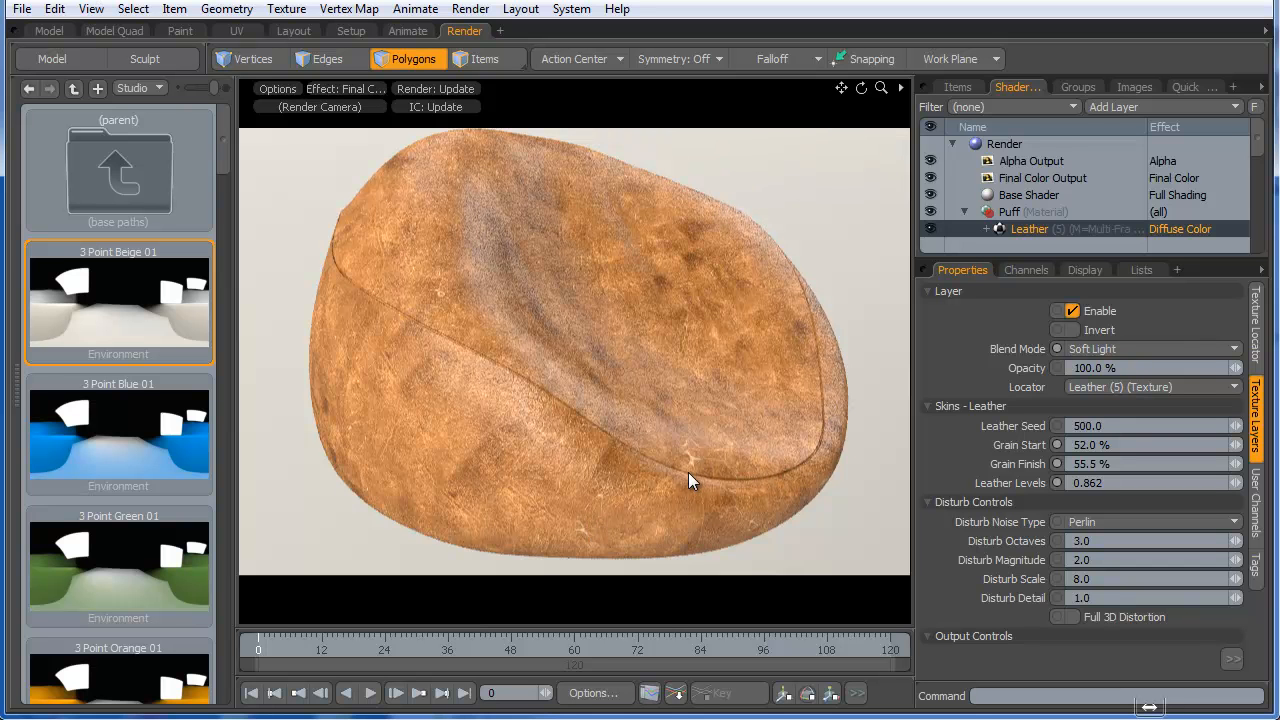
# - Examine the beanbag's blended vein lines close up and from other angles in the preview render
pyautogui.keyDown('alt'); pyautogui.moveTo(701, 462); pyautogui.dragTo(742, 514); pyautogui.keyUp('alt')
pyautogui.keyDown('alt'); pyautogui.keyDown('shift'); pyautogui.moveTo(640, 478); pyautogui.dragTo(650, 360); pyautogui.keyUp('shift'); pyautogui.keyUp('alt')
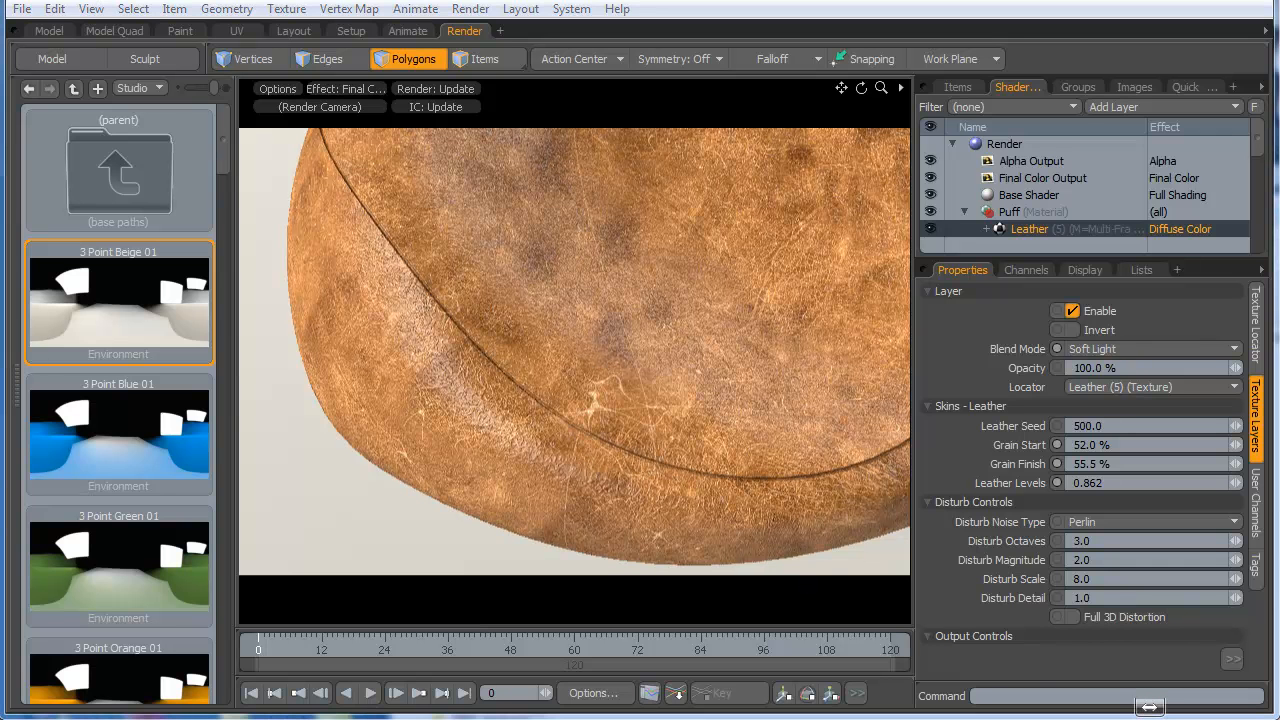
pyautogui.keyDown('alt'); pyautogui.moveTo(452, 431); pyautogui.dragTo(480, 432); pyautogui.keyUp('alt')
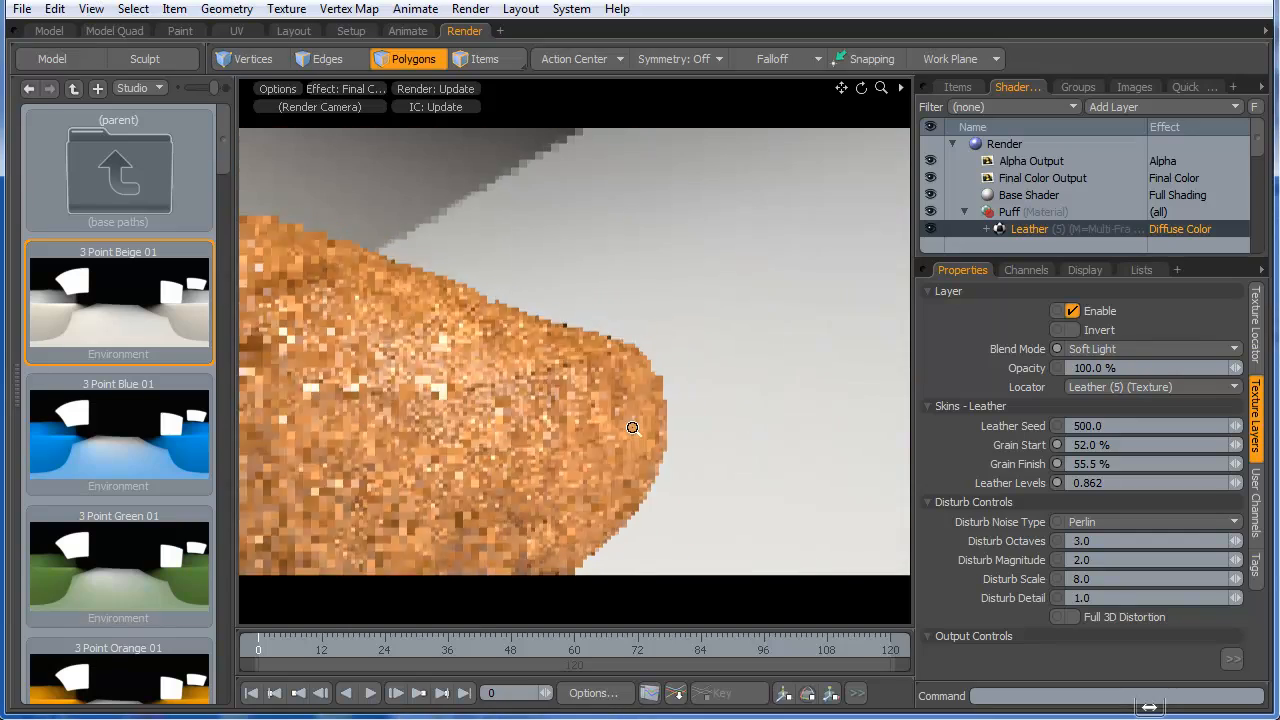
pyautogui.keyDown('ctrl'); pyautogui.keyDown('alt'); pyautogui.moveTo(634, 428); pyautogui.dragTo(635, 393); pyautogui.keyUp('alt'); pyautogui.keyUp('ctrl')
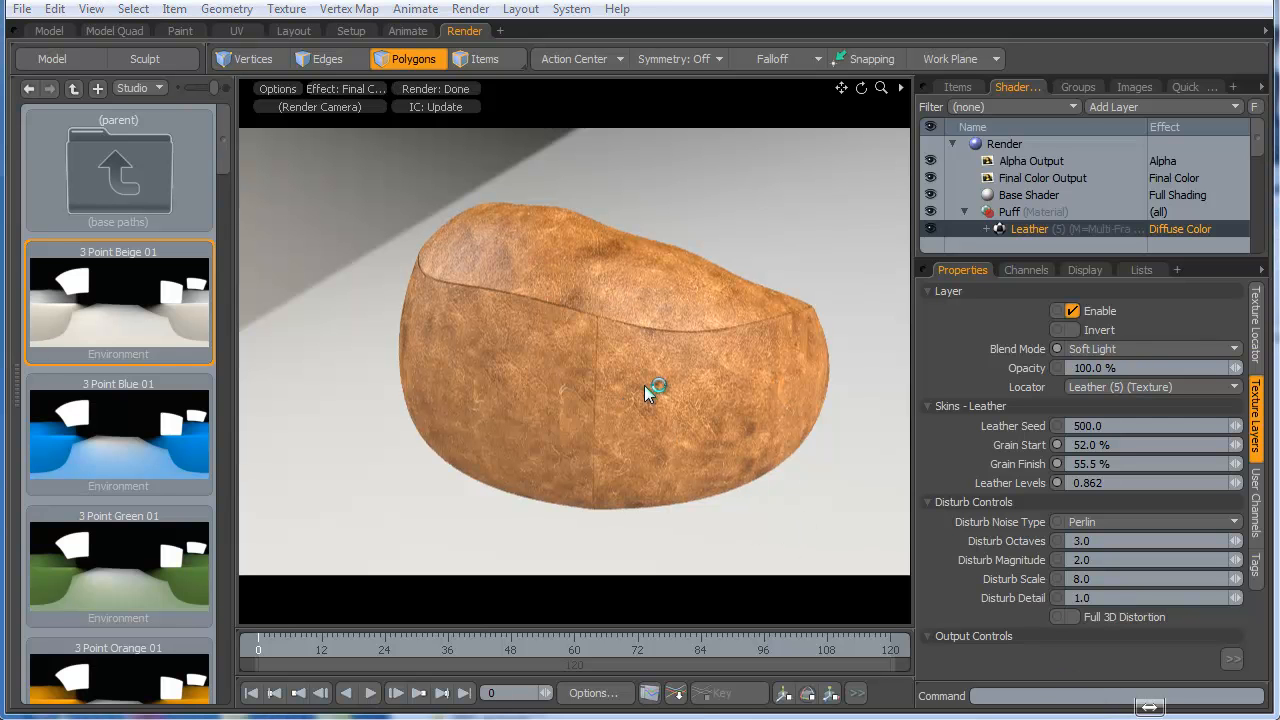
pyautogui.click(668, 1)
pyautogui.keyDown('alt'); pyautogui.moveTo(691, 422); pyautogui.dragTo(457, 380); pyautogui.keyUp('alt')
pyautogui.press('KP_0')
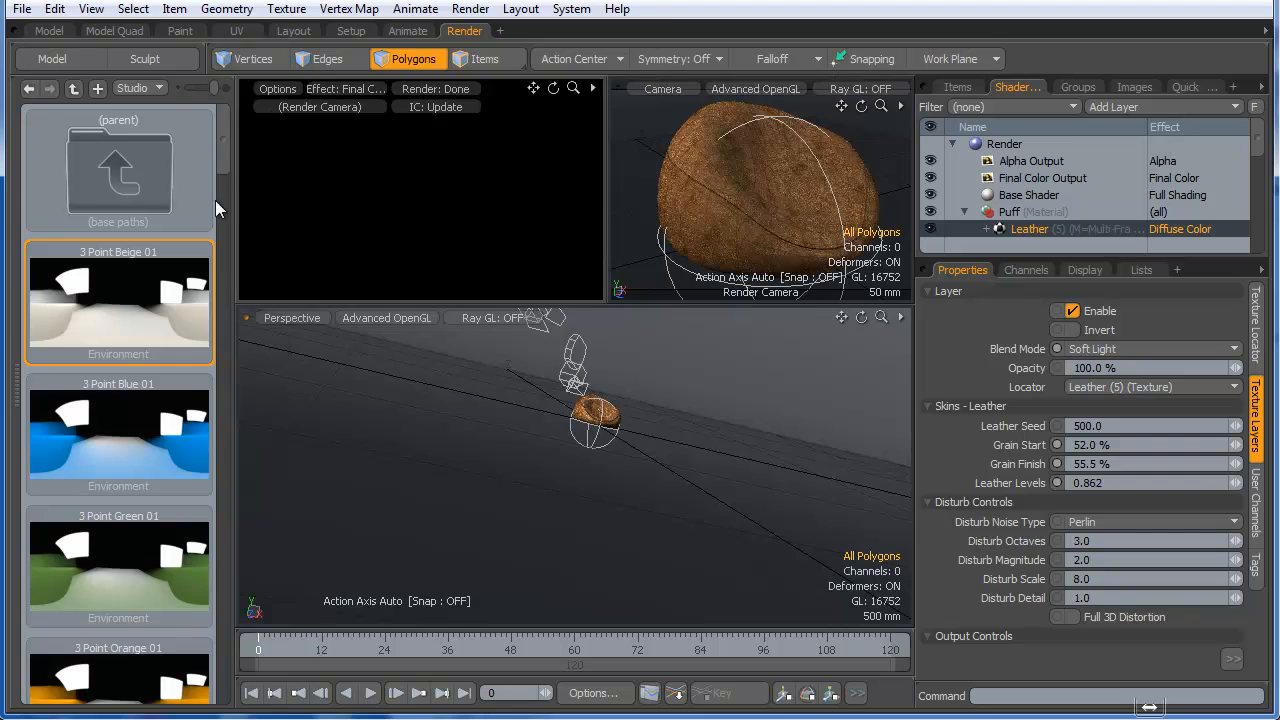
# - Rename the Sphere mesh item as Puff in the modeling layout
pyautogui.click(60, 33)
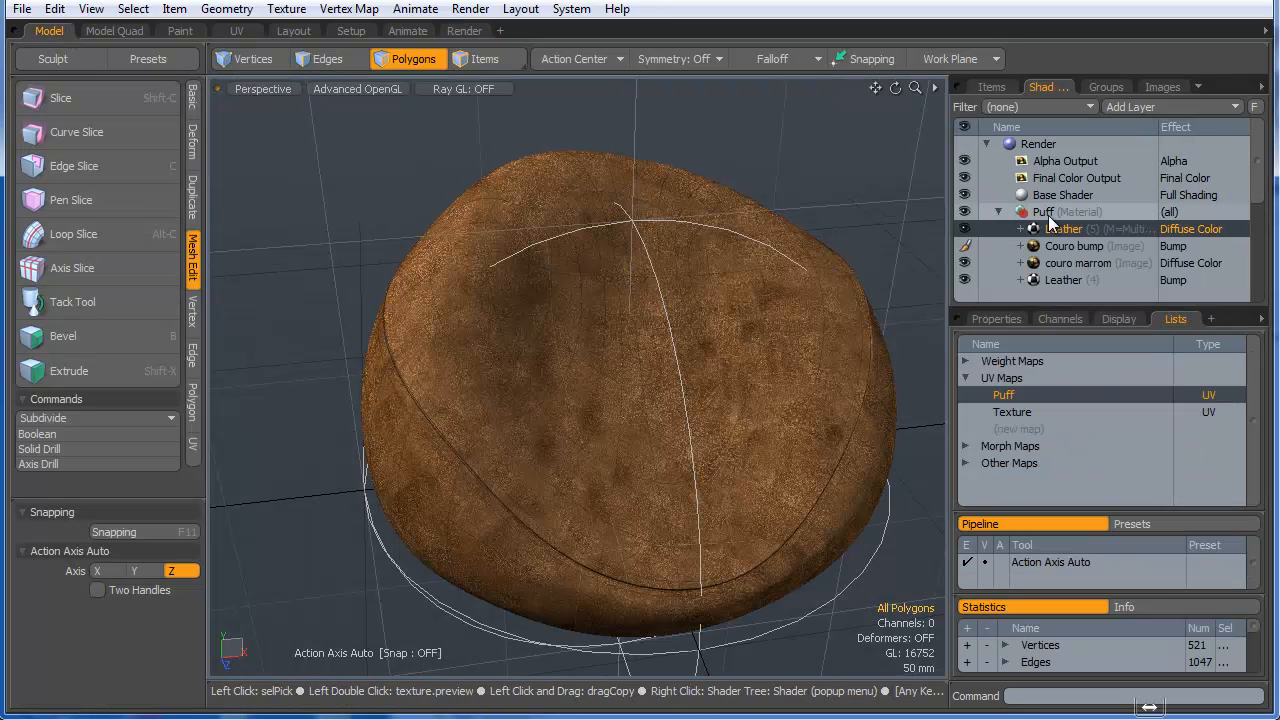
pyautogui.click(1001, 88)
pyautogui.click(1112, 180)
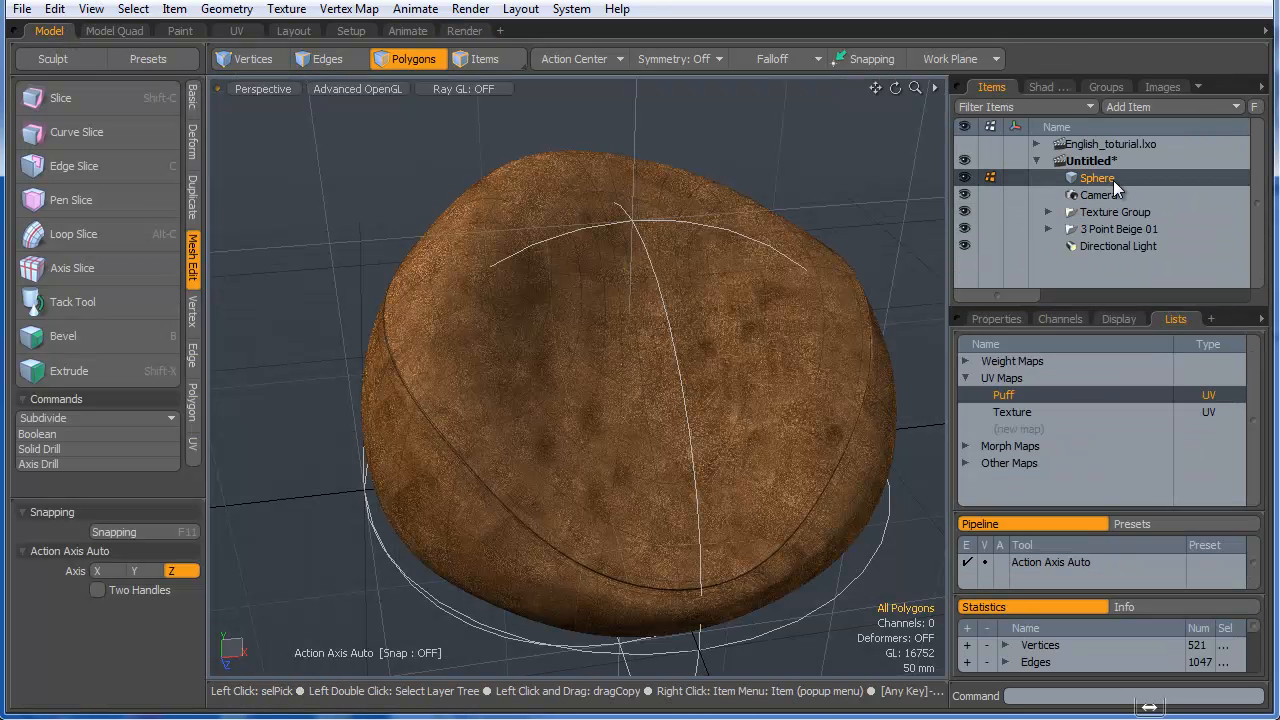
pyautogui.doubleClick(1096, 179)
pyautogui.write('Puff')
pyautogui.press('Return')
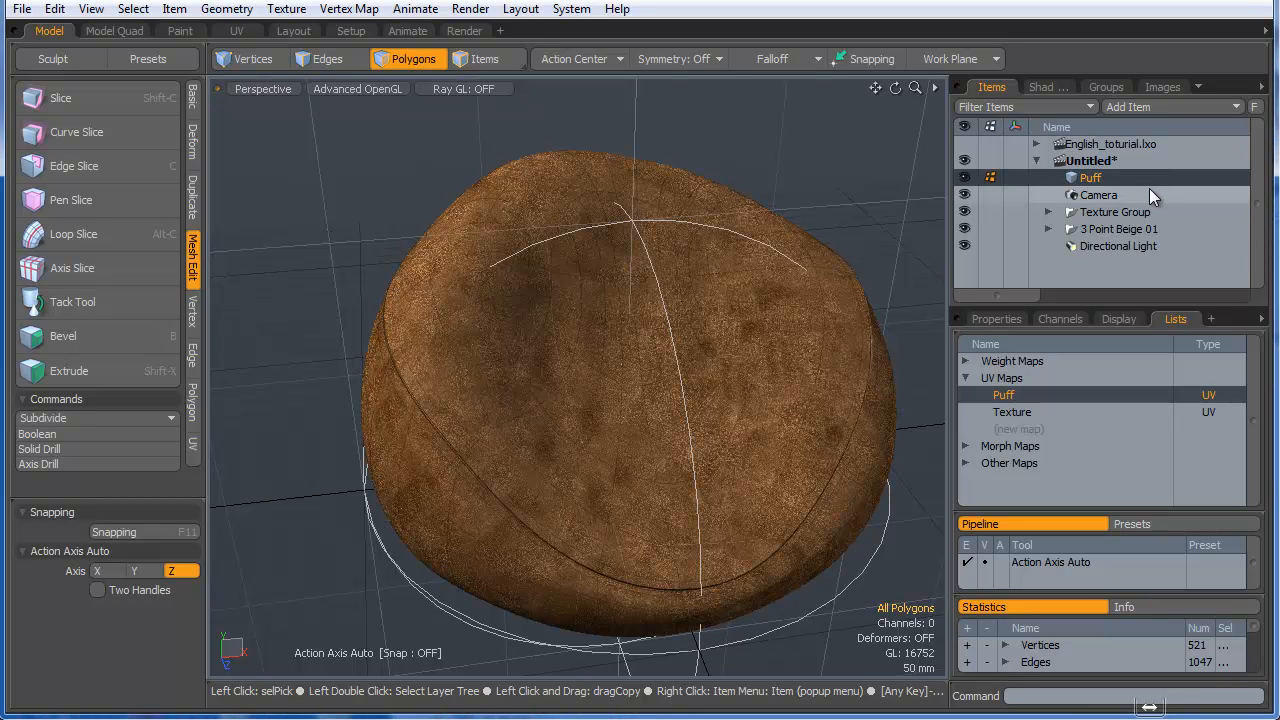
# - Transfer the Puff mesh item from the Untitled scene into the English_toturial.lxo scene
pyautogui.click(485, 58)
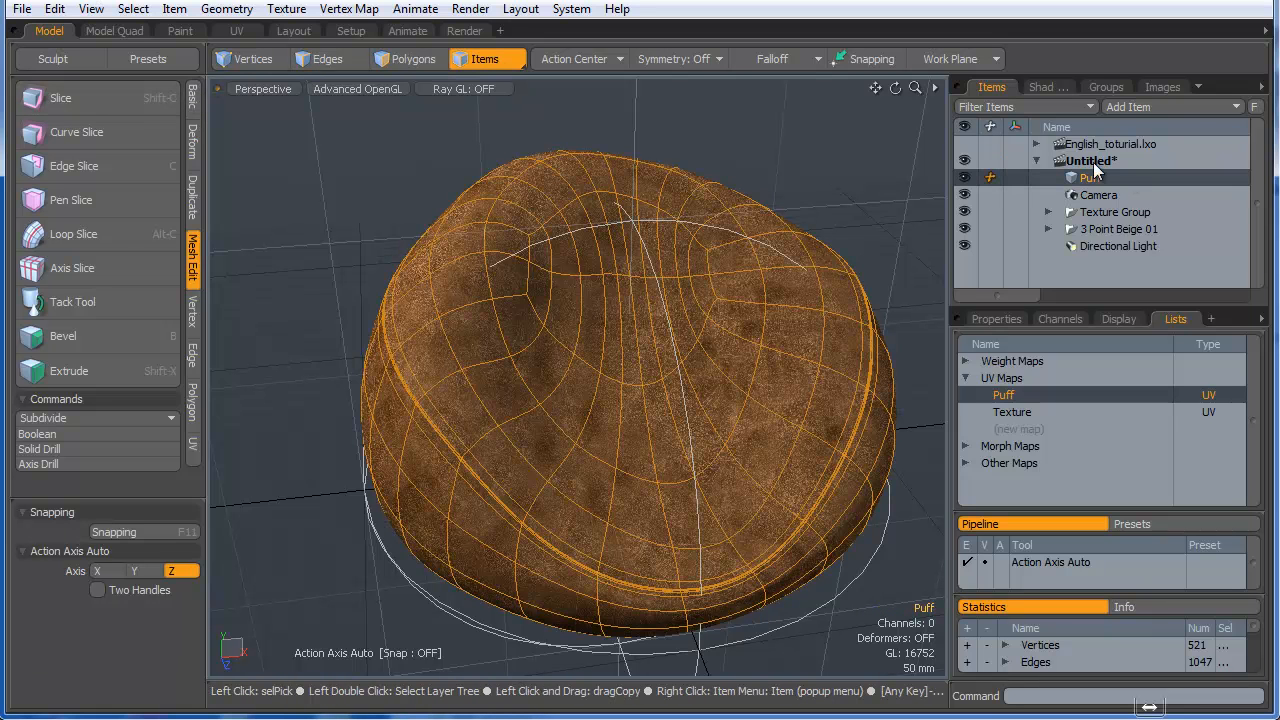
pyautogui.moveTo(1093, 173); pyautogui.dragTo(1095, 143)
pyautogui.moveTo(1279, 500); pyautogui.dragTo(820, 240)
pyautogui.click(834, 264)
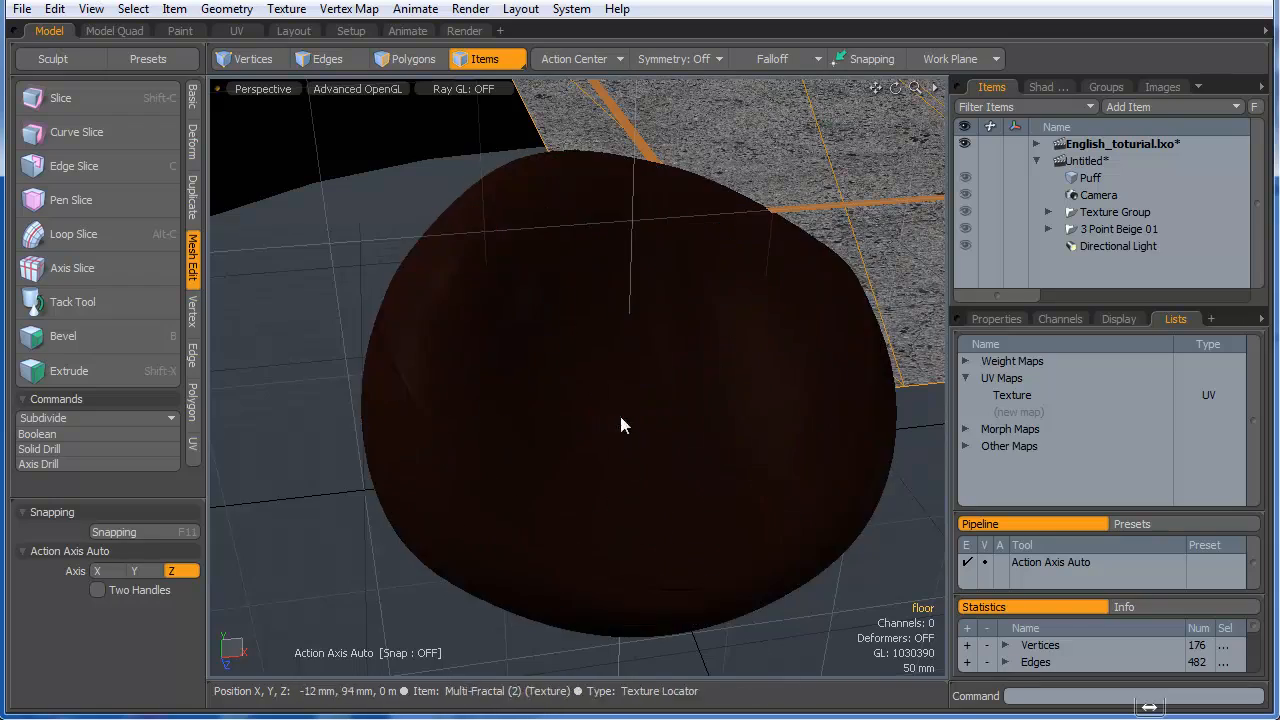
# - Move the Puff beanbag onto the room floor at X 2.65 m and Z -2.65 m
pyautogui.keyDown('ctrl'); pyautogui.keyDown('alt'); pyautogui.moveTo(717, 406); pyautogui.dragTo(500, 492); pyautogui.keyUp('alt'); pyautogui.keyUp('ctrl')
pyautogui.keyDown('alt'); pyautogui.moveTo(500, 492); pyautogui.dragTo(549, 403); pyautogui.keyUp('alt')
pyautogui.click(549, 403)
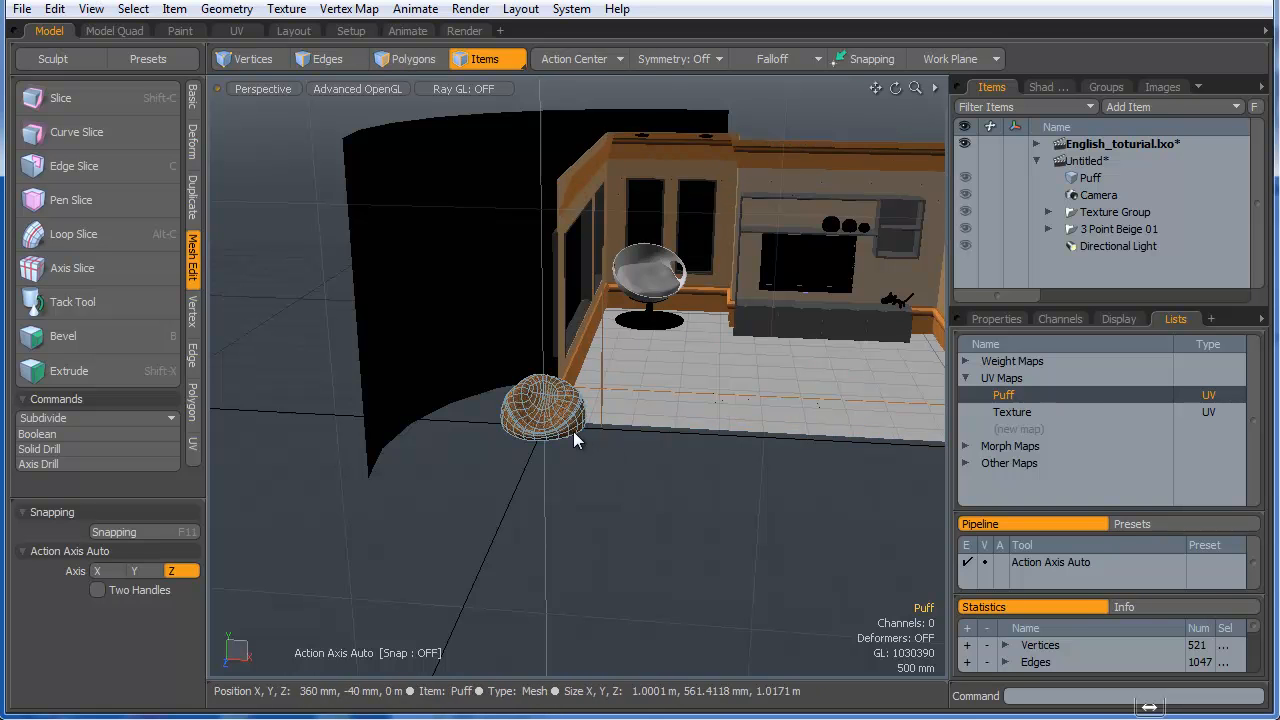
pyautogui.press('y')
pyautogui.moveTo(545, 464); pyautogui.dragTo(723, 354)
pyautogui.hotkey('ctrl', 'space')
pyautogui.click(720, 302)
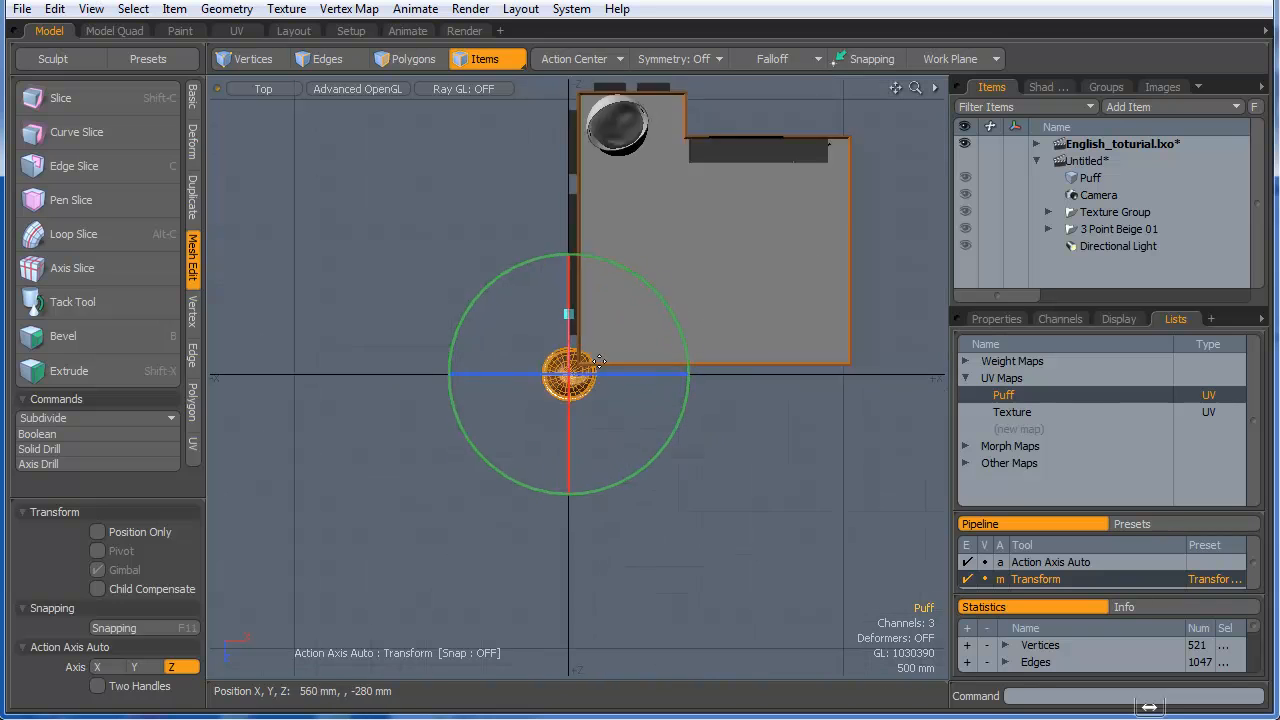
pyautogui.moveTo(678, 469); pyautogui.dragTo(778, 362)
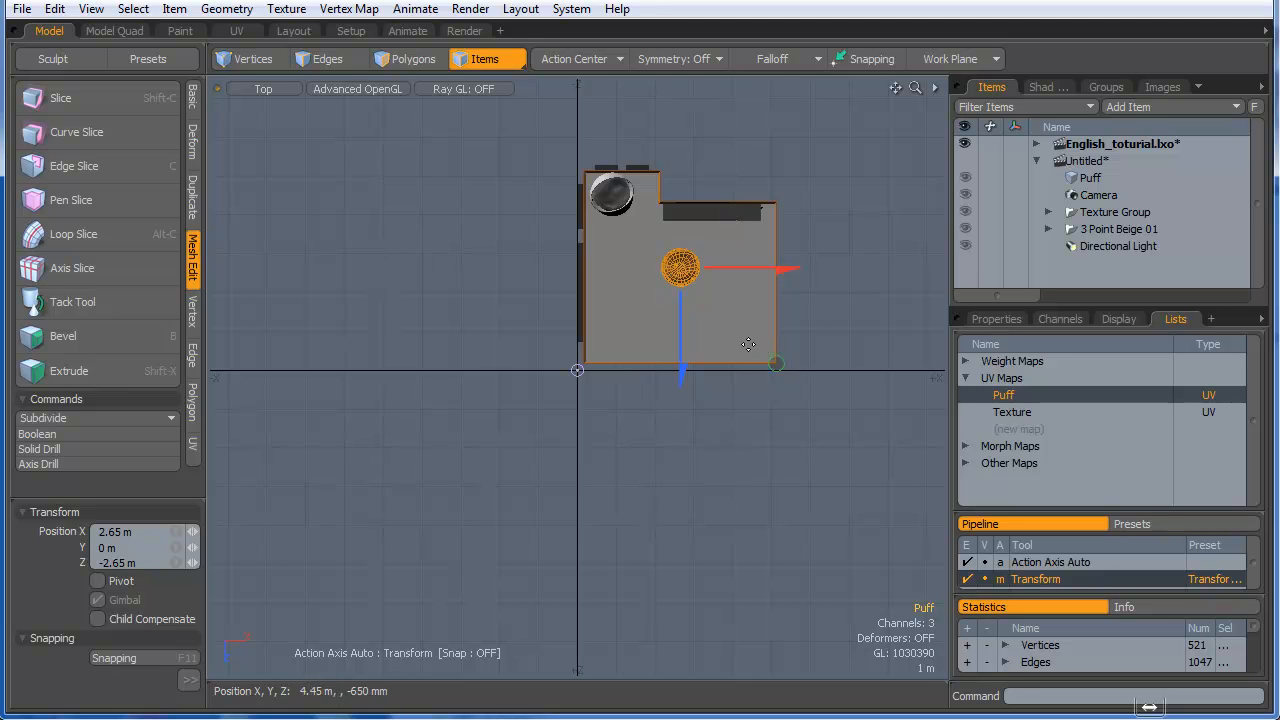
# - Check the beanbag's placement on the room floor in the perspective view and drop the Transform tool
pyautogui.hotkey('ctrl', 'space')
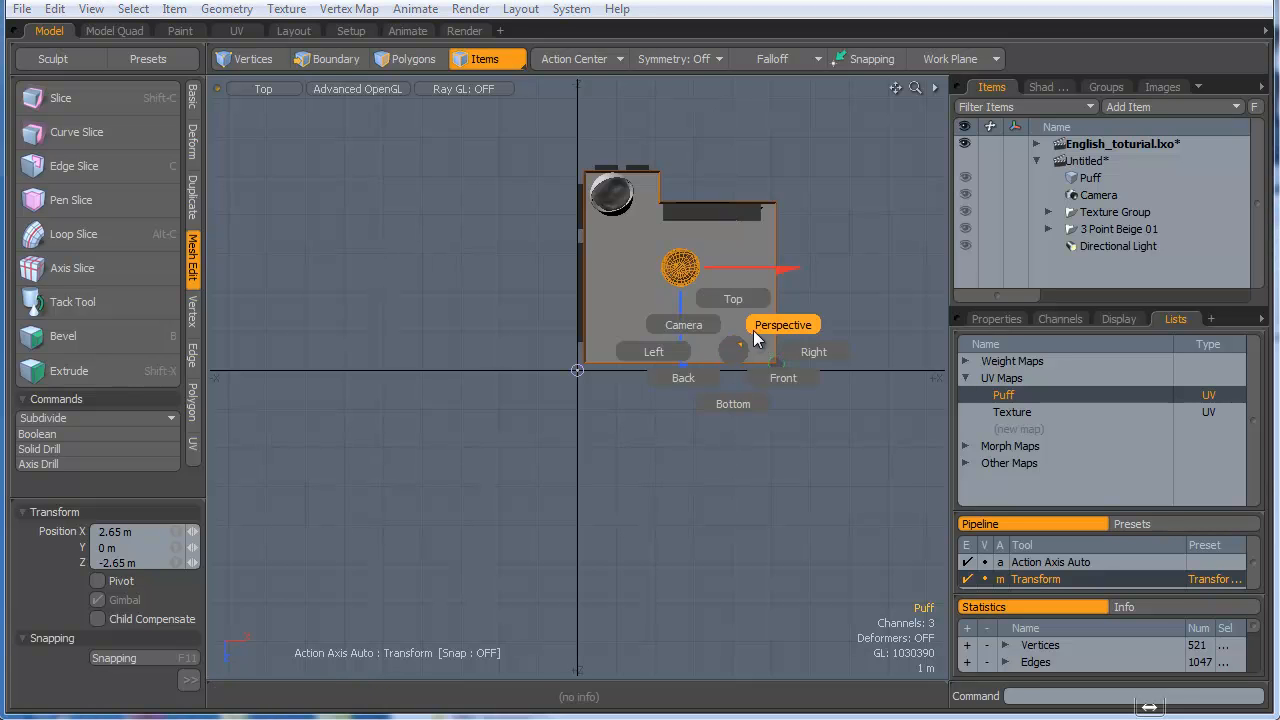
pyautogui.click(762, 332)
pyautogui.keyDown('alt'); pyautogui.moveTo(765, 335); pyautogui.dragTo(720, 300); pyautogui.keyUp('alt')
pyautogui.keyDown('ctrl'); pyautogui.keyDown('alt'); pyautogui.moveTo(720, 400); pyautogui.dragTo(889, 464); pyautogui.keyUp('alt'); pyautogui.keyUp('ctrl')
pyautogui.keyDown('alt'); pyautogui.moveTo(606, 478); pyautogui.dragTo(654, 497); pyautogui.keyUp('alt')
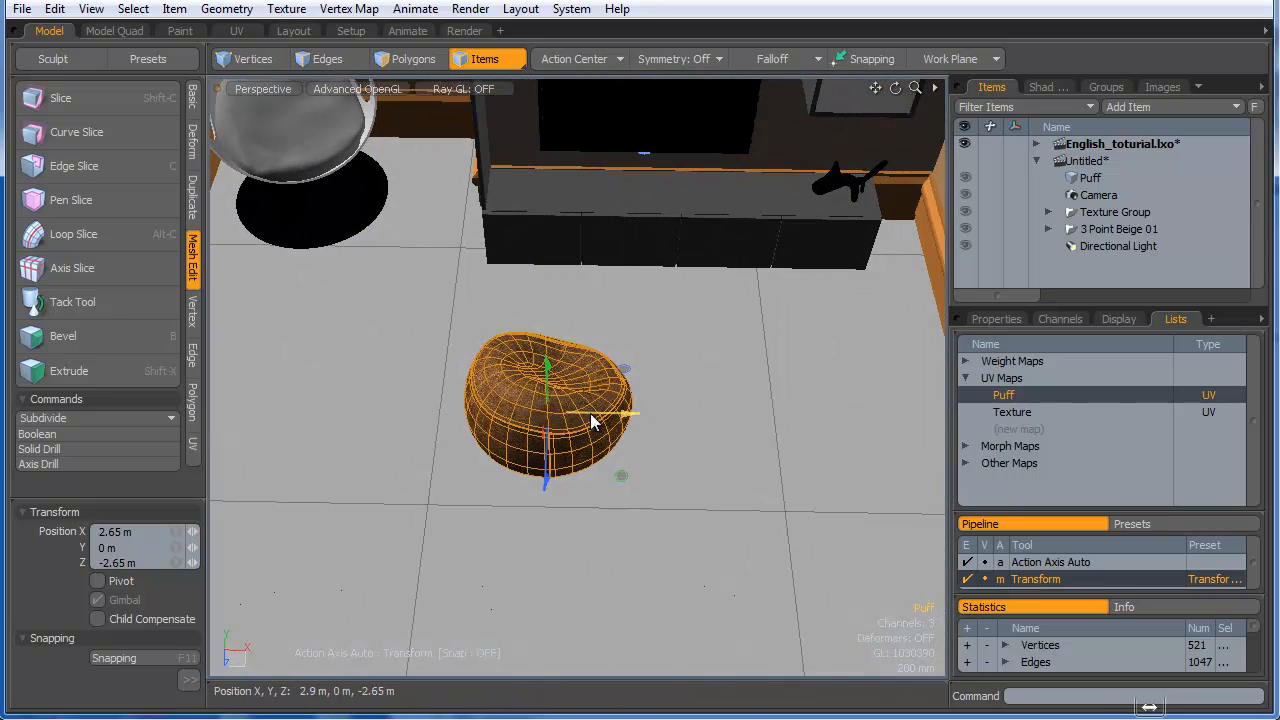
pyautogui.press('space')
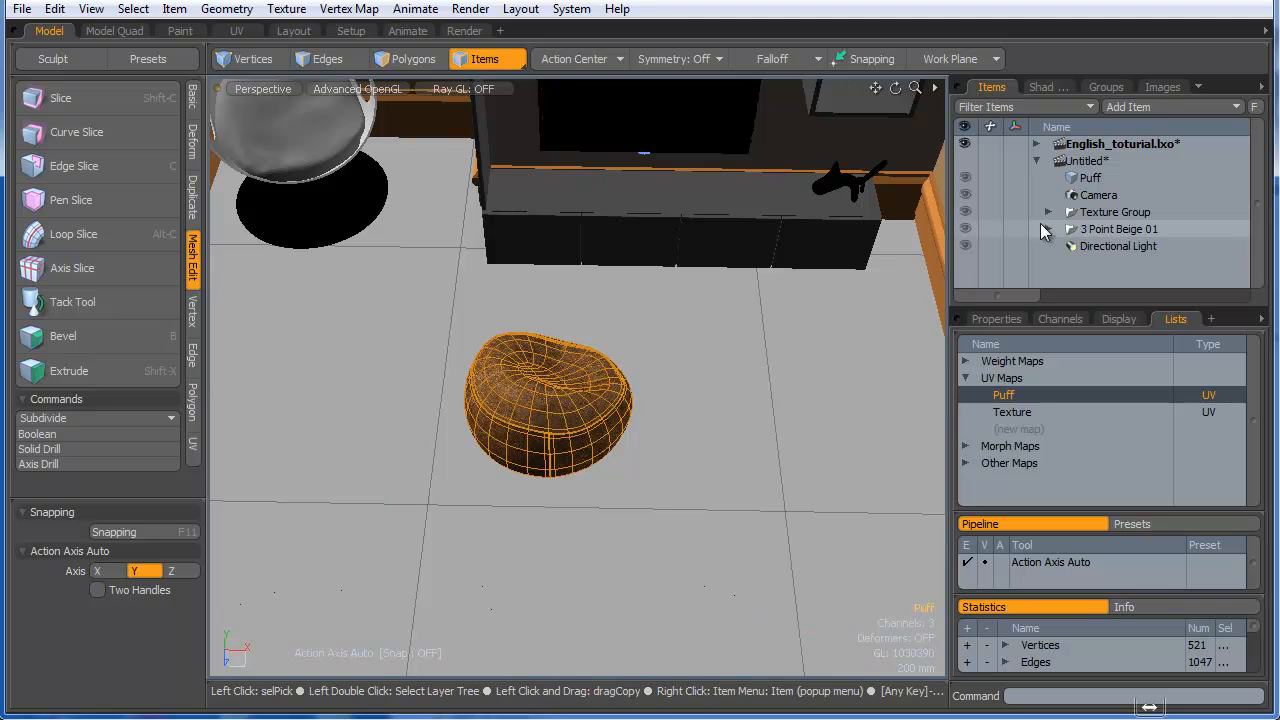
pyautogui.rightClick(1058, 160)
pyautogui.click(1060, 171)
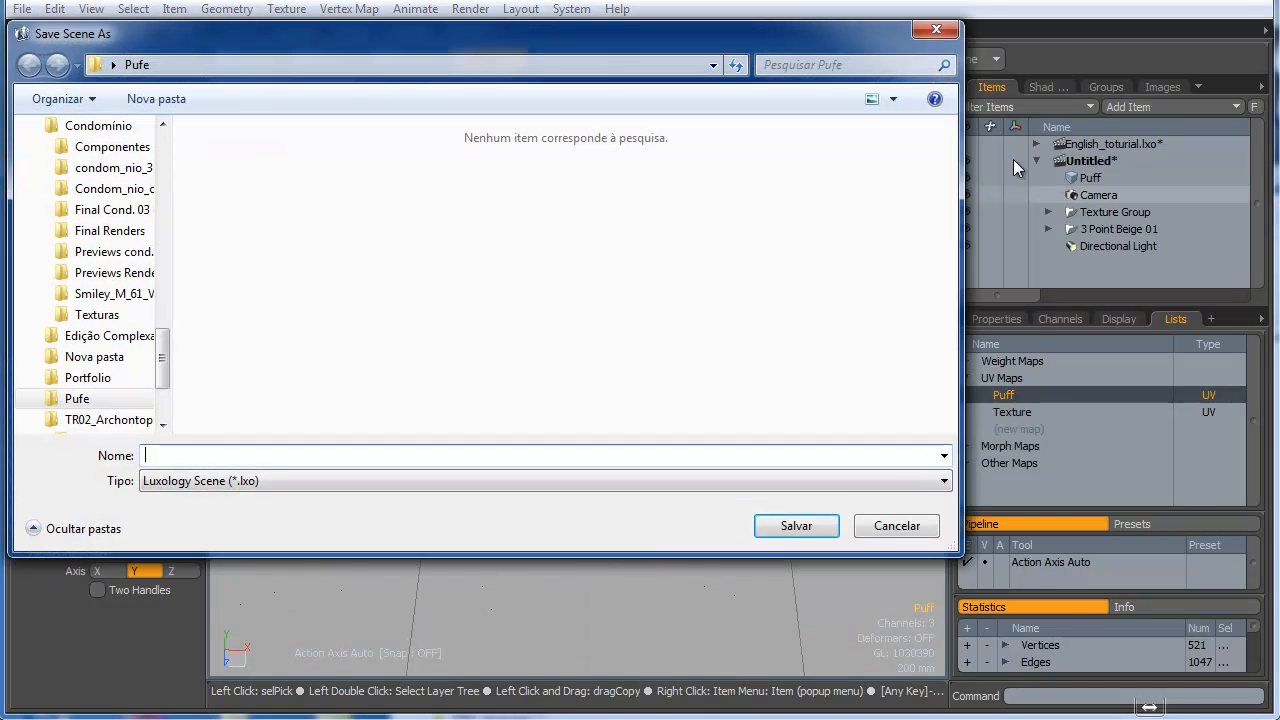
pyautogui.click(890, 524)
# - Close the Untitled scene
pyautogui.rightClick(1078, 160)
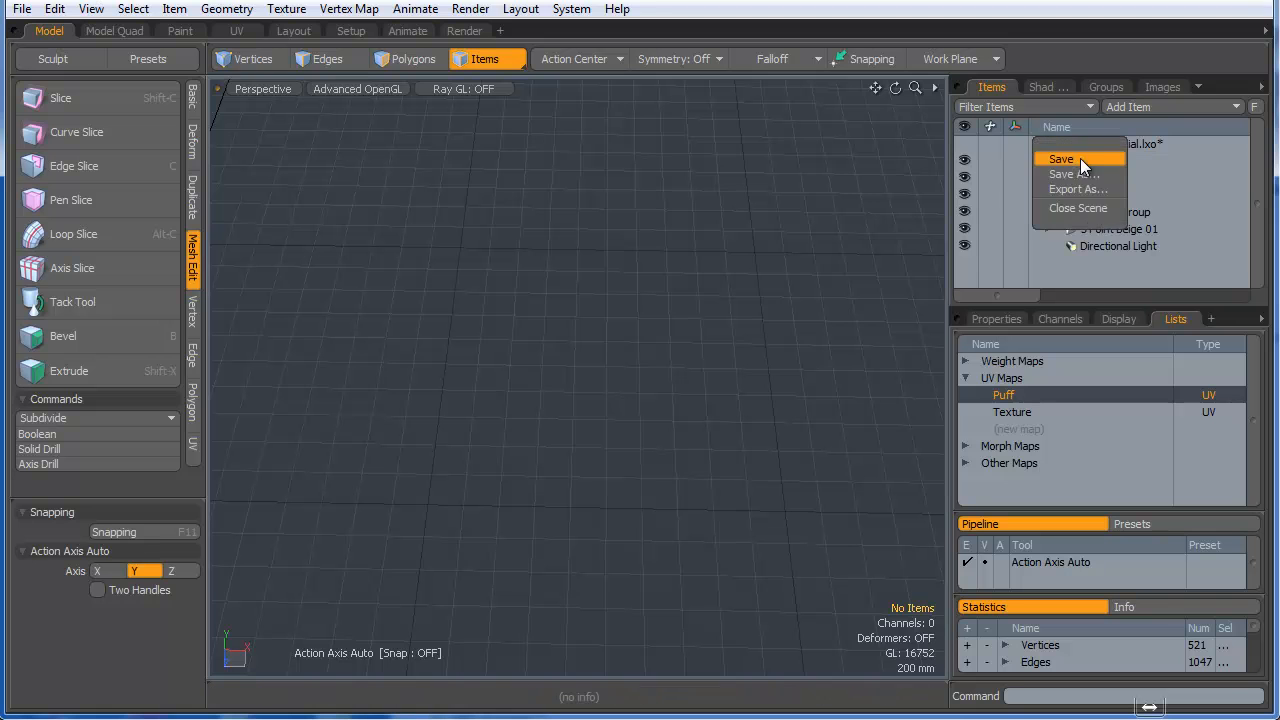
pyautogui.click(1081, 207)
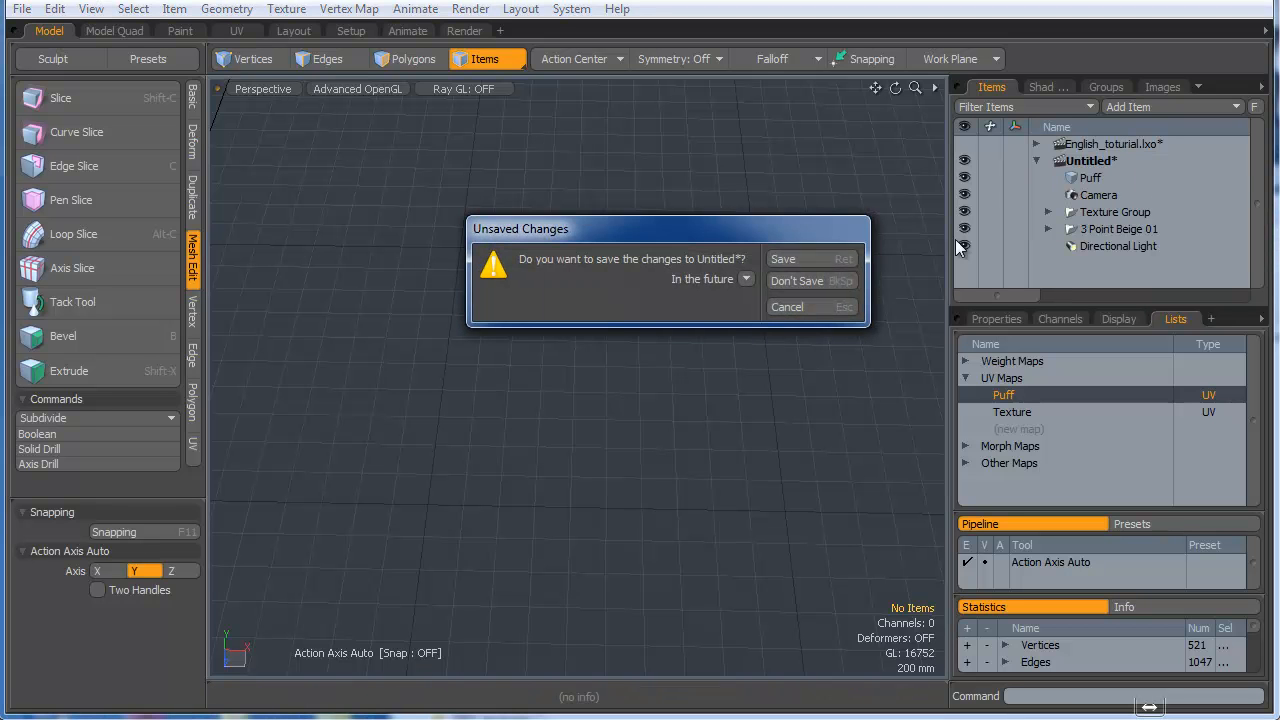
# - Discard the changes to the Untitled scene and select the puff in the room scene for polygon editing
pyautogui.click(788, 280)
pyautogui.click(540, 413)
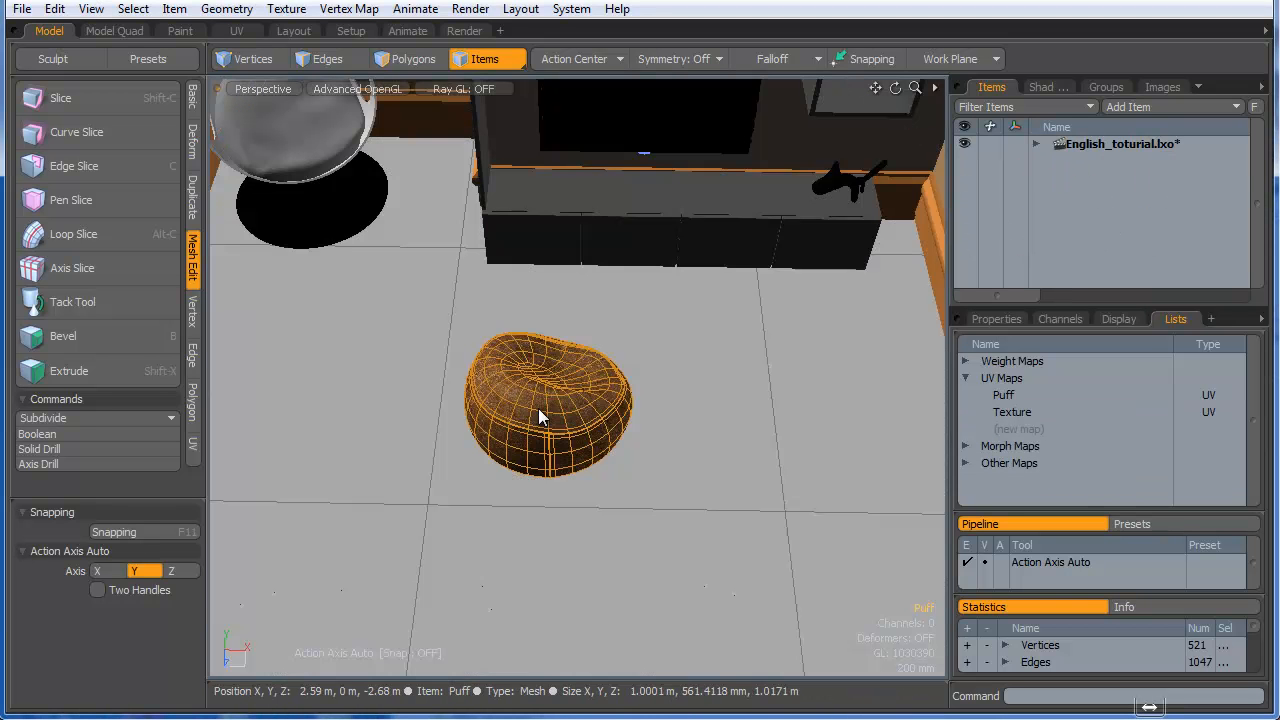
pyautogui.click(393, 60)
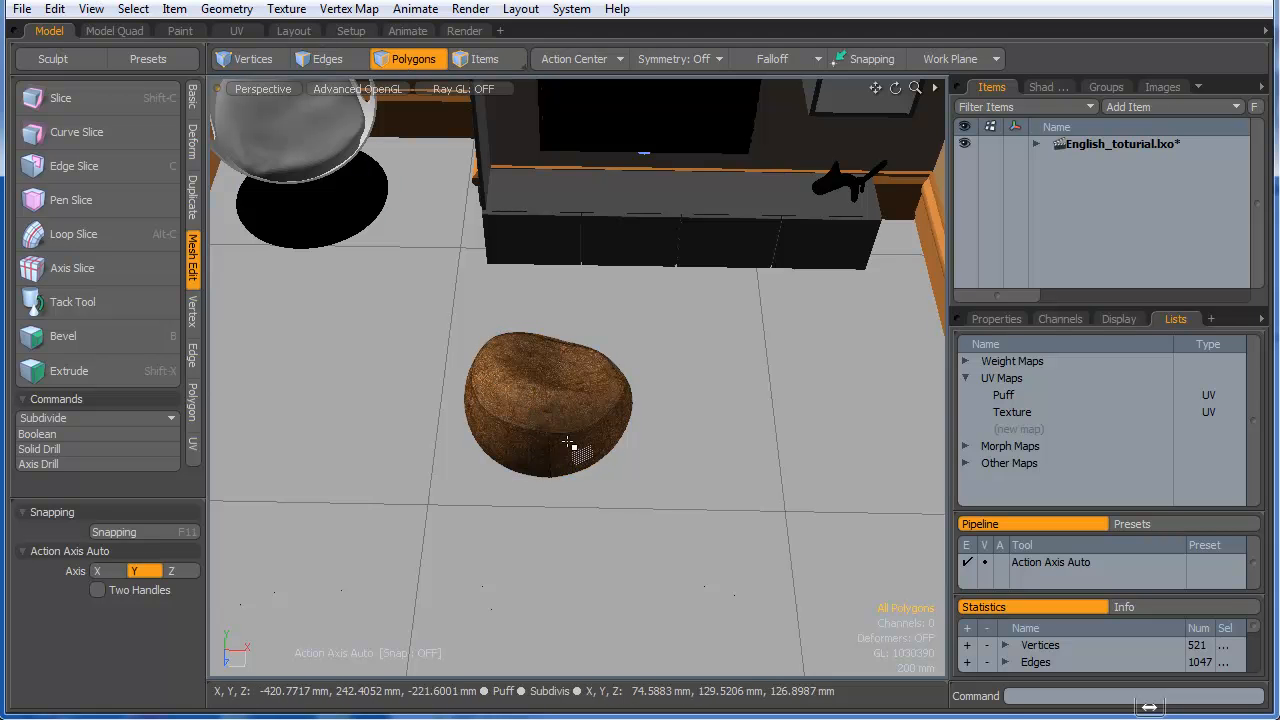
pyautogui.moveTo(586, 451)
pyautogui.keyDown('alt'); pyautogui.mouseDown()
pyautogui.moveTo(577, 514)
pyautogui.moveTo(580, 458)
pyautogui.mouseUp(); pyautogui.keyUp('alt')
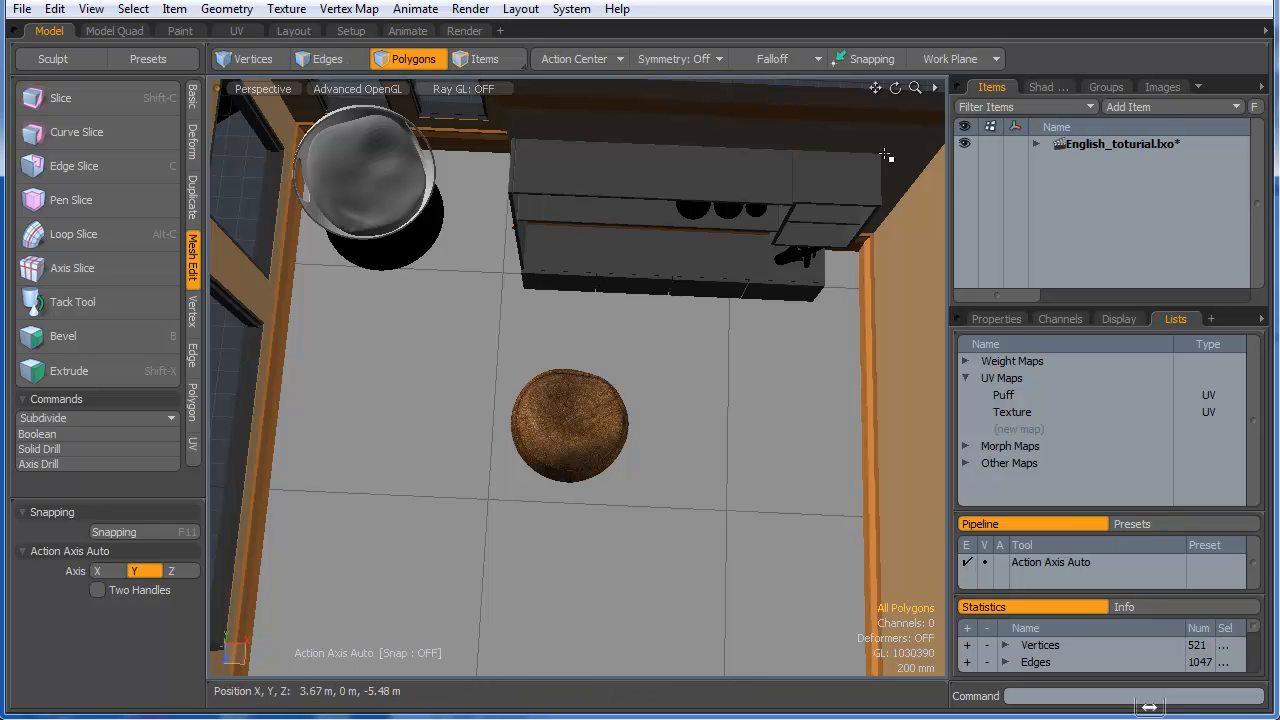
# - Duplicate the Puff mesh item of the English_toturial.lxo scene
pyautogui.click(1036, 143)
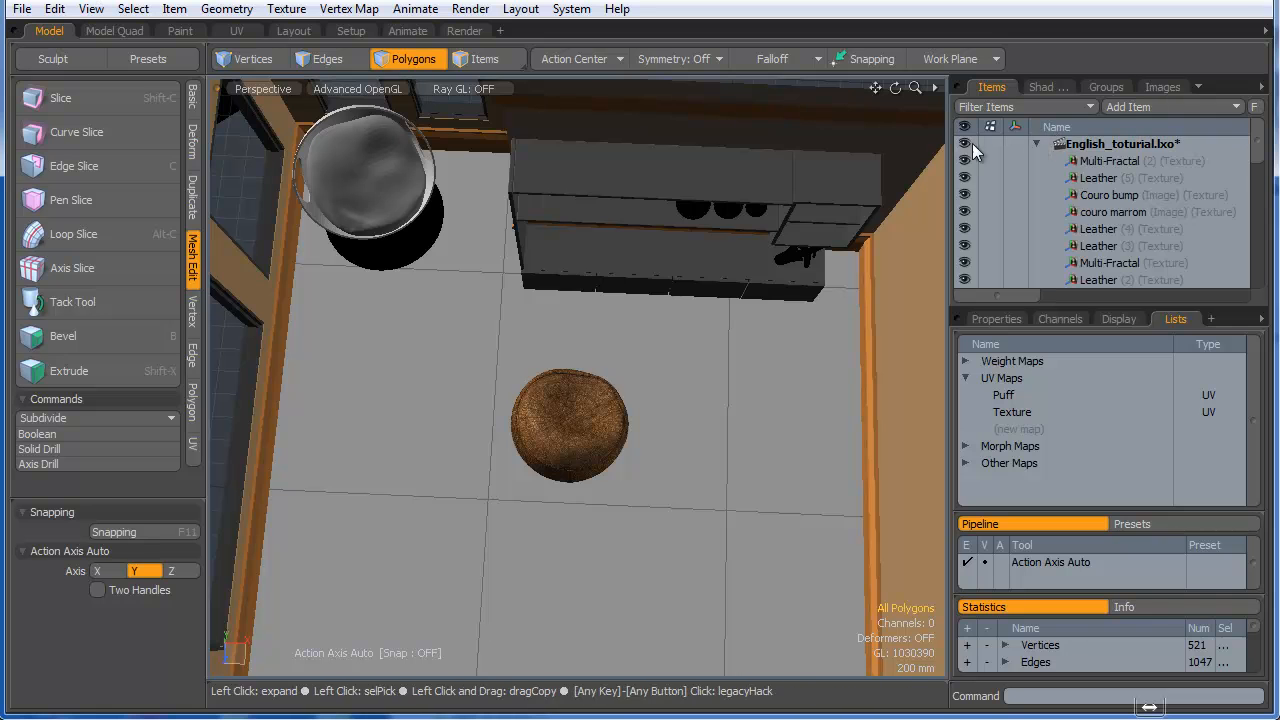
pyautogui.click(484, 59)
pyautogui.scroll(-5, 1133, 195)
pyautogui.scroll(-2, 1106, 204)
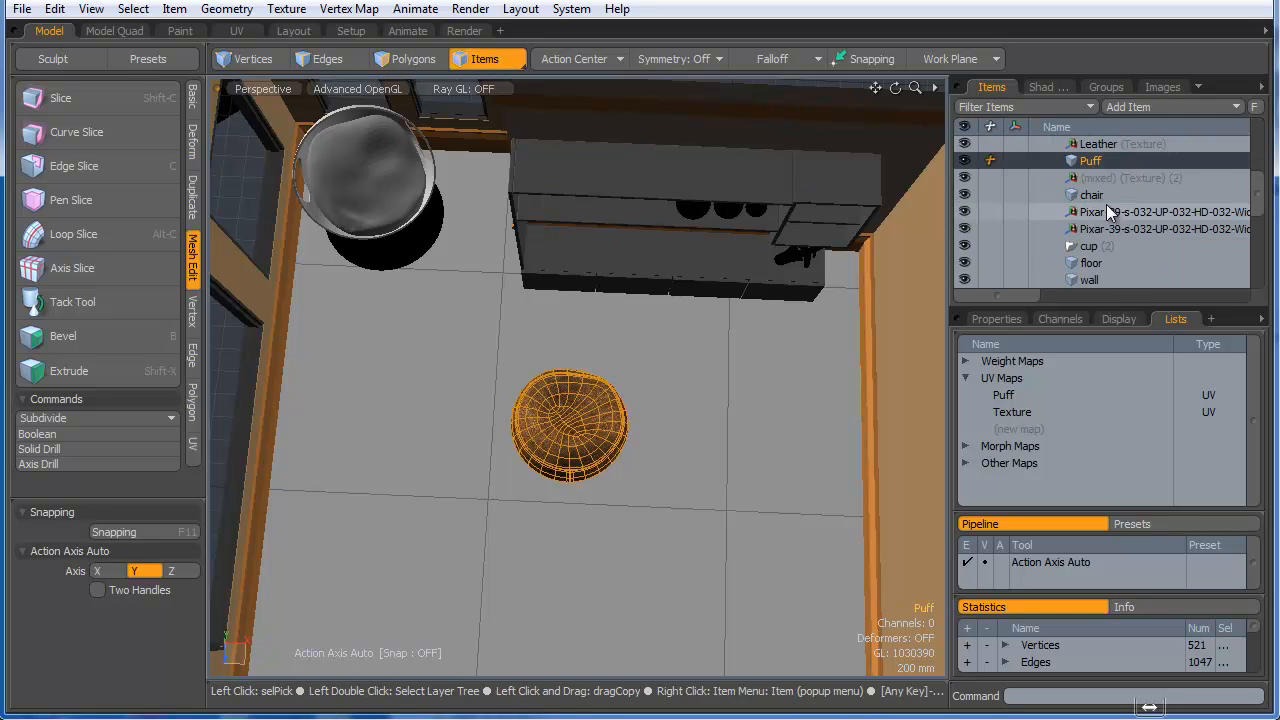
pyautogui.rightClick(1084, 162)
pyautogui.moveTo(1073, 193)
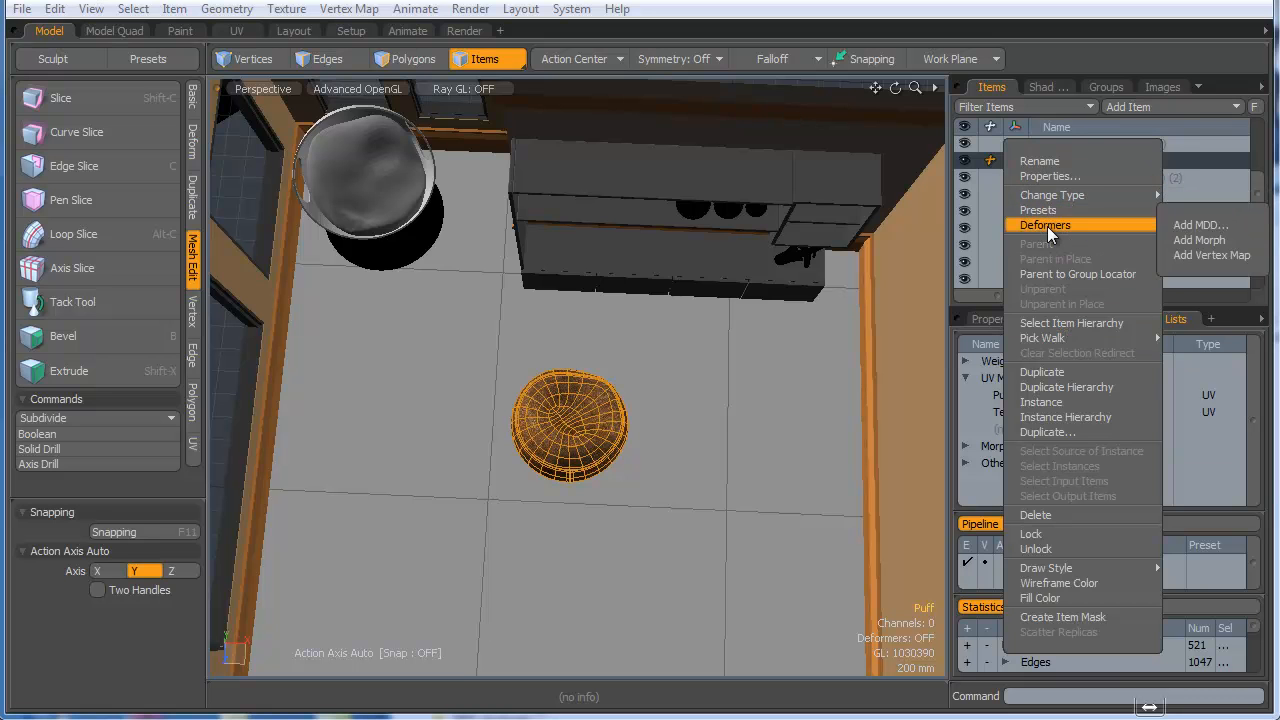
pyautogui.click(1043, 372)
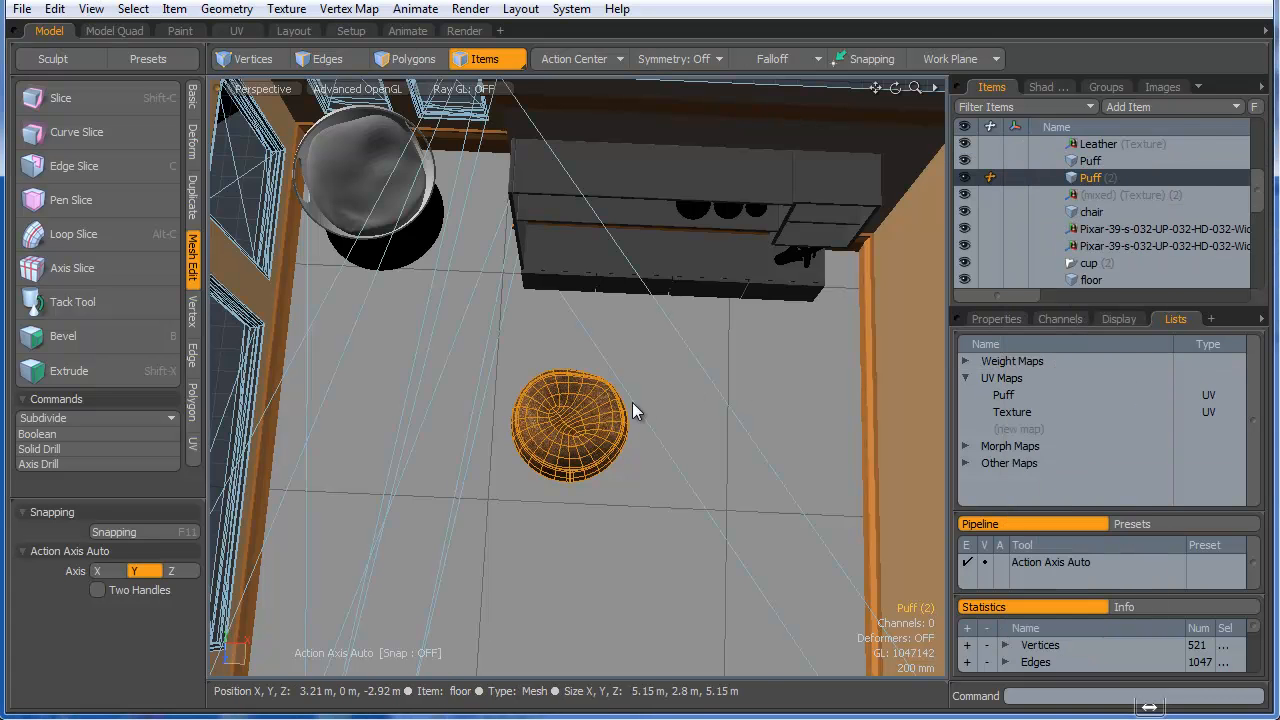
# - Move the duplicated puff beside the original on the room floor and rotate it to face another way
pyautogui.press('w')
pyautogui.moveTo(578, 475); pyautogui.dragTo(723, 329)
pyautogui.press('e')
pyautogui.keyDown('ctrl'); pyautogui.keyDown('alt'); pyautogui.moveTo(742, 462); pyautogui.dragTo(780, 496); pyautogui.keyUp('alt'); pyautogui.keyUp('ctrl')
pyautogui.press('space')
pyautogui.press('e')
pyautogui.press('space')
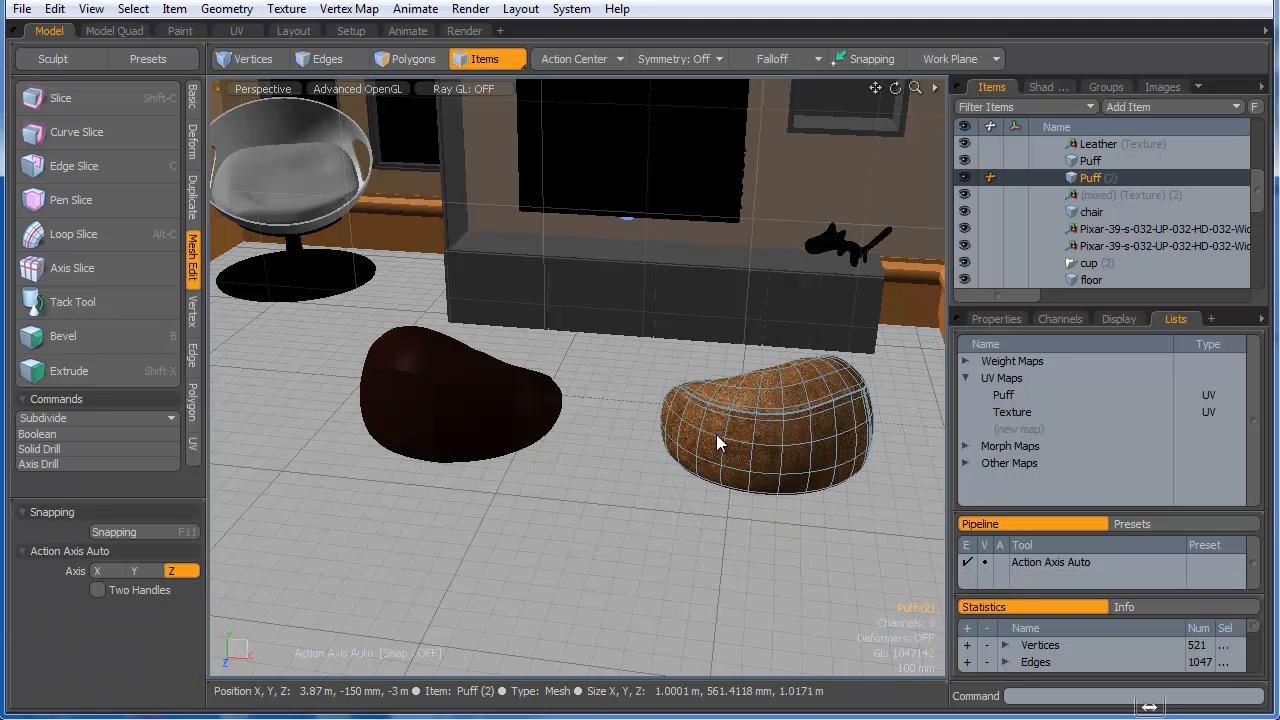
# - Reshape the duplicate puff's upper part with element-falloff moves on its polygons, lowering one area about 70 mm
pyautogui.click(415, 72)
pyautogui.keyDown('alt'); pyautogui.moveTo(735, 424); pyautogui.dragTo(852, 418); pyautogui.keyUp('alt')
pyautogui.keyDown('ctrl'); pyautogui.keyDown('alt'); pyautogui.moveTo(355, 462); pyautogui.dragTo(358, 463, button='right'); pyautogui.keyUp('alt'); pyautogui.keyUp('ctrl')
pyautogui.keyDown('ctrl'); pyautogui.keyDown('alt'); pyautogui.moveTo(663, 409); pyautogui.dragTo(463, 439); pyautogui.keyUp('alt'); pyautogui.keyUp('ctrl')
pyautogui.scroll(5, 430, 415)
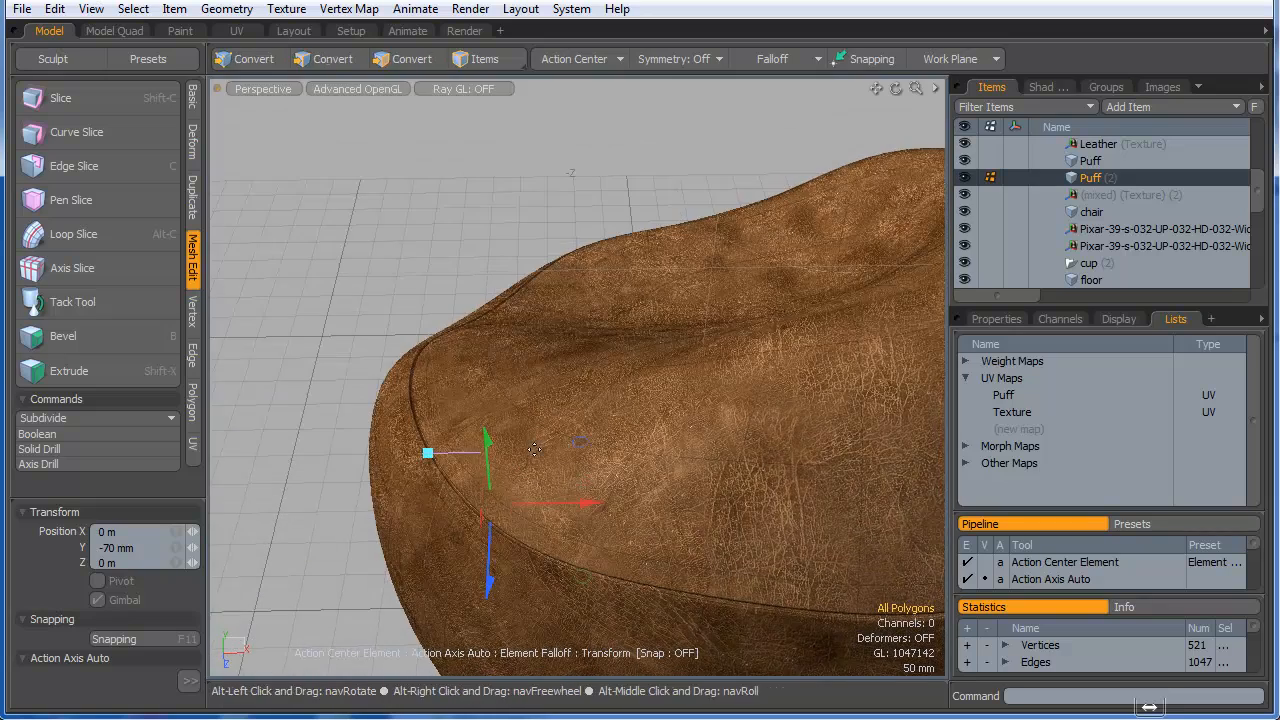
pyautogui.moveTo(400, 393); pyautogui.dragTo(429, 395)
pyautogui.keyDown('alt'); pyautogui.moveTo(660, 362); pyautogui.dragTo(757, 327); pyautogui.keyUp('alt')
pyautogui.moveTo(845, 228); pyautogui.dragTo(845, 268)
# - Refine the duplicate puff's rounded end, side and top with further small element-falloff moves, undoing one of them
pyautogui.keyDown('ctrl'); pyautogui.keyDown('alt'); pyautogui.moveTo(780, 335); pyautogui.dragTo(560, 373); pyautogui.keyUp('alt'); pyautogui.keyUp('ctrl')
pyautogui.keyDown('alt'); pyautogui.moveTo(560, 373); pyautogui.dragTo(612, 338); pyautogui.keyUp('alt')
pyautogui.keyDown('ctrl'); pyautogui.keyDown('alt'); pyautogui.moveTo(703, 409); pyautogui.dragTo(650, 460); pyautogui.keyUp('alt'); pyautogui.keyUp('ctrl')
pyautogui.moveTo(556, 448)
pyautogui.mouseDown()
pyautogui.moveTo(587, 440)
pyautogui.moveTo(576, 441)
pyautogui.mouseUp()
pyautogui.hotkey('ctrl', 'z')
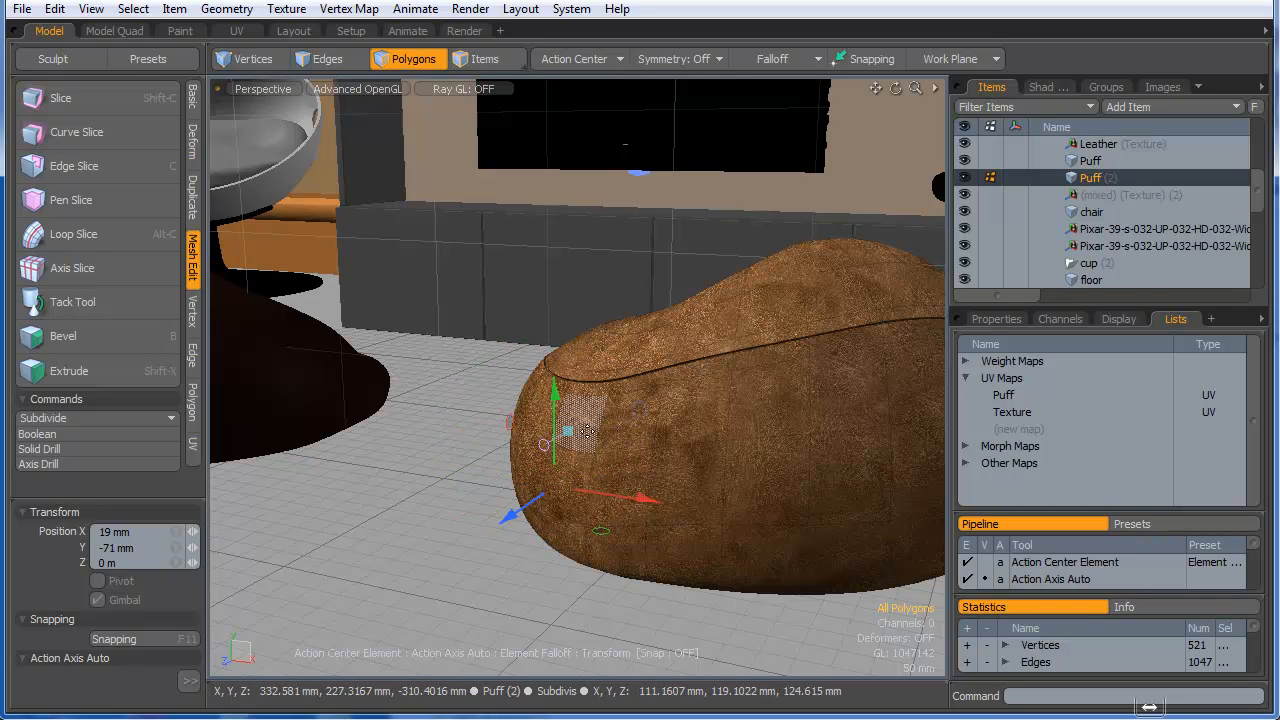
pyautogui.moveTo(548, 414); pyautogui.dragTo(559, 412)
pyautogui.click(558, 442)
pyautogui.keyDown('alt'); pyautogui.moveTo(625, 440); pyautogui.dragTo(847, 451); pyautogui.keyUp('alt')
pyautogui.click(512, 433)
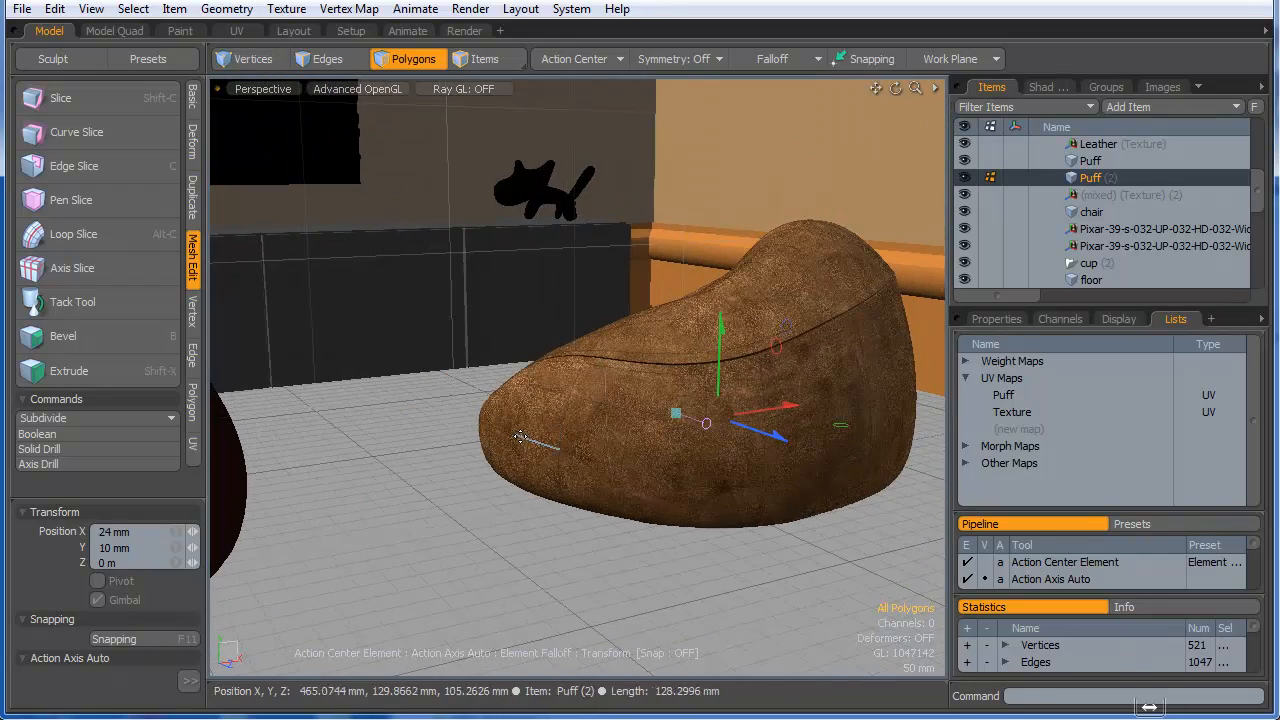
pyautogui.keyDown('alt'); pyautogui.moveTo(512, 433); pyautogui.dragTo(630, 430); pyautogui.keyUp('alt')
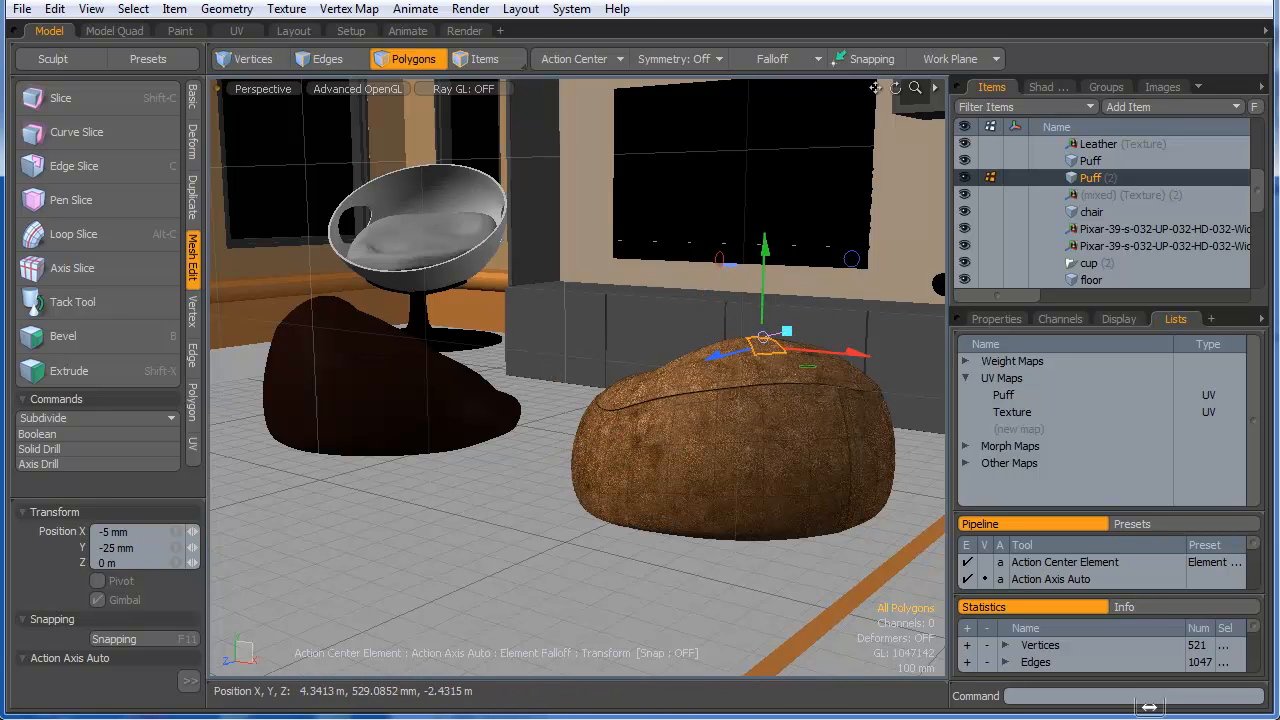
pyautogui.keyDown('alt'); pyautogui.moveTo(660, 378); pyautogui.dragTo(609, 477); pyautogui.keyUp('alt')
pyautogui.click(250, 89)
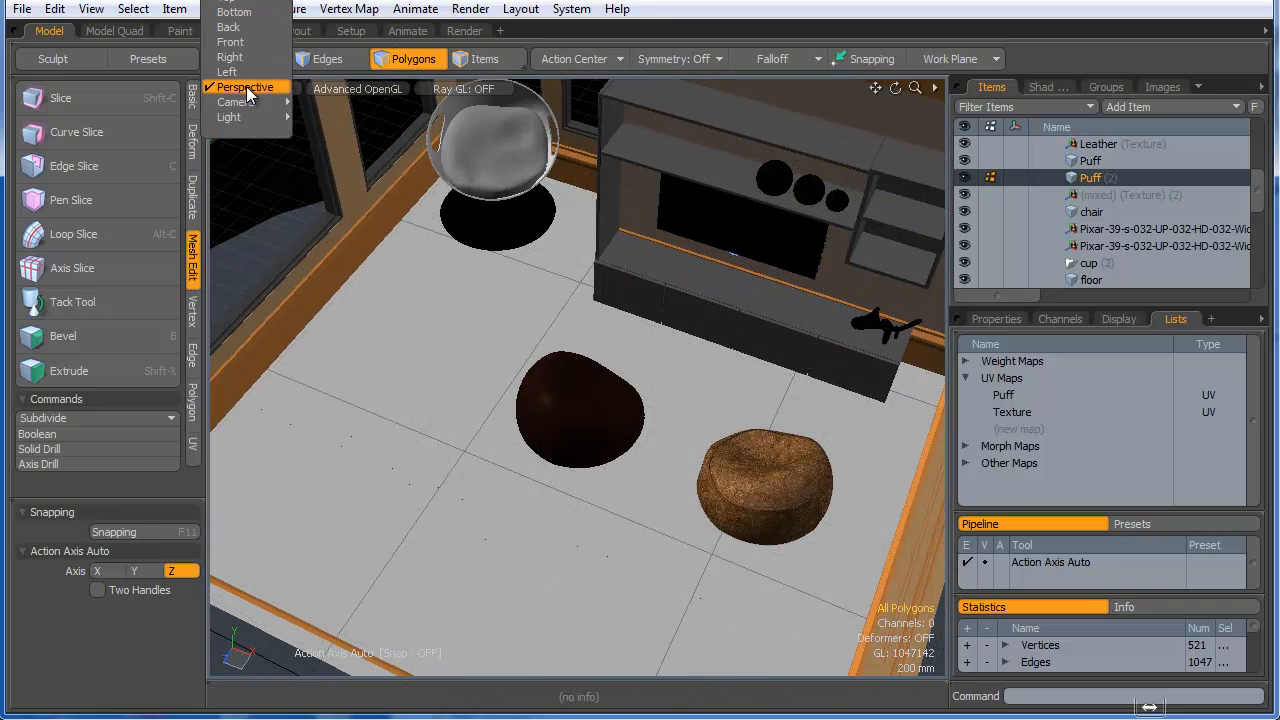
pyautogui.moveTo(246, 102)
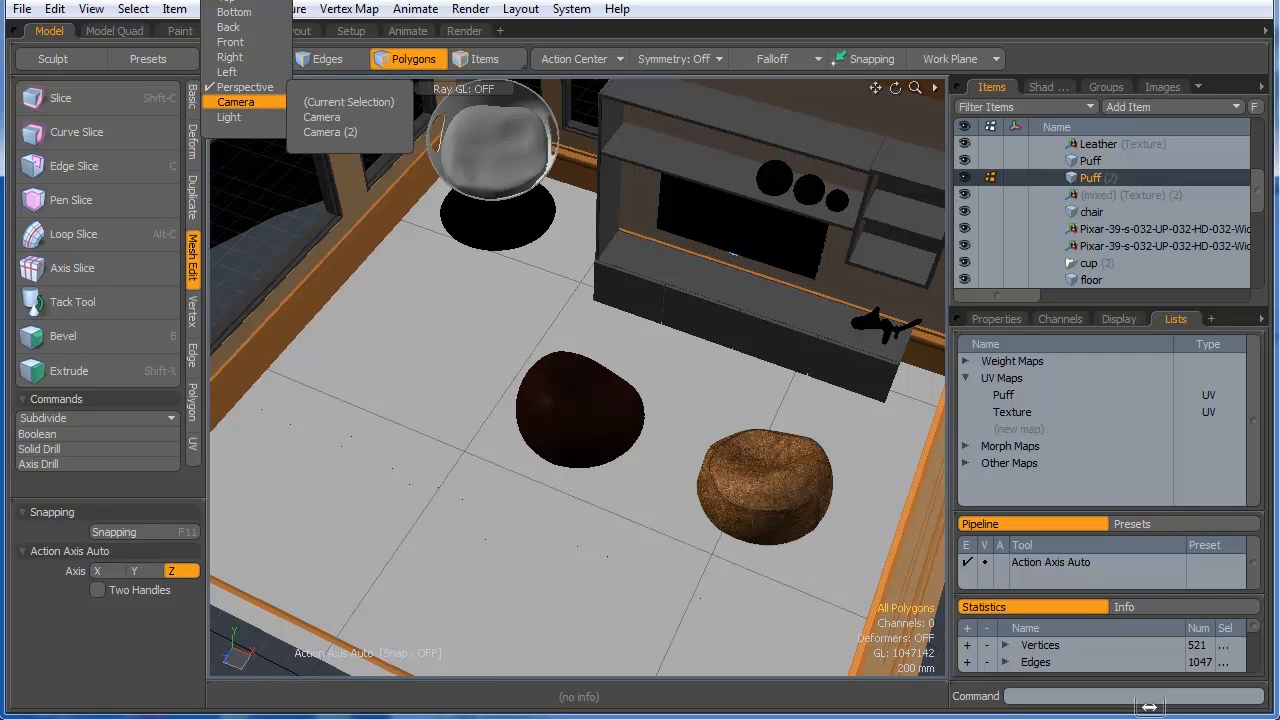
pyautogui.click(407, 5)
# - Split the 3D viewport into two side-by-side views, one through Camera and one perspective view showing the whole room
pyautogui.moveTo(217, 89); pyautogui.dragTo(234, 90)
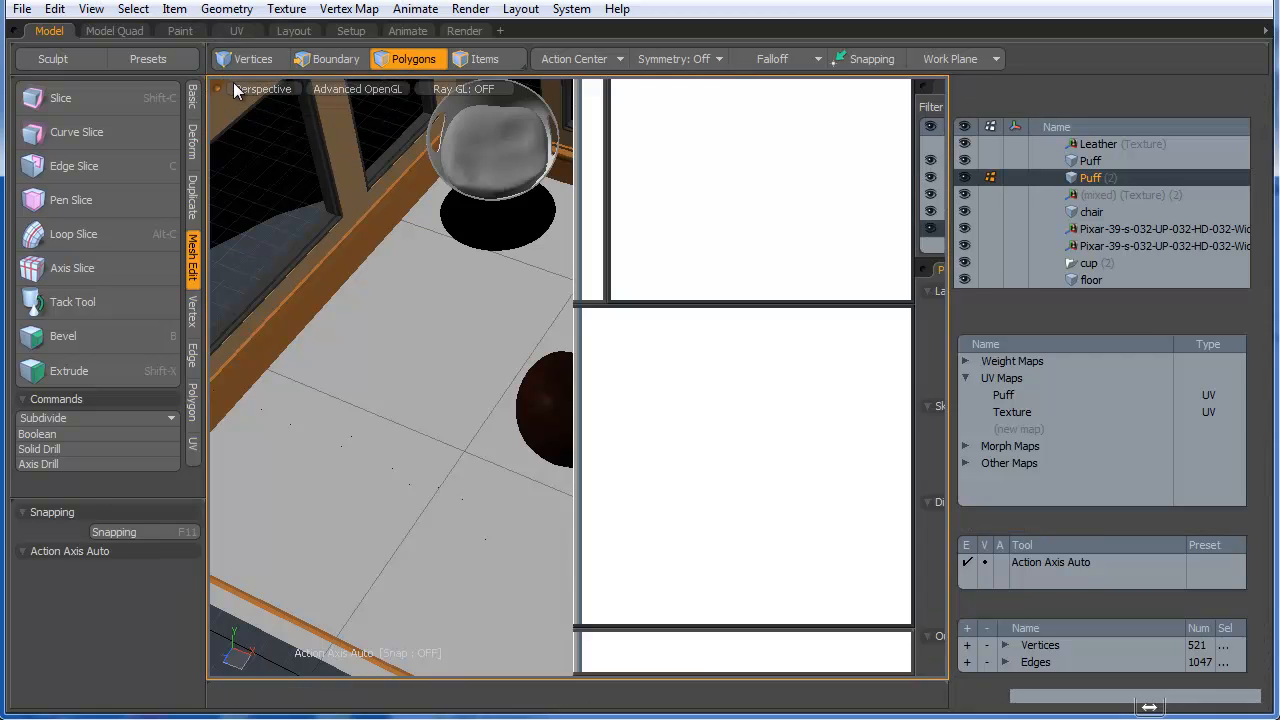
pyautogui.click(632, 89)
pyautogui.moveTo(632, 103)
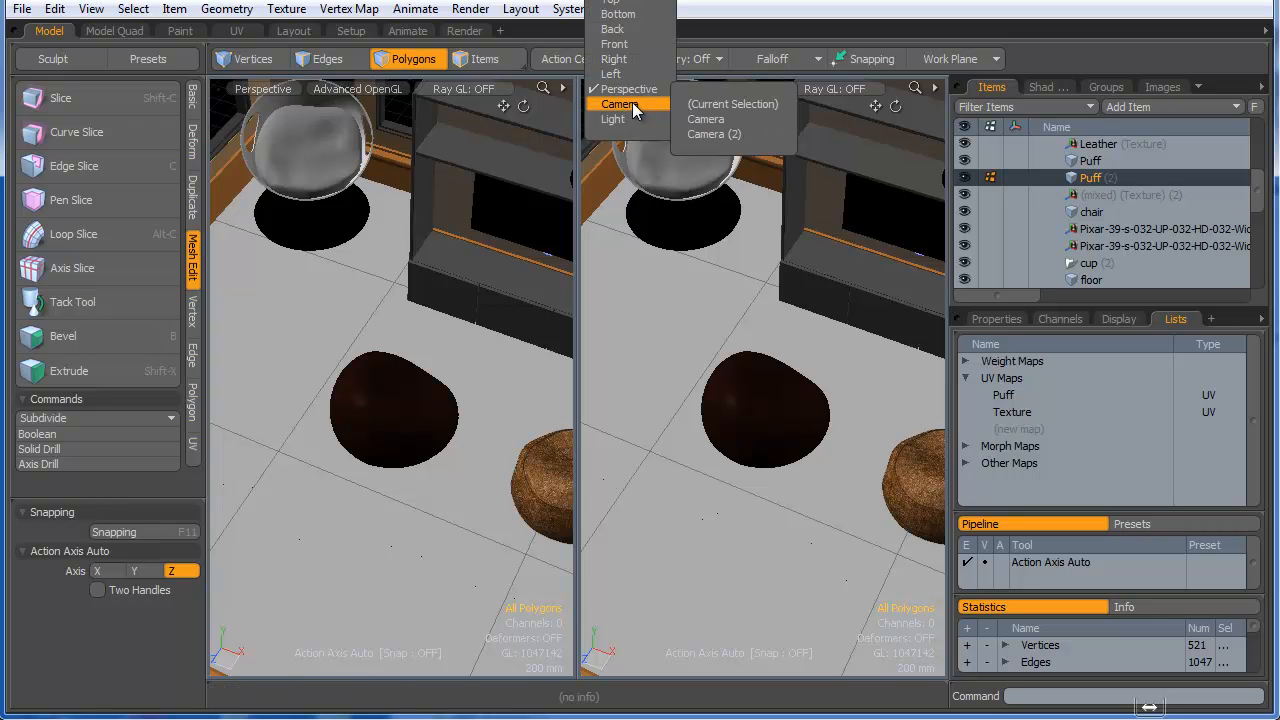
pyautogui.click(711, 125)
pyautogui.keyDown('alt'); pyautogui.moveTo(431, 446); pyautogui.dragTo(474, 431); pyautogui.keyUp('alt')
pyautogui.keyDown('ctrl'); pyautogui.keyDown('alt'); pyautogui.moveTo(474, 431); pyautogui.dragTo(356, 456); pyautogui.keyUp('alt'); pyautogui.keyUp('ctrl')
pyautogui.moveTo(480, 482)
pyautogui.keyDown('alt'); pyautogui.keyDown('shift'); pyautogui.mouseDown()
pyautogui.moveTo(453, 475)
pyautogui.moveTo(475, 500)
pyautogui.mouseUp(); pyautogui.keyUp('shift'); pyautogui.keyUp('alt')
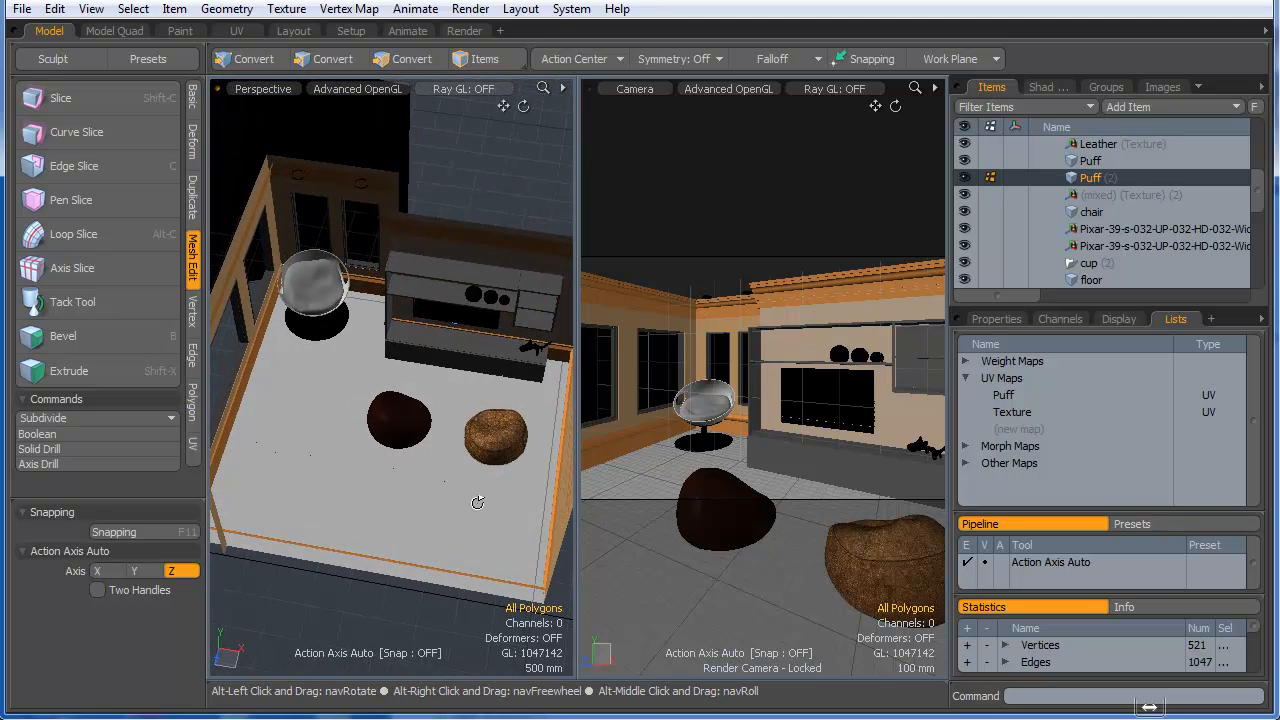
# - Move the duplicate puff item by -110 mm in X and -250 mm in Z so it fits the camera framing
pyautogui.click(481, 60)
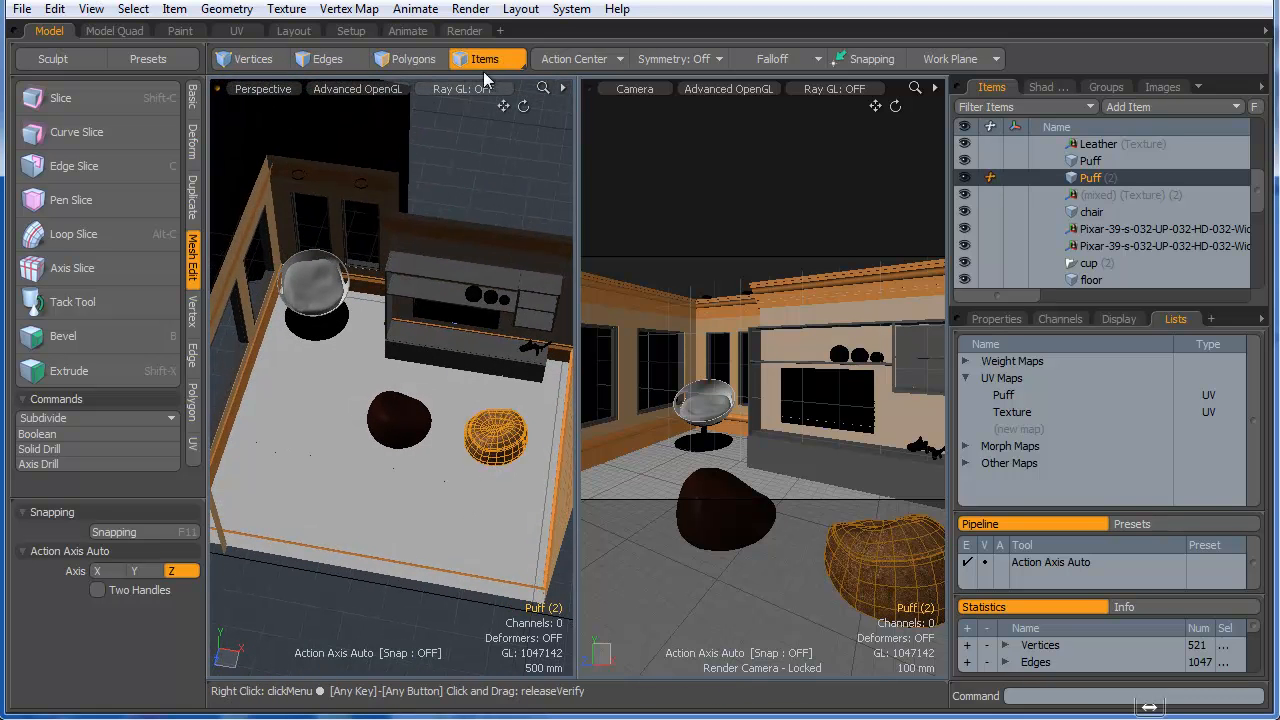
pyautogui.press('w')
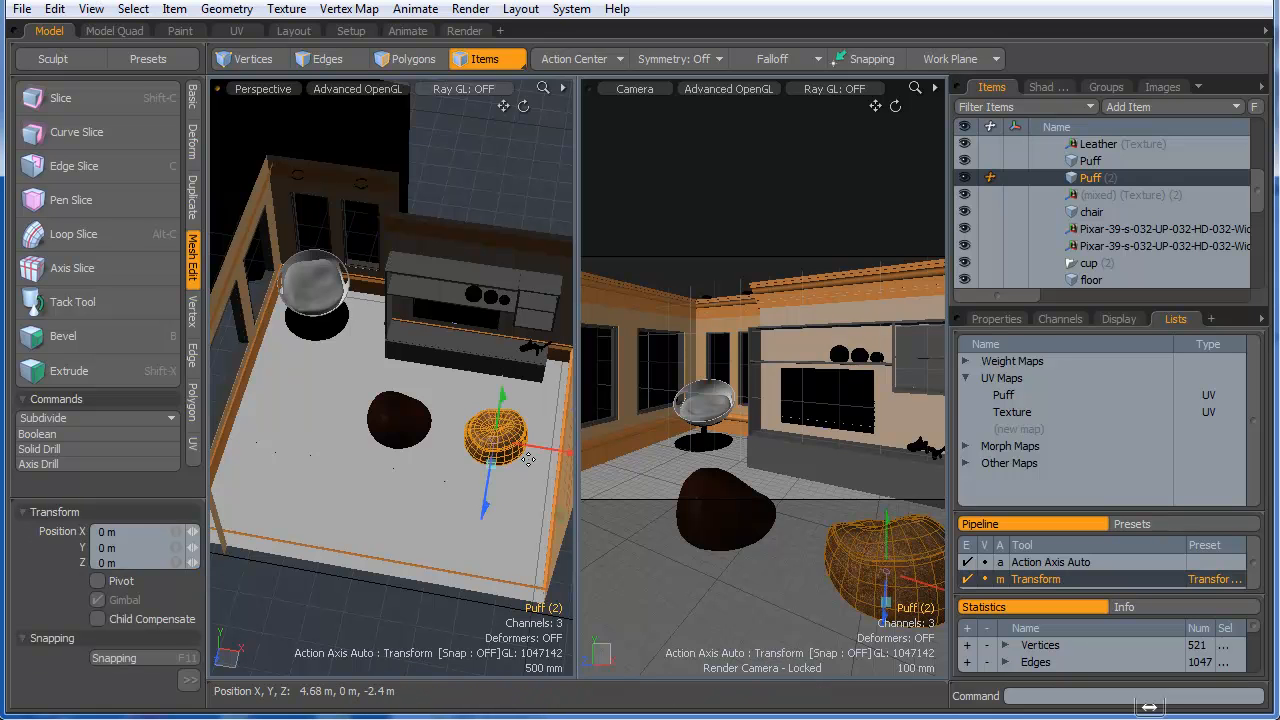
pyautogui.moveTo(557, 521); pyautogui.dragTo(553, 499)
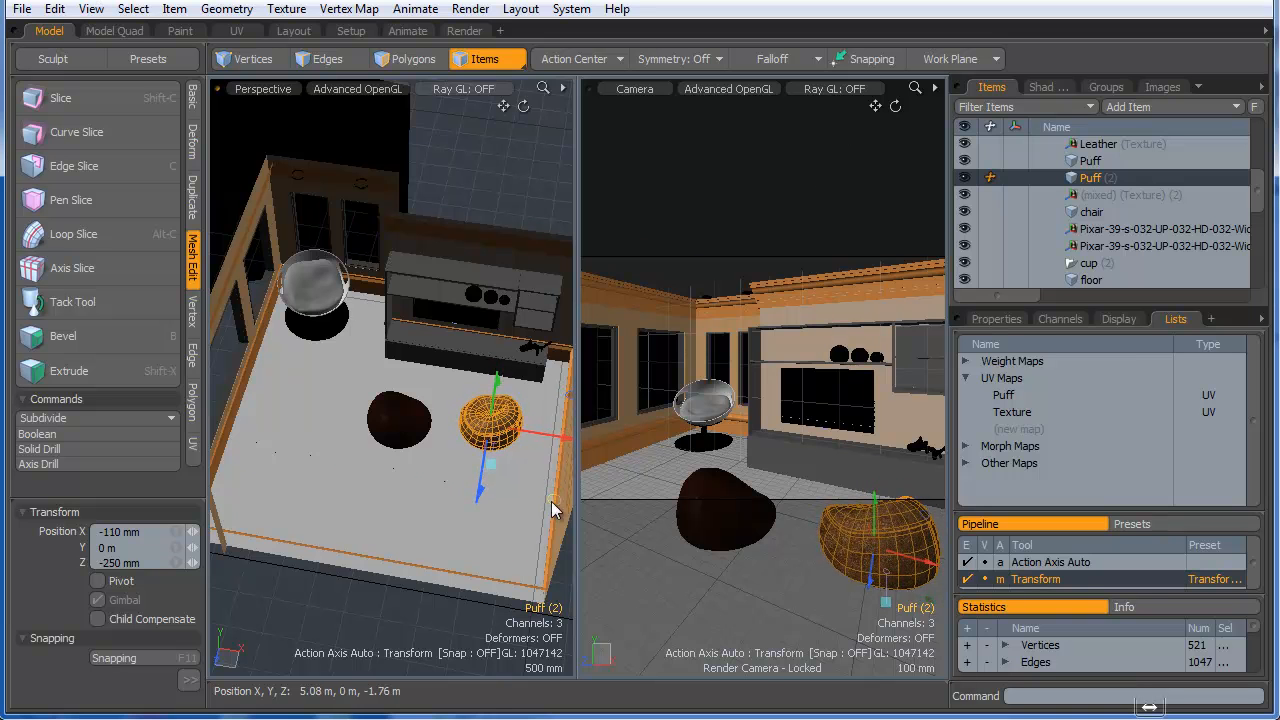
pyautogui.press('space')
# - Unlock the first Camera item
pyautogui.scroll(-5, 1129, 212)
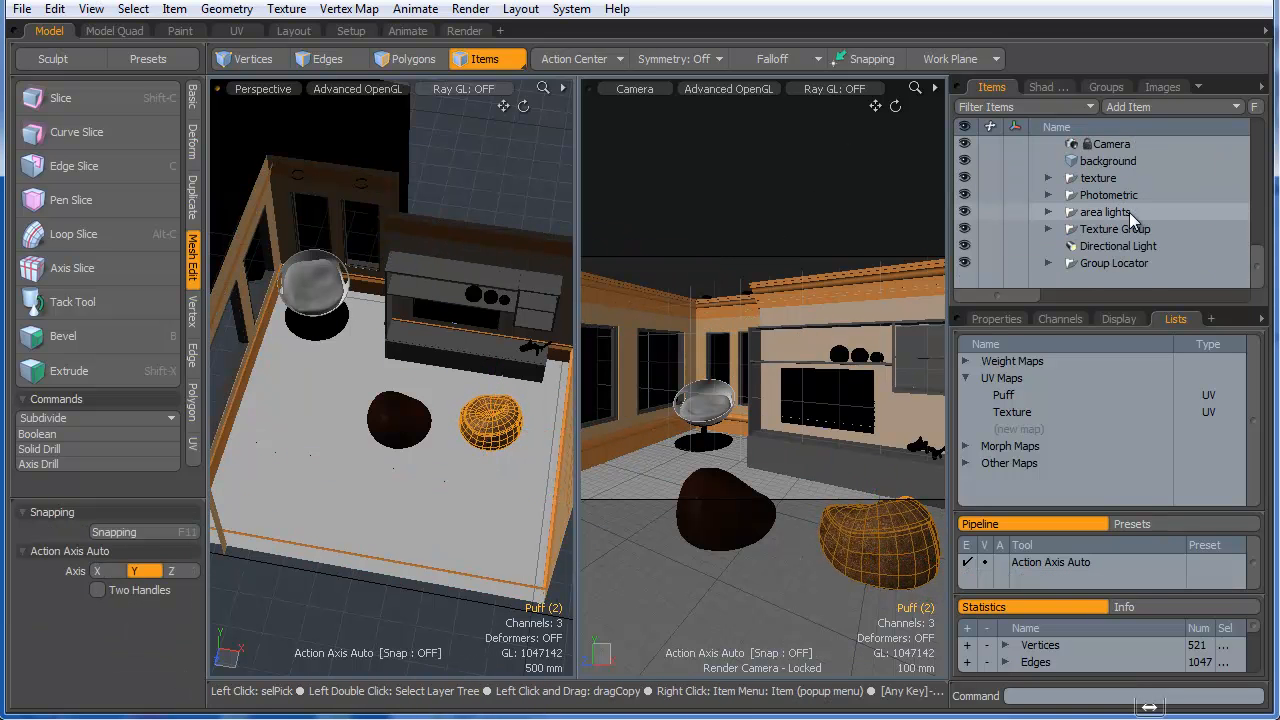
pyautogui.rightClick(1096, 140)
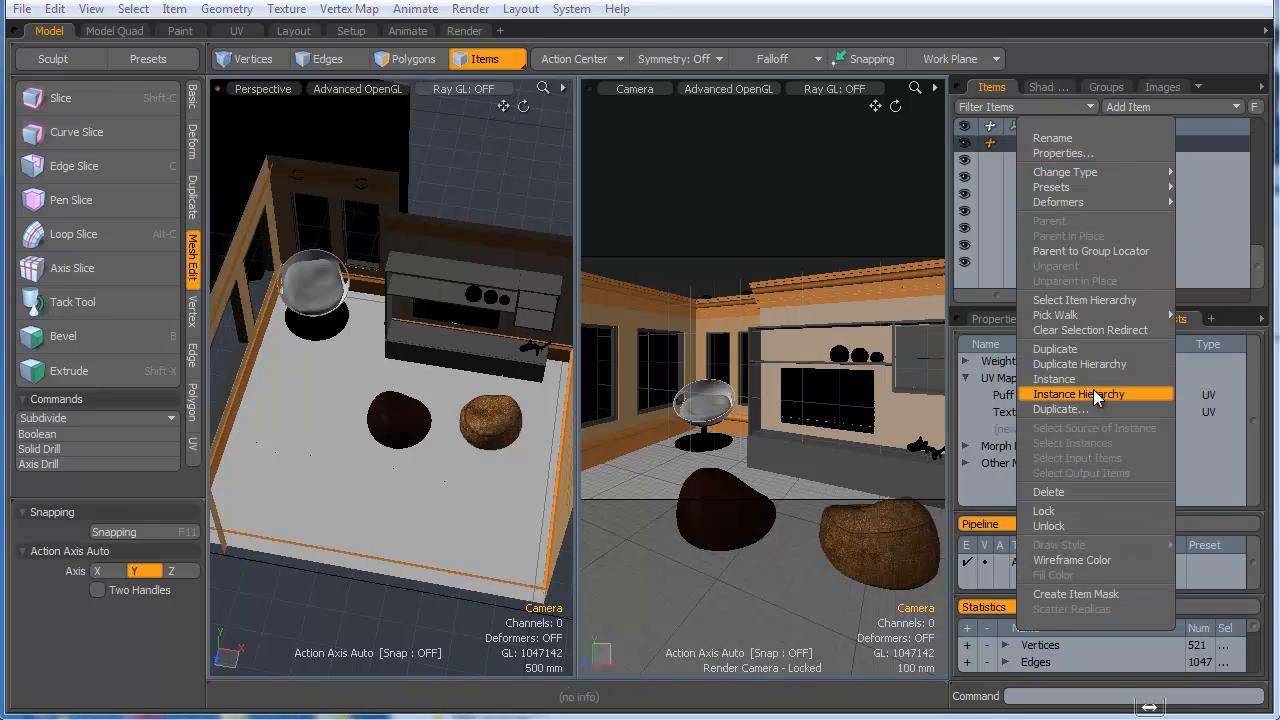
pyautogui.click(1067, 524)
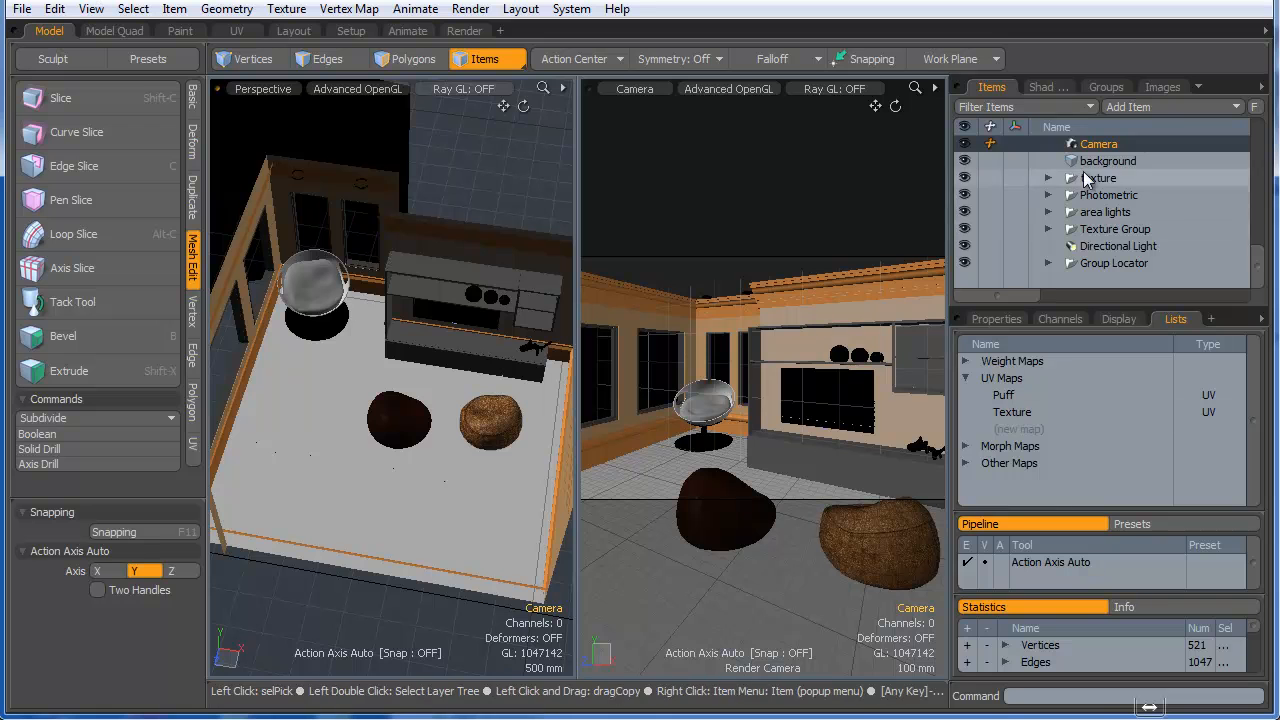
# - Set the camera's focal length to 22.3076 mm to widen its view
pyautogui.click(1056, 86)
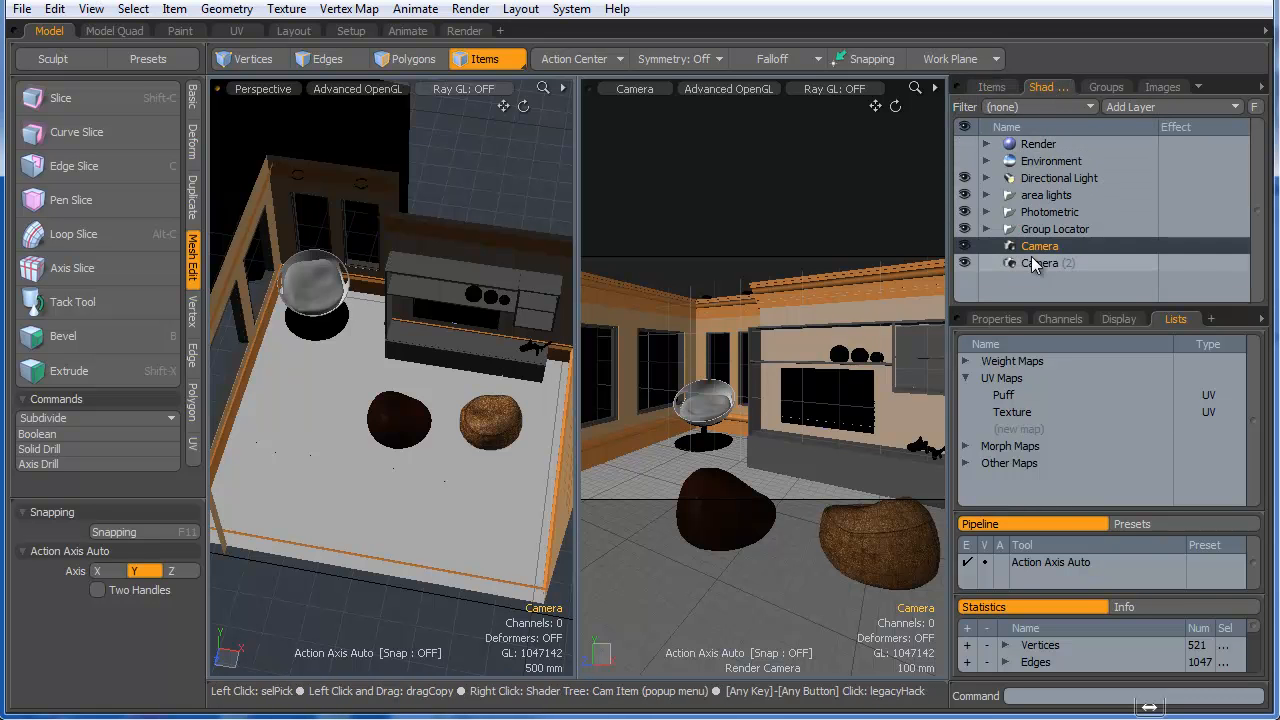
pyautogui.click(1003, 89)
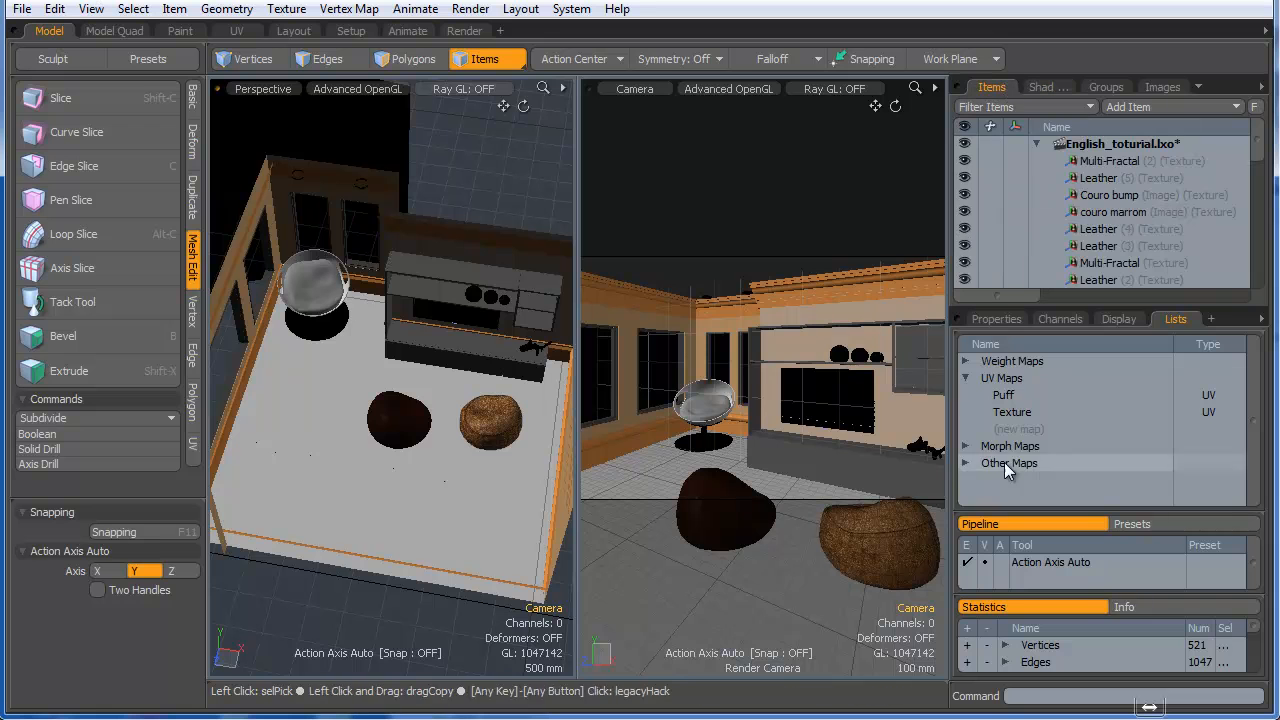
pyautogui.click(997, 320)
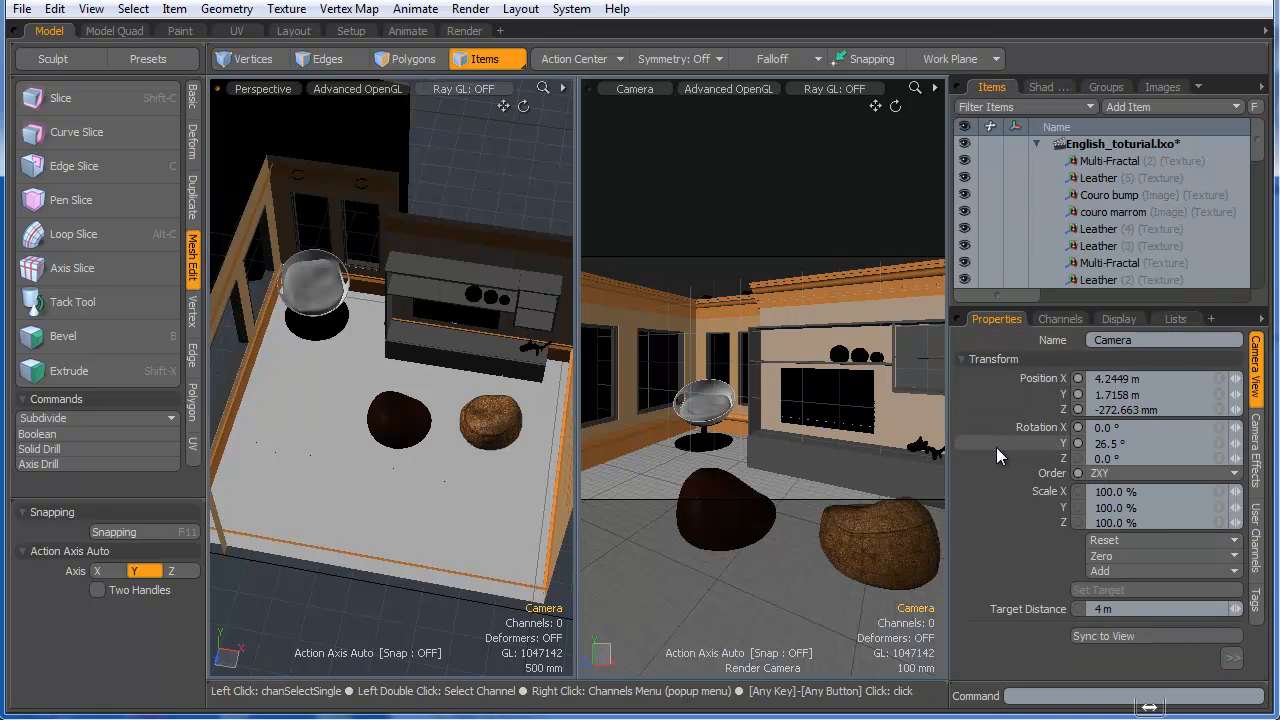
pyautogui.press('KP_0')
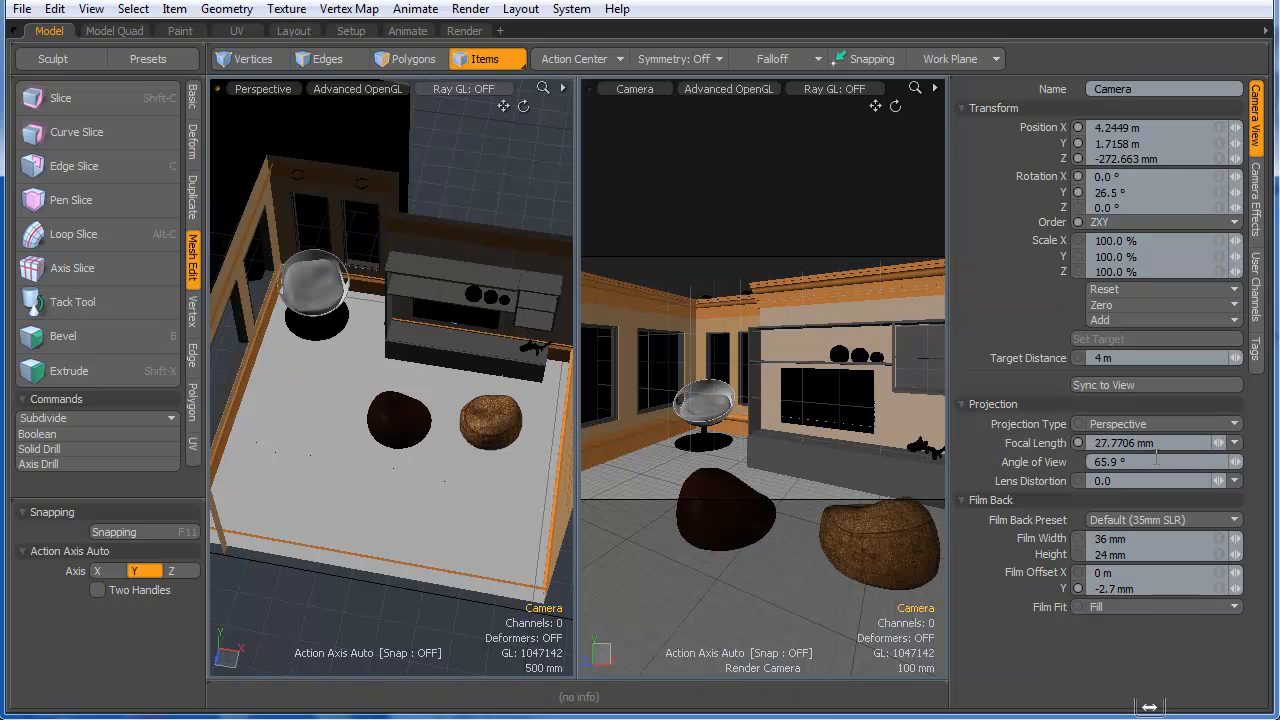
pyautogui.moveTo(1149, 707); pyautogui.dragTo(1149, 707)
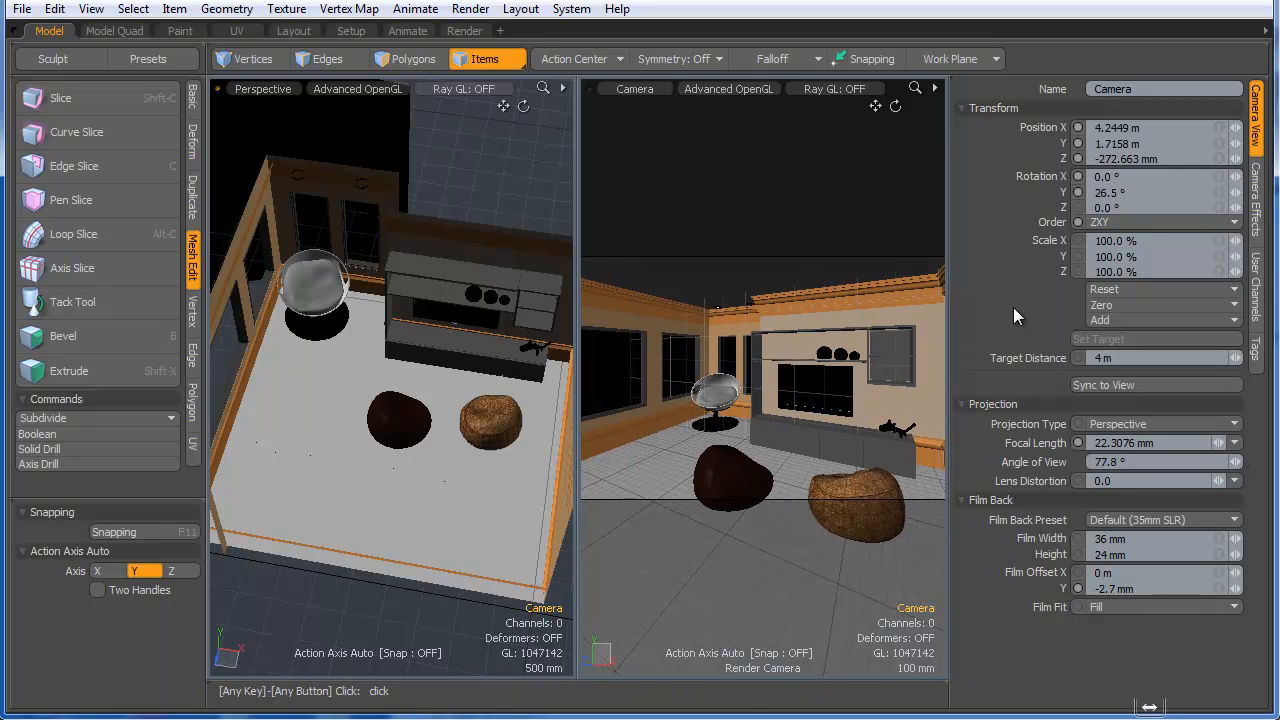
pyautogui.press('KP_0')
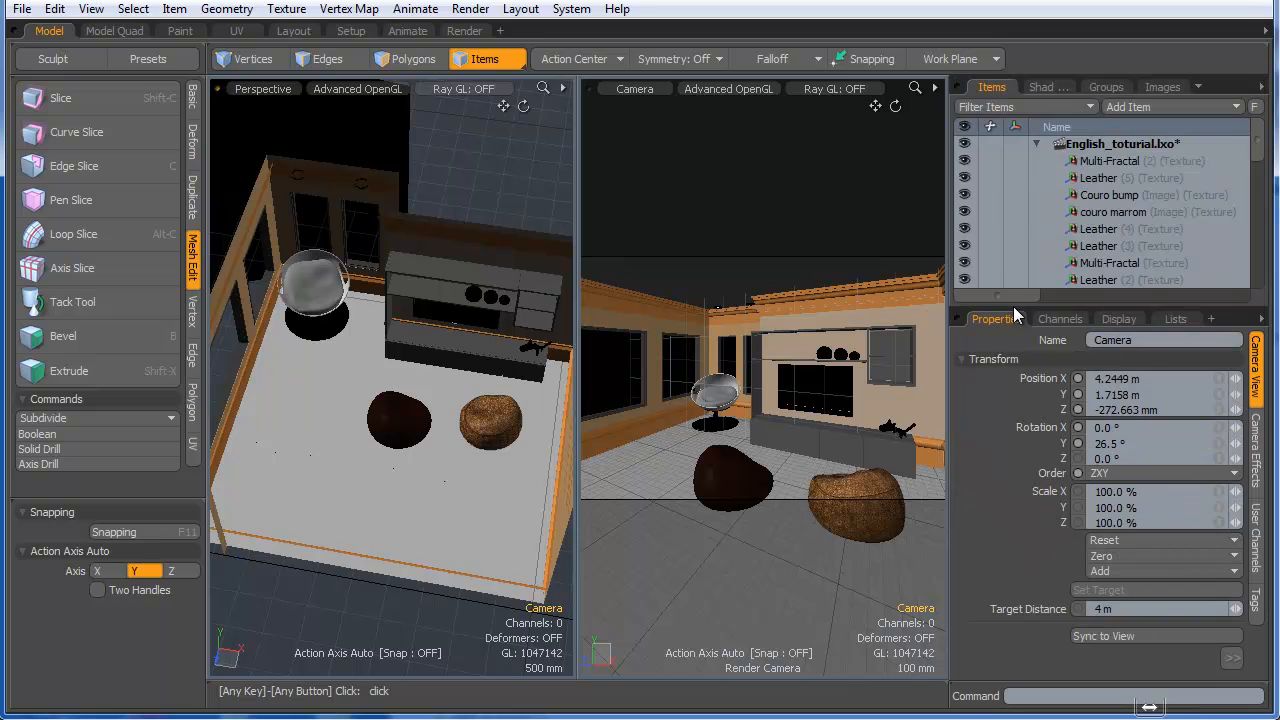
# - Set the render frame height to 600 pixels
pyautogui.click(1048, 88)
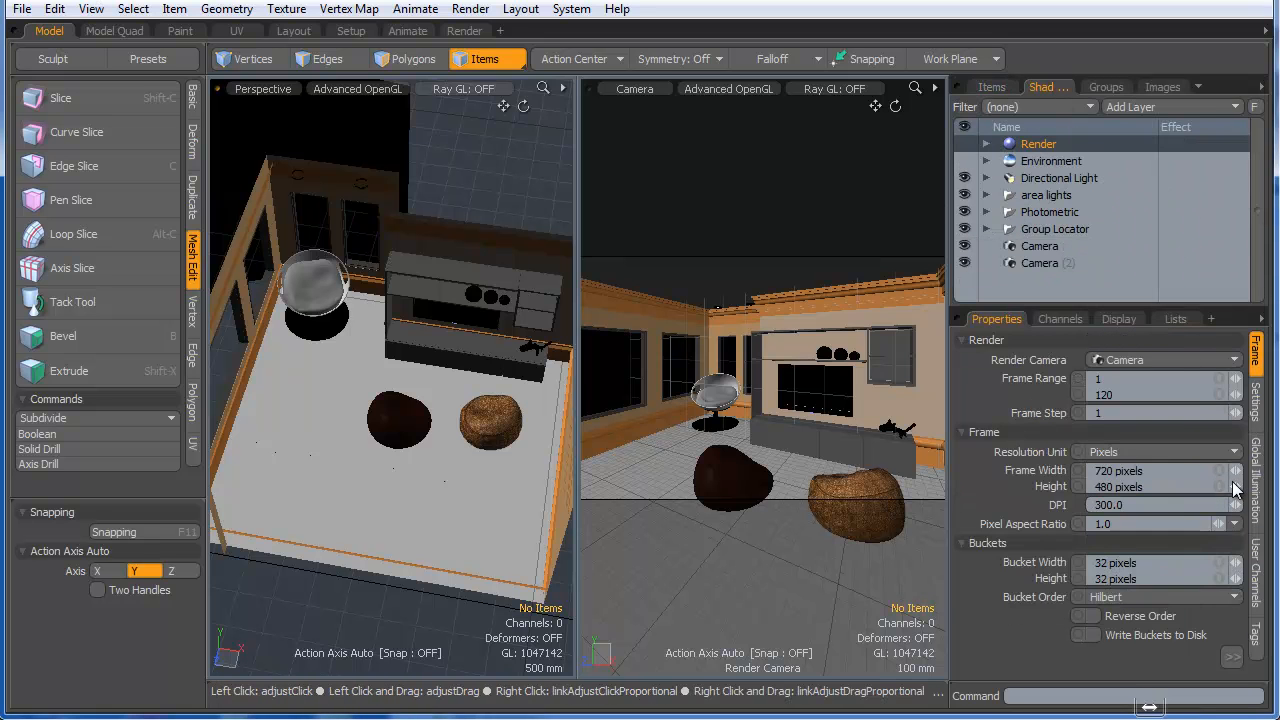
pyautogui.moveTo(1223, 486); pyautogui.dragTo(1273, 486)
pyautogui.moveTo(1149, 707); pyautogui.dragTo(1149, 707)
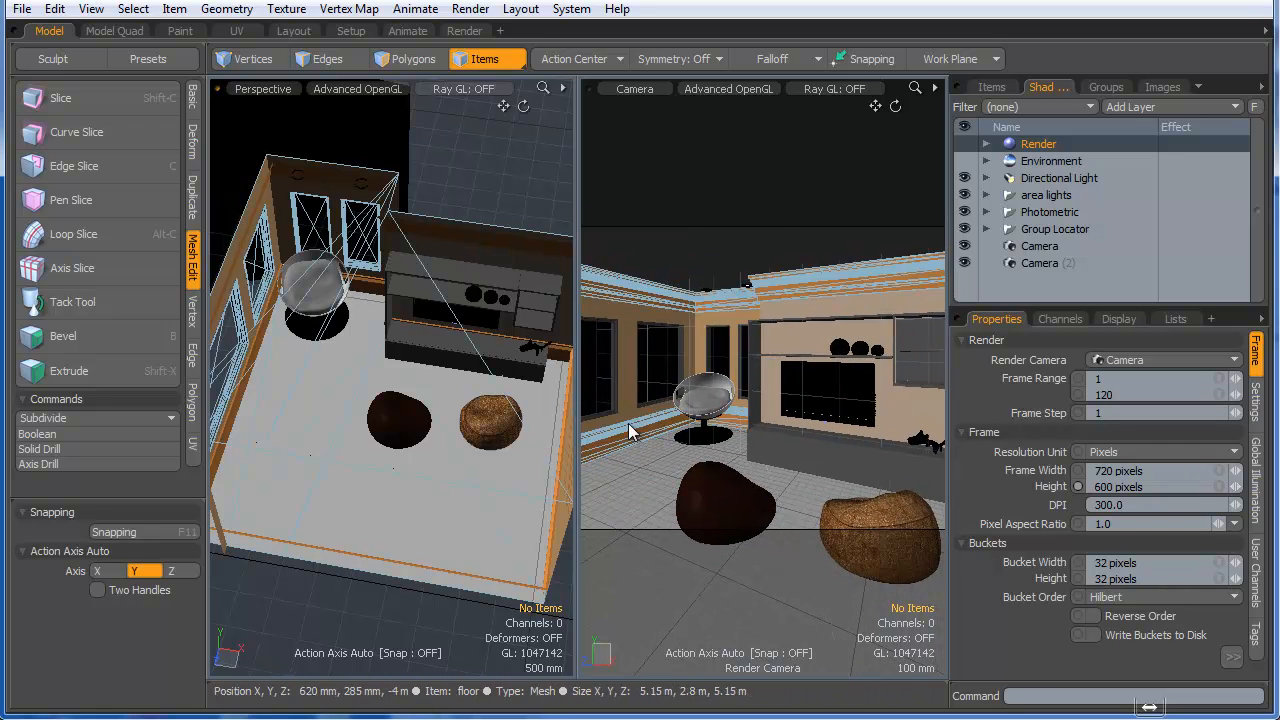
# - Tilt the render camera to about -1.15° in X and set its Y position to 1.45 m
pyautogui.keyDown('alt'); pyautogui.moveTo(738, 474); pyautogui.dragTo(740, 480); pyautogui.keyUp('alt')
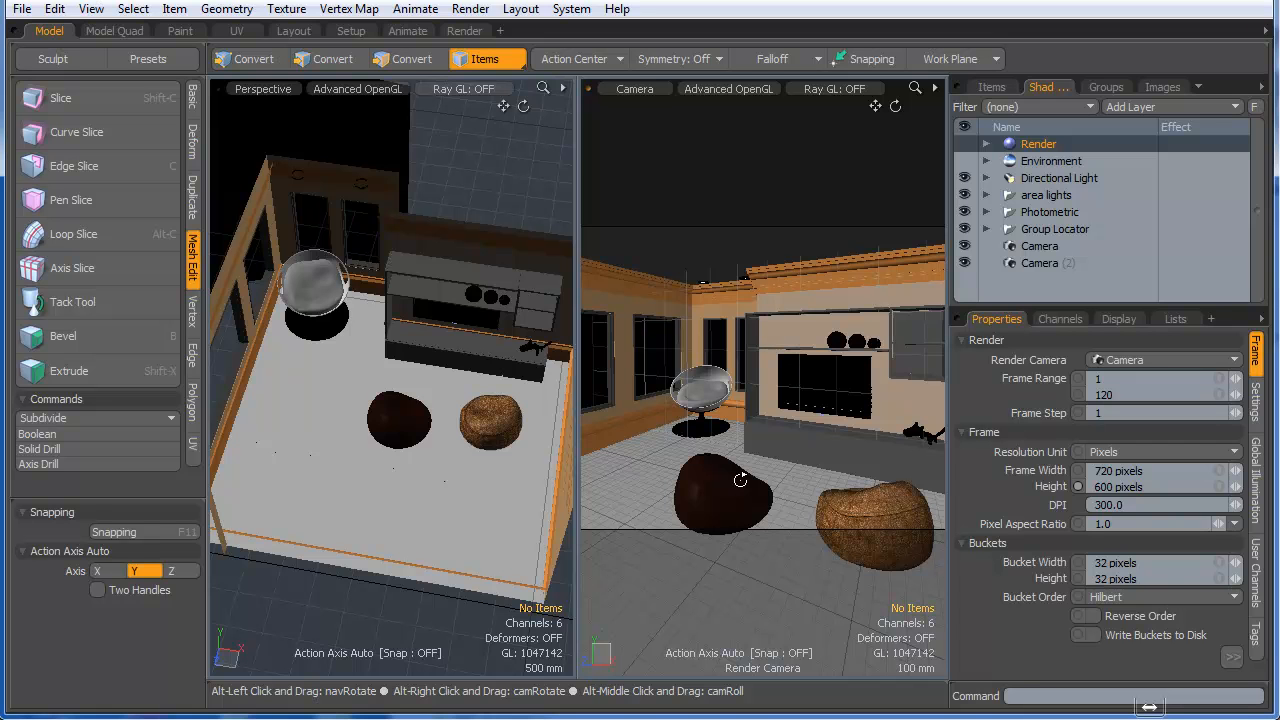
pyautogui.keyDown('alt'); pyautogui.moveTo(740, 481); pyautogui.dragTo(740, 480); pyautogui.keyUp('alt')
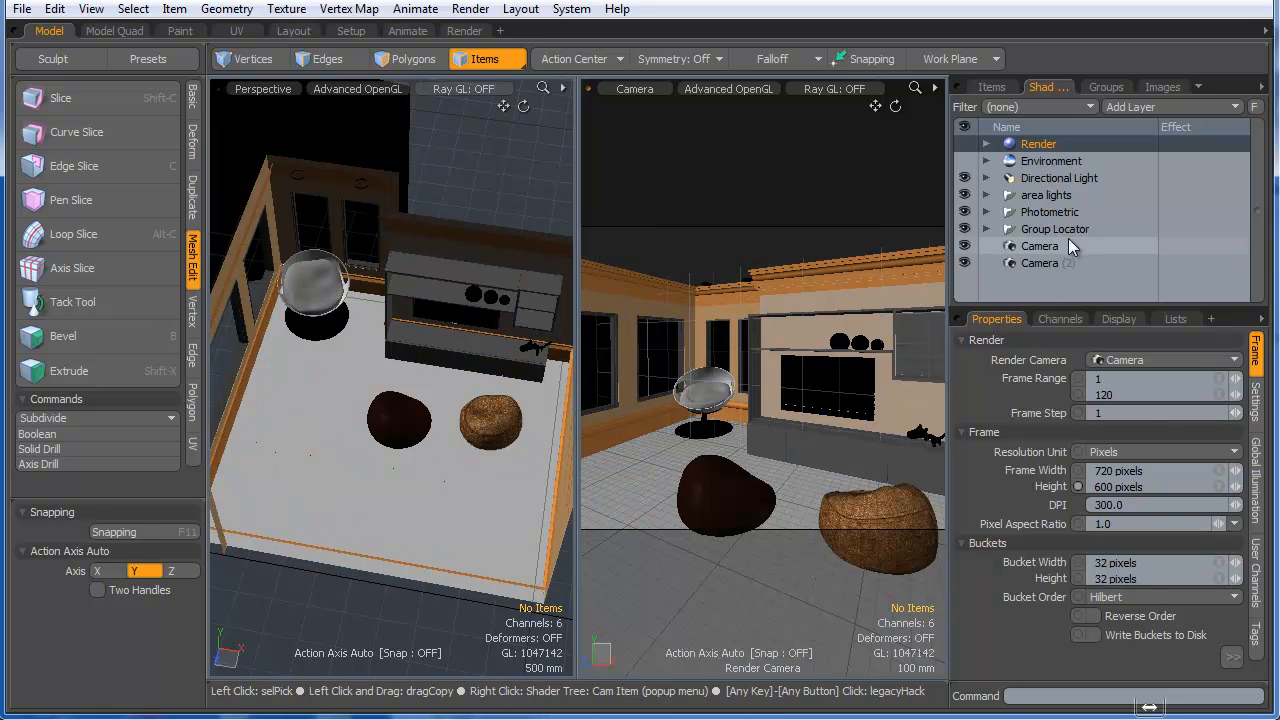
pyautogui.click(1038, 246)
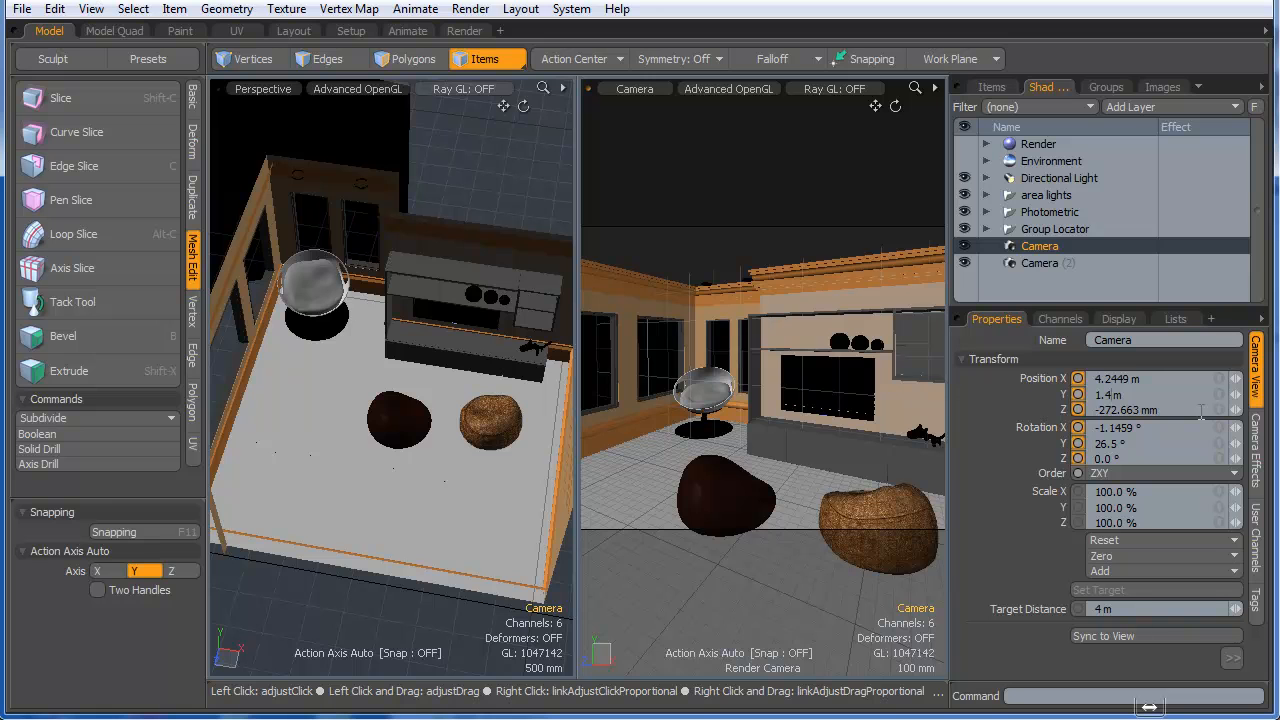
pyautogui.press('Return')
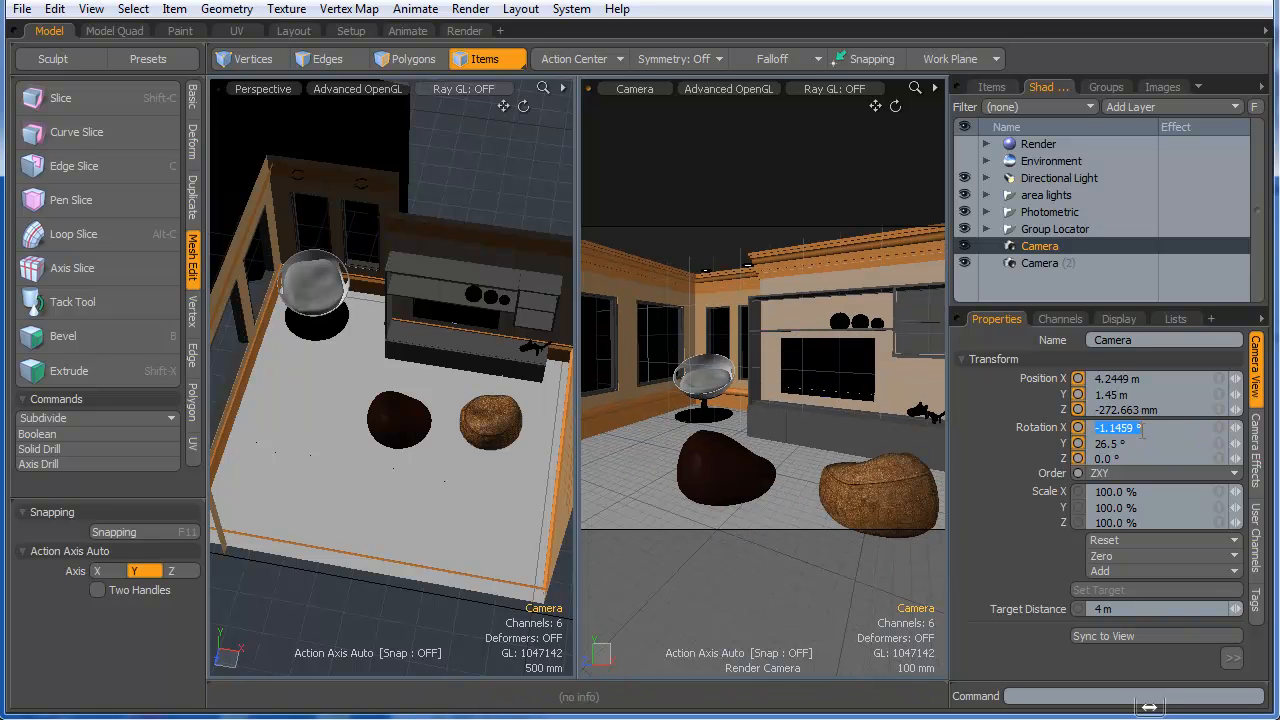
# - Set the camera's X rotation to 0°
pyautogui.press('Return')
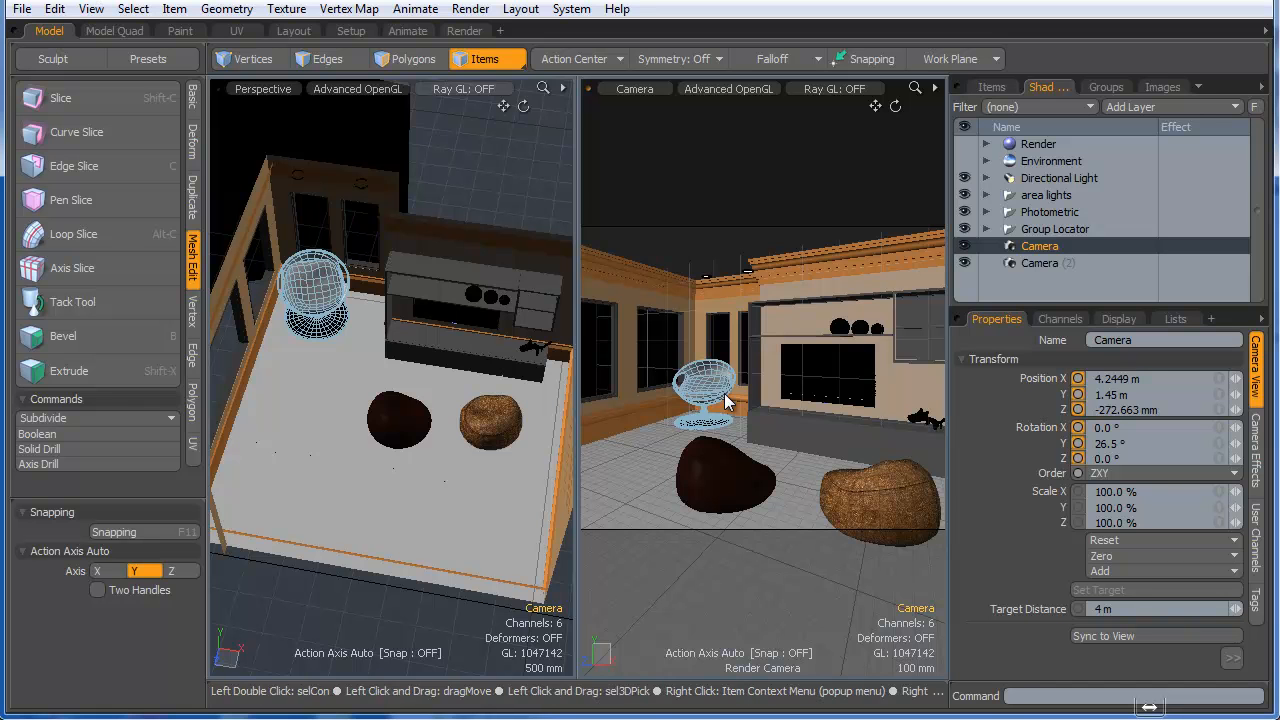
# - Move the first puff to X 2.85 m, Z -2.41 m and the second puff to X 4.3 m, Z -2.66 m
pyautogui.click(722, 470)
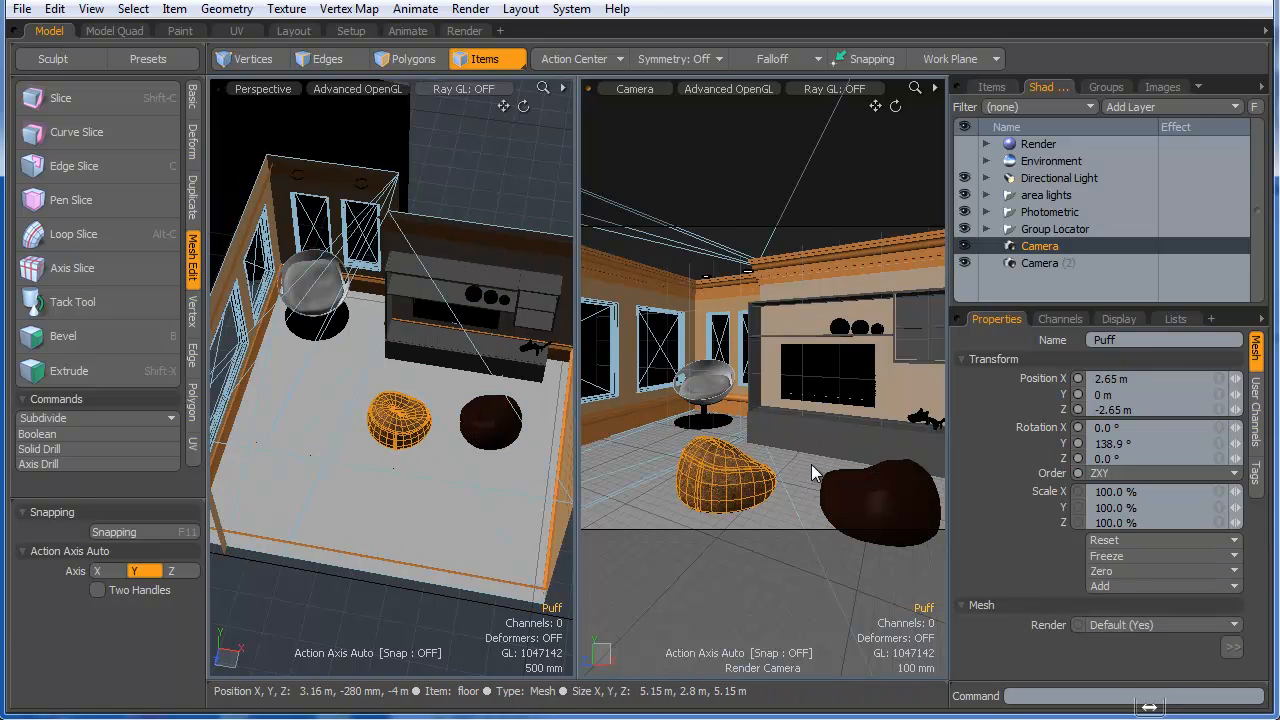
pyautogui.press('y')
pyautogui.moveTo(466, 445); pyautogui.dragTo(404, 482)
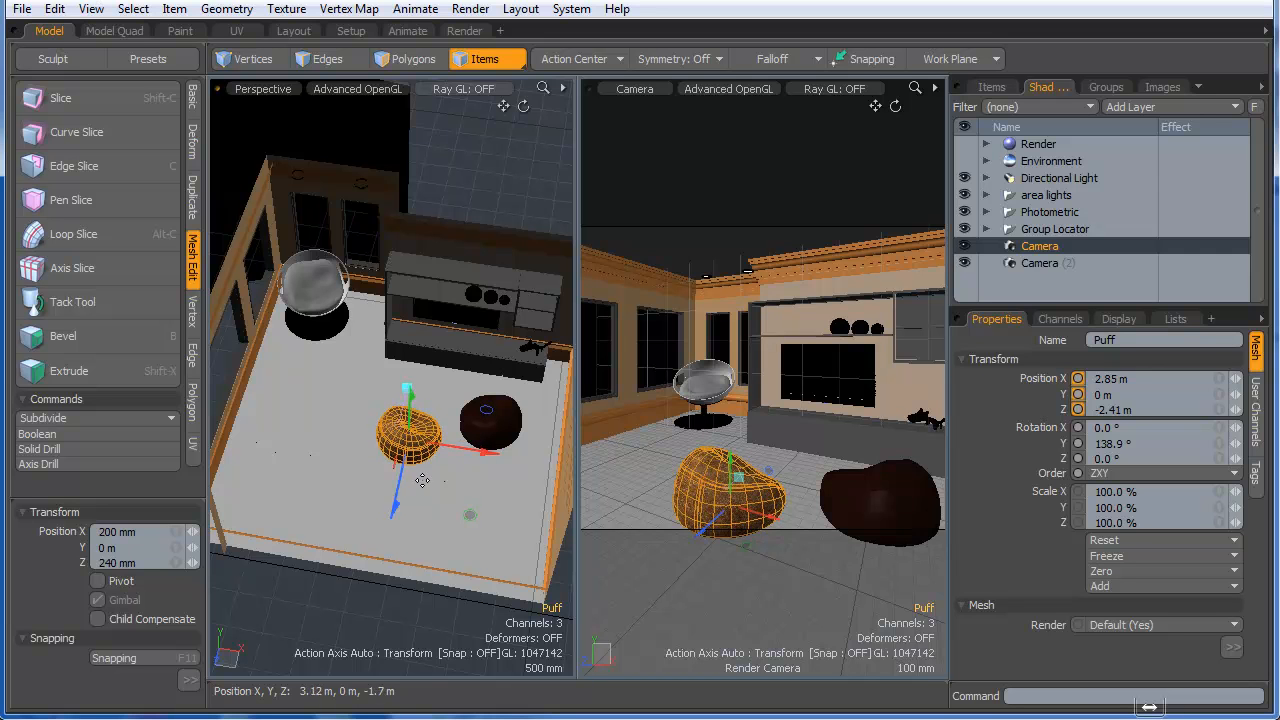
pyautogui.click(510, 443)
pyautogui.moveTo(492, 455); pyautogui.dragTo(554, 449)
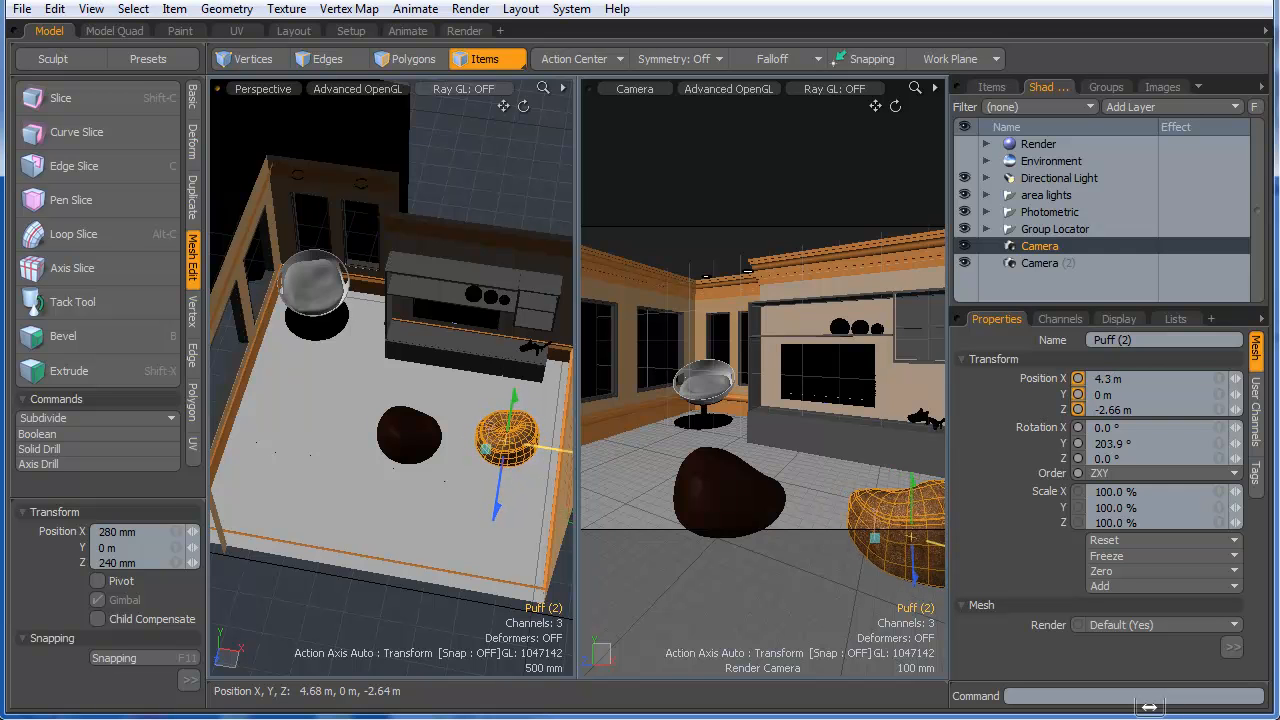
pyautogui.press('space')
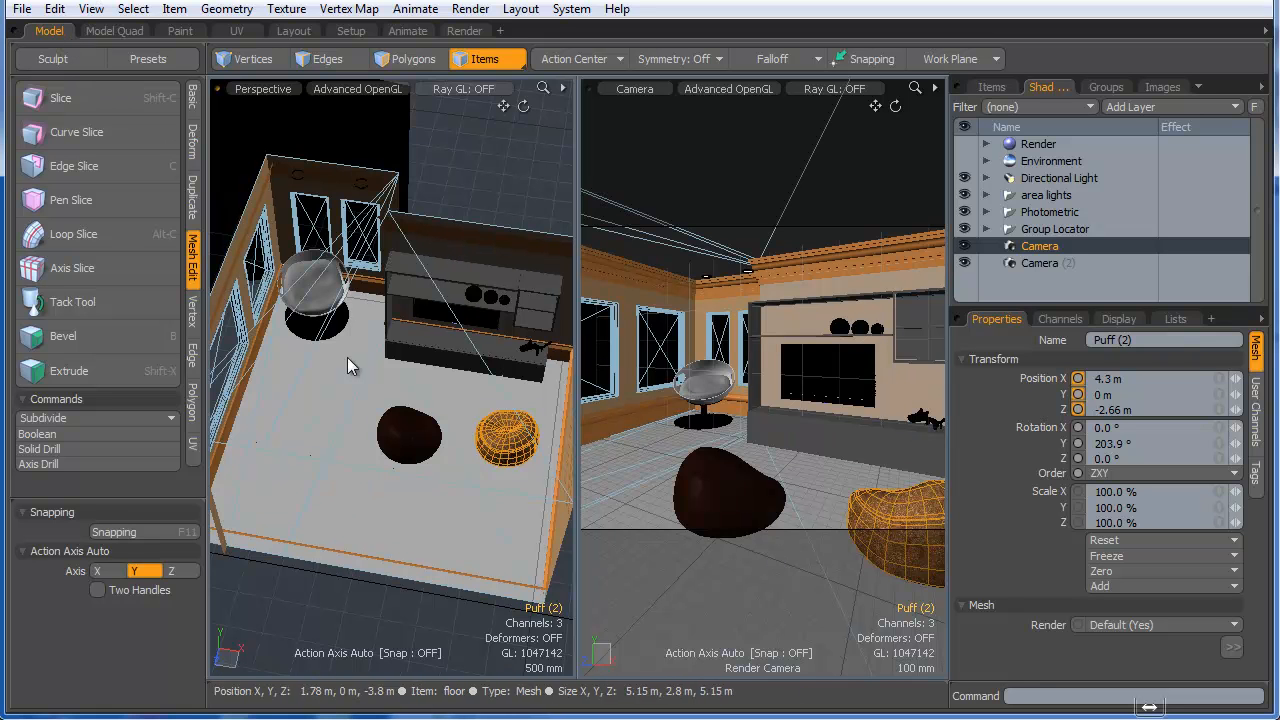
# - Save the living room scene and start a new empty scene
pyautogui.click(21, 9)
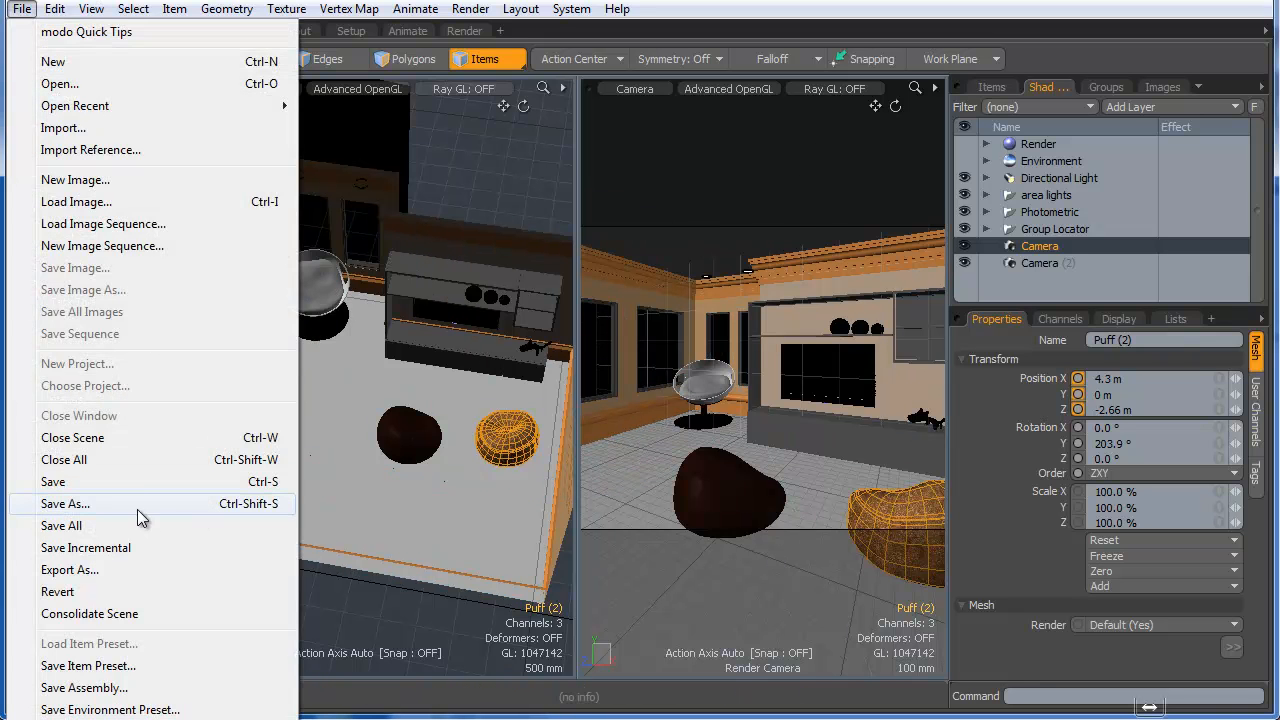
pyautogui.click(117, 483)
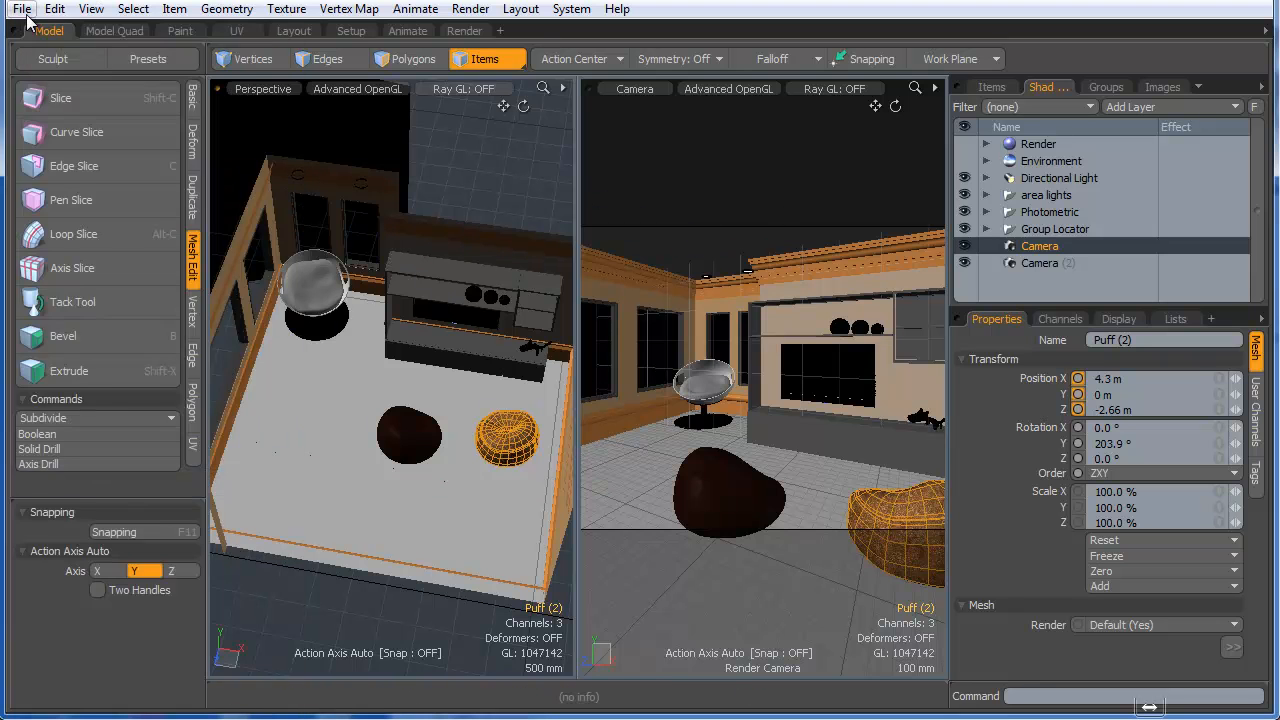
pyautogui.click(24, 11)
pyautogui.click(47, 62)
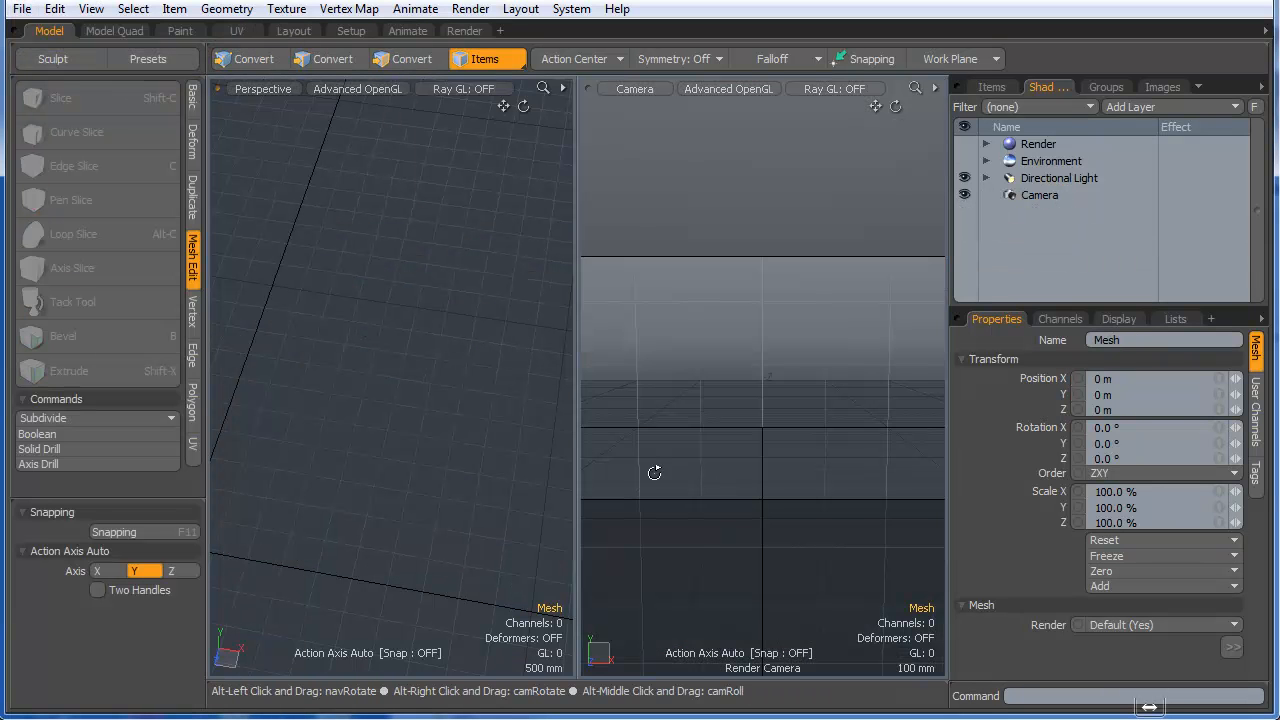
# - Remove the camera viewport so a single perspective viewport fills the modelling area
pyautogui.moveTo(586, 89); pyautogui.dragTo(590, 104)
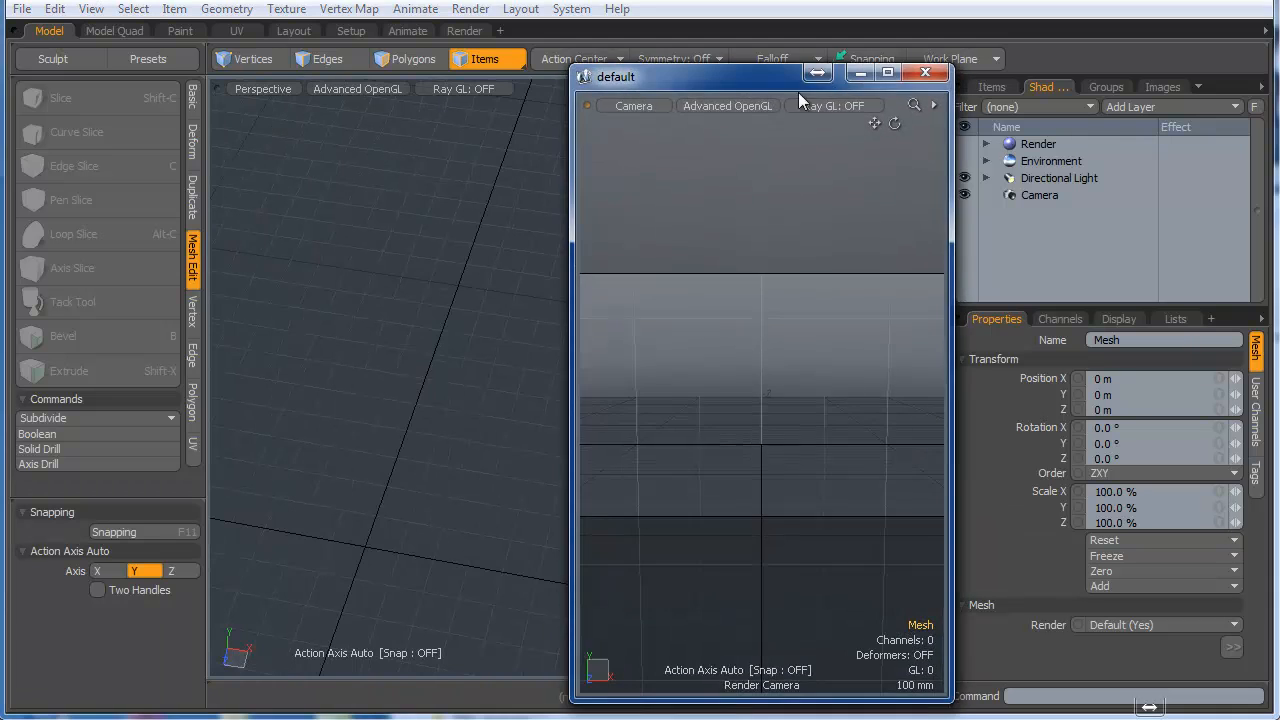
pyautogui.click(925, 72)
pyautogui.keyDown('alt'); pyautogui.moveTo(614, 314); pyautogui.dragTo(717, 346); pyautogui.keyUp('alt')
pyautogui.press('a')
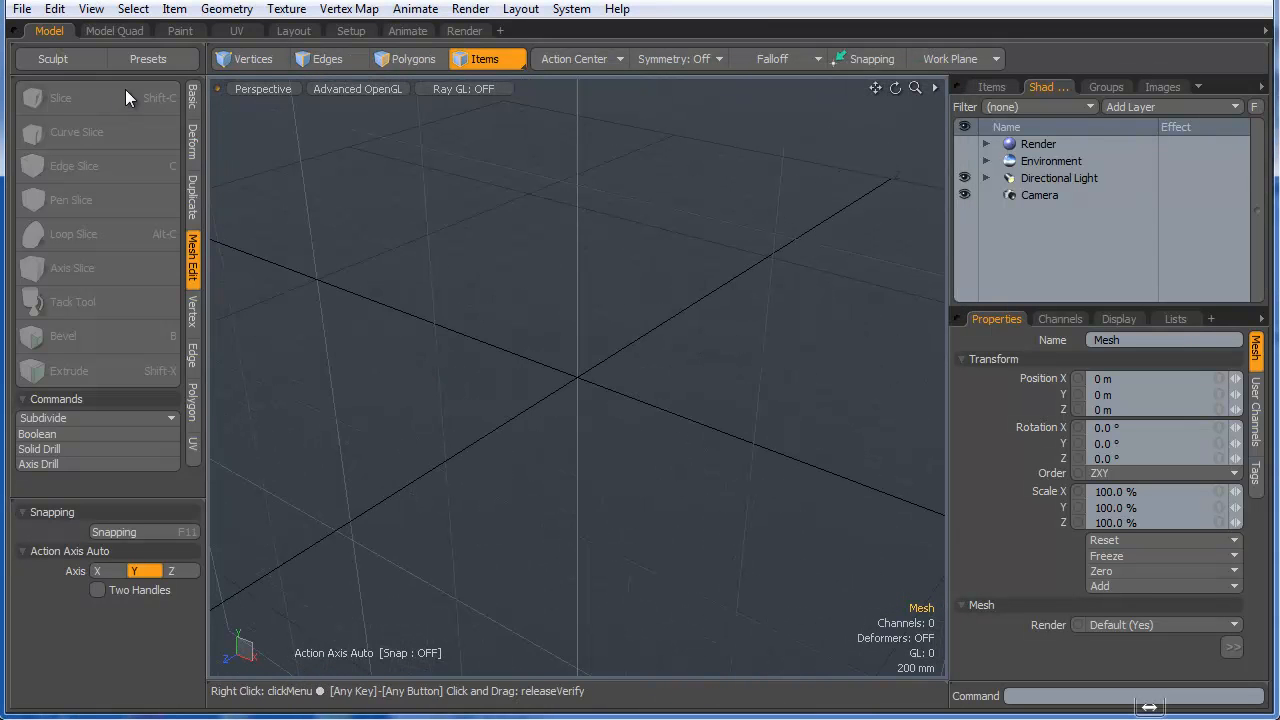
# - Draw a flat cylinder disc centred on the origin with a 560 mm radius in X and Z
pyautogui.click(193, 95)
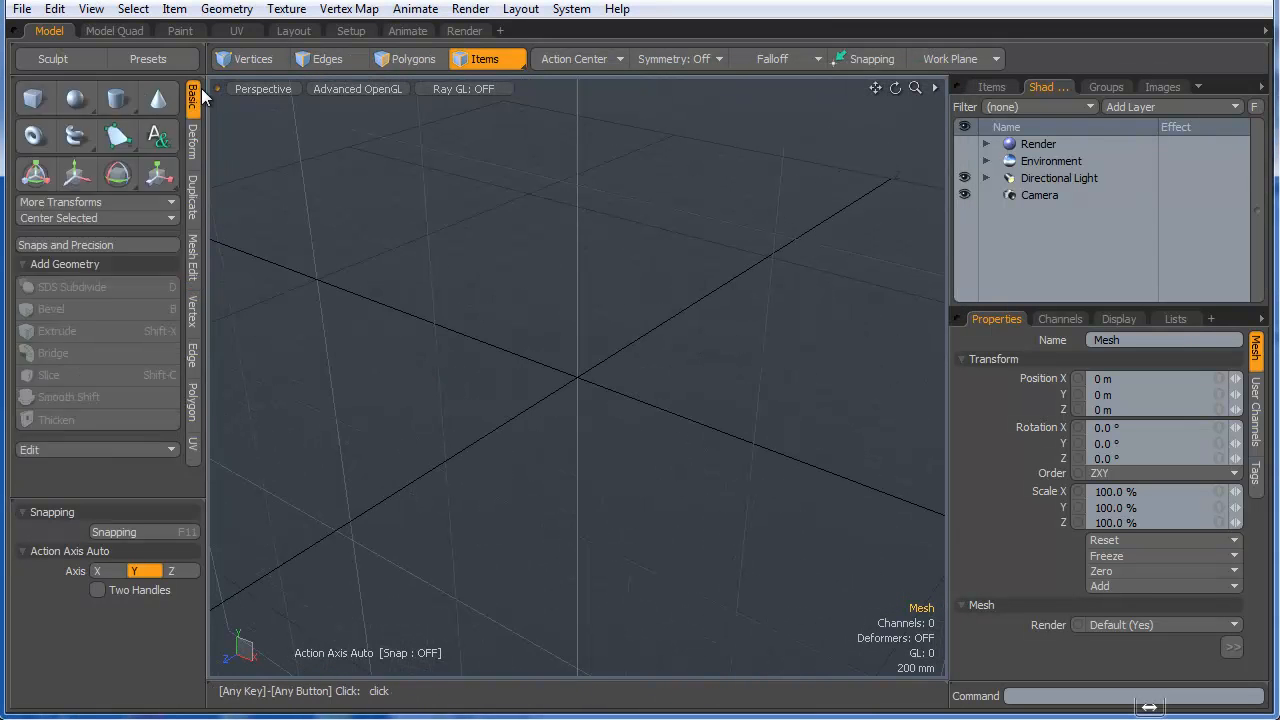
pyautogui.click(115, 104)
pyautogui.keyDown('alt'); pyautogui.moveTo(572, 300); pyautogui.dragTo(625, 490); pyautogui.keyUp('alt')
pyautogui.moveTo(577, 378); pyautogui.dragTo(614, 531)
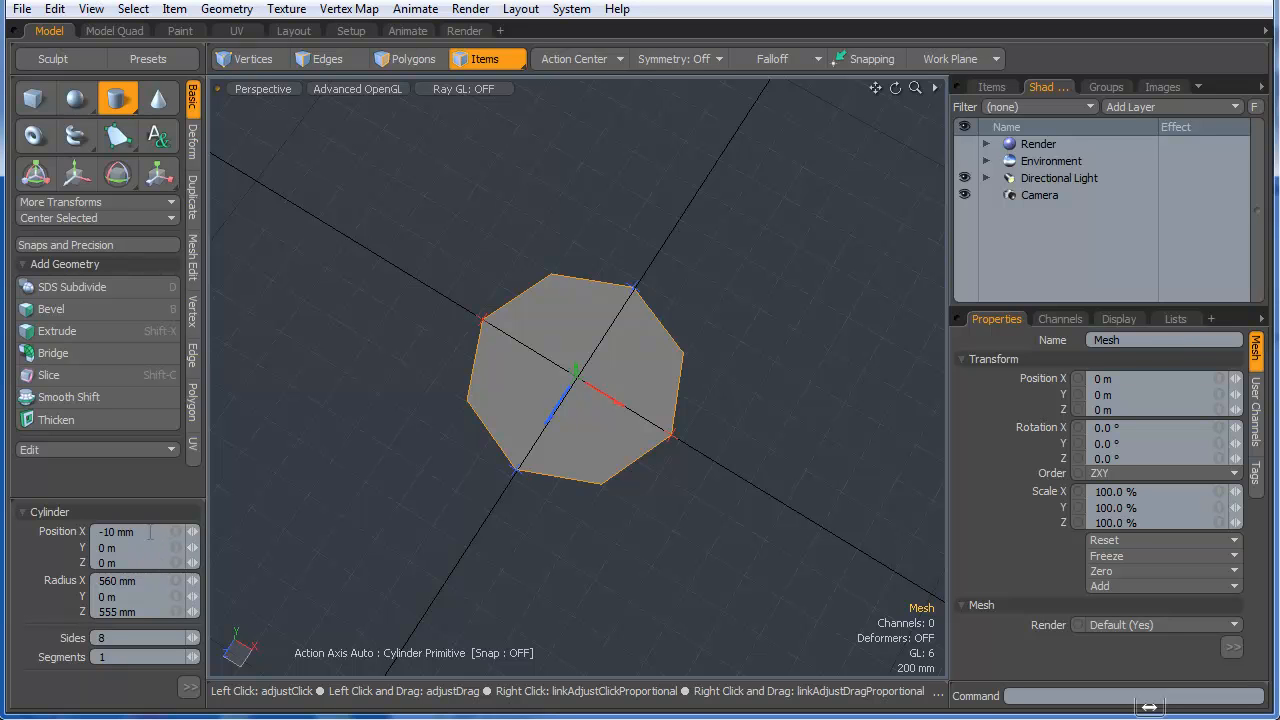
pyautogui.press('Tab')
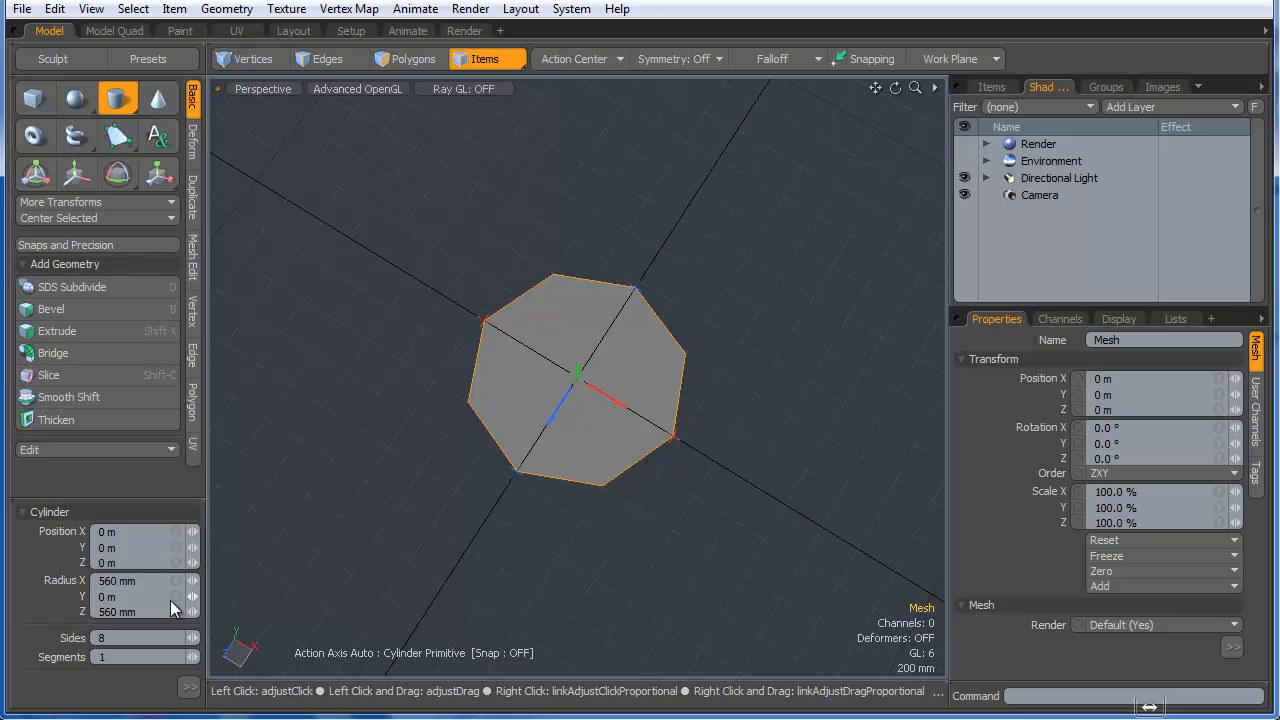
# - Set the cylinder's number of sides to 20
pyautogui.click(196, 638)
pyautogui.click(196, 638)
pyautogui.click(196, 638)
pyautogui.click(196, 638)
pyautogui.click(196, 638)
pyautogui.click(196, 638)
pyautogui.click(196, 638)
pyautogui.click(196, 638)
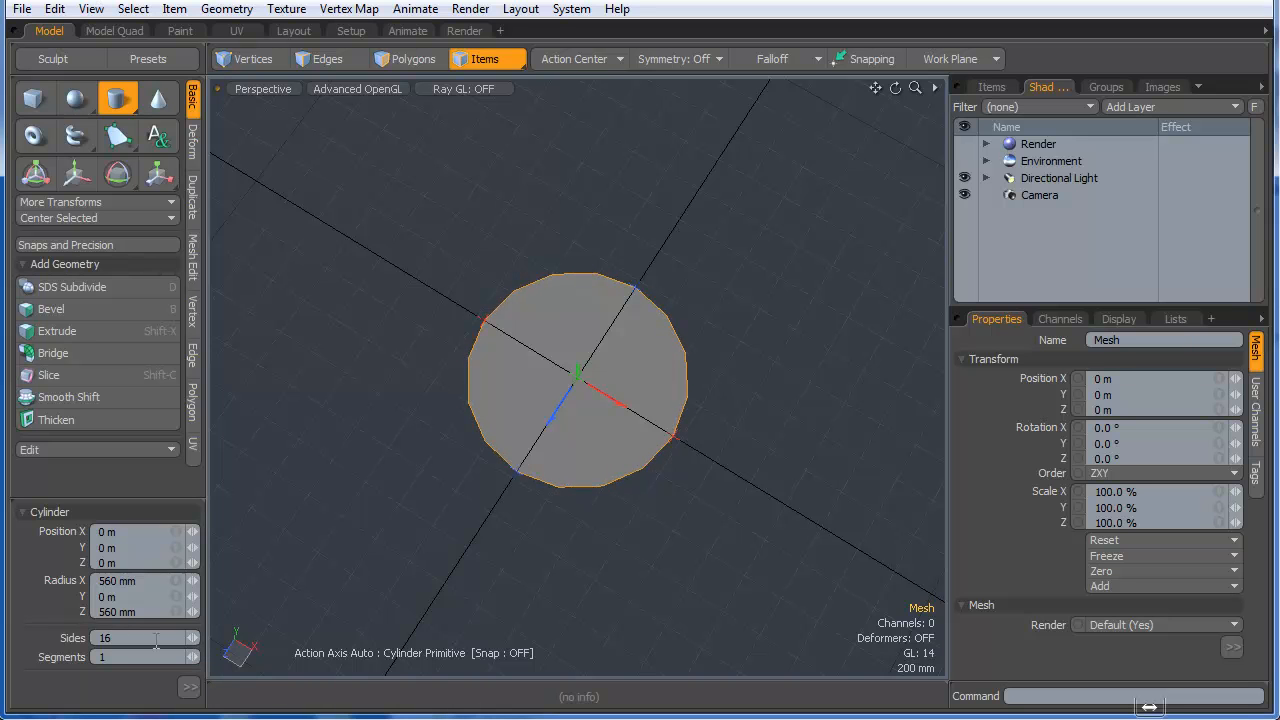
pyautogui.keyDown('alt'); pyautogui.moveTo(620, 486); pyautogui.dragTo(646, 388); pyautogui.keyUp('alt')
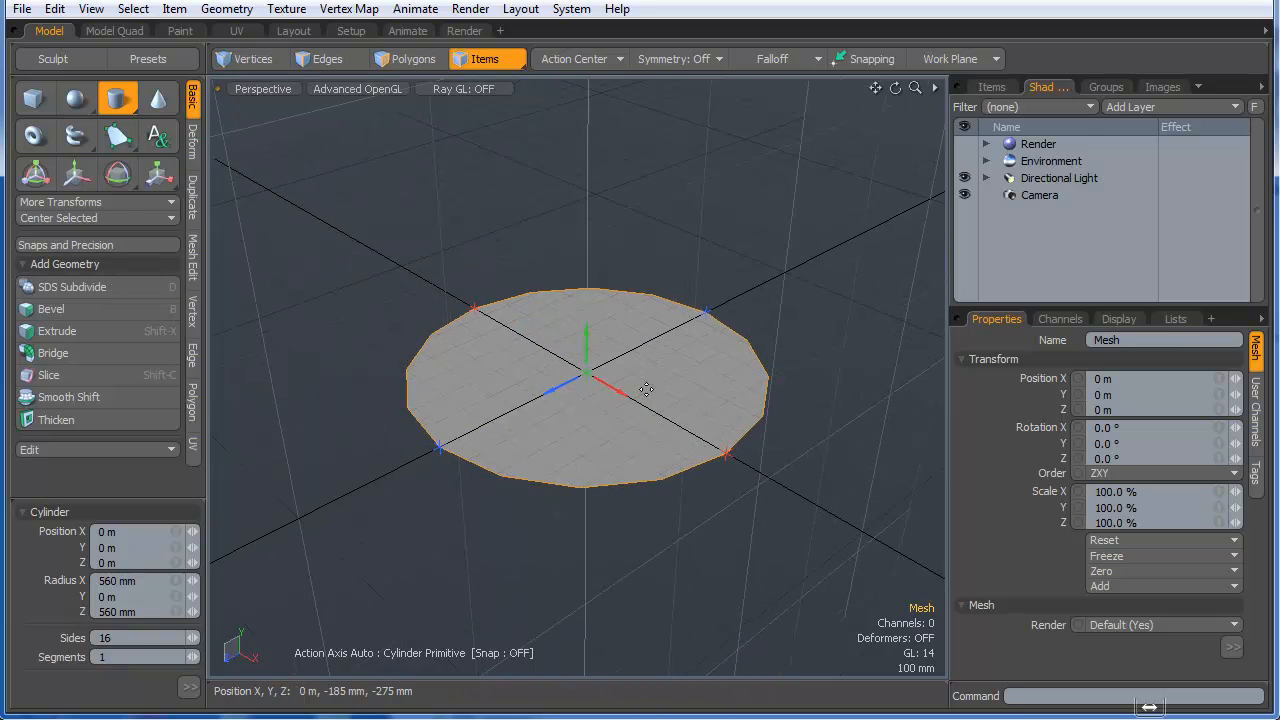
pyautogui.click(196, 641)
pyautogui.click(196, 641)
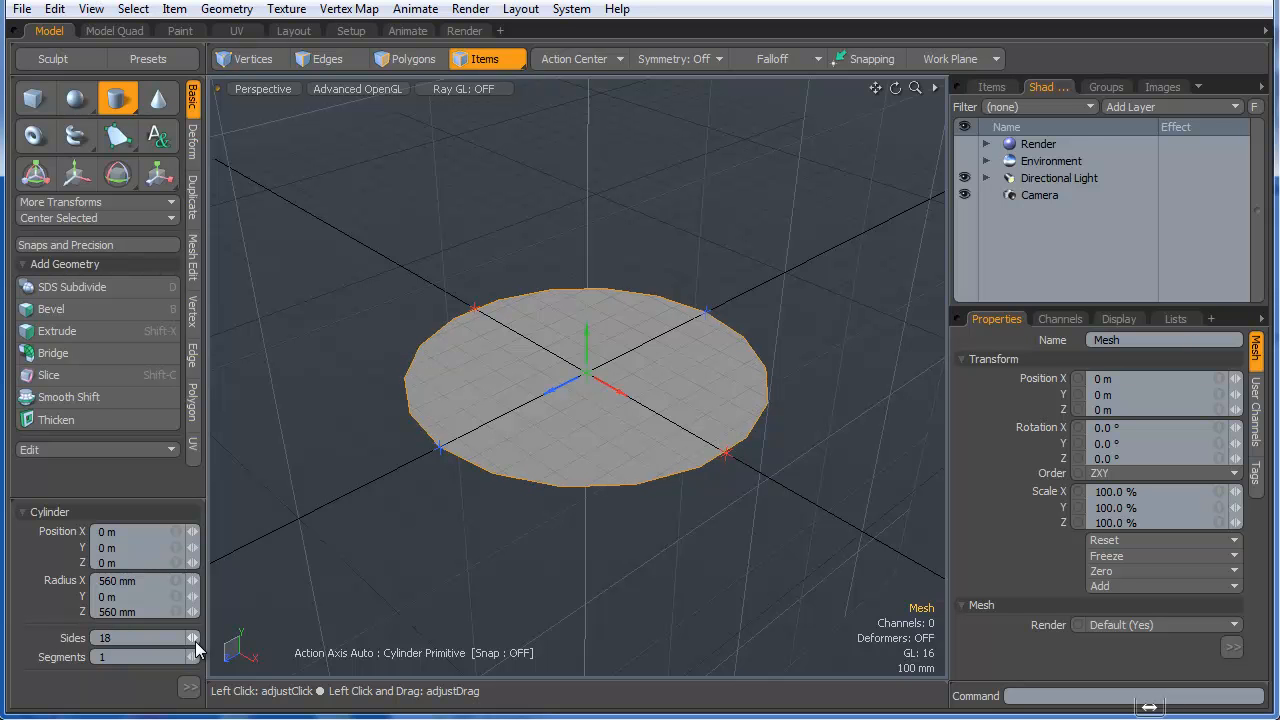
pyautogui.click(196, 641)
pyautogui.click(196, 641)
# - Raise the disc from the ground into a cylinder about 975 mm tall
pyautogui.keyDown('alt'); pyautogui.moveTo(462, 551); pyautogui.dragTo(586, 142); pyautogui.keyUp('alt')
pyautogui.keyDown('alt'); pyautogui.moveTo(674, 308); pyautogui.dragTo(609, 277); pyautogui.keyUp('alt')
pyautogui.moveTo(621, 217); pyautogui.dragTo(617, 220)
pyautogui.moveTo(614, 172); pyautogui.dragTo(590, 390)
pyautogui.keyDown('alt'); pyautogui.moveTo(590, 390); pyautogui.dragTo(548, 482); pyautogui.keyUp('alt')
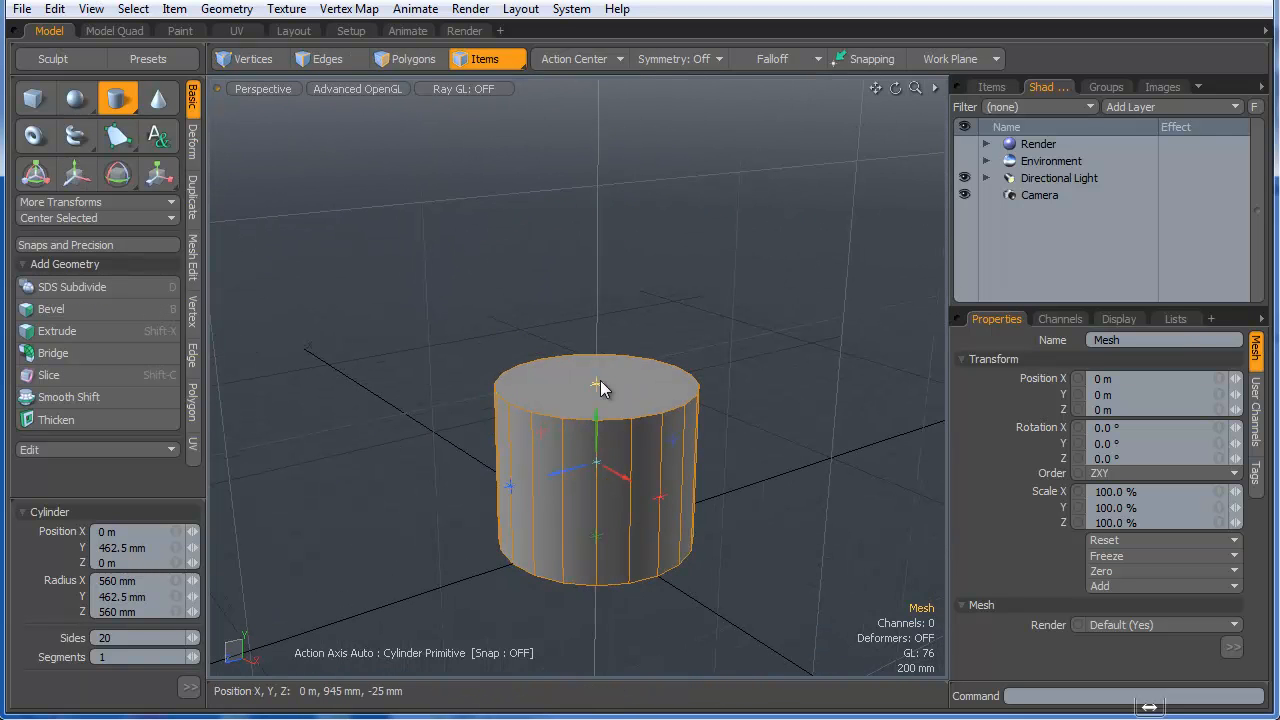
pyautogui.moveTo(598, 386); pyautogui.dragTo(598, 377)
pyautogui.press('space')
# - Bevel the cylinder's top polygon with an inset of about 123 mm and no shift
pyautogui.keyDown('alt'); pyautogui.moveTo(680, 315); pyautogui.dragTo(577, 470); pyautogui.keyUp('alt')
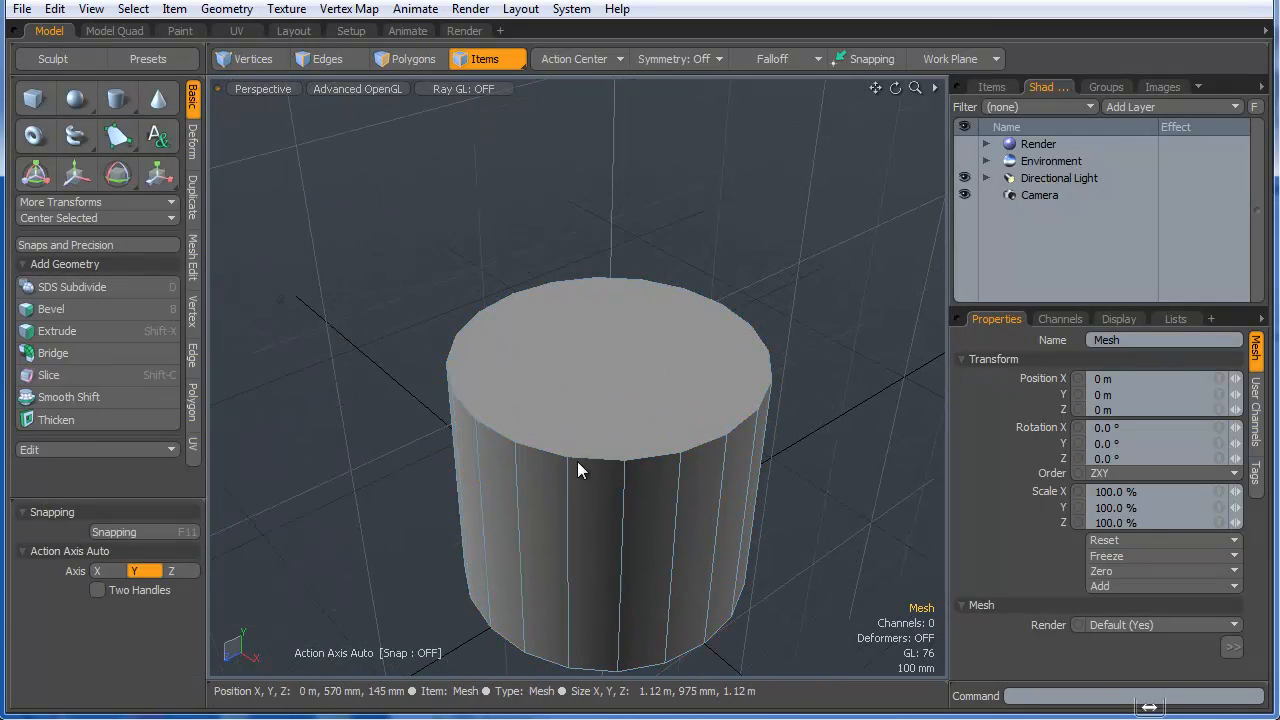
pyautogui.click(405, 58)
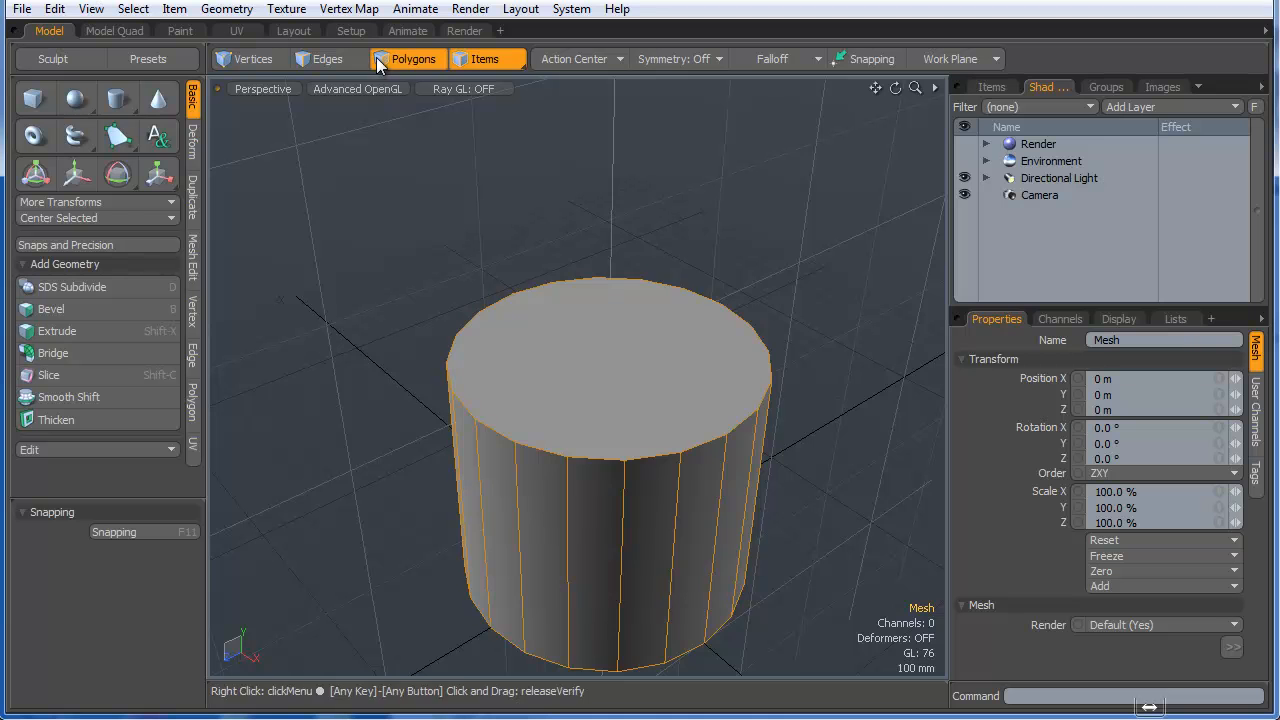
pyautogui.click(535, 372)
pyautogui.keyDown('alt'); pyautogui.moveTo(571, 429); pyautogui.dragTo(523, 411); pyautogui.keyUp('alt')
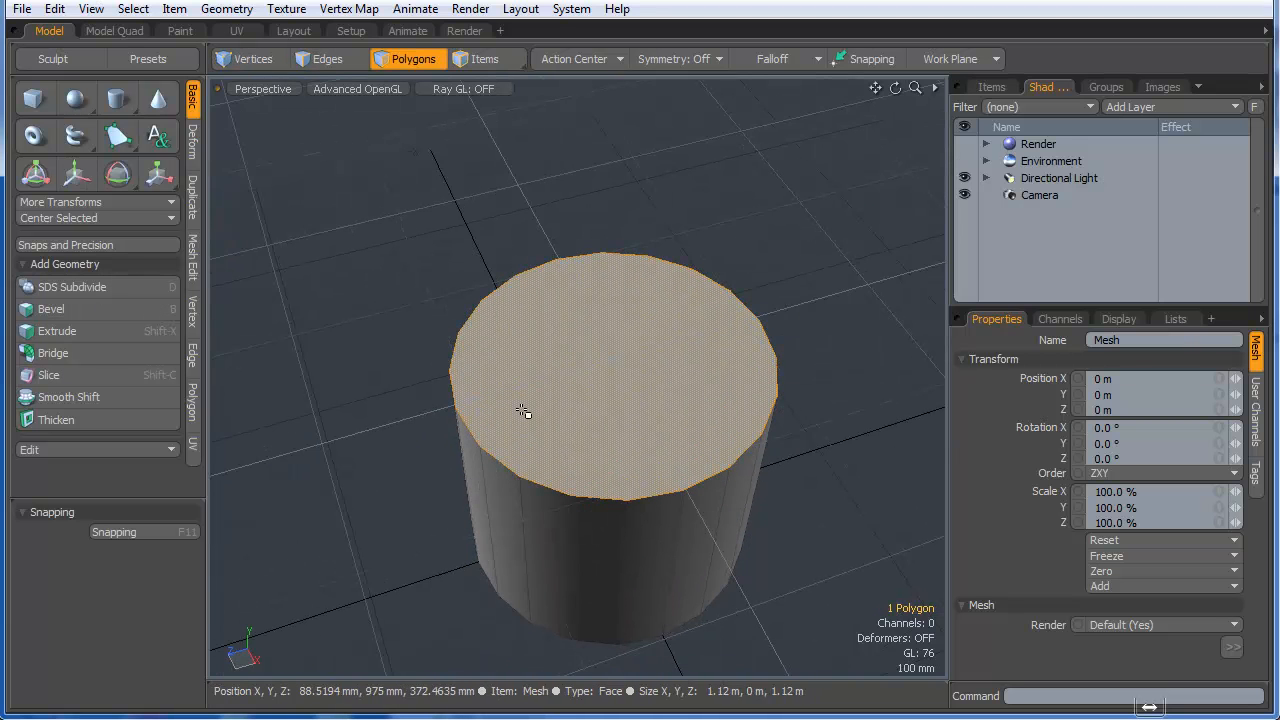
pyautogui.scroll(2, 523, 406)
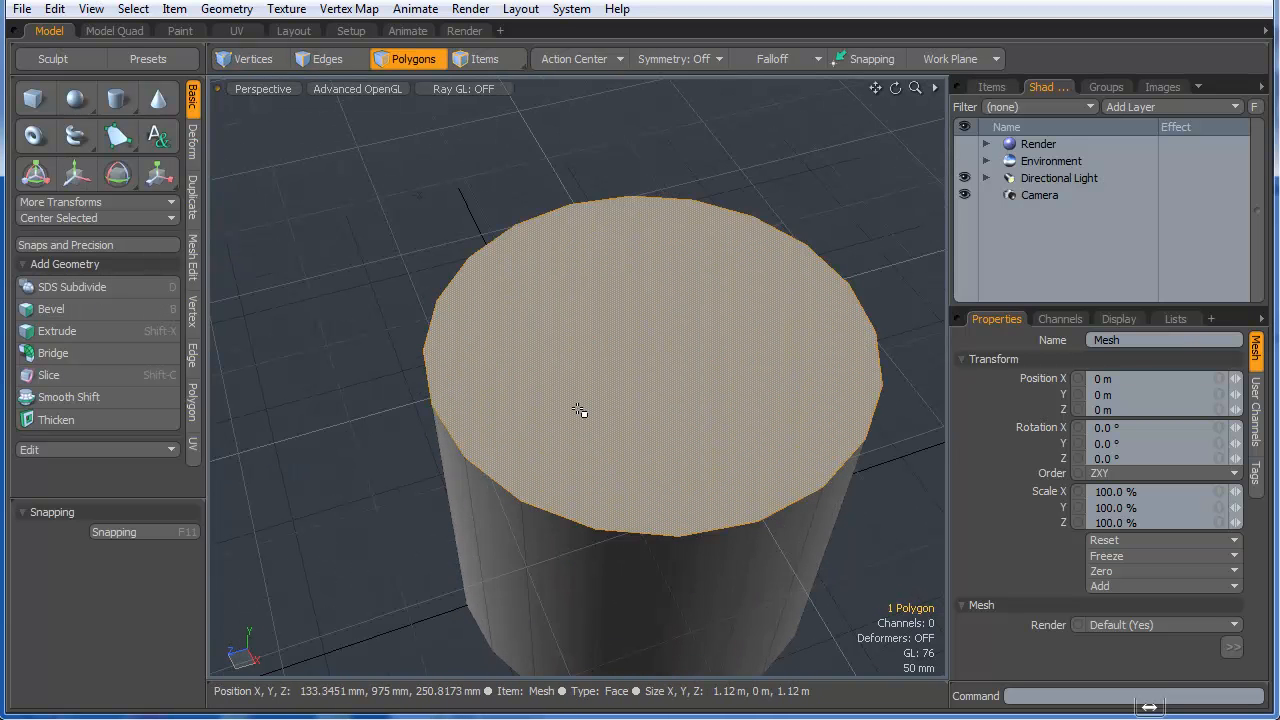
pyautogui.press('b')
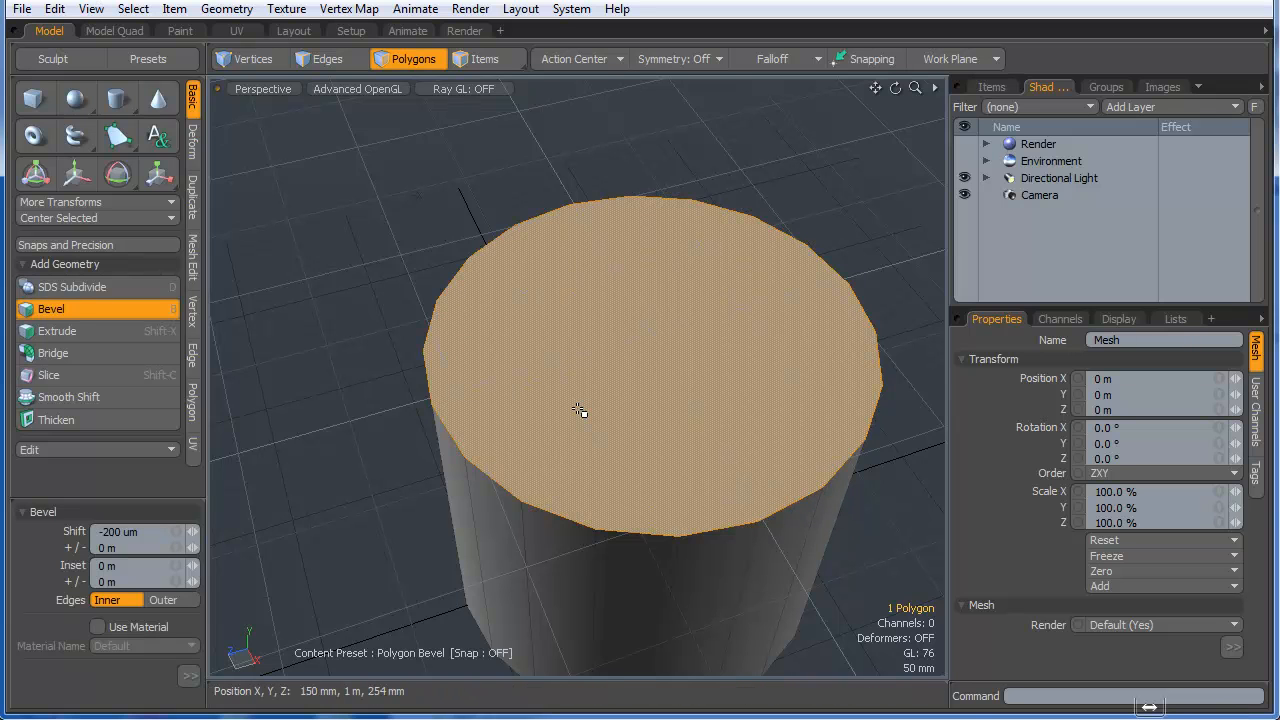
pyautogui.click(579, 409)
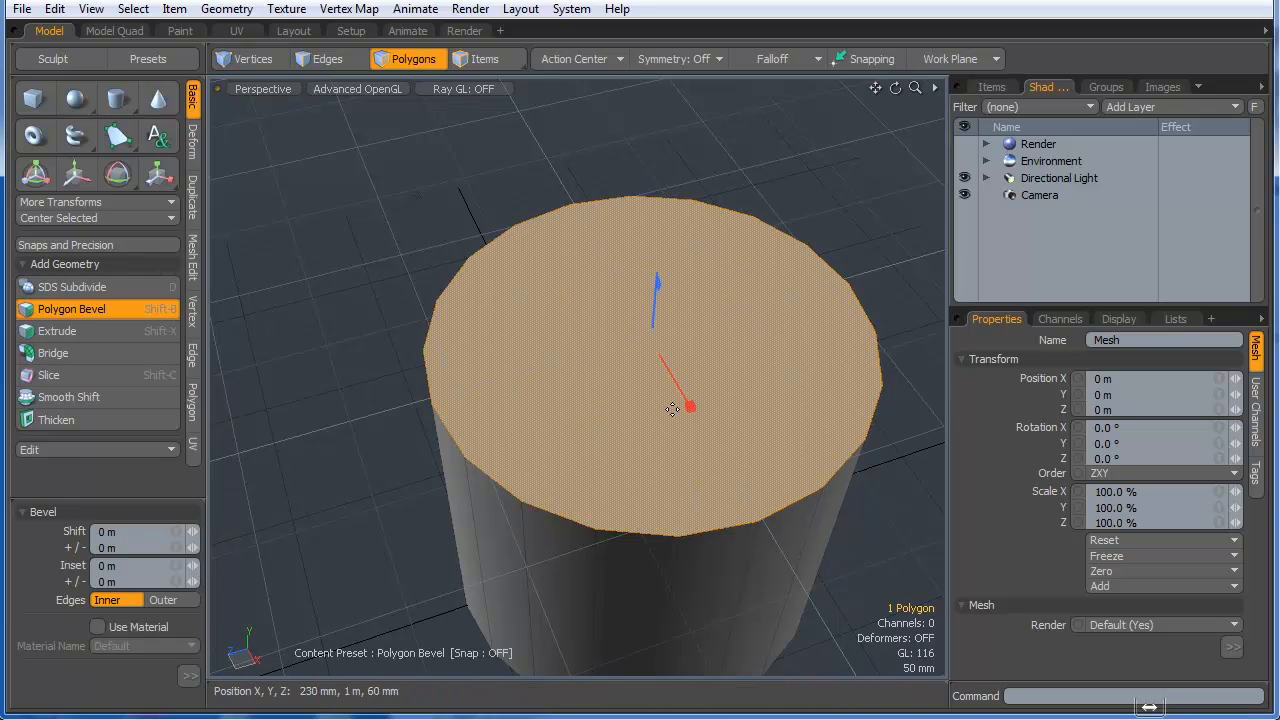
pyautogui.moveTo(690, 408); pyautogui.dragTo(686, 401)
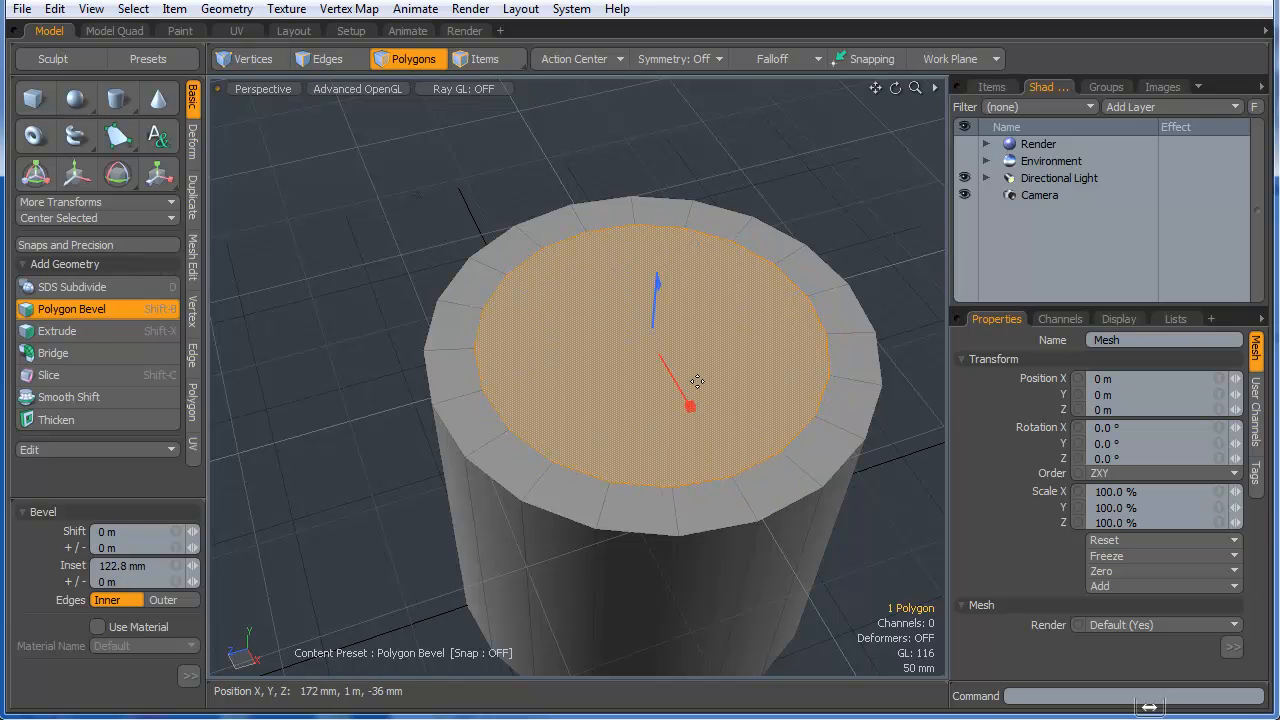
# - Inset the top polygon by about 411 mm to a small central disc, and add another inset of about 2.8 mm
pyautogui.press('shift')
pyautogui.moveTo(690, 405); pyautogui.dragTo(677, 384)
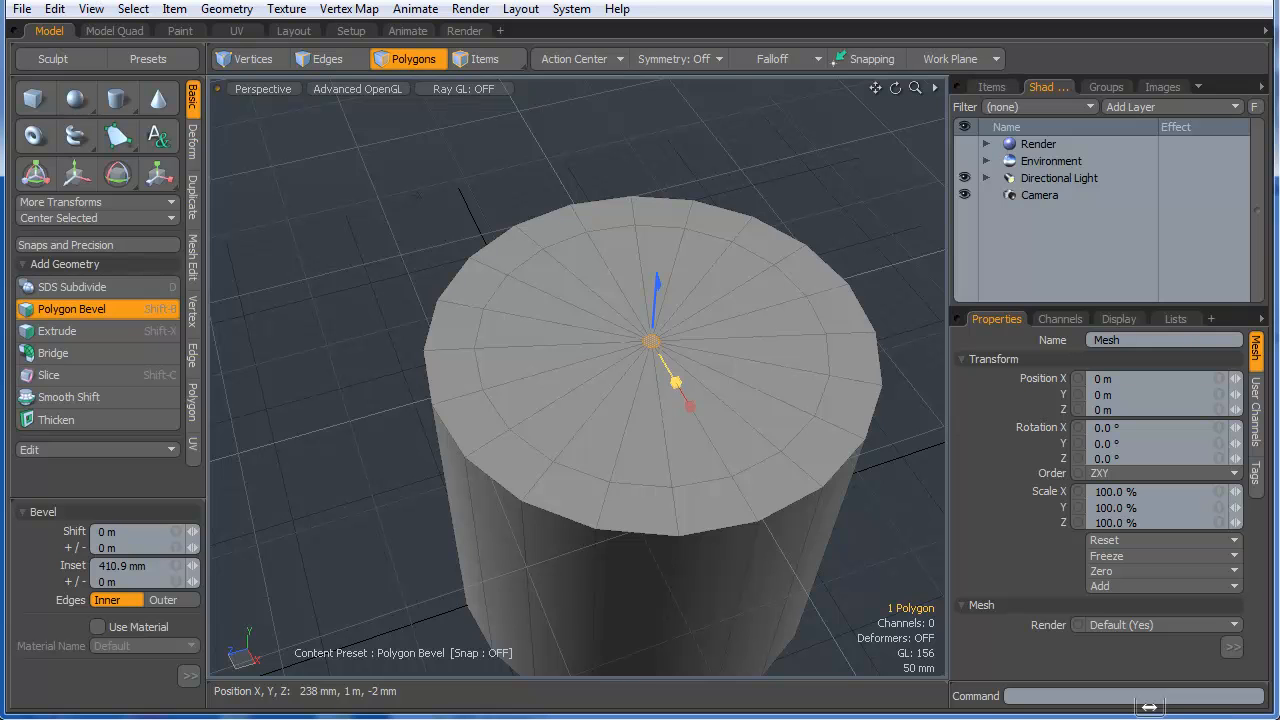
pyautogui.moveTo(676, 382); pyautogui.dragTo(677, 383)
pyautogui.keyDown('shift'); pyautogui.click(682, 233); pyautogui.keyUp('shift')
pyautogui.scroll(2, 661, 327)
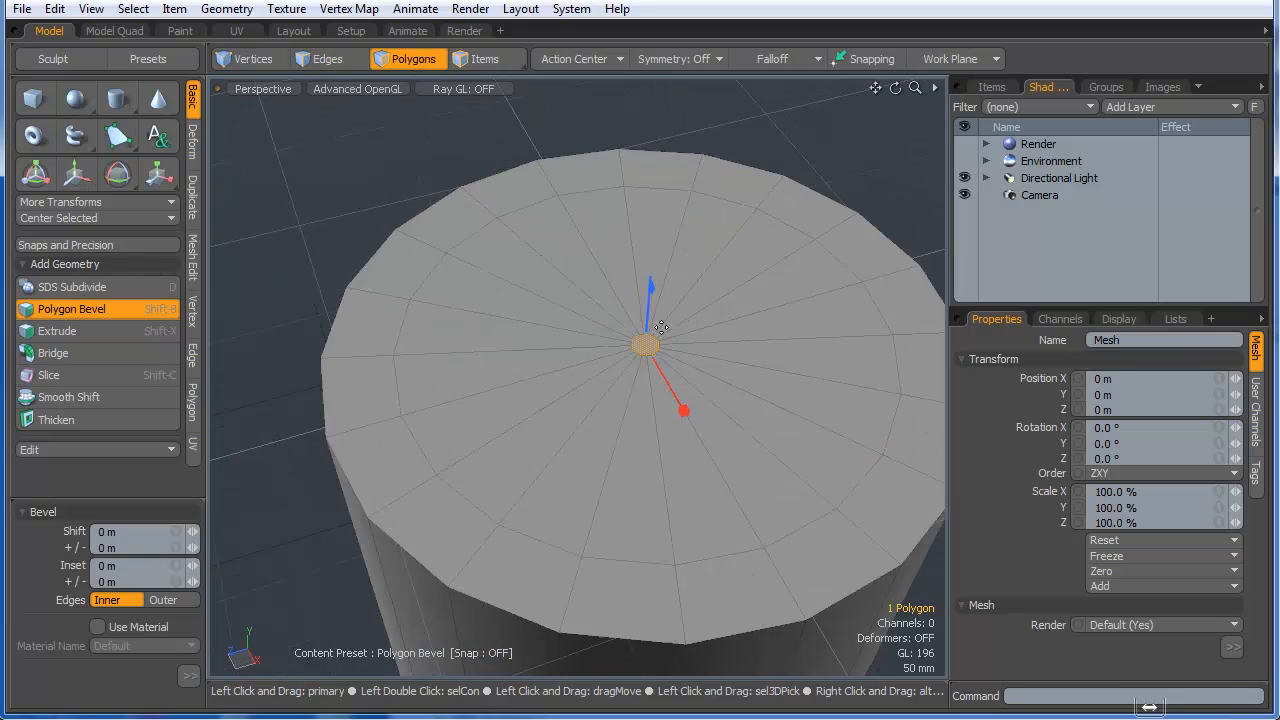
pyautogui.scroll(3, 661, 327)
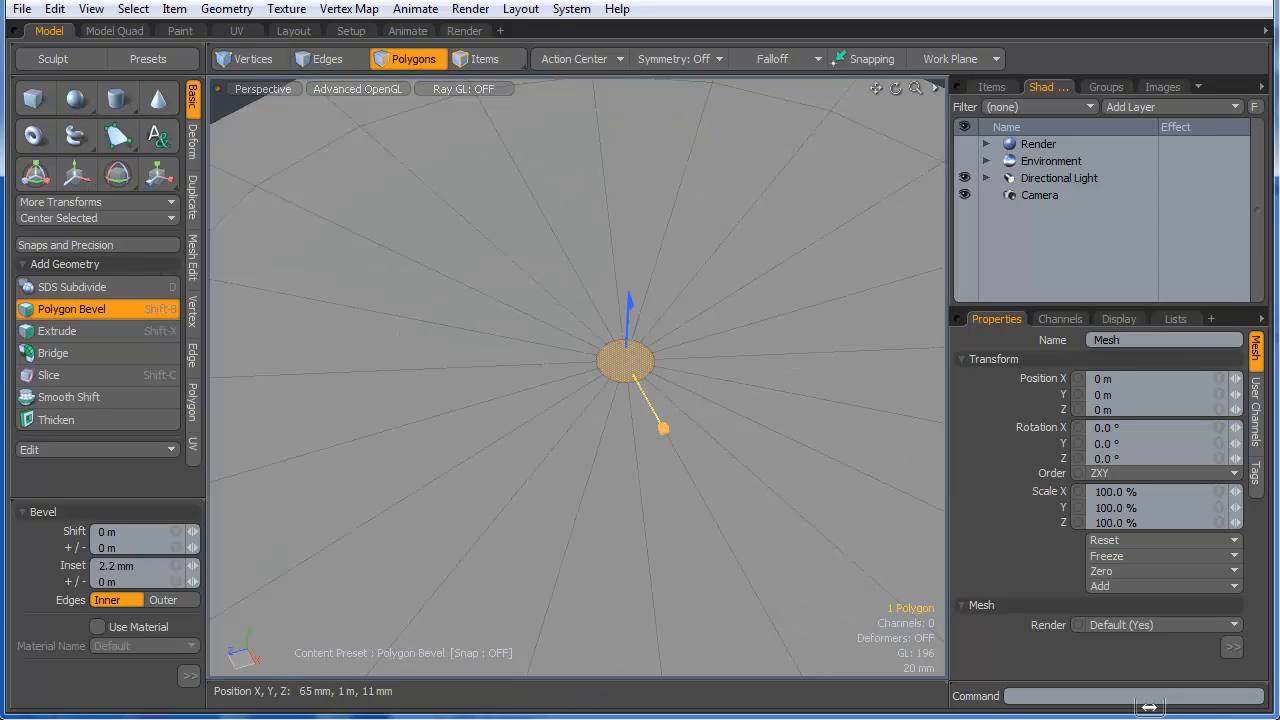
pyautogui.press('ctrl')
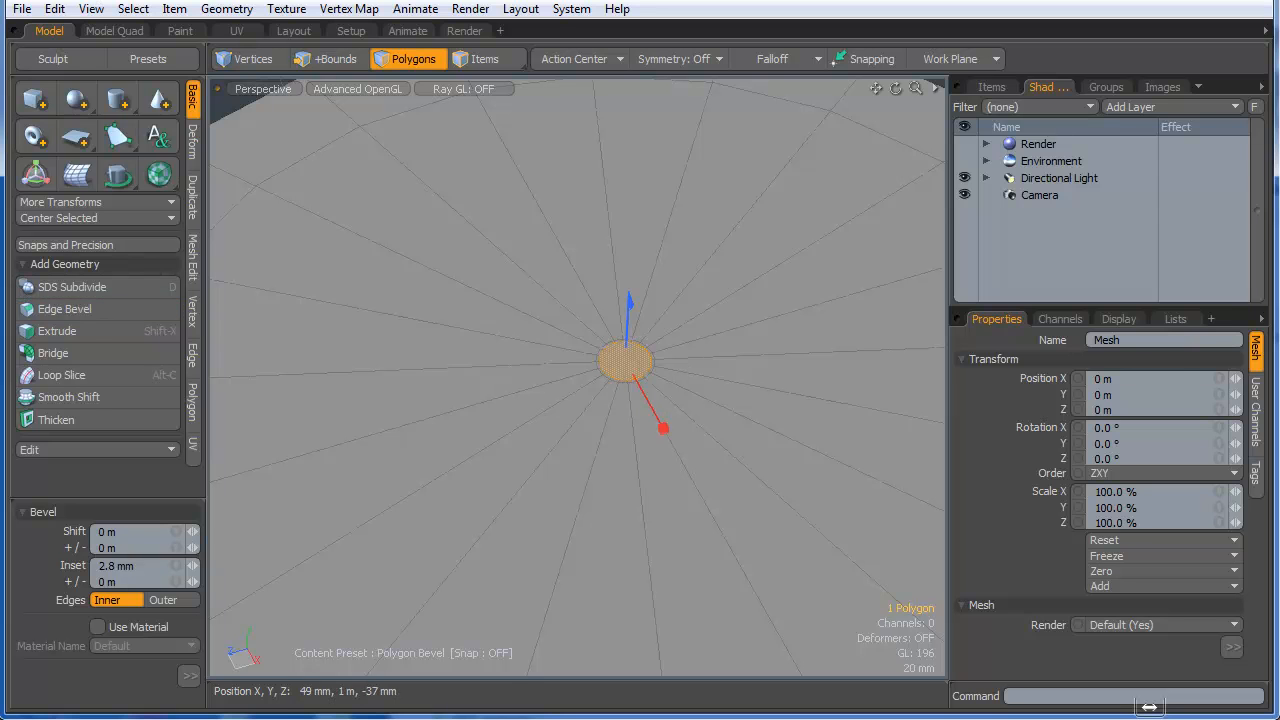
# - Sink the small central polygon by 20 mm and inset the recess floor by about 8.8 mm
pyautogui.keyDown('shift'); pyautogui.click(610, 310); pyautogui.keyUp('shift')
pyautogui.moveTo(629, 312); pyautogui.dragTo(629, 329)
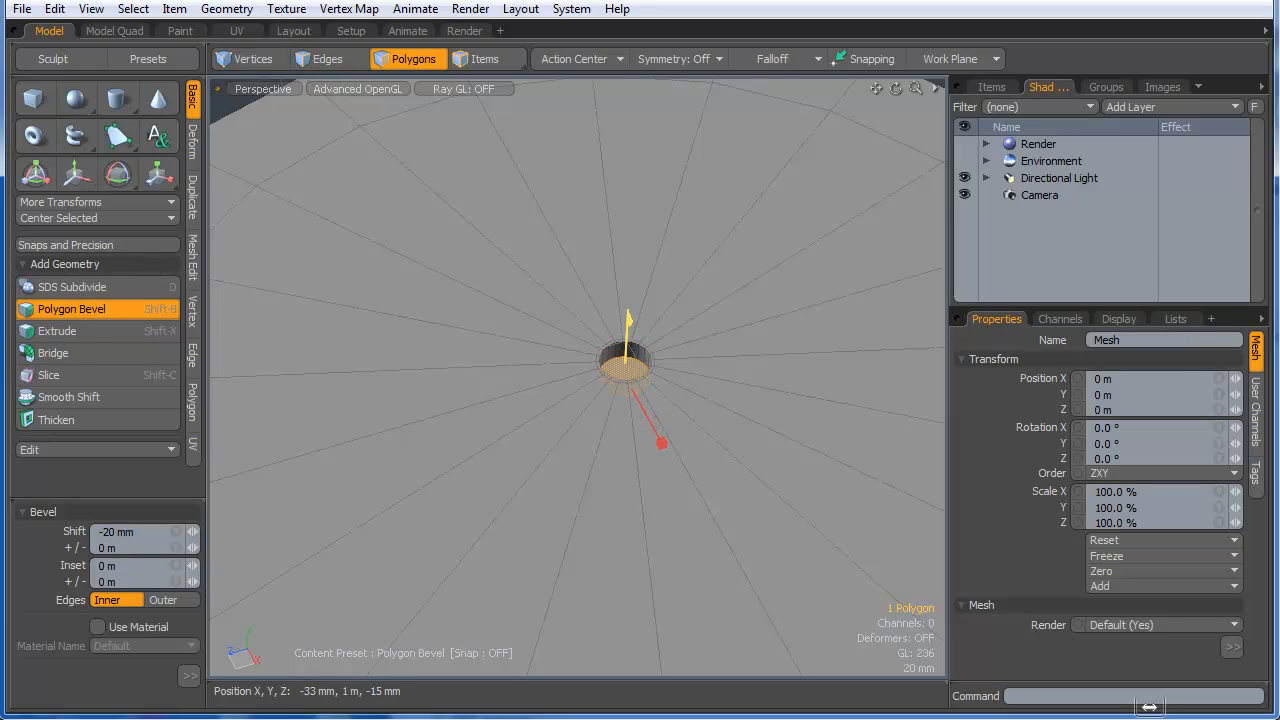
pyautogui.press('ctrl')
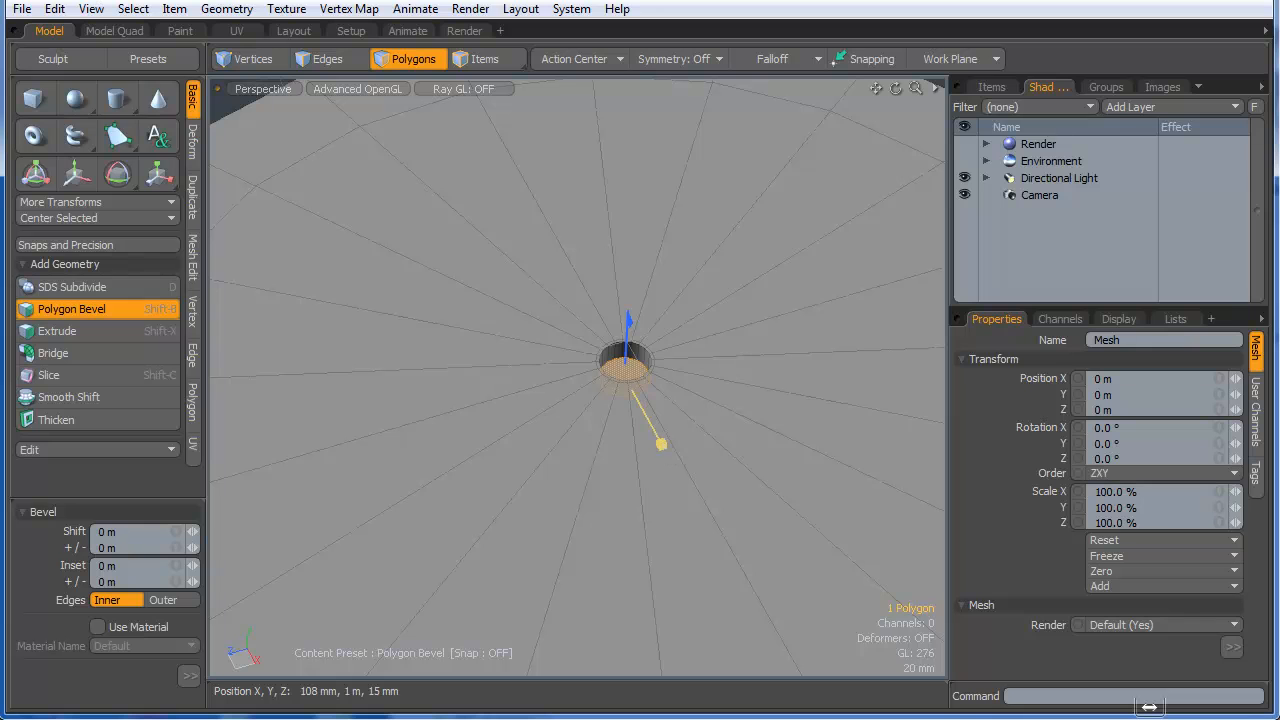
pyautogui.moveTo(661, 443); pyautogui.dragTo(660, 445)
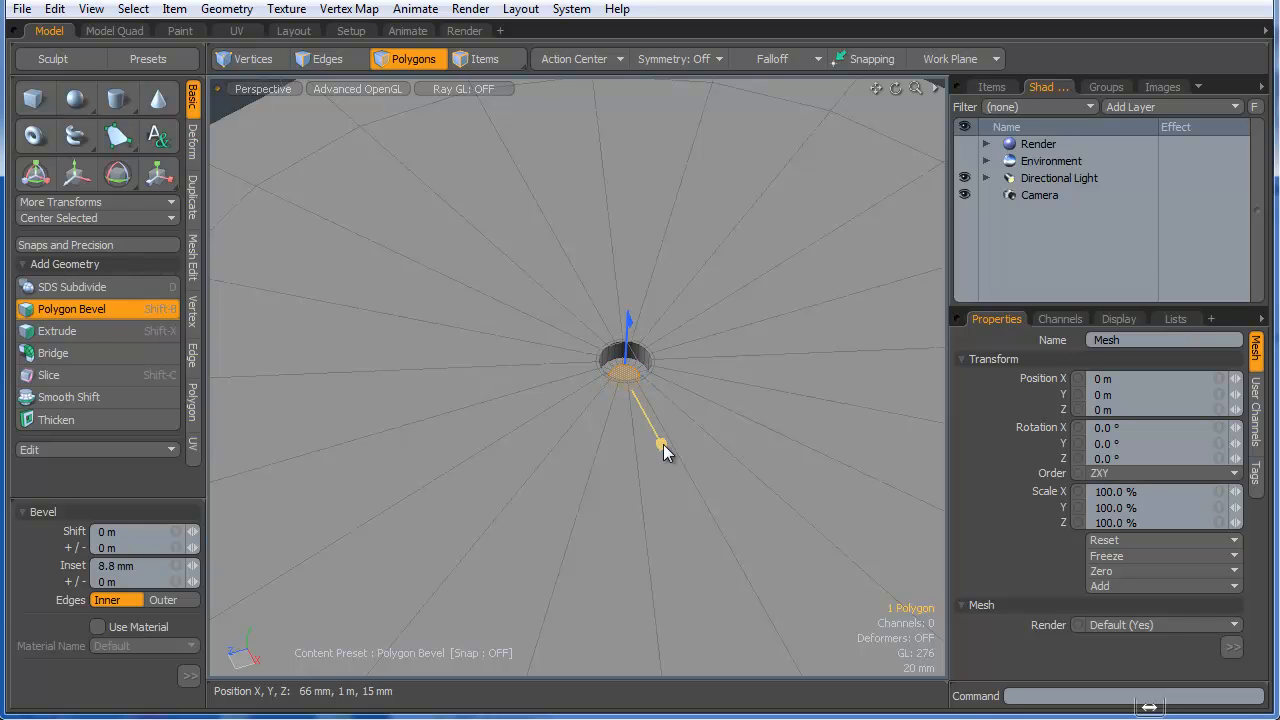
# - Raise the recess floor about 57 mm into an outward-flaring knob, and bevel its top with about 12 mm shift and 8.4 mm inset
pyautogui.moveTo(664, 385)
pyautogui.mouseDown()
pyautogui.moveTo(657, 370)
pyautogui.moveTo(667, 402)
pyautogui.mouseUp()
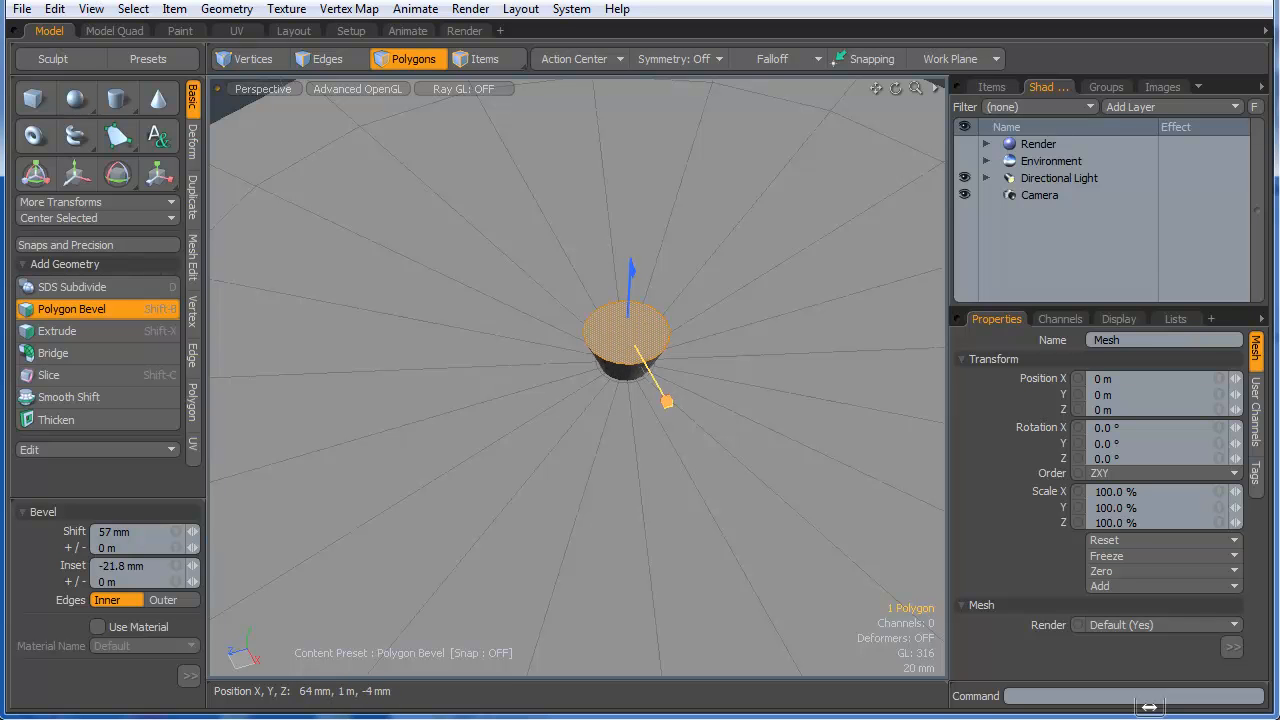
pyautogui.keyDown('shift'); pyautogui.click(628, 305); pyautogui.keyUp('shift')
pyautogui.moveTo(628, 305); pyautogui.dragTo(662, 382)
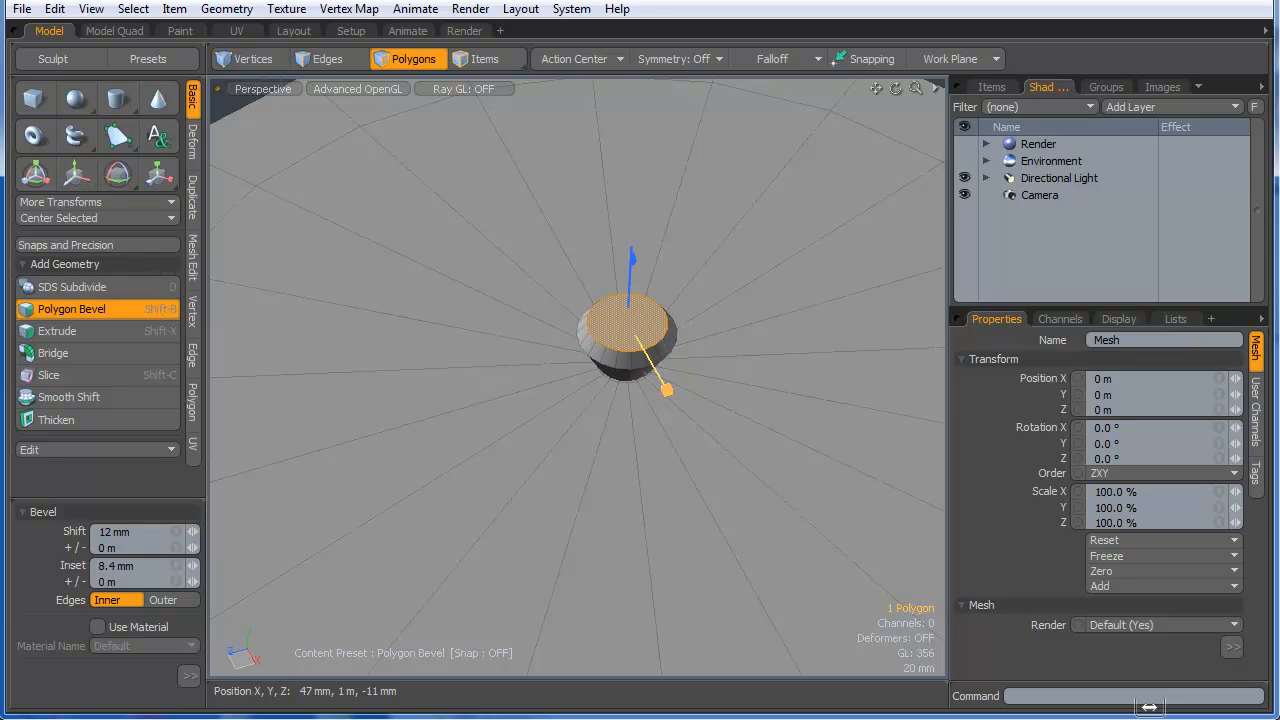
# - Inset the knob's top polygon by about 20.8 mm without any shift
pyautogui.keyDown('shift'); pyautogui.click(666, 388); pyautogui.keyUp('shift')
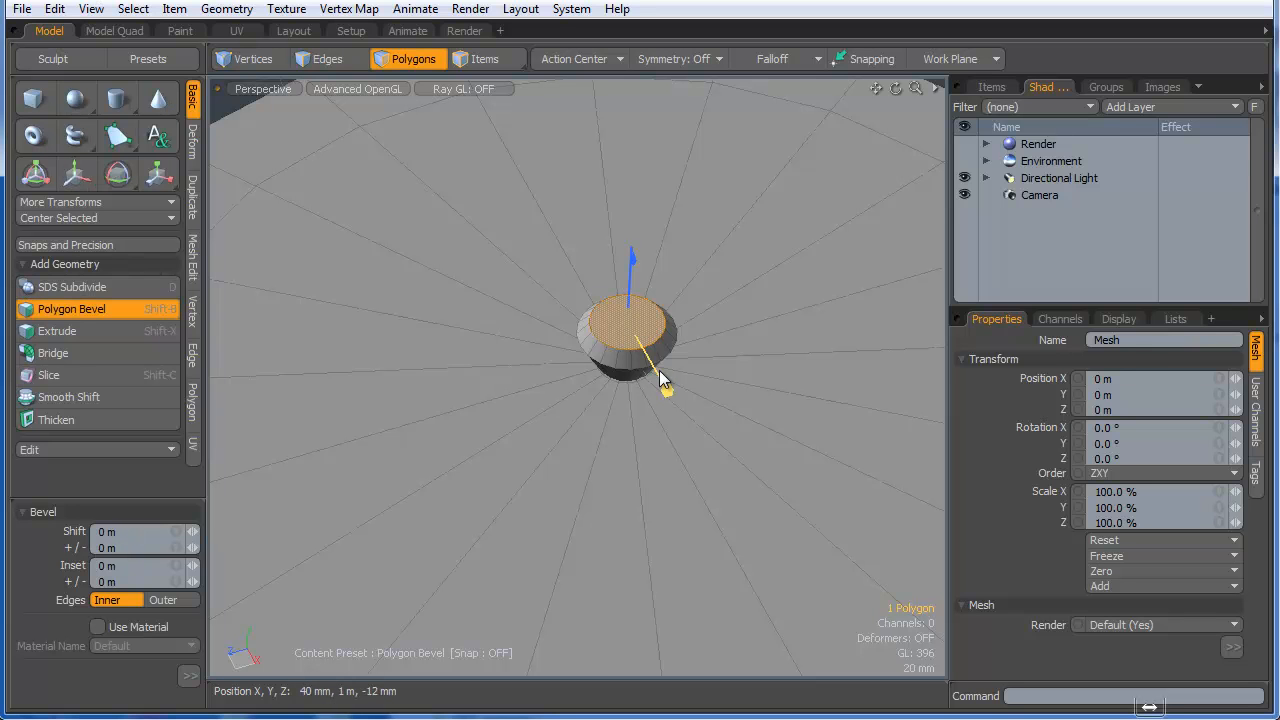
pyautogui.moveTo(667, 389); pyautogui.dragTo(658, 374)
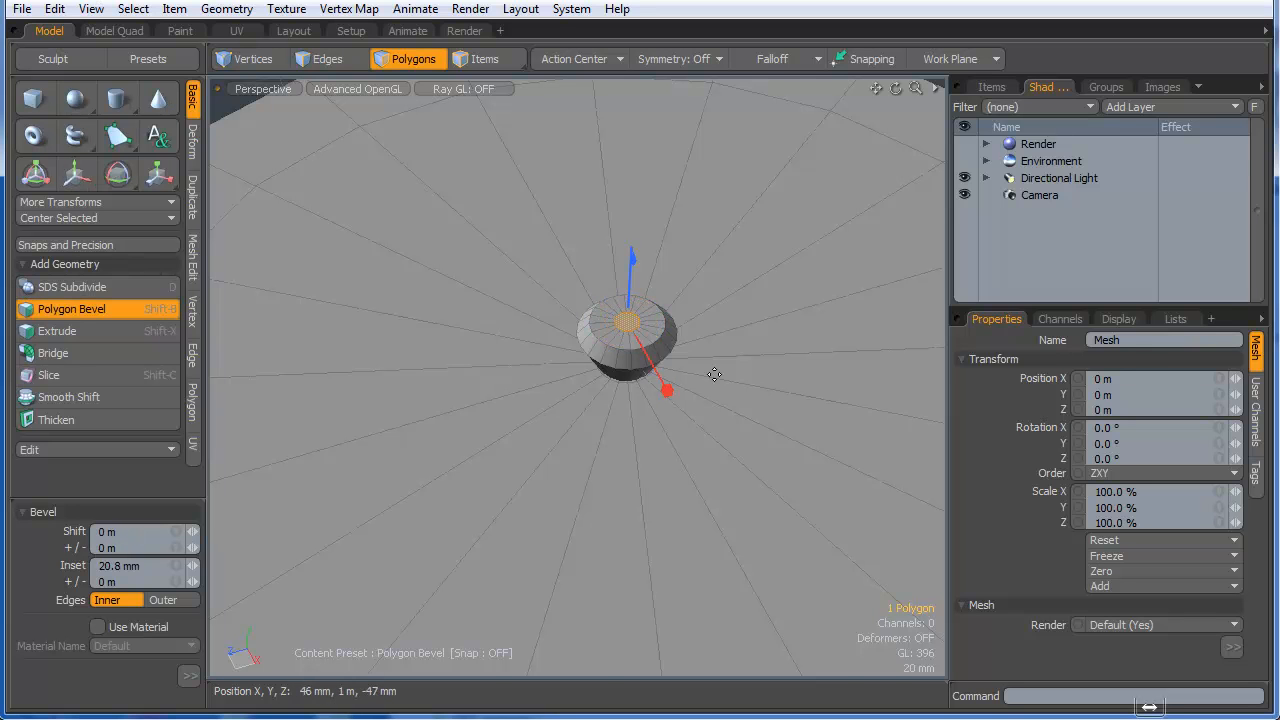
# - Finish the knob-top bevel and convert the mesh to subdivision surfaces
pyautogui.scroll(-3, 721, 389)
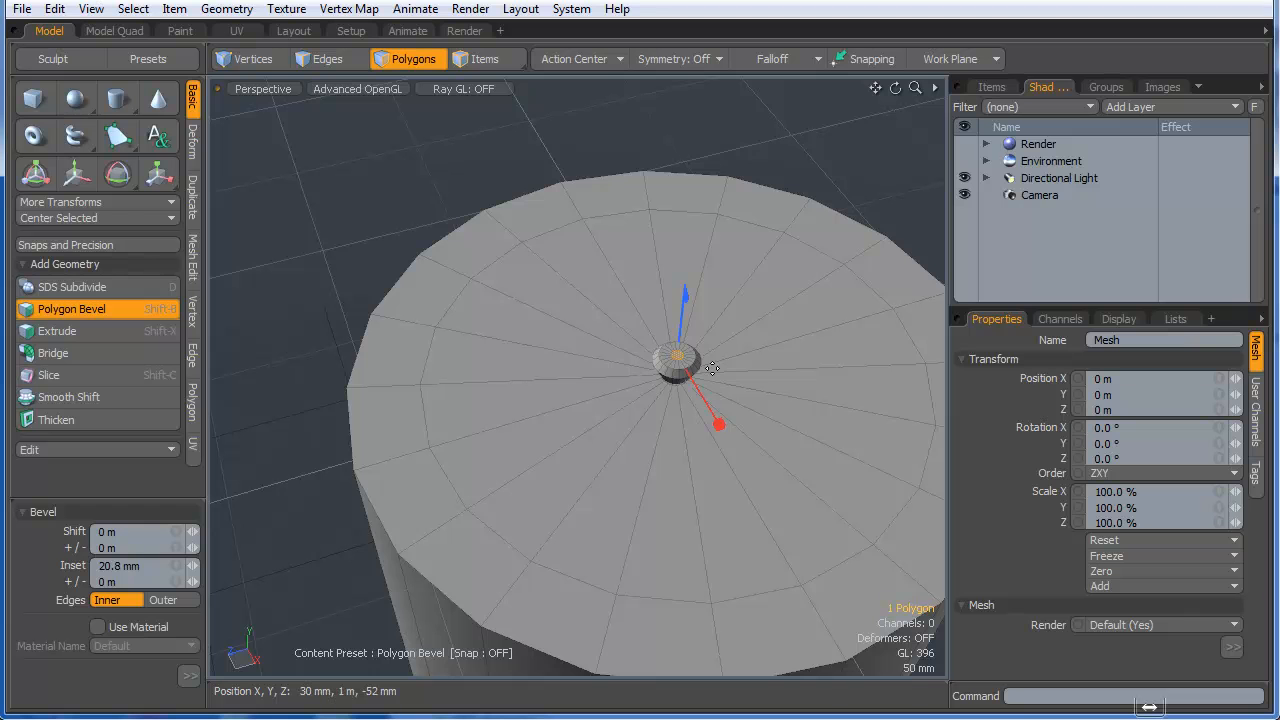
pyautogui.press('space')
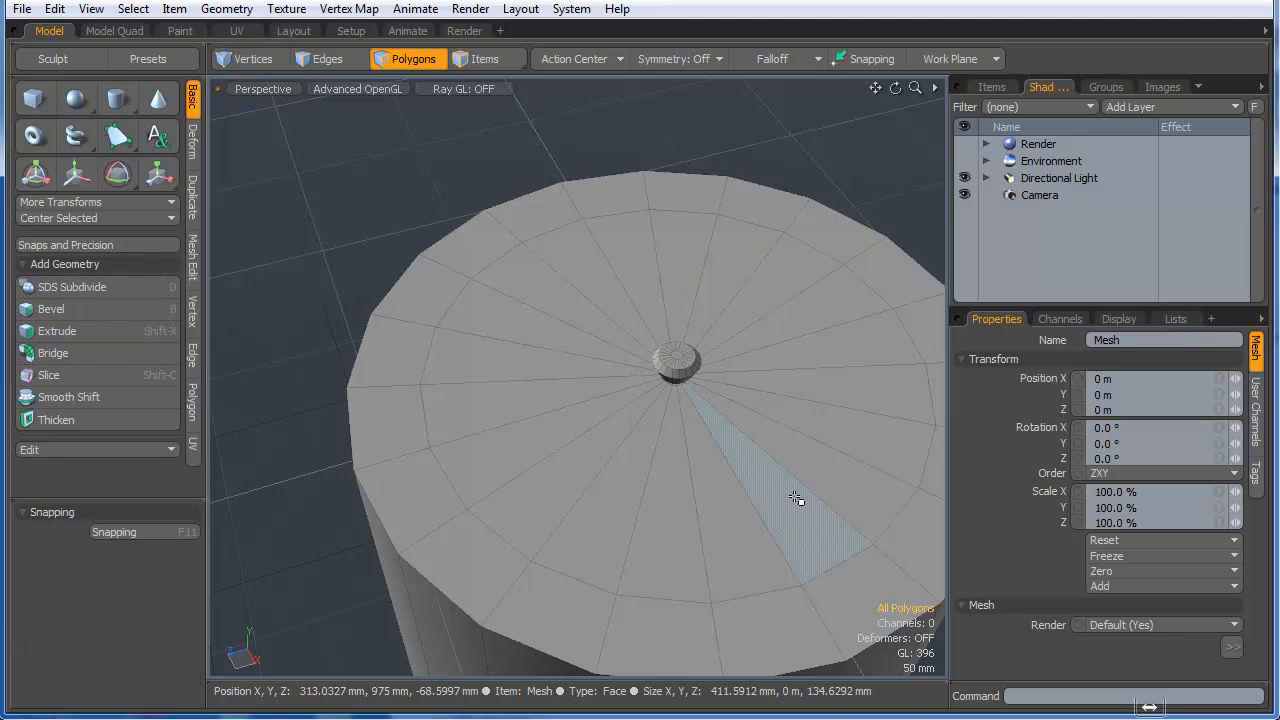
pyautogui.press('Tab')
pyautogui.keyDown('alt'); pyautogui.moveTo(757, 440); pyautogui.dragTo(831, 394); pyautogui.keyUp('alt')
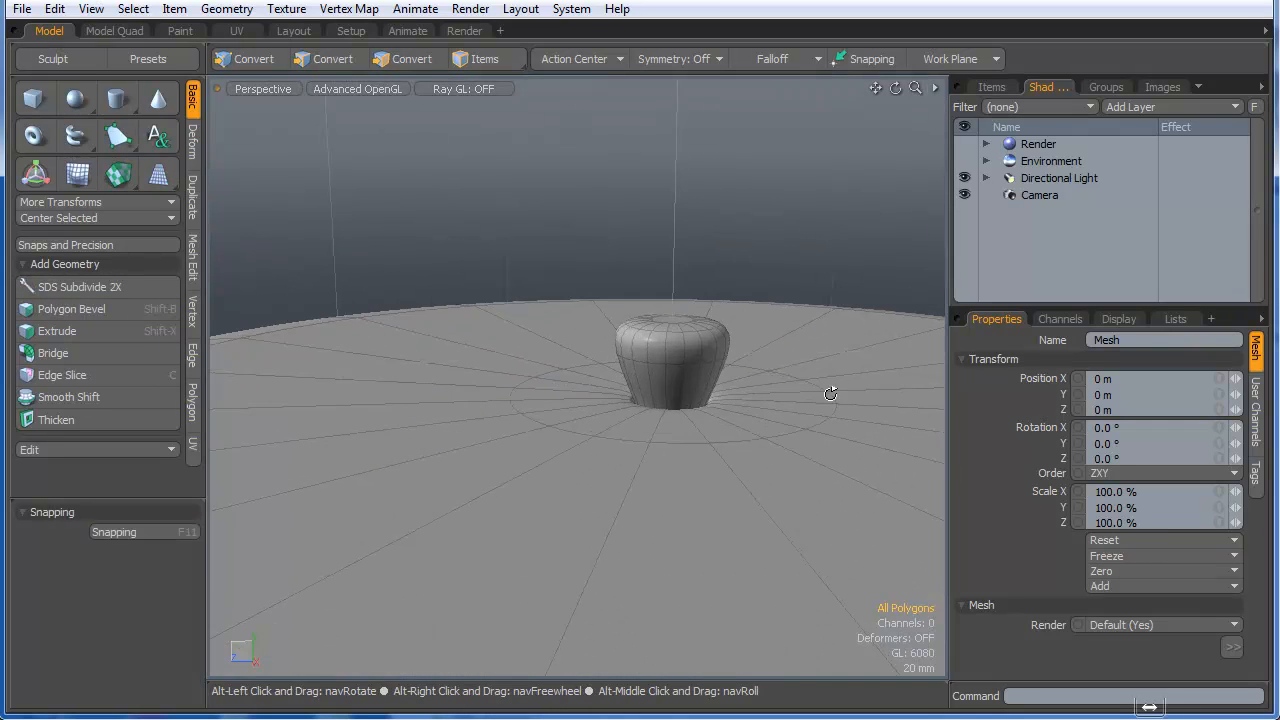
# - Select the edge loop around the knob's widest part and move it down 21 mm
pyautogui.press('1')
pyautogui.press('2')
pyautogui.doubleClick(690, 352)
pyautogui.press('w')
pyautogui.moveTo(597, 258); pyautogui.dragTo(596, 298)
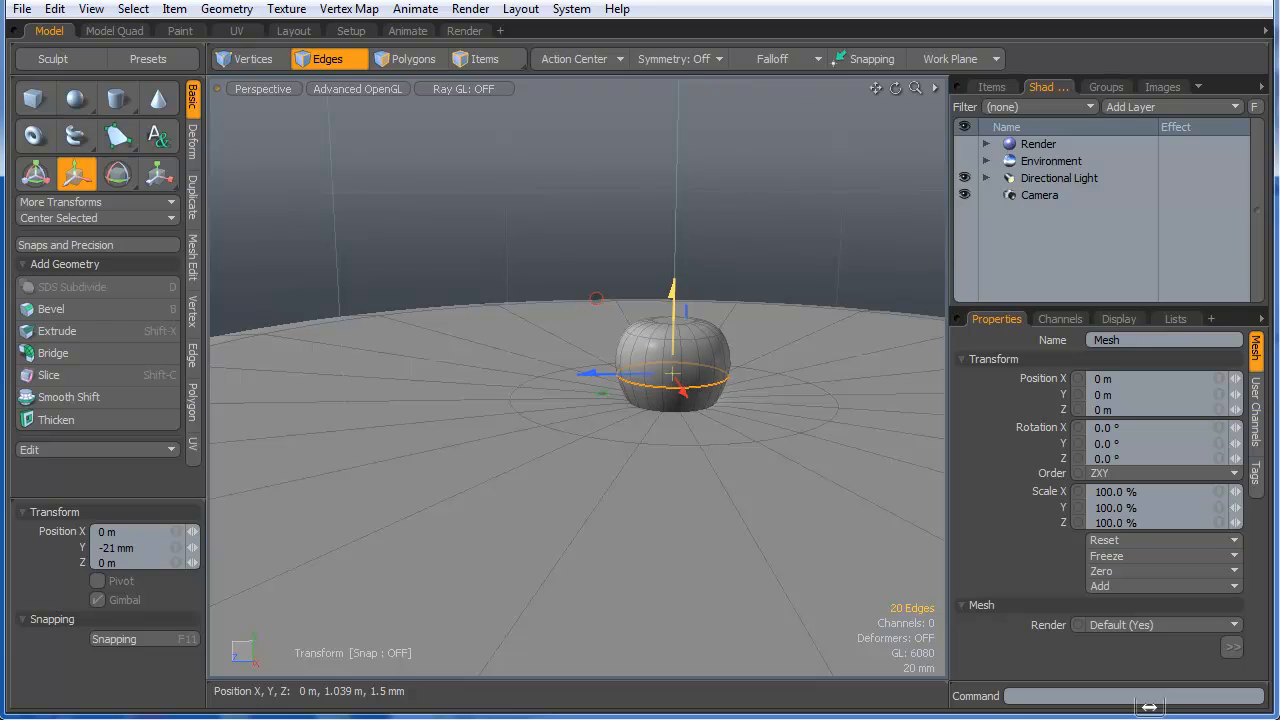
pyautogui.press('space')
pyautogui.press('space')
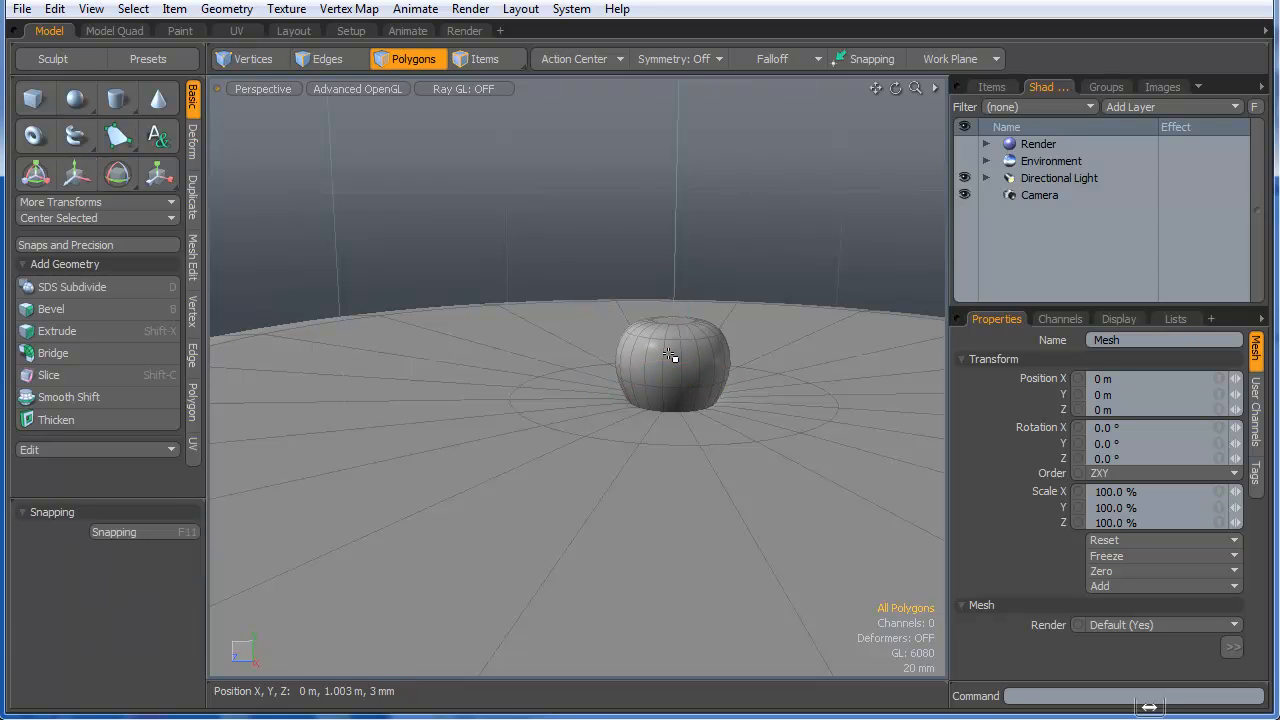
# - Select all of the knob's polygons down to its base, lower them slightly and rescale the knob
pyautogui.click(674, 322)
pyautogui.press('shift')
pyautogui.hotkey('shift', 'Up')
pyautogui.hotkey('shift', 'Up')
pyautogui.hotkey('shift', 'Up')
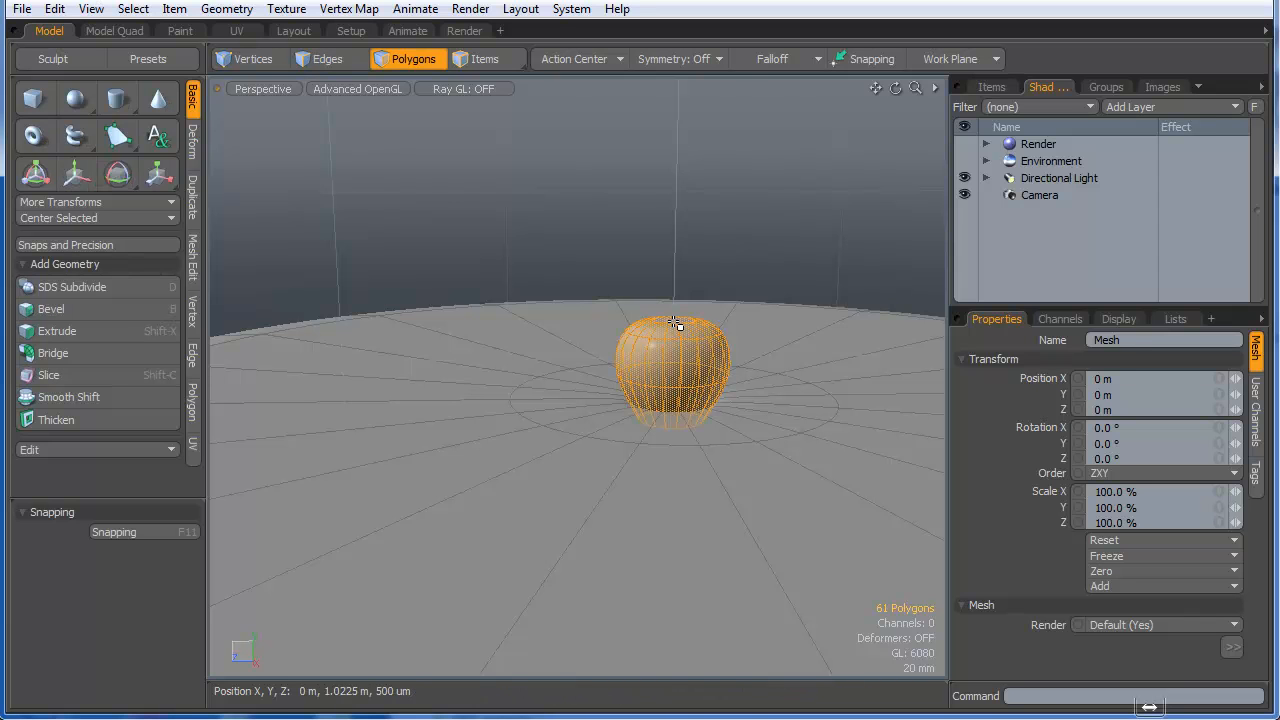
pyautogui.press('w')
pyautogui.moveTo(674, 308); pyautogui.dragTo(674, 333)
pyautogui.press('r')
pyautogui.moveTo(673, 402); pyautogui.dragTo(697, 560)
pyautogui.keyDown('ctrl'); pyautogui.keyDown('alt'); pyautogui.moveTo(743, 508); pyautogui.dragTo(625, 508); pyautogui.keyUp('alt'); pyautogui.keyUp('ctrl')
pyautogui.keyDown('alt'); pyautogui.moveTo(625, 508); pyautogui.dragTo(566, 543); pyautogui.keyUp('alt')
pyautogui.press('Escape')
pyautogui.press('Escape')
# - Turn off subdivision and bevel the cylinder's top rim edge loop with a 15 mm inset and round level 1
pyautogui.press('Tab')
pyautogui.moveTo(566, 543)
pyautogui.keyDown('ctrl'); pyautogui.keyDown('alt'); pyautogui.mouseDown()
pyautogui.moveTo(483, 543)
pyautogui.moveTo(576, 524)
pyautogui.mouseUp(); pyautogui.keyUp('alt'); pyautogui.keyUp('ctrl')
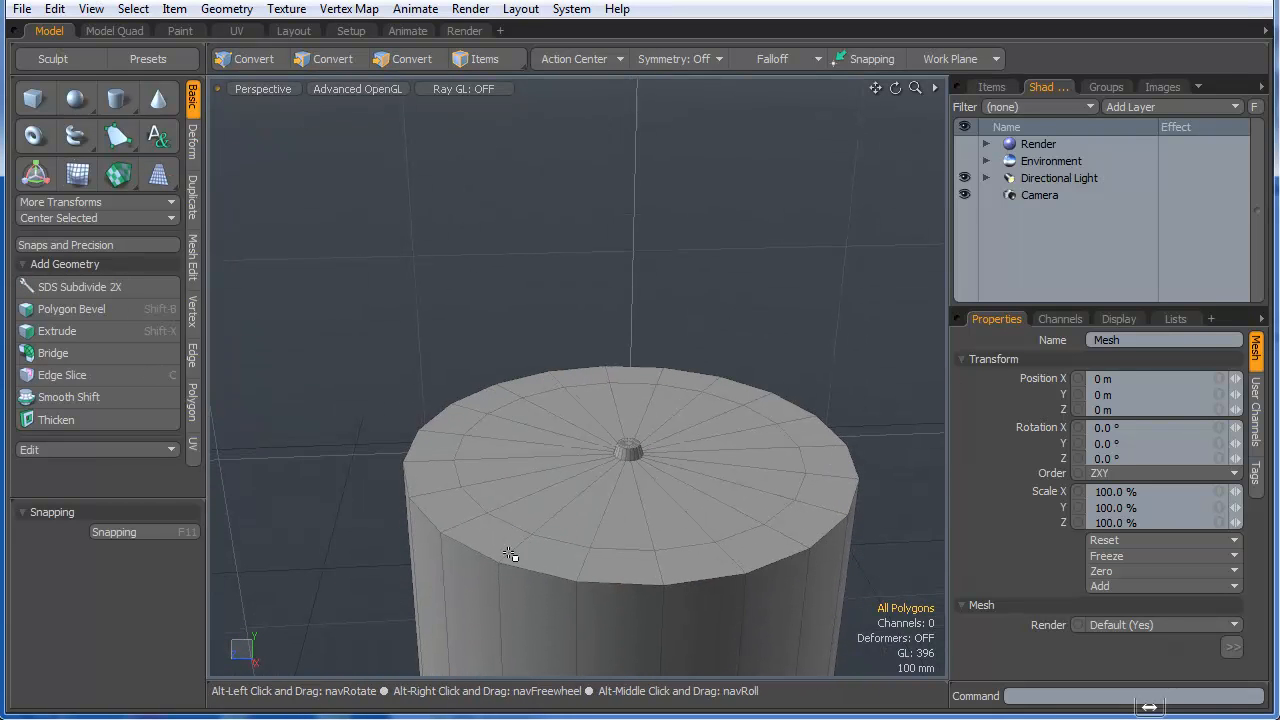
pyautogui.press('1')
pyautogui.press('2')
pyautogui.doubleClick(476, 552)
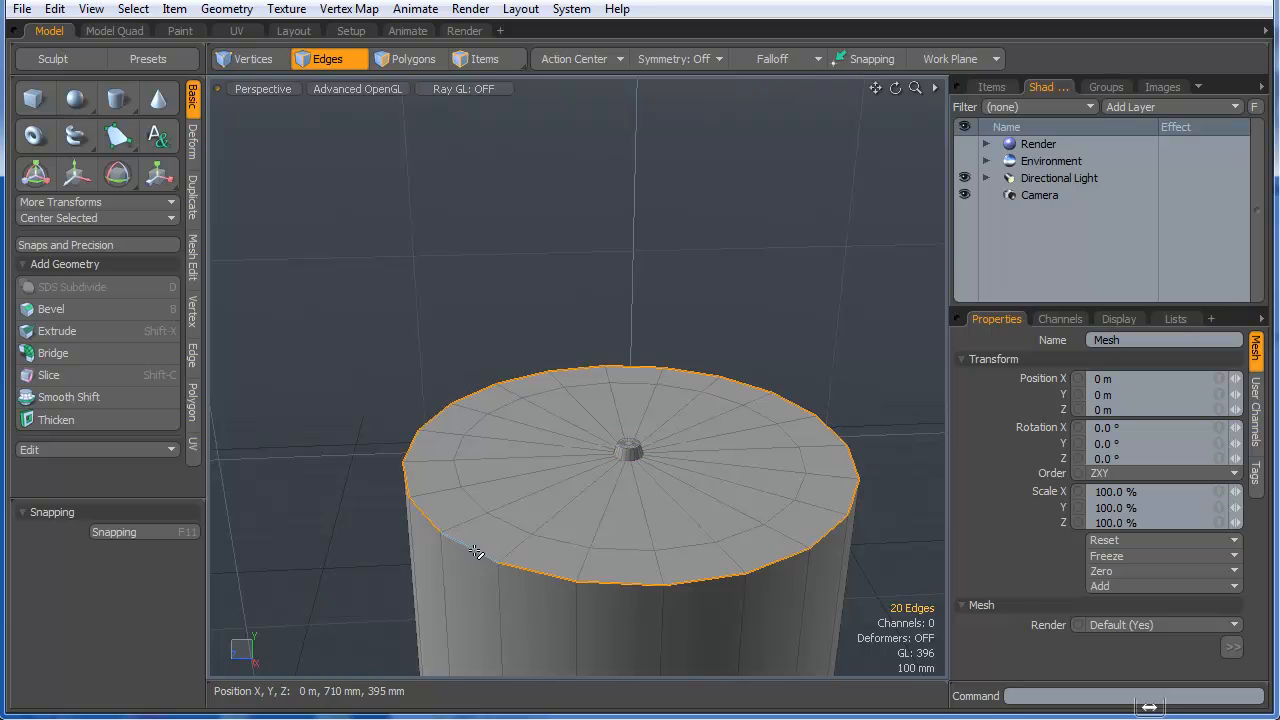
pyautogui.press('b')
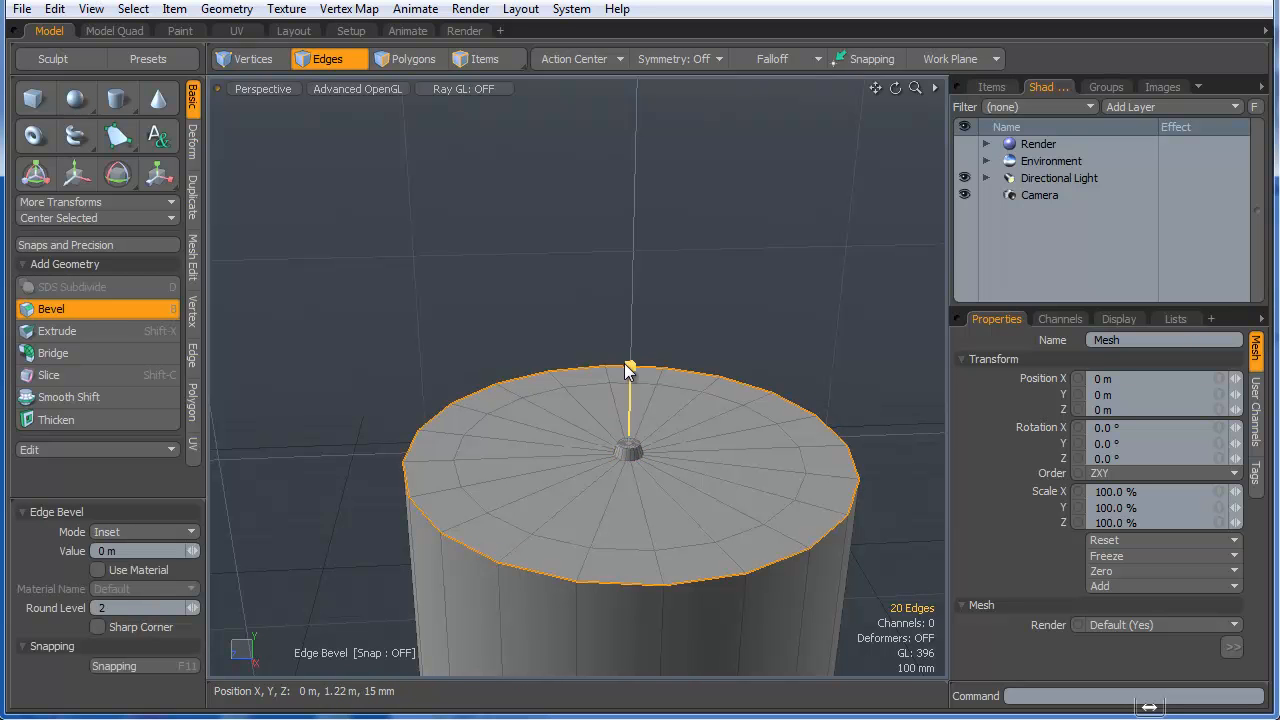
pyautogui.moveTo(629, 366); pyautogui.dragTo(645, 366)
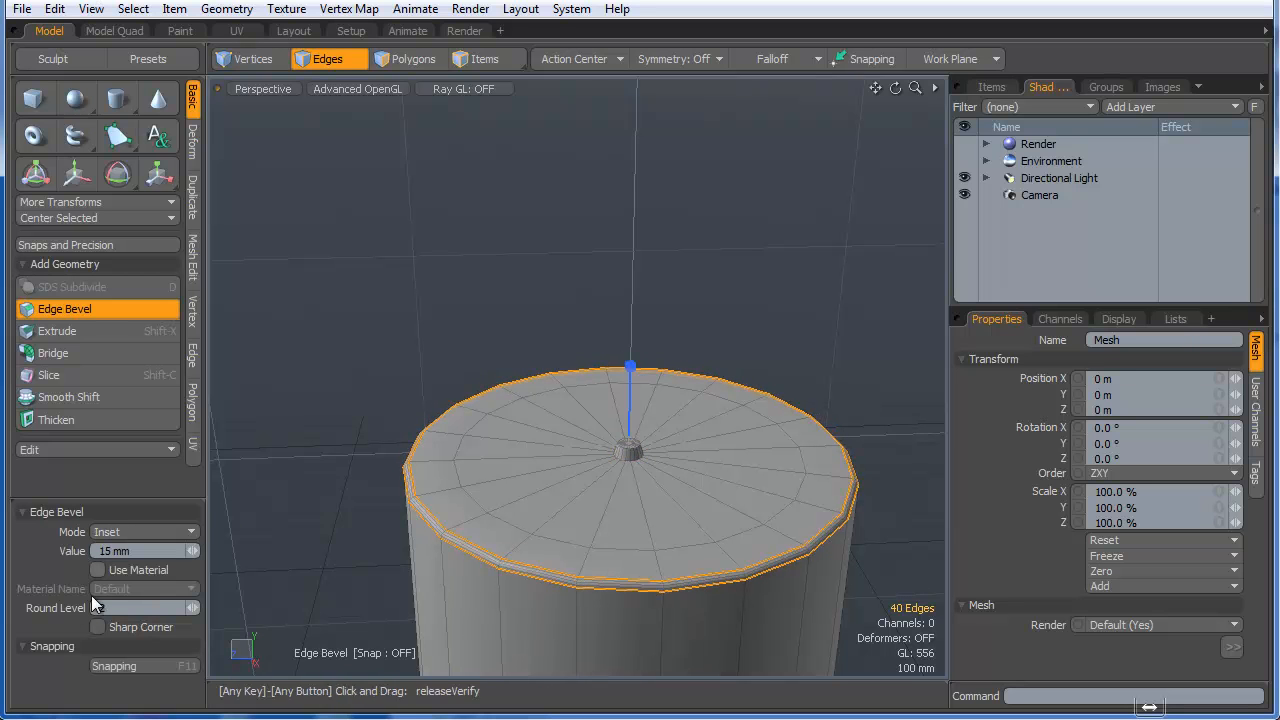
pyautogui.click(188, 606)
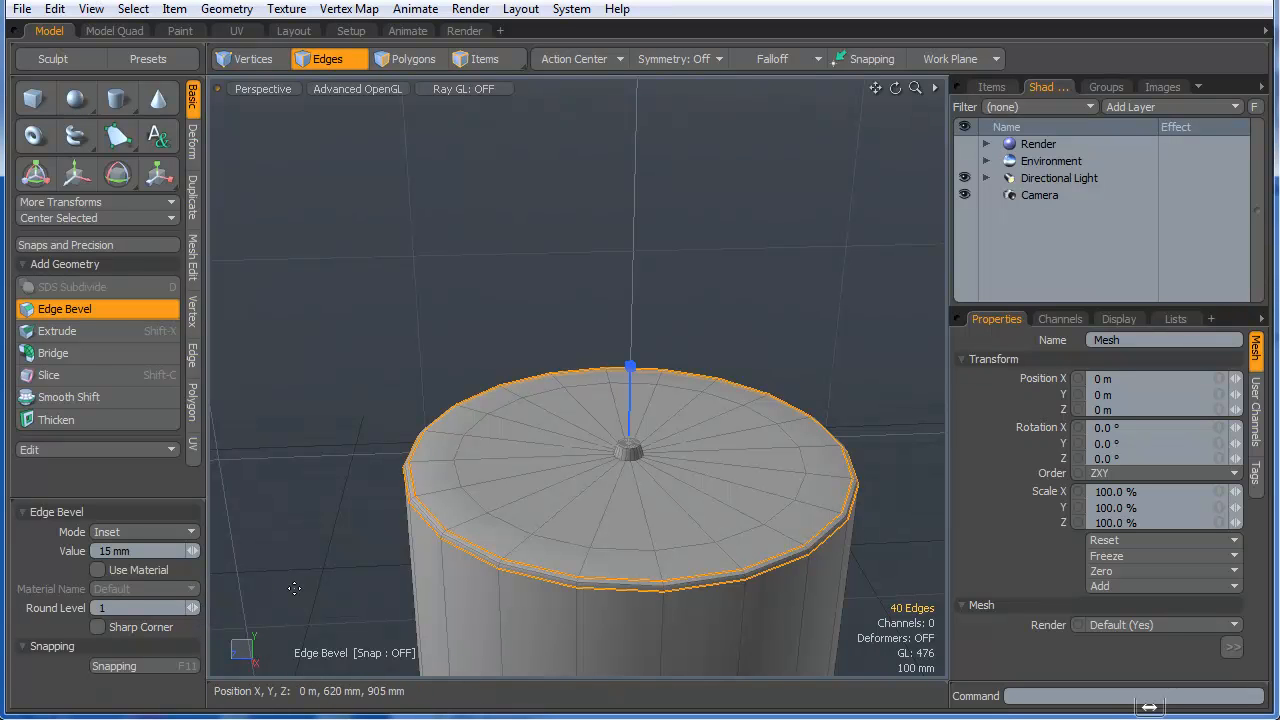
pyautogui.press('space')
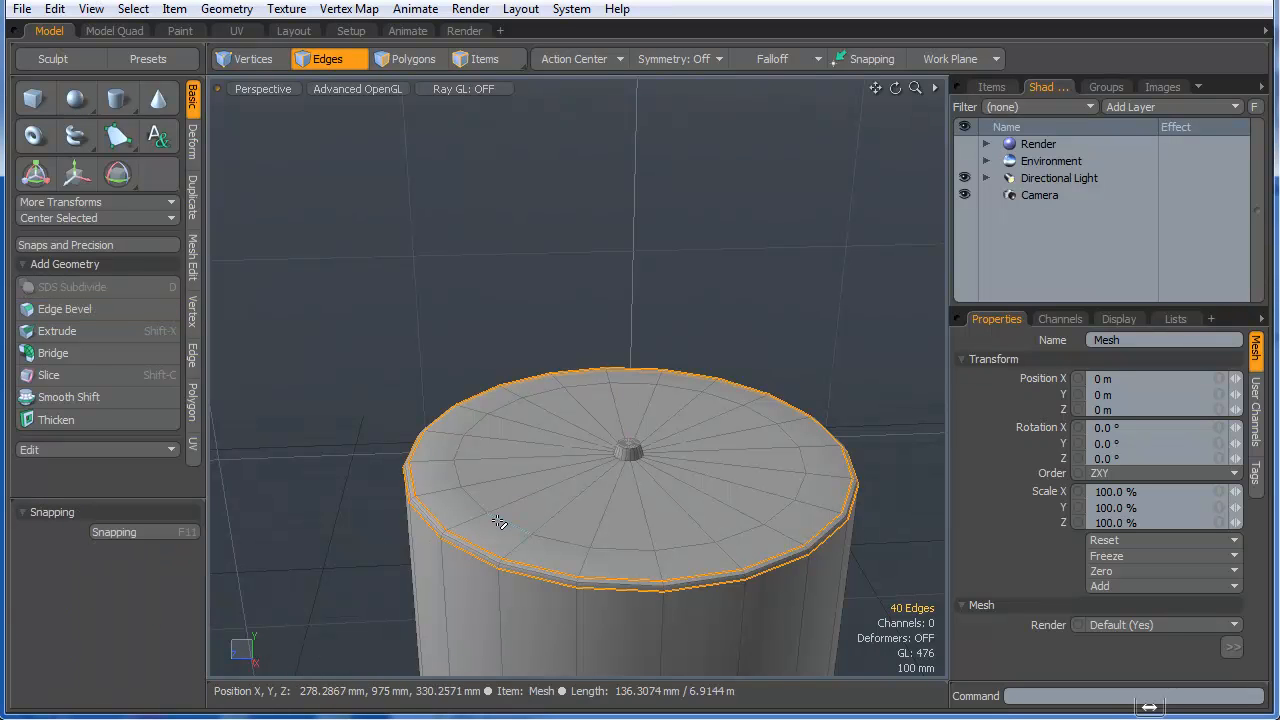
# - Scale the top face's inner edge loop inward and raise it 85 mm to form a sloped top
pyautogui.doubleClick(499, 522)
pyautogui.press('y')
pyautogui.moveTo(622, 454); pyautogui.dragTo(600, 455)
pyautogui.press('w')
pyautogui.moveTo(628, 398); pyautogui.dragTo(628, 364)
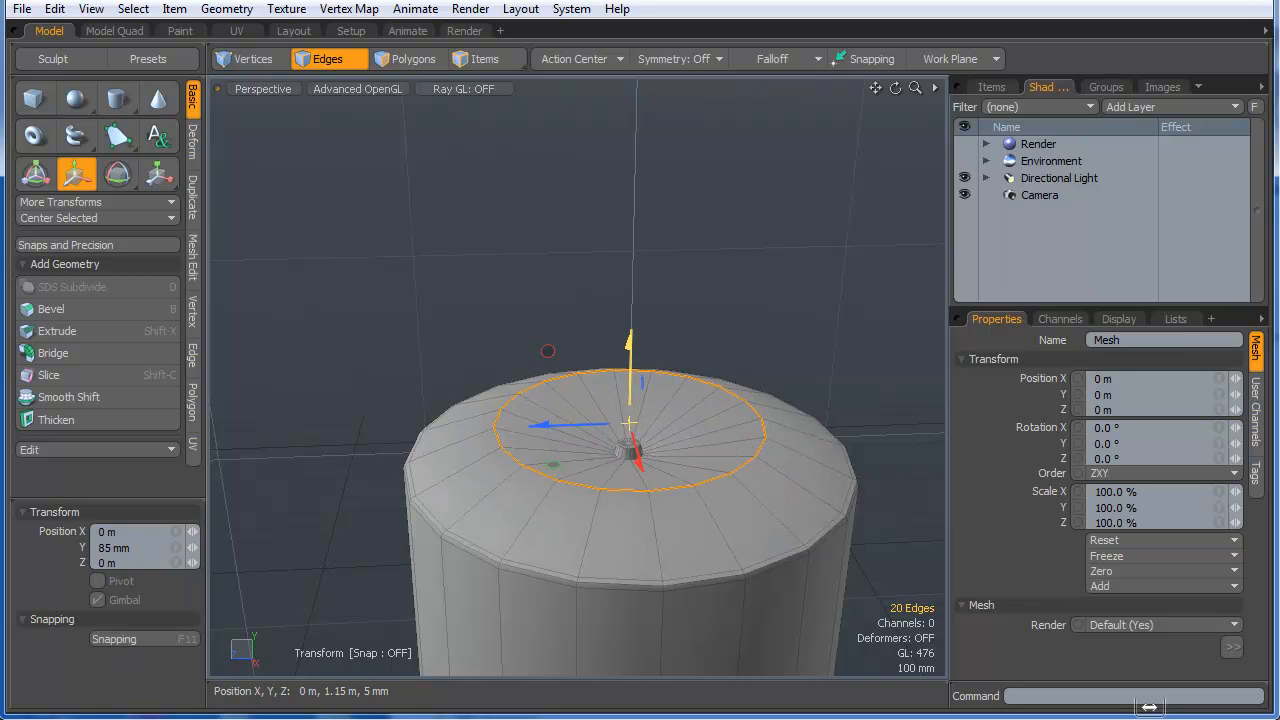
pyautogui.press('q')
pyautogui.click(680, 283)
# - Inset the cylinder's bottom polygon to a small central disc
pyautogui.press('Tab')
pyautogui.keyDown('alt'); pyautogui.moveTo(766, 463); pyautogui.dragTo(600, 490); pyautogui.keyUp('alt')
pyautogui.press('Tab')
pyautogui.press('3')
pyautogui.click(624, 500)
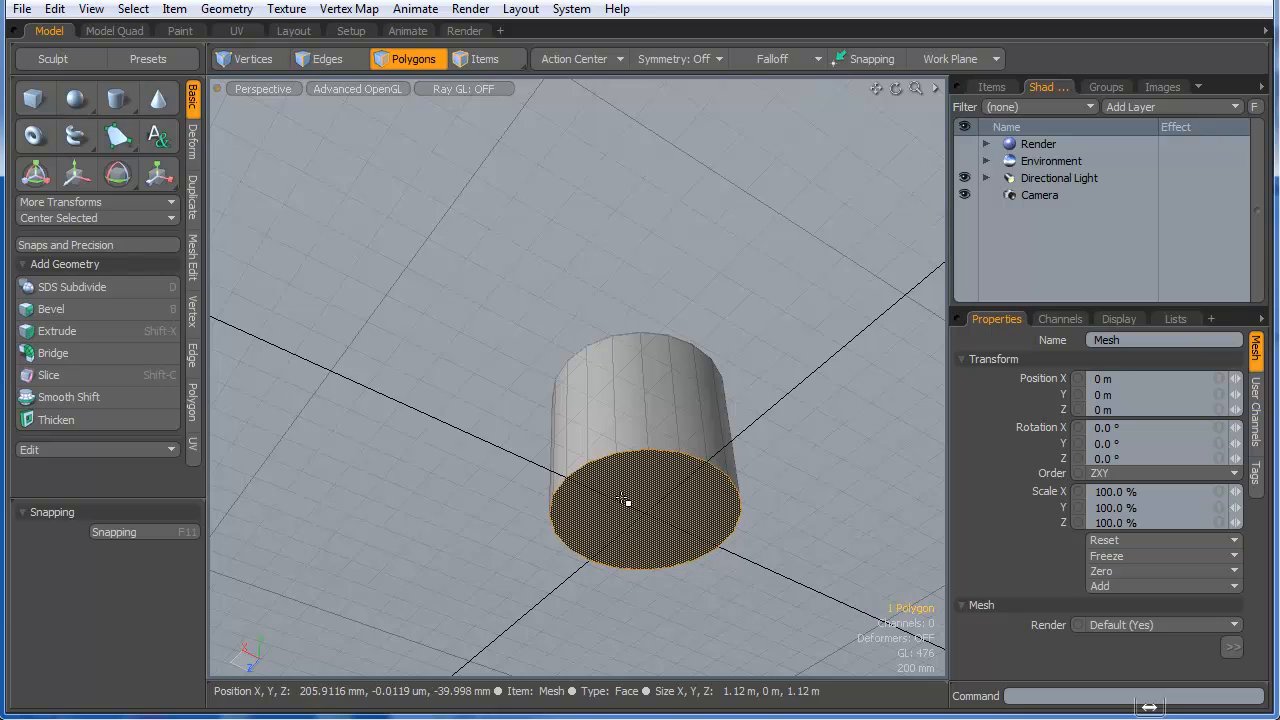
pyautogui.press('b')
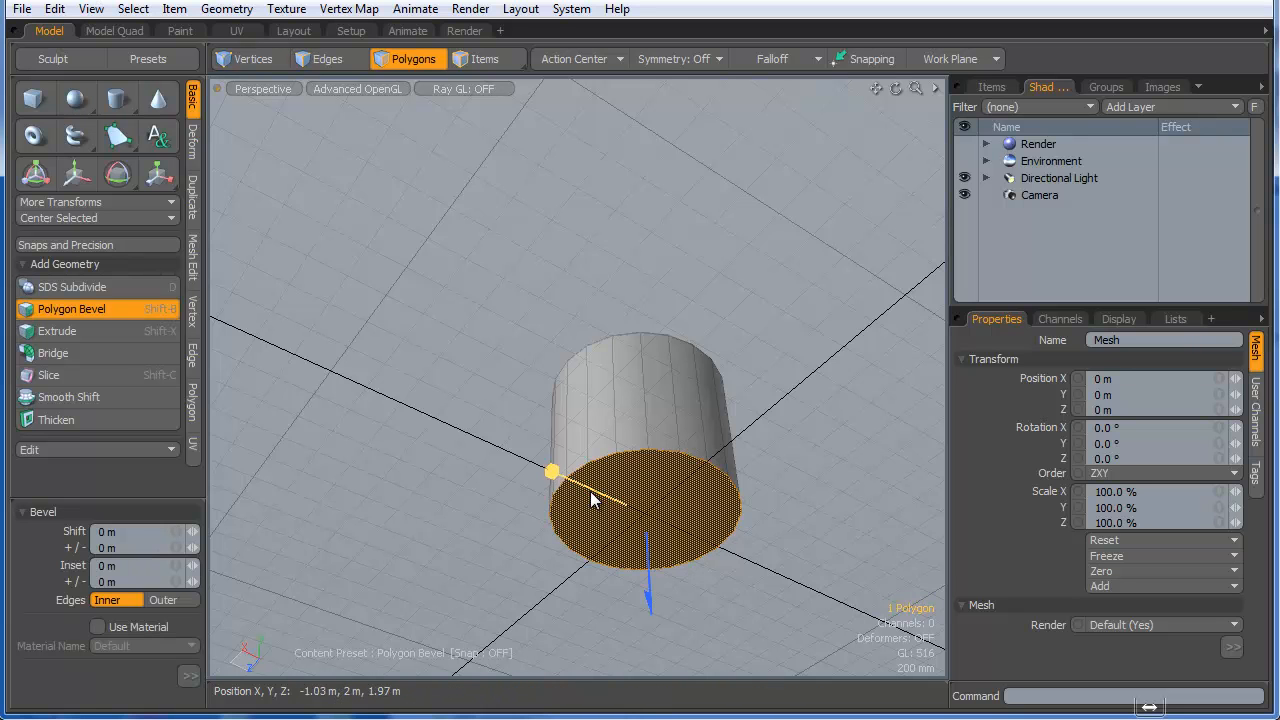
pyautogui.moveTo(566, 486); pyautogui.dragTo(571, 481)
pyautogui.press('space')
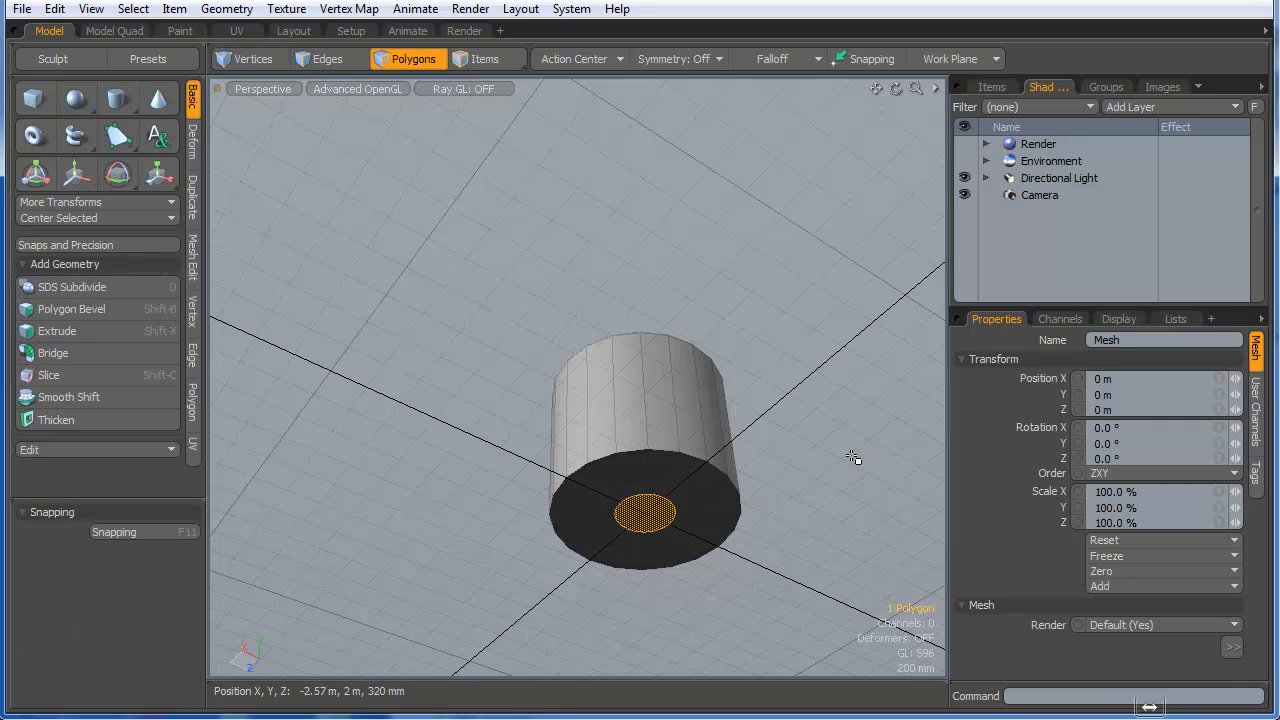
pyautogui.click(852, 490)
# - Loop-slice the cylinder's side polygons with two symmetric loops at 42%
pyautogui.press('Tab')
pyautogui.keyDown('alt'); pyautogui.moveTo(650, 552); pyautogui.dragTo(640, 552); pyautogui.keyUp('alt')
pyautogui.press('Tab')
pyautogui.scroll(6, 566, 537)
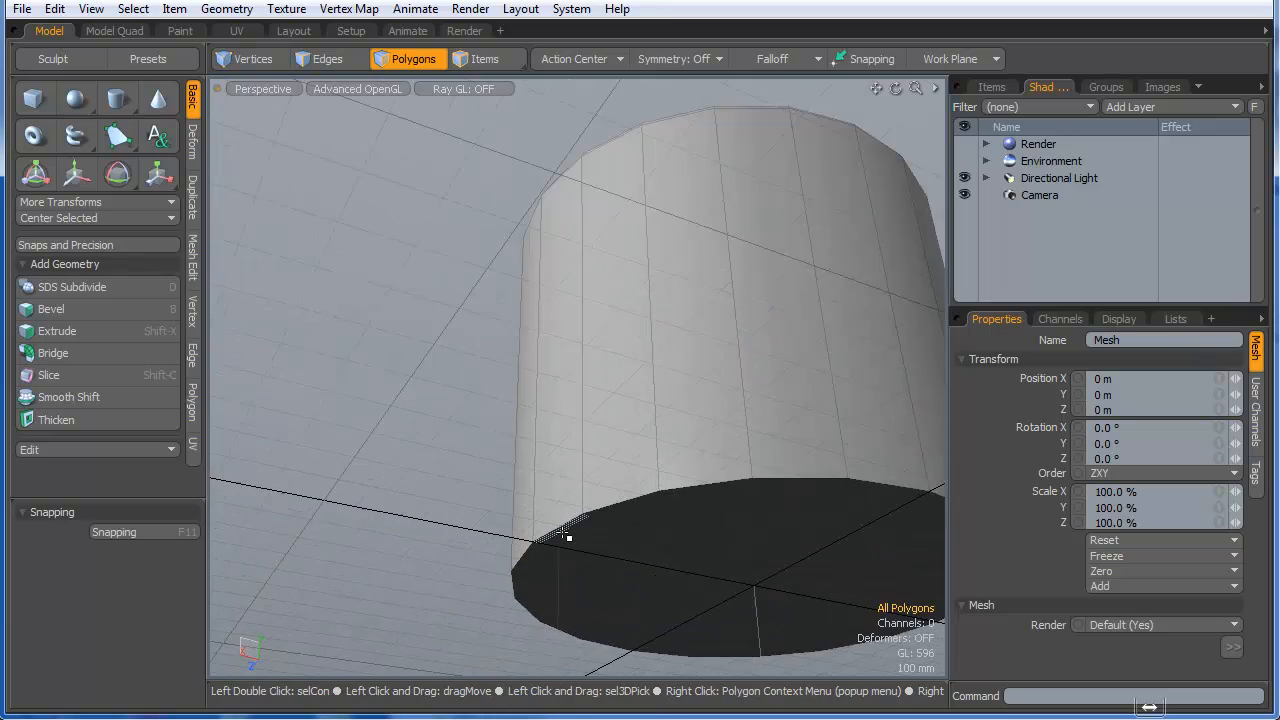
pyautogui.moveTo(544, 517); pyautogui.dragTo(619, 487)
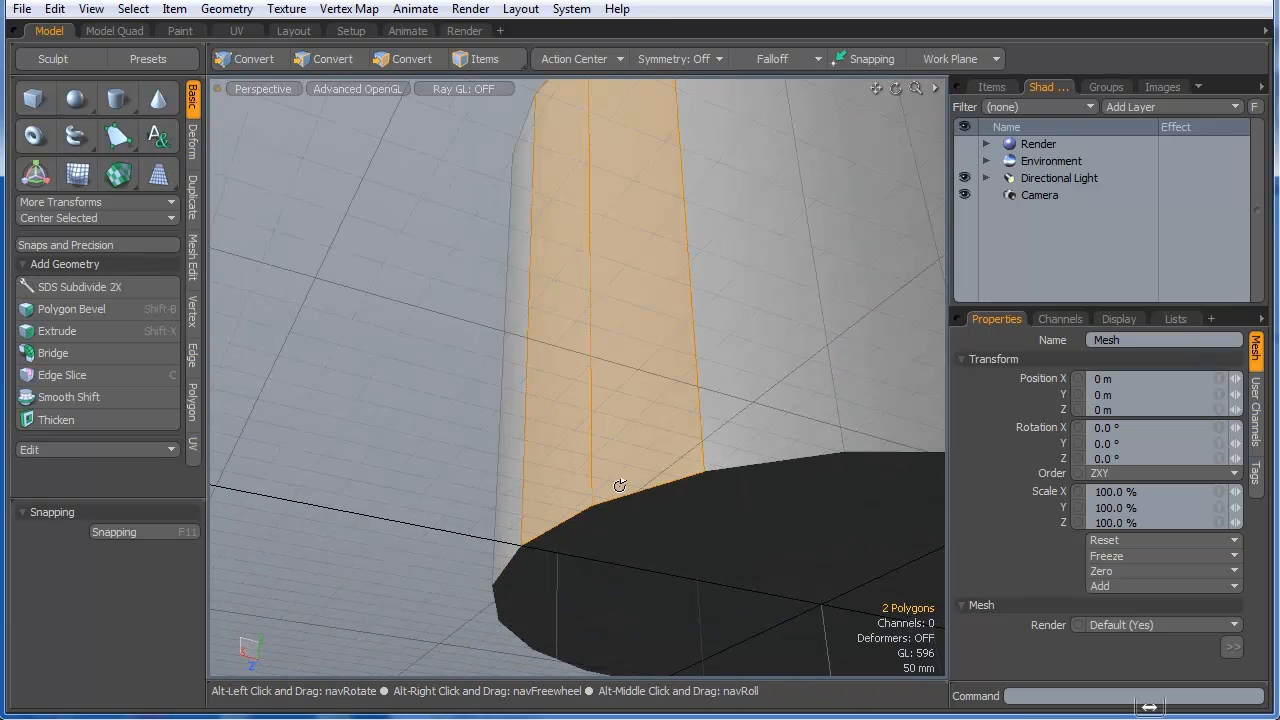
pyautogui.hotkey('alt', 'c')
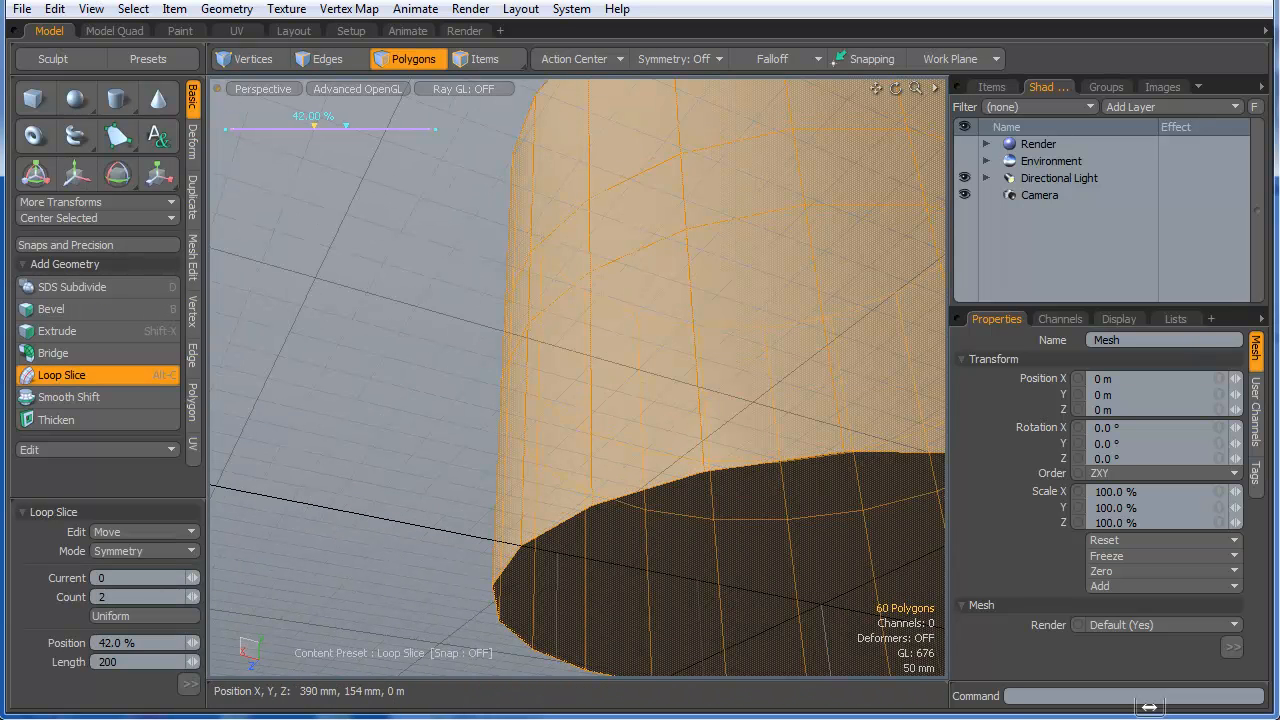
pyautogui.keyDown('alt'); pyautogui.moveTo(620, 474); pyautogui.dragTo(689, 421); pyautogui.keyUp('alt')
pyautogui.press('space')
pyautogui.click(563, 251)
# - Bevel the middle edge loop of the top rim with a 4 mm inset and round level 1
pyautogui.press('Tab')
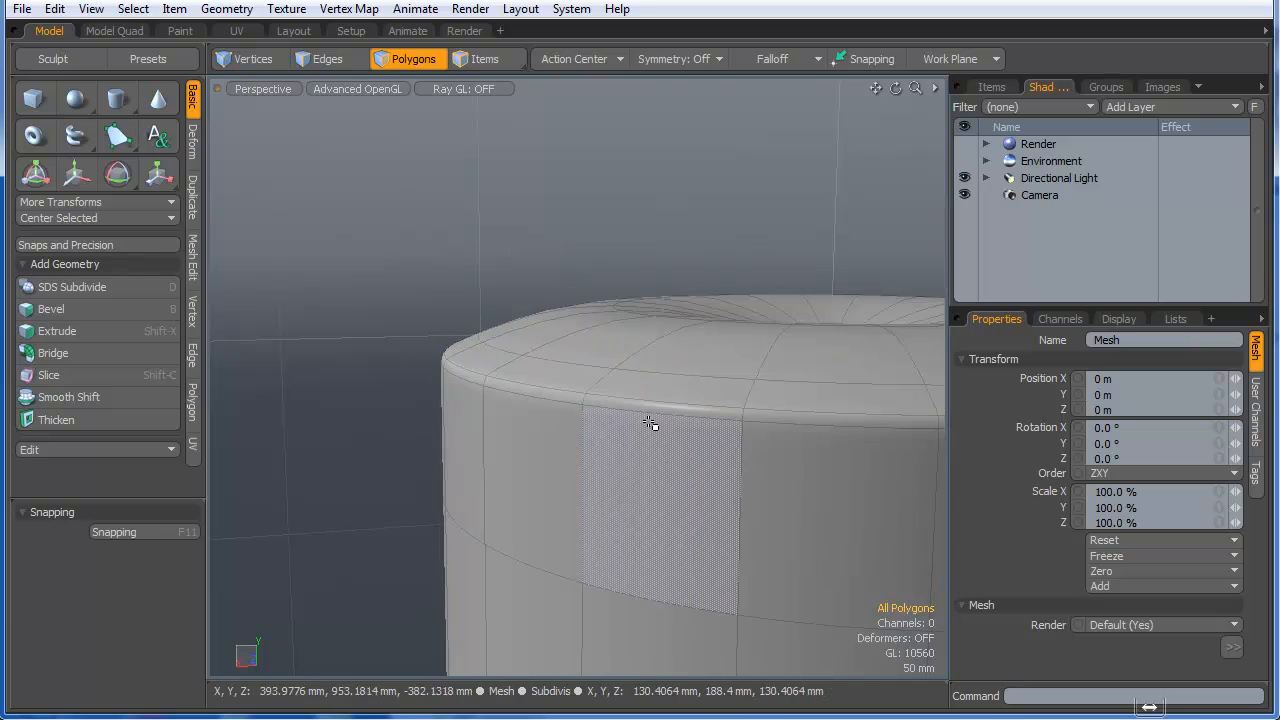
pyautogui.press('Tab')
pyautogui.press('1')
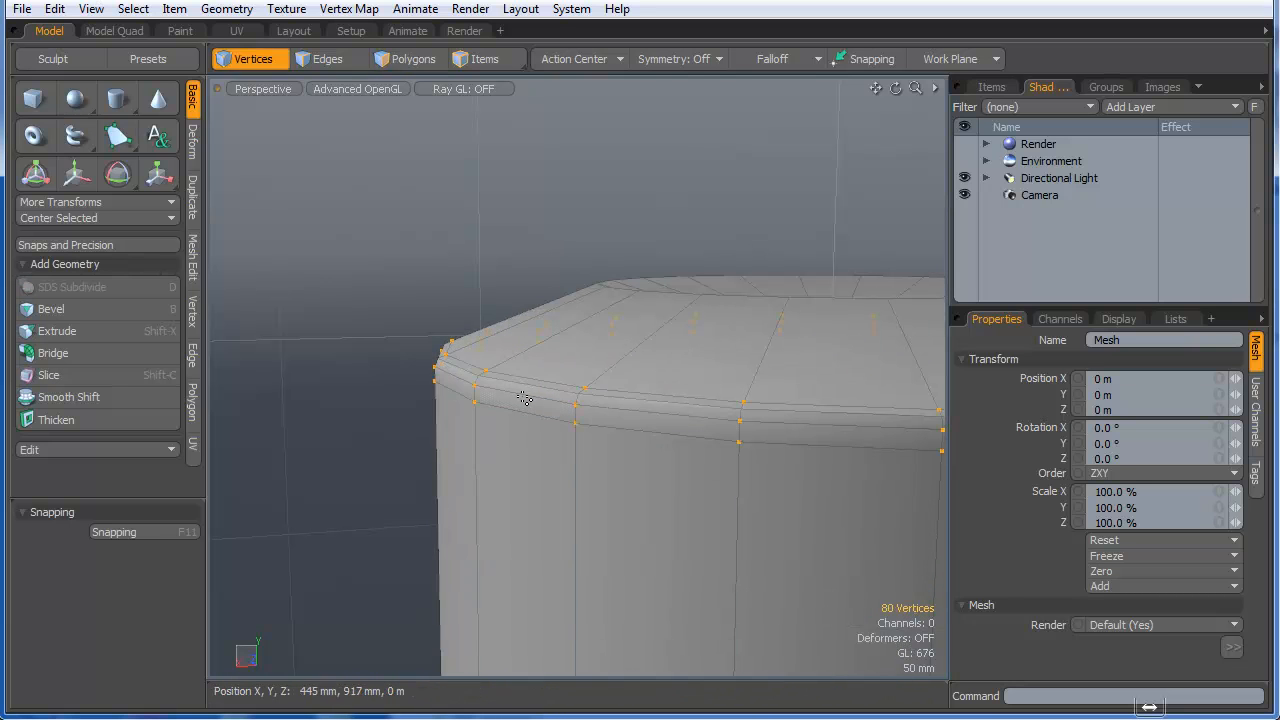
pyautogui.press('2')
pyautogui.doubleClick(520, 397)
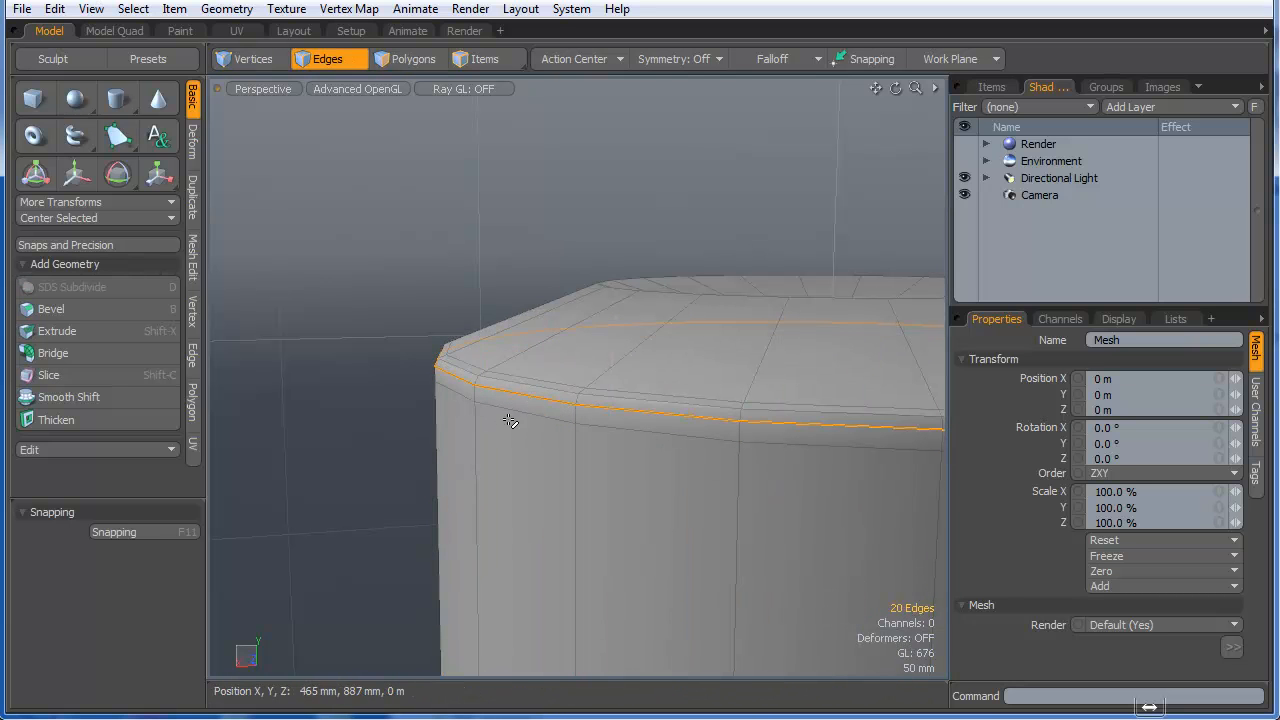
pyautogui.press('b')
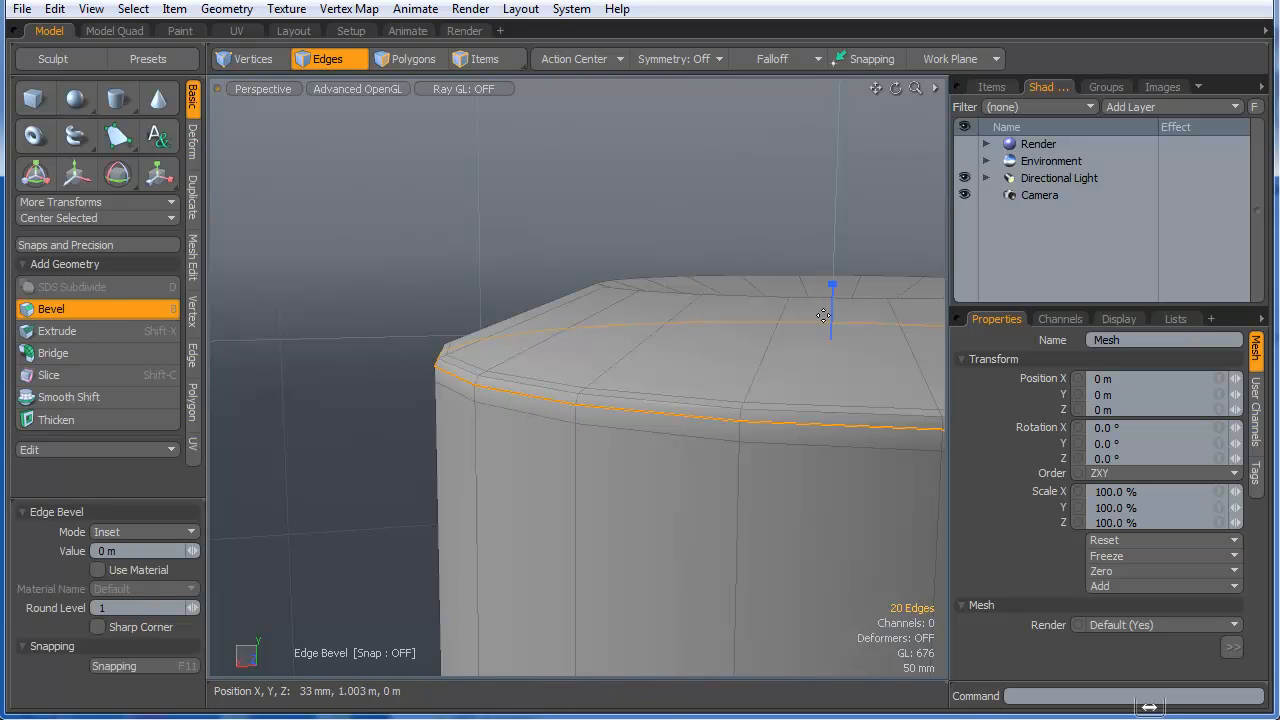
pyautogui.moveTo(831, 293); pyautogui.dragTo(830, 286)
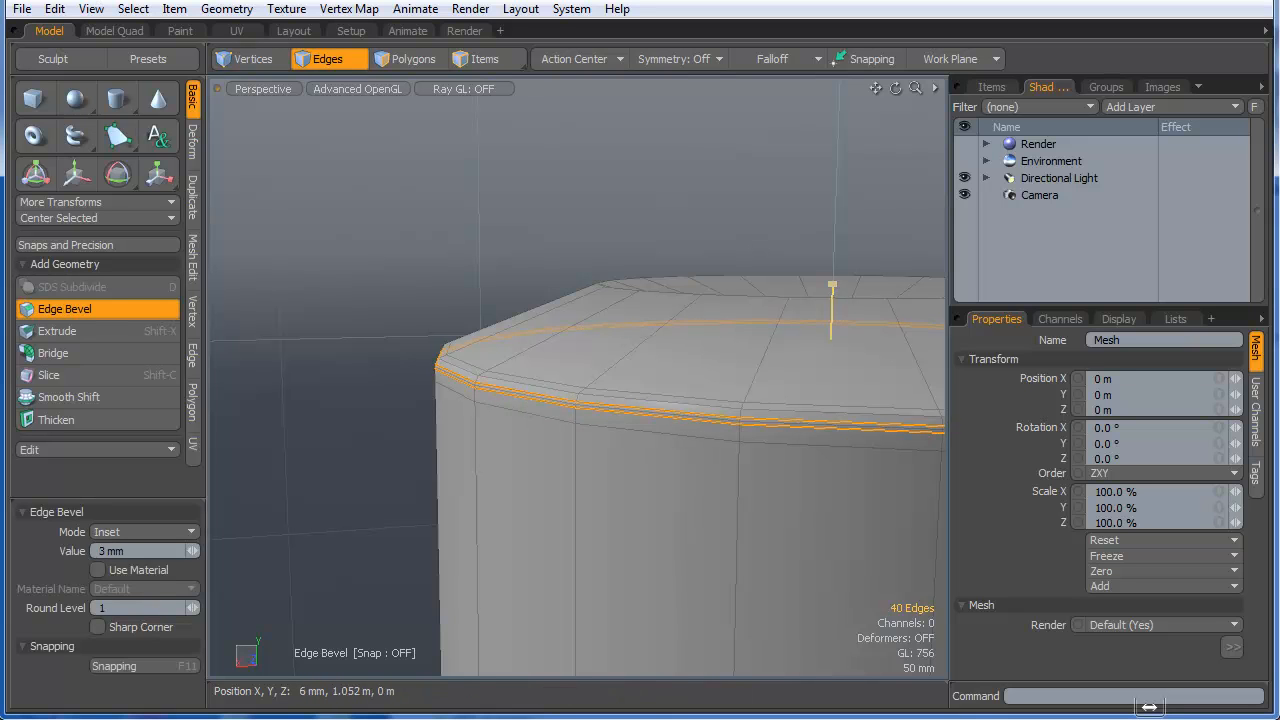
pyautogui.moveTo(192, 551); pyautogui.dragTo(184, 551)
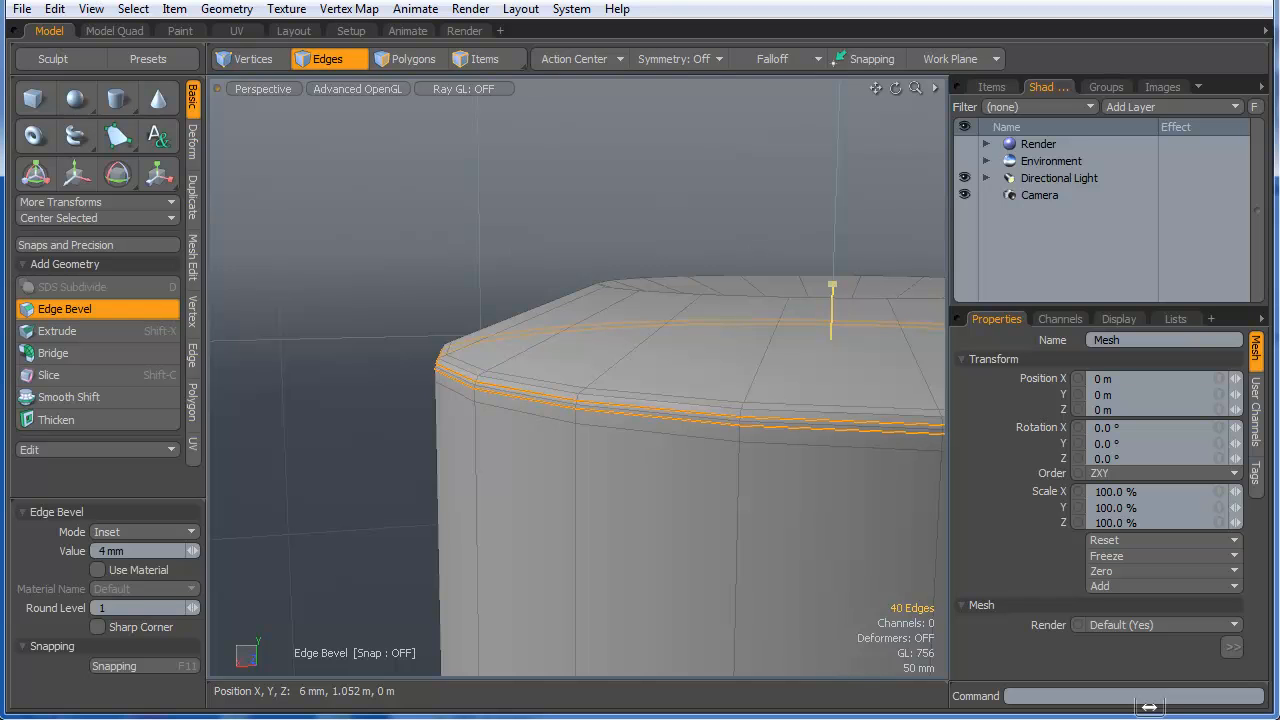
pyautogui.press('space')
# - Scale the center edge loop of the beveled rim band to 80% to form a groove, and turn on subdivision
pyautogui.scroll(4, 494, 383)
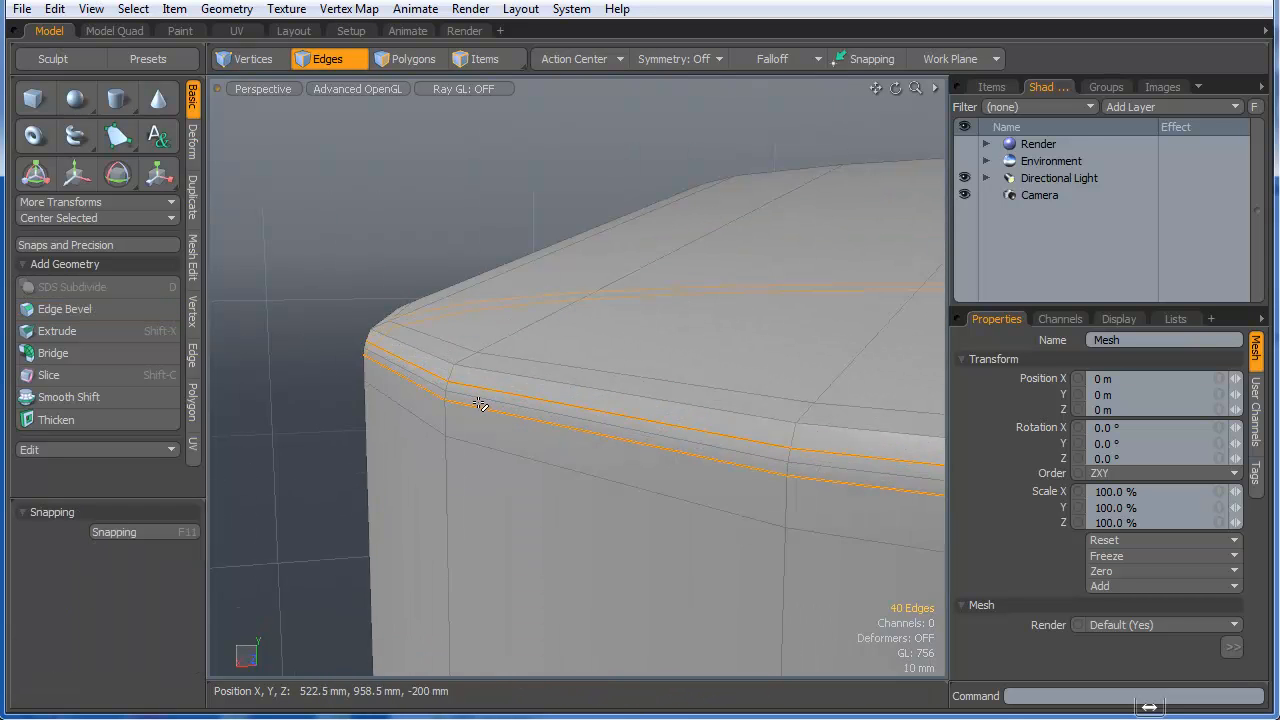
pyautogui.press('3')
pyautogui.doubleClick(480, 401)
pyautogui.press('1')
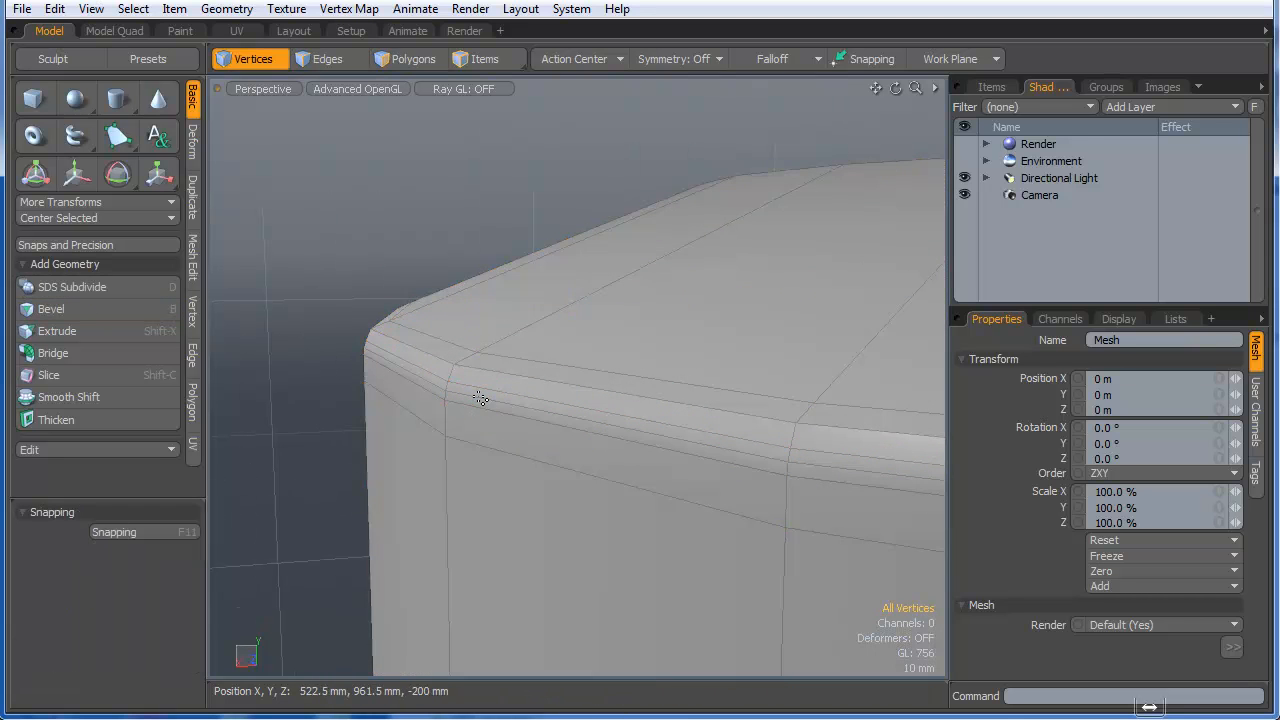
pyautogui.press('2')
pyautogui.doubleClick(478, 398)
pyautogui.scroll(-4, 385, 492)
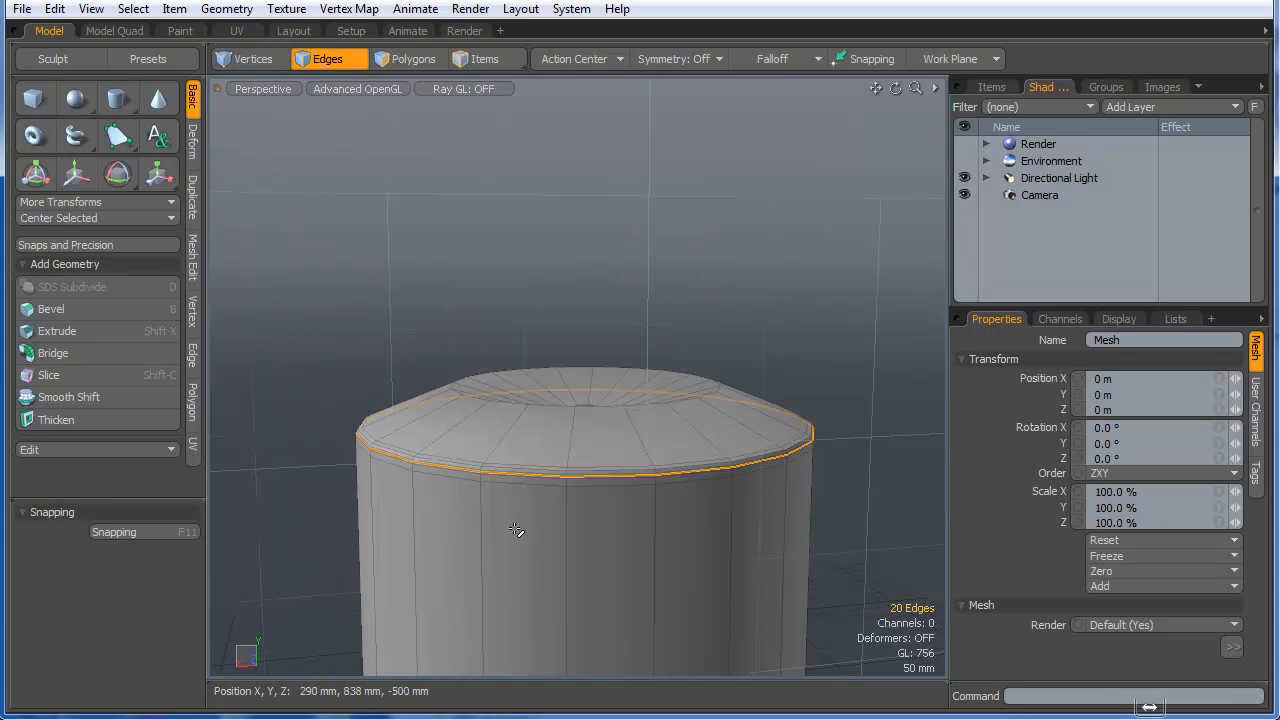
pyautogui.press('y')
pyautogui.moveTo(588, 416); pyautogui.dragTo(570, 420)
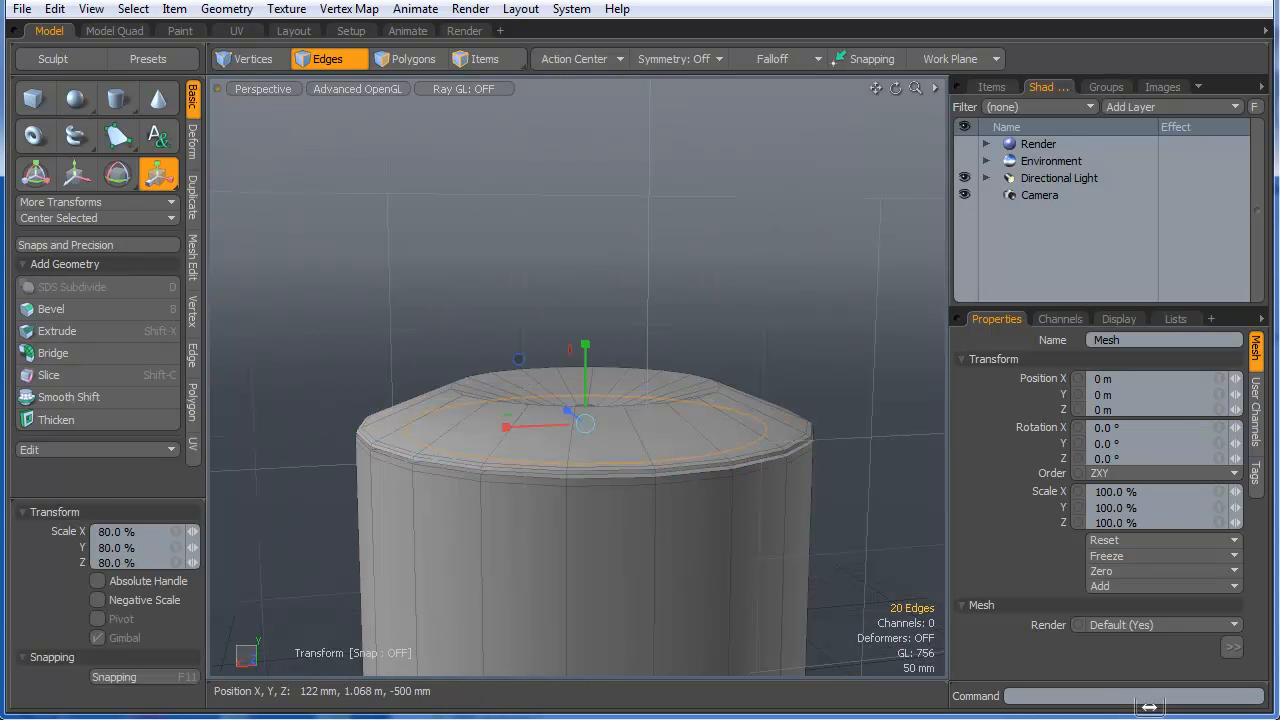
pyautogui.press('space')
pyautogui.click(755, 351)
pyautogui.press('Tab')
pyautogui.keyDown('alt'); pyautogui.moveTo(705, 491); pyautogui.dragTo(594, 443); pyautogui.keyUp('alt')
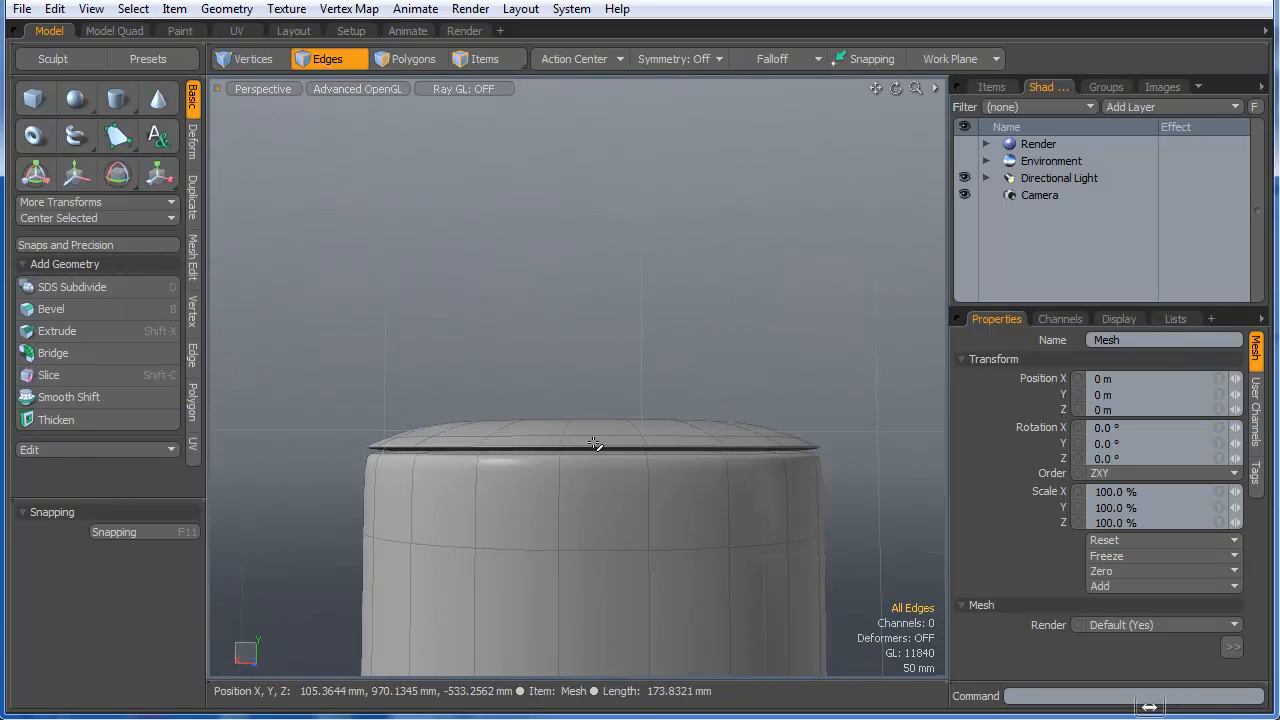
# - Turn off subdivision, select the ring of 20 polygons in the rim groove and bevel it with a 200 um inset
pyautogui.hotkey('shift', 'Tab')
pyautogui.keyDown('shift'); pyautogui.doubleClick(586, 445); pyautogui.keyUp('shift')
pyautogui.keyDown('alt'); pyautogui.moveTo(369, 453); pyautogui.dragTo(650, 493); pyautogui.keyUp('alt')
pyautogui.keyDown('alt'); pyautogui.moveTo(397, 491); pyautogui.dragTo(397, 503); pyautogui.keyUp('alt')
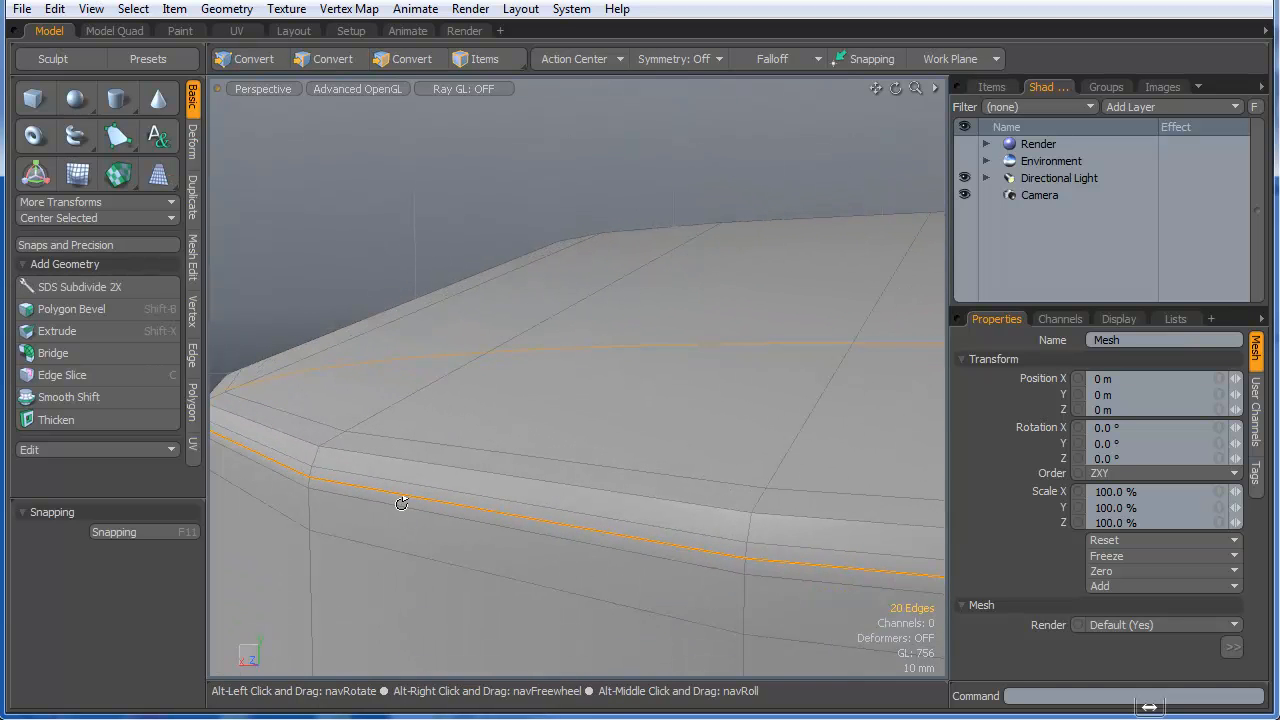
pyautogui.press('3')
pyautogui.press('1')
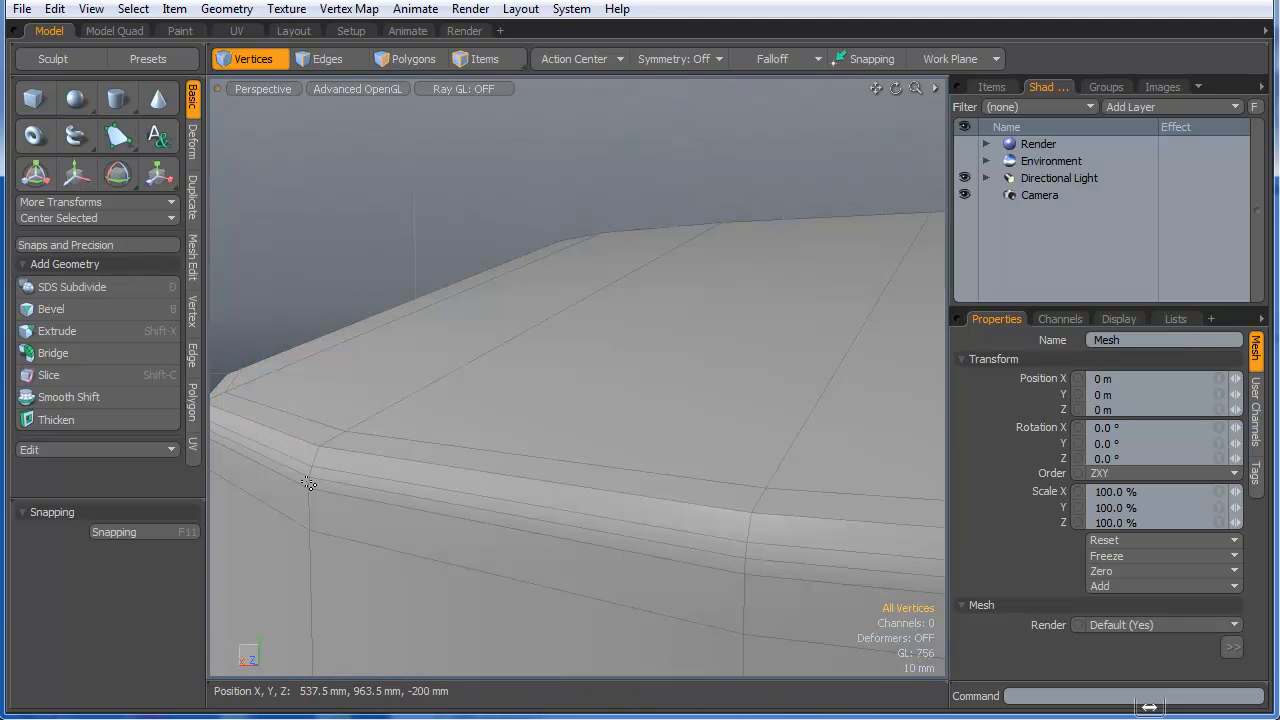
pyautogui.press('2')
pyautogui.click(311, 480)
pyautogui.press('3')
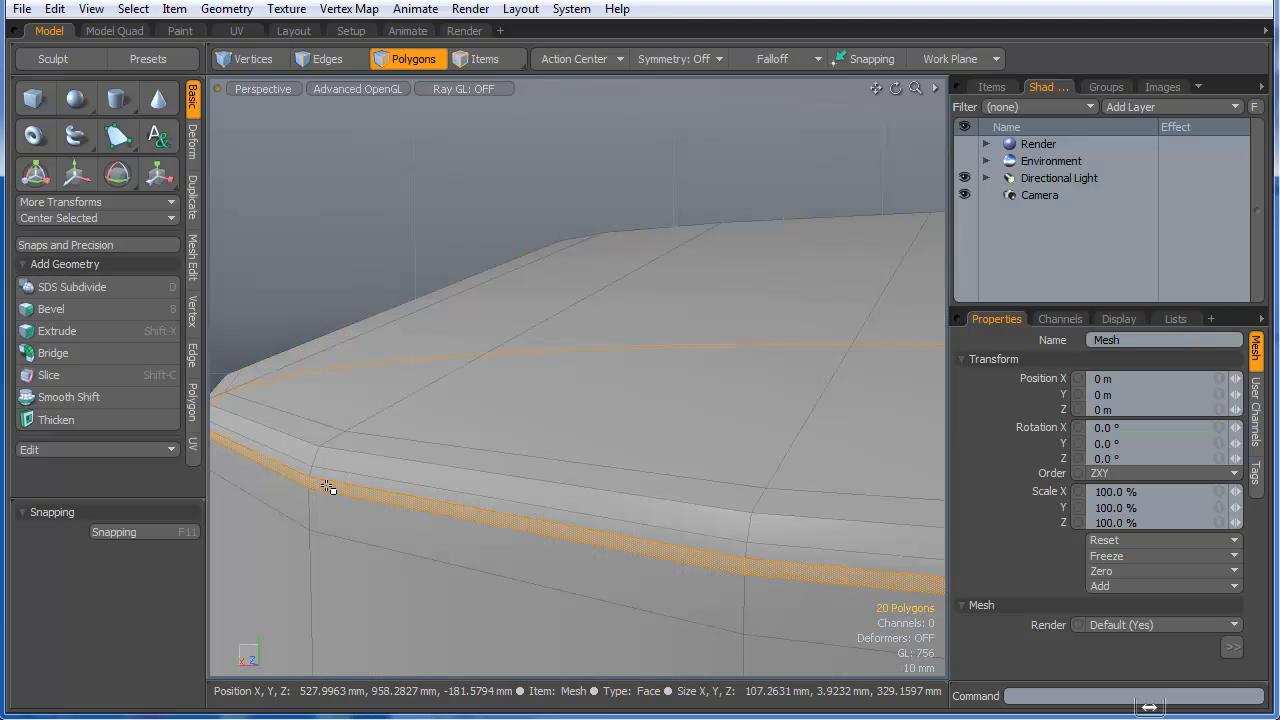
pyautogui.press('b')
pyautogui.keyDown('alt'); pyautogui.moveTo(349, 456); pyautogui.dragTo(371, 440); pyautogui.keyUp('alt')
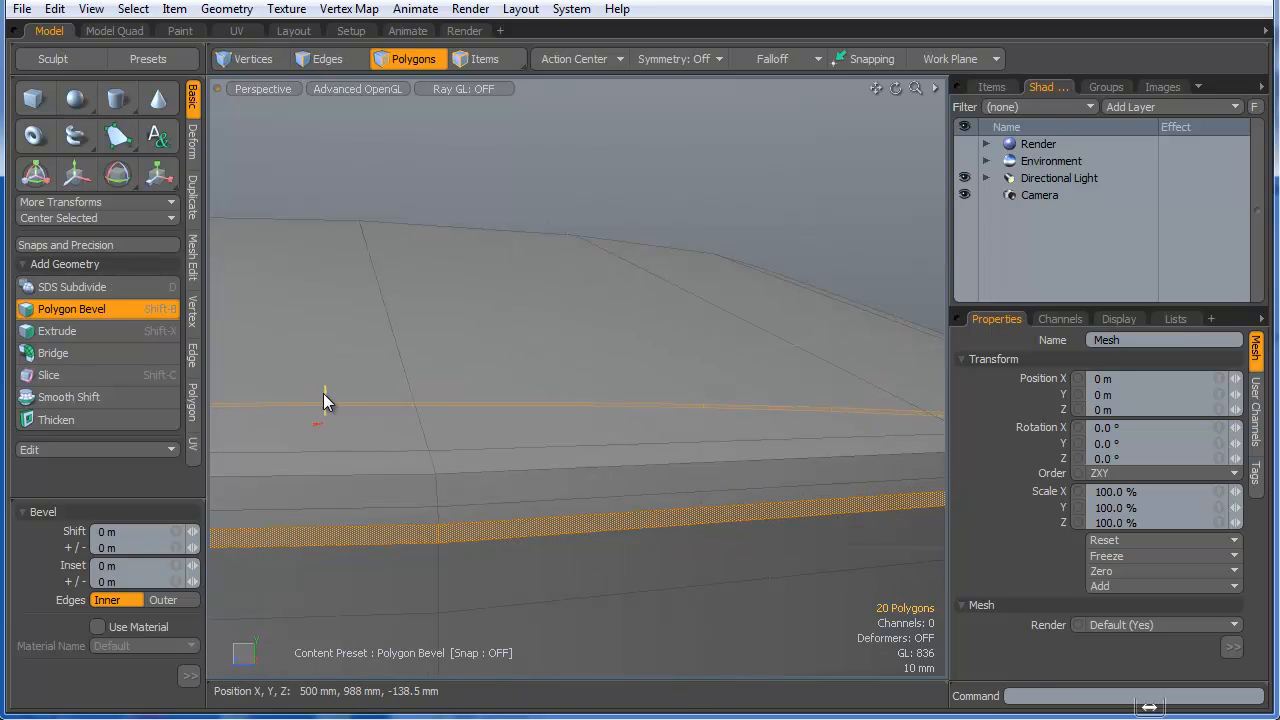
pyautogui.moveTo(317, 423); pyautogui.dragTo(318, 423)
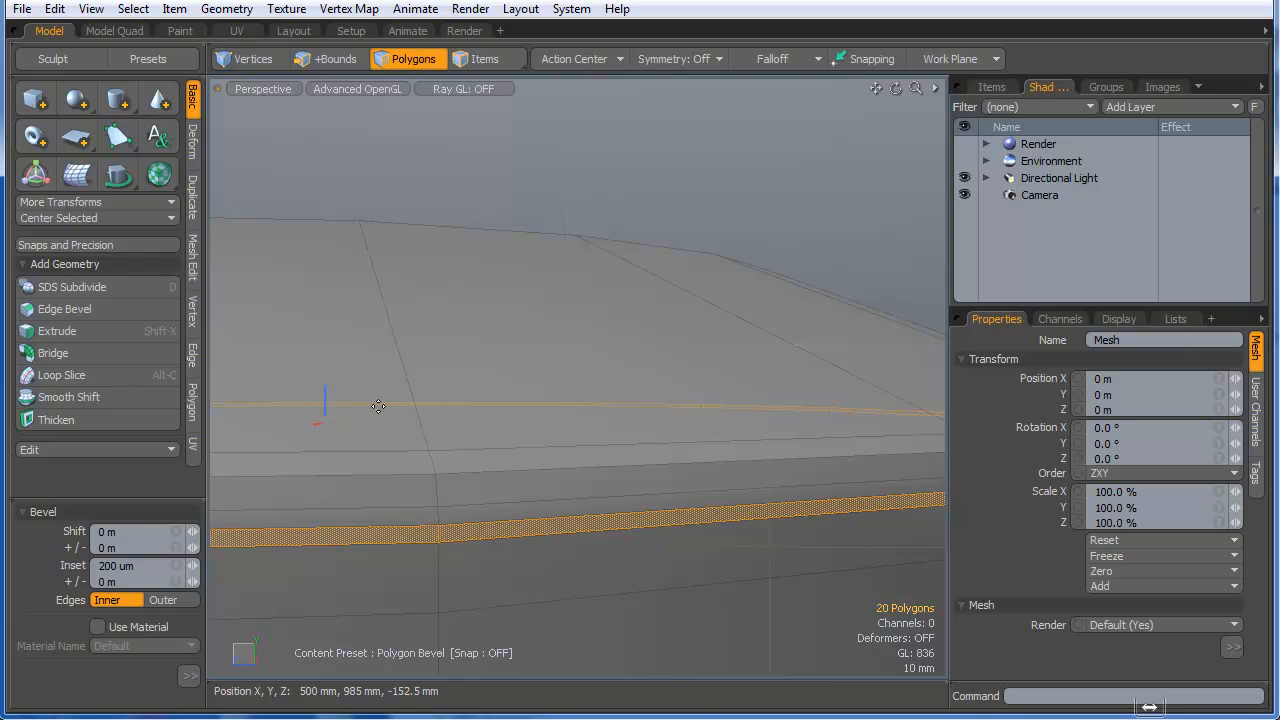
# - Bevel the ring of rim-groove polygons again with a shift of about -4.5 mm, then deselect it and turn on subdivision
pyautogui.hotkey('ctrl', 'z')
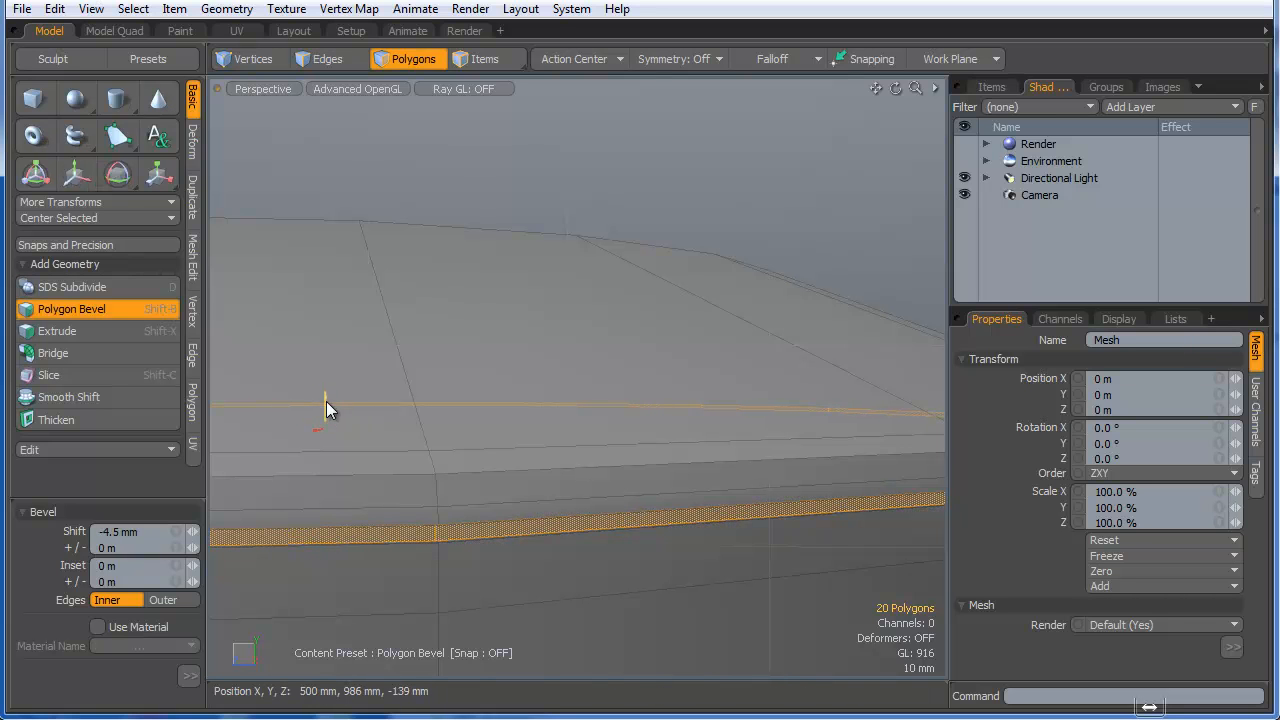
pyautogui.moveTo(327, 396); pyautogui.dragTo(326, 405)
pyautogui.keyDown('alt'); pyautogui.moveTo(600, 420); pyautogui.dragTo(484, 344); pyautogui.keyUp('alt')
pyautogui.press('space')
pyautogui.click(486, 287)
pyautogui.keyDown('alt'); pyautogui.moveTo(600, 391); pyautogui.dragTo(540, 300); pyautogui.keyUp('alt')
pyautogui.press('3')
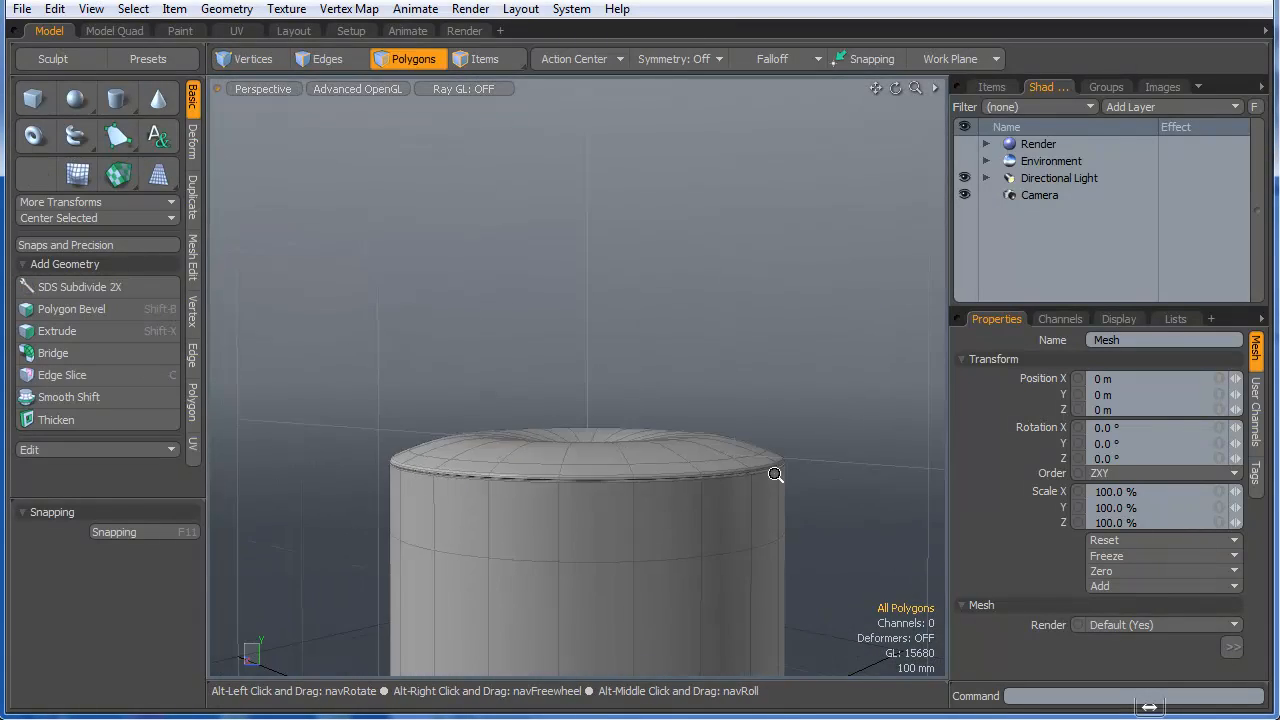
# - Select the outer edge loop on the top surface and scale it uniformly to 102%
pyautogui.scroll(-5, 774, 474)
pyautogui.moveTo(709, 543)
pyautogui.keyDown('alt'); pyautogui.mouseDown()
pyautogui.moveTo(677, 568)
pyautogui.moveTo(614, 570)
pyautogui.moveTo(741, 523)
pyautogui.moveTo(699, 560)
pyautogui.moveTo(570, 438)
pyautogui.moveTo(600, 403)
pyautogui.moveTo(503, 434)
pyautogui.moveTo(696, 572)
pyautogui.moveTo(651, 560)
pyautogui.moveTo(674, 560)
pyautogui.moveTo(684, 622)
pyautogui.moveTo(651, 560)
pyautogui.moveTo(609, 400)
pyautogui.moveTo(774, 457)
pyautogui.moveTo(505, 390)
pyautogui.moveTo(466, 366)
pyautogui.moveTo(446, 377)
pyautogui.moveTo(446, 394)
pyautogui.moveTo(631, 460)
pyautogui.moveTo(703, 551)
pyautogui.mouseUp(); pyautogui.keyUp('alt')
pyautogui.press('space')
pyautogui.press('space')
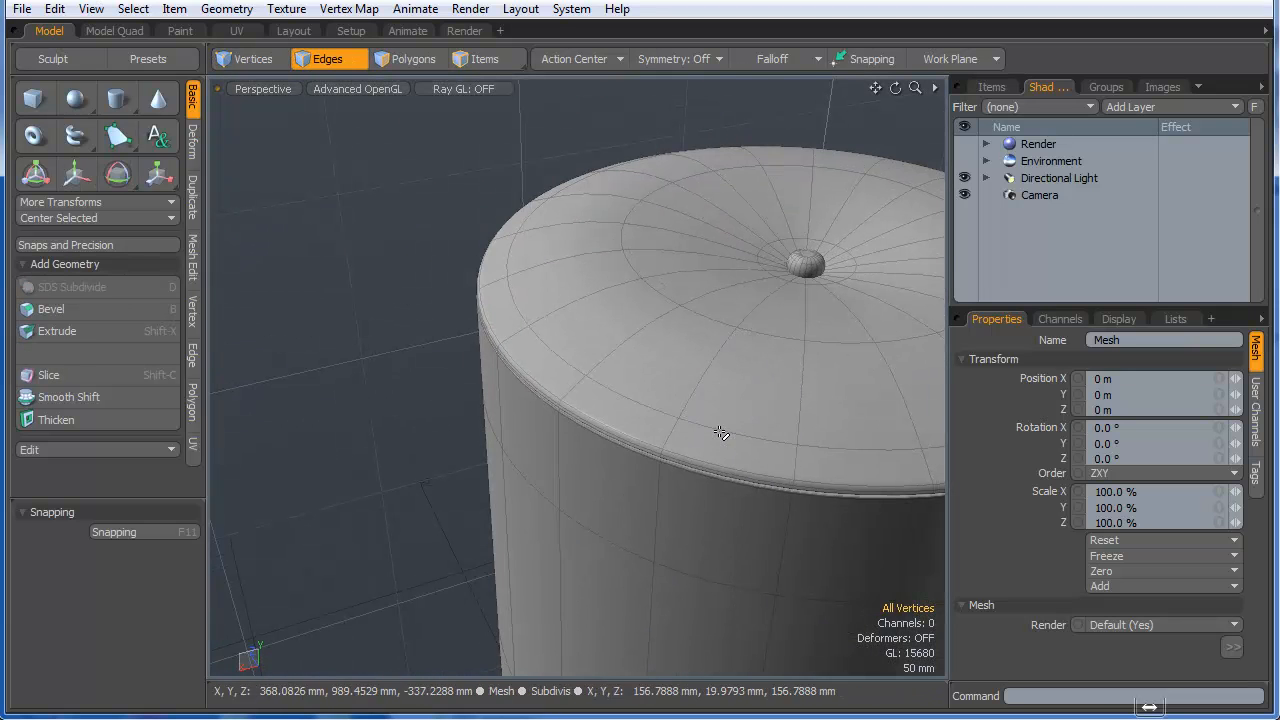
pyautogui.doubleClick(720, 432)
pyautogui.press('a')
pyautogui.press('y')
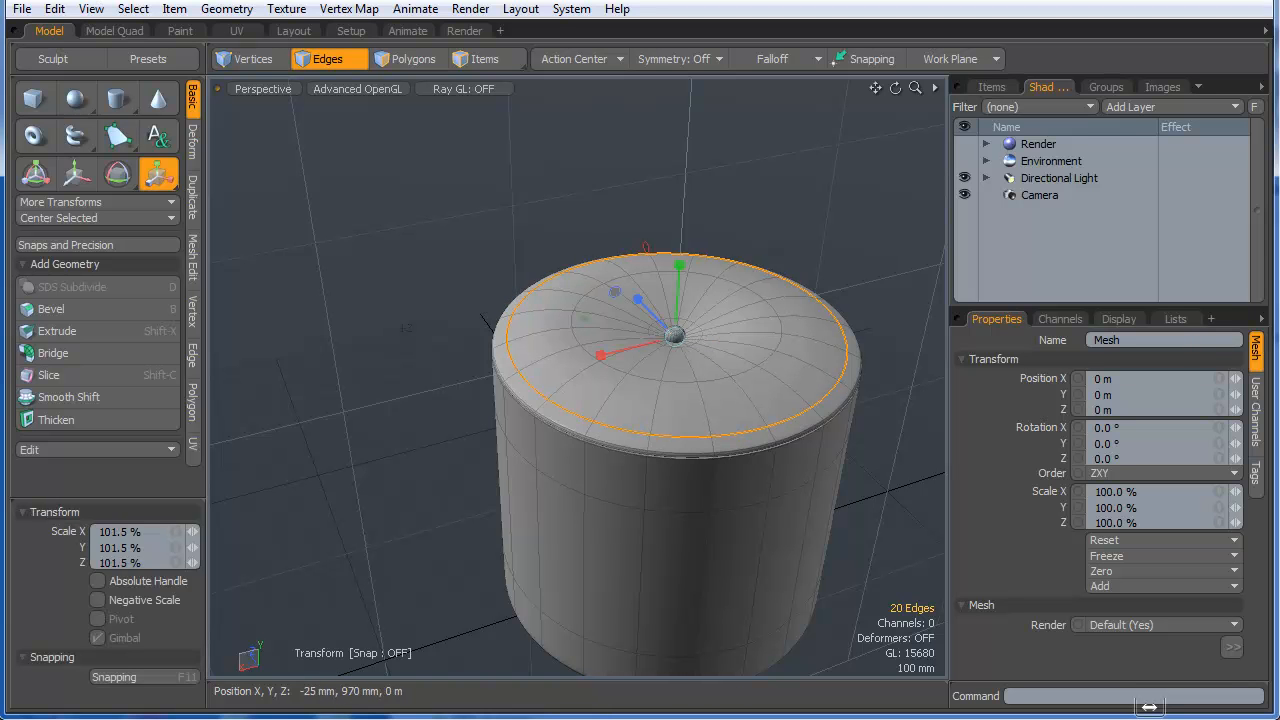
pyautogui.keyDown('alt'); pyautogui.moveTo(683, 336); pyautogui.dragTo(655, 312); pyautogui.keyUp('alt')
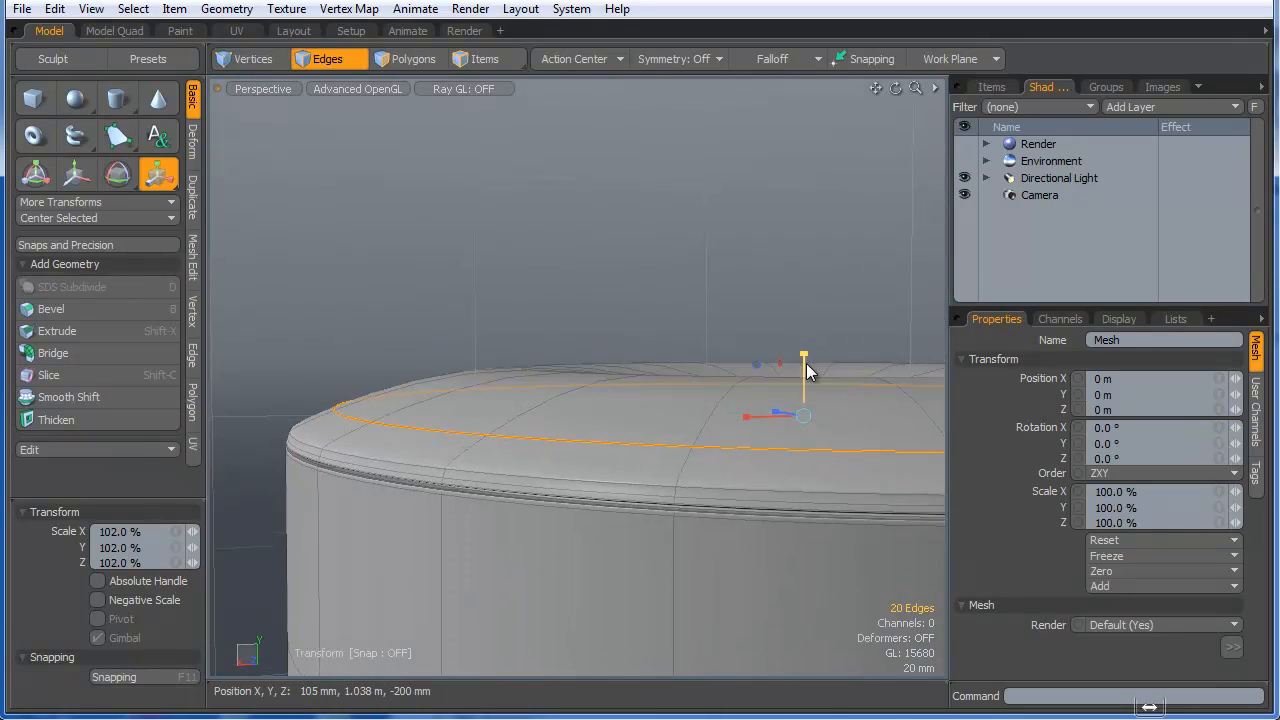
# - Raise the selected top edge loop 12 mm along Y and deselect it
pyautogui.press('w')
pyautogui.moveTo(804, 361); pyautogui.dragTo(804, 351)
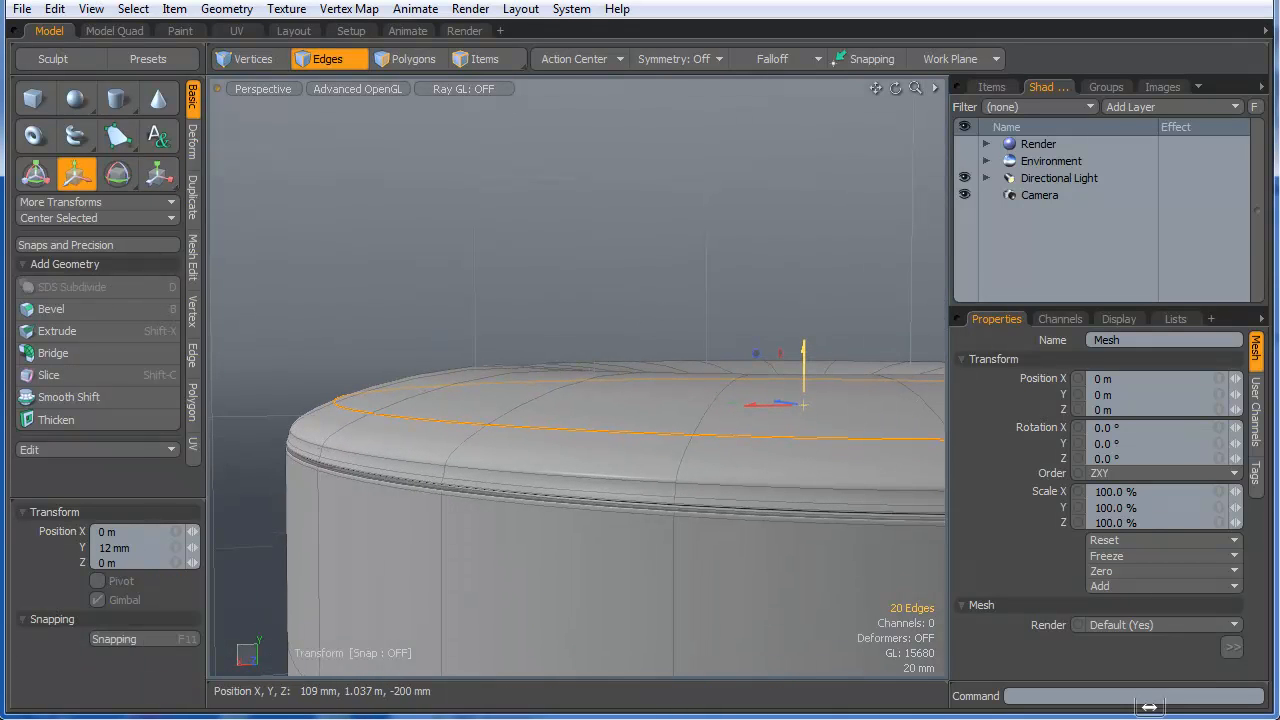
pyautogui.press('q')
pyautogui.click(640, 289)
pyautogui.keyDown('alt'); pyautogui.moveTo(643, 297); pyautogui.dragTo(675, 452); pyautogui.keyUp('alt')
pyautogui.keyDown('alt'); pyautogui.moveTo(675, 452); pyautogui.dragTo(668, 537); pyautogui.keyUp('alt')
pyautogui.press('Tab')
pyautogui.keyDown('alt'); pyautogui.moveTo(562, 486); pyautogui.dragTo(592, 438); pyautogui.keyUp('alt')
pyautogui.press('Tab')
pyautogui.keyDown('ctrl'); pyautogui.keyDown('alt'); pyautogui.moveTo(685, 490); pyautogui.dragTo(596, 504); pyautogui.keyUp('alt'); pyautogui.keyUp('ctrl')
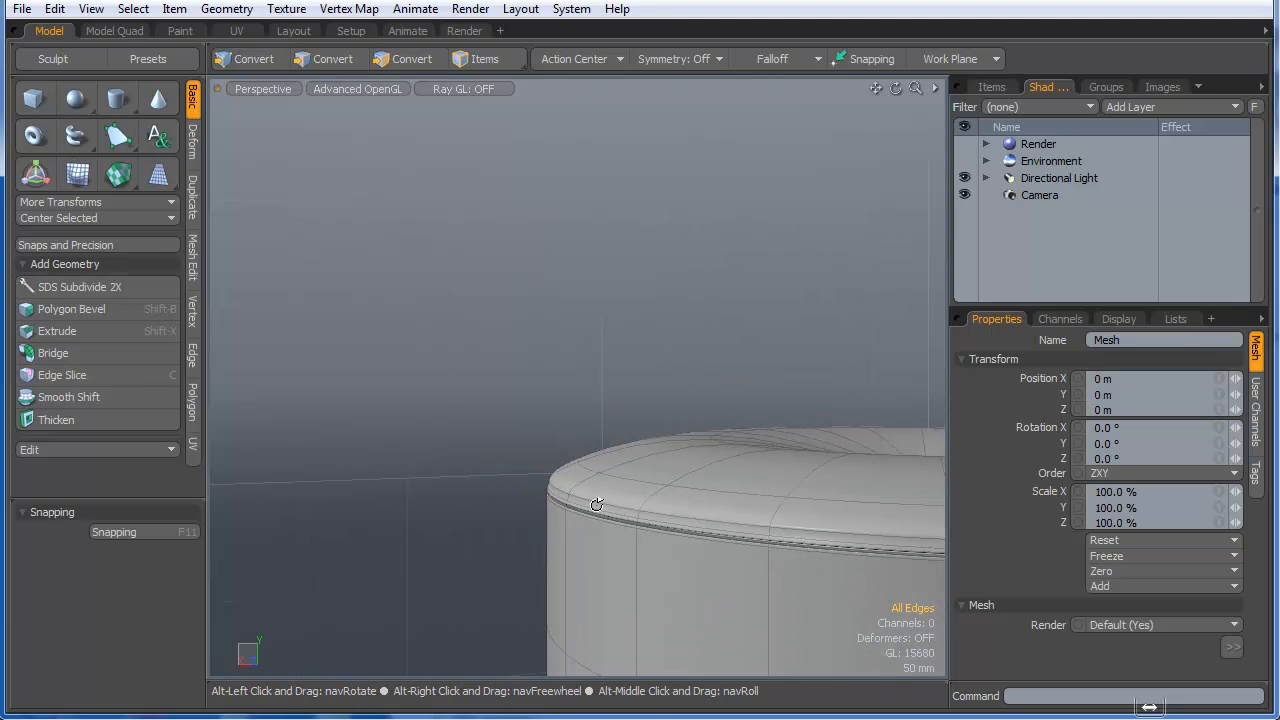
# - Turn off subdivision, select the rim edge loop just above the groove, scale it to about 100.5% and deselect it
pyautogui.press('Tab')
pyautogui.scroll(3, 571, 507)
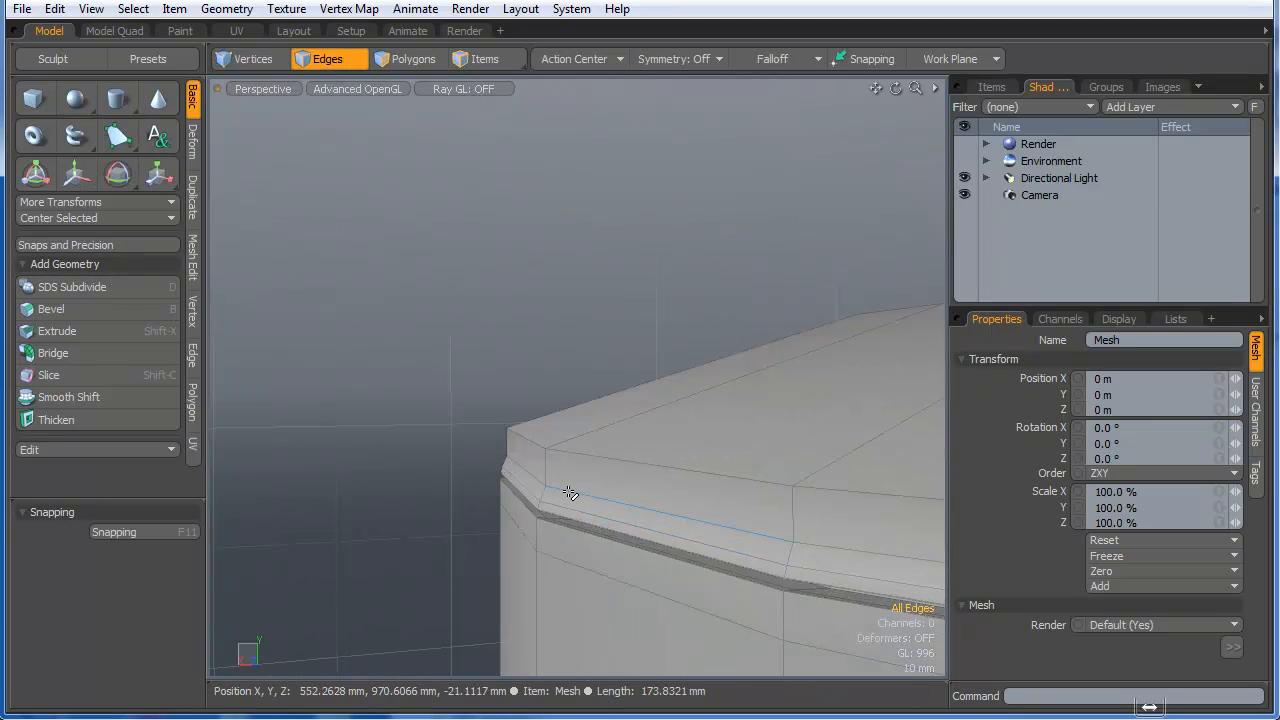
pyautogui.press('y')
pyautogui.scroll(-3, 775, 494)
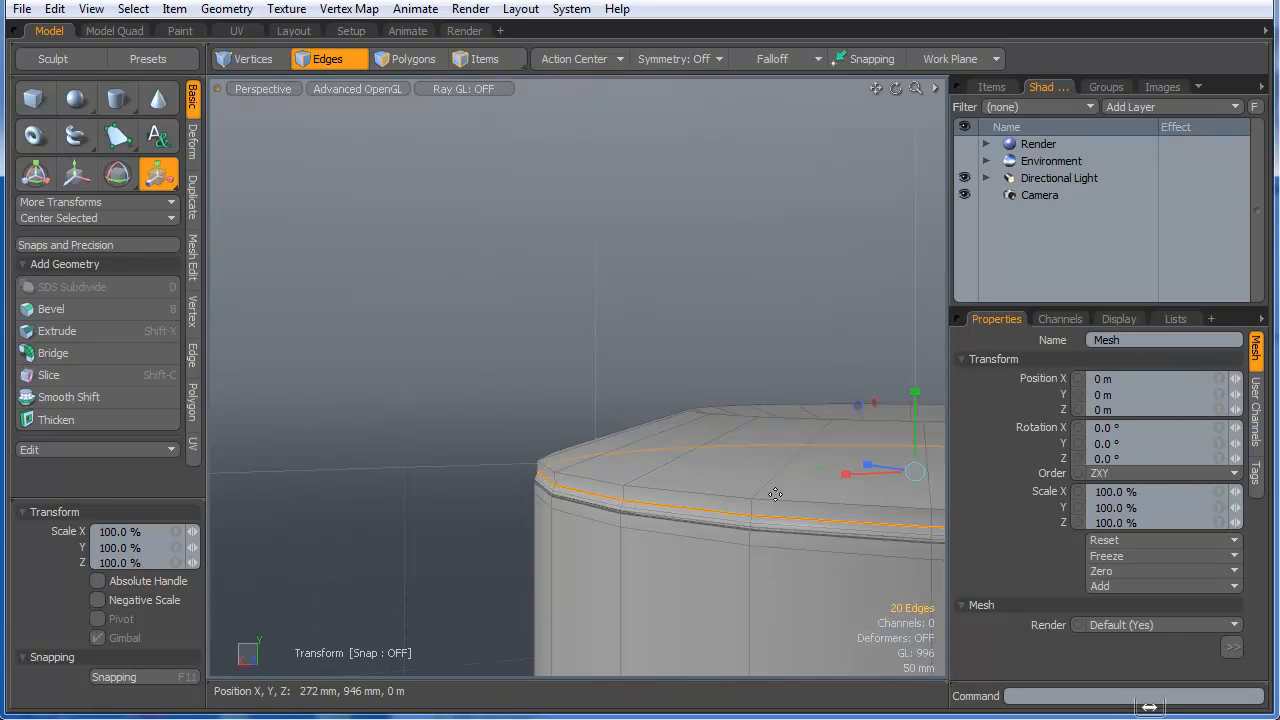
pyautogui.moveTo(915, 471); pyautogui.dragTo(912, 471)
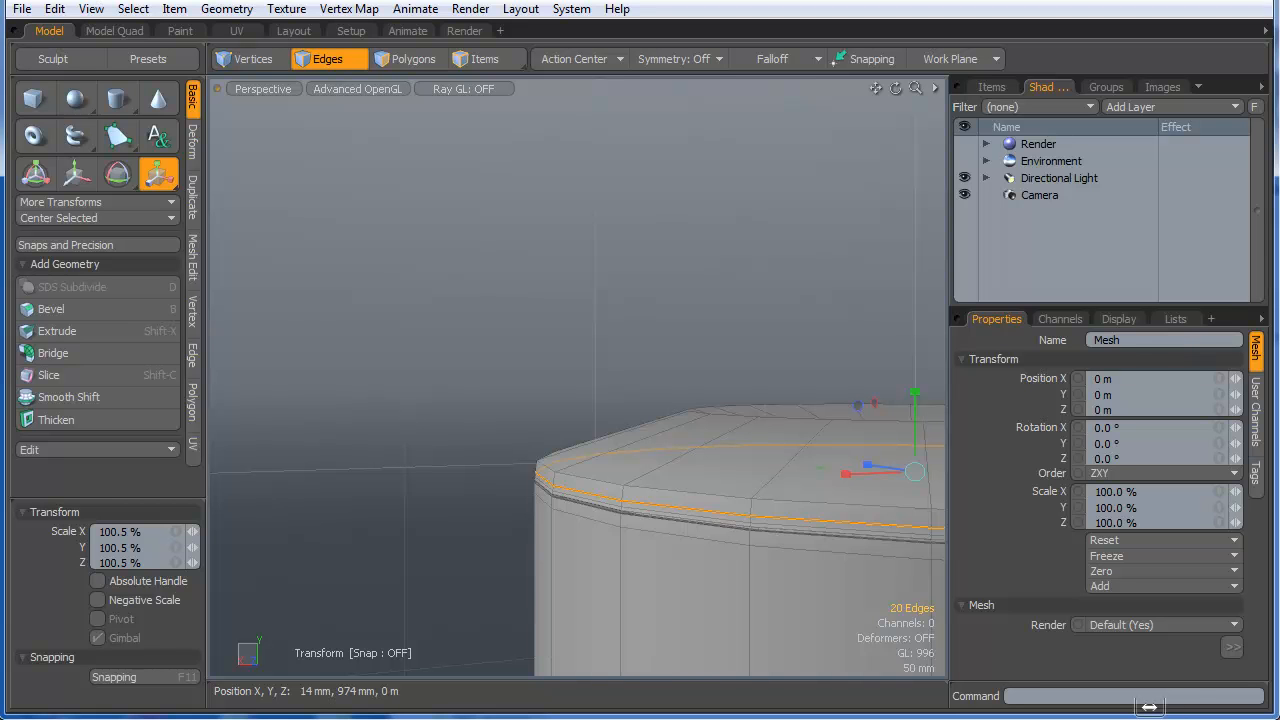
pyautogui.scroll(3, 567, 478)
pyautogui.press('space')
pyautogui.click(651, 382)
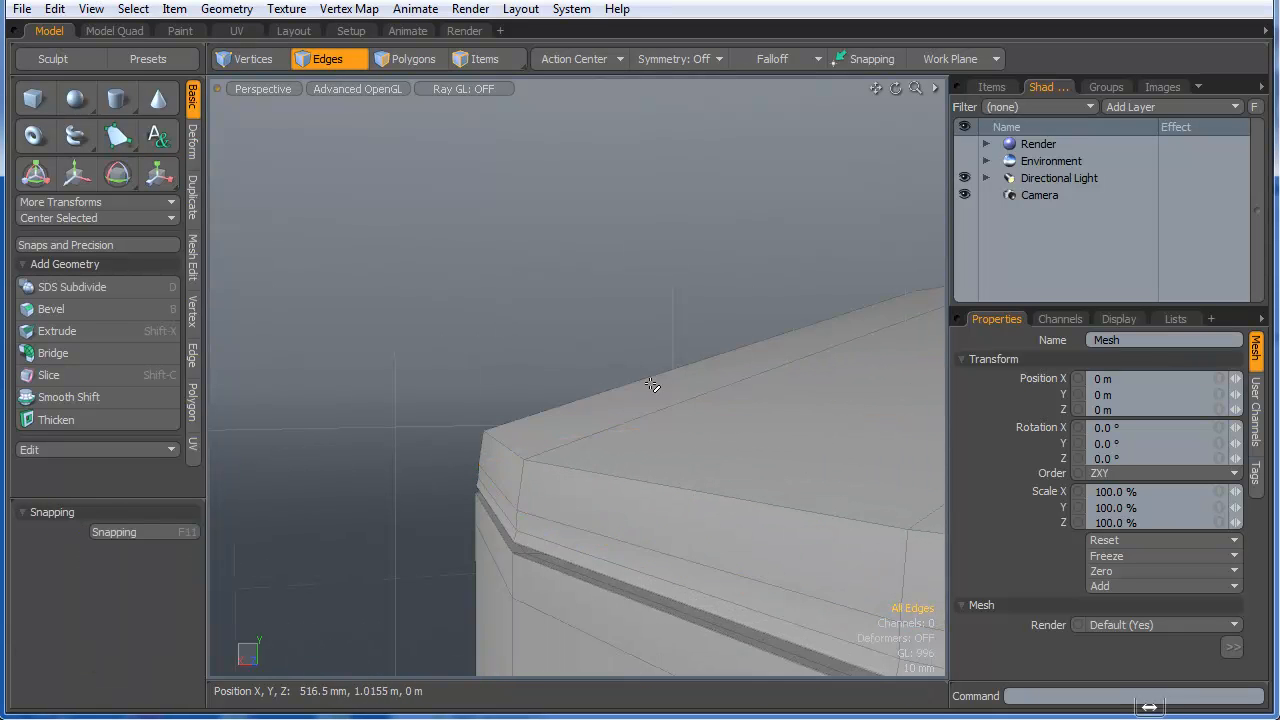
# - Turn on subdivision and check the puff's rim, groove and side from several angles
pyautogui.press('Tab')
pyautogui.keyDown('alt'); pyautogui.moveTo(600, 469); pyautogui.dragTo(785, 562); pyautogui.keyUp('alt')
pyautogui.keyDown('ctrl'); pyautogui.keyDown('alt'); pyautogui.moveTo(785, 562); pyautogui.dragTo(600, 482); pyautogui.keyUp('alt'); pyautogui.keyUp('ctrl')
pyautogui.keyDown('alt'); pyautogui.moveTo(709, 526); pyautogui.dragTo(686, 528); pyautogui.keyUp('alt')
pyautogui.keyDown('alt'); pyautogui.moveTo(586, 517); pyautogui.dragTo(560, 492); pyautogui.keyUp('alt')
pyautogui.keyDown('alt'); pyautogui.moveTo(560, 492); pyautogui.dragTo(606, 568); pyautogui.keyUp('alt')
pyautogui.keyDown('alt'); pyautogui.keyDown('shift'); pyautogui.moveTo(606, 568); pyautogui.dragTo(508, 485); pyautogui.keyUp('shift'); pyautogui.keyUp('alt')
pyautogui.keyDown('alt'); pyautogui.moveTo(508, 485); pyautogui.dragTo(431, 494); pyautogui.keyUp('alt')
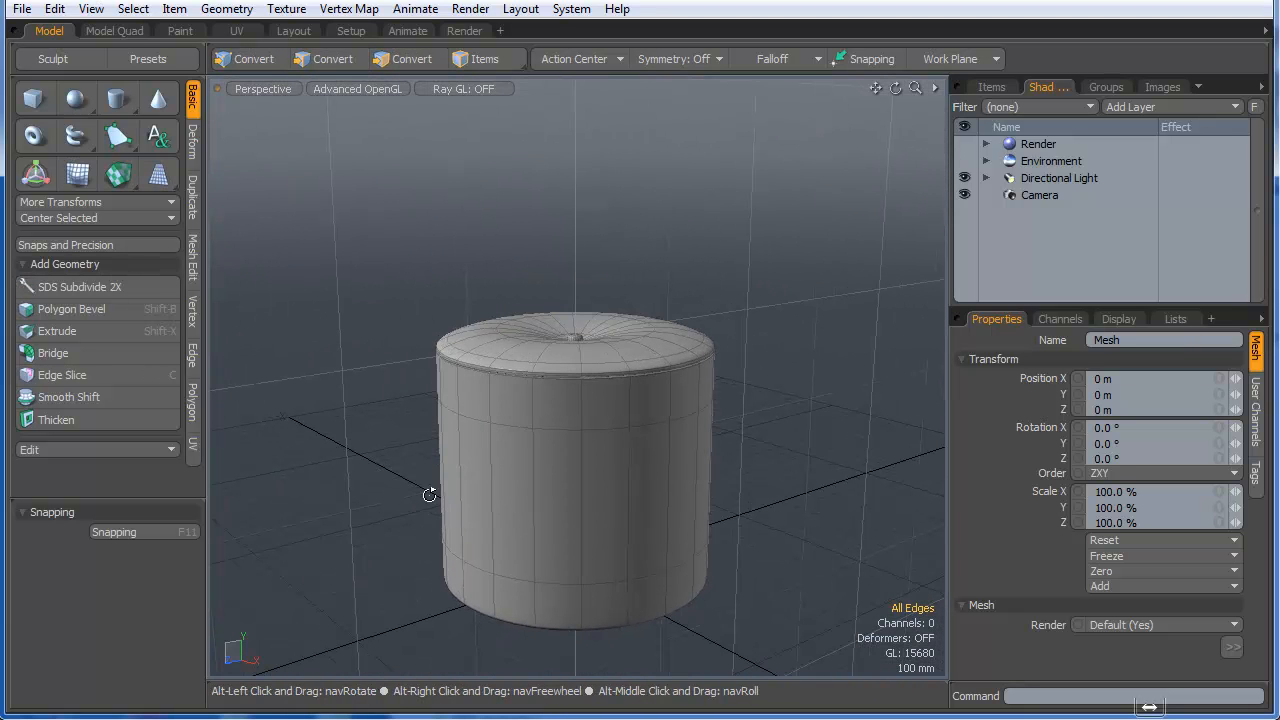
pyautogui.keyDown('alt'); pyautogui.moveTo(606, 486); pyautogui.dragTo(515, 388); pyautogui.keyUp('alt')
pyautogui.keyDown('alt'); pyautogui.moveTo(532, 577); pyautogui.dragTo(505, 347); pyautogui.keyUp('alt')
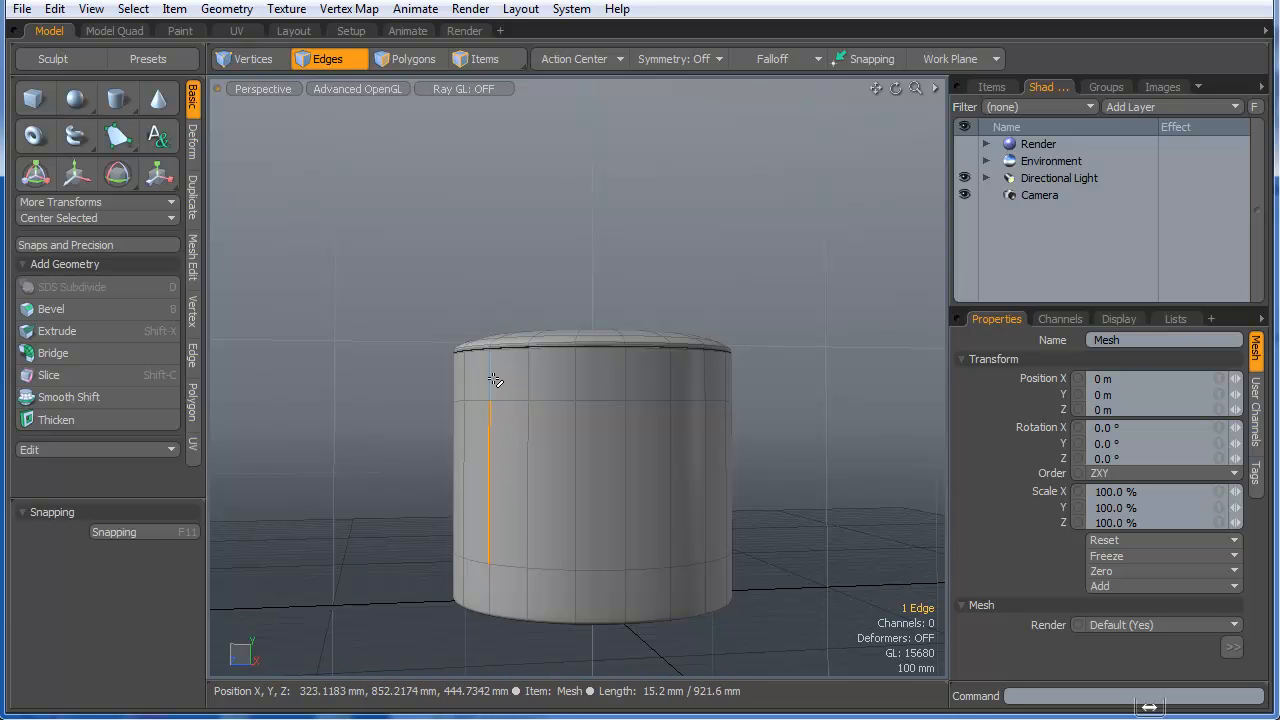
pyautogui.keyDown('shift'); pyautogui.click(495, 379); pyautogui.keyUp('shift')
pyautogui.keyDown('shift'); pyautogui.click(490, 590); pyautogui.keyUp('shift')
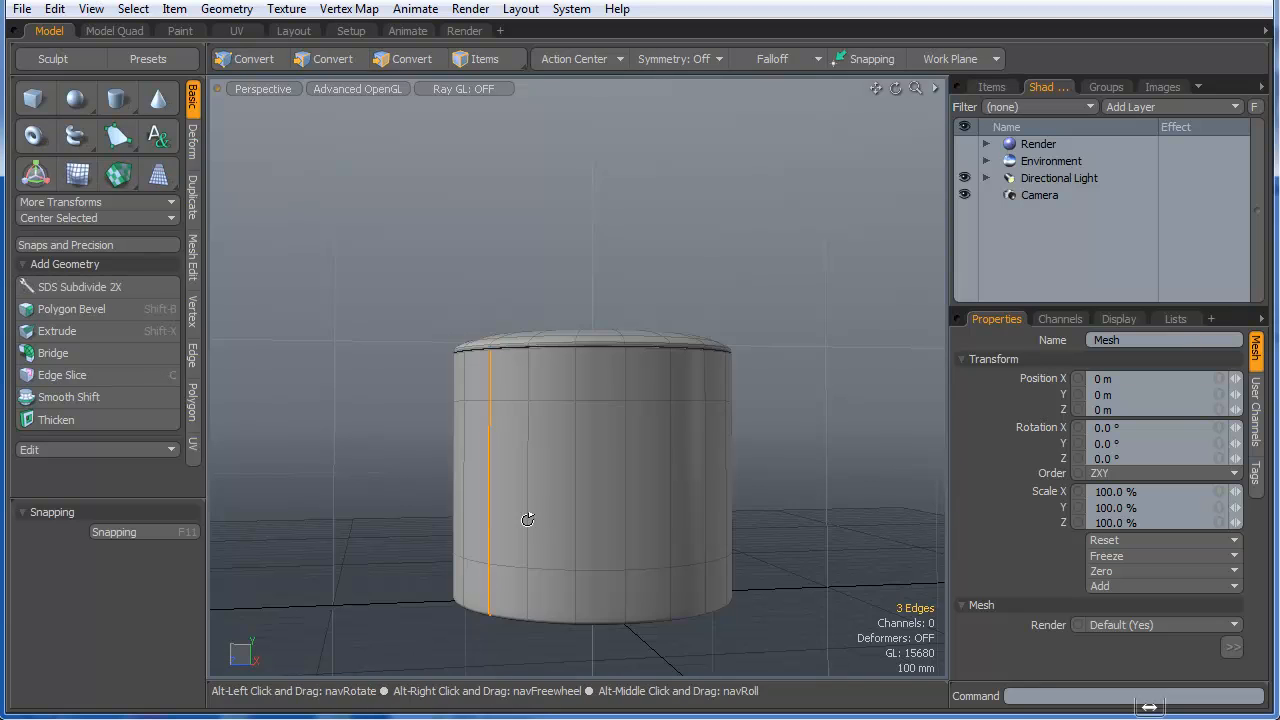
pyautogui.keyDown('alt'); pyautogui.moveTo(526, 517); pyautogui.dragTo(526, 594); pyautogui.keyUp('alt')
pyautogui.click(766, 391)
# - Examine the subdivided puff's top, central button and sides from above and at side level
pyautogui.keyDown('alt'); pyautogui.moveTo(686, 480); pyautogui.dragTo(548, 470); pyautogui.keyUp('alt')
pyautogui.moveTo(548, 470)
pyautogui.keyDown('alt'); pyautogui.mouseDown()
pyautogui.moveTo(514, 497)
pyautogui.moveTo(539, 480)
pyautogui.mouseUp(); pyautogui.keyUp('alt')
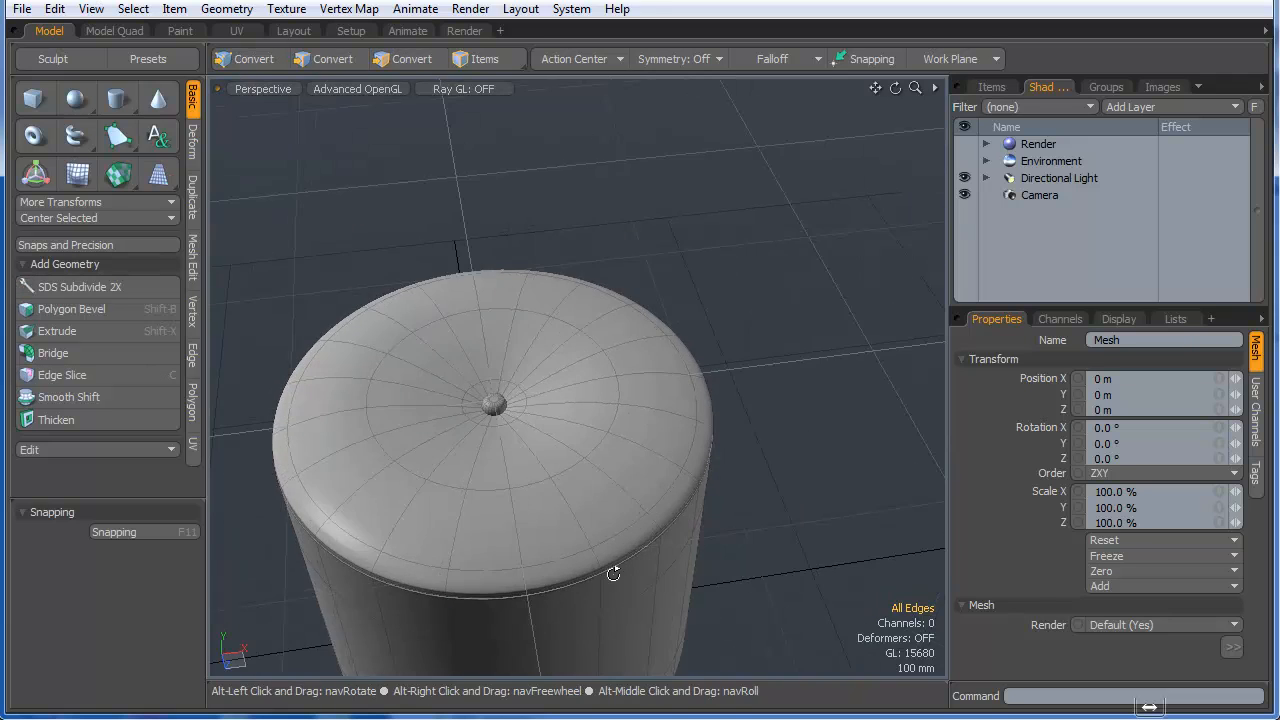
pyautogui.keyDown('alt'); pyautogui.moveTo(611, 571); pyautogui.dragTo(566, 543); pyautogui.keyUp('alt')
pyautogui.scroll(-4, 680, 513)
pyautogui.keyDown('alt'); pyautogui.moveTo(657, 517); pyautogui.dragTo(568, 526); pyautogui.keyUp('alt')
pyautogui.keyDown('alt'); pyautogui.moveTo(654, 561); pyautogui.dragTo(621, 499); pyautogui.keyUp('alt')
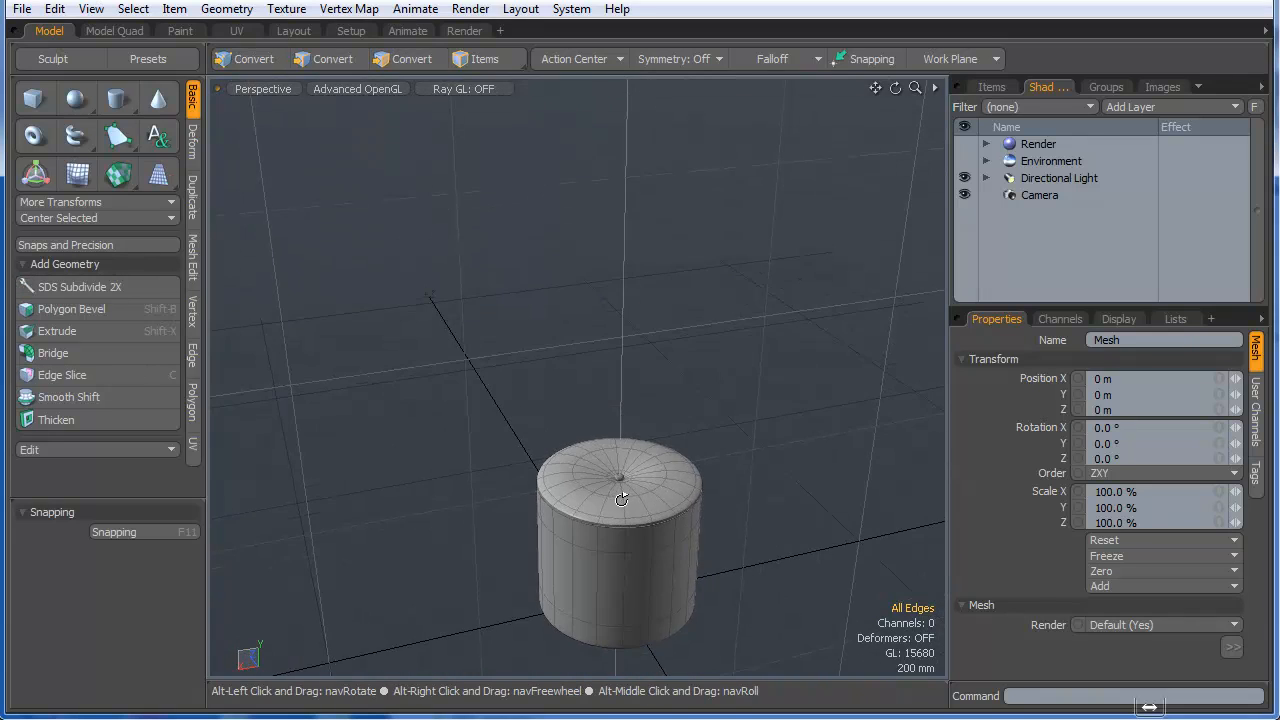
pyautogui.keyDown('alt'); pyautogui.moveTo(598, 564); pyautogui.dragTo(655, 527); pyautogui.keyUp('alt')
pyautogui.scroll(4, 531, 374)
pyautogui.scroll(3, 532, 364)
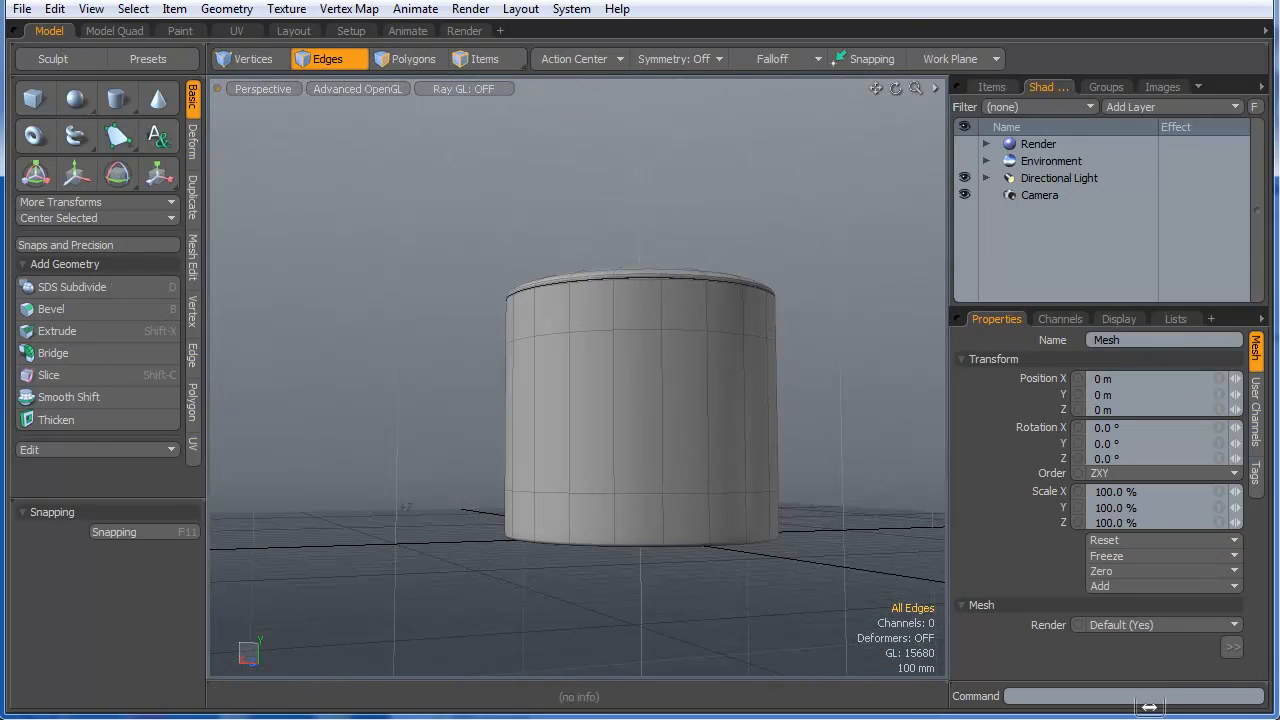
# - Switch to the UV workspace and frame the whole puff in the perspective view
pyautogui.click(251, 36)
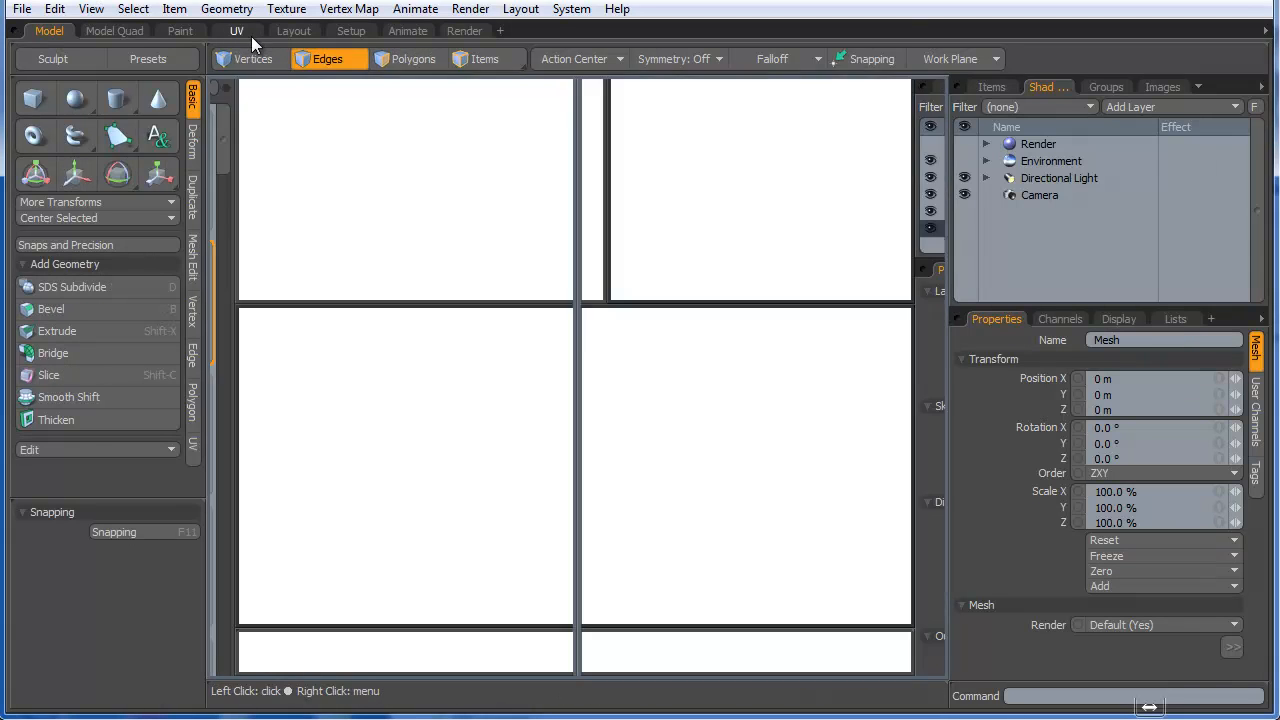
pyautogui.keyDown('ctrl'); pyautogui.keyDown('alt'); pyautogui.moveTo(740, 434); pyautogui.dragTo(738, 452); pyautogui.keyUp('alt'); pyautogui.keyUp('ctrl')
pyautogui.keyDown('alt'); pyautogui.moveTo(738, 452); pyautogui.dragTo(802, 446); pyautogui.keyUp('alt')
pyautogui.keyDown('alt'); pyautogui.keyDown('shift'); pyautogui.moveTo(802, 446); pyautogui.dragTo(811, 475); pyautogui.keyUp('shift'); pyautogui.keyUp('alt')
# - Create a new UV map named BANCO for the mesh
pyautogui.click(1068, 319)
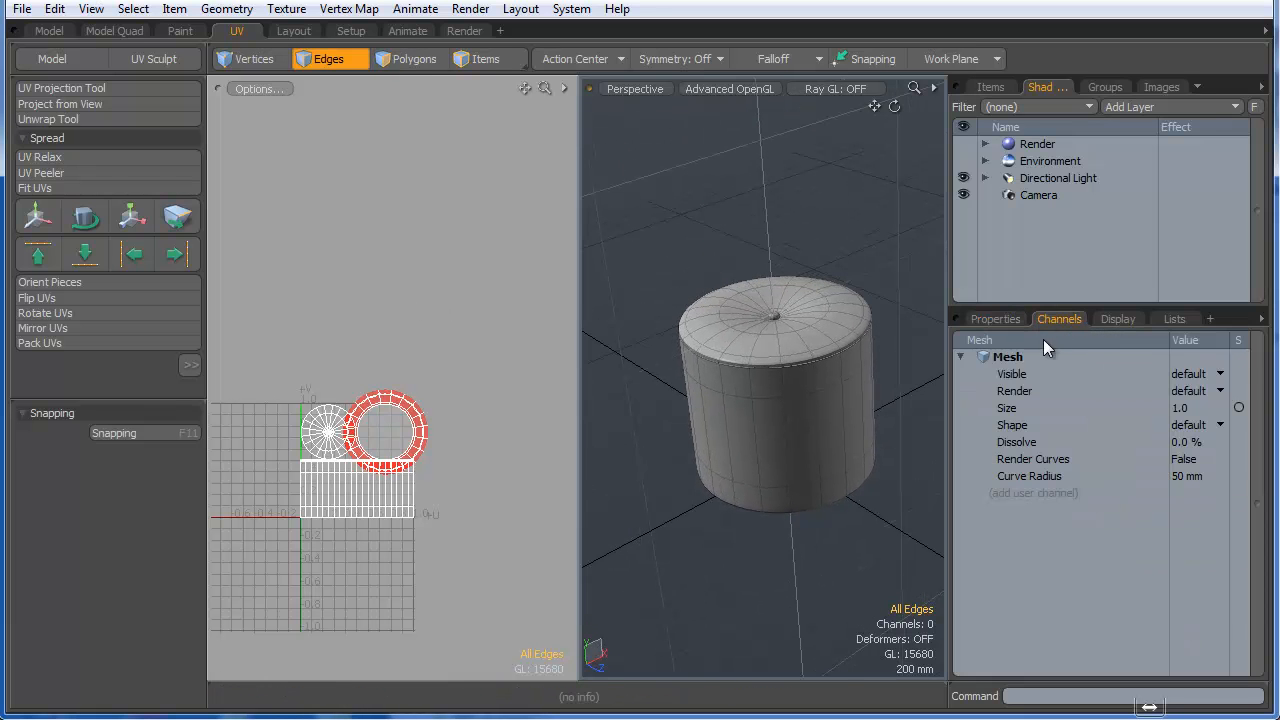
pyautogui.click(1000, 319)
pyautogui.click(1052, 318)
pyautogui.click(1112, 318)
pyautogui.click(1173, 318)
pyautogui.click(1016, 405)
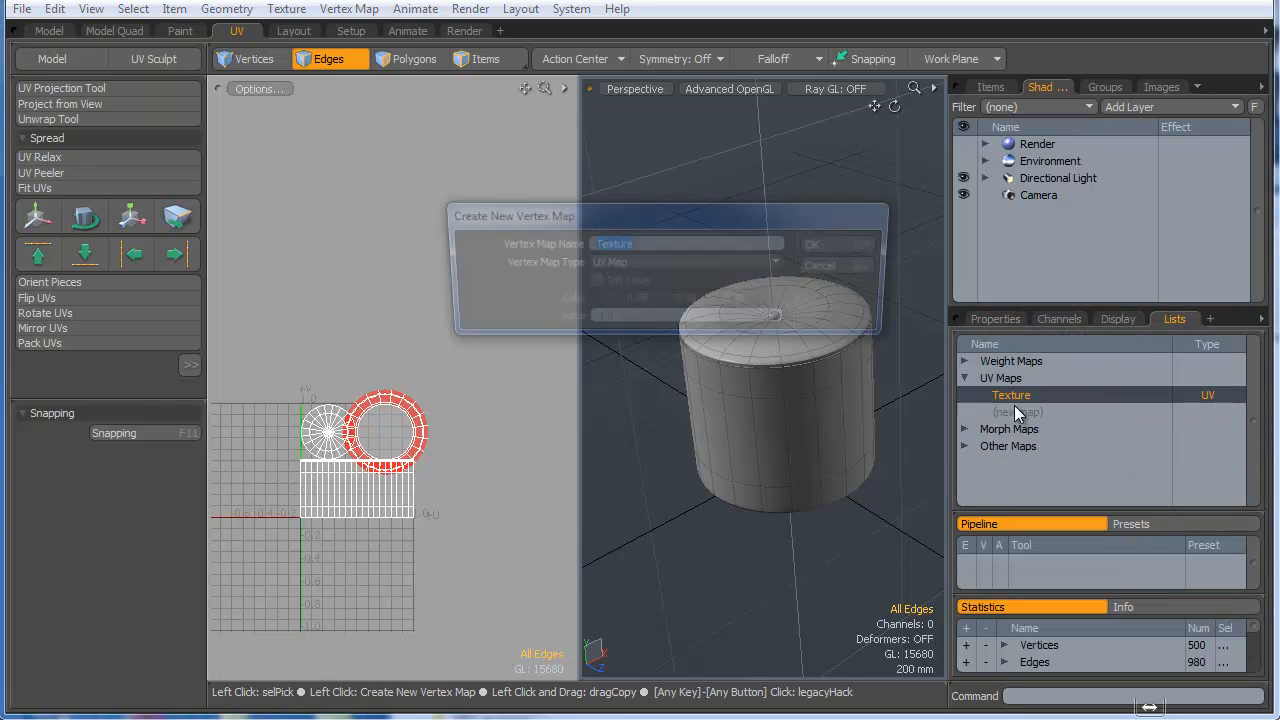
pyautogui.write('BANCO')
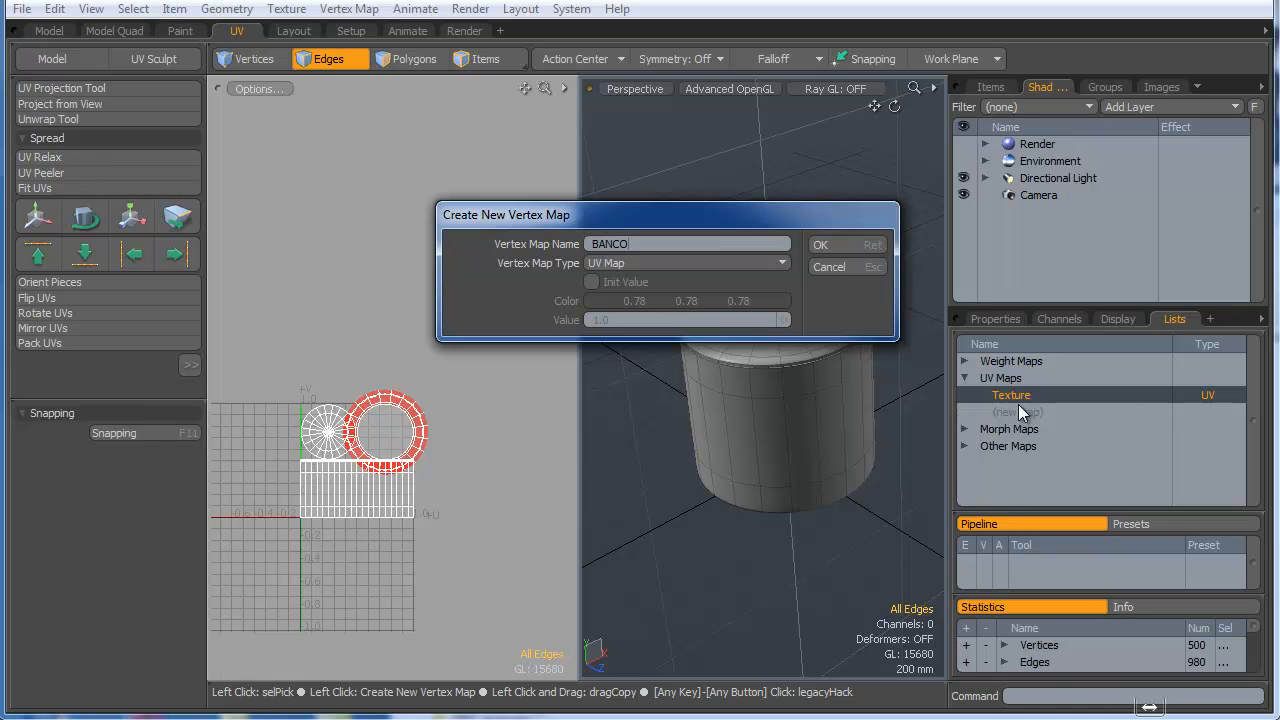
pyautogui.press('Return')
# - Delete the UV map named Texture and make BANCO the active map
pyautogui.rightClick(1020, 411)
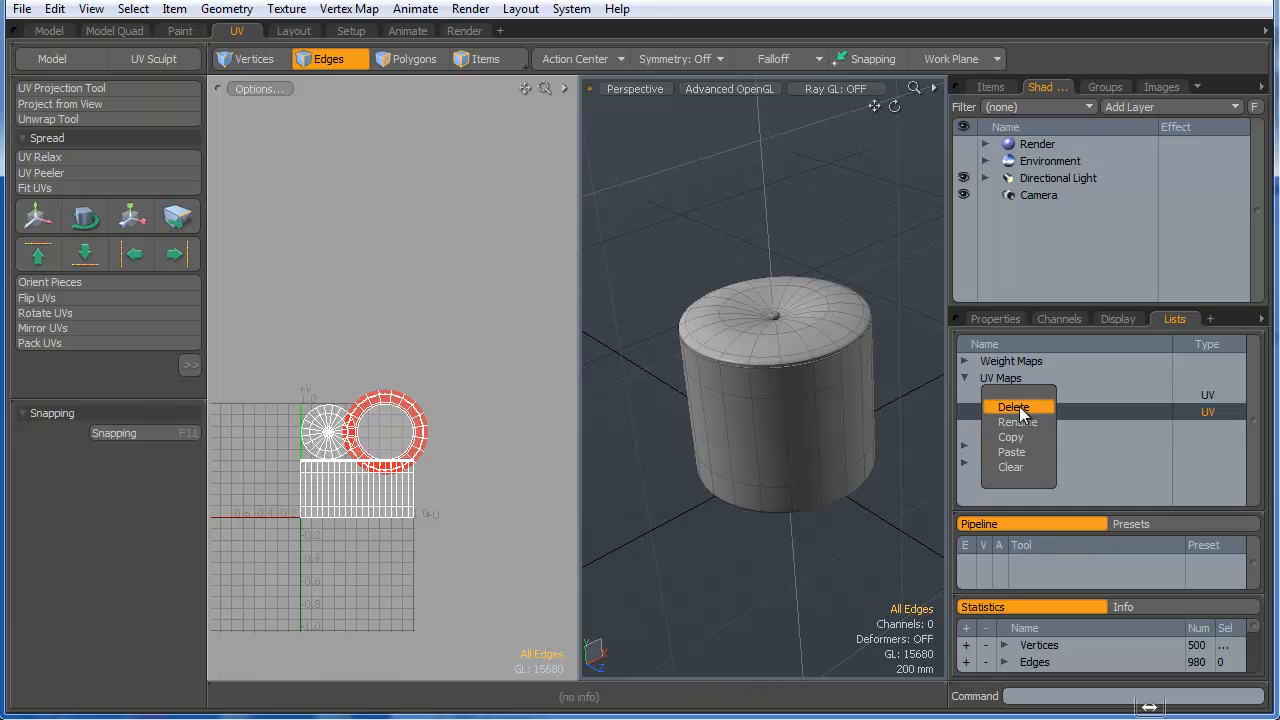
pyautogui.click(1013, 407)
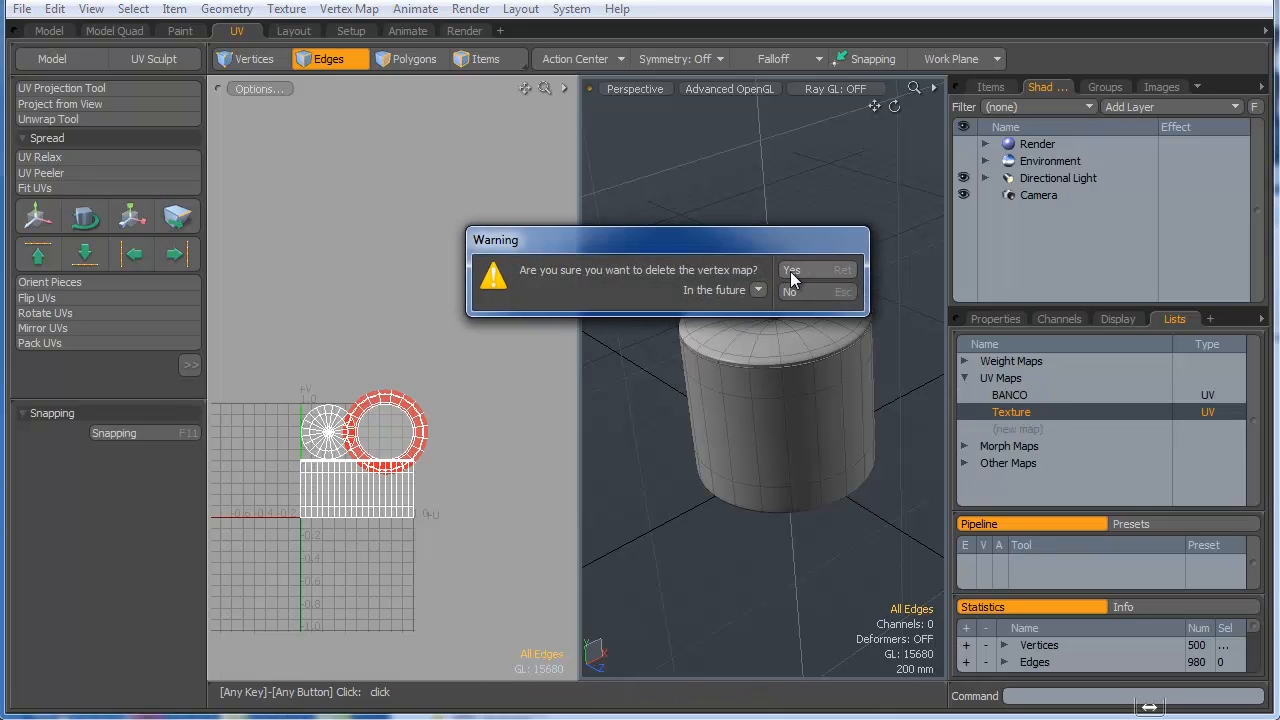
pyautogui.click(791, 273)
pyautogui.click(1017, 399)
# - Select the loop of 20 polygons around the puff's side and grow the selection to the rim groove and underside
pyautogui.keyDown('alt'); pyautogui.moveTo(896, 376); pyautogui.dragTo(790, 418); pyautogui.keyUp('alt')
pyautogui.moveTo(790, 418)
pyautogui.keyDown('ctrl'); pyautogui.keyDown('alt'); pyautogui.mouseDown()
pyautogui.moveTo(824, 432)
pyautogui.moveTo(782, 440)
pyautogui.moveTo(833, 446)
pyautogui.mouseUp(); pyautogui.keyUp('alt'); pyautogui.keyUp('ctrl')
pyautogui.press('3')
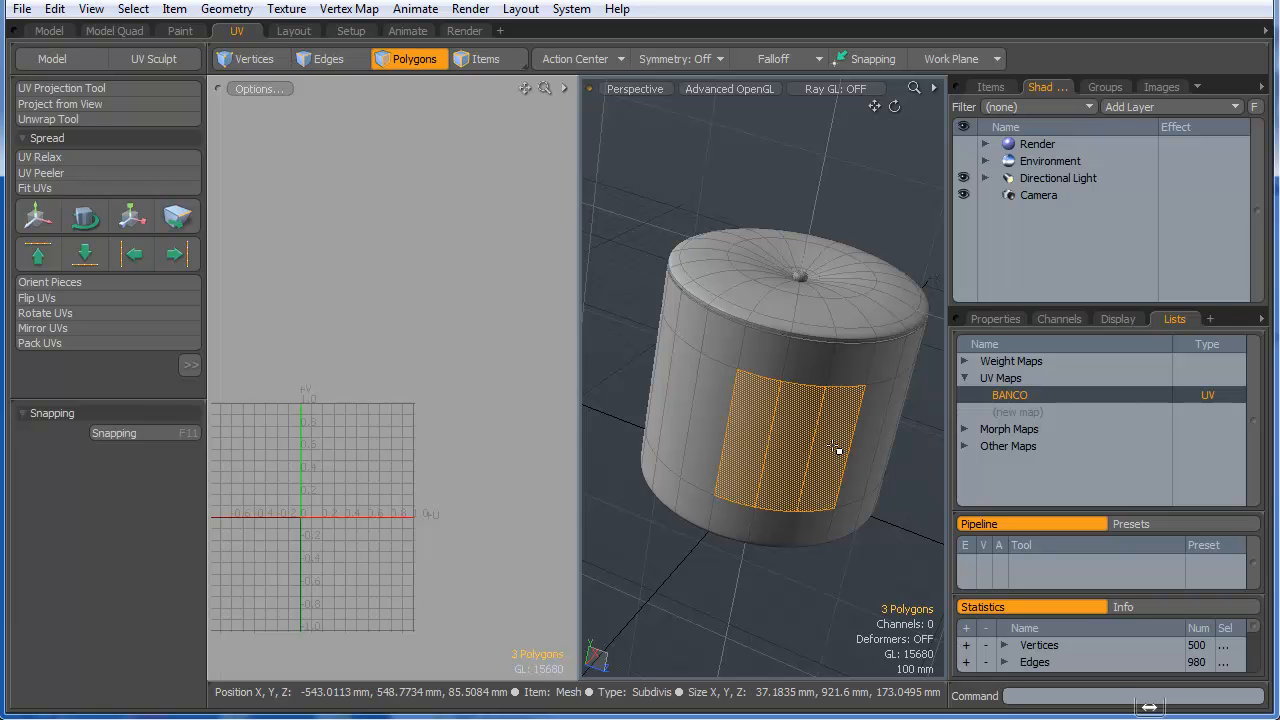
pyautogui.press('l')
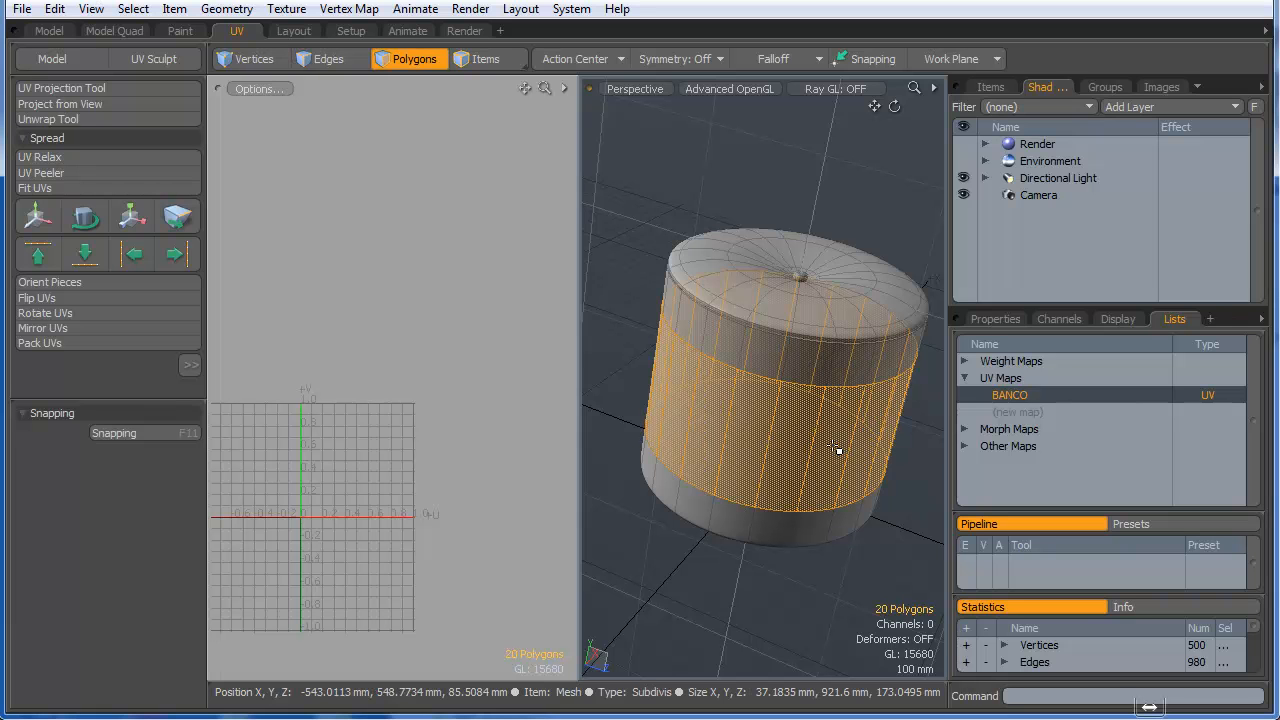
pyautogui.hotkey('shift', 'Up')
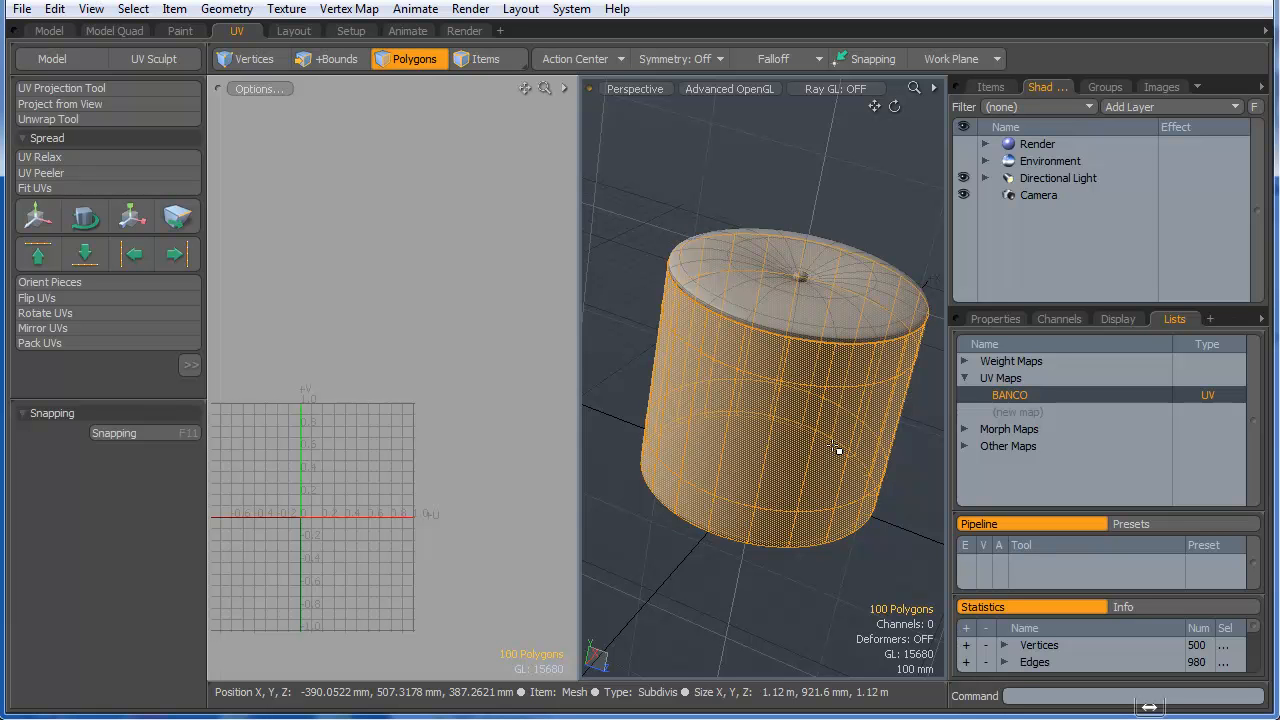
pyautogui.keyDown('ctrl'); pyautogui.keyDown('alt'); pyautogui.moveTo(785, 353); pyautogui.dragTo(762, 420); pyautogui.keyUp('alt'); pyautogui.keyUp('ctrl')
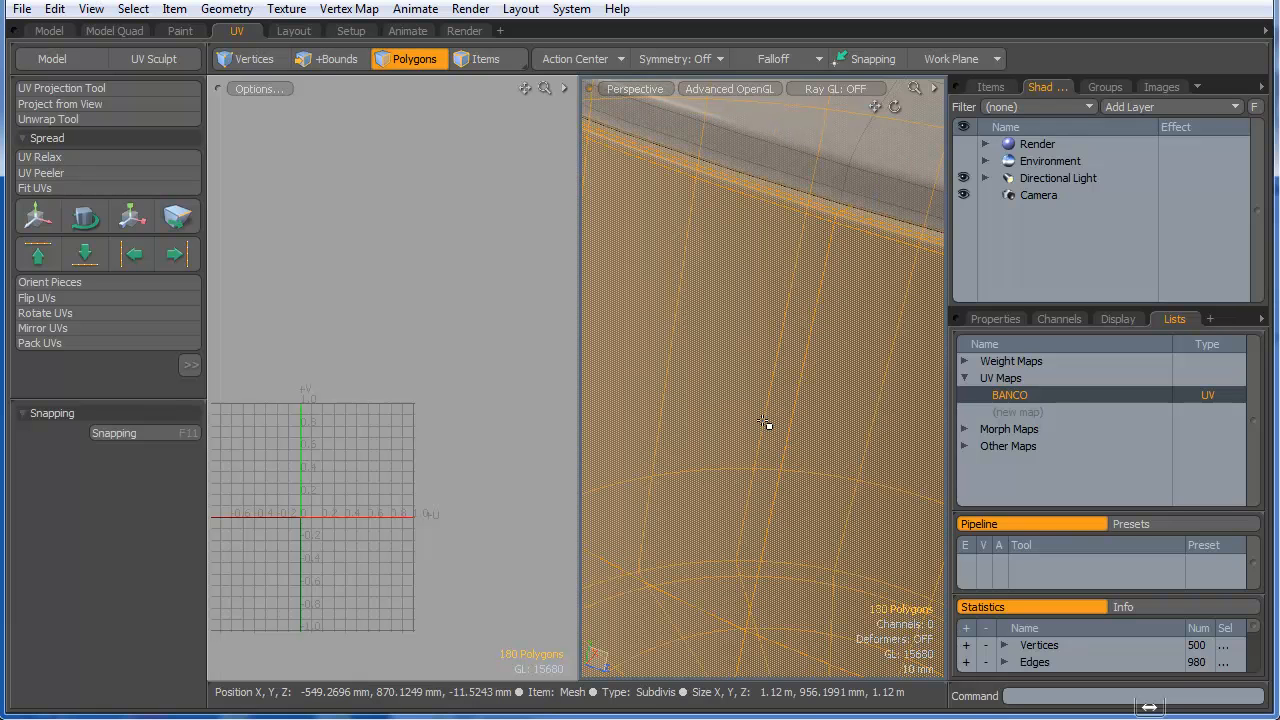
pyautogui.keyDown('ctrl'); pyautogui.keyDown('alt'); pyautogui.moveTo(750, 420); pyautogui.dragTo(782, 384); pyautogui.keyUp('alt'); pyautogui.keyUp('ctrl')
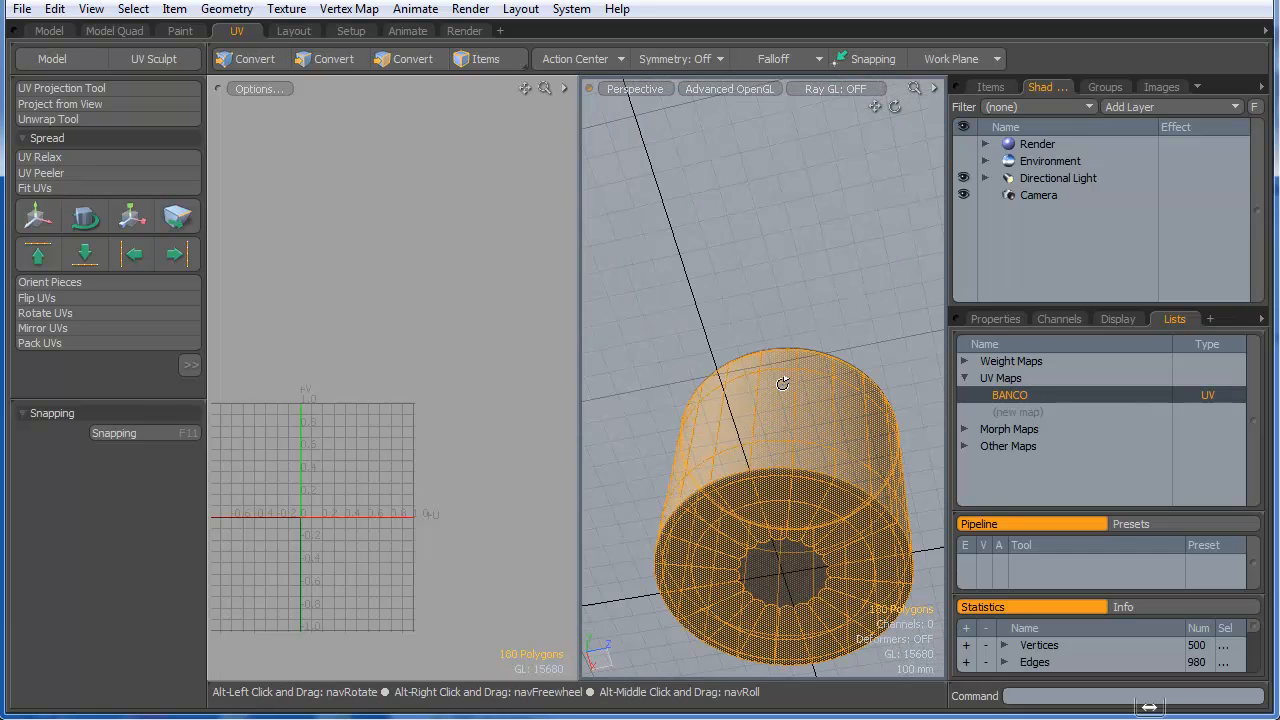
# - Remove the large ring of underside polygons from the selection
pyautogui.press('3')
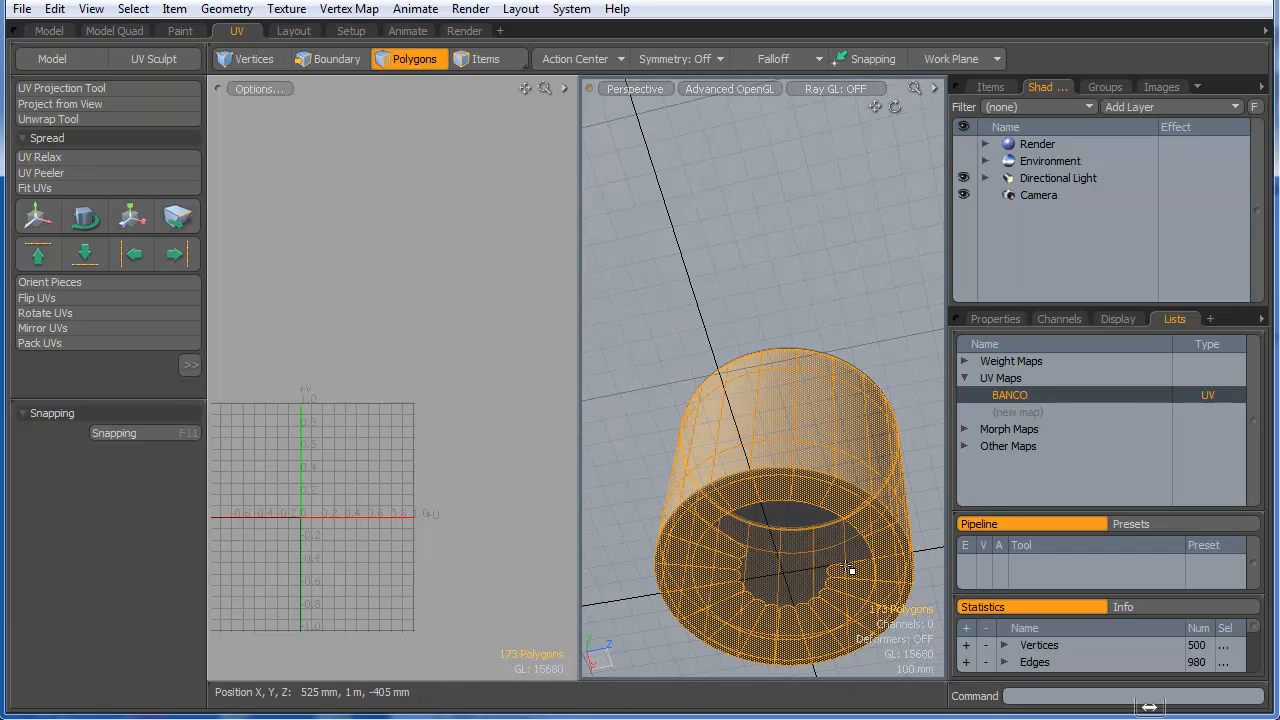
pyautogui.keyDown('ctrl'); pyautogui.moveTo(800, 605); pyautogui.dragTo(712, 566); pyautogui.keyUp('ctrl')
pyautogui.moveTo(796, 617)
pyautogui.keyDown('ctrl'); pyautogui.mouseDown()
pyautogui.moveTo(749, 640)
pyautogui.moveTo(712, 632)
pyautogui.mouseUp(); pyautogui.keyUp('ctrl')
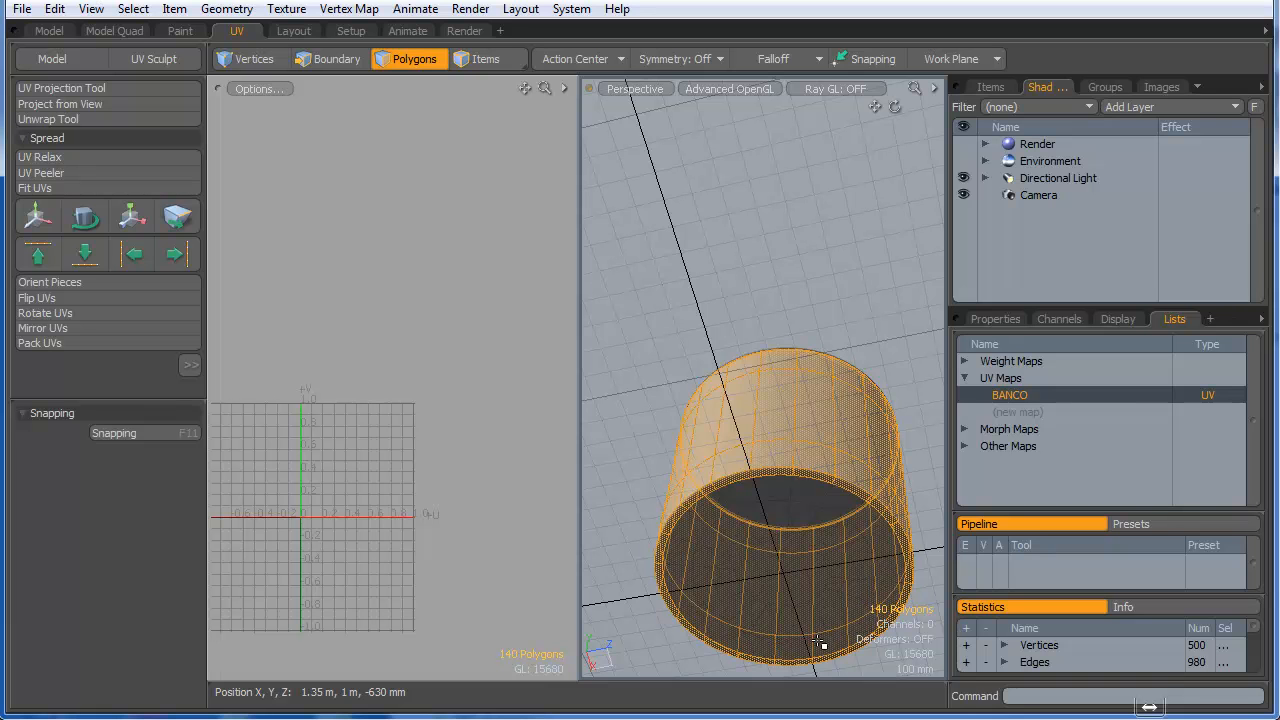
# - Deselect the remaining narrow ring of polygons around the underside's outer edge, working around the whole circumference
pyautogui.moveTo(770, 562)
pyautogui.keyDown('ctrl'); pyautogui.keyDown('alt'); pyautogui.mouseDown()
pyautogui.moveTo(926, 520)
pyautogui.moveTo(789, 561)
pyautogui.moveTo(738, 637)
pyautogui.moveTo(717, 643)
pyautogui.moveTo(735, 590)
pyautogui.moveTo(816, 566)
pyautogui.moveTo(888, 585)
pyautogui.mouseUp(); pyautogui.keyUp('alt'); pyautogui.keyUp('ctrl')
pyautogui.scroll(-3, 842, 572)
pyautogui.scroll(3, 906, 604)
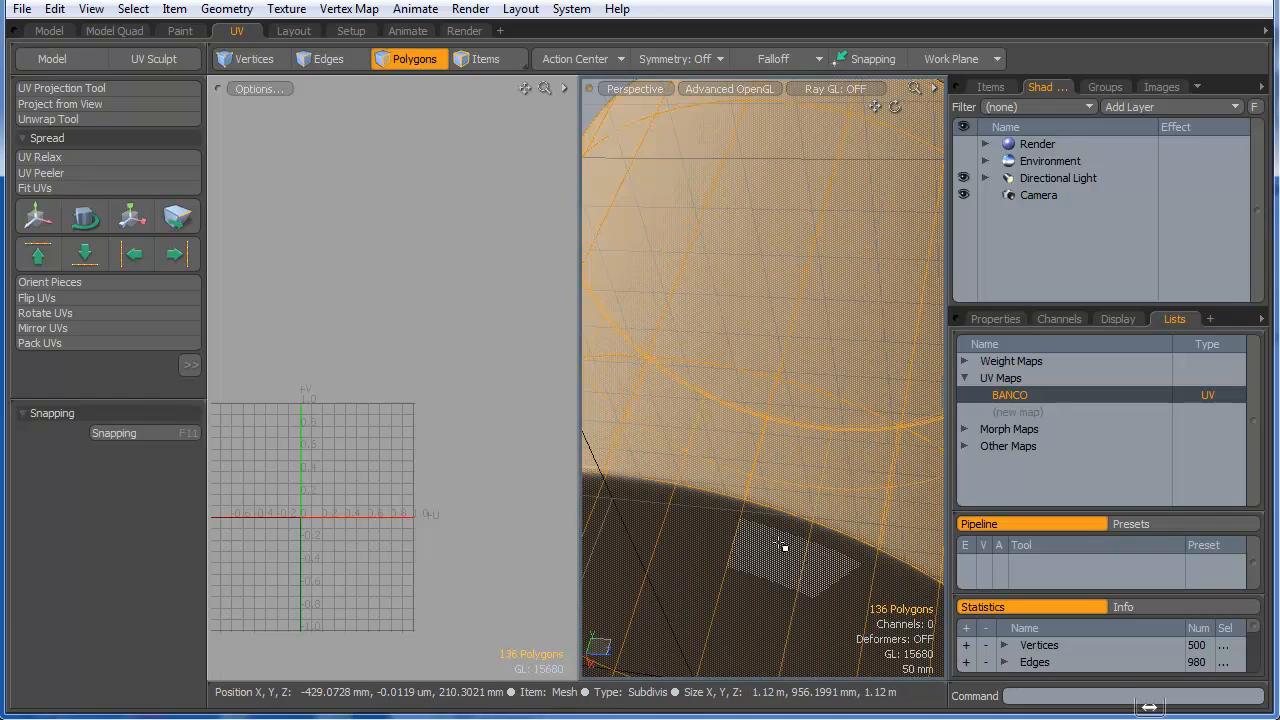
pyautogui.scroll(-3, 784, 546)
pyautogui.scroll(3, 789, 537)
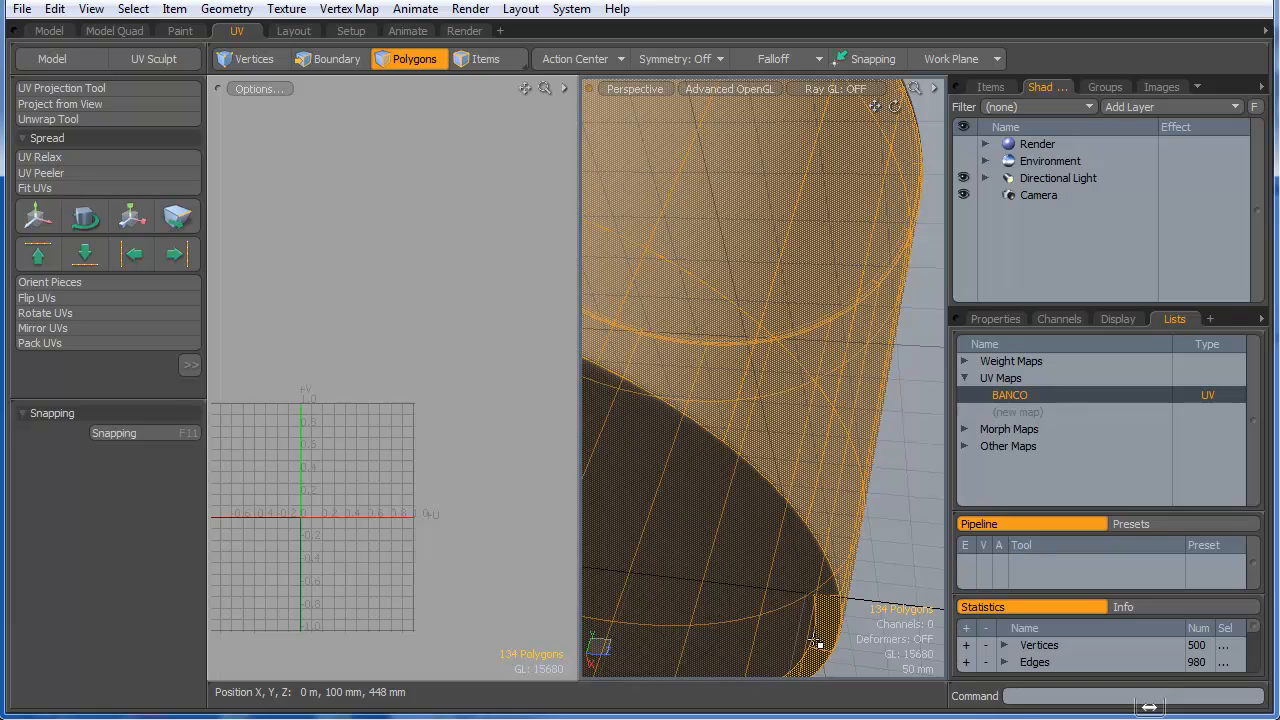
pyautogui.scroll(-5, 805, 623)
pyautogui.scroll(5, 803, 617)
pyautogui.keyDown('ctrl'); pyautogui.click(792, 596); pyautogui.keyUp('ctrl')
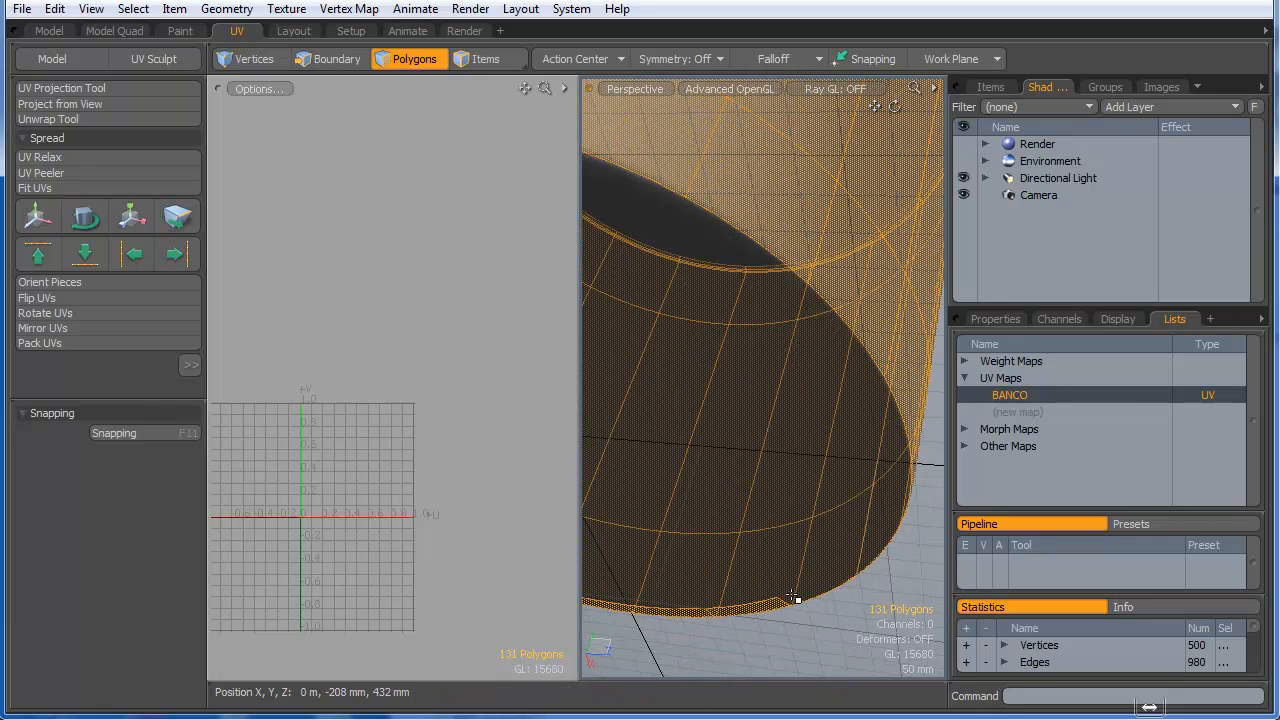
pyautogui.scroll(-5, 690, 606)
pyautogui.scroll(6, 746, 577)
pyautogui.keyDown('ctrl'); pyautogui.click(679, 558); pyautogui.keyUp('ctrl')
pyautogui.scroll(-3, 777, 522)
pyautogui.scroll(5, 777, 522)
pyautogui.keyDown('ctrl'); pyautogui.click(700, 514); pyautogui.keyUp('ctrl')
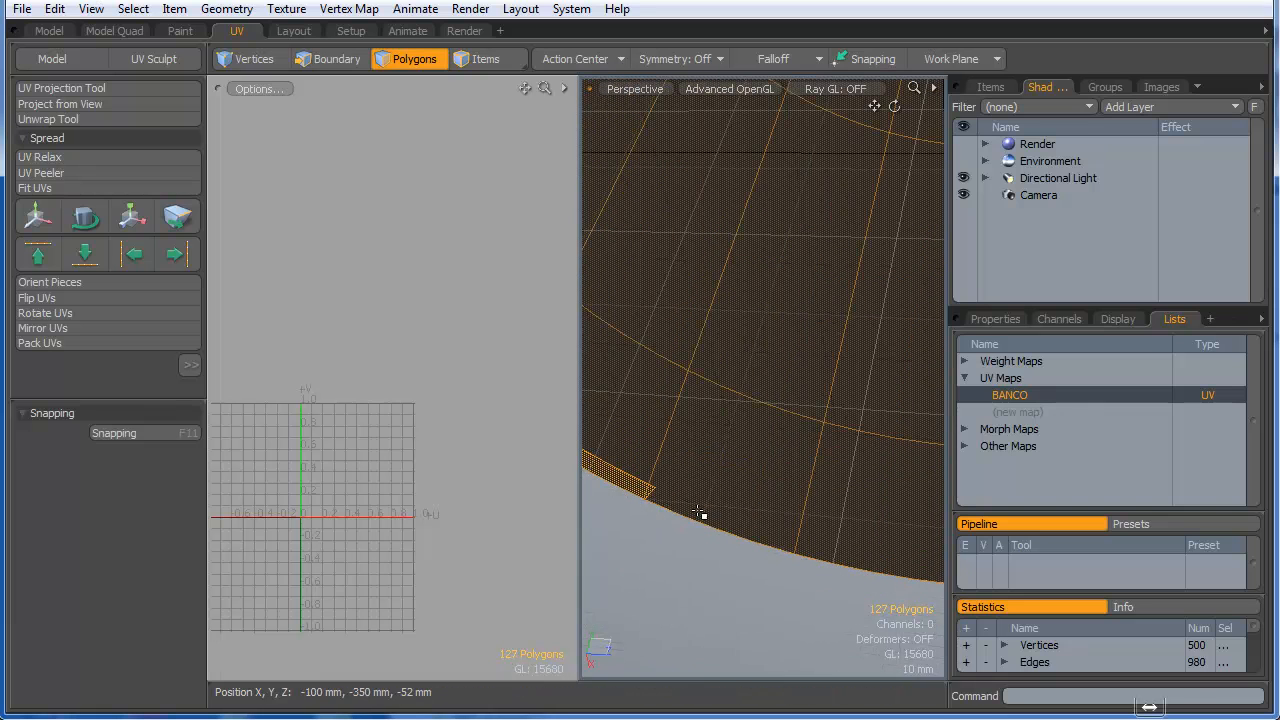
pyautogui.keyDown('ctrl'); pyautogui.click(663, 491); pyautogui.keyUp('ctrl')
pyautogui.scroll(-5, 882, 508)
pyautogui.keyDown('ctrl'); pyautogui.click(654, 439); pyautogui.keyUp('ctrl')
pyautogui.keyDown('ctrl'); pyautogui.click(619, 386); pyautogui.keyUp('ctrl')
pyautogui.scroll(-4, 825, 453)
pyautogui.scroll(5, 725, 400)
pyautogui.keyDown('ctrl'); pyautogui.click(689, 335); pyautogui.keyUp('ctrl')
pyautogui.keyDown('ctrl'); pyautogui.click(700, 270); pyautogui.keyUp('ctrl')
pyautogui.keyDown('ctrl'); pyautogui.click(763, 191); pyautogui.keyUp('ctrl')
pyautogui.scroll(-4, 790, 230)
pyautogui.keyDown('ctrl'); pyautogui.click(846, 234); pyautogui.keyUp('ctrl')
pyautogui.keyDown('alt'); pyautogui.moveTo(846, 234); pyautogui.dragTo(747, 474); pyautogui.keyUp('alt')
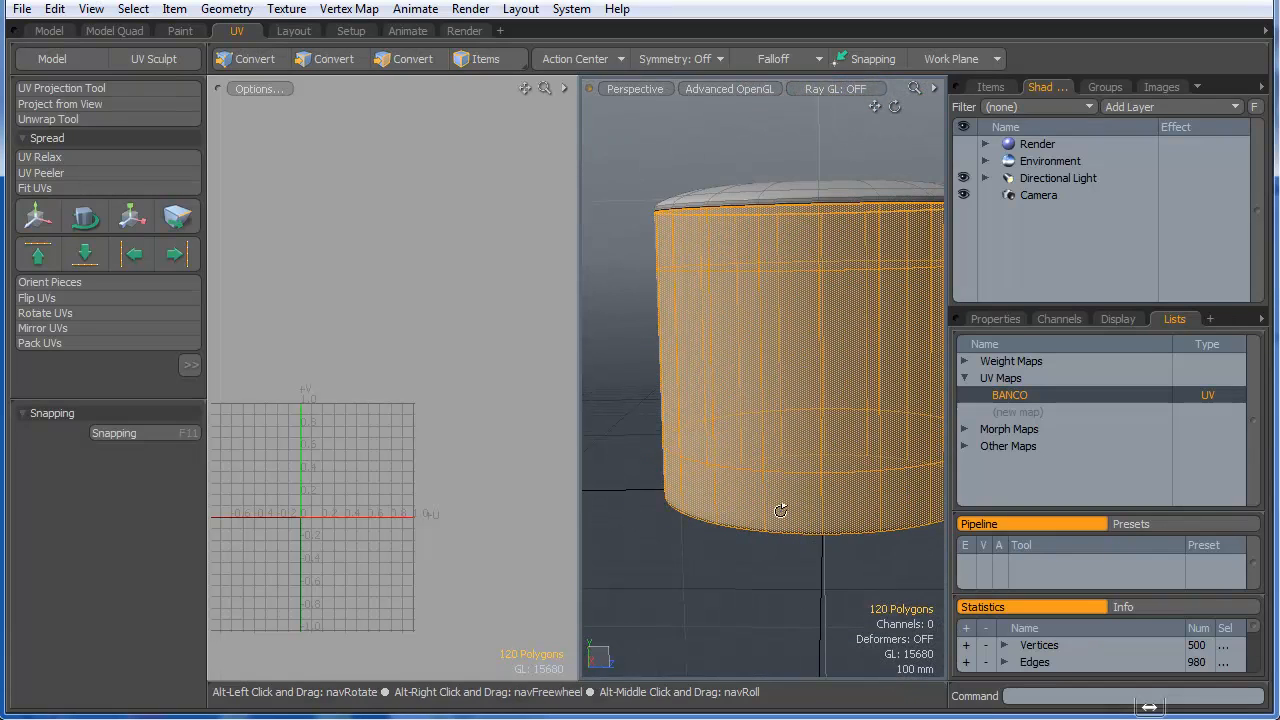
# - Turn off the subdivision display and isolate the 120 selected side polygons by hiding the rest of the mesh
pyautogui.press('1')
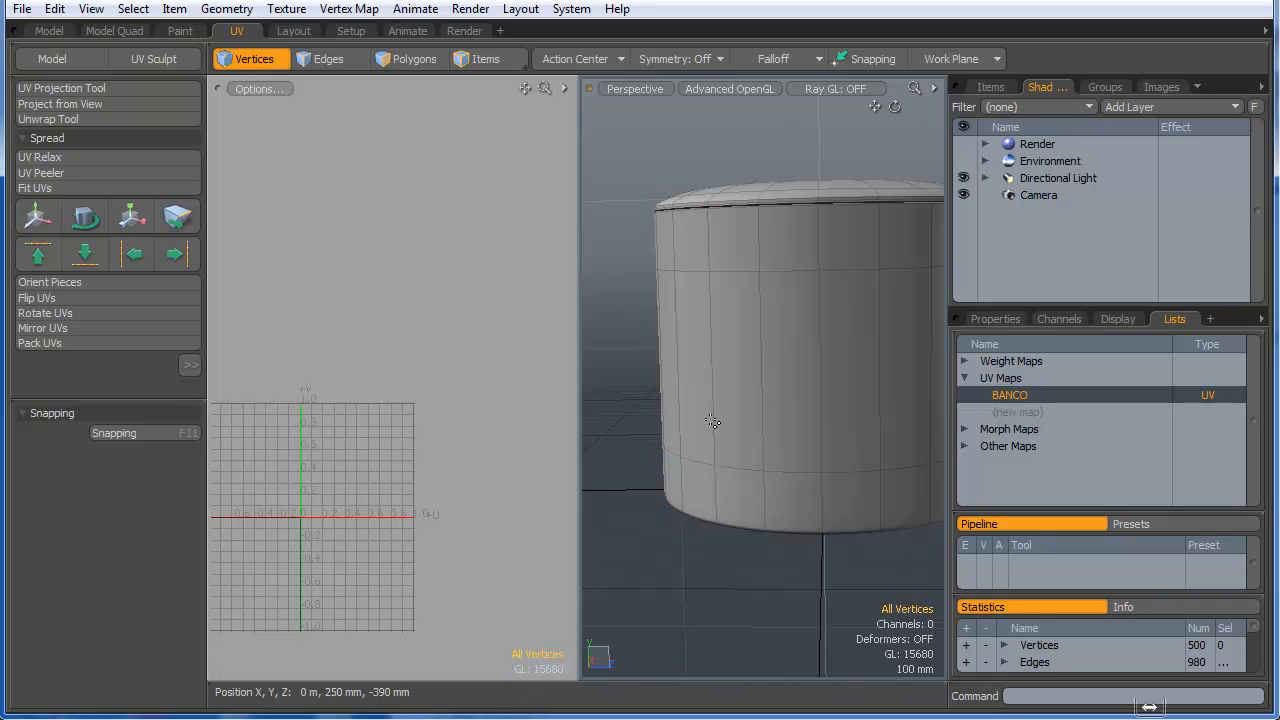
pyautogui.keyDown('ctrl'); pyautogui.keyDown('alt'); pyautogui.moveTo(735, 349); pyautogui.dragTo(751, 543); pyautogui.keyUp('alt'); pyautogui.keyUp('ctrl')
pyautogui.press('Tab')
pyautogui.press('2')
pyautogui.press('3')
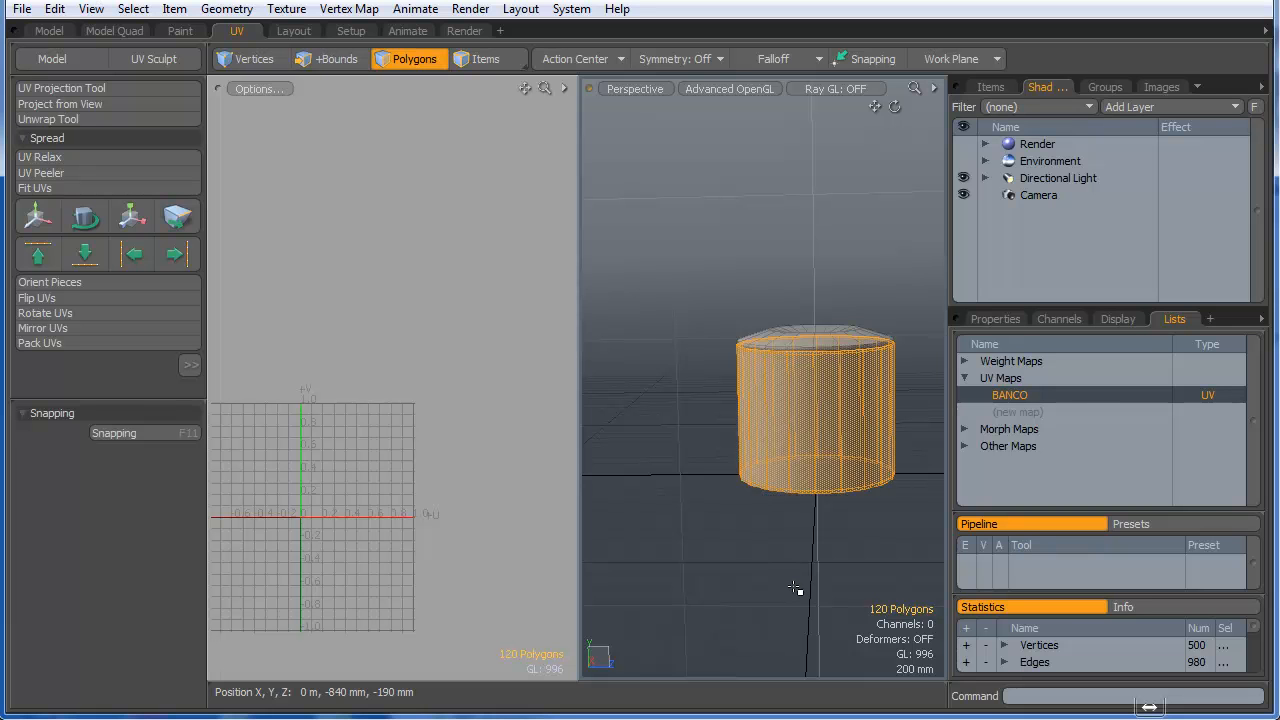
pyautogui.hotkey('shift', 'h')
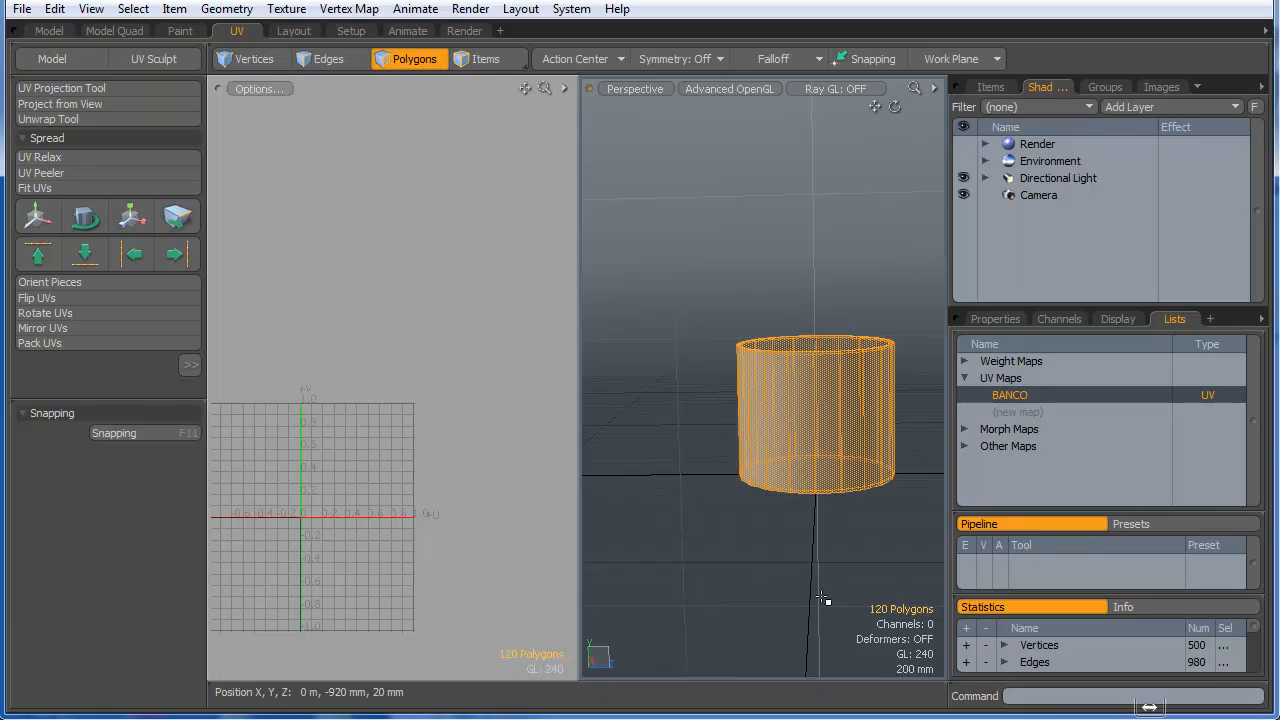
pyautogui.click(821, 597)
# - Select one vertical line of 6 edges running from the rim down the side wall as the UV seam
pyautogui.keyDown('ctrl'); pyautogui.keyDown('alt'); pyautogui.moveTo(801, 403); pyautogui.dragTo(1008, 406); pyautogui.keyUp('alt'); pyautogui.keyUp('ctrl')
pyautogui.keyDown('alt'); pyautogui.moveTo(745, 445); pyautogui.dragTo(771, 509); pyautogui.keyUp('alt')
pyautogui.press('1')
pyautogui.scroll(5, 790, 388)
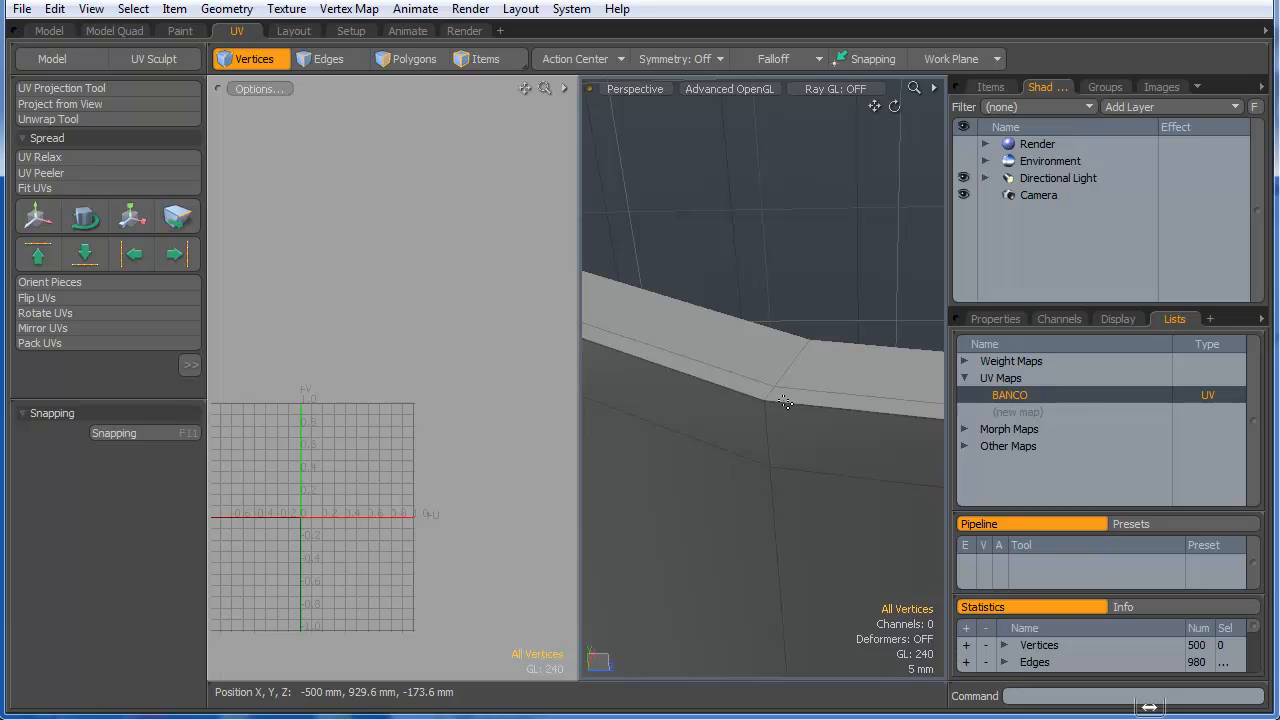
pyautogui.press('2')
pyautogui.press('3')
pyautogui.press('1')
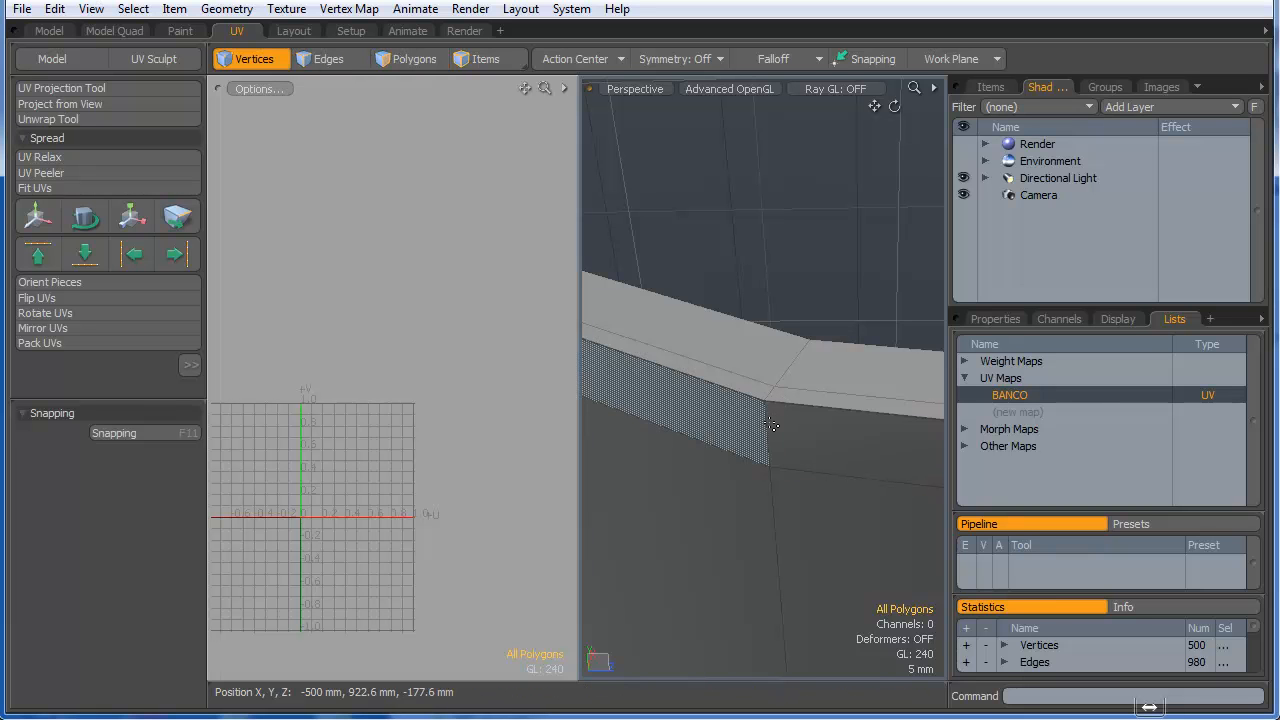
pyautogui.press('2')
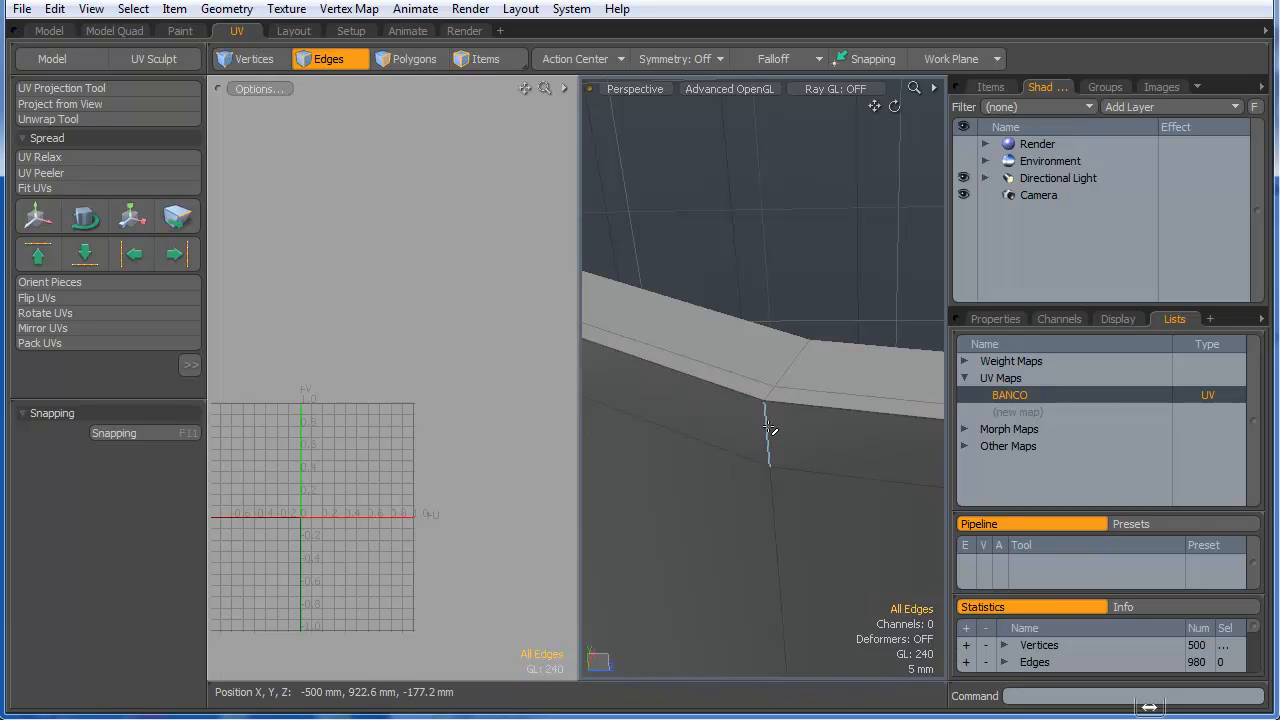
pyautogui.keyDown('ctrl'); pyautogui.keyDown('alt'); pyautogui.moveTo(843, 491); pyautogui.dragTo(717, 575); pyautogui.keyUp('alt'); pyautogui.keyUp('ctrl')
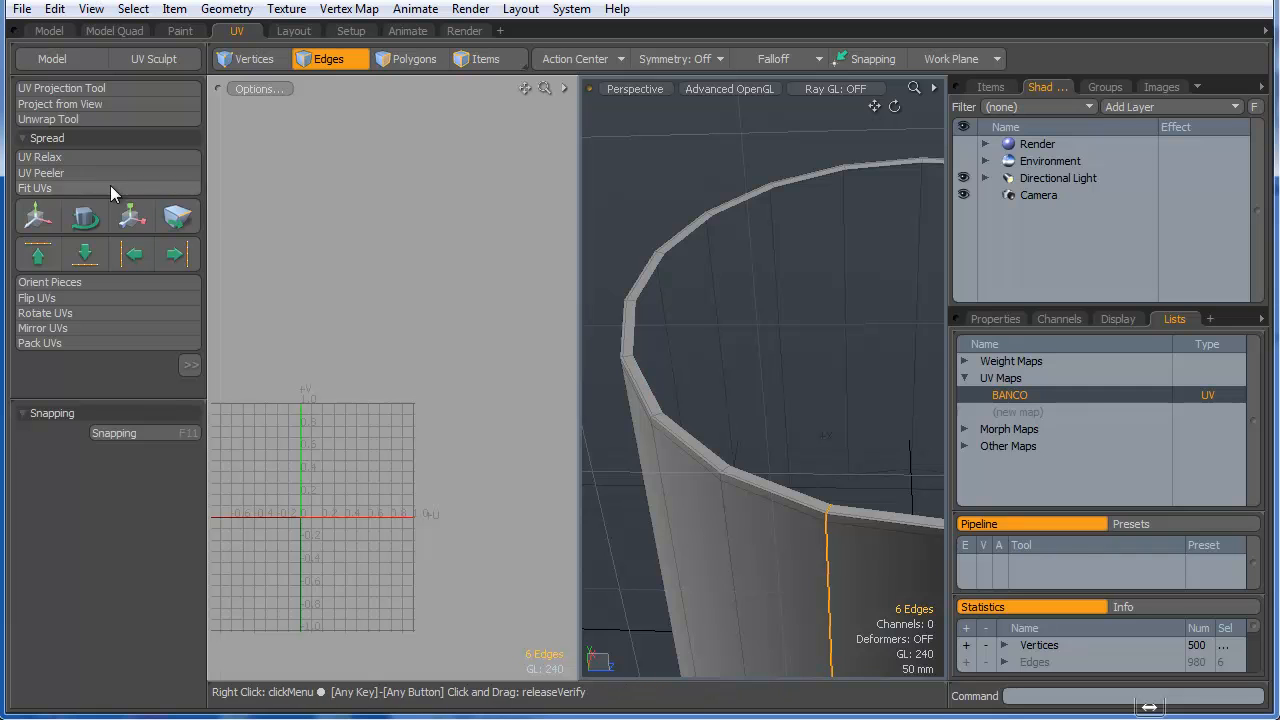
# - Unroll the side wall along the selected seam with UV Peeler, filling the 0–1 UV square, and clear the edge selection
pyautogui.click(58, 174)
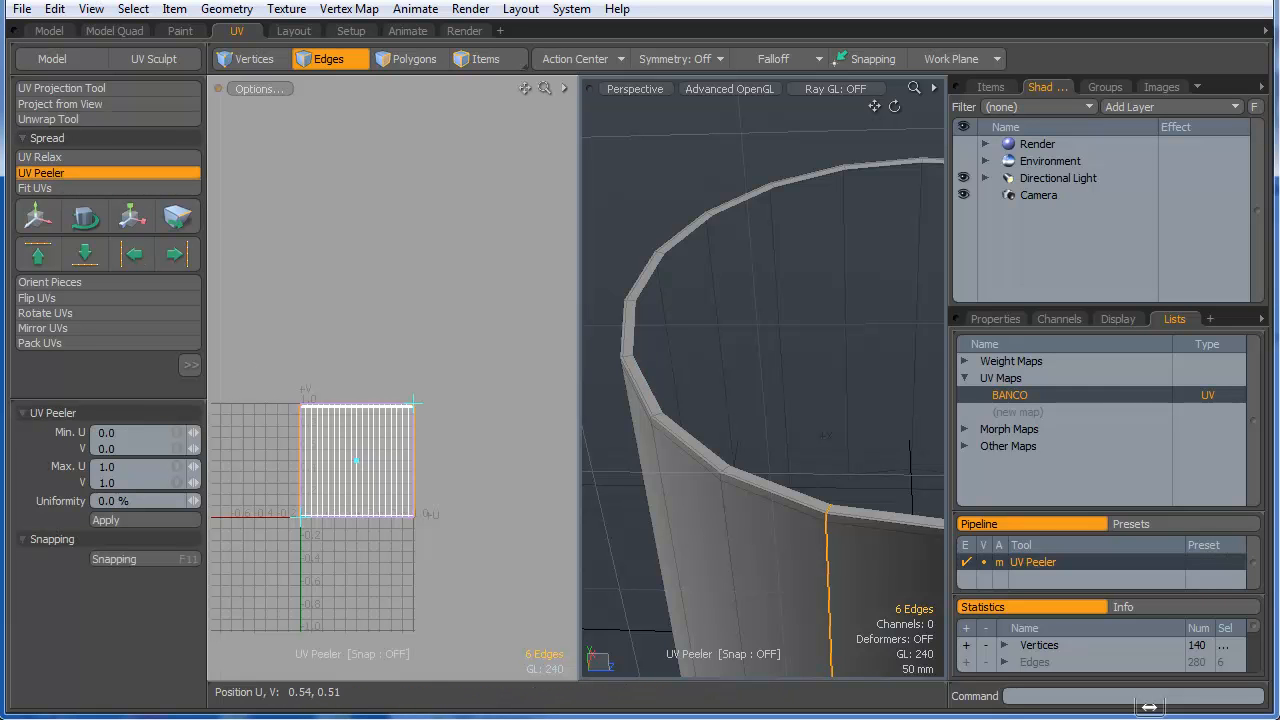
pyautogui.scroll(5, 298, 401)
pyautogui.scroll(3, 322, 457)
pyautogui.scroll(-6, 266, 363)
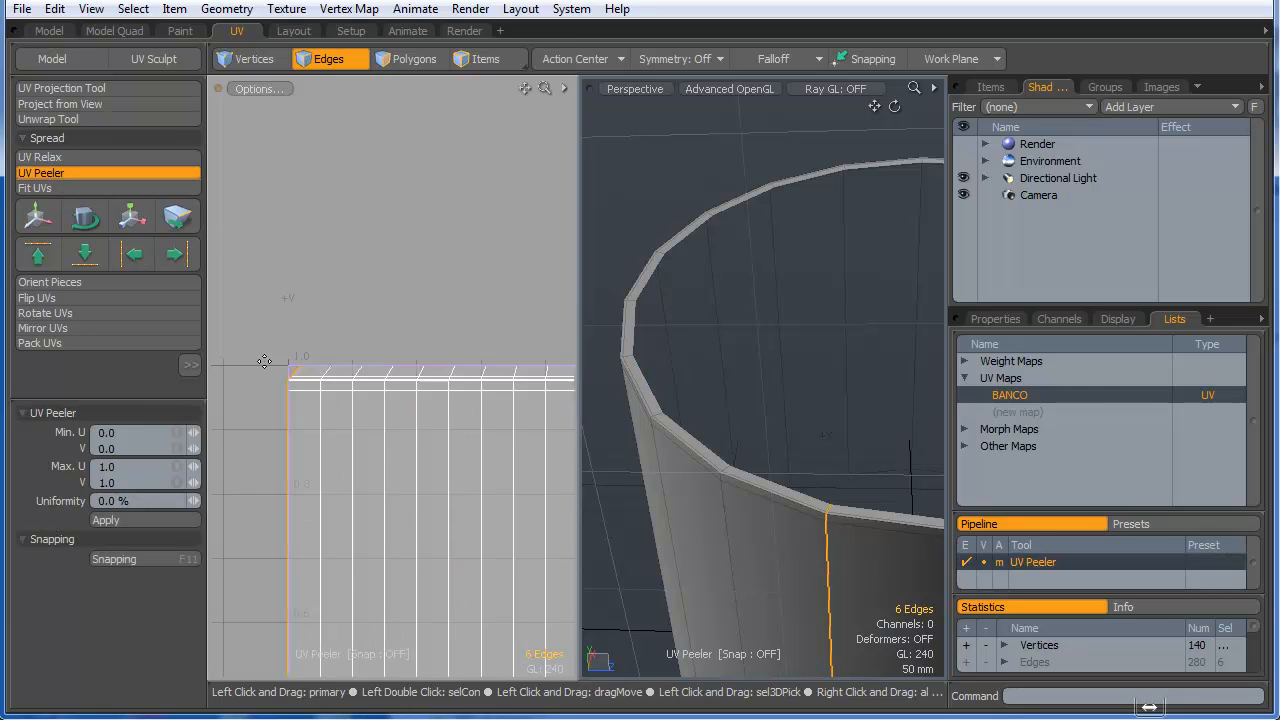
pyautogui.scroll(6, 424, 386)
pyautogui.scroll(-7, 440, 334)
pyautogui.keyDown('ctrl'); pyautogui.keyDown('alt'); pyautogui.moveTo(274, 494); pyautogui.dragTo(391, 500); pyautogui.keyUp('alt'); pyautogui.keyUp('ctrl')
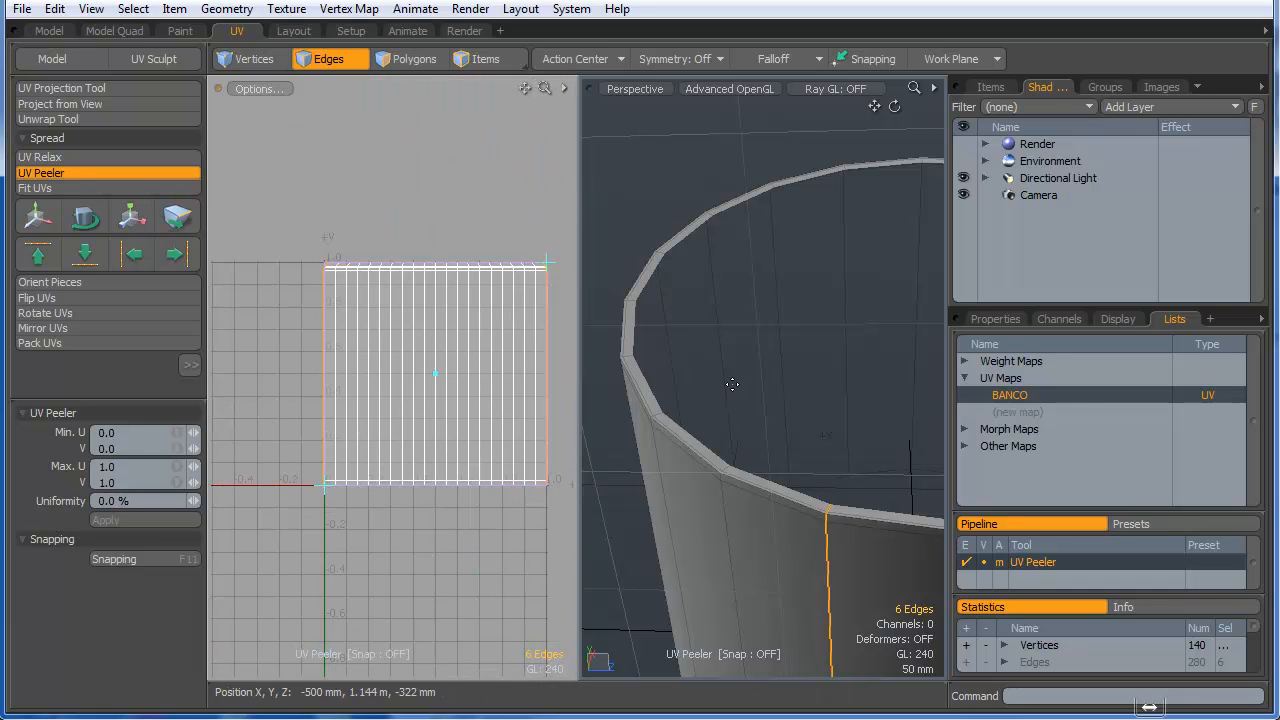
pyautogui.press('space')
pyautogui.click(762, 384)
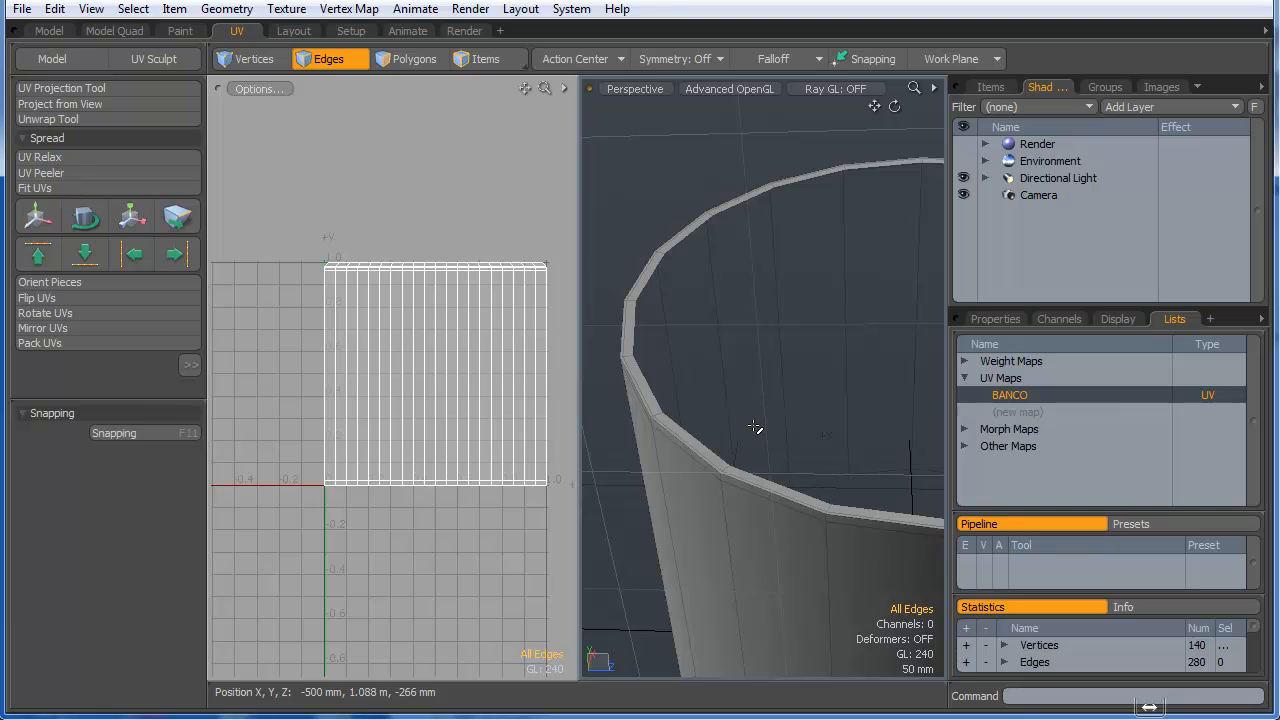
# - Unhide the whole puff, select the side wall's entire UV island and hide those polygons
pyautogui.moveTo(740, 426)
pyautogui.keyDown('alt'); pyautogui.mouseDown()
pyautogui.moveTo(762, 431)
pyautogui.moveTo(722, 432)
pyautogui.mouseUp(); pyautogui.keyUp('alt')
pyautogui.keyDown('alt'); pyautogui.keyDown('shift'); pyautogui.moveTo(722, 432); pyautogui.dragTo(767, 461); pyautogui.keyUp('shift'); pyautogui.keyUp('alt')
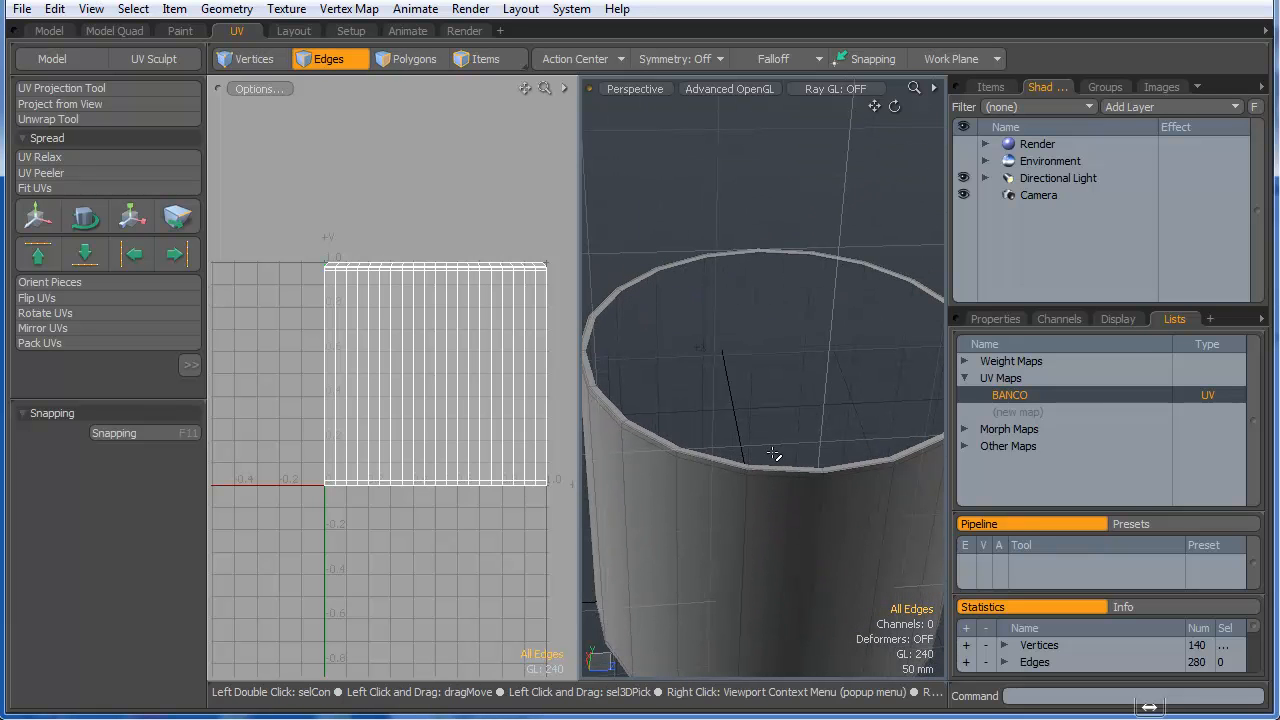
pyautogui.press('u')
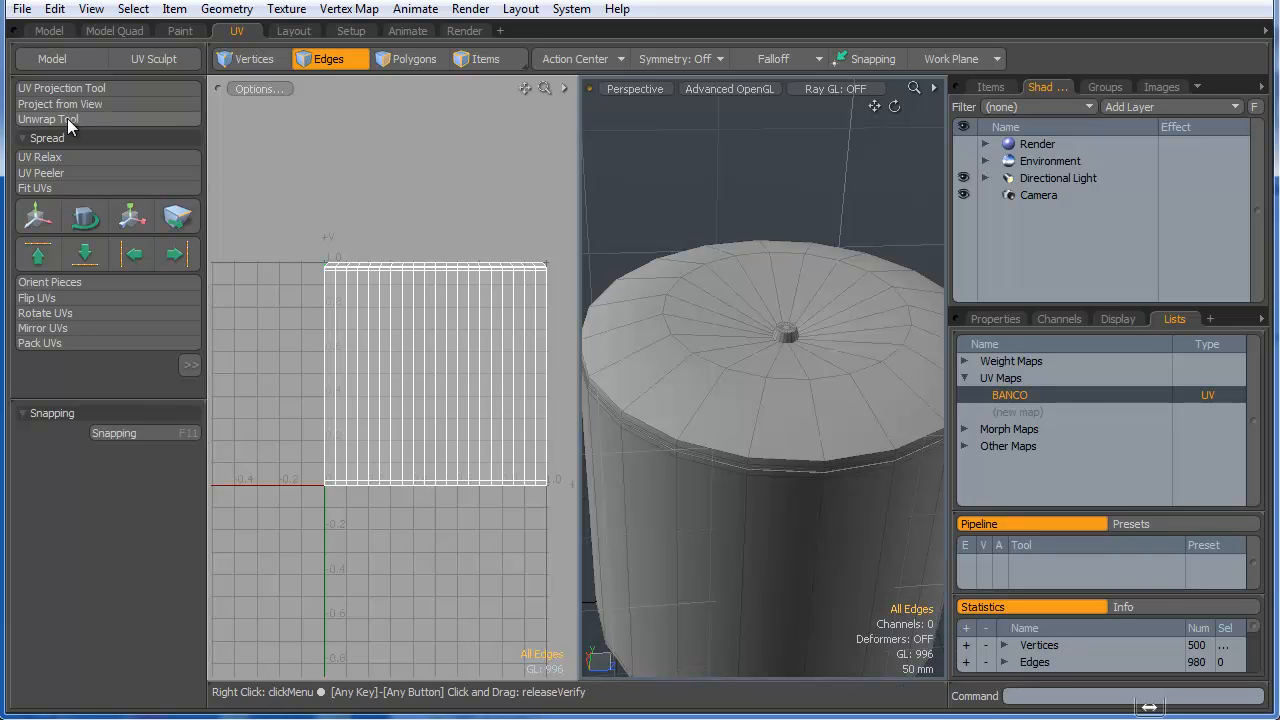
pyautogui.click(403, 57)
pyautogui.doubleClick(424, 376)
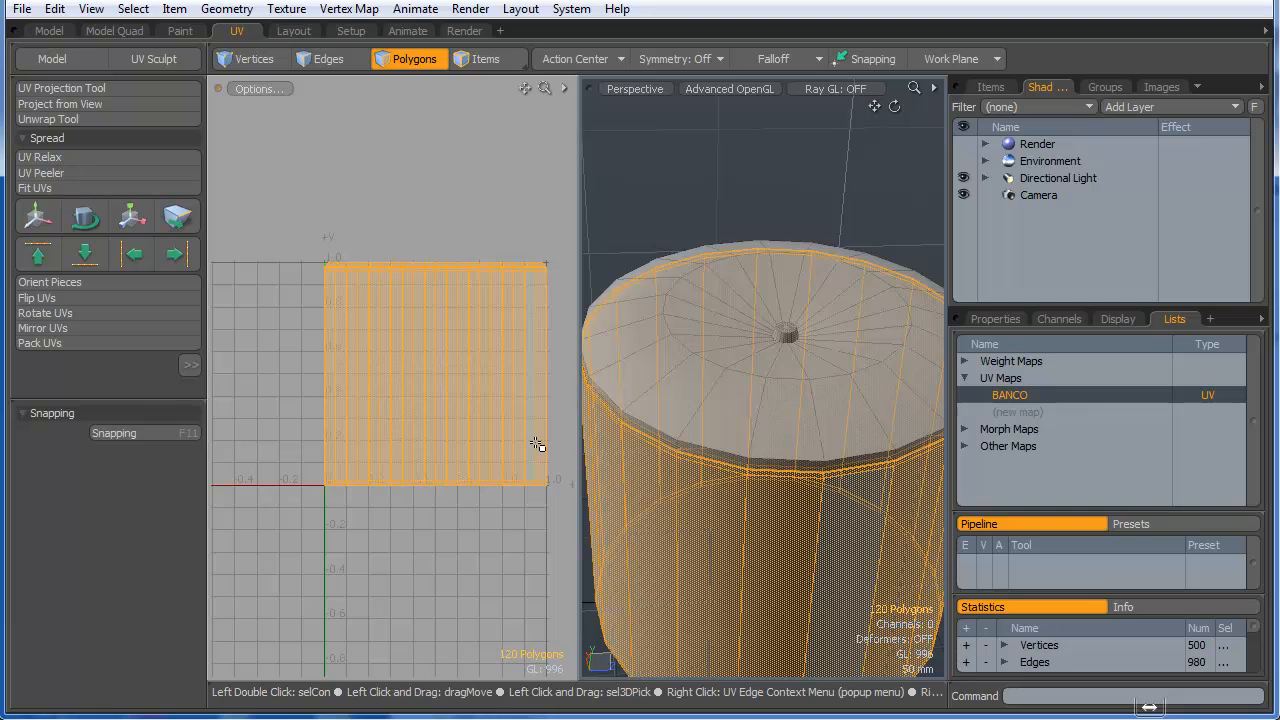
pyautogui.press('h')
# - Try to select a loop of 20 edges around the small button at the centre of the top
pyautogui.keyDown('alt'); pyautogui.moveTo(708, 339); pyautogui.dragTo(1036, 374); pyautogui.keyUp('alt')
pyautogui.keyDown('alt'); pyautogui.moveTo(749, 320); pyautogui.dragTo(785, 207); pyautogui.keyUp('alt')
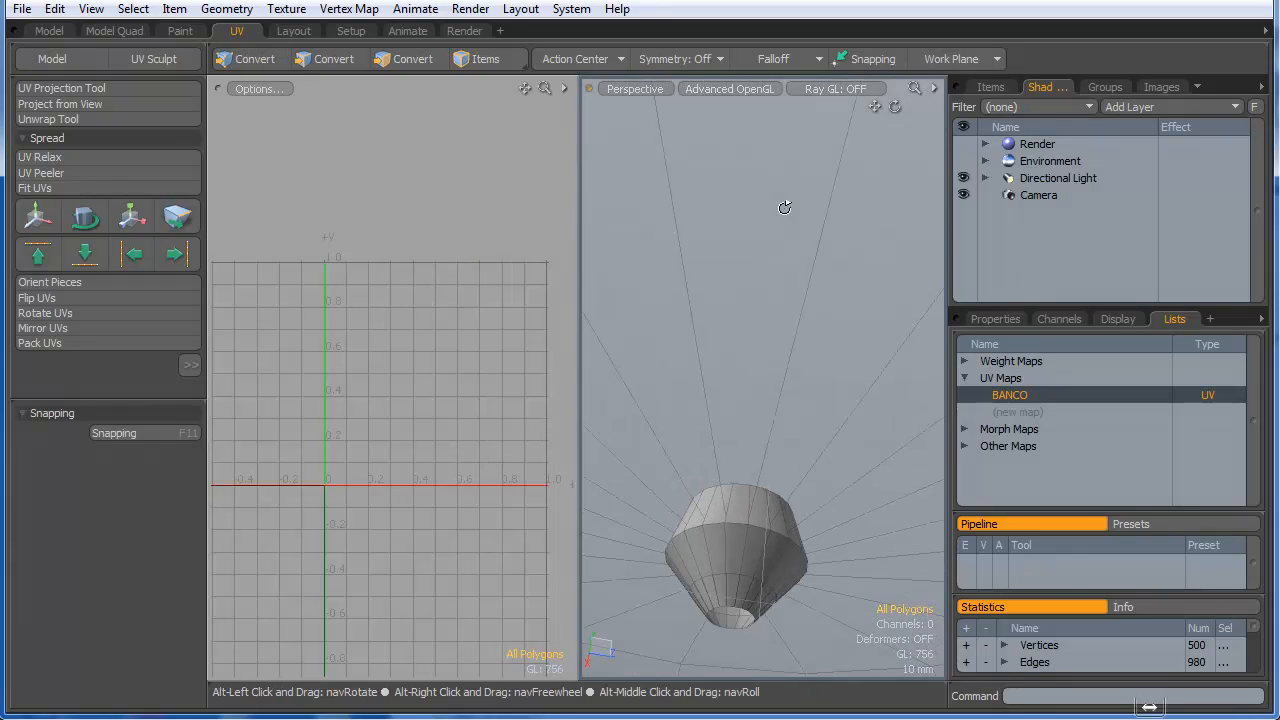
pyautogui.keyDown('ctrl'); pyautogui.keyDown('alt'); pyautogui.moveTo(740, 602); pyautogui.dragTo(791, 566); pyautogui.keyUp('alt'); pyautogui.keyUp('ctrl')
pyautogui.scroll(3, 737, 614)
pyautogui.press('1')
pyautogui.press('2')
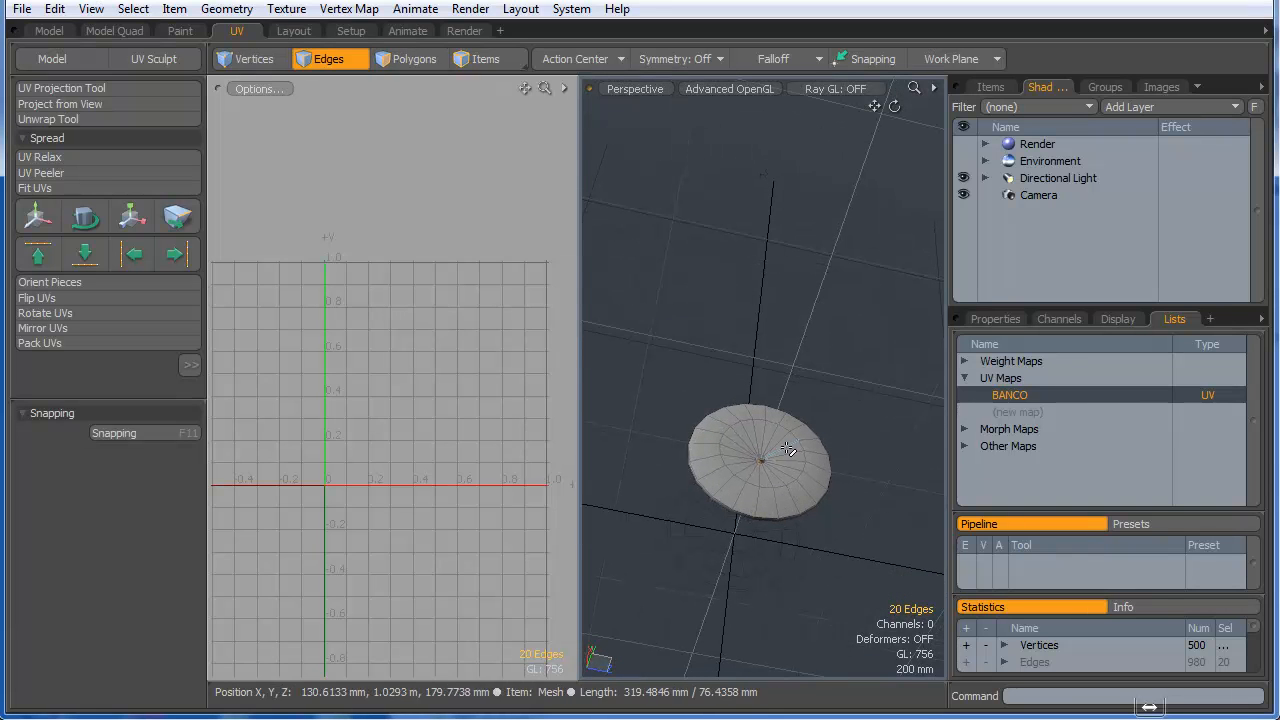
# - Select the small round polygon at the centre of the button's upper face
pyautogui.scroll(8, 763, 461)
pyautogui.press('3')
pyautogui.click(711, 400)
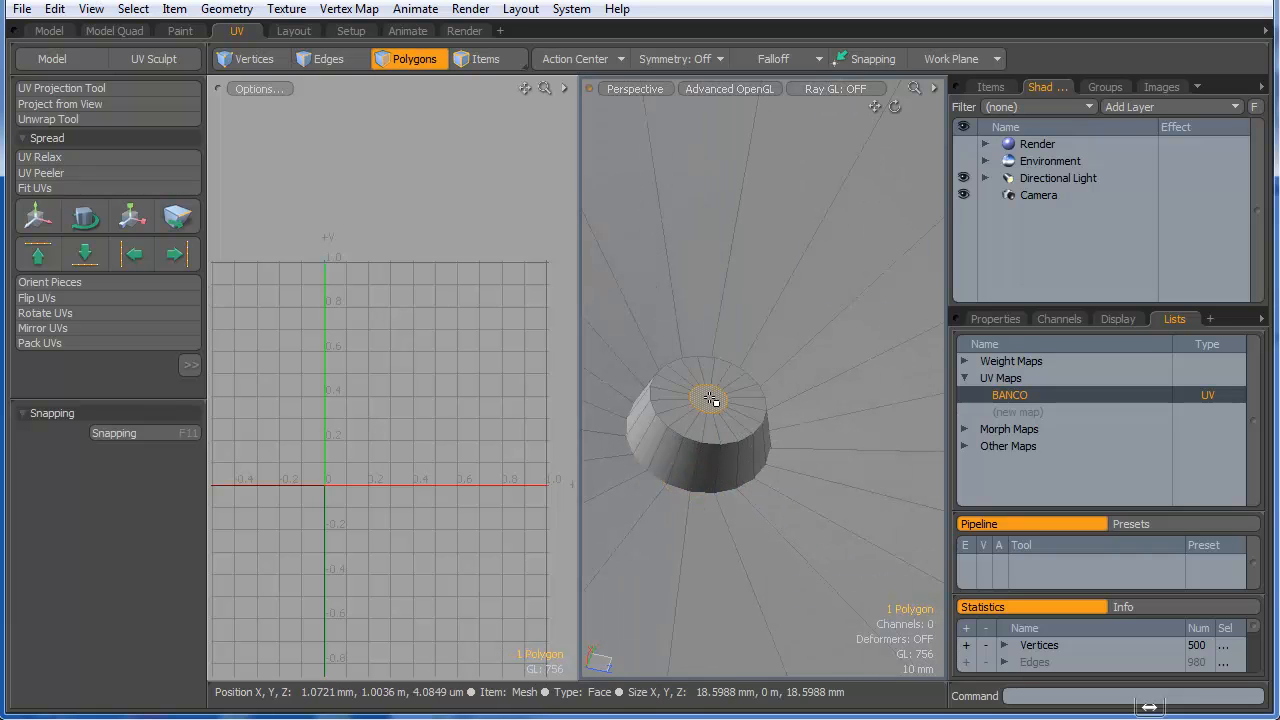
pyautogui.press('w')
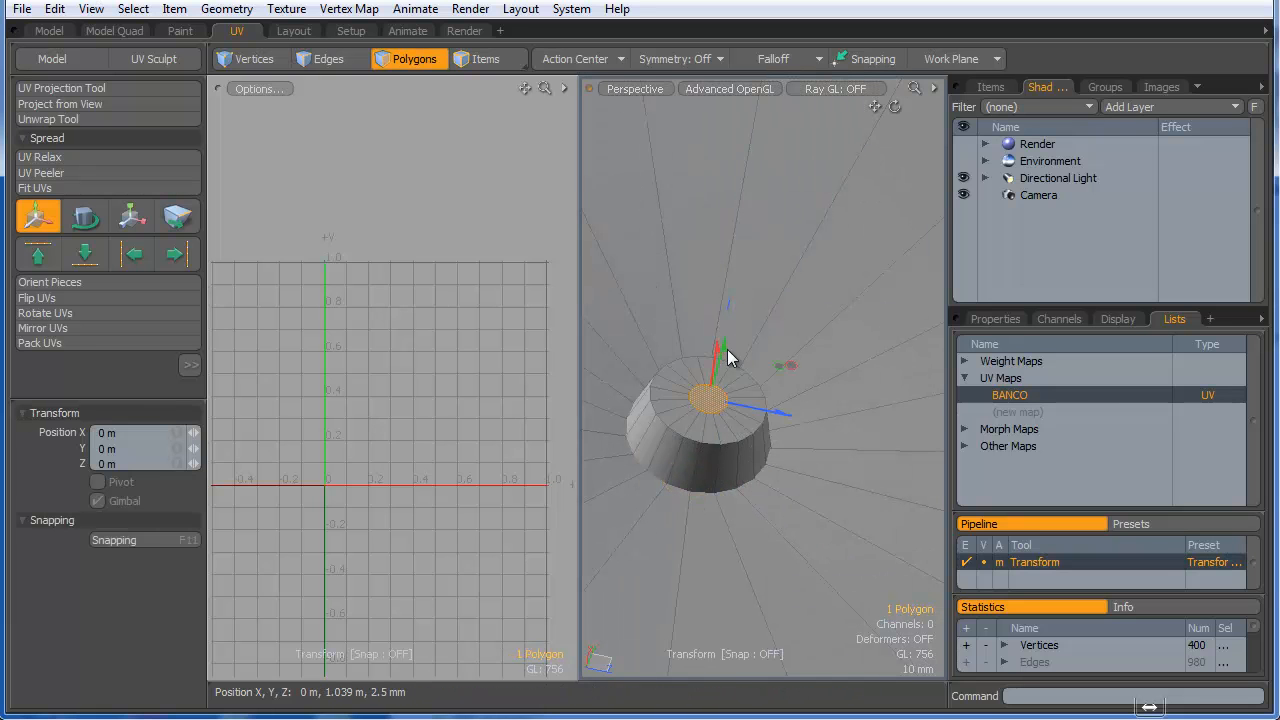
pyautogui.moveTo(752, 349)
pyautogui.keyDown('alt'); pyautogui.mouseDown()
pyautogui.moveTo(755, 335)
pyautogui.moveTo(733, 353)
pyautogui.mouseUp(); pyautogui.keyUp('alt')
pyautogui.press('space')
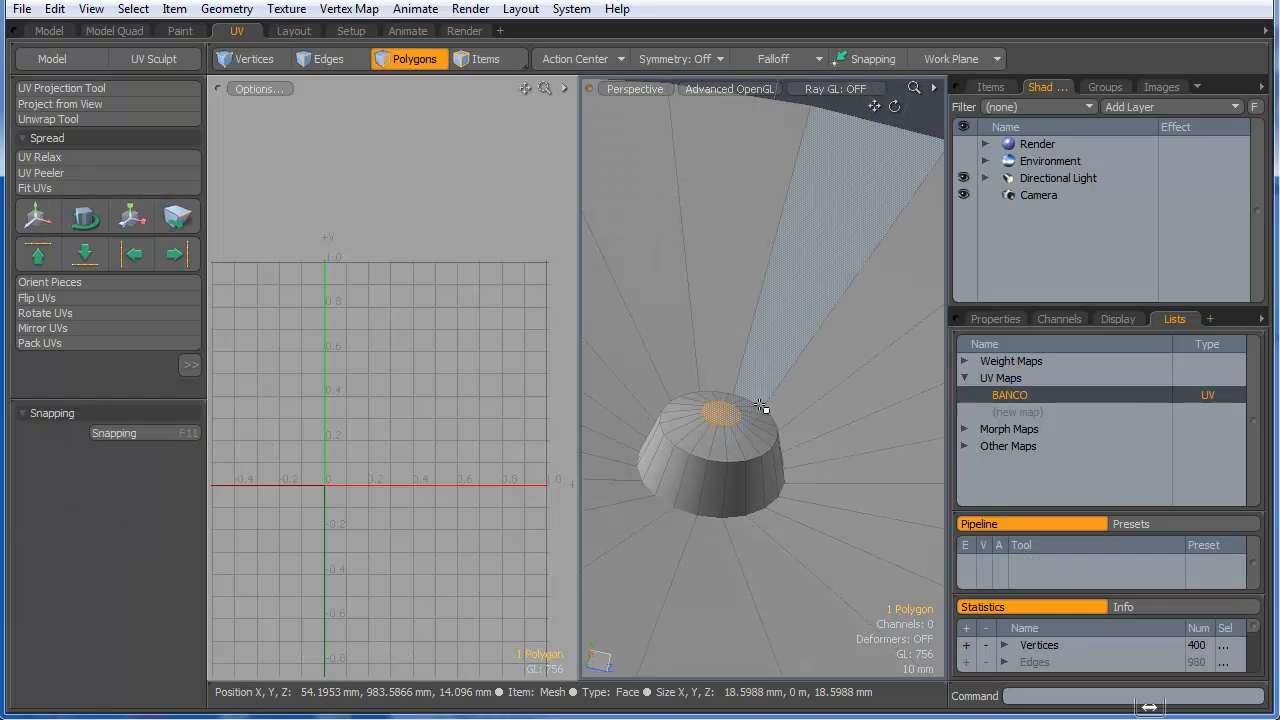
# - Extend the selection over the whole button down to its base, covering 101 polygons, and hide them
pyautogui.keyDown('shift'); pyautogui.doubleClick(761, 406); pyautogui.keyUp('shift')
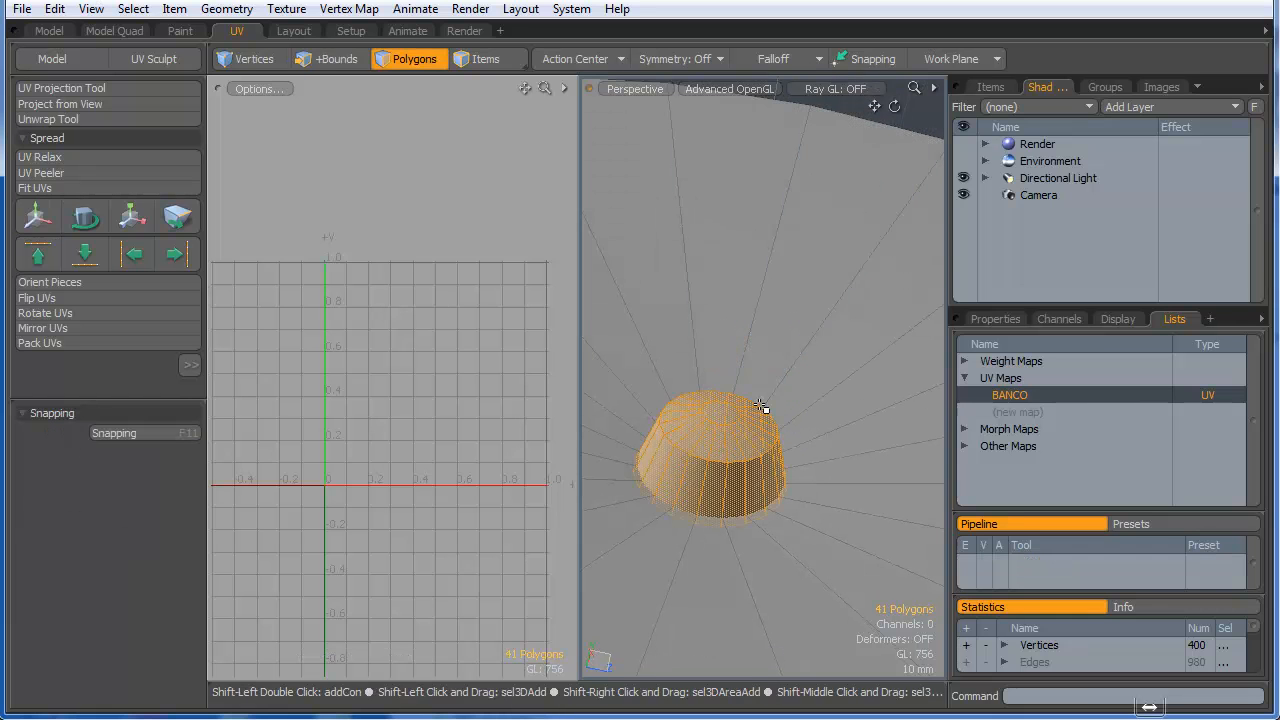
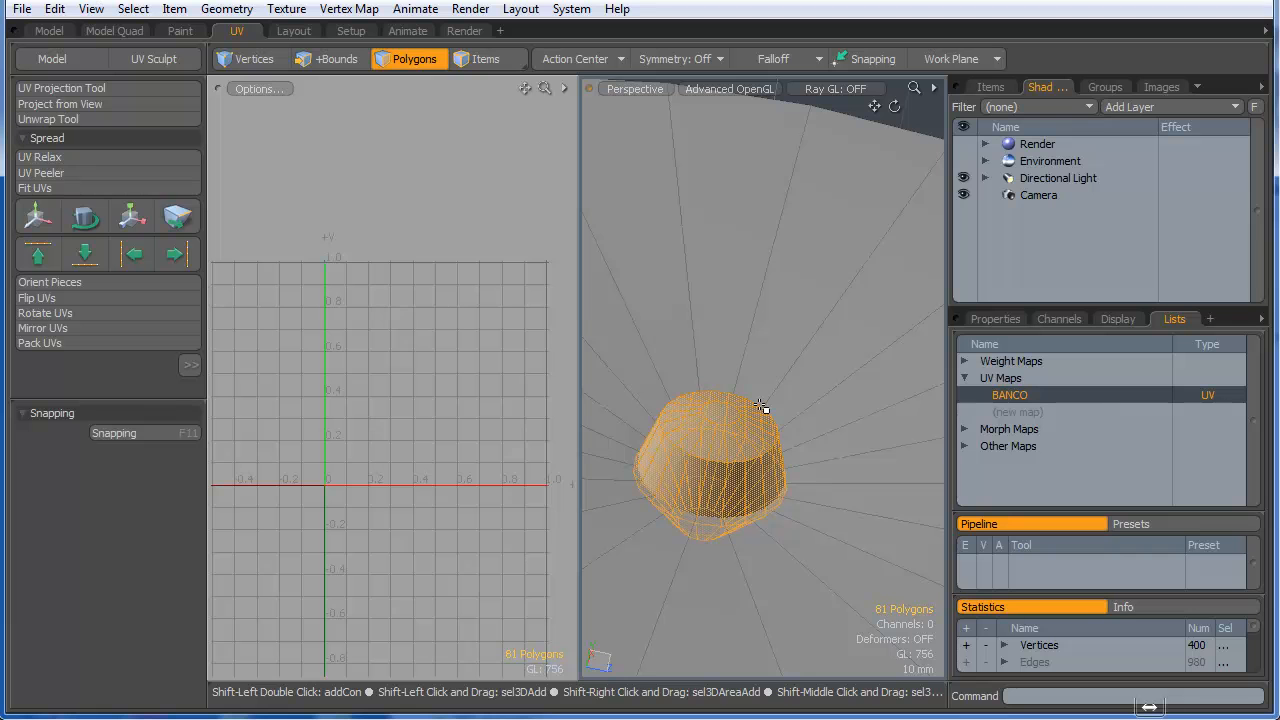
pyautogui.keyDown('alt'); pyautogui.moveTo(745, 415); pyautogui.dragTo(605, 455); pyautogui.keyUp('alt')
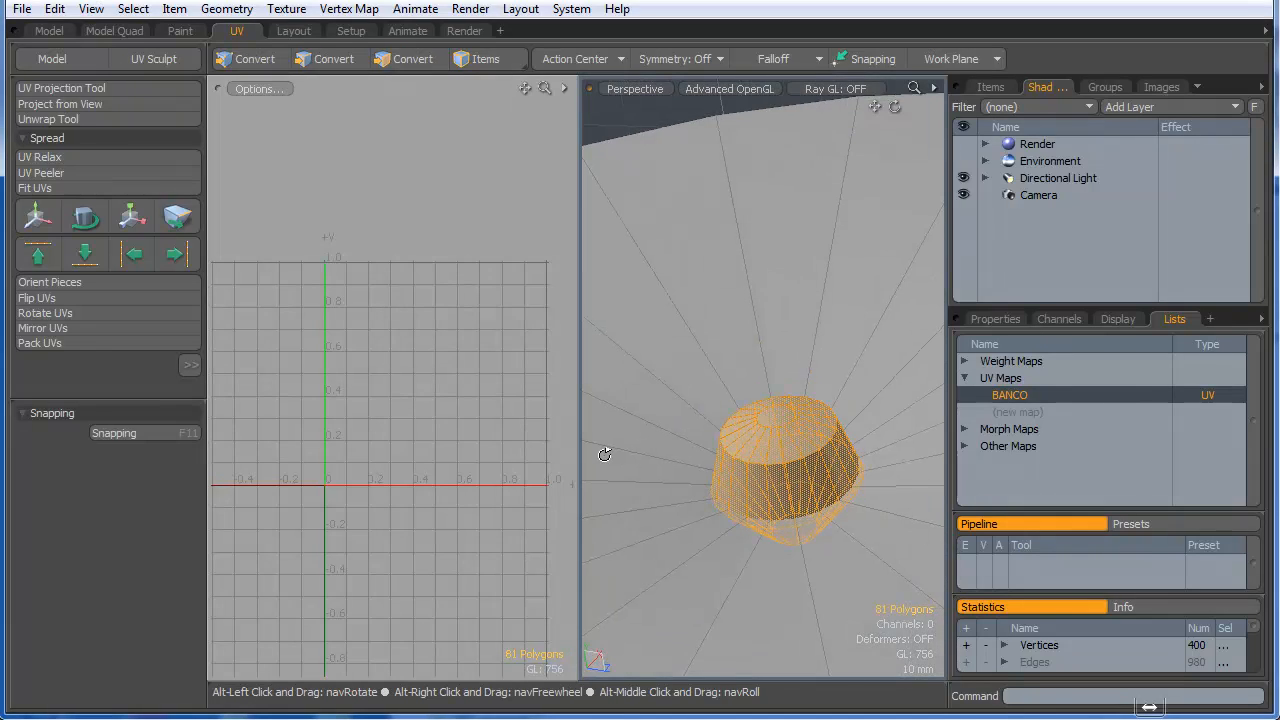
pyautogui.keyDown('shift'); pyautogui.doubleClick(606, 454); pyautogui.keyUp('shift')
pyautogui.hotkey('shift', 'Down')
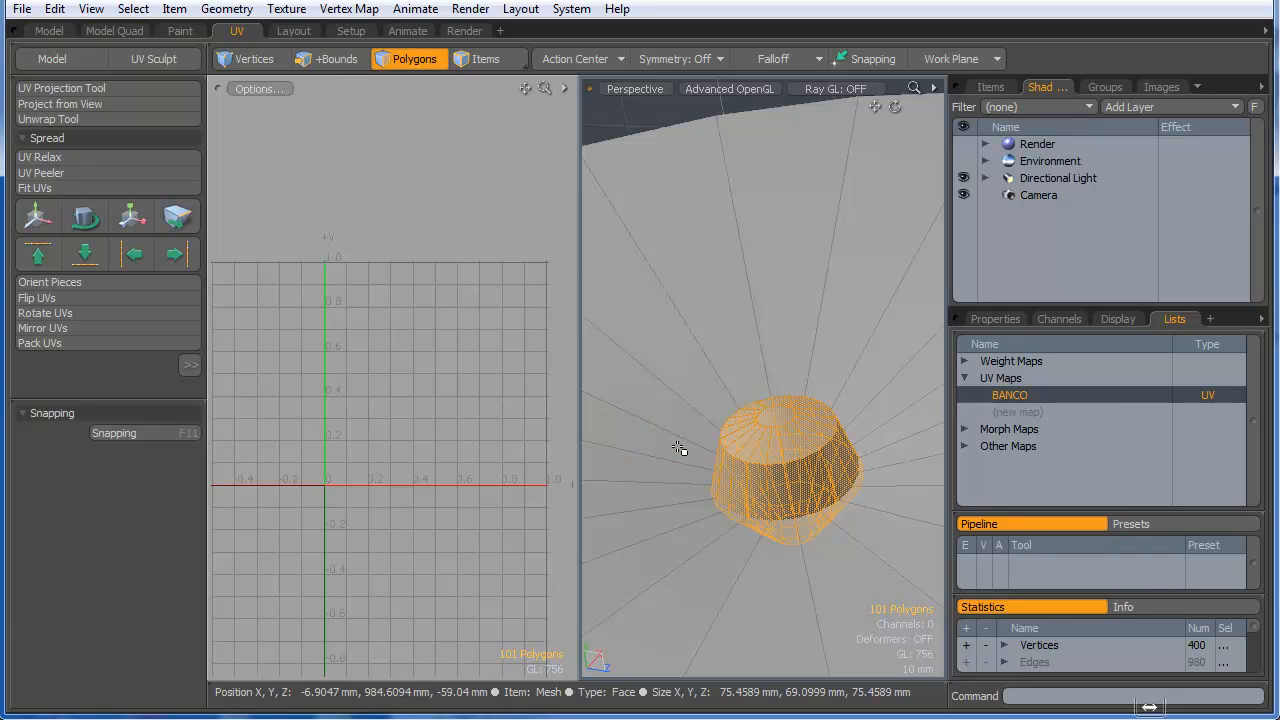
pyautogui.press('h')
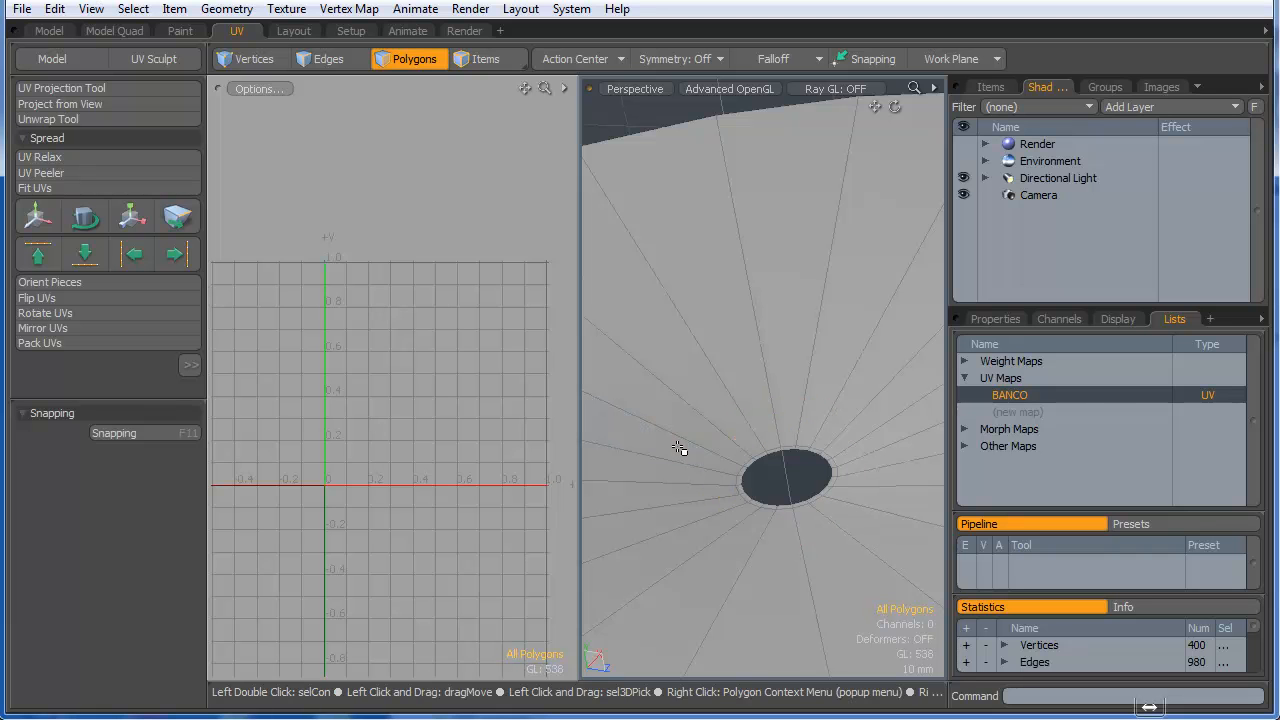
# - Unwrap the visible top and underside polygons into two circular UV islands with the Unwrap Tool, using the Cylindrical initial projection
pyautogui.keyDown('alt'); pyautogui.moveTo(679, 448); pyautogui.dragTo(690, 545); pyautogui.keyUp('alt')
pyautogui.keyDown('alt'); pyautogui.moveTo(690, 545); pyautogui.dragTo(748, 519); pyautogui.keyUp('alt')
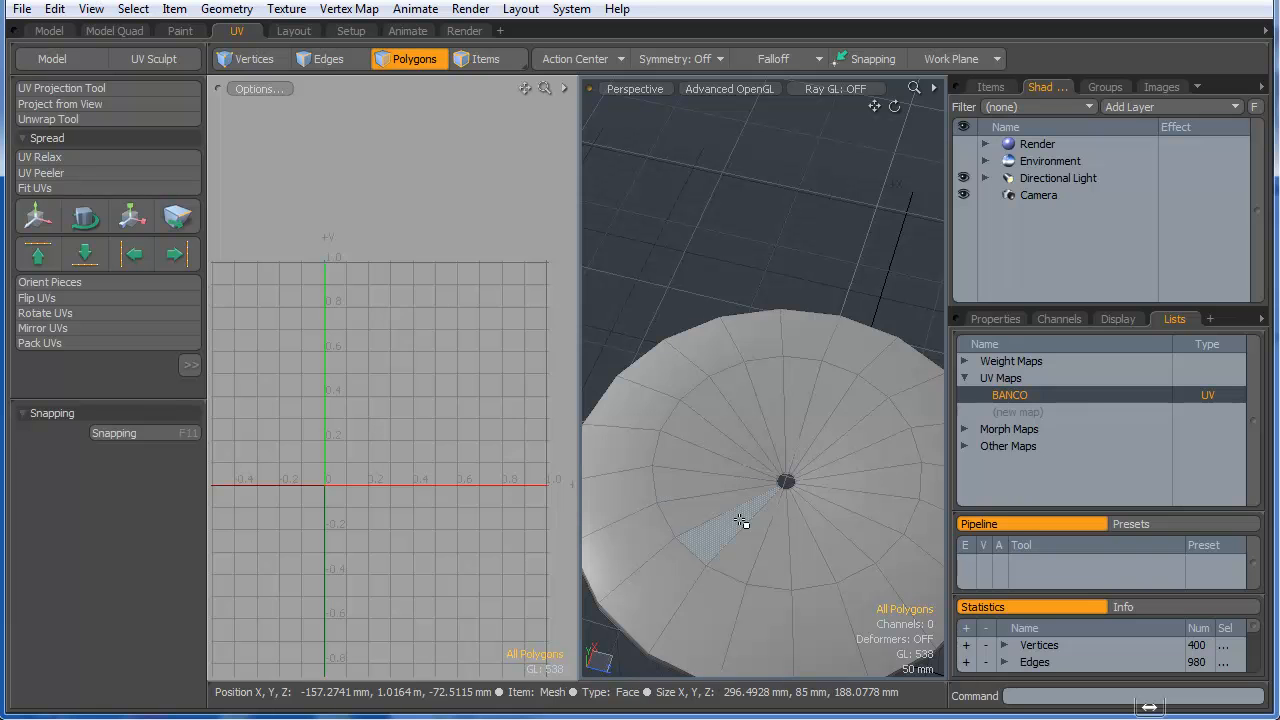
pyautogui.click(55, 119)
pyautogui.click(404, 380)
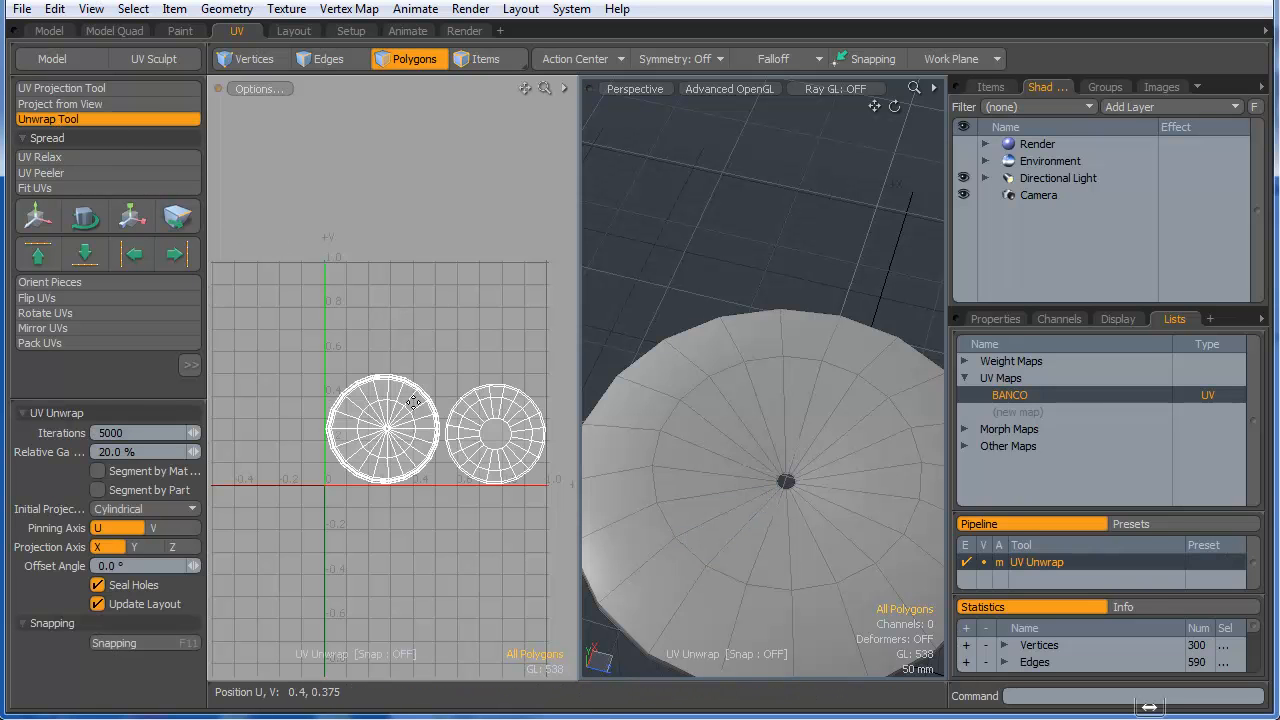
pyautogui.scroll(-2, 413, 402)
pyautogui.press('space')
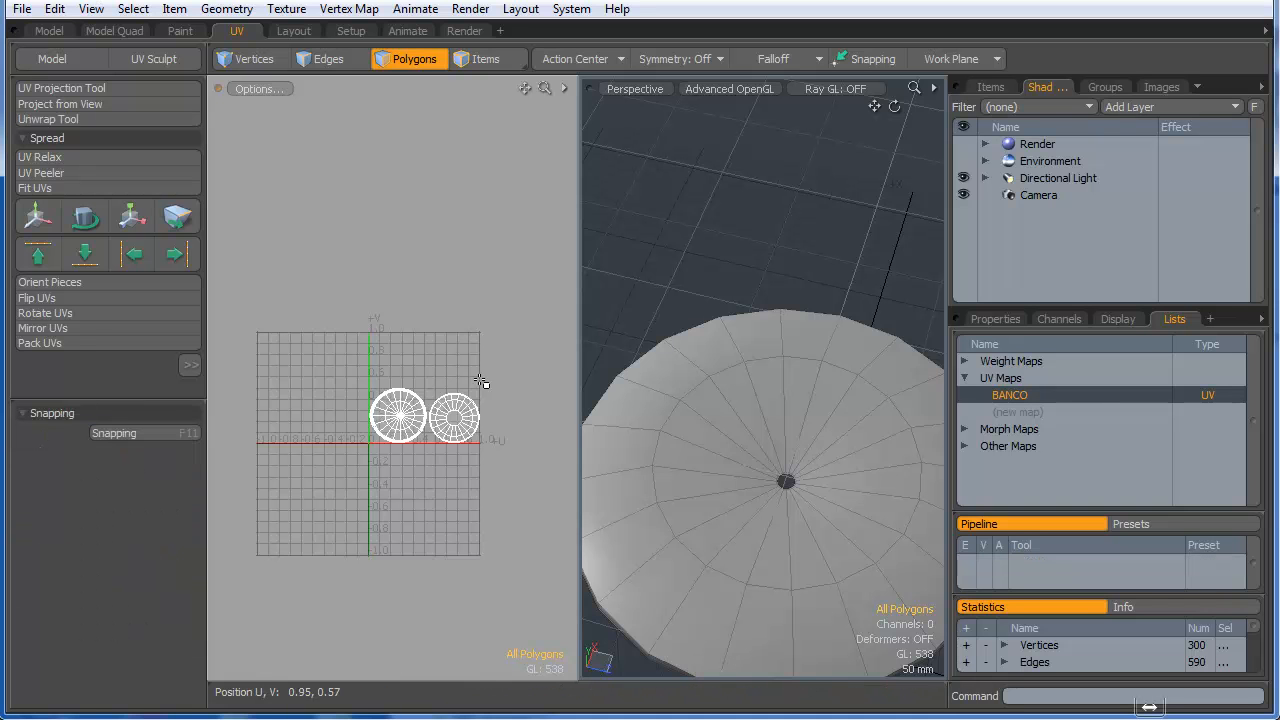
# - Unhide the whole puff with subdivision smoothing on and pack its UV islands without overlaps
pyautogui.press('u')
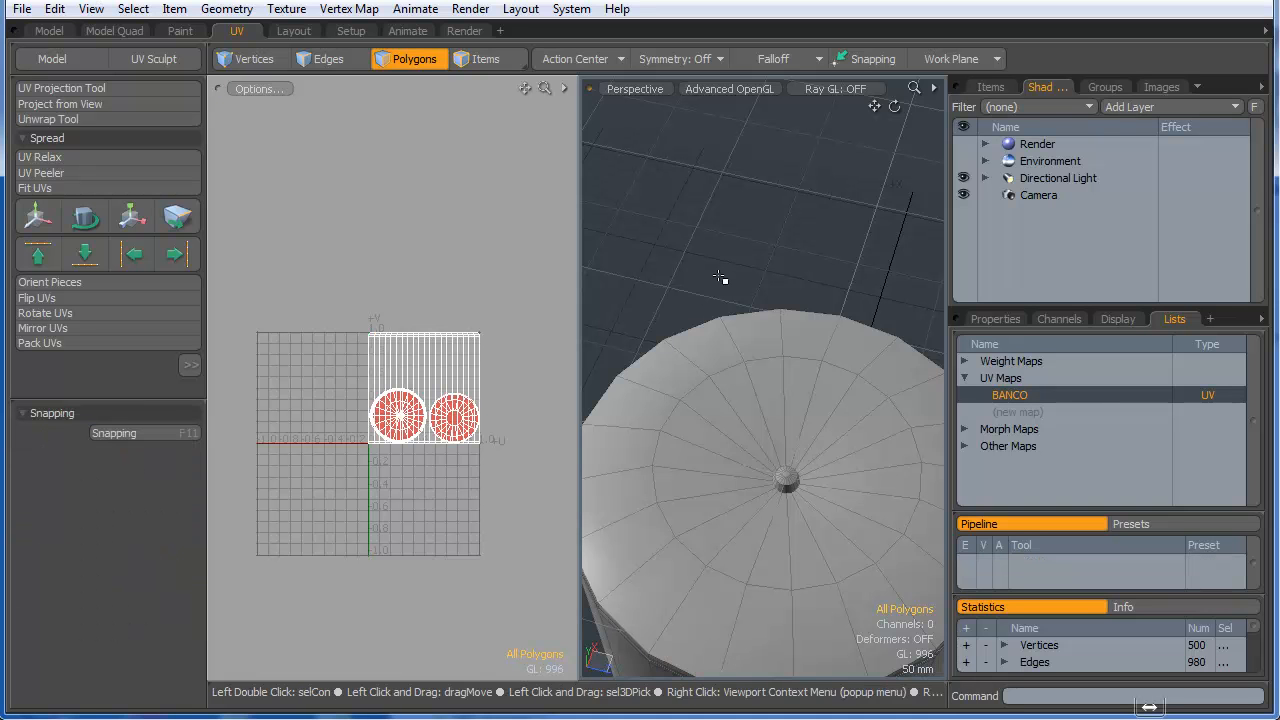
pyautogui.keyDown('ctrl'); pyautogui.keyDown('alt'); pyautogui.moveTo(684, 289); pyautogui.dragTo(736, 345); pyautogui.keyUp('alt'); pyautogui.keyUp('ctrl')
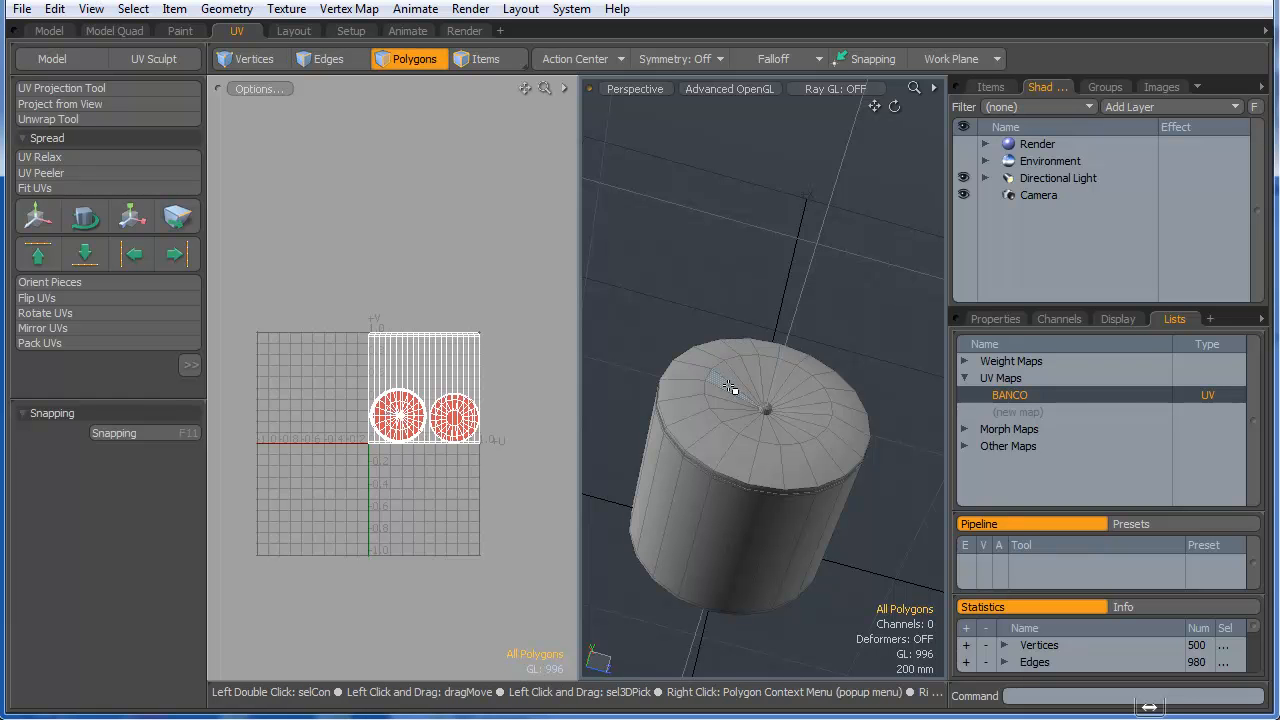
pyautogui.press('Tab')
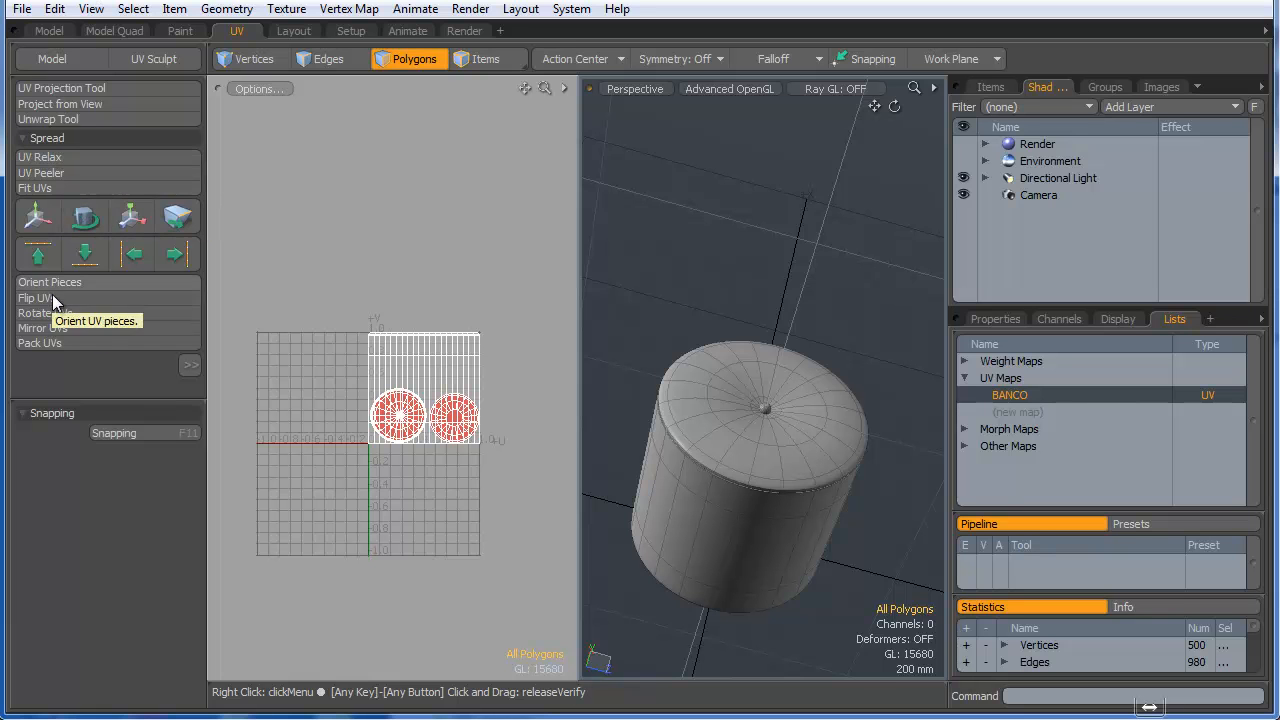
pyautogui.click(30, 343)
pyautogui.click(830, 222)
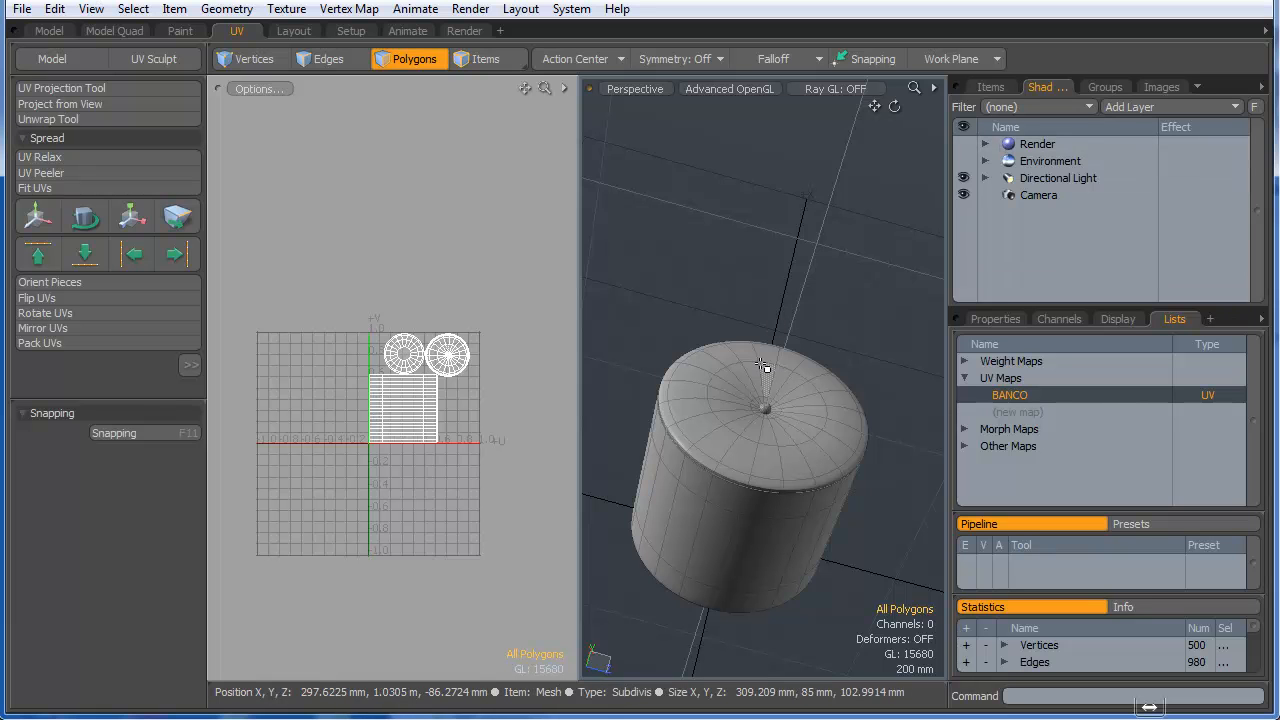
# - Assign the puff a material named BANCO with white colour, 100% diffuse, 20% specular and smoothing on
pyautogui.press('m')
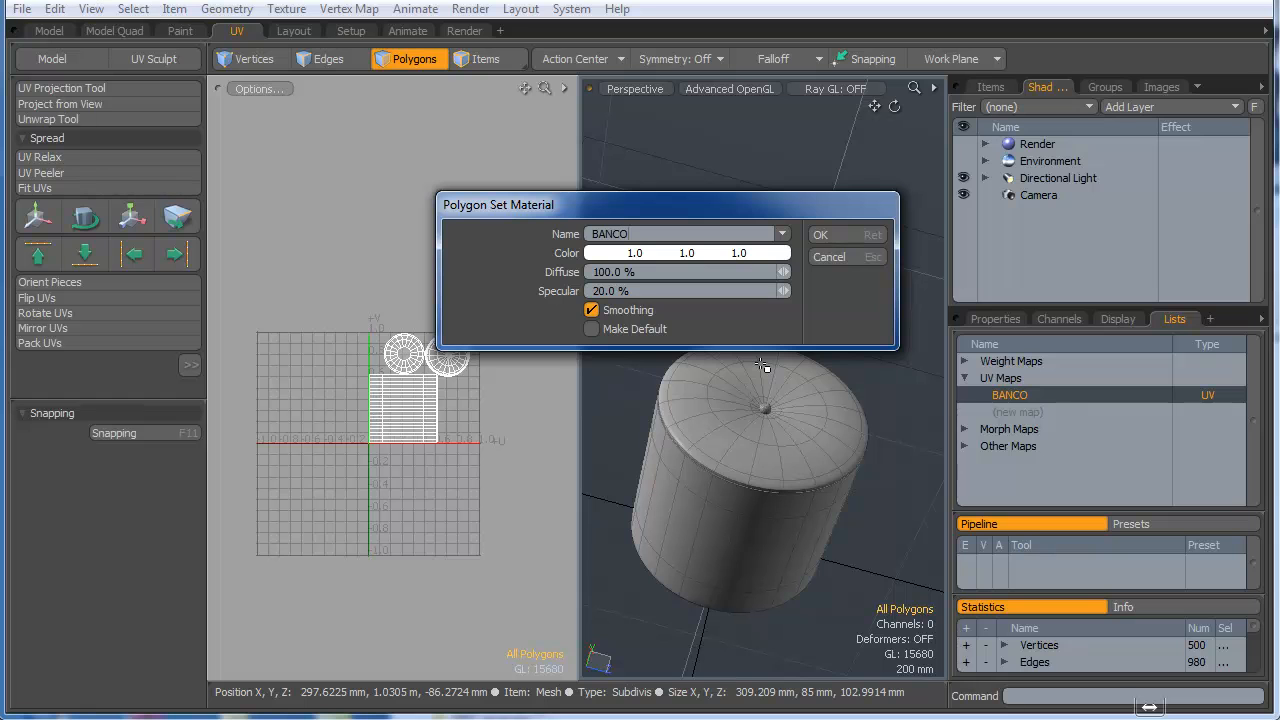
pyautogui.write('BANCO')
pyautogui.click(845, 236)
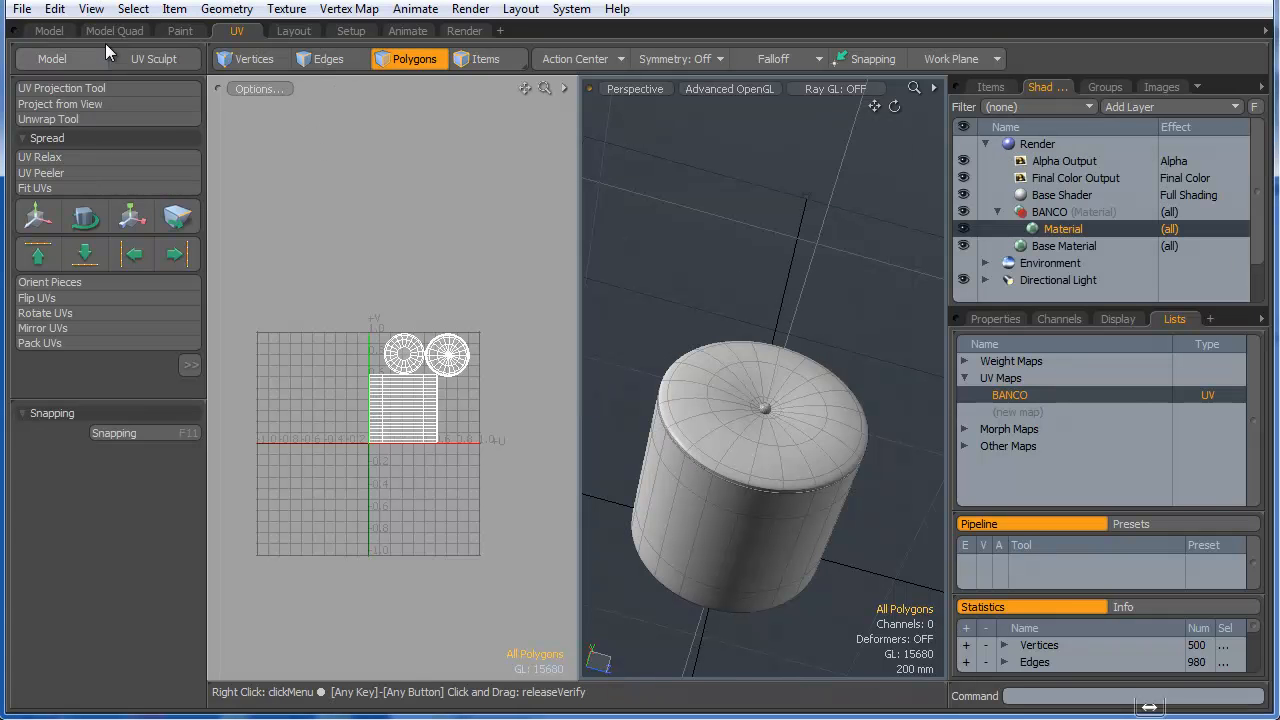
# - Apply the Modo_UV_checker.jpg image to the BANCO material as its diffuse colour texture
pyautogui.click(477, 30)
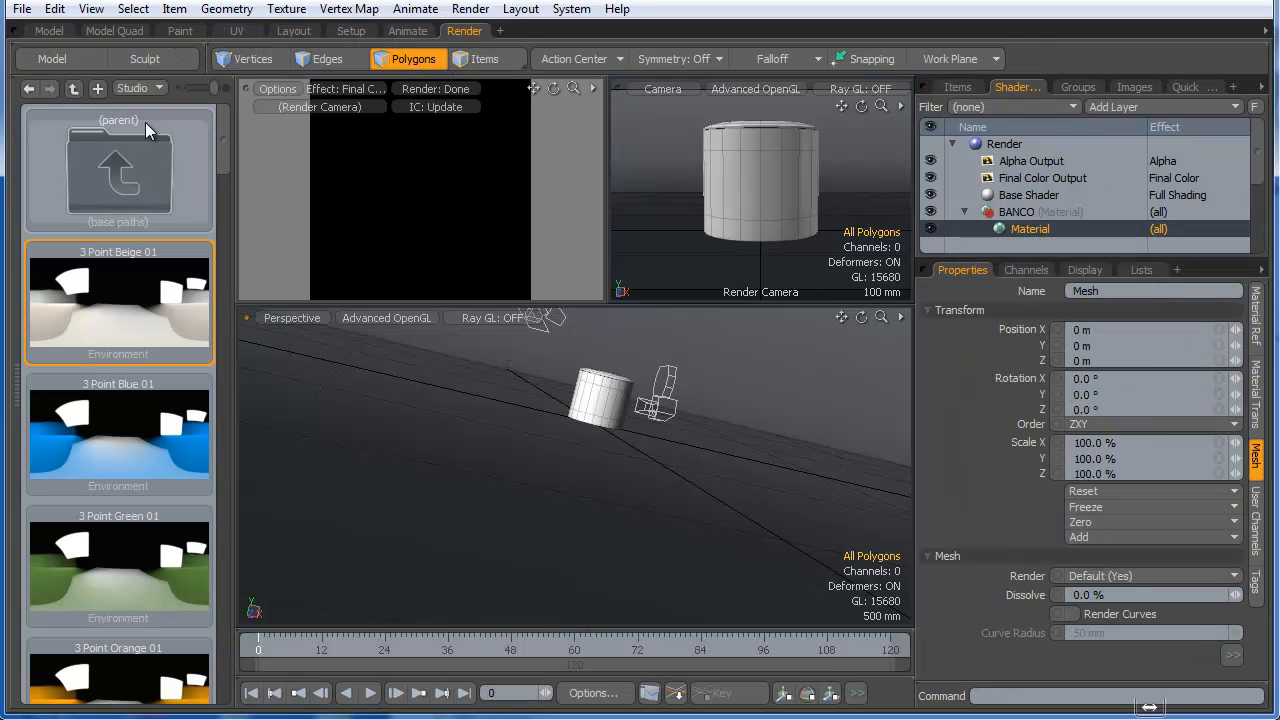
pyautogui.click(140, 88)
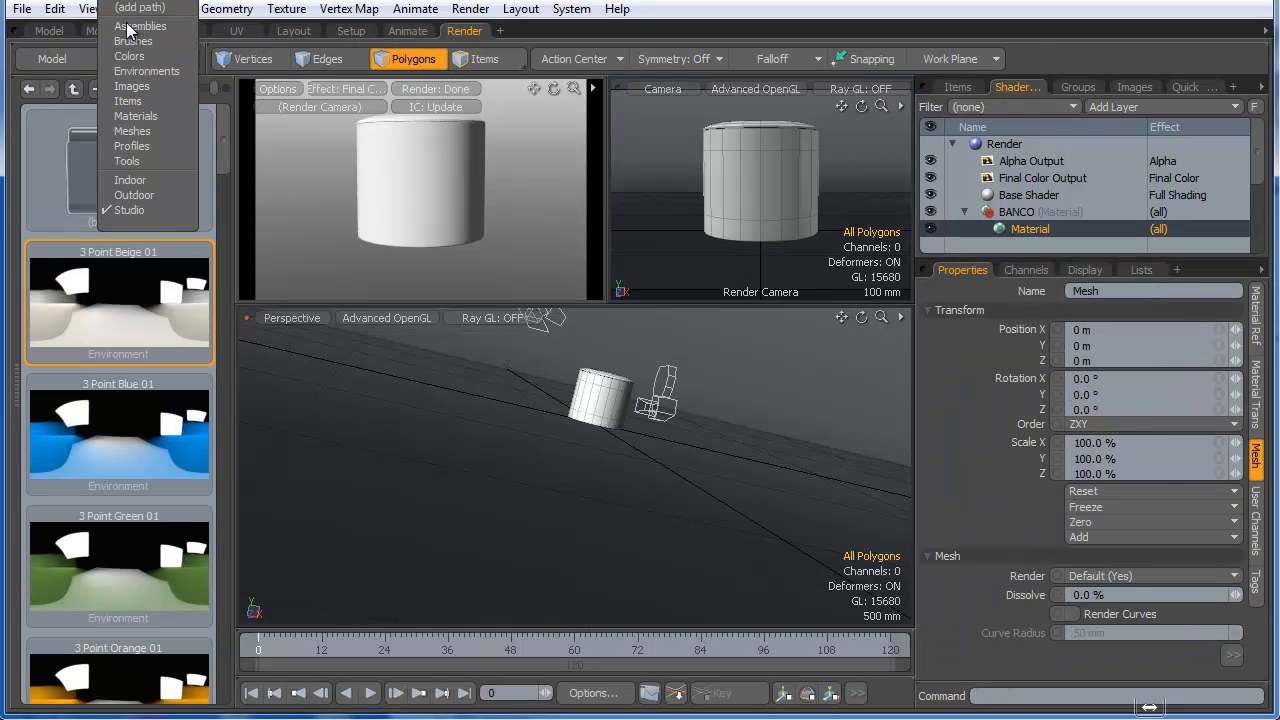
pyautogui.click(135, 82)
pyautogui.moveTo(224, 142); pyautogui.dragTo(222, 664)
pyautogui.doubleClick(132, 572)
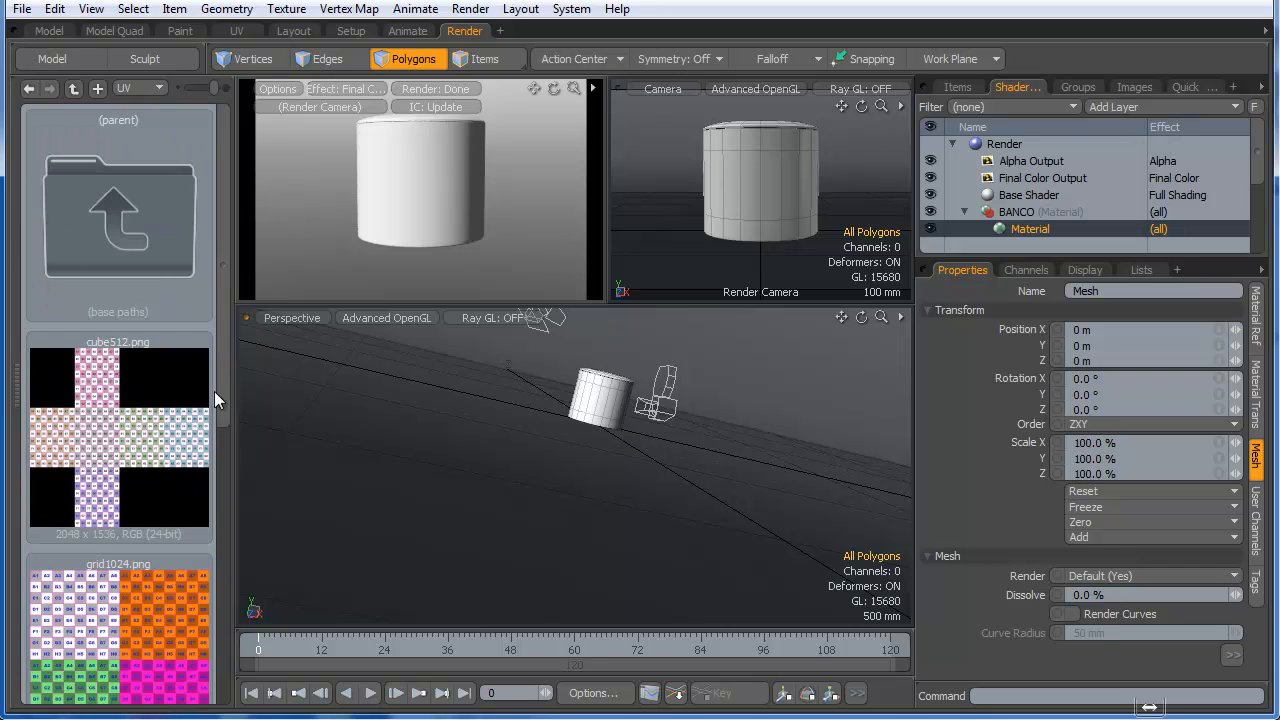
pyautogui.moveTo(222, 360); pyautogui.dragTo(150, 605)
pyautogui.moveTo(945, 270); pyautogui.dragTo(1014, 163)
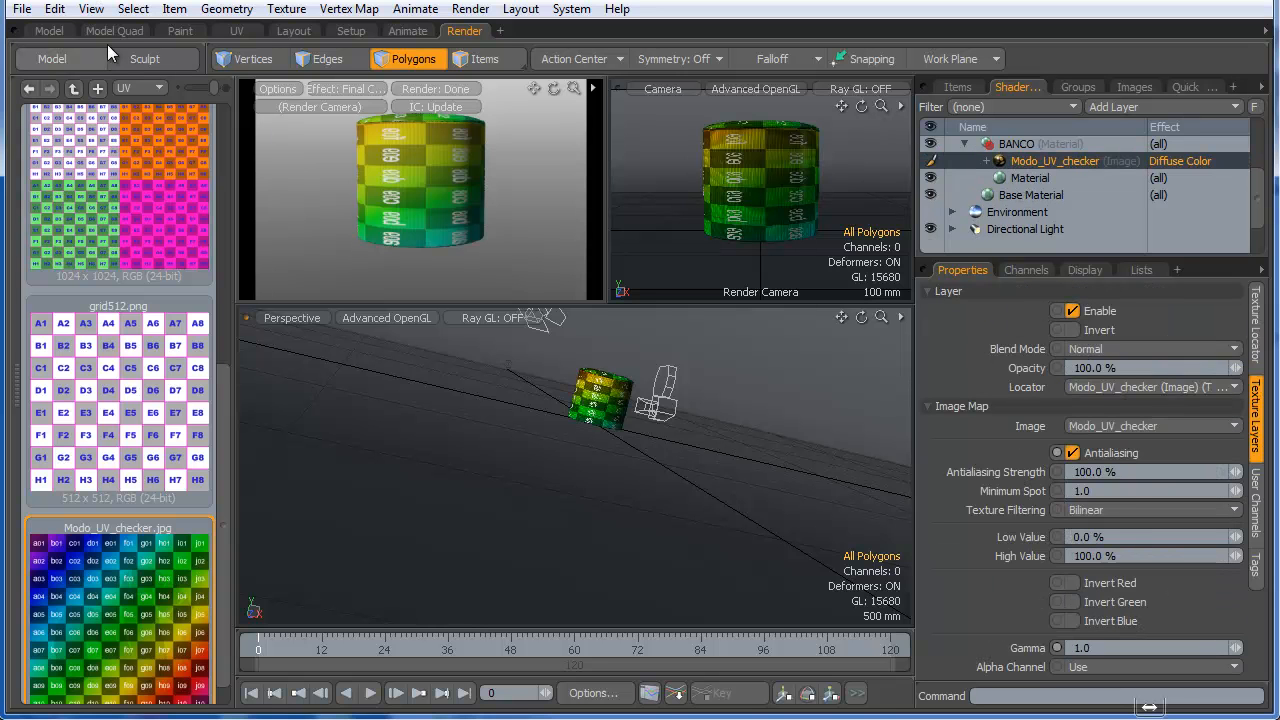
# - Scale the side wall's UV island to 226.5% along V and examine the checker pattern around the puff
pyautogui.click(237, 31)
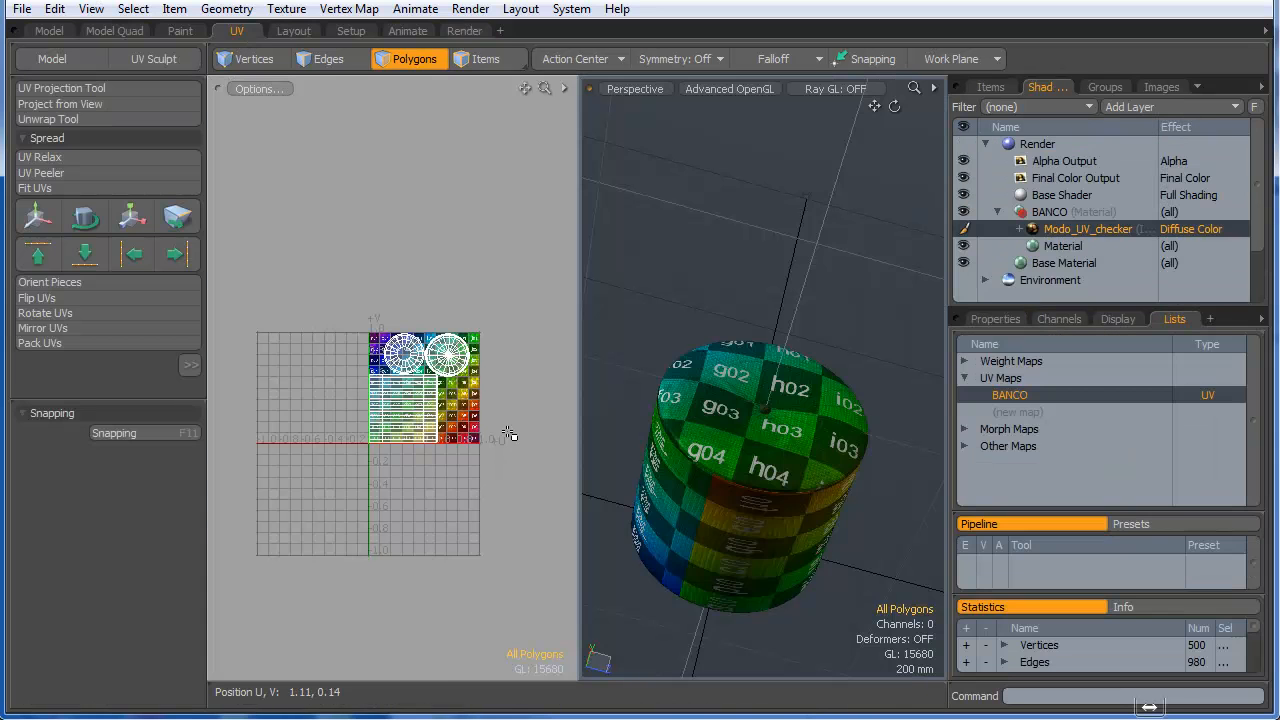
pyautogui.keyDown('alt'); pyautogui.moveTo(752, 423); pyautogui.dragTo(630, 440); pyautogui.keyUp('alt')
pyautogui.doubleClick(410, 413)
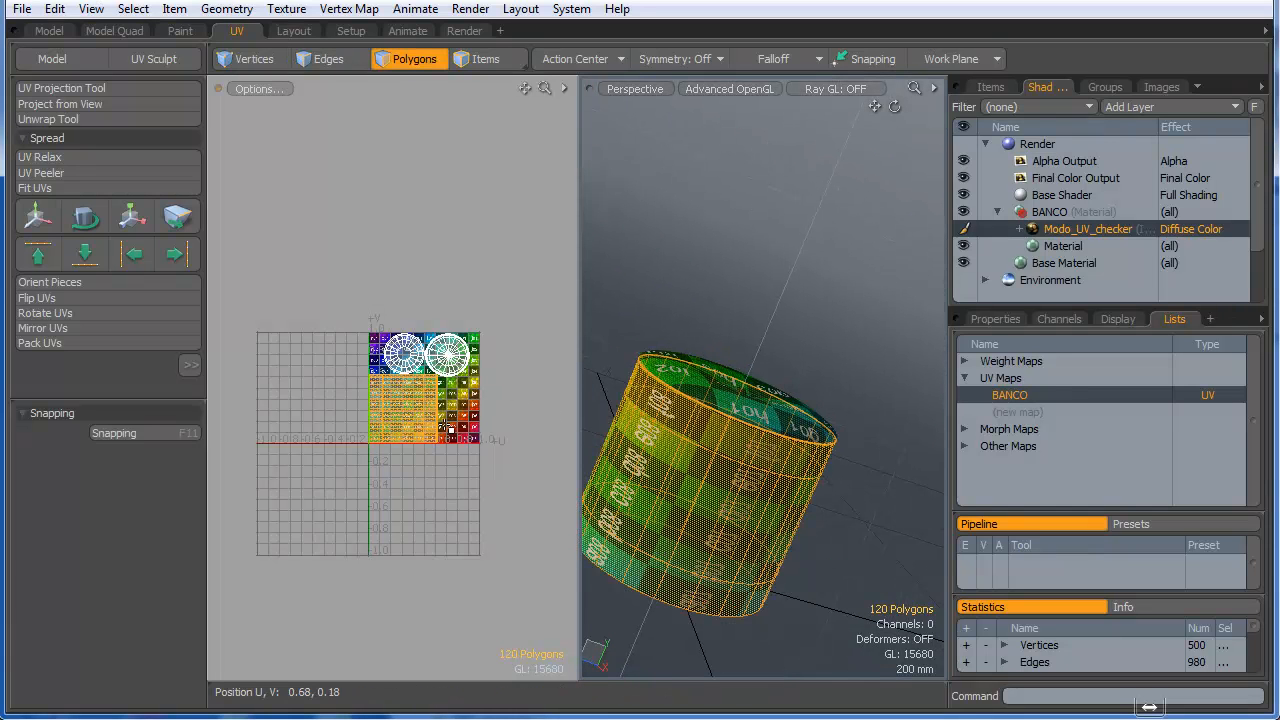
pyautogui.scroll(3, 450, 429)
pyautogui.press('y')
pyautogui.moveTo(367, 289); pyautogui.dragTo(363, 127)
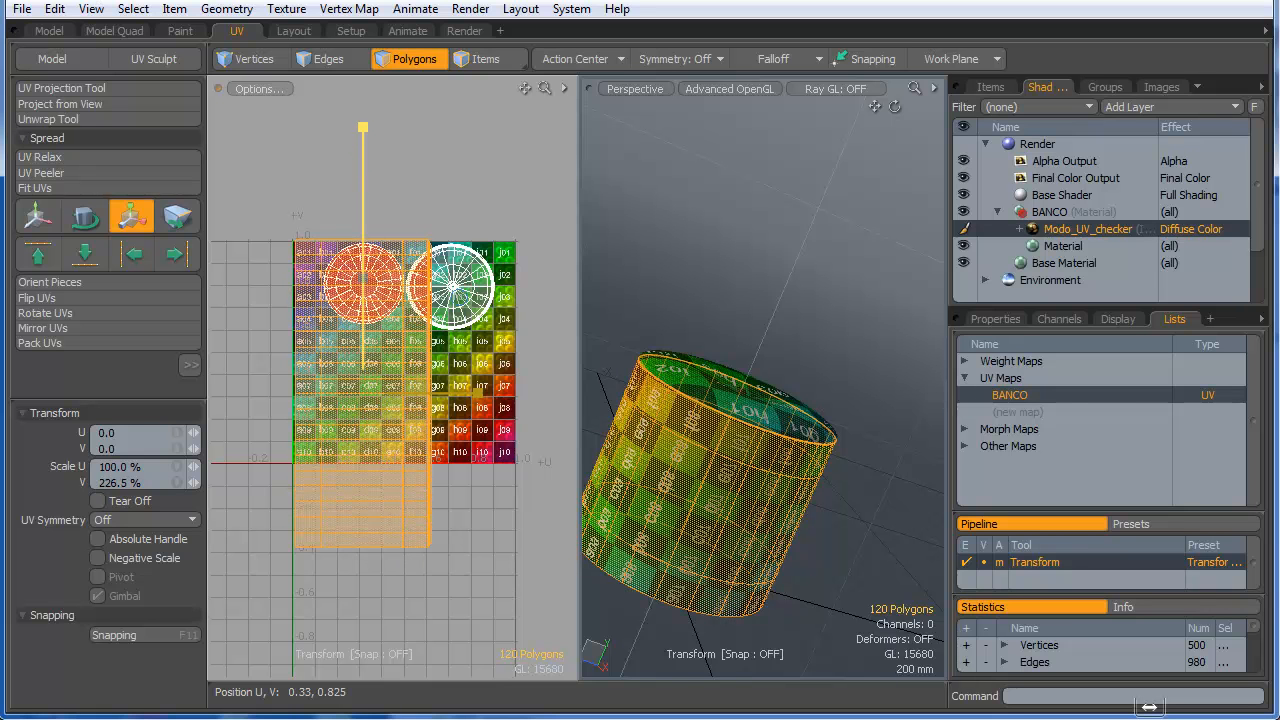
pyautogui.press('q')
pyautogui.click(743, 298)
pyautogui.keyDown('alt'); pyautogui.moveTo(852, 508); pyautogui.dragTo(715, 440); pyautogui.keyUp('alt')
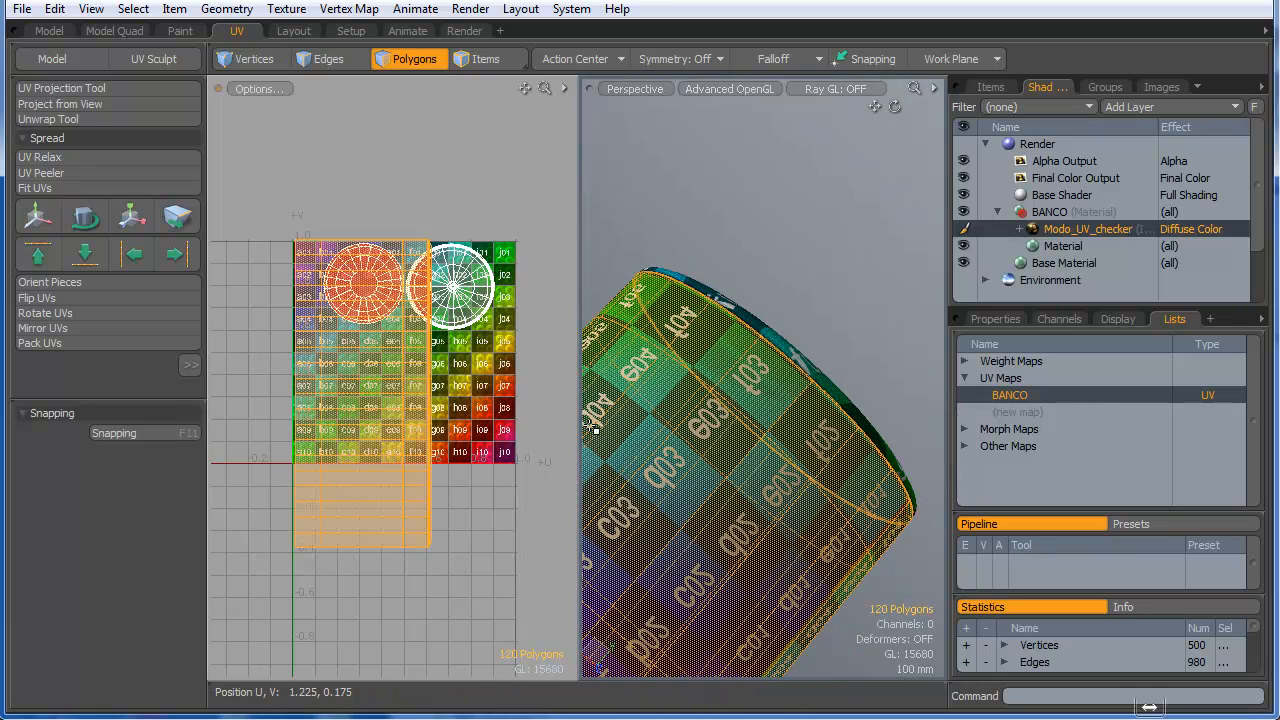
pyautogui.moveTo(760, 450)
pyautogui.keyDown('alt'); pyautogui.mouseDown()
pyautogui.moveTo(776, 478)
pyautogui.moveTo(765, 455)
pyautogui.mouseUp(); pyautogui.keyUp('alt')
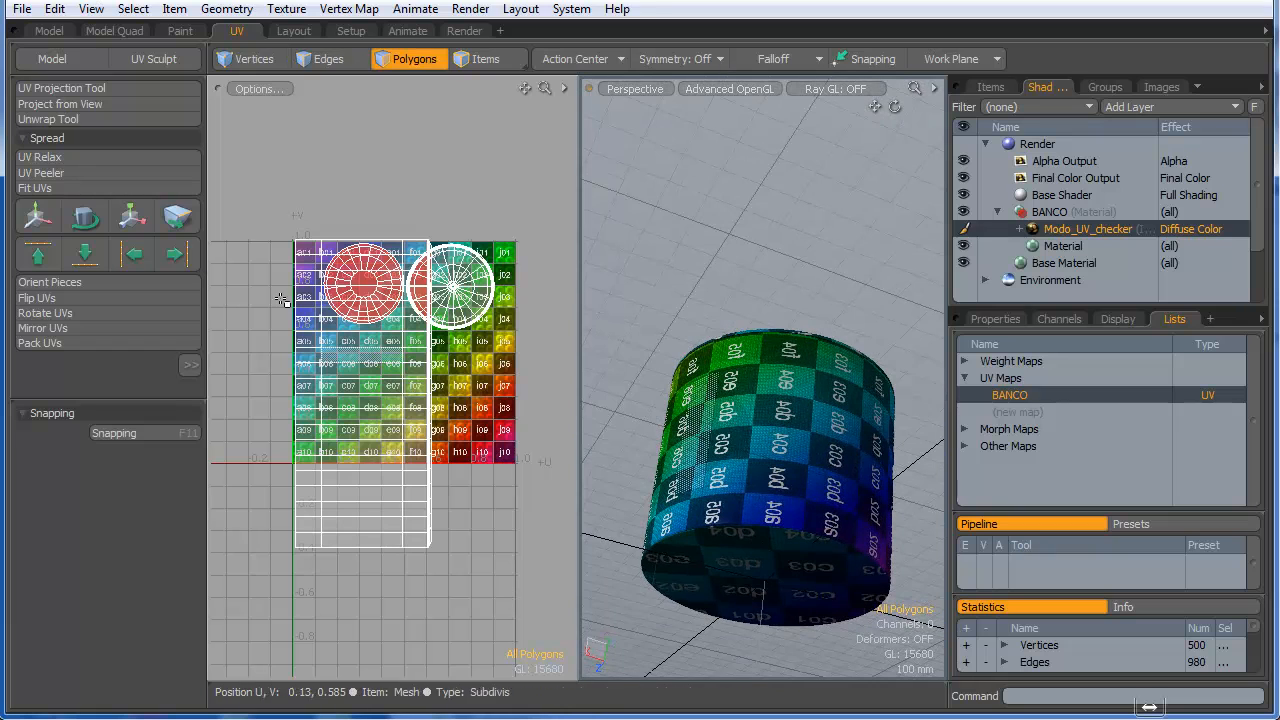
# - Relax the puff's UVs with UV Relax in Unwrap mode and inspect the checker pattern on the model
pyautogui.click(52, 157)
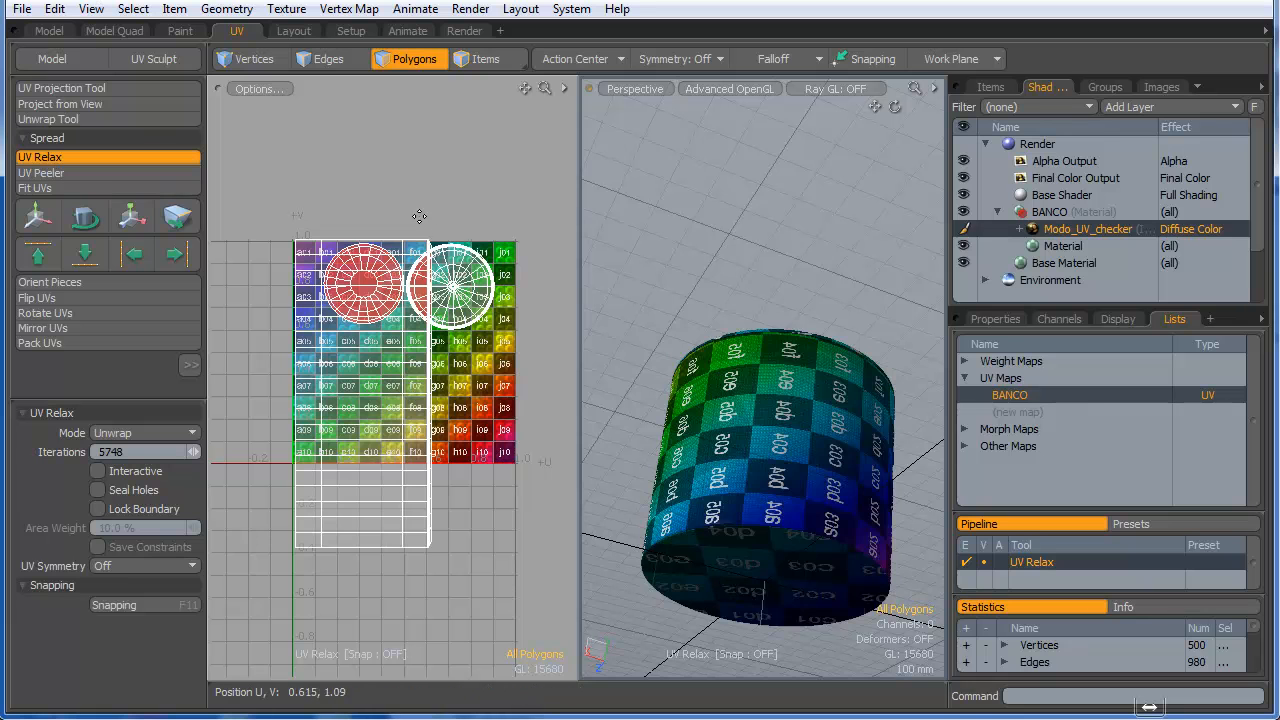
pyautogui.click(382, 192)
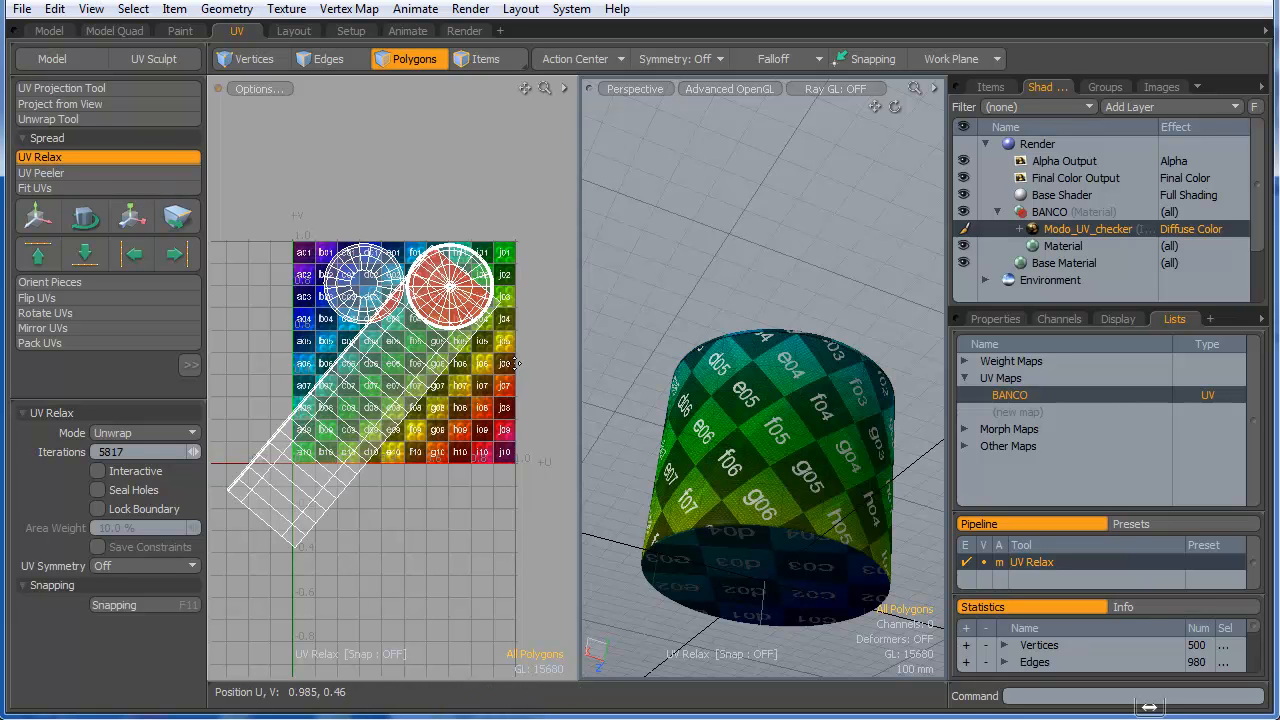
pyautogui.keyDown('alt'); pyautogui.moveTo(765, 470); pyautogui.dragTo(805, 440); pyautogui.keyUp('alt')
pyautogui.press('space')
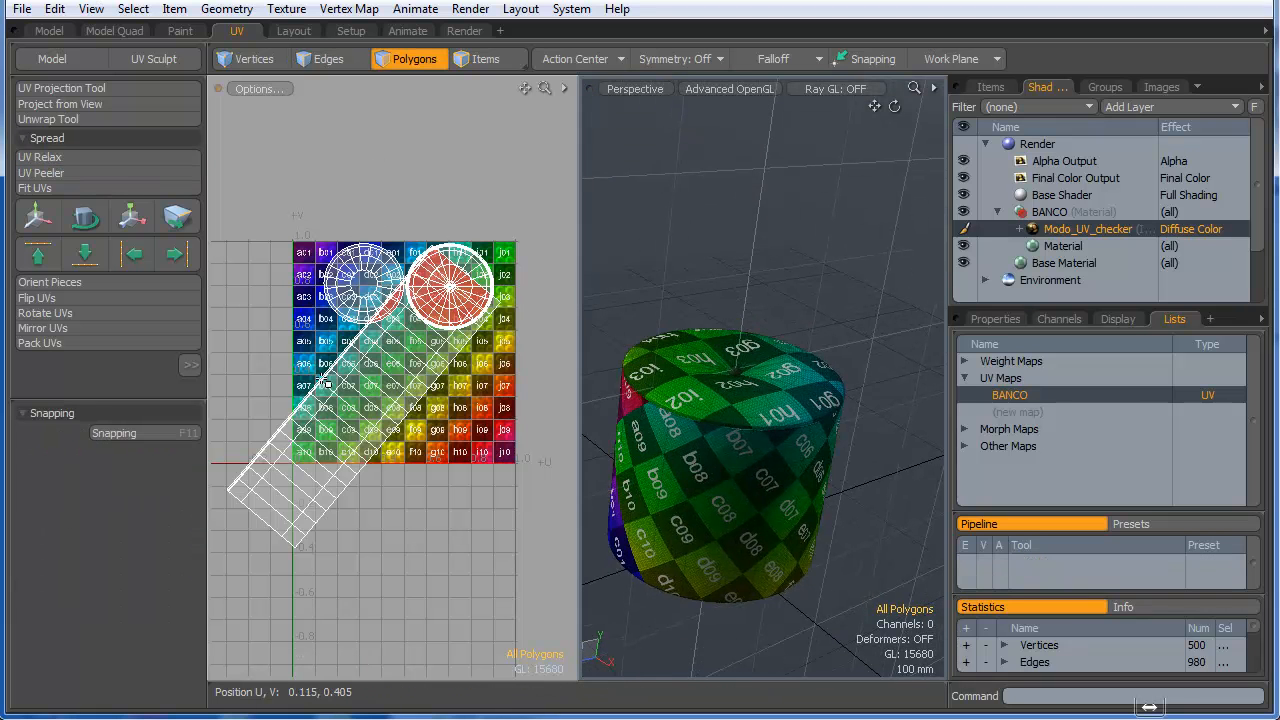
# - Select the tilted side wall UV island and rotate it until the strip lies horizontally
pyautogui.doubleClick(360, 381)
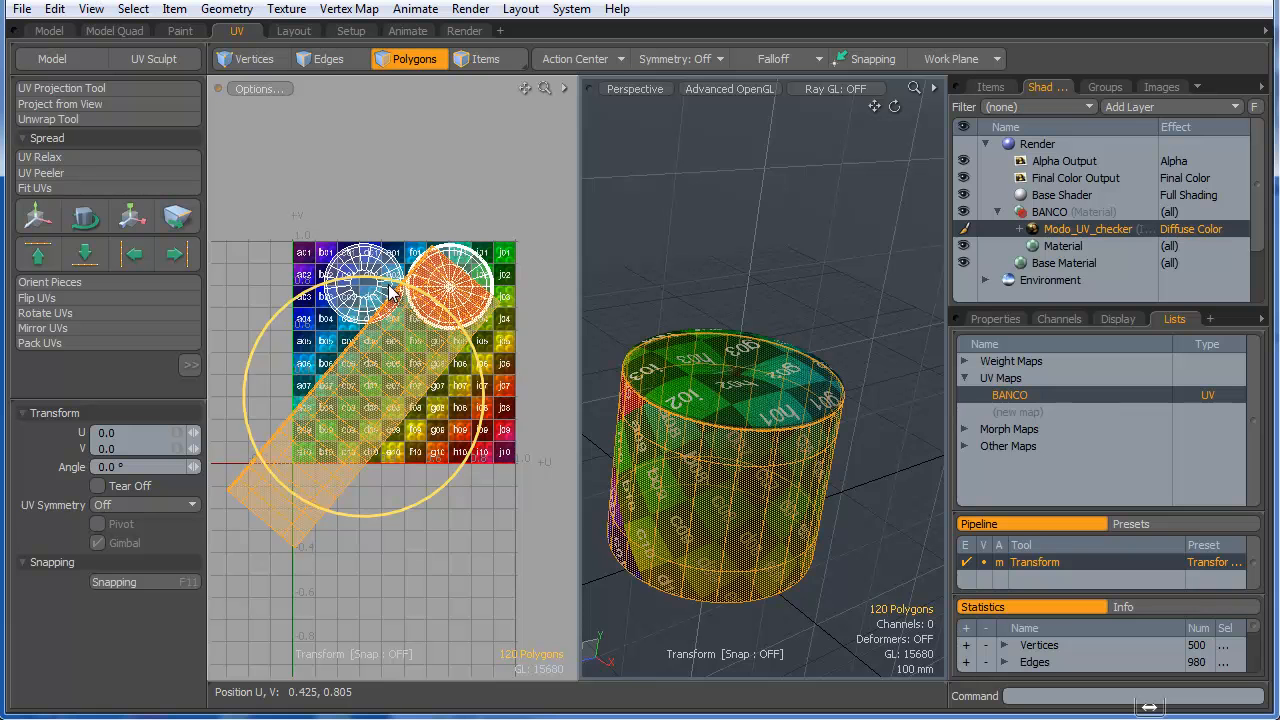
pyautogui.moveTo(387, 283); pyautogui.dragTo(464, 343)
pyautogui.press('space')
pyautogui.click(397, 189)
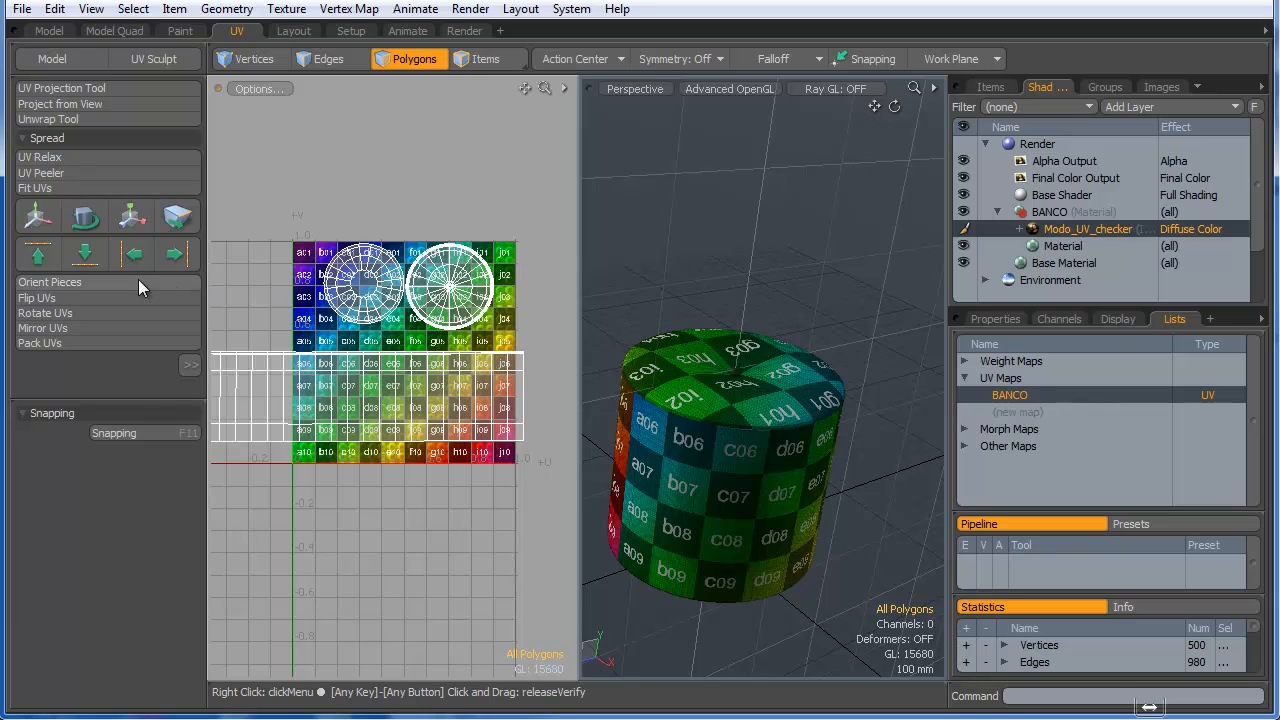
# - Pack the puff's UVs with Pack, Stretch and Orient on, Auto direction and 20% gaps, and check the pattern
pyautogui.click(52, 341)
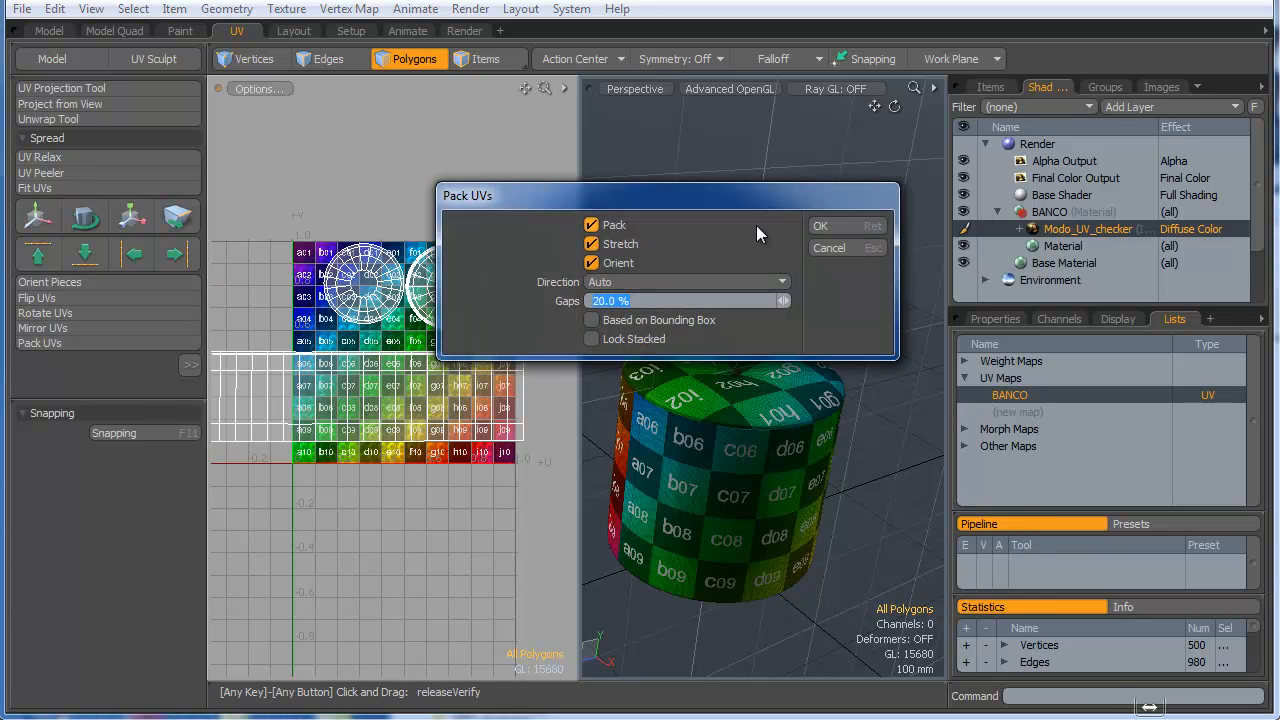
pyautogui.click(820, 227)
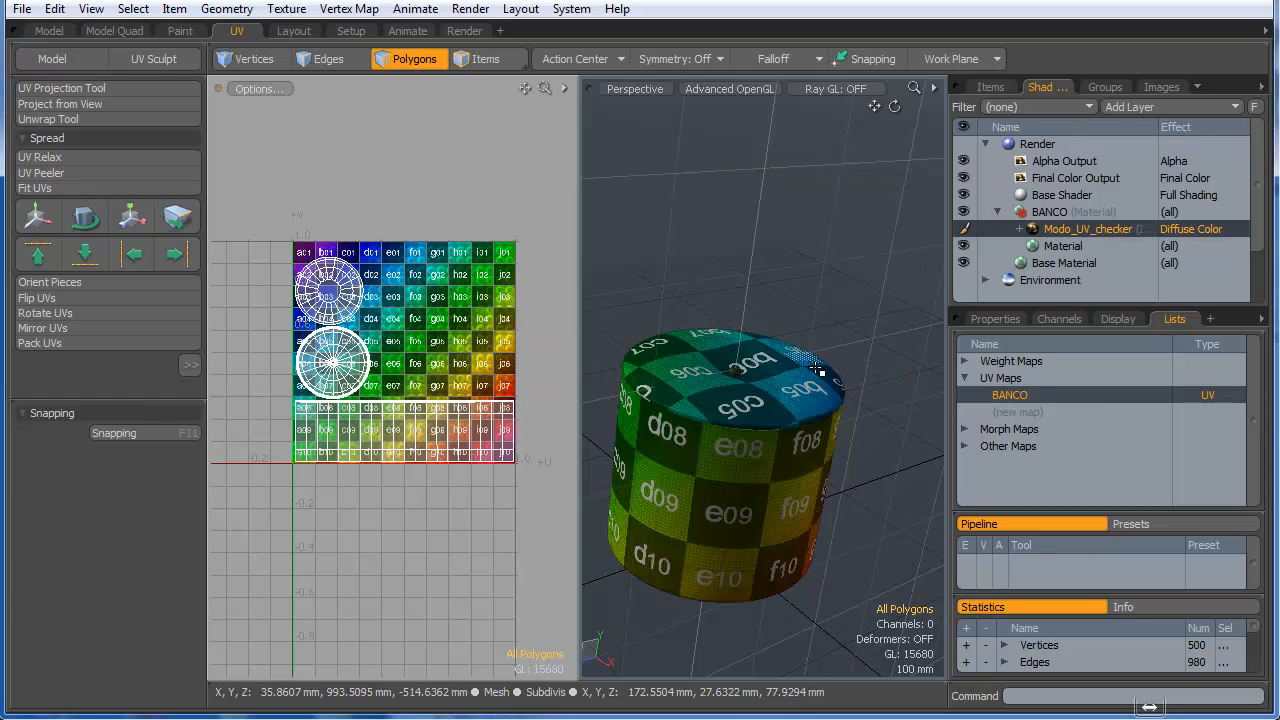
pyautogui.keyDown('alt'); pyautogui.moveTo(793, 446); pyautogui.dragTo(815, 357); pyautogui.keyUp('alt')
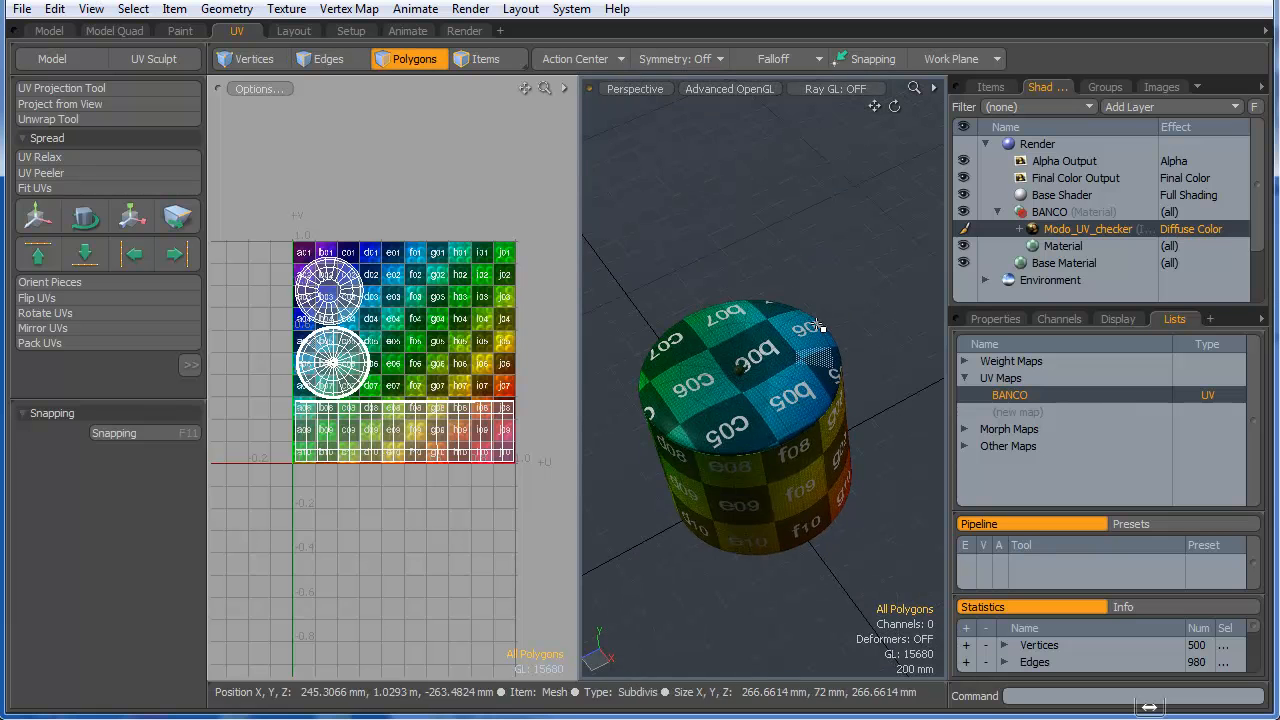
# - Delete the Modo_UV_checker texture layer and select the BANCO material group
pyautogui.rightClick(1076, 225)
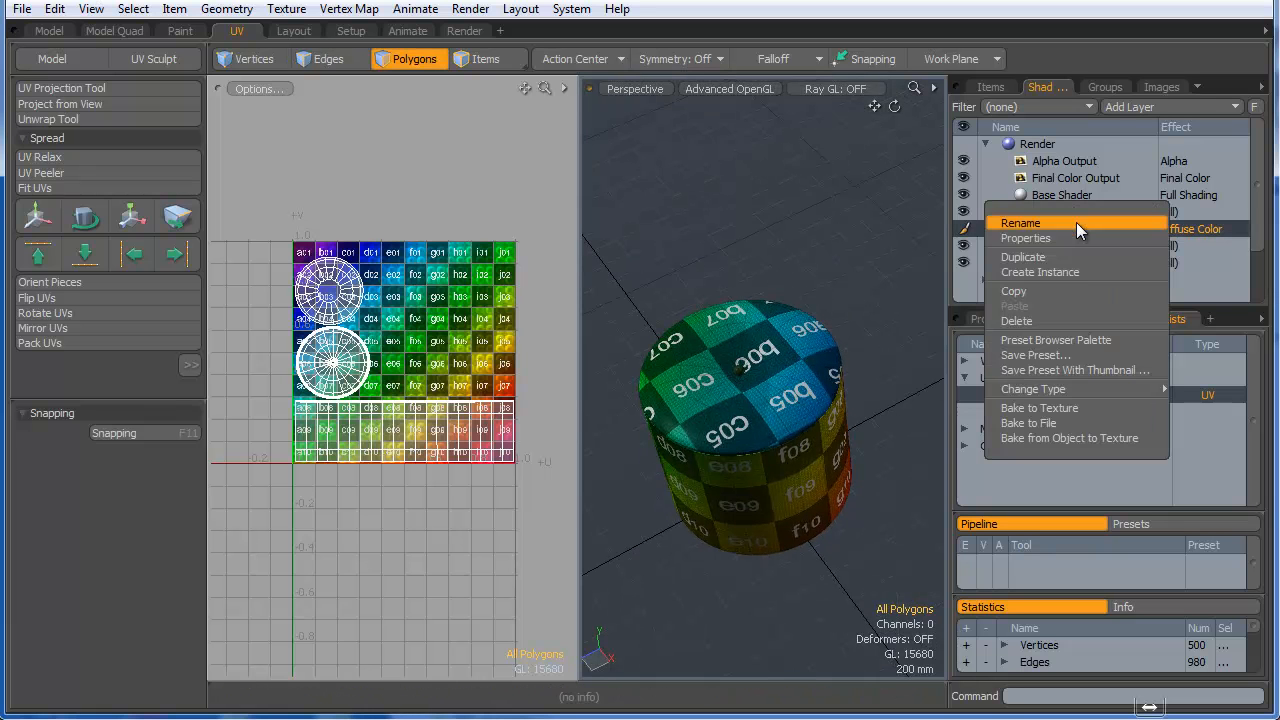
pyautogui.click(1041, 317)
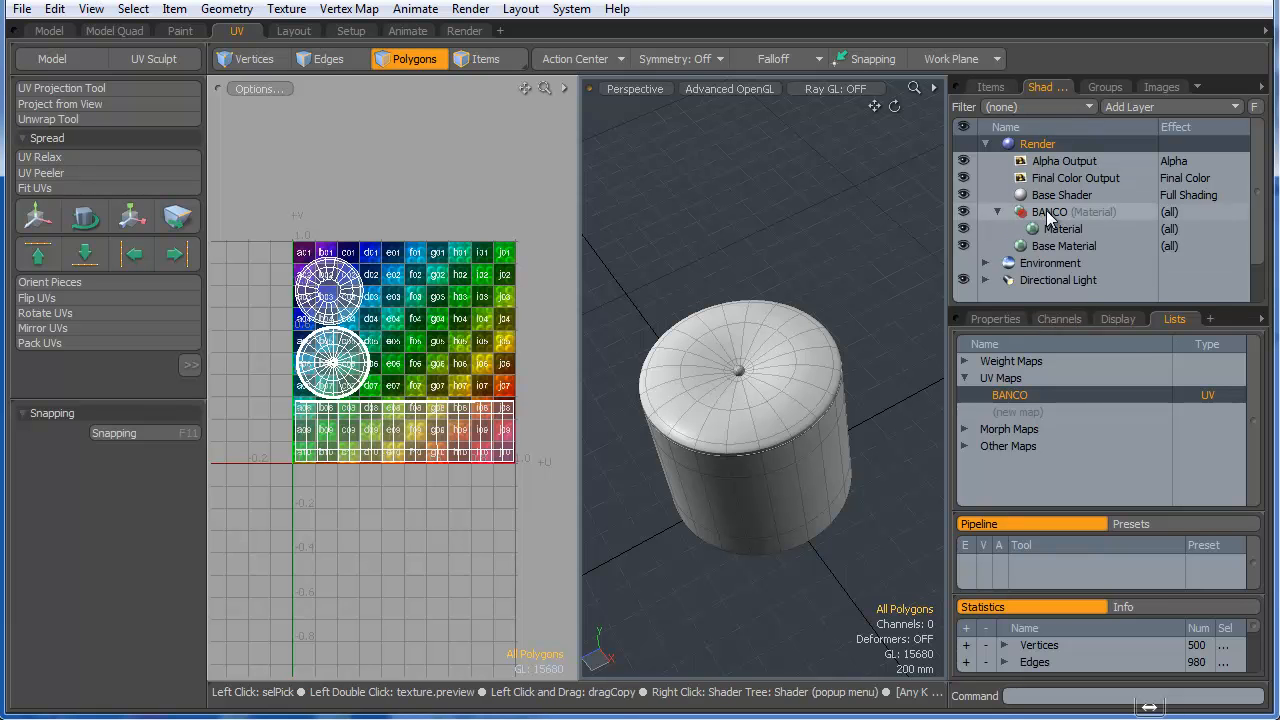
pyautogui.click(1090, 214)
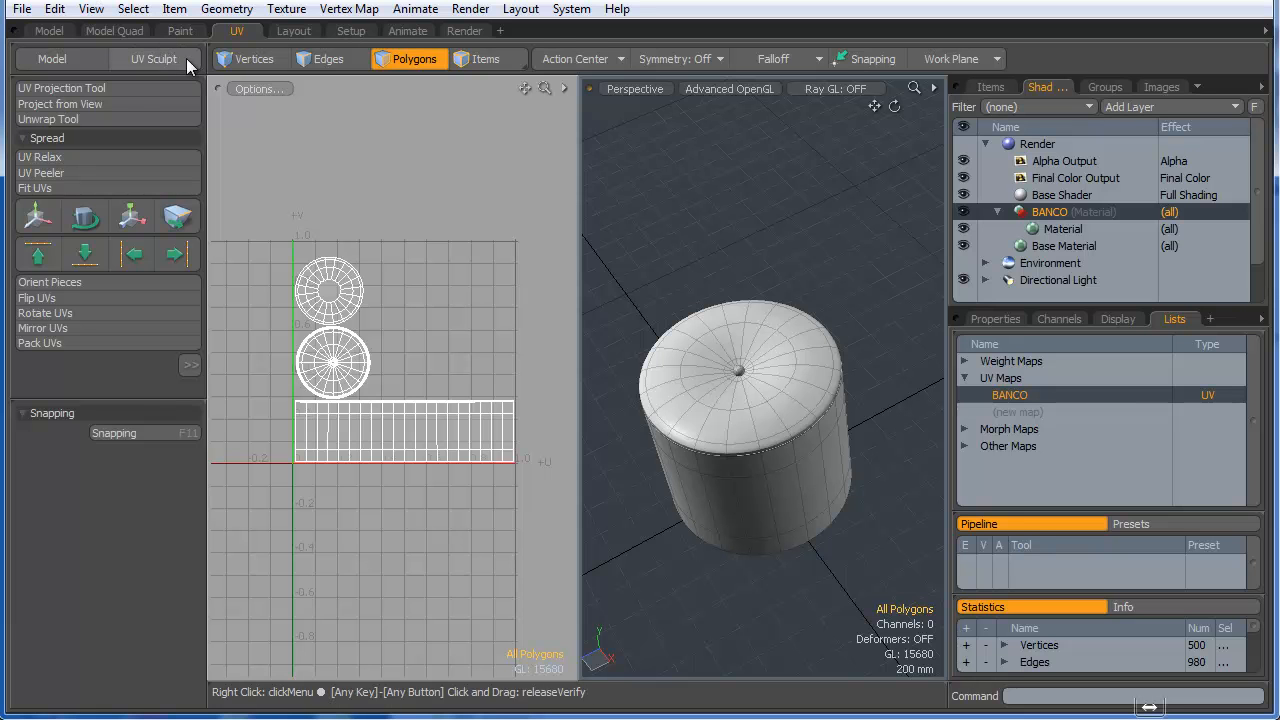
# - Apply the 3 Point Beige 01 studio environment preset and frame the render camera closer on the puff from above
pyautogui.click(456, 31)
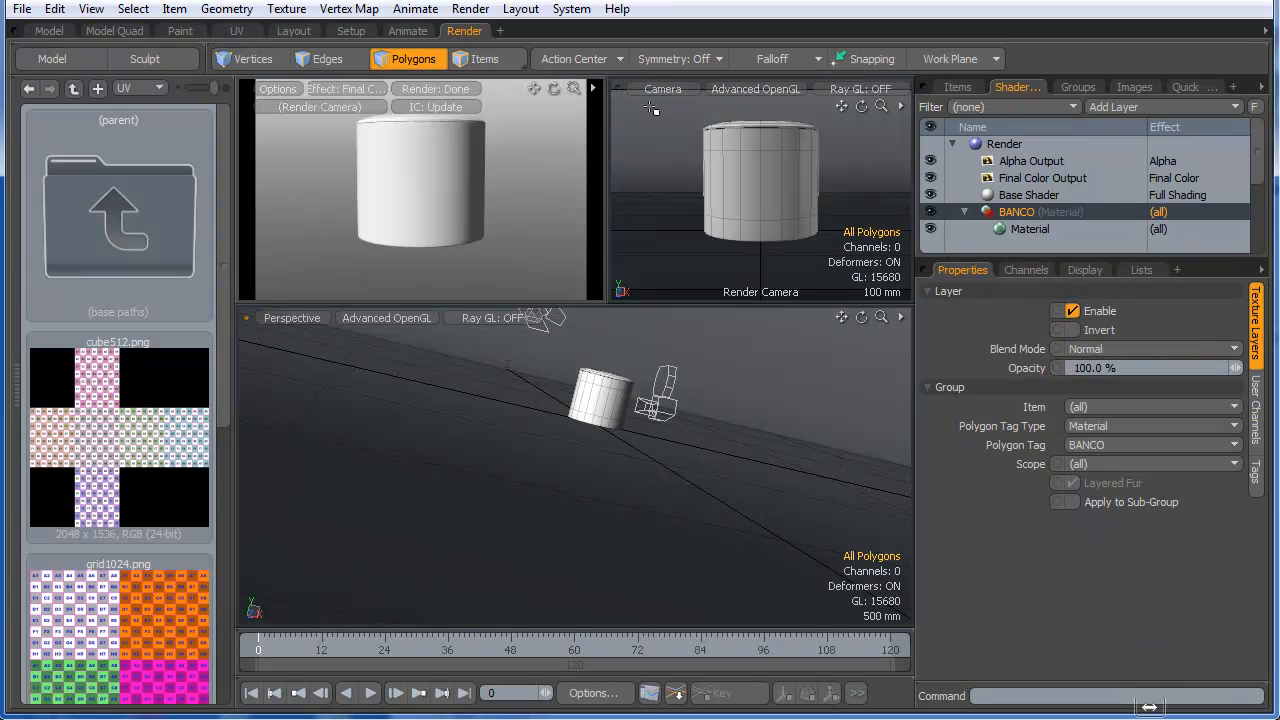
pyautogui.click(138, 88)
pyautogui.click(113, 71)
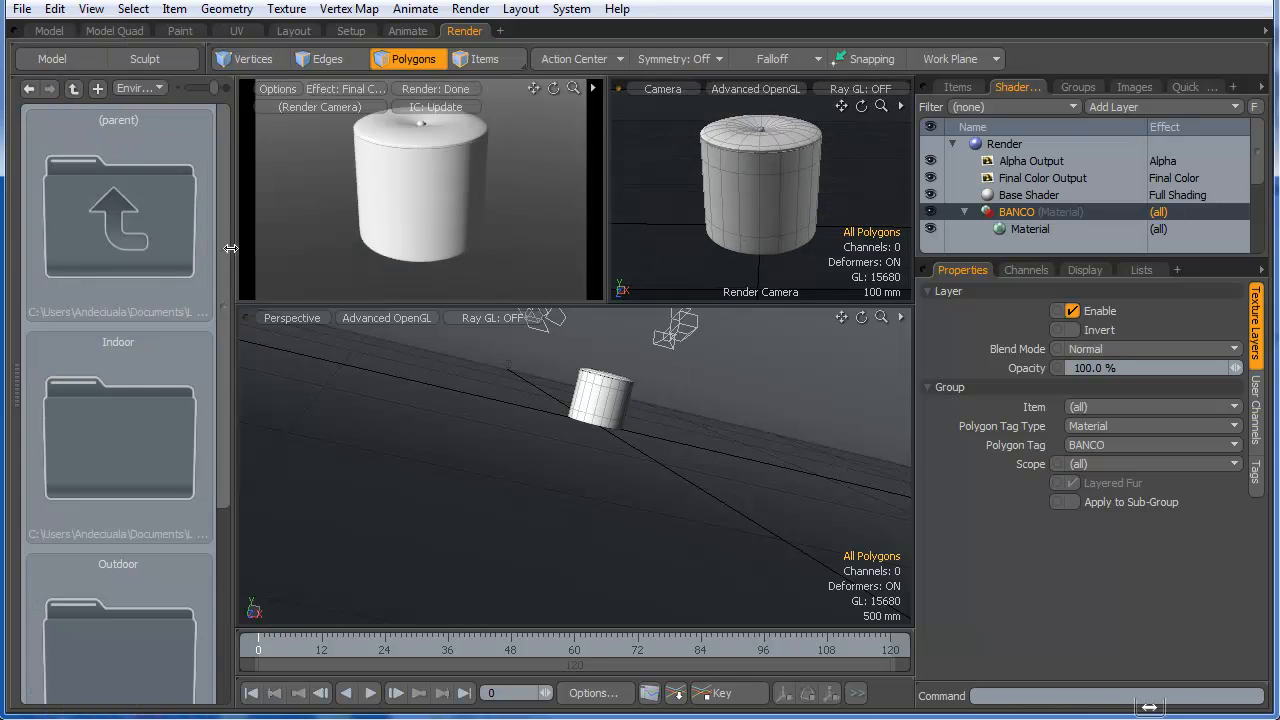
pyautogui.moveTo(229, 229); pyautogui.dragTo(225, 461)
pyautogui.doubleClick(146, 543)
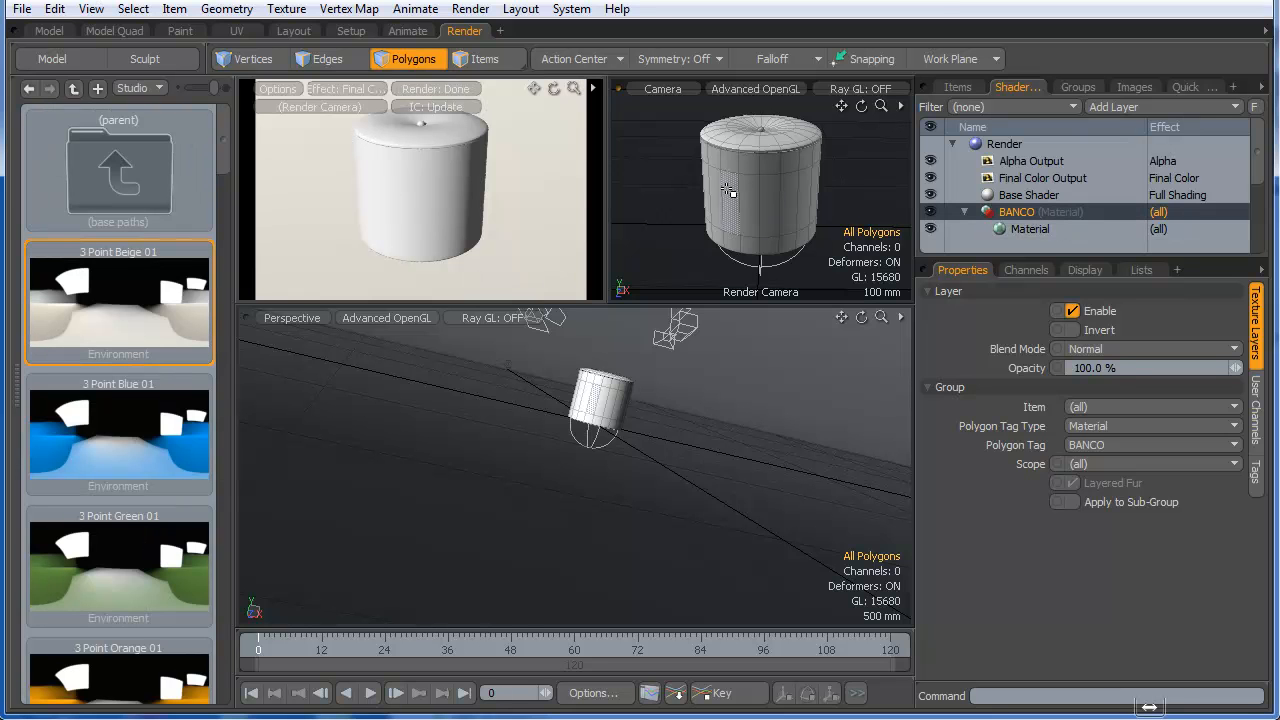
pyautogui.keyDown('alt'); pyautogui.moveTo(730, 194); pyautogui.dragTo(835, 205); pyautogui.keyUp('alt')
pyautogui.keyDown('ctrl'); pyautogui.keyDown('alt'); pyautogui.moveTo(731, 218); pyautogui.dragTo(806, 237); pyautogui.keyUp('alt'); pyautogui.keyUp('ctrl')
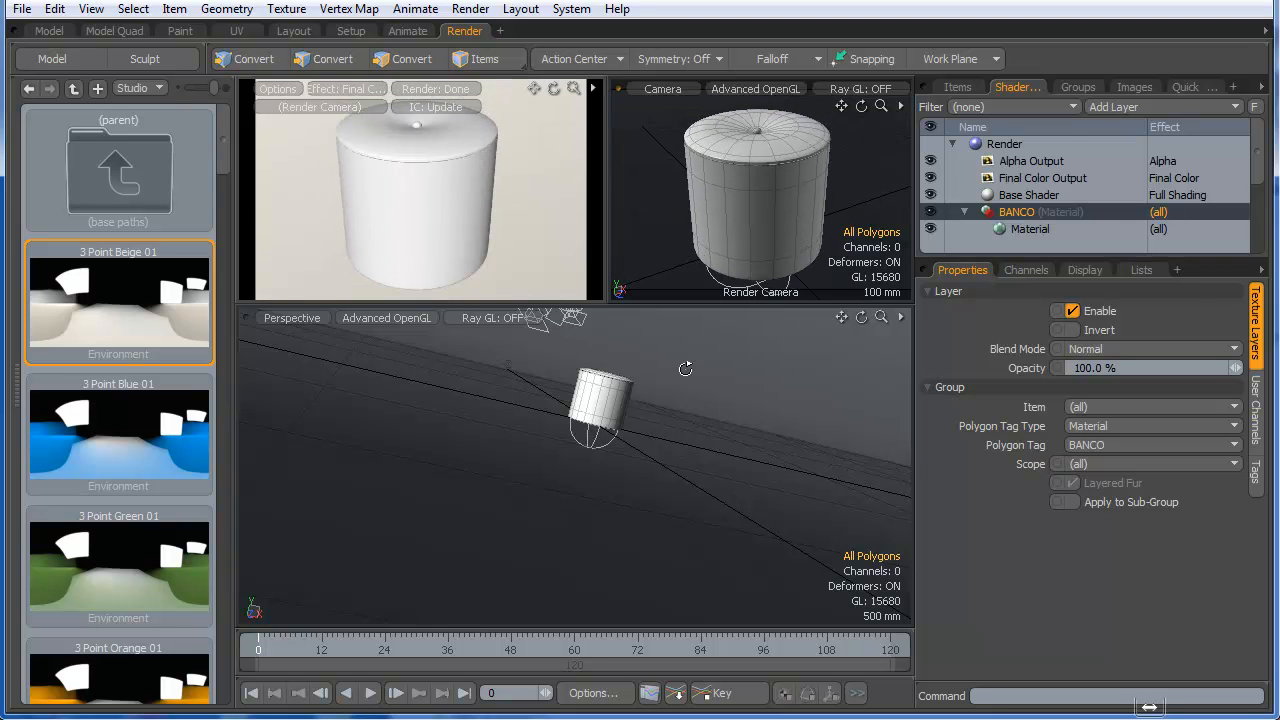
# - Select the button's top polygon and grow the selection over the whole button to 81 polygons
pyautogui.keyDown('alt'); pyautogui.moveTo(685, 369); pyautogui.dragTo(596, 550); pyautogui.keyUp('alt')
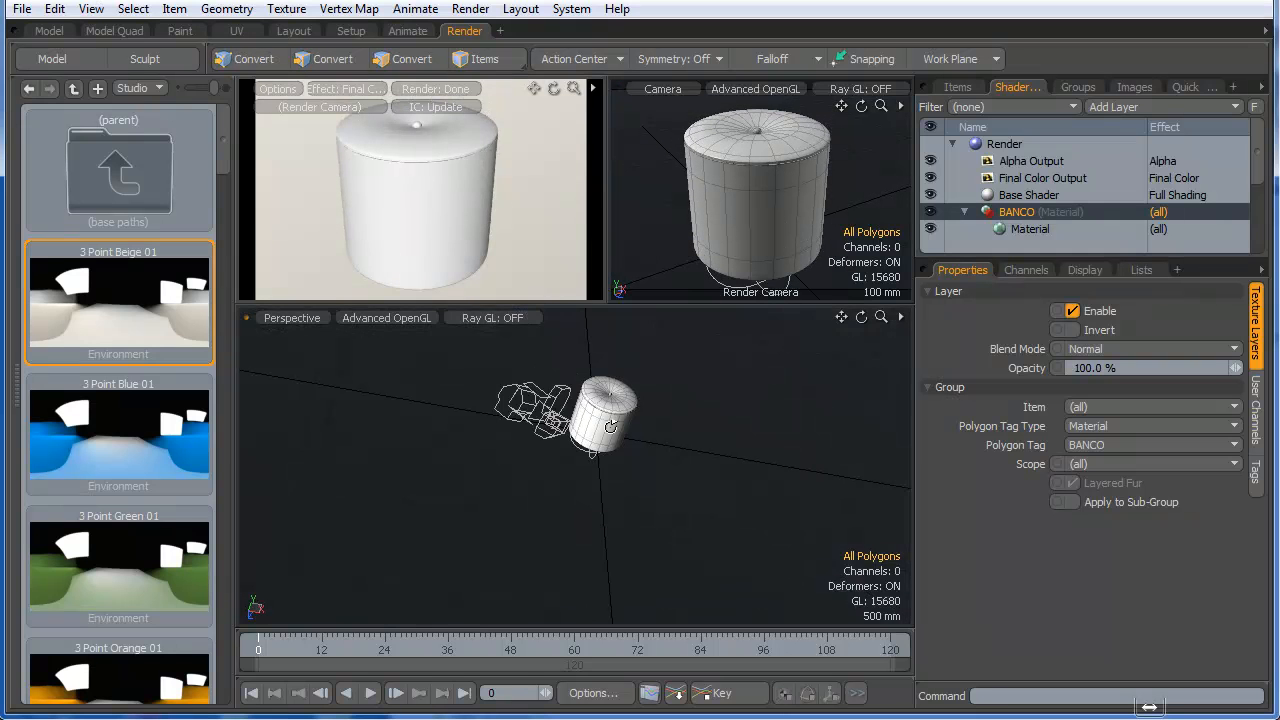
pyautogui.keyDown('ctrl'); pyautogui.keyDown('alt'); pyautogui.moveTo(620, 460); pyautogui.dragTo(935, 447); pyautogui.keyUp('alt'); pyautogui.keyUp('ctrl')
pyautogui.keyDown('alt'); pyautogui.keyDown('shift'); pyautogui.moveTo(735, 385); pyautogui.dragTo(640, 680); pyautogui.keyUp('shift'); pyautogui.keyUp('alt')
pyautogui.keyDown('alt'); pyautogui.moveTo(614, 544); pyautogui.dragTo(591, 447); pyautogui.keyUp('alt')
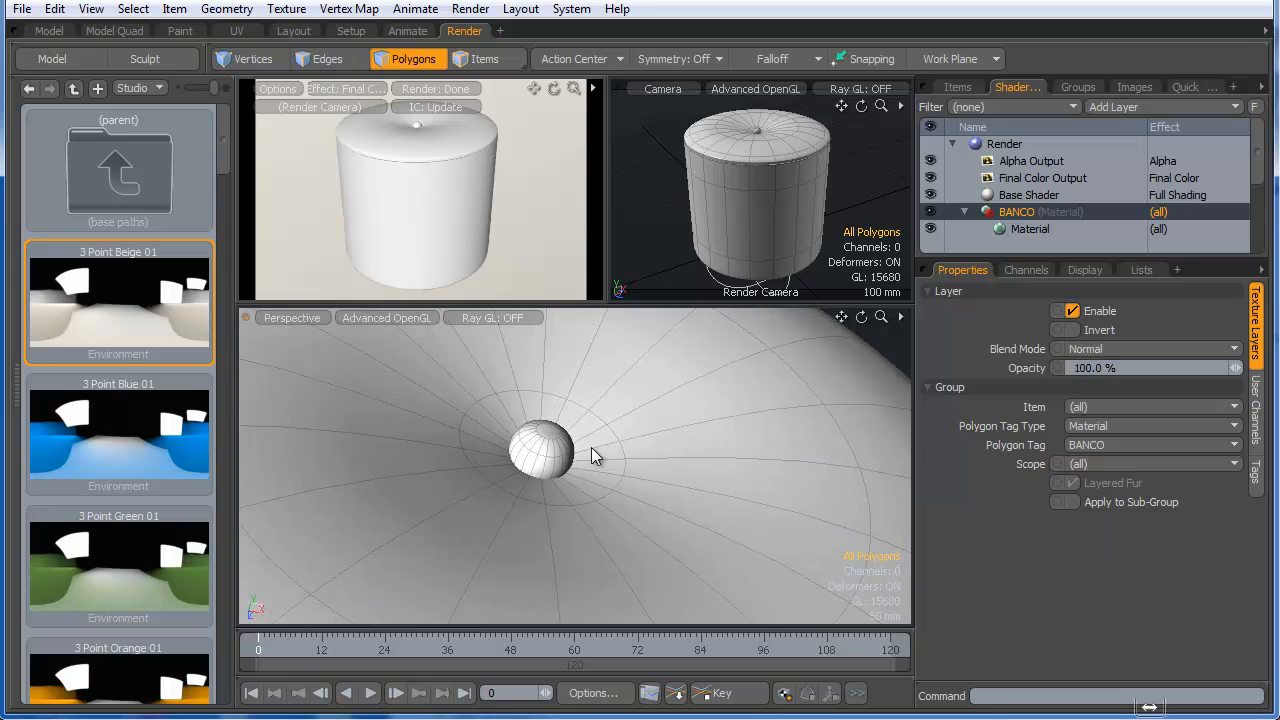
pyautogui.scroll(2, 556, 436)
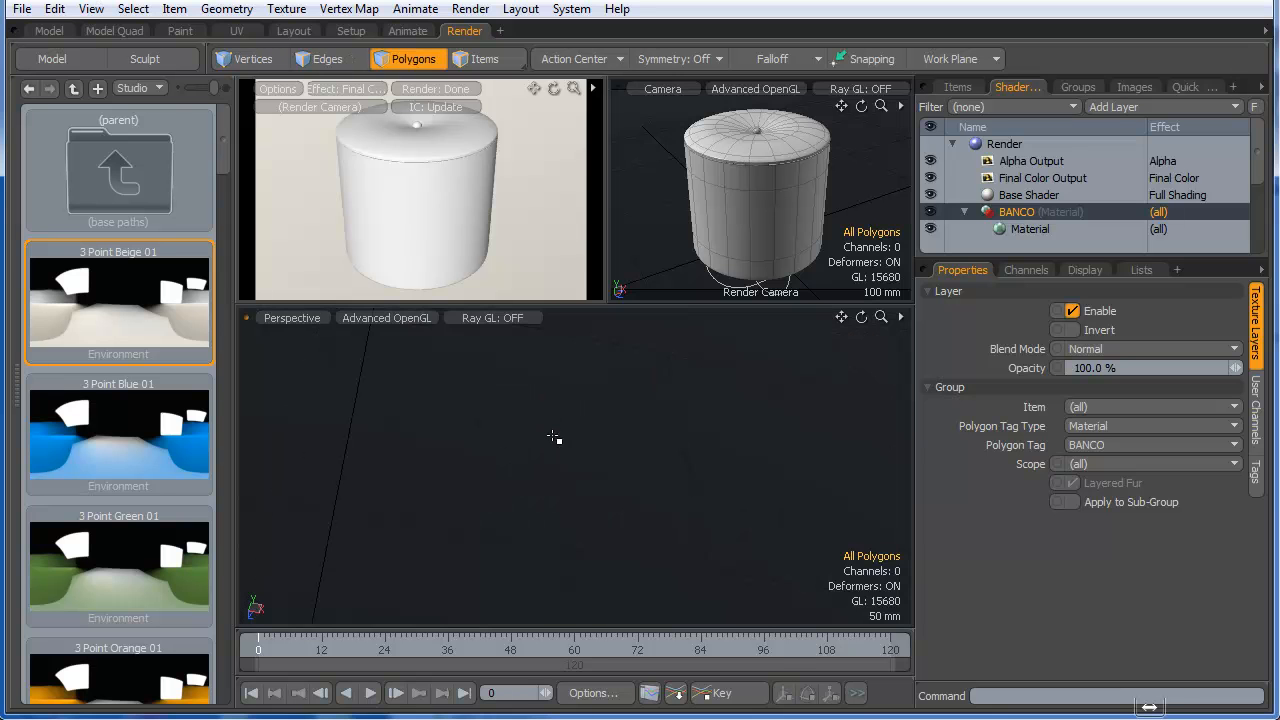
pyautogui.scroll(-1, 555, 437)
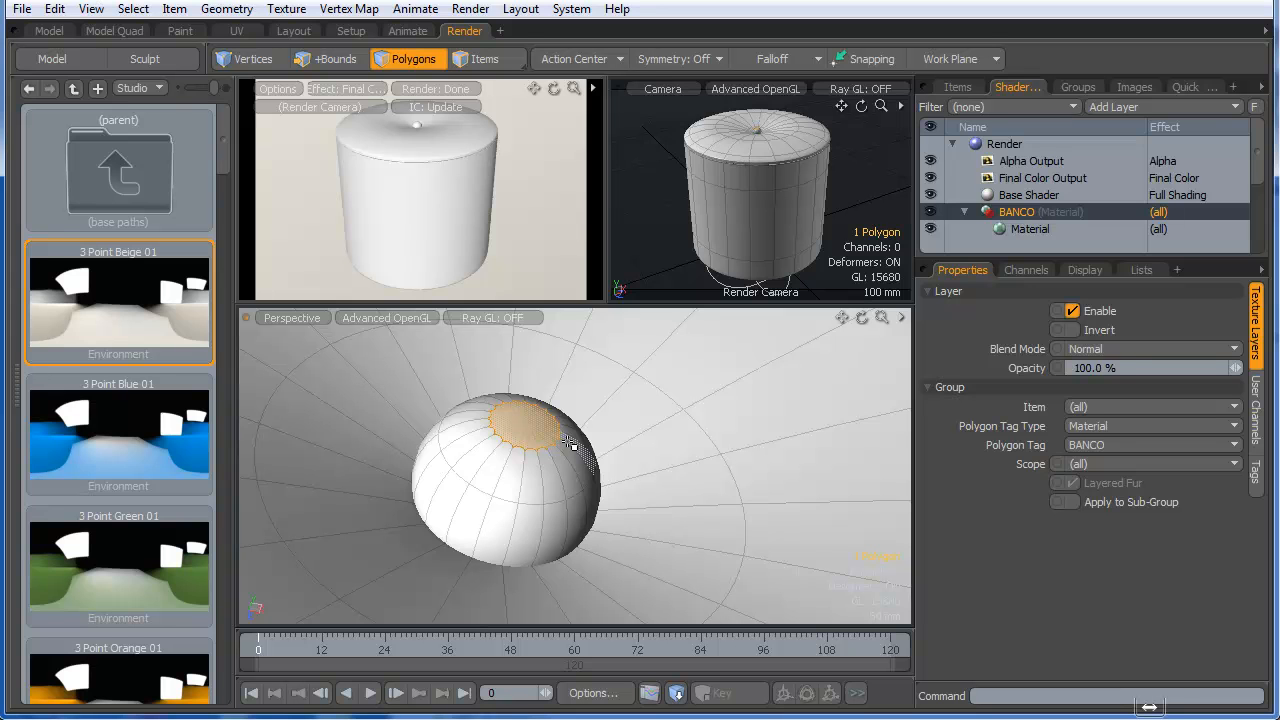
pyautogui.hotkey('shift', 'Up')
pyautogui.hotkey('shift', 'Up')
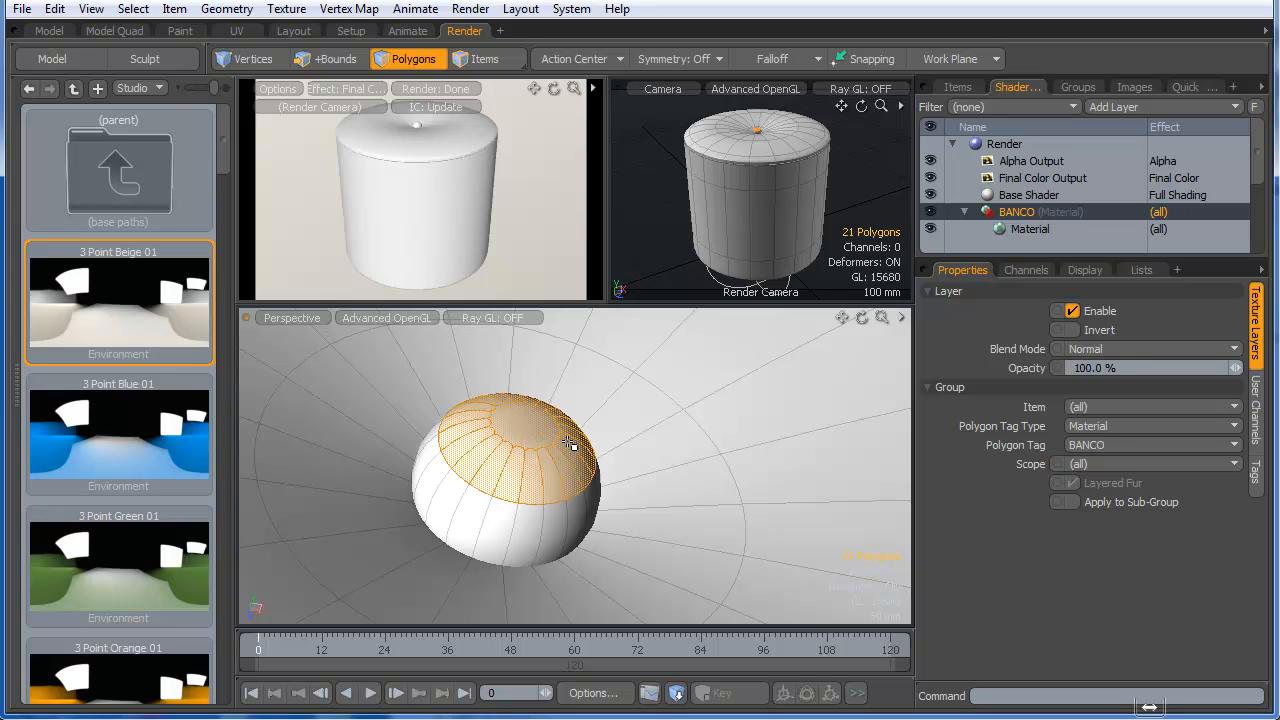
pyautogui.hotkey('shift', 'Up')
pyautogui.hotkey('shift', 'Down')
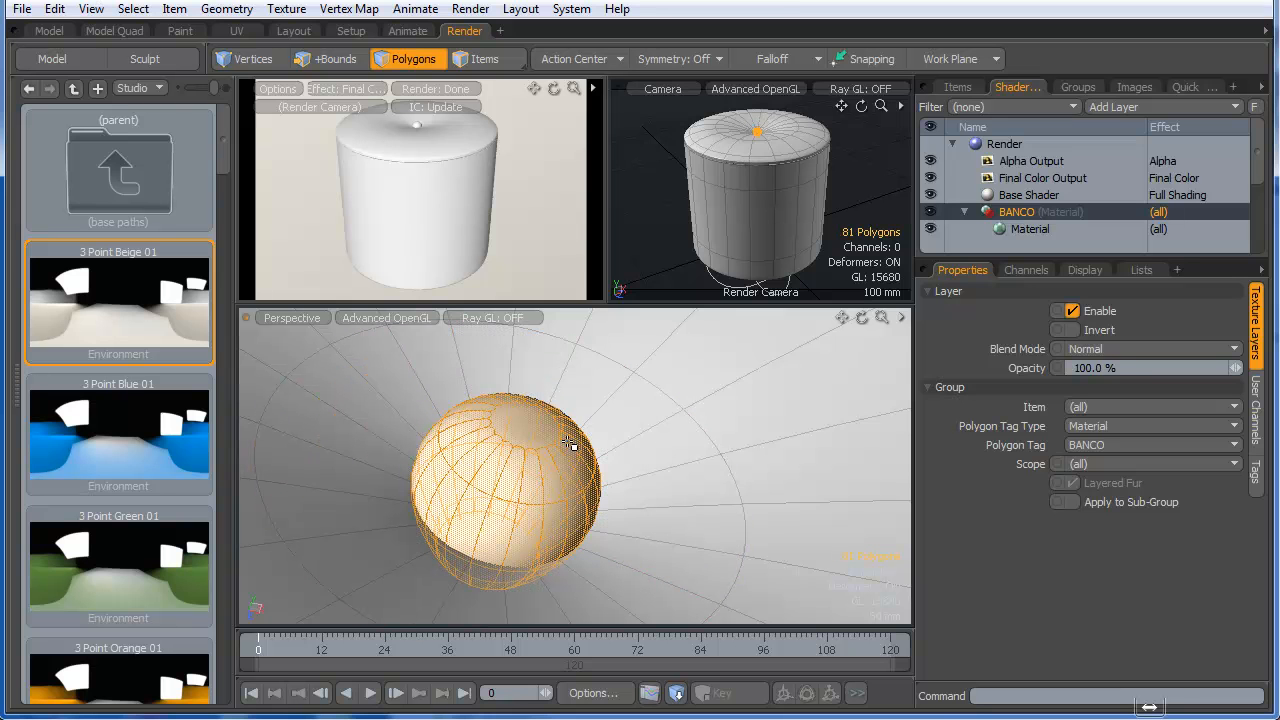
# - Assign the selected button polygons a material named PLASTIC with white colour, 100% diffuse, 20% specular and smoothing on
pyautogui.press('m')
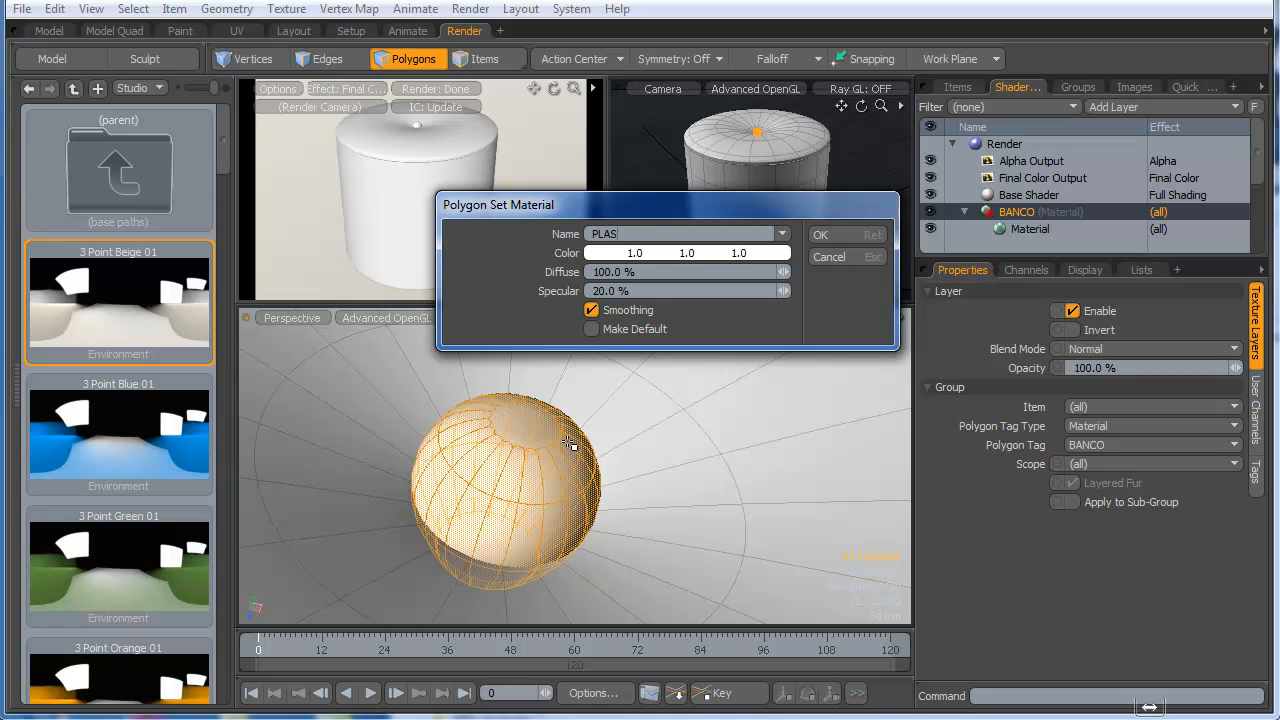
pyautogui.press('Return')
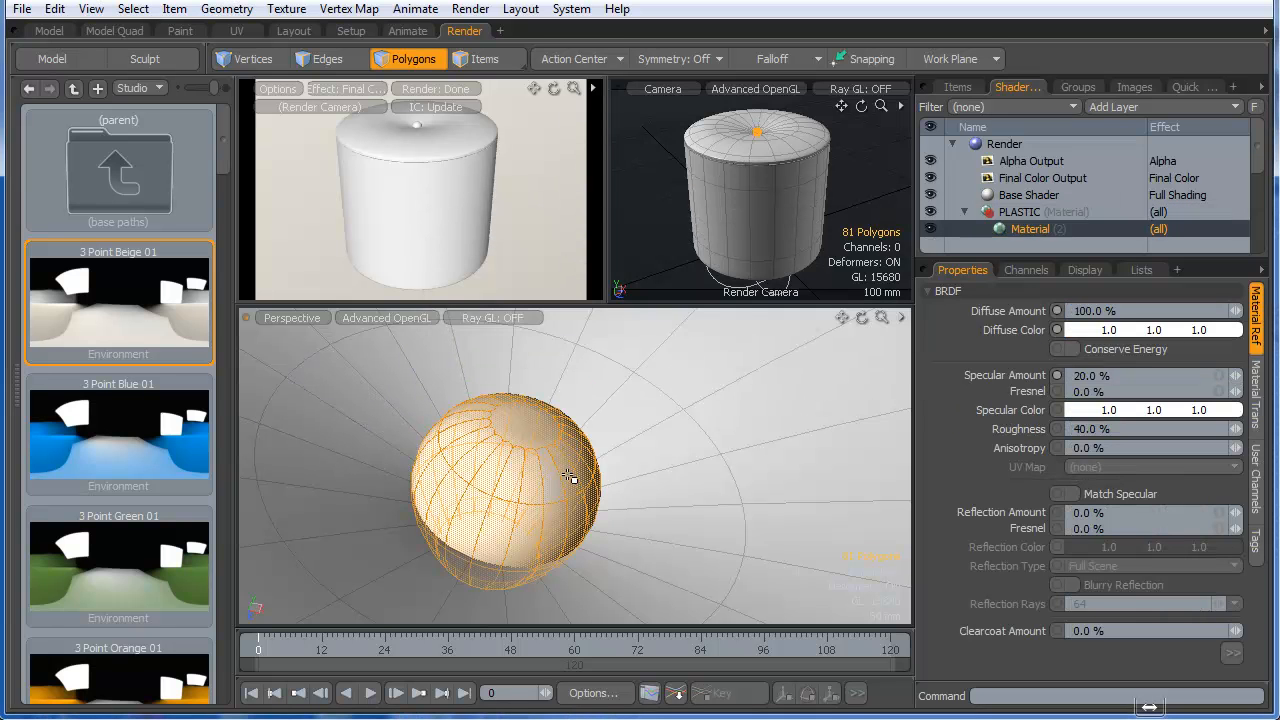
pyautogui.keyDown('alt'); pyautogui.moveTo(629, 451); pyautogui.dragTo(598, 466); pyautogui.keyUp('alt')
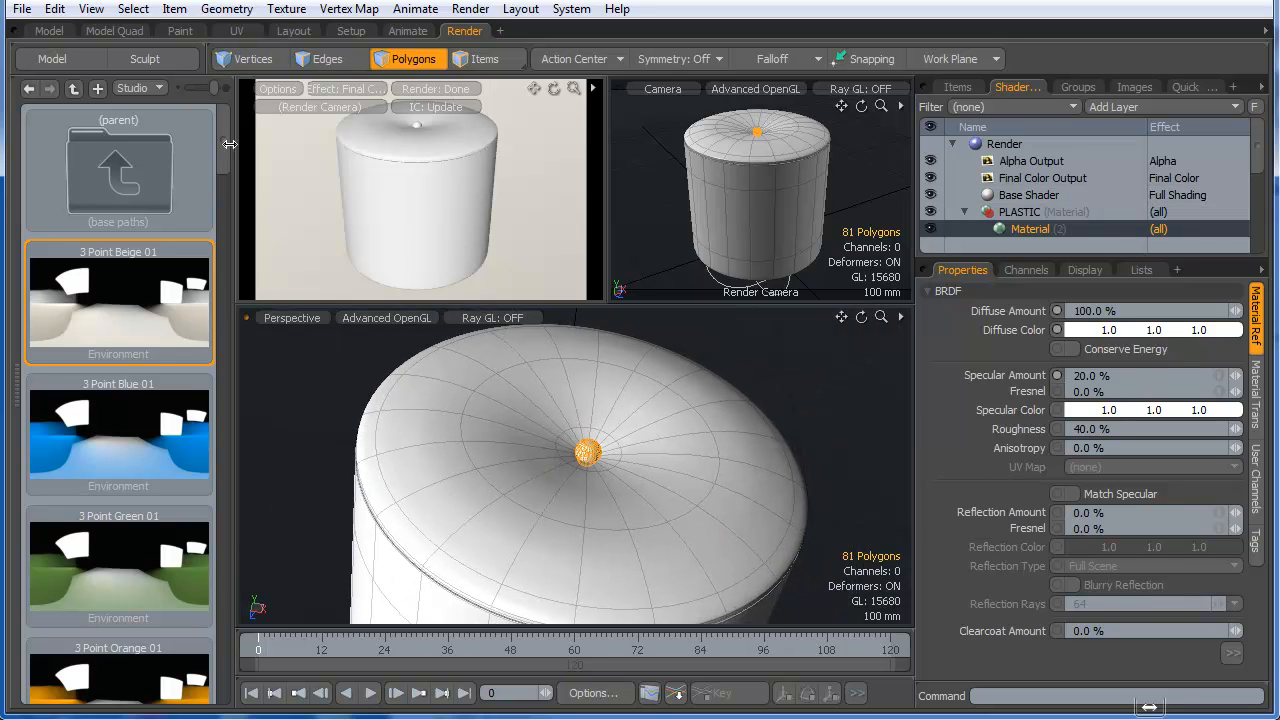
# - Open the Leather folder within the organic material presets and apply the Leather preset
pyautogui.click(158, 89)
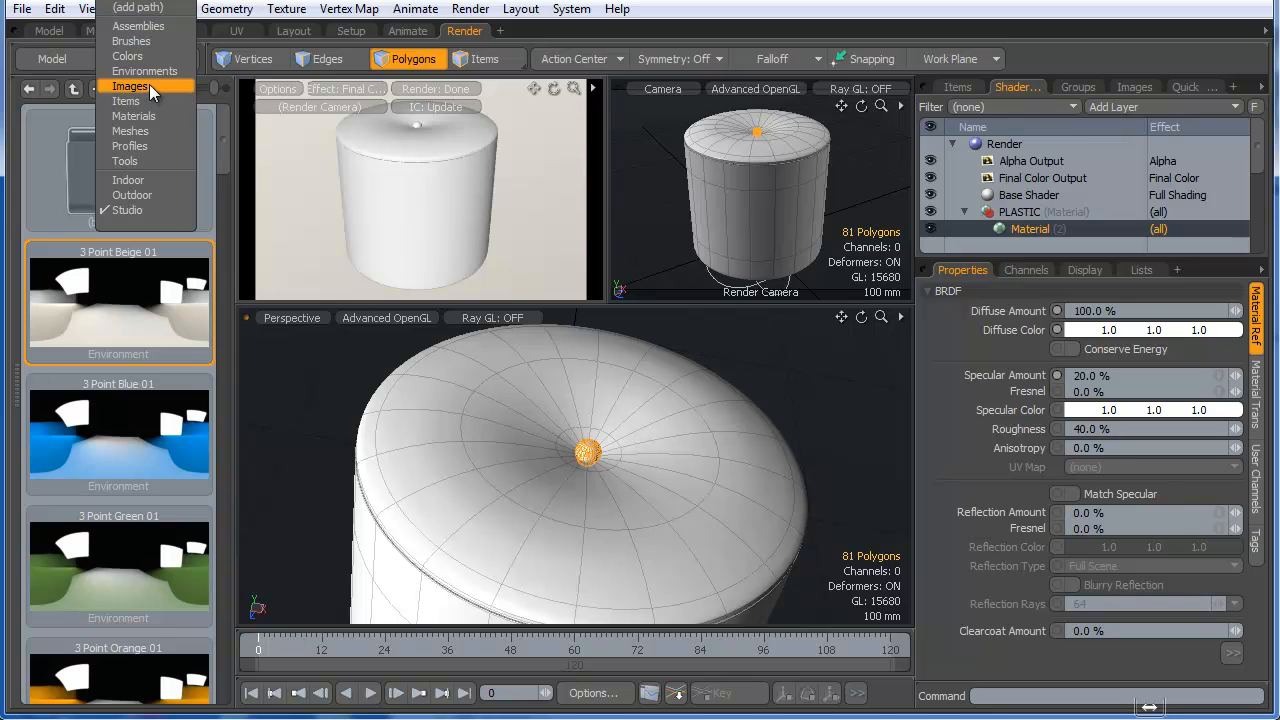
pyautogui.click(152, 116)
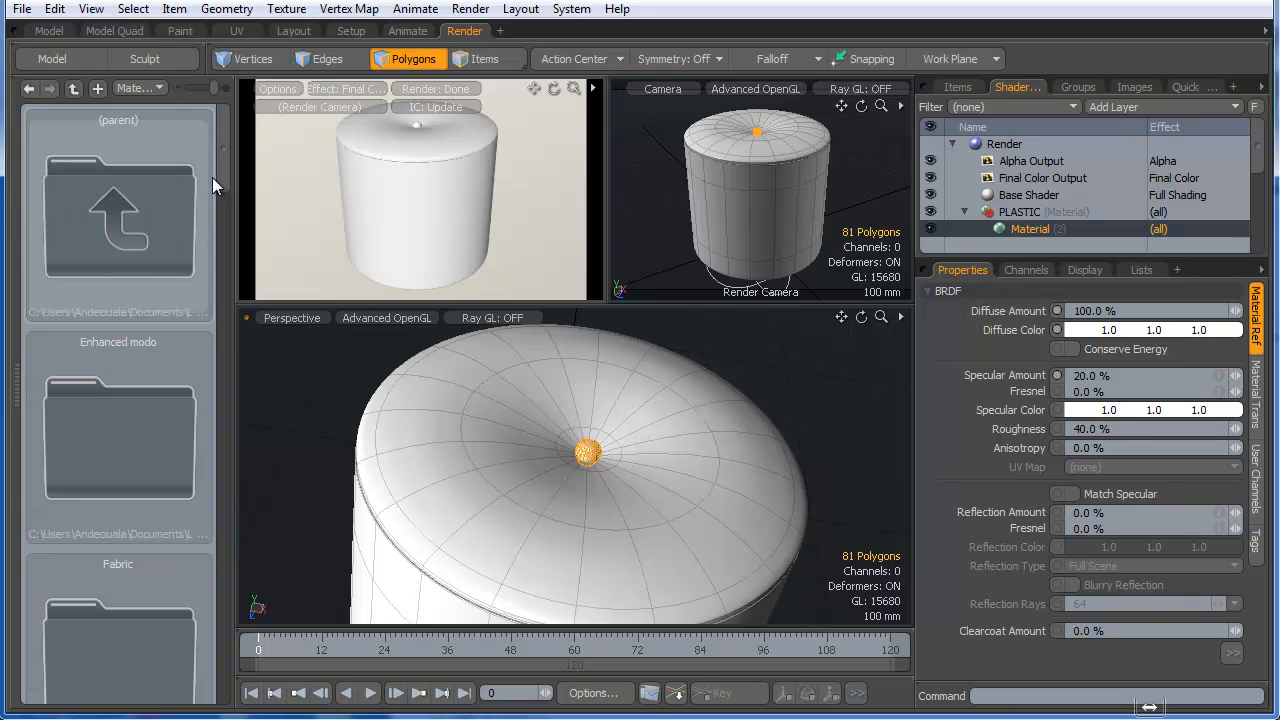
pyautogui.moveTo(219, 162)
pyautogui.mouseDown()
pyautogui.moveTo(230, 349)
pyautogui.moveTo(206, 676)
pyautogui.moveTo(208, 420)
pyautogui.mouseUp()
pyautogui.doubleClick(135, 476)
pyautogui.moveTo(216, 198); pyautogui.dragTo(216, 361)
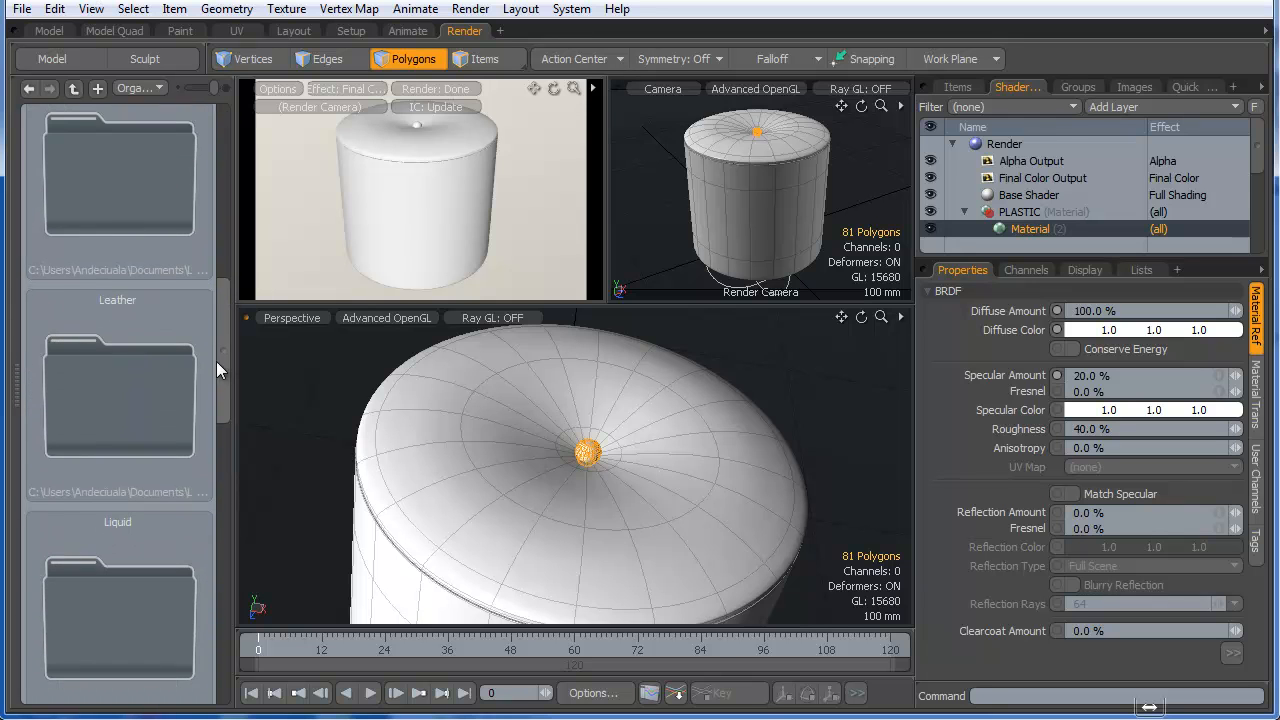
pyautogui.doubleClick(107, 387)
pyautogui.click(131, 412)
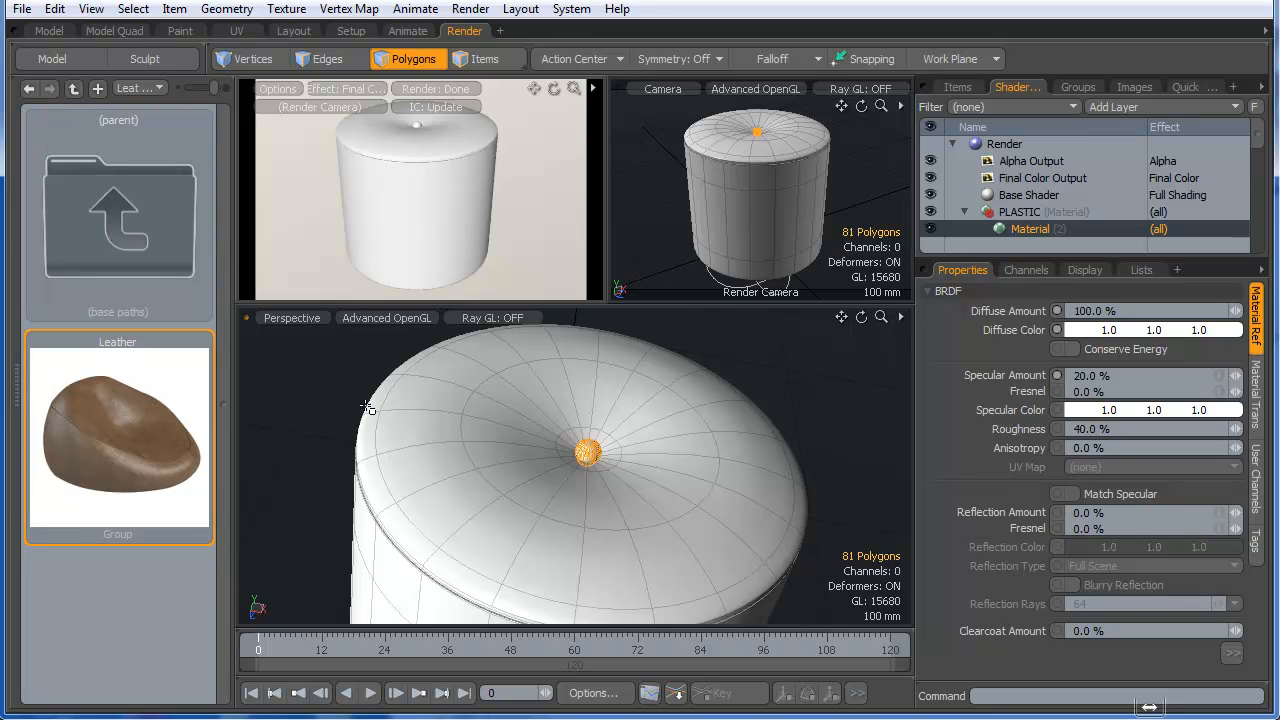
# - Delete the leather texture group from inside the PLASTIC material group
pyautogui.click(1040, 213)
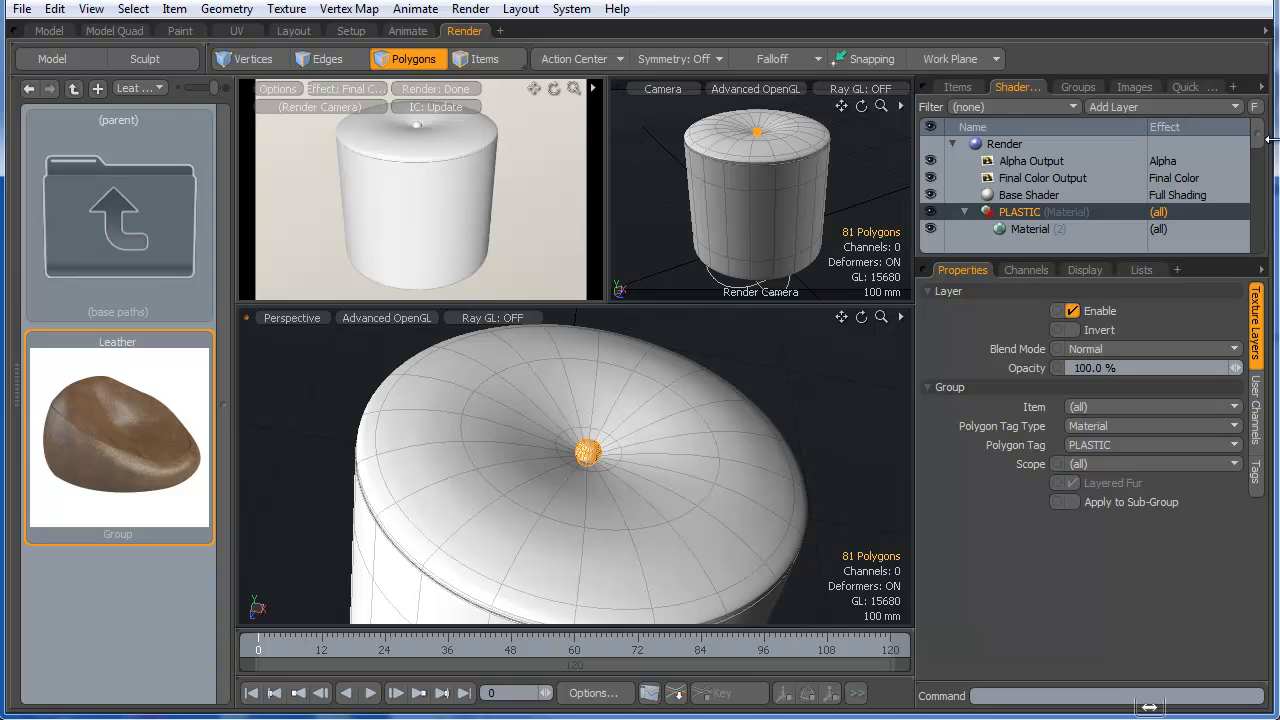
pyautogui.moveTo(1259, 149); pyautogui.dragTo(1265, 175)
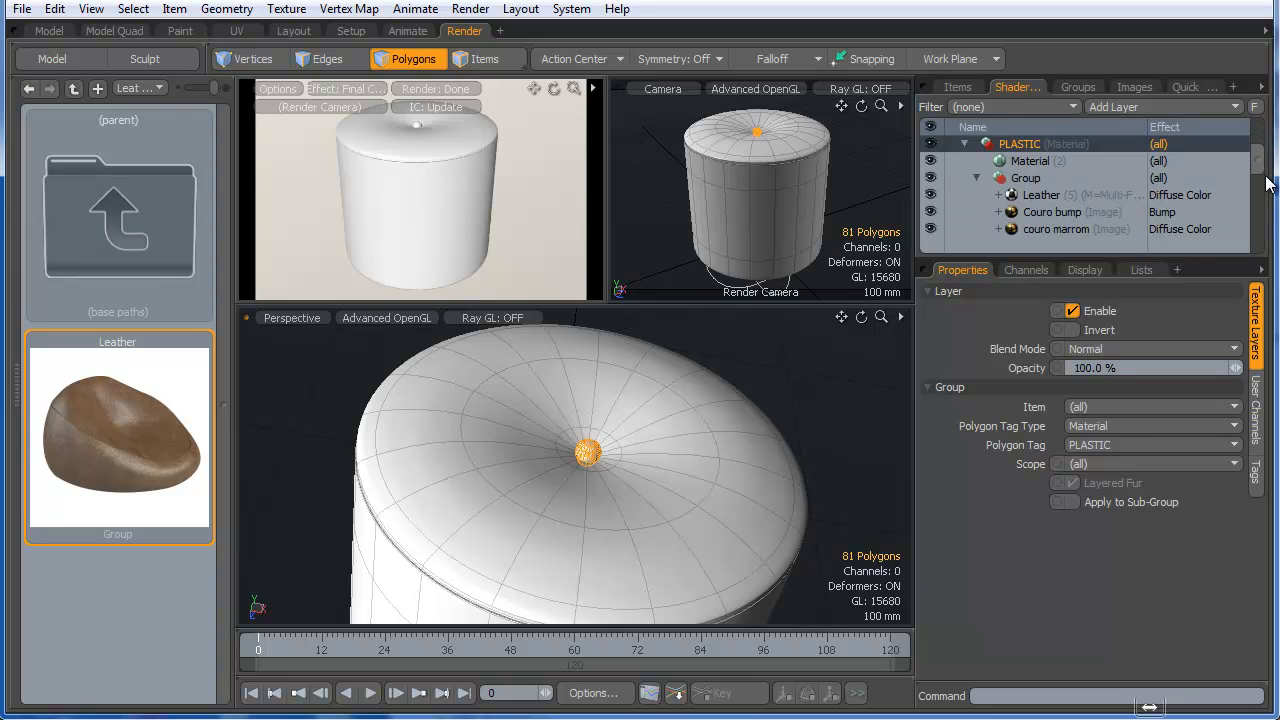
pyautogui.click(1020, 178)
pyautogui.rightClick(1010, 178)
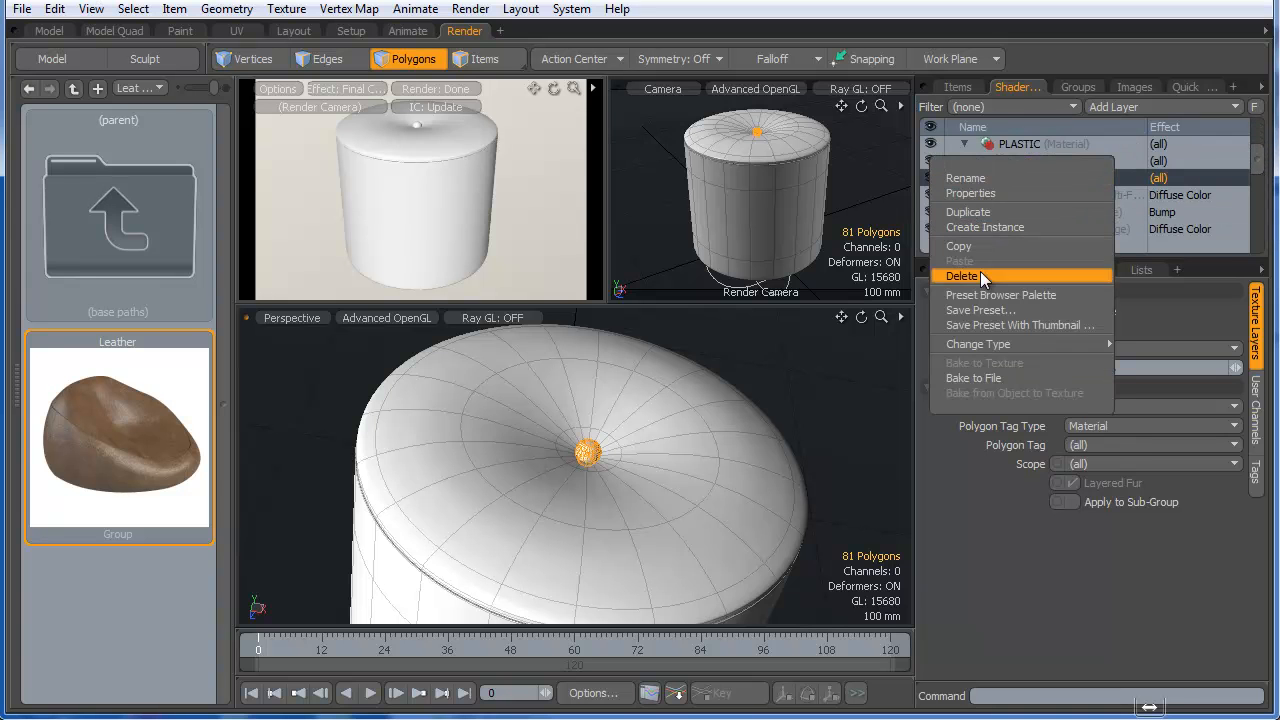
pyautogui.click(1040, 276)
# - Apply the Leather preset to the BANCO material group
pyautogui.click(1020, 179)
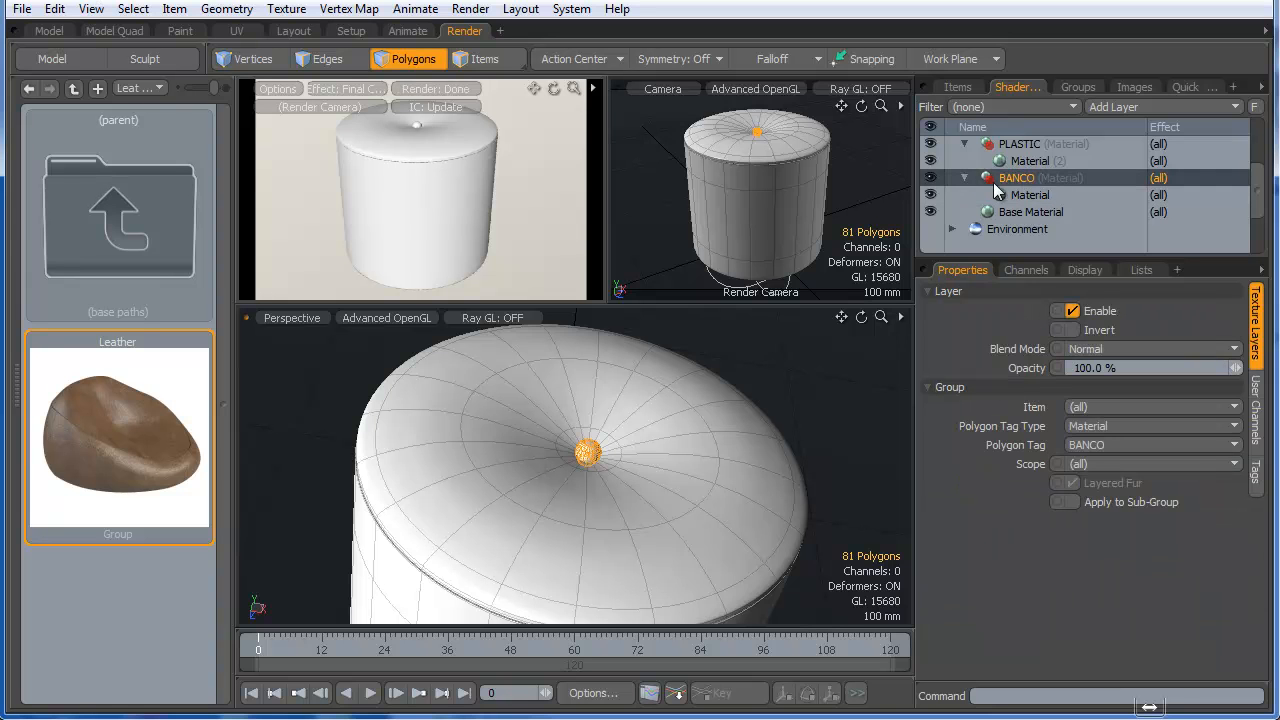
pyautogui.doubleClick(99, 389)
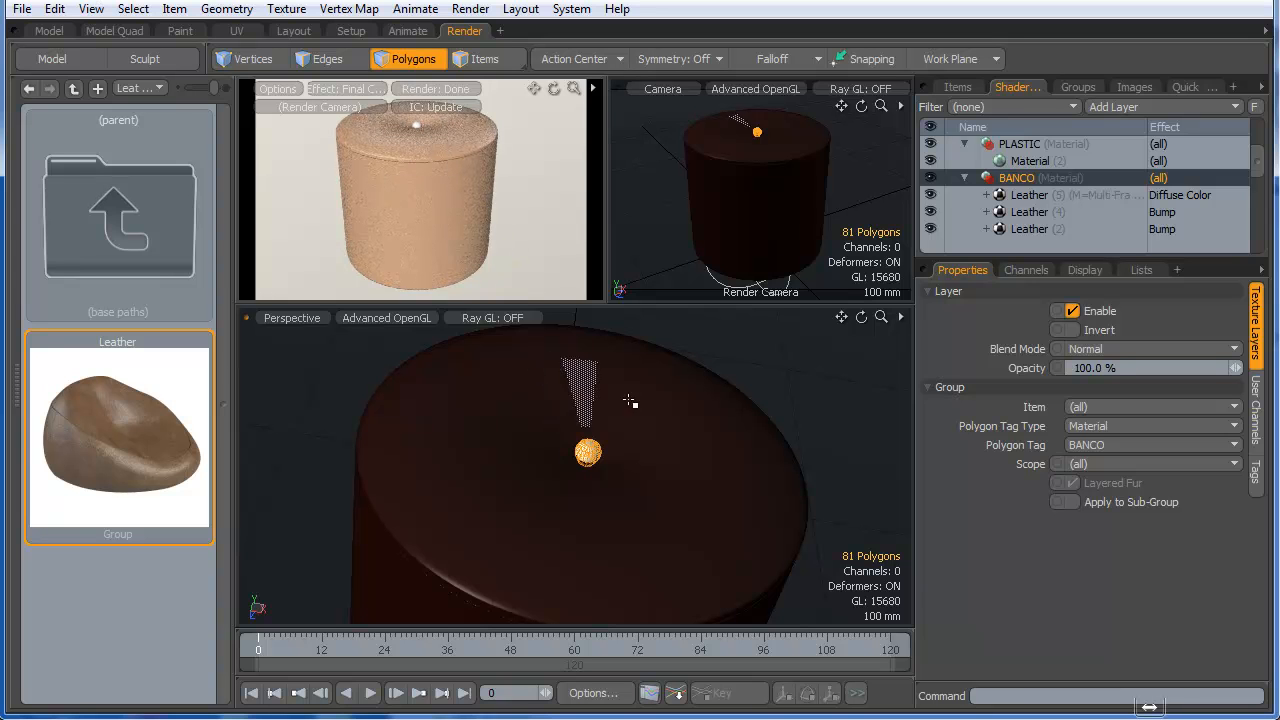
pyautogui.scroll(-3, 1066, 207)
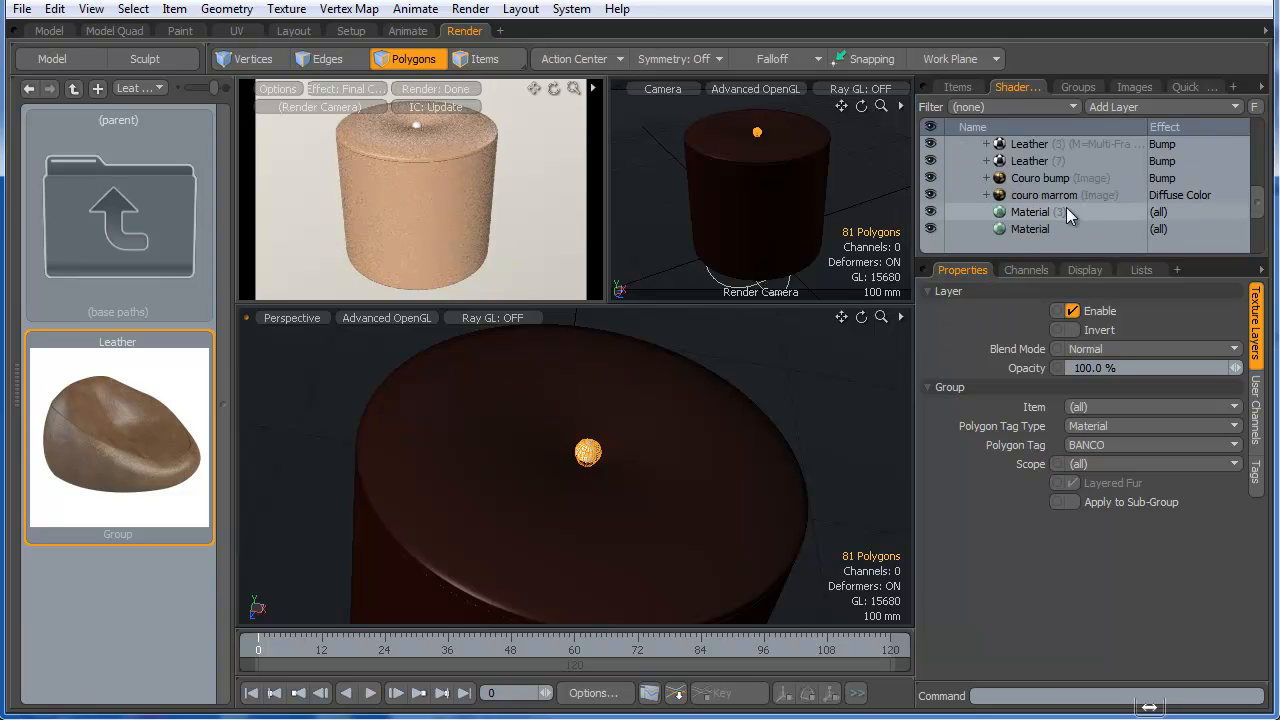
# - Move the Couro bump and couro marrom image layers up in BANCO, directly below the diffuse-colour Leather layer
pyautogui.click(1044, 182)
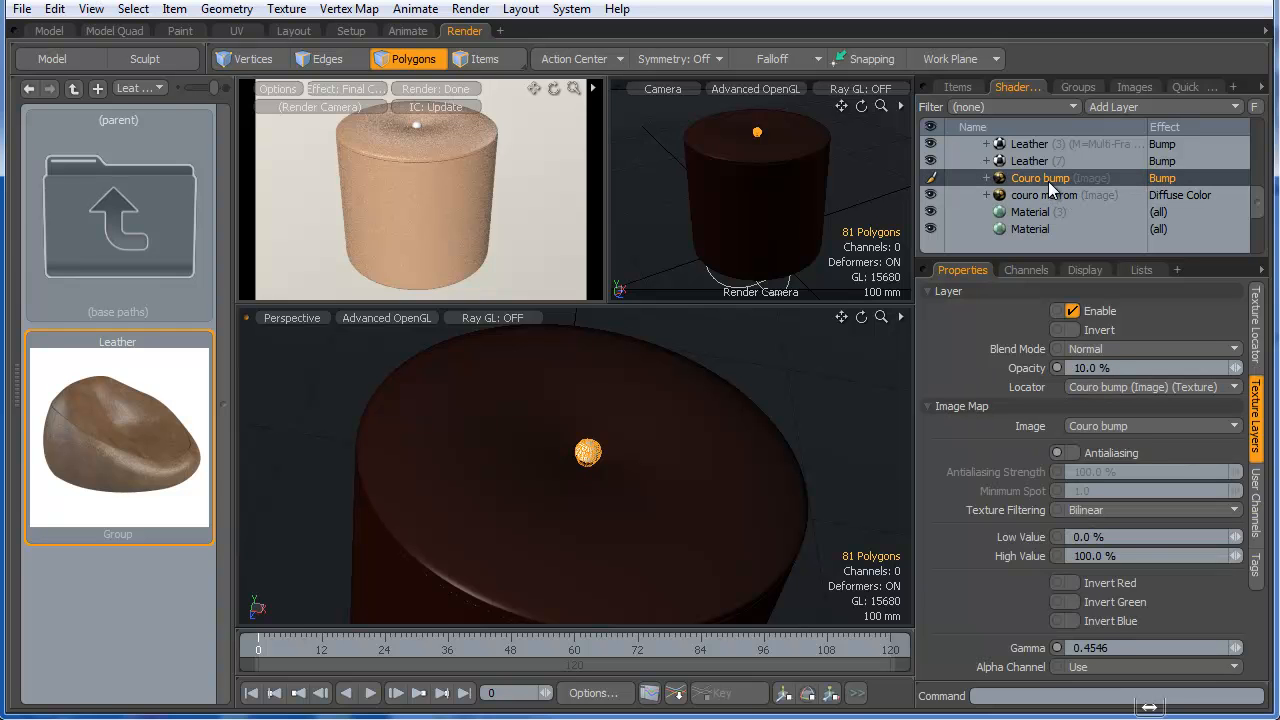
pyautogui.moveTo(1032, 186); pyautogui.dragTo(1060, 194)
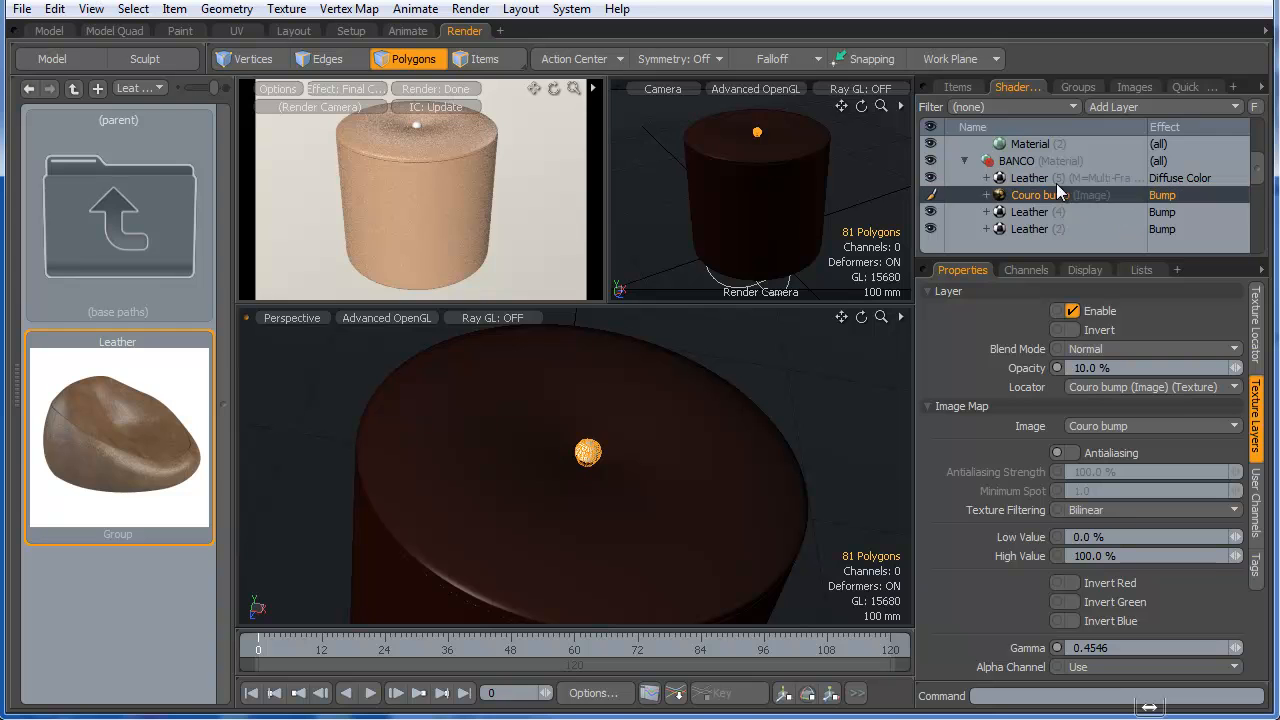
pyautogui.scroll(-3, 1105, 171)
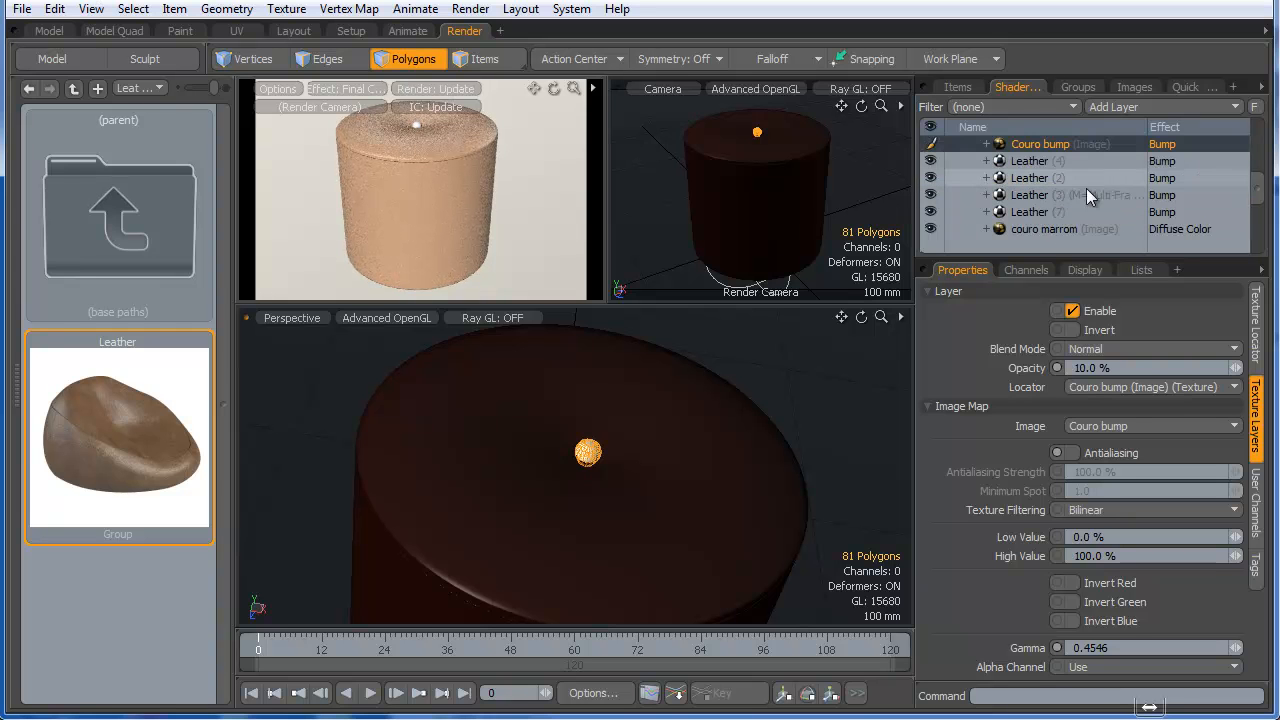
pyautogui.moveTo(1033, 227); pyautogui.dragTo(1054, 177)
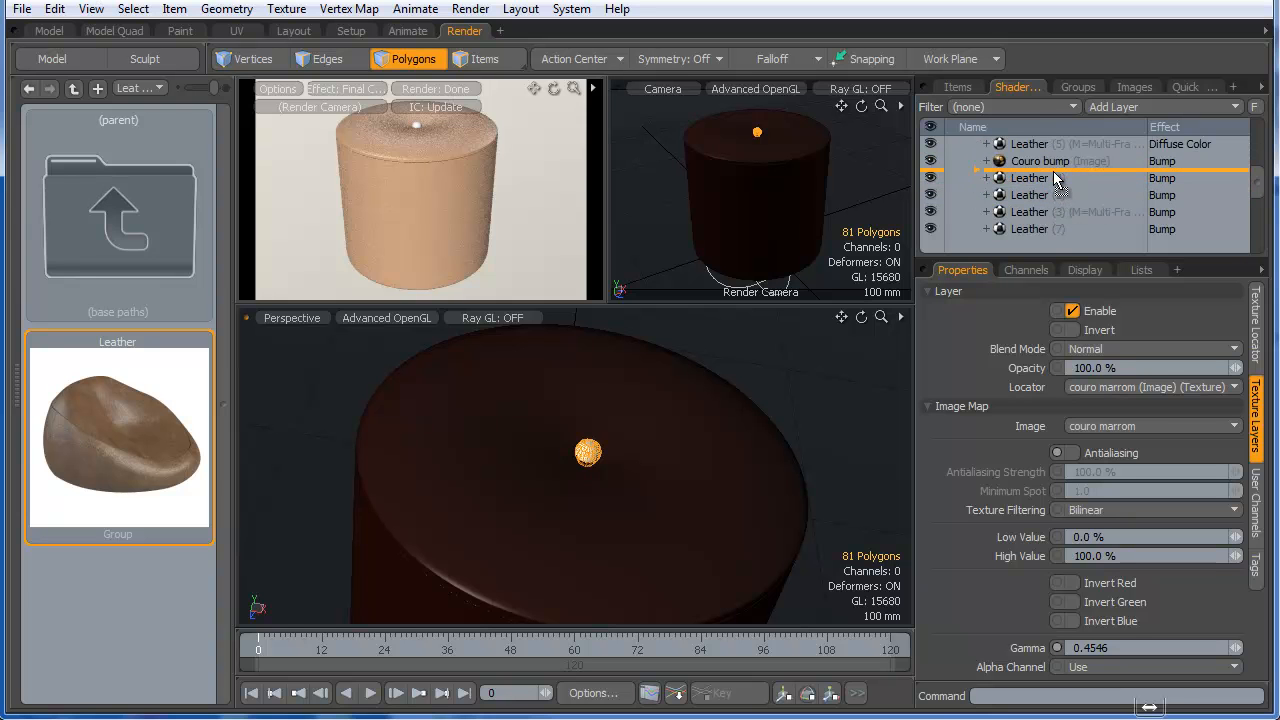
# - Enlarge the shader layer list and review the settings of the Leather bump layers and the leather material
pyautogui.moveTo(1030, 254); pyautogui.dragTo(1032, 332)
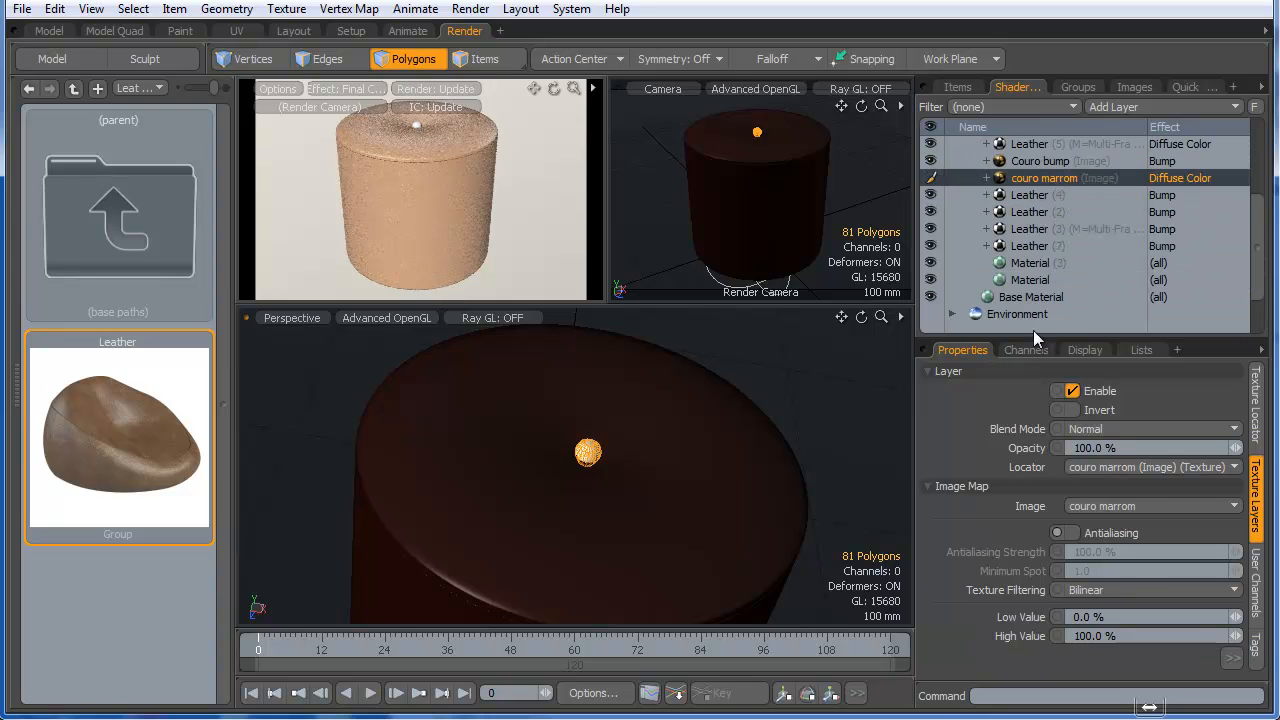
pyautogui.click(1031, 190)
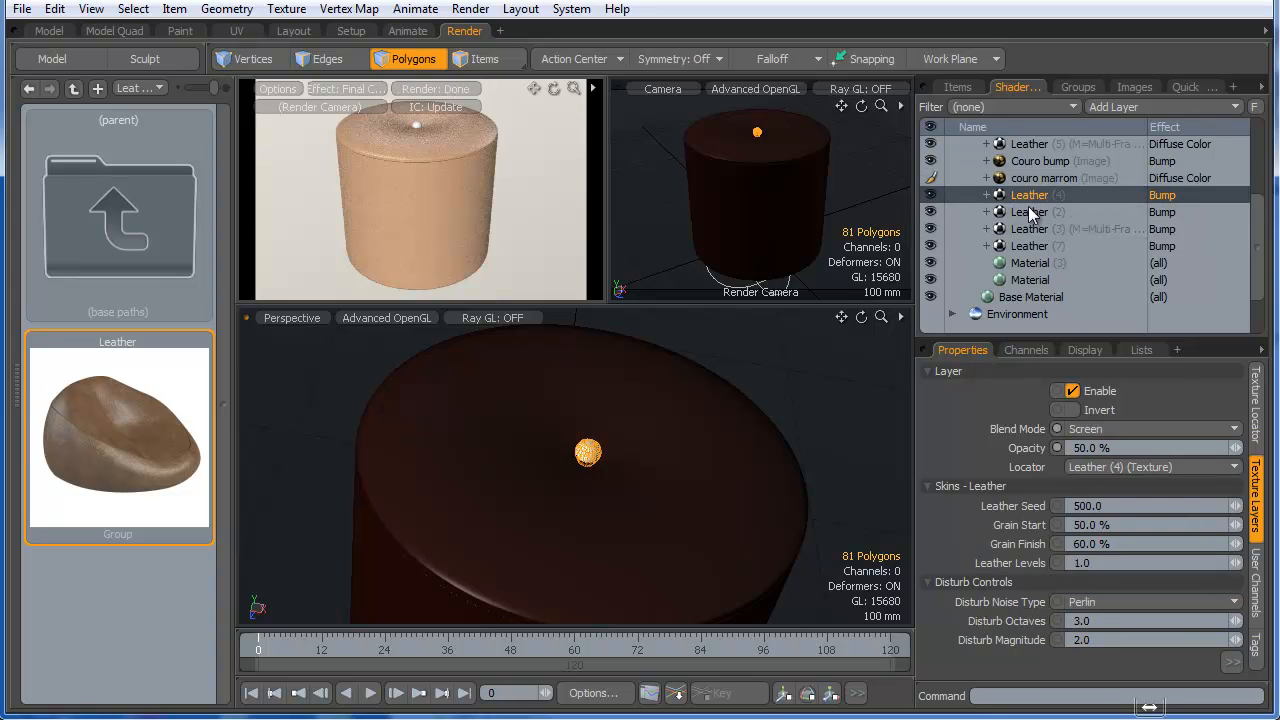
pyautogui.click(1029, 213)
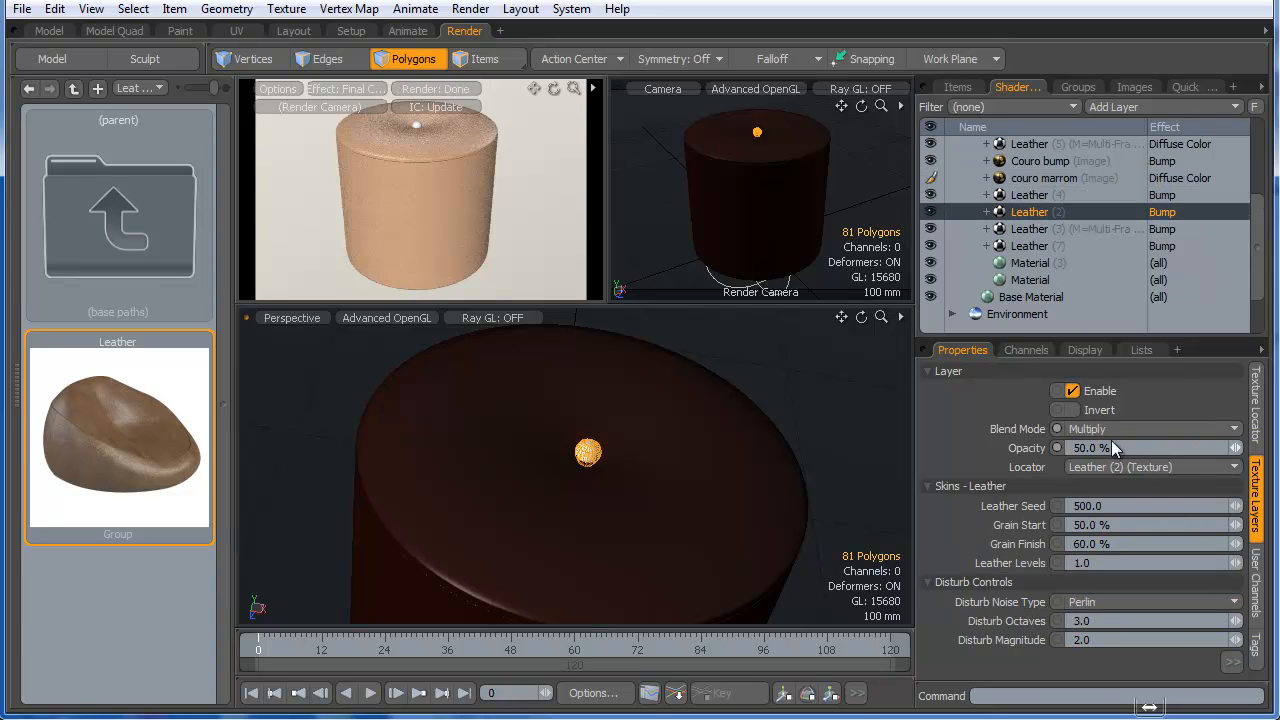
pyautogui.click(1030, 230)
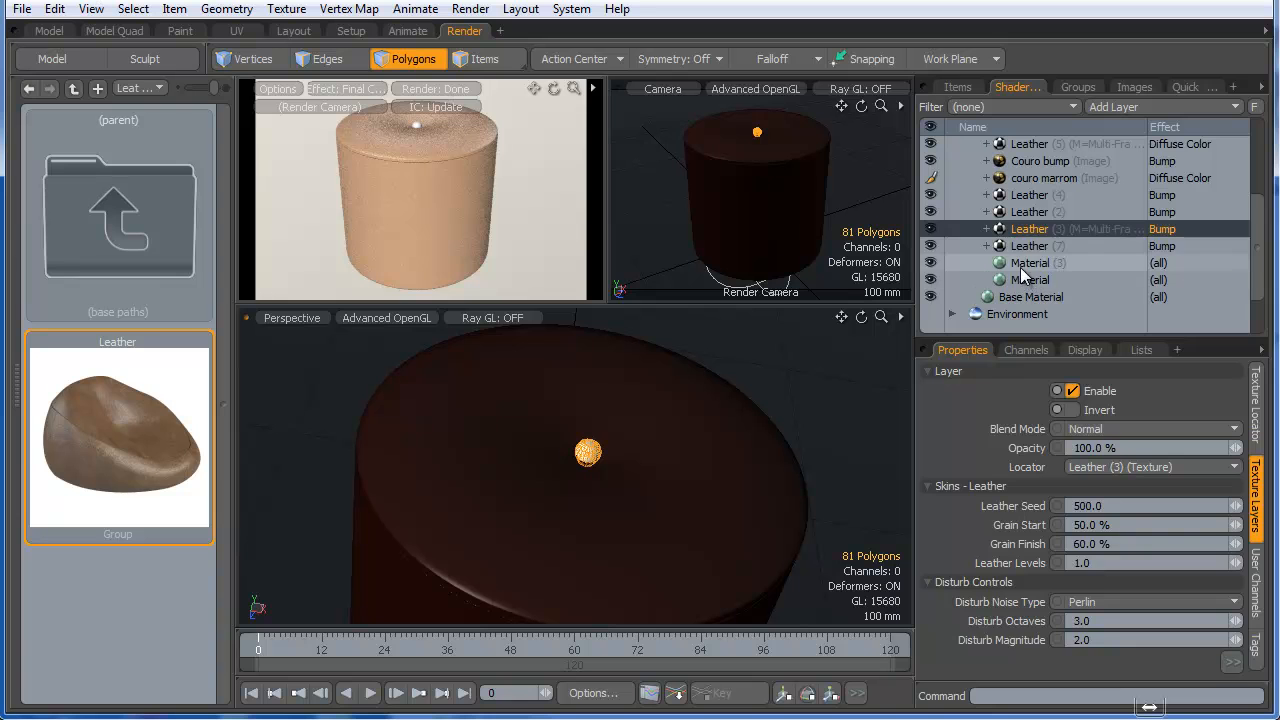
pyautogui.click(1022, 264)
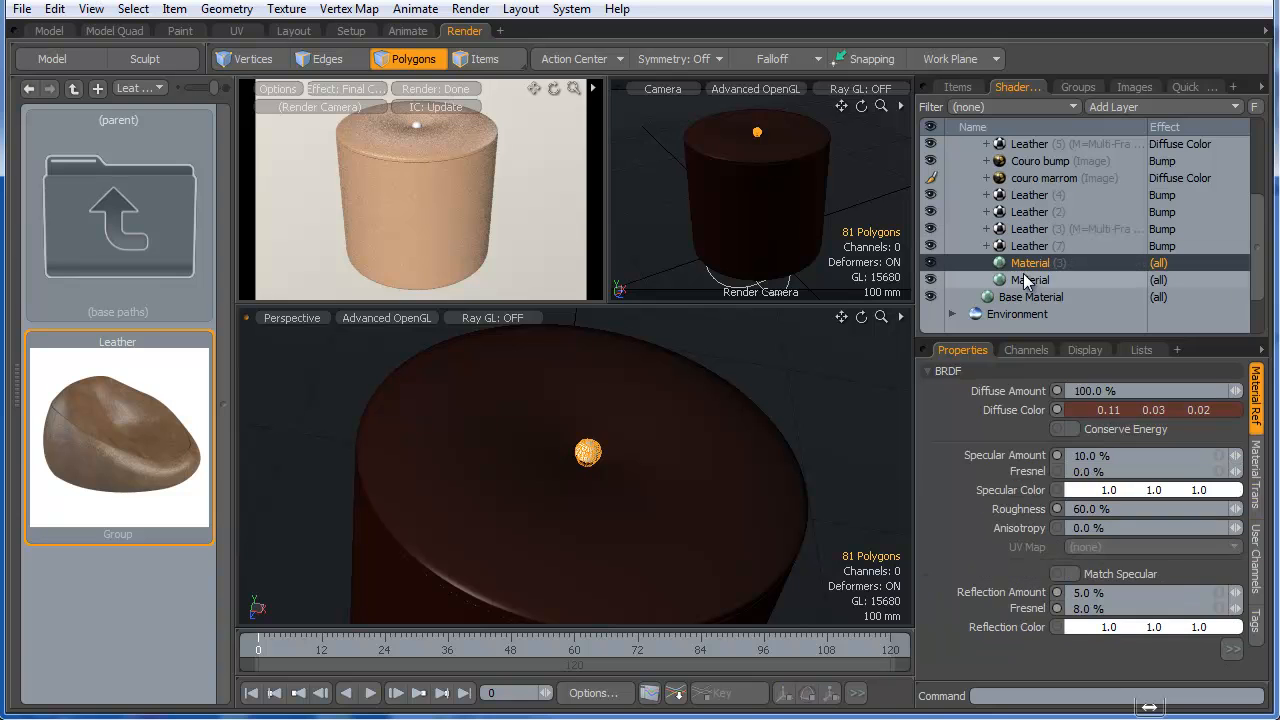
# - Assign the BANCO UV map to both the Couro bump and couro marrom image layers
pyautogui.click(1040, 178)
pyautogui.keyDown('ctrl'); pyautogui.click(1022, 160); pyautogui.keyUp('ctrl')
pyautogui.click(1253, 402)
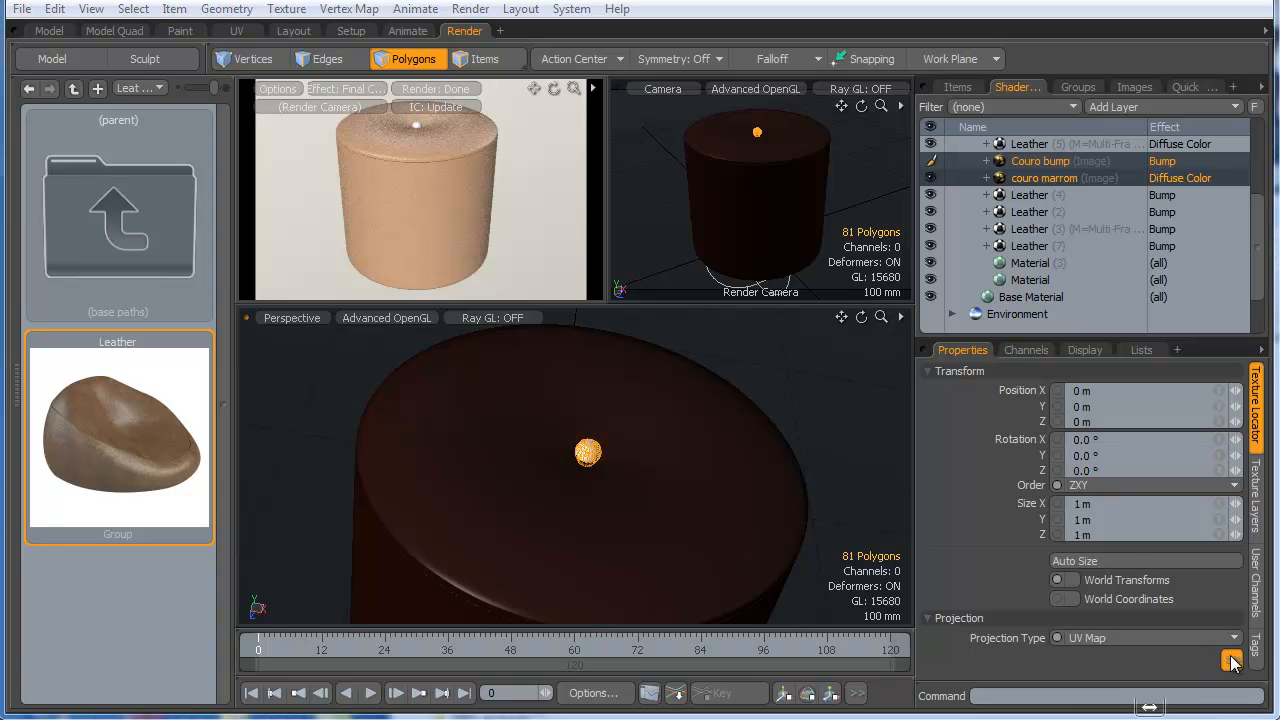
pyautogui.click(1230, 659)
pyautogui.click(1248, 533)
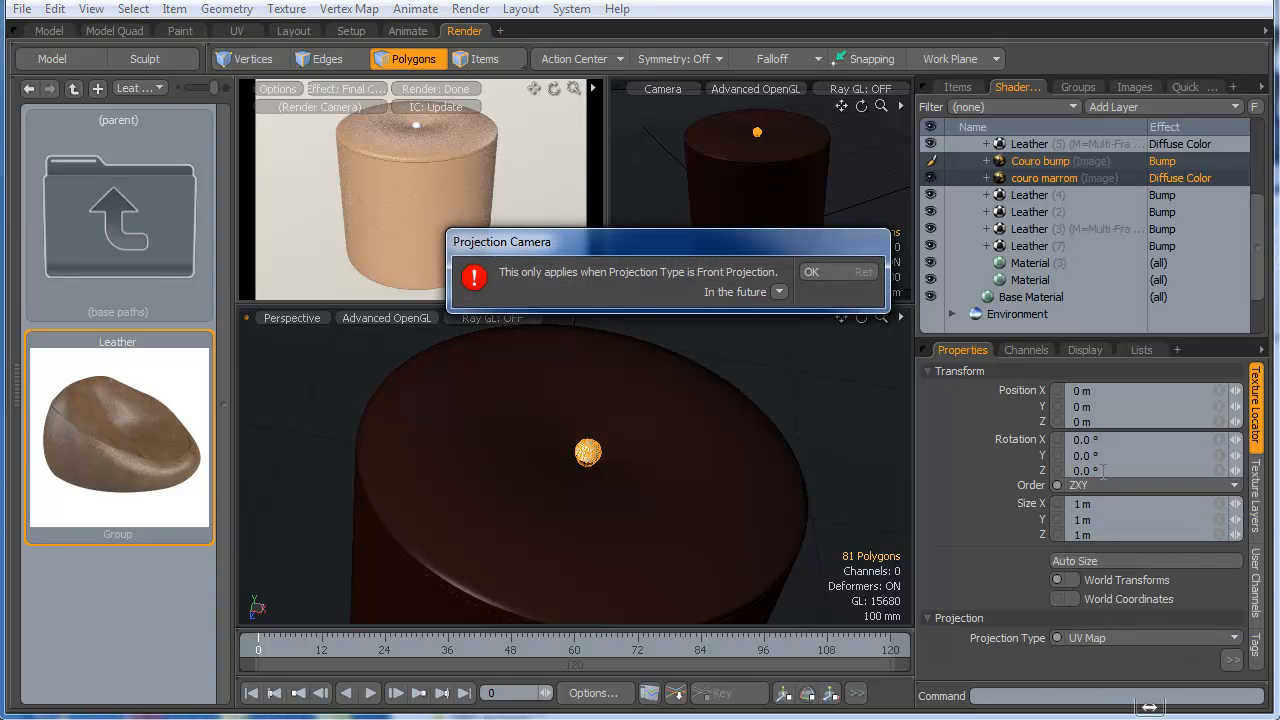
pyautogui.click(811, 272)
pyautogui.press('KP_0')
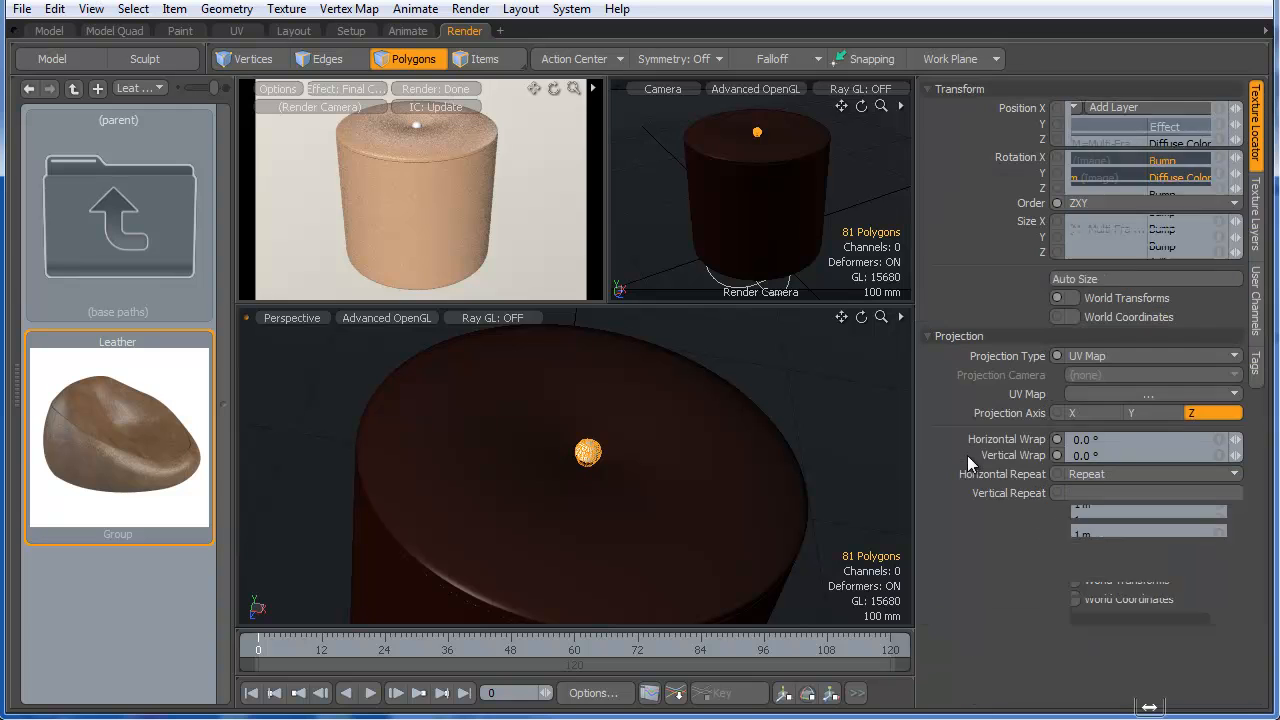
pyautogui.click(1103, 394)
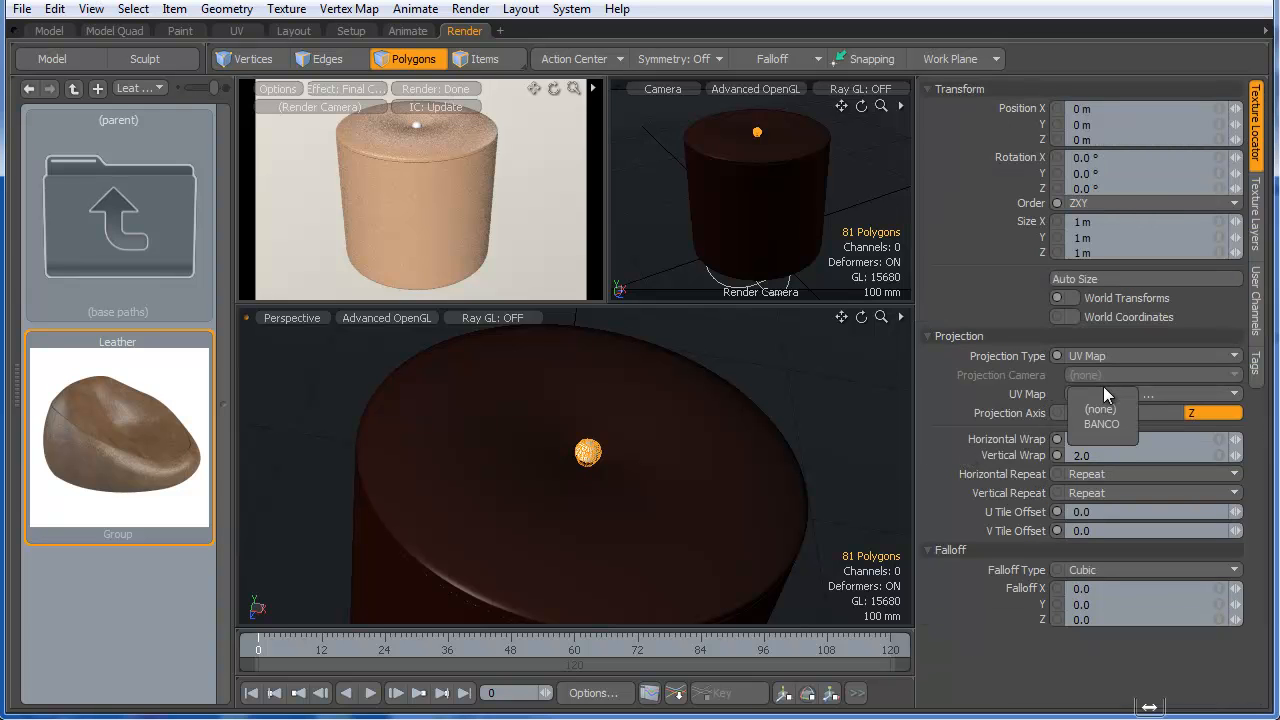
pyautogui.click(1101, 424)
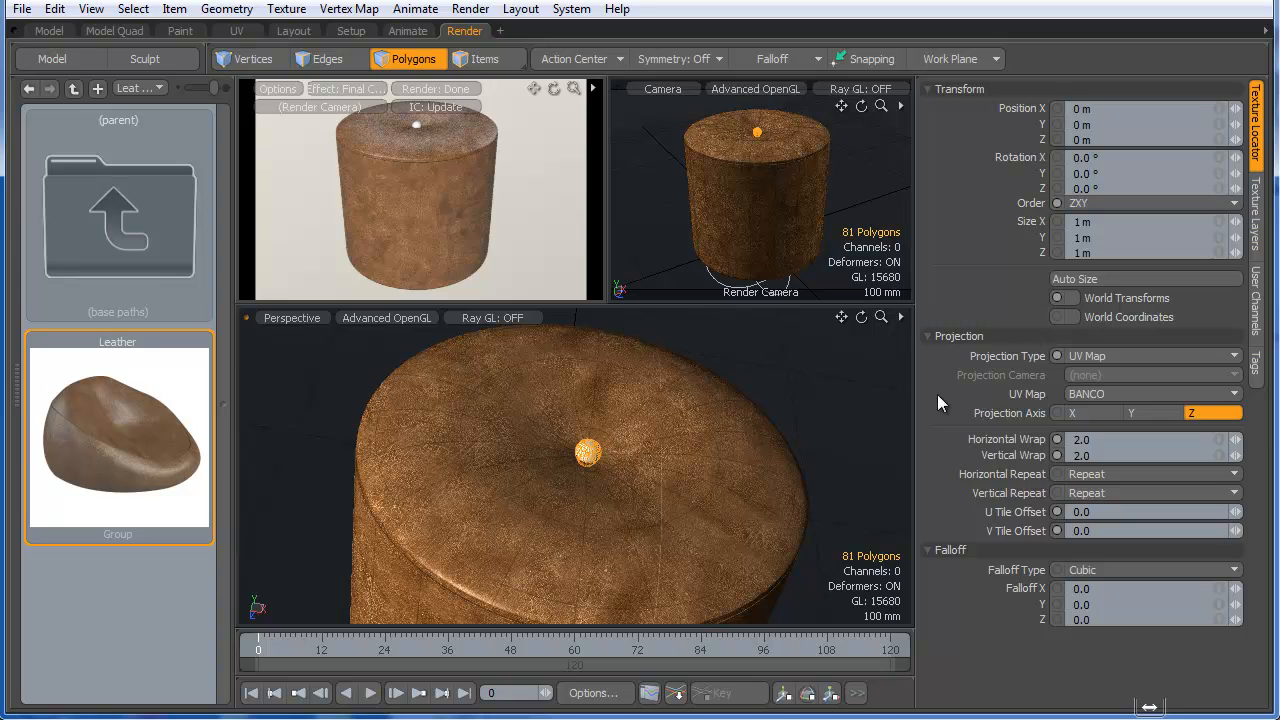
pyautogui.moveTo(714, 234)
pyautogui.keyDown('alt'); pyautogui.mouseDown()
pyautogui.moveTo(848, 234)
pyautogui.moveTo(728, 246)
pyautogui.mouseUp(); pyautogui.keyUp('alt')
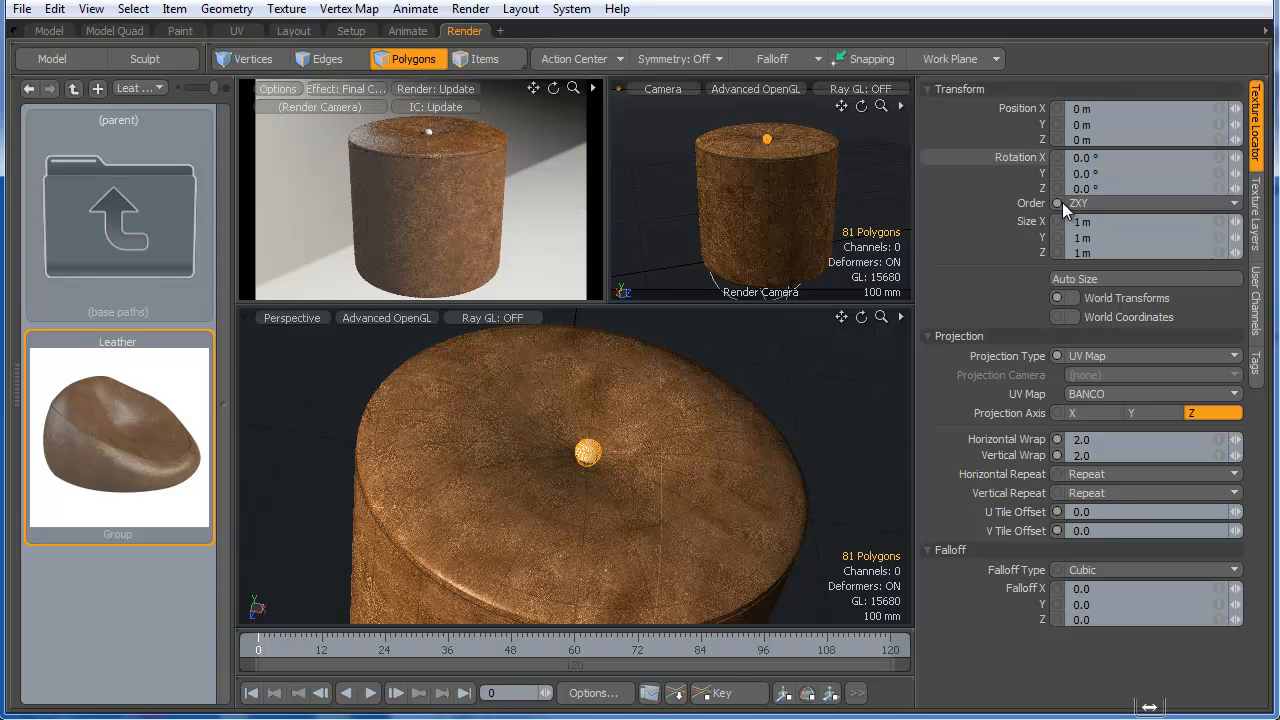
pyautogui.press('0')
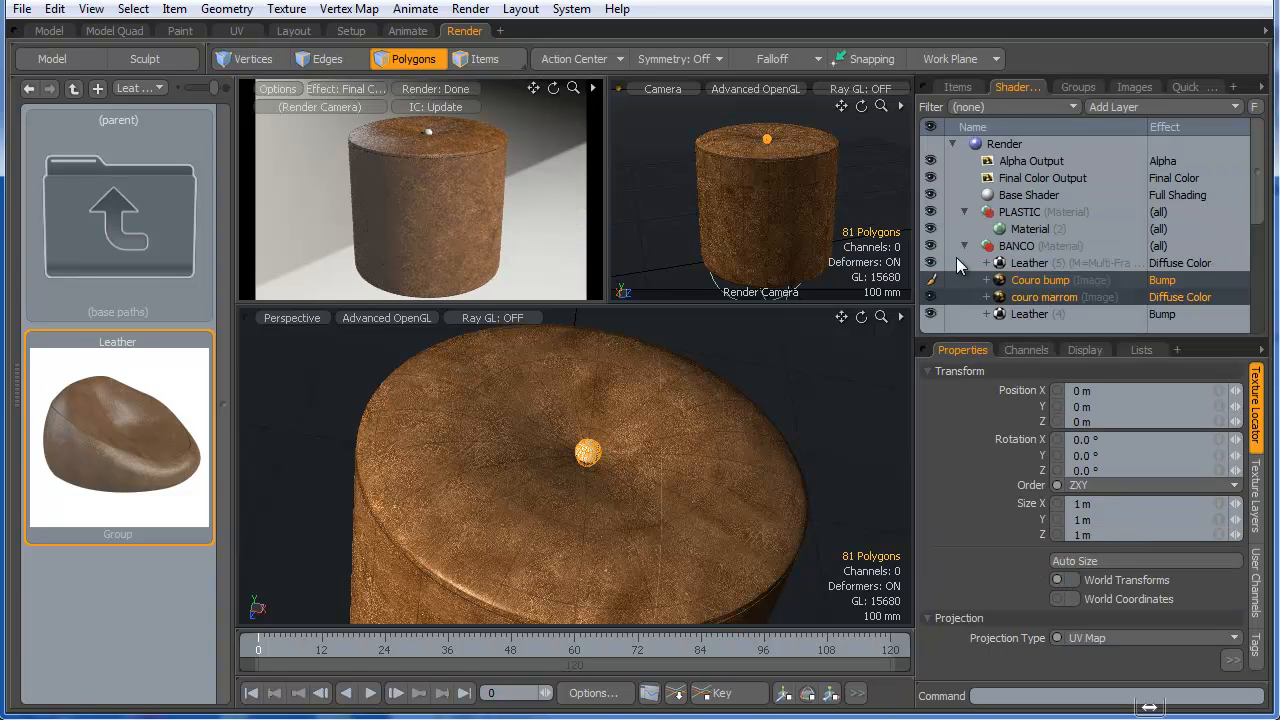
# - Enable indirect illumination for the render, set the ambient intensity to 0 W/srm2 and reframe the render camera on the puff
pyautogui.click(995, 147)
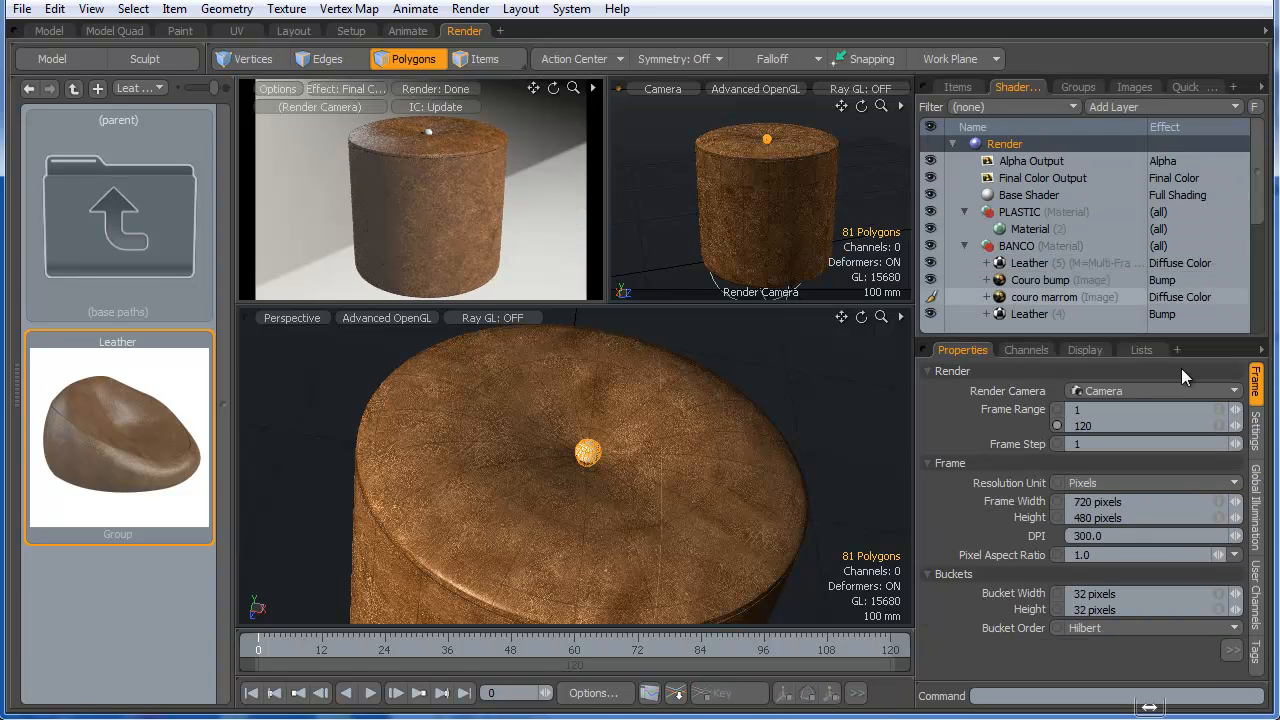
pyautogui.click(1256, 508)
pyautogui.click(1066, 449)
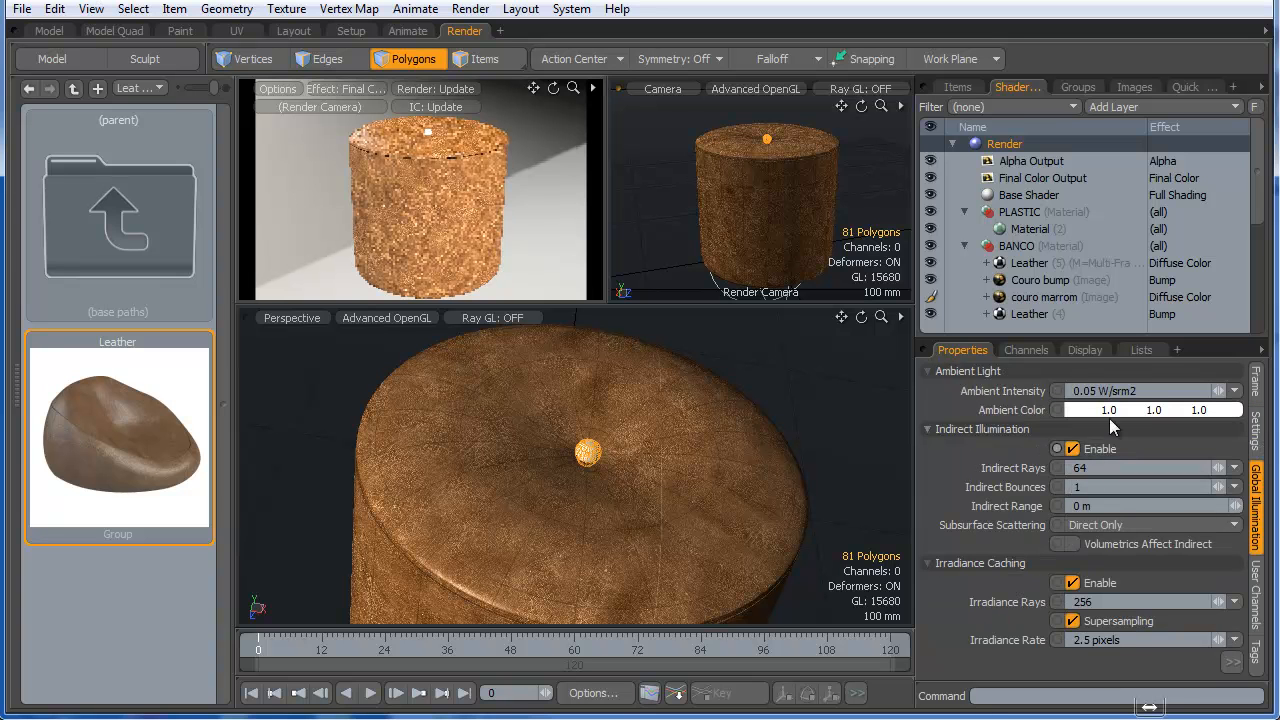
pyautogui.write('0')
pyautogui.press('Return')
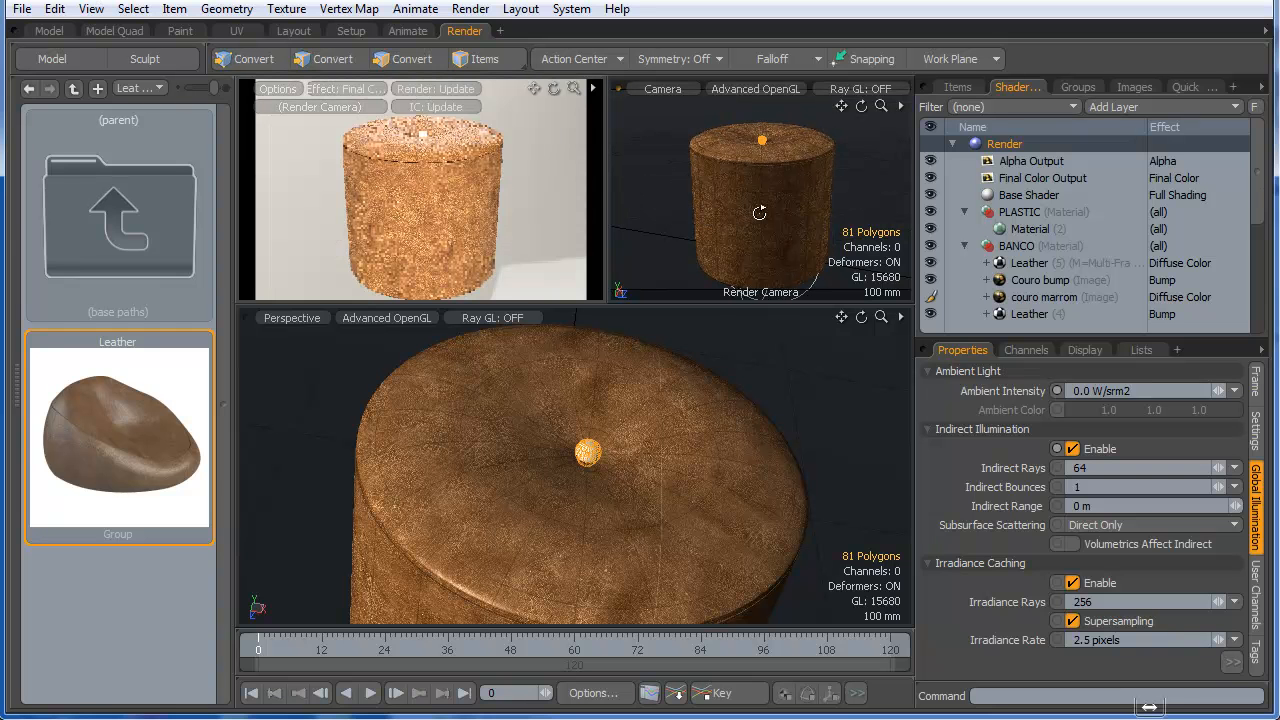
pyautogui.keyDown('alt'); pyautogui.moveTo(765, 213); pyautogui.dragTo(704, 203); pyautogui.keyUp('alt')
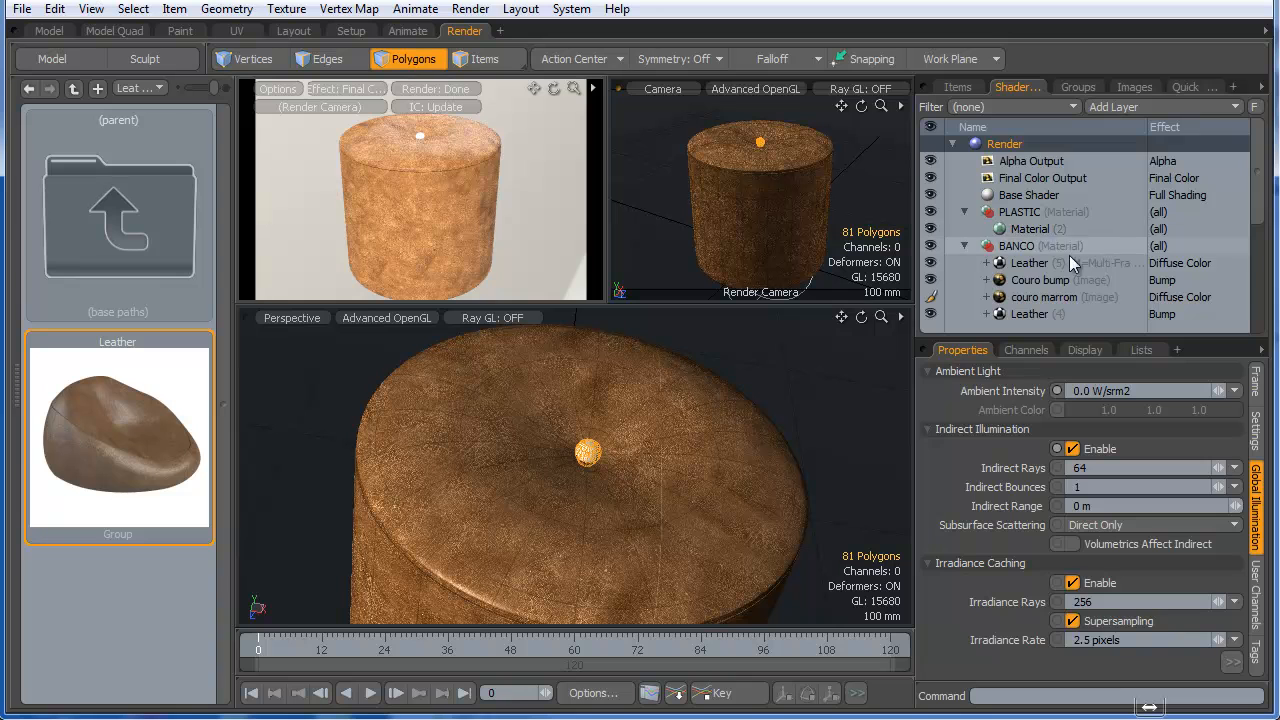
# - Delete the couro marrom image layer from the BANCO material group
pyautogui.click(1042, 296)
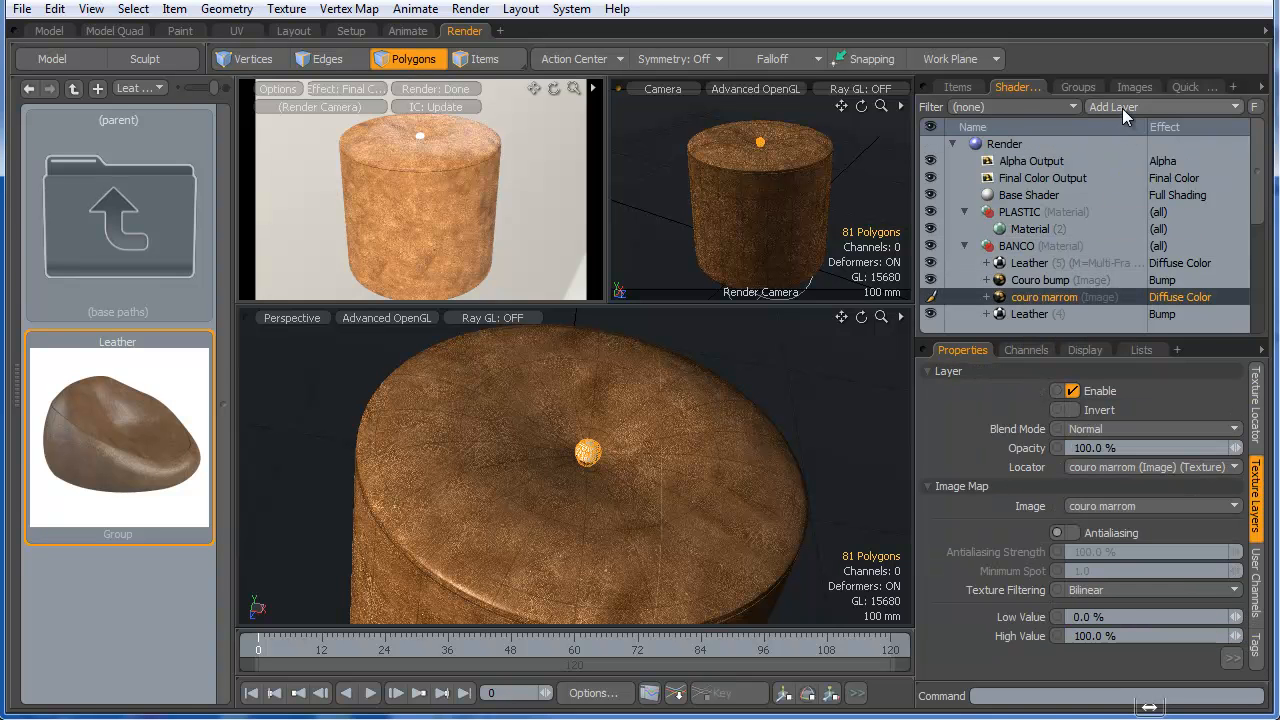
pyautogui.rightClick(1023, 295)
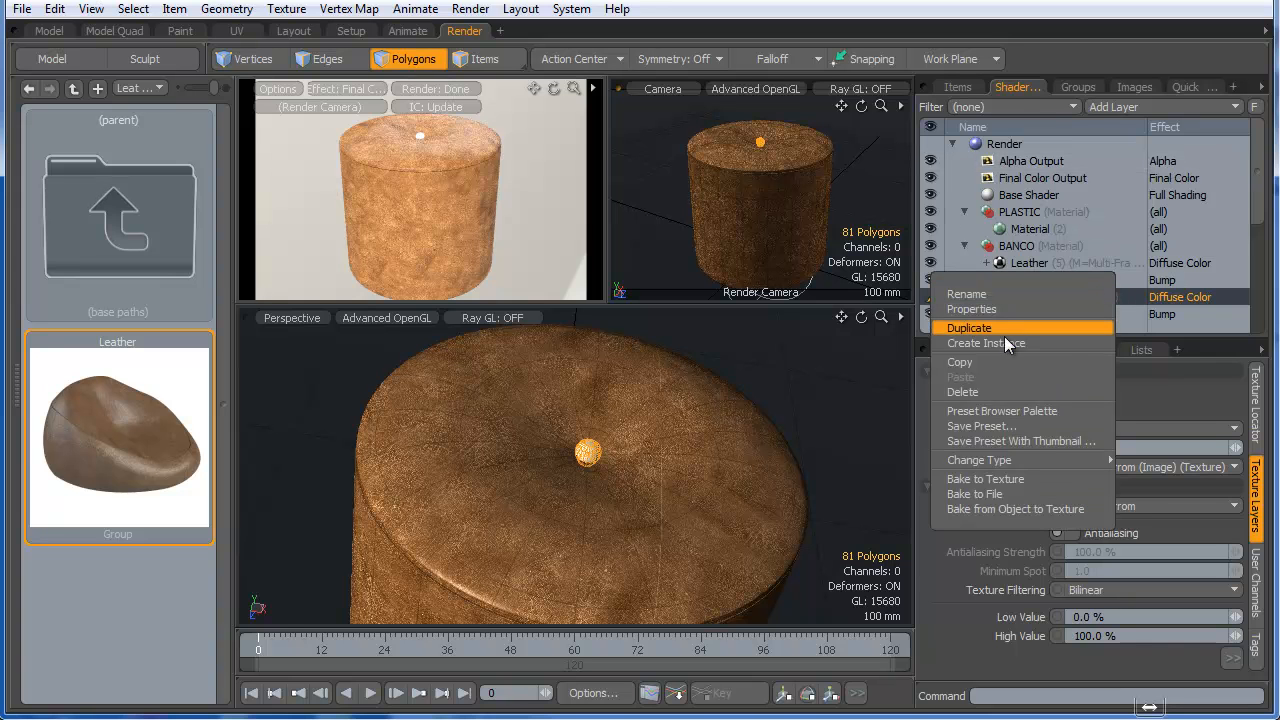
pyautogui.click(979, 390)
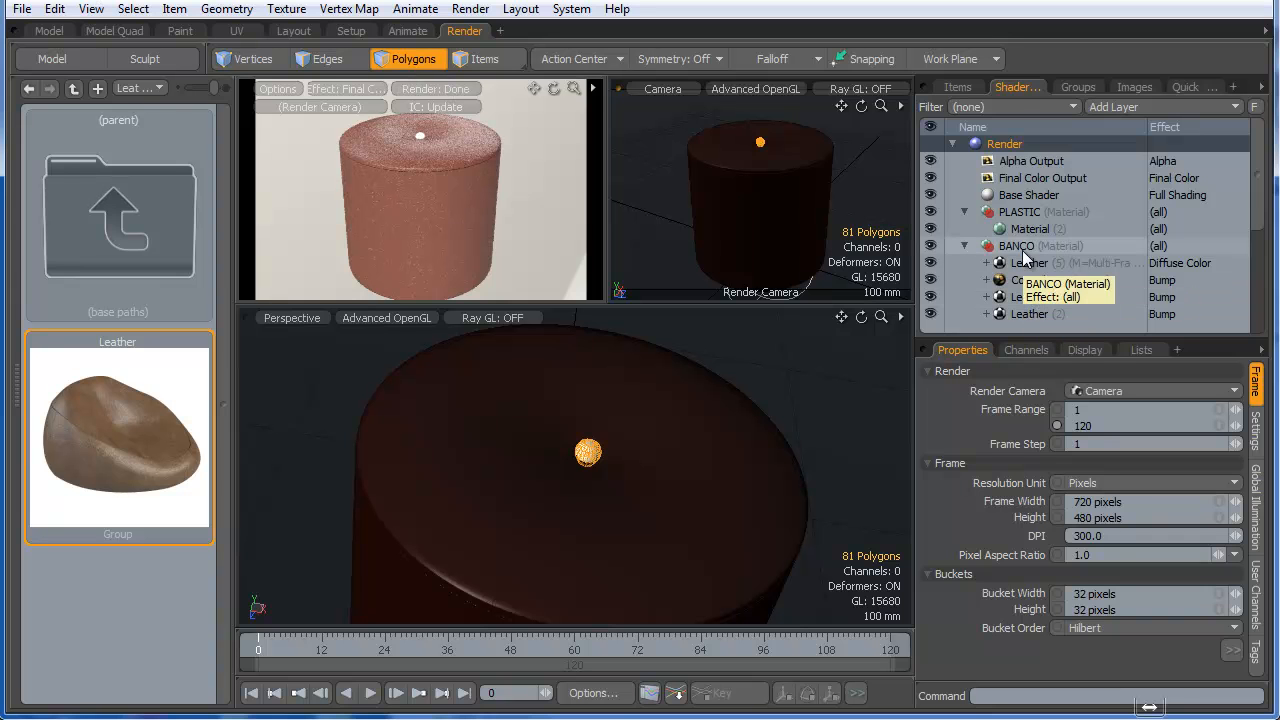
# - Delete the lower of the two base materials in the BANCO material group
pyautogui.click(1020, 248)
pyautogui.scroll(-2, 1038, 261)
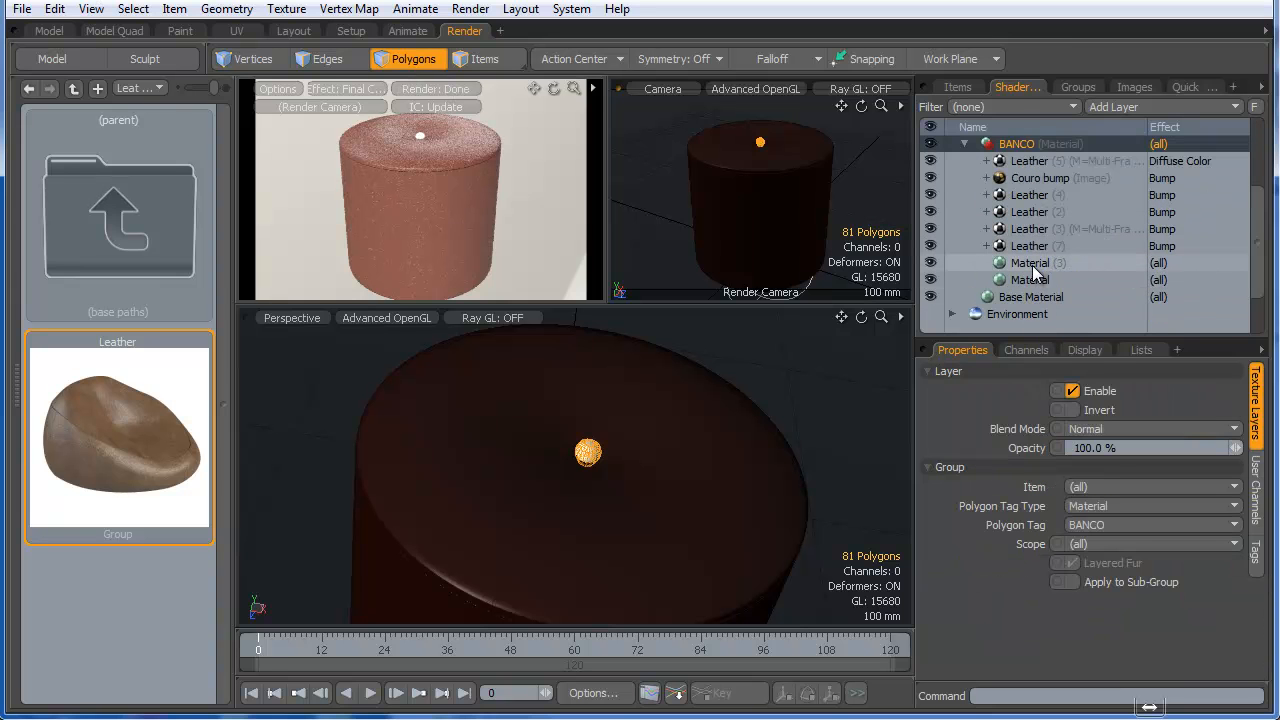
pyautogui.click(1032, 265)
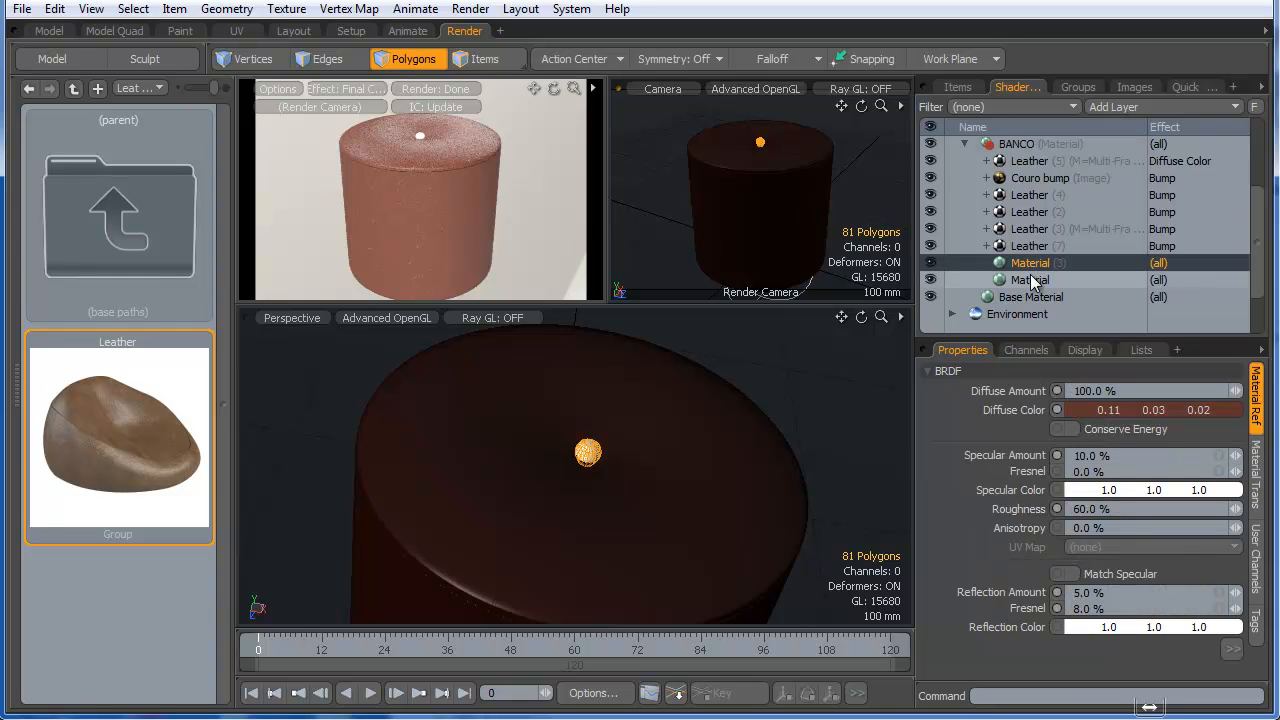
pyautogui.rightClick(1032, 280)
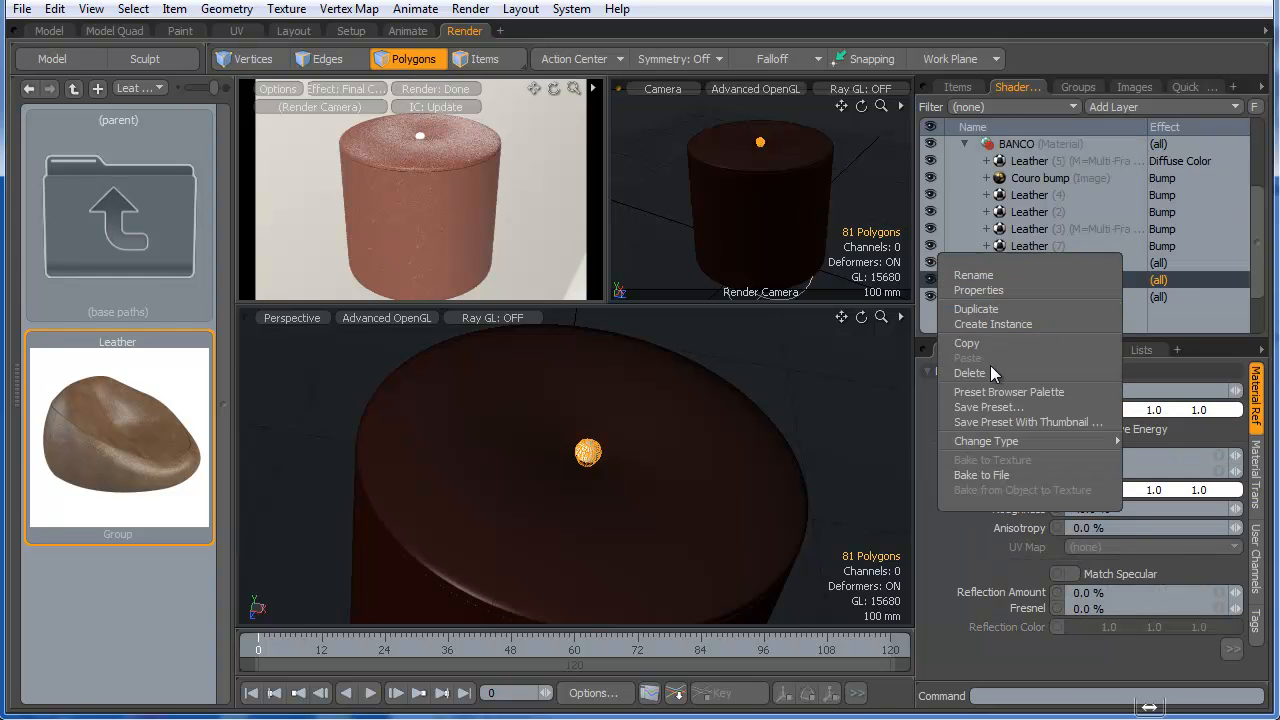
pyautogui.click(991, 372)
# - Set the diffuse color of the remaining BANCO leather material to a muted beige of 0.27, 0.24, 0.2
pyautogui.click(1021, 263)
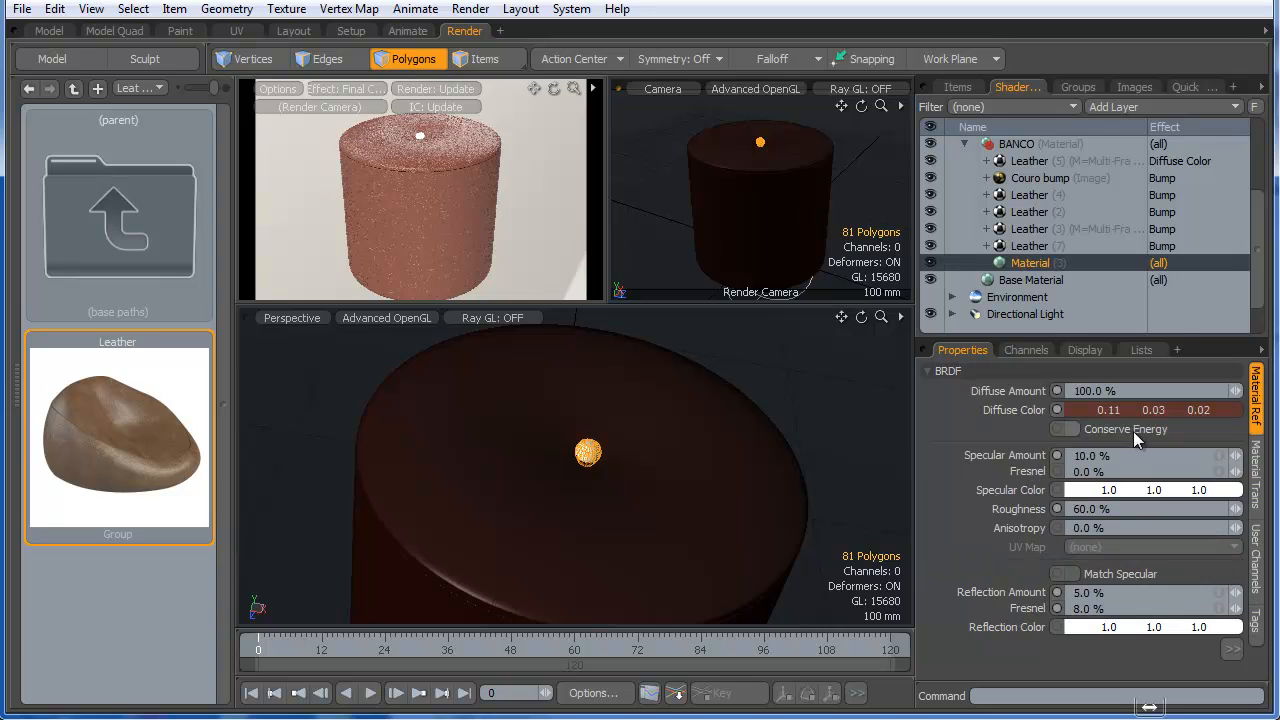
pyautogui.click(1129, 410)
pyautogui.moveTo(1012, 294); pyautogui.dragTo(1043, 258)
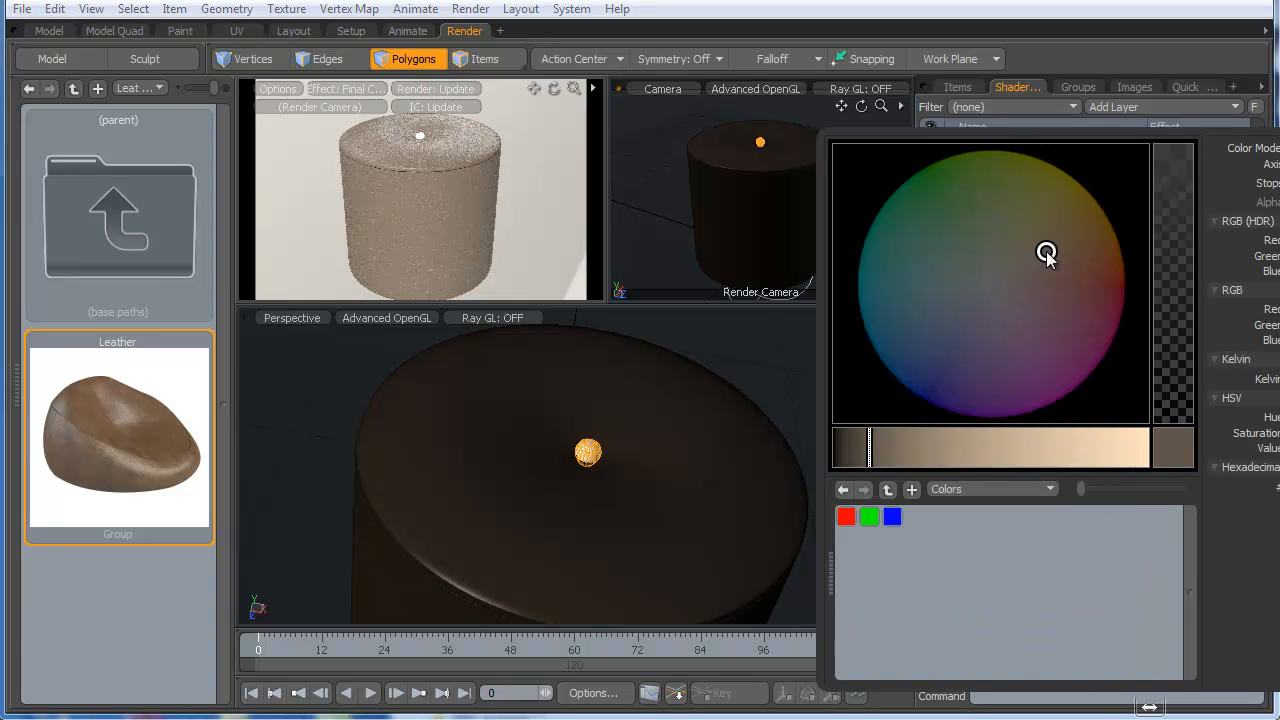
pyautogui.click(1022, 447)
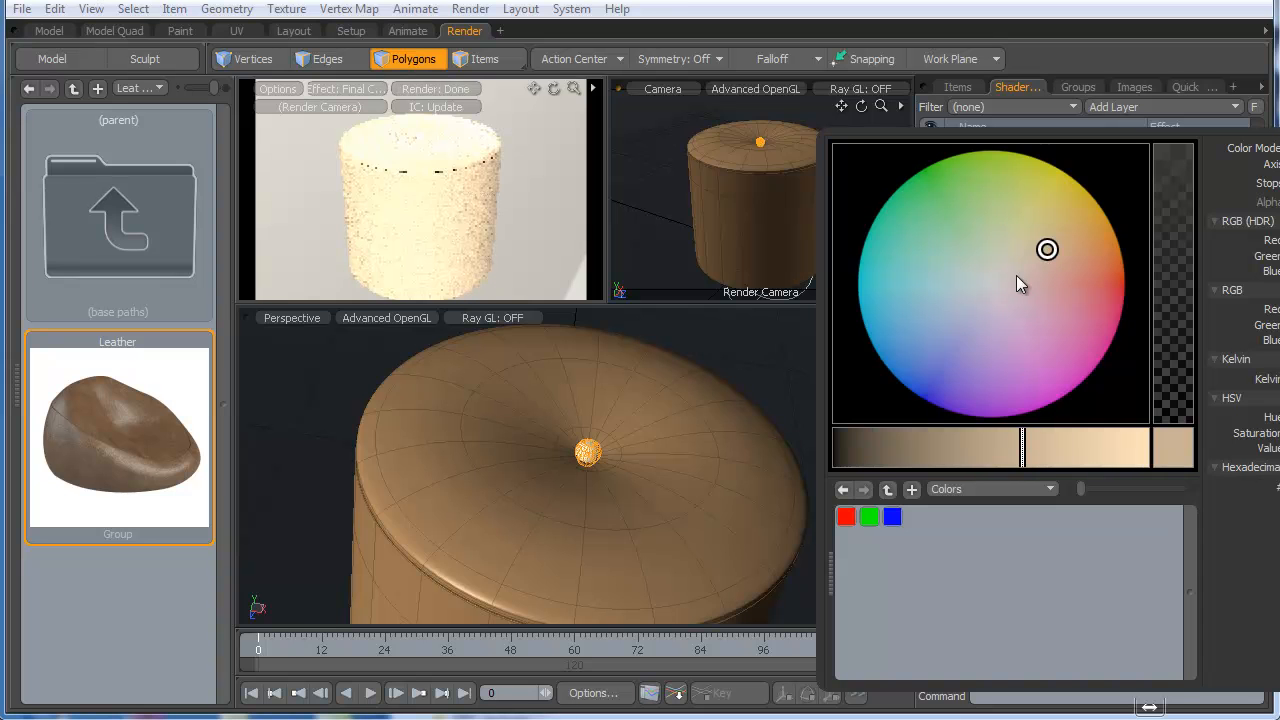
pyautogui.moveTo(1045, 251); pyautogui.dragTo(1023, 263)
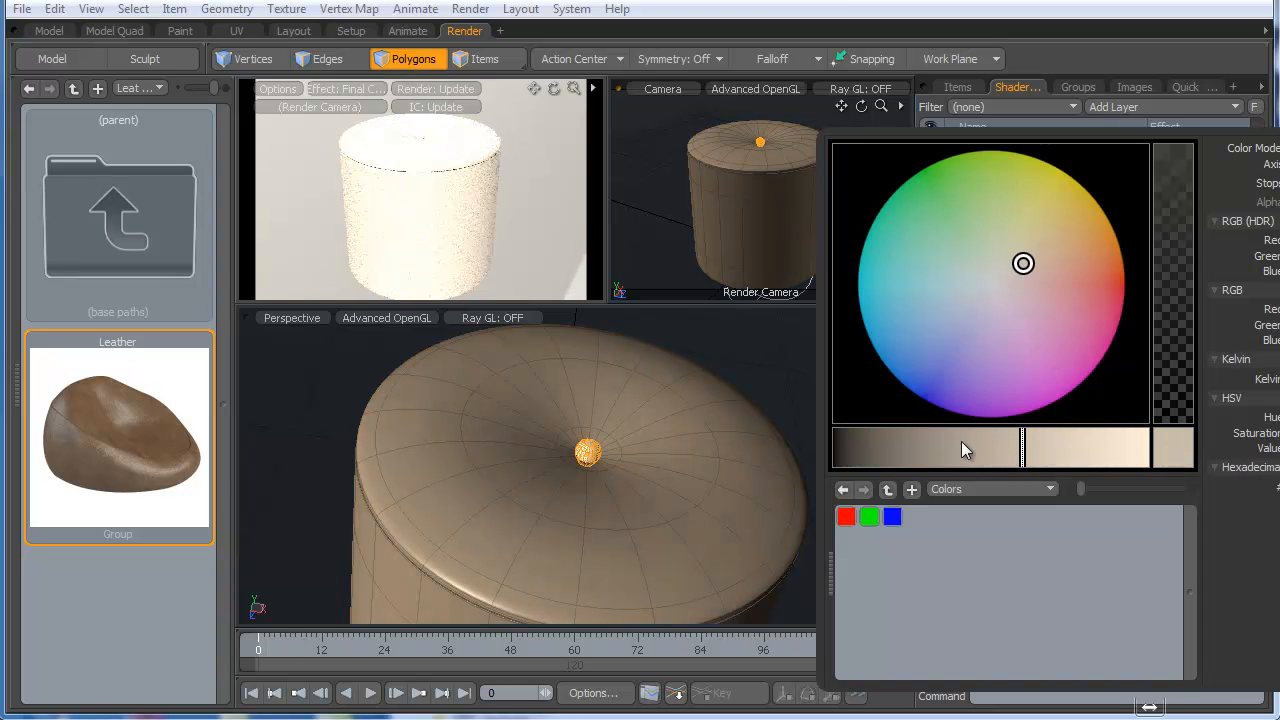
pyautogui.click(920, 447)
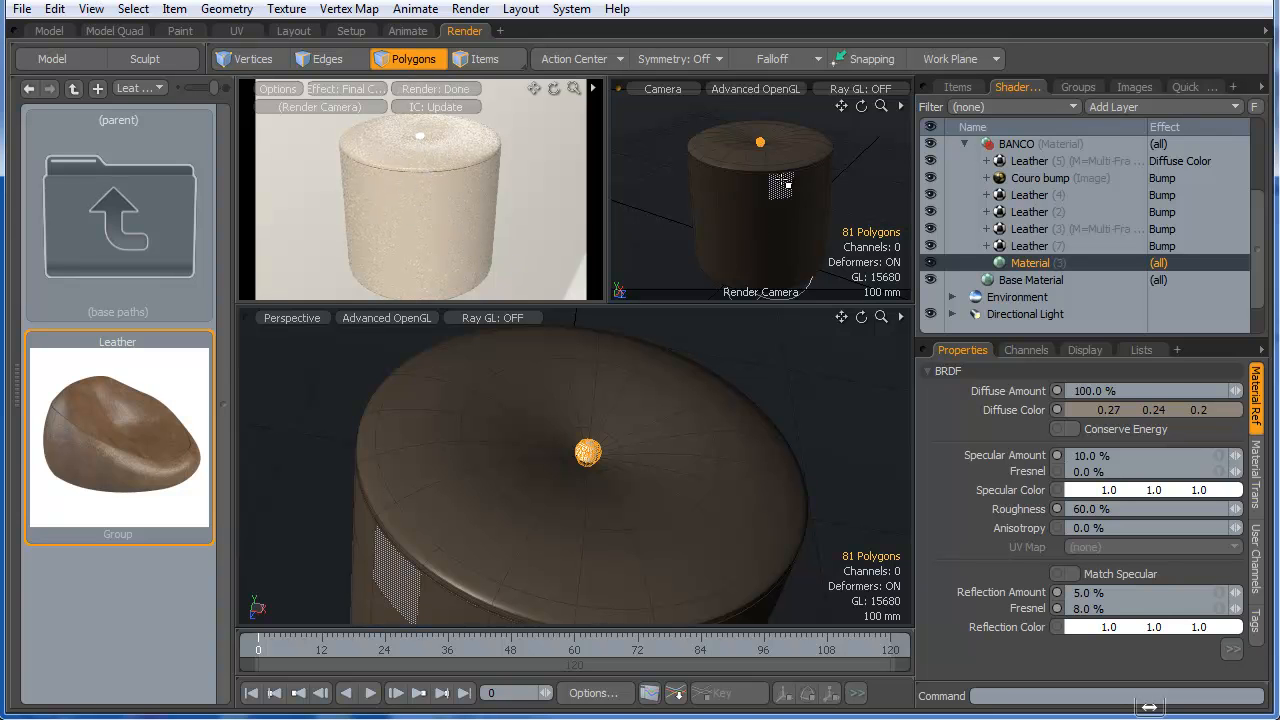
# - Give the button's PLASTIC material a 0.08 gray diffuse color, 9.5% reflection amount and 20% reflection Fresnel
pyautogui.click(421, 135)
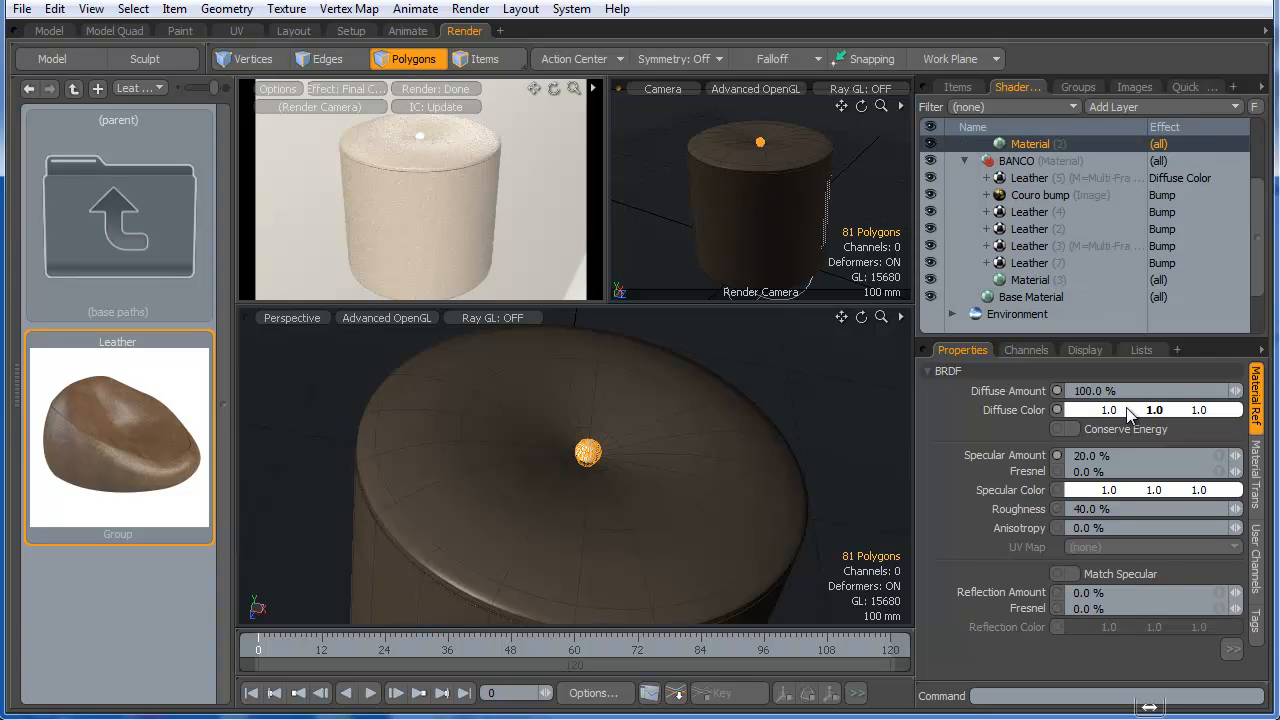
pyautogui.keyDown('ctrl'); pyautogui.moveTo(1130, 415); pyautogui.dragTo(1030, 415); pyautogui.keyUp('ctrl')
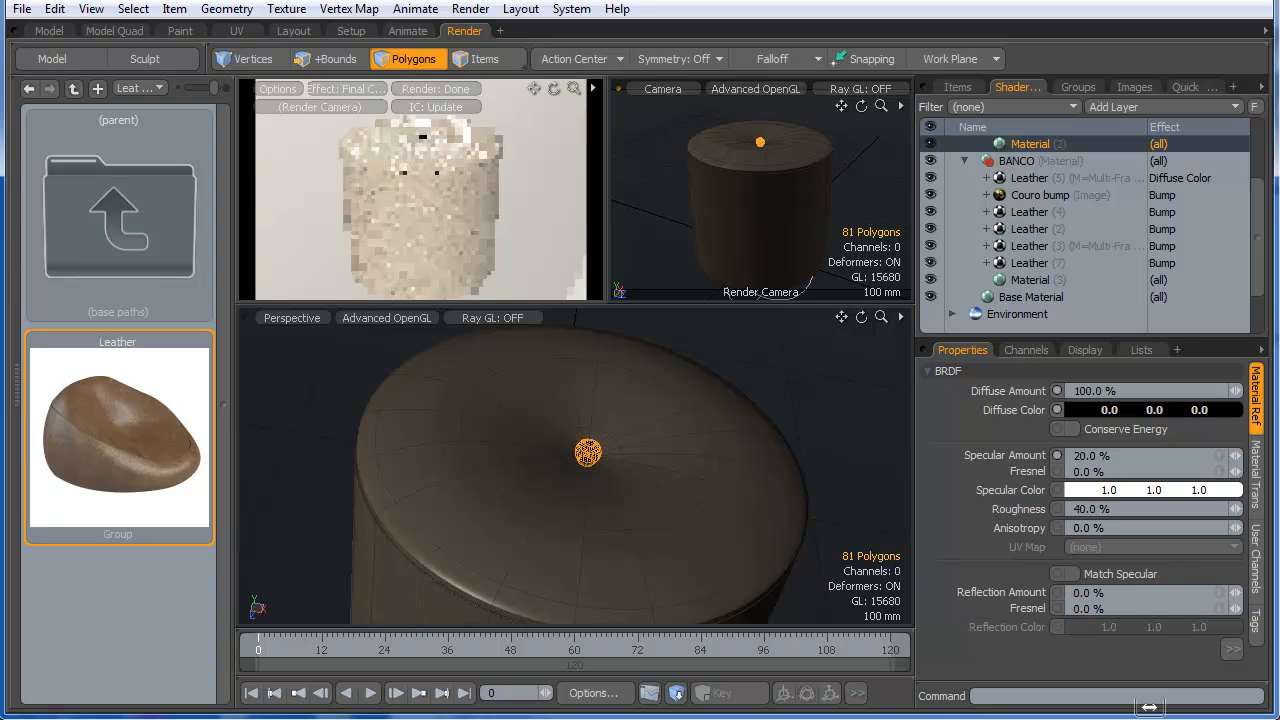
pyautogui.keyDown('ctrl'); pyautogui.moveTo(1149, 410); pyautogui.dragTo(1230, 410); pyautogui.keyUp('ctrl')
pyautogui.keyDown('ctrl'); pyautogui.moveTo(1150, 410); pyautogui.dragTo(1084, 410); pyautogui.keyUp('ctrl')
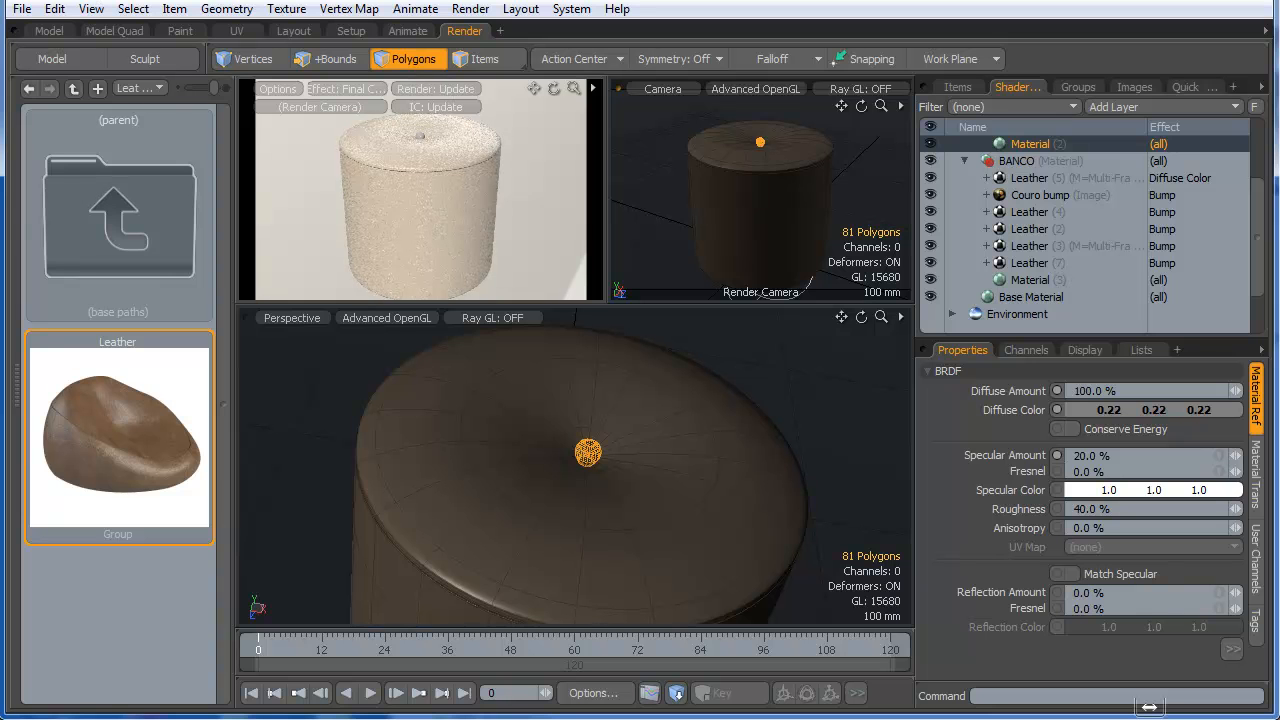
pyautogui.moveTo(1235, 593); pyautogui.dragTo(1240, 610)
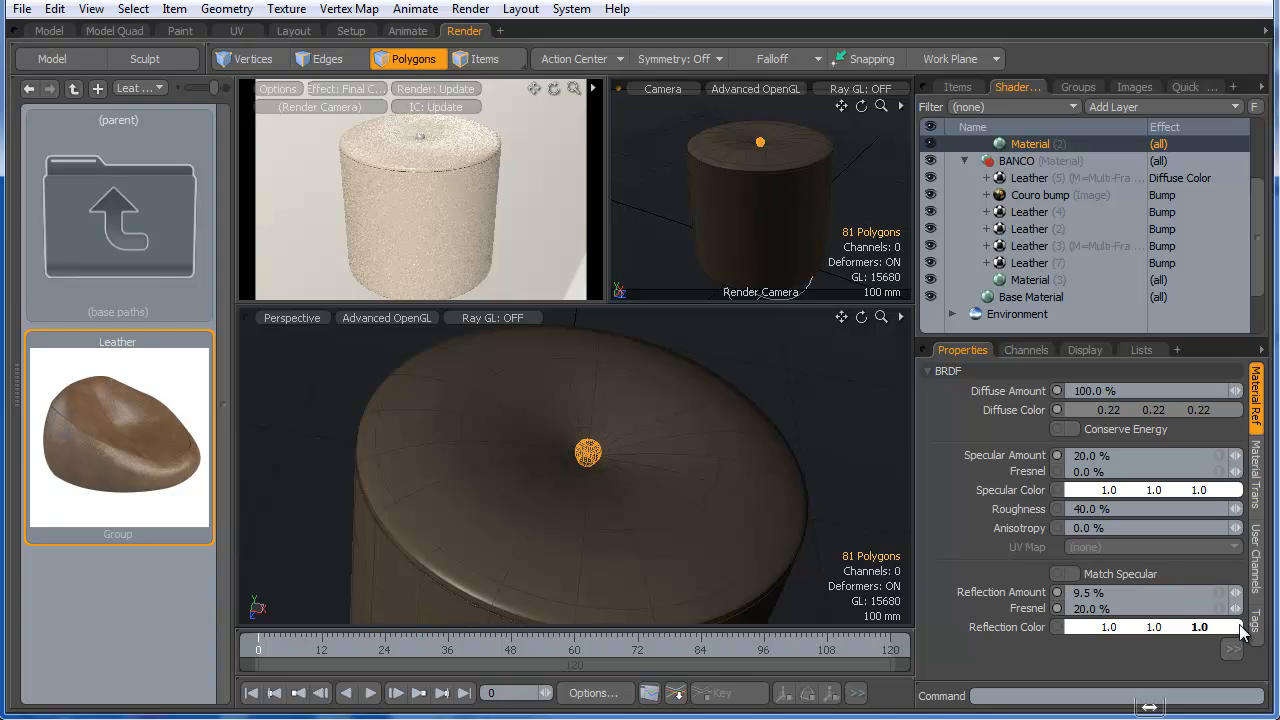
pyautogui.click(1233, 650)
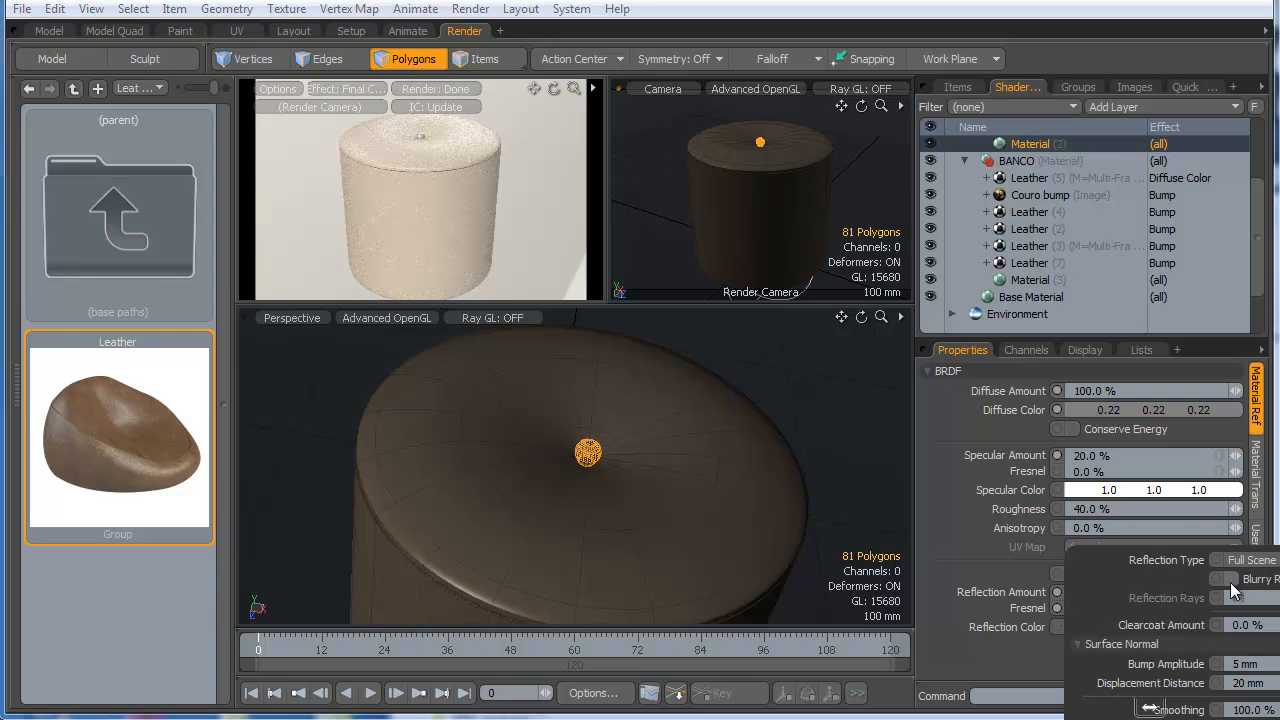
pyautogui.click(1075, 438)
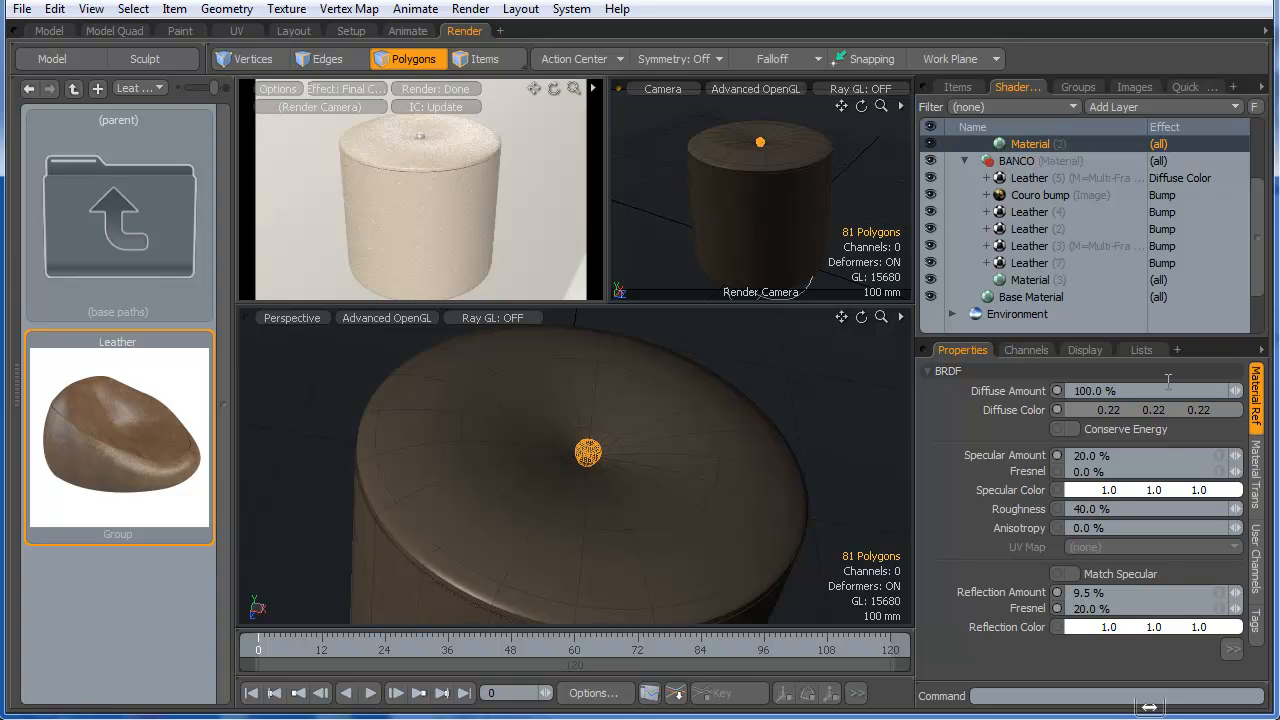
pyautogui.keyDown('ctrl'); pyautogui.moveTo(1148, 411); pyautogui.dragTo(1122, 411); pyautogui.keyUp('ctrl')
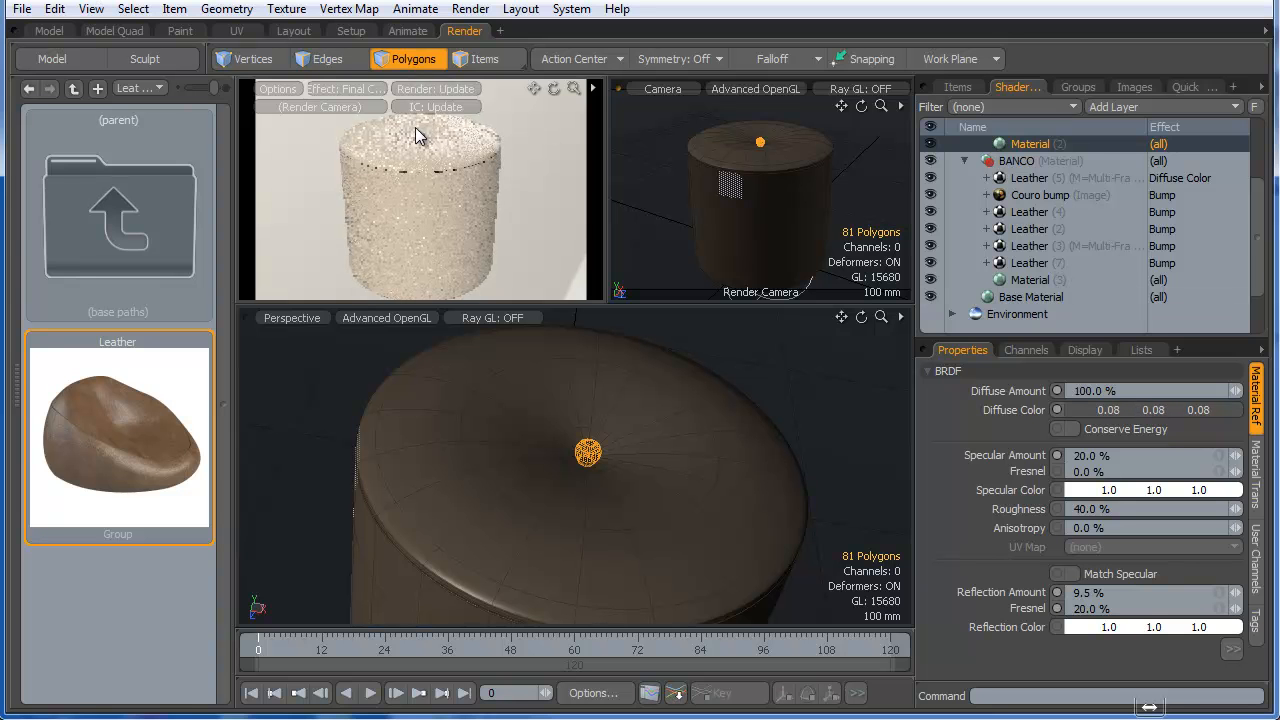
# - Return to the modeling layout, clear the polygon selection and rename the puff's mesh item as BANCO
pyautogui.click(58, 32)
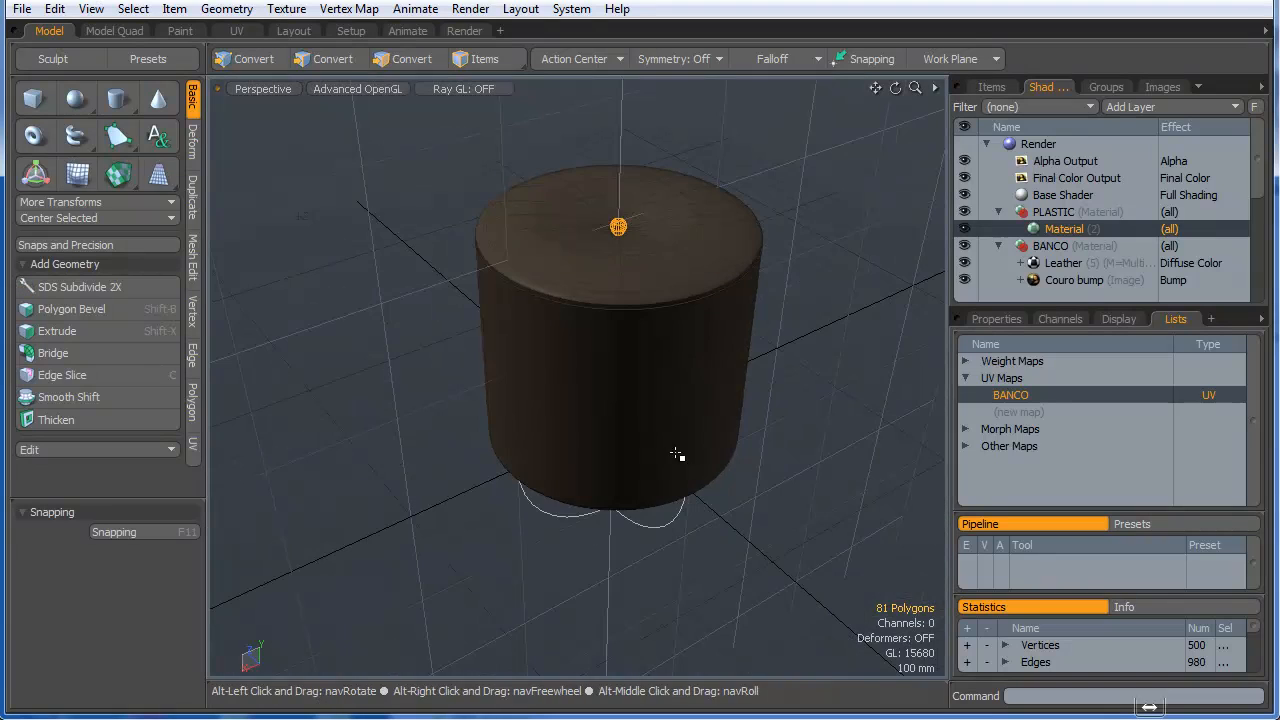
pyautogui.keyDown('alt'); pyautogui.moveTo(697, 283); pyautogui.dragTo(581, 408); pyautogui.keyUp('alt')
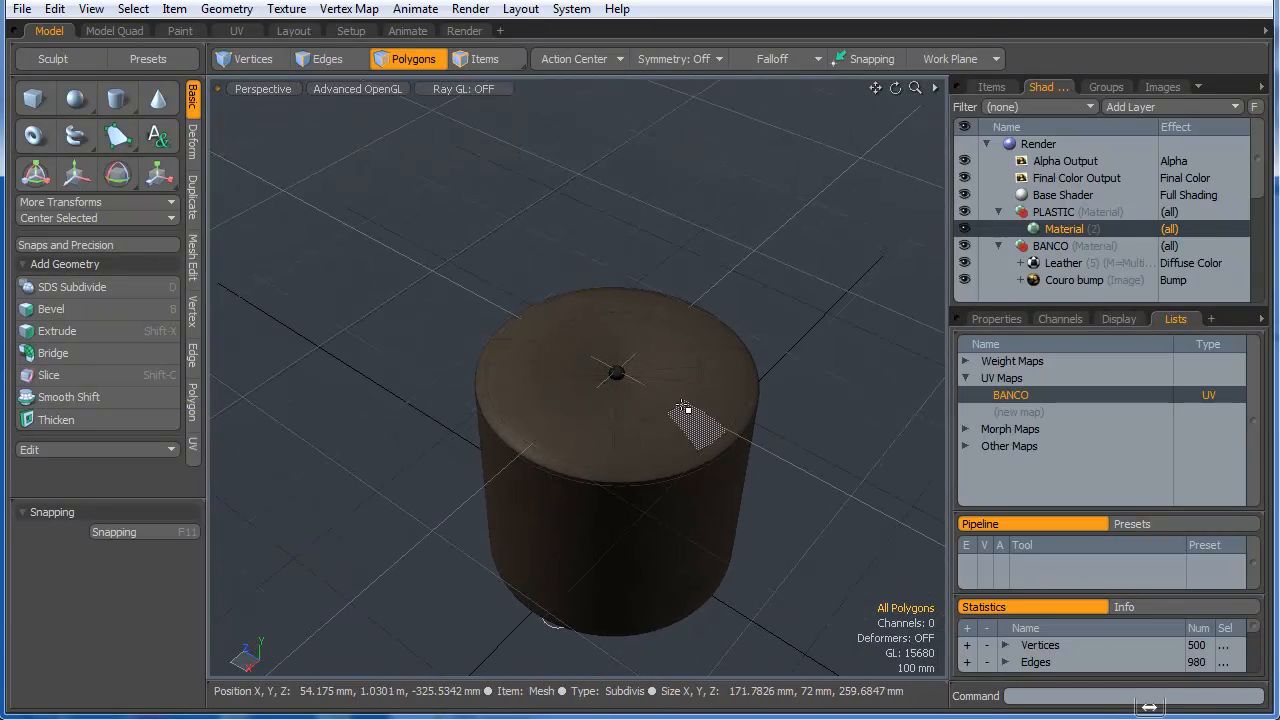
pyautogui.click(1000, 88)
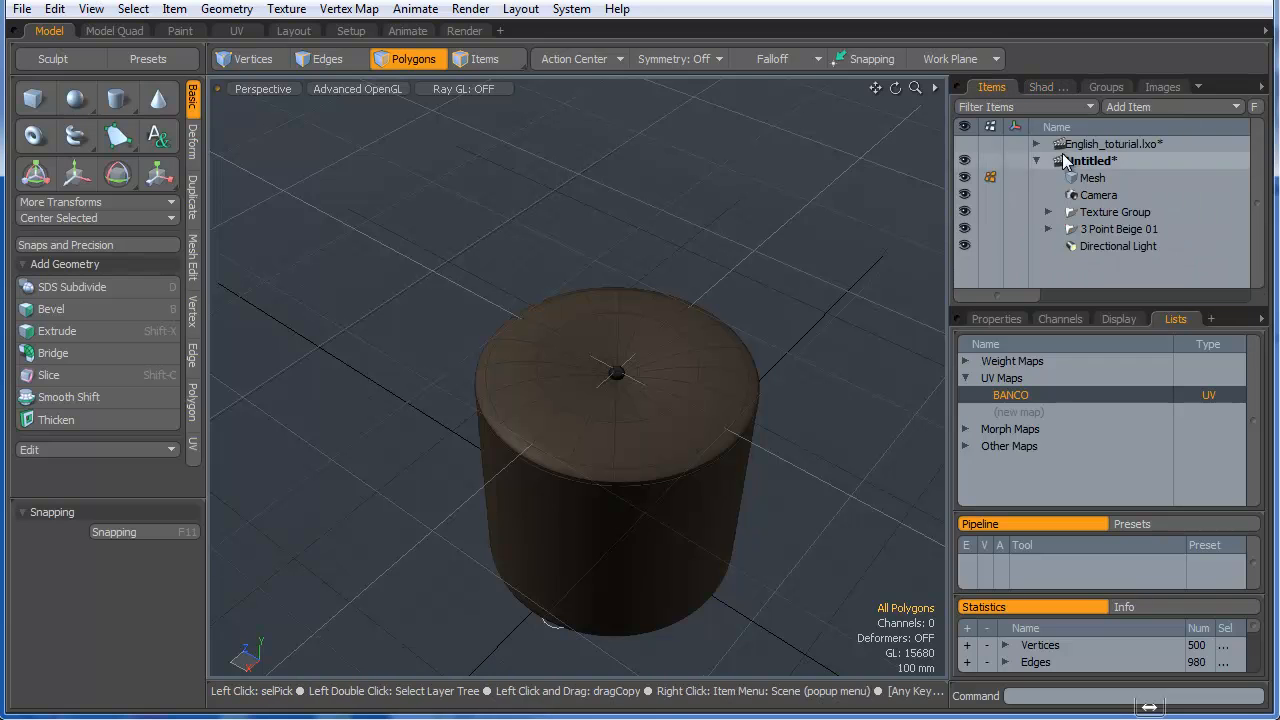
pyautogui.doubleClick(1083, 178)
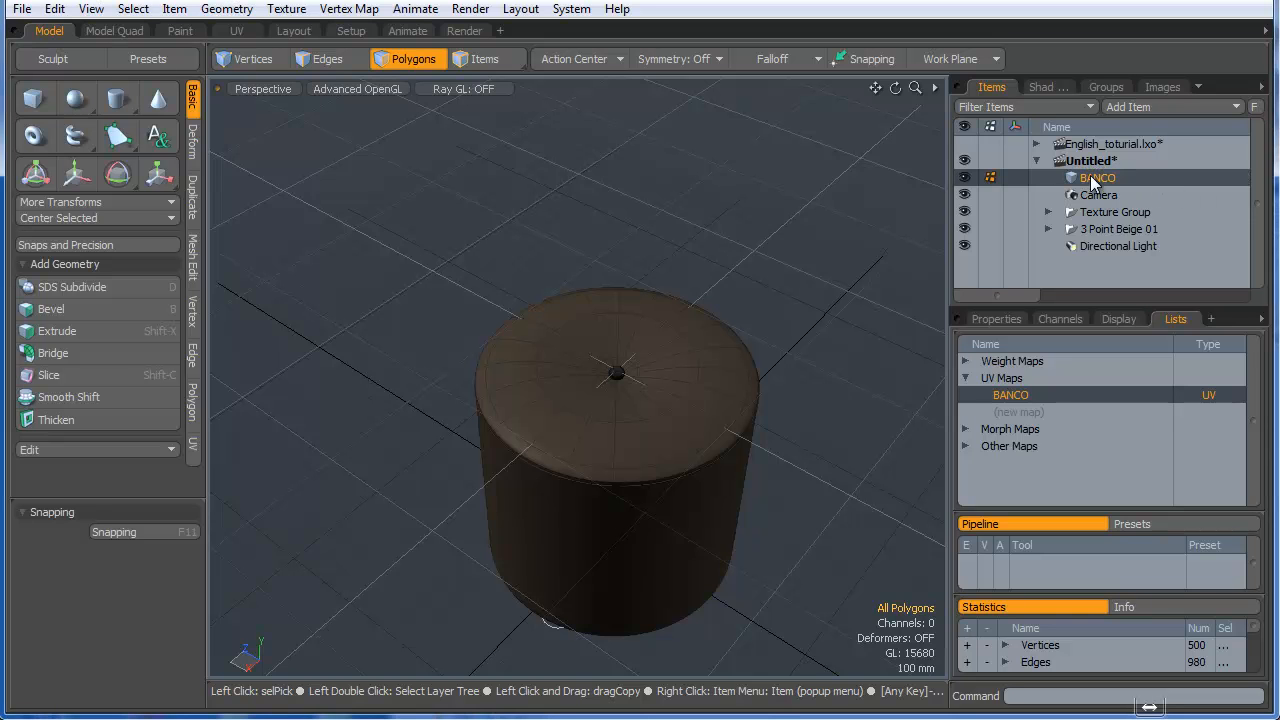
pyautogui.press('Return')
# - Import the BANCO mesh into the English_toturial.lxo scene and close the untitled puff scene
pyautogui.moveTo(1092, 148); pyautogui.dragTo(1092, 148)
pyautogui.click(846, 263)
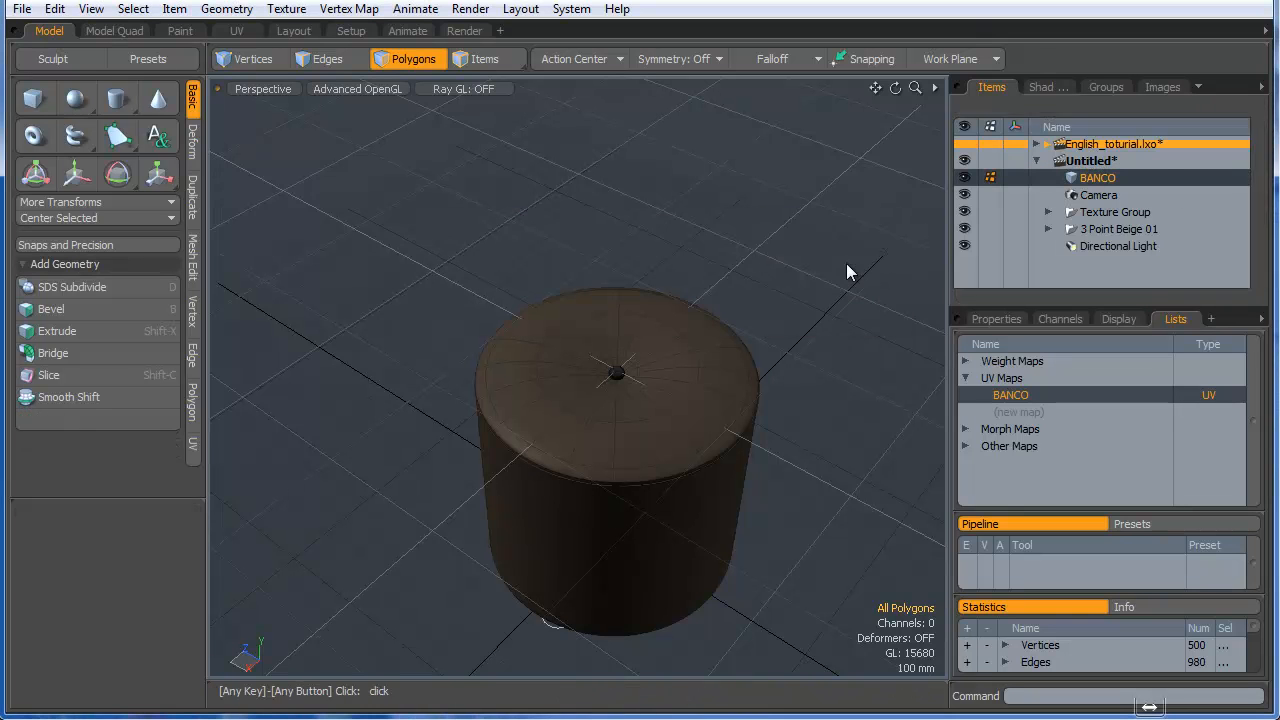
pyautogui.rightClick(1082, 168)
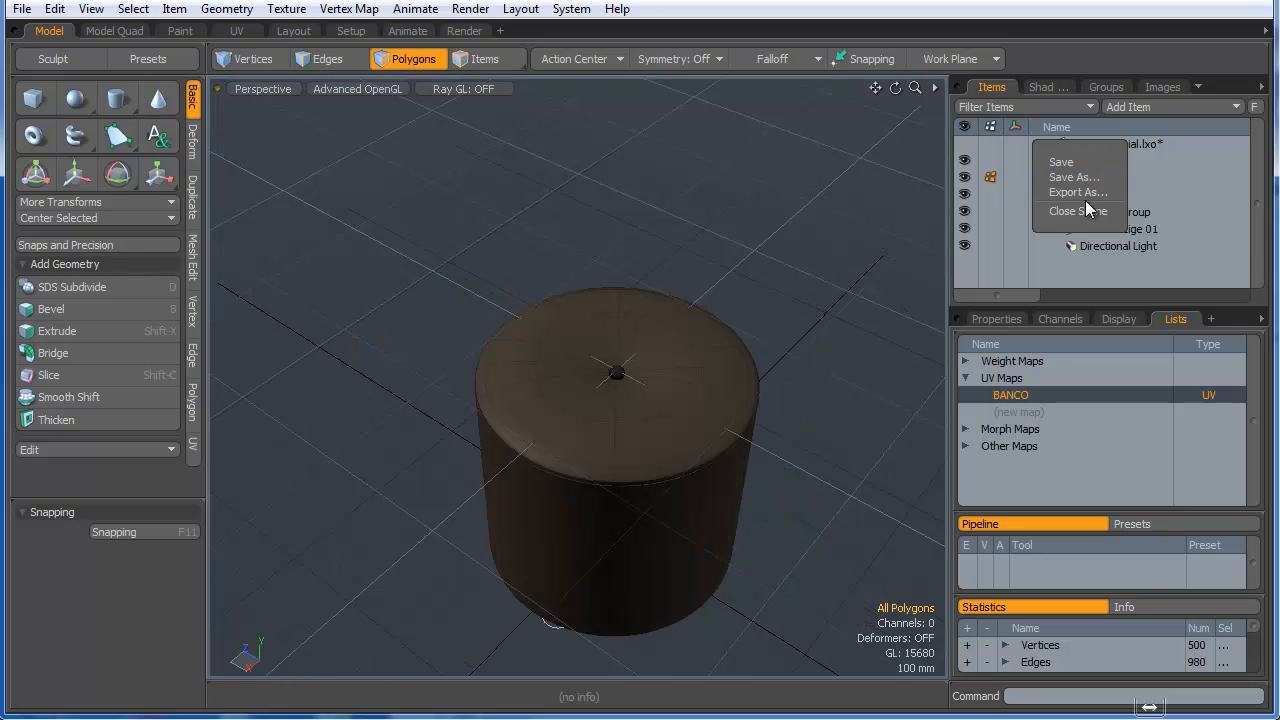
pyautogui.click(1078, 211)
pyautogui.click(809, 280)
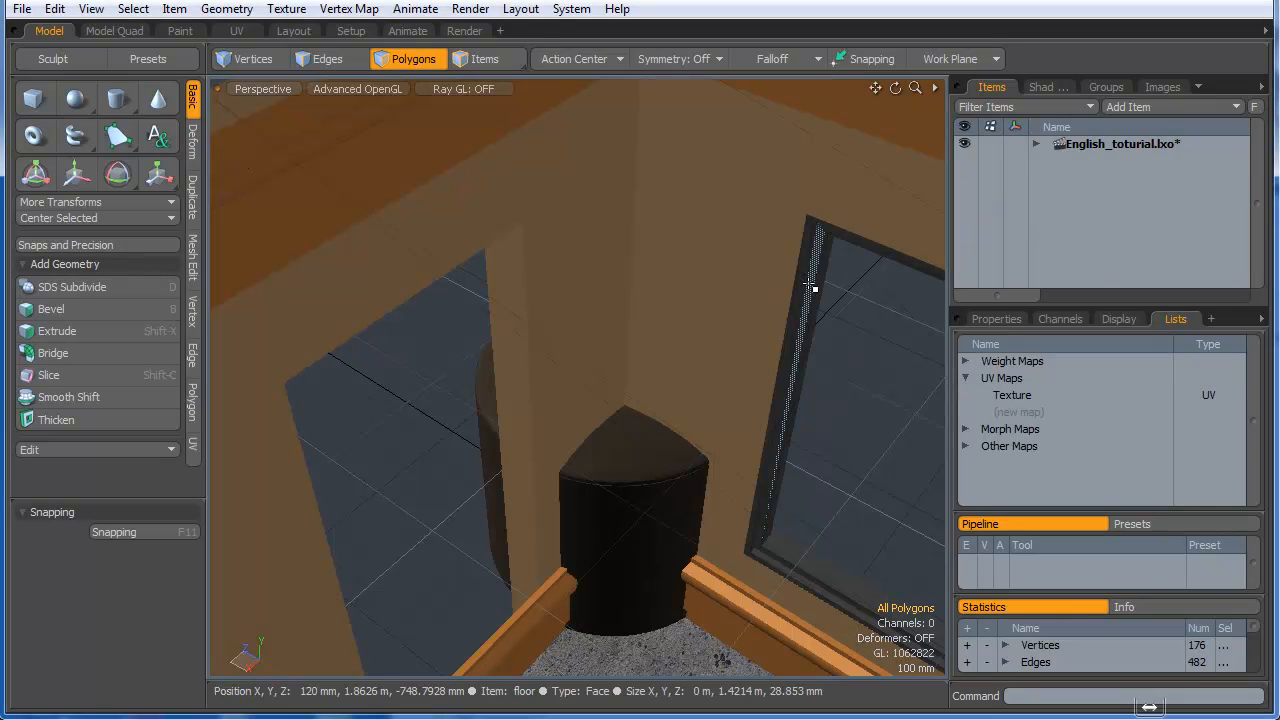
# - Scale the BANCO puff item to 47.5% and move it into the room to X 600 mm, Z -3.14 m
pyautogui.scroll(-5, 666, 480)
pyautogui.keyDown('alt'); pyautogui.moveTo(666, 465); pyautogui.dragTo(815, 495); pyautogui.keyUp('alt')
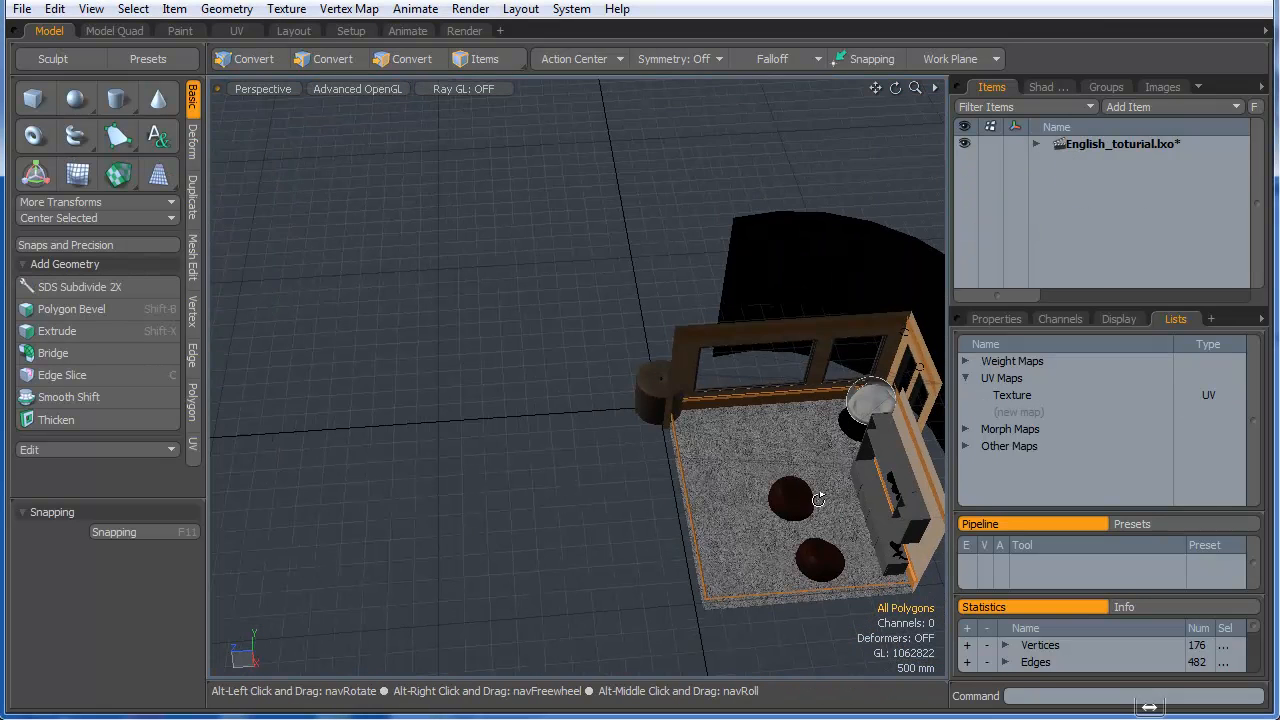
pyautogui.click(485, 59)
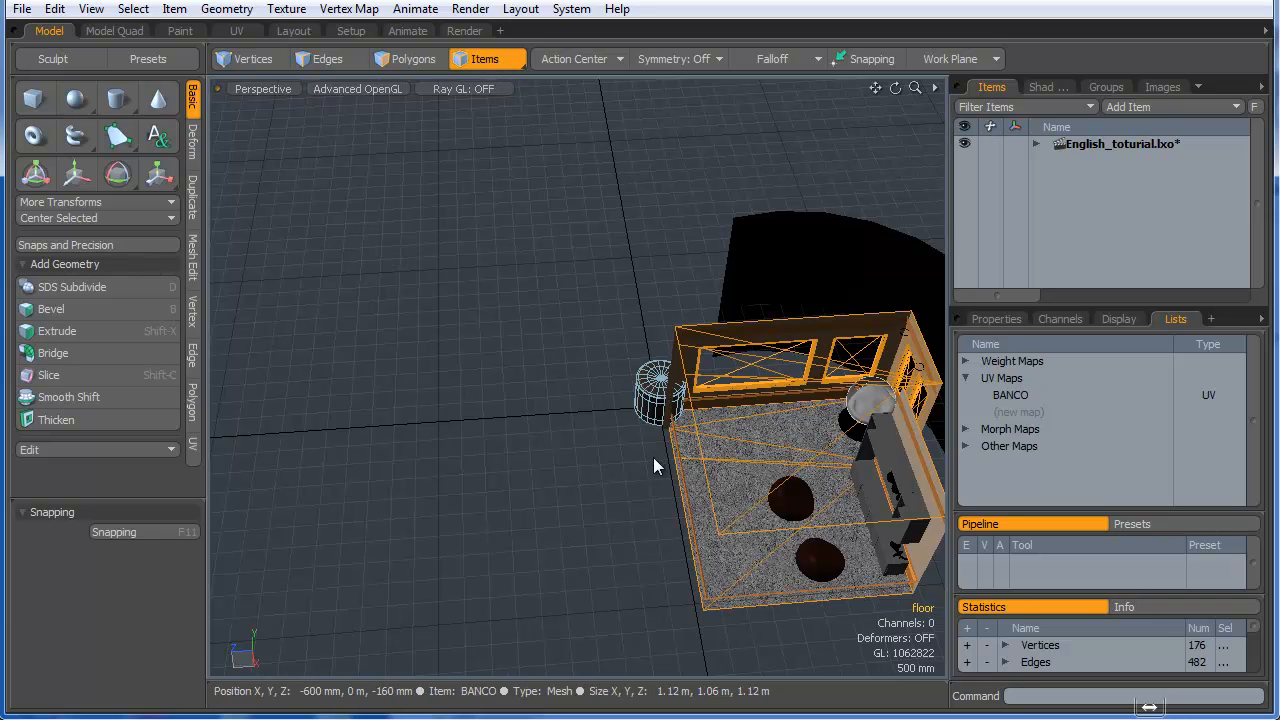
pyautogui.click(652, 420)
pyautogui.press('y')
pyautogui.moveTo(658, 413); pyautogui.dragTo(618, 413)
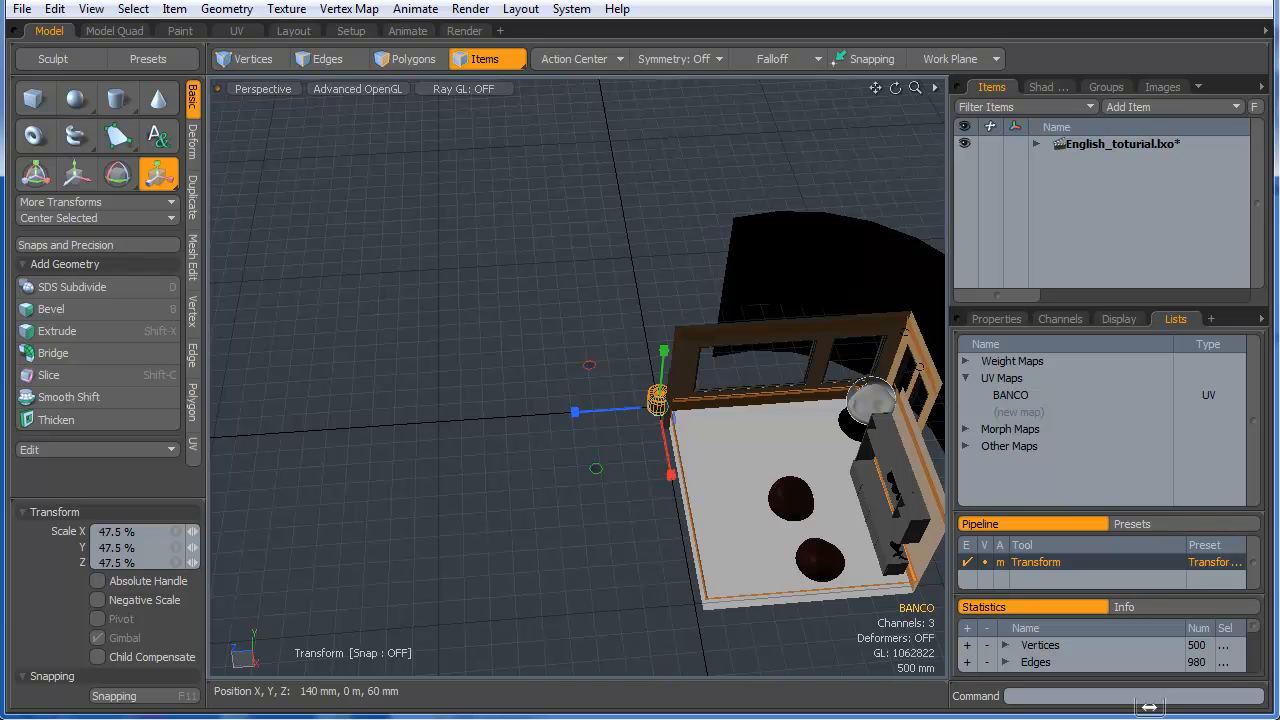
pyautogui.press('w')
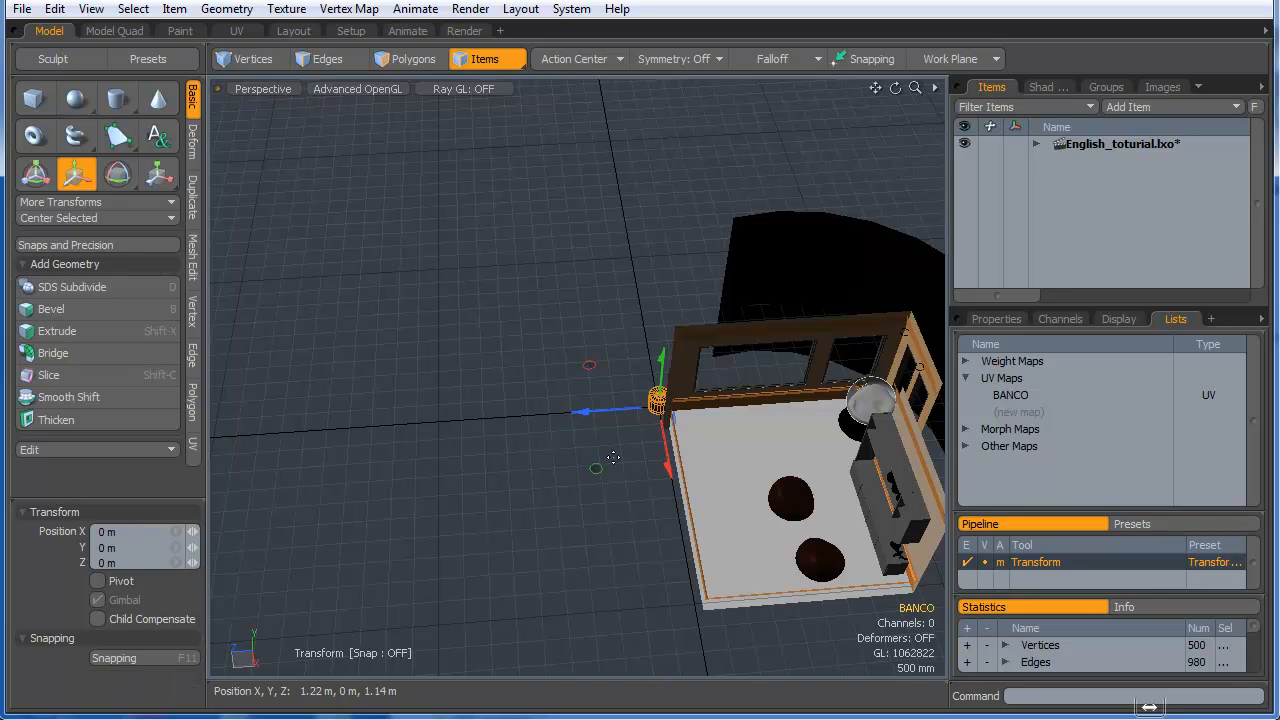
pyautogui.moveTo(658, 404); pyautogui.dragTo(800, 412)
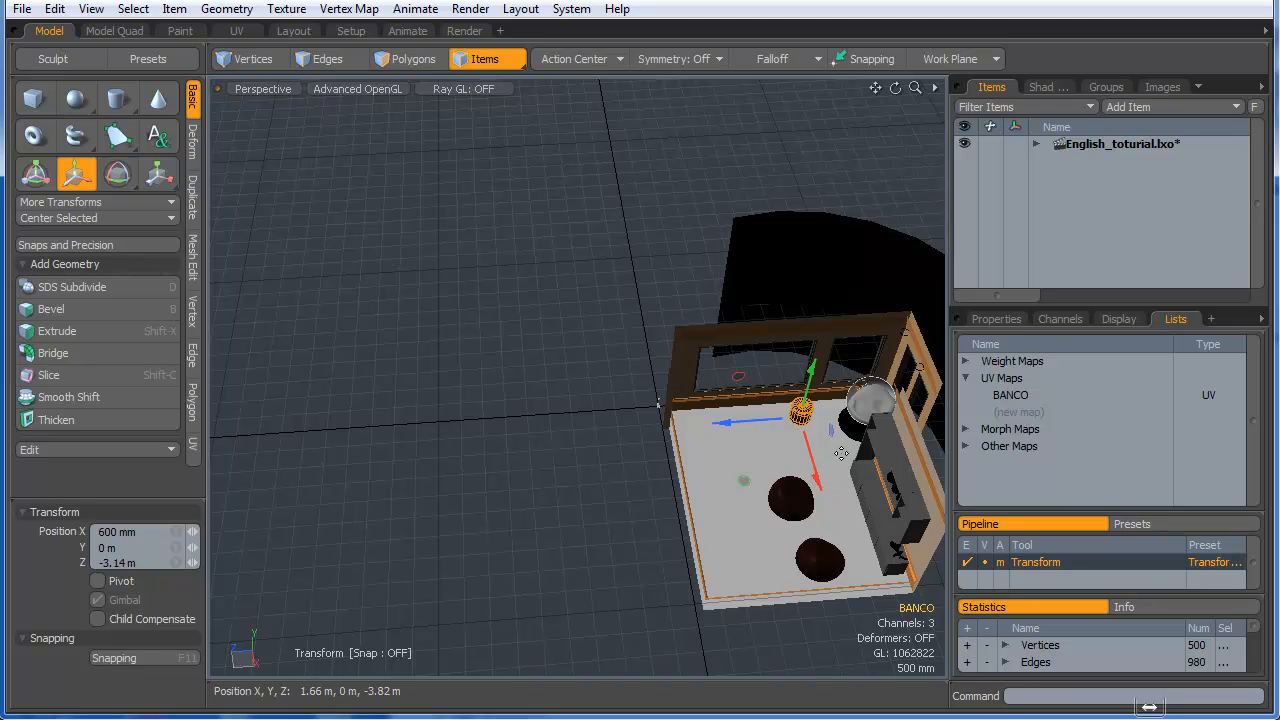
# - Enlarge the puff to better match the room's furniture and shift it by 150 mm in X and 200 mm in Z
pyautogui.keyDown('alt'); pyautogui.moveTo(846, 475); pyautogui.dragTo(857, 334); pyautogui.keyUp('alt')
pyautogui.keyDown('ctrl'); pyautogui.keyDown('alt'); pyautogui.moveTo(825, 455); pyautogui.dragTo(943, 480); pyautogui.keyUp('alt'); pyautogui.keyUp('ctrl')
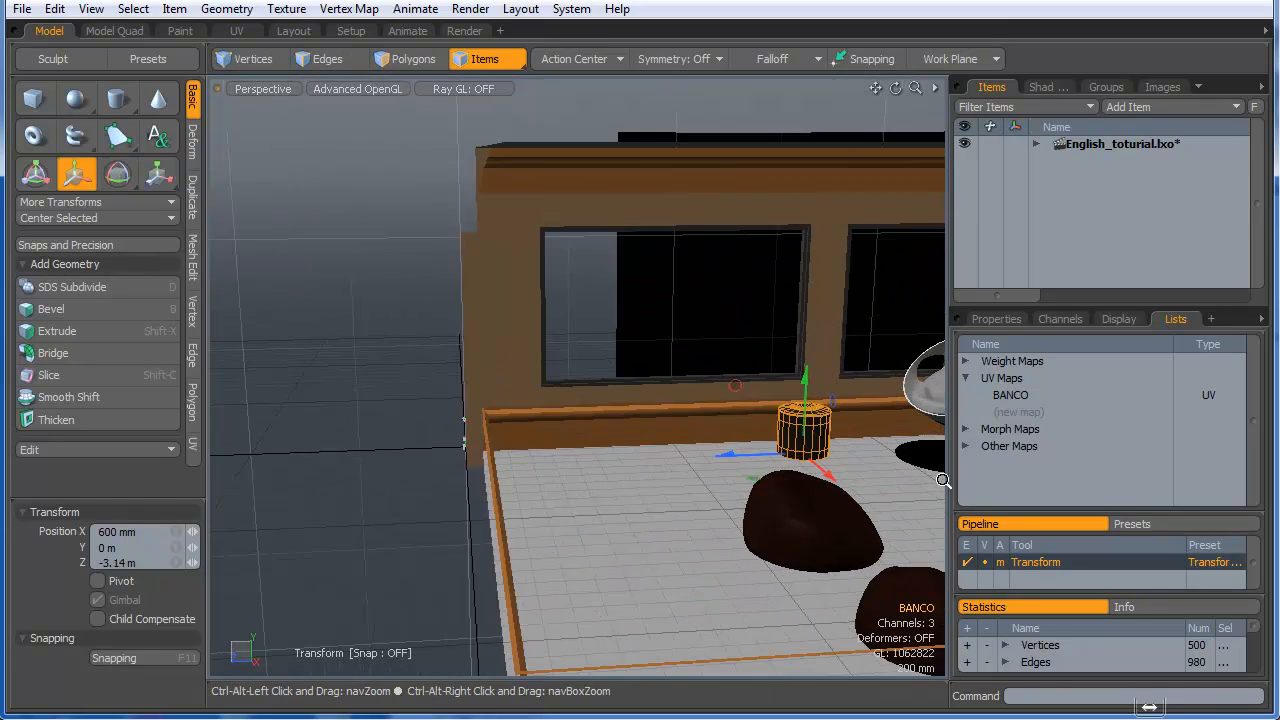
pyautogui.keyDown('alt'); pyautogui.moveTo(860, 465); pyautogui.dragTo(924, 452); pyautogui.keyUp('alt')
pyautogui.keyDown('alt'); pyautogui.keyDown('shift'); pyautogui.moveTo(785, 440); pyautogui.dragTo(722, 470); pyautogui.keyUp('shift'); pyautogui.keyUp('alt')
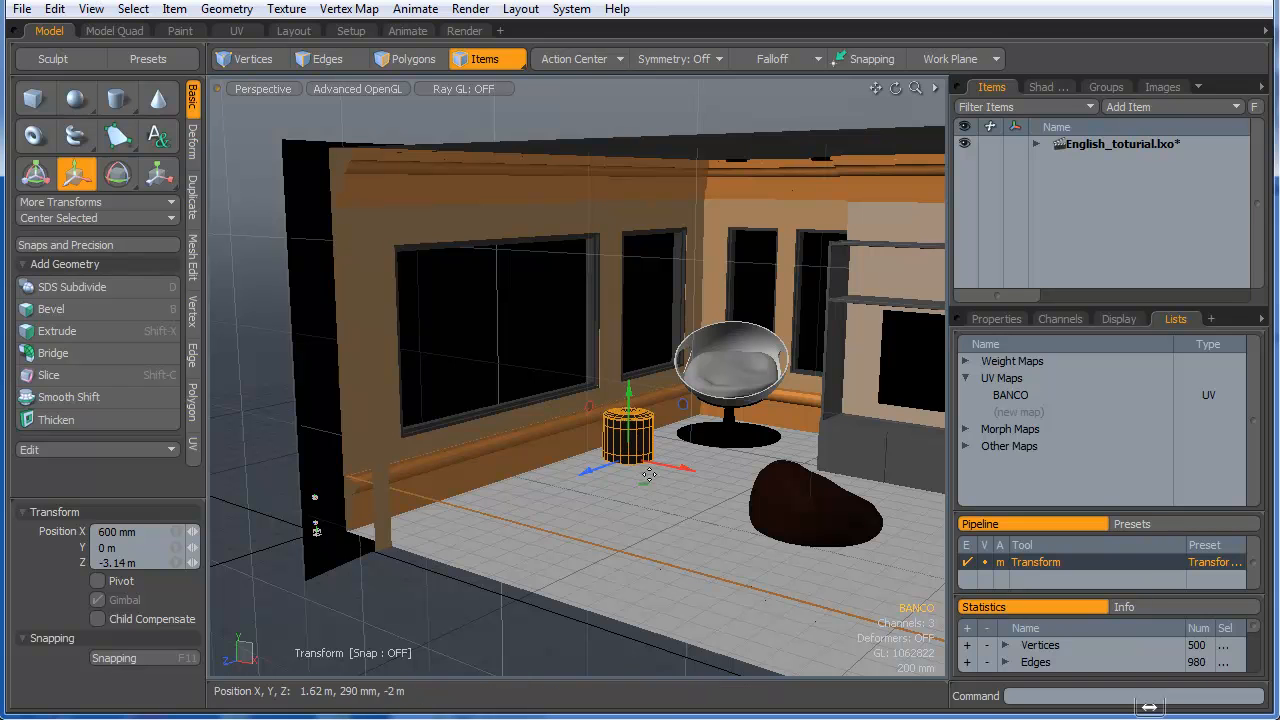
pyautogui.press('r')
pyautogui.moveTo(636, 470); pyautogui.dragTo(648, 494)
pyautogui.press('w')
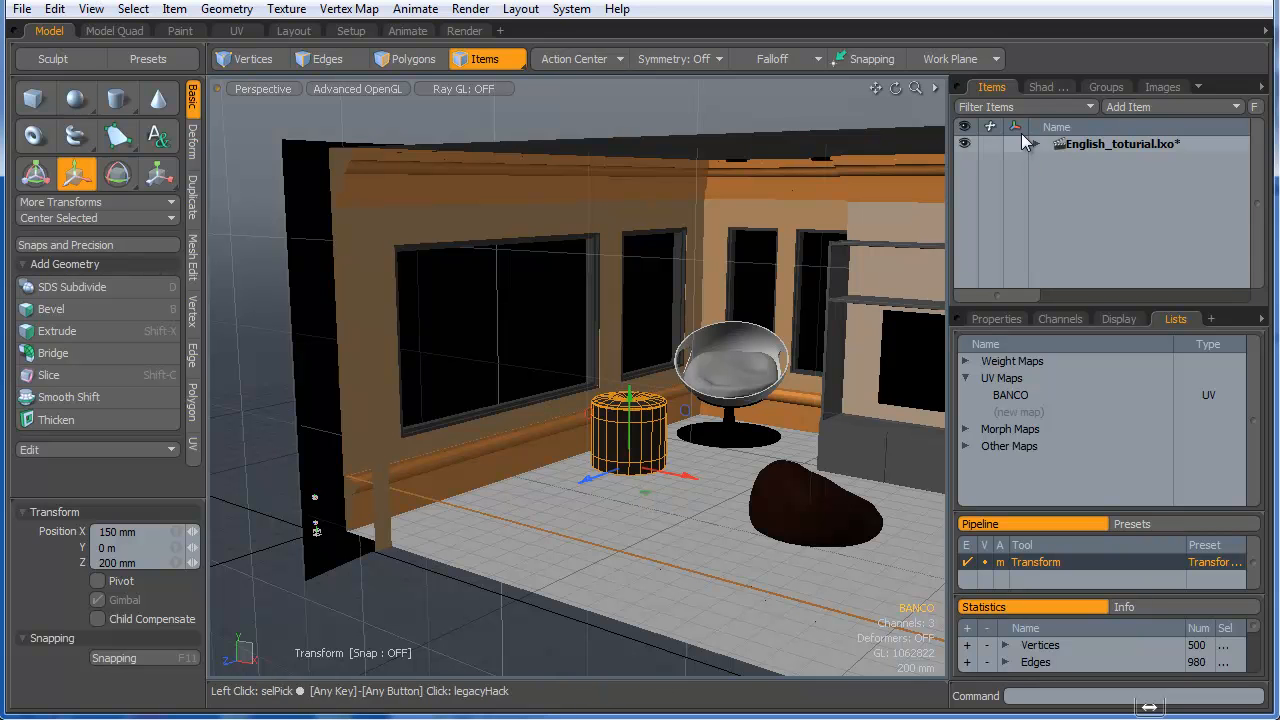
# - Duplicate the BANCO mesh item within the room scene
pyautogui.click(1048, 87)
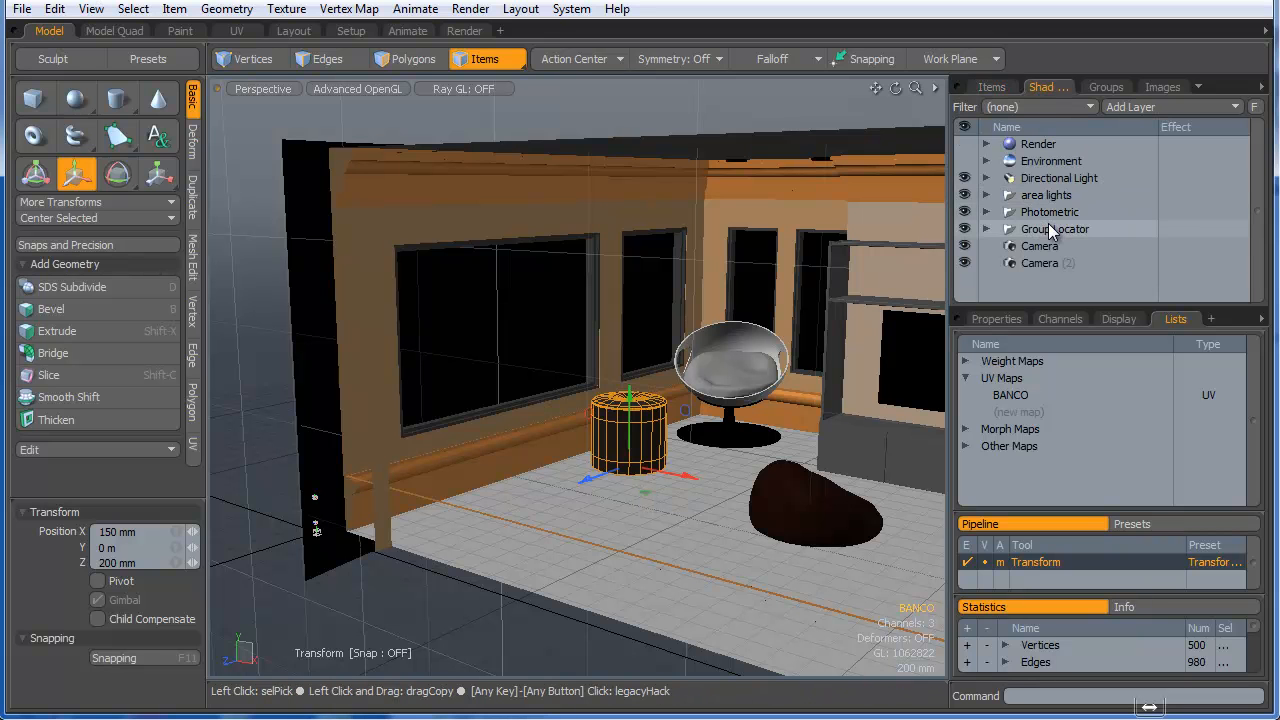
pyautogui.click(991, 87)
pyautogui.scroll(-3, 1085, 240)
pyautogui.scroll(1, 1085, 240)
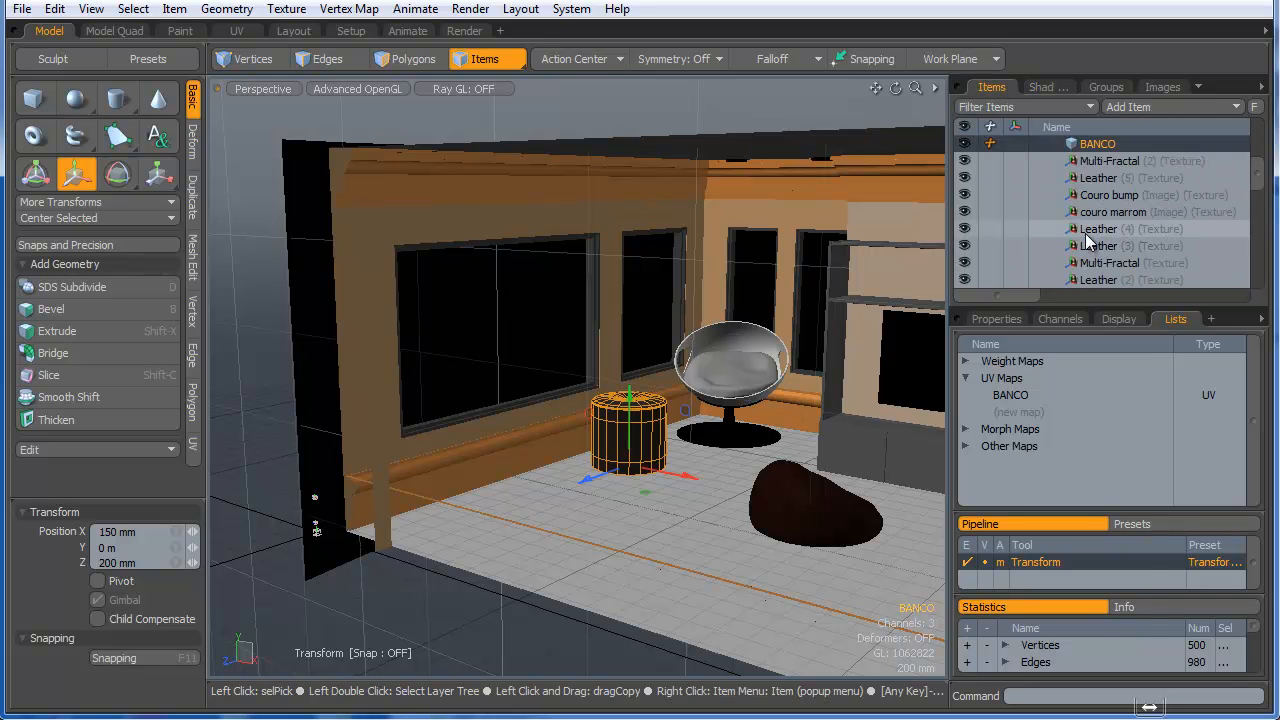
pyautogui.rightClick(1076, 143)
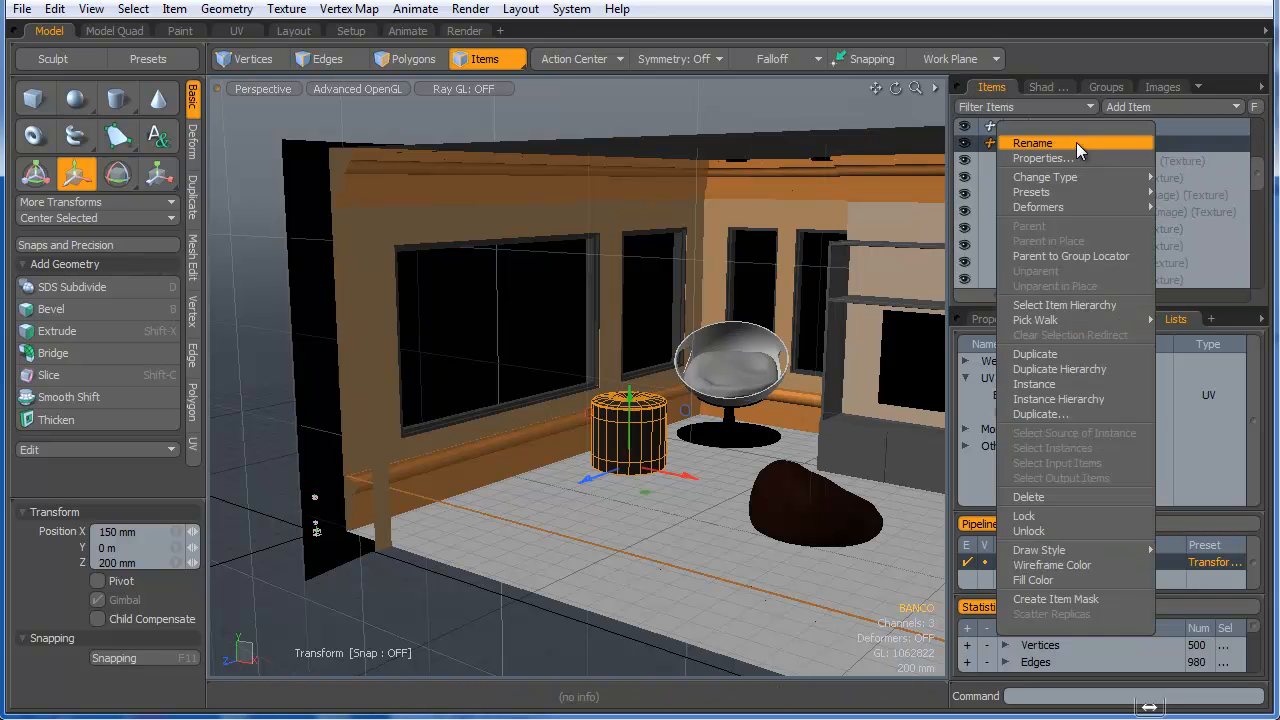
pyautogui.click(1055, 355)
# - Move the duplicate puff beside the original along the window wall and rotate it about its vertical axis
pyautogui.moveTo(638, 484); pyautogui.dragTo(621, 566)
pyautogui.press('e')
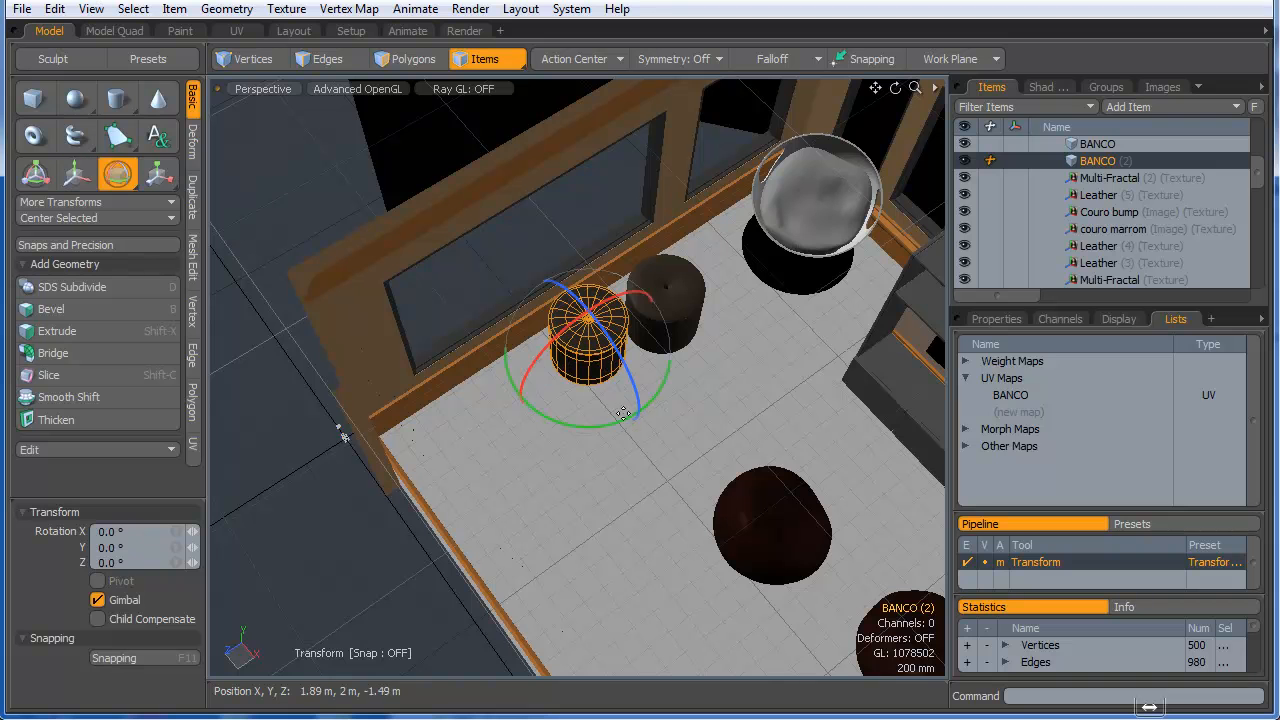
pyautogui.moveTo(623, 425); pyautogui.dragTo(573, 410)
pyautogui.press('q')
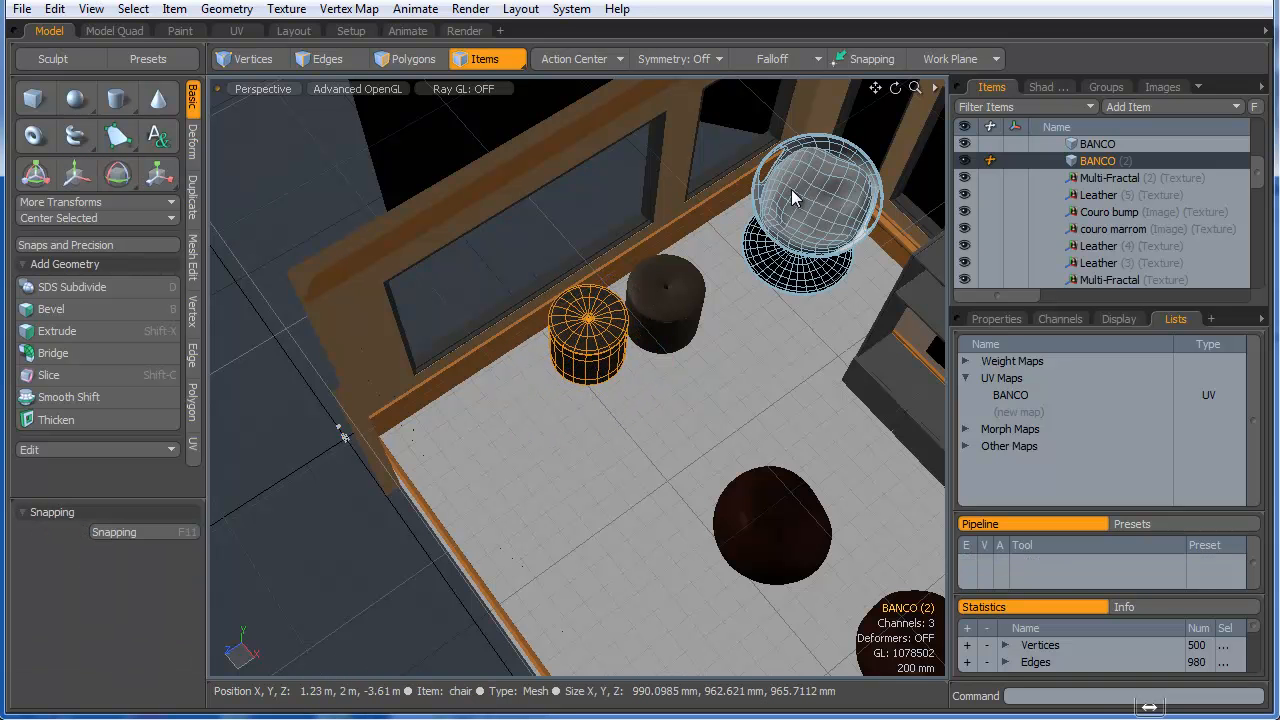
# - Select the chair's shell, cushion and upper stem polygons and raise them slightly along Y above the base
pyautogui.click(798, 194)
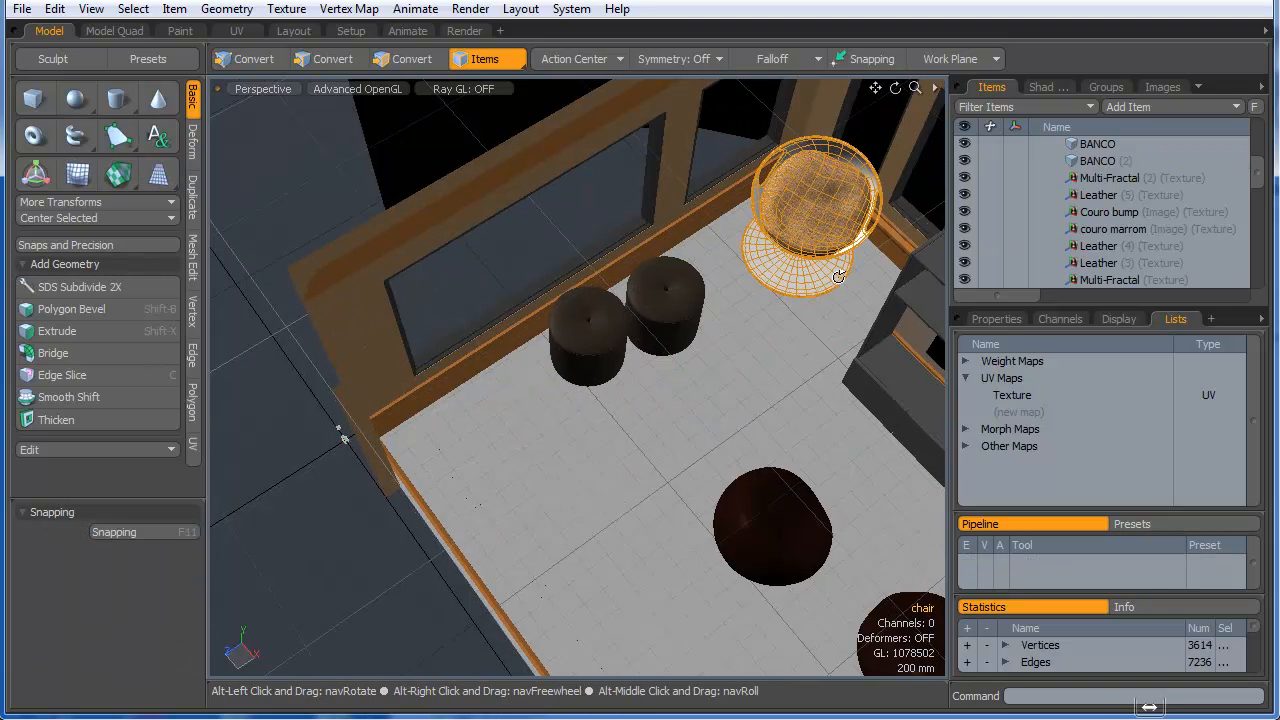
pyautogui.keyDown('alt'); pyautogui.moveTo(814, 420); pyautogui.dragTo(786, 334); pyautogui.keyUp('alt')
pyautogui.scroll(5, 712, 381)
pyautogui.scroll(3, 712, 387)
pyautogui.press('y')
pyautogui.moveTo(700, 427); pyautogui.dragTo(716, 400)
pyautogui.scroll(-5, 713, 380)
pyautogui.moveTo(682, 461); pyautogui.dragTo(710, 490)
pyautogui.click(410, 59)
pyautogui.press('a')
pyautogui.scroll(-2, 683, 492)
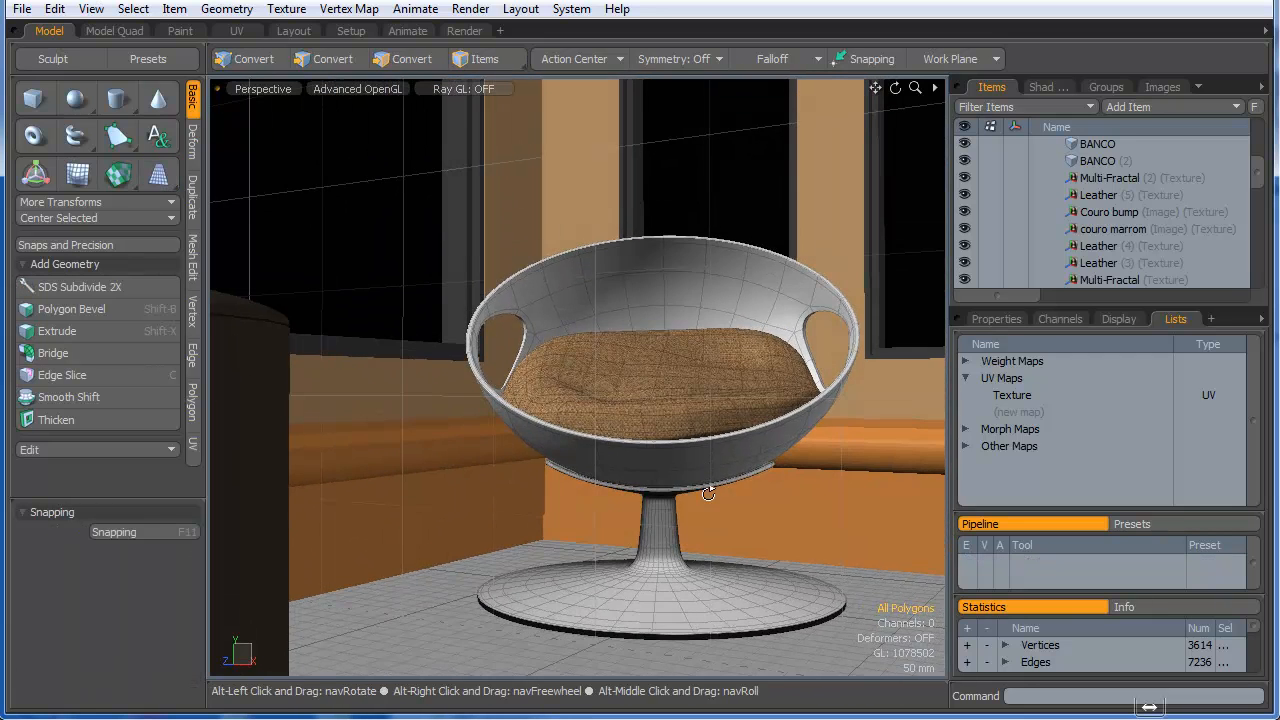
pyautogui.moveTo(428, 330)
pyautogui.mouseDown(button='right')
pyautogui.moveTo(890, 170)
pyautogui.moveTo(928, 400)
pyautogui.moveTo(715, 520)
pyautogui.mouseUp(button='right')
pyautogui.press('w')
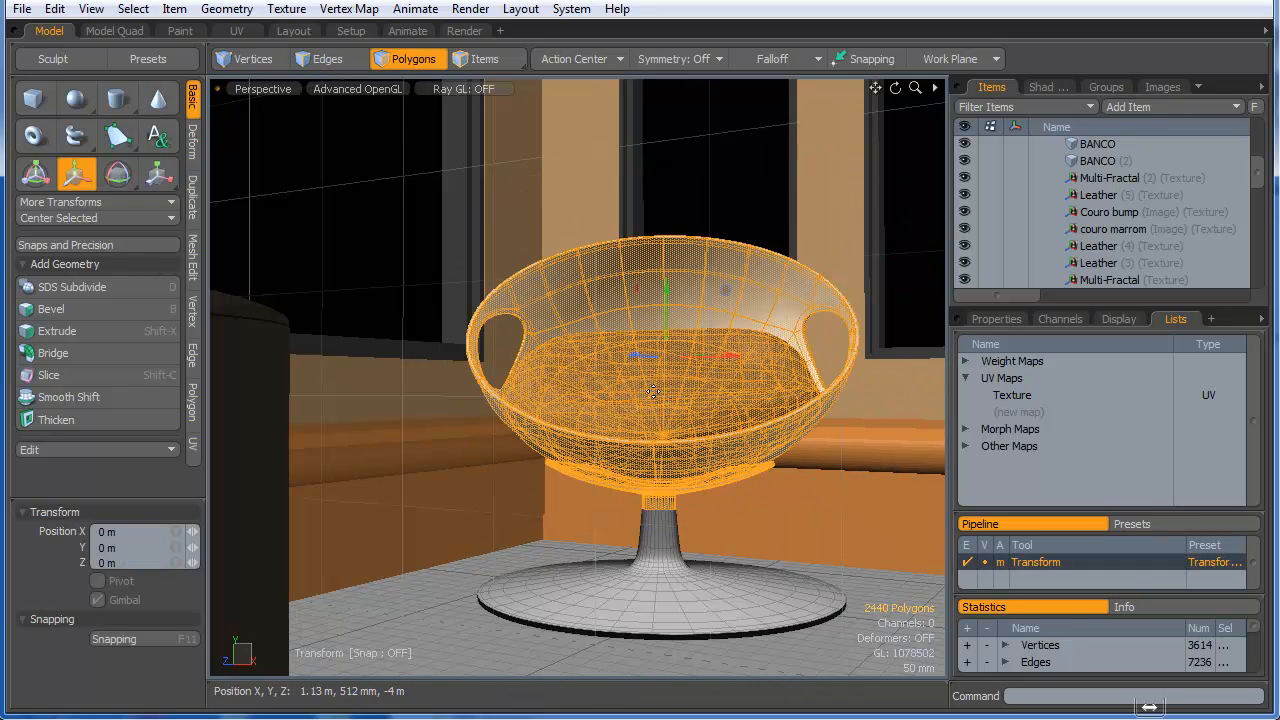
pyautogui.moveTo(668, 320); pyautogui.dragTo(667, 313)
pyautogui.press('q')
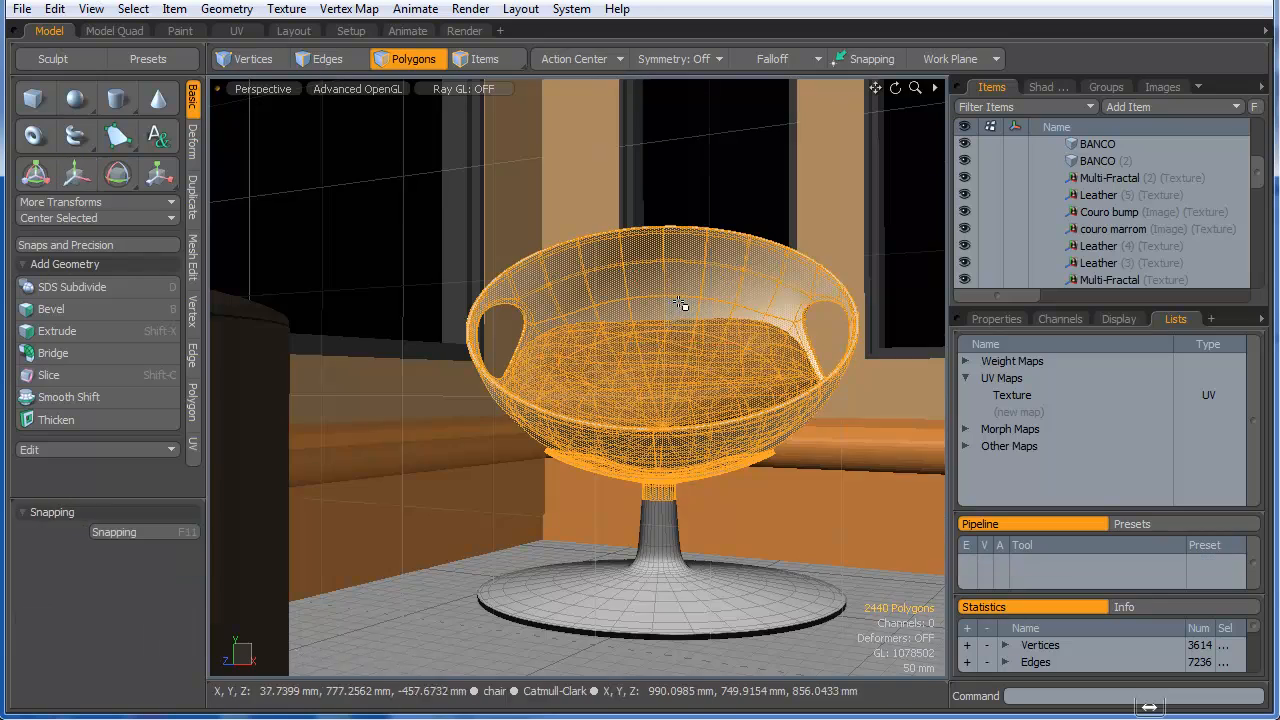
pyautogui.scroll(-4, 680, 304)
pyautogui.click(512, 527)
# - Show the room through the render camera in the main viewport
pyautogui.keyDown('alt'); pyautogui.moveTo(512, 527); pyautogui.dragTo(524, 620); pyautogui.keyUp('alt')
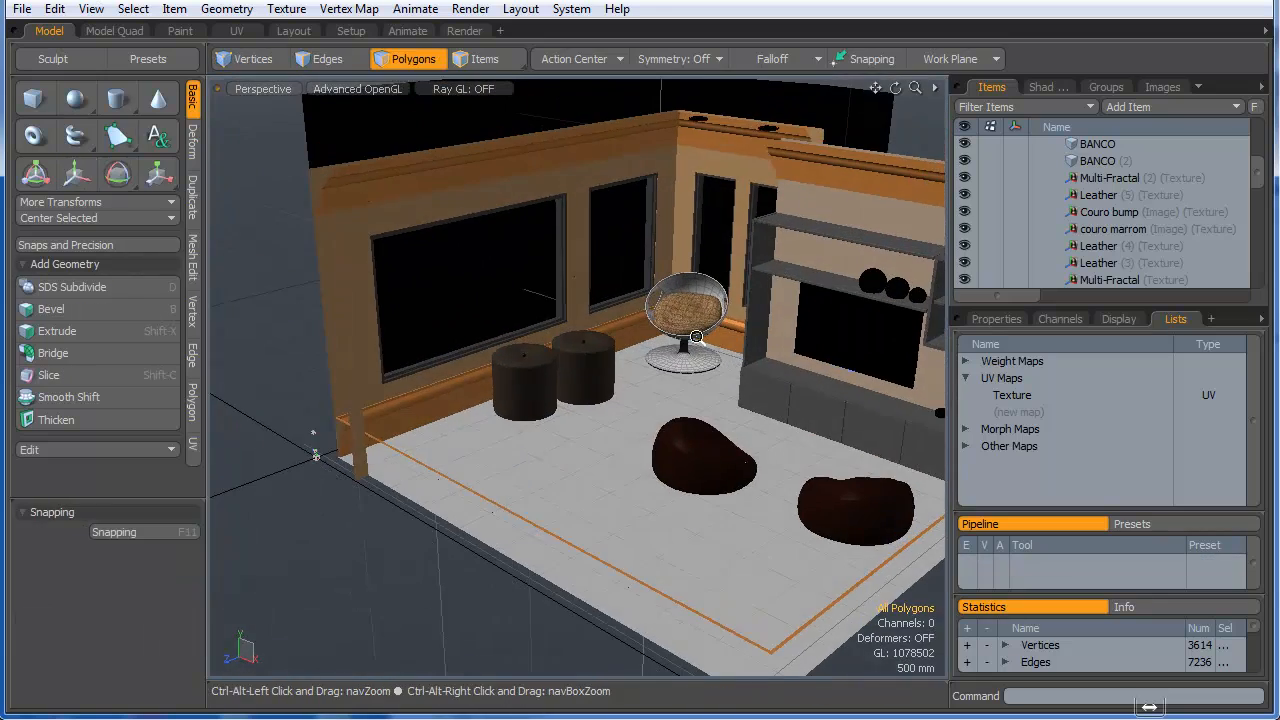
pyautogui.keyDown('ctrl'); pyautogui.keyDown('alt'); pyautogui.moveTo(685, 350); pyautogui.dragTo(851, 354); pyautogui.keyUp('alt'); pyautogui.keyUp('ctrl')
pyautogui.keyDown('ctrl'); pyautogui.keyDown('alt'); pyautogui.moveTo(652, 404); pyautogui.dragTo(580, 434); pyautogui.keyUp('alt'); pyautogui.keyUp('ctrl')
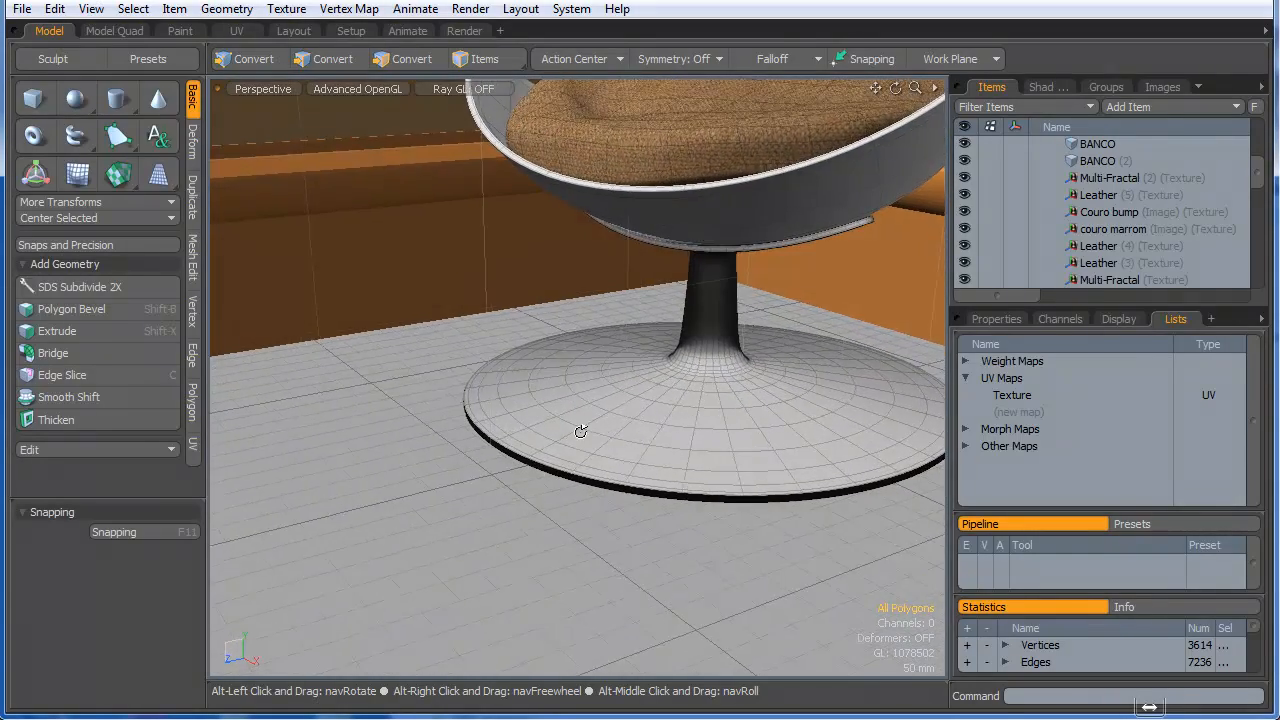
pyautogui.keyDown('ctrl'); pyautogui.keyDown('alt'); pyautogui.moveTo(659, 428); pyautogui.dragTo(566, 438); pyautogui.keyUp('alt'); pyautogui.keyUp('ctrl')
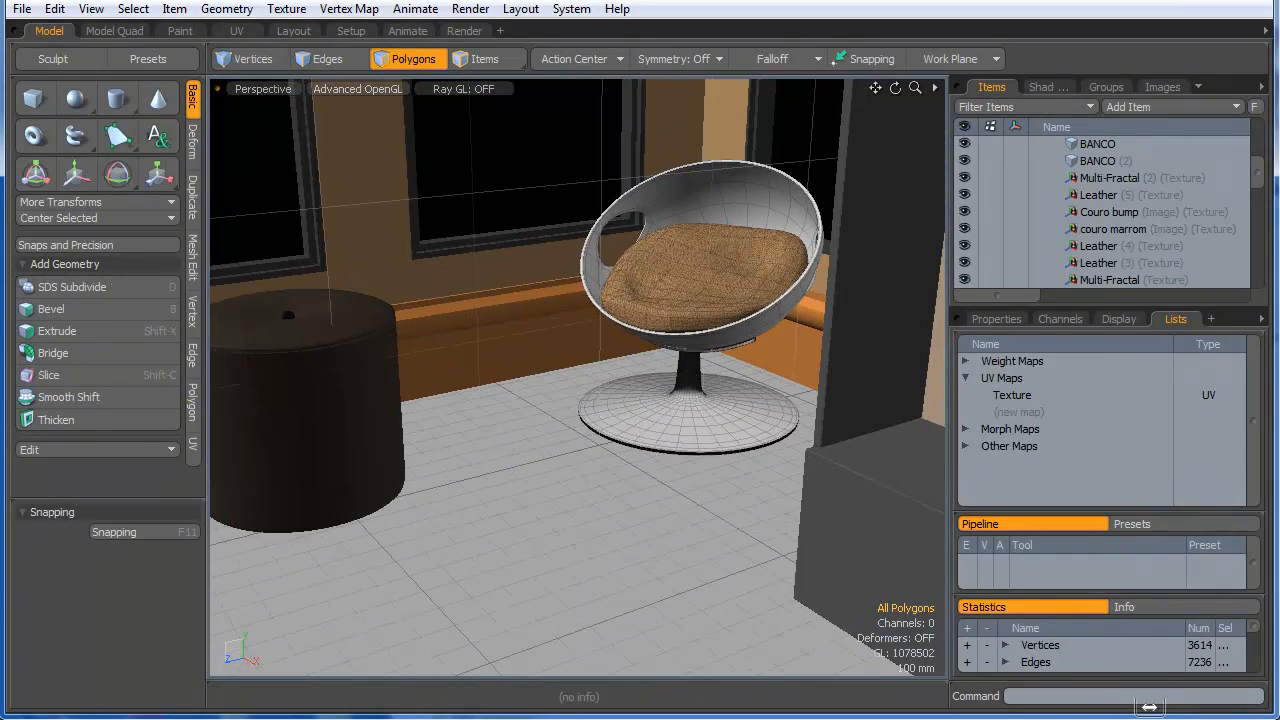
pyautogui.click(263, 89)
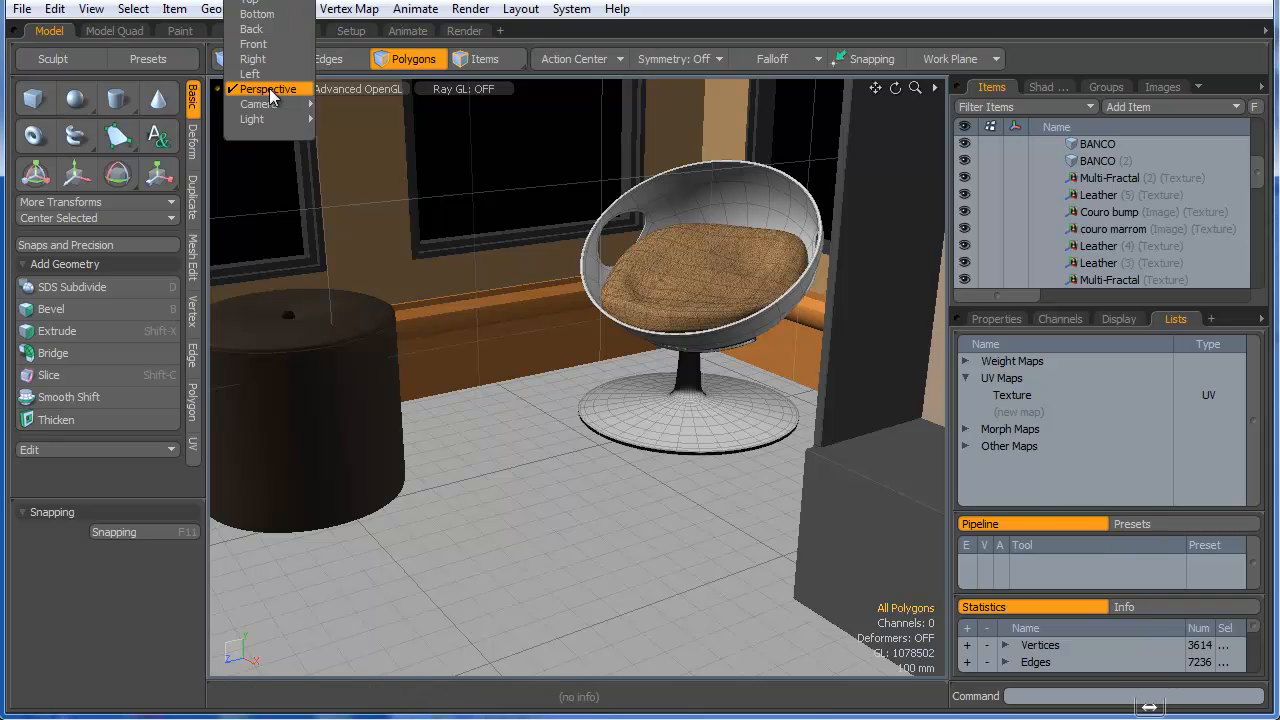
pyautogui.moveTo(262, 105)
pyautogui.click(370, 119)
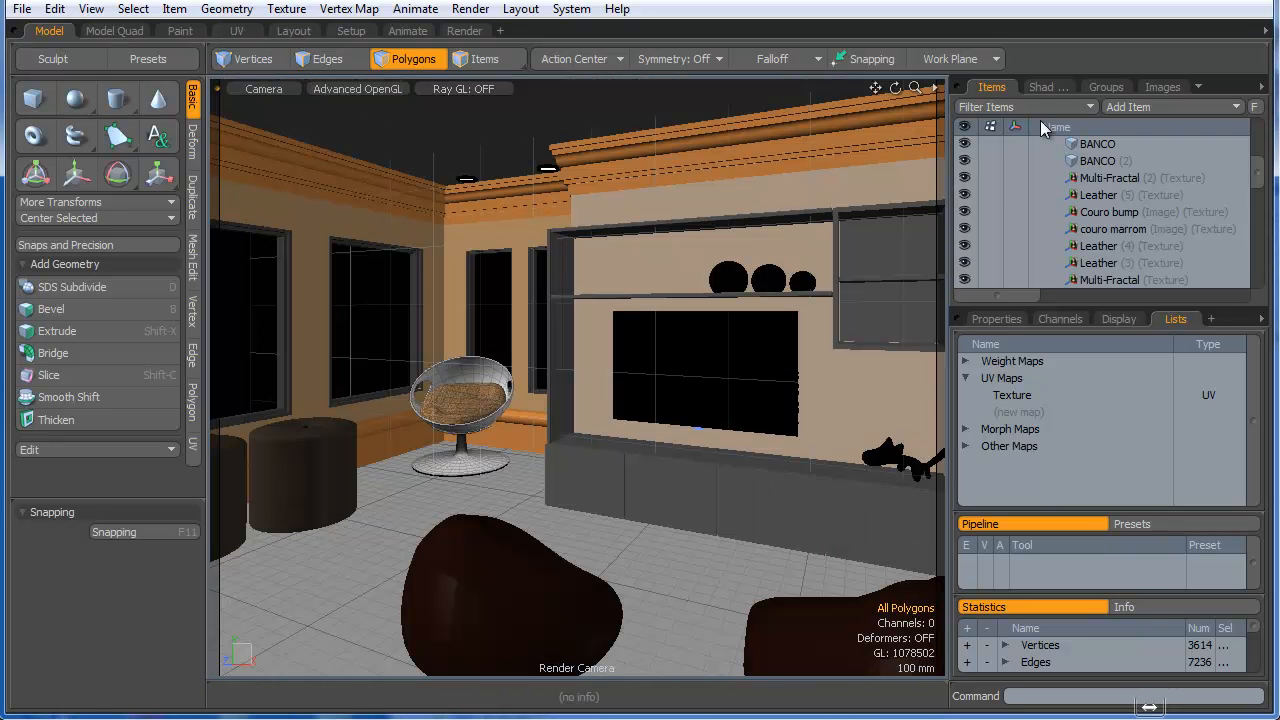
# - Lock the Camera item used for rendering
pyautogui.scroll(-10, 1090, 195)
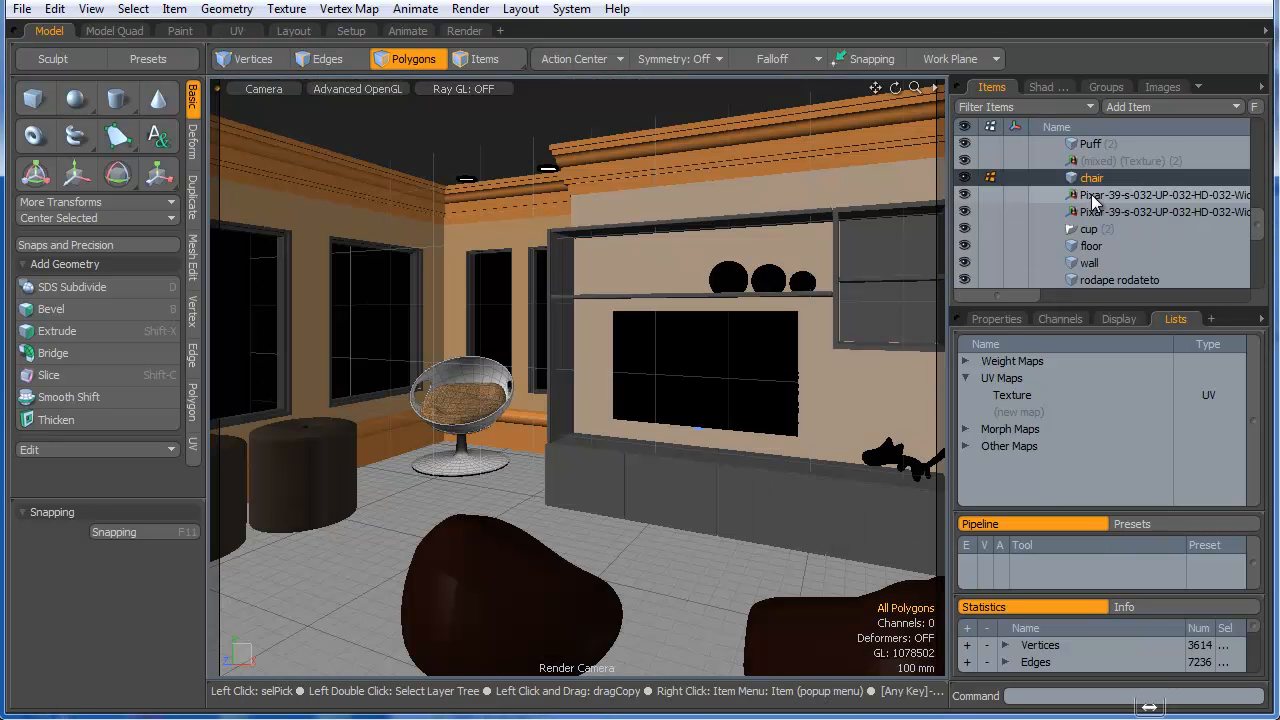
pyautogui.scroll(10, 1092, 204)
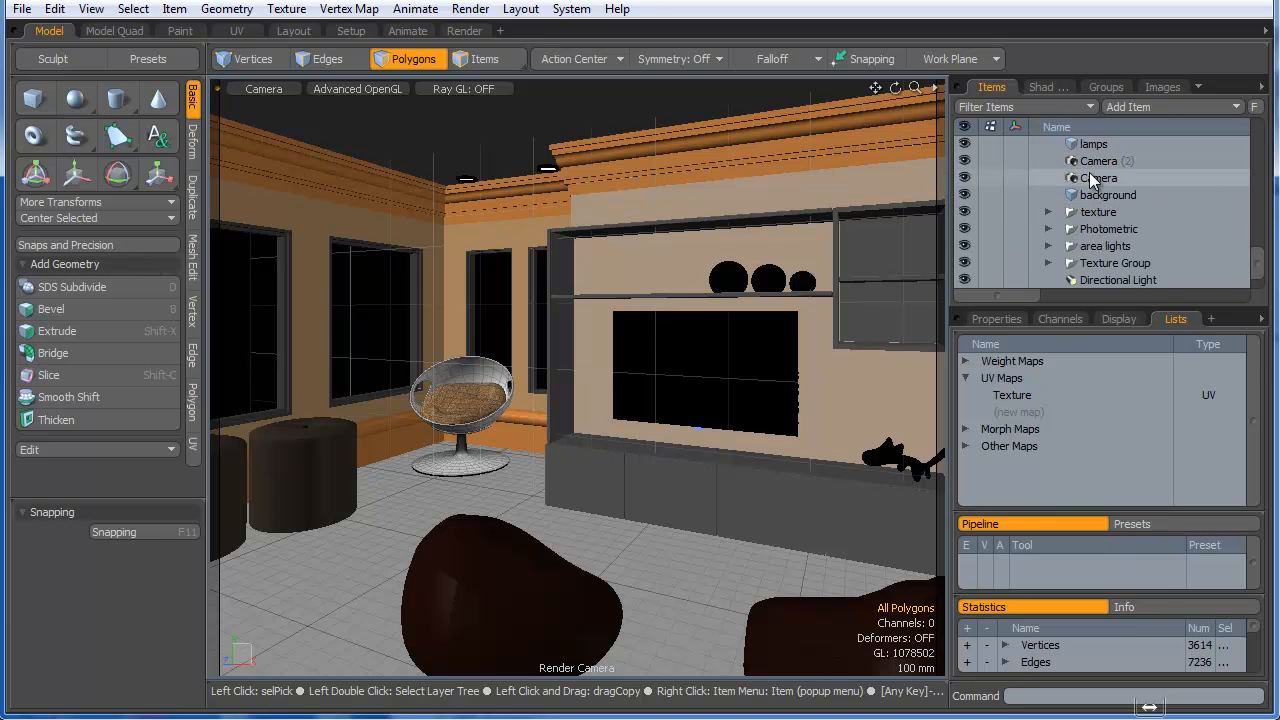
pyautogui.rightClick(1089, 175)
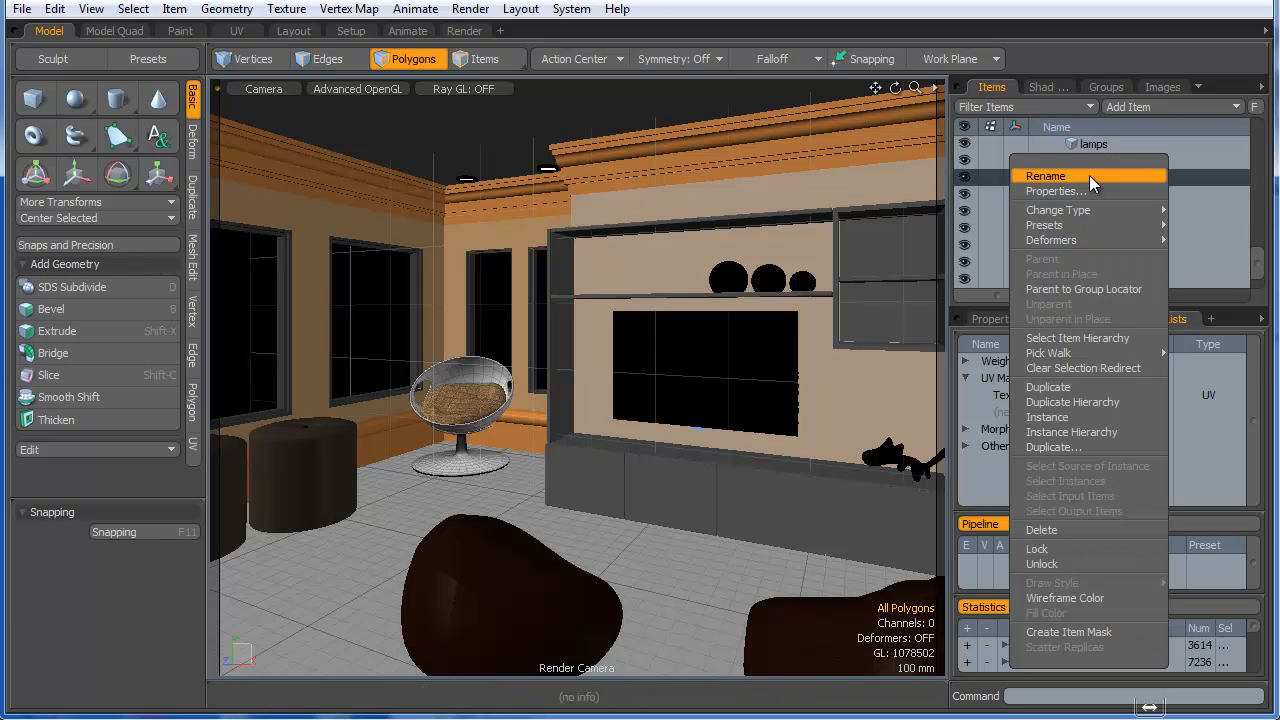
pyautogui.click(1062, 552)
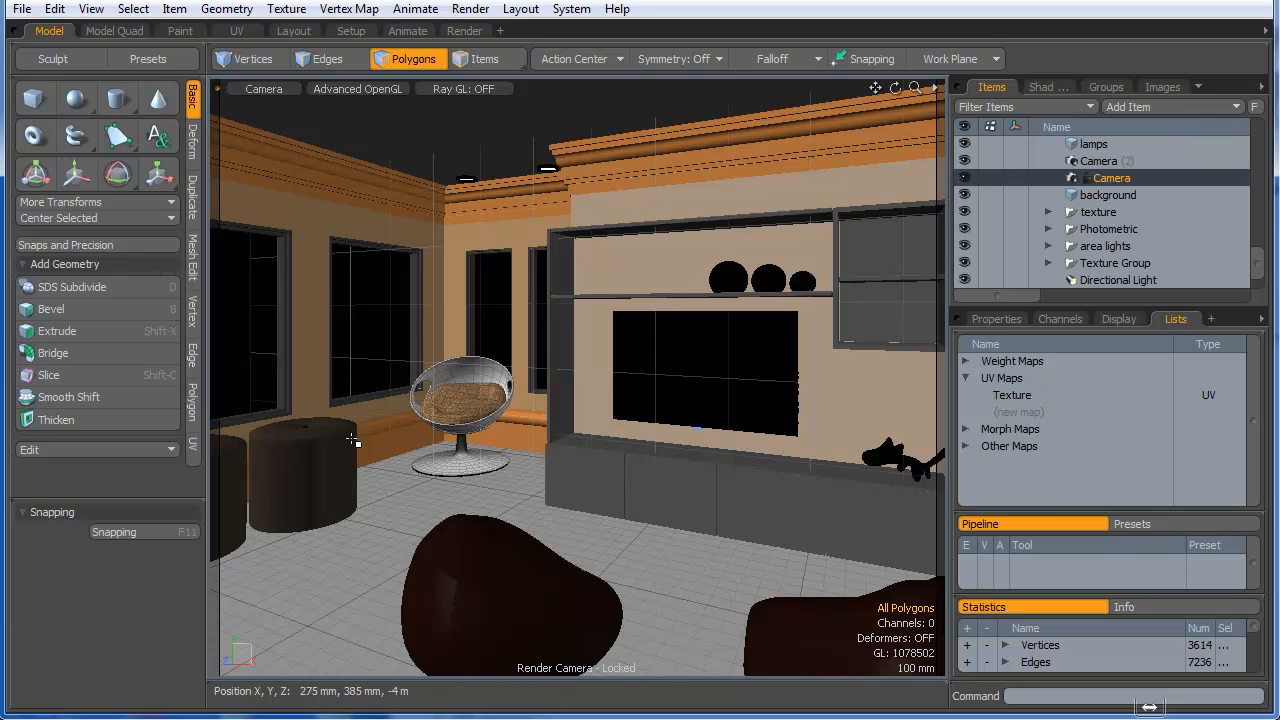
# - With an automatic action center, move both BANCO puffs -325 mm in Z and shift the one beside the chair to X 825 mm
pyautogui.click(484, 58)
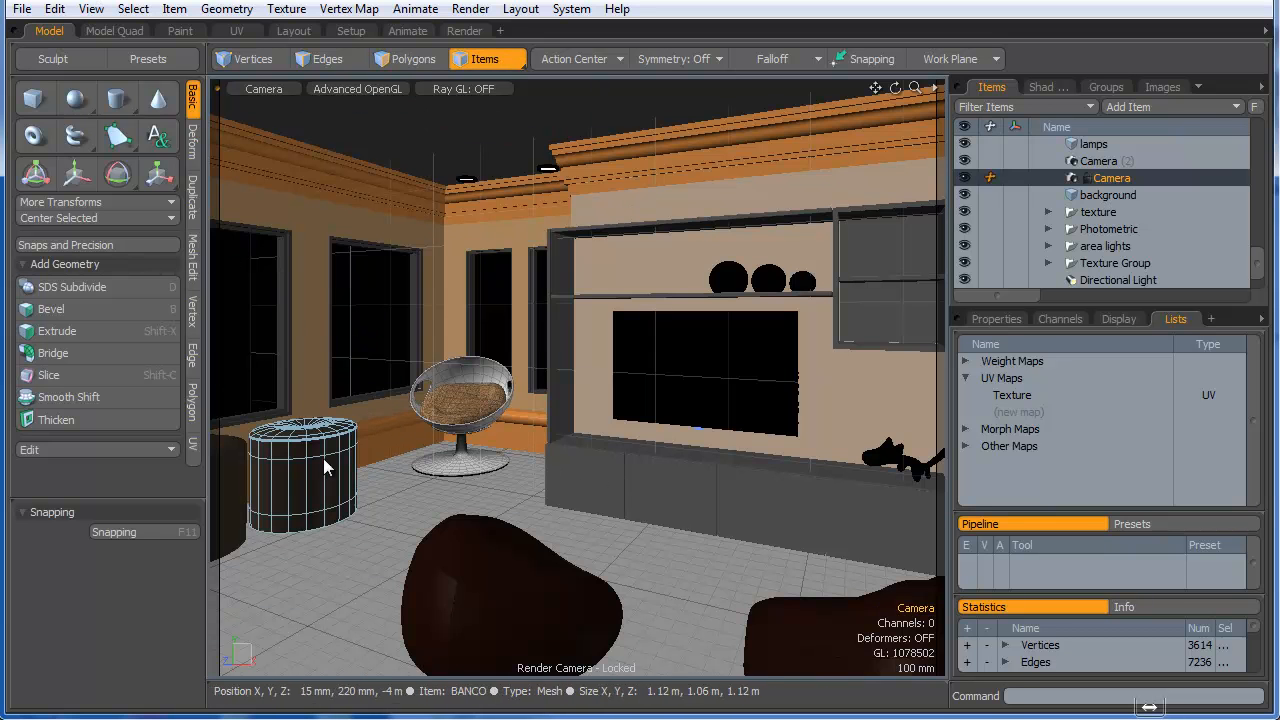
pyautogui.click(321, 459)
pyautogui.keyDown('shift'); pyautogui.click(237, 480); pyautogui.keyUp('shift')
pyautogui.press('y')
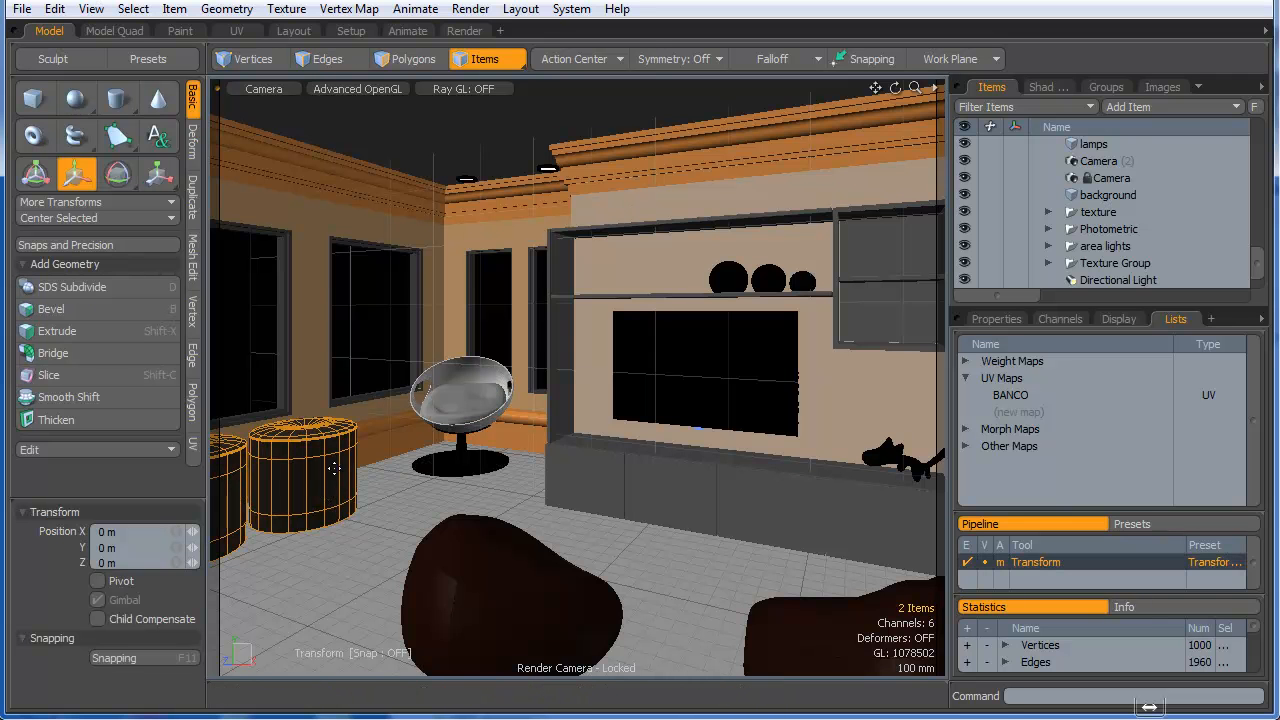
pyautogui.click(576, 58)
pyautogui.click(577, 47)
pyautogui.click(328, 465)
pyautogui.moveTo(318, 487); pyautogui.dragTo(340, 468)
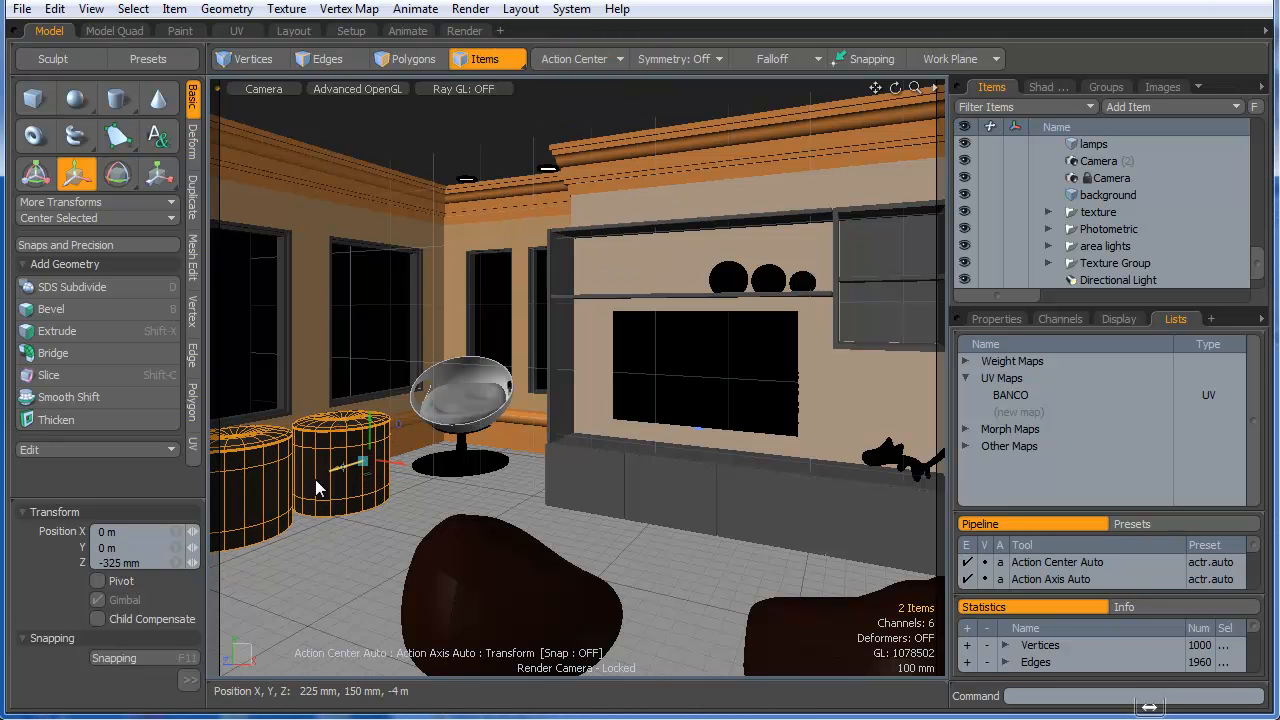
pyautogui.click(367, 466)
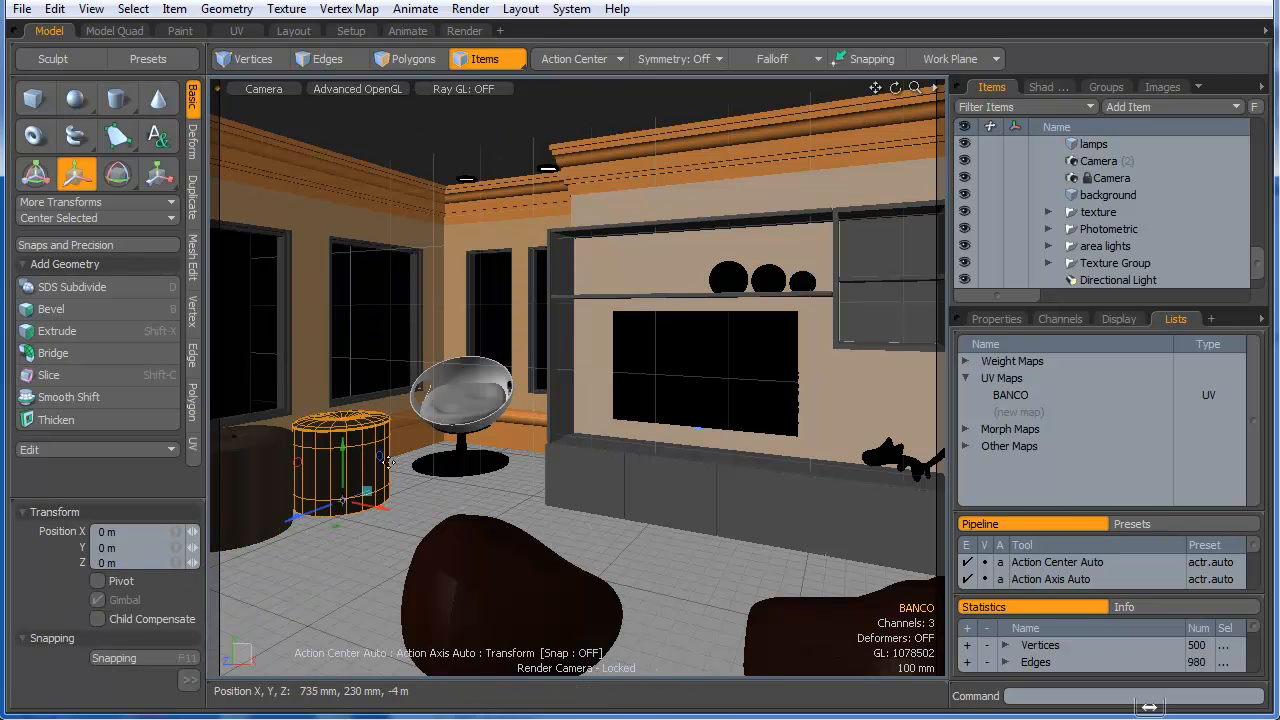
pyautogui.press('space')
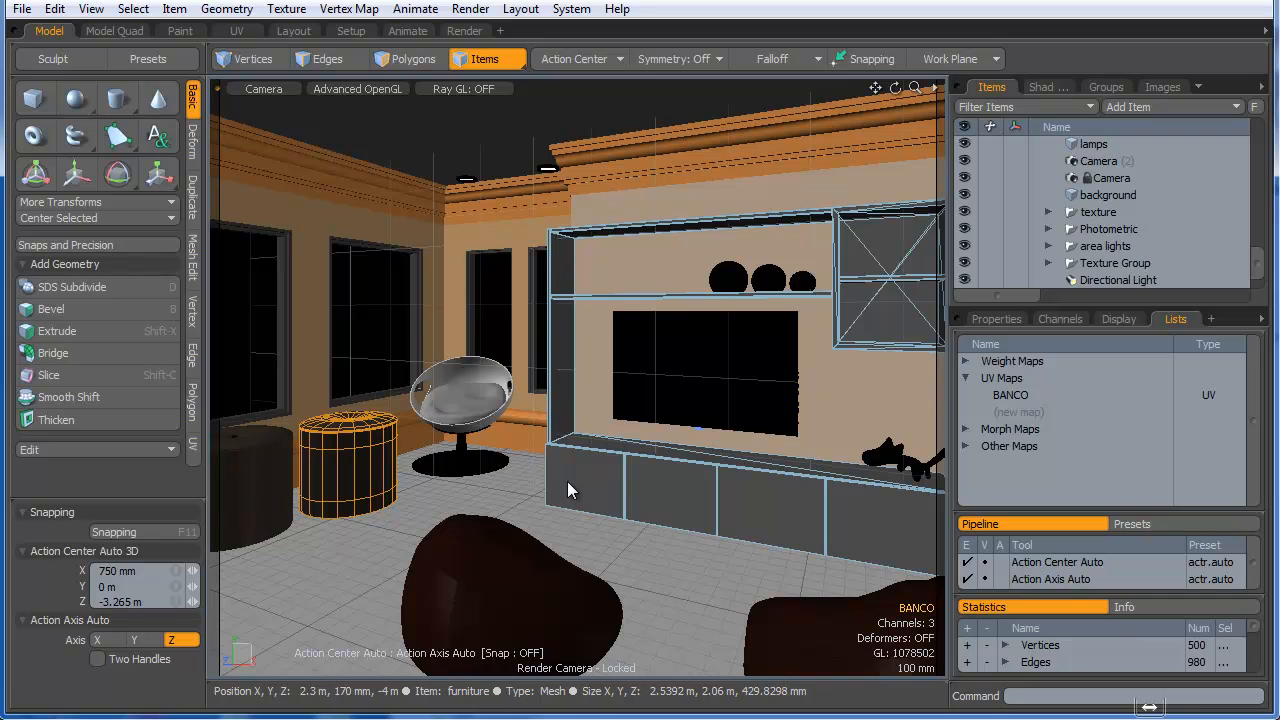
# - Start the room's render preview and save the scene
pyautogui.click(463, 31)
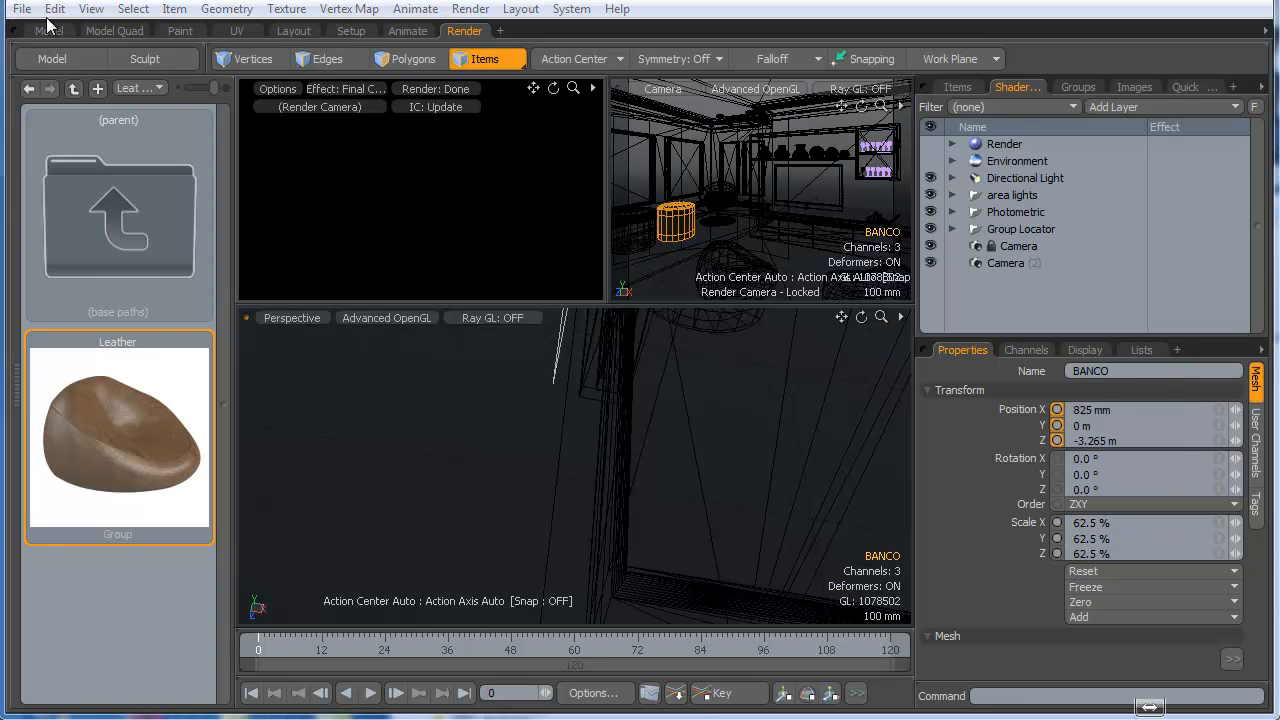
pyautogui.click(25, 12)
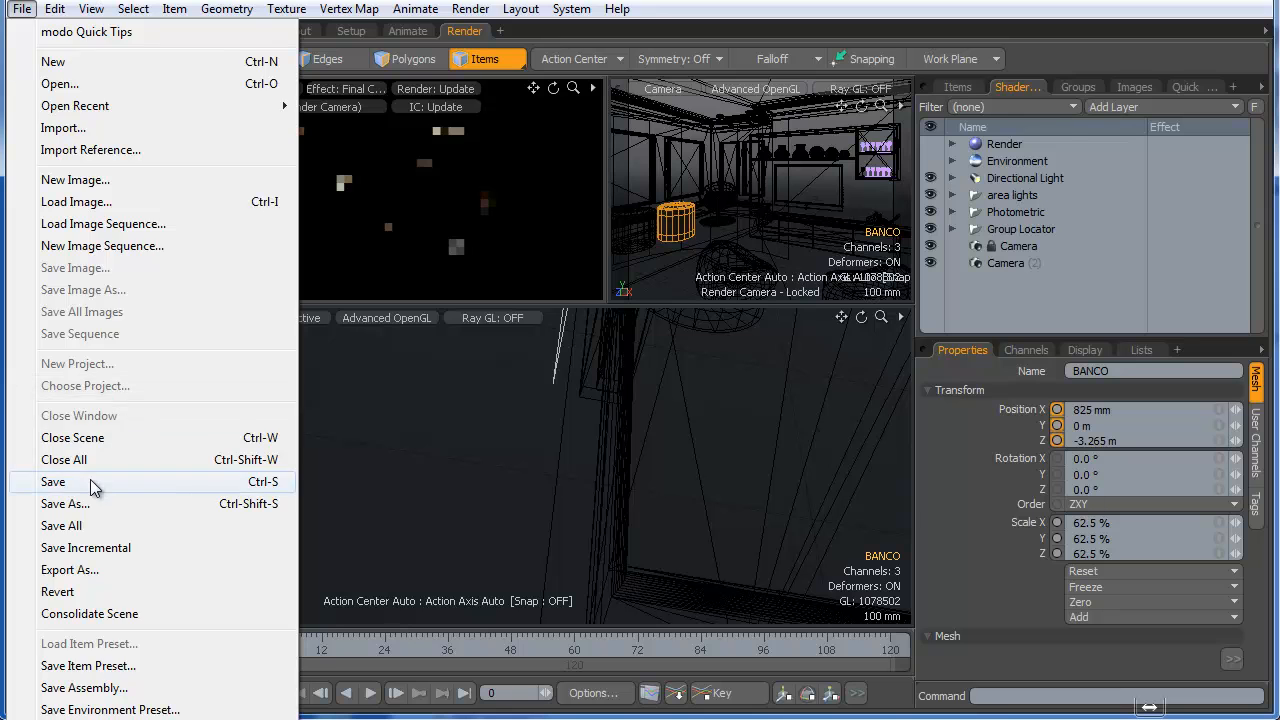
pyautogui.click(165, 484)
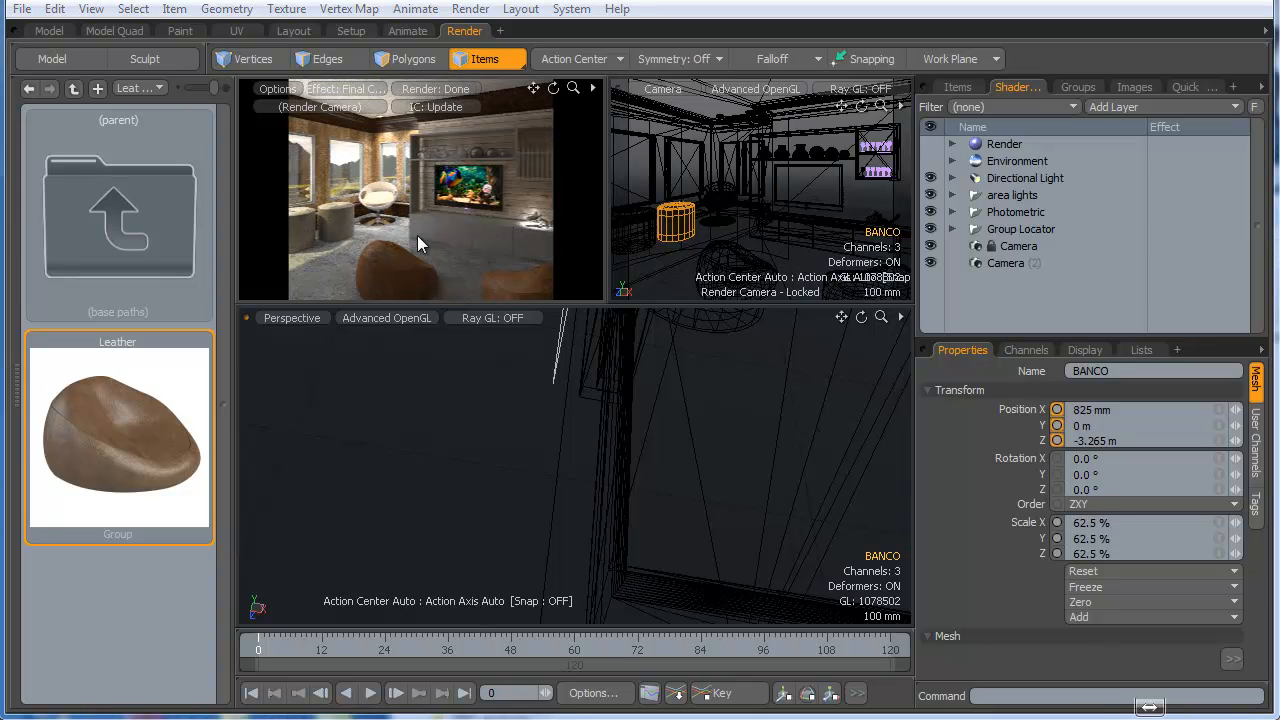
# - Scale the beanbag Puff nearest the chair uniformly to 131%
pyautogui.click(42, 31)
pyautogui.click(497, 606)
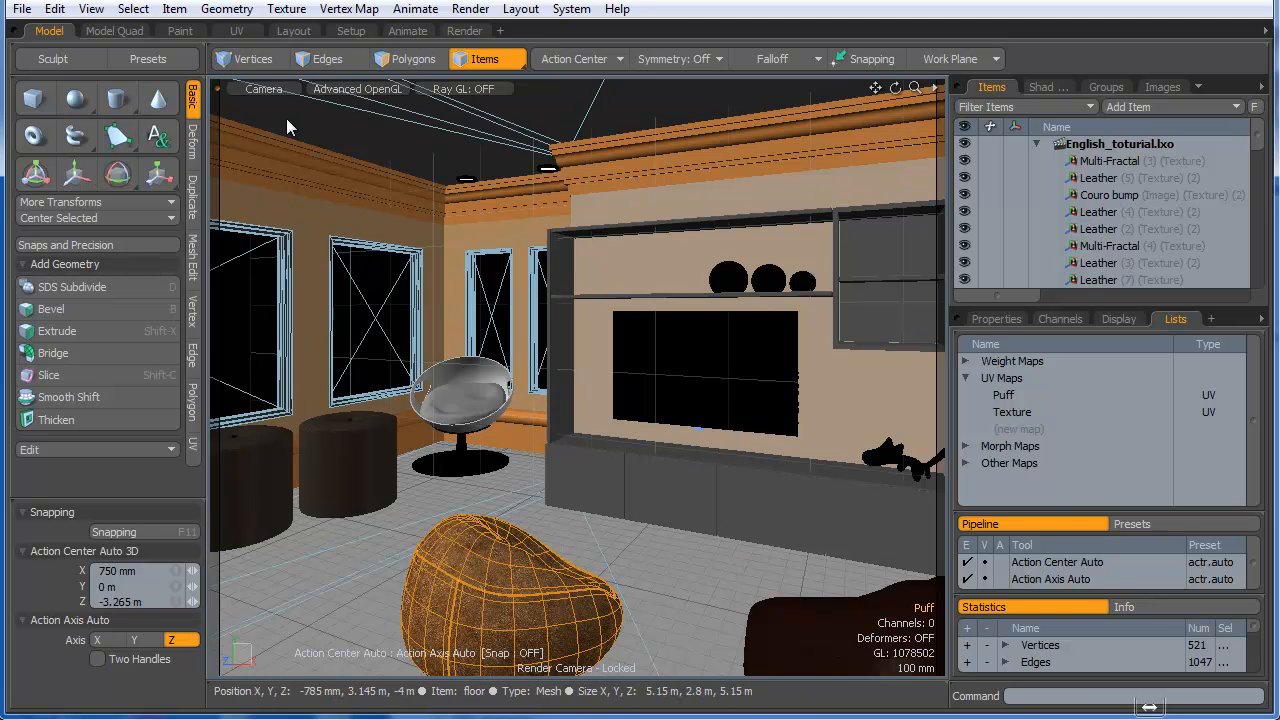
pyautogui.click(265, 89)
pyautogui.click(265, 67)
pyautogui.moveTo(540, 370)
pyautogui.keyDown('alt'); pyautogui.mouseDown()
pyautogui.moveTo(654, 409)
pyautogui.moveTo(544, 394)
pyautogui.mouseUp(); pyautogui.keyUp('alt')
pyautogui.keyDown('alt'); pyautogui.keyDown('shift'); pyautogui.moveTo(655, 380); pyautogui.dragTo(620, 350); pyautogui.keyUp('shift'); pyautogui.keyUp('alt')
pyautogui.keyDown('alt'); pyautogui.keyDown('shift'); pyautogui.moveTo(620, 350); pyautogui.dragTo(685, 356); pyautogui.keyUp('shift'); pyautogui.keyUp('alt')
pyautogui.press('y')
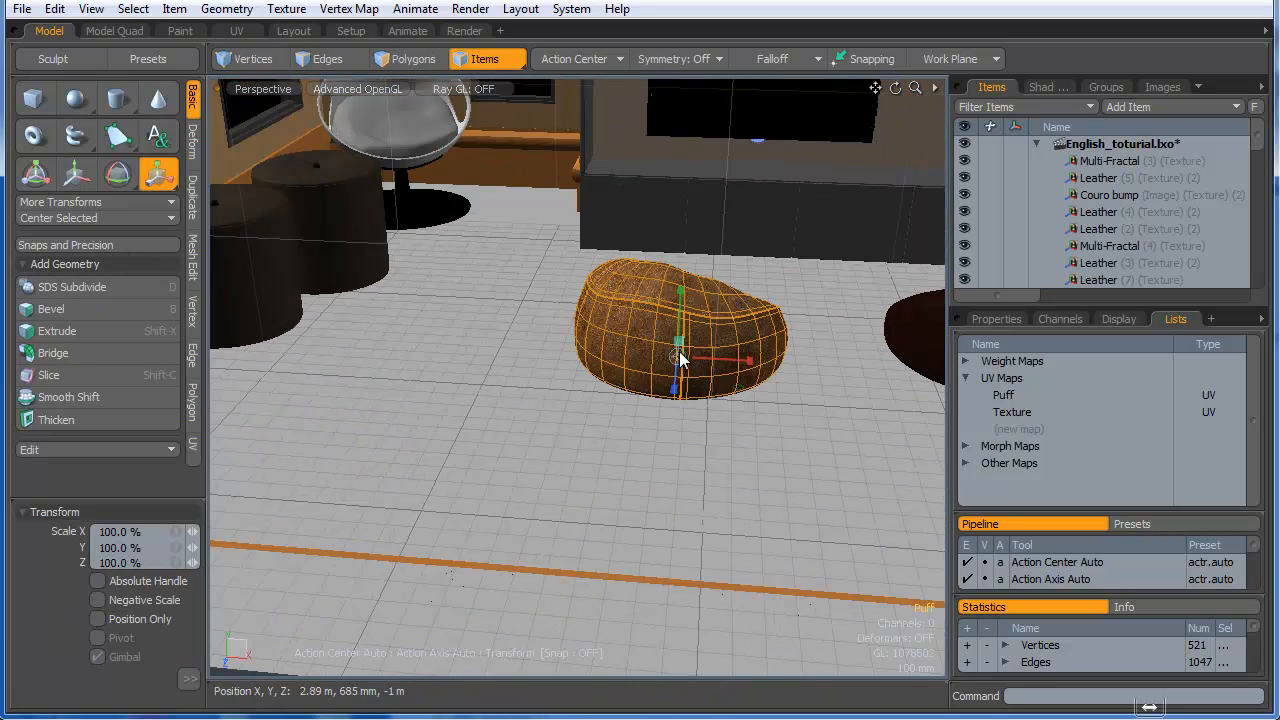
pyautogui.click(681, 362)
pyautogui.click(591, 59)
pyautogui.click(591, 59)
pyautogui.keyDown('alt'); pyautogui.moveTo(643, 268); pyautogui.dragTo(459, 451); pyautogui.keyUp('alt')
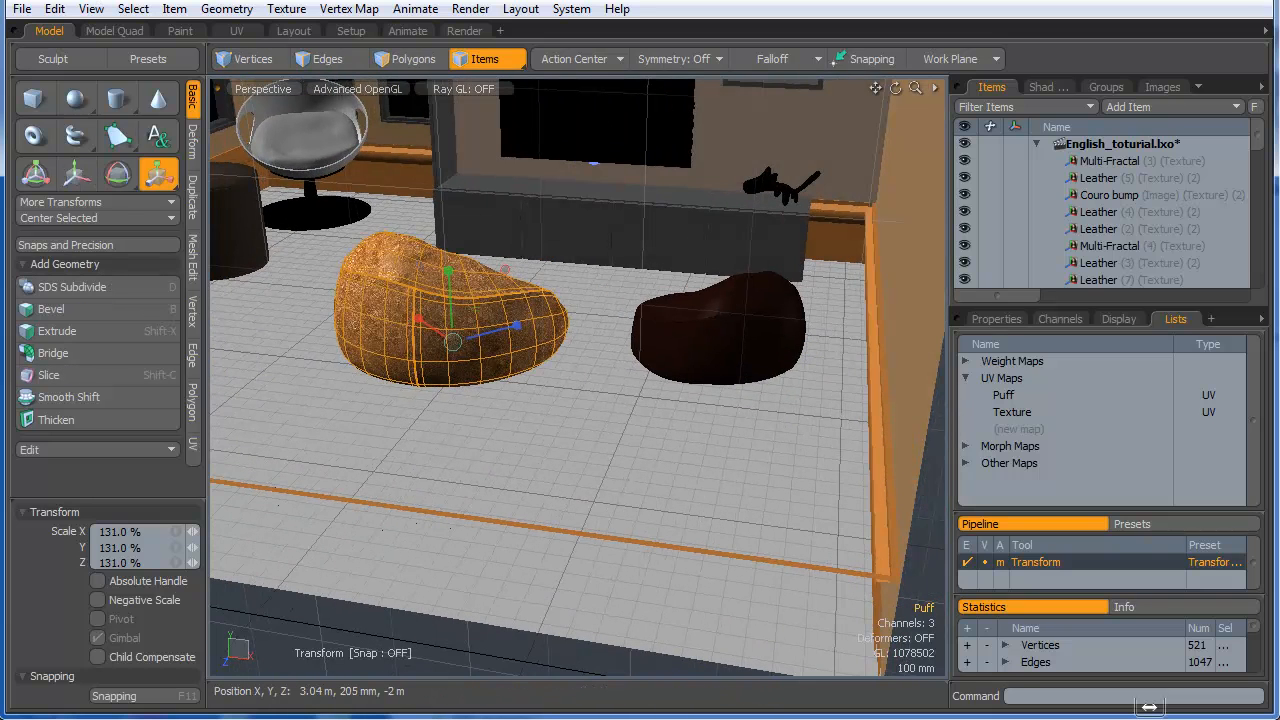
# - Scale the second beanbag, Puff (2), uniformly to 129% and check the room in the render preview
pyautogui.click(710, 335)
pyautogui.moveTo(713, 351); pyautogui.dragTo(743, 350)
pyautogui.keyDown('alt'); pyautogui.moveTo(655, 440); pyautogui.dragTo(625, 545); pyautogui.keyUp('alt')
pyautogui.keyDown('alt'); pyautogui.keyDown('shift'); pyautogui.moveTo(625, 545); pyautogui.dragTo(570, 345); pyautogui.keyUp('shift'); pyautogui.keyUp('alt')
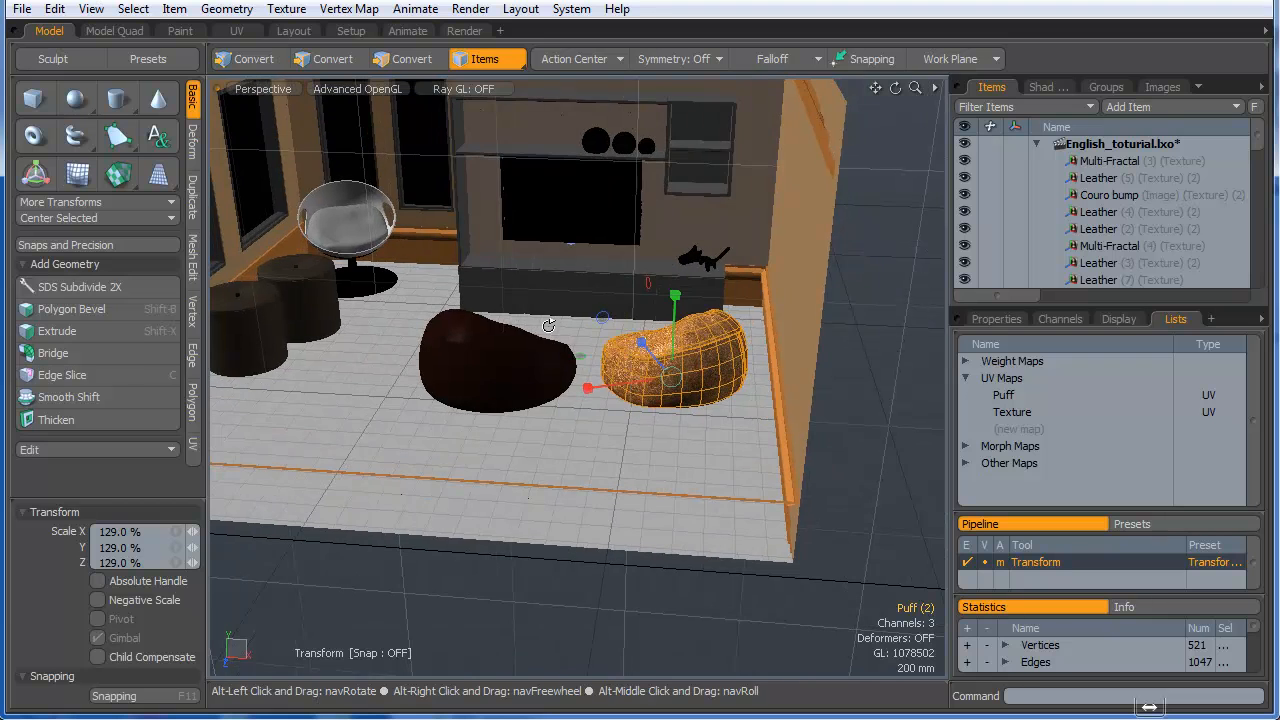
pyautogui.click(455, 32)
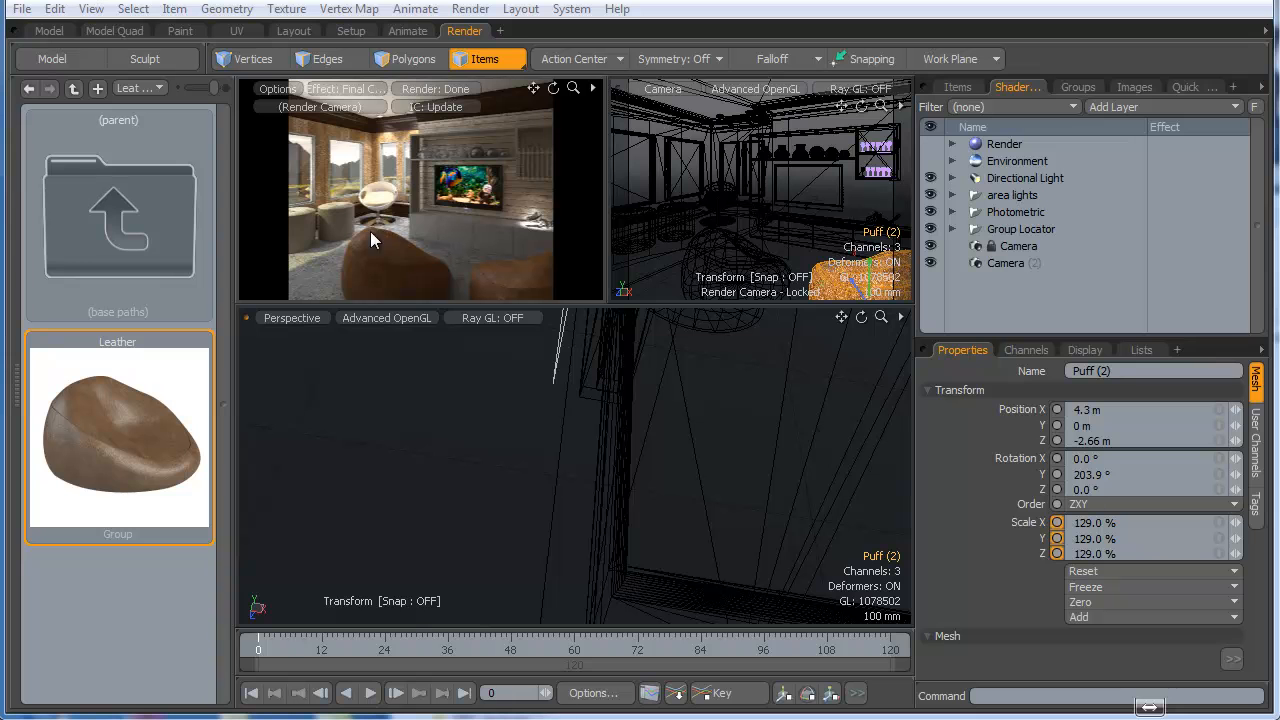
# - Select the loose Multi-Fractal, Leather, Couro, mixed and Pixar texture items and move them into the texture group
pyautogui.click(31, 32)
pyautogui.click(1097, 162)
pyautogui.scroll(-2, 1104, 206)
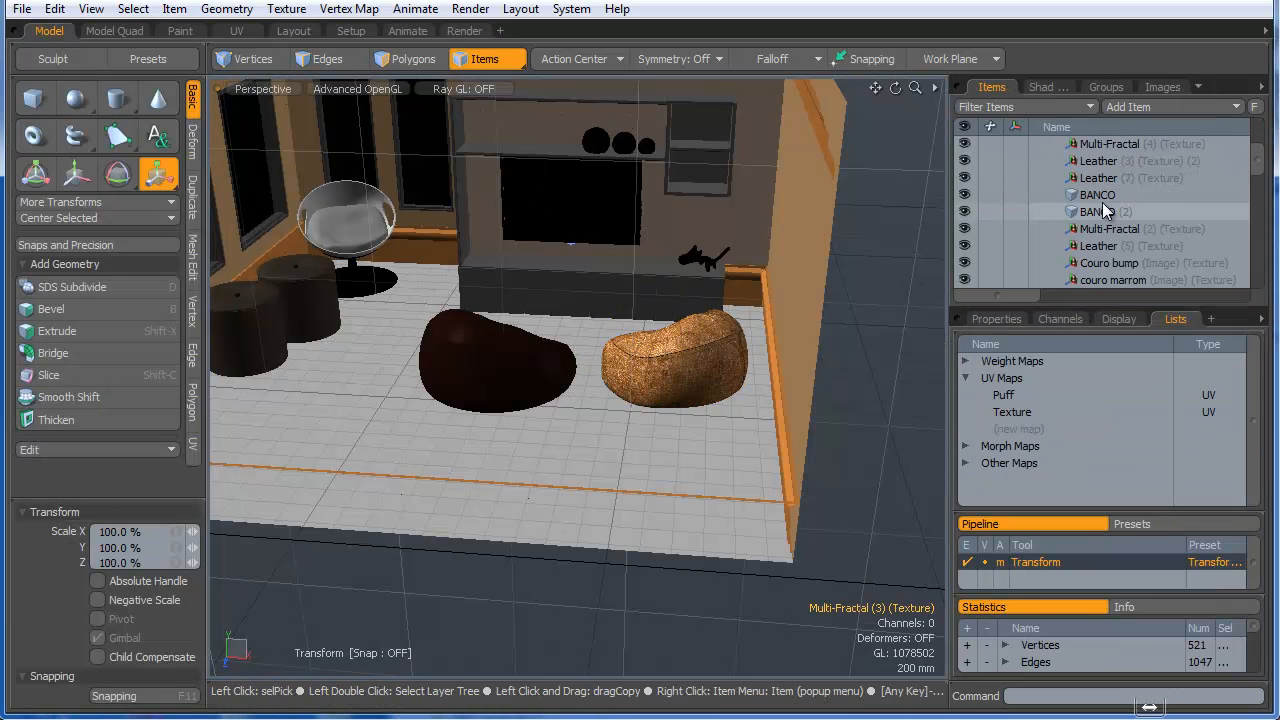
pyautogui.keyDown('shift'); pyautogui.click(1098, 211); pyautogui.keyUp('shift')
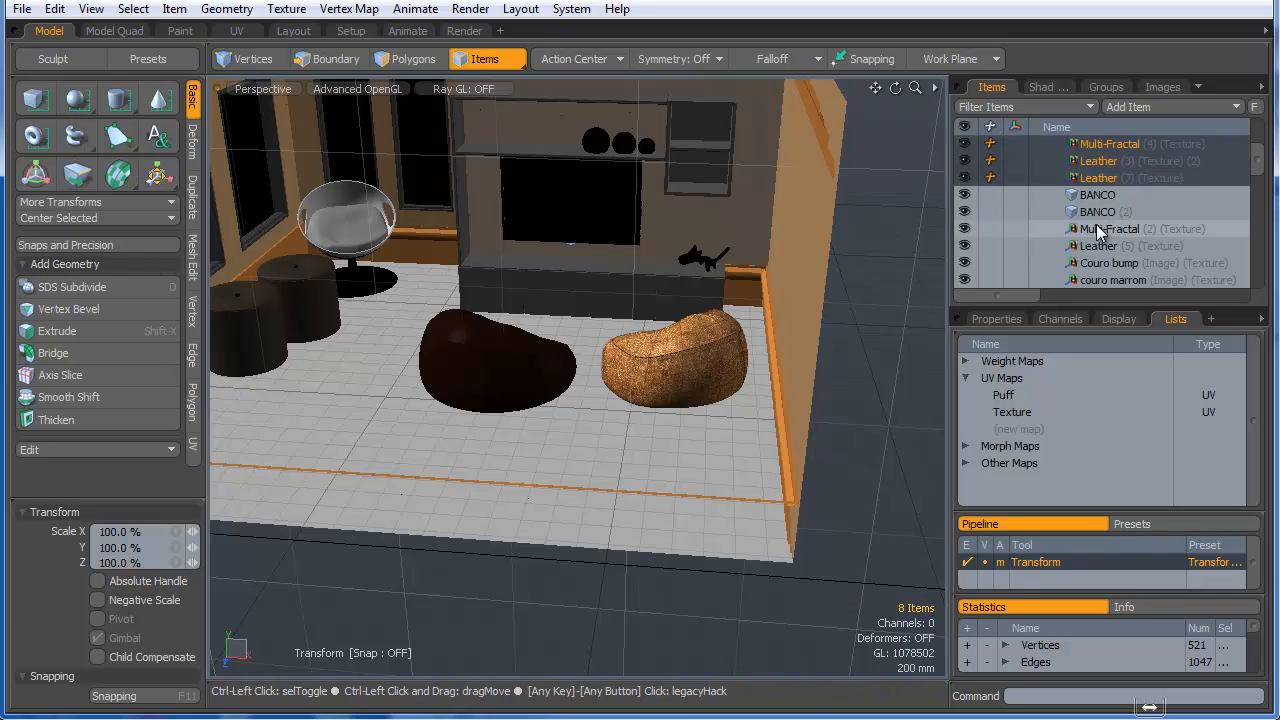
pyautogui.scroll(-3, 1098, 226)
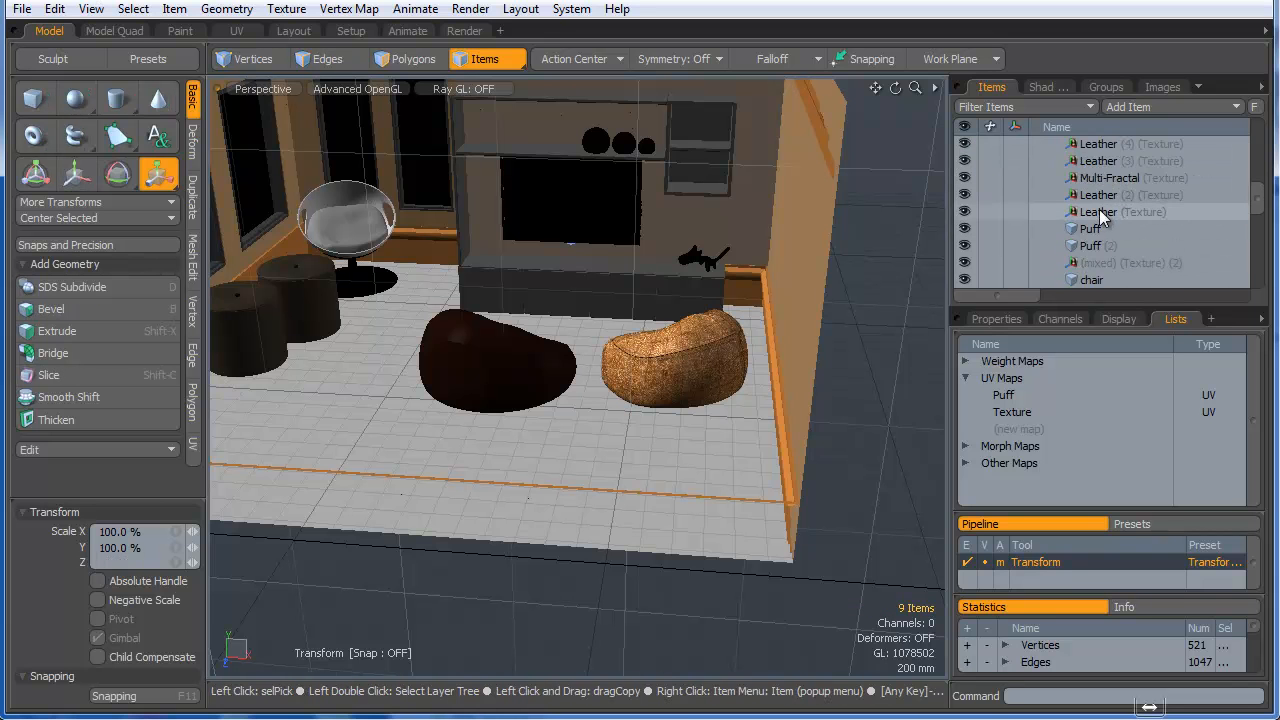
pyautogui.keyDown('shift'); pyautogui.click(1099, 212); pyautogui.keyUp('shift')
pyautogui.keyDown('ctrl'); pyautogui.click(1097, 263); pyautogui.keyUp('ctrl')
pyautogui.scroll(-4, 1116, 234)
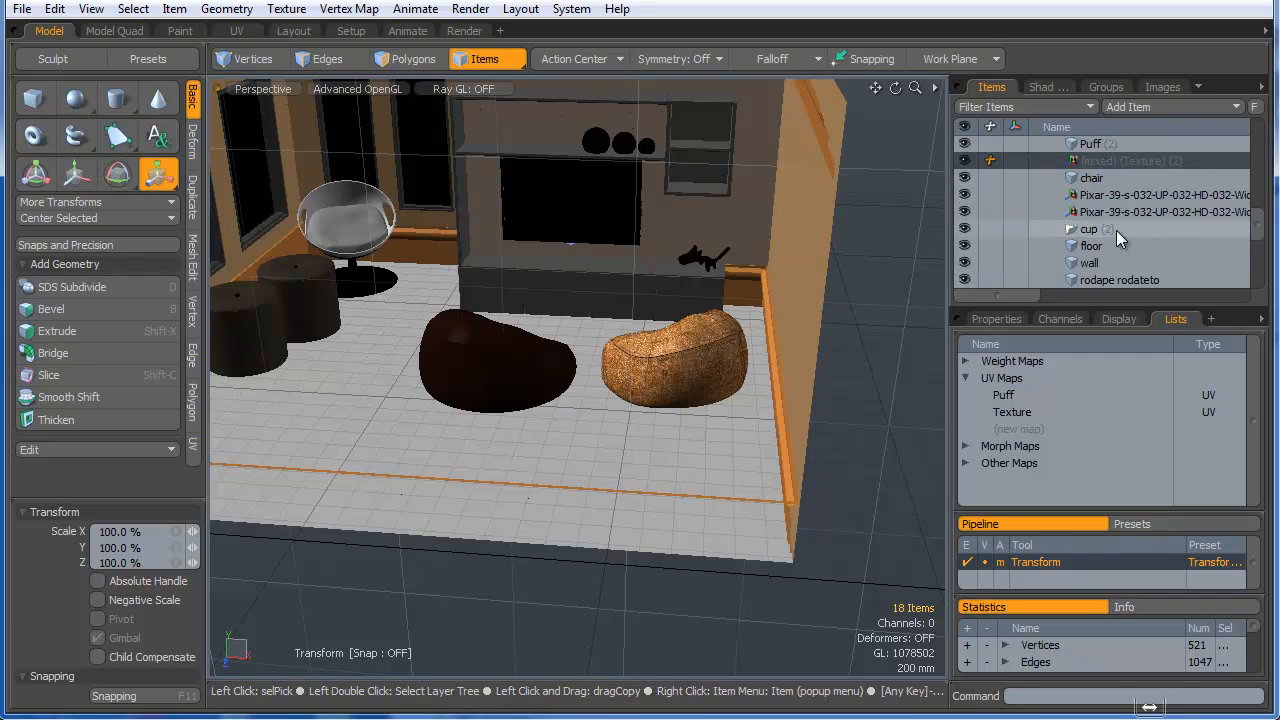
pyautogui.scroll(2, 1120, 235)
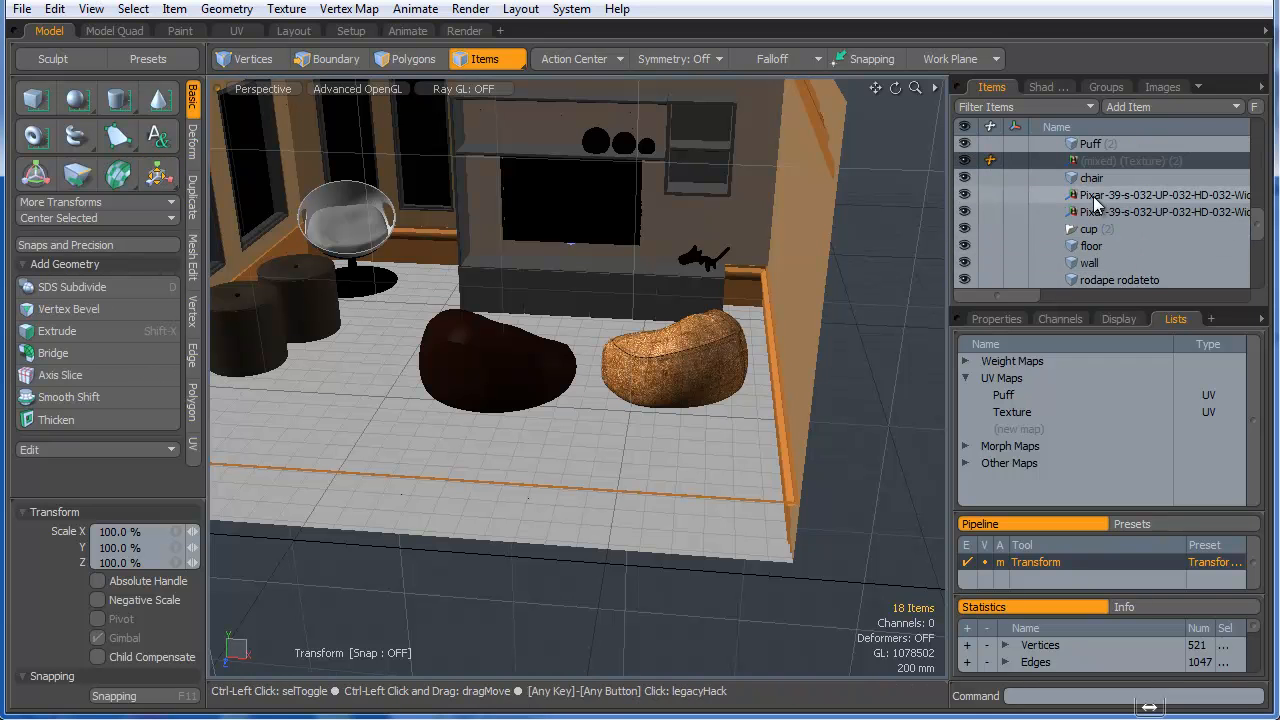
pyautogui.keyDown('ctrl'); pyautogui.click(1100, 197); pyautogui.keyUp('ctrl')
pyautogui.keyDown('ctrl'); pyautogui.click(1100, 213); pyautogui.keyUp('ctrl')
pyautogui.scroll(-1, 1104, 250)
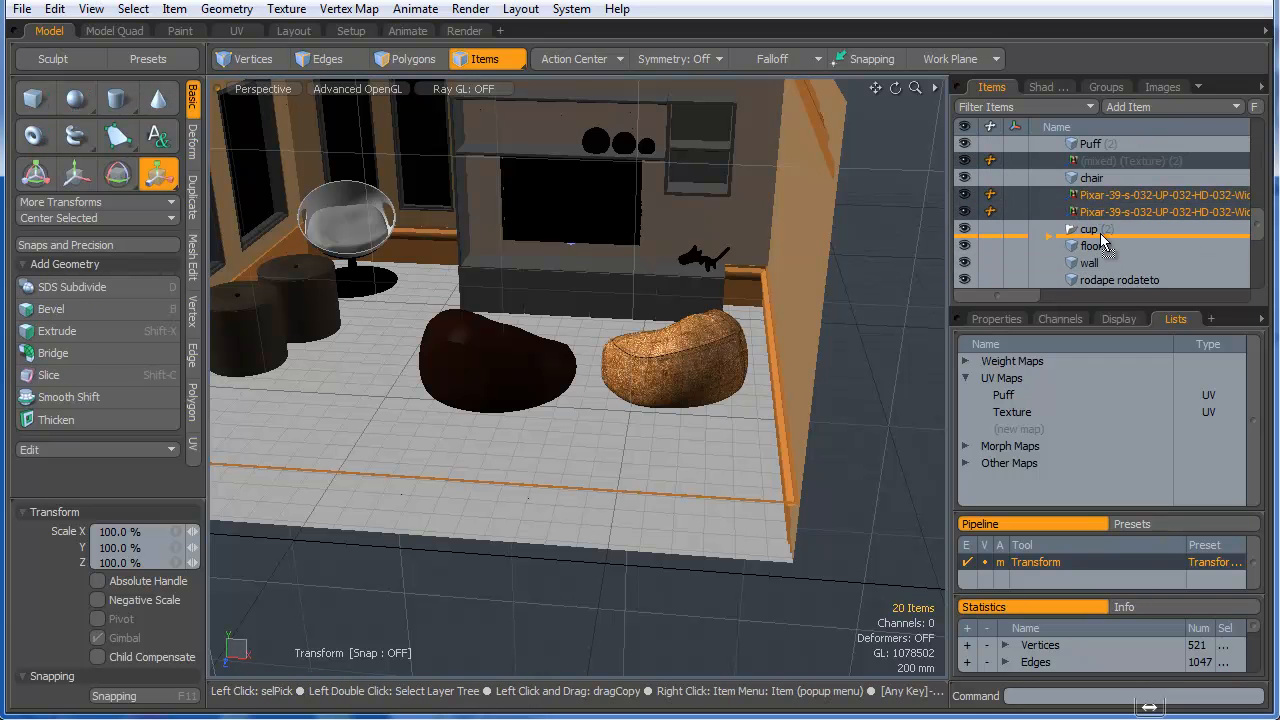
pyautogui.scroll(-3, 1104, 270)
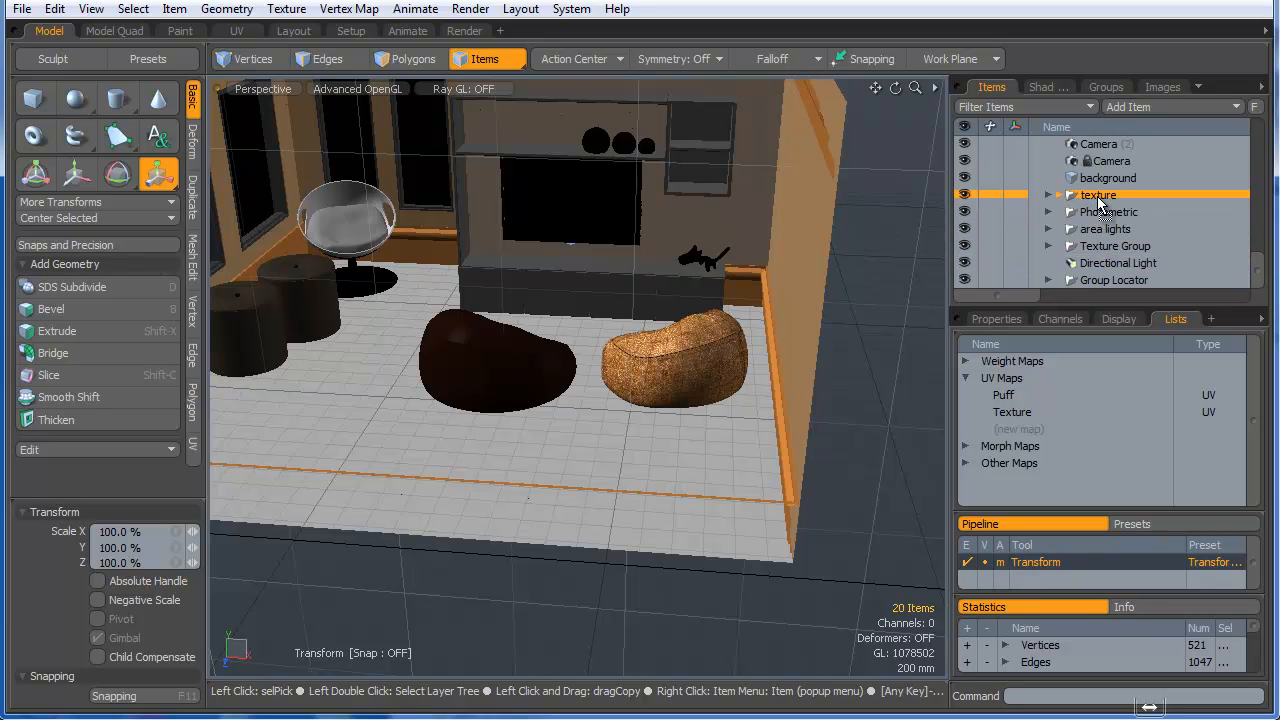
# - Enlarge the item list and move the floor, wall, rodape rodateto and lamps meshes directly below the chair
pyautogui.scroll(2, 1105, 240)
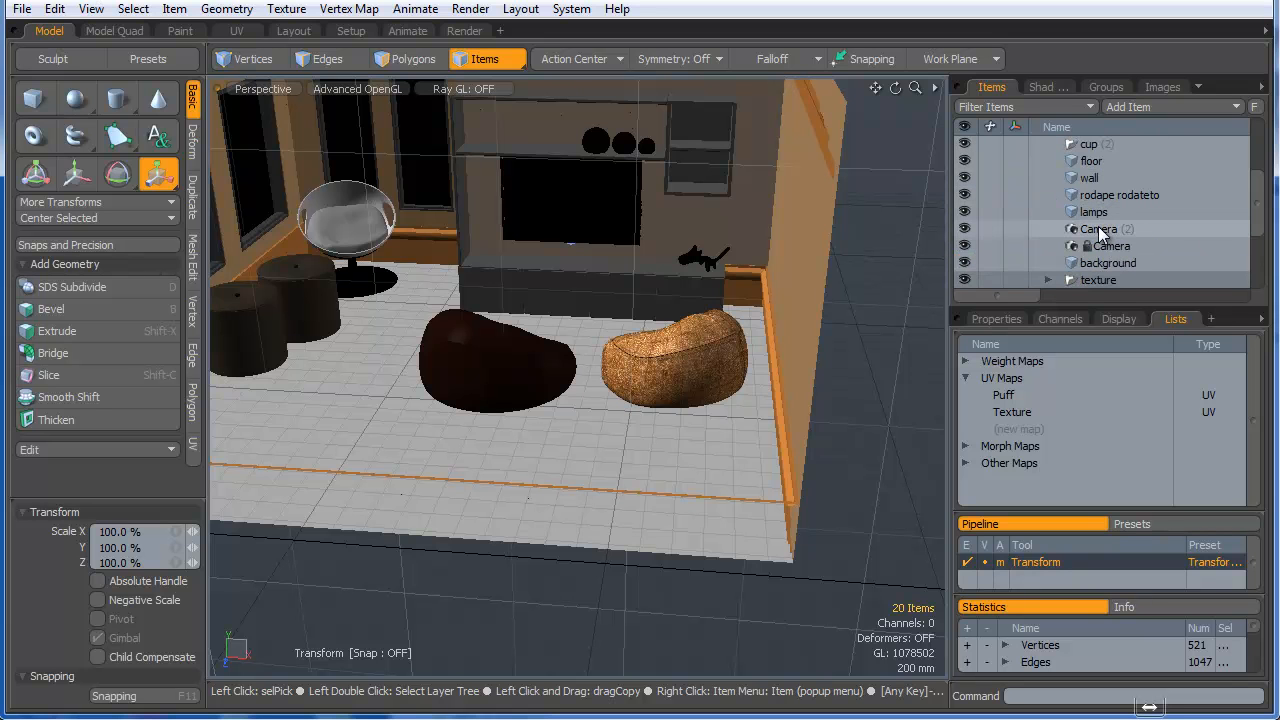
pyautogui.moveTo(1090, 302); pyautogui.dragTo(1090, 440)
pyautogui.scroll(2, 1116, 309)
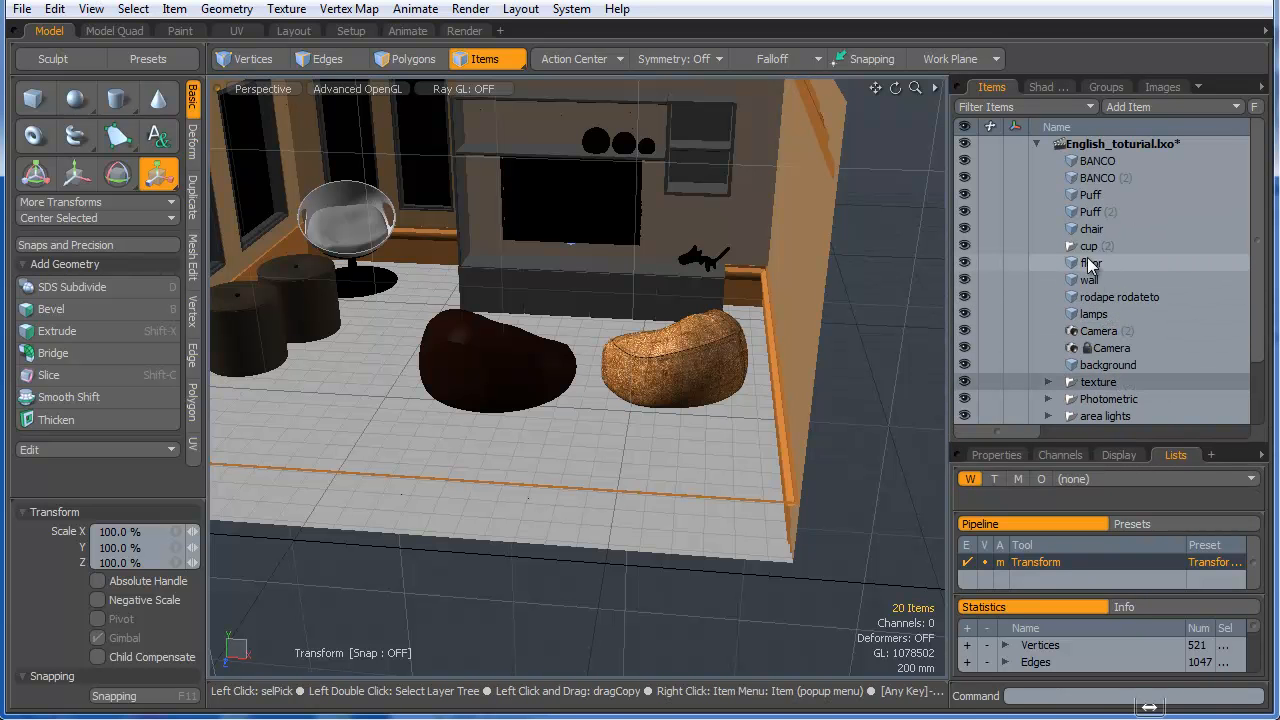
pyautogui.click(1091, 262)
pyautogui.keyDown('shift'); pyautogui.click(1094, 314); pyautogui.keyUp('shift')
pyautogui.moveTo(1094, 314); pyautogui.dragTo(1088, 242)
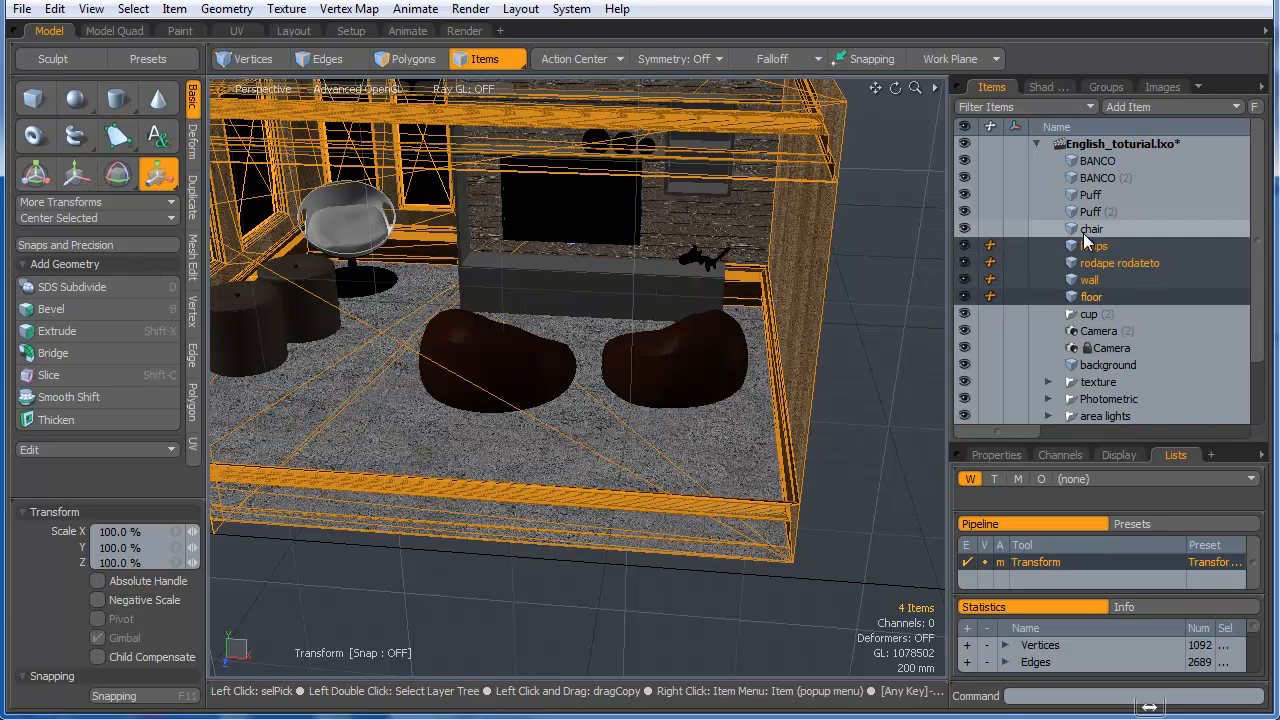
# - Reorder the item list so background follows the floor and cup (2) comes after the two cameras
pyautogui.moveTo(1090, 314)
pyautogui.mouseDown()
pyautogui.moveTo(1091, 374)
pyautogui.moveTo(1098, 303)
pyautogui.mouseUp()
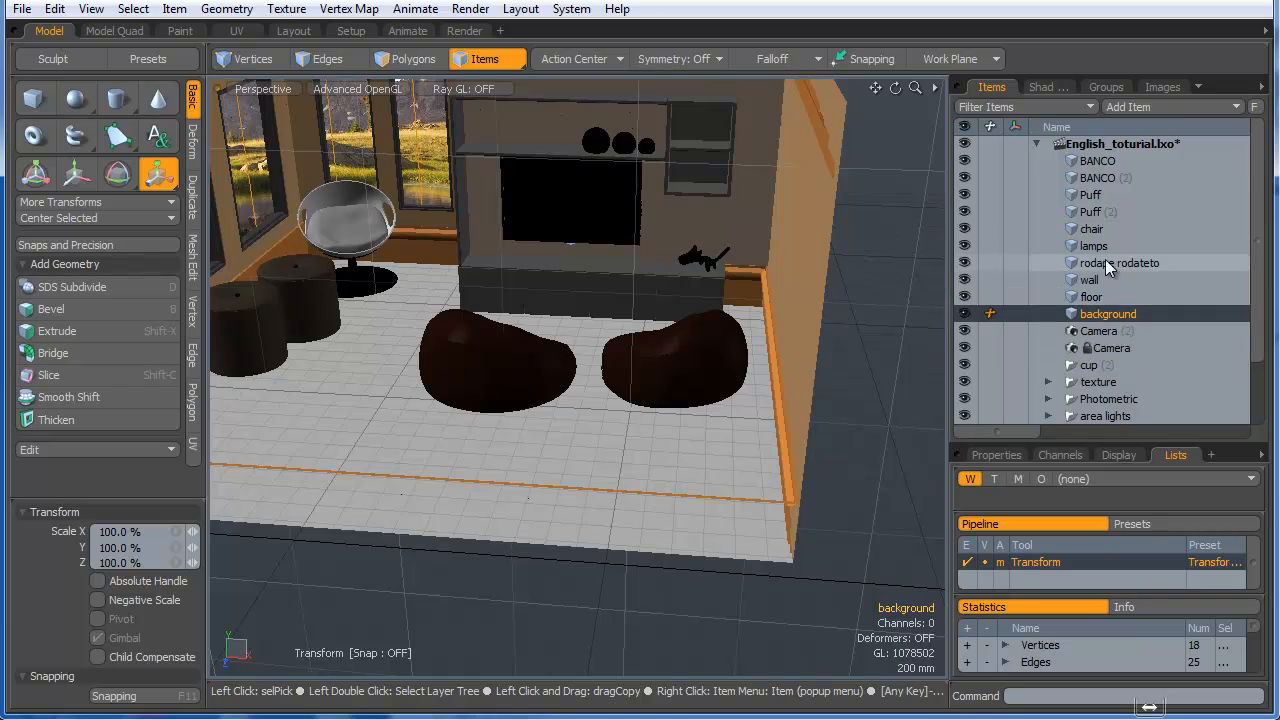
pyautogui.scroll(-2, 1108, 266)
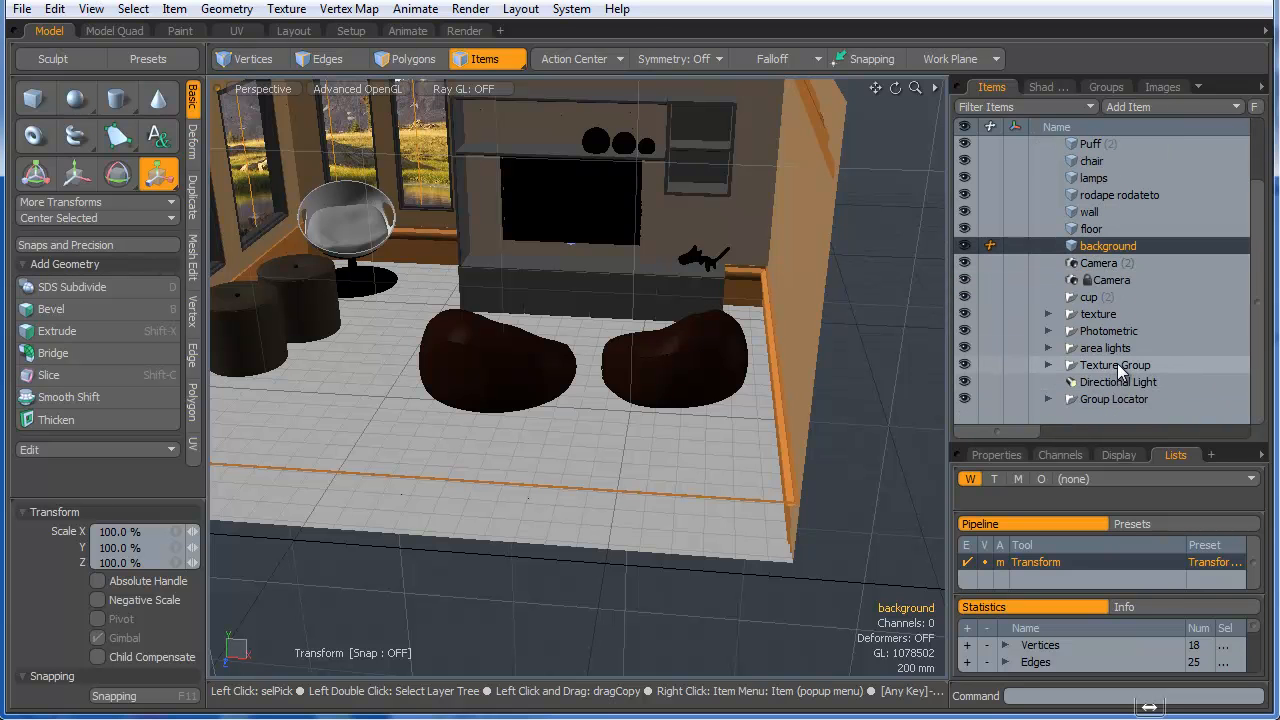
pyautogui.scroll(2, 1112, 361)
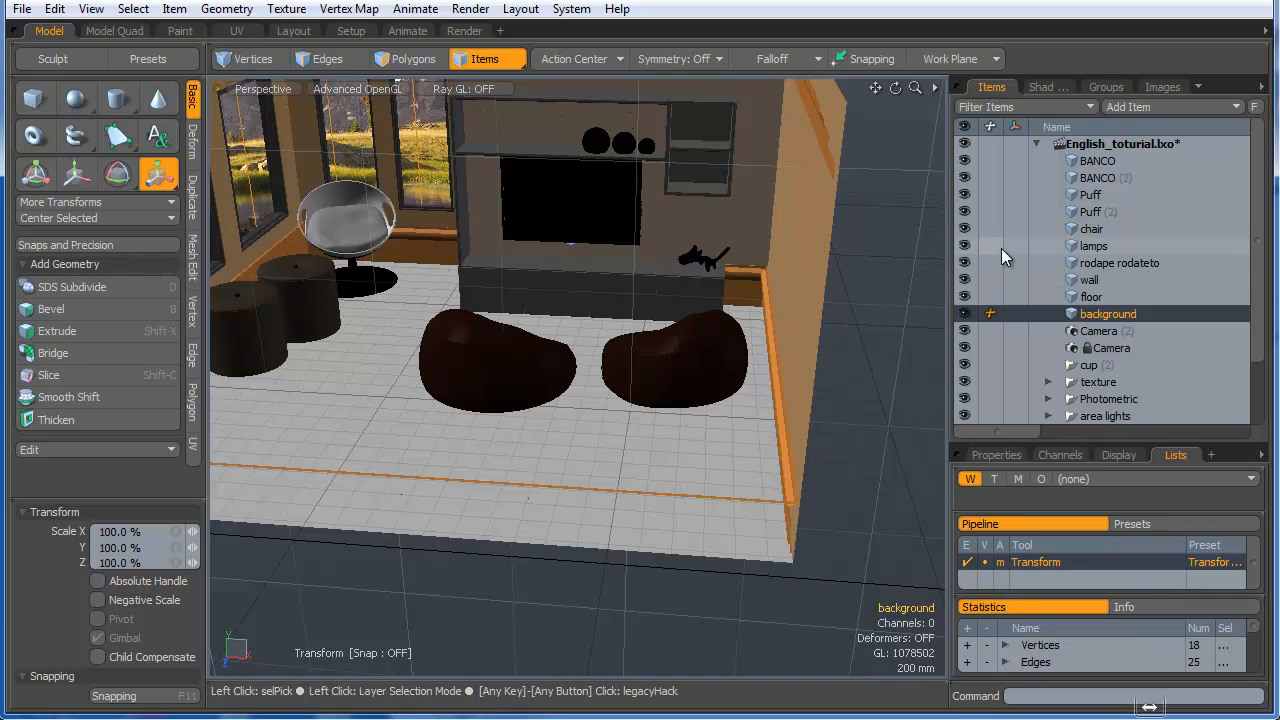
# - Add a new empty mesh item to the scene and select it
pyautogui.press('Escape')
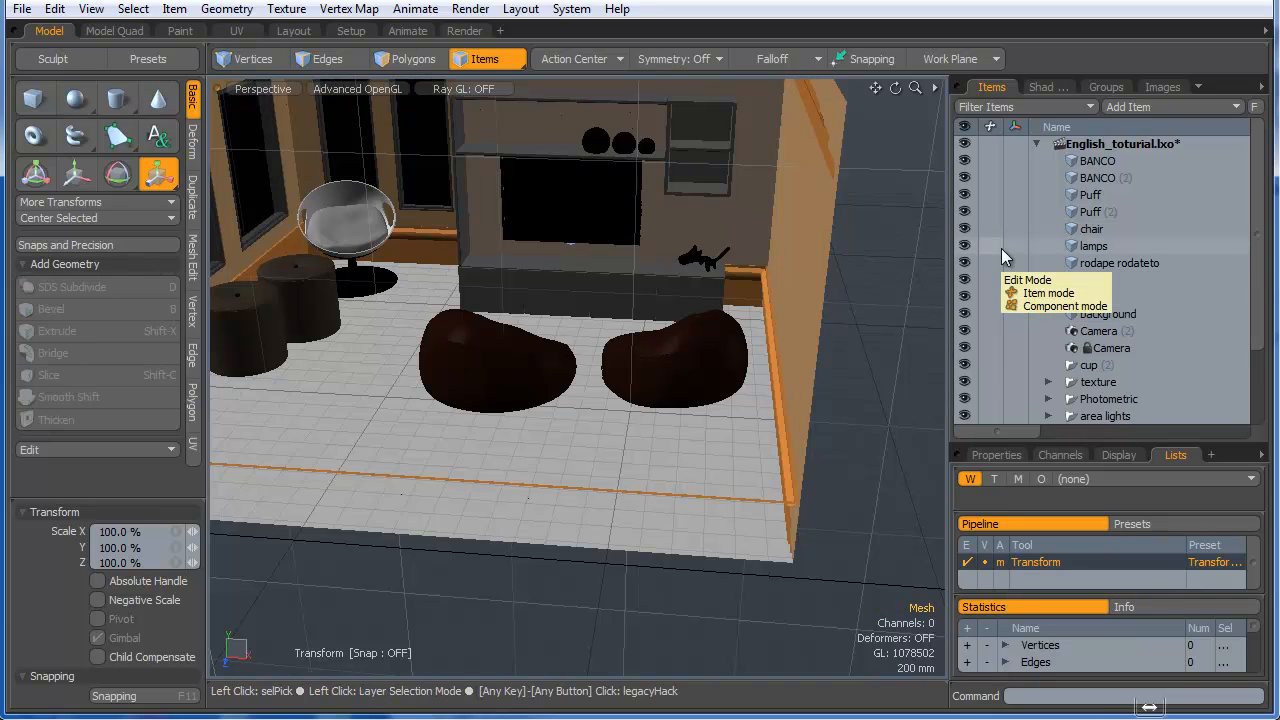
pyautogui.scroll(-3, 1075, 340)
pyautogui.click(1088, 397)
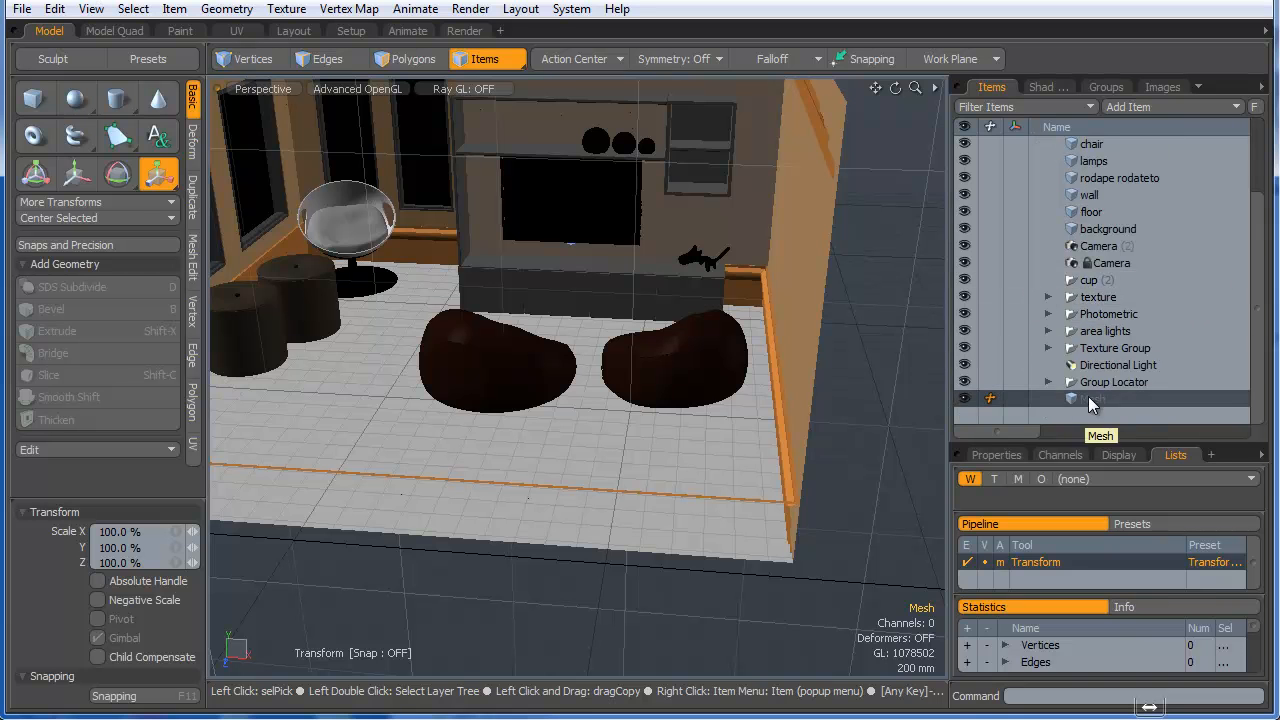
# - Draw a flat rectangle with the Cube tool in the top view around both puffs, about 2.99 m by 1.98 m
pyautogui.click(33, 98)
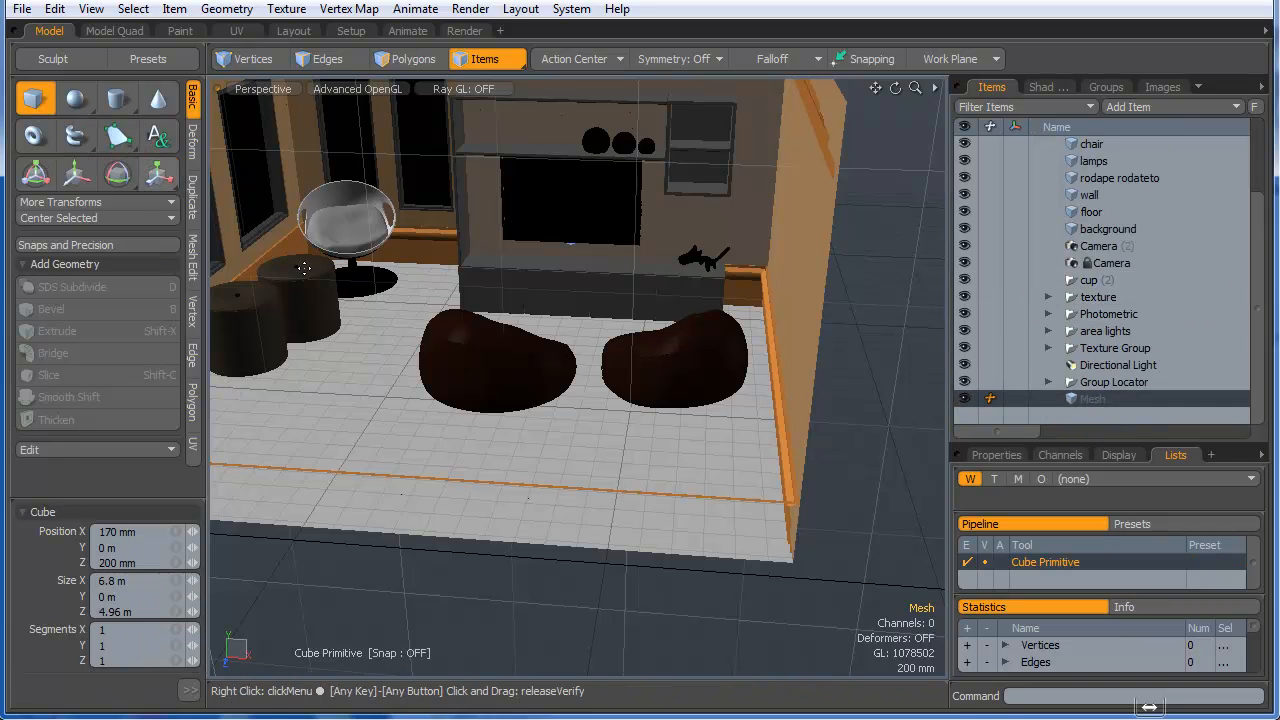
pyautogui.hotkey('ctrl', 'space')
pyautogui.click(466, 277)
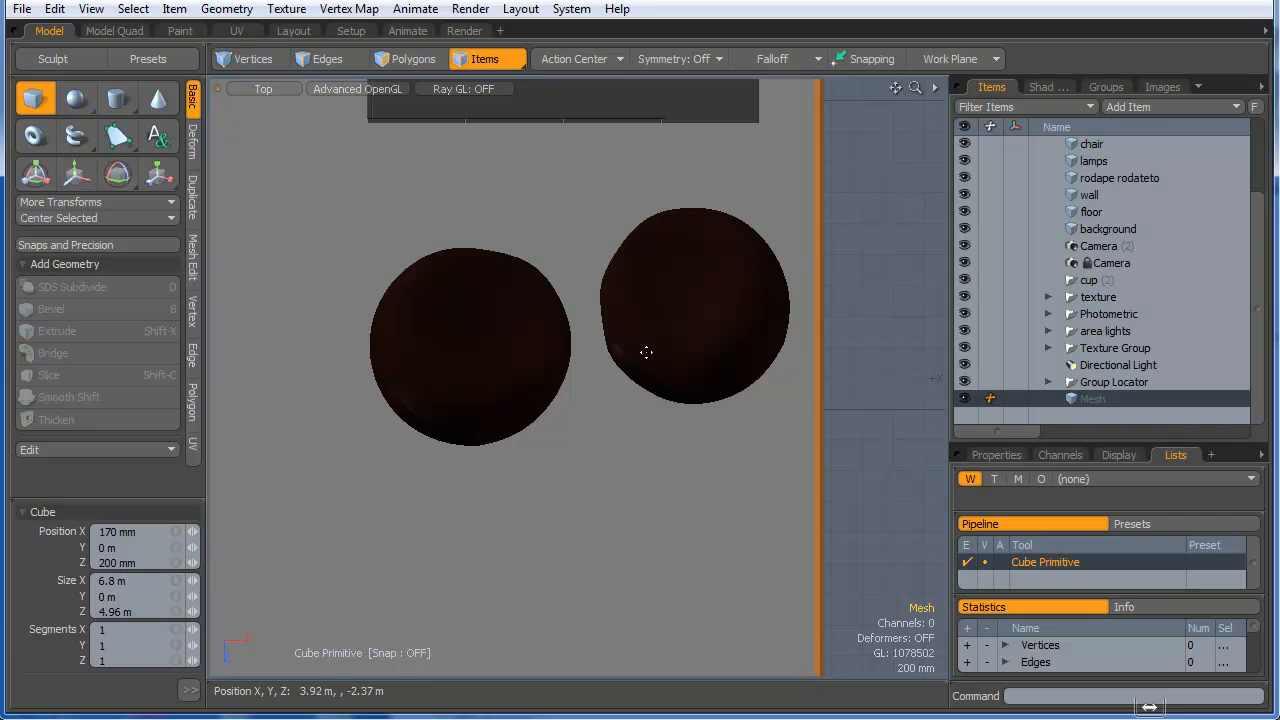
pyautogui.scroll(-5, 651, 352)
pyautogui.scroll(3, 603, 360)
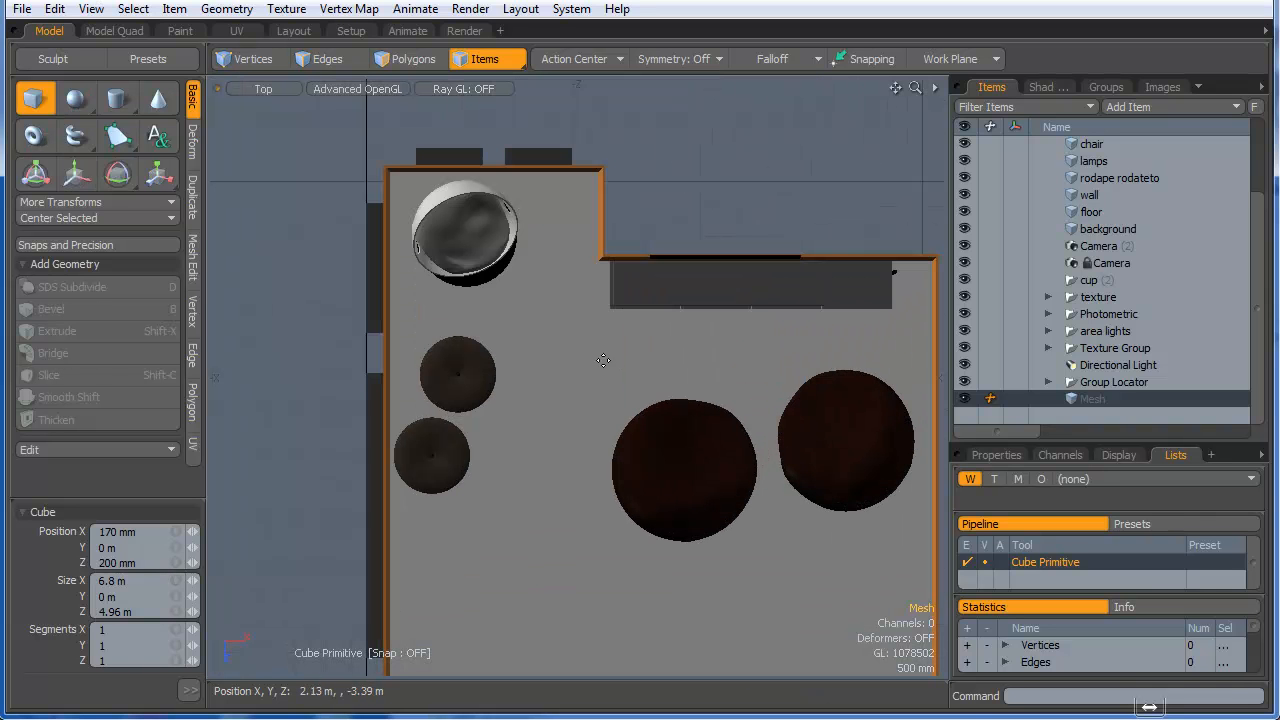
pyautogui.moveTo(594, 360); pyautogui.dragTo(924, 552)
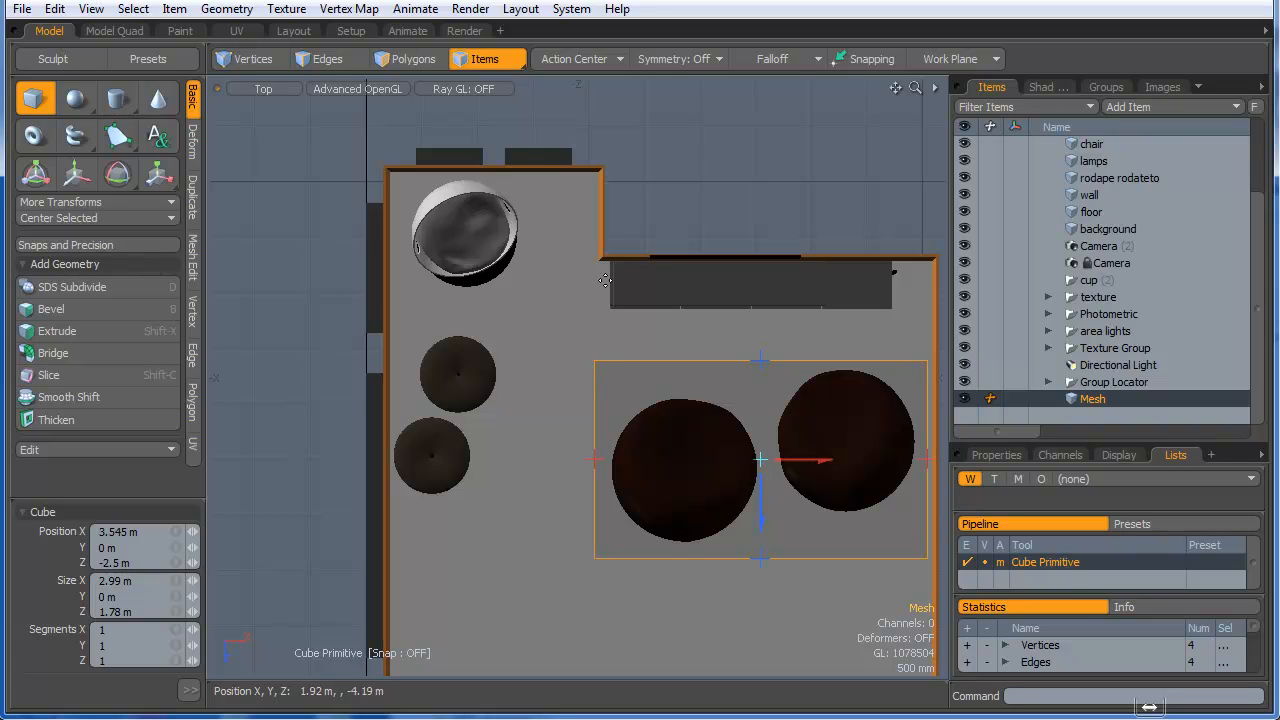
pyautogui.moveTo(760, 360); pyautogui.dragTo(760, 338)
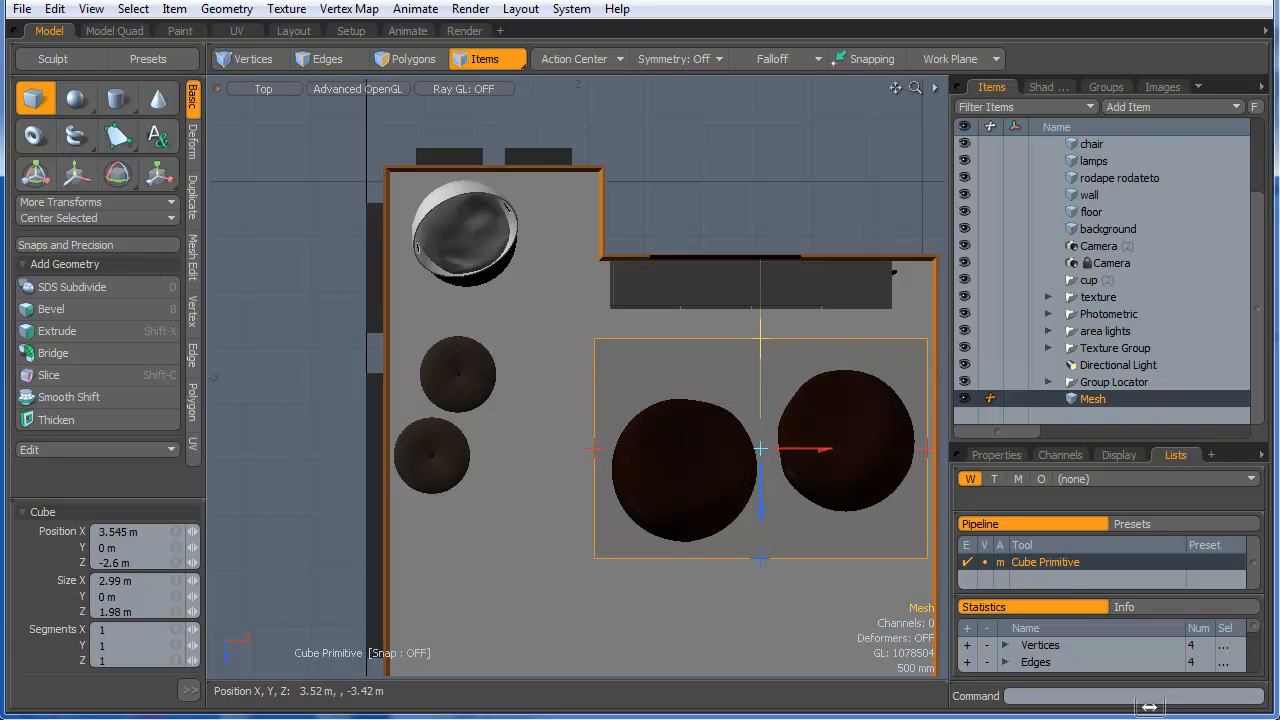
# - Give the flat rectangle beneath the puffs a thickness of about 20 mm in the perspective view
pyautogui.hotkey('ctrl', 'space')
pyautogui.click(787, 430)
pyautogui.keyDown('alt'); pyautogui.moveTo(766, 457); pyautogui.dragTo(831, 447); pyautogui.keyUp('alt')
pyautogui.moveTo(732, 436); pyautogui.dragTo(709, 355)
pyautogui.press('space')
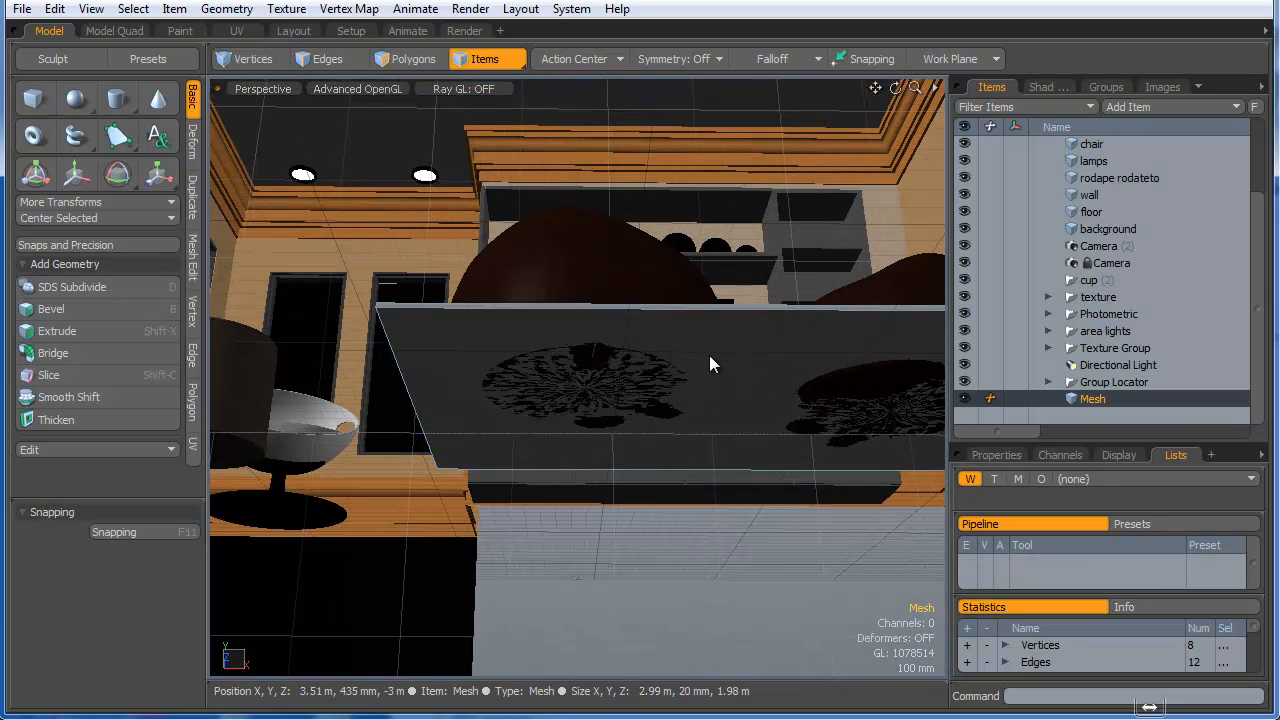
# - Delete the bottom polygon of the new slab
pyautogui.click(403, 58)
pyautogui.click(711, 344)
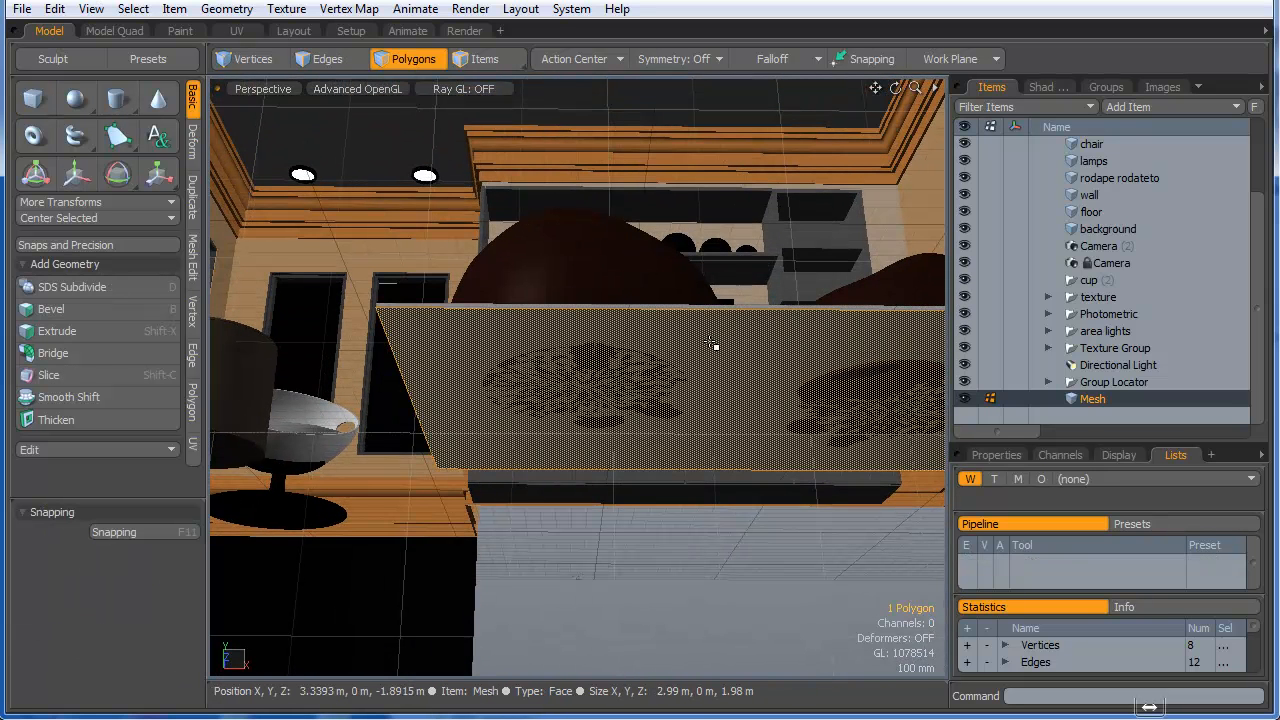
pyautogui.press('Delete')
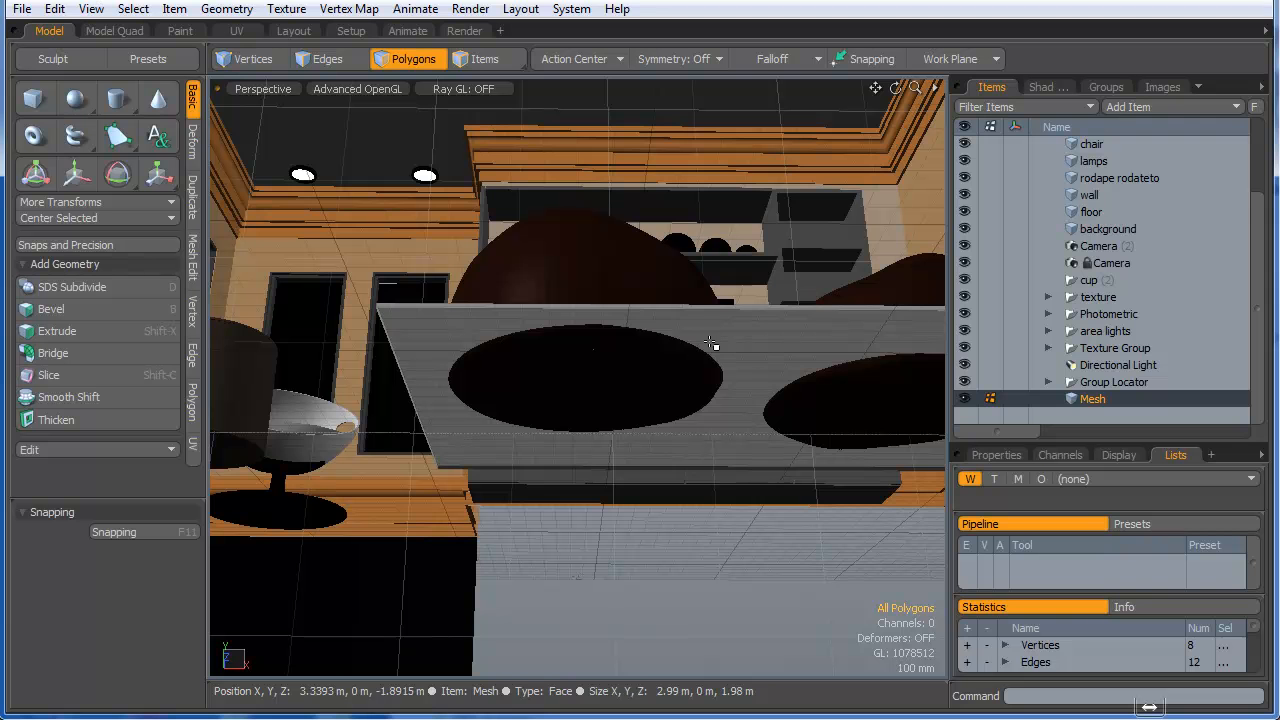
# - Round the slab into an oval rug by applying SDS Subdivide three times
pyautogui.press('d')
pyautogui.press('d')
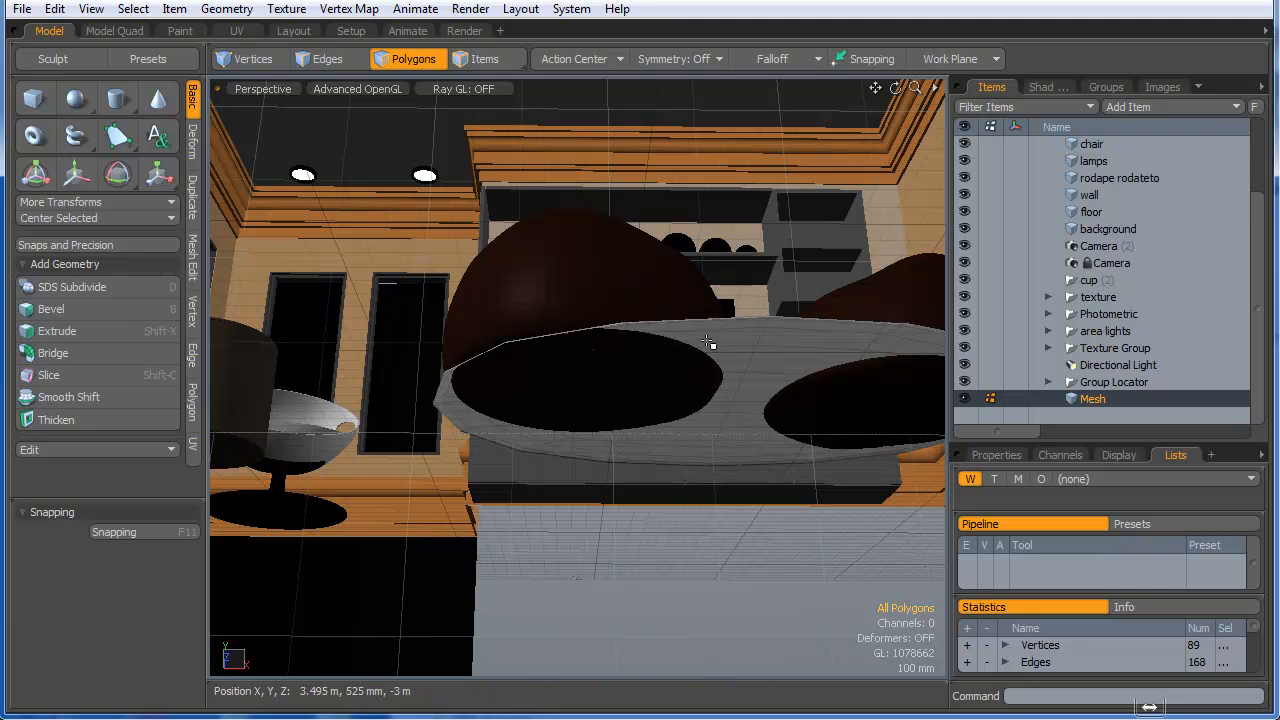
pyautogui.keyDown('alt'); pyautogui.moveTo(707, 346); pyautogui.dragTo(968, 627); pyautogui.keyUp('alt')
pyautogui.keyDown('alt'); pyautogui.moveTo(518, 557); pyautogui.dragTo(569, 560); pyautogui.keyUp('alt')
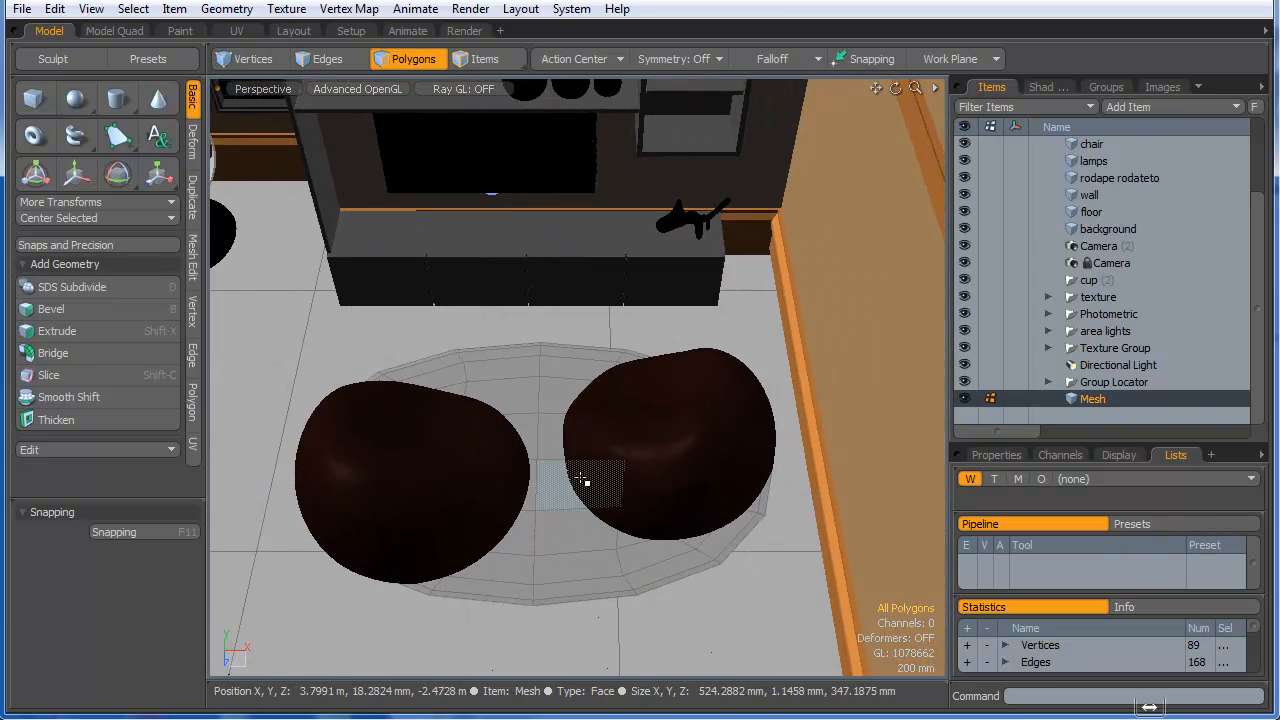
pyautogui.press('d')
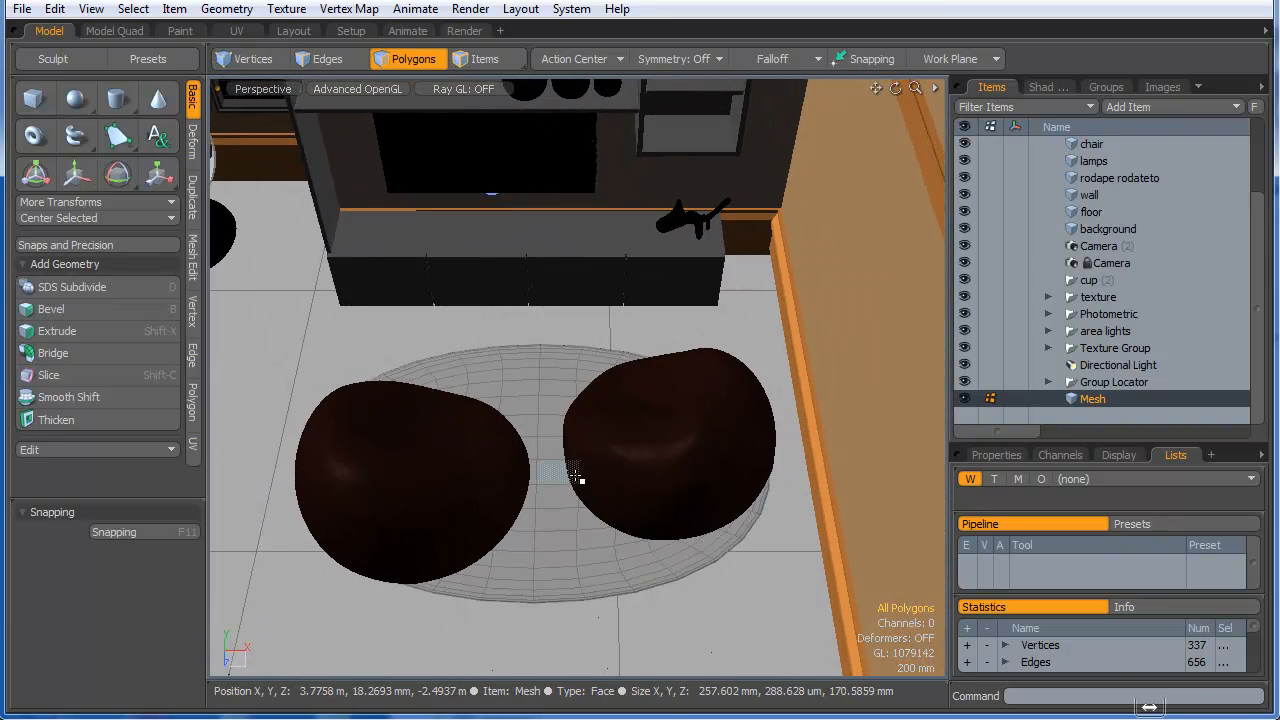
# - Scale the oval rug up uniformly to about 3.36 m by 2.23 m
pyautogui.press('r')
pyautogui.moveTo(544, 476); pyautogui.dragTo(585, 461)
pyautogui.press('w')
pyautogui.press('space')
# - Select all the rug's polygons and raise them to rest on the floor, adjusting the height in the right view
pyautogui.keyDown('alt'); pyautogui.moveTo(480, 512); pyautogui.dragTo(462, 425); pyautogui.keyUp('alt')
pyautogui.keyDown('ctrl'); pyautogui.keyDown('alt'); pyautogui.moveTo(360, 540); pyautogui.dragTo(516, 619); pyautogui.keyUp('alt'); pyautogui.keyUp('ctrl')
pyautogui.press('3')
pyautogui.doubleClick(529, 614)
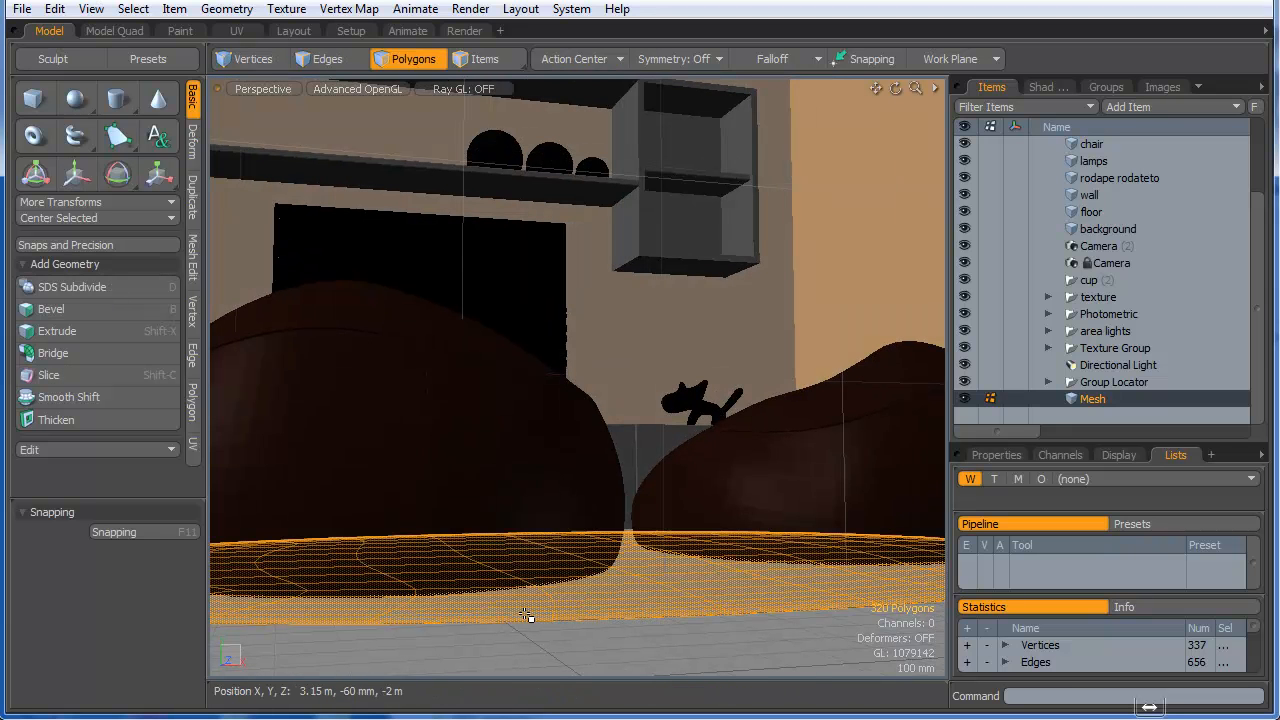
pyautogui.press('y')
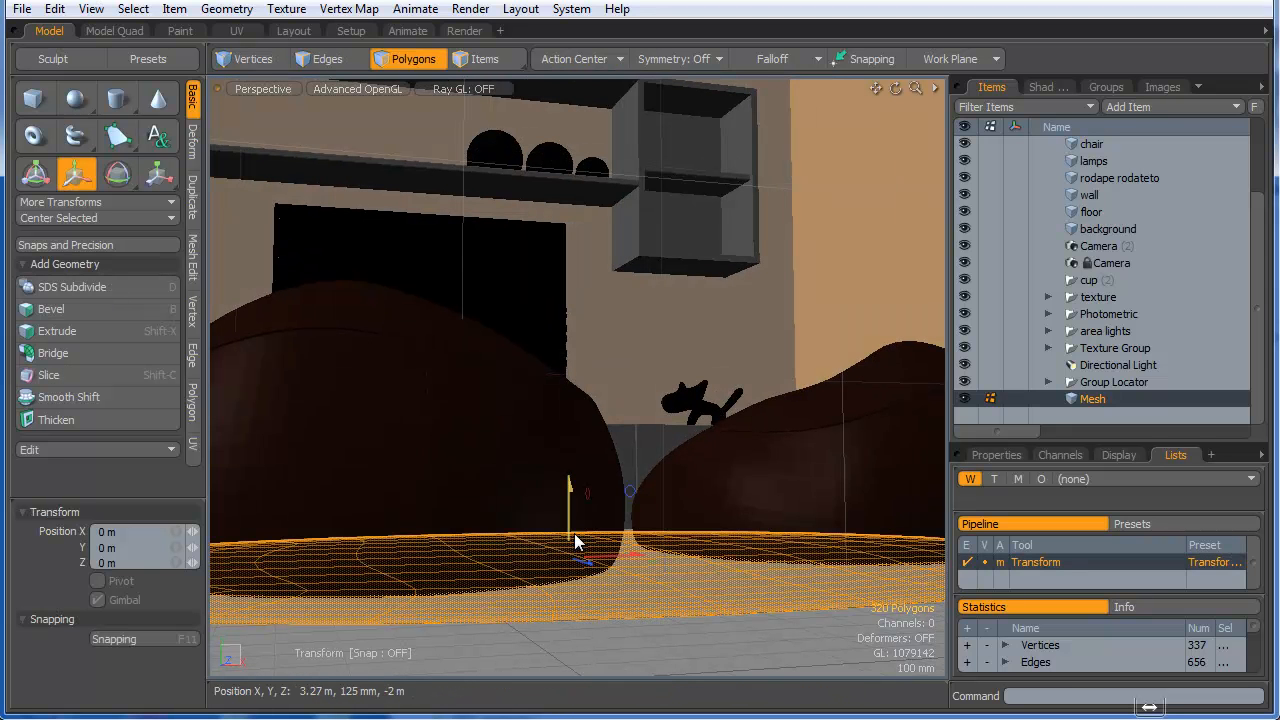
pyautogui.moveTo(574, 536); pyautogui.dragTo(572, 528)
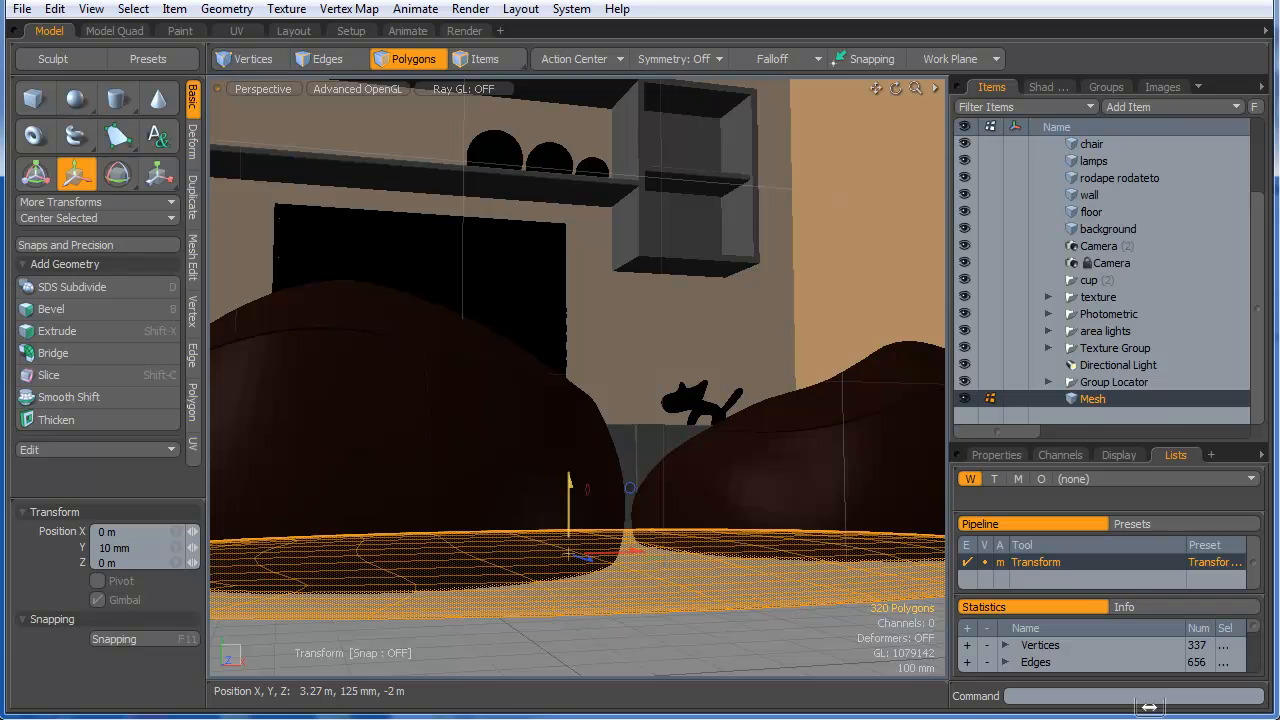
pyautogui.hotkey('ctrl', 'z')
pyautogui.hotkey('ctrl', 'space')
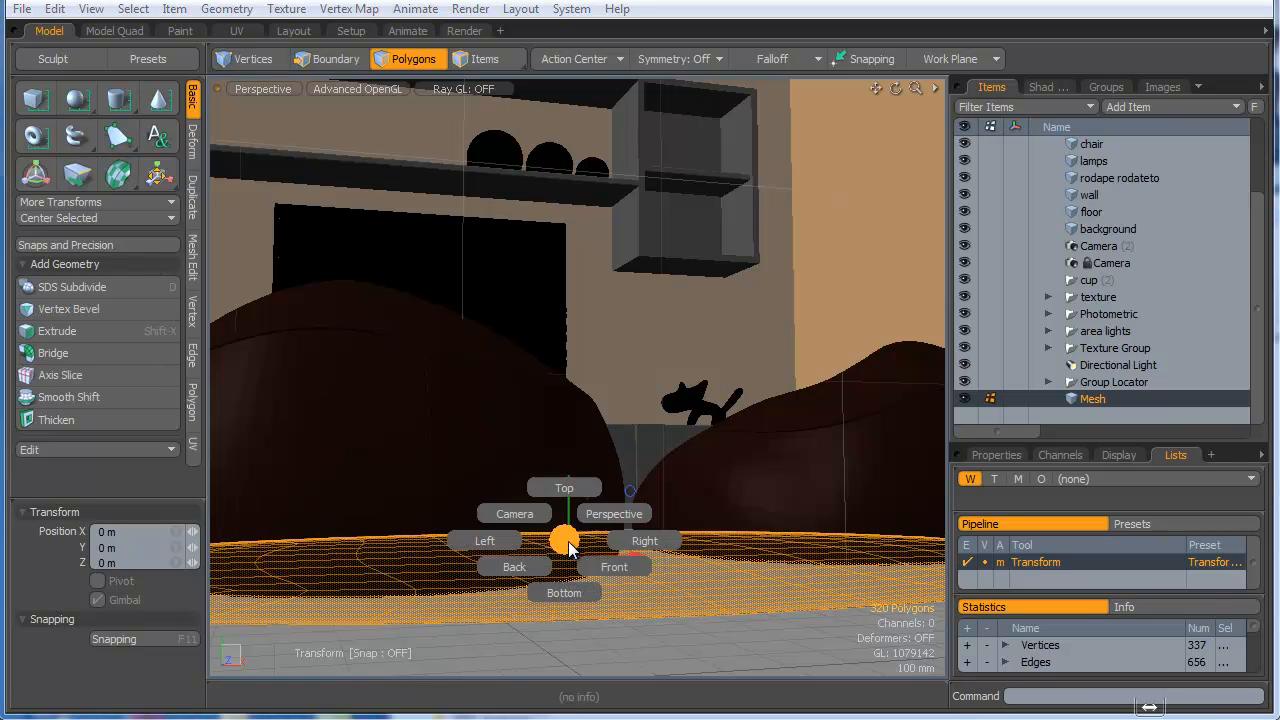
pyautogui.click(640, 540)
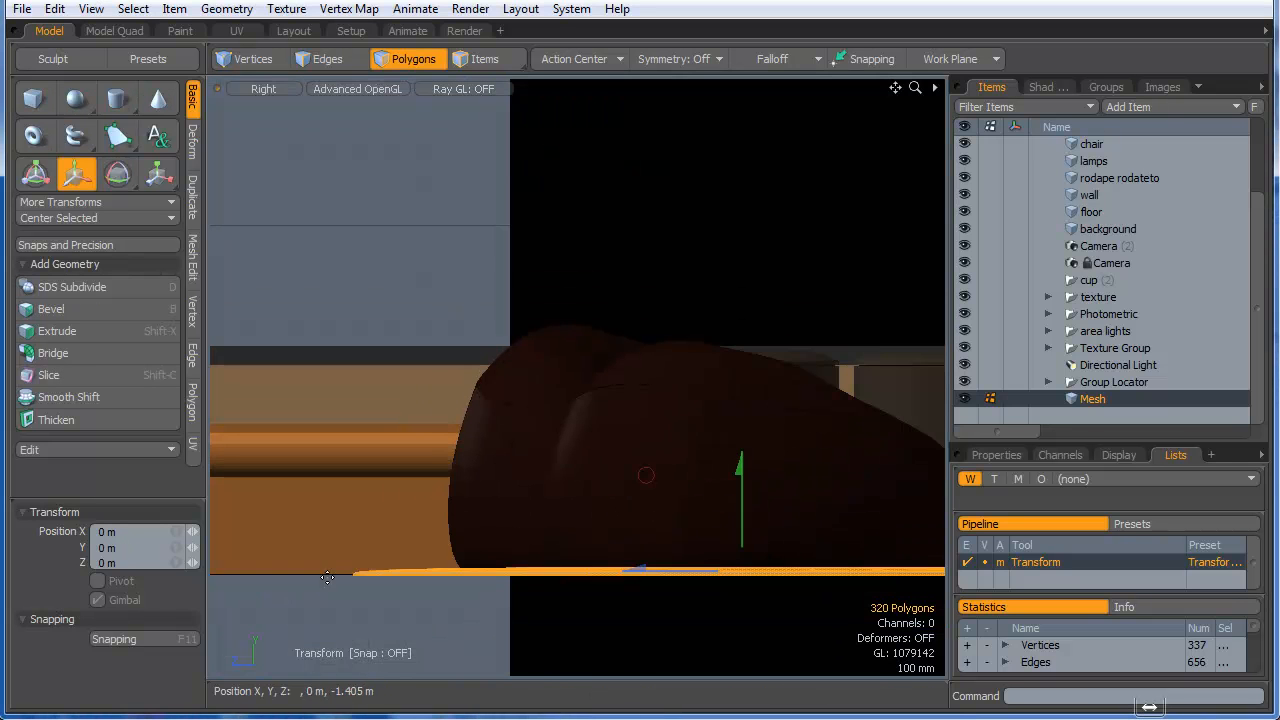
pyautogui.scroll(3, 446, 575)
pyautogui.scroll(3, 374, 583)
pyautogui.moveTo(372, 575); pyautogui.dragTo(372, 537)
# - Select both Puff items in the perspective view and raise them together onto the rug
pyautogui.hotkey('ctrl', 'space')
pyautogui.click(420, 506)
pyautogui.scroll(-3, 501, 551)
pyautogui.keyDown('alt'); pyautogui.moveTo(507, 500); pyautogui.dragTo(557, 482); pyautogui.keyUp('alt')
pyautogui.keyDown('alt'); pyautogui.keyDown('shift'); pyautogui.moveTo(557, 482); pyautogui.dragTo(611, 601); pyautogui.keyUp('shift'); pyautogui.keyUp('alt')
pyautogui.click(485, 58)
pyautogui.click(439, 270)
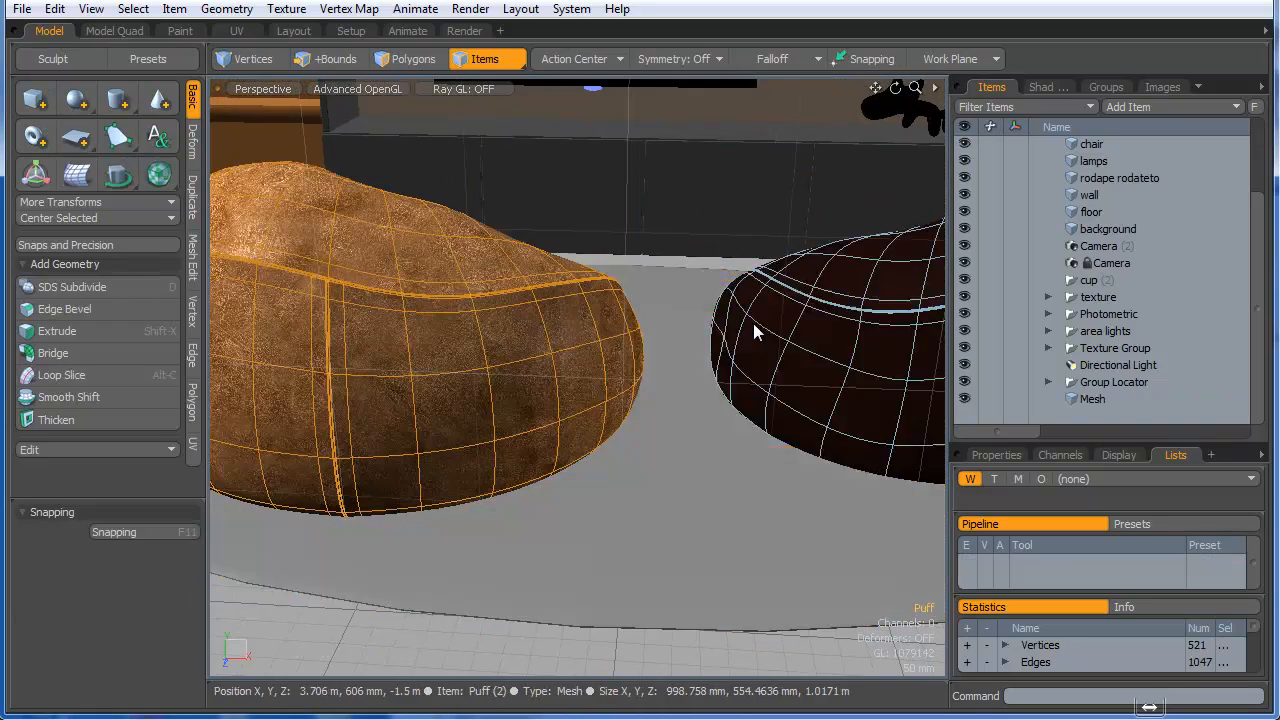
pyautogui.keyDown('shift'); pyautogui.click(753, 323); pyautogui.keyUp('shift')
pyautogui.press('y')
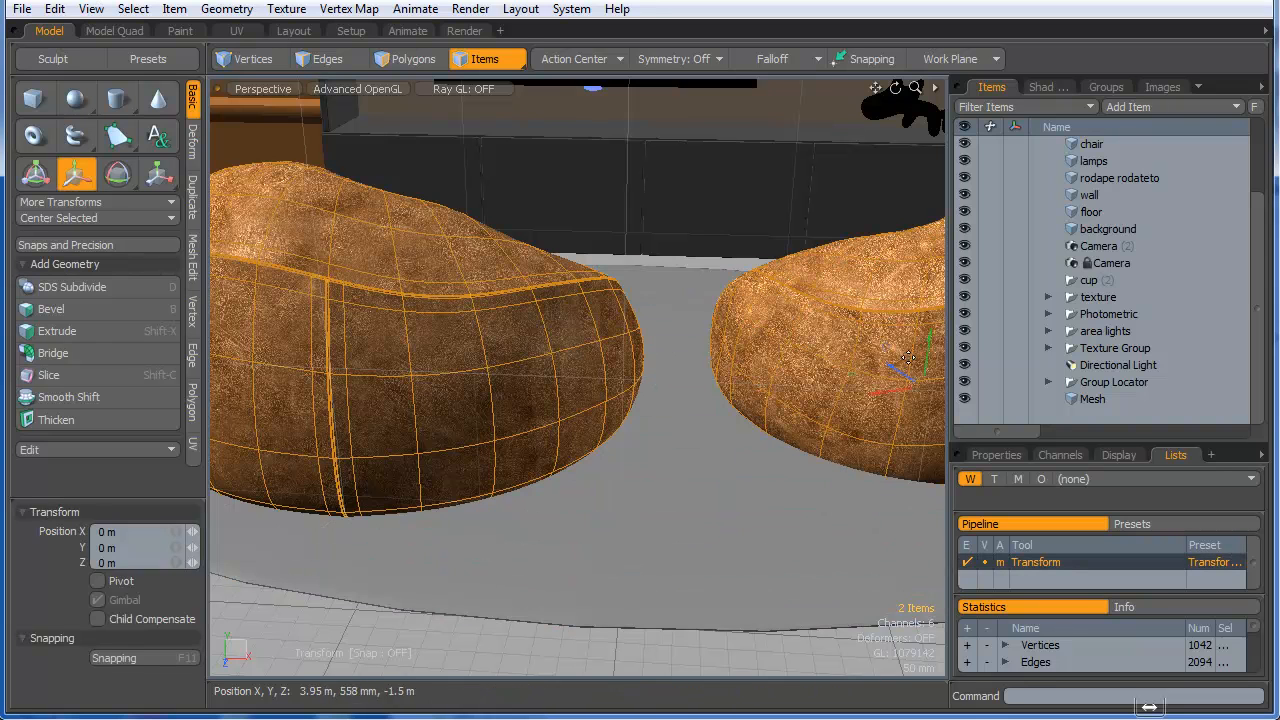
pyautogui.moveTo(925, 356); pyautogui.dragTo(928, 332)
pyautogui.press('space')
# - Fine-tune the height of both puffs against the rug from a low viewpoint, and deselect them
pyautogui.keyDown('alt'); pyautogui.moveTo(712, 449); pyautogui.dragTo(614, 277); pyautogui.keyUp('alt')
pyautogui.press('y')
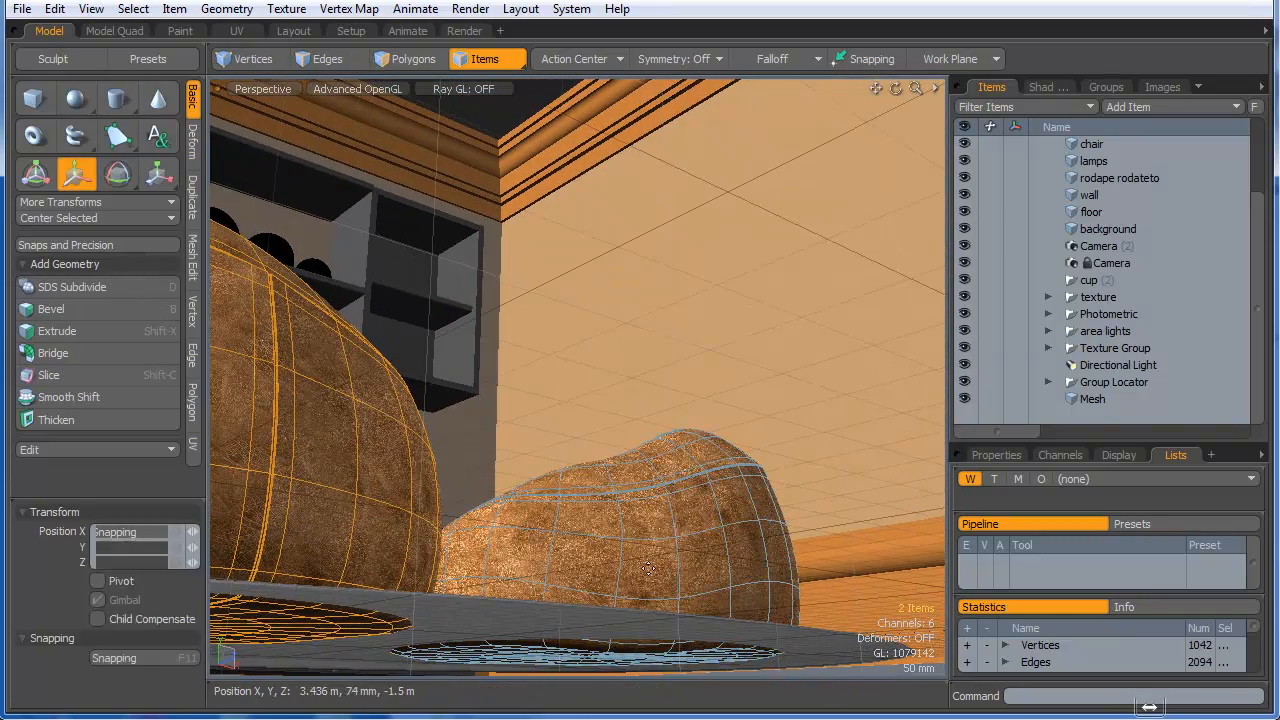
pyautogui.moveTo(586, 604)
pyautogui.mouseDown()
pyautogui.moveTo(608, 623)
pyautogui.moveTo(515, 628)
pyautogui.moveTo(571, 631)
pyautogui.moveTo(552, 598)
pyautogui.moveTo(568, 618)
pyautogui.mouseUp()
pyautogui.press('space')
pyautogui.click(760, 625)
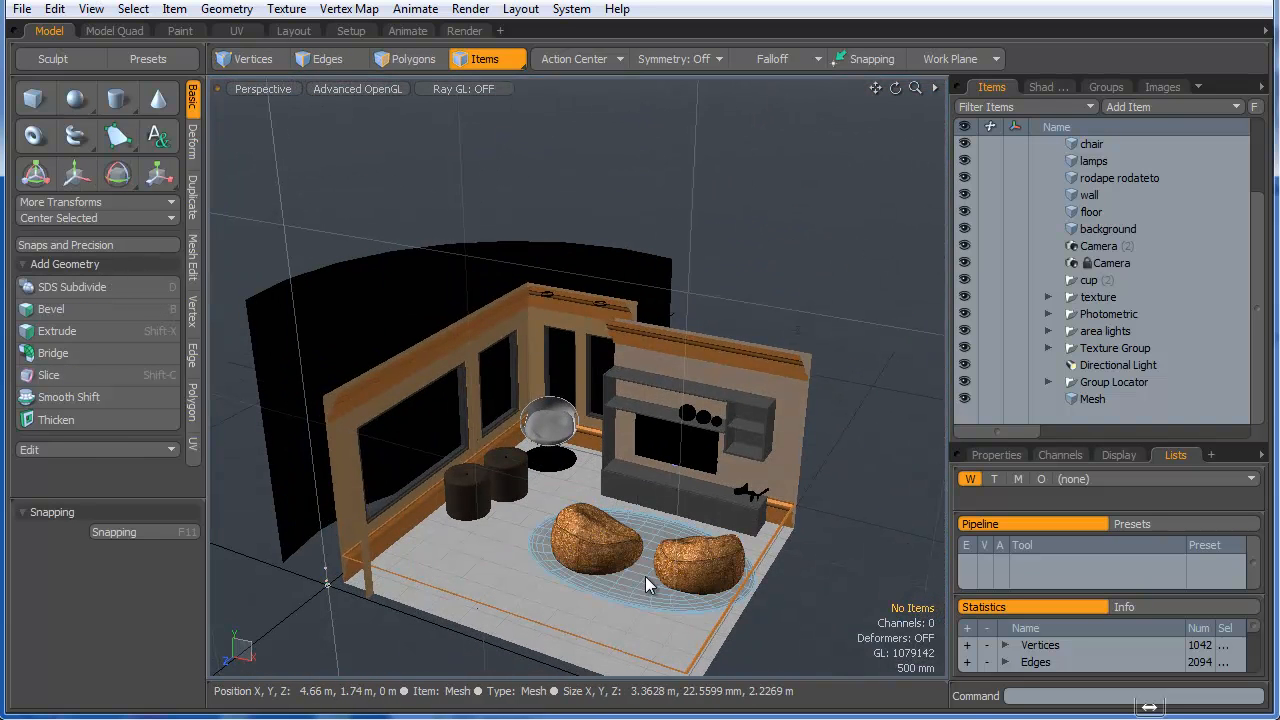
# - Assign all the rug's polygons a smoothed material FUR with colour 0.08, 0.08, 0.08, 100% diffuse and 20% specular
pyautogui.click(404, 58)
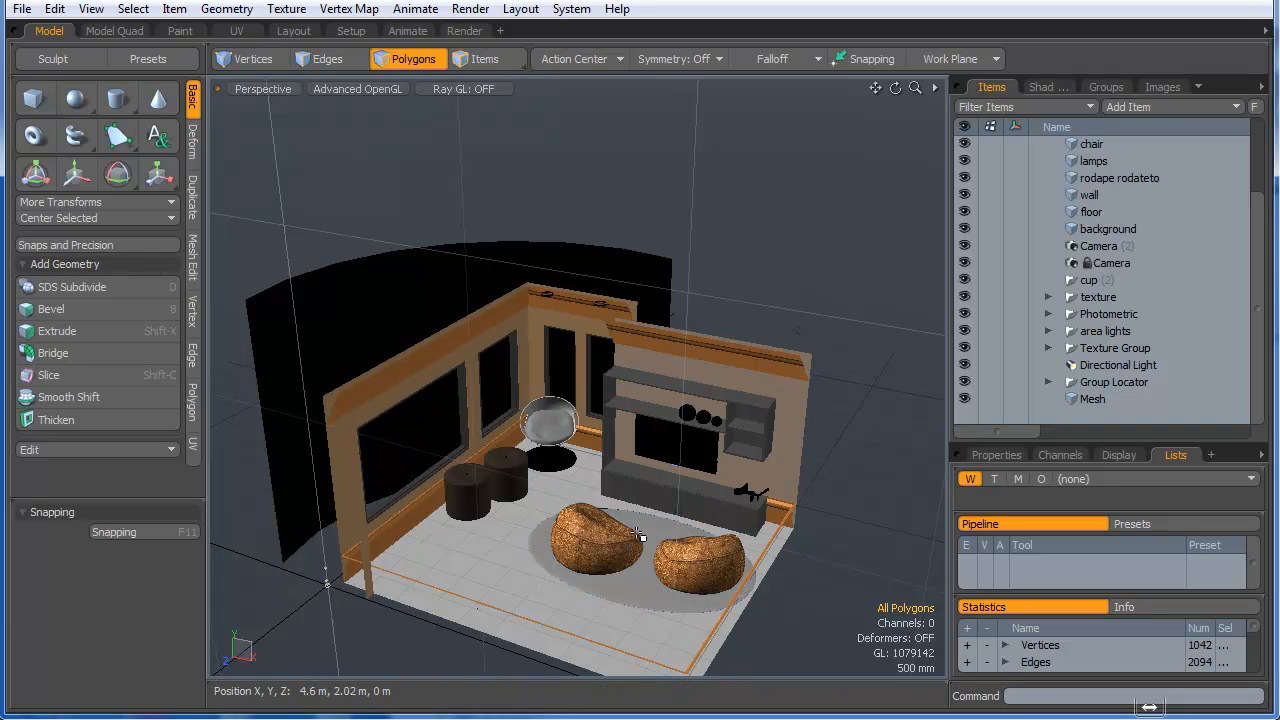
pyautogui.click(484, 59)
pyautogui.click(665, 610)
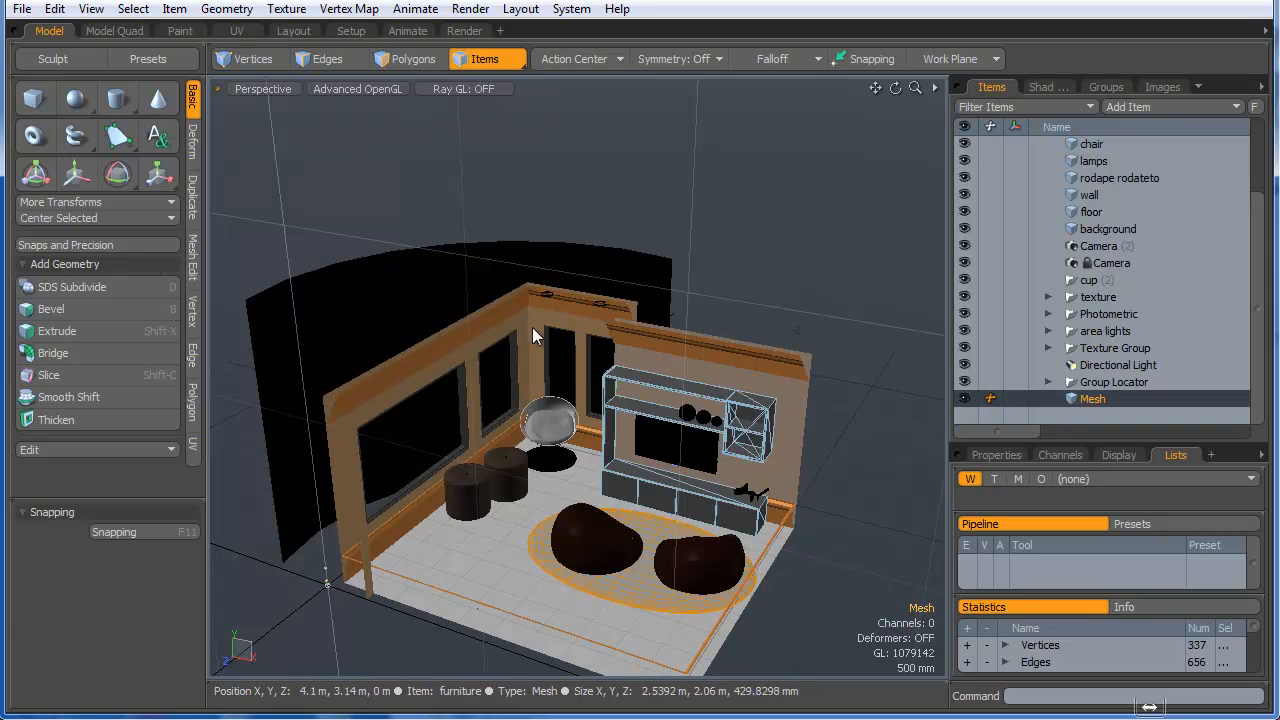
pyautogui.click(404, 59)
pyautogui.doubleClick(652, 603)
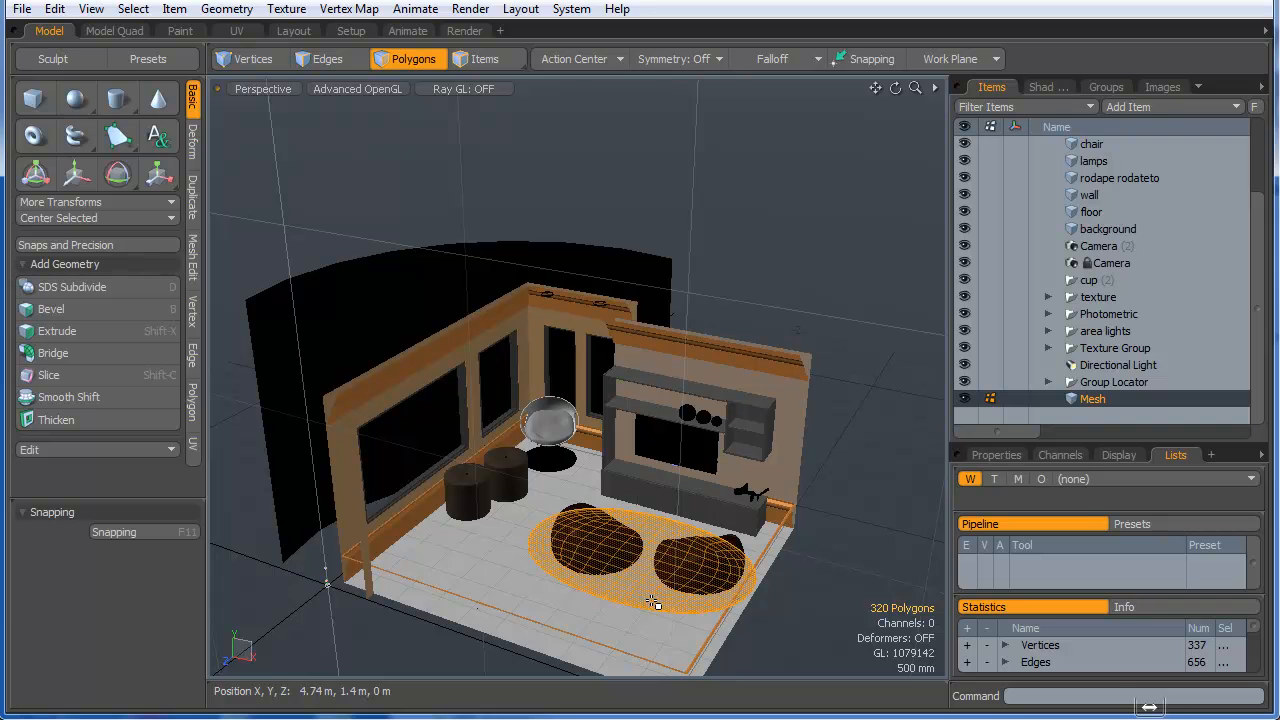
pyautogui.press('m')
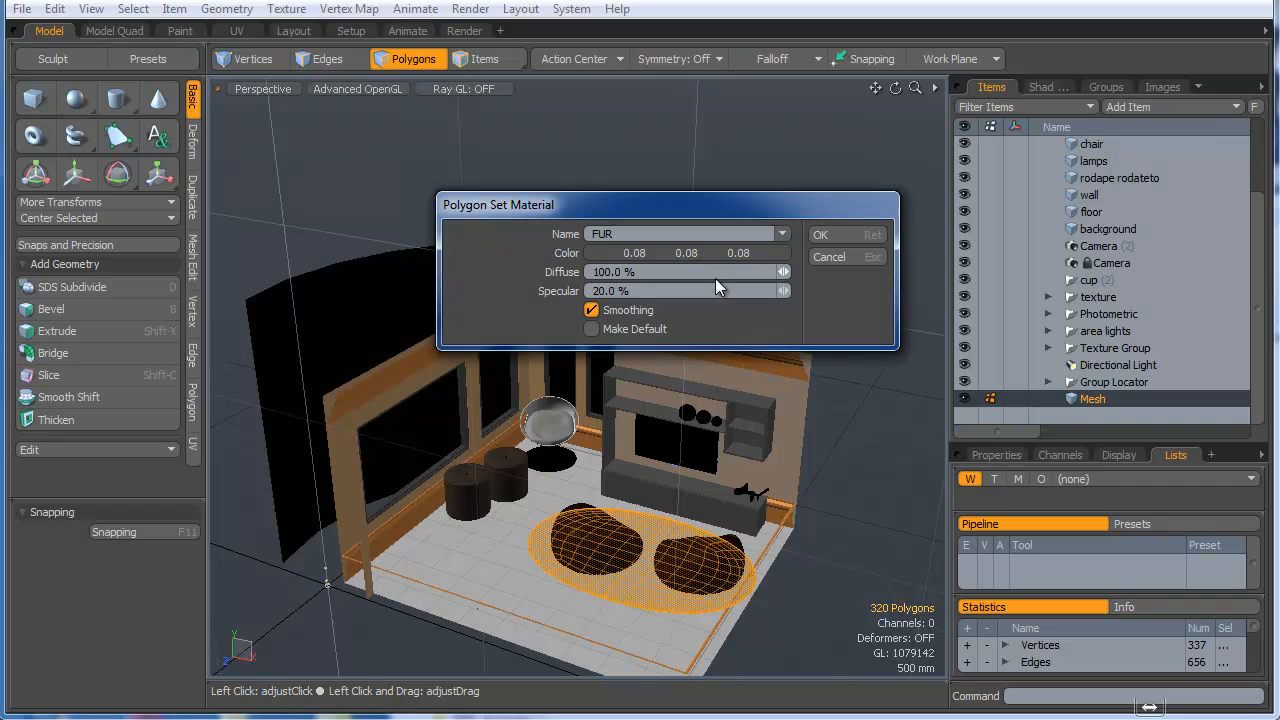
pyautogui.click(816, 236)
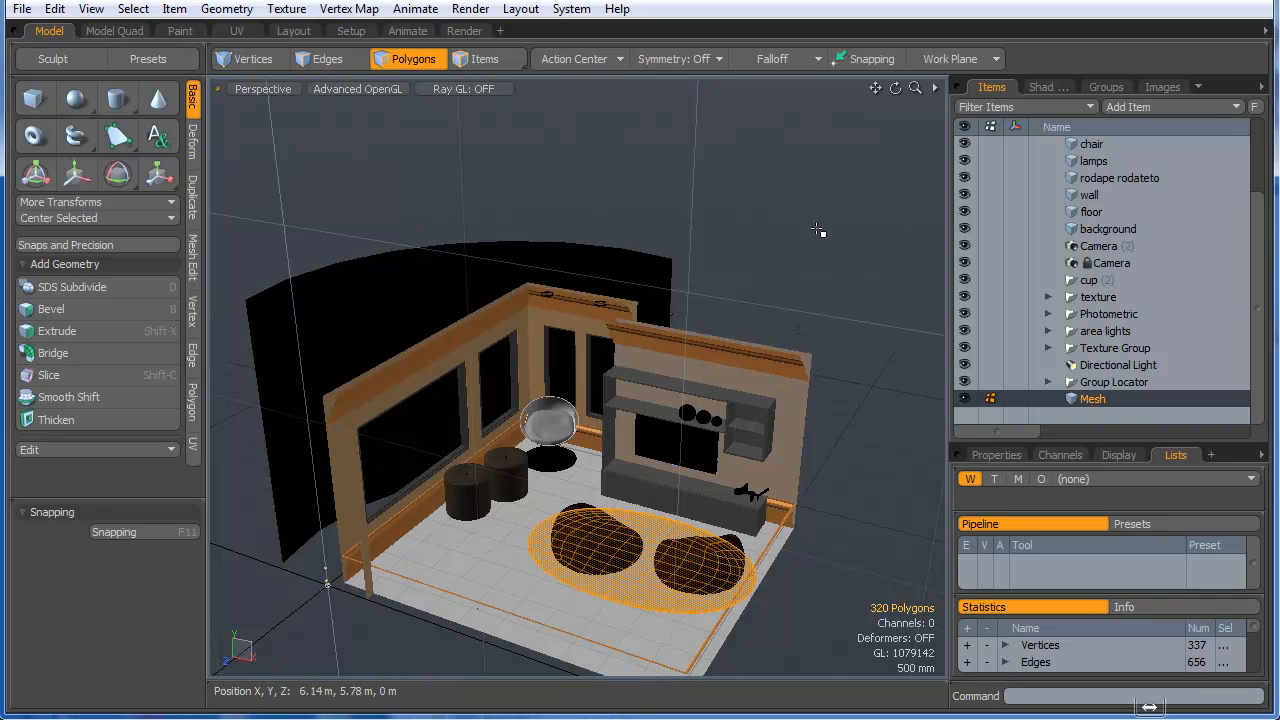
# - Deselect the rug's polygons, check the dark material up close and switch to the Render layout
pyautogui.click(801, 308)
pyautogui.keyDown('alt'); pyautogui.moveTo(686, 551); pyautogui.dragTo(868, 612); pyautogui.keyUp('alt')
pyautogui.keyDown('alt'); pyautogui.keyDown('shift'); pyautogui.moveTo(738, 580); pyautogui.dragTo(664, 462); pyautogui.keyUp('shift'); pyautogui.keyUp('alt')
pyautogui.keyDown('alt'); pyautogui.moveTo(664, 462); pyautogui.dragTo(706, 534); pyautogui.keyUp('alt')
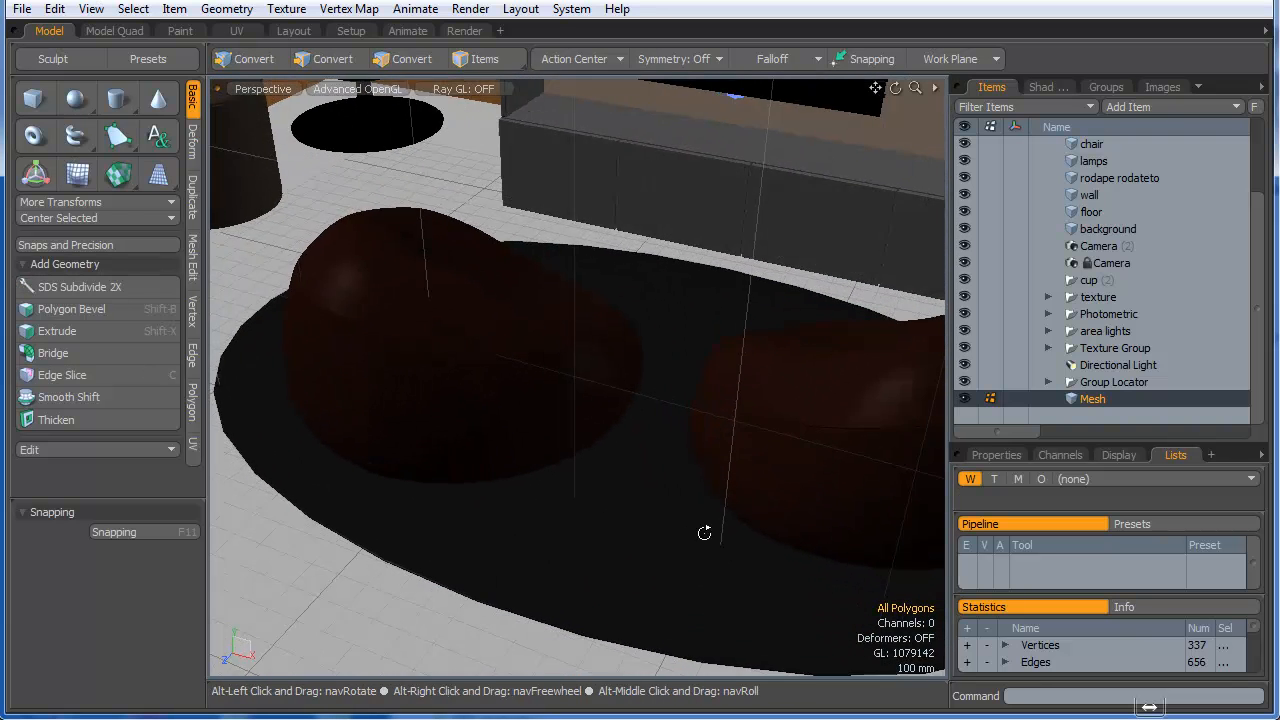
pyautogui.click(456, 30)
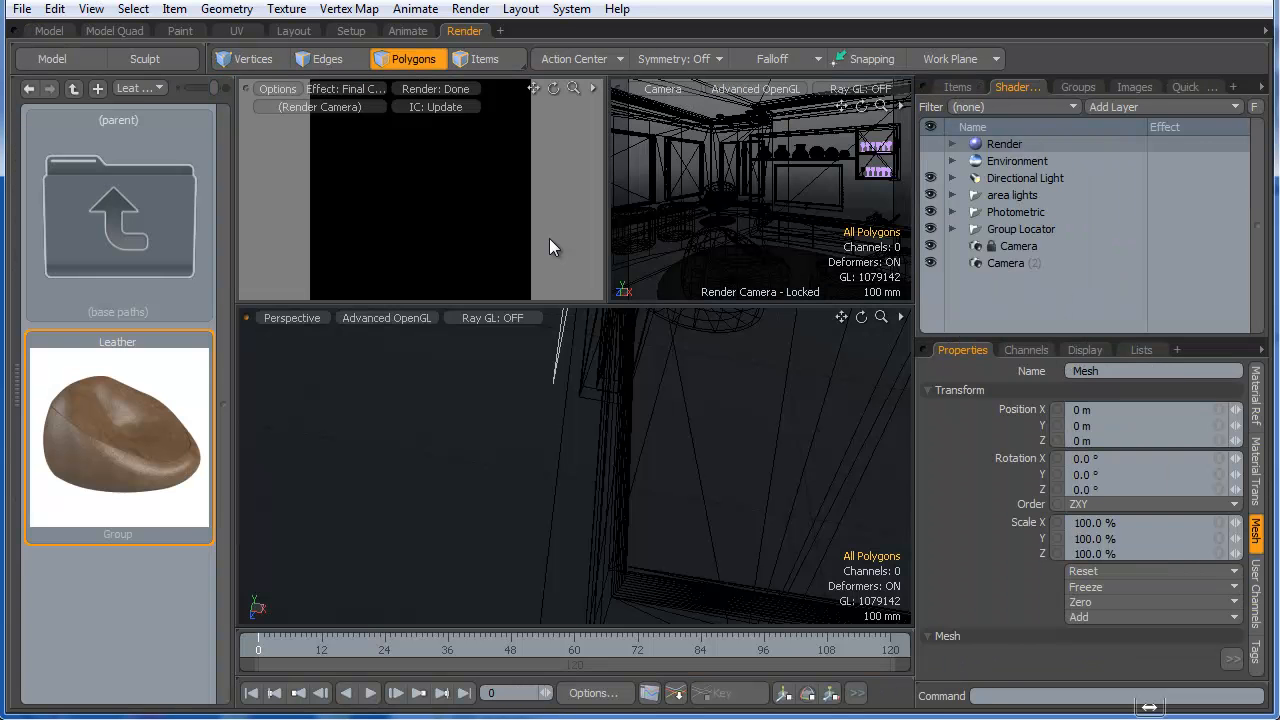
# - Hide all mesh items from BANCO through background and the Group Locator, isolating the rug in the scene
pyautogui.click(956, 88)
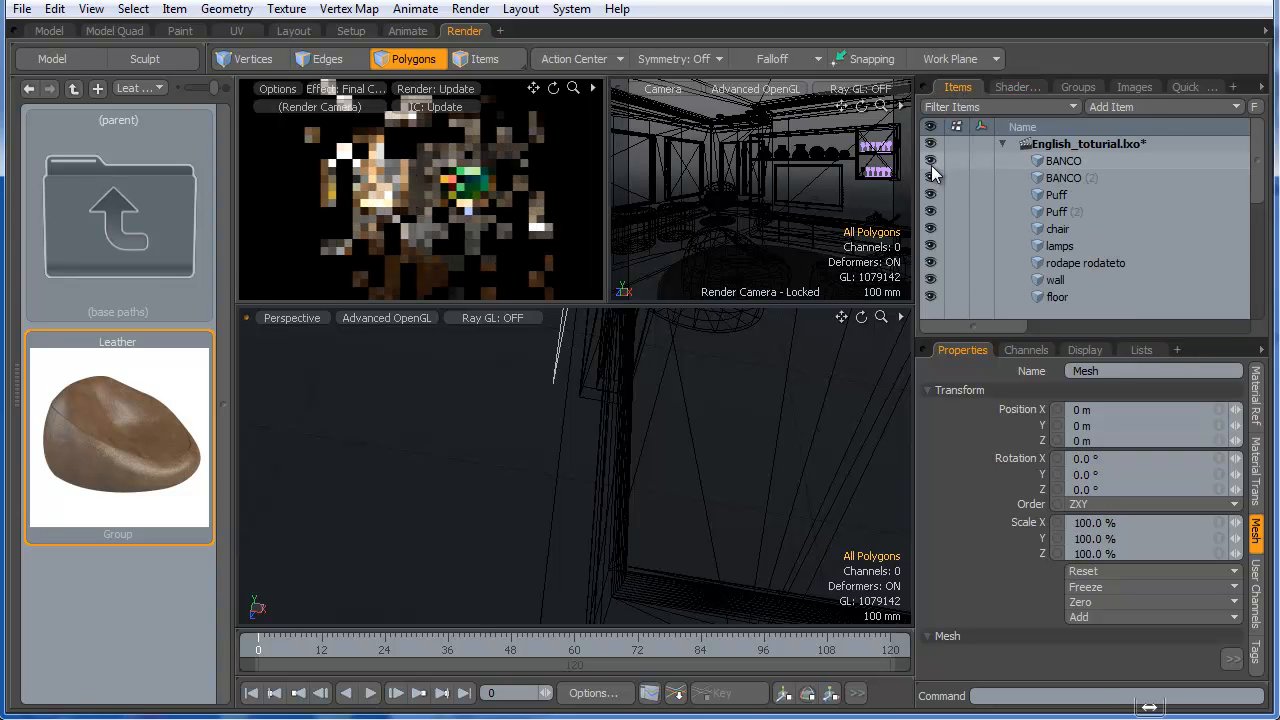
pyautogui.click(1073, 166)
pyautogui.scroll(-4, 1086, 233)
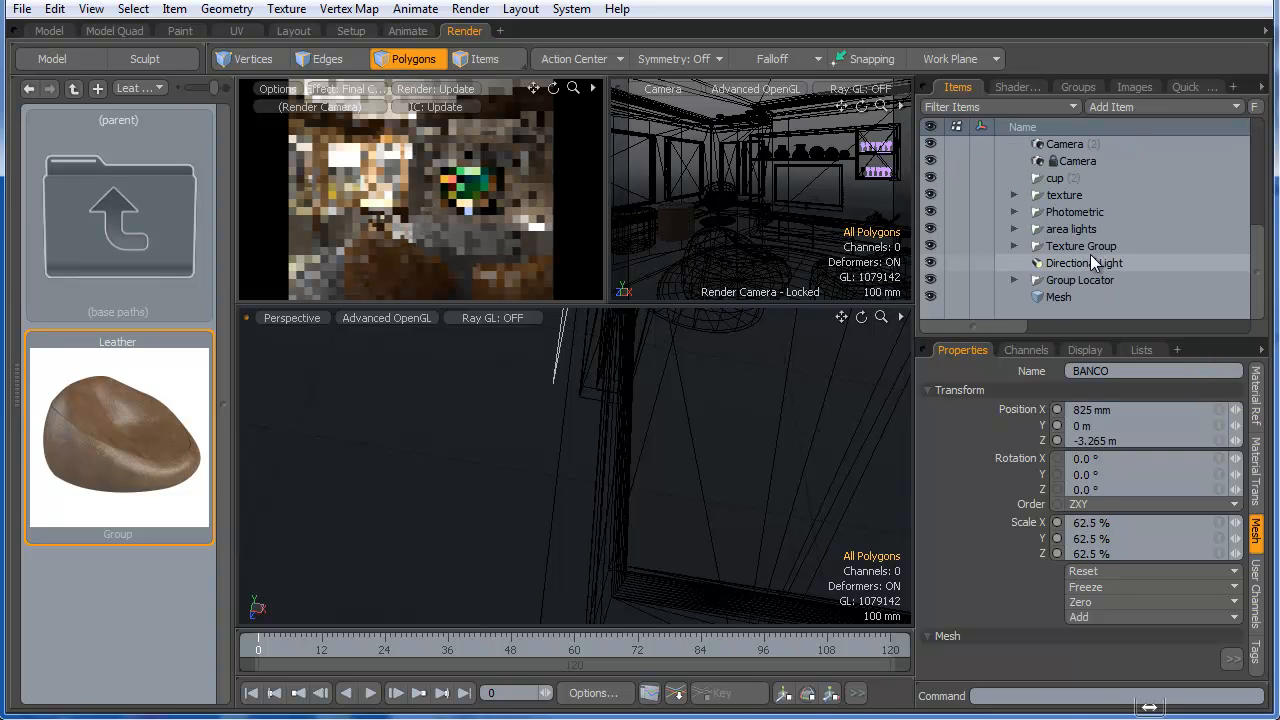
pyautogui.scroll(1, 1077, 200)
pyautogui.keyDown('shift'); pyautogui.click(1072, 179); pyautogui.keyUp('shift')
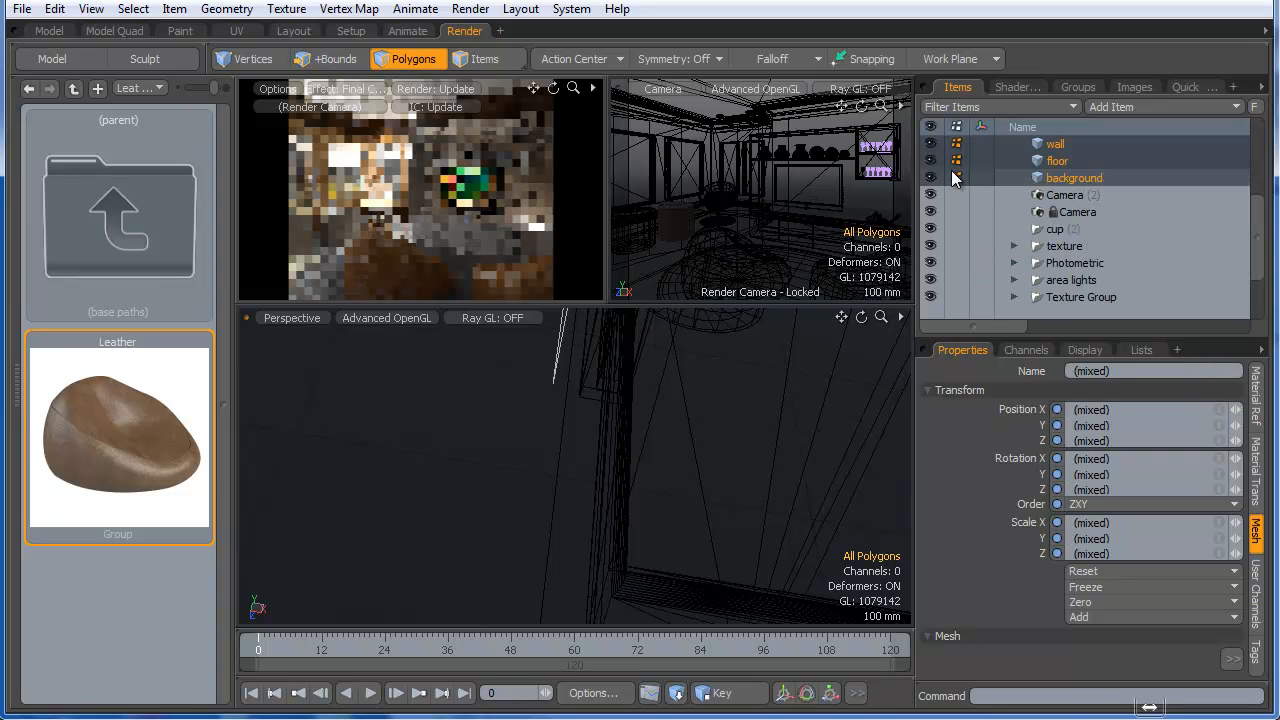
pyautogui.click(470, 60)
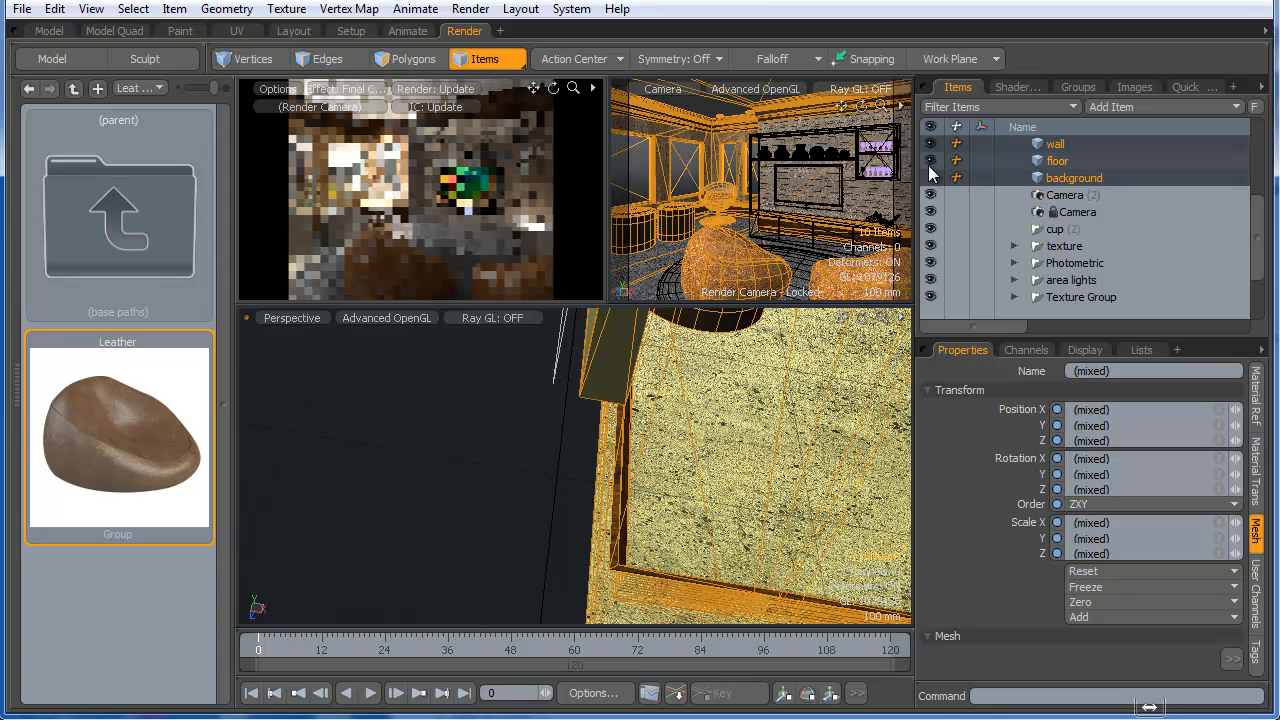
pyautogui.click(929, 166)
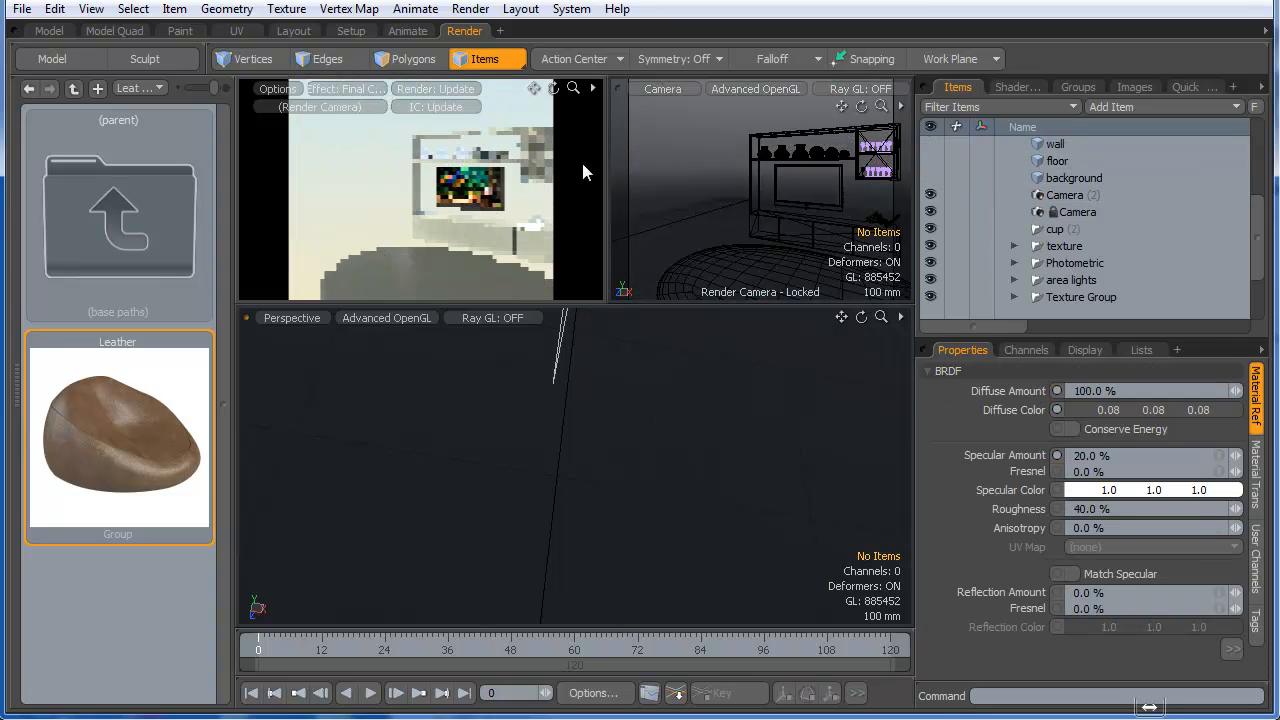
pyautogui.scroll(-1, 1105, 230)
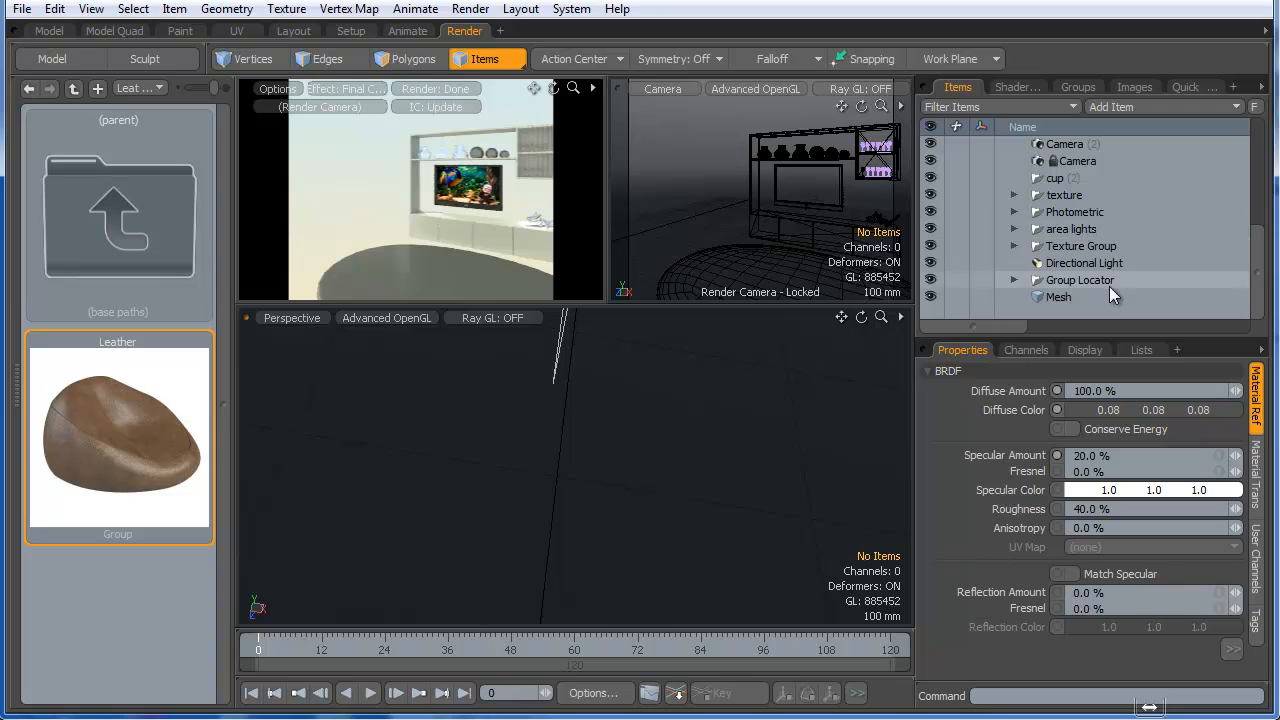
pyautogui.click(930, 279)
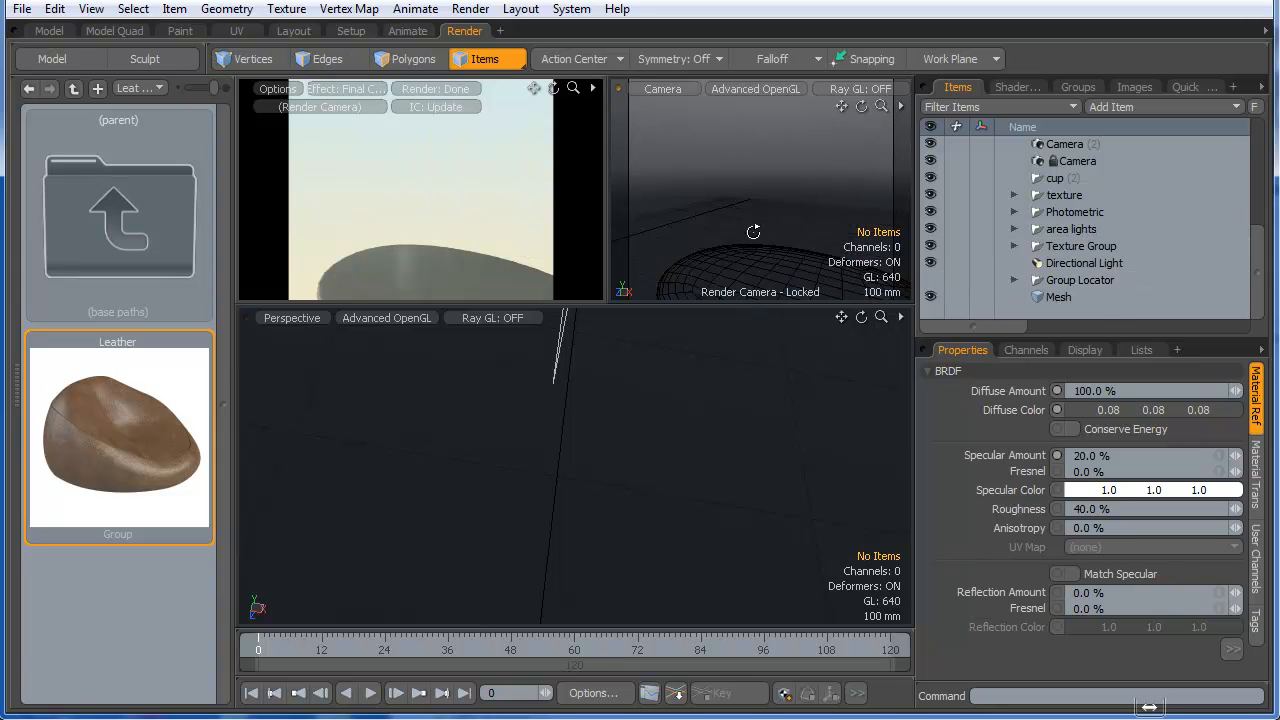
# - Switch both the render preview and the camera viewport to Camera (2)
pyautogui.click(331, 104)
pyautogui.click(326, 133)
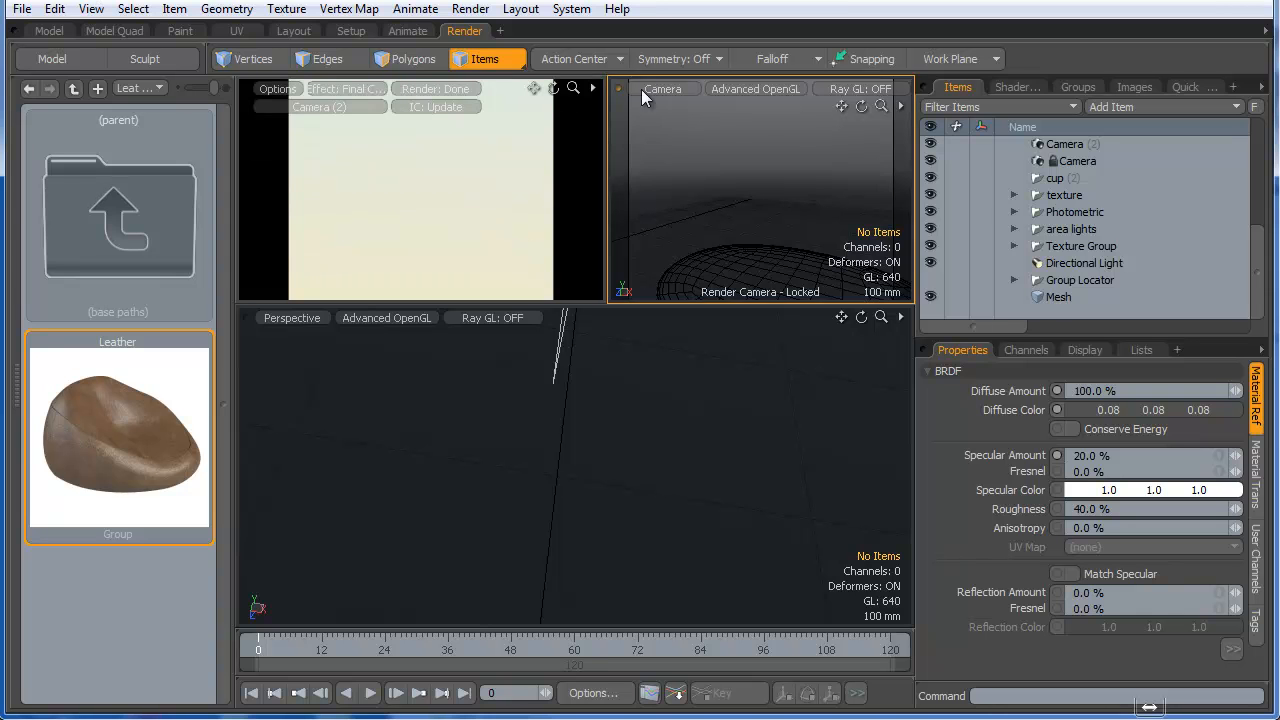
pyautogui.click(641, 89)
pyautogui.click(745, 114)
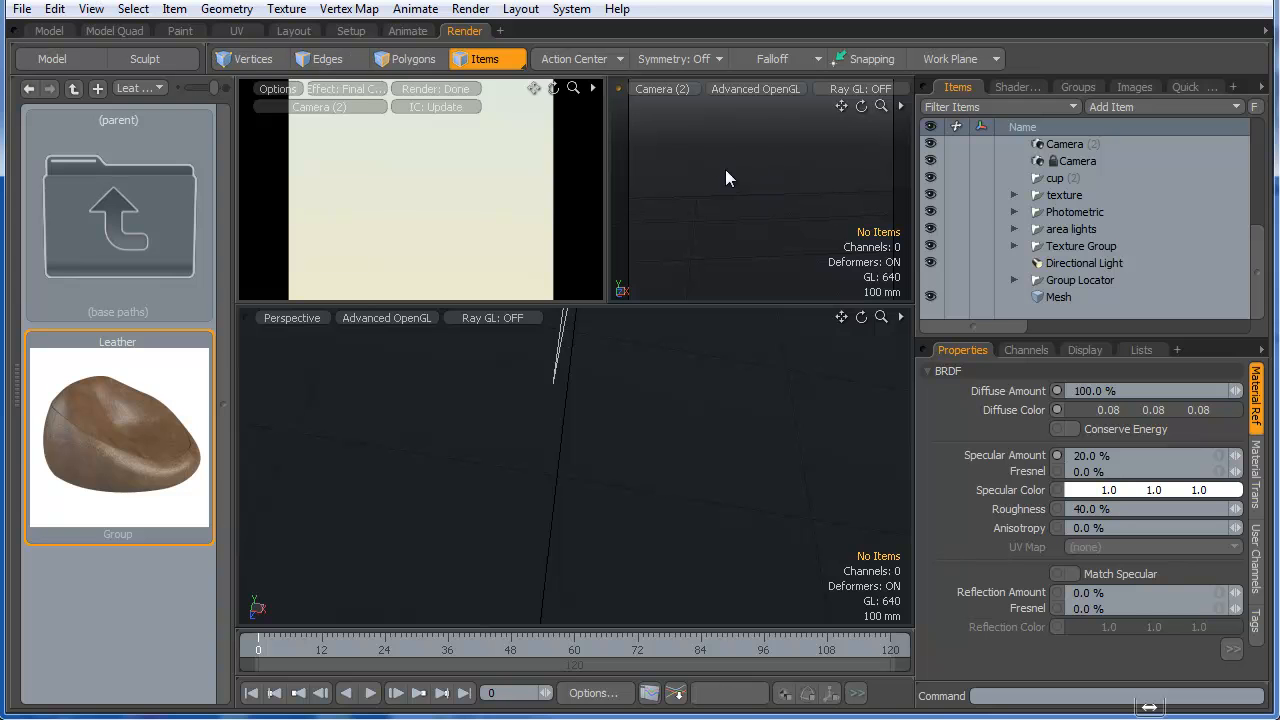
# - Reposition Camera (2) so the whole oval rug is framed from above at an angle
pyautogui.scroll(-5, 774, 176)
pyautogui.keyDown('alt'); pyautogui.moveTo(774, 178); pyautogui.dragTo(662, 222); pyautogui.keyUp('alt')
pyautogui.keyDown('alt'); pyautogui.moveTo(662, 222); pyautogui.dragTo(802, 215); pyautogui.keyUp('alt')
pyautogui.keyDown('alt'); pyautogui.keyDown('shift'); pyautogui.moveTo(725, 213); pyautogui.dragTo(806, 174); pyautogui.keyUp('shift'); pyautogui.keyUp('alt')
pyautogui.keyDown('ctrl'); pyautogui.keyDown('alt'); pyautogui.moveTo(850, 215); pyautogui.dragTo(895, 215); pyautogui.keyUp('alt'); pyautogui.keyUp('ctrl')
pyautogui.keyDown('alt'); pyautogui.moveTo(740, 252); pyautogui.dragTo(820, 198); pyautogui.keyUp('alt')
pyautogui.keyDown('alt'); pyautogui.moveTo(723, 220); pyautogui.dragTo(771, 206); pyautogui.keyUp('alt')
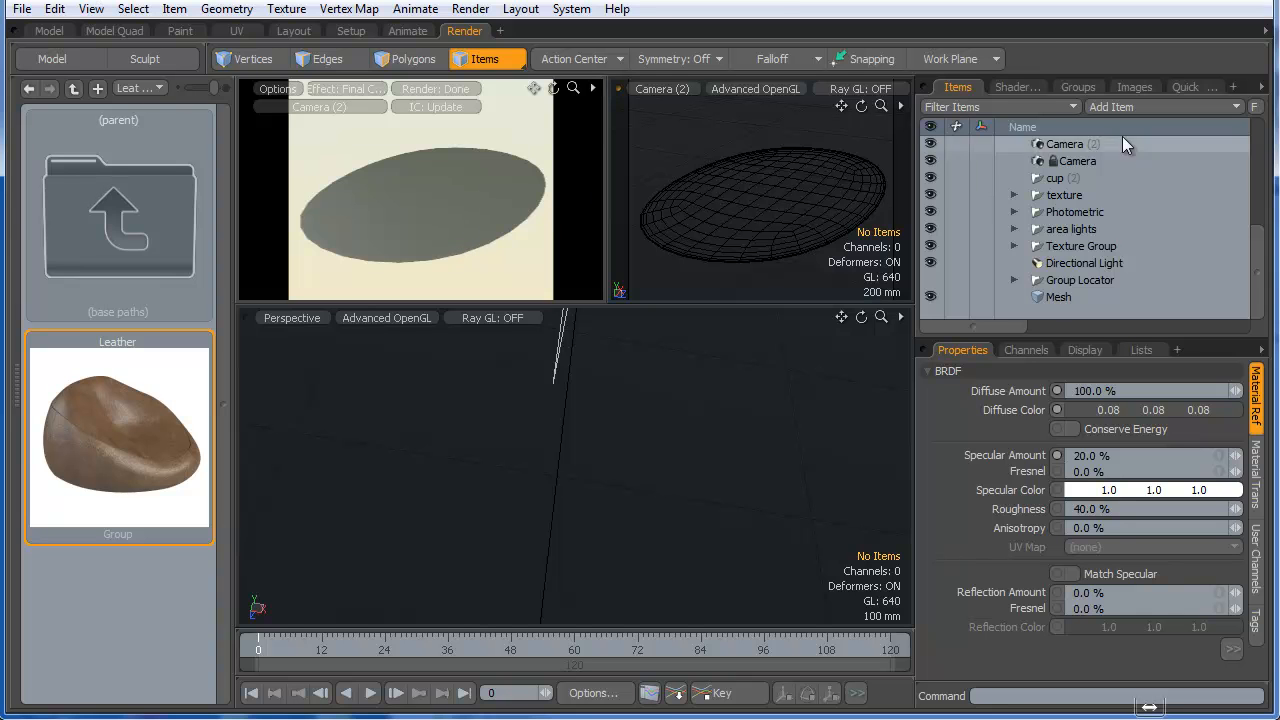
# - Add an Enhance:modo Multi-Fractal noise texture above the base material in the FUR group
pyautogui.click(1036, 89)
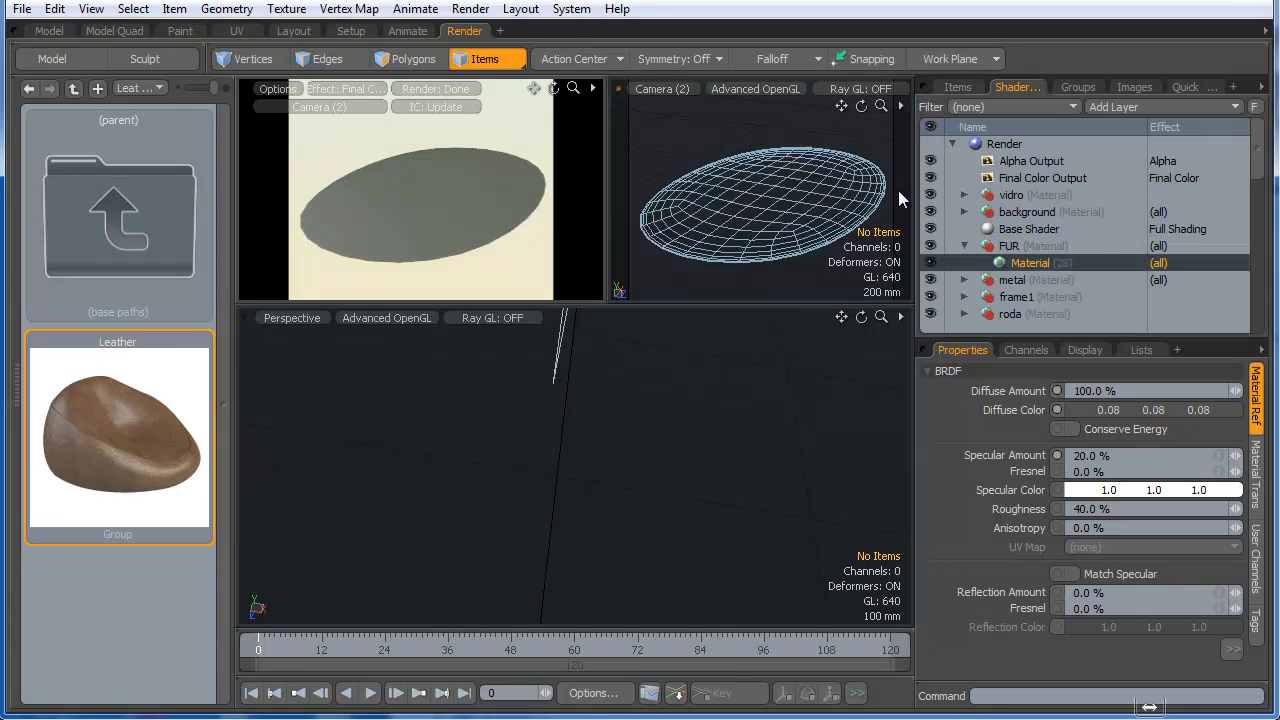
pyautogui.click(1125, 106)
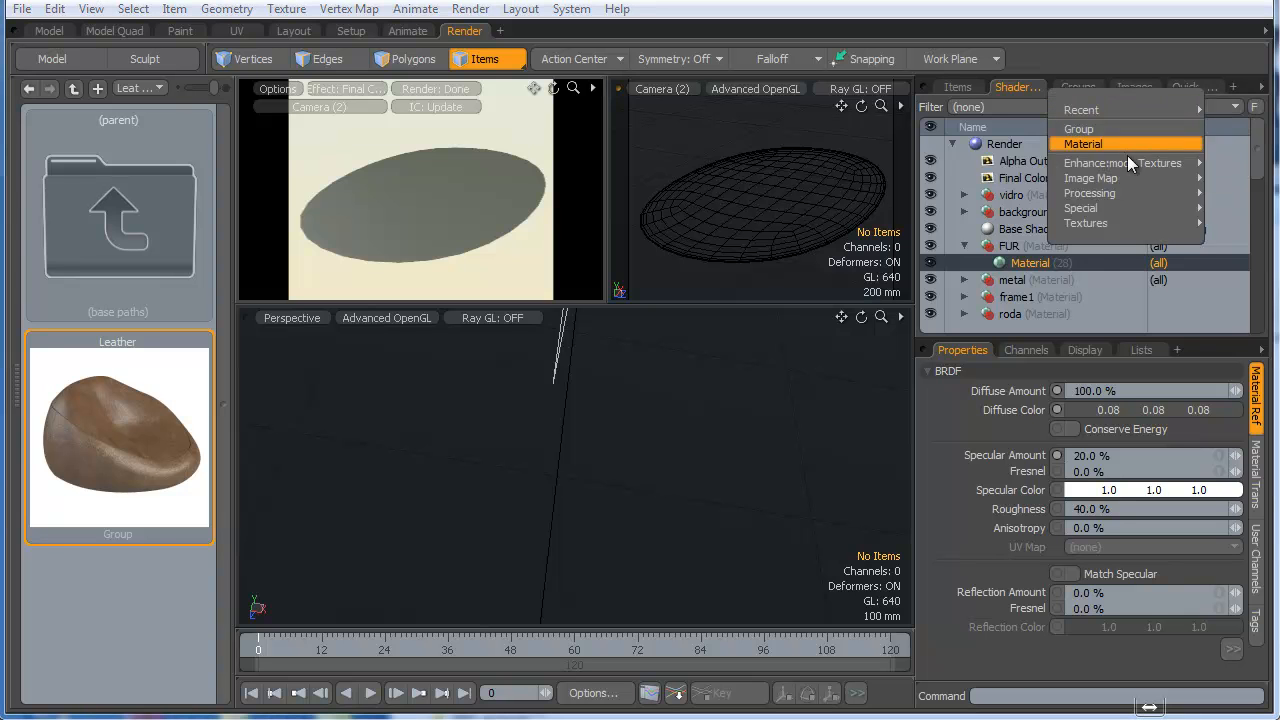
pyautogui.moveTo(1133, 166)
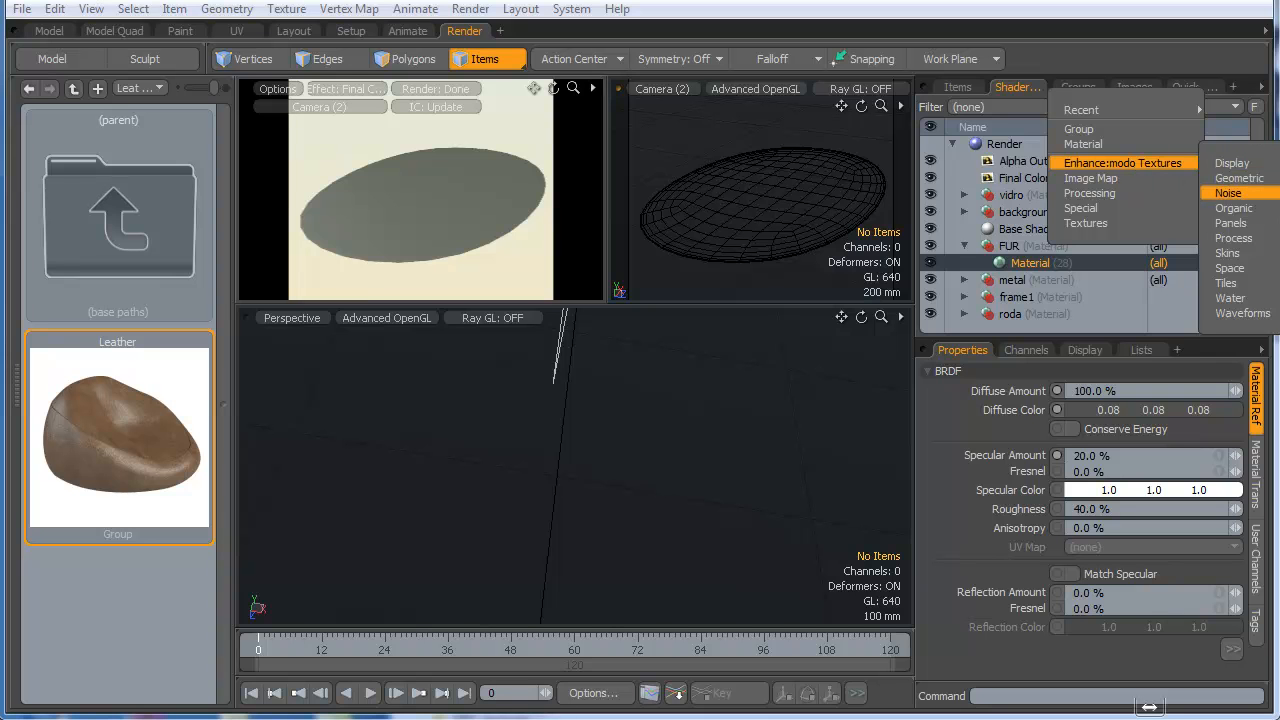
pyautogui.click(1228, 193)
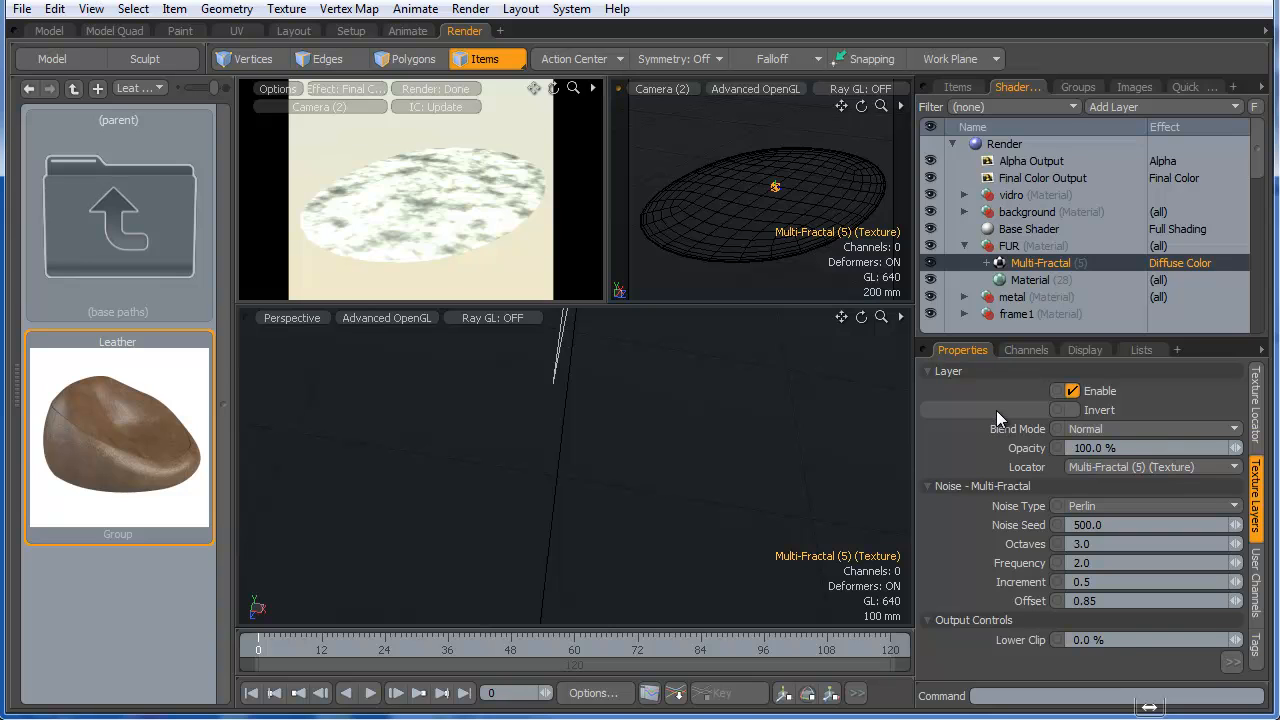
# - Set the Multi-Fractal texture's Gain to 95% for a sharper black-and-white pattern
pyautogui.press('KP_0')
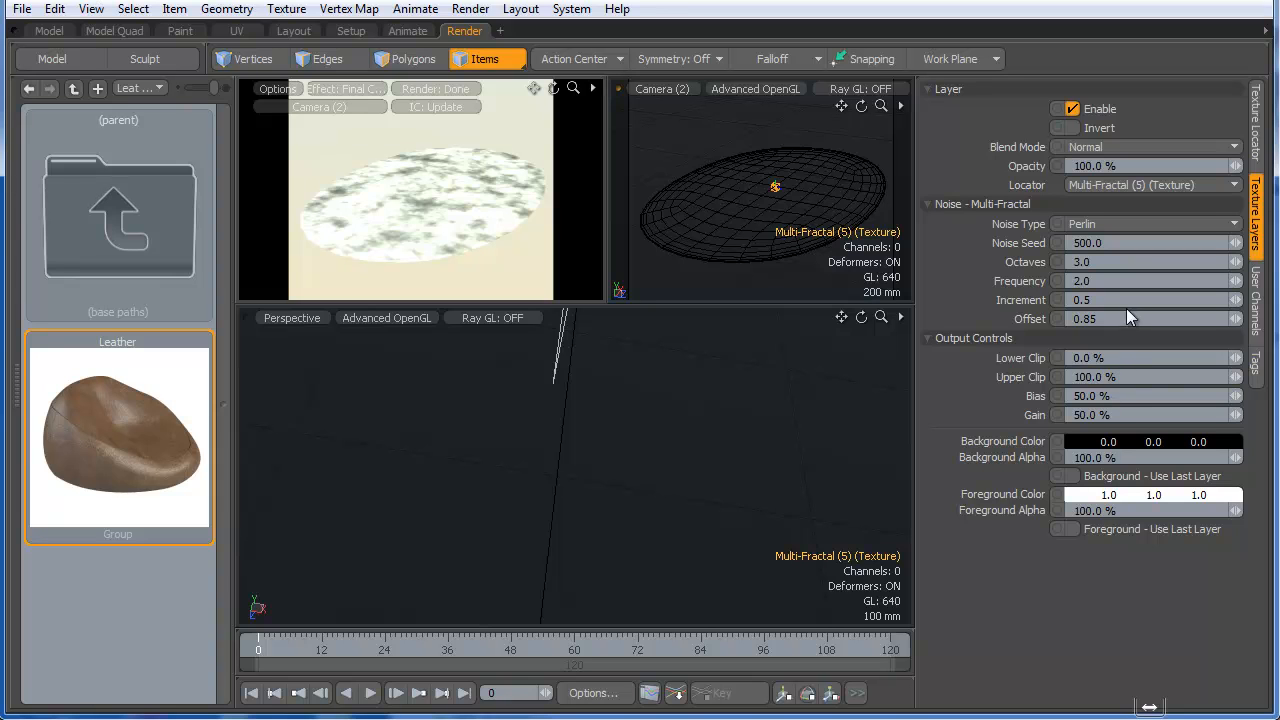
pyautogui.click(1111, 412)
pyautogui.write('9')
pyautogui.click(1117, 413)
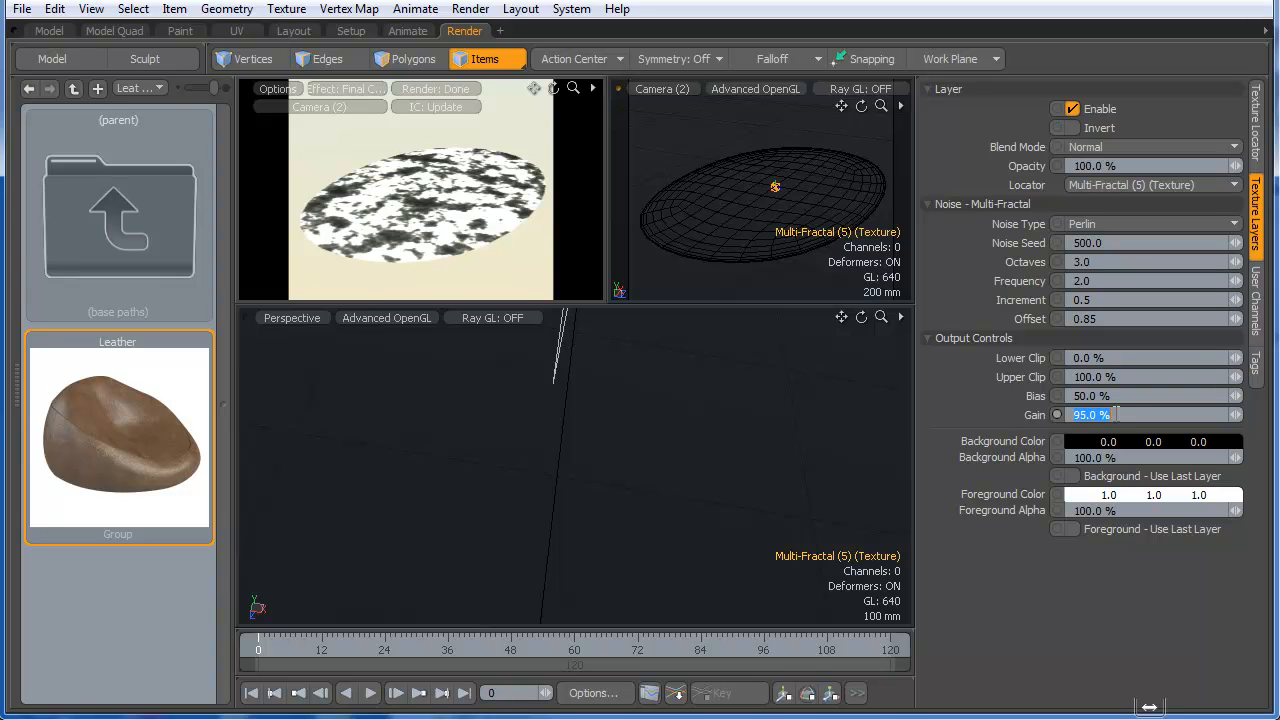
# - Set the Multi-Fractal texture's projection type to UV Map and assign the UV map named Texture
pyautogui.click(1262, 125)
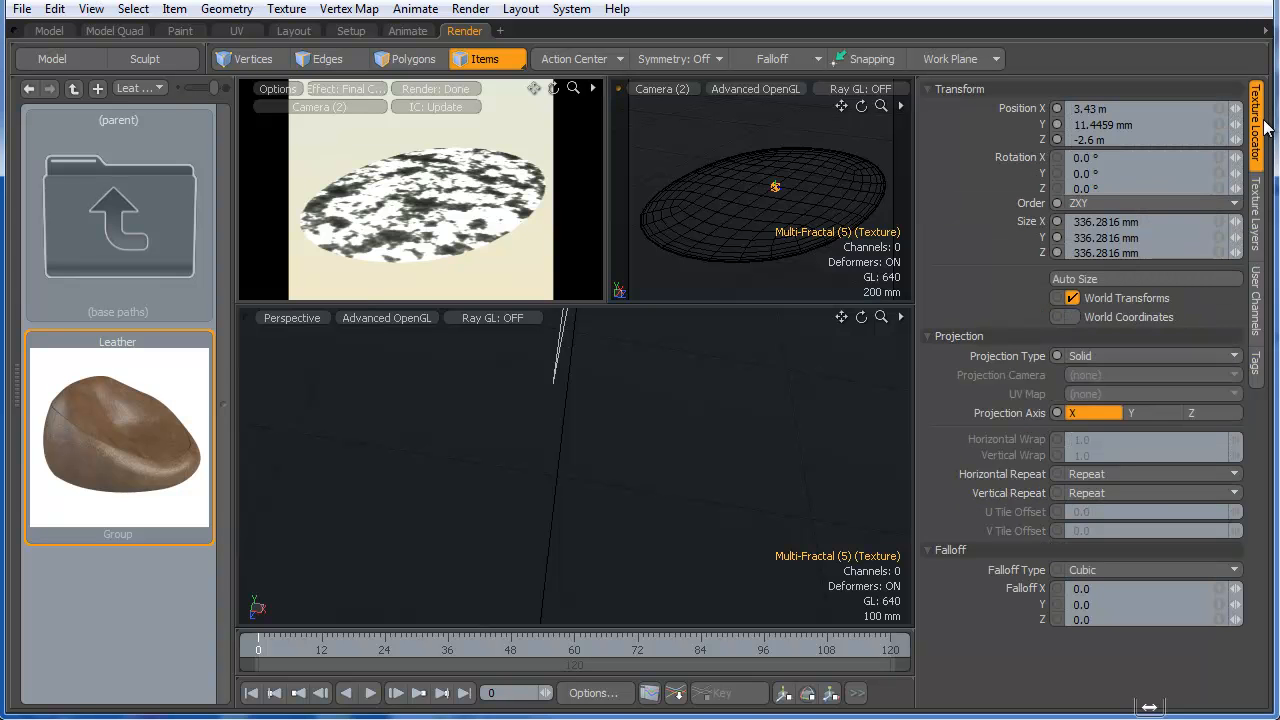
pyautogui.click(1107, 357)
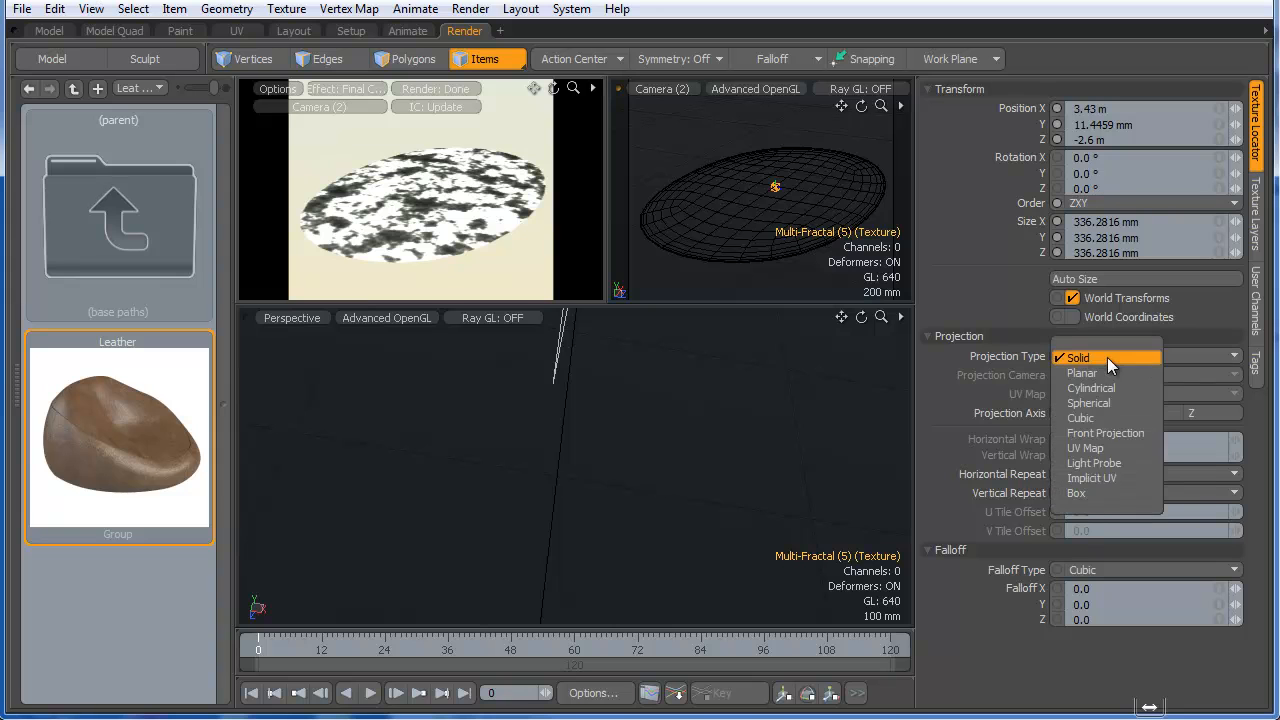
pyautogui.click(1096, 449)
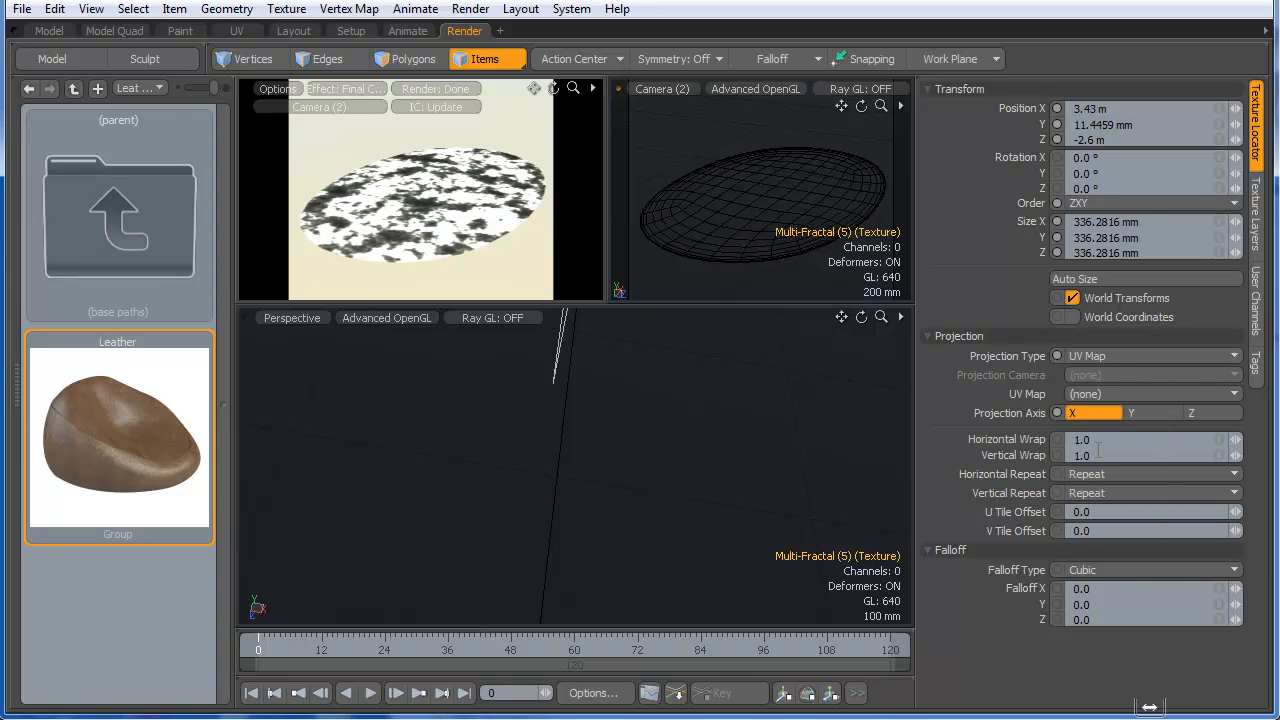
pyautogui.click(1105, 398)
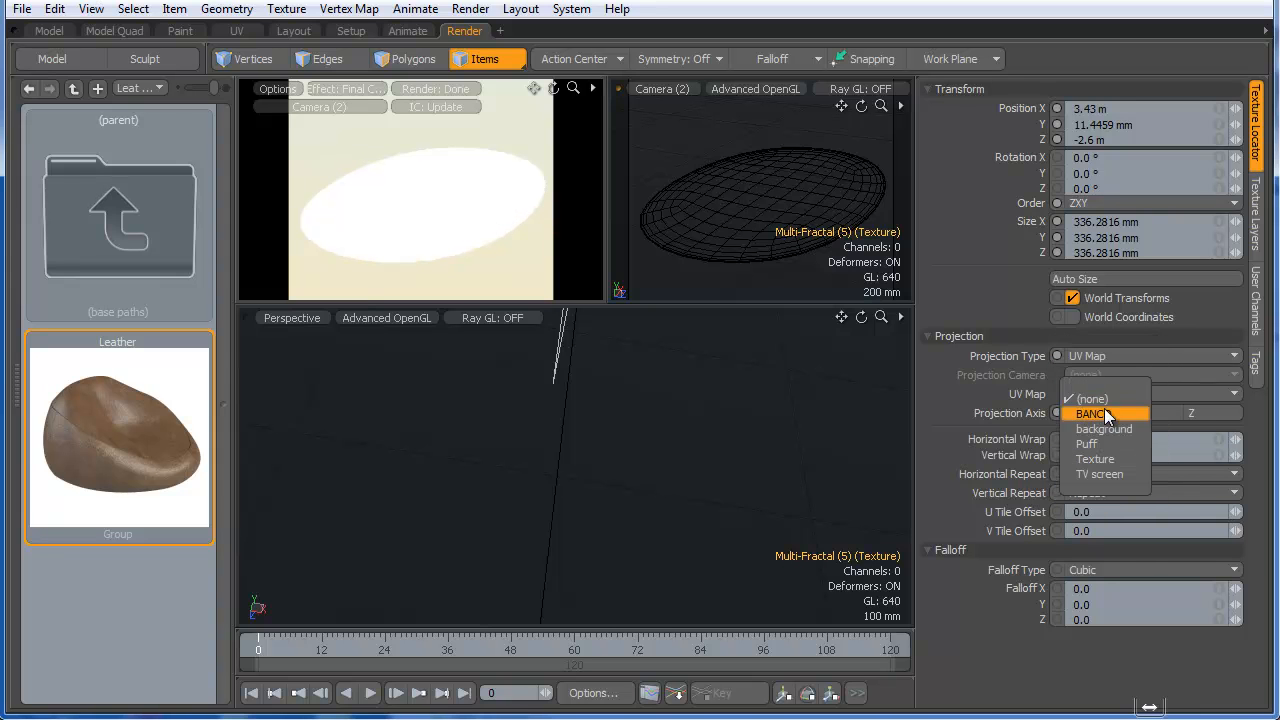
pyautogui.click(1107, 459)
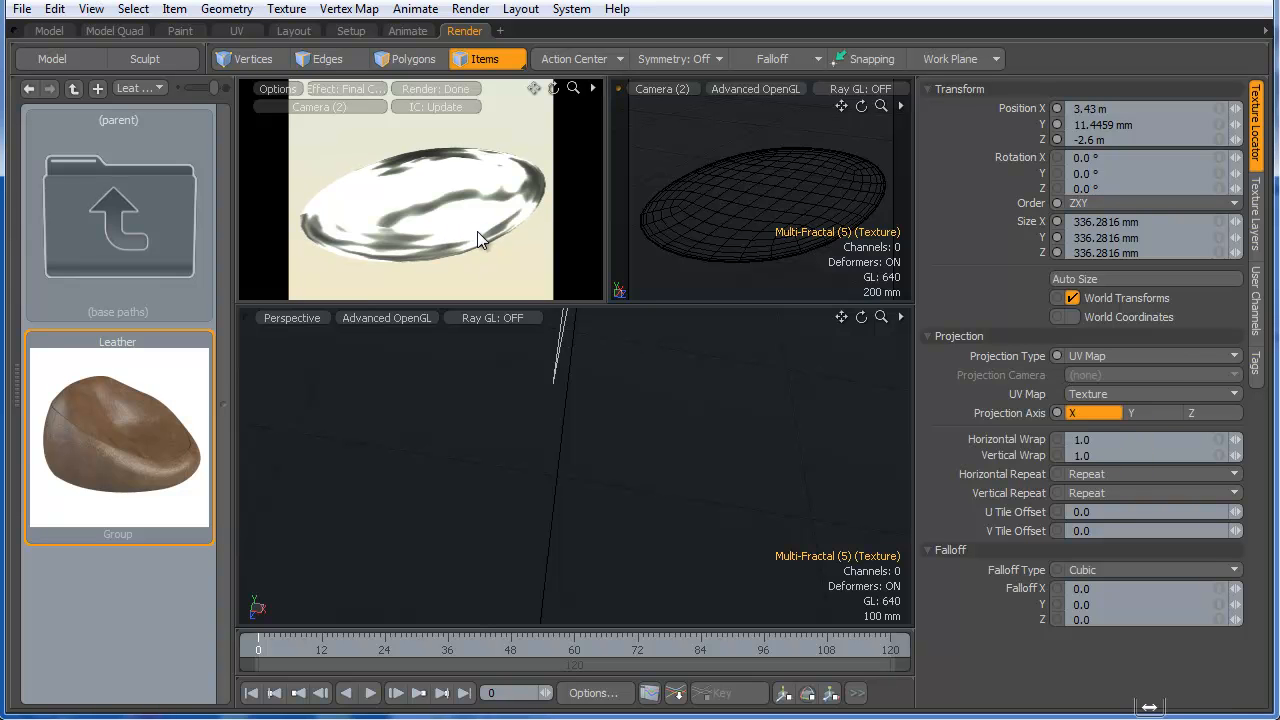
# - Switch to the UV layout, select the rug mesh and unwrap its UVs with the Unwrap Tool
pyautogui.click(256, 30)
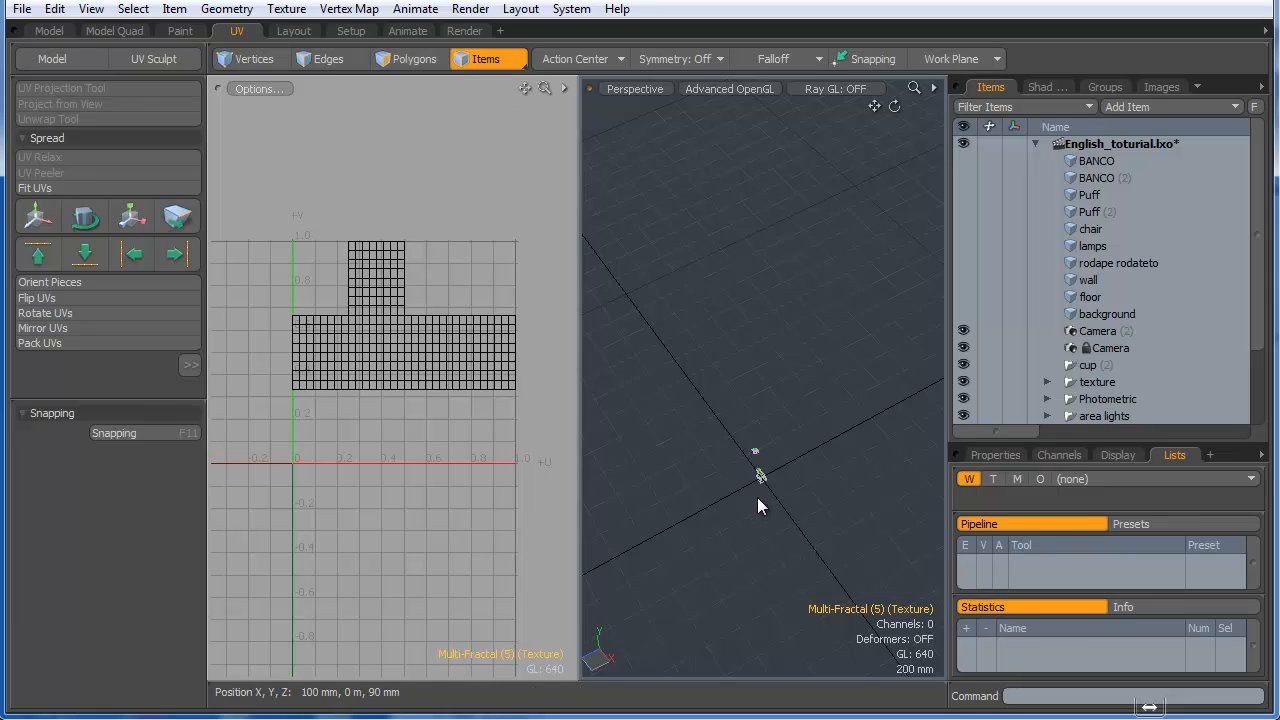
pyautogui.press('a')
pyautogui.keyDown('alt'); pyautogui.moveTo(809, 446); pyautogui.dragTo(778, 408); pyautogui.keyUp('alt')
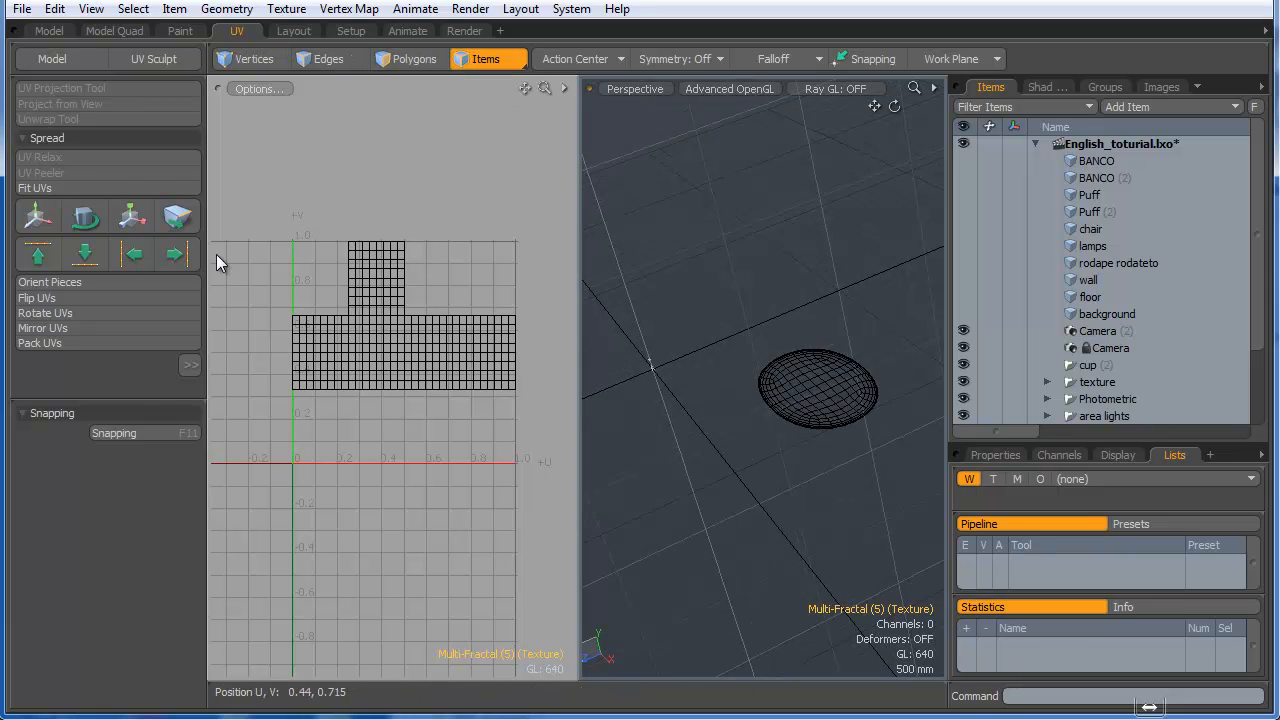
pyautogui.click(775, 400)
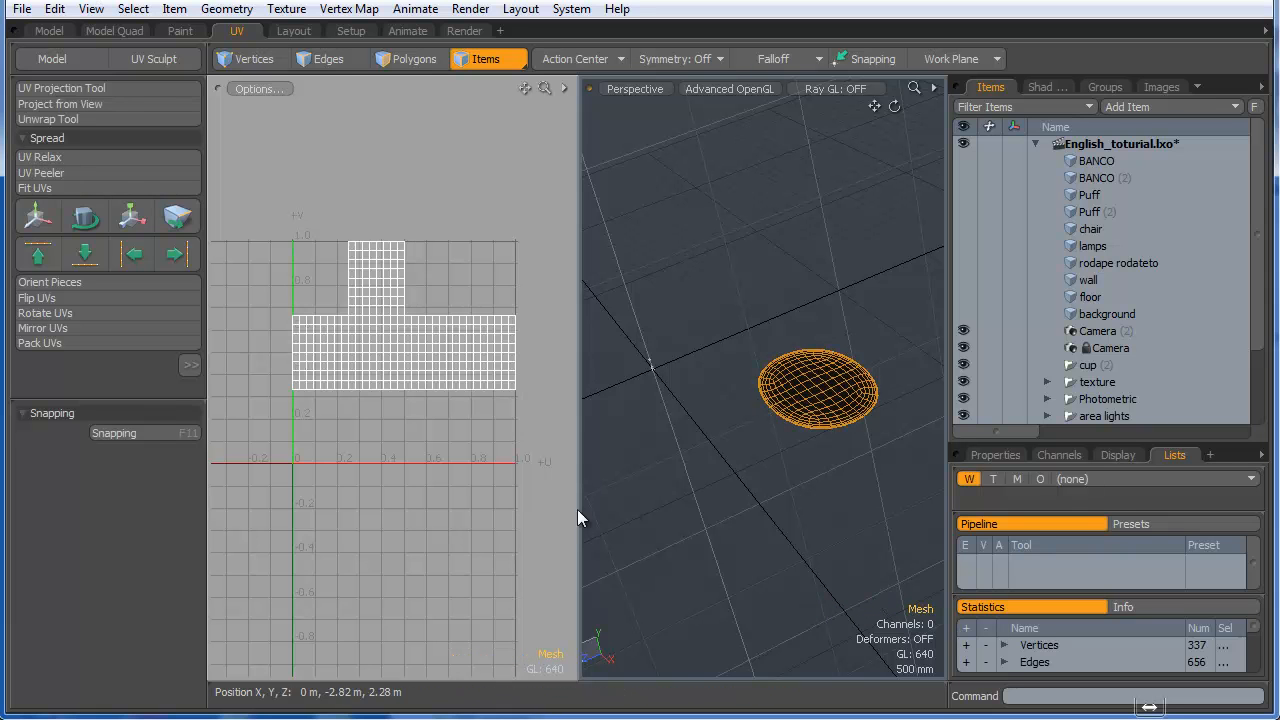
pyautogui.click(60, 119)
pyautogui.click(412, 323)
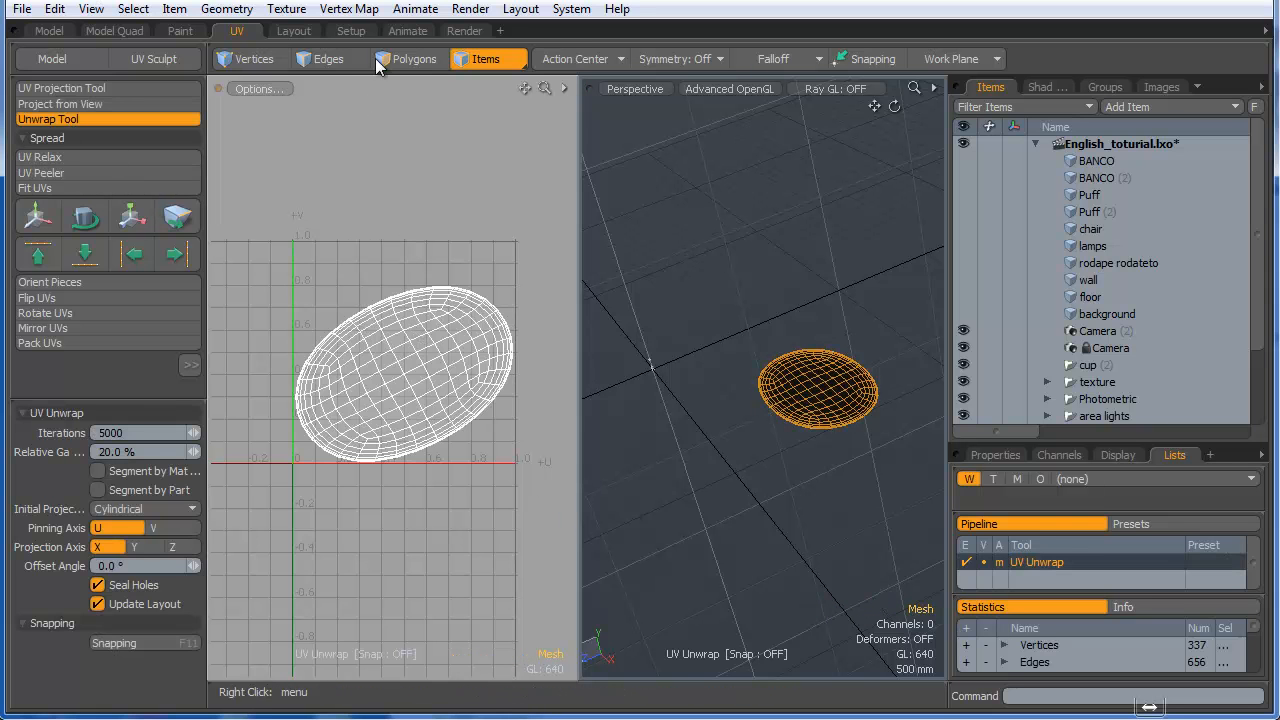
# - Return to the Render layout and slightly adjust Camera (2)'s view of the rug
pyautogui.click(463, 31)
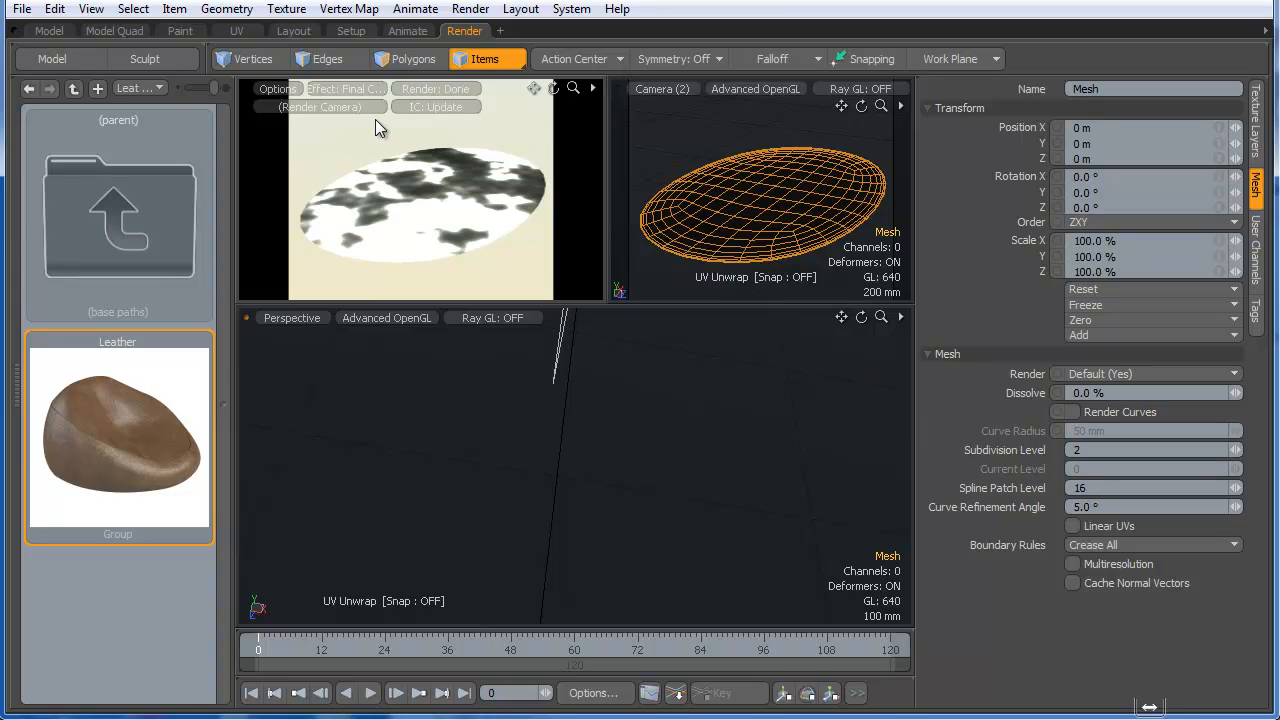
pyautogui.press('alt')
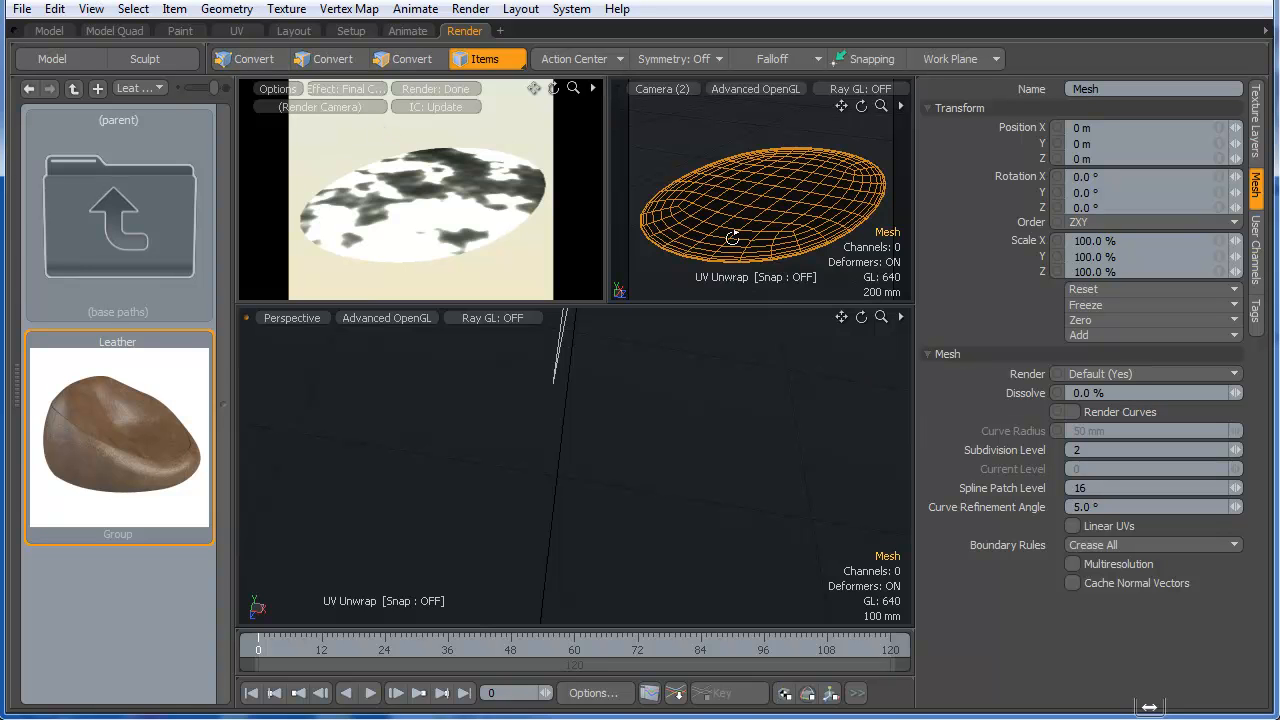
pyautogui.moveTo(732, 237)
pyautogui.keyDown('alt'); pyautogui.mouseDown()
pyautogui.moveTo(762, 242)
pyautogui.moveTo(742, 244)
pyautogui.mouseUp(); pyautogui.keyUp('alt')
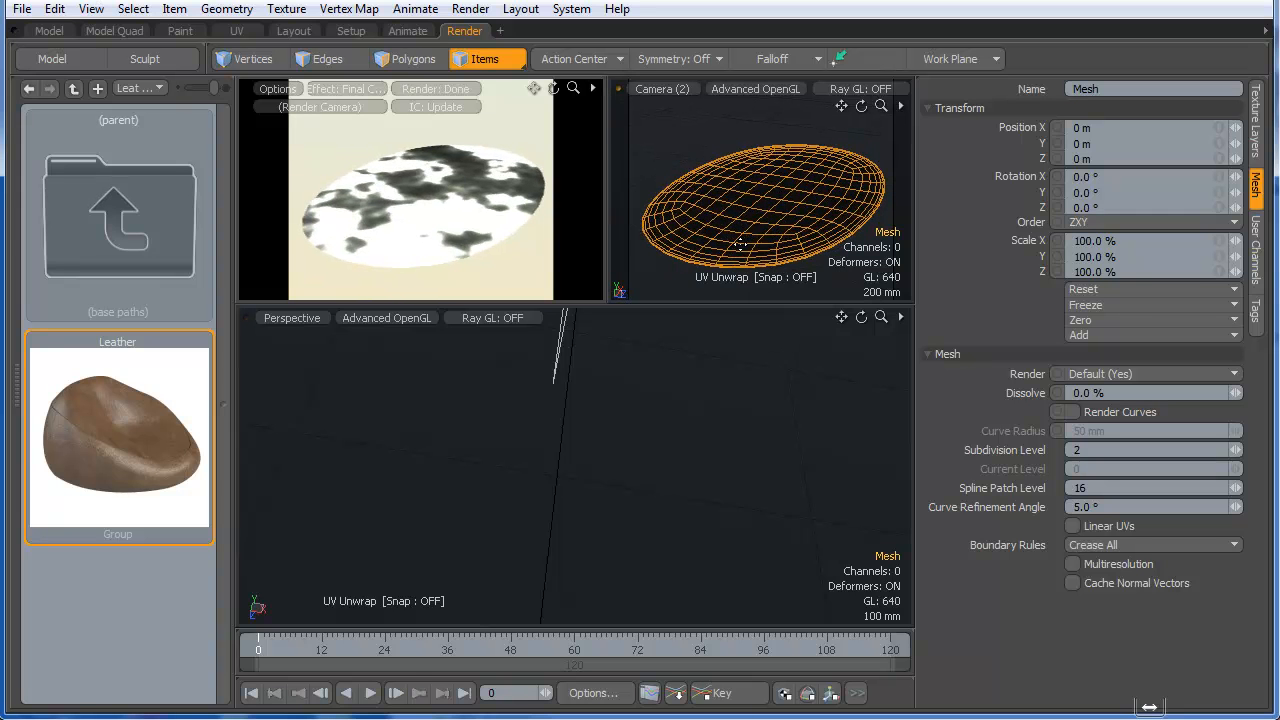
# - Set the Multi-Fractal texture locator's Horizontal Wrap and Vertical Wrap to 3.0
pyautogui.click(1256, 118)
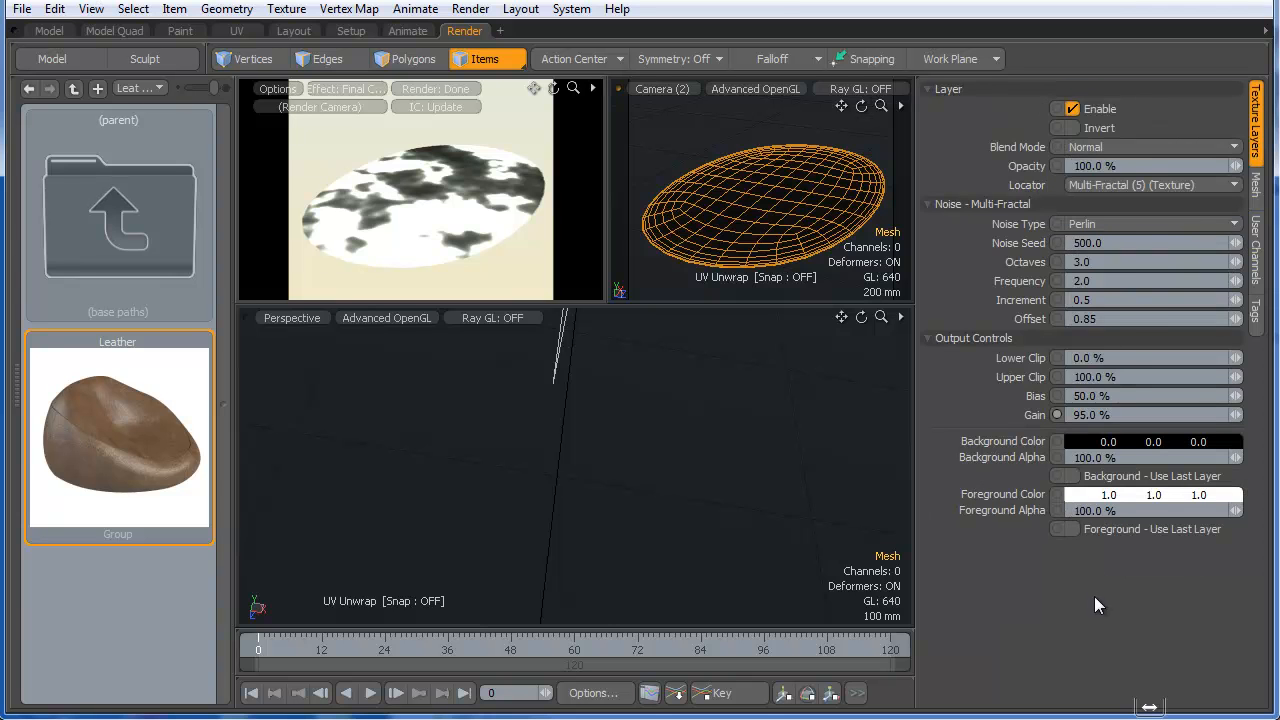
pyautogui.press('KP_0')
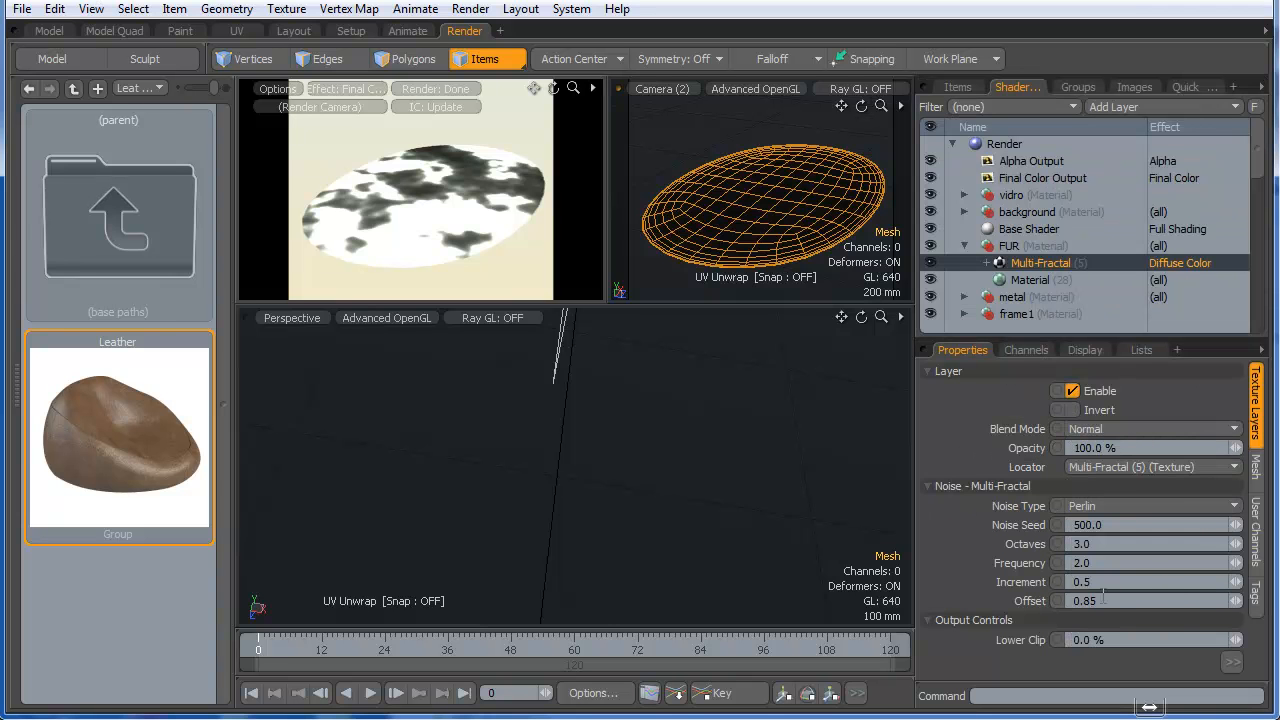
pyautogui.click(1256, 466)
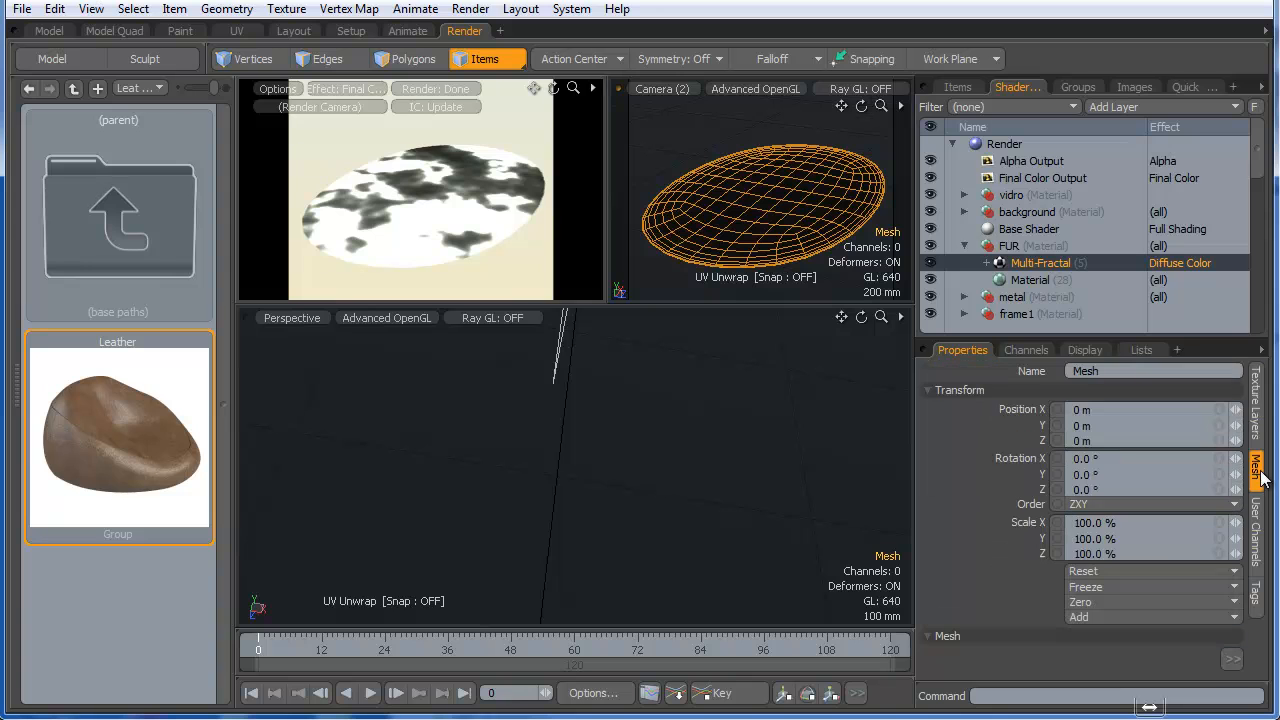
pyautogui.click(1256, 420)
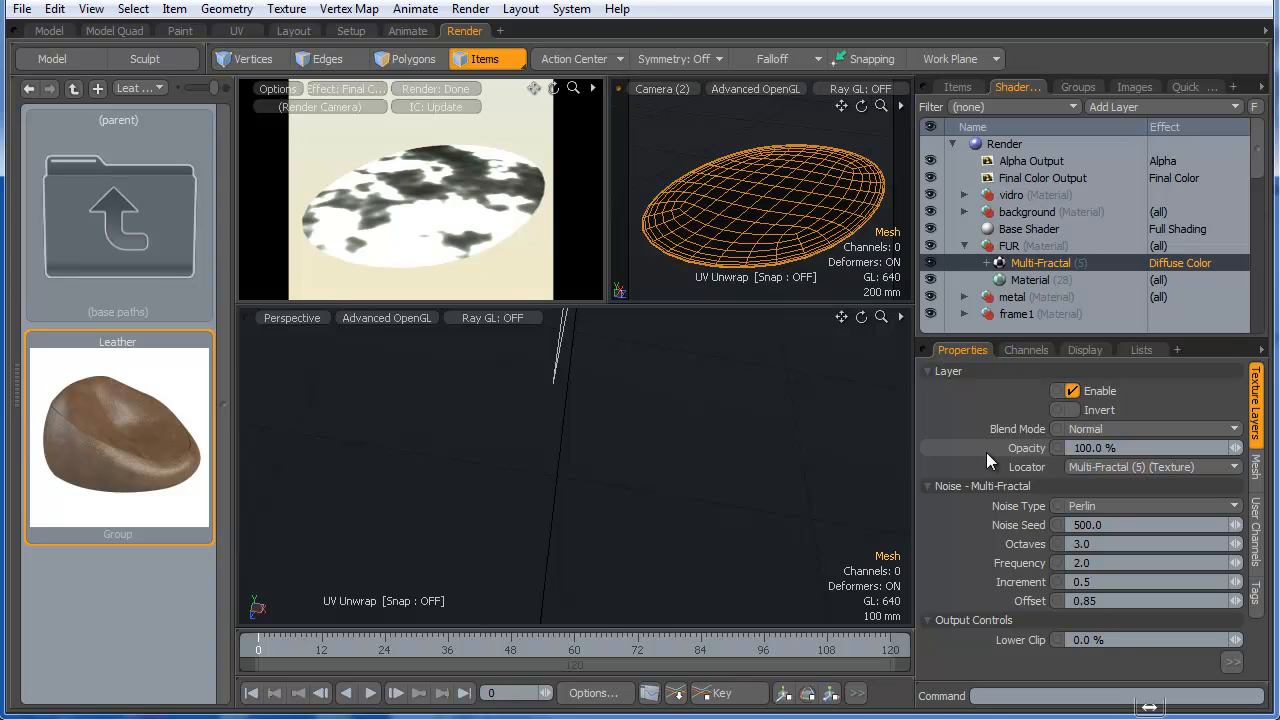
pyautogui.click(1023, 280)
pyautogui.click(1026, 264)
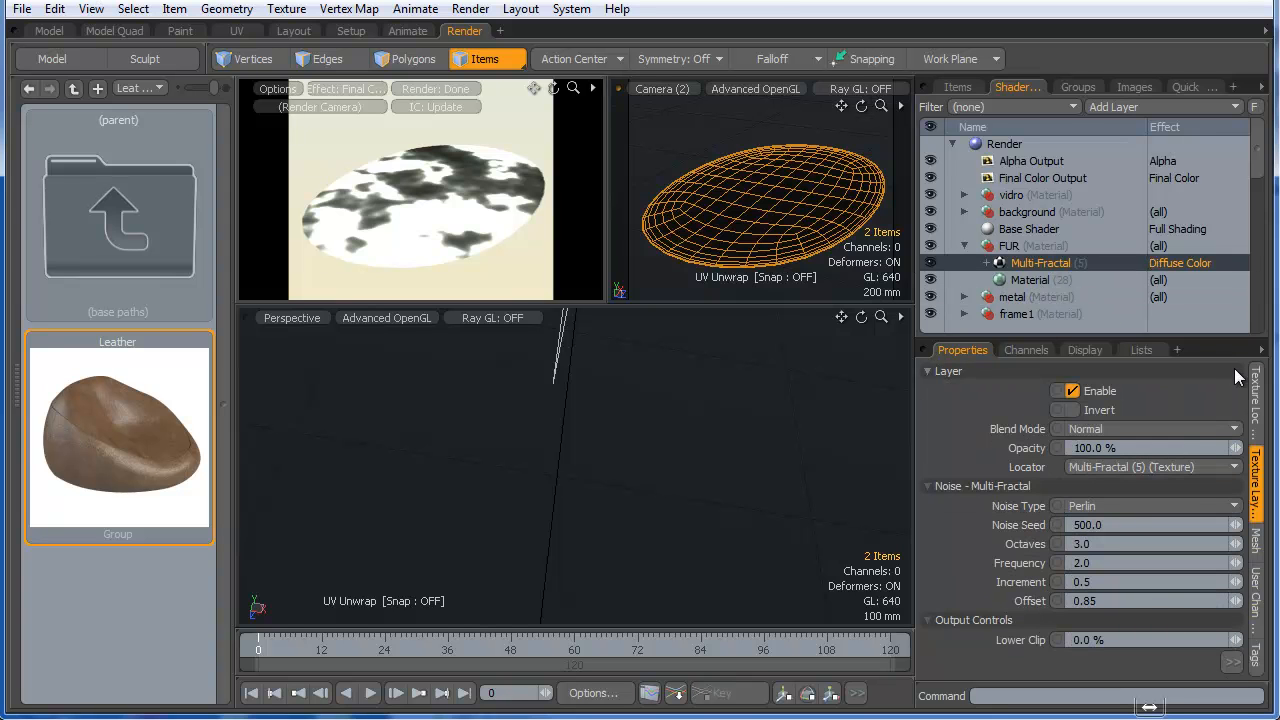
pyautogui.click(1254, 393)
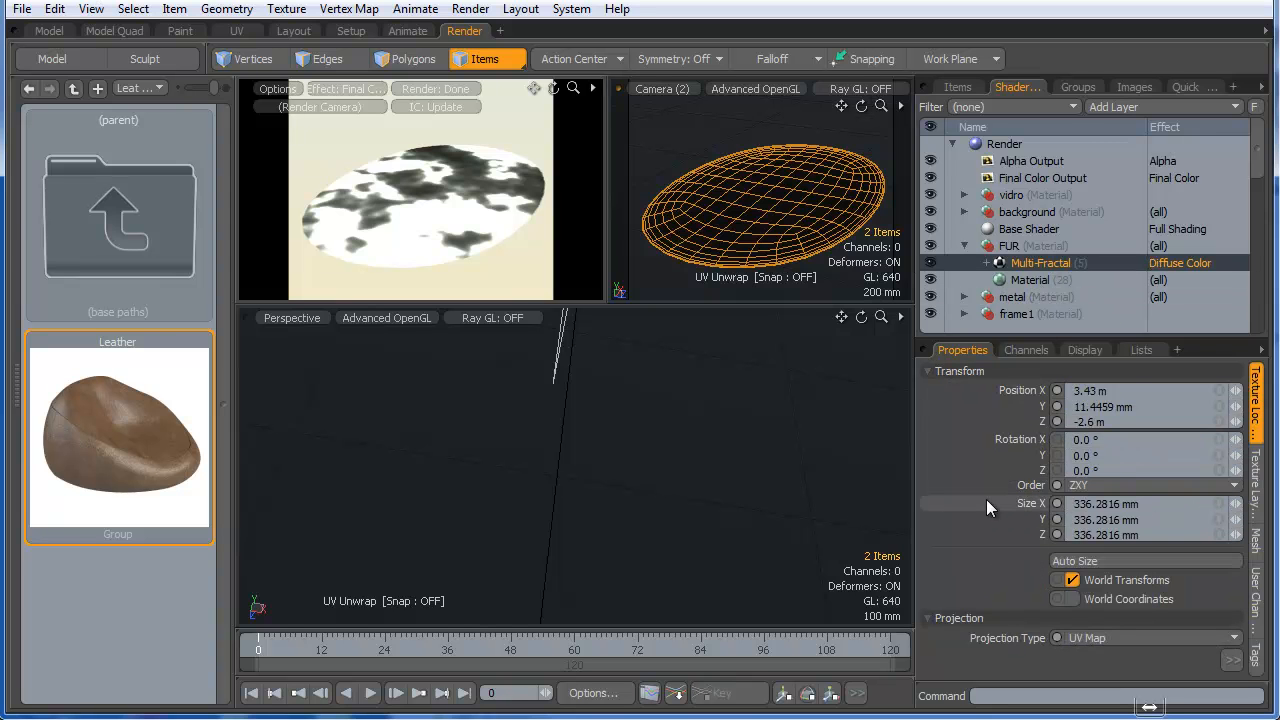
pyautogui.press('0')
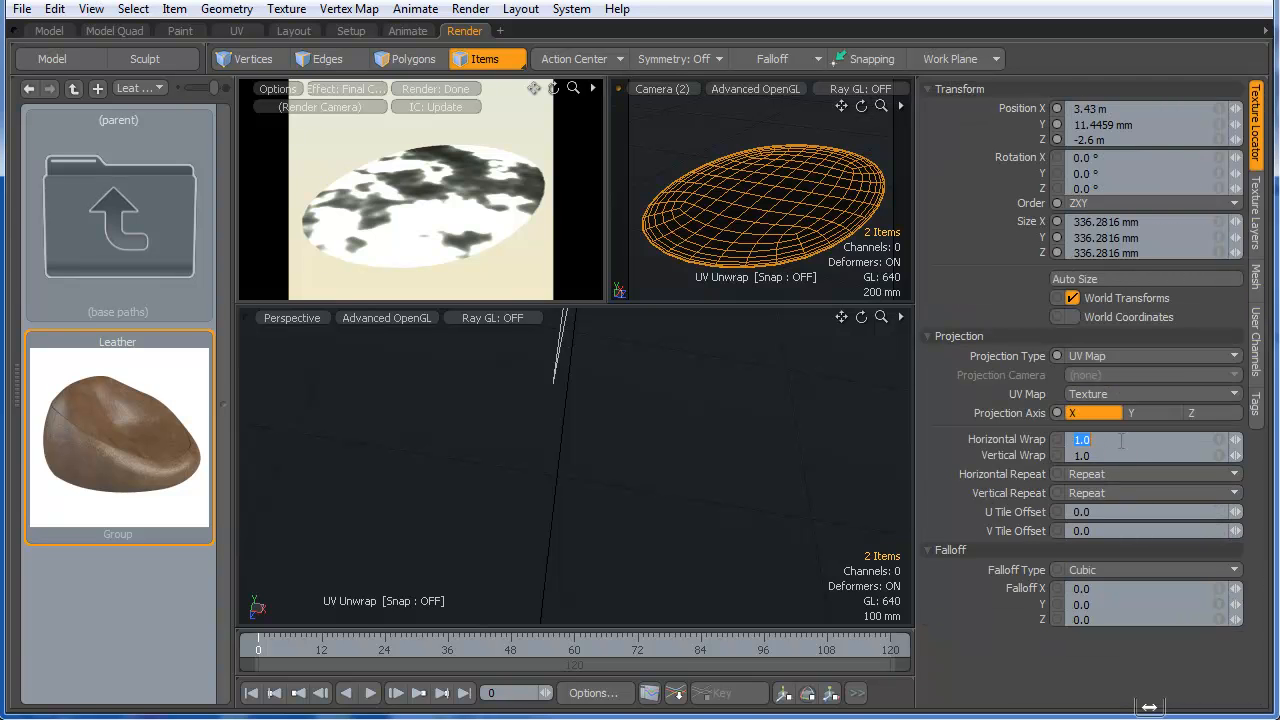
pyautogui.press('Tab')
pyautogui.write('3')
pyautogui.press('Tab')
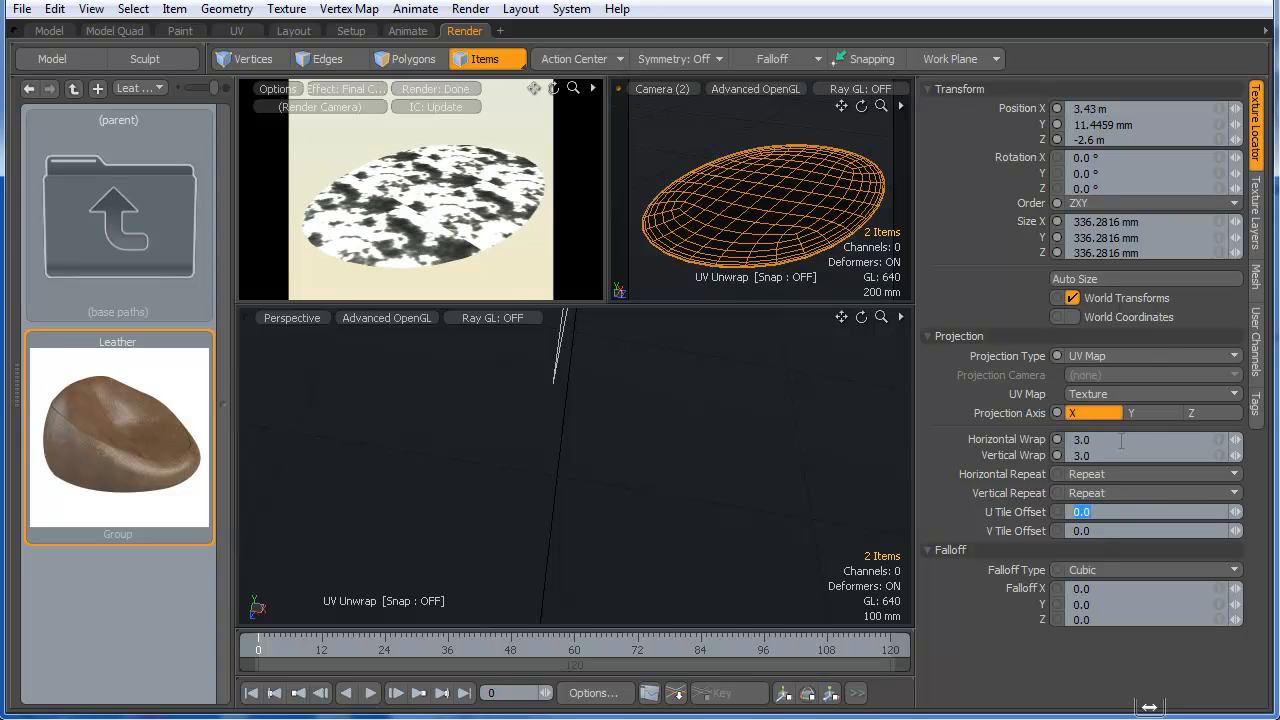
# - Set the Multi-Fractal texture's Horizontal Wrap and Vertical Wrap to 5.0 and check the finer pattern on the rug
pyautogui.click(1099, 442)
pyautogui.write('5')
pyautogui.press('Tab')
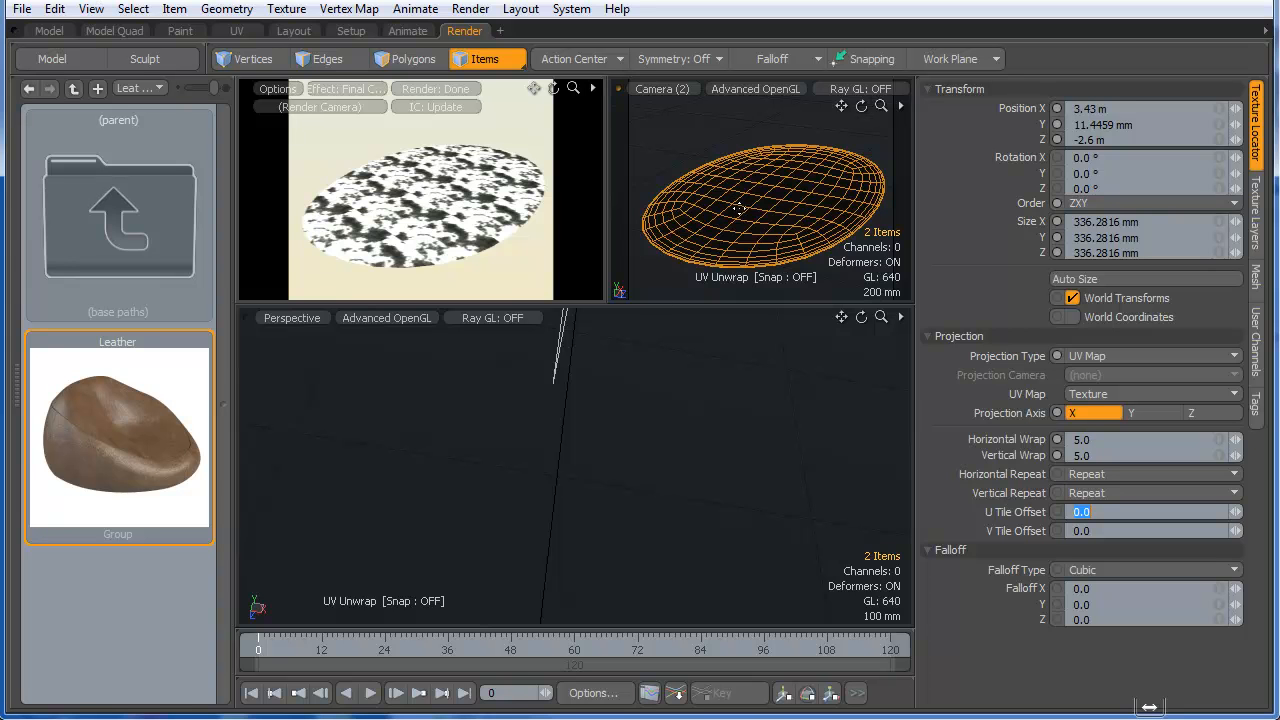
pyautogui.scroll(5, 740, 240)
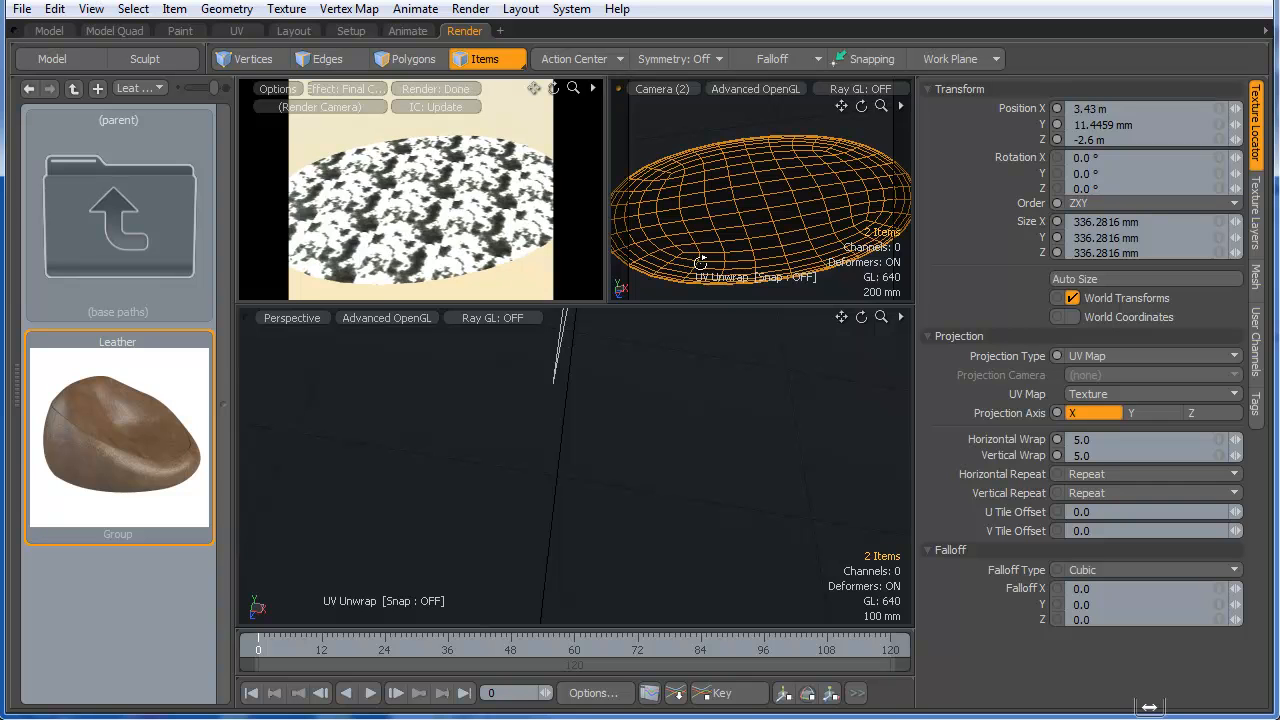
pyautogui.keyDown('alt'); pyautogui.moveTo(700, 262); pyautogui.dragTo(645, 261); pyautogui.keyUp('alt')
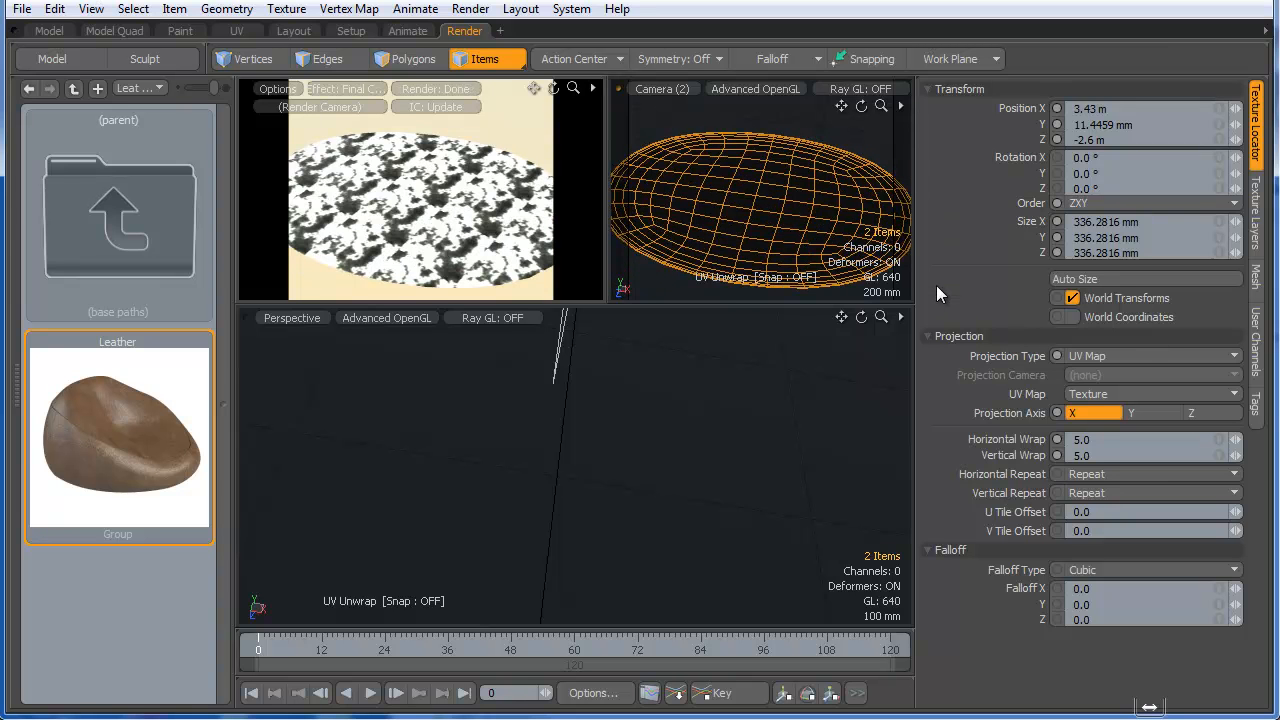
# - Add a Fur Material layer above the Multi-Fractal texture in the FUR material group
pyautogui.press('0')
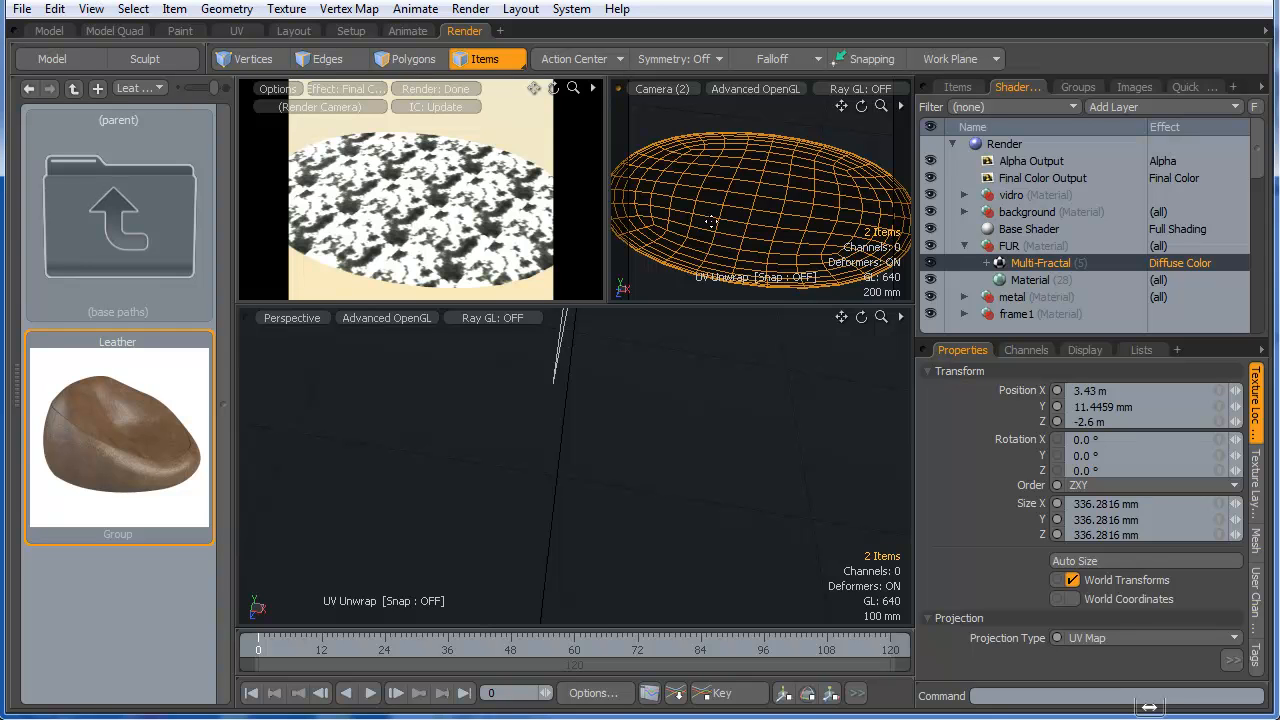
pyautogui.click(1130, 106)
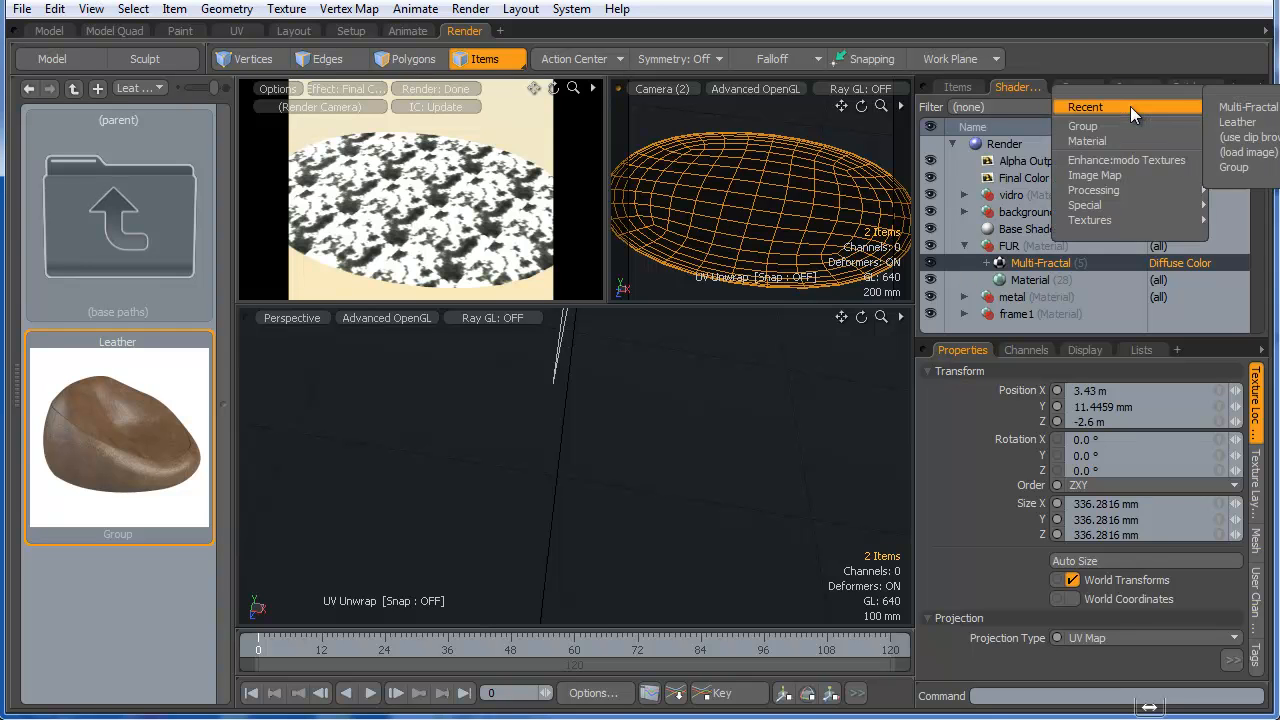
pyautogui.moveTo(1127, 183)
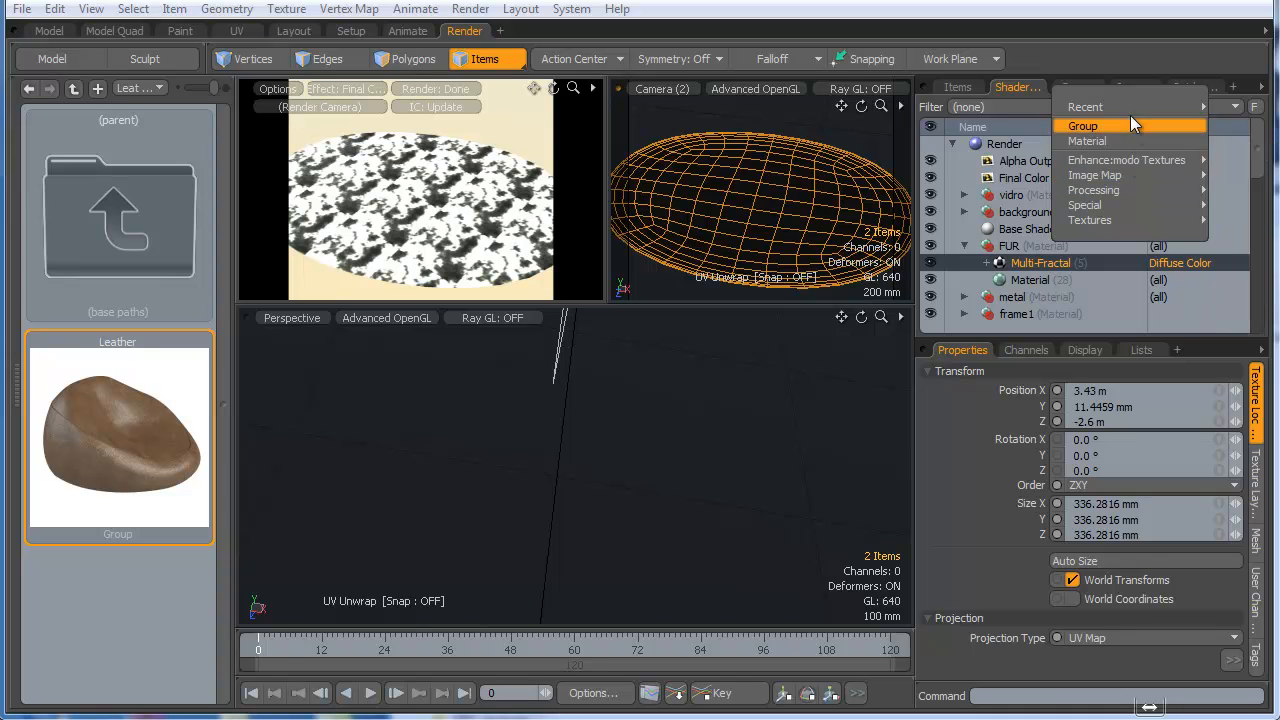
pyautogui.moveTo(1130, 109)
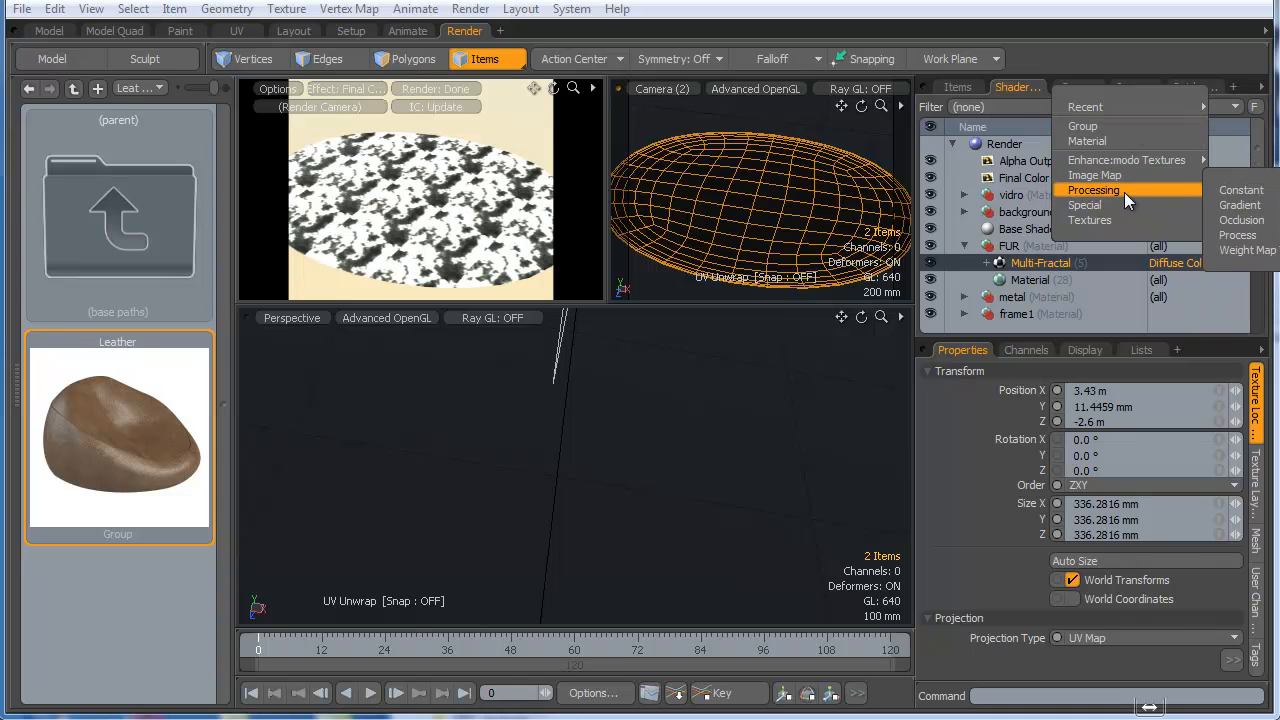
pyautogui.click(1245, 205)
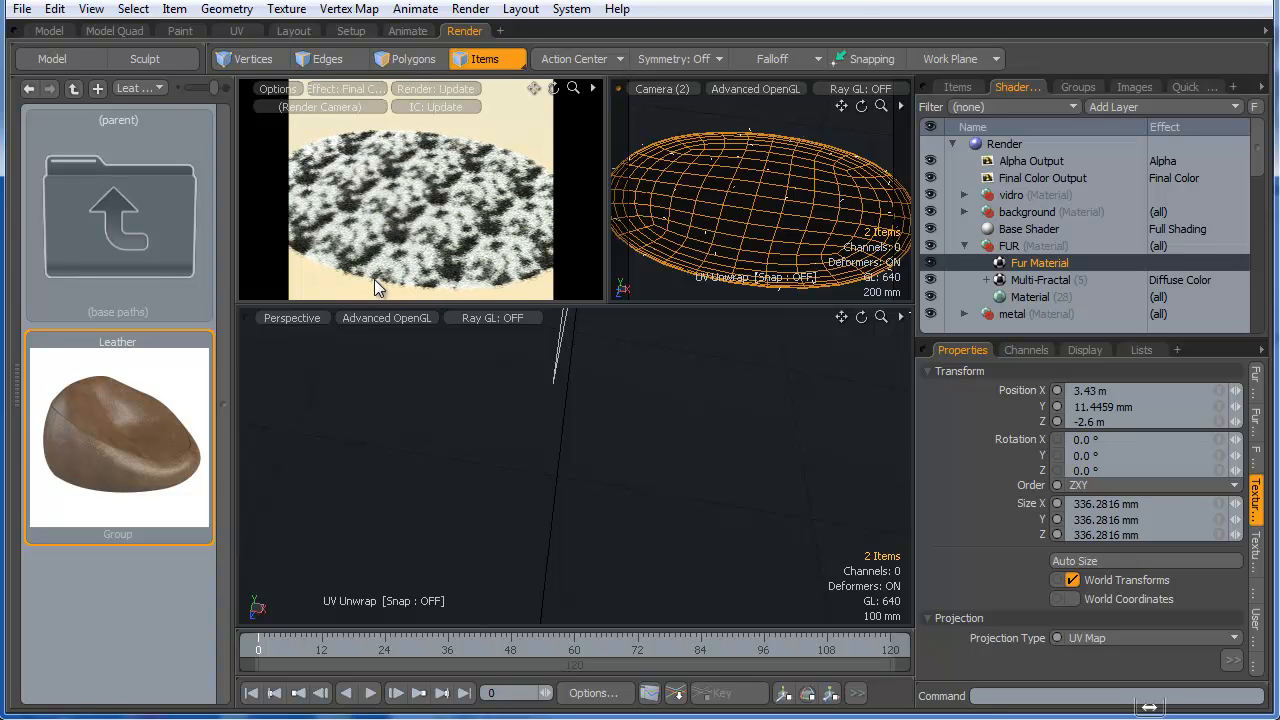
# - Inspect the rug's fur in the render preview, from the whole oval down to individual strands
pyautogui.keyDown('ctrl'); pyautogui.keyDown('alt'); pyautogui.moveTo(738, 262); pyautogui.dragTo(987, 273); pyautogui.keyUp('alt'); pyautogui.keyUp('ctrl')
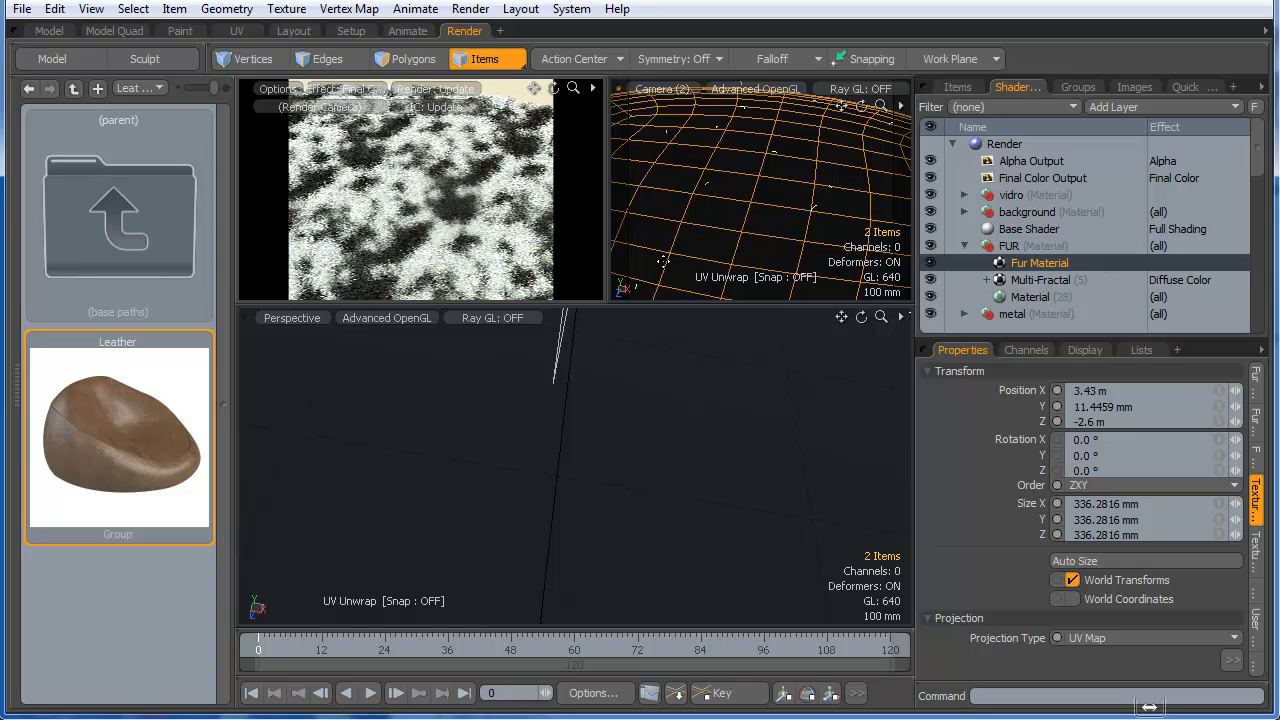
pyautogui.keyDown('ctrl'); pyautogui.keyDown('alt'); pyautogui.moveTo(441, 224); pyautogui.dragTo(677, 283); pyautogui.keyUp('alt'); pyautogui.keyUp('ctrl')
pyautogui.keyDown('alt'); pyautogui.keyDown('shift'); pyautogui.moveTo(475, 250); pyautogui.dragTo(428, 246); pyautogui.keyUp('shift'); pyautogui.keyUp('alt')
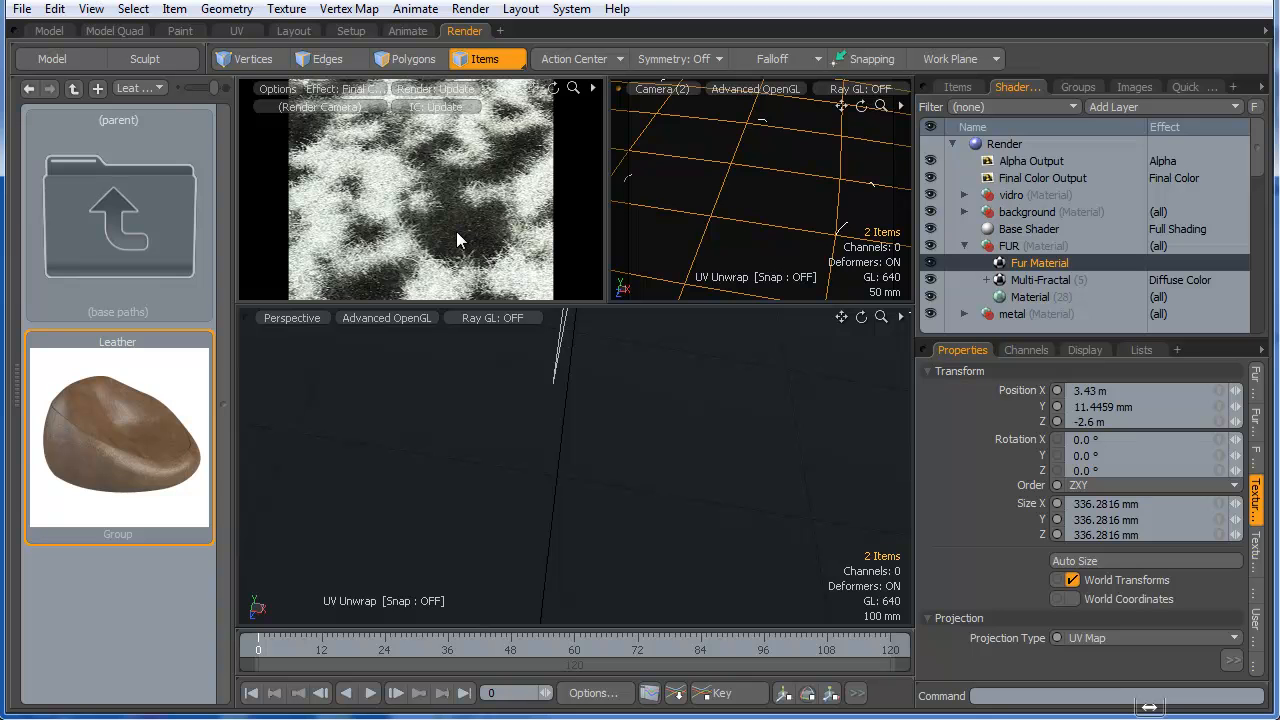
pyautogui.keyDown('ctrl'); pyautogui.keyDown('alt'); pyautogui.moveTo(468, 203); pyautogui.dragTo(297, 240); pyautogui.keyUp('alt'); pyautogui.keyUp('ctrl')
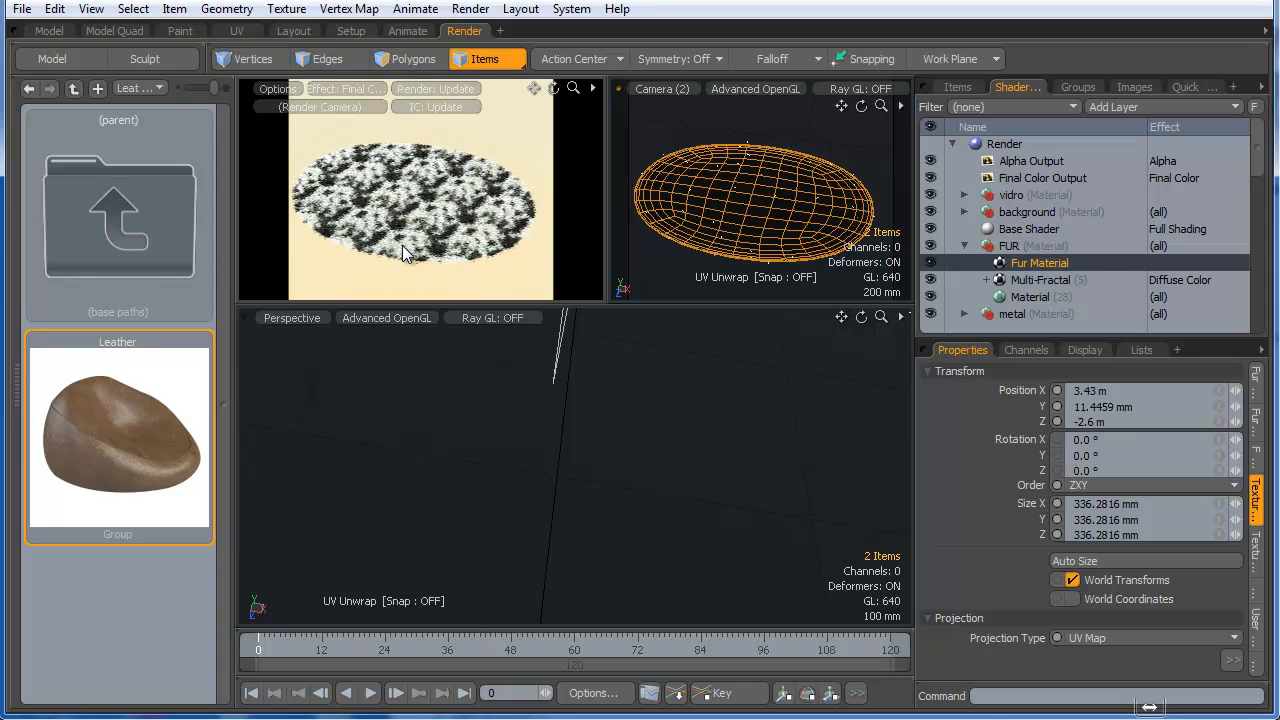
pyautogui.keyDown('alt'); pyautogui.moveTo(402, 241); pyautogui.dragTo(677, 283); pyautogui.keyUp('alt')
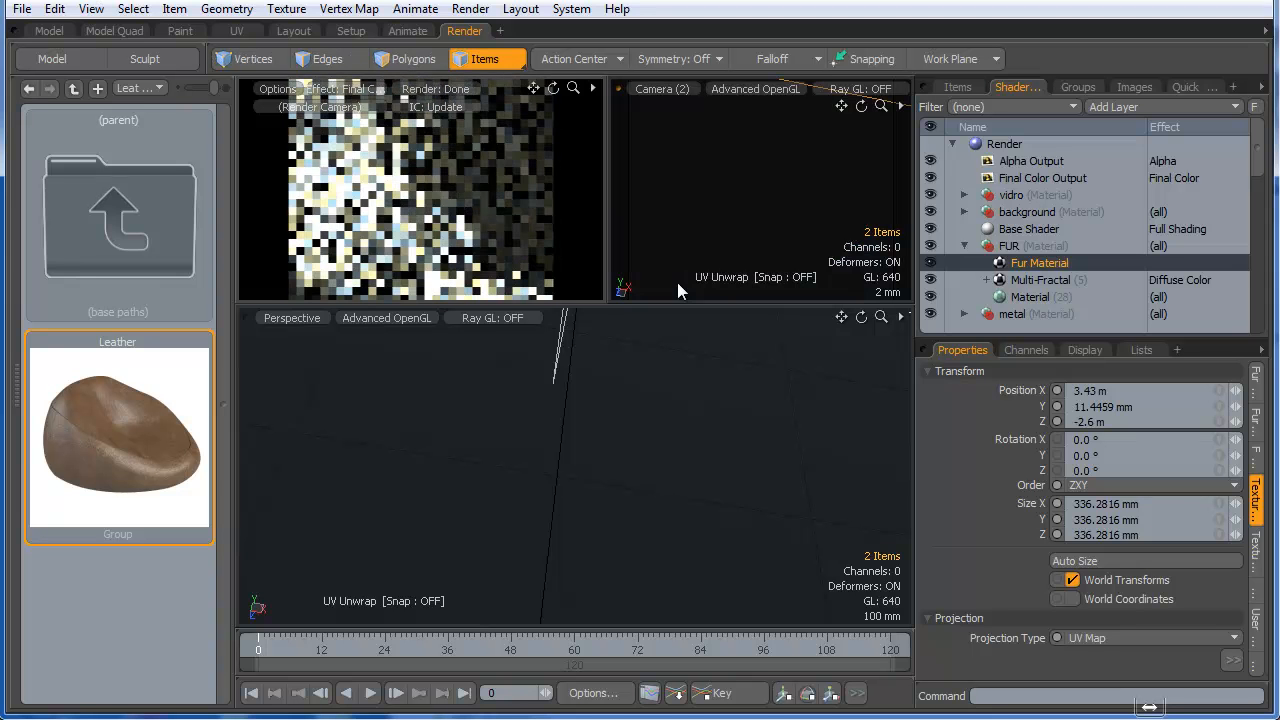
pyautogui.keyDown('alt'); pyautogui.moveTo(430, 238); pyautogui.dragTo(457, 235); pyautogui.keyUp('alt')
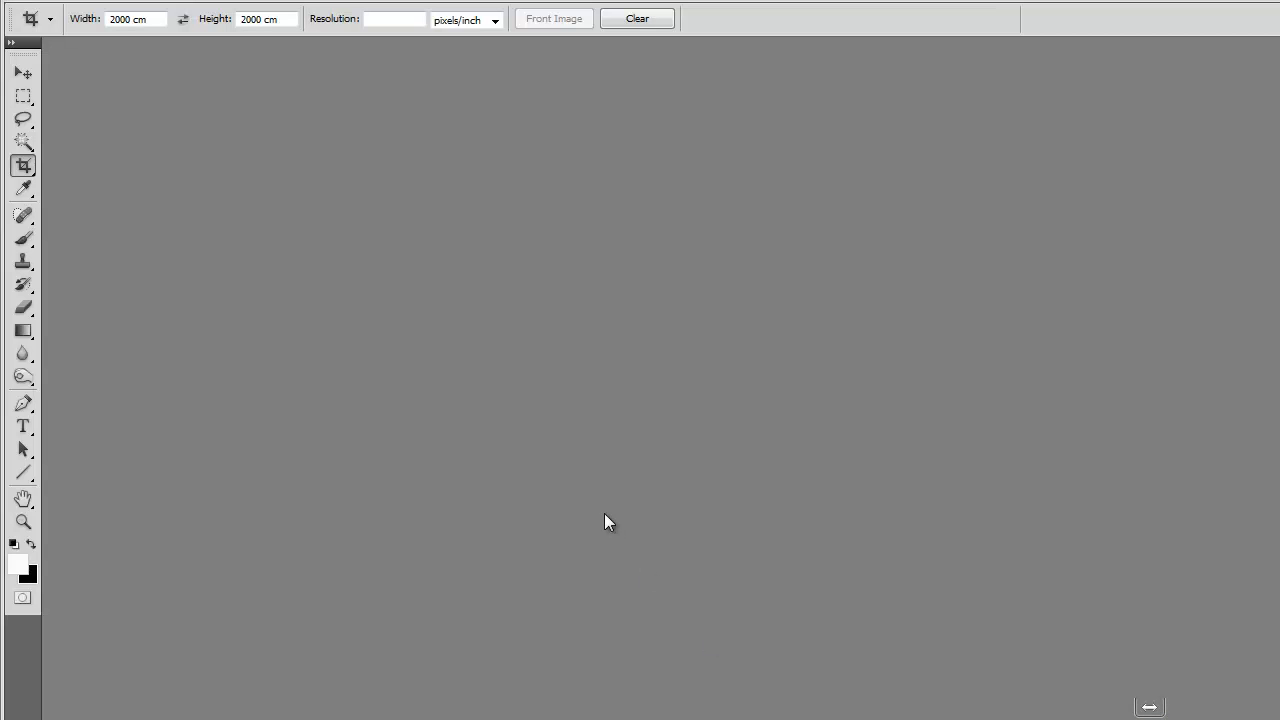
pyautogui.hotkey('alt', 'Tab')
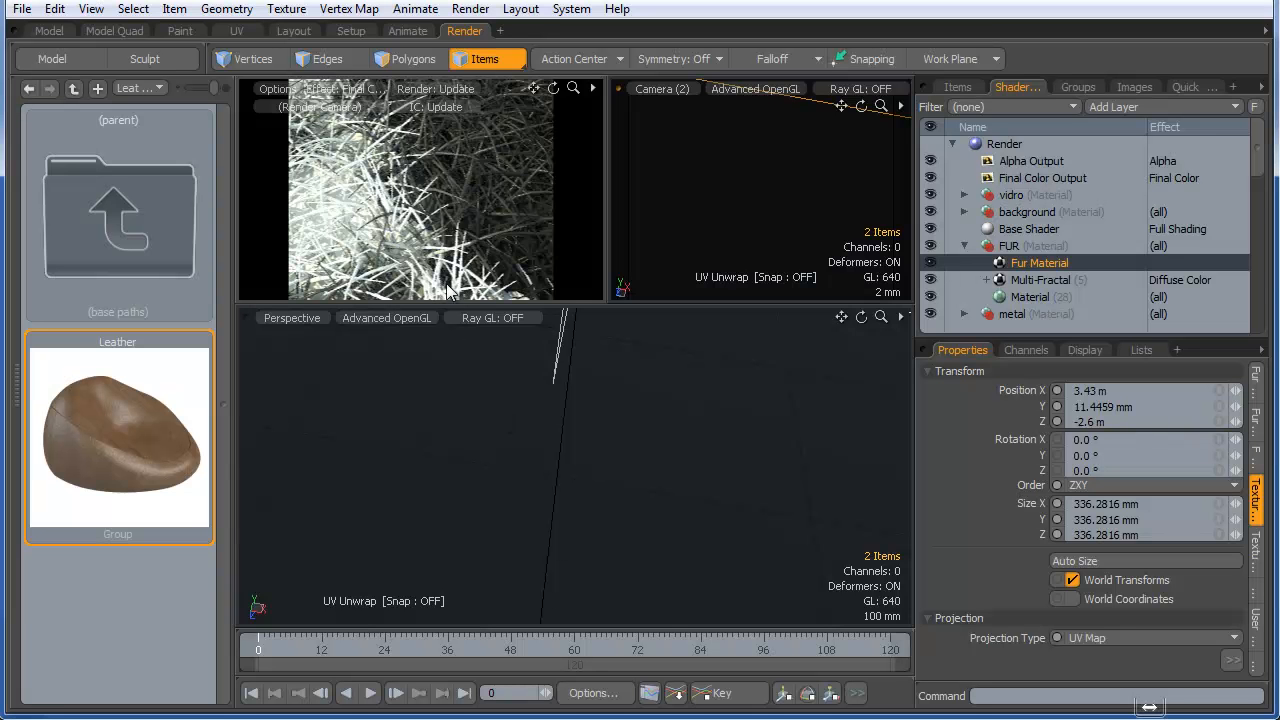
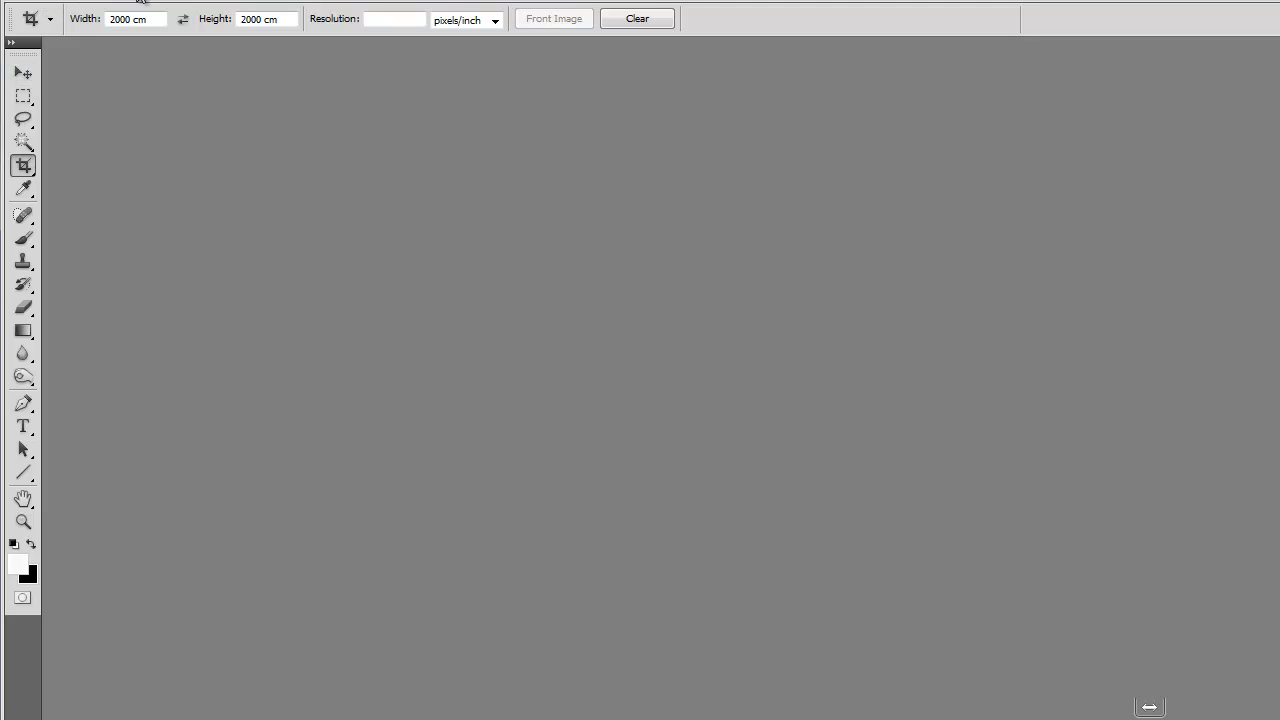
# - Switch to Photoshop and create a blank white RGB document of 3000 by 3000 pixels at 72 pixels/inch
pyautogui.click(68, 2)
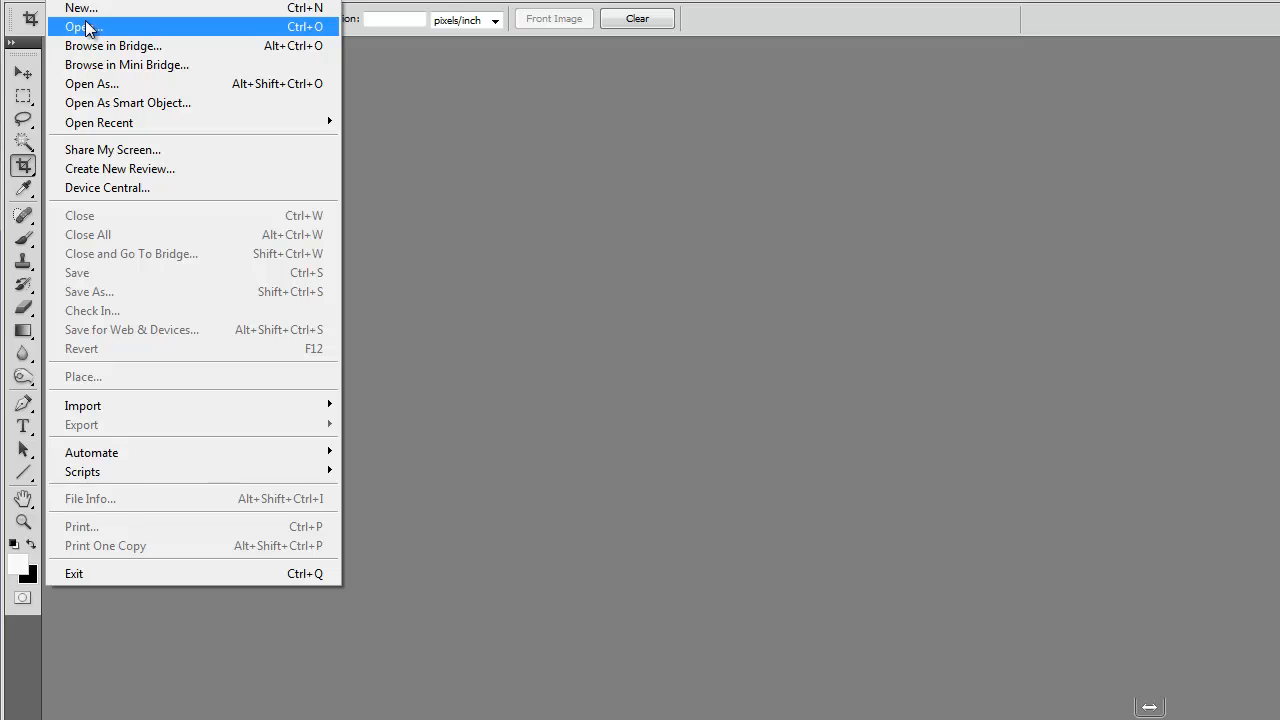
pyautogui.click(86, 8)
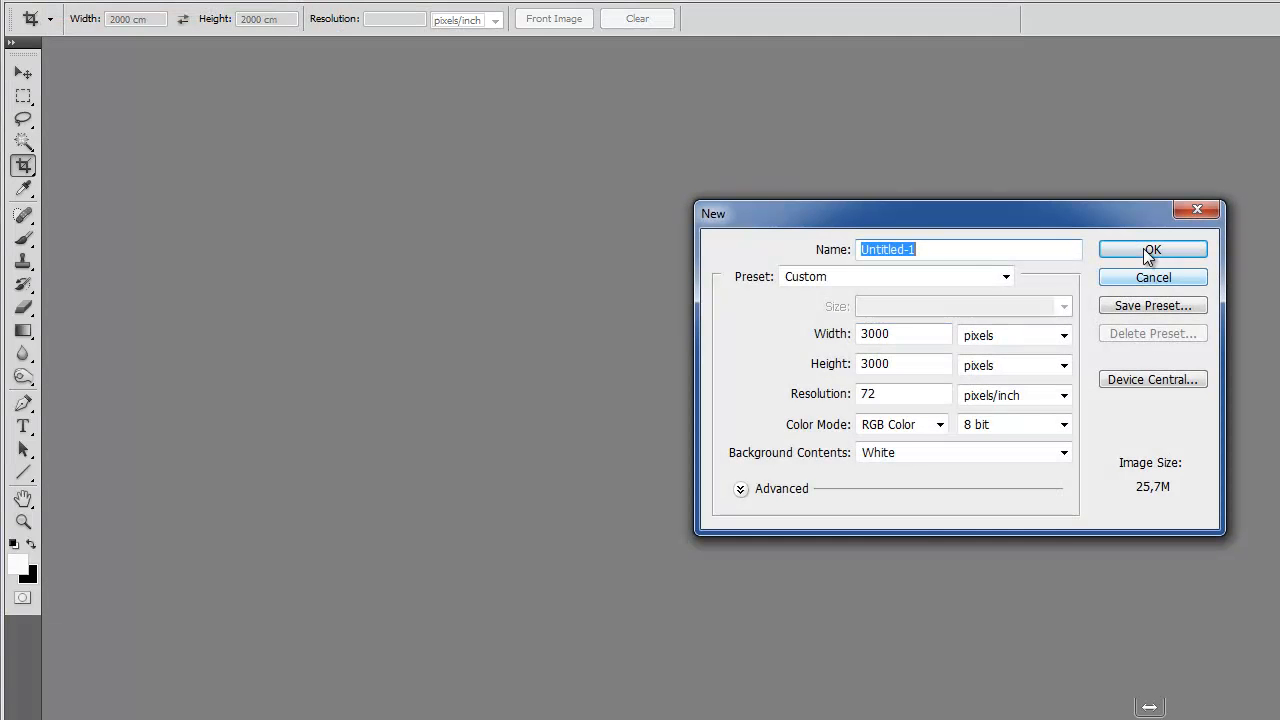
pyautogui.click(1148, 249)
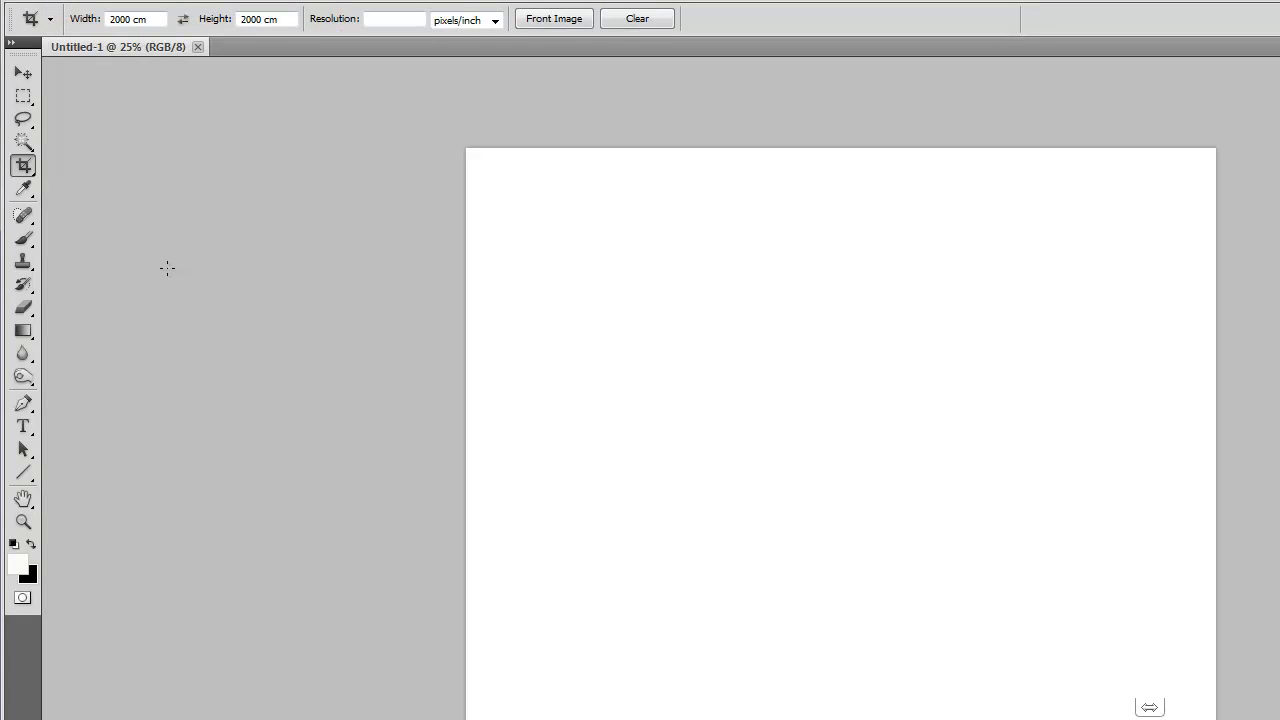
# - Choose the Brush tool and set its size to 50 px
pyautogui.click(25, 240)
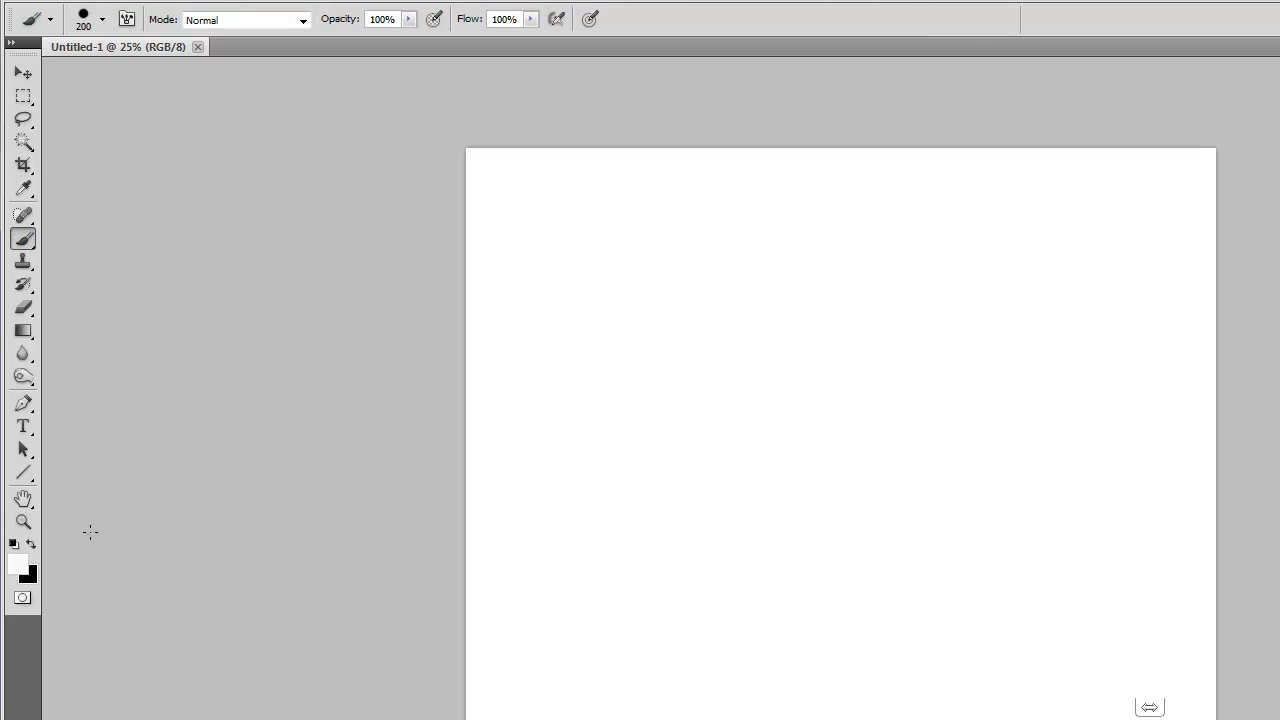
pyautogui.rightClick(510, 344)
pyautogui.click(703, 384)
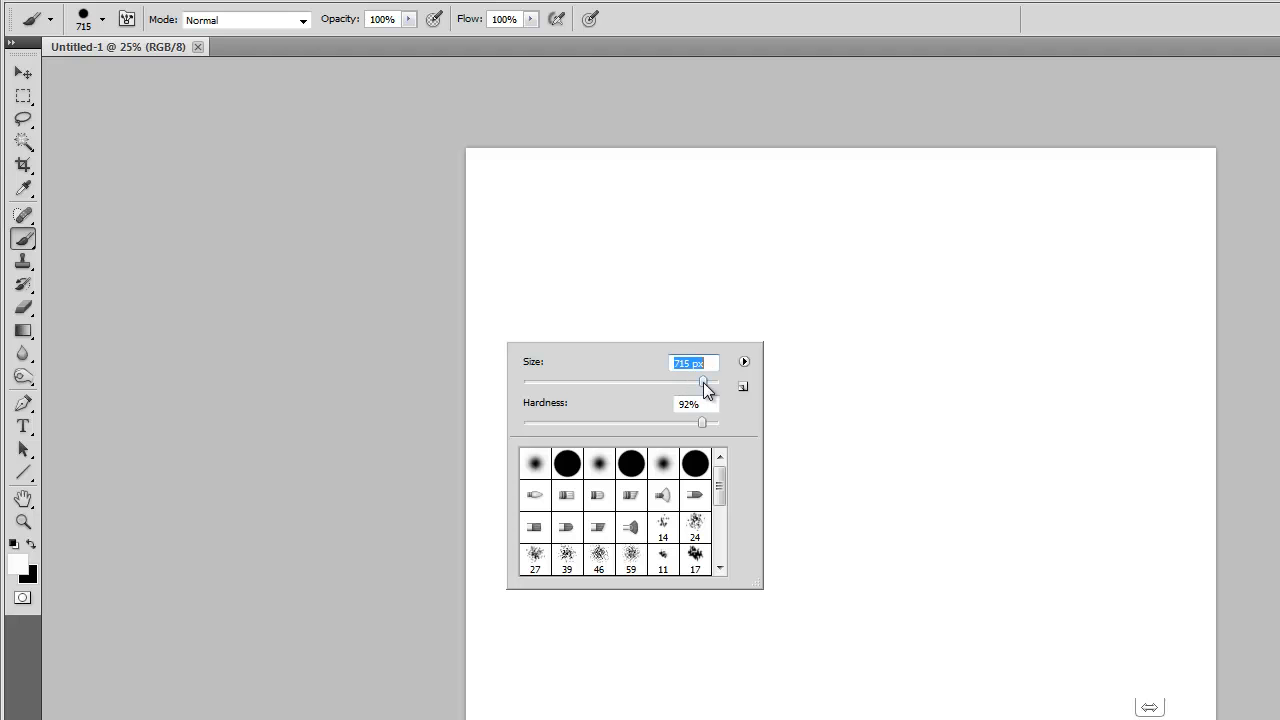
pyautogui.moveTo(700, 384); pyautogui.dragTo(573, 382)
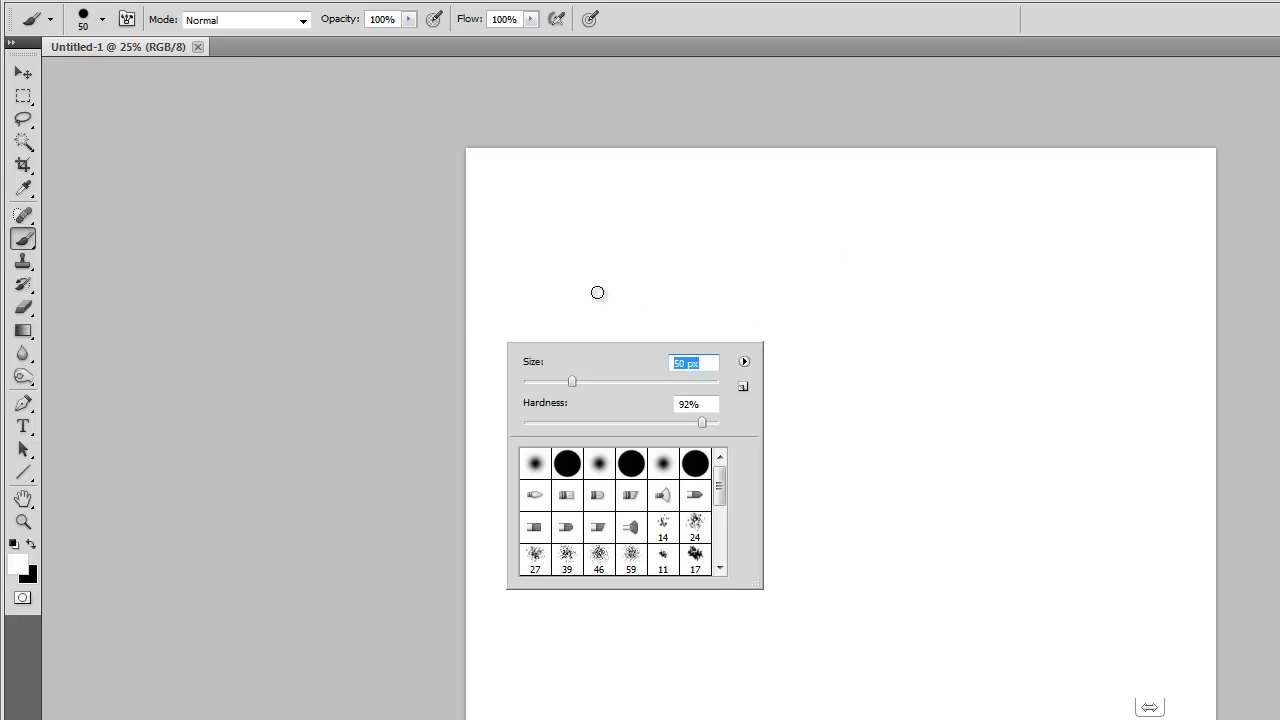
# - Pick a red foreground colour and paint a roughly filled blob on the white canvas
pyautogui.click(18, 566)
pyautogui.click(813, 330)
pyautogui.click(877, 296)
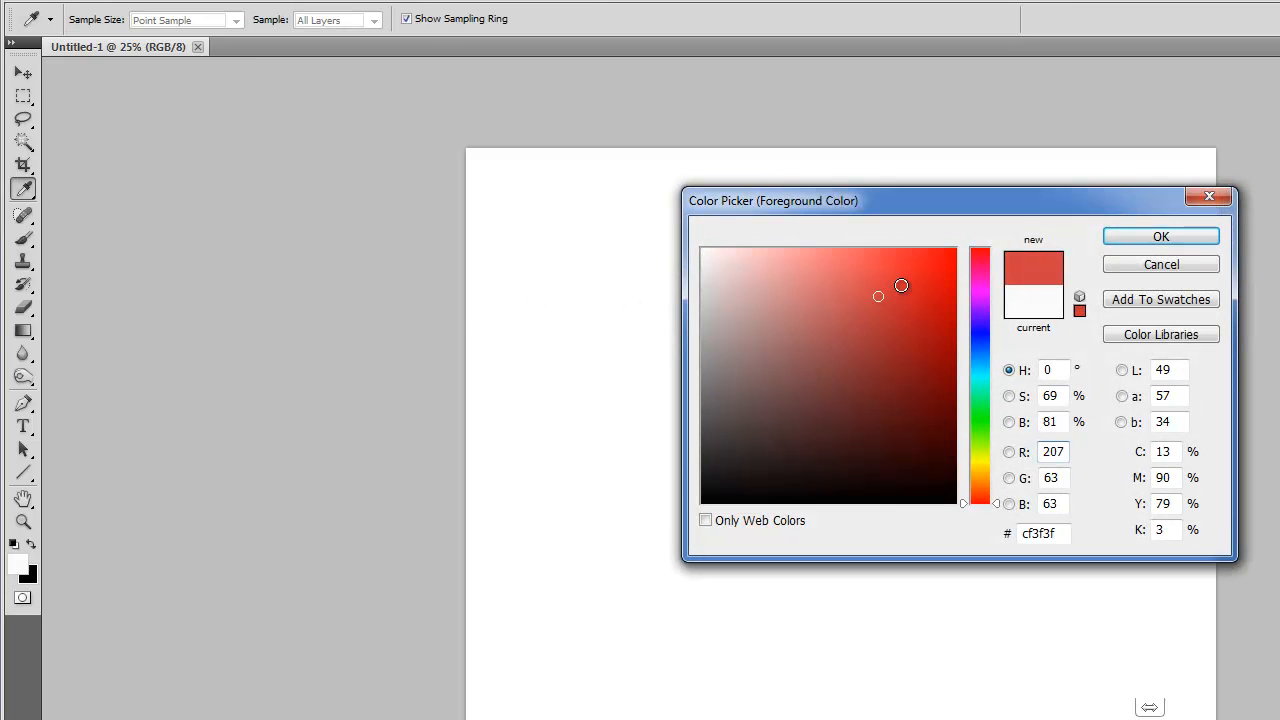
pyautogui.click(1131, 240)
pyautogui.moveTo(705, 450)
pyautogui.mouseDown()
pyautogui.moveTo(668, 402)
pyautogui.moveTo(563, 457)
pyautogui.moveTo(589, 369)
pyautogui.moveTo(655, 452)
pyautogui.moveTo(618, 430)
pyautogui.moveTo(675, 421)
pyautogui.moveTo(693, 452)
pyautogui.moveTo(639, 423)
pyautogui.moveTo(592, 441)
pyautogui.moveTo(545, 405)
pyautogui.mouseUp()
# - Set the background colour to 020202, swap it with the foreground colour and paint beside the red blob
pyautogui.click(29, 575)
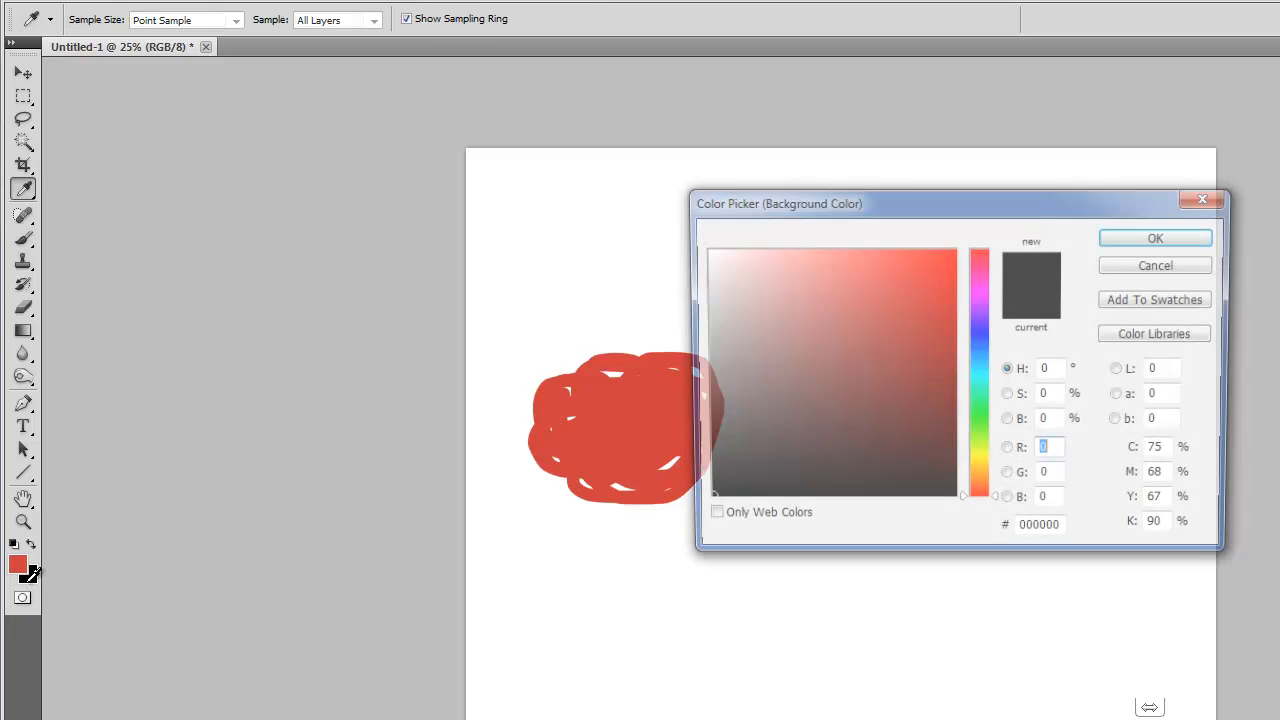
pyautogui.moveTo(749, 475); pyautogui.dragTo(694, 508)
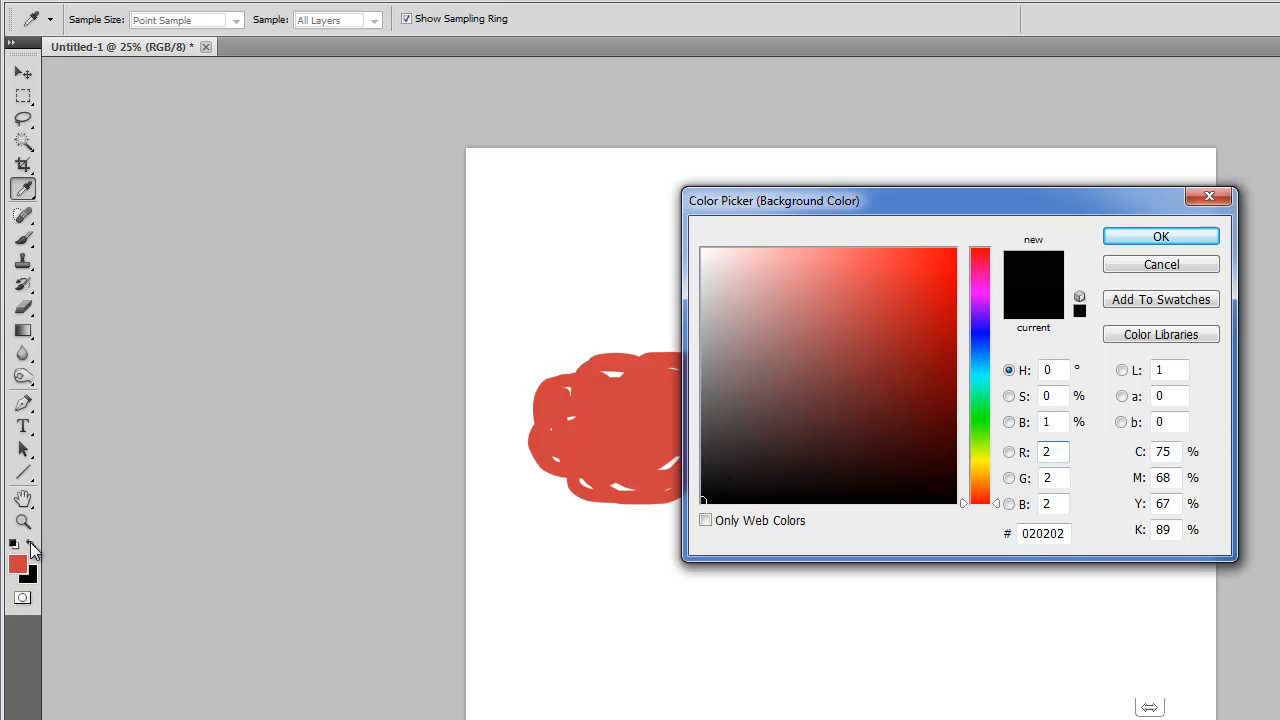
pyautogui.click(1198, 240)
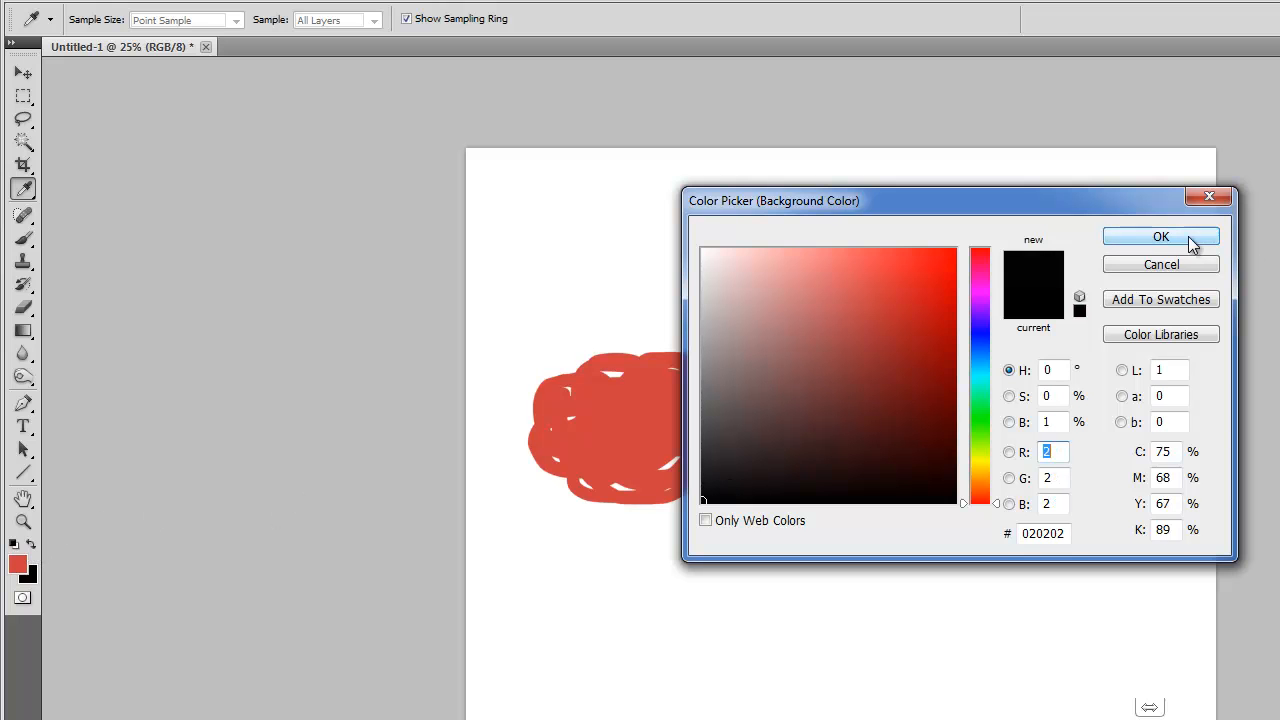
pyautogui.click(31, 545)
pyautogui.moveTo(783, 490)
pyautogui.mouseDown()
pyautogui.moveTo(657, 520)
pyautogui.moveTo(746, 389)
pyautogui.moveTo(744, 487)
pyautogui.moveTo(766, 470)
pyautogui.moveTo(772, 418)
pyautogui.moveTo(660, 508)
pyautogui.moveTo(580, 512)
pyautogui.moveTo(605, 530)
pyautogui.moveTo(657, 526)
pyautogui.mouseUp()
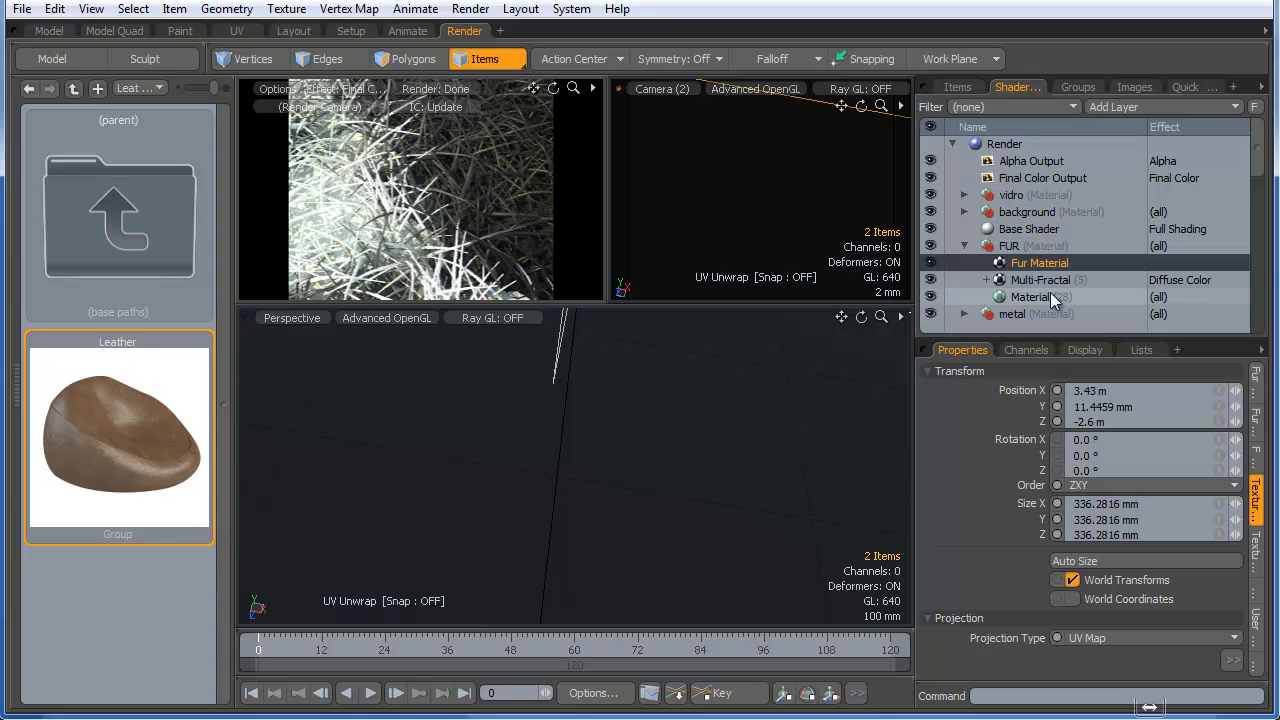
# - Switch to modo and review the Fur Material's shape and jitter settings and the Multi-Fractal texture's projection settings
pyautogui.click(1023, 265)
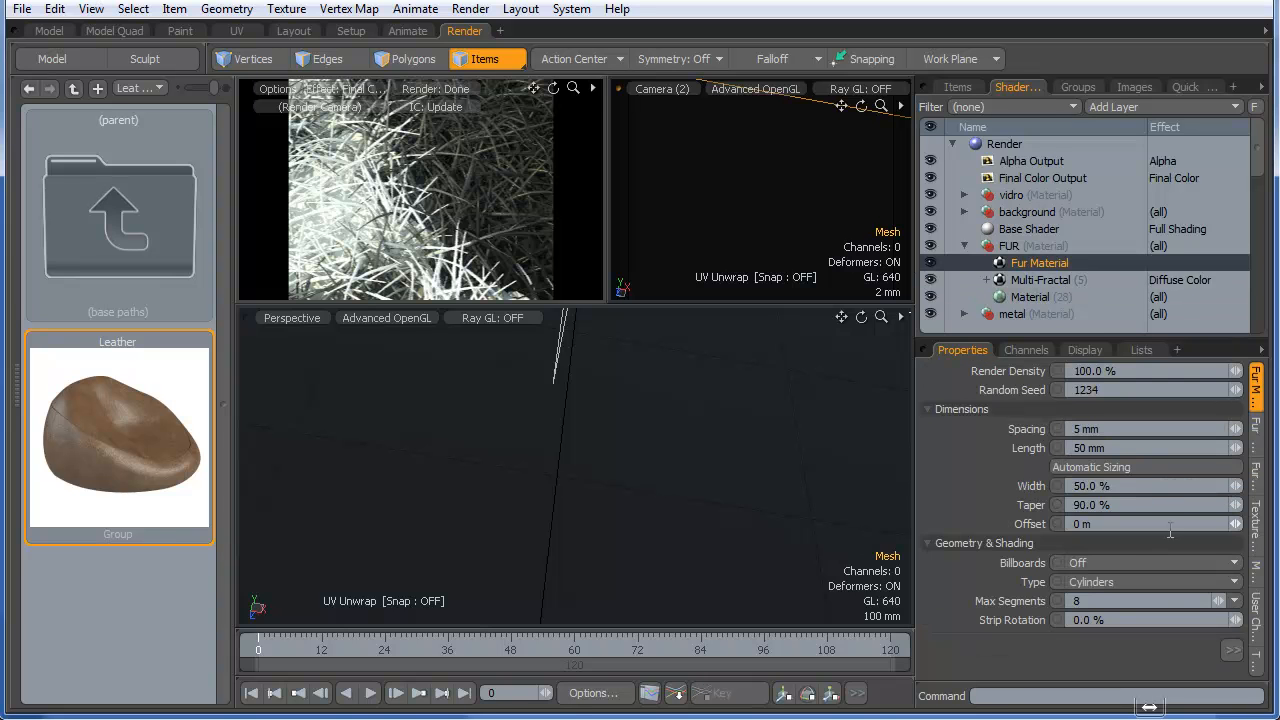
pyautogui.click(1257, 430)
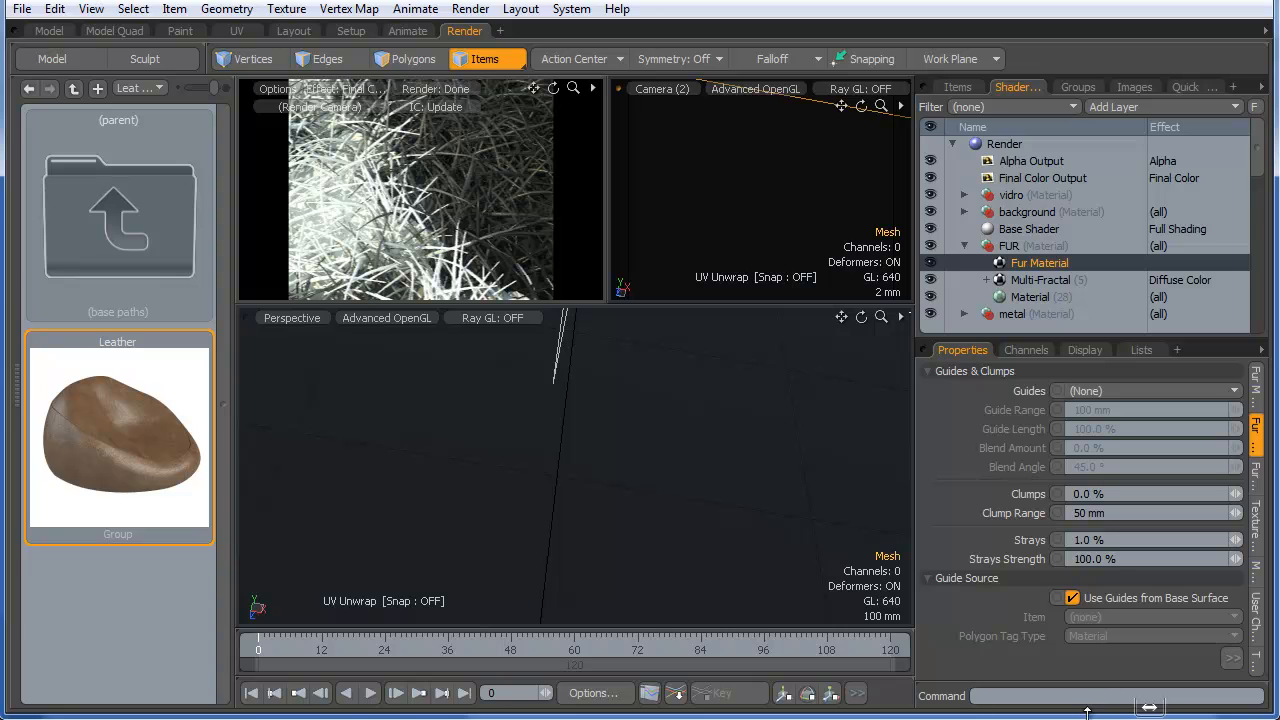
pyautogui.moveTo(1052, 223); pyautogui.dragTo(1056, 178)
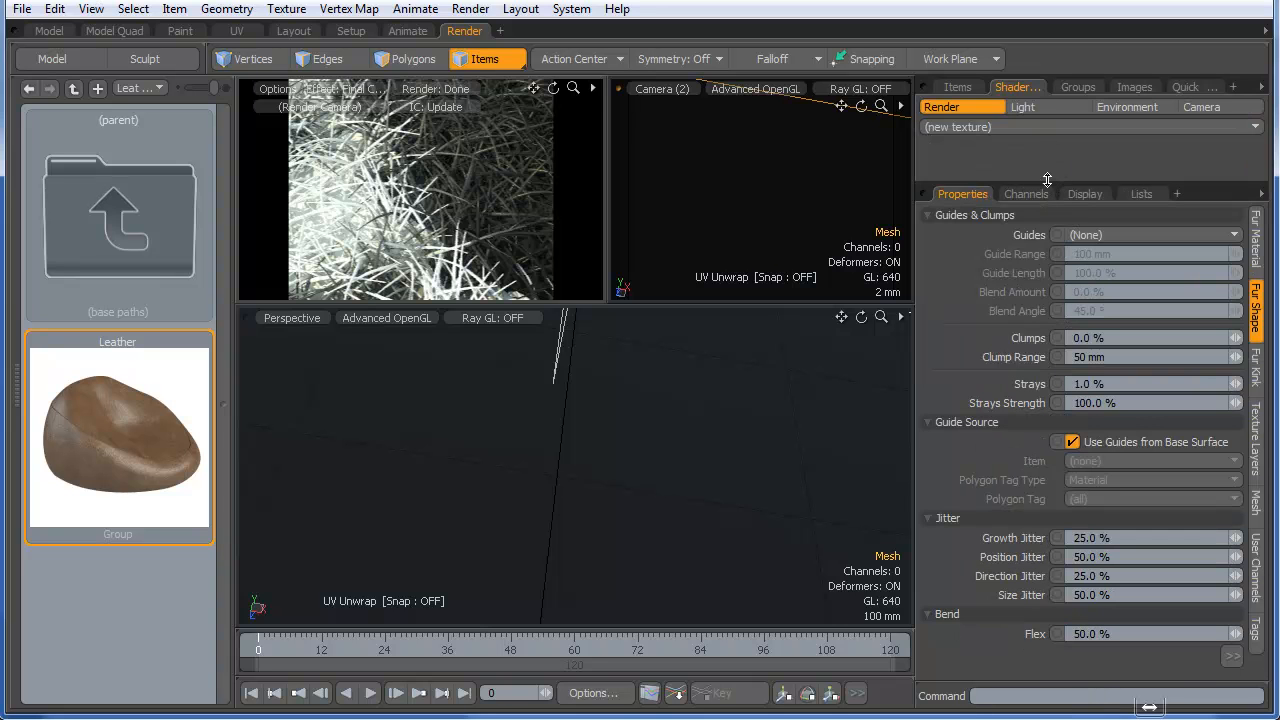
pyautogui.moveTo(1053, 347); pyautogui.dragTo(1050, 374)
pyautogui.click(1031, 283)
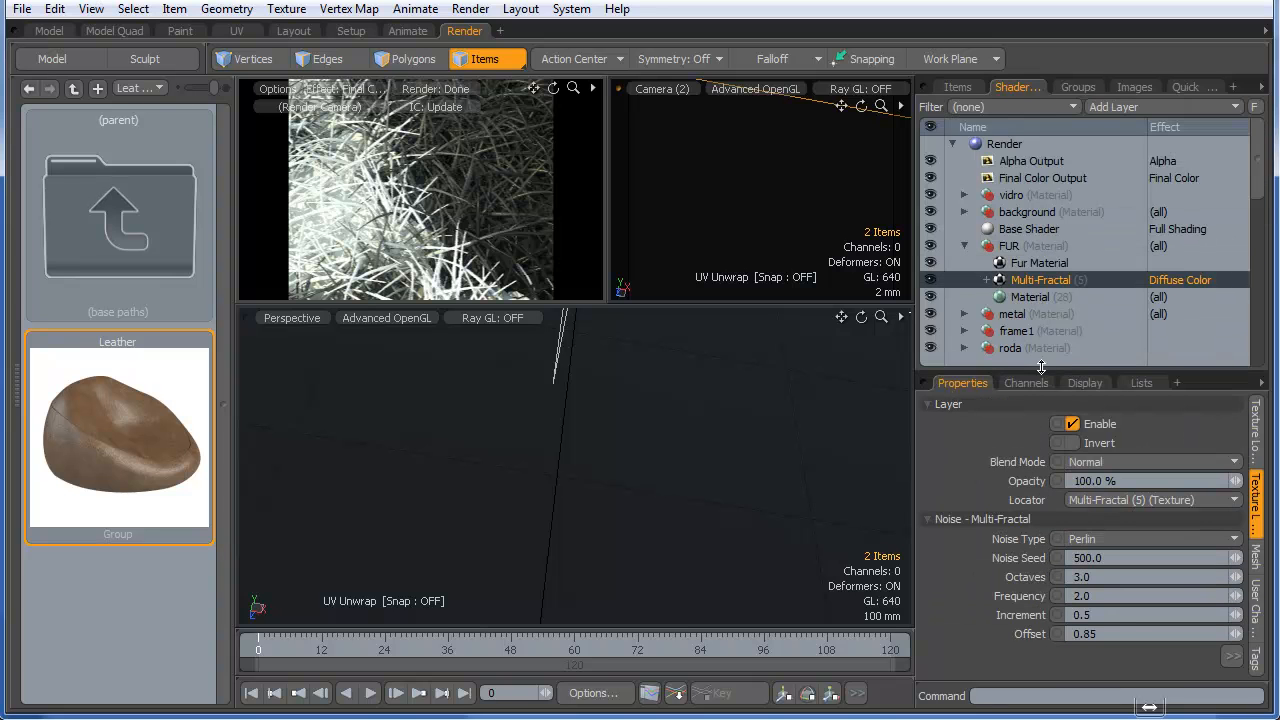
pyautogui.moveTo(1039, 302); pyautogui.dragTo(1042, 172)
pyautogui.click(1260, 262)
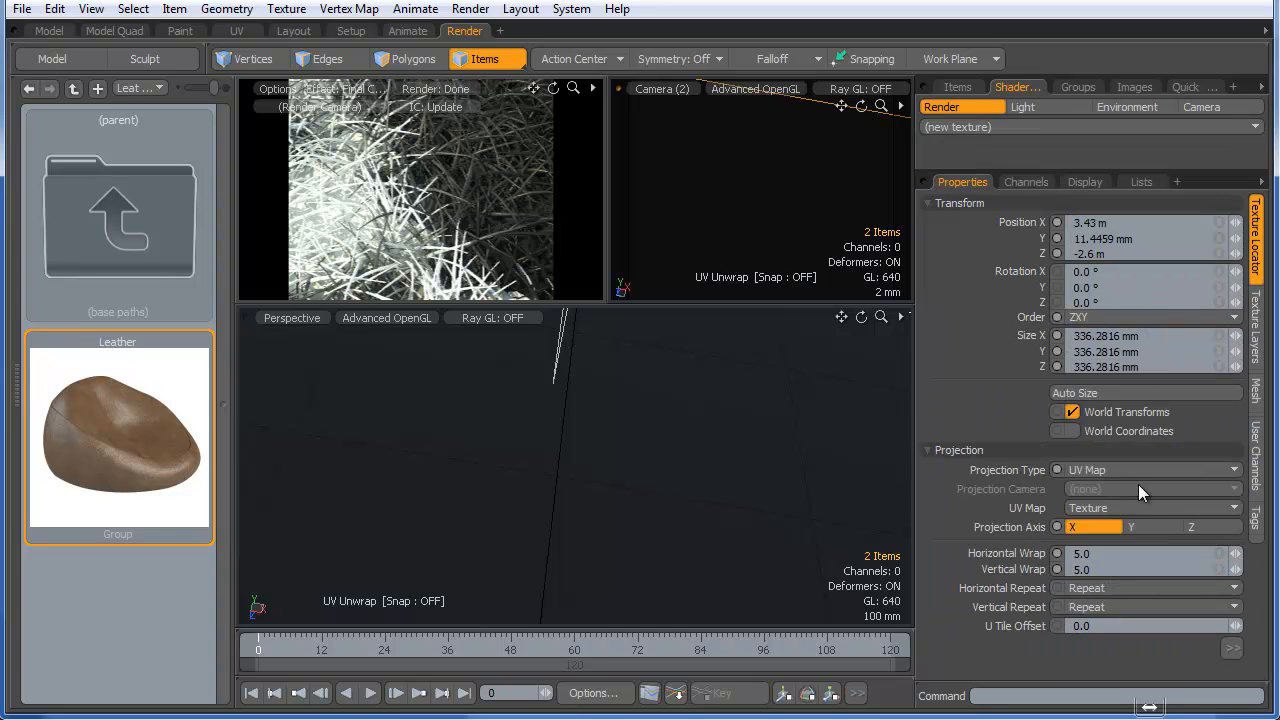
pyautogui.click(1090, 469)
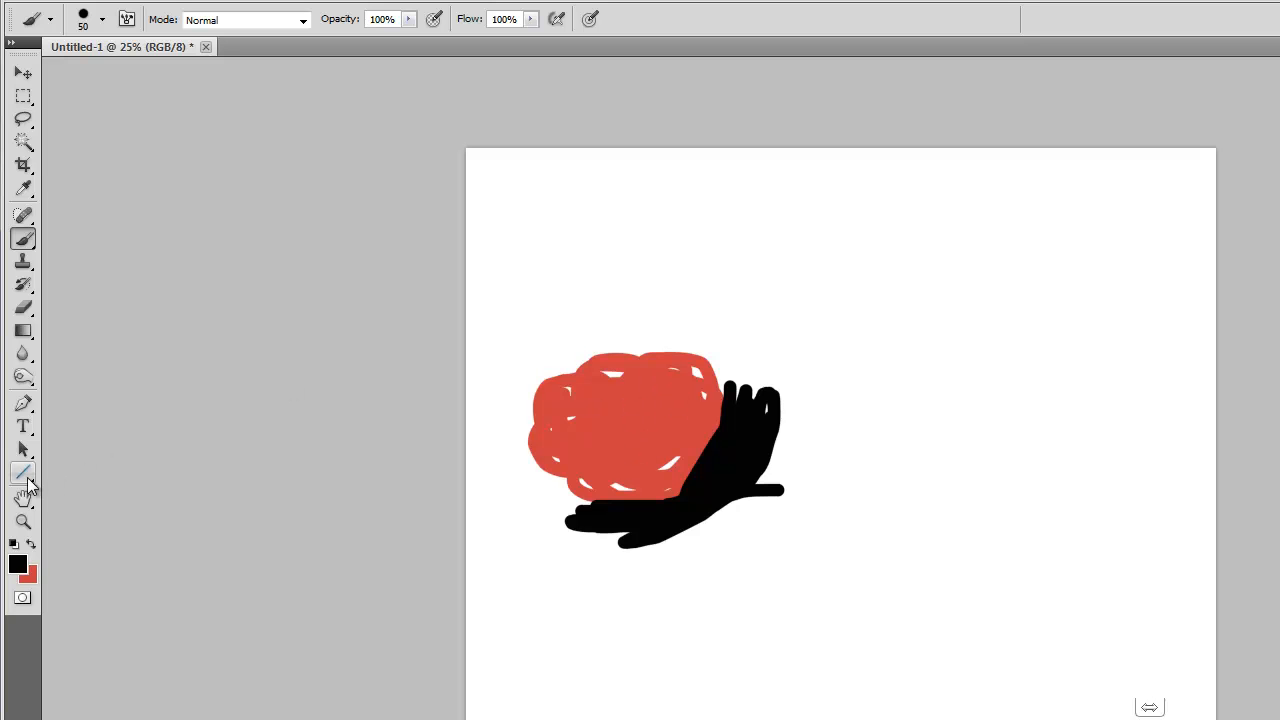
# - Switch to Photoshop, change the red foreground colour to green and paint a stroke across the red and black areas
pyautogui.click(31, 548)
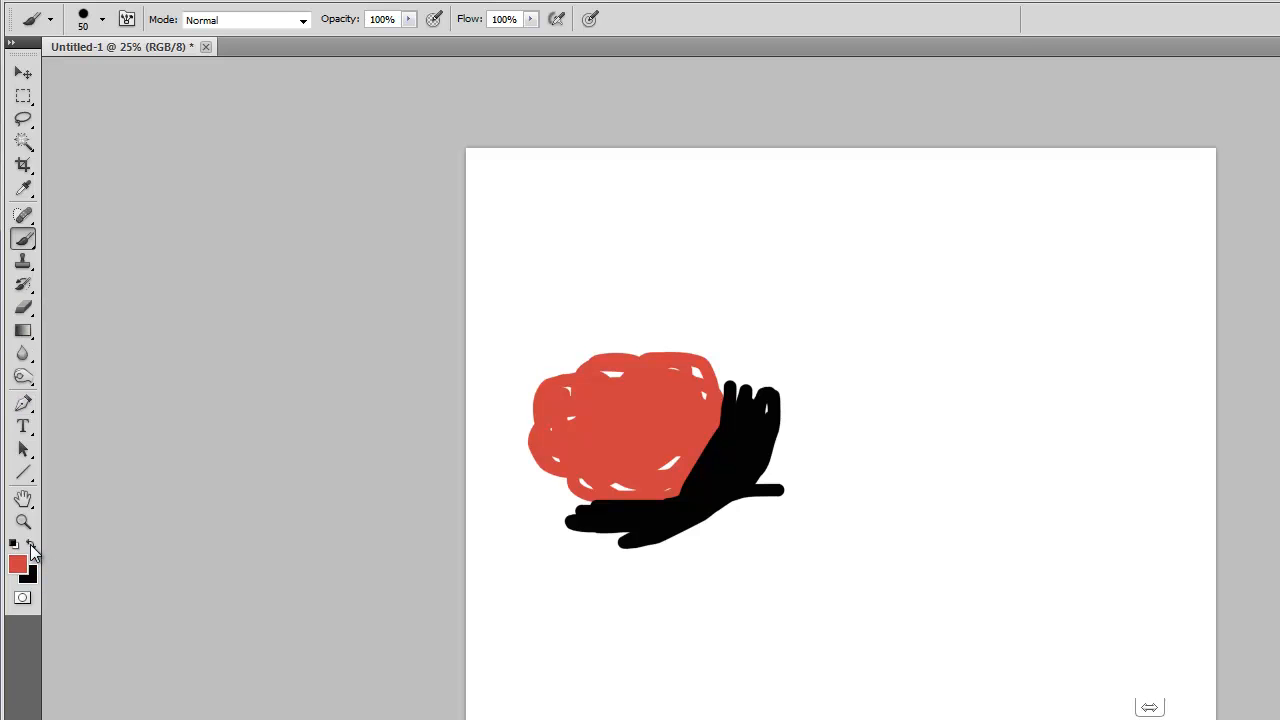
pyautogui.click(17, 565)
pyautogui.click(808, 349)
pyautogui.click(857, 343)
pyautogui.click(979, 401)
pyautogui.click(1152, 237)
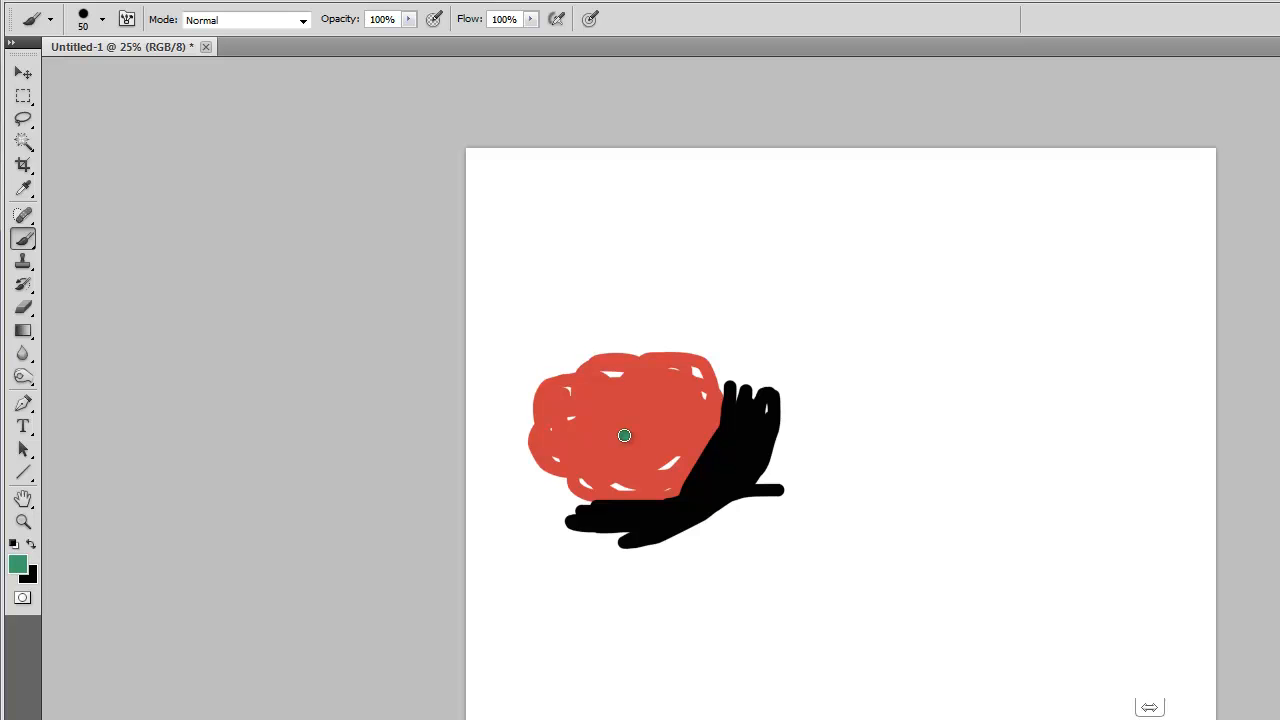
pyautogui.moveTo(621, 435); pyautogui.dragTo(738, 439)
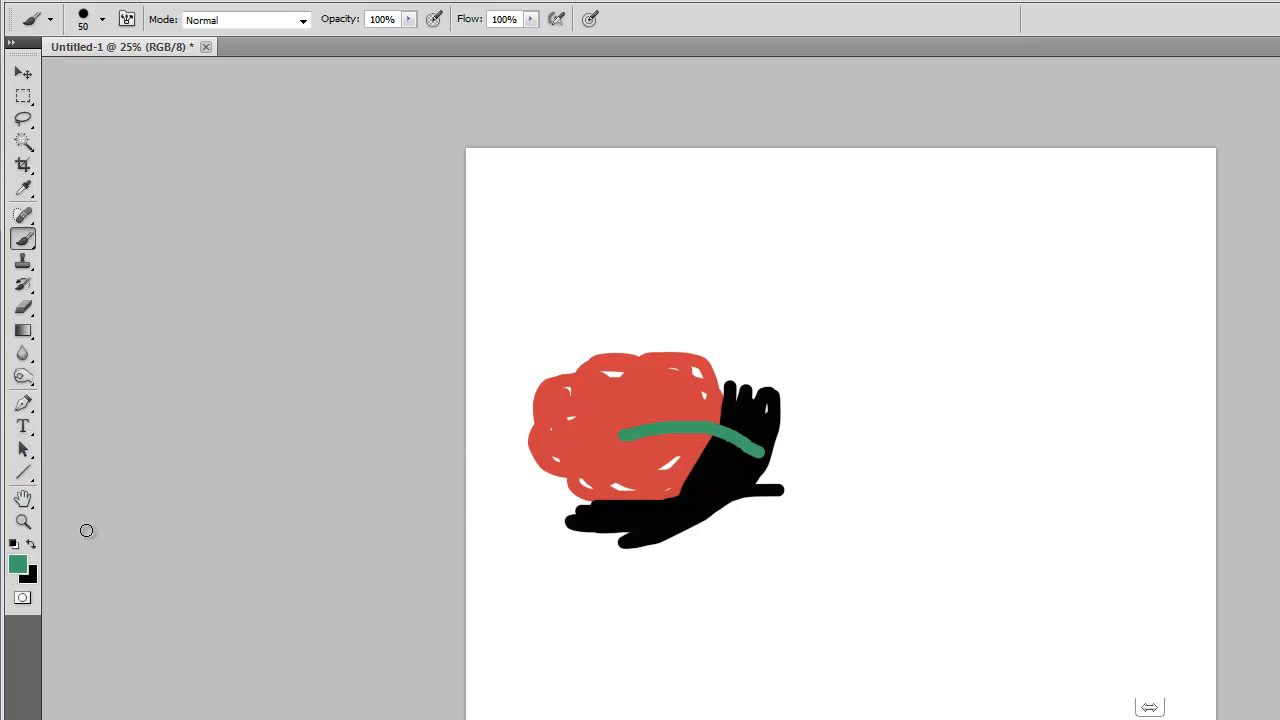
# - Sample the red with the Eyedropper, paint over the green stroke within the red blob using a 40 px brush, and swap the colours
pyautogui.click(23, 284)
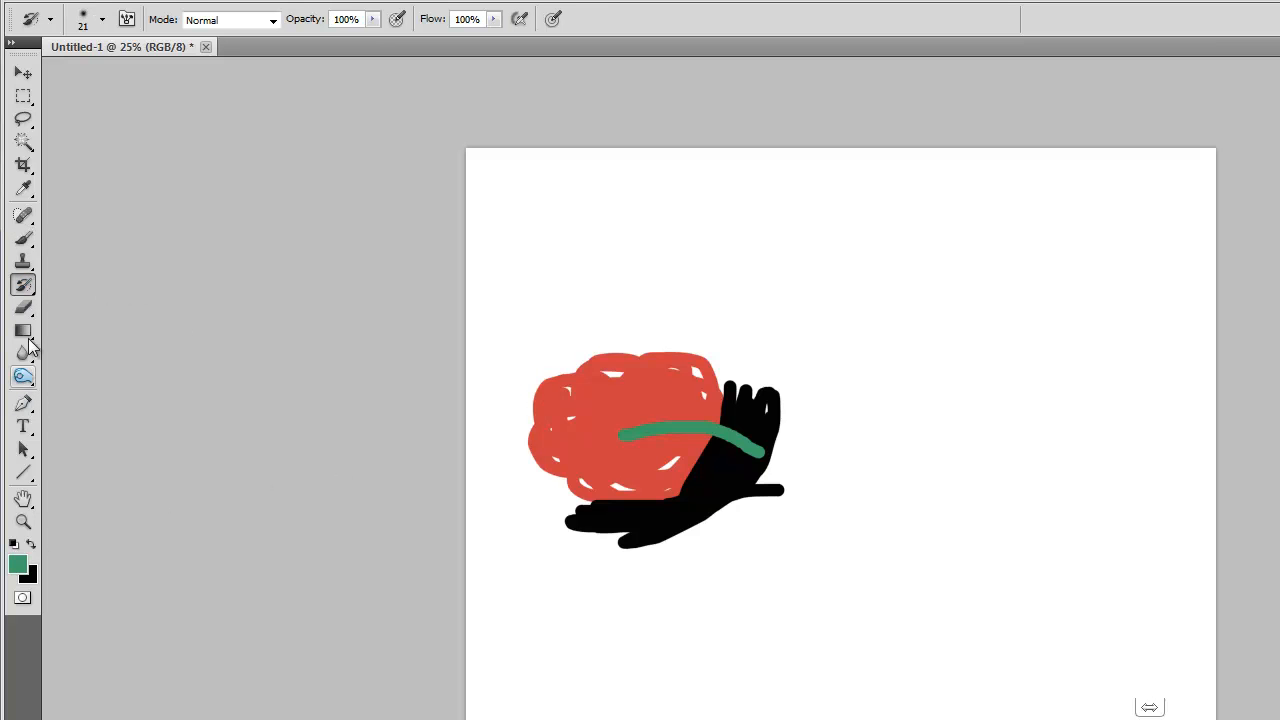
pyautogui.click(24, 188)
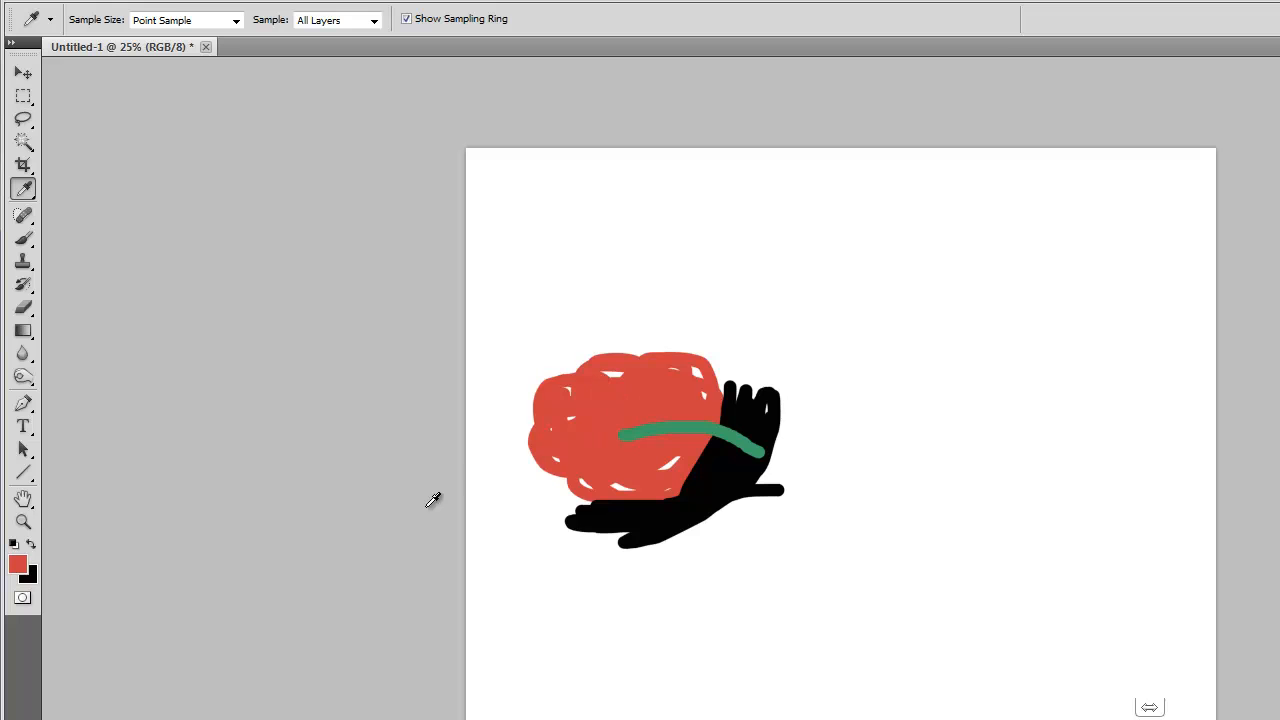
pyautogui.click(23, 238)
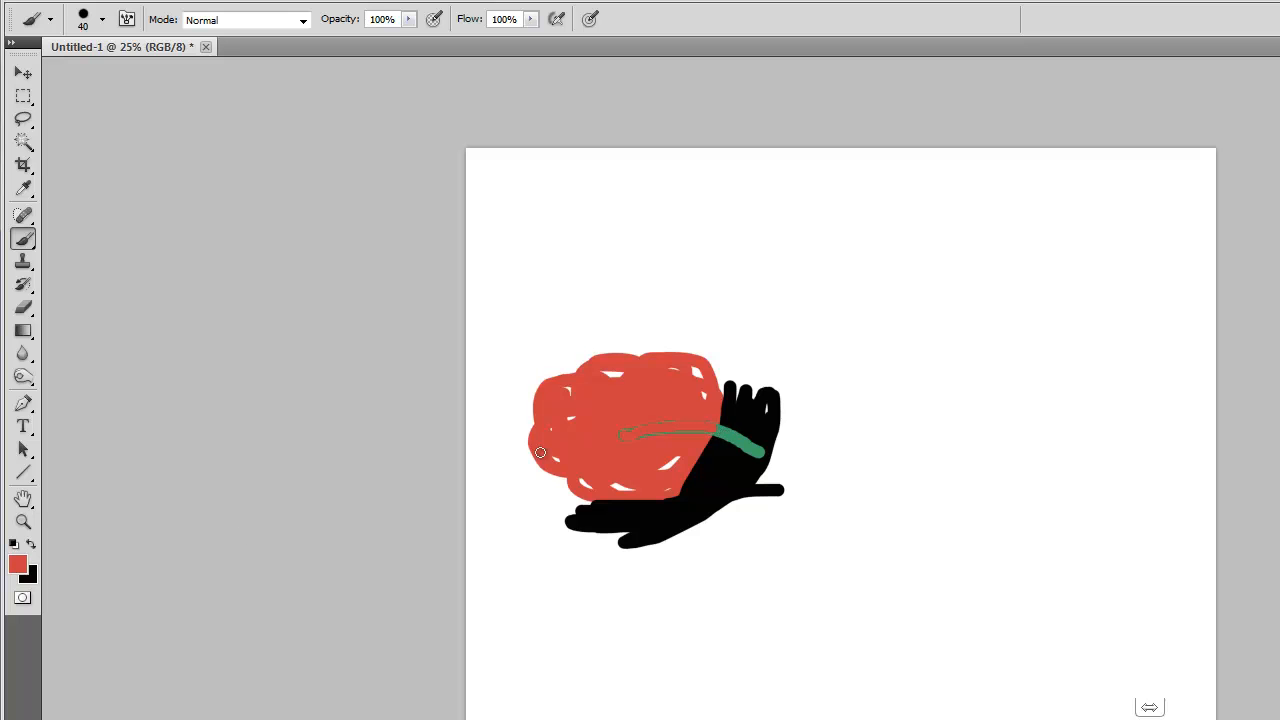
pyautogui.click(31, 544)
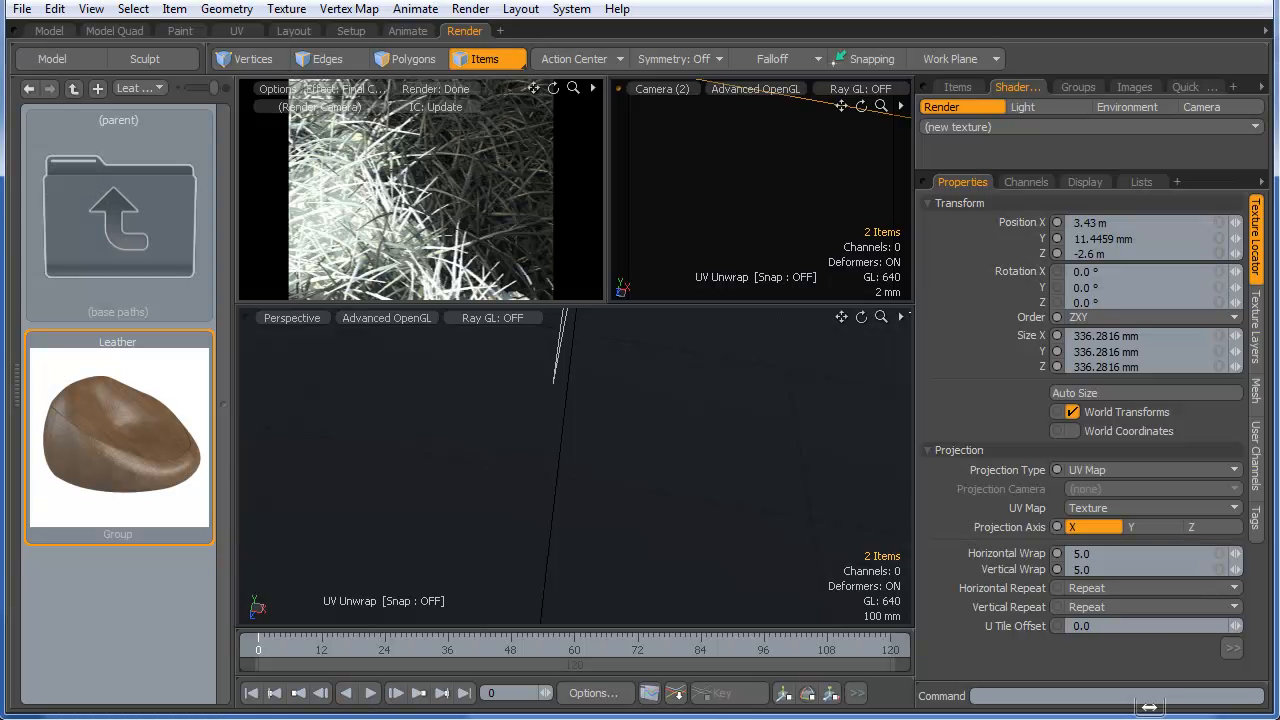
# - Switch to modo, bring the whole rug into the camera view and set the Multi-Fractal texture's projection type to Solid
pyautogui.keyDown('ctrl'); pyautogui.keyDown('alt'); pyautogui.moveTo(710, 206); pyautogui.dragTo(766, 196); pyautogui.keyUp('alt'); pyautogui.keyUp('ctrl')
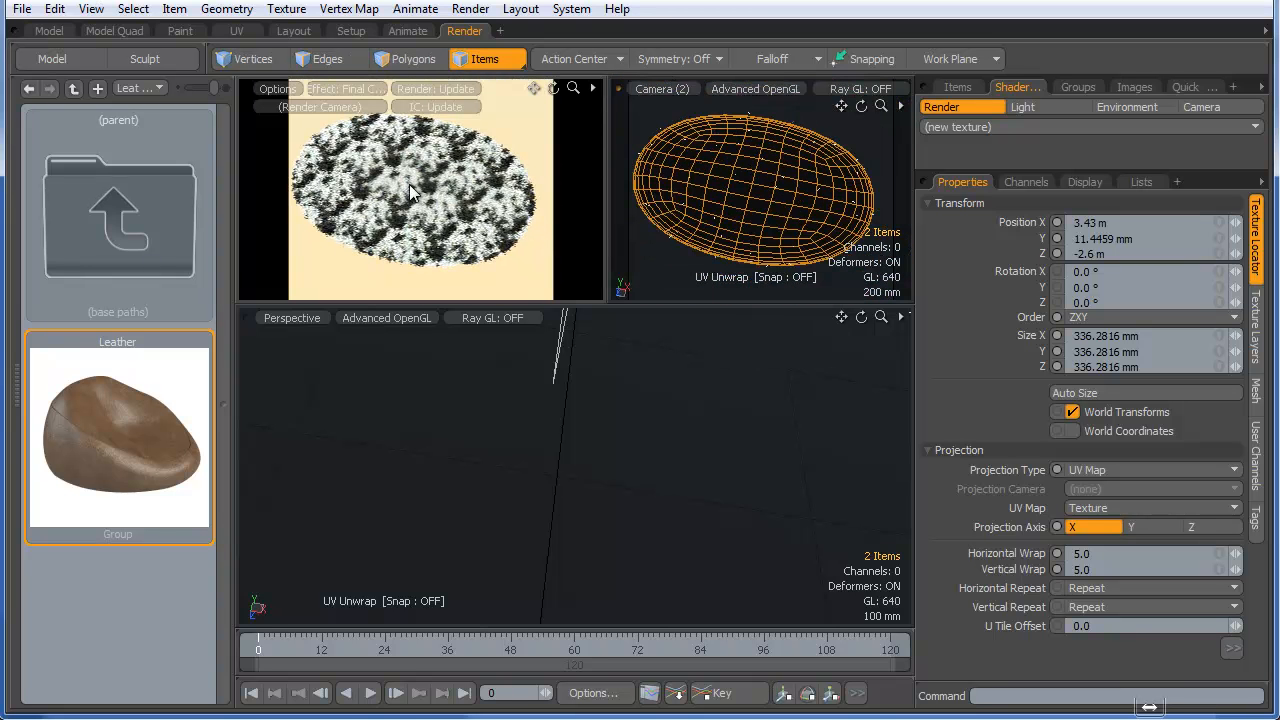
pyautogui.click(1103, 469)
pyautogui.click(1104, 378)
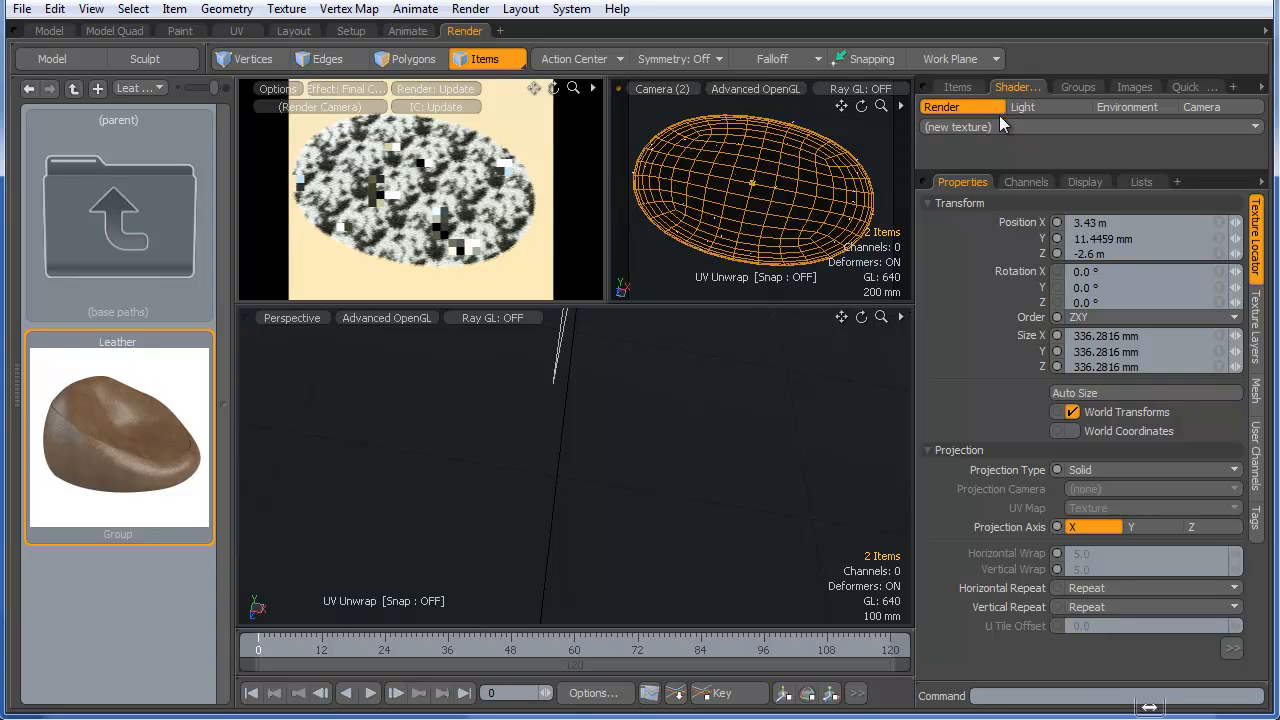
# - Hide the Fur Material in the FUR group so the rug previews without fur
pyautogui.click(952, 89)
pyautogui.click(1008, 88)
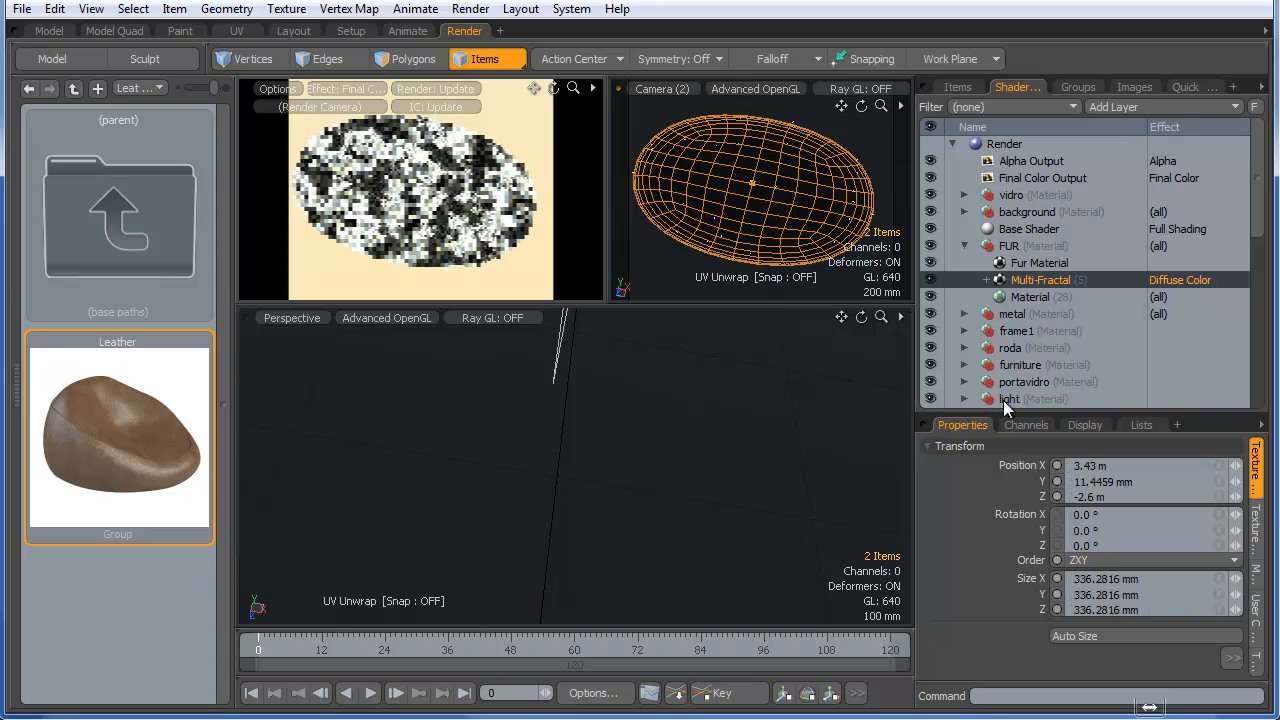
pyautogui.click(934, 263)
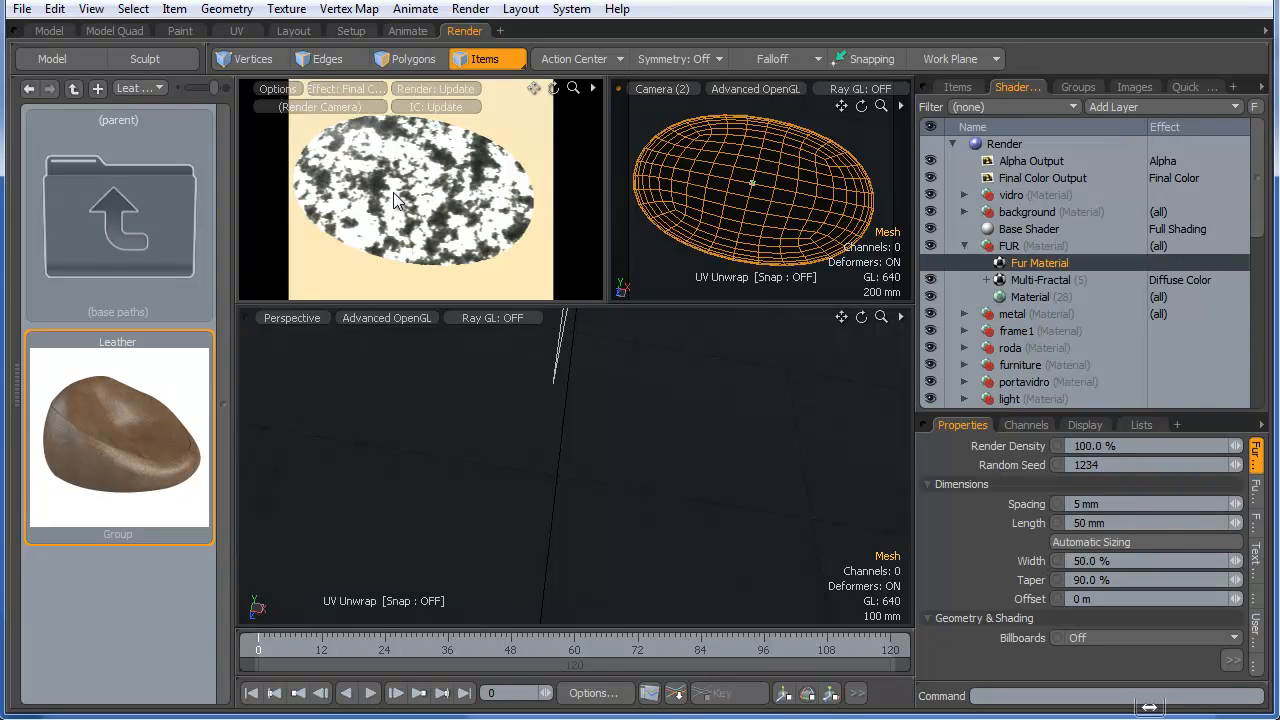
# - Set the Multi-Fractal texture's gain to 99%
pyautogui.click(1024, 280)
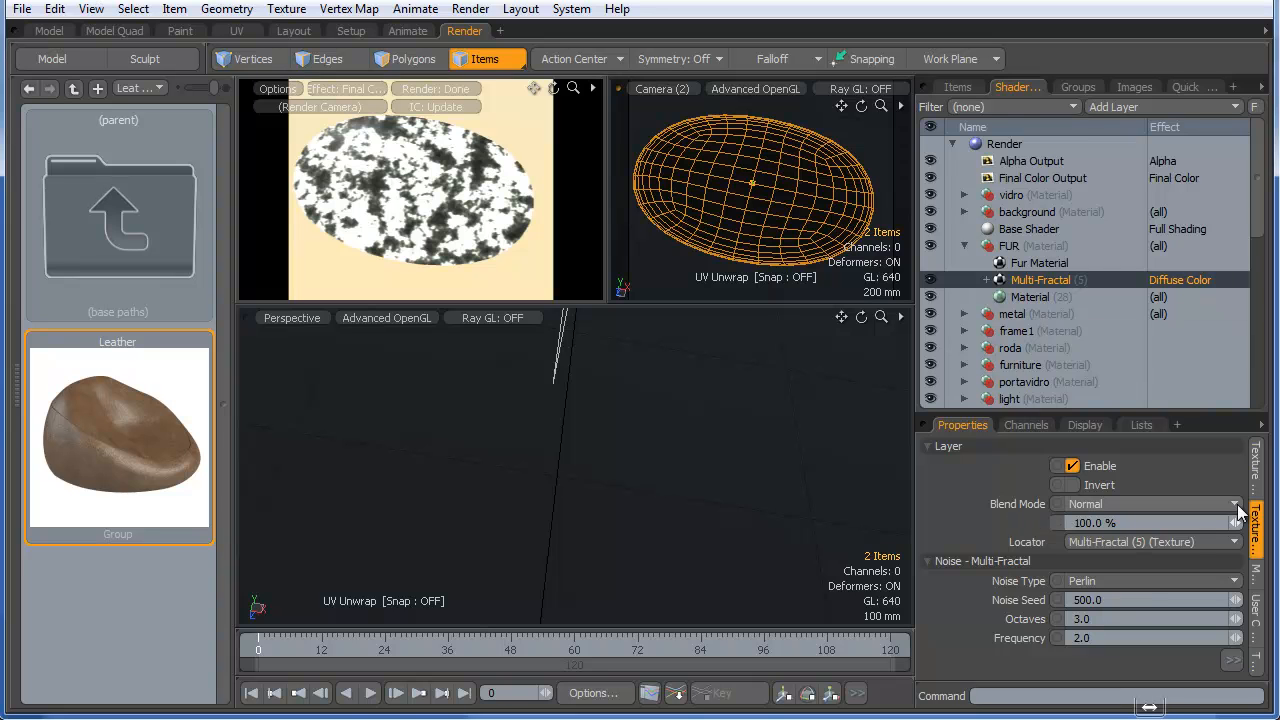
pyautogui.moveTo(969, 411); pyautogui.dragTo(970, 237)
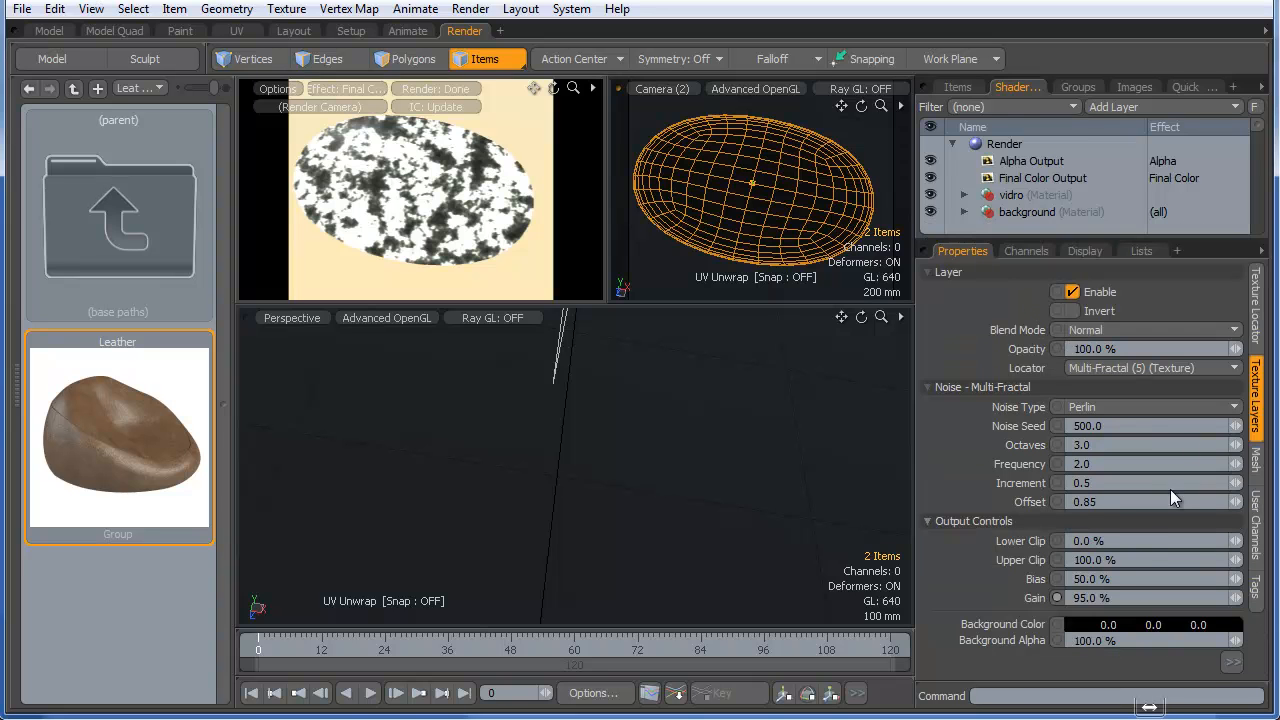
pyautogui.click(1114, 597)
pyautogui.write('99')
pyautogui.press('Return')
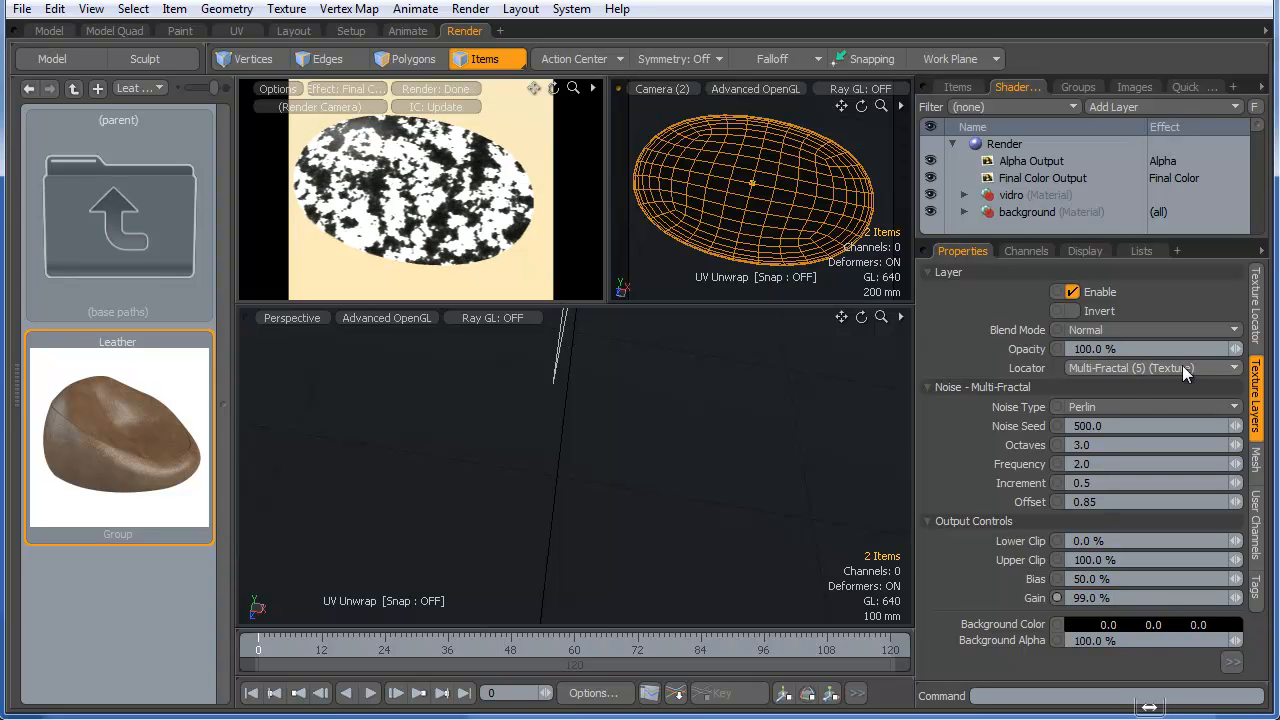
# - Set the Multi-Fractal texture's size to 159 mm in X, Y and Z
pyautogui.click(1256, 318)
pyautogui.click(1140, 405)
pyautogui.write('243')
pyautogui.press('Return')
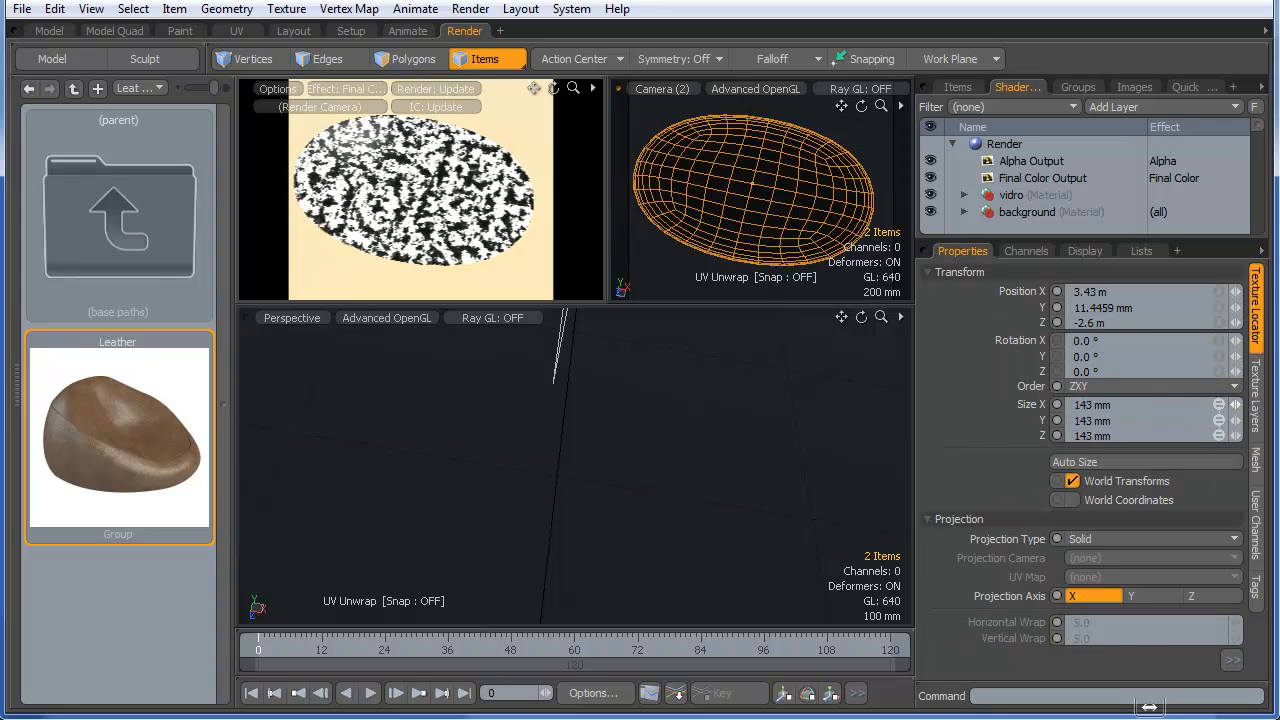
pyautogui.moveTo(1235, 405); pyautogui.dragTo(1151, 405)
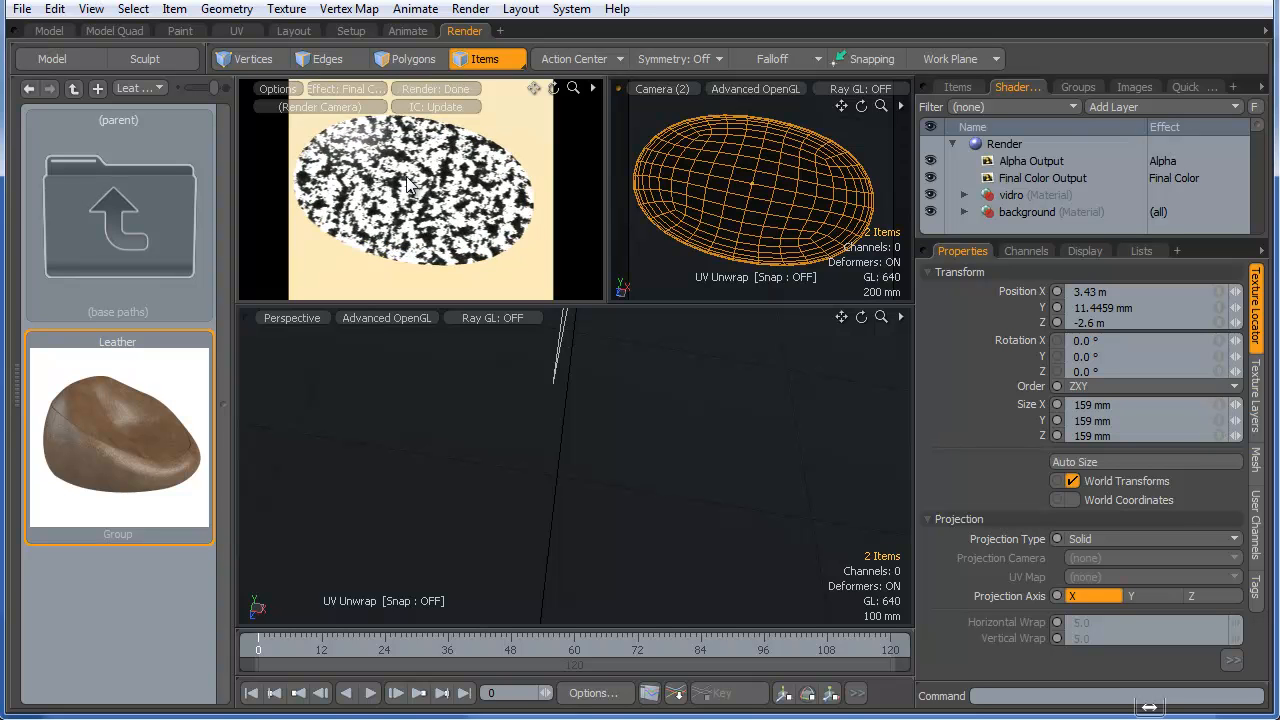
# - Start a new image map layer in the FUR group and choose the English_toturial folder inside Cass for its file
pyautogui.scroll(-3, 1151, 202)
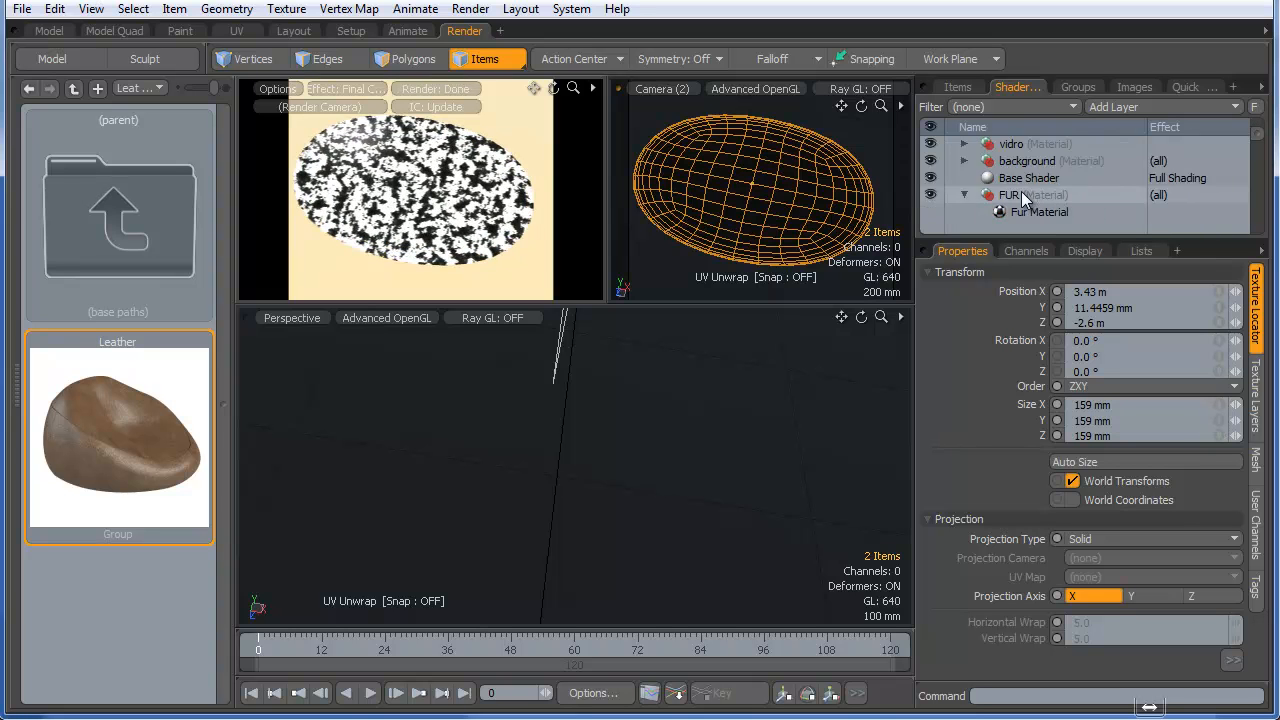
pyautogui.scroll(-3, 1021, 191)
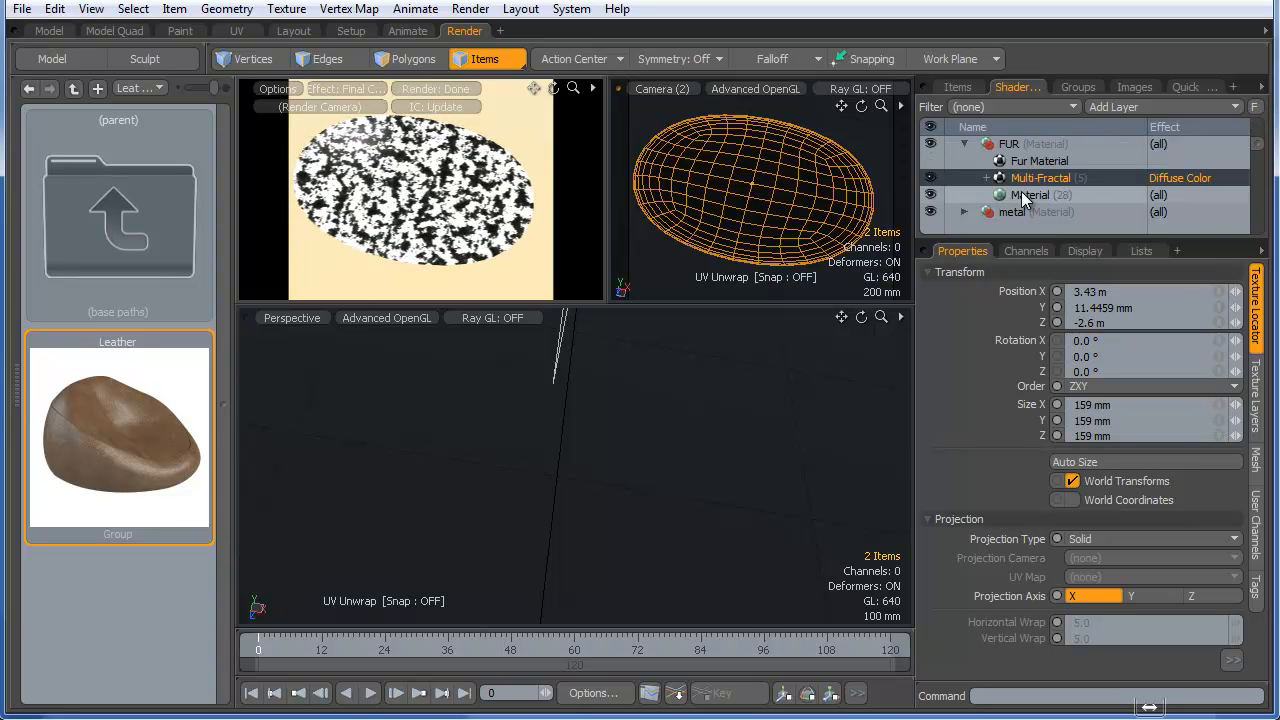
pyautogui.click(1128, 107)
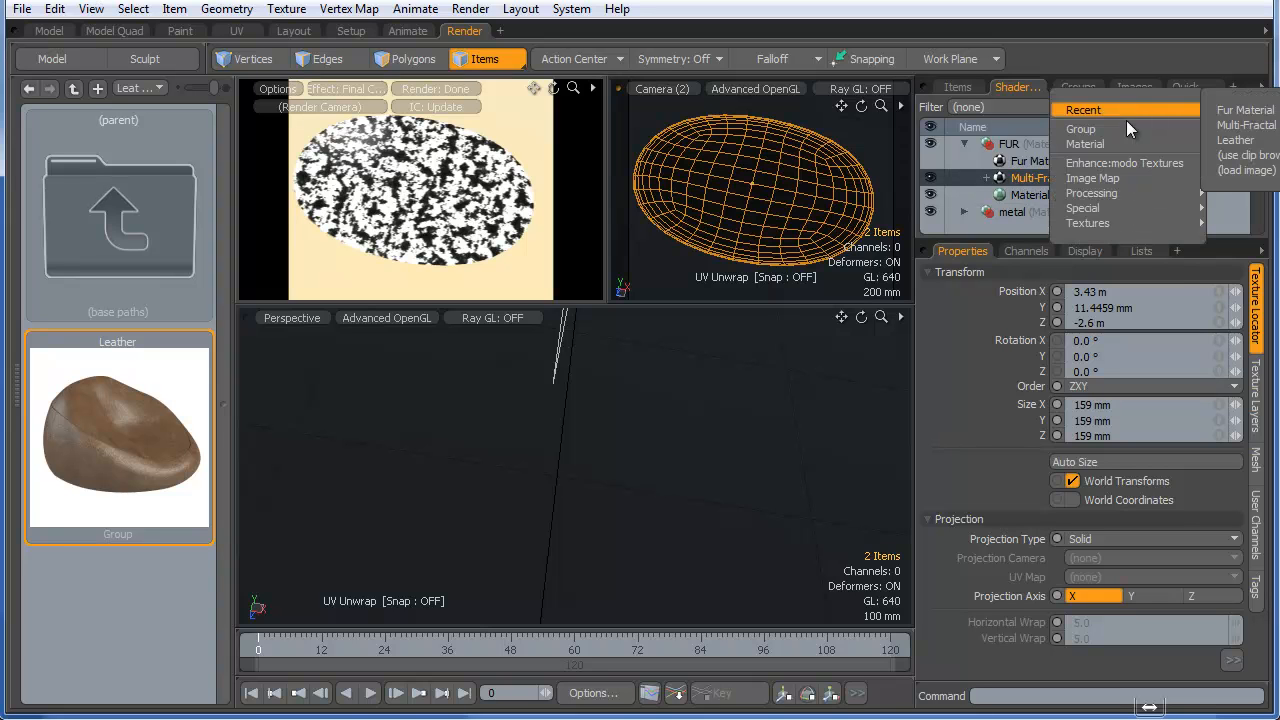
pyautogui.moveTo(1109, 177)
pyautogui.click(1248, 208)
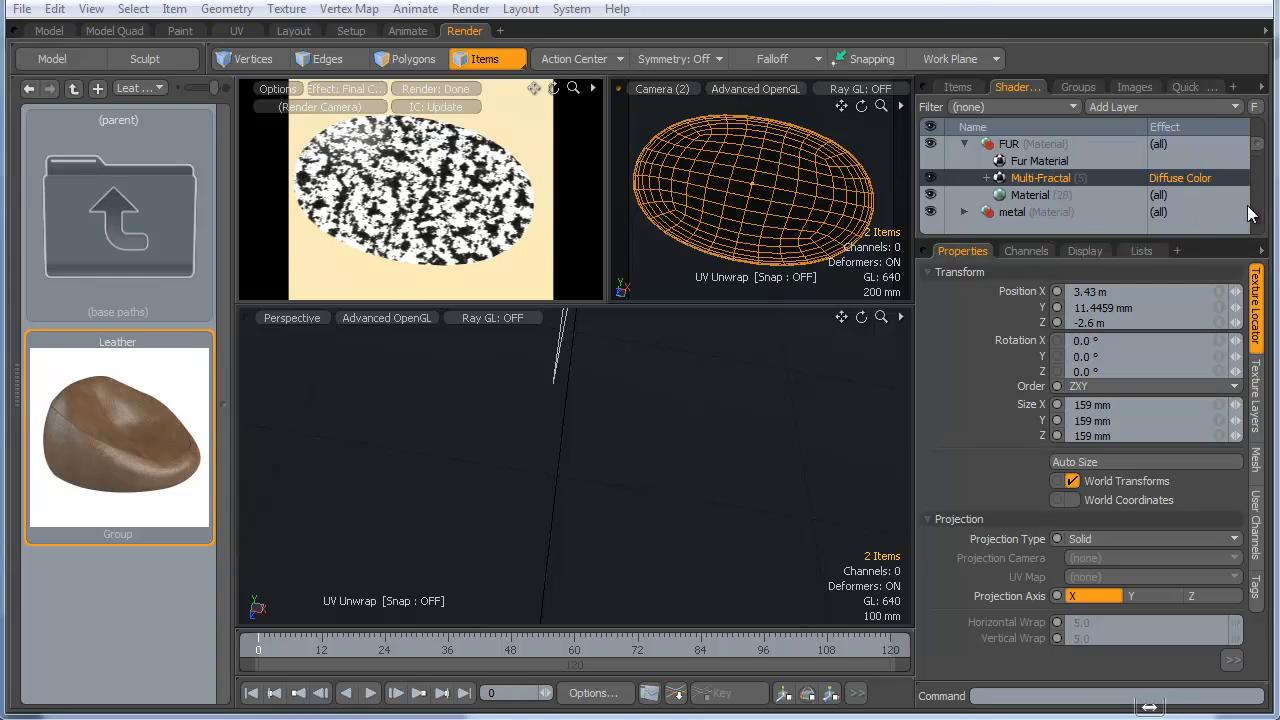
pyautogui.moveTo(163, 321); pyautogui.dragTo(163, 292)
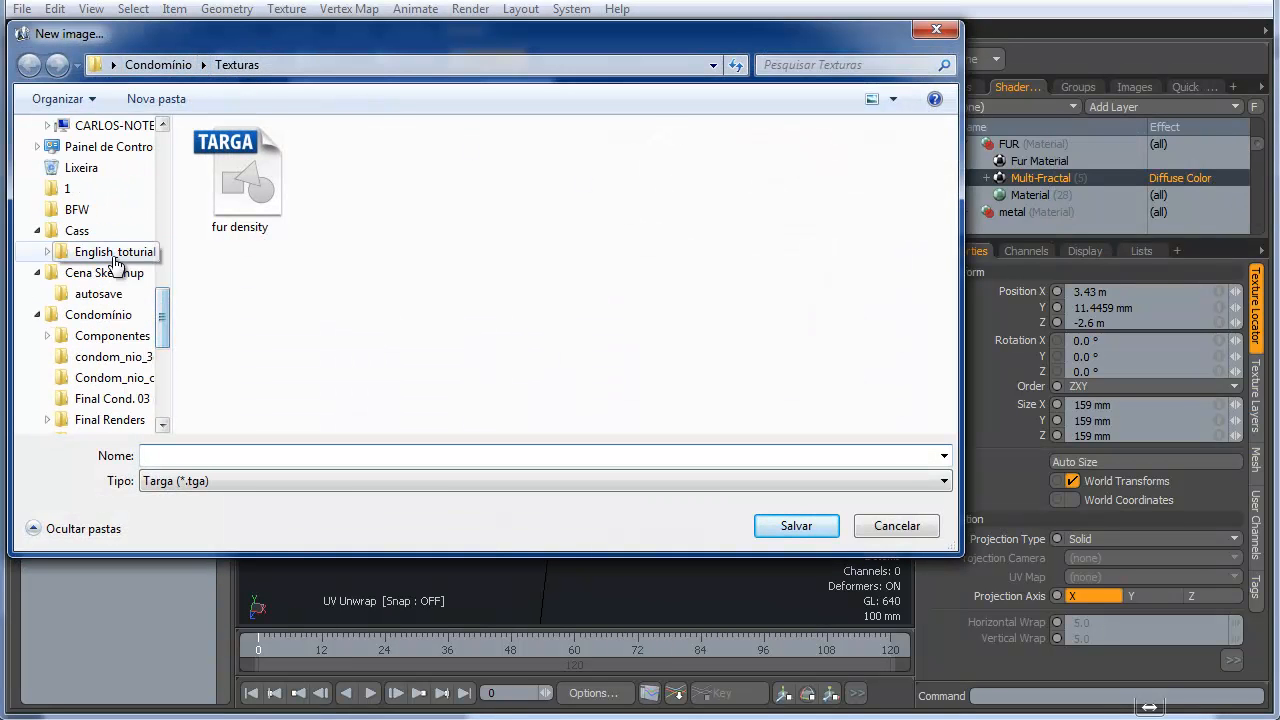
pyautogui.click(62, 252)
pyautogui.click(47, 252)
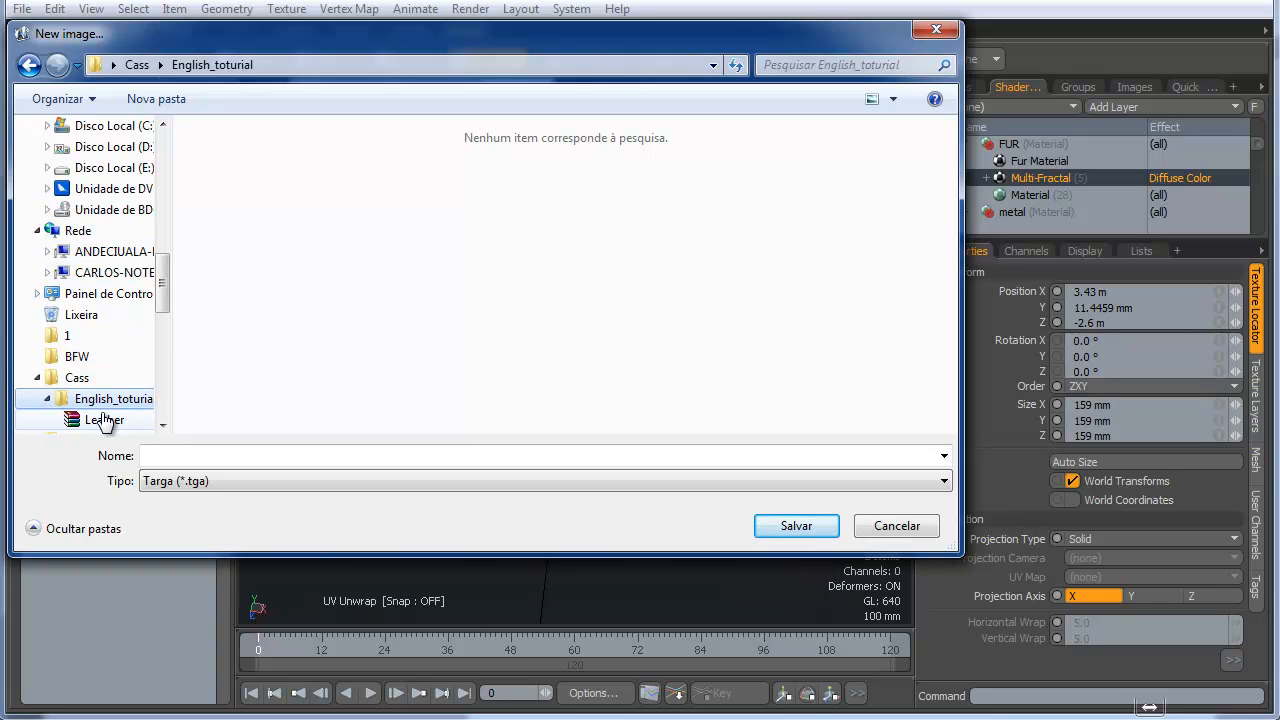
# - Save the new image as a Portable Network Graphic PNG named "Rug tex"
pyautogui.click(221, 480)
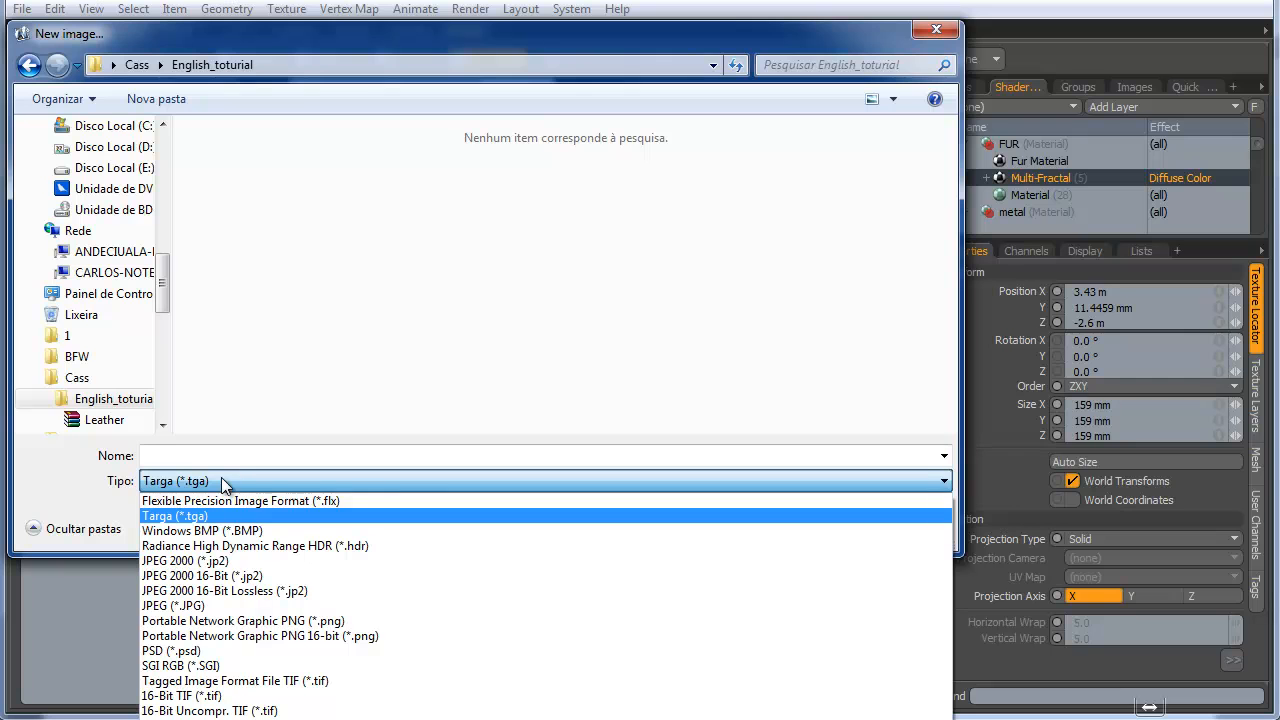
pyautogui.click(327, 621)
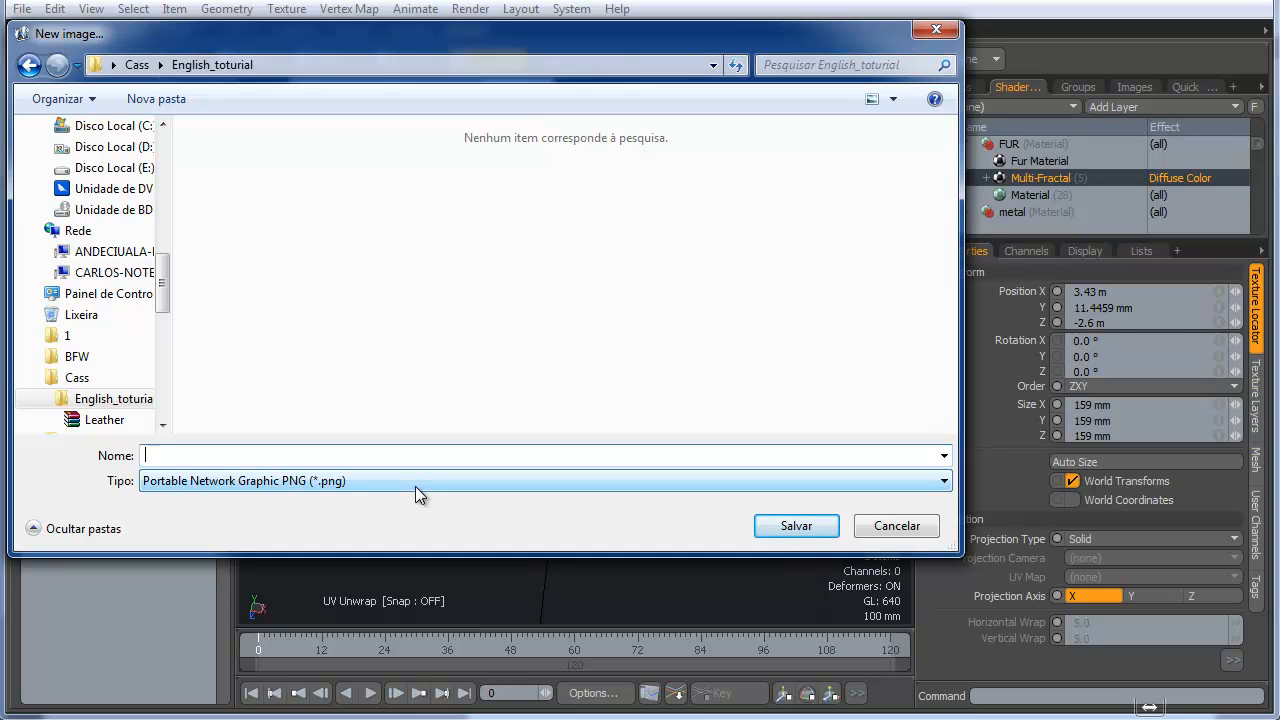
pyautogui.write('Rug tex')
pyautogui.press('Return')
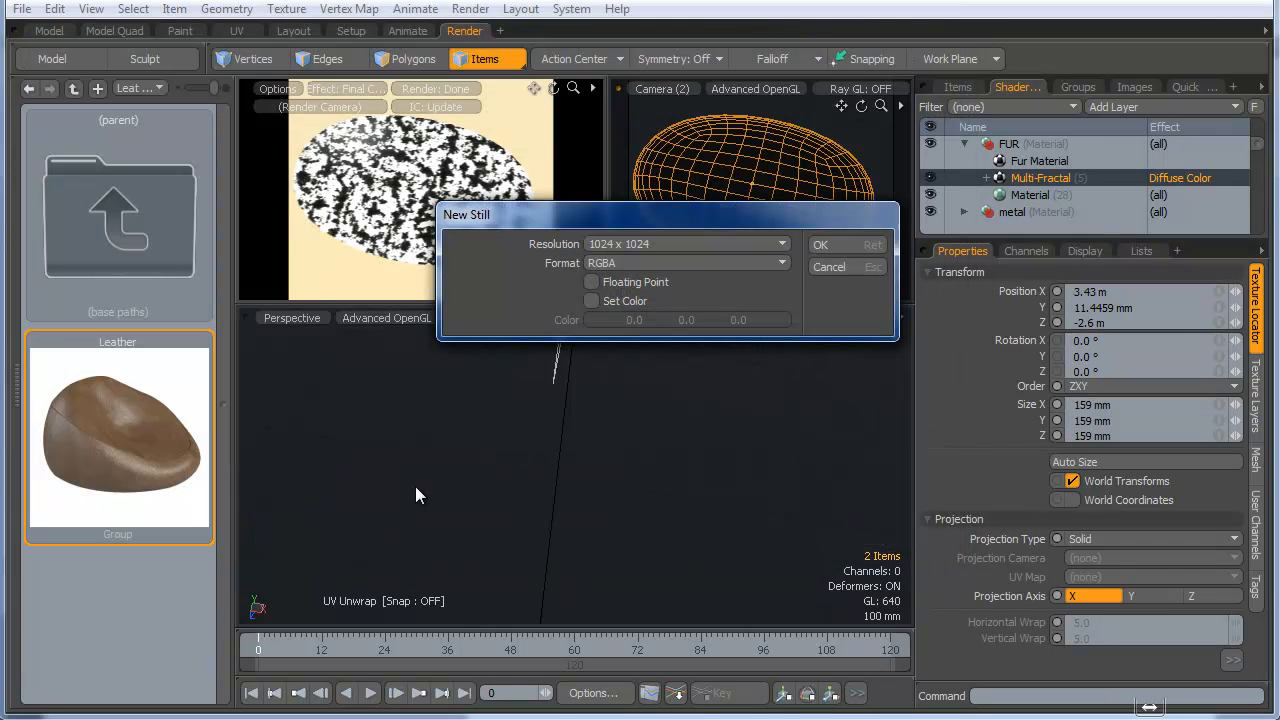
# - Create the new Rug texture still image at 2048 x 2048 resolution in Grey format
pyautogui.click(648, 239)
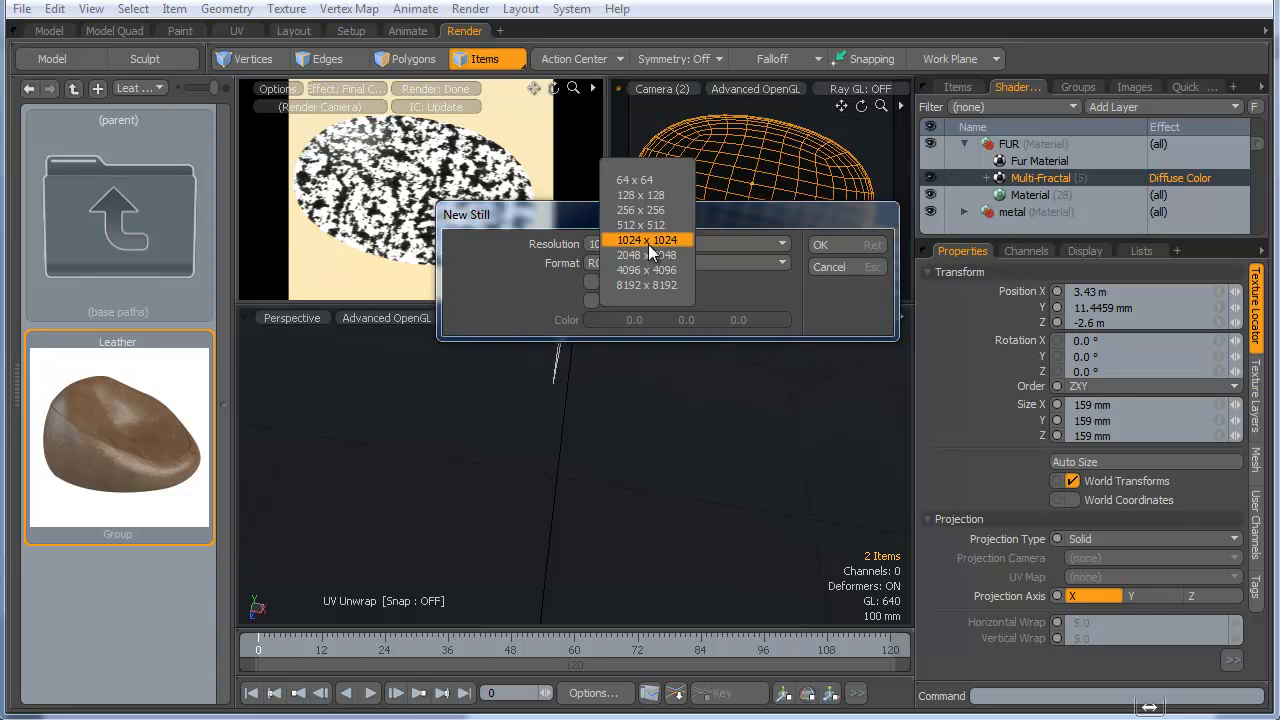
pyautogui.click(648, 241)
pyautogui.click(629, 249)
pyautogui.click(630, 260)
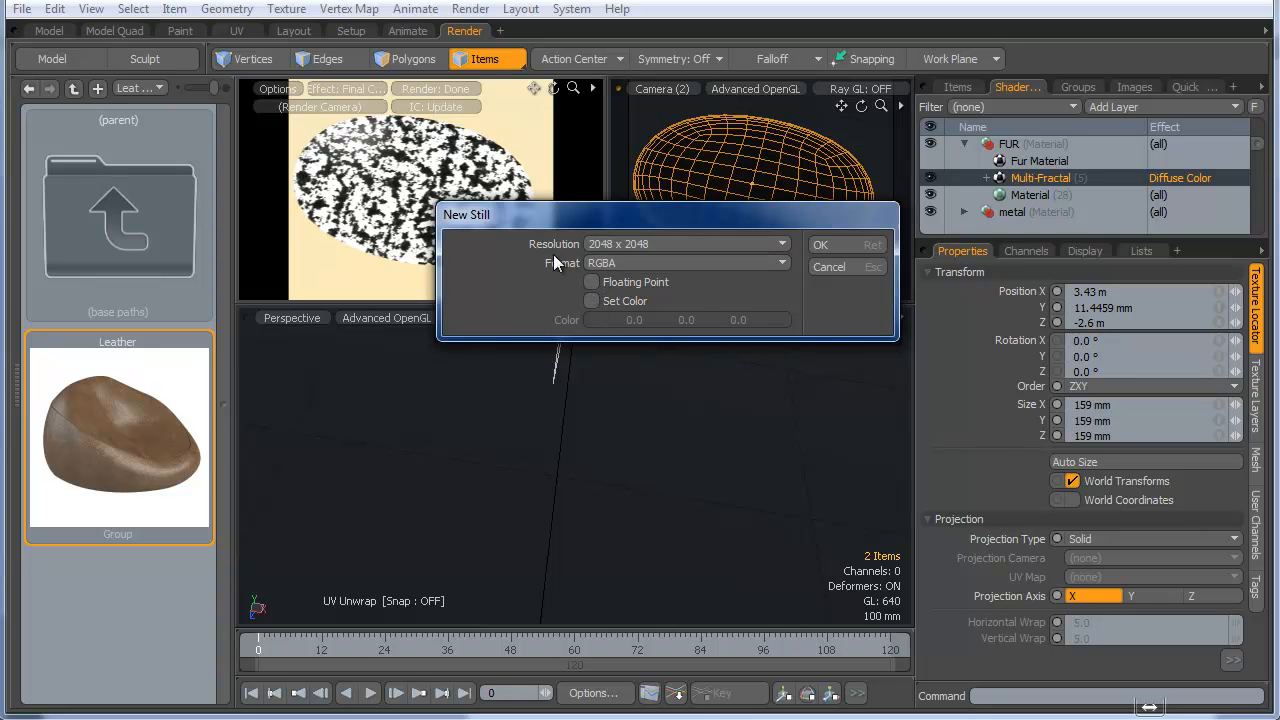
pyautogui.click(605, 263)
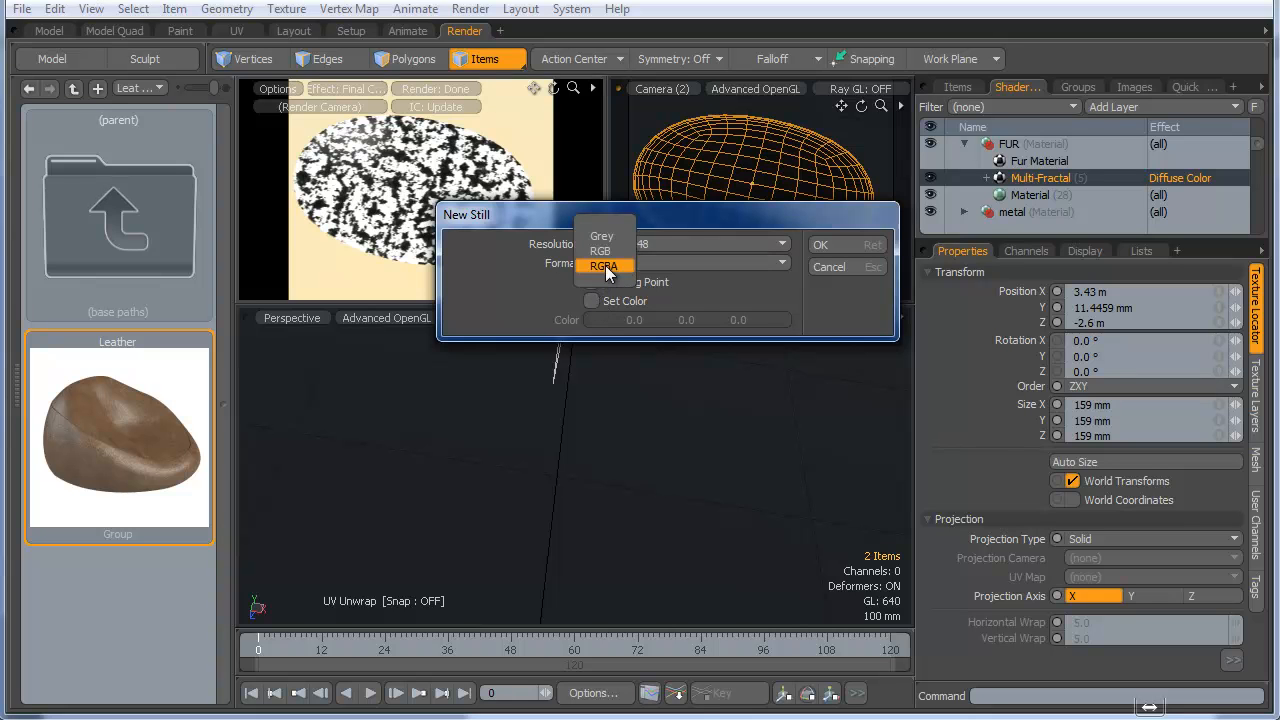
pyautogui.click(607, 237)
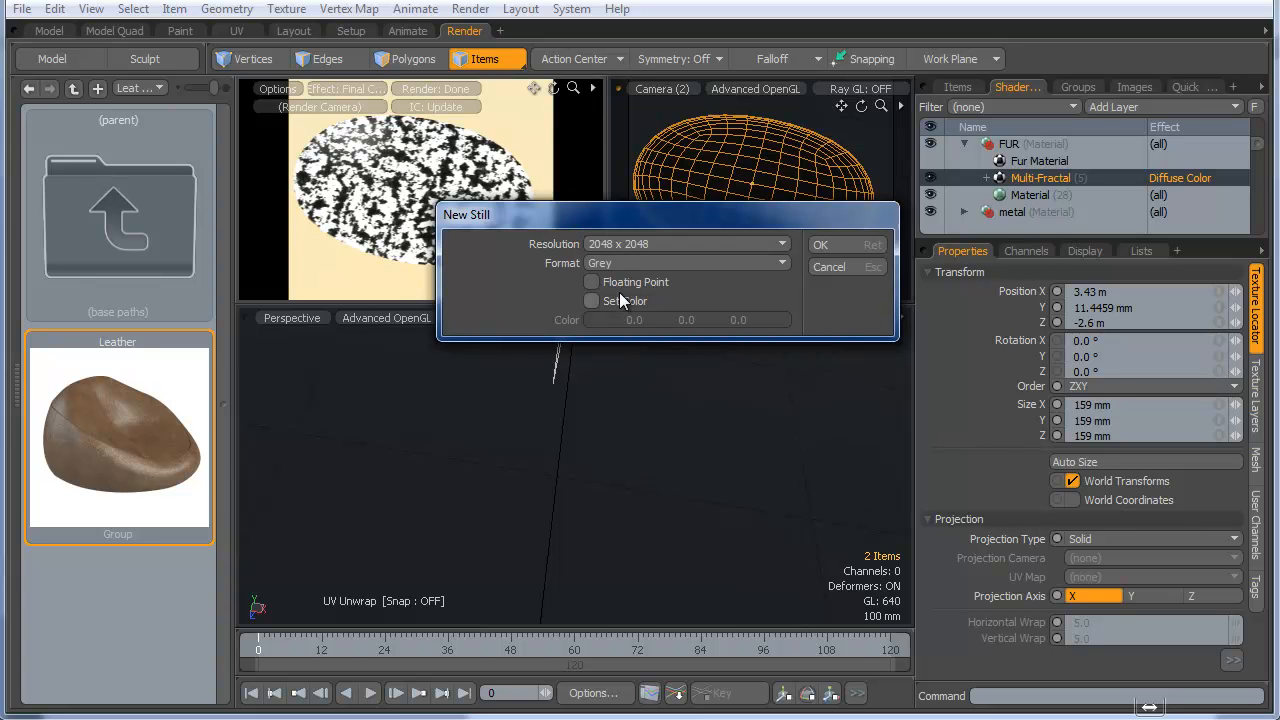
pyautogui.click(866, 255)
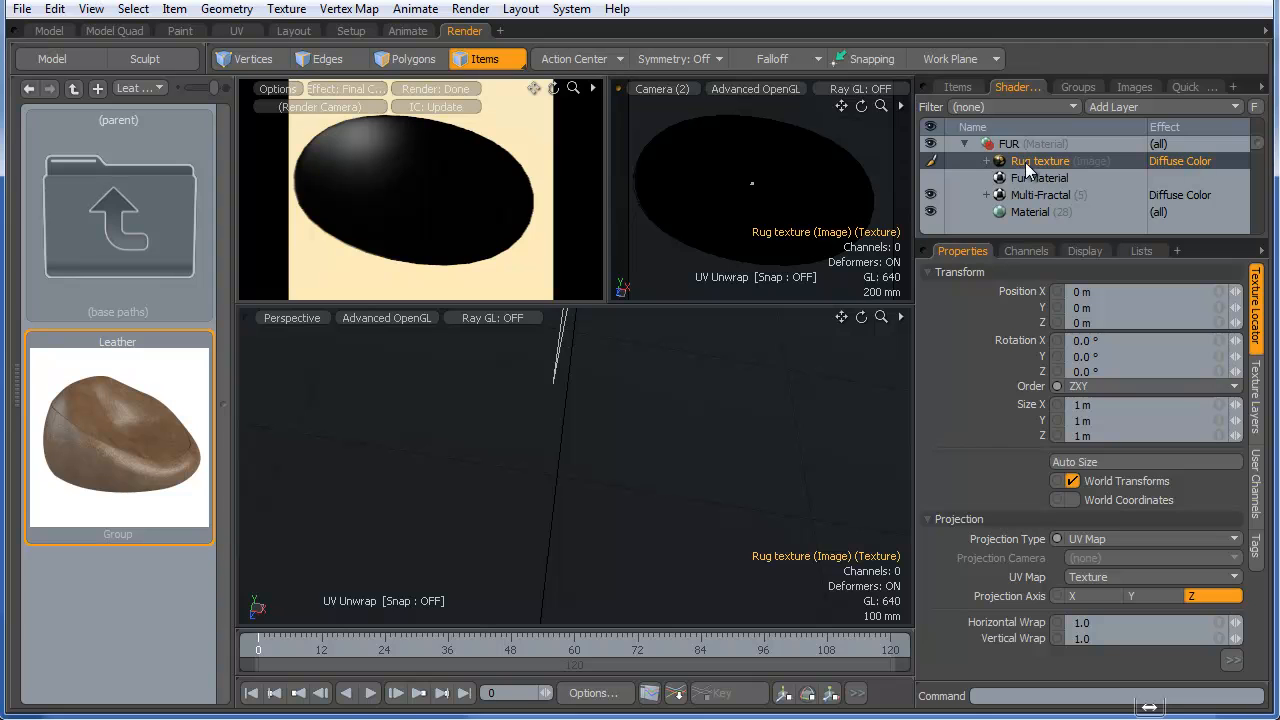
# - Turn off antialiasing for the Rug texture image layer in the FUR group
pyautogui.rightClick(1101, 158)
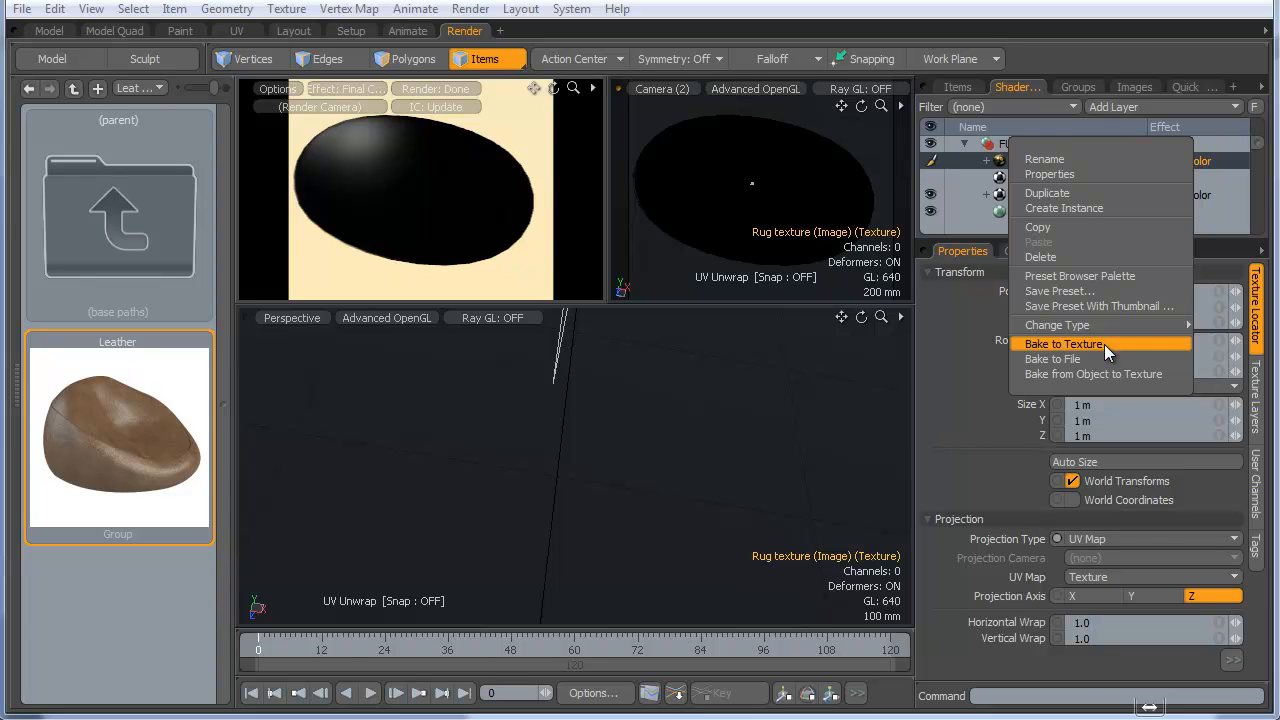
pyautogui.click(1100, 576)
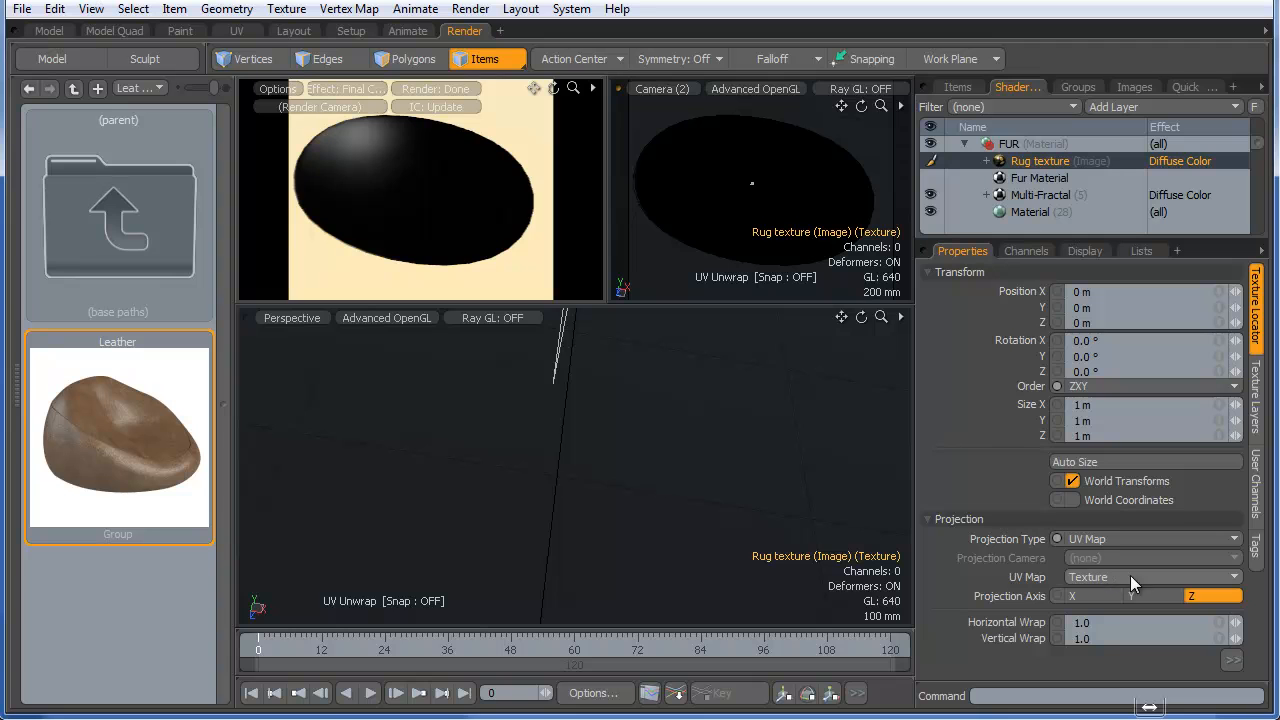
pyautogui.click(1252, 420)
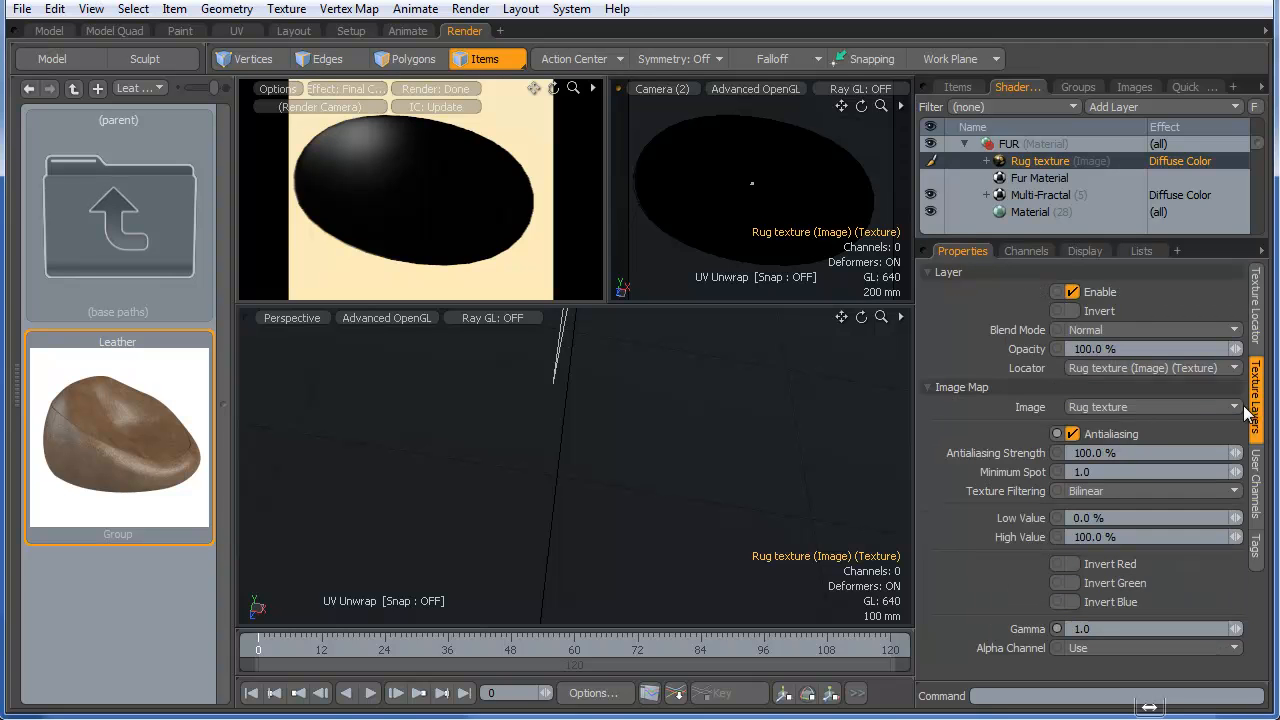
pyautogui.click(1071, 436)
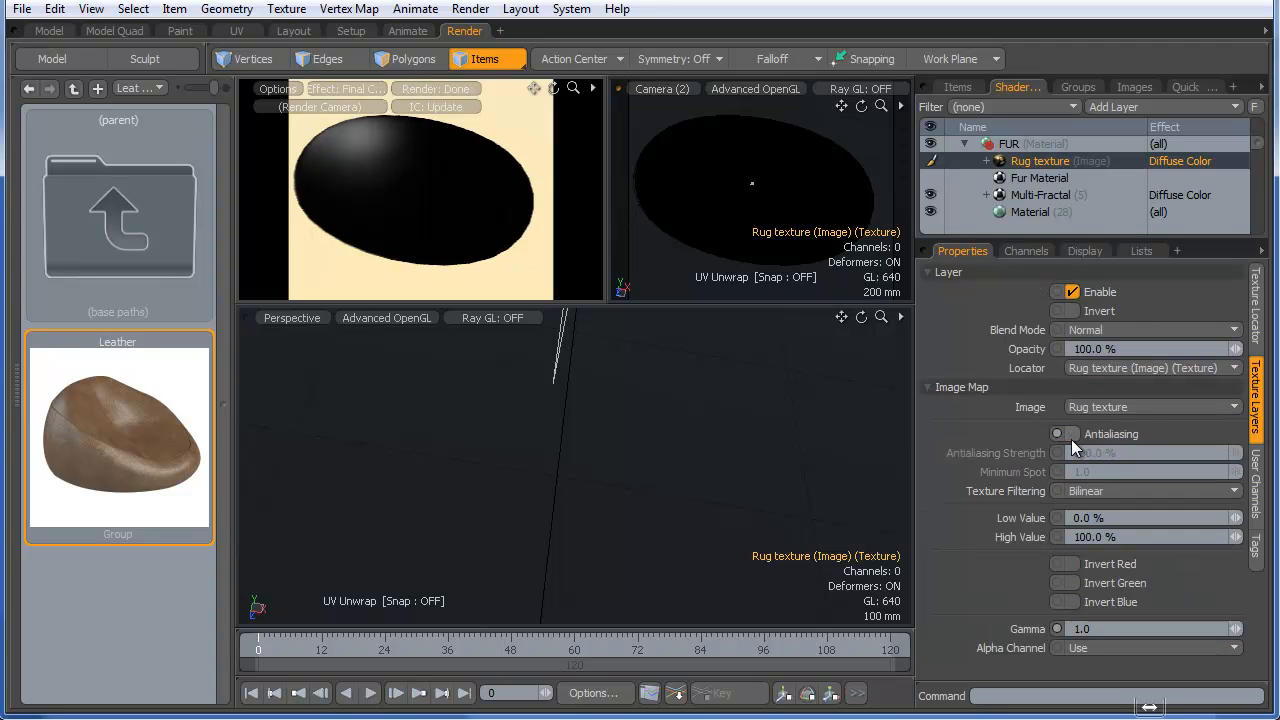
# - Bake the rug's procedural pattern into the Rug texture image, then close the bake window
pyautogui.rightClick(1018, 158)
pyautogui.click(1032, 341)
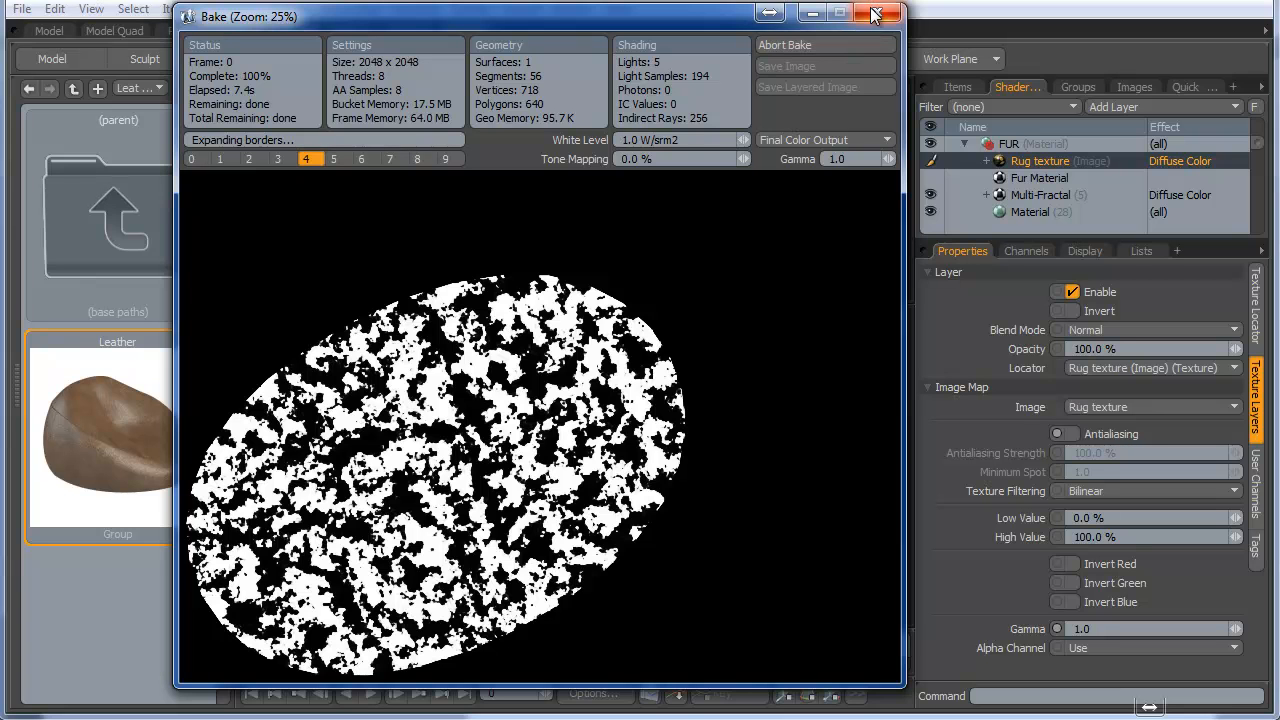
pyautogui.moveTo(538, 16); pyautogui.dragTo(576, 13)
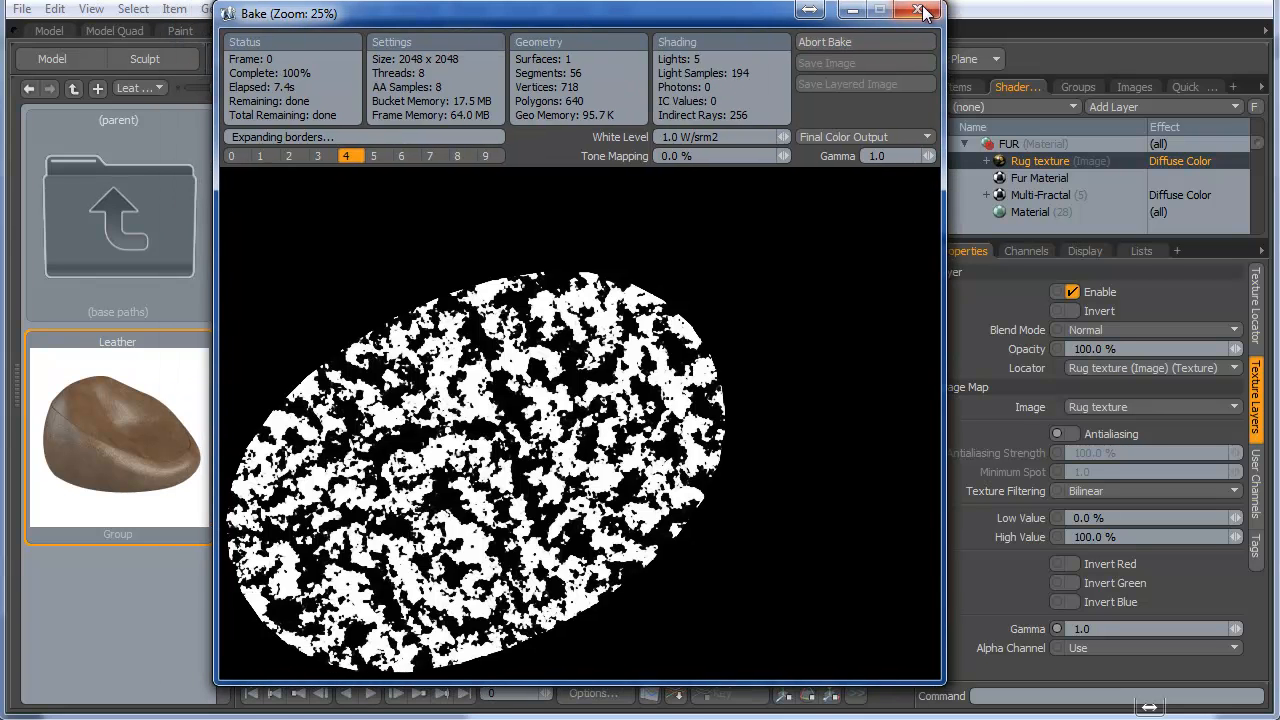
pyautogui.click(918, 11)
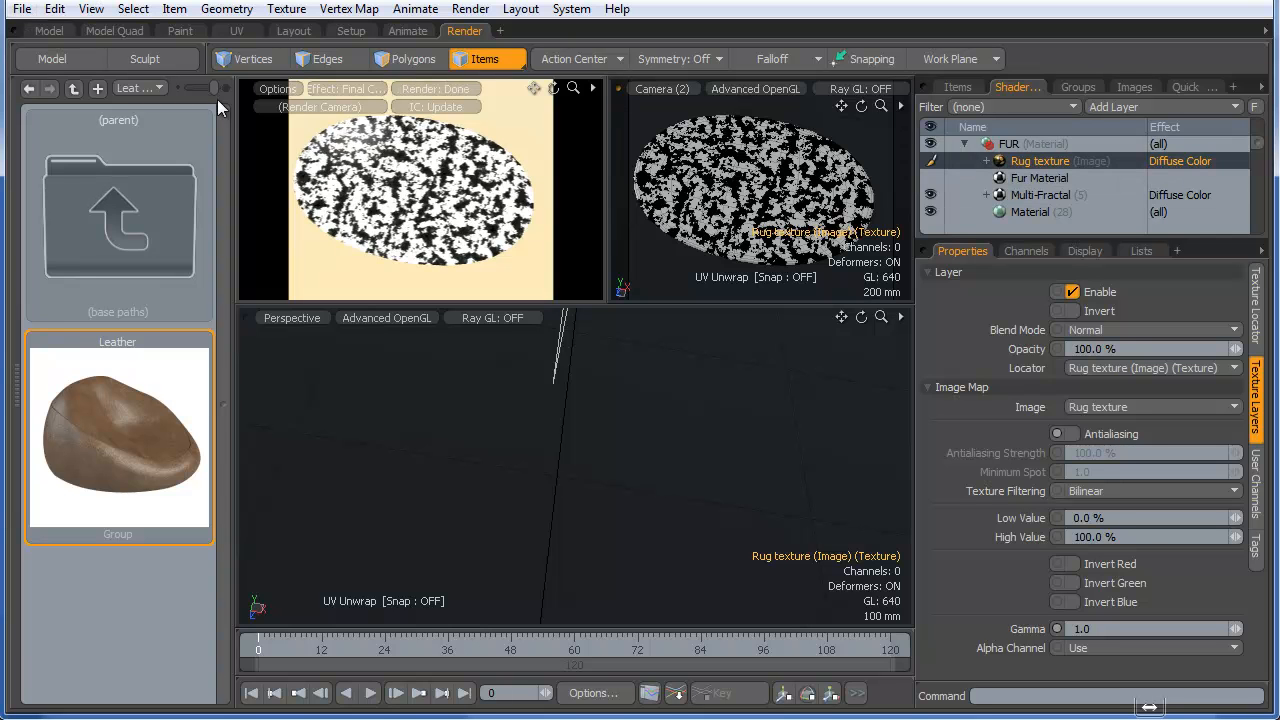
# - Find the Rug texture image in the Paint layout's image list and examine the save and bake options available for it
pyautogui.click(21, 9)
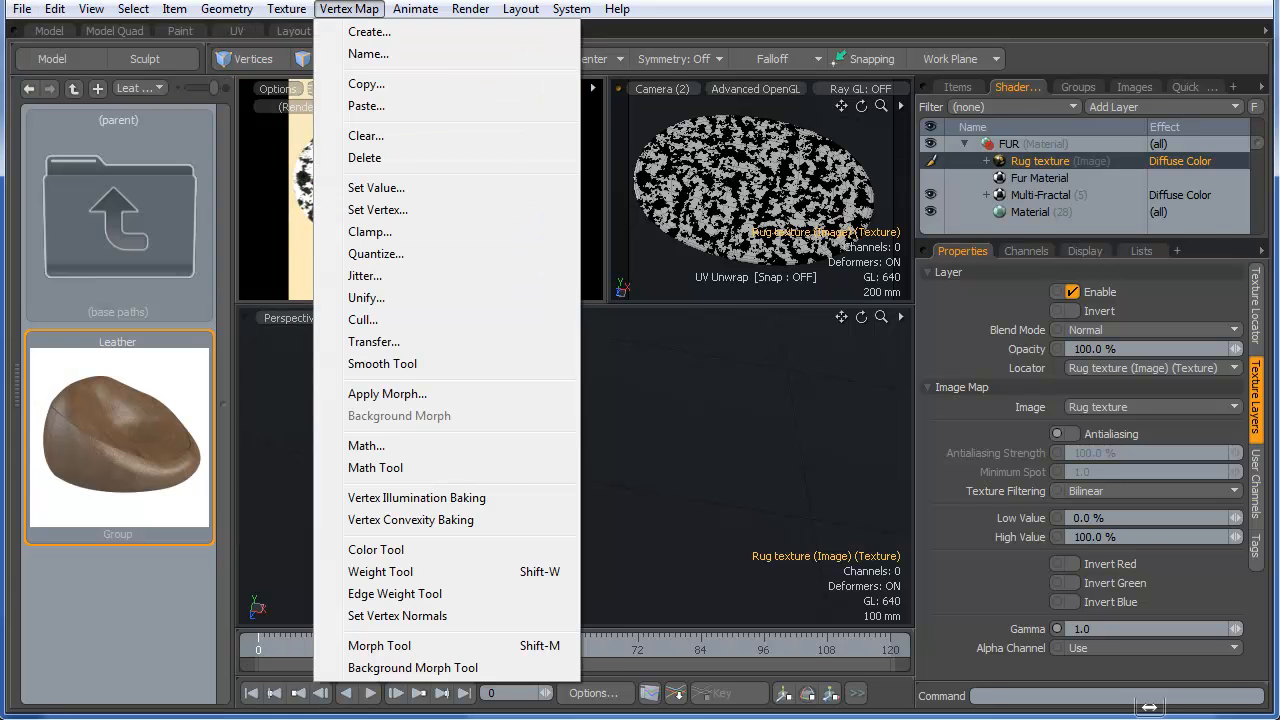
pyautogui.click(848, 234)
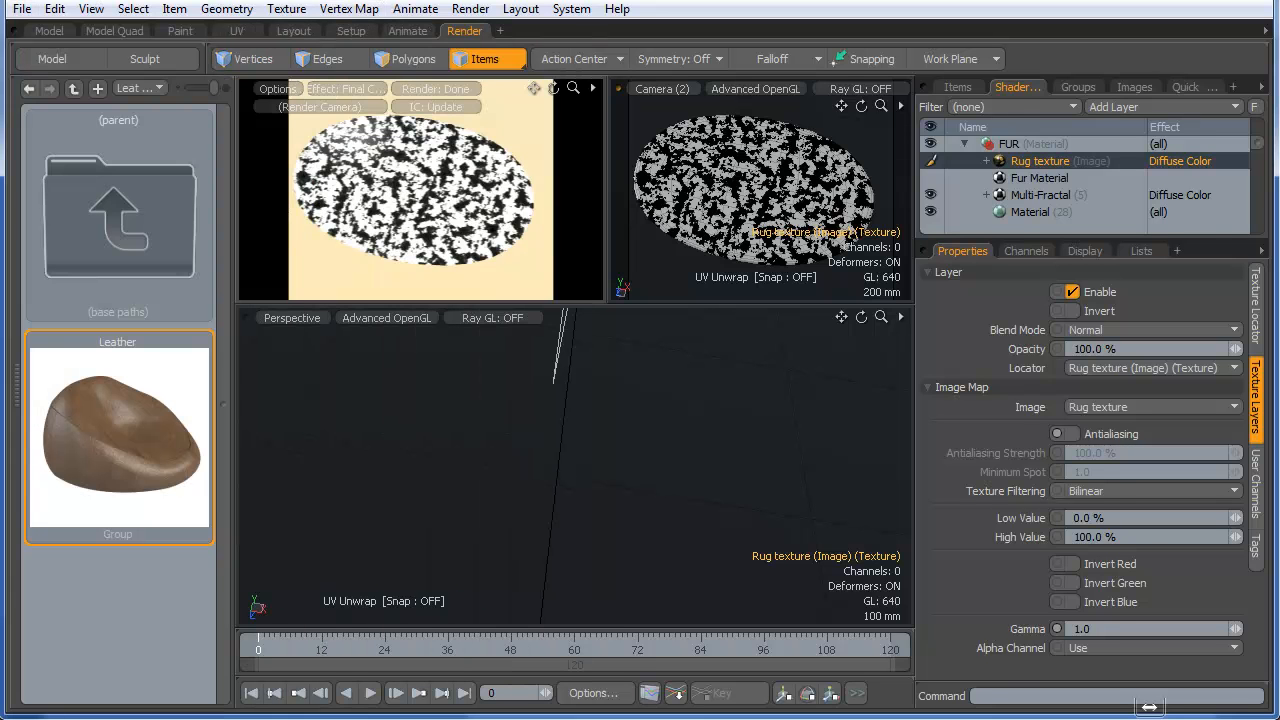
pyautogui.click(179, 31)
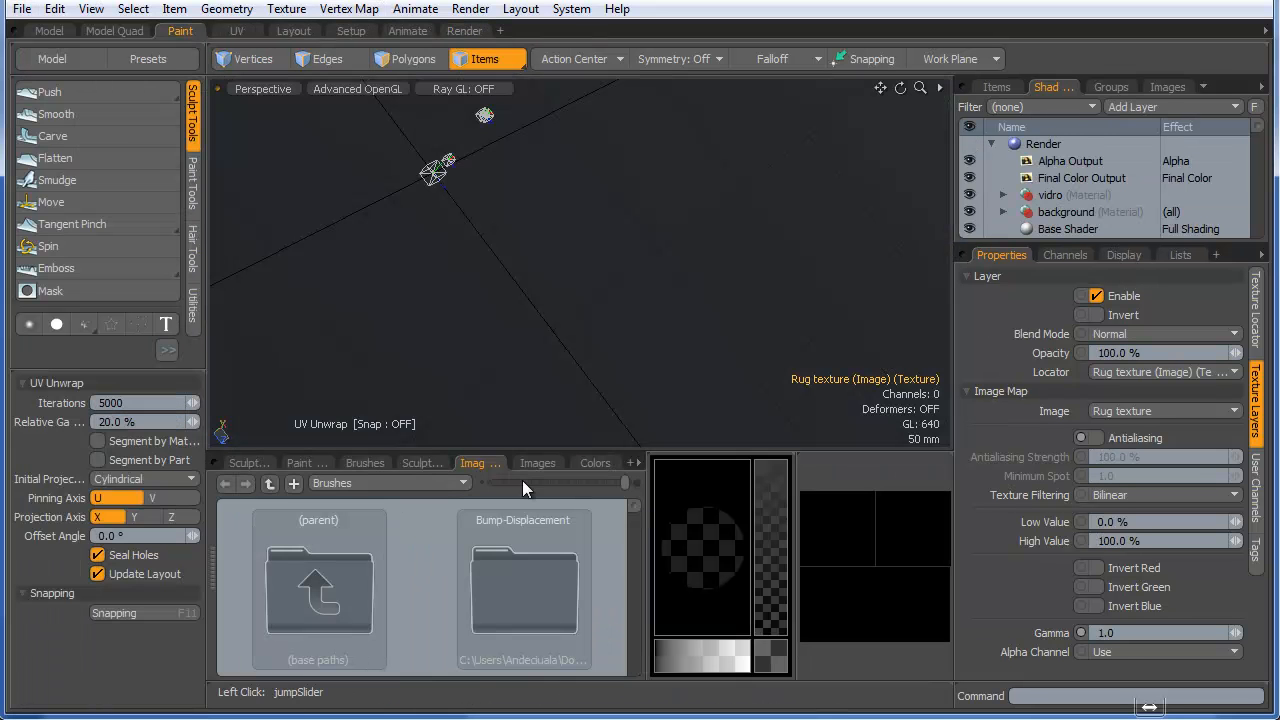
pyautogui.click(537, 463)
pyautogui.moveTo(636, 516); pyautogui.dragTo(630, 608)
pyautogui.rightClick(332, 616)
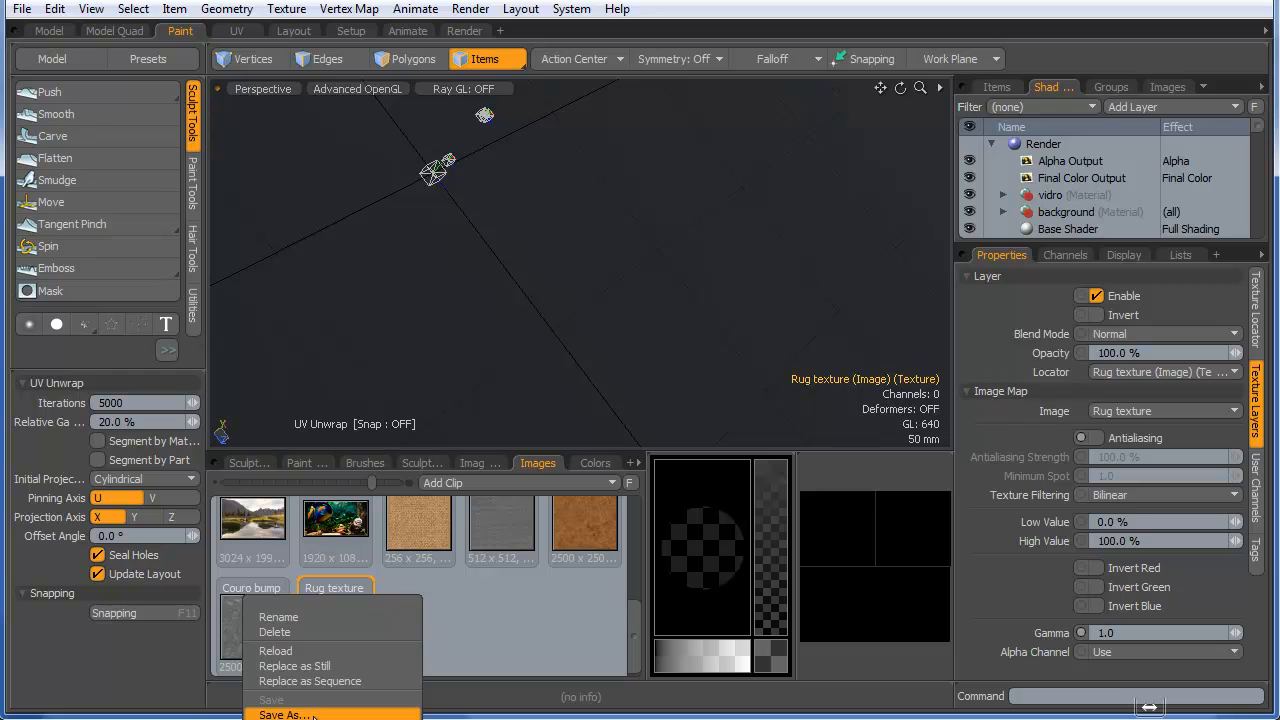
pyautogui.click(1265, 131)
pyautogui.scroll(-3, 1262, 129)
pyautogui.rightClick(1058, 177)
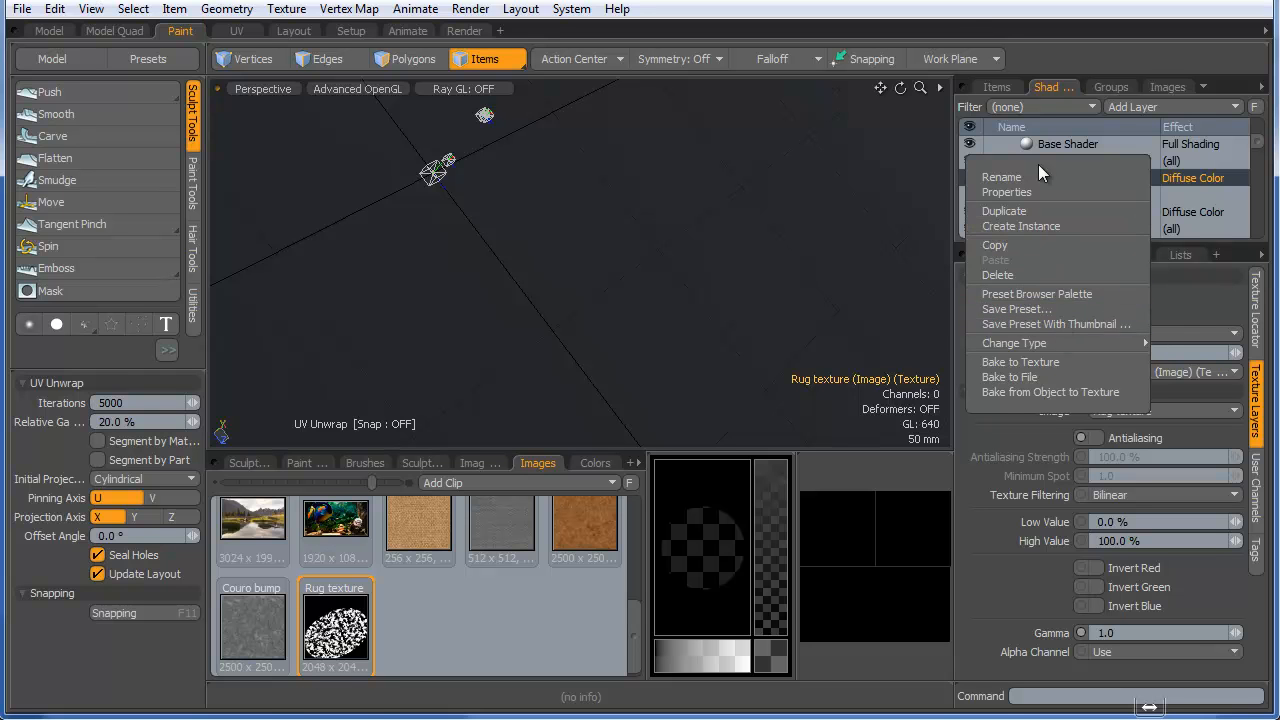
pyautogui.click(969, 3)
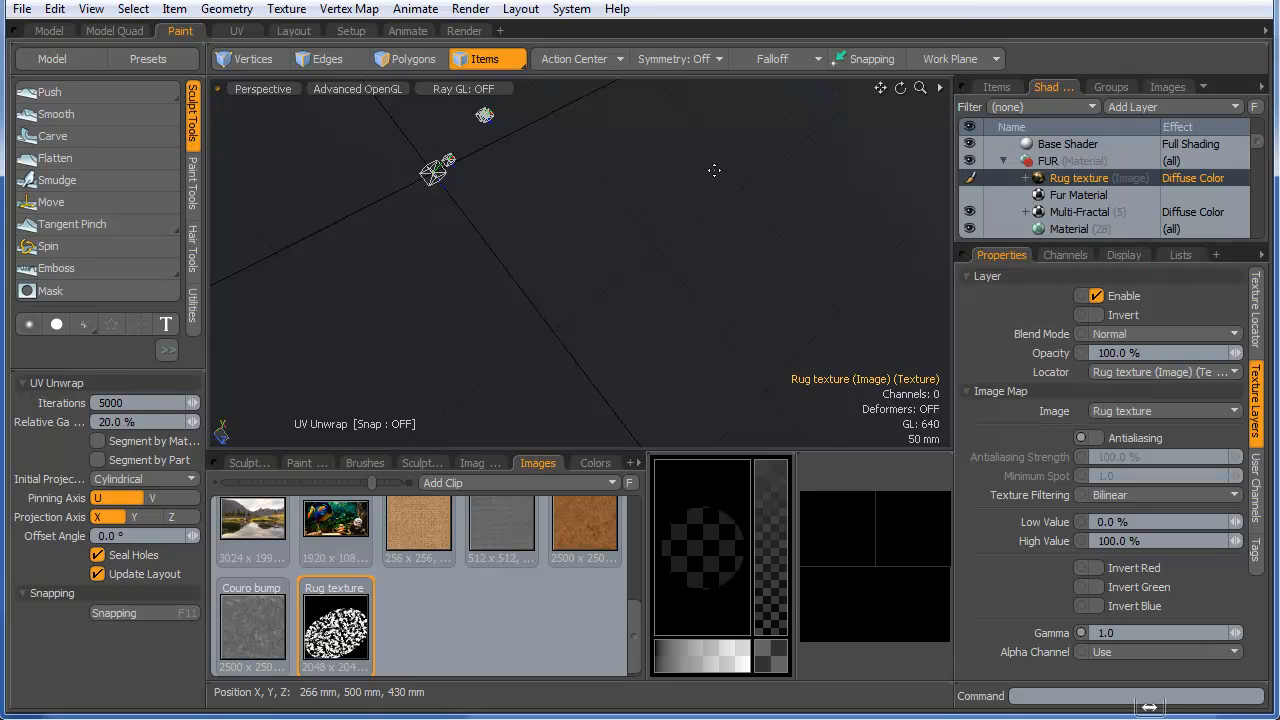
# - Return to the Render layout and delete the Multi-Fractal layer from the FUR group
pyautogui.click(464, 31)
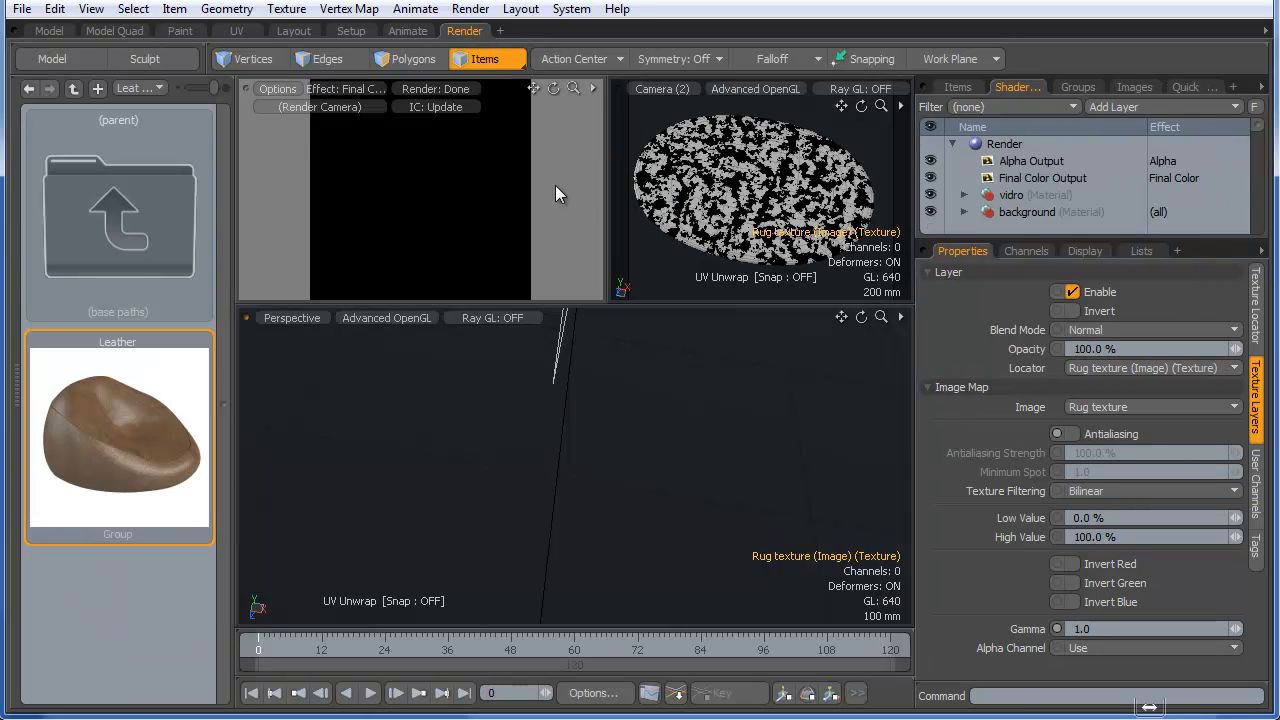
pyautogui.keyDown('alt'); pyautogui.moveTo(733, 263); pyautogui.dragTo(720, 182); pyautogui.keyUp('alt')
pyautogui.scroll(-3, 1040, 188)
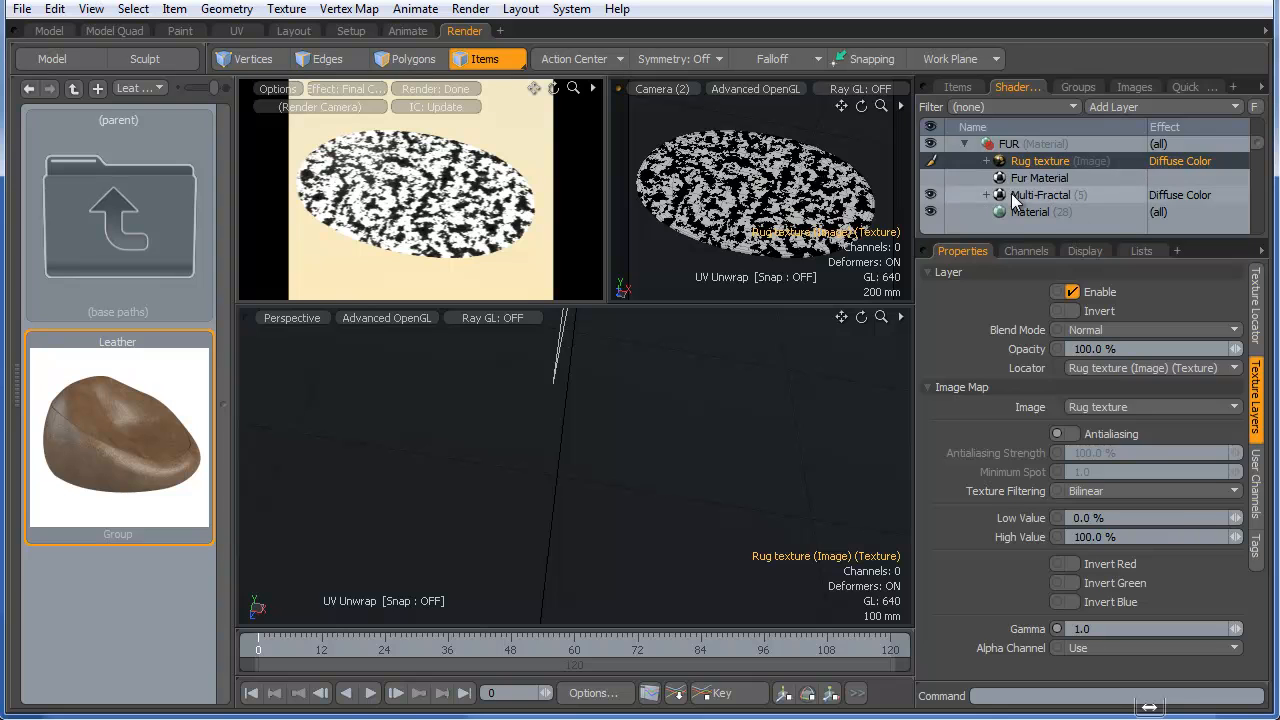
pyautogui.click(1040, 195)
pyautogui.rightClick(1028, 194)
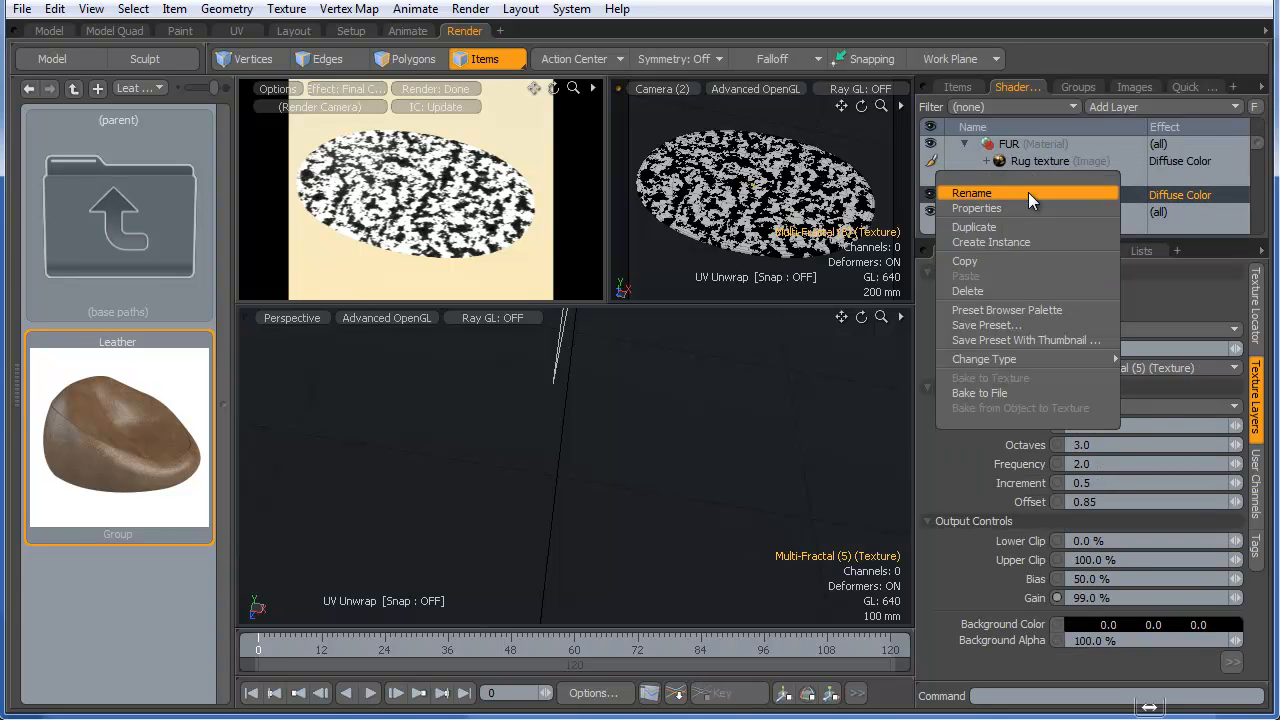
pyautogui.click(1012, 288)
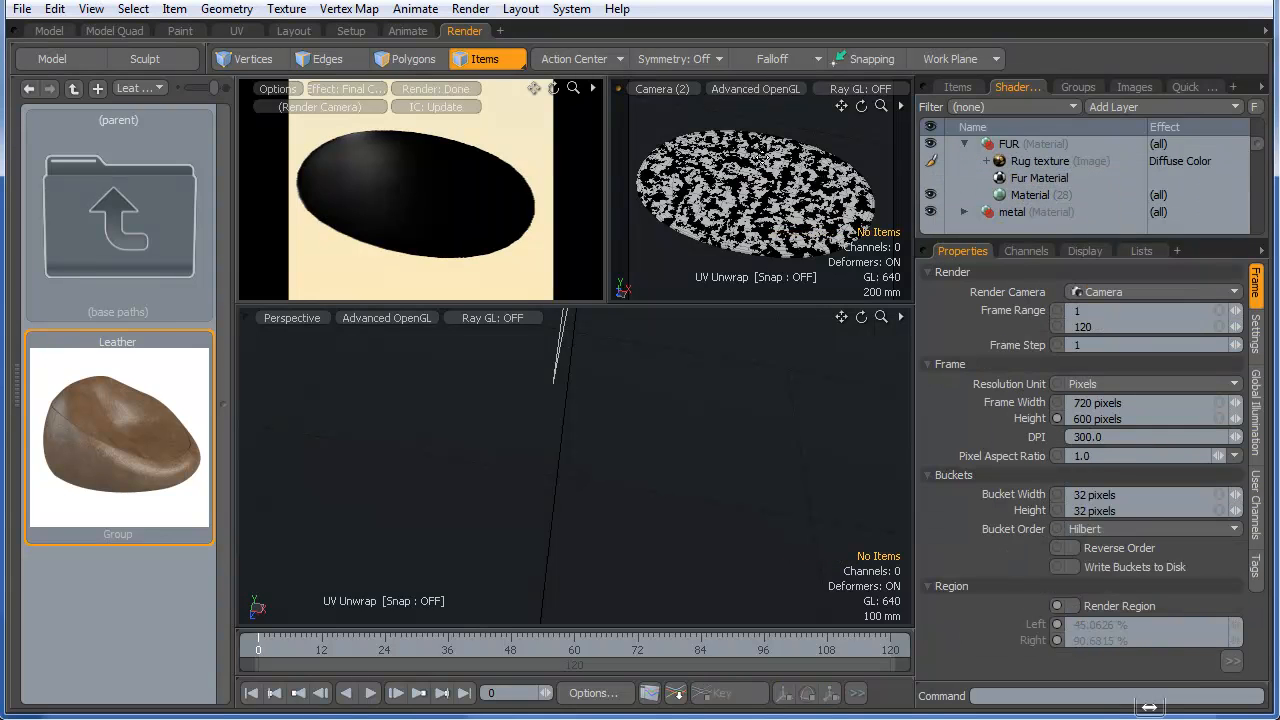
# - Try Fur Material above the Rug texture layer in the FUR group and toggle its visibility
pyautogui.click(1055, 162)
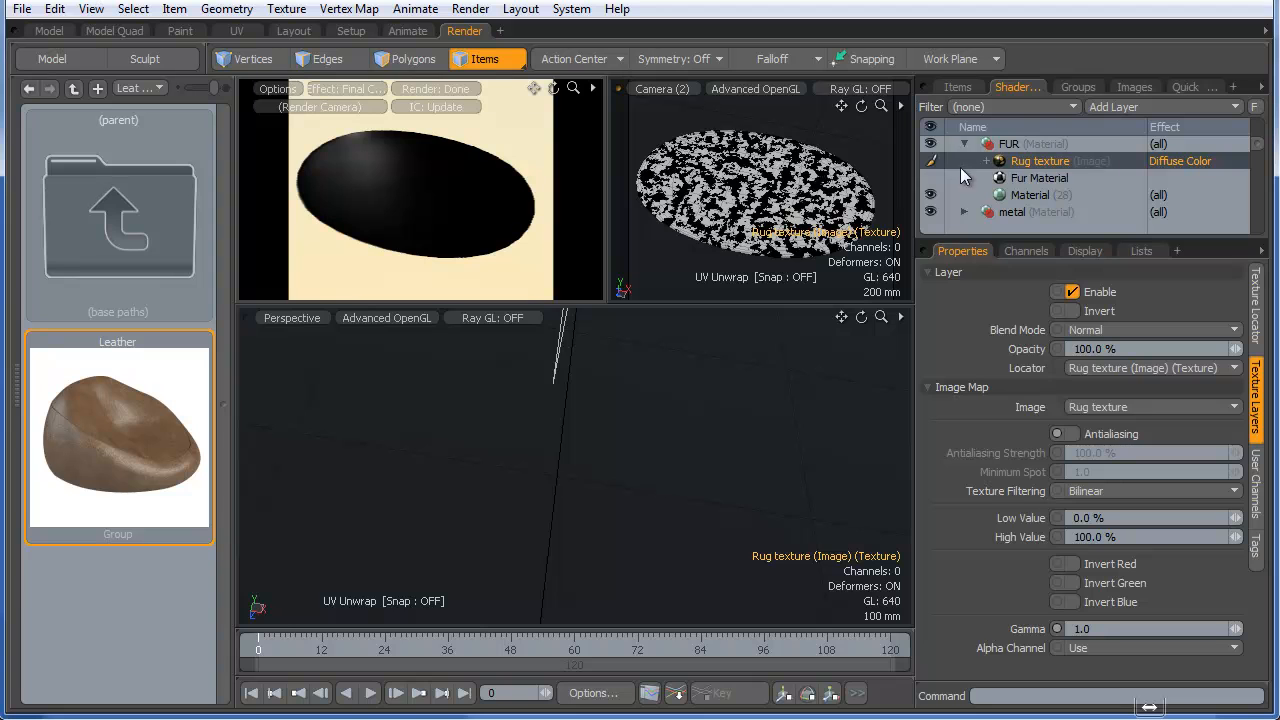
pyautogui.moveTo(1030, 178); pyautogui.dragTo(1025, 165)
pyautogui.click(1020, 178)
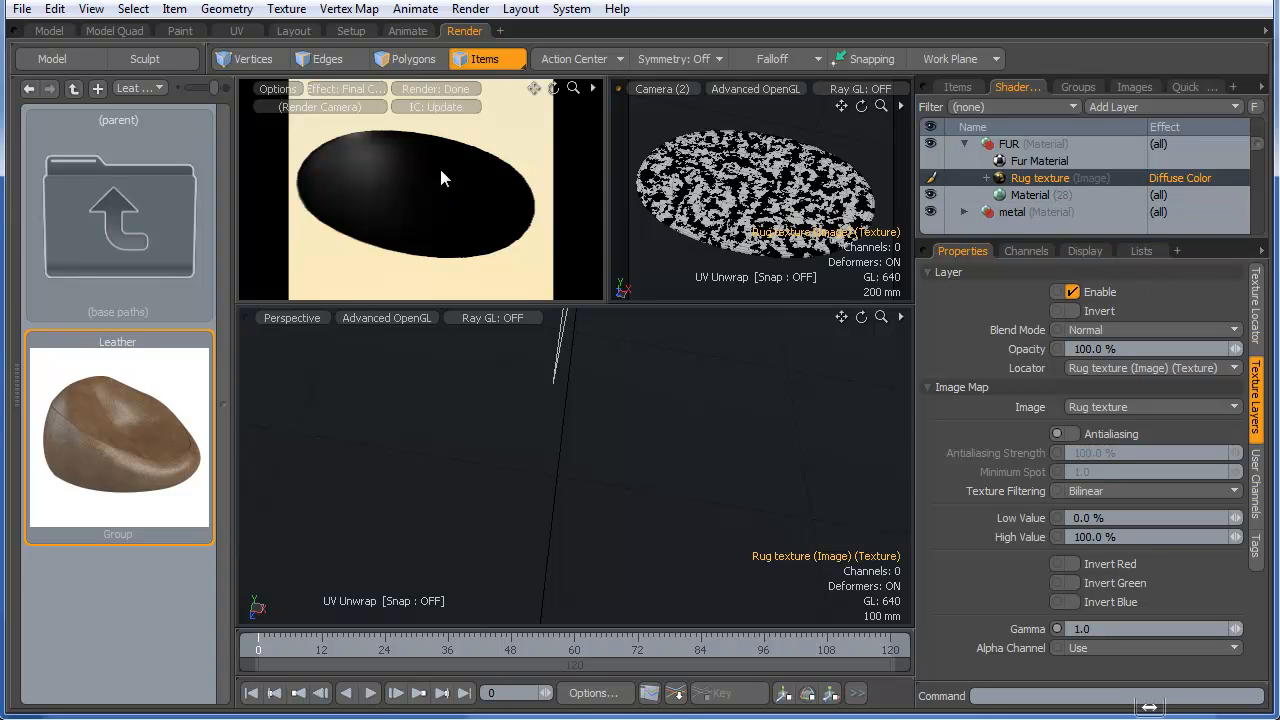
pyautogui.click(955, 163)
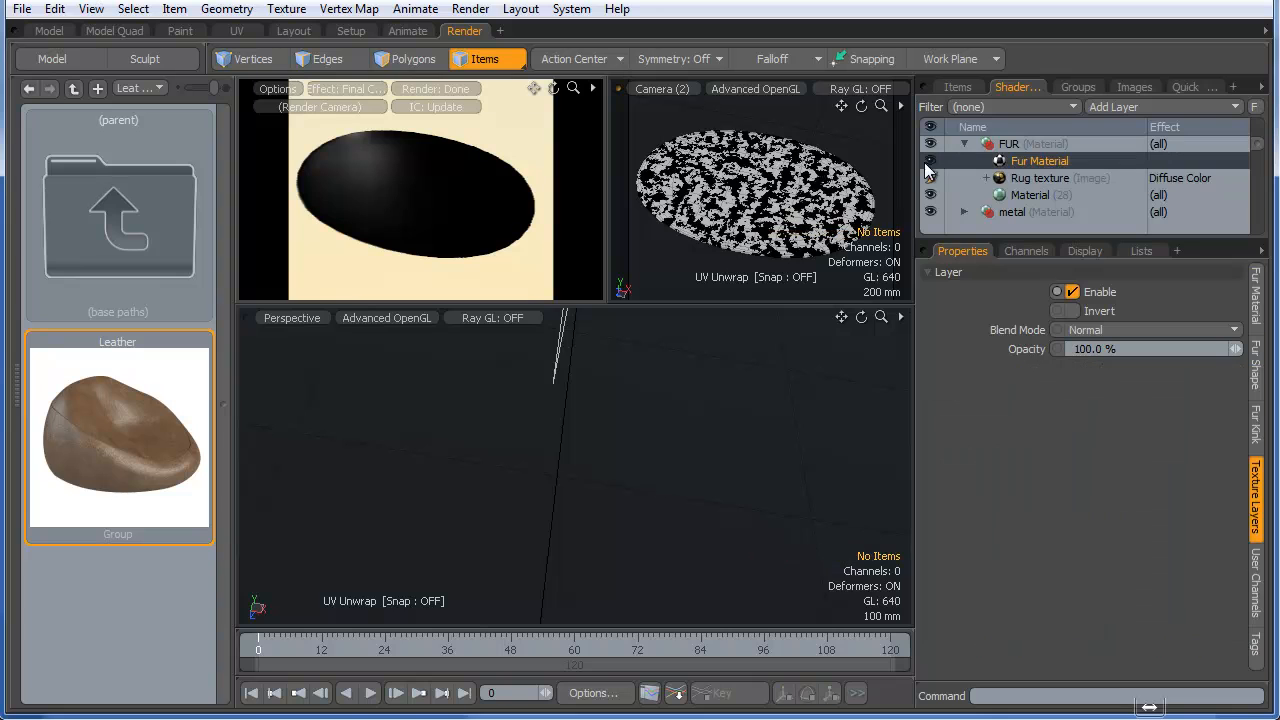
pyautogui.click(930, 162)
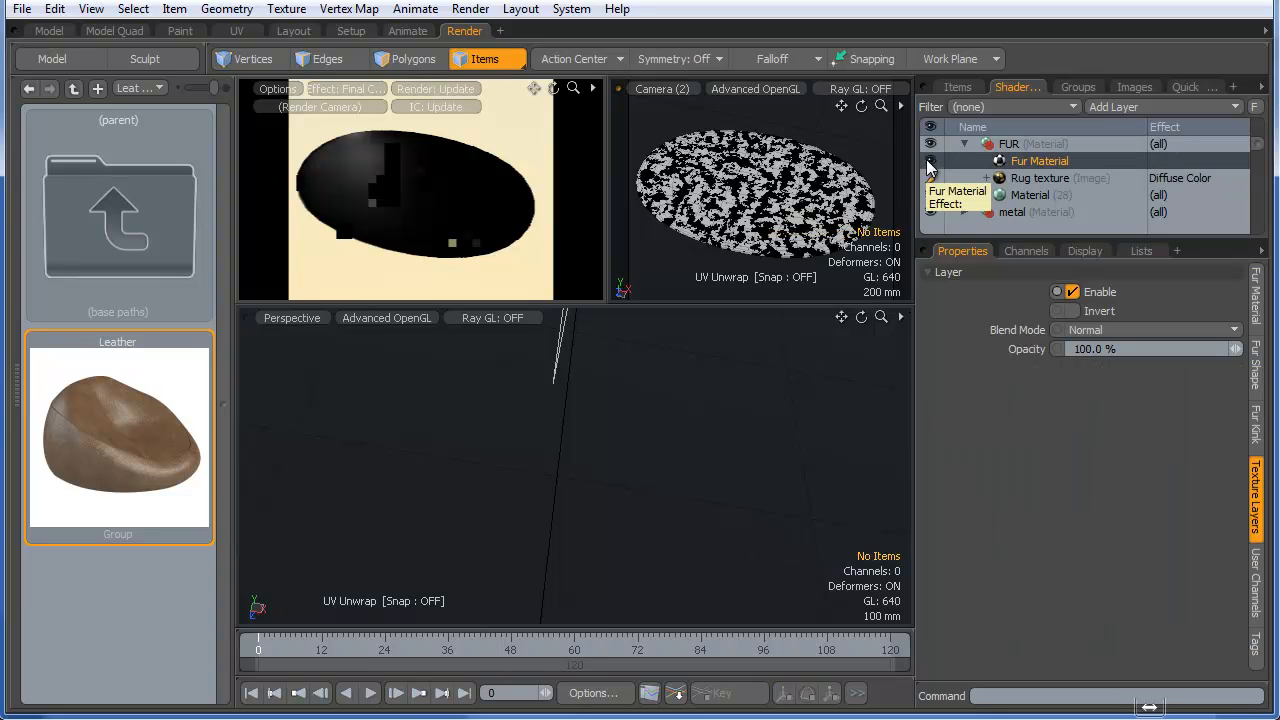
# - Open the Rug texture image in a preview window to inspect it, then close the preview
pyautogui.click(1040, 179)
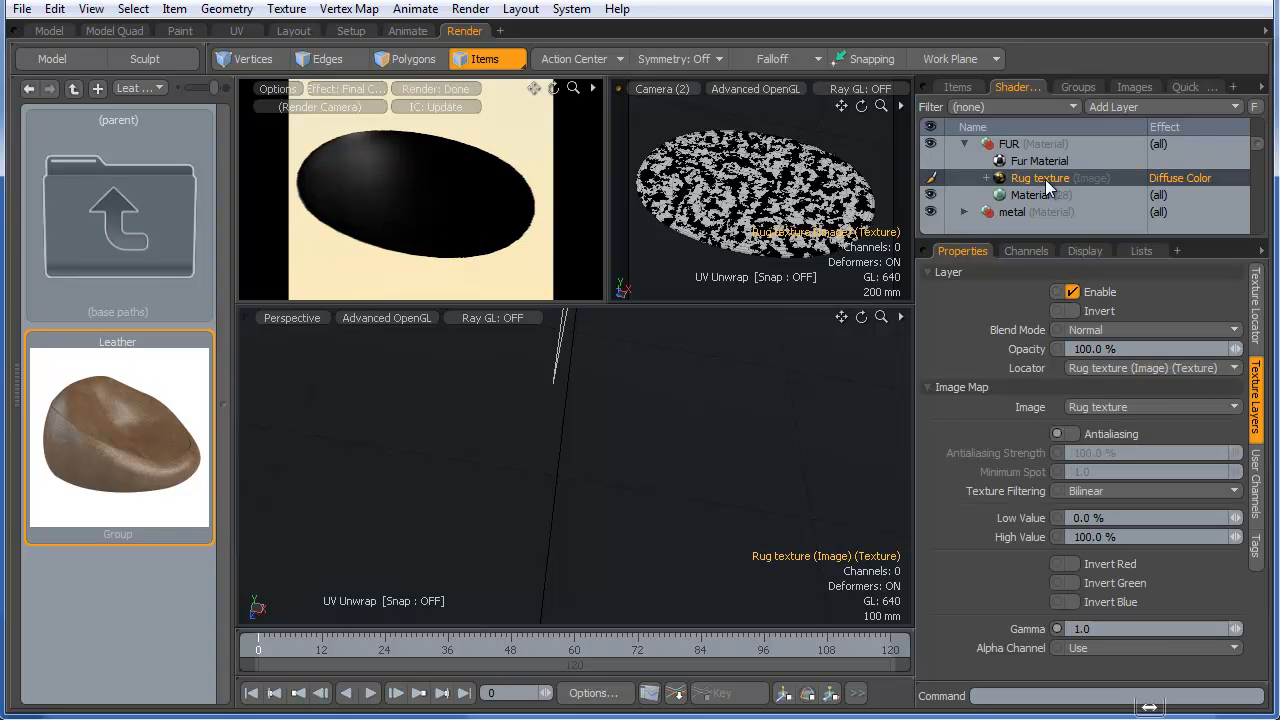
pyautogui.doubleClick(1045, 179)
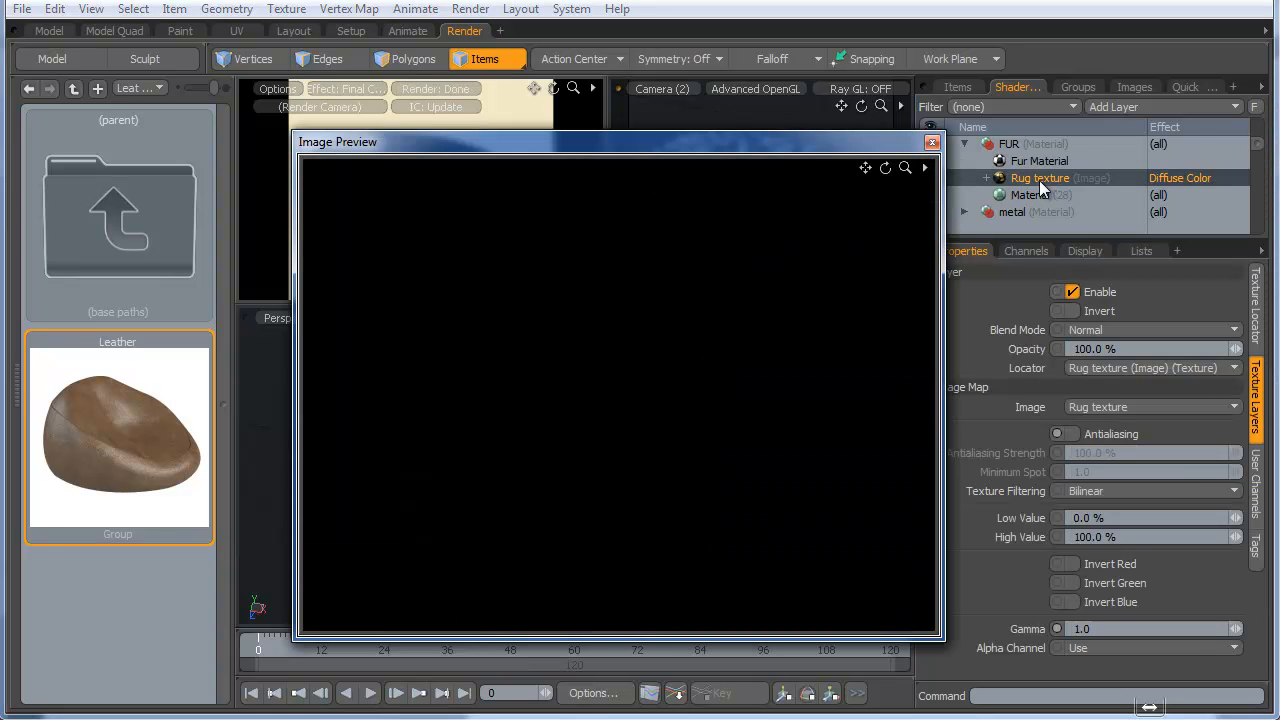
pyautogui.click(932, 142)
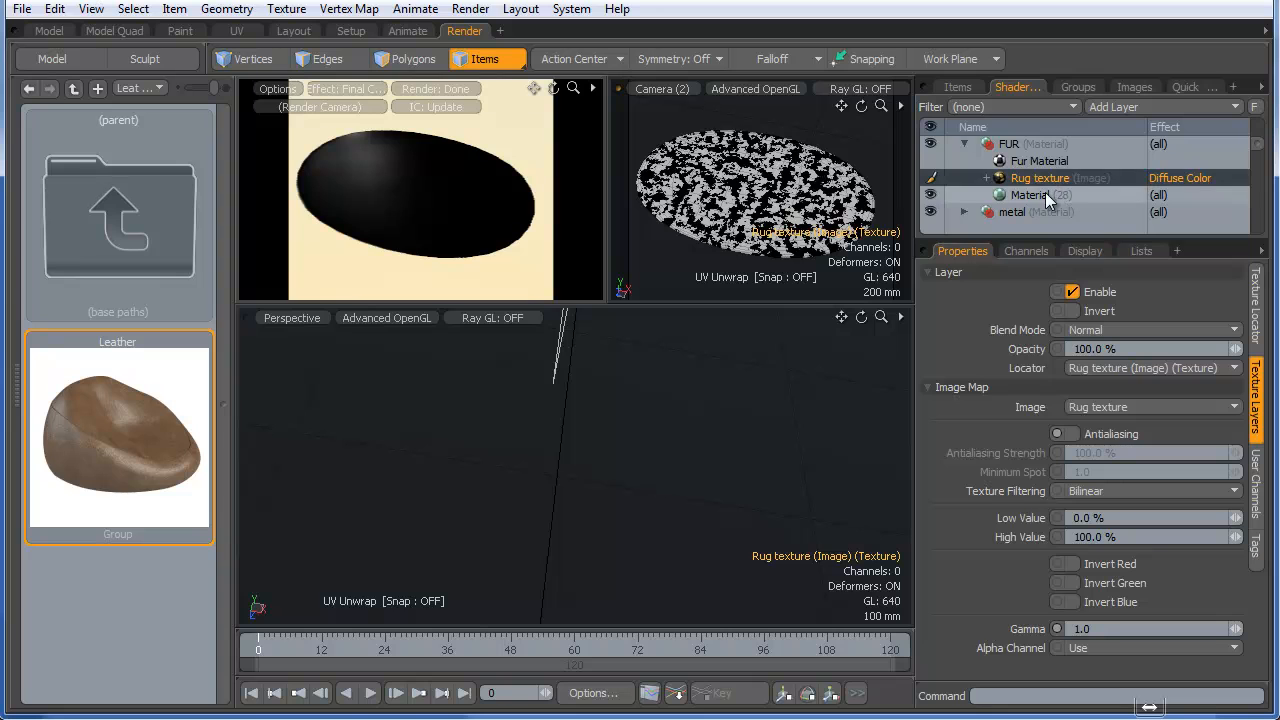
# - Try Rug texture above Fur Material, then undo the FUR group's layer changes back through the deletion of Multi-Fractal
pyautogui.moveTo(1024, 174); pyautogui.dragTo(1021, 154)
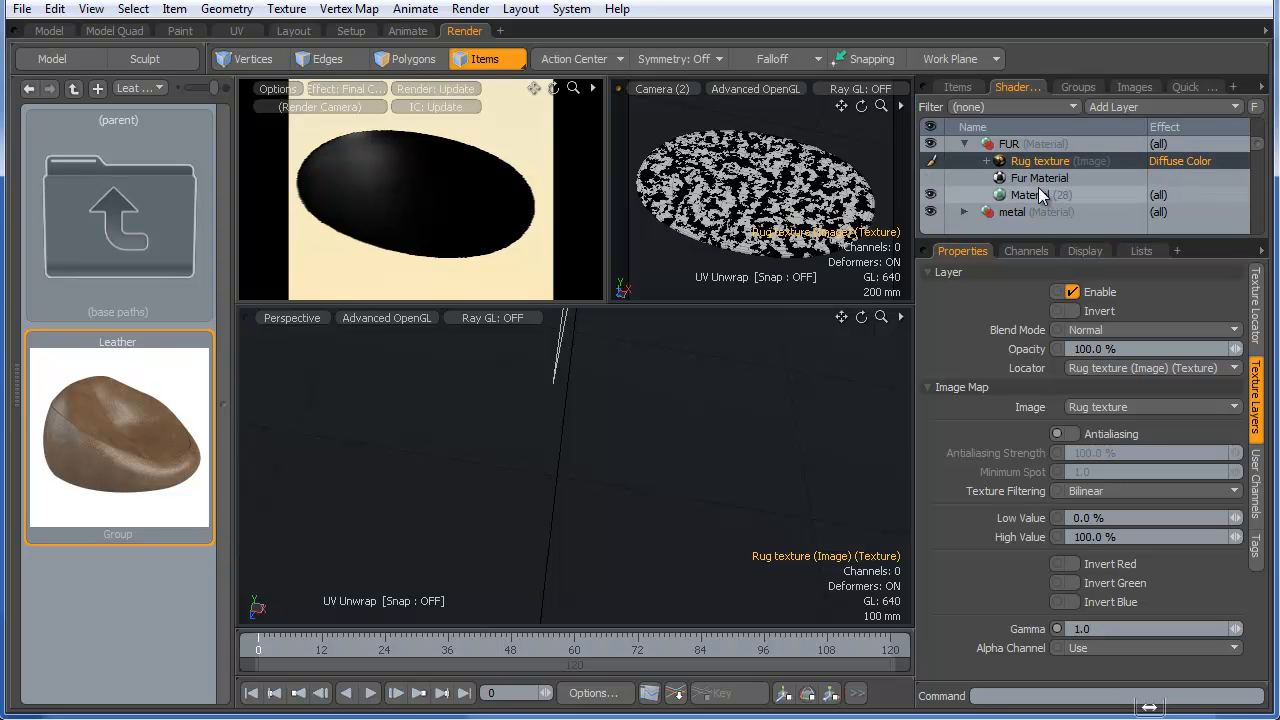
pyautogui.hotkey('ctrl', 'z')
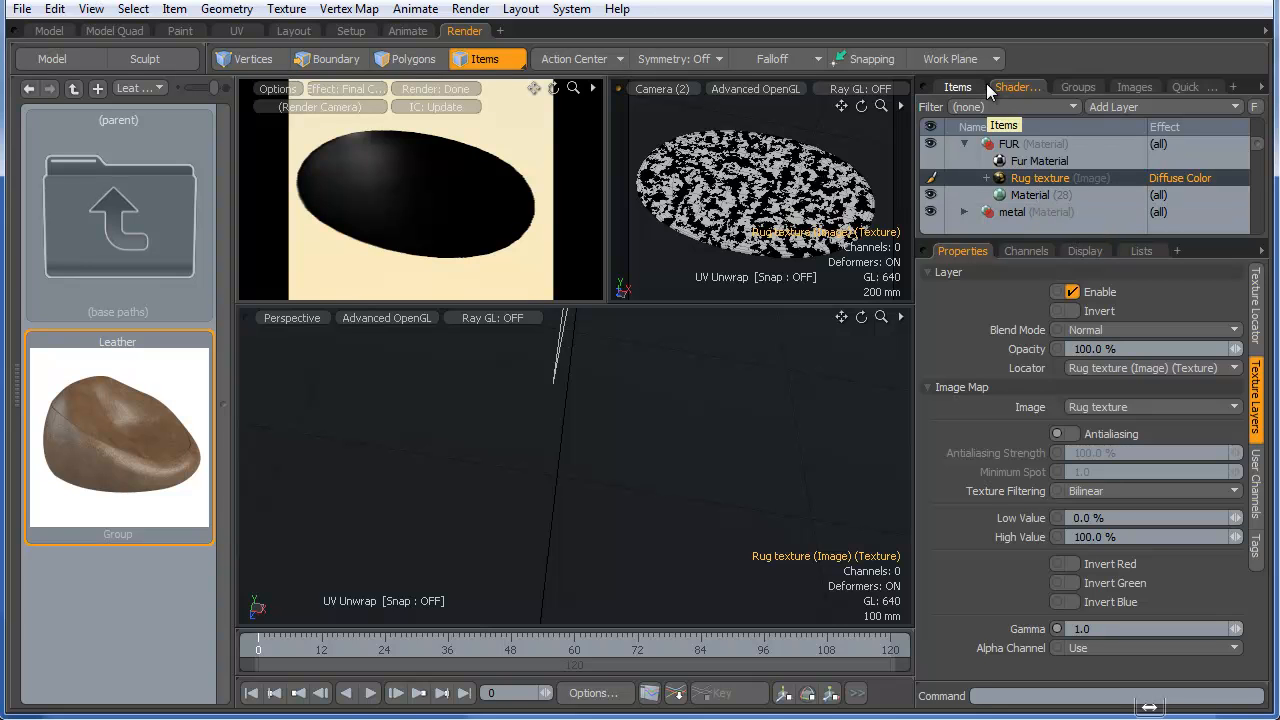
pyautogui.hotkey('ctrl', 'z')
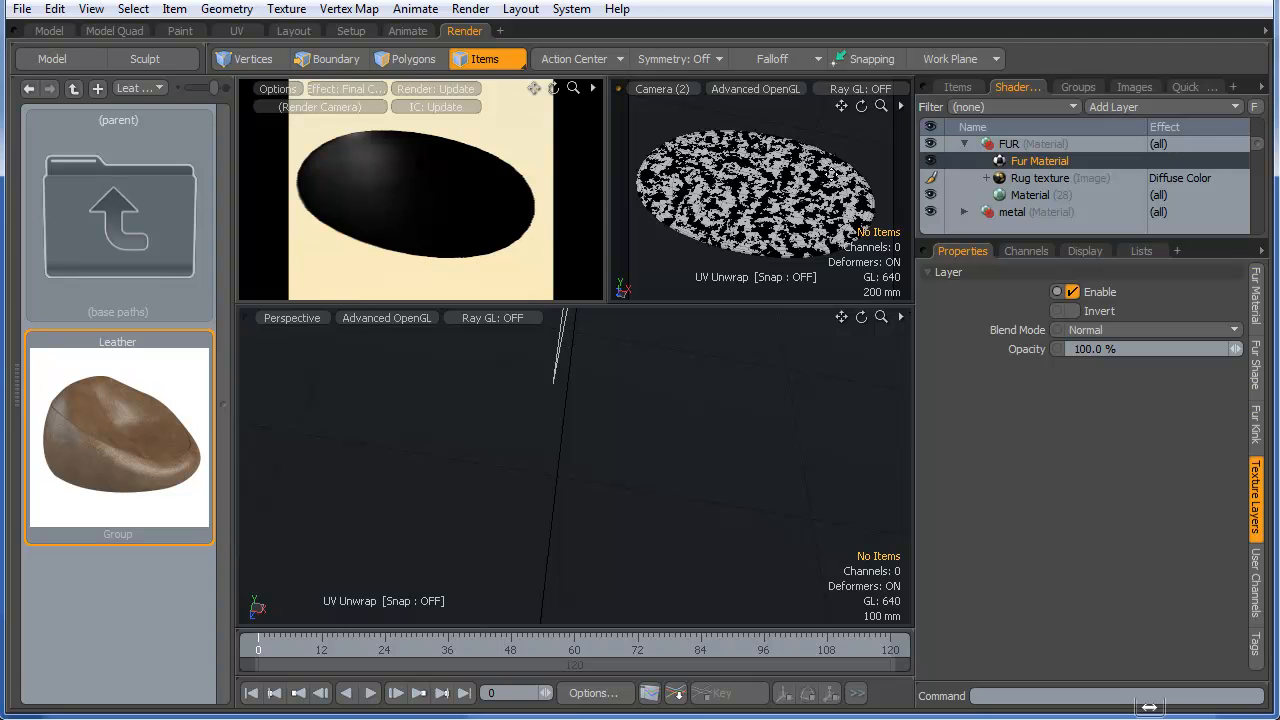
pyautogui.click(1040, 178)
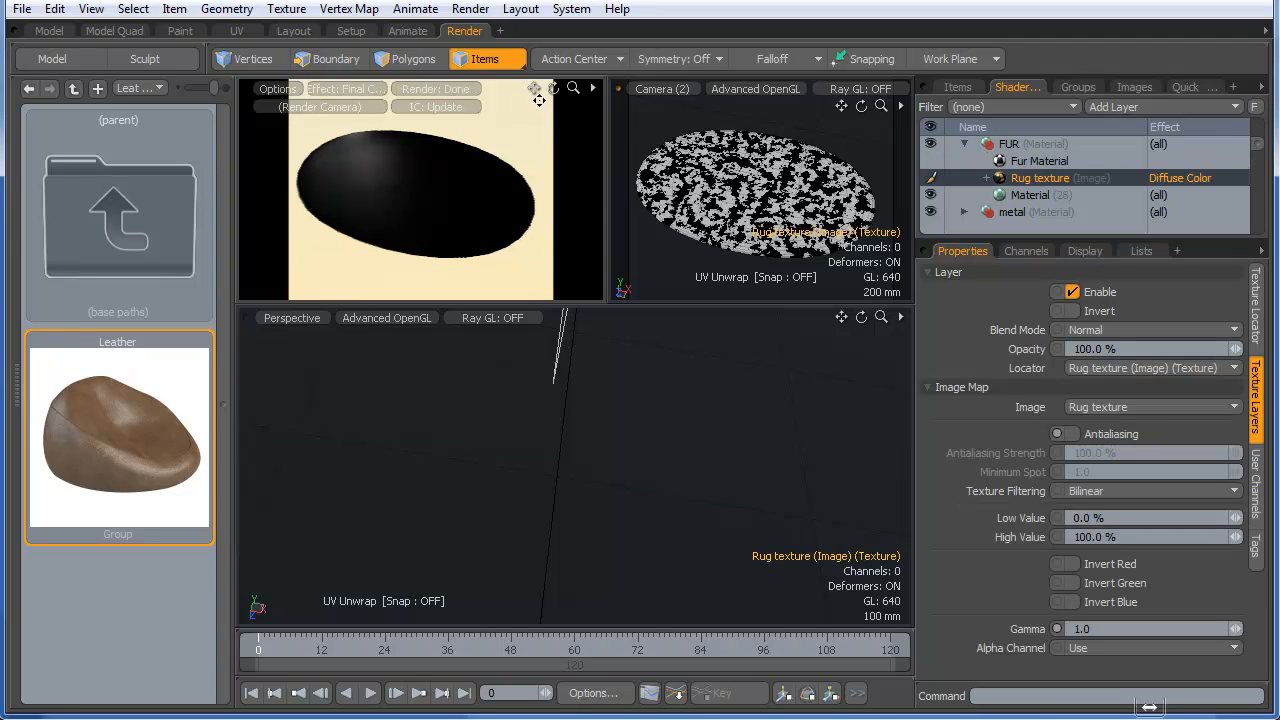
pyautogui.hotkey('ctrl', 'z')
pyautogui.hotkey('ctrl', 'z')
pyautogui.hotkey('ctrl', 'z')
pyautogui.hotkey('ctrl', 'z')
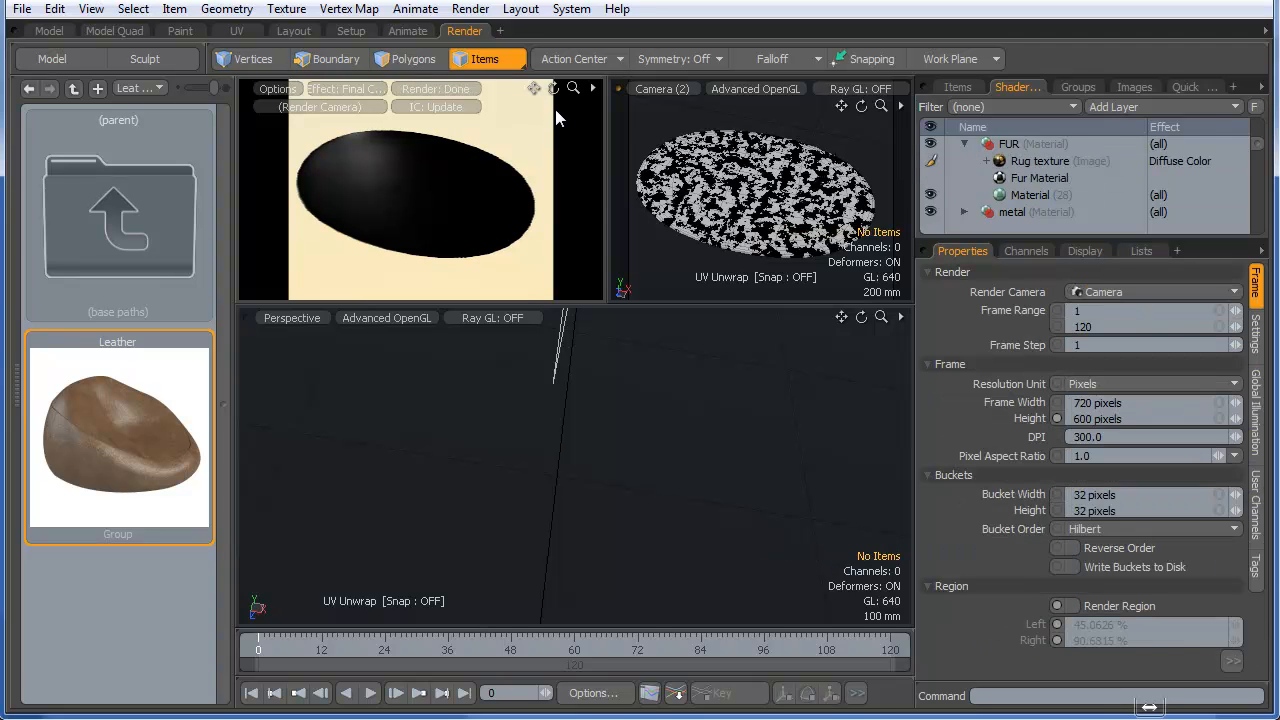
pyautogui.hotkey('ctrl', 'z')
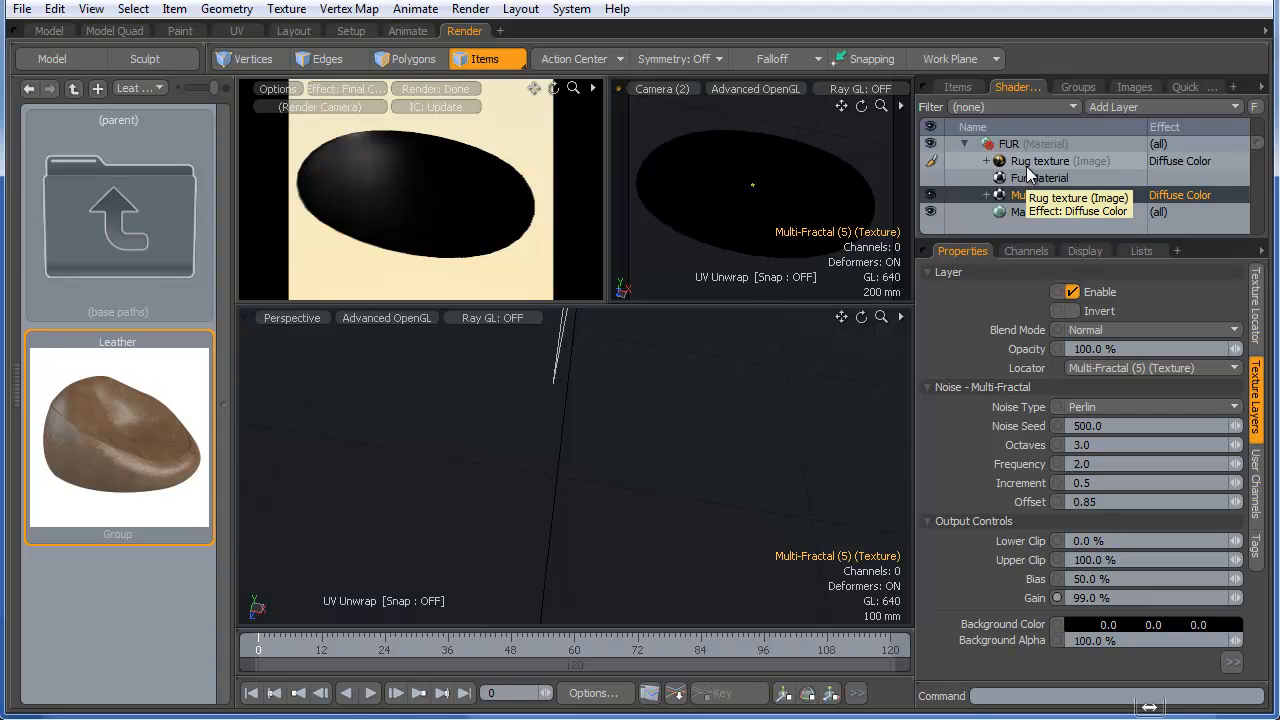
# - Bake the FUR group's Multi-Fractal pattern into the Rug texture image with Bake to Texture, then dismiss the bake window
pyautogui.click(1254, 305)
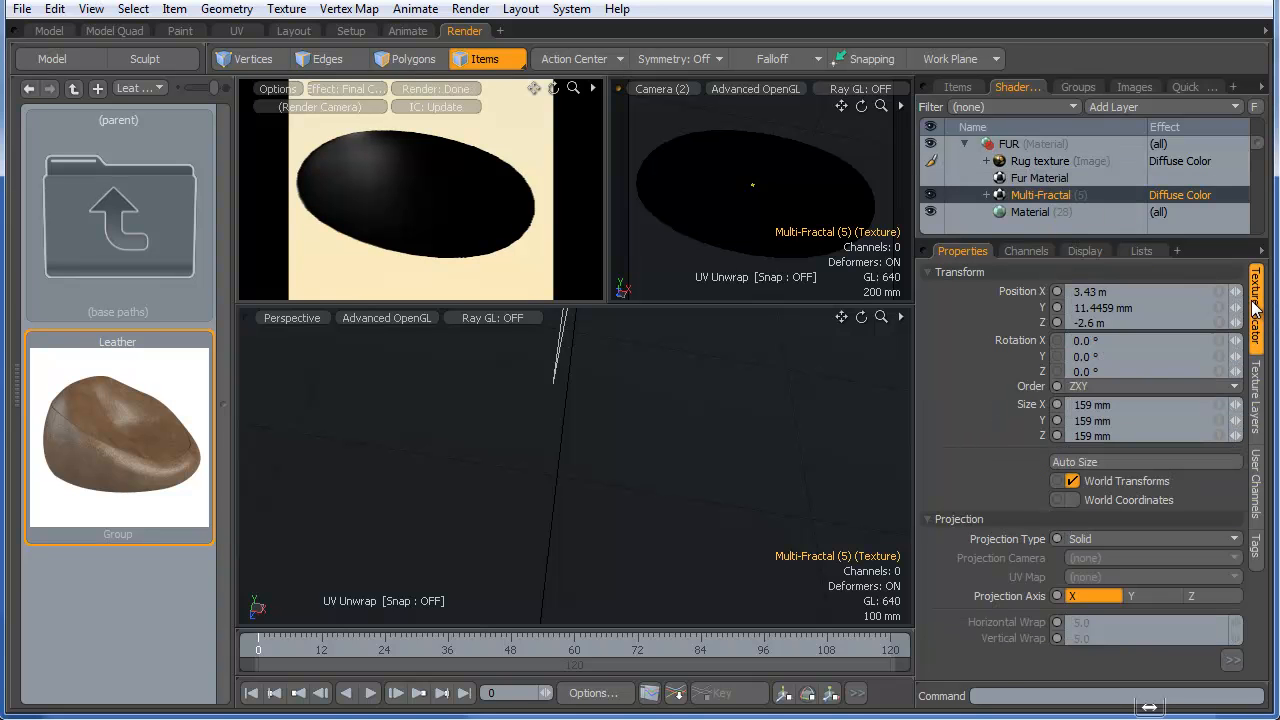
pyautogui.click(930, 160)
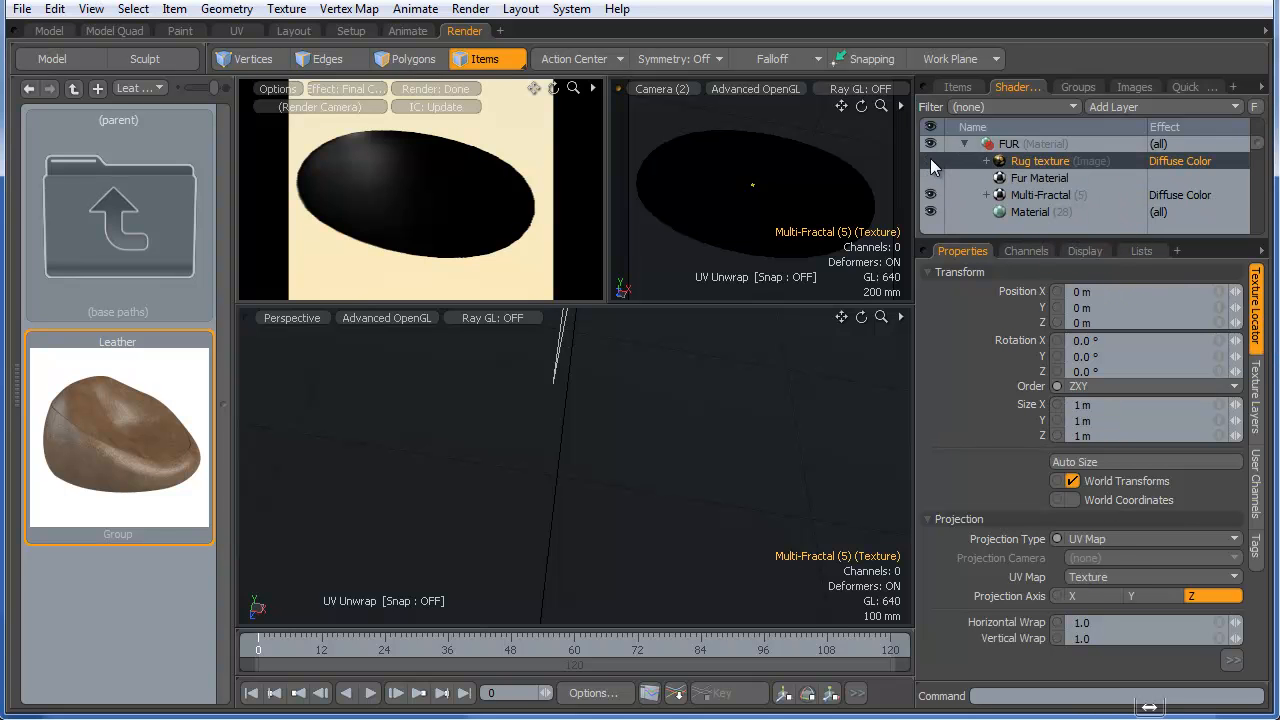
pyautogui.rightClick(1034, 160)
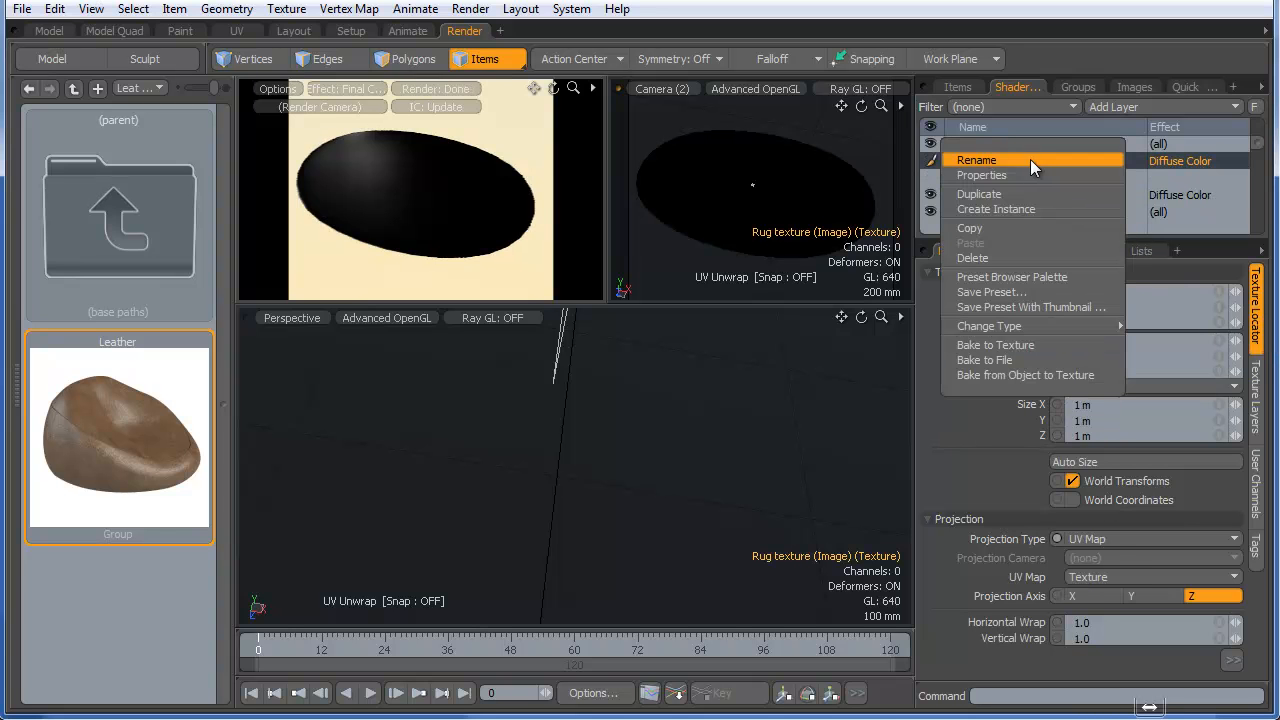
pyautogui.click(1036, 344)
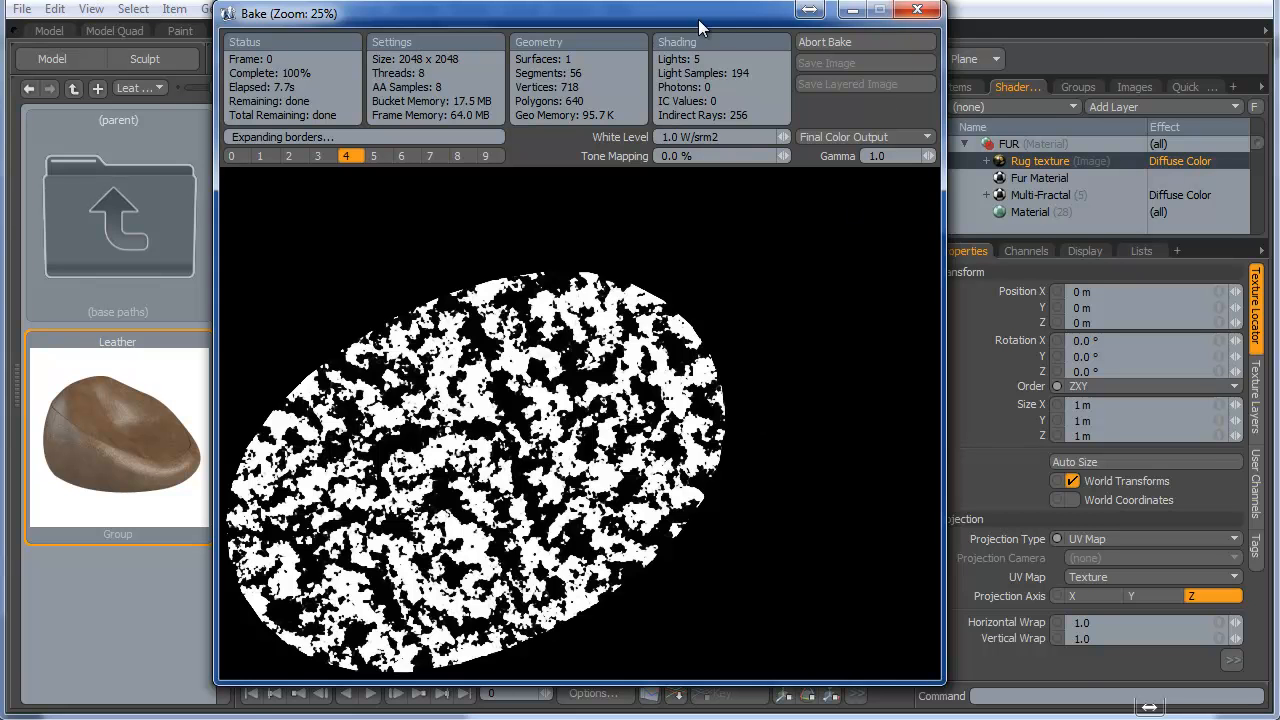
pyautogui.moveTo(691, 18); pyautogui.dragTo(989, 40)
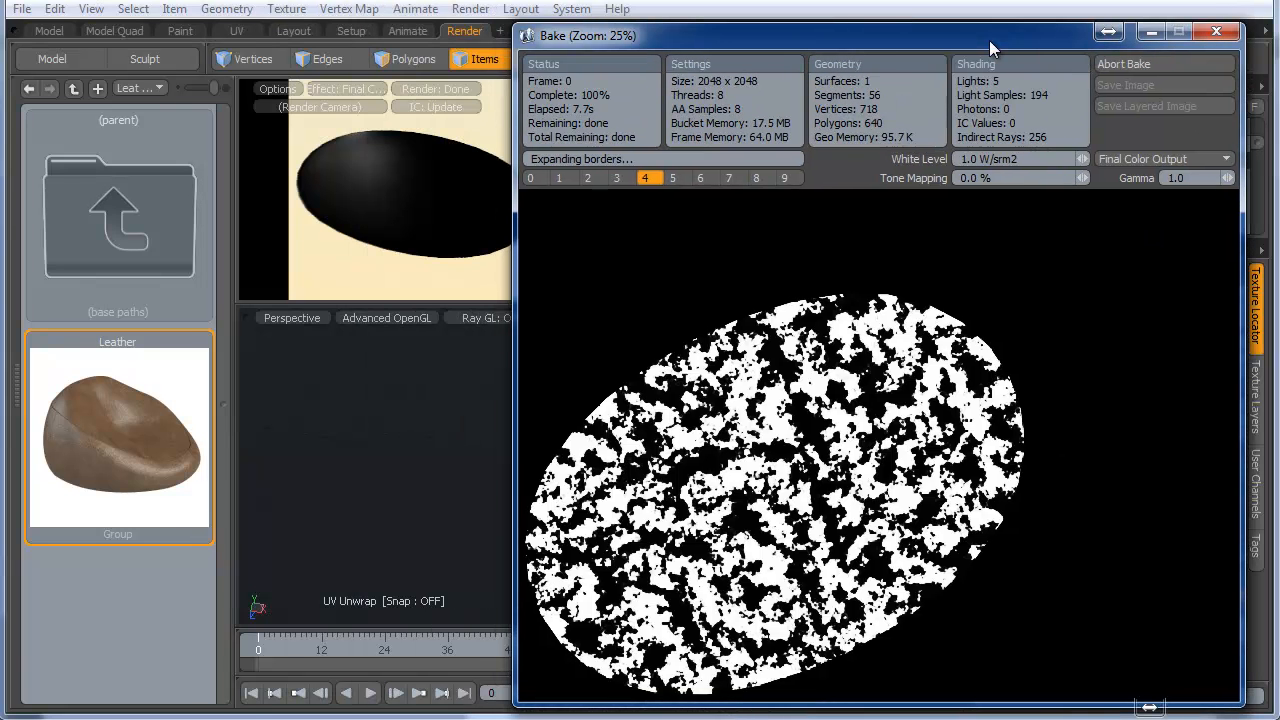
pyautogui.click(1217, 33)
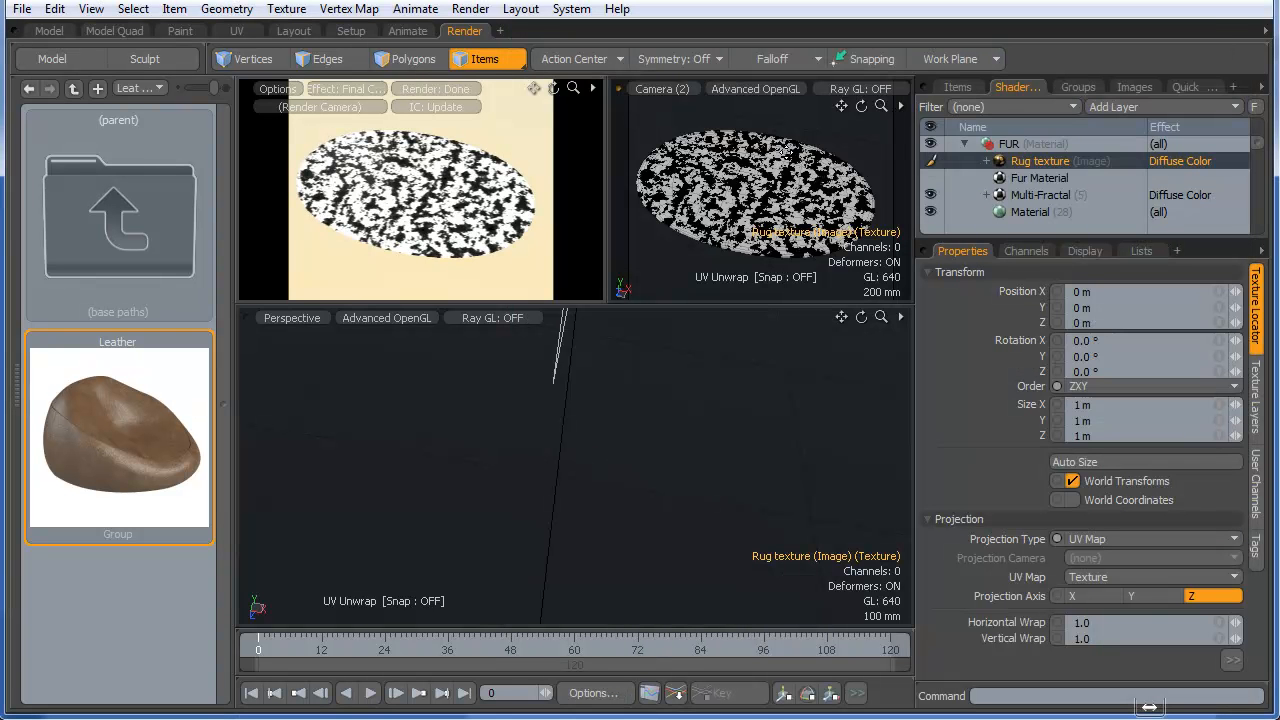
# - Save the scene, close it and reopen English_toturial.lxo from the recent files
pyautogui.click(22, 10)
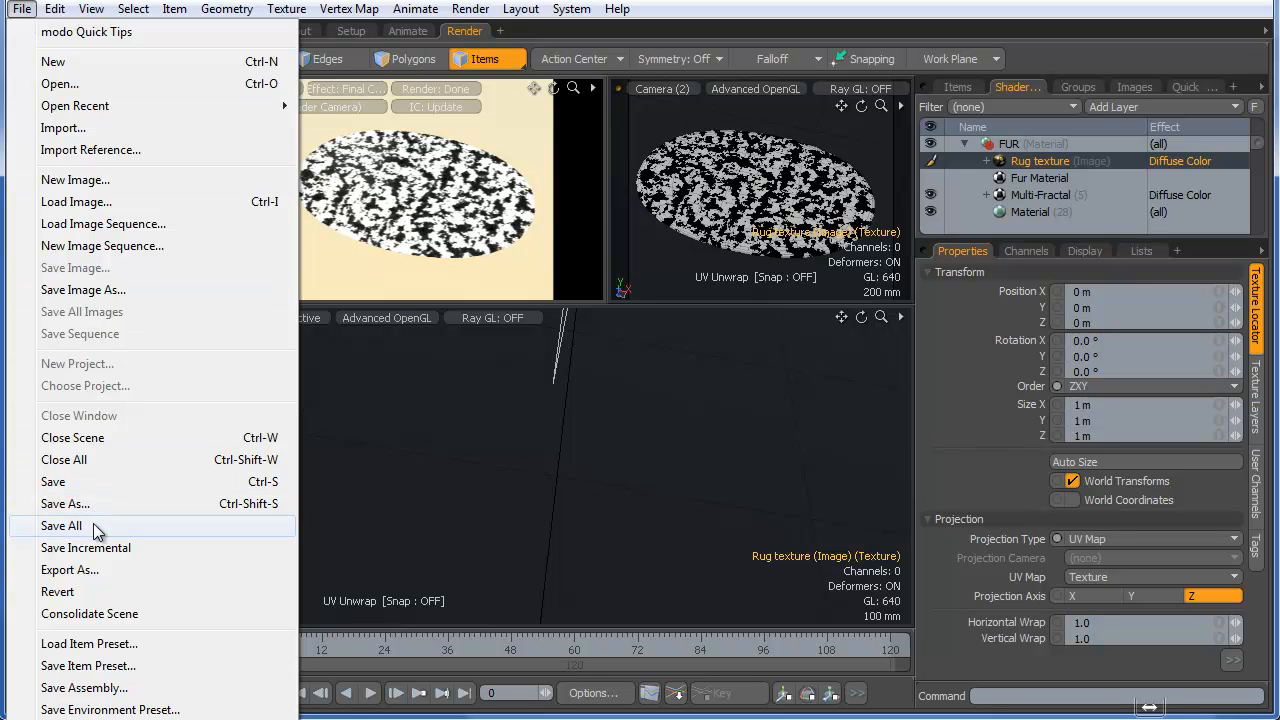
pyautogui.click(90, 485)
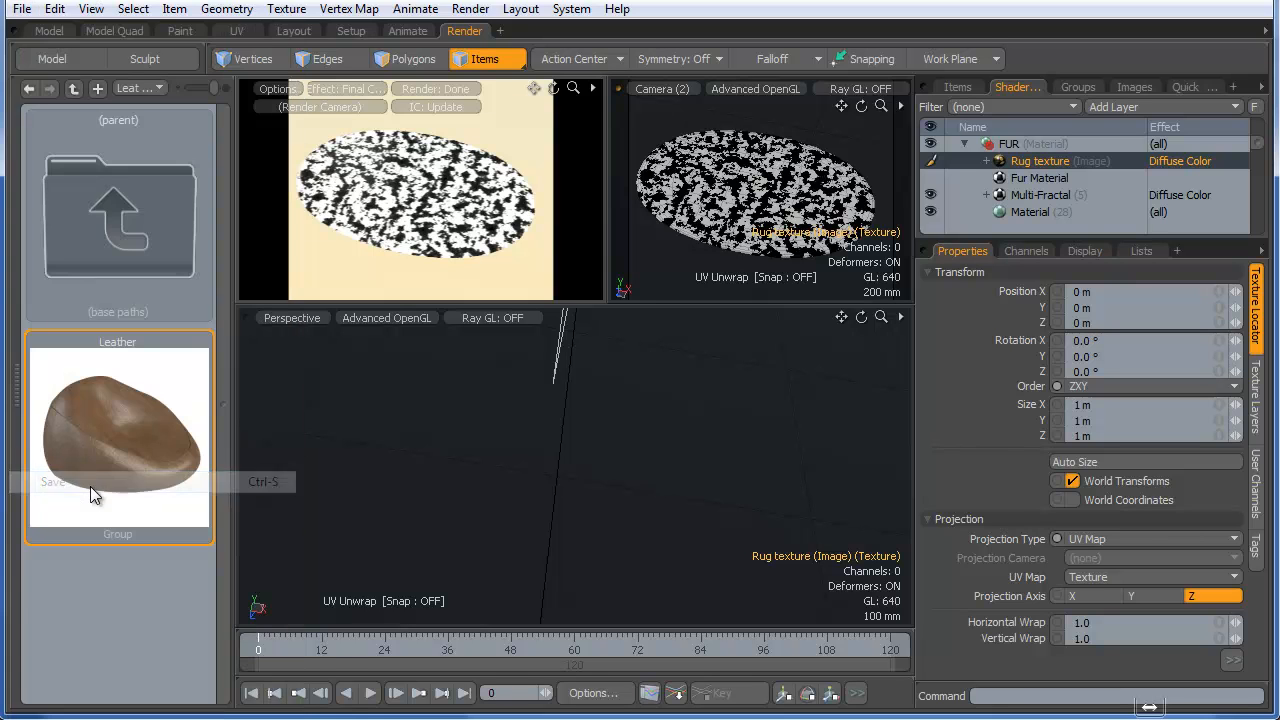
pyautogui.click(22, 9)
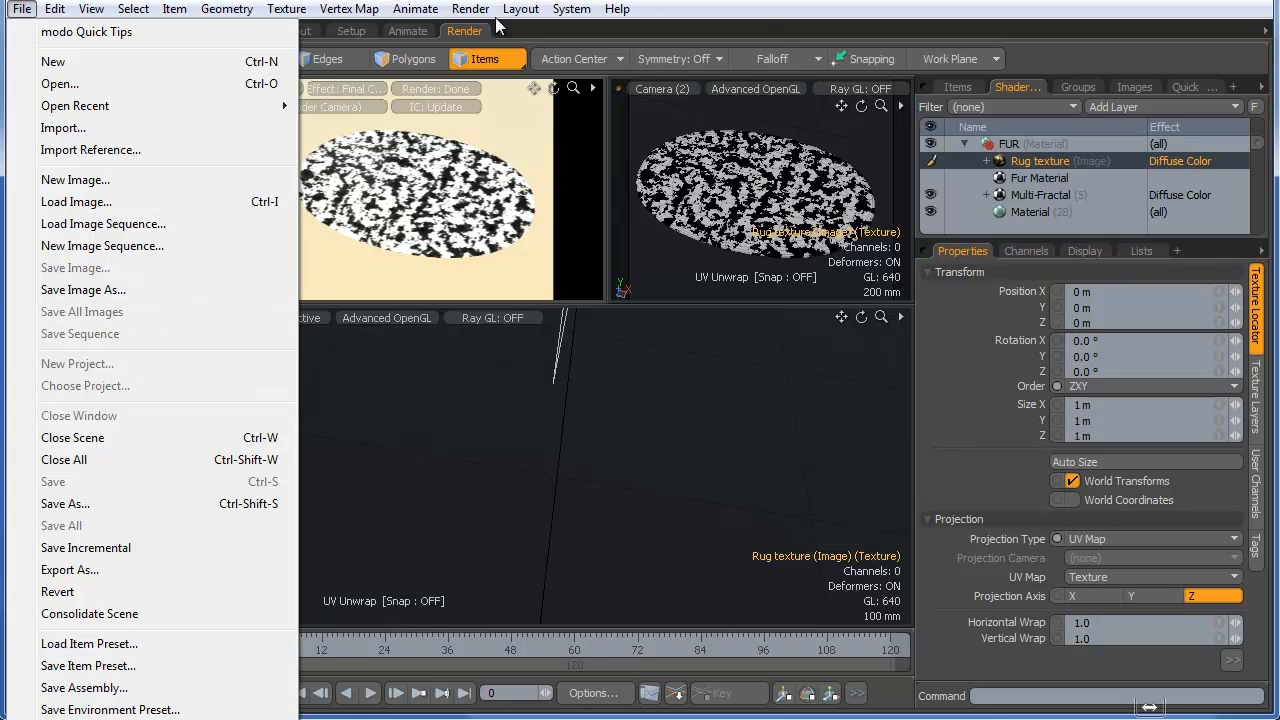
pyautogui.moveTo(520, 9)
pyautogui.click(515, 276)
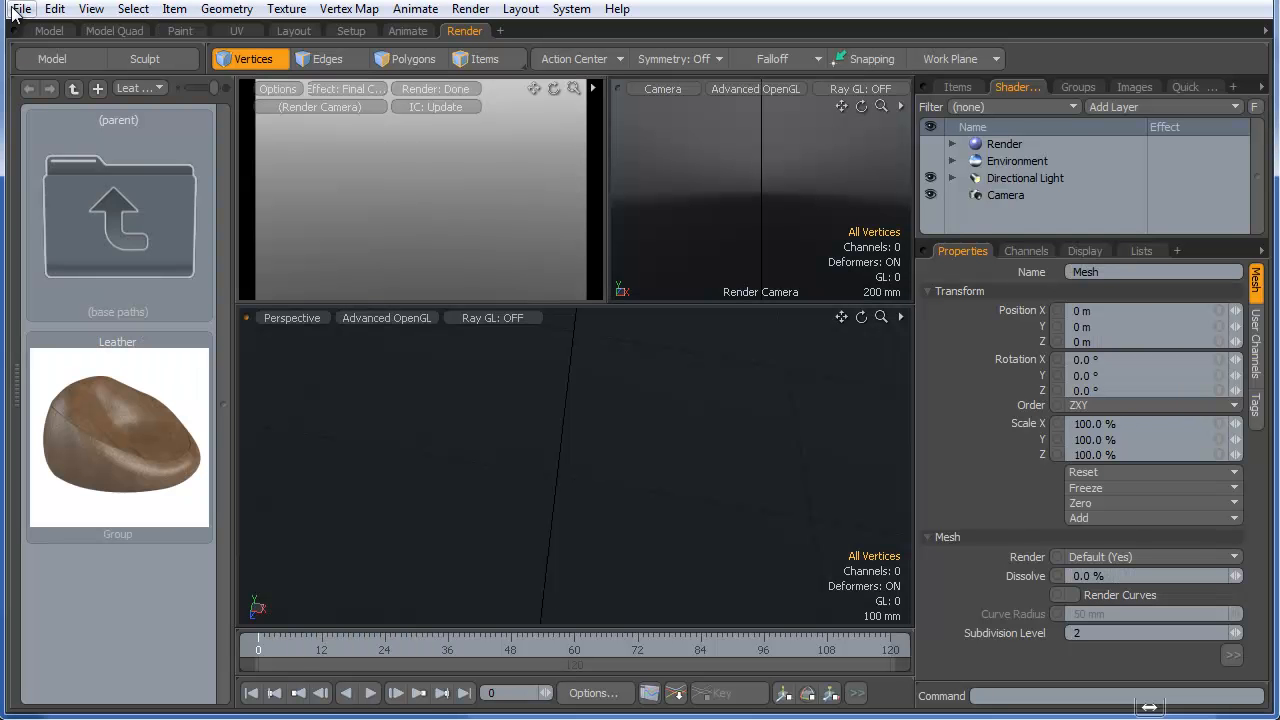
pyautogui.click(16, 10)
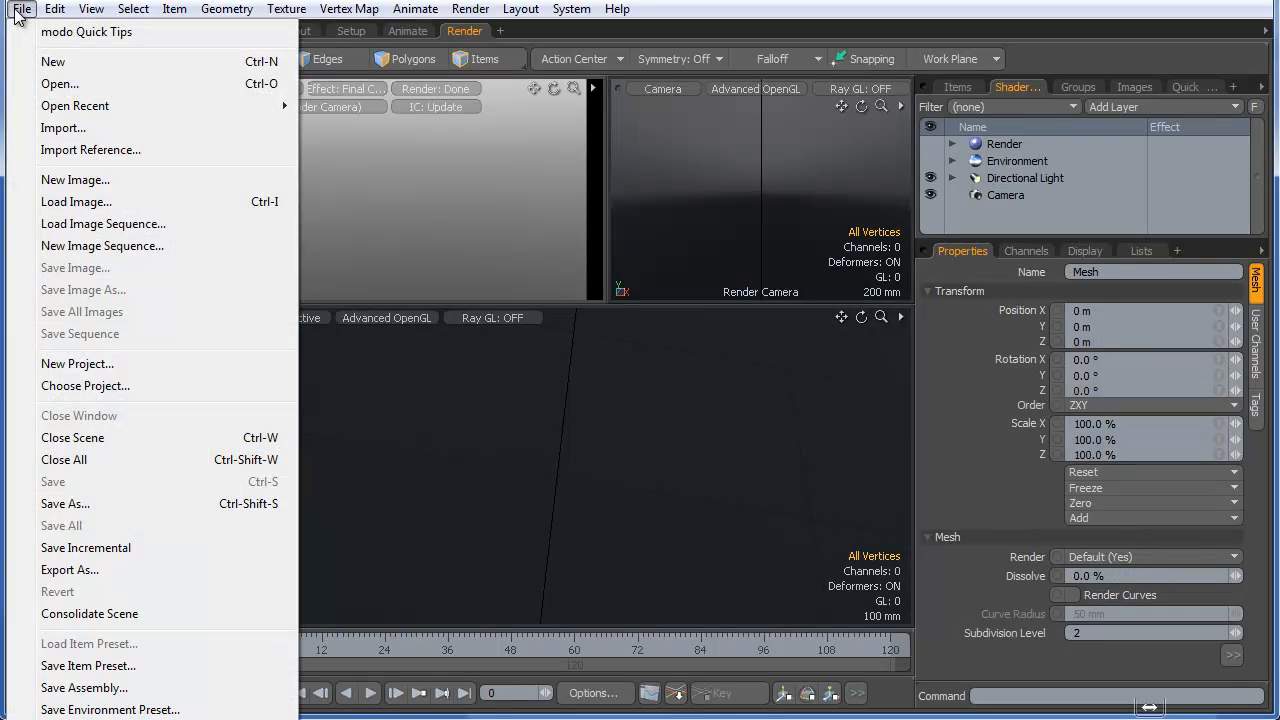
pyautogui.moveTo(80, 108)
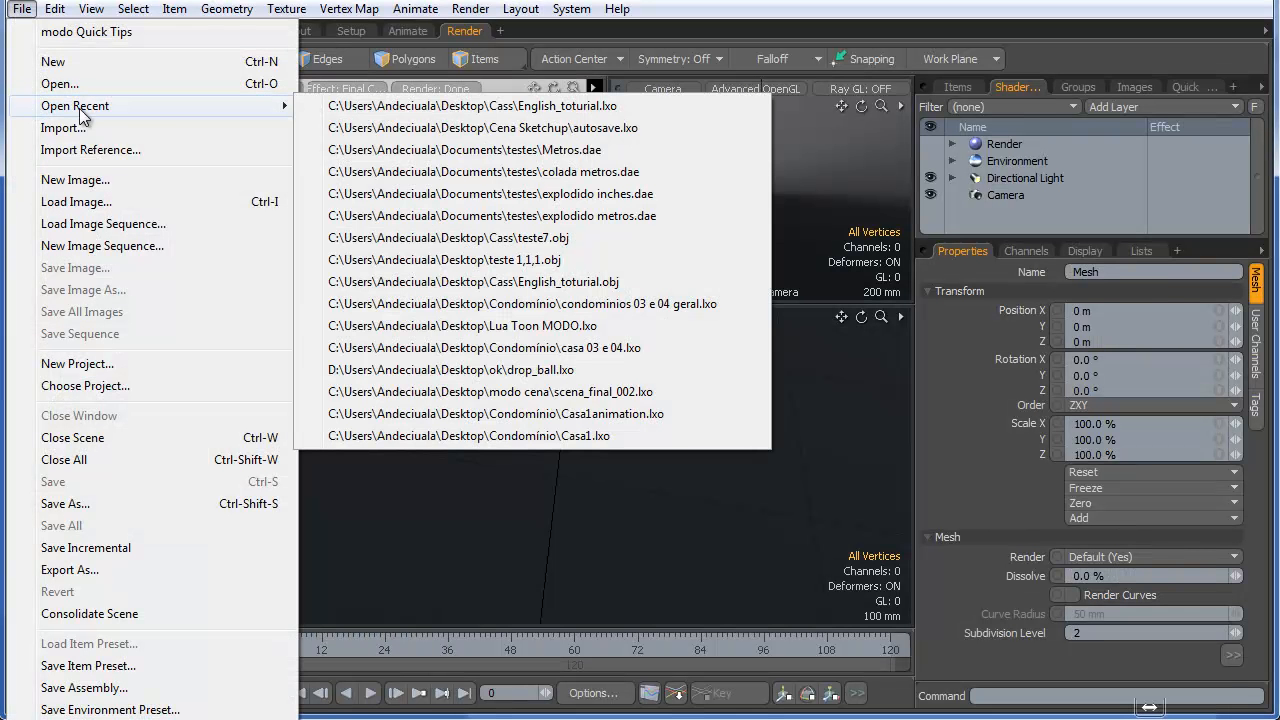
pyautogui.click(470, 108)
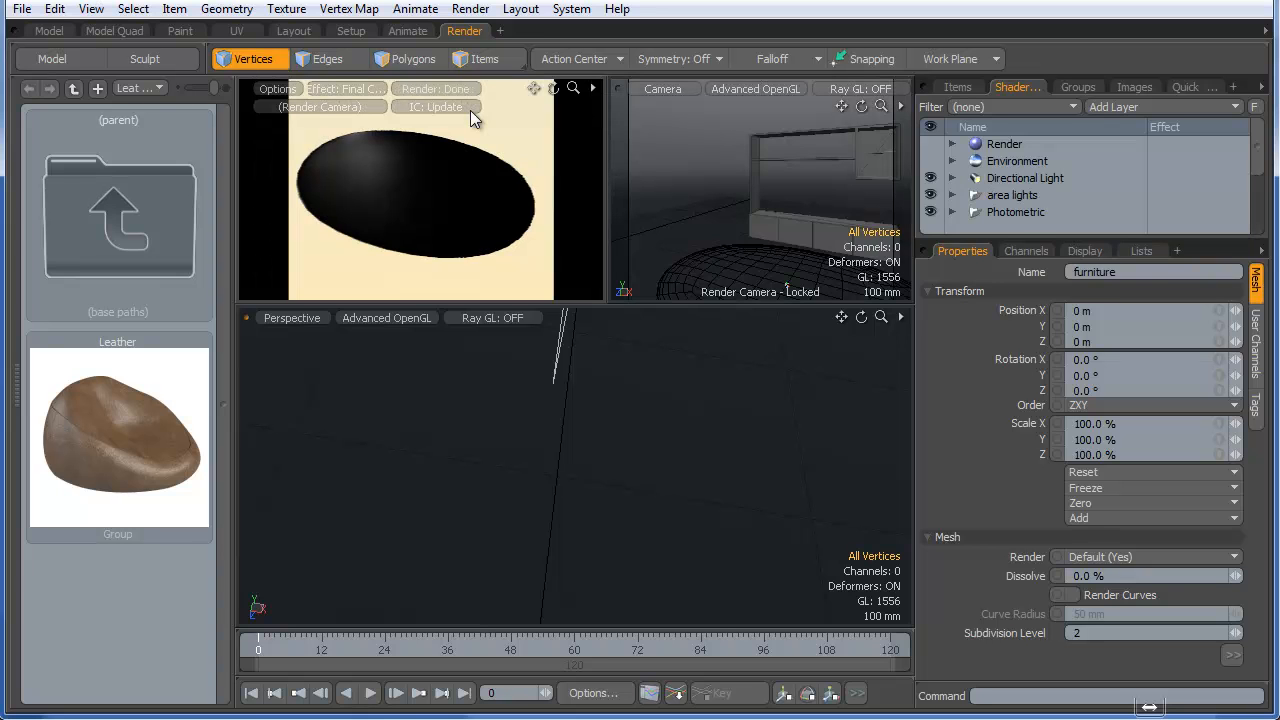
# - Bake the Rug texture layer in the FUR group to texture again and save the baked image
pyautogui.click(953, 144)
pyautogui.scroll(-3, 1021, 195)
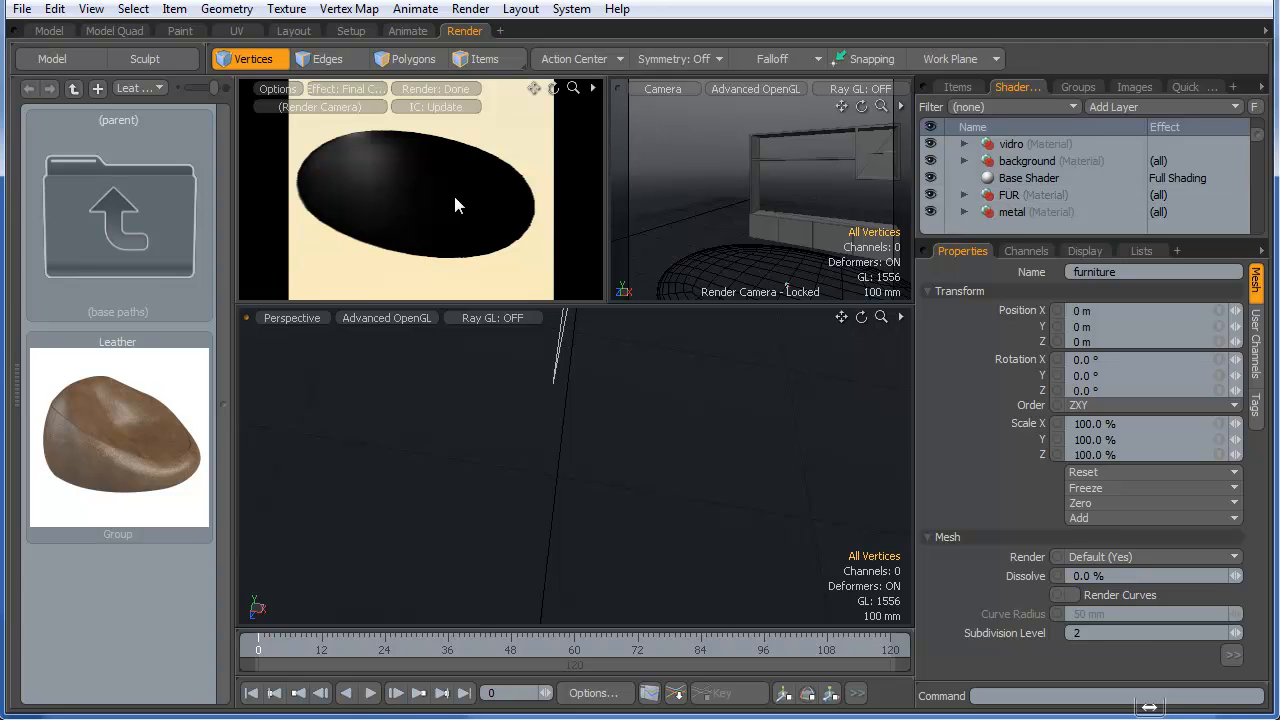
pyautogui.click(455, 197)
pyautogui.click(1021, 146)
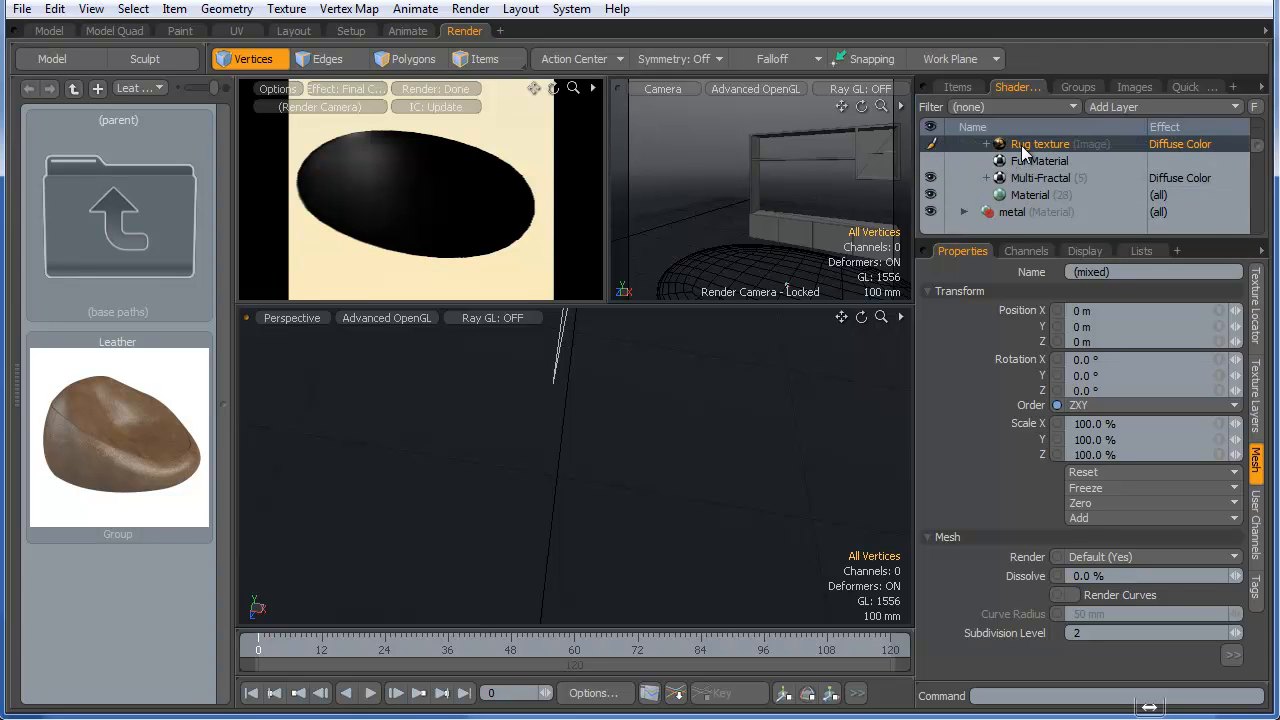
pyautogui.rightClick(1021, 145)
pyautogui.click(1029, 329)
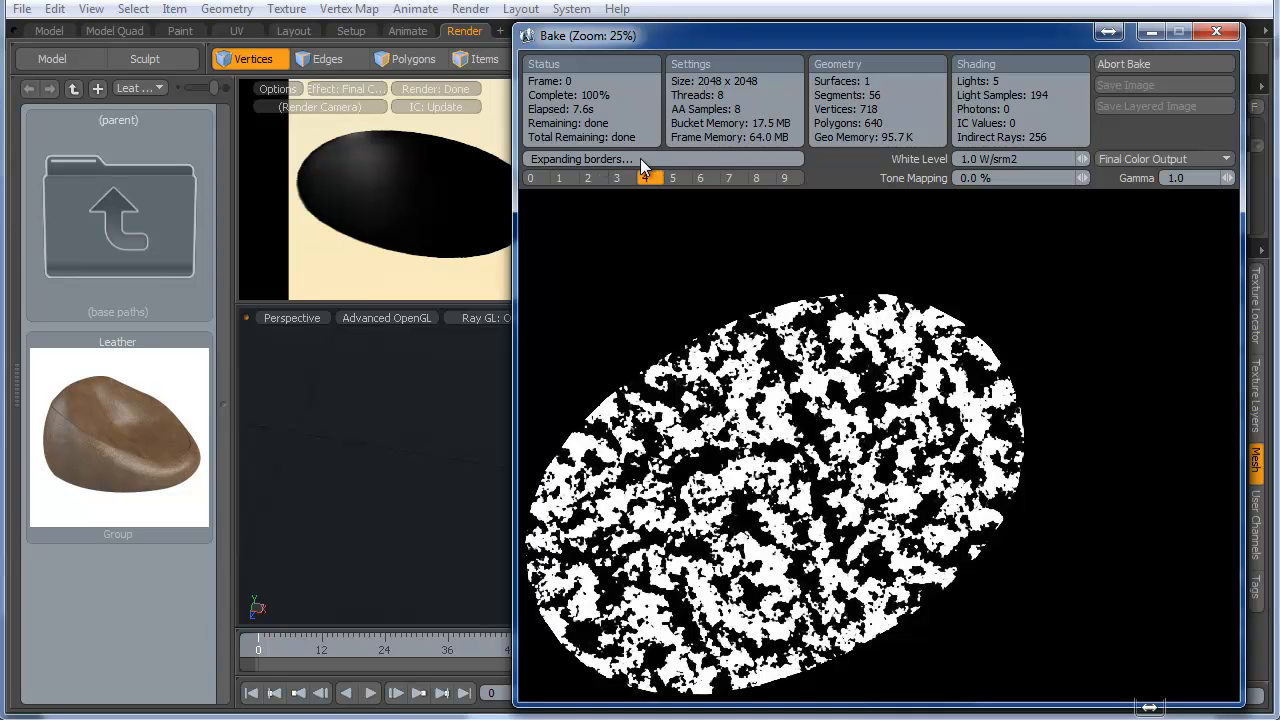
pyautogui.moveTo(704, 39); pyautogui.dragTo(611, 20)
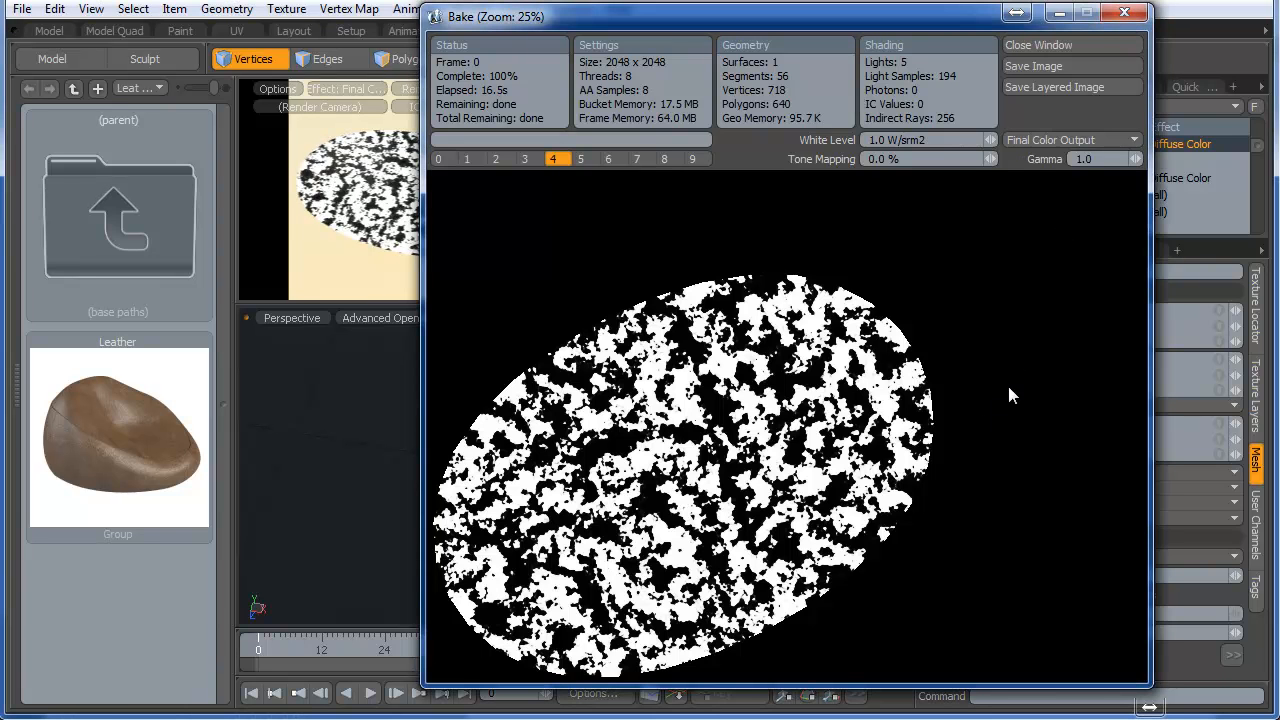
pyautogui.click(1130, 19)
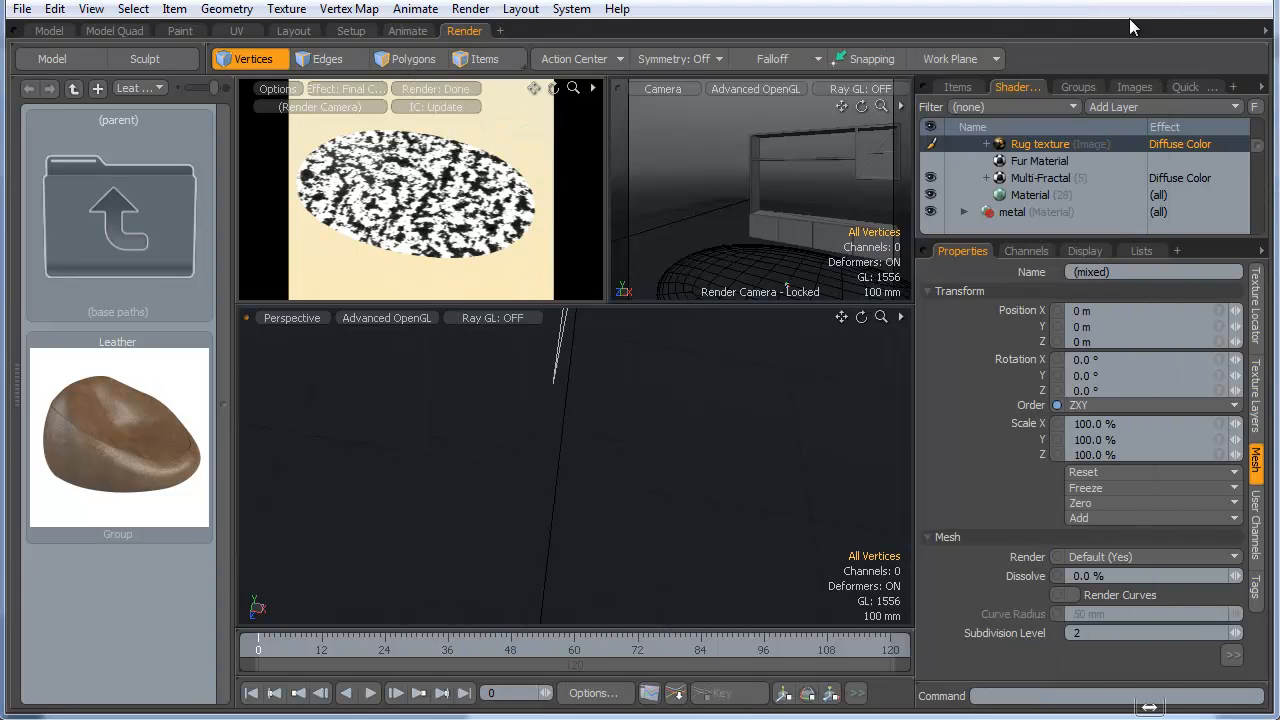
pyautogui.click(22, 9)
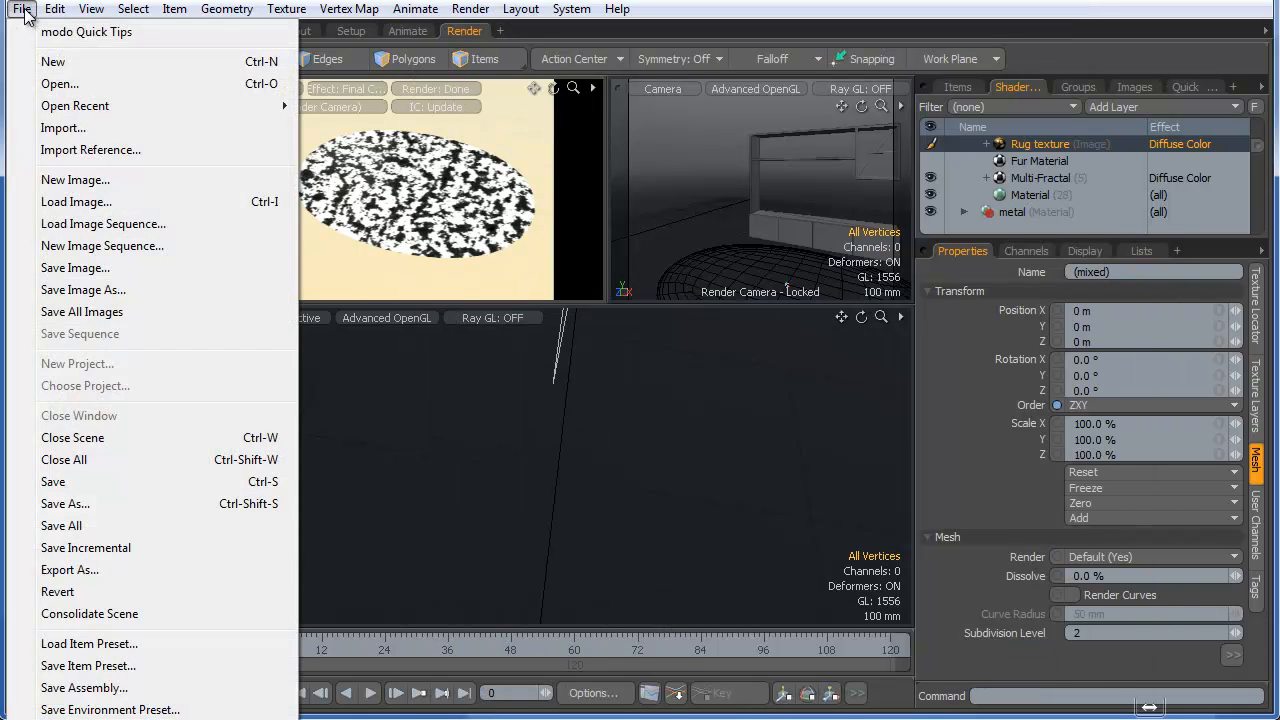
pyautogui.click(100, 268)
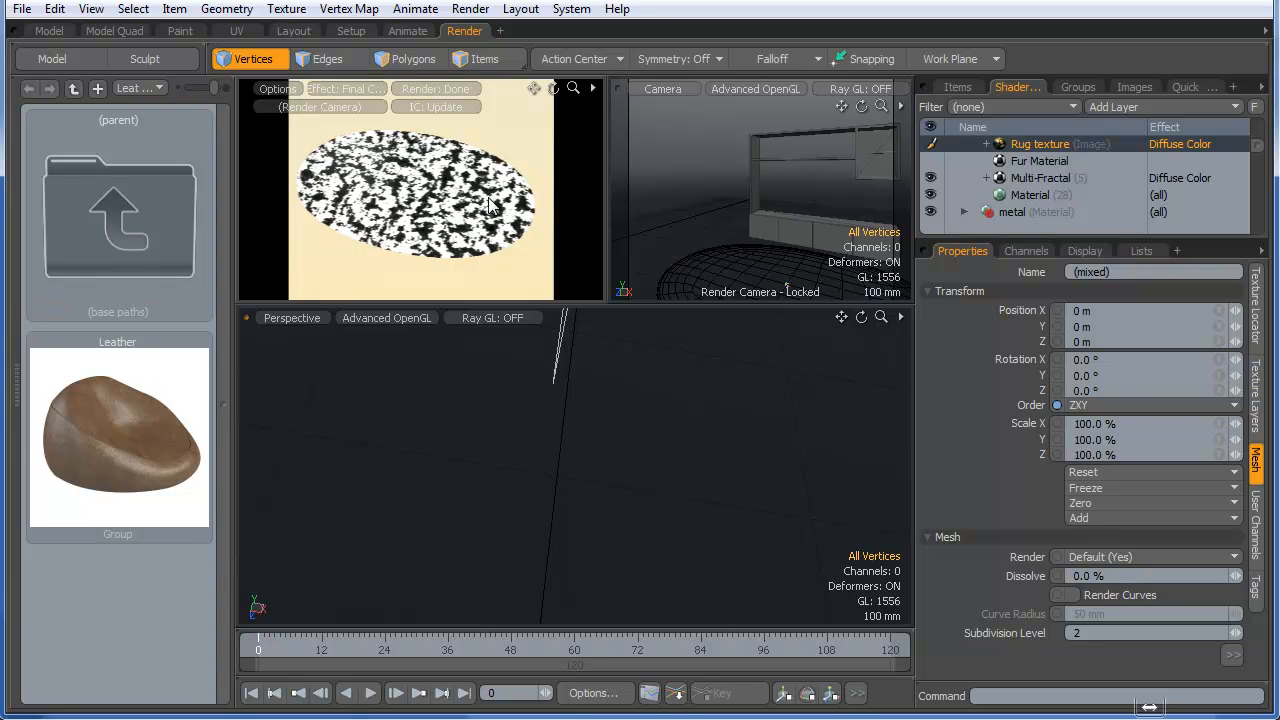
# - Delete the Multi-Fractal layer from the FUR group and turn on the visibility of Fur Material
pyautogui.rightClick(1021, 175)
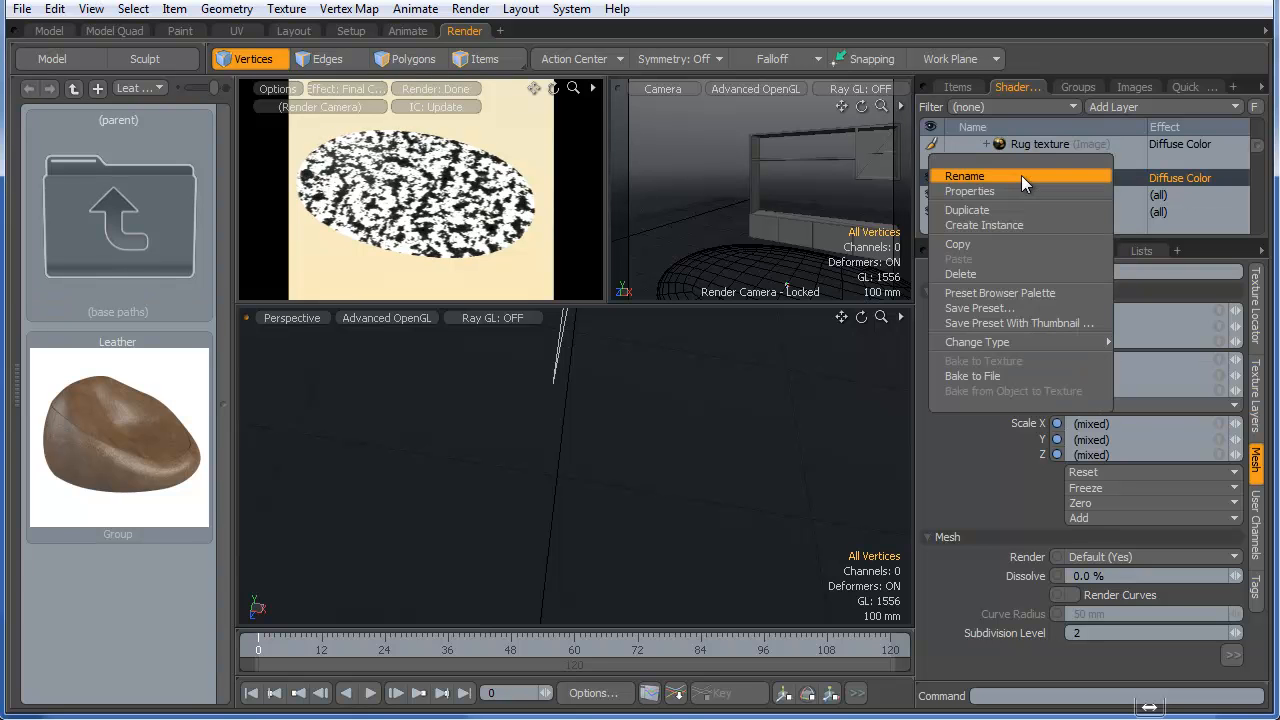
pyautogui.click(985, 273)
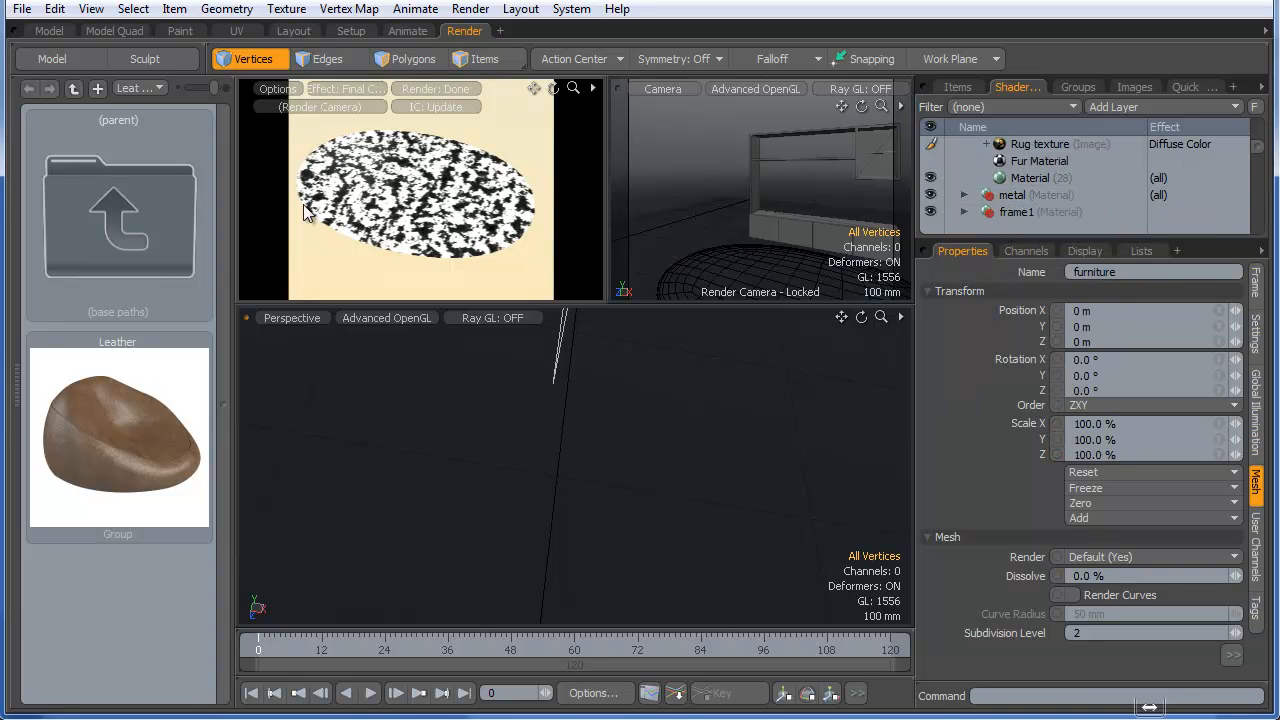
pyautogui.click(1020, 160)
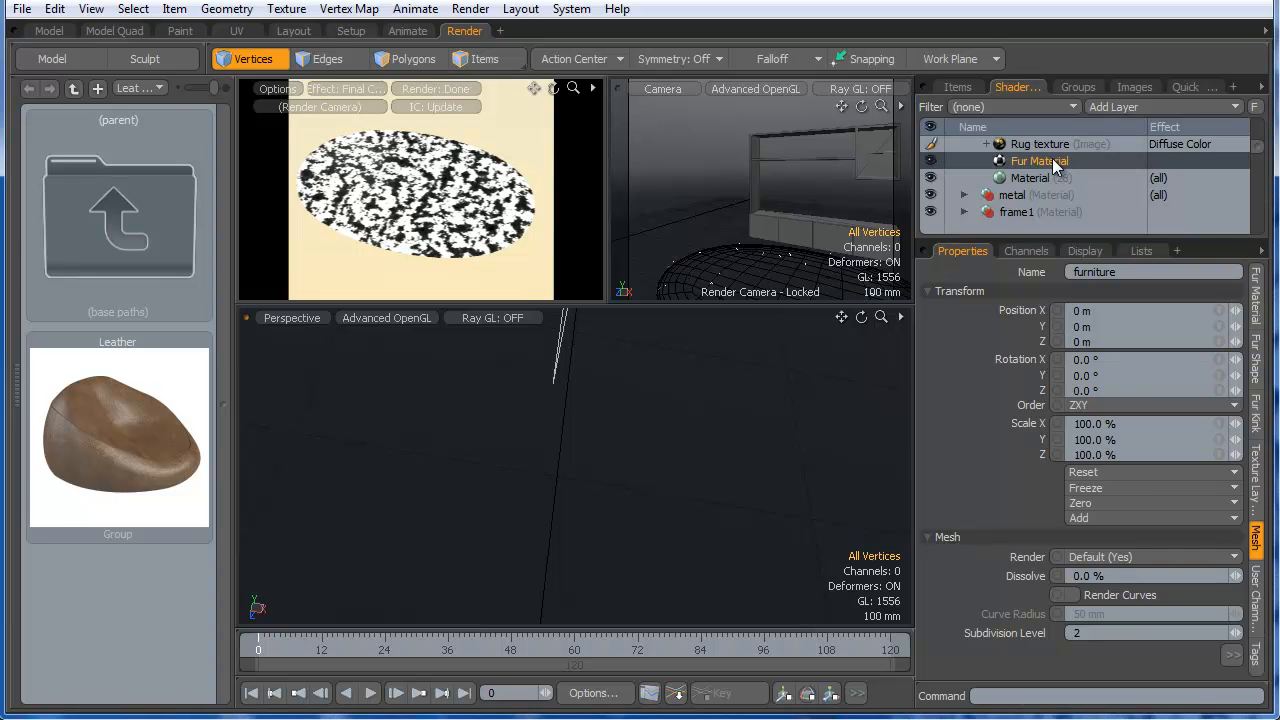
pyautogui.moveTo(1031, 158)
pyautogui.mouseDown()
pyautogui.moveTo(1034, 145)
pyautogui.moveTo(1034, 201)
pyautogui.moveTo(1042, 163)
pyautogui.mouseUp()
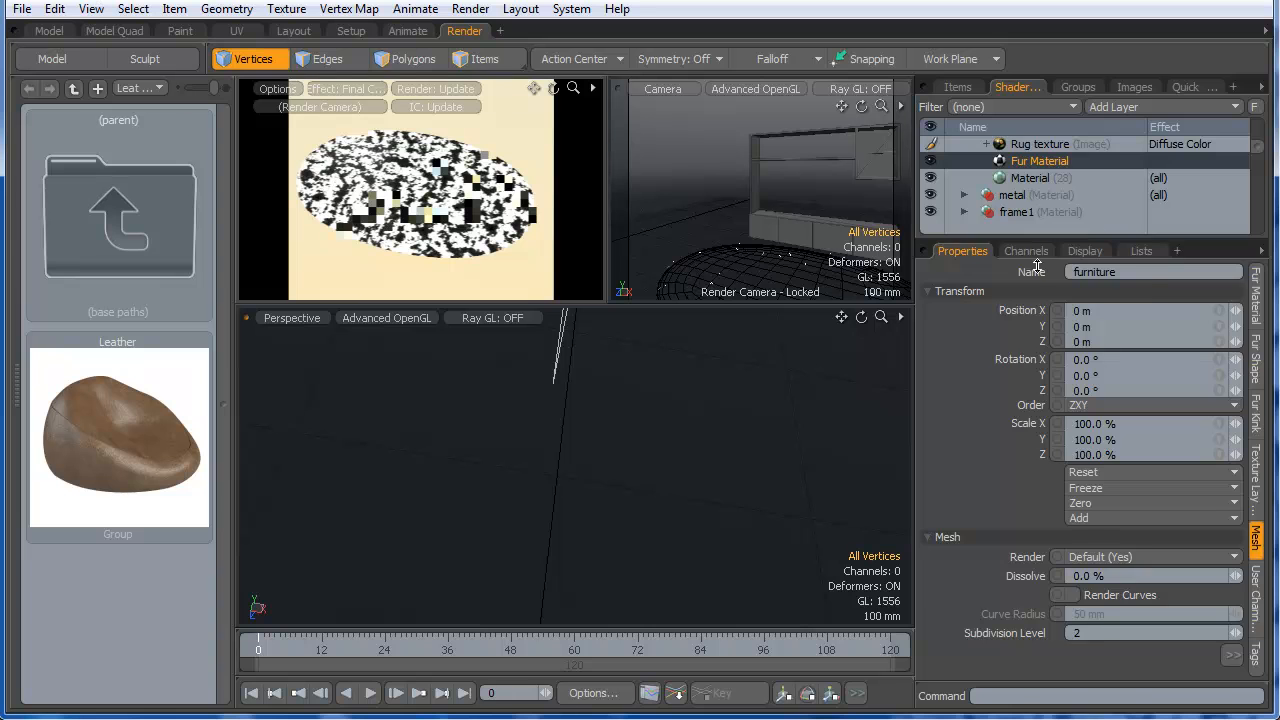
# - Enlarge the shader tree area and set the Fur Material's Length to 60 mm
pyautogui.moveTo(1037, 265); pyautogui.dragTo(1038, 296)
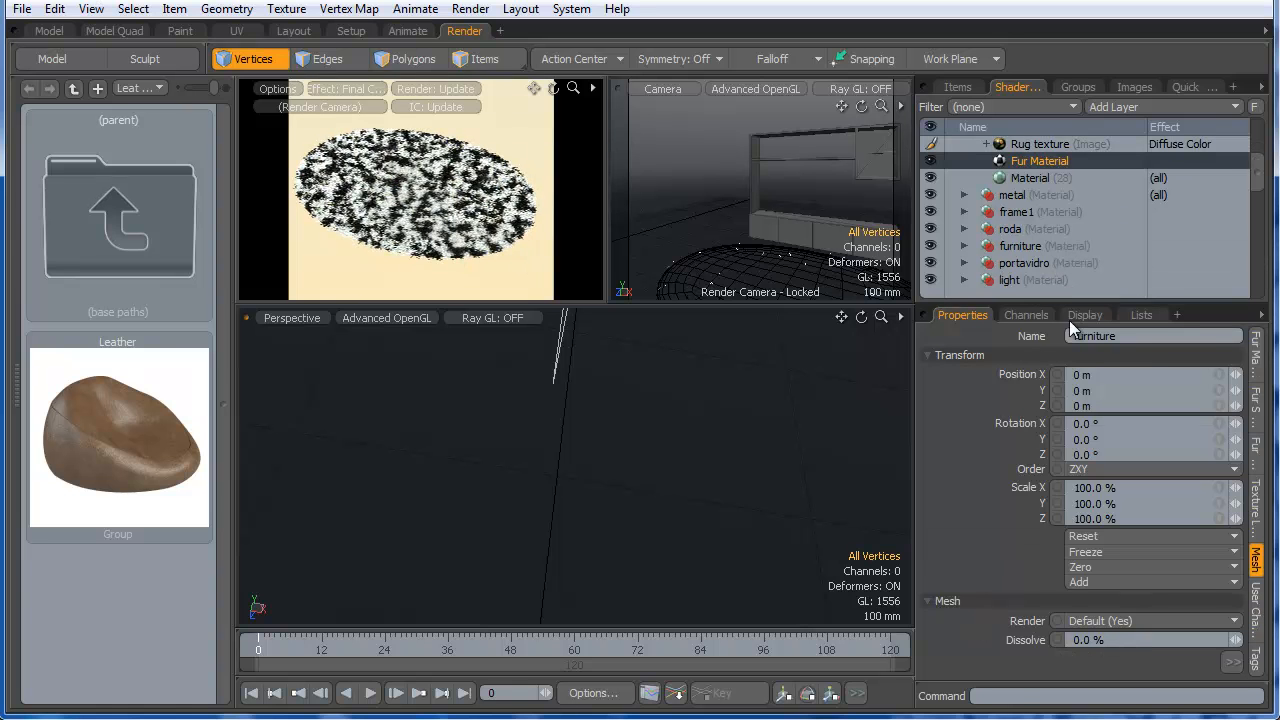
pyautogui.click(1038, 314)
pyautogui.click(970, 314)
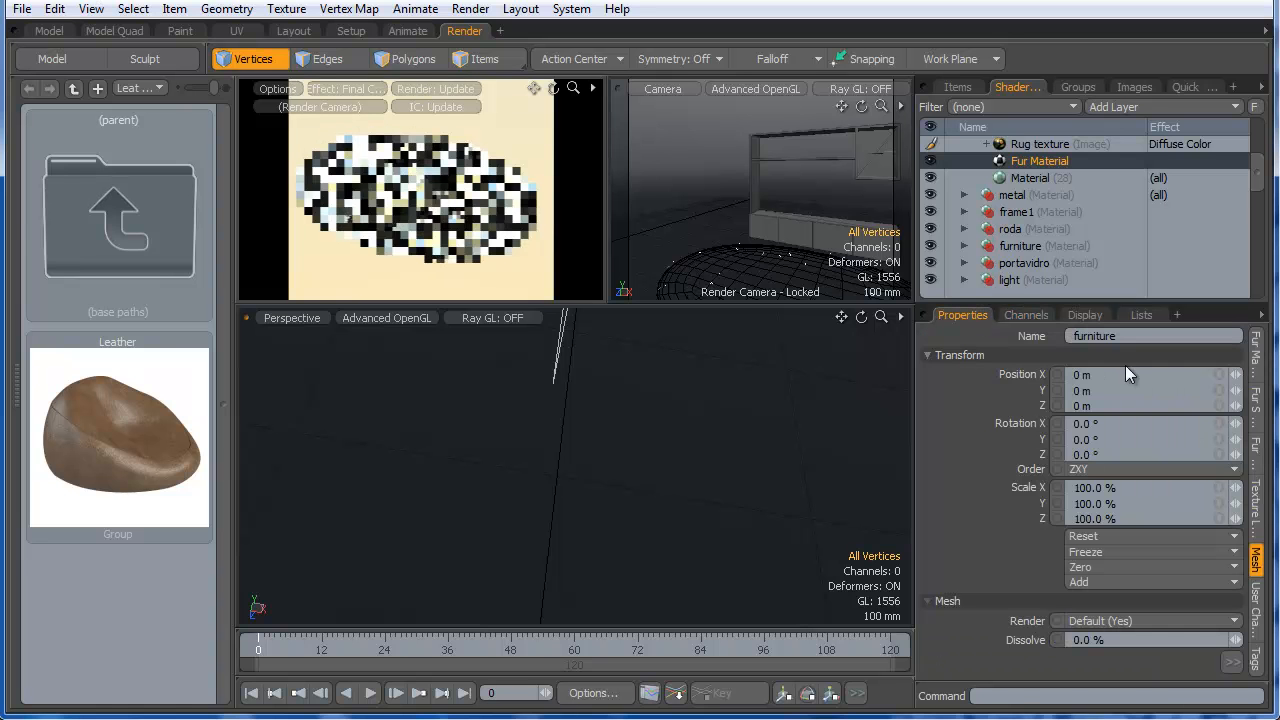
pyautogui.click(1256, 355)
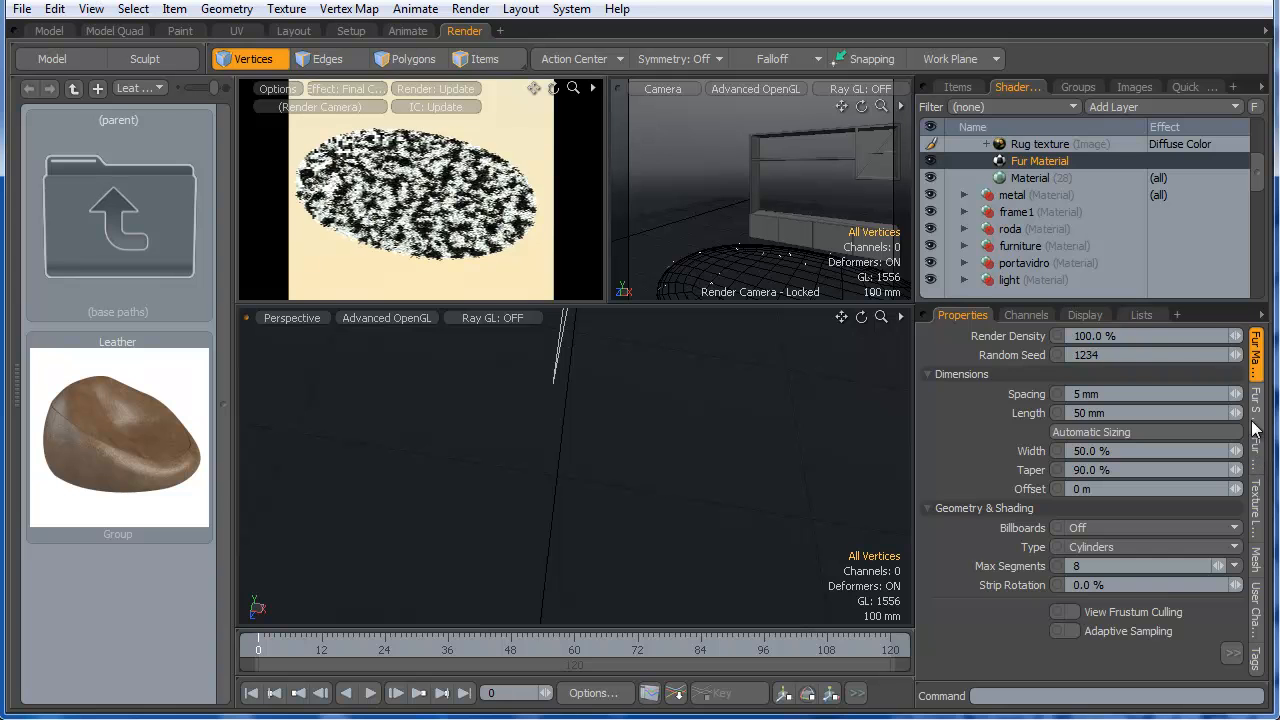
pyautogui.click(1078, 394)
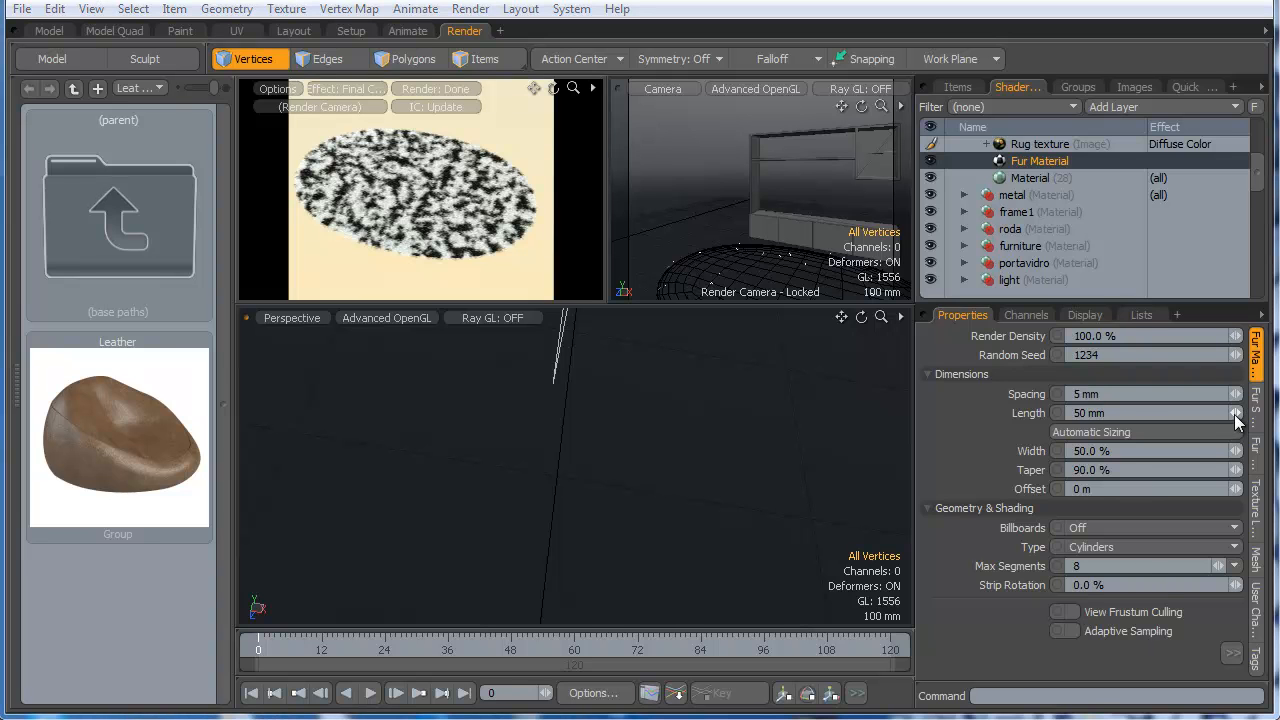
pyautogui.click(1084, 413)
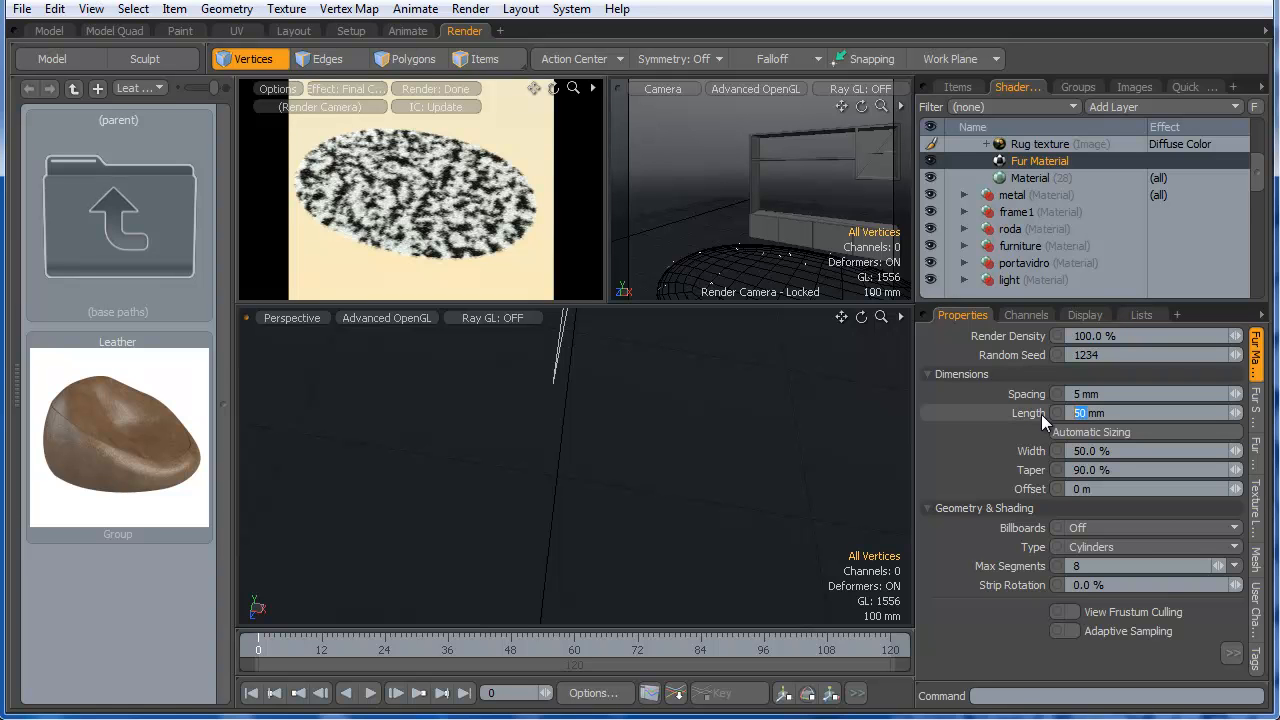
pyautogui.write('60')
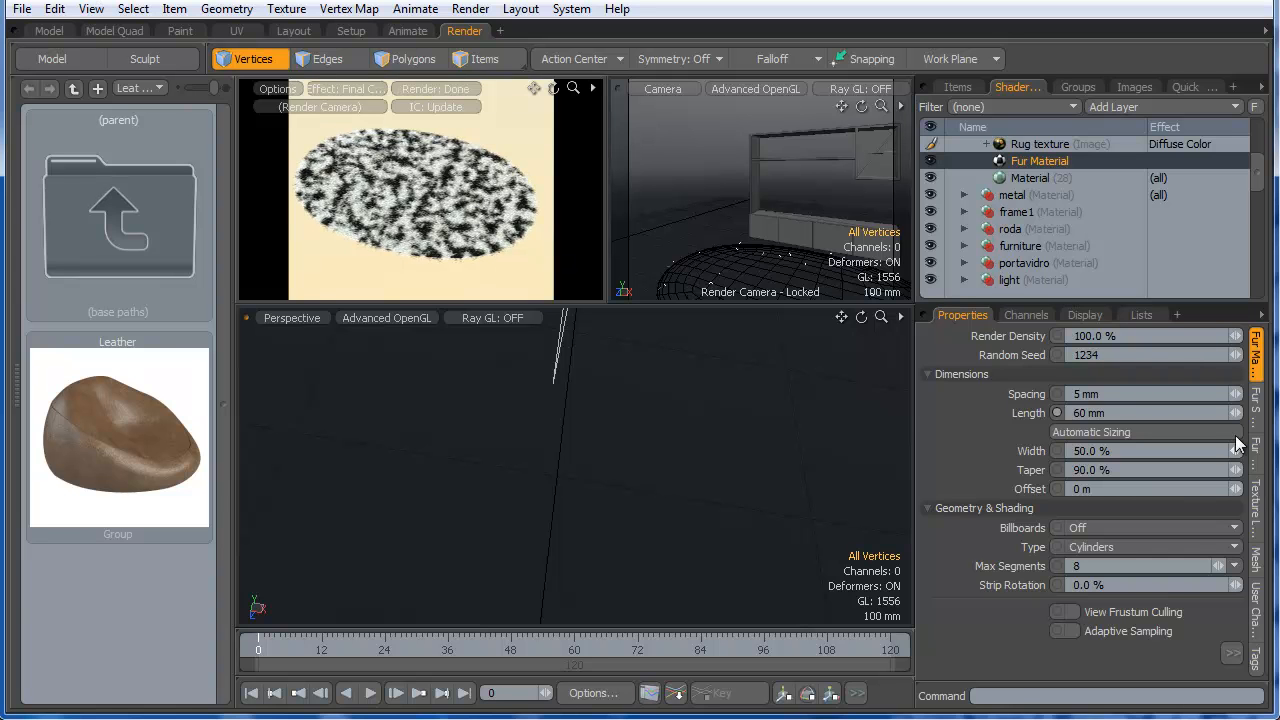
# - Set the Fur Material's Clumps to 10% in its fur shape settings
pyautogui.click(1253, 410)
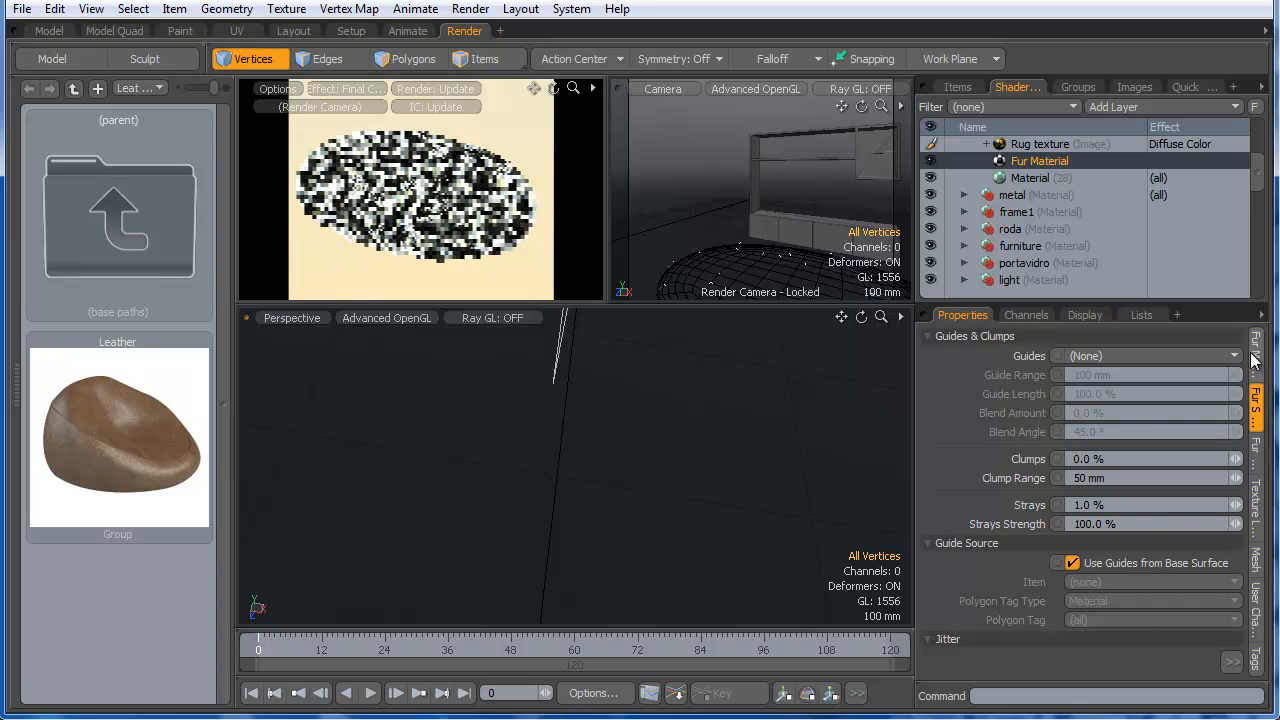
pyautogui.click(1254, 360)
pyautogui.click(1257, 400)
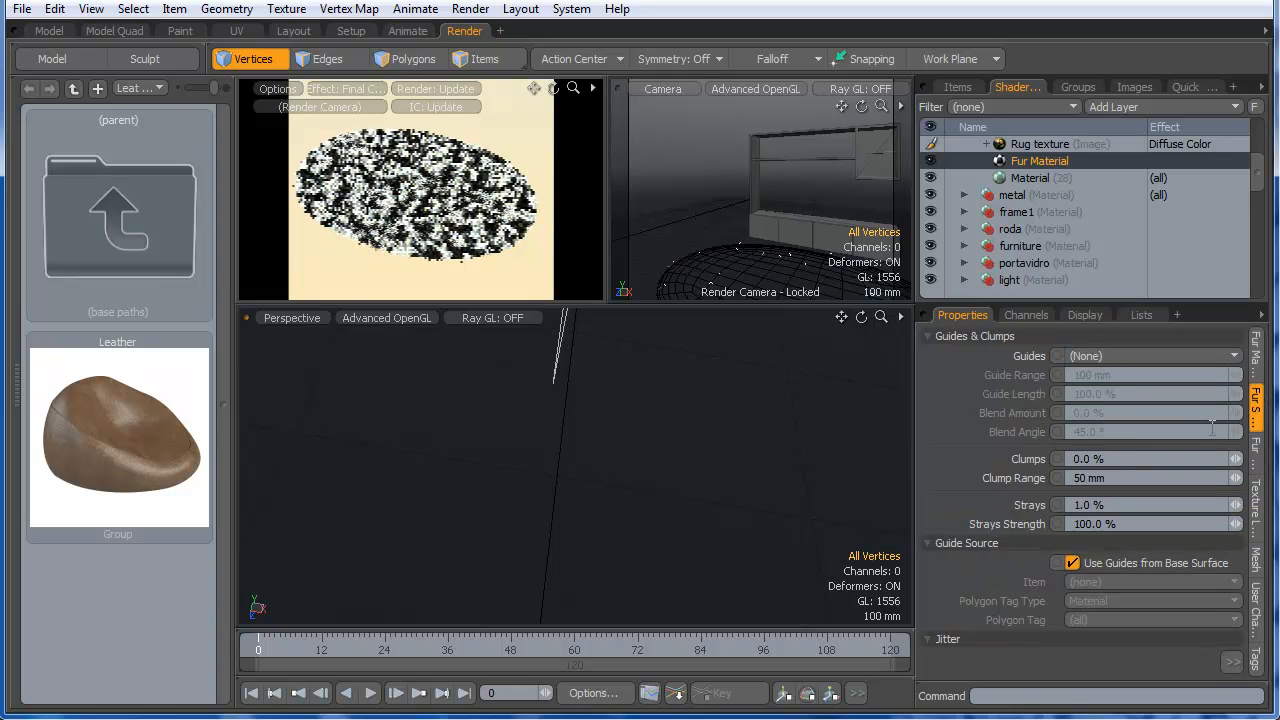
pyautogui.click(956, 458)
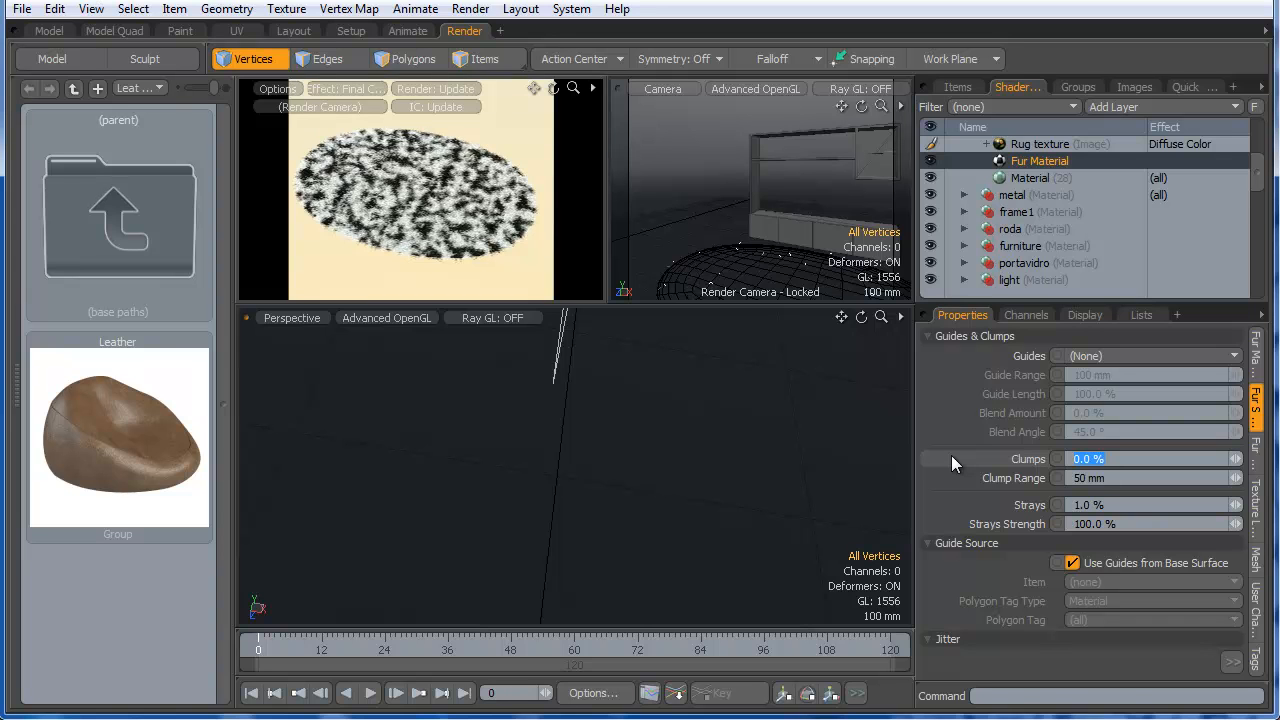
pyautogui.write('10')
pyautogui.press('Return')
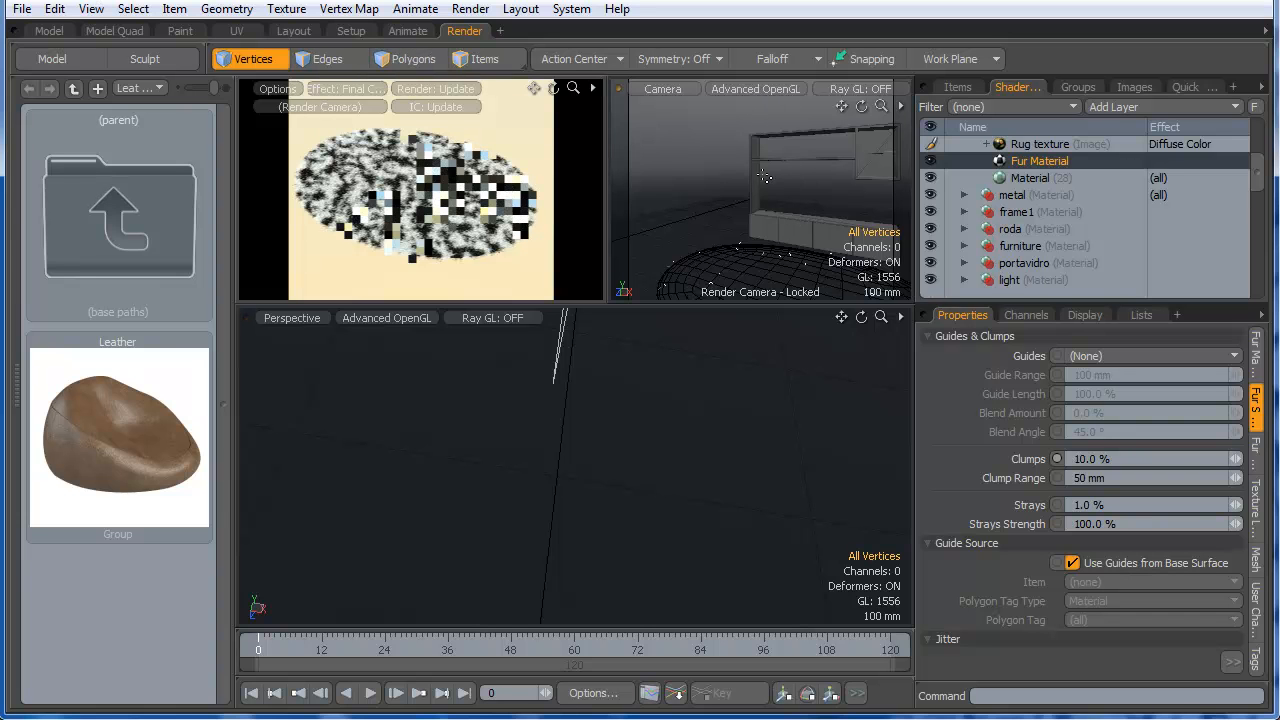
# - Switch the camera viewport to Camera (2) and bring it in close to the rug's edge to inspect the fur
pyautogui.click(635, 88)
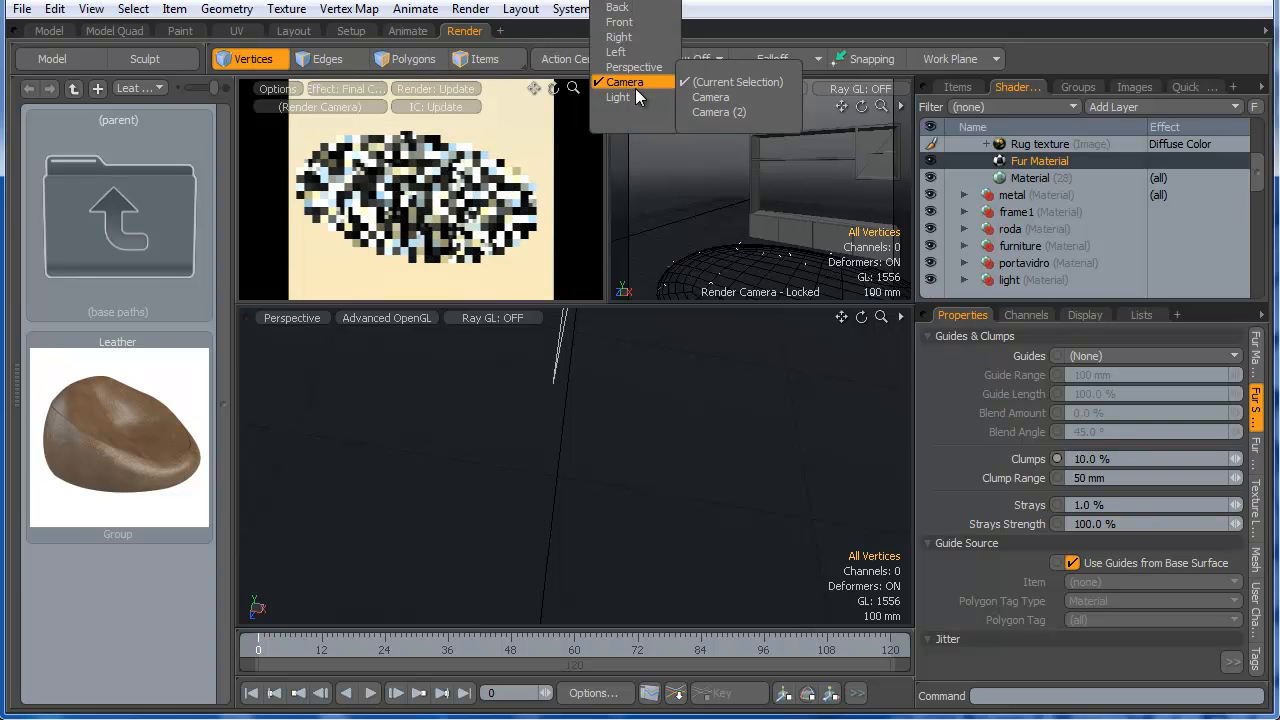
pyautogui.click(709, 97)
pyautogui.click(346, 88)
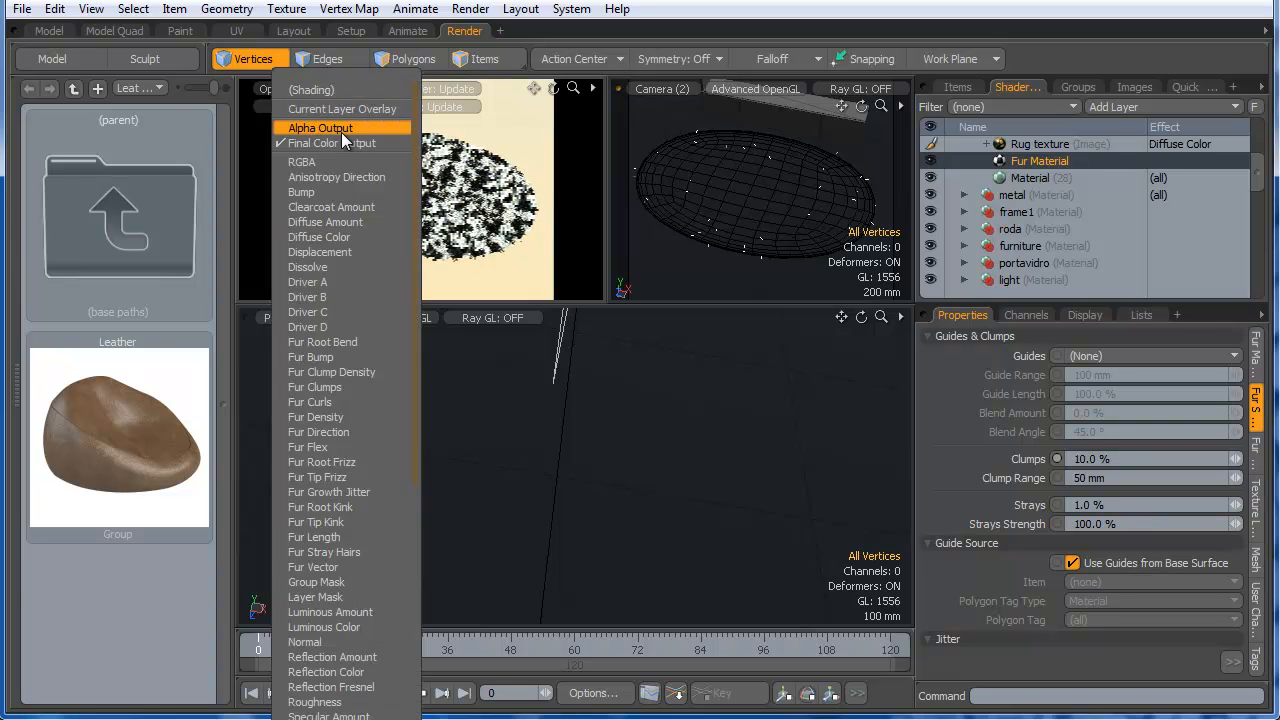
pyautogui.click(323, 86)
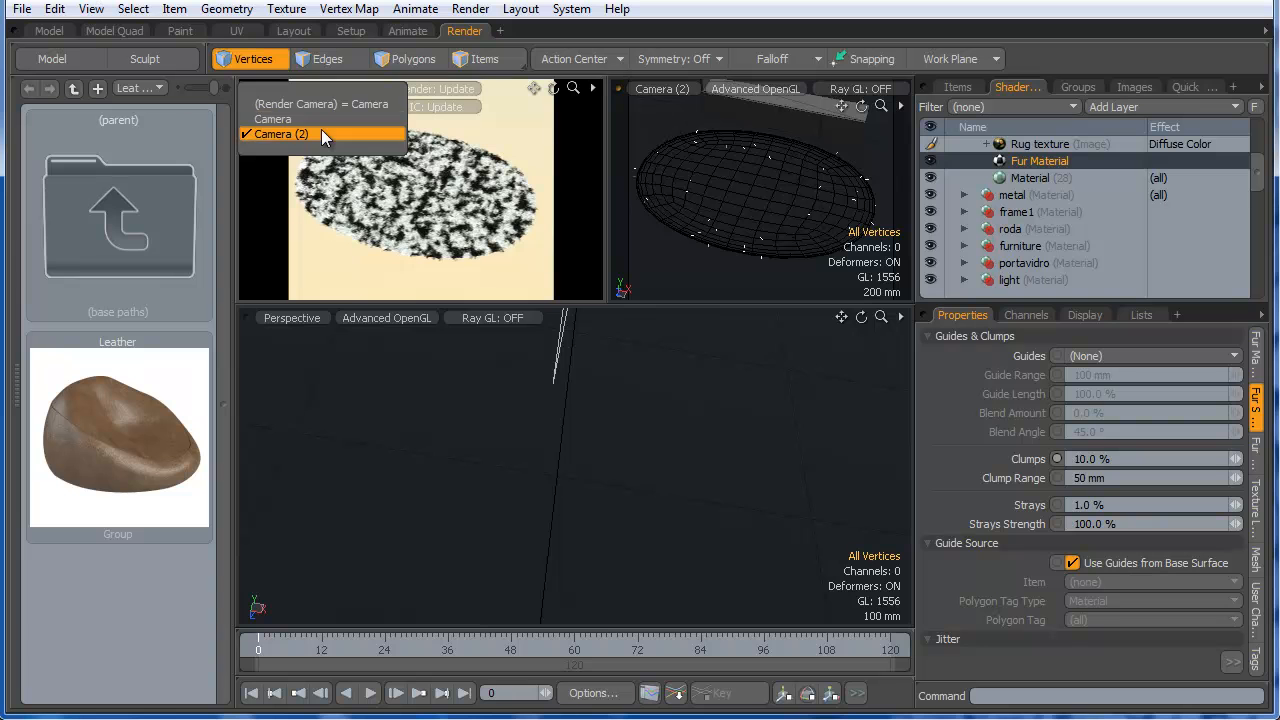
pyautogui.click(670, 7)
pyautogui.keyDown('alt'); pyautogui.moveTo(746, 184); pyautogui.dragTo(1126, 177); pyautogui.keyUp('alt')
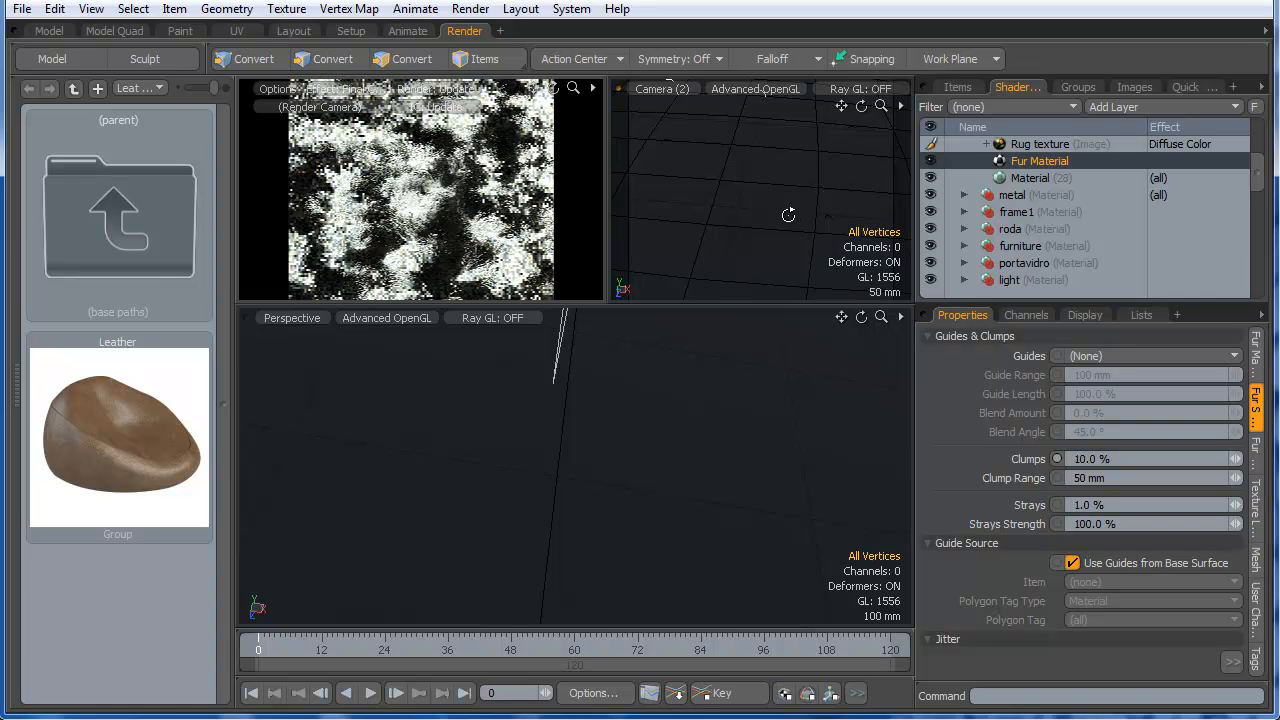
pyautogui.keyDown('ctrl'); pyautogui.keyDown('alt'); pyautogui.moveTo(793, 209); pyautogui.dragTo(711, 214); pyautogui.keyUp('alt'); pyautogui.keyUp('ctrl')
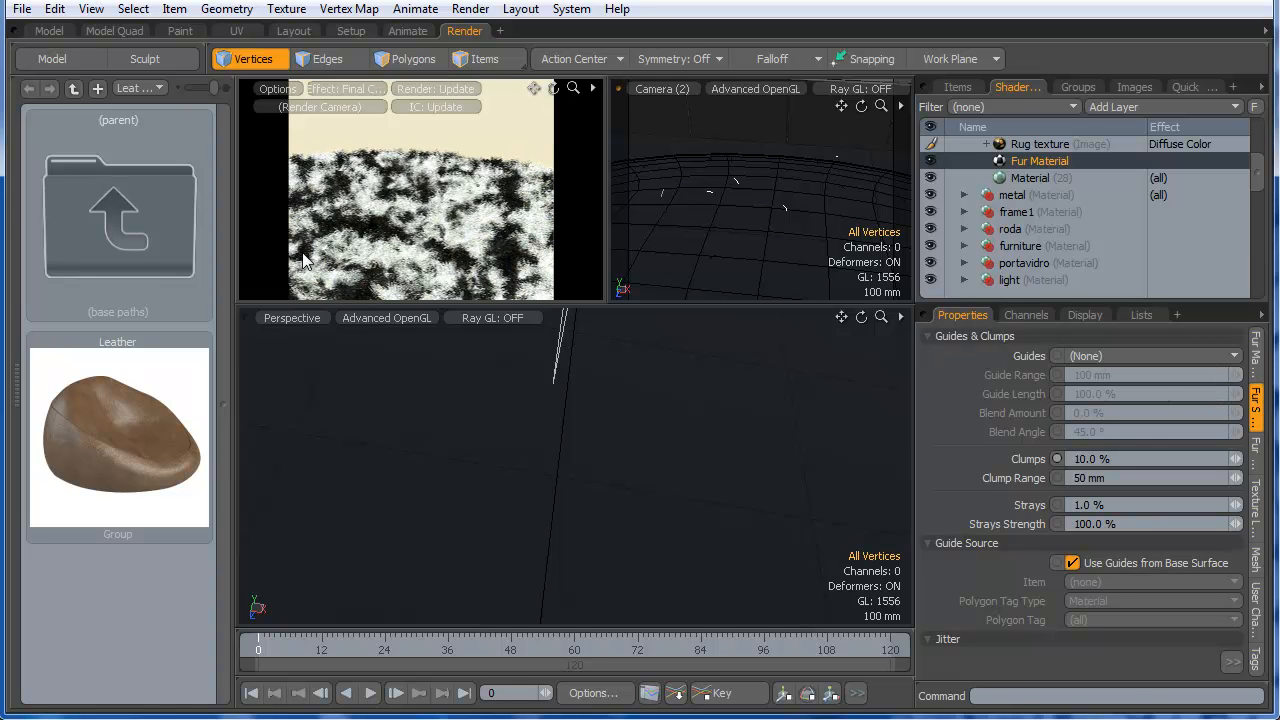
# - Set the Fur Material's Length to 80 mm and view the whole rug again
pyautogui.click(1256, 352)
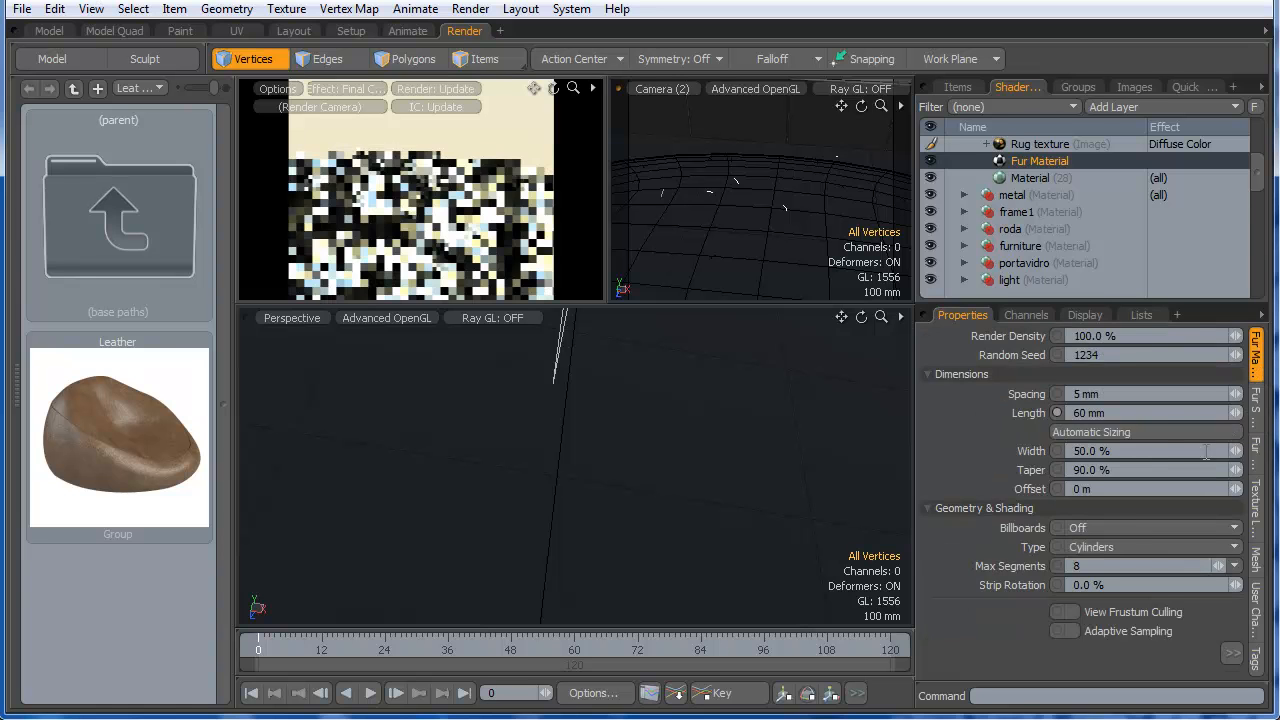
pyautogui.click(1086, 412)
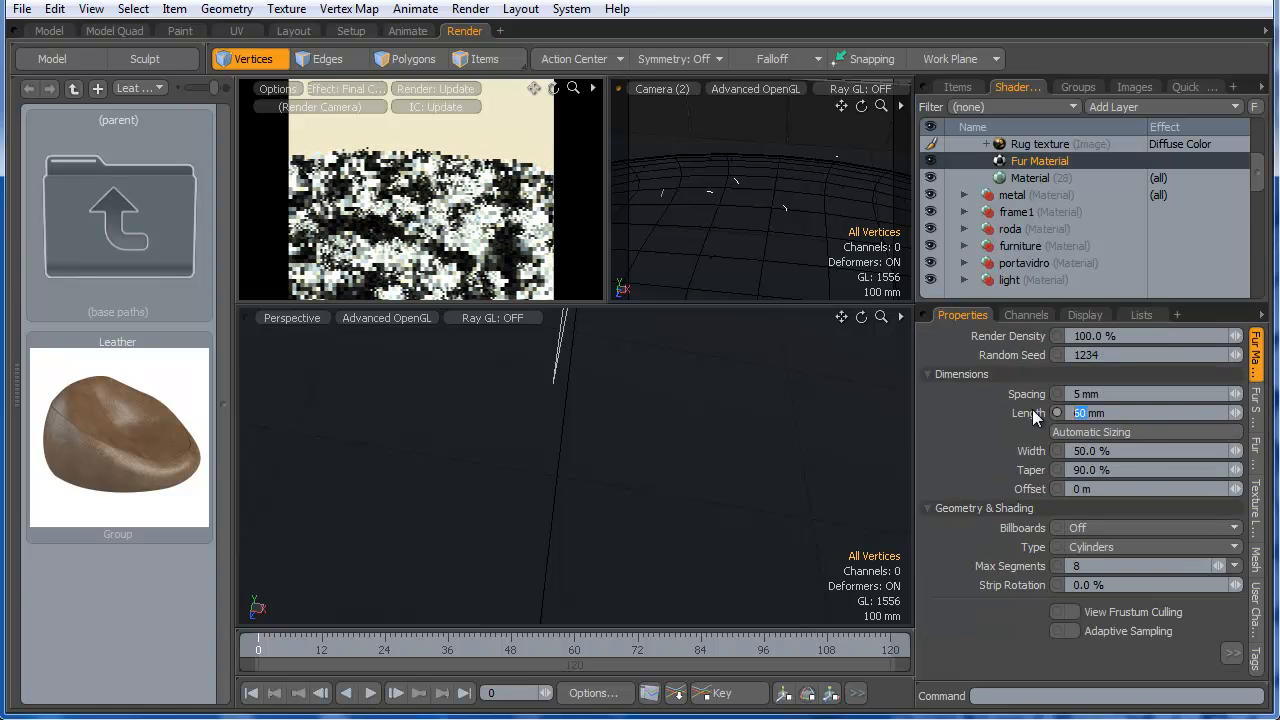
pyautogui.write('50')
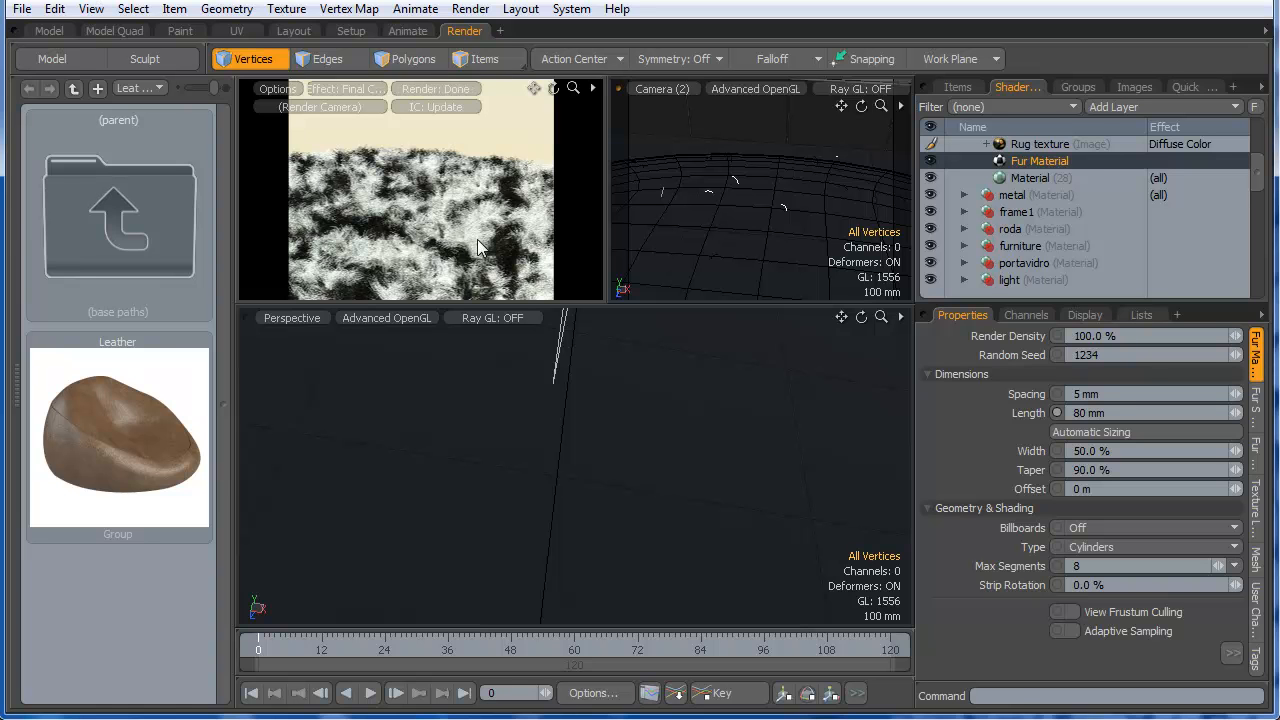
pyautogui.keyDown('ctrl'); pyautogui.keyDown('alt'); pyautogui.moveTo(458, 268); pyautogui.dragTo(401, 236); pyautogui.keyUp('alt'); pyautogui.keyUp('ctrl')
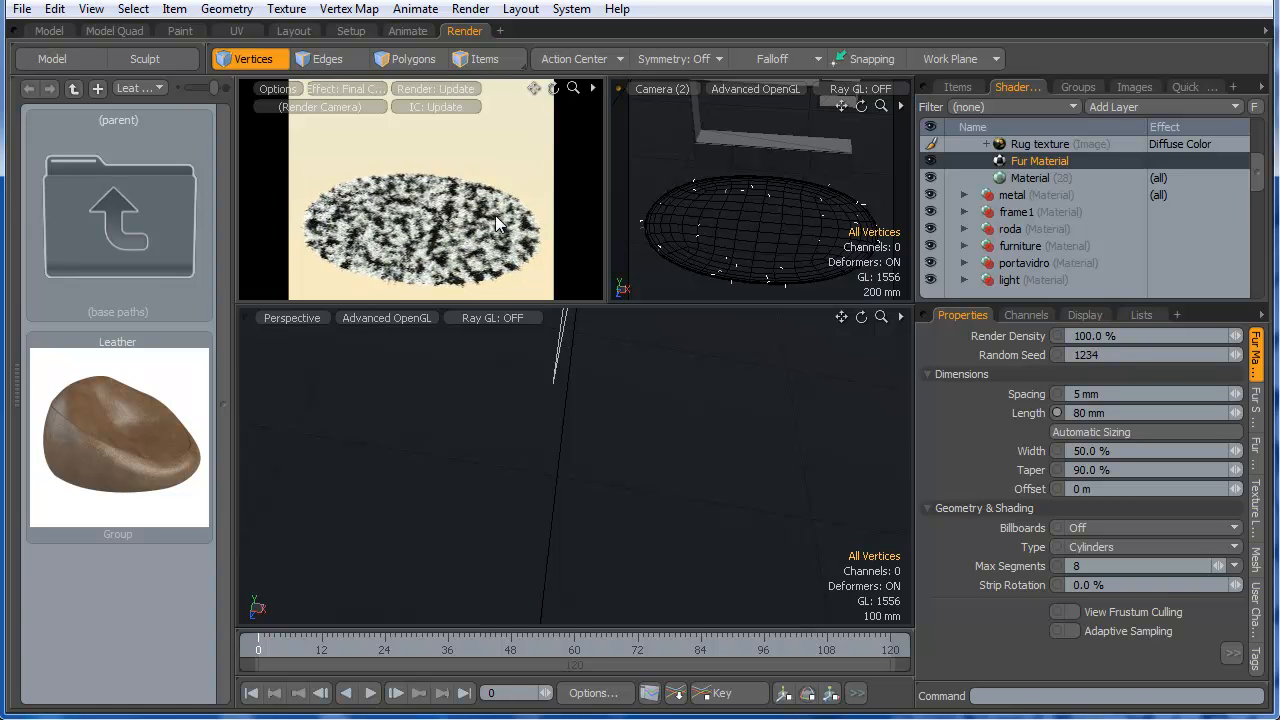
# - Select the mesh items from BANCO through background in the item list and make them and the Group Locator visible
pyautogui.click(49, 31)
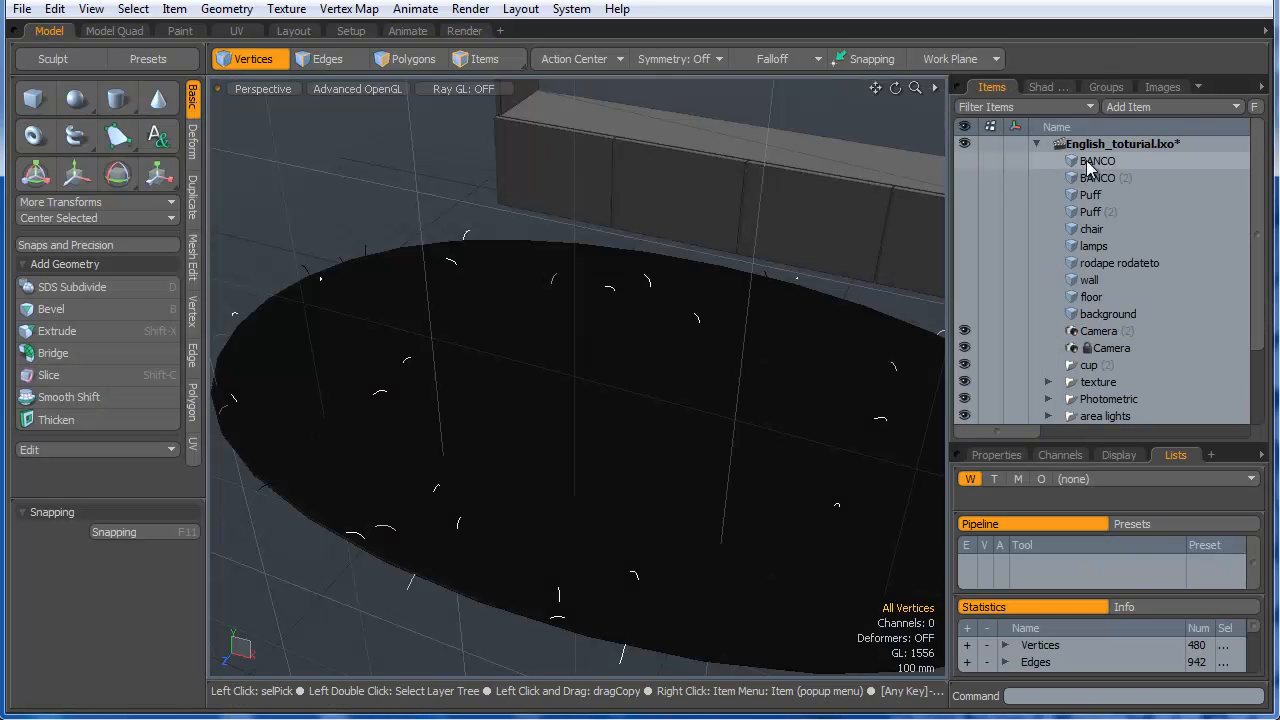
pyautogui.click(470, 60)
pyautogui.click(1097, 161)
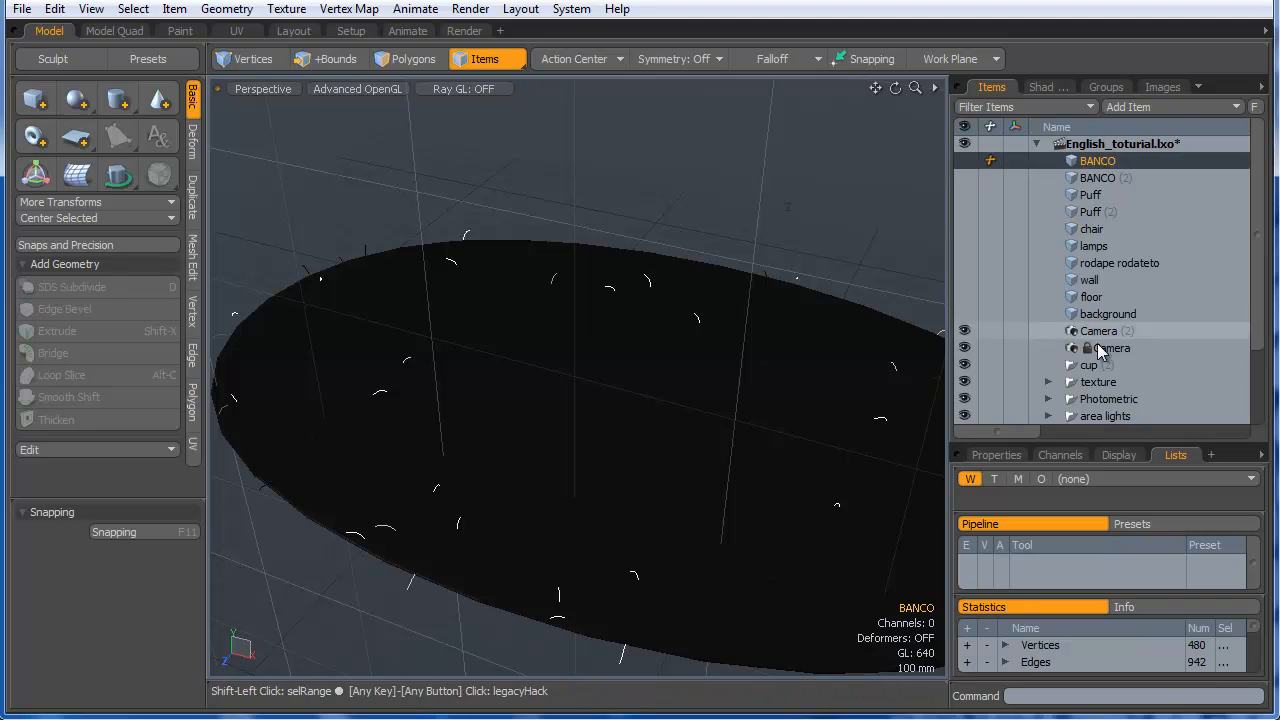
pyautogui.keyDown('shift'); pyautogui.click(1106, 314); pyautogui.keyUp('shift')
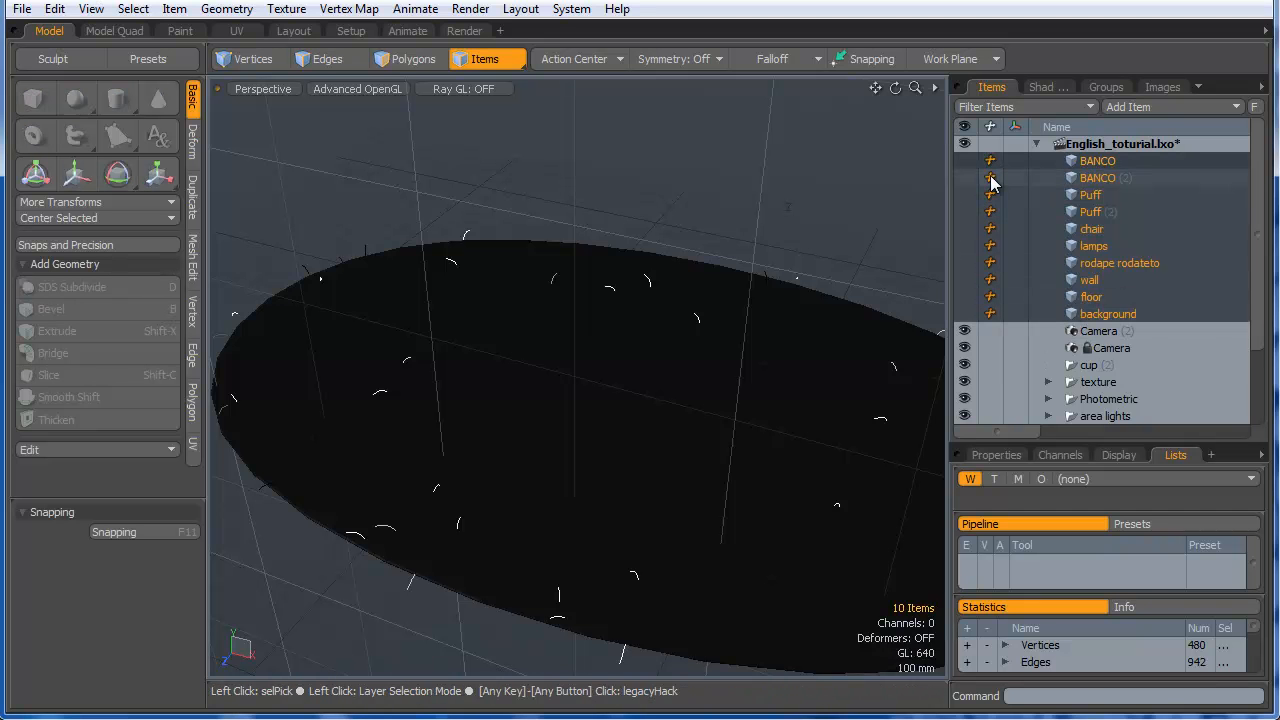
pyautogui.scroll(-2, 1150, 290)
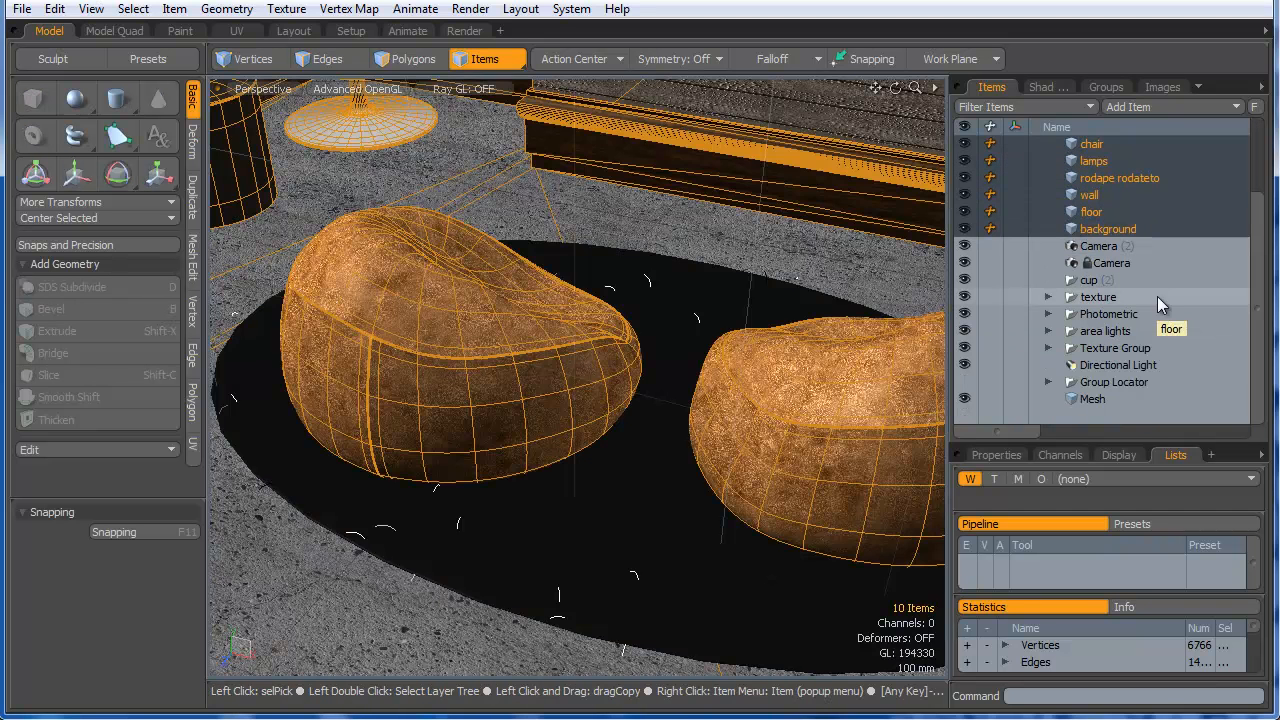
pyautogui.click(965, 381)
# - Render a frame of the complete room with the fur rug and close the finished render
pyautogui.keyDown('ctrl'); pyautogui.keyDown('alt'); pyautogui.moveTo(695, 437); pyautogui.dragTo(605, 400); pyautogui.keyUp('alt'); pyautogui.keyUp('ctrl')
pyautogui.keyDown('alt'); pyautogui.keyDown('shift'); pyautogui.moveTo(605, 400); pyautogui.dragTo(547, 441); pyautogui.keyUp('shift'); pyautogui.keyUp('alt')
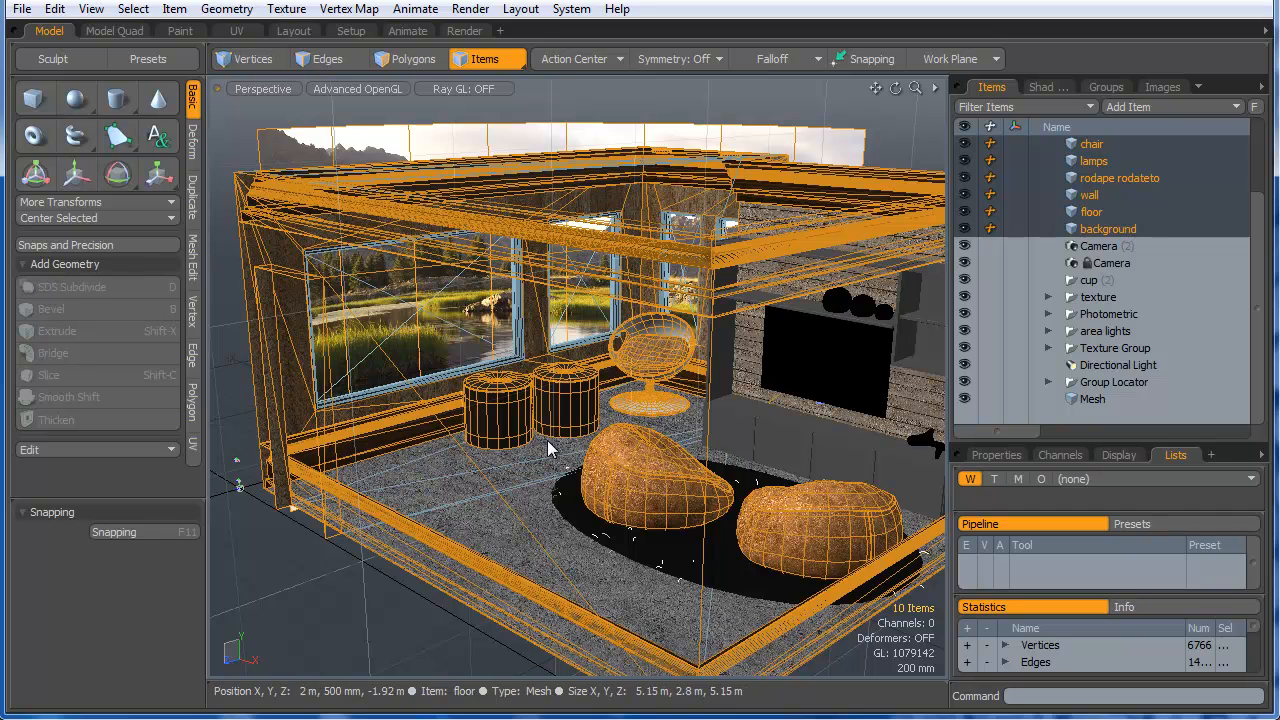
pyautogui.press('F9')
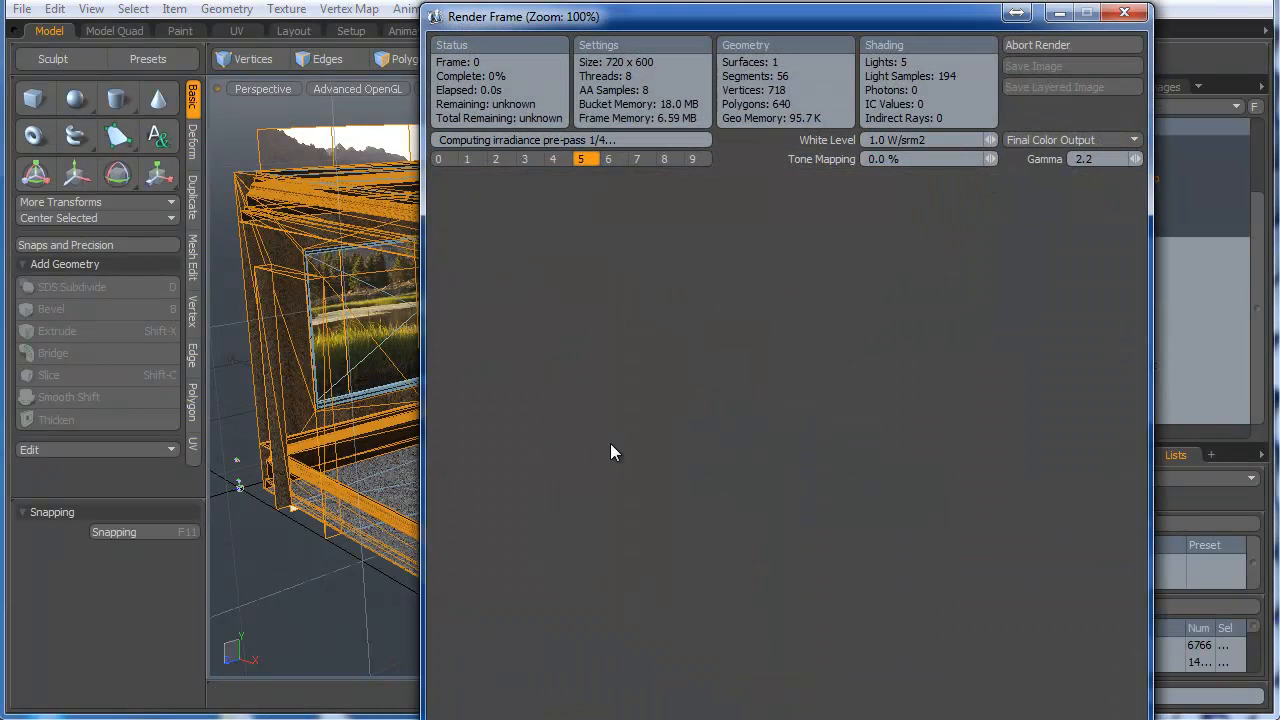
pyautogui.moveTo(630, 15); pyautogui.dragTo(547, 0)
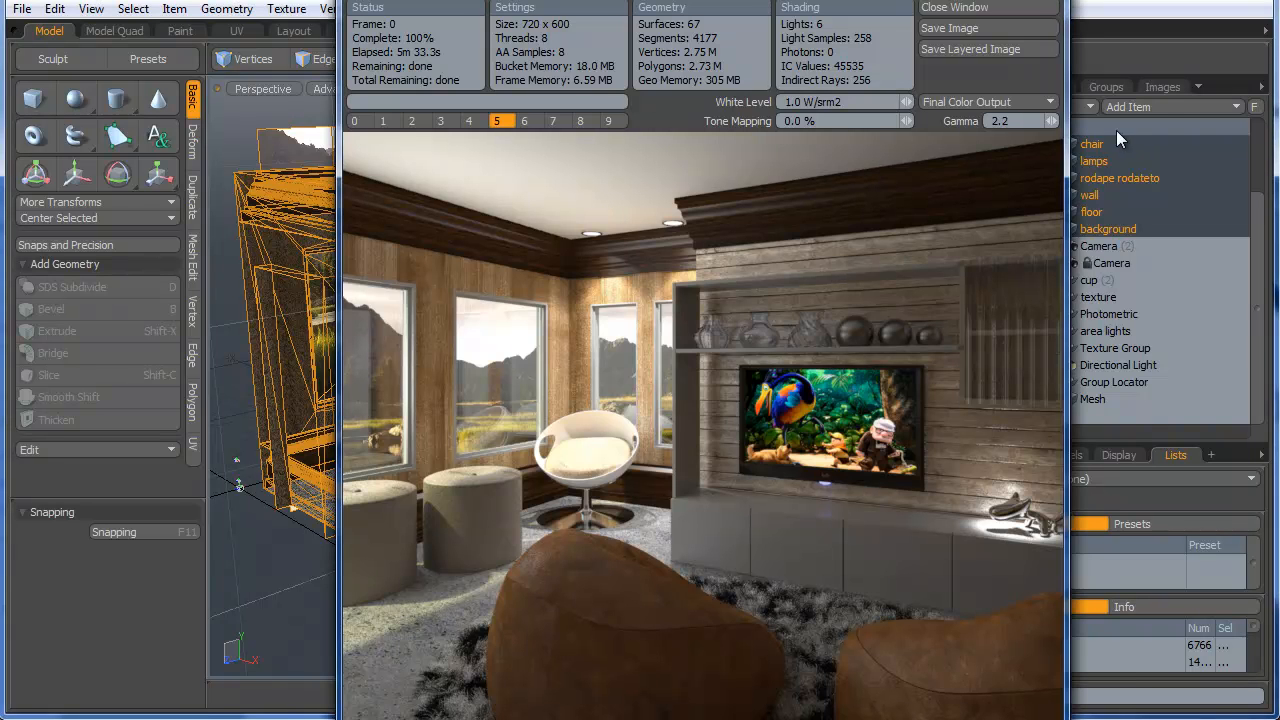
pyautogui.click(1048, 1)
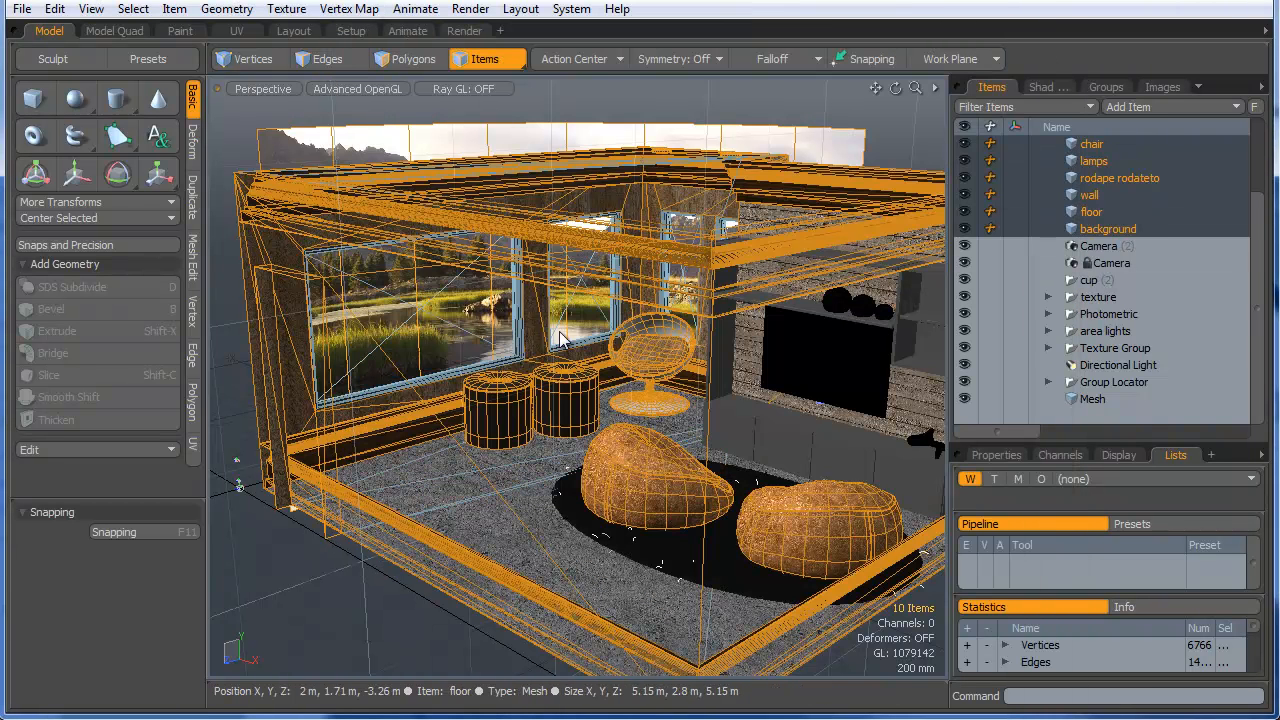
# - Collapse the FUR group in the shader tree and set both the render preview and the camera viewport to Camera
pyautogui.click(1047, 88)
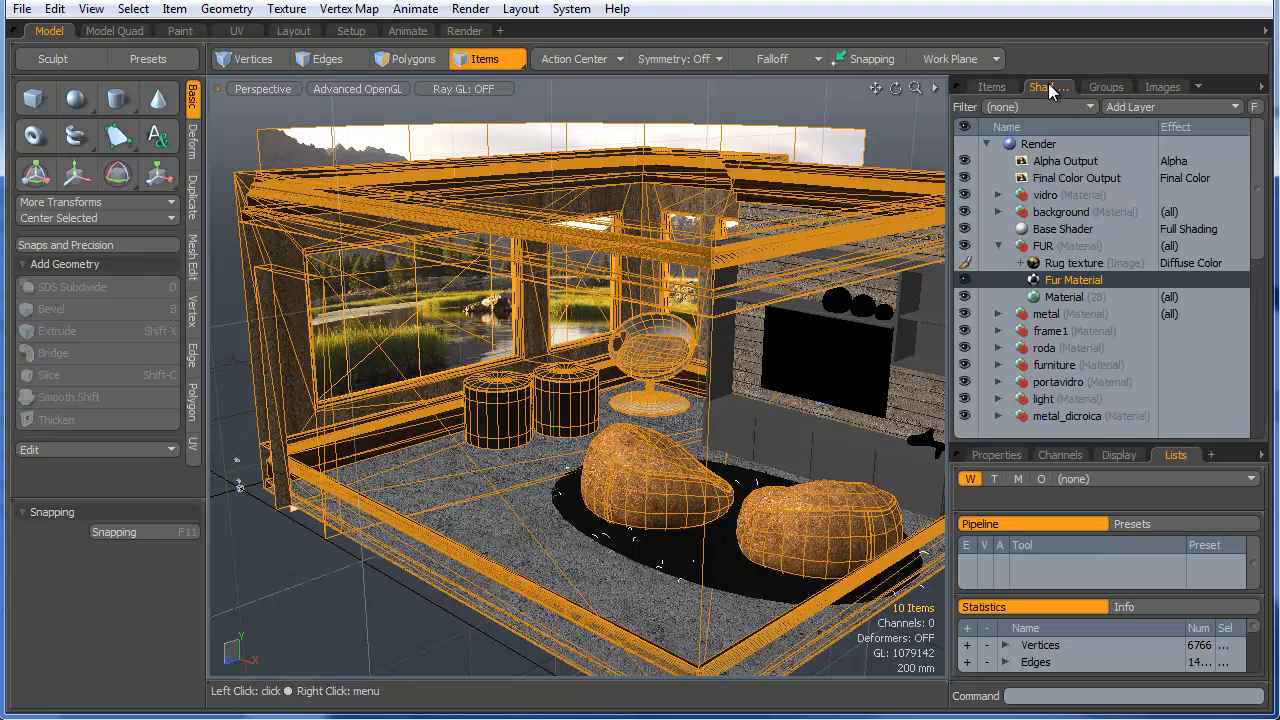
pyautogui.click(998, 245)
pyautogui.click(466, 31)
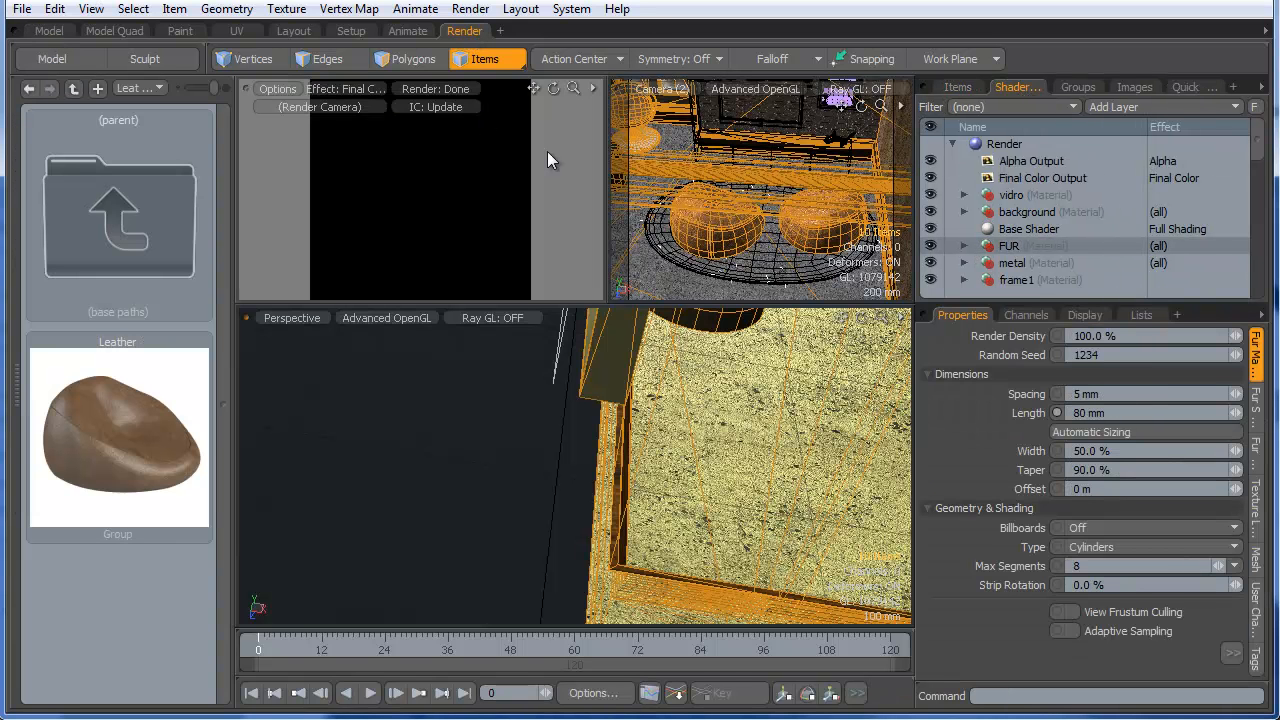
pyautogui.click(320, 106)
pyautogui.click(326, 116)
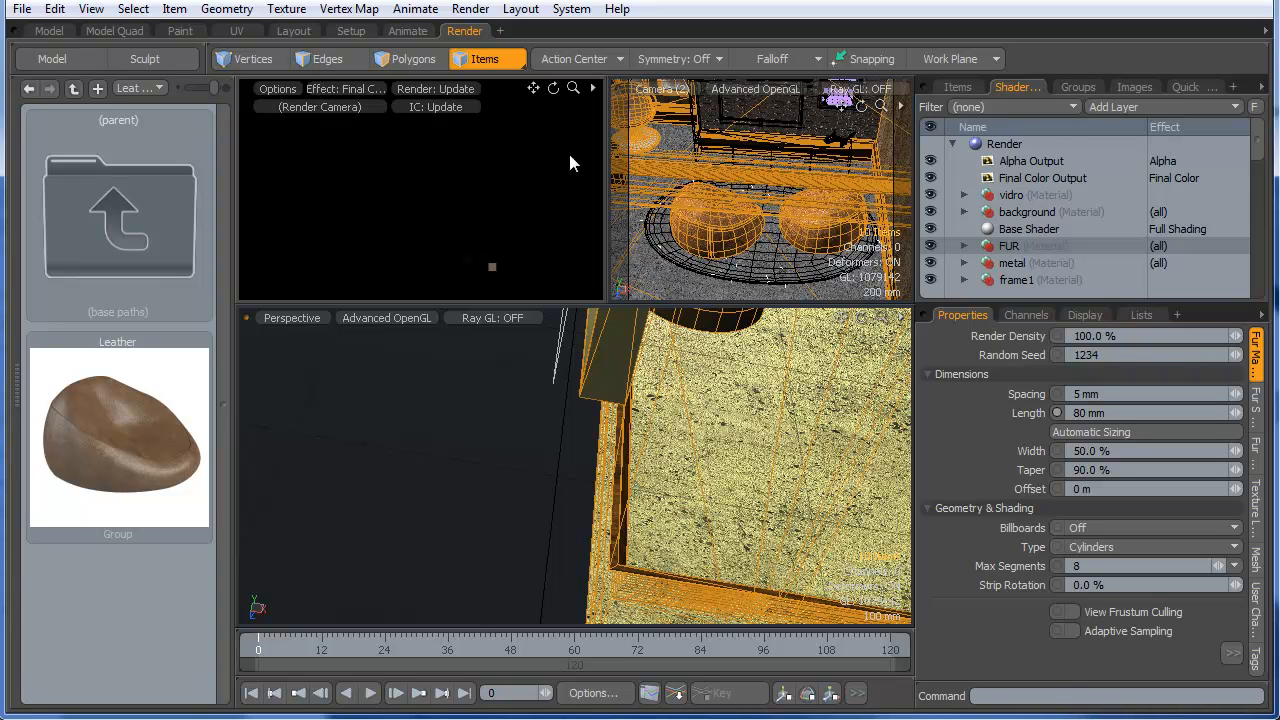
pyautogui.click(679, 89)
pyautogui.moveTo(679, 86)
pyautogui.click(768, 102)
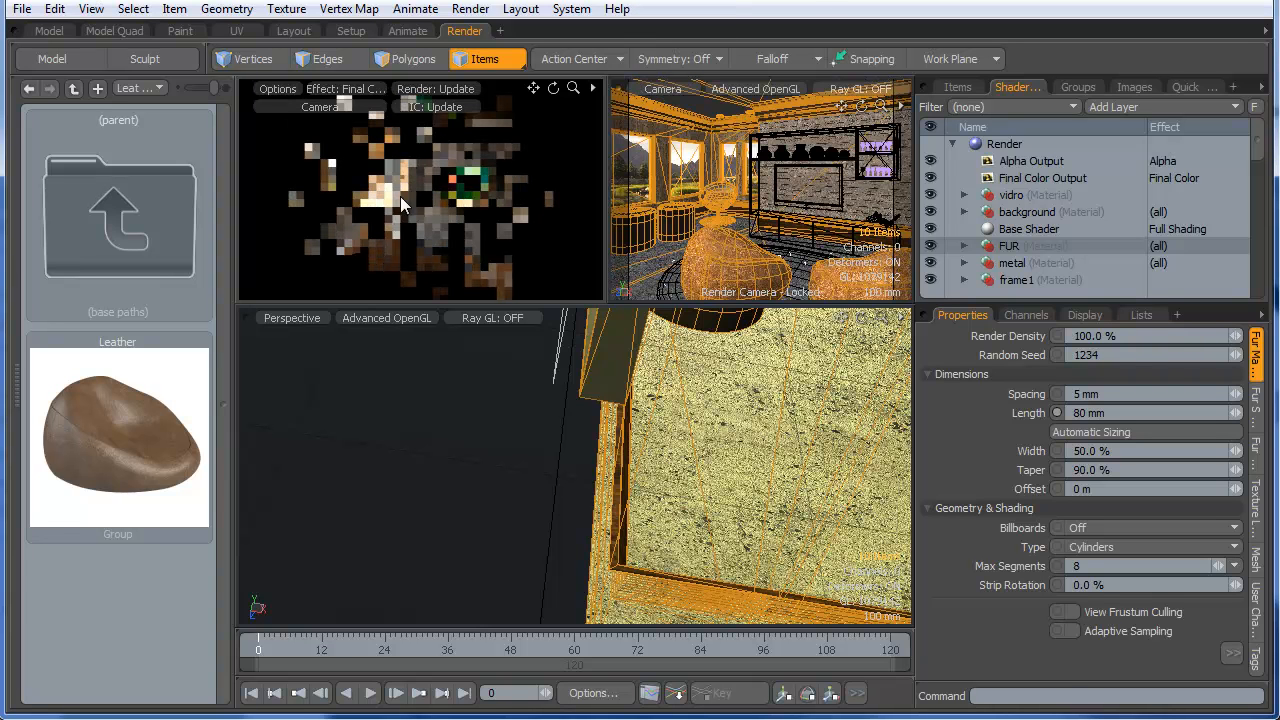
# - Pick the Puff's leather material in the render preview and duplicate its couro marrom image layer
pyautogui.click(379, 252)
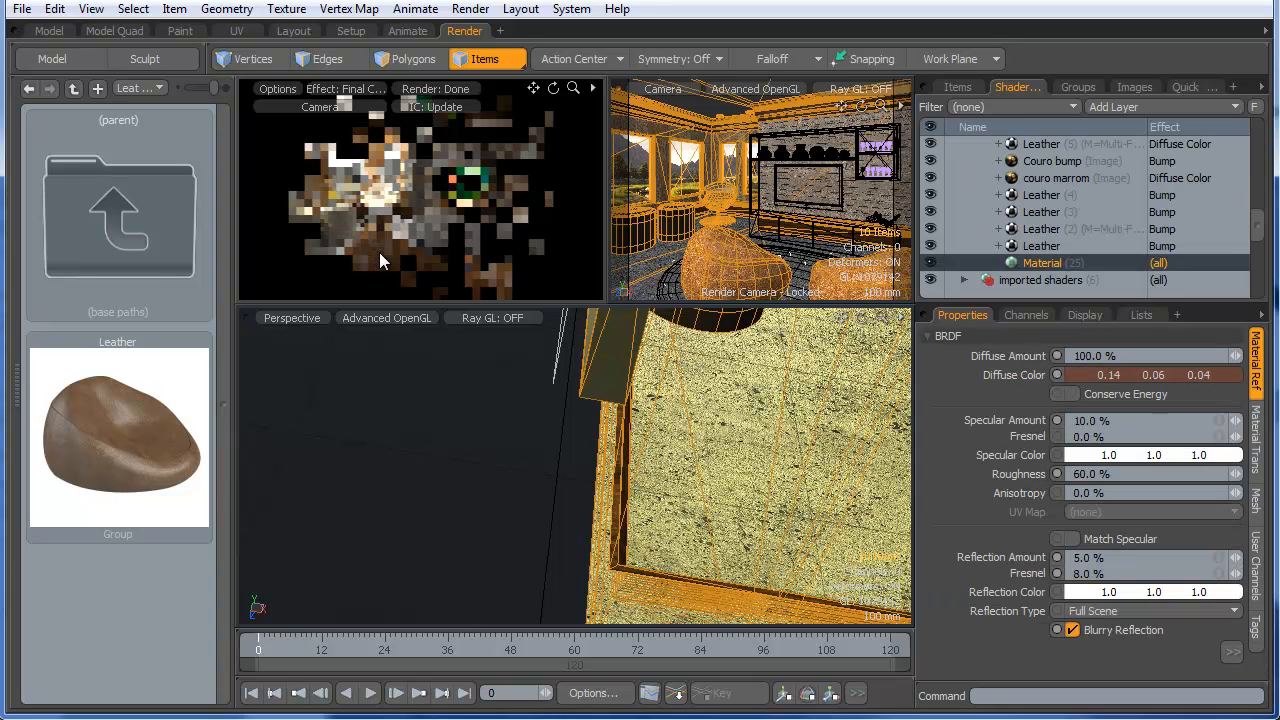
pyautogui.click(1060, 177)
pyautogui.rightClick(1039, 177)
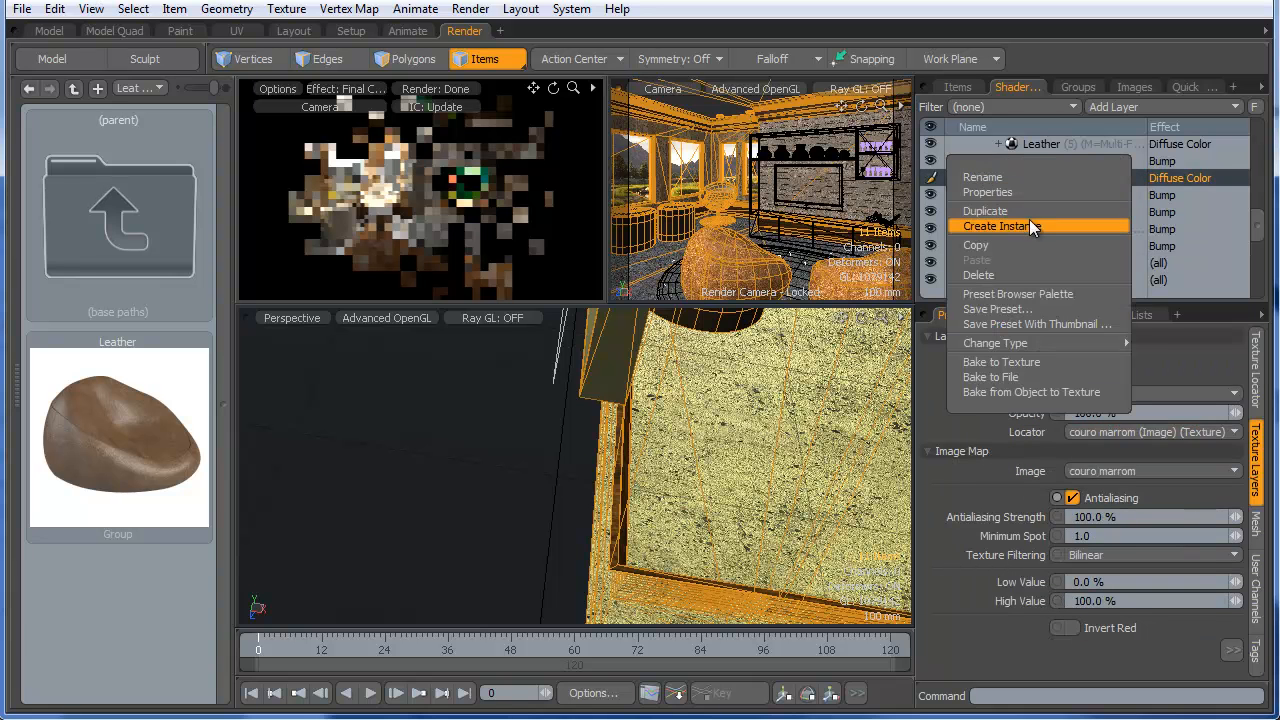
pyautogui.click(1029, 211)
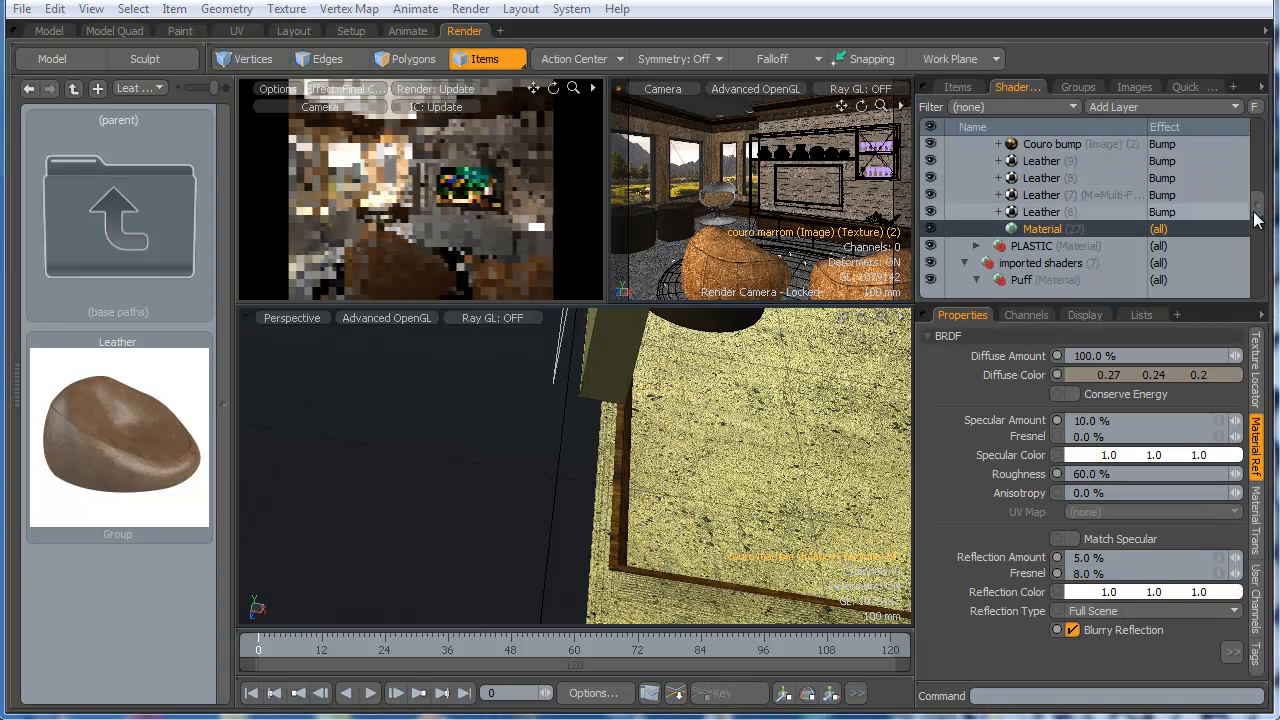
# - Move the duplicated couro marrom layer into the BANCO material group, directly below Couro bump (2)
pyautogui.moveTo(1258, 210); pyautogui.dragTo(1257, 236)
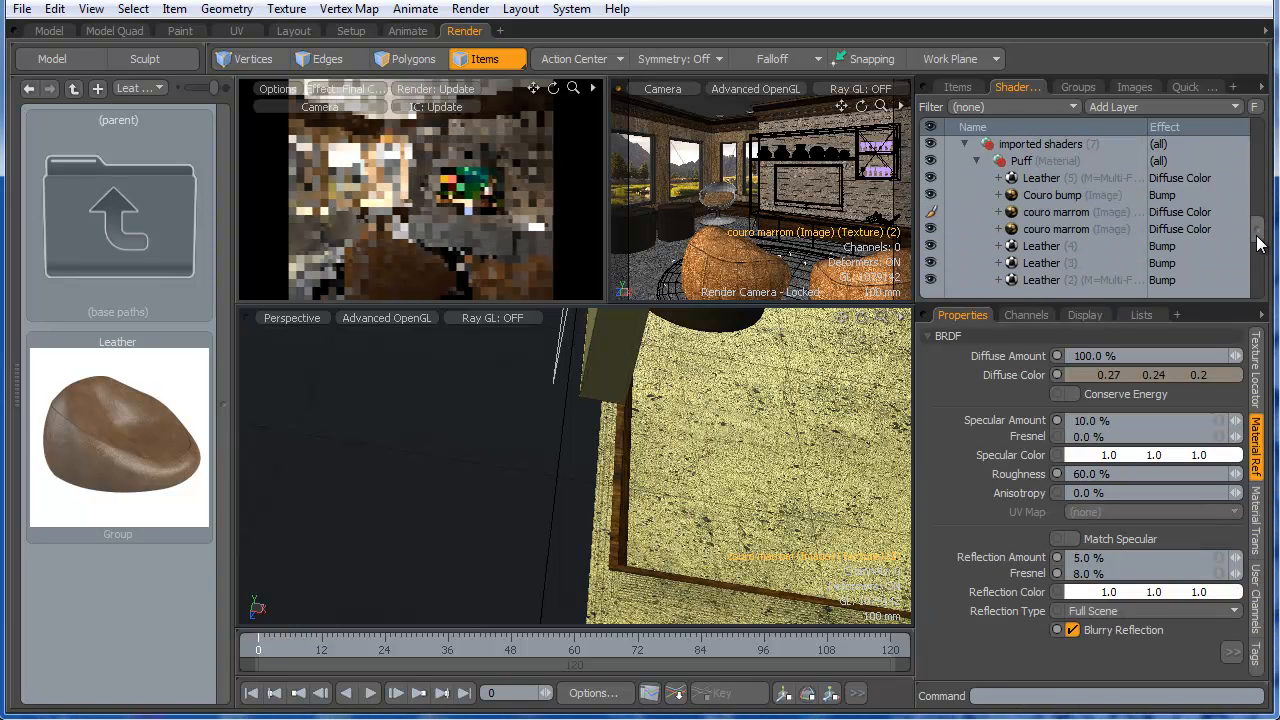
pyautogui.click(1075, 214)
pyautogui.scroll(1, 1079, 174)
pyautogui.scroll(2, 1087, 140)
pyautogui.moveTo(1081, 173); pyautogui.dragTo(1081, 173)
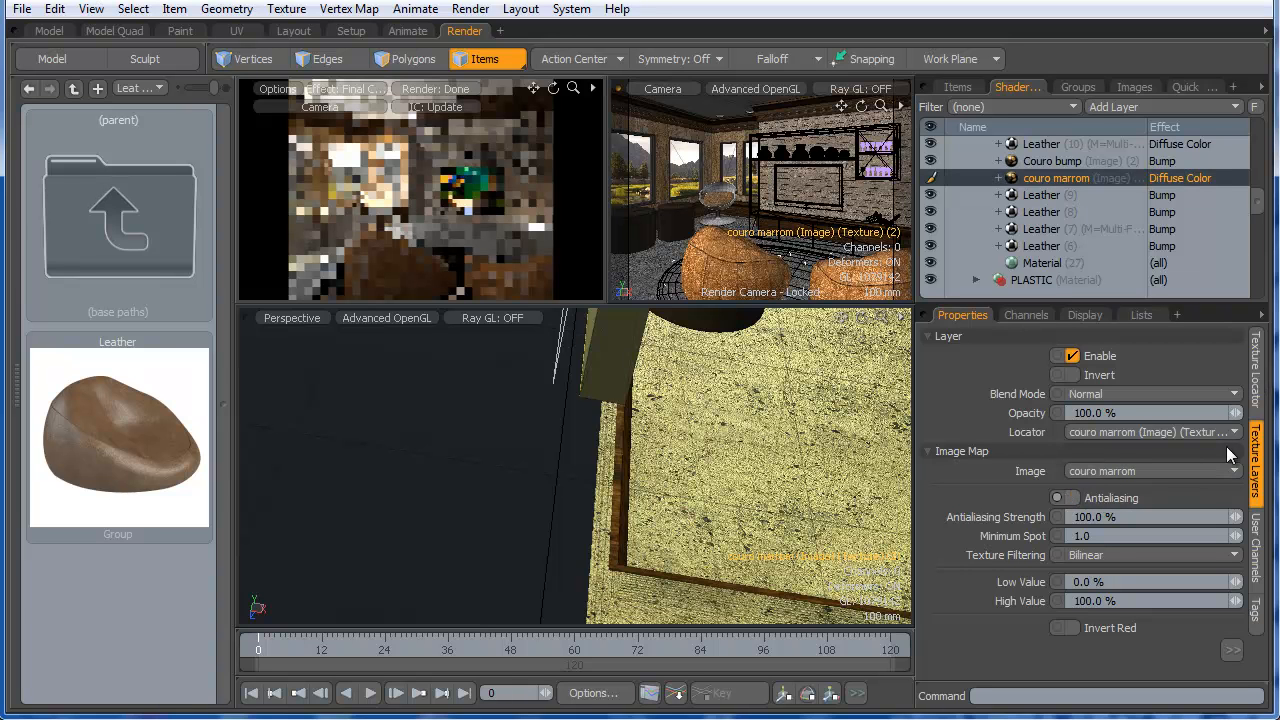
# - Set the UV Map of the copied couro marrom layer's texture locator to BANCO
pyautogui.click(1256, 380)
pyautogui.click(1107, 640)
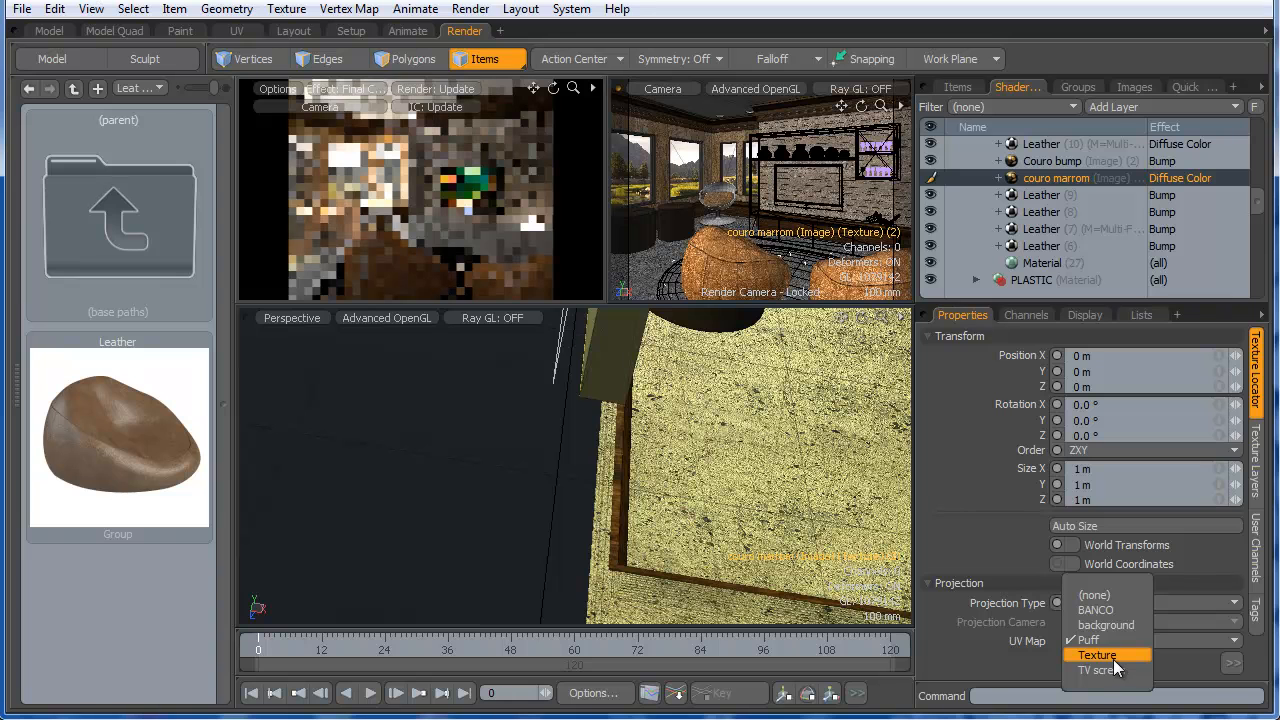
pyautogui.click(1116, 610)
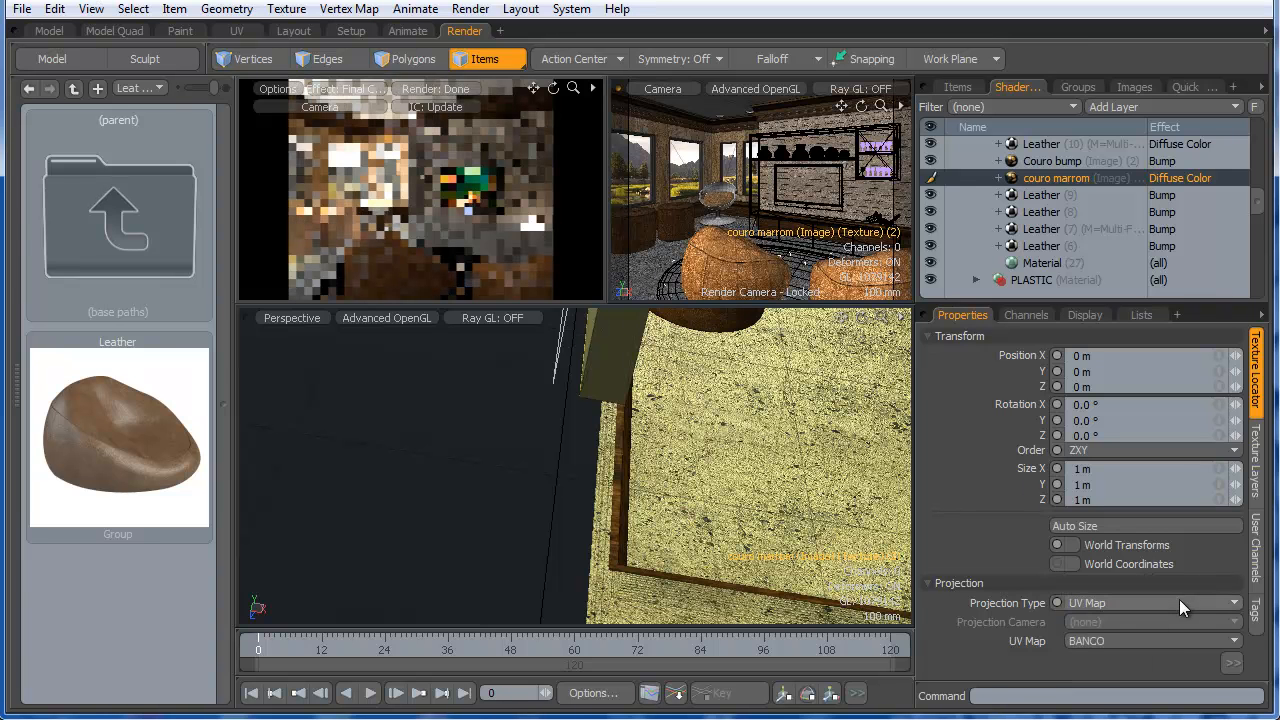
pyautogui.click(1235, 664)
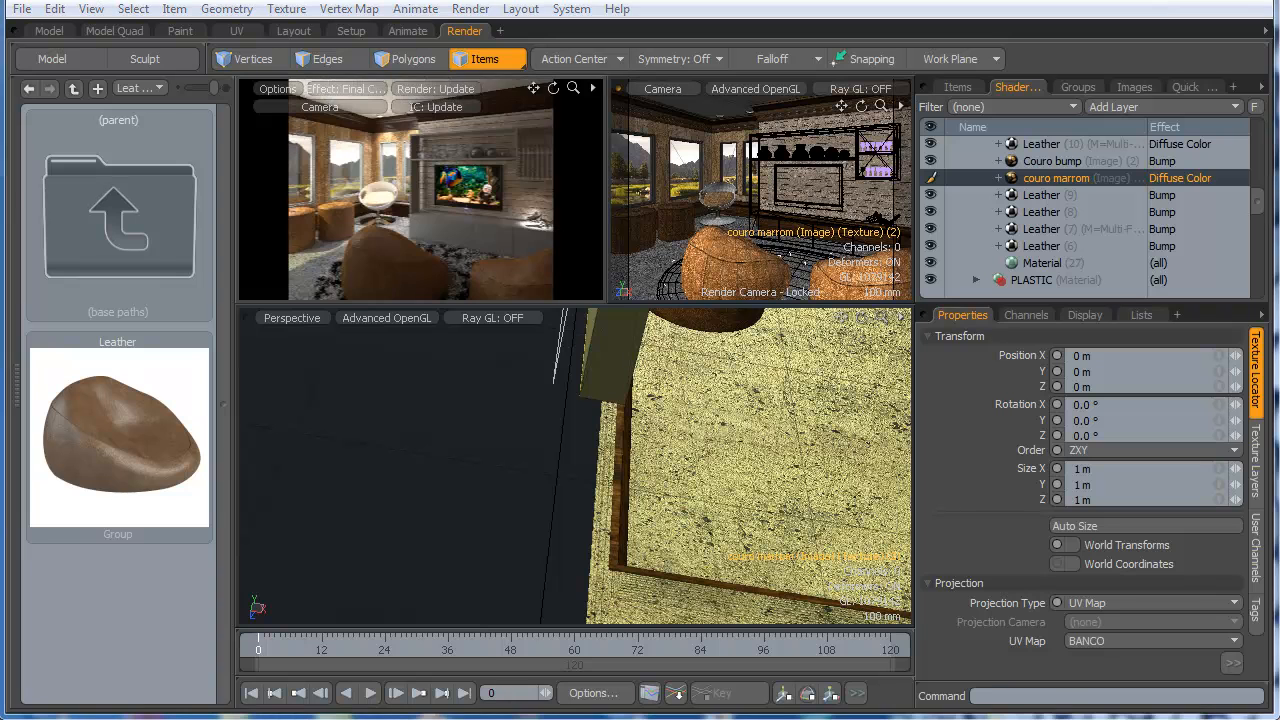
# - Set an additional surface property of the BANCO group's base material to 55
pyautogui.click(1041, 262)
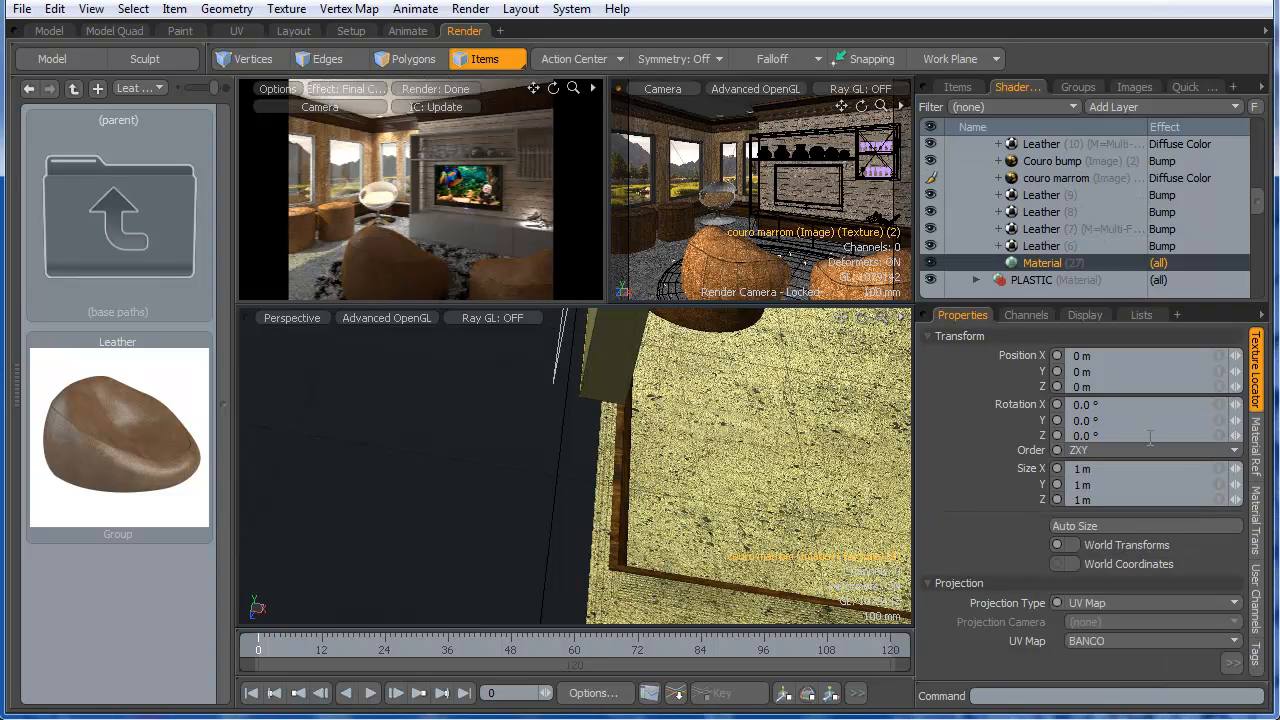
pyautogui.click(1256, 445)
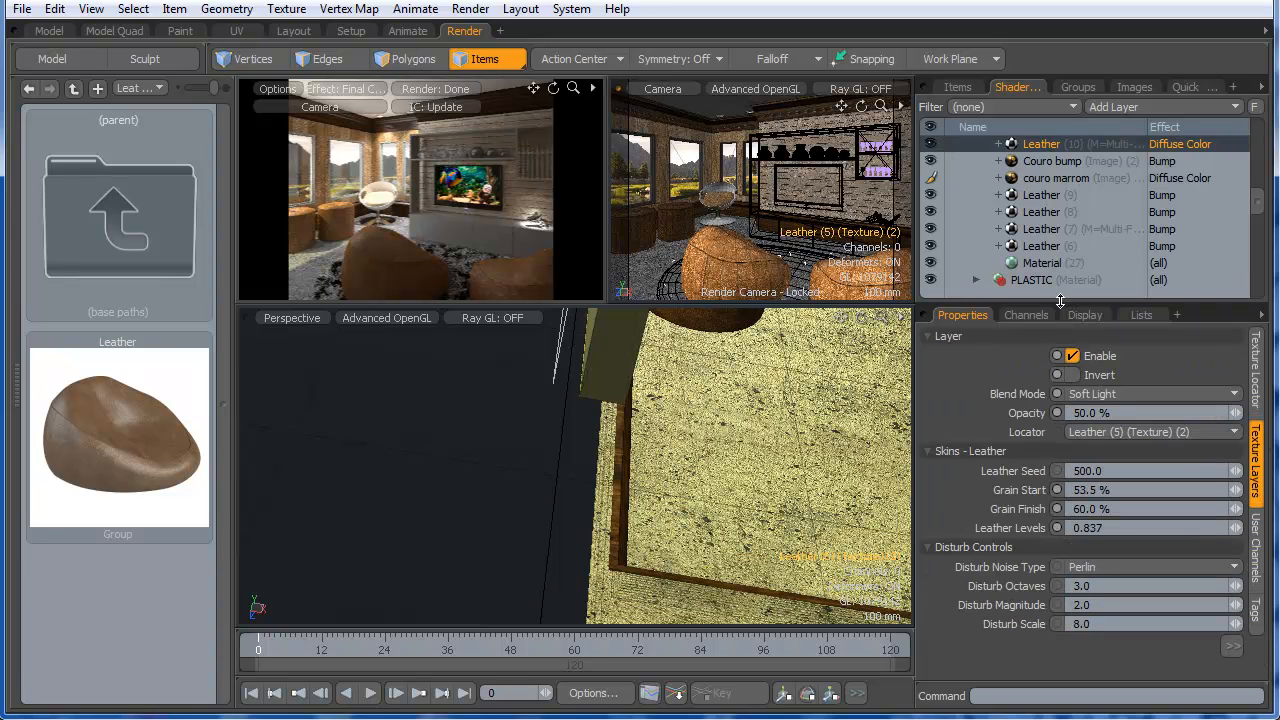
pyautogui.moveTo(1061, 297); pyautogui.dragTo(1041, 155)
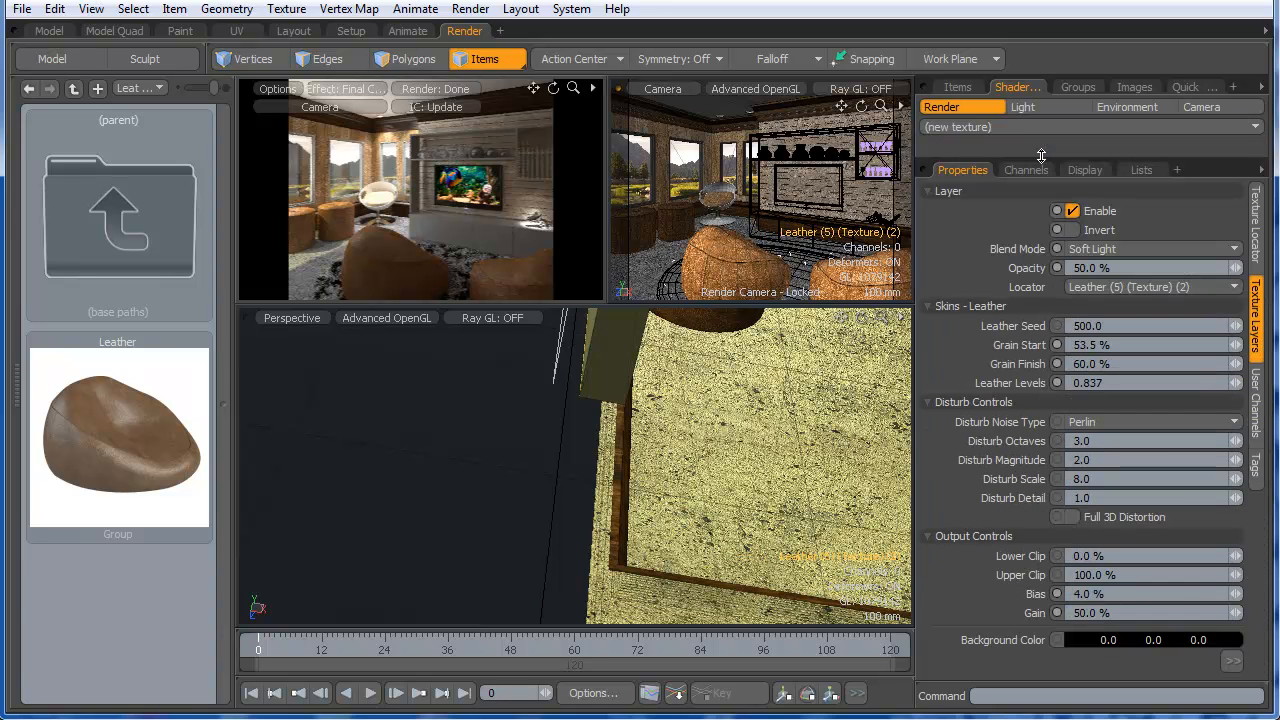
pyautogui.moveTo(1047, 296); pyautogui.dragTo(1054, 336)
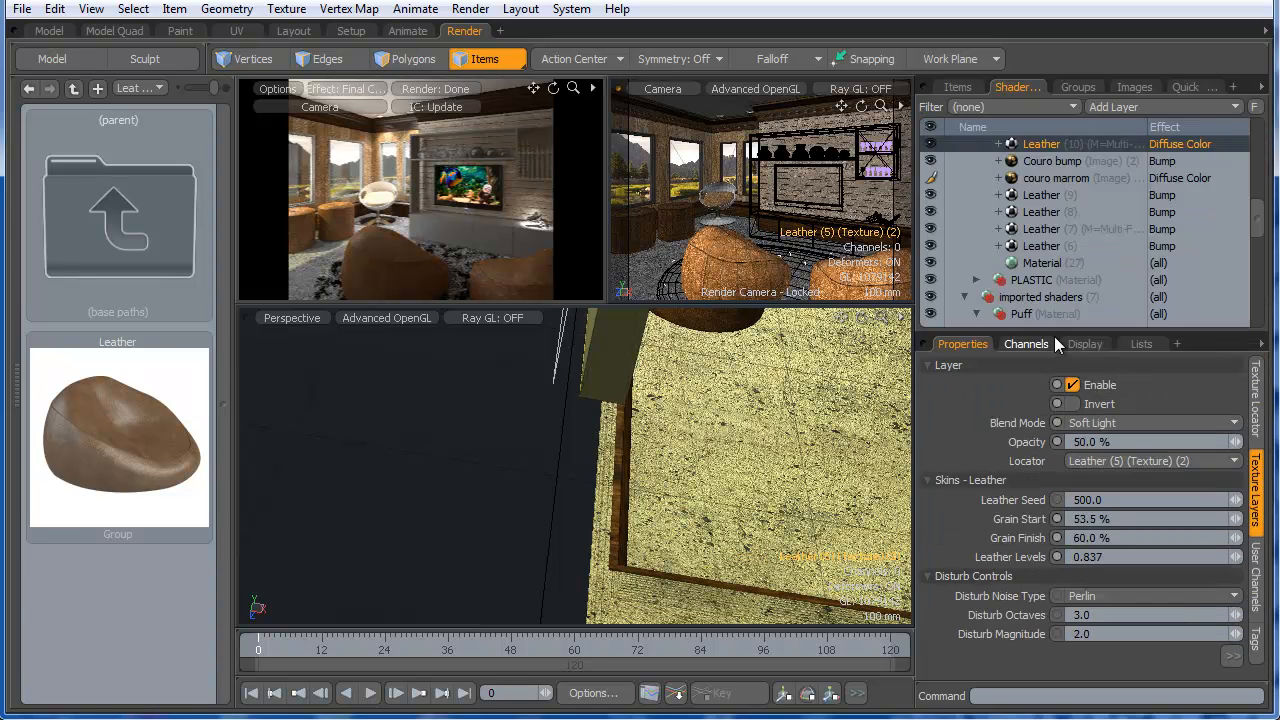
pyautogui.click(1049, 246)
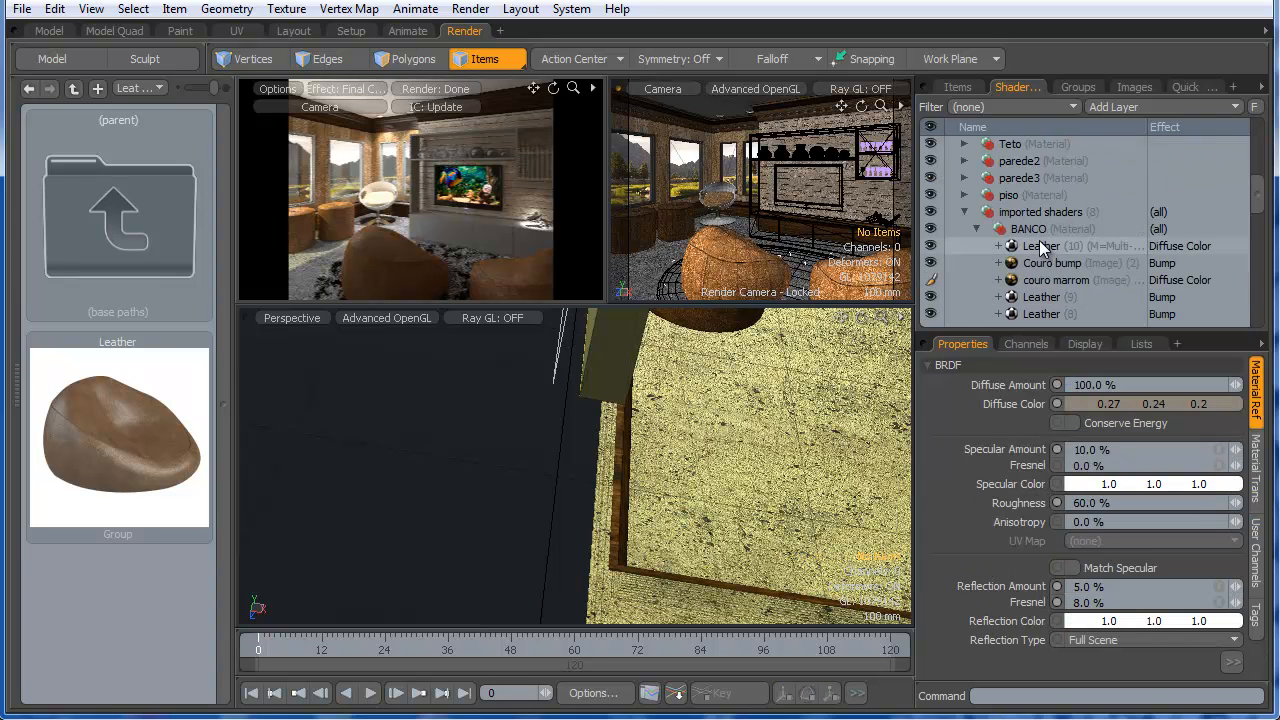
pyautogui.scroll(-1, 1040, 241)
pyautogui.moveTo(1051, 331); pyautogui.dragTo(1041, 211)
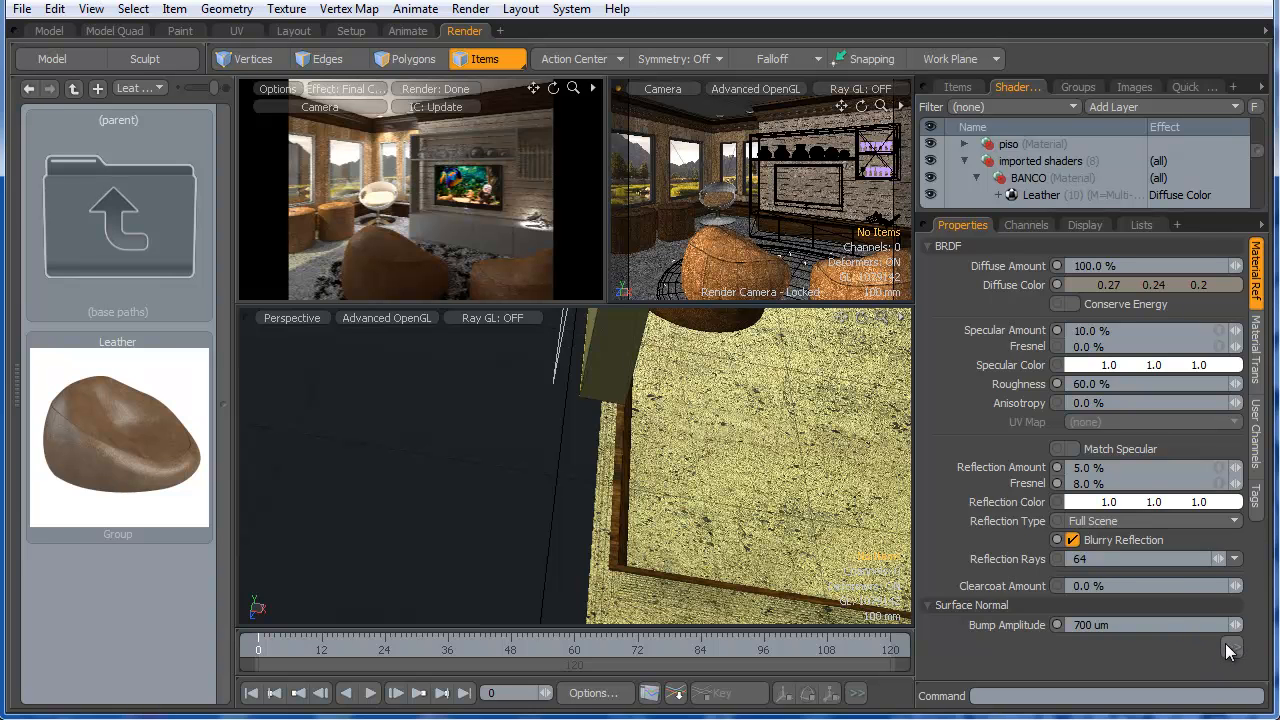
pyautogui.click(1230, 648)
pyautogui.write('55')
pyautogui.press('Return')
# - Try a gamma of 0.201 on the piso floor's Concrete14 diffuse color image, return it to 1/2.2, and collapse the piso group
pyautogui.click(326, 260)
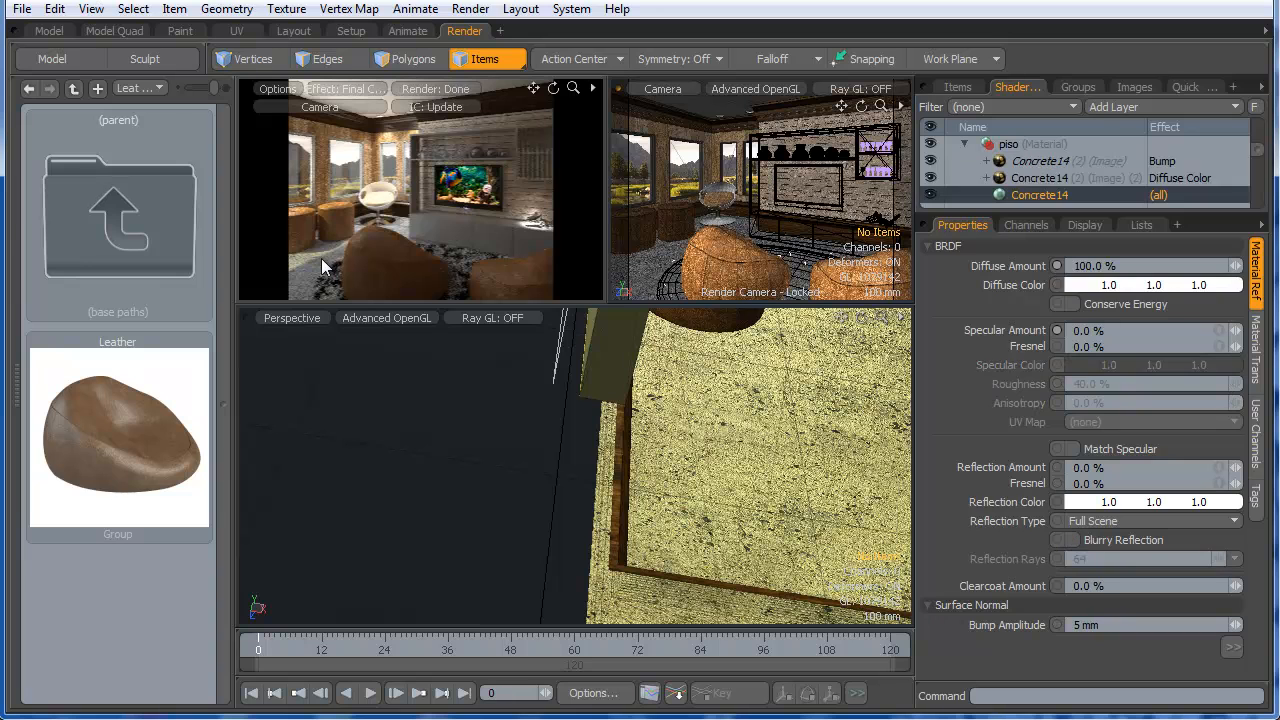
pyautogui.click(1036, 180)
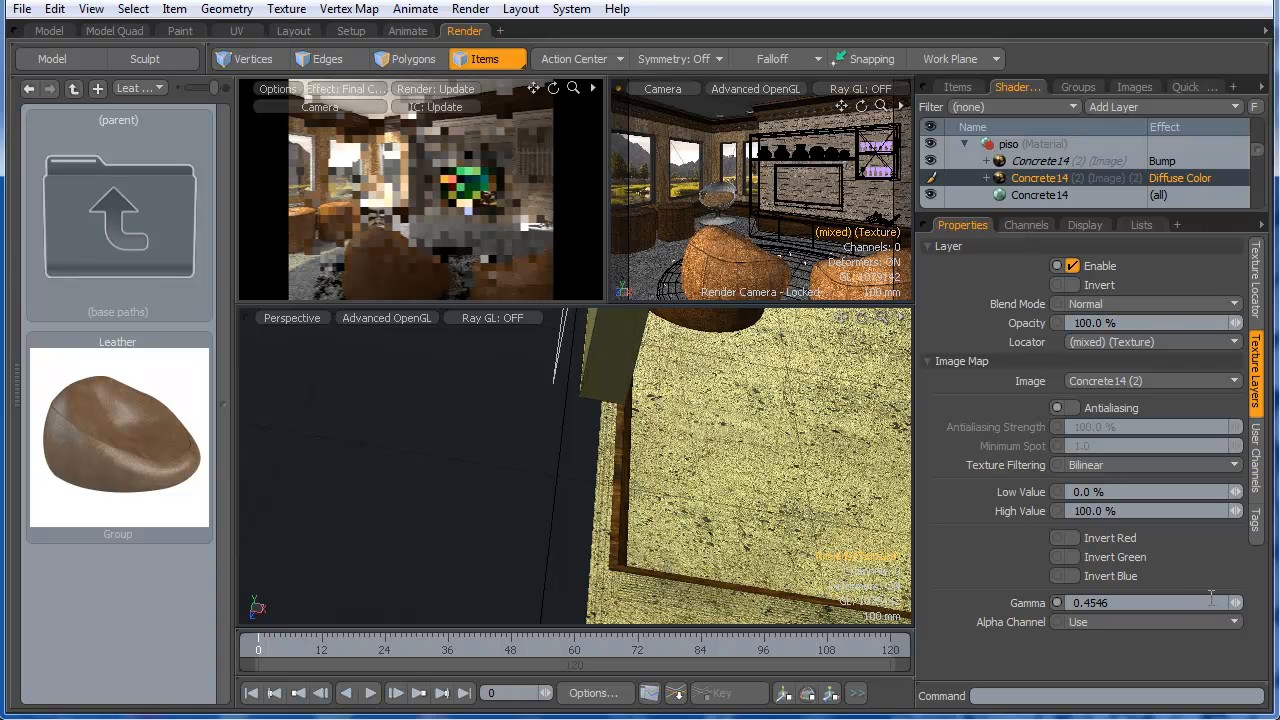
pyautogui.moveTo(1236, 604); pyautogui.dragTo(1230, 604)
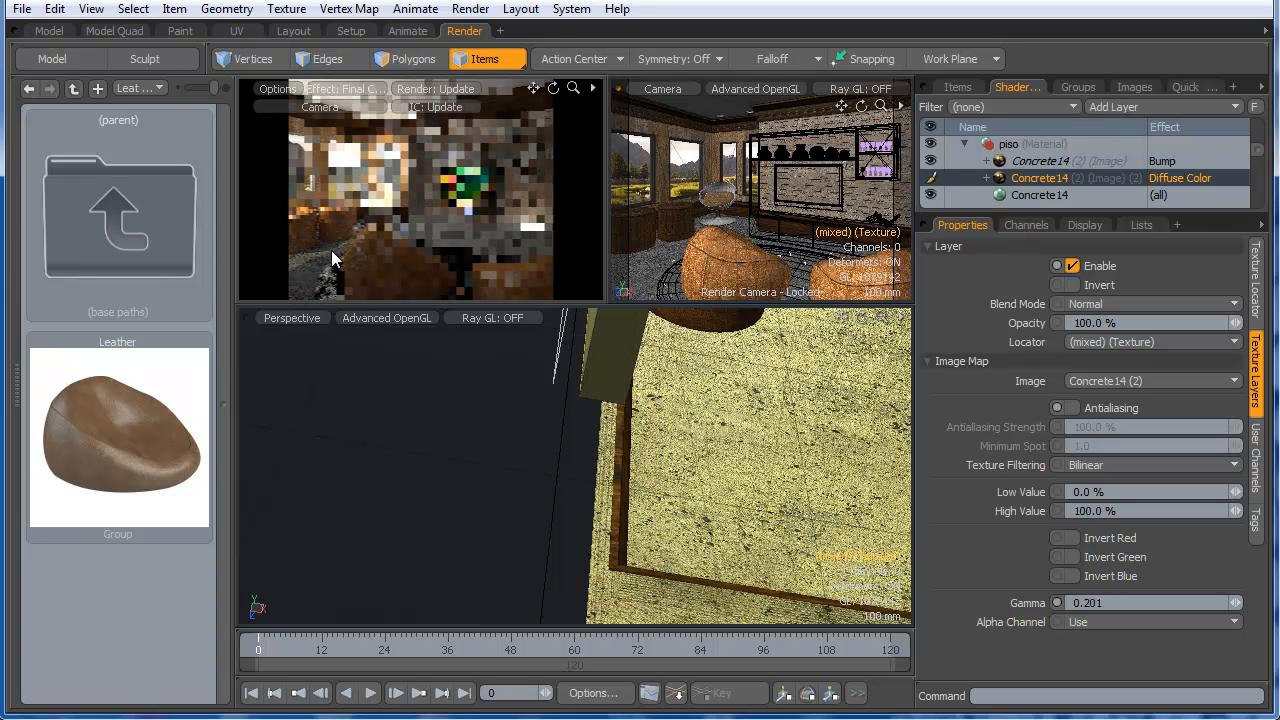
pyautogui.click(1135, 603)
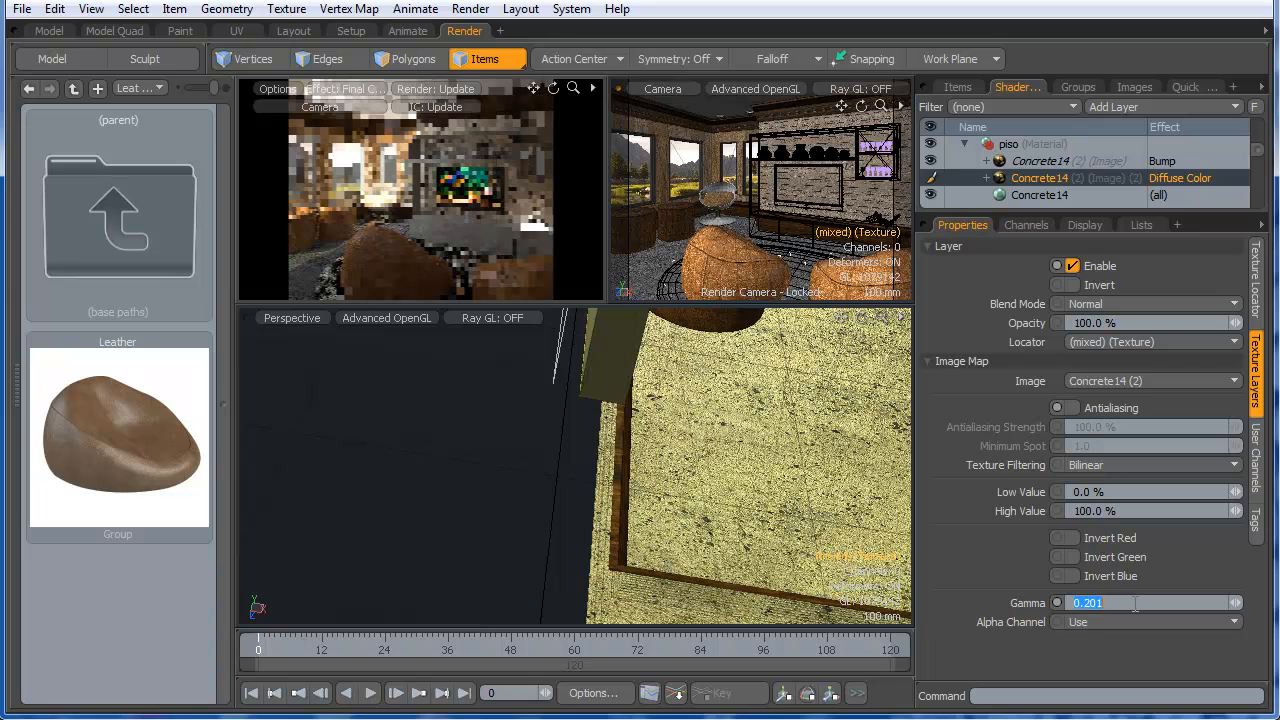
pyautogui.write('1/2.2')
pyautogui.press('Return')
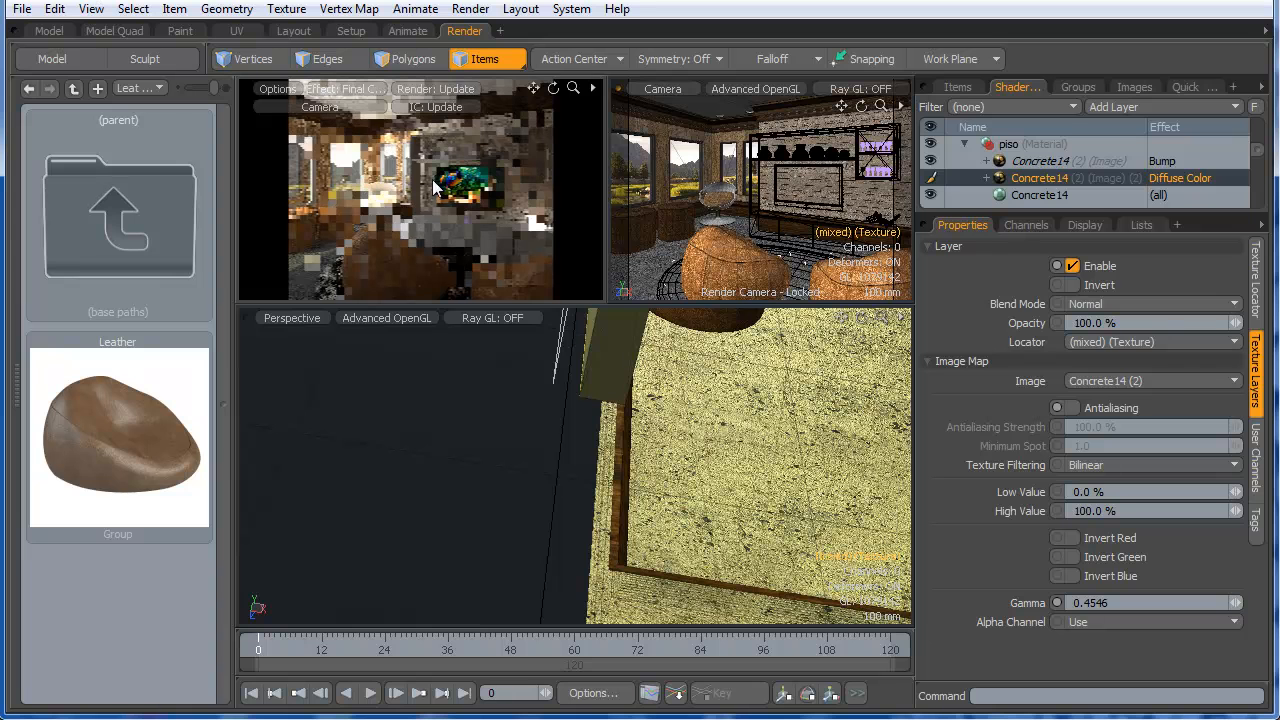
pyautogui.click(964, 144)
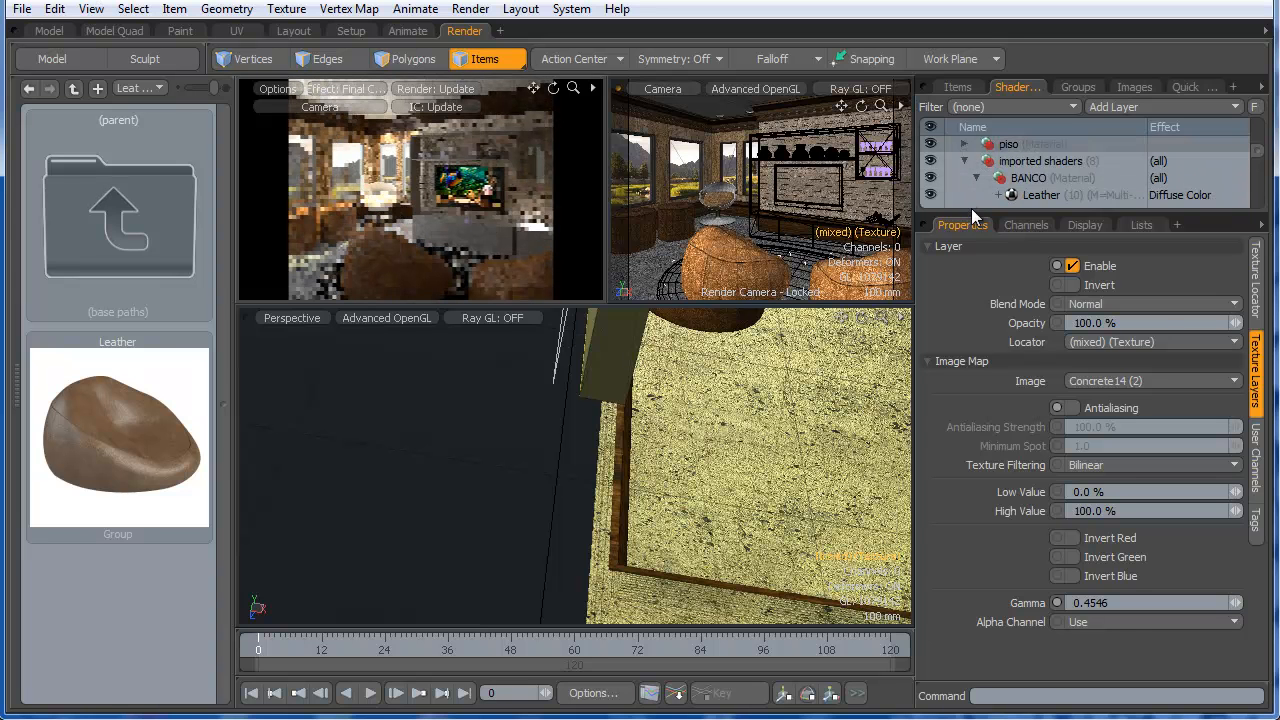
# - Expand the Photometric group in the item list and select its first Photometric Light
pyautogui.moveTo(971, 218); pyautogui.dragTo(977, 432)
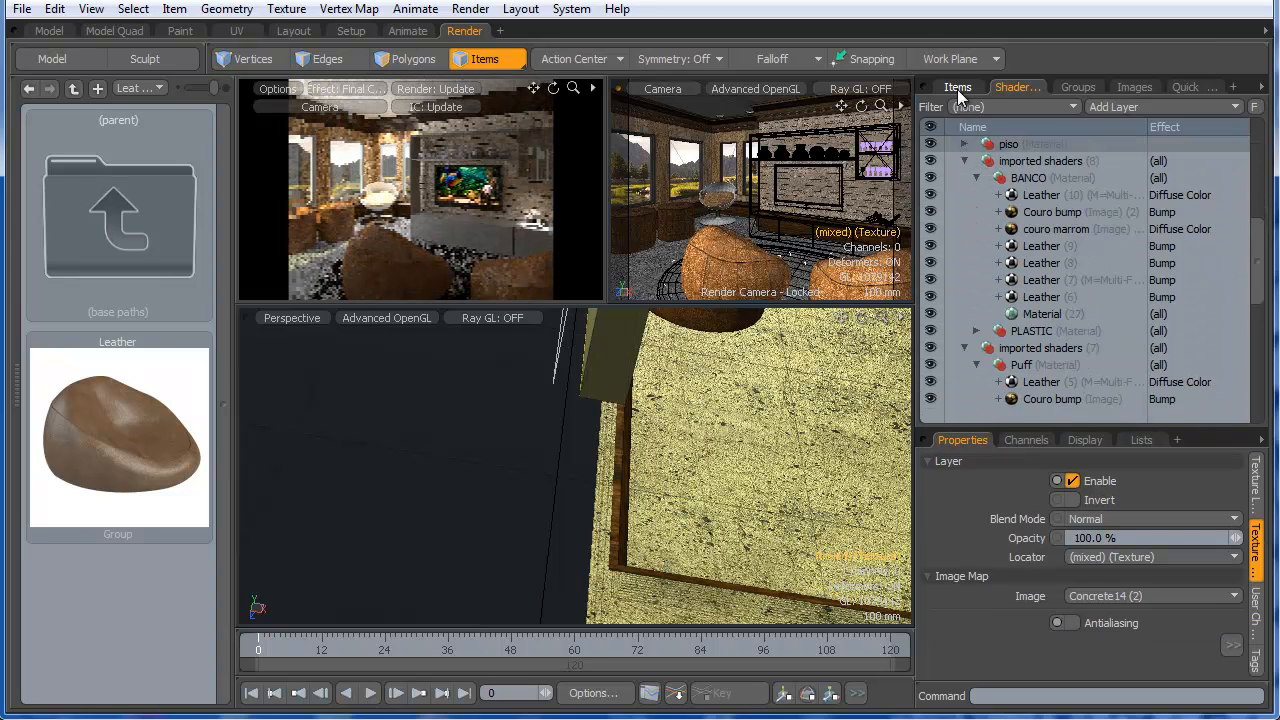
pyautogui.click(958, 88)
pyautogui.scroll(-3, 1134, 332)
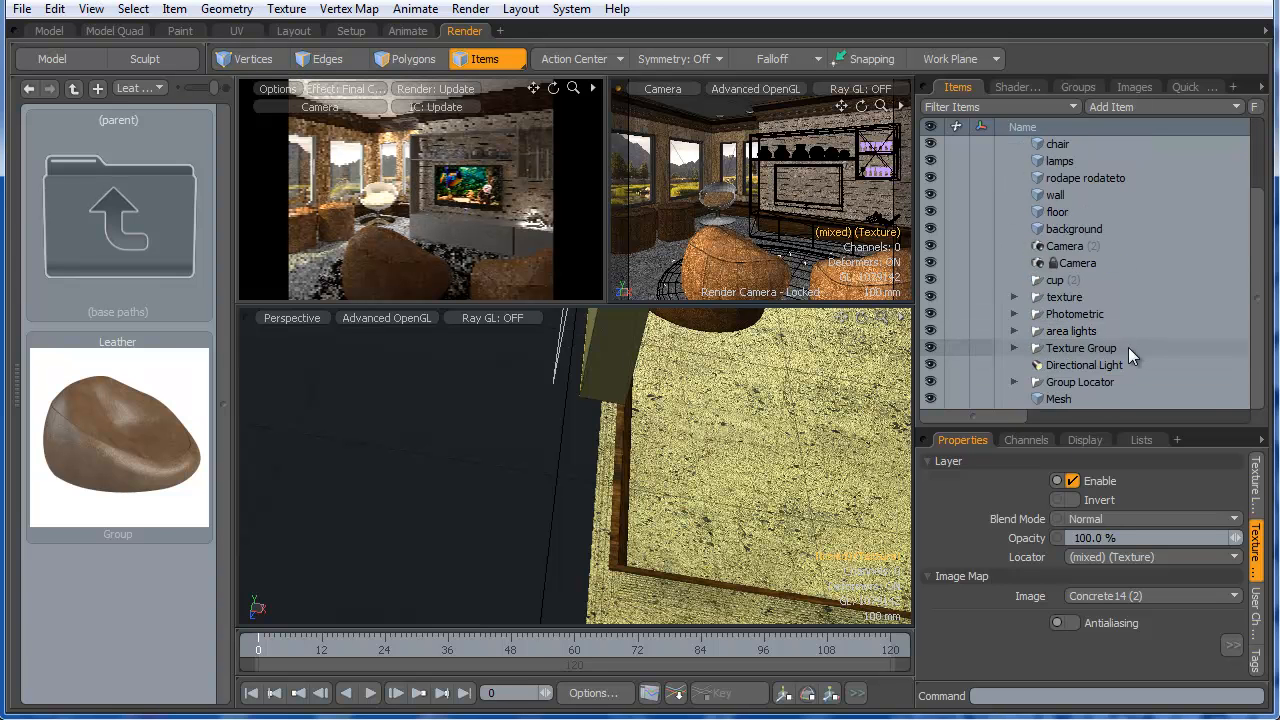
pyautogui.click(1070, 314)
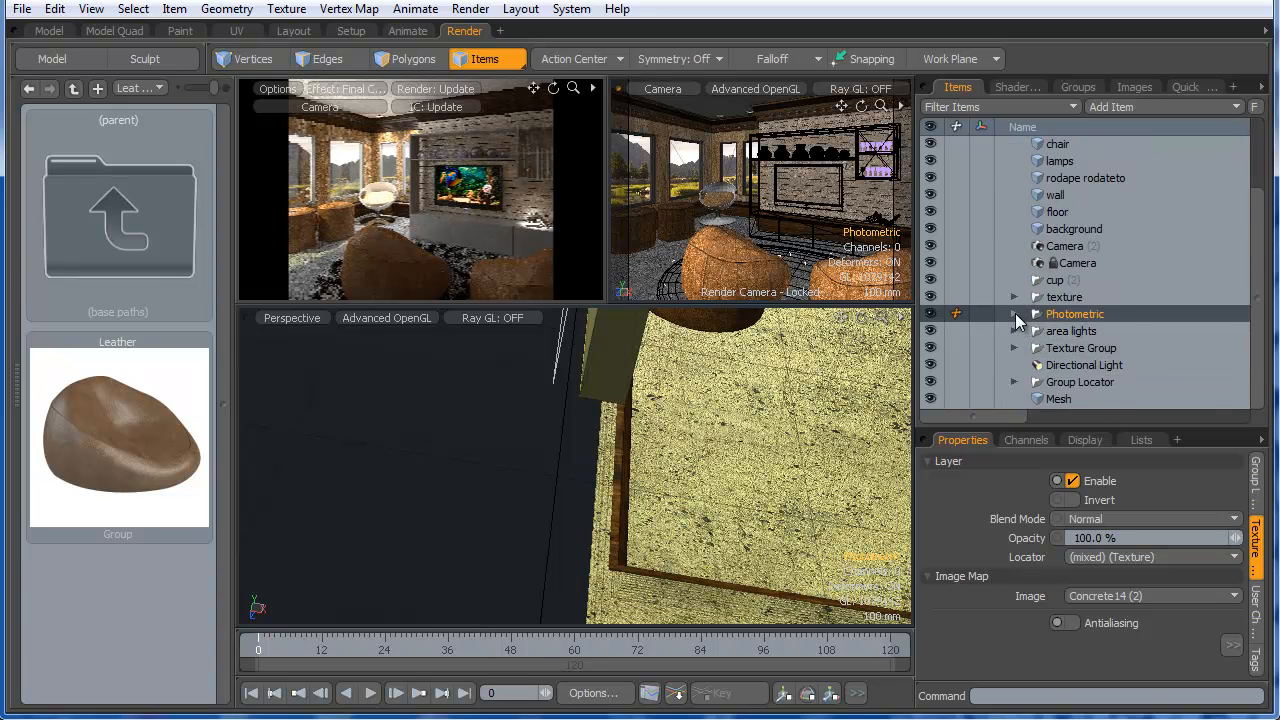
pyautogui.click(1014, 314)
pyautogui.click(1080, 333)
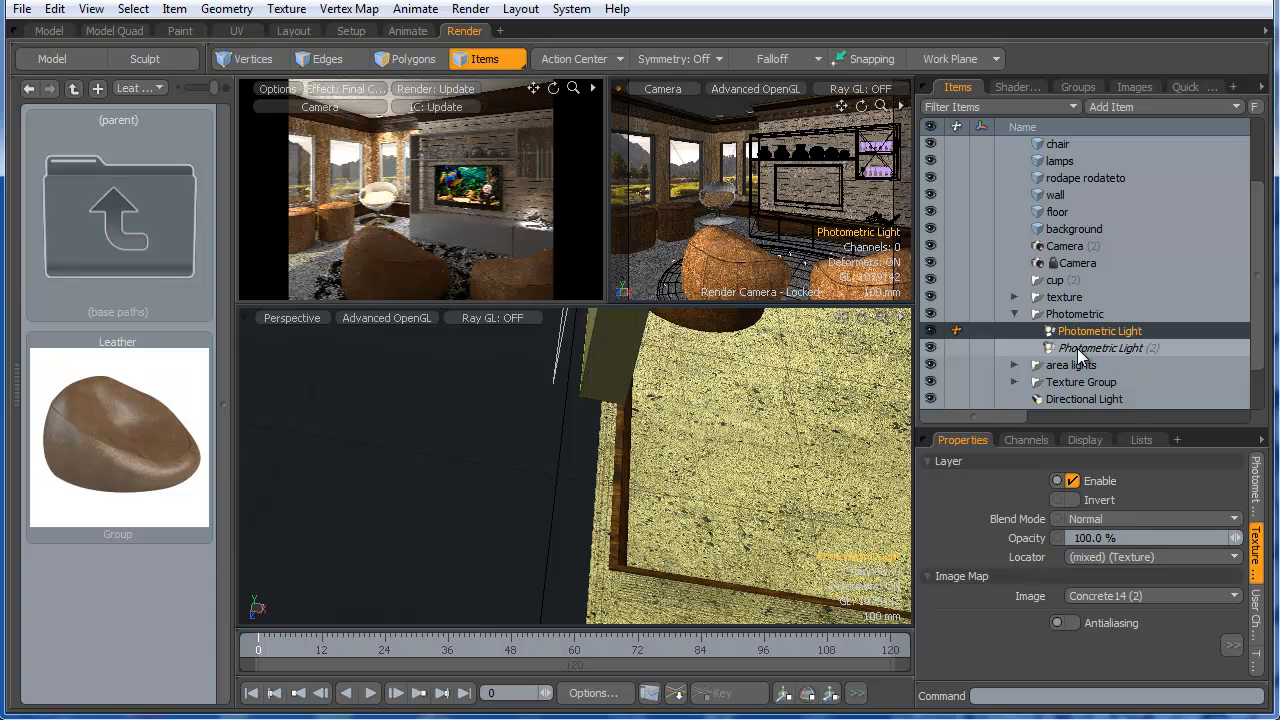
pyautogui.keyDown('shift'); pyautogui.click(1078, 350); pyautogui.keyUp('shift')
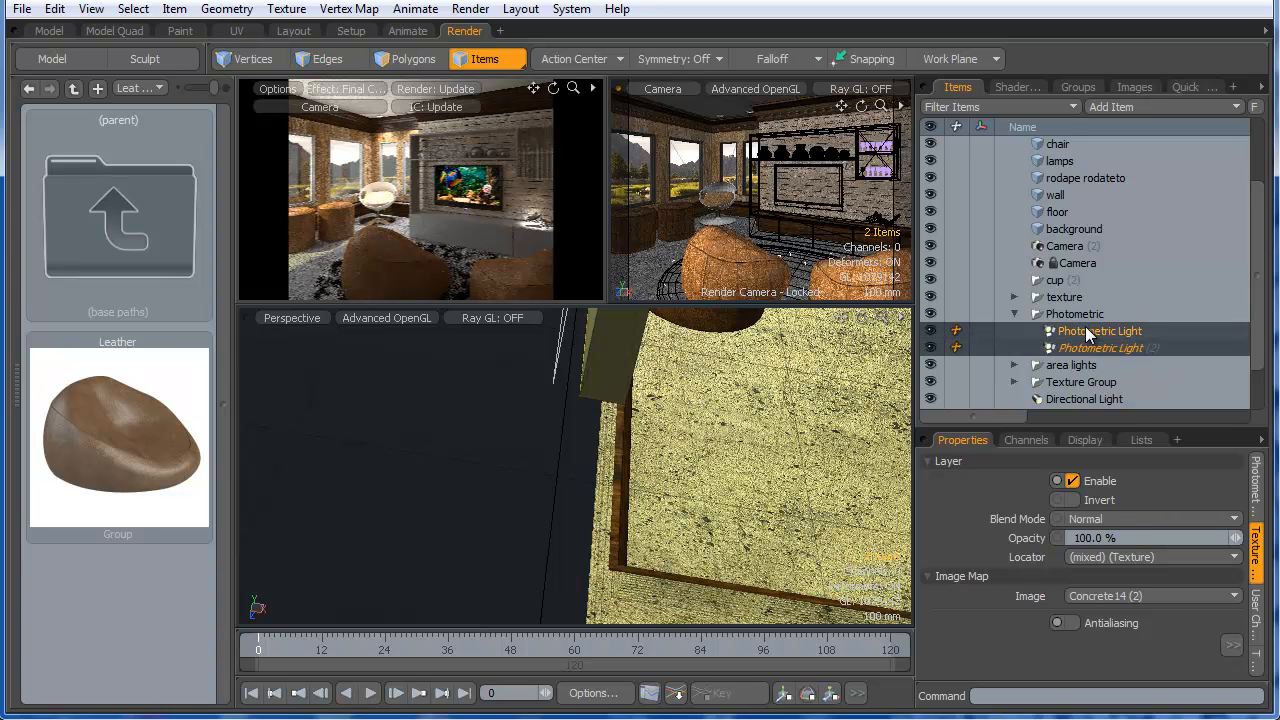
pyautogui.click(1086, 332)
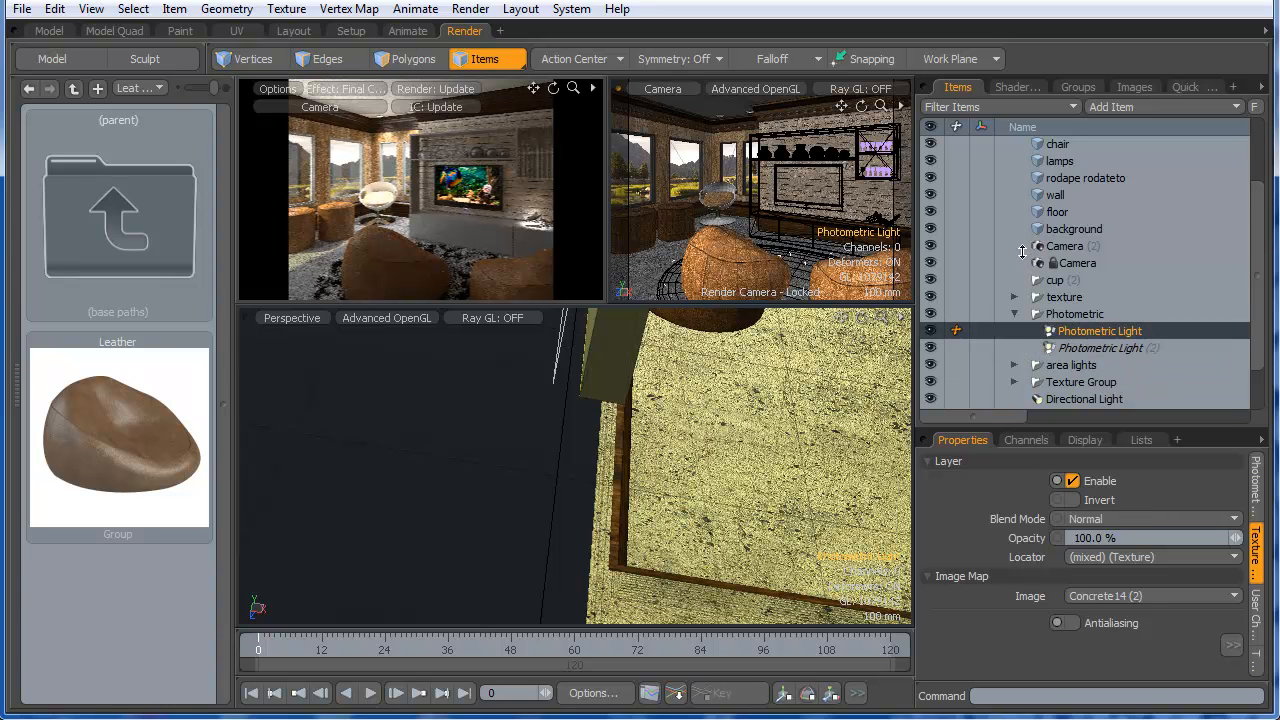
pyautogui.moveTo(1022, 252); pyautogui.dragTo(1022, 250)
pyautogui.click(470, 9)
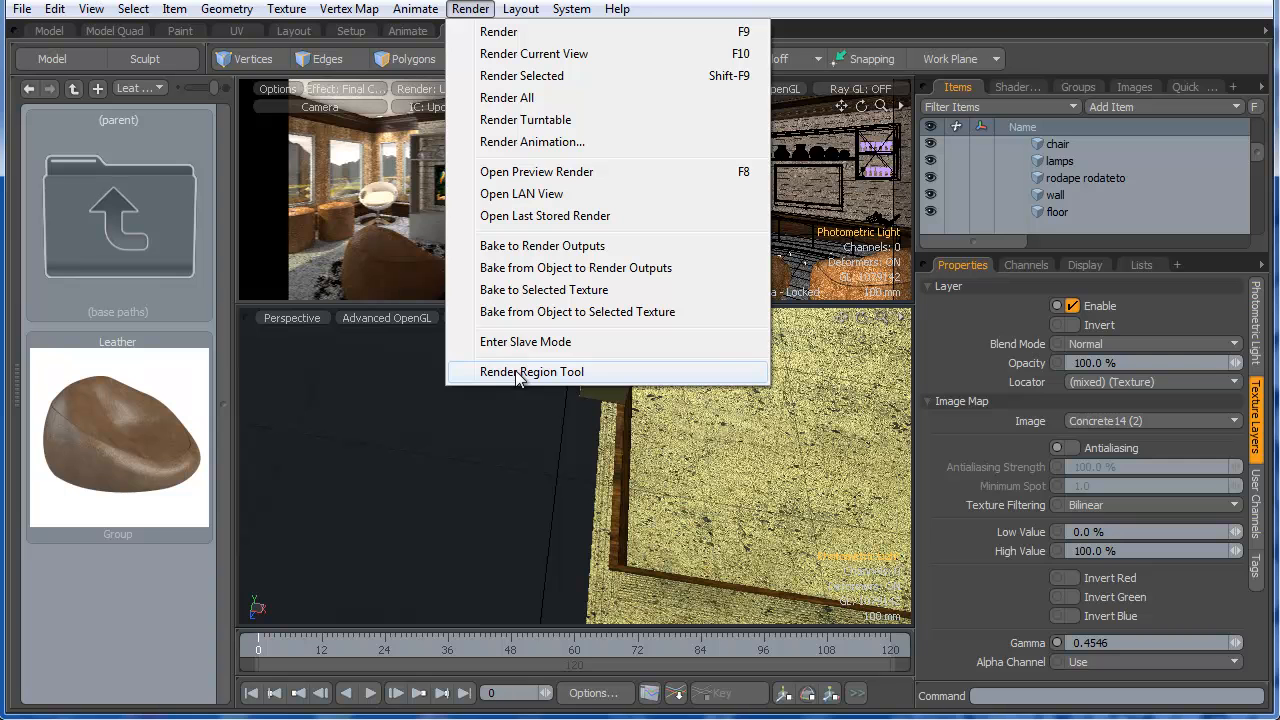
pyautogui.click(530, 215)
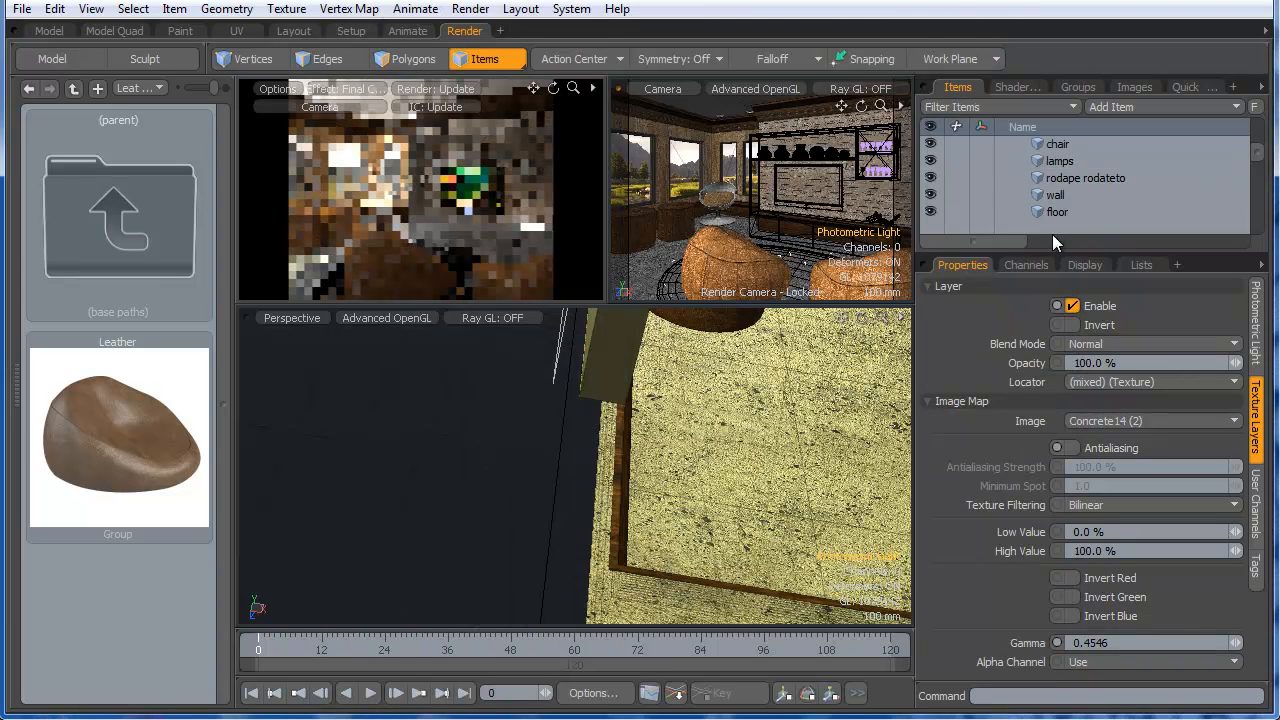
# - Set the Shadow Type of the first Photometric Light in the Photometric group to None
pyautogui.moveTo(1054, 350); pyautogui.dragTo(1059, 394)
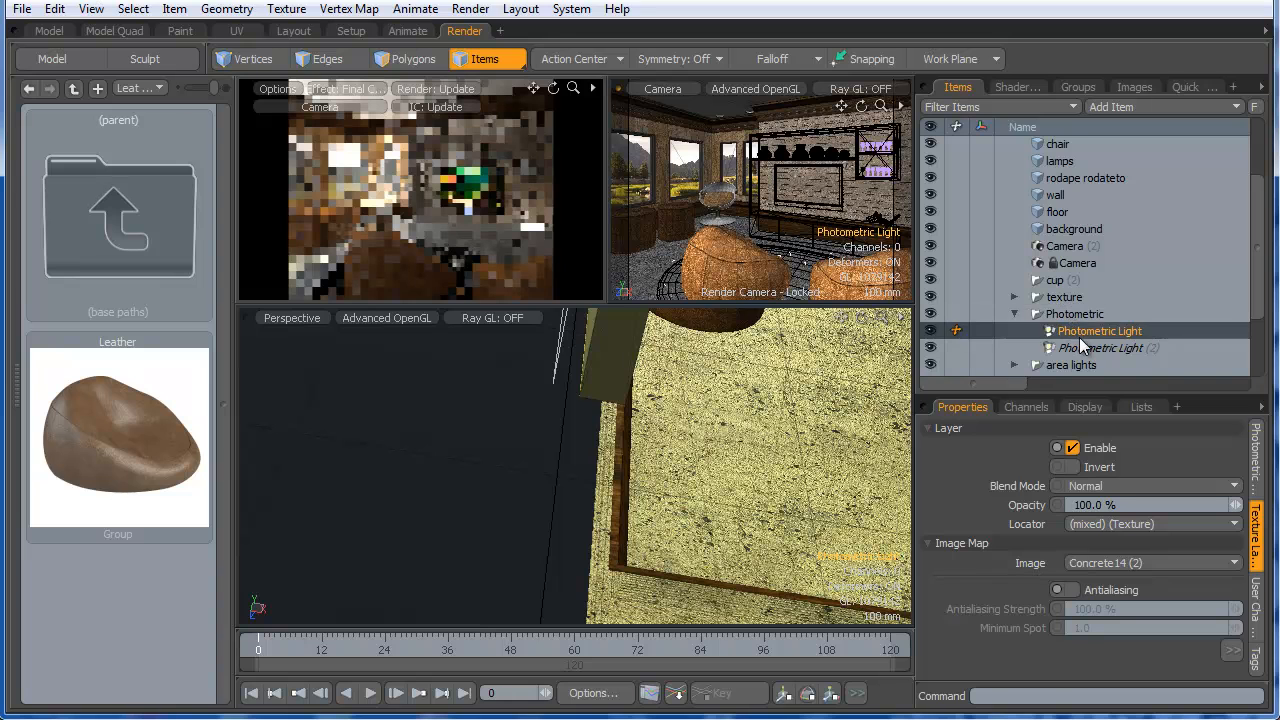
pyautogui.click(1072, 346)
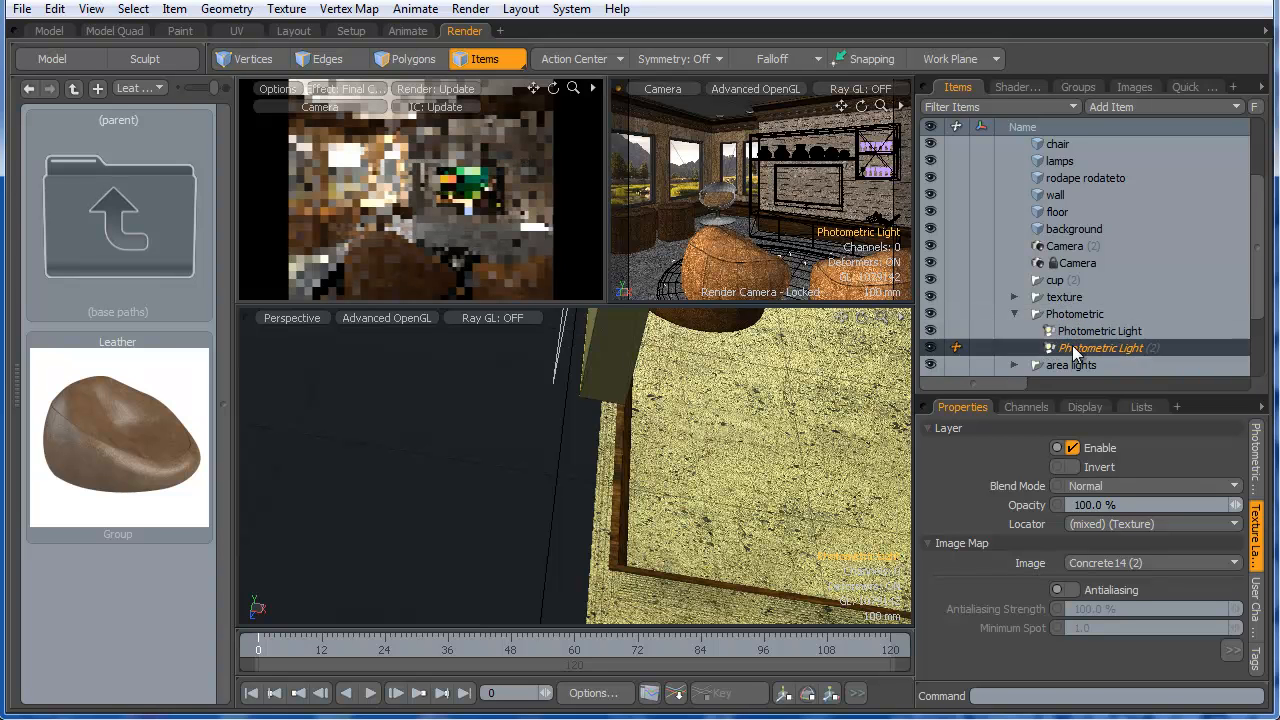
pyautogui.click(1089, 330)
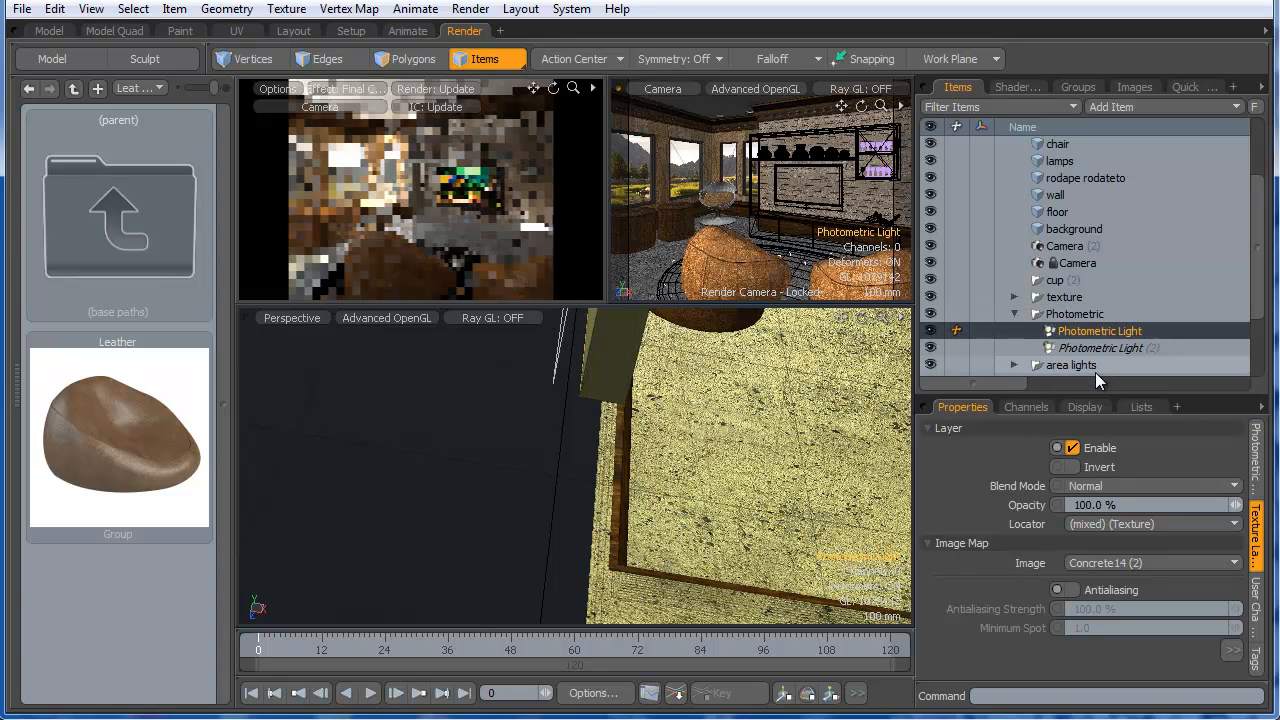
pyautogui.moveTo(1075, 229); pyautogui.dragTo(1076, 229)
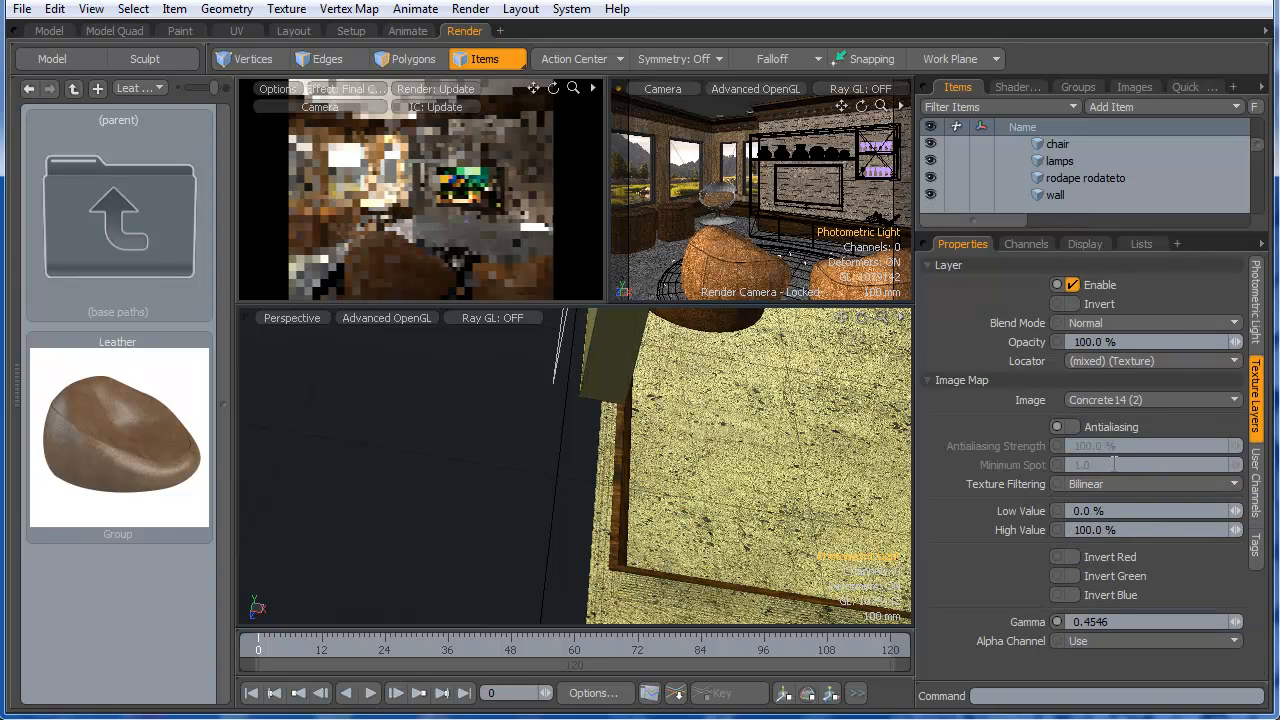
pyautogui.click(1256, 300)
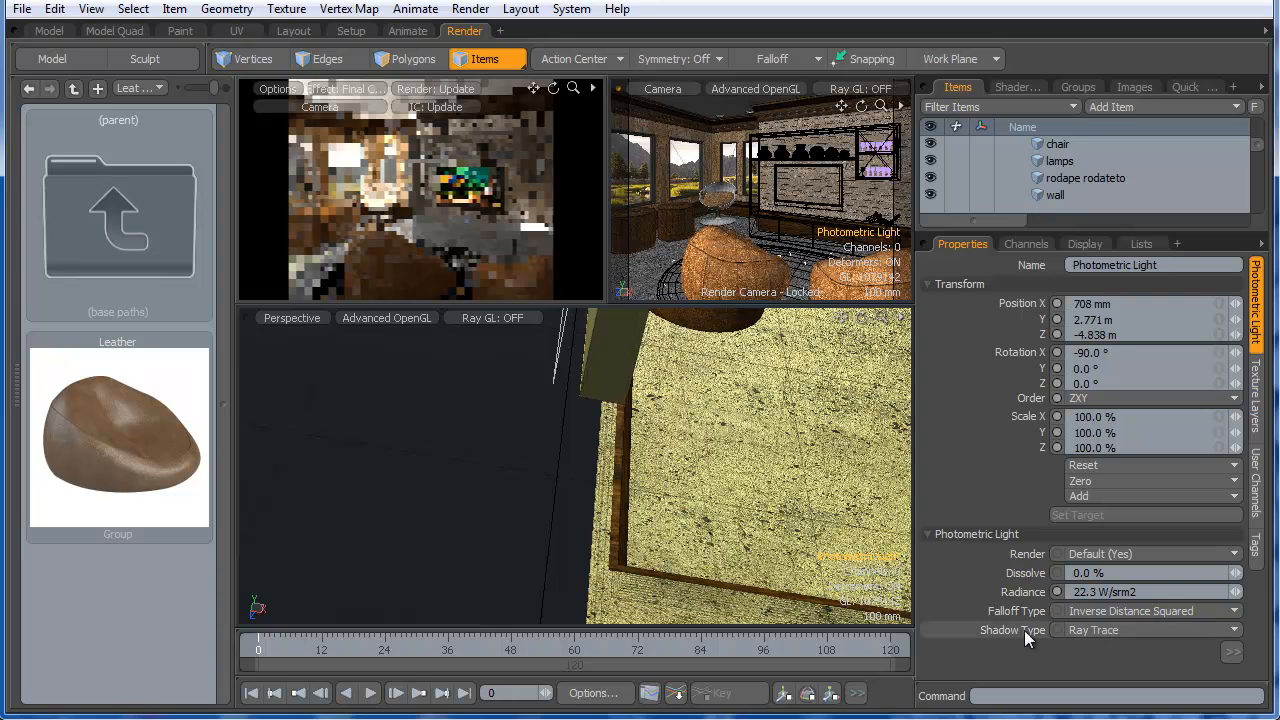
pyautogui.click(1099, 630)
pyautogui.click(1099, 622)
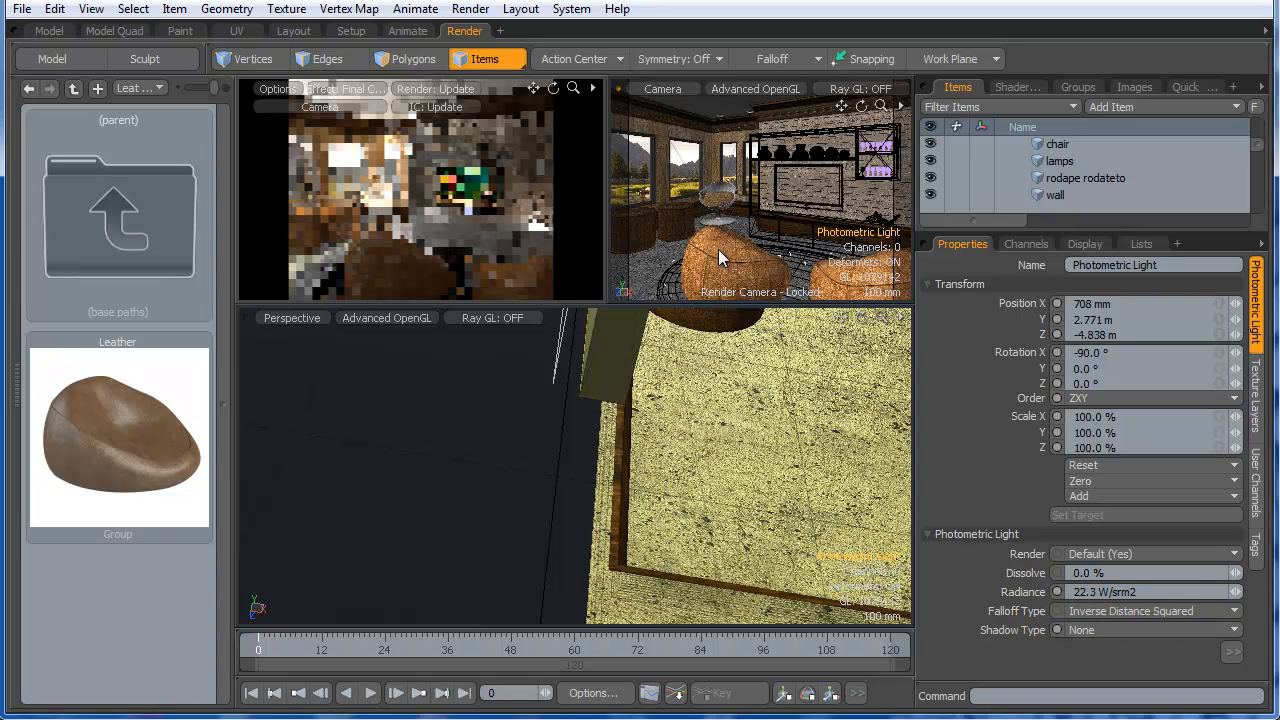
# - Set the radiance of Photometric Light (3) inside the Group Locator to 13.5 W/srm2
pyautogui.scroll(-2, 1048, 180)
pyautogui.scroll(3, 1066, 185)
pyautogui.scroll(-2, 1067, 186)
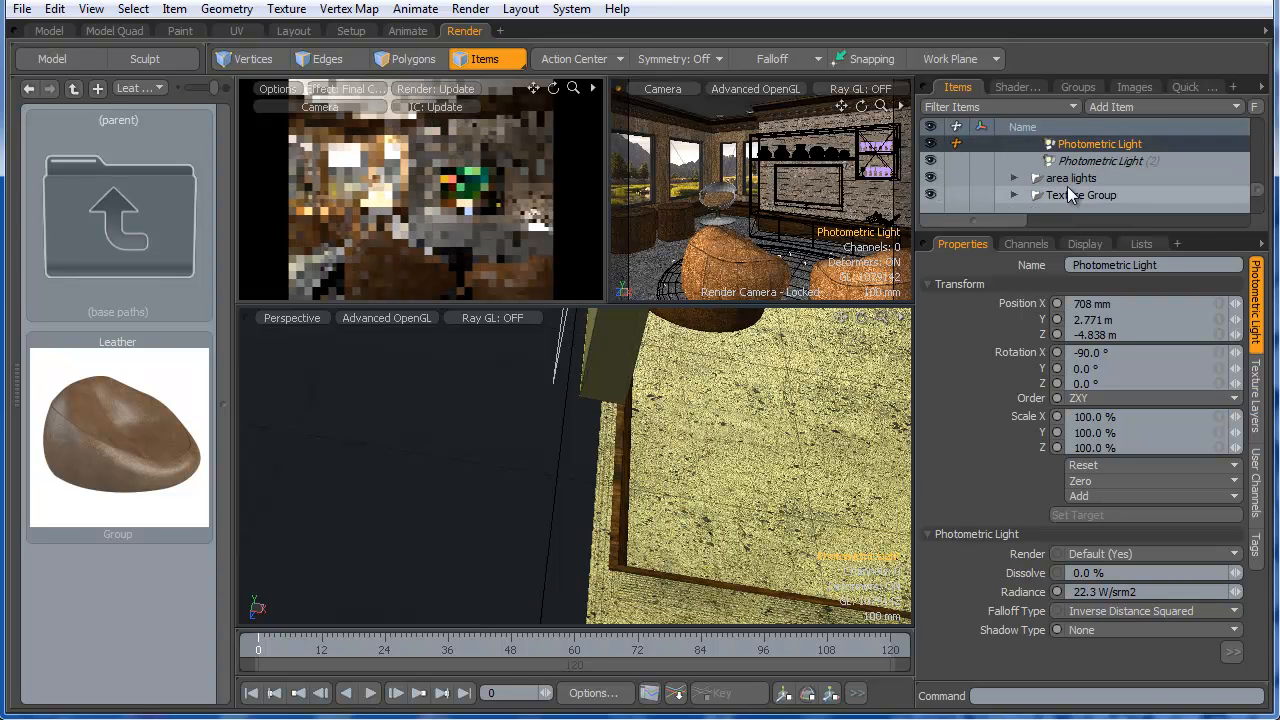
pyautogui.scroll(2, 1067, 186)
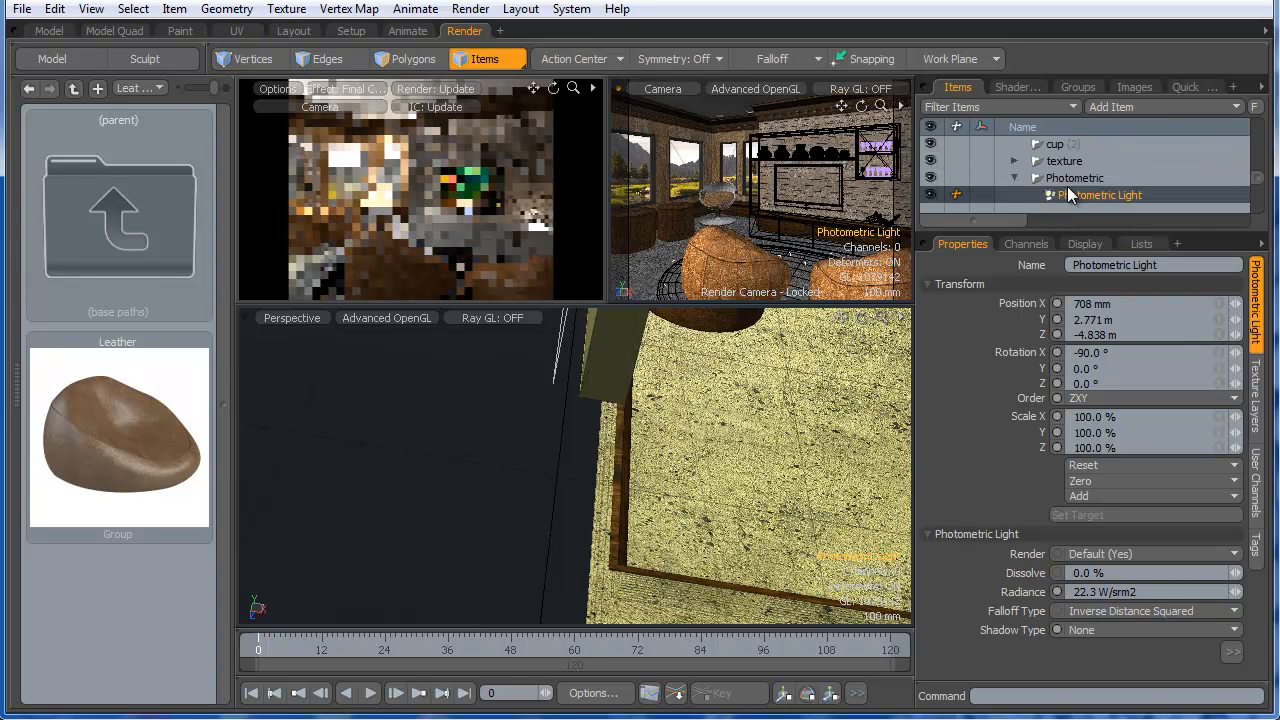
pyautogui.click(1016, 177)
pyautogui.scroll(-3, 1020, 180)
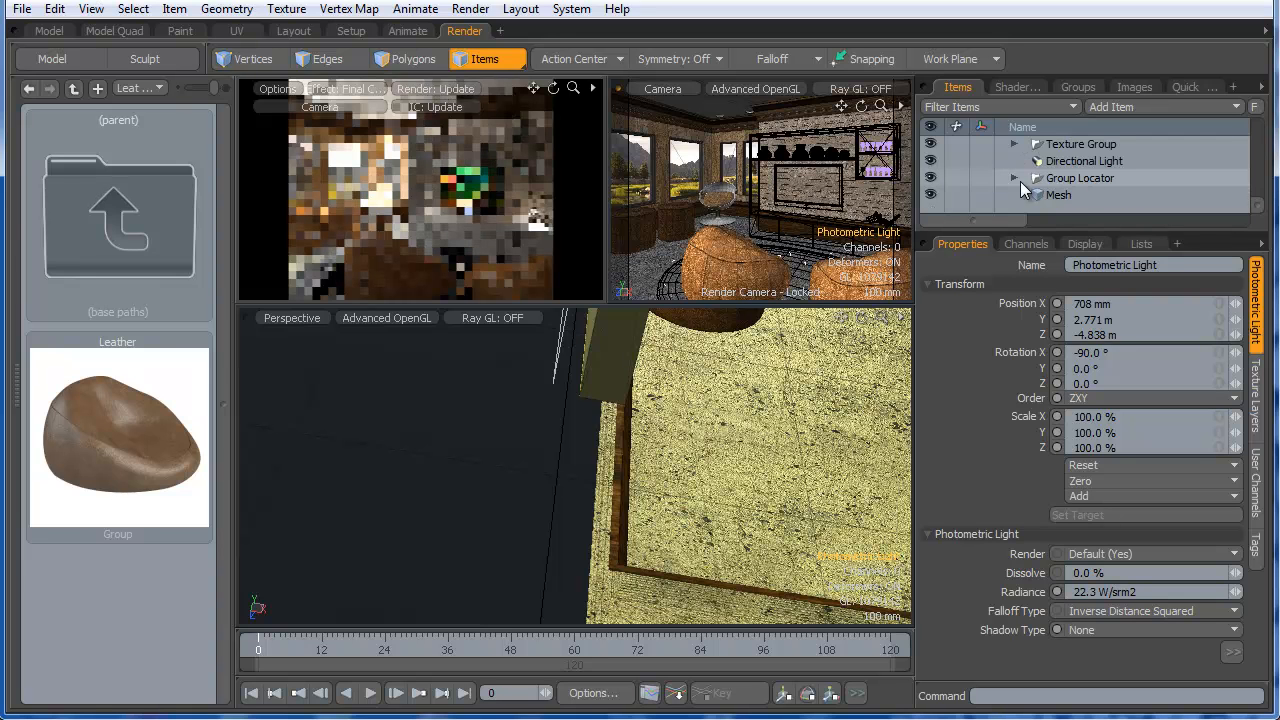
pyautogui.click(1016, 177)
pyautogui.scroll(-4, 1090, 186)
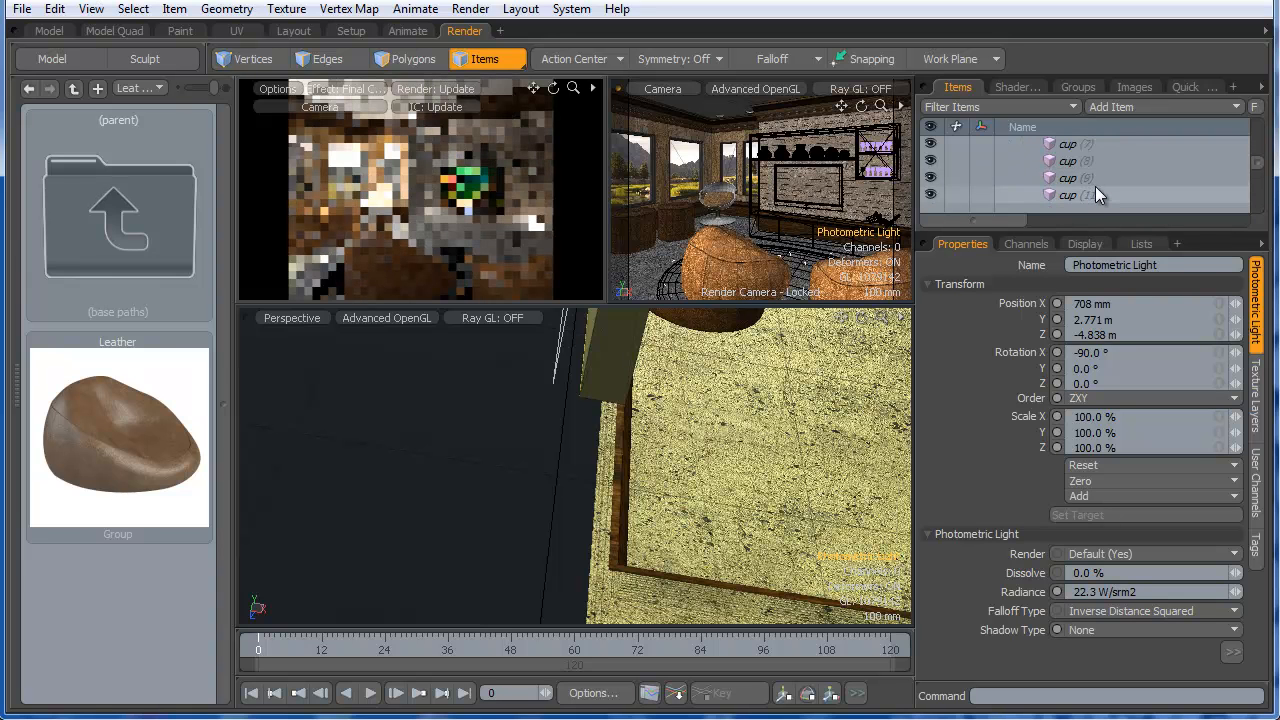
pyautogui.scroll(-5, 1095, 186)
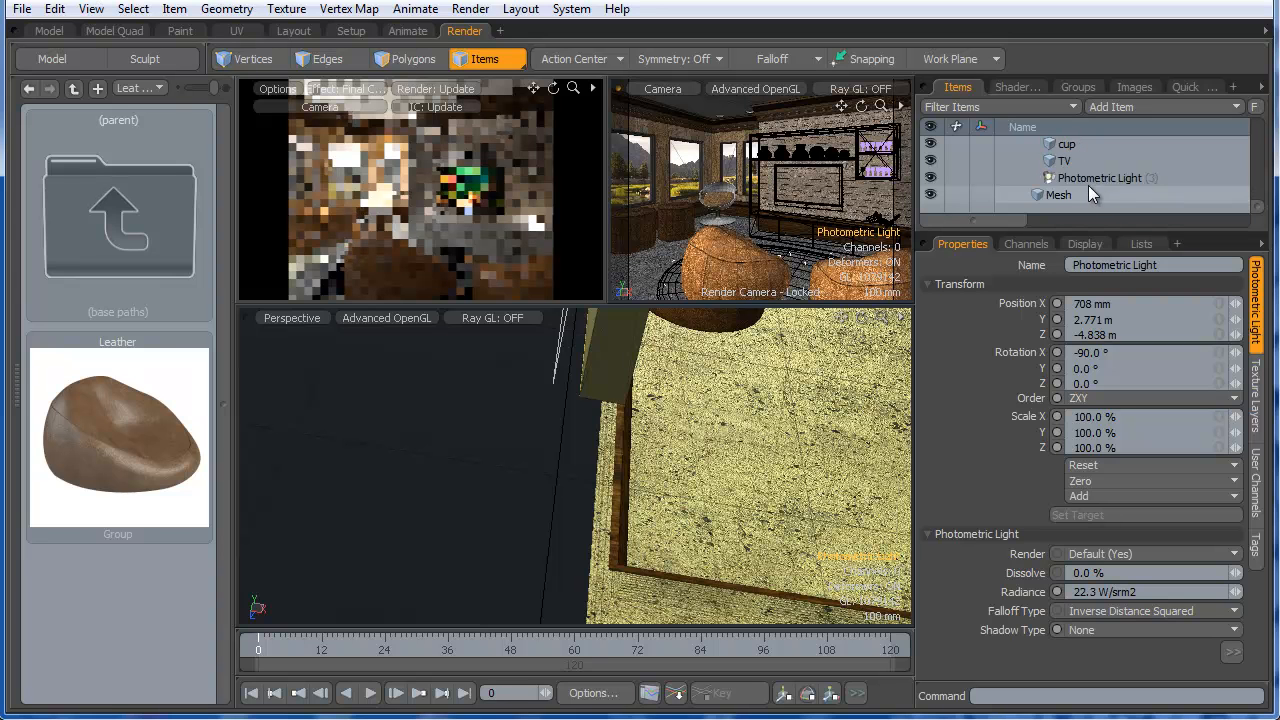
pyautogui.click(1090, 177)
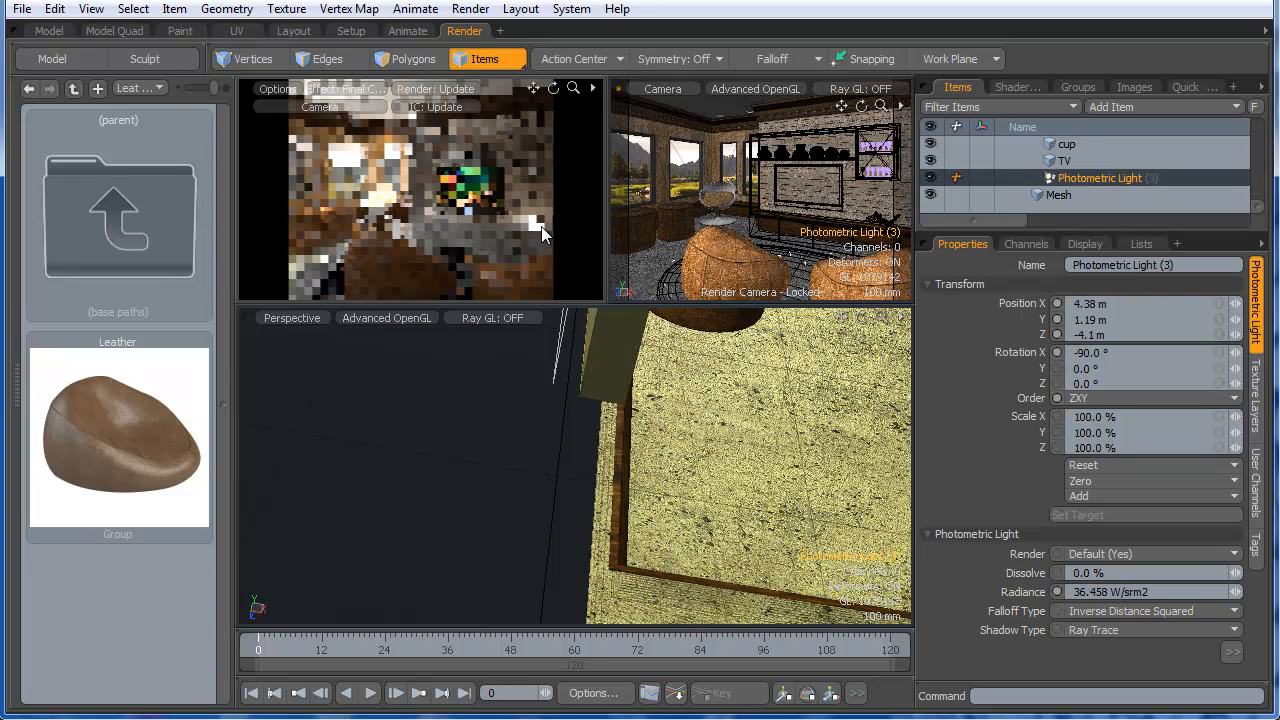
pyautogui.moveTo(1236, 592); pyautogui.dragTo(1208, 592)
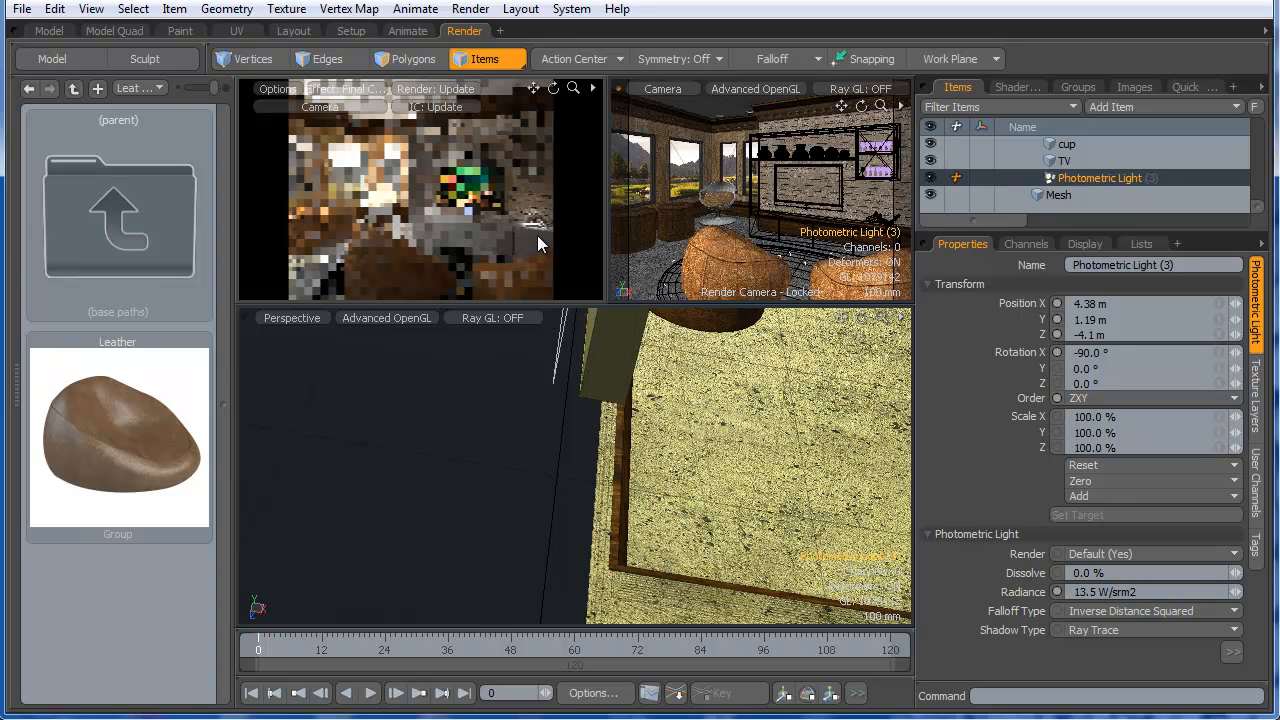
# - Set the Transparent Color of the vasos material to pure white, 1.0, 1.0, 1.0
pyautogui.click(880, 217)
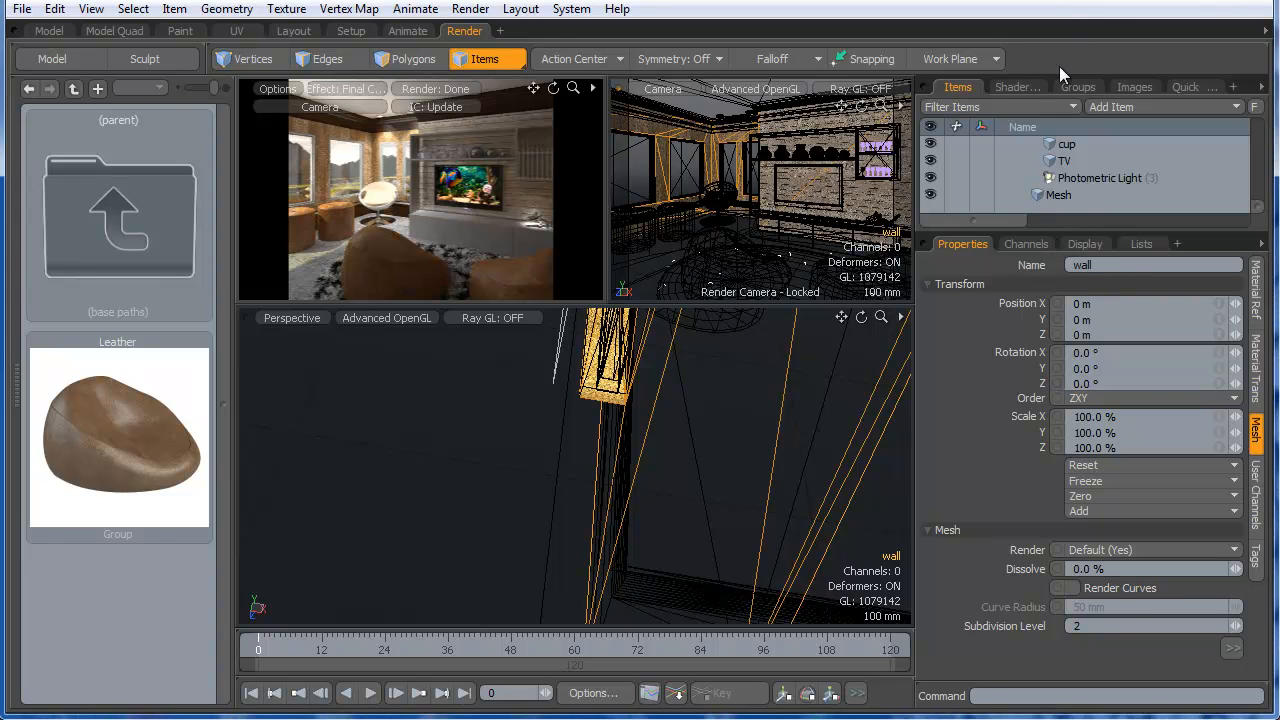
pyautogui.click(1035, 86)
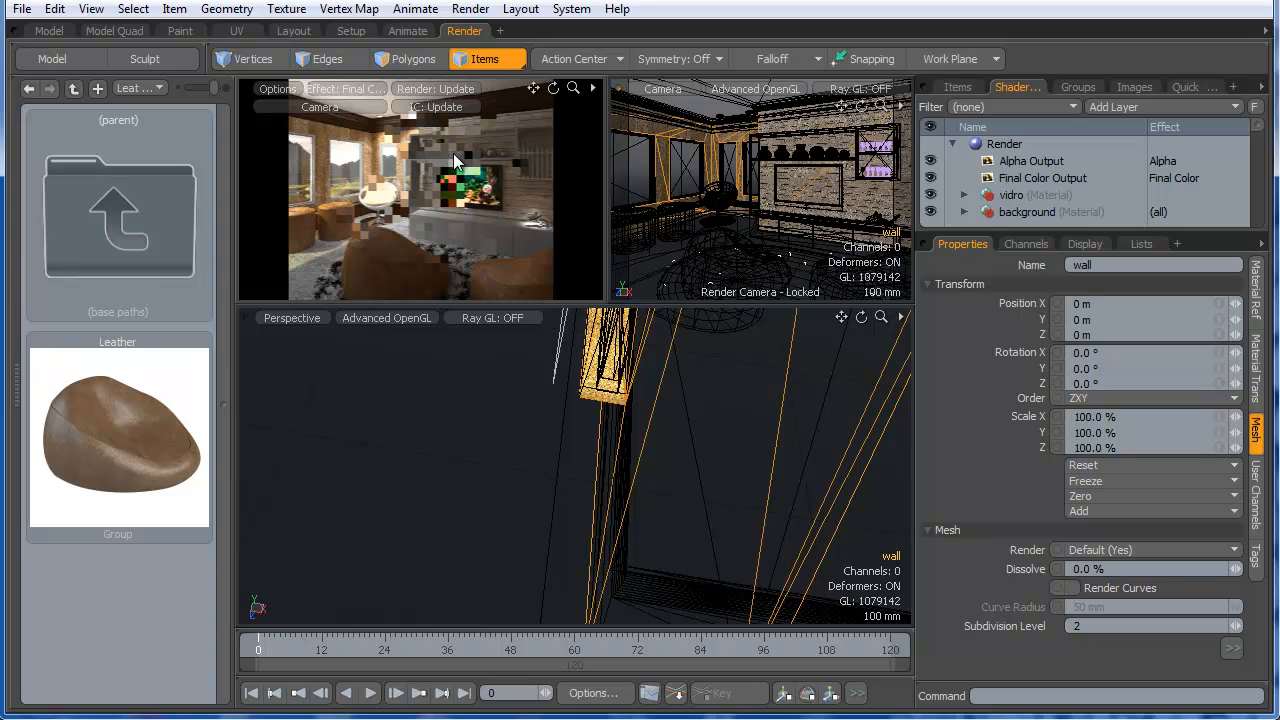
pyautogui.click(453, 153)
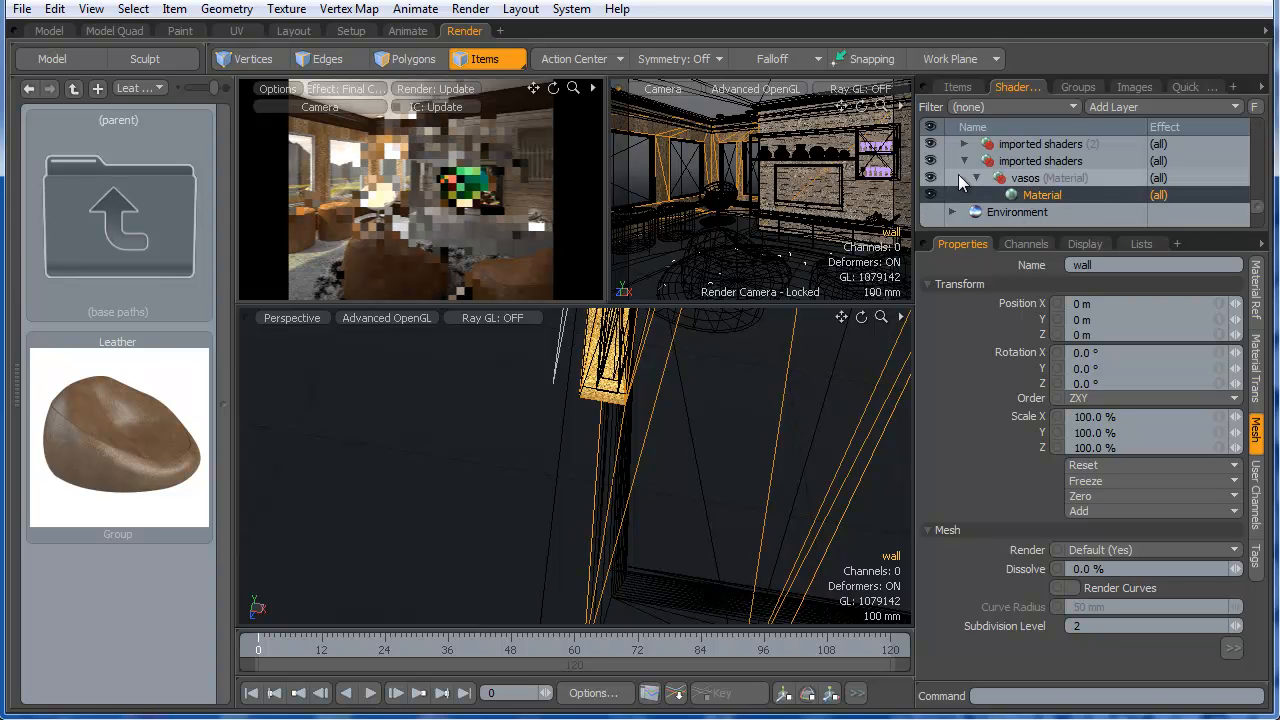
pyautogui.click(1255, 370)
pyautogui.click(1116, 402)
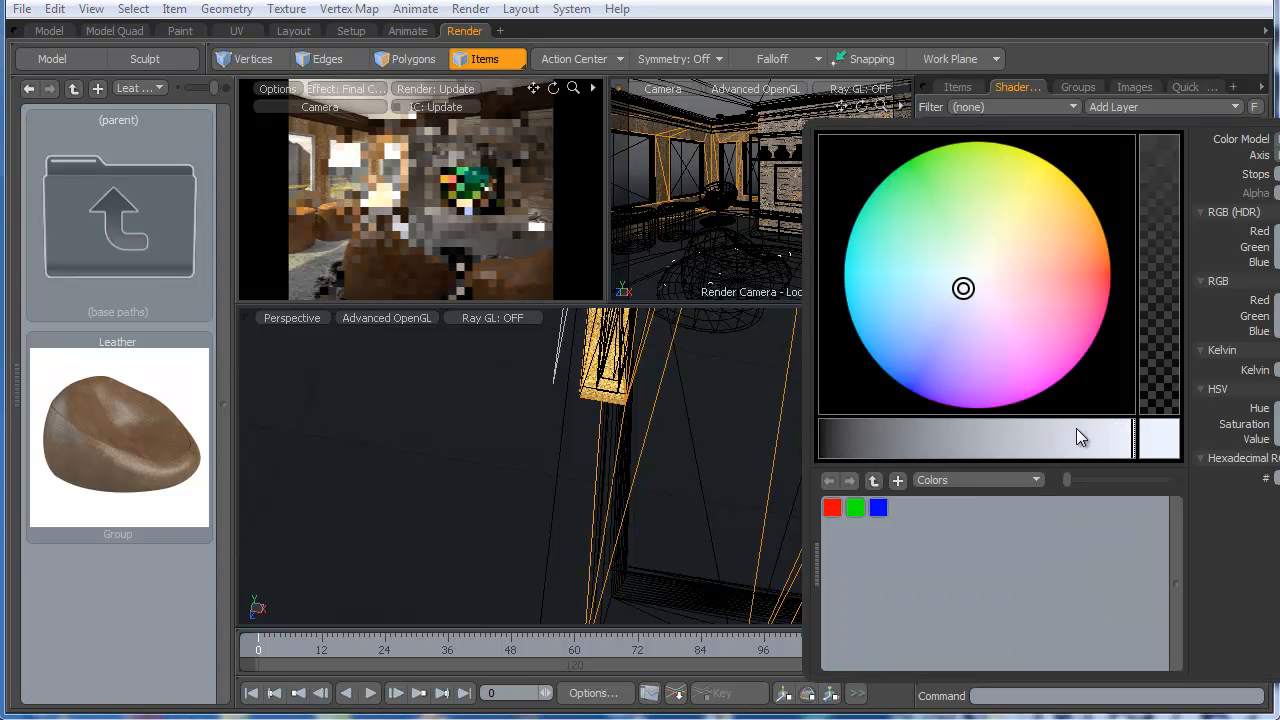
pyautogui.moveTo(964, 288); pyautogui.dragTo(979, 274)
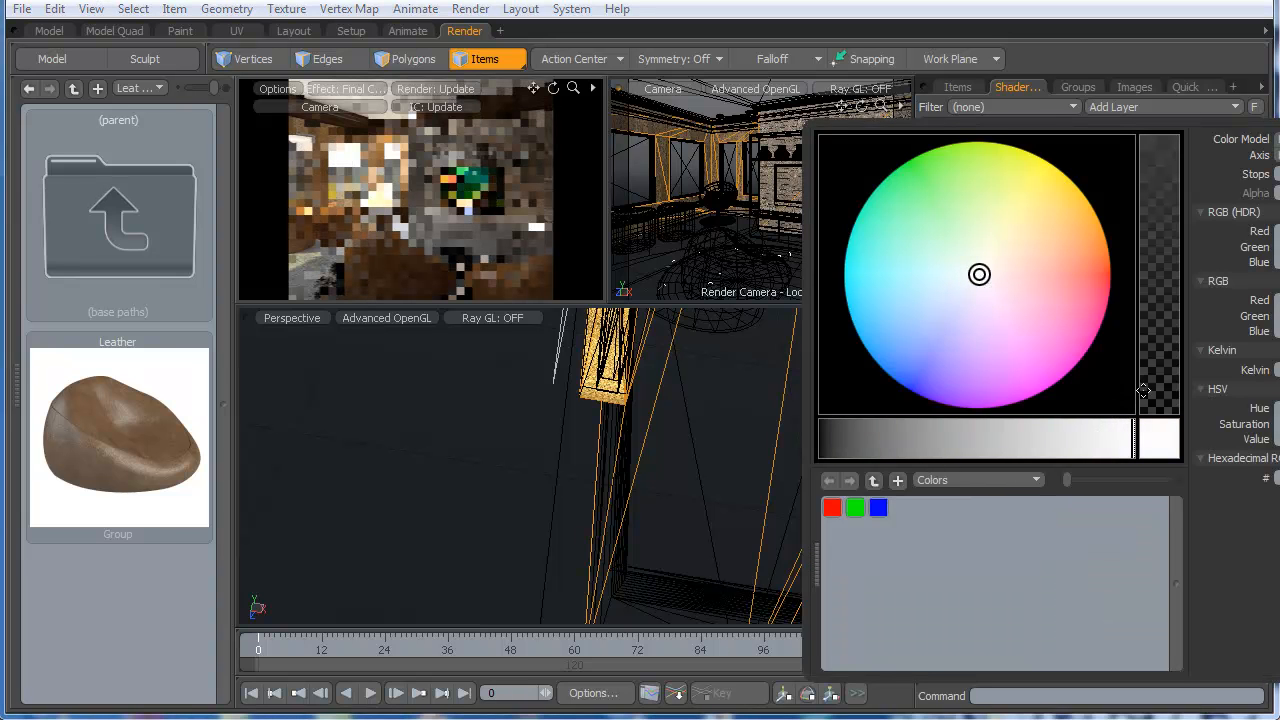
pyautogui.click(564, 245)
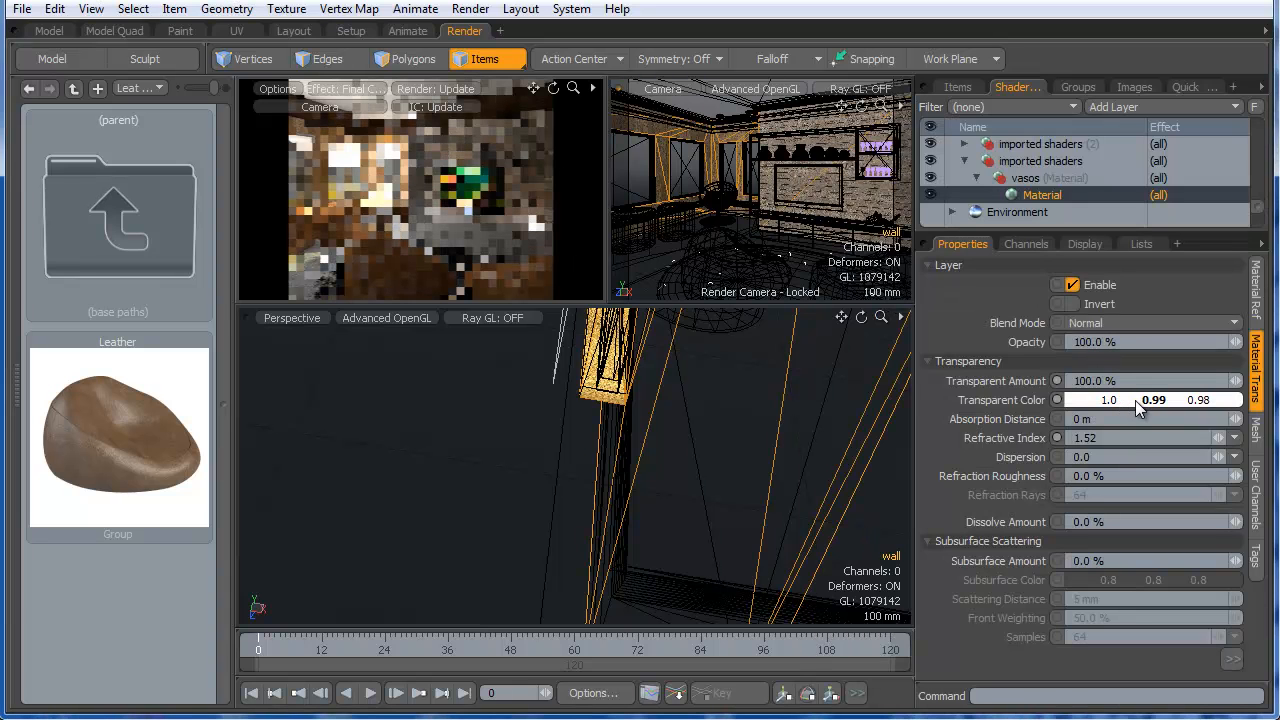
pyautogui.moveTo(1135, 400); pyautogui.dragTo(1142, 399)
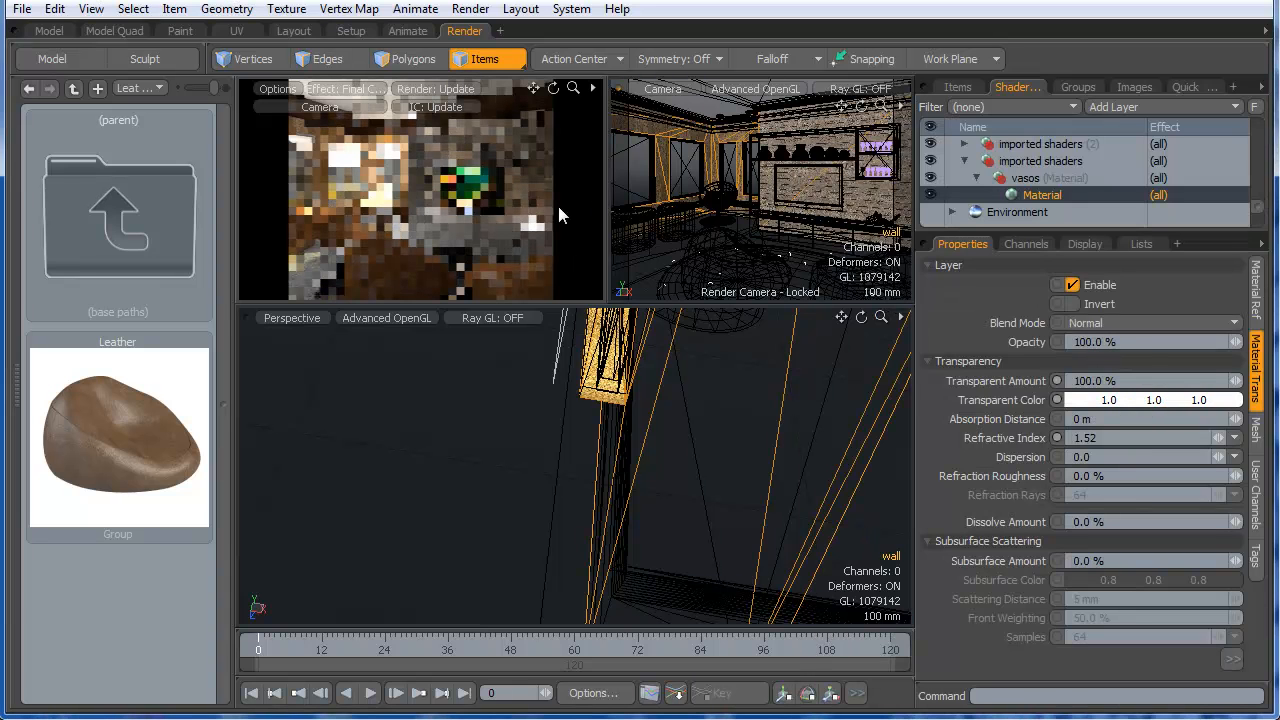
# - Set the High Value of the parede2 refl reflection image to 130 % and open the last stored render for comparison
pyautogui.click(483, 126)
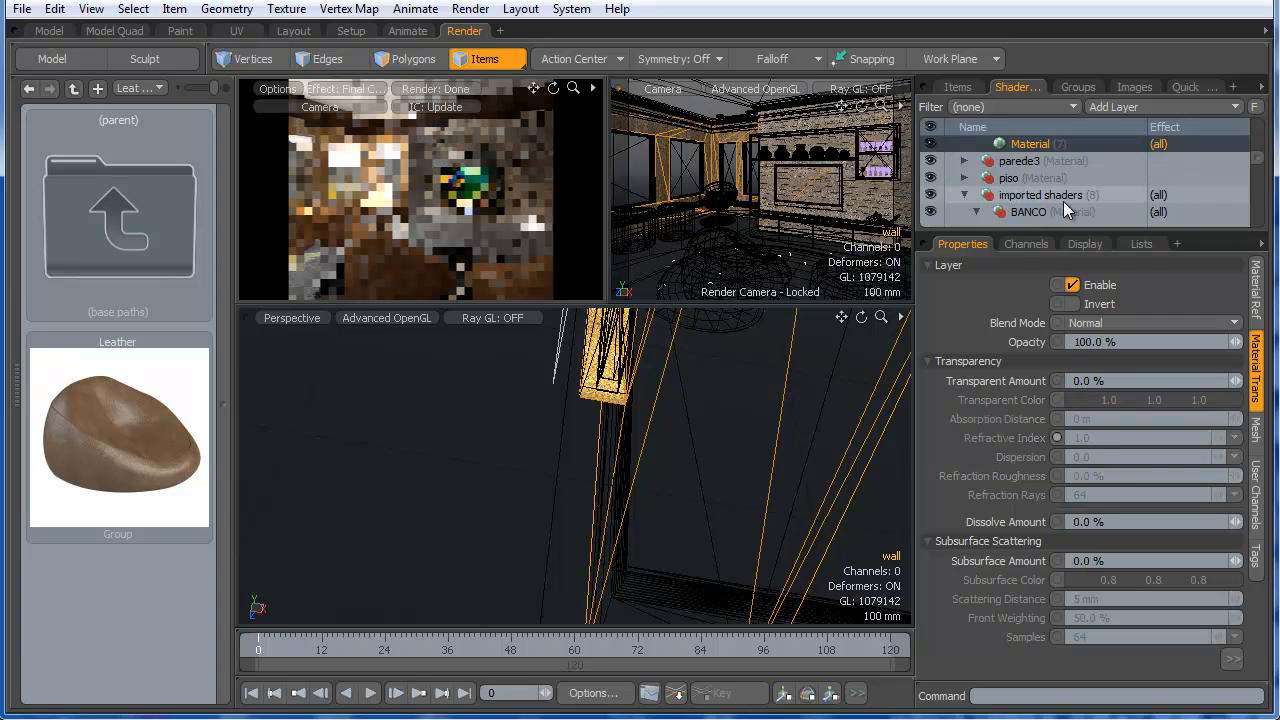
pyautogui.scroll(1, 1063, 201)
pyautogui.scroll(3, 1063, 201)
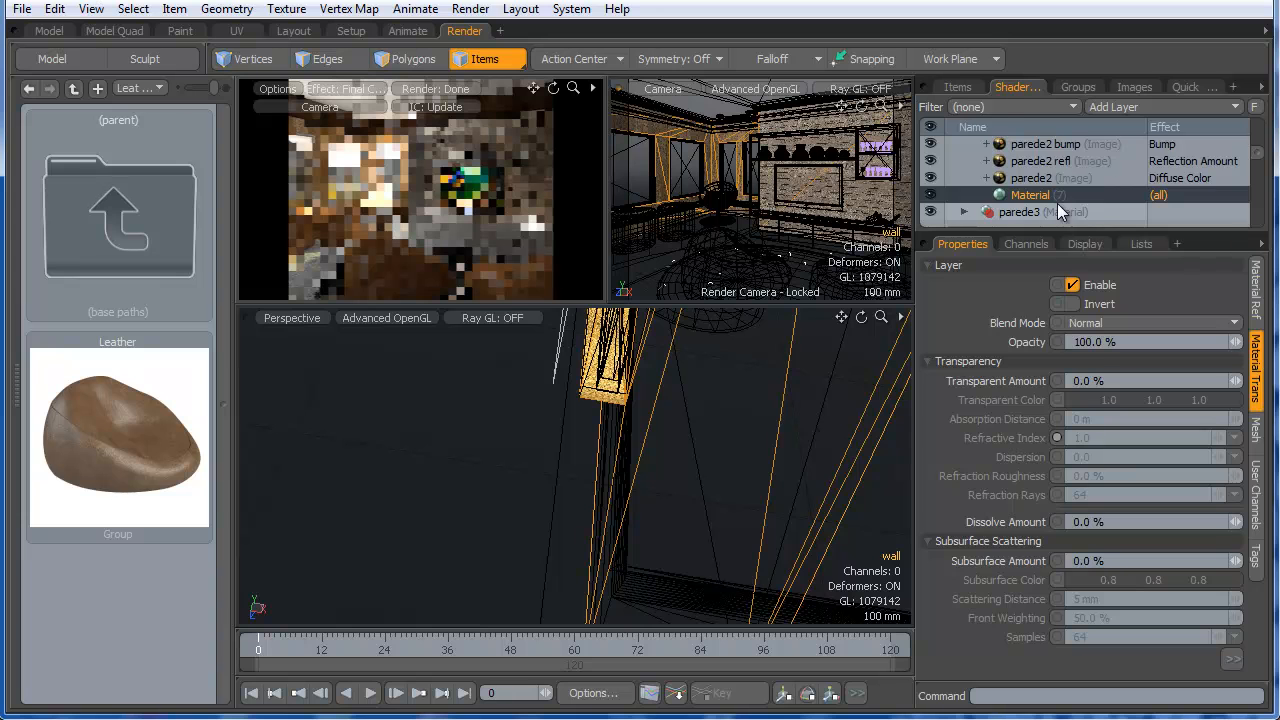
pyautogui.scroll(-3, 1057, 203)
pyautogui.click(1092, 160)
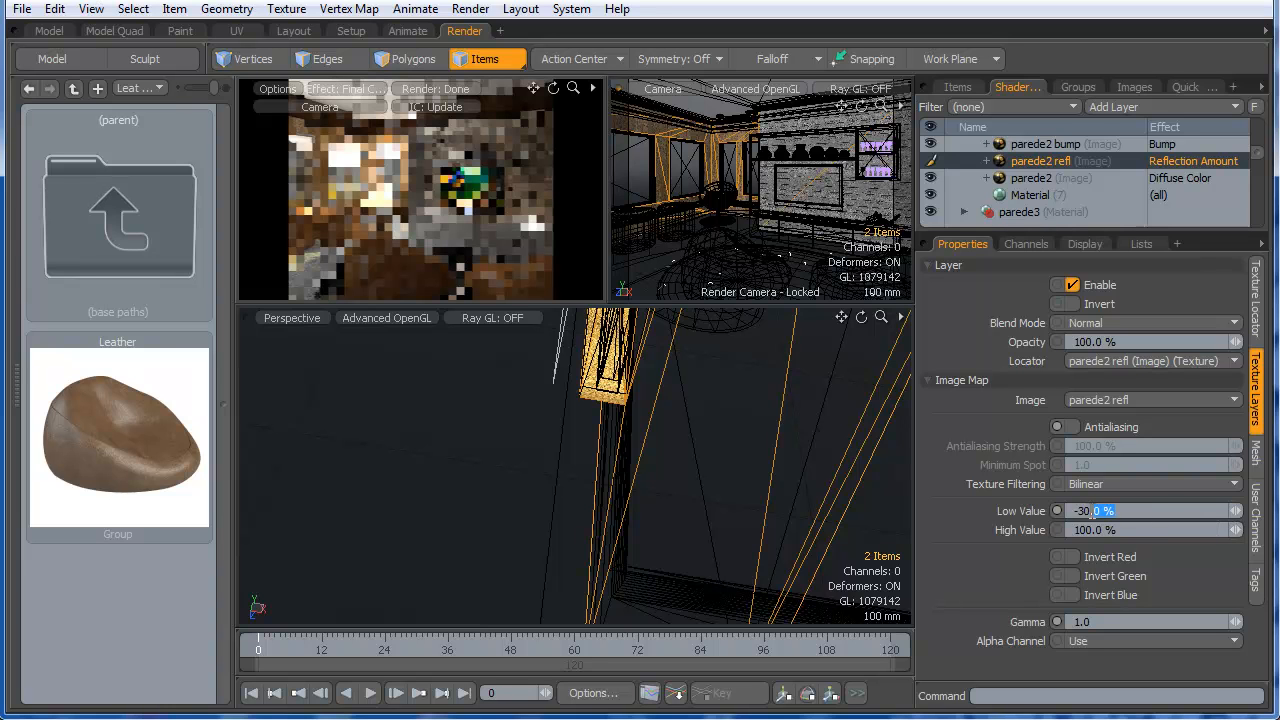
pyautogui.click(1168, 530)
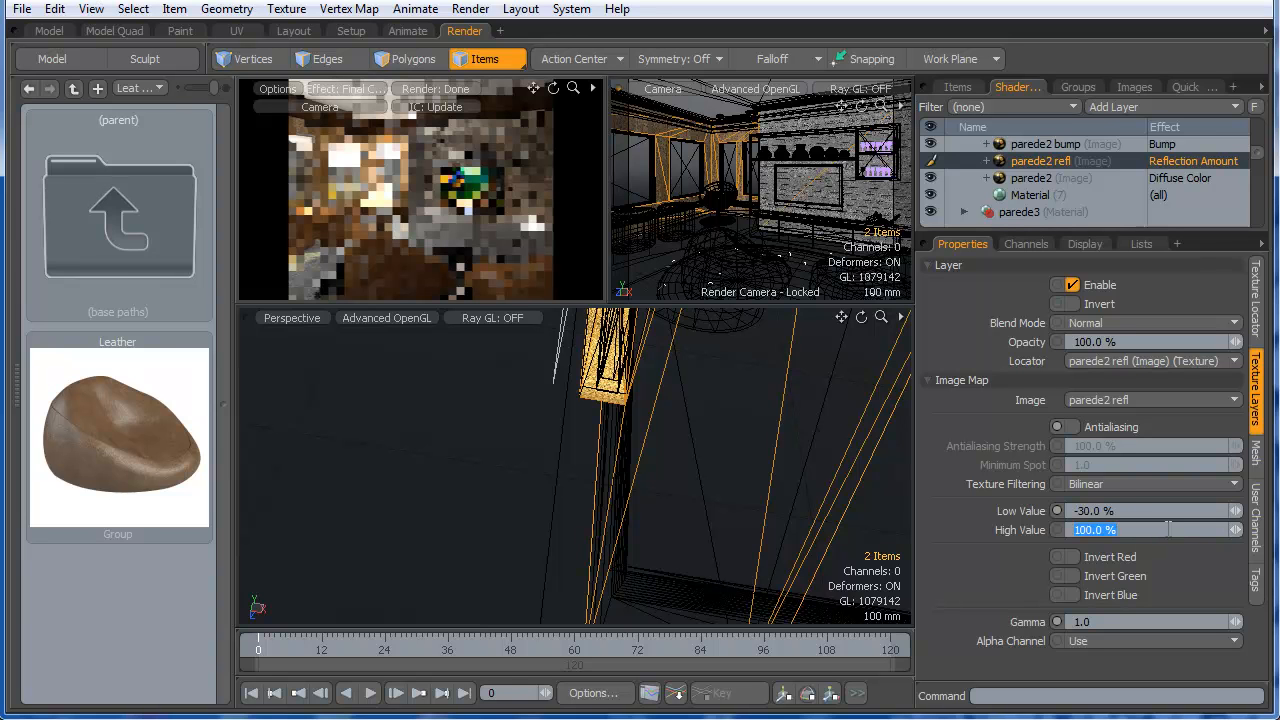
pyautogui.write('130')
pyautogui.press('Return')
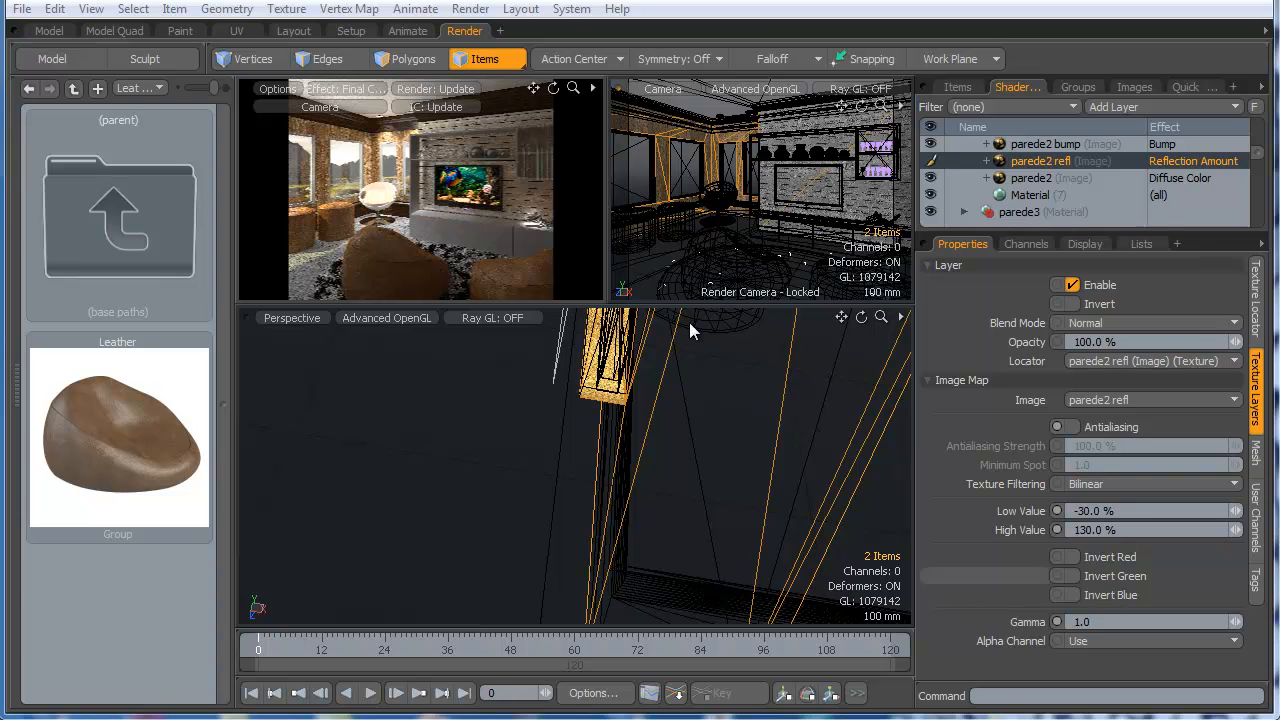
pyautogui.click(466, 9)
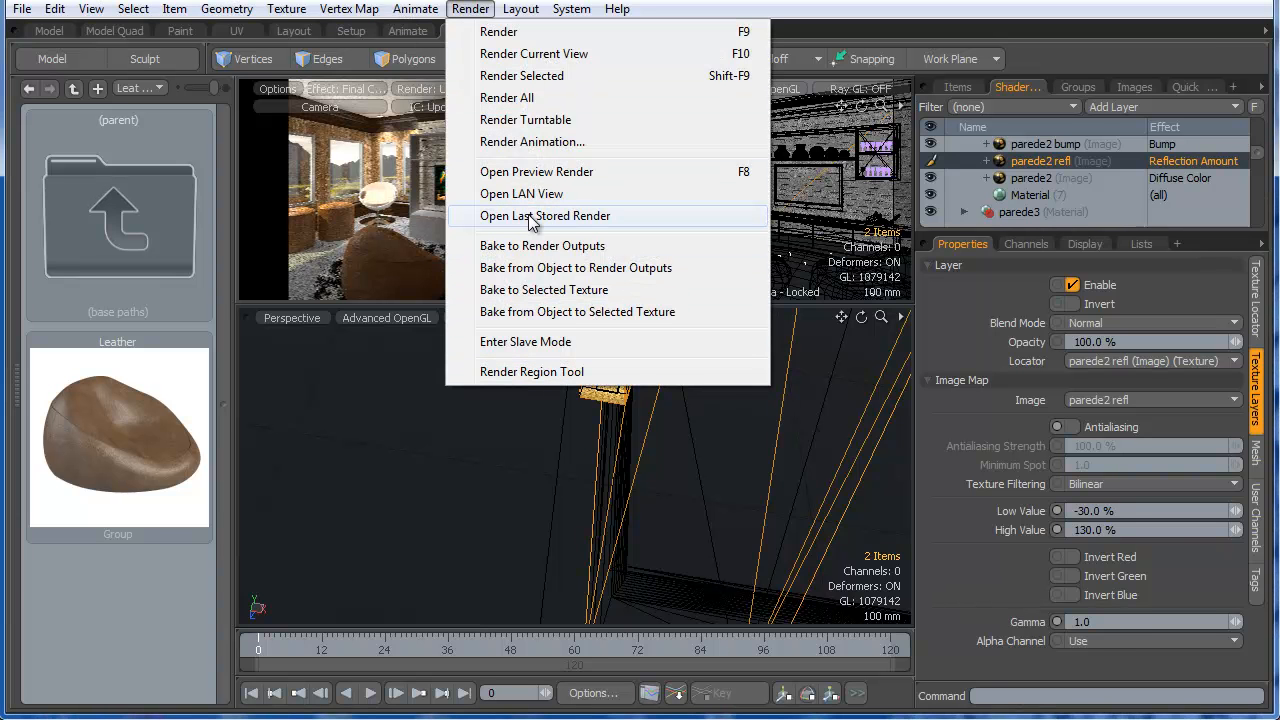
pyautogui.click(531, 216)
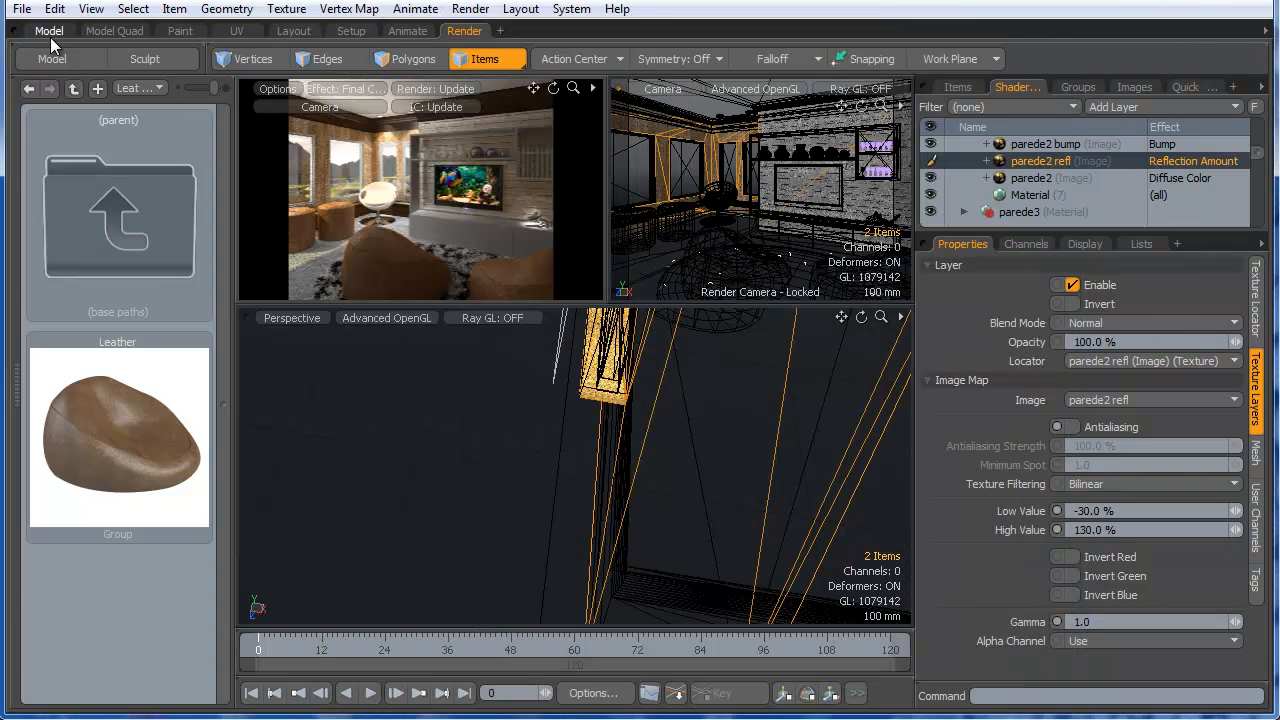
# - In the modelling layout, select the glass panes of the two side-wall windows and thin them to 28.5 % in X
pyautogui.click(50, 33)
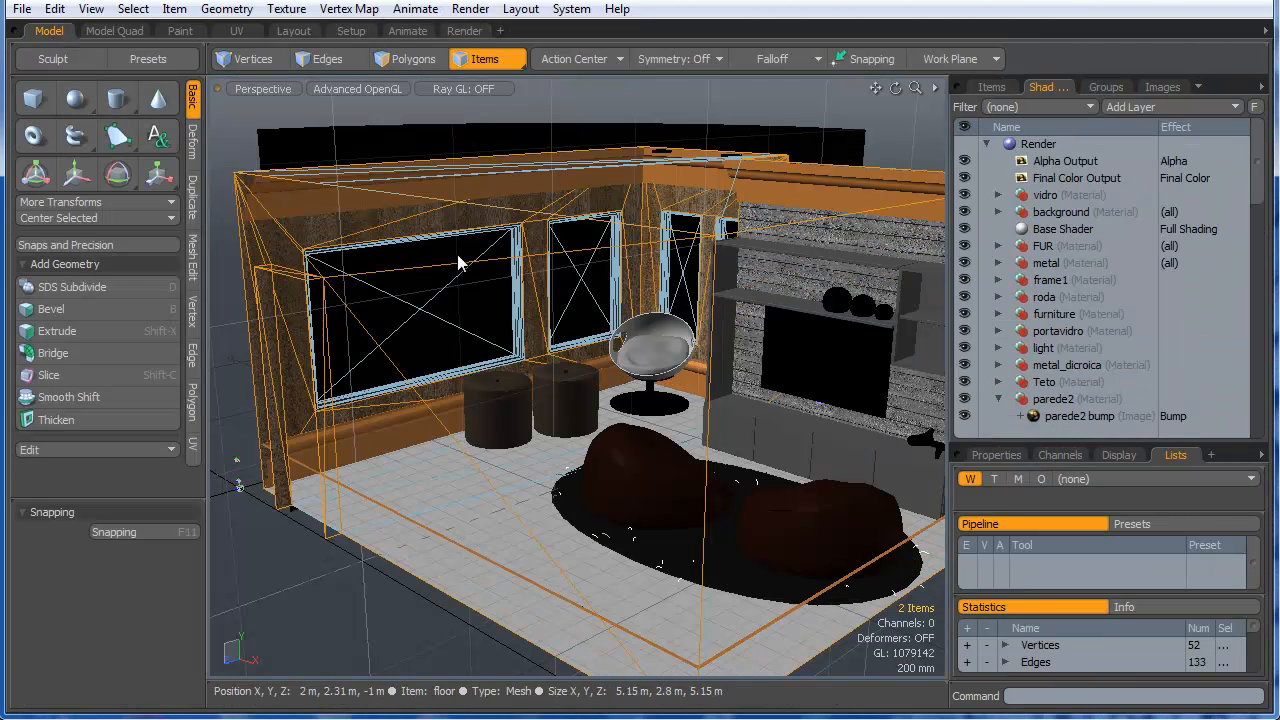
pyautogui.keyDown('alt'); pyautogui.moveTo(418, 279); pyautogui.dragTo(374, 368); pyautogui.keyUp('alt')
pyautogui.doubleClick(373, 307)
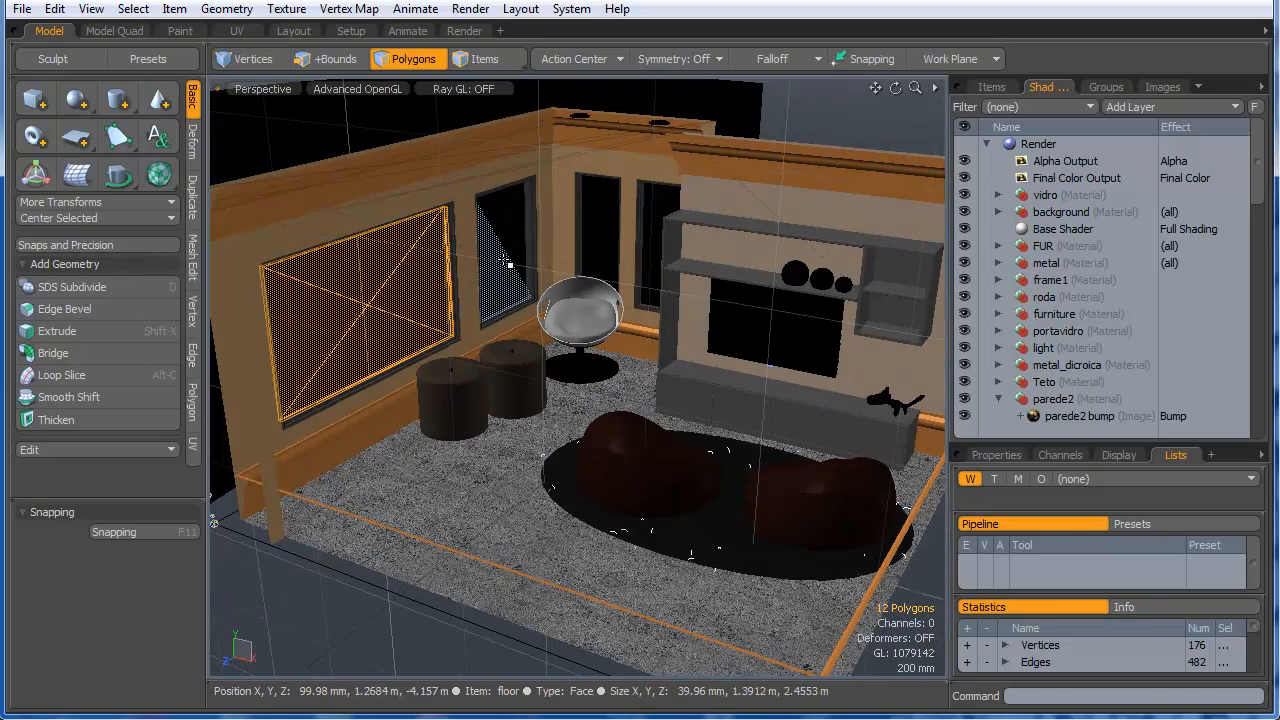
pyautogui.keyDown('shift'); pyautogui.doubleClick(507, 261); pyautogui.keyUp('shift')
pyautogui.scroll(5, 445, 320)
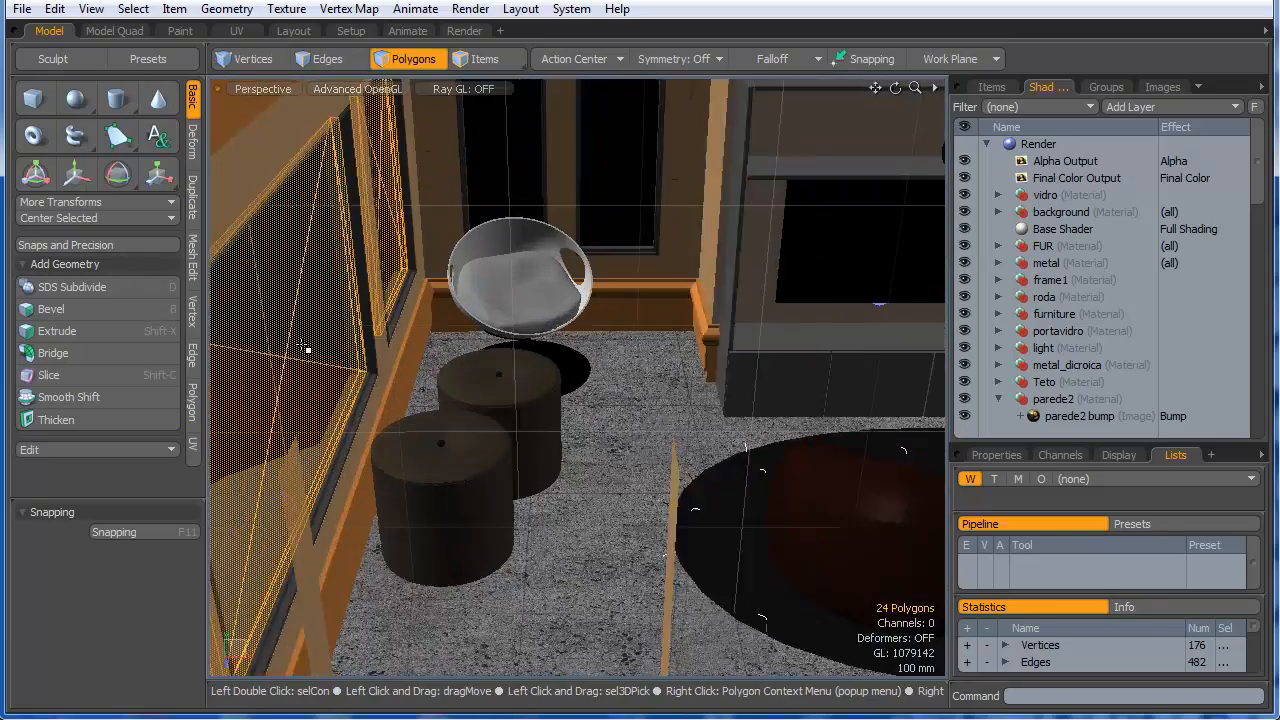
pyautogui.press('y')
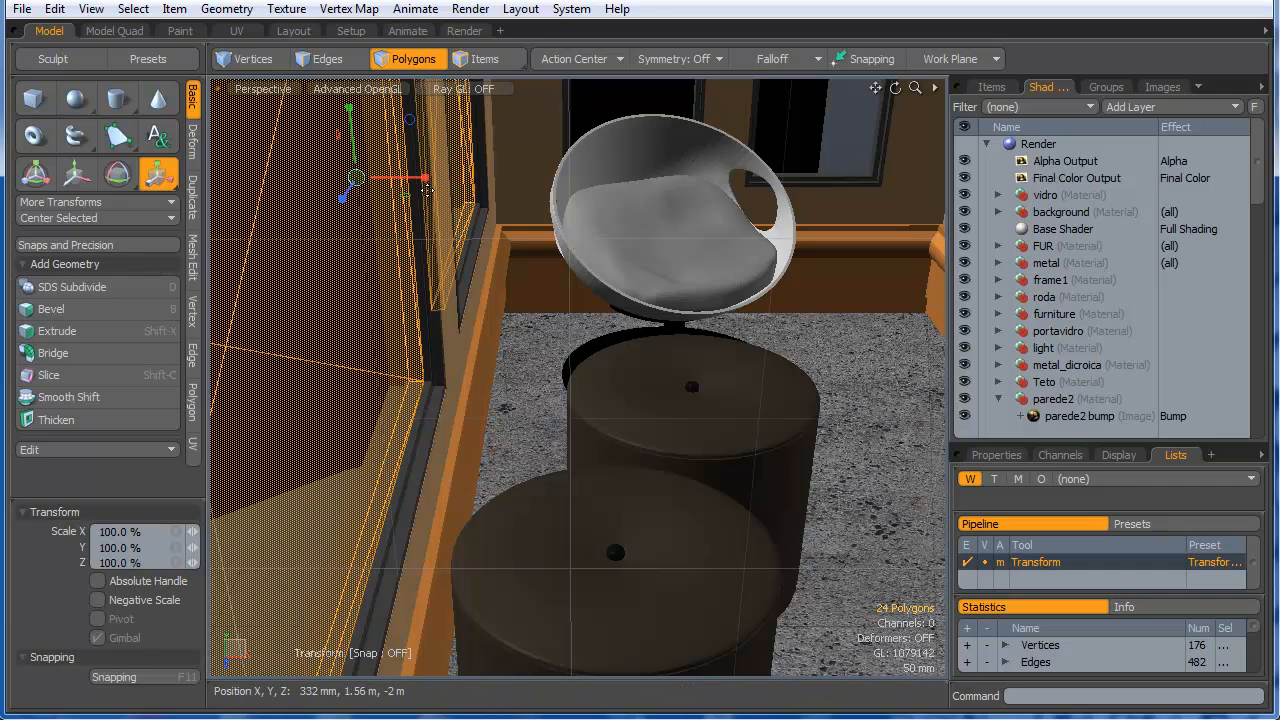
pyautogui.moveTo(428, 186); pyautogui.dragTo(394, 186)
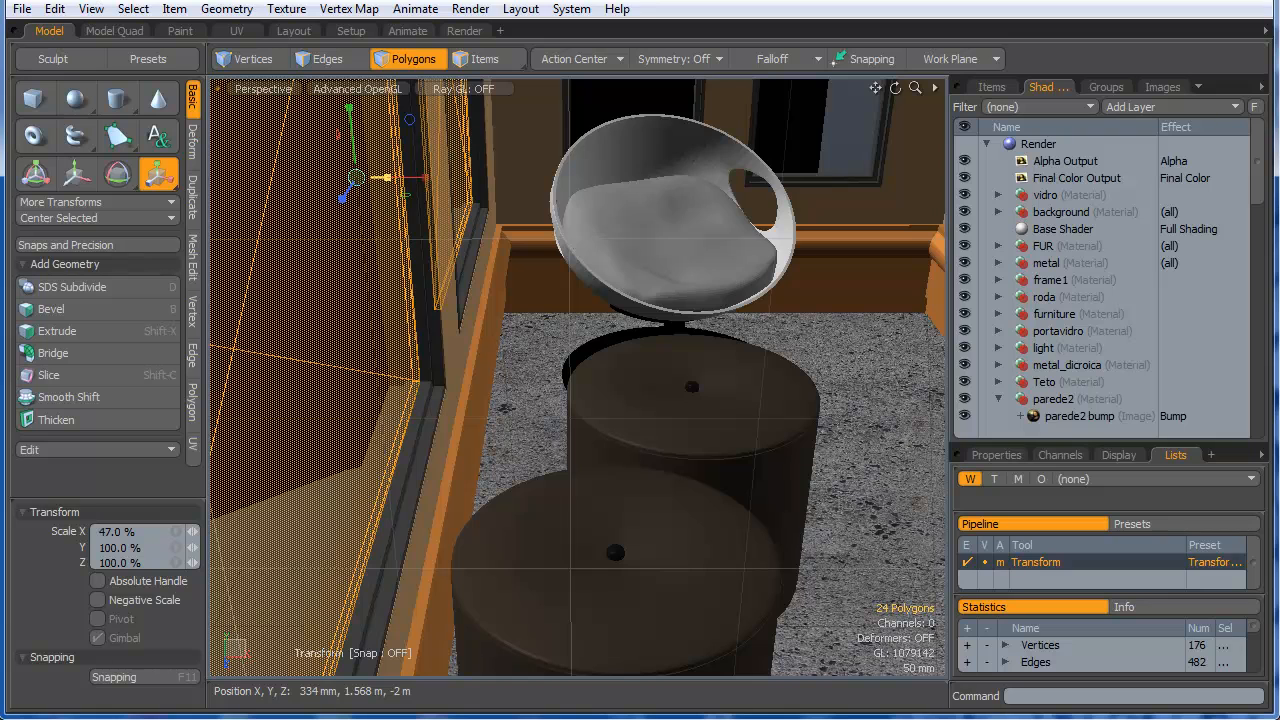
pyautogui.keyDown('alt'); pyautogui.moveTo(440, 193); pyautogui.dragTo(514, 295); pyautogui.keyUp('alt')
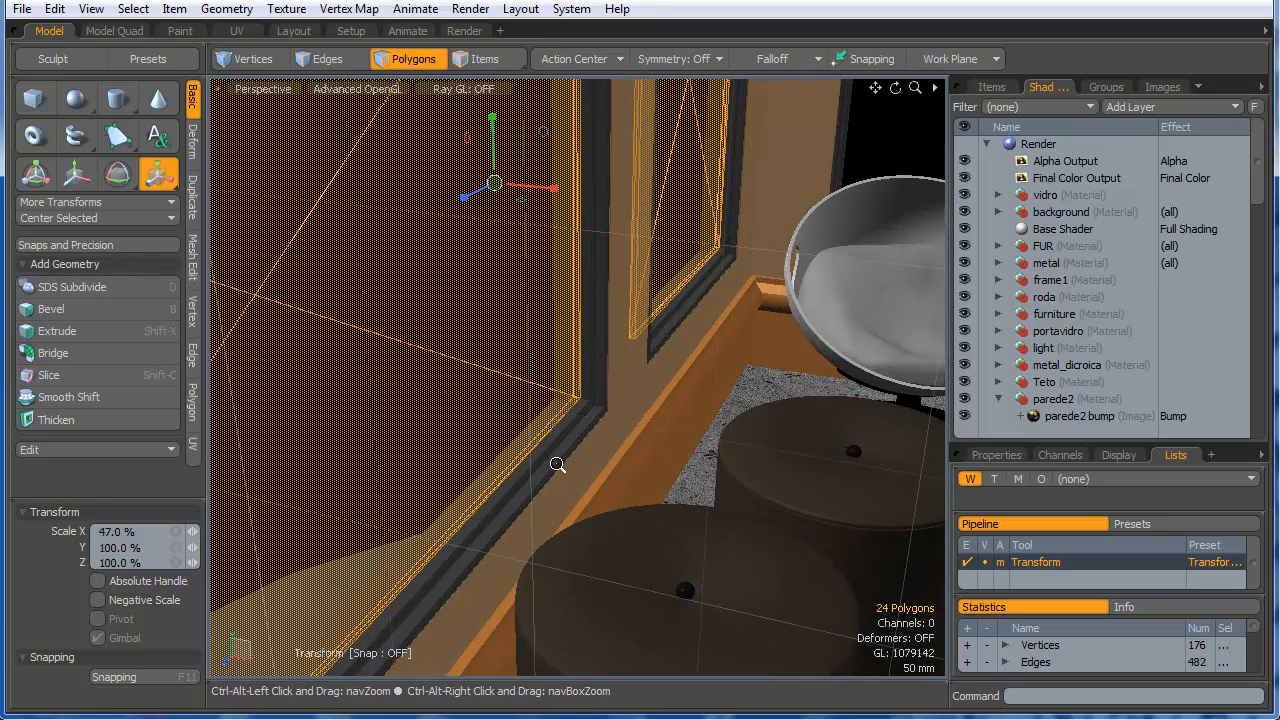
pyautogui.keyDown('ctrl'); pyautogui.keyDown('alt'); pyautogui.moveTo(557, 466); pyautogui.dragTo(358, 489); pyautogui.keyUp('alt'); pyautogui.keyUp('ctrl')
pyautogui.keyDown('alt'); pyautogui.moveTo(510, 331); pyautogui.dragTo(640, 477); pyautogui.keyUp('alt')
pyautogui.keyDown('alt'); pyautogui.keyDown('shift'); pyautogui.moveTo(640, 477); pyautogui.dragTo(532, 562); pyautogui.keyUp('shift'); pyautogui.keyUp('alt')
pyautogui.keyDown('alt'); pyautogui.moveTo(532, 562); pyautogui.dragTo(537, 543); pyautogui.keyUp('alt')
pyautogui.moveTo(628, 349); pyautogui.dragTo(604, 349)
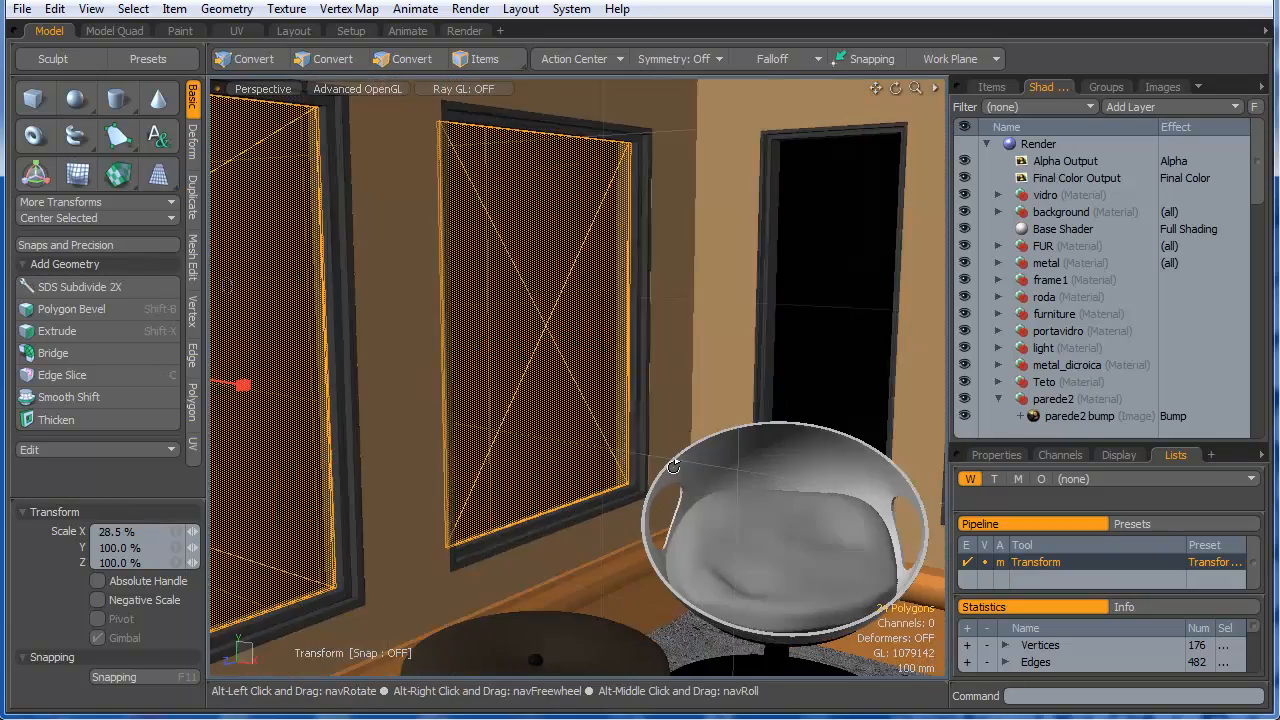
pyautogui.scroll(-5, 673, 467)
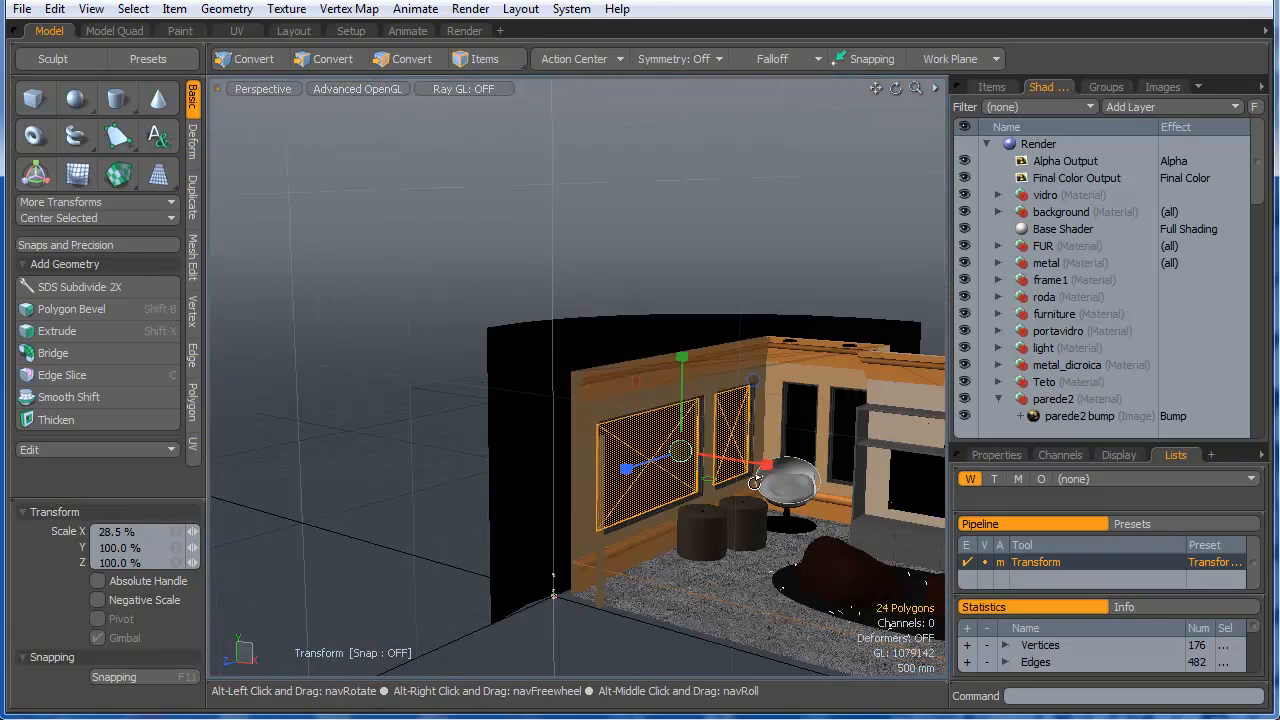
pyautogui.keyDown('alt'); pyautogui.moveTo(673, 467); pyautogui.dragTo(652, 490); pyautogui.keyUp('alt')
pyautogui.press('space')
# - Select the glass panes of the two narrow windows behind the swivel chair, thin them to 29 % in Z and deselect them
pyautogui.doubleClick(811, 423)
pyautogui.keyDown('alt'); pyautogui.moveTo(778, 431); pyautogui.dragTo(805, 452); pyautogui.keyUp('alt')
pyautogui.keyDown('shift'); pyautogui.doubleClick(811, 413); pyautogui.keyUp('shift')
pyautogui.press('r')
pyautogui.scroll(8, 811, 418)
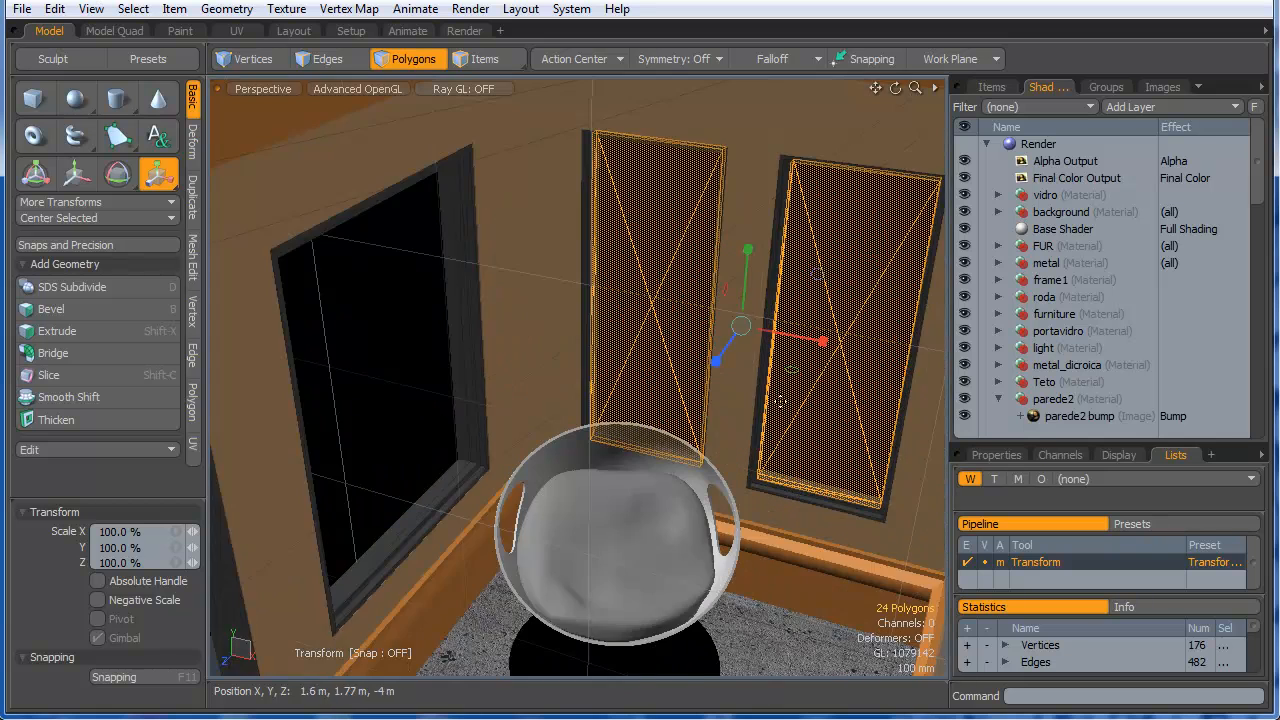
pyautogui.moveTo(709, 325); pyautogui.dragTo(731, 294)
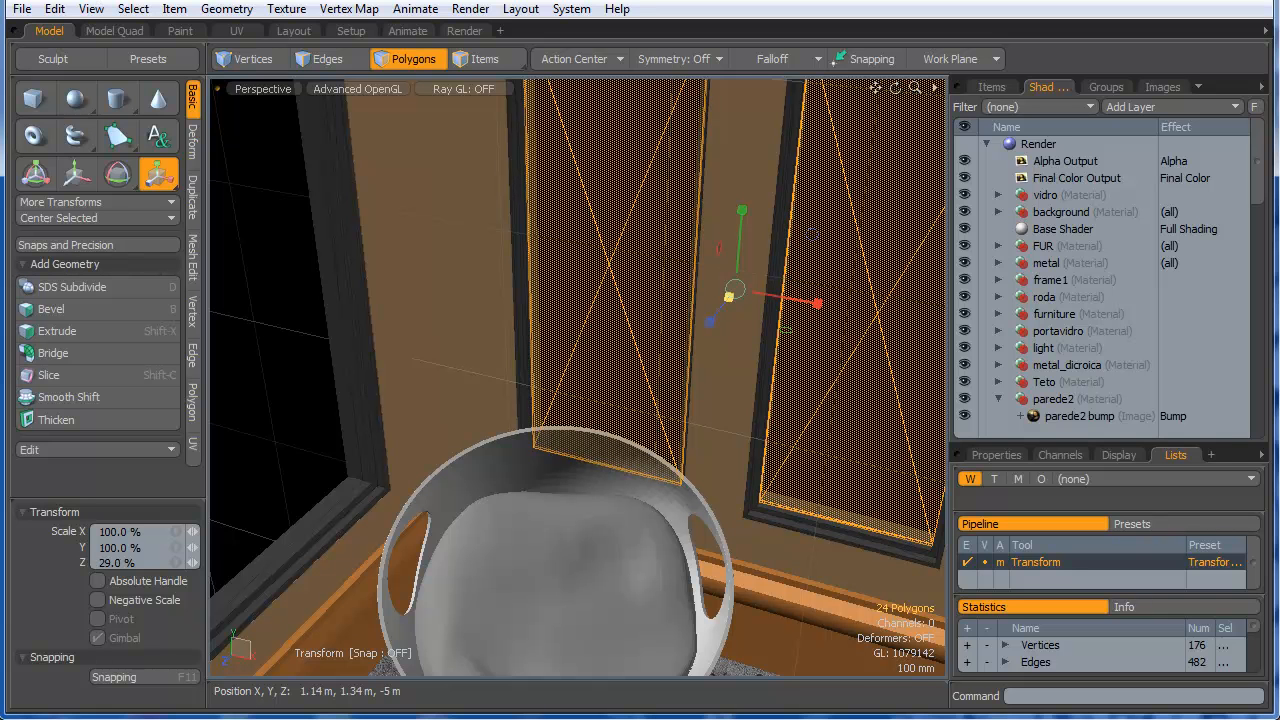
pyautogui.scroll(-10, 712, 323)
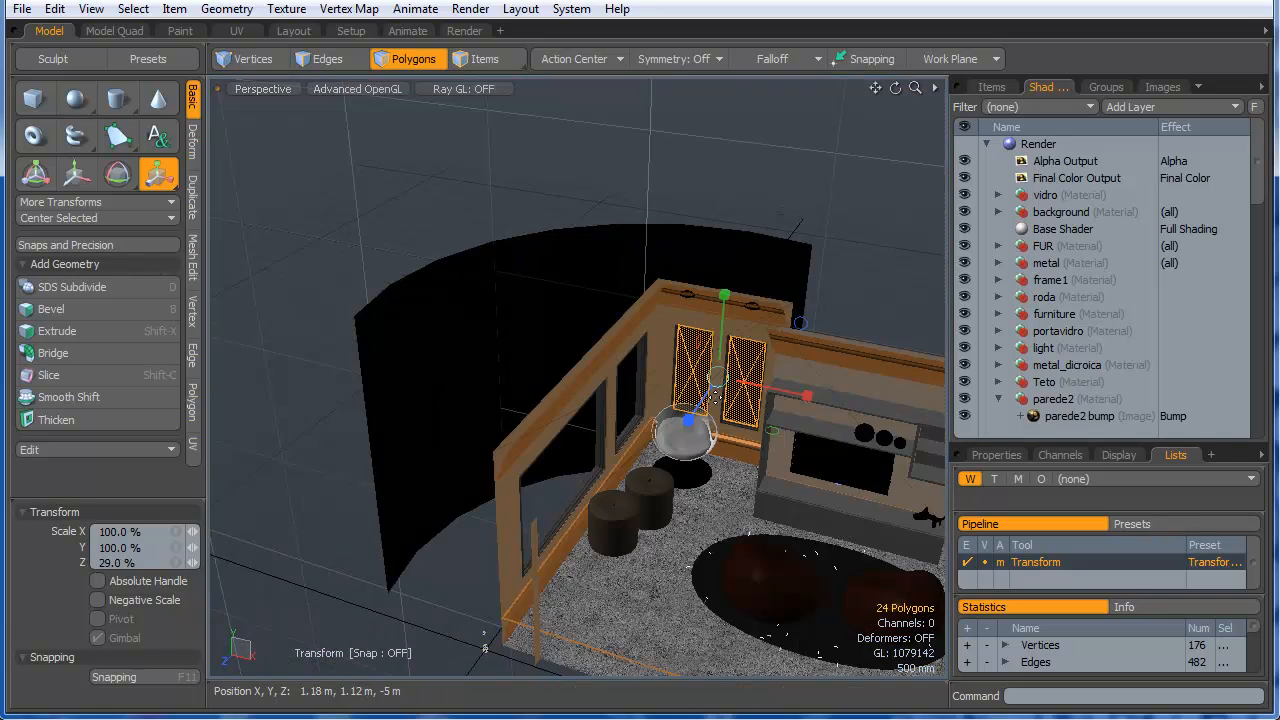
pyautogui.press('q')
pyautogui.click(808, 301)
pyautogui.keyDown('alt'); pyautogui.moveTo(721, 409); pyautogui.dragTo(622, 478); pyautogui.keyUp('alt')
pyautogui.keyDown('alt'); pyautogui.moveTo(622, 478); pyautogui.dragTo(638, 374); pyautogui.keyUp('alt')
pyautogui.keyDown('ctrl'); pyautogui.keyDown('alt'); pyautogui.moveTo(638, 374); pyautogui.dragTo(720, 362); pyautogui.keyUp('alt'); pyautogui.keyUp('ctrl')
pyautogui.keyDown('alt'); pyautogui.moveTo(720, 362); pyautogui.dragTo(676, 373); pyautogui.keyUp('alt')
pyautogui.keyDown('alt'); pyautogui.keyDown('shift'); pyautogui.moveTo(676, 373); pyautogui.dragTo(585, 369); pyautogui.keyUp('shift'); pyautogui.keyUp('alt')
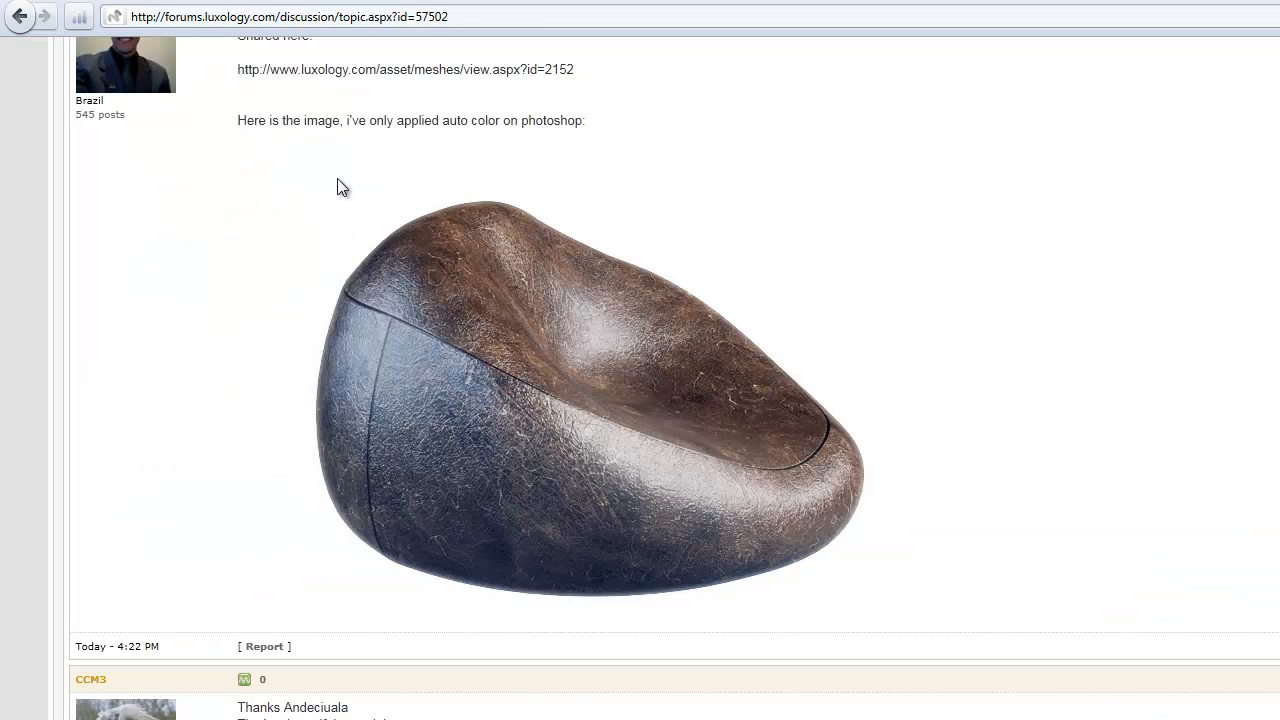
# - Switch to Firefox and open the reference render Sala+Speed+Final.jpg from 4.bp.blogspot.com
pyautogui.click(486, 18)
pyautogui.write('http://4.bp.blogspot.com/_VgAUMditm4I/TDMuBJmiDxI/AAAAAAAAApc/SWR-7Rh_XGY/s1600/Sala+Speed+Final.jpg')
pyautogui.press('Return')
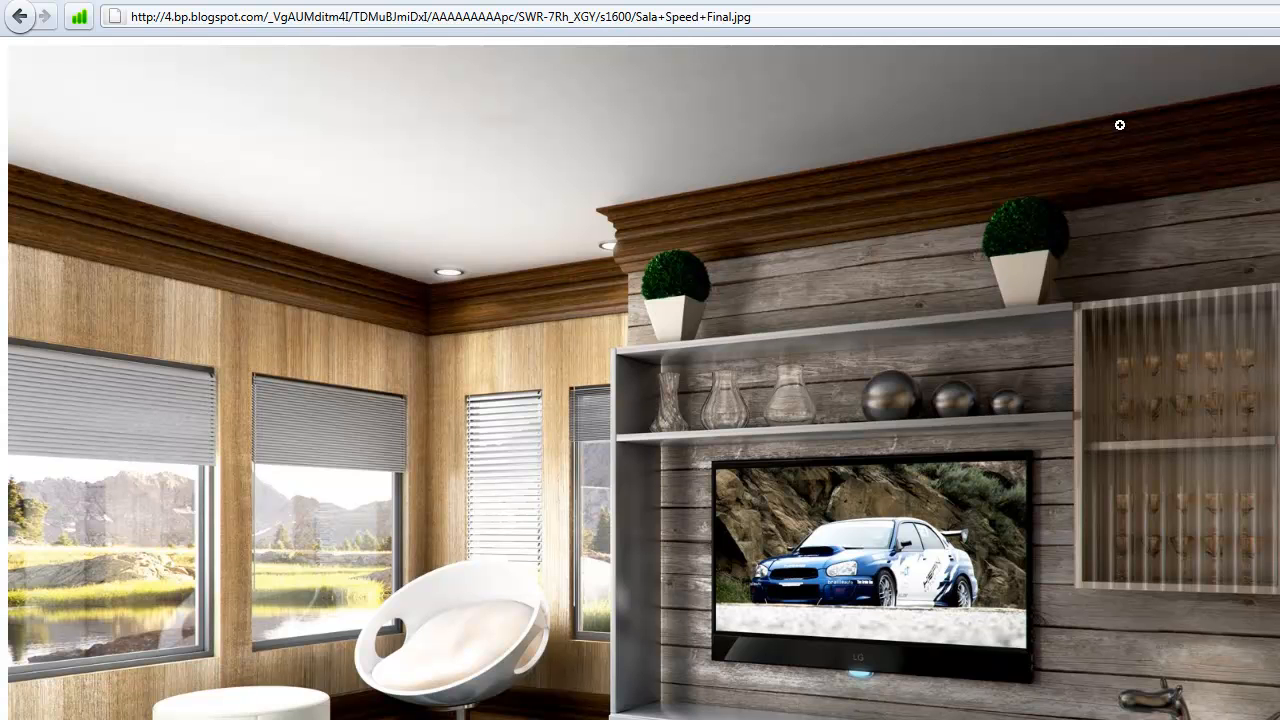
# - Restore the browser to a smaller window, close the two orkut - Xbox 360 (OFICIAL) tabs and reposition the window
pyautogui.press('super+Down')
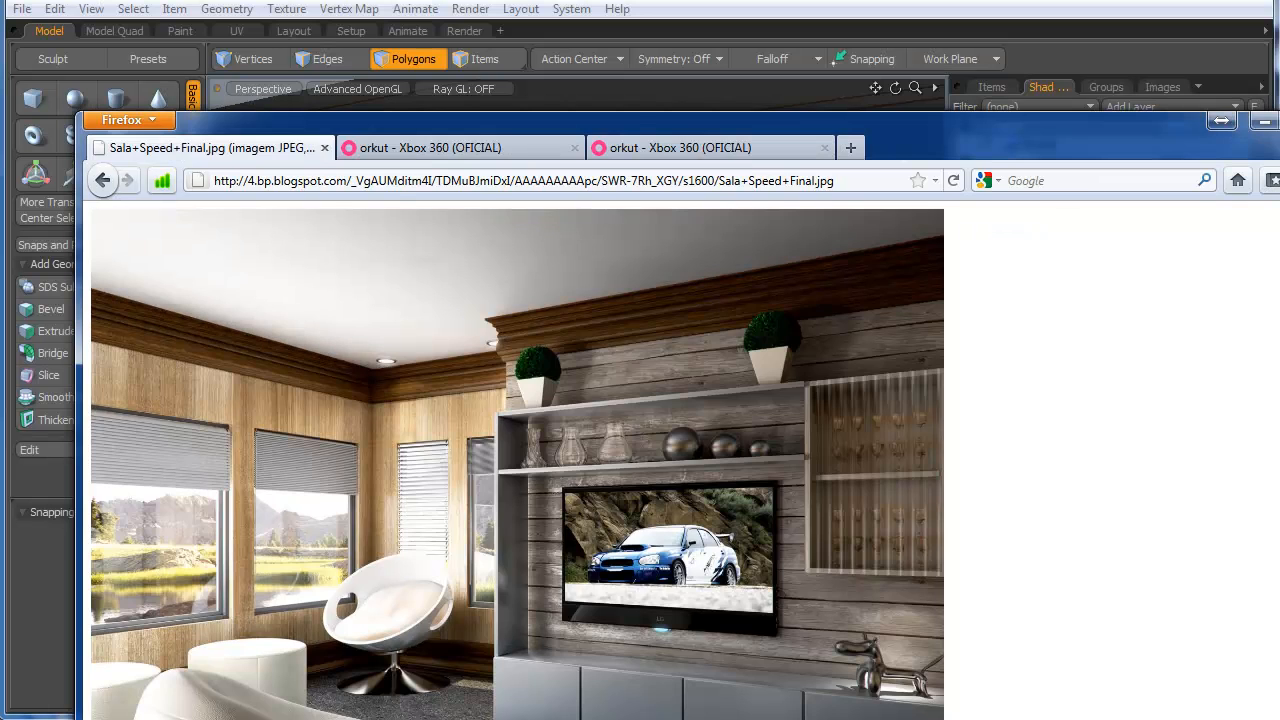
pyautogui.moveTo(918, 145); pyautogui.dragTo(943, 53)
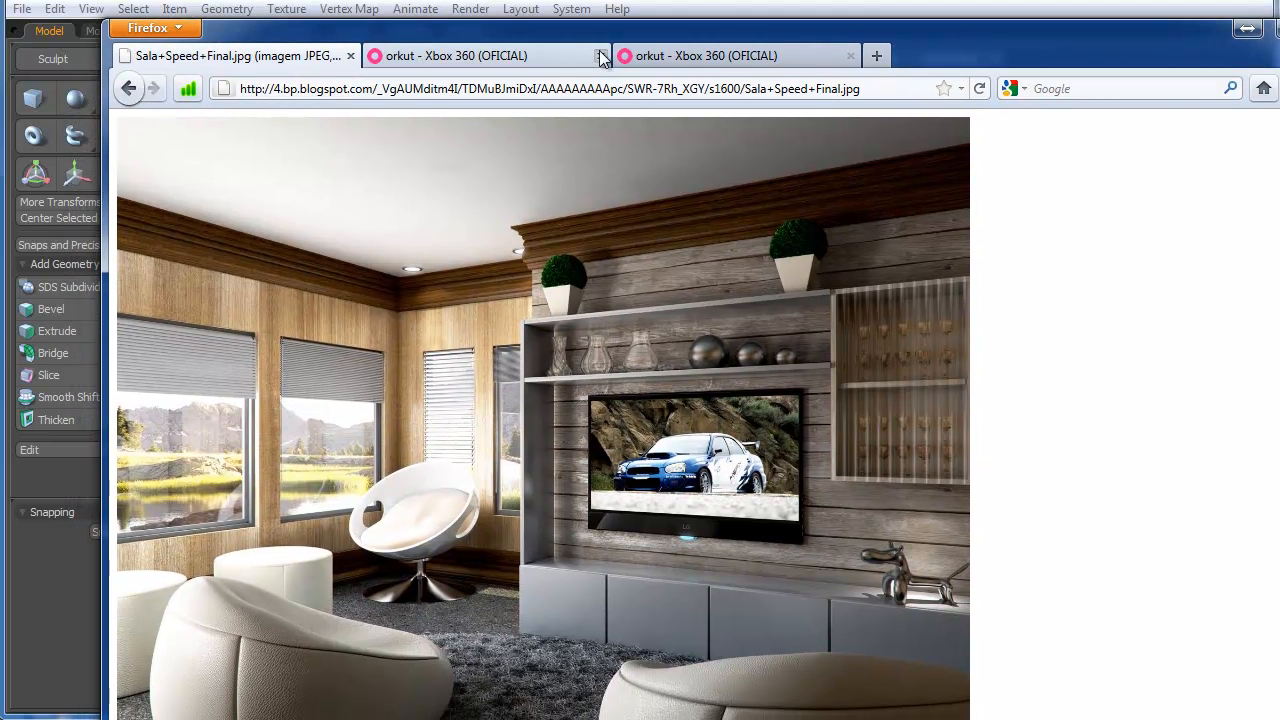
pyautogui.click(600, 55)
pyautogui.click(602, 55)
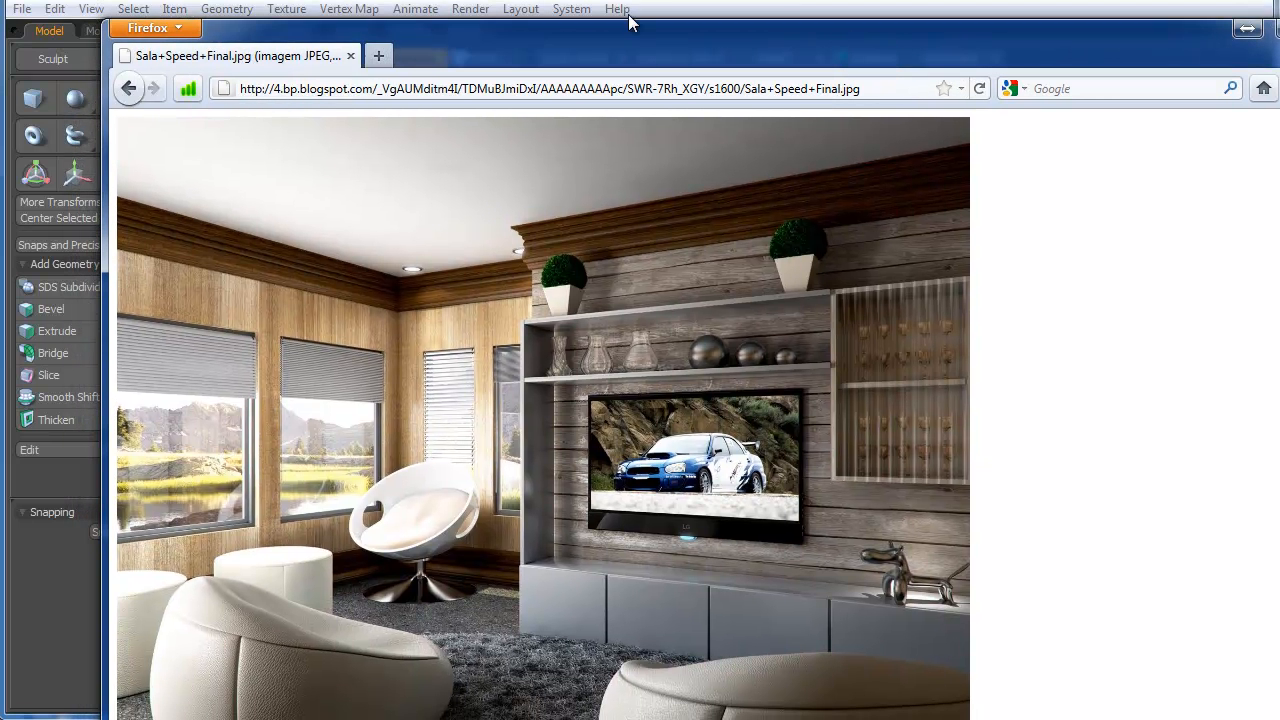
pyautogui.moveTo(609, 45); pyautogui.dragTo(515, 3)
pyautogui.moveTo(1273, 717)
pyautogui.mouseDown()
pyautogui.moveTo(1232, 665)
pyautogui.moveTo(1272, 712)
pyautogui.mouseUp()
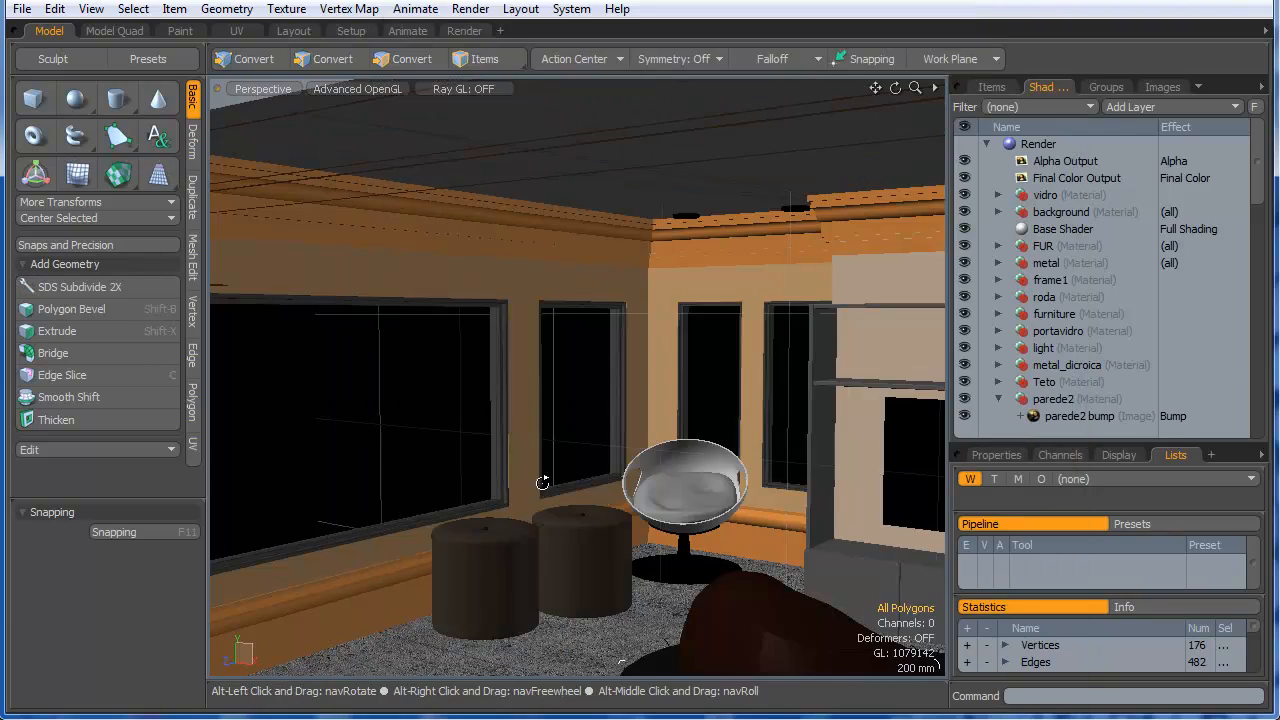
# - Select all polygons of the bean bag nearer the swivel chair, set the action center to Pivot and scale it down in height
pyautogui.keyDown('alt'); pyautogui.moveTo(409, 294); pyautogui.dragTo(481, 377); pyautogui.keyUp('alt')
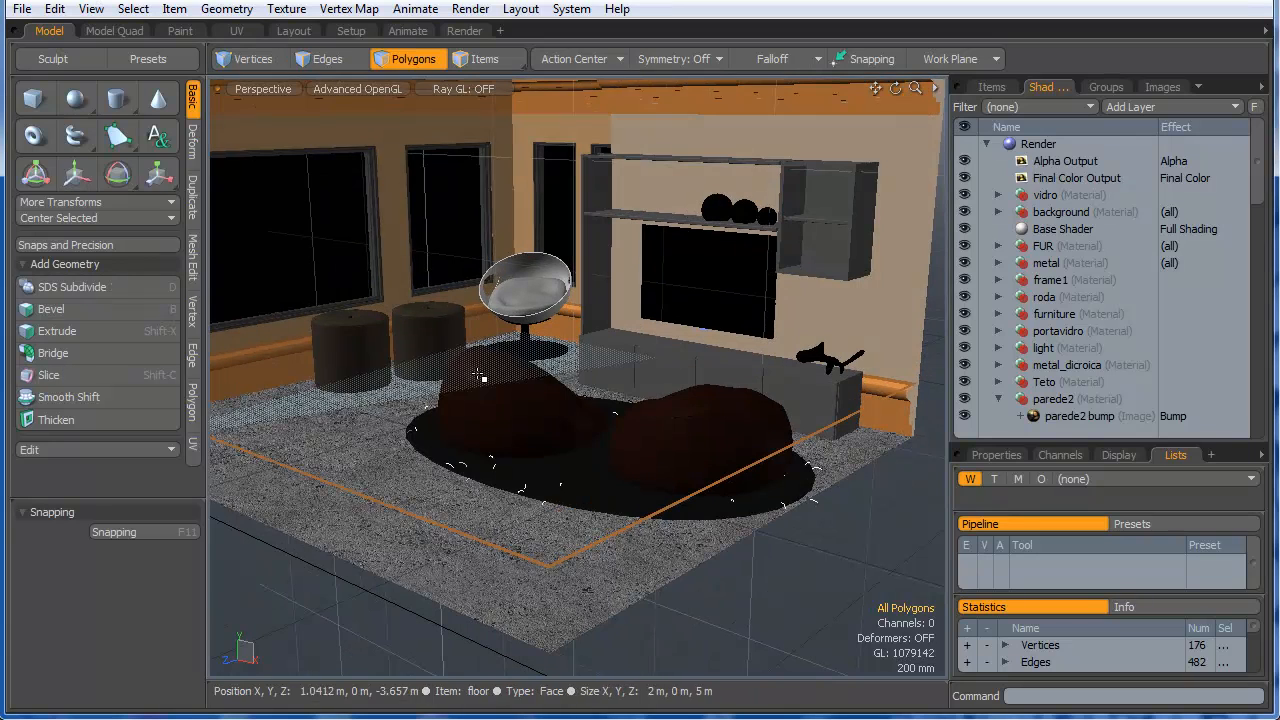
pyautogui.press('5')
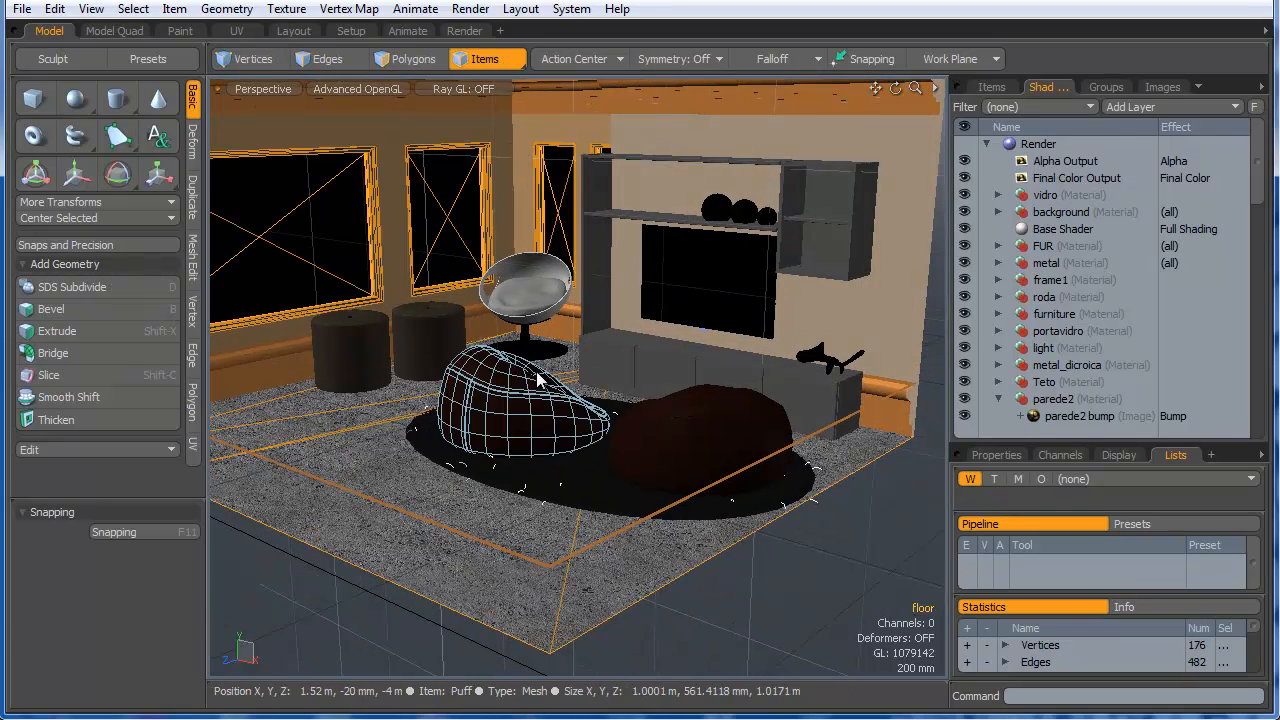
pyautogui.click(538, 378)
pyautogui.press('3')
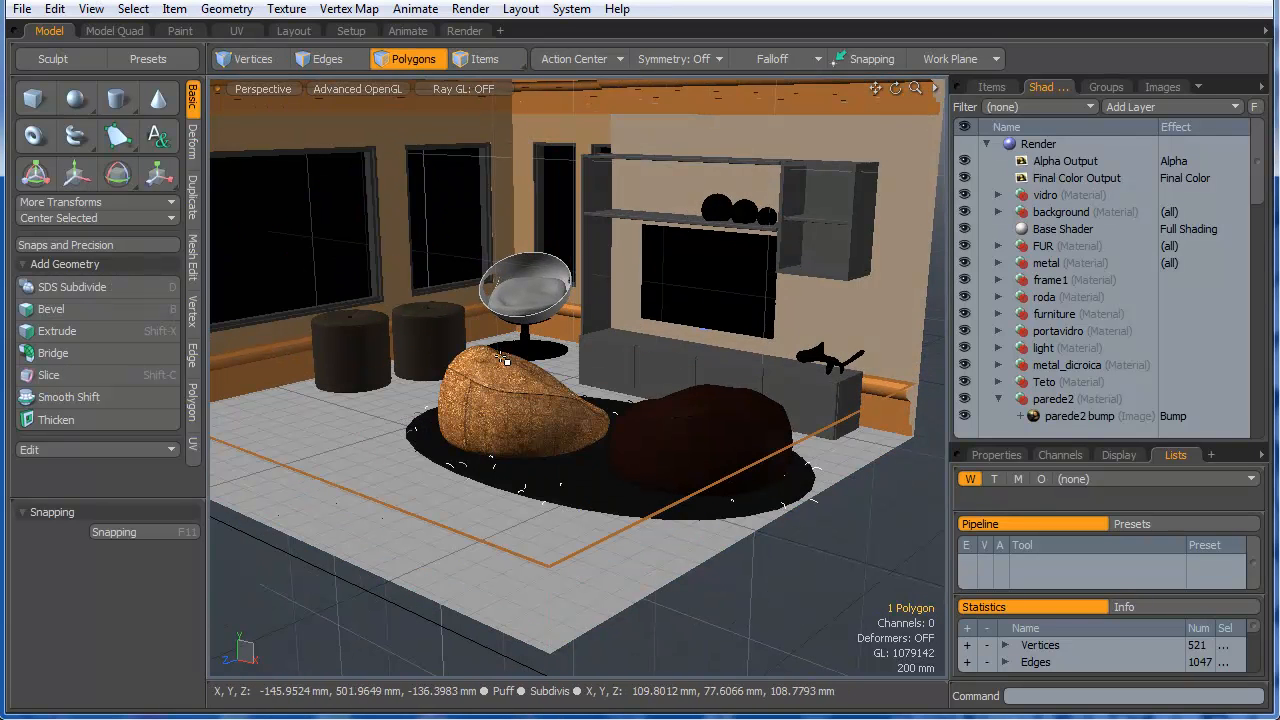
pyautogui.doubleClick(498, 381)
pyautogui.press('r')
pyautogui.keyDown('alt'); pyautogui.moveTo(522, 431); pyautogui.dragTo(576, 378); pyautogui.keyUp('alt')
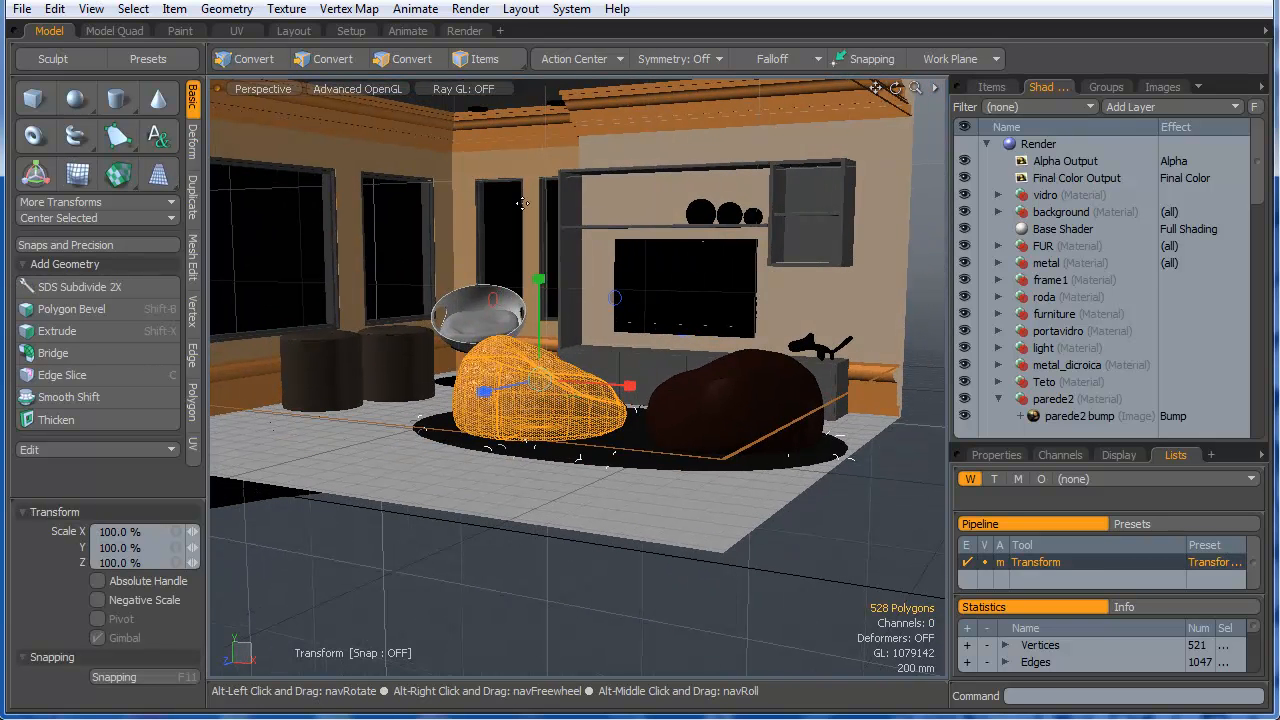
pyautogui.click(557, 62)
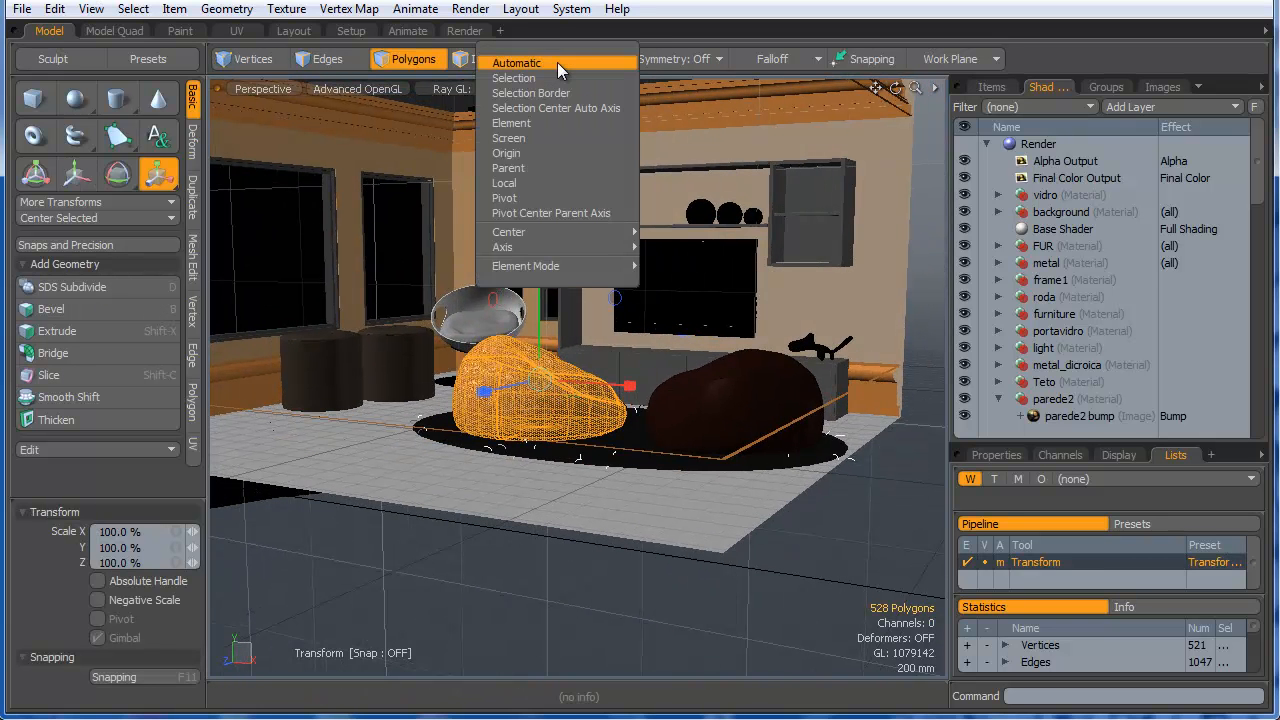
pyautogui.click(563, 195)
pyautogui.moveTo(537, 325); pyautogui.dragTo(515, 400)
pyautogui.press('space')
# - Select all polygons of the other bean bag, scale them to 82 % in Y about the pivot and deselect them
pyautogui.click(718, 431)
pyautogui.press('space')
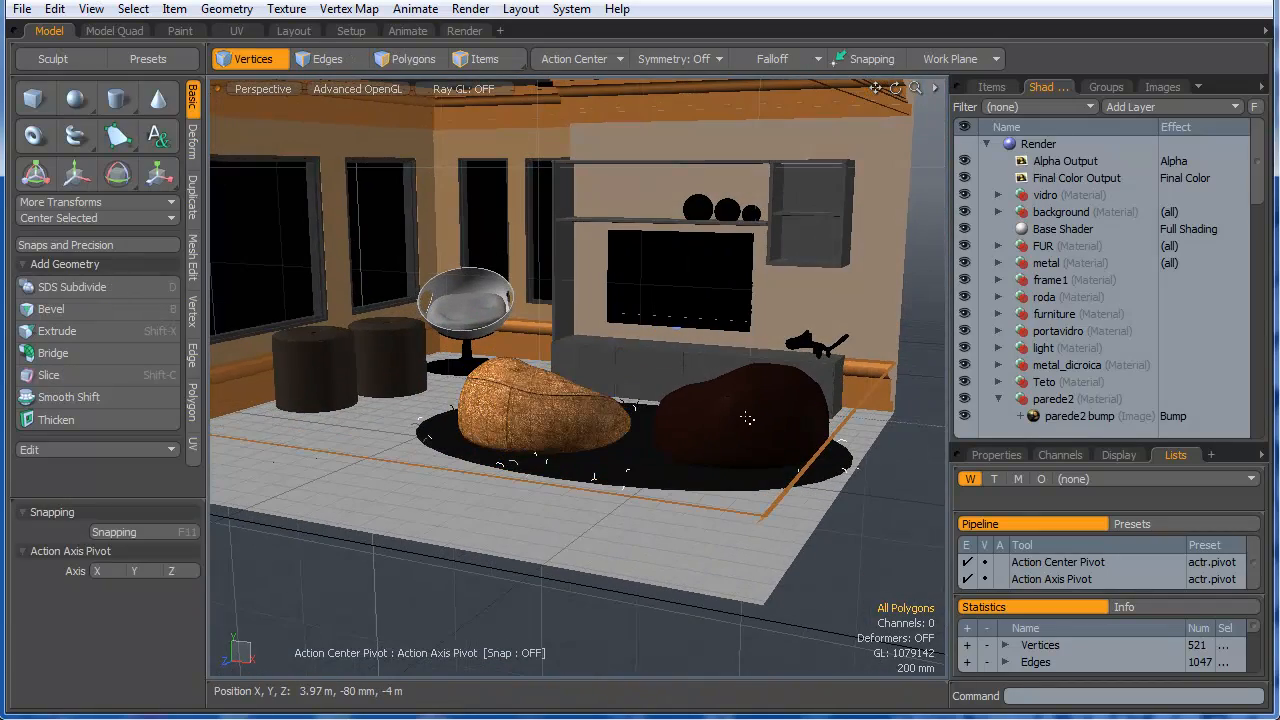
pyautogui.press('space')
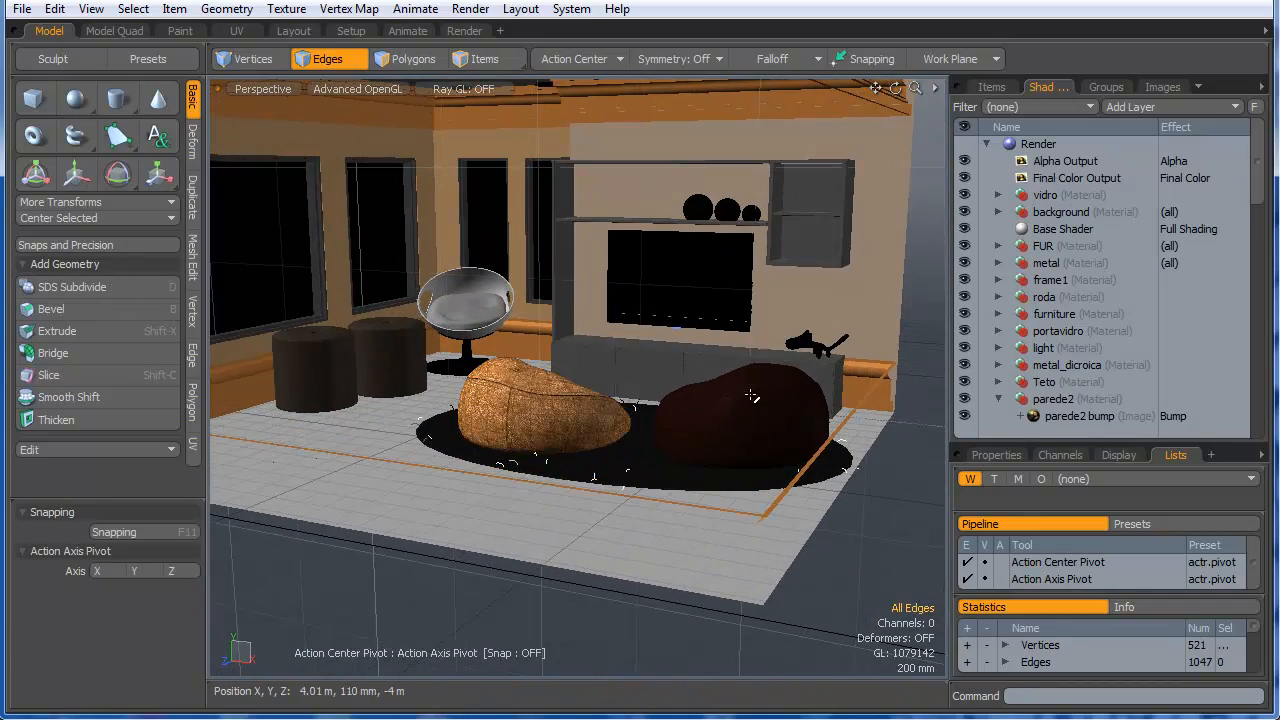
pyautogui.click(472, 58)
pyautogui.click(797, 426)
pyautogui.press('3')
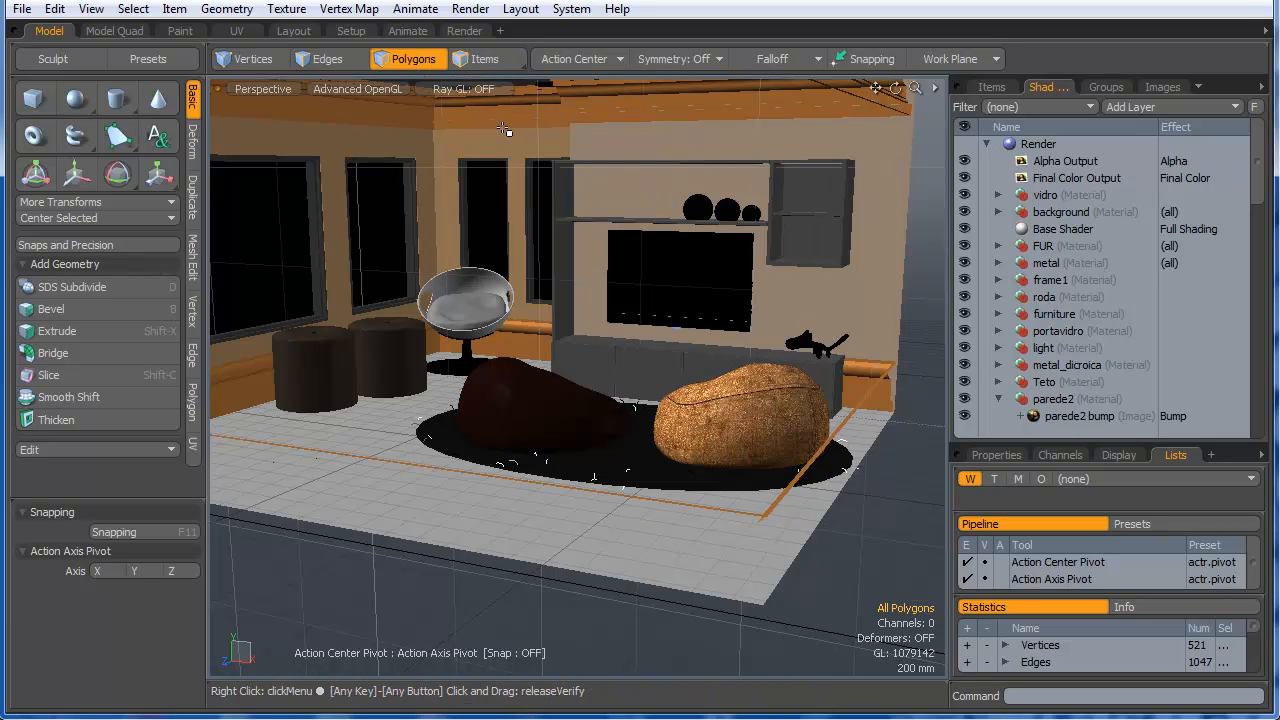
pyautogui.doubleClick(764, 444)
pyautogui.press('y')
pyautogui.moveTo(741, 347); pyautogui.dragTo(741, 364)
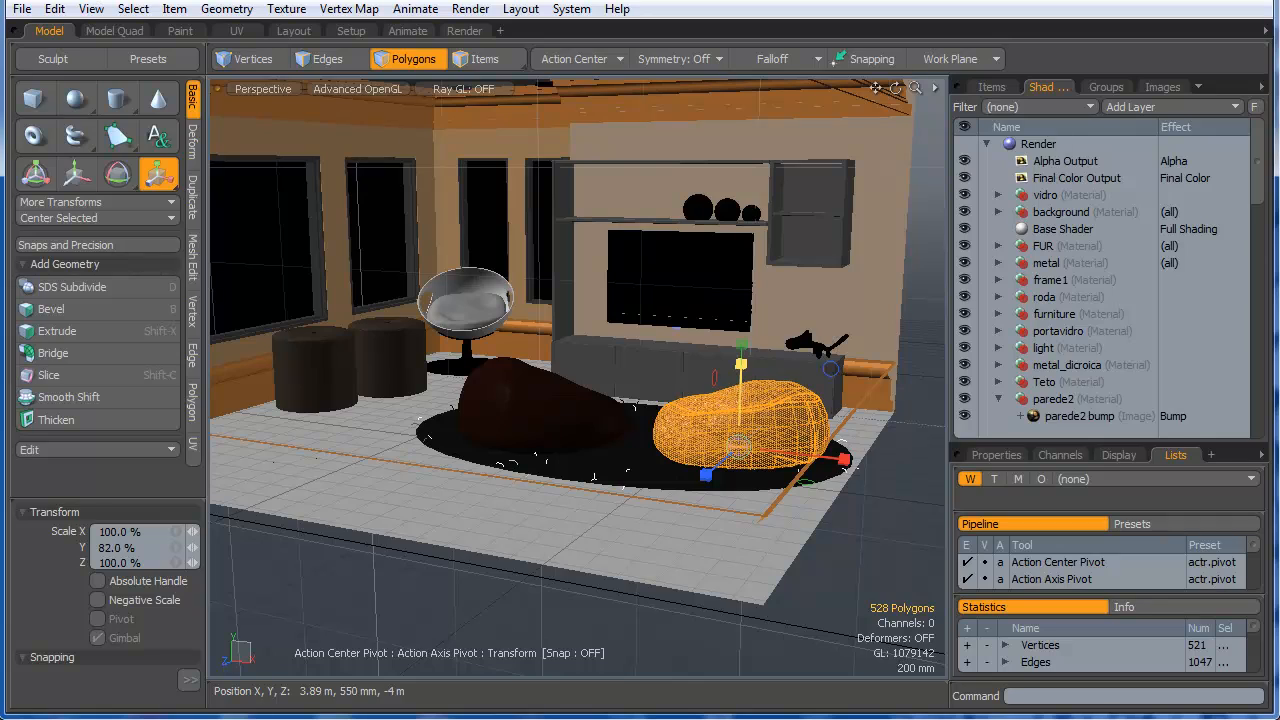
pyautogui.press('space')
pyautogui.click(908, 537)
pyautogui.keyDown('alt'); pyautogui.moveTo(735, 440); pyautogui.dragTo(591, 484); pyautogui.keyUp('alt')
pyautogui.scroll(5, 591, 484)
pyautogui.keyDown('alt'); pyautogui.moveTo(711, 481); pyautogui.dragTo(563, 443); pyautogui.keyUp('alt')
pyautogui.scroll(-4, 589, 341)
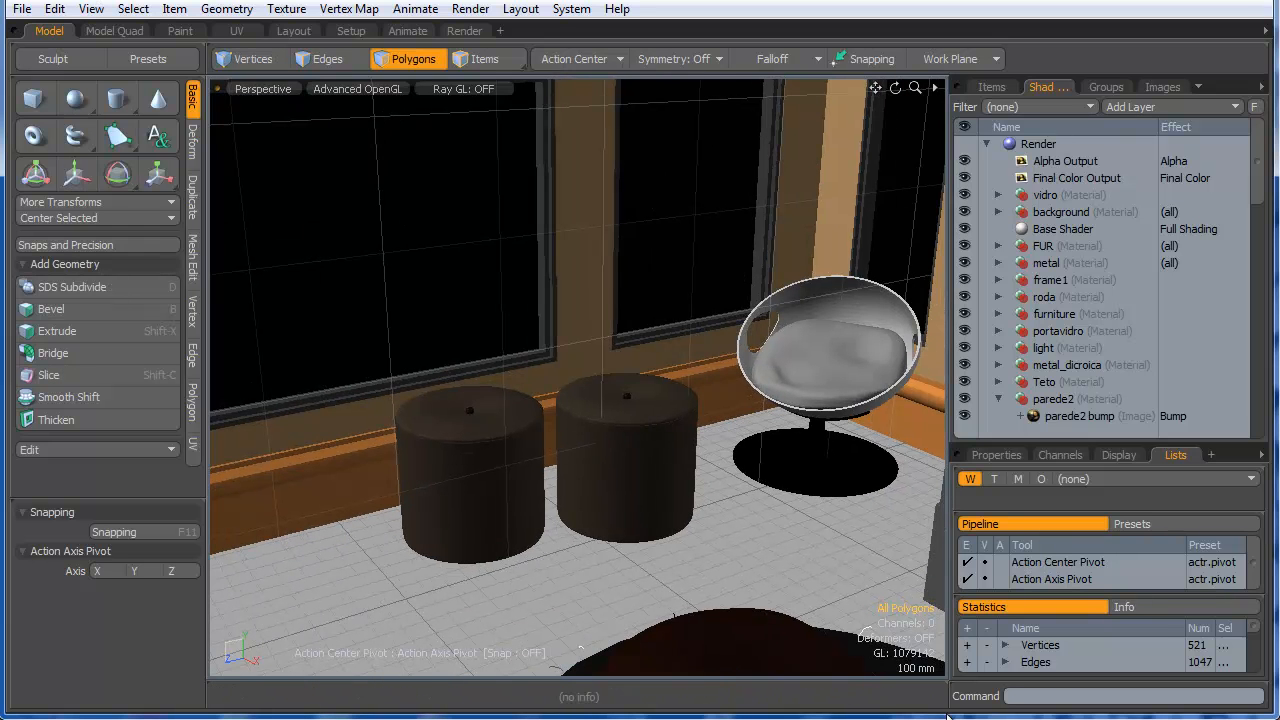
# - Switch to the render layout and browse the material presets to the Cloth folder inside Fabric
pyautogui.click(464, 31)
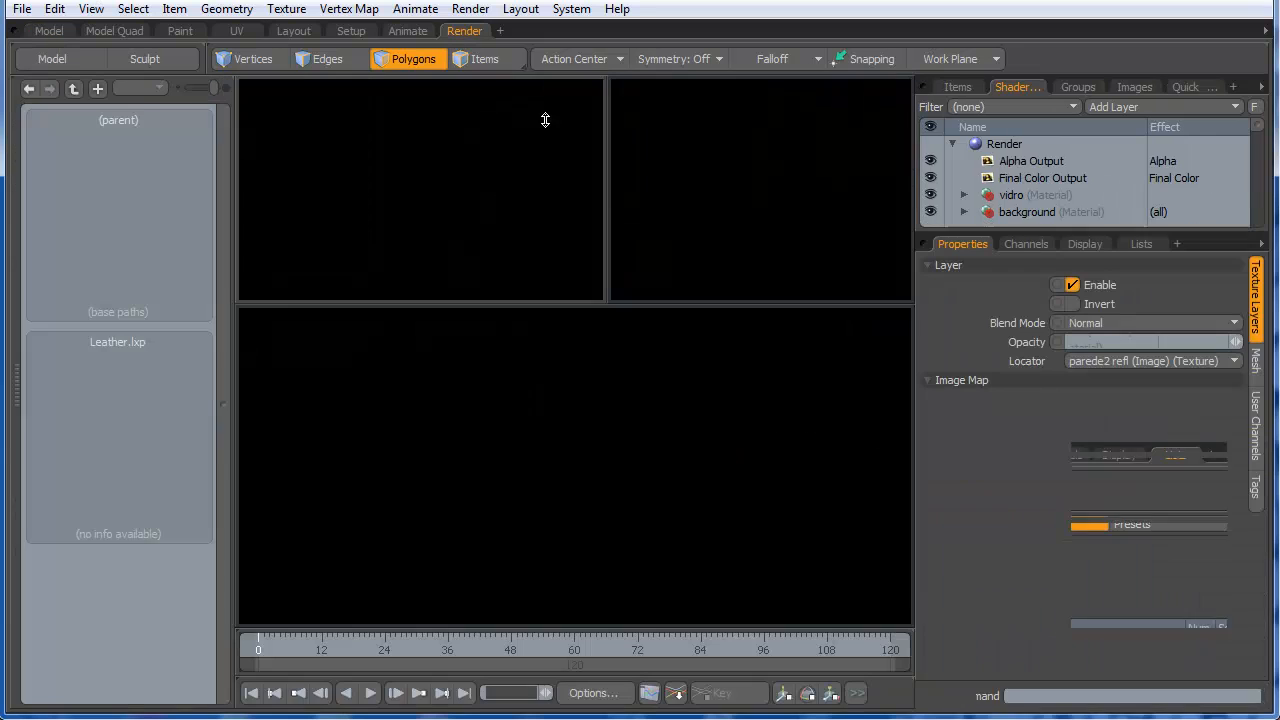
pyautogui.click(145, 88)
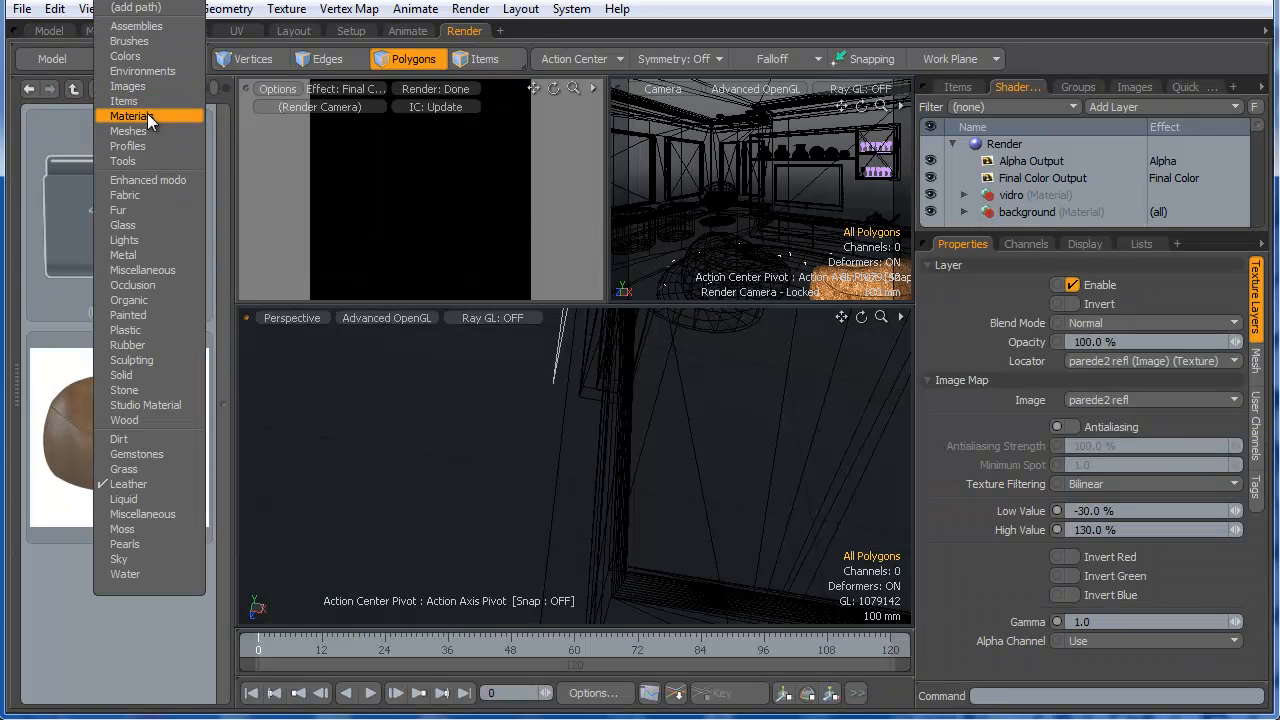
pyautogui.click(146, 115)
pyautogui.moveTo(221, 172); pyautogui.dragTo(227, 479)
pyautogui.moveTo(229, 502); pyautogui.dragTo(232, 519)
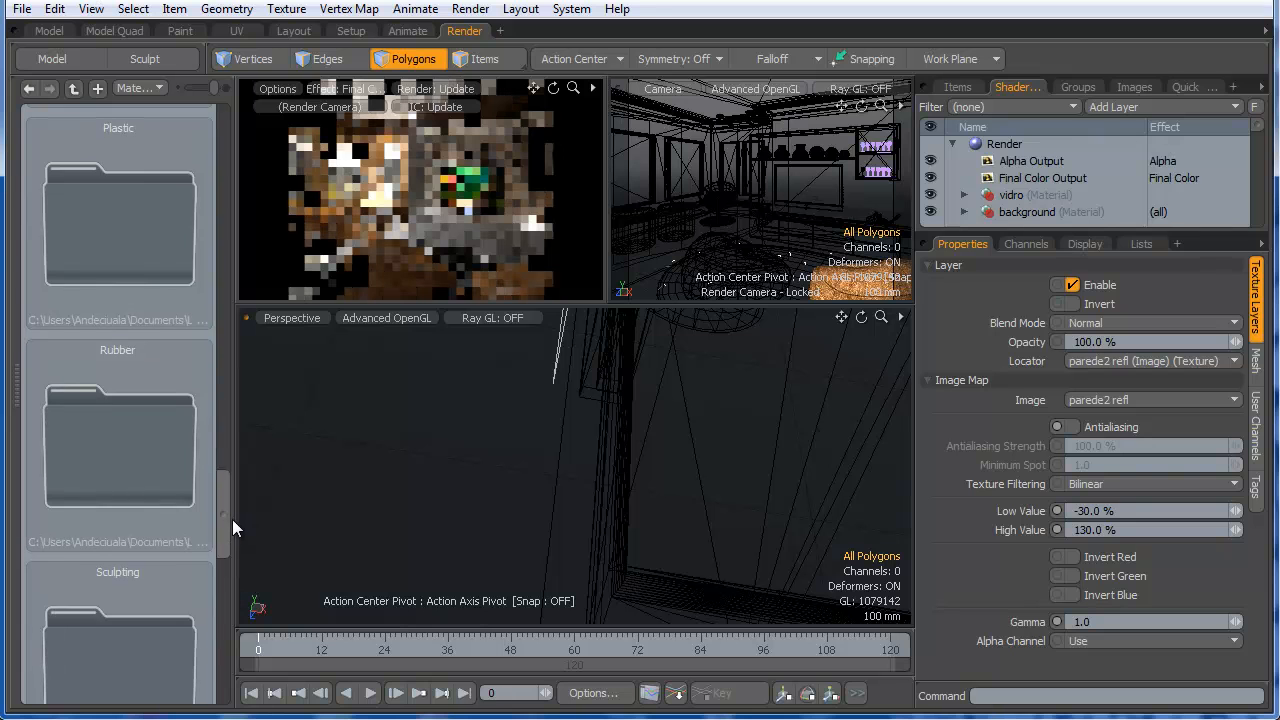
pyautogui.moveTo(226, 417)
pyautogui.mouseDown()
pyautogui.moveTo(223, 172)
pyautogui.moveTo(228, 282)
pyautogui.mouseUp()
pyautogui.doubleClick(147, 285)
pyautogui.click(146, 560)
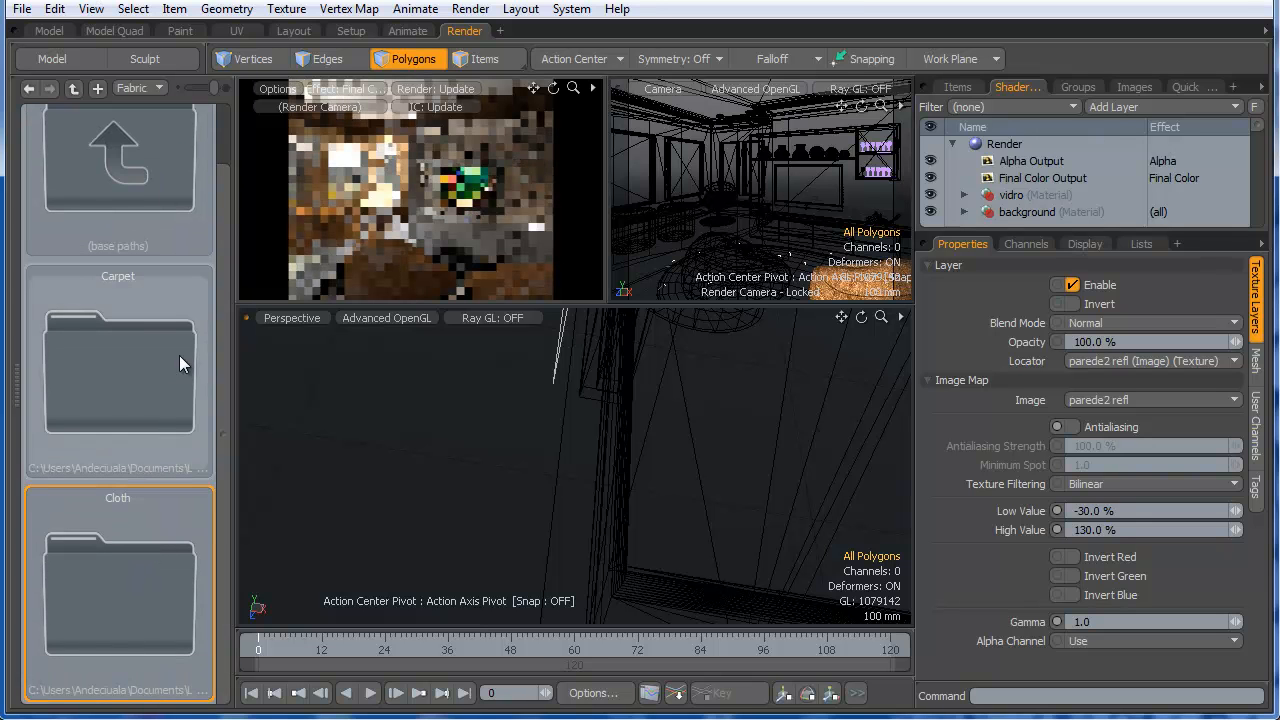
pyautogui.doubleClick(151, 537)
# - Apply the Denim Dark 01 preset to the swivel chair's chair seat material and save the scene
pyautogui.moveTo(225, 186); pyautogui.dragTo(218, 611)
pyautogui.click(128, 567)
pyautogui.click(425, 270)
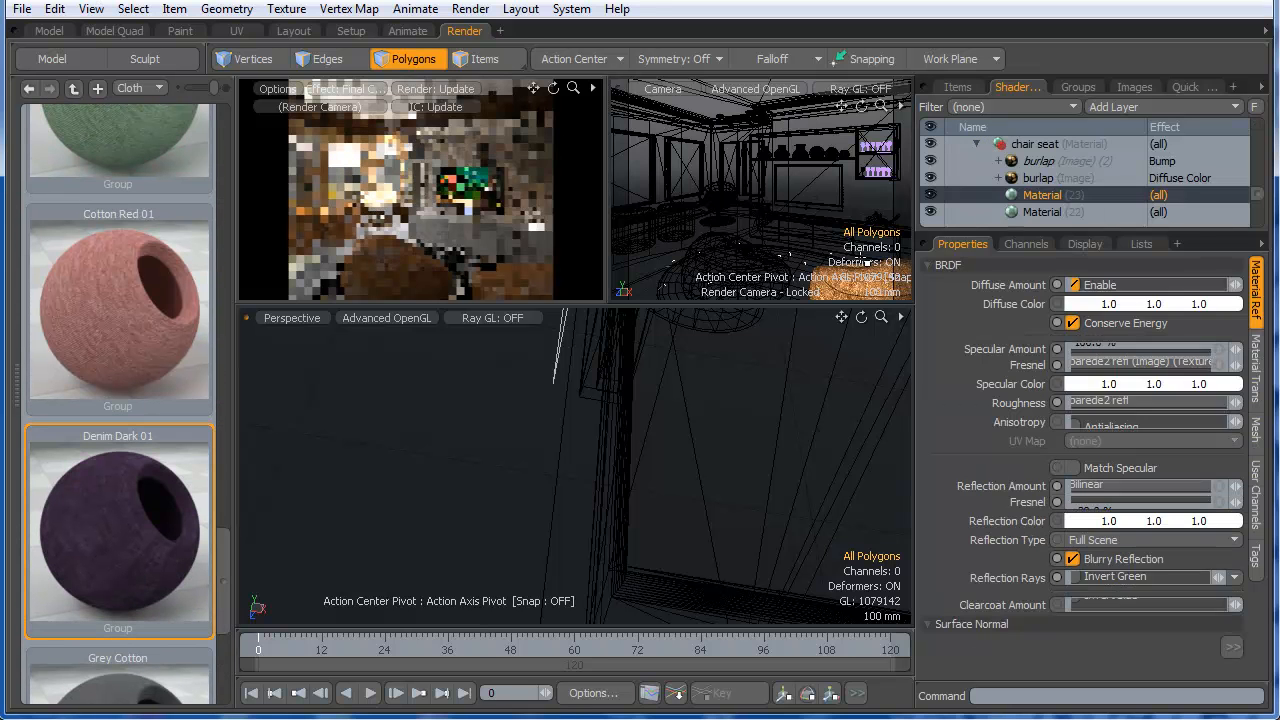
pyautogui.click(1039, 144)
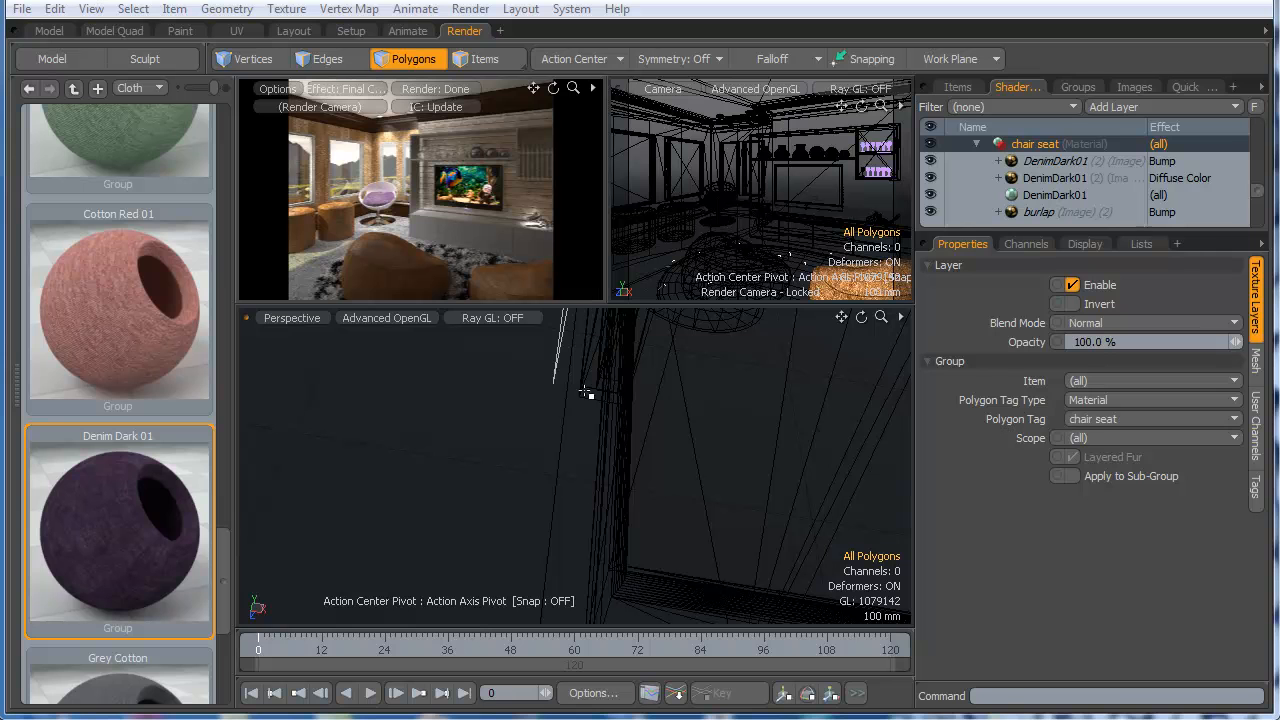
pyautogui.click(22, 9)
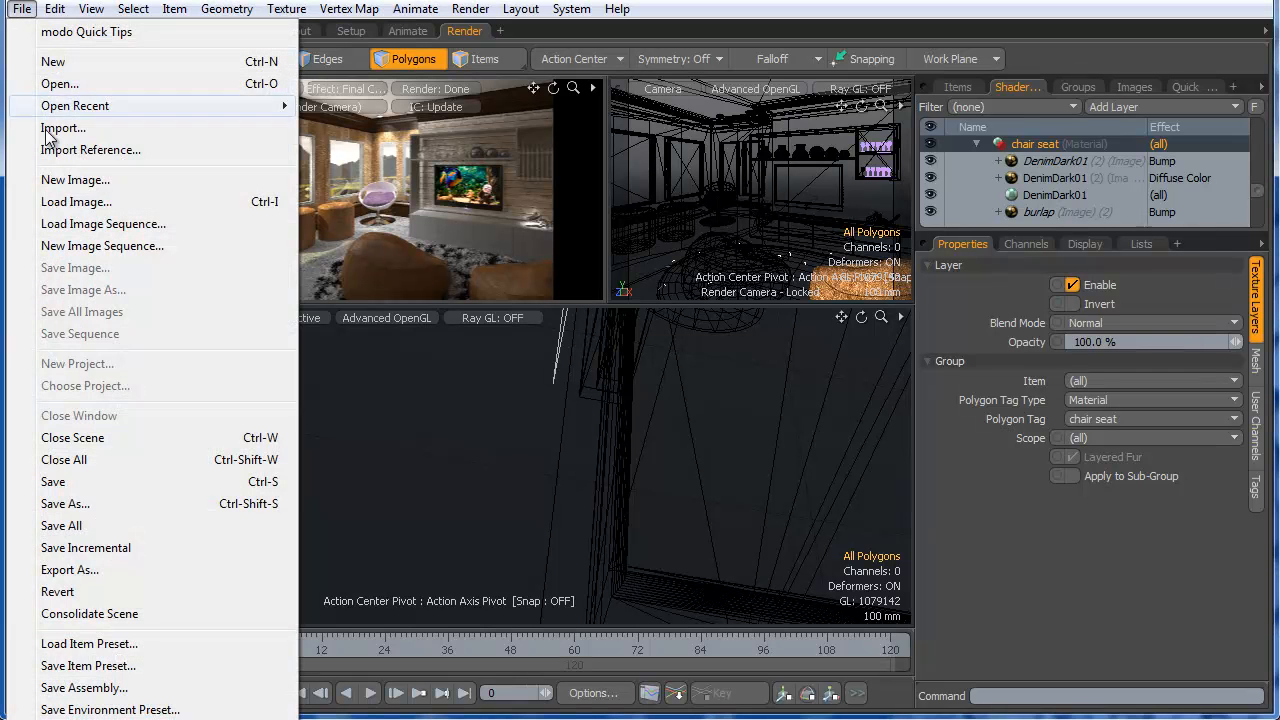
pyautogui.click(119, 487)
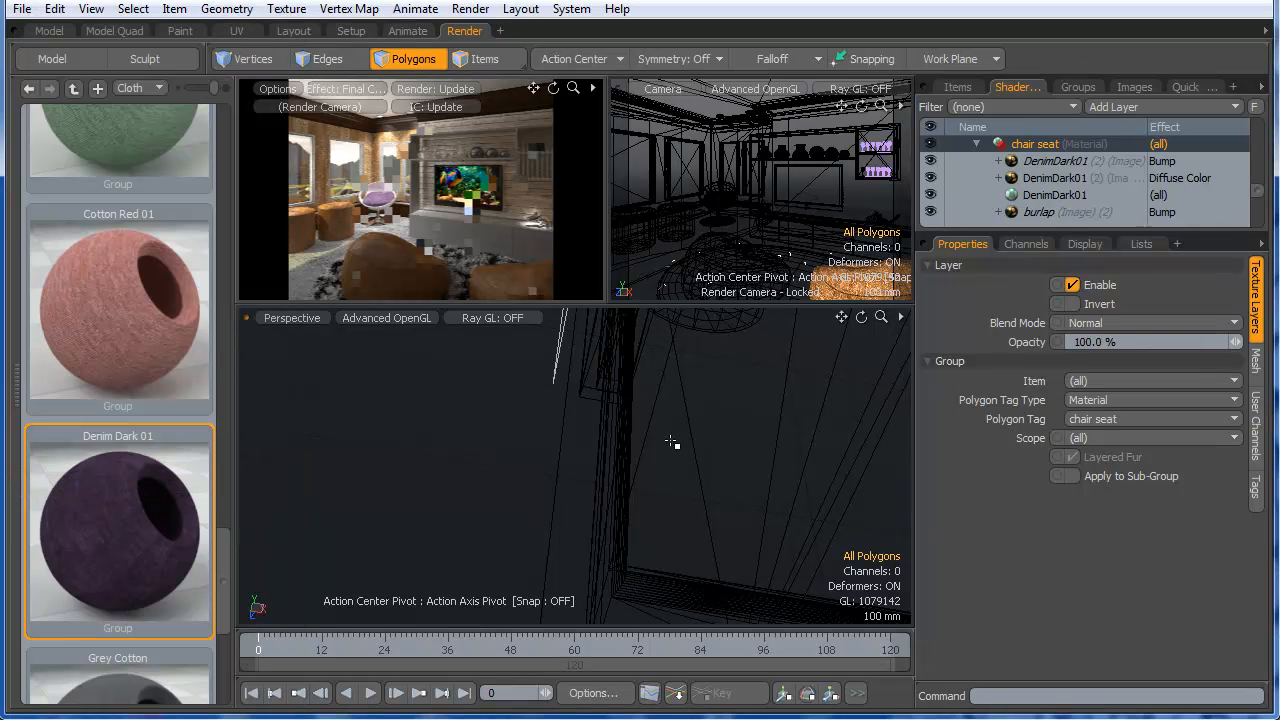